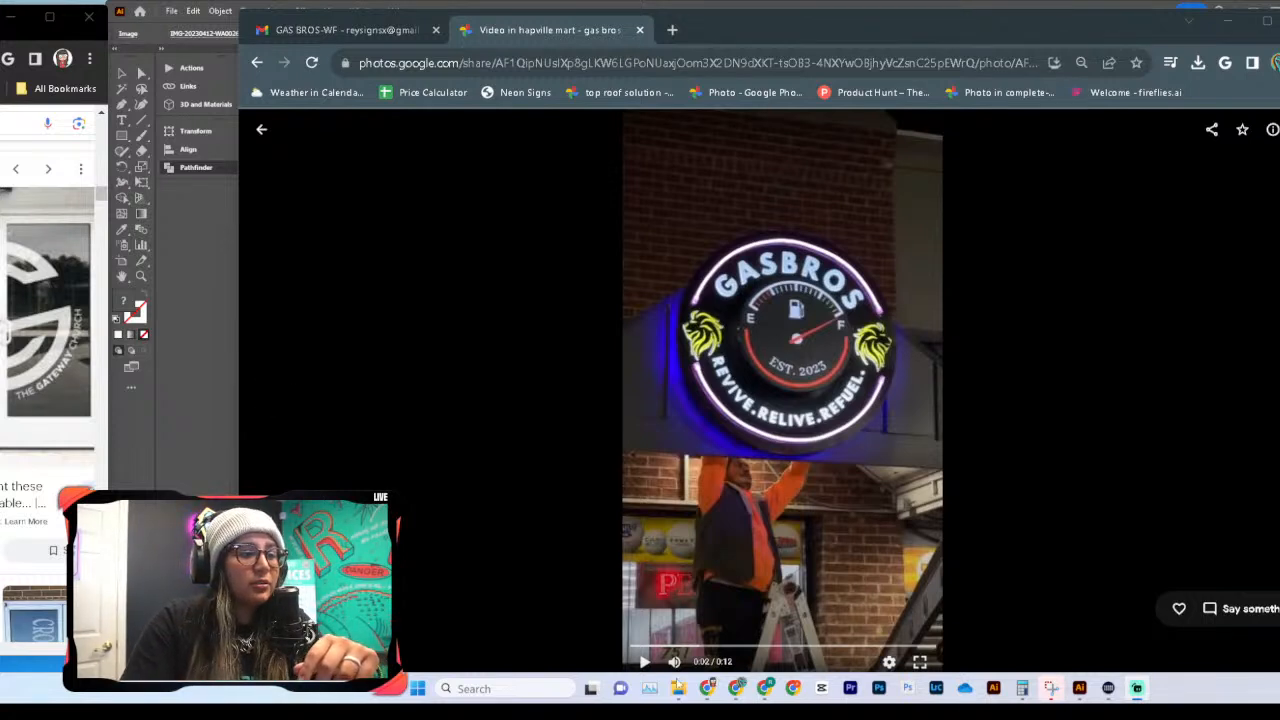
Step: Watch the Gas Bros sign installation video and the close-up video of the lit sign, returning to the album
left_click(643, 662)
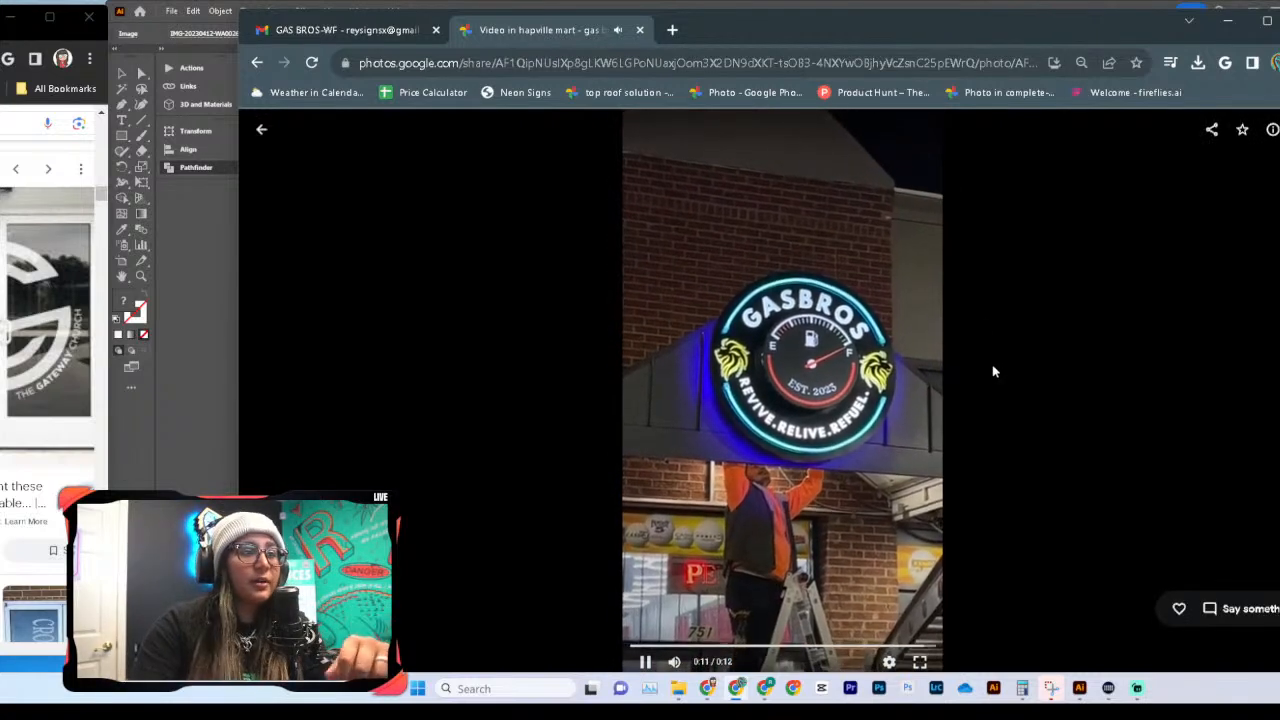
left_click(643, 666)
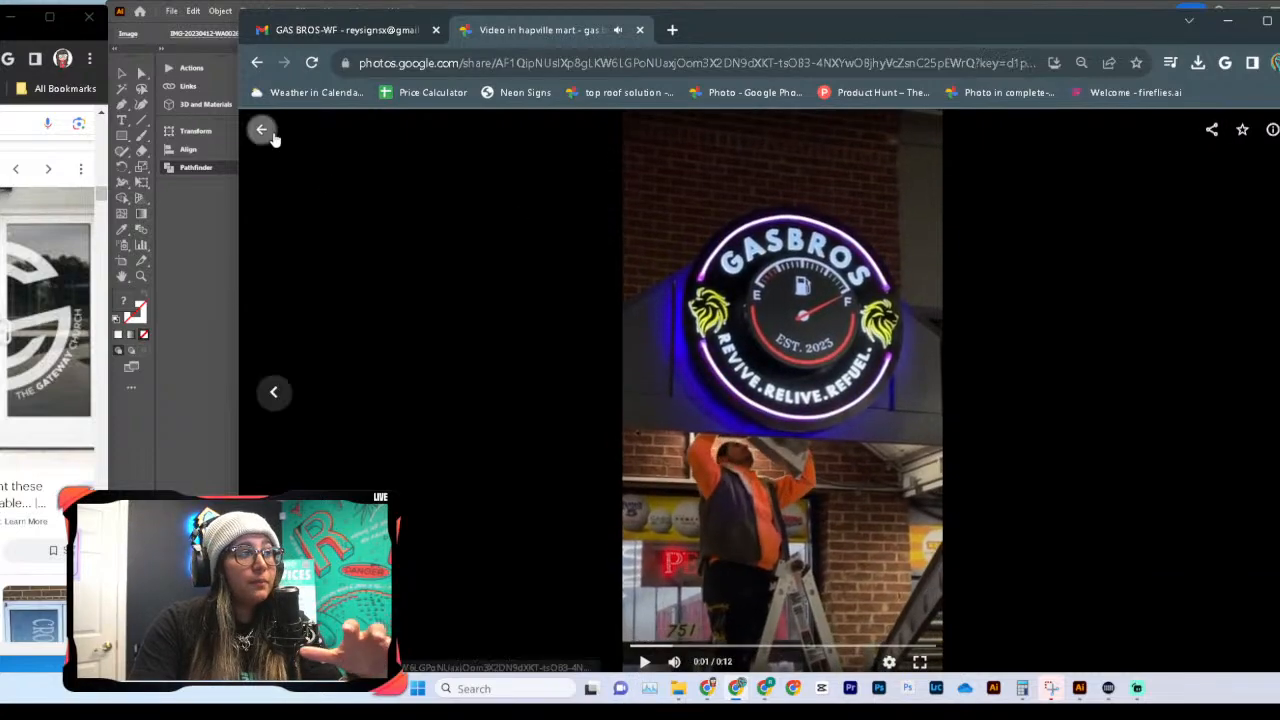
left_click(262, 129)
scroll(815, 484, "down", 3)
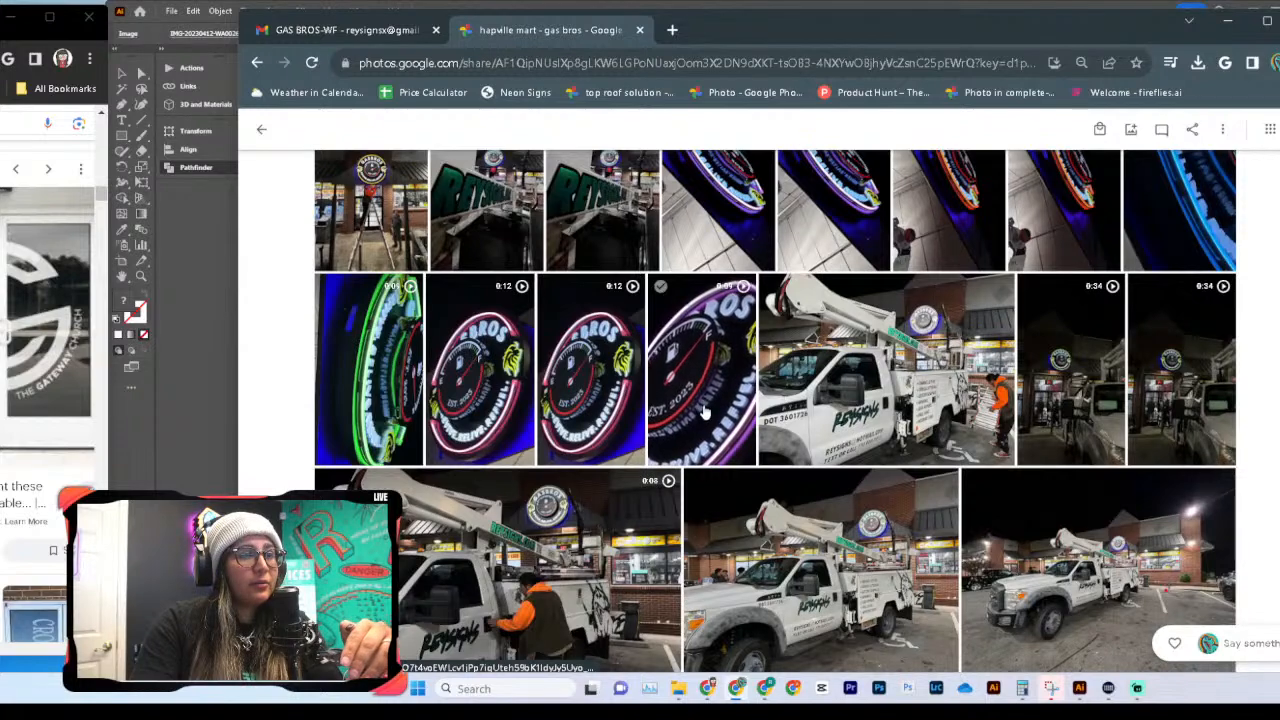
left_click(703, 412)
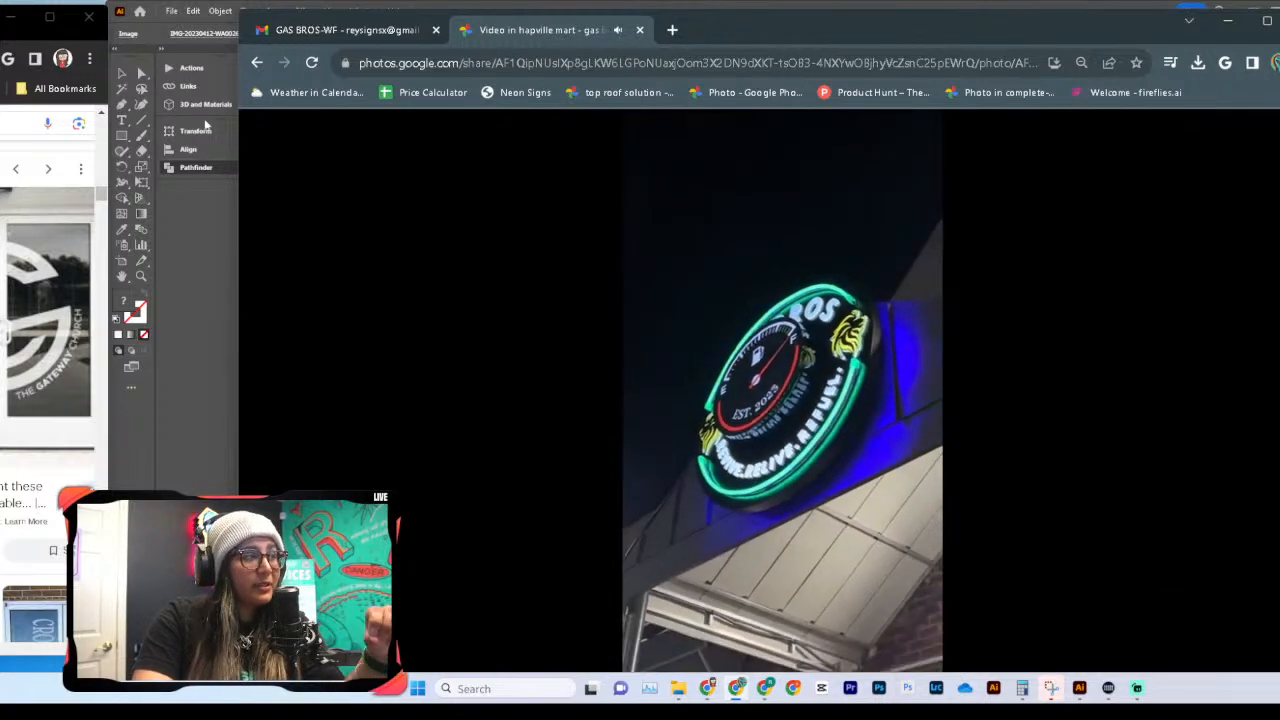
left_click(260, 132)
Step: Browse the hapville mart - gas bros album for photos of the sign's fabrication, installation and the store interior
scroll(1068, 552, "down", 10)
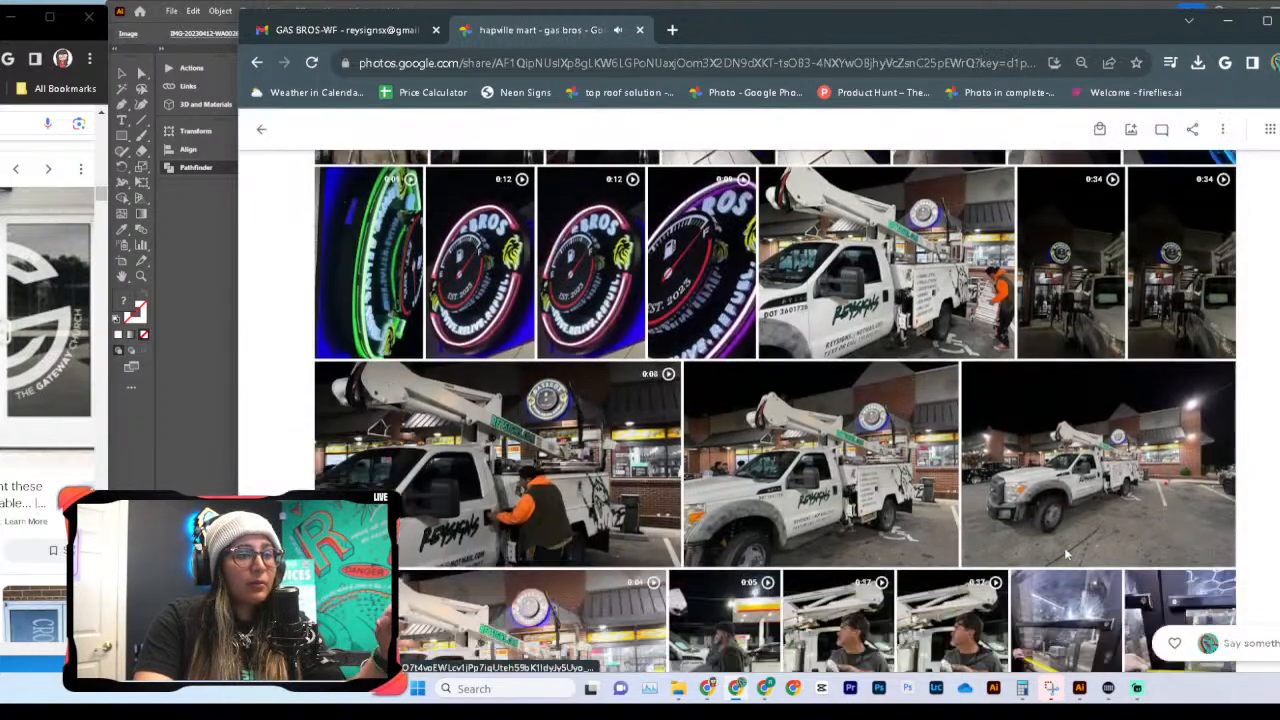
scroll(1066, 556, "down", 5)
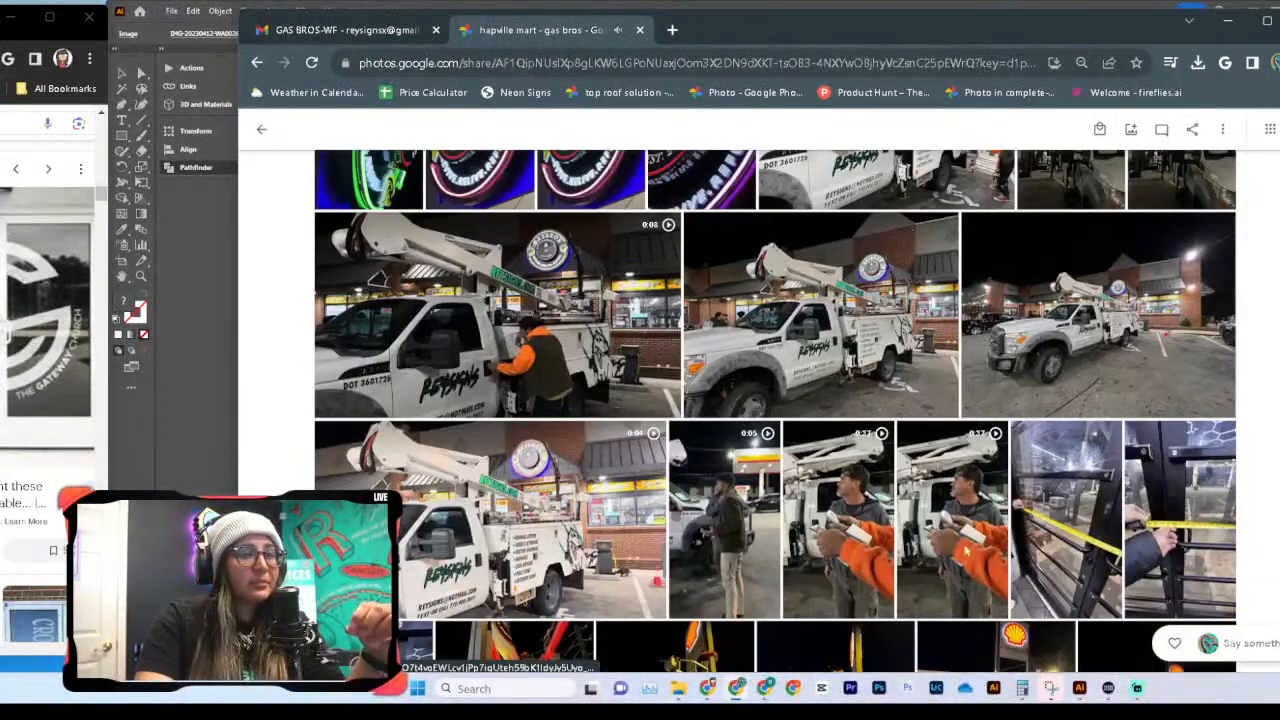
scroll(688, 507, "down", 8)
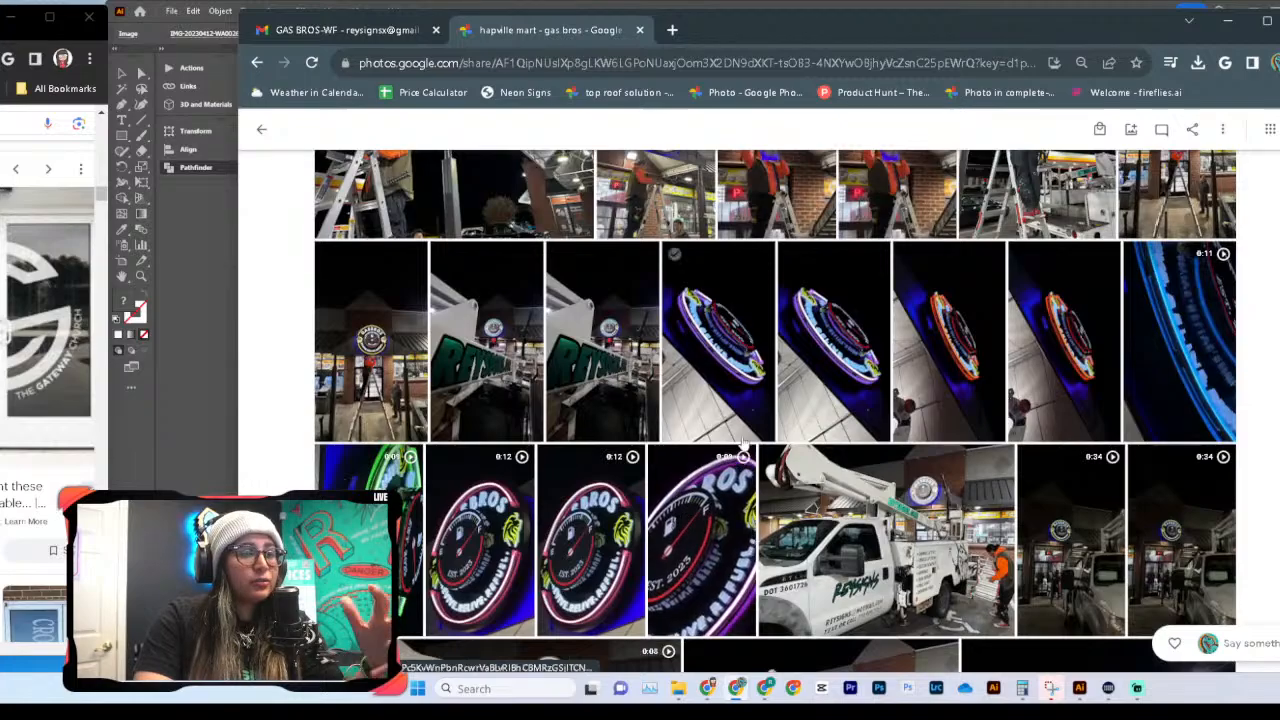
scroll(700, 490, "up", 4)
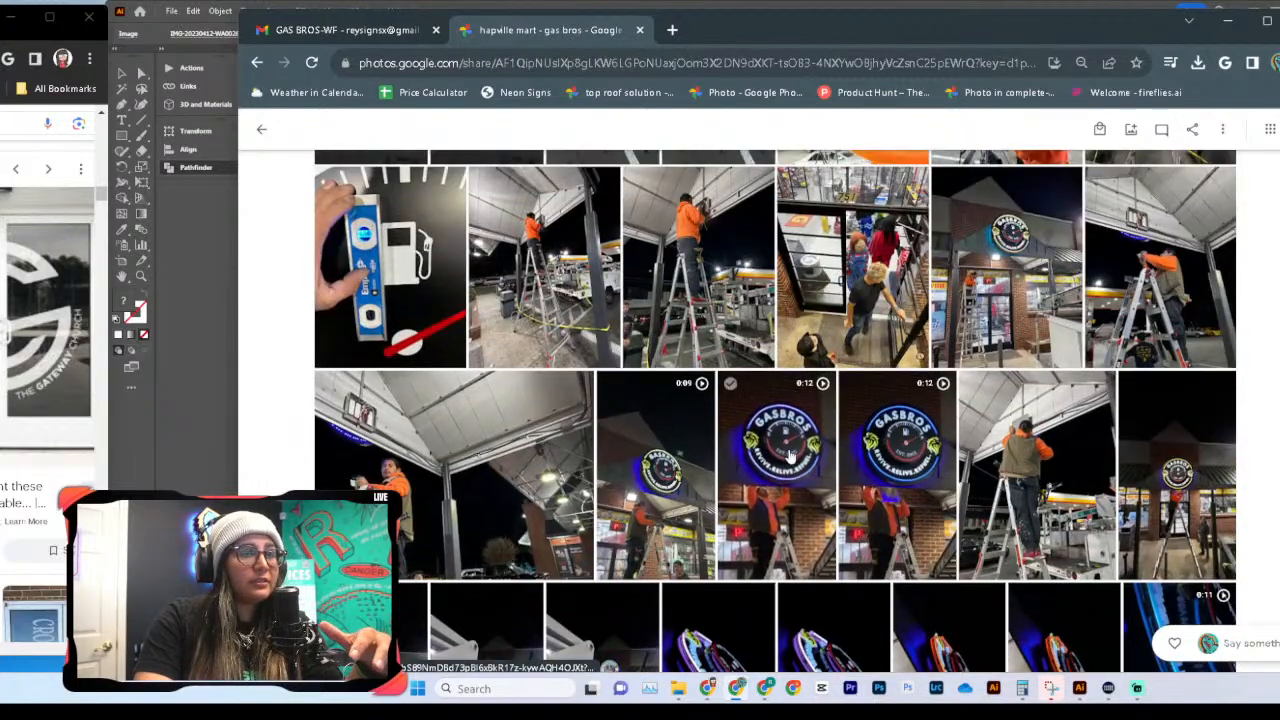
scroll(740, 480, "down", 10)
scroll(766, 499, "down", 10)
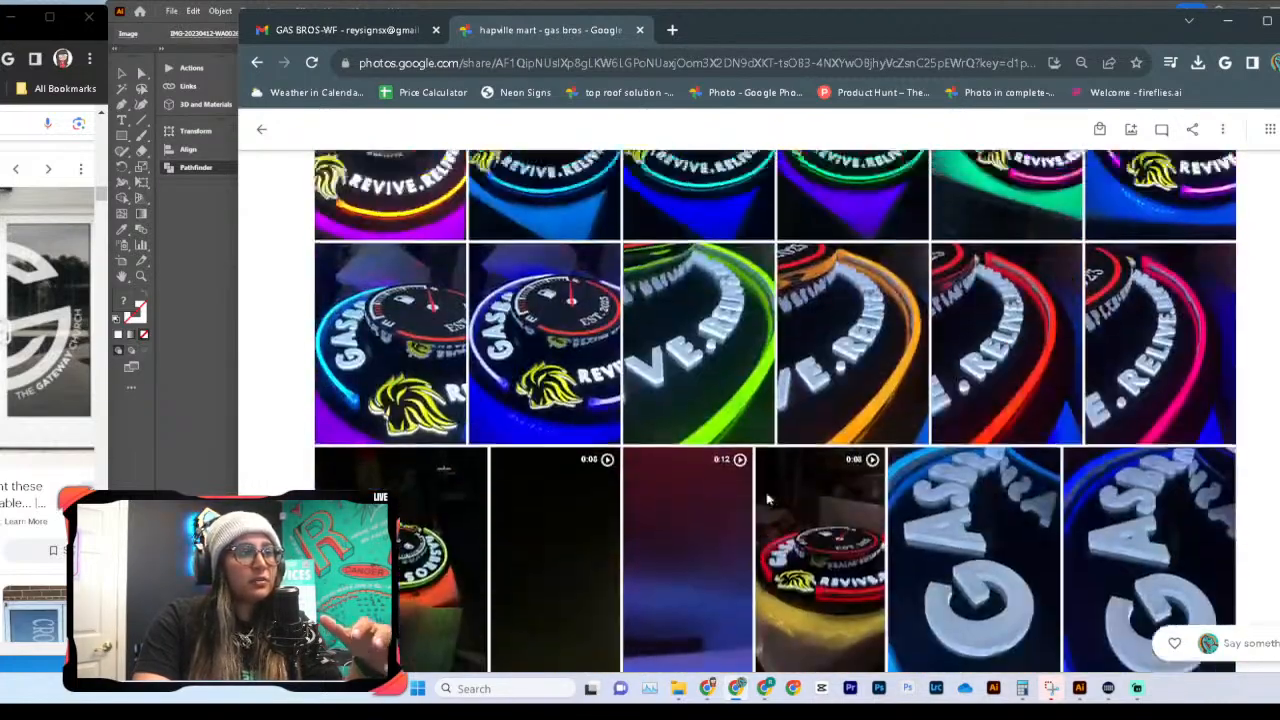
scroll(763, 503, "down", 10)
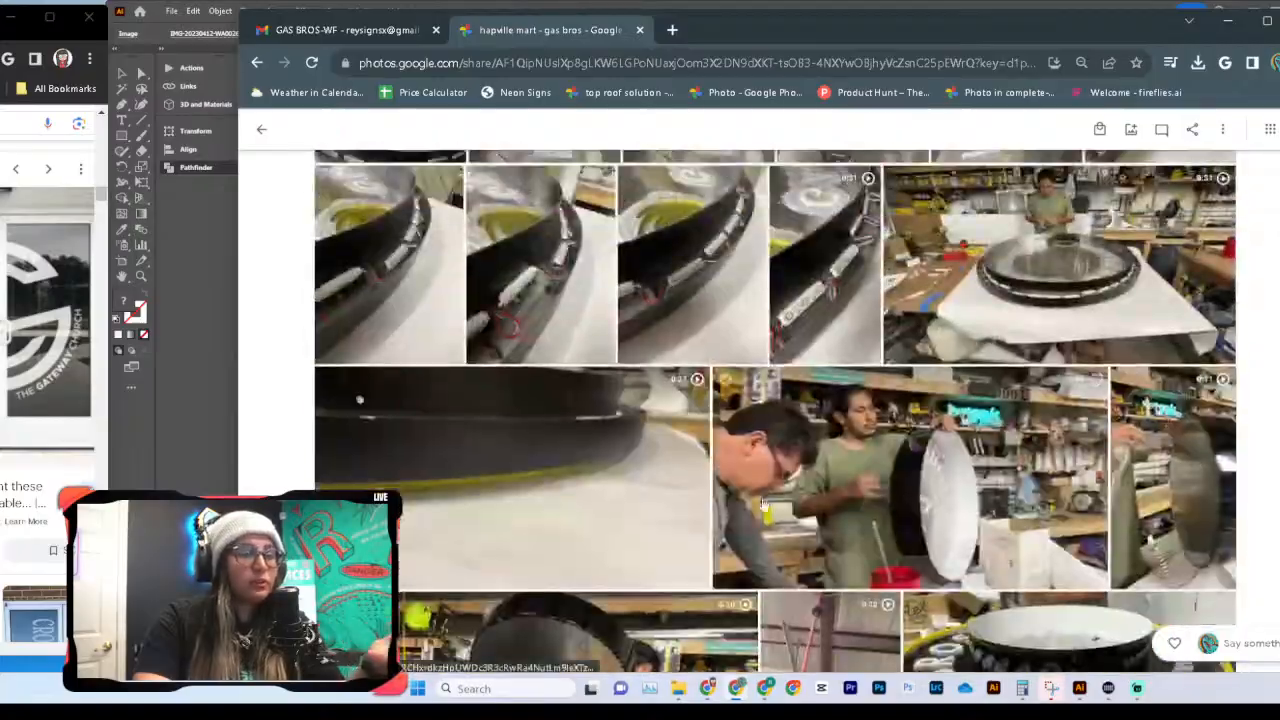
scroll(760, 505, "down", 10)
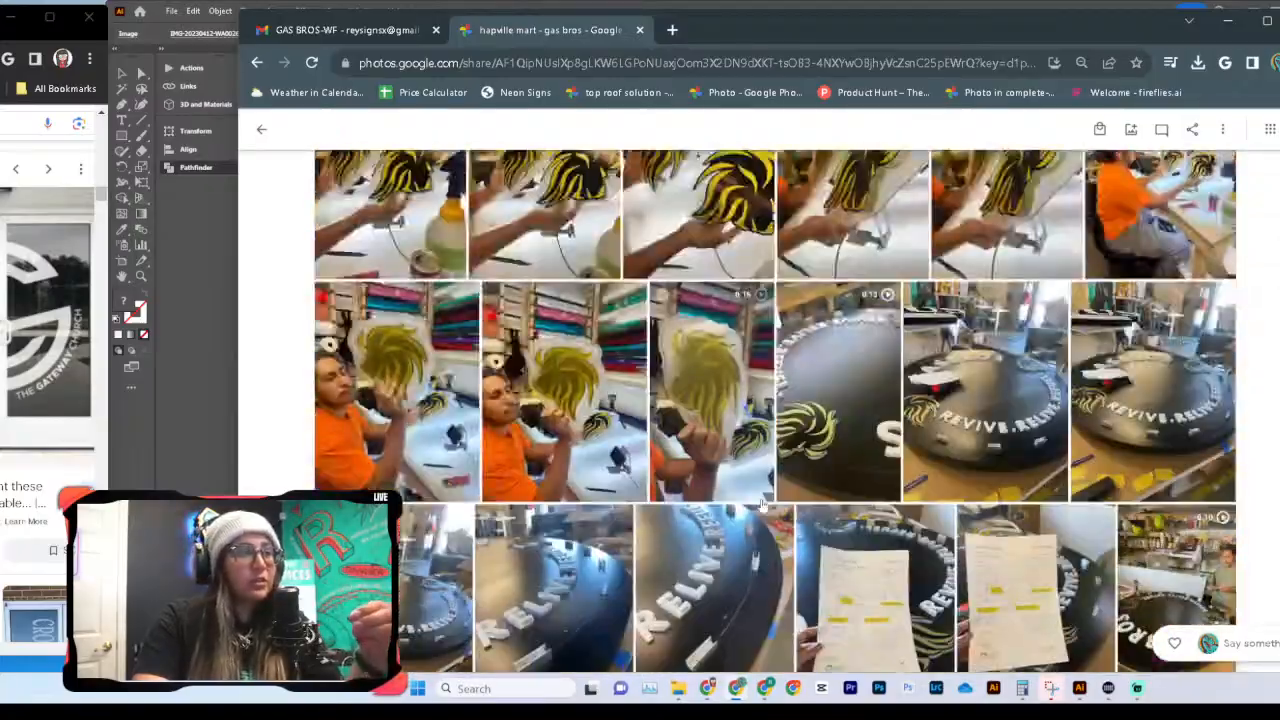
scroll(760, 505, "down", 10)
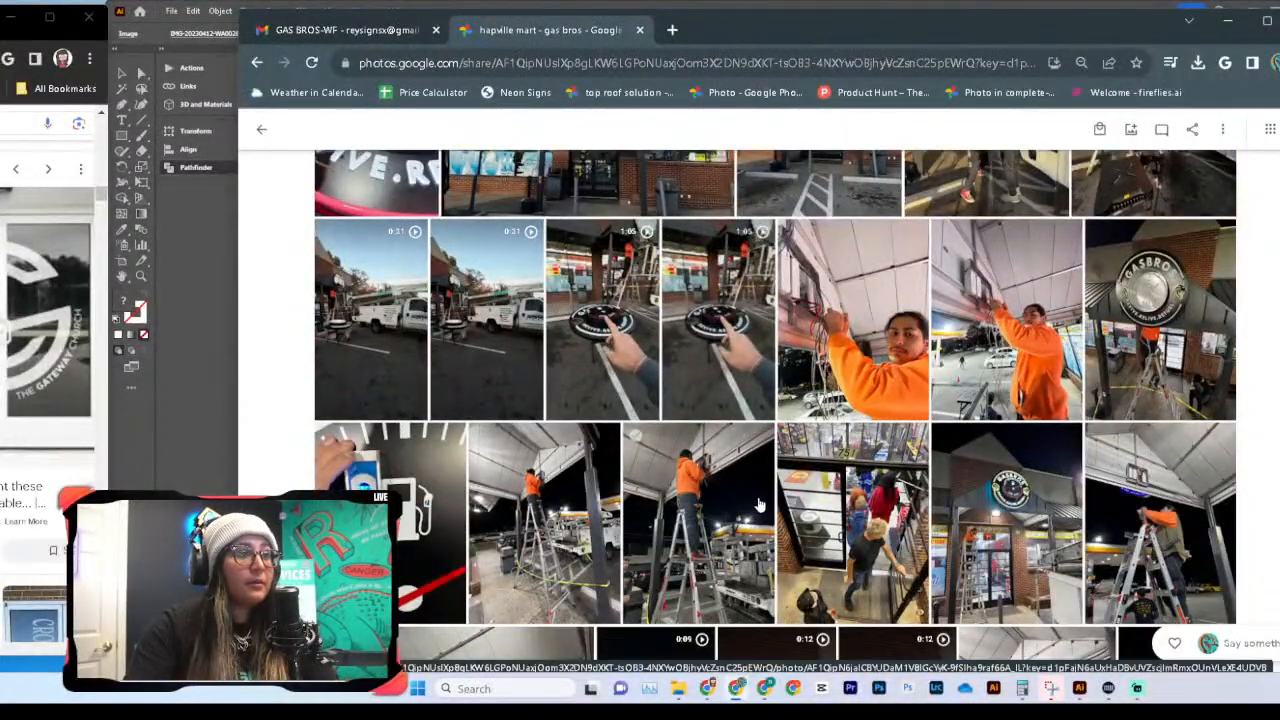
scroll(670, 458, "down", 10)
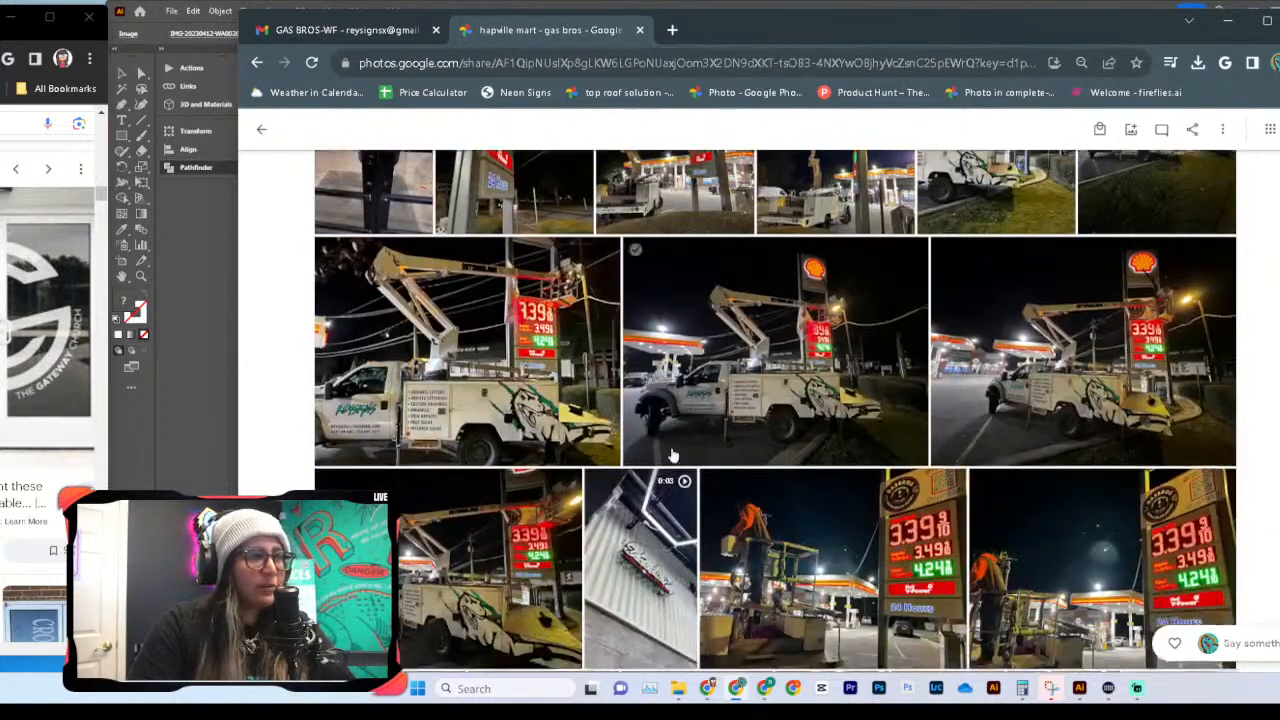
scroll(670, 458, "down", 10)
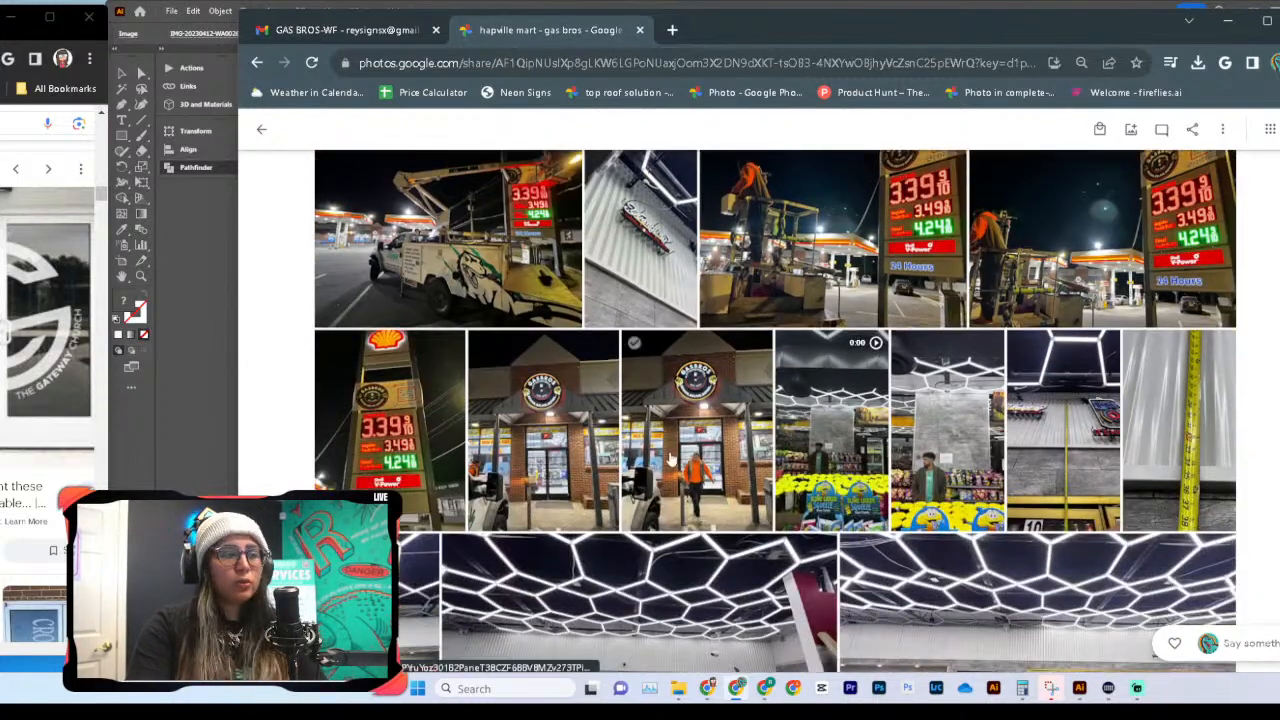
scroll(669, 460, "down", 5)
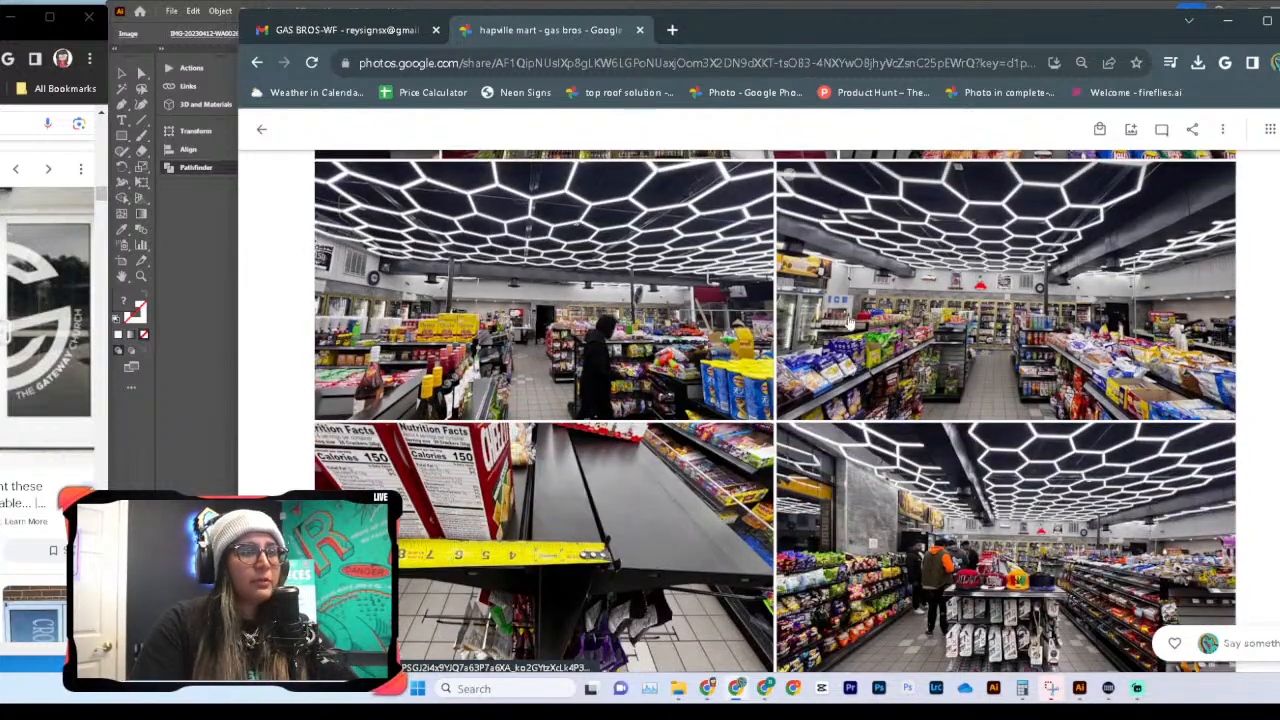
Step: View the store interior photos showing the hexagon ceiling lights and aisles, and return to the album
left_click(847, 321)
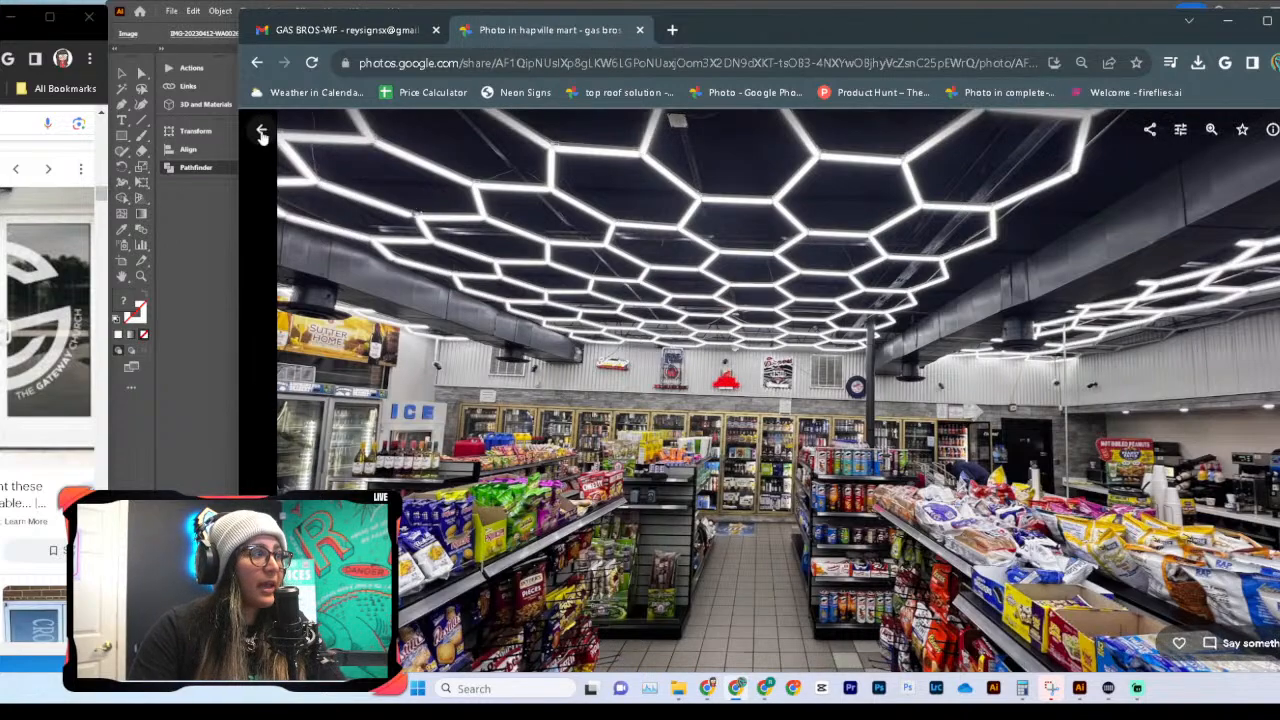
left_click(1278, 396)
left_click(1278, 396)
left_click(1278, 396)
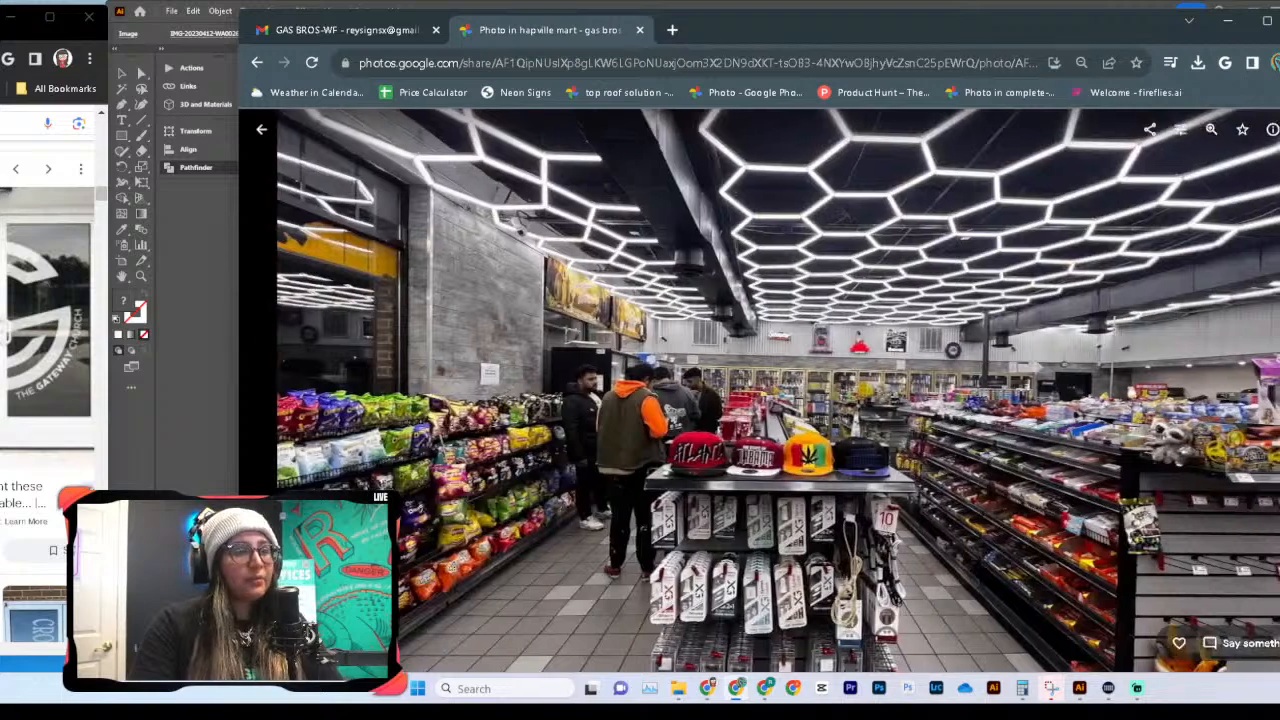
left_click(1278, 396)
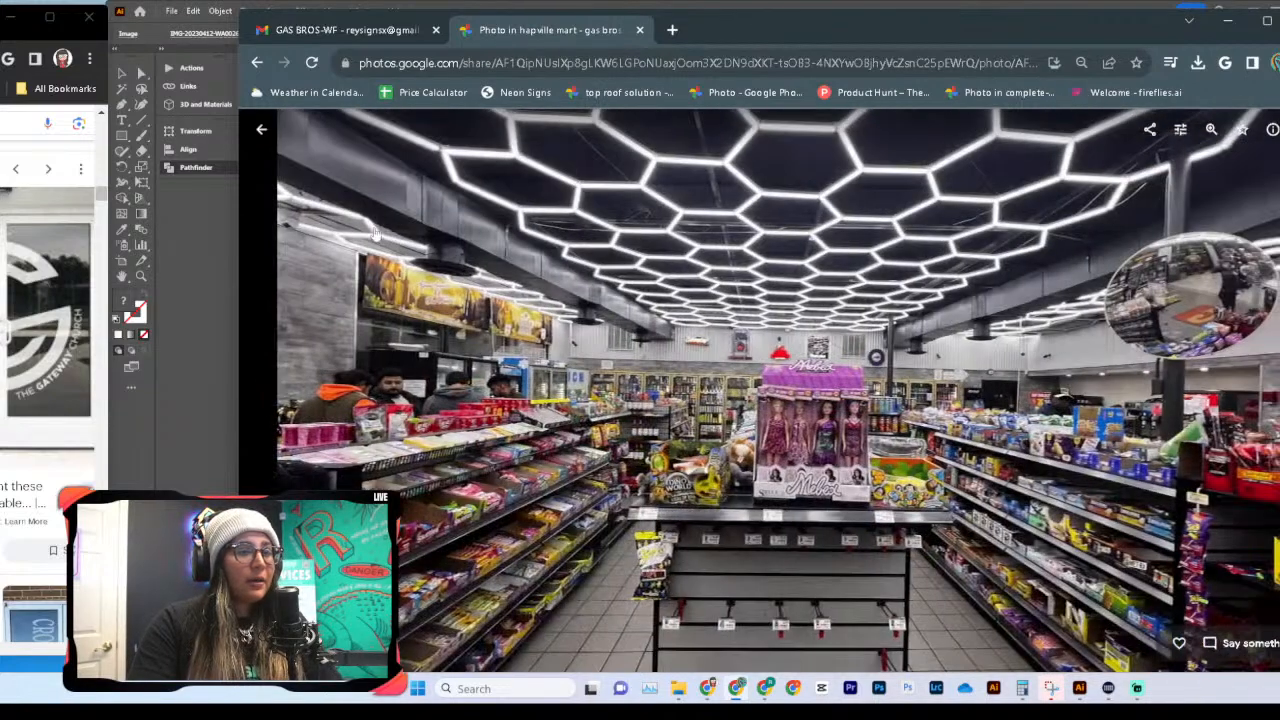
left_click(262, 130)
Step: Find the site measurement photos and view the slatted wall with the orange sofa, returning to the album
scroll(907, 457, "down", 3)
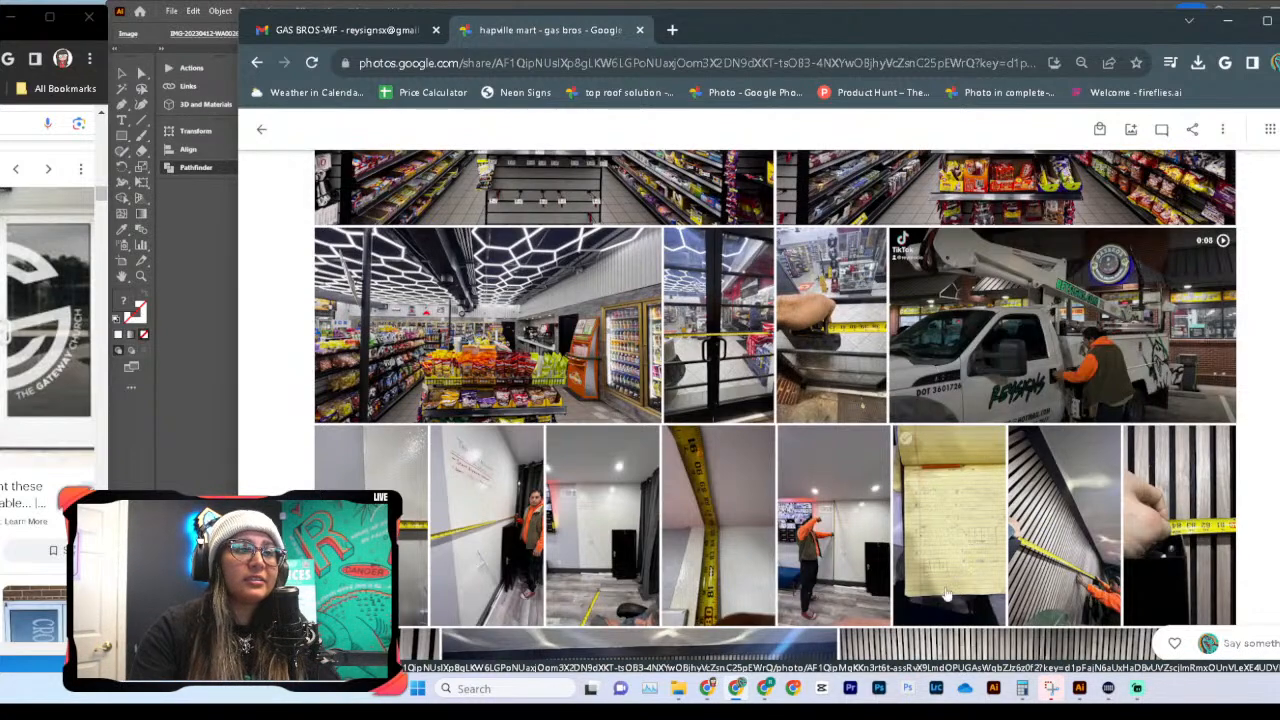
scroll(1014, 509, "up", 2)
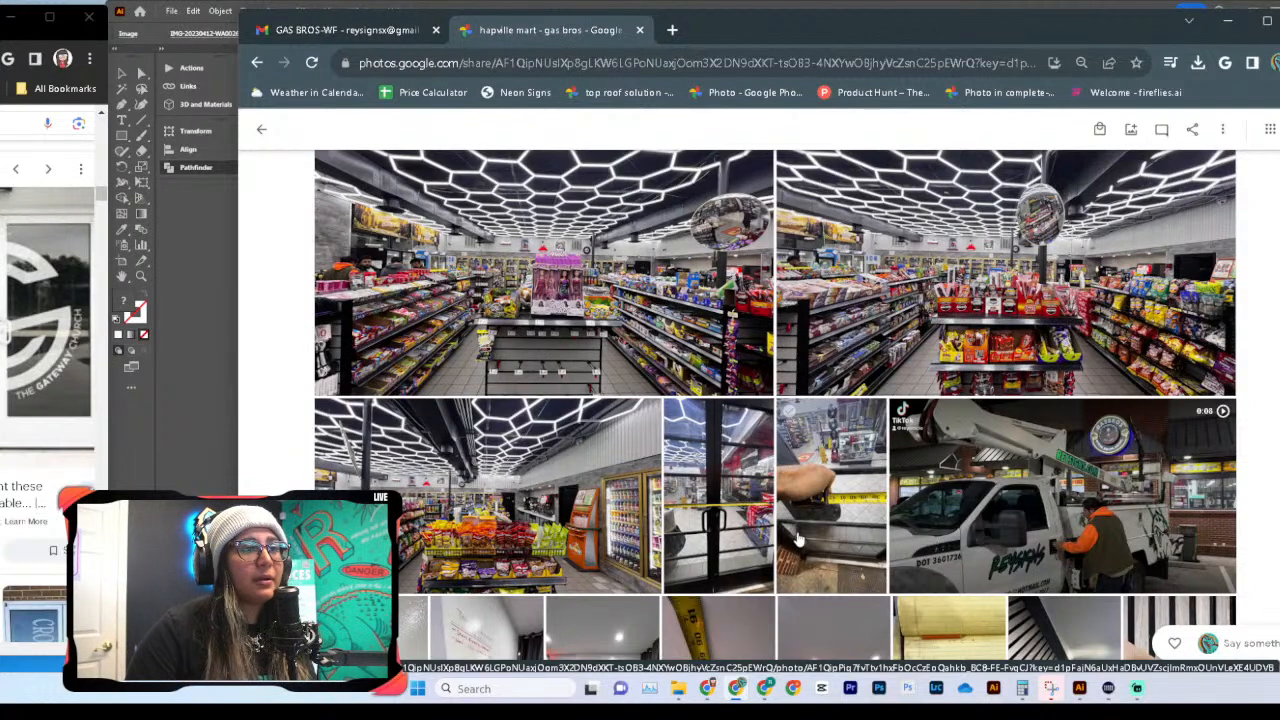
scroll(707, 428, "down", 5)
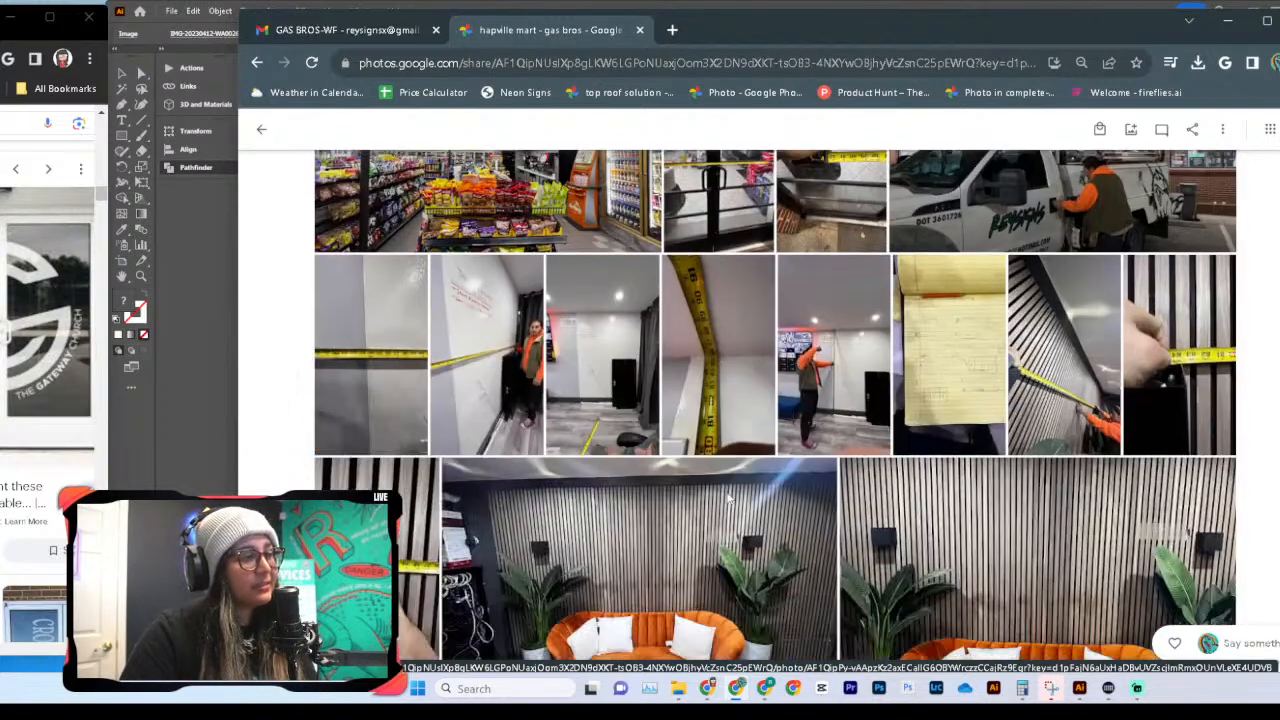
scroll(707, 428, "down", 1)
left_click(692, 438)
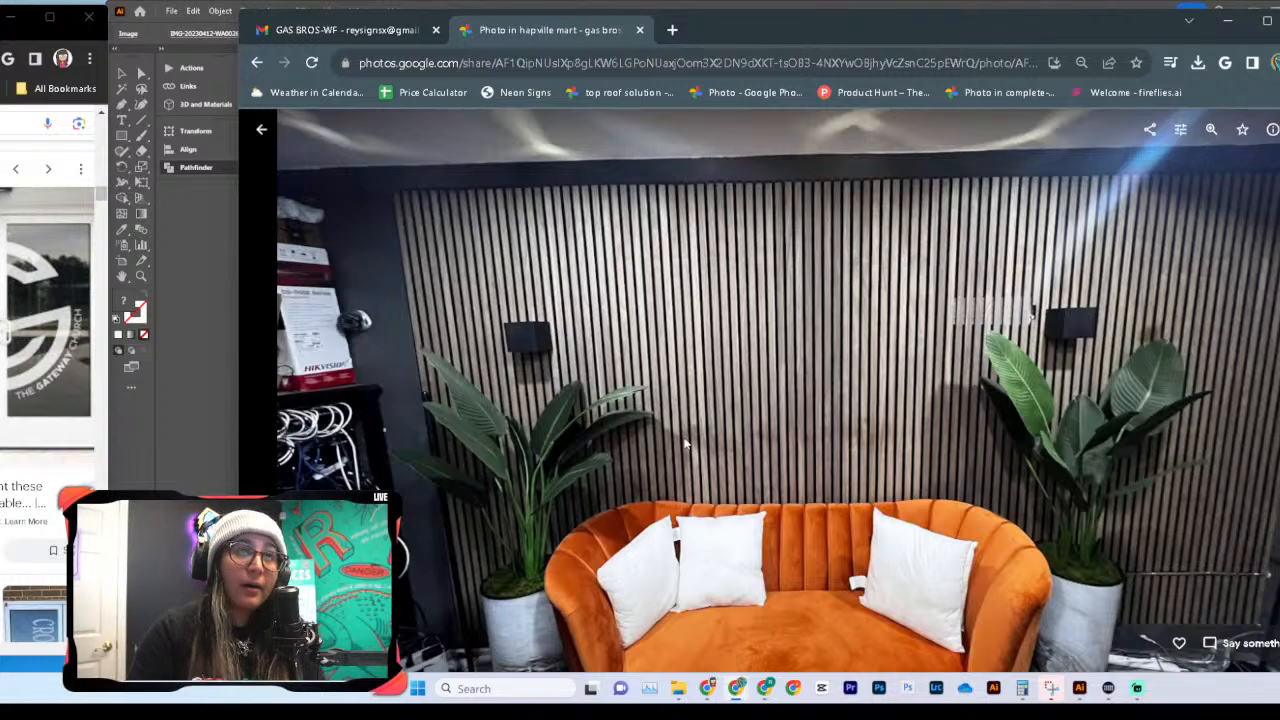
left_click(261, 129)
Step: Move the browser window aside to uncover the GAS BROS-WF.ai document in Illustrator
scroll(599, 374, "up", 5)
left_click_drag(933, 43, 1279, 39)
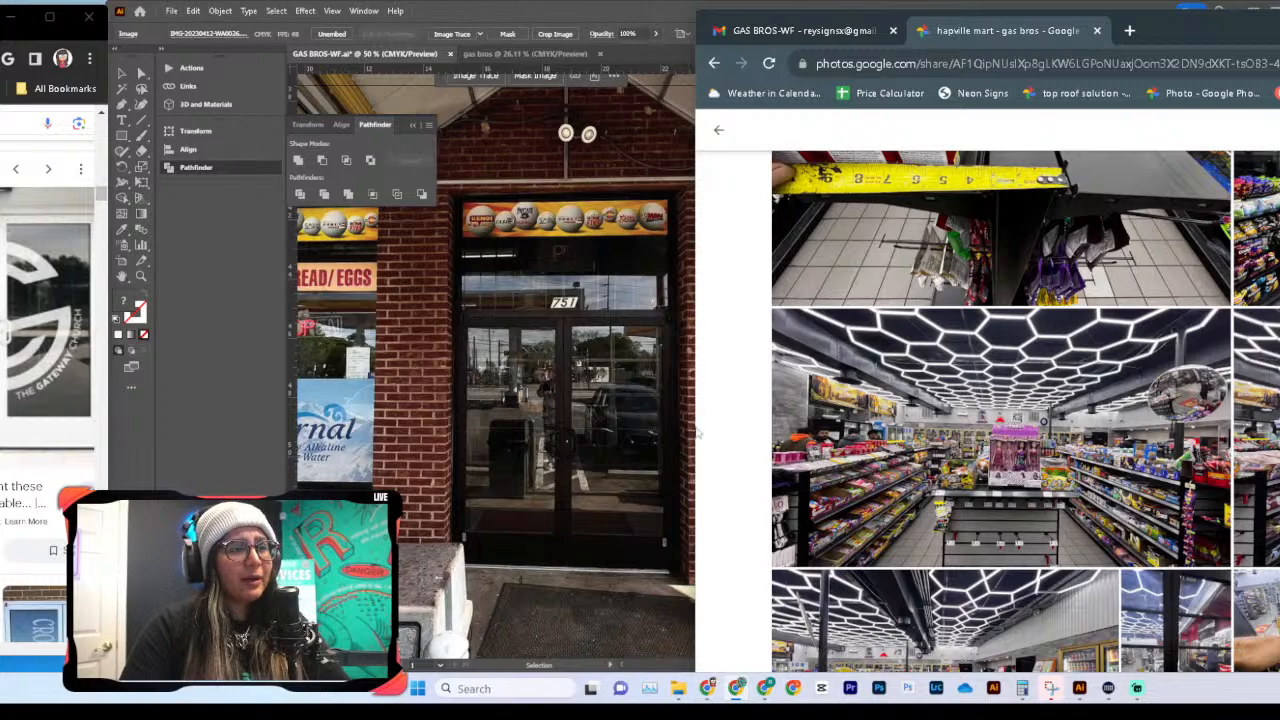
left_click_drag(693, 437, 1279, 366)
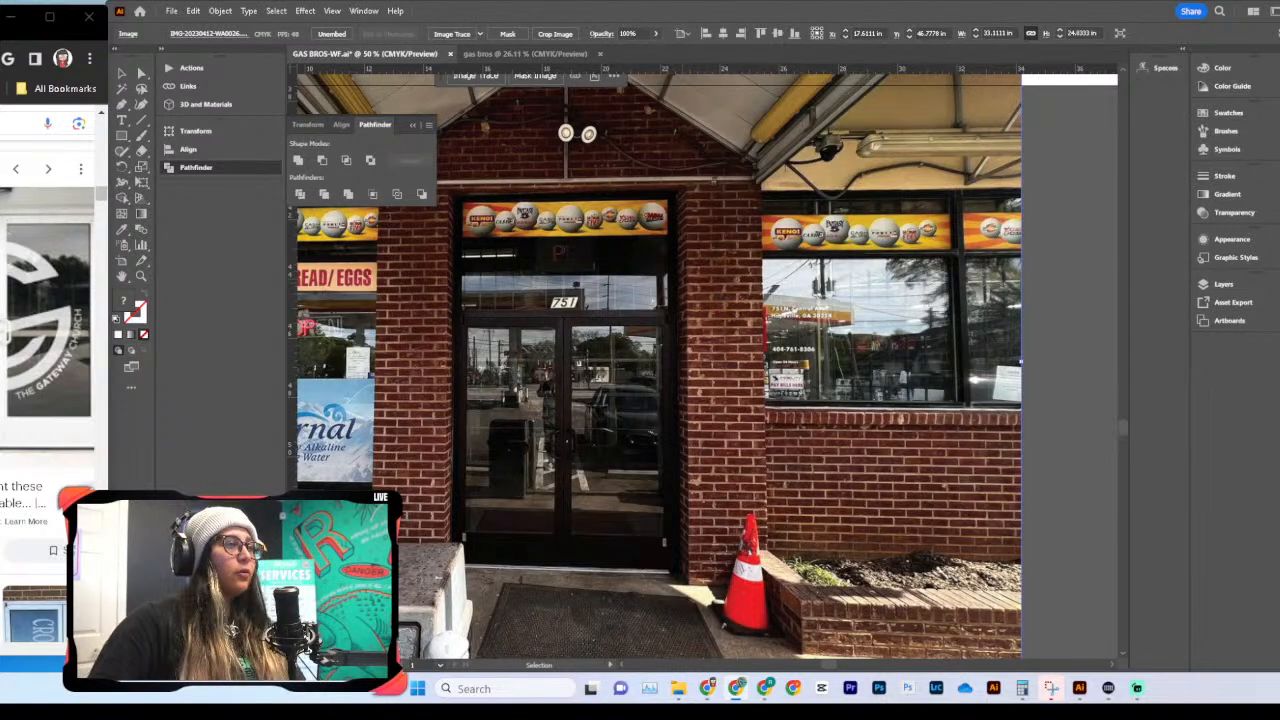
Step: Examine the storefront photo in GAS BROS-WF.ai, focusing on the brick entrance, double doors and adjacent windows
key("ctrl+minus")
key("ctrl+minus")
key("ctrl+minus")
key("ctrl+plus")
key("ctrl+plus")
key("ctrl+plus")
scroll(699, 515, "right", 2)
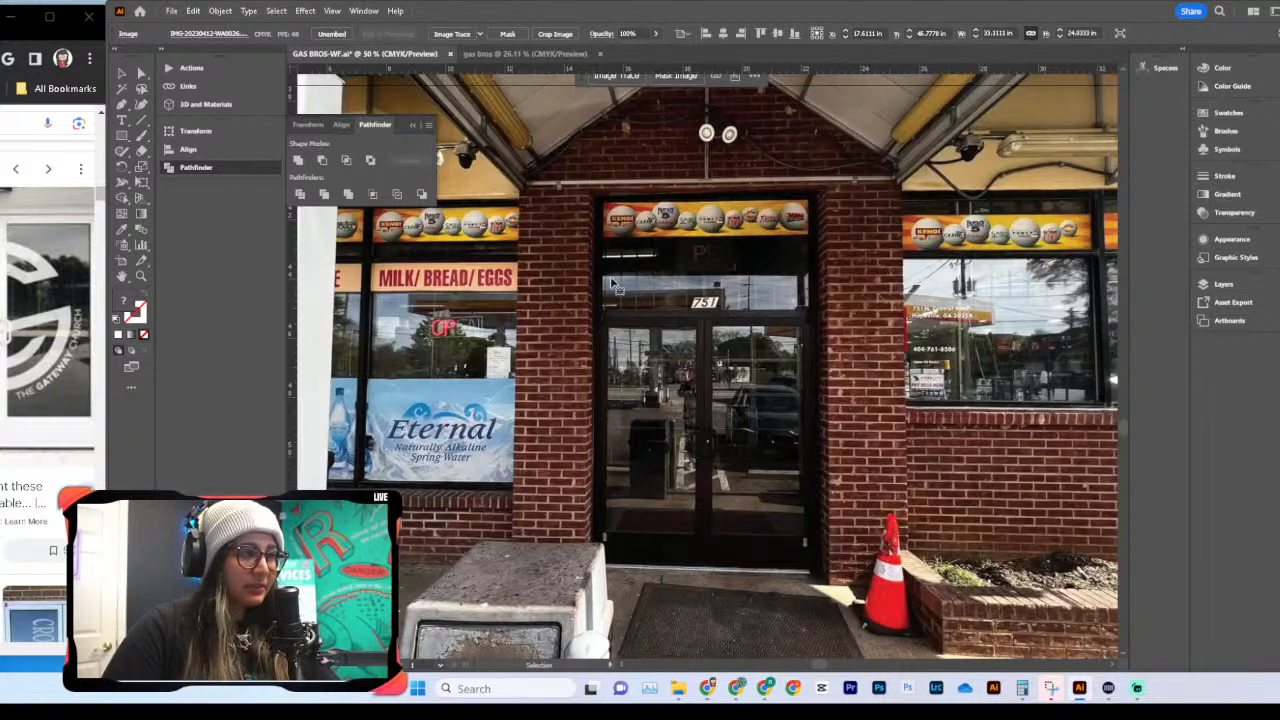
scroll(771, 463, "right", 1)
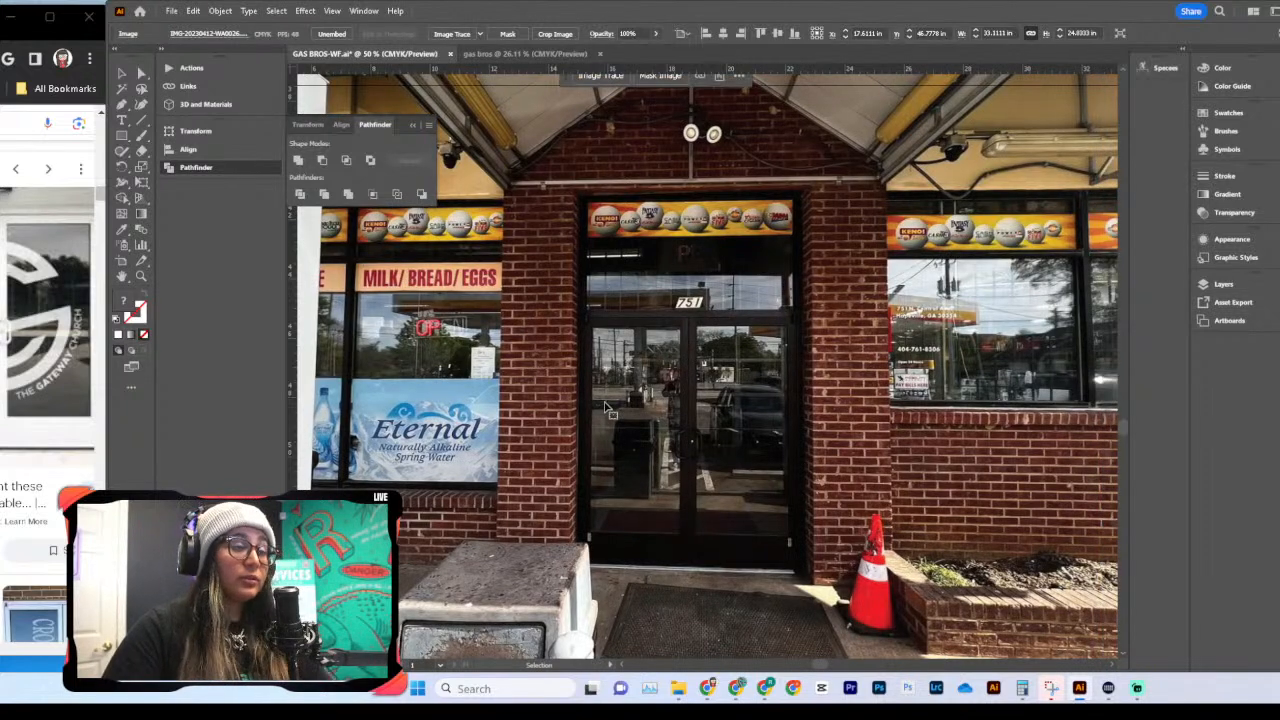
scroll(605, 408, "right", 4)
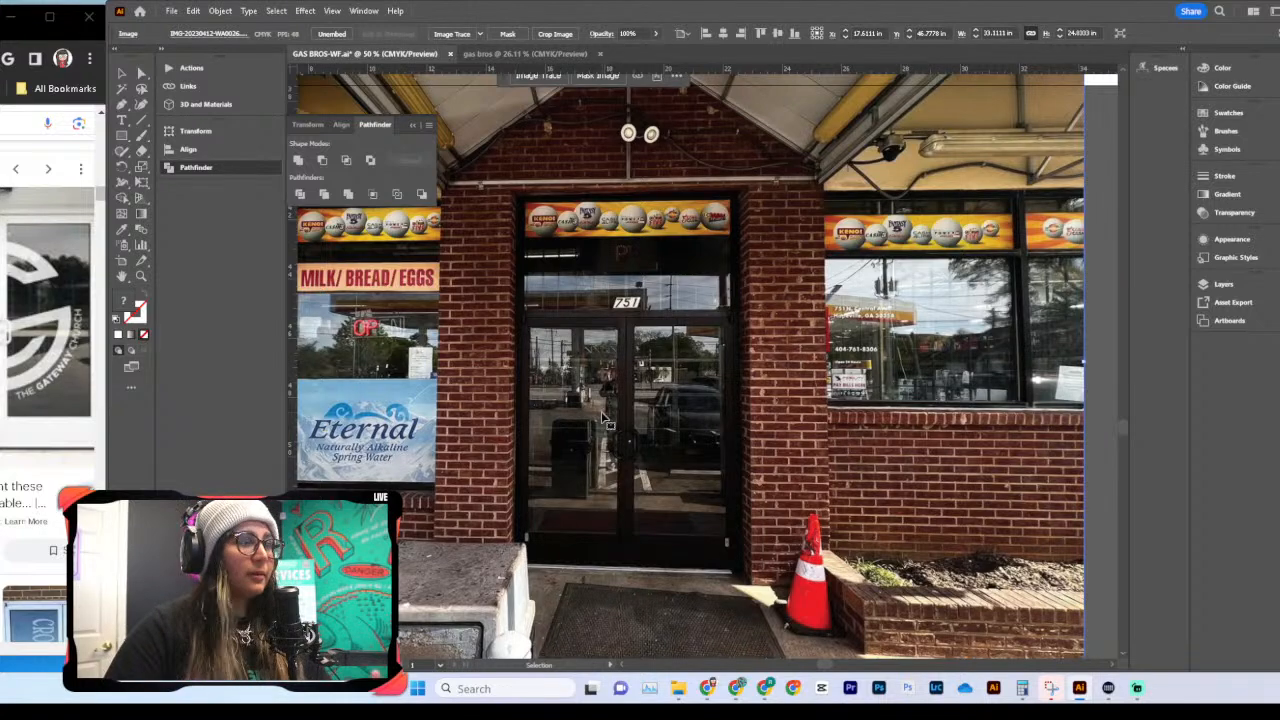
Step: Examine the storefront mockups, logo pieces, Gas Bros zone signs and category signs around the artboard
scroll(605, 422, "down", 4)
scroll(605, 422, "right", 5)
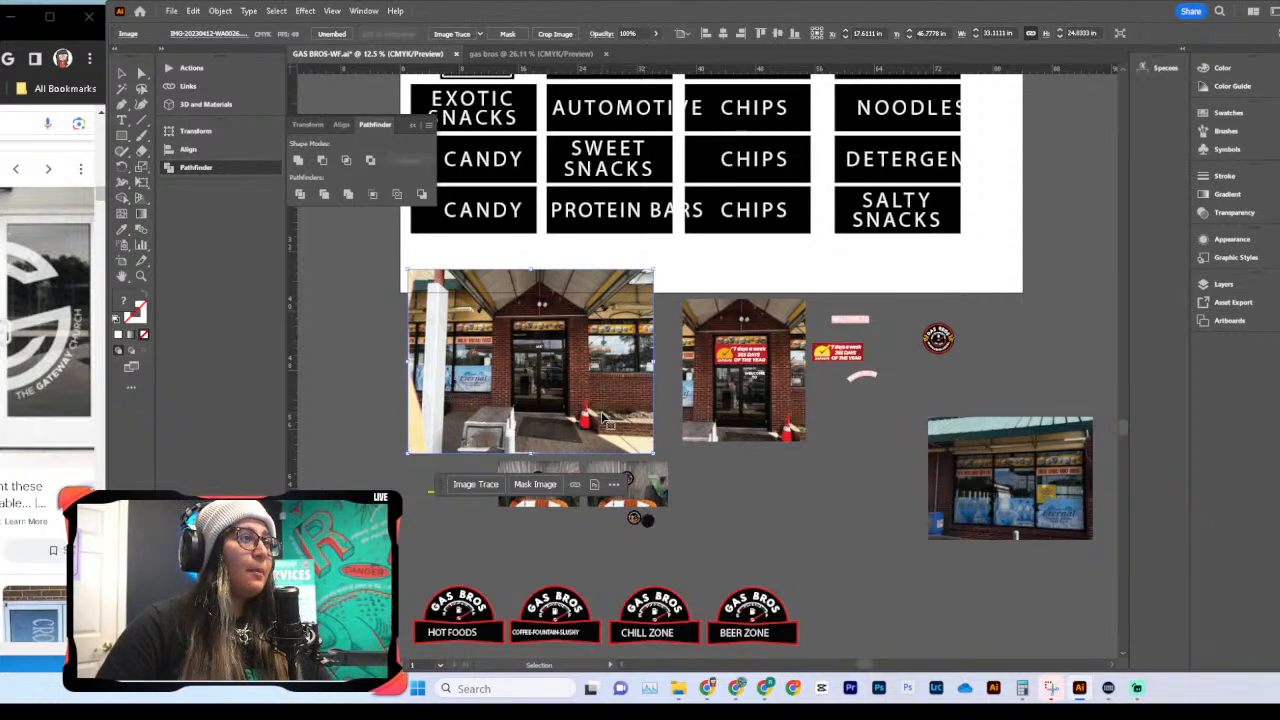
scroll(748, 491, "right", 5)
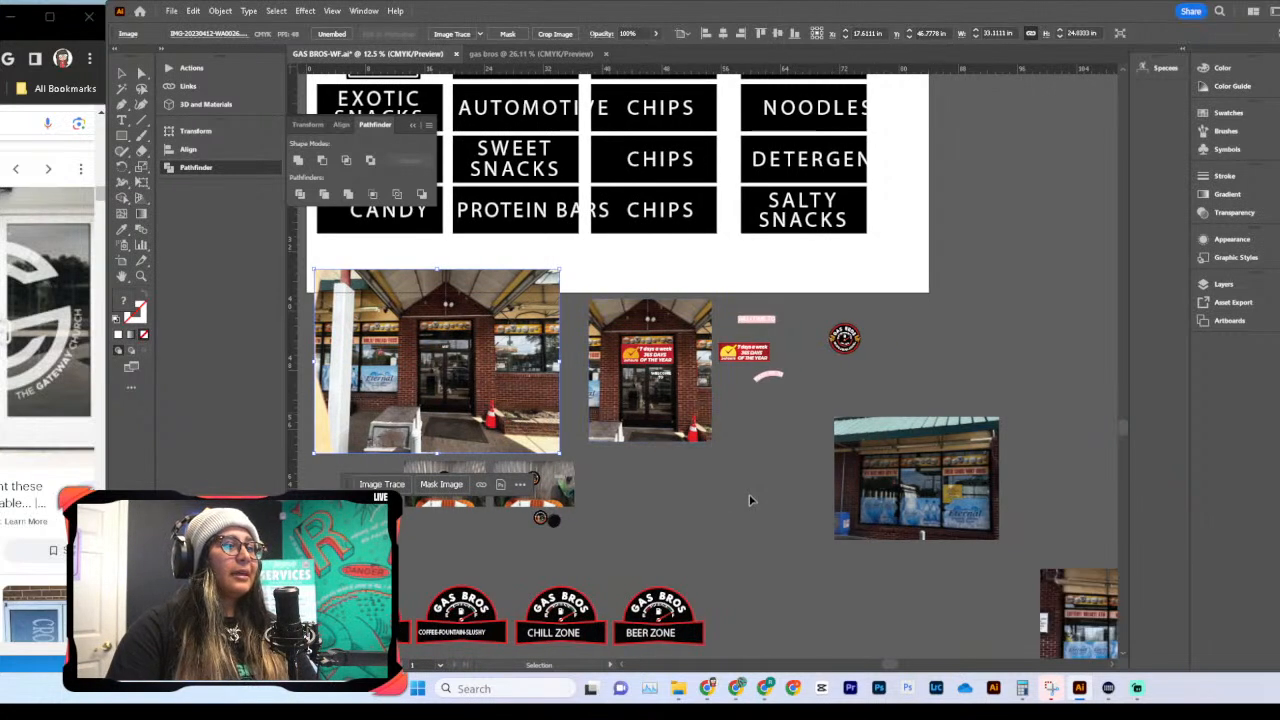
scroll(748, 455, "left", 4)
scroll(632, 422, "up", 1)
scroll(632, 422, "up", 1)
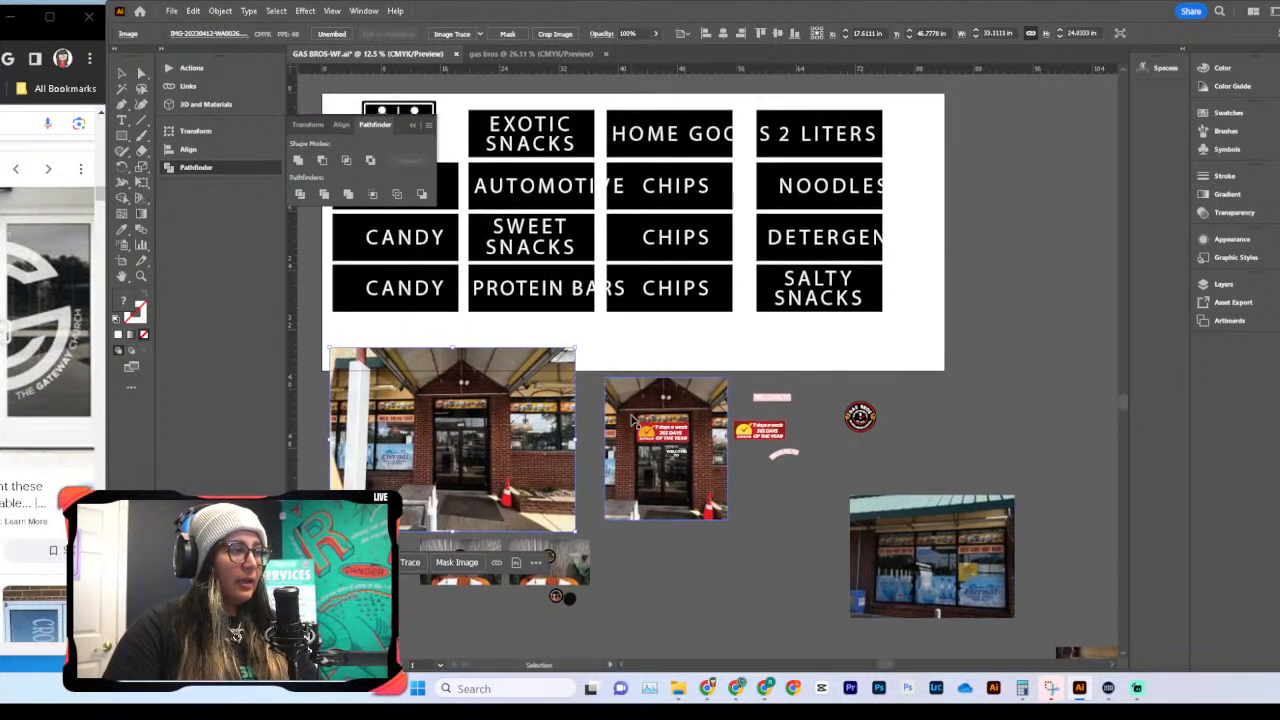
scroll(634, 422, "down", 4)
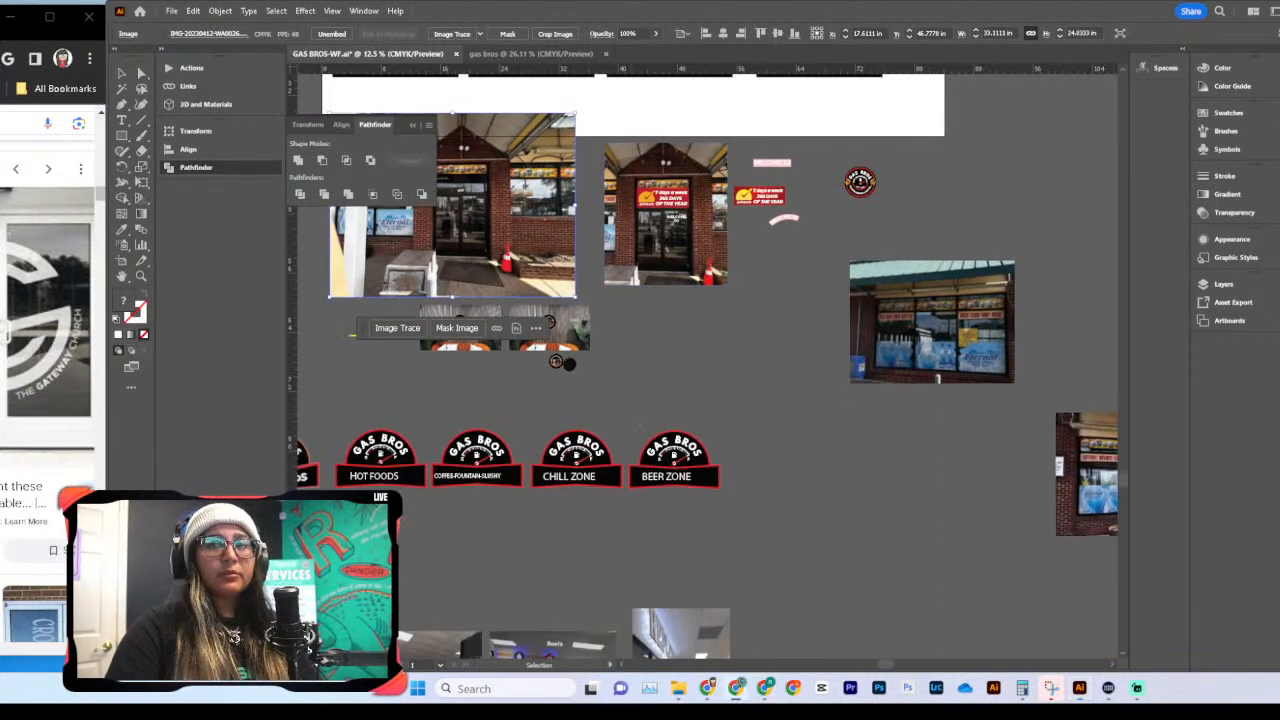
Step: Switch to Google Photos to check the night photo of the installed storefront sign, and minimize the browser
key("alt+Tab")
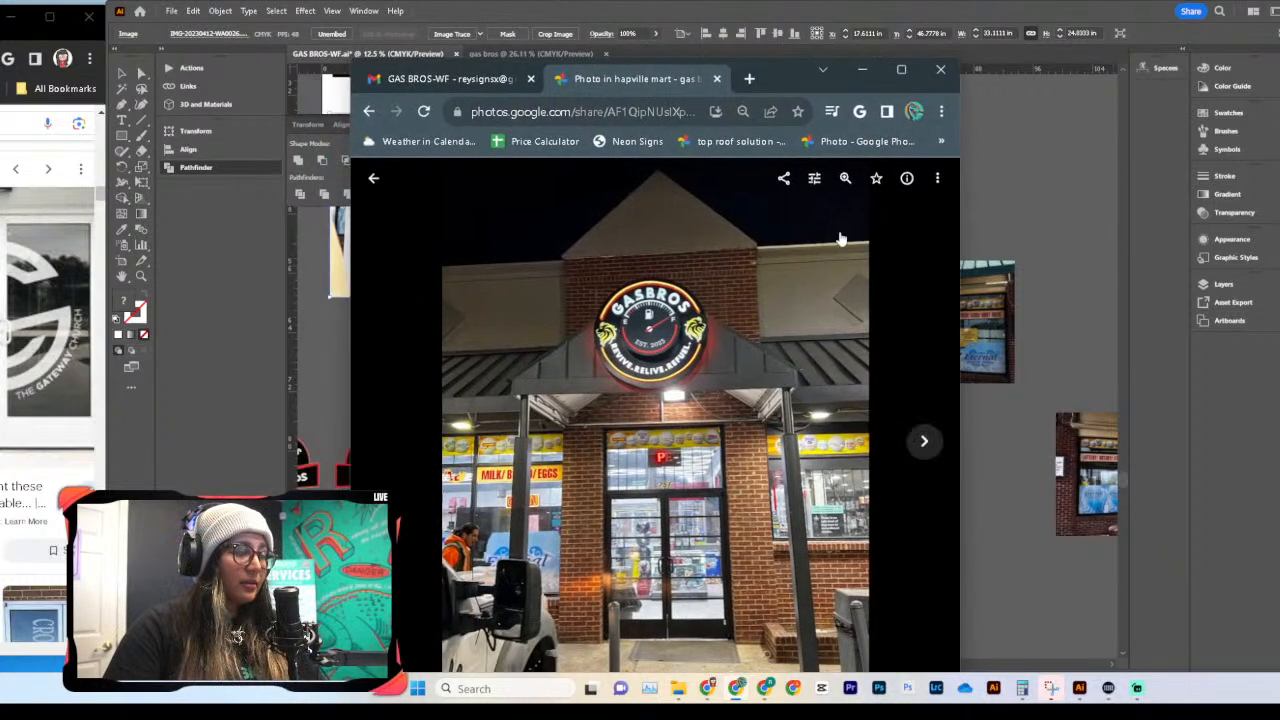
left_click(862, 69)
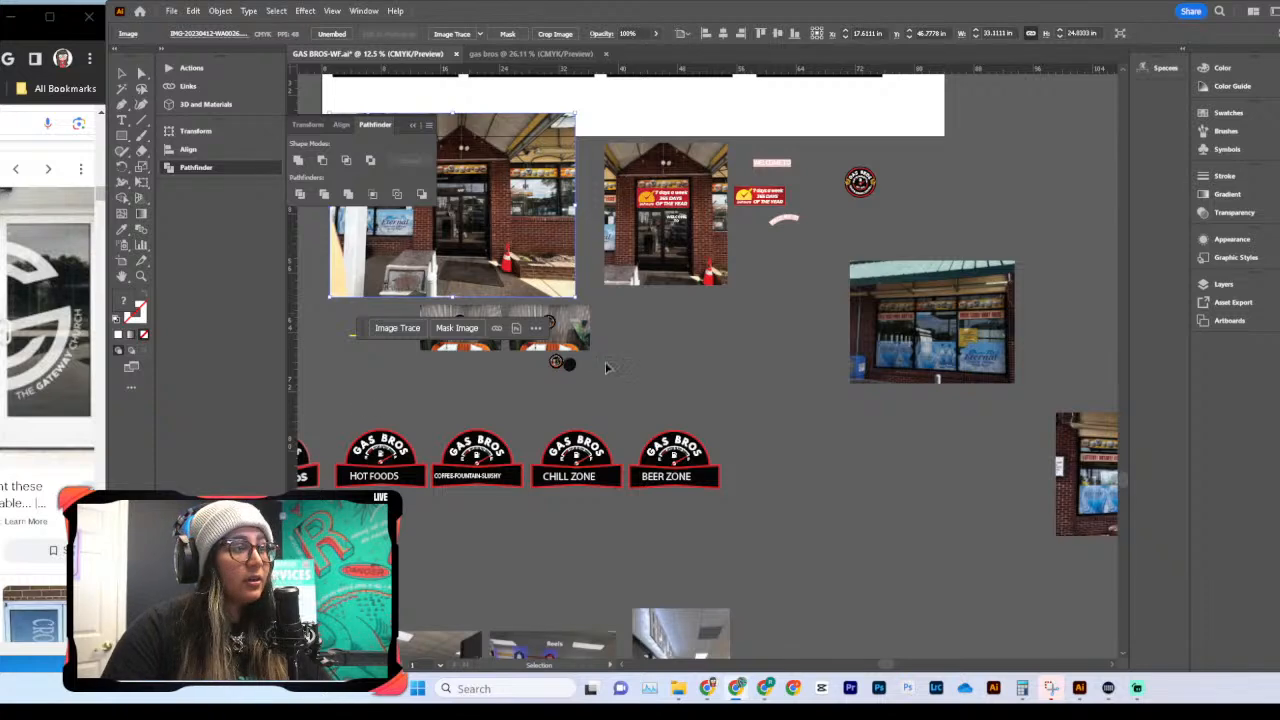
Step: Deselect the storefront photo and look over the black category signs on the artboard
scroll(606, 366, "up", 2)
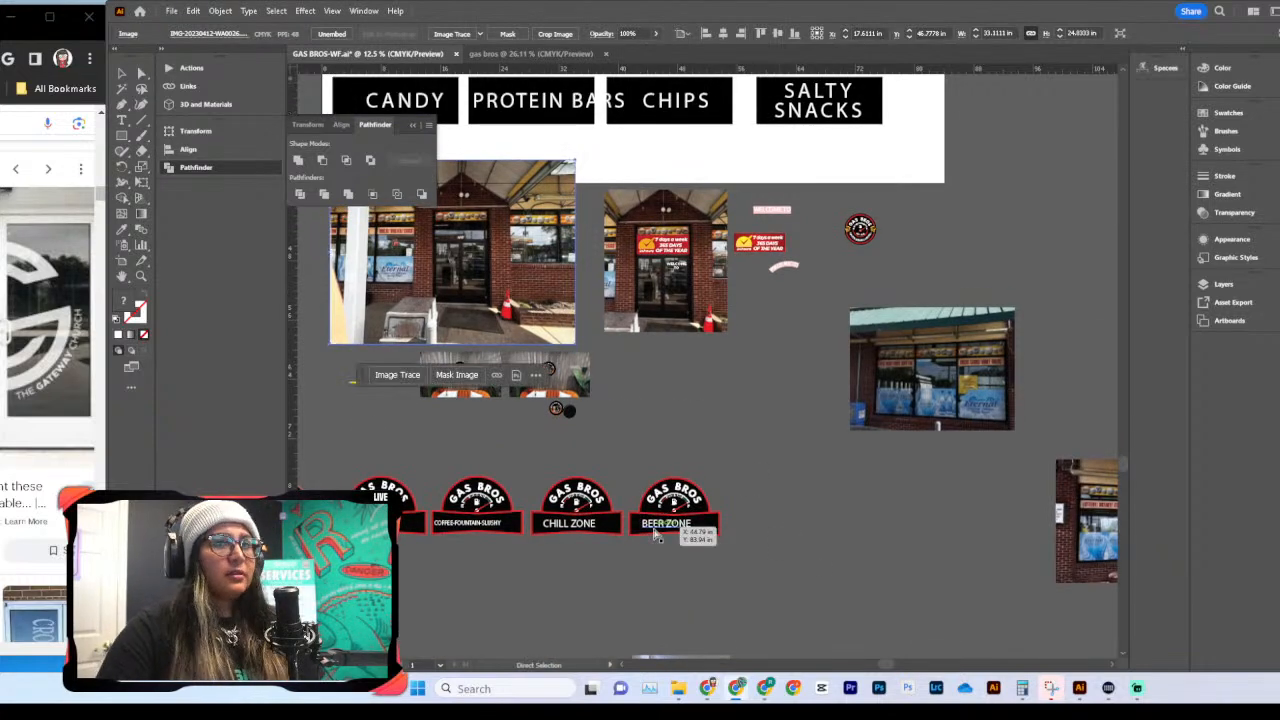
left_click(647, 393)
scroll(706, 410, "up", 8)
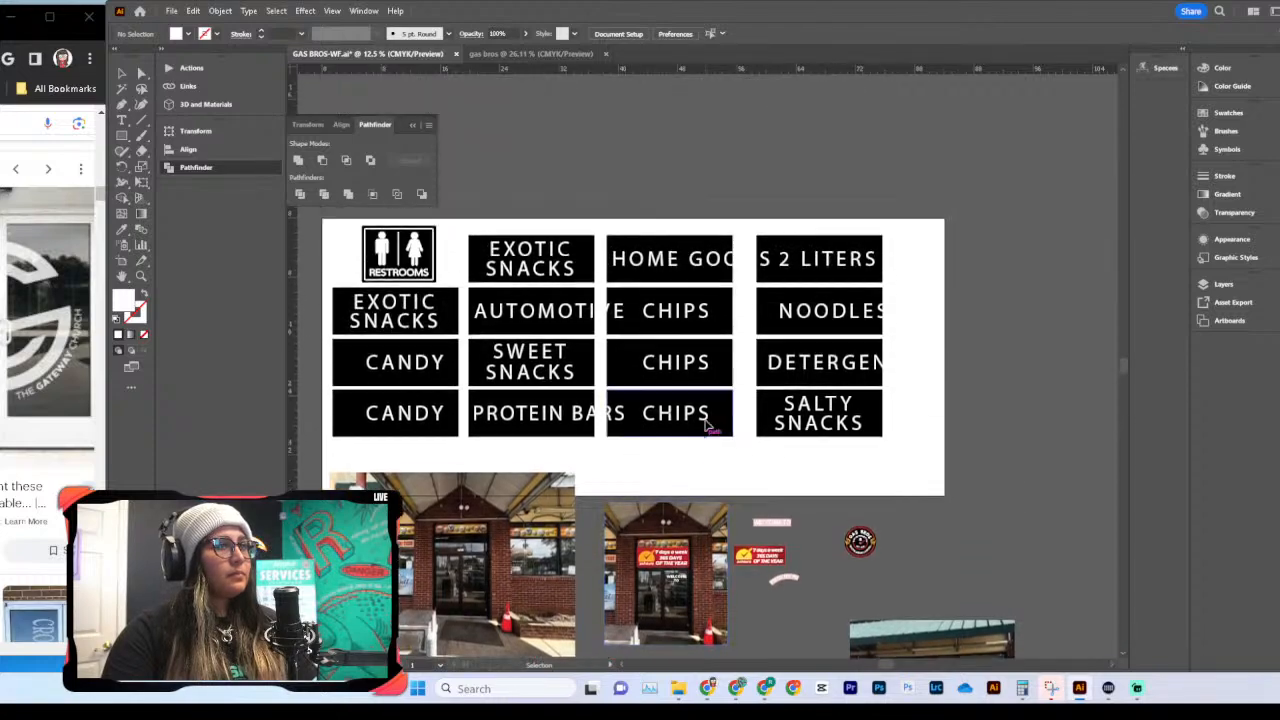
Step: Select the cropped brick entrance photo in GAS BROS-WF.ai and examine its door mockup with the red 24hours sign up close
scroll(706, 425, "down", 7)
left_click(510, 313)
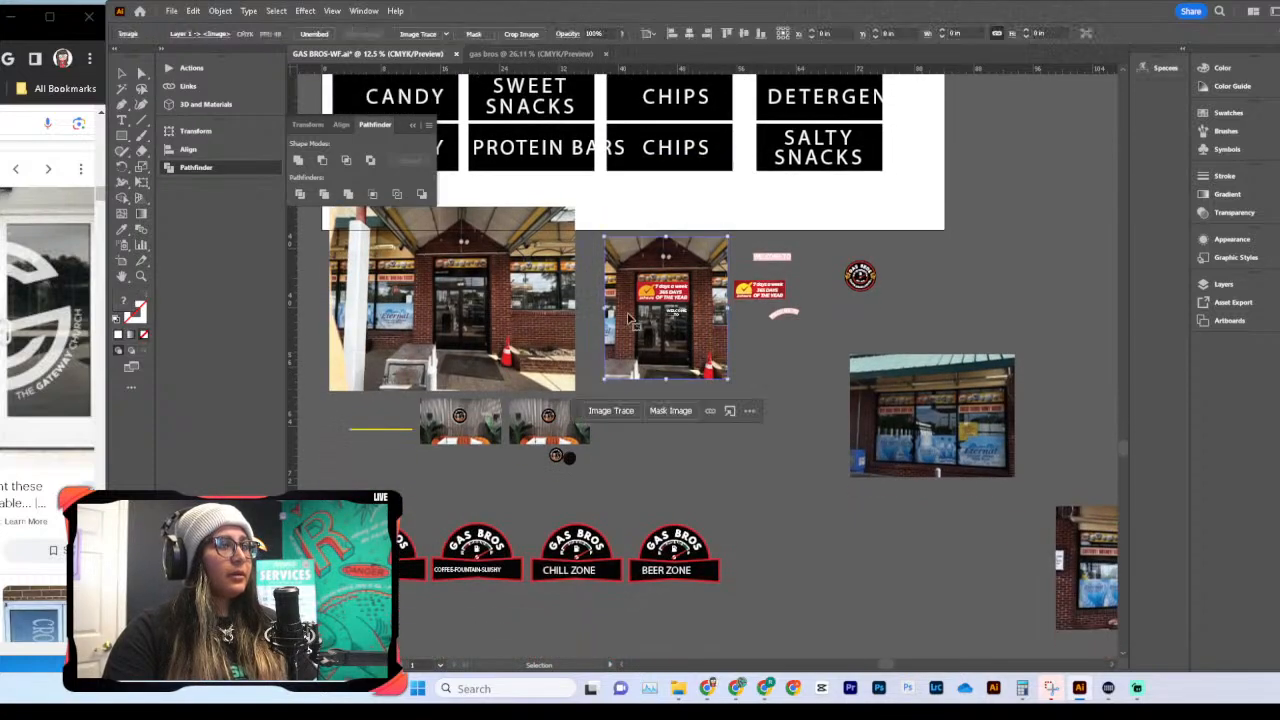
left_click(678, 368)
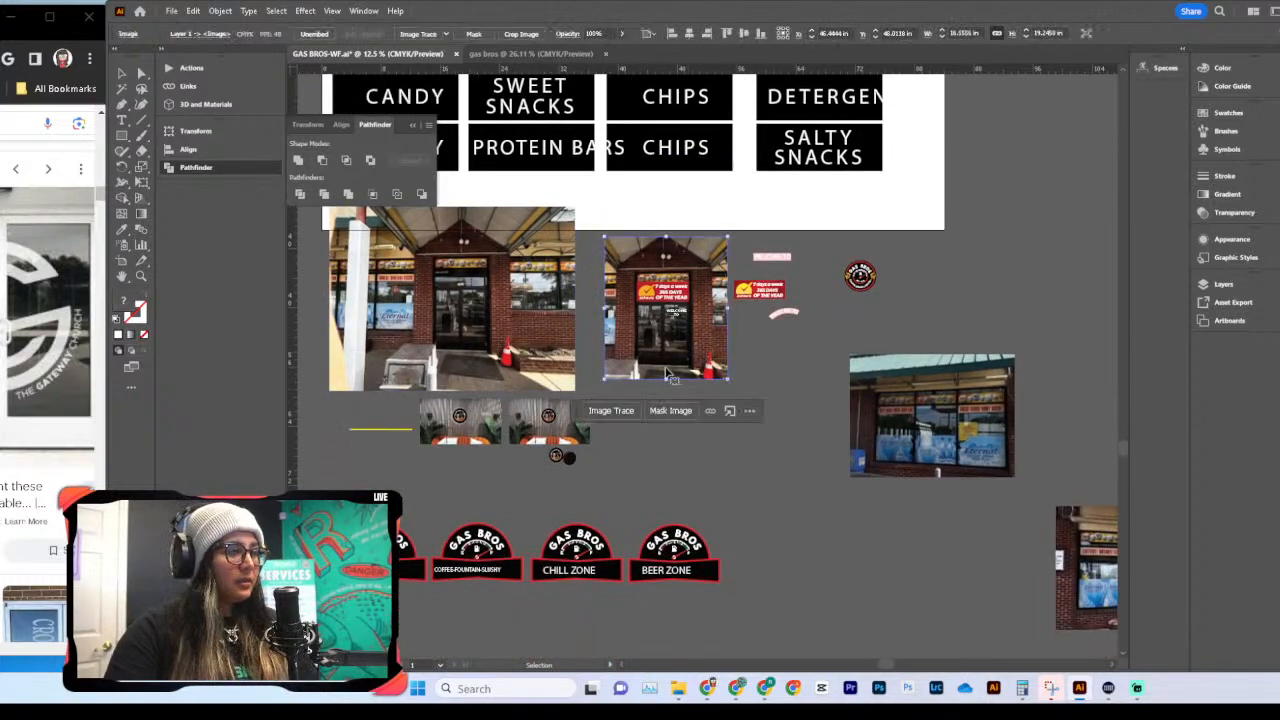
key("ctrl+equal")
key("ctrl+equal")
key("ctrl+equal")
key("ctrl+equal")
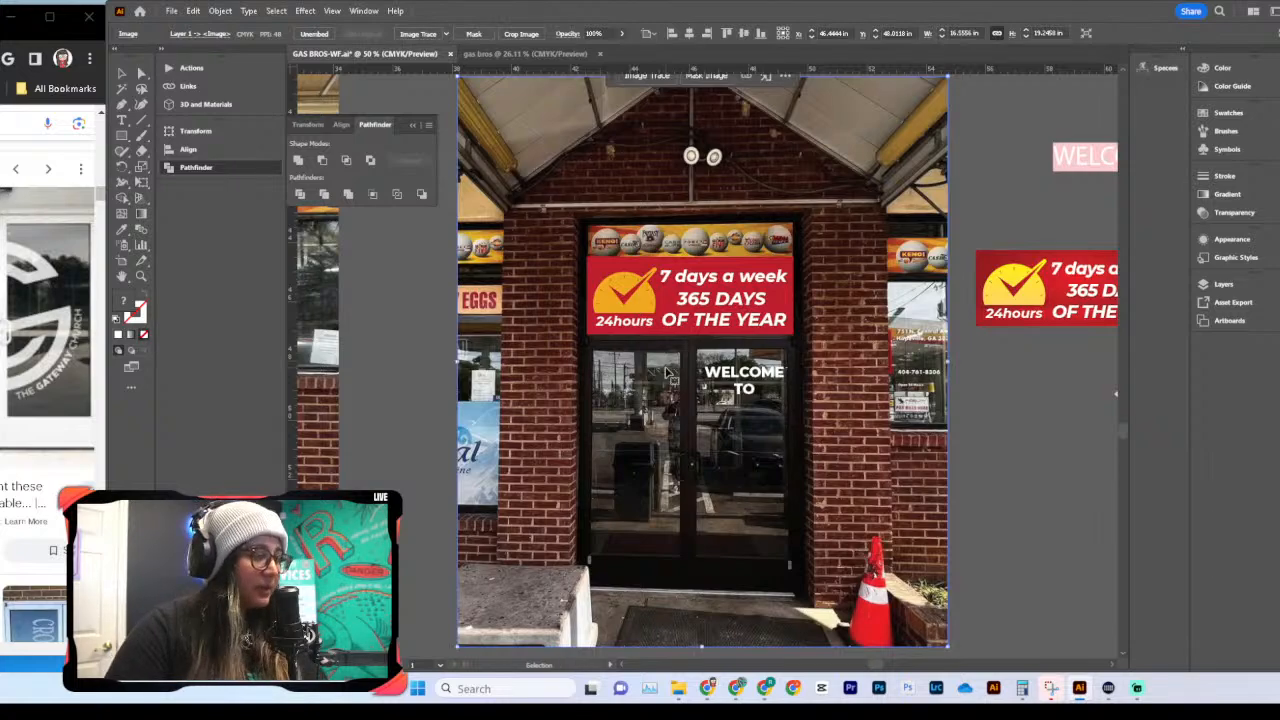
Step: Copy the cropped entrance photo into the gas bros document and place it near the middle of the artboard
key("ctrl+minus")
key("ctrl+minus")
key("ctrl+minus")
key("ctrl+minus")
key("ctrl+minus")
key("ctrl+minus")
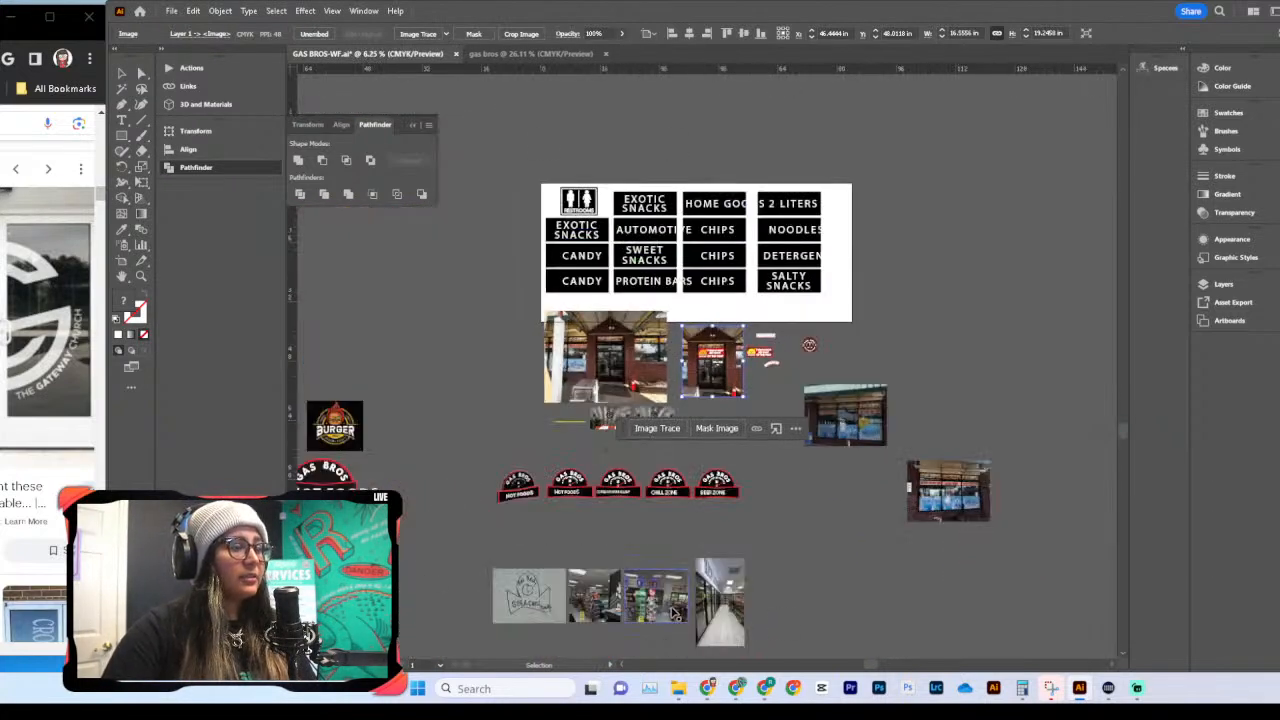
left_click(540, 54)
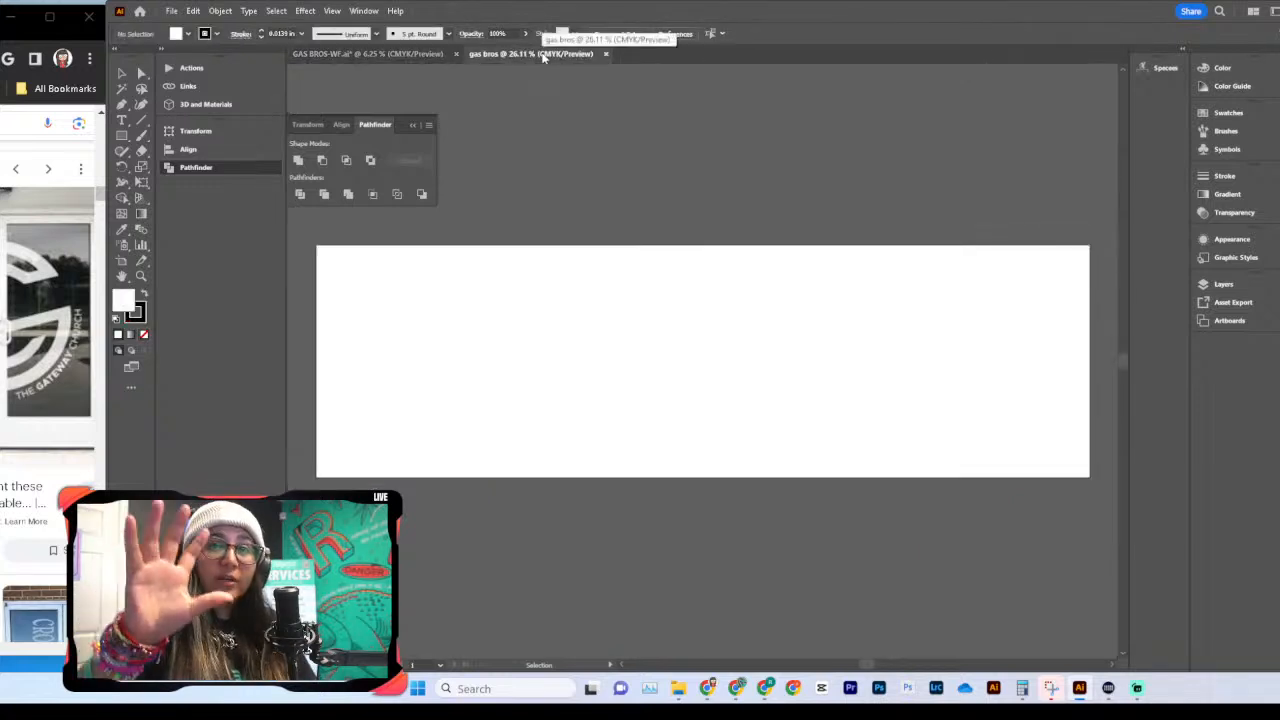
key("ctrl+v")
left_click_drag(607, 351, 560, 318)
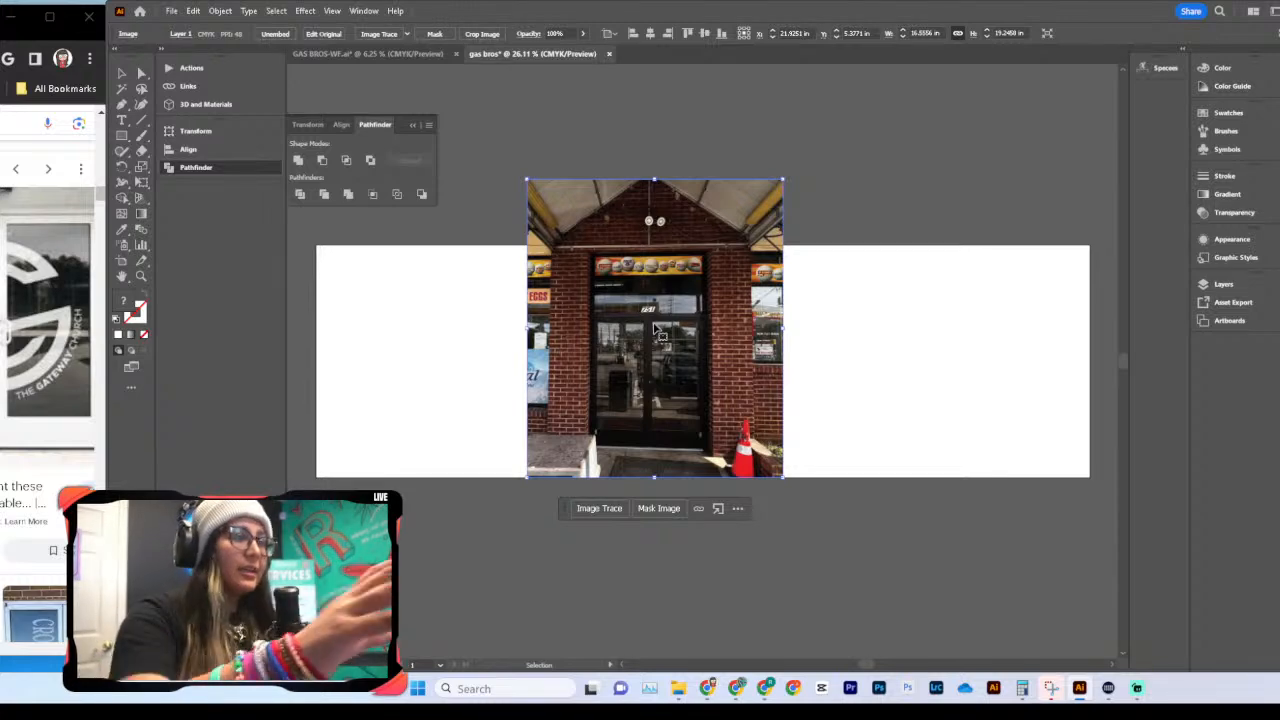
scroll(655, 330, "up", 3)
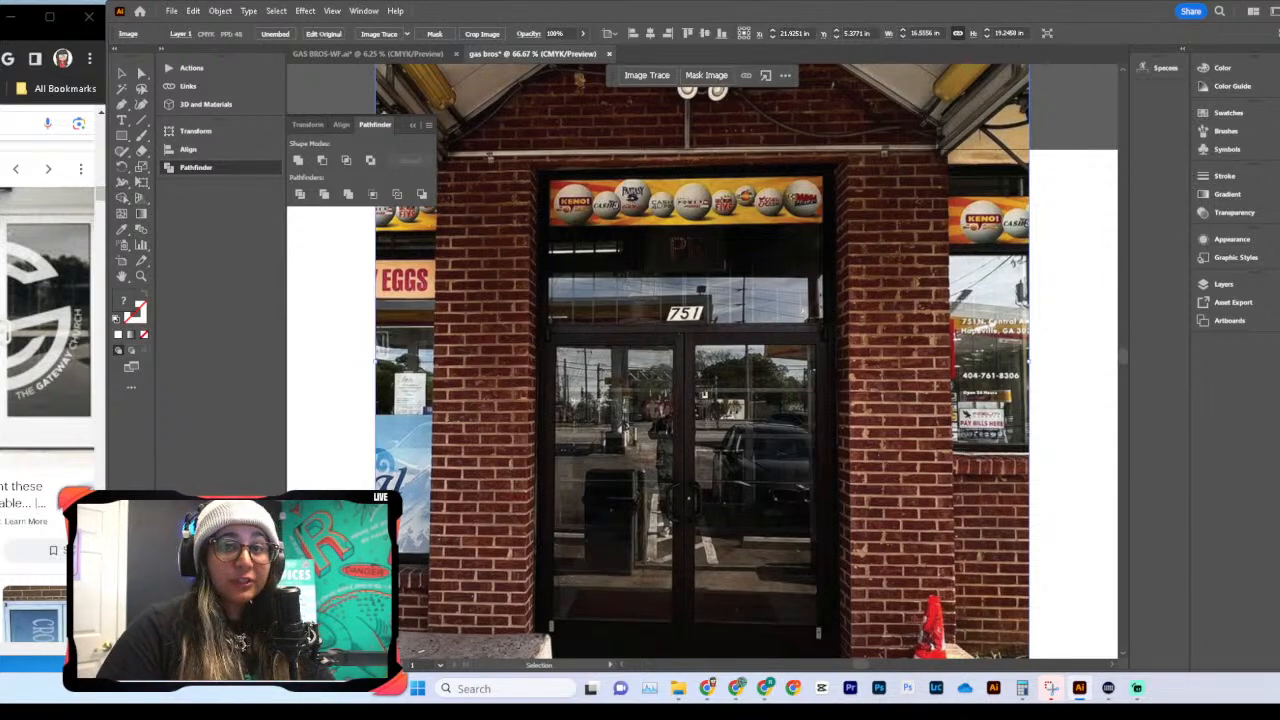
Step: Switch to the Google image results for welcome door graphics, widen the browser window and examine the Gateway Church door design
left_click_drag(0, 32, 649, 46)
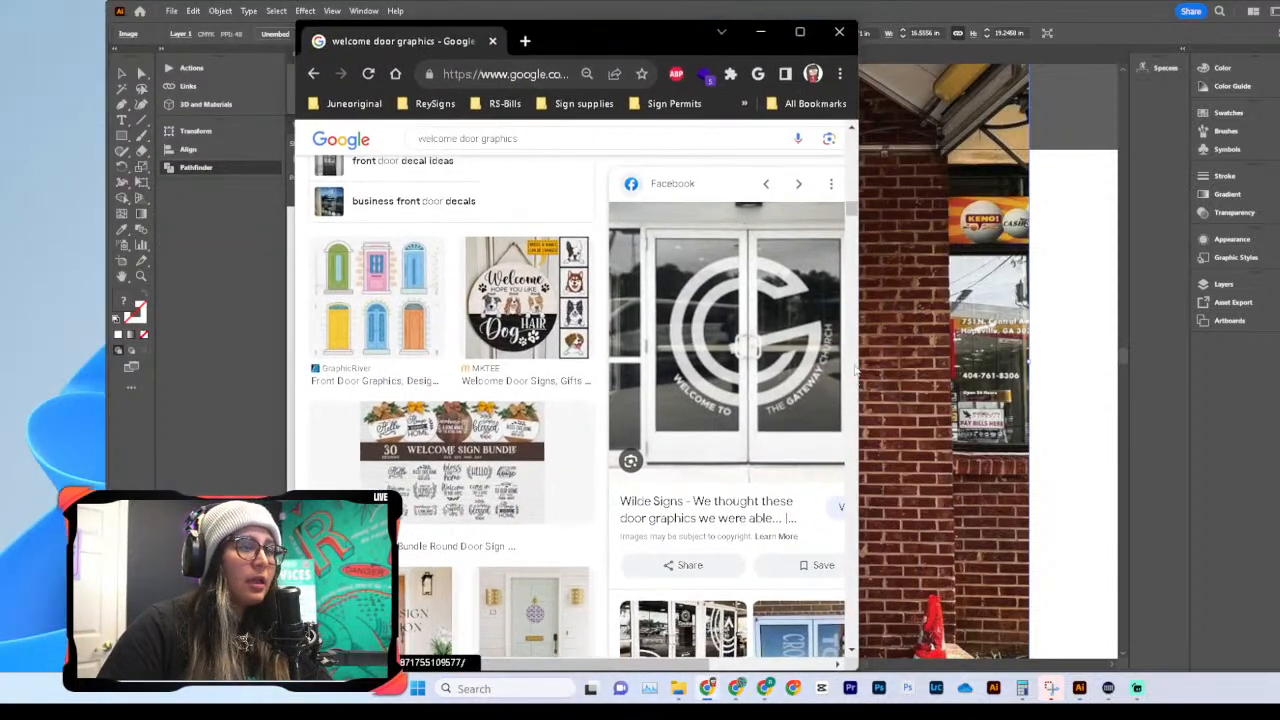
left_click_drag(863, 354, 1260, 354)
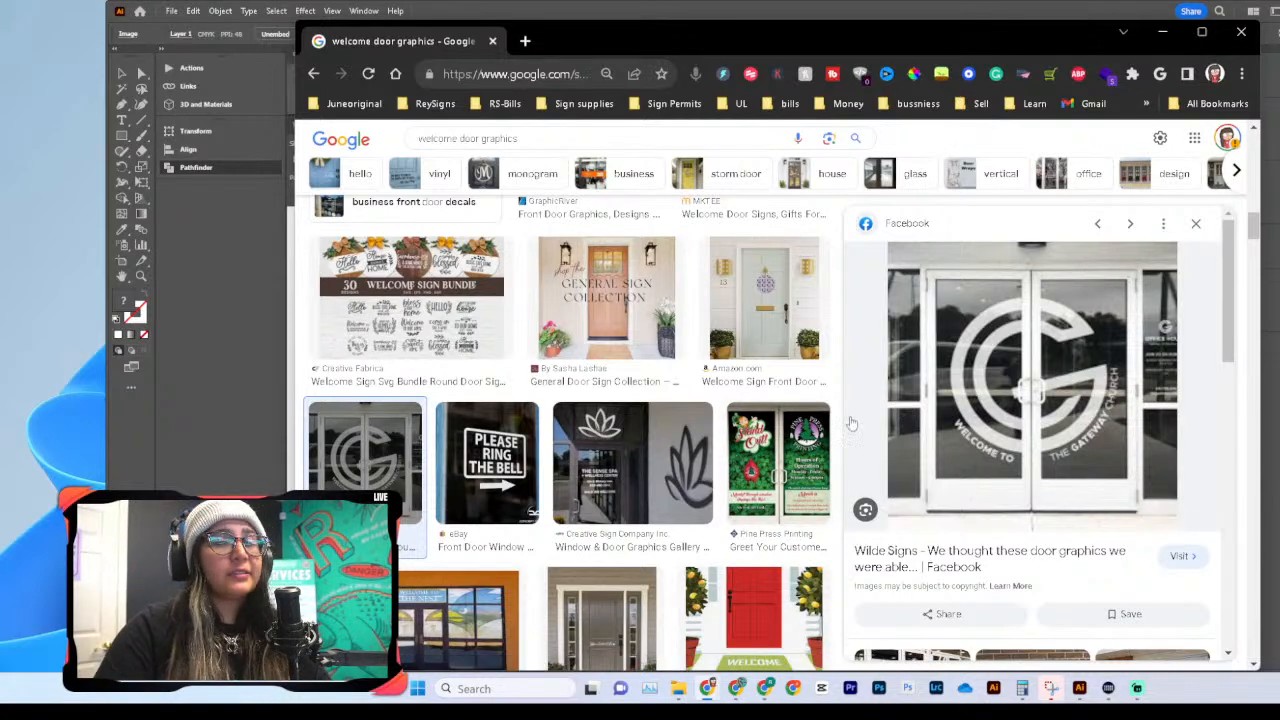
scroll(750, 435, "down", 5)
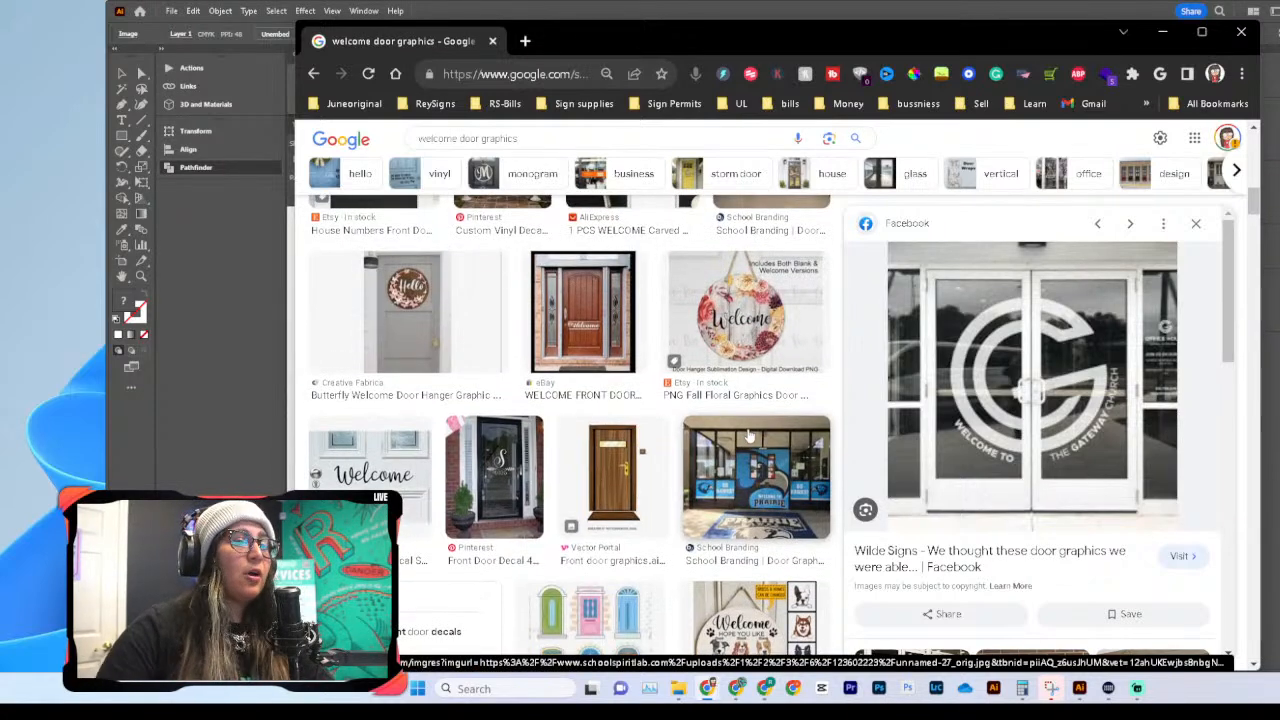
scroll(750, 435, "up", 5)
scroll(745, 440, "down", 2)
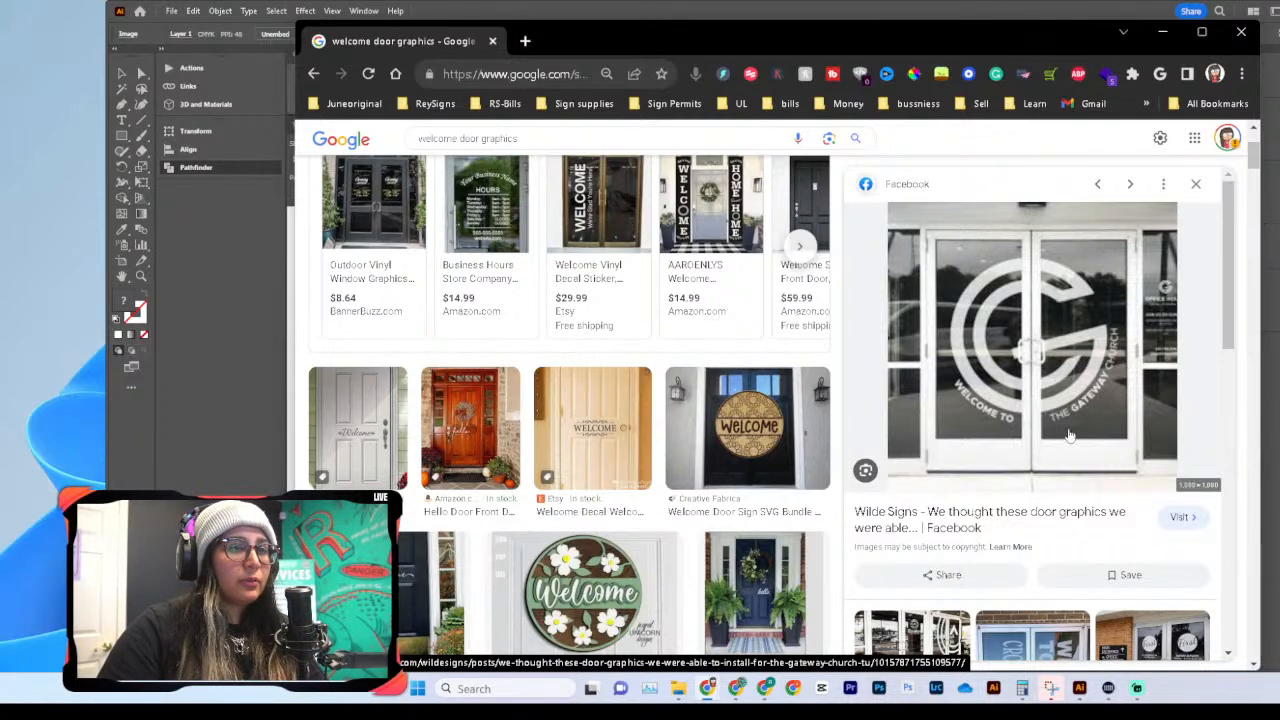
scroll(990, 358, "down", 1)
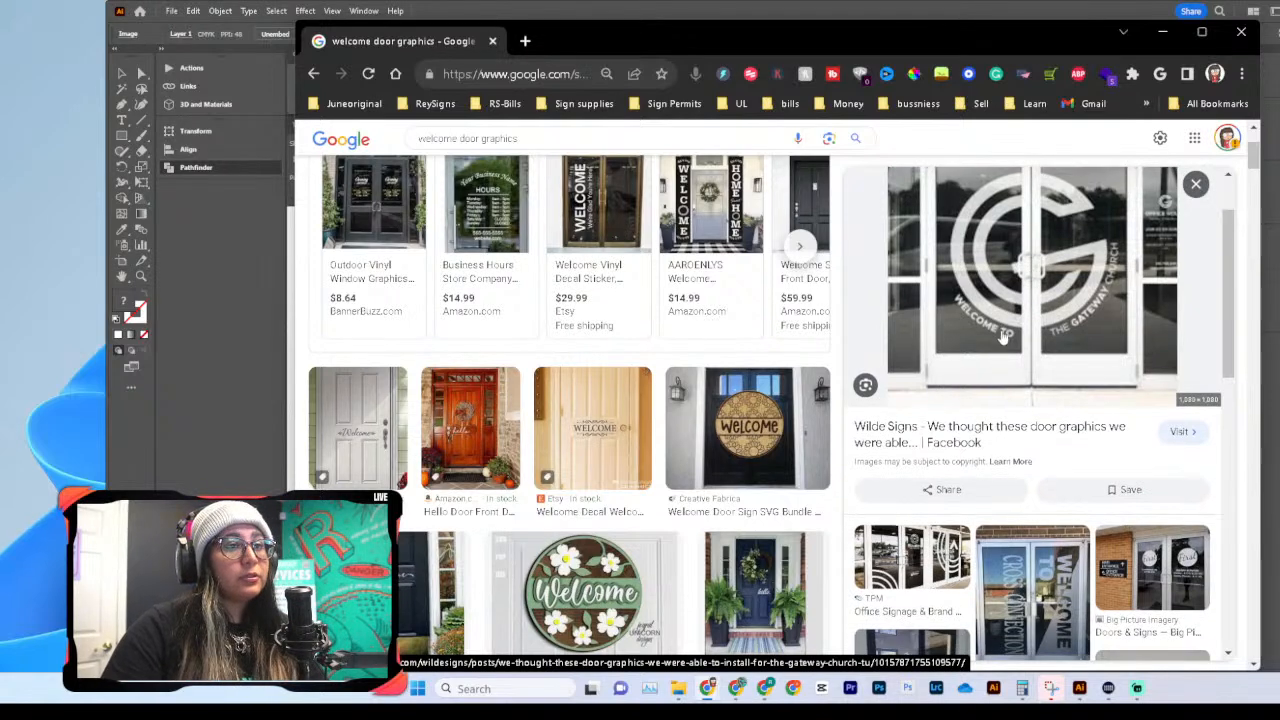
scroll(1000, 320, "up", 1)
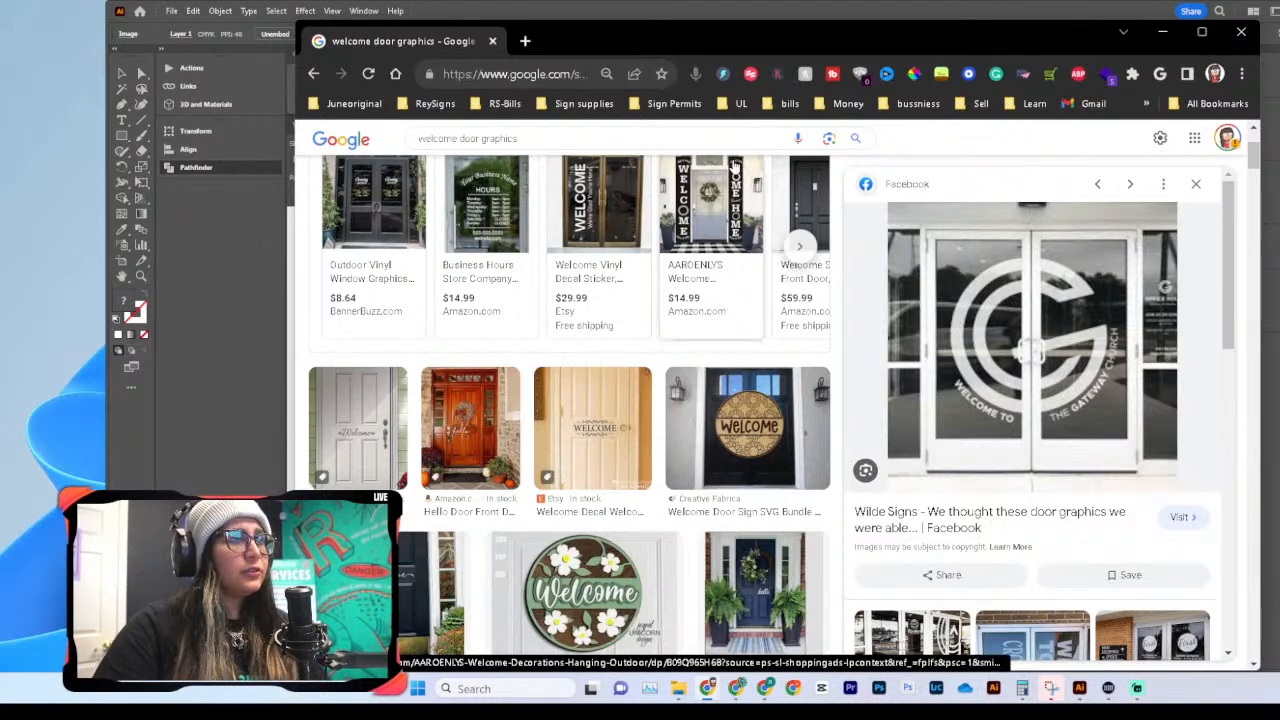
Step: Copy the Gateway Church door image from the browser into the gas bros document, placing it above the artboard as a reference
right_click(1108, 258)
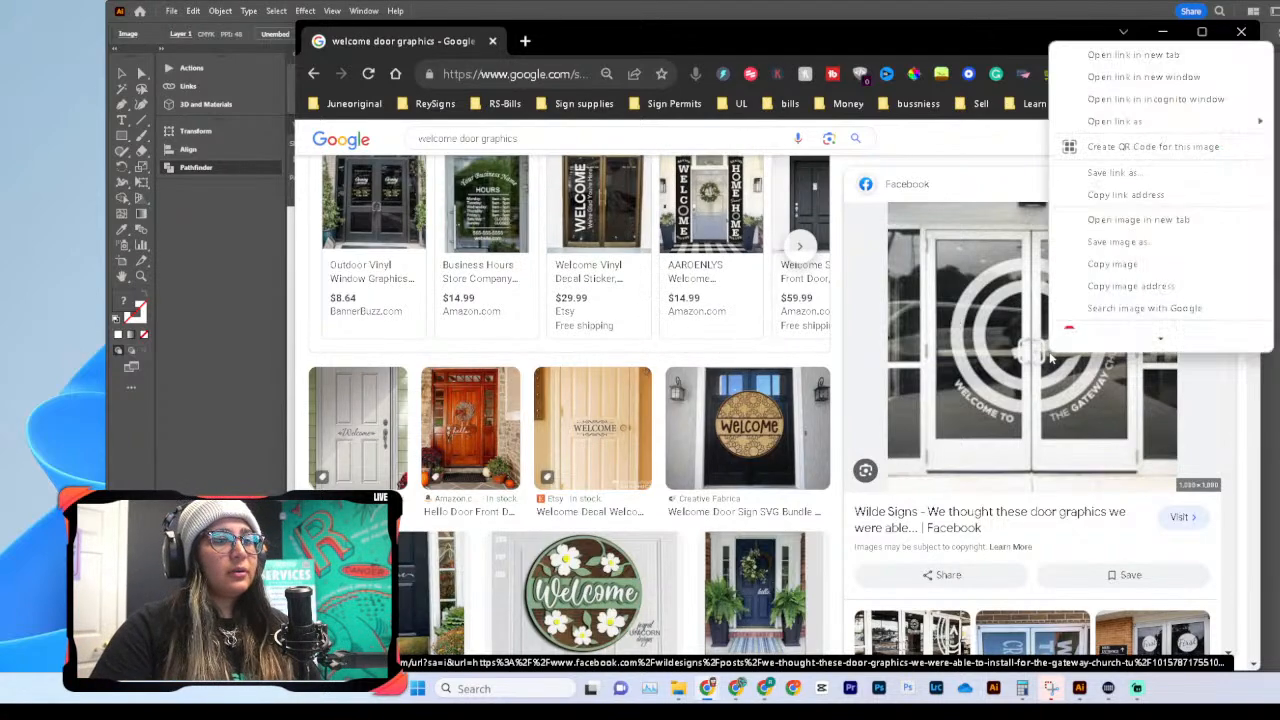
left_click(1112, 264)
left_click_drag(817, 41, 0, 27)
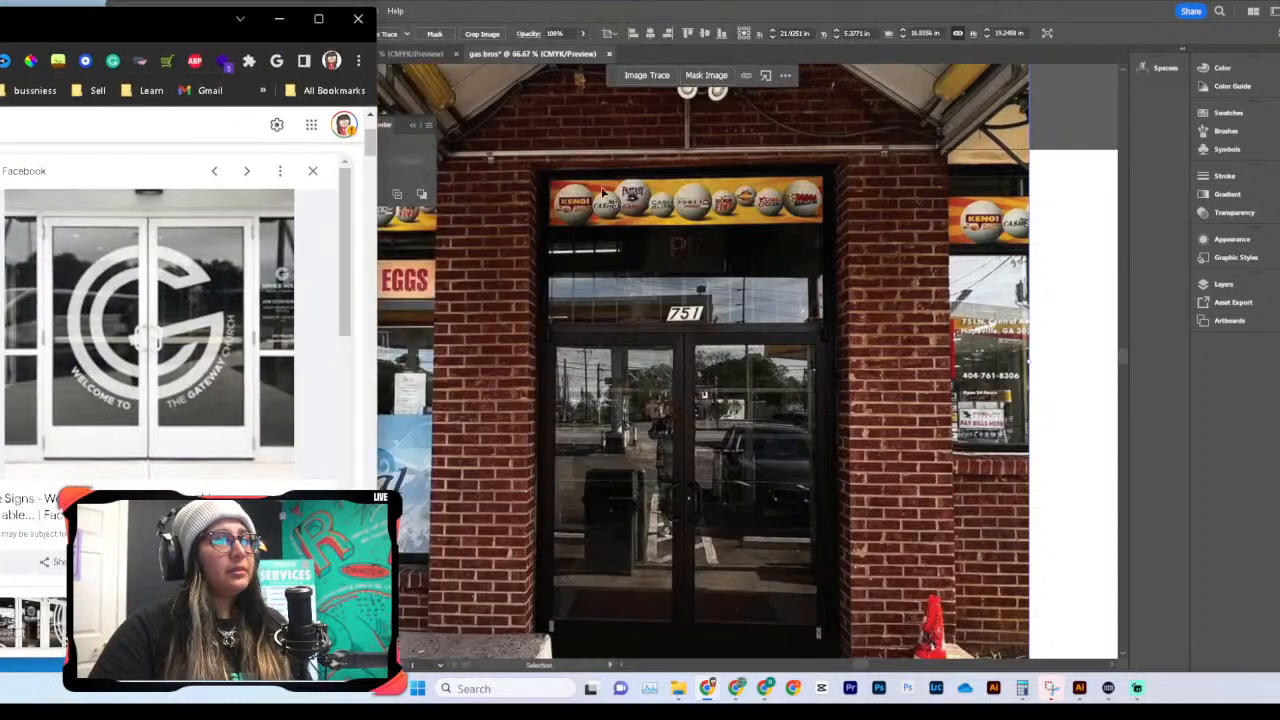
left_click(1062, 289)
key("ctrl+minus")
key("ctrl+minus")
key("ctrl+minus")
scroll(1076, 284, "up", 8)
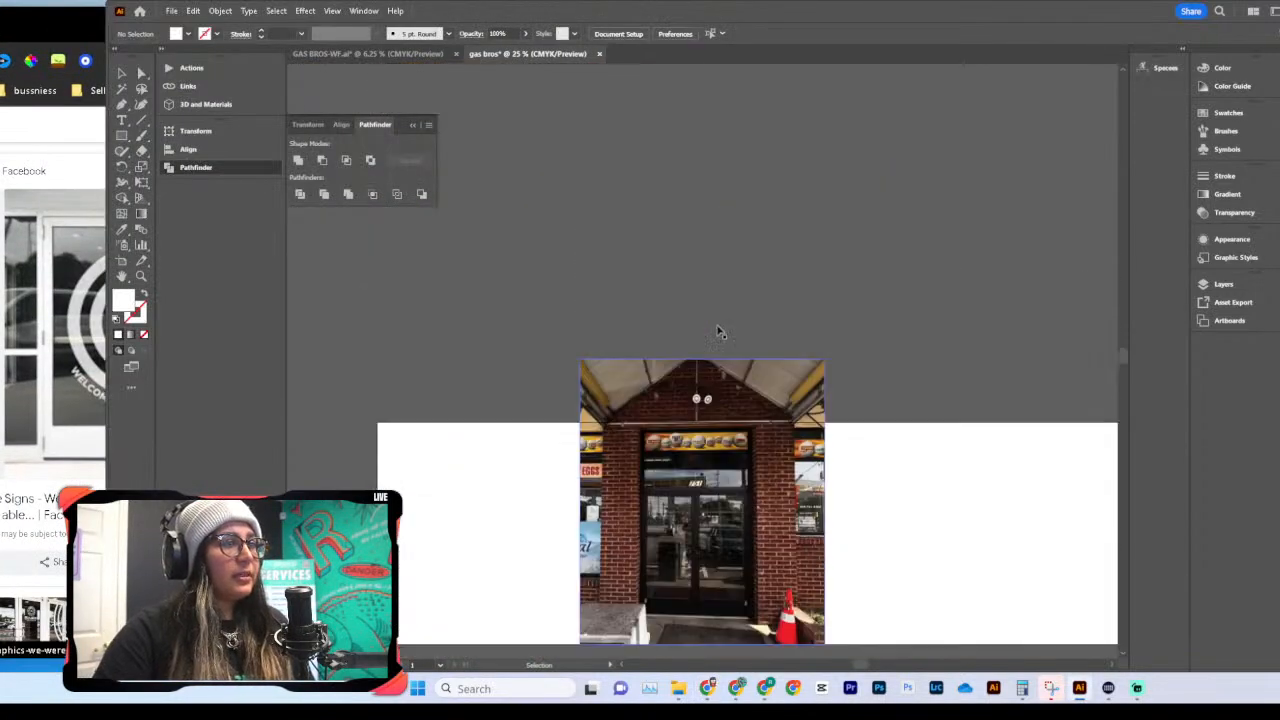
key("ctrl+v")
left_click_drag(703, 357, 545, 366)
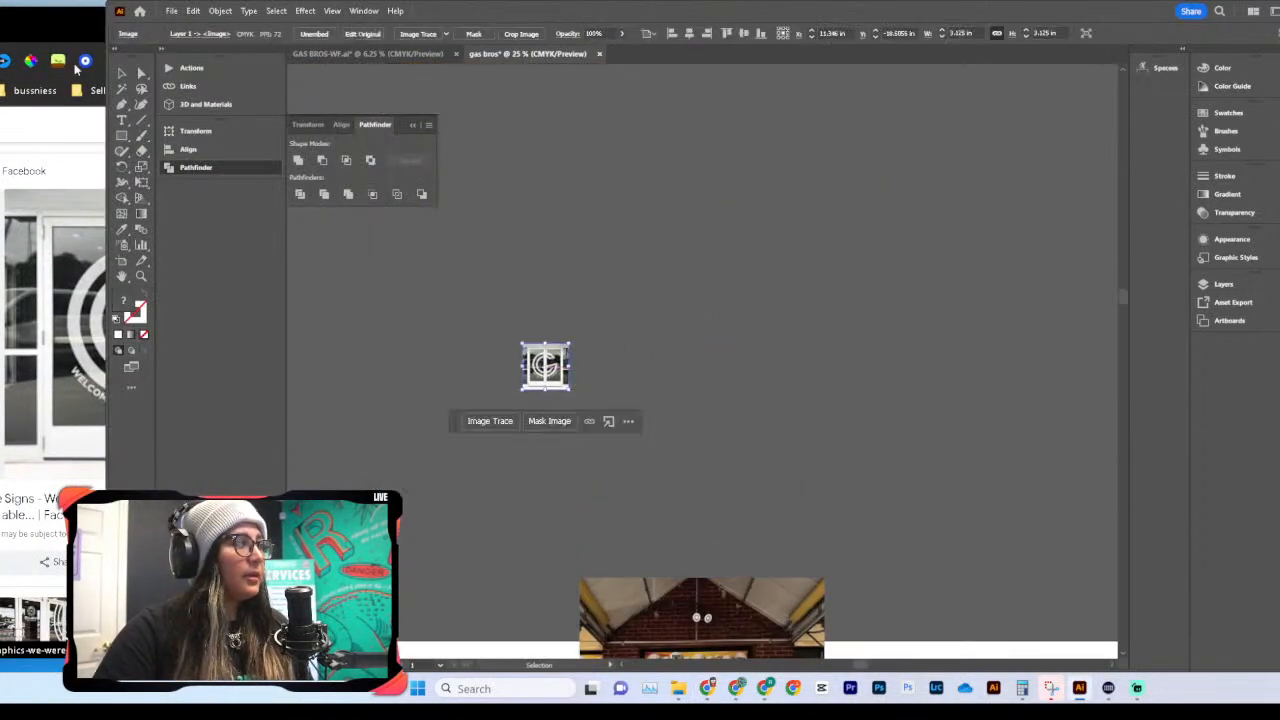
Step: Find the blue Prairie Hawks door wrap in the image results and paste it beside the Gateway Church reference in Illustrator
left_click_drag(2, 25, 755, 61)
scroll(540, 470, "down", 5)
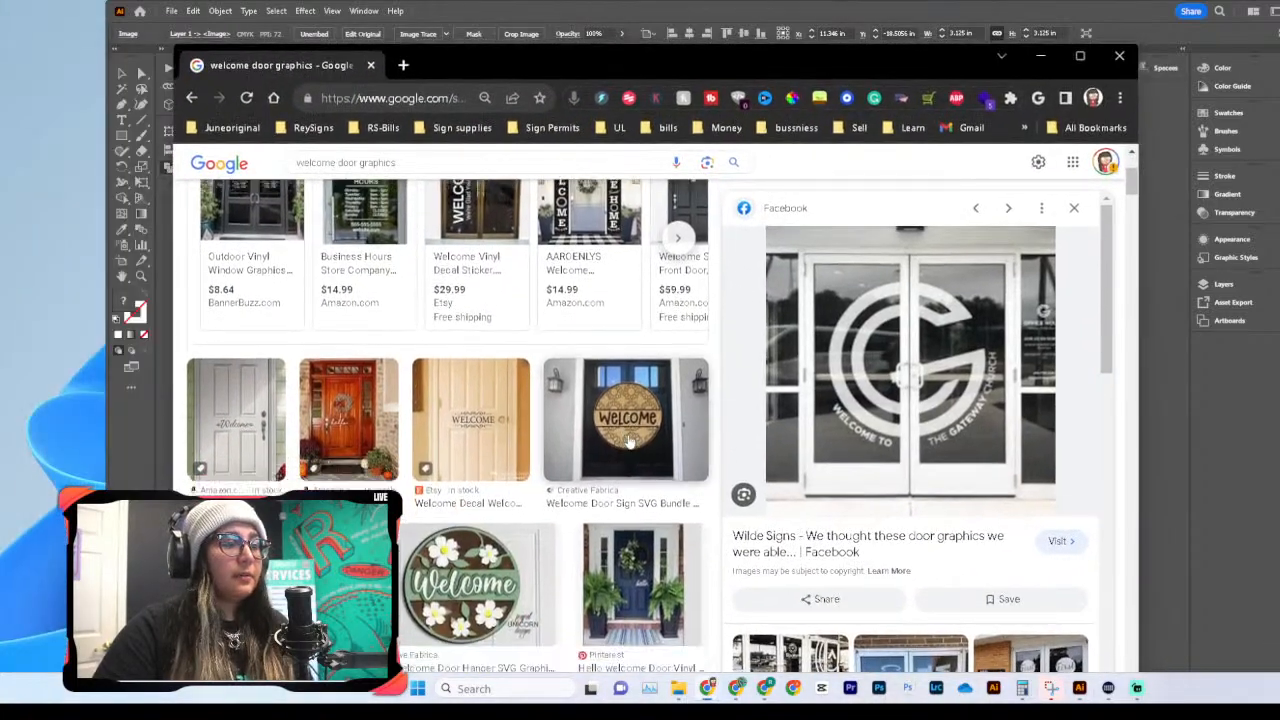
scroll(528, 472, "down", 3)
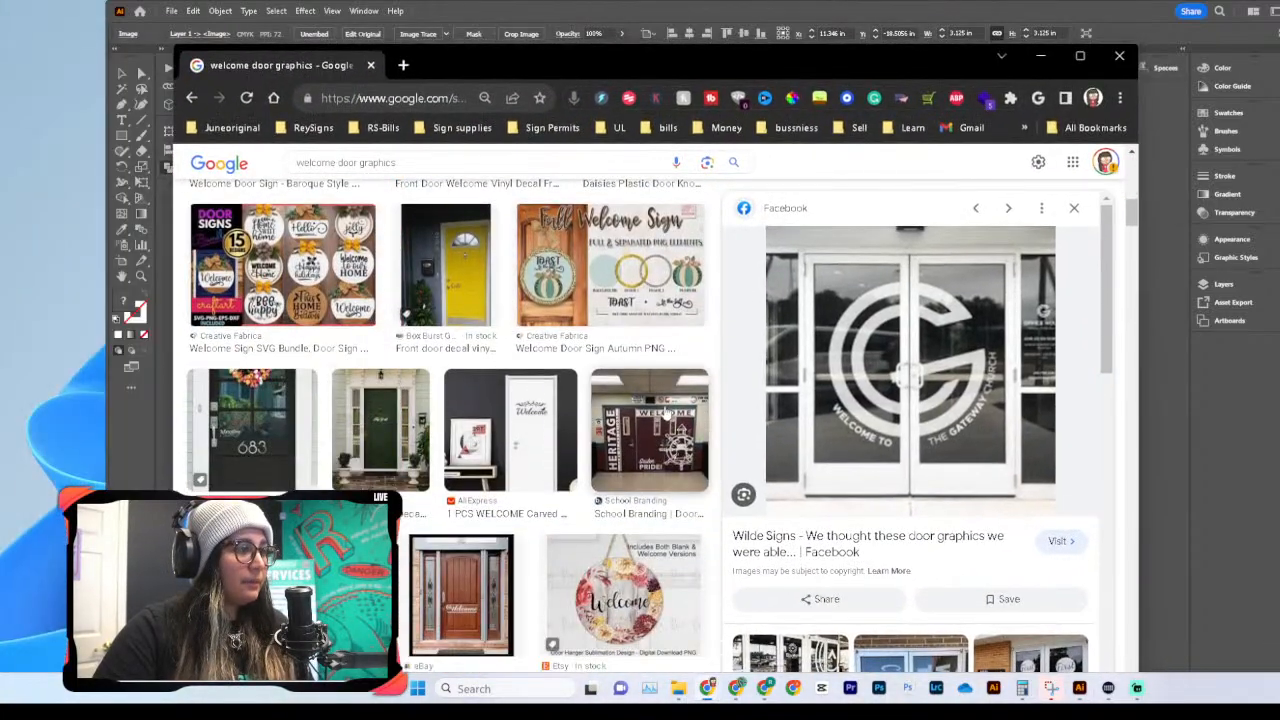
left_click(668, 412)
scroll(537, 380, "down", 3)
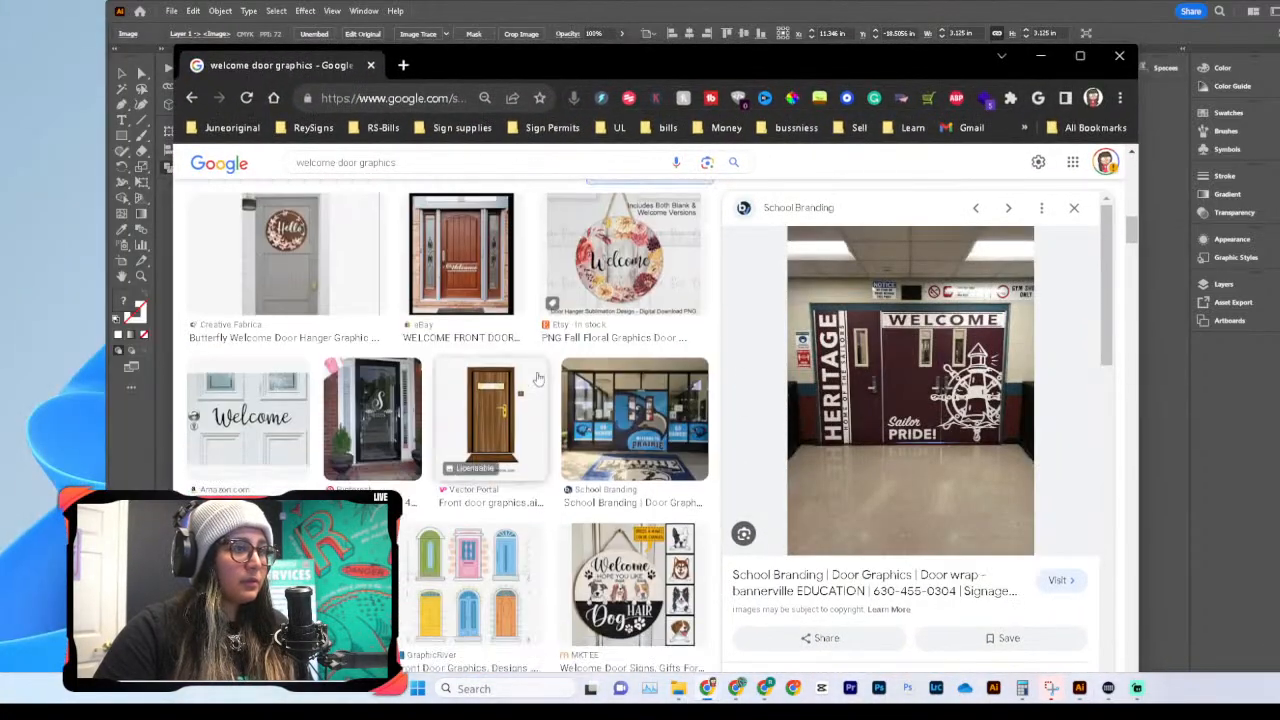
left_click(634, 420)
right_click(908, 380)
left_click(1010, 262)
left_click_drag(774, 70, 138, 95)
left_click(757, 263)
key("ctrl+v")
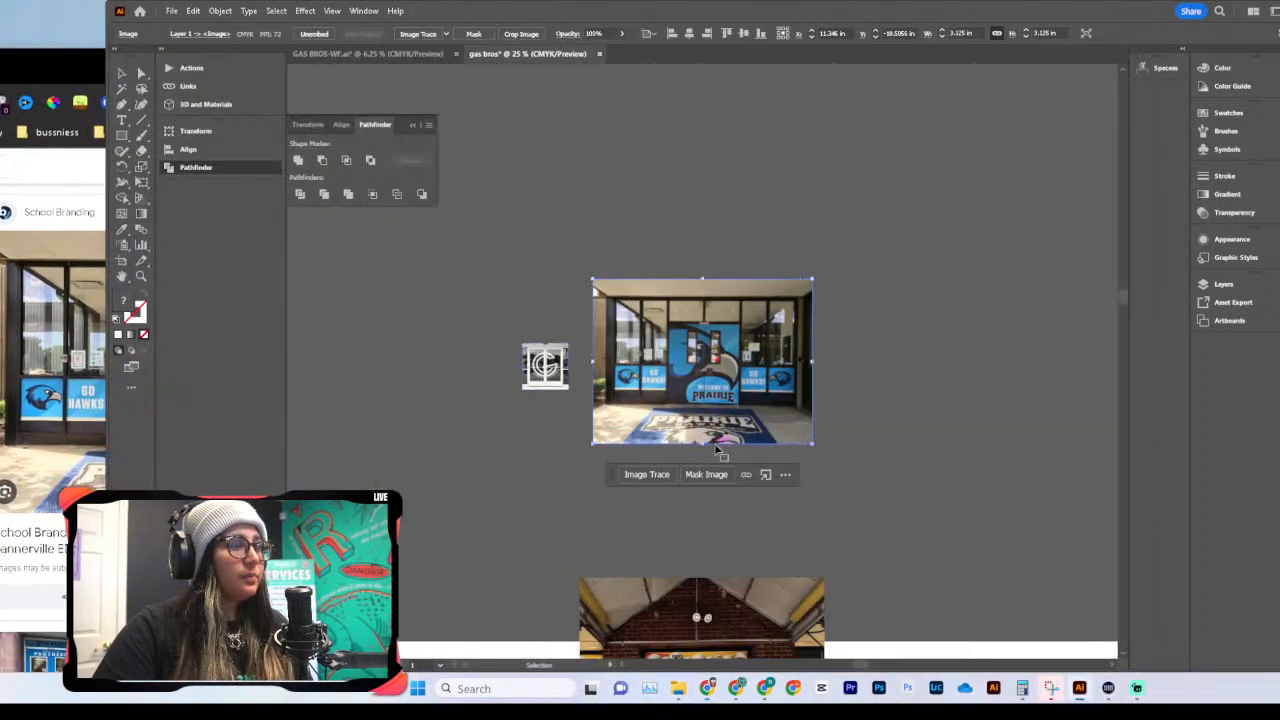
Step: Return to the browser and look through more welcome door graphics results, previewing the red McDade Classical School door wrap
left_click_drag(28, 68, 766, 38)
scroll(583, 395, "down", 6)
scroll(583, 400, "down", 1)
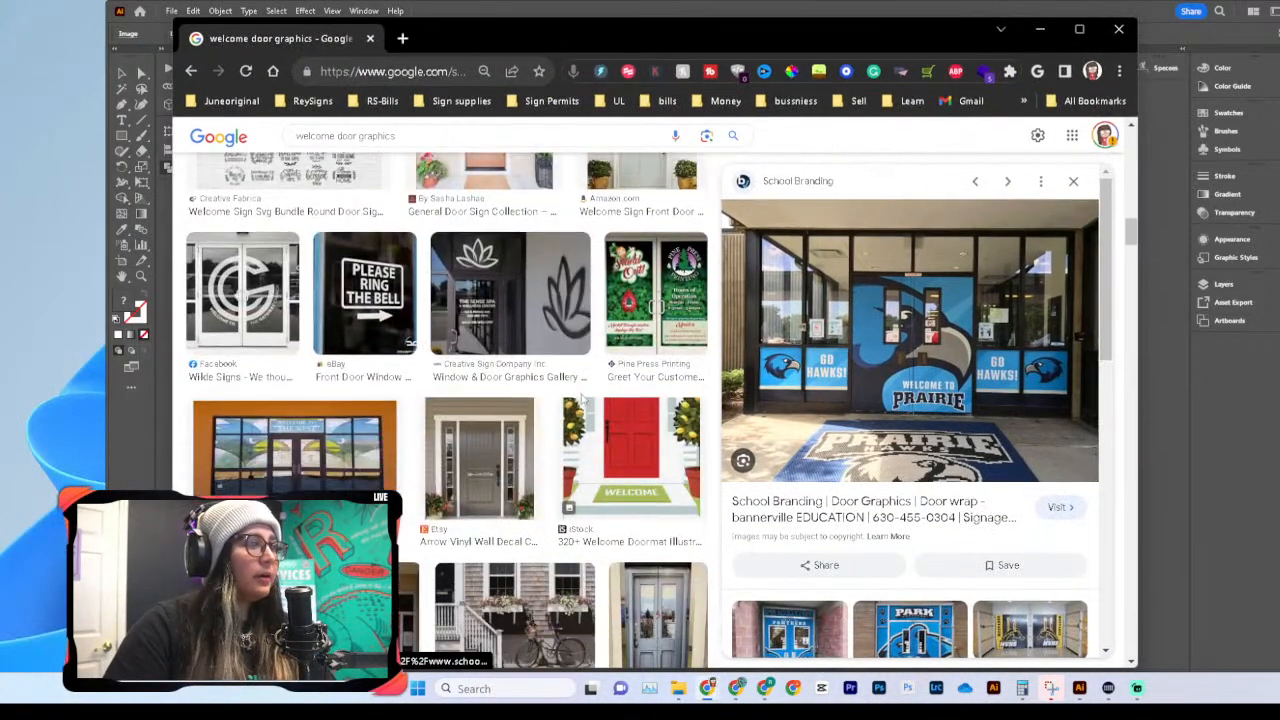
scroll(590, 397, "down", 3)
scroll(390, 280, "down", 1)
left_click(390, 280)
scroll(645, 423, "down", 4)
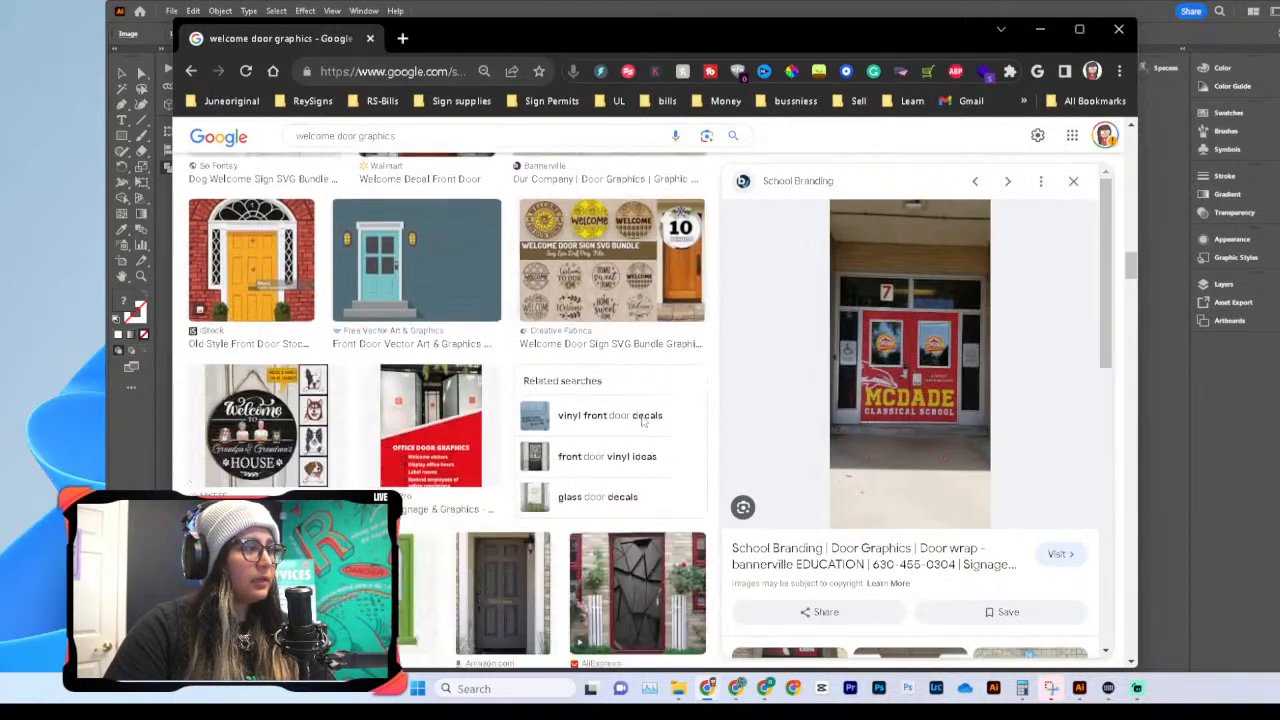
scroll(645, 423, "down", 10)
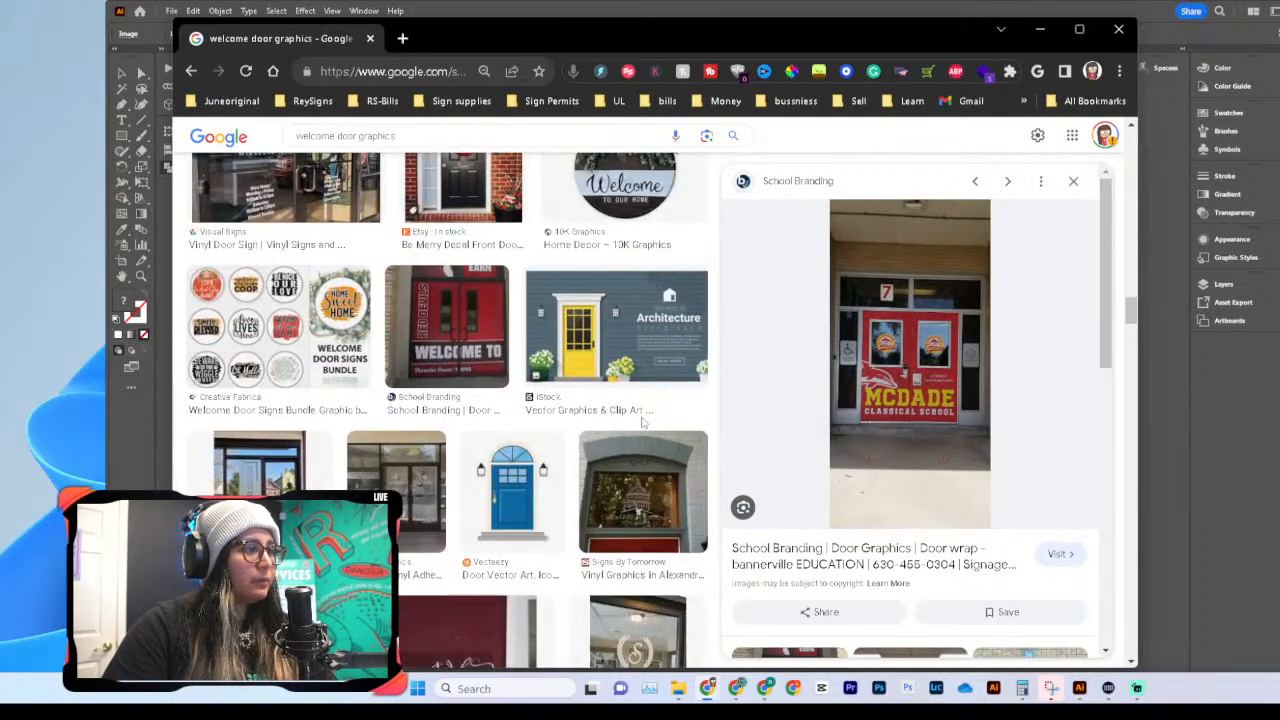
scroll(645, 424, "down", 5)
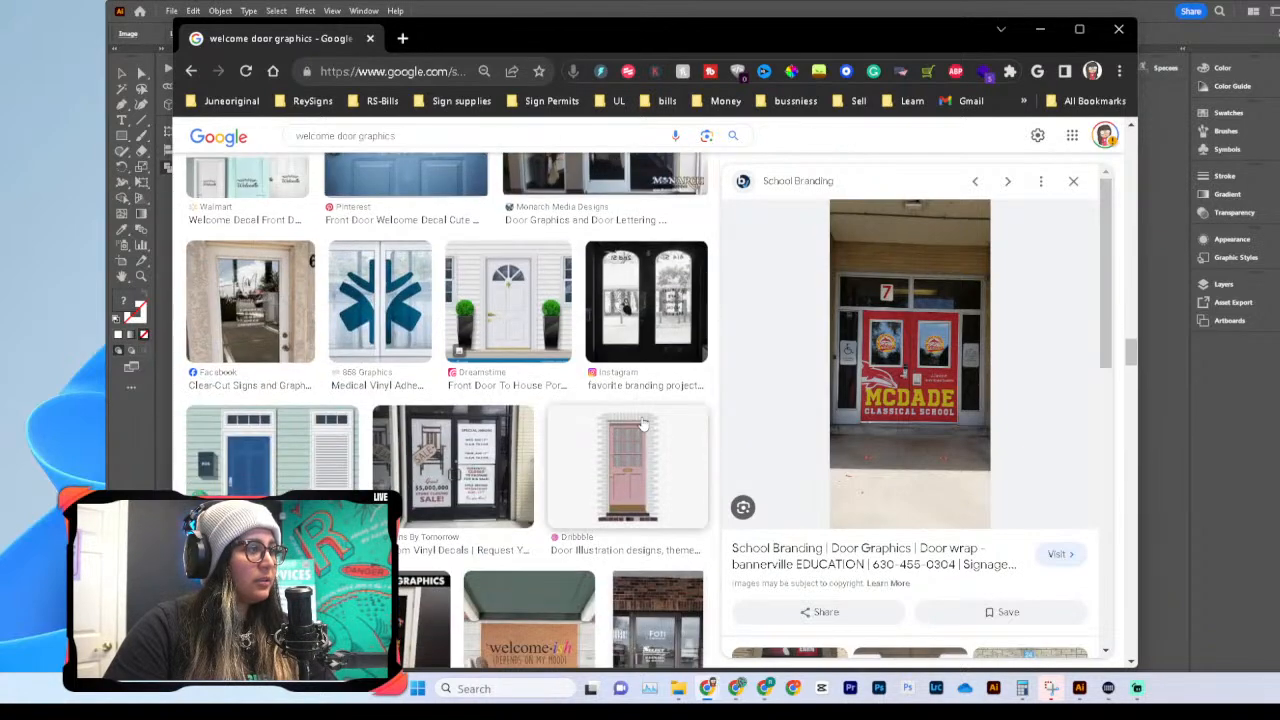
scroll(645, 424, "down", 5)
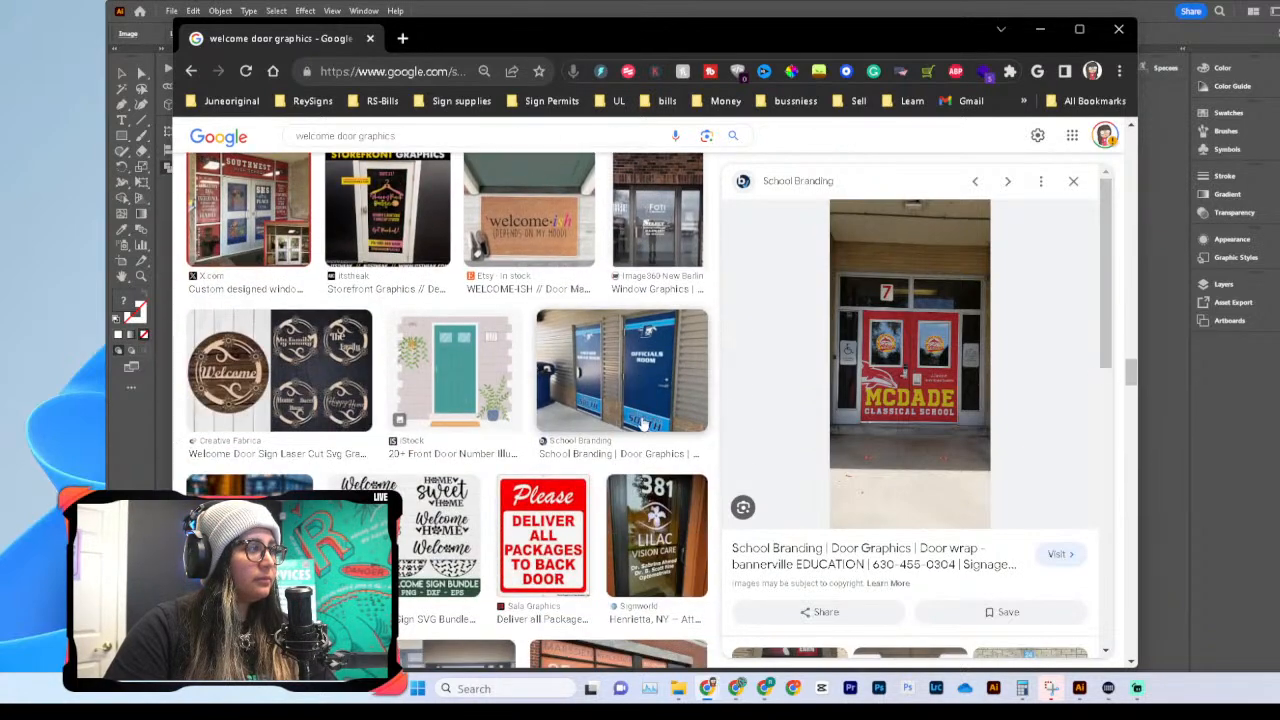
scroll(645, 424, "down", 5)
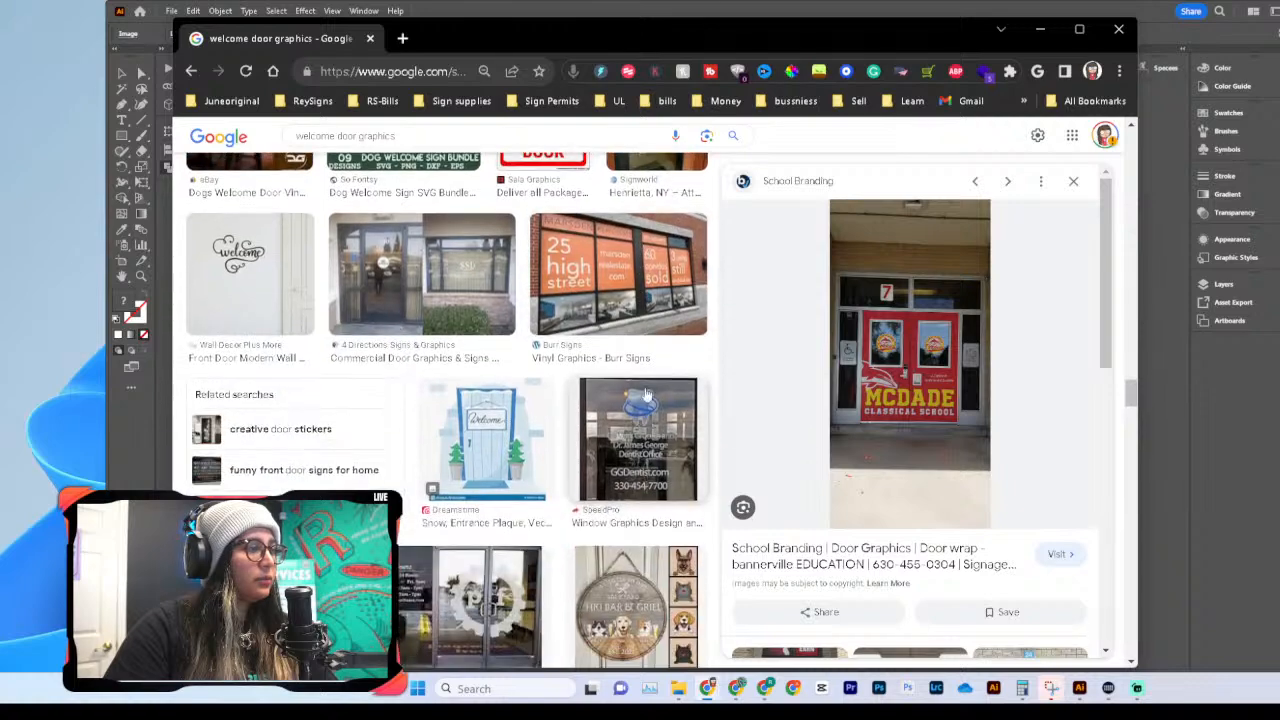
Step: Preview the Burr Signs window graphics, the black panther and BigSigns door wraps, and the Hampton Inn entry door graphics
left_click(620, 280)
scroll(558, 446, "down", 2)
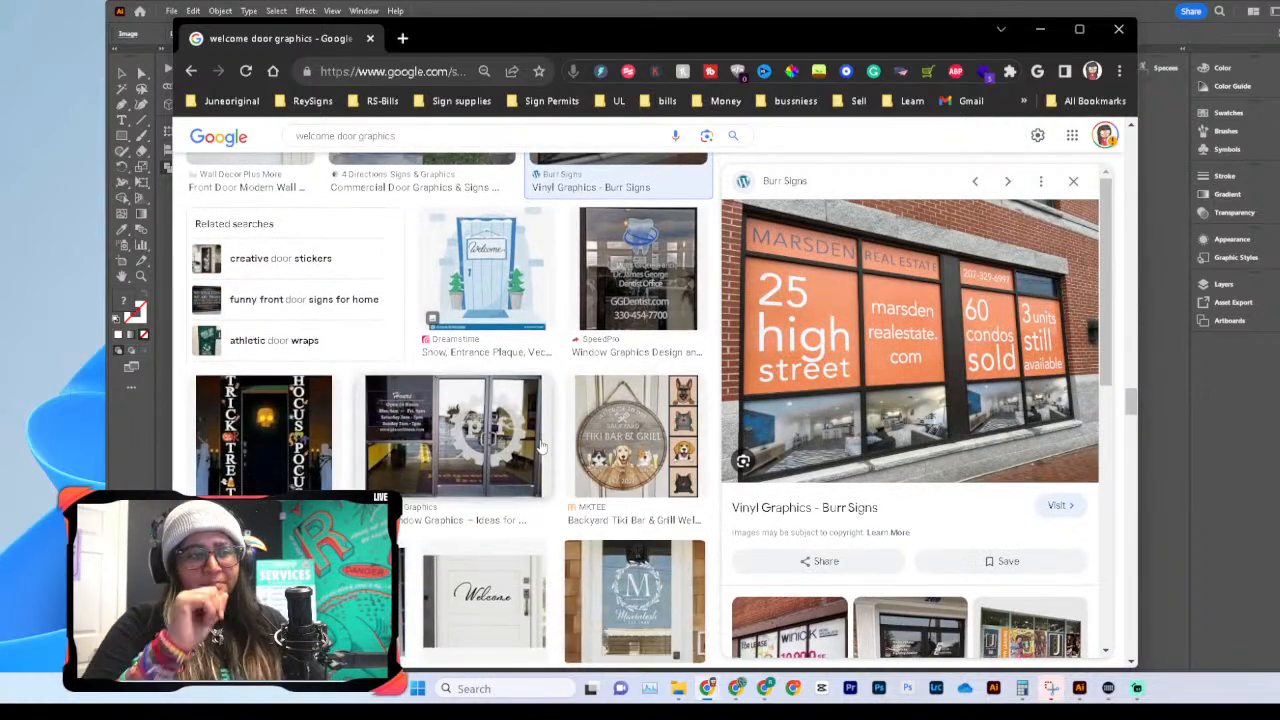
scroll(541, 447, "down", 10)
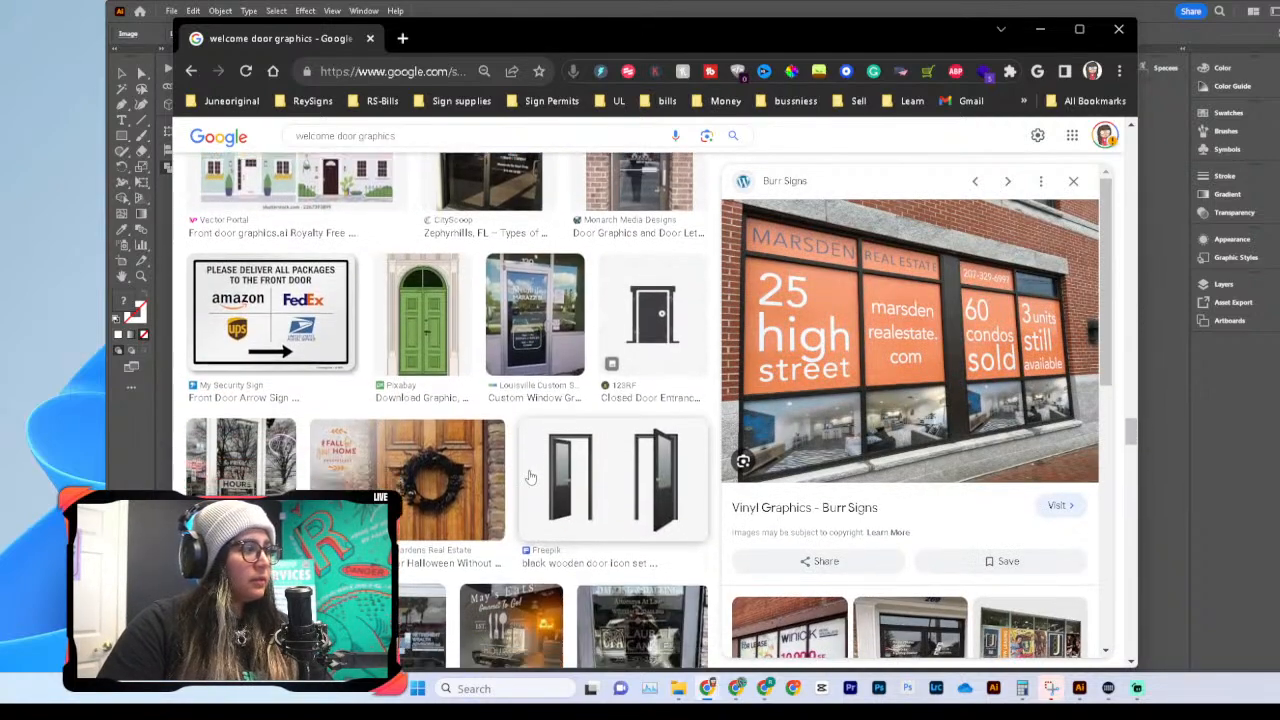
scroll(282, 450, "down", 8)
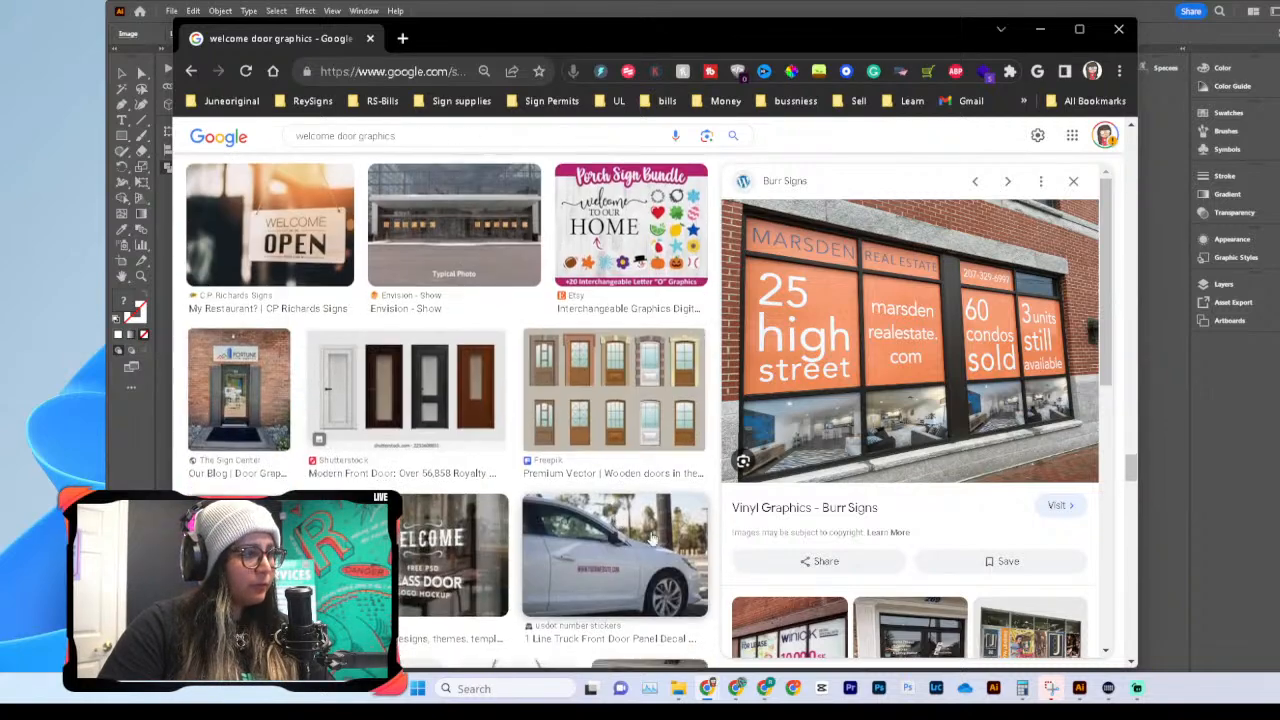
scroll(541, 567, "down", 3)
left_click(634, 545)
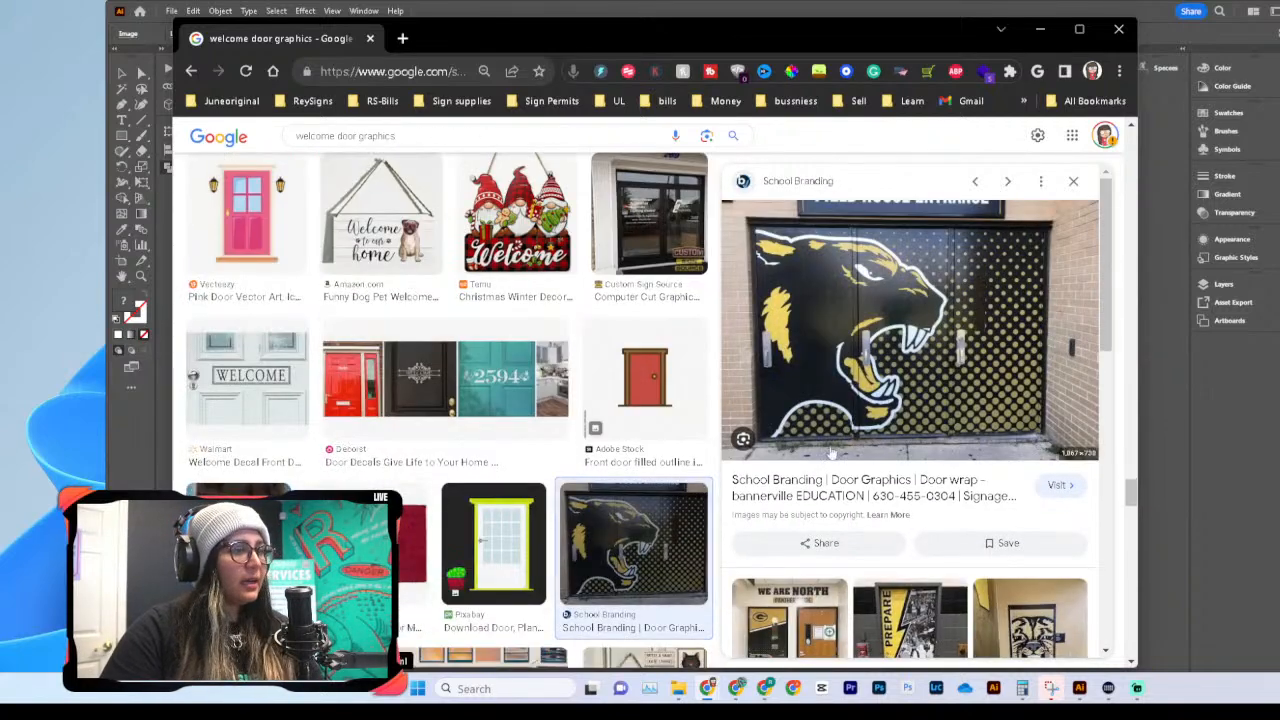
scroll(948, 362, "down", 3)
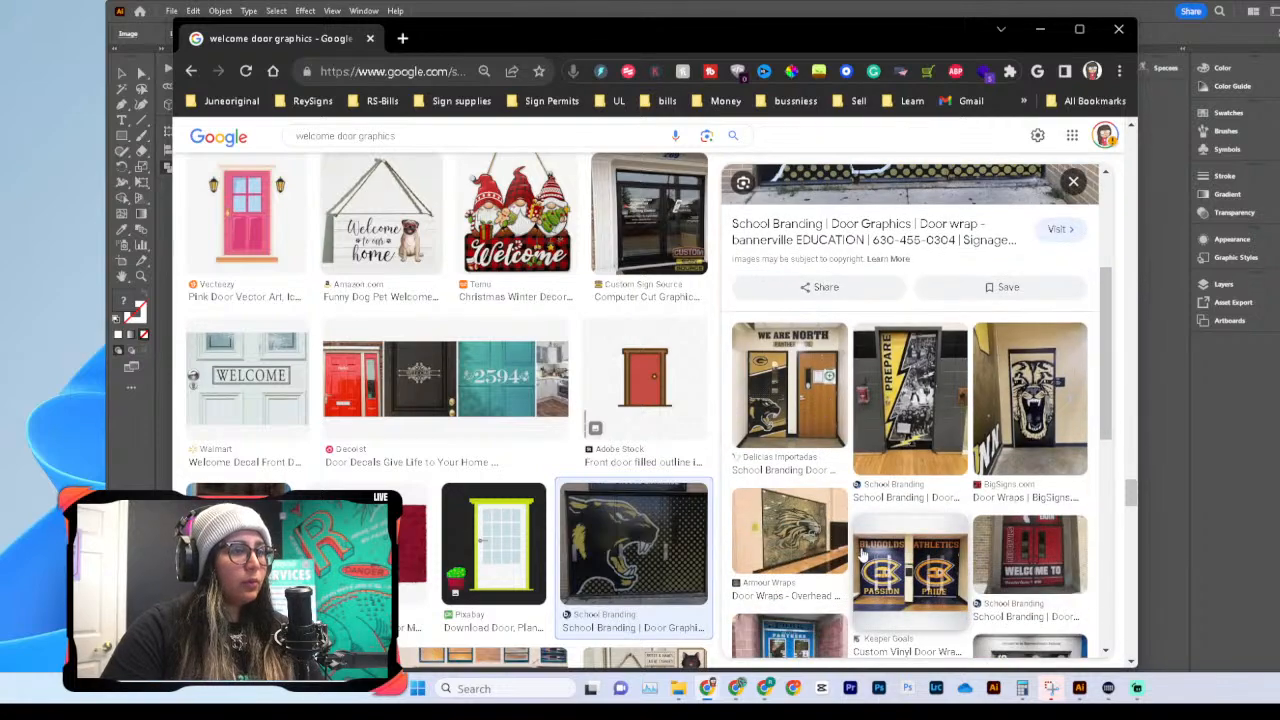
left_click(976, 456)
scroll(481, 443, "down", 4)
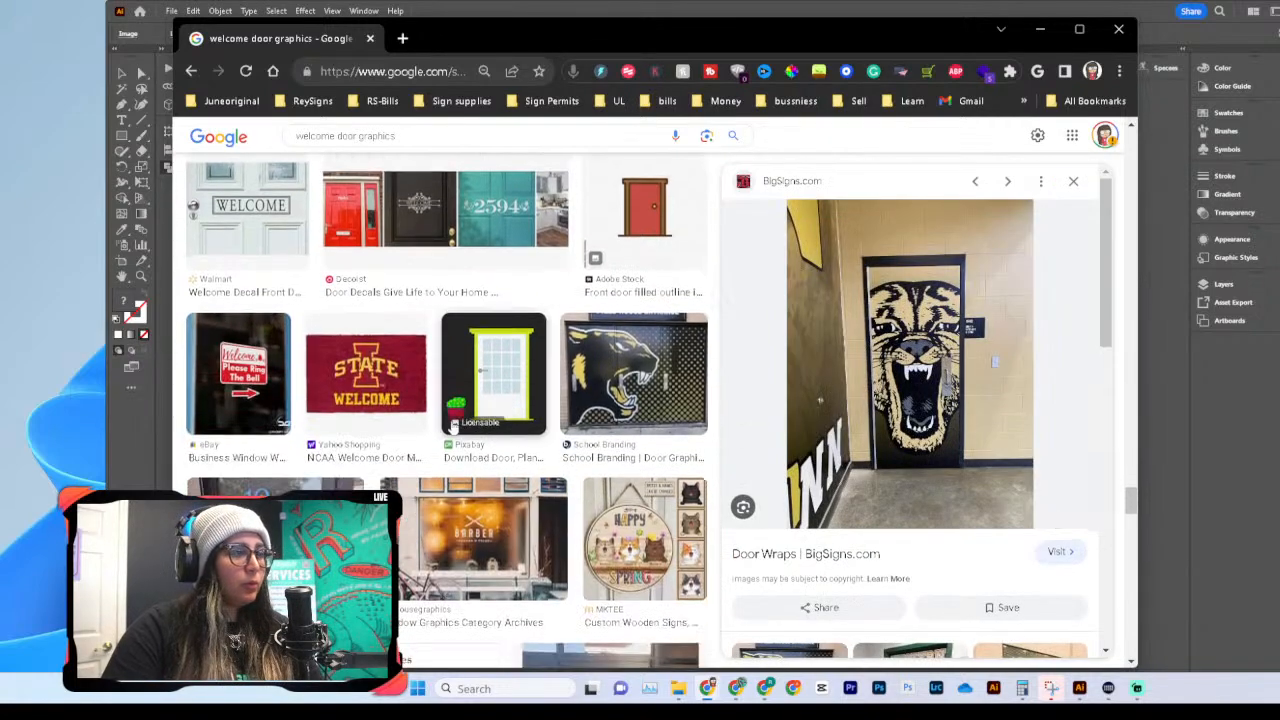
scroll(481, 443, "down", 6)
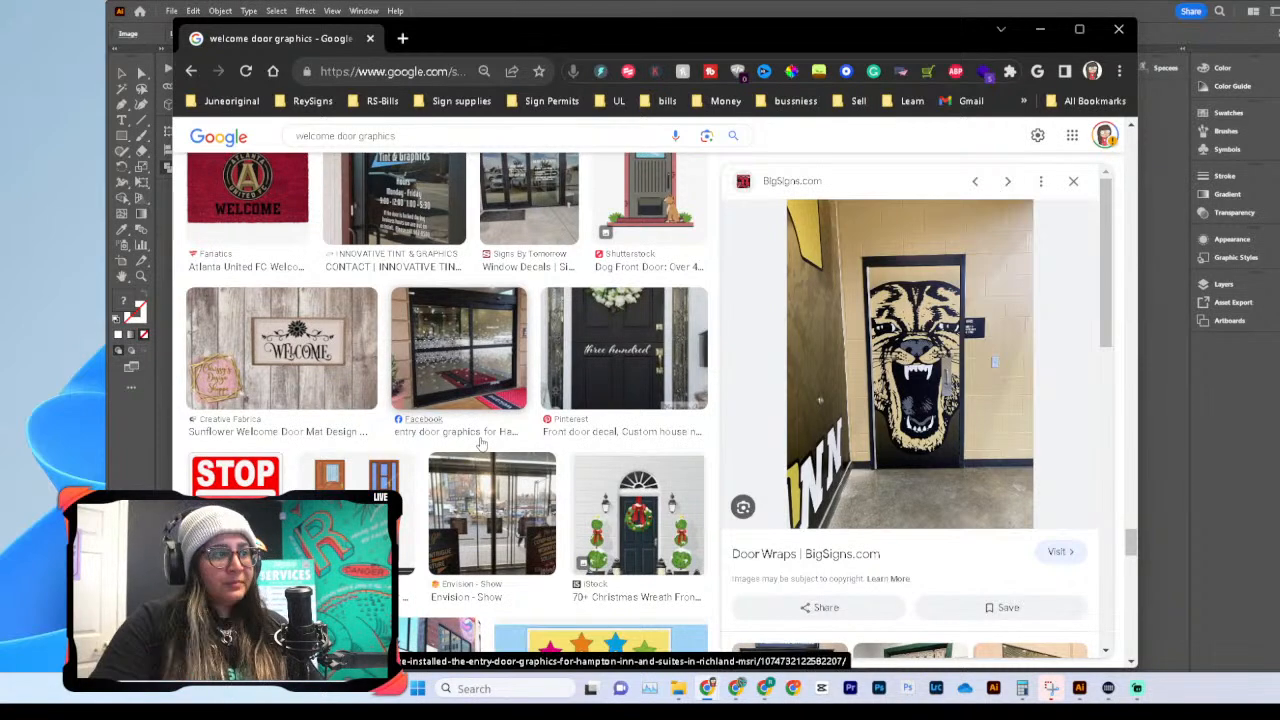
left_click(460, 350)
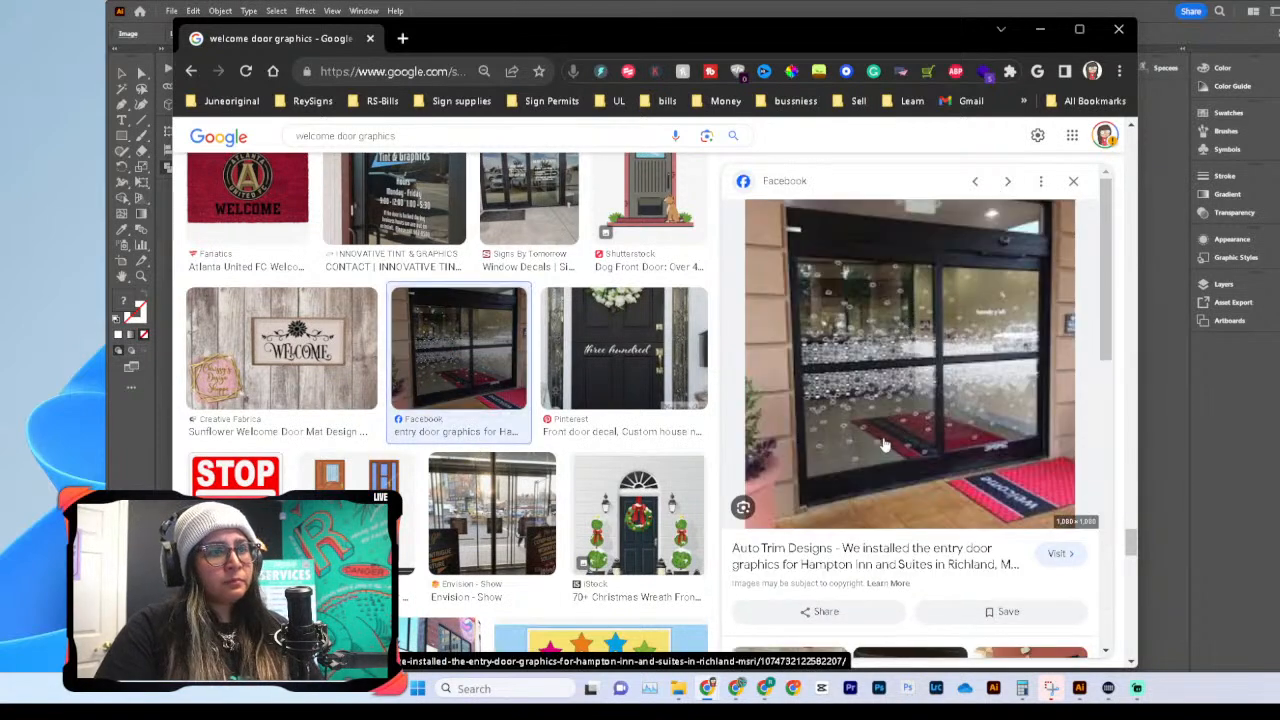
Step: Look through further welcome door graphics results, previewing the Superior Signs and Graphics etched and frosted glass door
scroll(563, 396, "down", 4)
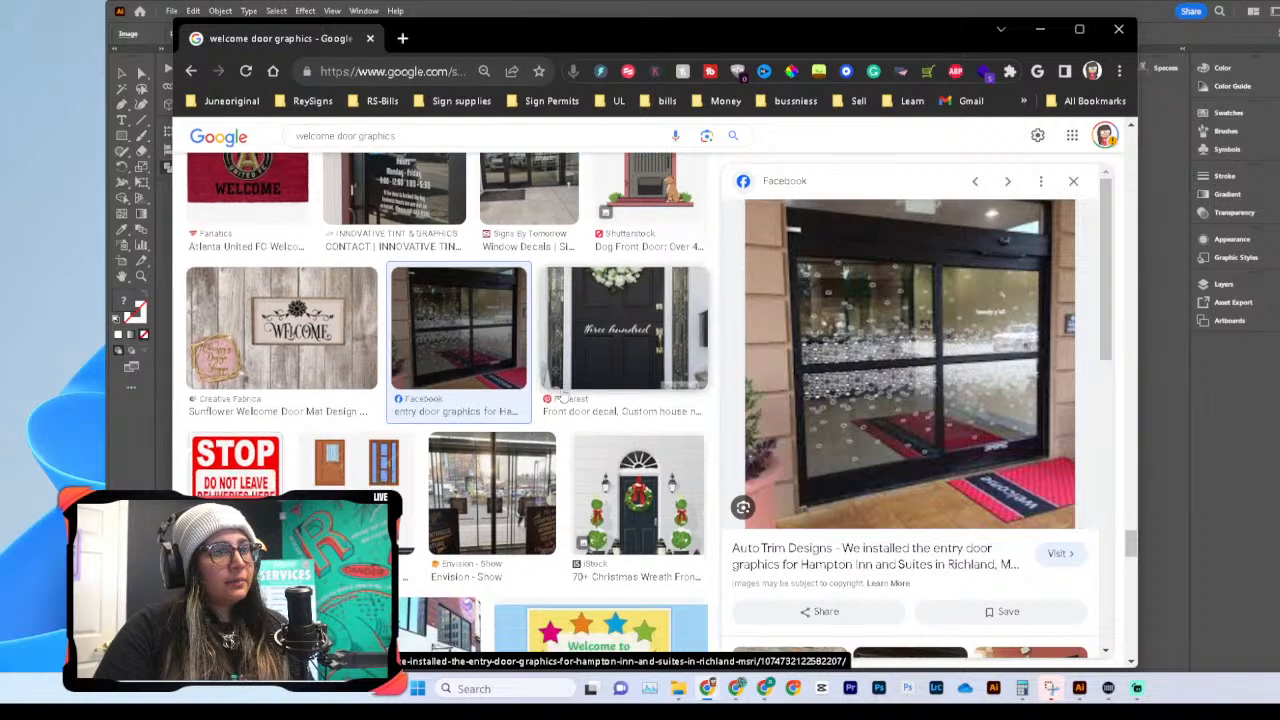
scroll(563, 396, "down", 5)
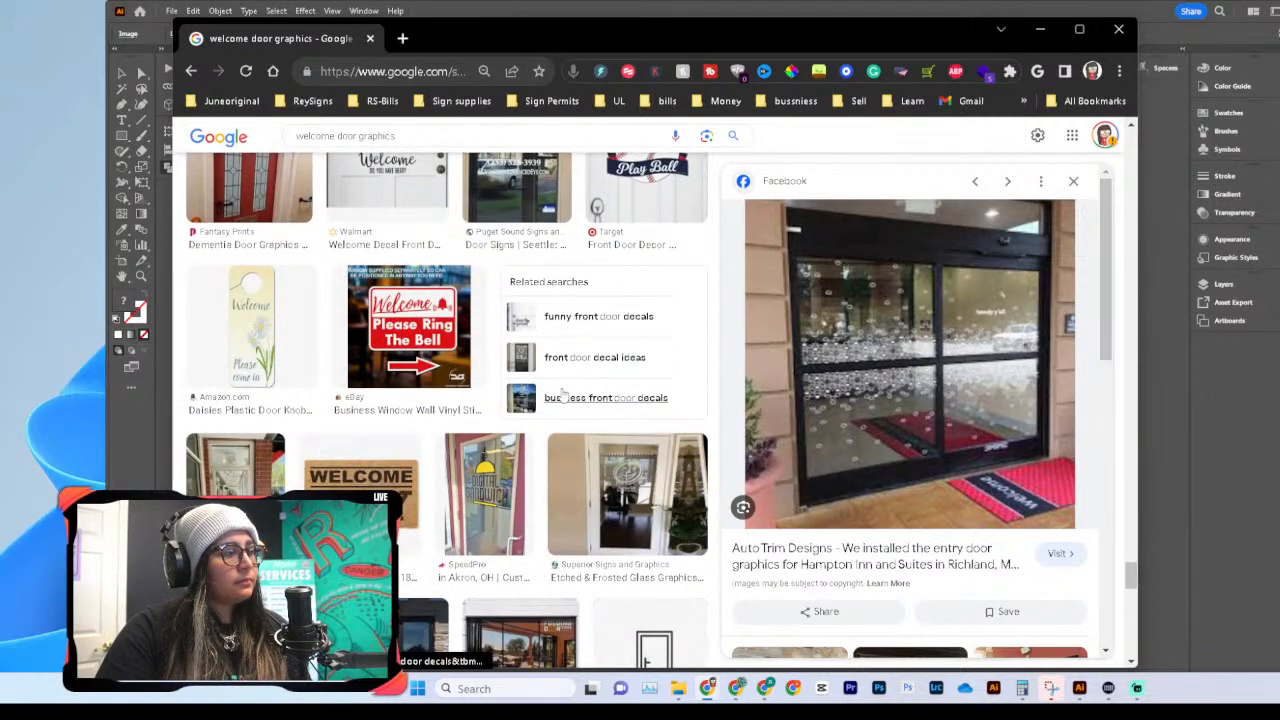
left_click(627, 267)
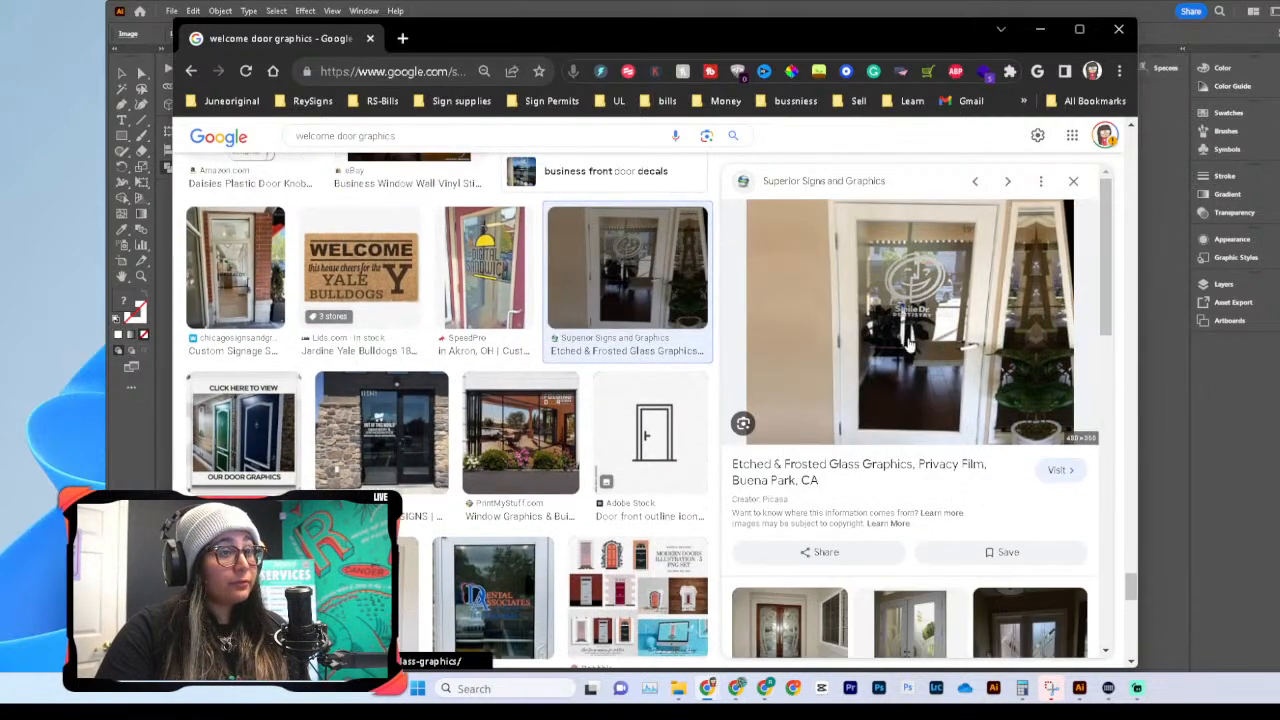
scroll(520, 467, "down", 6)
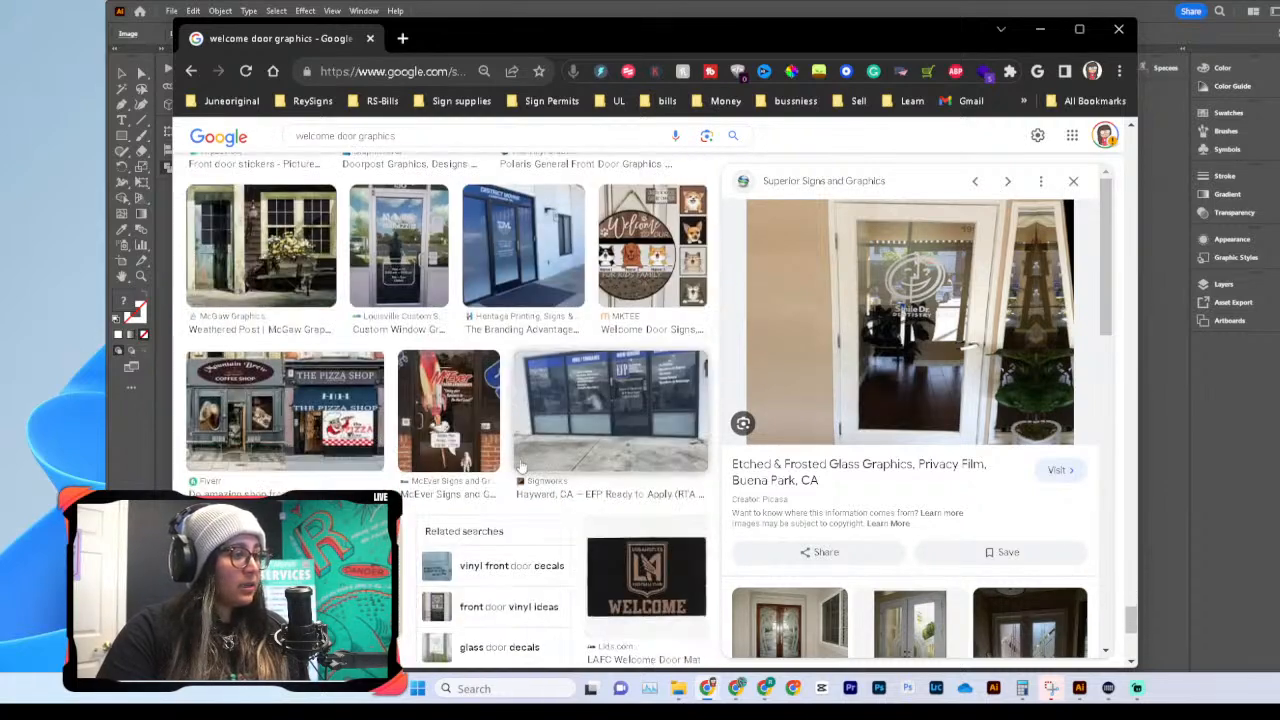
scroll(520, 467, "down", 4)
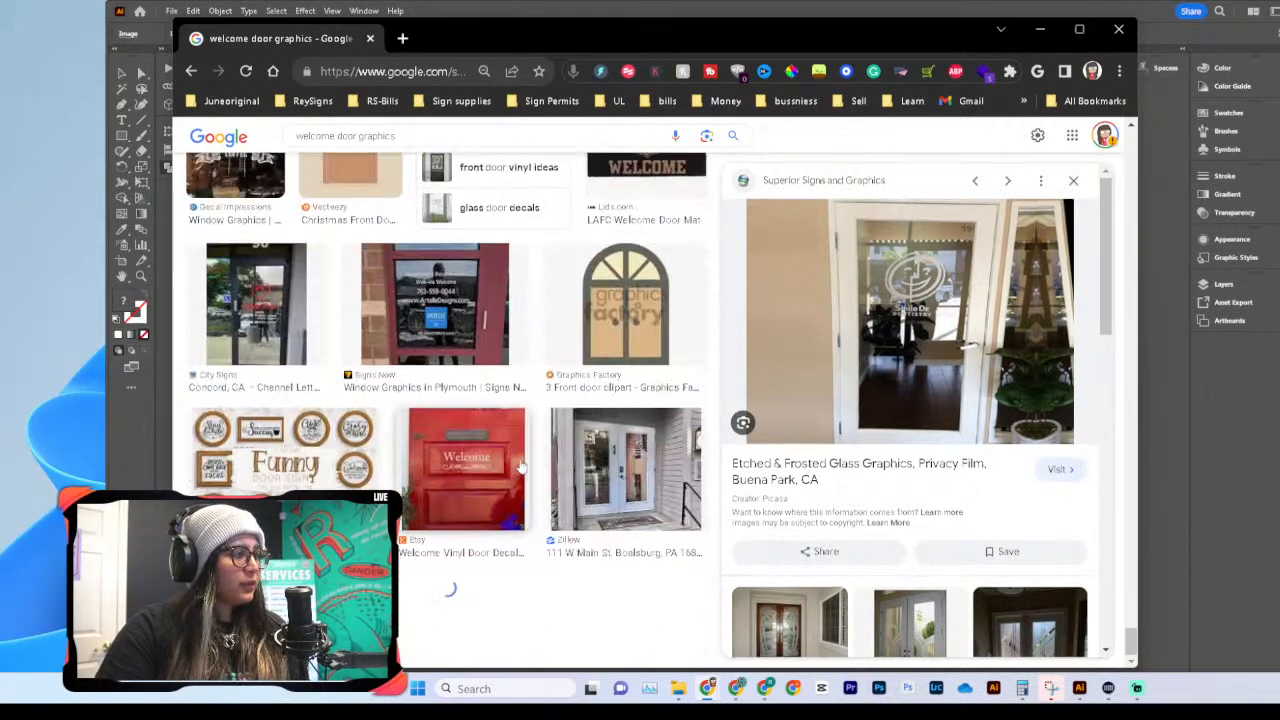
scroll(520, 467, "down", 4)
scroll(520, 467, "down", 5)
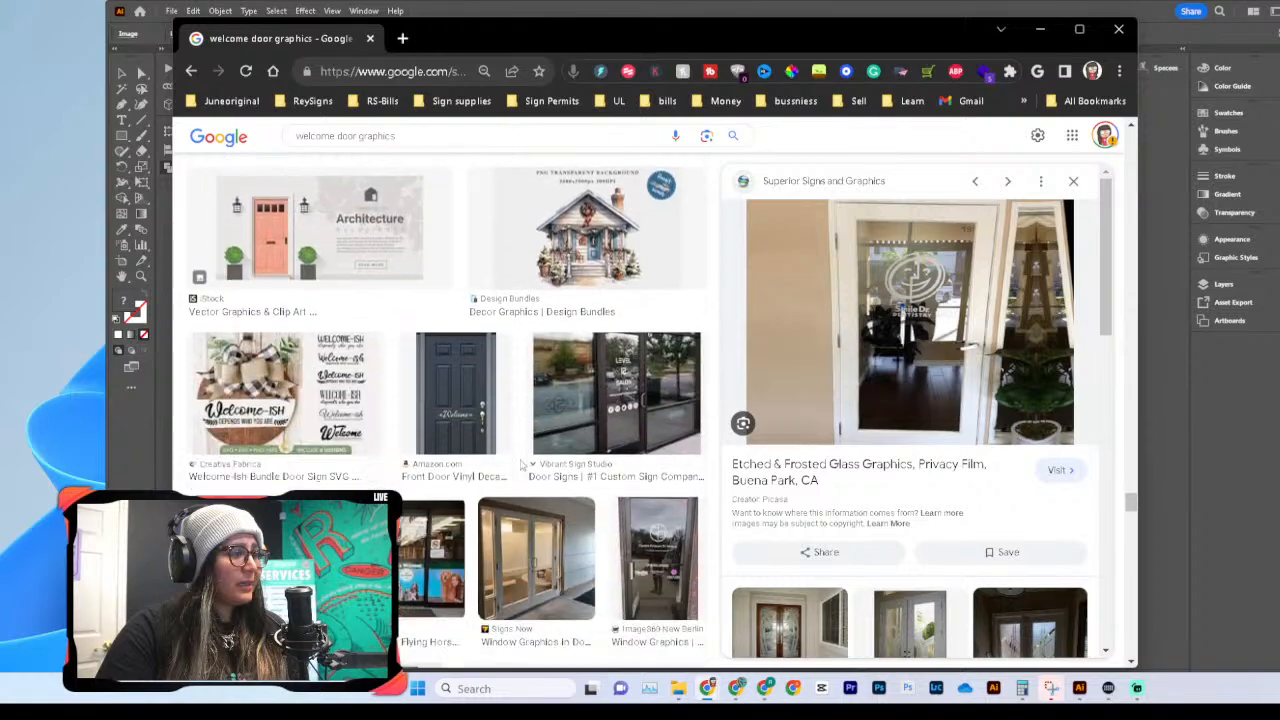
Step: Copy the Spotlight Signs golden retriever window graphics image from the results and paste it beside the Prairie Hawks reference in Illustrator
left_click(400, 455)
scroll(860, 540, "down", 3)
left_click(910, 320)
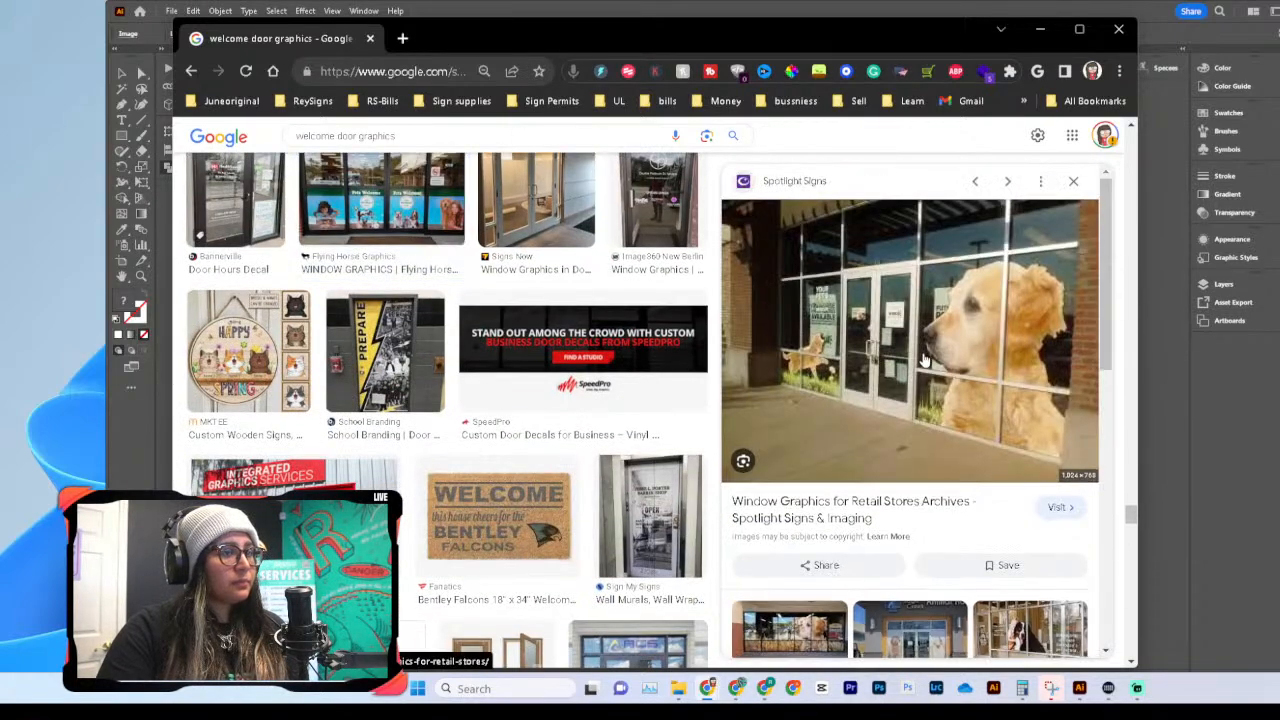
right_click(925, 330)
left_click(987, 250)
left_click(1206, 407)
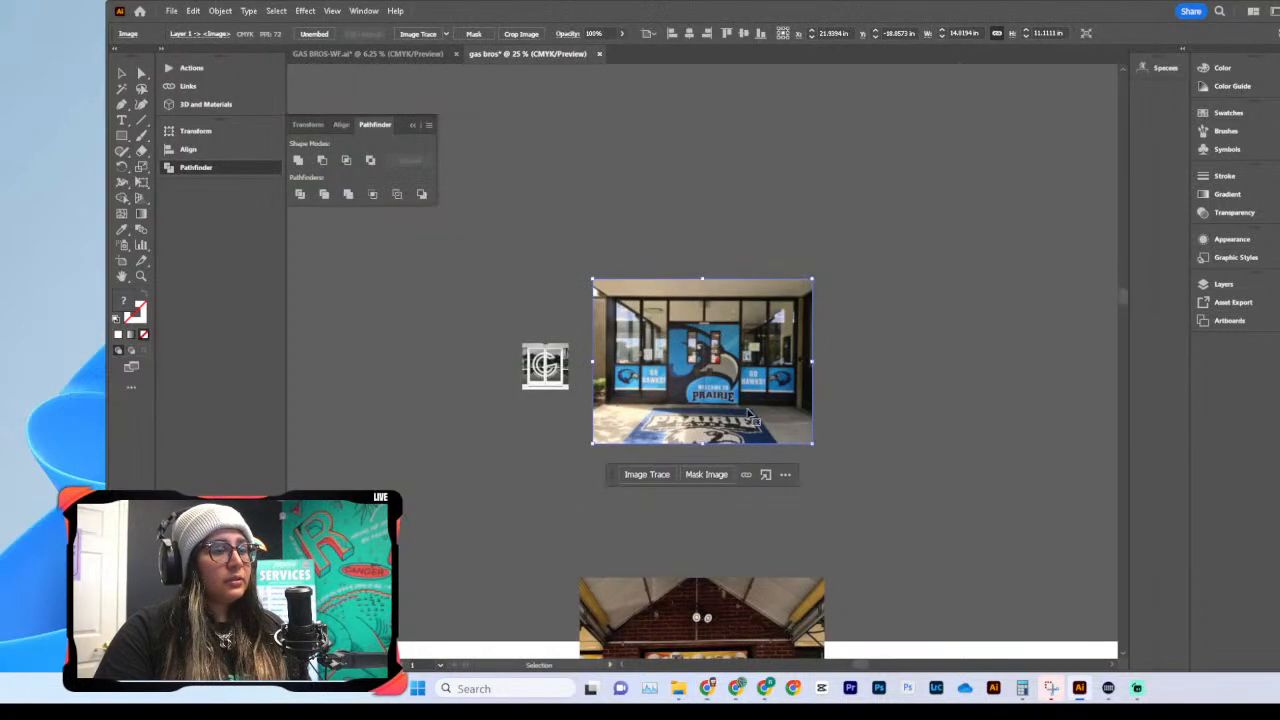
key("ctrl+v")
left_click_drag(730, 390, 962, 400)
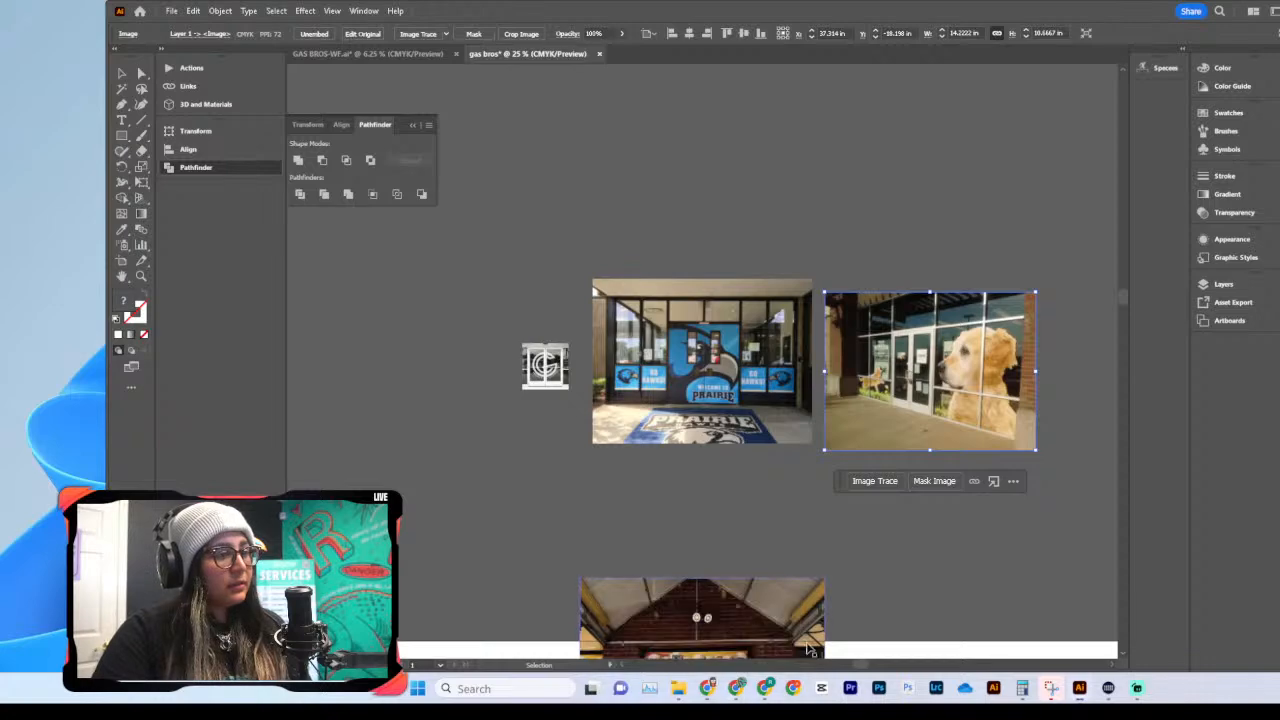
Step: Find the orange "Welcome to Unlimited Church" door image in the browser and paste it beside the golden retriever reference in Illustrator
mouse_move(736, 686)
left_click(780, 615)
scroll(592, 520, "down", 8)
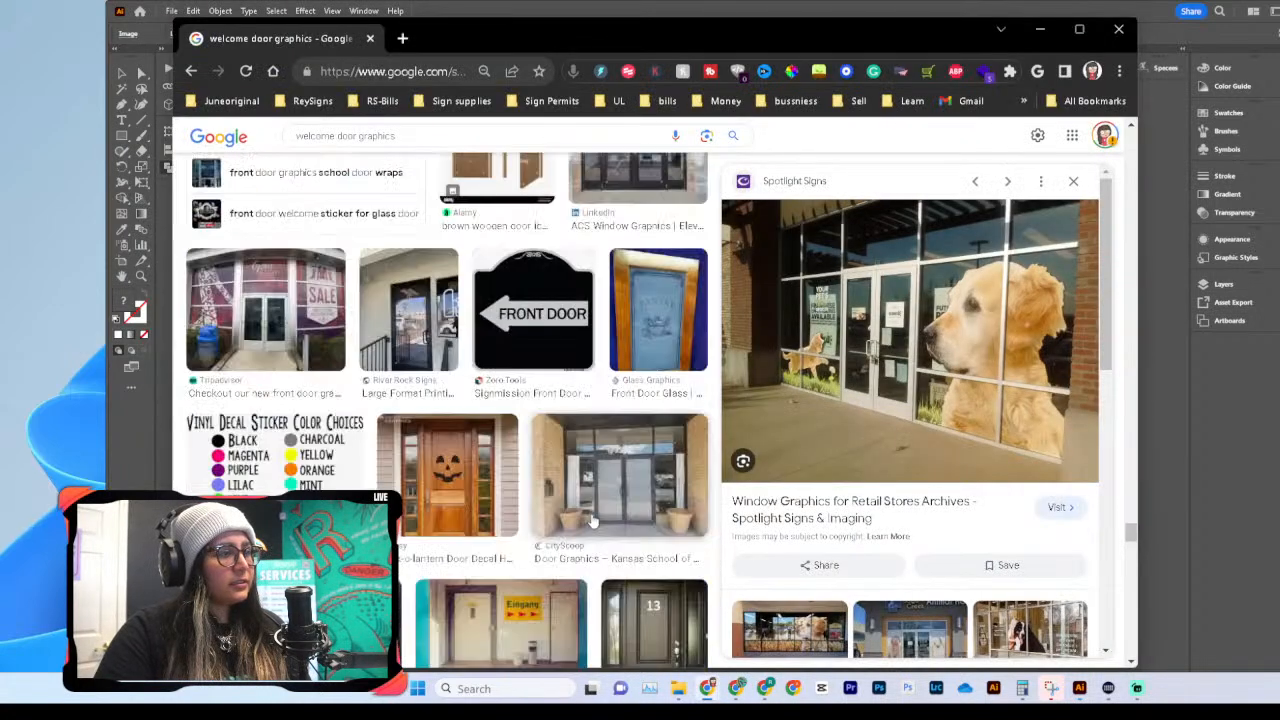
left_click(647, 320)
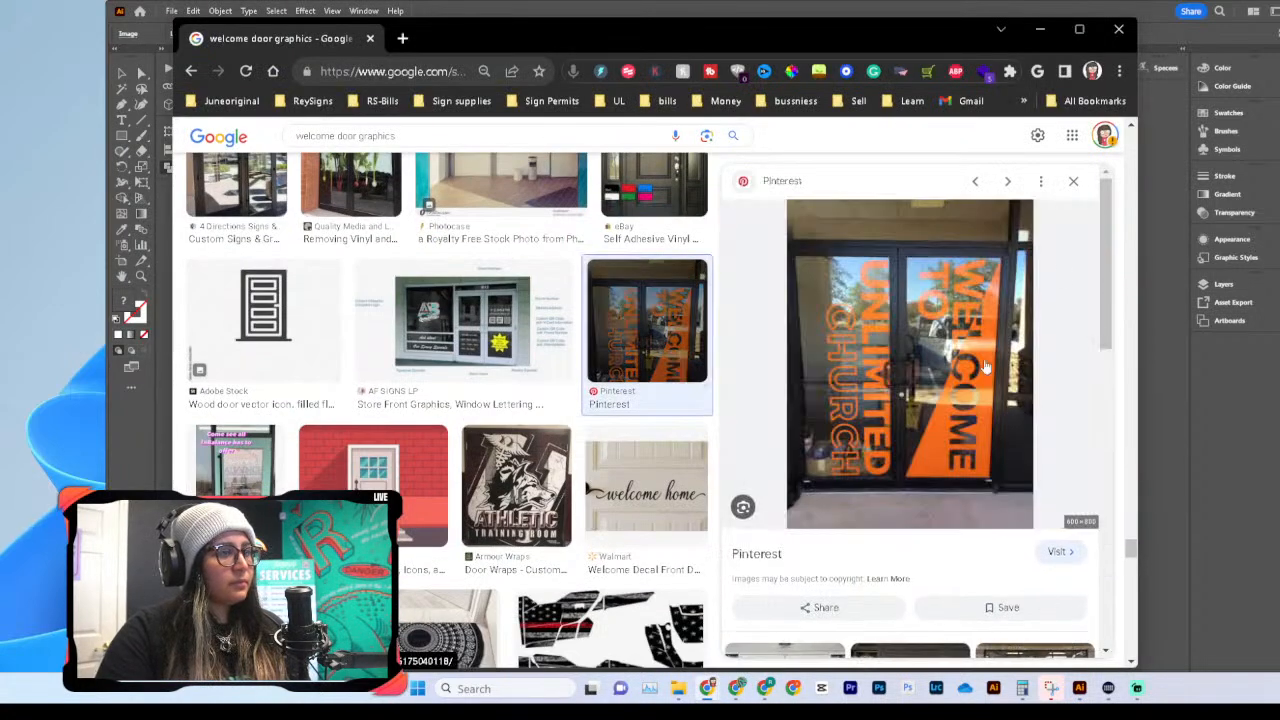
right_click(940, 426)
left_click(1002, 273)
key("alt+Tab")
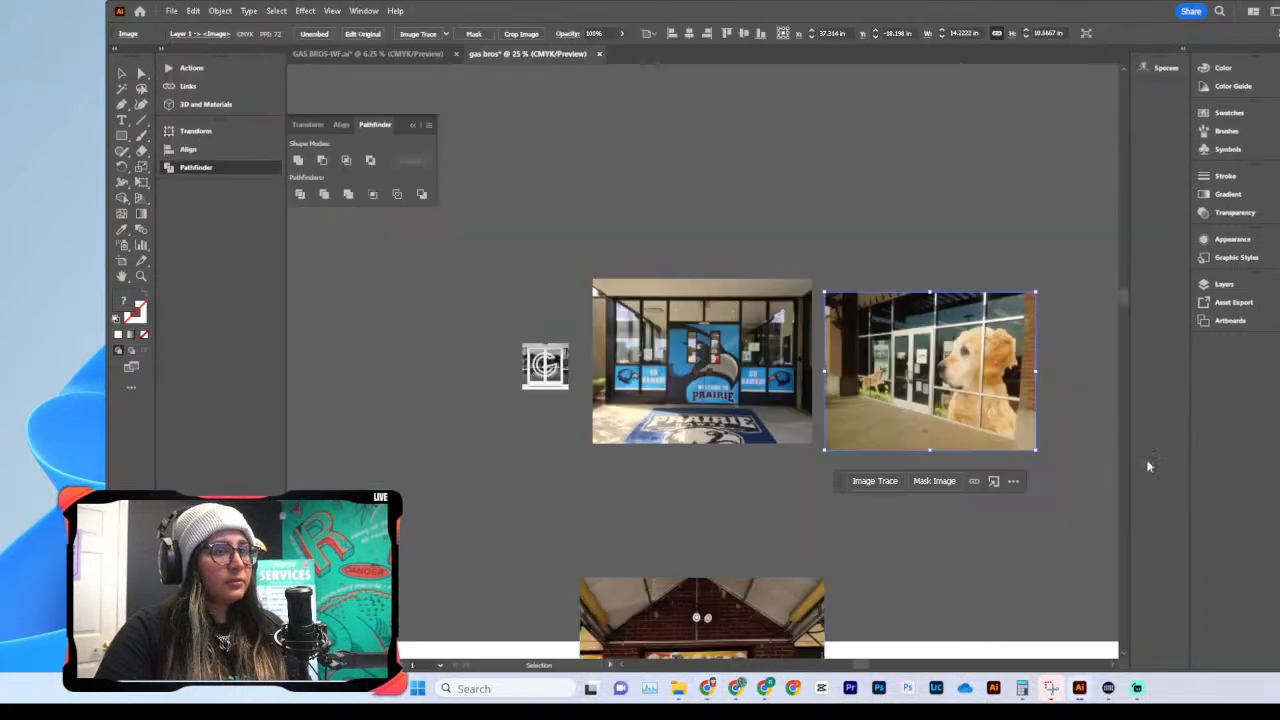
key("ctrl+v")
left_click_drag(705, 400, 998, 410)
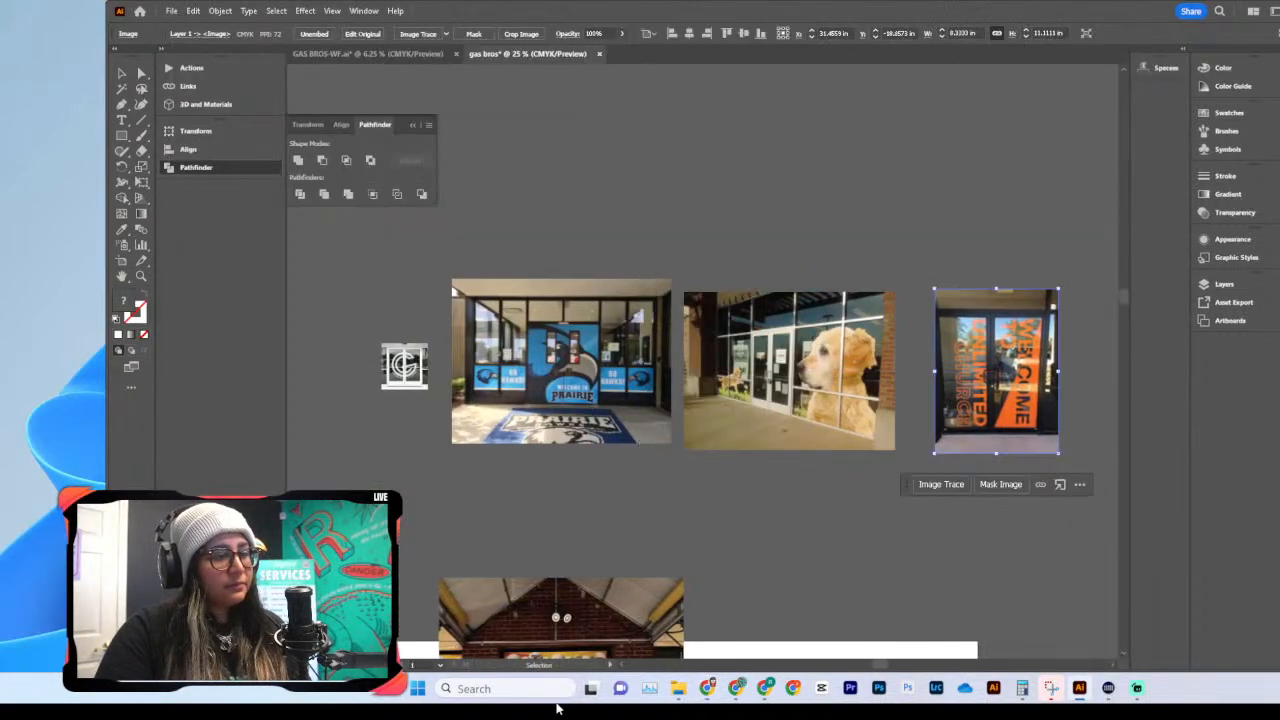
Step: Return to the browser and look through the remaining welcome door graphics results
mouse_move(708, 689)
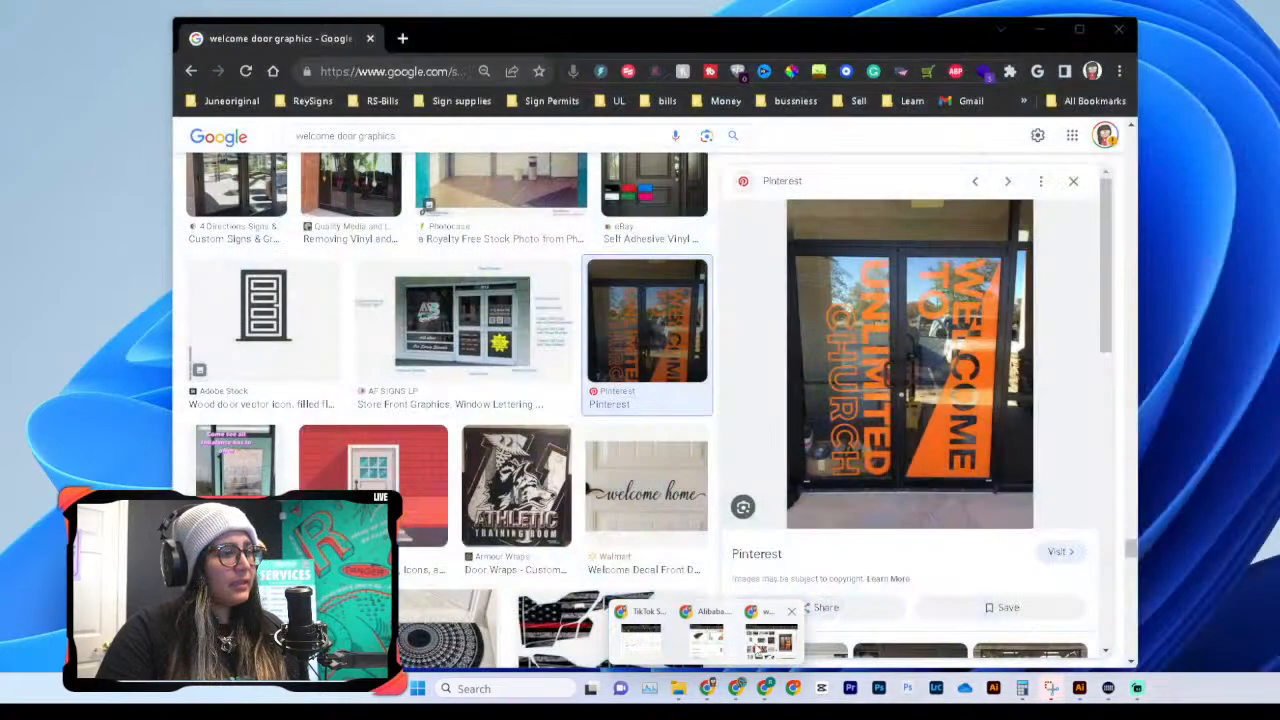
left_click(770, 630)
scroll(348, 450, "down", 5)
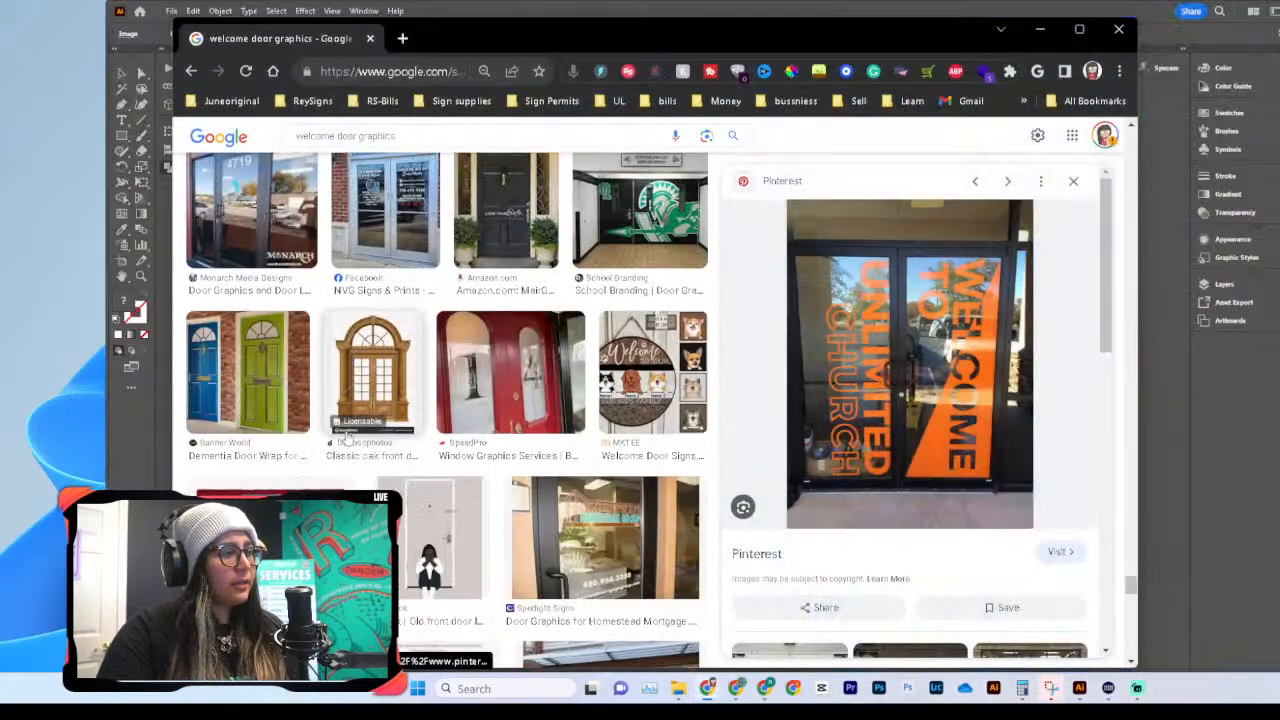
scroll(350, 455, "down", 10)
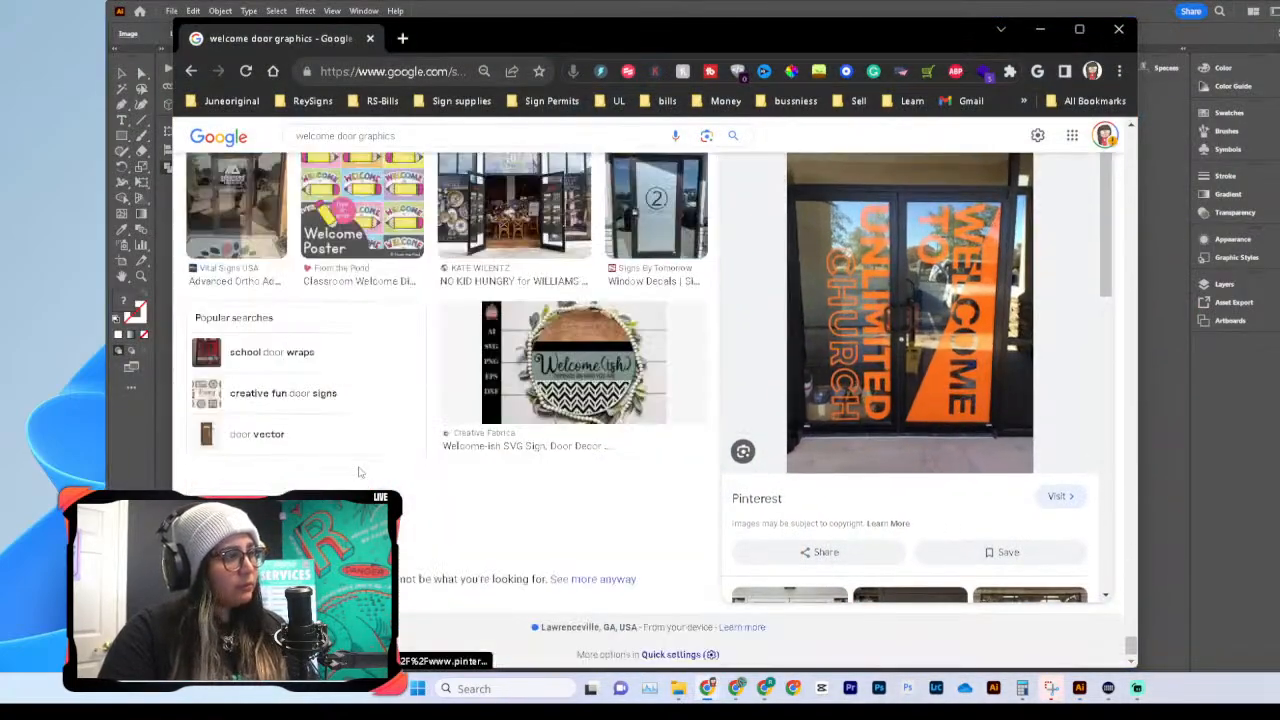
scroll(357, 466, "up", 6)
scroll(440, 400, "up", 6)
Step: Search the web images for frosted window graphics
left_click(298, 145)
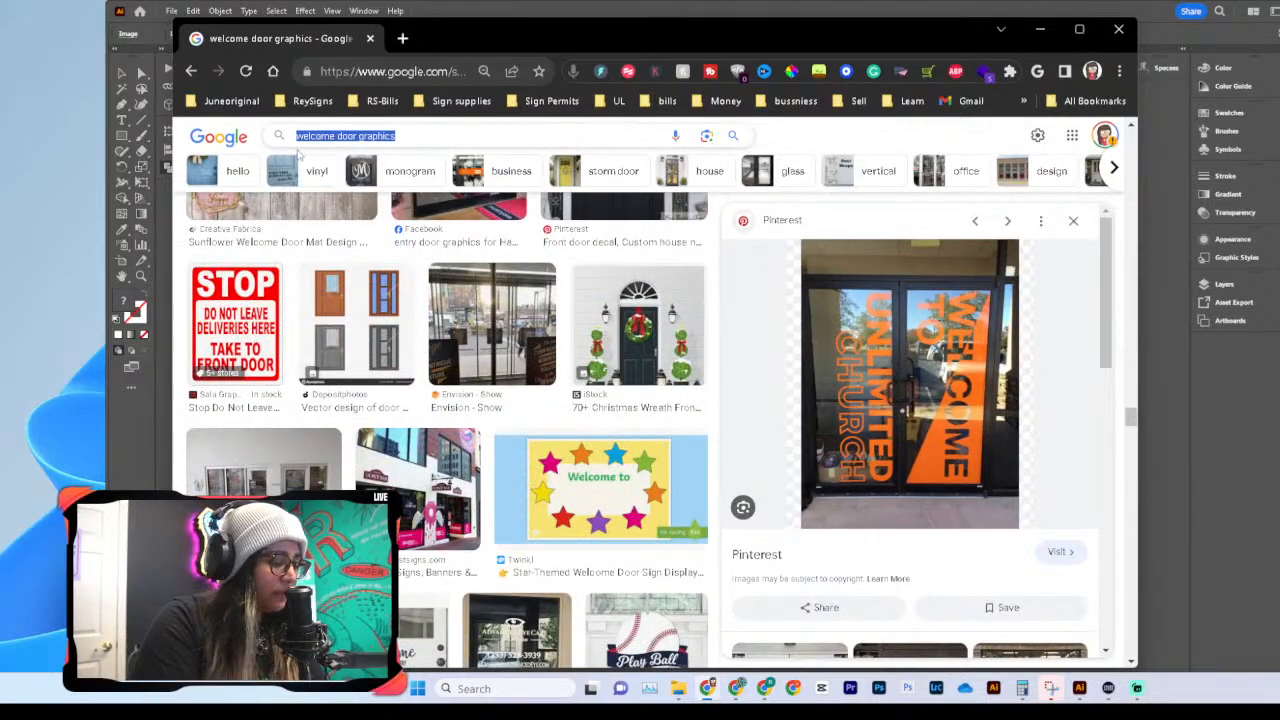
type("fre")
key("BackSpace")
type("os")
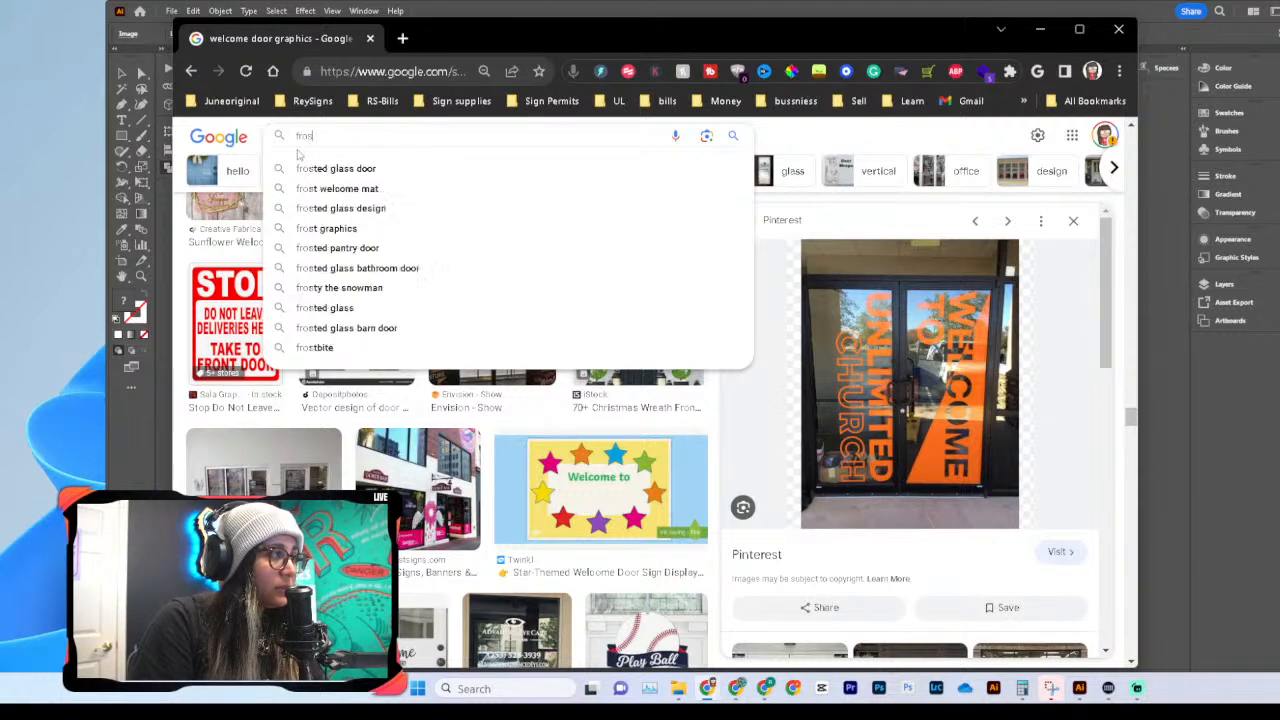
type("ted window")
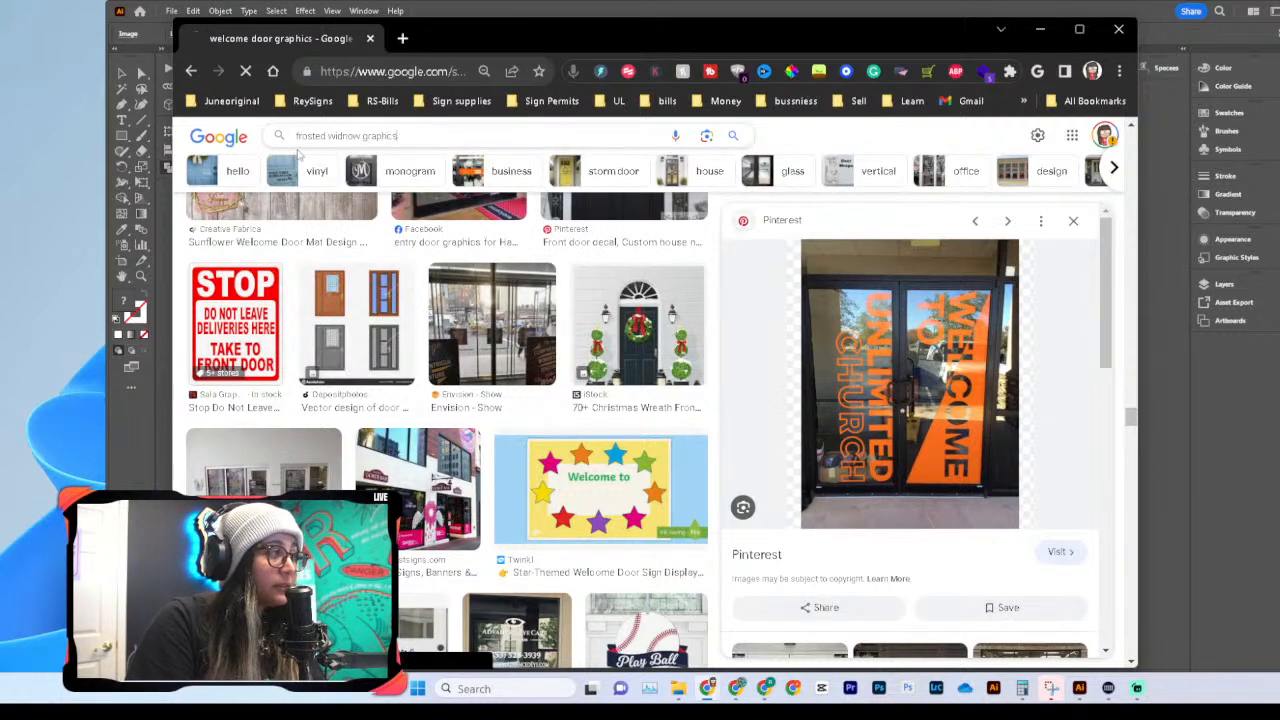
key("Return")
Step: Copy the AMI Graphics frosted window image and paste it above the row of references in Illustrator
scroll(421, 305, "down", 5)
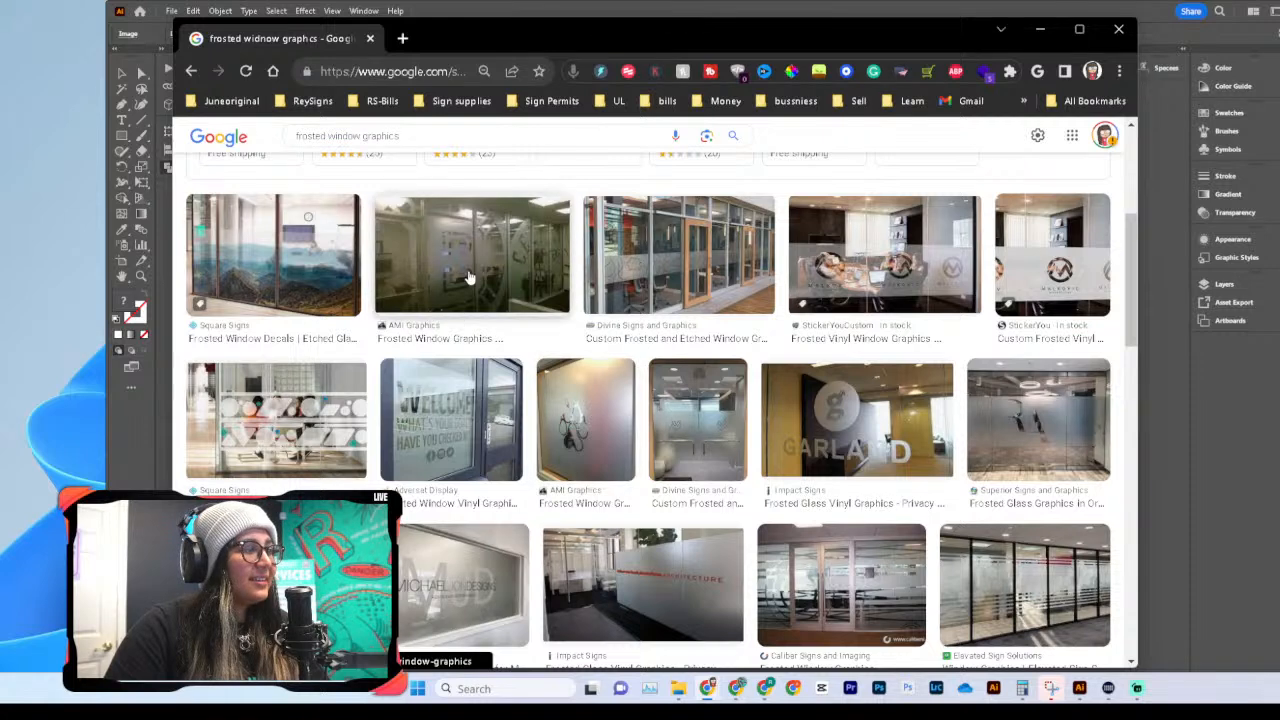
left_click(470, 272)
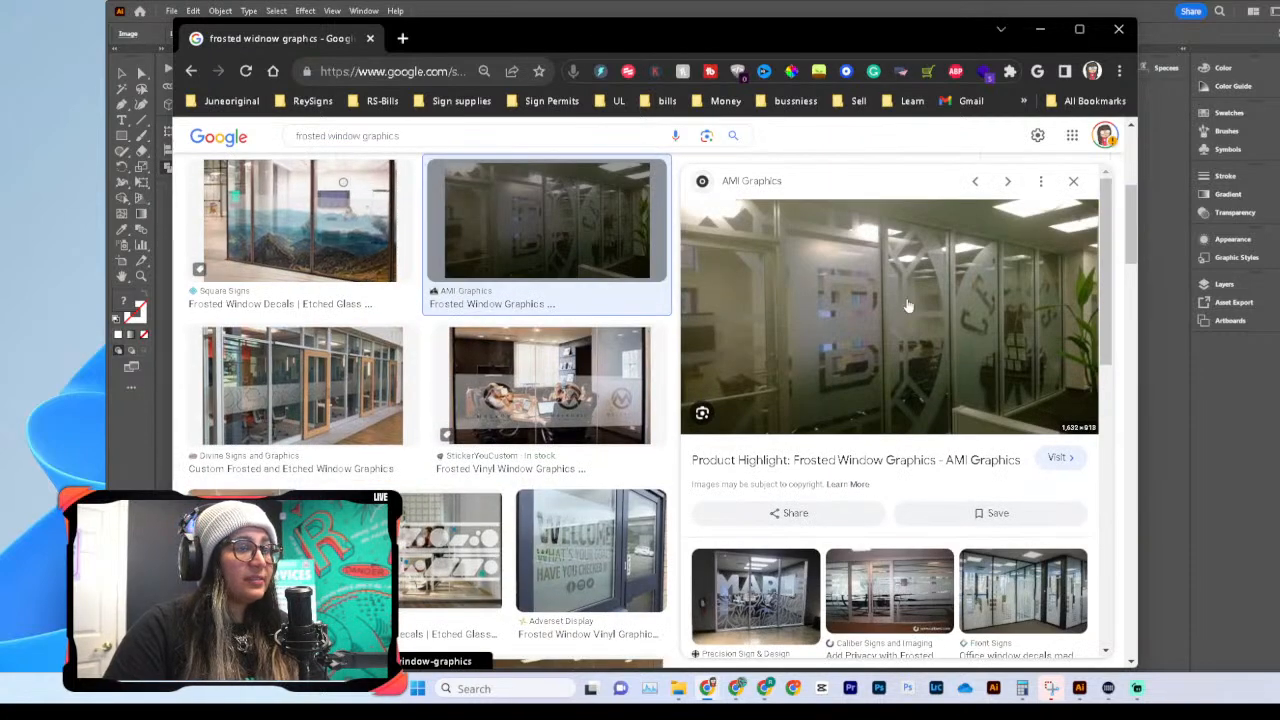
right_click(898, 337)
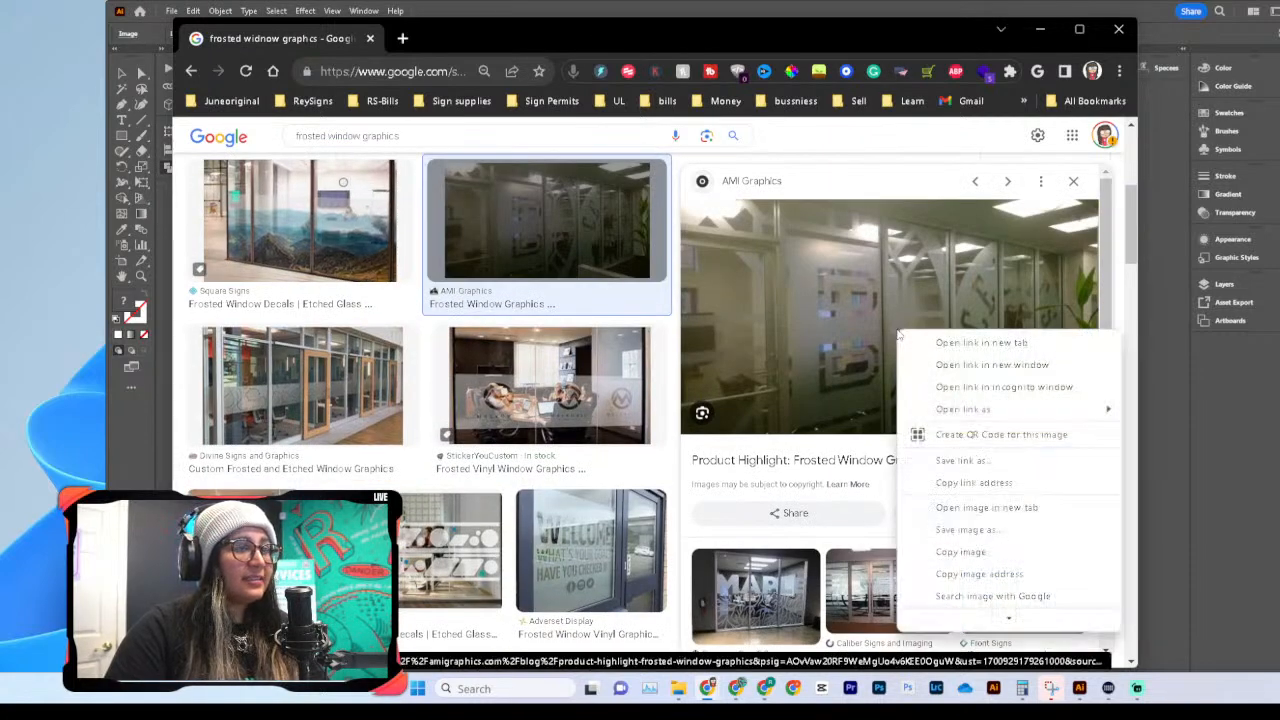
left_click(966, 556)
left_click(1159, 534)
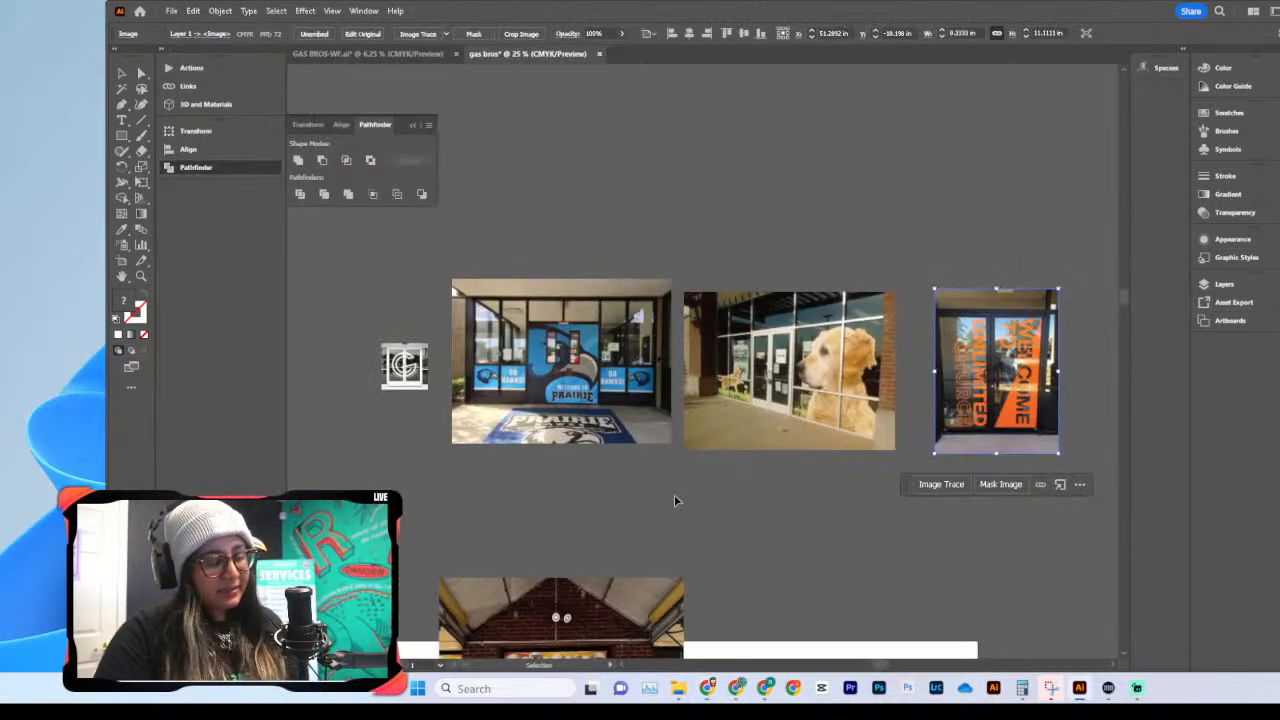
key("ctrl+v")
left_click_drag(650, 384, 662, 202)
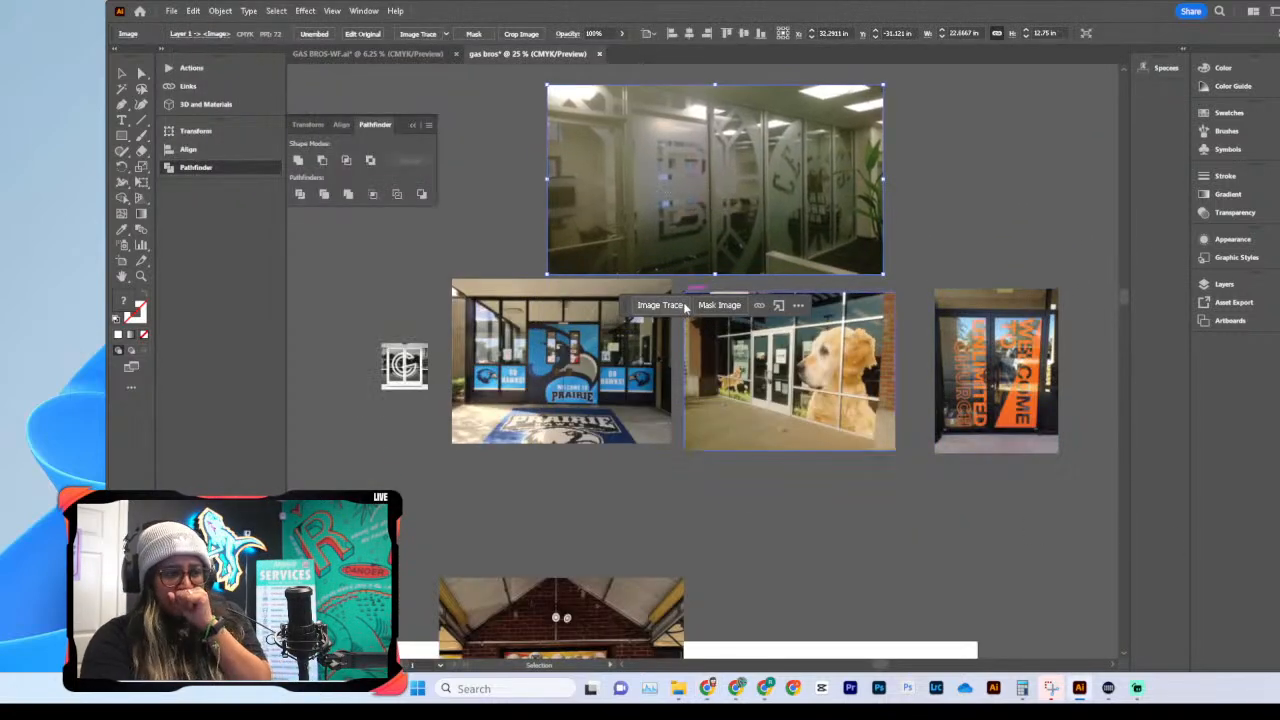
Step: Return to the frosted window graphics results and preview the Precision Sign & Design MAPLE window along with its related images
mouse_move(709, 690)
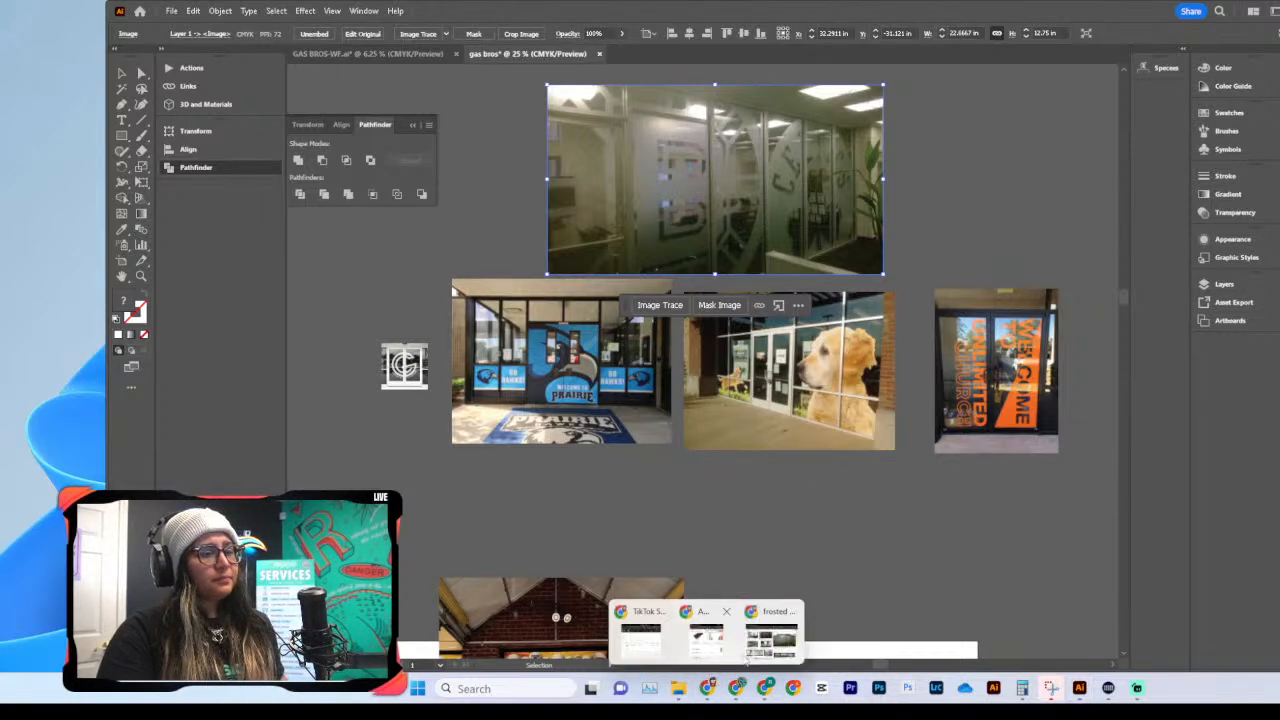
left_click(765, 643)
left_click(785, 620)
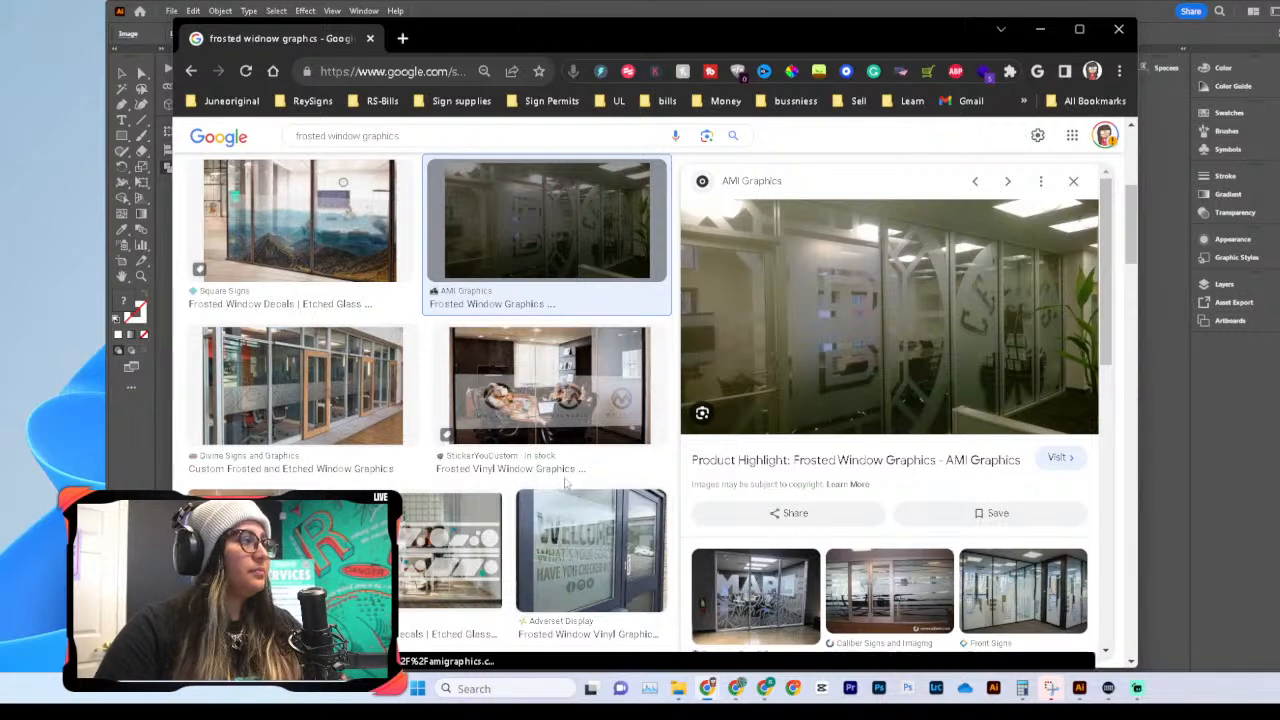
scroll(565, 545, "down", 4)
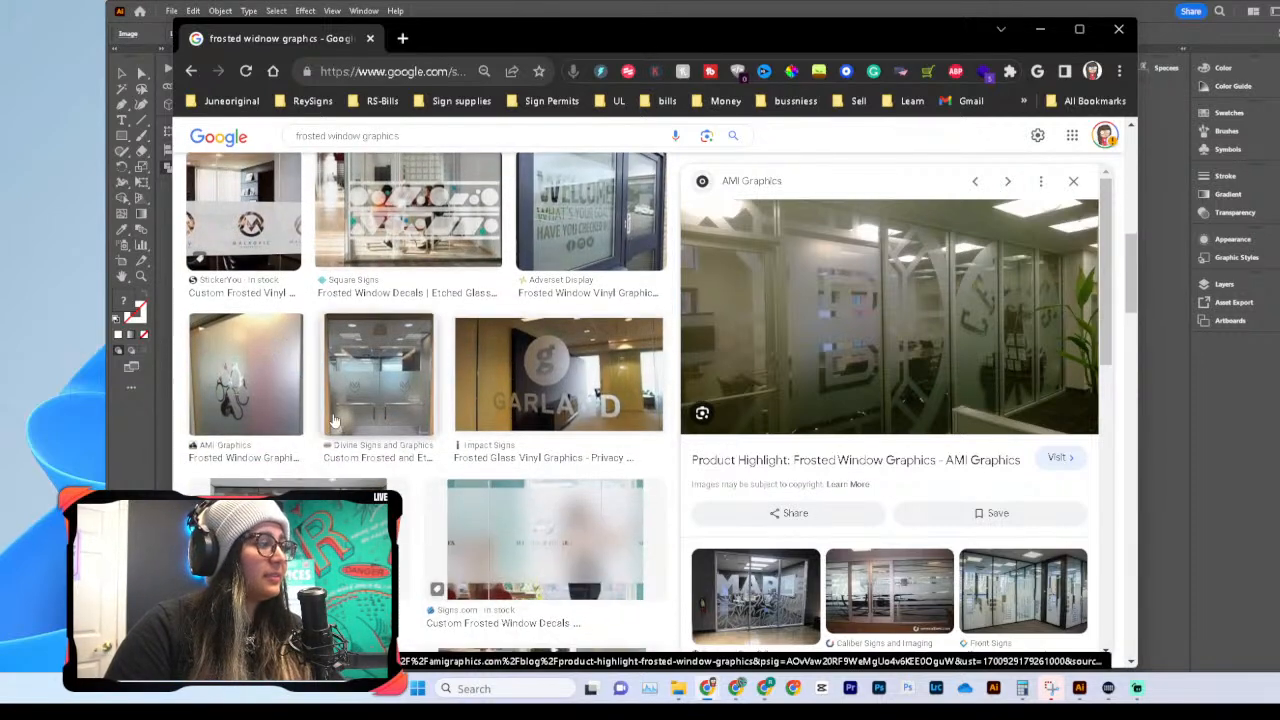
scroll(758, 441, "down", 3)
left_click(758, 441)
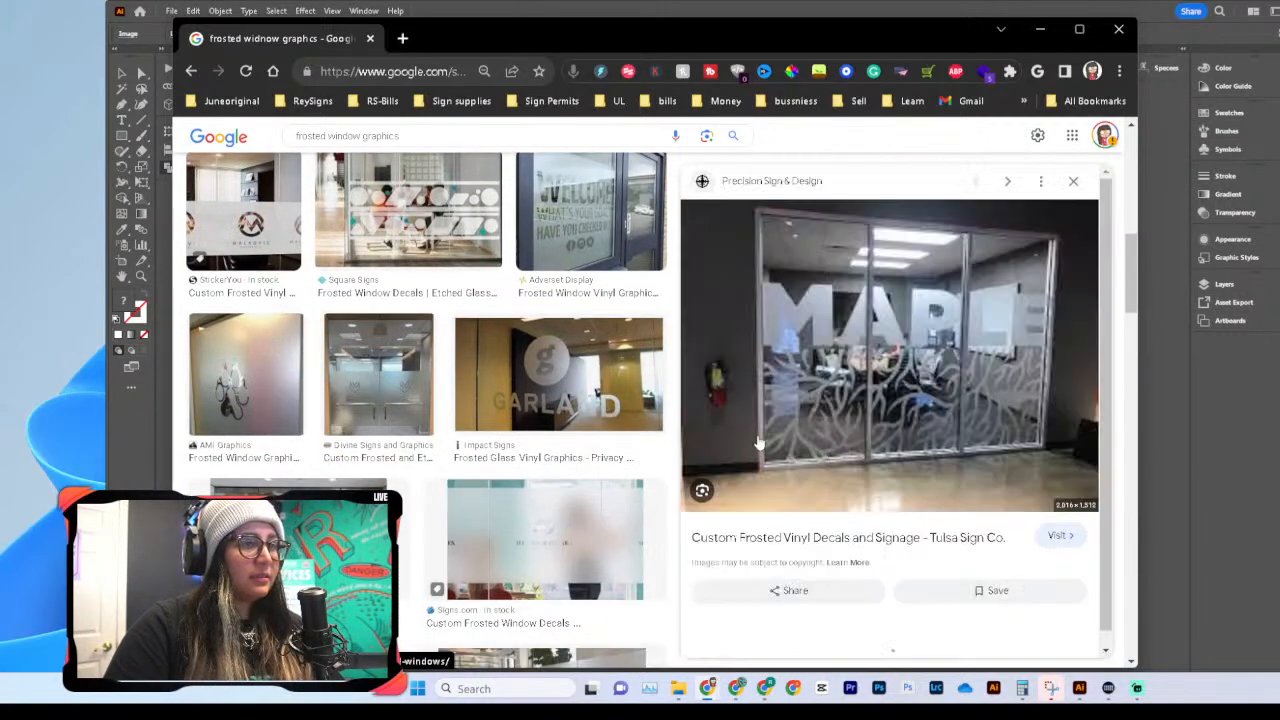
scroll(921, 520, "down", 5)
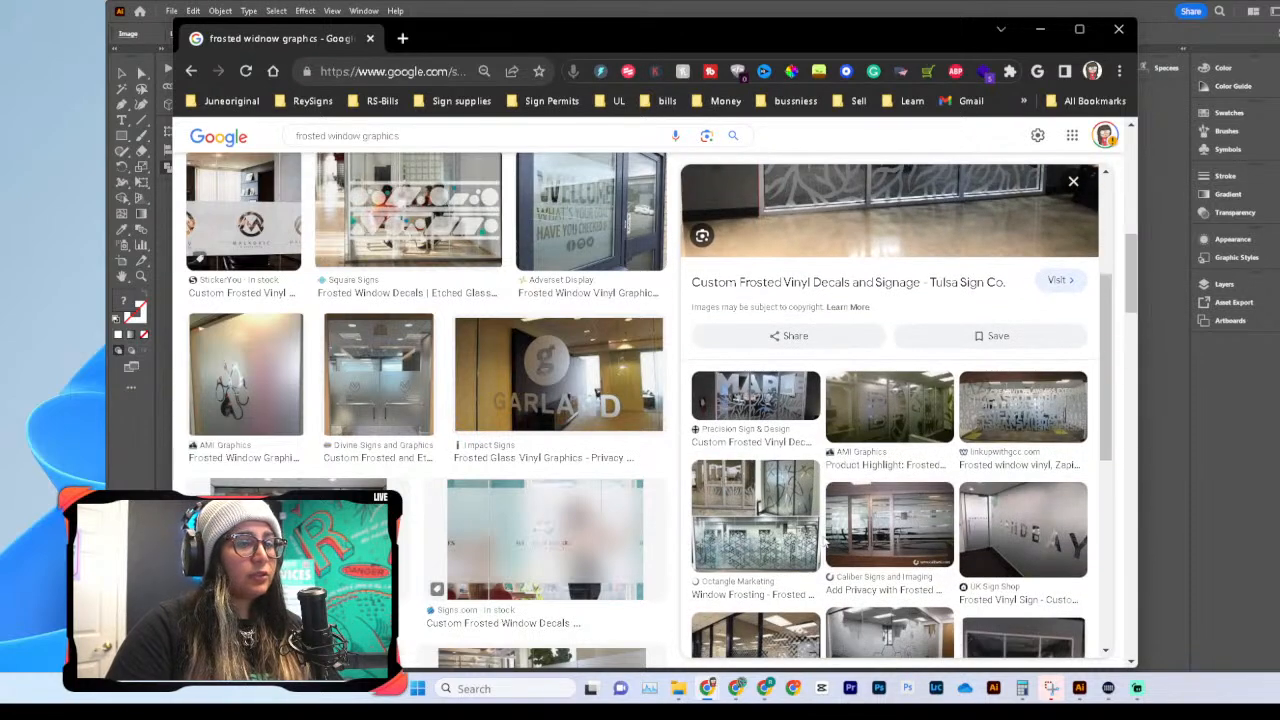
scroll(856, 543, "down", 3)
scroll(900, 420, "up", 5)
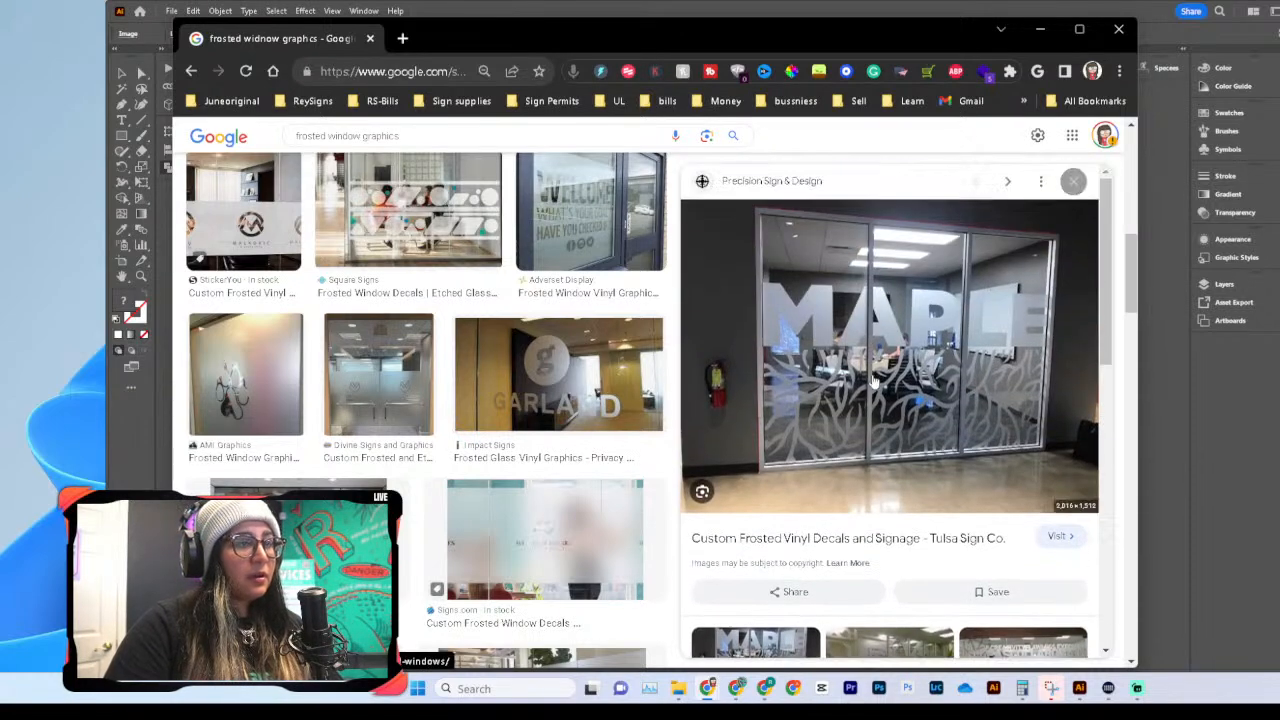
Step: Copy the MAPLE frosted window image and paste it into the gas bros document near the upper references
right_click(955, 375)
left_click(950, 263)
left_click(1181, 416)
key("ctrl+v")
left_click_drag(697, 465, 1077, 293)
Step: Widen the Illustrator window and move the MAPLE image clear of the other references, beside the AMI Graphics image
scroll(891, 359, "up", 3)
scroll(758, 288, "right", 3)
scroll(758, 288, "right", 3)
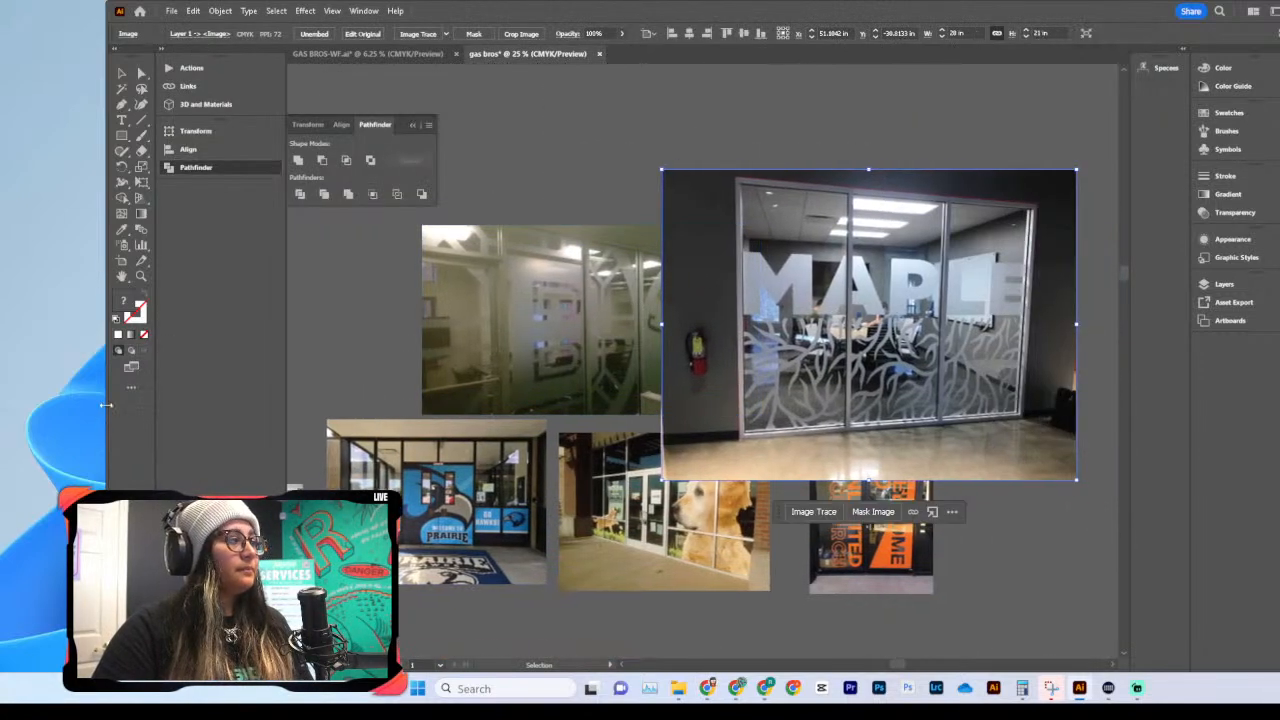
left_click_drag(106, 406, 0, 406)
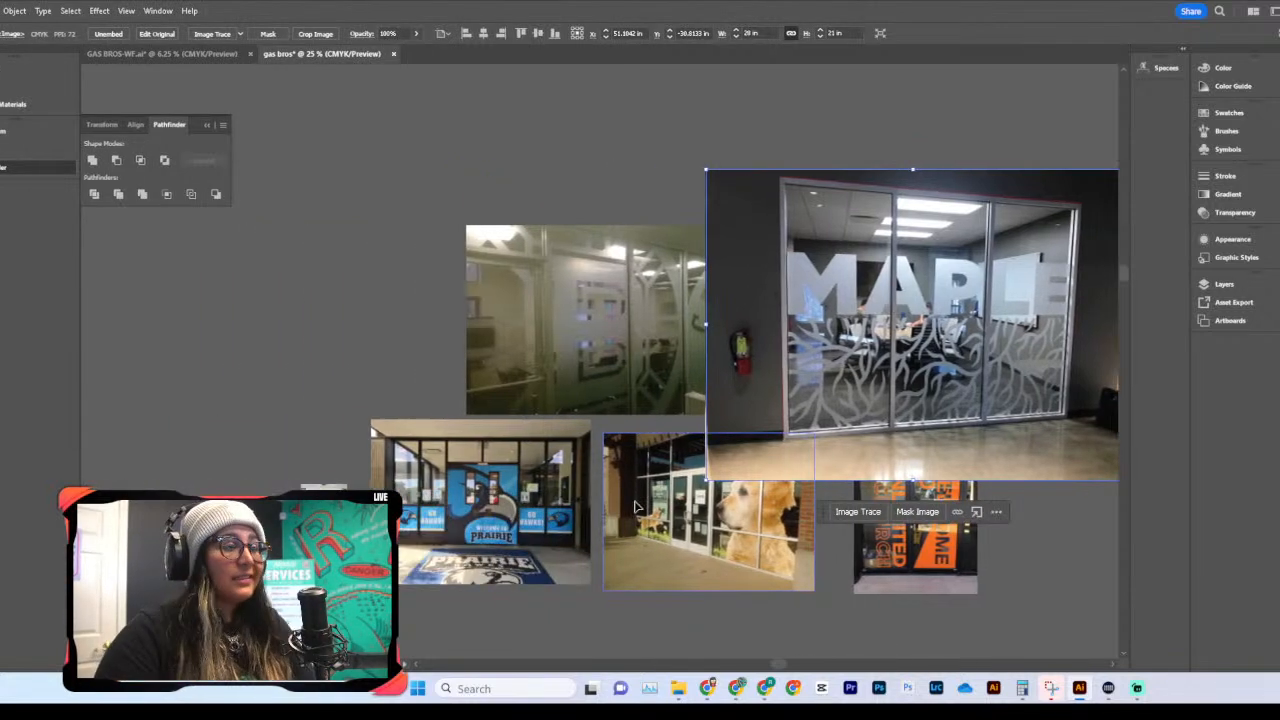
scroll(636, 507, "right", 5)
left_click_drag(436, 274, 357, 242)
left_click_drag(645, 437, 703, 380)
Step: Duplicate the Gas Bros entrance photo twice, arranging the three photos in a horizontal row across the artboard
scroll(705, 458, "down", 3)
scroll(703, 455, "down", 15)
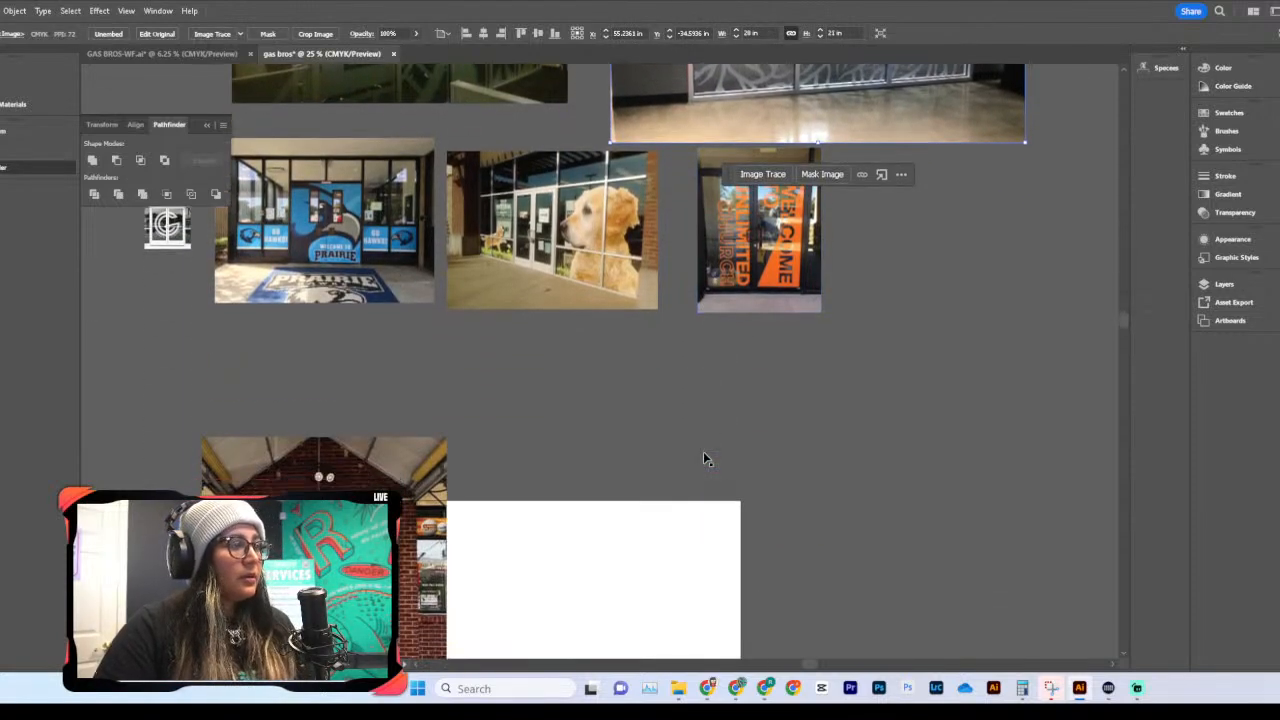
scroll(660, 430, "left", 10)
left_click(627, 420)
mouse_move(627, 420)
left_mouse_down()
mouse_move(460, 404)
mouse_move(890, 430)
mouse_move(757, 434)
mouse_move(1095, 434)
mouse_move(1045, 436)
left_mouse_up()
key("ctrl+minus")
scroll(883, 437, "left", 5)
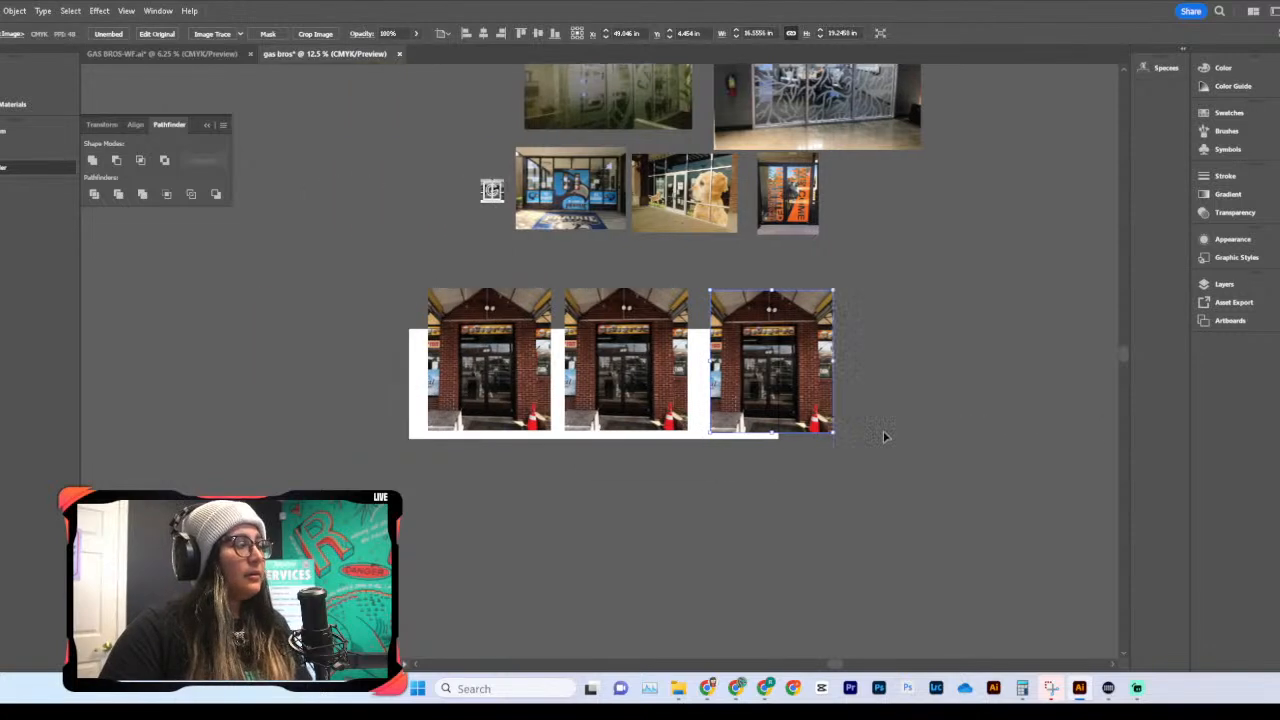
Step: Enlarge Artboard 1 to about 63.3 by 43.8 in, enclosing all three entrance photos with extra space beneath them
key("shift+o")
scroll(648, 346, "right", 1)
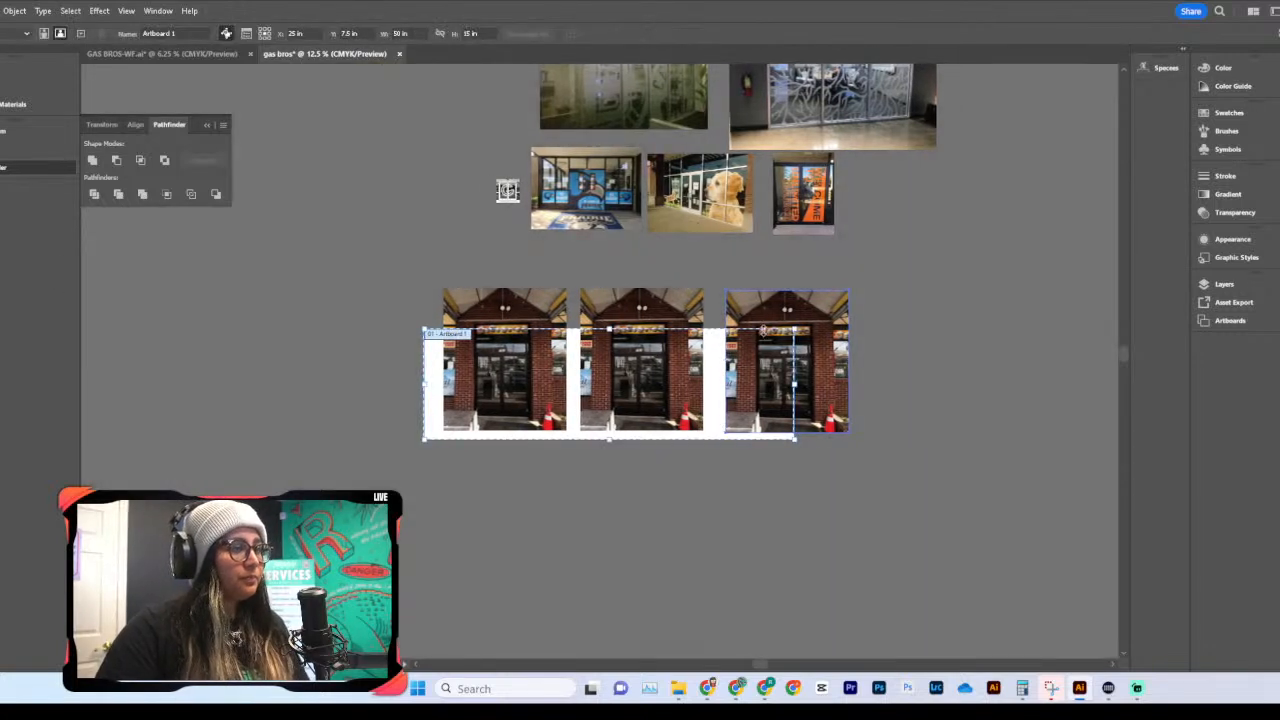
left_click_drag(795, 330, 933, 255)
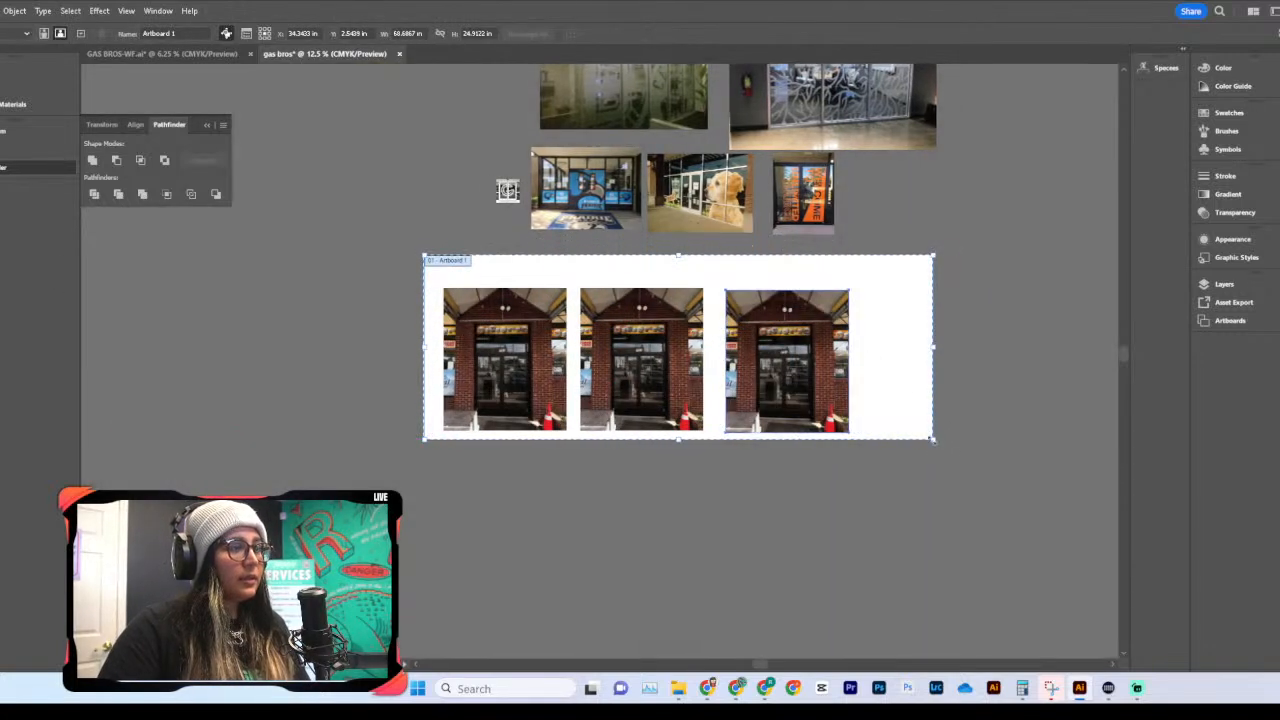
left_click_drag(934, 441, 897, 578)
scroll(897, 578, "left", 2)
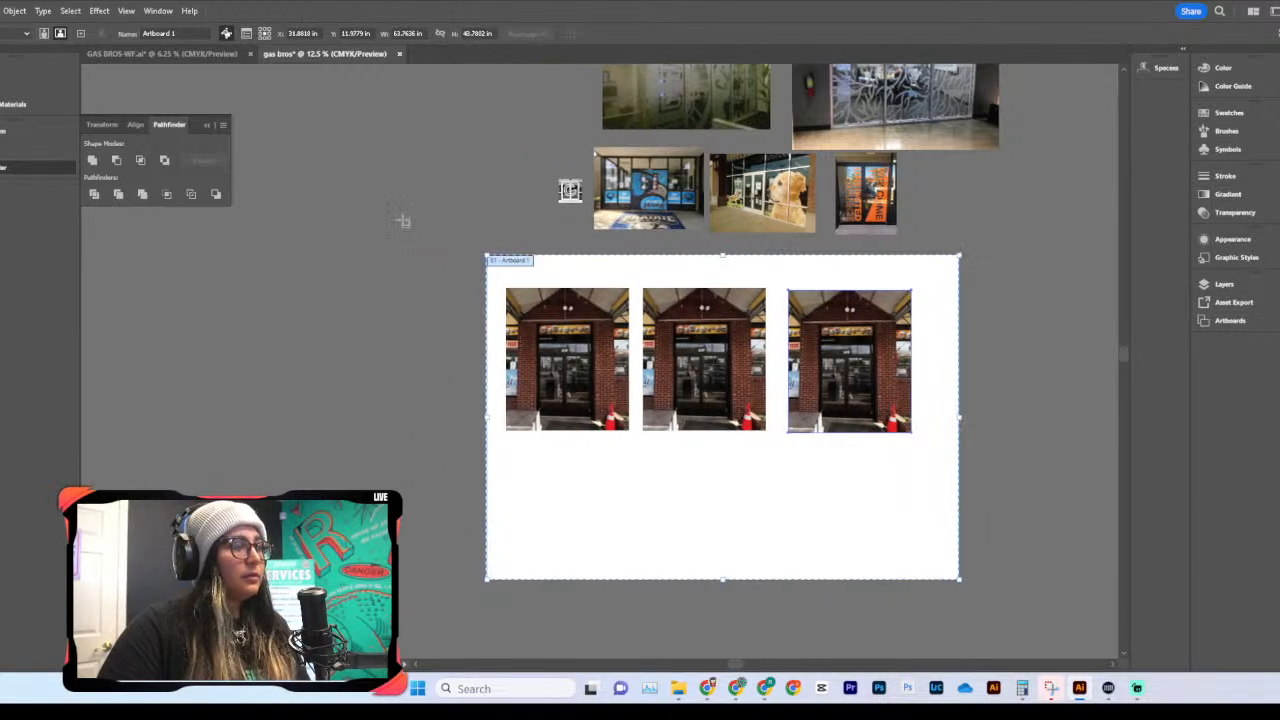
Step: Move all three entrance photos together down into the middle area of the enlarged artboard
key("v")
scroll(371, 200, "right", 4)
scroll(343, 263, "left", 1)
left_click_drag(343, 263, 740, 370)
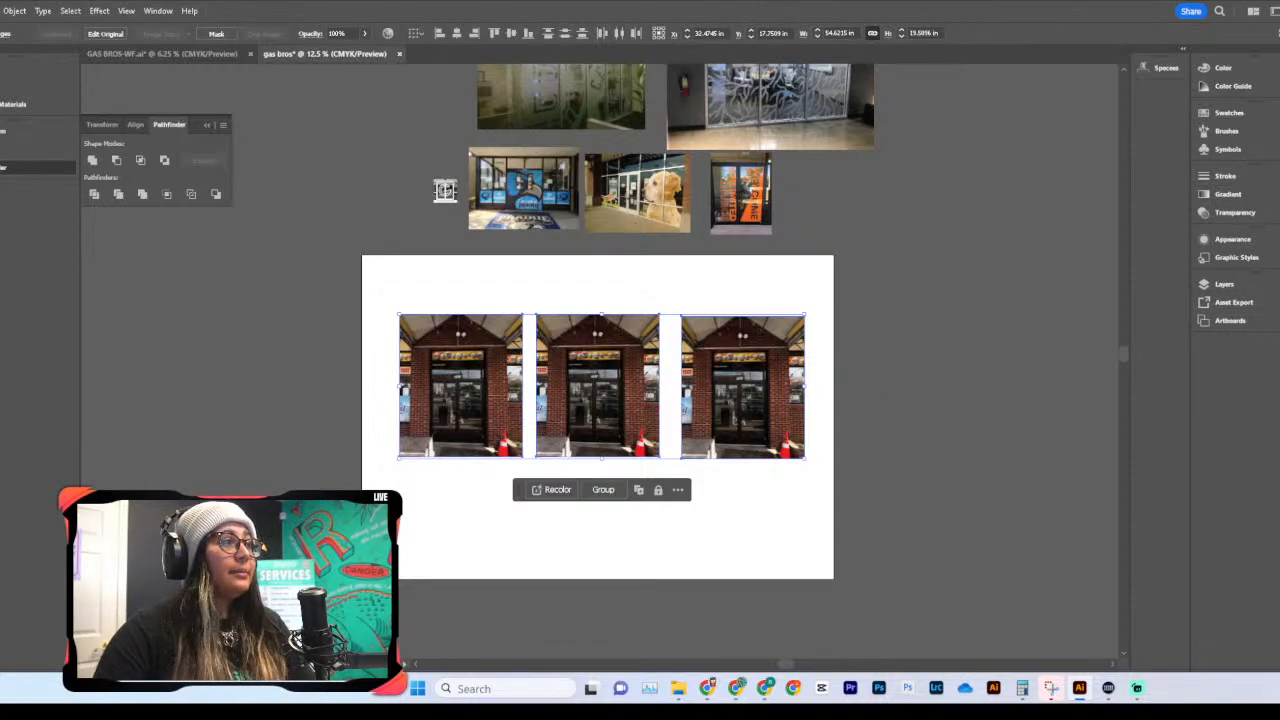
Step: Copy the round Gas Bros logo from the GAS BROS-WF.ai document and paste it into the gas bros document
left_click(117, 53)
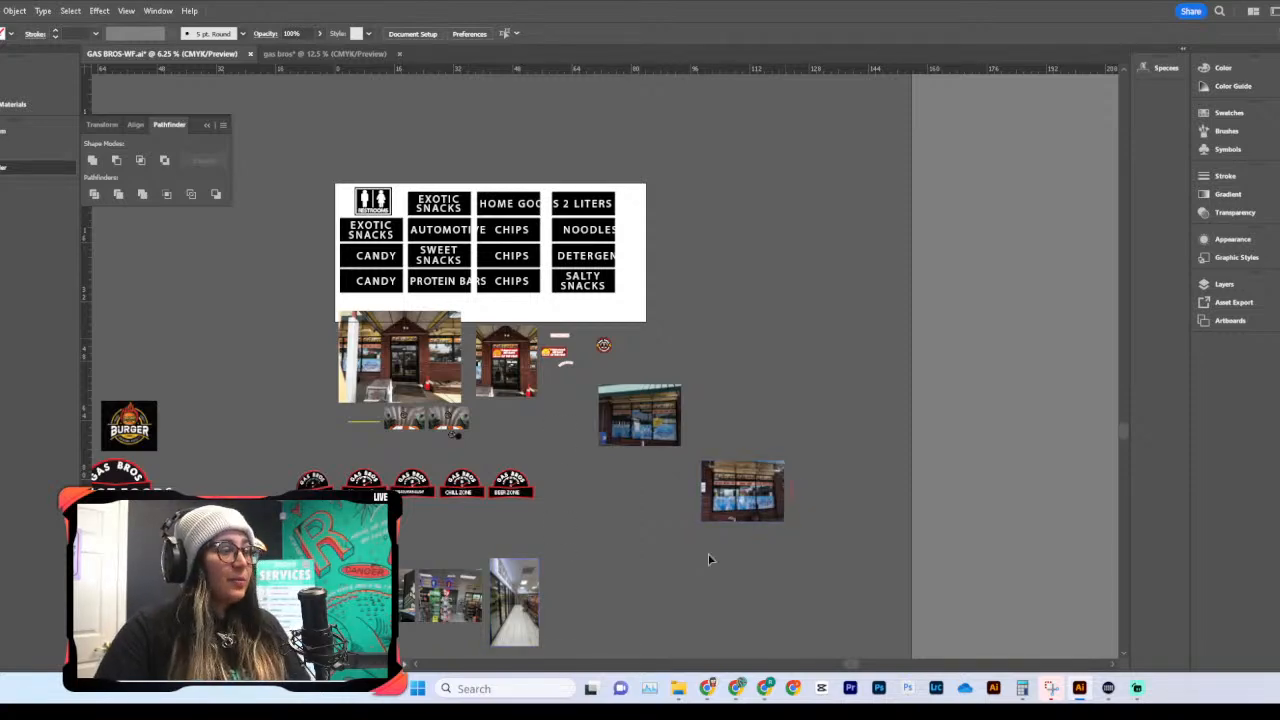
left_click(604, 350)
scroll(604, 352, "up", 5)
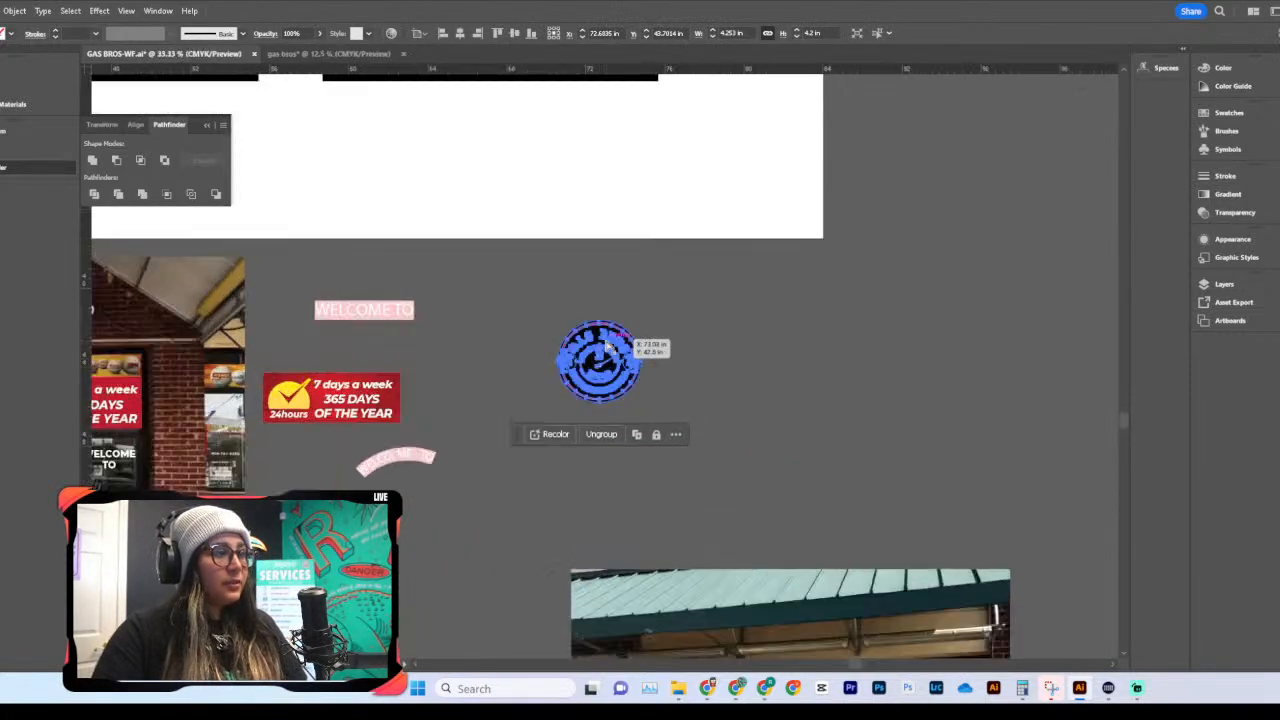
scroll(605, 345, "up", 2)
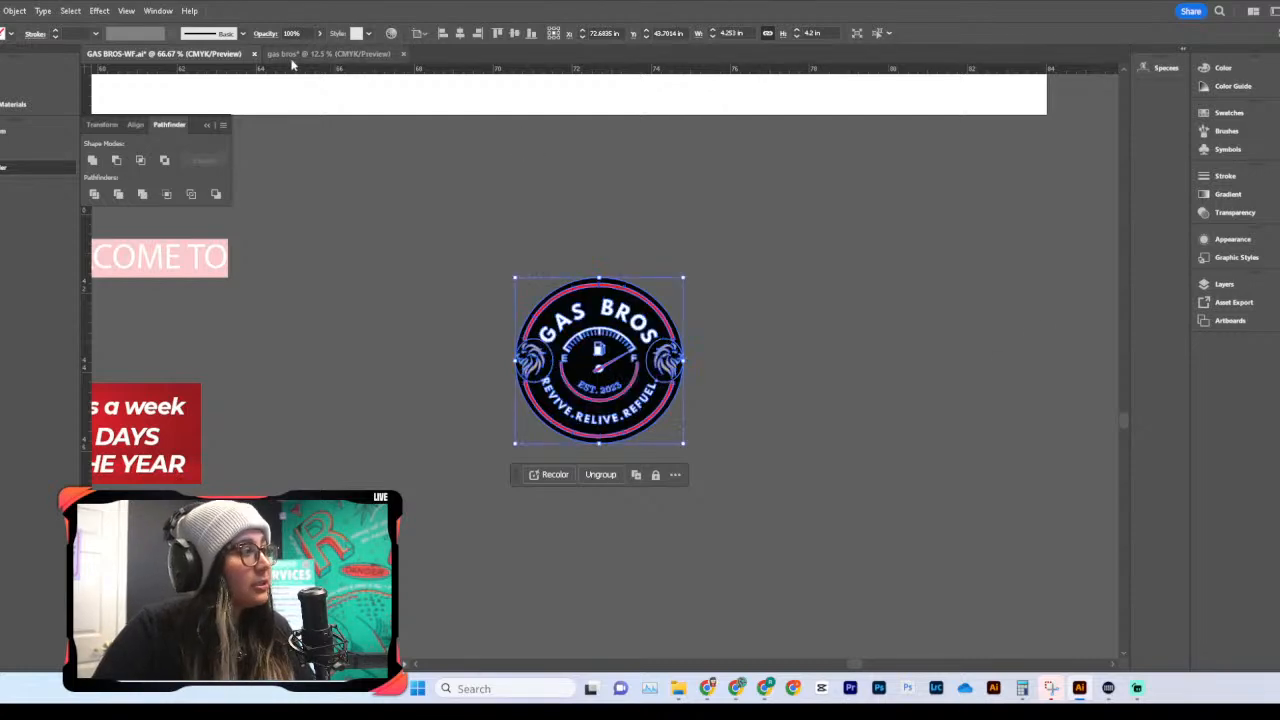
left_click(323, 54)
key("ctrl+v")
Step: Place the Gas Bros logo over the doors of the first entrance photo
left_click_drag(605, 355, 433, 476)
scroll(433, 476, "up", 3)
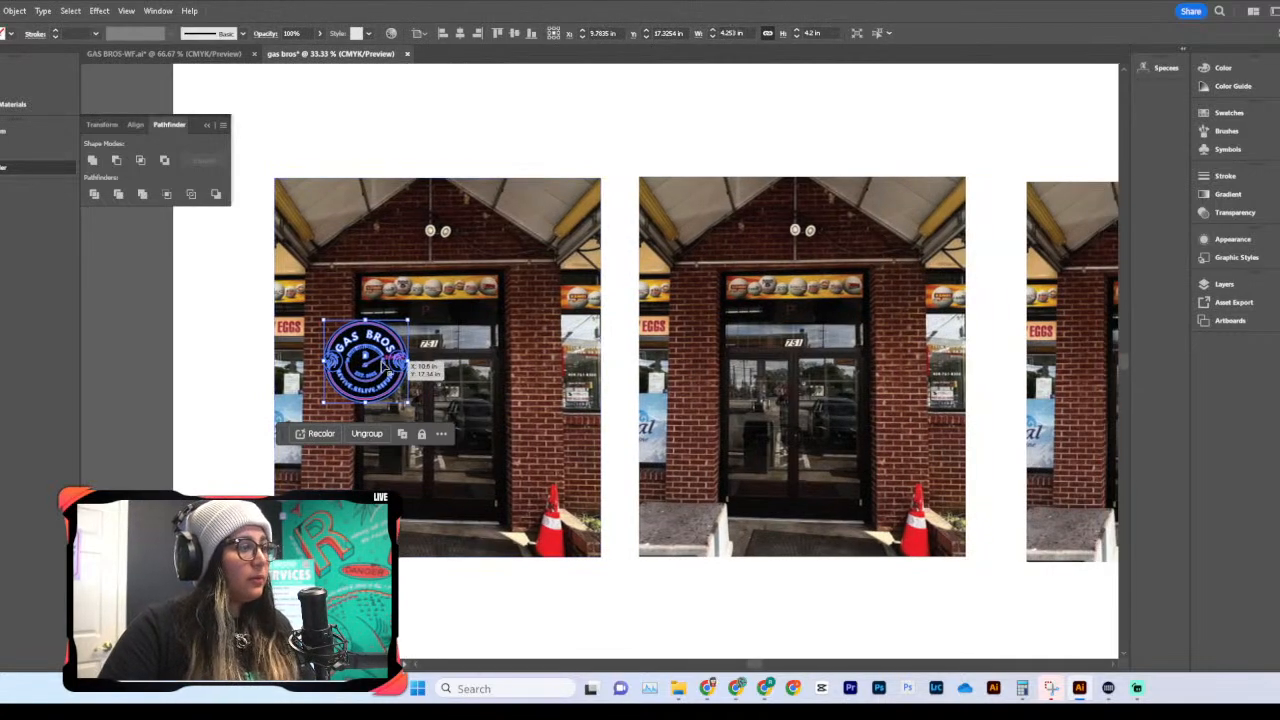
left_click_drag(354, 376, 447, 413)
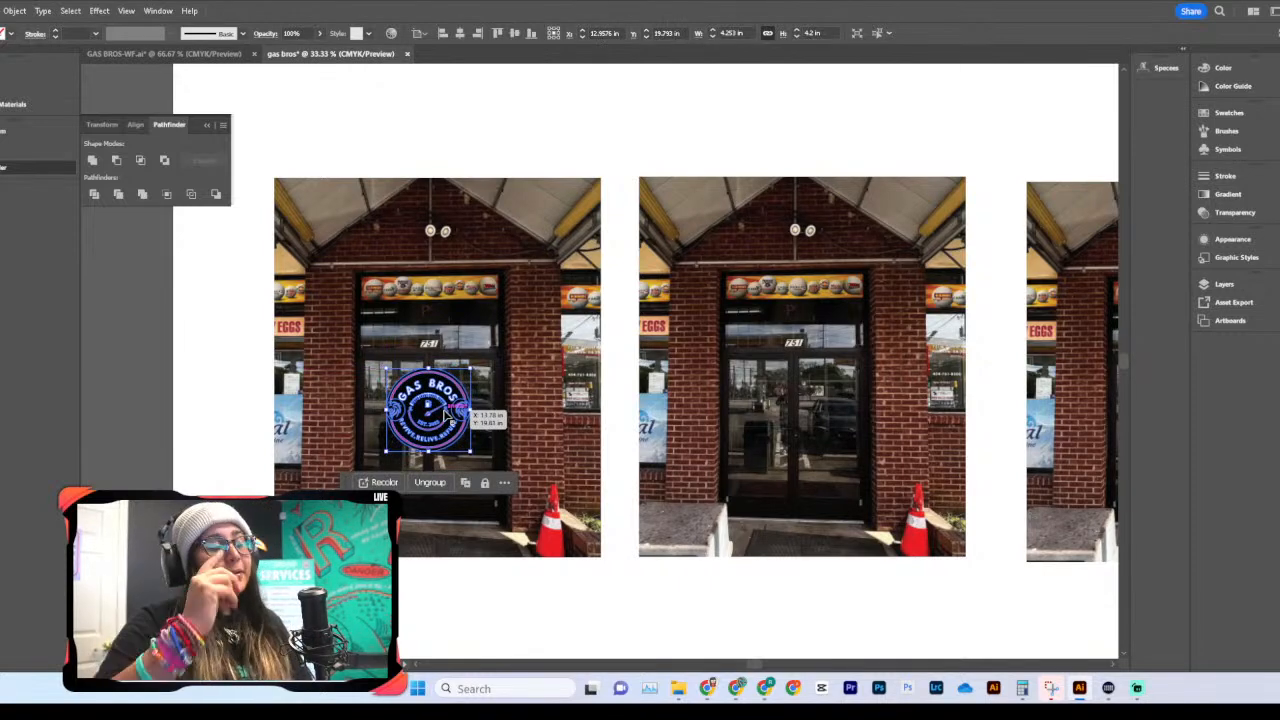
scroll(489, 363, "down", 3)
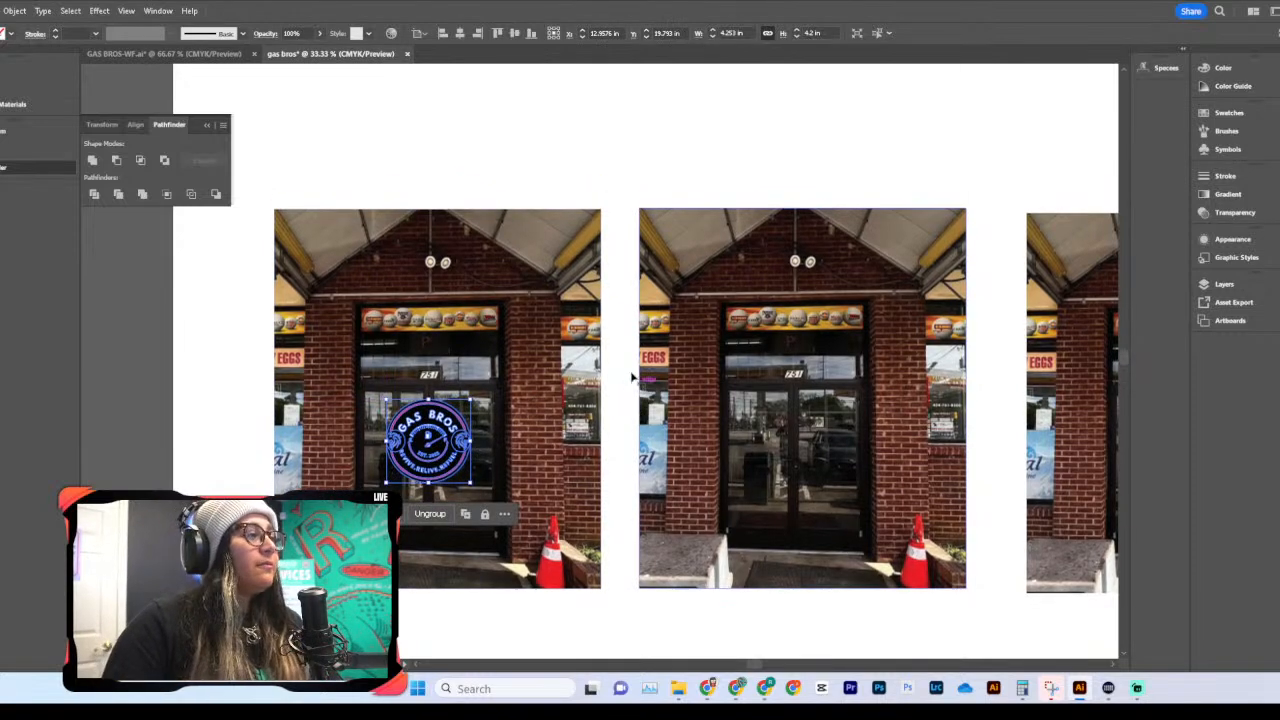
Step: Move the Gas Bros logo off the artboard, beside the first entrance photo, and deselect it
scroll(485, 355, "down", 1)
left_click_drag(437, 267, 168, 337)
scroll(526, 428, "up", 3)
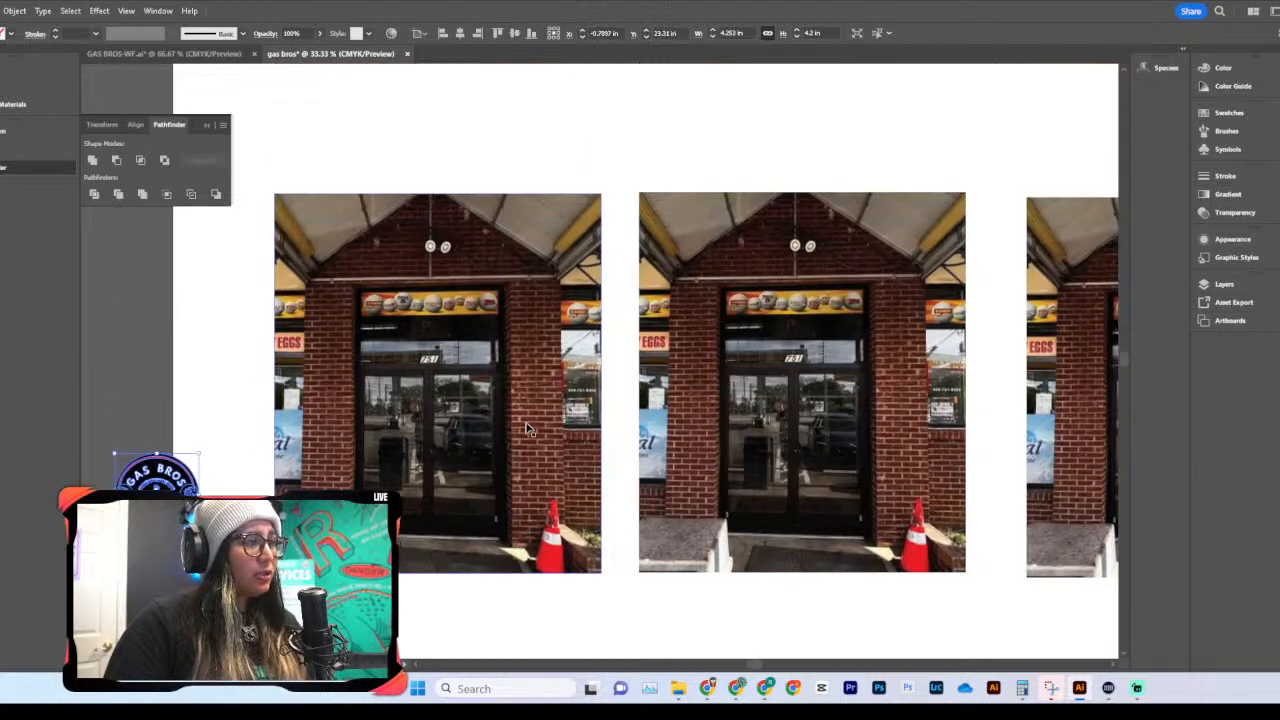
scroll(526, 386, "left", 3)
scroll(555, 385, "down", 1)
left_click_drag(333, 423, 268, 318)
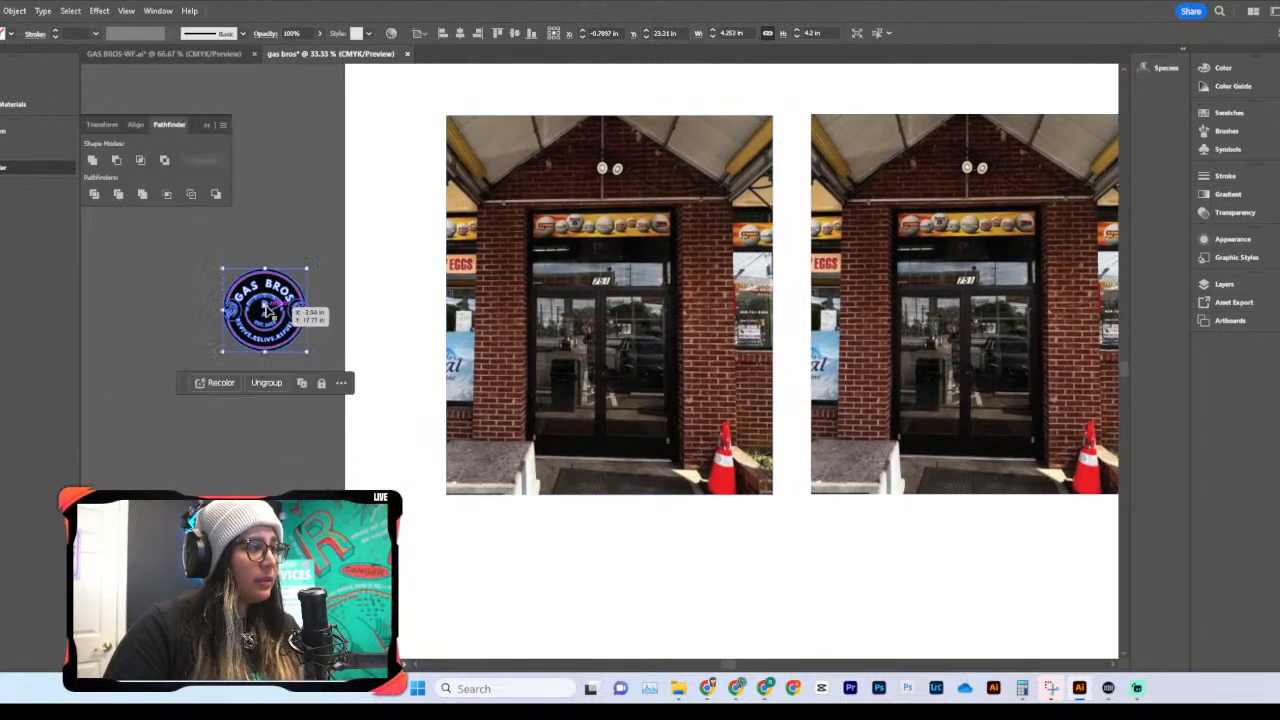
left_click(398, 302)
scroll(398, 302, "right", 2)
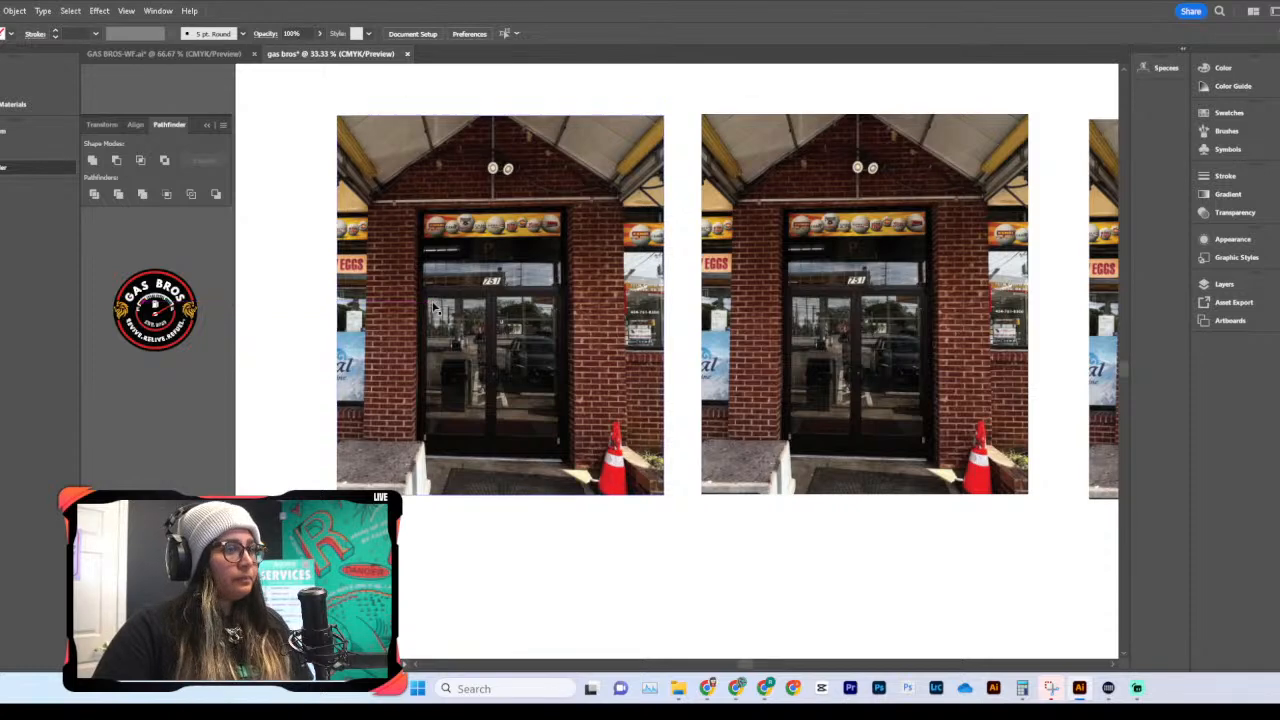
Step: Try a white rectangle about 3.3 by 6.4 in over the first photo's left door glass and remove it
key("ctrl+equal")
key("ctrl+equal")
left_click_drag(403, 283, 590, 283)
mouse_move(440, 231)
left_mouse_down()
mouse_move(575, 496)
mouse_move(575, 484)
left_mouse_up()
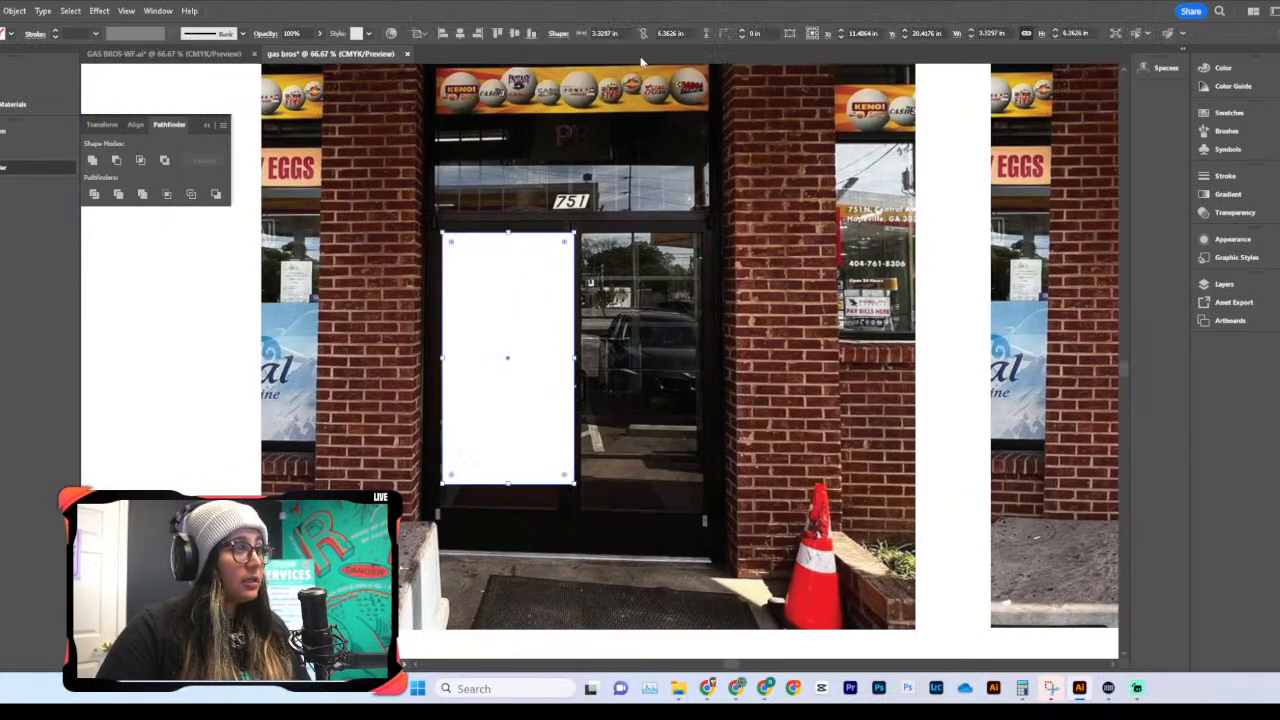
key("v")
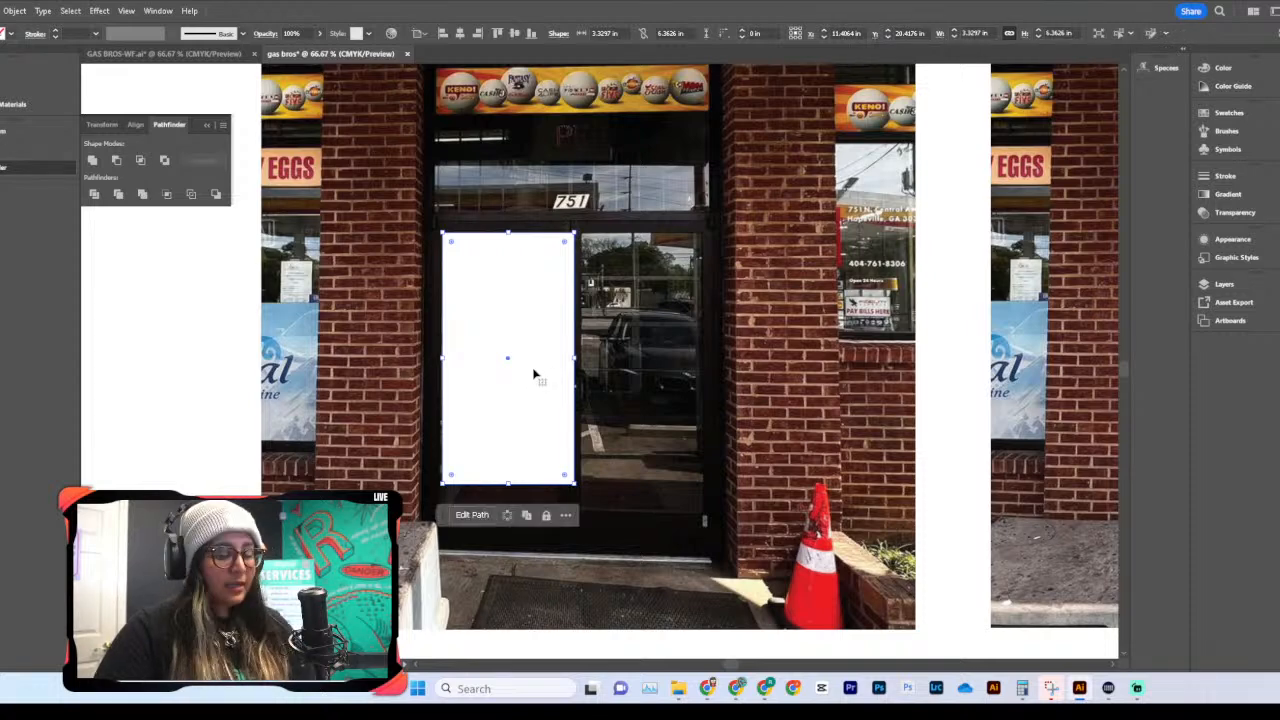
key("Delete")
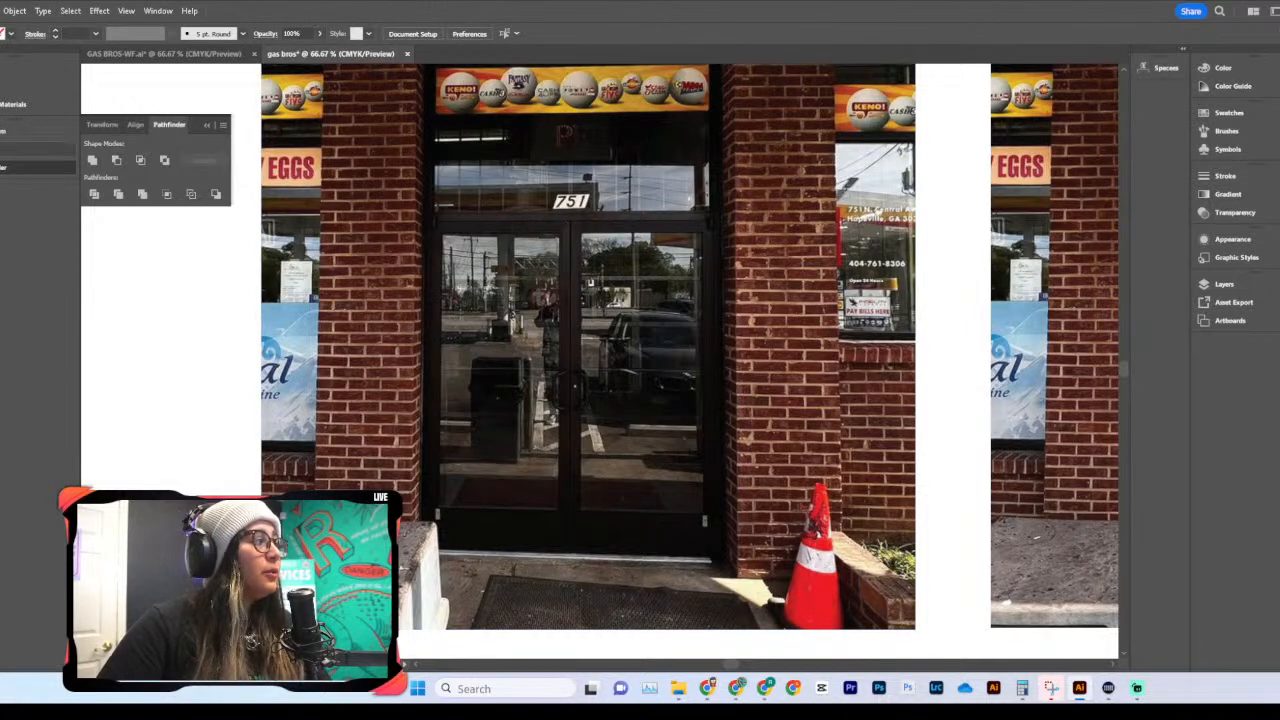
Step: Draw a white rectangle about 2.97 by 3.56 in over the upper part of the first photo's left door glass
left_click_drag(438, 242, 561, 386)
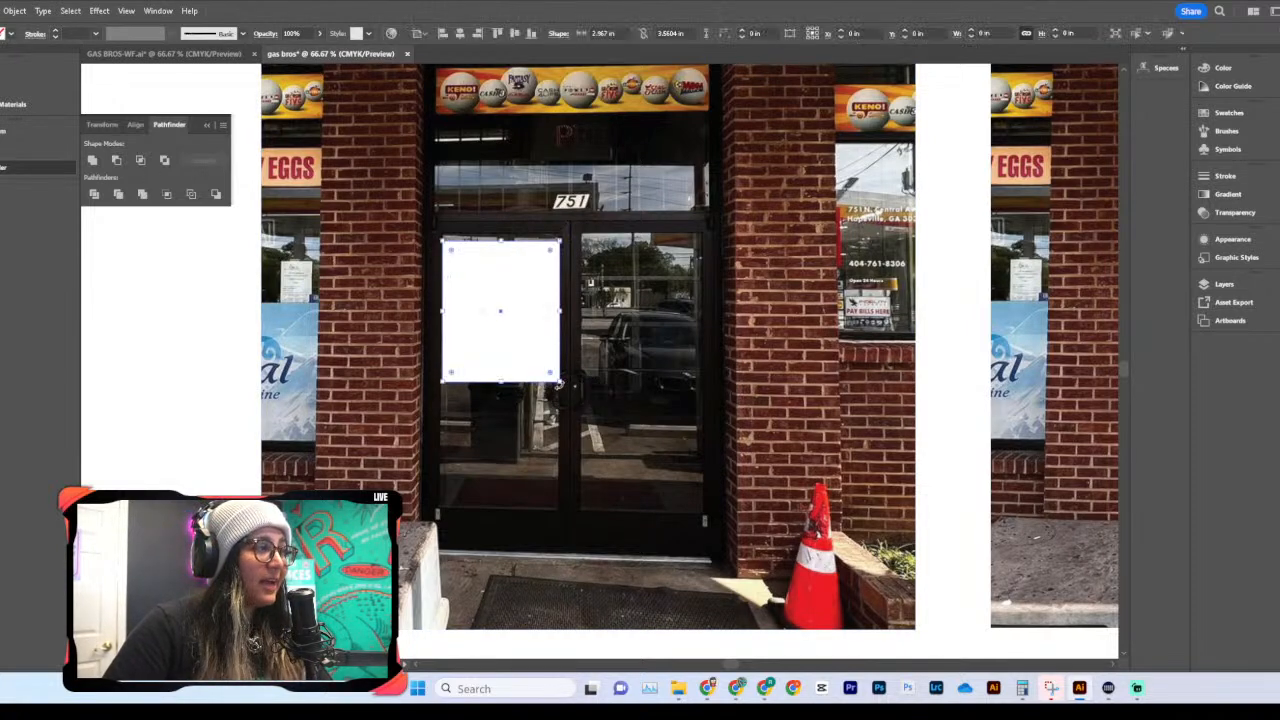
left_click(605, 33)
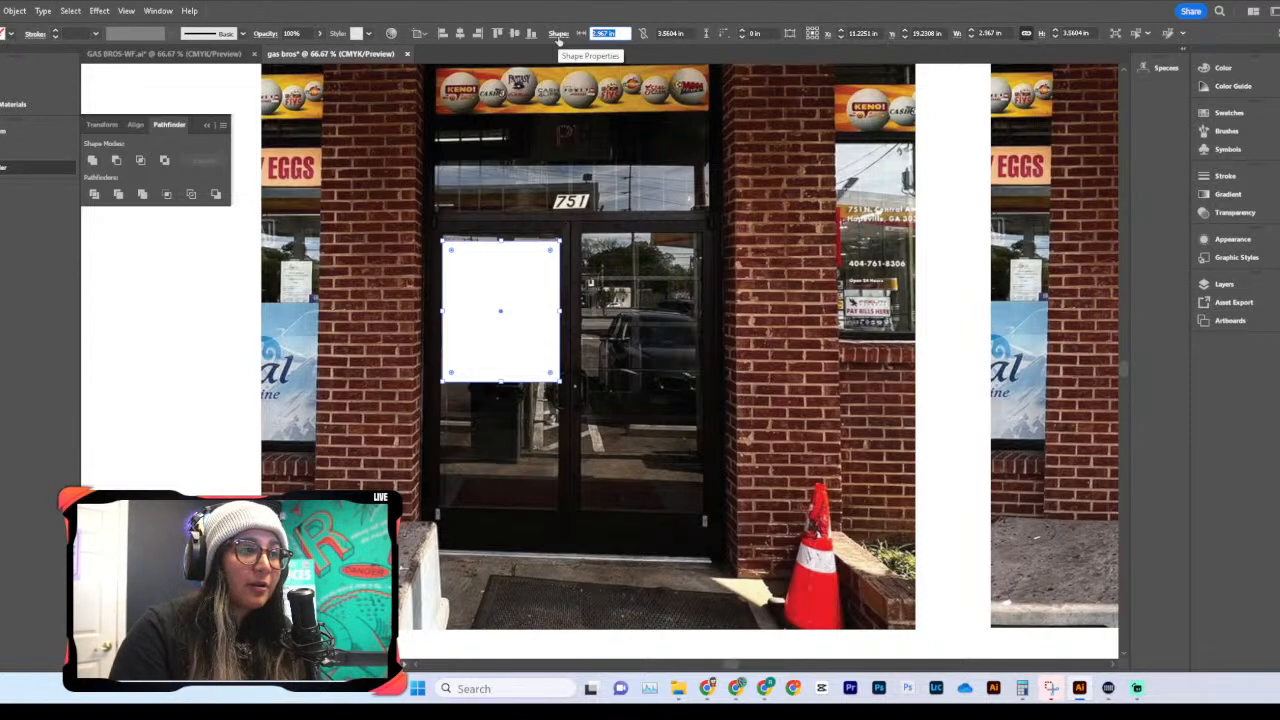
key("ctrl+equal")
key("ctrl+equal")
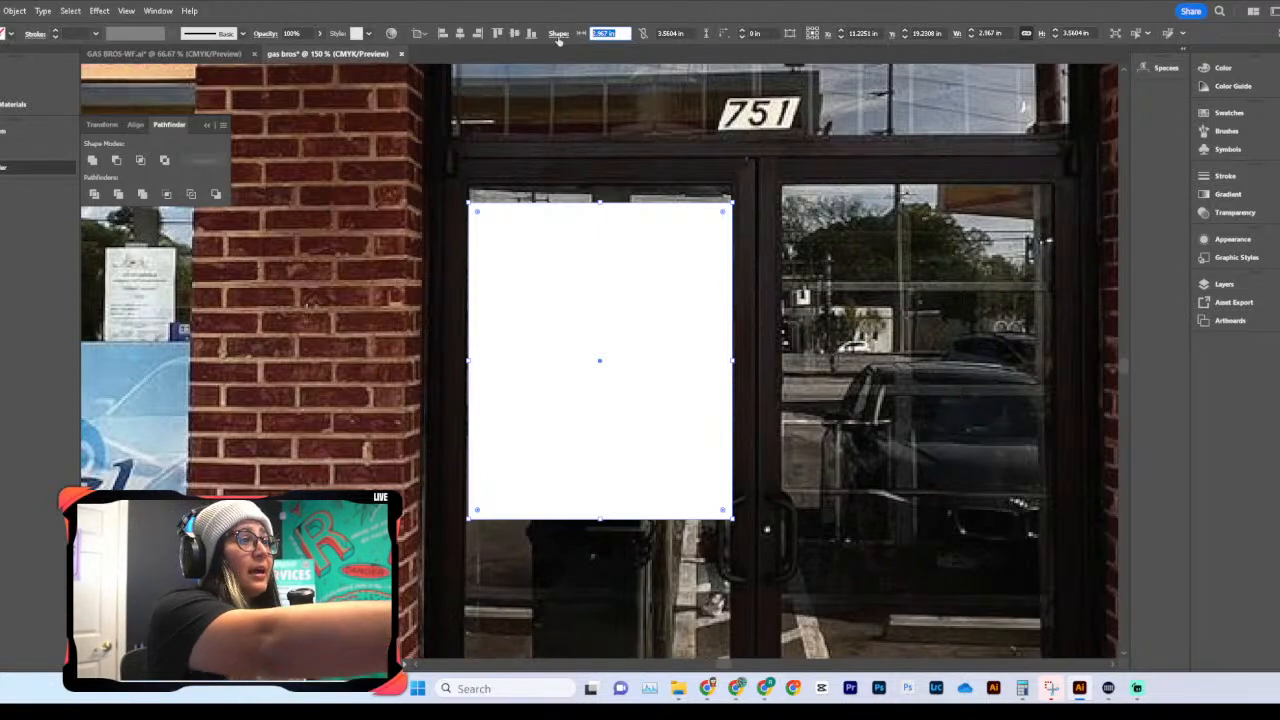
key("ctrl+minus")
key("ctrl+minus")
key("ctrl+minus")
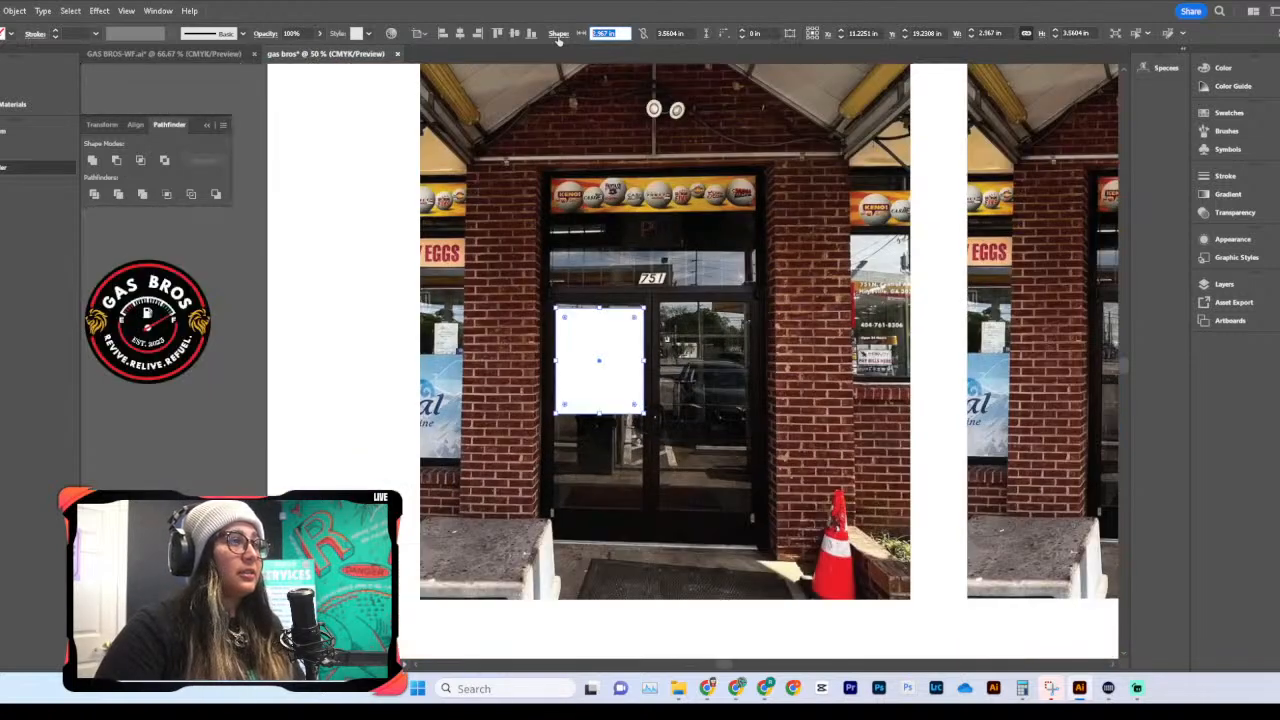
key("Return")
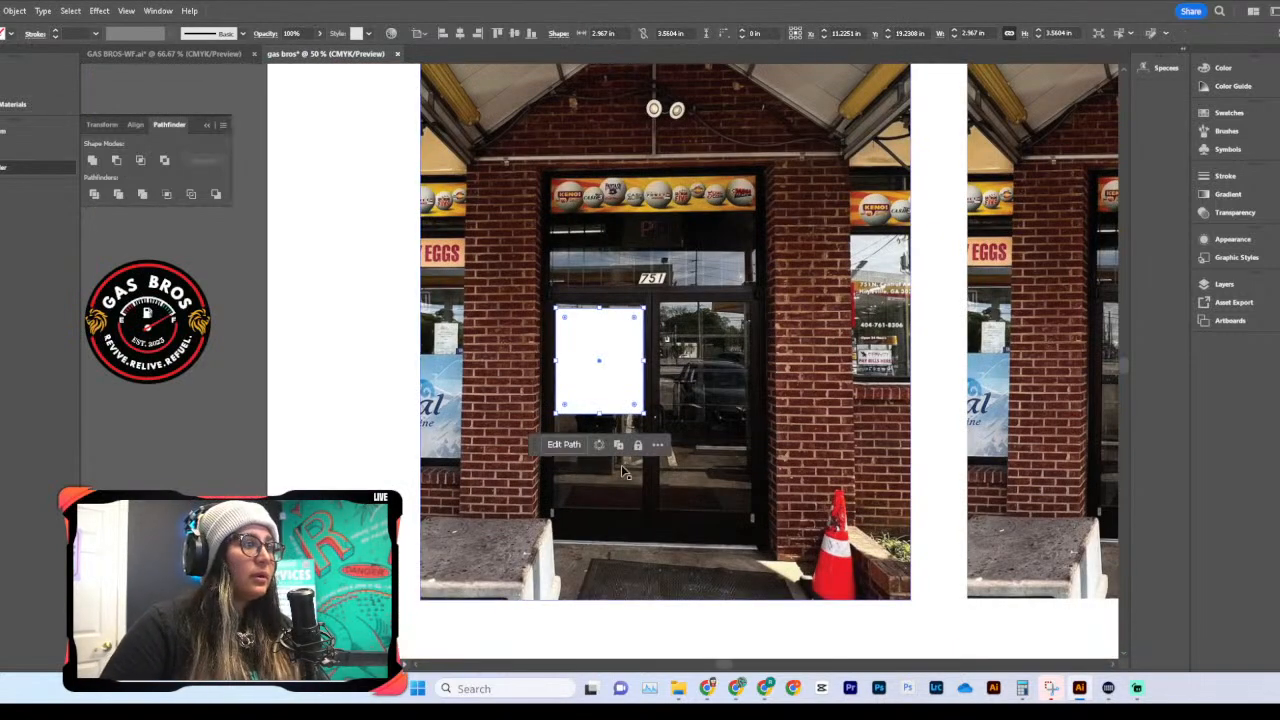
scroll(585, 372, "up", 1)
scroll(585, 372, "down", 2)
scroll(583, 370, "up", 1)
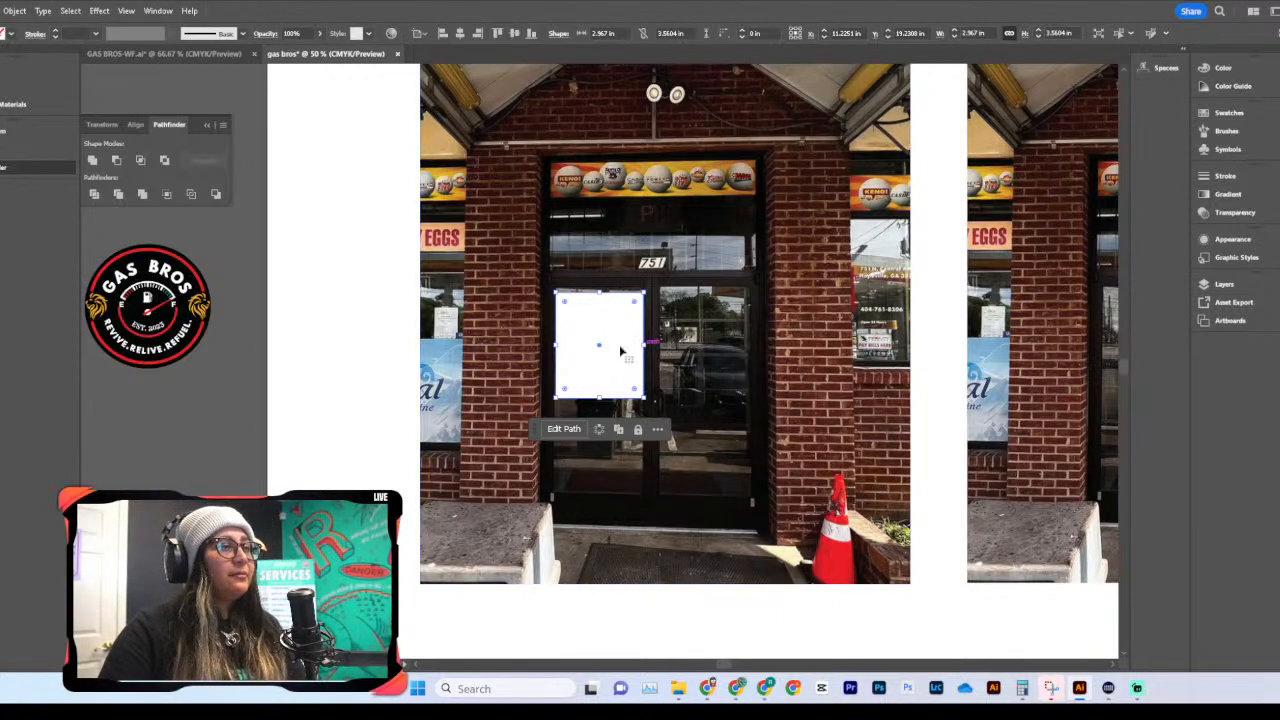
left_click(294, 286)
scroll(600, 363, "up", 3)
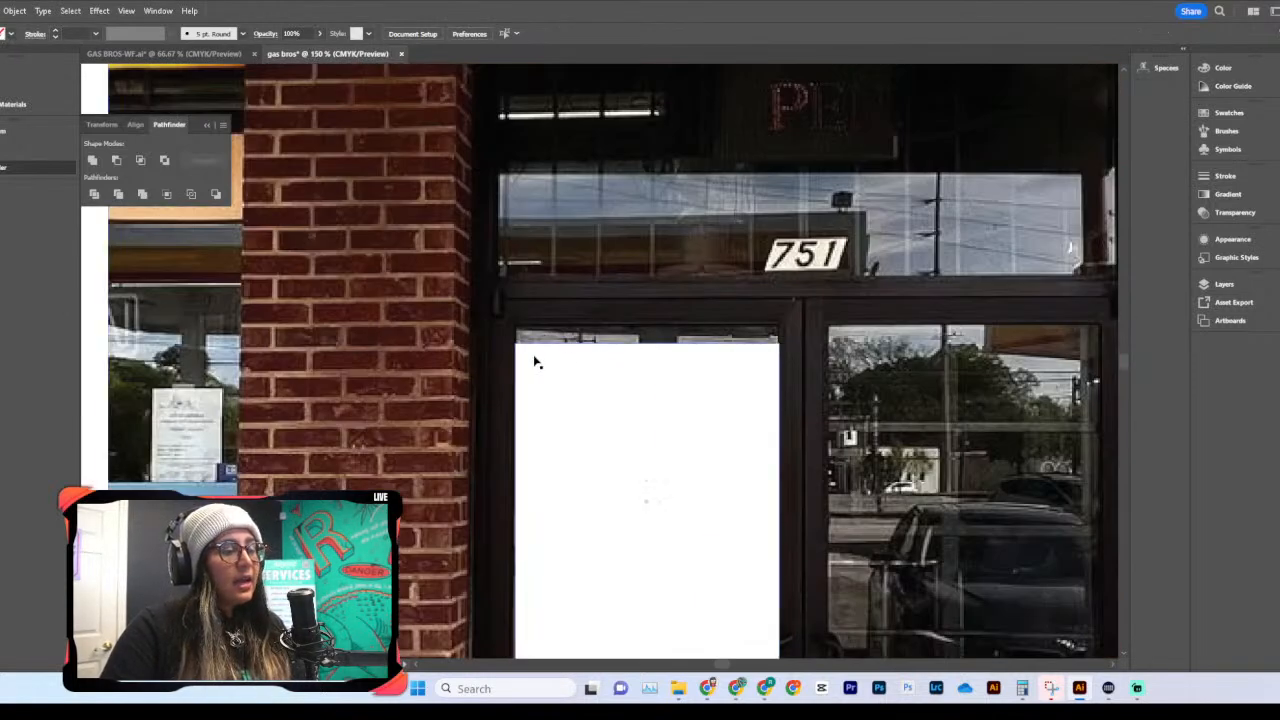
scroll(810, 405, "down", 3)
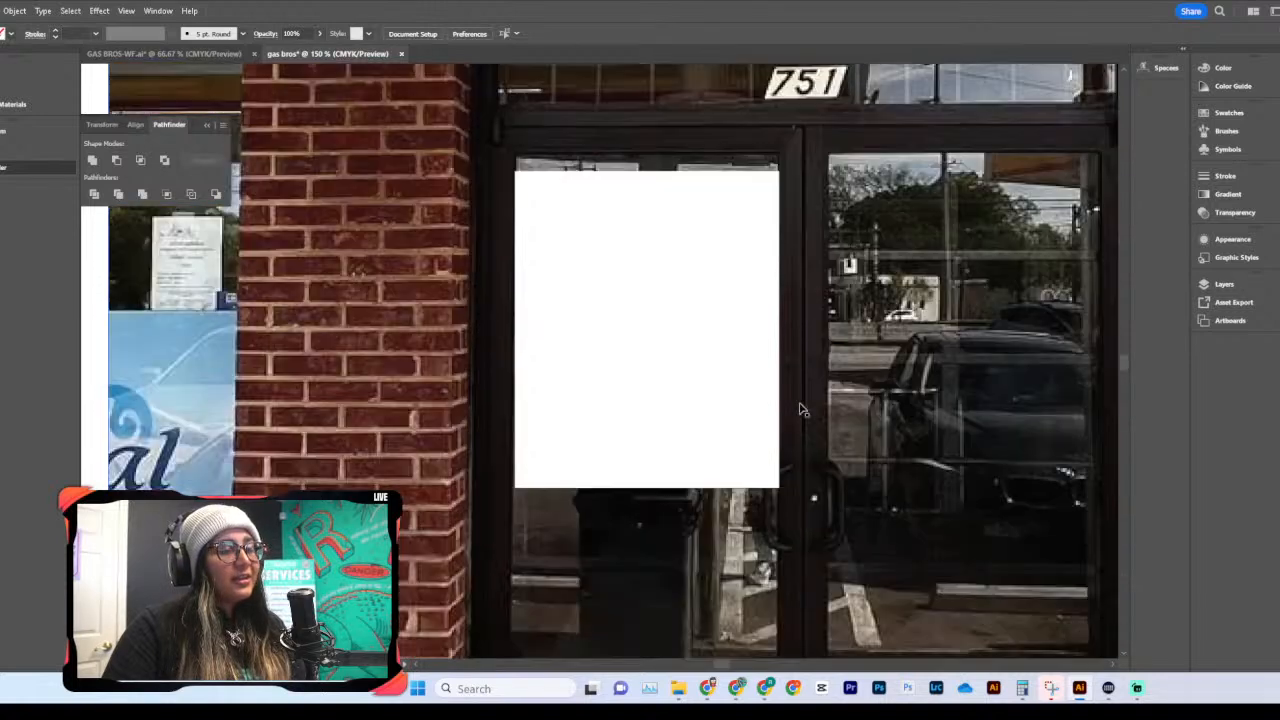
scroll(800, 408, "down", 2)
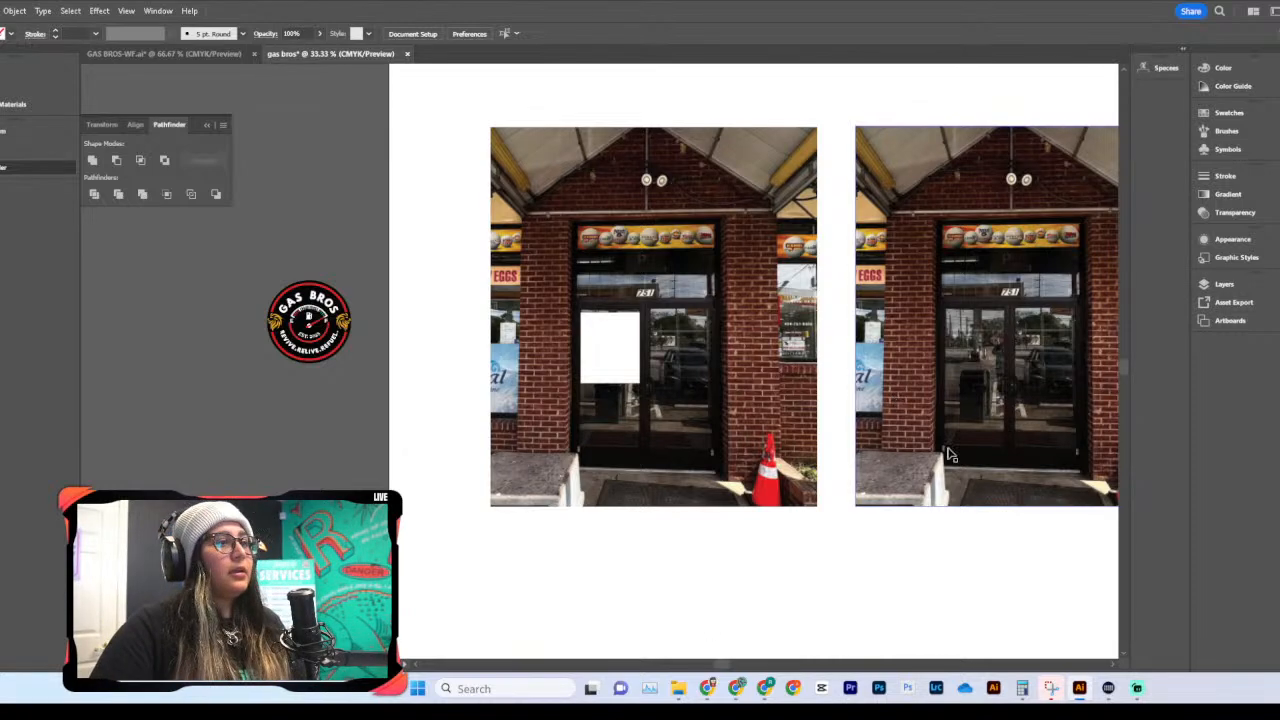
Step: Stretch the white rectangle up and down to cover the full left door glass, about 6.91 in tall
left_click(610, 343)
scroll(611, 340, "up", 3)
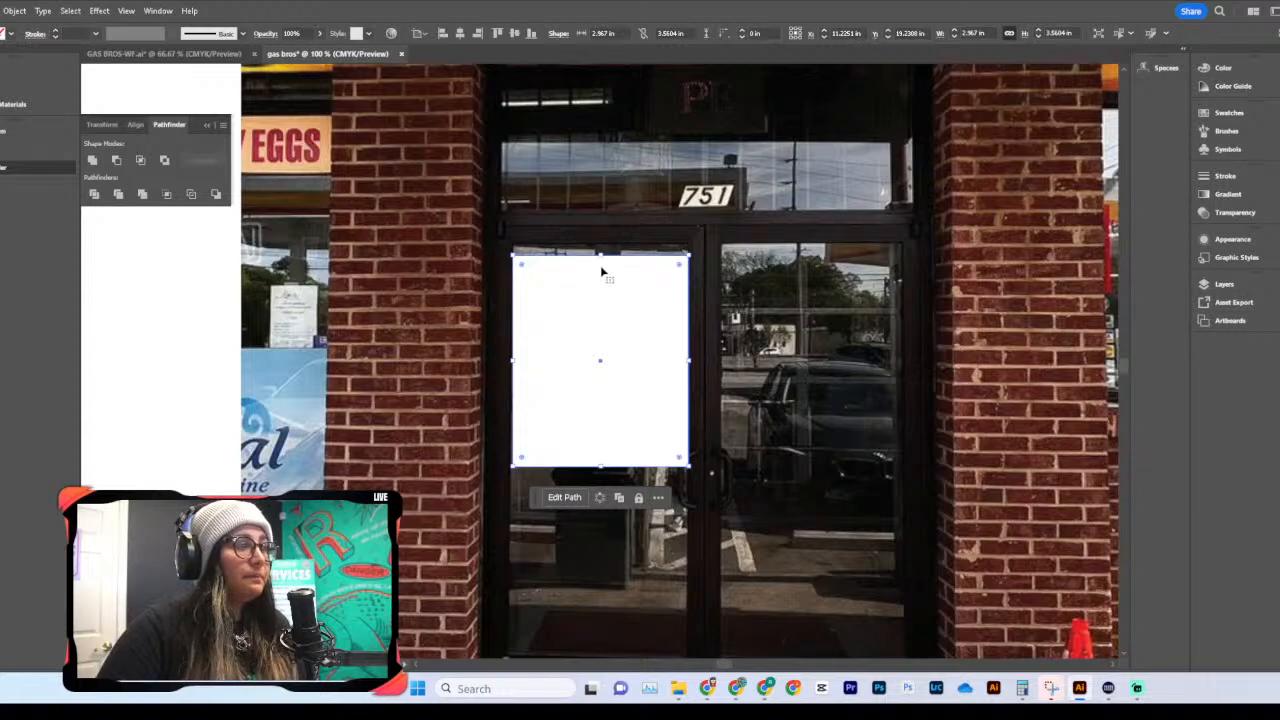
left_click_drag(600, 257, 604, 244)
scroll(606, 280, "down", 5)
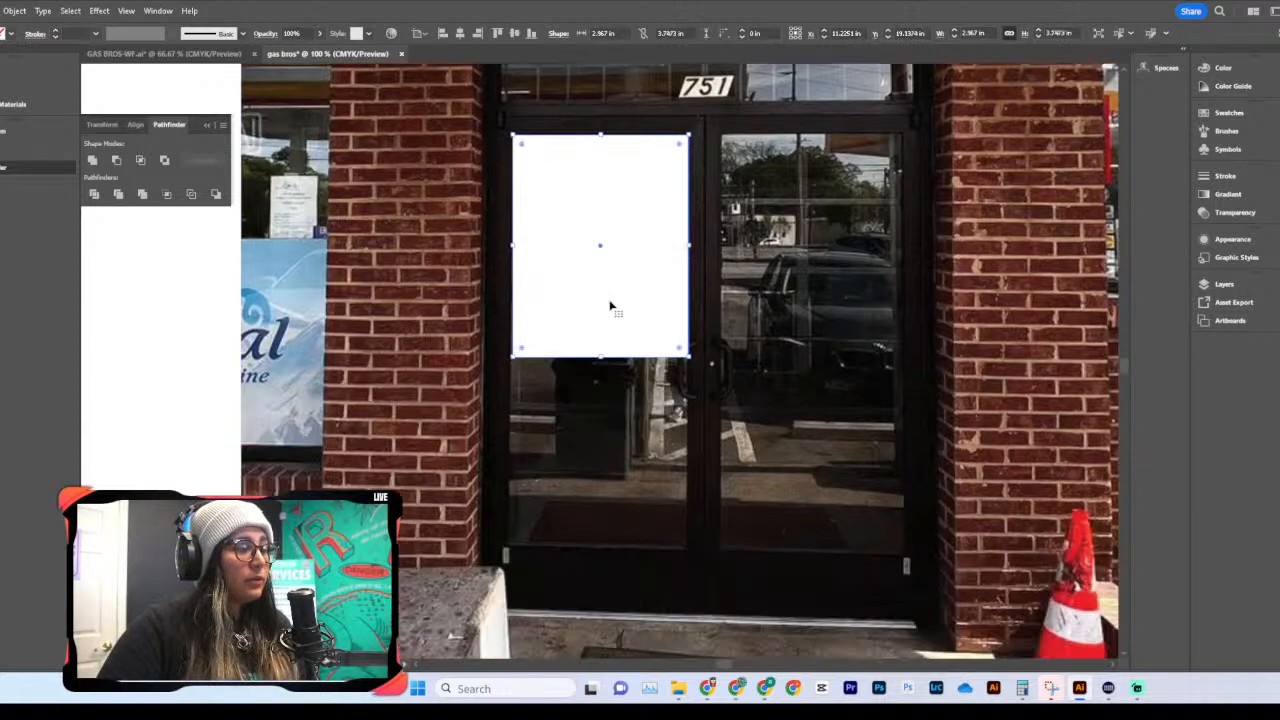
left_click_drag(601, 343, 100, 212)
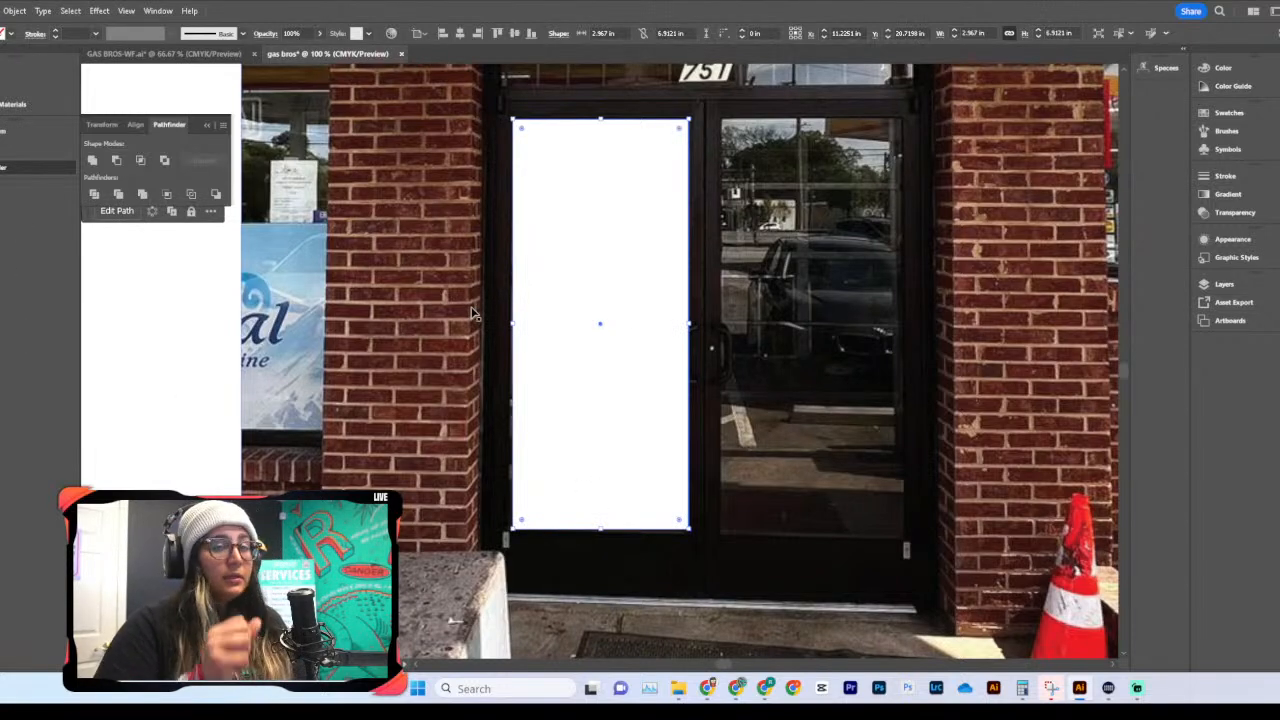
Step: Try a copy of the white rectangle on the right door glass, widened to about 3.02 in, and remove it
scroll(407, 288, "right", 3)
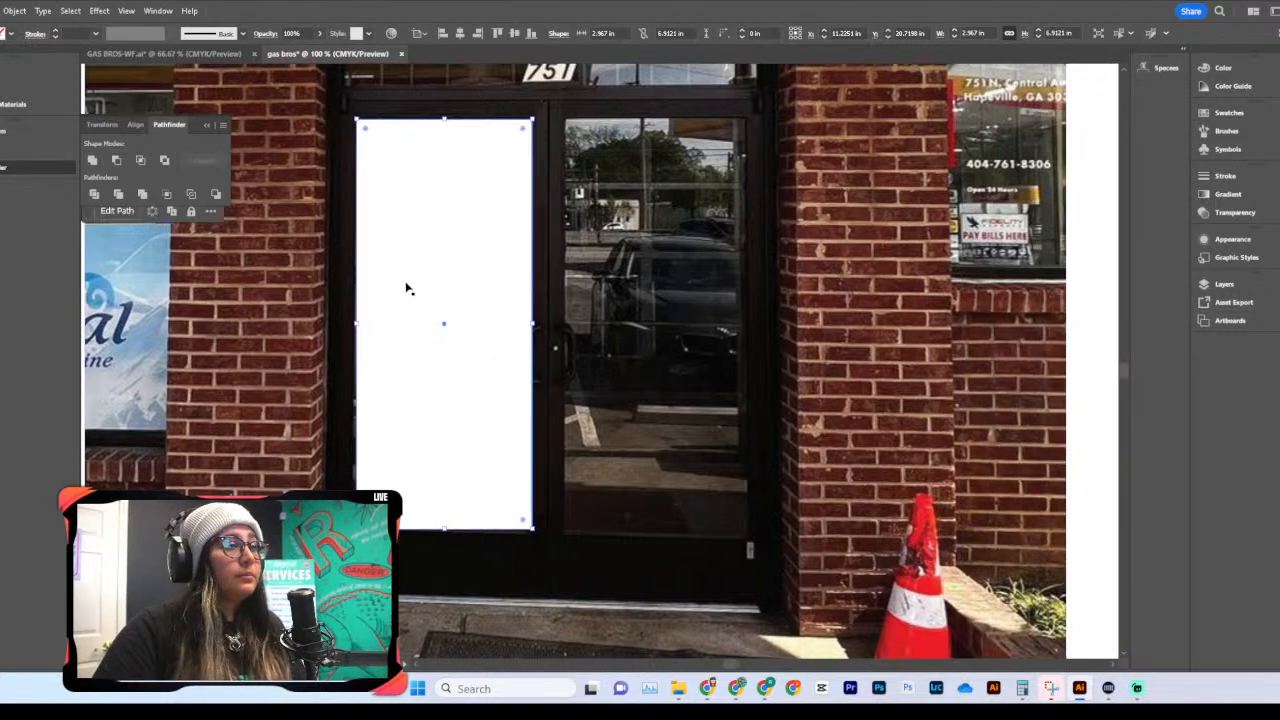
left_click_drag(438, 292, 678, 288)
scroll(700, 323, "up", 3)
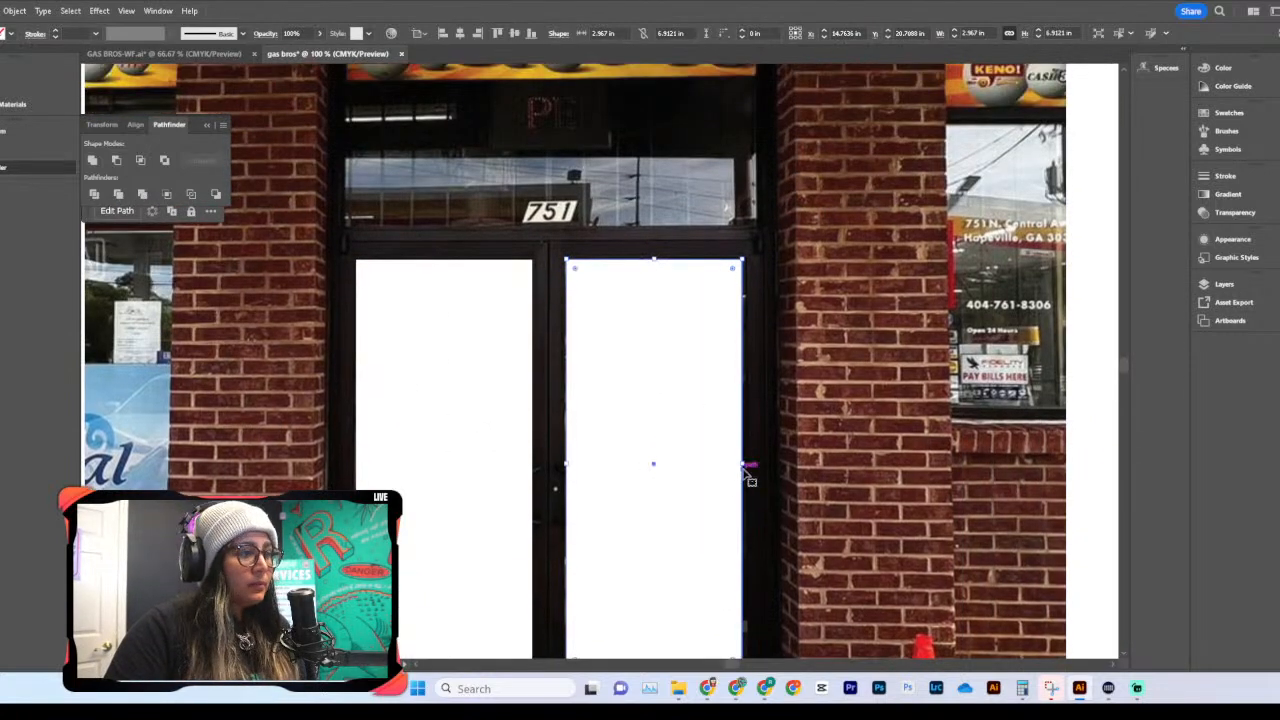
left_click_drag(743, 464, 748, 464)
scroll(540, 414, "up", 2)
scroll(551, 411, "down", 1)
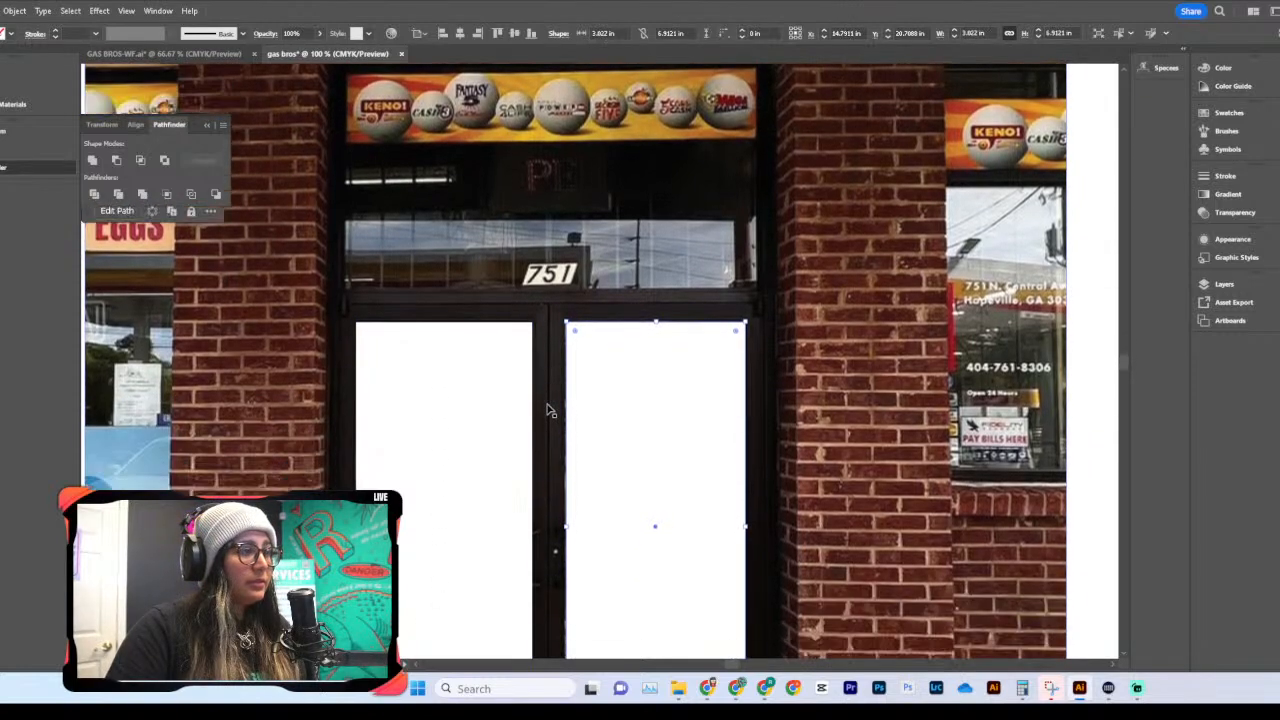
key("ctrl+x")
Step: Duplicate the left door's white rectangle at its original size onto the right door glass of the first photo
left_click_drag(463, 440, 673, 437)
scroll(673, 440, "up", 3)
scroll(673, 440, "up", 10)
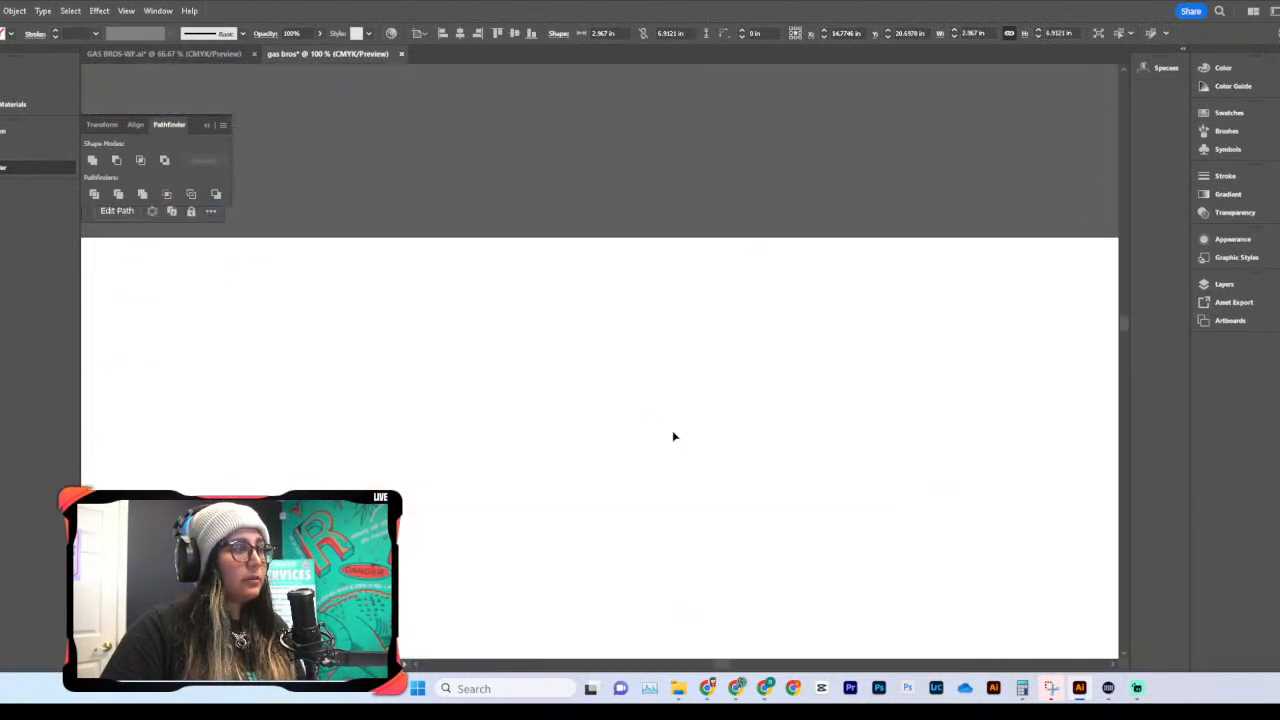
scroll(675, 430, "right", 5)
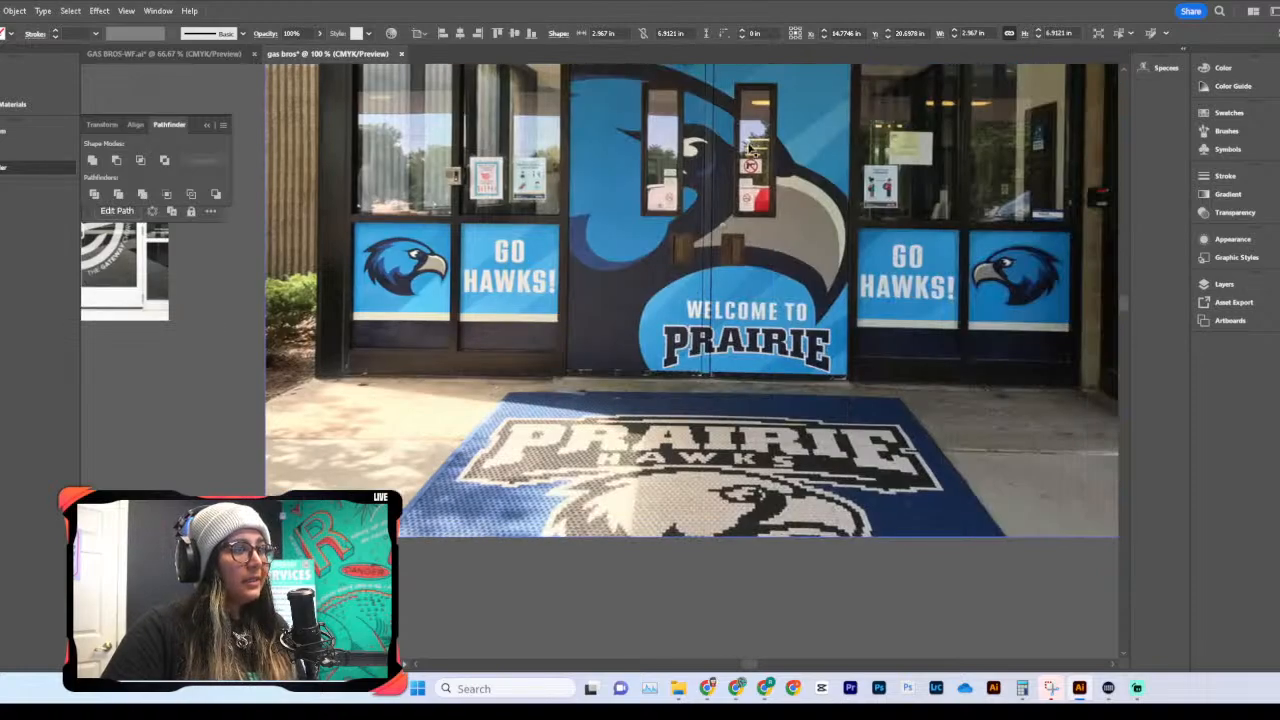
scroll(688, 452, "down", 13)
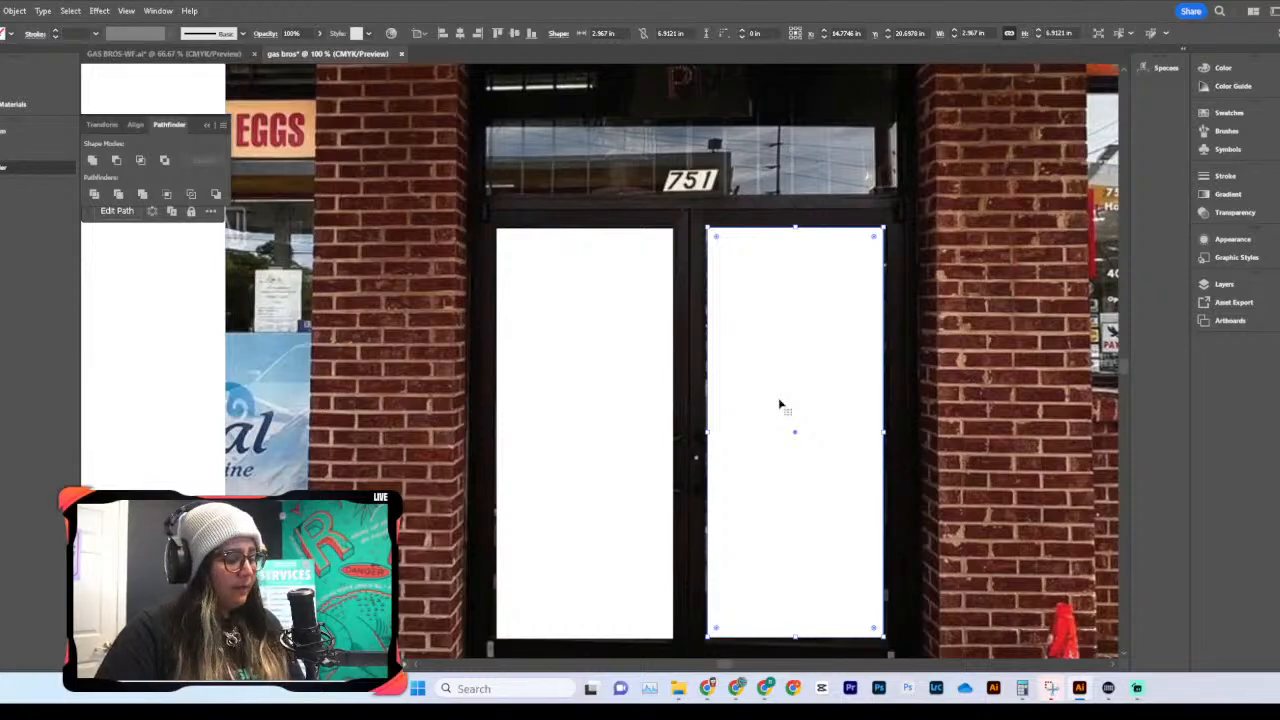
scroll(778, 406, "right", 4)
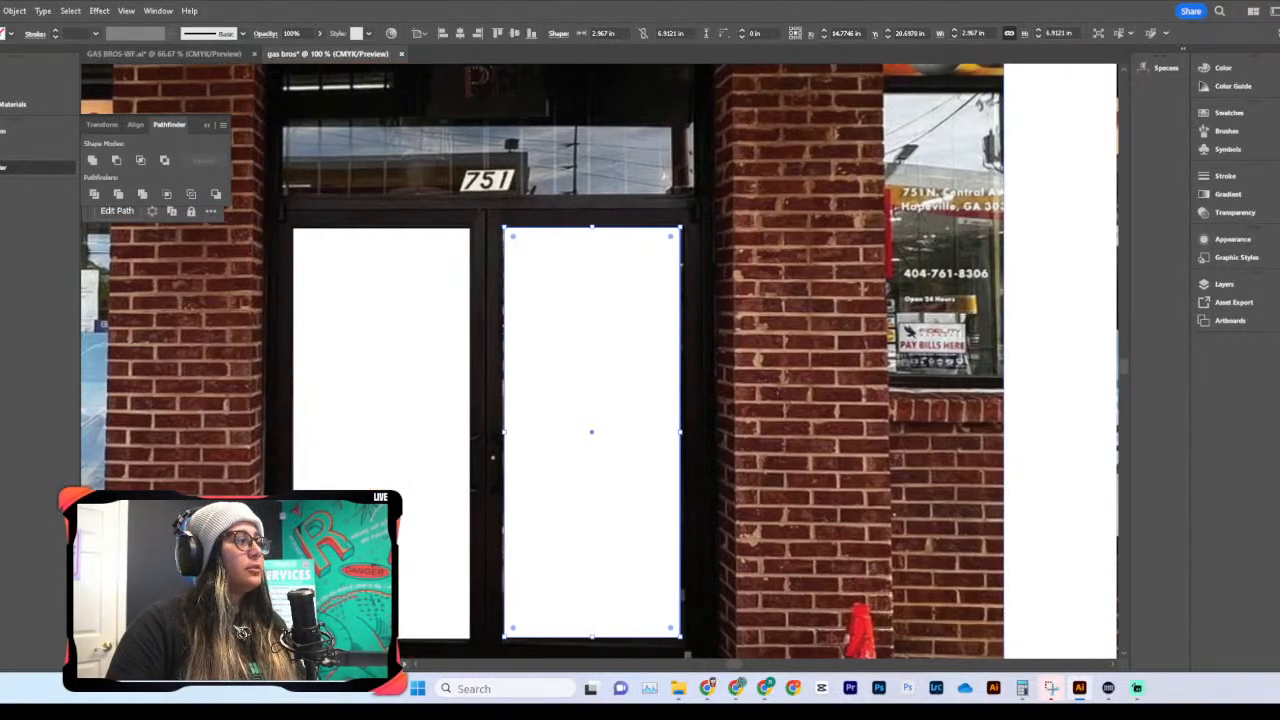
Step: Paste a copy of the white door rectangle, rotate it 90 degrees, and place it over the transom window above the first photo's doors
scroll(470, 394, "left", 3)
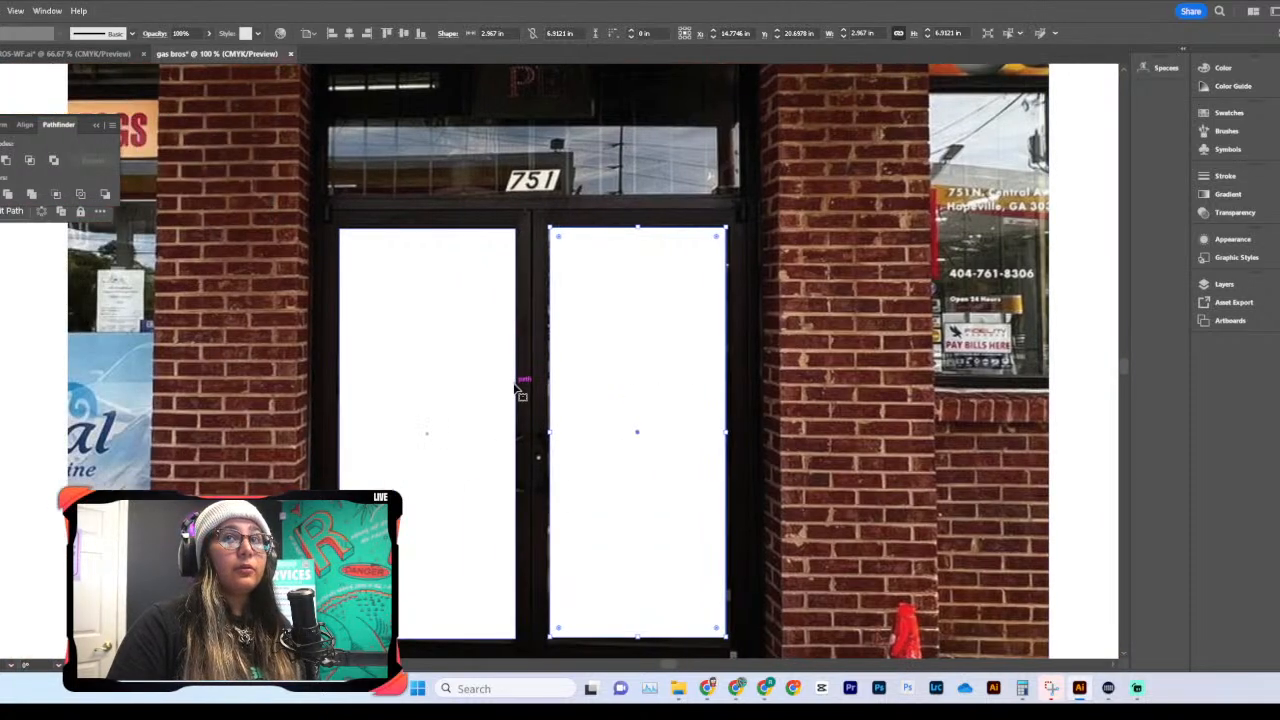
scroll(520, 390, "up", 3)
scroll(520, 390, "left", 2)
key("ctrl+v")
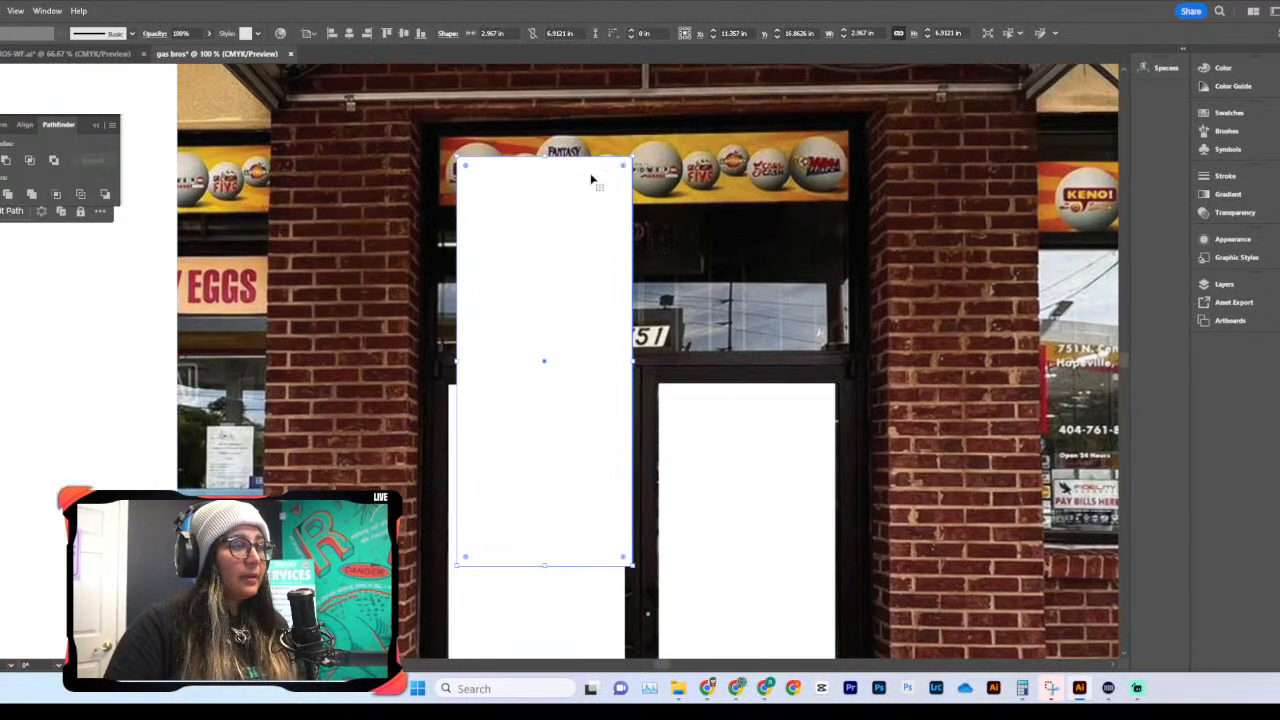
left_click_drag(637, 153, 724, 431)
left_click_drag(596, 362, 667, 310)
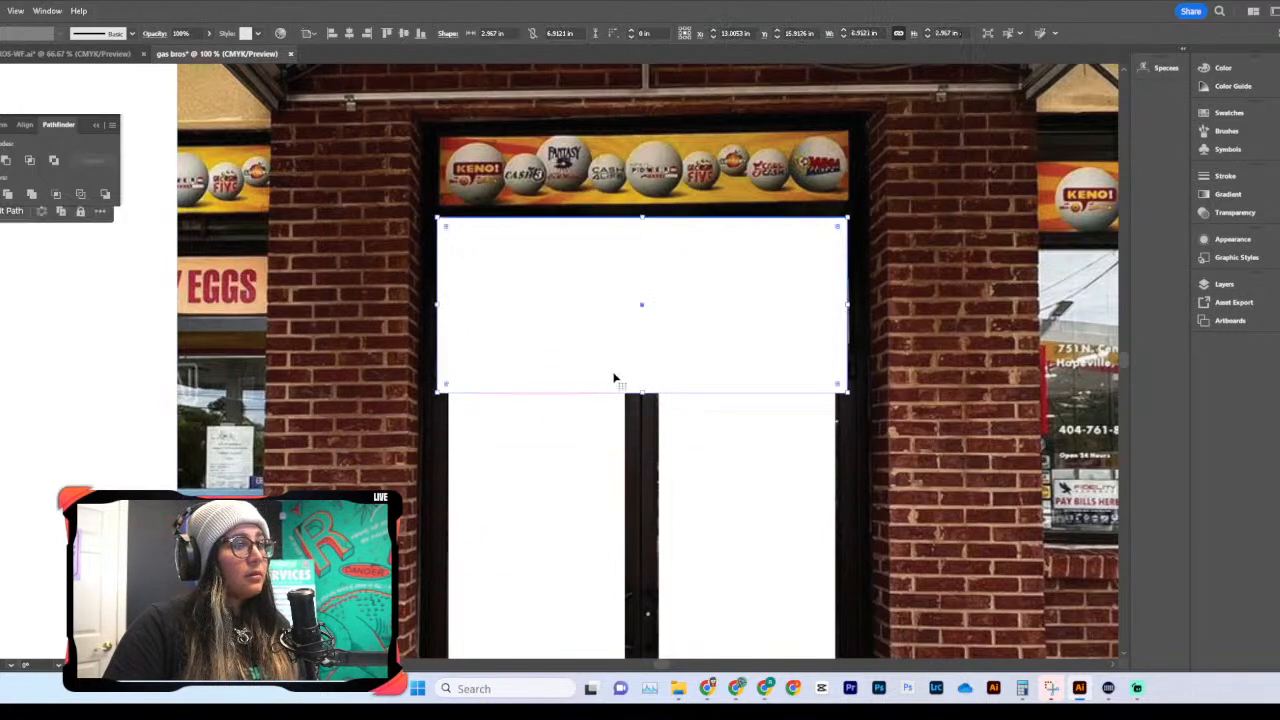
Step: Shorten the rotated rectangle to about 2.21 in tall so it fits the transom glass, and deselect it
left_click_drag(643, 392, 631, 355)
left_click_drag(848, 286, 851, 286)
key("ctrl+minus")
key("ctrl+minus")
key("ctrl+minus")
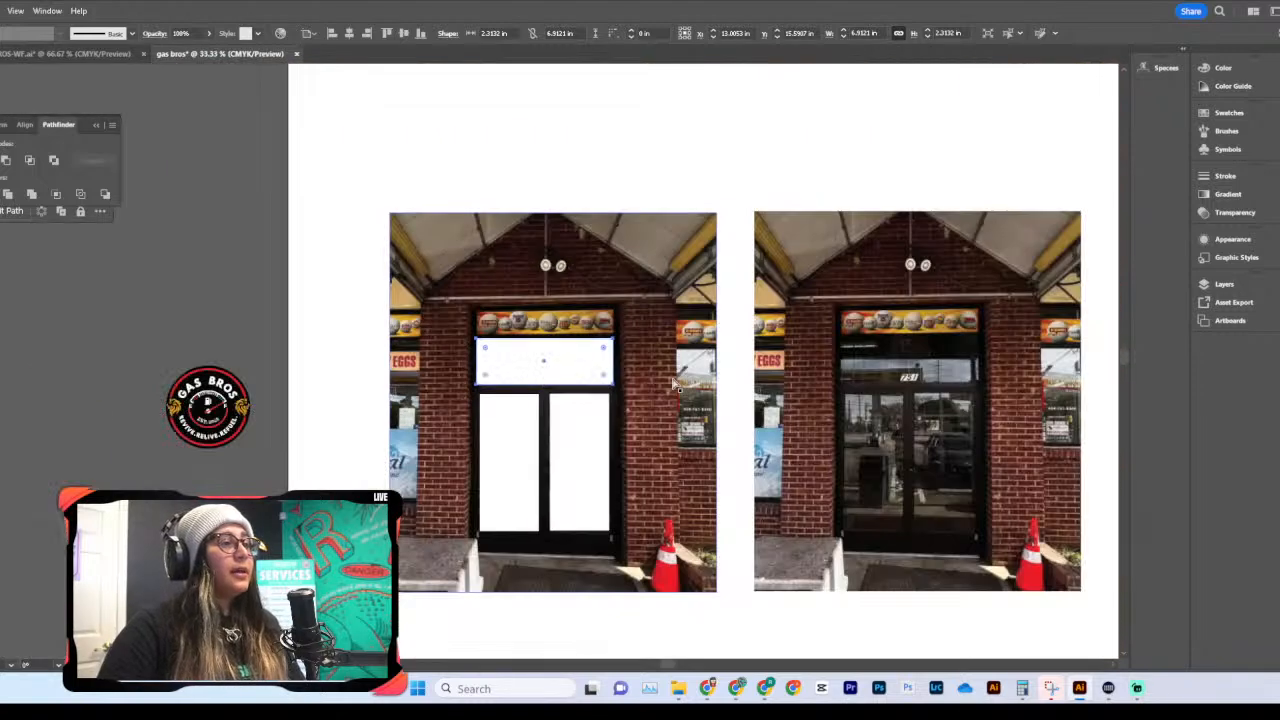
scroll(673, 385, "down", 2)
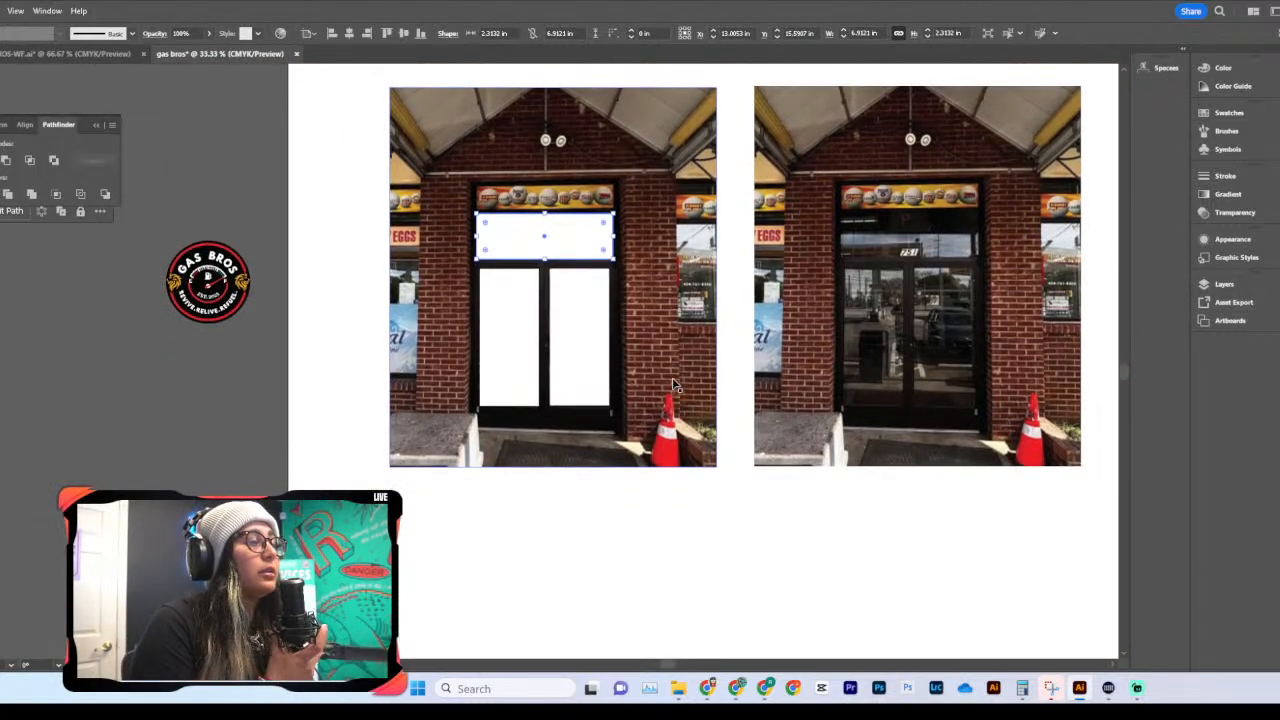
left_click(673, 455)
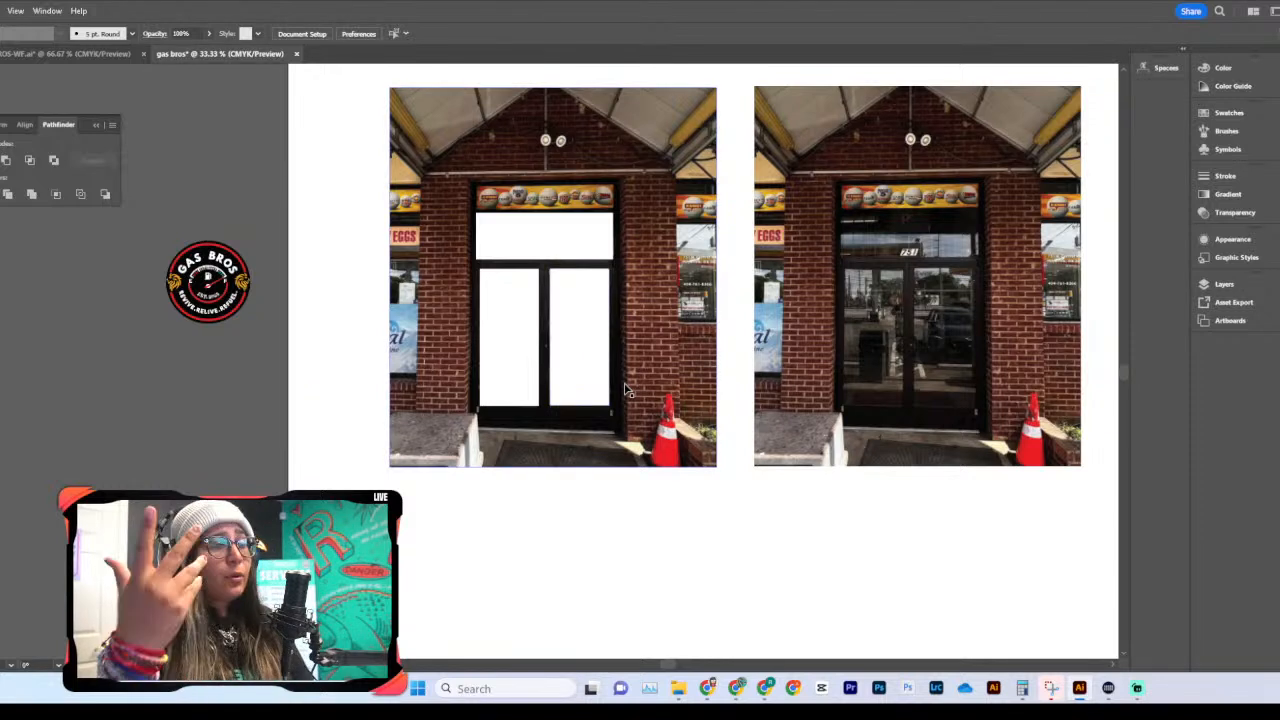
Step: Duplicate the Gas Bros logo and enlarge it to about 5.91 by 5.84 in, spanning both white door panels
scroll(635, 340, "right", 1)
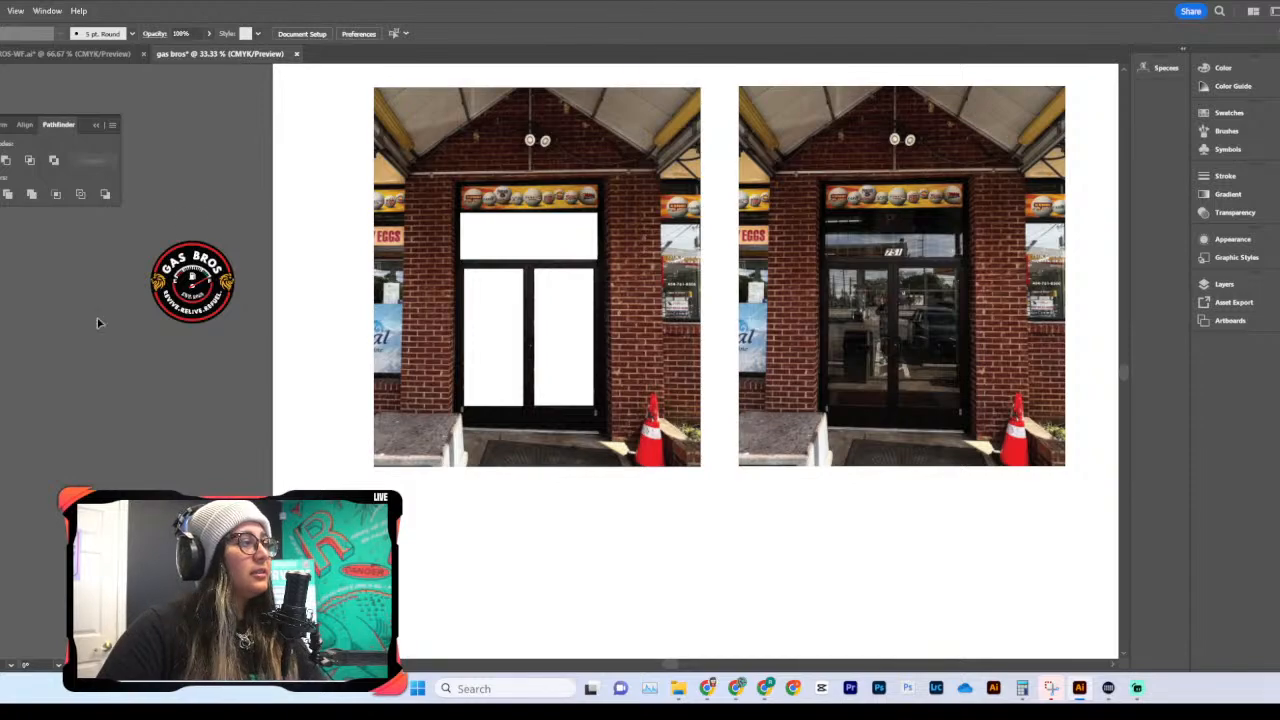
left_click(233, 301)
scroll(561, 440, "up", 8)
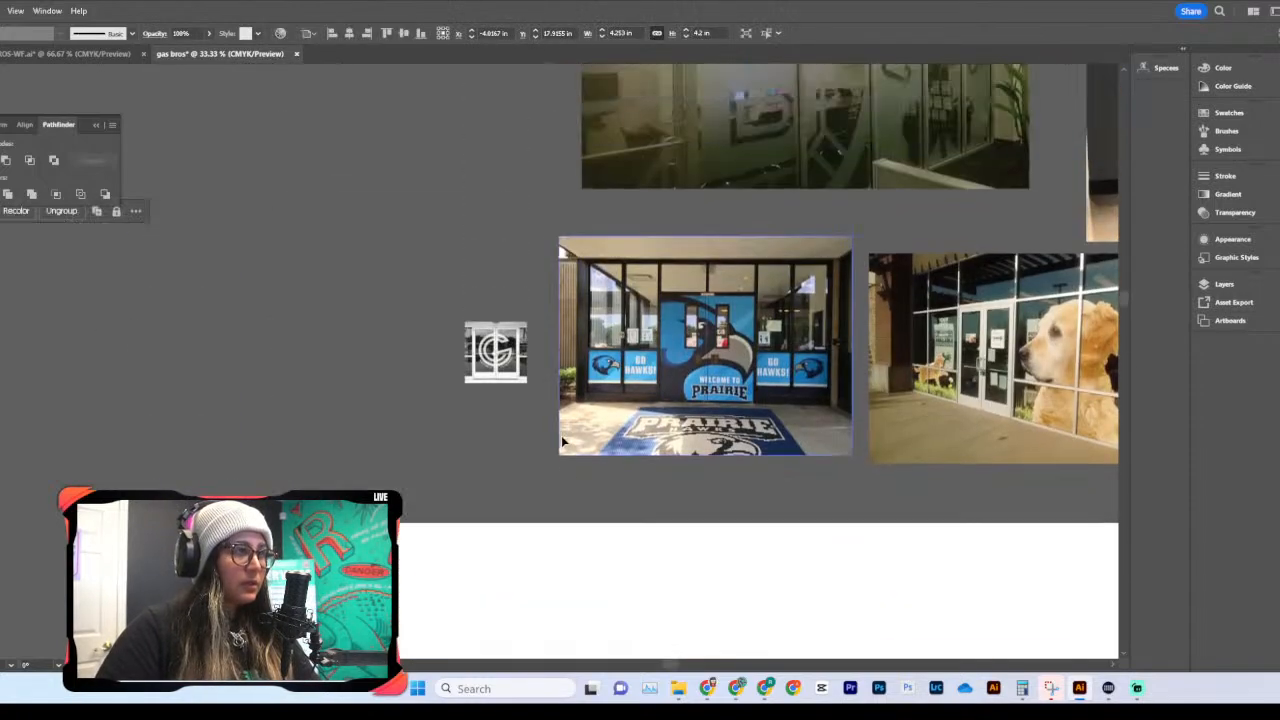
scroll(561, 440, "down", 8)
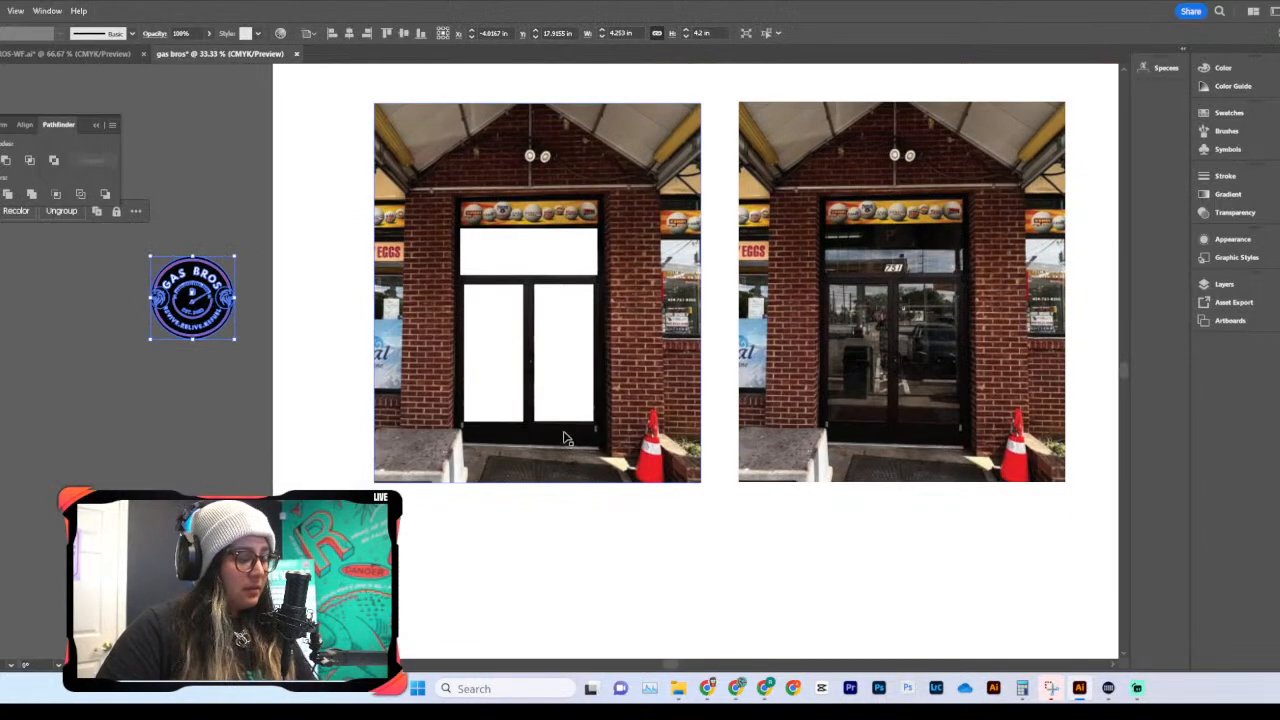
key("ctrl+c")
key("ctrl+v")
left_click_drag(536, 340, 559, 340)
left_click_drag(528, 226, 562, 340)
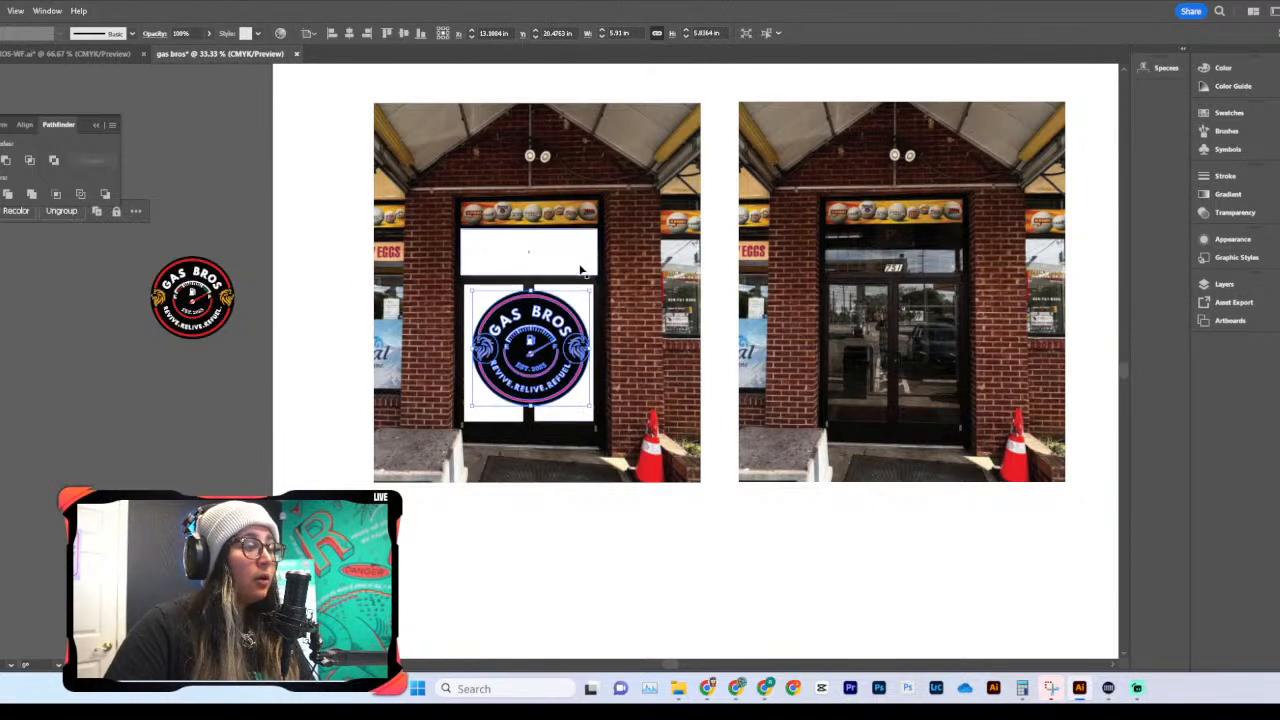
Step: Switch to the GAS BROS-WF document and copy the red "24hours, 7 days a week" banner
left_click(80, 54)
scroll(640, 403, "up", 4)
scroll(480, 331, "left", 3)
scroll(477, 340, "down", 5)
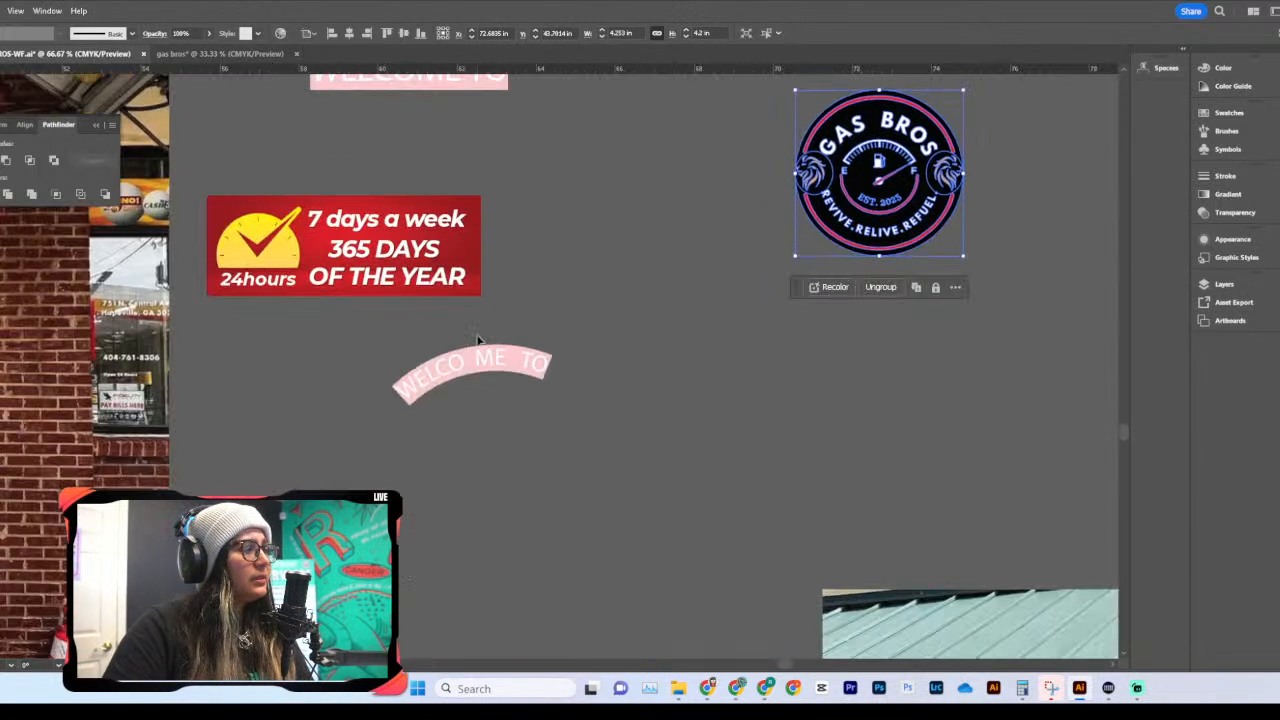
left_click(323, 286)
left_click(532, 212)
left_click(238, 294)
key("ctrl+c")
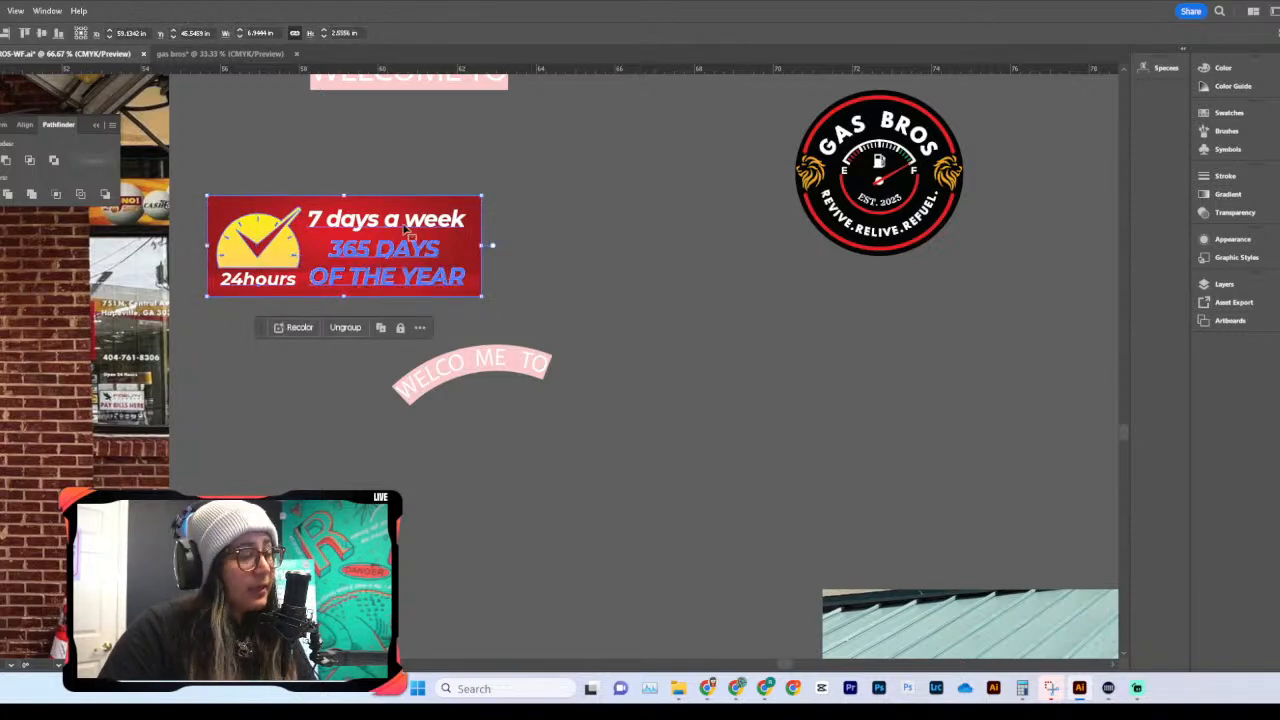
Step: Paste the 24hours banner into the gas bros document and place it beside the artboard above the small logo
left_click(262, 53)
key("ctrl+v")
left_click_drag(585, 340, 219, 180)
left_click(306, 286)
scroll(308, 288, "left", 2)
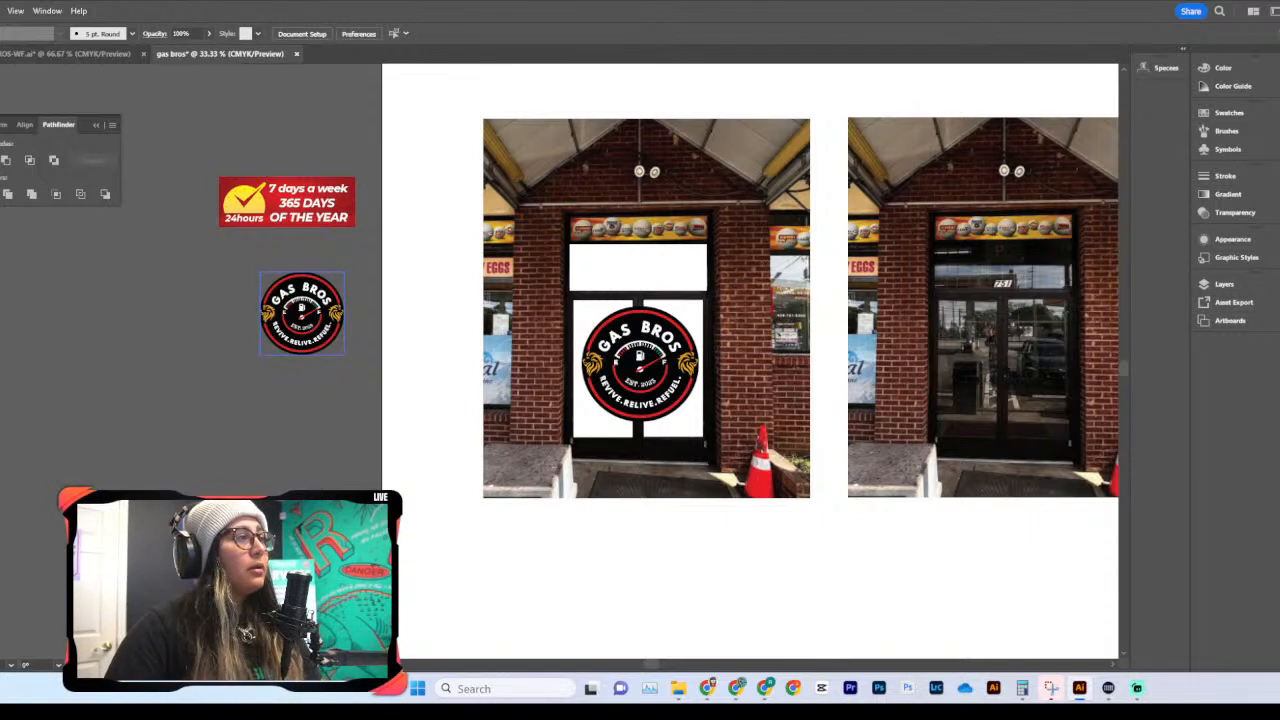
Step: Try the large logo over the right door, and move it back slightly lower across the middle of both doors
scroll(271, 235, "right", 2)
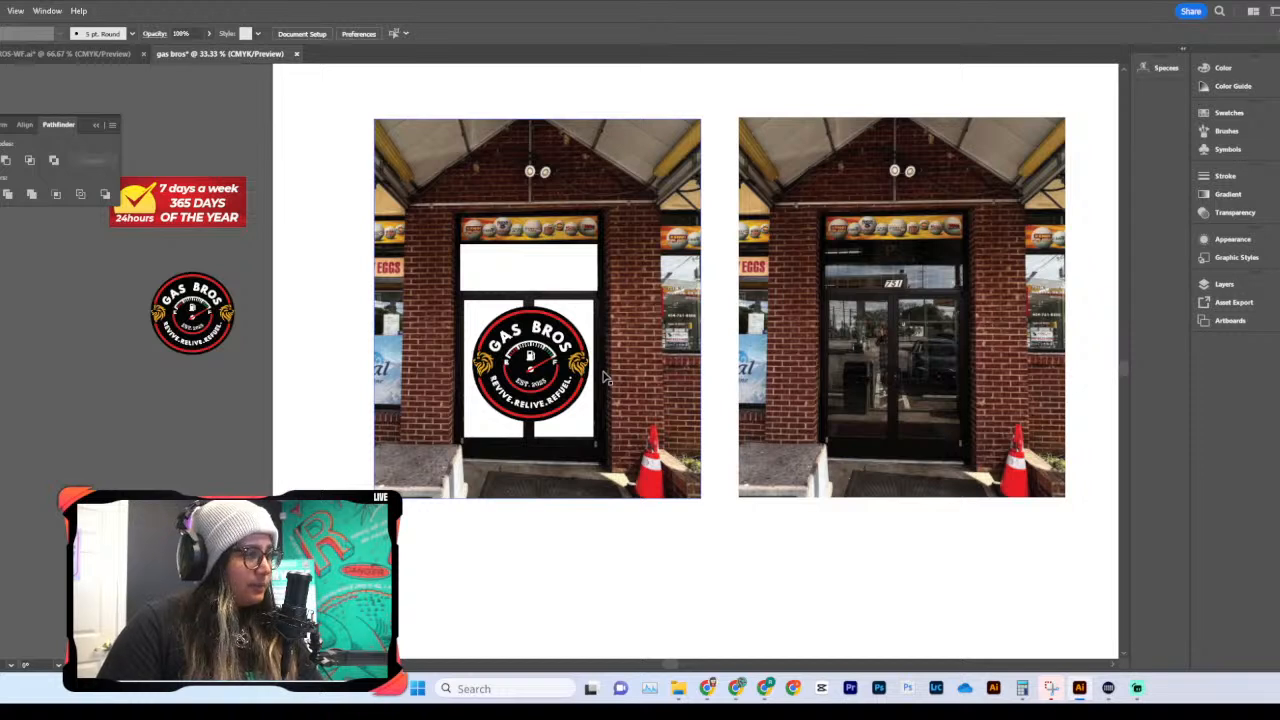
left_click_drag(531, 355, 604, 356)
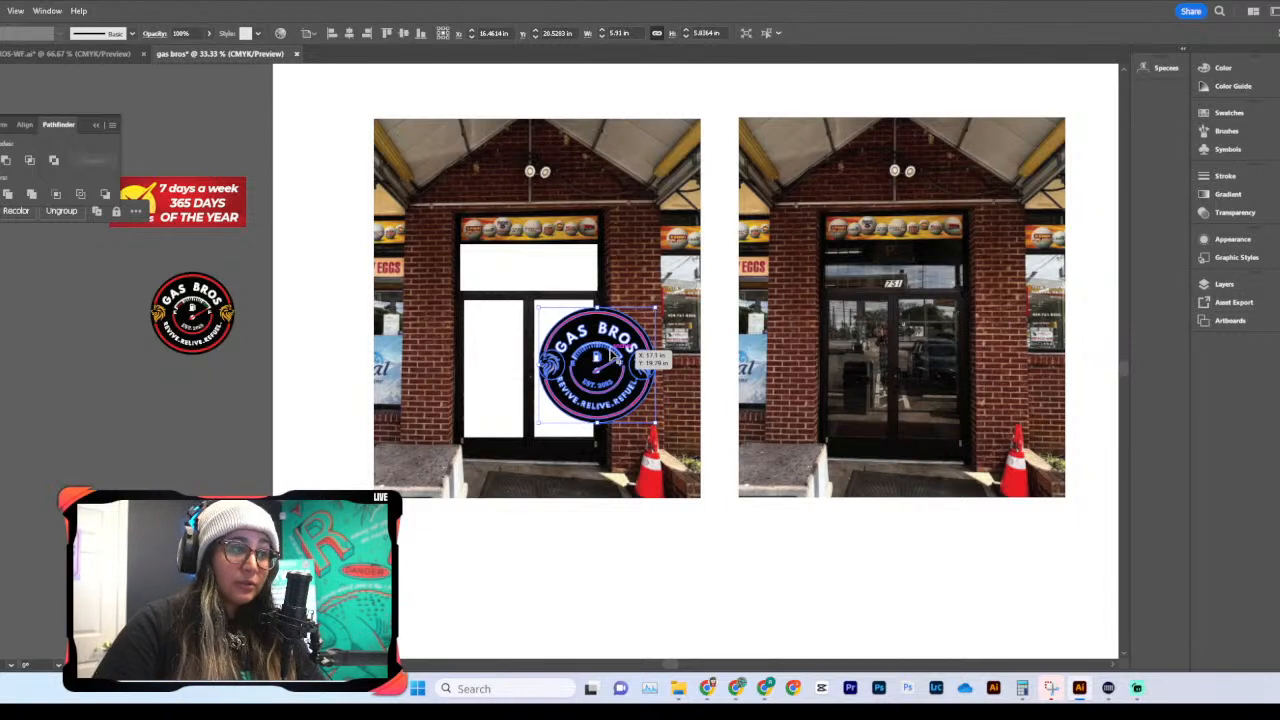
left_click_drag(612, 355, 578, 365)
Step: Examine the Prairie Hawks entrance reference photo for how its graphics span the doors and side windows
scroll(711, 371, "up", 3)
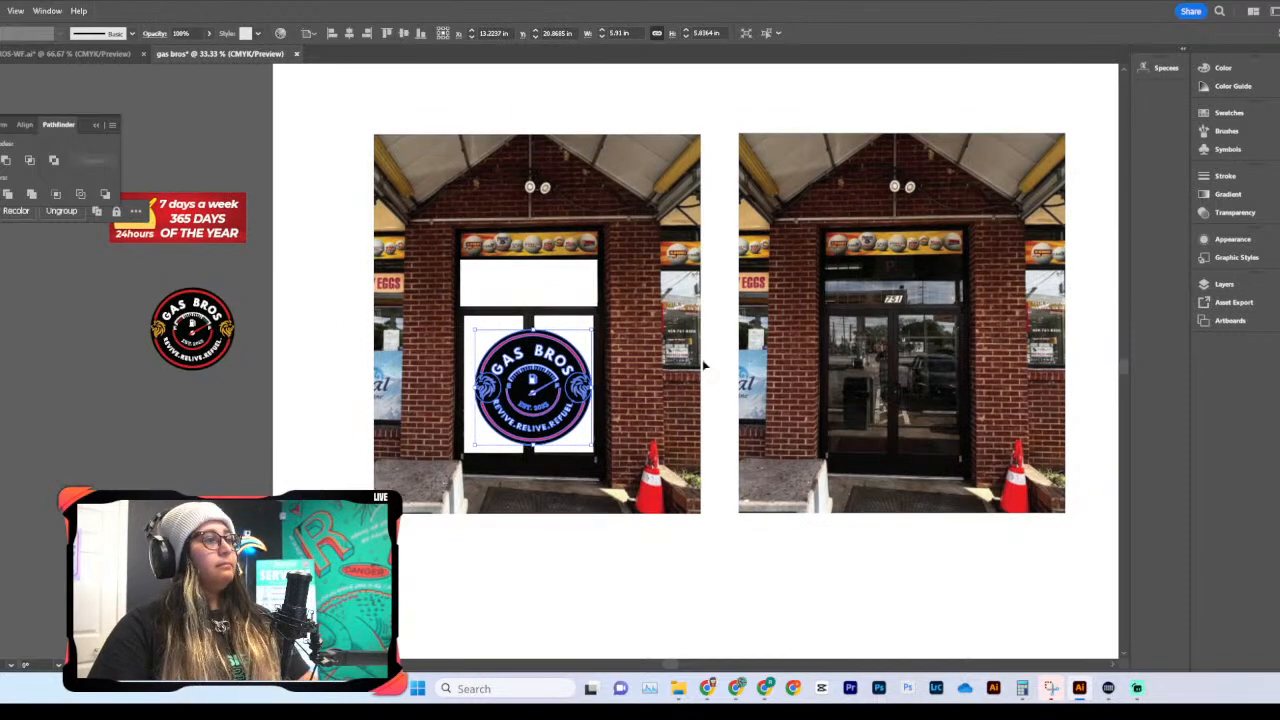
scroll(649, 325, "up", 5)
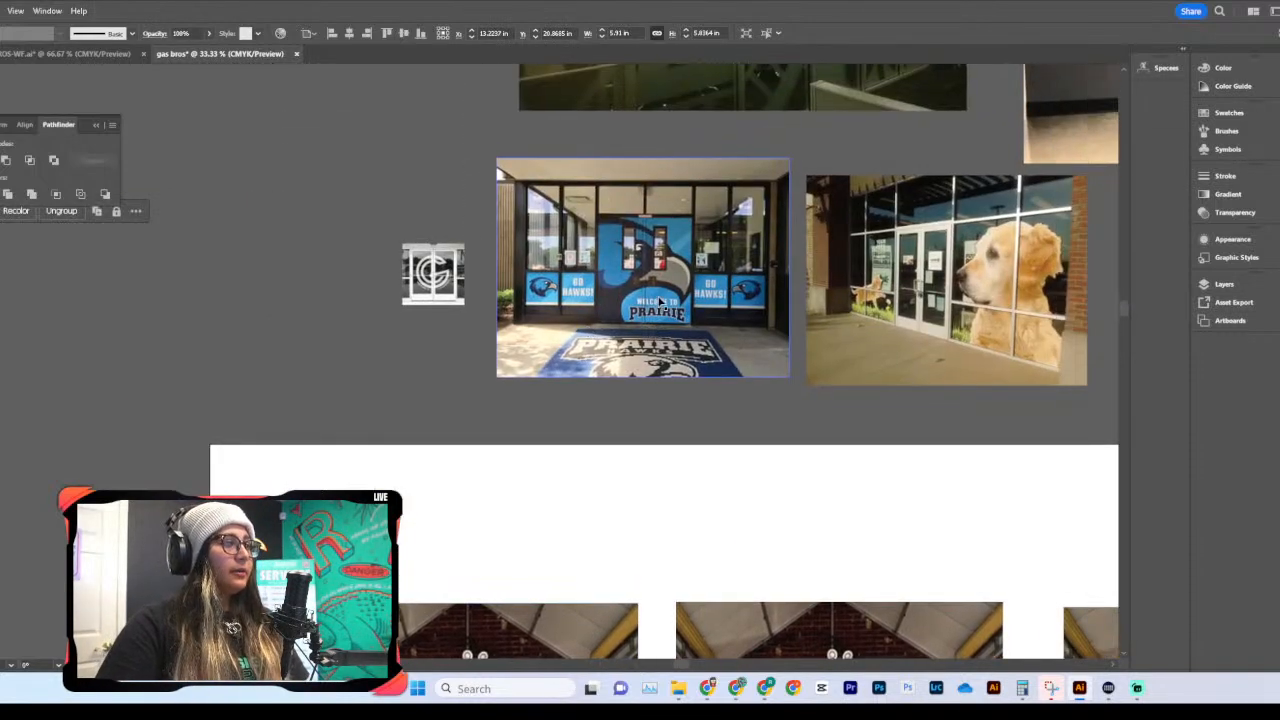
key("ctrl+equal")
key("ctrl+equal")
key("ctrl+equal")
scroll(703, 400, "up", 12)
scroll(703, 406, "up", 10)
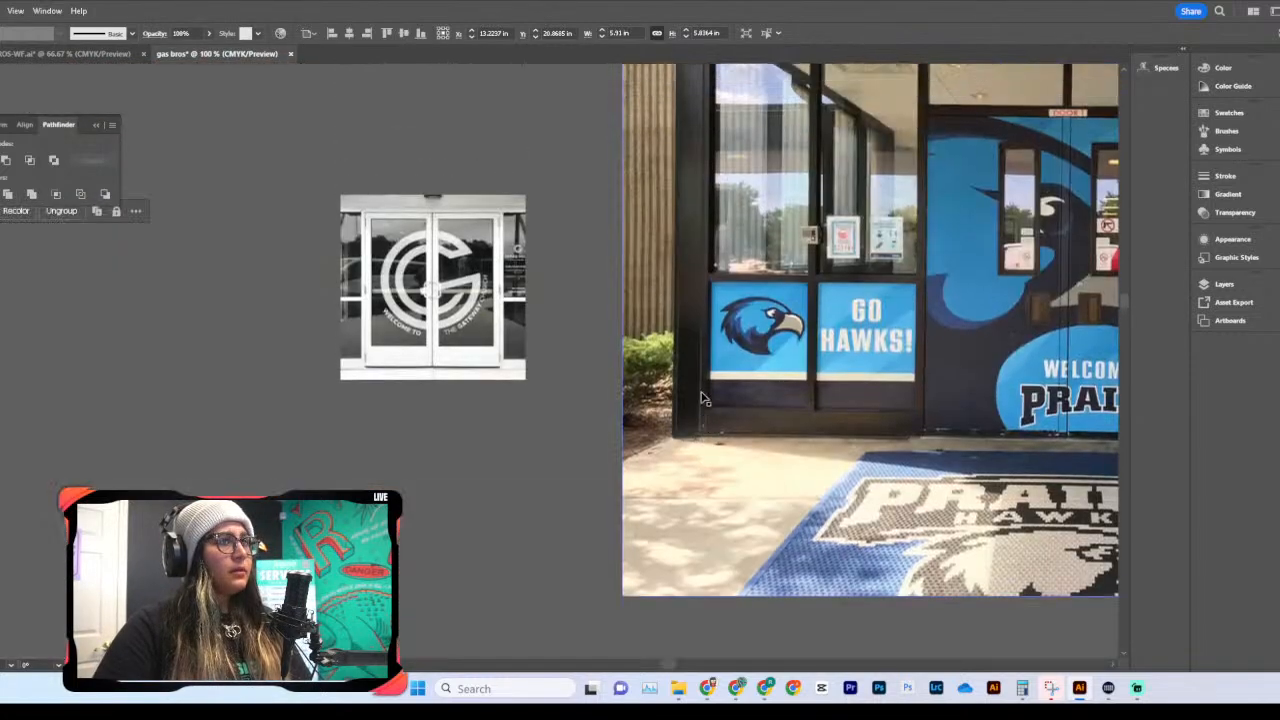
scroll(690, 350, "right", 4)
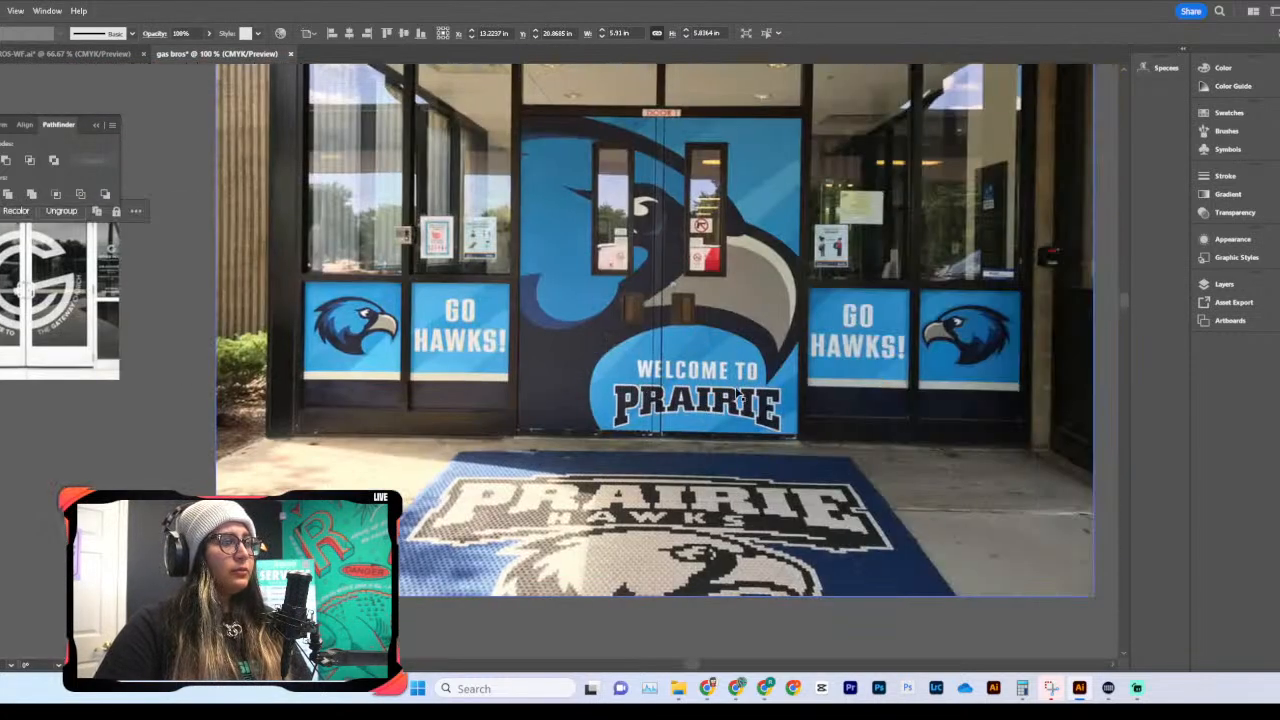
scroll(738, 396, "up", 2)
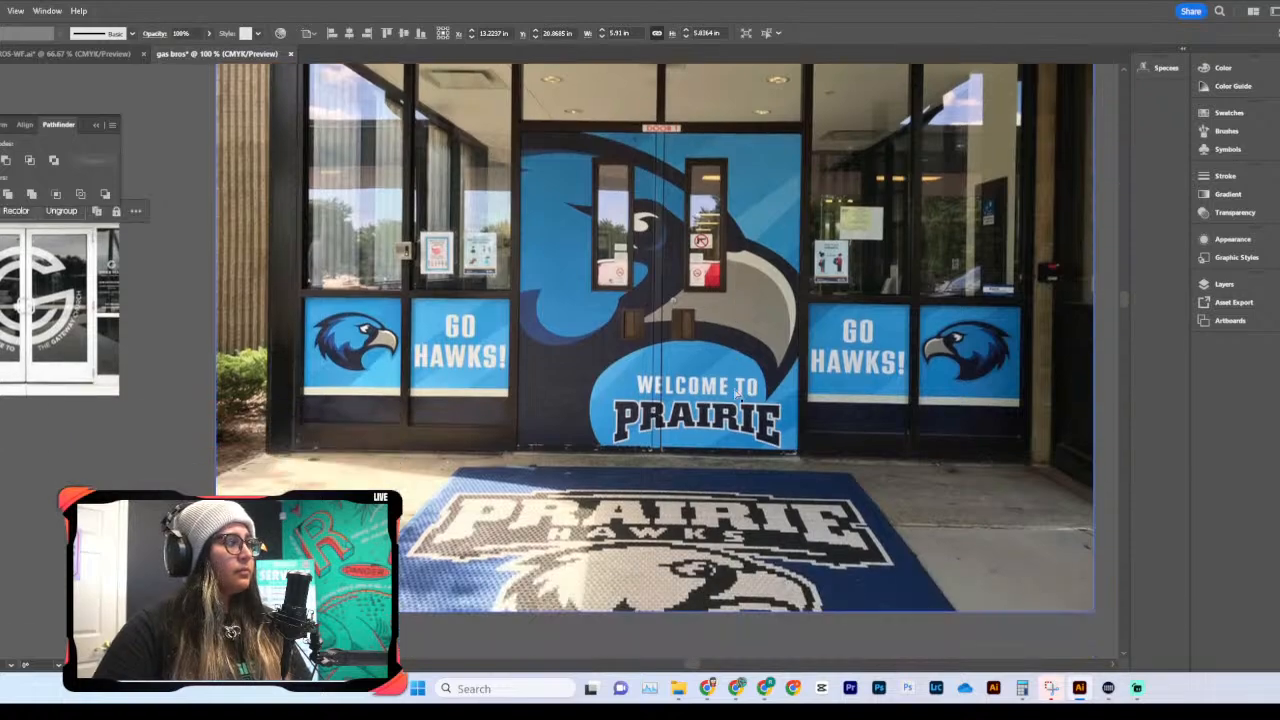
Step: Examine the Gateway Church reference photo for how its large logo and curved text span the double doors
key("ctrl+minus")
key("ctrl+minus")
scroll(251, 351, "left", 3)
scroll(443, 426, "up", 10)
scroll(441, 421, "up", 1)
scroll(441, 421, "right", 2)
left_click(680, 384)
key("ctrl+plus")
key("ctrl+plus")
key("ctrl+plus")
key("ctrl+plus")
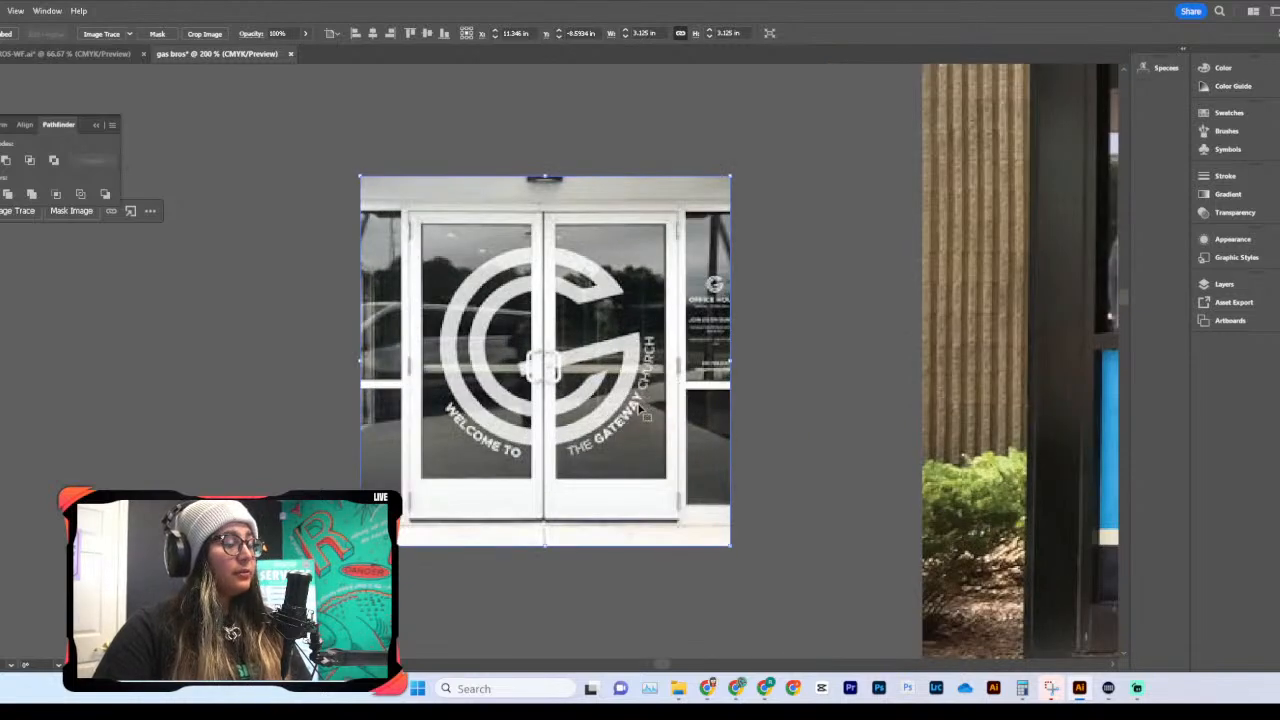
Step: Duplicate the large Gas Bros logo from the first photo's doors and place the copy on the empty canvas beside the artboard
scroll(652, 359, "down", 15)
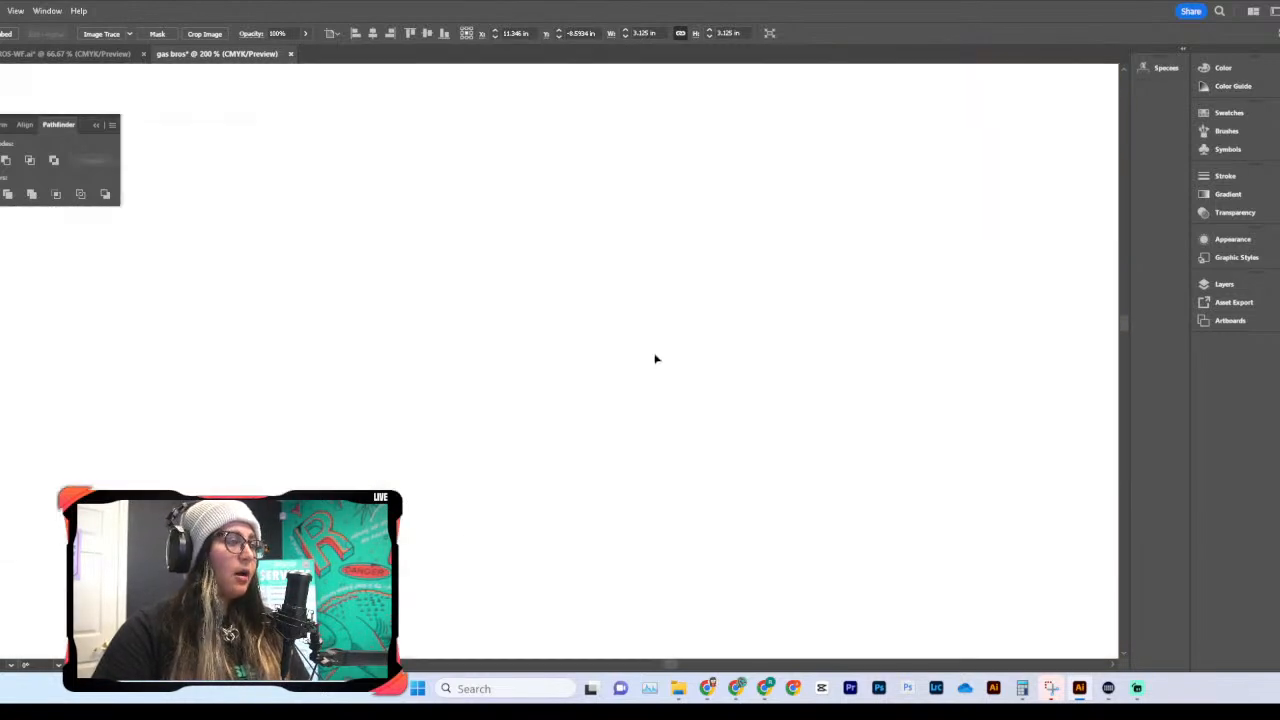
scroll(655, 359, "down", 4)
scroll(659, 363, "right", 1)
key("ctrl+minus")
key("ctrl+minus")
key("ctrl+minus")
key("ctrl+minus")
key("ctrl+minus")
scroll(655, 366, "left", 1)
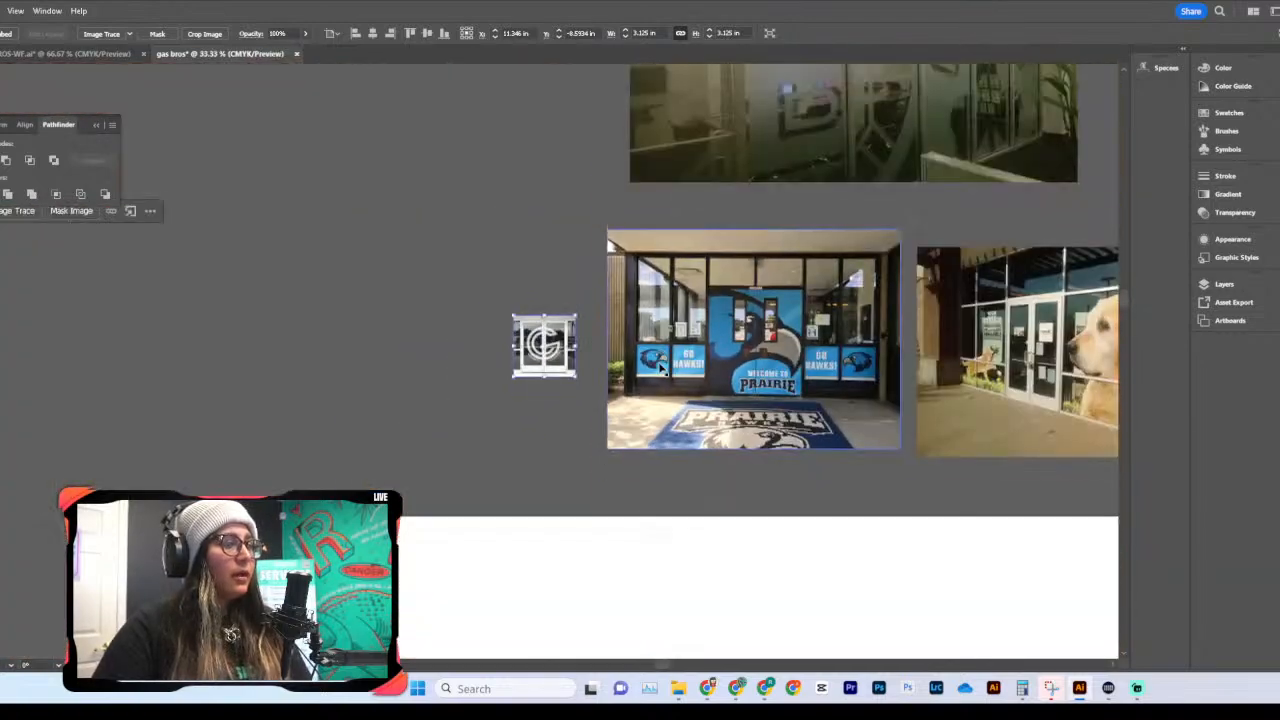
scroll(640, 369, "down", 6)
scroll(620, 366, "down", 2)
scroll(613, 364, "up", 3)
left_click(582, 316)
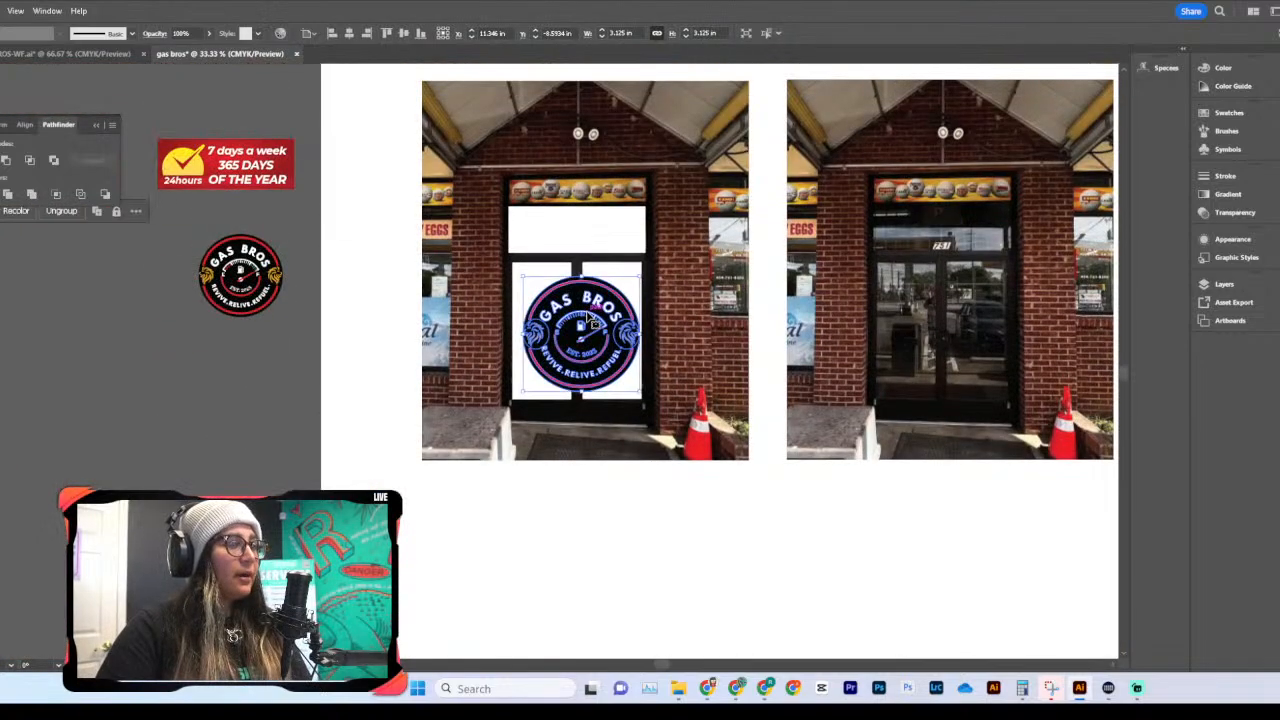
scroll(588, 318, "right", 3)
scroll(670, 428, "down", 5)
scroll(660, 423, "up", 6)
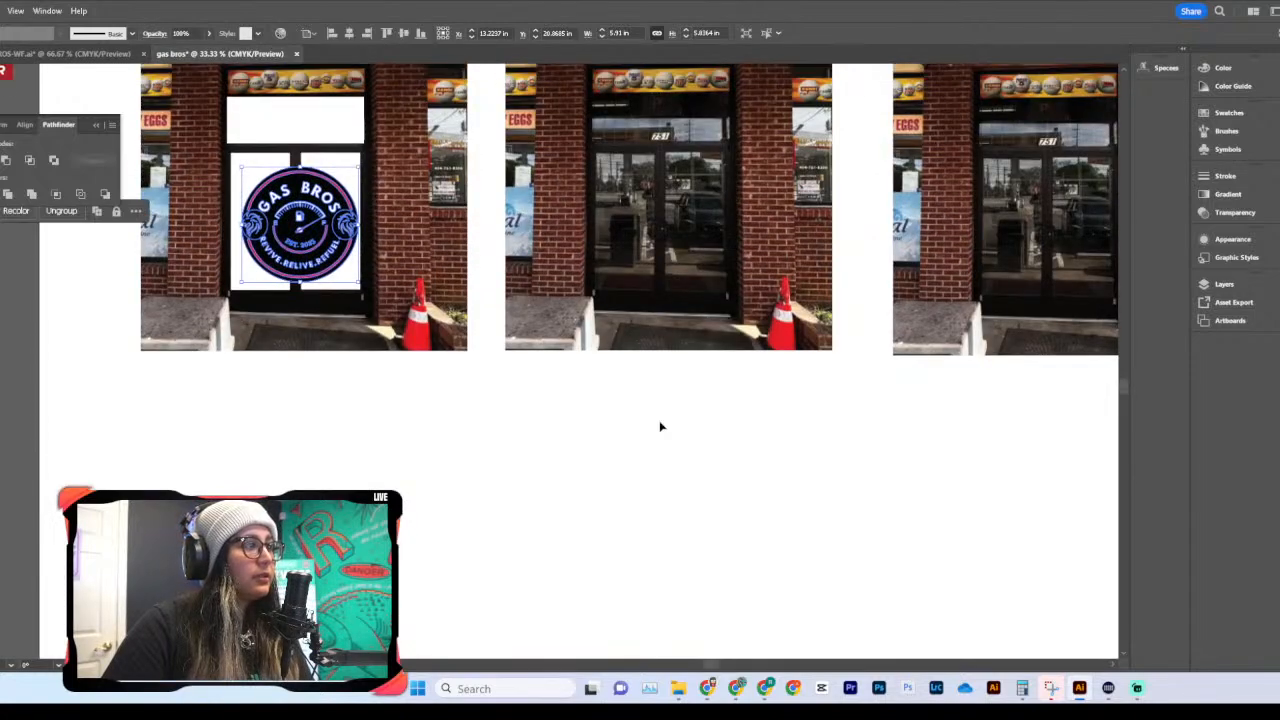
scroll(660, 425, "left", 3)
scroll(660, 426, "up", 2)
scroll(413, 357, "left", 9)
scroll(473, 327, "up", 3)
key("ctrl+c")
key("ctrl+v")
left_click_drag(549, 370, 512, 265)
Step: Isolate the right lion group in the logo copy and delete the black circle behind the lion
key("ctrl+plus")
key("ctrl+plus")
key("ctrl+plus")
key("ctrl+plus")
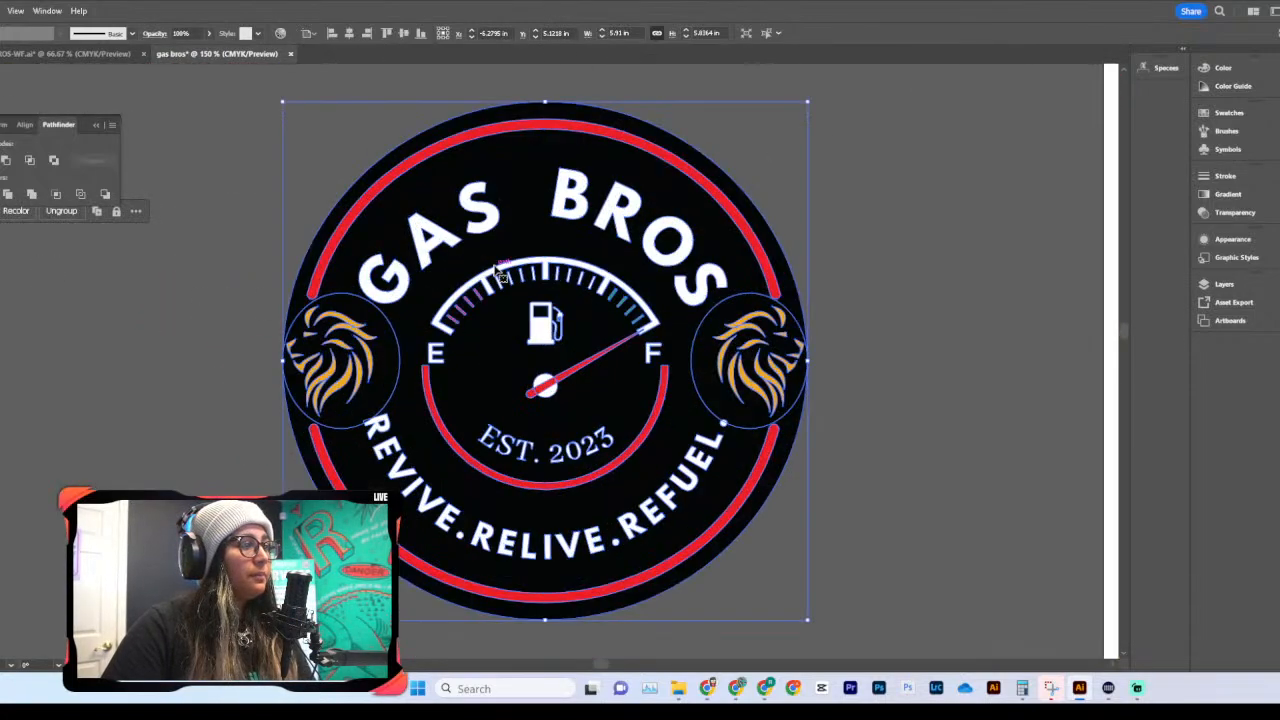
left_click(939, 394)
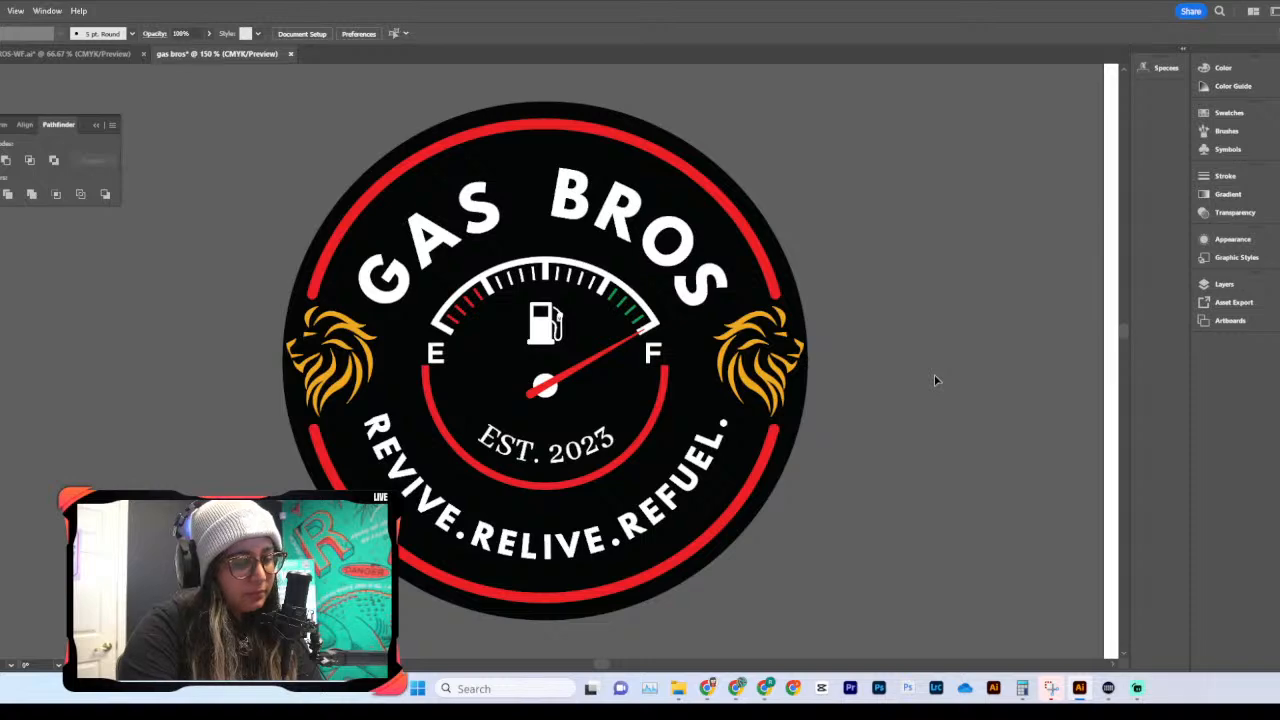
left_click(620, 288)
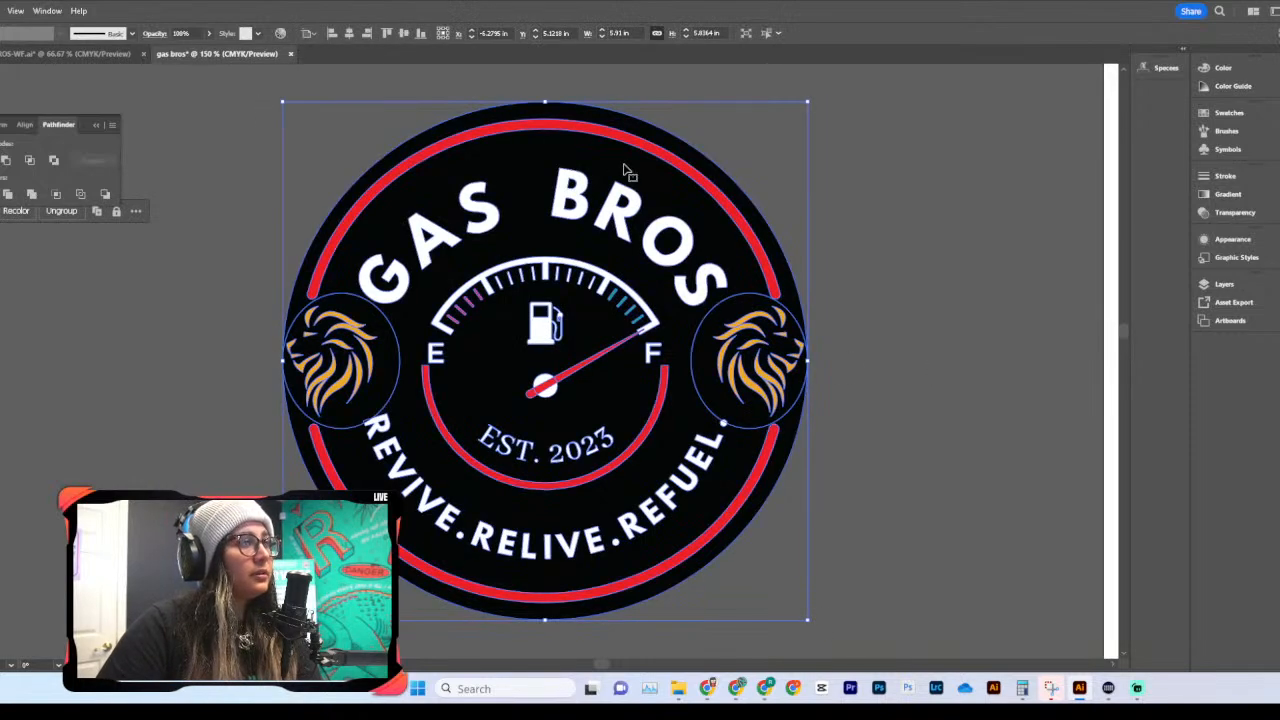
left_click(971, 329)
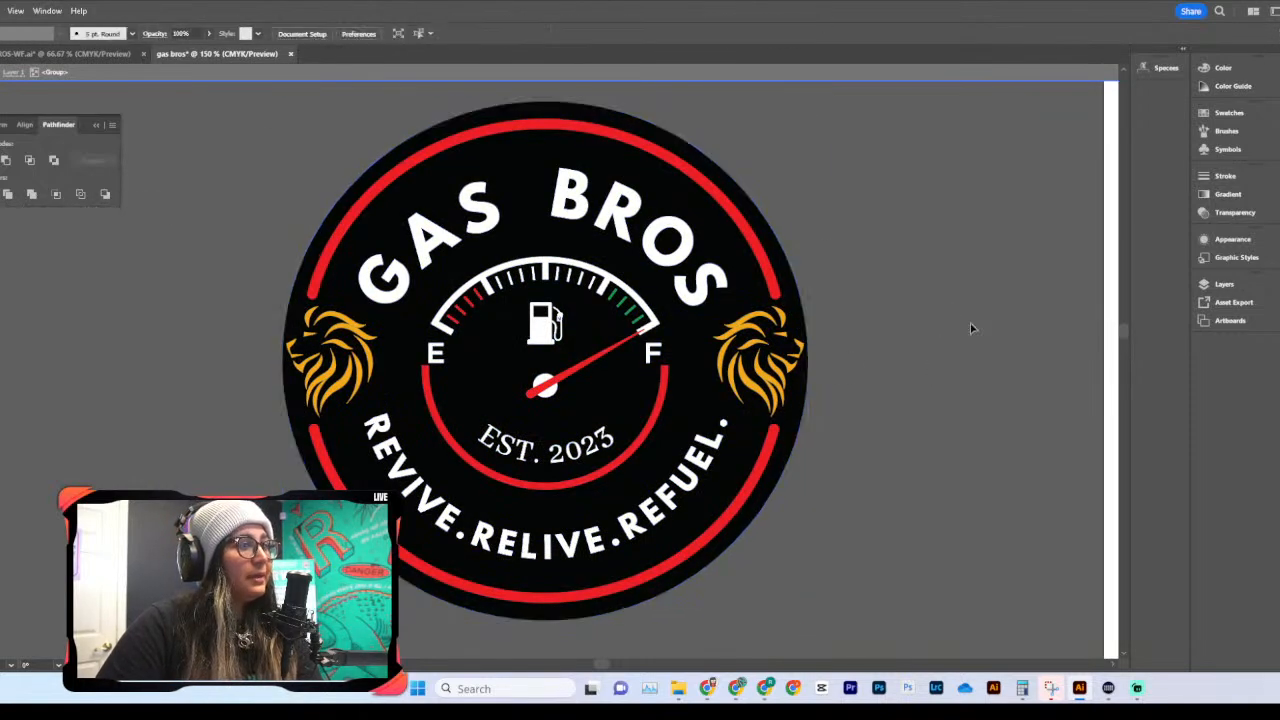
double_click(727, 370)
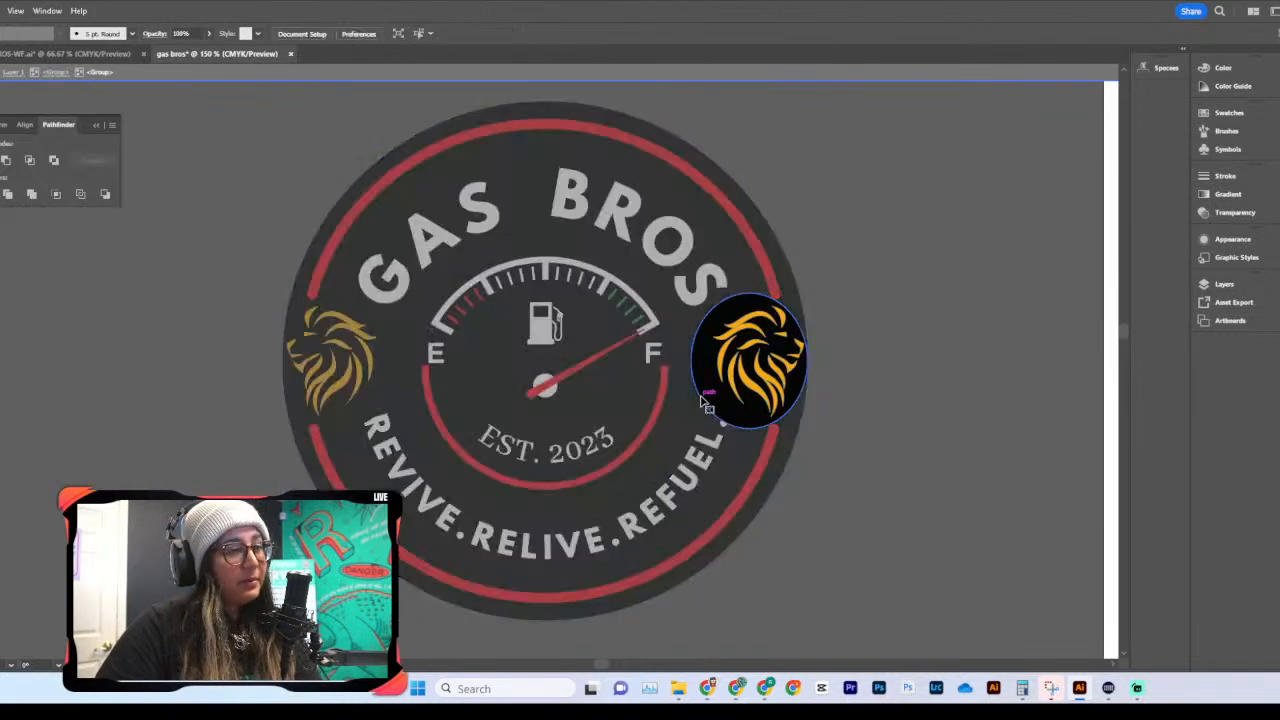
left_click(703, 398)
key("Delete")
double_click(387, 368)
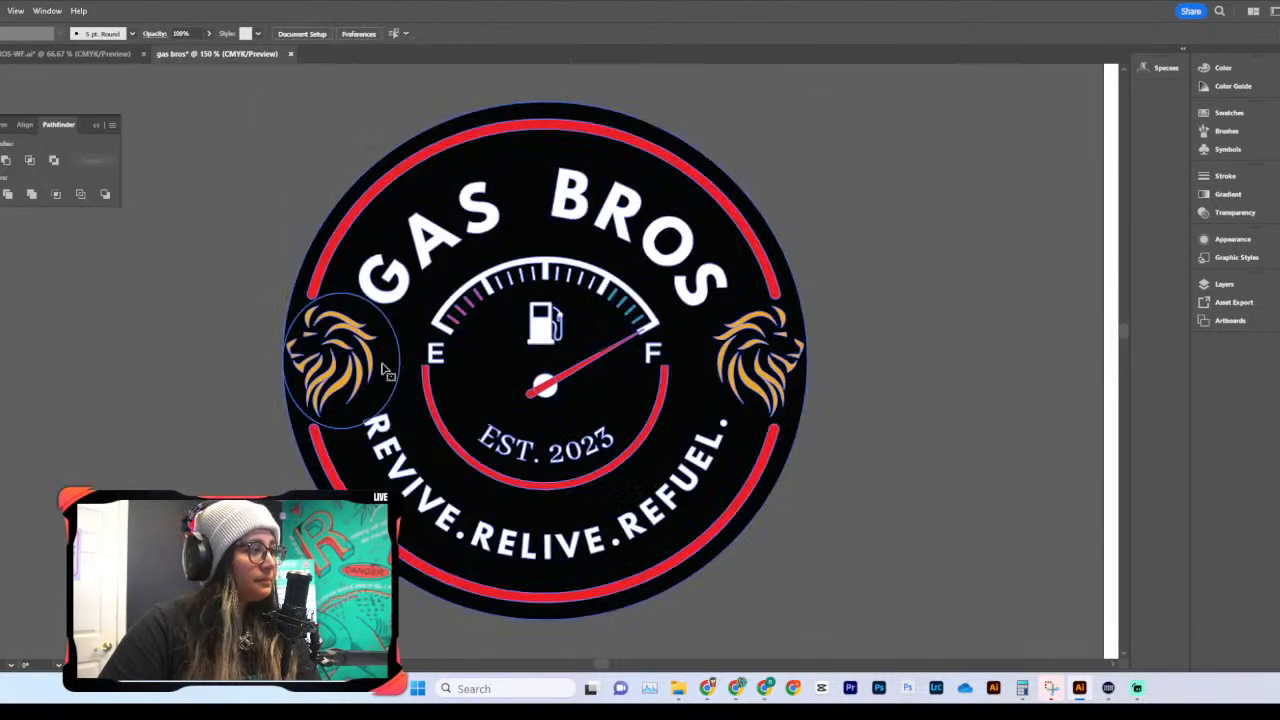
double_click(391, 361)
key("Delete")
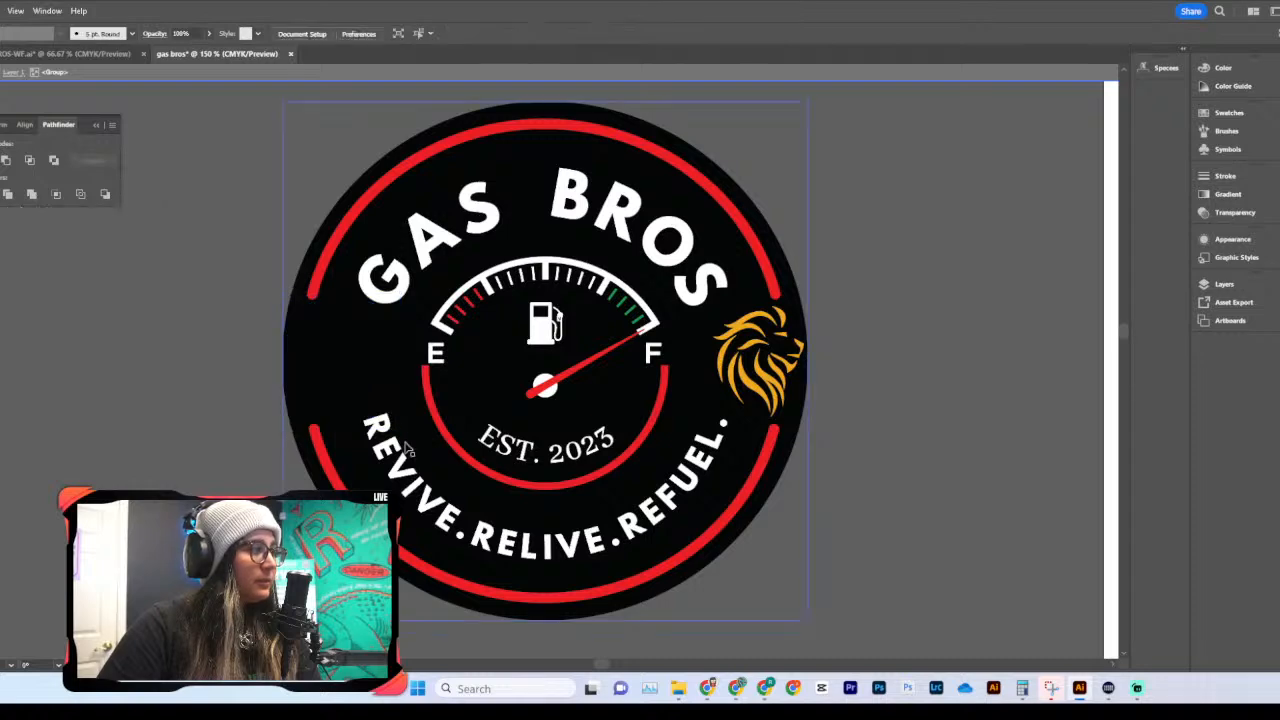
key("ctrl+z")
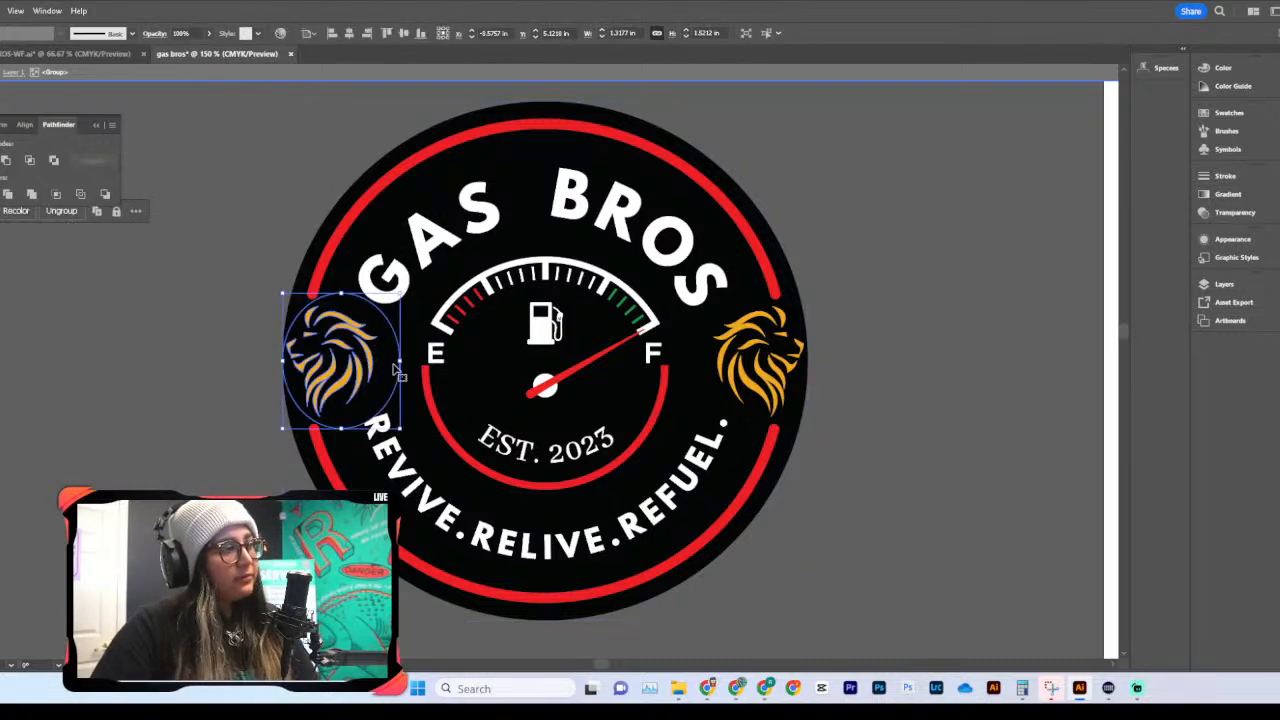
Step: Delete the black circle behind the left lion, leave group isolation, and select the whole logo copy
double_click(393, 368)
left_click(392, 368)
key("Delete")
double_click(1064, 486)
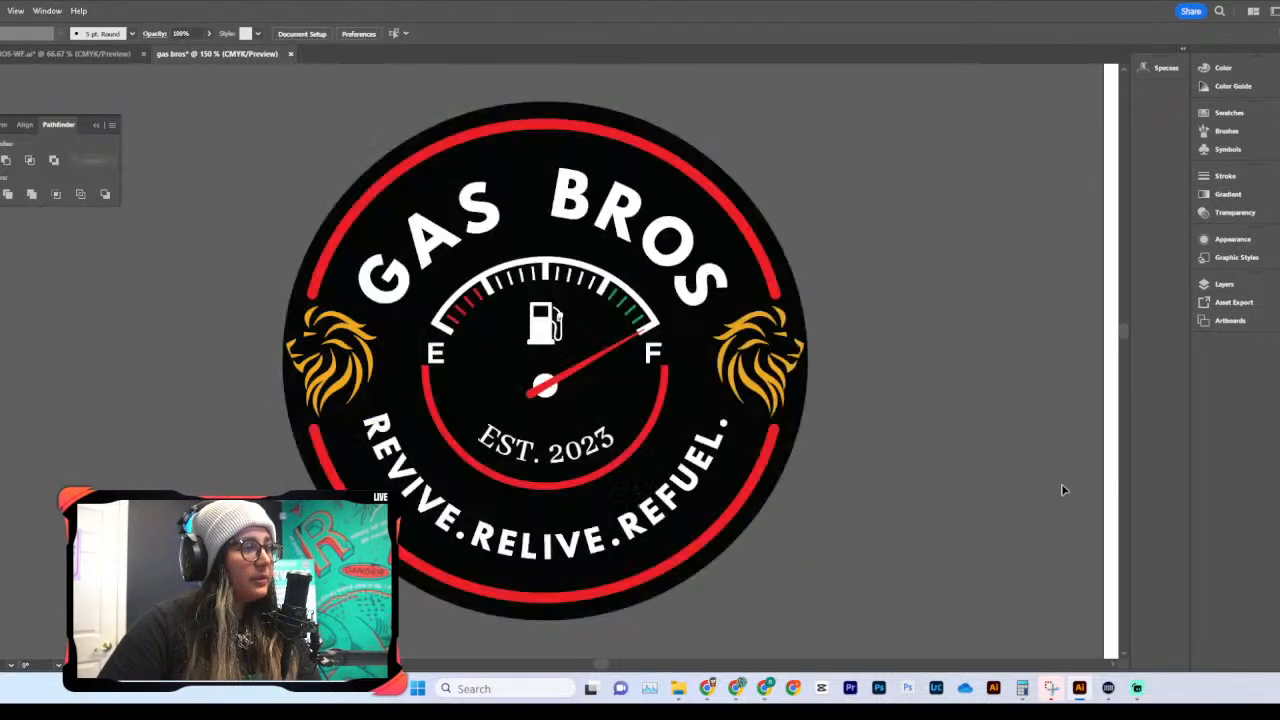
scroll(349, 308, "up", 1)
left_click(324, 253)
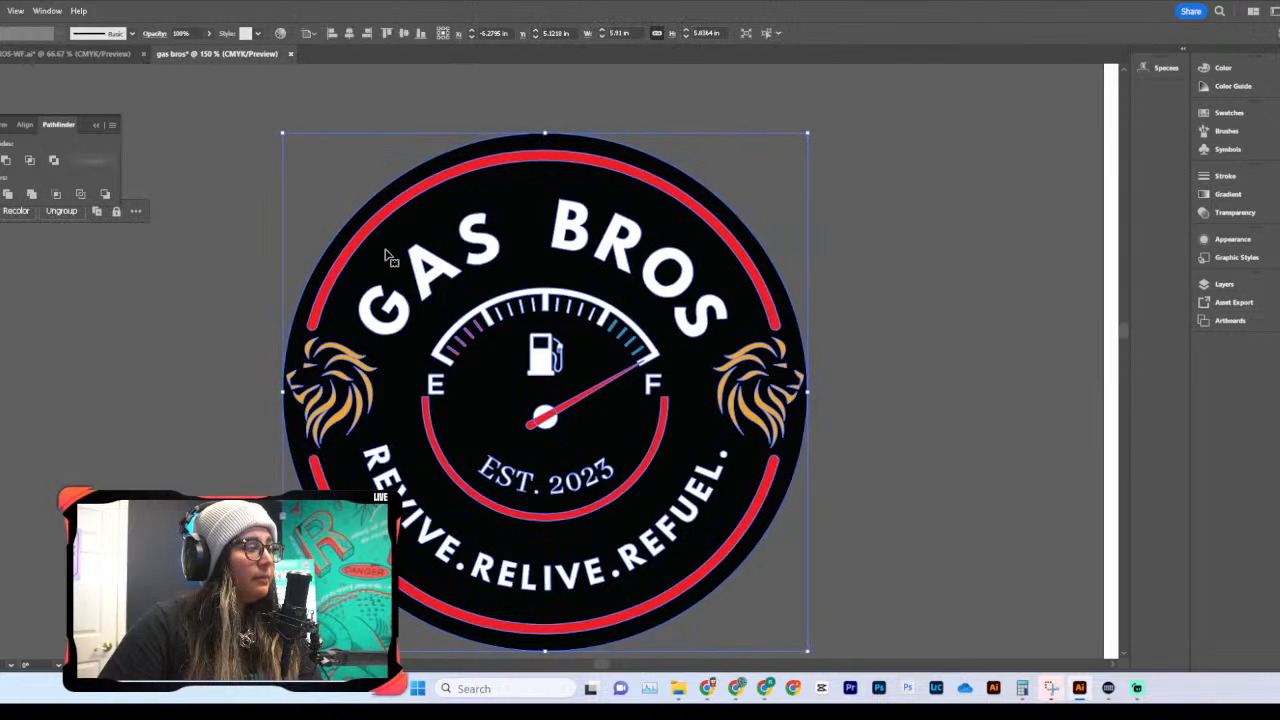
Step: Isolate the logo copy's large black background circle, remove its fill, and give it a thin white outline
double_click(412, 184)
left_click(412, 184)
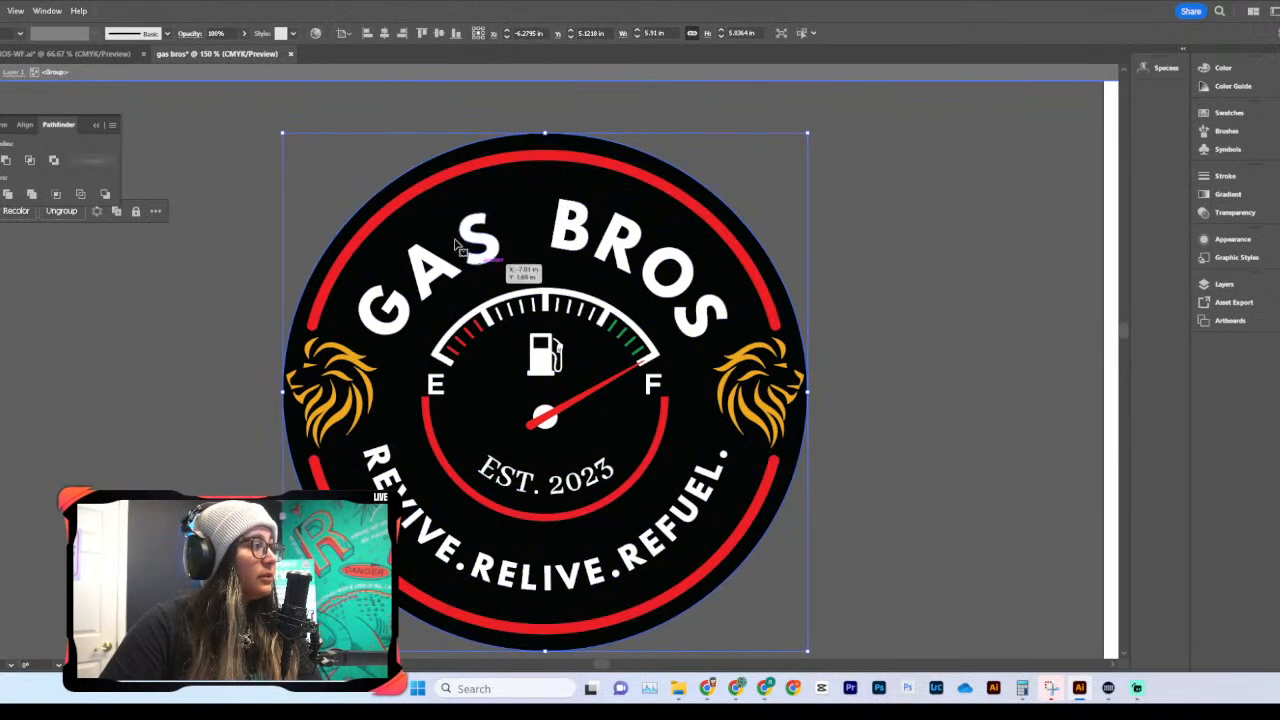
double_click(432, 175)
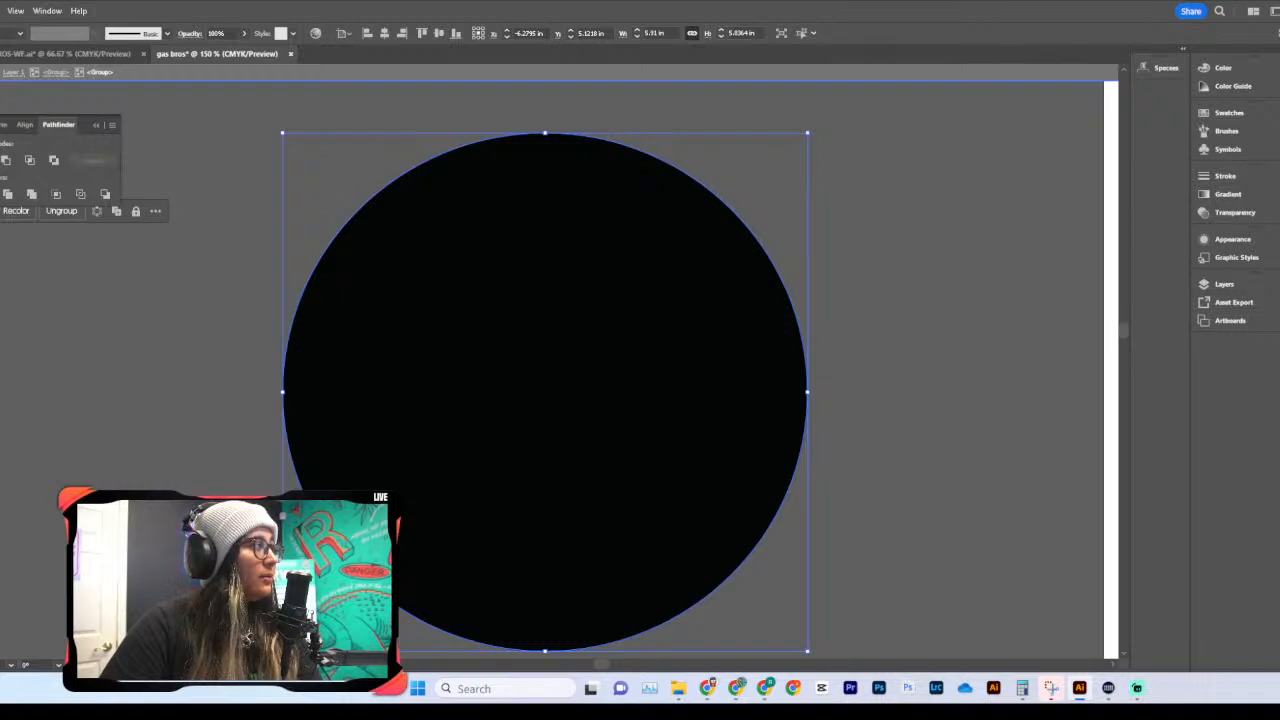
key("comma")
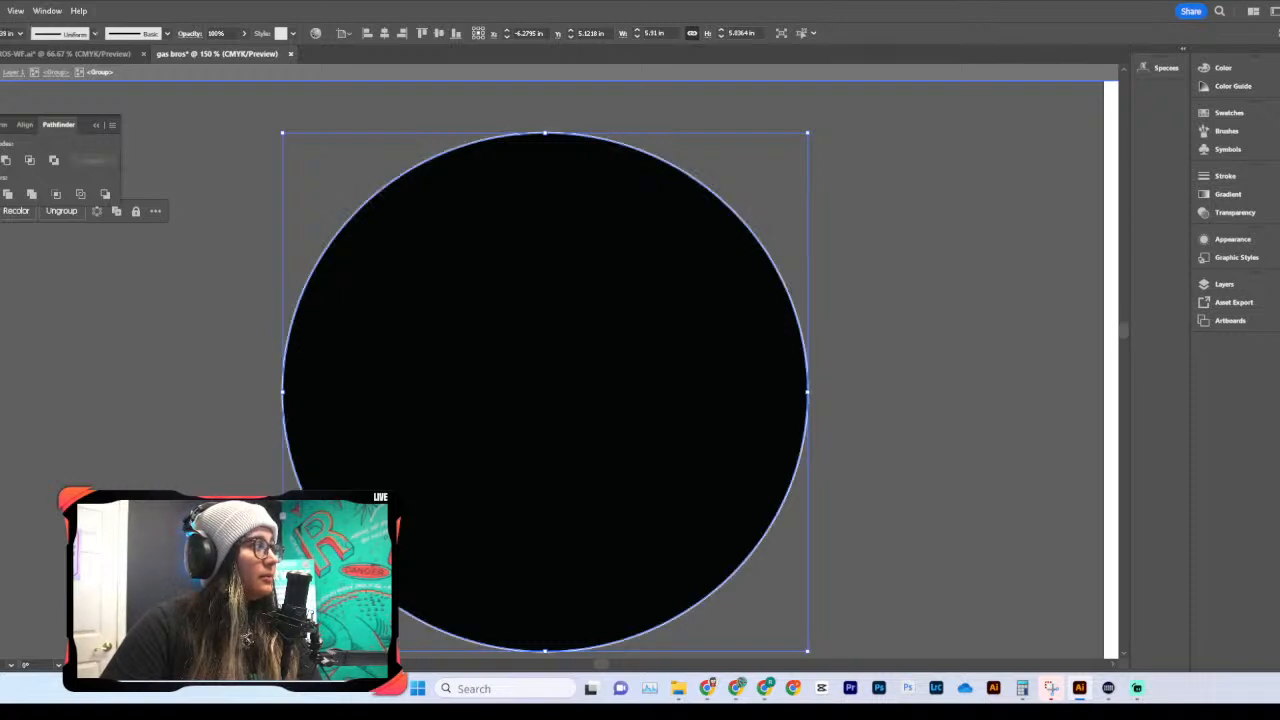
left_click(1, 31)
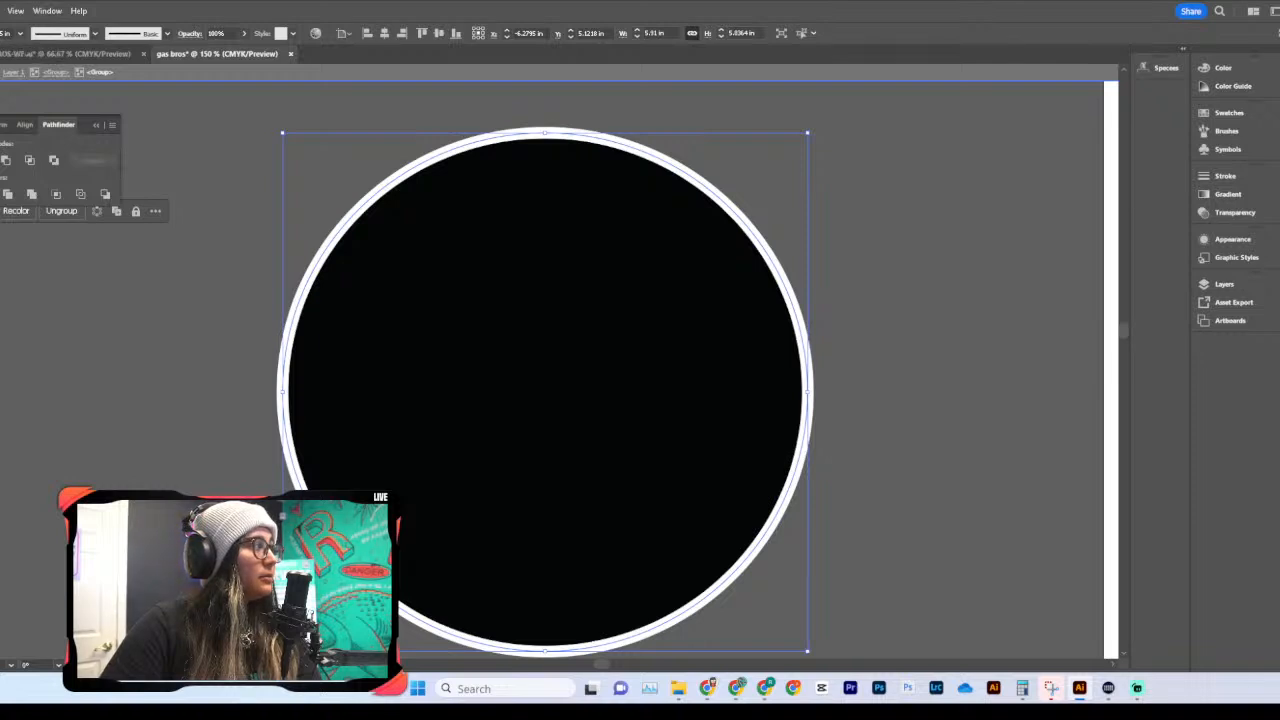
key("slash")
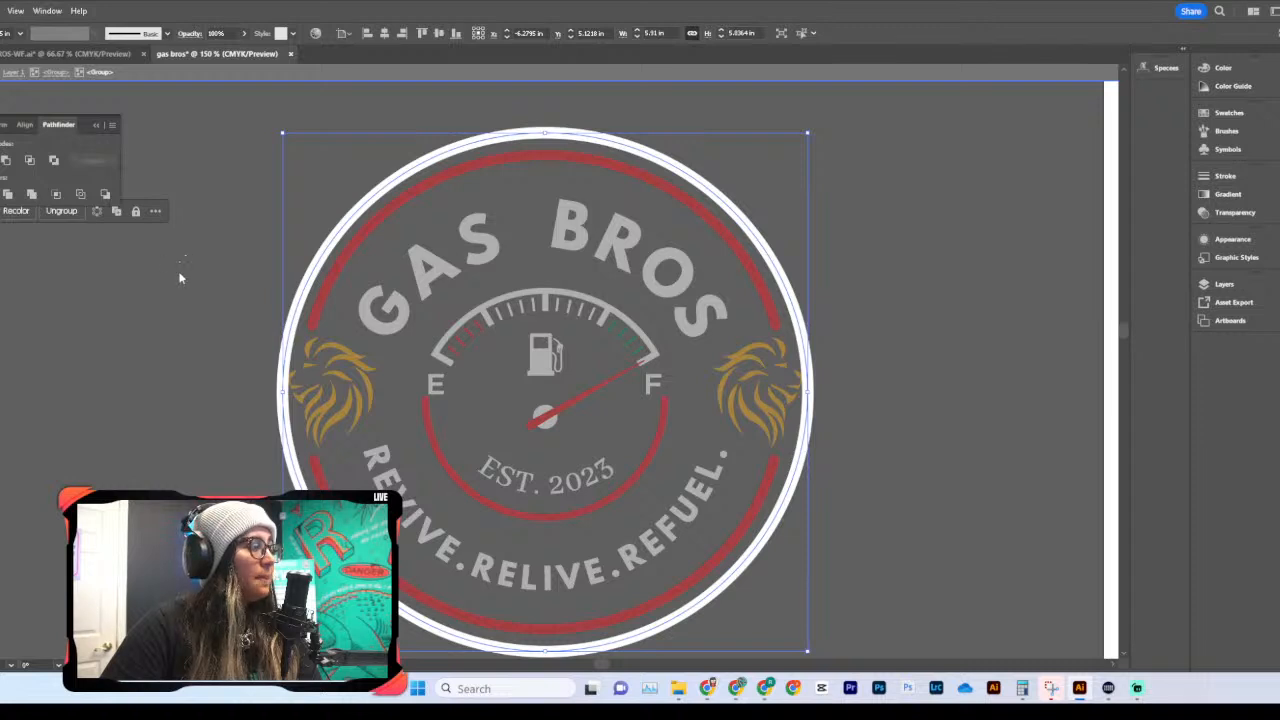
left_click(20, 33)
left_click(38, 62)
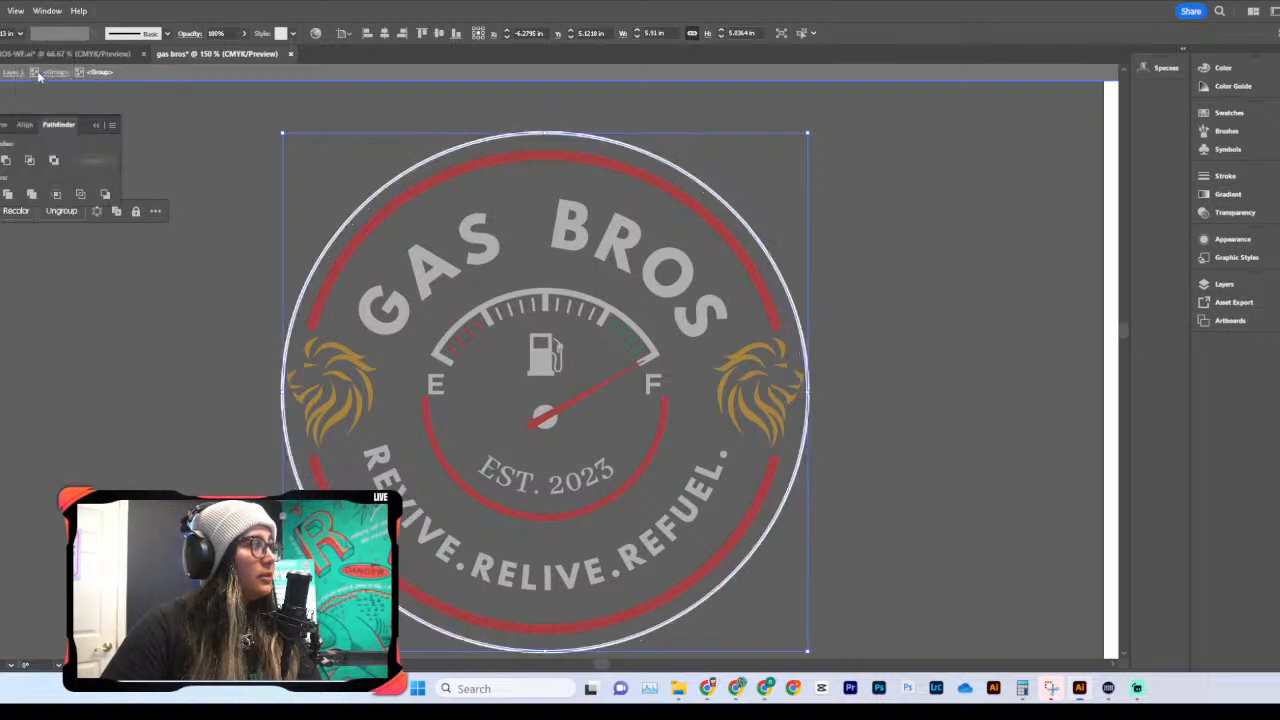
left_click(270, 441)
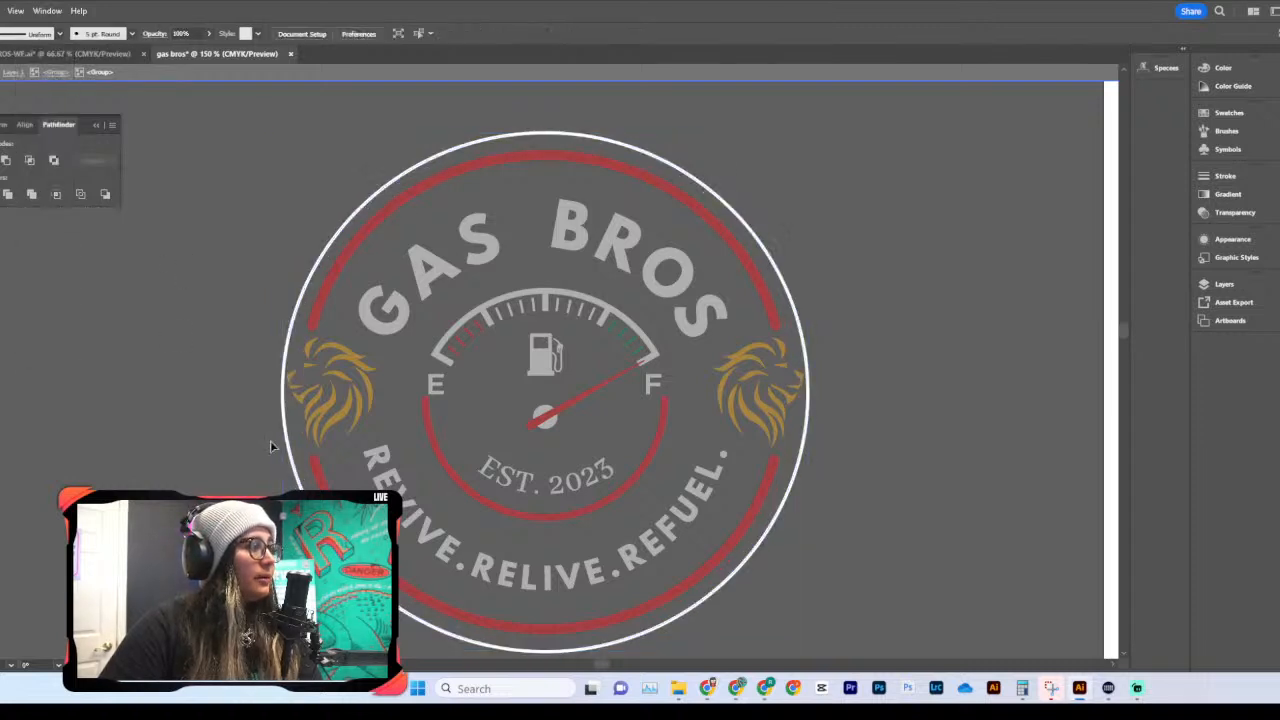
Step: Return to the main logo group, select all of its parts, and fill them solid white
left_click(365, 385)
double_click(365, 380)
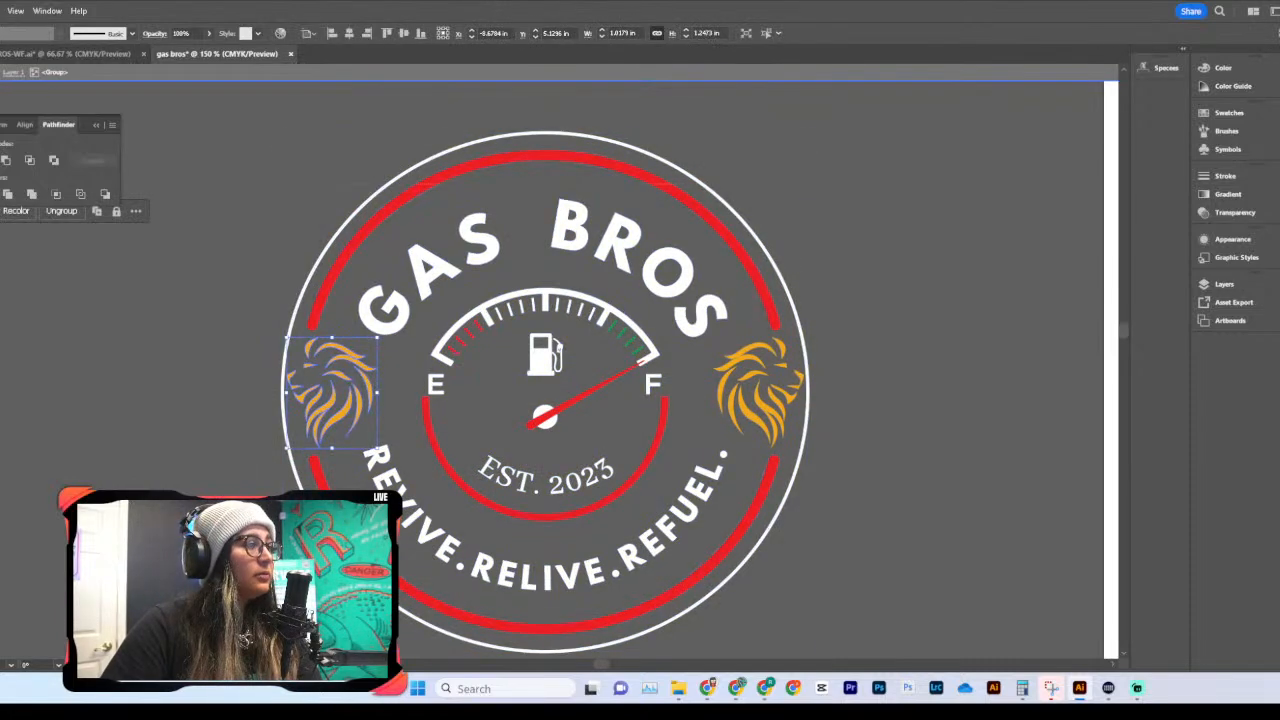
key("ctrl+a")
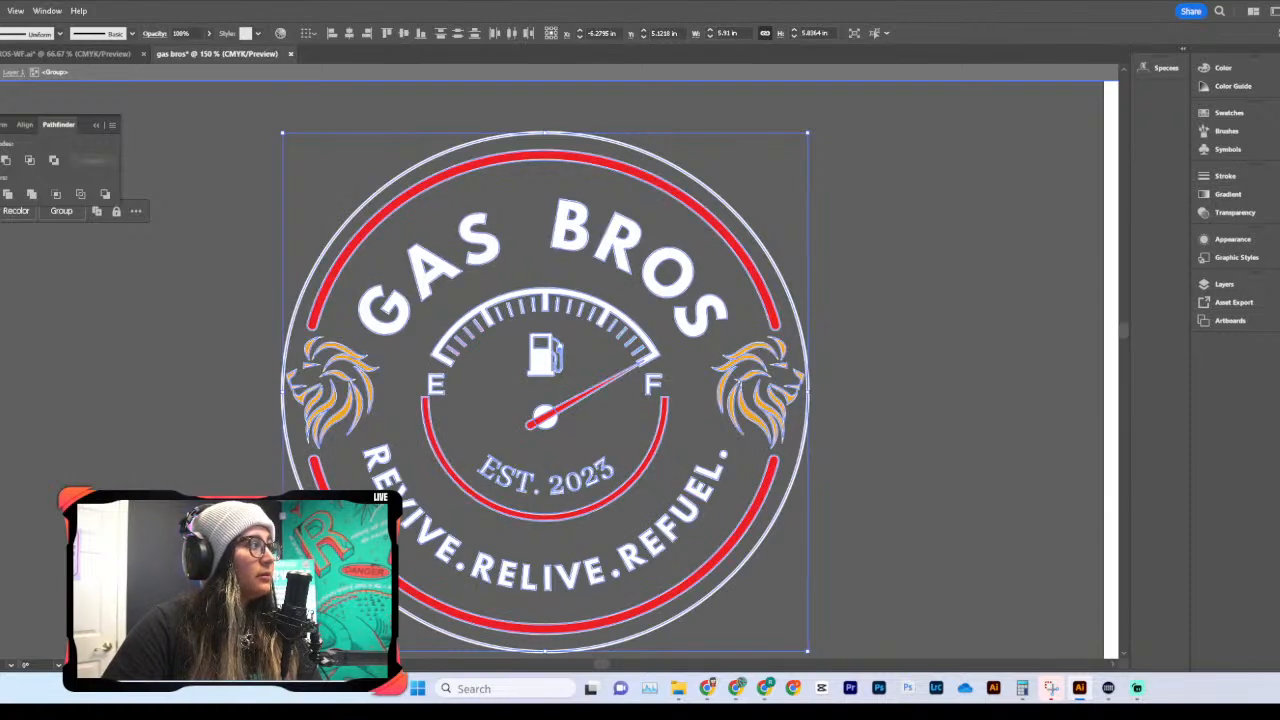
key("ctrl+z")
key("comma")
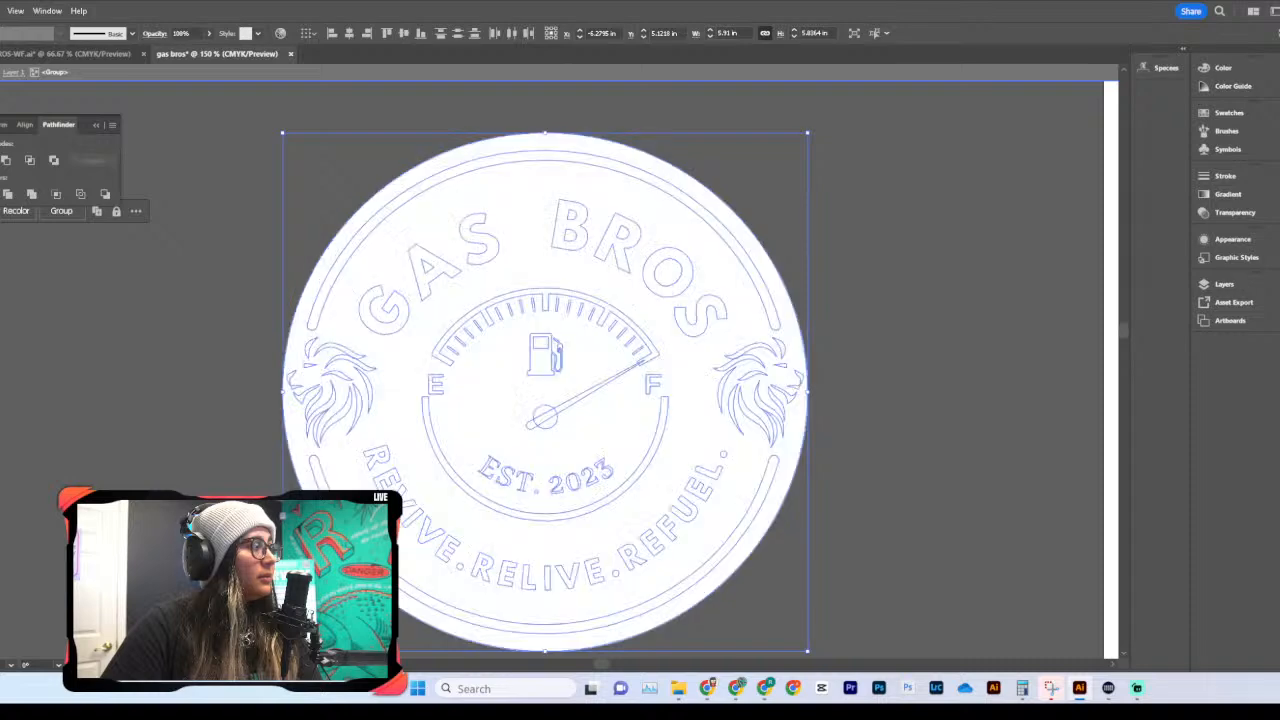
Step: Isolate the white background circle and swap its fill to the stroke so it becomes an outline ring, then leave isolation
double_click(145, 321)
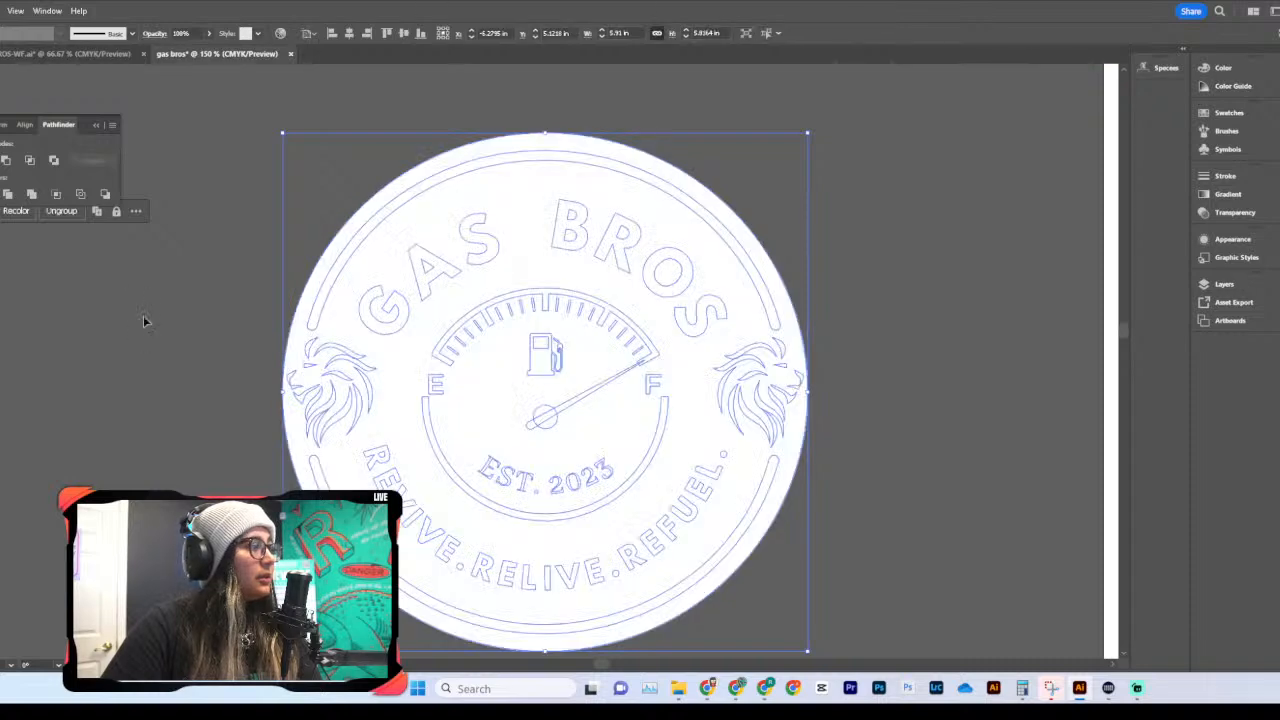
double_click(429, 222)
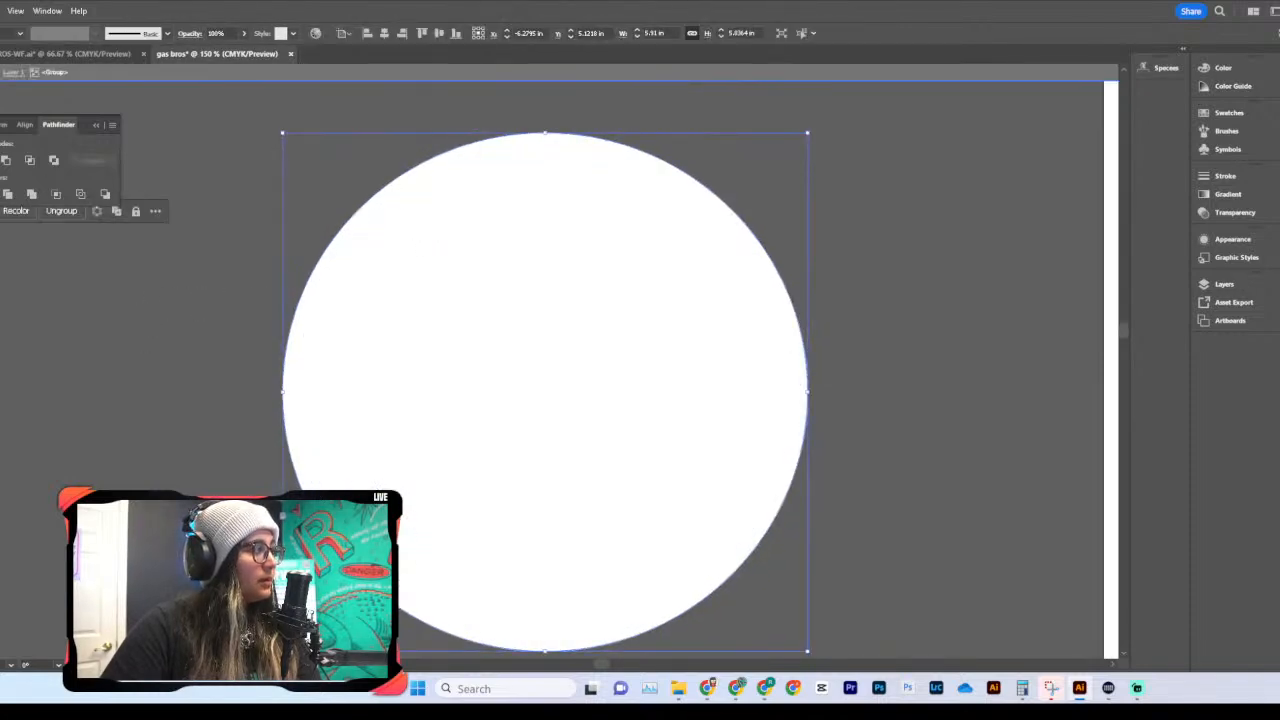
key("shift+x")
double_click(122, 349)
scroll(857, 466, "down", 1)
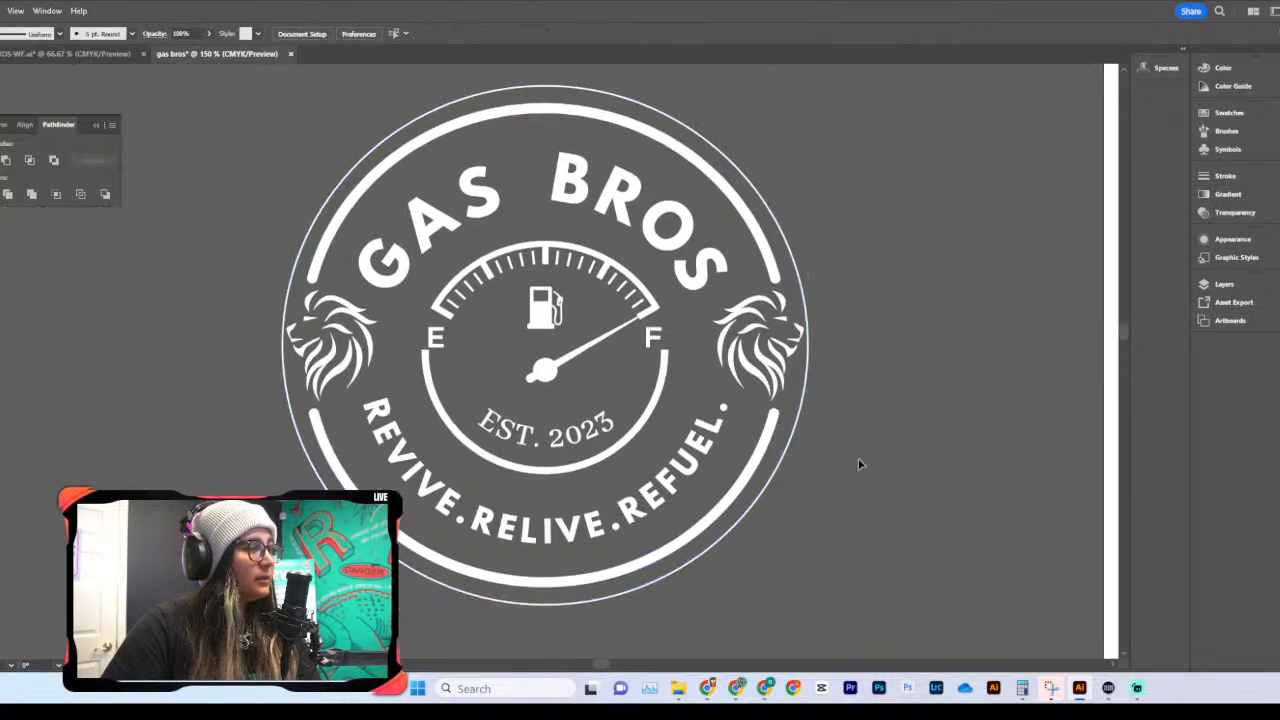
scroll(858, 463, "down", 3)
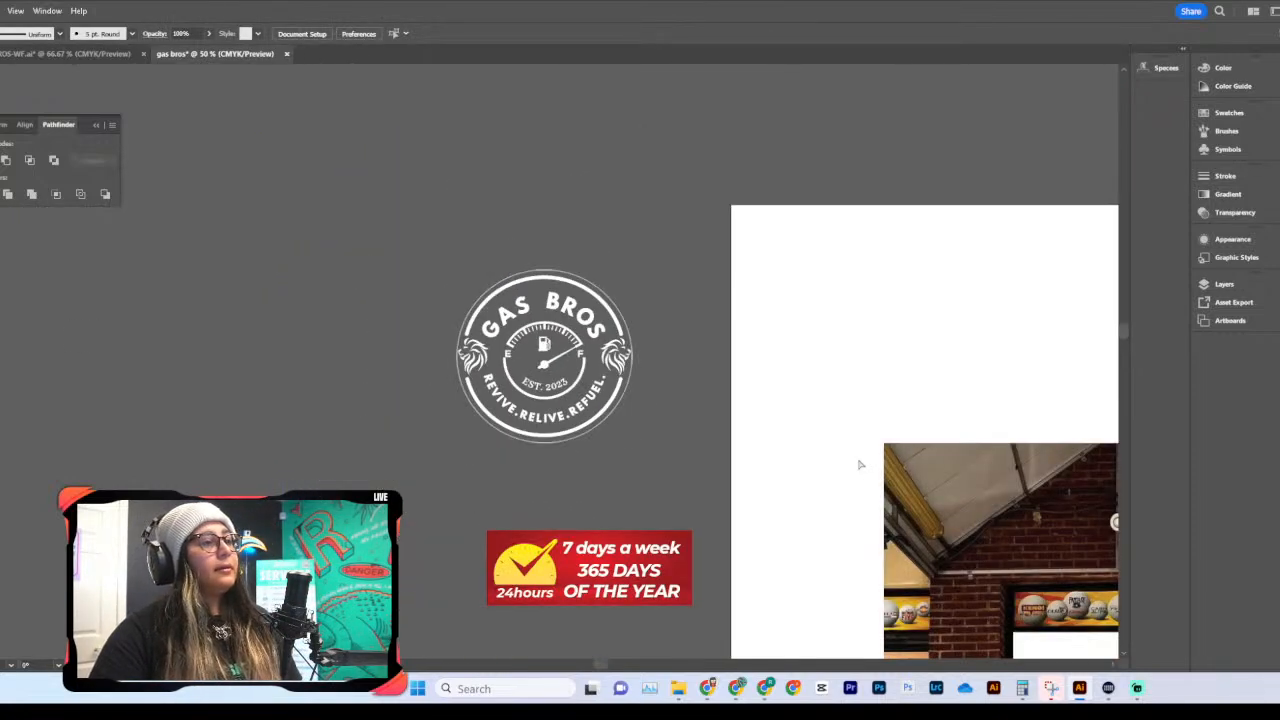
scroll(858, 463, "up", 3)
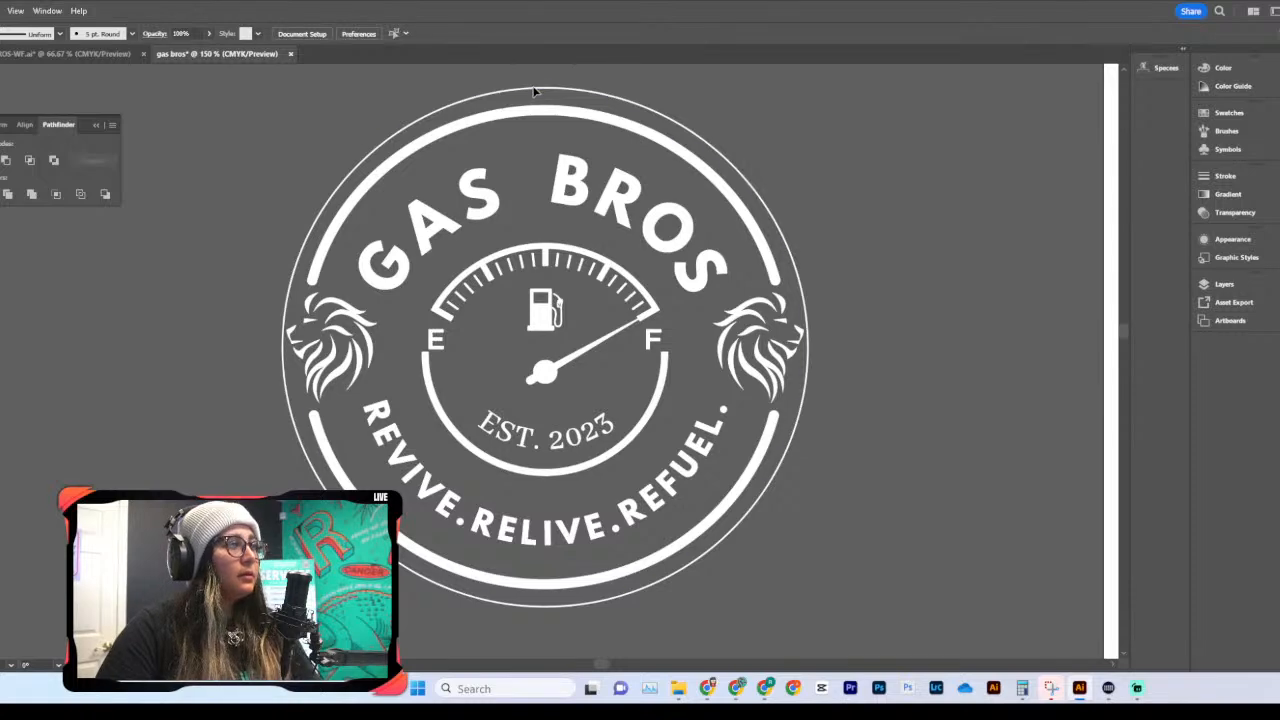
Step: Duplicate the white one-colour logo and place the copy on the empty canvas beside the 24hours banner
key("ctrl+minus")
key("ctrl+minus")
key("ctrl+minus")
key("ctrl+minus")
key("ctrl+minus")
scroll(537, 94, "down", 3)
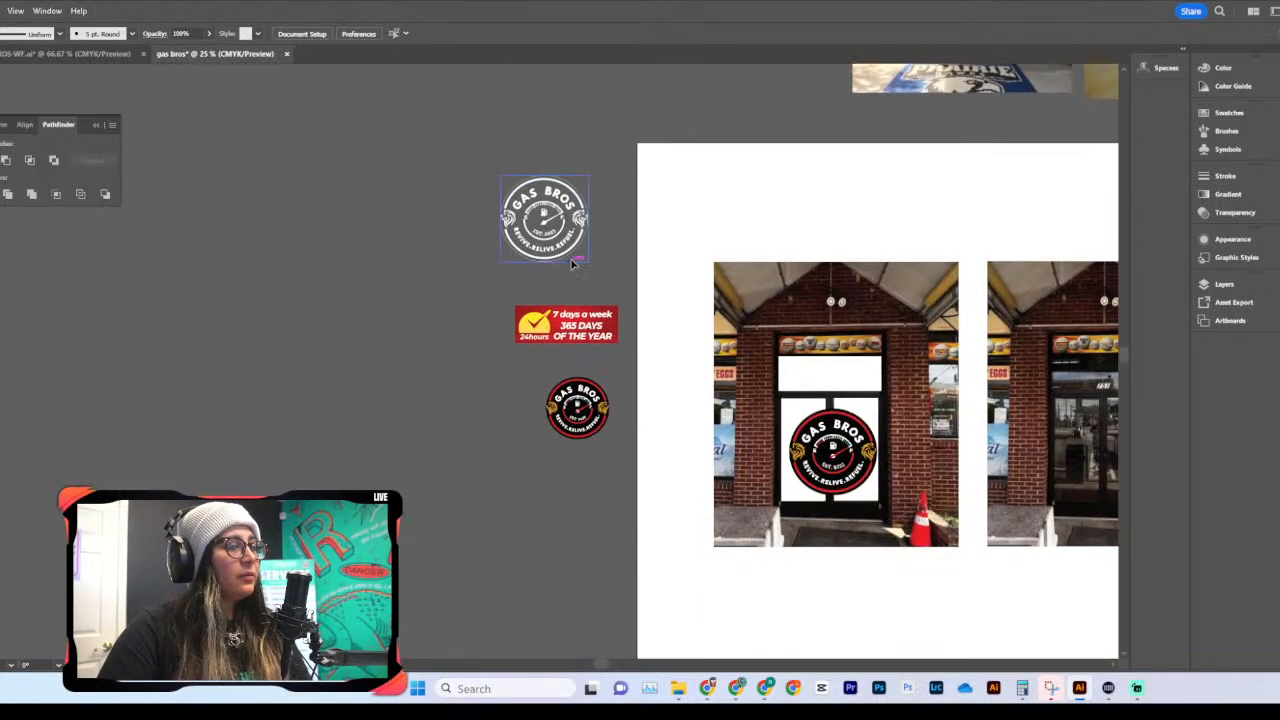
left_click_drag(531, 218, 374, 368)
key("ctrl+plus")
key("ctrl+plus")
key("ctrl+plus")
left_click(374, 368)
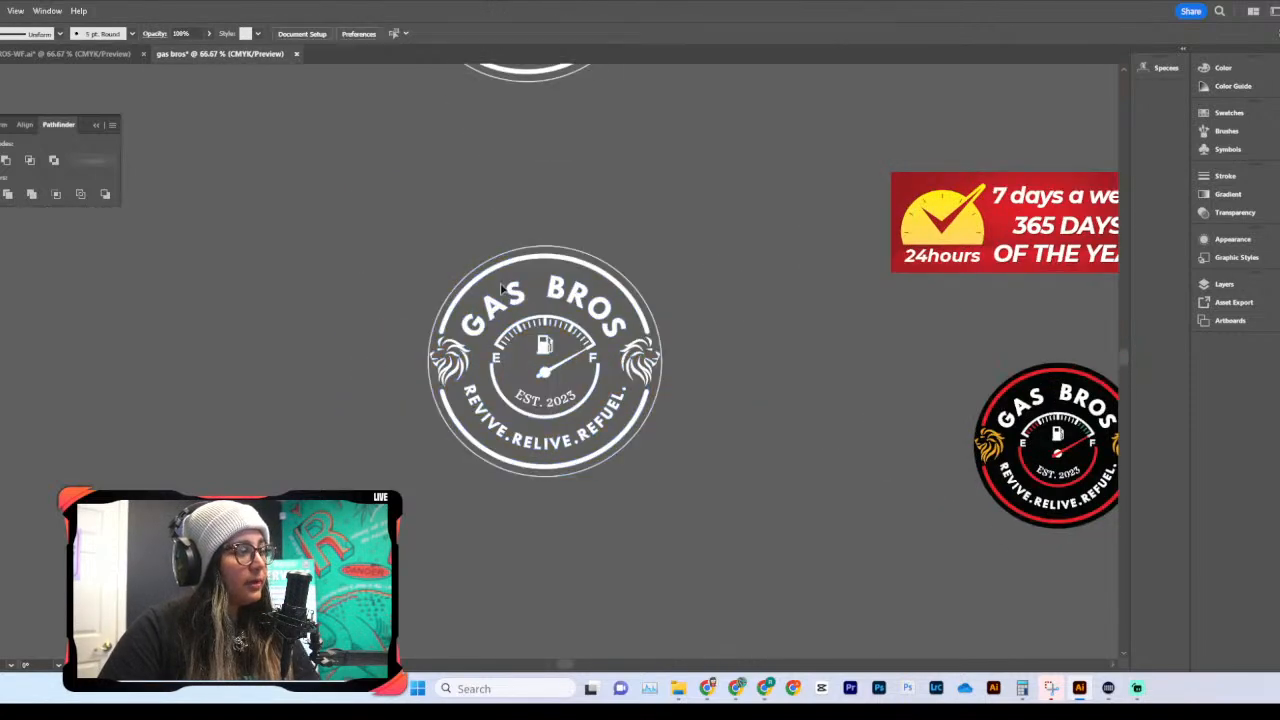
Step: Isolate the new white logo copy, delete its thin outer ring, and leave isolation
left_click(526, 251)
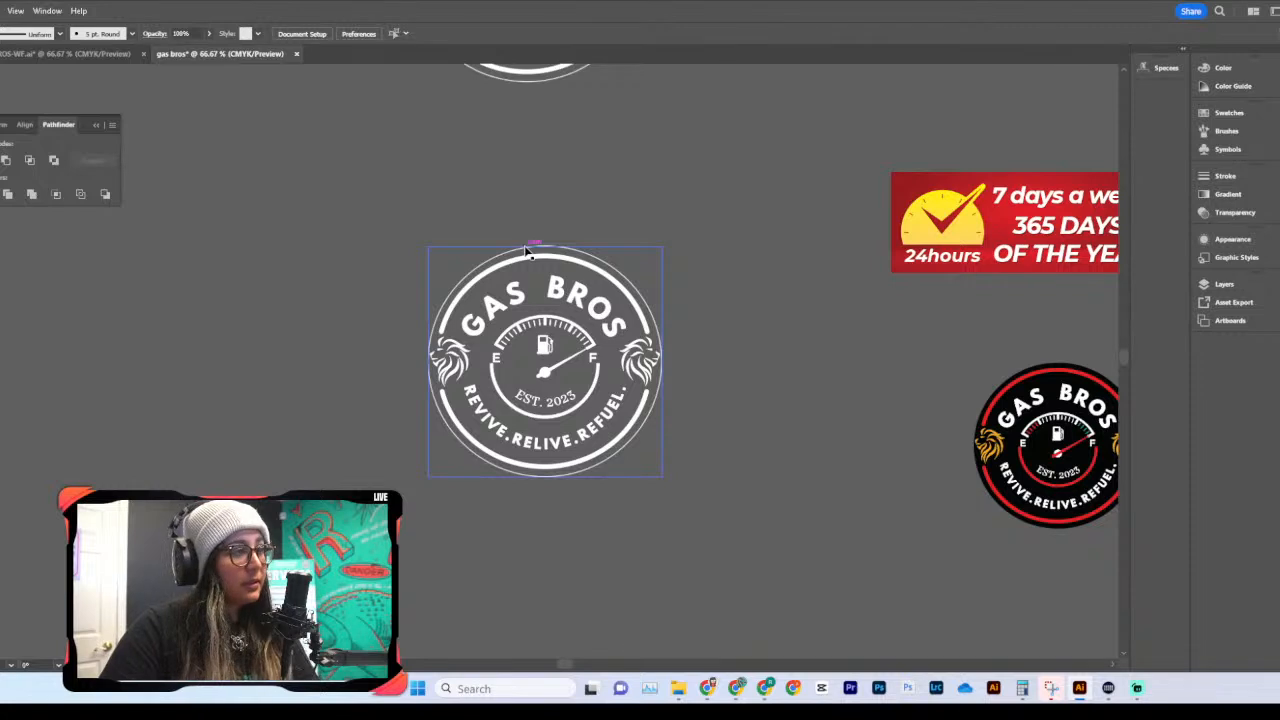
double_click(528, 251)
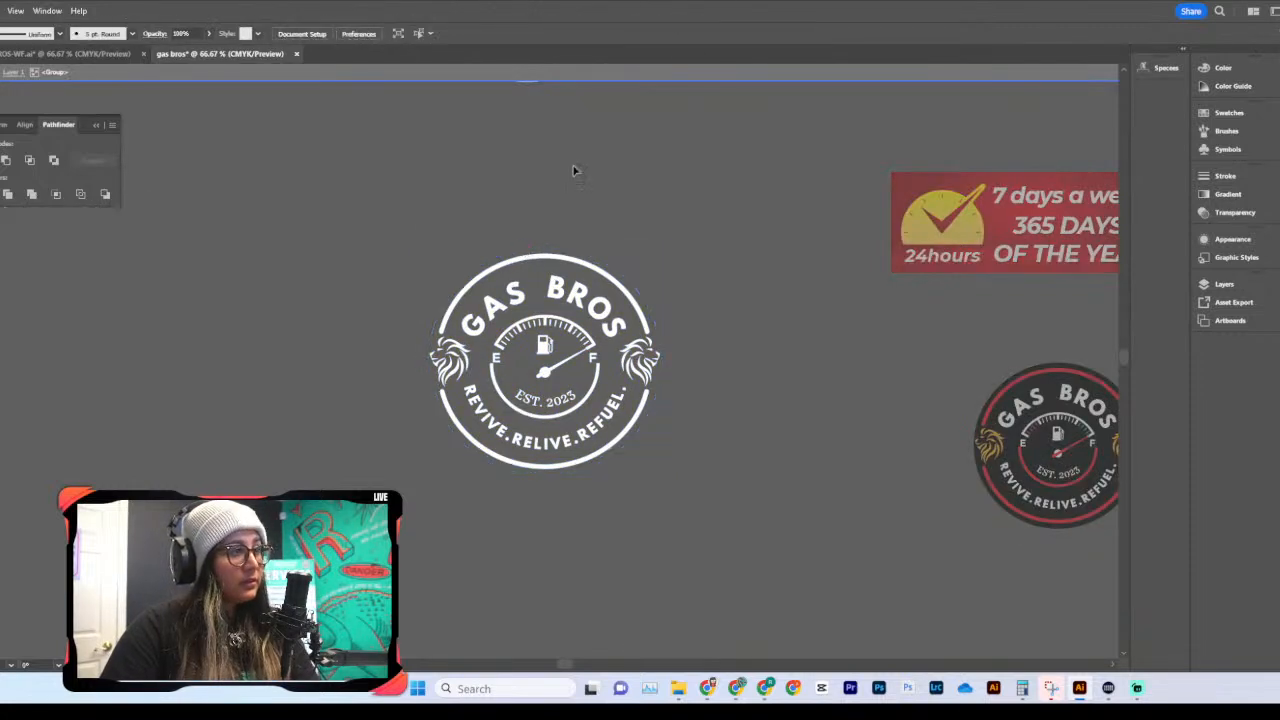
double_click(573, 170)
Step: Paste a copy of the ringless white logo onto the second entrance photo and center it across the double doors
left_click_drag(573, 170, 371, 463)
scroll(371, 463, "right", 3)
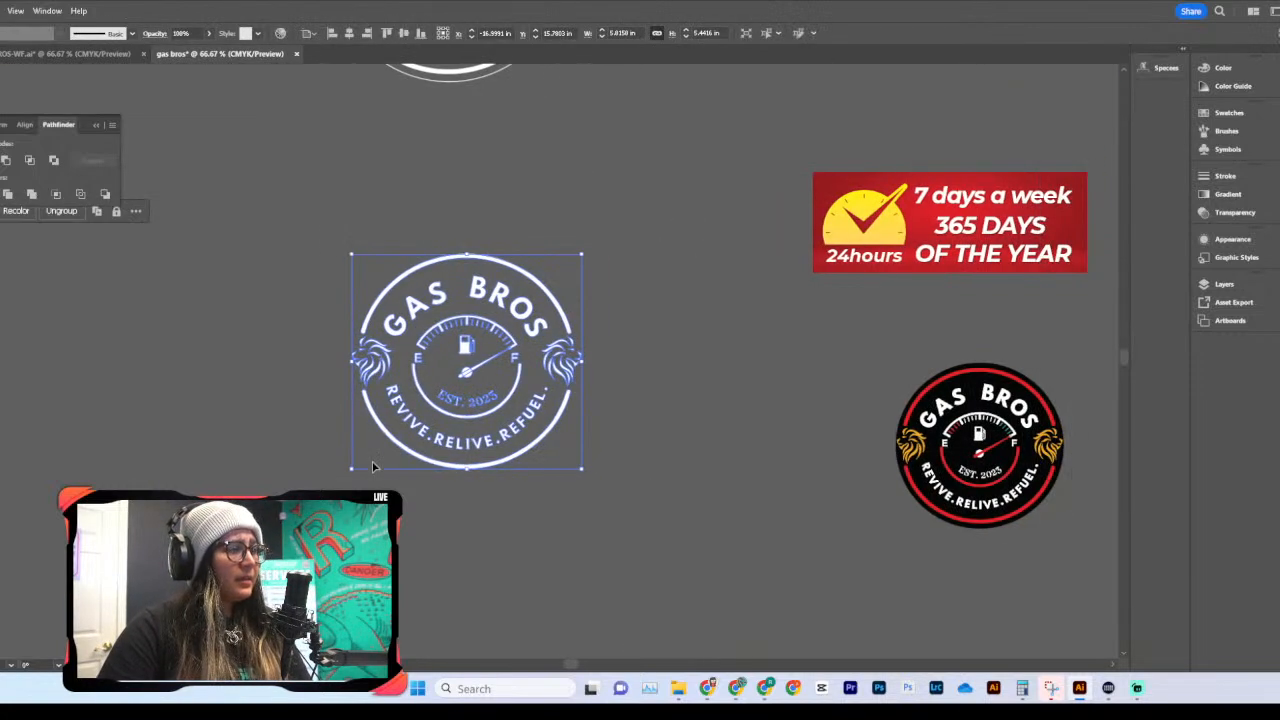
scroll(372, 466, "right", 20)
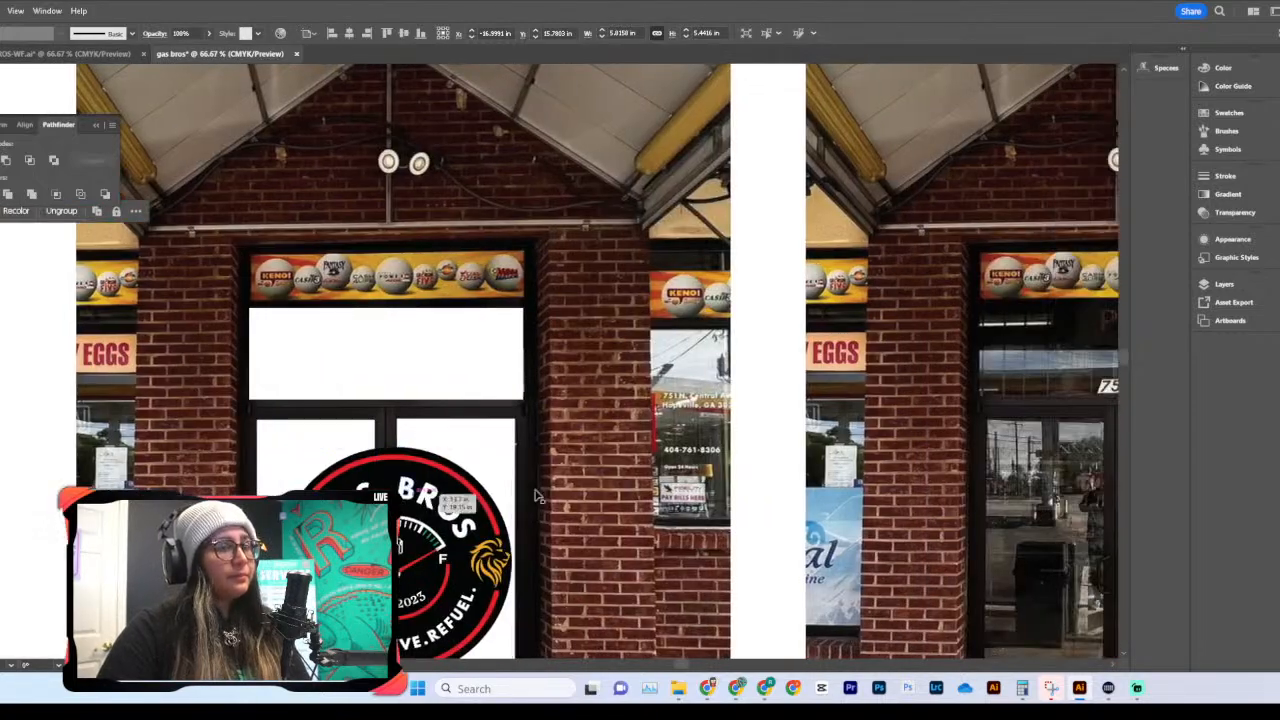
key("ctrl+v")
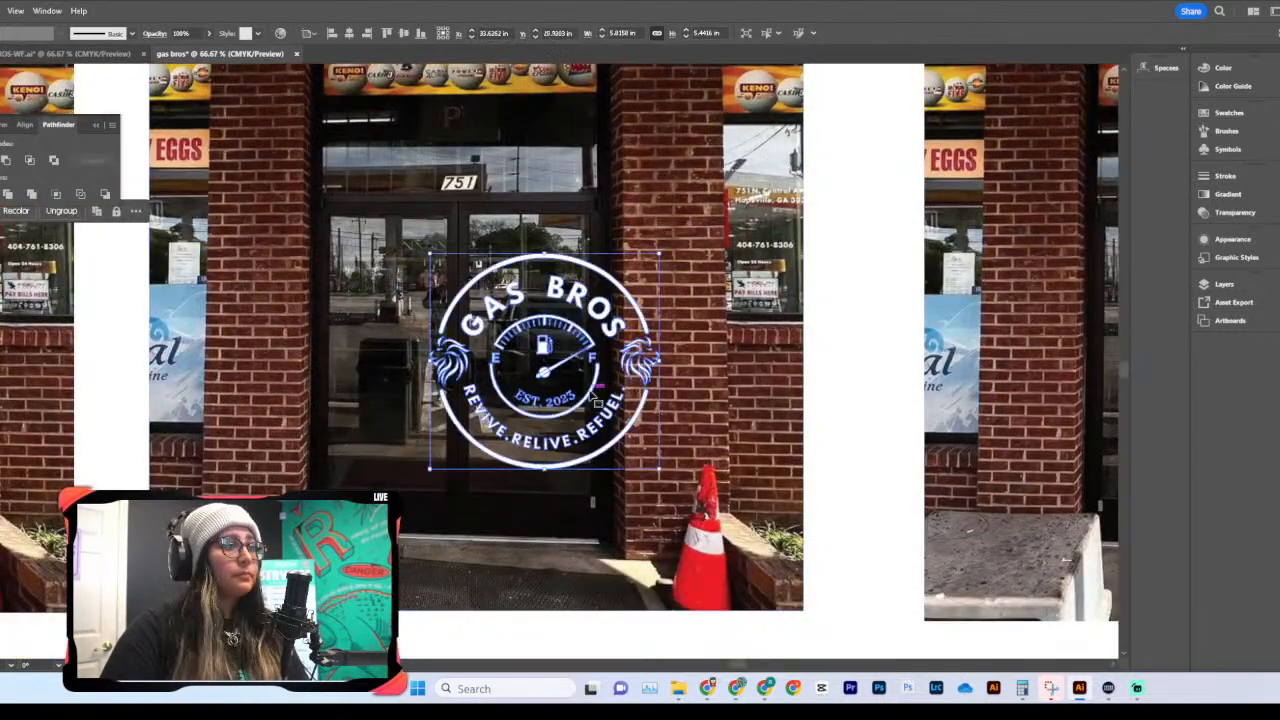
left_click_drag(547, 355, 466, 334)
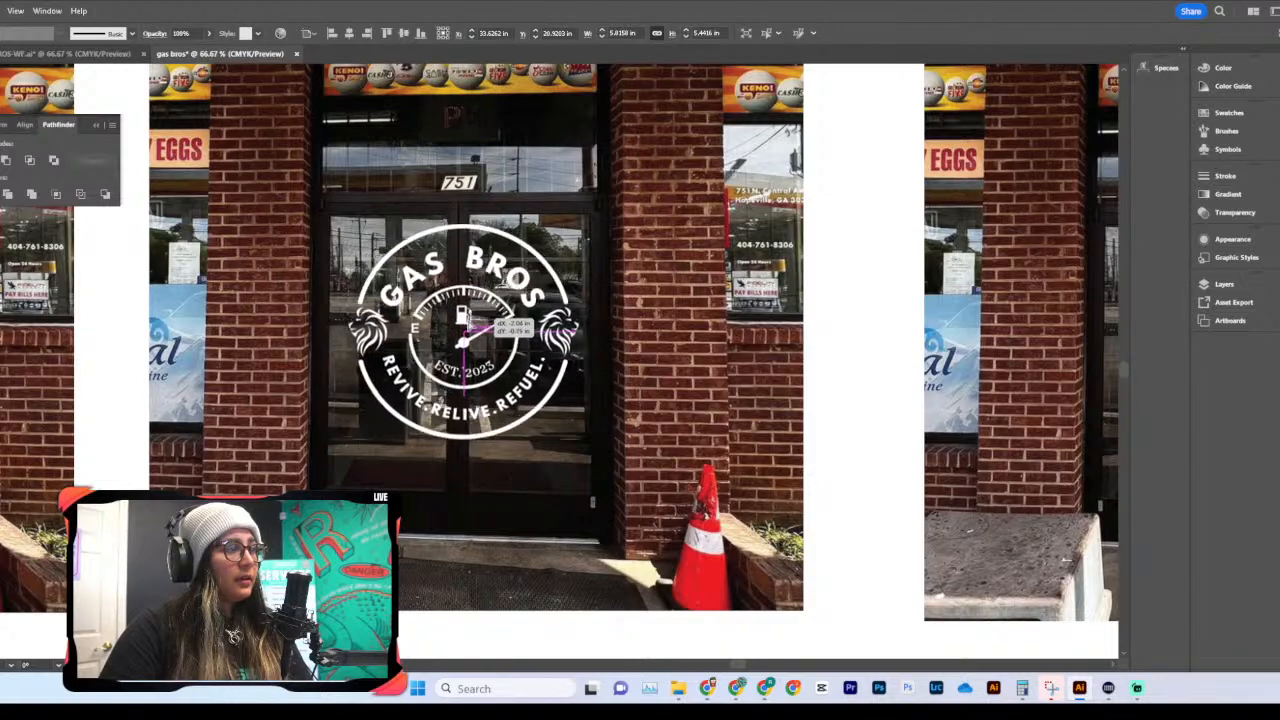
scroll(468, 332, "left", 4)
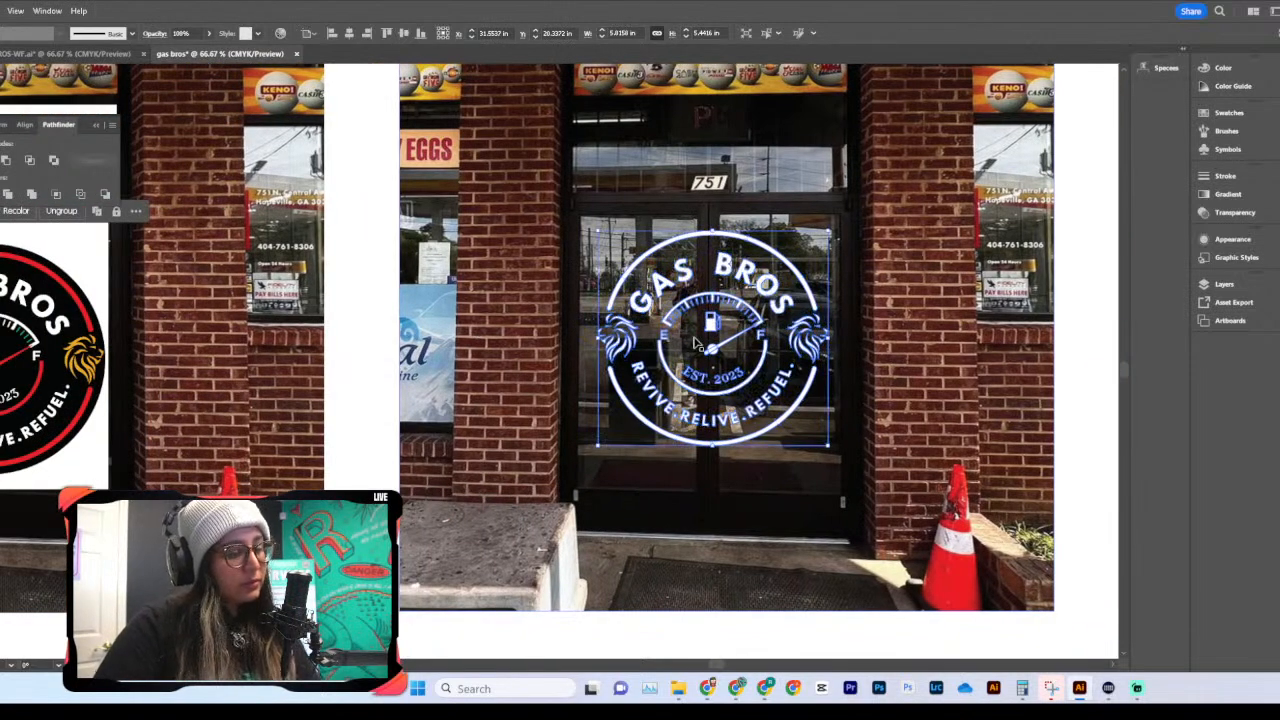
scroll(694, 338, "right", 3)
mouse_move(556, 302)
left_mouse_down()
mouse_move(555, 325)
mouse_move(557, 308)
left_mouse_up()
scroll(550, 355, "up", 1)
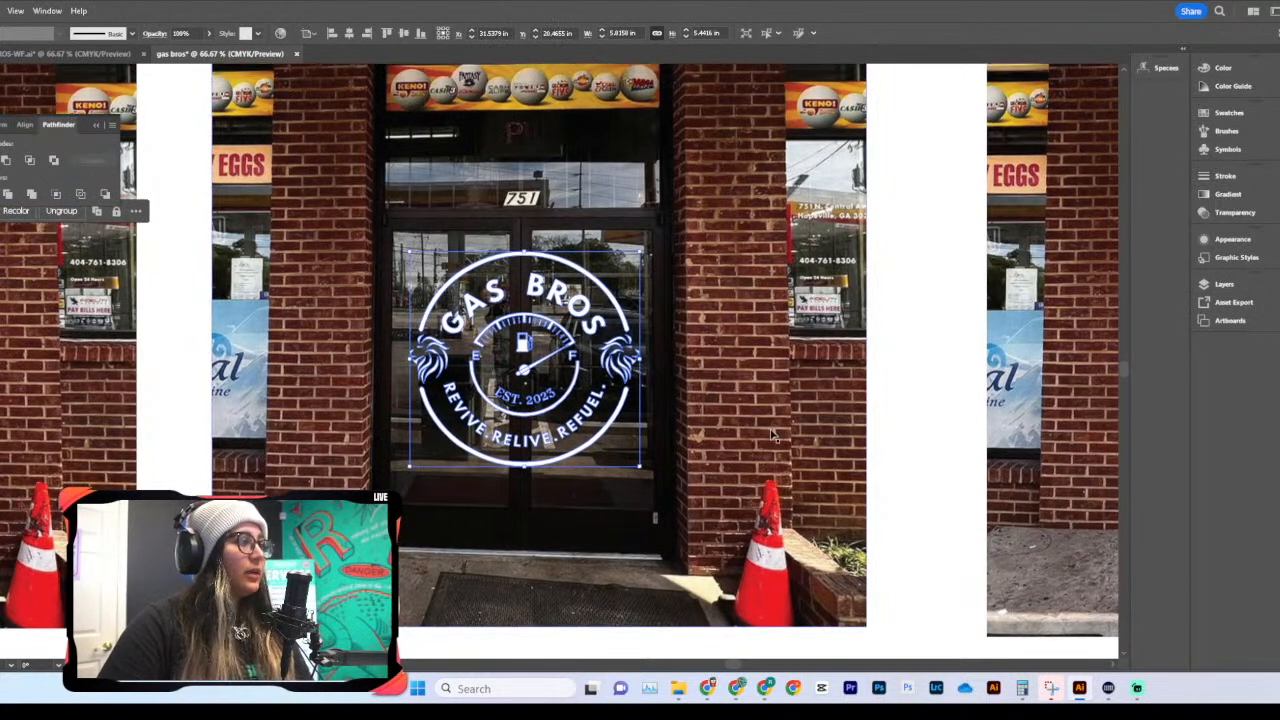
Step: Copy the thin outer ring from the other white logo and paste it over the second photo's doors
left_click(772, 436)
scroll(760, 436, "left", 2)
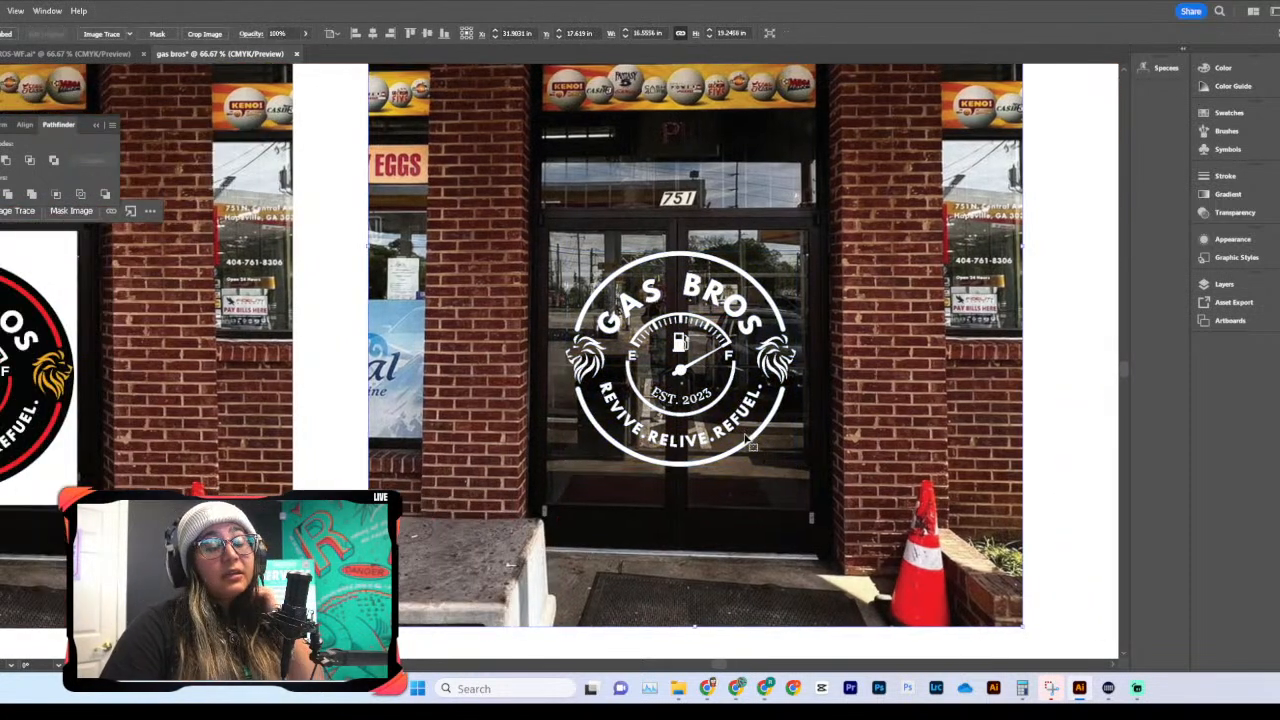
key("ctrl+minus")
key("ctrl+minus")
key("ctrl+minus")
key("ctrl+minus")
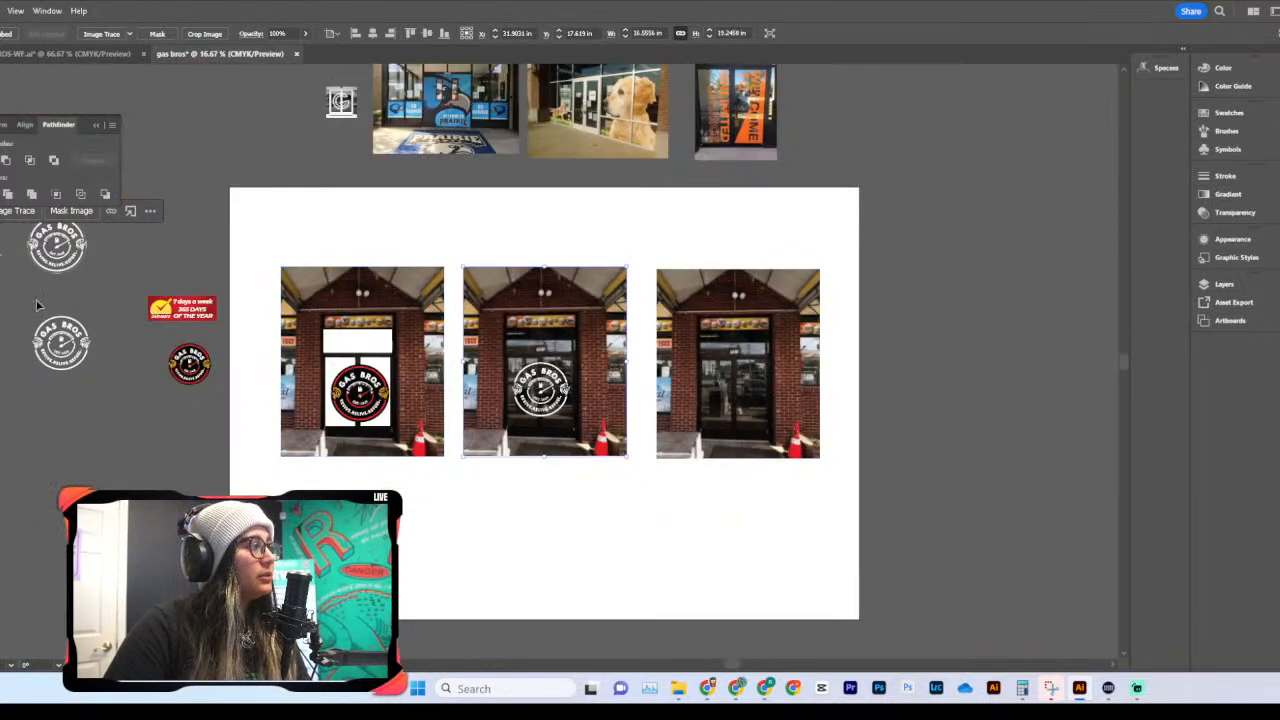
double_click(40, 274)
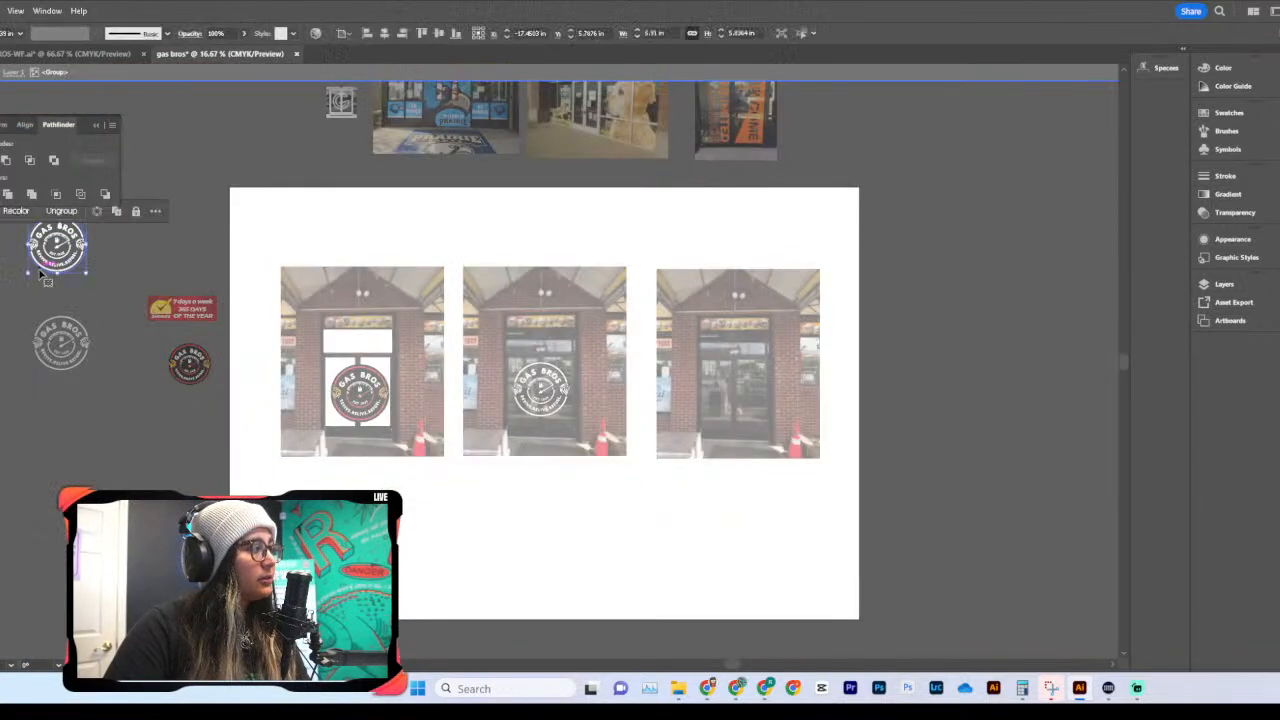
double_click(577, 606)
left_click(573, 390)
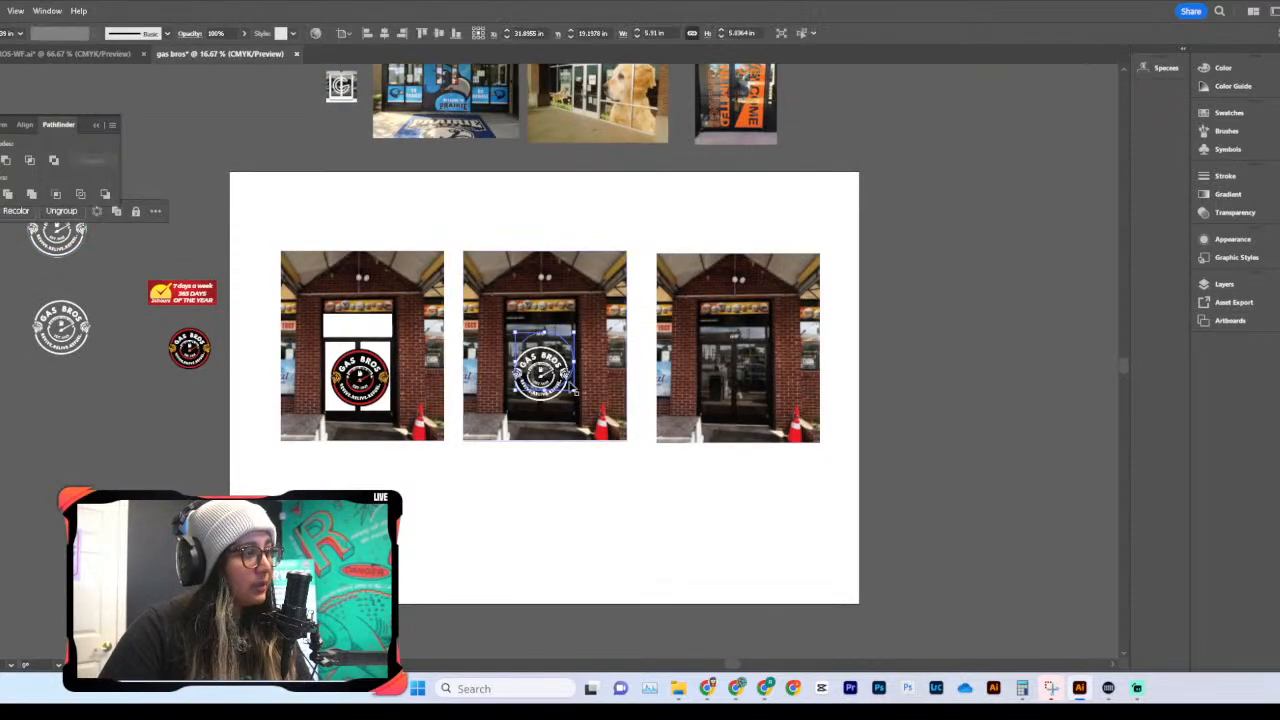
Step: Enlarge the pasted ring around the second photo's door logo and shrink the logo inside it to leave a wider gap
key("ctrl+=")
key("ctrl+=")
key("ctrl+=")
key("ctrl+=")
left_click_drag(552, 474, 555, 515)
left_click_drag(611, 265, 565, 320)
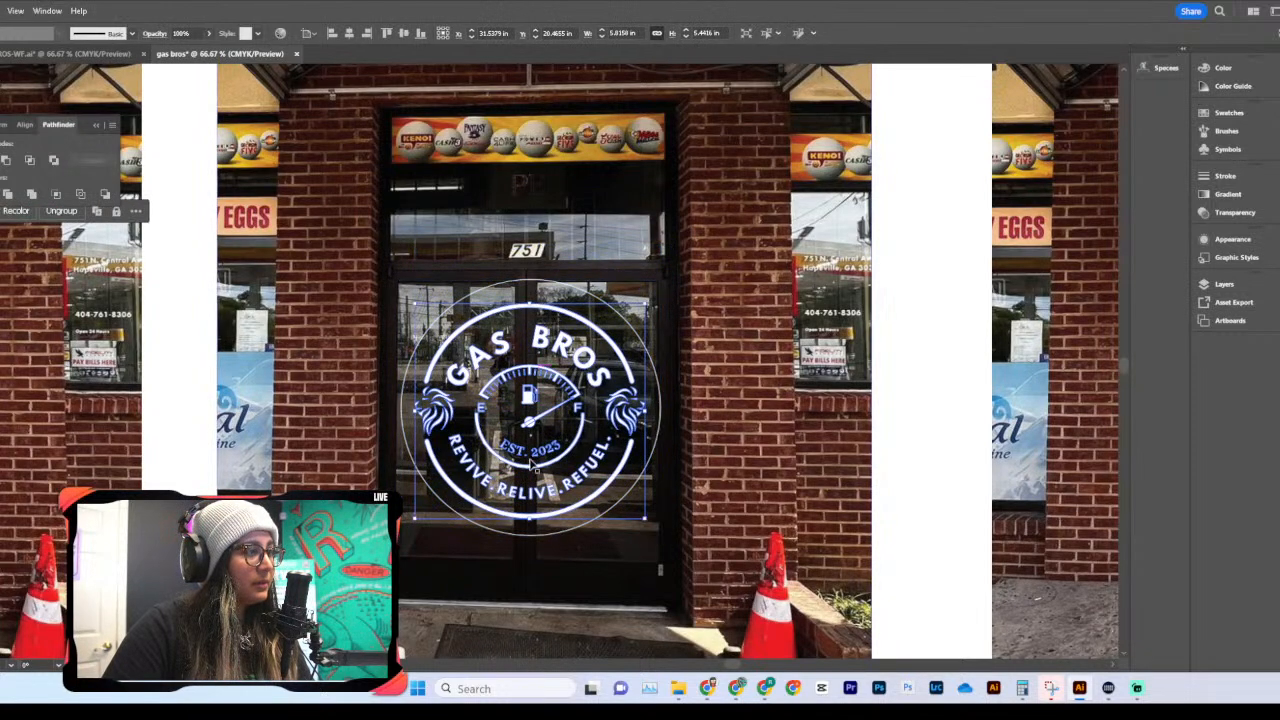
left_click_drag(530, 518, 531, 510)
left_click_drag(531, 294, 576, 336)
left_click_drag(575, 580, 575, 491)
key("ctrl+z")
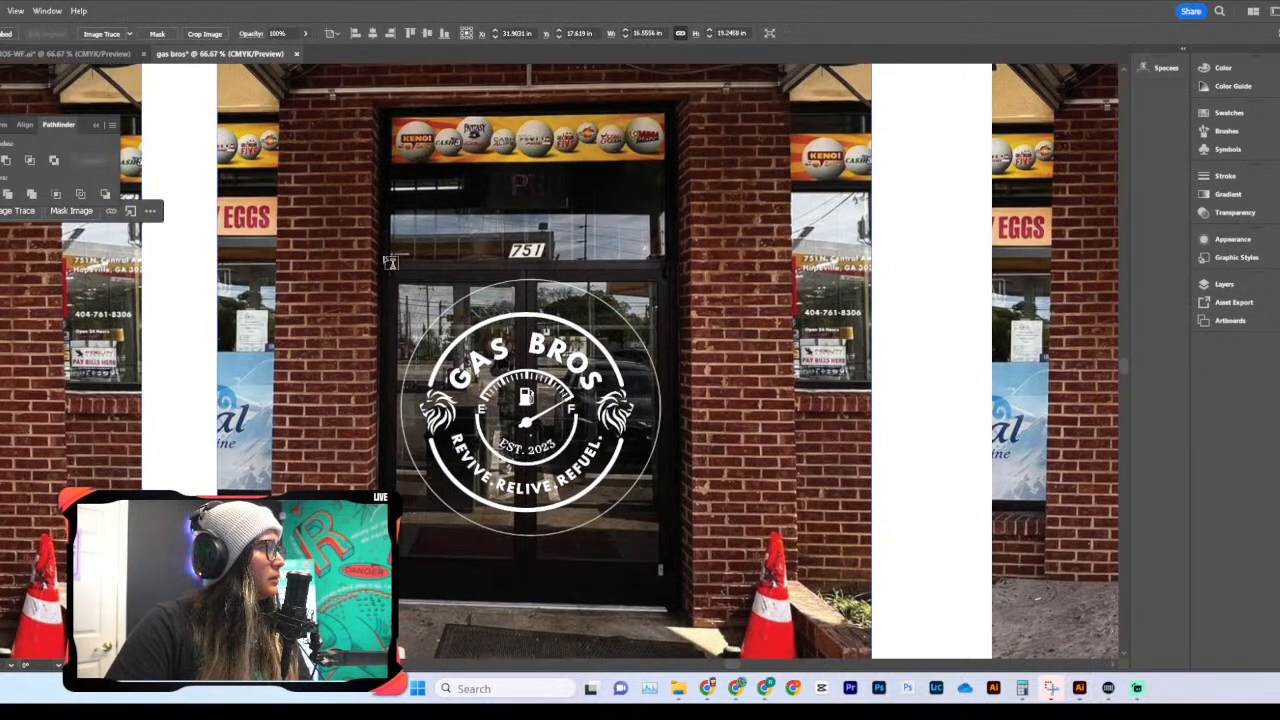
Step: Try to start type on a path along the thin ring around the second photo's door logo
left_click(441, 321)
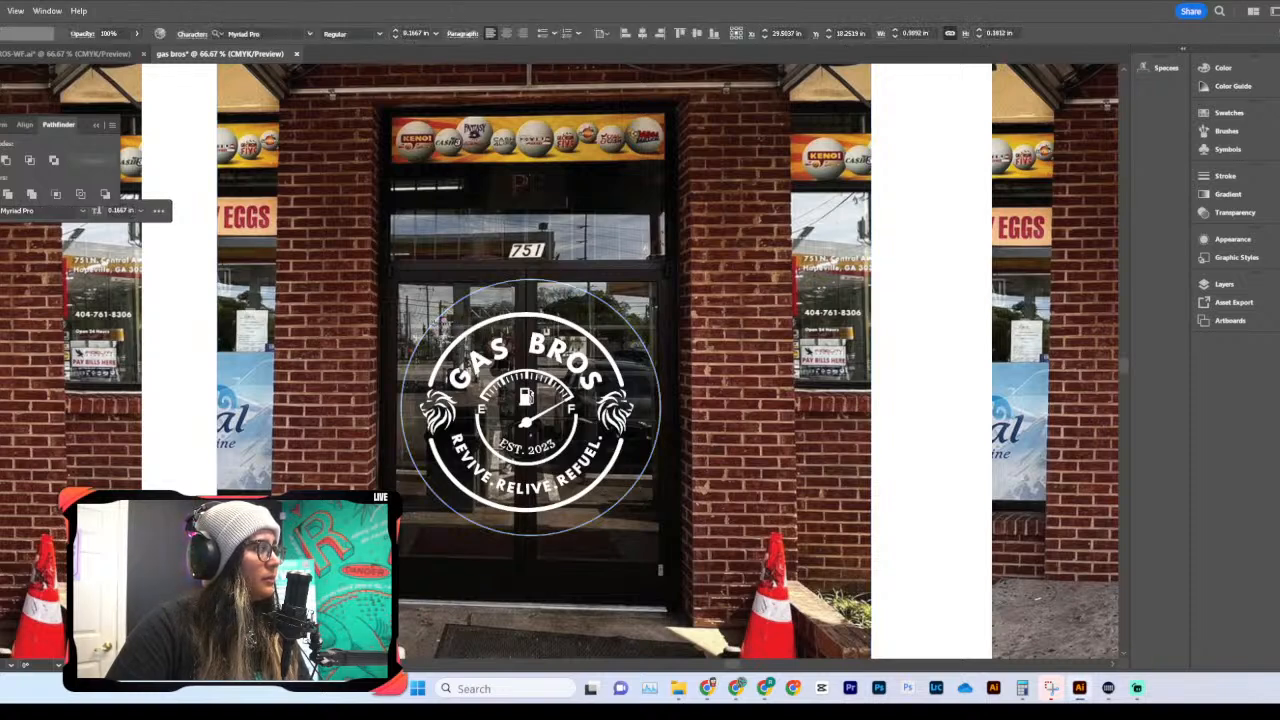
left_click(160, 257)
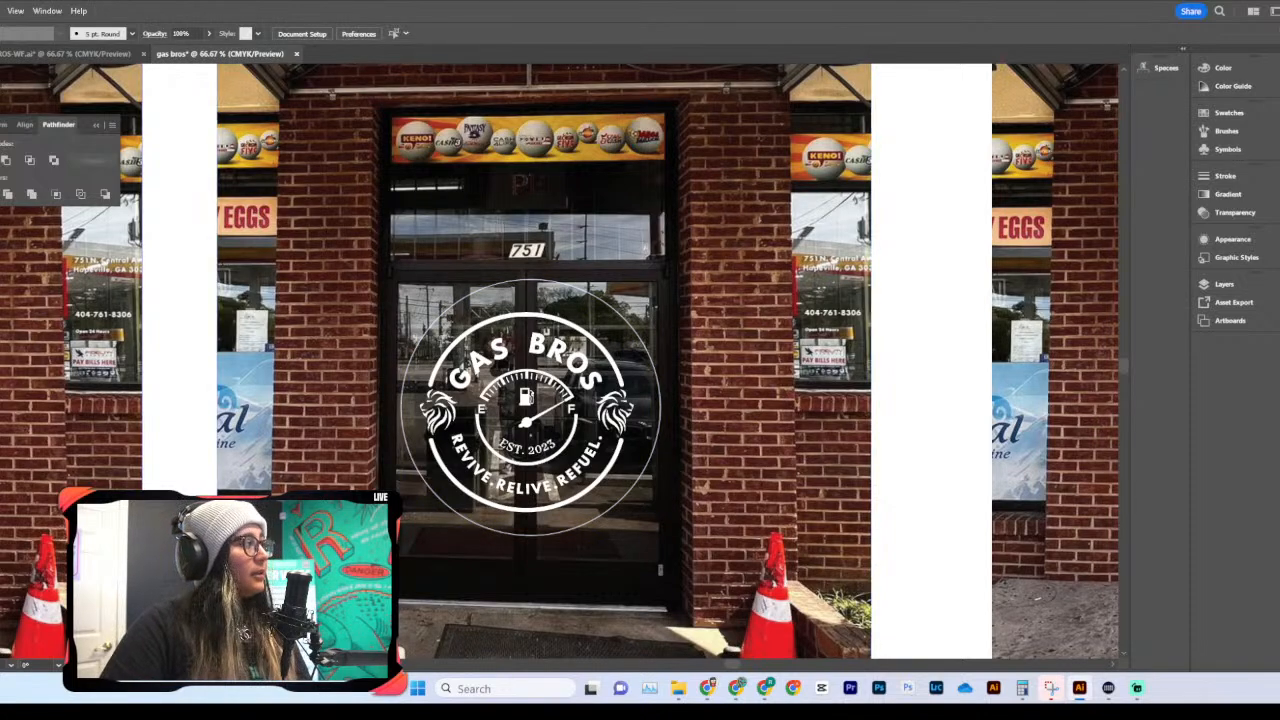
left_click(450, 314)
left_click(446, 312)
scroll(449, 313, "up", 5)
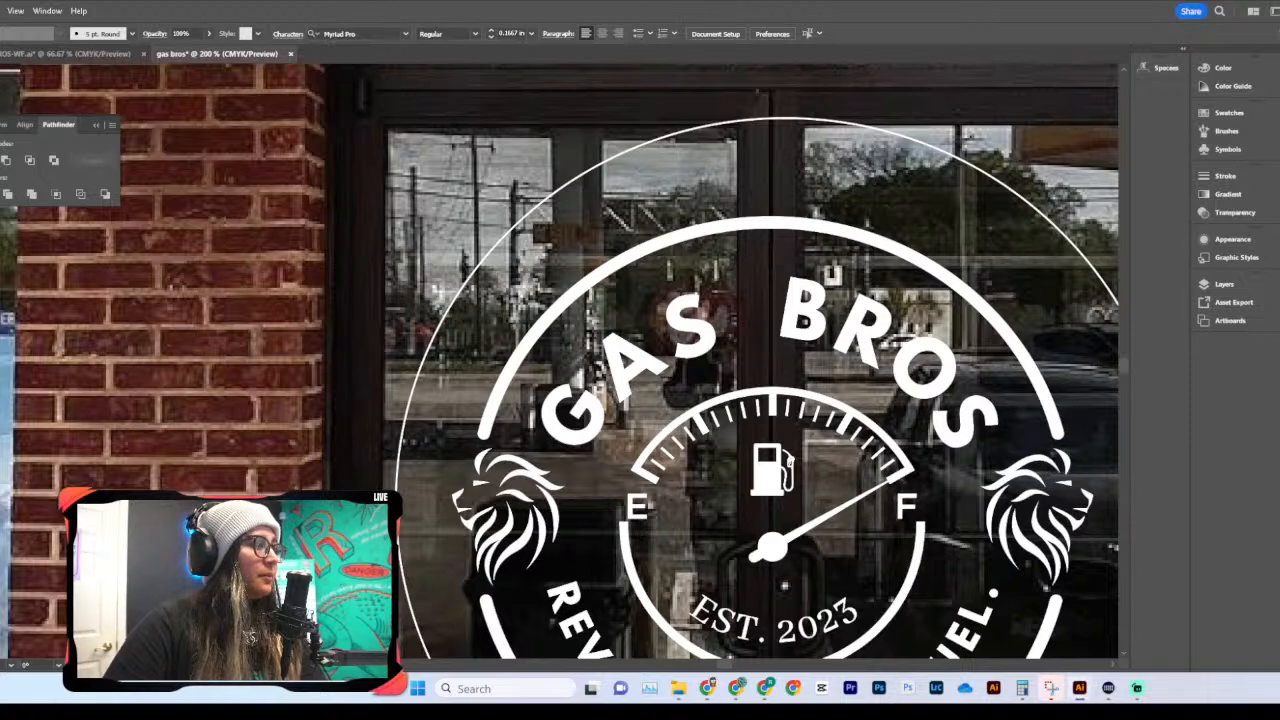
left_click(512, 230)
left_click(690, 358)
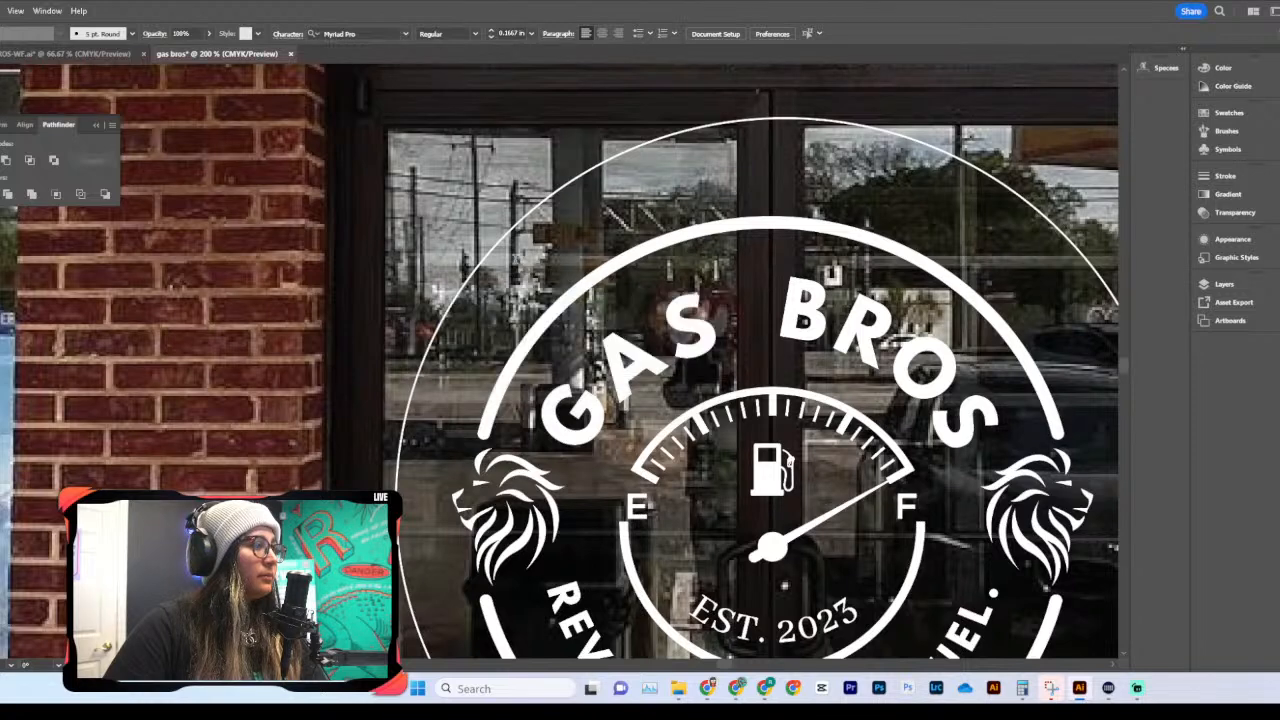
left_click(601, 296)
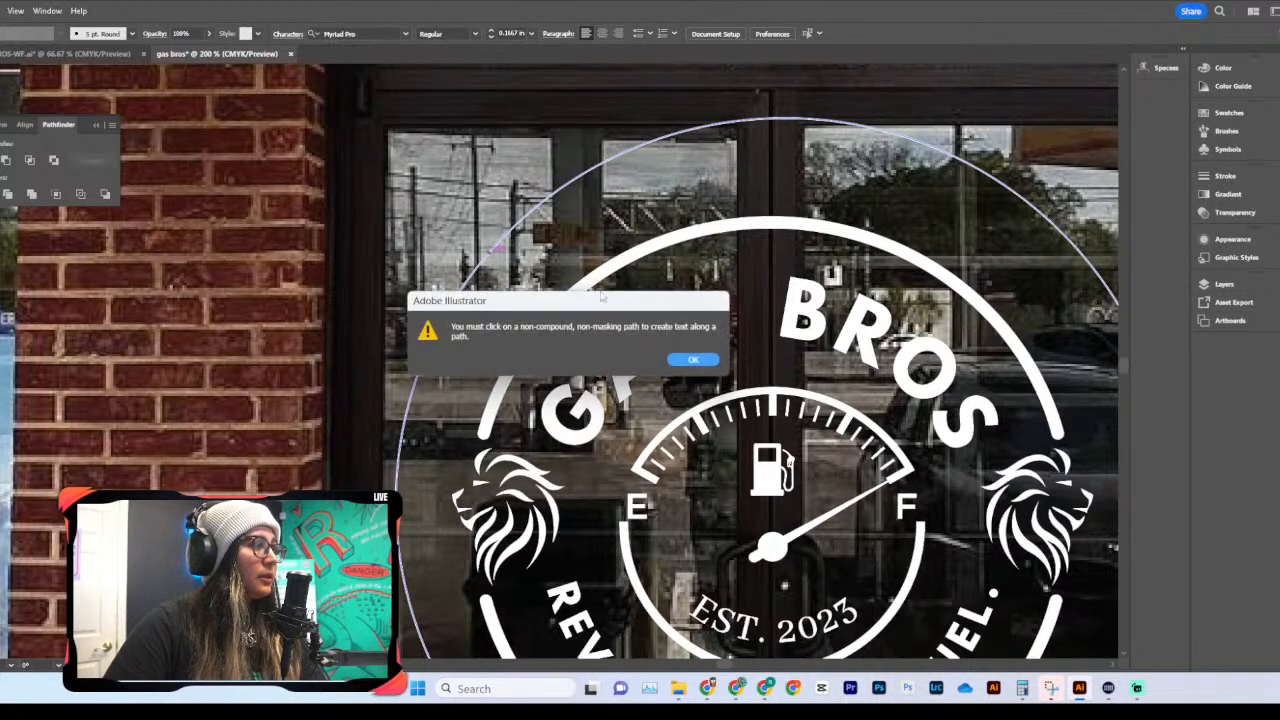
left_click(690, 358)
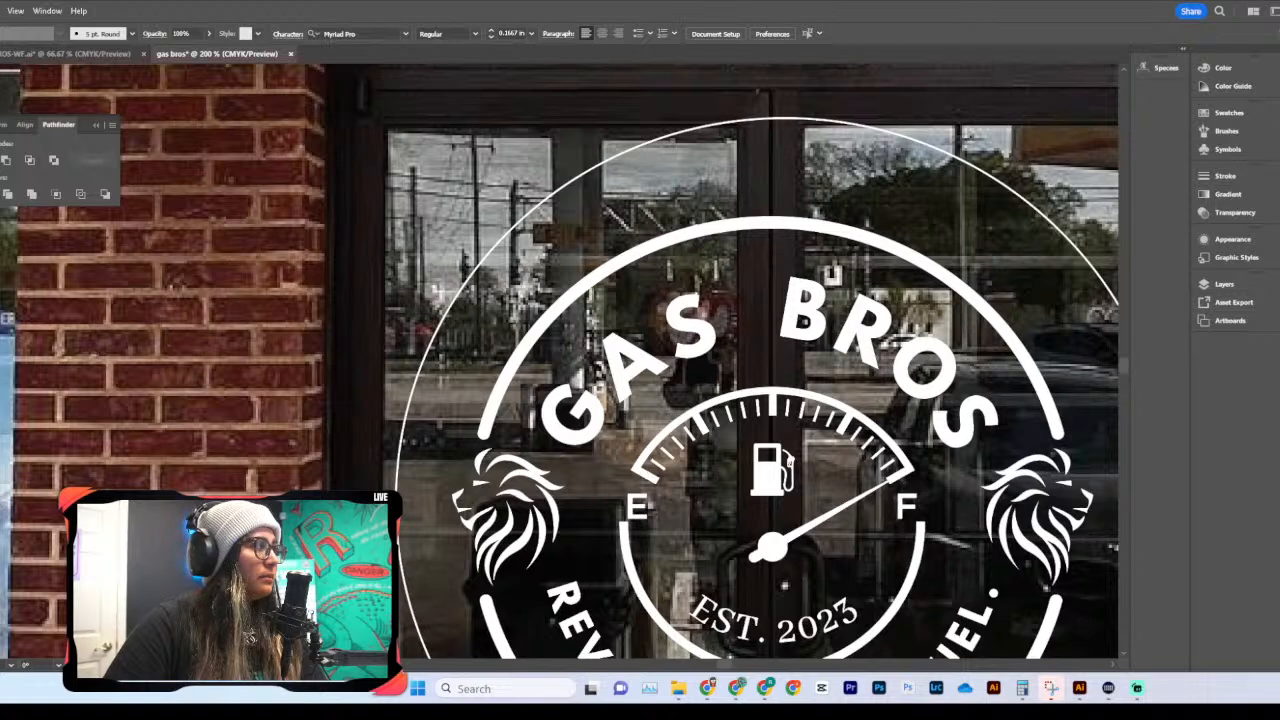
left_click(2, 214)
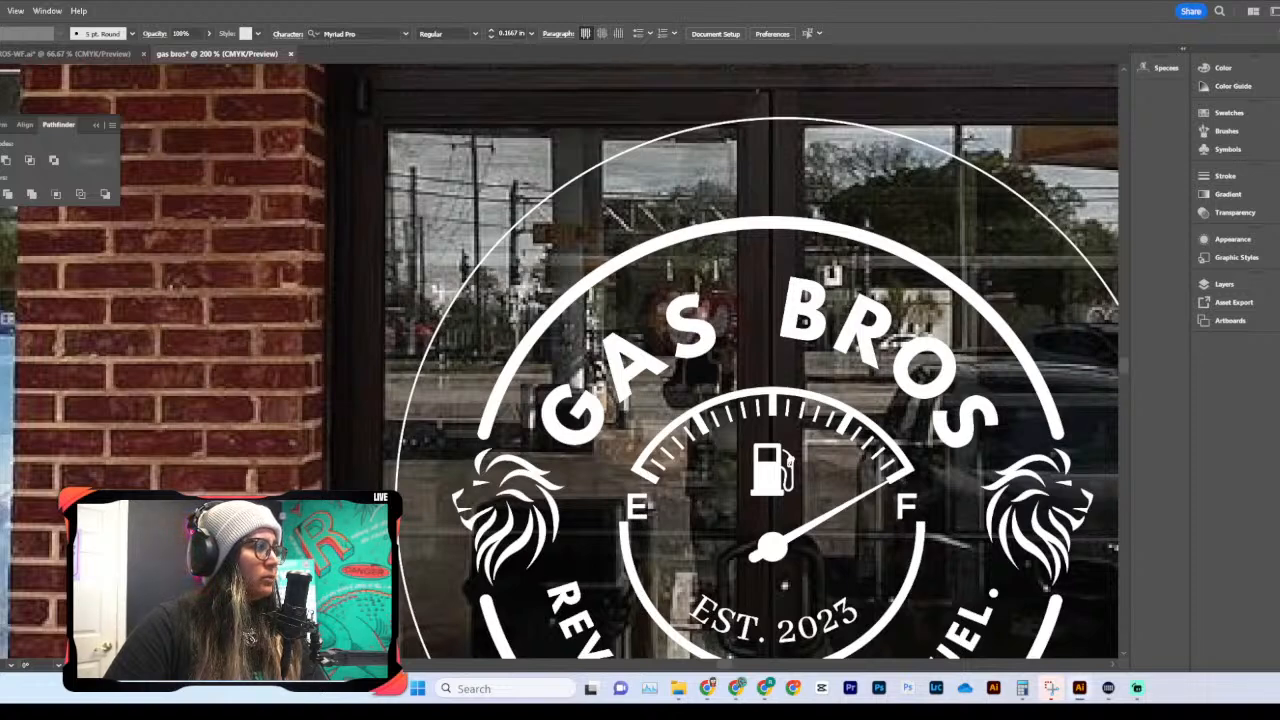
left_click(493, 262)
left_click(692, 360)
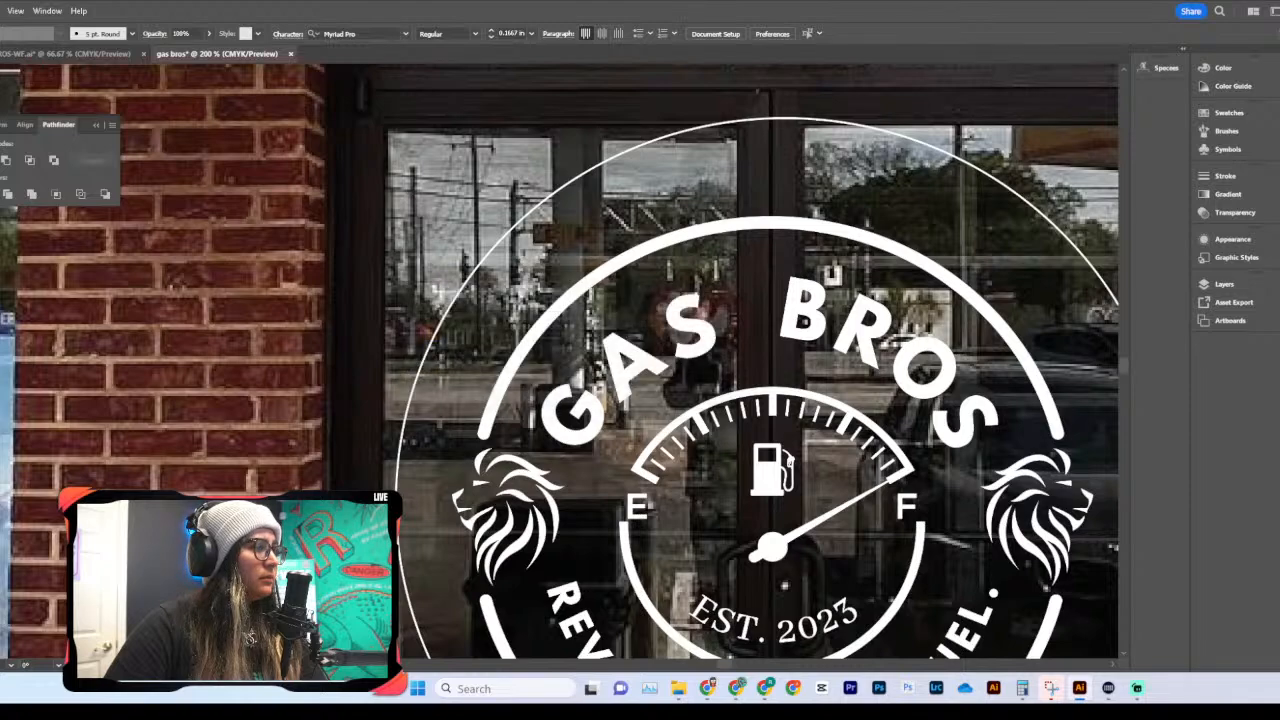
Step: Delete the thin ring around the second photo's door logo
key("v")
left_click(488, 253)
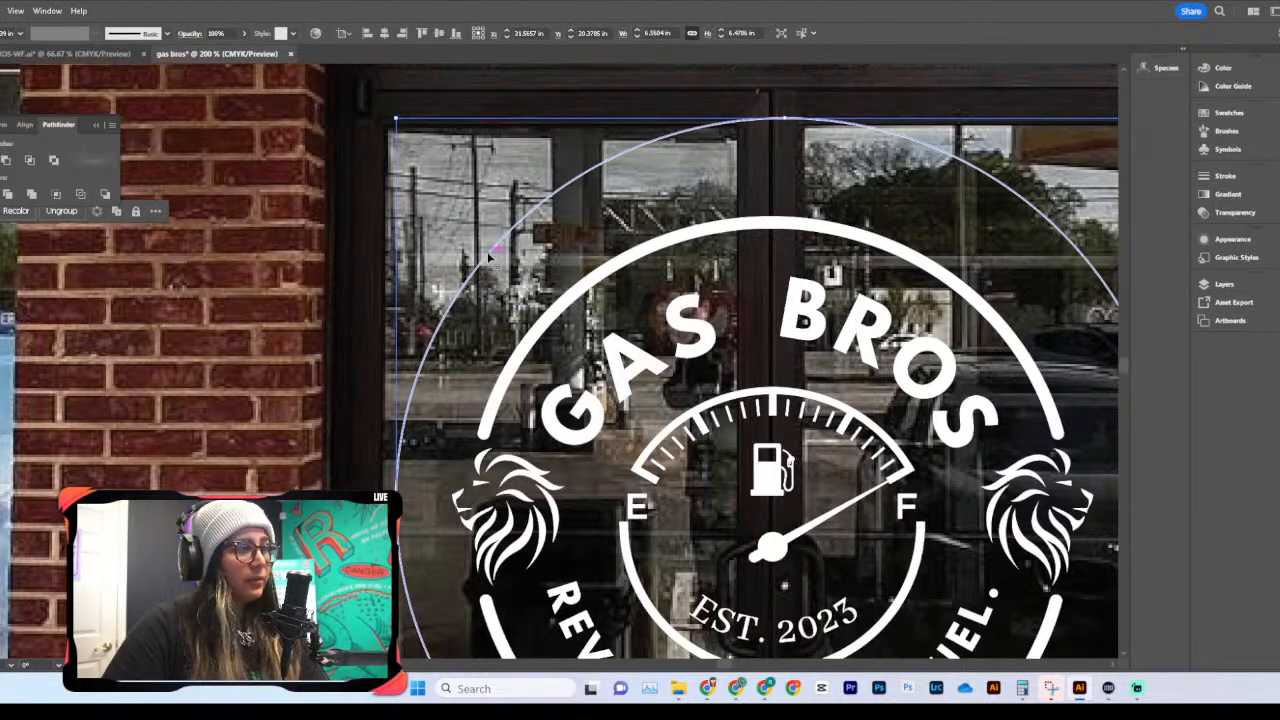
key("Delete")
key("ctrl+minus")
key("ctrl+minus")
key("ctrl+minus")
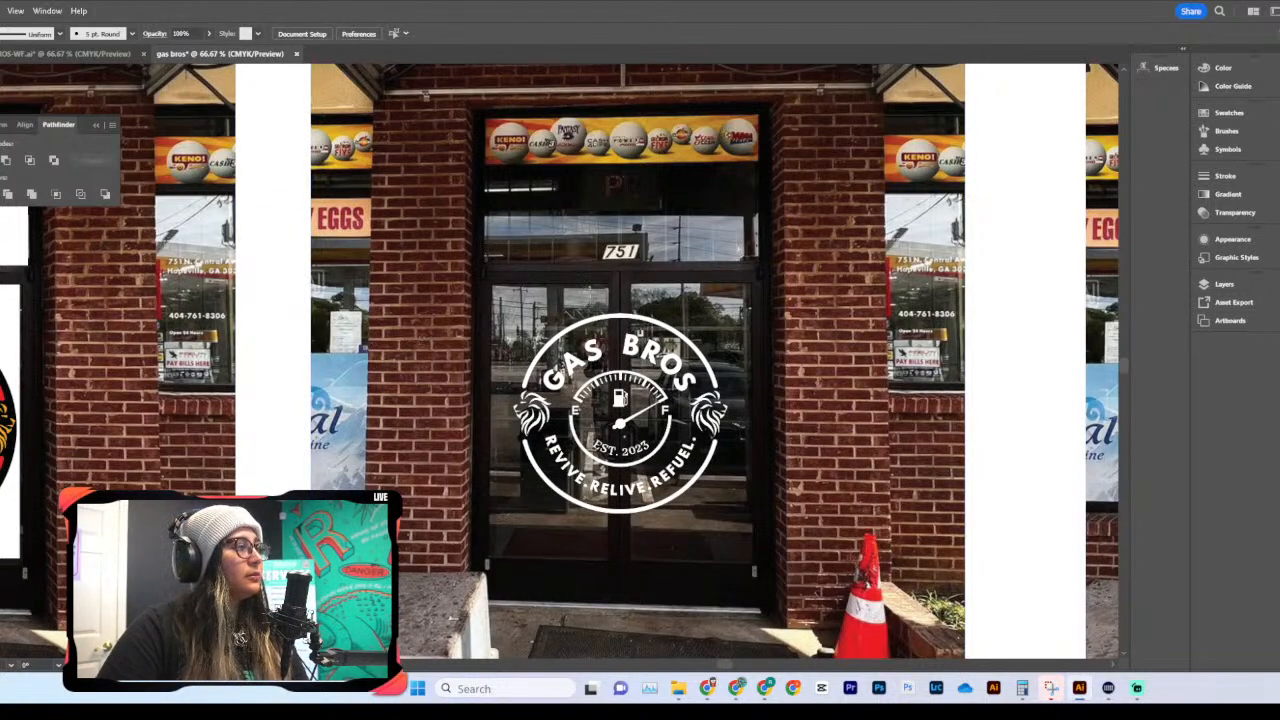
Step: Draw a circle about 5.9 in wide around the second photo's door logo and convert it into a type path
left_click(590, 360)
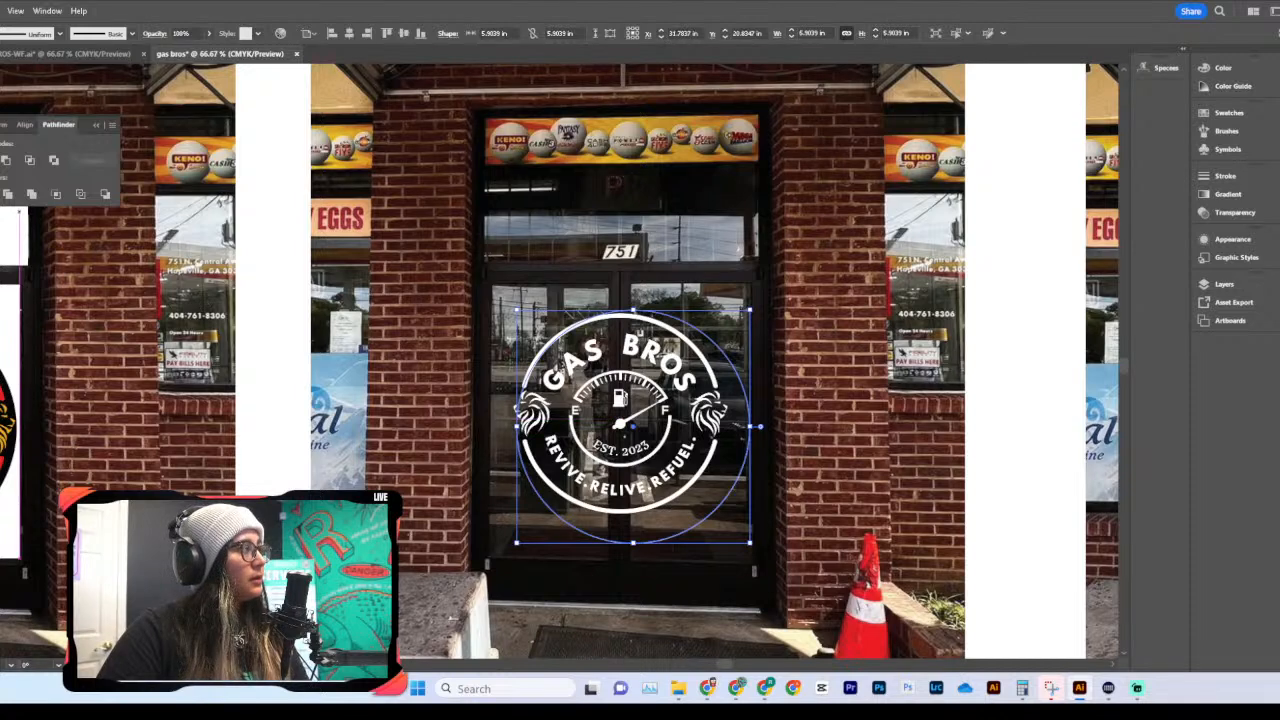
key("i")
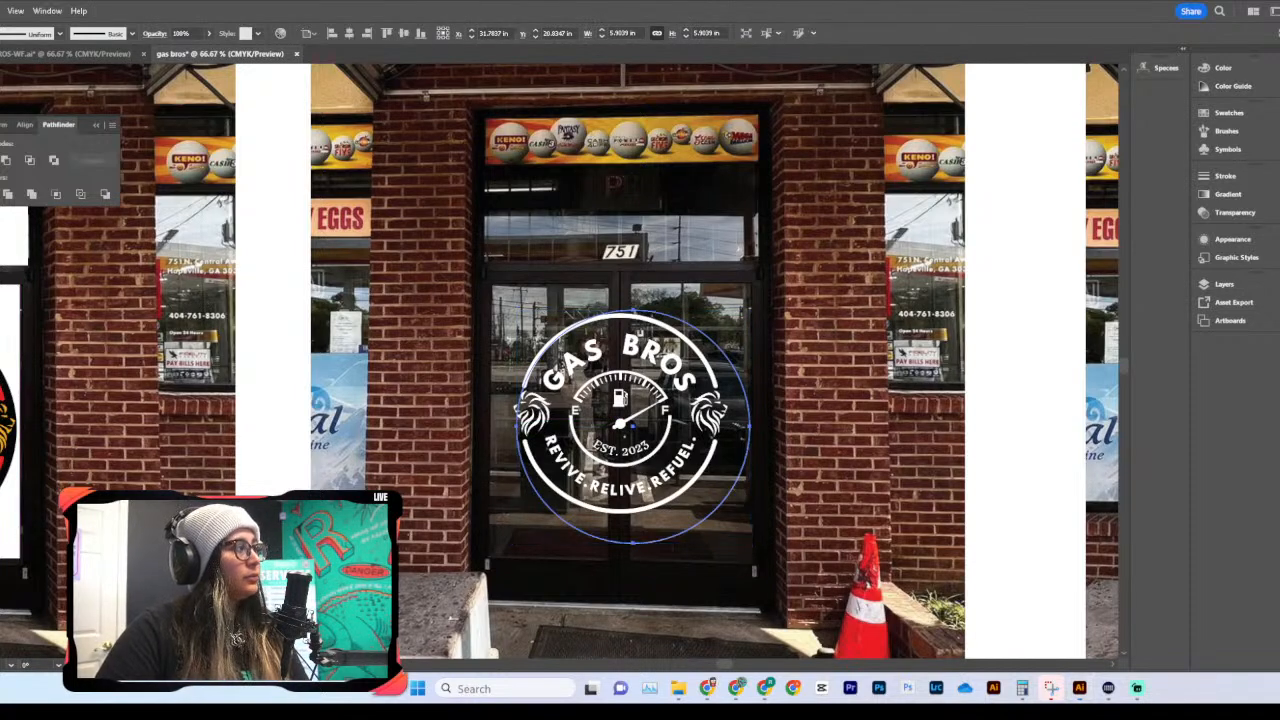
left_click(700, 330)
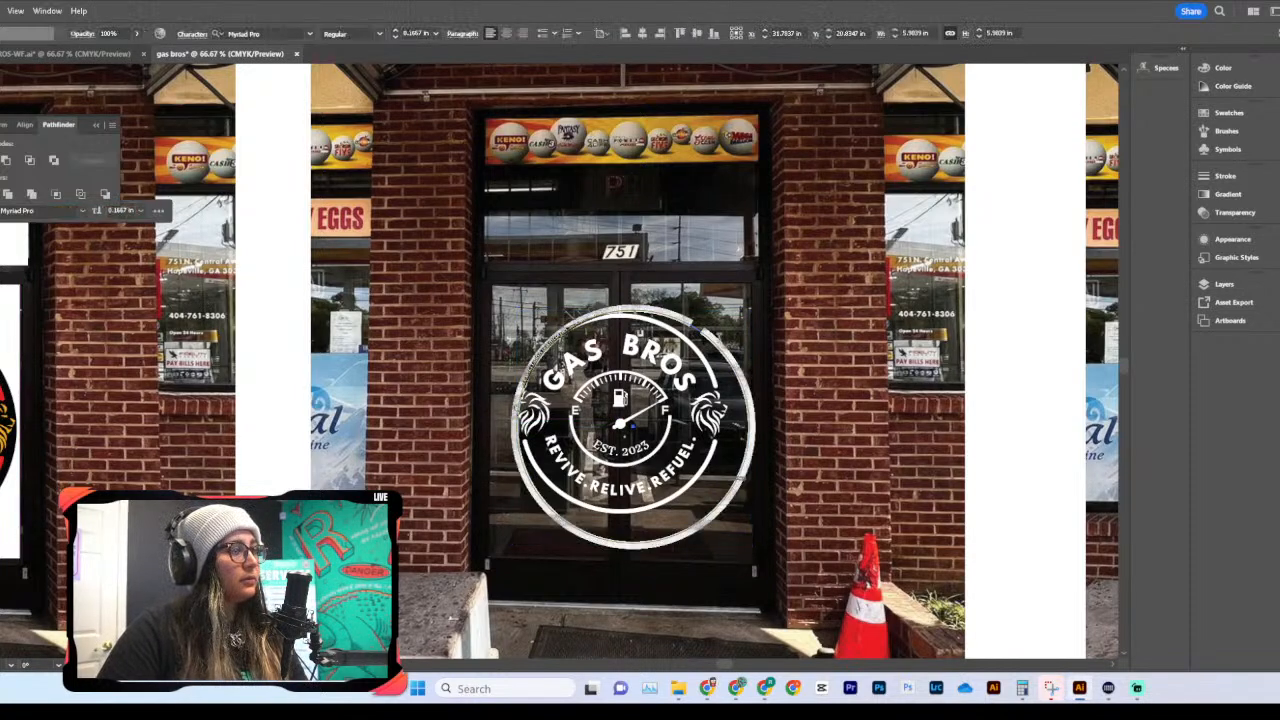
key("Escape")
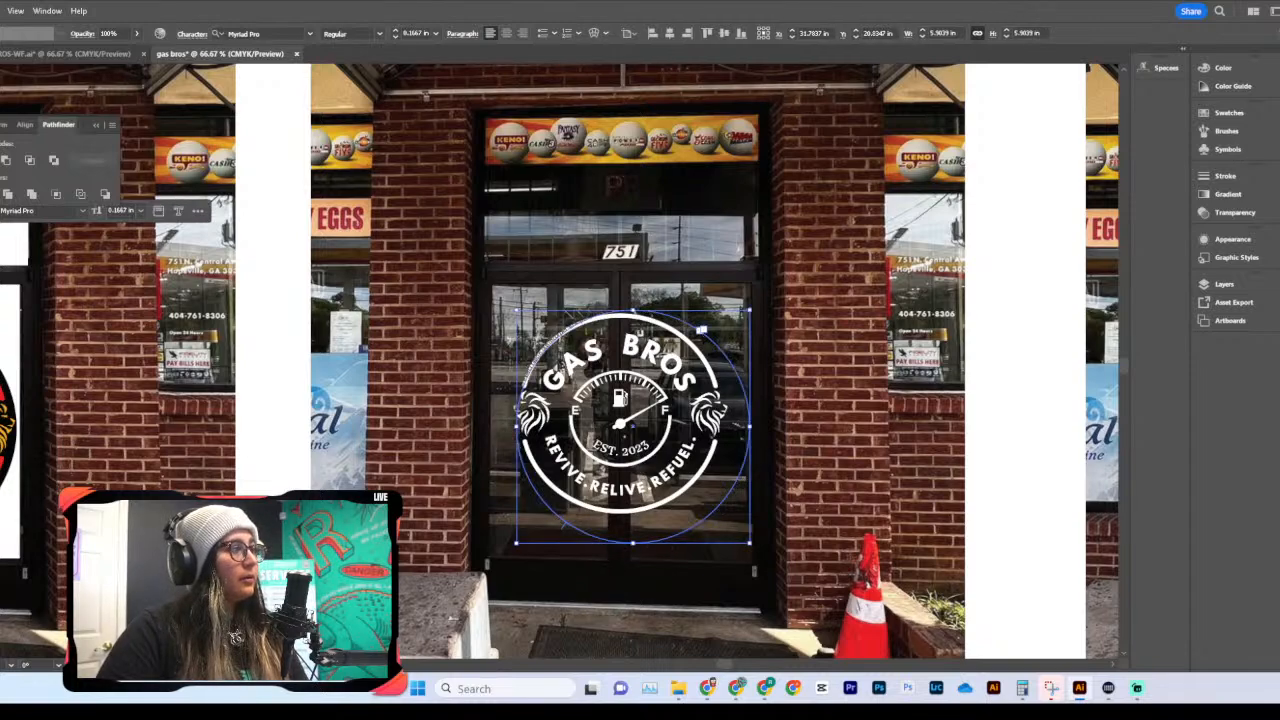
Step: Isolate the red hours banner and copy its "7 days a week" text
scroll(501, 260, "left", 10)
scroll(501, 256, "up", 5)
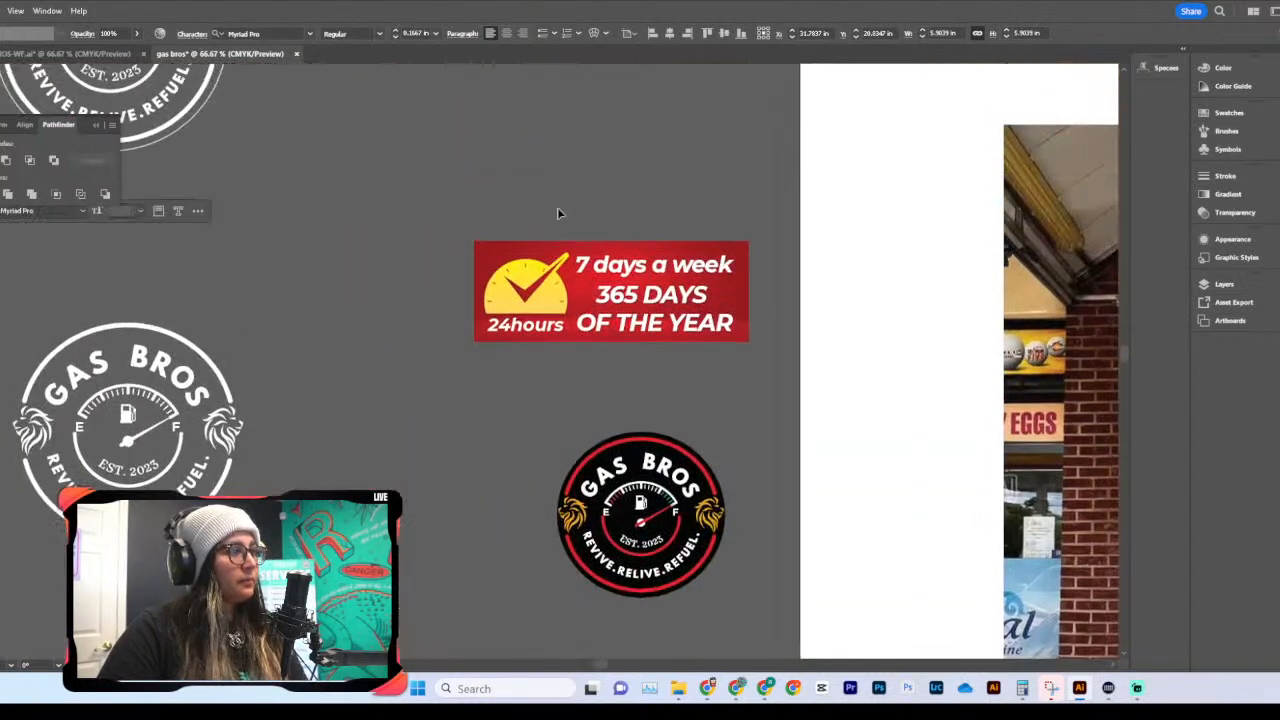
left_click(650, 295)
double_click(622, 268)
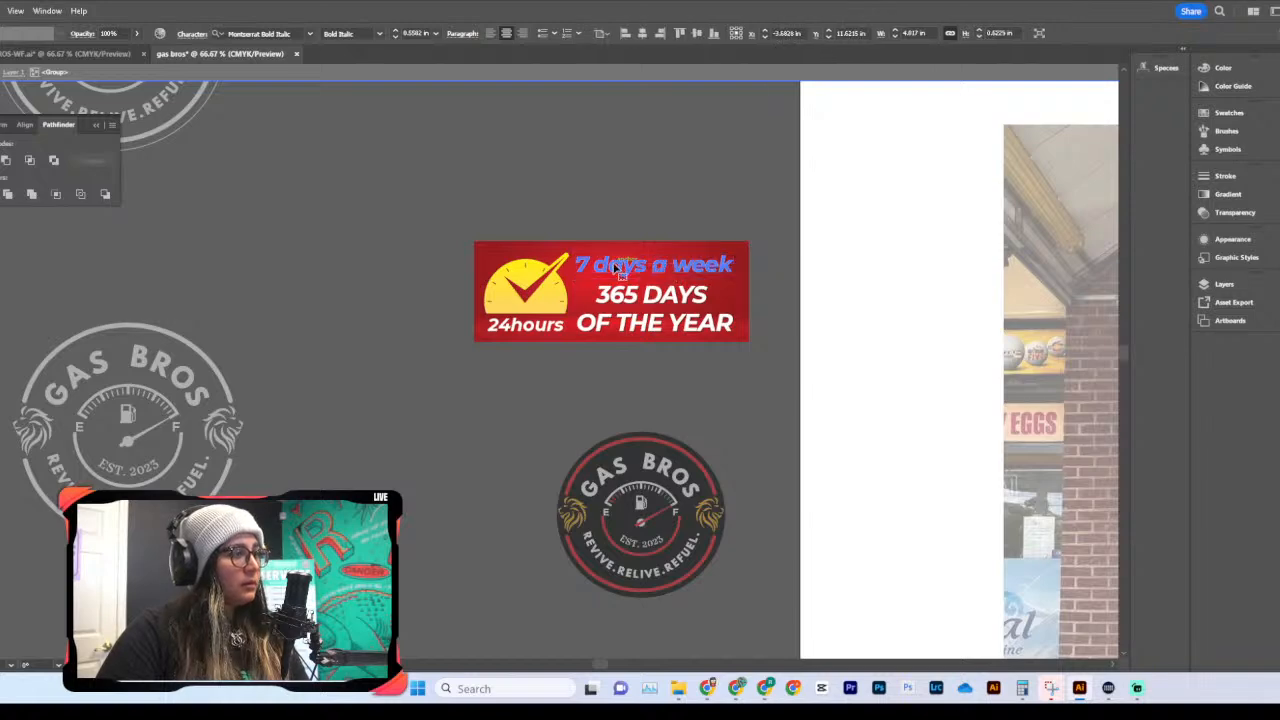
scroll(808, 333, "right", 6)
scroll(808, 333, "right", 8)
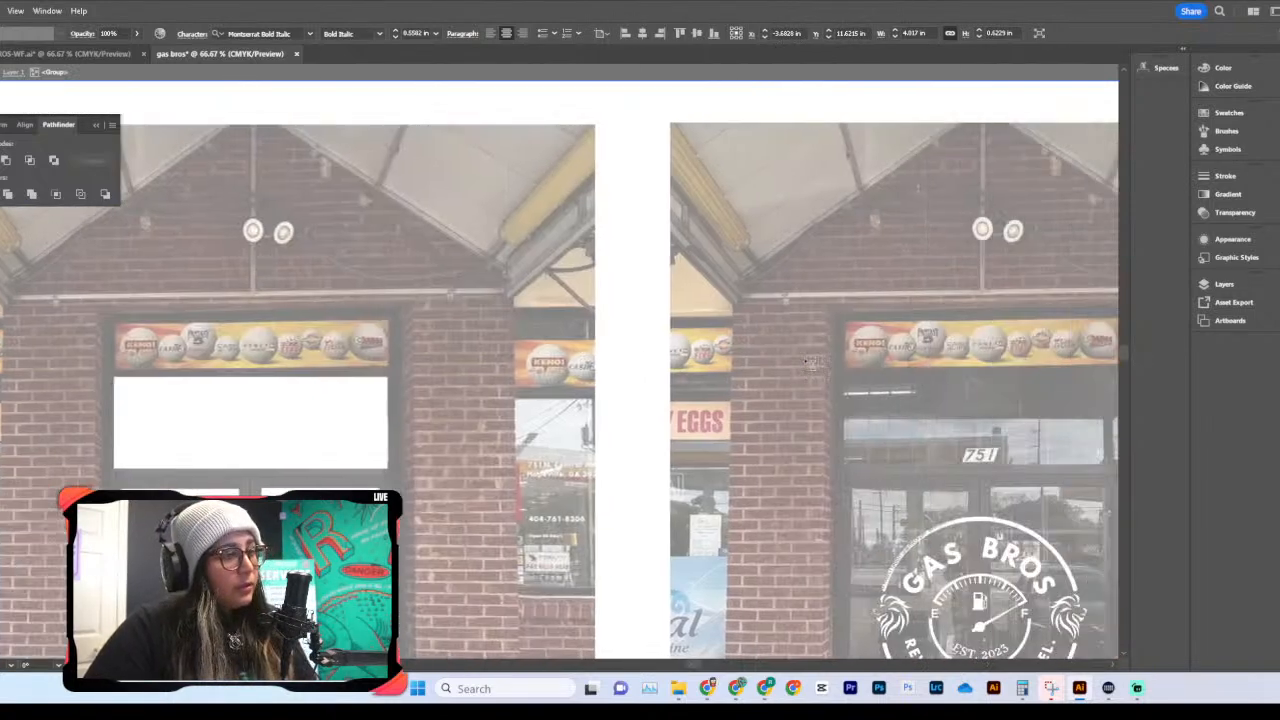
scroll(725, 476, "down", 3)
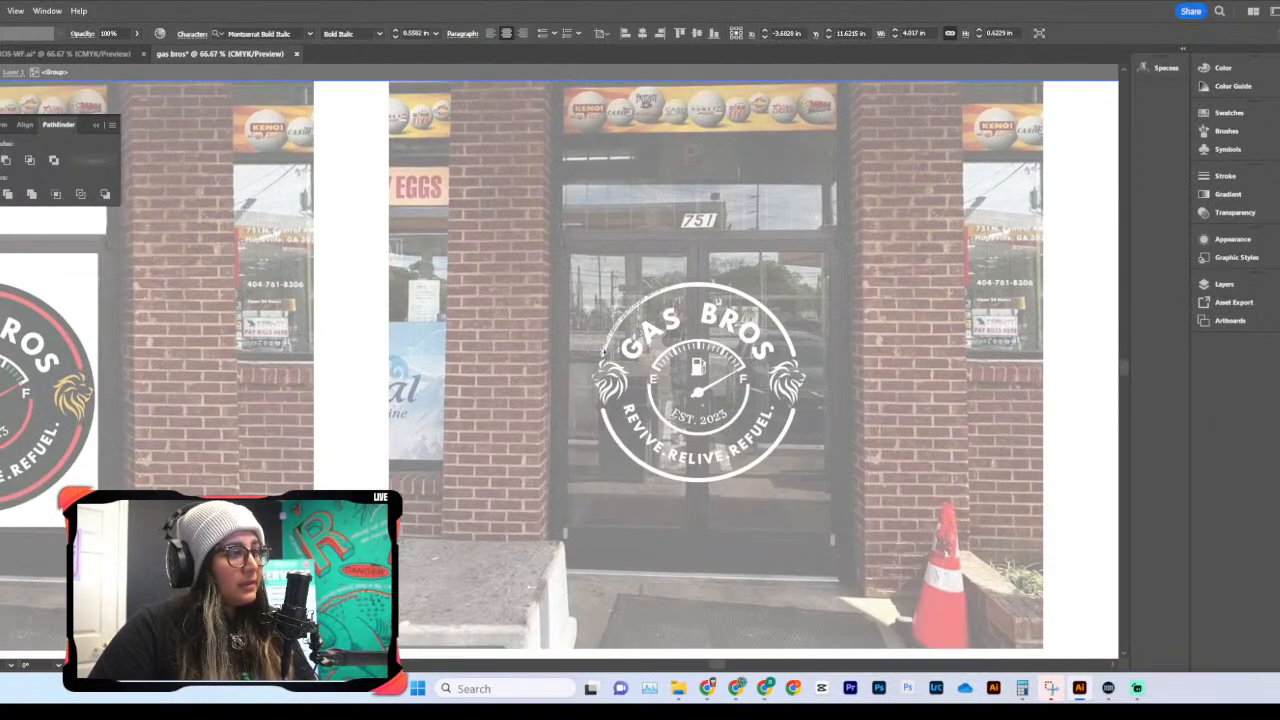
Step: Leave isolation, center the type circle around the second photo's door logo, and place "7 days a week" along it
double_click(561, 266)
mouse_move(604, 338)
left_mouse_down()
mouse_move(591, 314)
mouse_move(592, 327)
left_mouse_up()
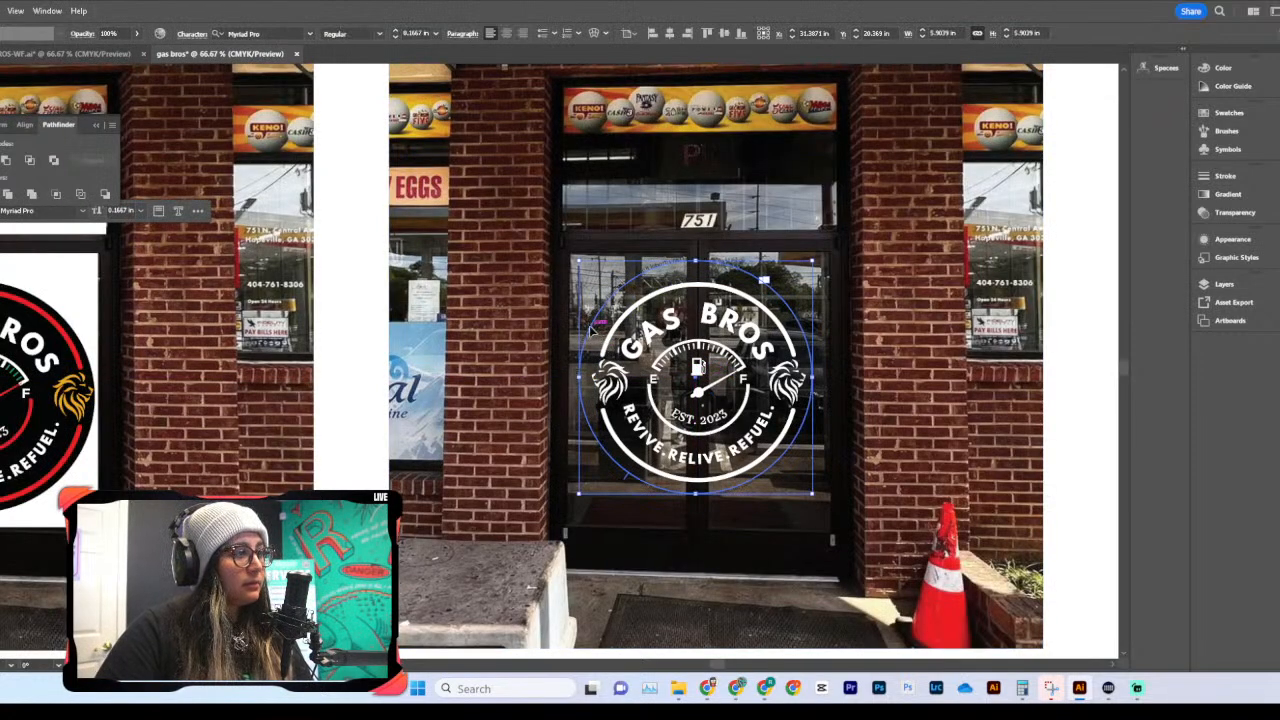
left_click(592, 336)
type("7 days a week")
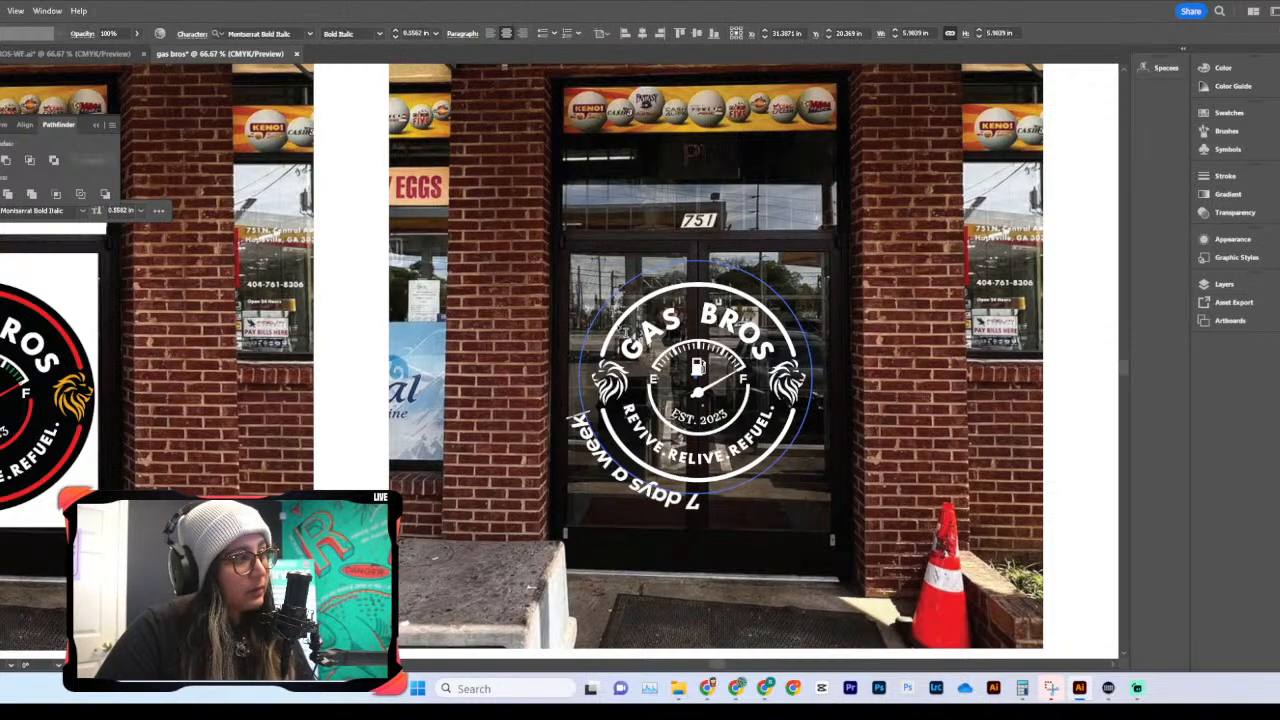
Step: Copy "365 DAYS" from the red hours banner and add it after "7 days a week" on the circular text path
scroll(308, 203, "left", 5)
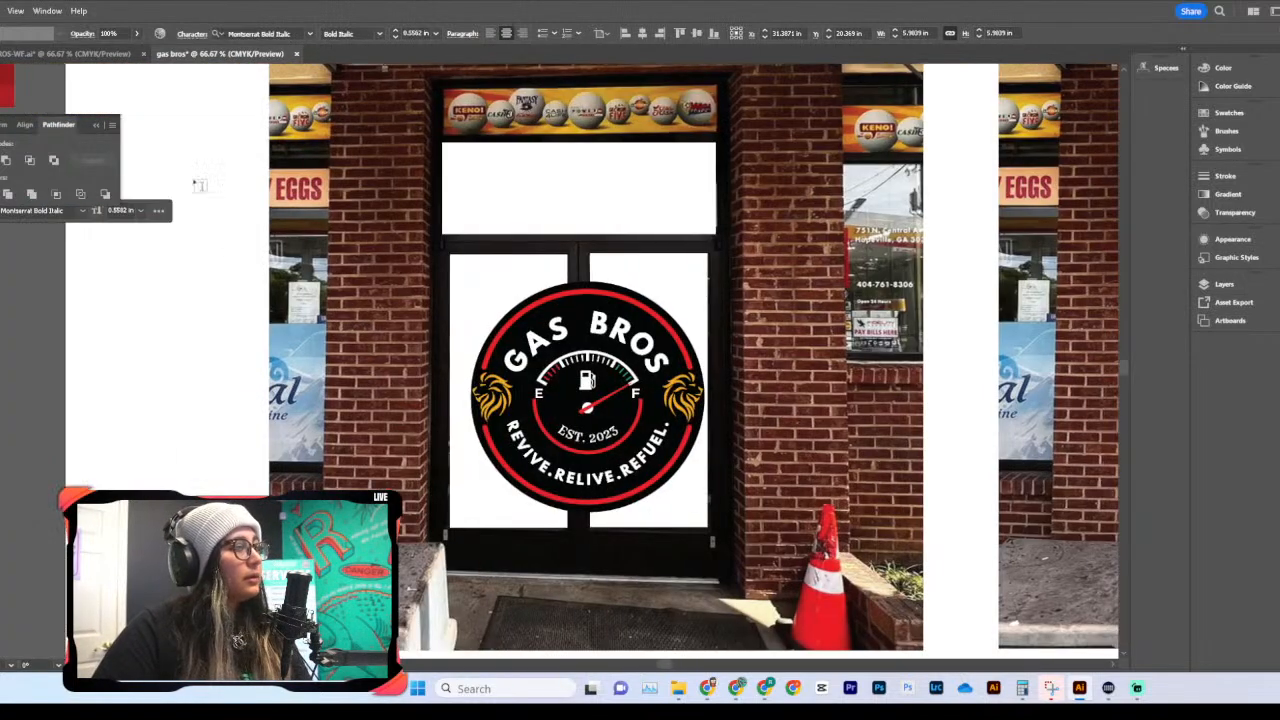
scroll(692, 345, "right", 4)
scroll(679, 322, "left", 8)
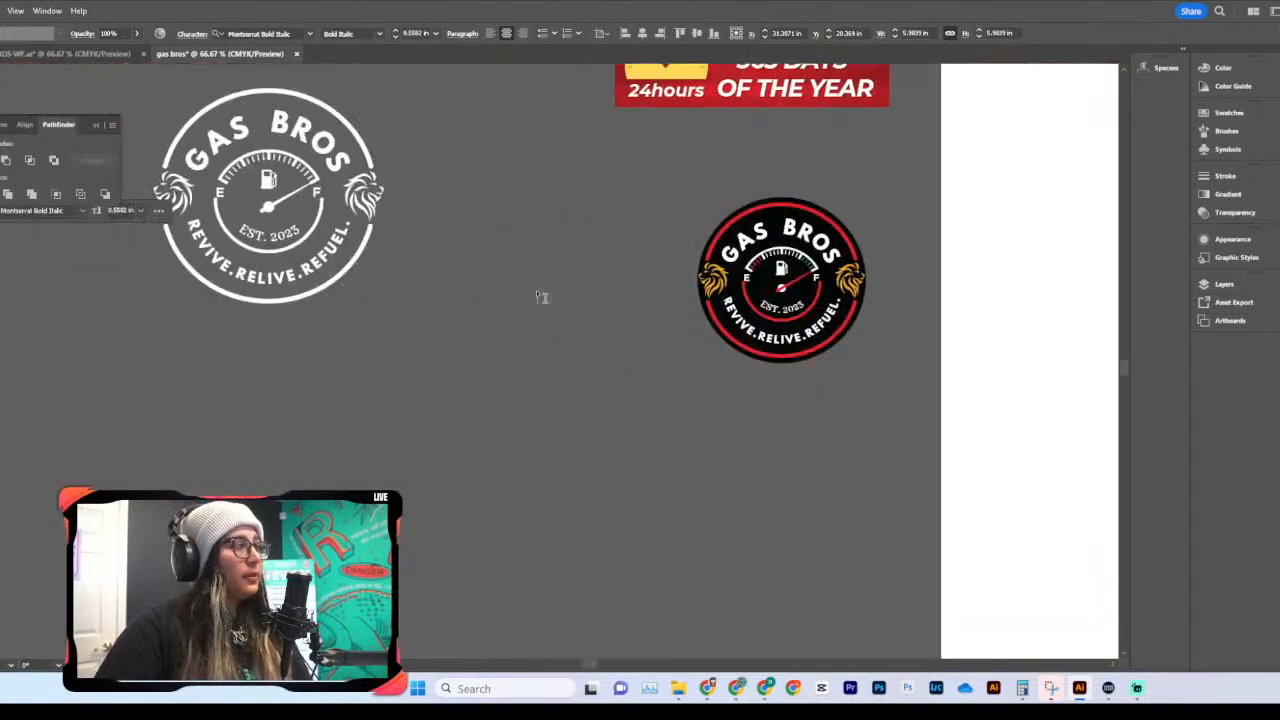
scroll(742, 313, "up", 4)
scroll(741, 313, "right", 4)
left_click_drag(582, 311, 720, 338)
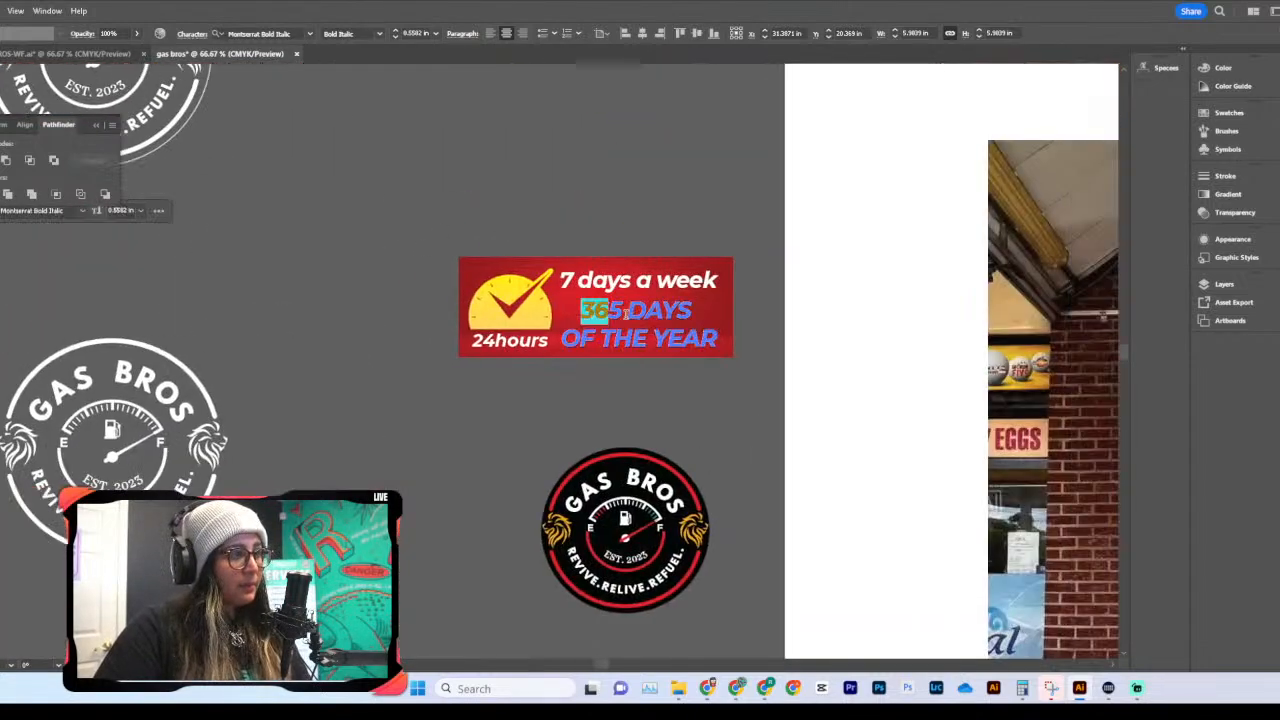
scroll(726, 323, "right", 10)
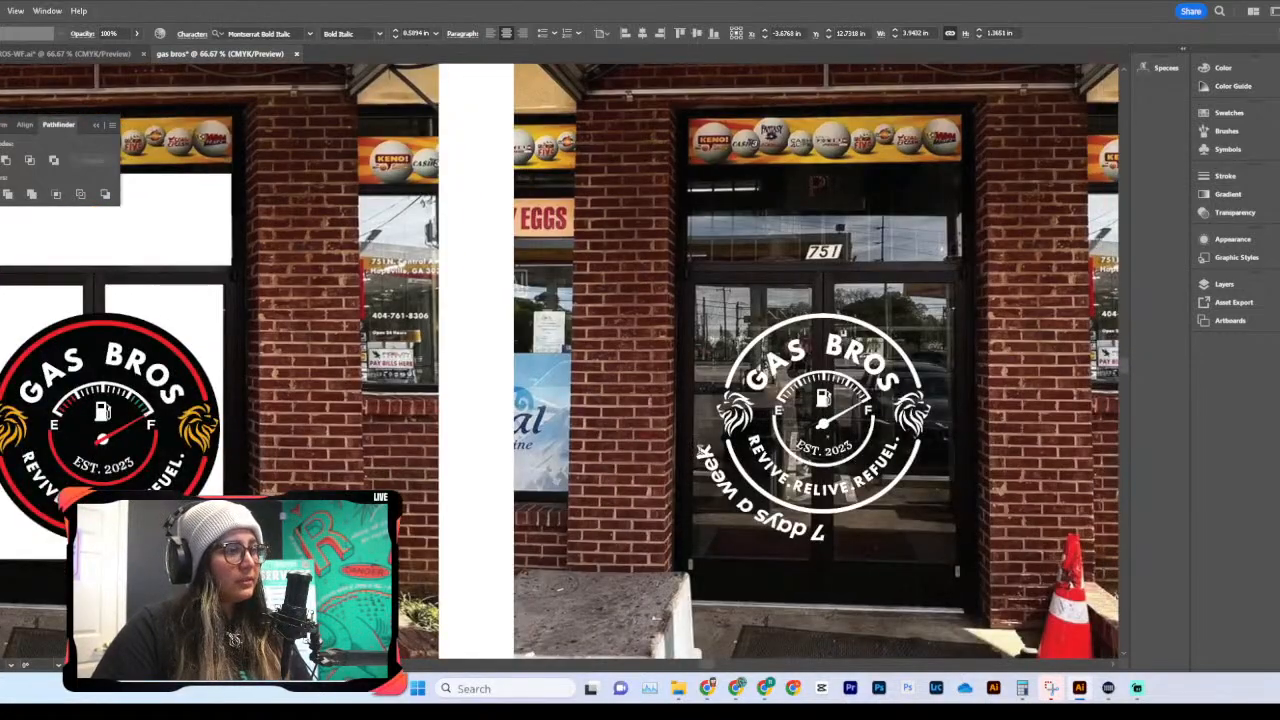
left_click(698, 450)
type("365 DAYS")
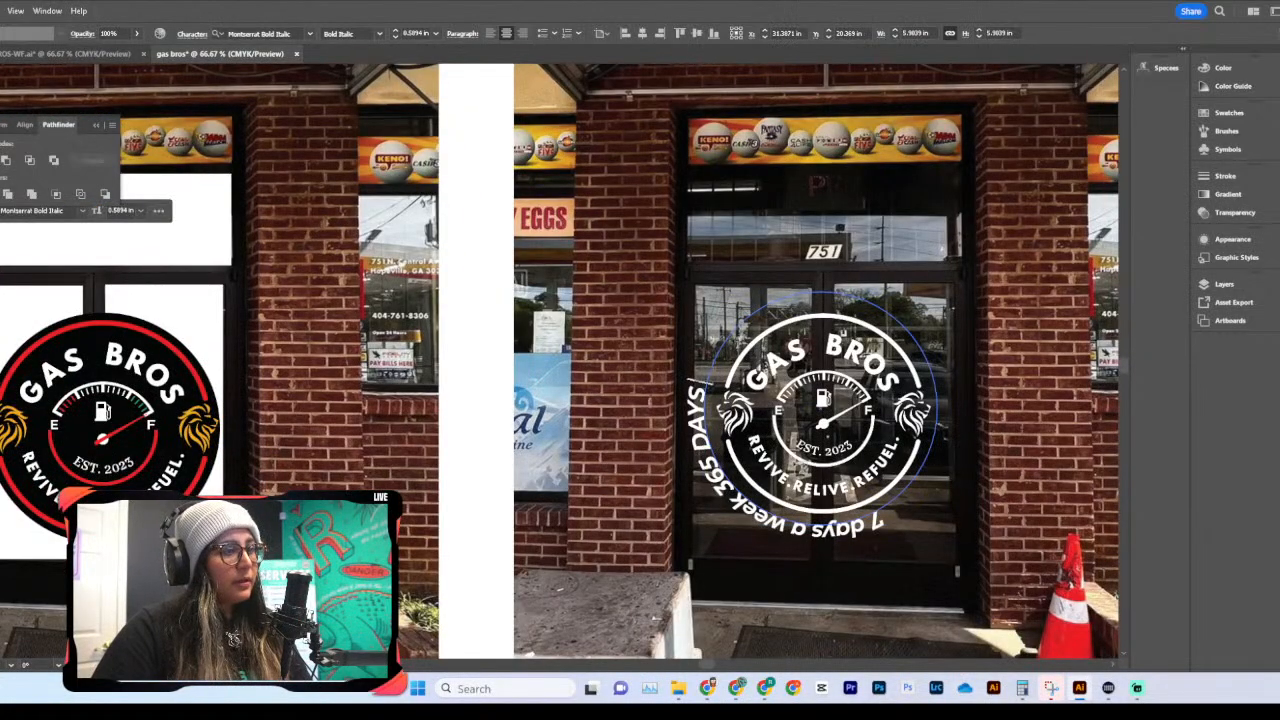
Step: Copy "OF THE YEAR" from the red hours banner and append it to the end of the circular text
scroll(594, 420, "left", 10)
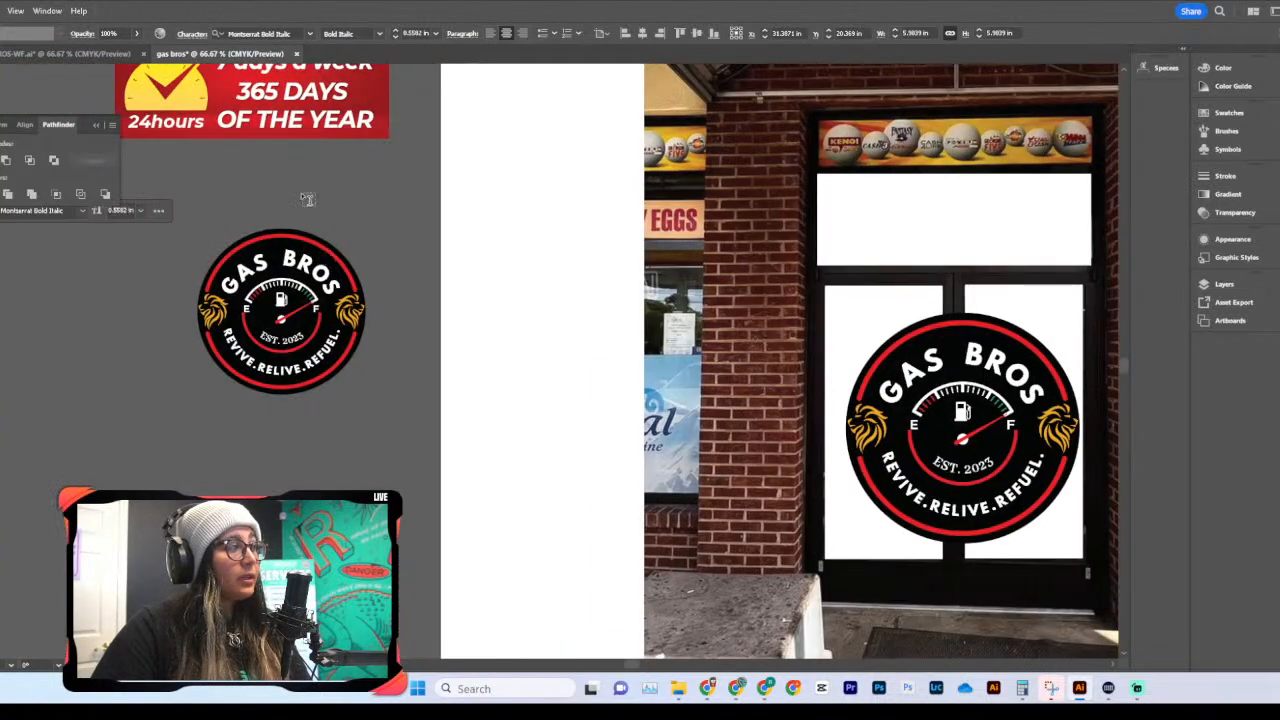
scroll(307, 199, "up", 1)
left_click_drag(218, 152, 414, 160)
scroll(1024, 414, "right", 5)
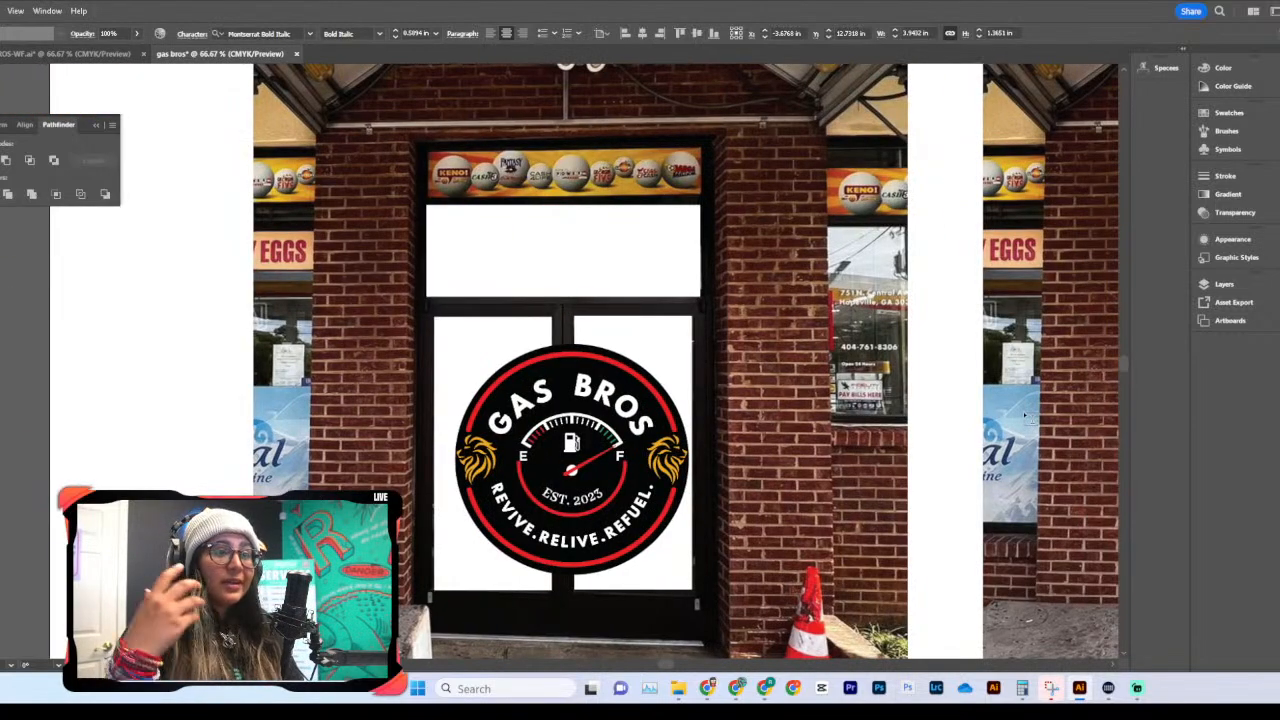
scroll(1024, 414, "right", 7)
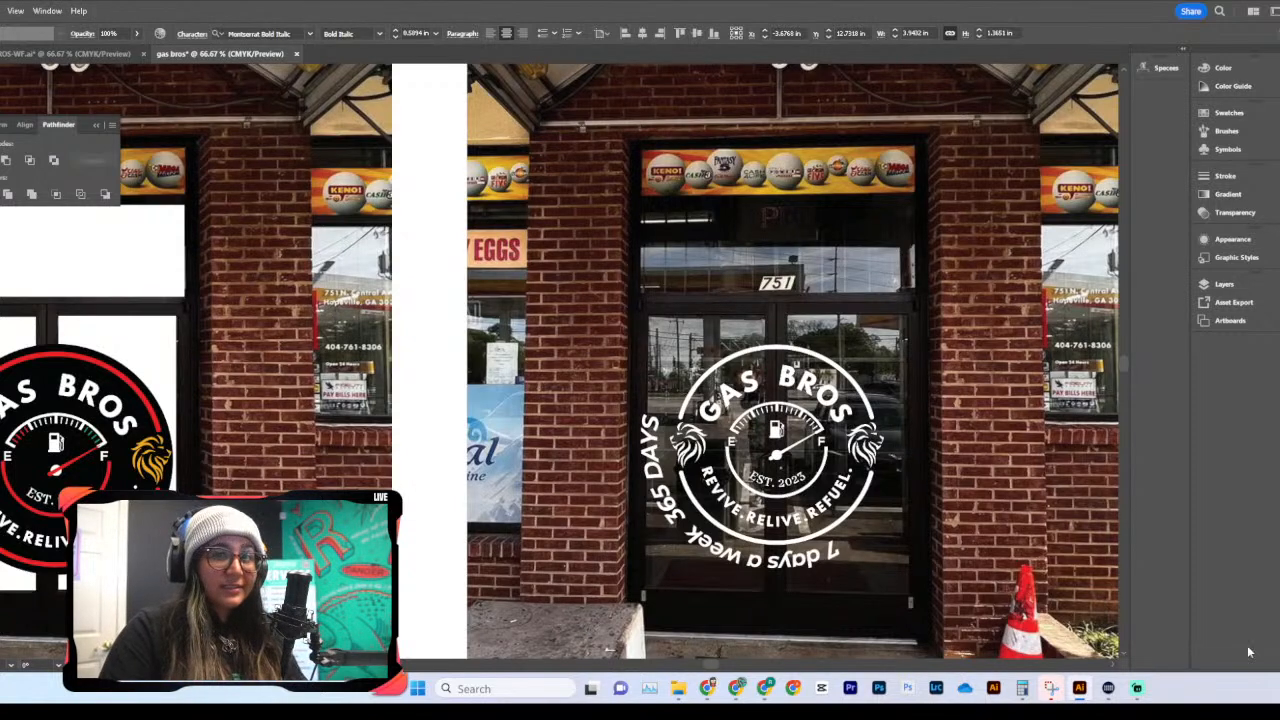
left_click(643, 410)
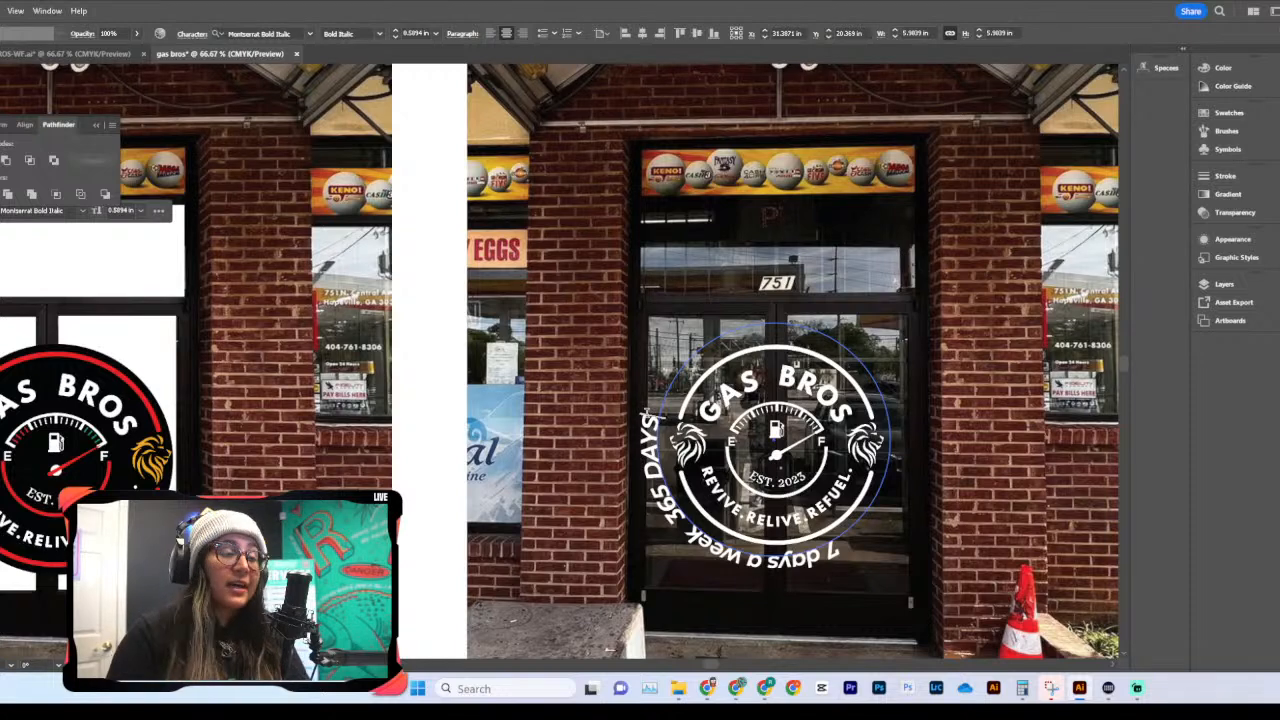
type("OF THE YEAR")
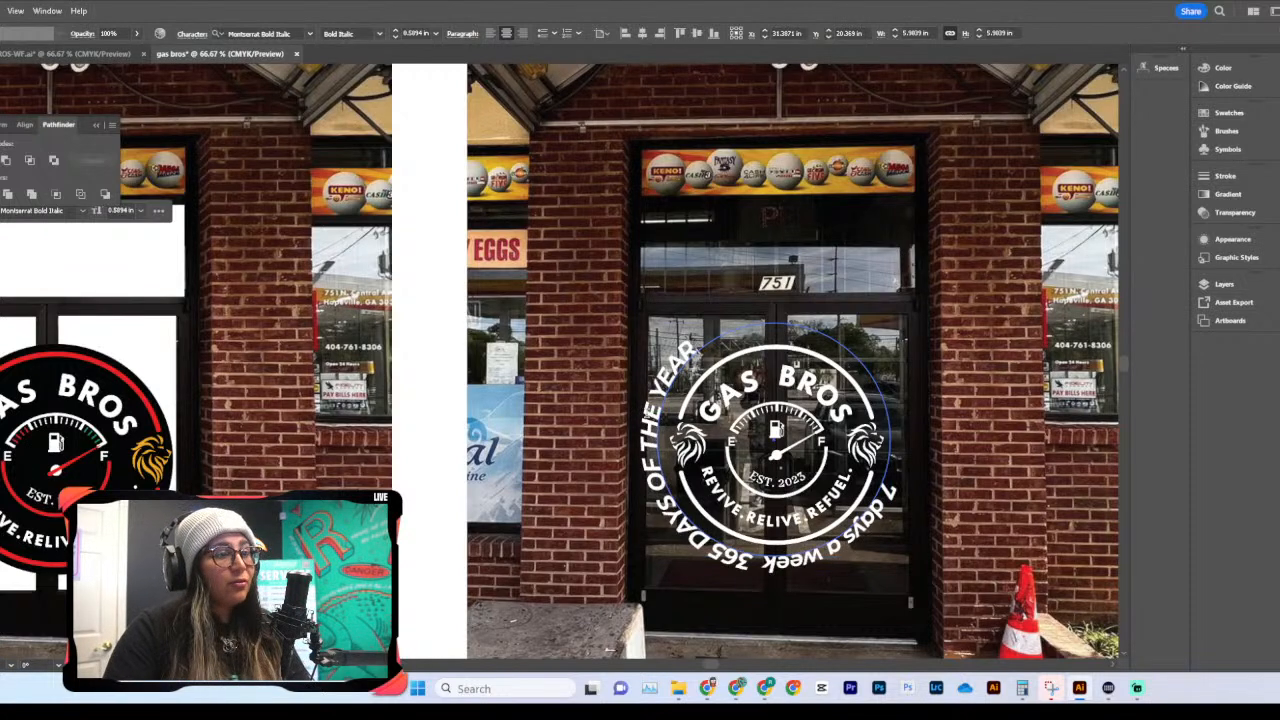
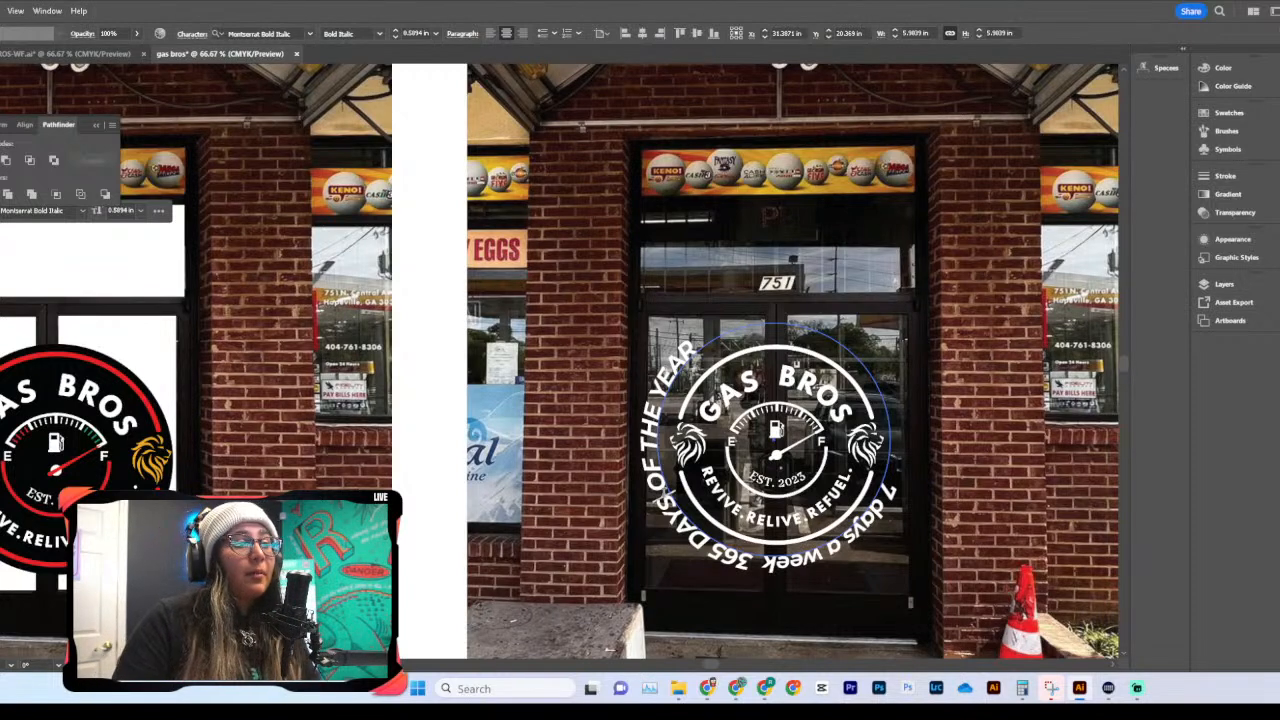
Step: Copy the "24hours" text from the red hours banner and leave isolation
scroll(703, 279, "down", 3)
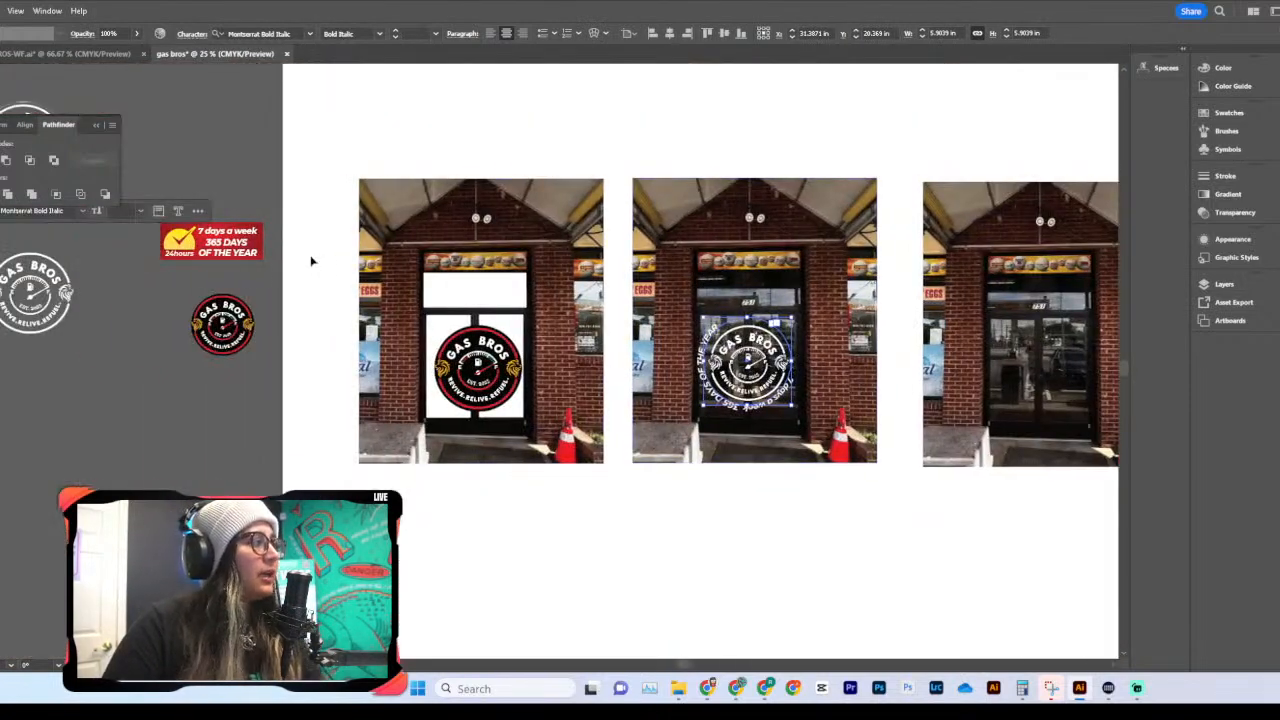
double_click(182, 252)
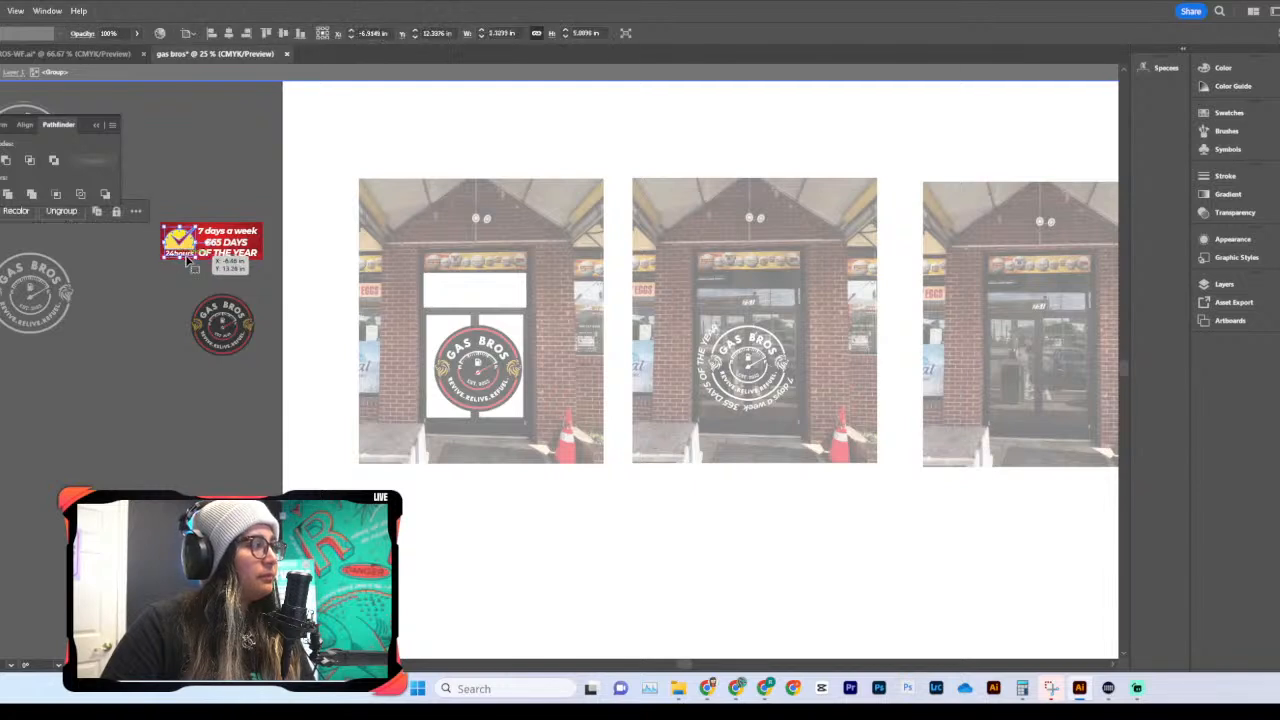
double_click(187, 258)
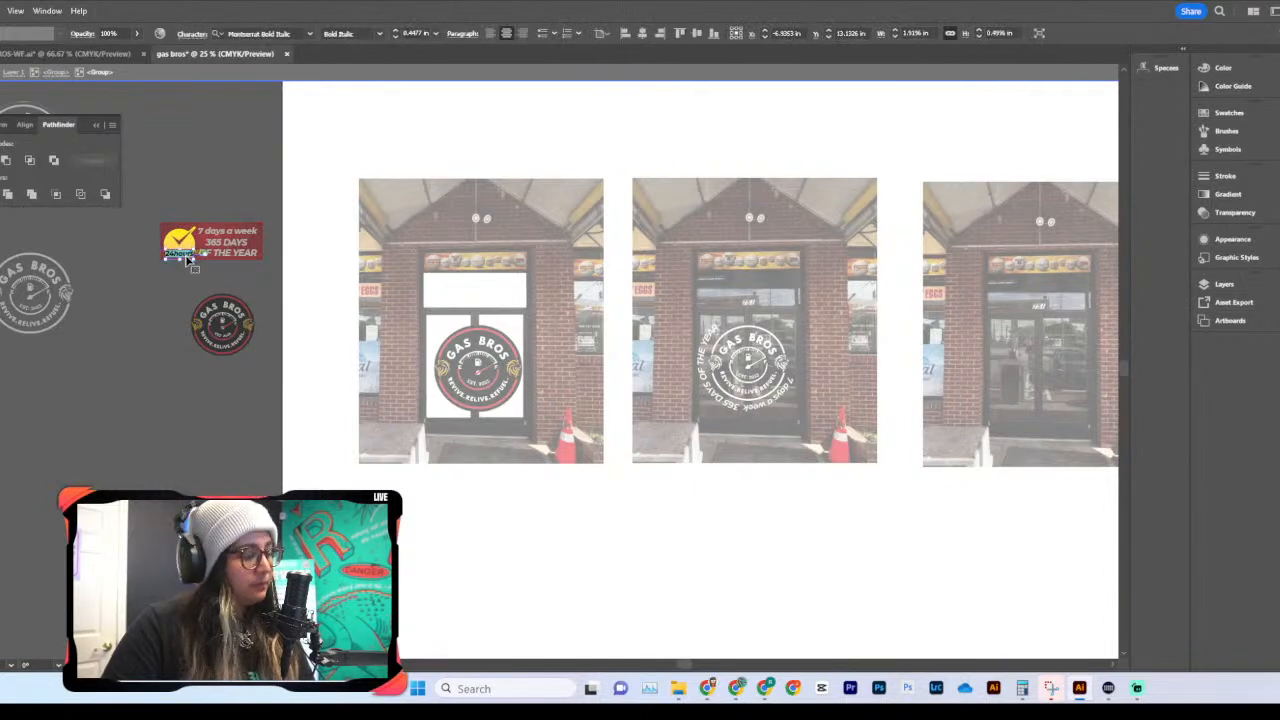
key("ctrl+a")
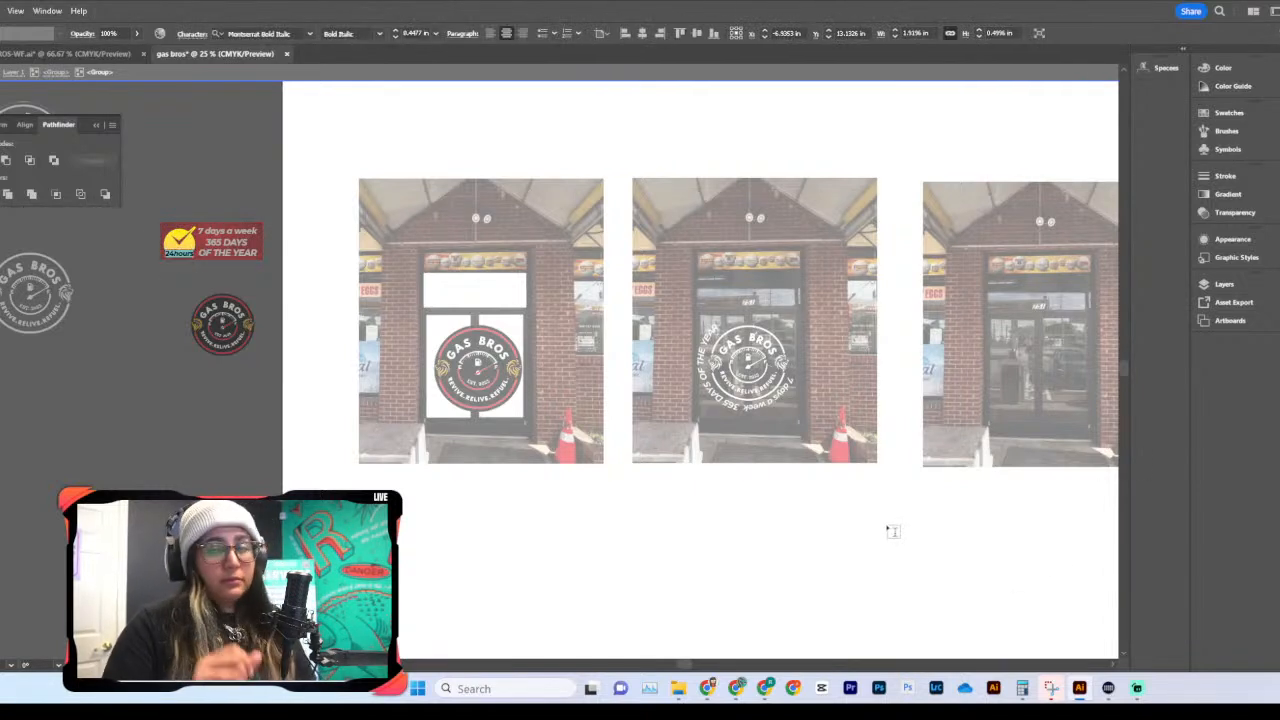
scroll(900, 505, "right", 4)
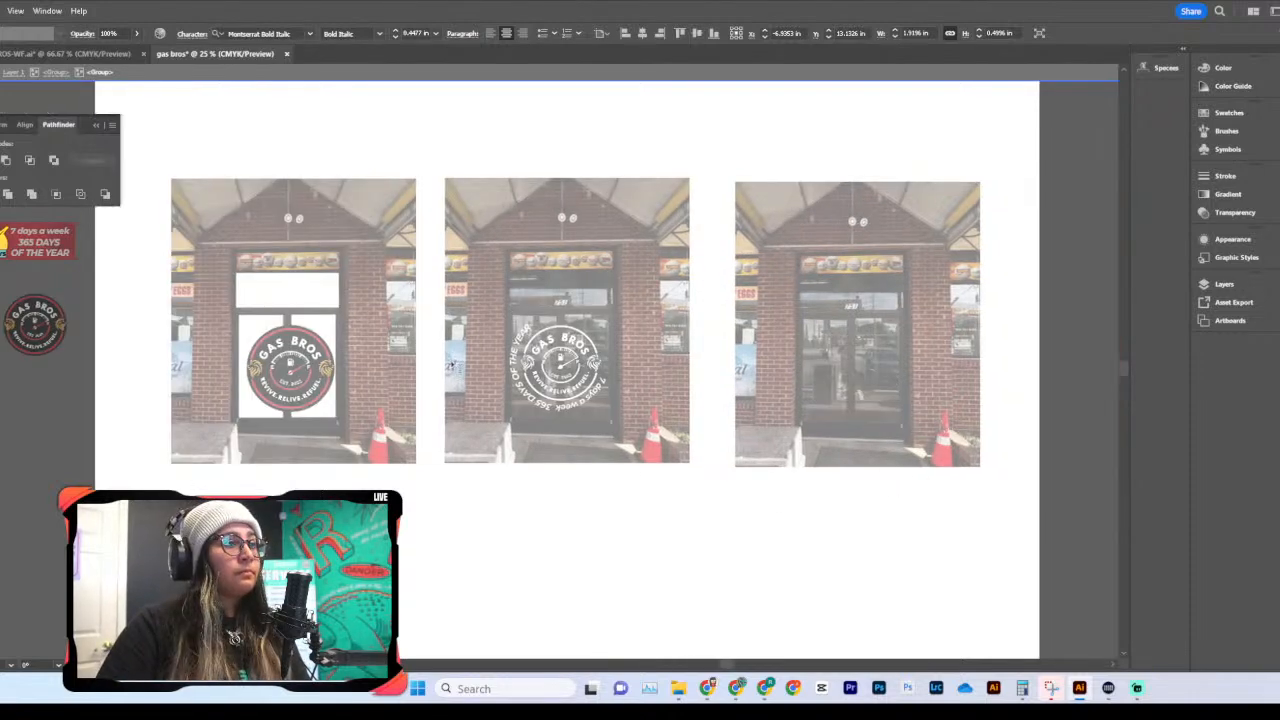
scroll(600, 400, "right", 1)
key("v")
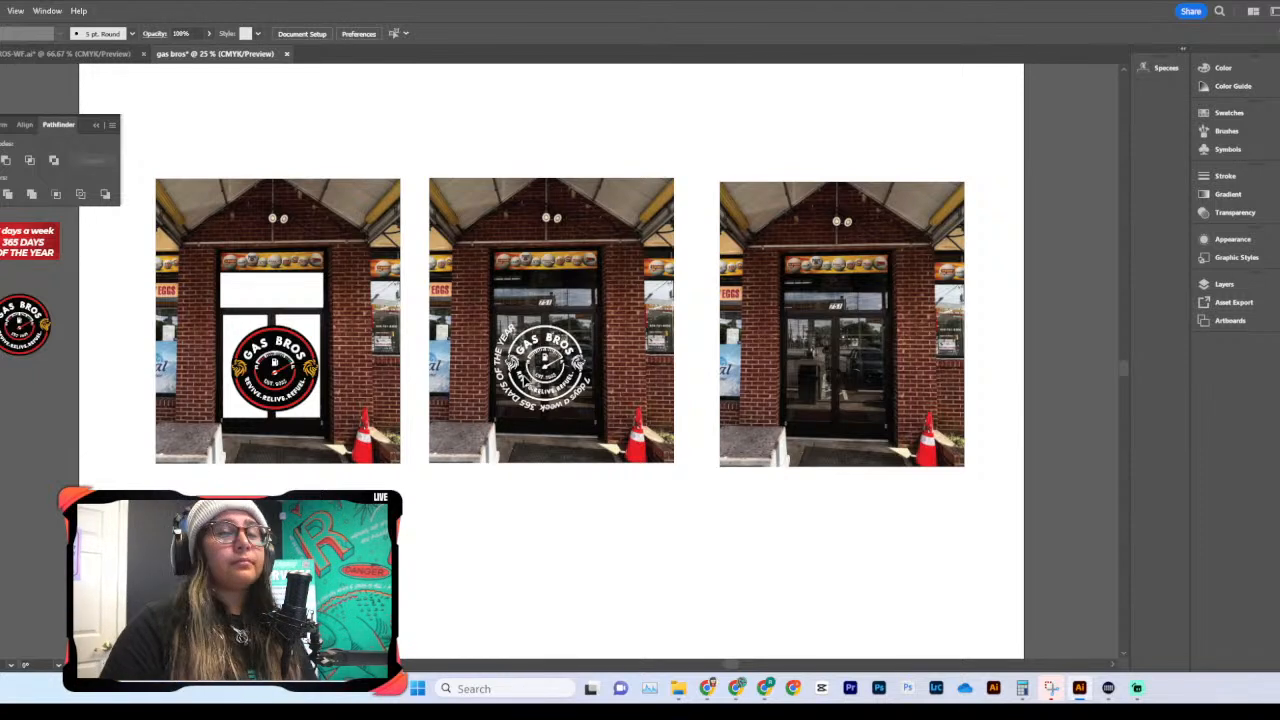
Step: Append "24hours" after "OF THE YEAR" on the circular text path around the second photo's logo
left_click(520, 332)
left_click(518, 328)
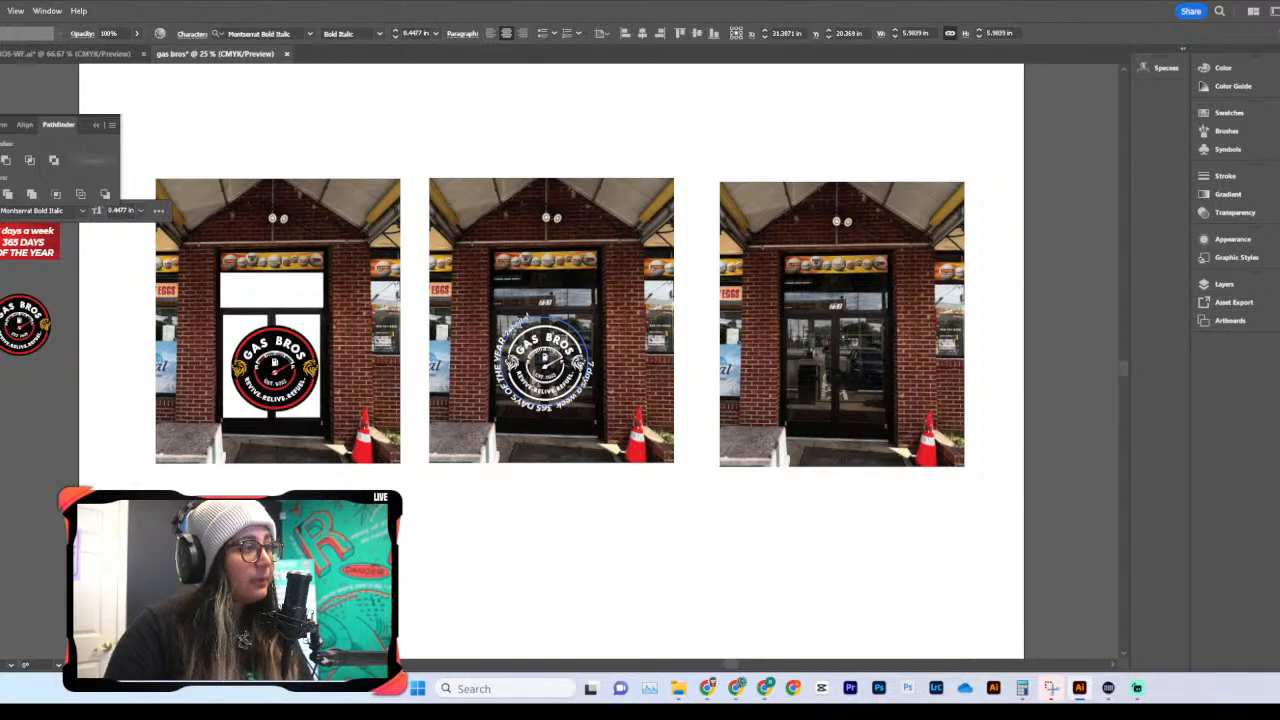
key("ctrl+equal")
key("ctrl+equal")
key("ctrl+equal")
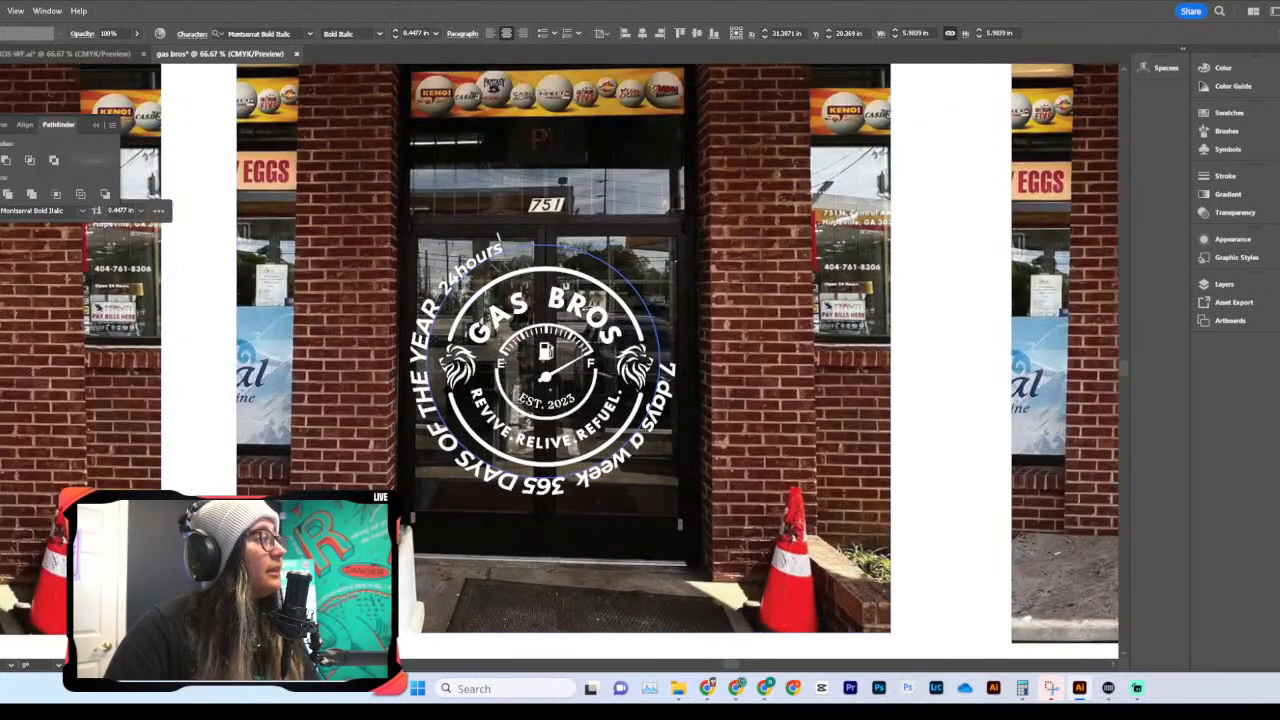
key("Escape")
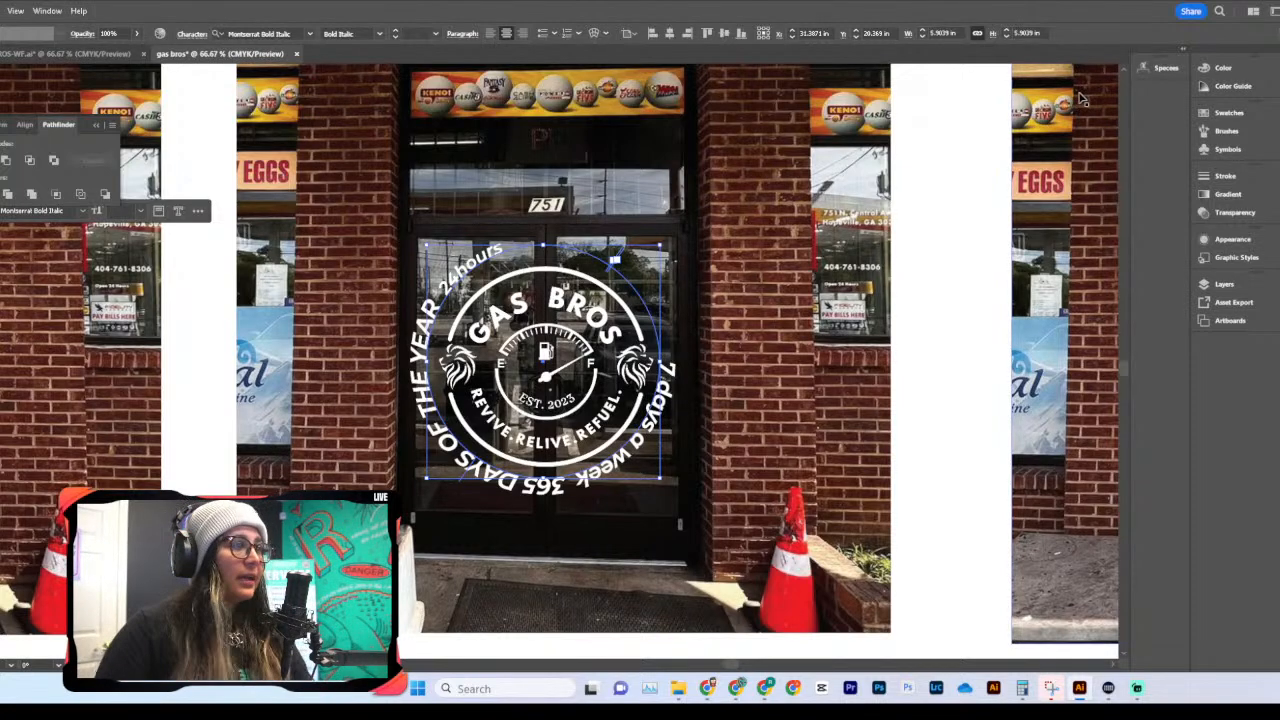
Step: Rotate the circular text so it starts at the logo's upper left, and insert "Welcome to" before "7 days a week"
left_click_drag(615, 259, 455, 272)
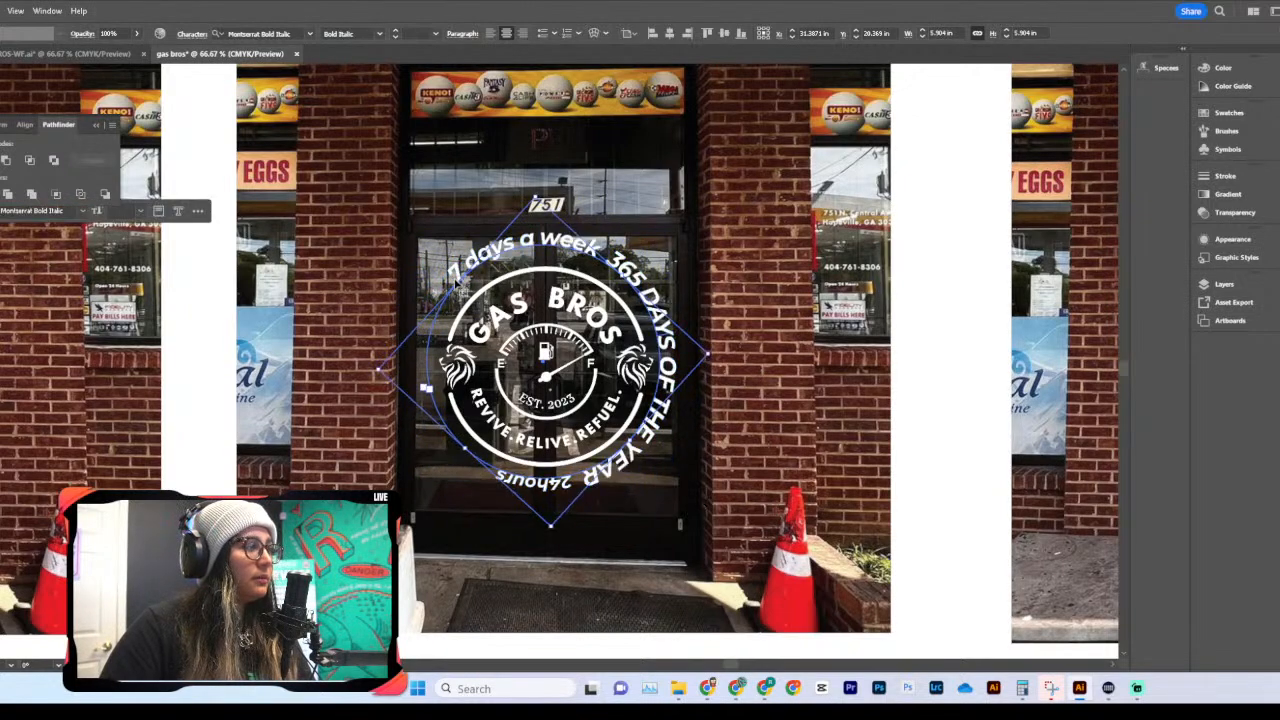
double_click(458, 283)
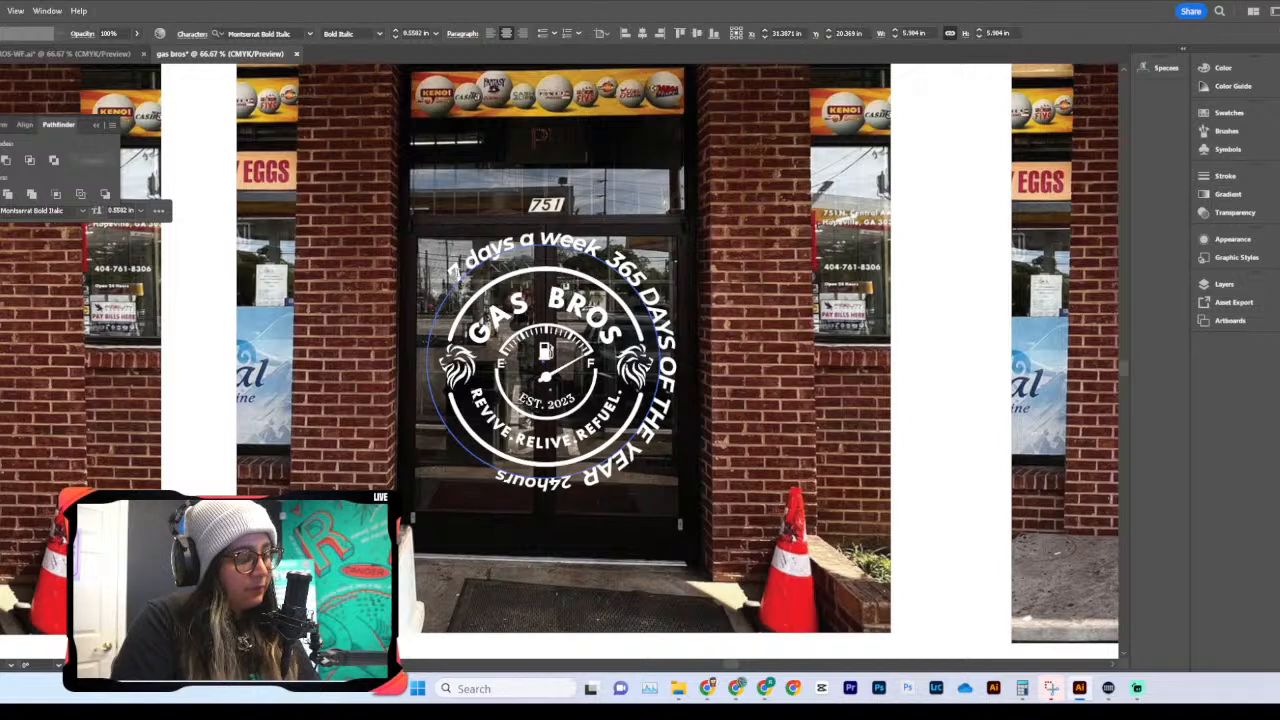
key("Caps_Lock")
type("W")
key("Caps_Lock")
type("e'lcome")
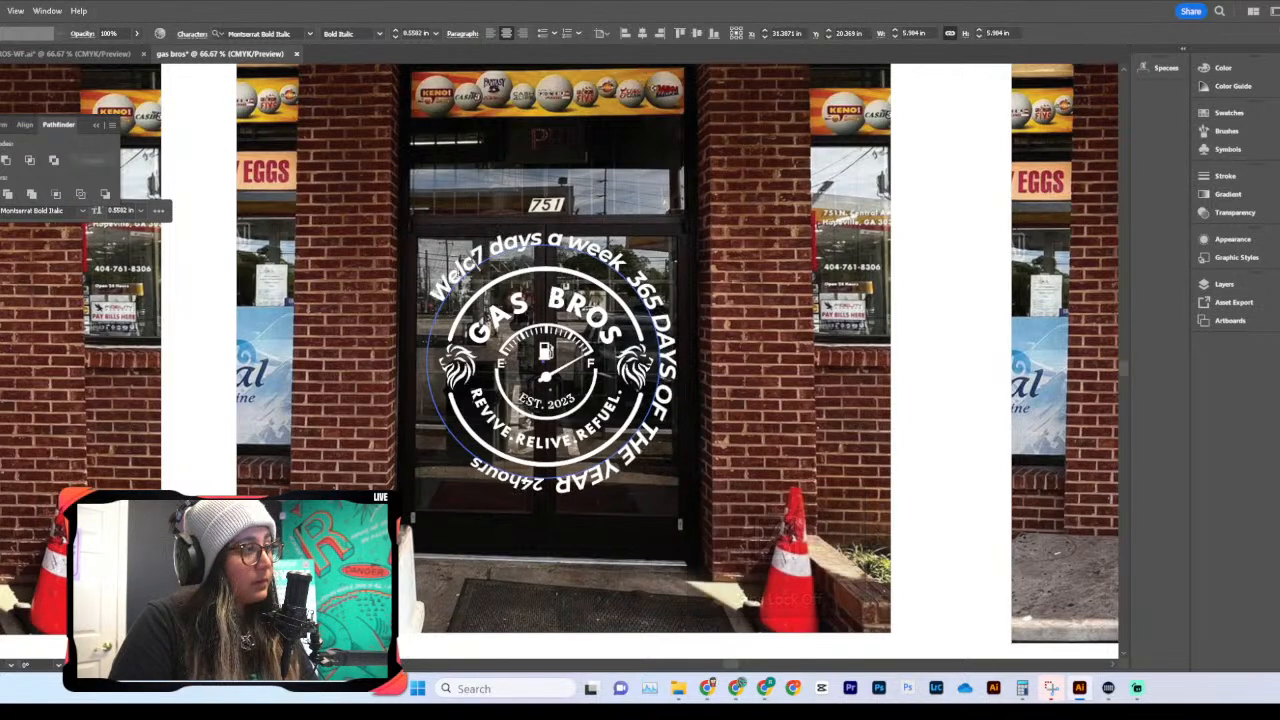
type(" to")
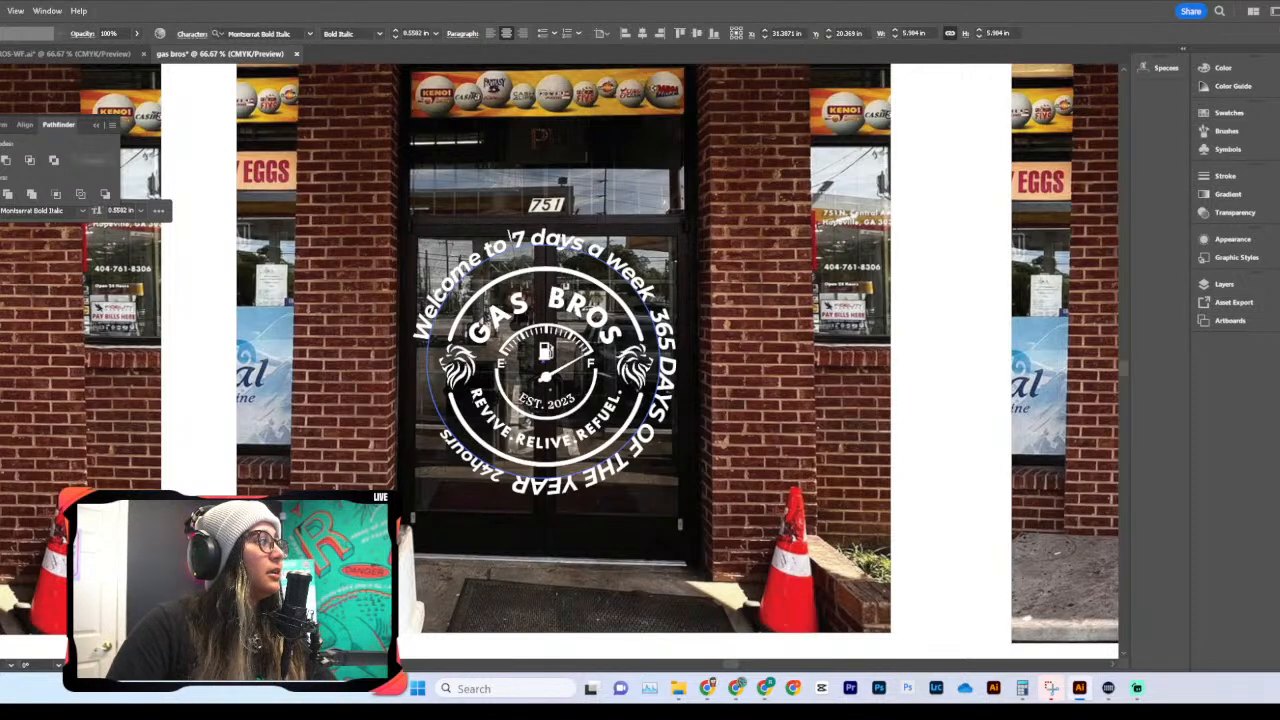
key("Escape")
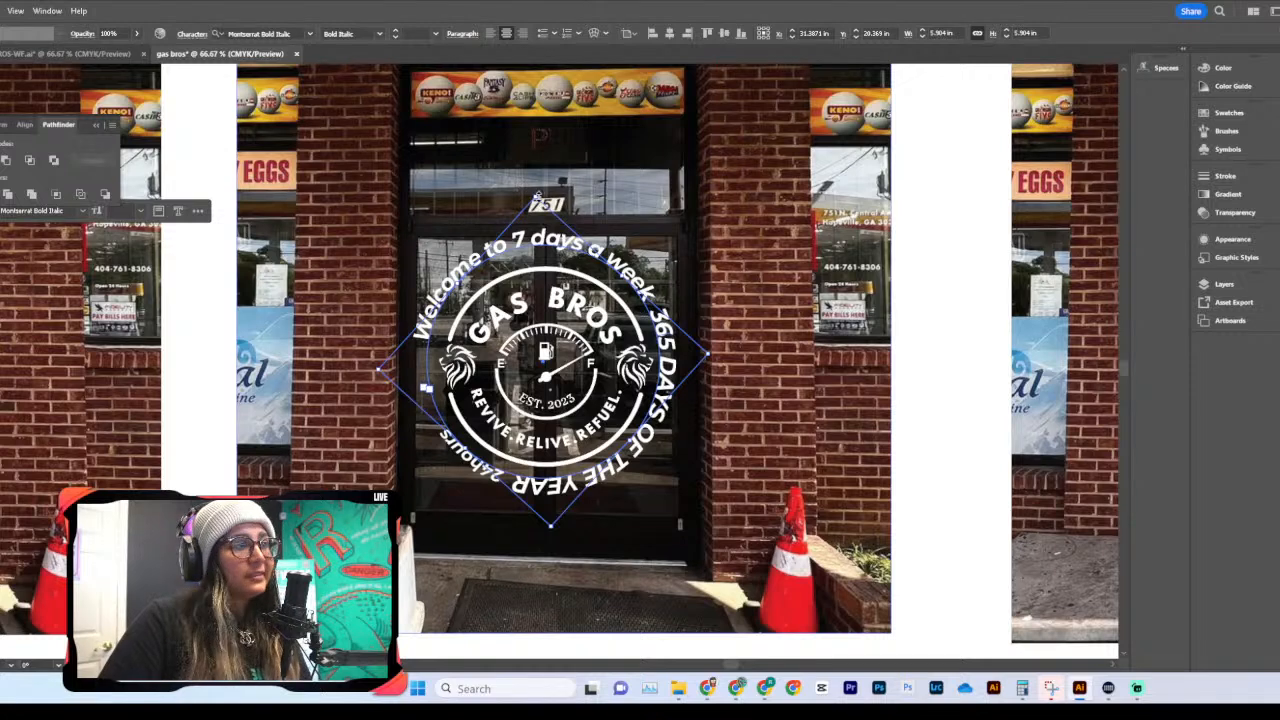
Step: Scale the text circle down to about 5.55 in and slightly shrink the white logo inside it
left_click_drag(541, 207, 540, 250)
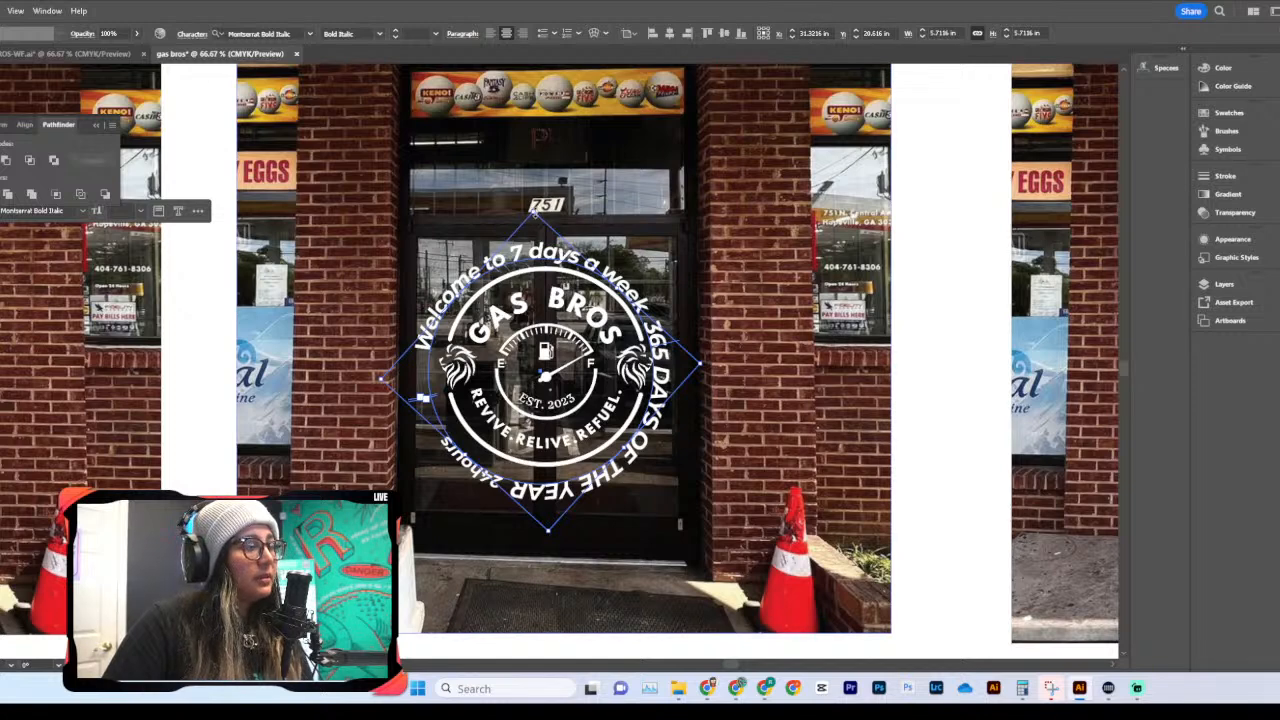
left_click_drag(548, 253, 548, 277)
left_click(547, 351)
left_click(581, 263)
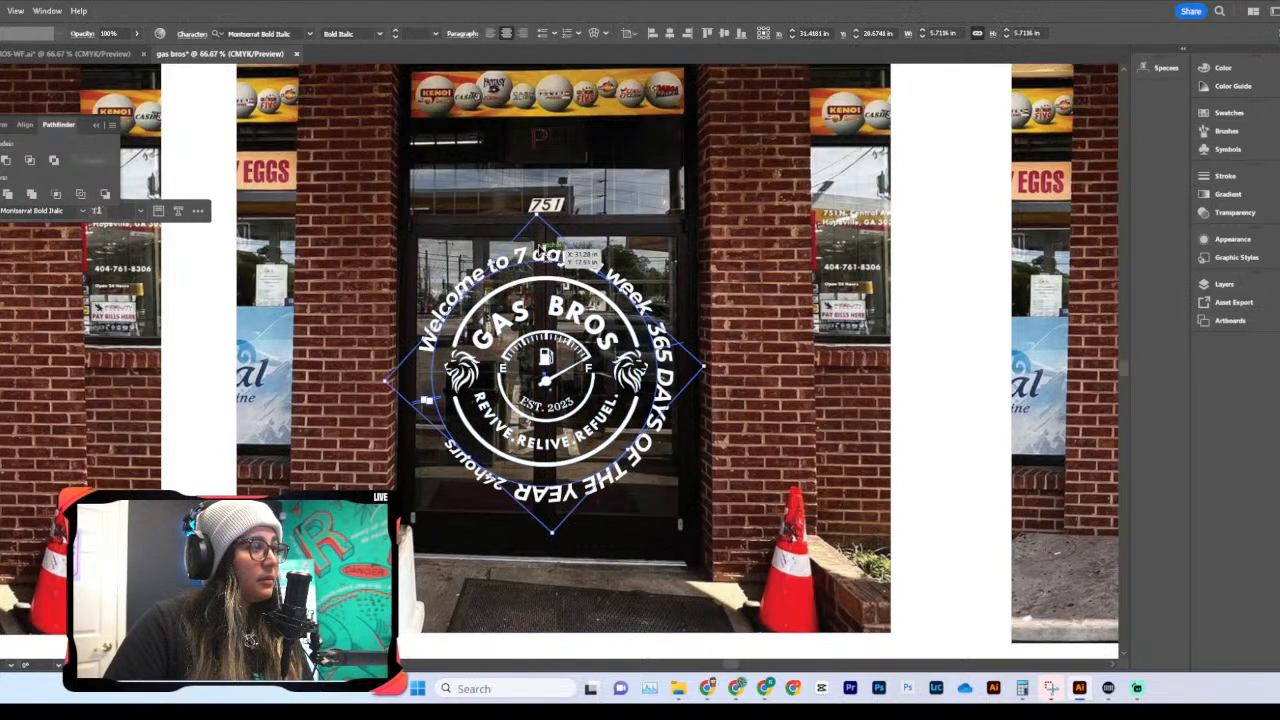
left_click_drag(539, 226, 540, 228)
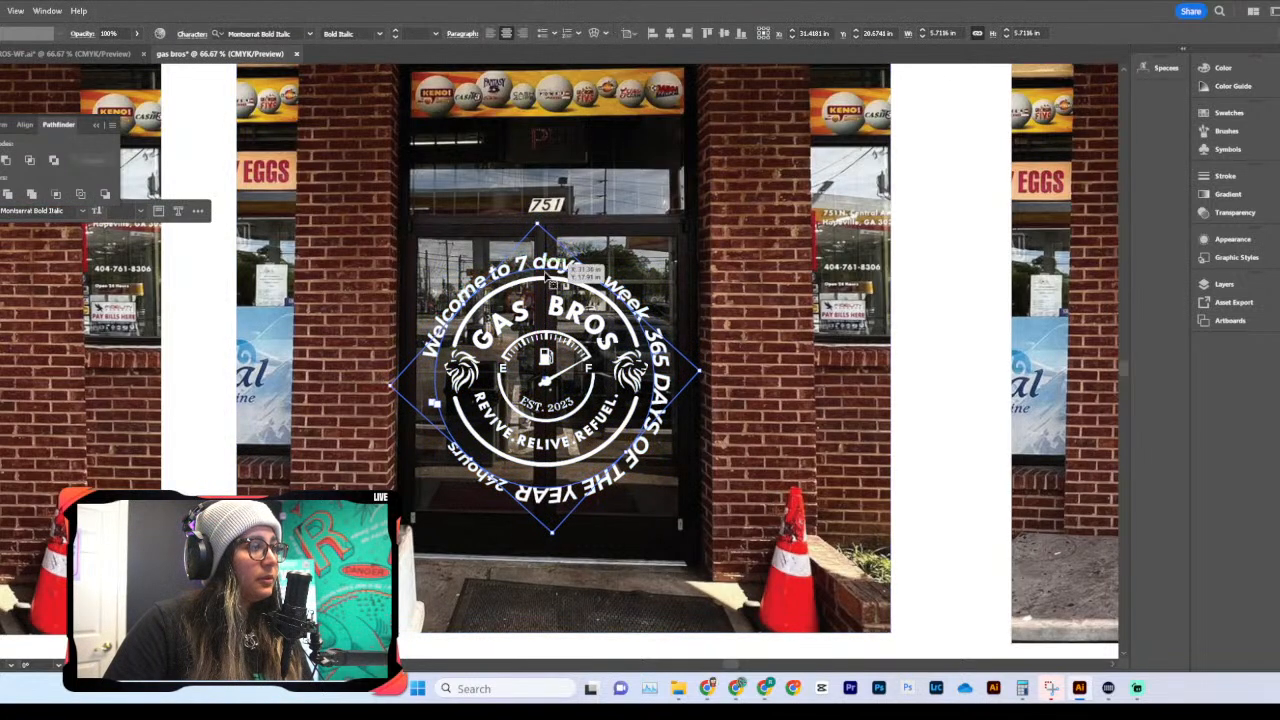
Step: Align the centers of the white logo and the text circle horizontally and vertically
left_click(546, 290, "shift")
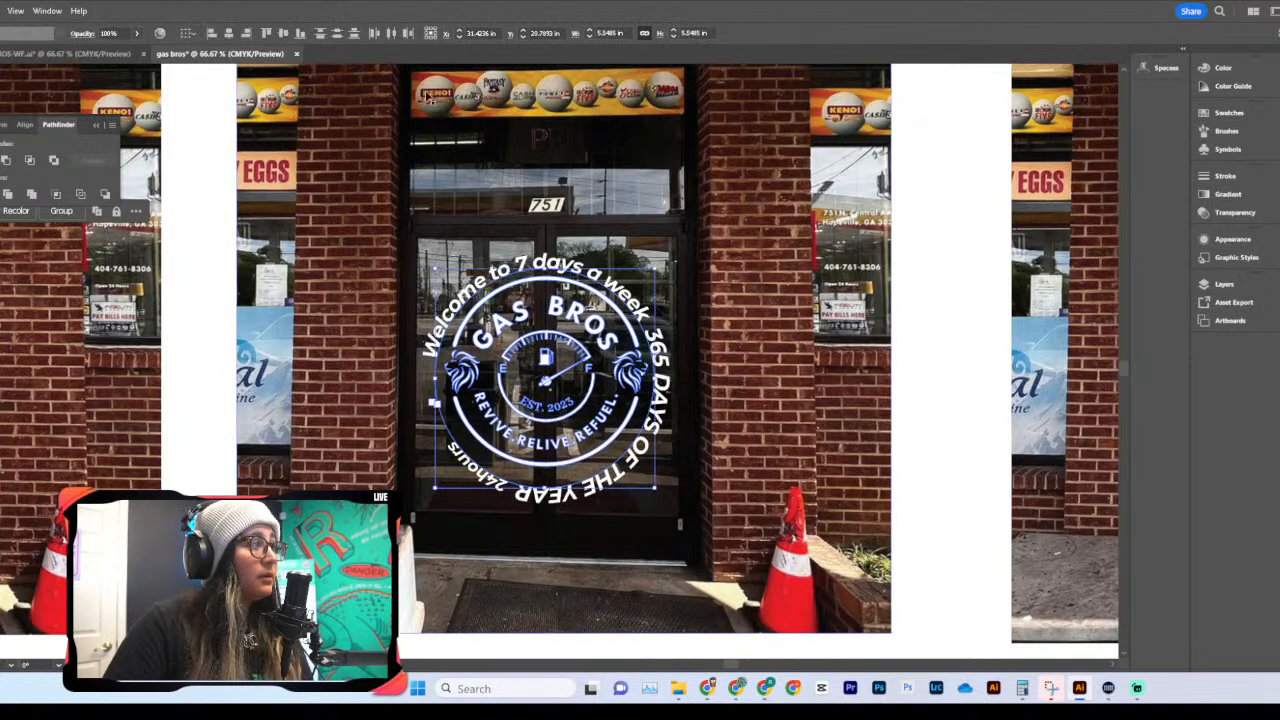
left_click(228, 33)
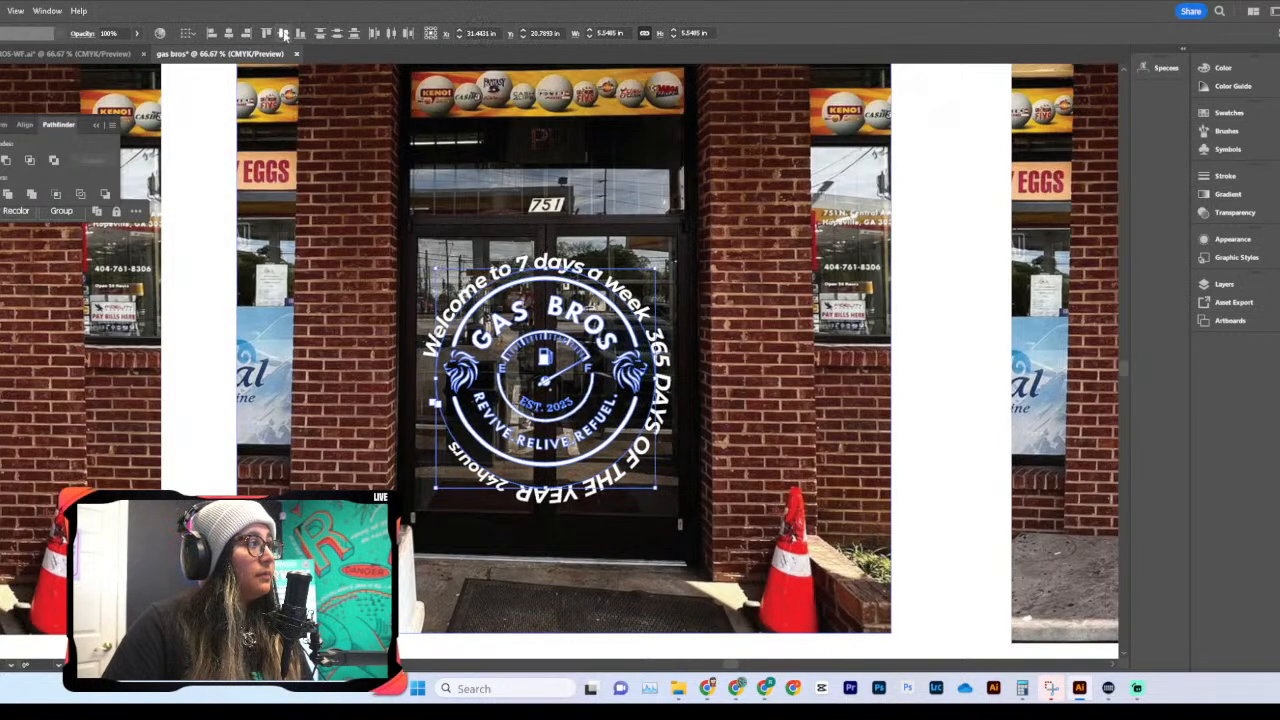
left_click(283, 33)
left_click(750, 349)
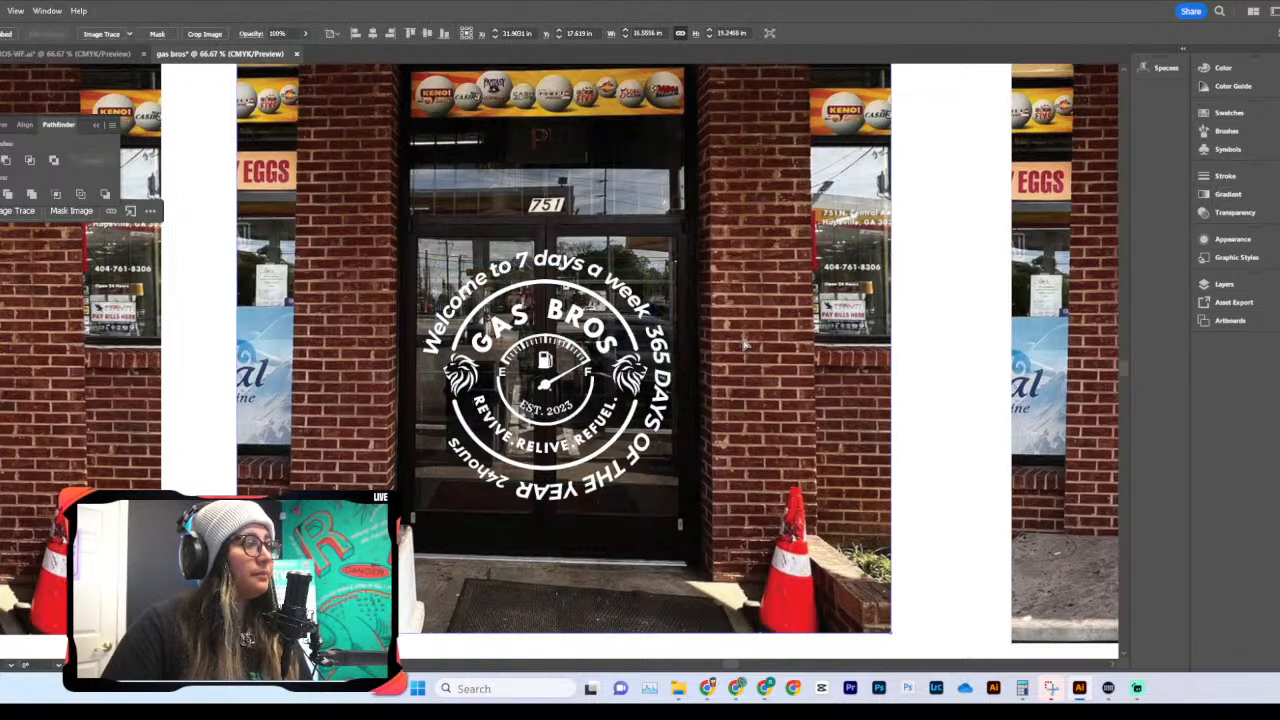
Step: Convert the circular text around the second photo's logo to uppercase
key("ctrl+minus")
key("ctrl+plus")
key("ctrl+plus")
scroll(630, 358, "down", 2)
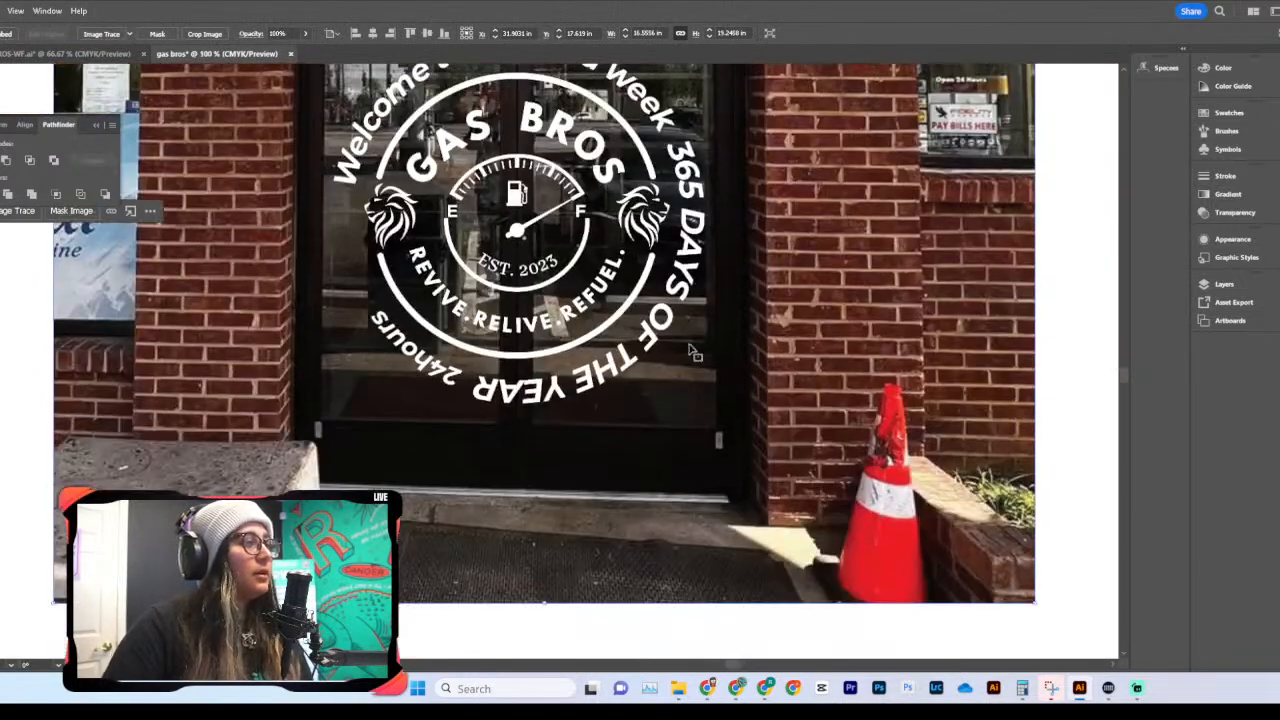
left_click(630, 358)
scroll(630, 358, "up", 2)
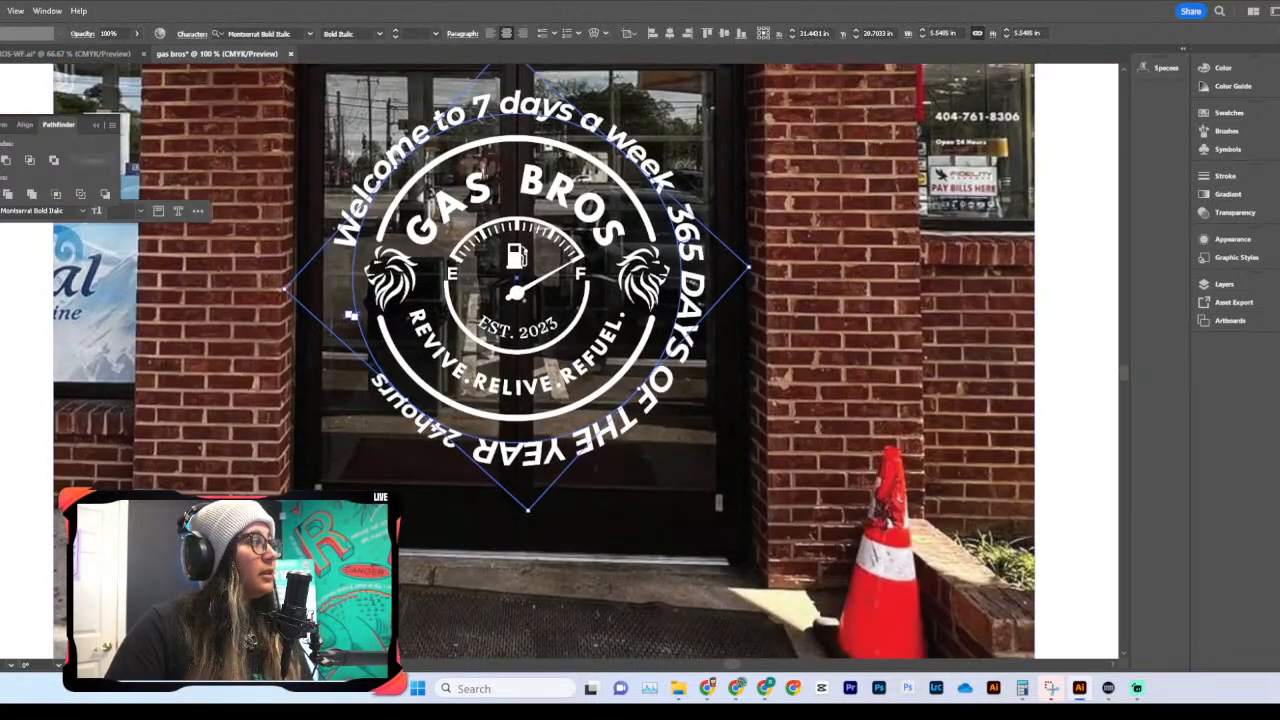
mouse_move(145, 232)
left_click(205, 232)
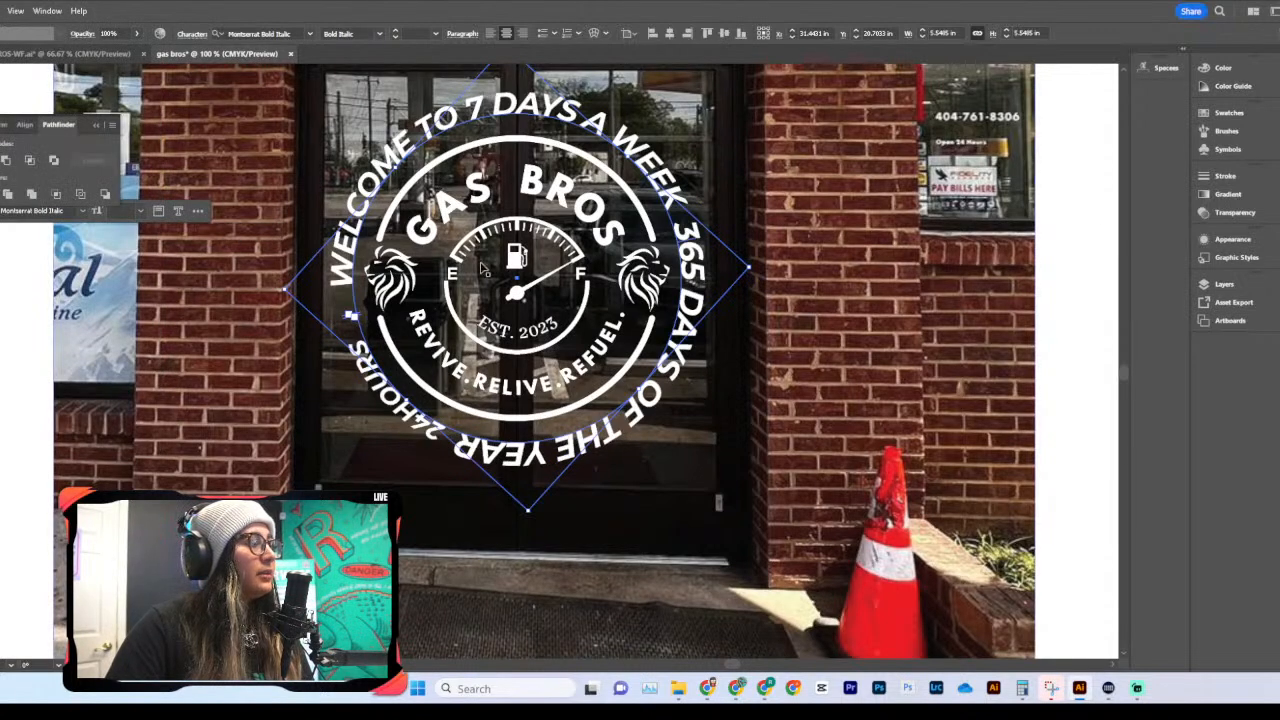
Step: Change the circular text's font to Montserrat ExtraBold
scroll(484, 268, "up", 1)
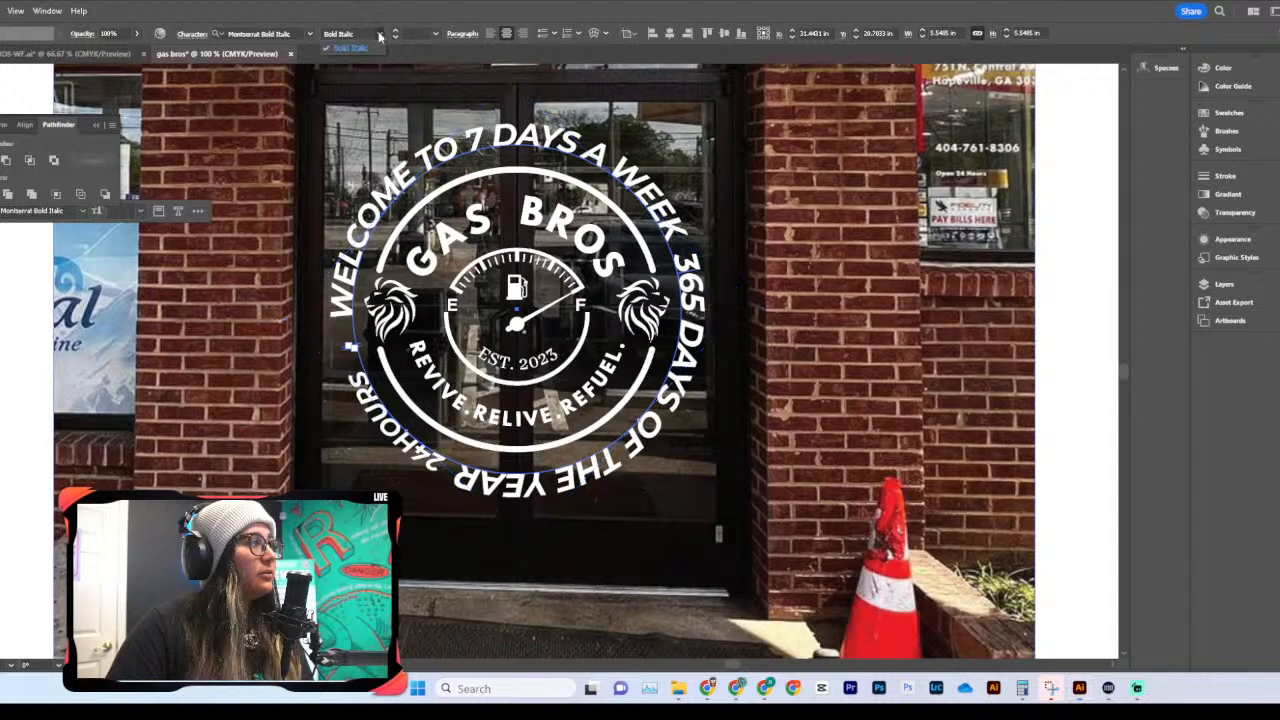
left_click(255, 33)
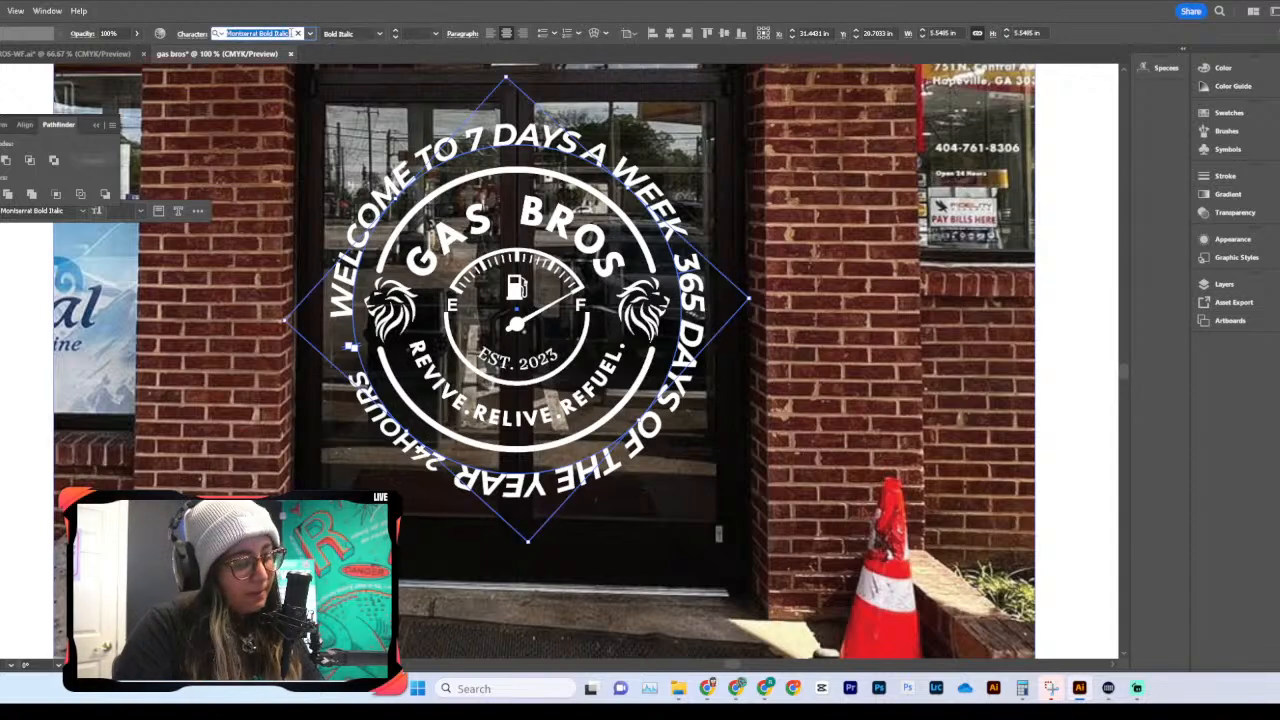
type("mon")
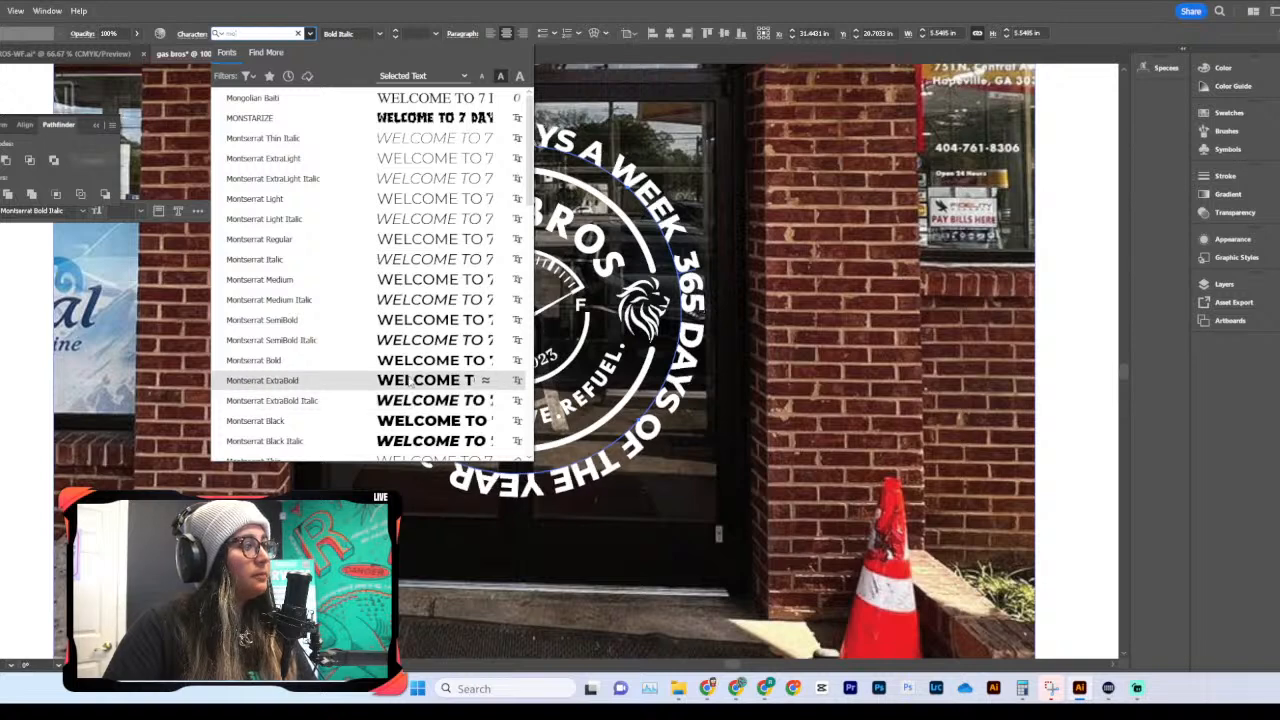
left_click(452, 378)
scroll(372, 468, "up", 2)
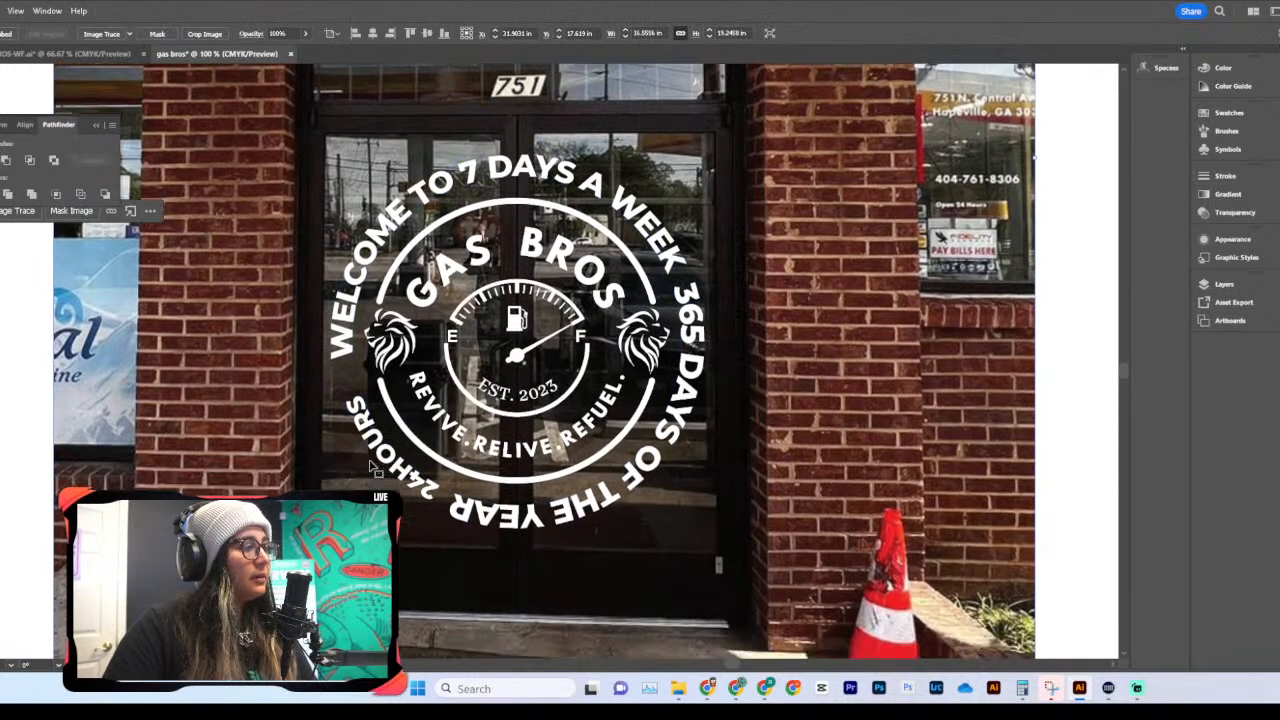
Step: Set the font size of all the circular text to 0.5 in and deselect it
left_click(398, 476)
triple_click(404, 480)
left_click(435, 33)
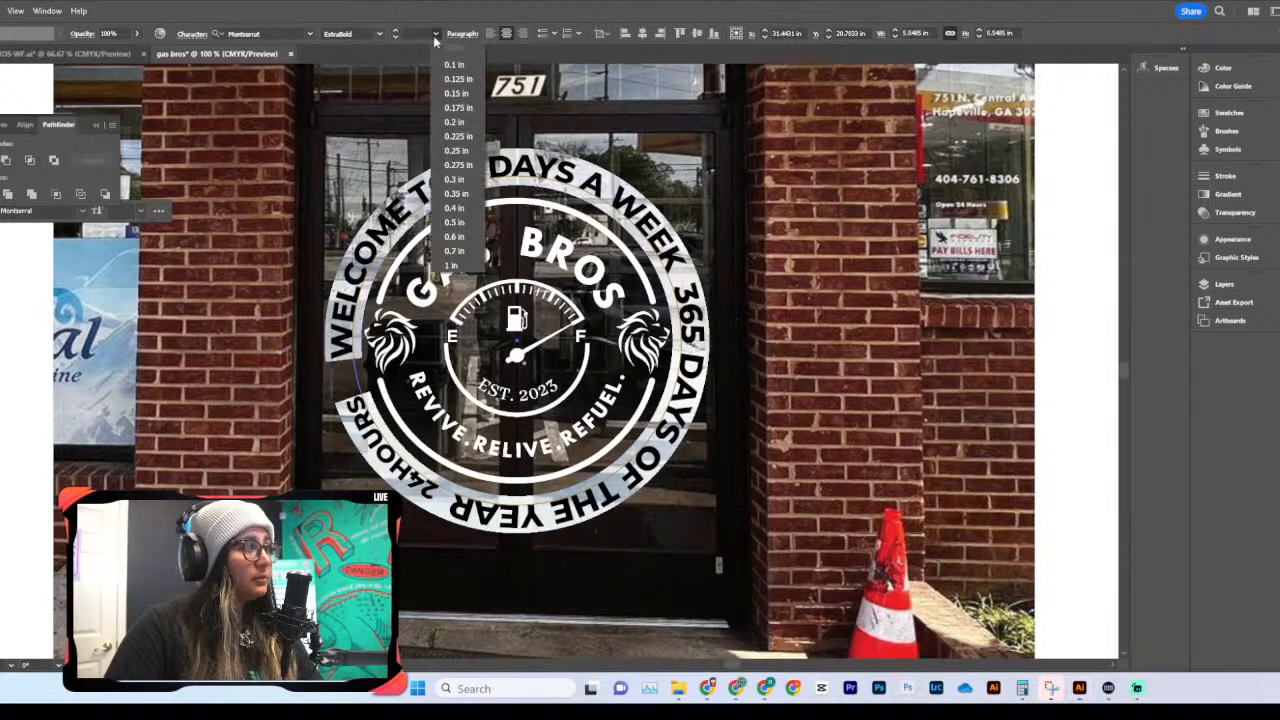
left_click(453, 222)
key("Escape")
scroll(546, 361, "down", 1)
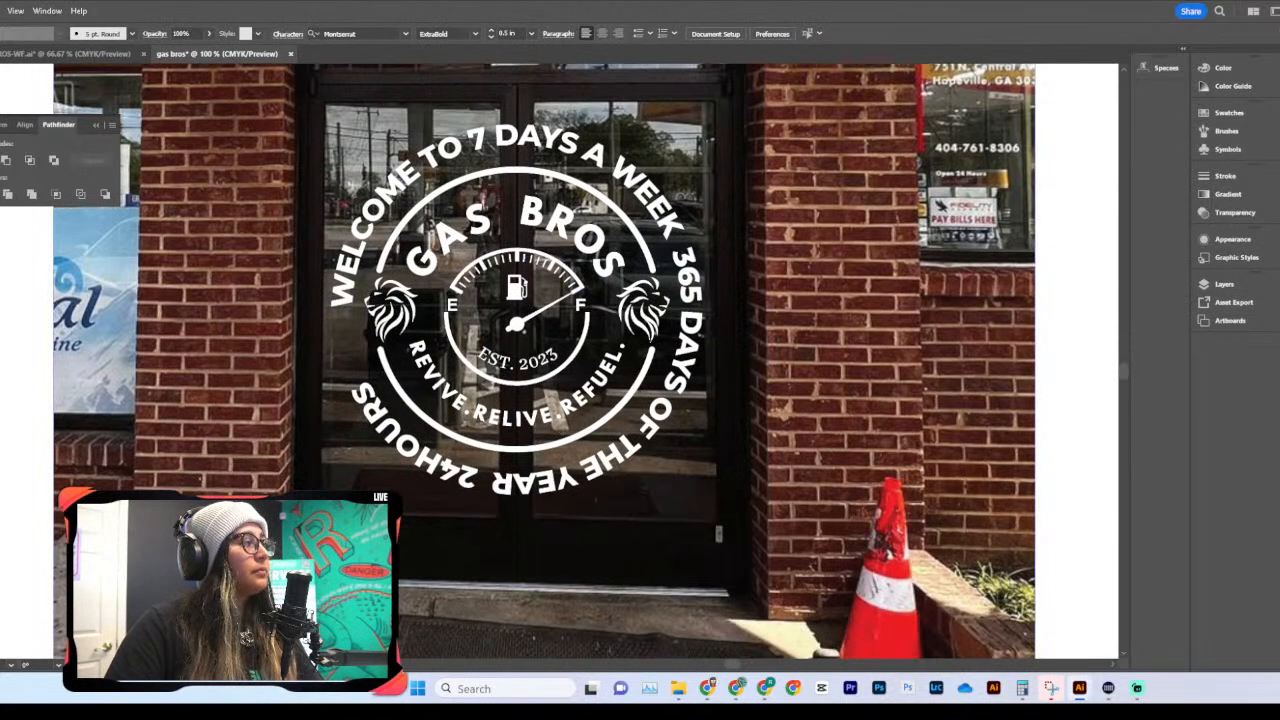
key("ctrl+shift+a")
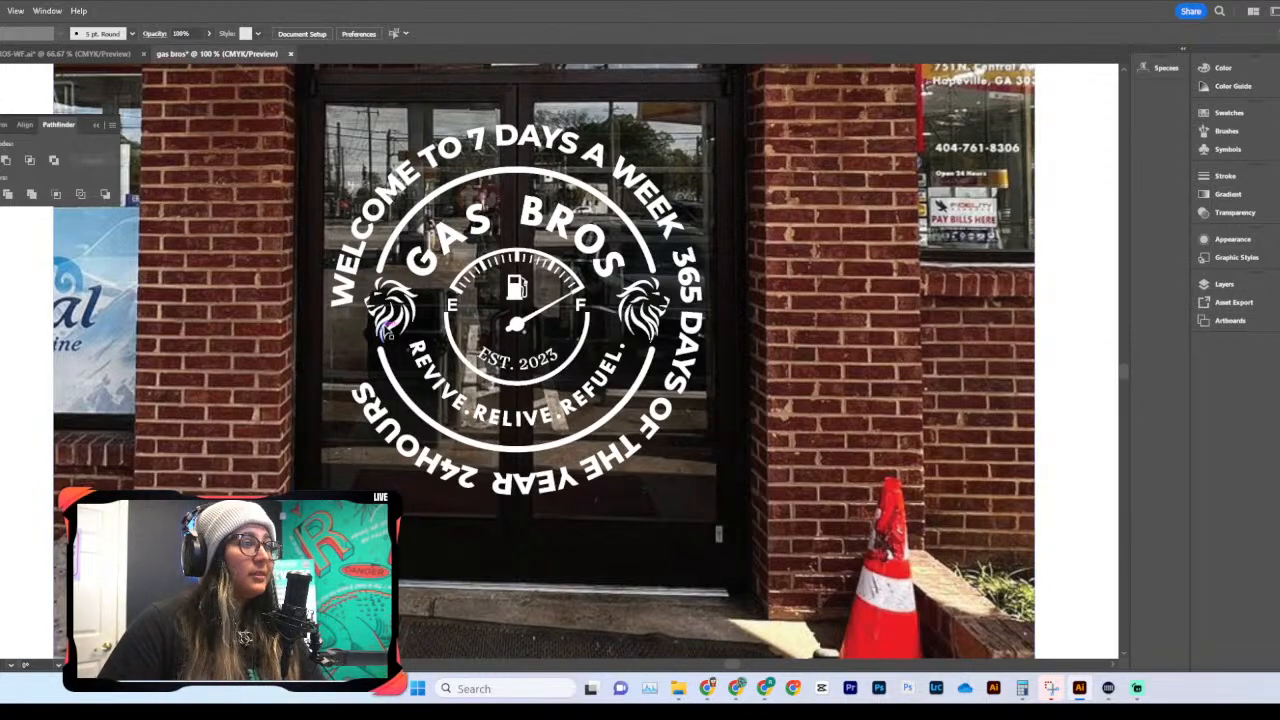
Step: Set the circular text's tracking to -10
scroll(386, 334, "up", 1)
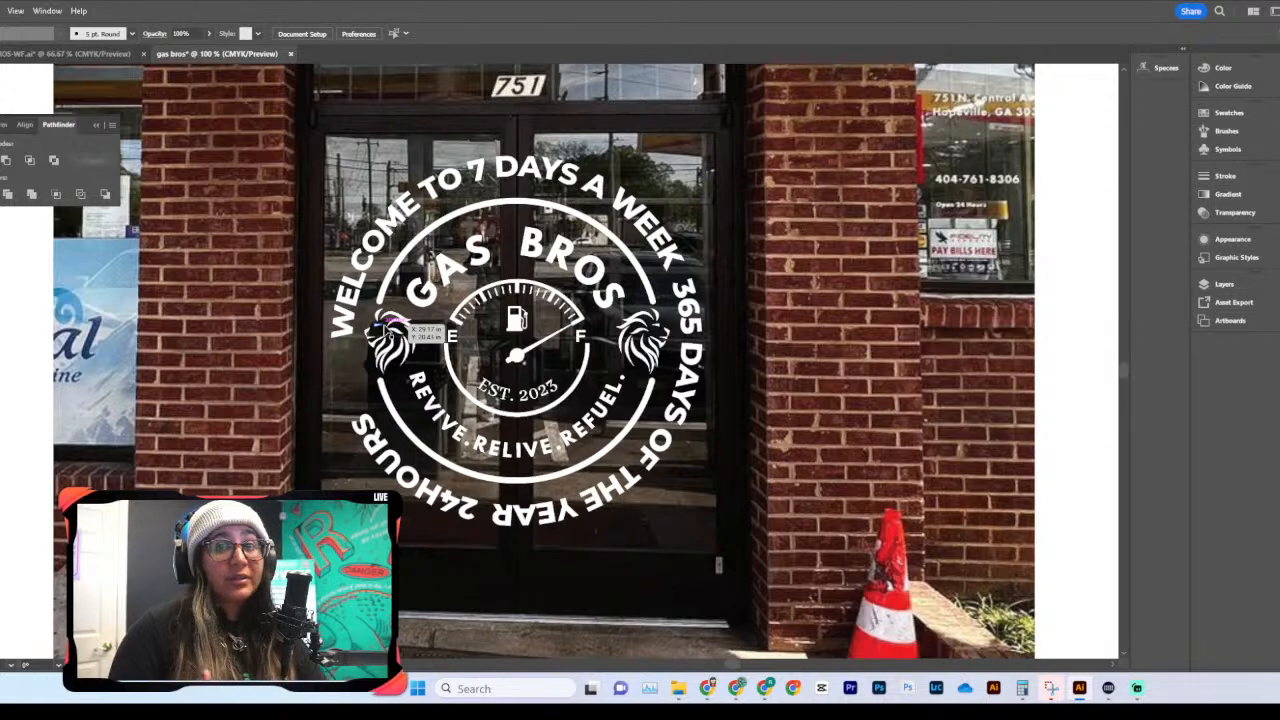
left_click(500, 480)
scroll(440, 230, "down", 1)
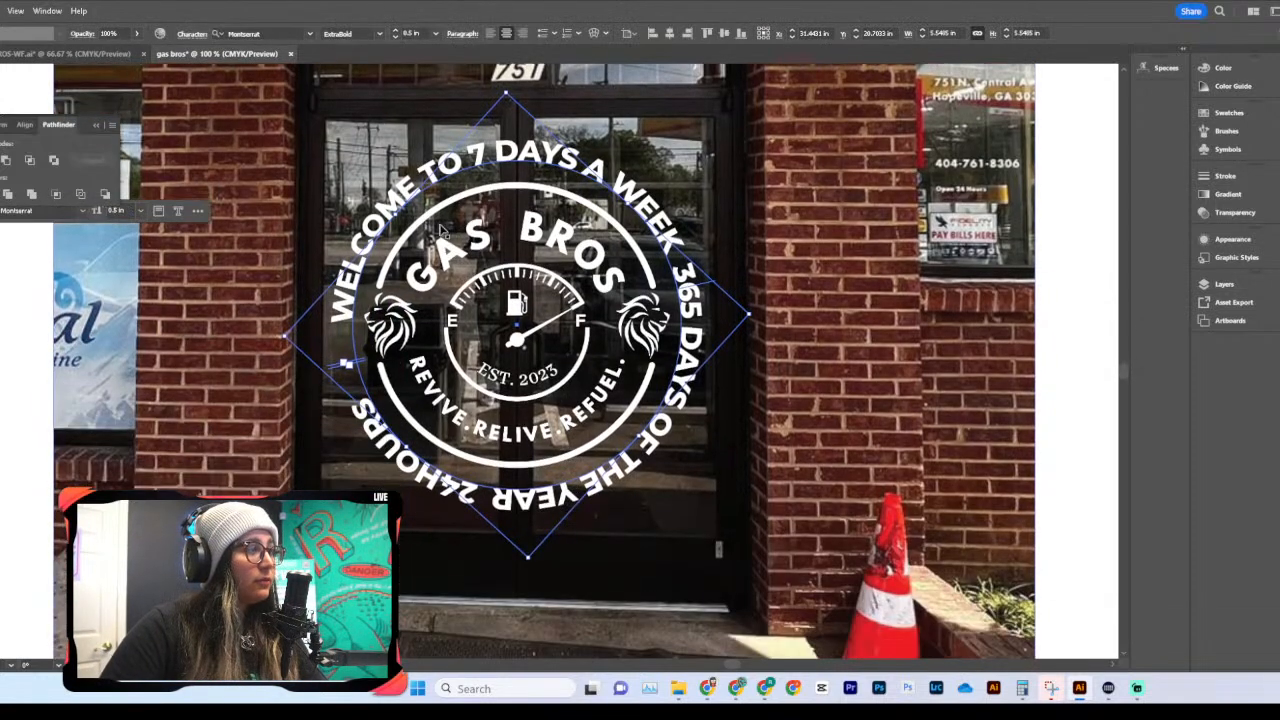
left_click(181, 34)
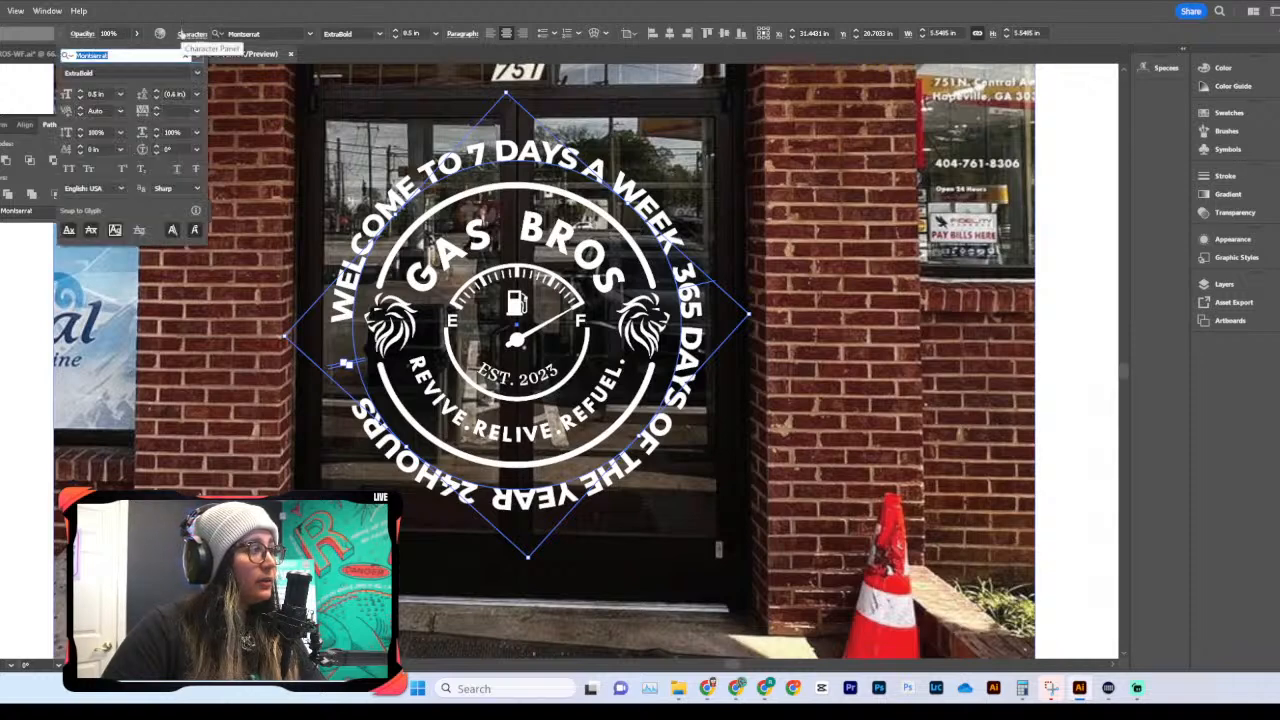
left_click(198, 111)
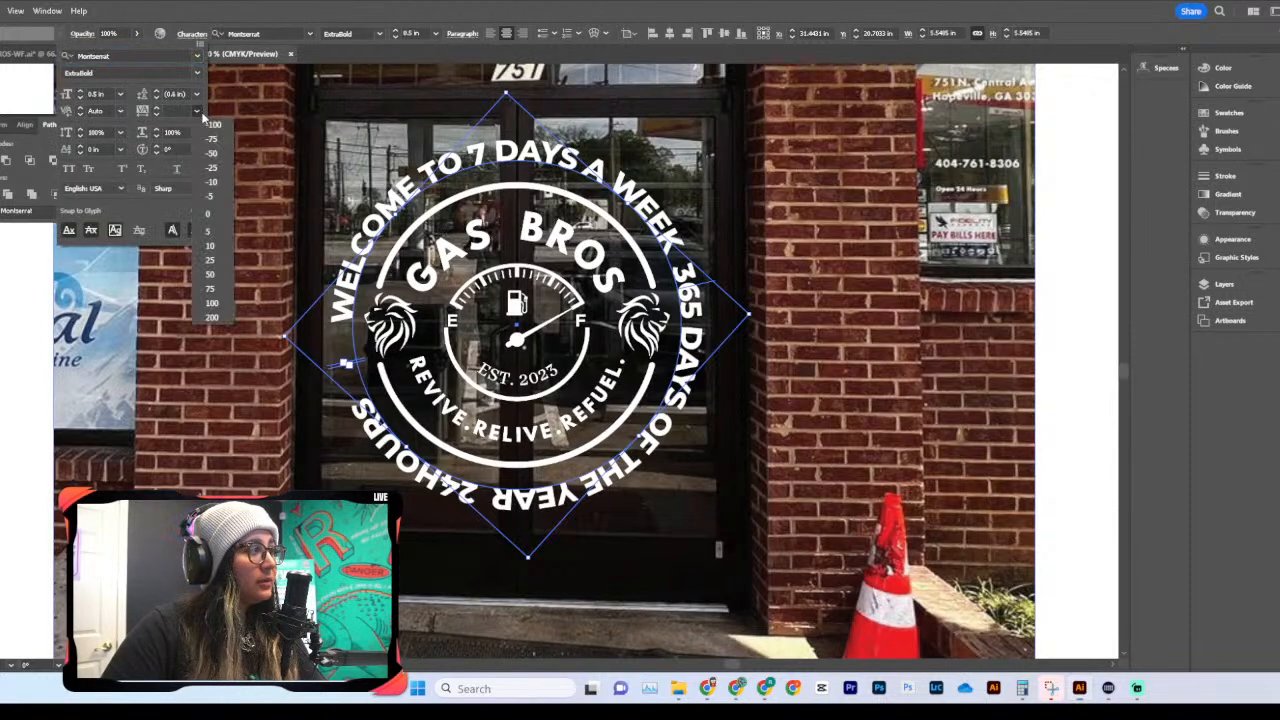
left_click(216, 183)
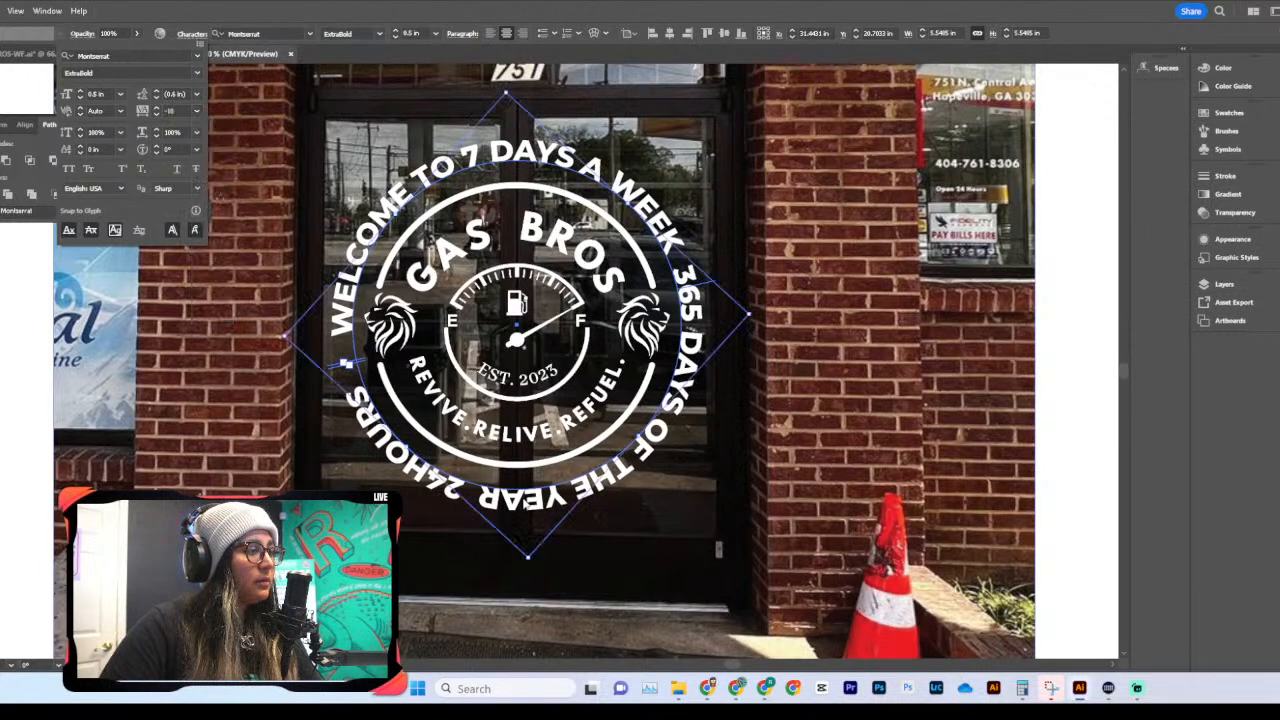
Step: Widen the gap between "WELCOME TO" and "7 DAYS A WEEK" in the circular text, and set the opening-hours wording to 0.4 in
double_click(527, 504)
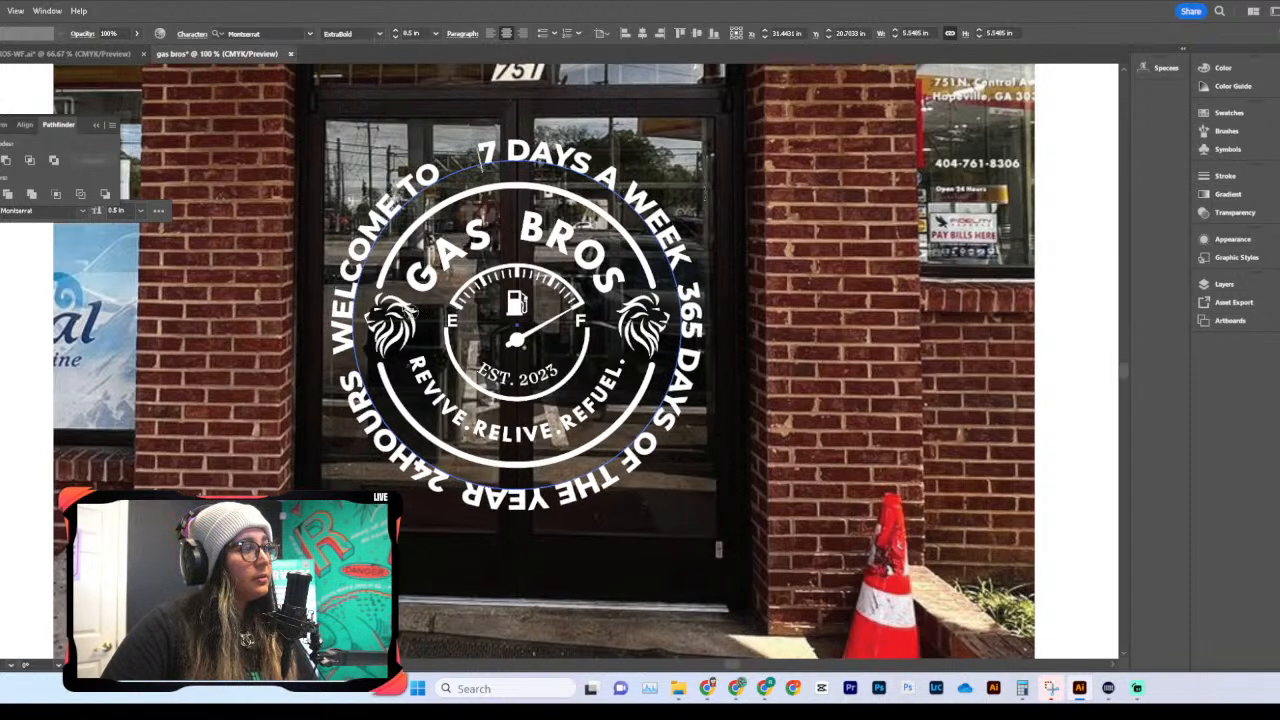
key("Escape")
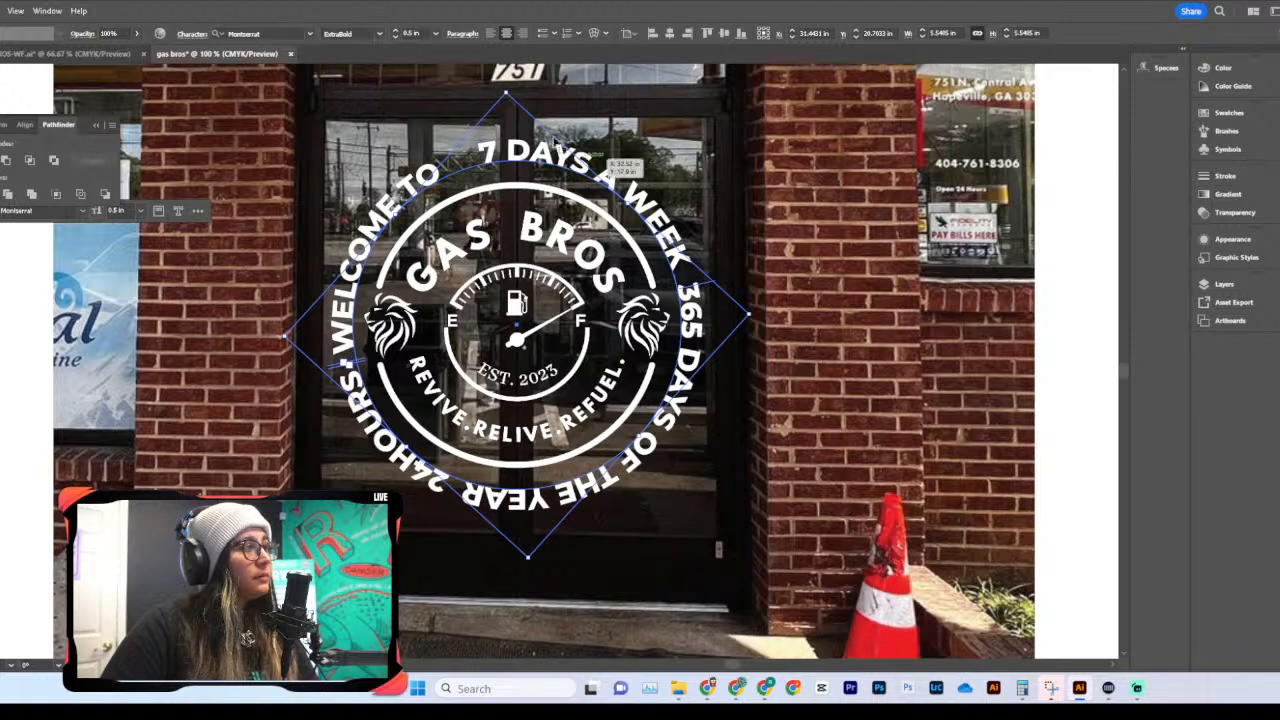
left_click_drag(531, 97, 310, 319)
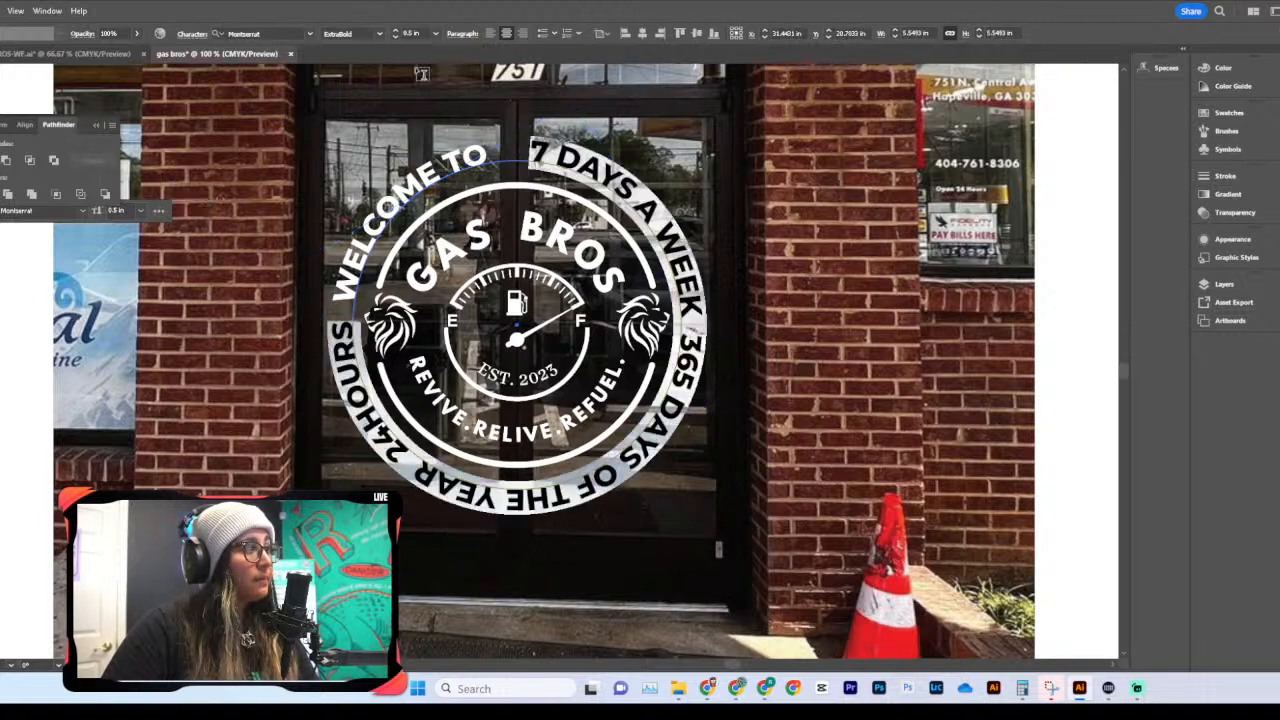
left_click(436, 33)
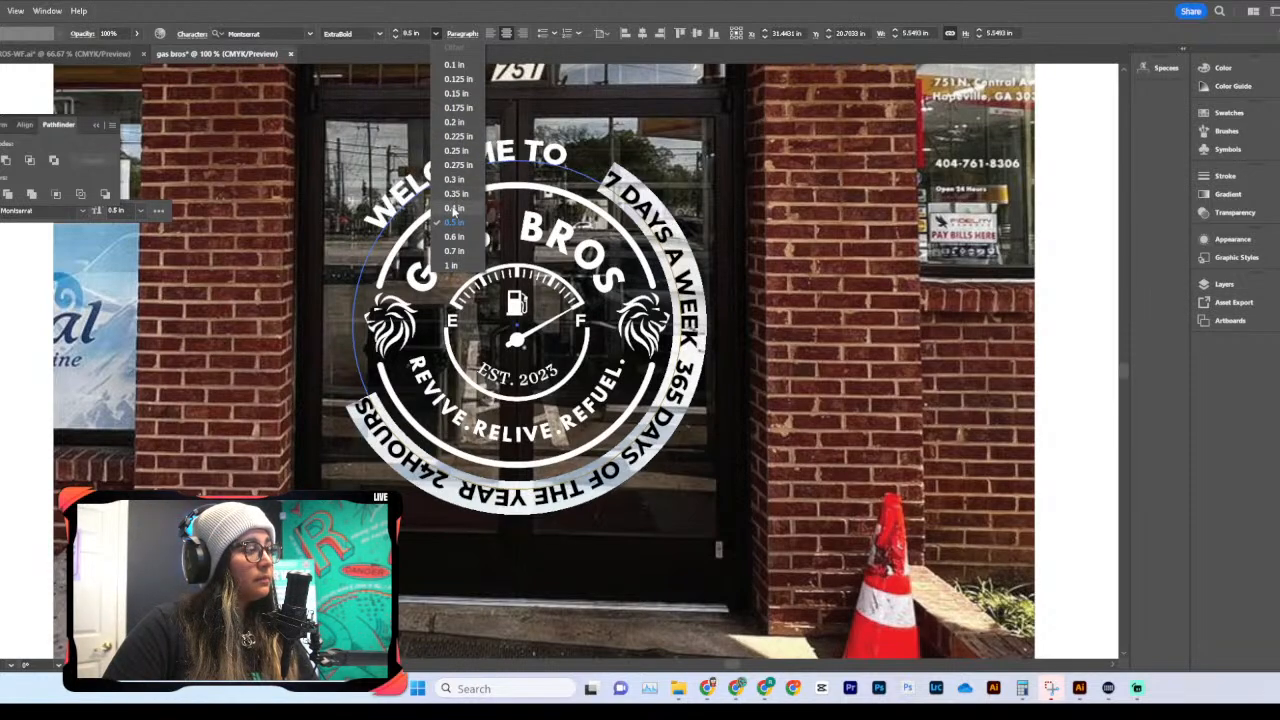
left_click(454, 208)
Step: Enlarge the small Gateway Church door reference photo beside the Prairie Hawks photo to inspect its curved lettering
key("ctrl+minus")
key("ctrl+minus")
key("ctrl+minus")
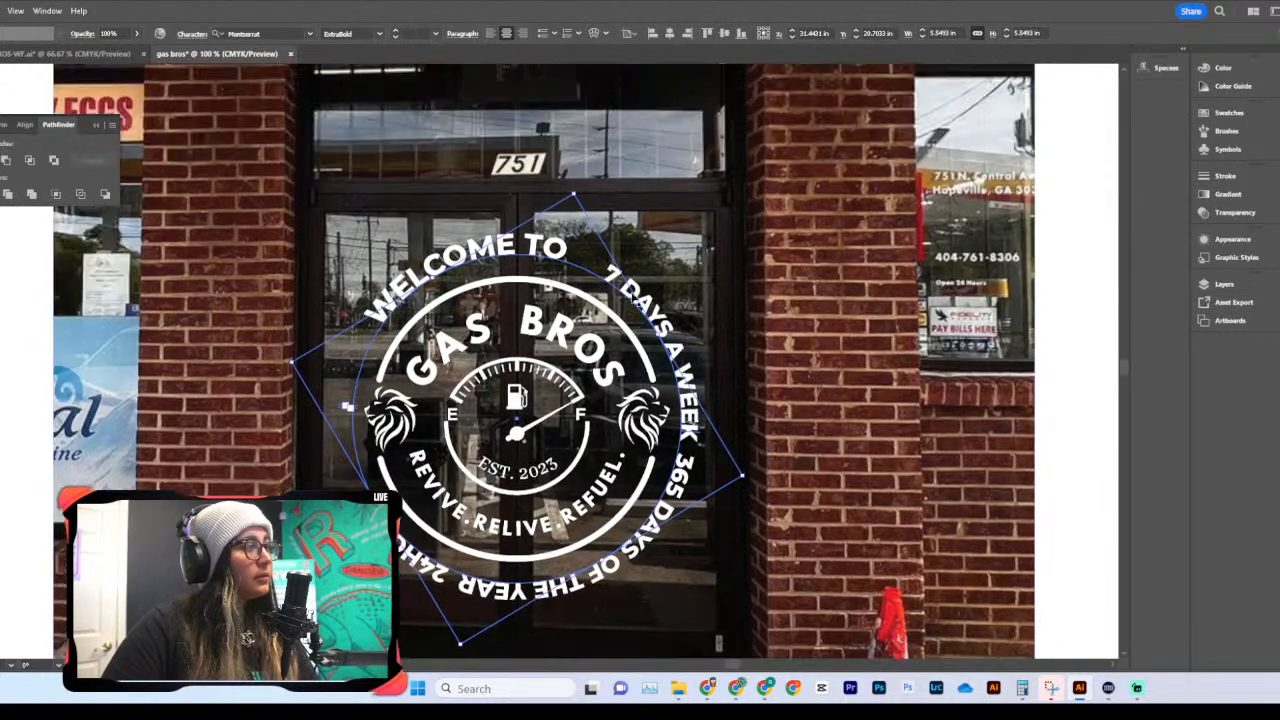
scroll(171, 357, "up", 5)
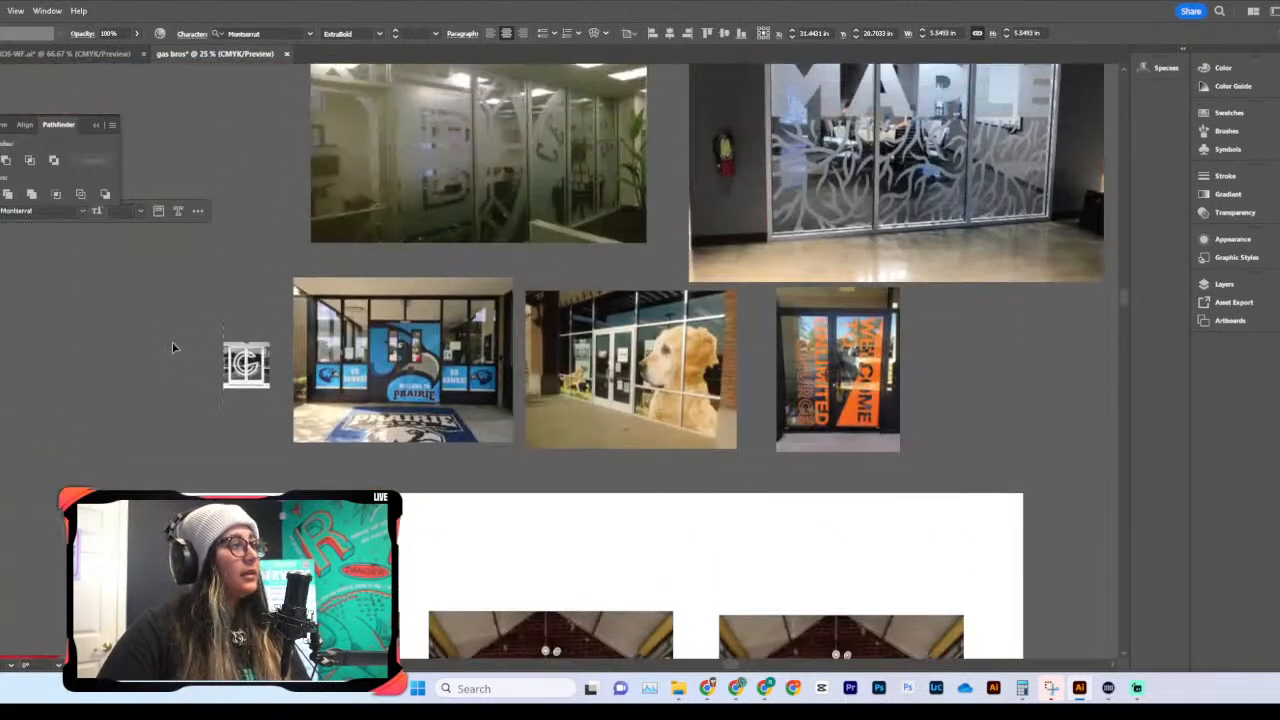
left_click(266, 374)
left_click_drag(270, 343, 215, 344)
key("ctrl+plus")
key("ctrl+plus")
key("ctrl+plus")
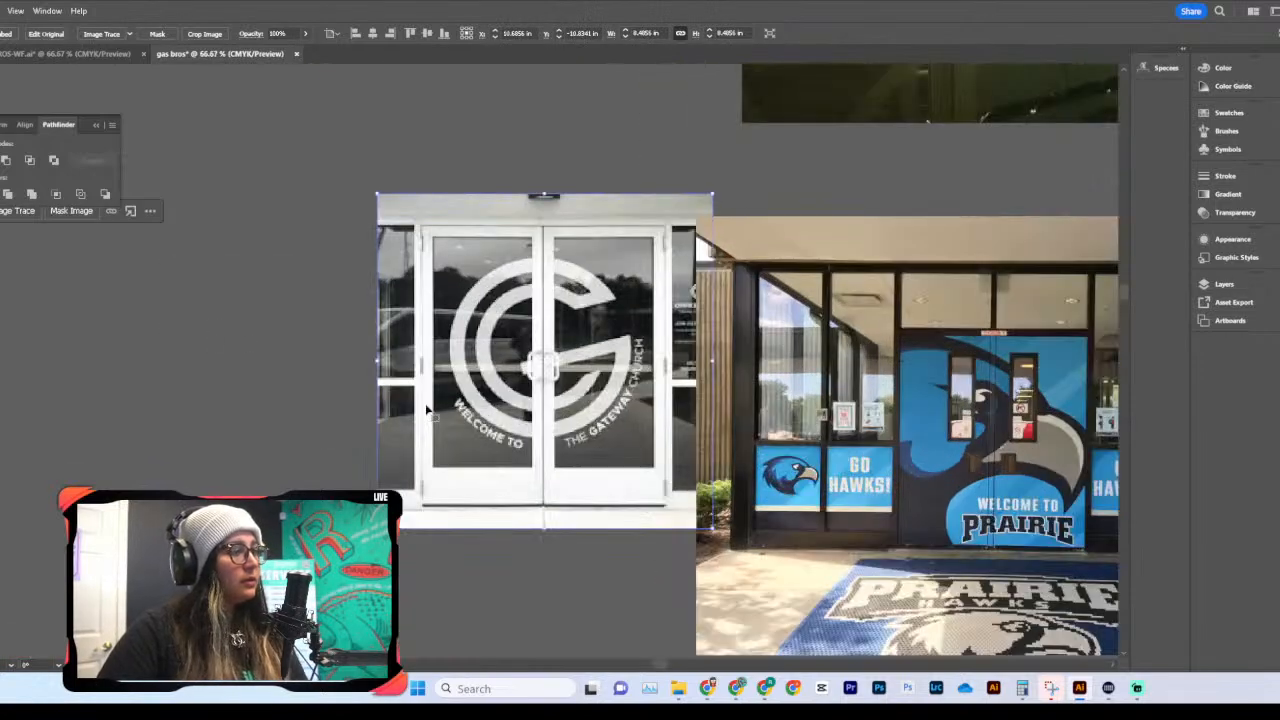
Step: Rotate the second photo's circular text counterclockwise and insert more space before "7 DAYS A WEEK"
scroll(622, 343, "right", 5)
scroll(622, 343, "down", 8)
scroll(622, 343, "right", 6)
scroll(622, 343, "down", 5)
key("ctrl+plus")
key("ctrl+plus")
scroll(492, 338, "right", 4)
scroll(492, 338, "down", 10)
scroll(491, 340, "down", 15)
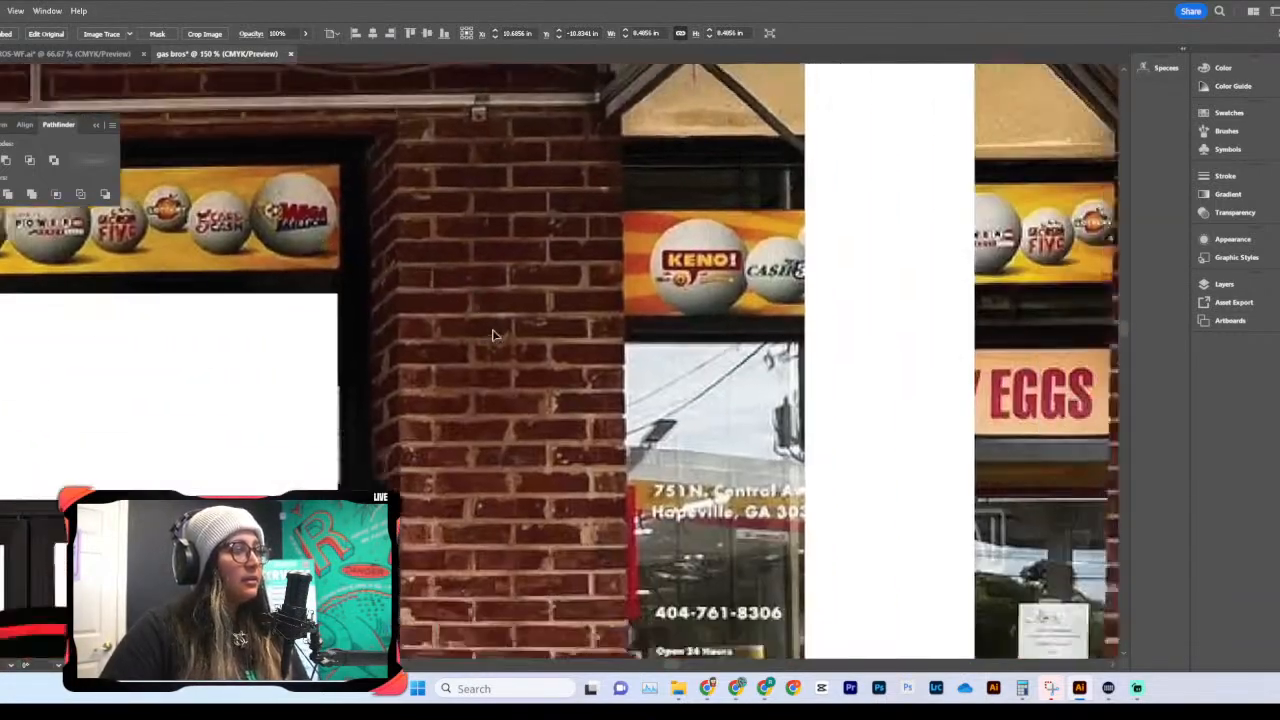
scroll(745, 460, "up", 12)
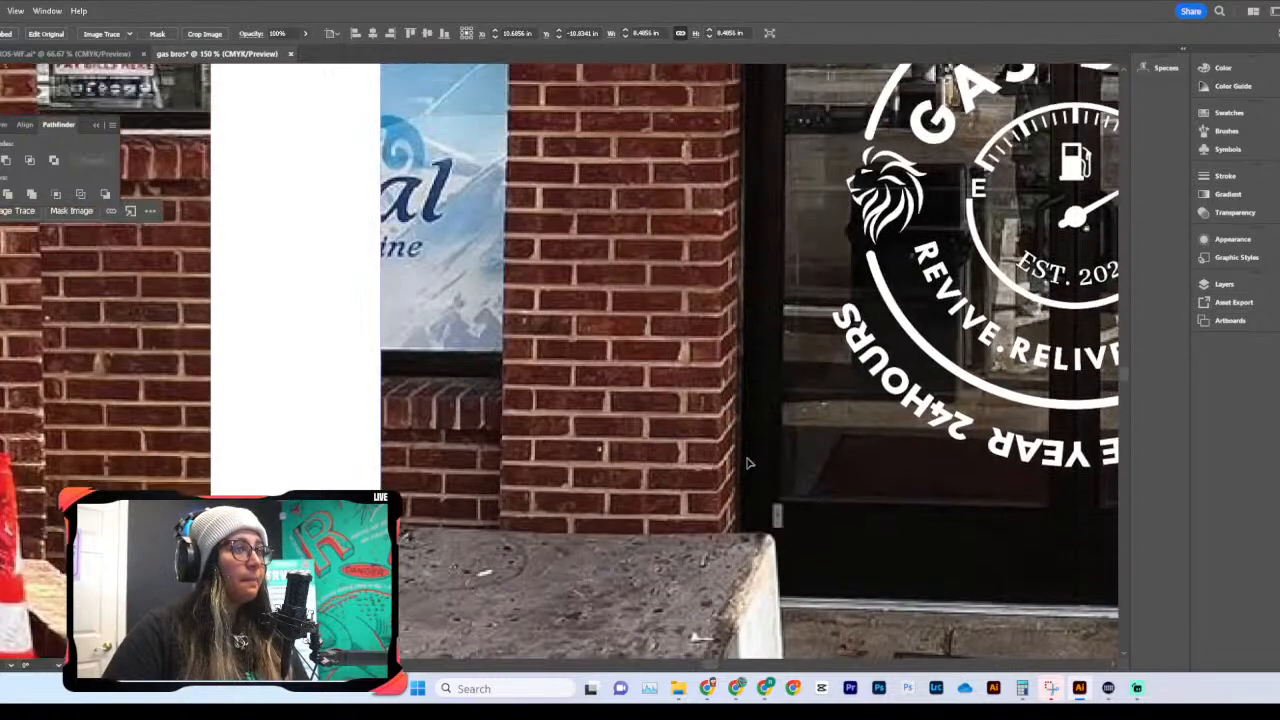
scroll(720, 440, "right", 4)
scroll(708, 426, "up", 1)
left_click(621, 184)
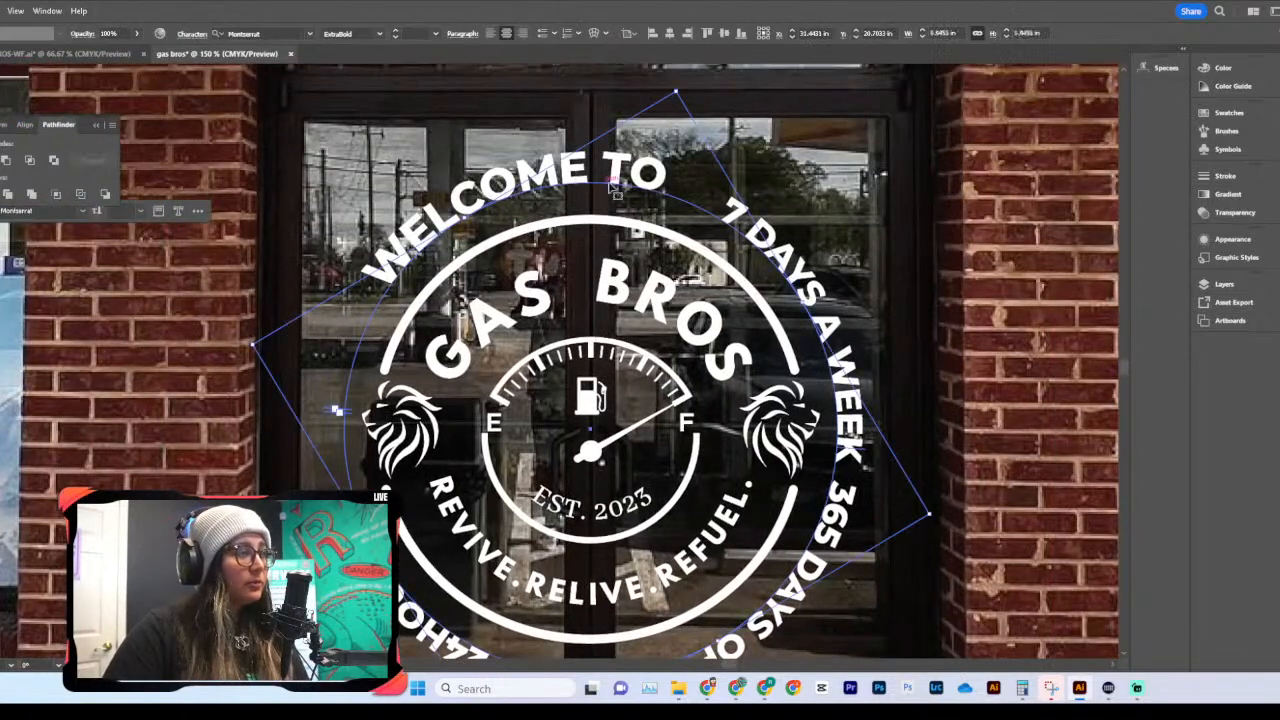
left_click_drag(683, 84, 466, 102)
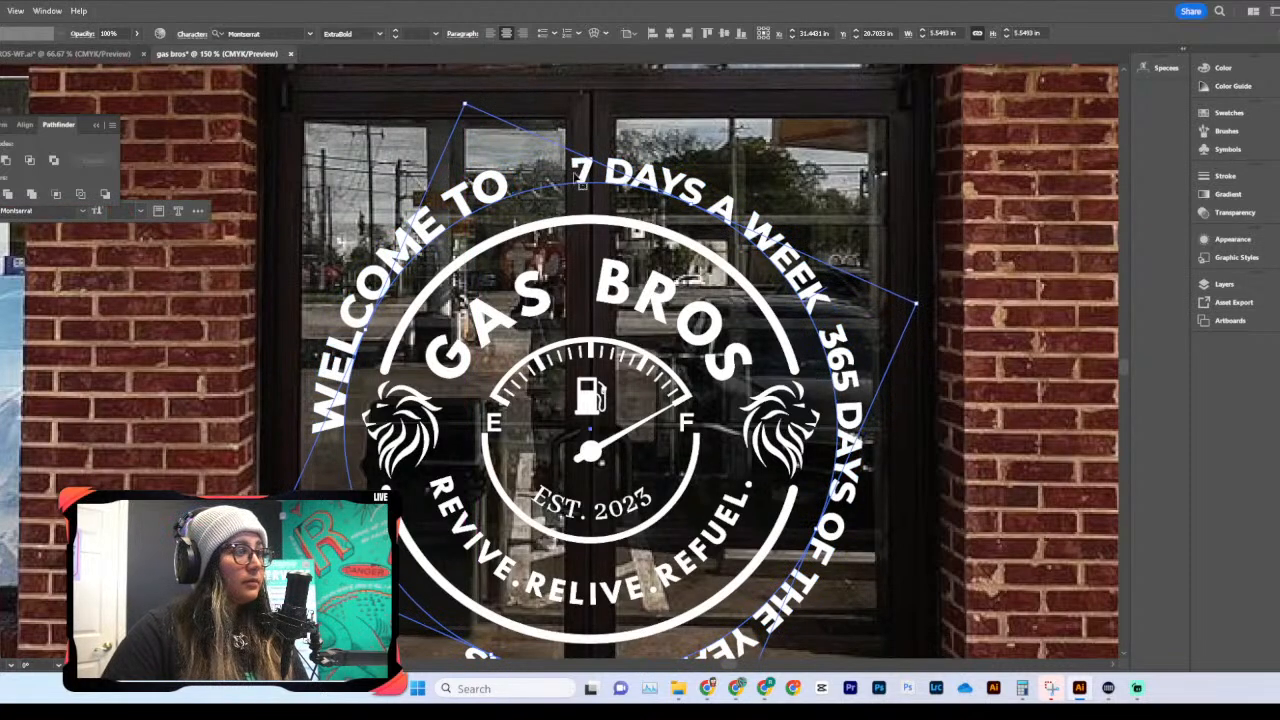
double_click(578, 179)
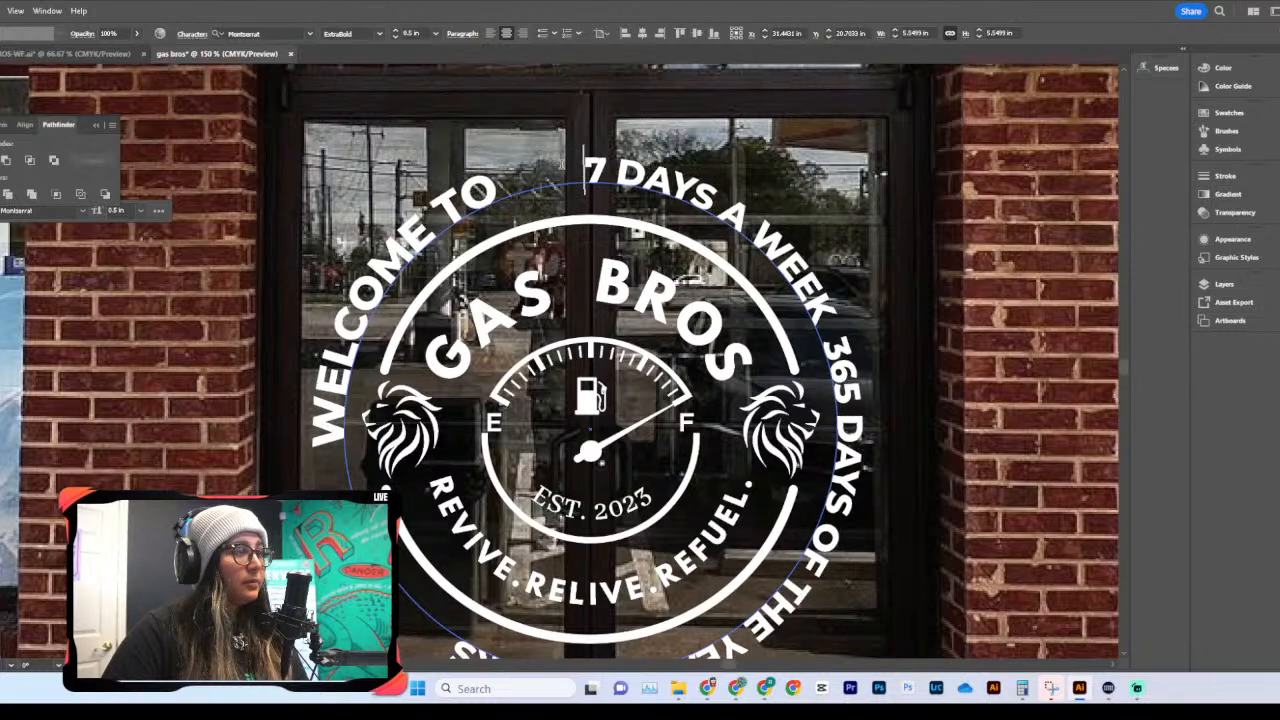
scroll(620, 190, "down", 1)
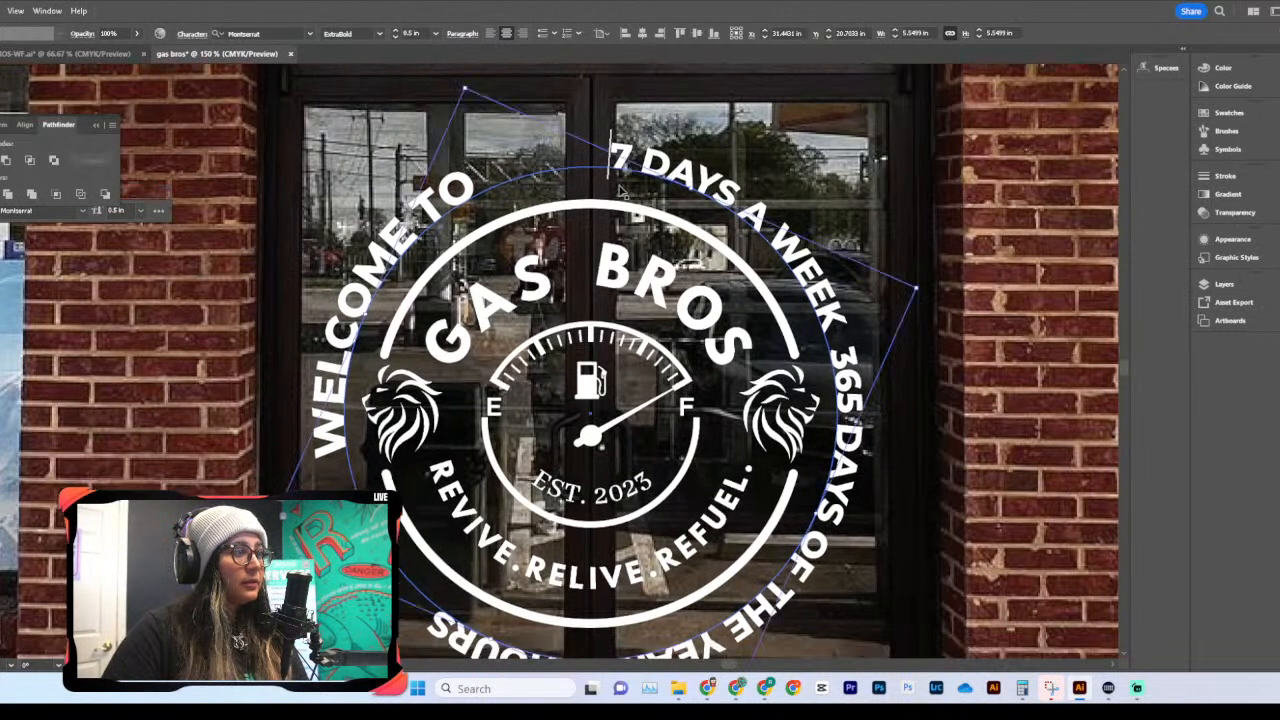
Step: Set the font size of the opening-hours wording in the circular text to 0.25 in
key("ctrl+minus")
key("ctrl+minus")
scroll(622, 219, "down", 2)
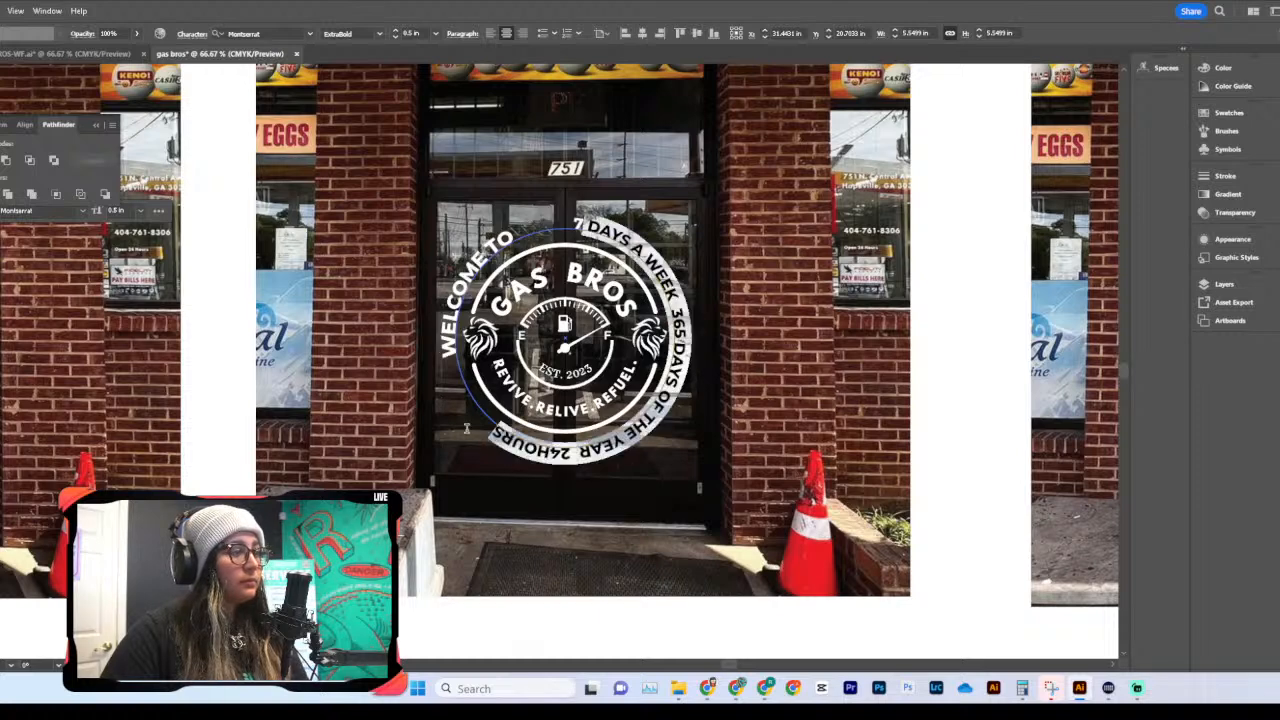
left_click(435, 35)
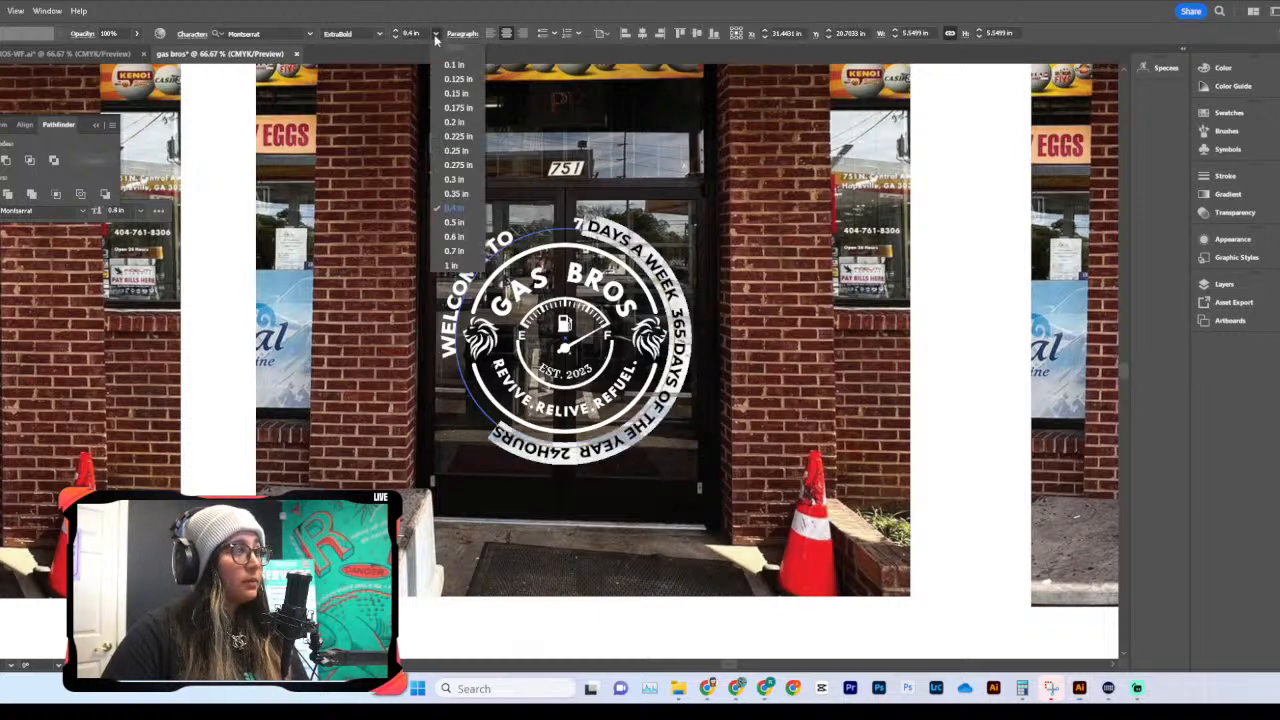
left_click(455, 151)
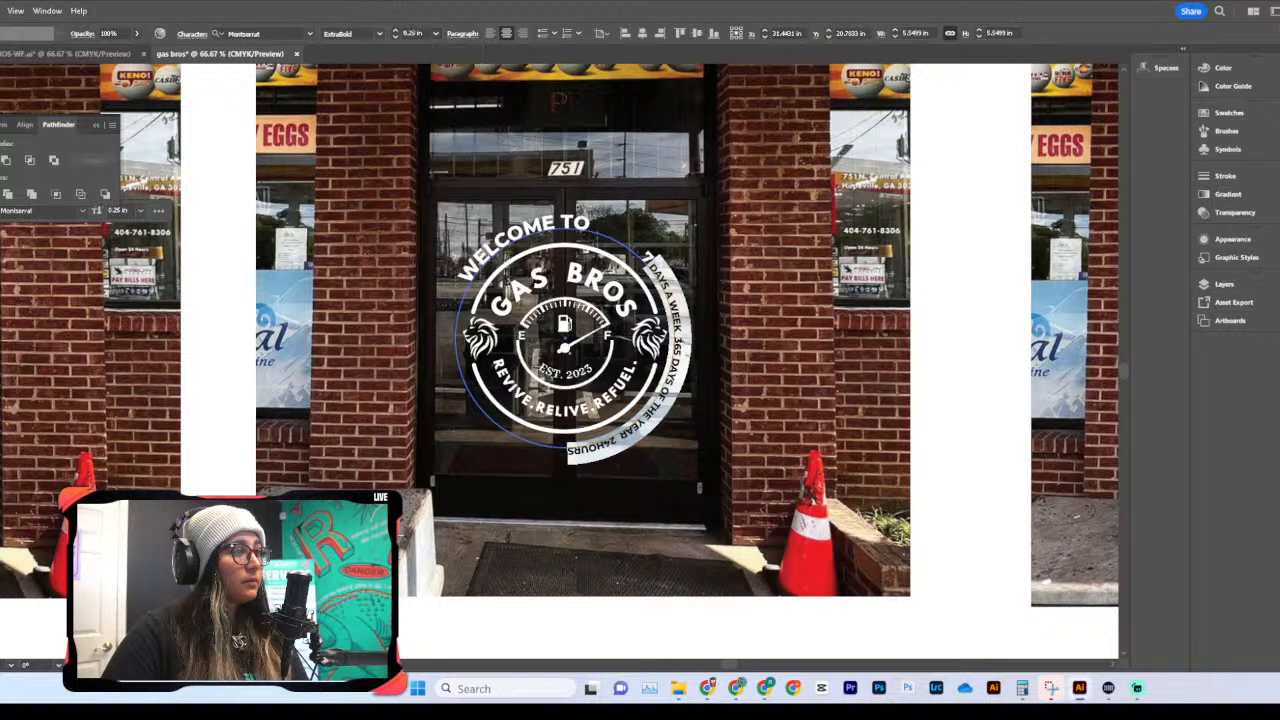
Step: Set the entire opening-hours wording, including the 7, to a 0.275 in font size and finish text editing
left_click_drag(638, 252, 540, 456)
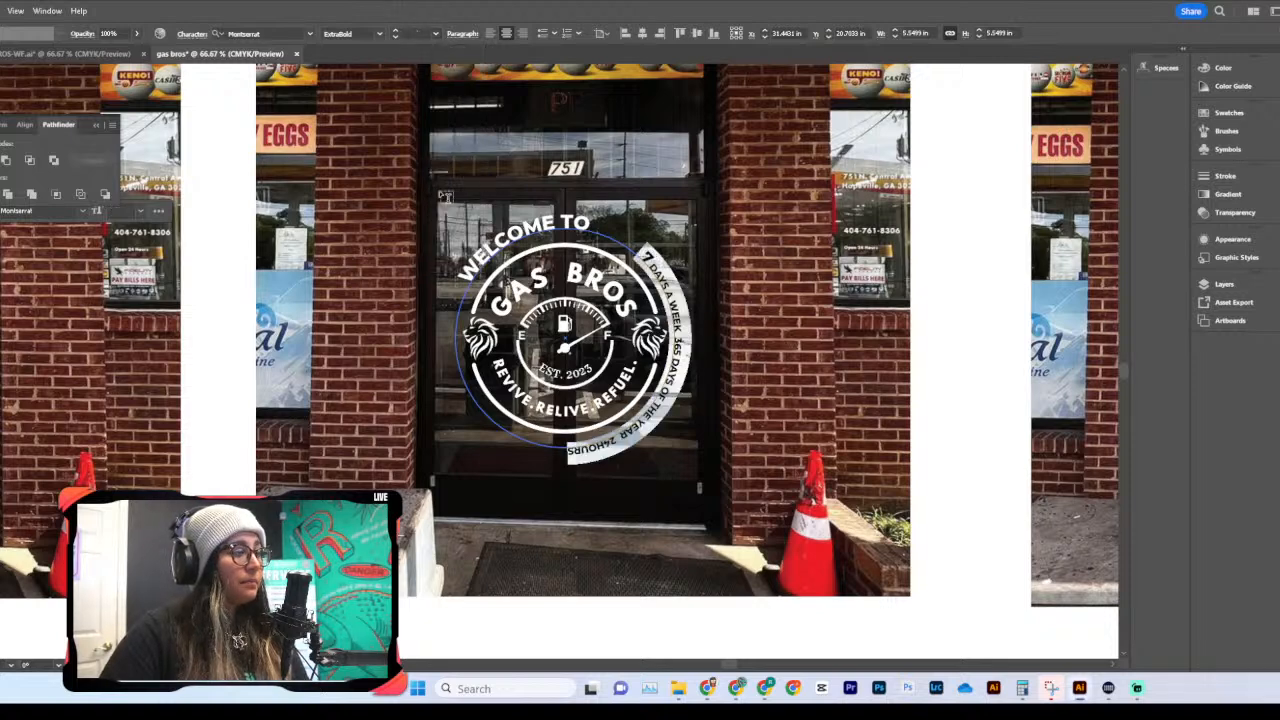
left_click(435, 35)
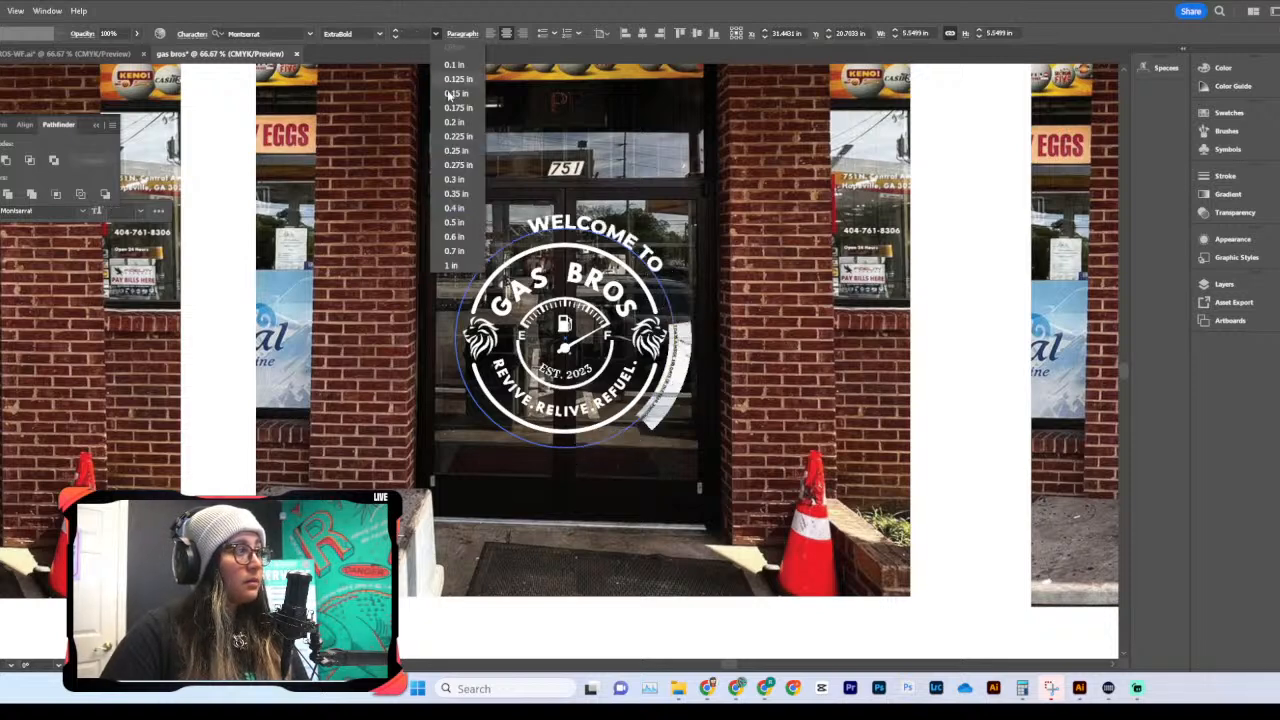
left_click(449, 166)
key("Escape")
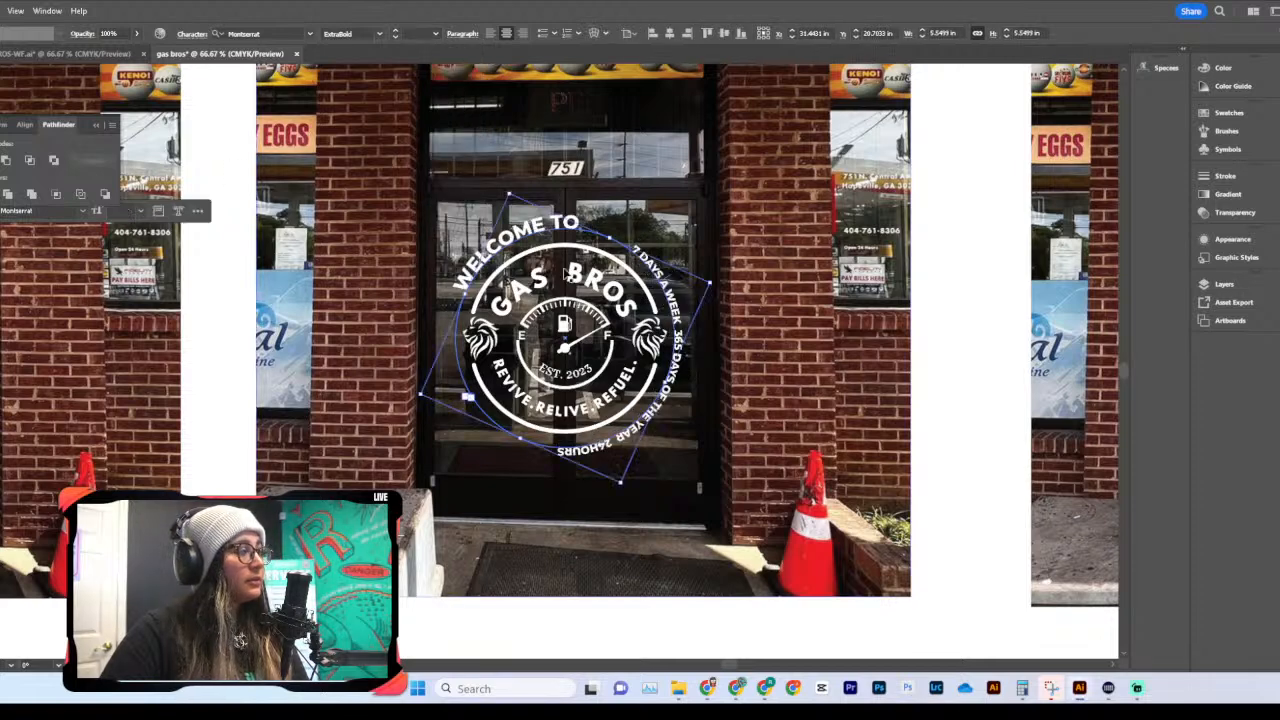
Step: Rotate the circular text counterclockwise until its bounding box is level, with "WELCOME TO" and the opening hours on separate doors
left_click_drag(716, 281, 715, 228)
left_click(741, 255)
scroll(741, 255, "down", 1)
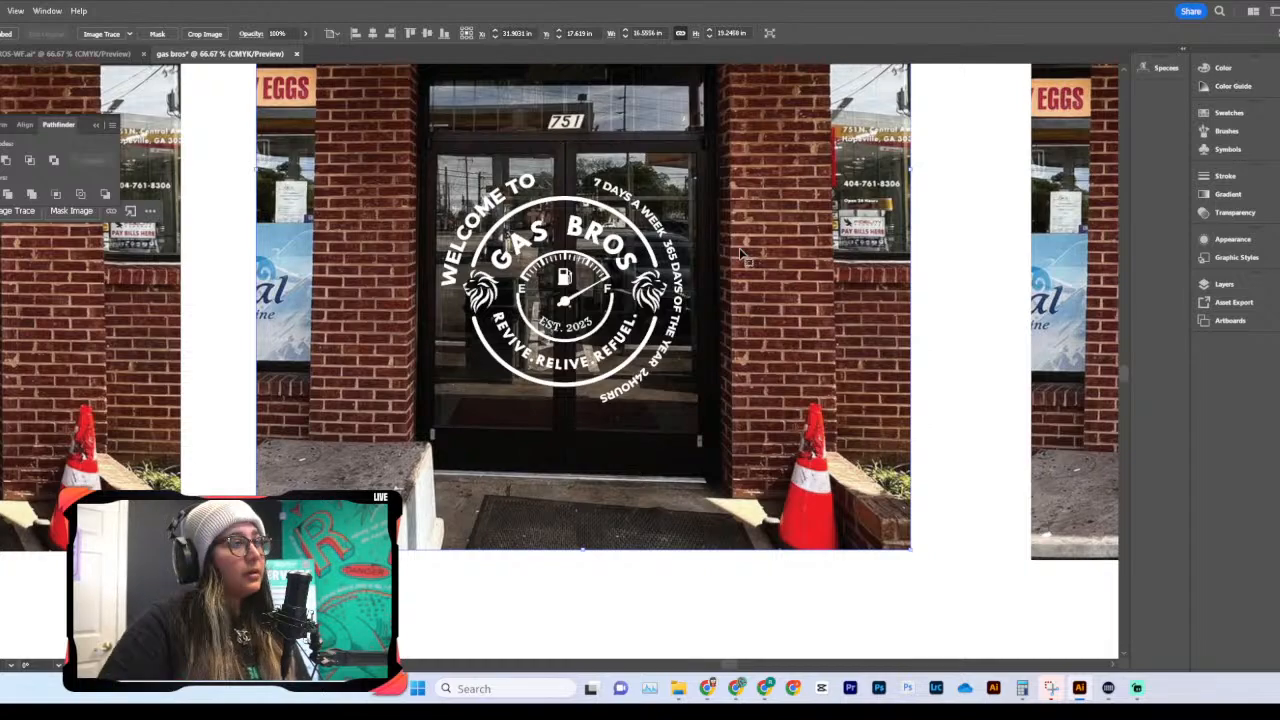
key("ctrl+equal")
key("ctrl+equal")
scroll(739, 249, "down", 4)
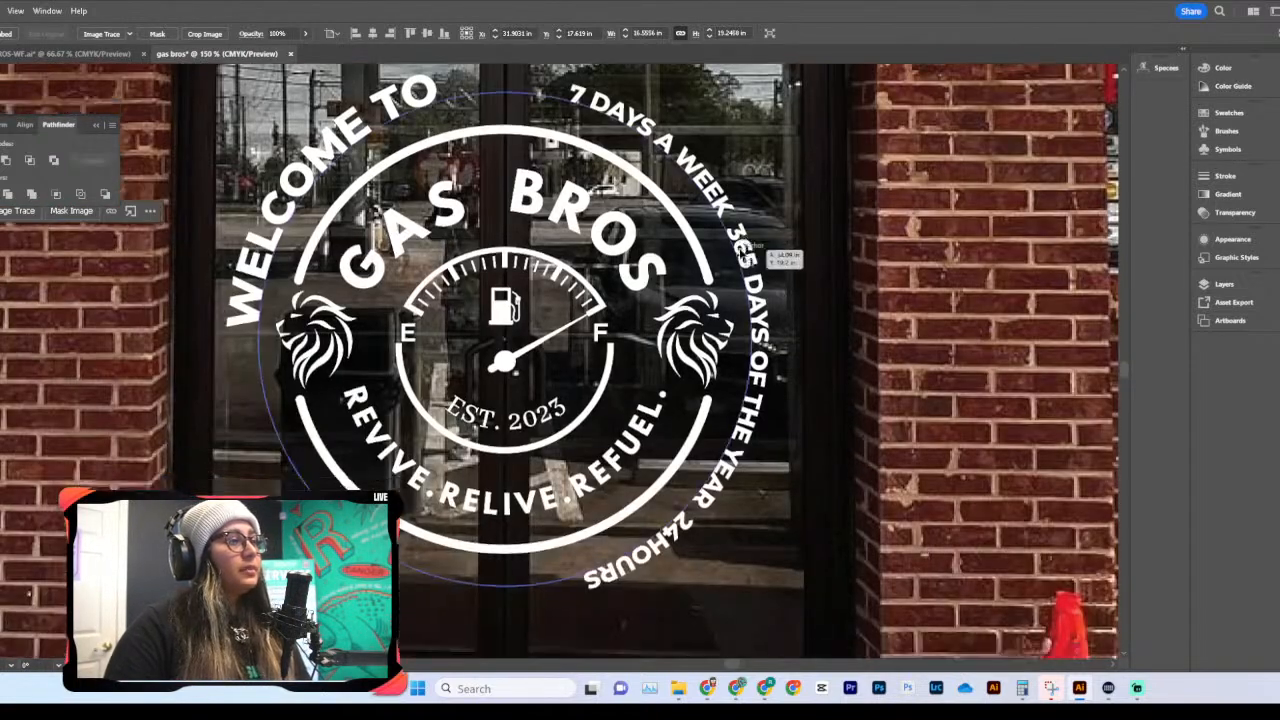
left_click(748, 265)
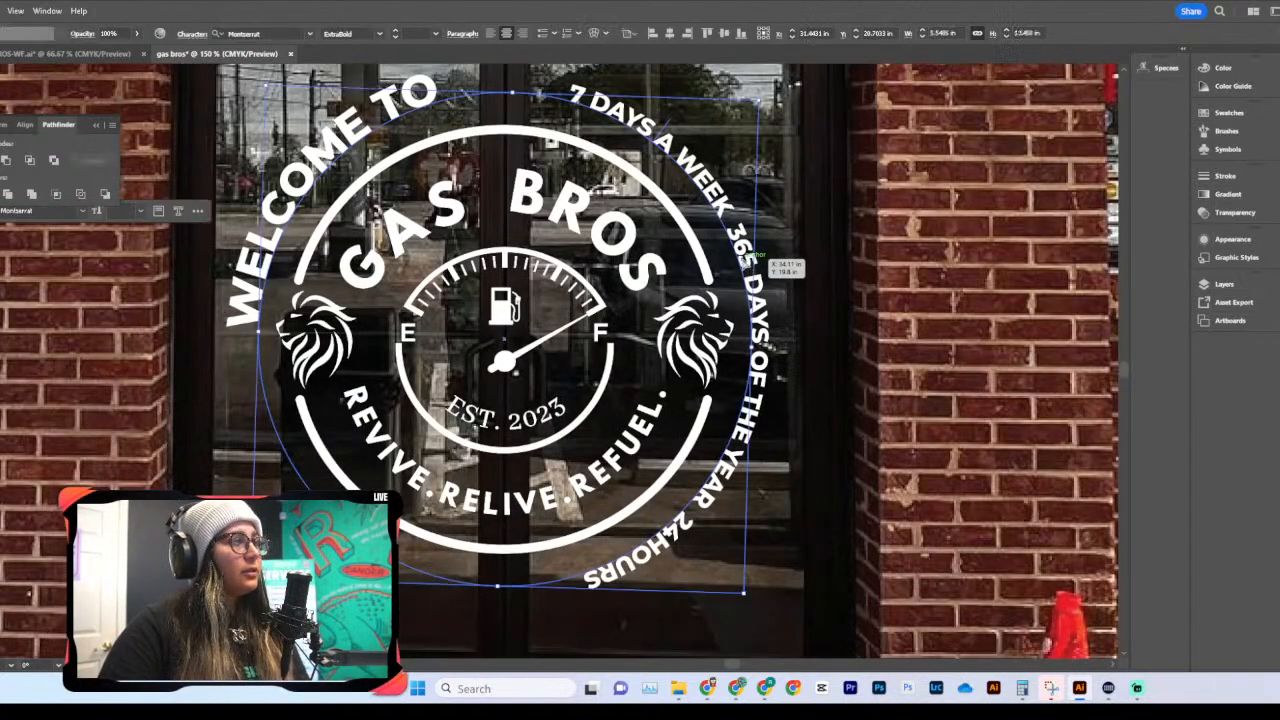
key("ctrl+minus")
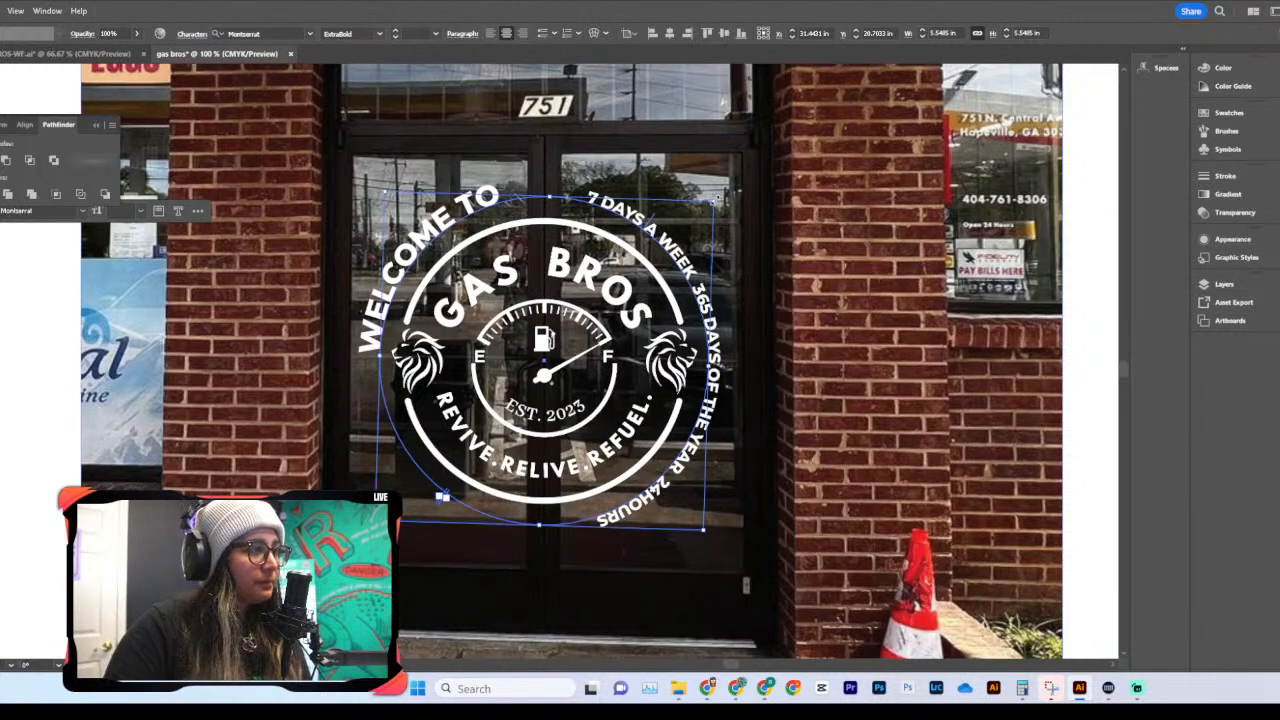
mouse_move(717, 199)
left_mouse_down()
mouse_move(724, 210)
mouse_move(721, 196)
left_mouse_up()
left_click(774, 243)
scroll(776, 245, "down", 4)
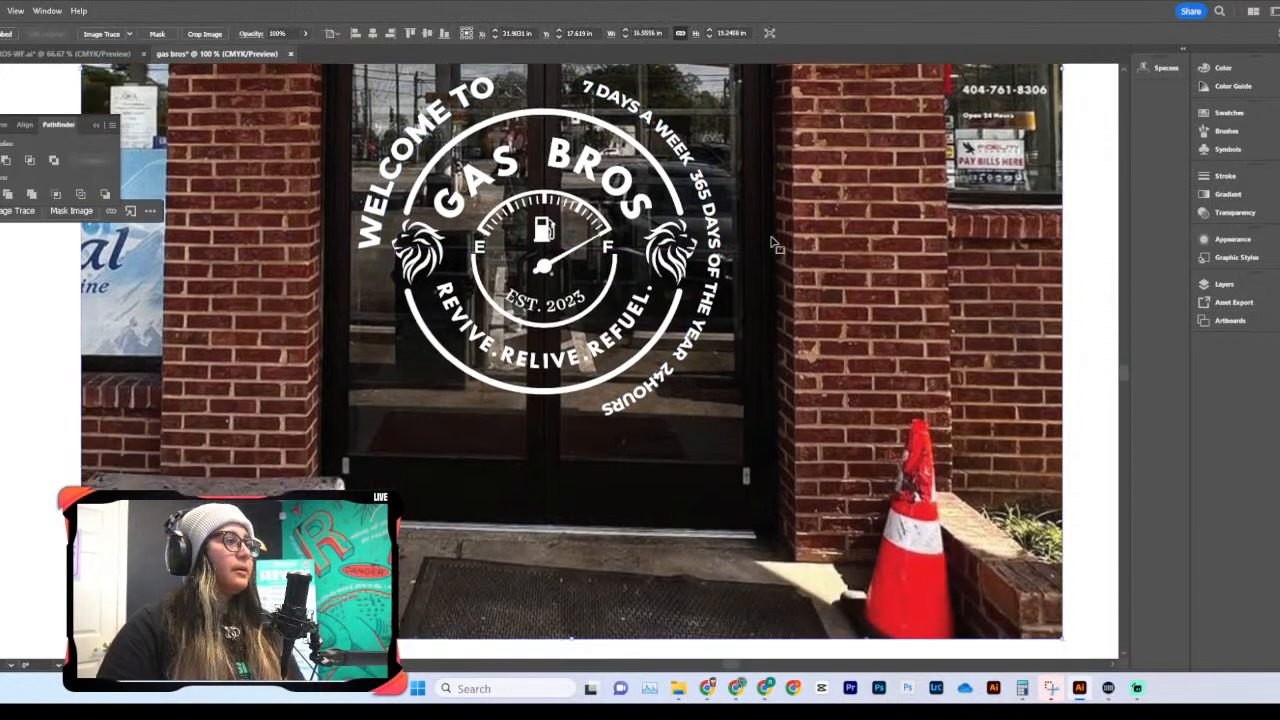
Step: Draw a vertical rectangle about 0.54 by 7.4 in over the center door frame and fill it with the frame's sampled dark colour
scroll(776, 245, "up", 3)
scroll(637, 310, "up", 1)
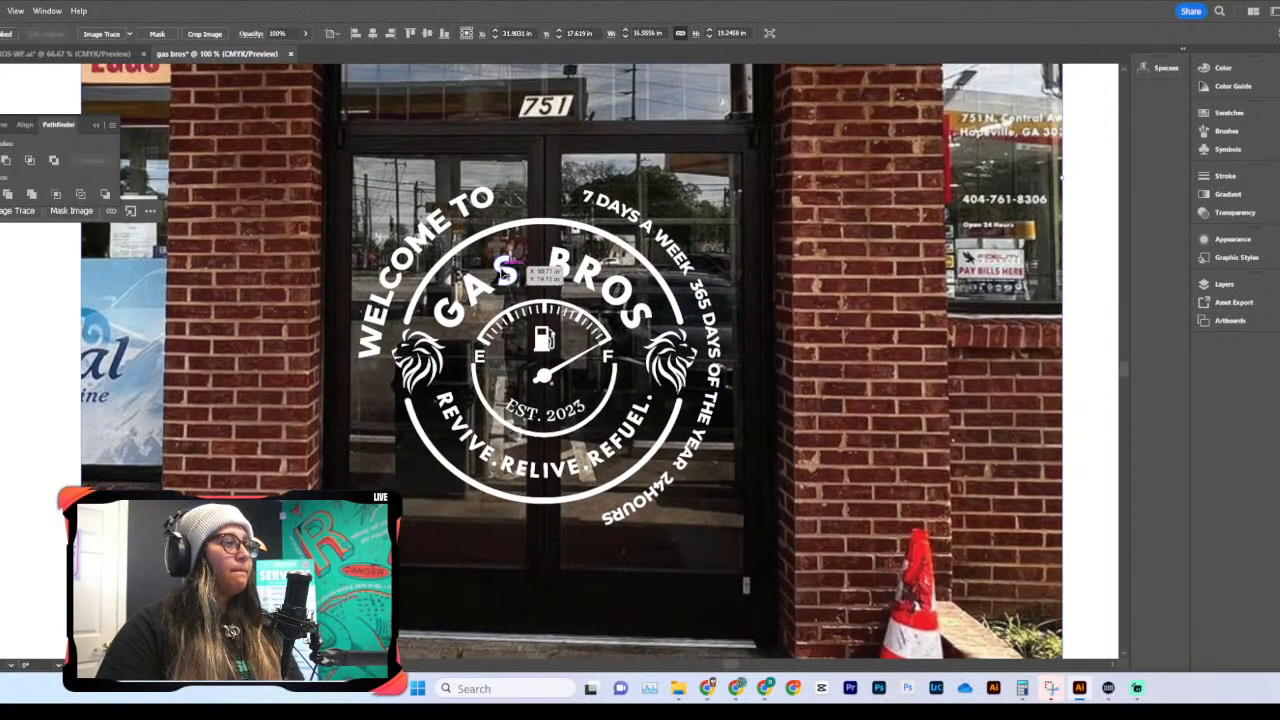
left_click(548, 224)
left_click(728, 253)
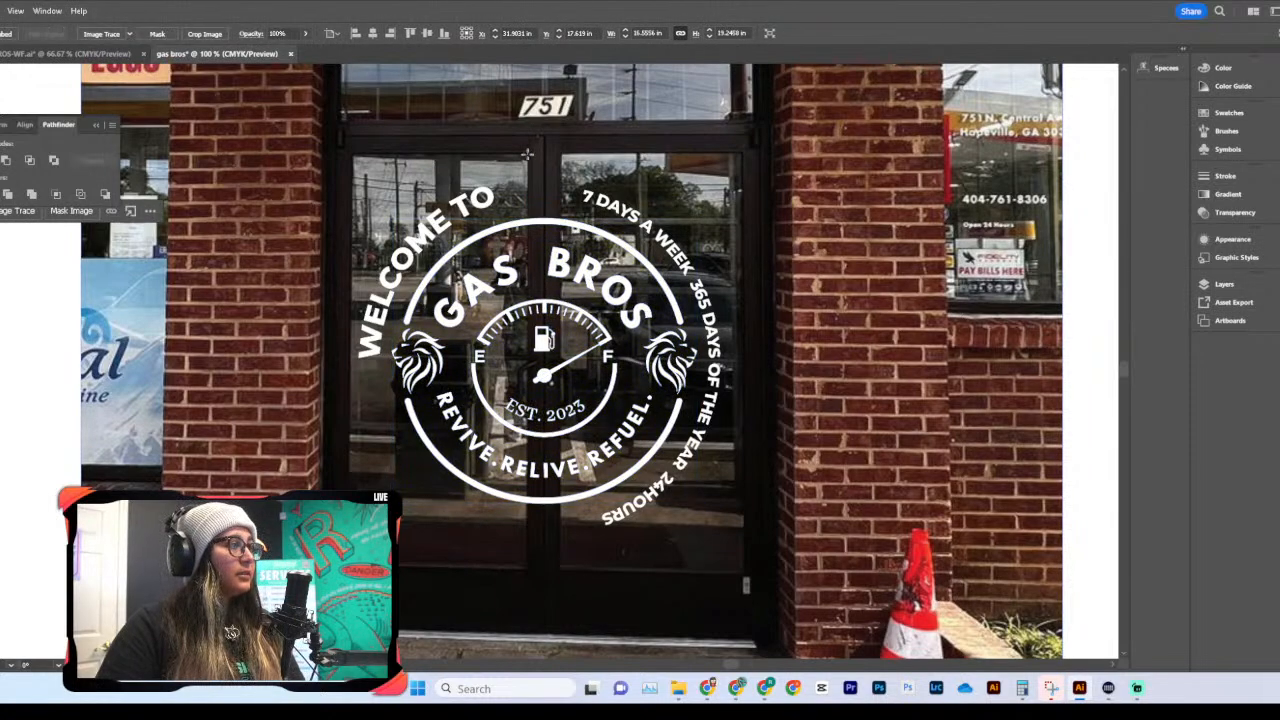
left_click_drag(530, 139, 562, 580)
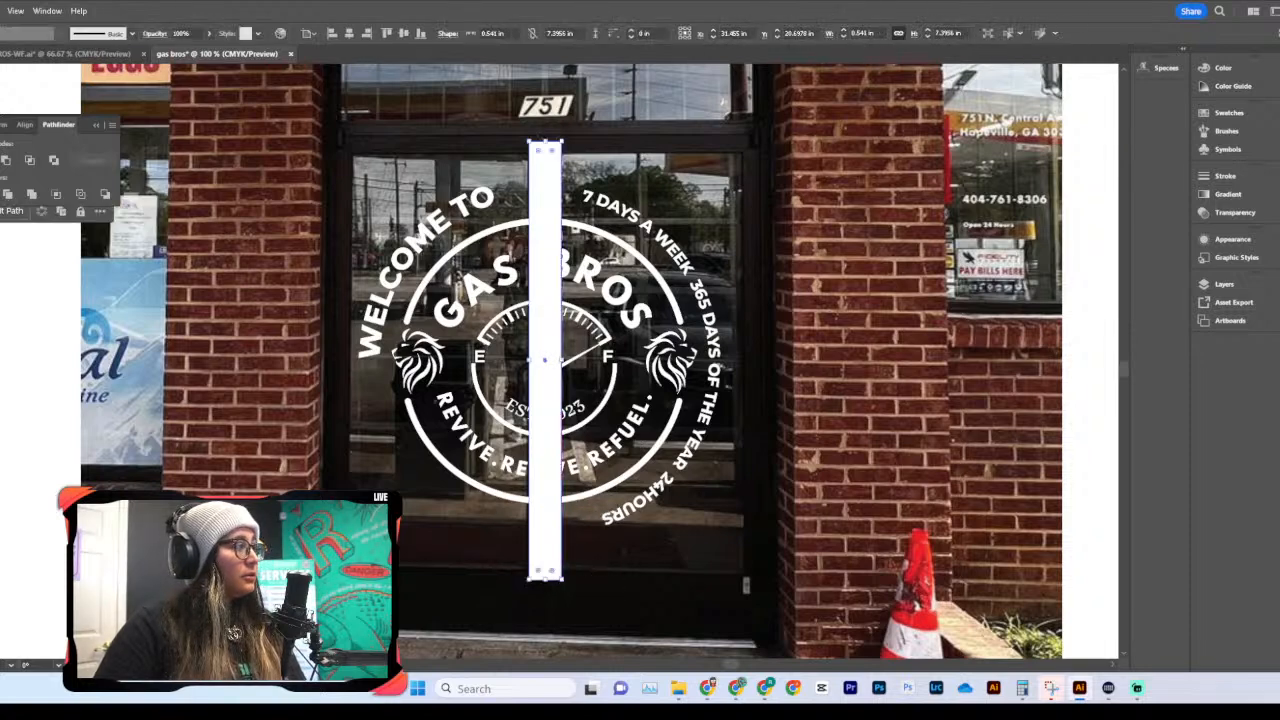
key("i")
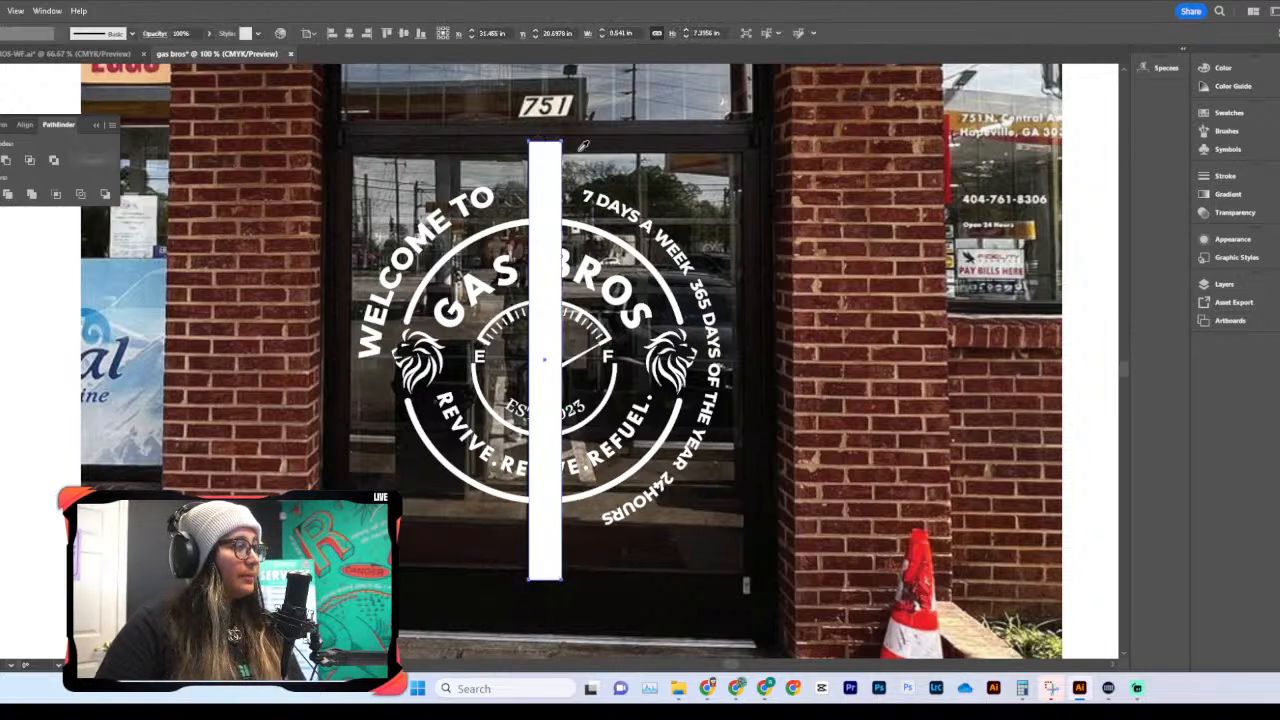
left_click(610, 146)
key("v")
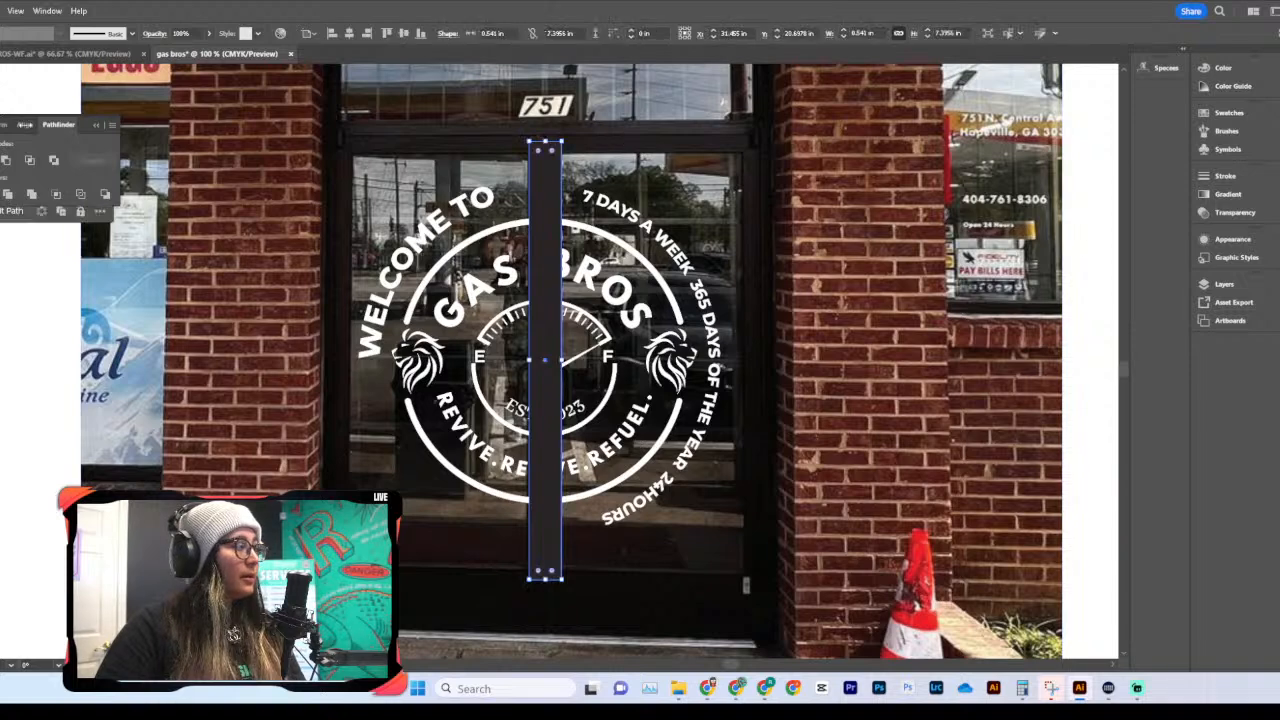
Step: Widen the dark center strip to about 0.57 in and deselect it
left_click(548, 385)
left_click_drag(530, 361, 528, 361)
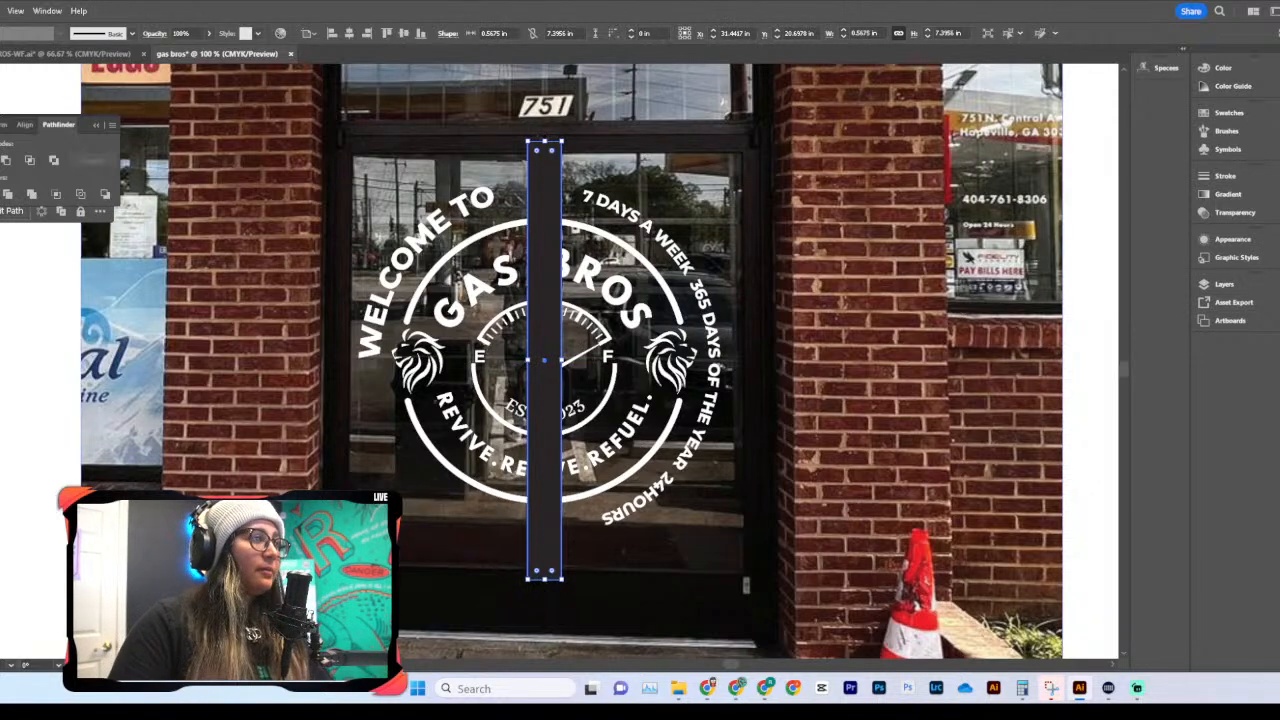
left_click(648, 353)
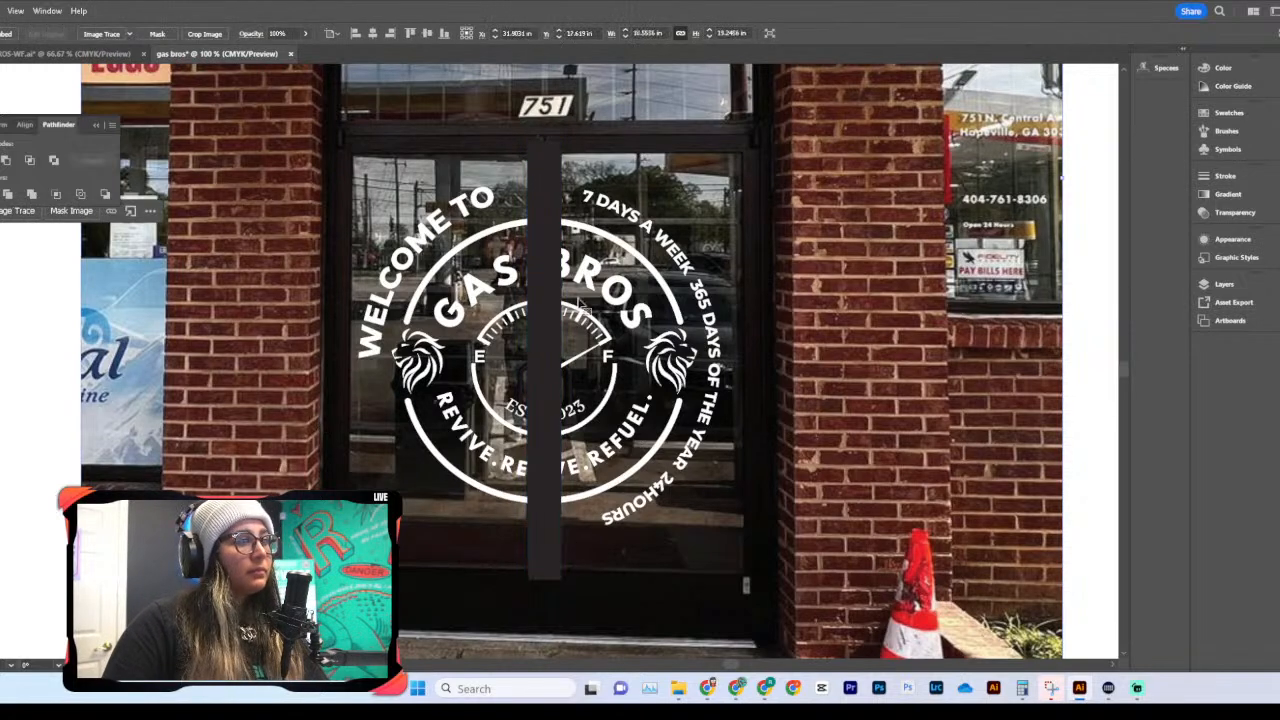
Step: Enlarge the circular text path to about 5.7 in in diameter, extending it outward on the opening-hours side, and deselect it
left_click(691, 263)
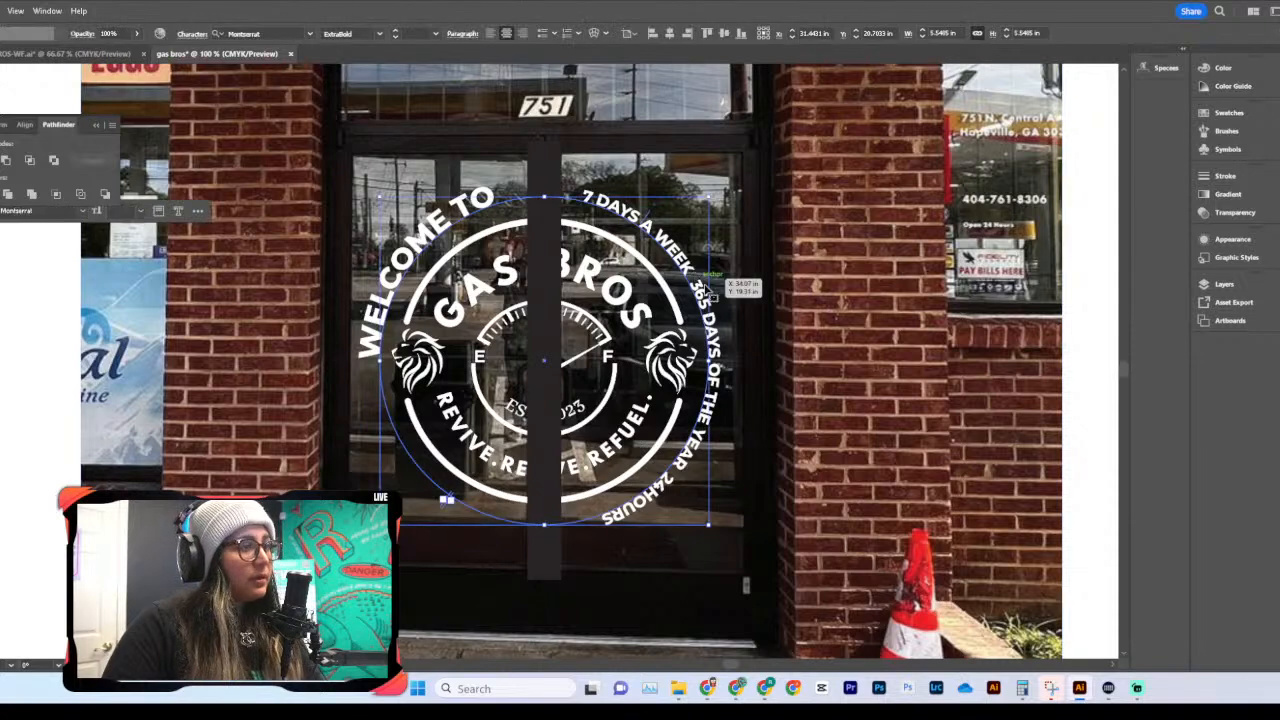
left_click_drag(726, 374, 720, 368)
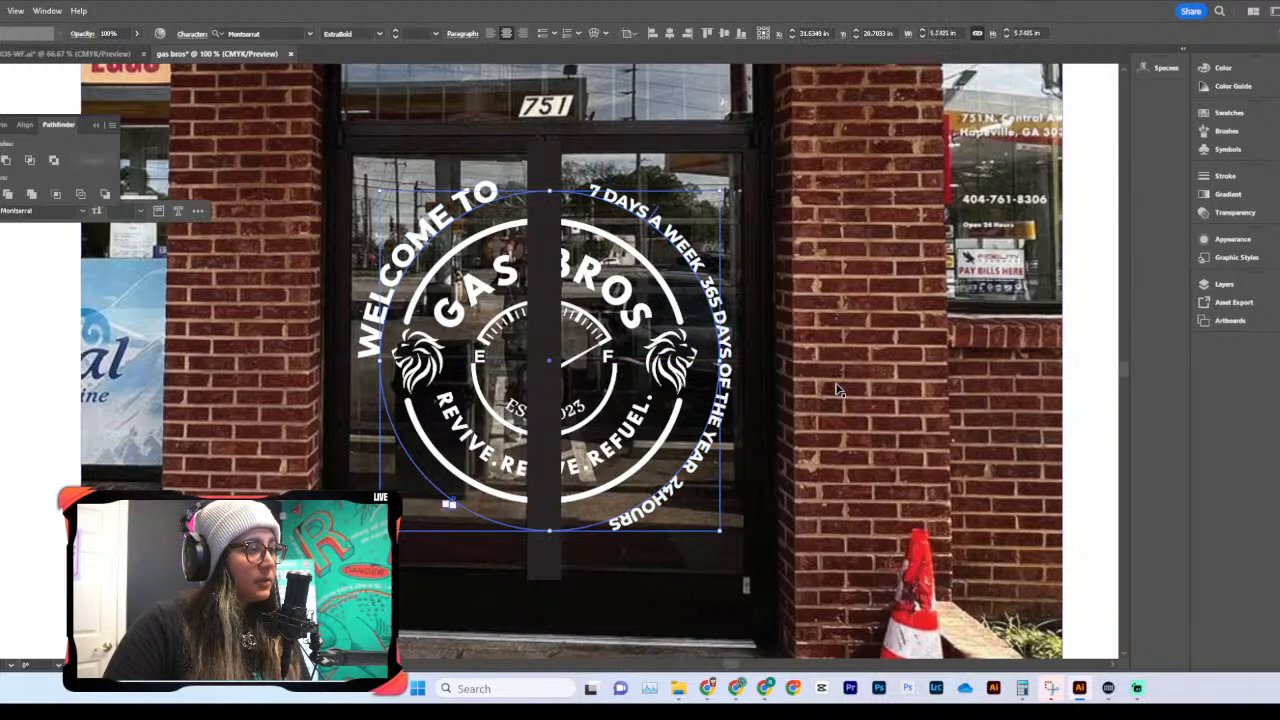
left_click(838, 388)
Step: Review the three entrance mockups side by side and examine the second door's white logo and lettering up close
key("ctrl+minus")
key("ctrl+minus")
key("ctrl+minus")
key("ctrl+minus")
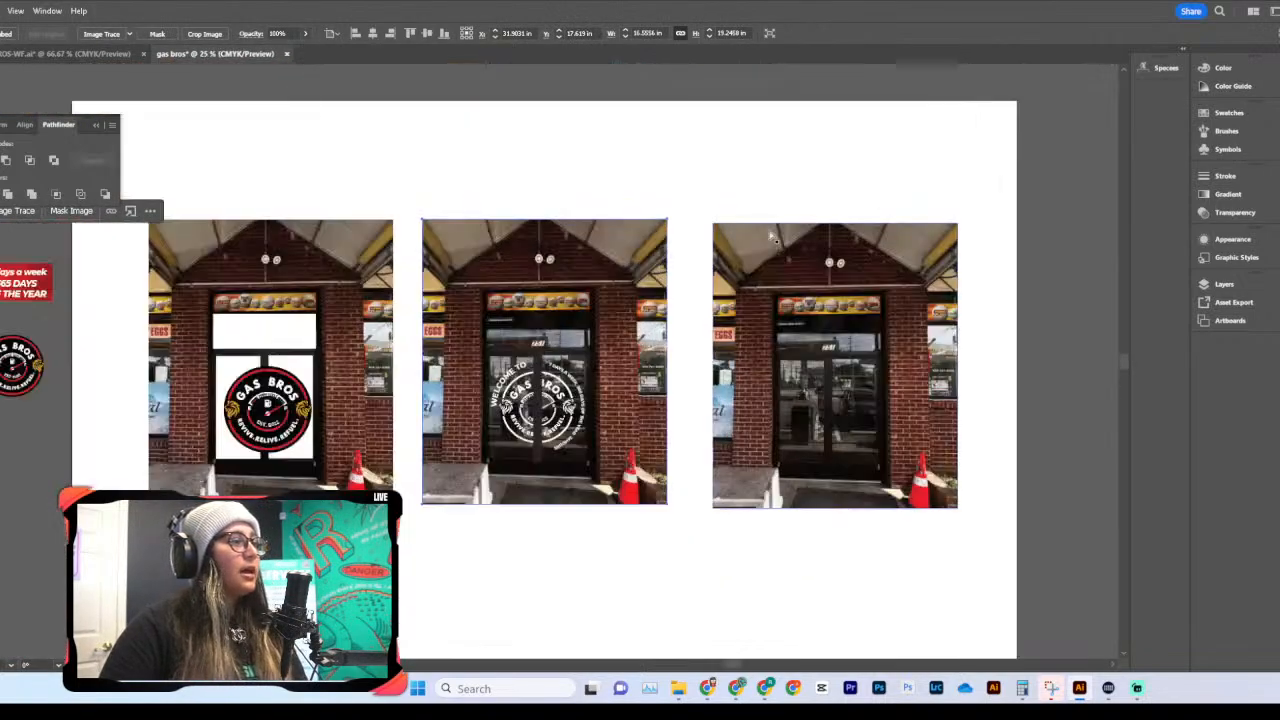
key("ctrl+plus")
key("ctrl+plus")
key("ctrl+plus")
scroll(770, 250, "down", 2)
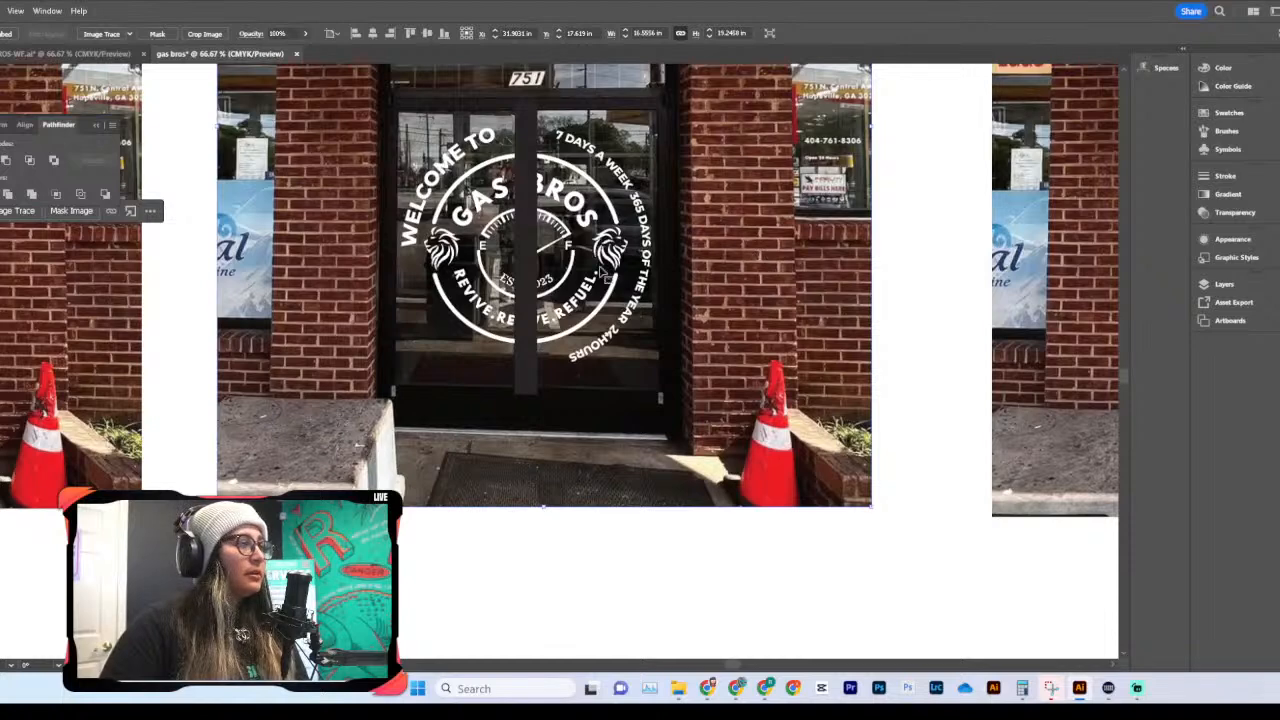
Step: Enlarge the white logo on the second door slightly to about 5.3 by 4.9 in and deselect it
scroll(775, 308, "up", 2)
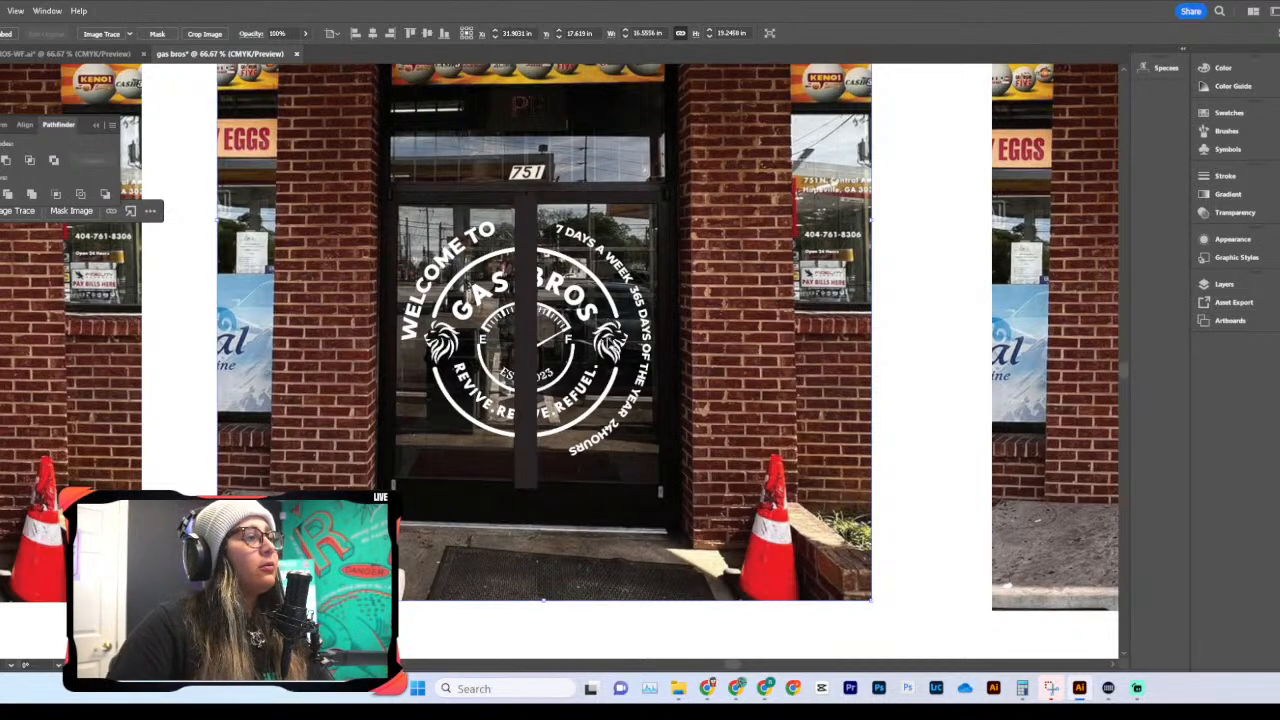
scroll(608, 371, "up", 5)
scroll(608, 371, "down", 6)
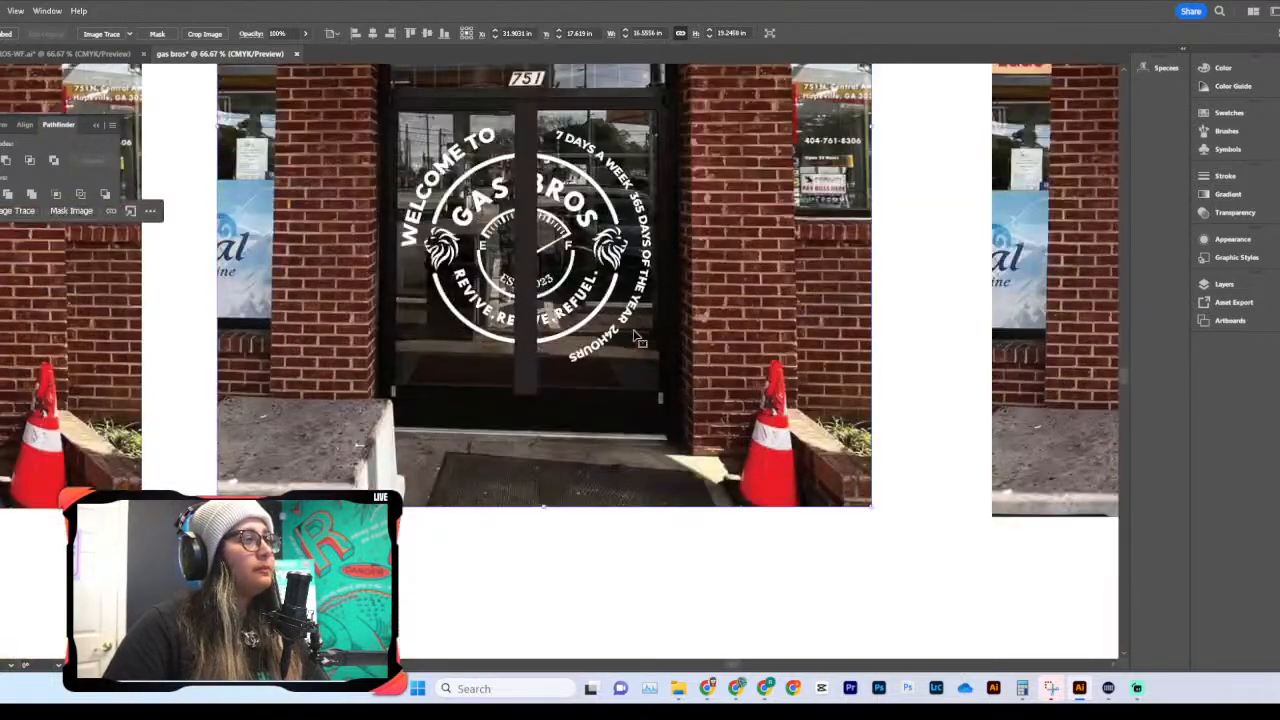
scroll(636, 338, "up", 3)
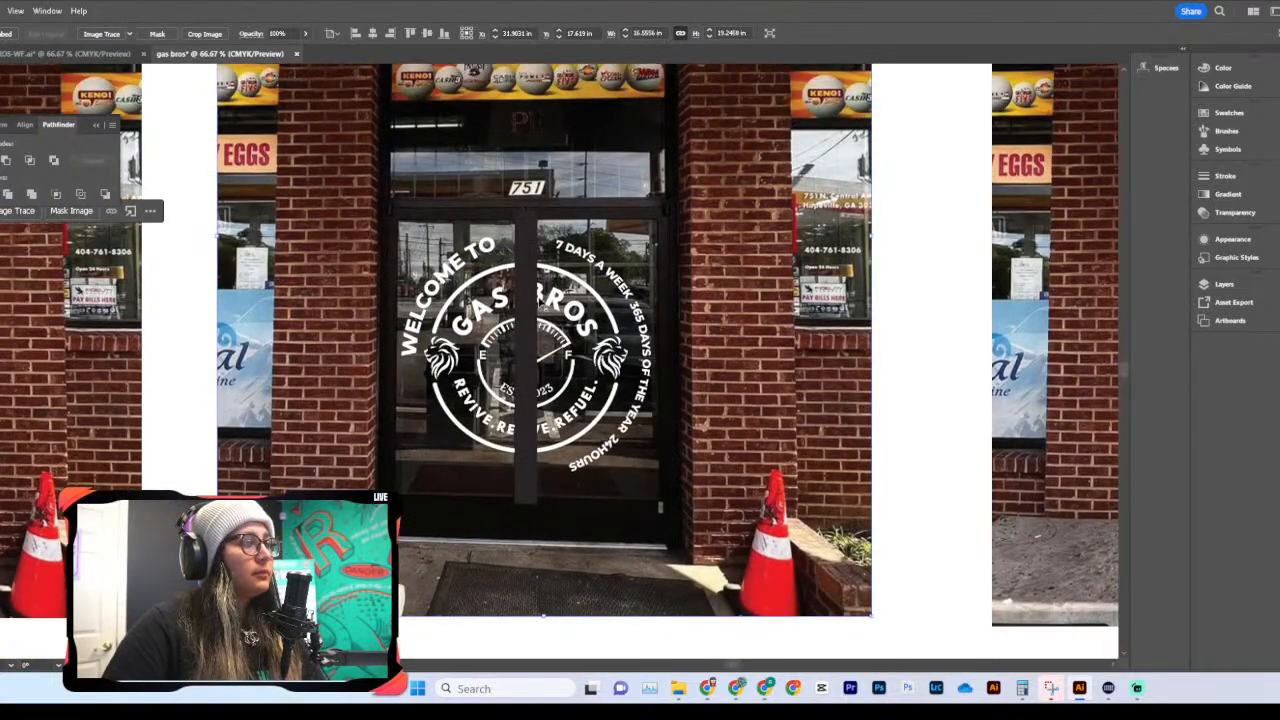
left_click(556, 296)
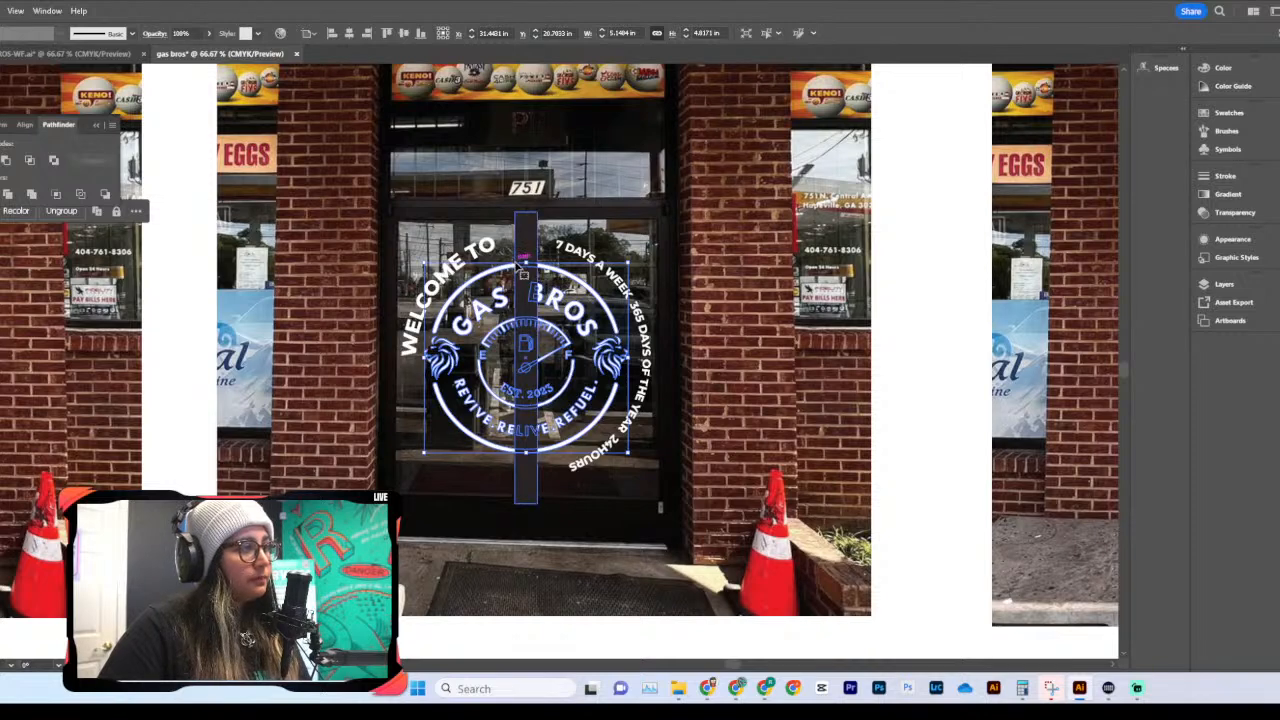
mouse_move(524, 265)
left_mouse_down()
mouse_move(523, 254)
mouse_move(524, 265)
left_mouse_up()
left_click_drag(630, 354, 636, 355)
left_click(890, 388)
Step: Examine the second door's enlarged logo and its spacing from the circular lettering and door frame, up close and from farther out
scroll(896, 390, "down", 2)
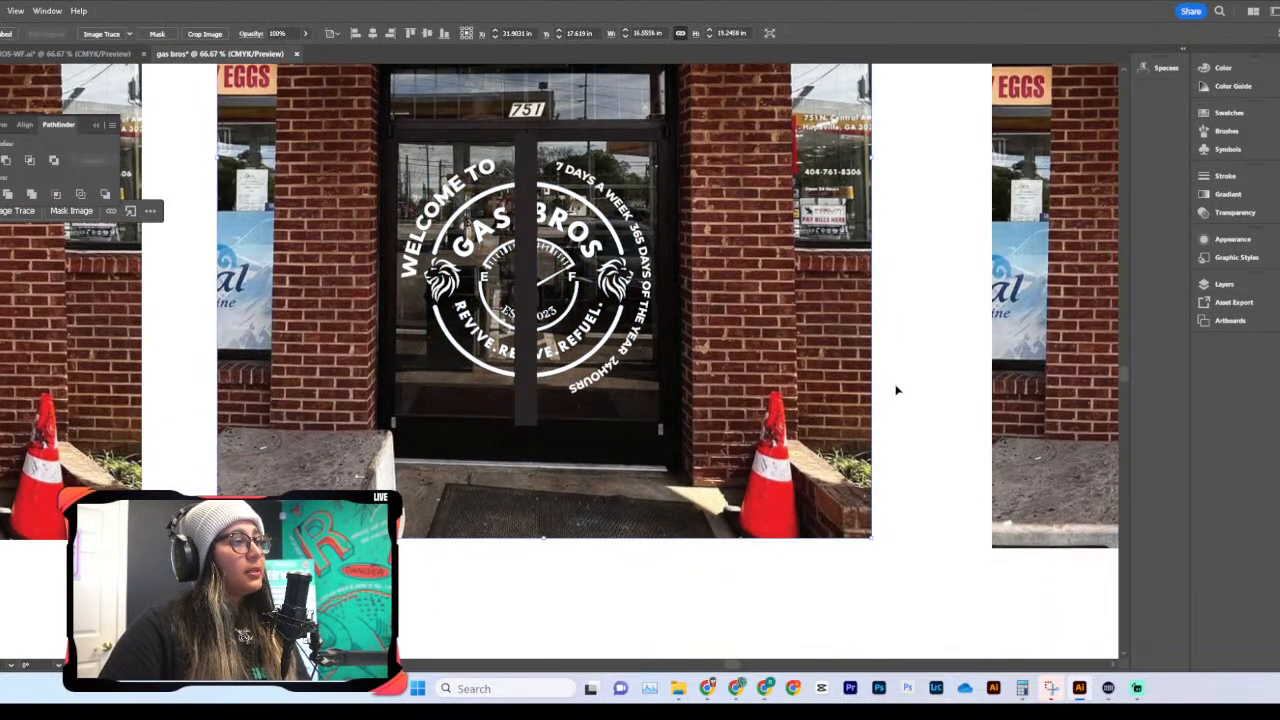
scroll(896, 390, "up", 1)
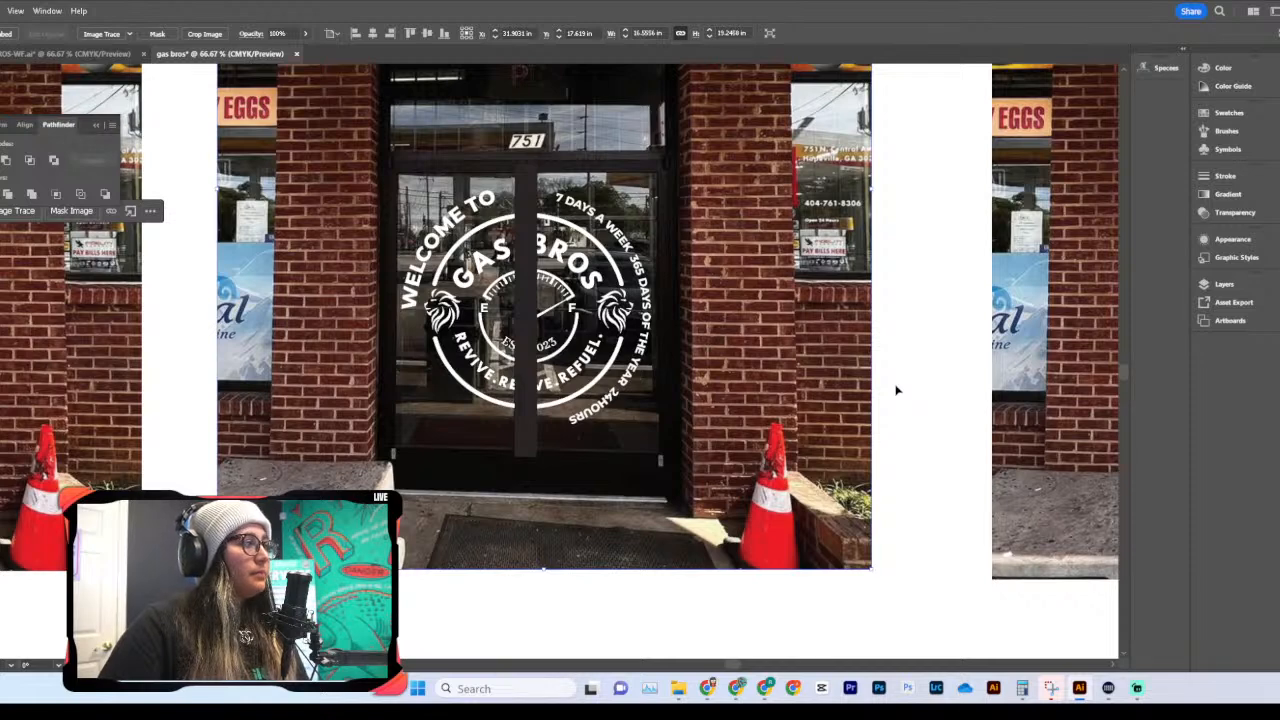
scroll(896, 390, "up", 1)
scroll(896, 390, "up", 2)
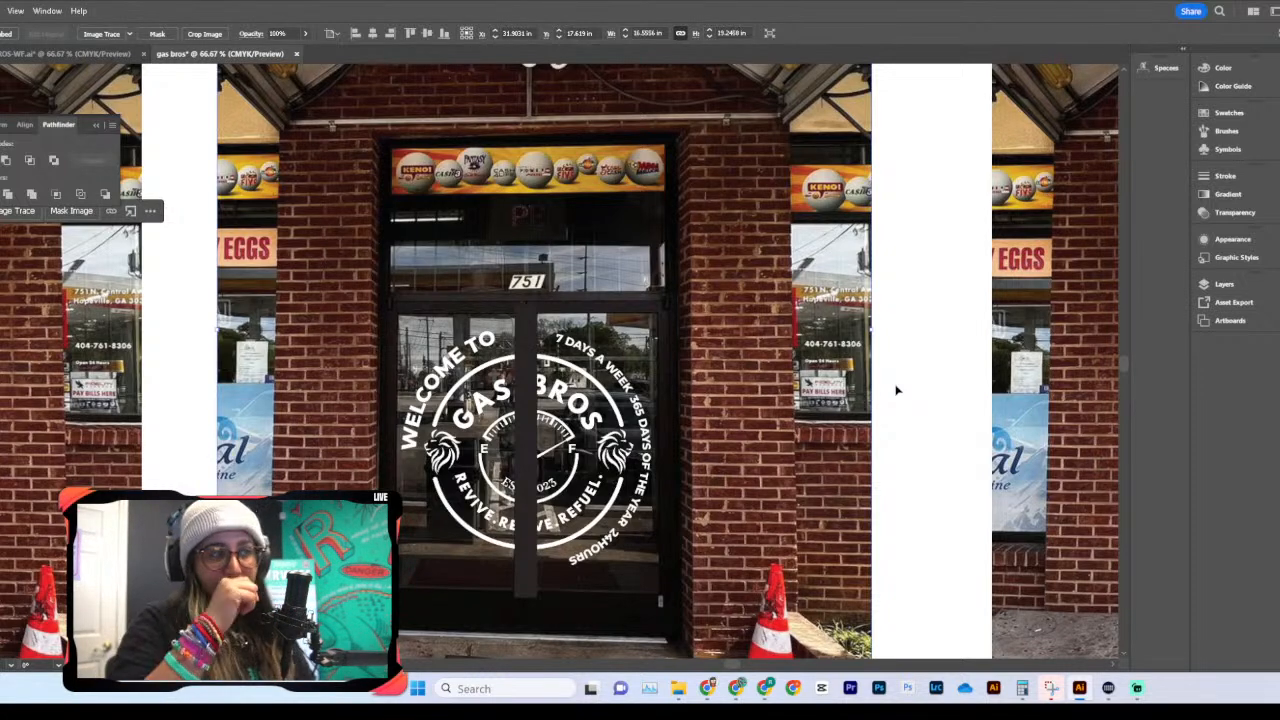
scroll(600, 436, "down", 1)
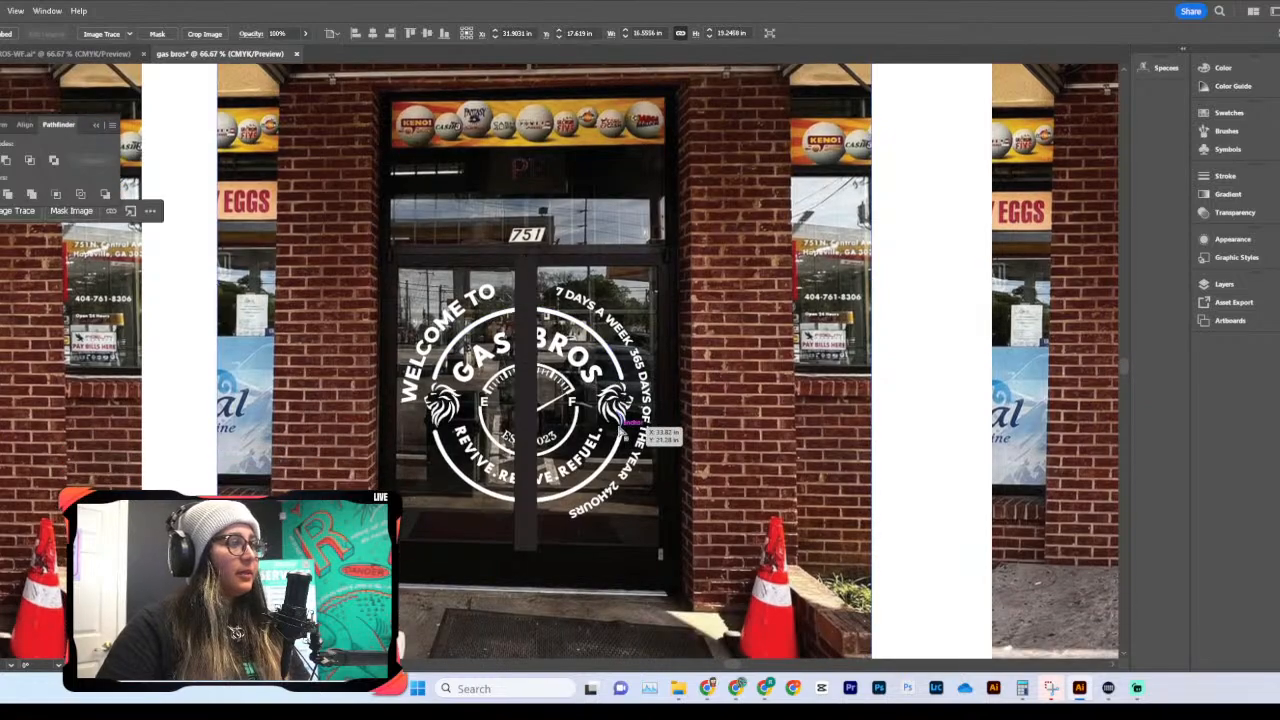
scroll(640, 432, "up", 2)
scroll(680, 430, "down", 5)
scroll(678, 431, "up", 3)
scroll(678, 430, "up", 2)
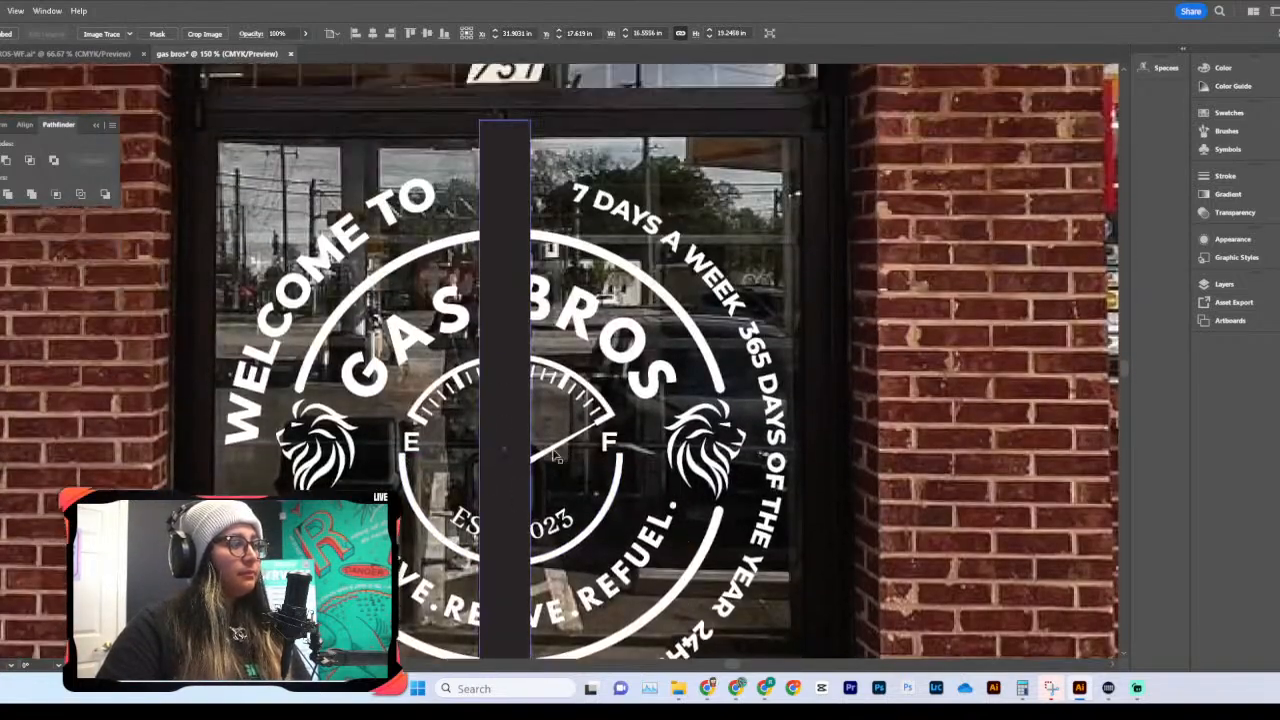
scroll(620, 410, "down", 4)
scroll(580, 392, "up", 3)
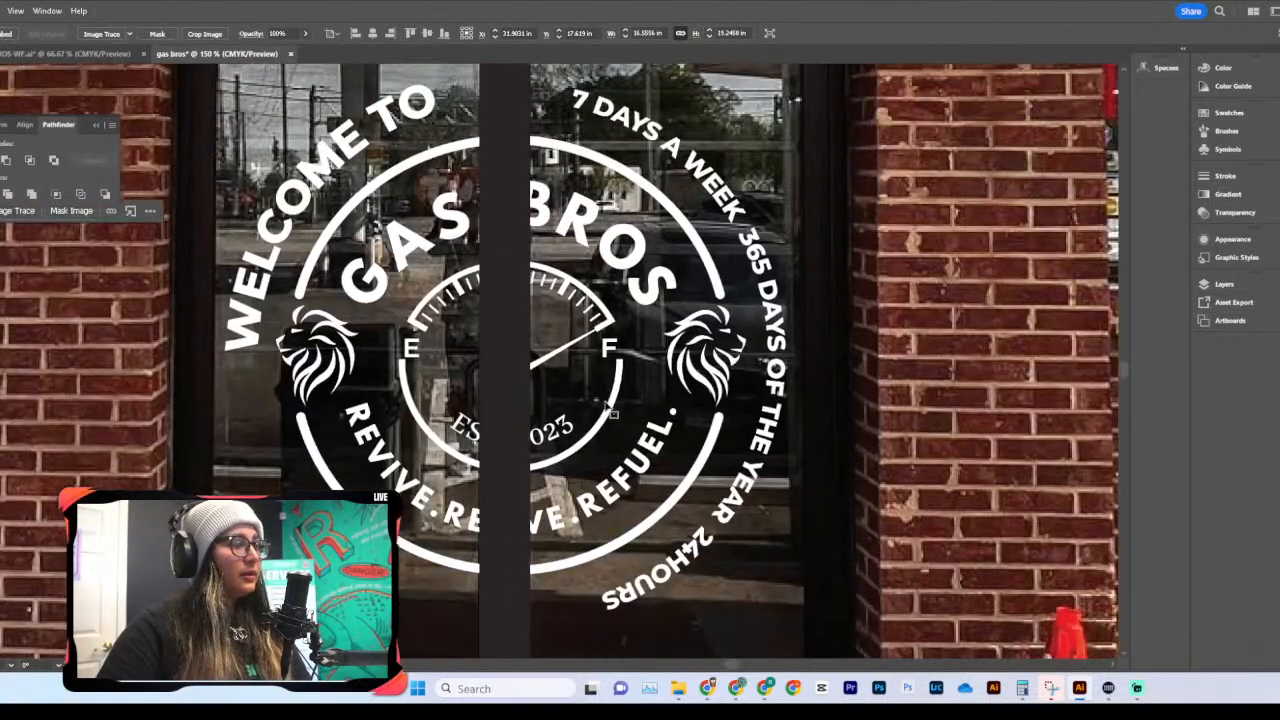
left_click(612, 418)
scroll(565, 300, "up", 2)
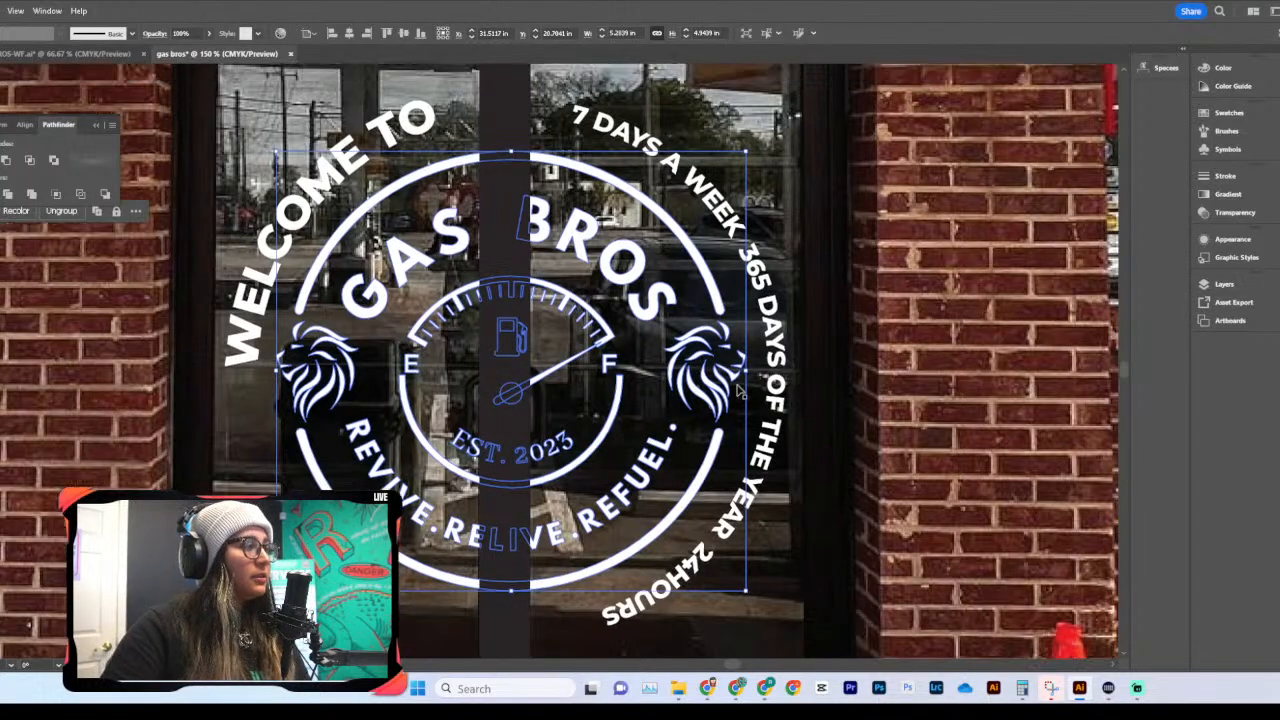
left_click(920, 460)
scroll(908, 462, "up", 3)
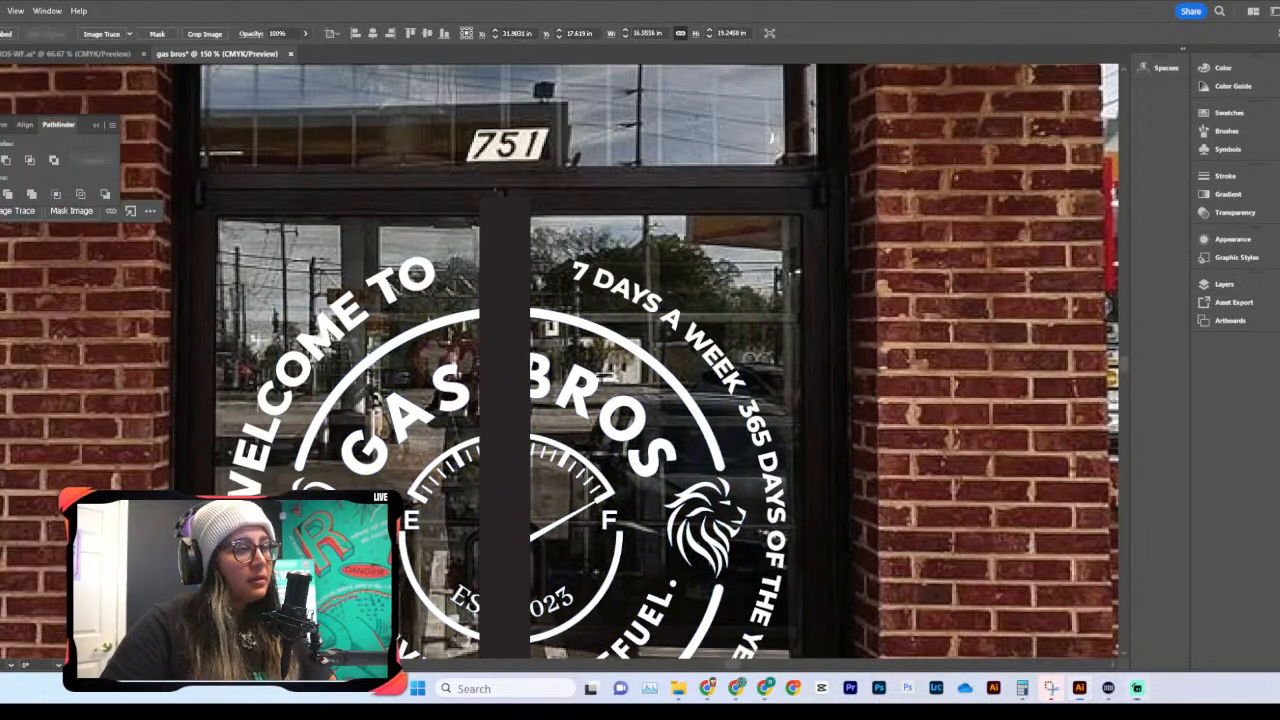
scroll(585, 270, "down", 2)
scroll(734, 364, "down", 11)
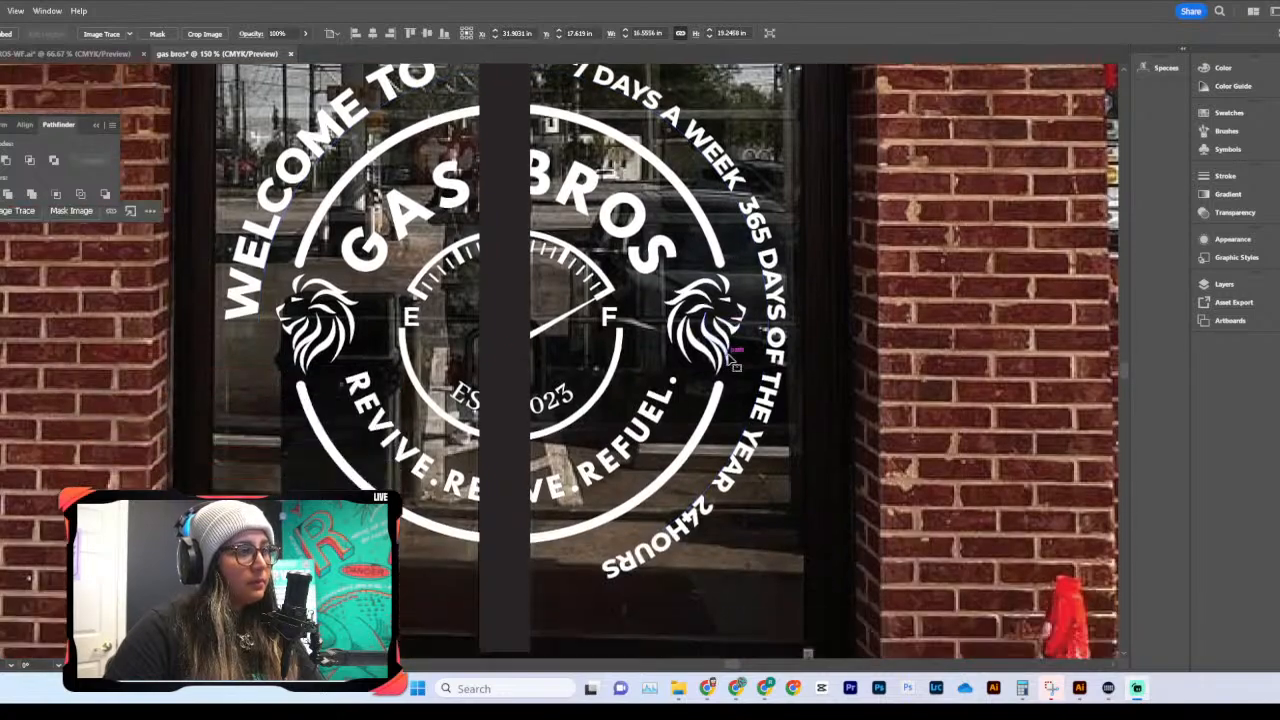
scroll(734, 364, "up", 10)
scroll(674, 409, "down", 20)
scroll(669, 330, "up", 15)
scroll(669, 298, "up", 3)
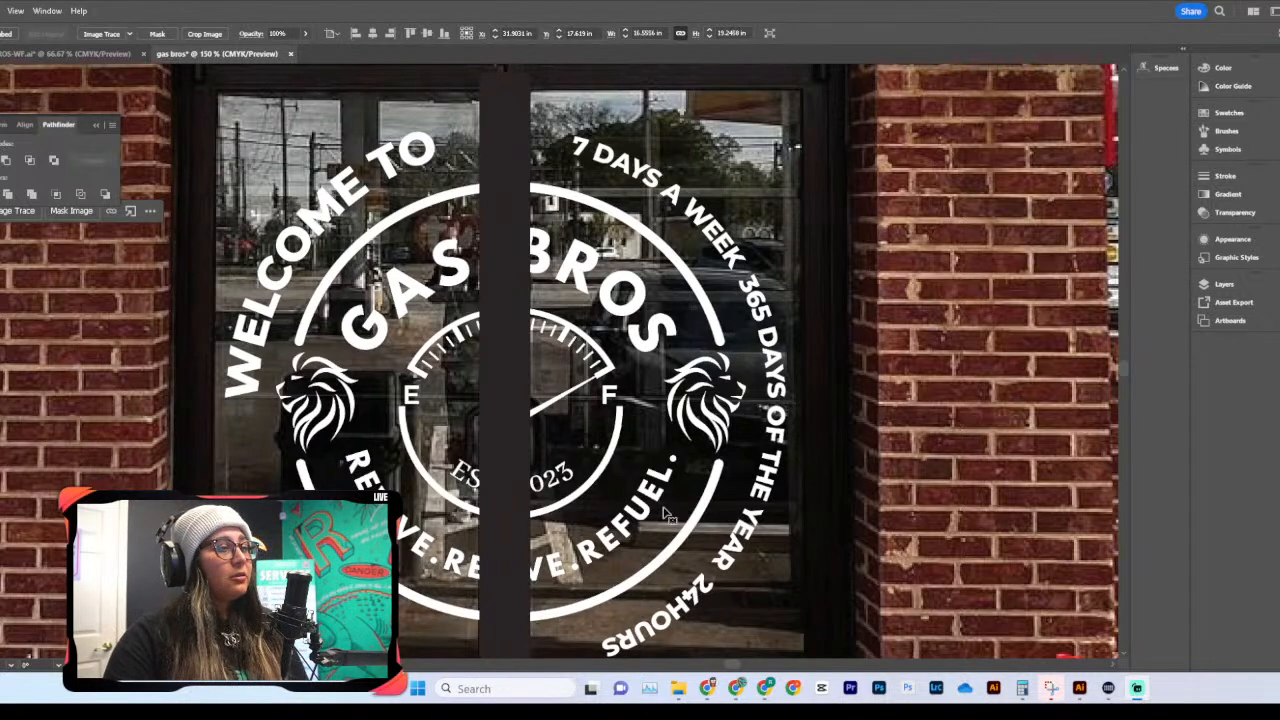
Step: Compare the three entrance mockups, then inspect the second door's circular opening-hours text up close
scroll(670, 500, "down", 6)
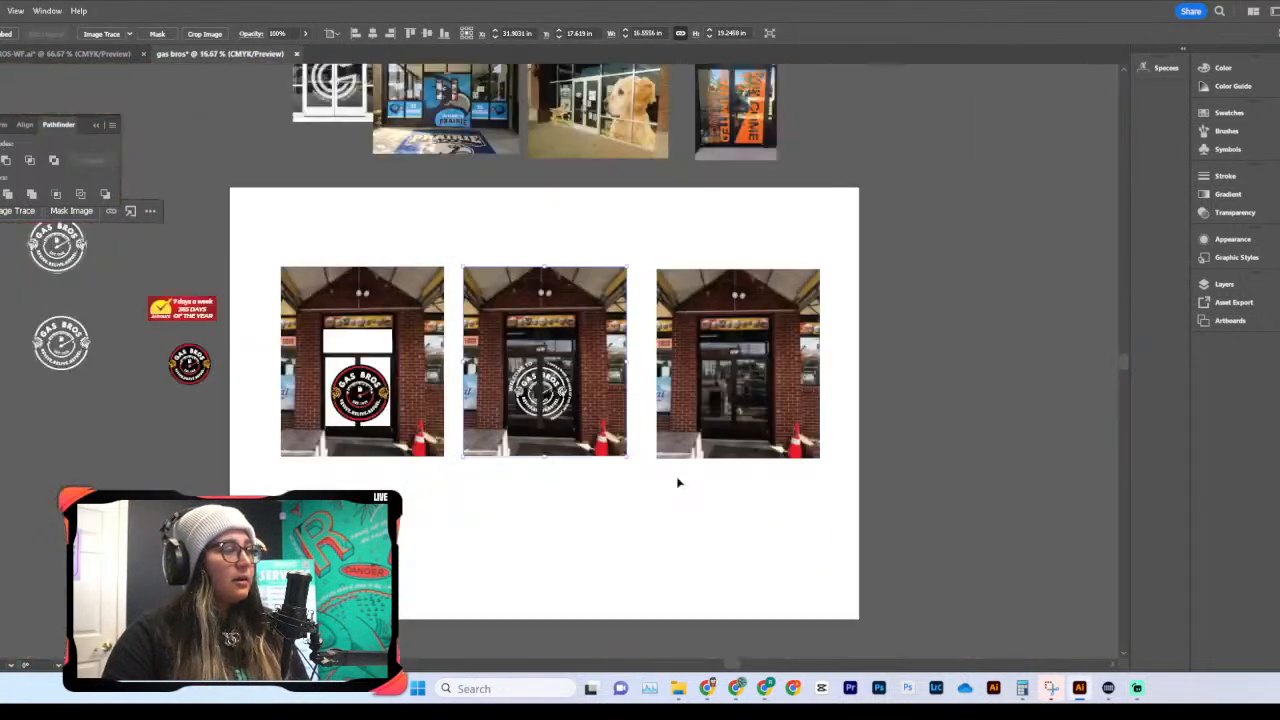
scroll(677, 483, "up", 4)
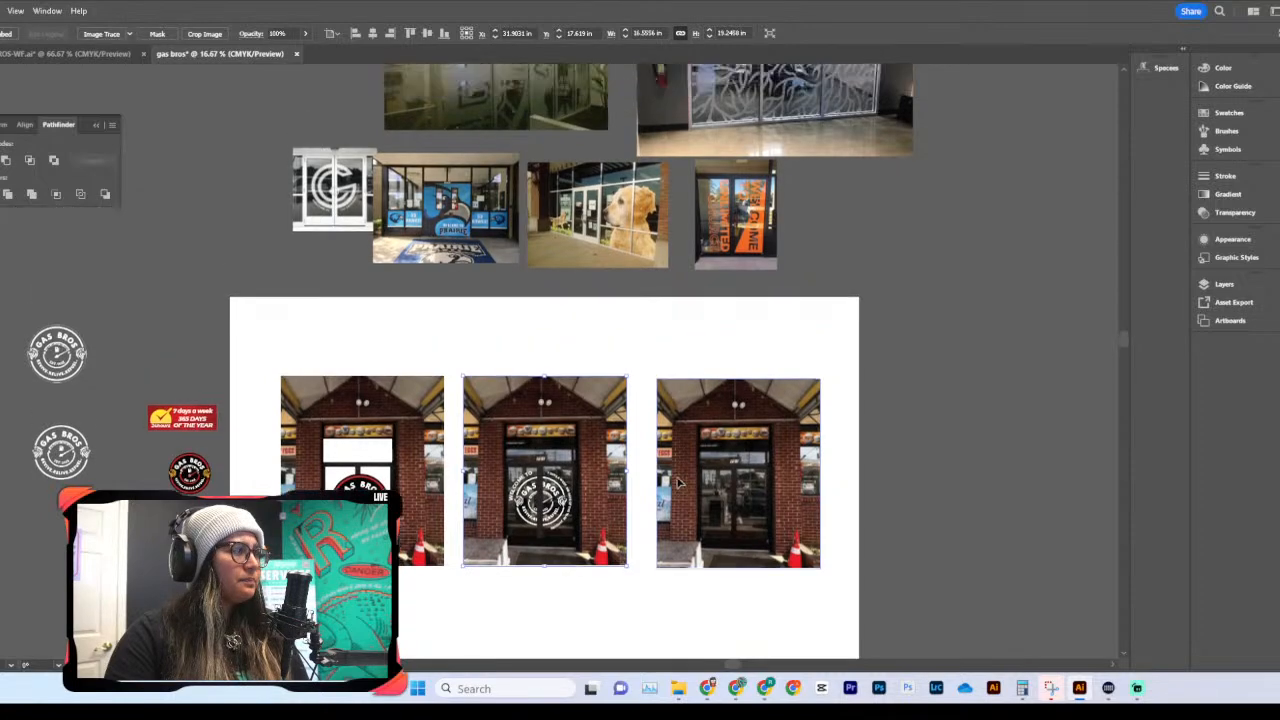
scroll(677, 483, "down", 3)
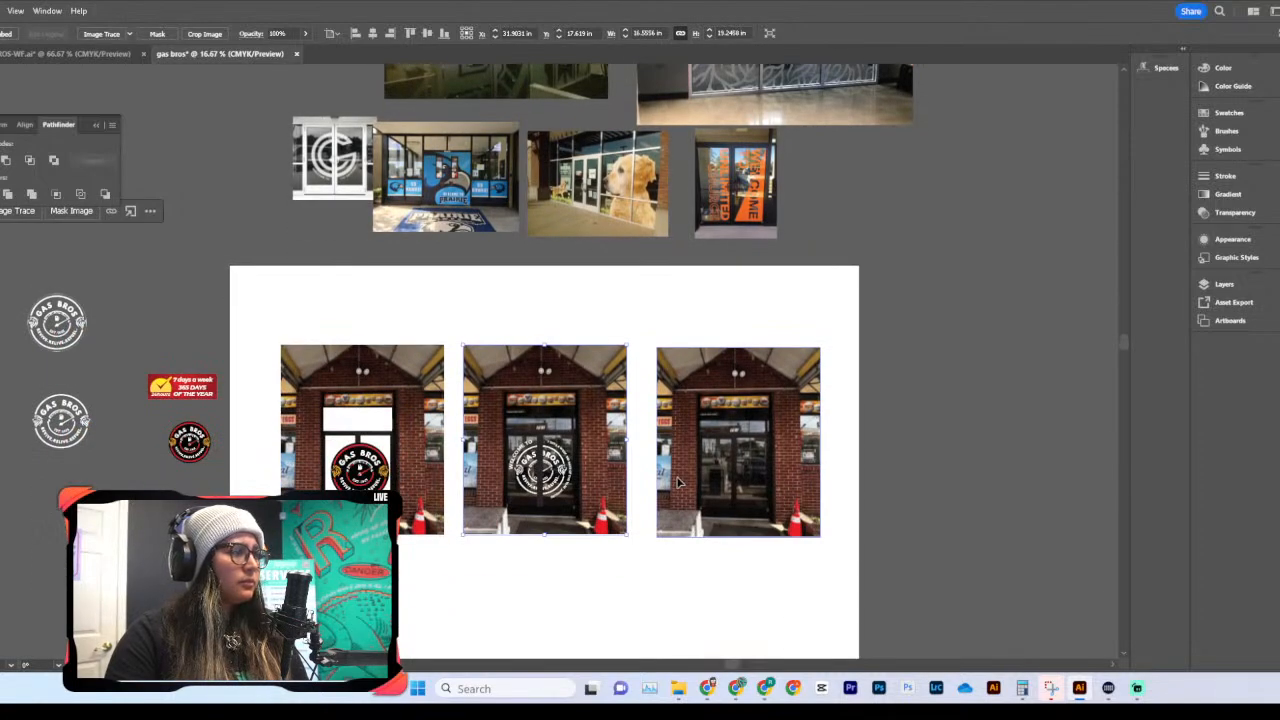
scroll(677, 483, "up", 3)
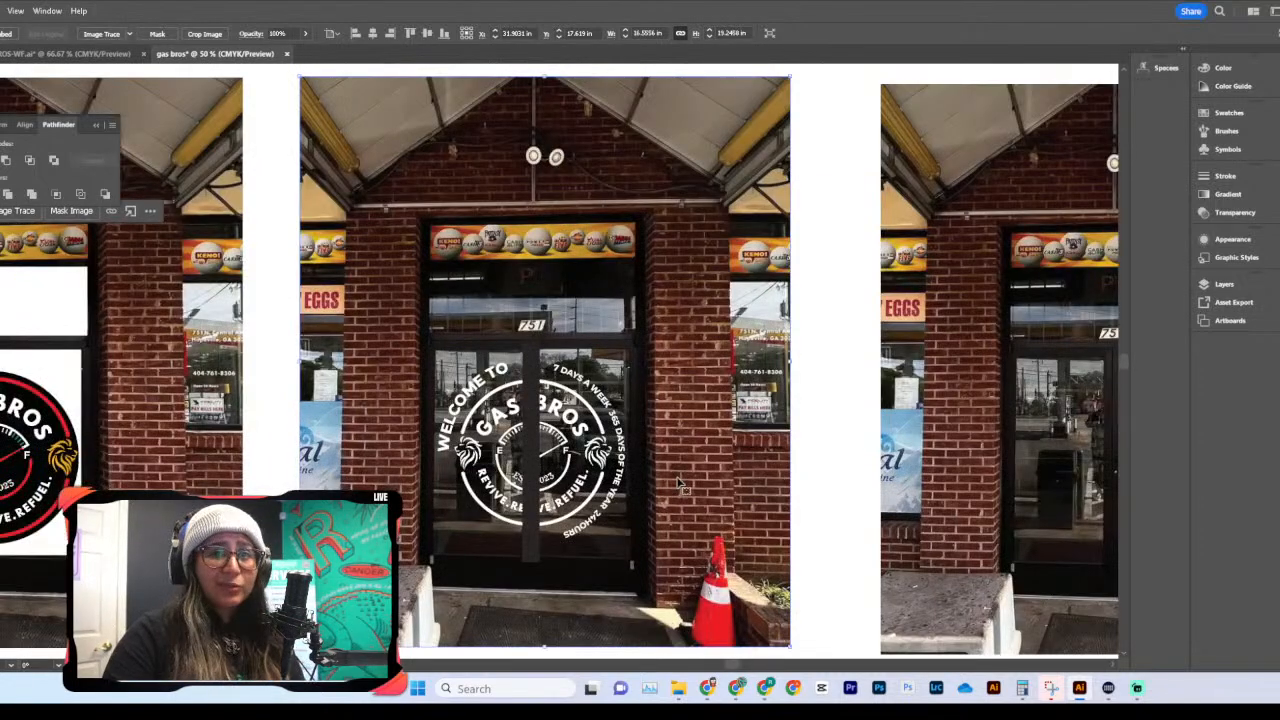
scroll(677, 483, "up", 4)
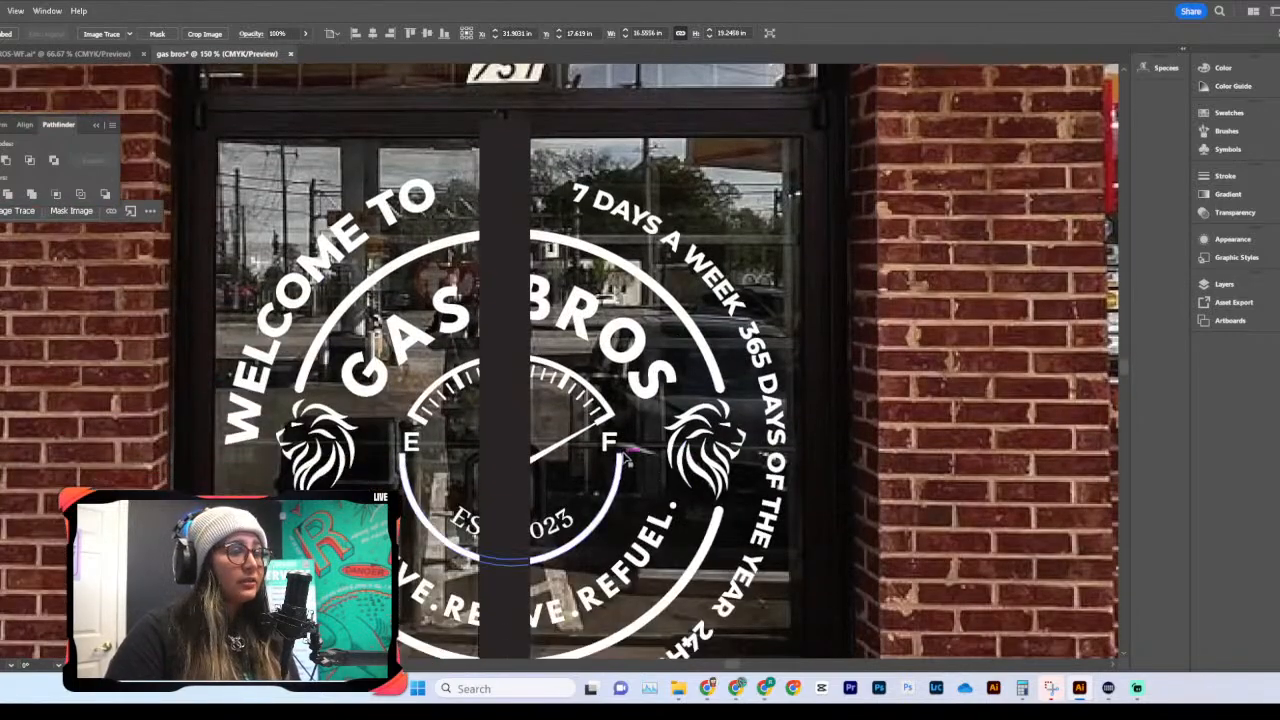
scroll(625, 457, "down", 8)
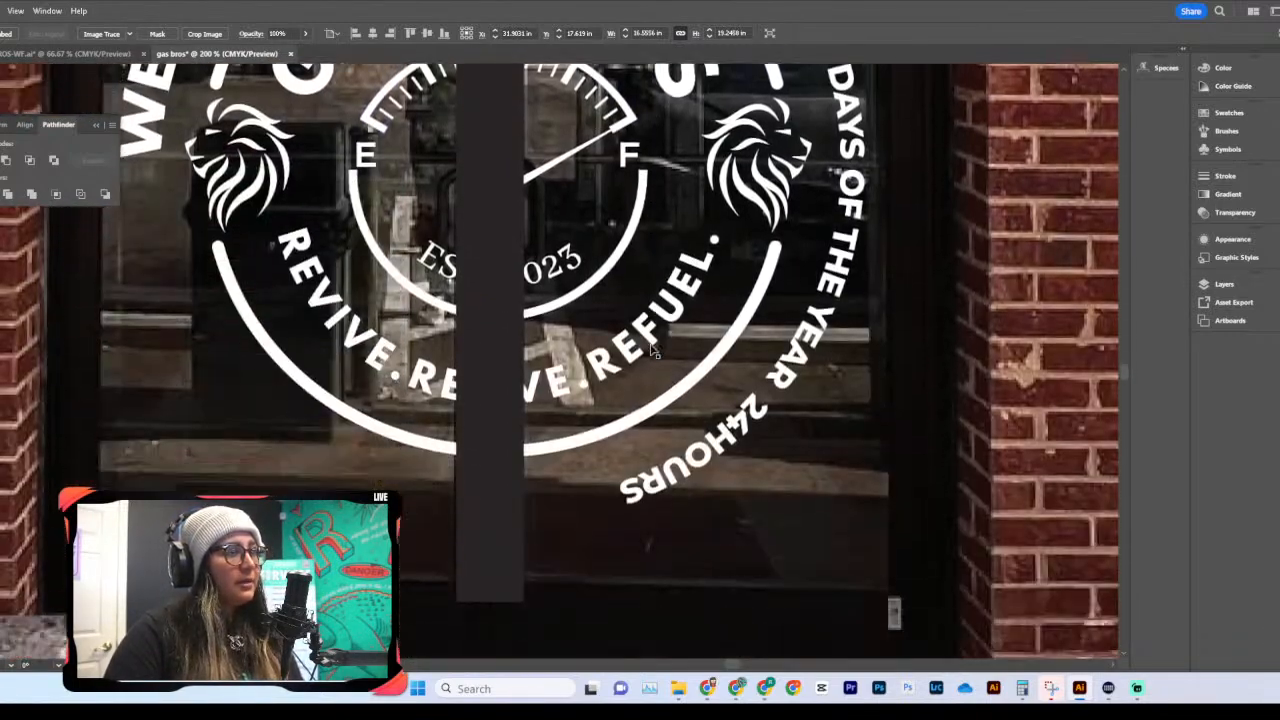
scroll(650, 350, "up", 5)
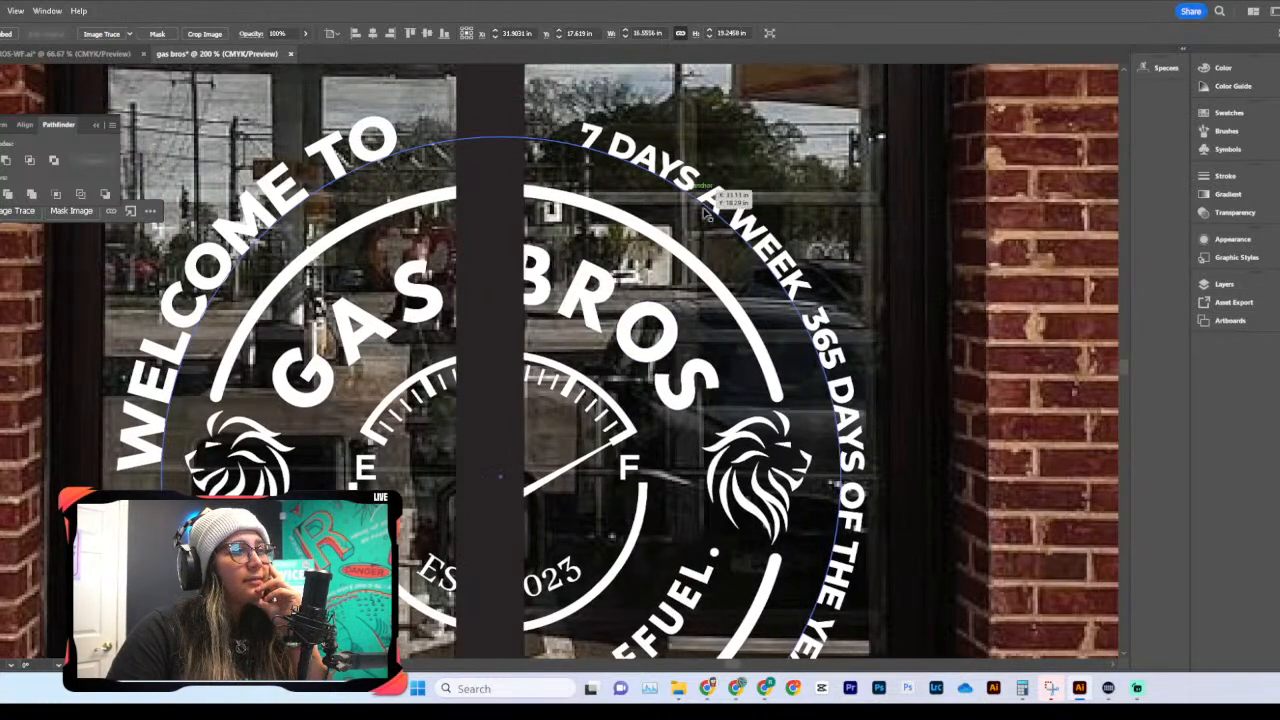
scroll(806, 337, "down", 2)
scroll(806, 337, "down", 2)
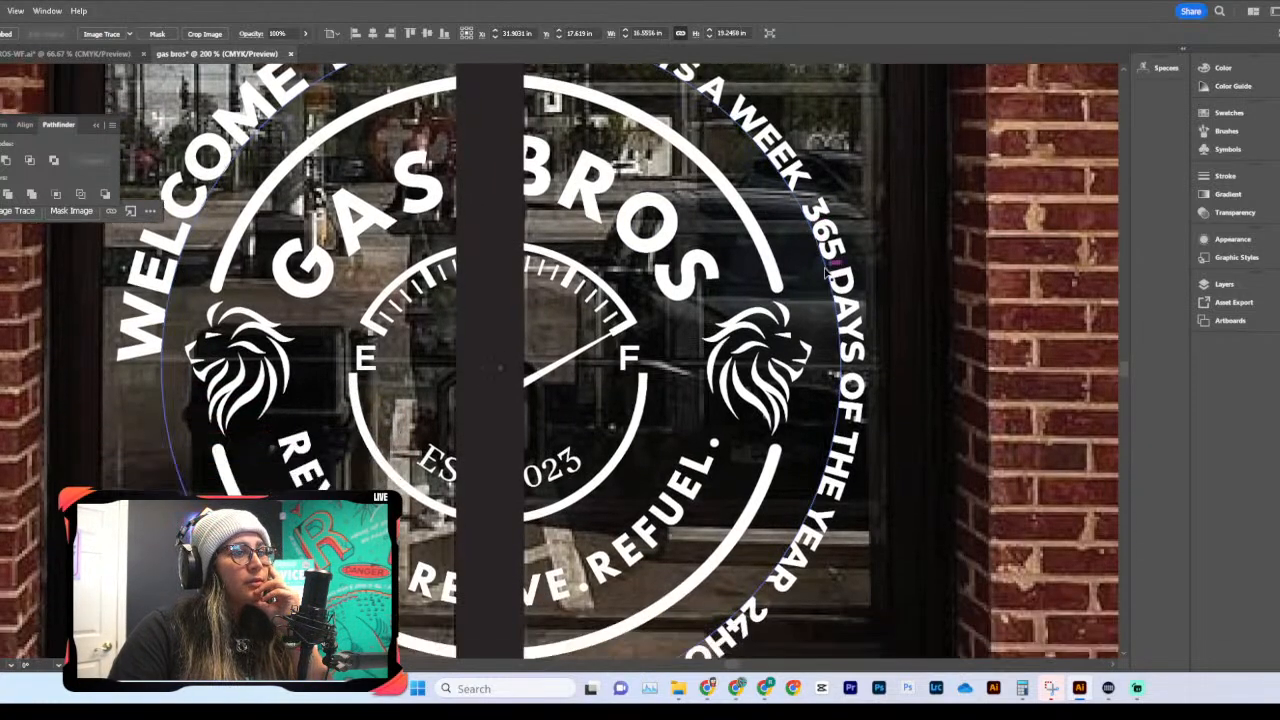
scroll(852, 295, "down", 3)
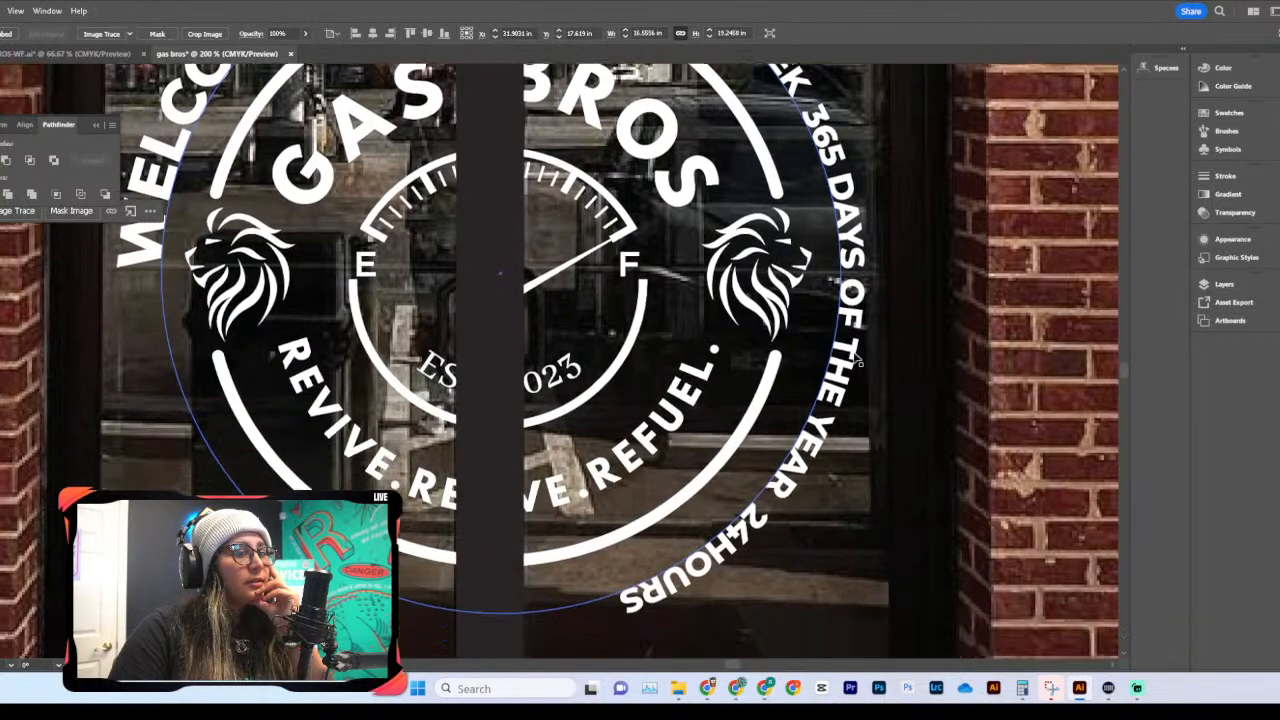
scroll(855, 357, "down", 1)
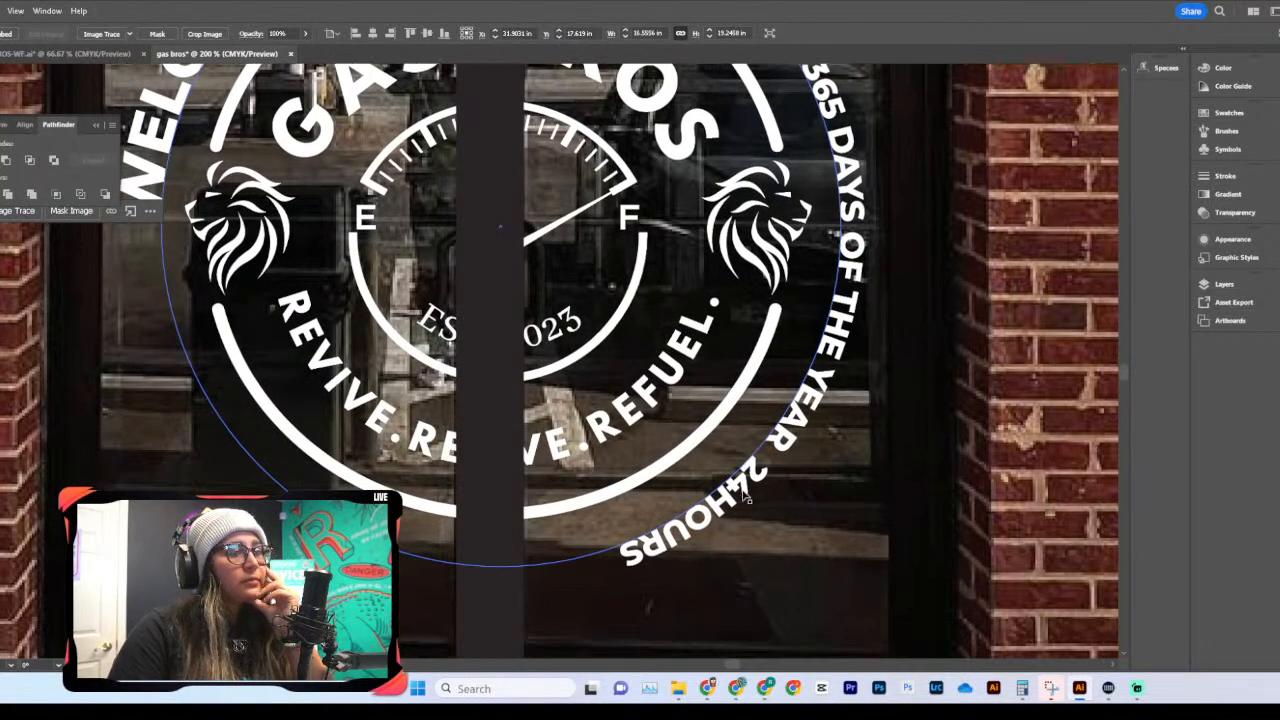
Step: Move "24HOURS" from the end of the circular opening-hours text to its beginning, before "7 DAYS A WEEK"
double_click(745, 497)
left_click_drag(760, 470, 580, 553)
key("ctrl+c")
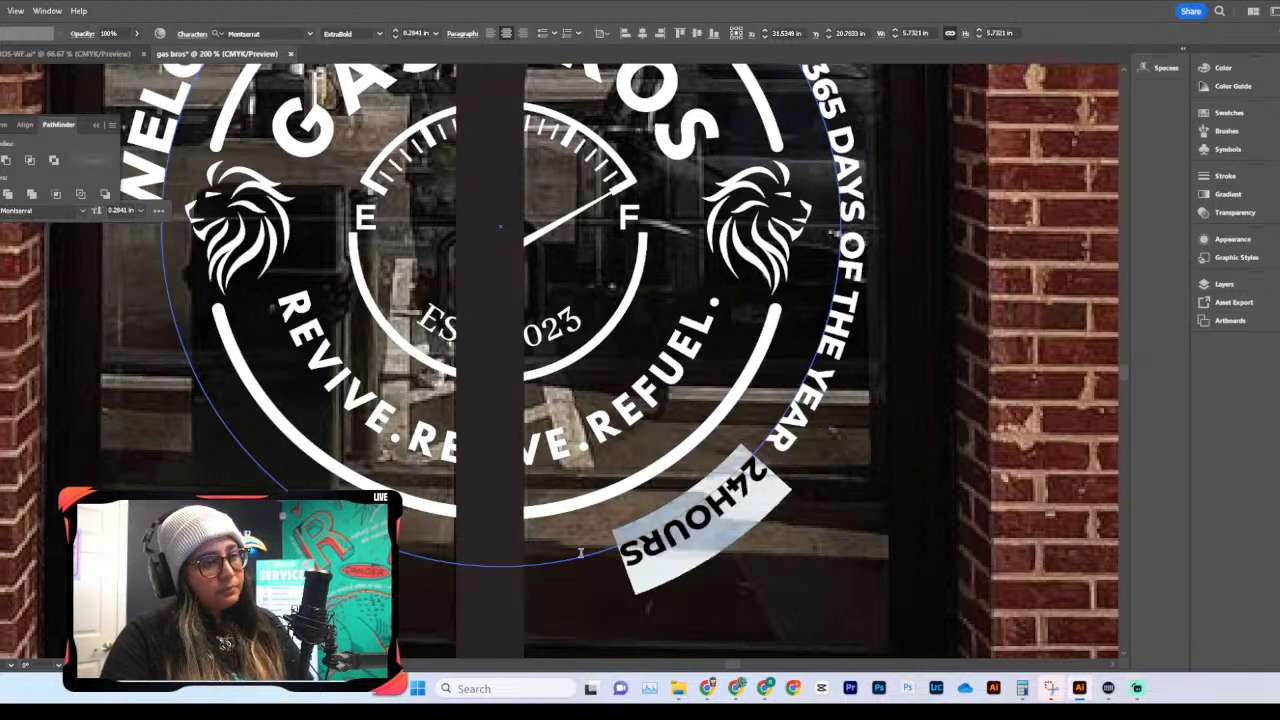
key("BackSpace")
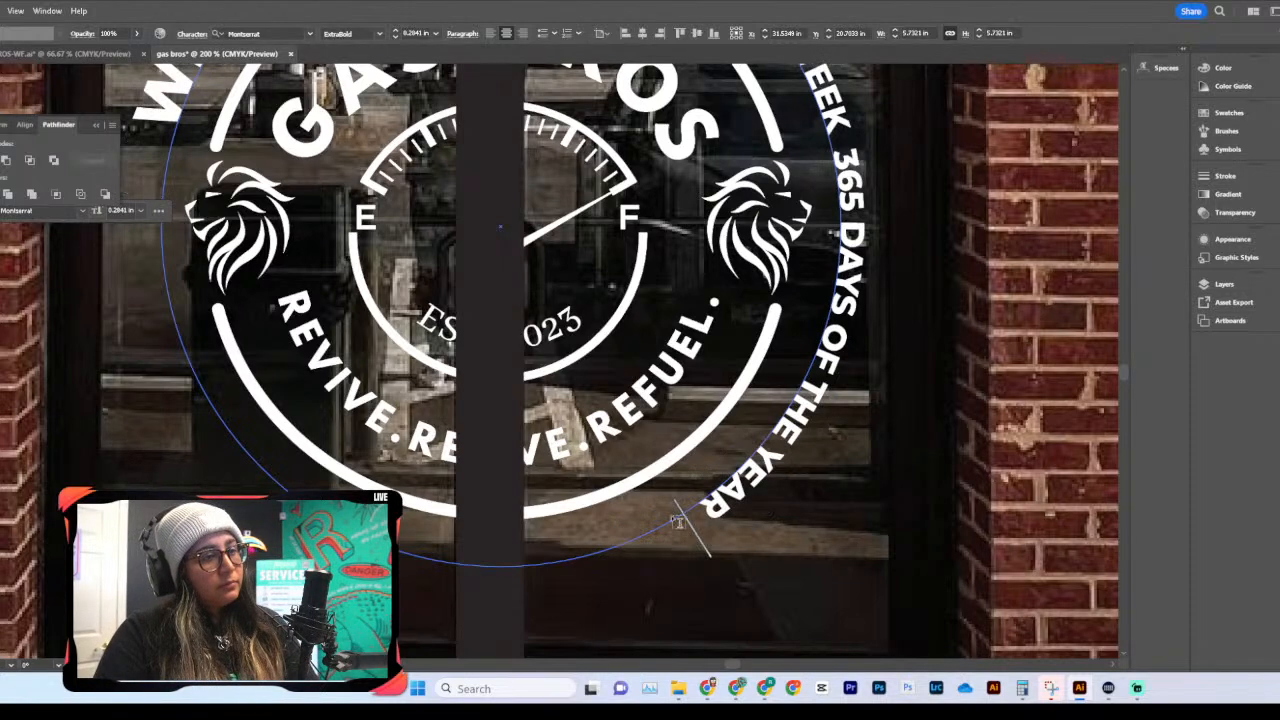
scroll(713, 455, "up", 5)
scroll(713, 455, "up", 1)
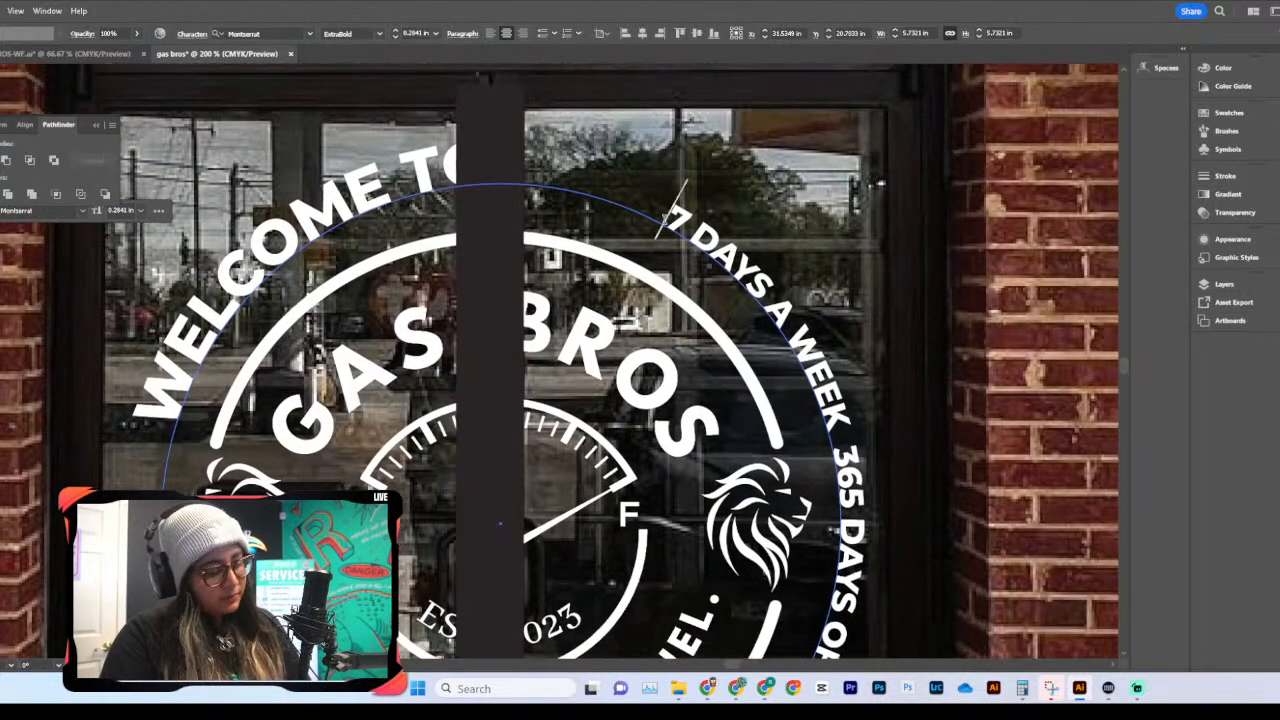
left_click(668, 214)
key("ctrl+v")
type("/")
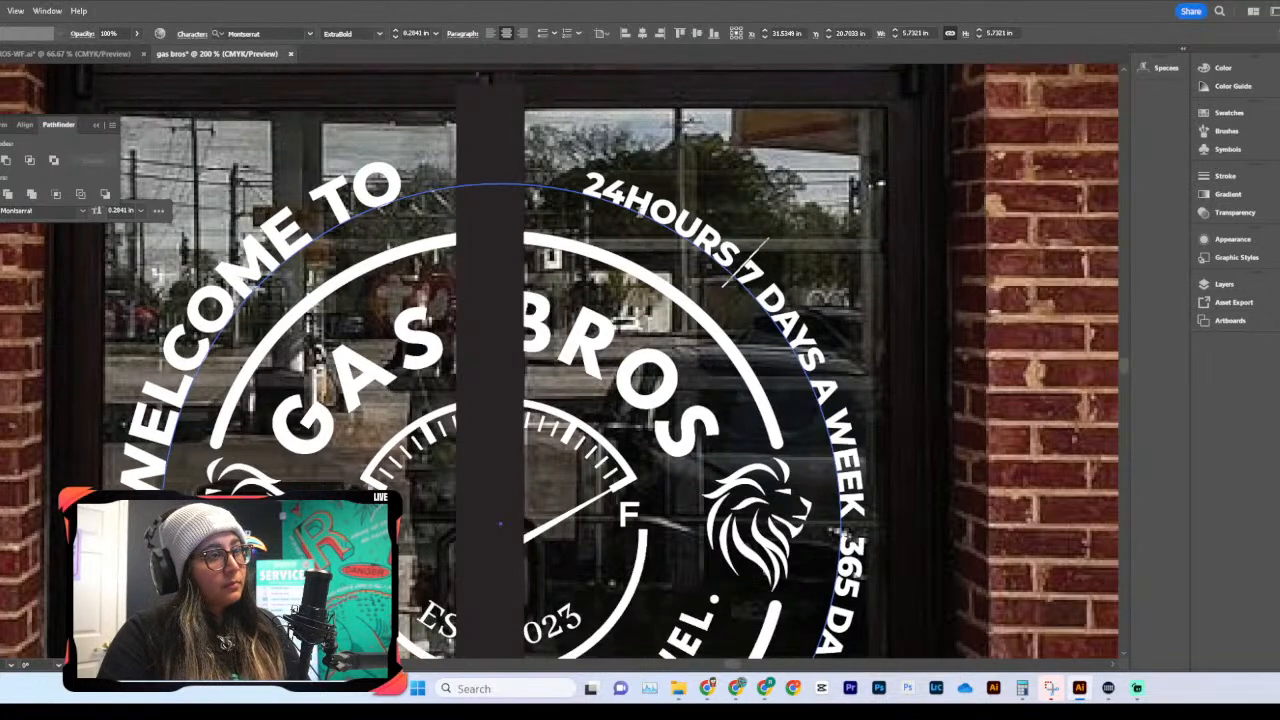
Step: Edit the circular text to read "24 HOURS - 7 DAYS A WEEK - 365 DAYS OF THE YEAR", adding the missing space and hyphen separators
left_click(626, 199)
scroll(736, 259, "down", 1)
scroll(757, 247, "down", 1)
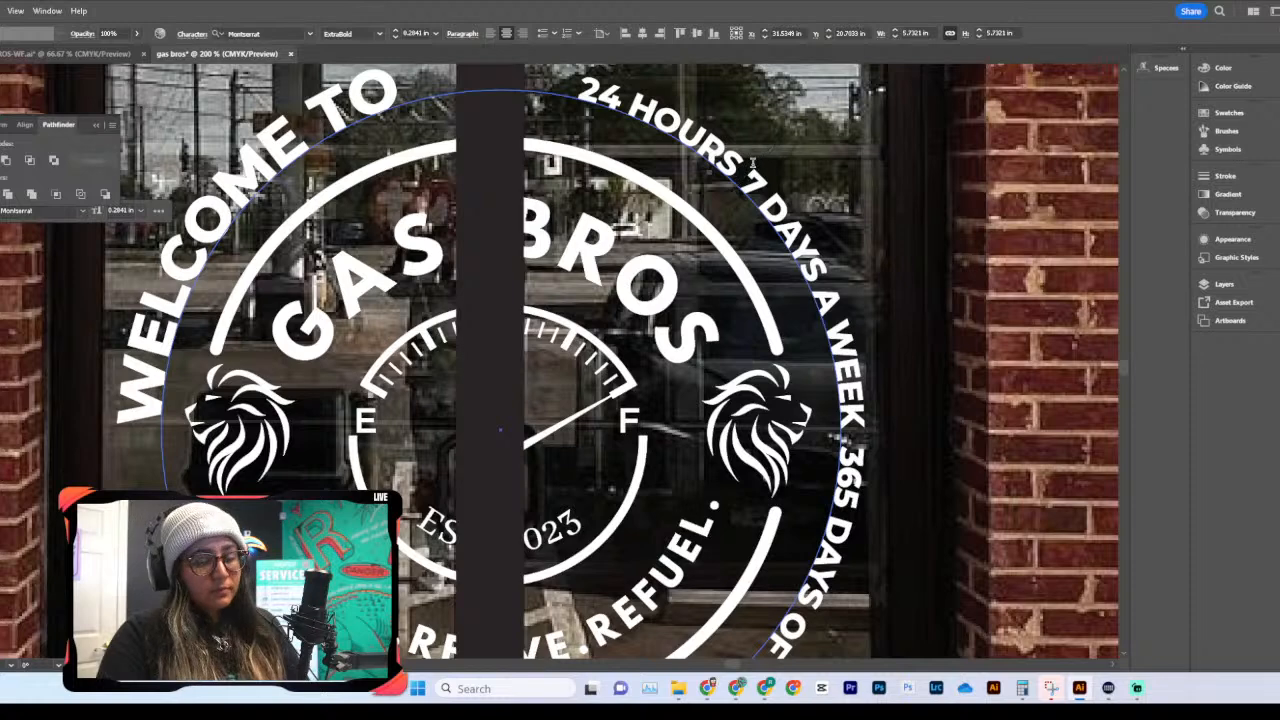
scroll(844, 368, "down", 1)
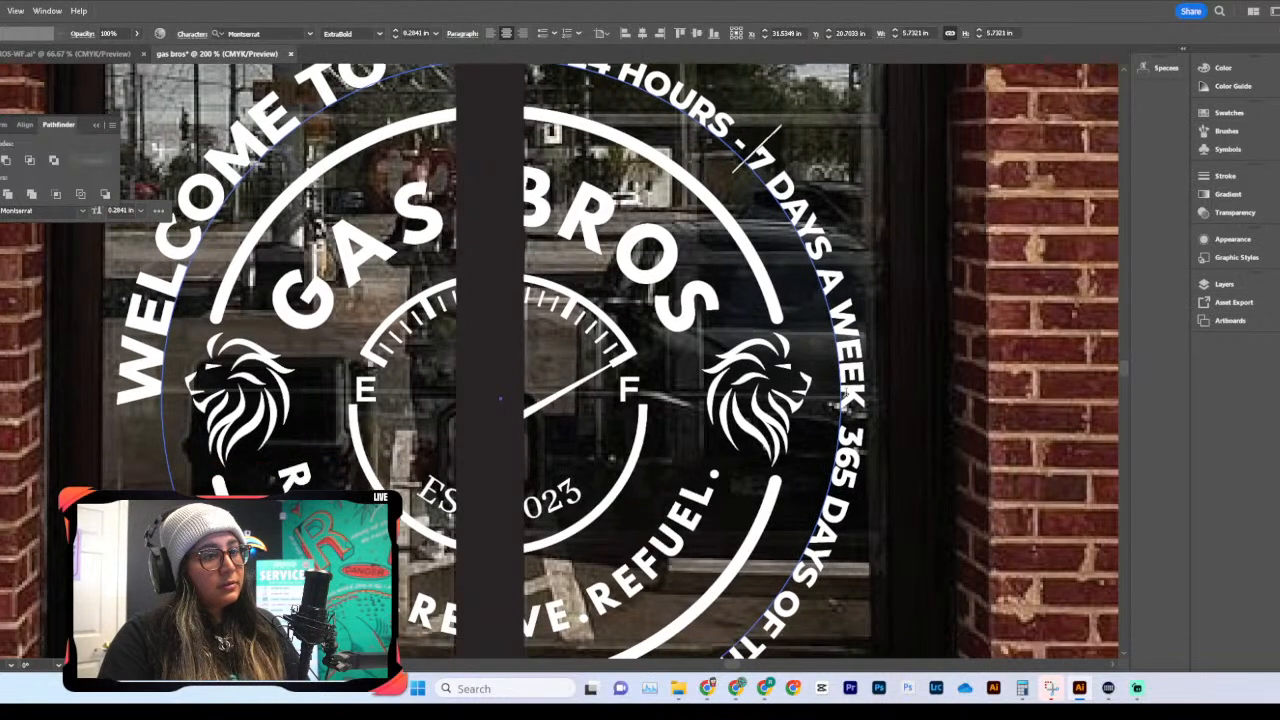
type("-")
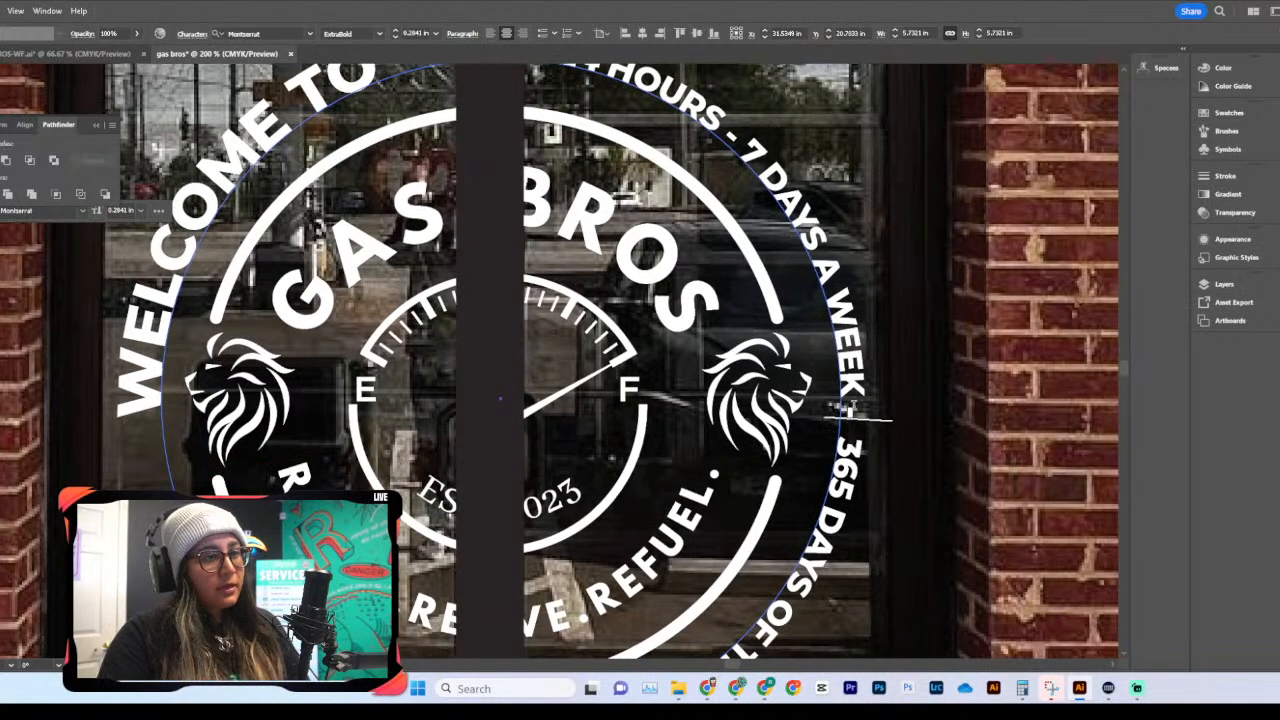
Step: Review the reworded opening-hours text on the second door up close and alongside the other entrance mockups
scroll(848, 404, "down", 3)
scroll(853, 403, "down", 1)
scroll(396, 287, "up", 5)
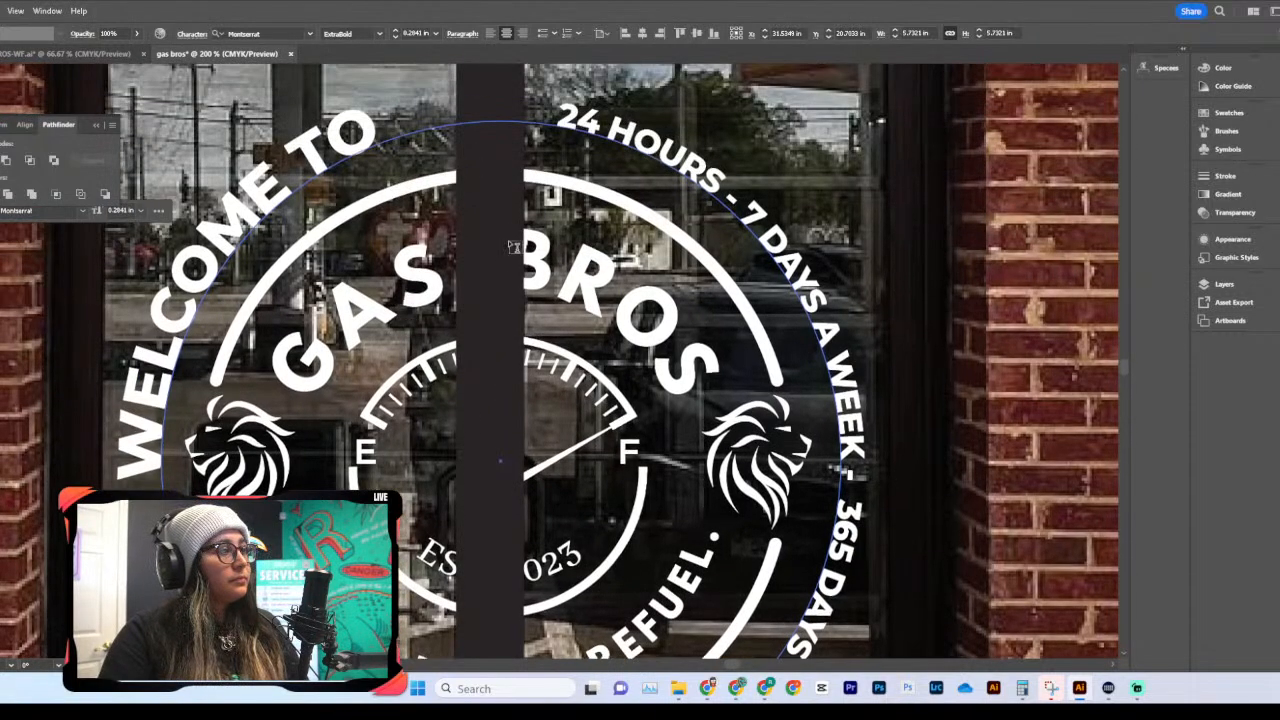
scroll(446, 232, "up", 8)
scroll(257, 222, "up", 2)
scroll(257, 222, "down", 5)
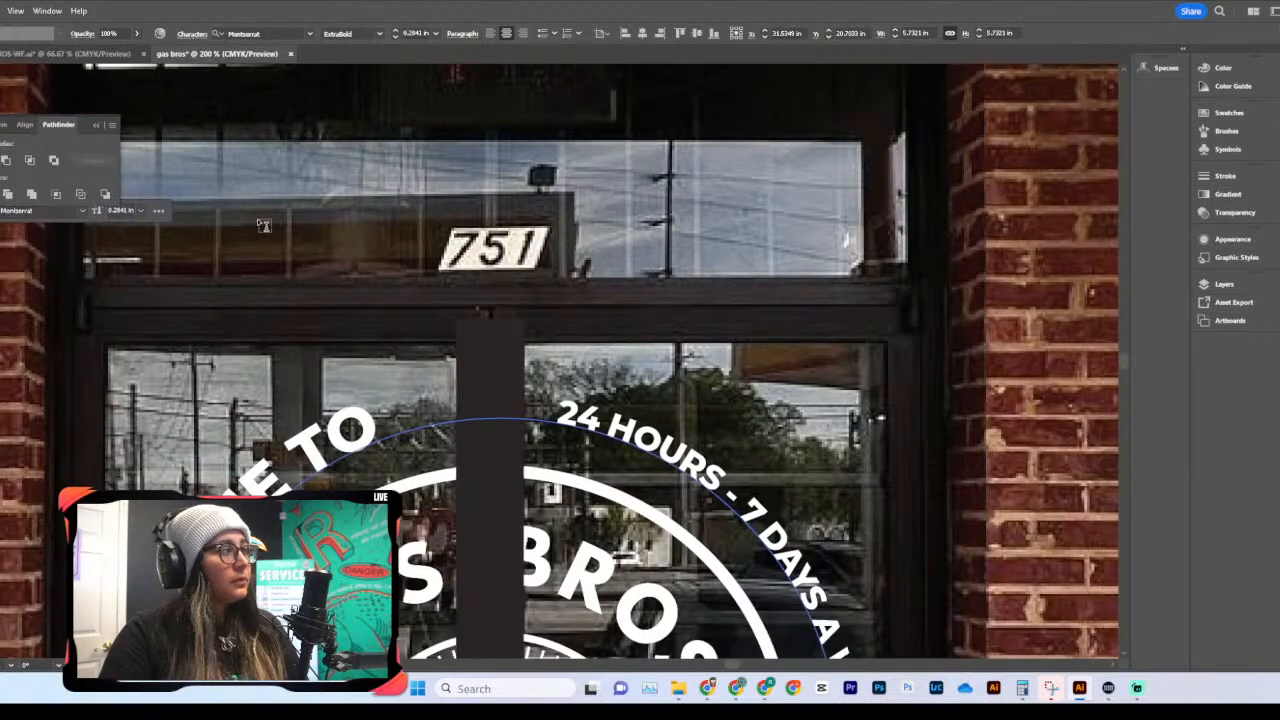
scroll(258, 224, "down", 3)
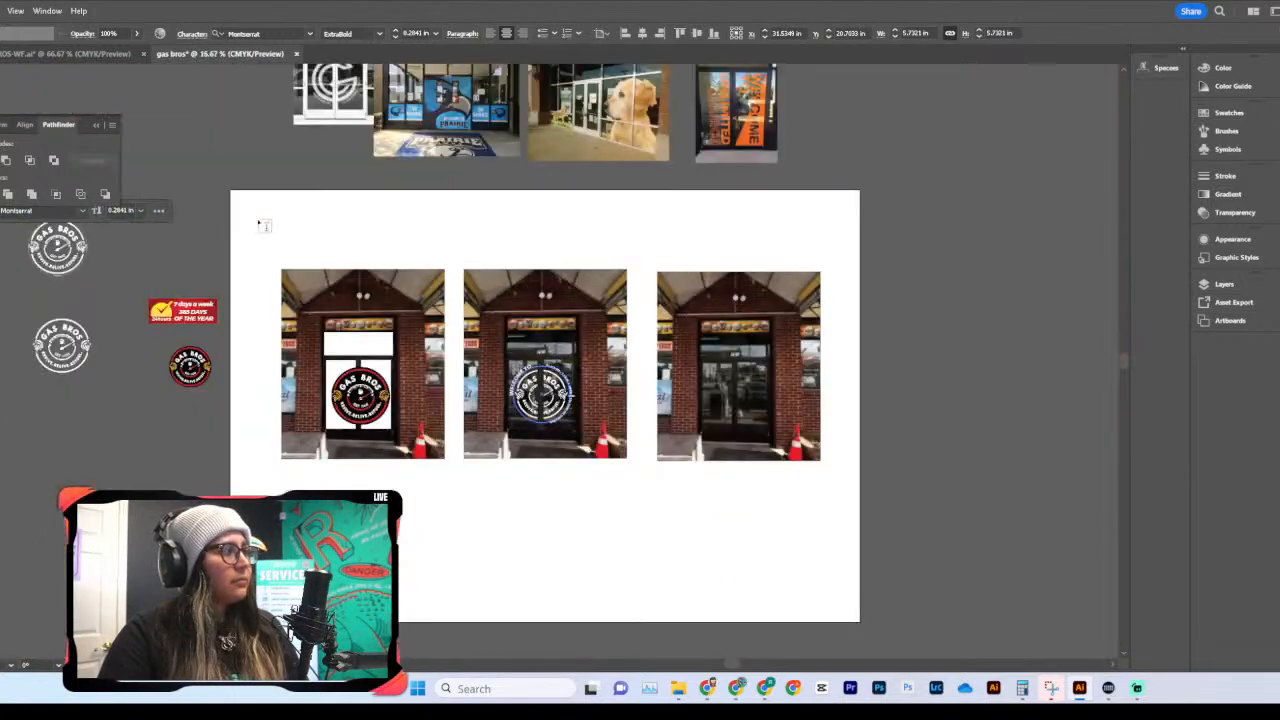
key("ctrl+equal")
key("ctrl+equal")
key("ctrl+equal")
key("ctrl+equal")
key("ctrl+equal")
key("ctrl+equal")
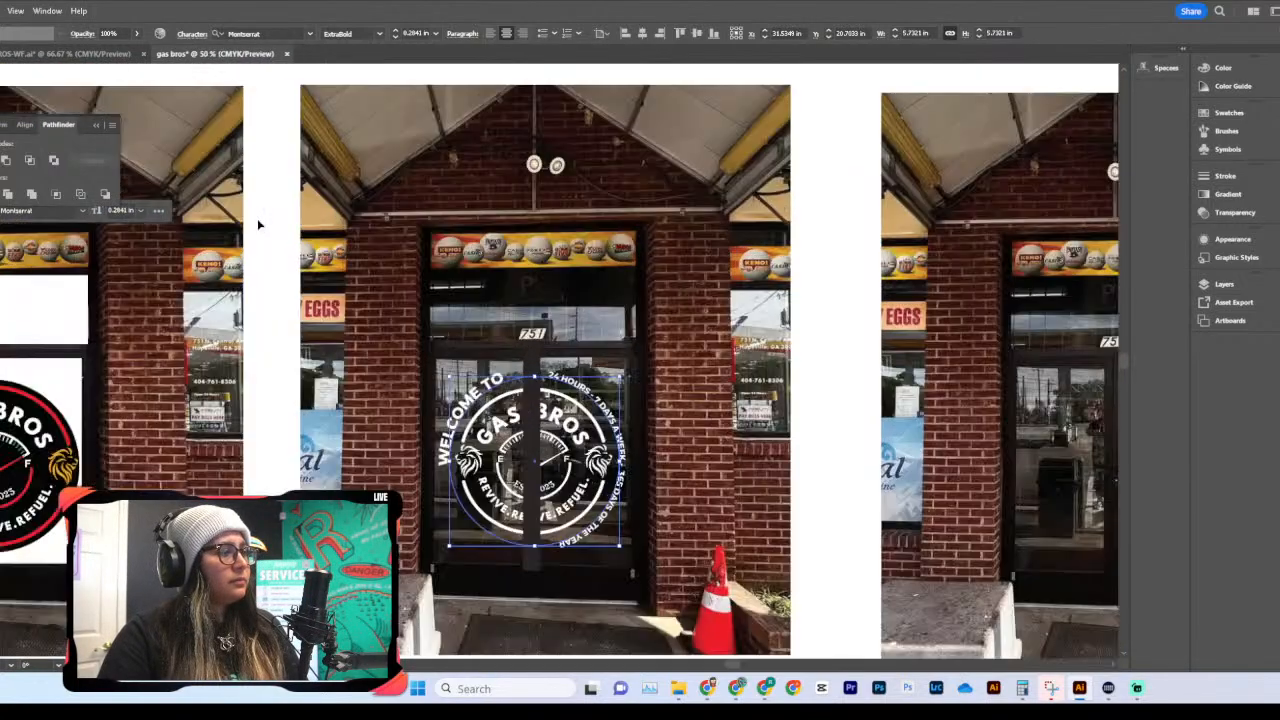
scroll(258, 222, "down", 5)
scroll(257, 218, "down", 2)
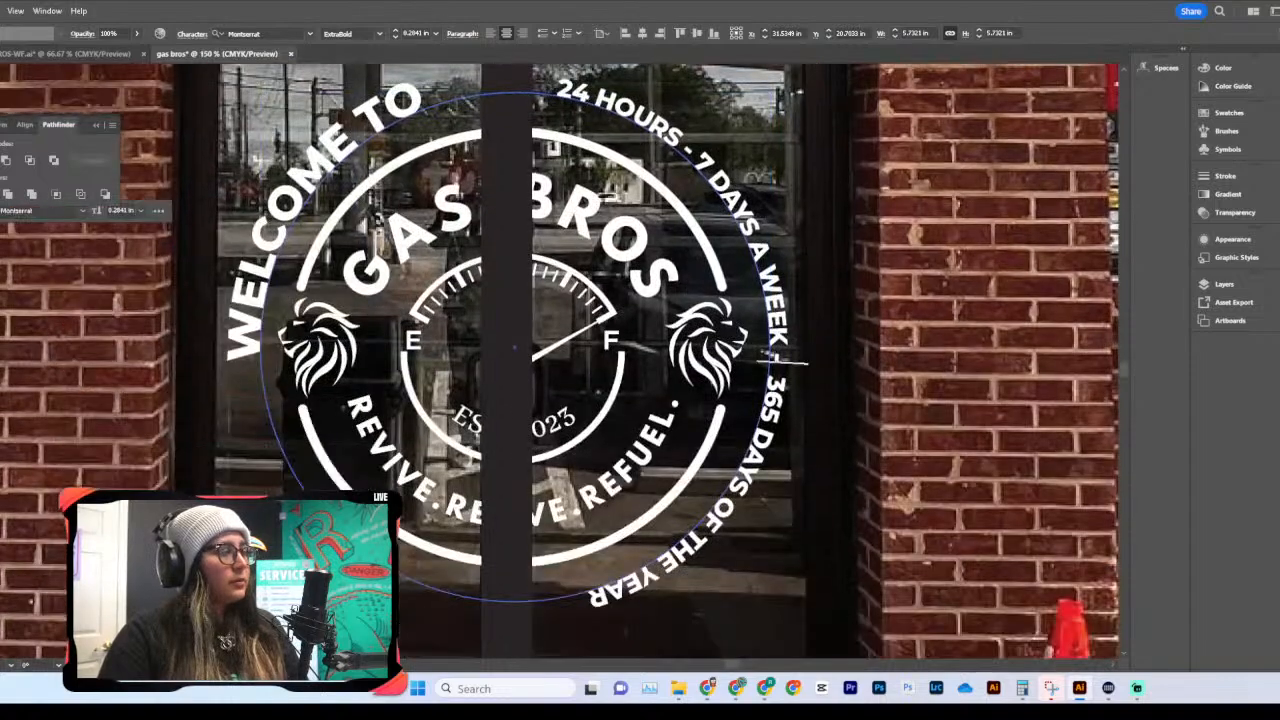
key("ctrl+minus")
key("ctrl+minus")
key("ctrl+minus")
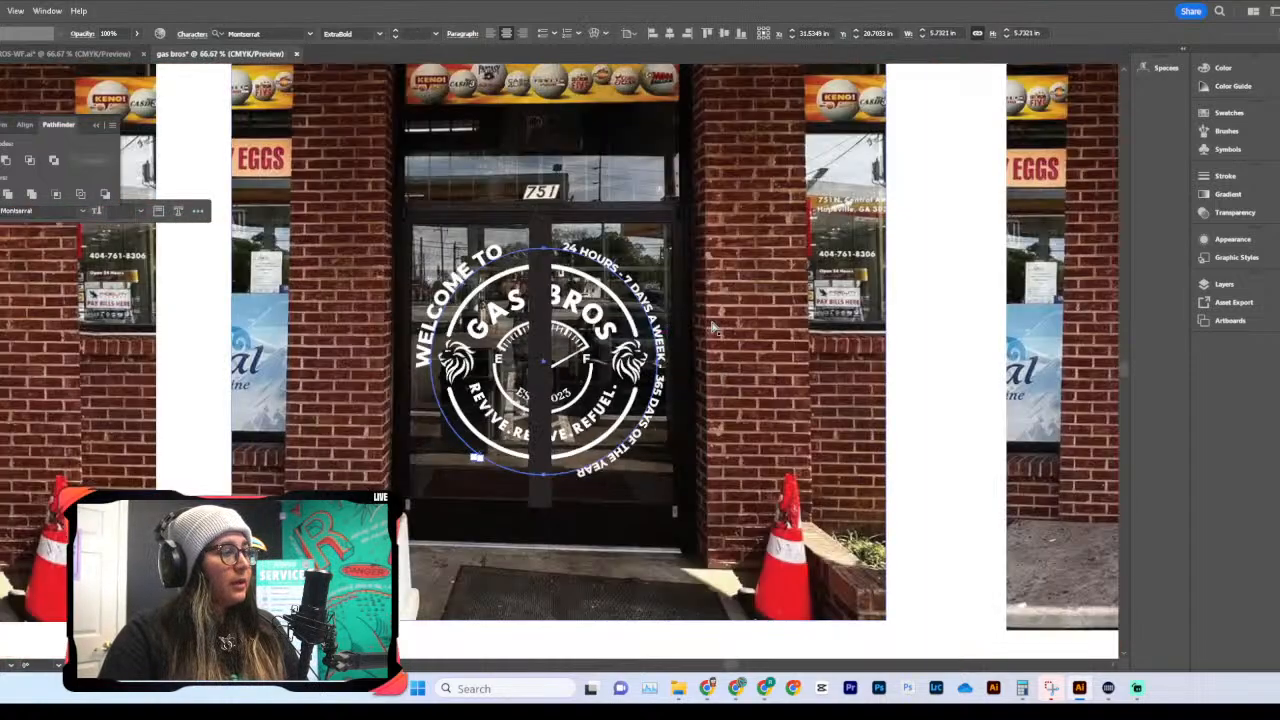
Step: Rotate the circular opening-hours text slightly clockwise around the logo on the second door and deselect it
key("ctrl+equal")
key("ctrl+equal")
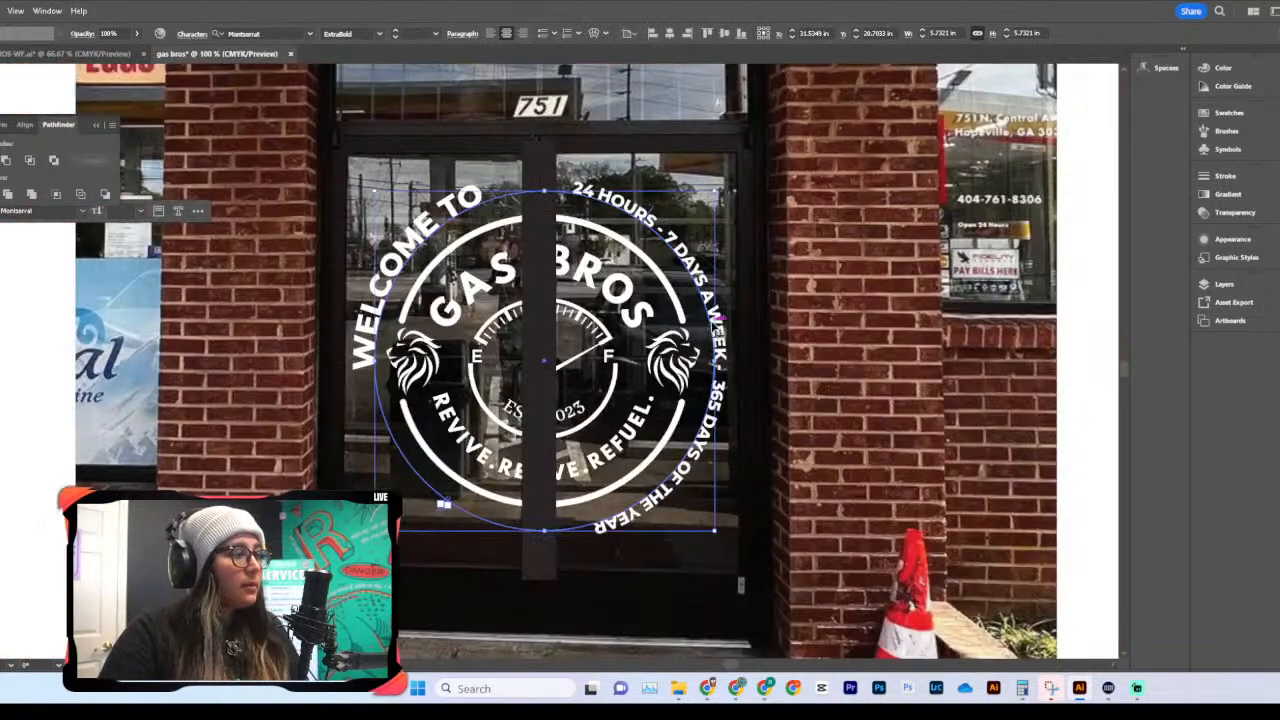
left_click(729, 193)
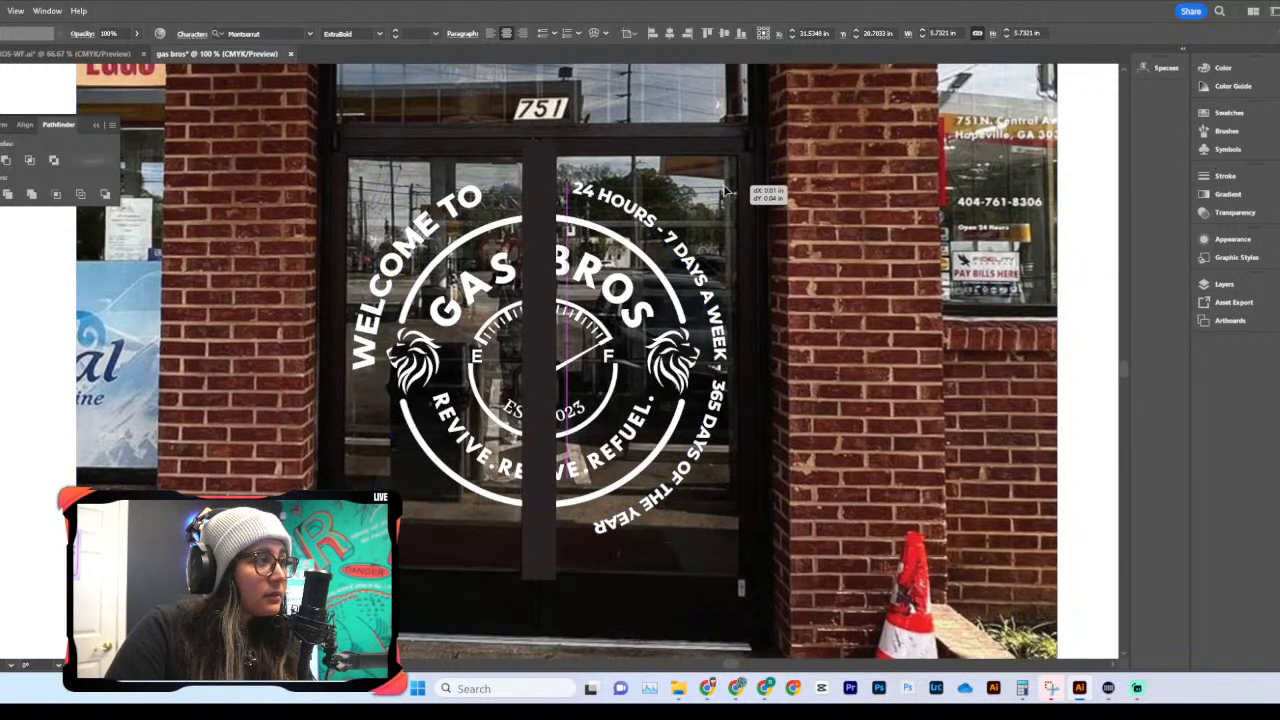
left_click(712, 214)
left_click_drag(719, 190, 726, 198)
left_click(772, 221)
key("ctrl+minus")
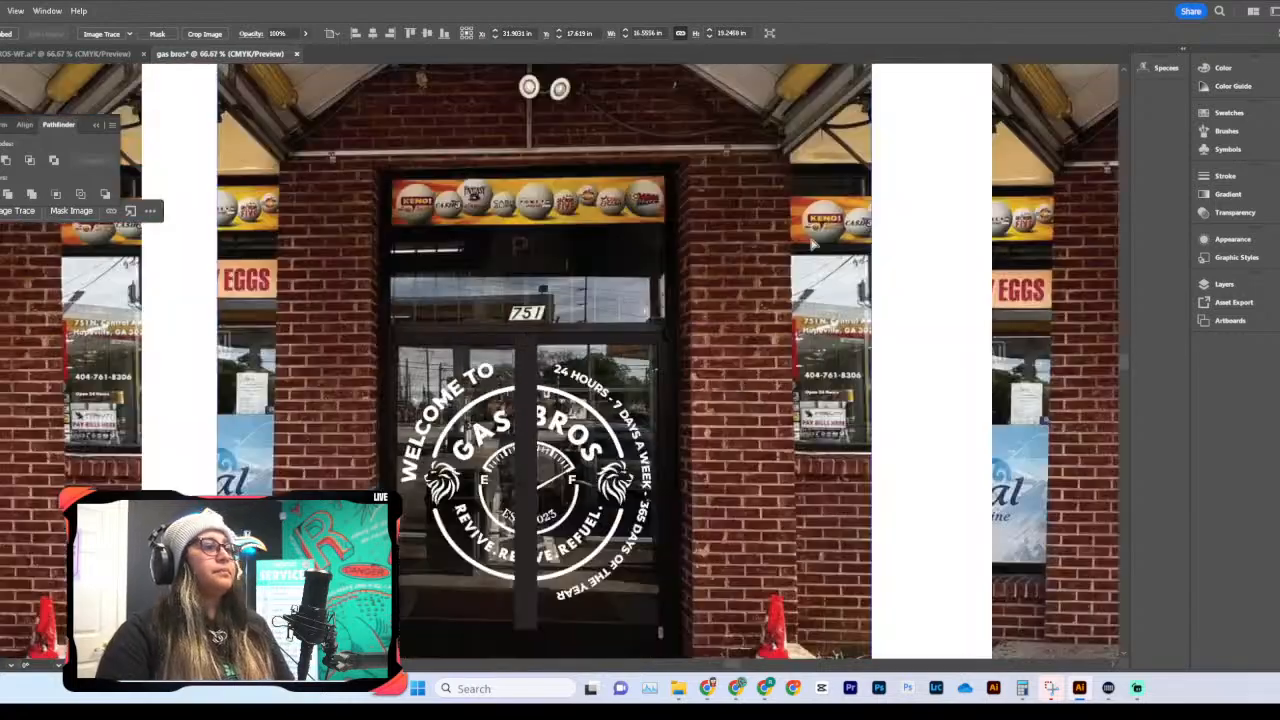
Step: Recolor the curved "24 HOURS - 7 DAYS A WEEK - 365 DAYS OF THE YEAR" text red on the middle door mockup
key("ctrl+minus")
key("ctrl+minus")
key("ctrl+minus")
key("ctrl+plus")
key("ctrl+plus")
key("ctrl+plus")
key("ctrl+plus")
key("ctrl+plus")
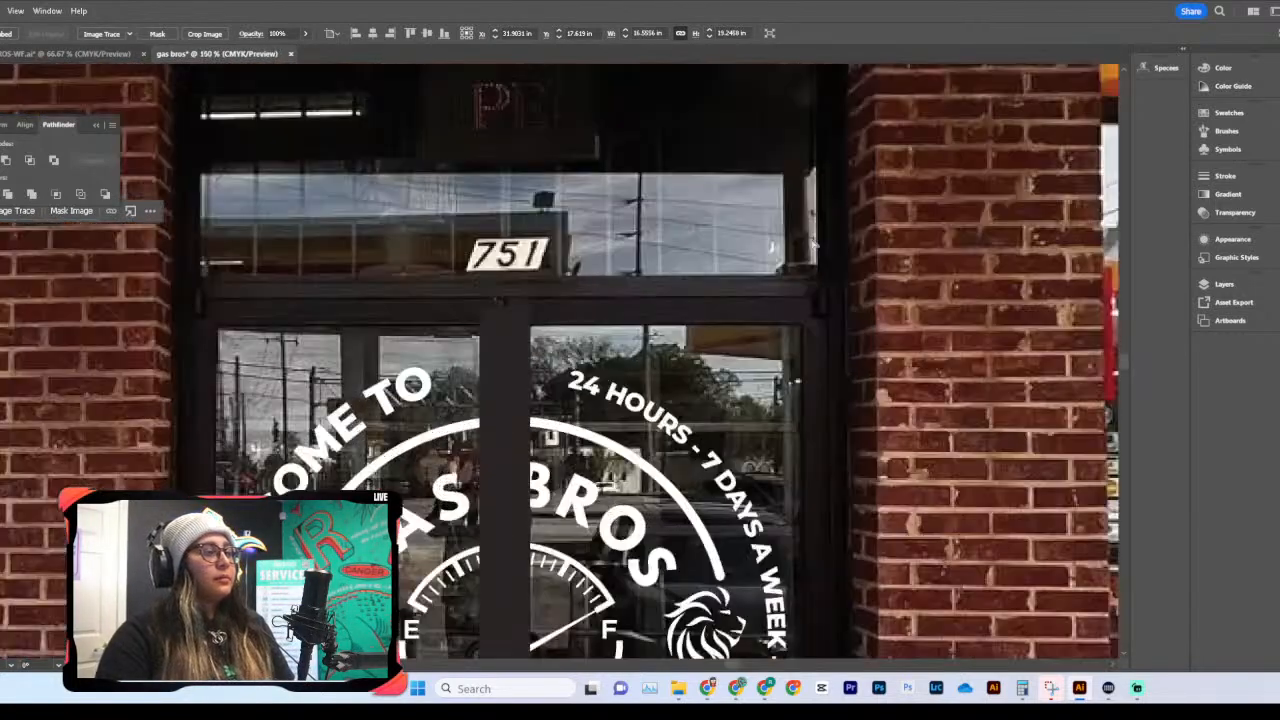
scroll(815, 245, "down", 5)
left_click(617, 127)
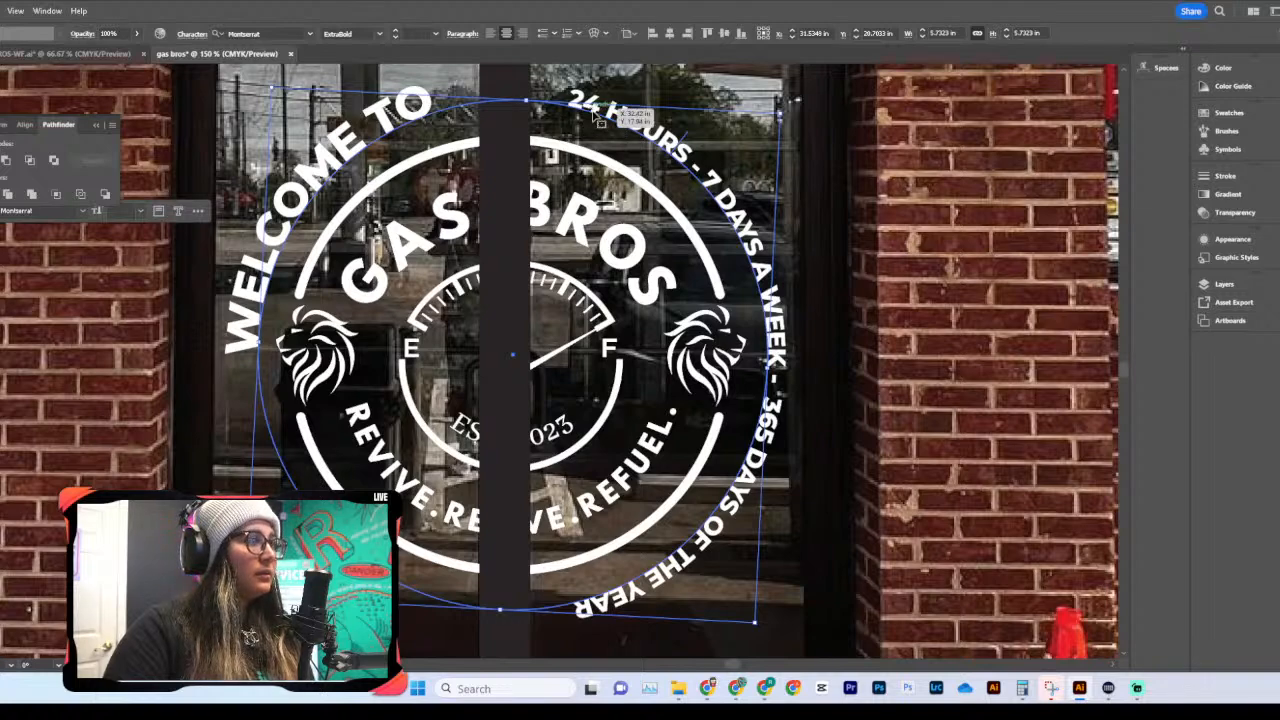
double_click(617, 127)
left_click_drag(572, 100, 471, 670)
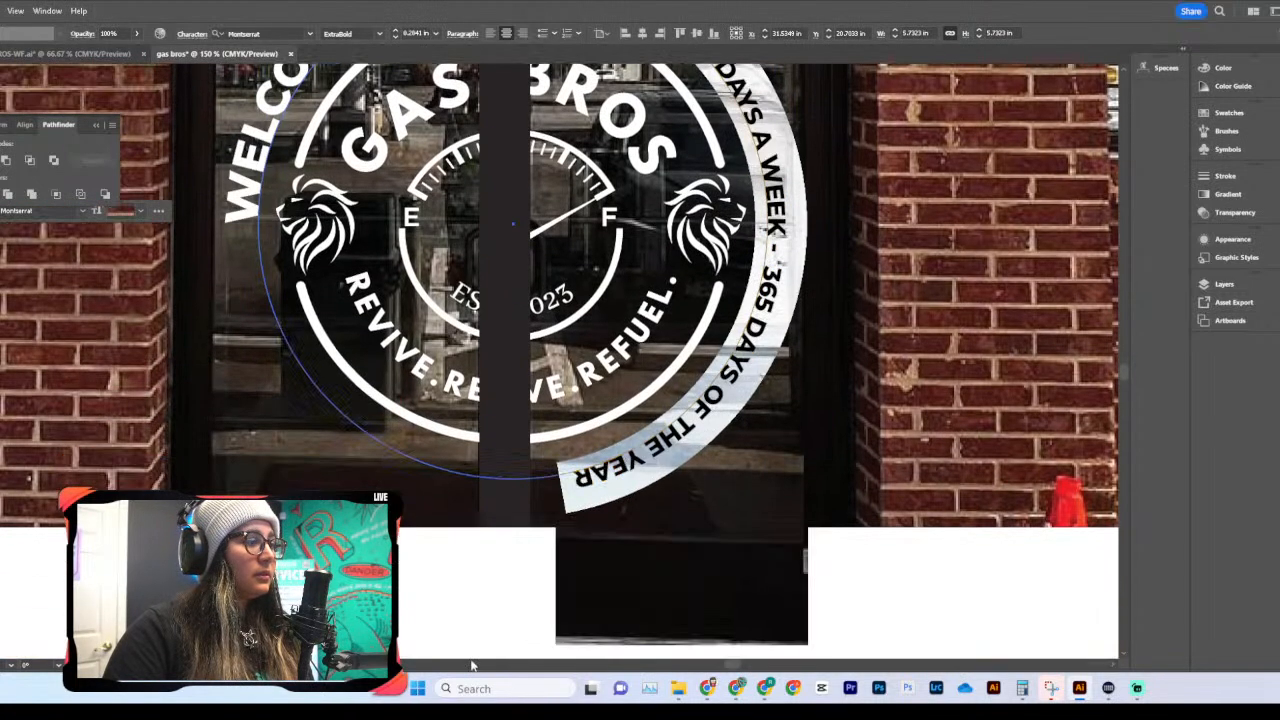
scroll(343, 416, "up", 3)
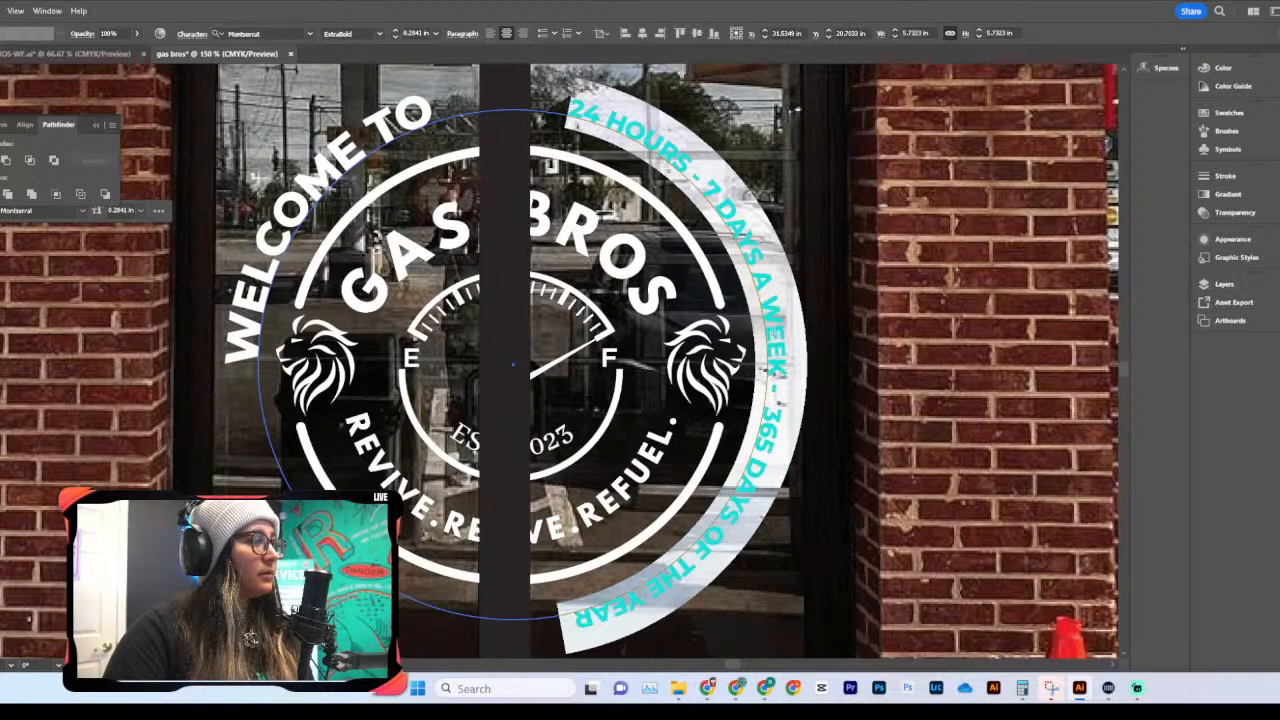
left_click(779, 326)
key("Escape")
scroll(757, 420, "up", 1)
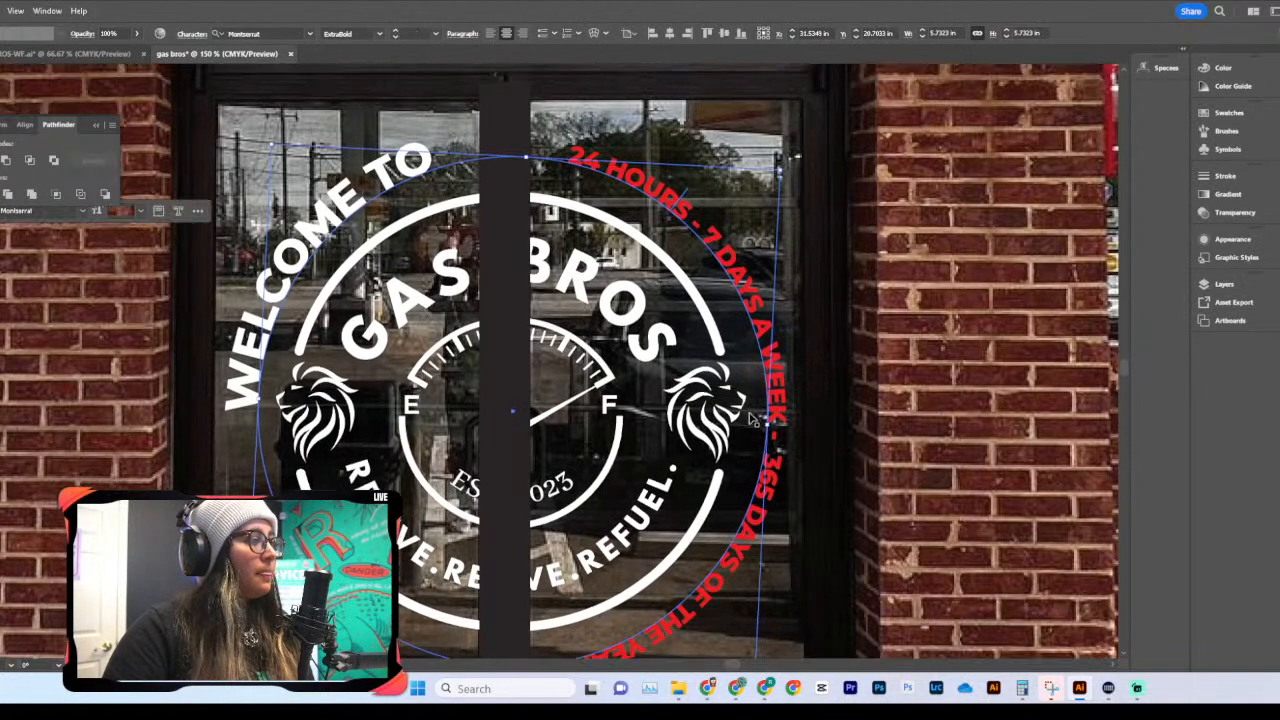
Step: Examine the red hours text on the middle door mockup up close and alongside the neighboring storefront mockups
key("ctrl+minus")
key("ctrl+minus")
key("ctrl+minus")
left_click(708, 632)
scroll(705, 636, "down", 2)
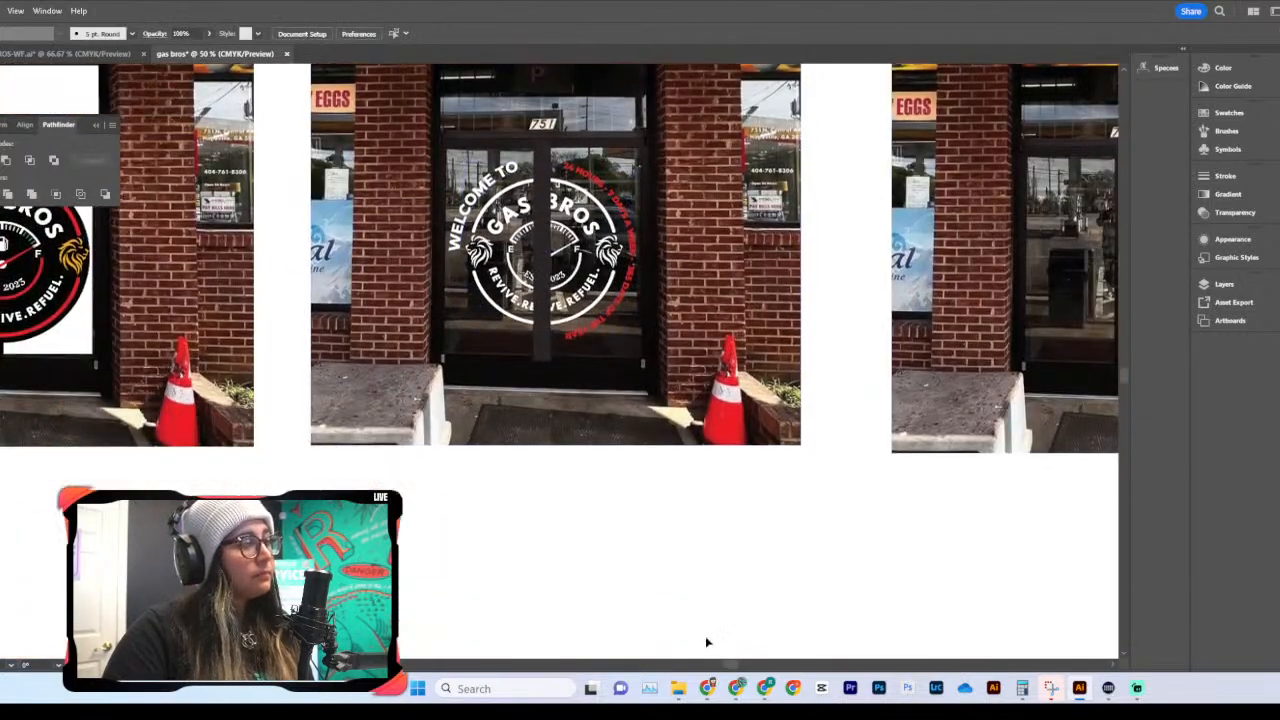
scroll(705, 630, "up", 2)
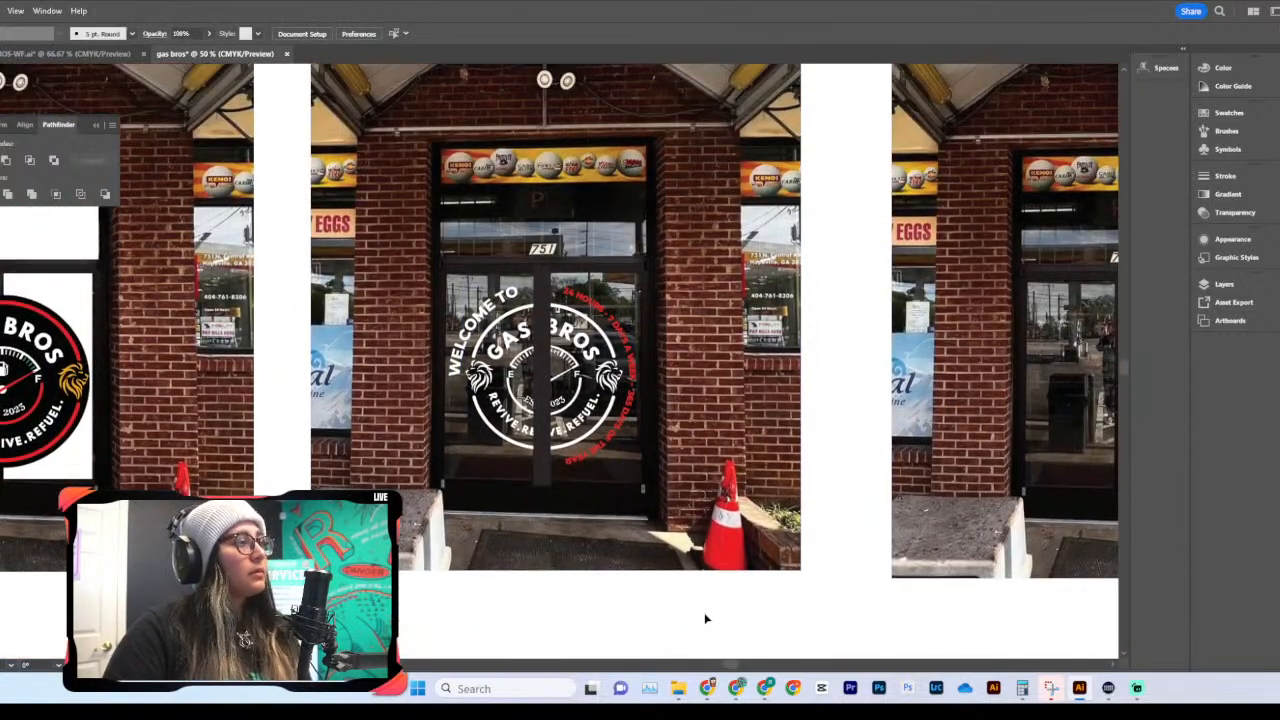
key("ctrl+minus")
key("ctrl+plus")
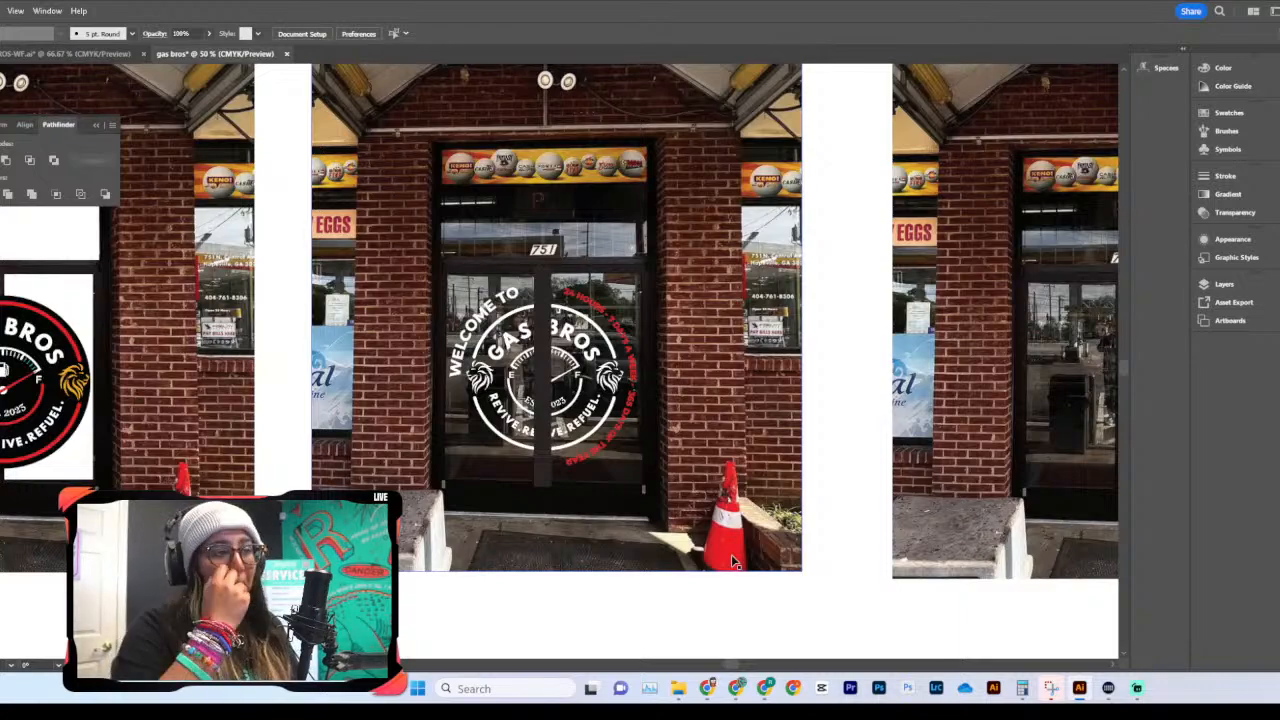
key("ctrl+plus")
key("ctrl+plus")
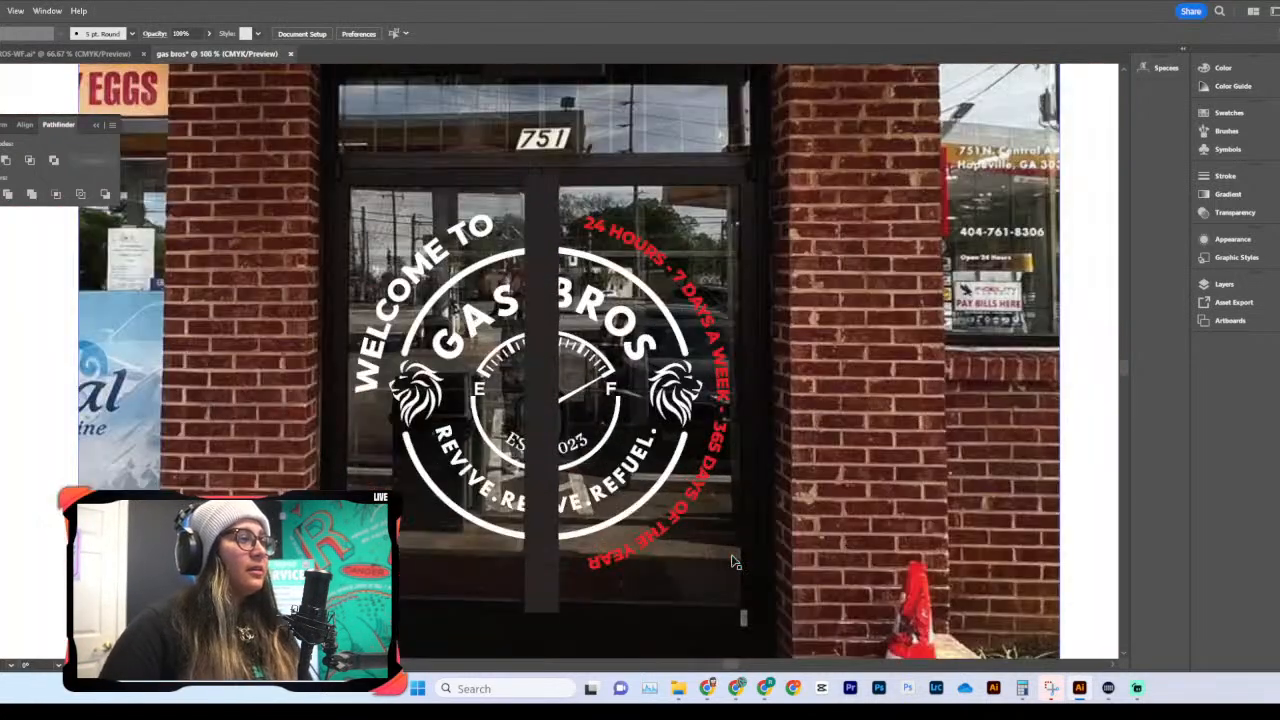
left_click(720, 475)
scroll(785, 527, "up", 1)
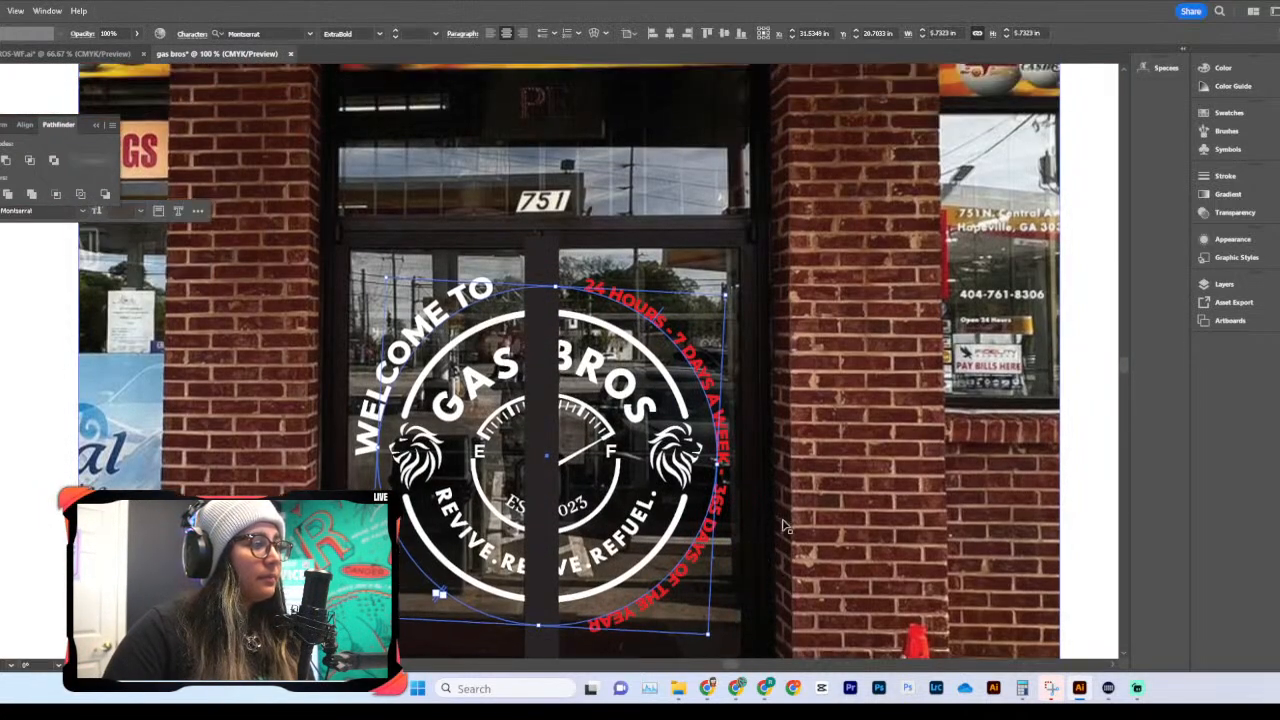
scroll(776, 473, "down", 2)
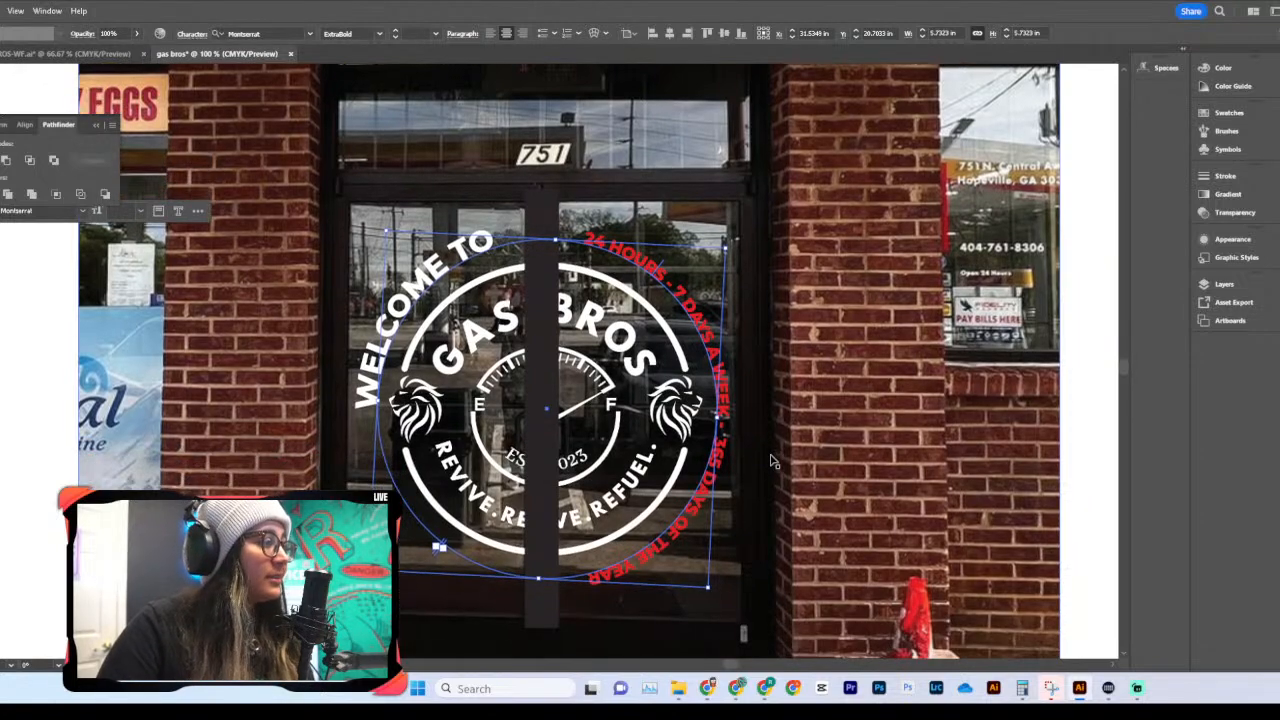
scroll(772, 461, "up", 2)
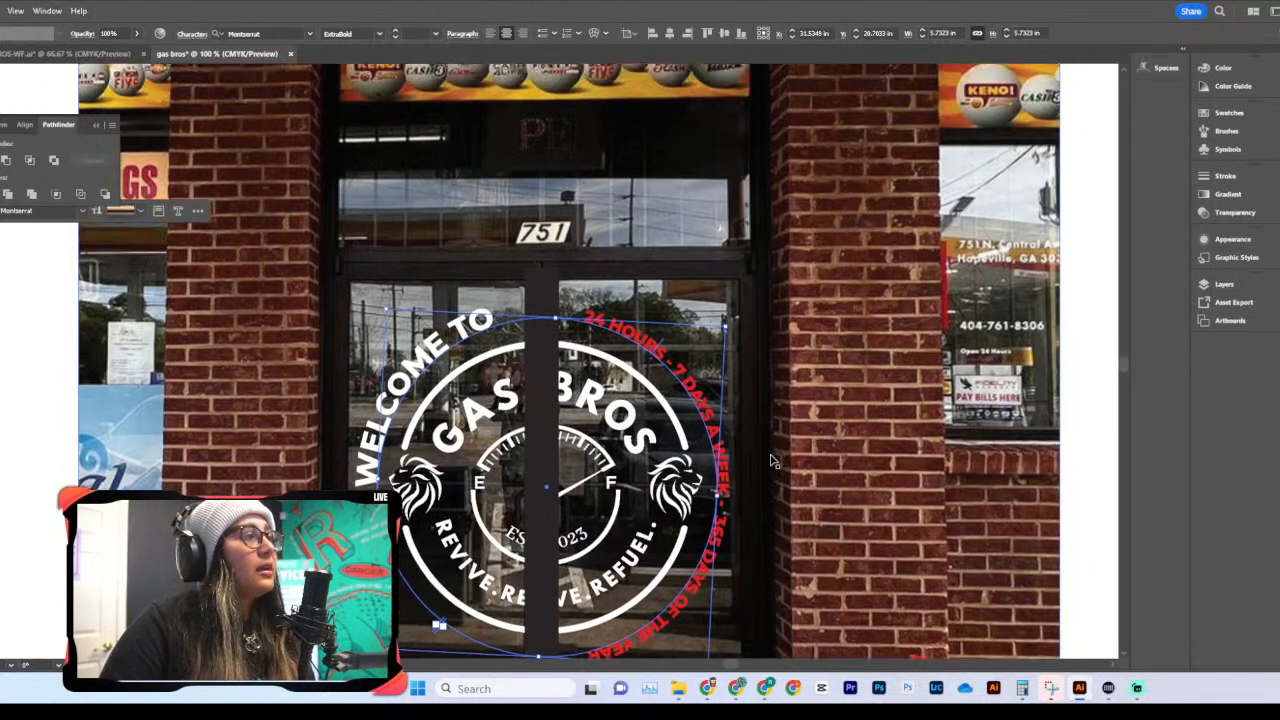
scroll(772, 461, "down", 3)
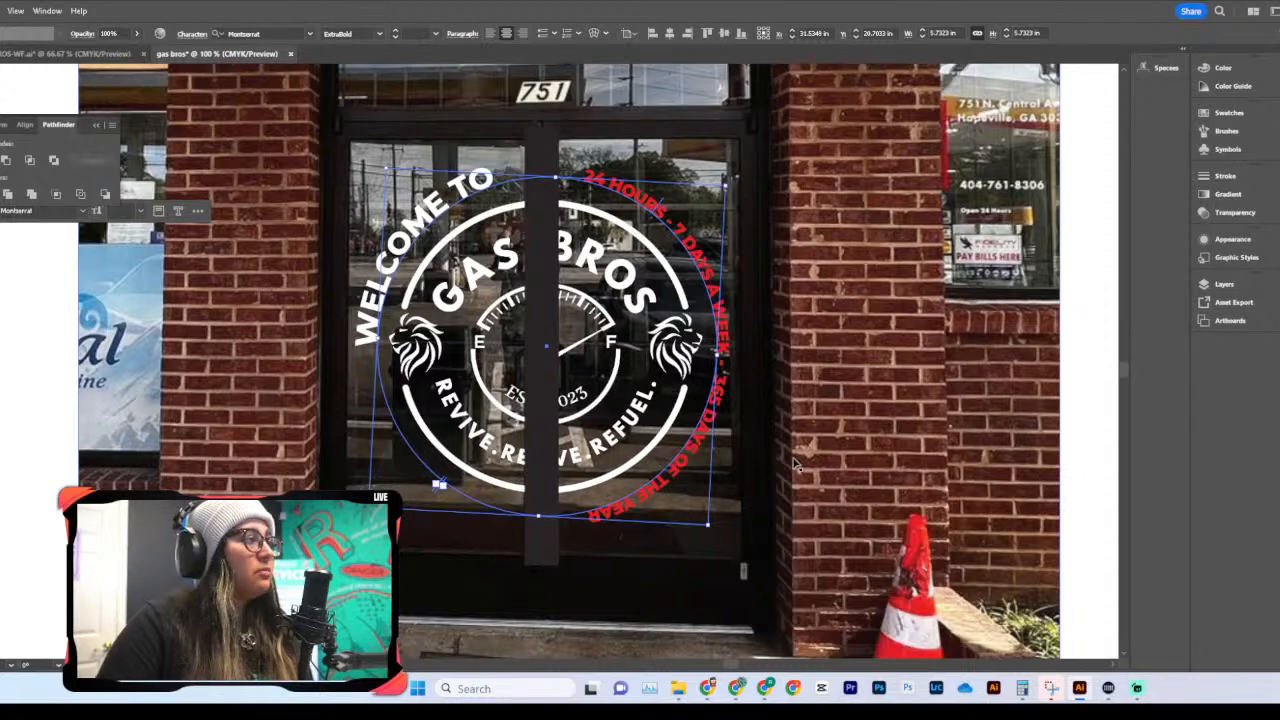
scroll(796, 465, "down", 4)
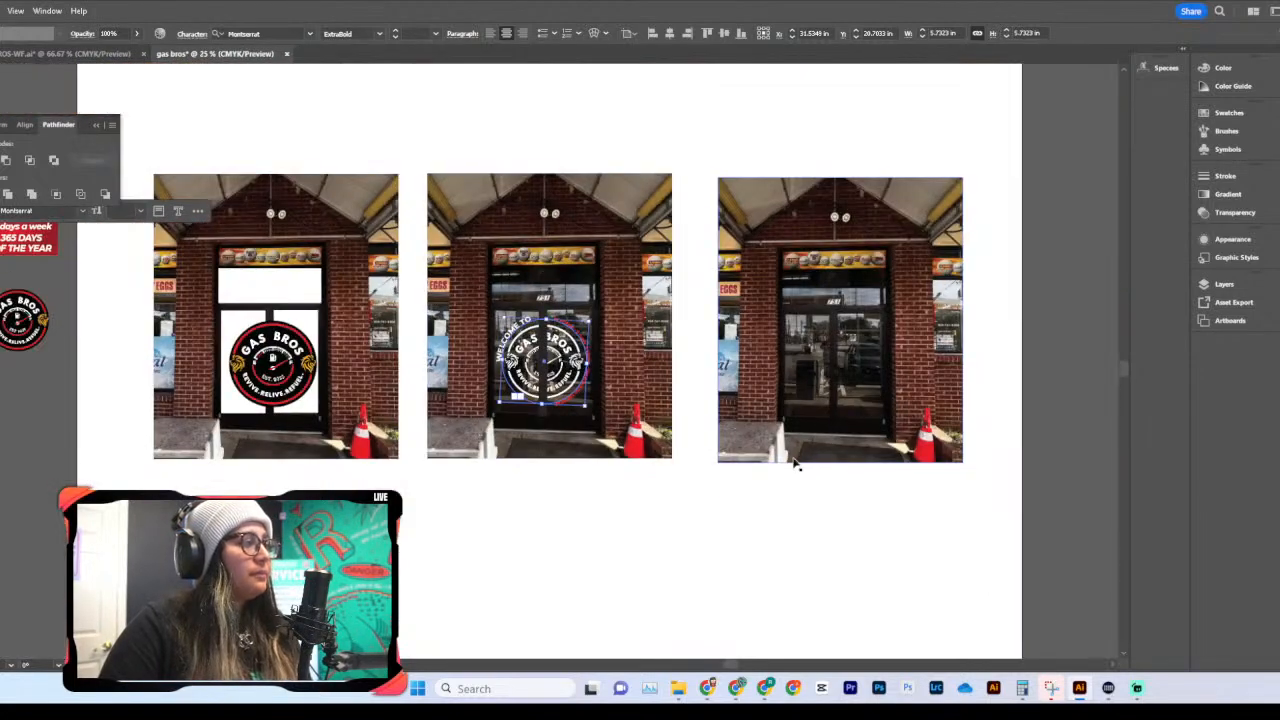
scroll(550, 590, "down", 1)
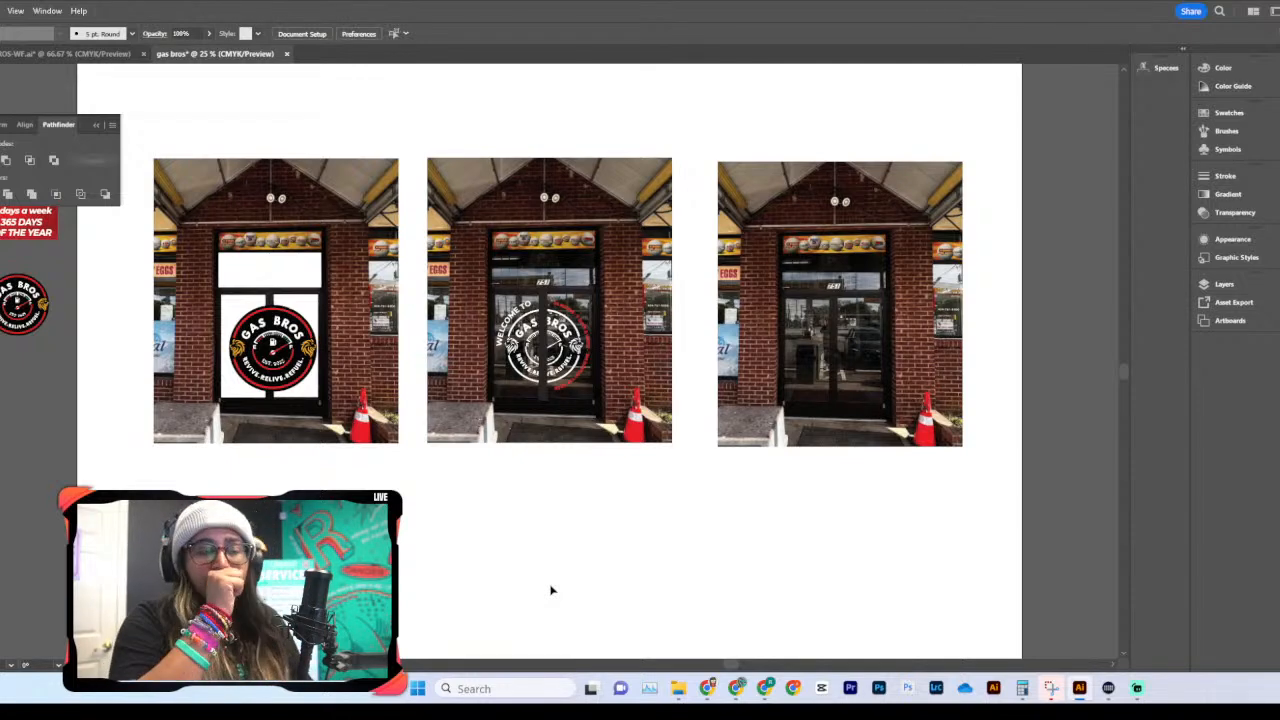
scroll(550, 590, "down", 1)
scroll(550, 590, "up", 1)
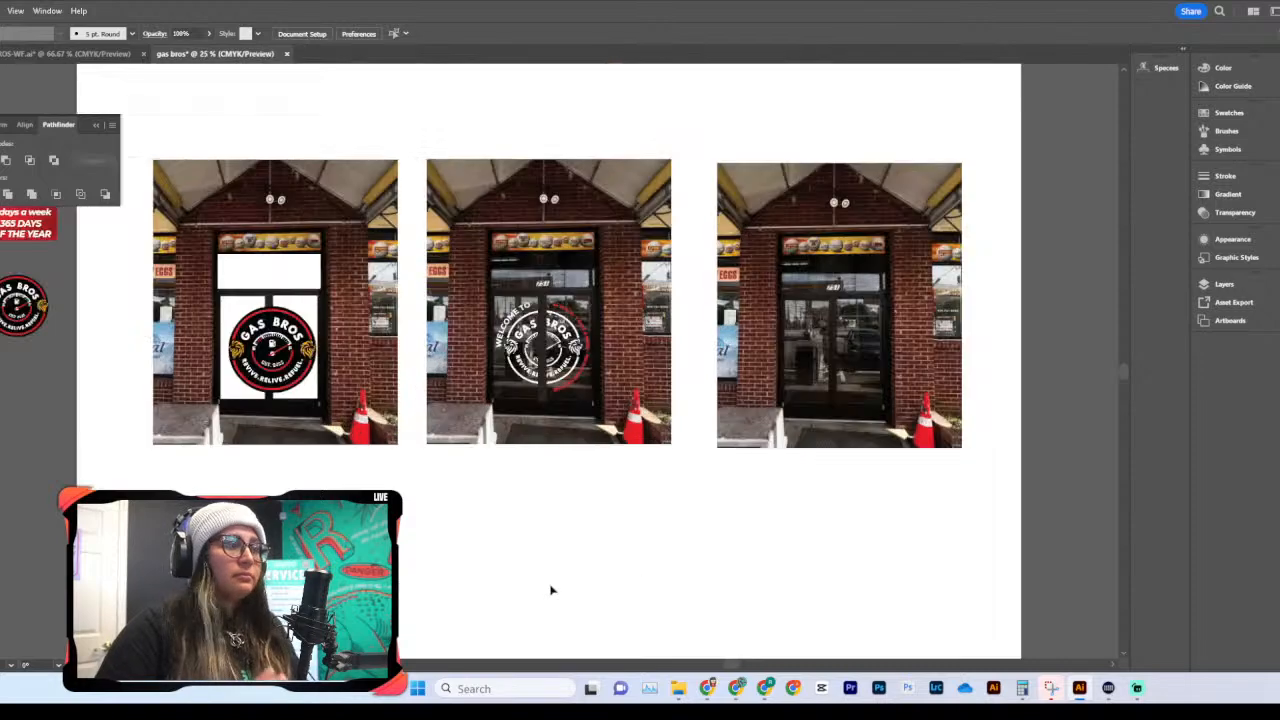
scroll(660, 482, "up", 3)
scroll(640, 484, "right", 3)
scroll(634, 486, "down", 5)
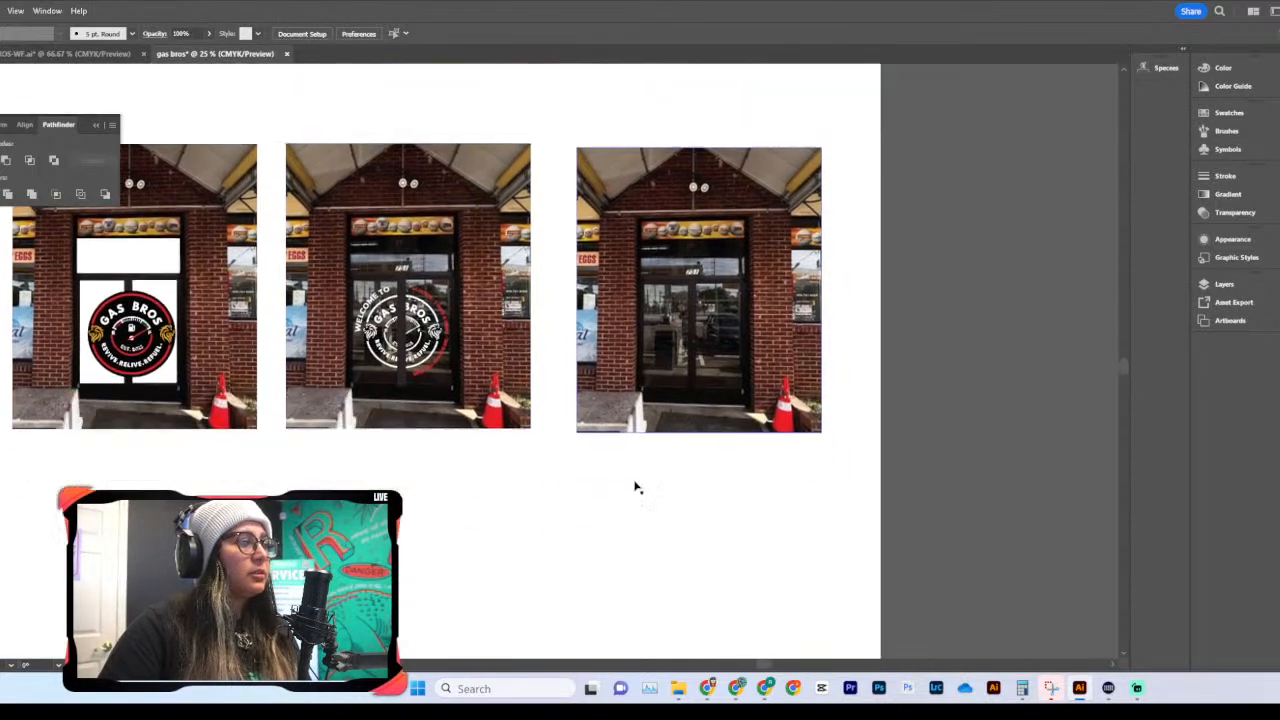
Step: Duplicate the middle storefront mockup with its door graphics and place the copy directly below the original
scroll(543, 462, "left", 3)
scroll(530, 400, "up", 3)
left_click(514, 341)
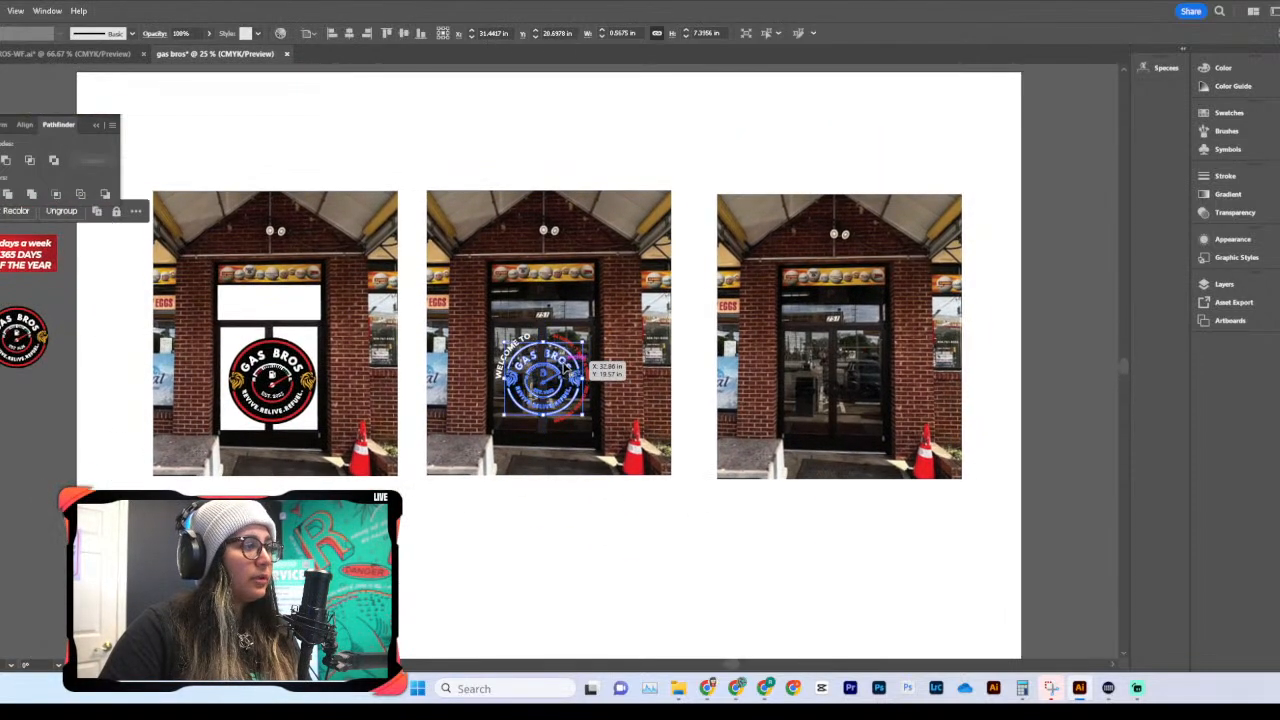
left_click_drag(610, 138, 490, 540)
key("ctrl+c")
scroll(603, 428, "down", 5)
key("ctrl+v")
left_click_drag(598, 302, 631, 240)
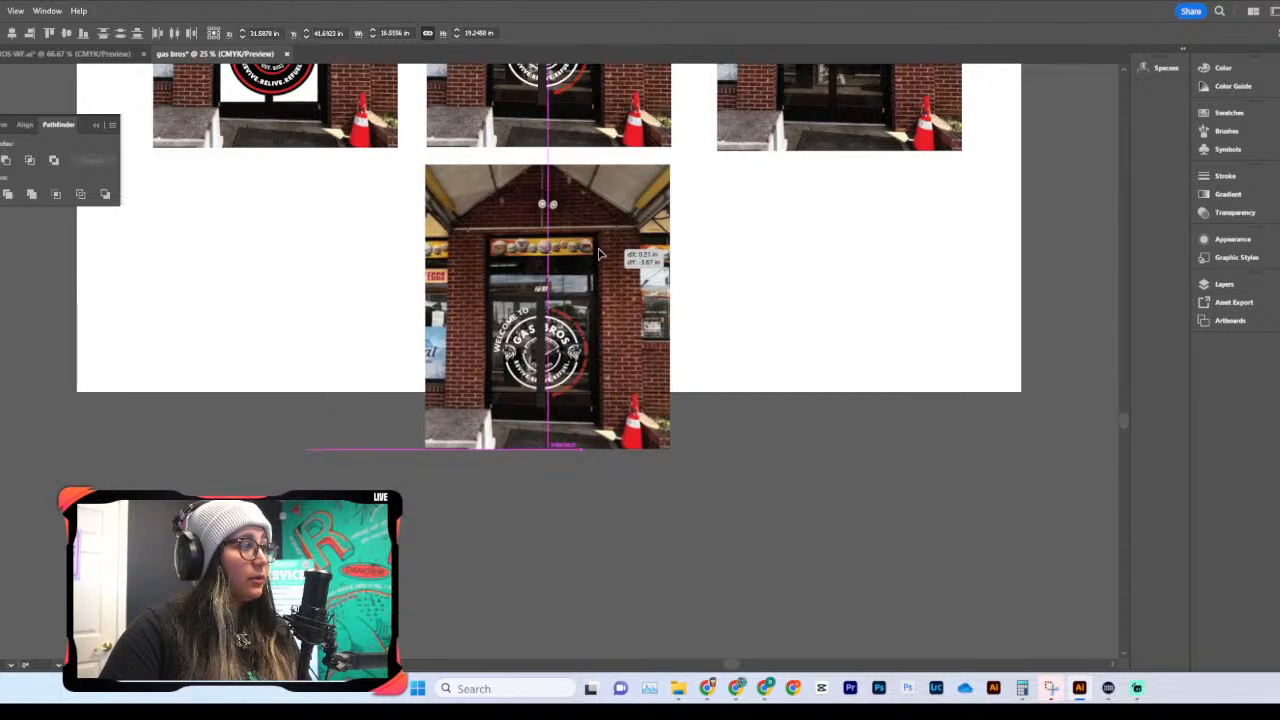
Step: Delete the plain storefront photo that has no graphics on its doors
scroll(755, 330, "up", 4)
left_click(755, 330)
key("Delete")
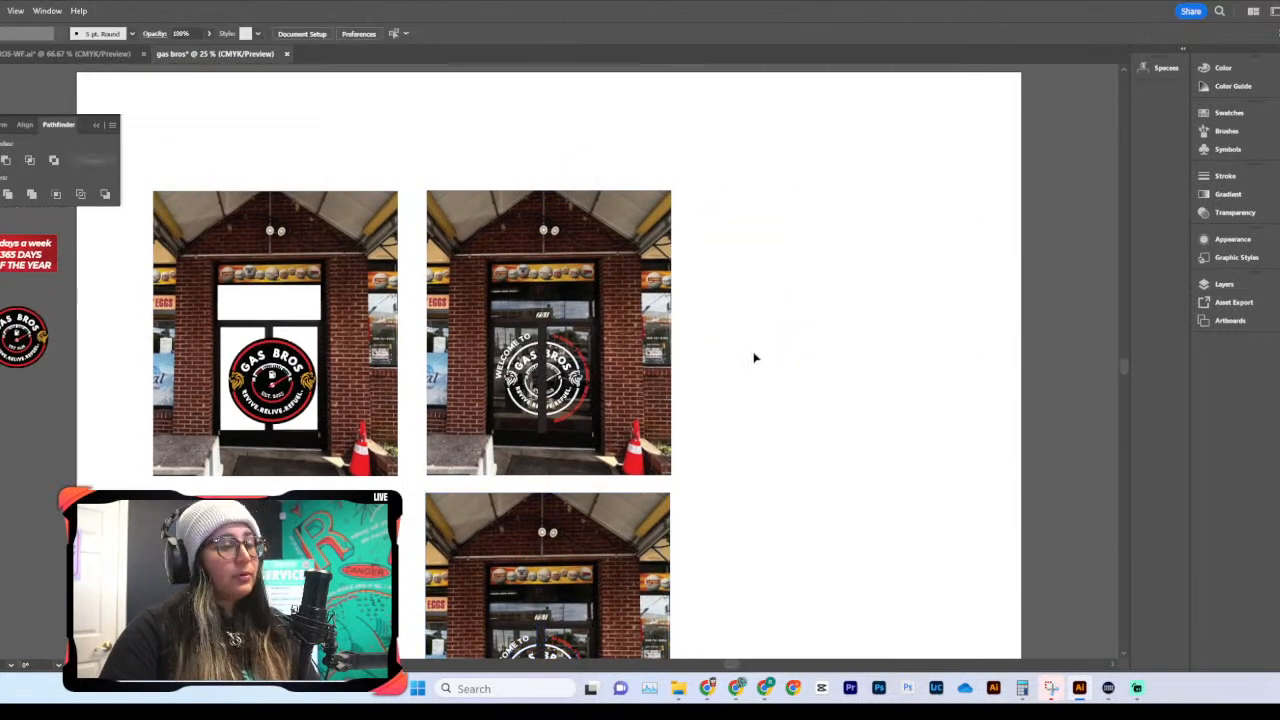
Step: Replace the white Gas Bros logo on the lower mockup with a copy of the full-color logo from beside the artboard
scroll(760, 345, "up", 6)
scroll(718, 438, "left", 3)
scroll(718, 438, "down", 5)
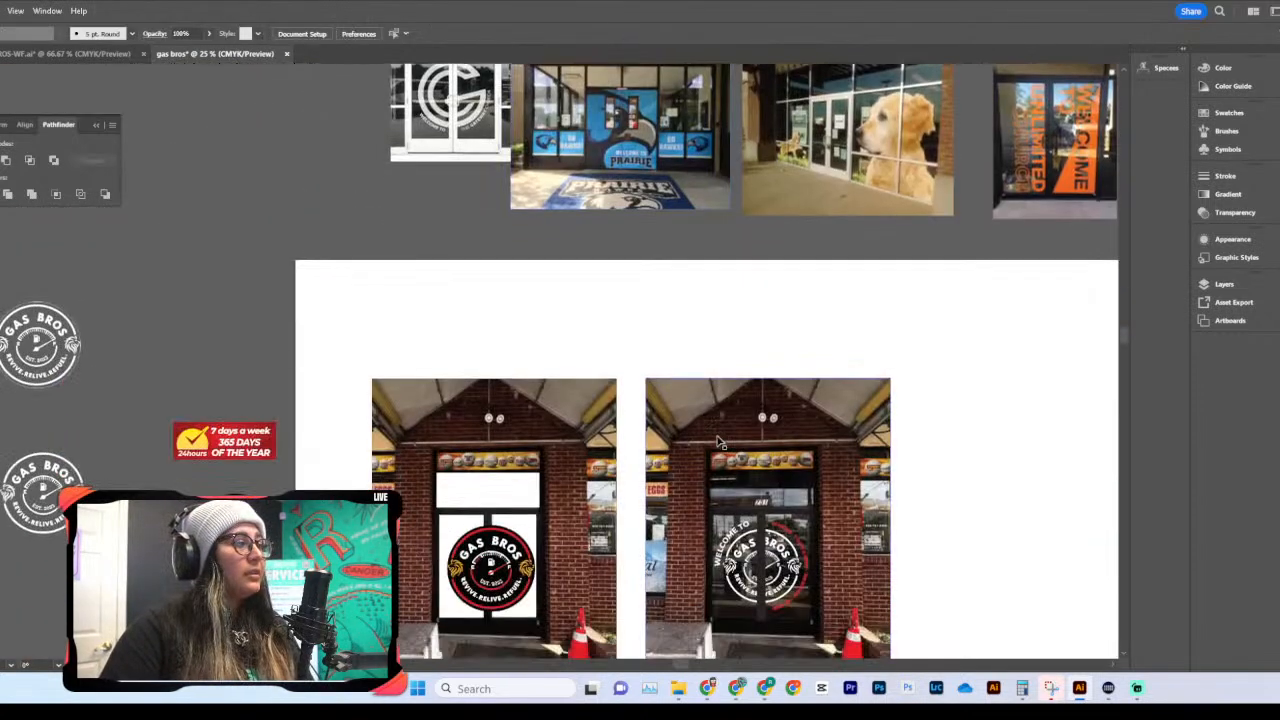
left_click(236, 525)
scroll(531, 466, "down", 5)
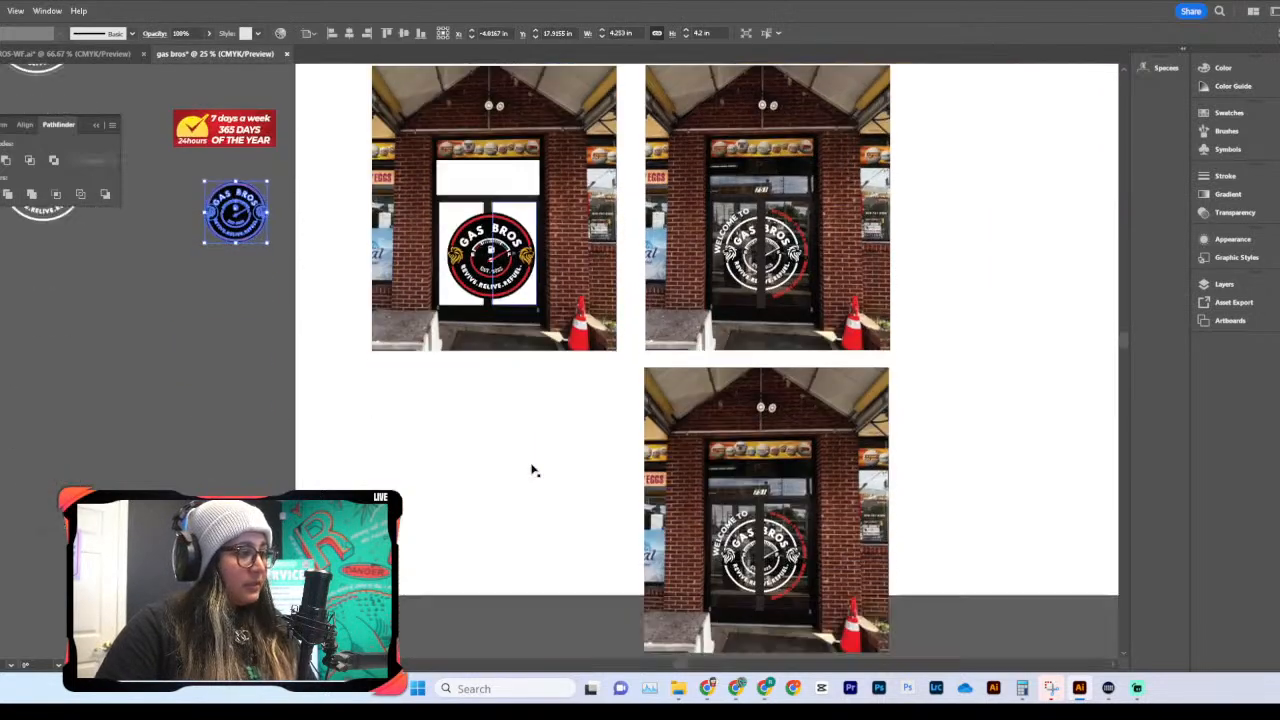
scroll(513, 203, "down", 2)
left_click(790, 413)
key("Delete")
key("ctrl+v")
left_click_drag(546, 367, 762, 388)
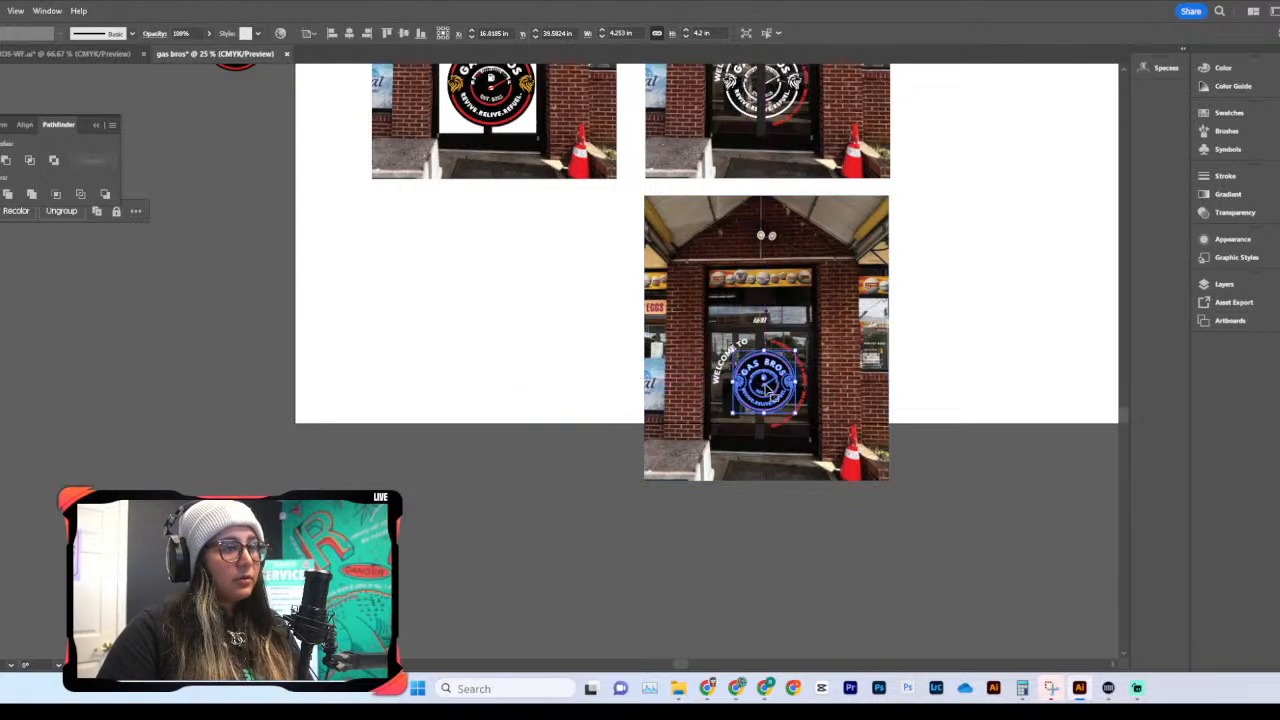
Step: Enlarge the full-color logo to about 5.3 in wide and position it on the doors inside the curved texts
key("ctrl+equal")
key("ctrl+equal")
key("ctrl+equal")
key("ctrl+equal")
key("ctrl+equal")
key("ctrl+equal")
key("ctrl+equal")
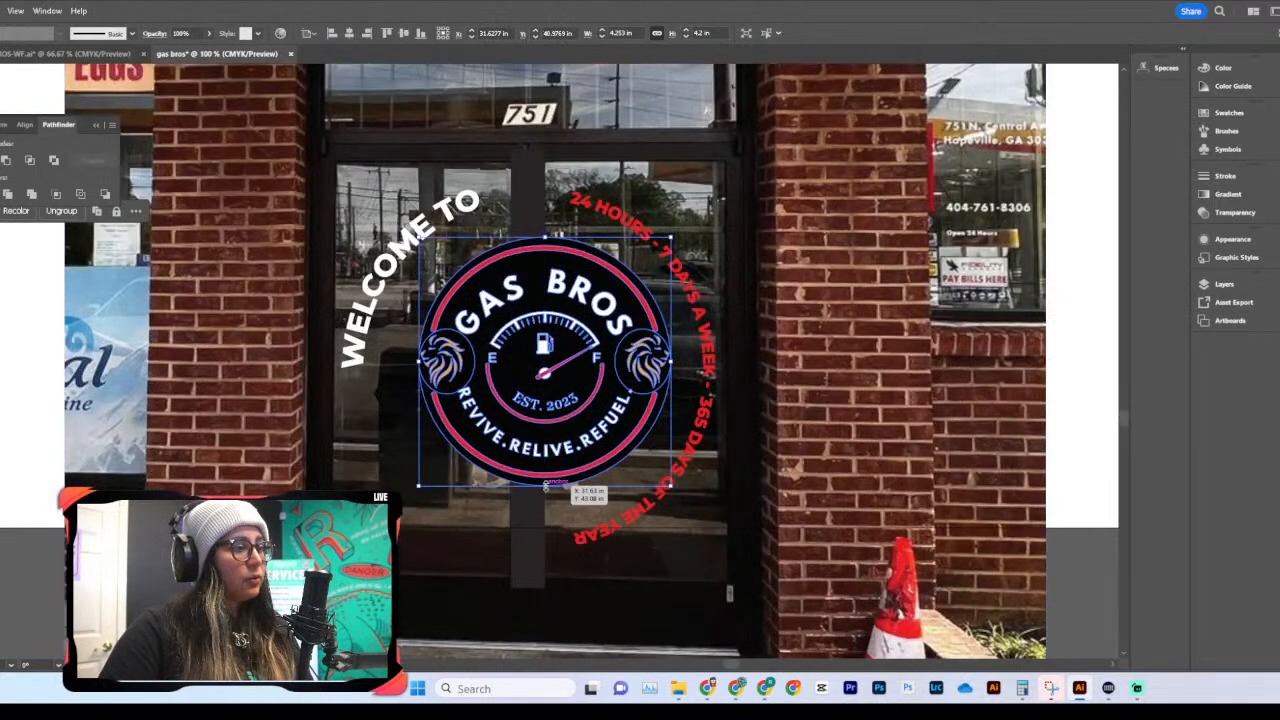
left_click_drag(544, 487, 544, 546)
left_click_drag(618, 419, 612, 404)
left_click_drag(528, 216, 540, 213)
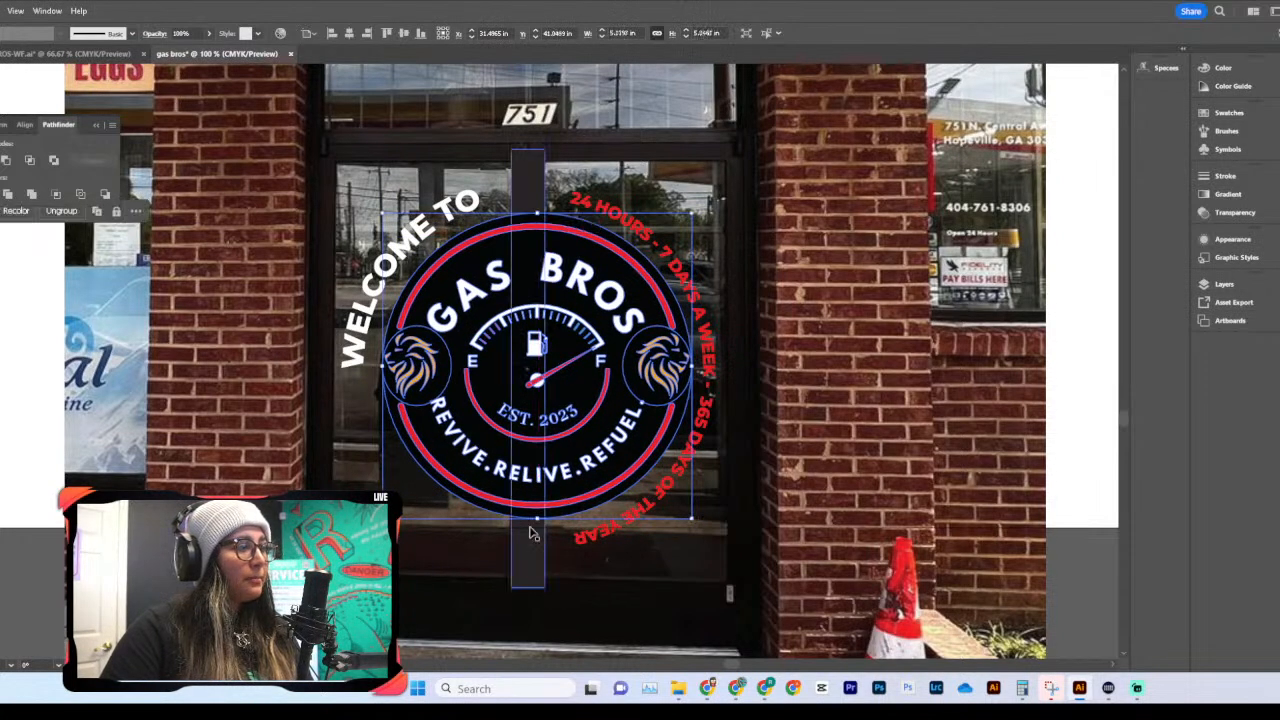
left_click_drag(538, 518, 547, 525)
left_click_drag(641, 428, 635, 432)
left_click(689, 400)
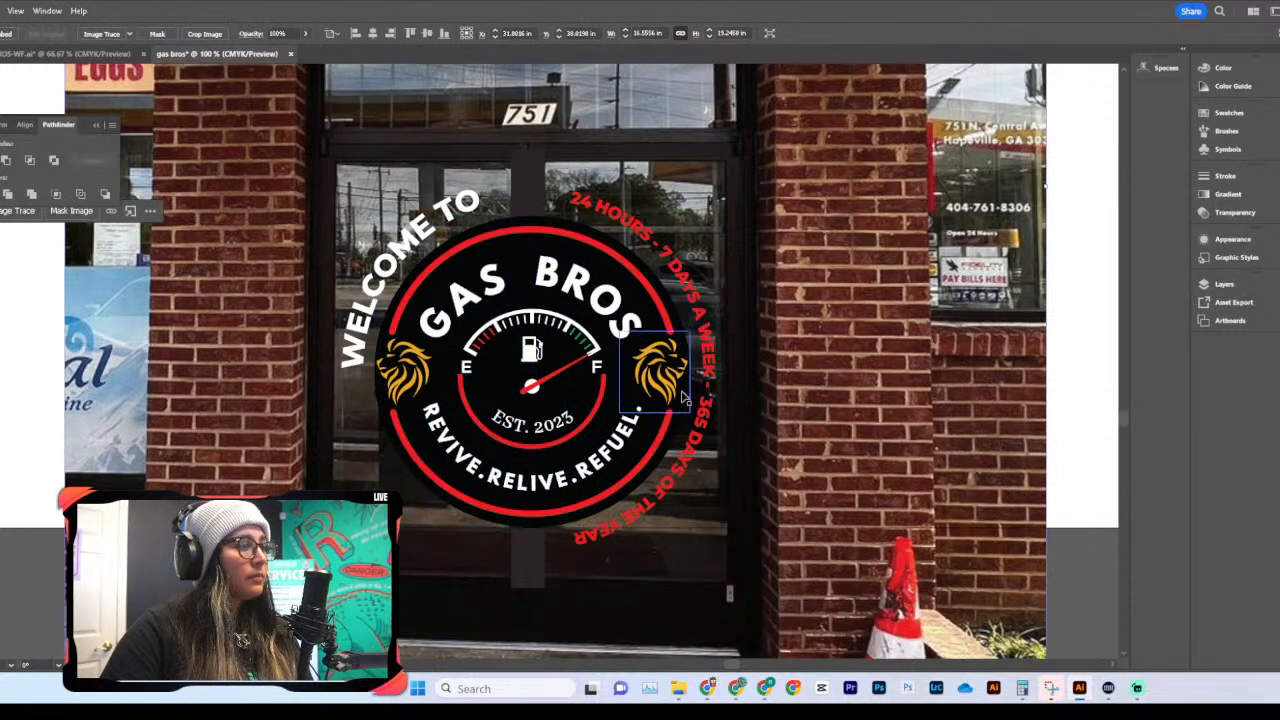
Step: Bring the gray vertical door-frame bar on the lower mockup to the front so it covers the logo's center
right_click(527, 203)
mouse_move(650, 551)
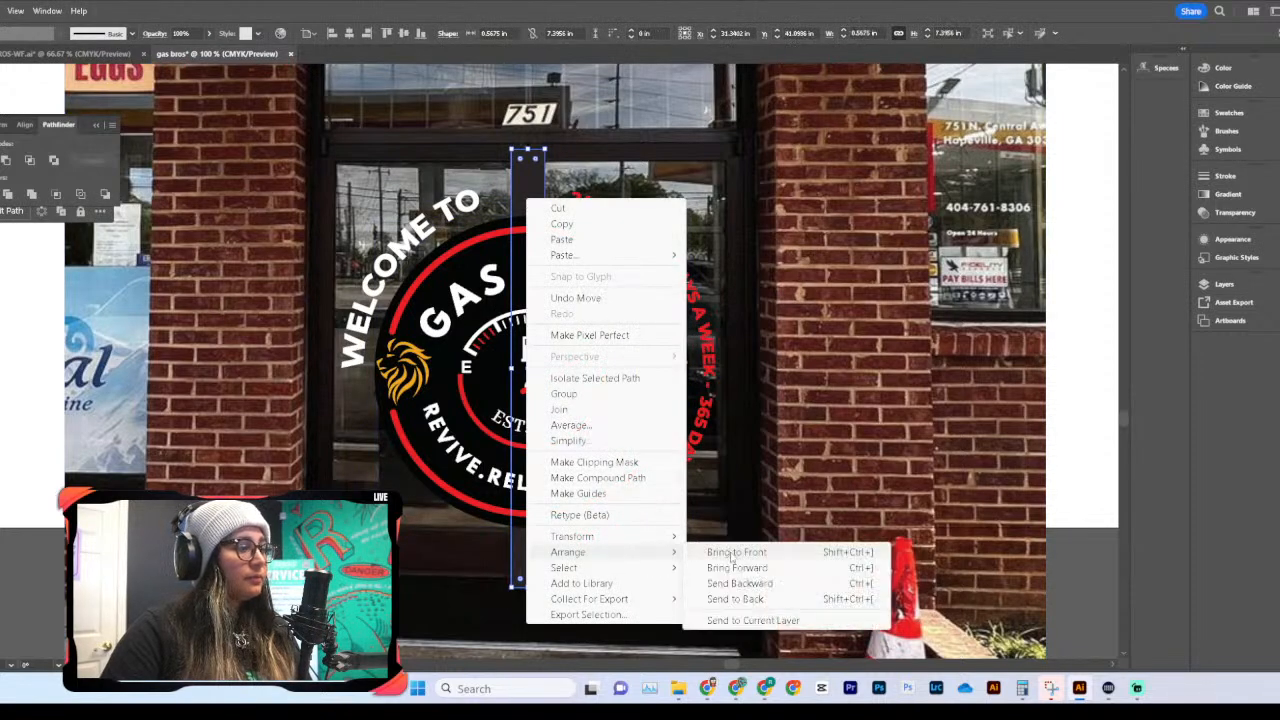
left_click(745, 552)
scroll(651, 573, "up", 1)
scroll(651, 573, "up", 3)
scroll(700, 540, "down", 5)
left_click(765, 513)
Step: Stretch the gray door-frame bar upward to a height of about 7.5 in
left_click(520, 210)
left_click_drag(527, 117, 527, 110)
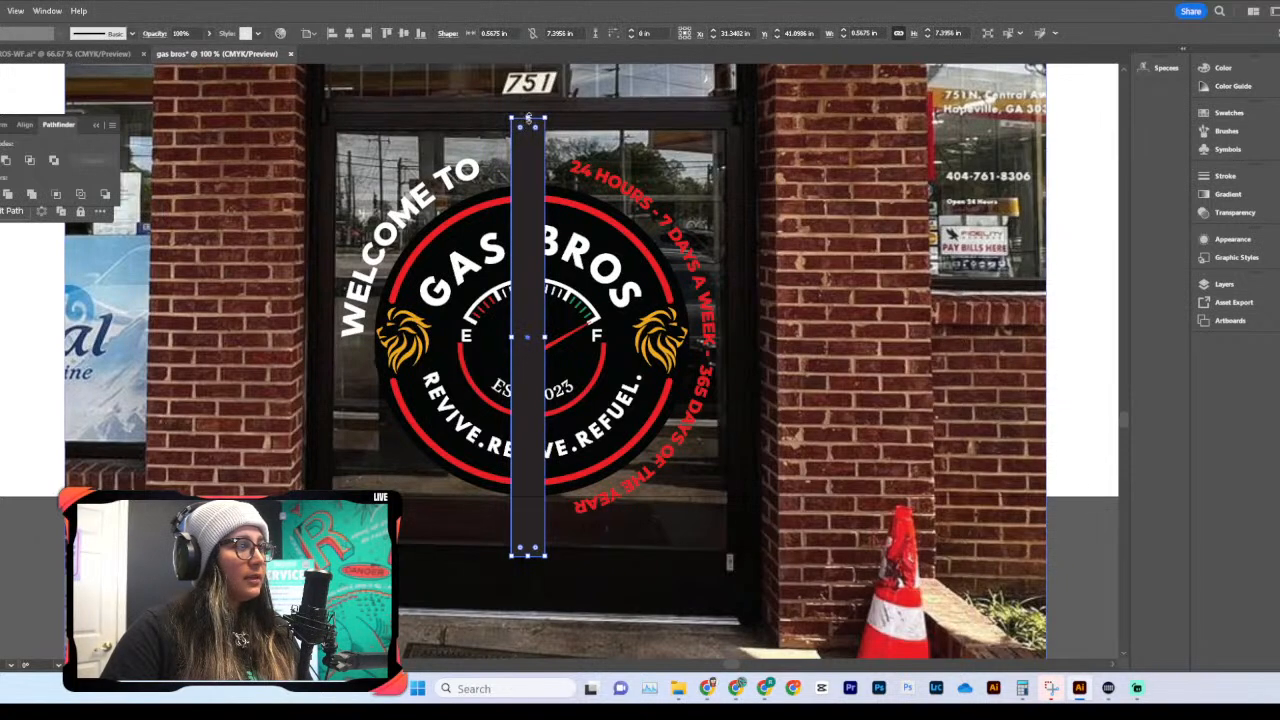
scroll(570, 511, "down", 1)
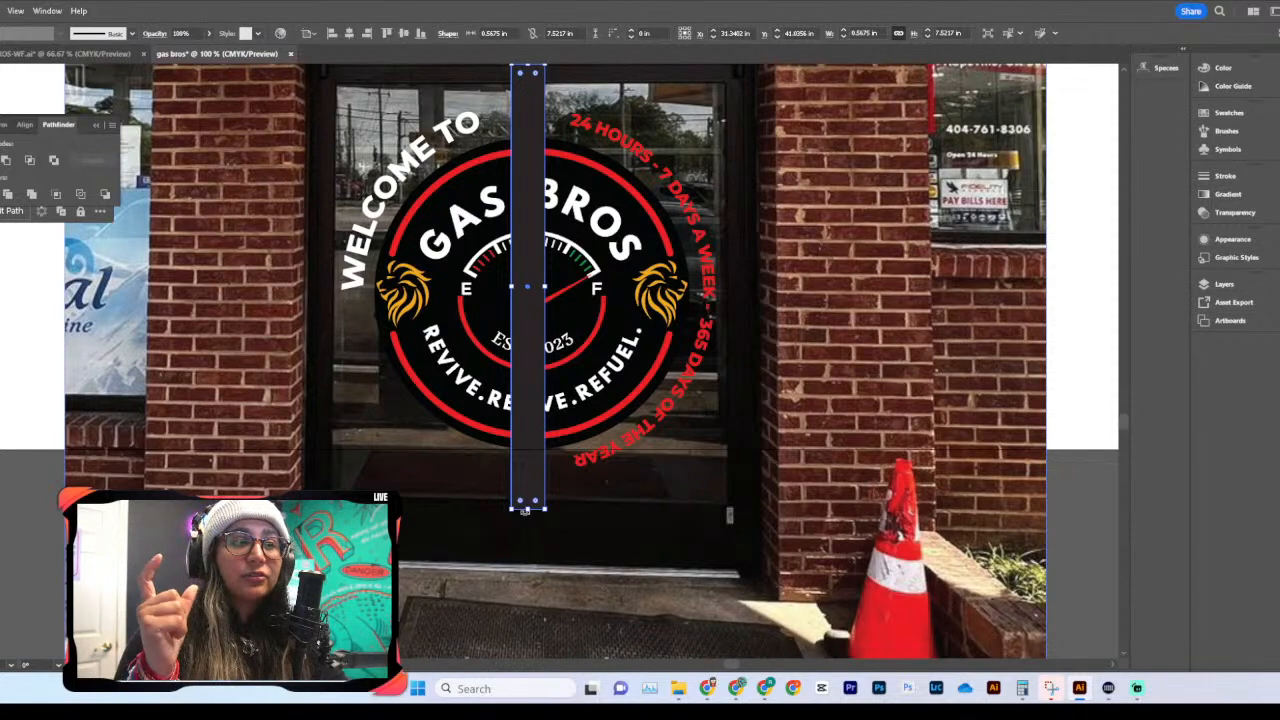
Step: Examine the full-color logo and its surrounding curved texts on the lower mockup, both zoomed out and up close
key("ctrl+minus")
key("ctrl+minus")
key("ctrl+minus")
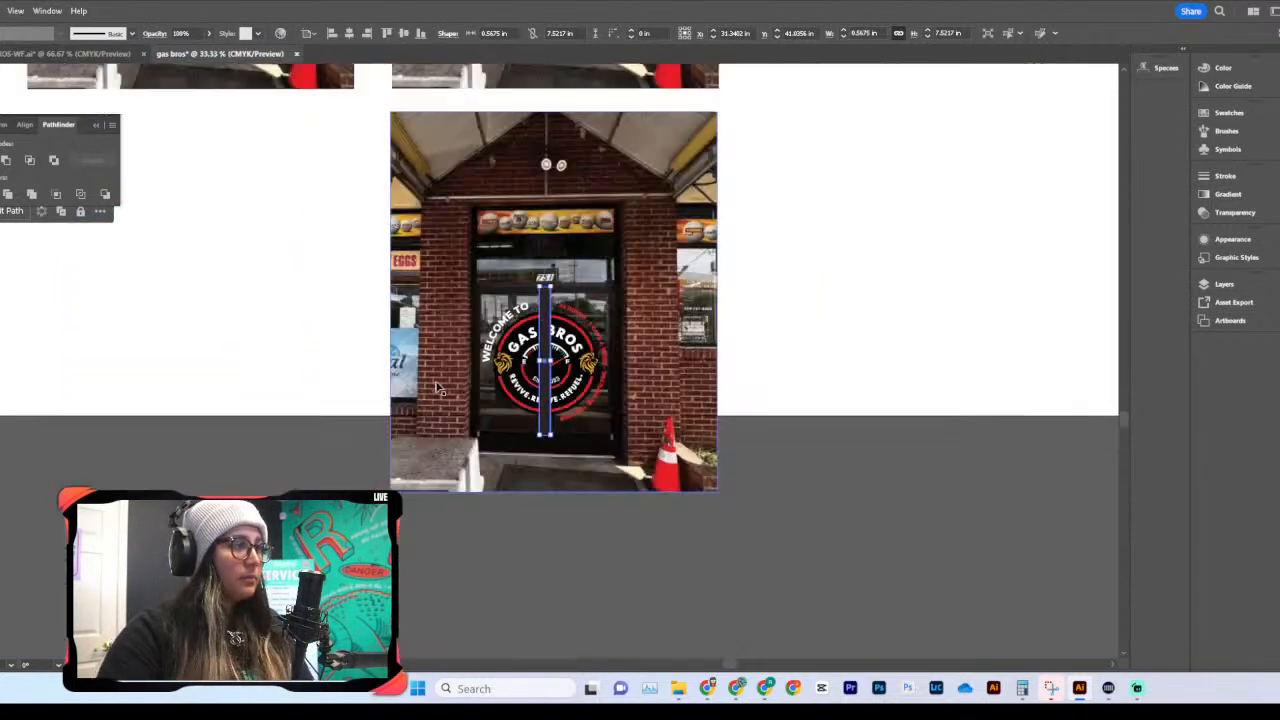
left_click(806, 349)
scroll(638, 424, "up", 1)
scroll(638, 424, "down", 1)
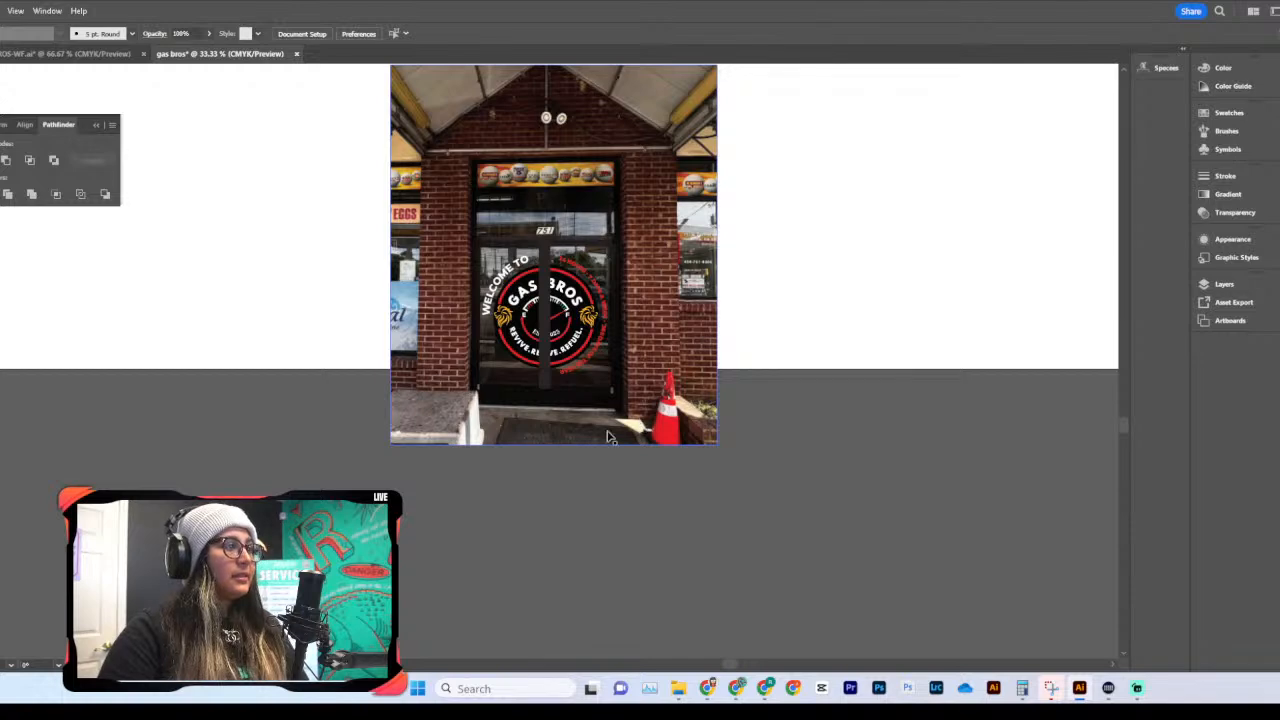
key("ctrl+plus")
key("ctrl+plus")
key("ctrl+plus")
left_click(646, 350)
scroll(628, 399, "up", 2)
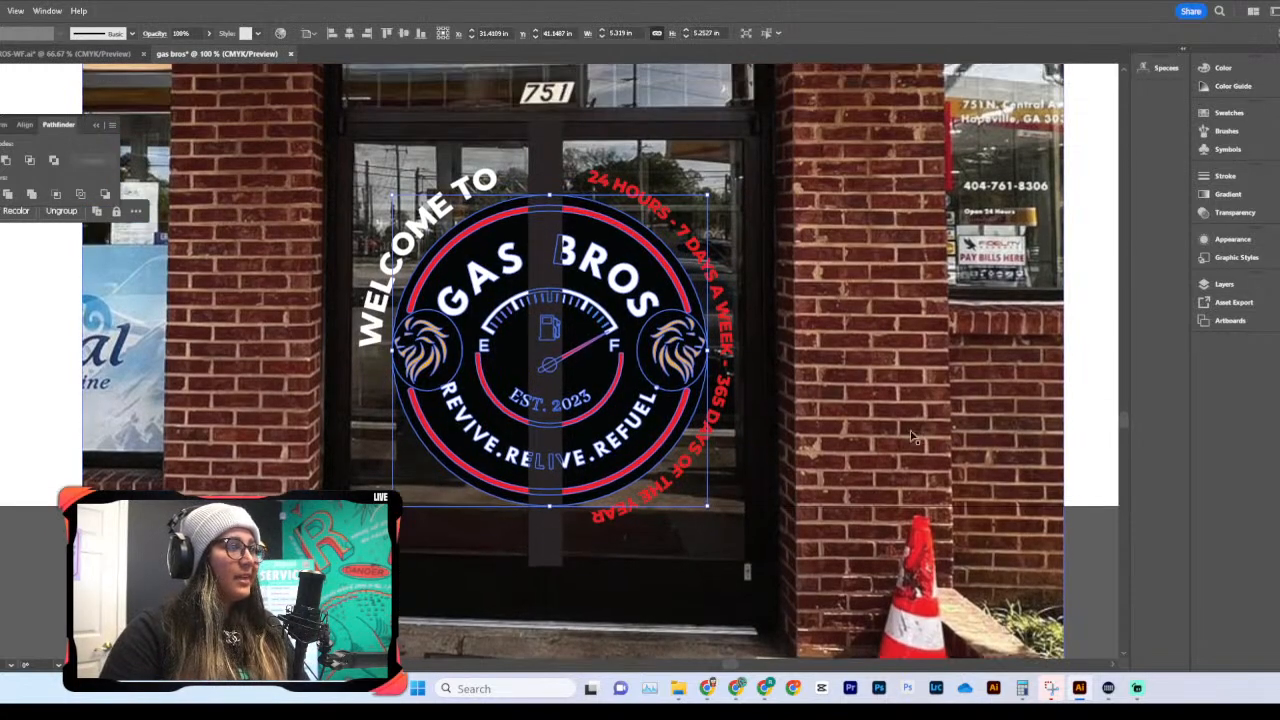
scroll(948, 394, "up", 1)
left_click(930, 359)
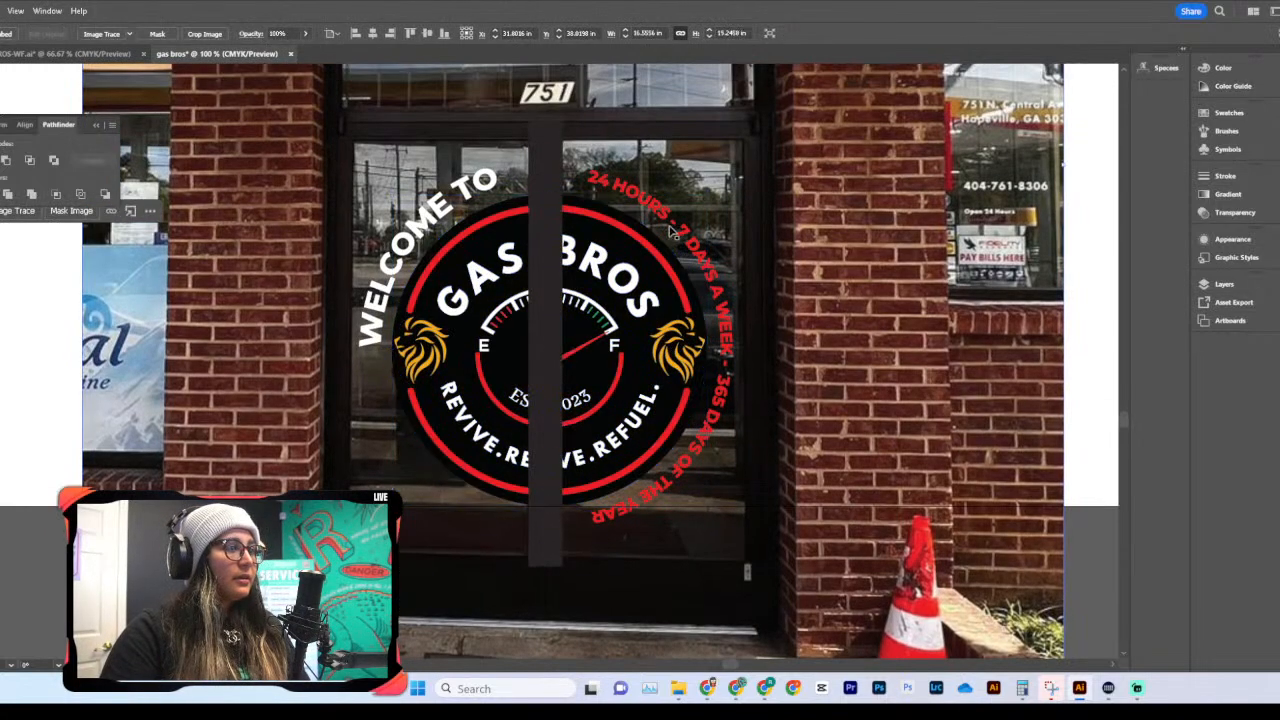
Step: Recolor the curved hours text around the full-color logo on the lower mockup to white
left_click(596, 181)
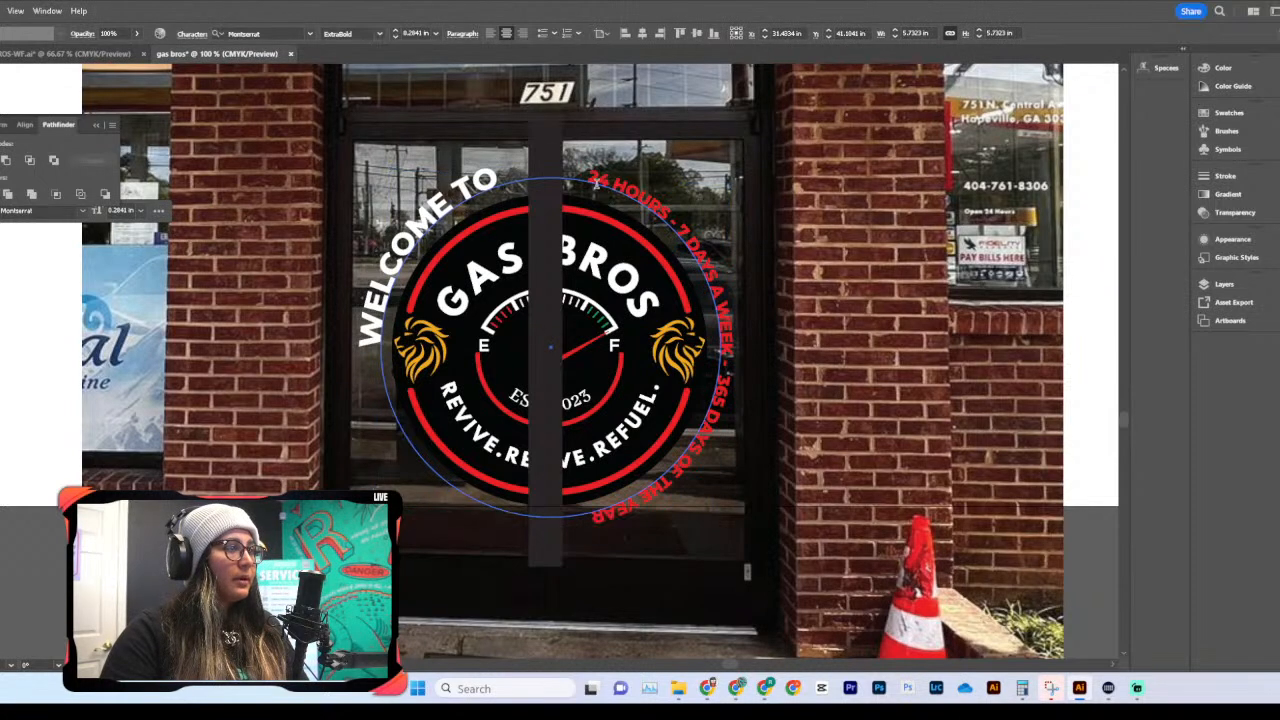
left_click_drag(584, 176, 532, 583)
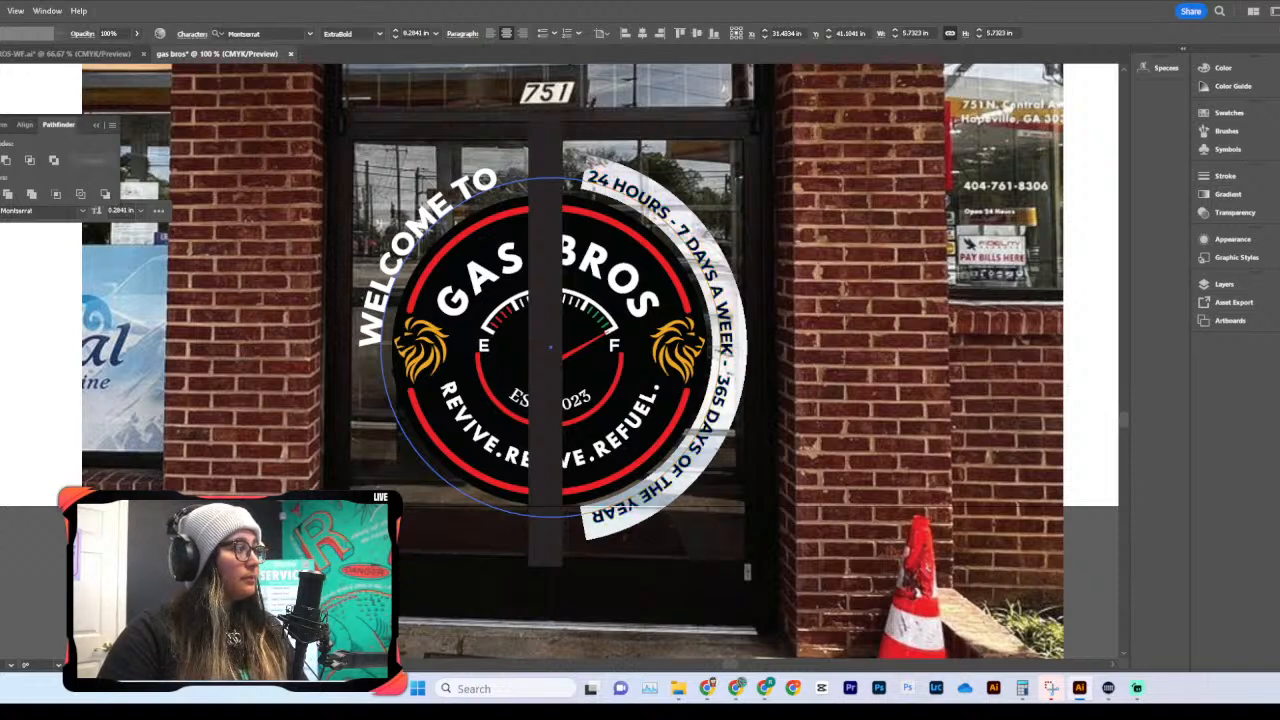
key("Escape")
key("ctrl+minus")
key("ctrl+minus")
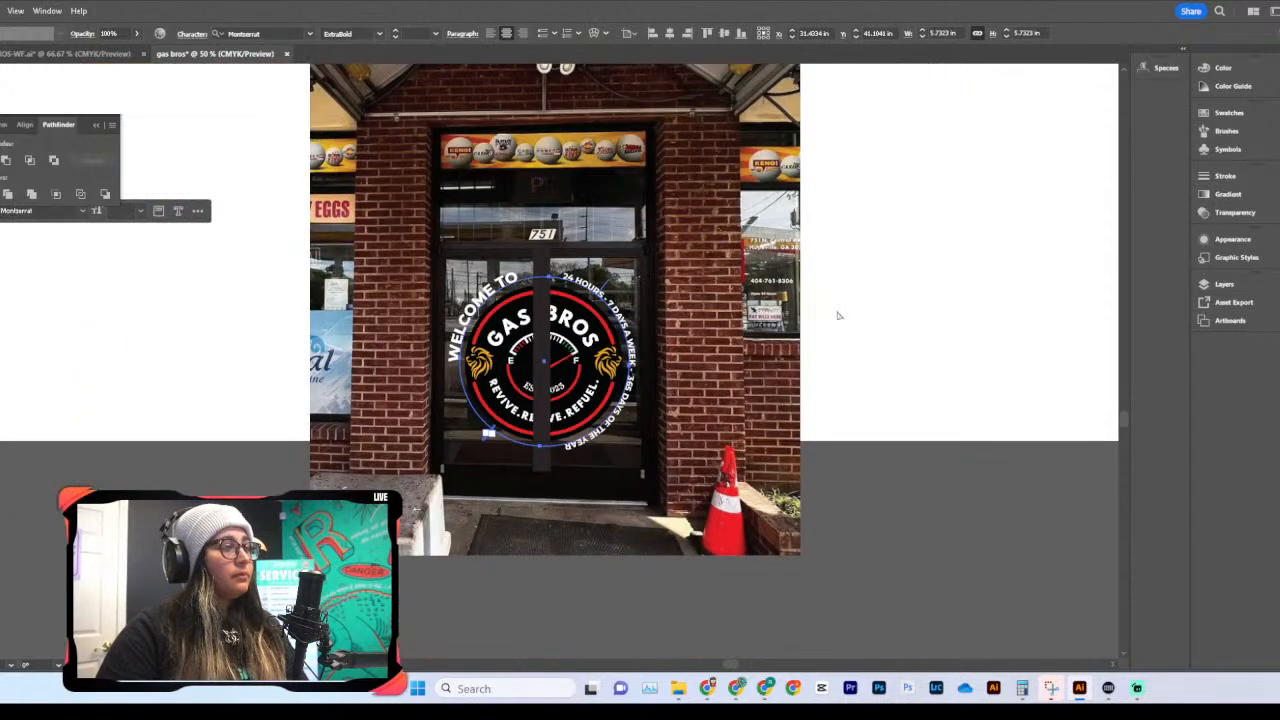
left_click(900, 343)
Step: Move the lower storefront mockup up beside the other two so all three sit in one row
scroll(900, 343, "down", 3)
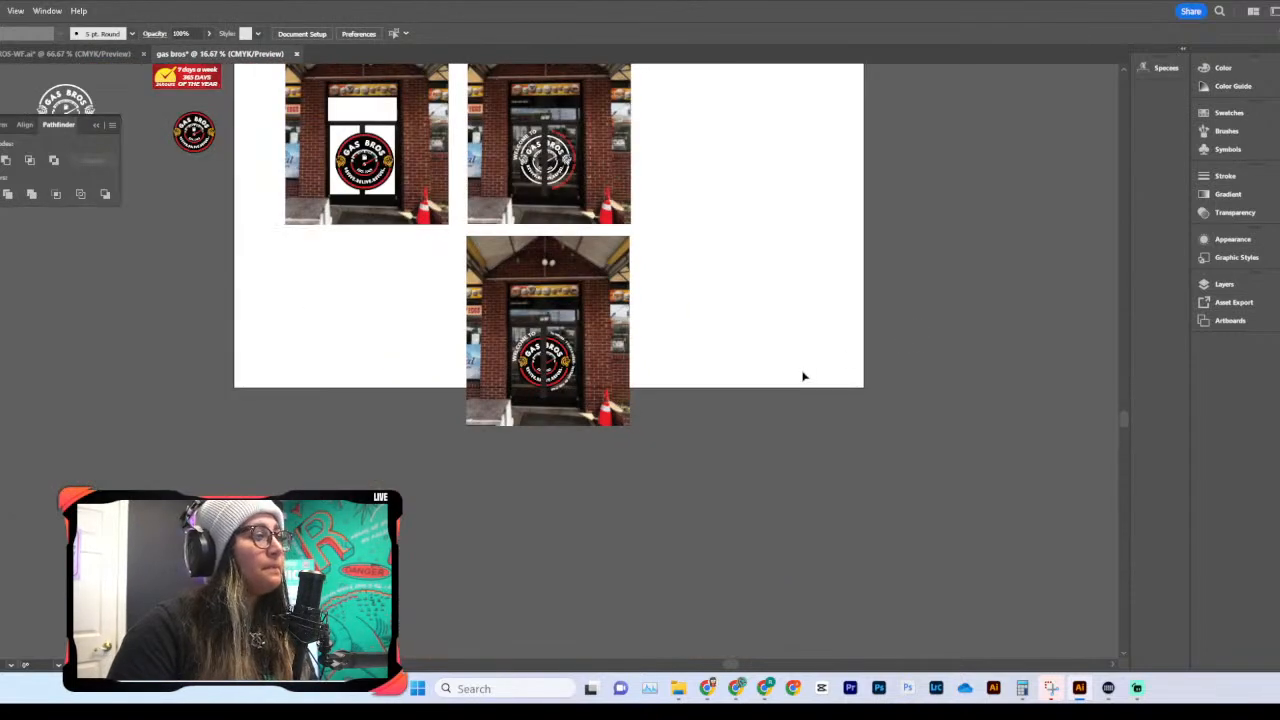
left_click_drag(556, 491, 737, 290)
left_click(463, 423)
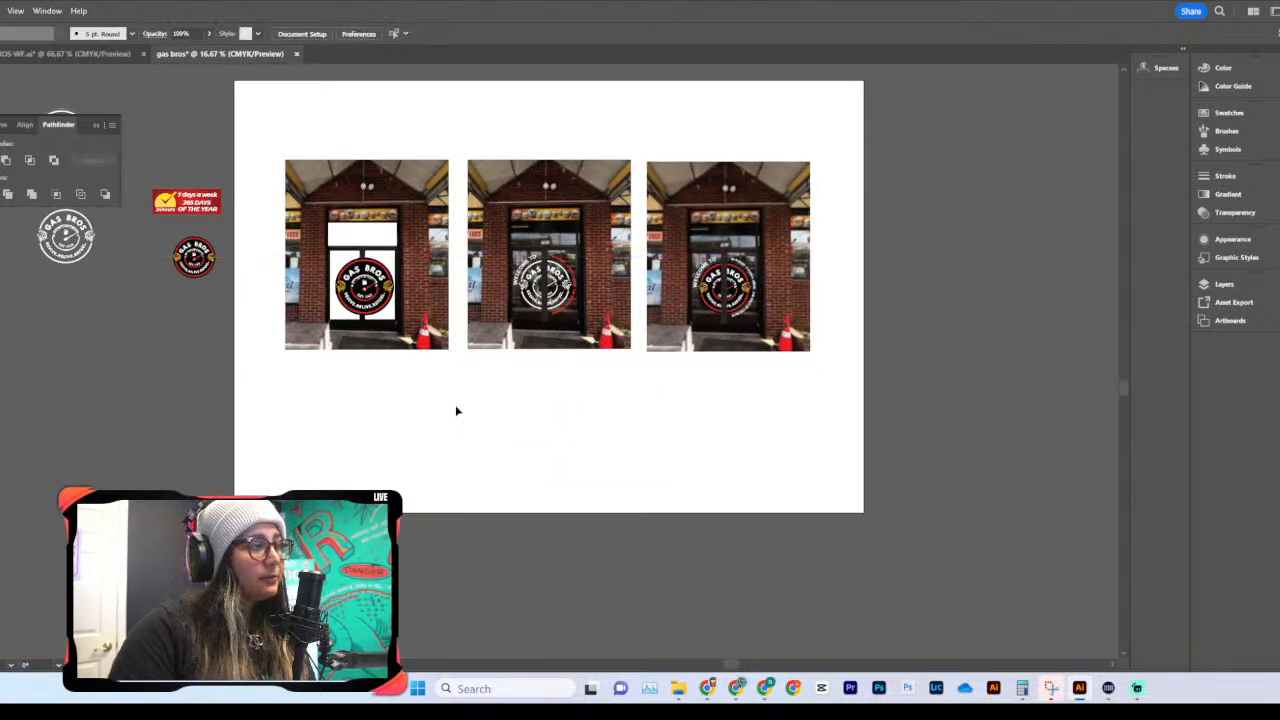
Step: Nudge the full-color logo on the white door panels of the first mockup
scroll(457, 409, "left", 1)
scroll(455, 409, "up", 2)
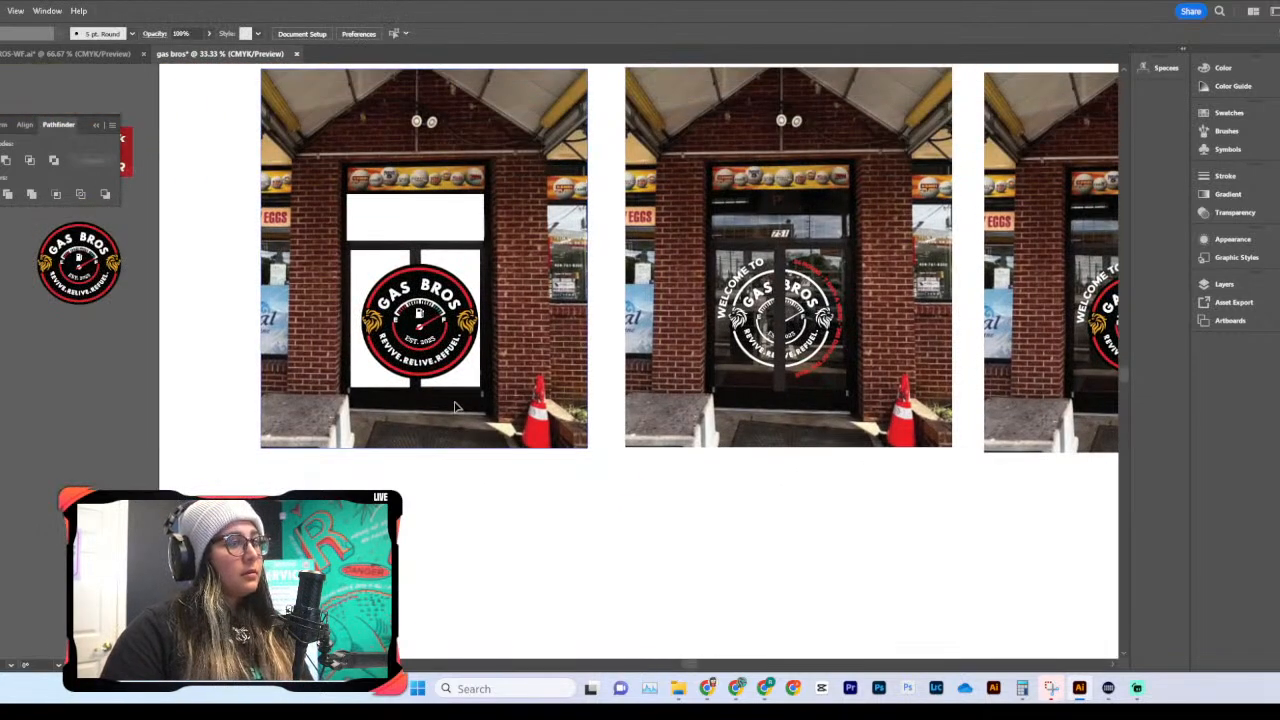
scroll(456, 407, "right", 4)
scroll(456, 407, "left", 3)
left_click(428, 363)
left_click_drag(406, 380, 407, 376)
left_click_drag(434, 350, 432, 349)
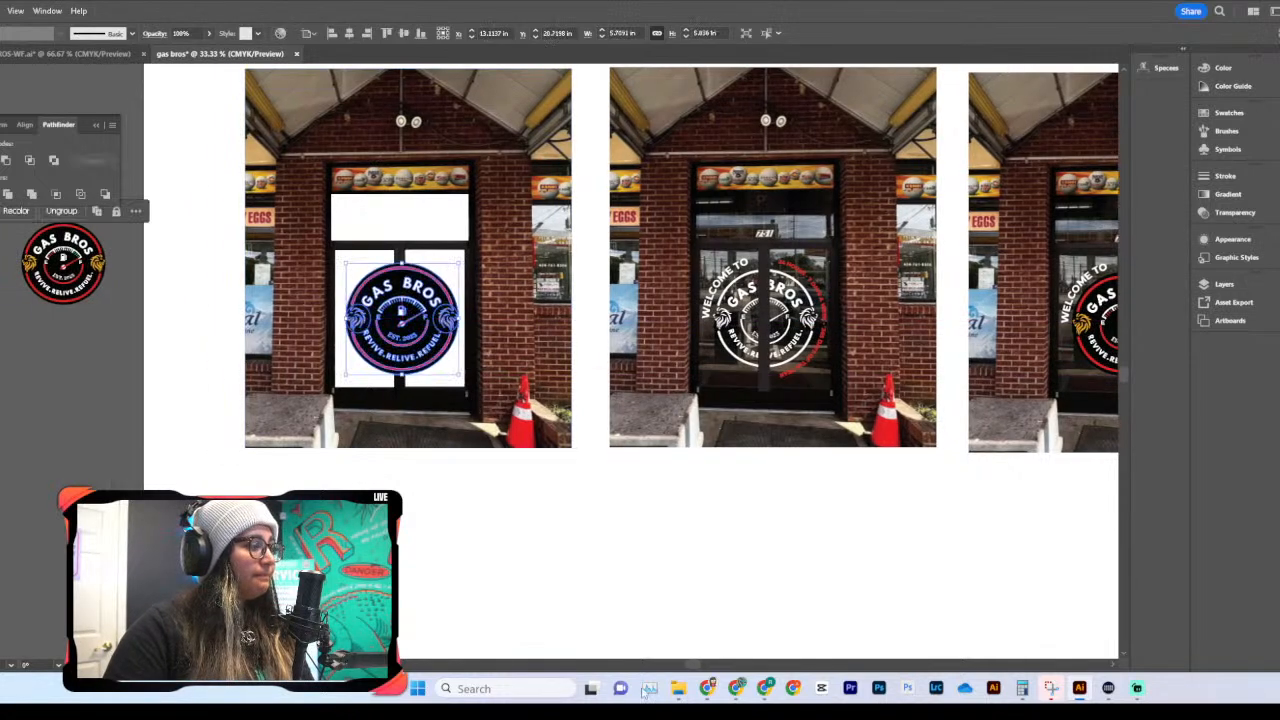
Step: Look through the files in the gas bros folder under Customers on the T7 (L:) drive
mouse_move(678, 692)
left_click(663, 621)
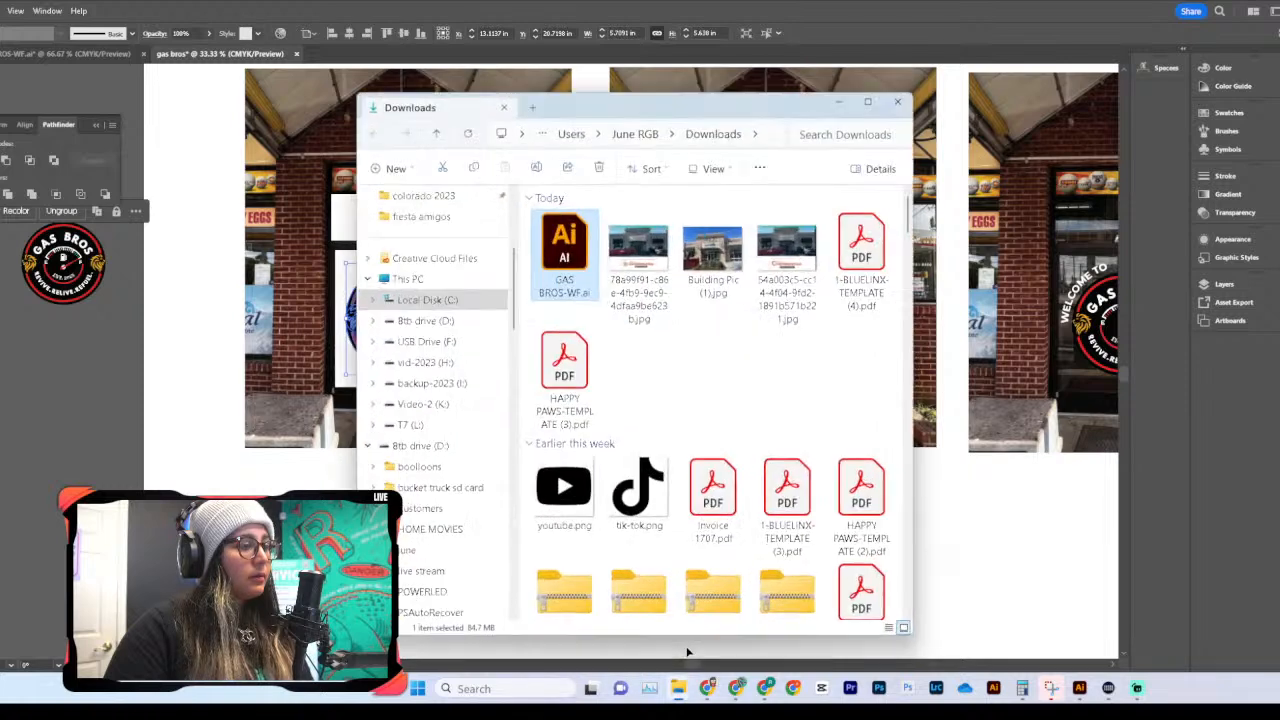
left_click(424, 424)
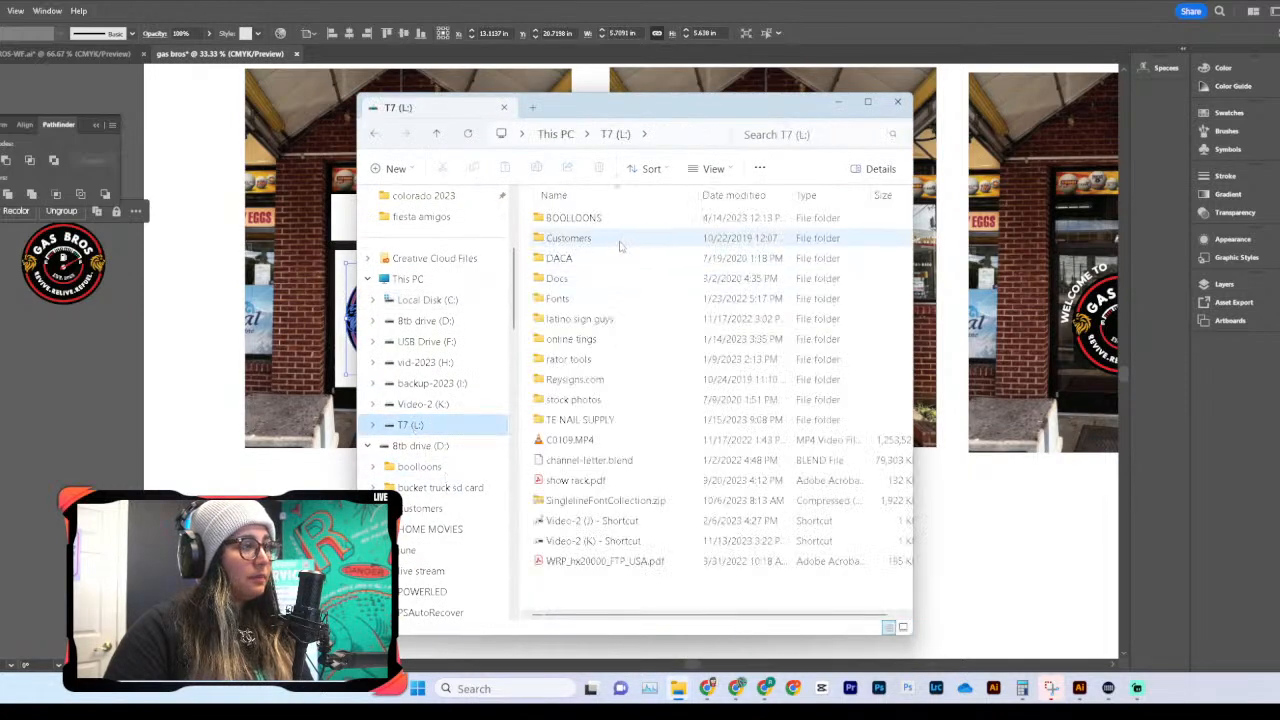
double_click(618, 244)
left_click(698, 440)
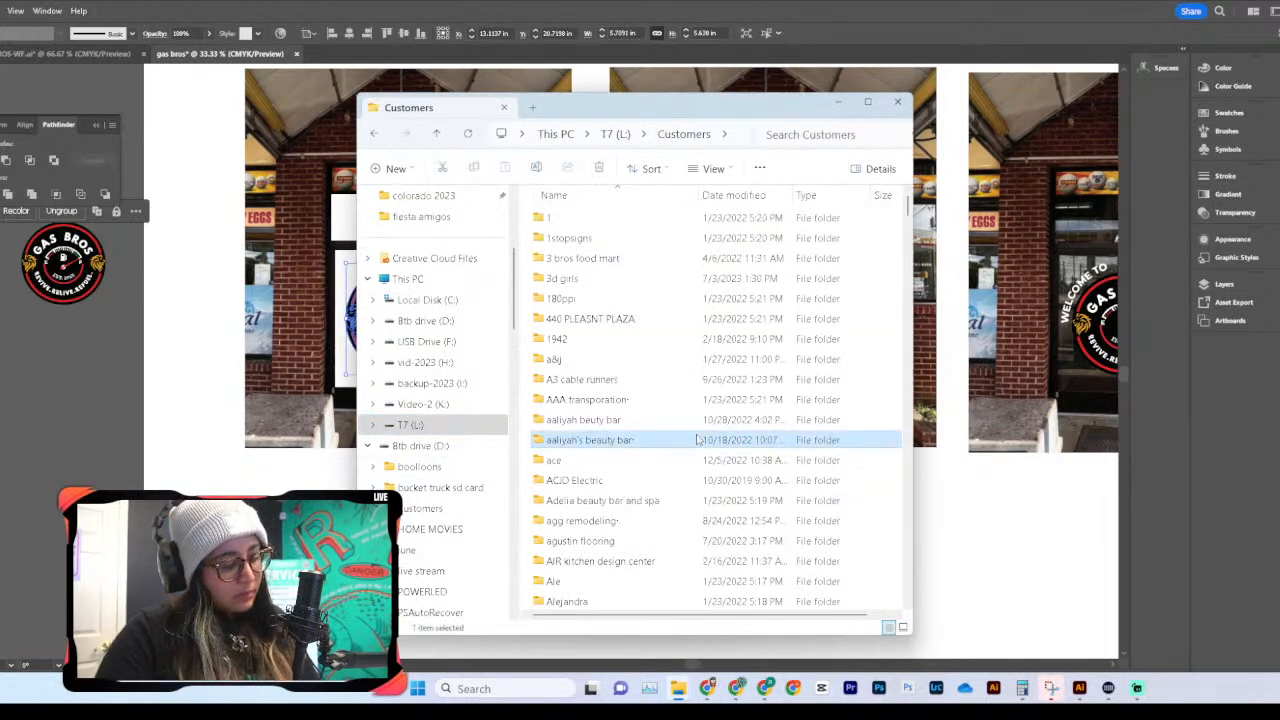
type("bagas")
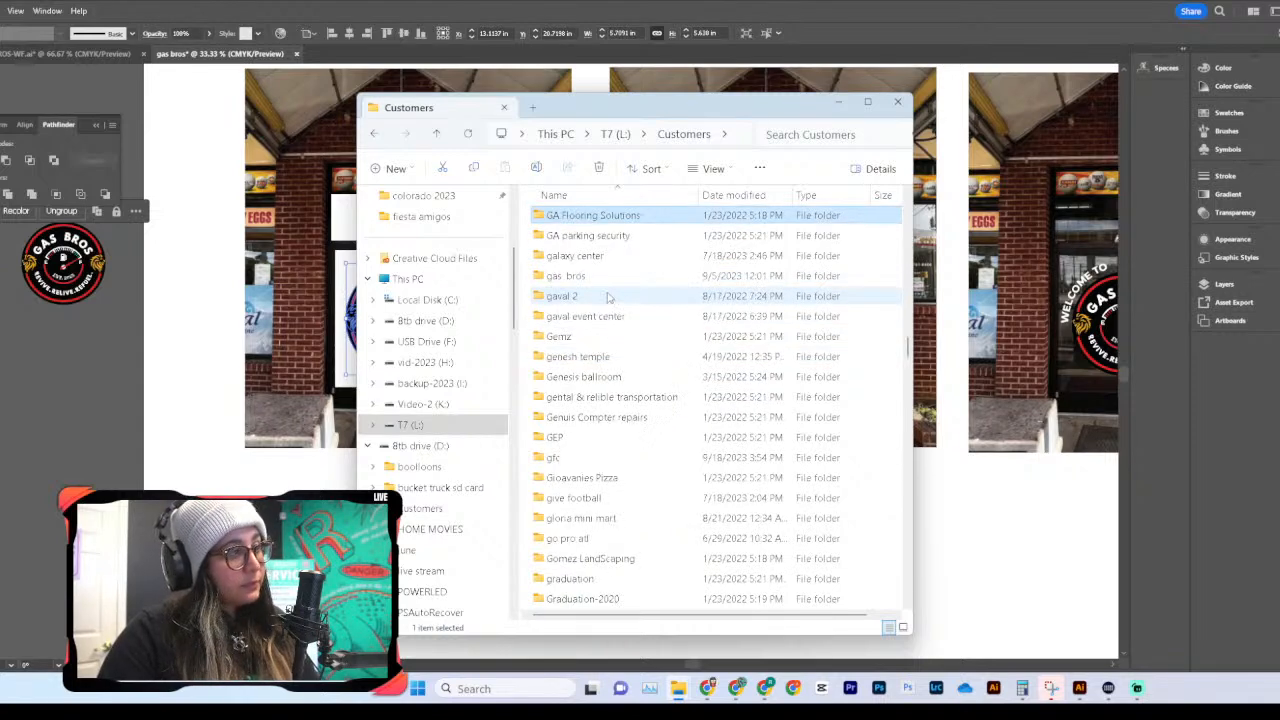
key("Return")
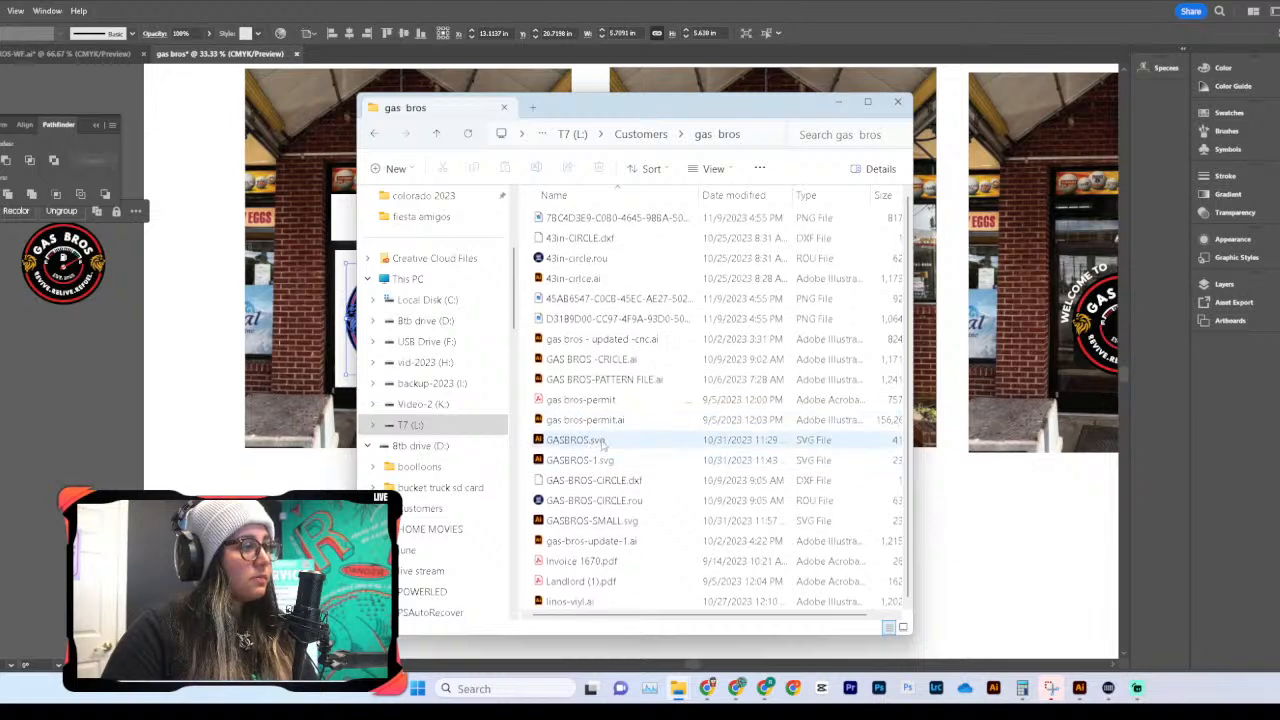
left_click(838, 102)
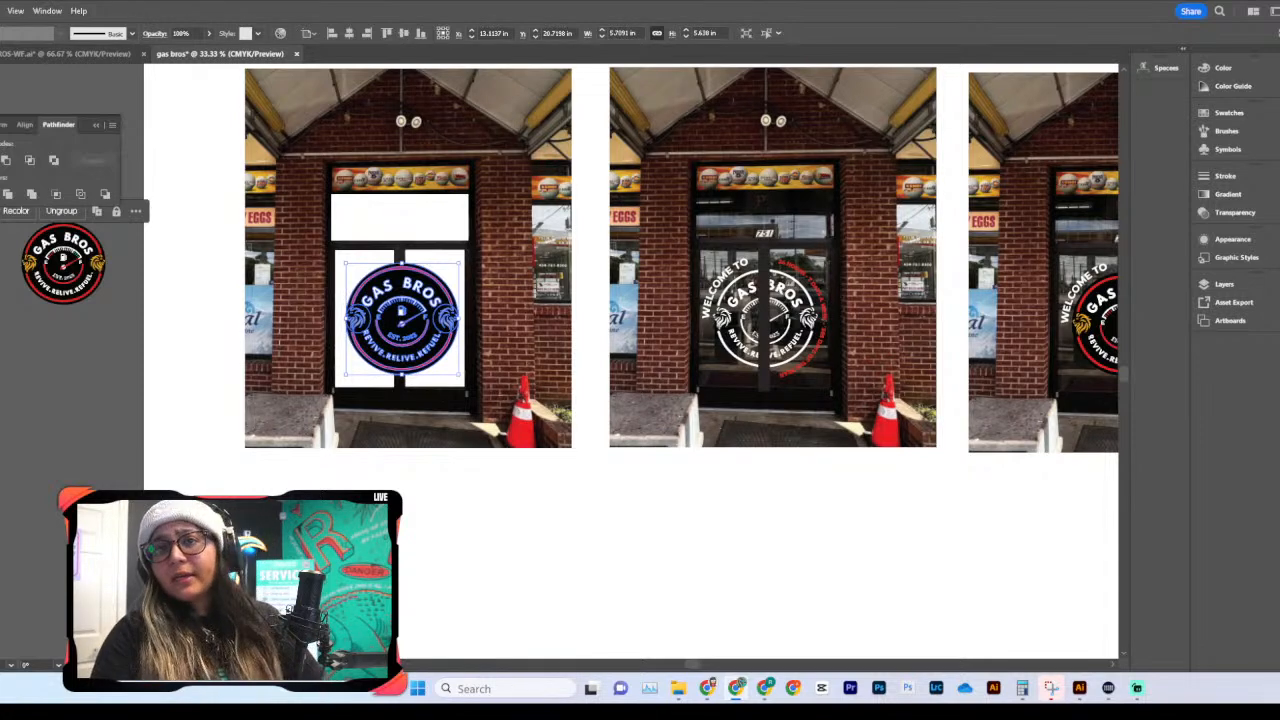
Step: Open gas bros-banner.pdf from Downloads in Illustrator, ignoring the missing linked image
mouse_move(1279, 22)
left_mouse_down()
mouse_move(1202, 46)
mouse_move(1069, 46)
mouse_move(1279, 46)
left_mouse_up()
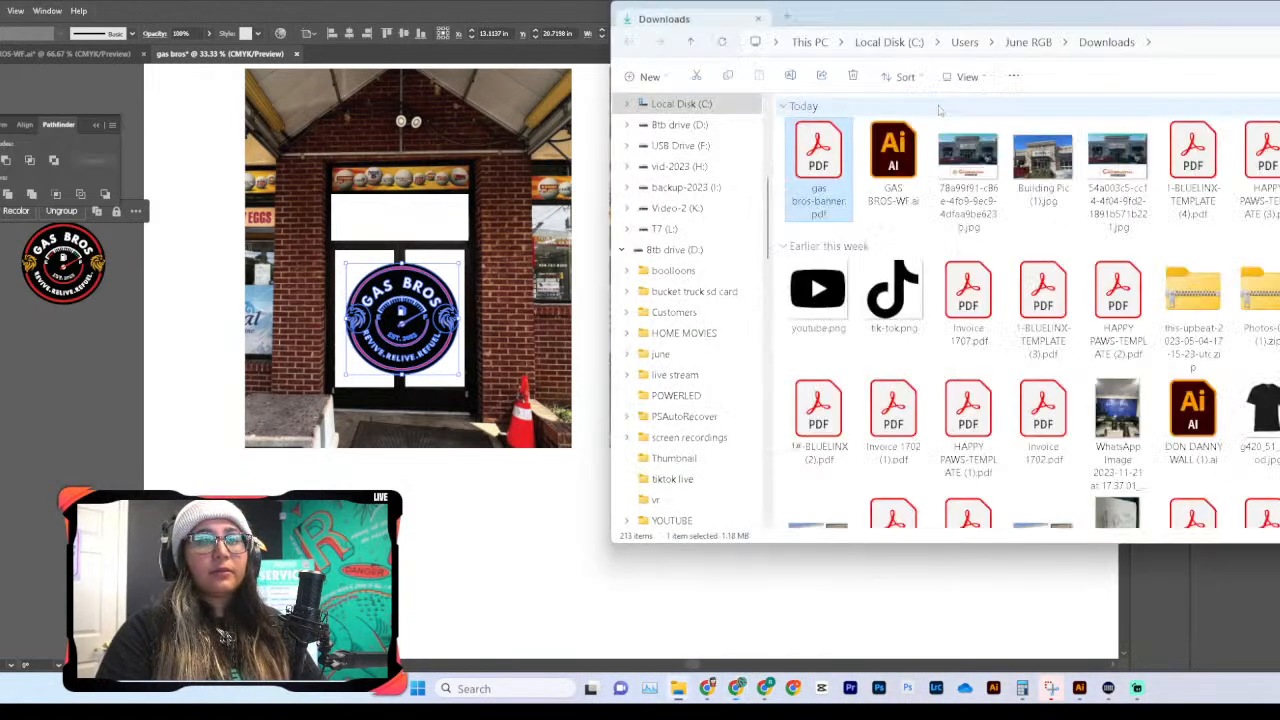
right_click(815, 160)
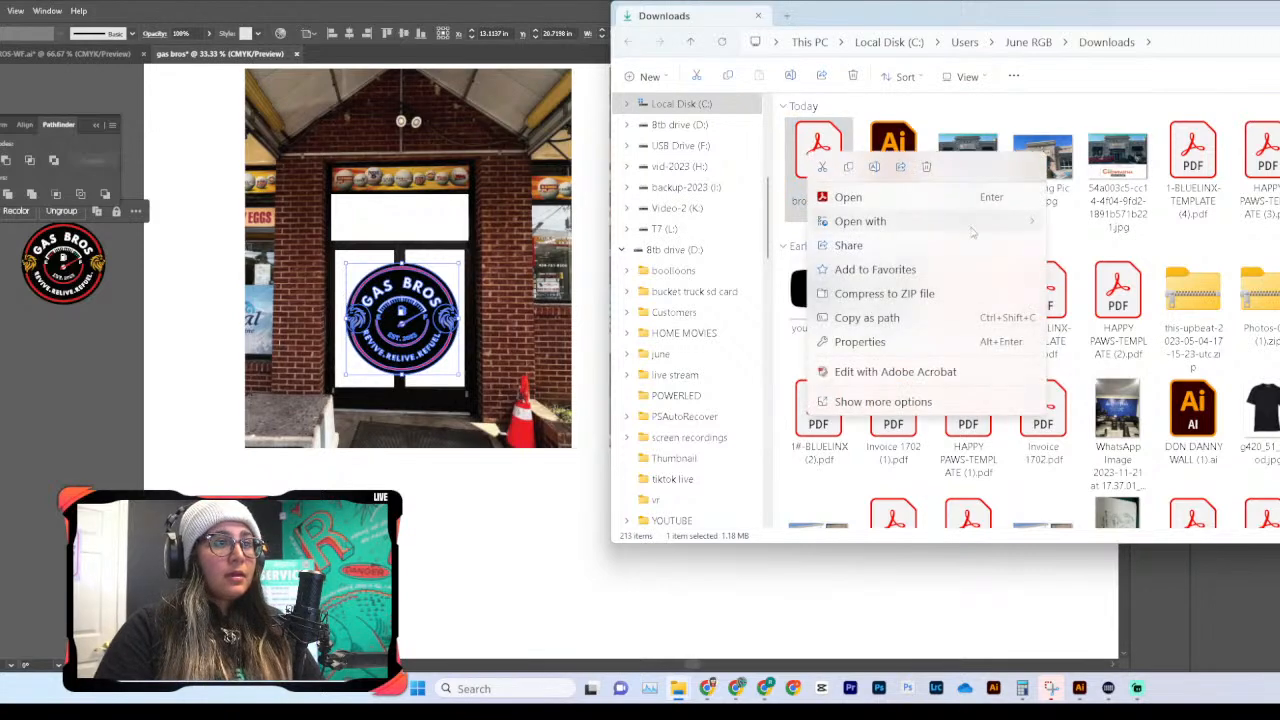
mouse_move(972, 228)
left_click(1120, 248)
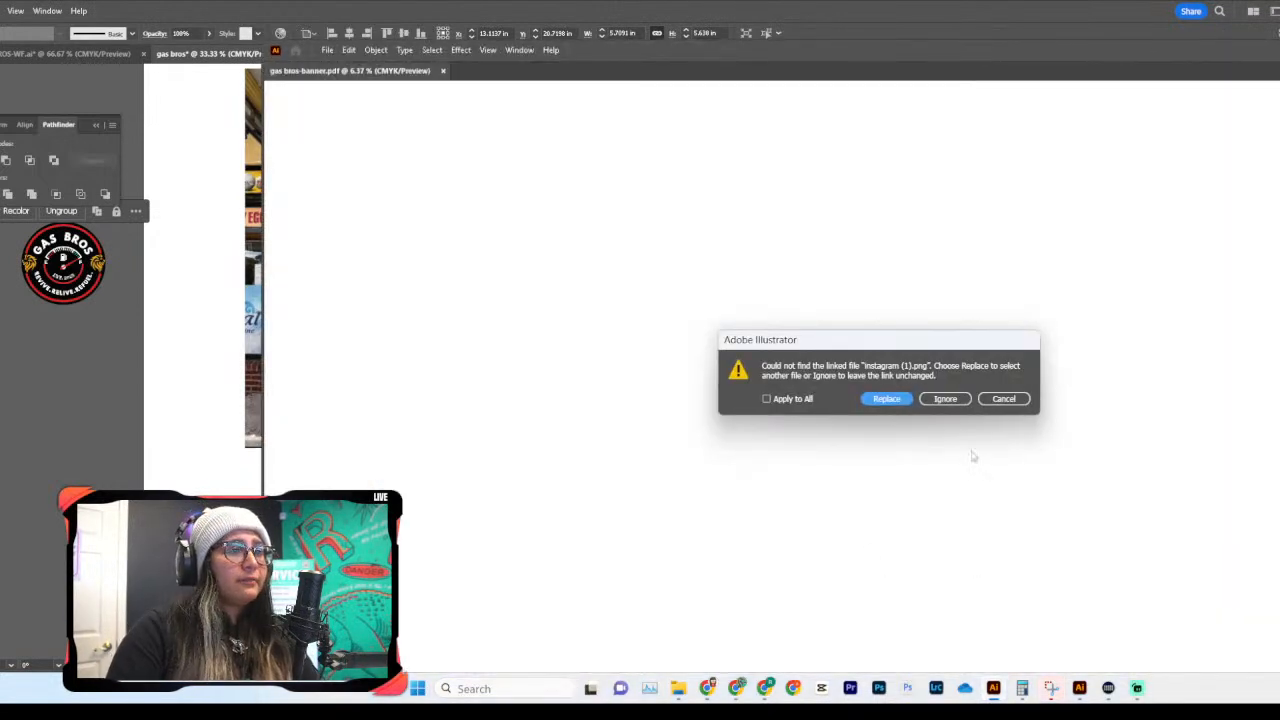
left_click(945, 398)
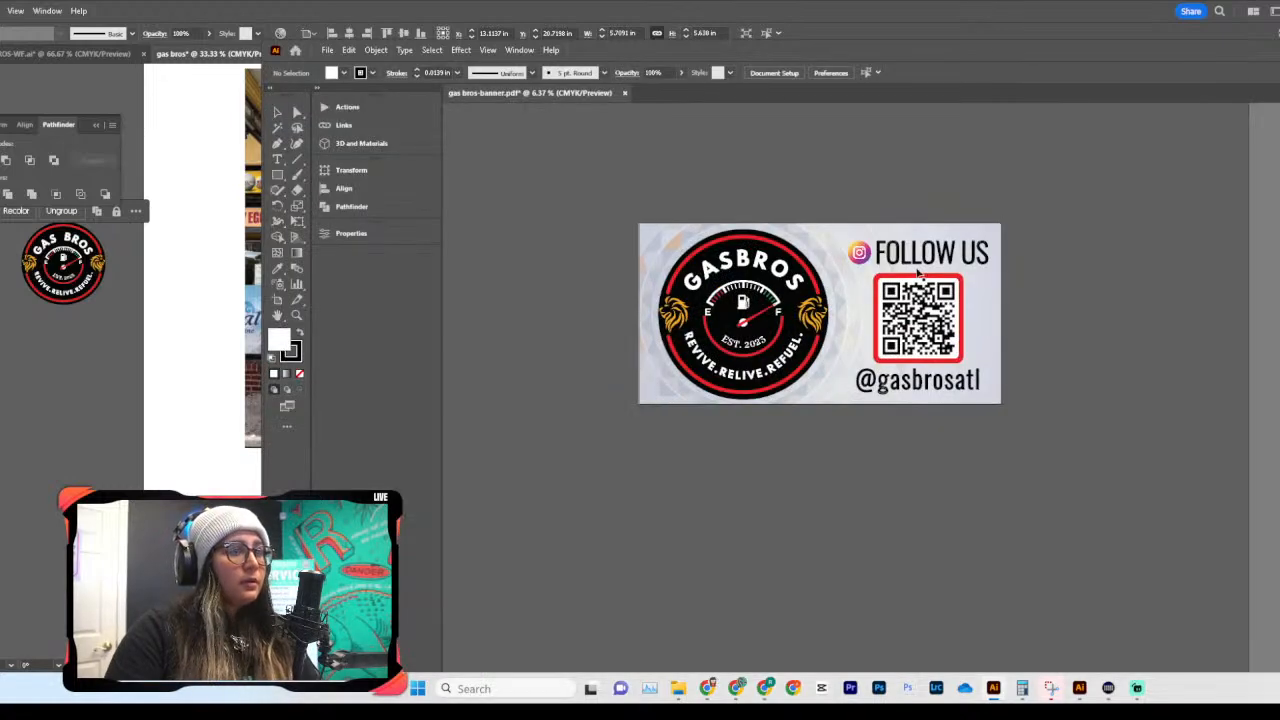
Step: Try to copy the banner's whole clip group into the storefront mockup document
left_click(838, 305)
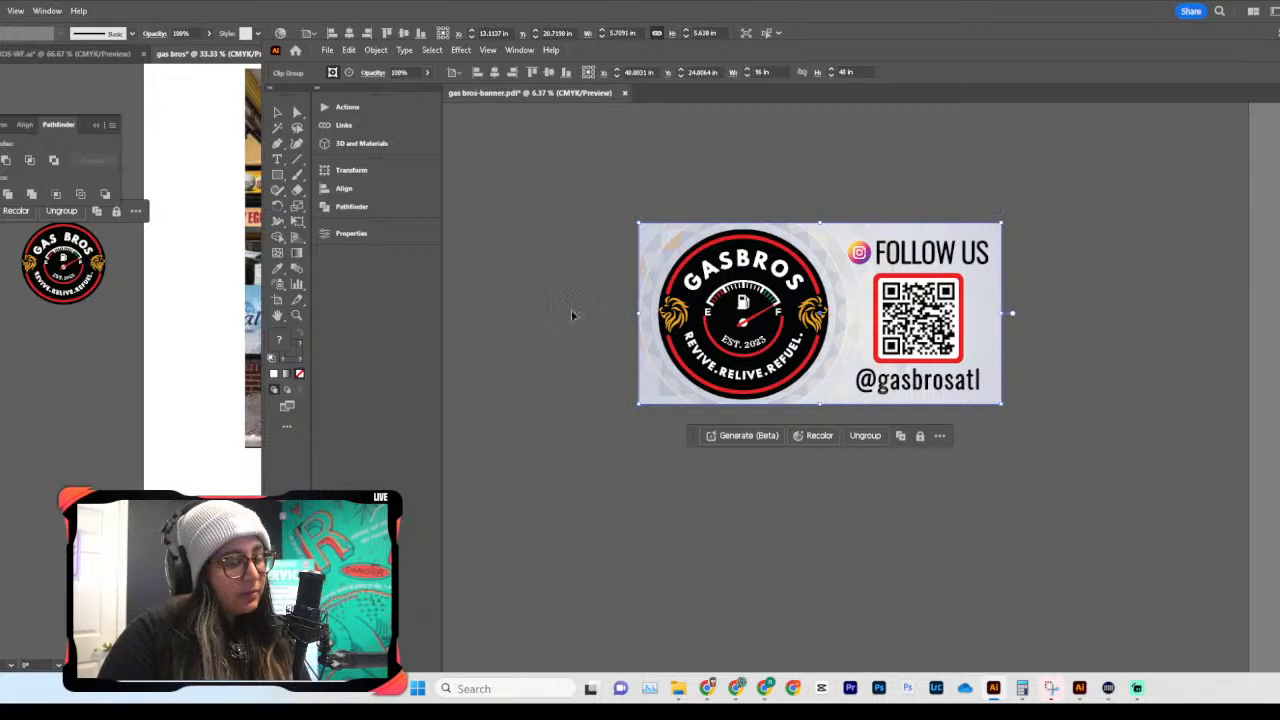
left_click(233, 474)
scroll(580, 482, "up", 5)
scroll(580, 481, "down", 5)
scroll(580, 476, "left", 6)
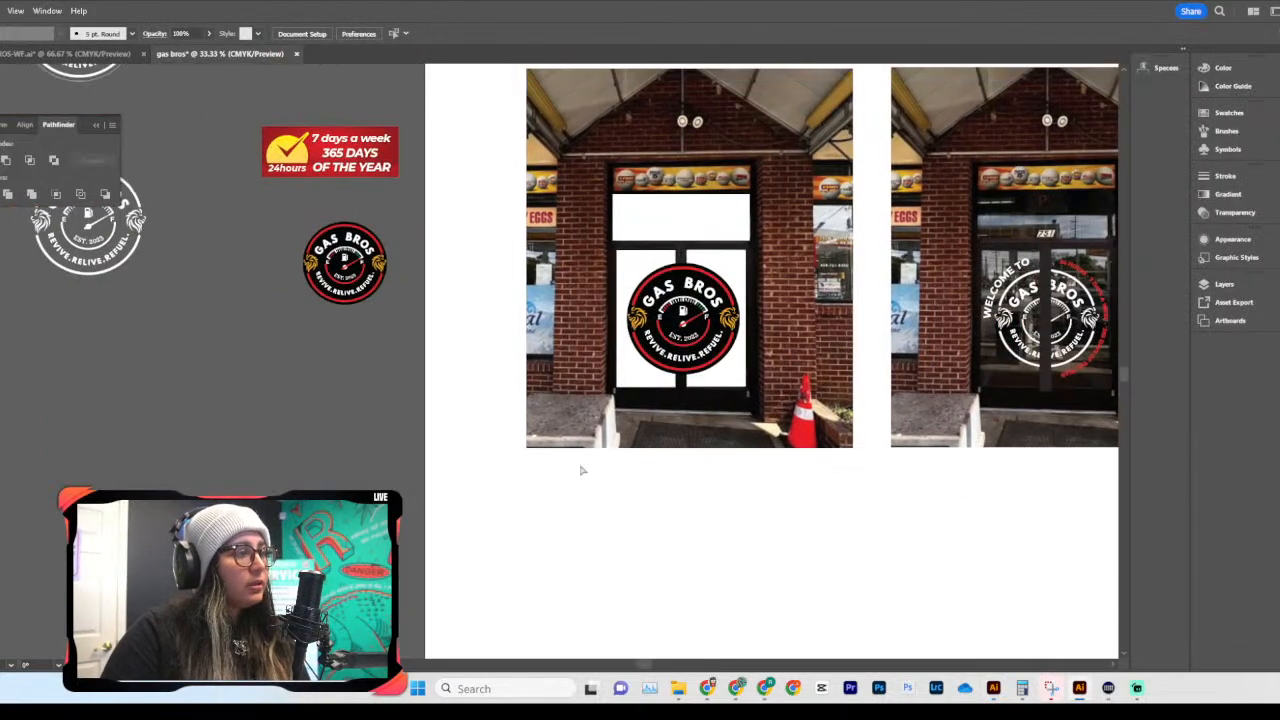
key("ctrl+v")
key("Delete")
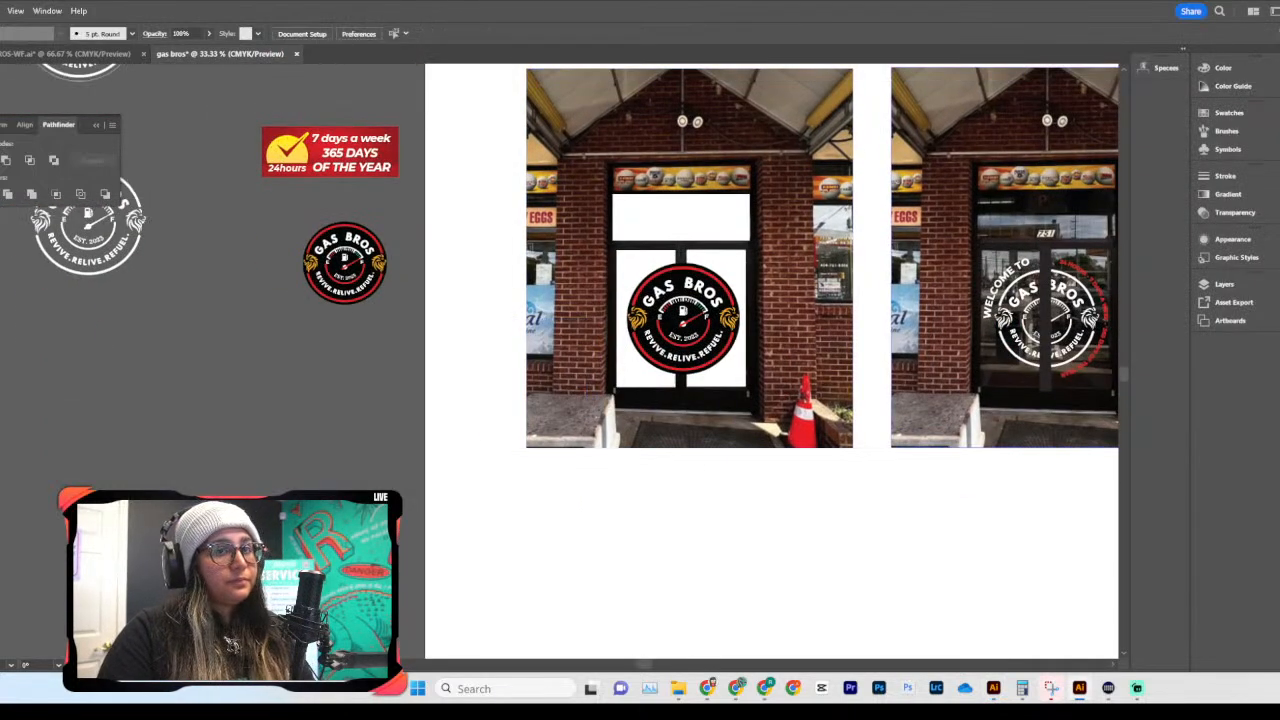
Step: Copy the artwork group inside the banner's clip group into the storefront mockup document and place it below the artboard
key("alt+Tab")
double_click(837, 258)
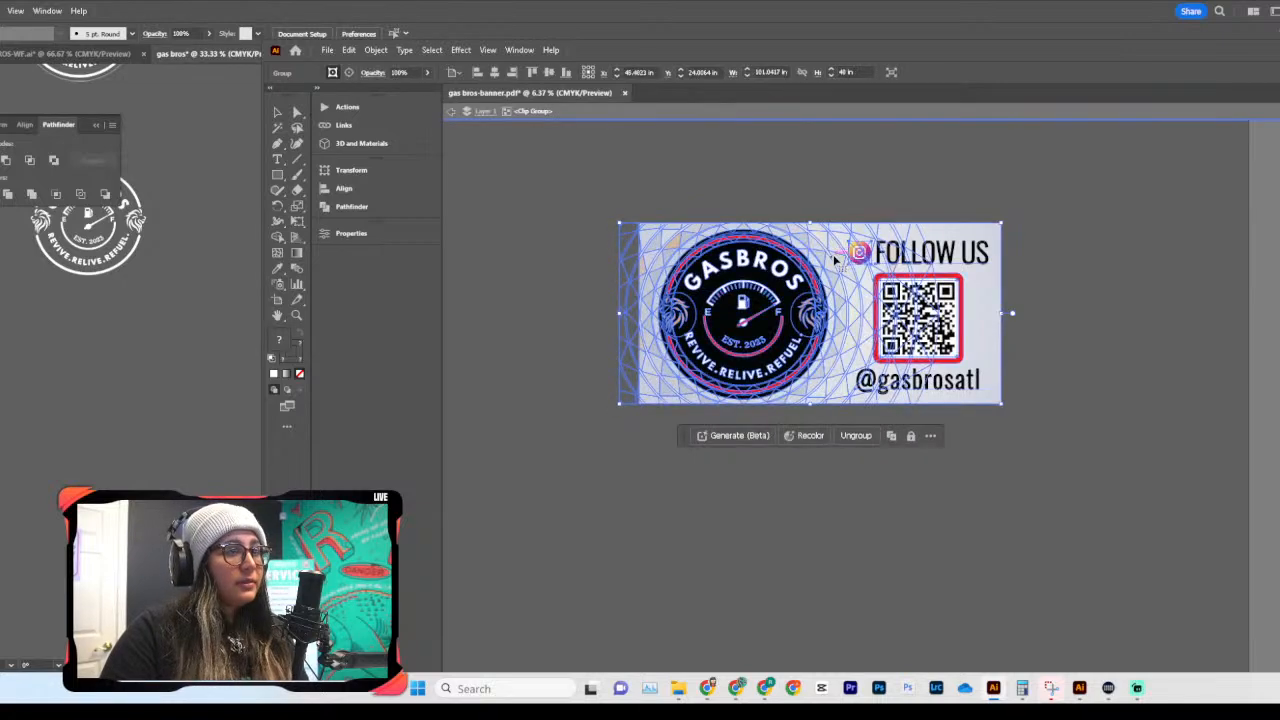
left_click(110, 422)
key("ctrl+v")
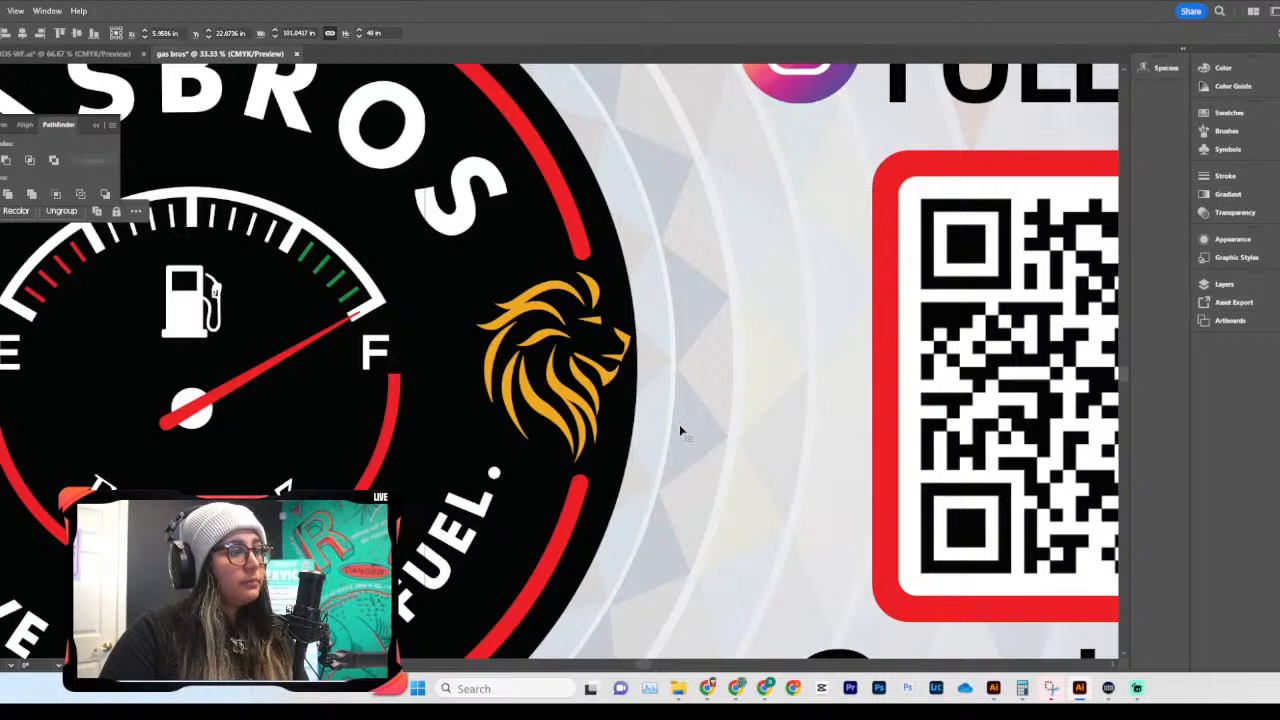
key("ctrl+minus")
key("ctrl+minus")
key("ctrl+minus")
key("ctrl+minus")
key("ctrl+minus")
left_click_drag(584, 374, 642, 577)
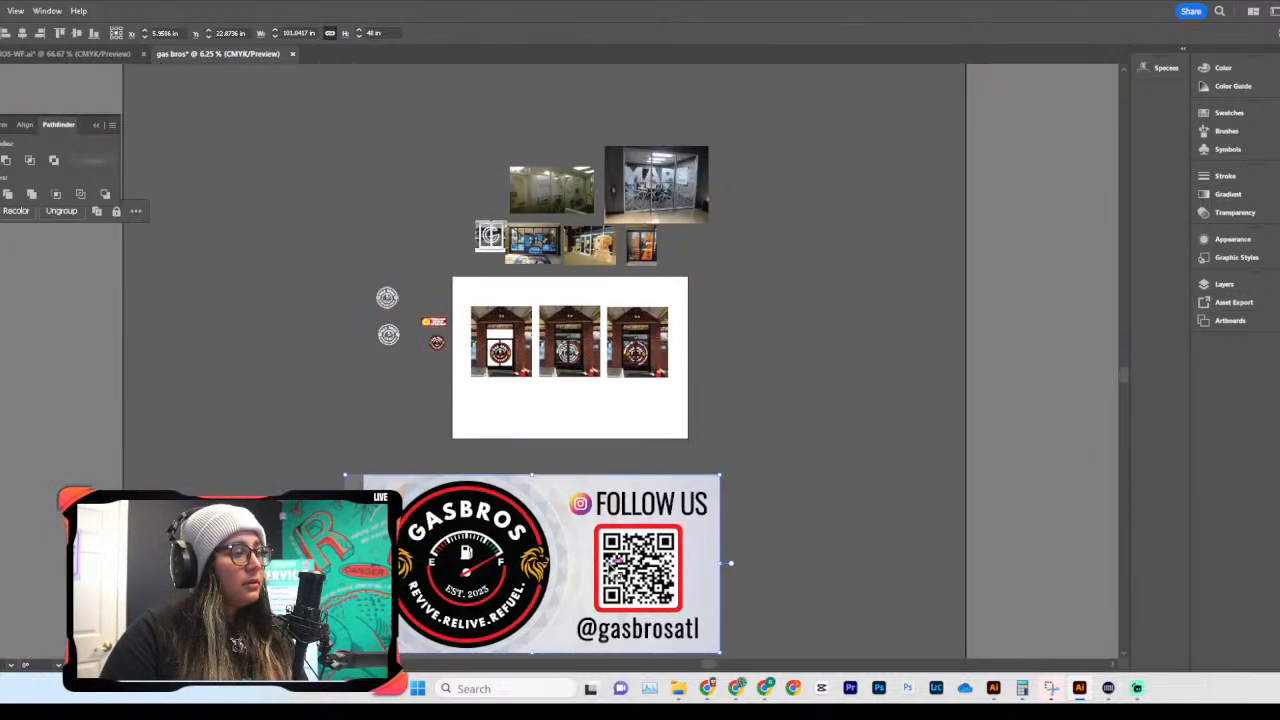
Step: Release the clipping mask on the pasted banner artwork and deselect it
scroll(575, 505, "down", 4)
right_click(575, 505)
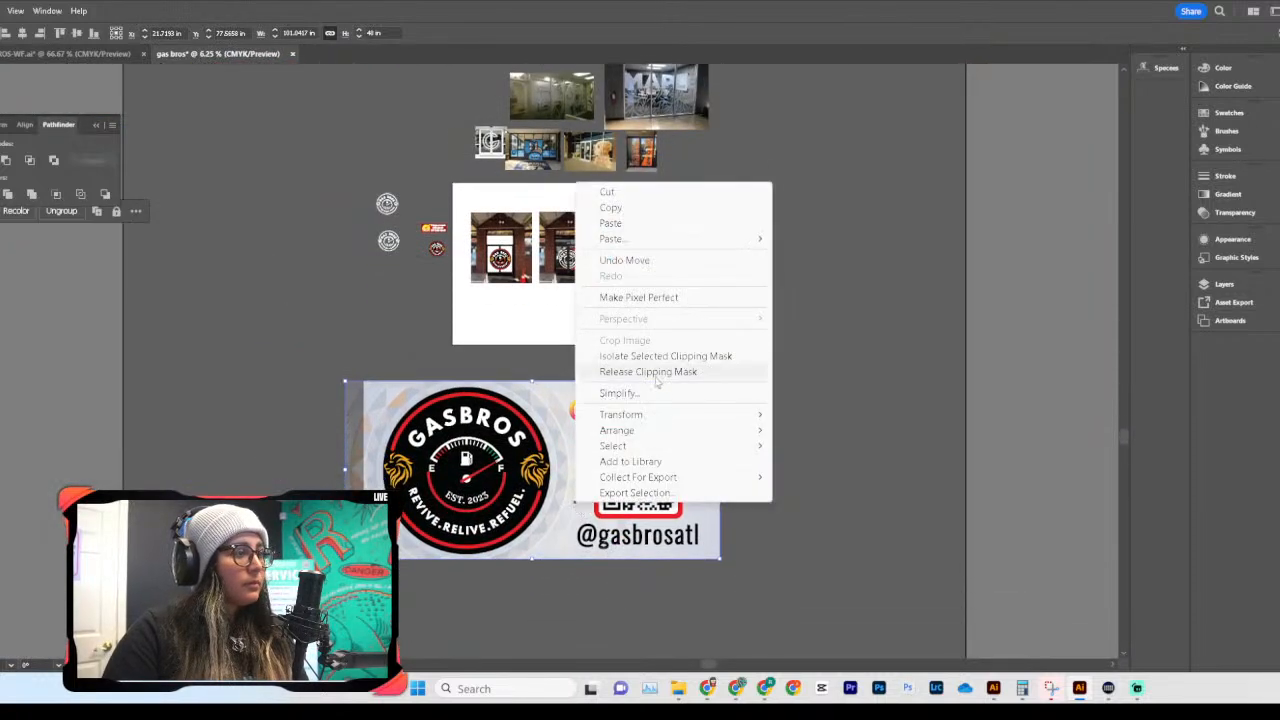
left_click(712, 372)
left_click(843, 389)
Step: Try to pull a background piece of the banner artwork upward, and undo the move
left_click(702, 468)
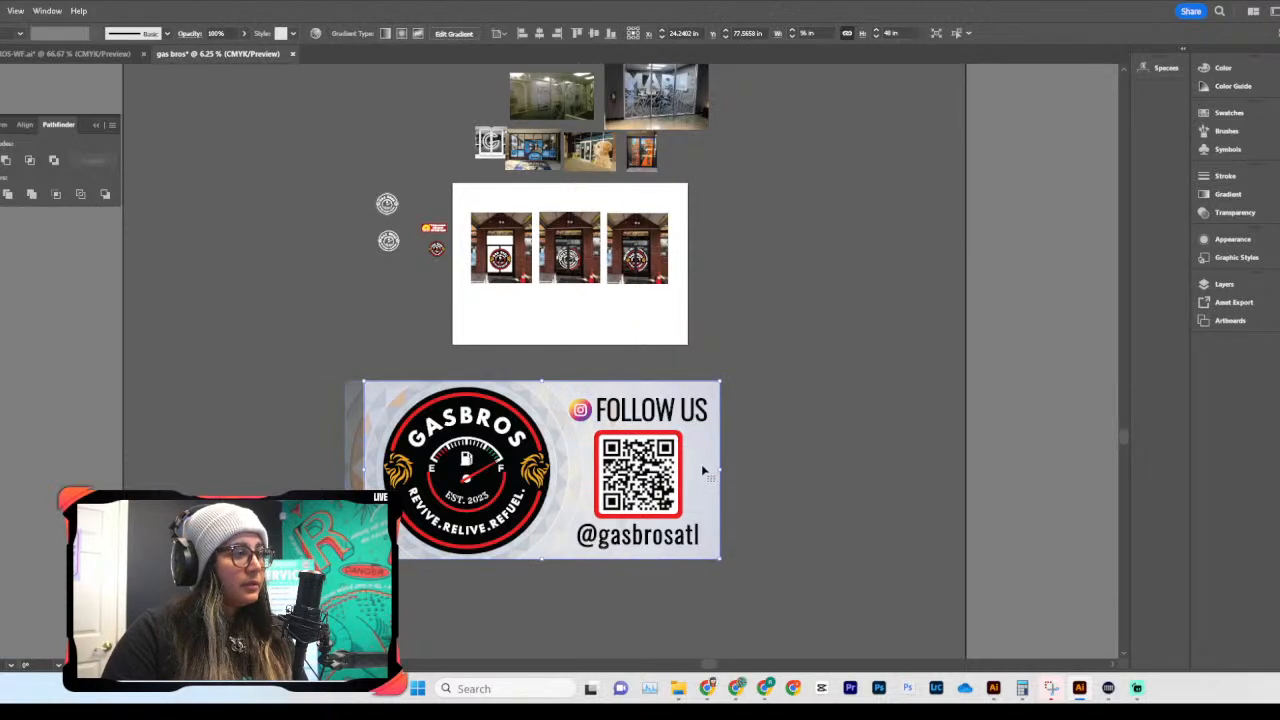
left_click(576, 453)
left_click_drag(576, 453, 578, 360)
key("ctrl+z")
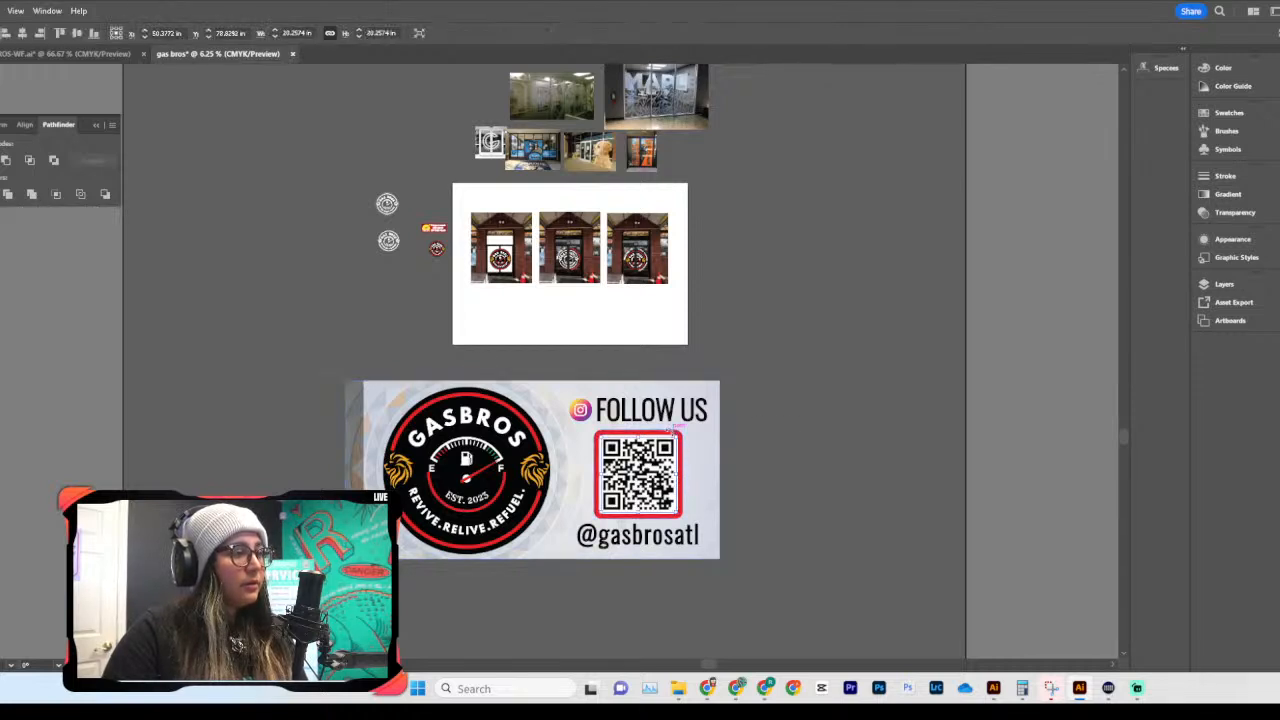
Step: Try to scale down the banner background together with its logo, and undo the resize
left_click(816, 444)
left_click_drag(510, 362, 452, 462)
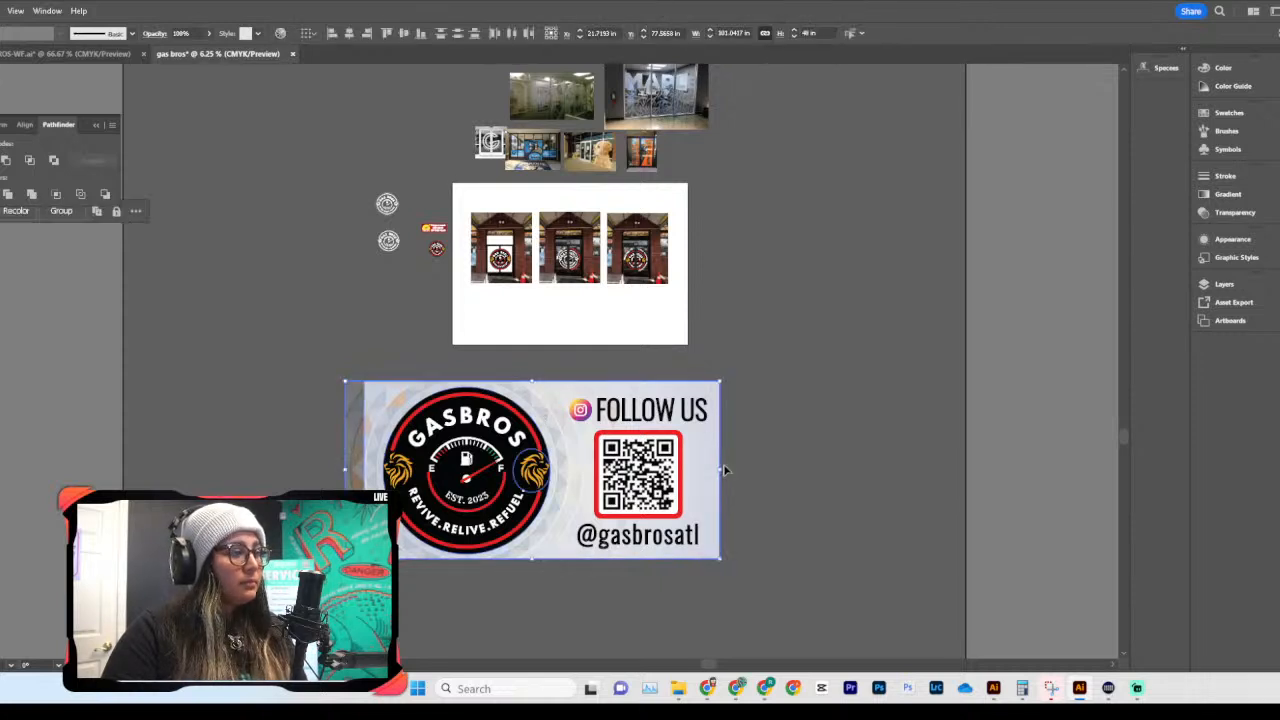
left_click_drag(724, 470, 526, 490)
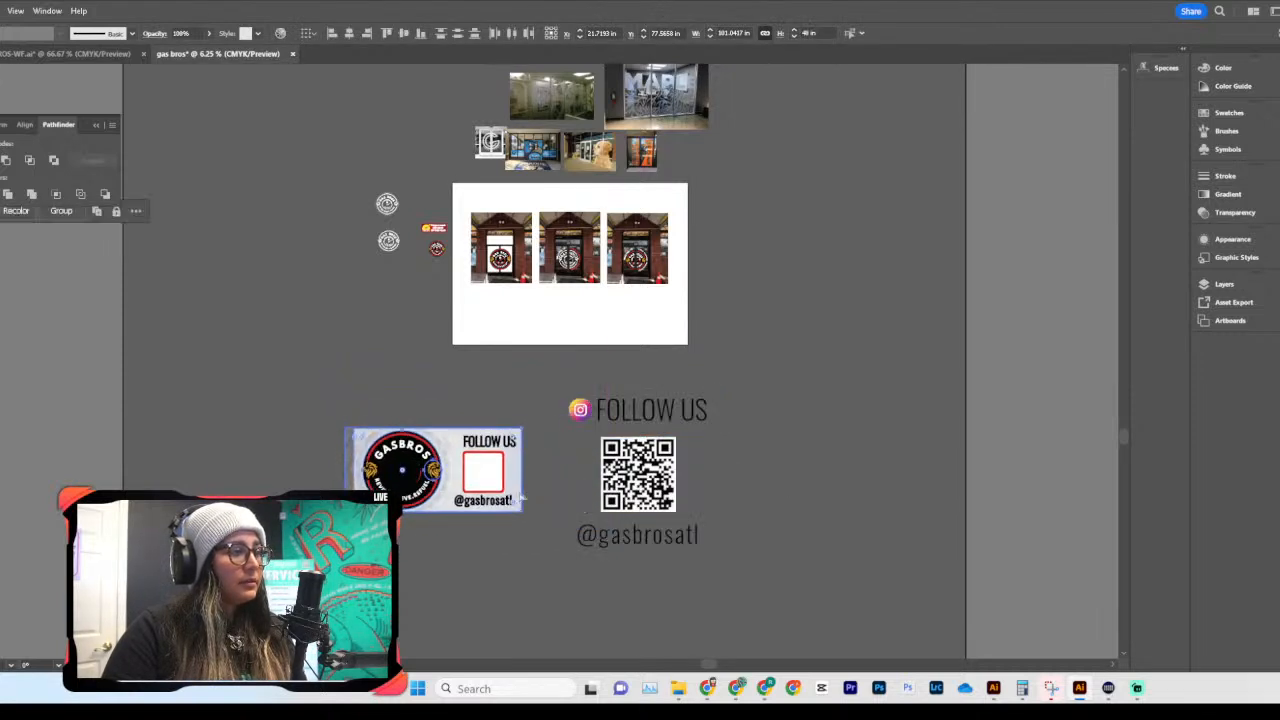
key("ctrl+z")
Step: Pull the circular background pattern out of the banner, shrink it to about 12.5 in wide, and place it below the first mockup
left_click_drag(545, 390, 545, 305)
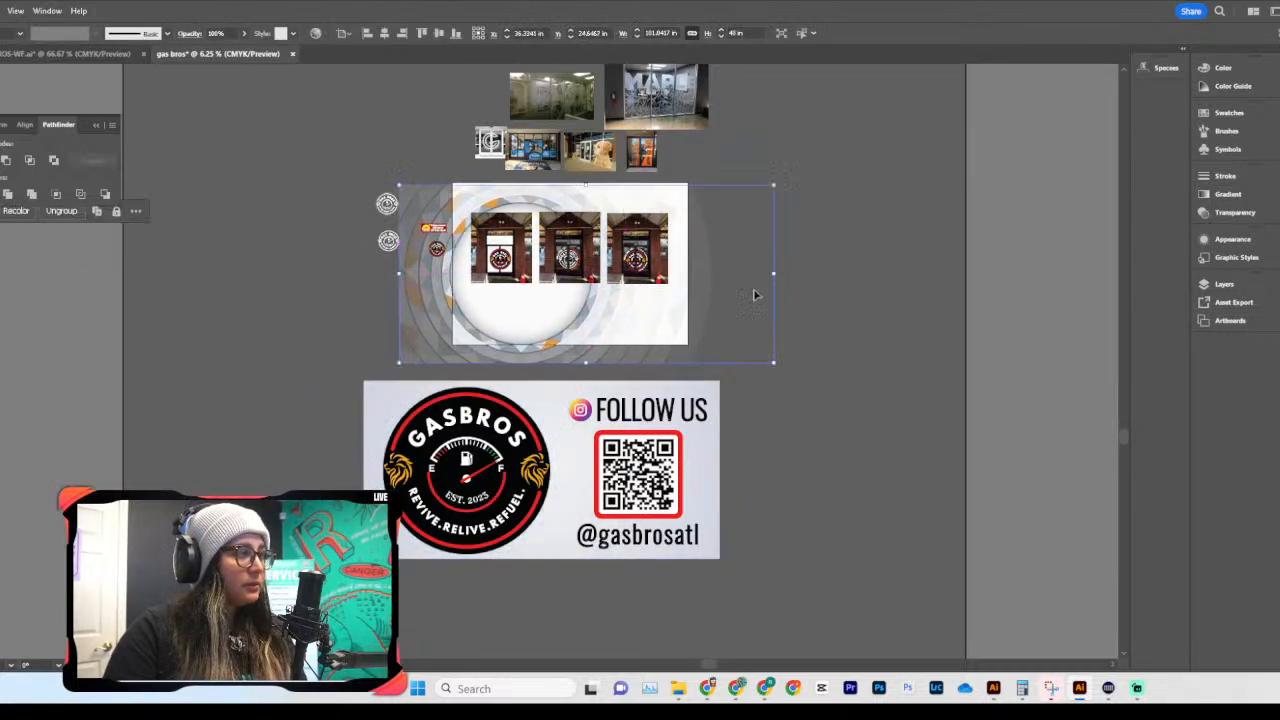
left_click_drag(773, 275, 537, 268)
scroll(510, 240, "up", 5)
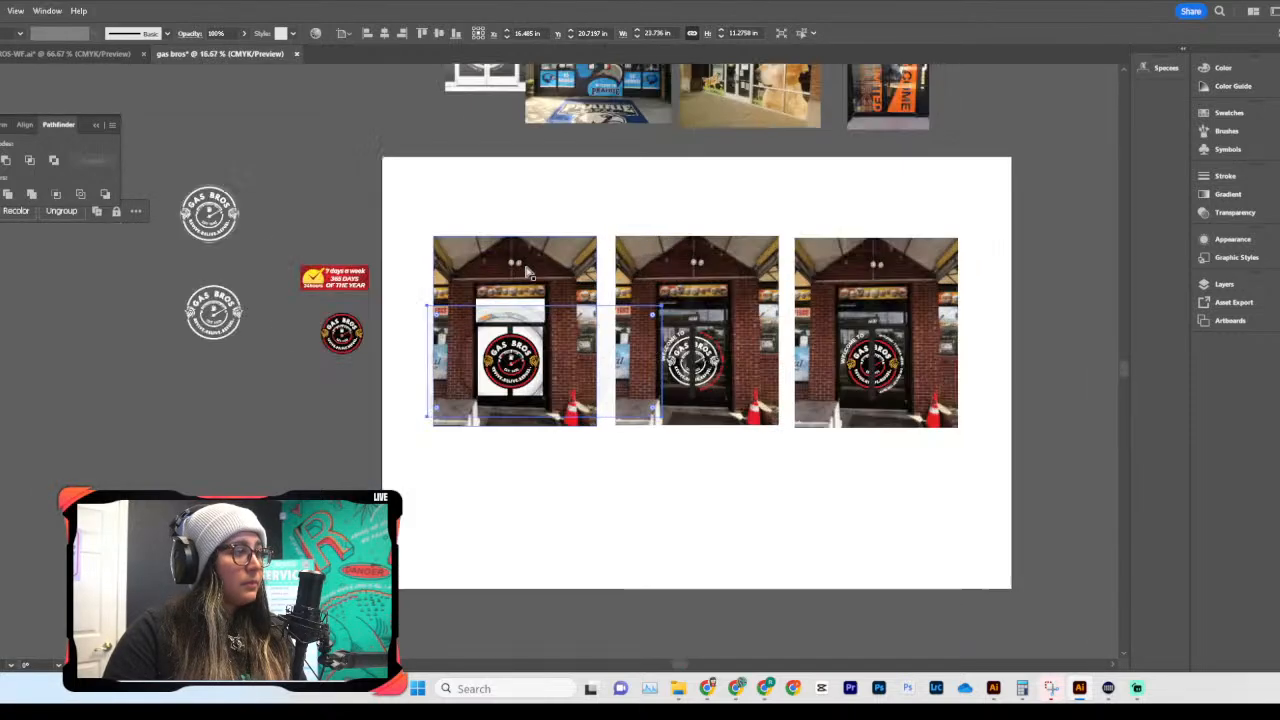
left_click_drag(779, 360, 477, 600)
scroll(477, 600, "down", 5)
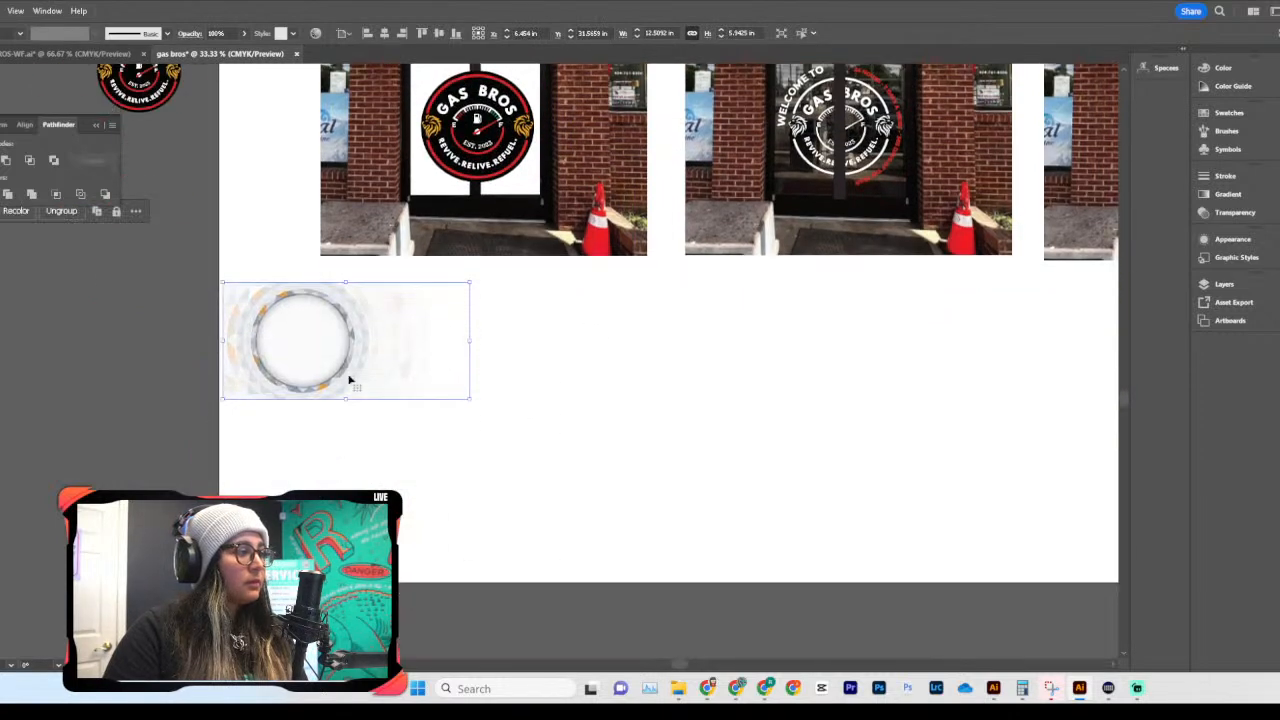
Step: Ungroup the circular background pattern and shift its pieces farther onto the blank area below the mockups
right_click(348, 360)
left_click(405, 224)
left_click_drag(383, 323, 626, 420)
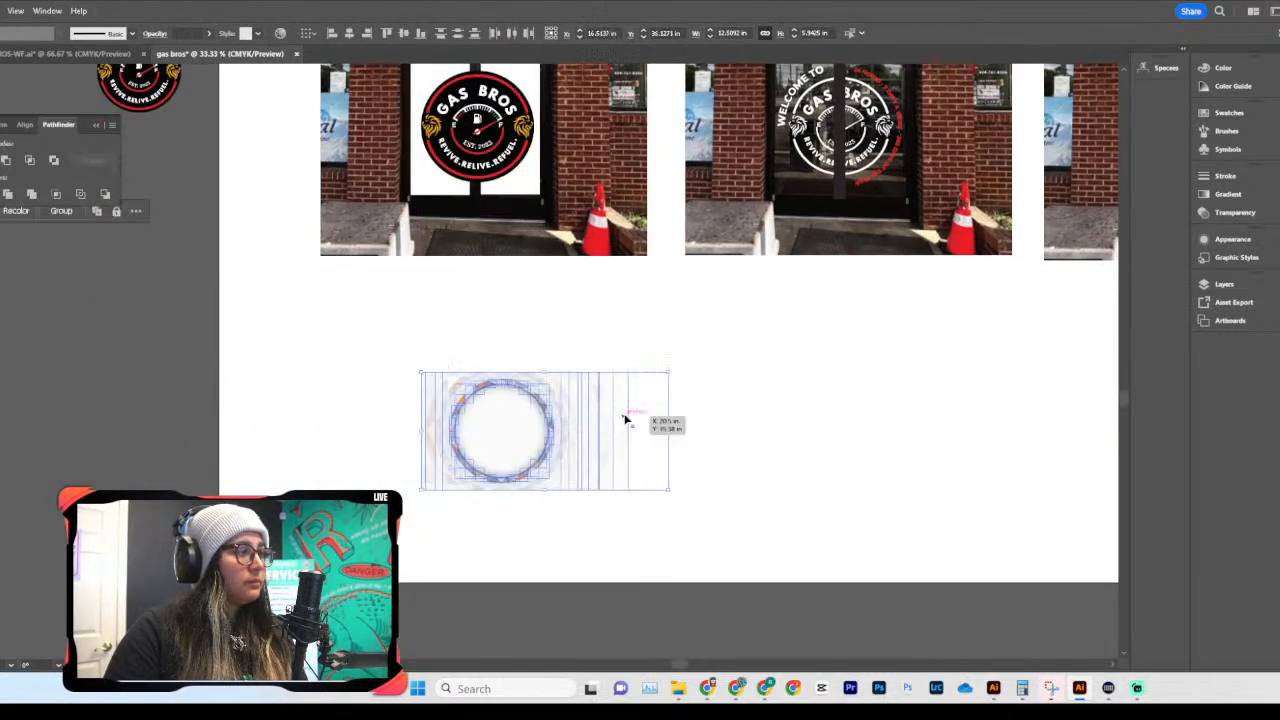
left_click(716, 395)
Step: Draw a white rectangle about 6.91 in wide and 9.96 in high over the first mockup's doors and transom window
scroll(659, 412, "up", 1)
scroll(659, 412, "up", 3)
left_click(531, 334)
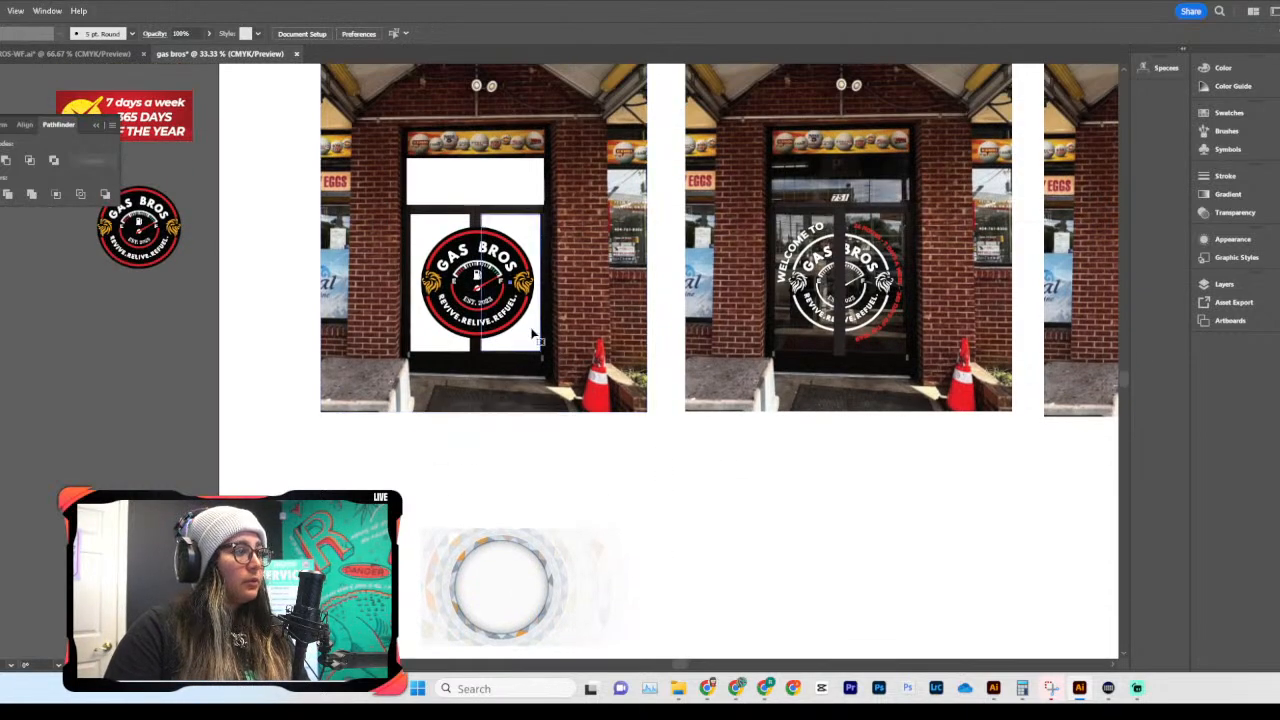
key("m")
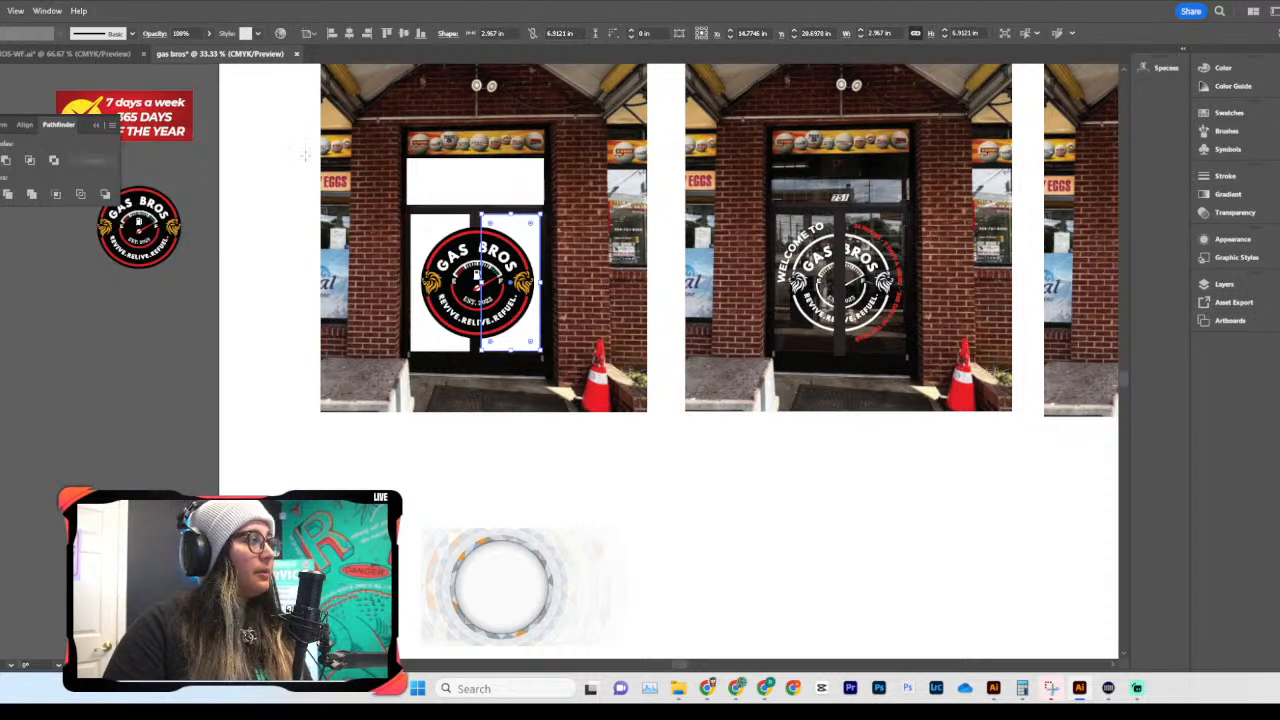
left_click_drag(406, 158, 544, 355)
key("v")
scroll(244, 167, "down", 2)
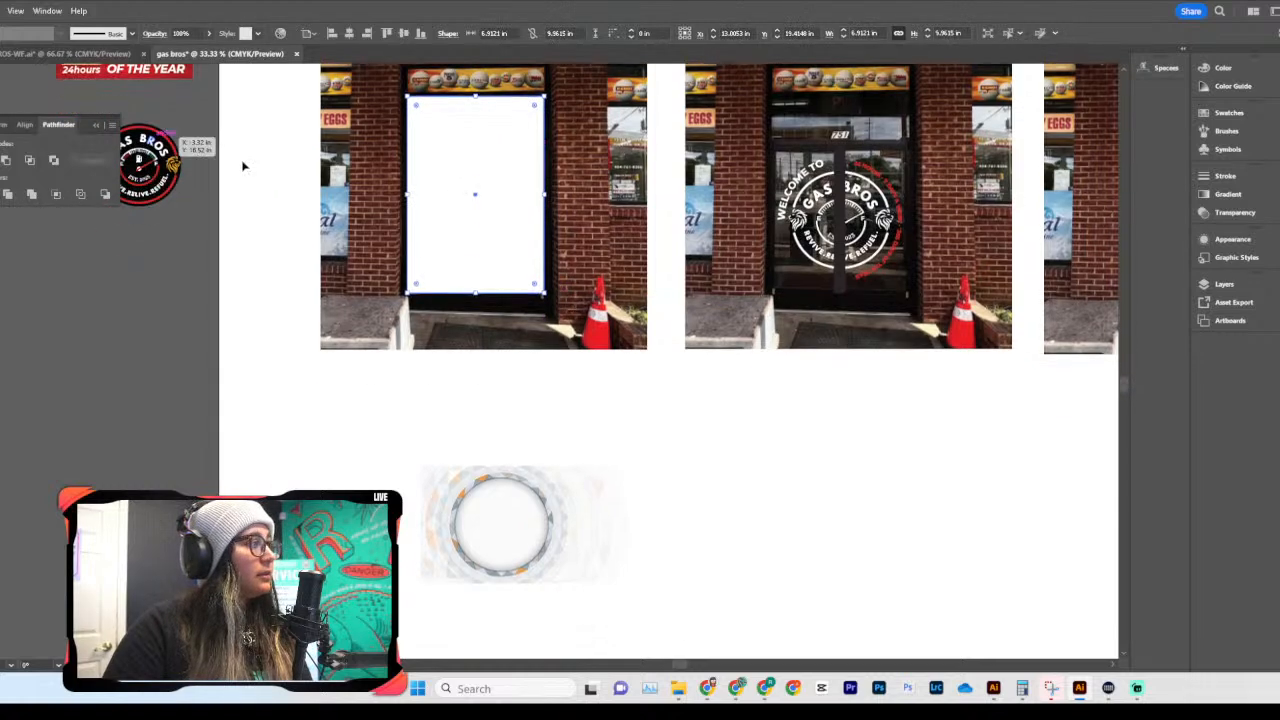
Step: Move the white rectangle and the circular pattern onto the empty canvas beside the artboard, with the pattern stacked in front
left_click_drag(488, 140, 67, 347)
scroll(81, 347, "left", 4)
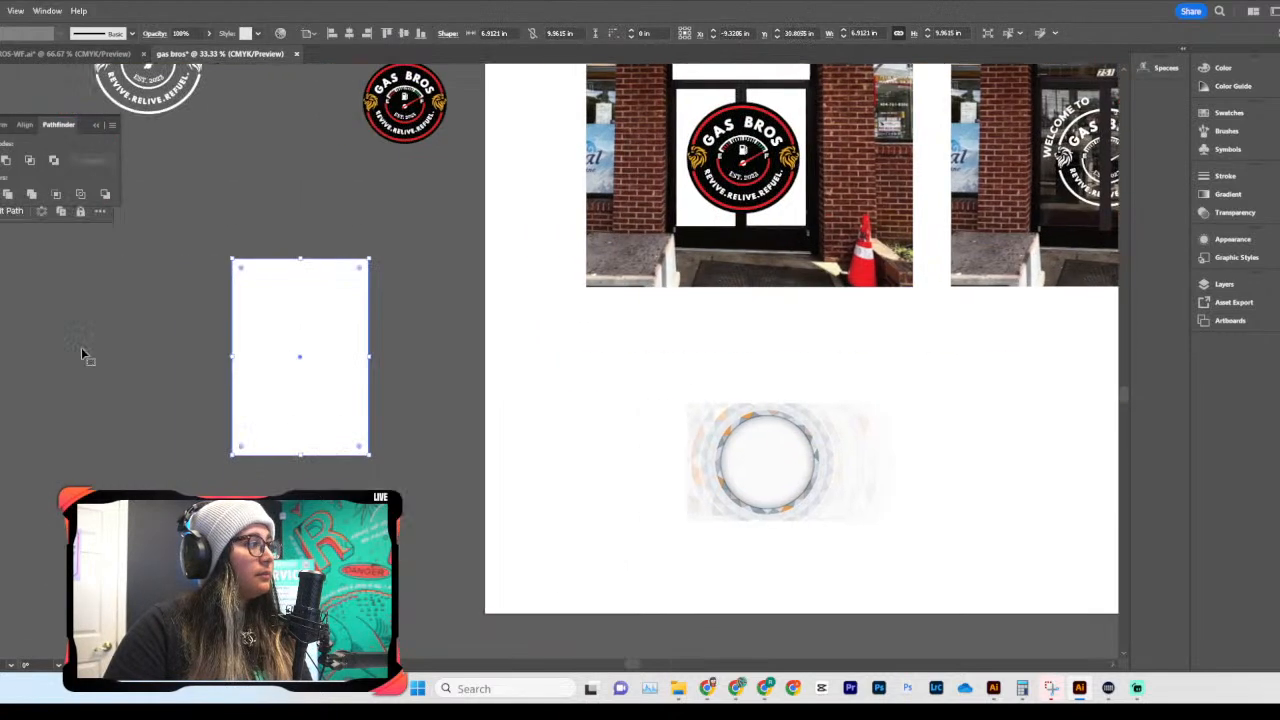
left_click(787, 467)
left_click_drag(728, 471, 391, 371)
right_click(388, 368)
mouse_move(470, 298)
left_click(600, 298)
Step: Fill the white rectangle with the black sampled from the Gas Bros logo on the door mockup
left_click(305, 285)
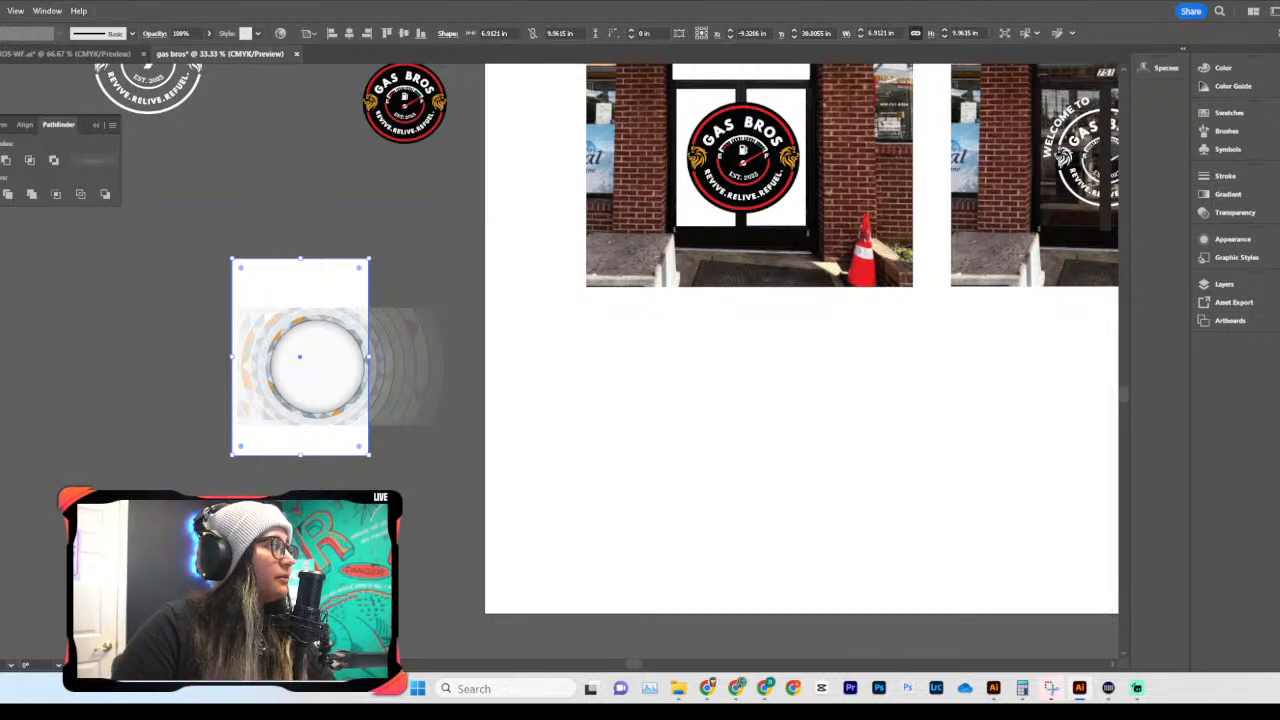
key("a")
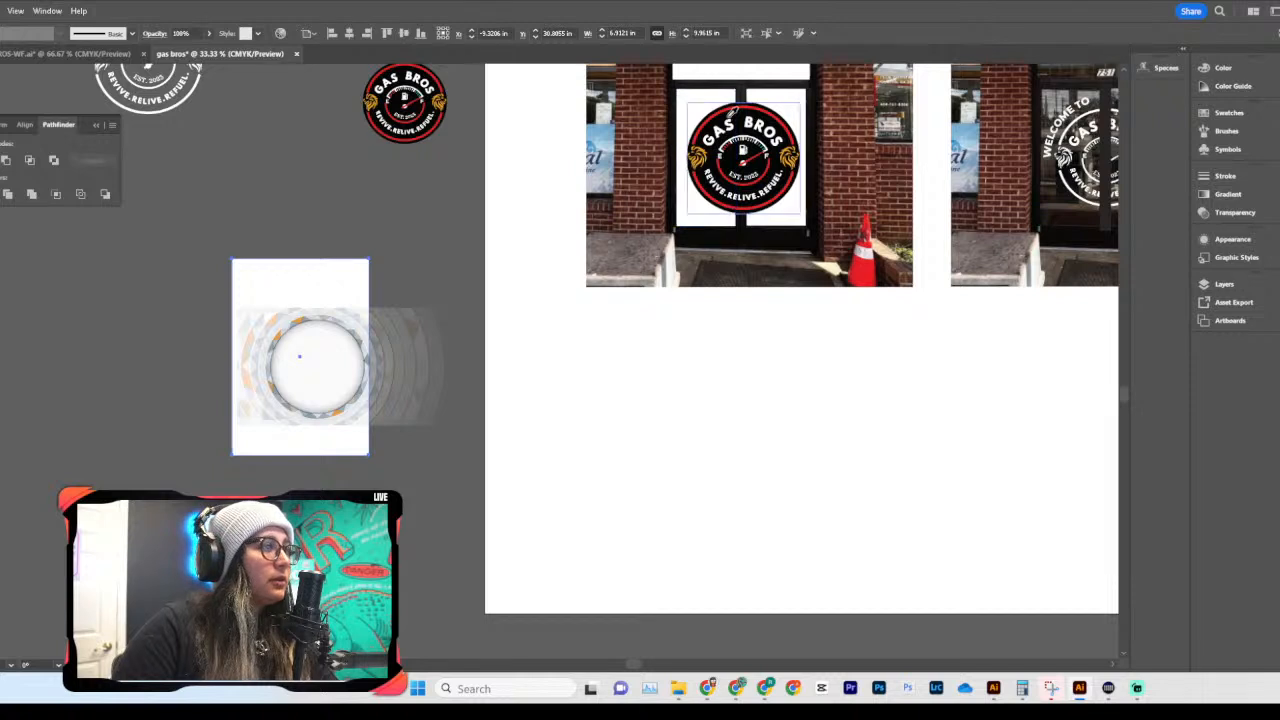
left_click(728, 118)
key("v")
Step: Bring the circular pattern to the front of the black rectangle
right_click(405, 349)
key("Escape")
left_click(392, 349)
right_click(395, 332)
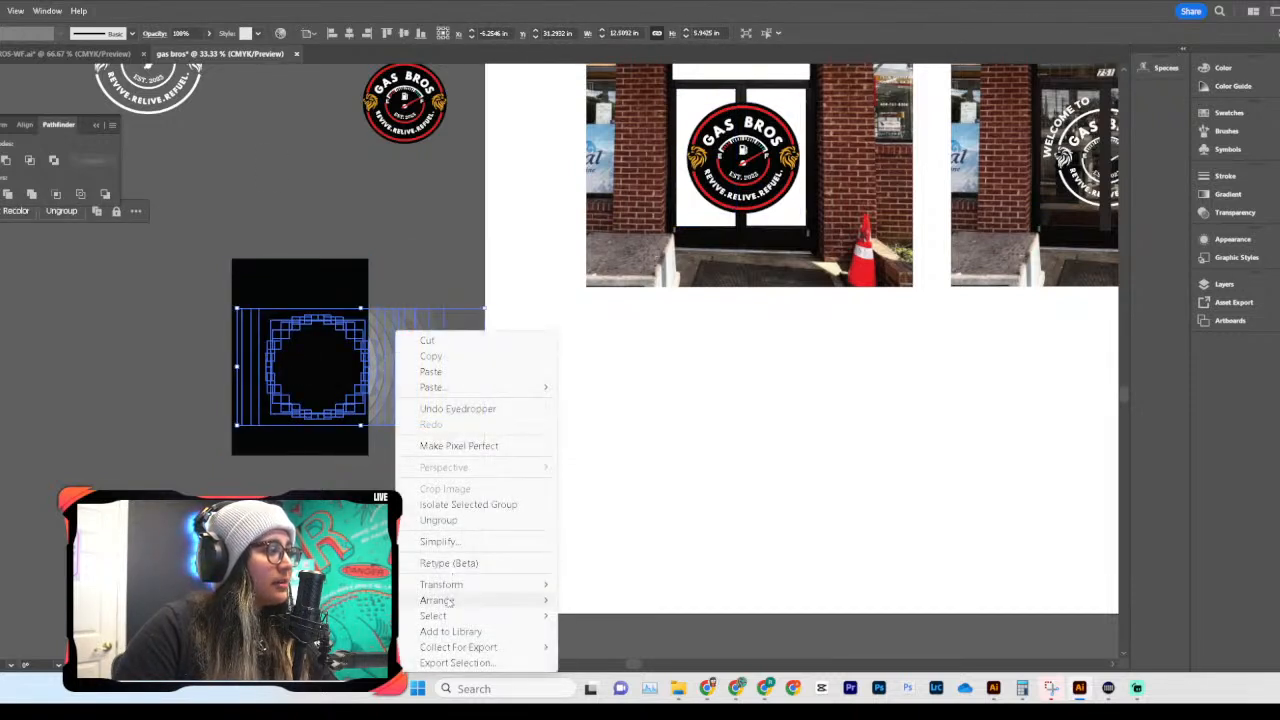
left_click(626, 602)
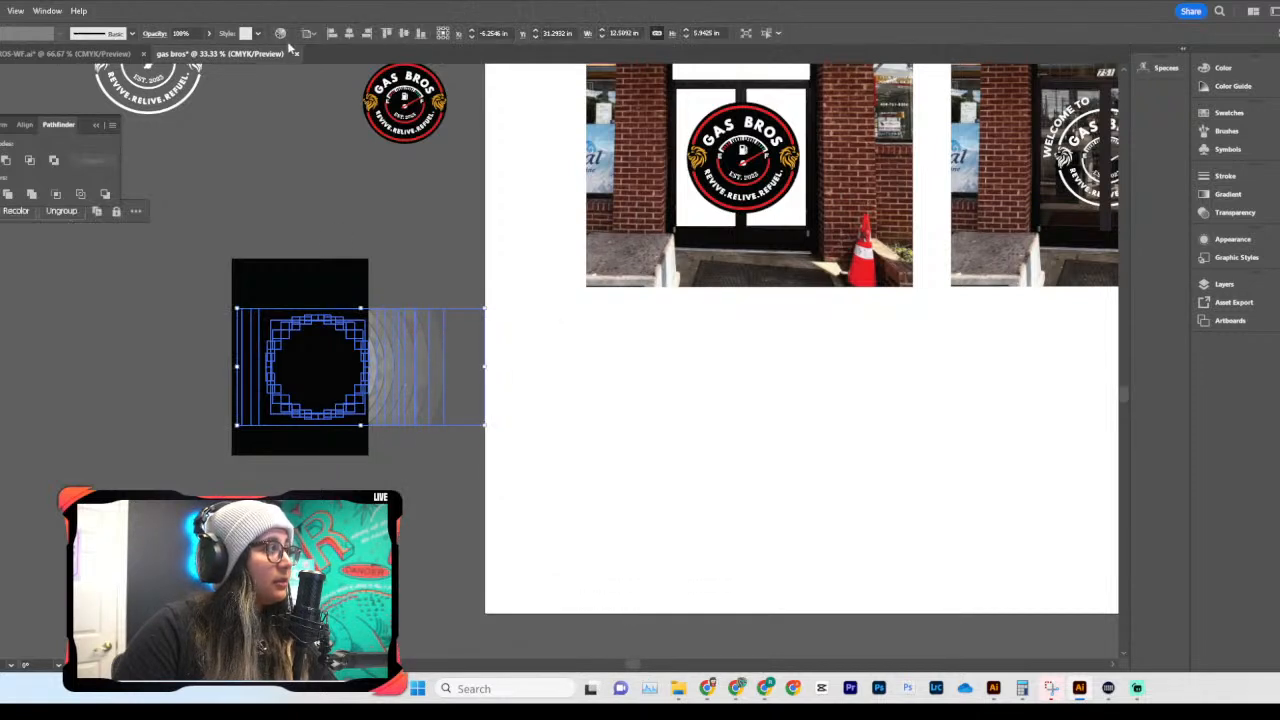
Step: Try the Difference, Multiply, Saturation and Color Dodge blending modes on the circular pattern over the black rectangle
left_click(154, 33)
left_click(50, 55)
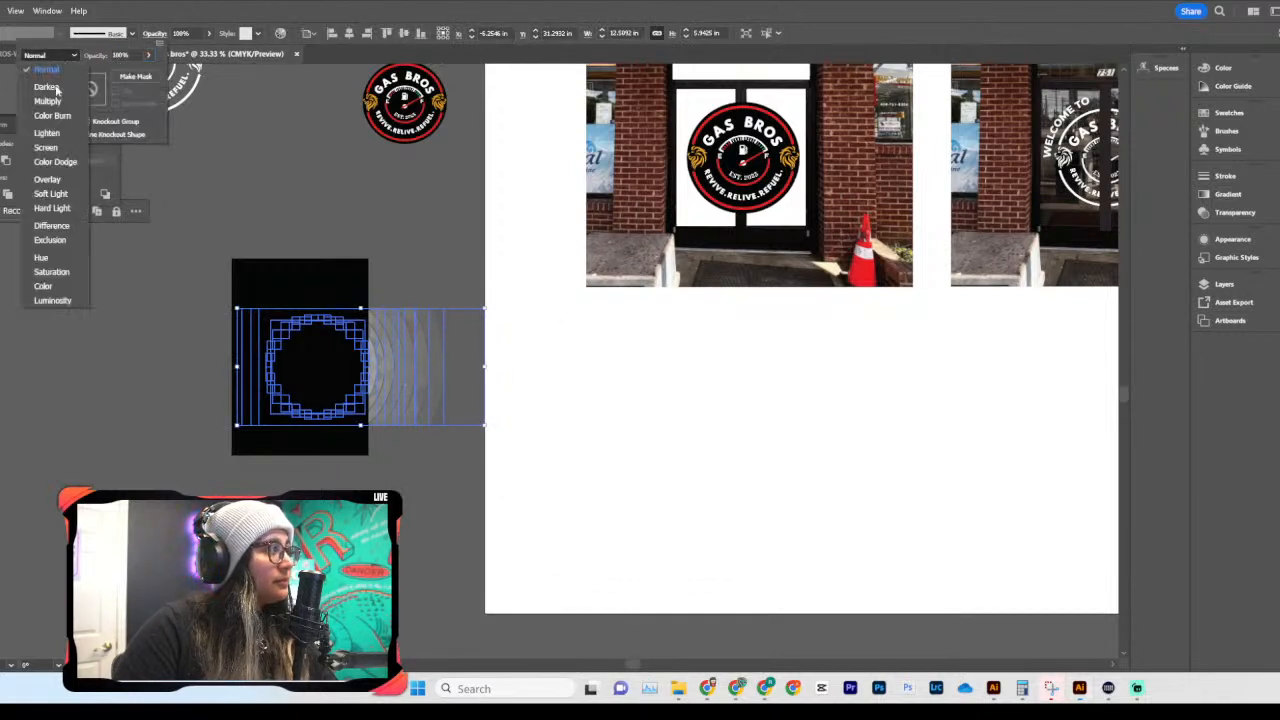
left_click(51, 225)
left_click(50, 55)
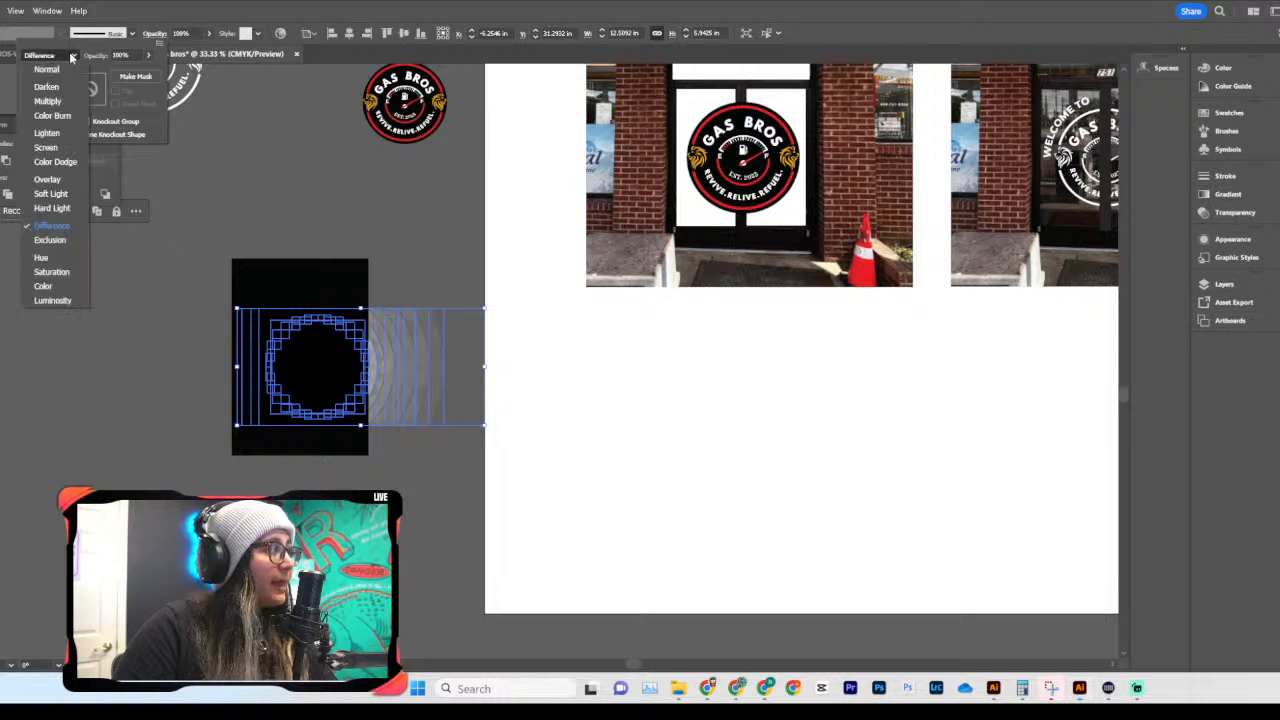
left_click(47, 101)
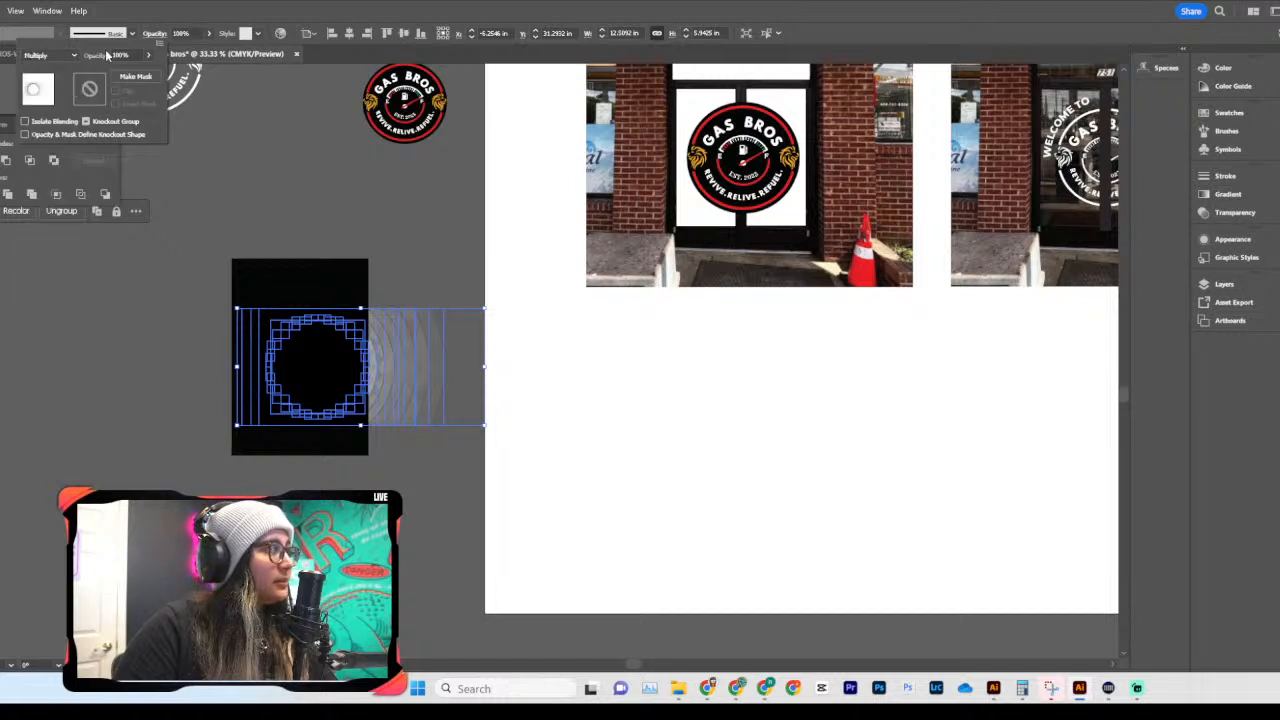
left_click(50, 55)
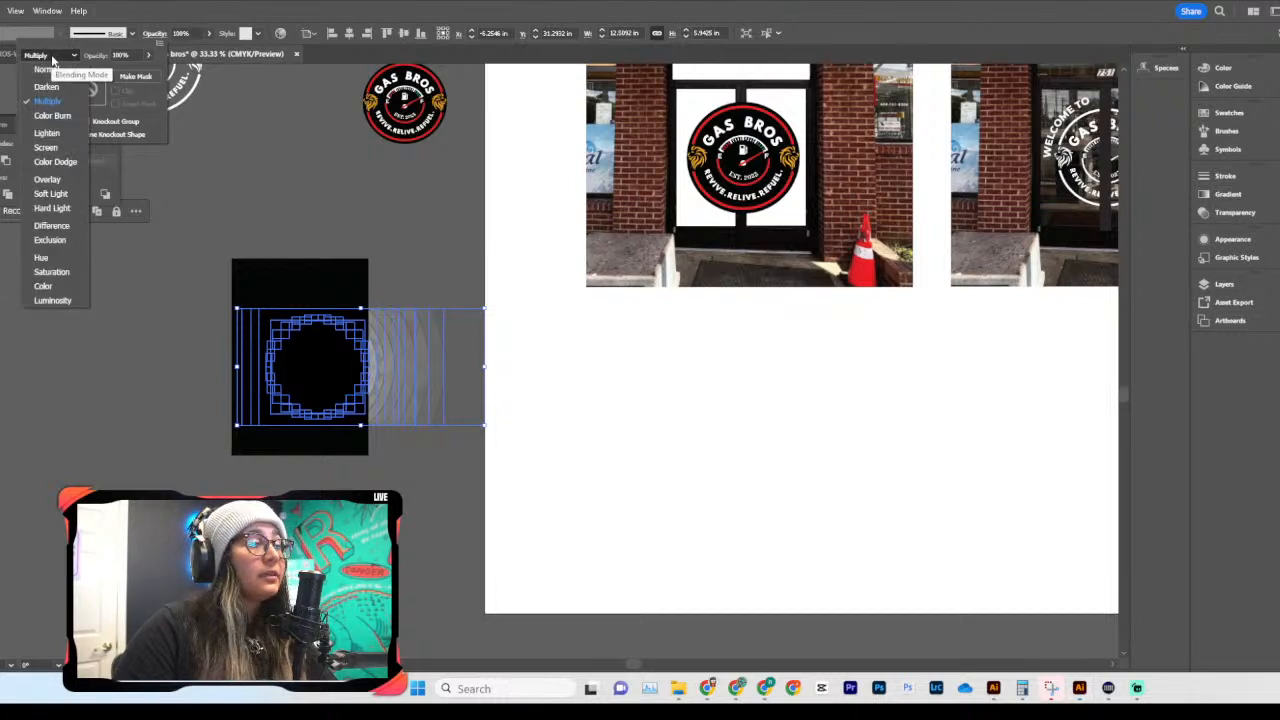
left_click(47, 271)
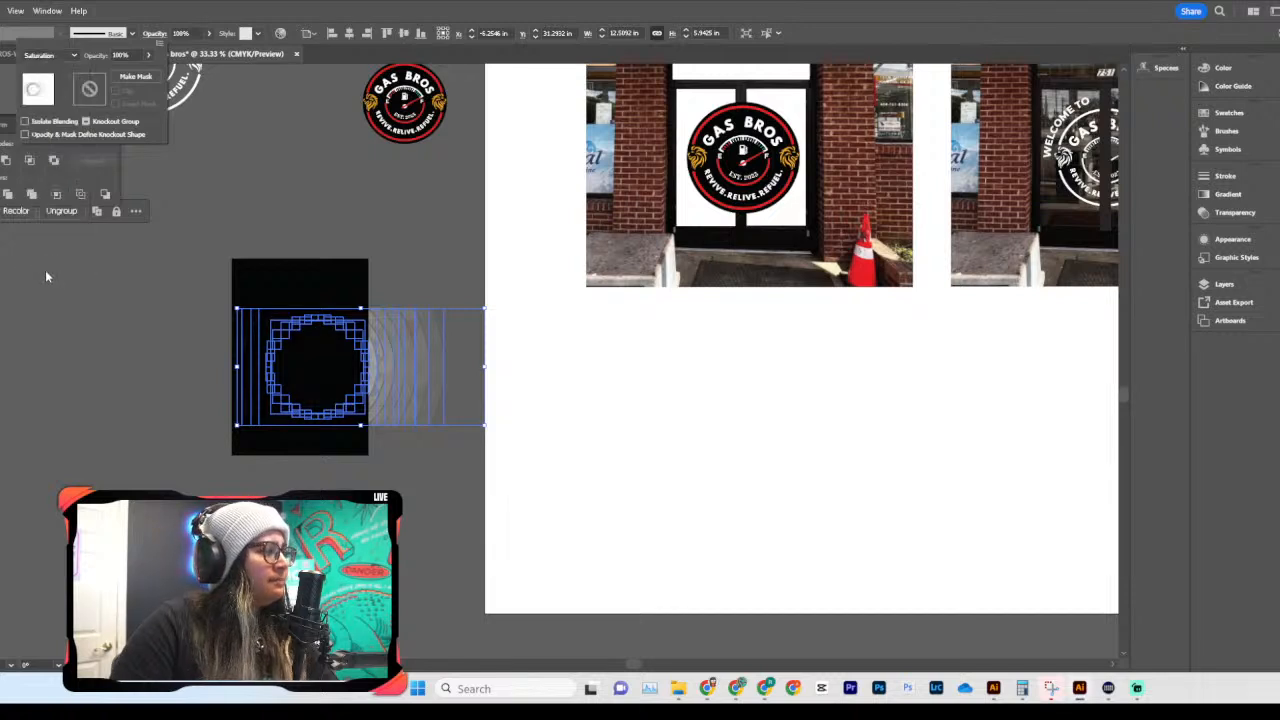
left_click(50, 55)
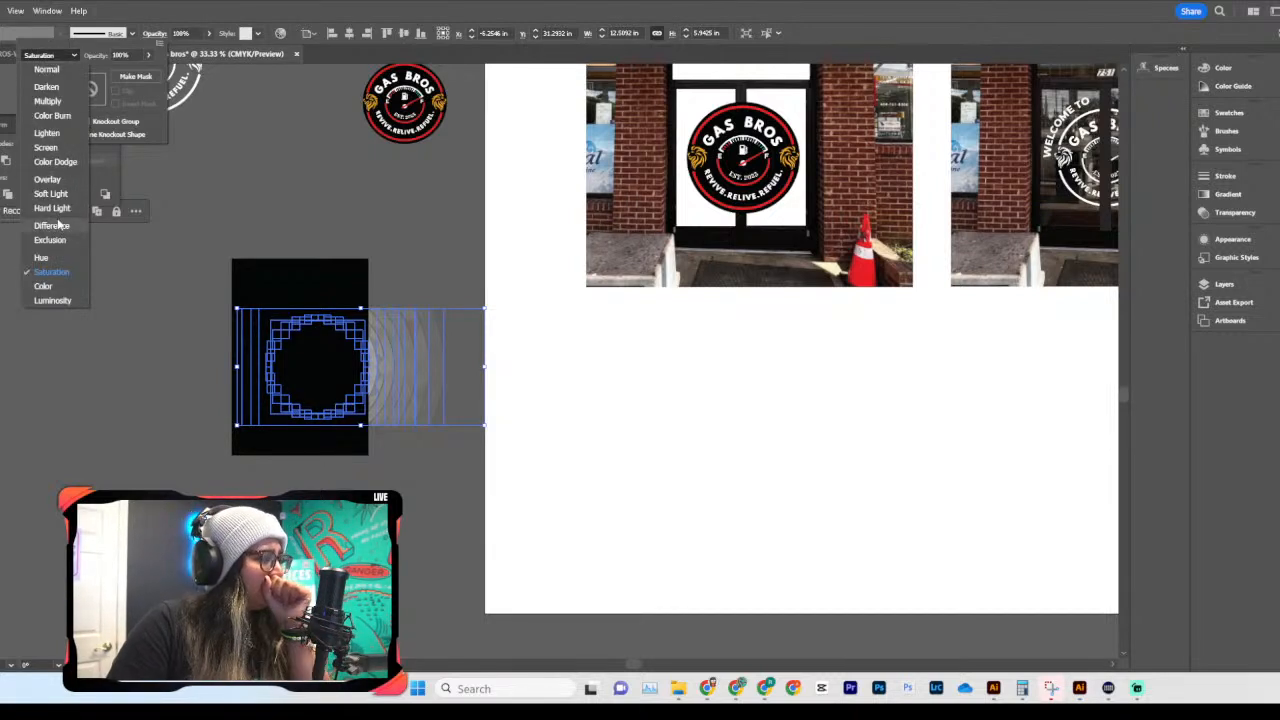
left_click(50, 226)
left_click(59, 59)
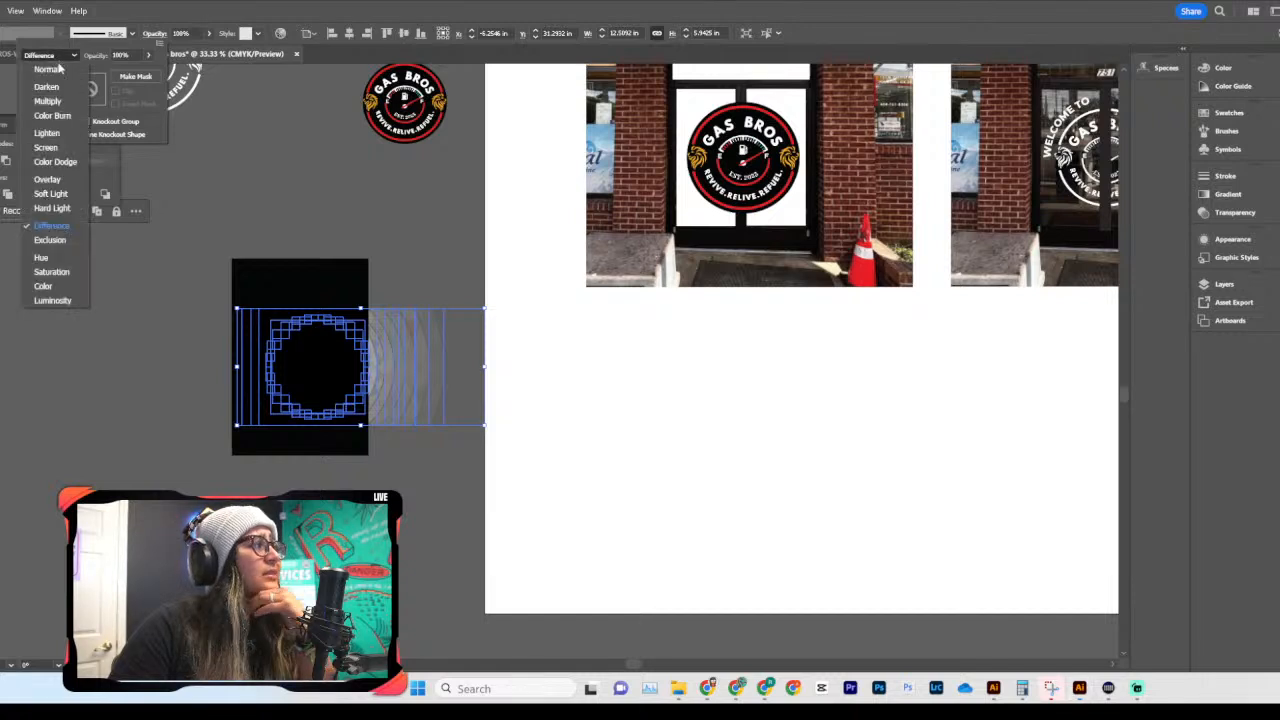
left_click(57, 157)
left_click(430, 256)
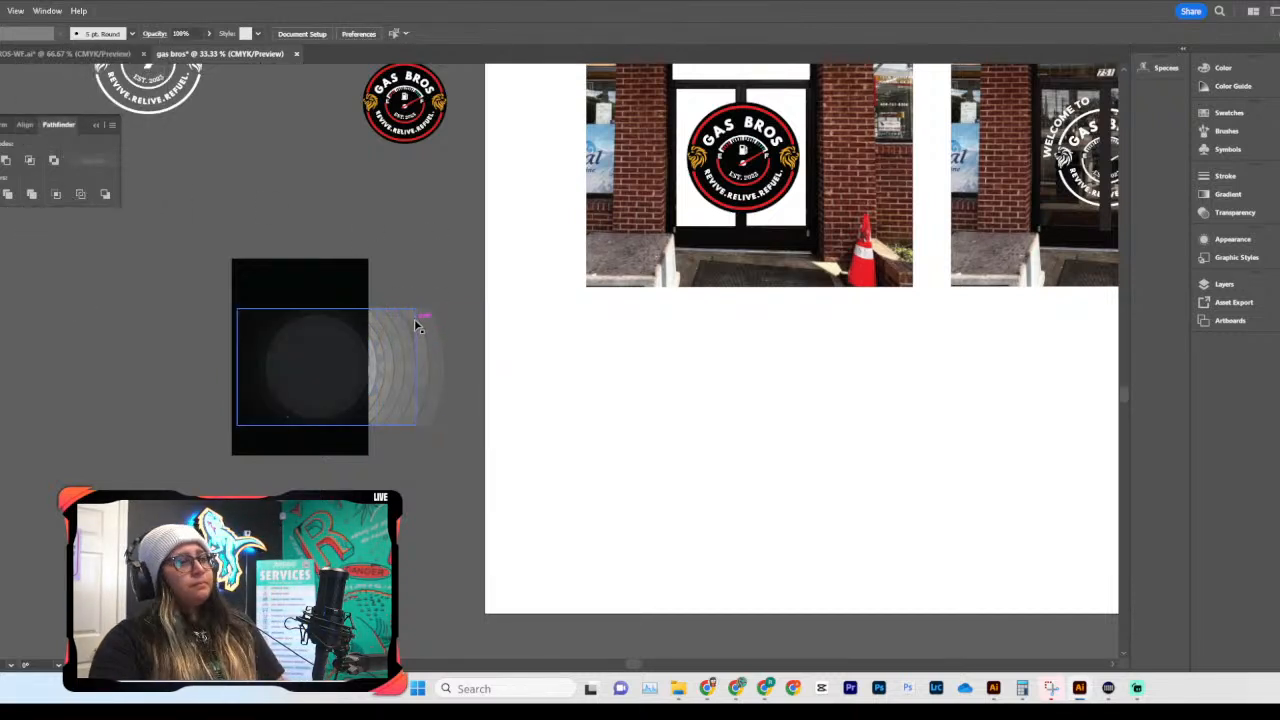
Step: Try centering the circular pattern's ring on the black rectangle, and delete the pattern
scroll(416, 323, "up", 3)
scroll(414, 310, "left", 4)
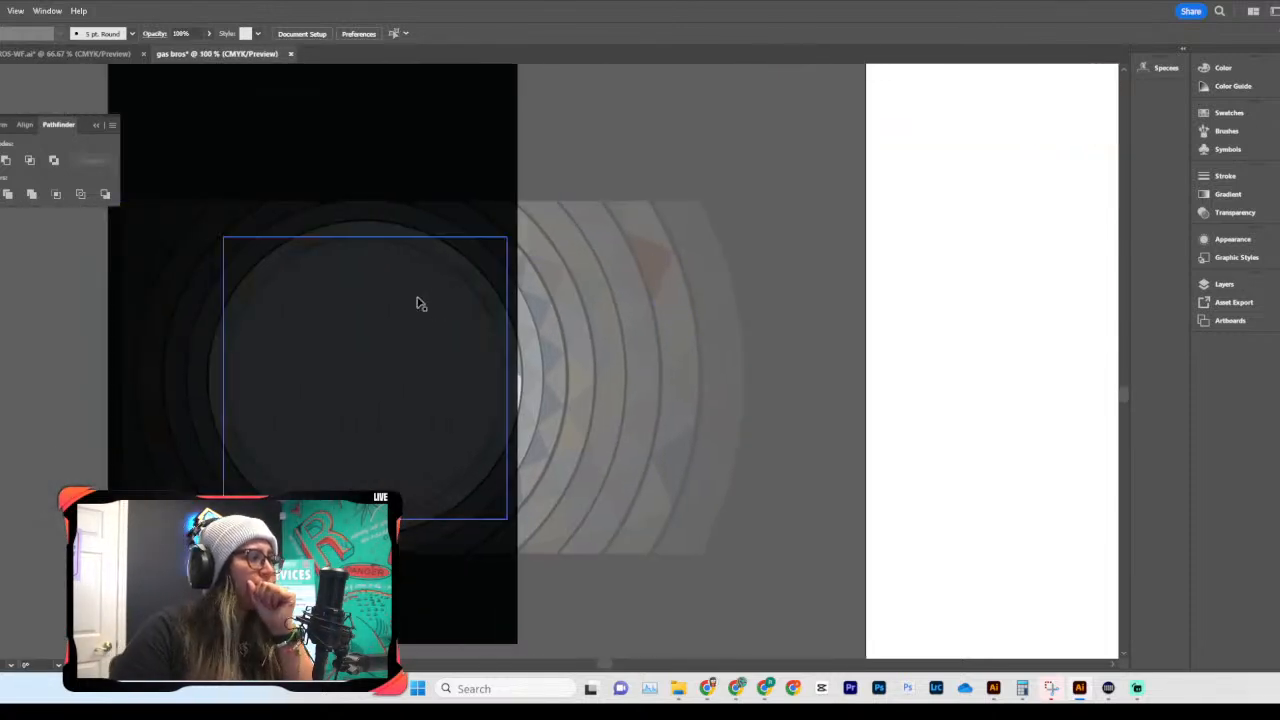
left_click(614, 298)
scroll(615, 176, "left", 3)
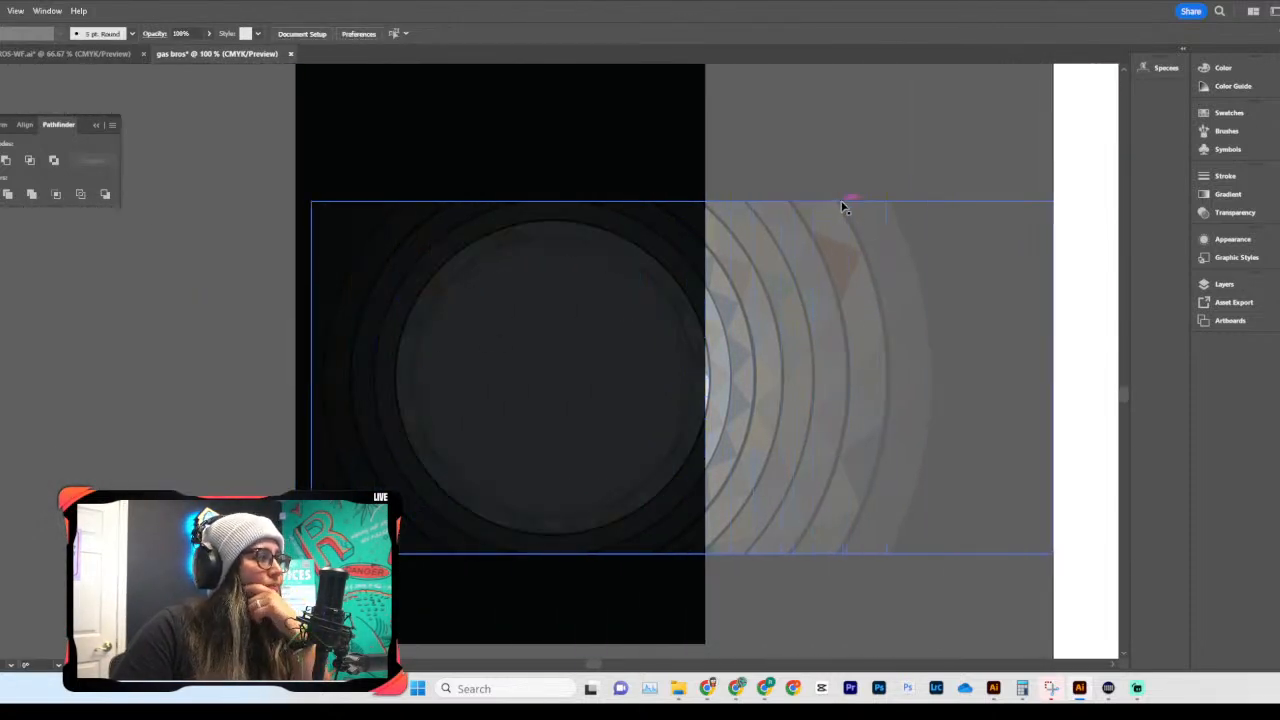
left_click_drag(834, 351, 789, 346)
scroll(700, 300, "up", 1)
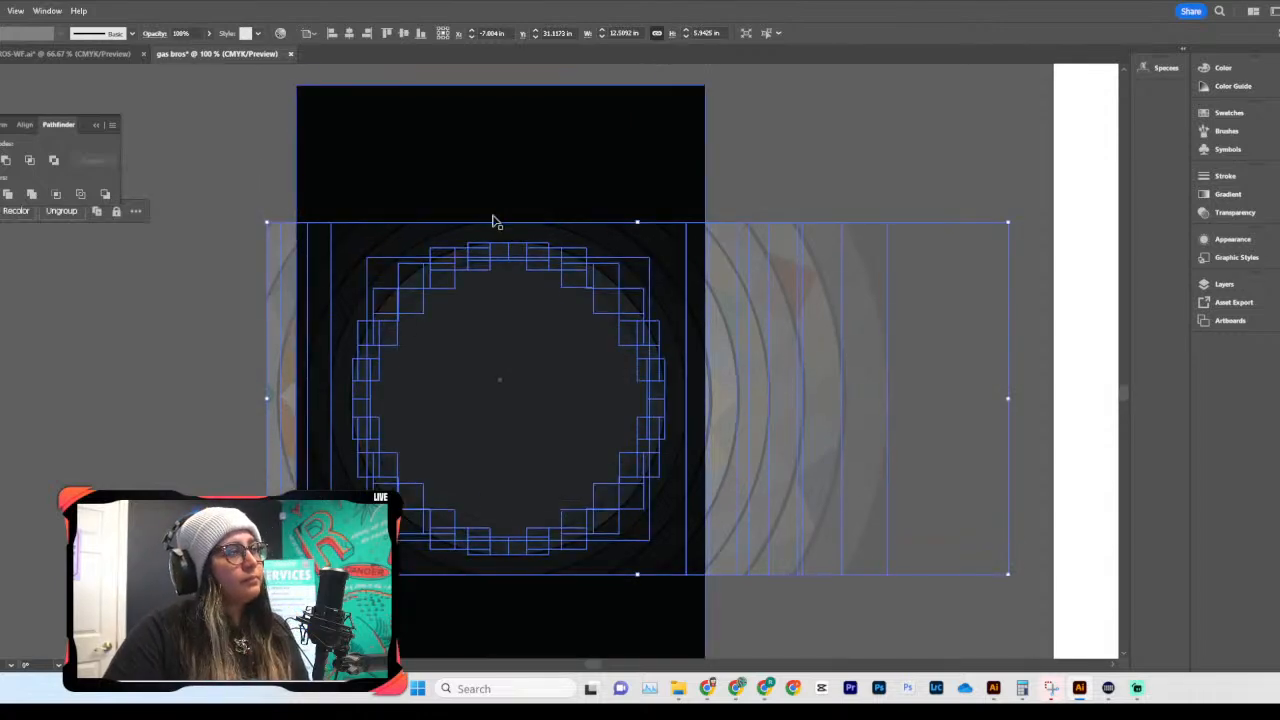
left_click(842, 166)
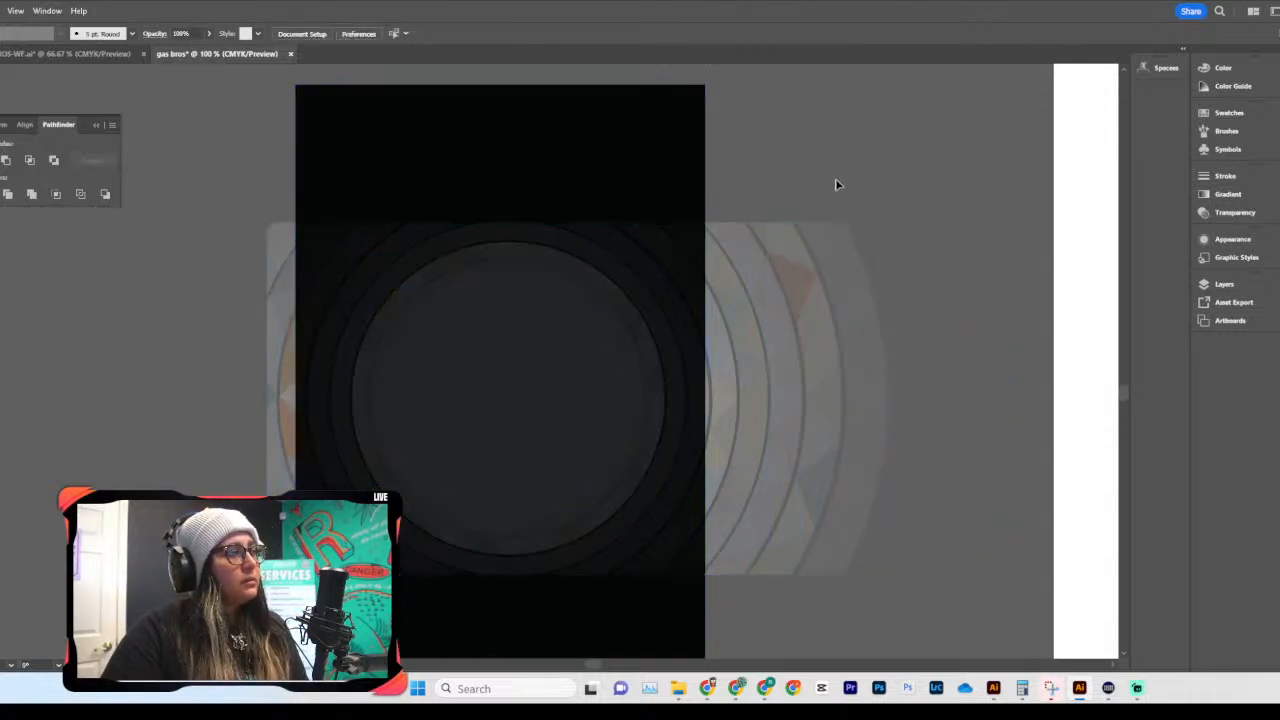
left_click_drag(802, 312, 854, 325)
key("Delete")
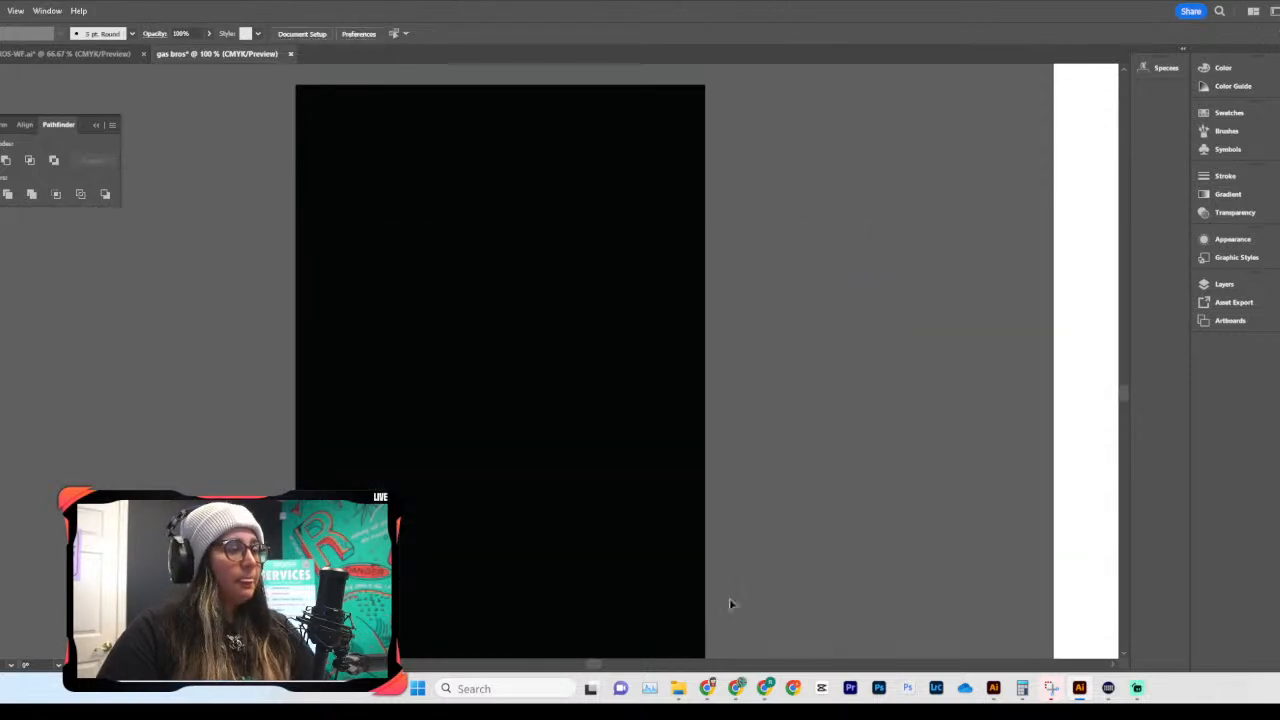
Step: Switch to the Chrome browser and open the Envato website in a new tab
mouse_move(728, 687)
left_click(692, 645)
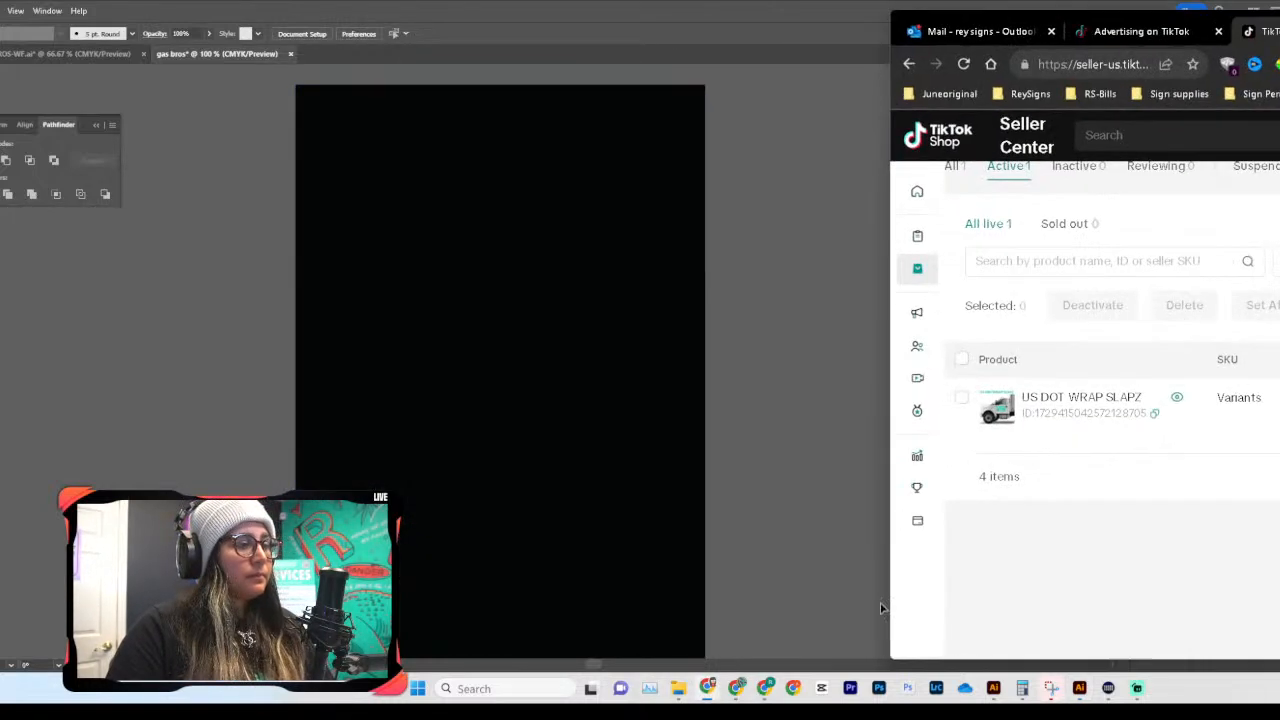
key("ctrl+t")
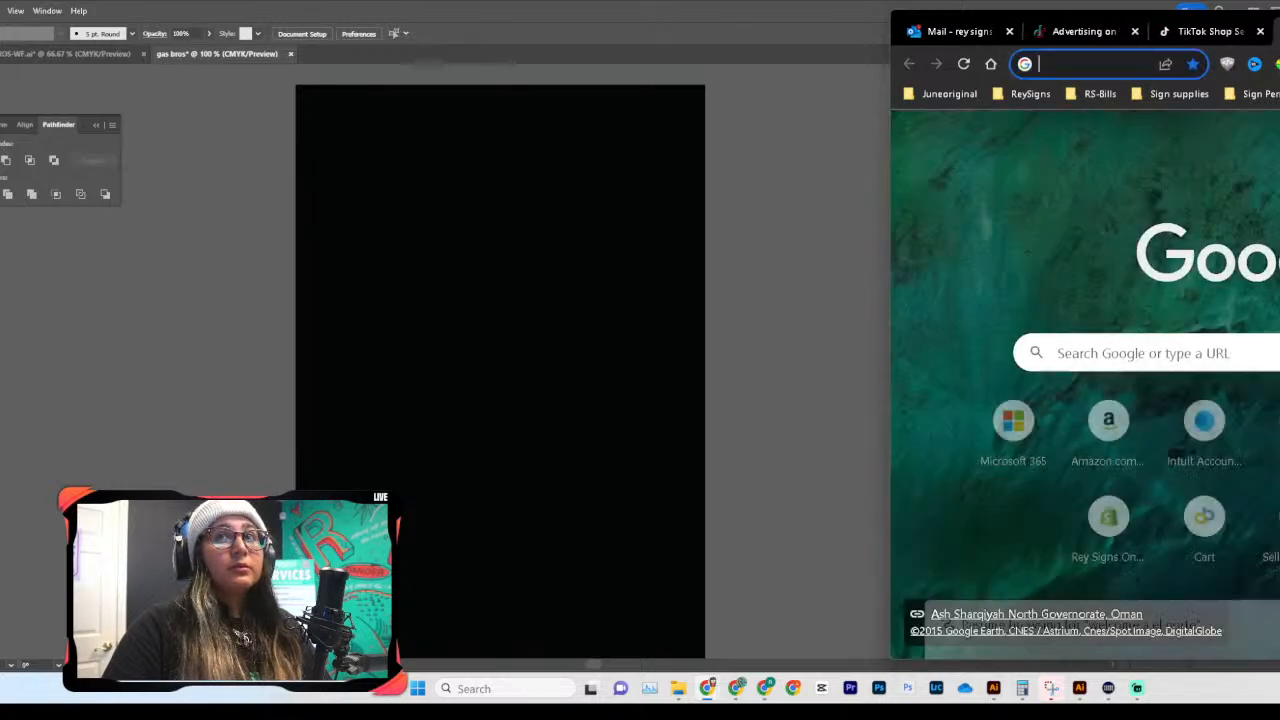
left_click_drag(1279, 31, 782, 22)
left_click(490, 62)
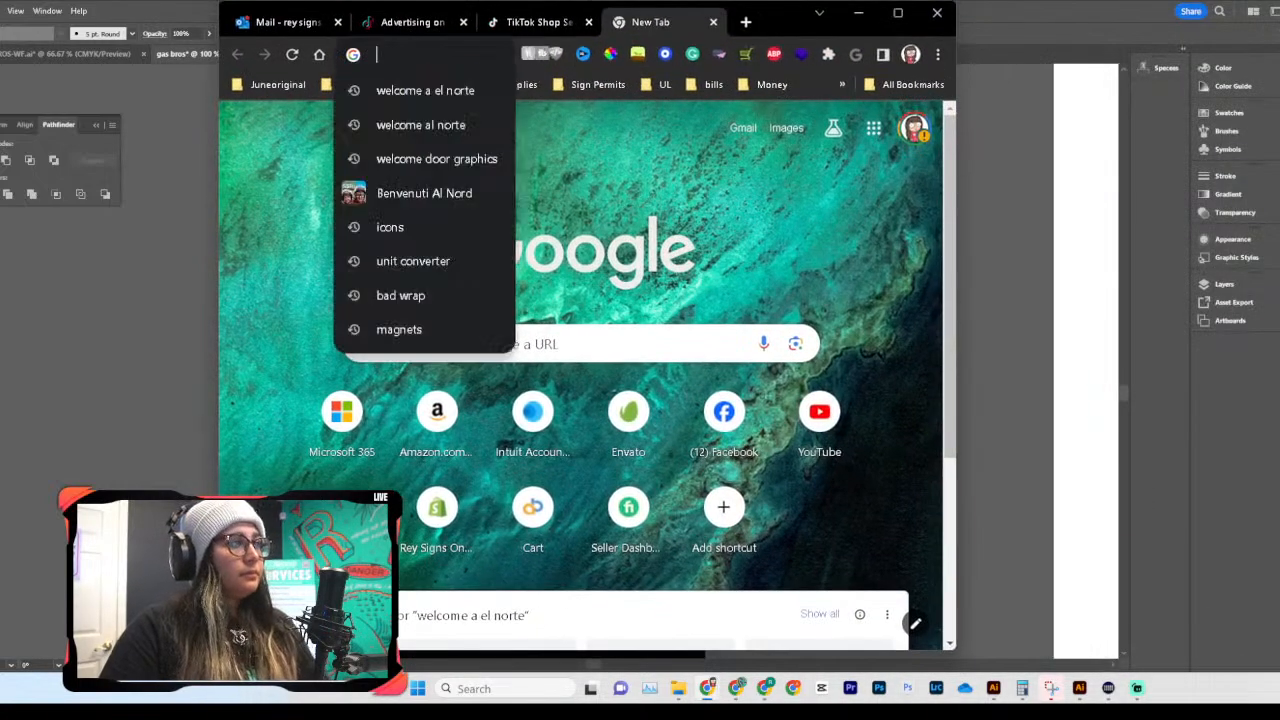
type("en")
key("Return")
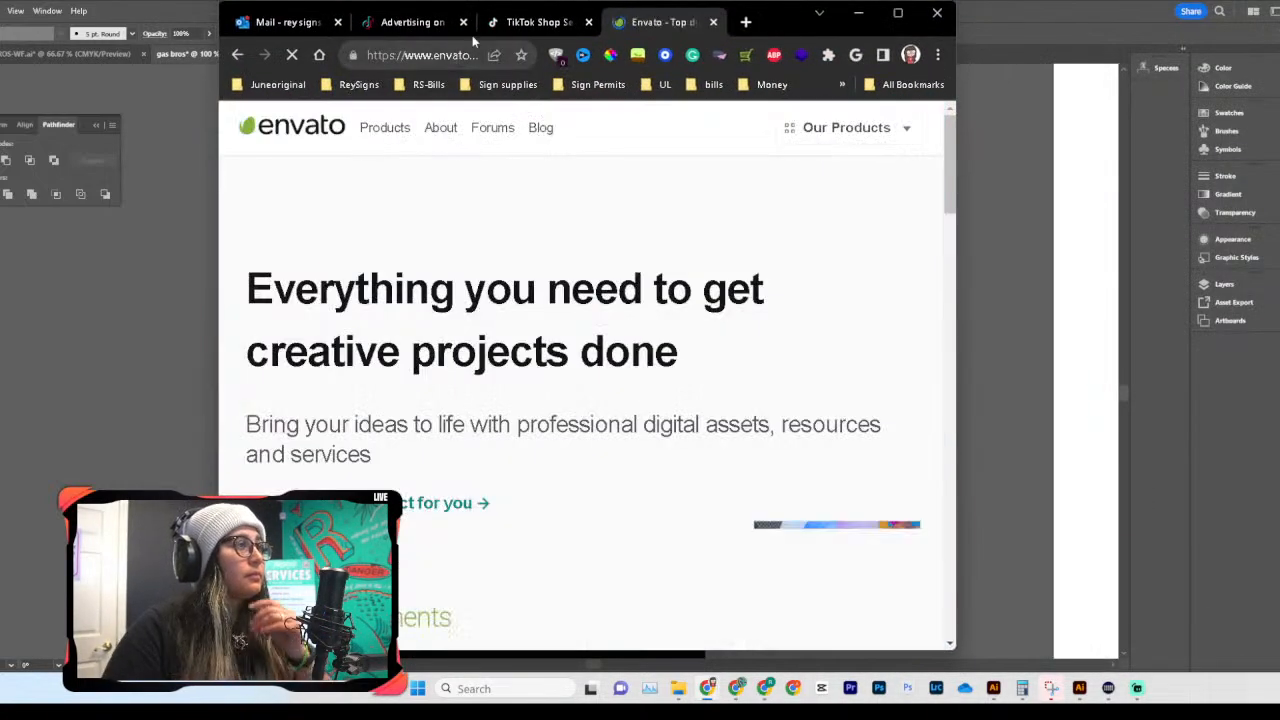
Step: Detach the Envato tab into its own wider window and open Envato Elements
left_click_drag(655, 22, 605, 81)
left_click(862, 14)
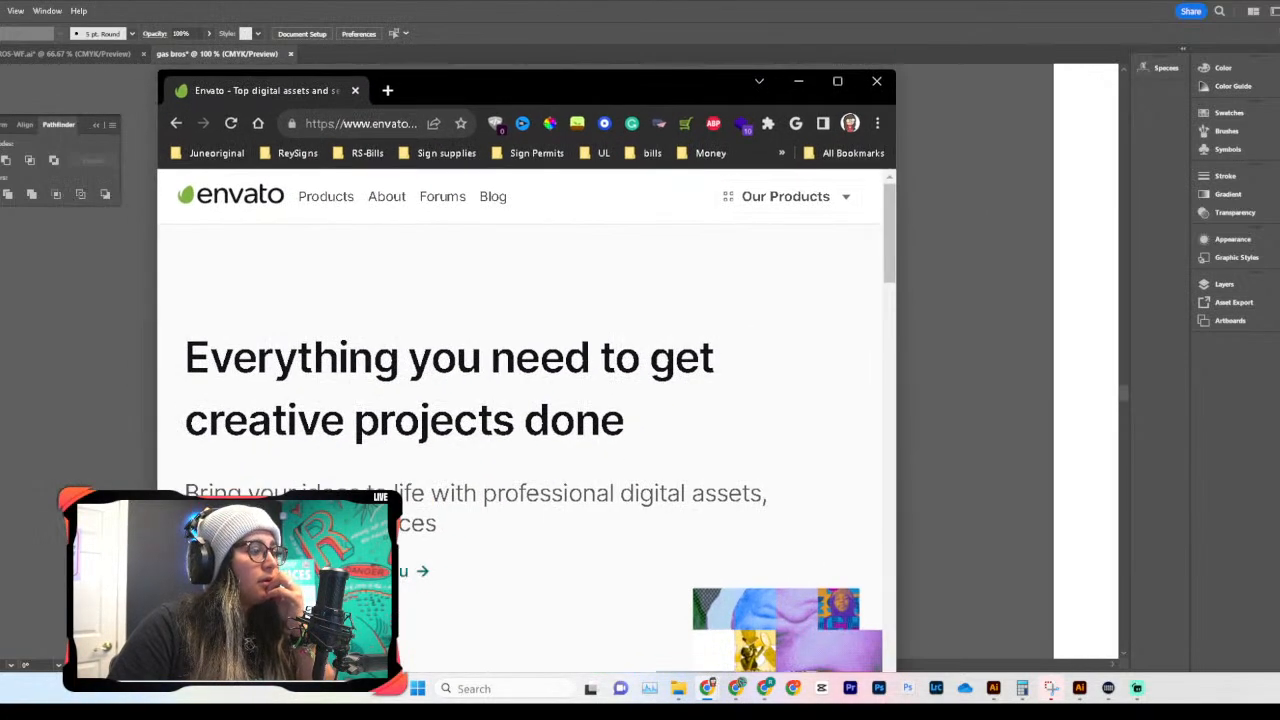
left_click_drag(900, 347, 1100, 347)
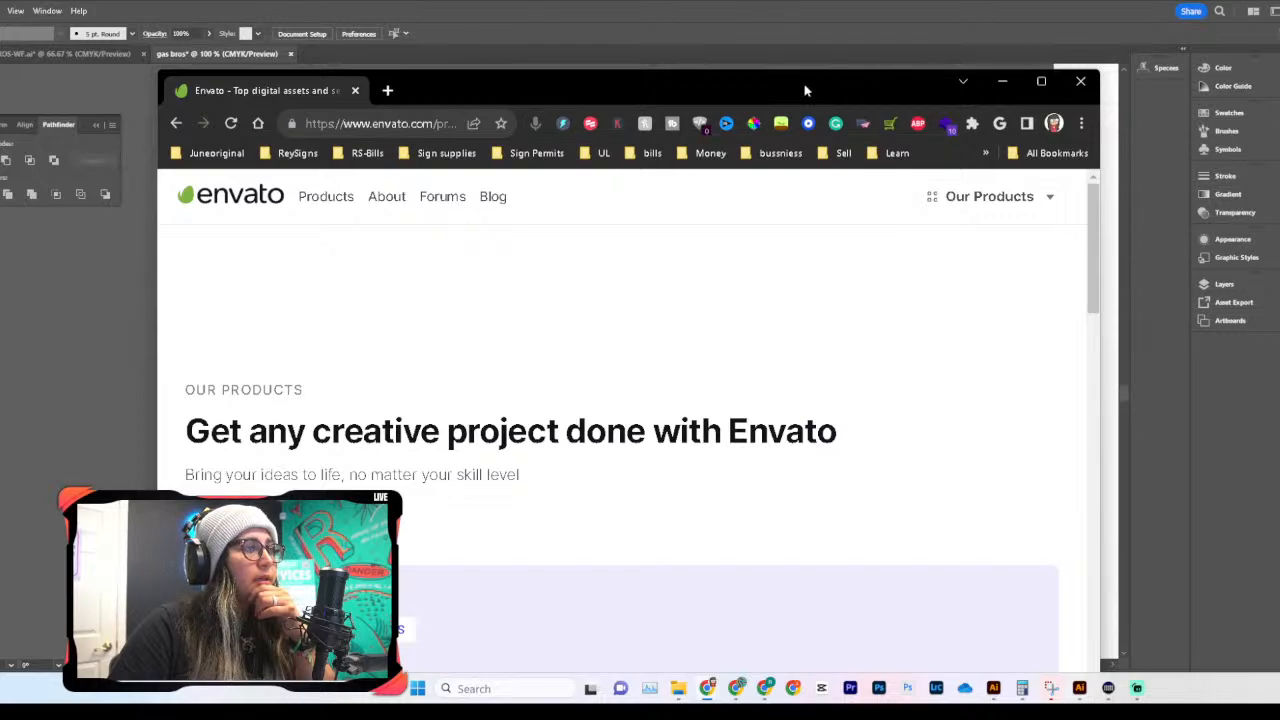
left_click_drag(805, 90, 800, 67)
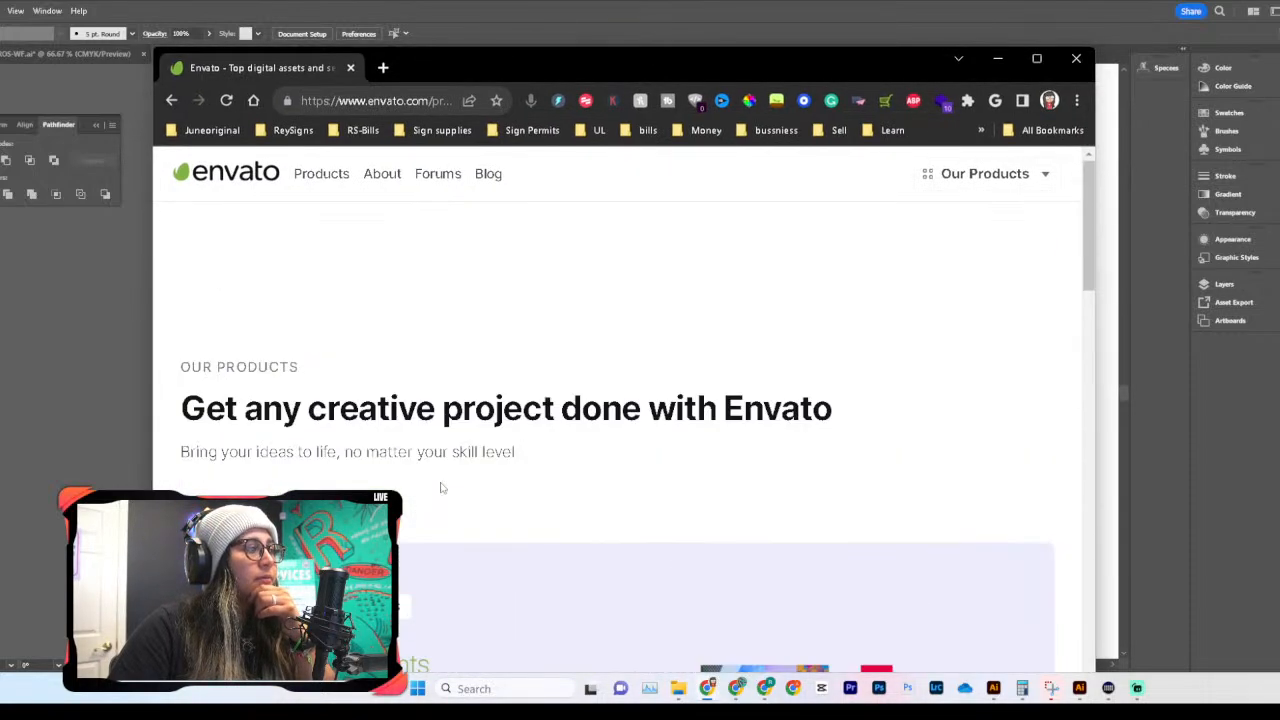
scroll(442, 487, "down", 3)
left_click_drag(685, 70, 639, 22)
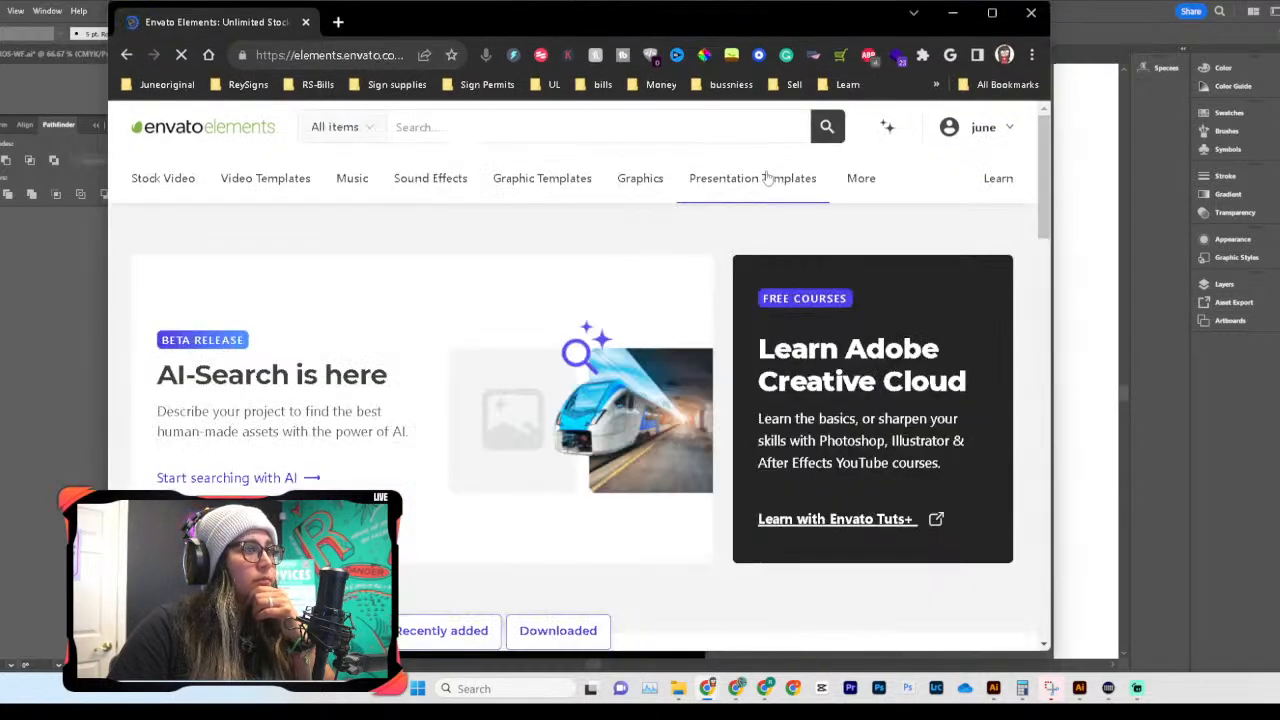
Step: Search the Envato Elements Graphics category for "background"
left_click(640, 178)
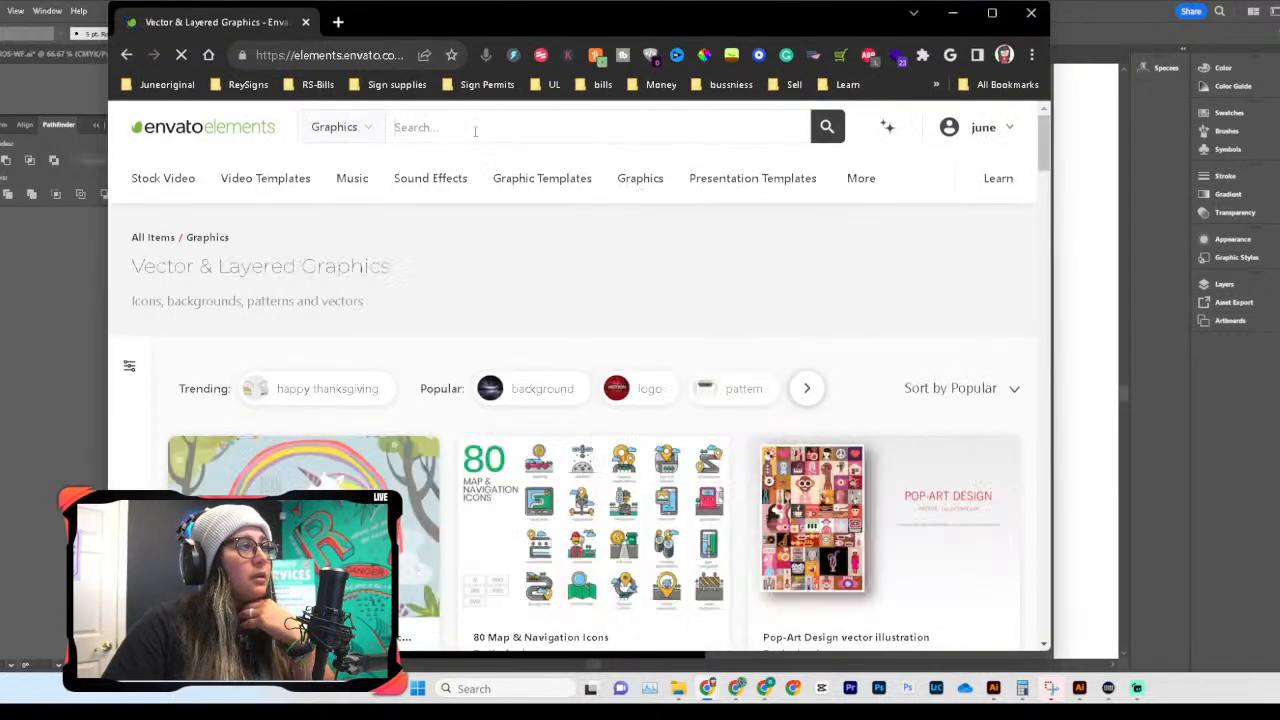
left_click(474, 135)
type("background")
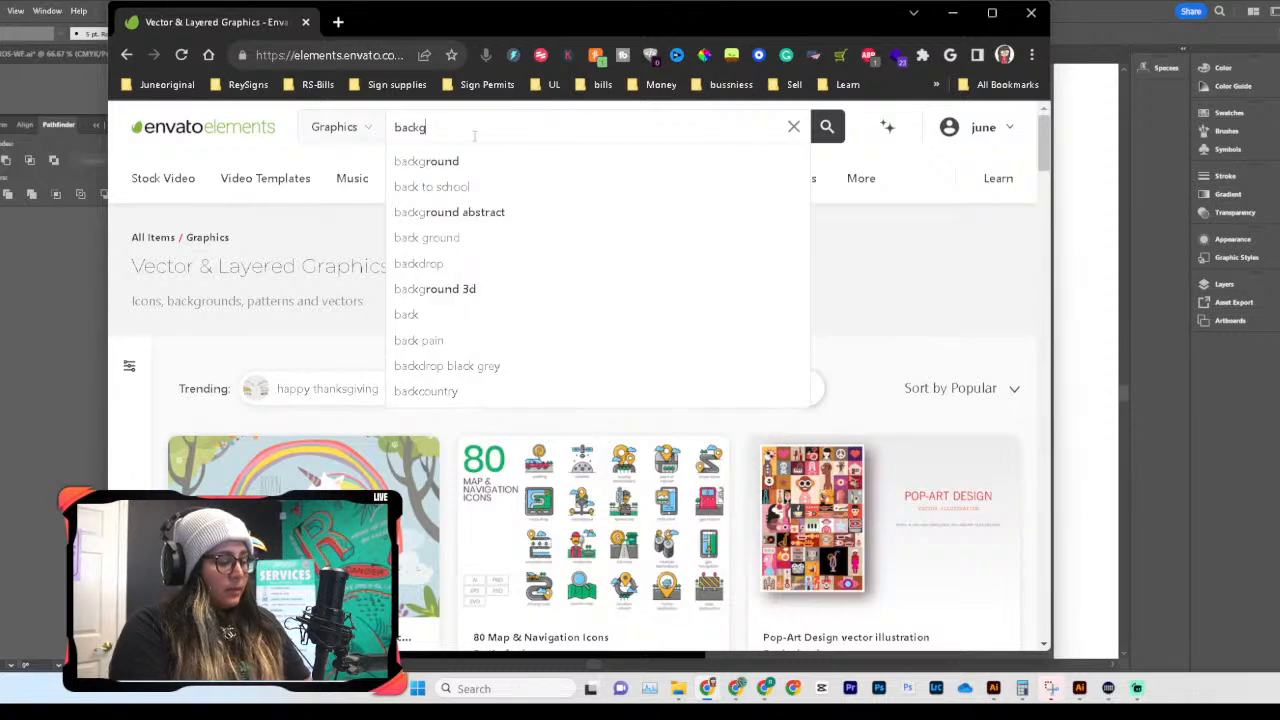
key("Return")
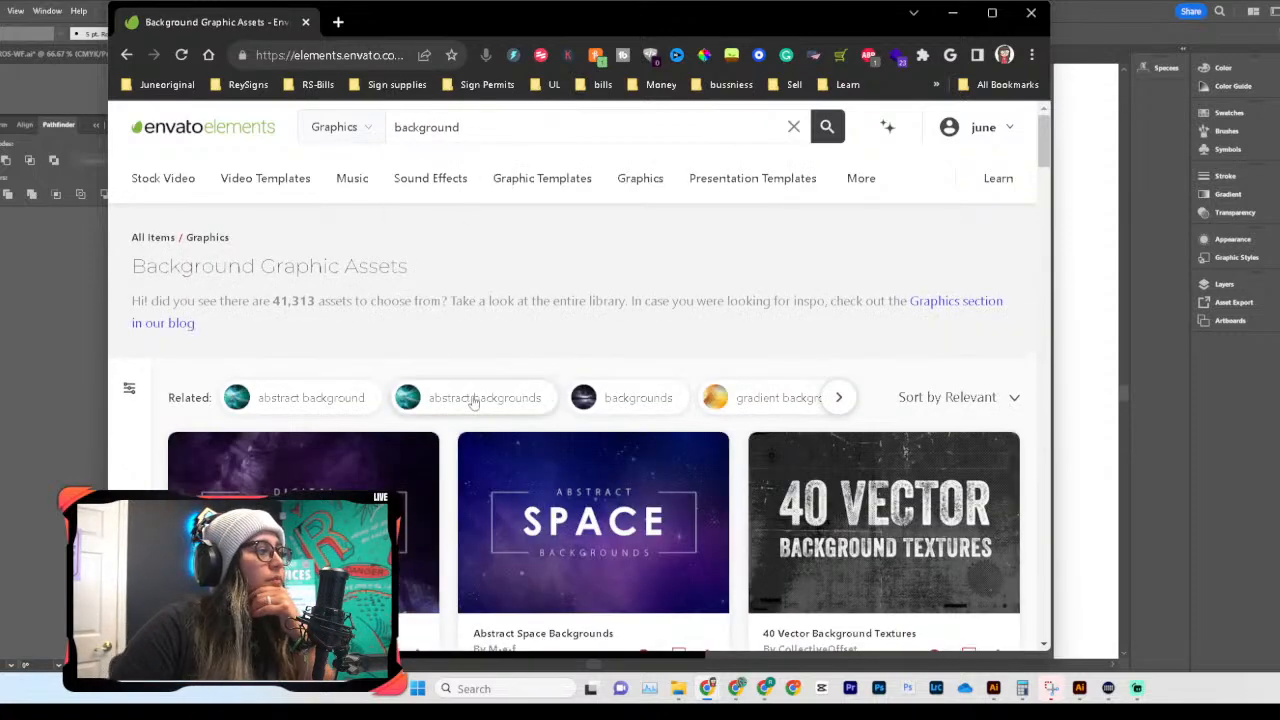
scroll(600, 379, "down", 3)
Step: Widen the Envato window to reveal the filters and limit the background results to those supporting Adobe Illustrator
left_click(1190, 337)
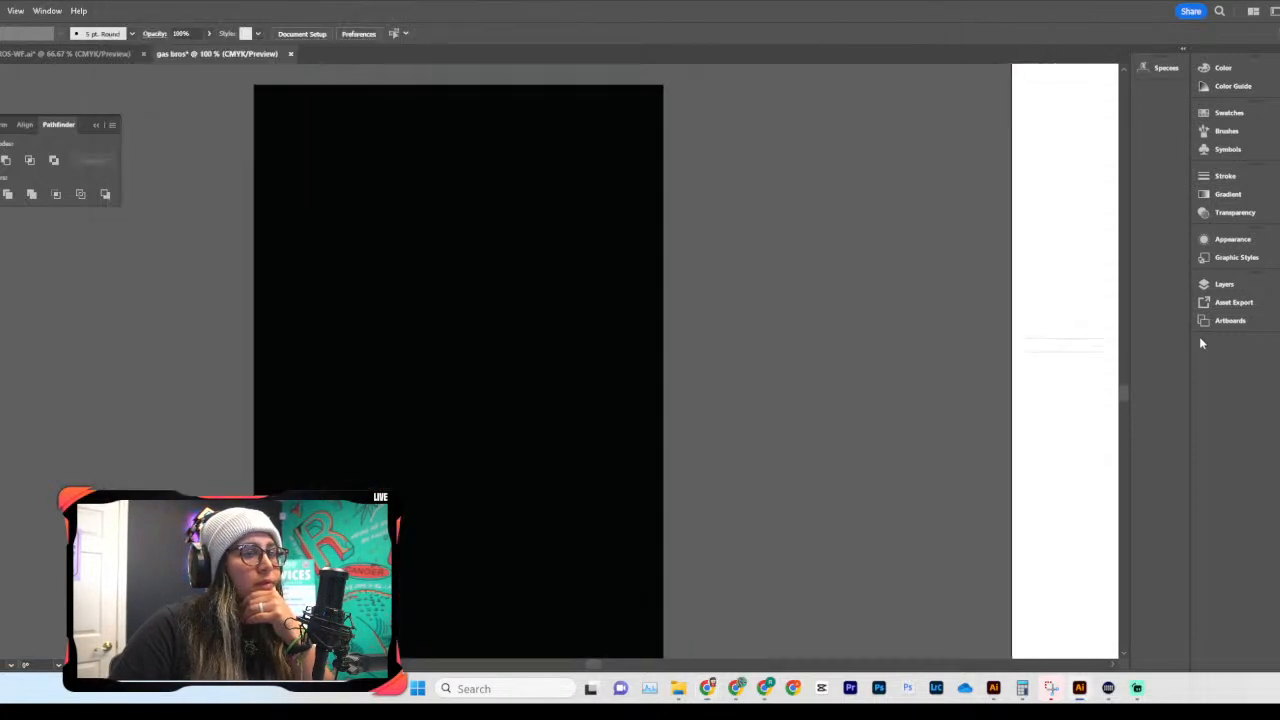
mouse_move(680, 688)
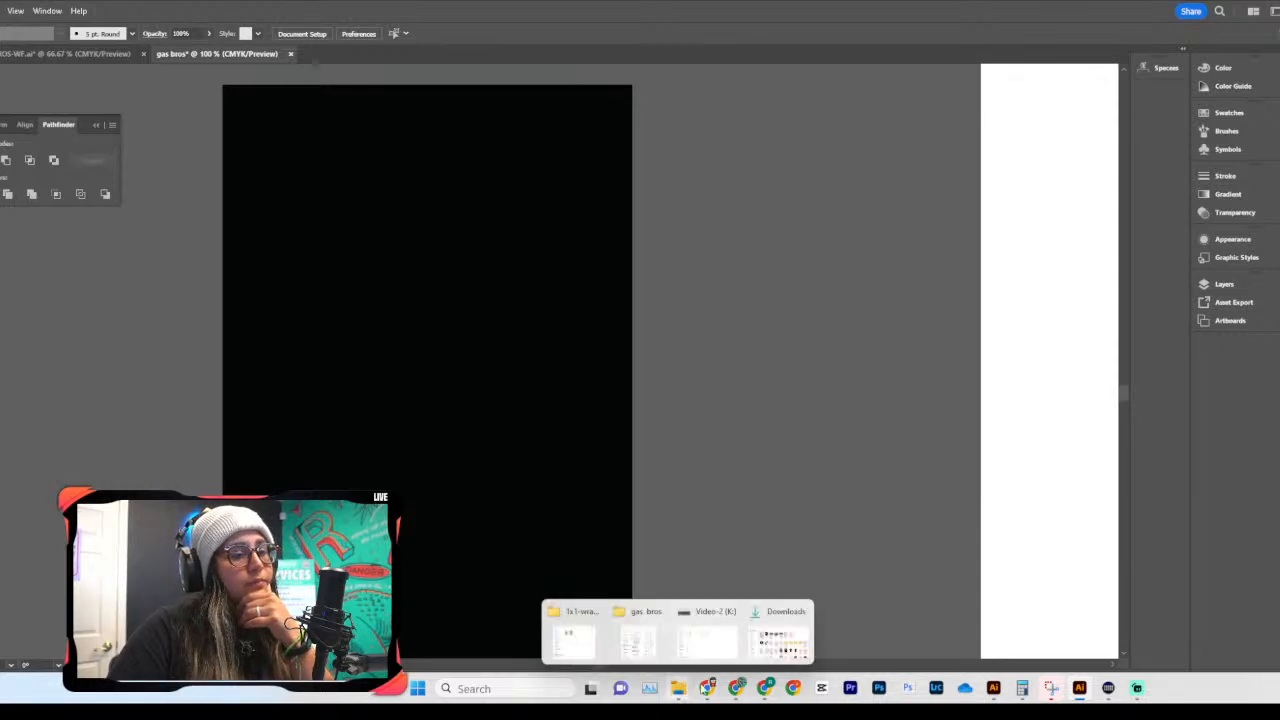
left_click(770, 641)
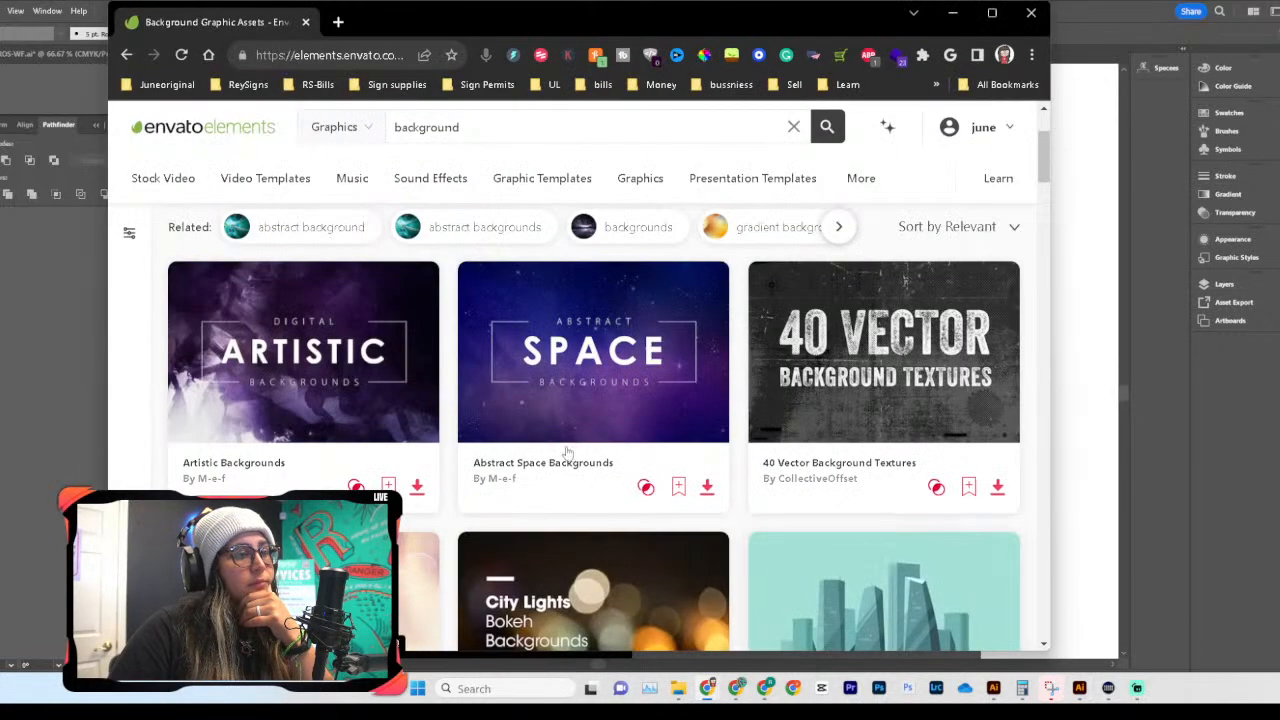
scroll(576, 381, "down", 3)
left_click_drag(104, 371, 0, 372)
left_click_drag(480, 32, 515, 36)
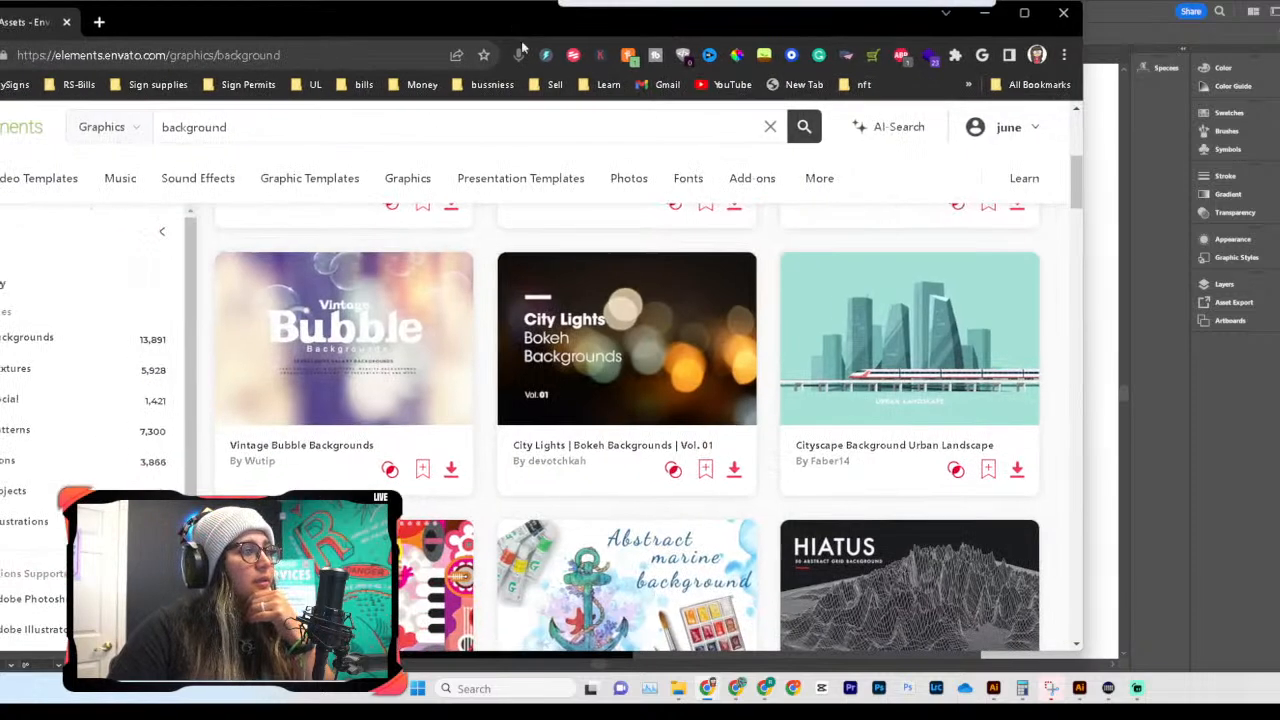
scroll(44, 502, "down", 3)
left_click(36, 373)
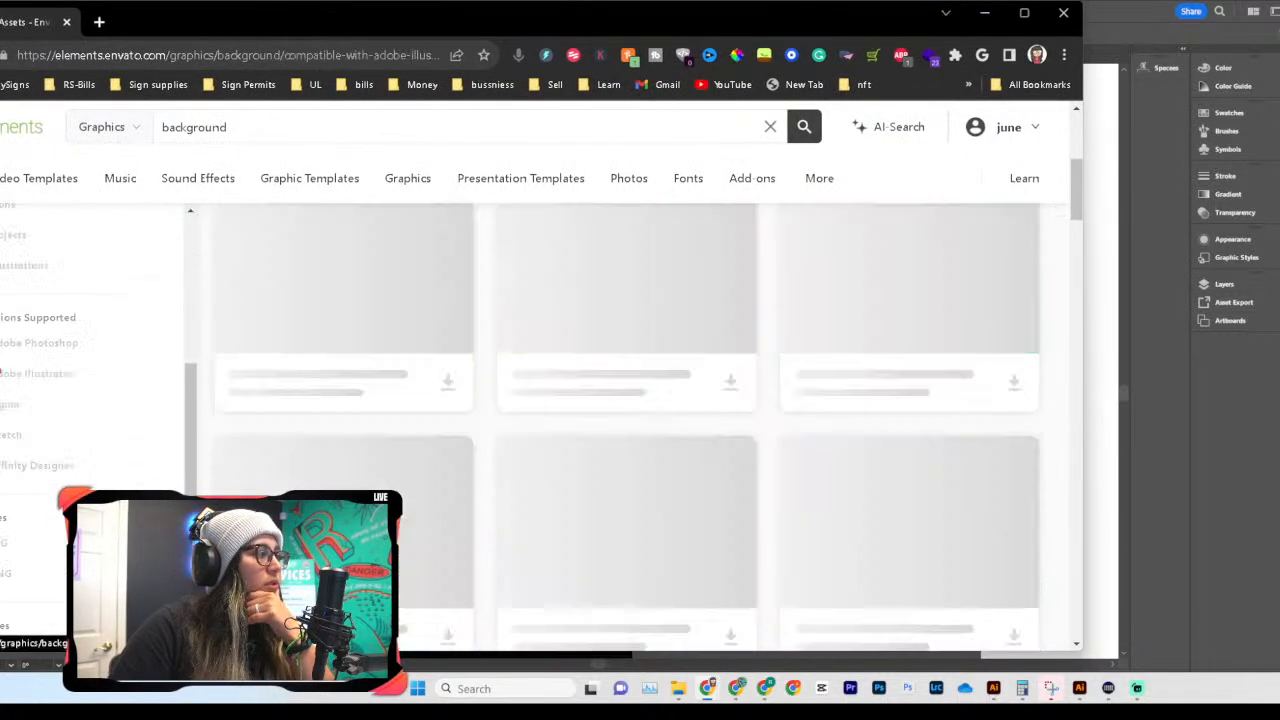
scroll(48, 462, "down", 1)
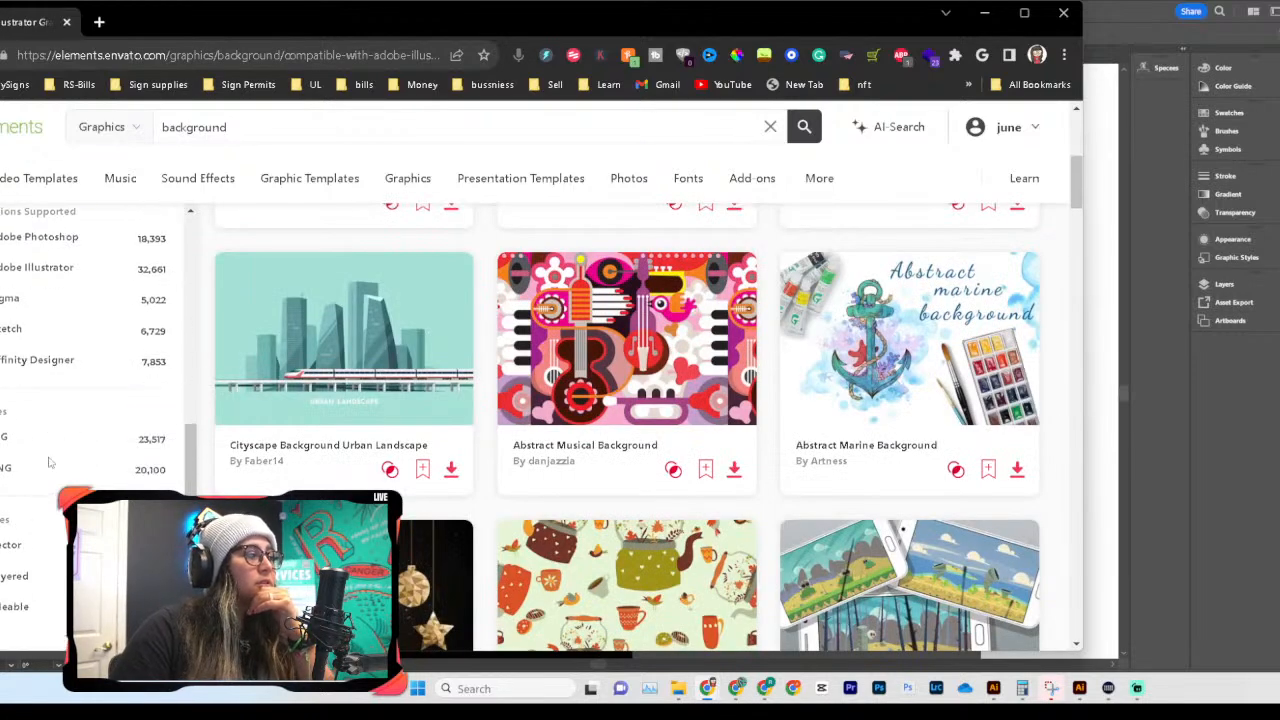
Step: Examine the first page of Illustrator-compatible background graphics for a pattern that suits the black door design
scroll(837, 424, "down", 1)
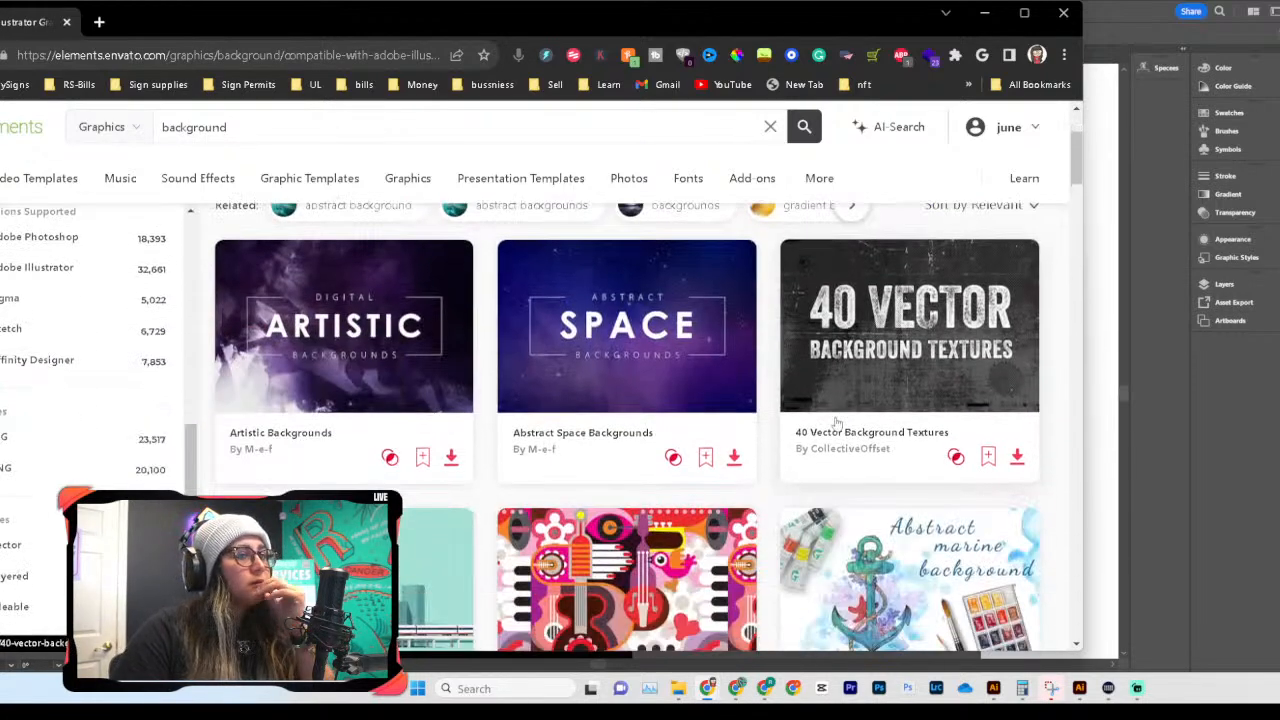
scroll(566, 323, "down", 1)
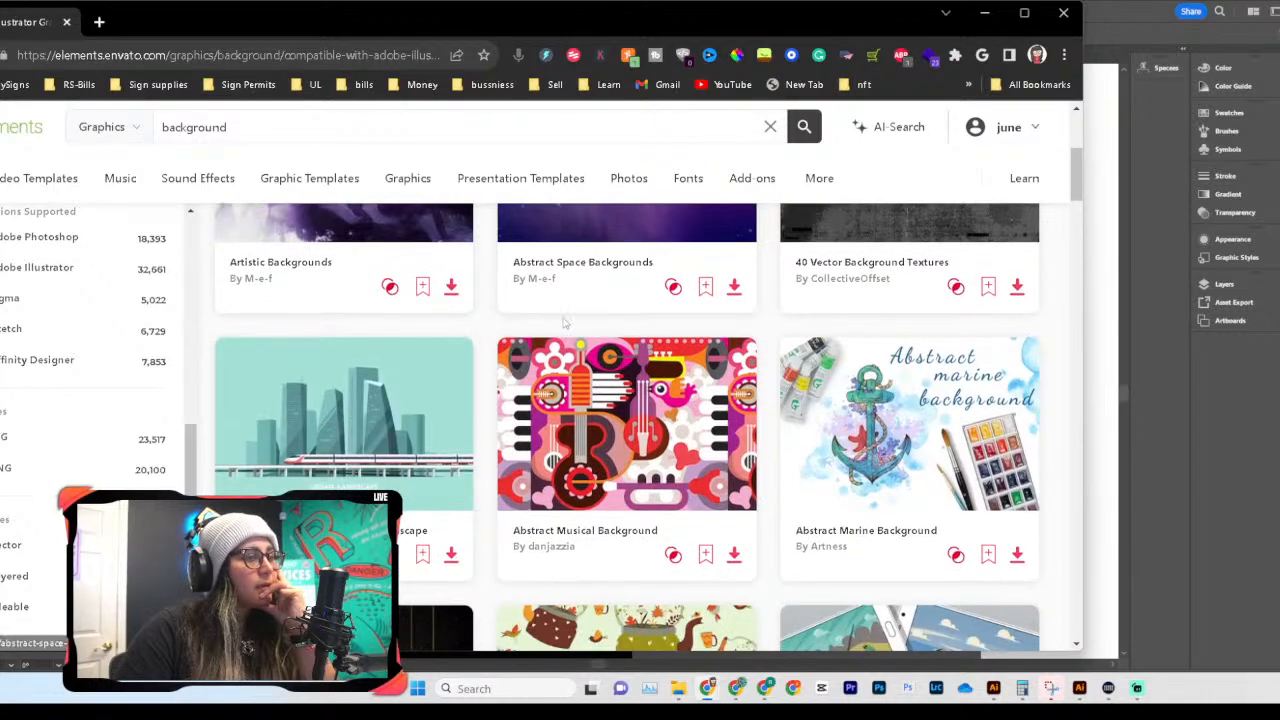
scroll(566, 323, "up", 1)
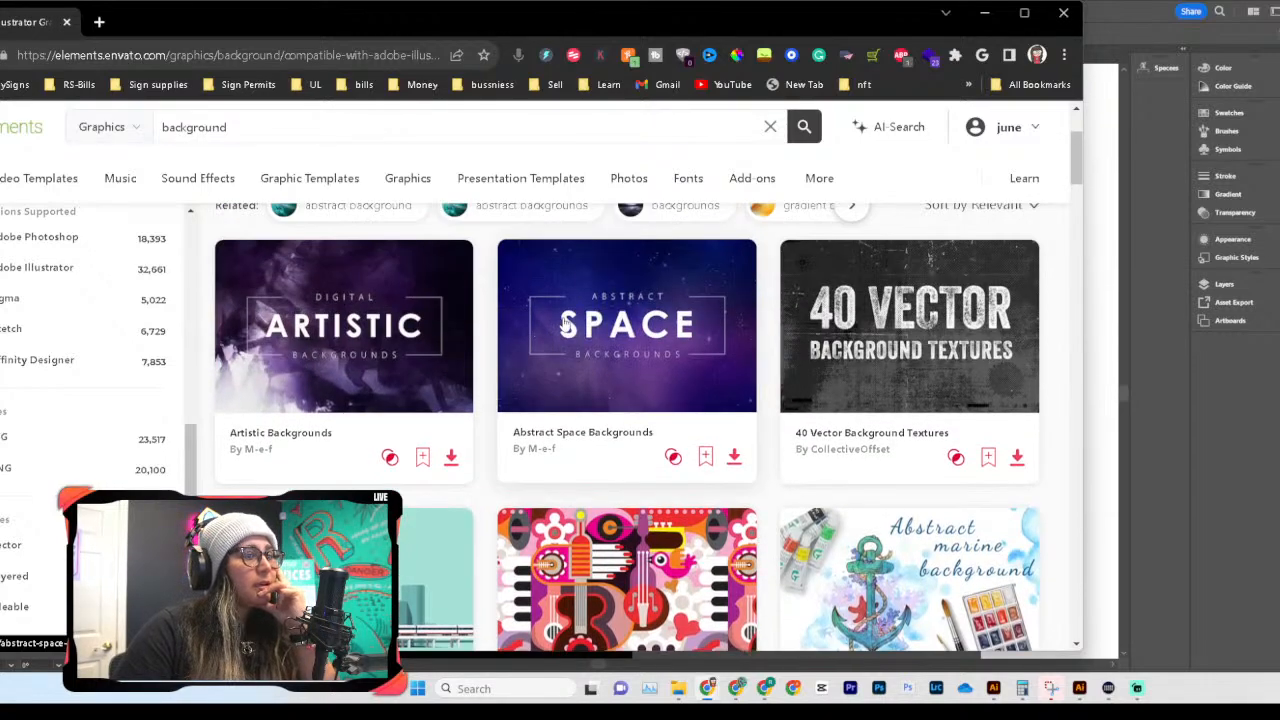
scroll(566, 323, "down", 5)
scroll(564, 323, "down", 2)
scroll(564, 323, "down", 4)
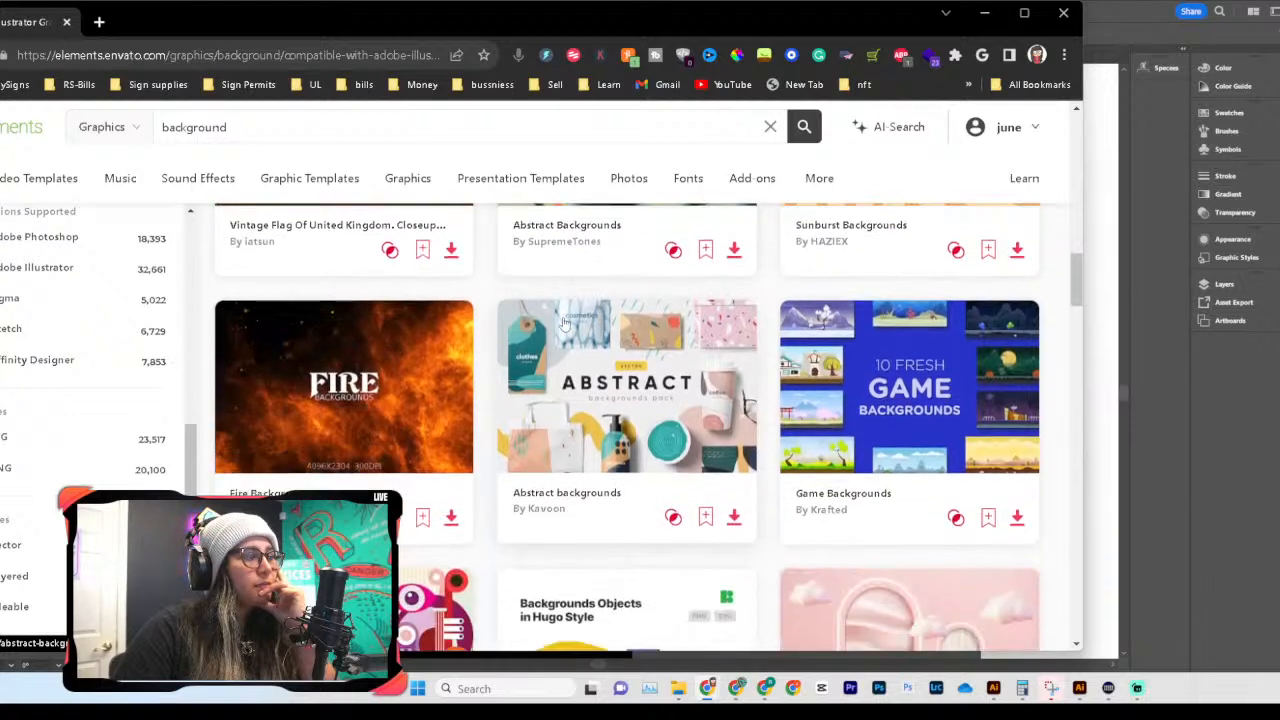
scroll(564, 323, "down", 5)
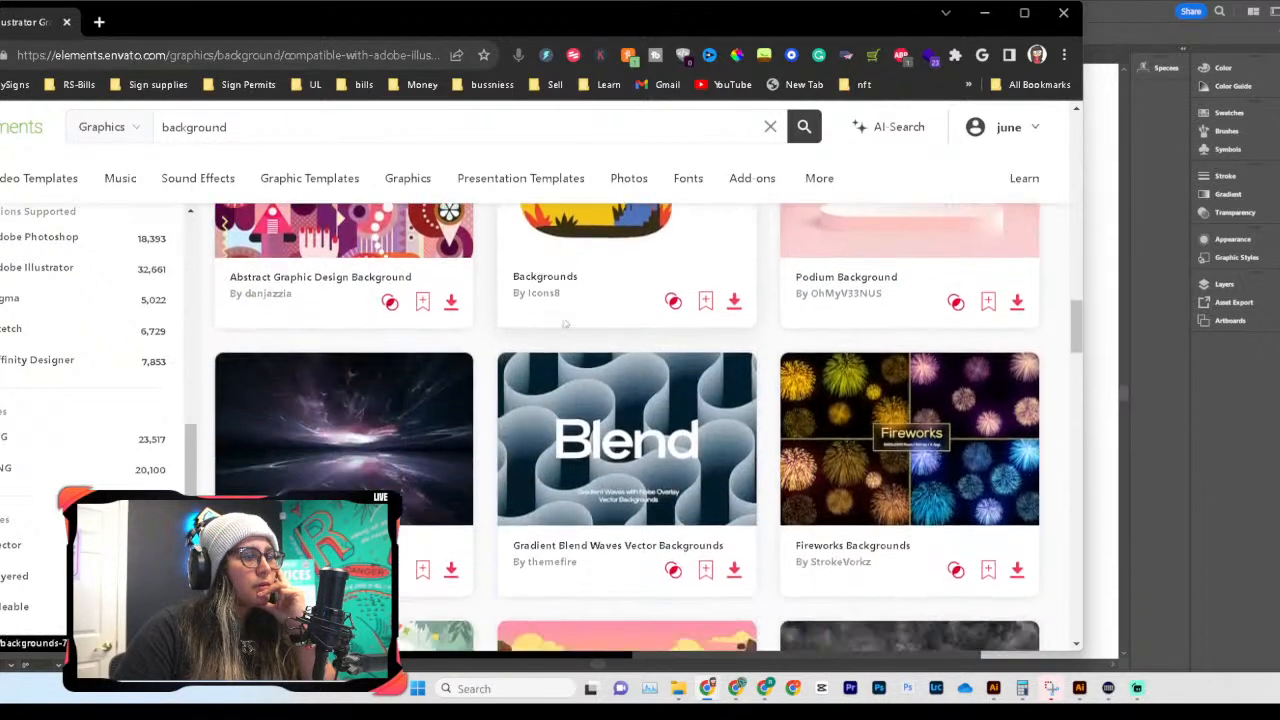
scroll(564, 323, "down", 4)
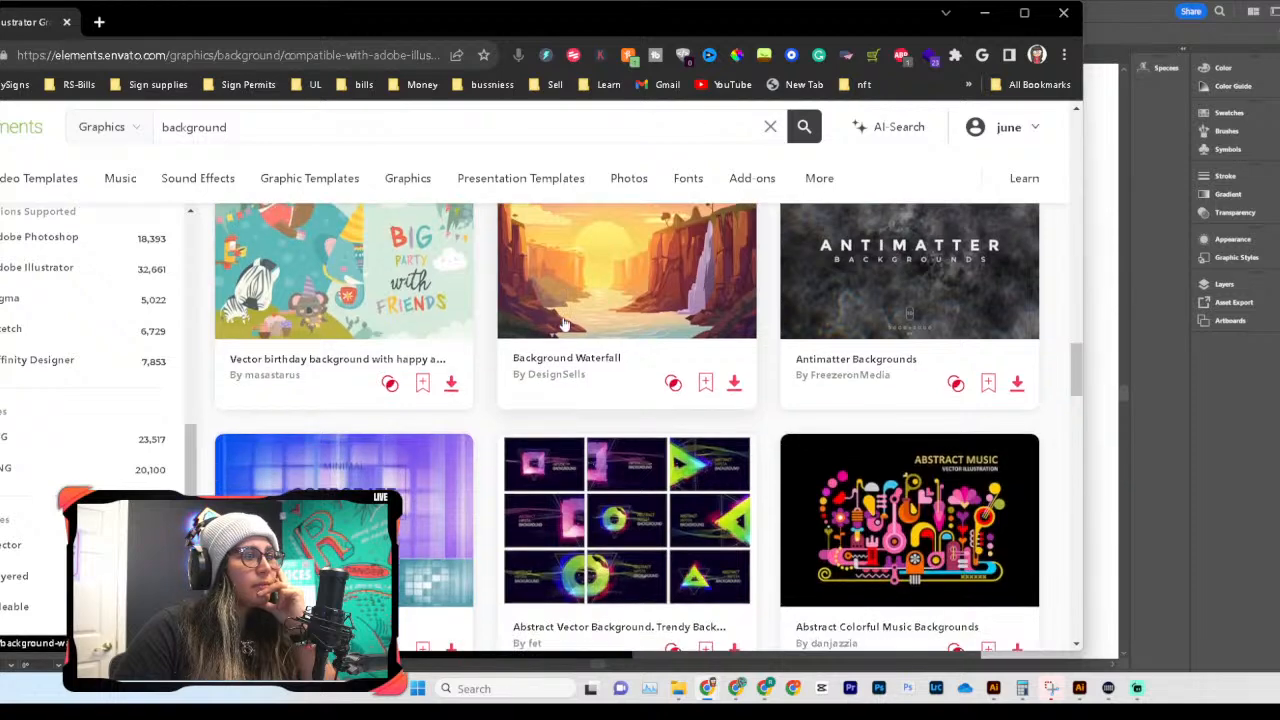
scroll(564, 323, "down", 5)
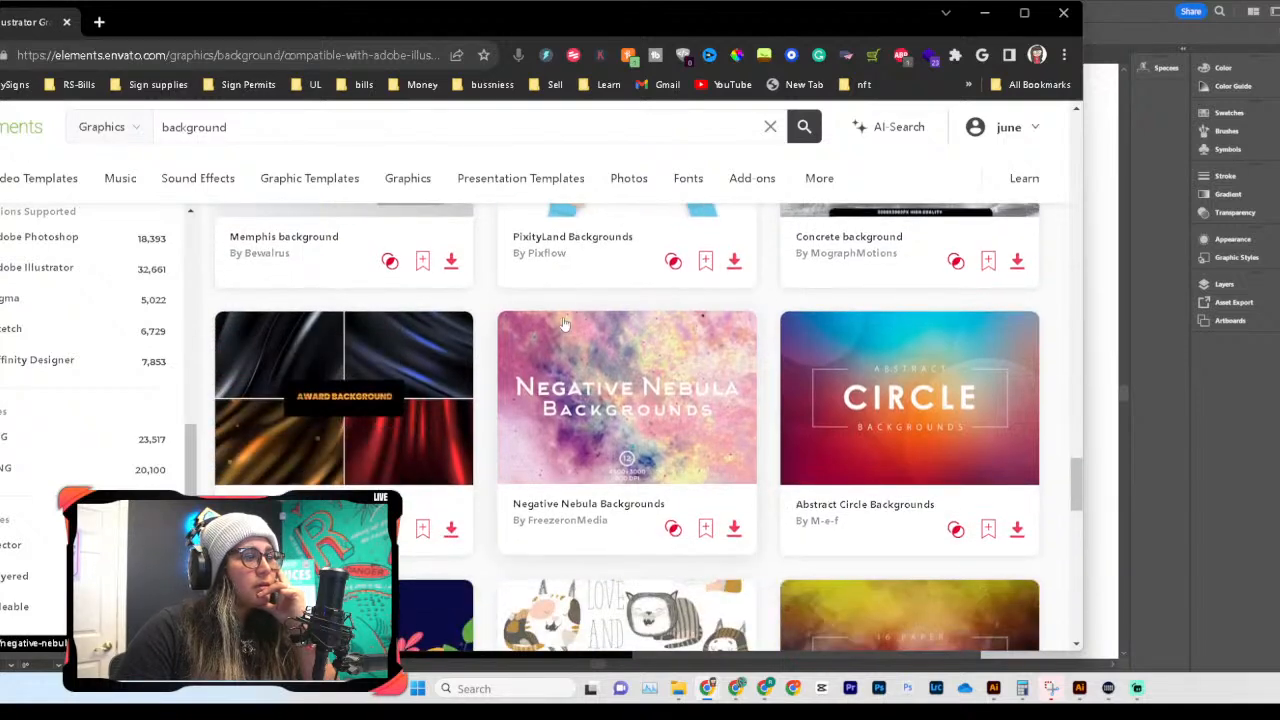
scroll(564, 323, "down", 7)
scroll(564, 323, "up", 12)
scroll(564, 323, "down", 4)
scroll(564, 323, "up", 4)
scroll(564, 323, "up", 10)
scroll(564, 323, "up", 6)
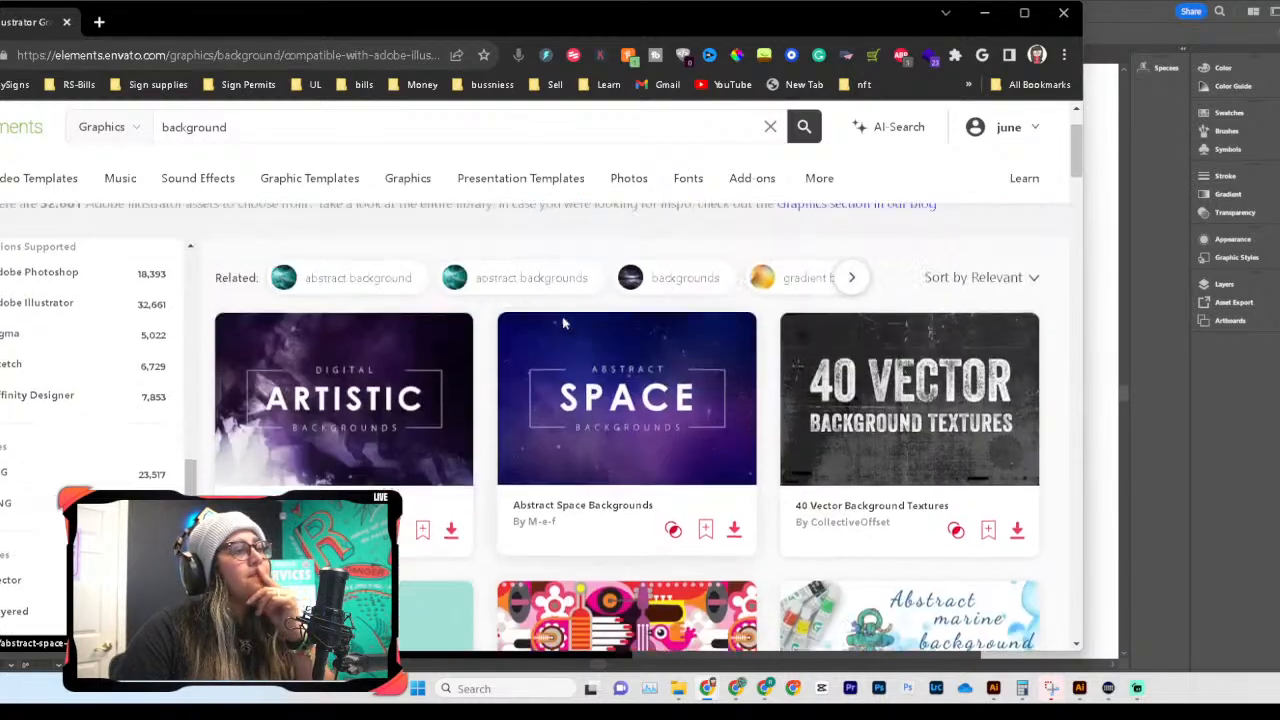
scroll(564, 323, "down", 6)
scroll(564, 323, "down", 15)
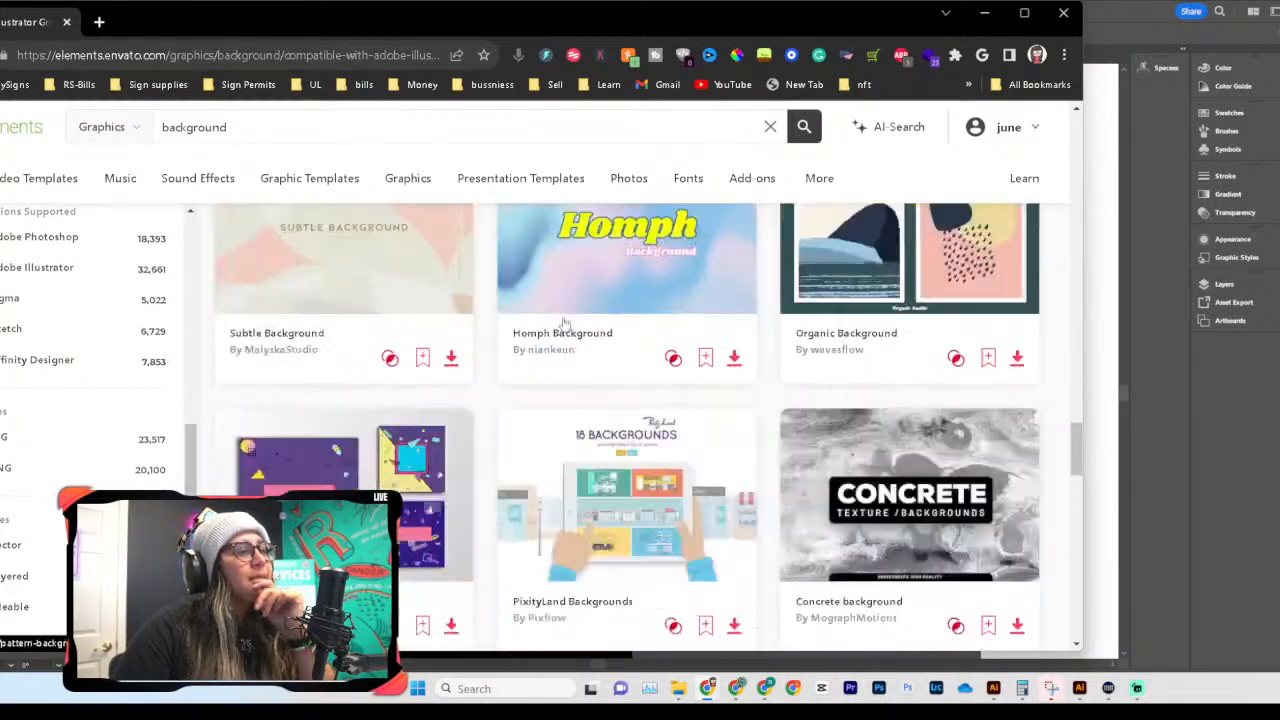
Step: Go to the next page of background results and examine the designs for a suitable pattern
left_click(606, 218)
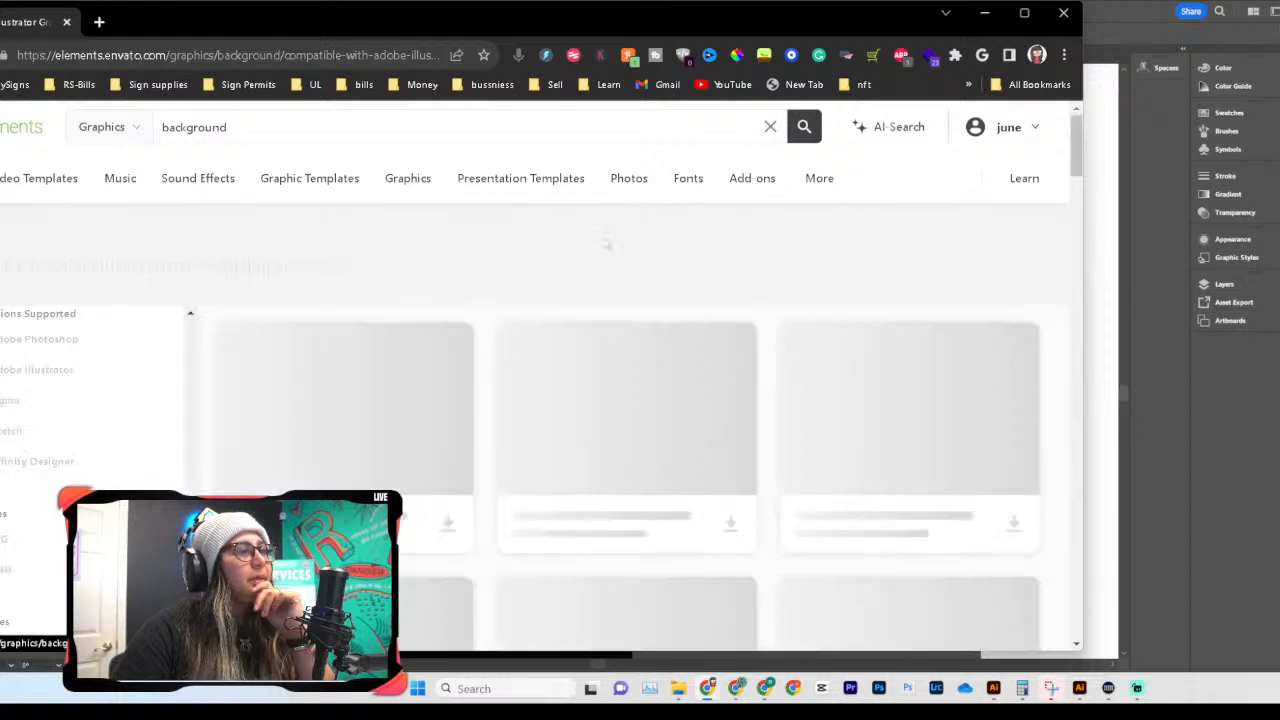
scroll(515, 405, "down", 3)
scroll(515, 405, "down", 2)
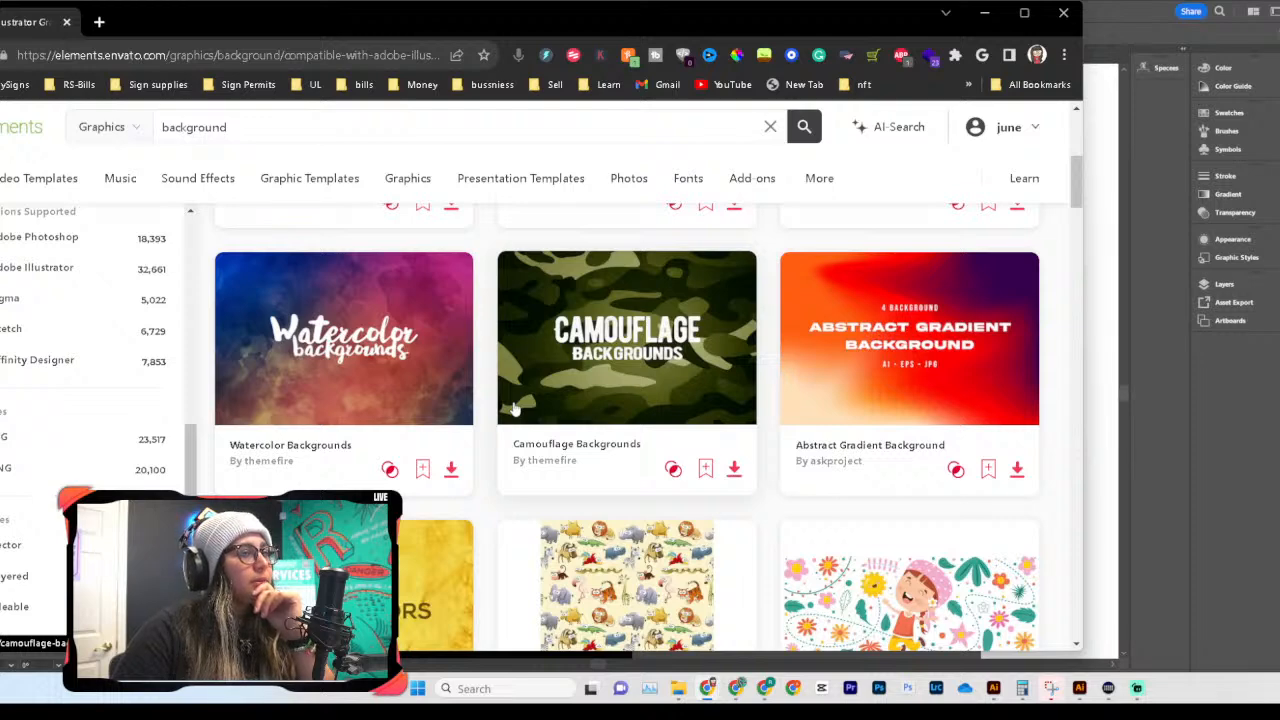
scroll(515, 408, "down", 5)
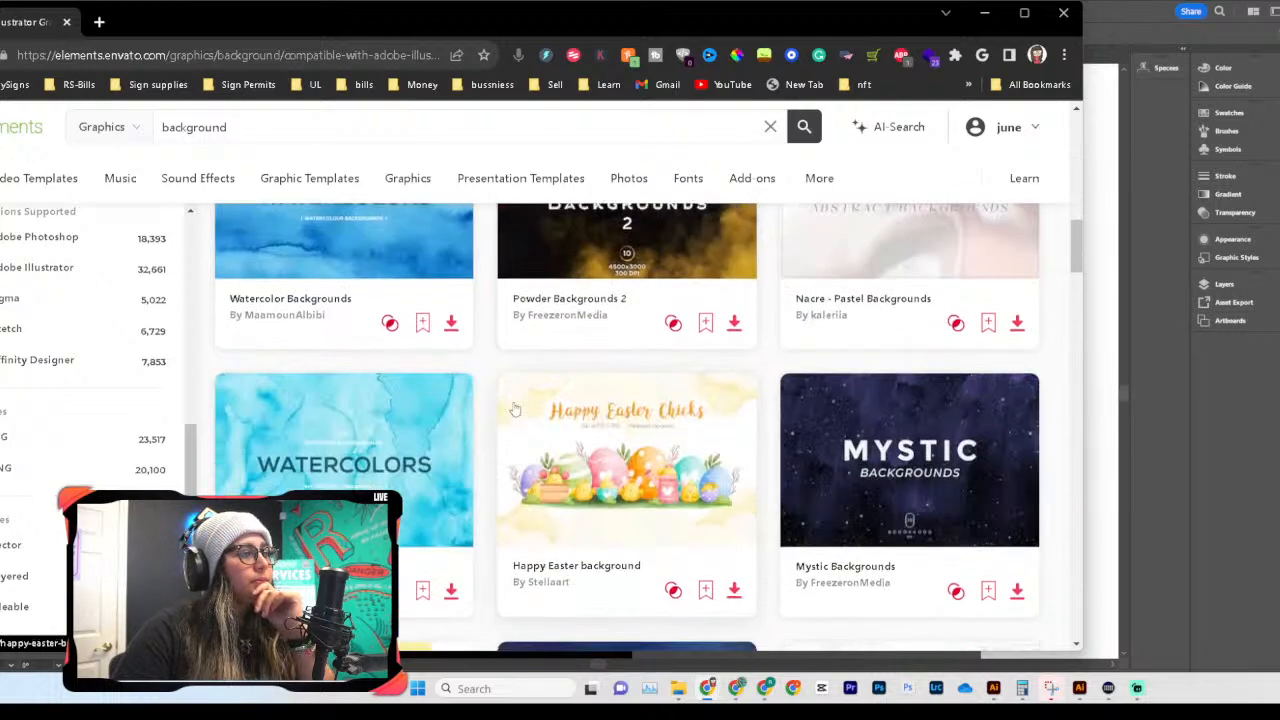
scroll(514, 408, "up", 3)
scroll(514, 408, "down", 3)
scroll(515, 408, "up", 1)
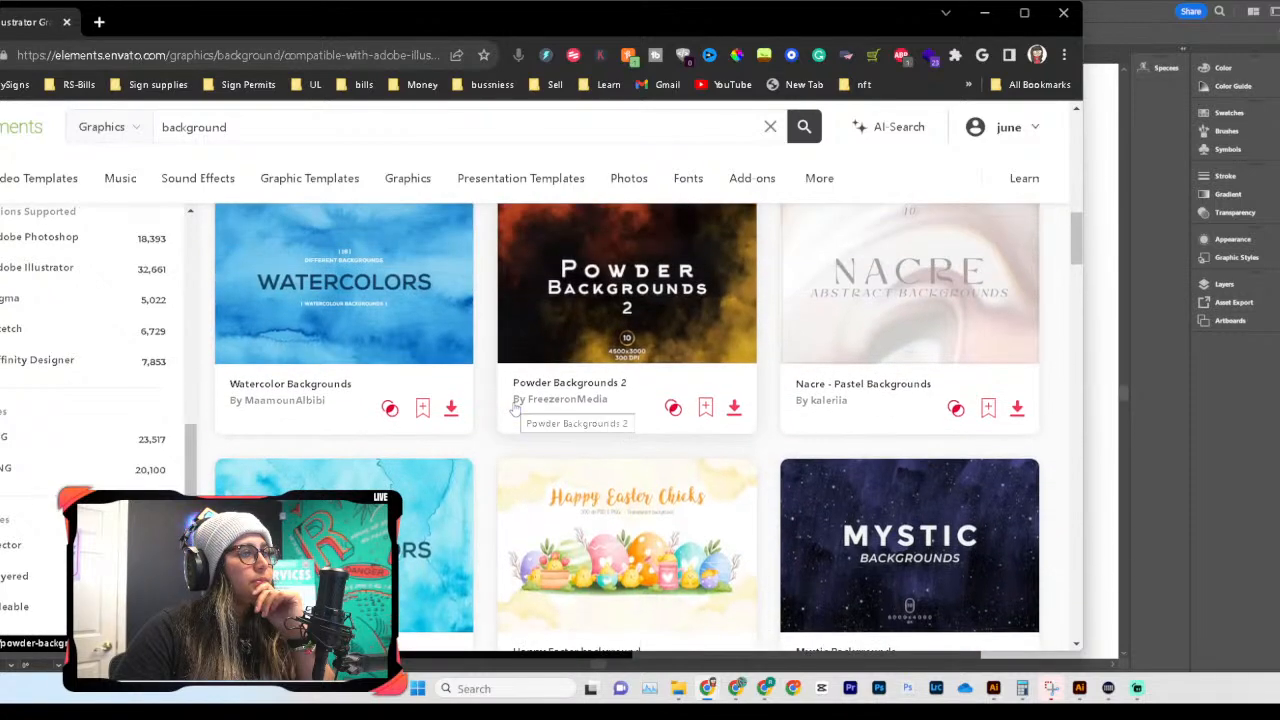
scroll(515, 408, "down", 6)
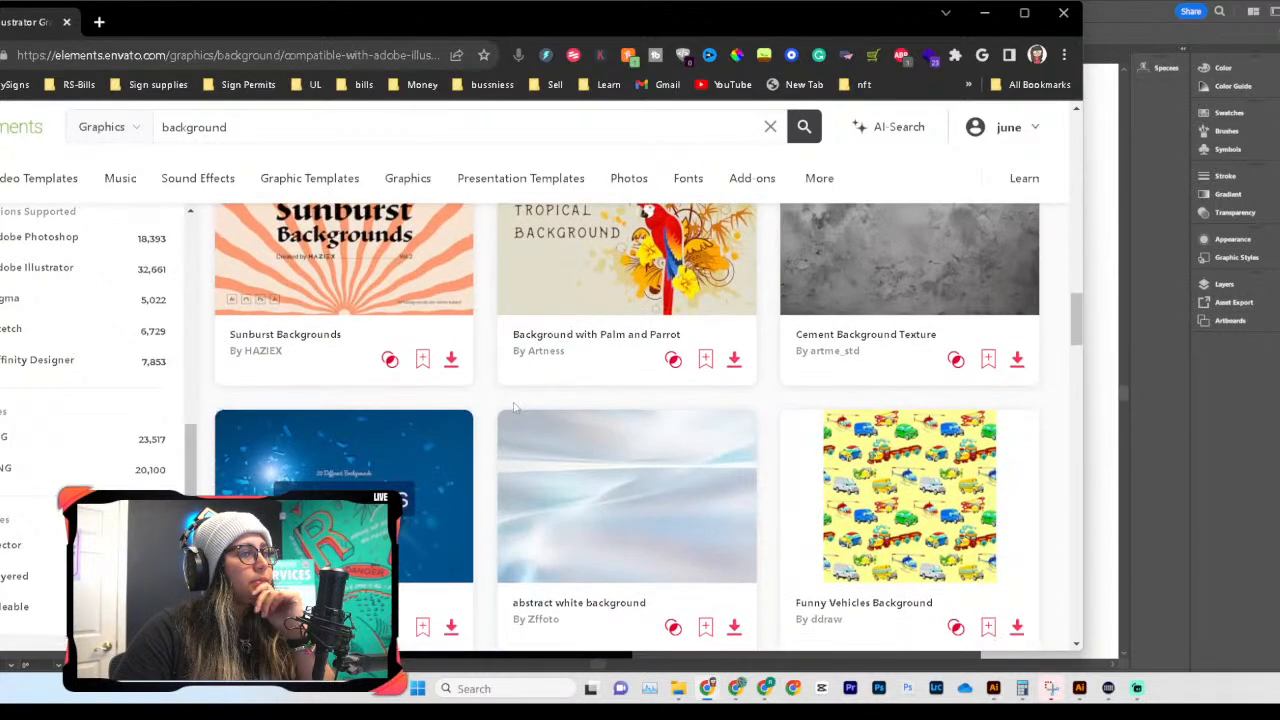
scroll(515, 408, "down", 3)
scroll(515, 408, "down", 1)
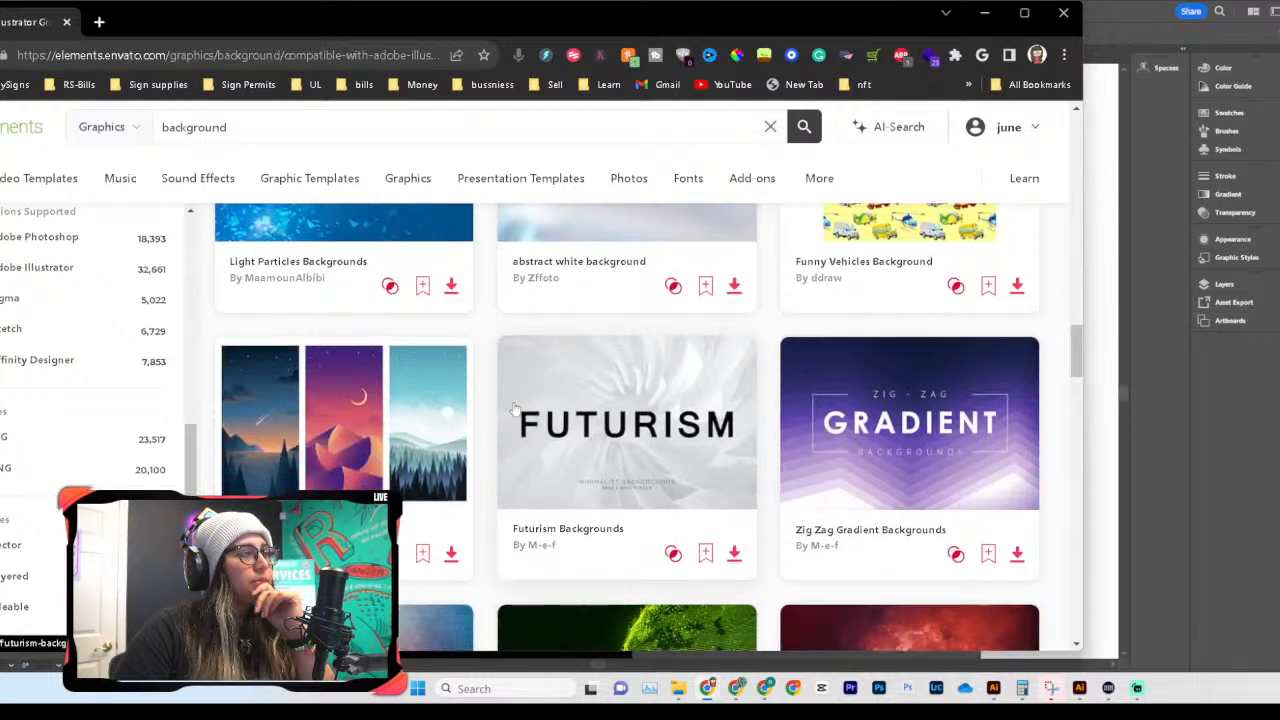
scroll(515, 408, "down", 1)
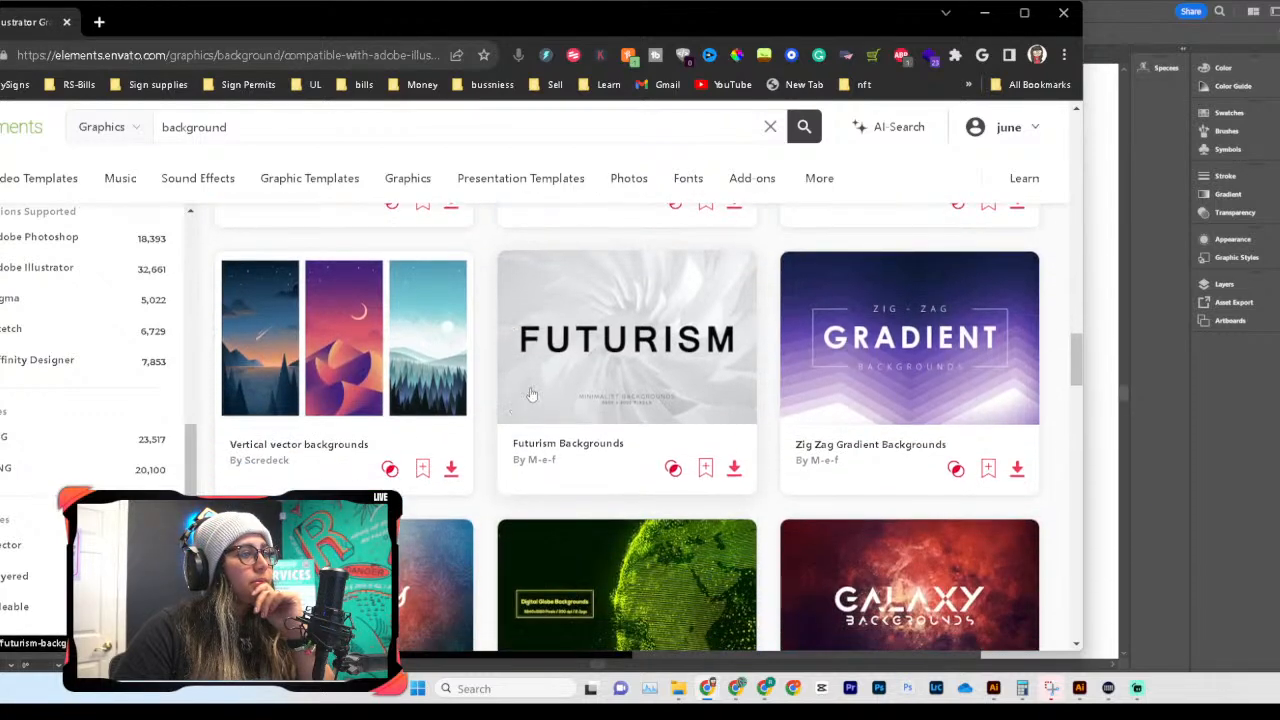
Step: Open the Futurism Backgrounds item, review its previews and file details, and download it licensed to the sabul project
left_click(541, 380)
scroll(479, 451, "down", 2)
scroll(479, 451, "down", 3)
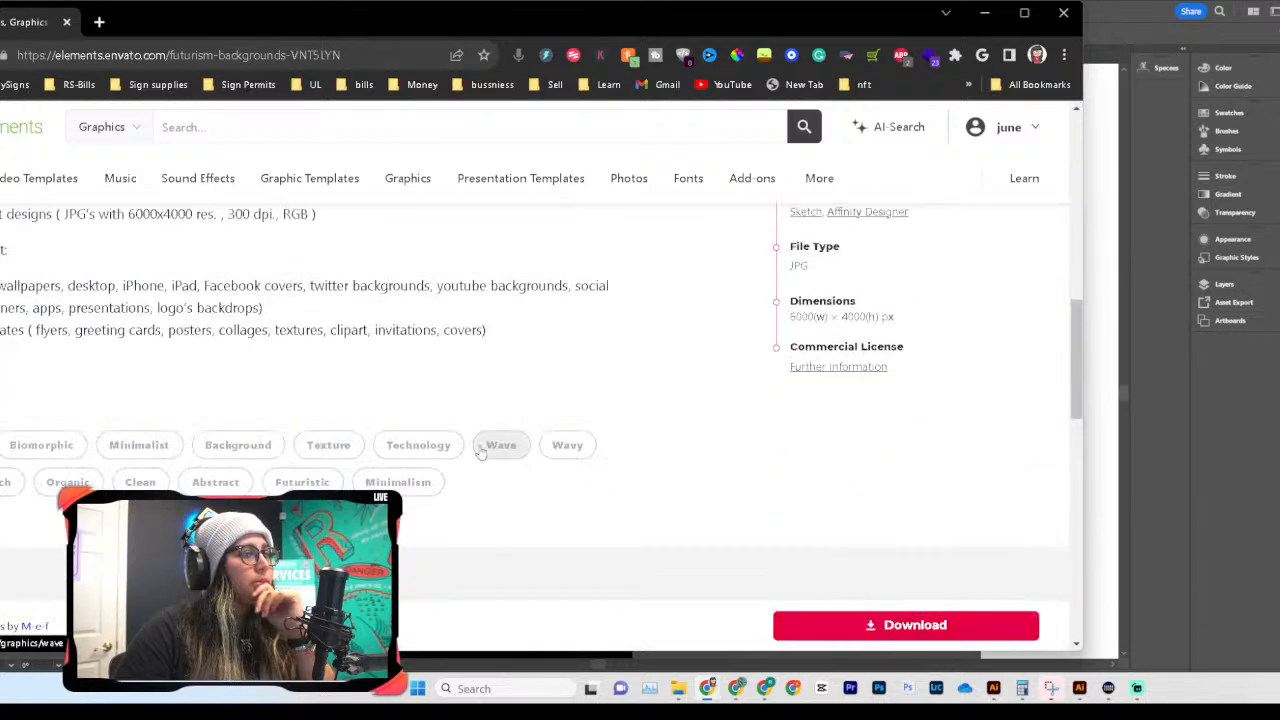
scroll(479, 451, "up", 3)
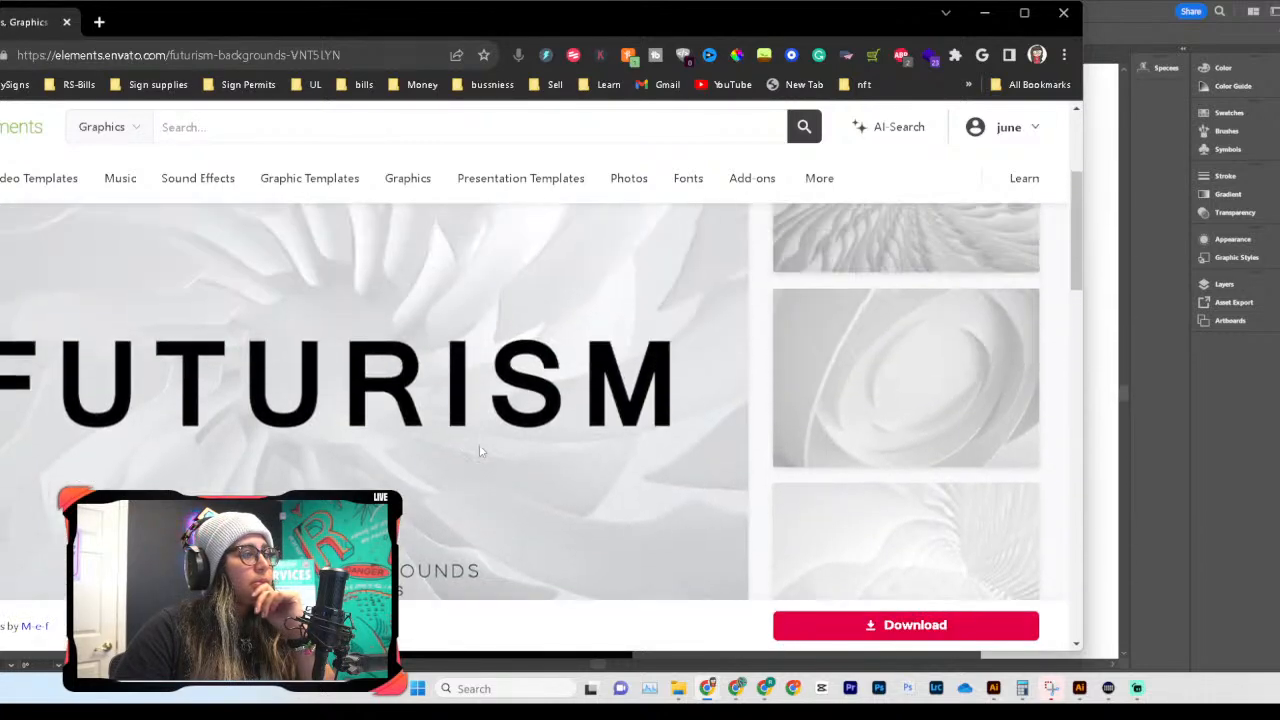
scroll(479, 451, "up", 3)
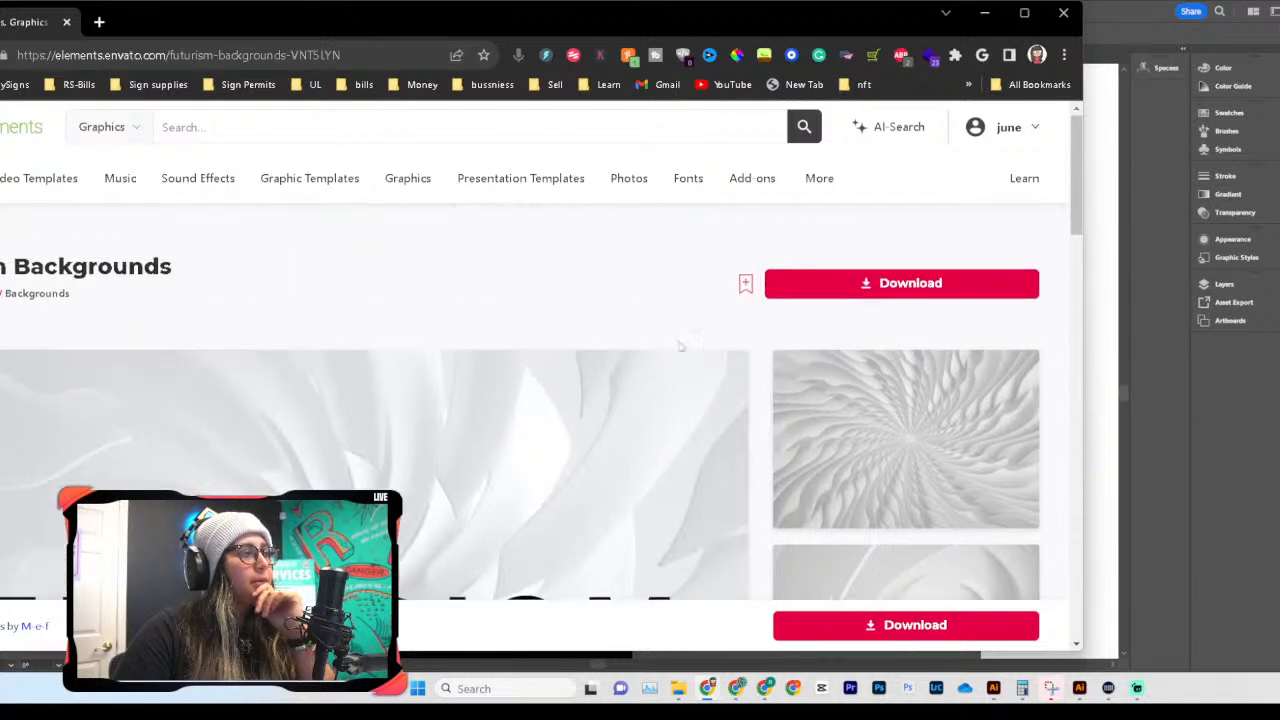
left_click(840, 283)
left_click(312, 360)
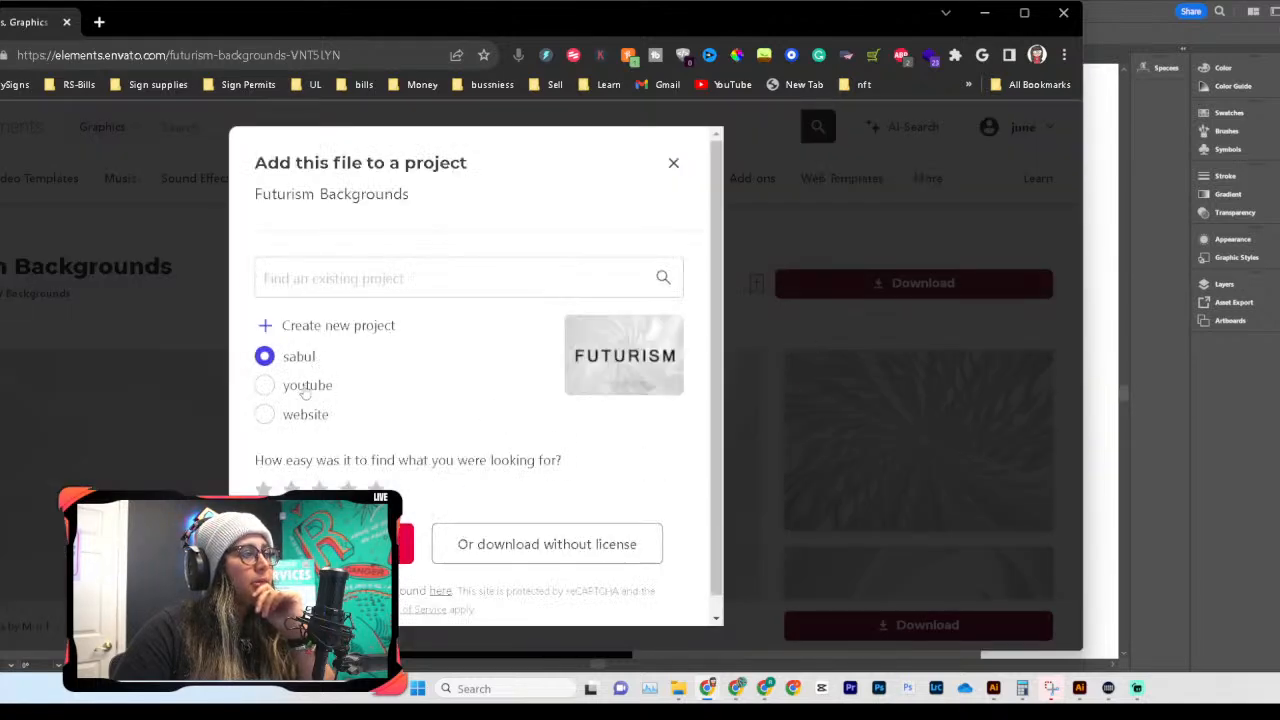
left_click(336, 544)
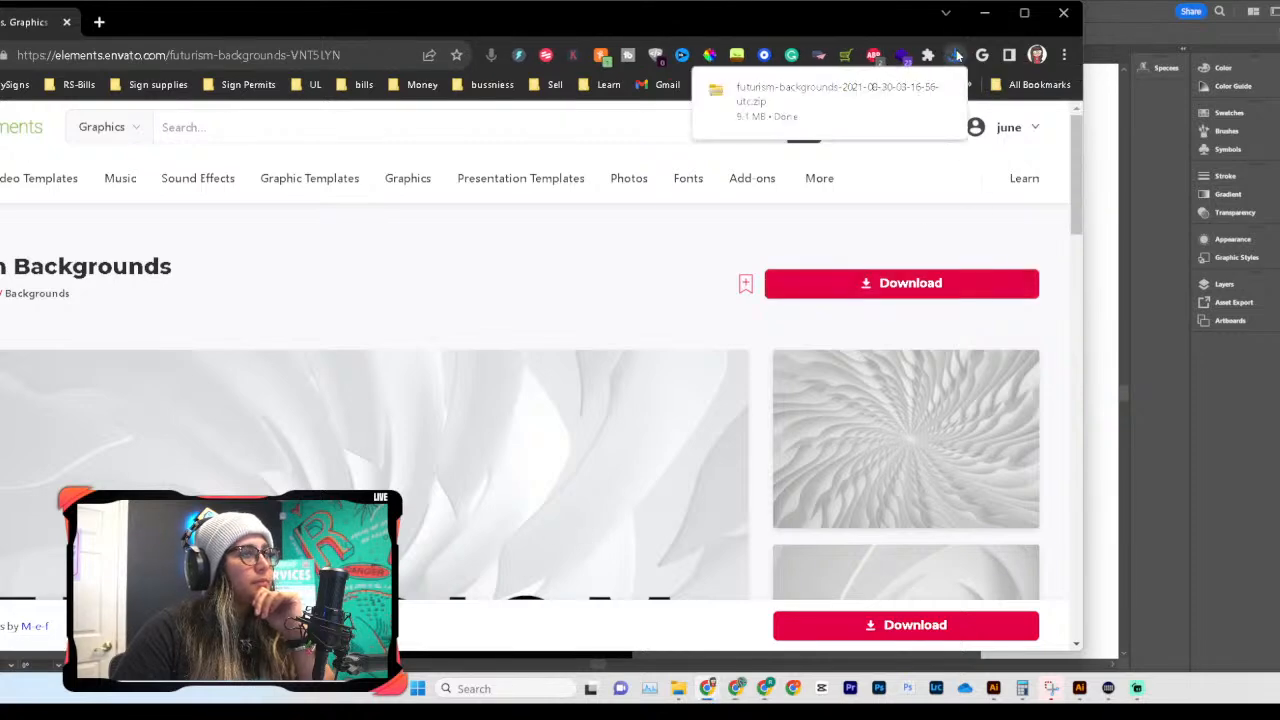
Step: Locate the futurism-backgrounds zip in the Downloads folder and extract all its files to the default destination
left_click(918, 91)
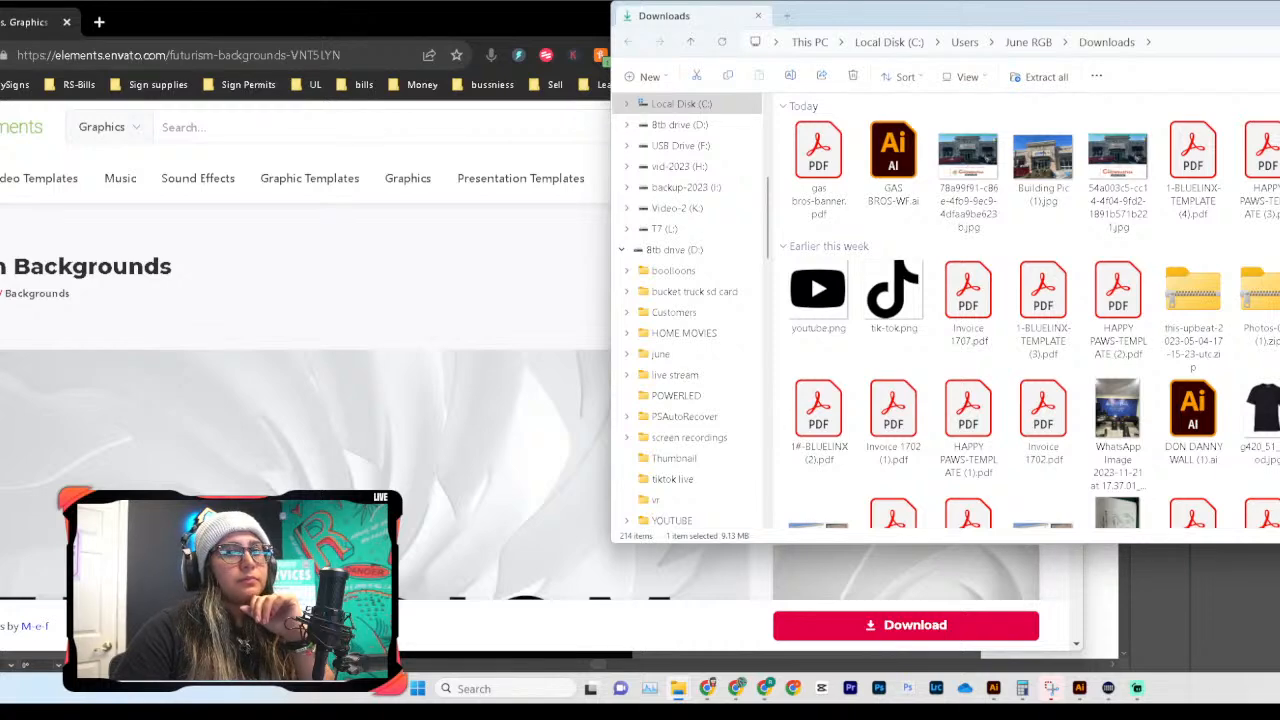
left_click_drag(1250, 28, 900, 48)
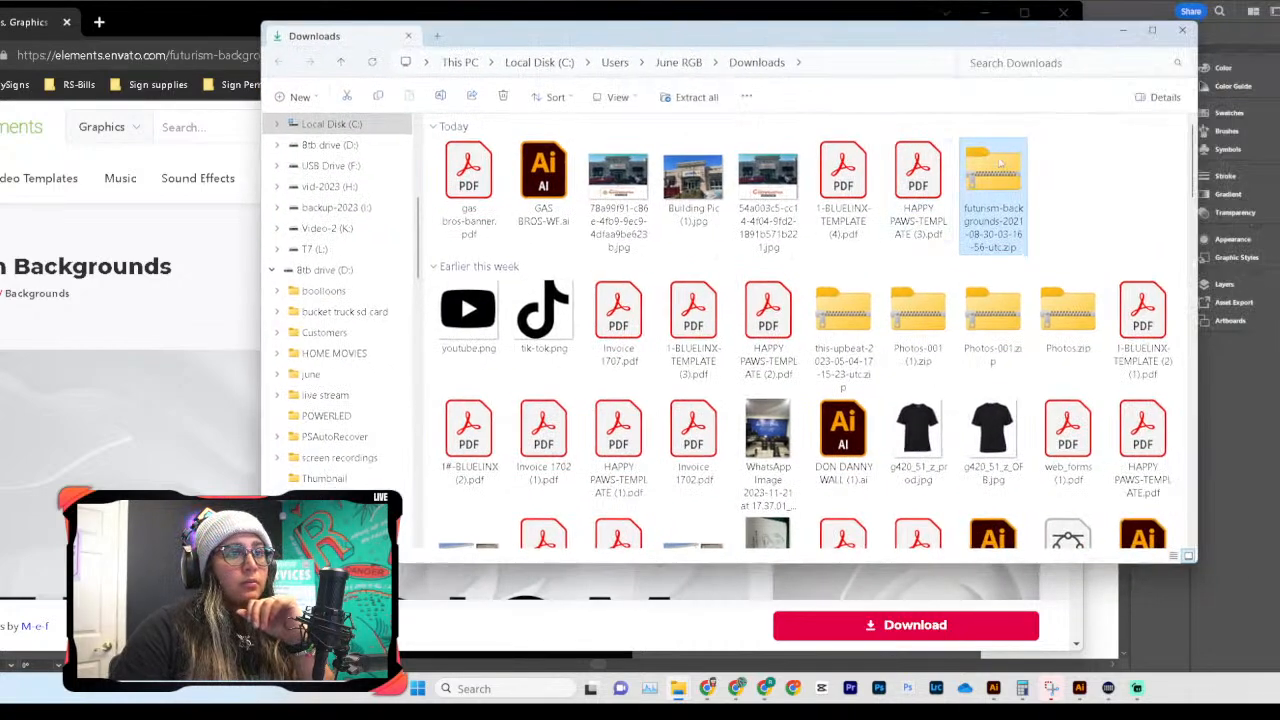
right_click(1000, 166)
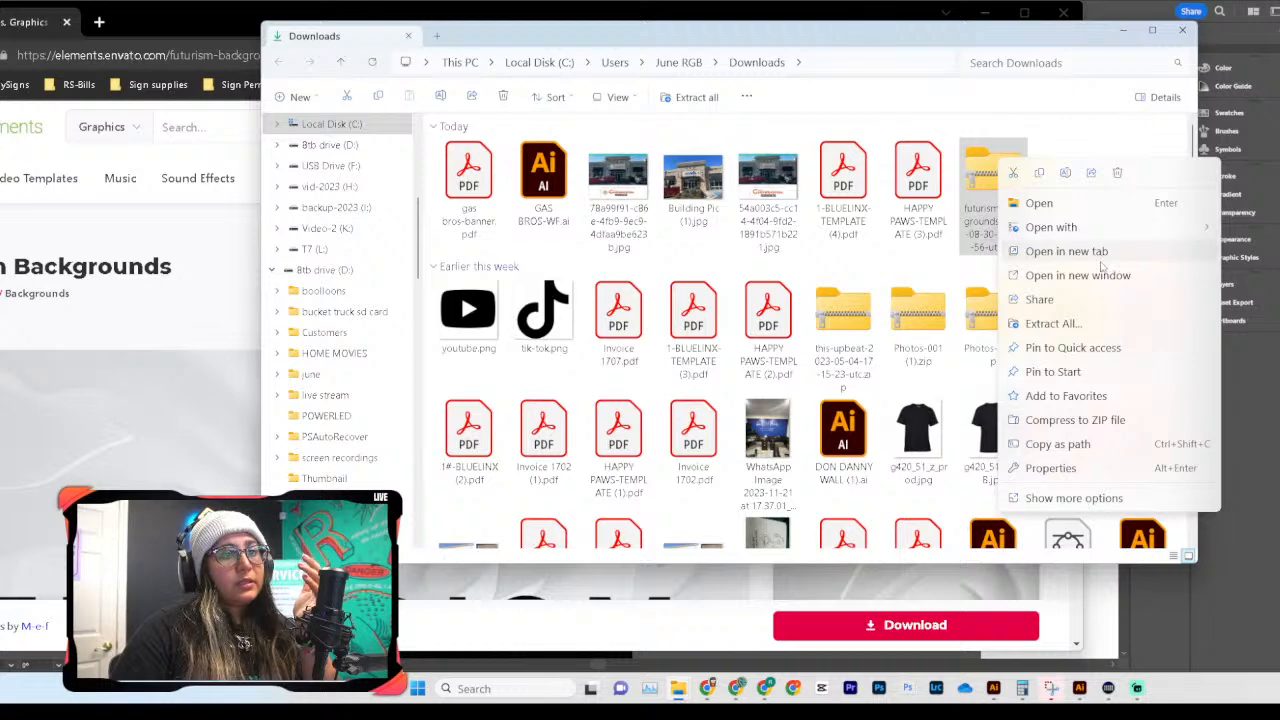
mouse_move(1140, 227)
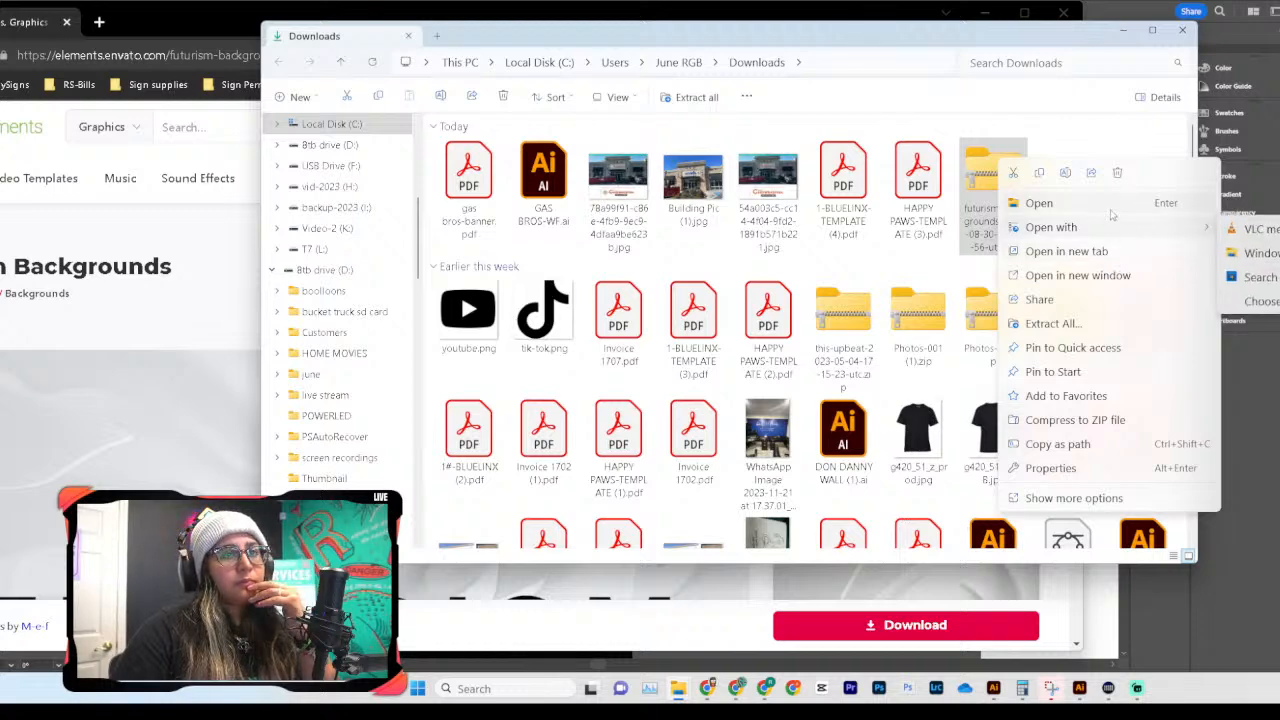
left_click(1050, 323)
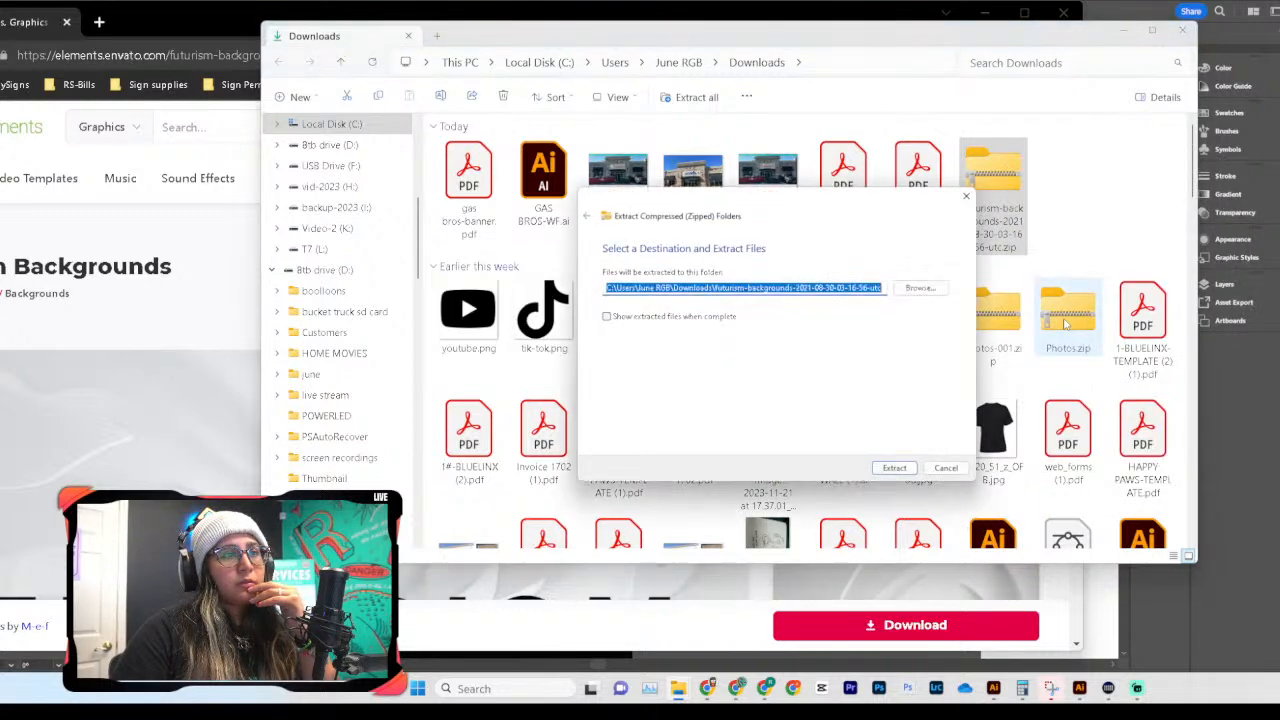
left_click(900, 466)
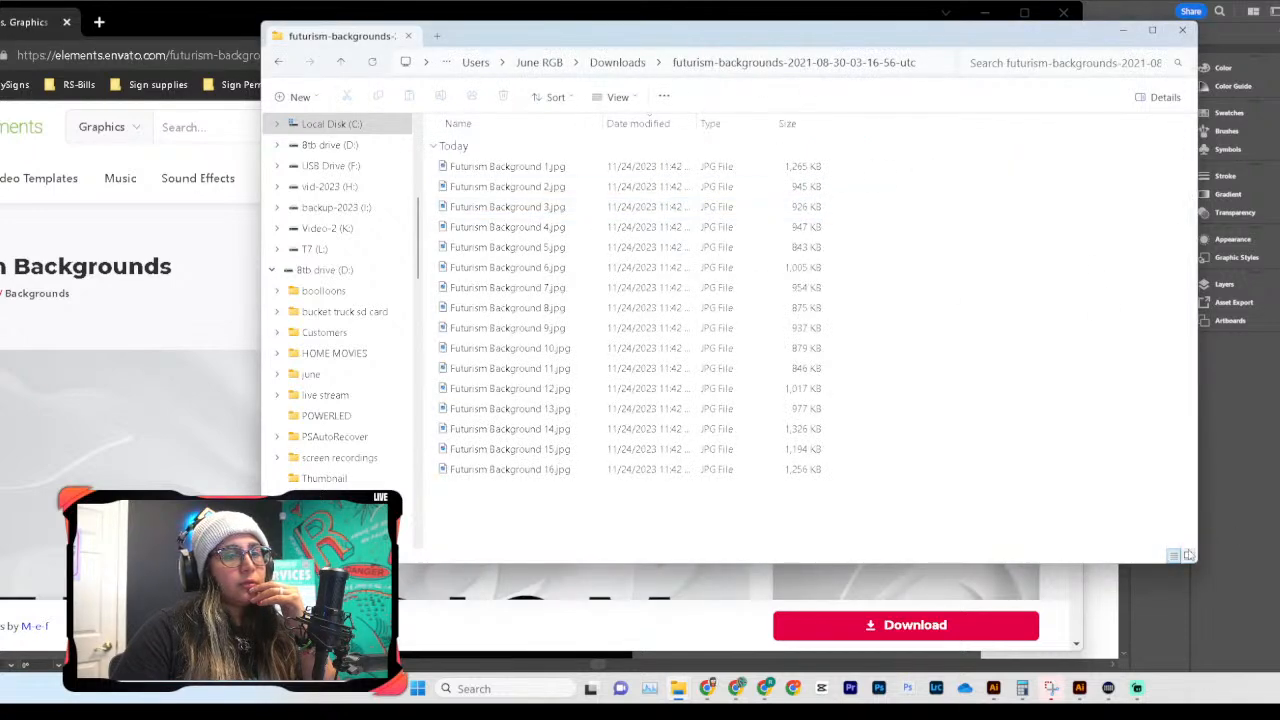
Step: Show the extracted images as thumbnails, minimize the browser, and place Futurism Background 14.jpg in the gas bros Illustrator document
left_click(1188, 555)
left_click(238, 251)
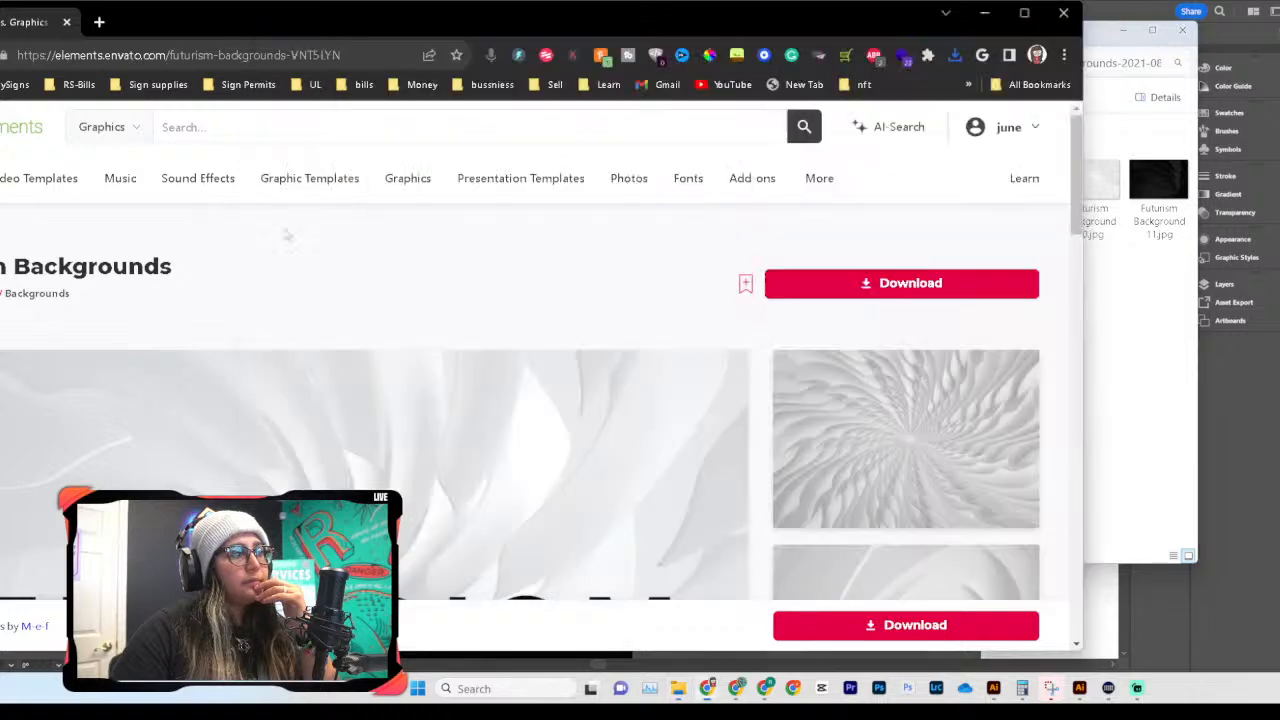
left_click(985, 13)
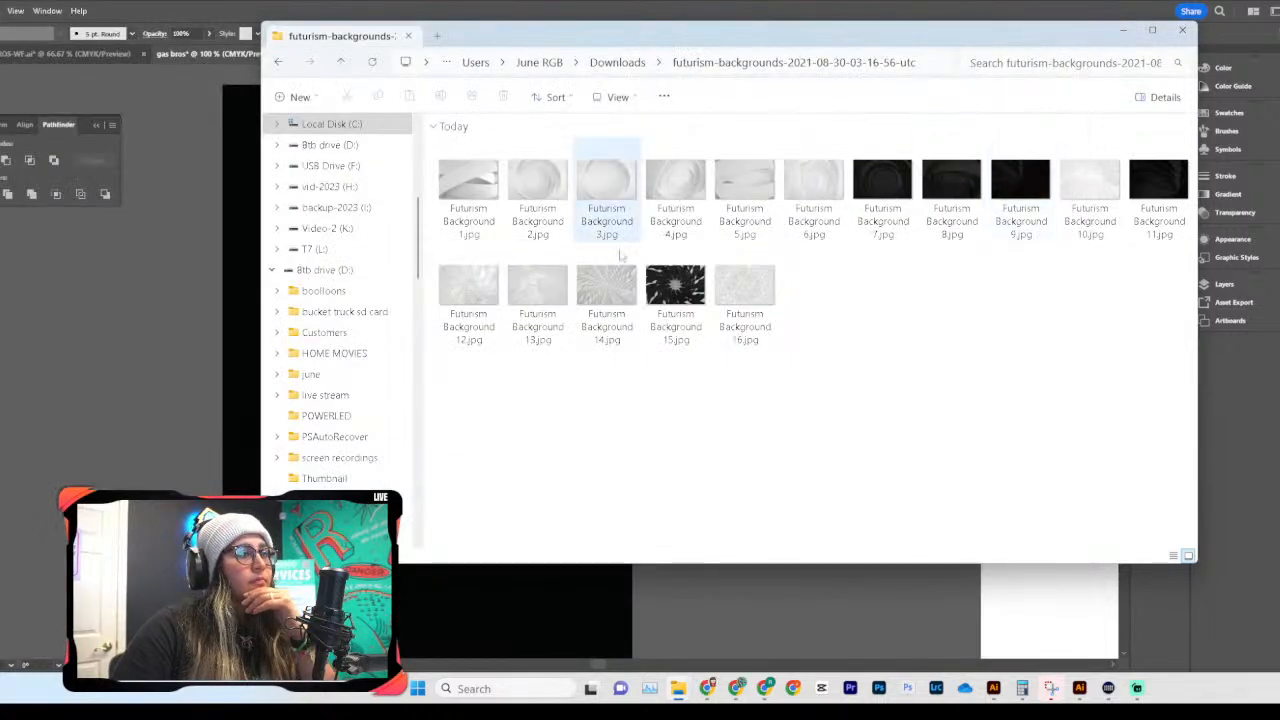
left_click_drag(620, 292, 179, 383)
left_click_drag(393, 407, 621, 412)
scroll(619, 380, "down", 3)
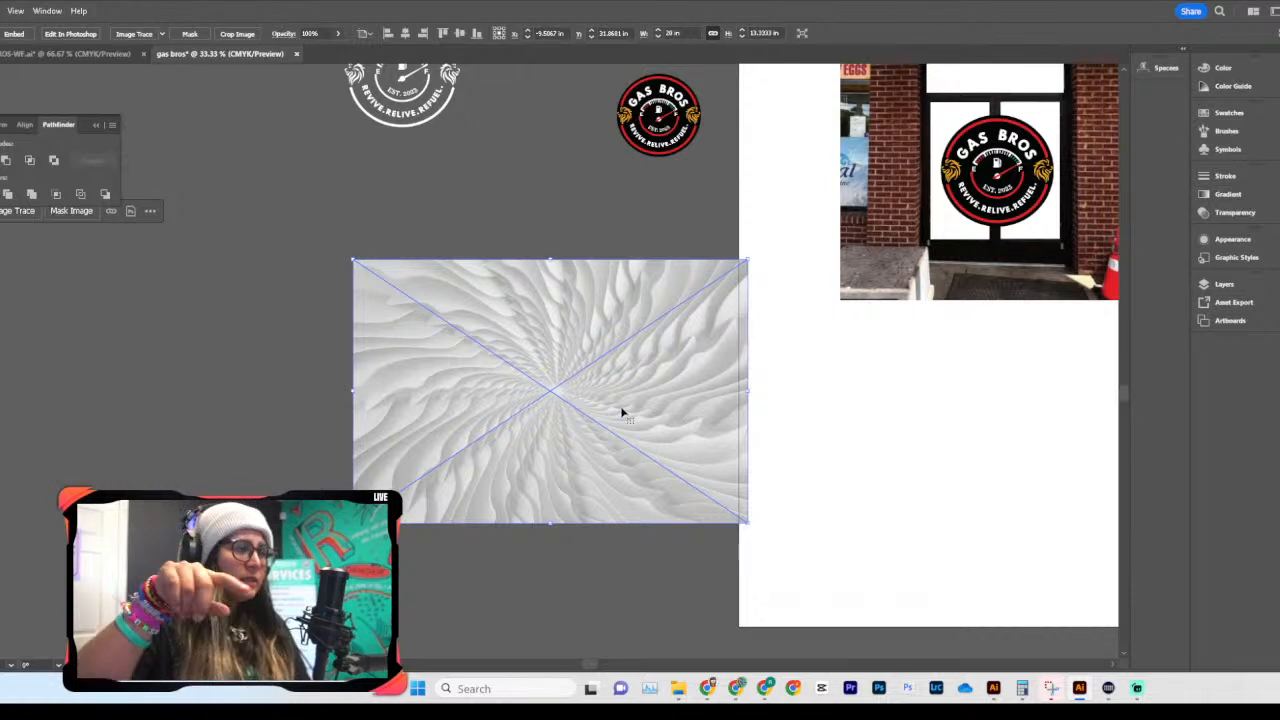
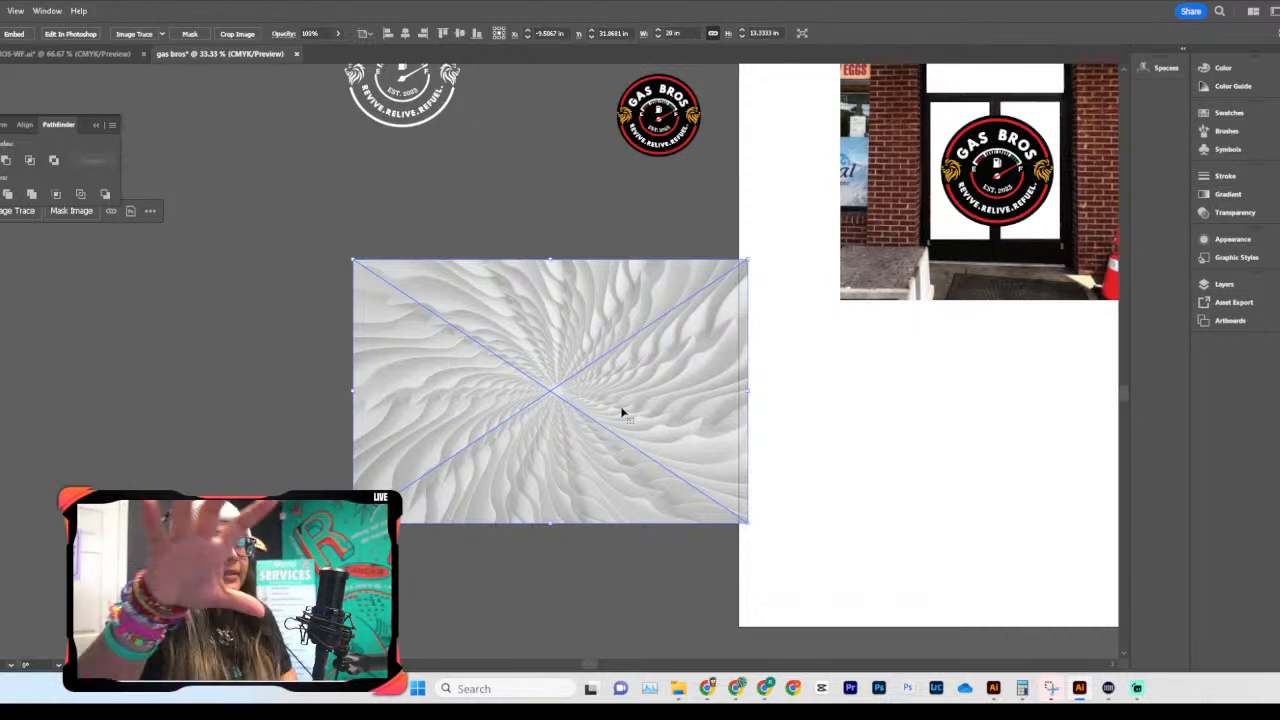
Step: Position the placed swirl image over the black rectangle beside the artboard and set its blending mode to Darken
left_click_drag(689, 349, 713, 335)
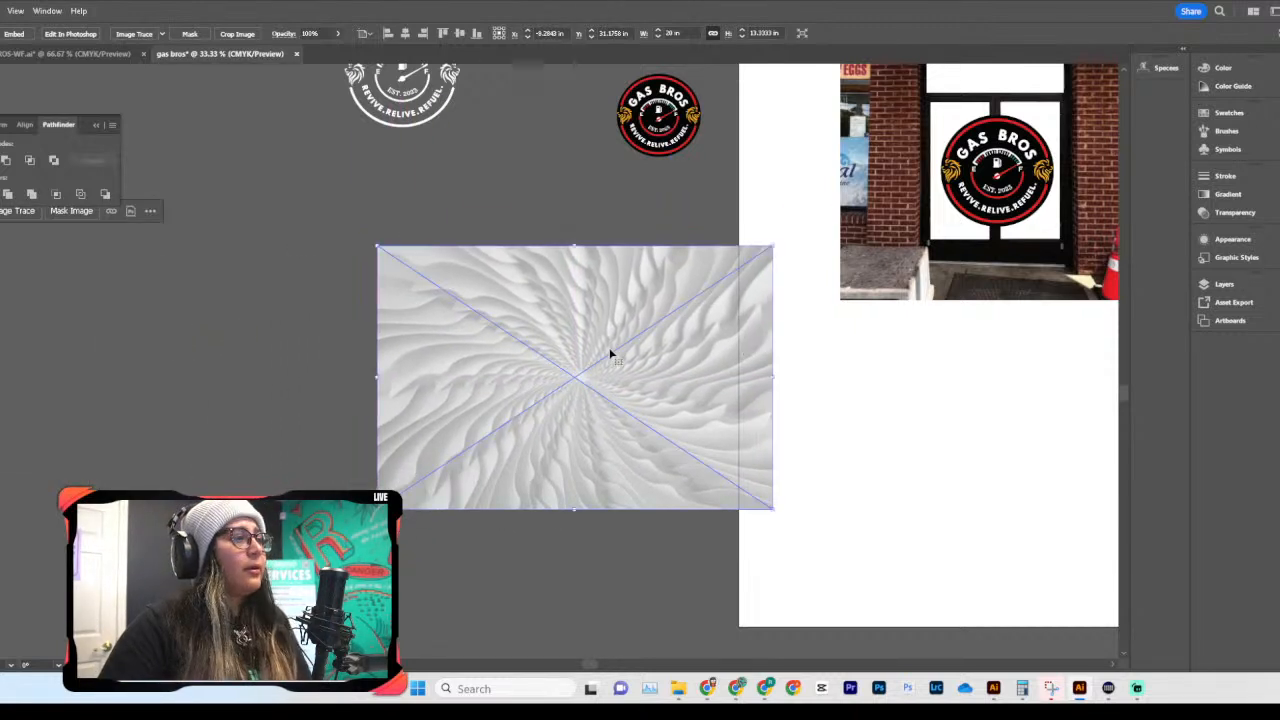
left_click_drag(618, 378, 584, 364)
right_click(584, 364)
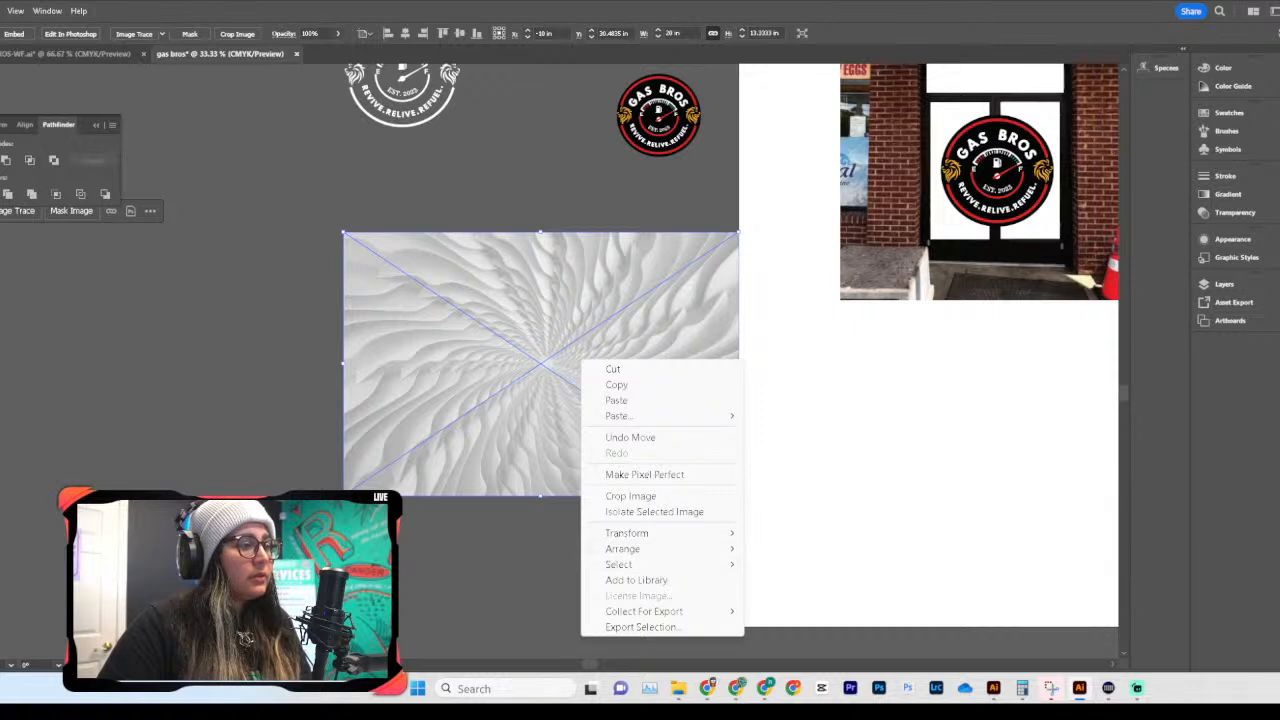
left_click(514, 528)
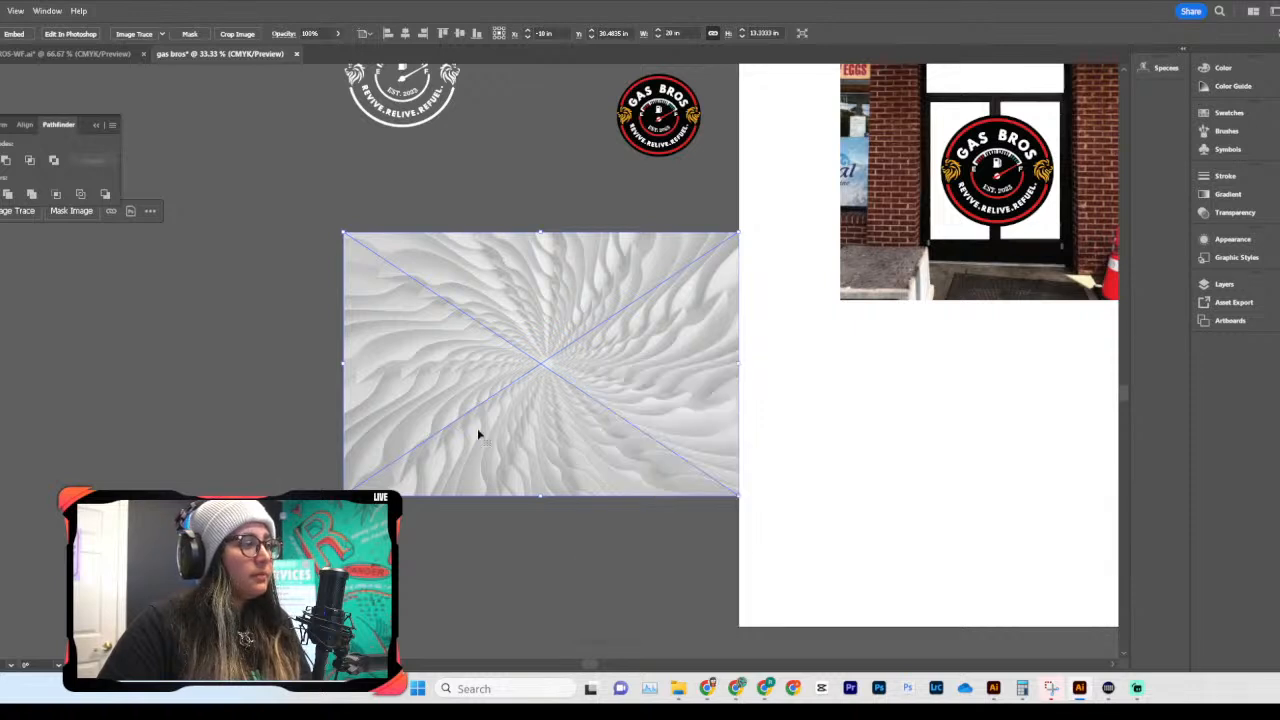
left_click(285, 34)
left_click(173, 56)
left_click(175, 88)
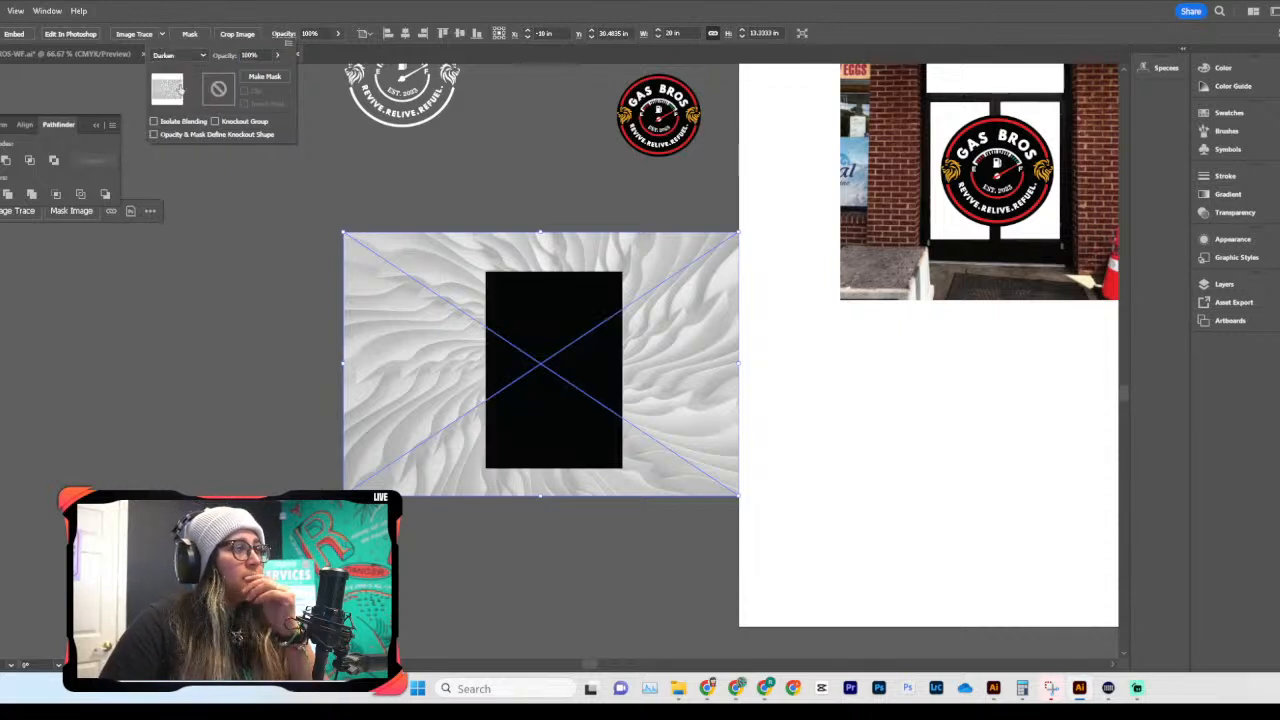
Step: Try the Color Burn, Lighten, Screen, Color Dodge, Overlay and Soft Light blending modes on the swirl image over the black rectangle
left_click(180, 55)
left_click(181, 116)
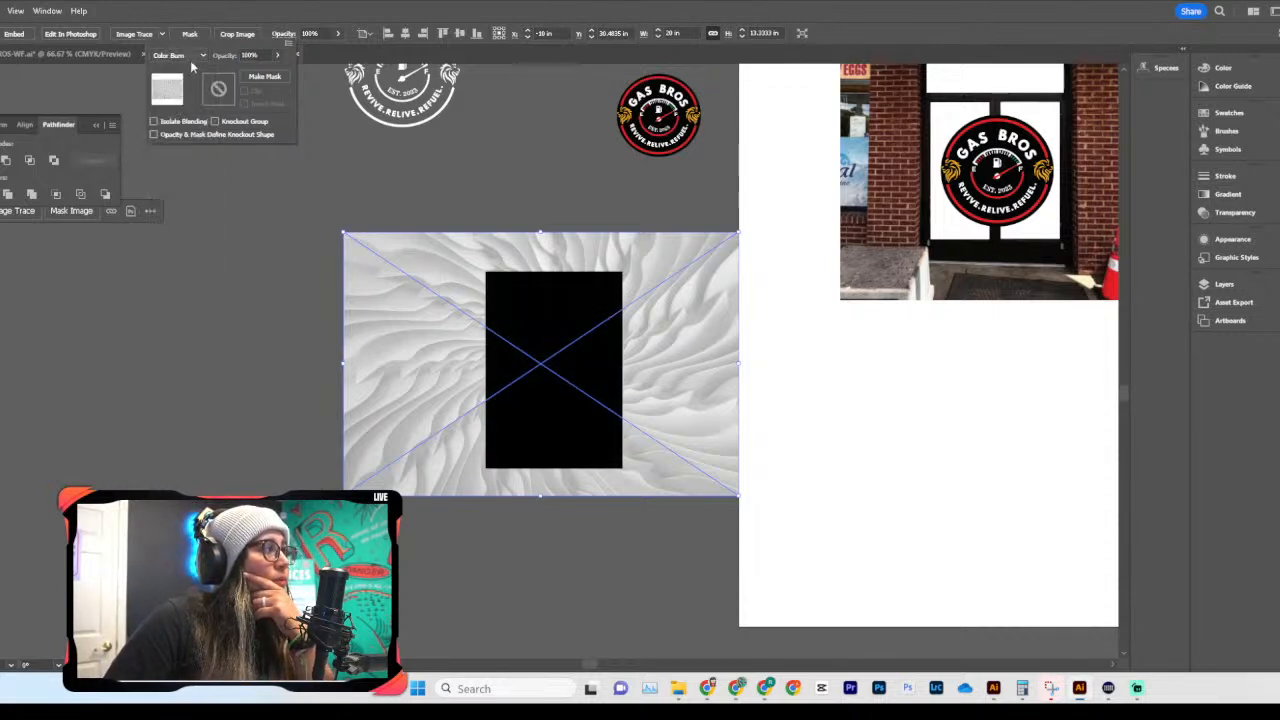
left_click(190, 56)
left_click(176, 133)
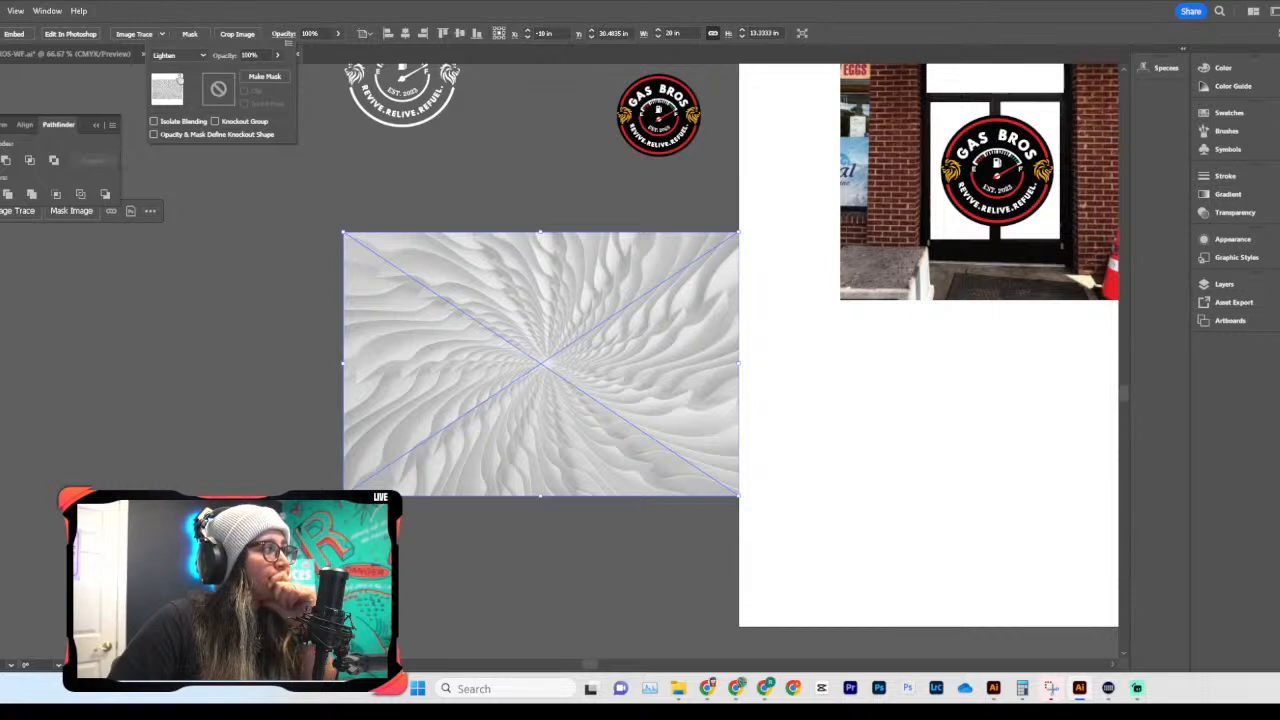
left_click(180, 55)
left_click(181, 146)
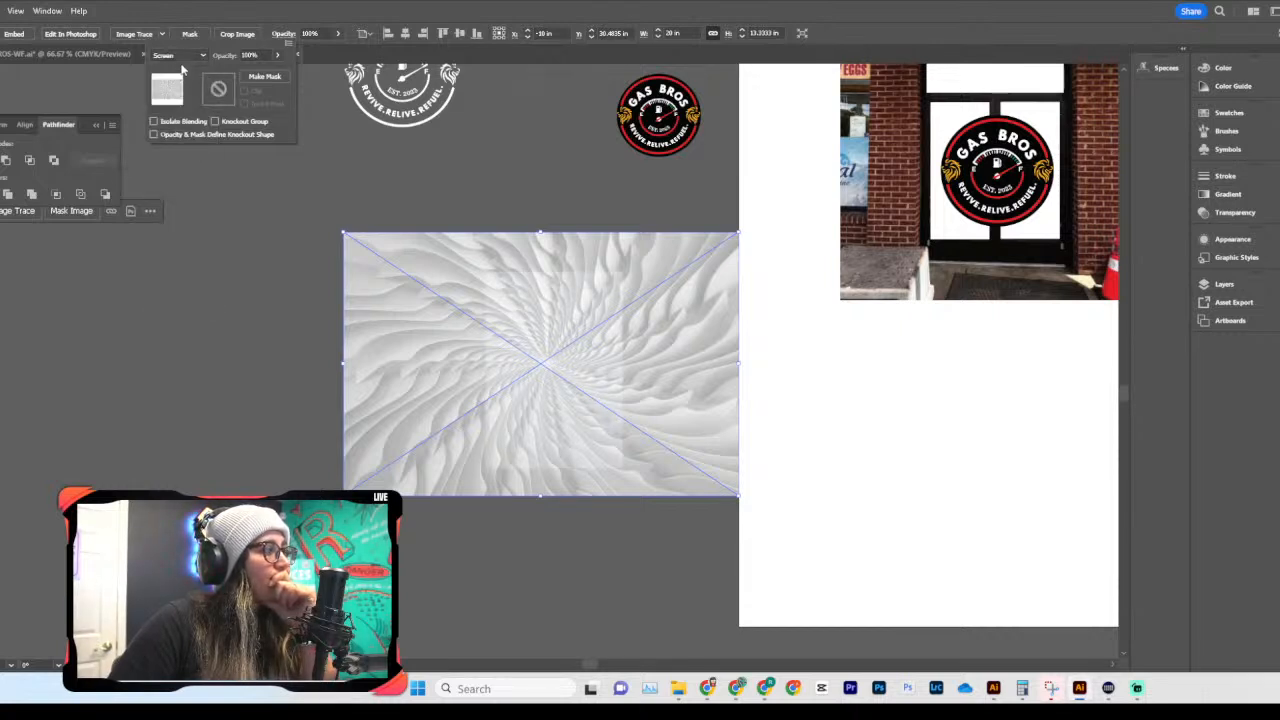
left_click(181, 56)
left_click(177, 160)
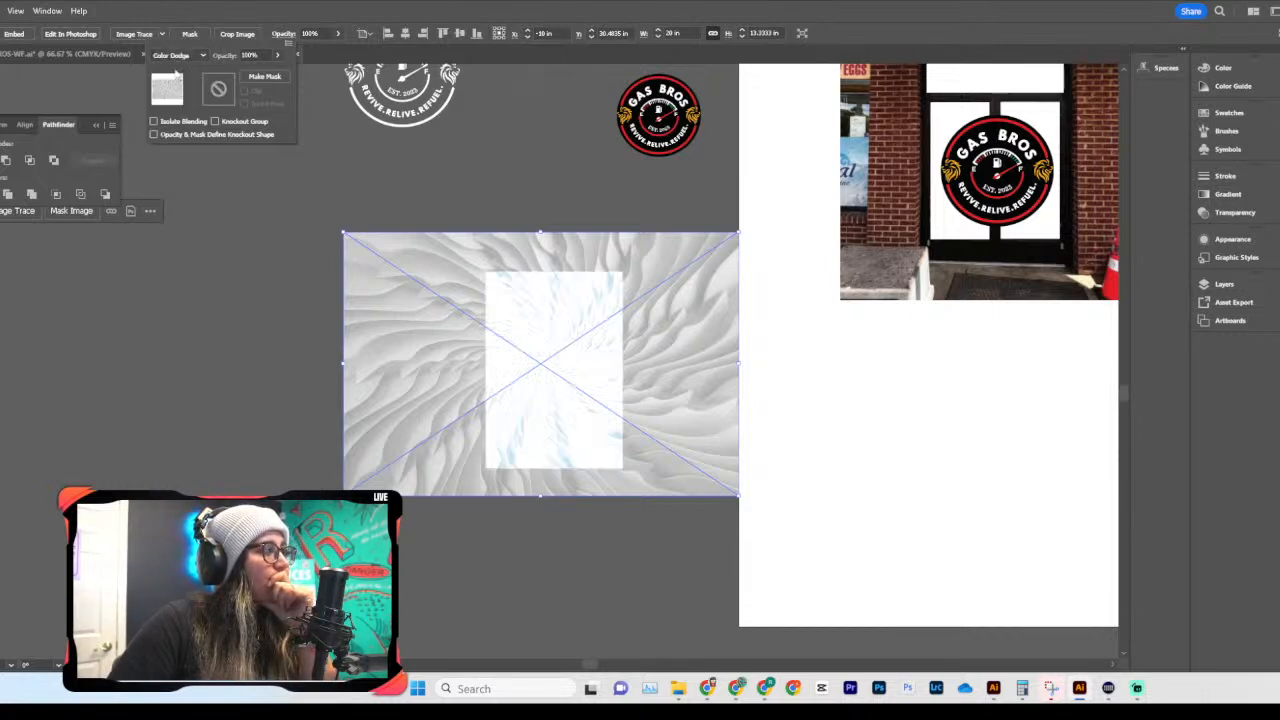
left_click(180, 56)
left_click(180, 178)
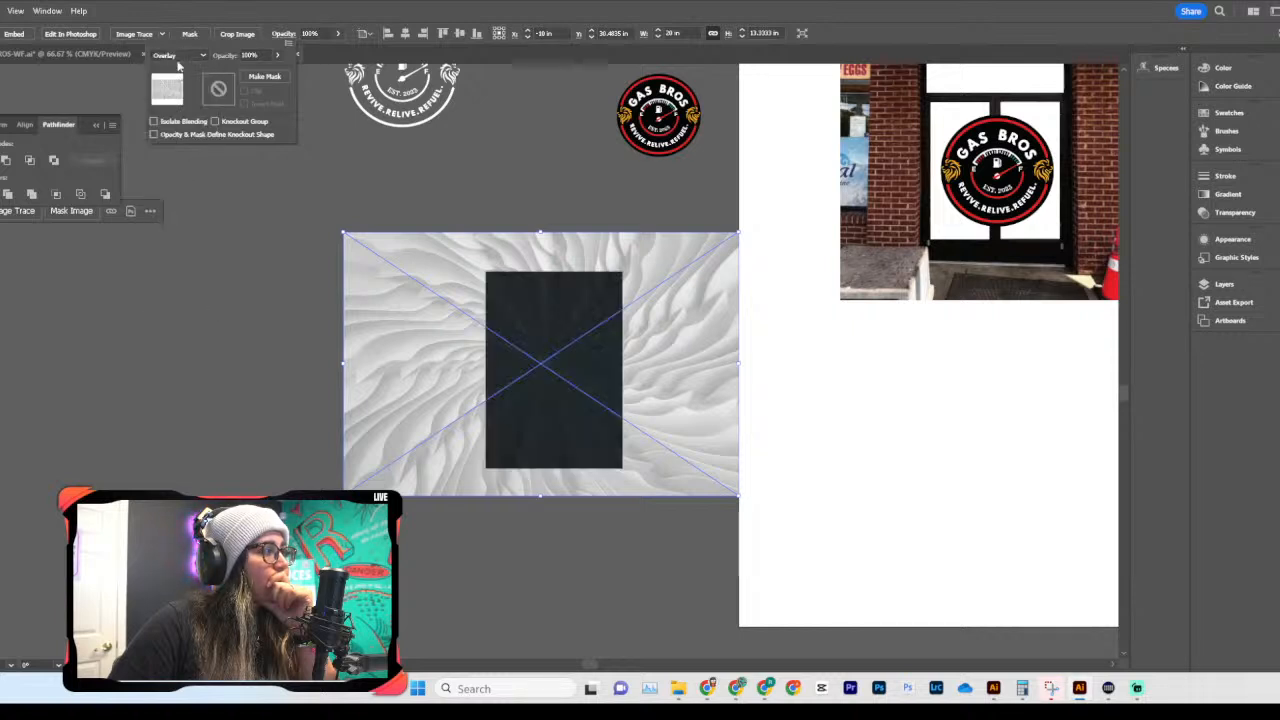
left_click(180, 56)
left_click(176, 166)
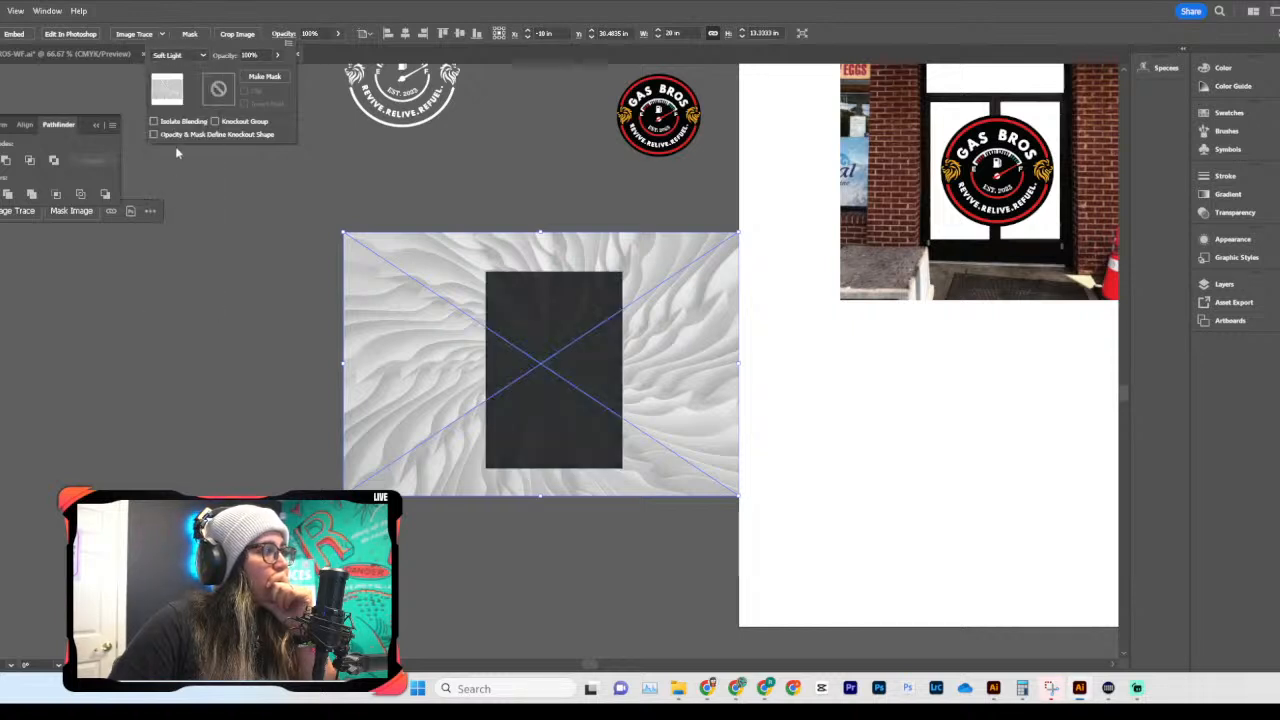
Step: Compare the swirl image in the Hard Light, Difference, Hue and Soft Light blending modes
left_click(201, 58)
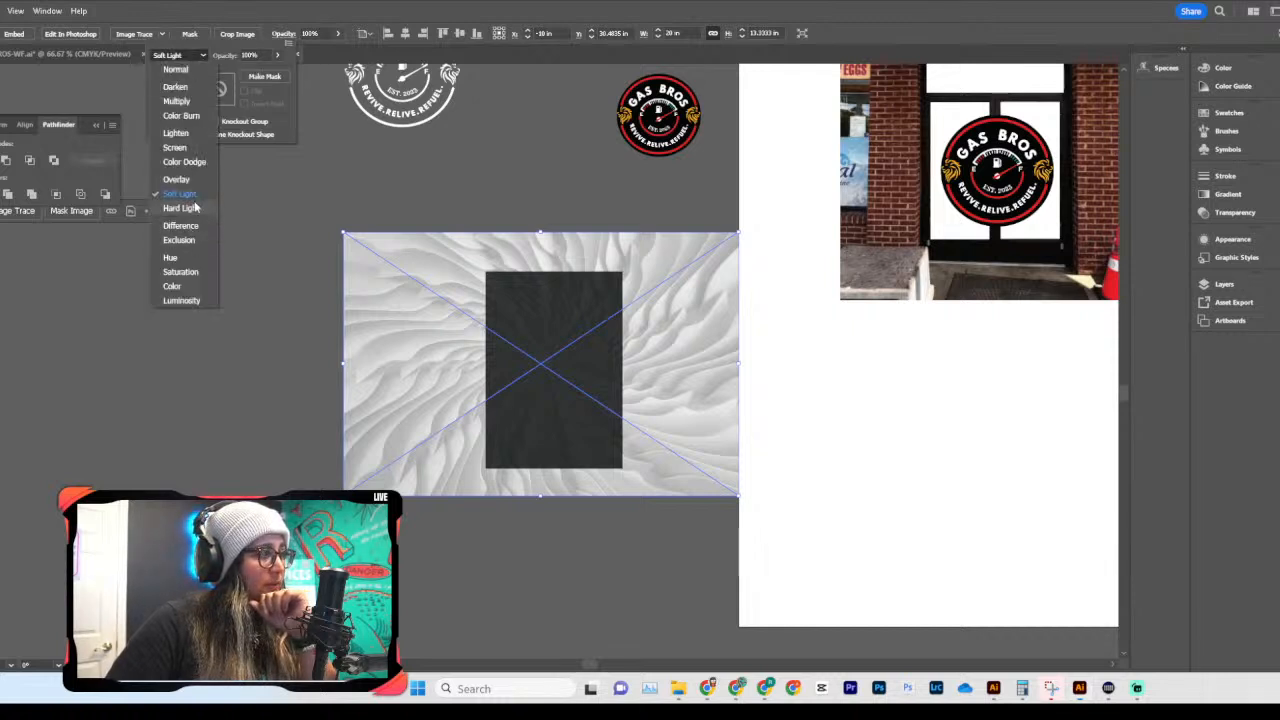
left_click(181, 208)
left_click(203, 57)
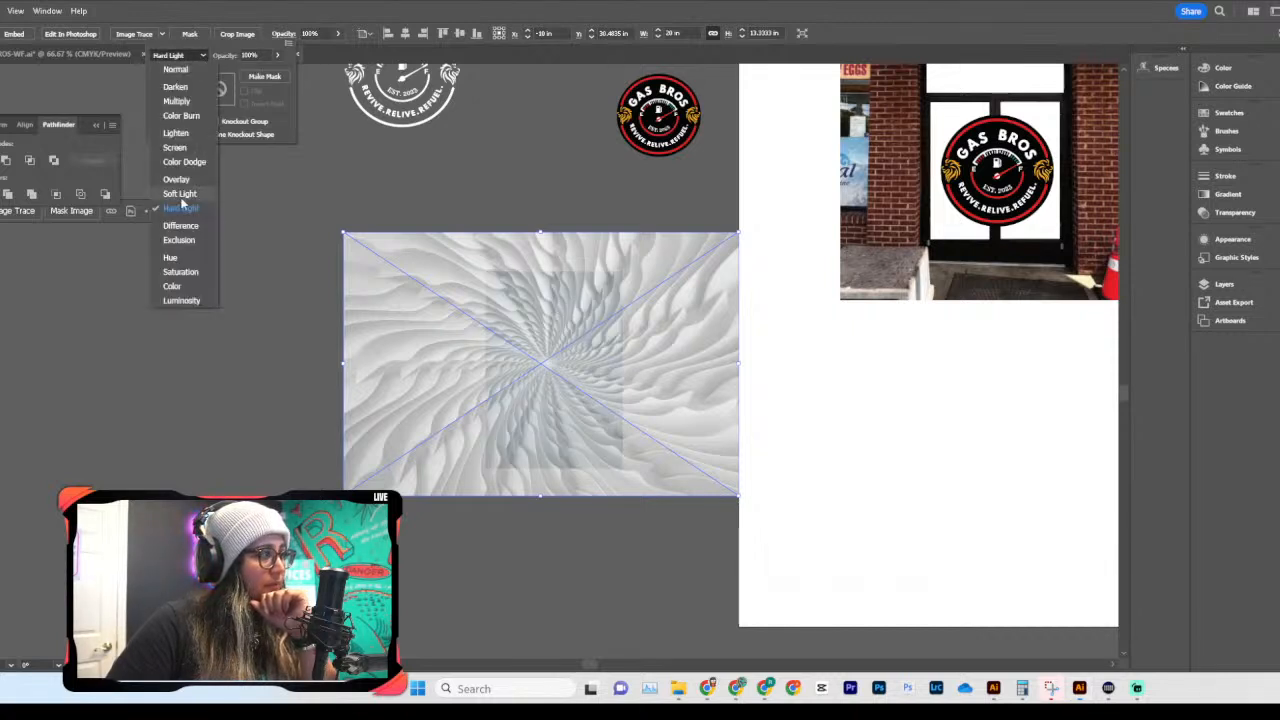
left_click(175, 221)
left_click(201, 57)
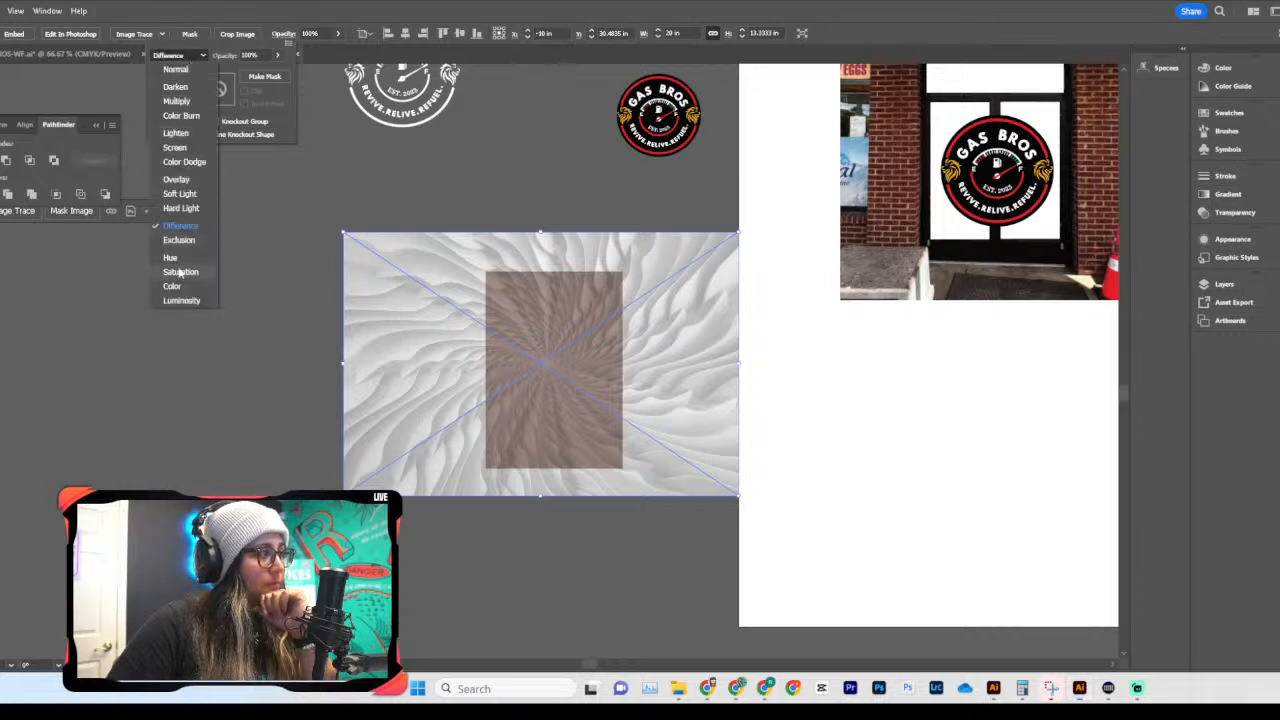
left_click(185, 252)
left_click(190, 57)
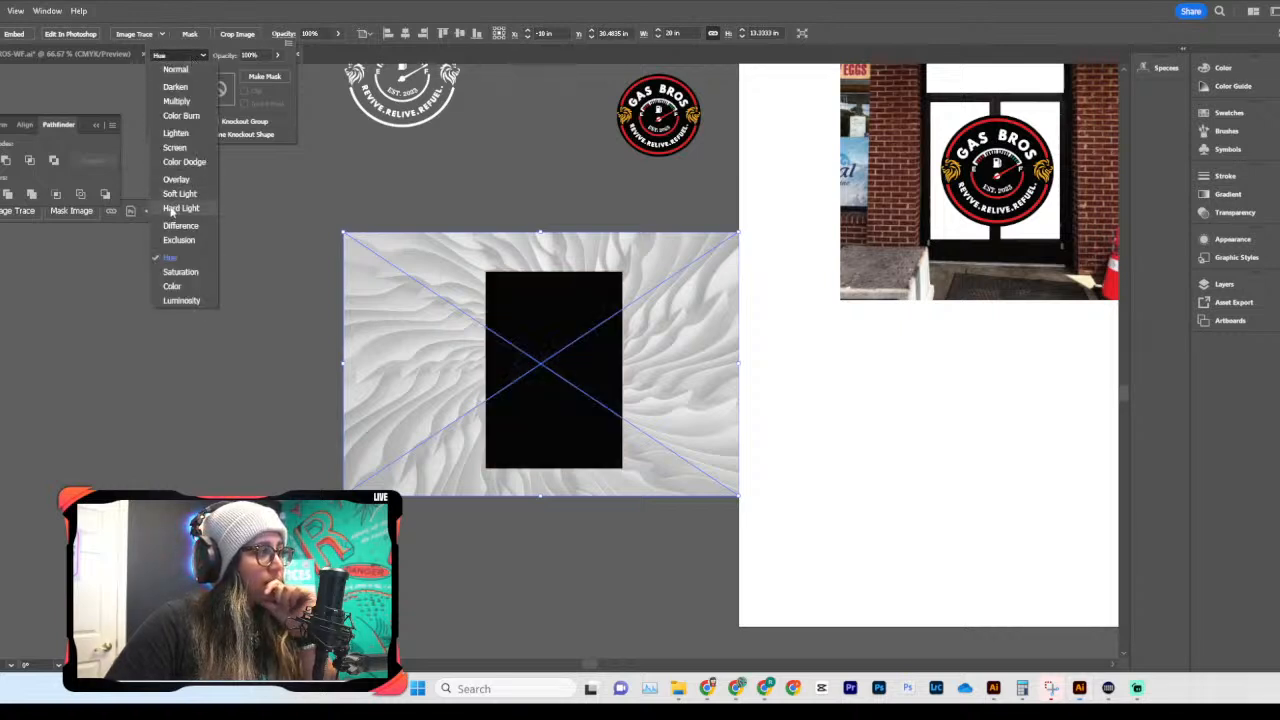
left_click(181, 208)
left_click(185, 55)
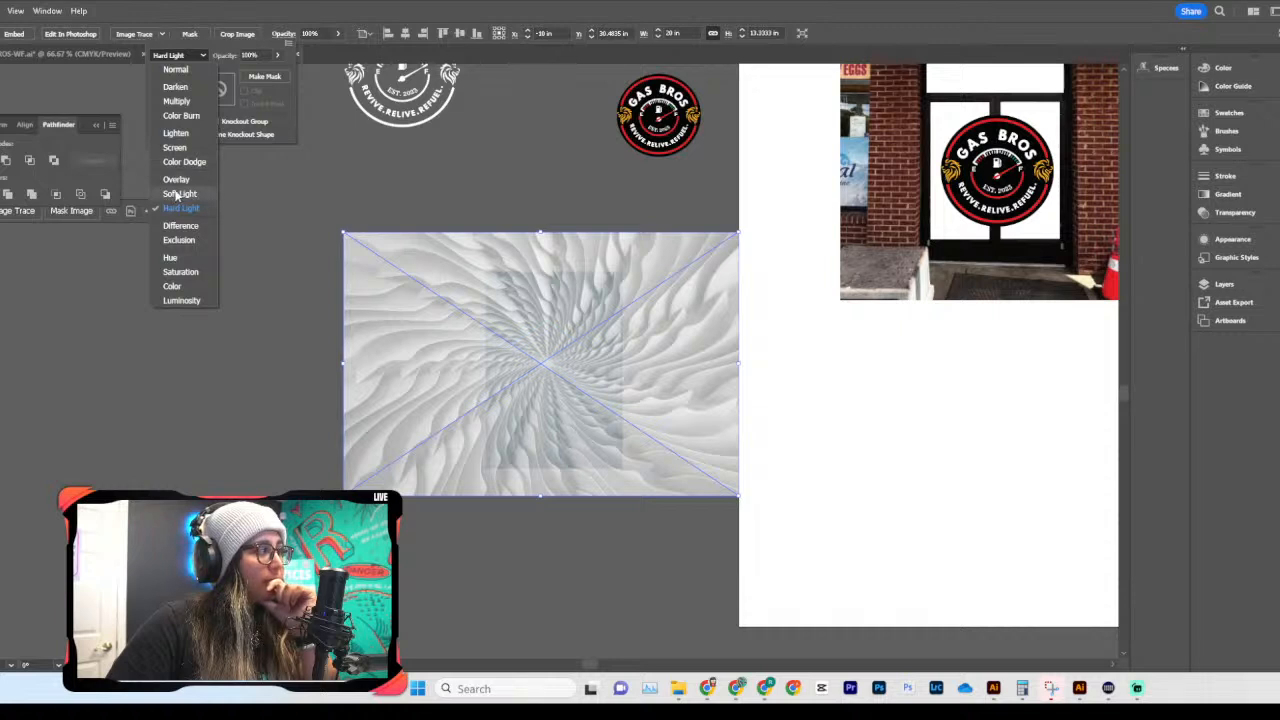
left_click(176, 194)
Step: Set the swirl image's blending mode to Overlay and nudge the image slightly to the right over the black rectangle
left_click(188, 55)
left_click(181, 181)
left_click(421, 227)
left_click(608, 234)
left_click_drag(621, 352, 634, 353)
key("ctrl+equal")
key("ctrl+equal")
scroll(634, 351, "up", 8)
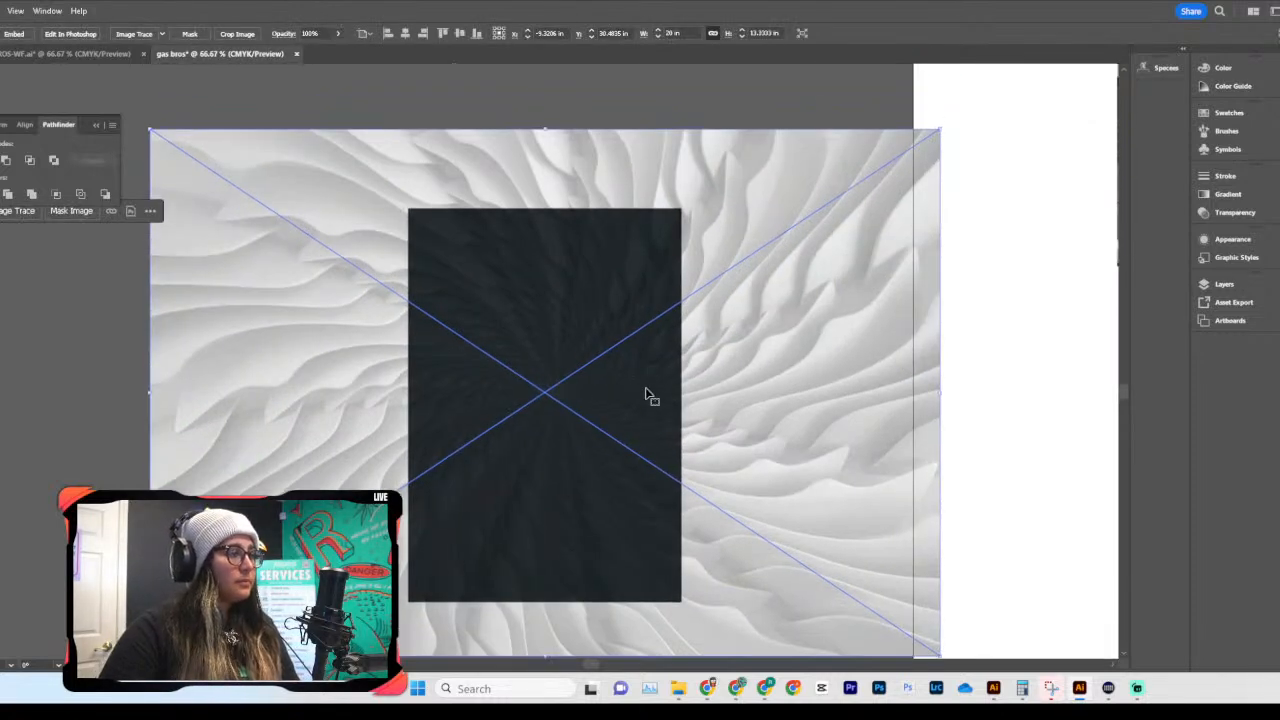
Step: Place a copy of the full-color round Gas Bros logo in the middle of the textured dark rectangle
left_click(817, 215)
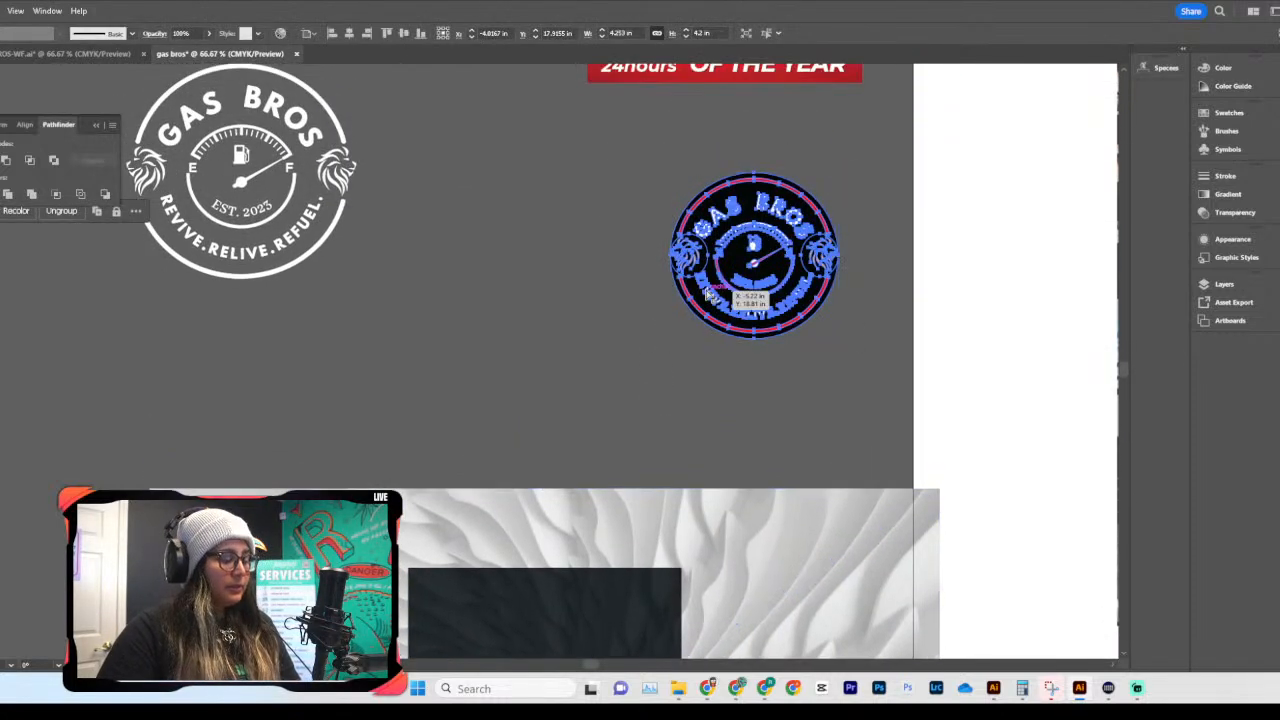
scroll(663, 329, "down", 5)
scroll(580, 320, "right", 1)
left_click_drag(537, 345, 480, 276)
scroll(519, 324, "up", 2)
left_click(520, 326)
key("ctrl+minus")
key("ctrl+minus")
key("ctrl+minus")
left_click(530, 246)
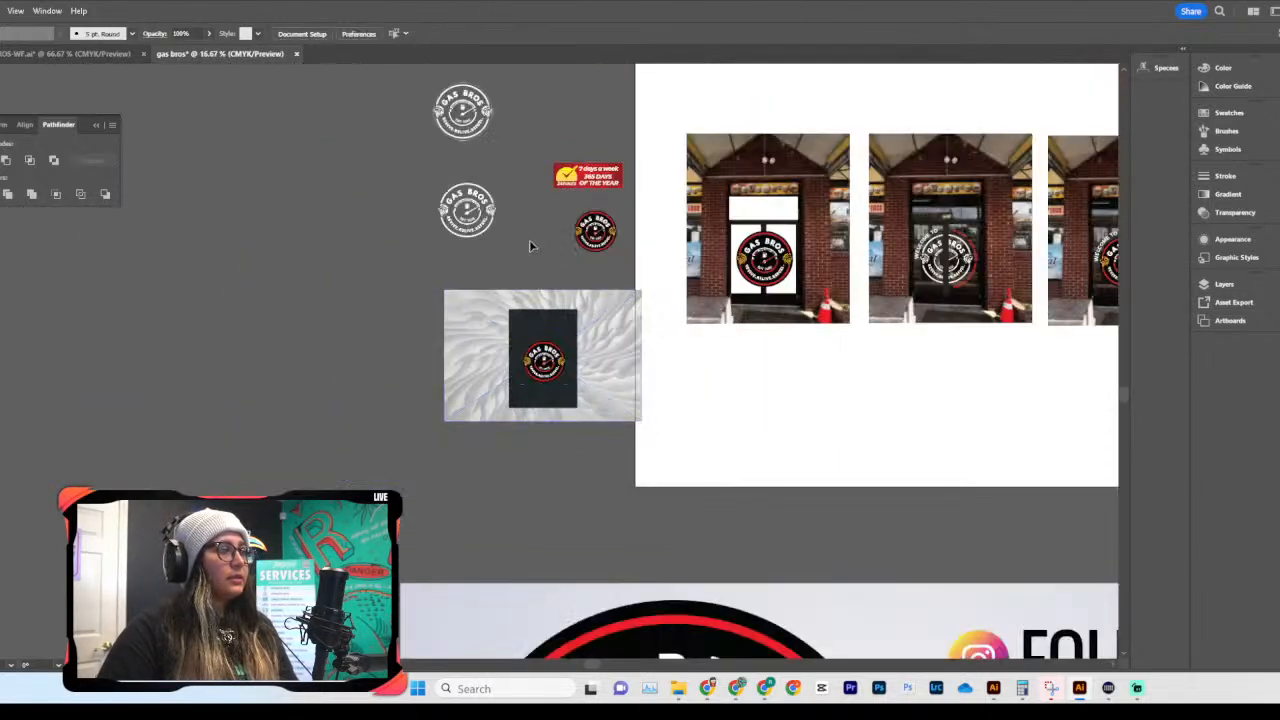
Step: Check the logo against the texture up close and move the copied logo off the rectangle, above the swirl image
left_click(560, 321)
key("ctrl+plus")
key("ctrl+plus")
key("ctrl+plus")
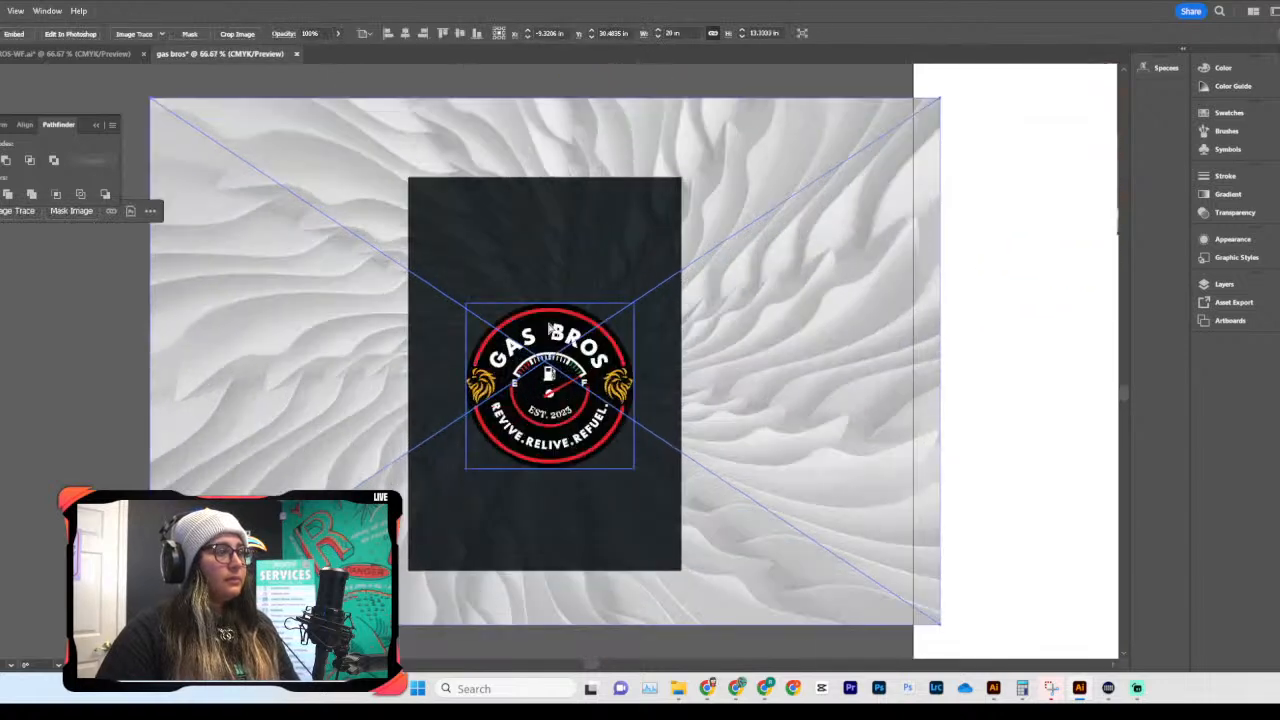
scroll(430, 270, "up", 1)
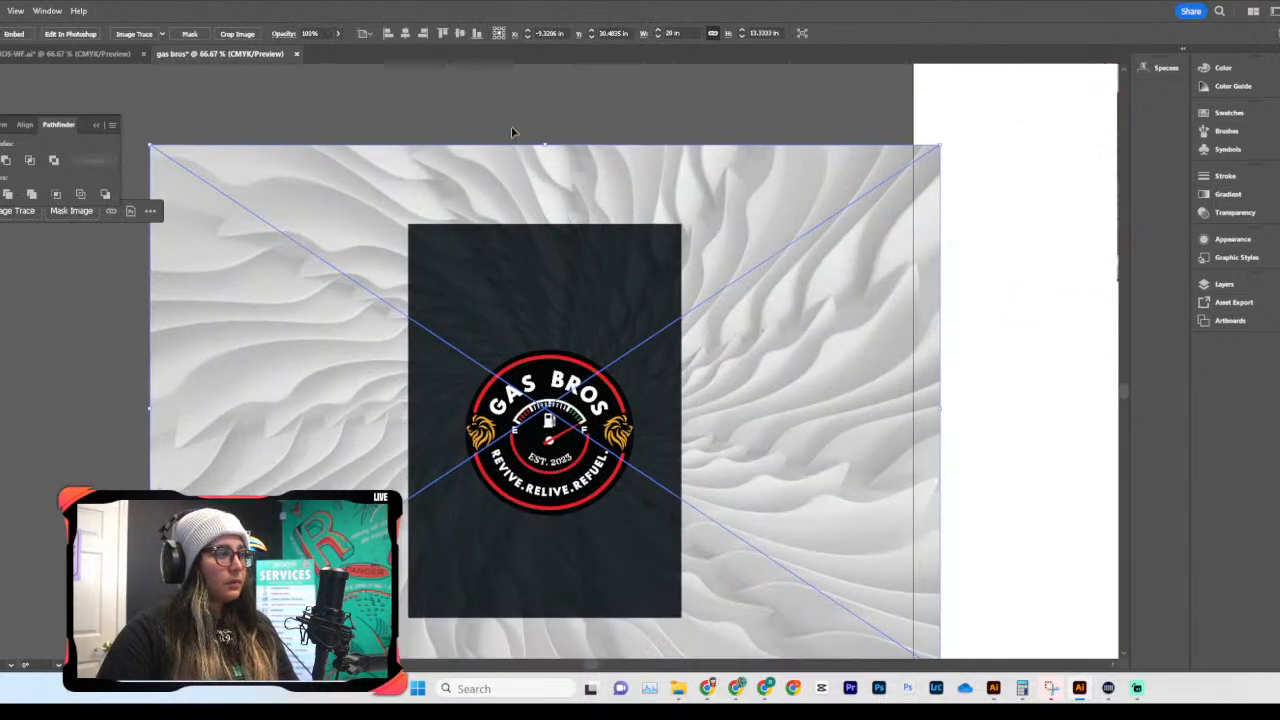
left_click(522, 423)
left_click_drag(522, 423, 476, 97)
scroll(476, 110, "up", 2)
left_click_drag(493, 220, 463, 84)
scroll(500, 230, "down", 4)
scroll(530, 250, "up", 3)
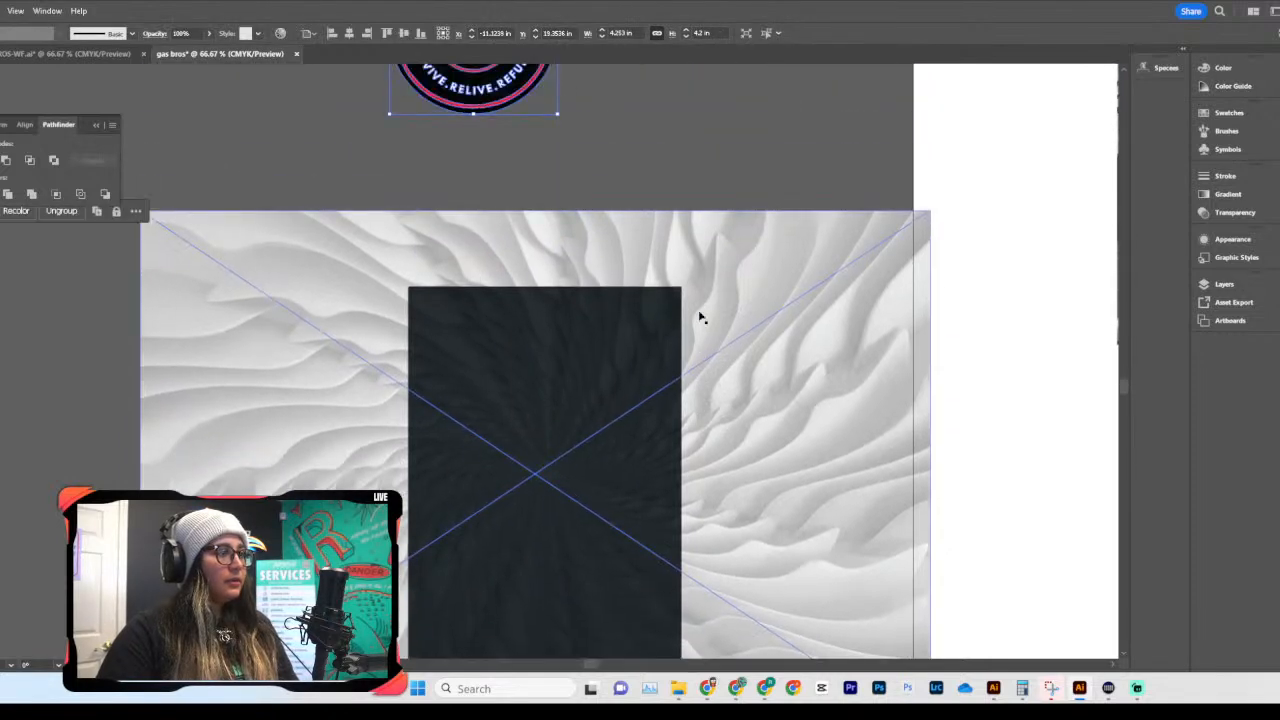
Step: Move the swirl image to the left of the black rectangle and place a copy of the rectangle over the swirl's center
scroll(700, 317, "right", 5)
scroll(697, 301, "left", 3)
scroll(697, 306, "down", 2)
left_click_drag(646, 311, 108, 295)
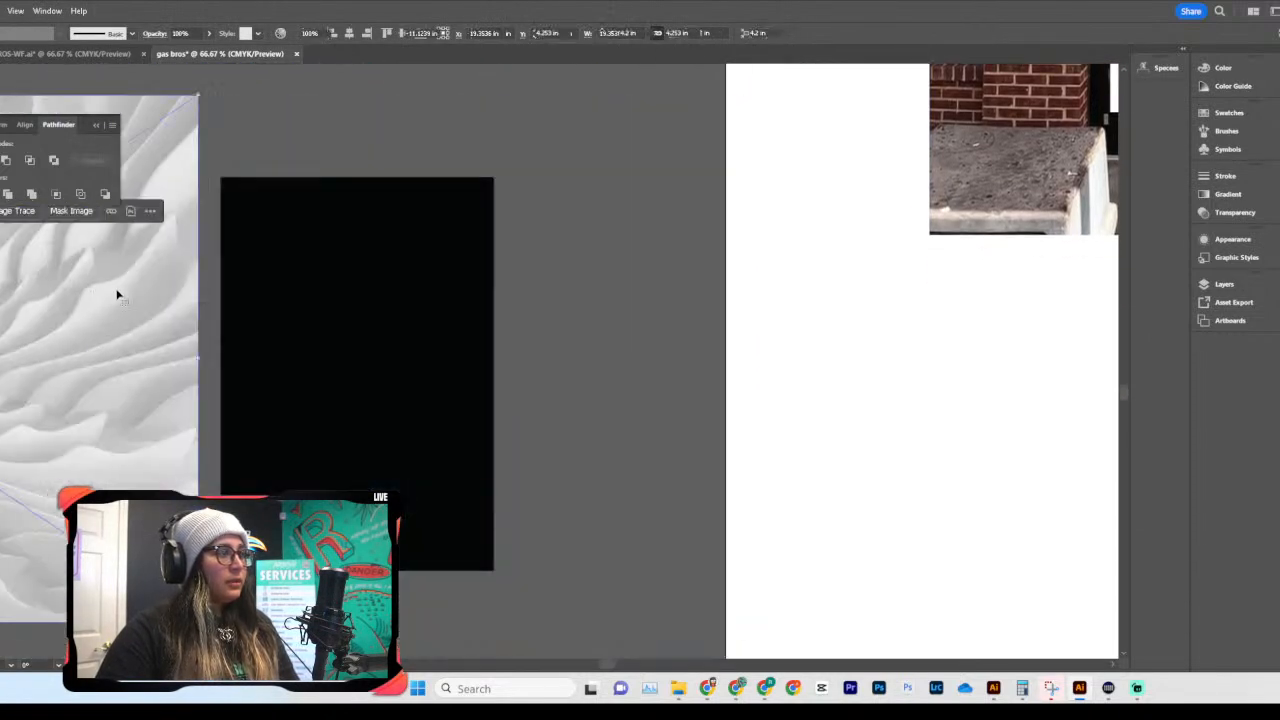
left_click(388, 298)
scroll(388, 298, "left", 5)
left_click_drag(774, 368, 226, 350)
scroll(421, 361, "left", 3)
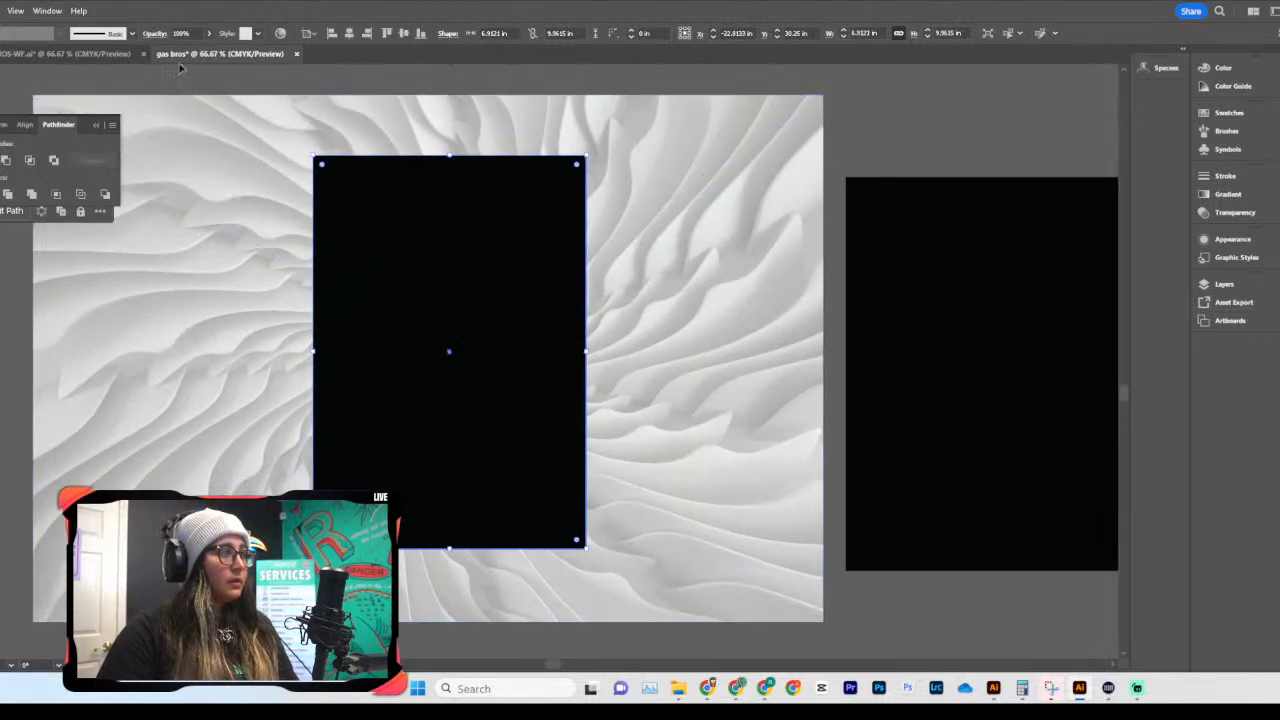
Step: Try the Soft Light, Overlay and Hard Light blending modes on the black rectangle over the swirl image
left_click(154, 35)
left_click(55, 56)
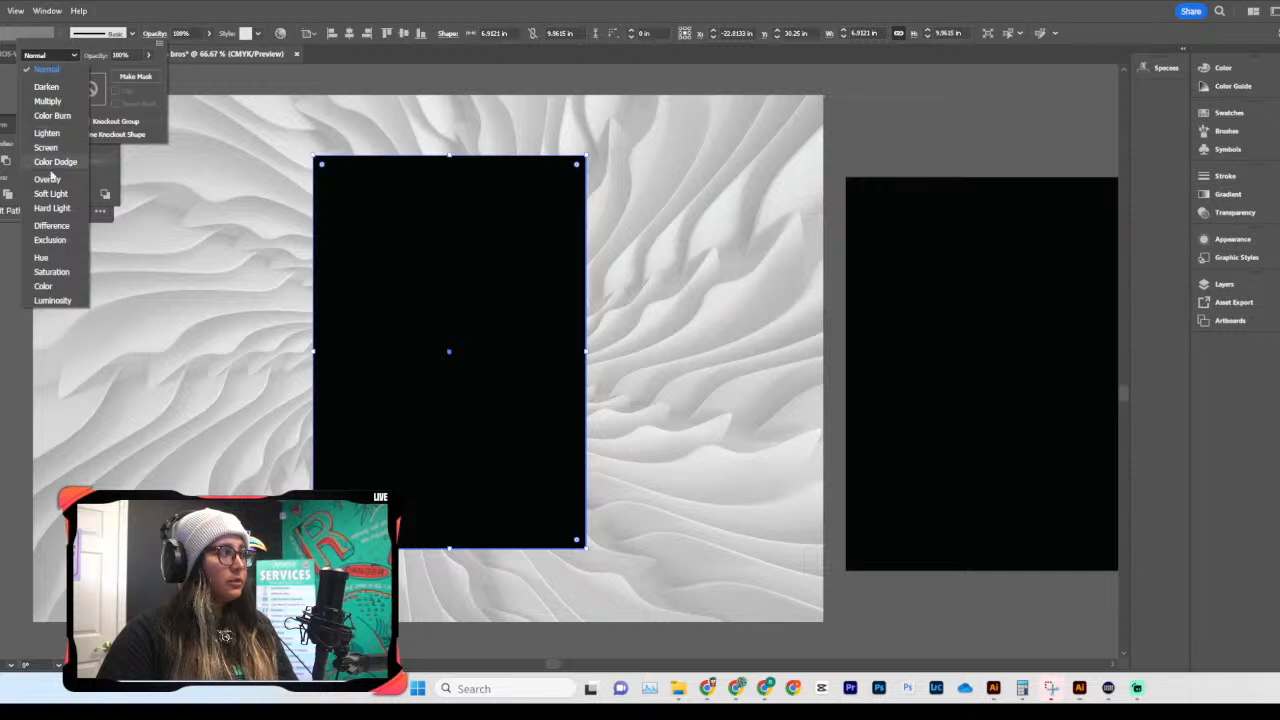
left_click(46, 192)
left_click(79, 57)
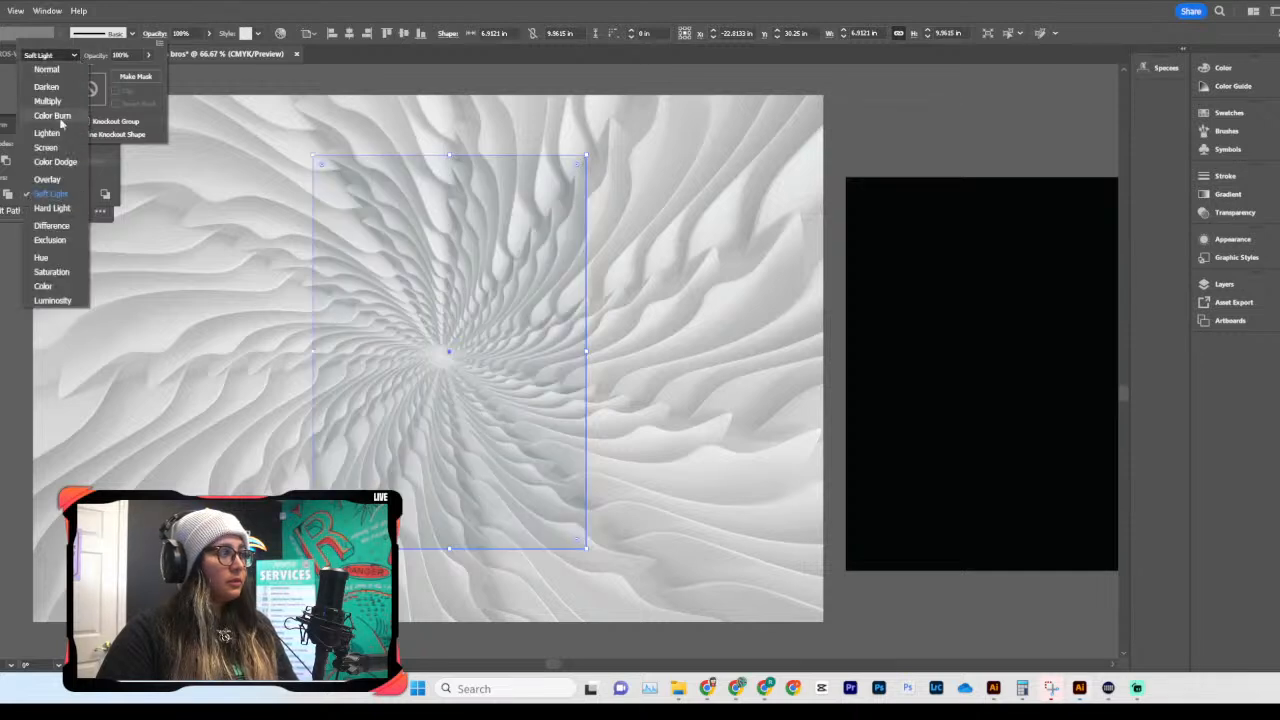
left_click(46, 180)
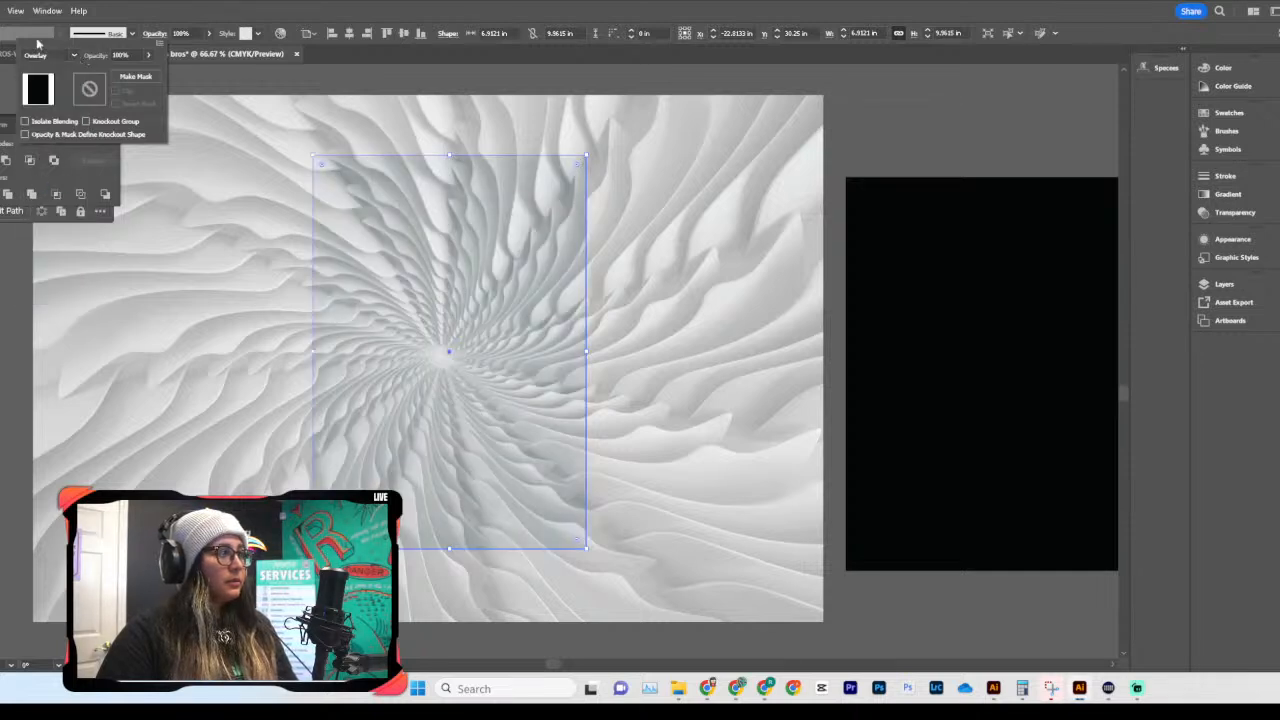
left_click(43, 60)
left_click(50, 208)
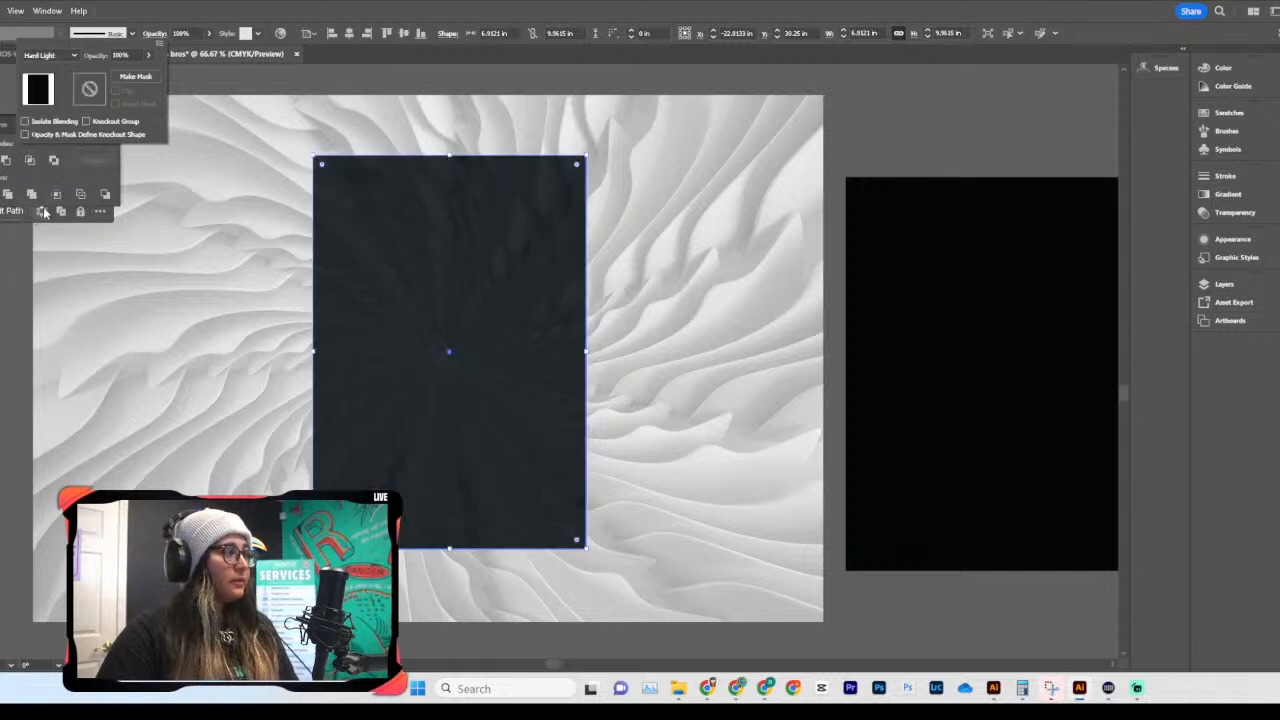
Step: Compare the rectangle over the swirl in other blending modes, including Overlay, Lighten, Soft Light and Difference
left_click(62, 57)
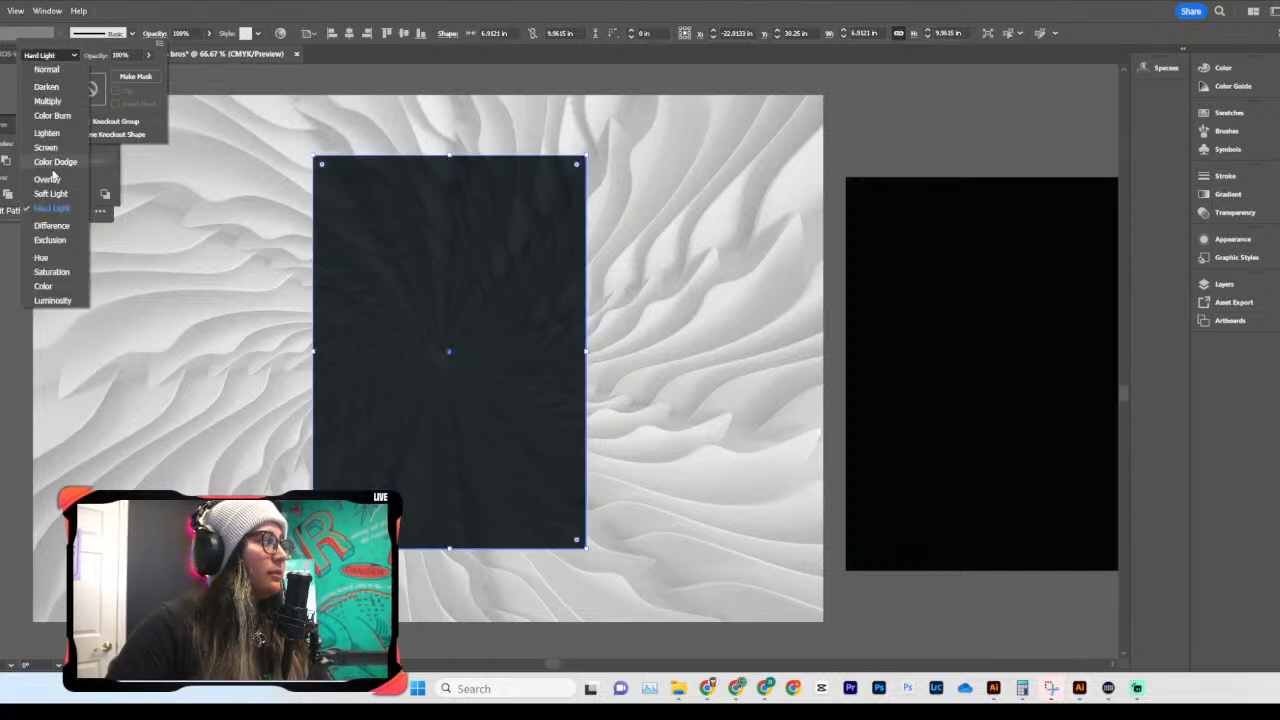
left_click(46, 218)
left_click(58, 56)
left_click(50, 178)
left_click(52, 56)
left_click(46, 147)
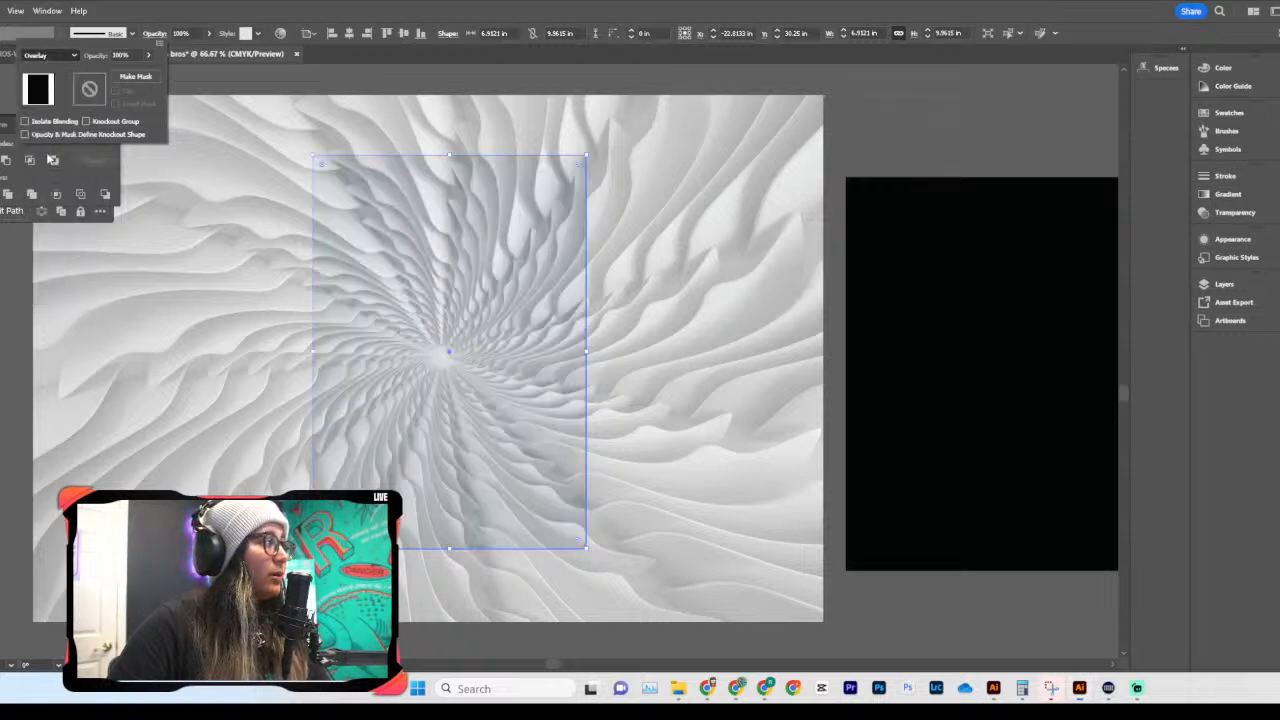
left_click(49, 57)
left_click(45, 107)
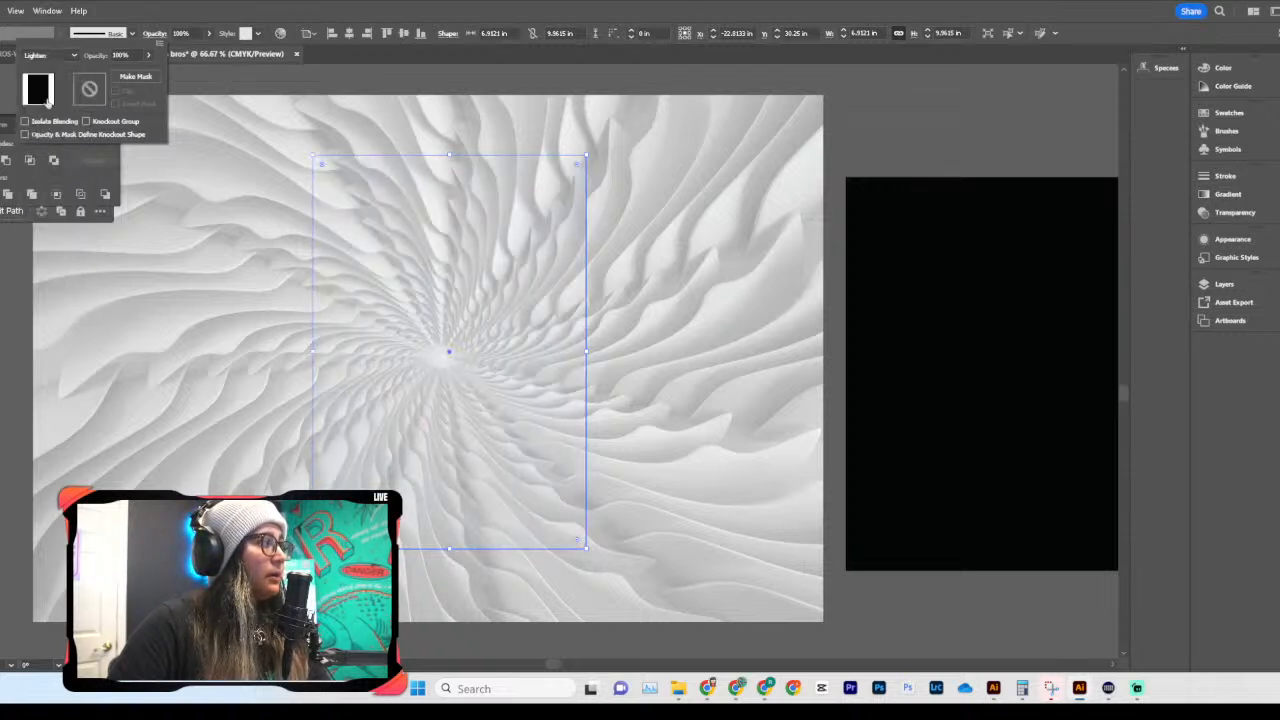
left_click(56, 58)
left_click(46, 180)
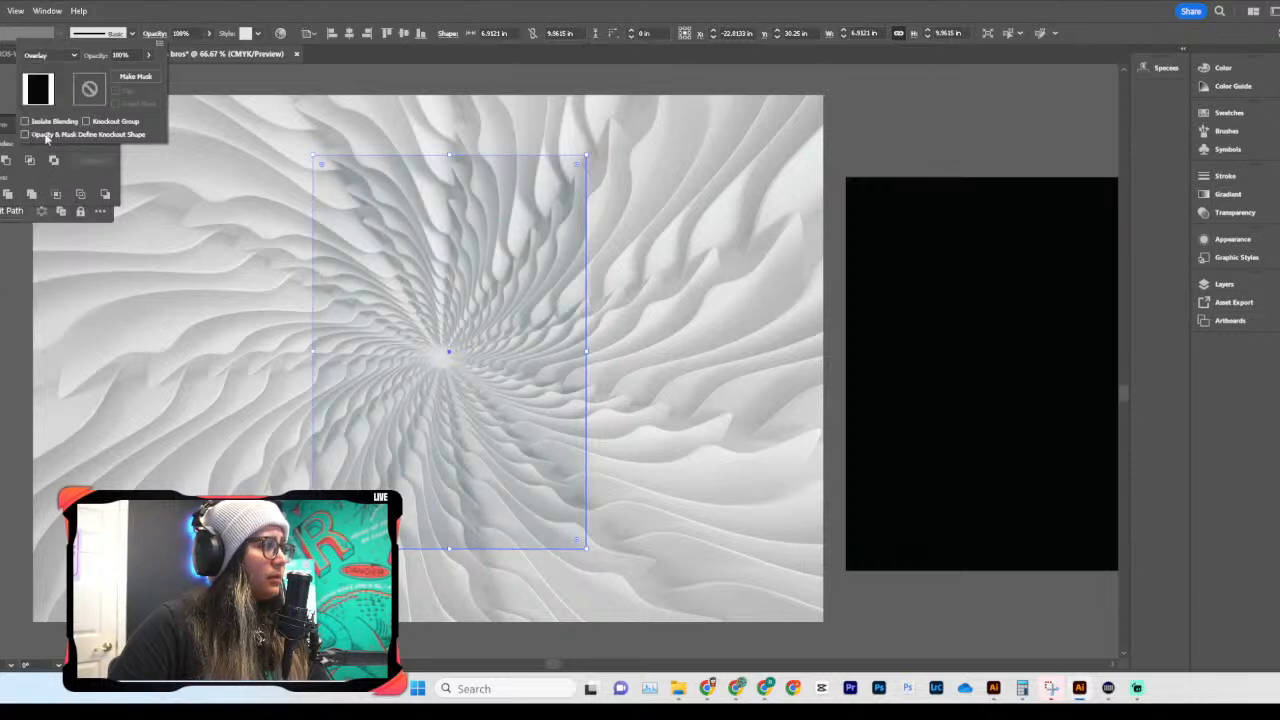
left_click(55, 60)
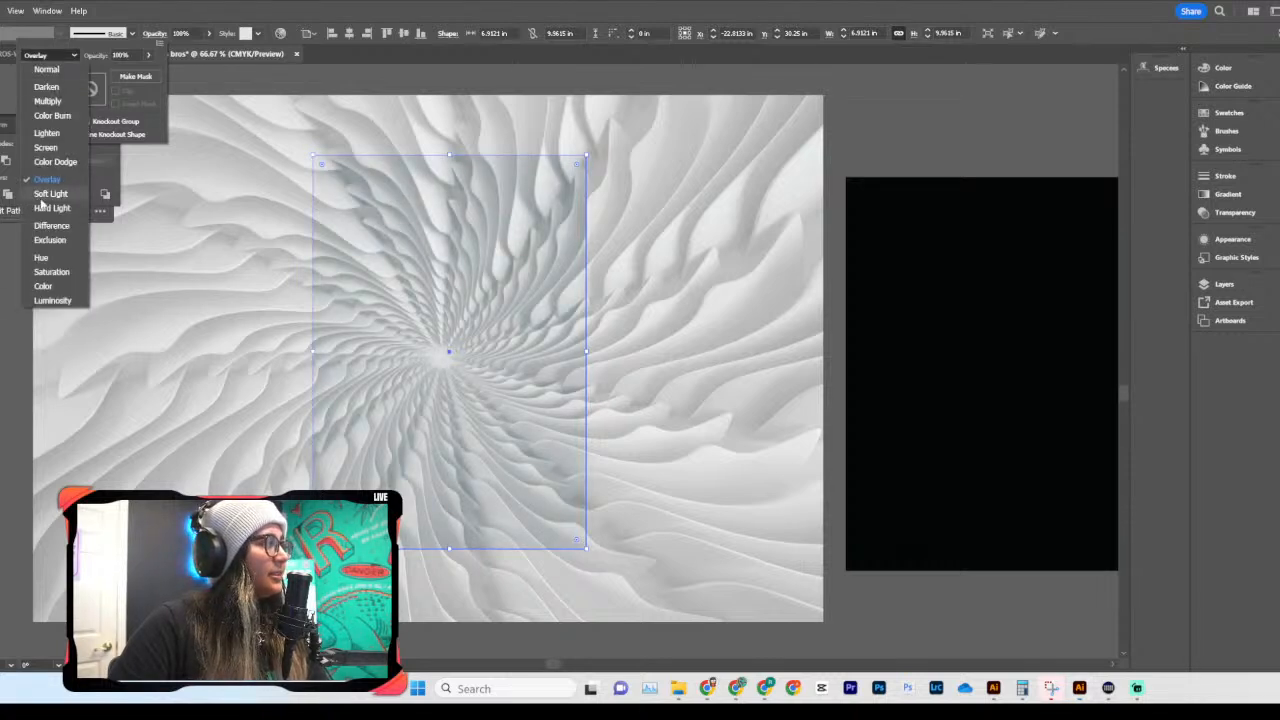
left_click(45, 194)
left_click(43, 56)
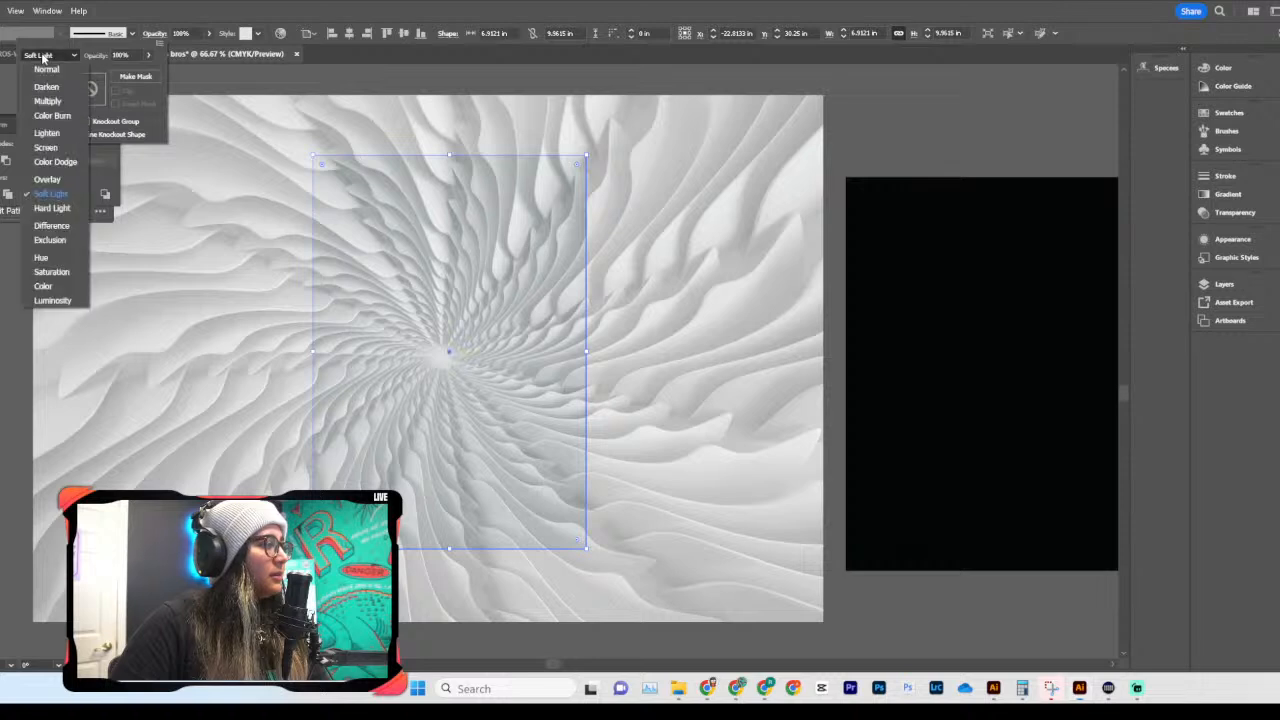
left_click(40, 225)
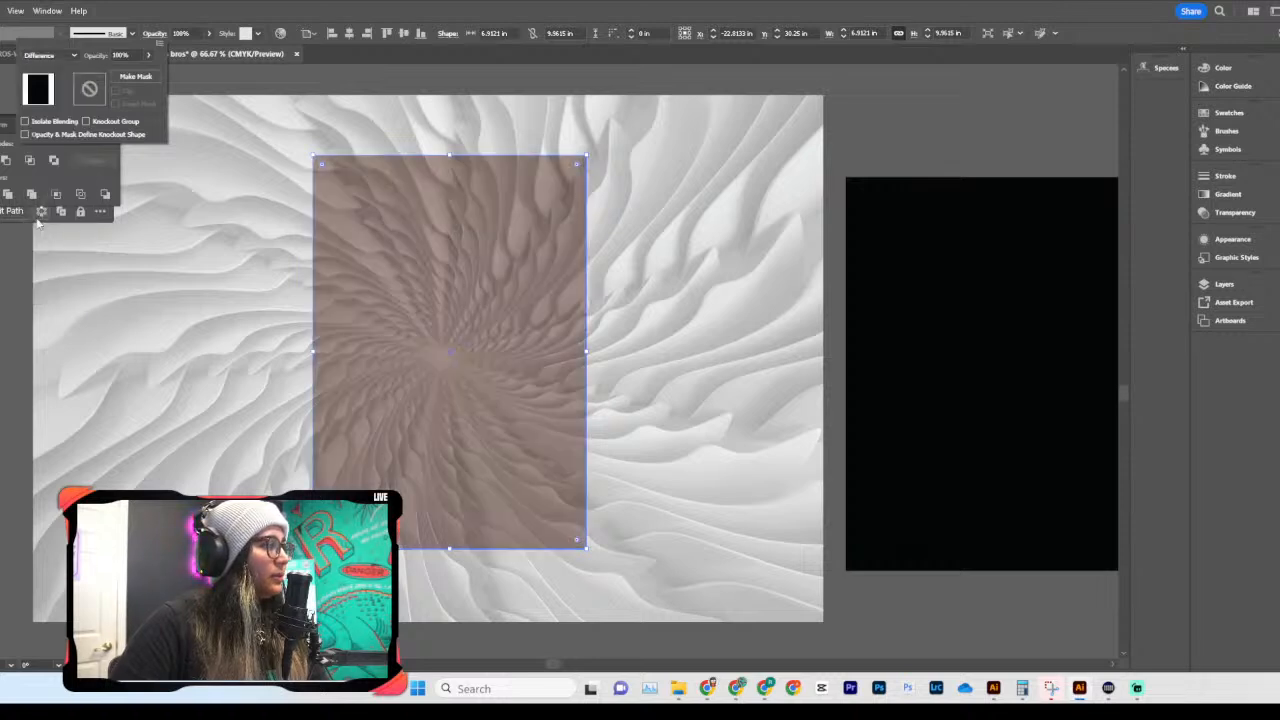
Step: Set the blending mode of the rectangle over the swirl to Hard Light and deselect it
left_click(59, 57)
left_click(57, 208)
left_click(457, 285)
scroll(749, 263, "up", 1)
scroll(886, 147, "left", 1)
left_click(886, 147)
scroll(885, 148, "left", 1)
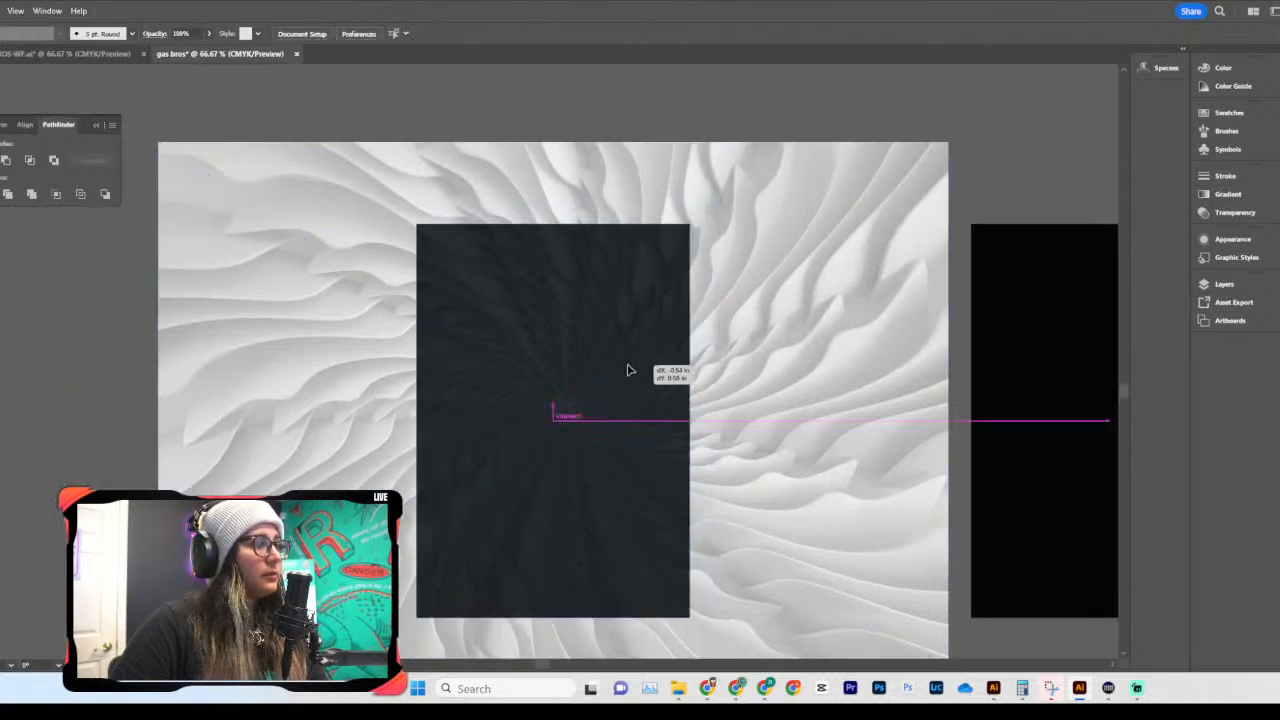
Step: Try to move the plain black rectangle onto the Hard Light rectangle, and undo the move
left_click(600, 320)
scroll(580, 290, "right", 2)
scroll(570, 276, "down", 1)
left_click_drag(920, 382, 449, 386)
key("ctrl+z")
key("ctrl+z")
Step: Align the plain black rectangle over the Hard Light rectangle and use it as a clipping mask for the swirl image
left_click_drag(894, 406, 381, 363)
left_click(846, 277)
left_click(297, 435)
key("ctrl+7")
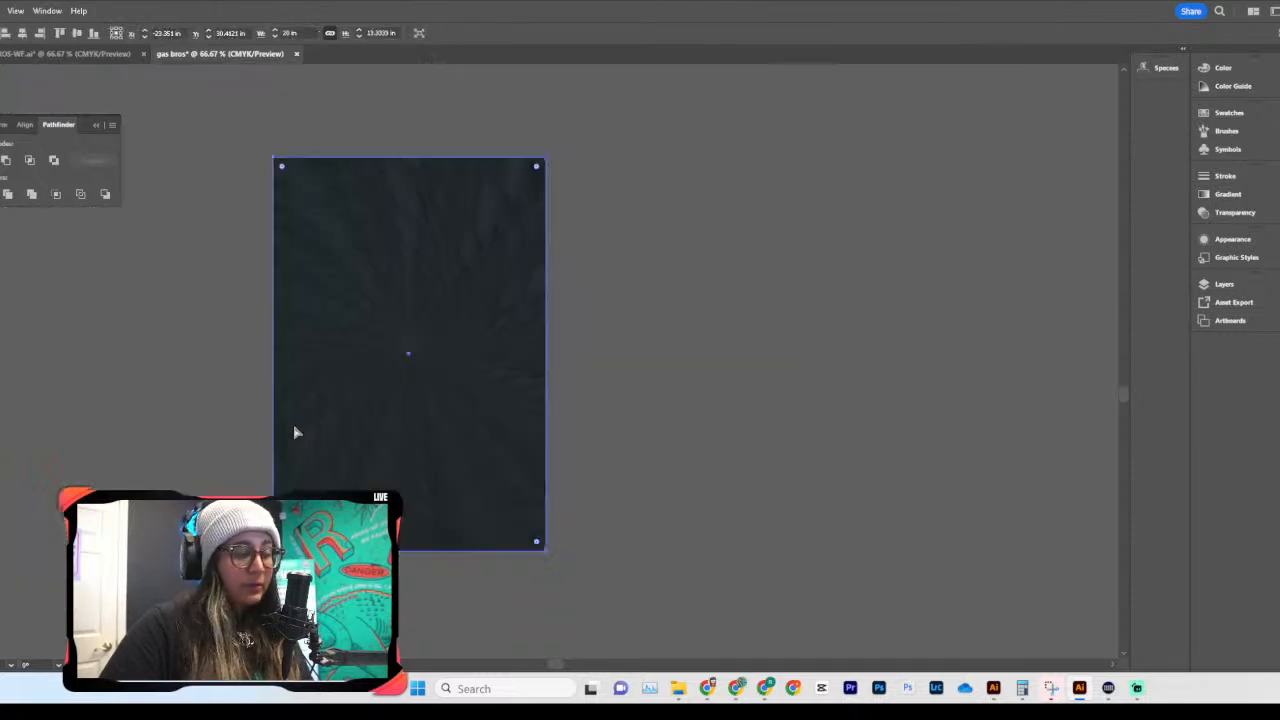
Step: Move the clipped textured rectangle to the right, into the empty area below the Gas Bros logos
left_click_drag(462, 441, 602, 389)
key("ctrl+minus")
key("ctrl+minus")
key("ctrl+minus")
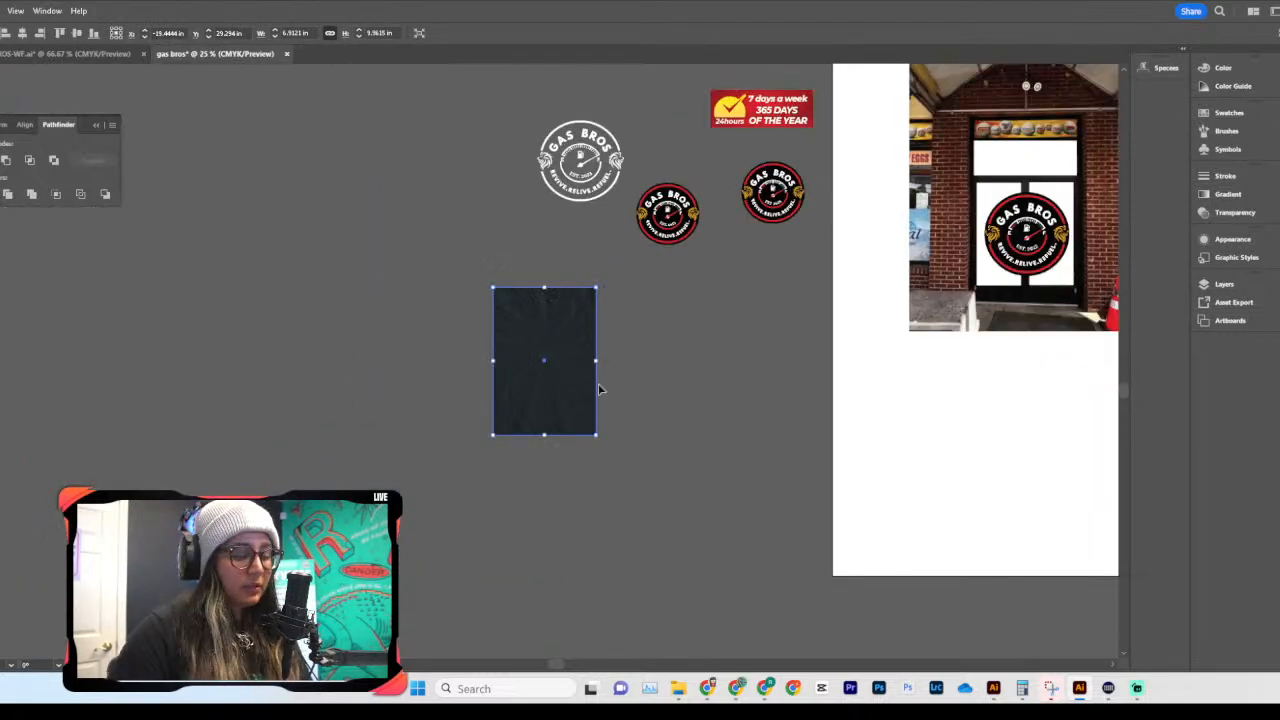
scroll(590, 342, "up", 1)
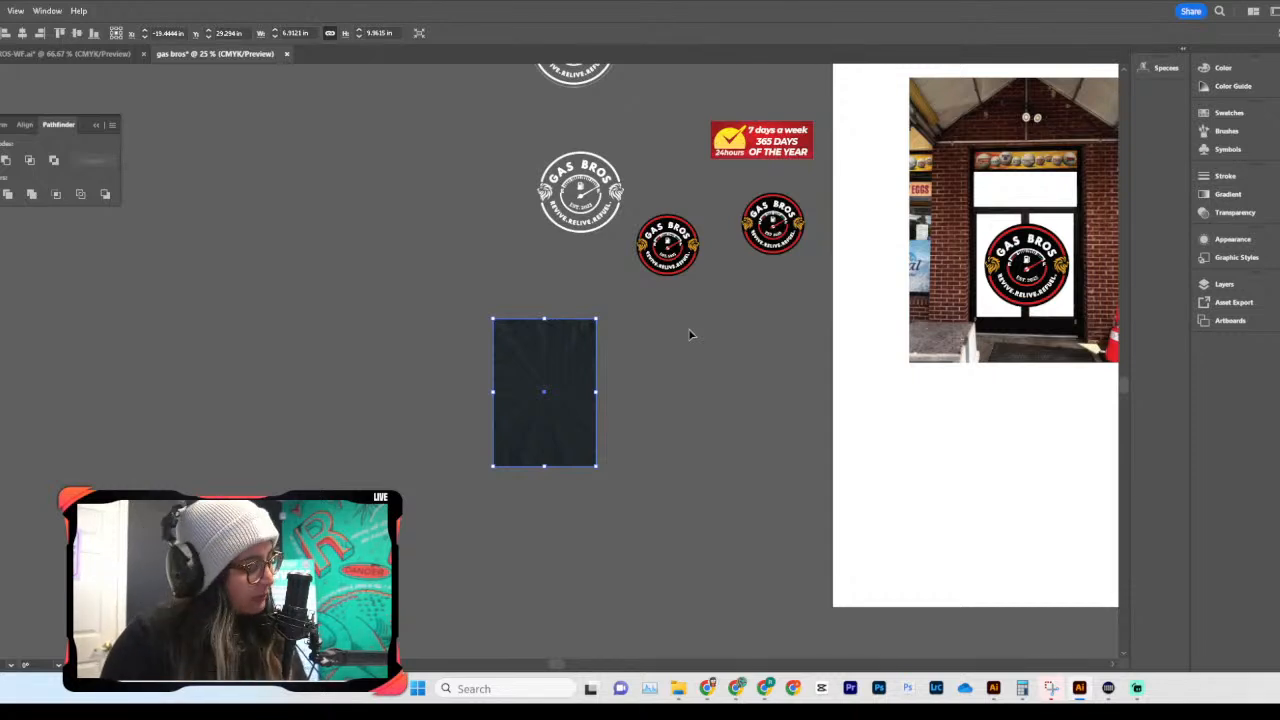
key("ctrl+plus")
key("ctrl+plus")
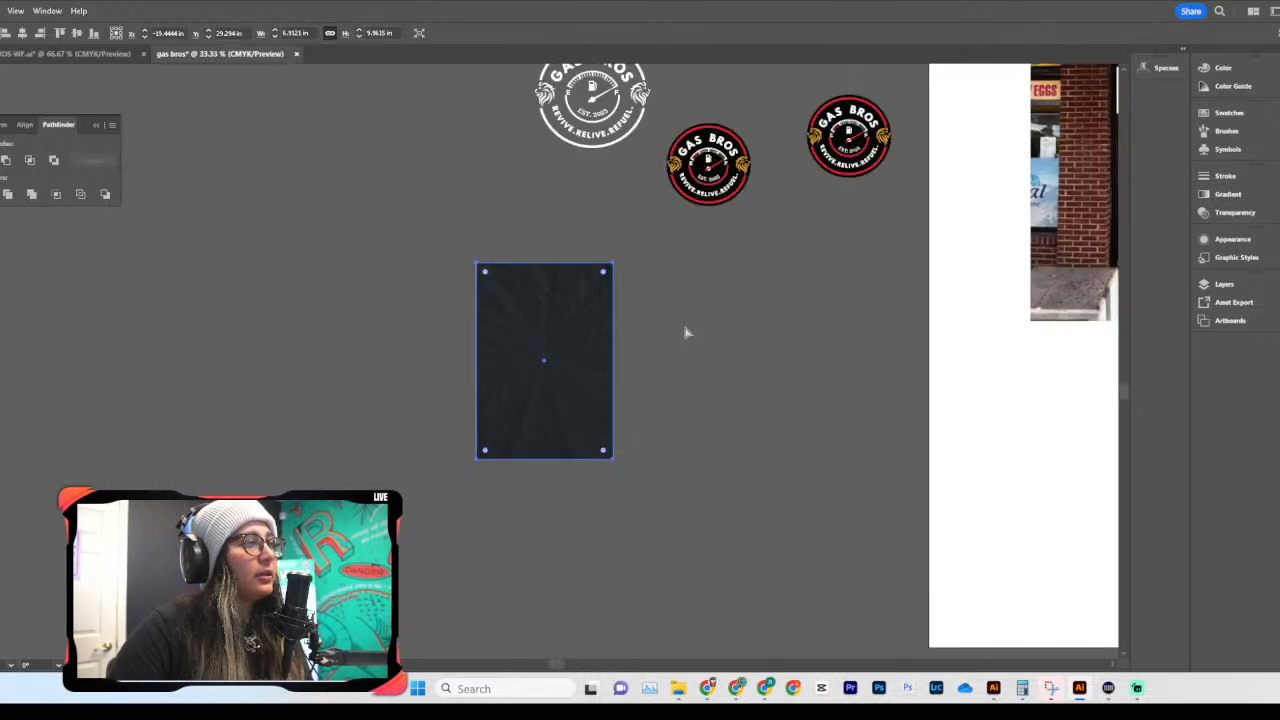
Step: Place the full-color round Gas Bros logo over the textured black rectangle and bring it to the front
scroll(720, 297, "up", 1)
scroll(717, 297, "right", 4)
left_click_drag(480, 384, 730, 345)
scroll(728, 347, "right", 4)
scroll(638, 350, "up", 1)
left_click_drag(446, 158, 462, 386)
right_click(462, 386)
mouse_move(543, 317)
left_click(675, 320)
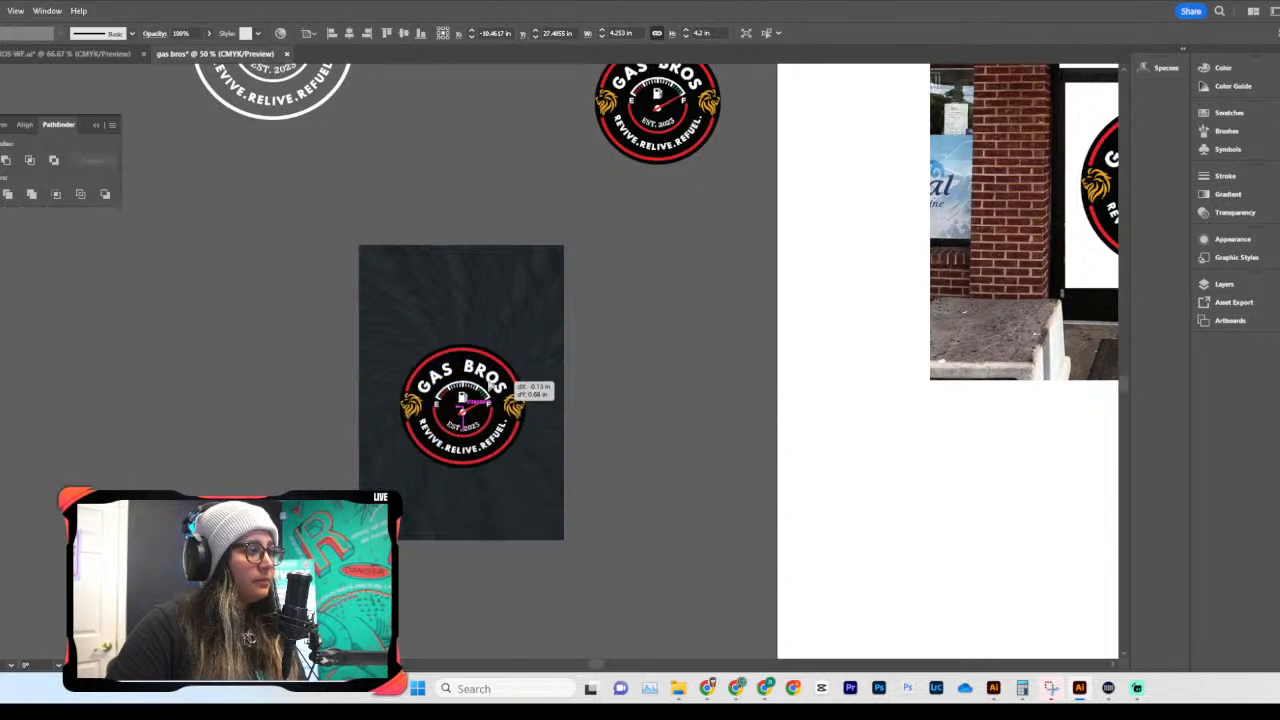
Step: Move the round logo off the textured rectangle into the empty area beside it
key("ctrl+minus")
key("ctrl+minus")
key("ctrl+minus")
key("ctrl+minus")
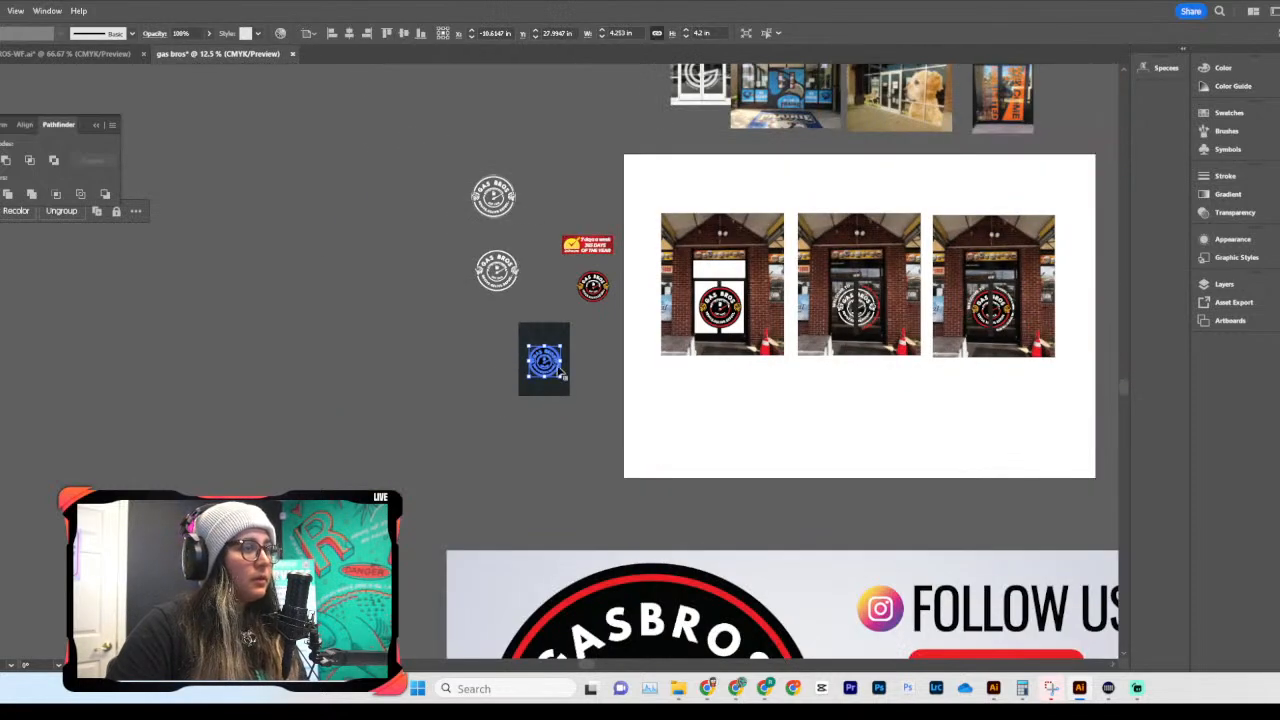
left_click(598, 376)
left_click_drag(548, 365, 431, 362)
Step: Copy the circular welcome and opening-hours text from the middle door mockup onto the textured rectangle
left_click(868, 310)
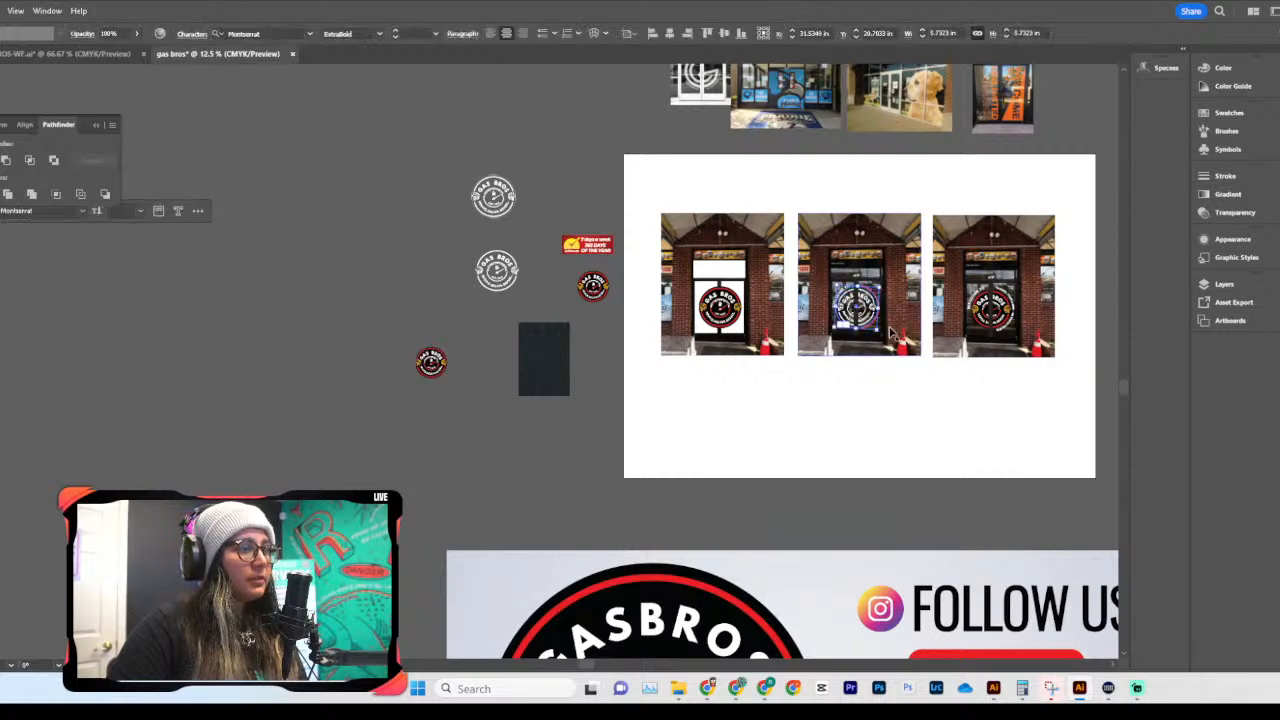
key("ctrl+plus")
key("ctrl+plus")
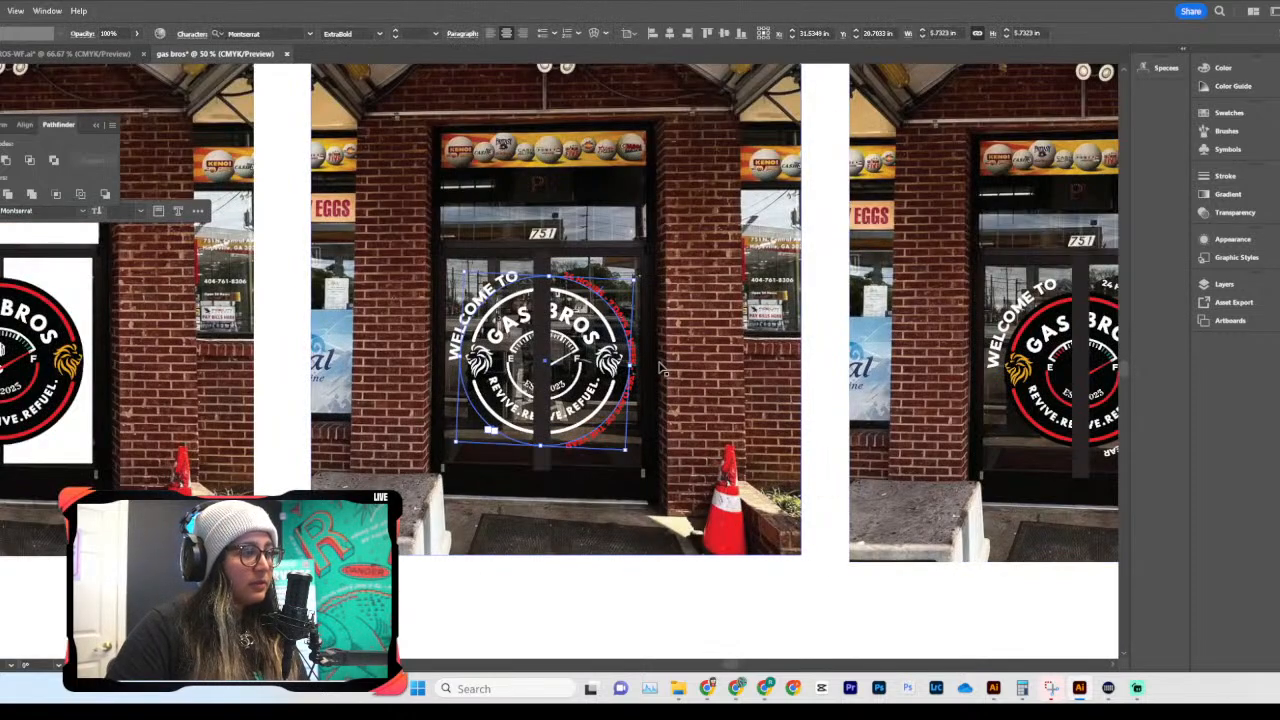
key("ctrl+v")
key("ctrl+z")
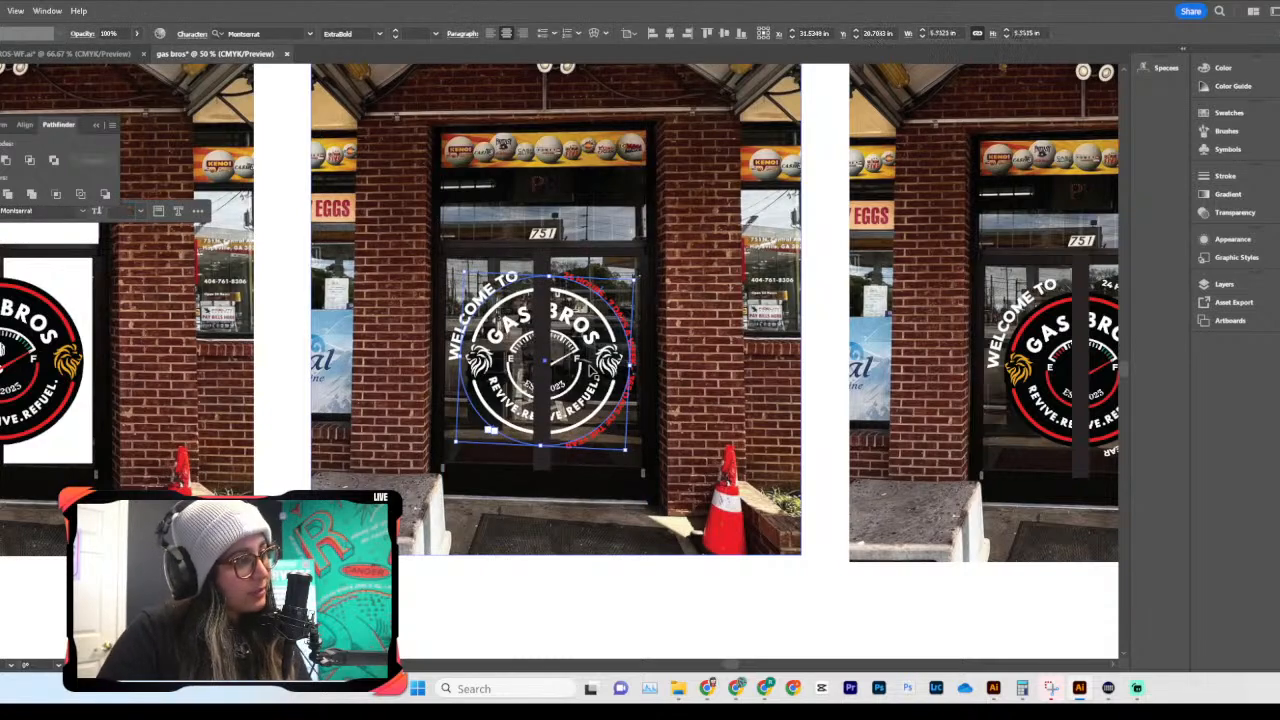
scroll(604, 350, "left", 14)
scroll(609, 334, "down", 4)
key("ctrl+v")
left_click_drag(612, 305, 457, 285)
Step: Place the round logo inside the circular text and center the logo and text on the textured rectangle
scroll(500, 290, "left", 5)
left_click_drag(132, 315, 592, 320)
left_click_drag(722, 205, 400, 408)
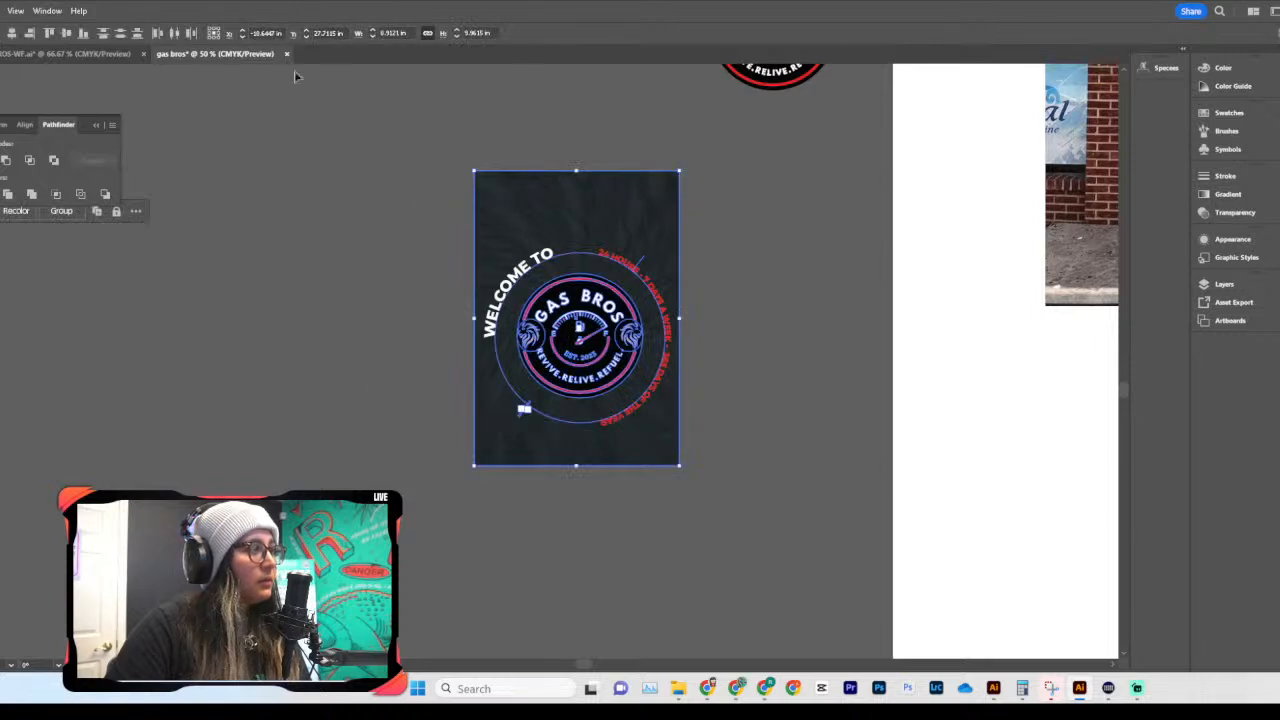
left_click(29, 34)
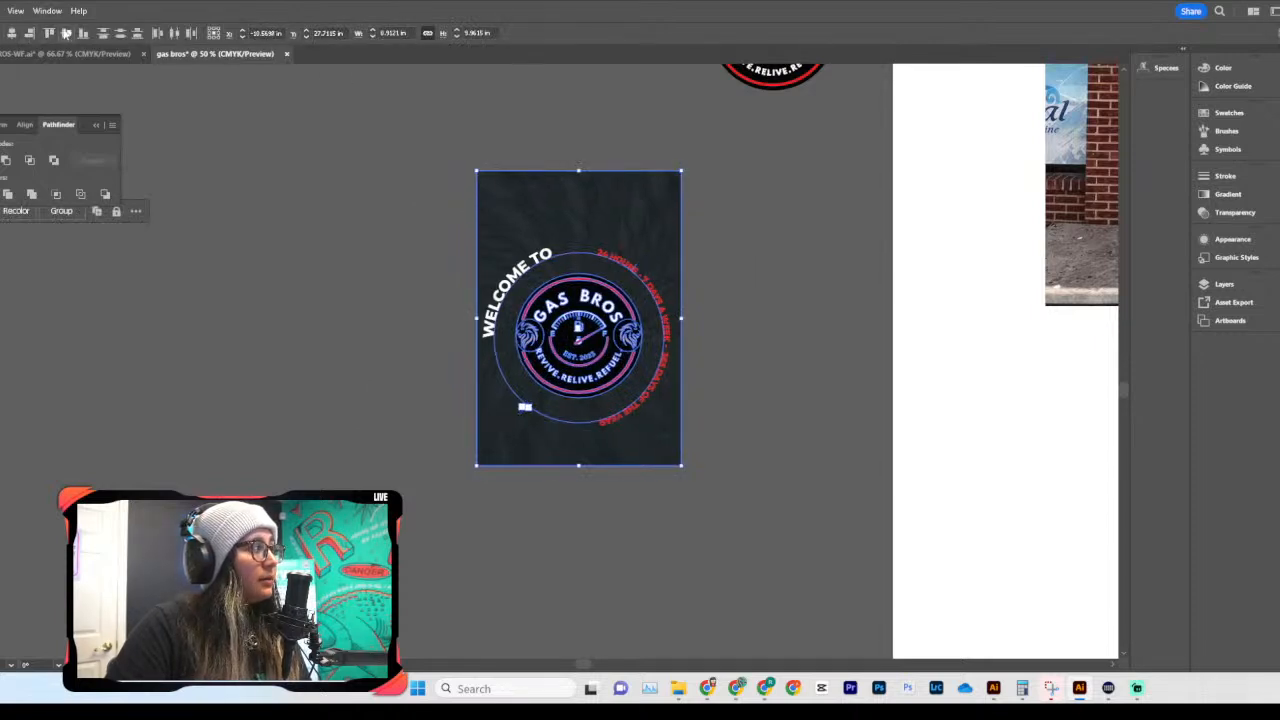
left_click(689, 320)
scroll(522, 239, "right", 4)
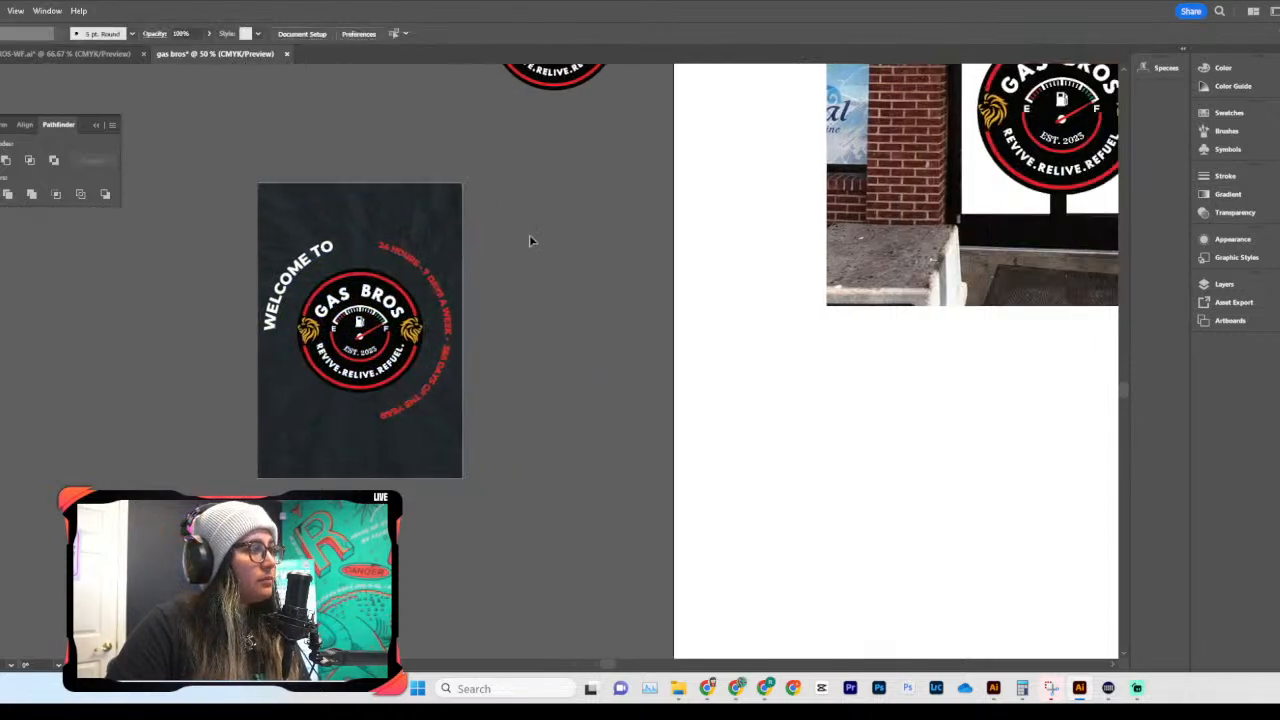
Step: Move the large round logo off the first door mockup into the empty area beside the artboard
left_click_drag(529, 229, 312, 350)
scroll(328, 345, "right", 2)
scroll(328, 345, "up", 4)
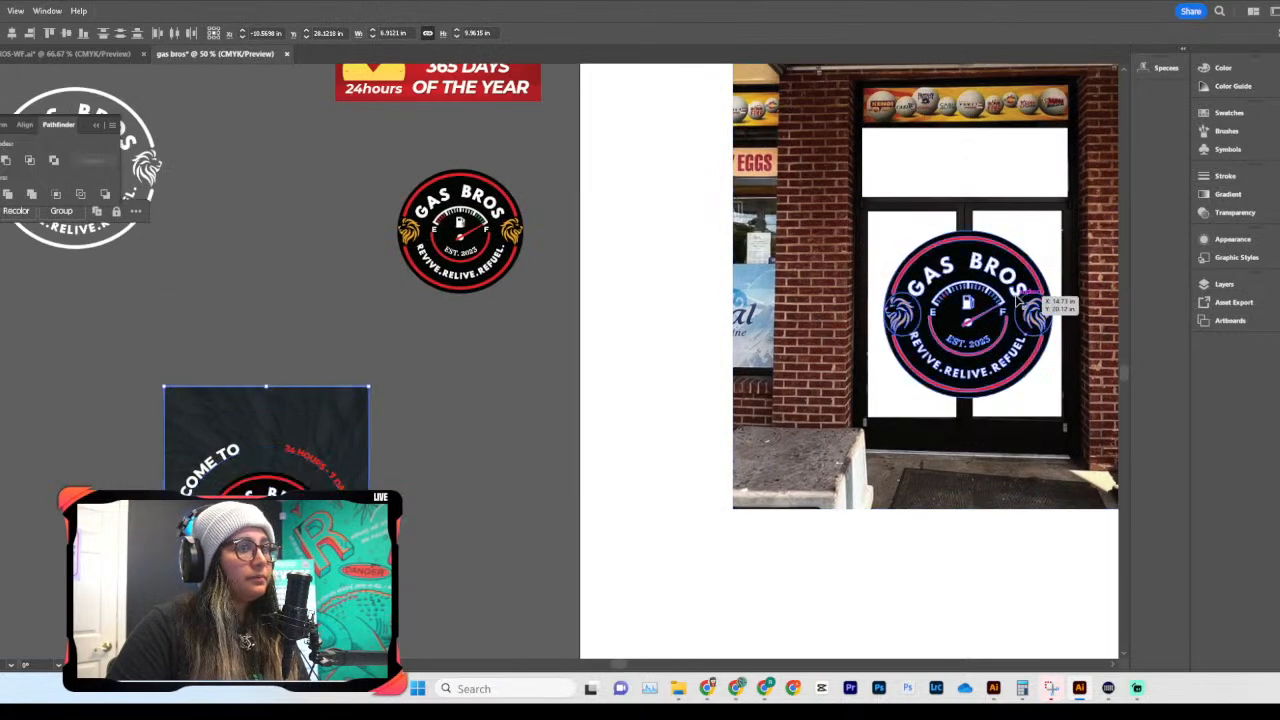
left_click_drag(1020, 300, 183, 250)
Step: Select the three white panels on the first door mockup and move them off the artboard
scroll(895, 245, "right", 5)
left_click(712, 292)
left_click(628, 282, "shift")
left_click(716, 168, "shift")
left_click_drag(705, 157, 92, 210)
key("ctrl+z")
scroll(746, 297, "left", 1)
key("ctrl+minus")
key("ctrl+minus")
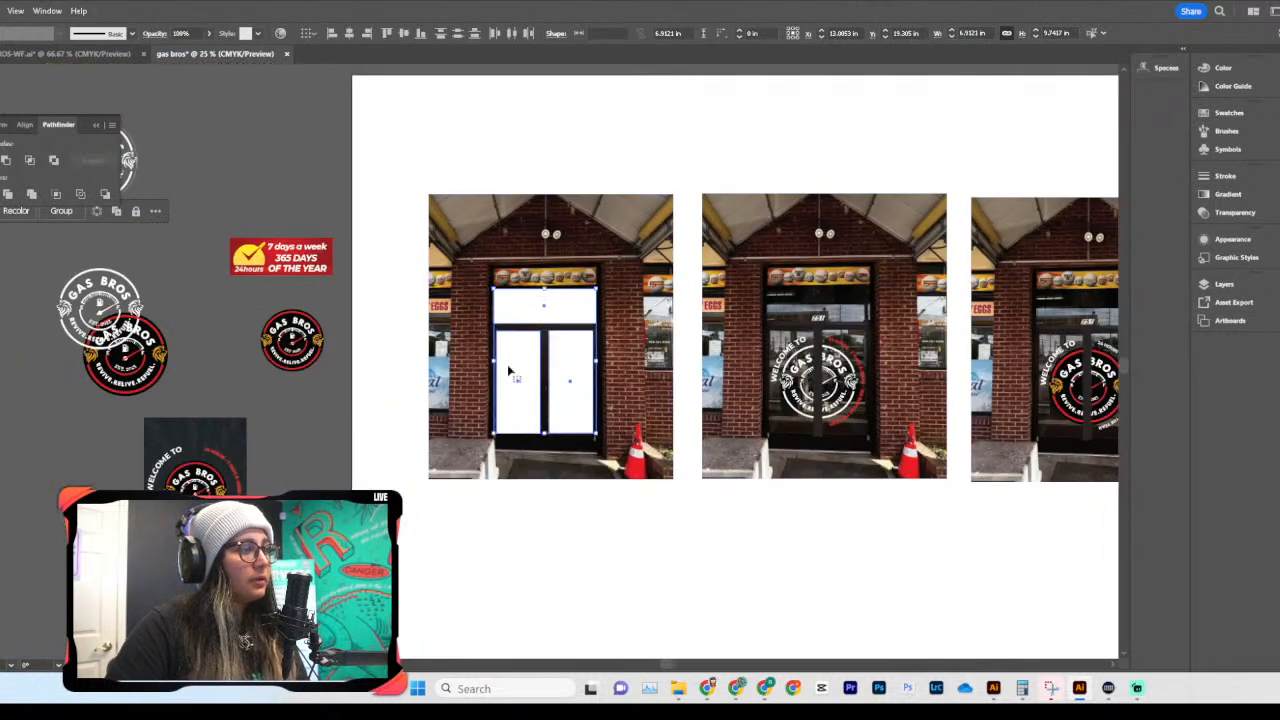
left_click_drag(565, 376, 250, 178)
Step: Move the textured Gas Bros design next to the first storefront photo and deselect it
left_click_drag(200, 445, 263, 315)
key("ctrl+equal")
key("ctrl+equal")
scroll(424, 497, "down", 1)
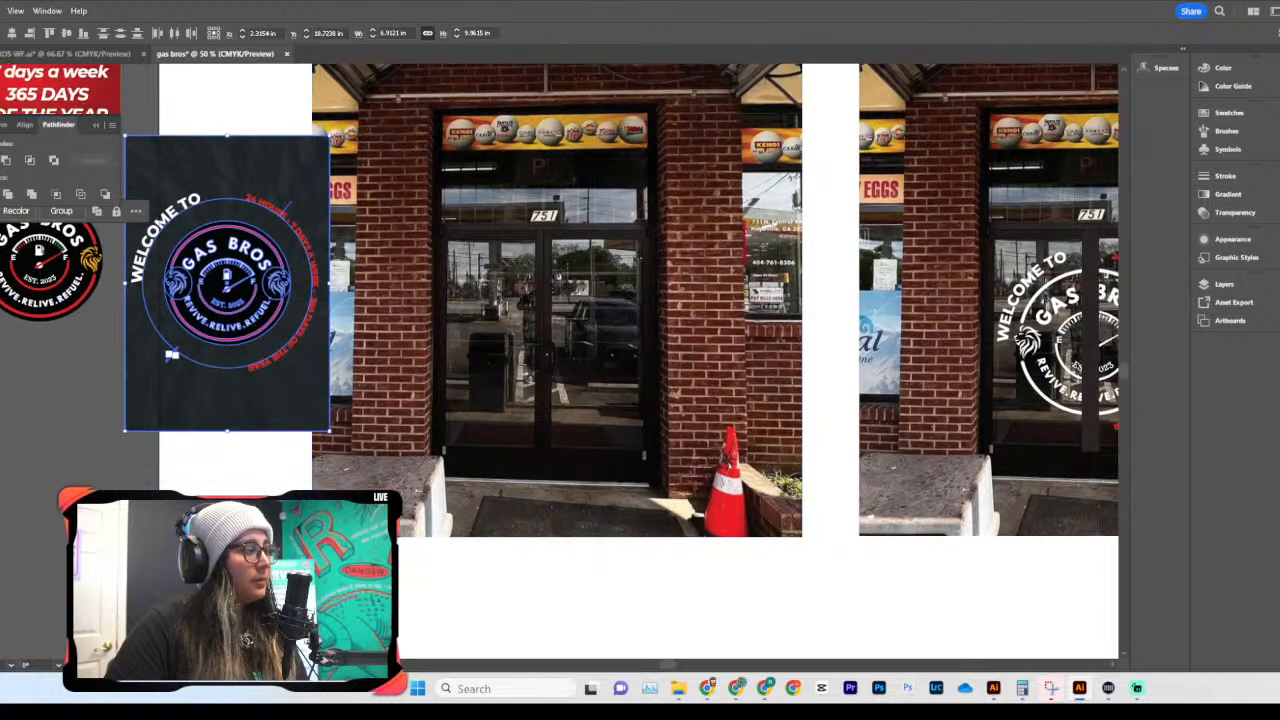
left_click(390, 575)
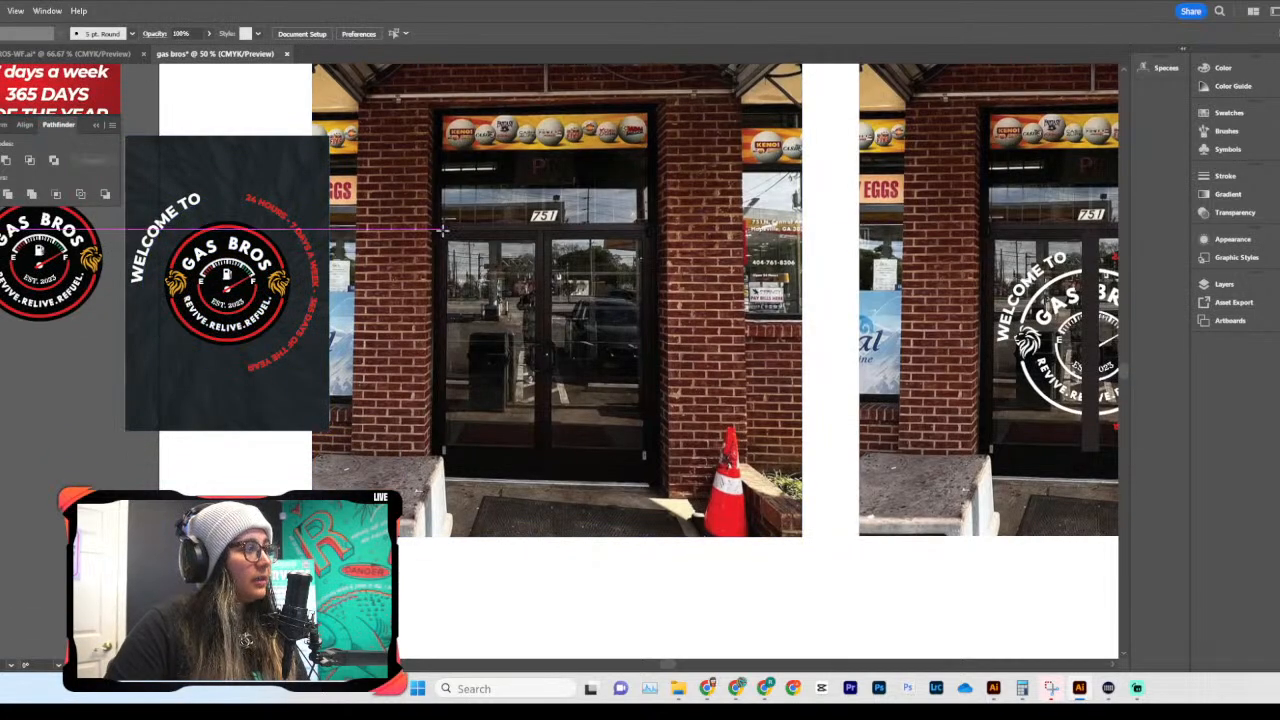
Step: Draw white rectangles over the first door's crossbar, about 7.4 × 0.5 in, and its center divider, about 0.55 × 7.3 in
left_click_drag(447, 224, 661, 240)
left_click_drag(538, 233, 551, 451)
key("v")
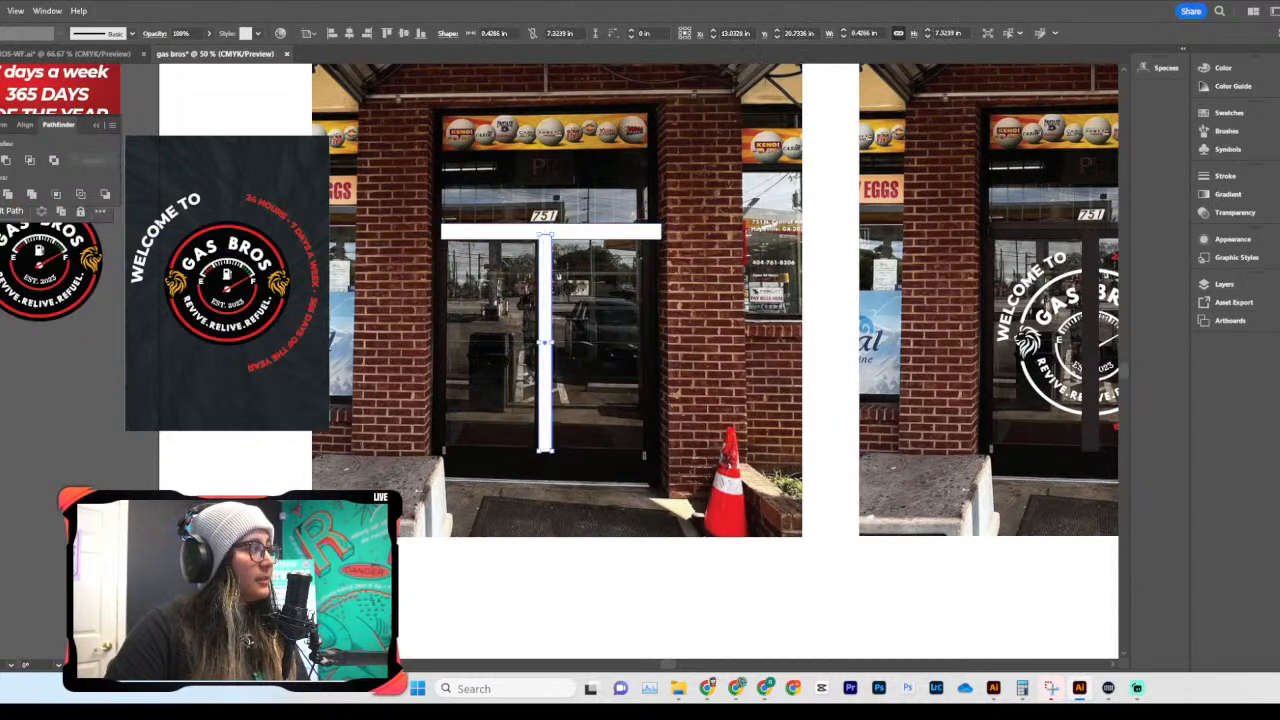
left_click_drag(540, 343, 536, 343)
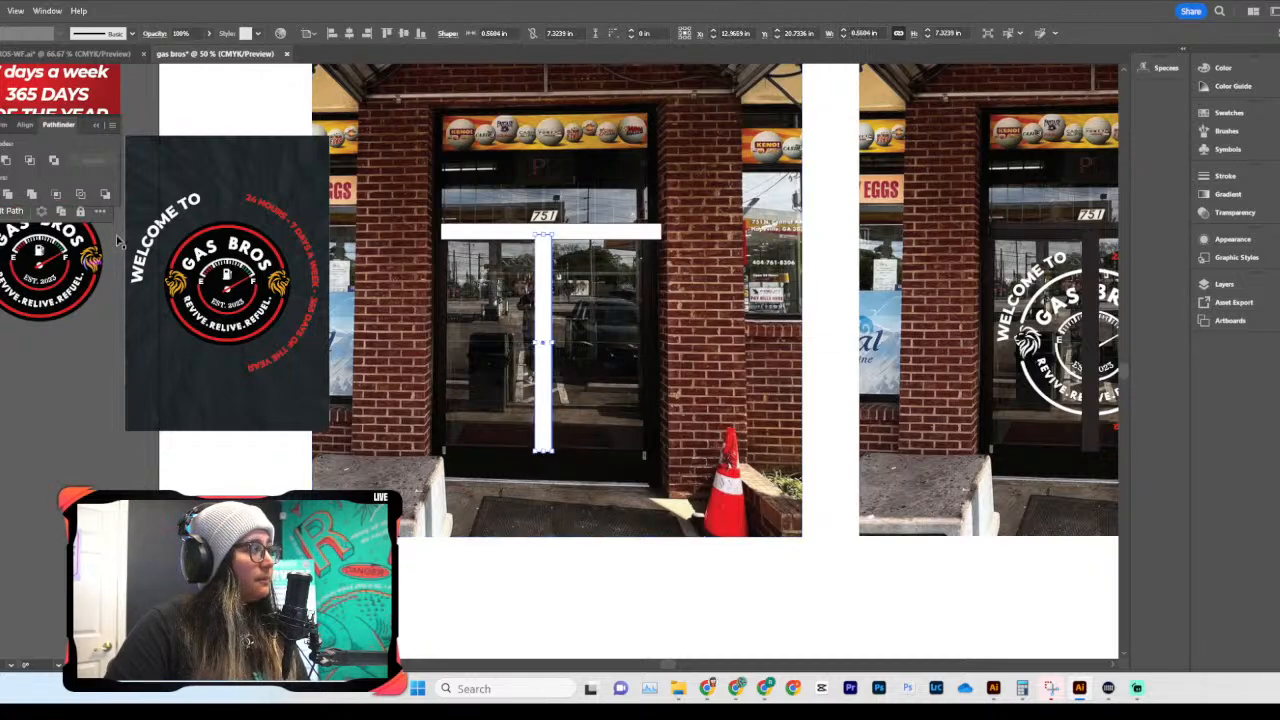
Step: Fill both frame rectangles with the dark door-frame color sampled from the photo
left_click(497, 237)
left_click(538, 292, "shift")
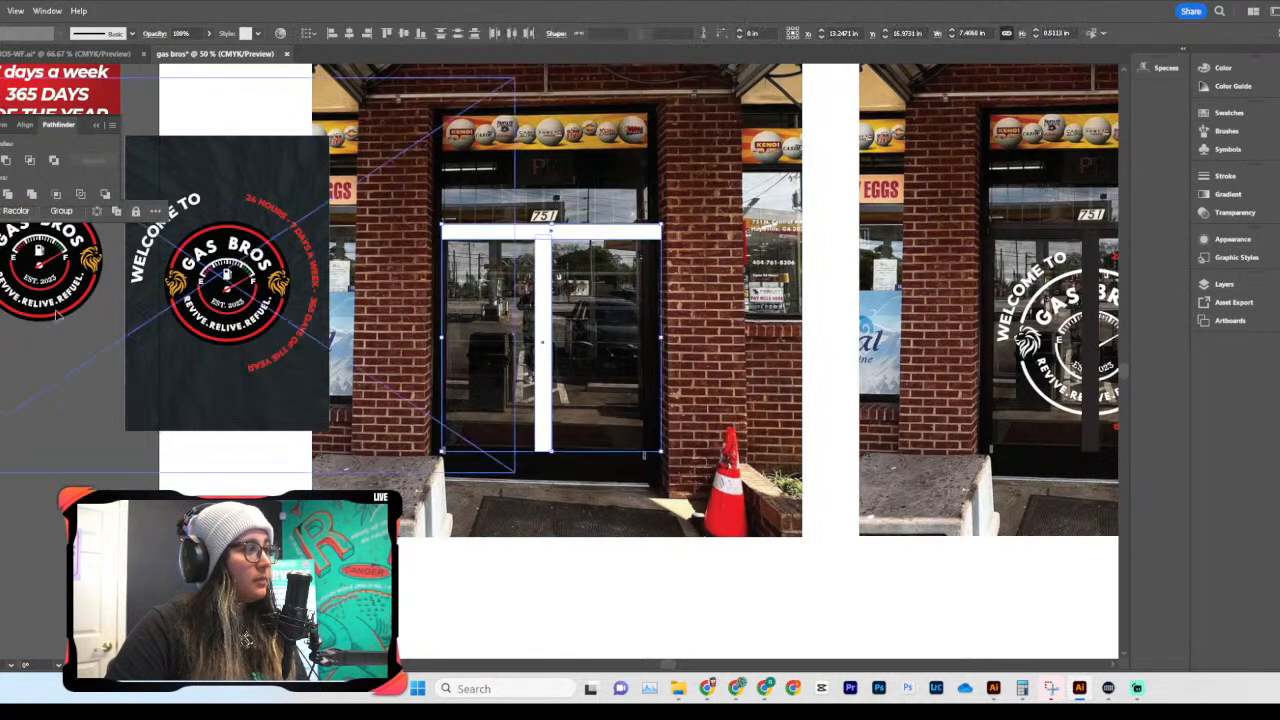
key("shift+m")
left_click(657, 461)
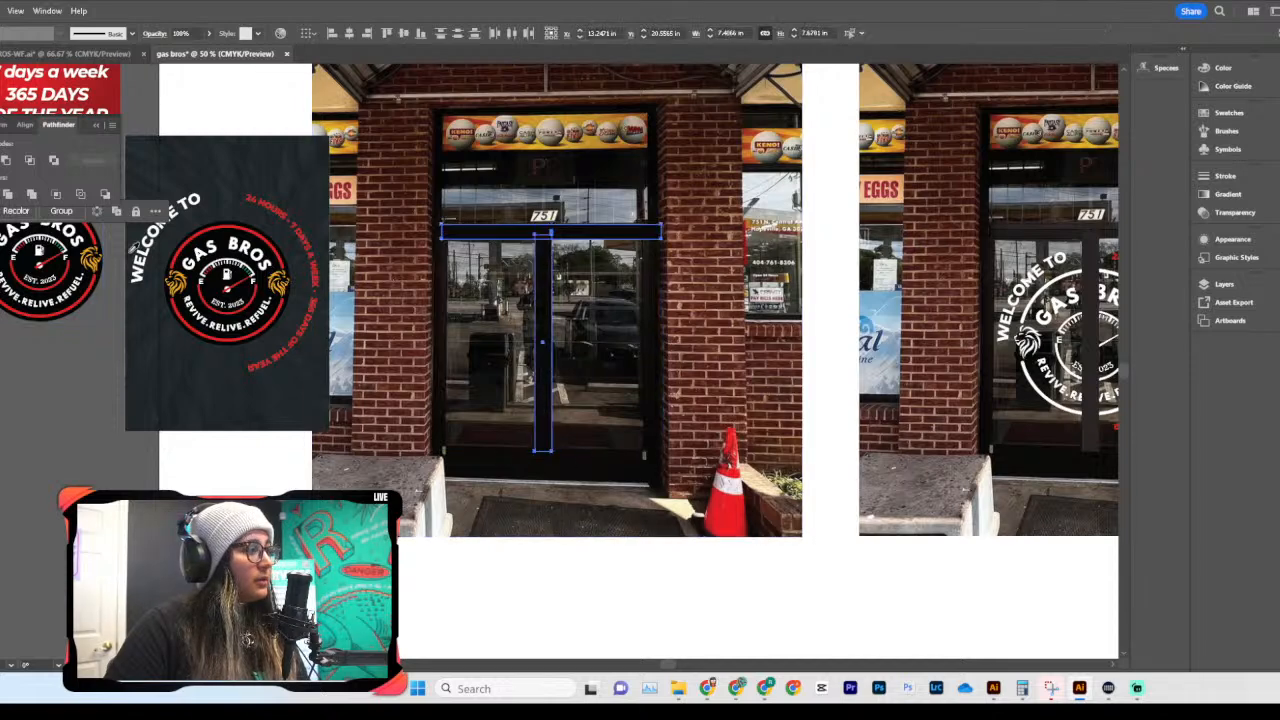
key("v")
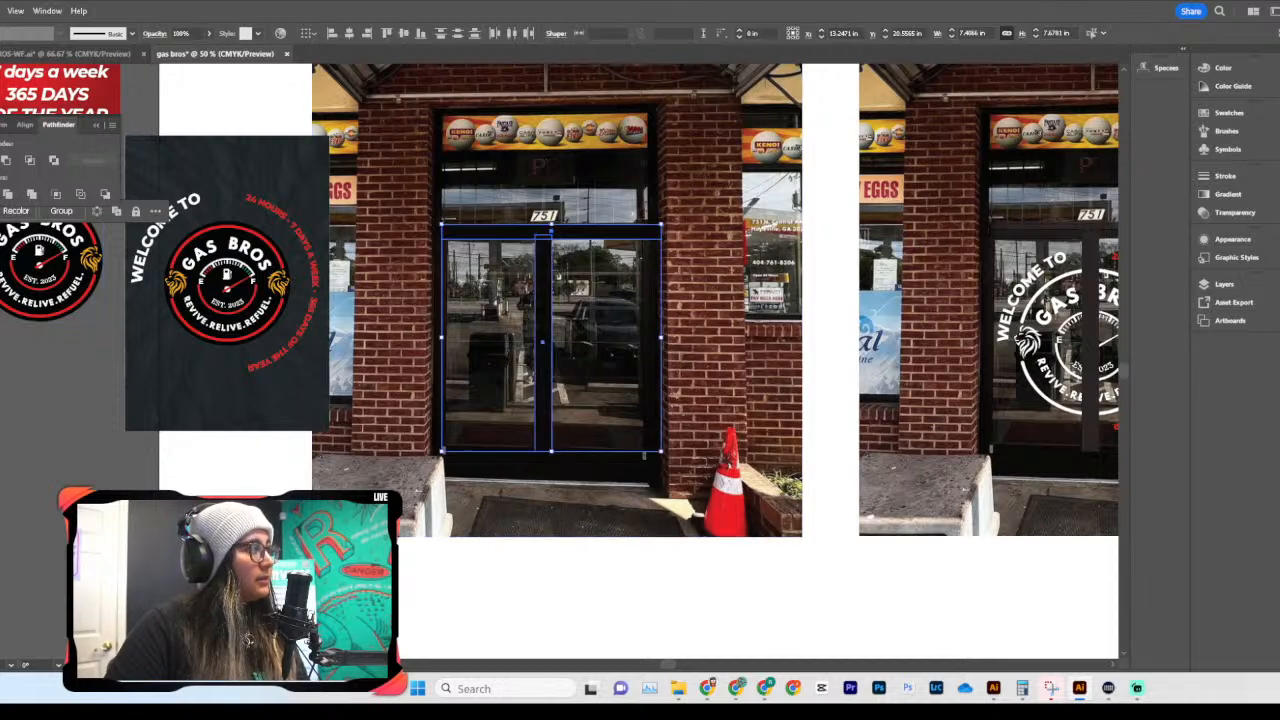
Step: Bring the two dark frame rectangles to the front and deselect them
right_click(557, 318)
mouse_move(634, 586)
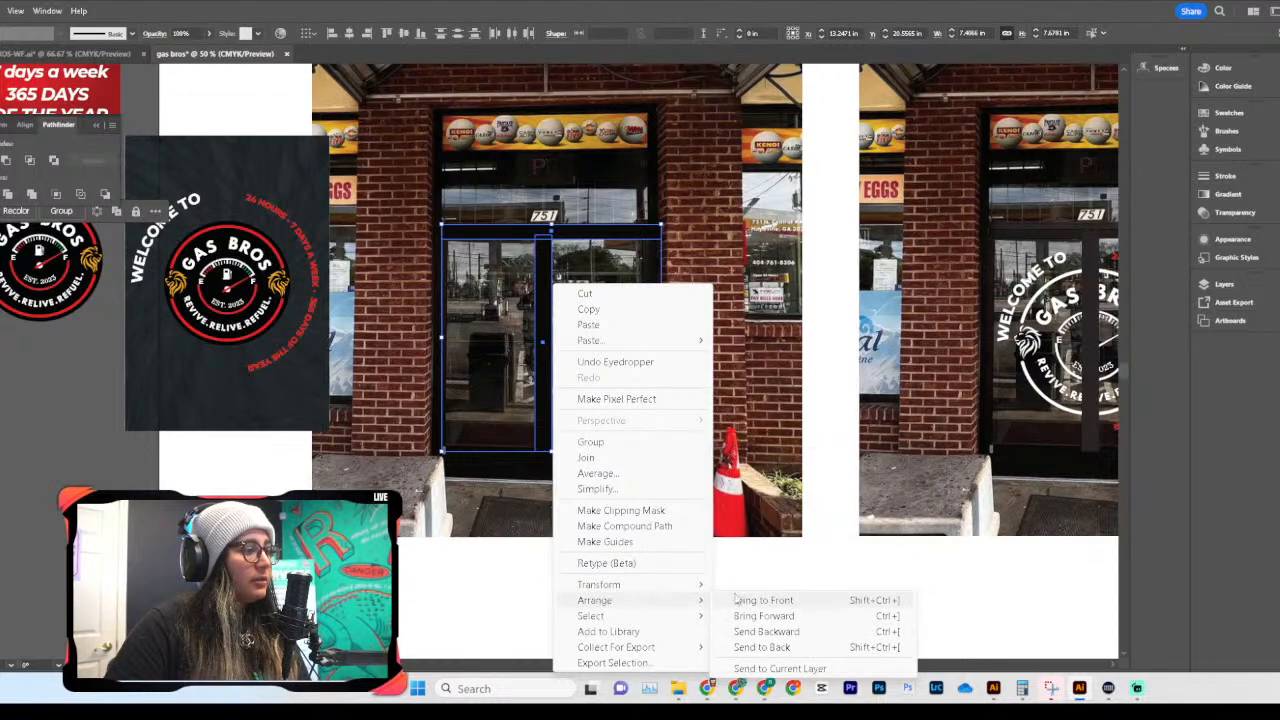
left_click(736, 601)
left_click(551, 594)
Step: Position the whole textured Gas Bros design over the first door, behind the dark frame bars
left_click(256, 325)
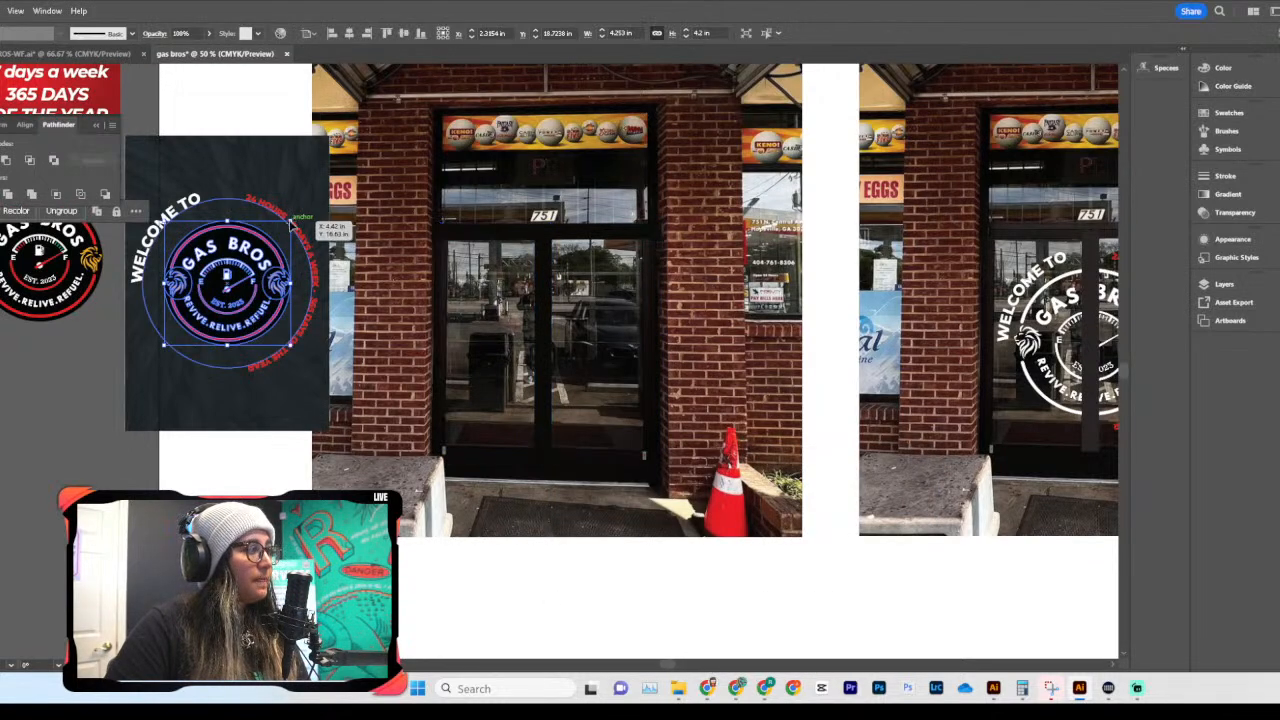
left_click(259, 206)
left_click(228, 185)
left_click_drag(240, 250, 539, 233)
left_click(597, 566)
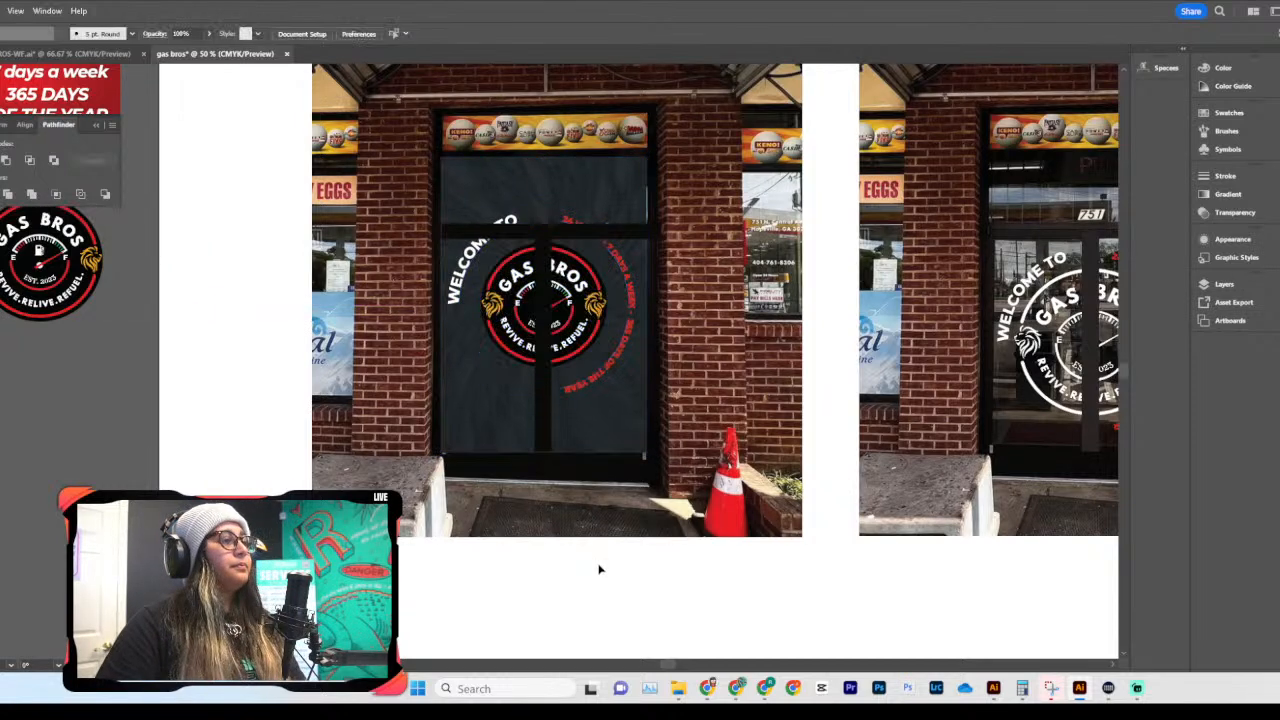
Step: Examine how the textured design, logo and circular text fit the first door and its frame bars
key("ctrl+plus")
key("ctrl+plus")
scroll(603, 558, "up", 5)
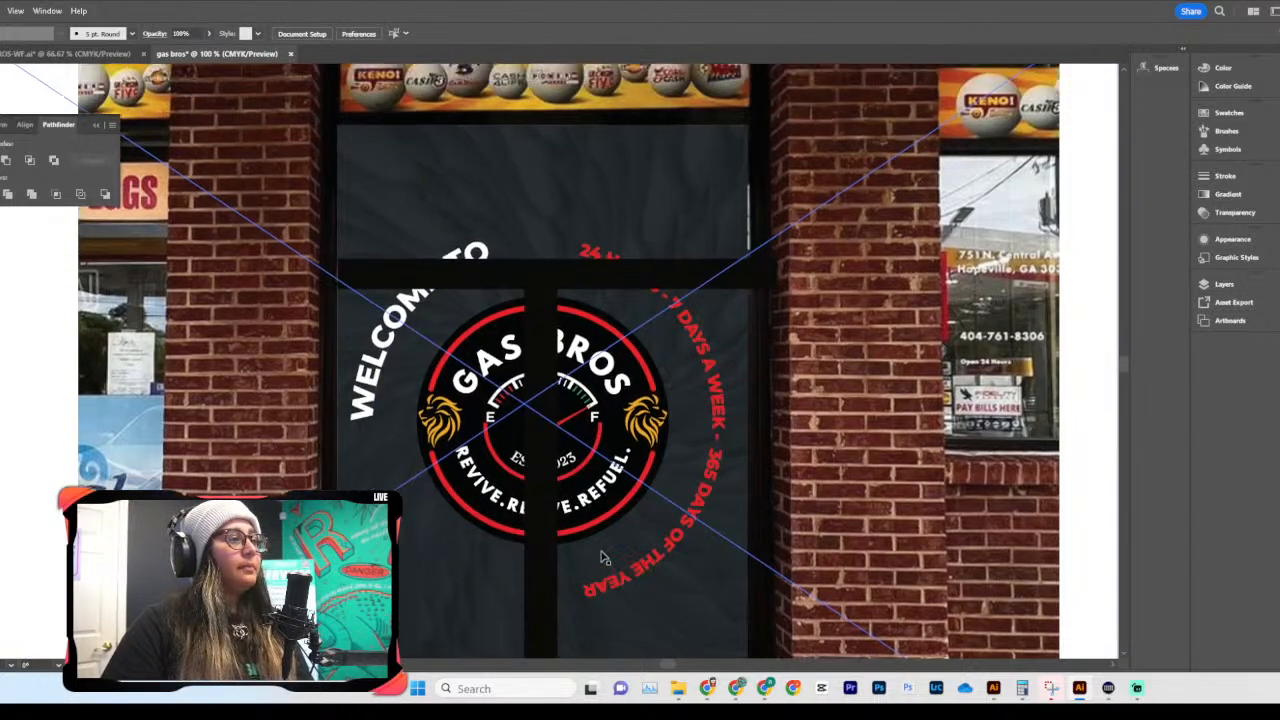
scroll(605, 556, "down", 7)
key("ctrl+minus")
key("ctrl+minus")
key("ctrl+minus")
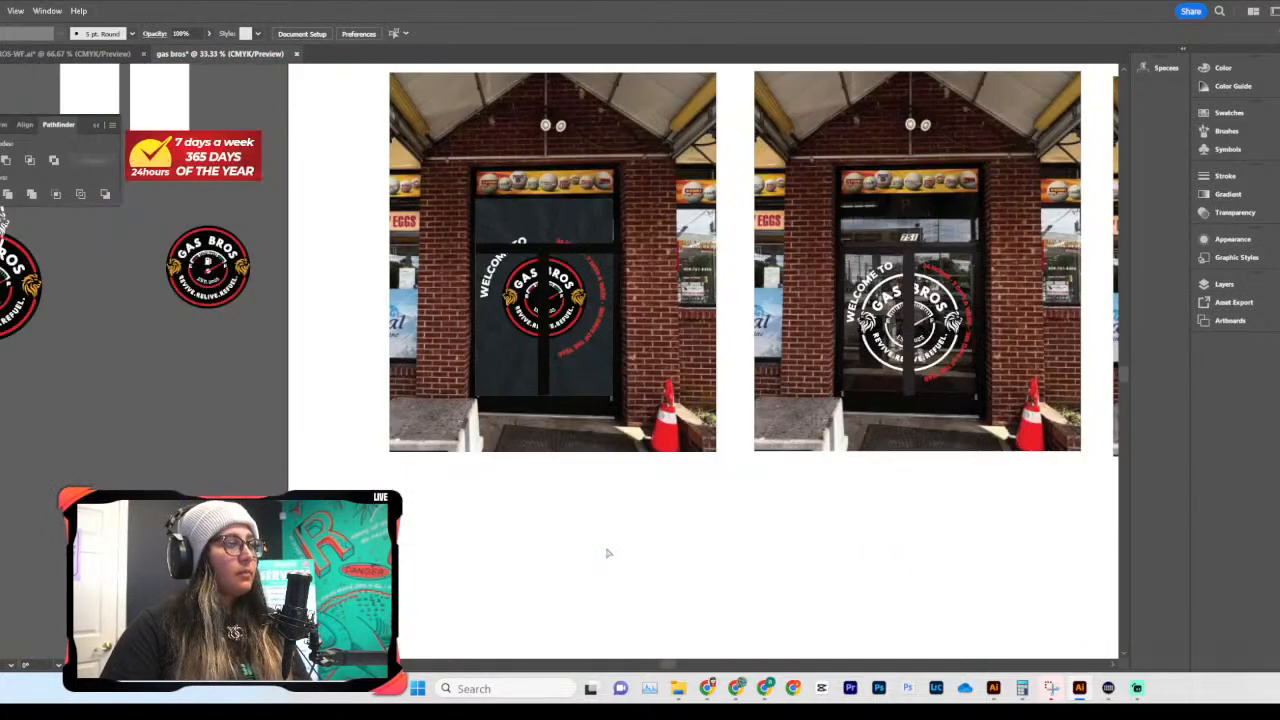
key("ctrl+plus")
key("ctrl+plus")
left_click_drag(607, 551, 558, 450)
left_click(522, 299)
left_click_drag(511, 323, 484, 354)
left_click(484, 348)
left_click(606, 437)
scroll(606, 437, "up", 3)
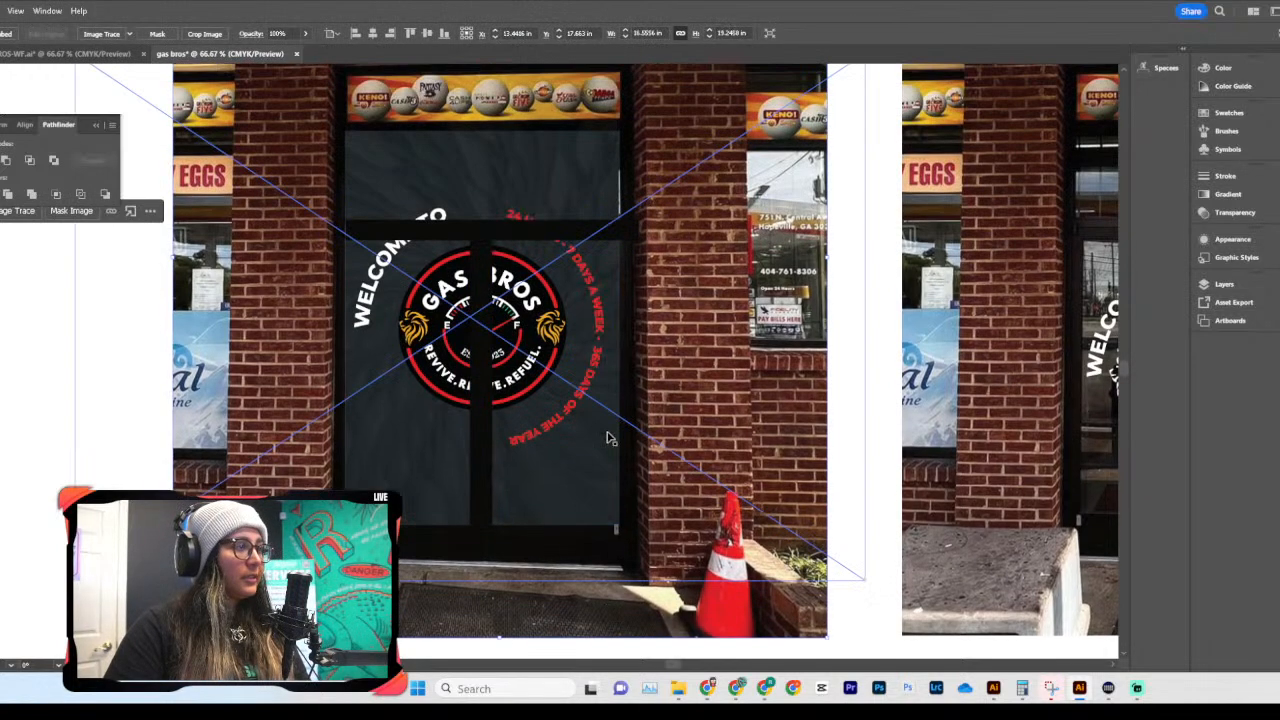
scroll(424, 257, "down", 2)
scroll(613, 310, "left", 1)
Step: Move the circular text and logo below the door's crossbar and enlarge the logo to about 5.94 in wide
left_click(613, 305)
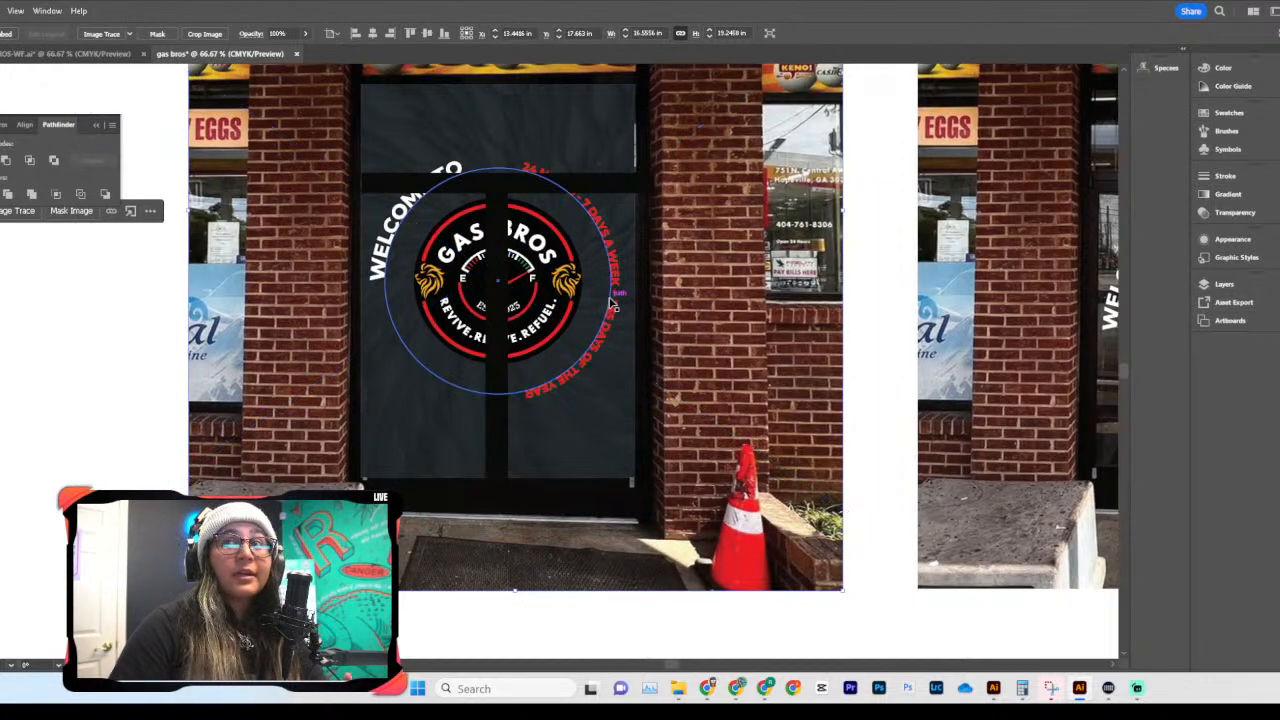
left_click(607, 255)
left_click_drag(615, 245, 614, 297)
scroll(614, 297, "down", 2)
left_click(497, 290)
left_click(549, 262)
left_click_drag(504, 333, 502, 399)
left_click_drag(523, 258, 524, 234)
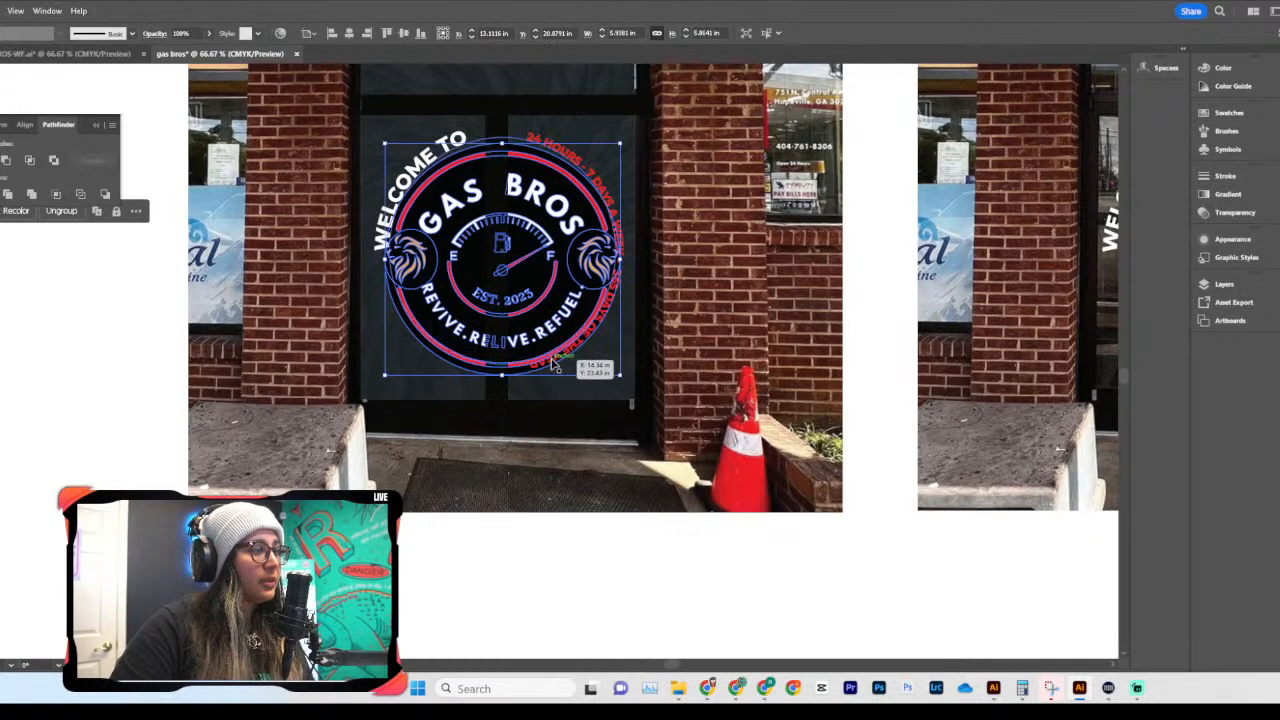
Step: Enlarge the circular text around the logo to about 6.38 in
left_click_drag(502, 376, 500, 390)
key("ctrl+z")
key("ctrl+z")
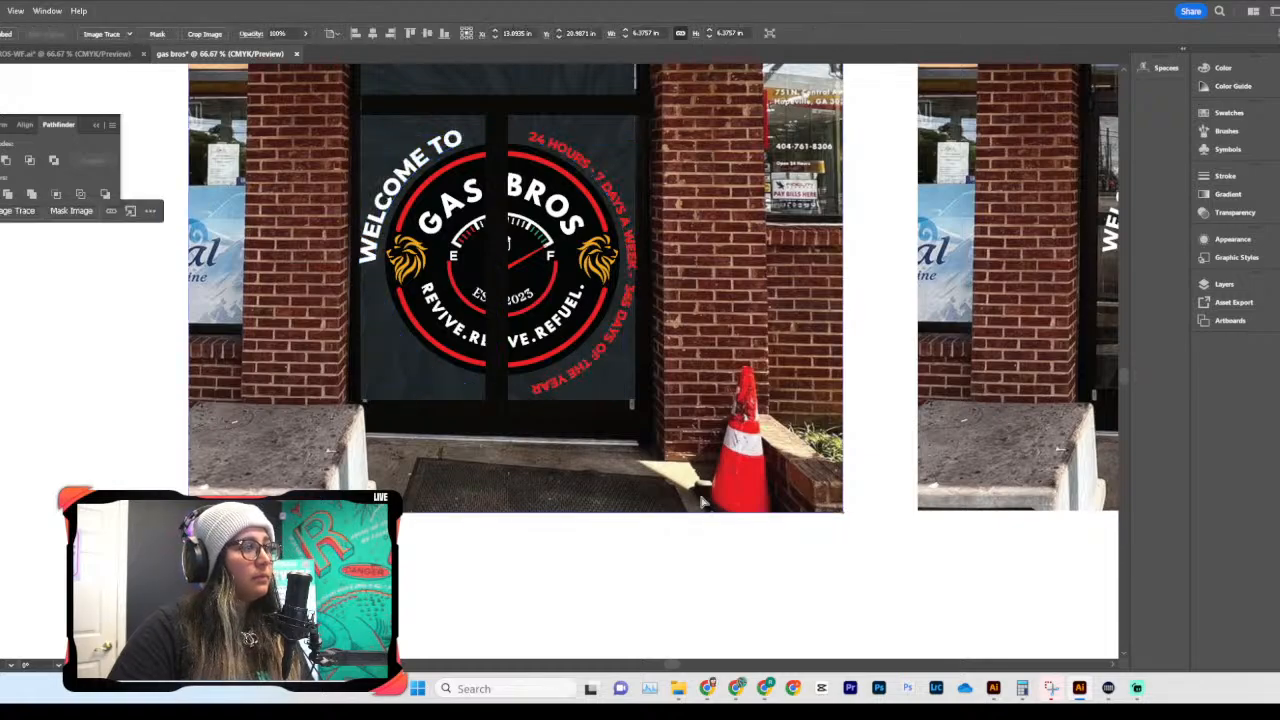
Step: Examine the first door graphic beside the other mockups and up close
key("ctrl+minus")
key("ctrl+minus")
key("ctrl+minus")
key("ctrl+minus")
key("ctrl+minus")
key("ctrl+minus")
key("ctrl+plus")
key("ctrl+plus")
key("ctrl+plus")
key("ctrl+plus")
key("ctrl+plus")
key("ctrl+plus")
key("ctrl+plus")
key("ctrl+plus")
key("ctrl+plus")
key("ctrl+plus")
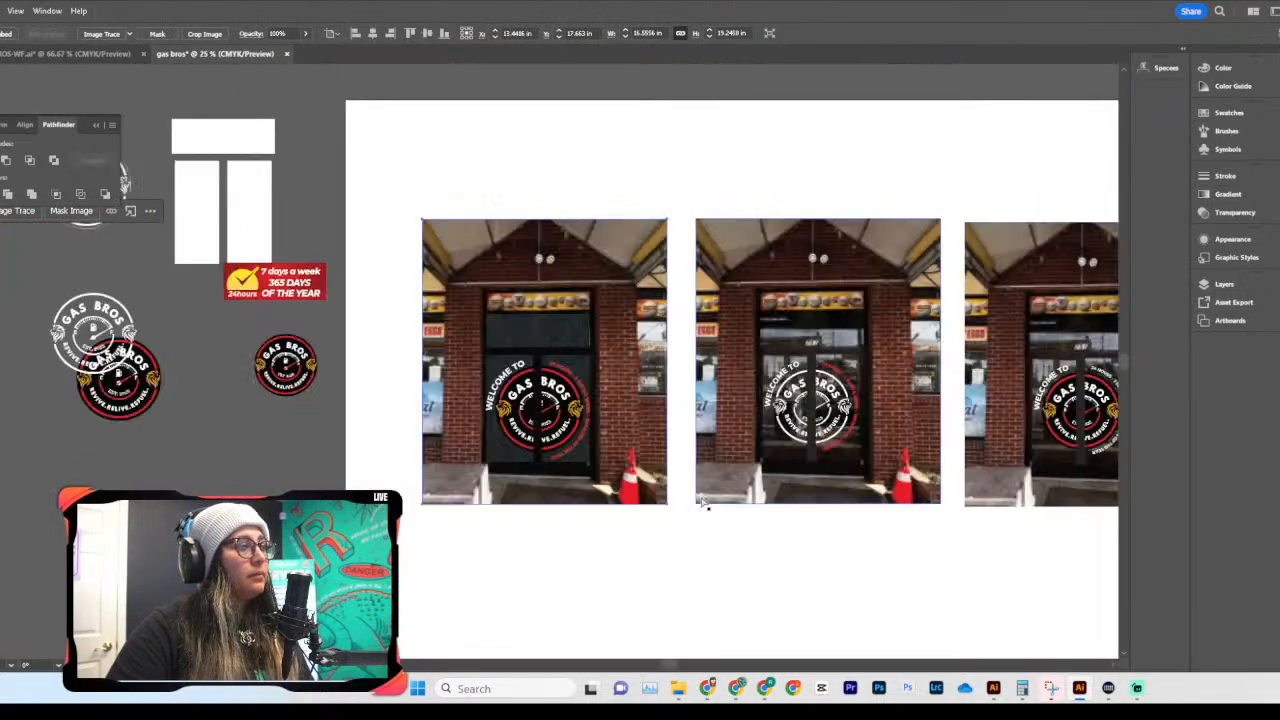
scroll(704, 502, "down", 5)
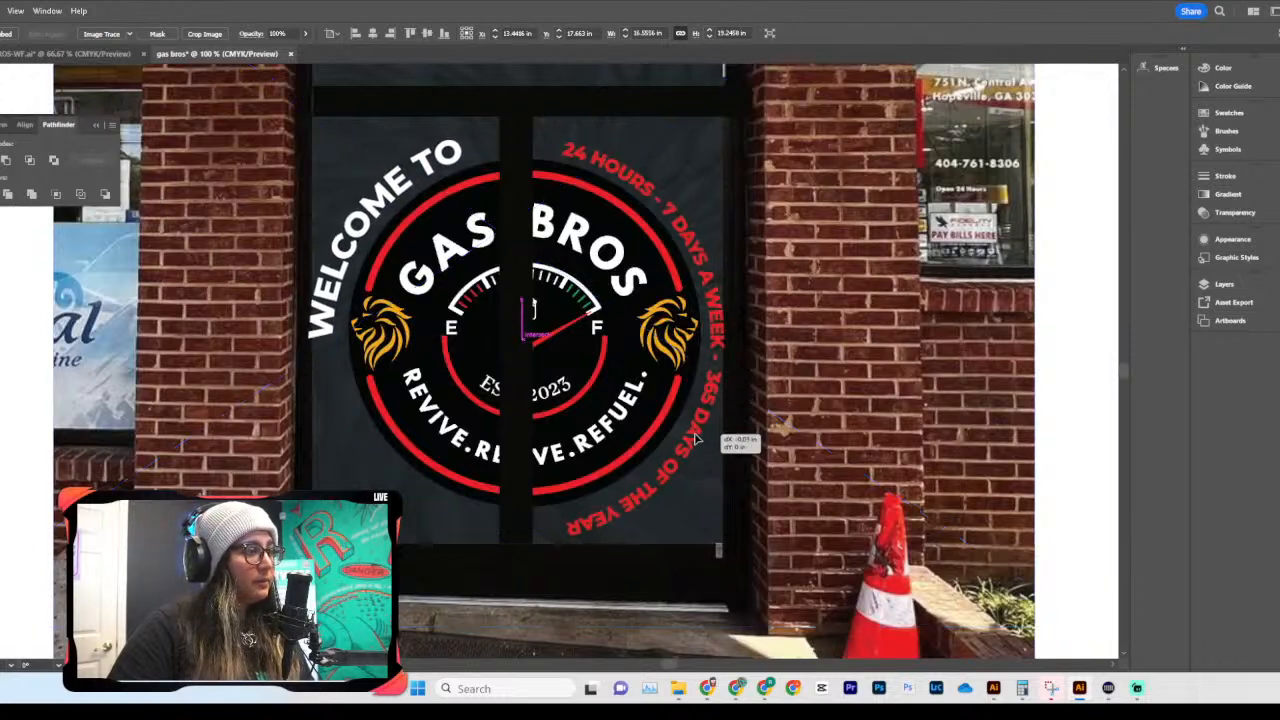
Step: Reduce the circular text to about 6.29 in and align it centrally with the logo
left_click(716, 375)
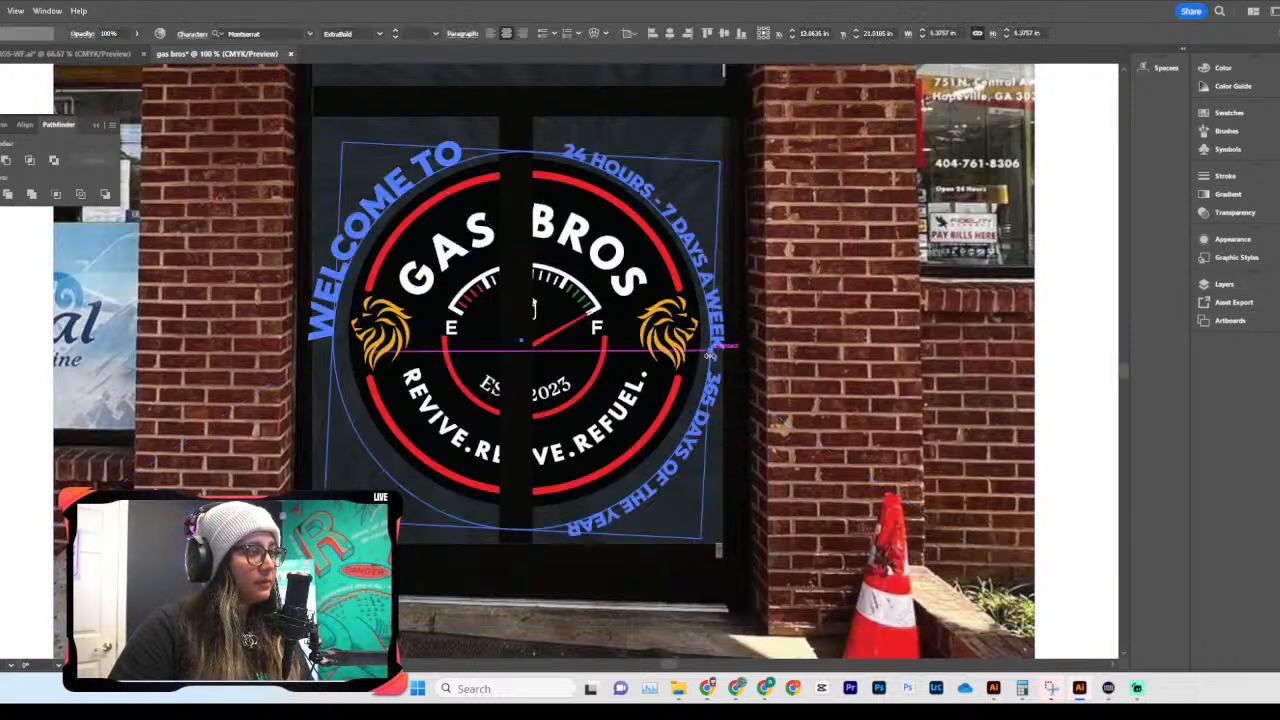
left_click_drag(680, 228, 678, 222)
key("ctrl+v")
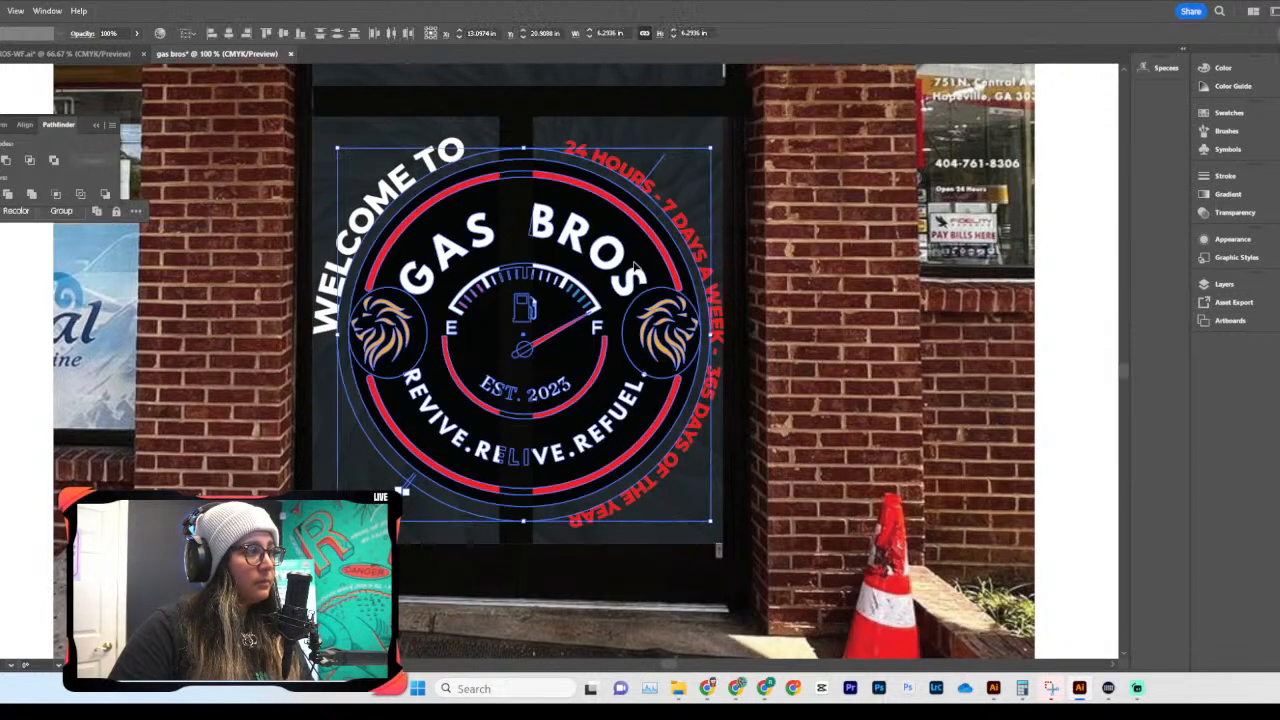
left_click(281, 33)
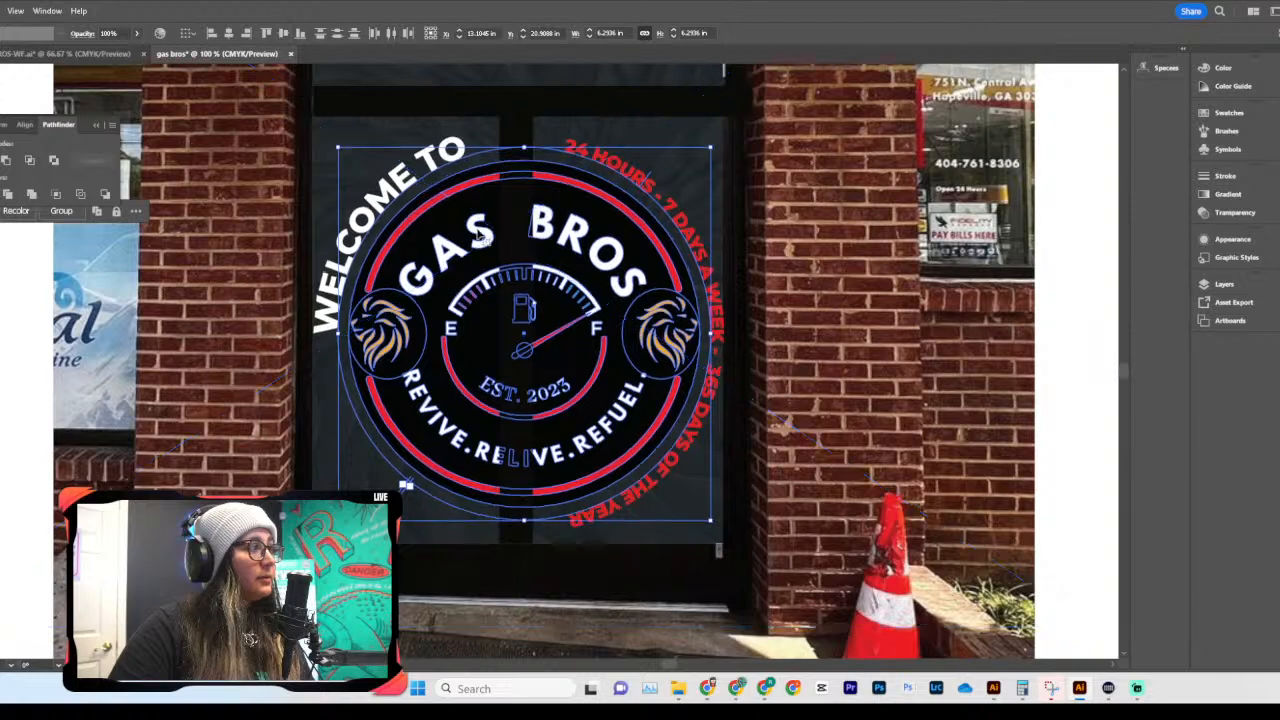
Step: Scale the logo and circular text together down to about 6.03 in wide and deselect them
left_click_drag(524, 524, 525, 509)
scroll(518, 423, "down", 3)
key("ctrl+minus")
key("ctrl+minus")
scroll(517, 423, "down", 5)
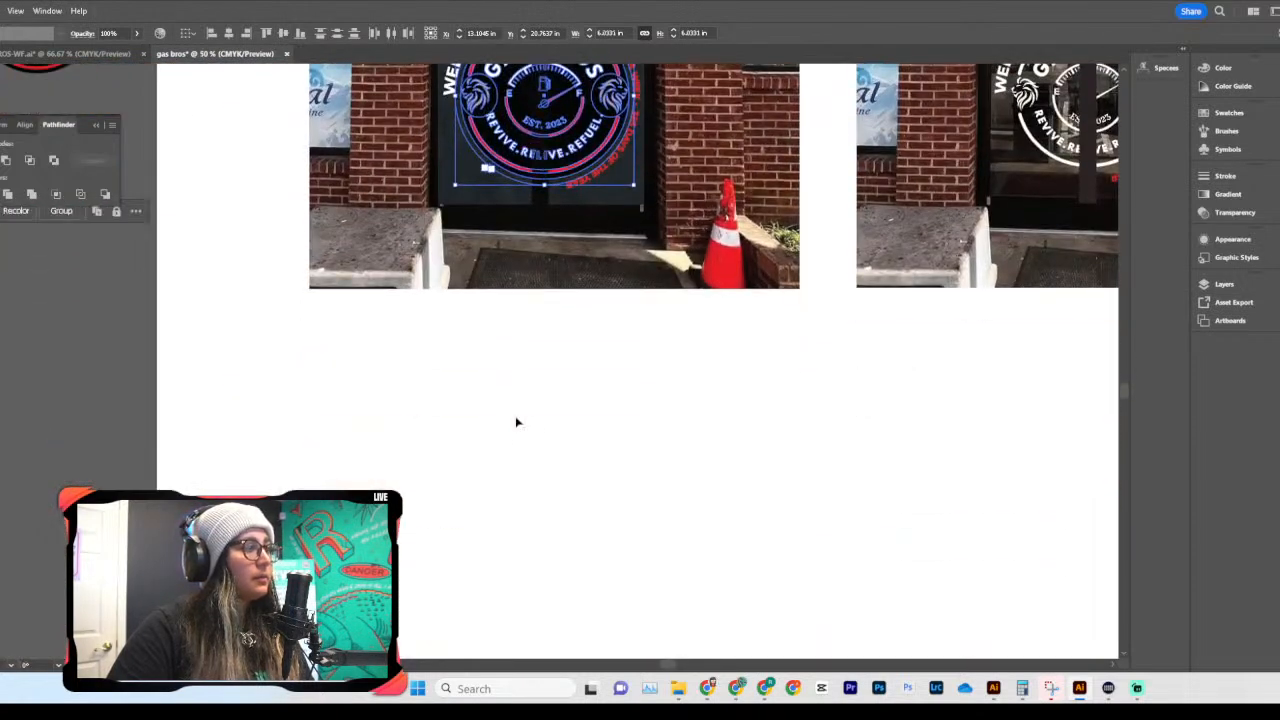
left_click(517, 423)
Step: Check the fit of the logo and circular text on the first door, up close and beside the second mockup
scroll(524, 436, "up", 5)
key("ctrl+equal")
key("ctrl+equal")
scroll(646, 514, "up", 1)
scroll(648, 484, "down", 4)
scroll(588, 314, "up", 7)
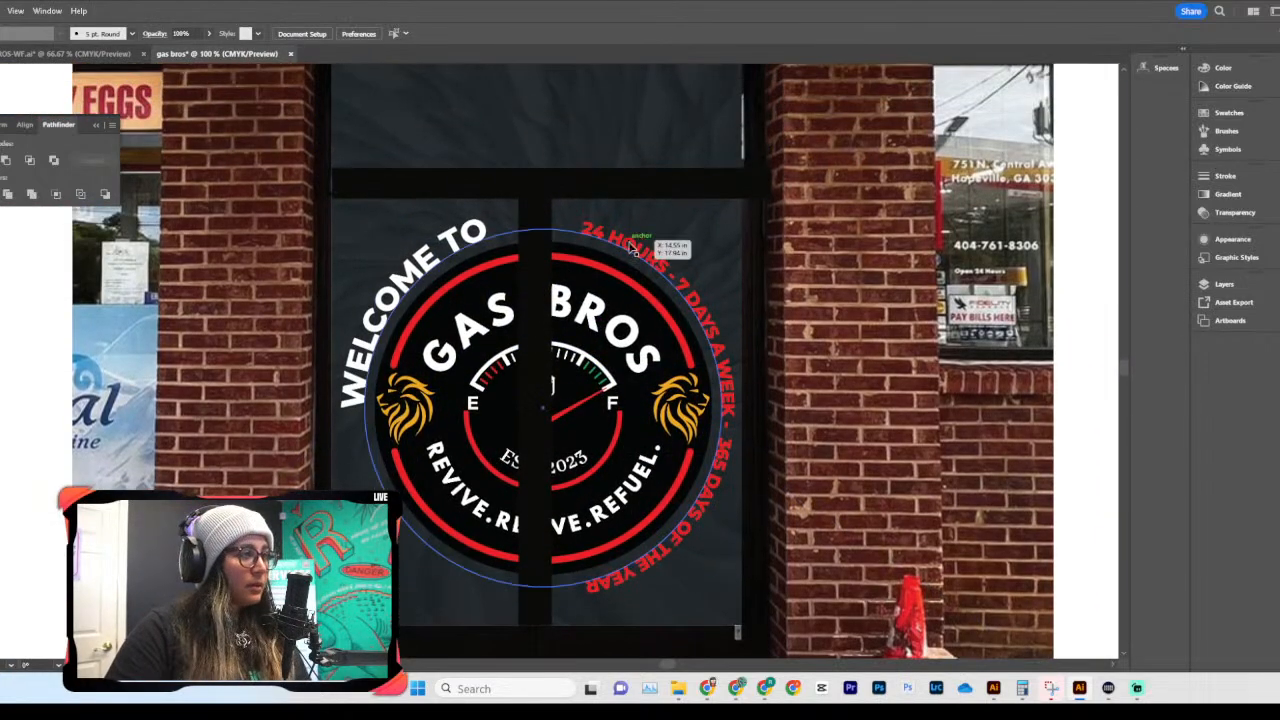
left_click(652, 246)
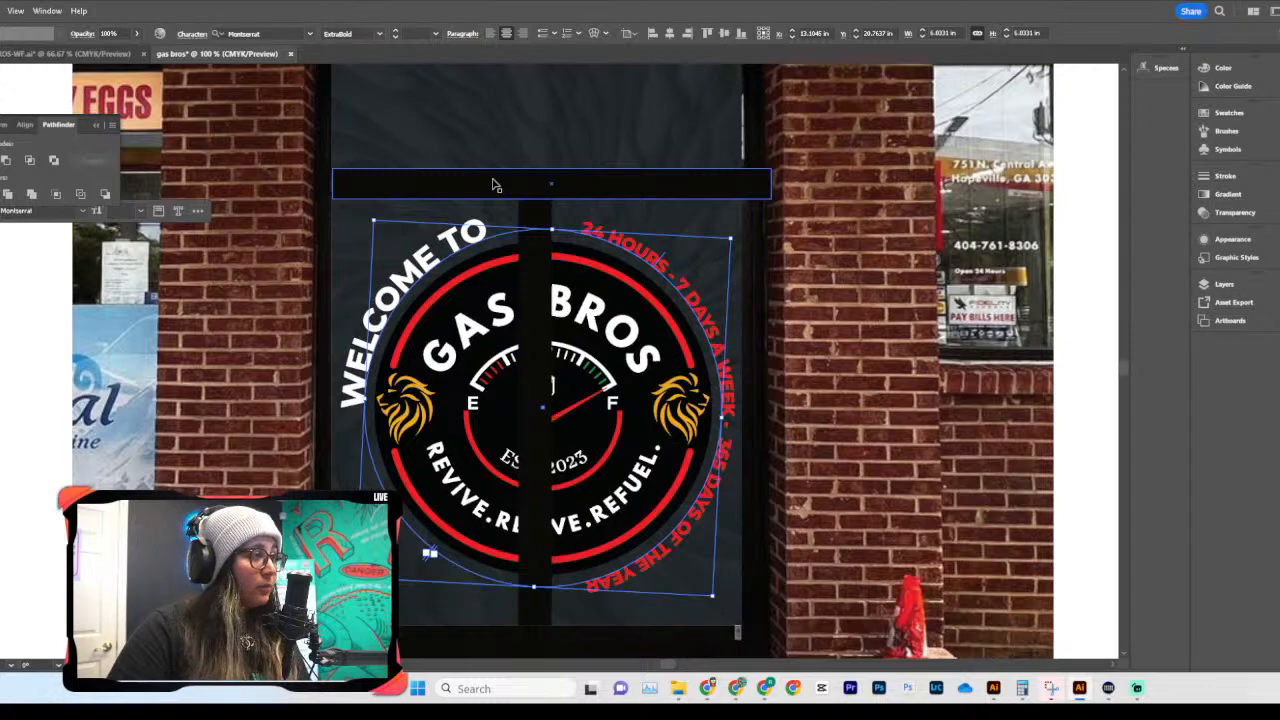
key("ctrl+minus")
key("ctrl+minus")
key("ctrl+minus")
left_click(348, 472)
scroll(361, 470, "up", 5)
scroll(361, 468, "down", 8)
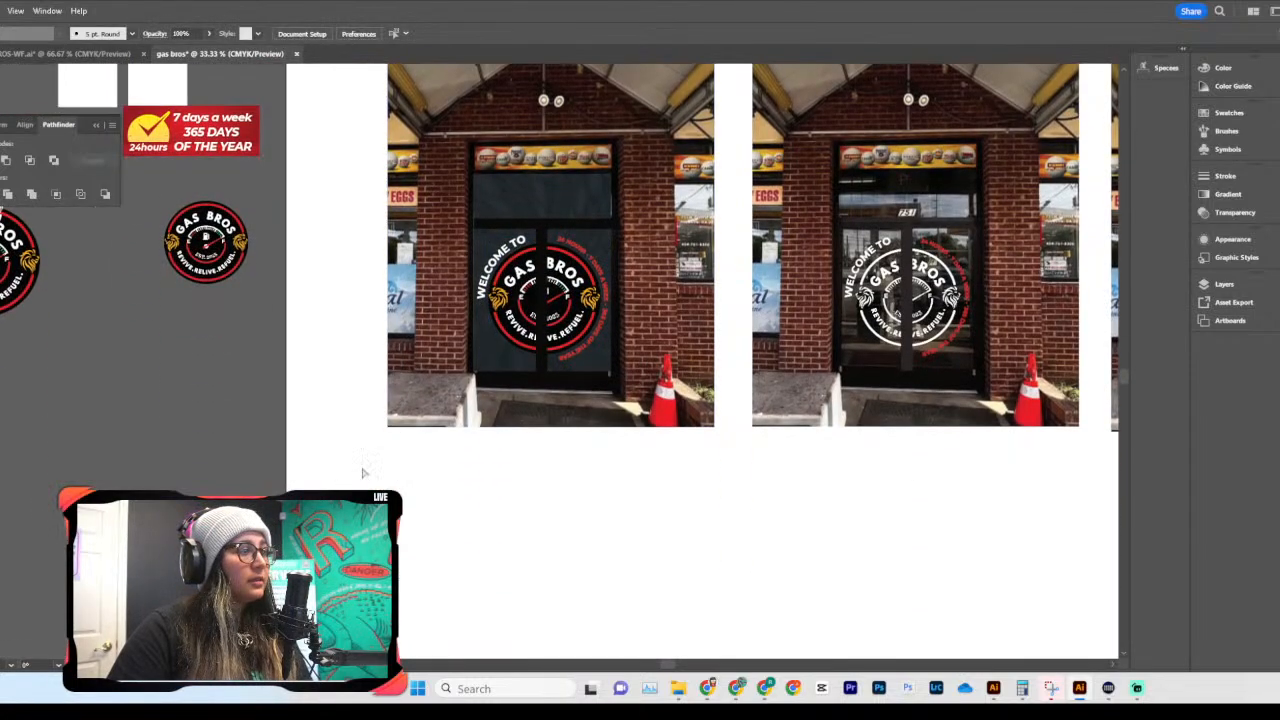
Step: Inspect the selectable parts of the FOLLOW US artwork below the mockups, including its heading and QR code
key("ctrl+minus")
key("ctrl+minus")
key("ctrl+minus")
scroll(361, 470, "down", 6)
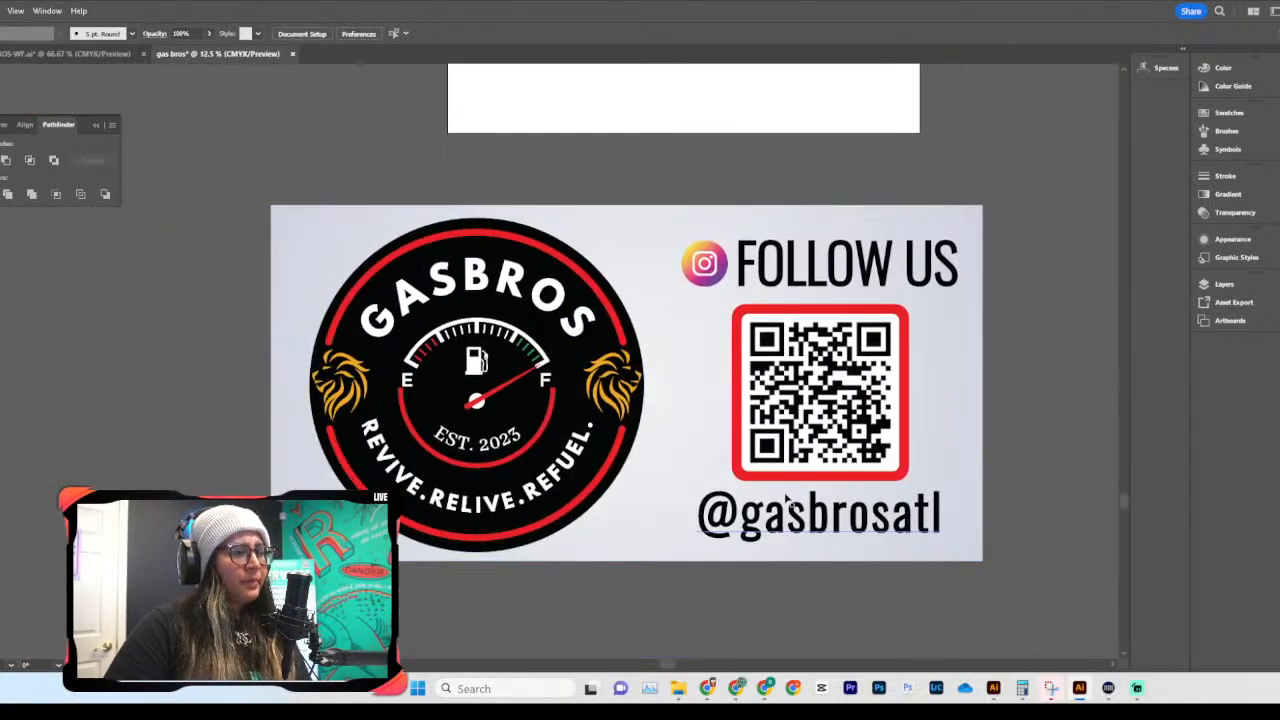
left_click(817, 277)
left_click(670, 256)
left_click(744, 271)
left_click(812, 392)
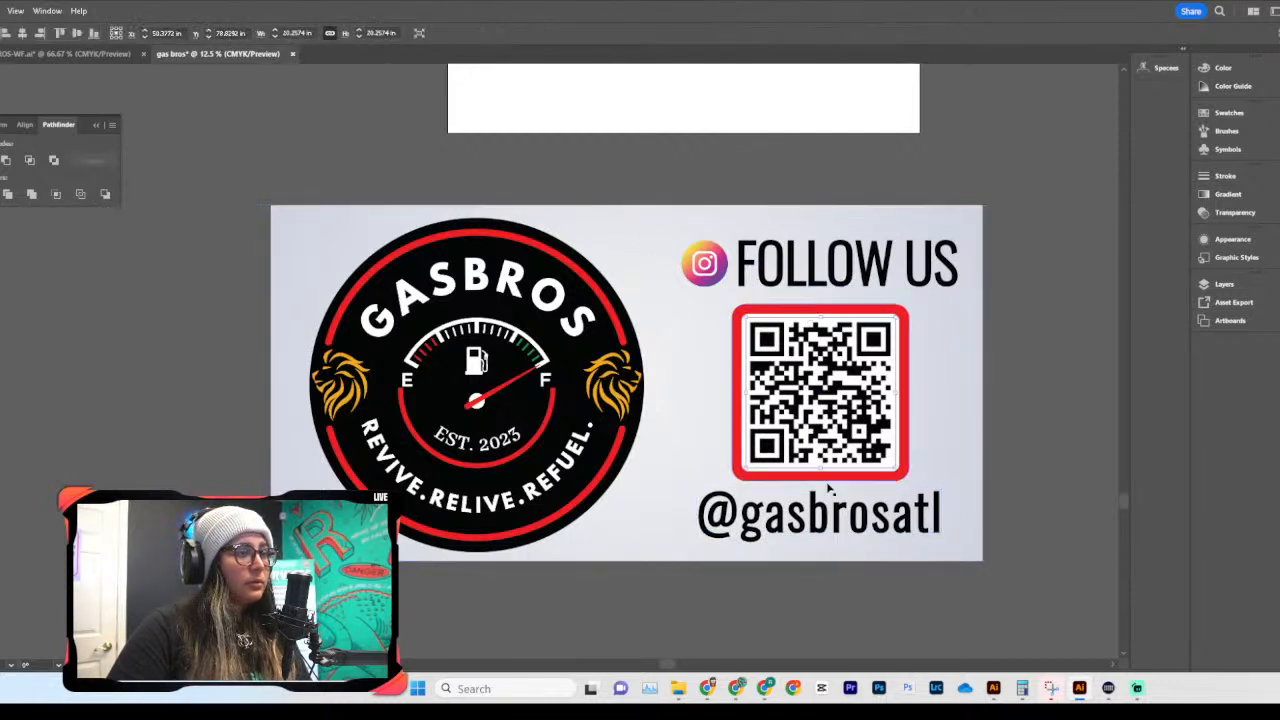
Step: Move the pale gradient background panel out from behind the FOLLOW US heading and QR code
left_click(811, 291)
left_click(633, 353)
scroll(778, 411, "right", 3)
left_click(740, 541)
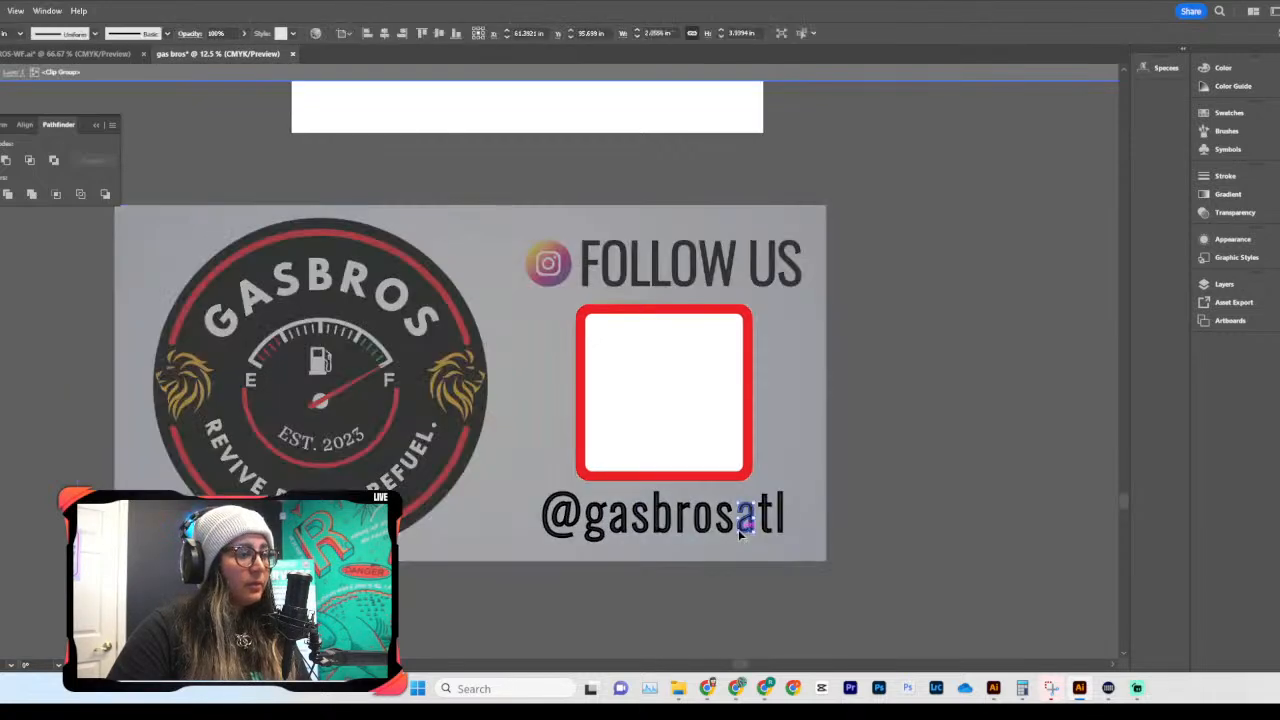
left_click(937, 479)
left_click_drag(826, 437, 300, 438)
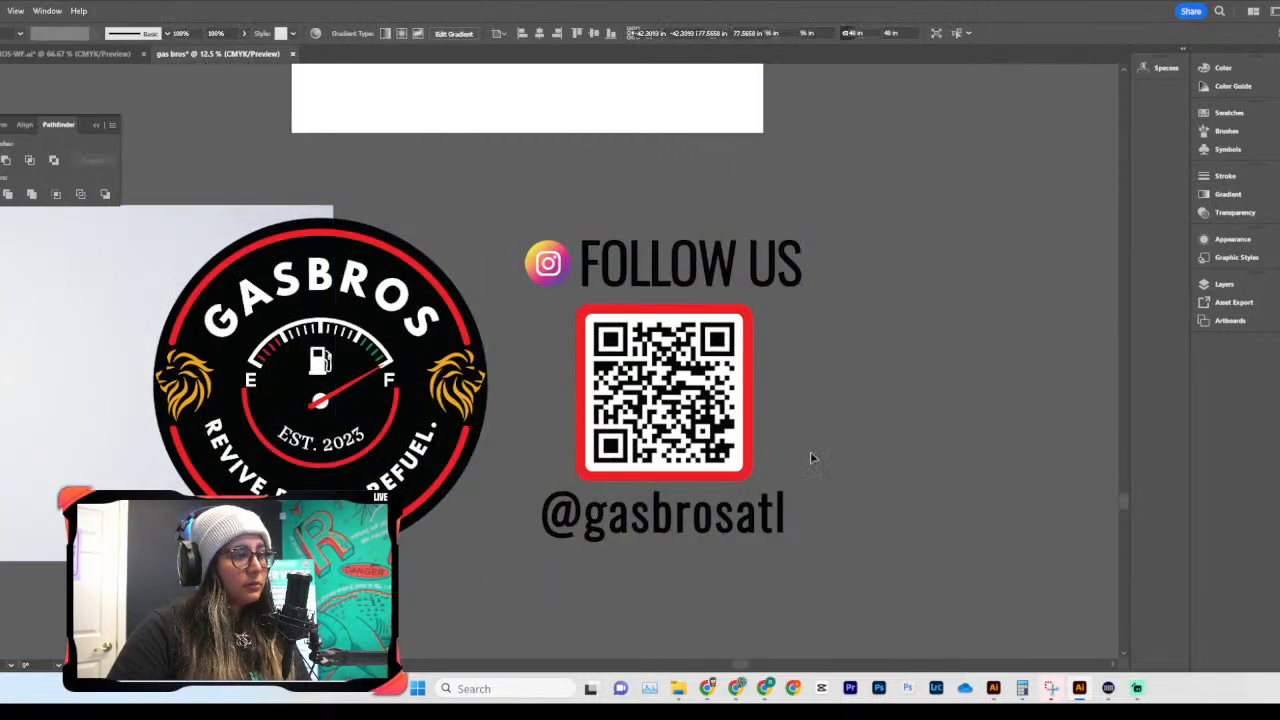
left_click_drag(781, 512, 779, 514)
left_click(846, 460)
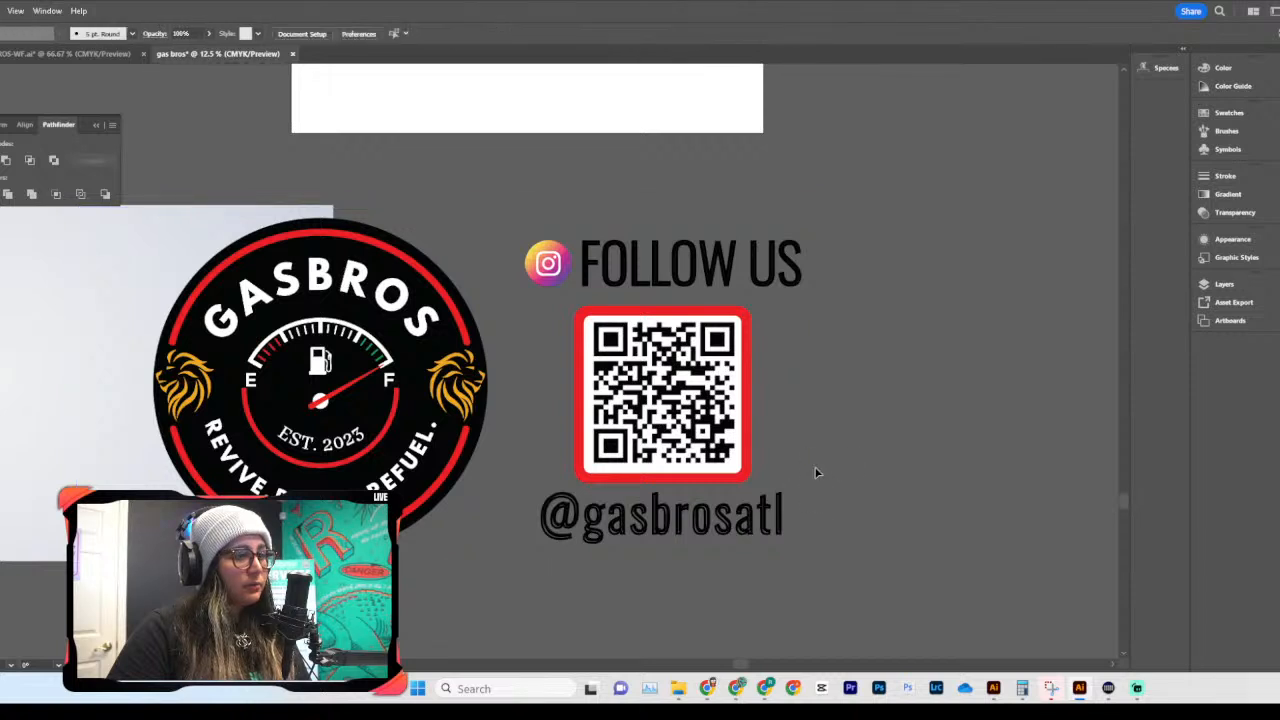
left_click_drag(827, 456, 449, 453)
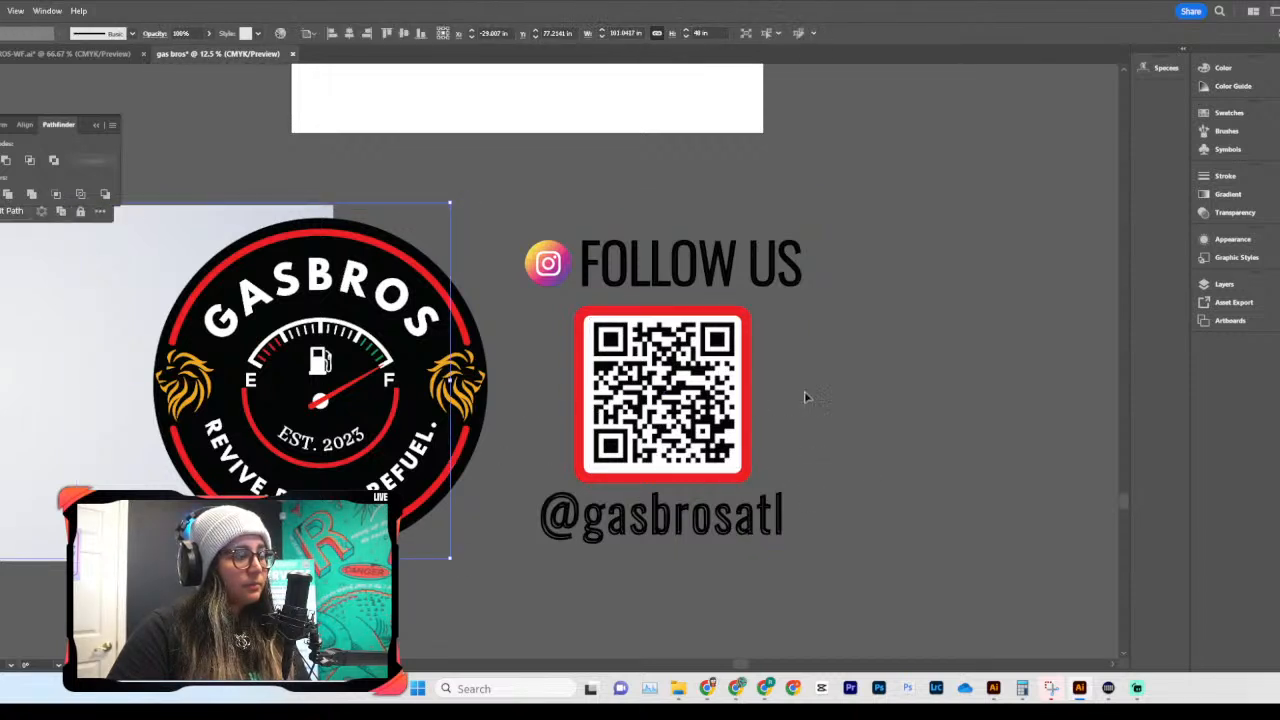
key("ctrl+z")
left_click(796, 275)
double_click(740, 278)
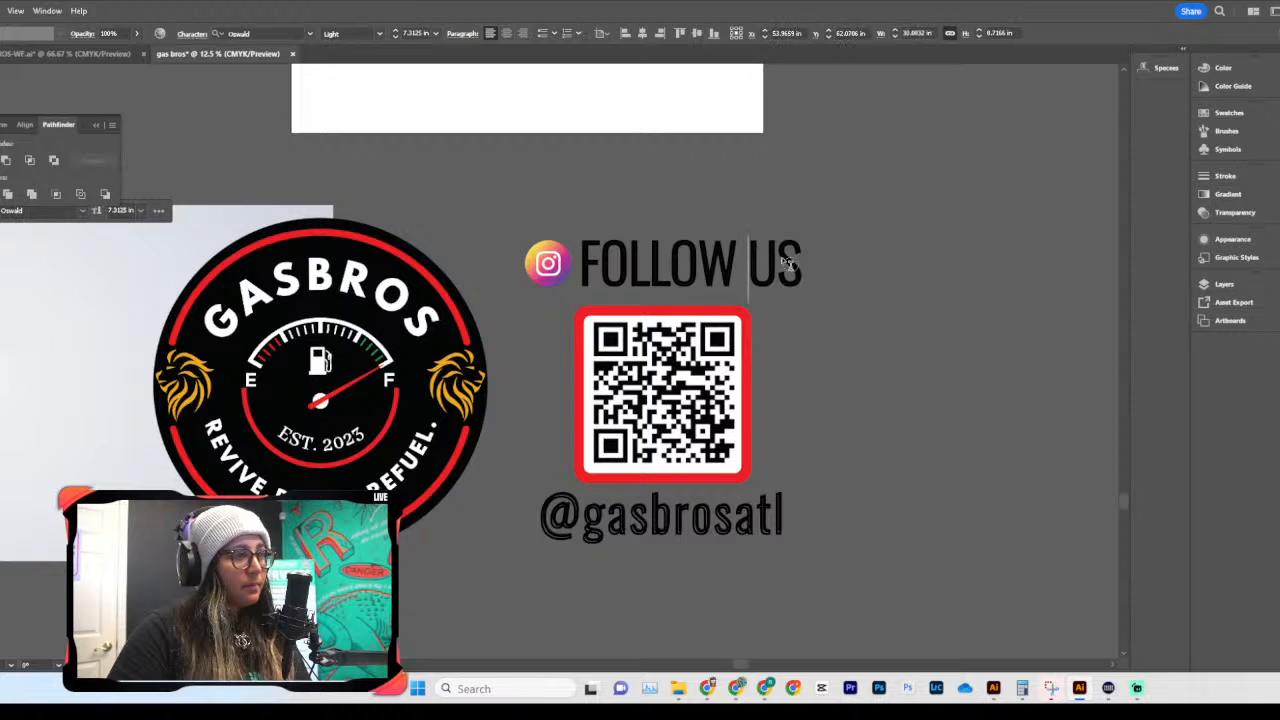
left_click_drag(803, 270, 795, 262)
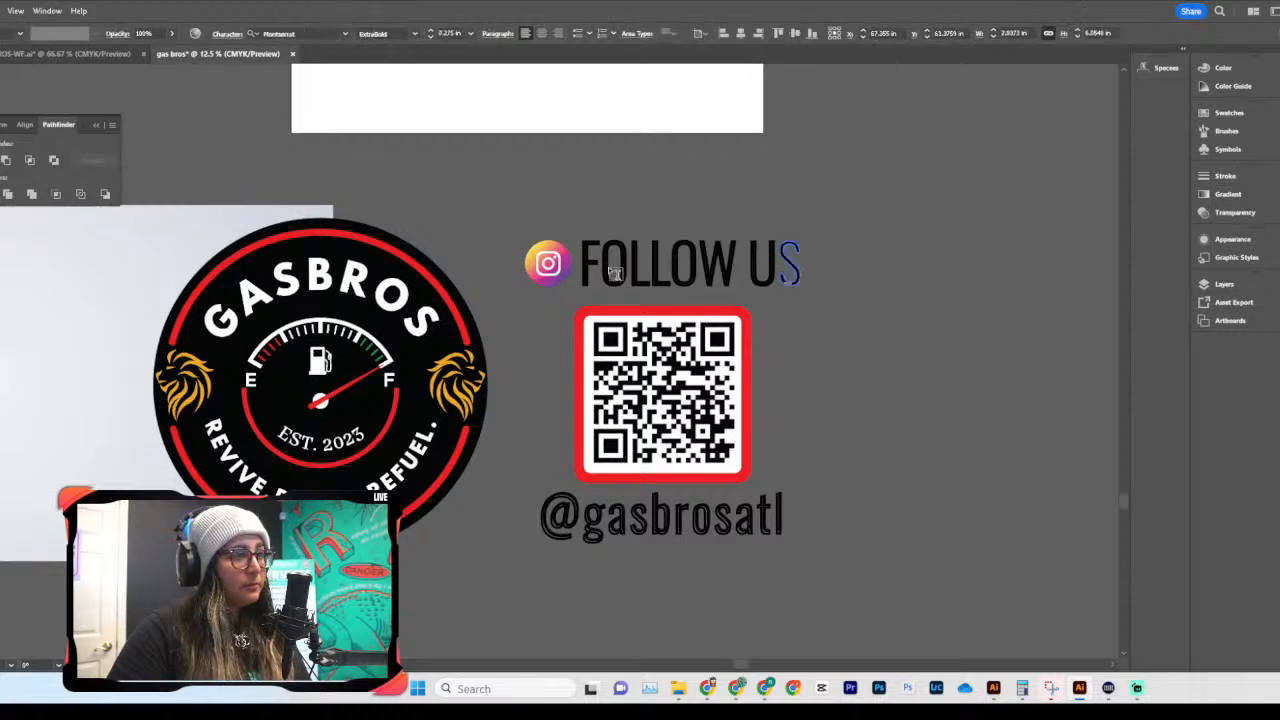
double_click(657, 277)
left_click(657, 276)
double_click(850, 288)
left_click(720, 272)
left_click_drag(735, 513, 977, 330)
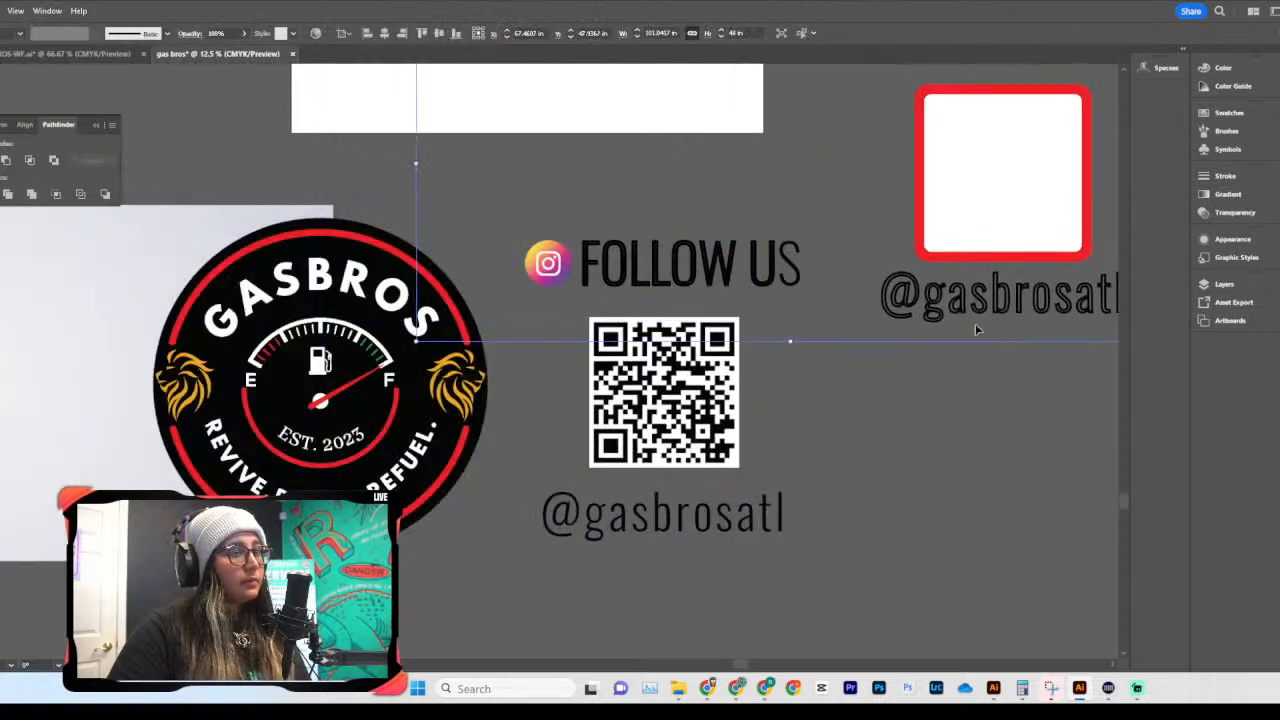
Step: Release the clipping mask on the separated red frame and handle, undoing any accidental shift of the pieces
scroll(873, 268, "right", 5)
scroll(718, 317, "up", 2)
right_click(600, 303)
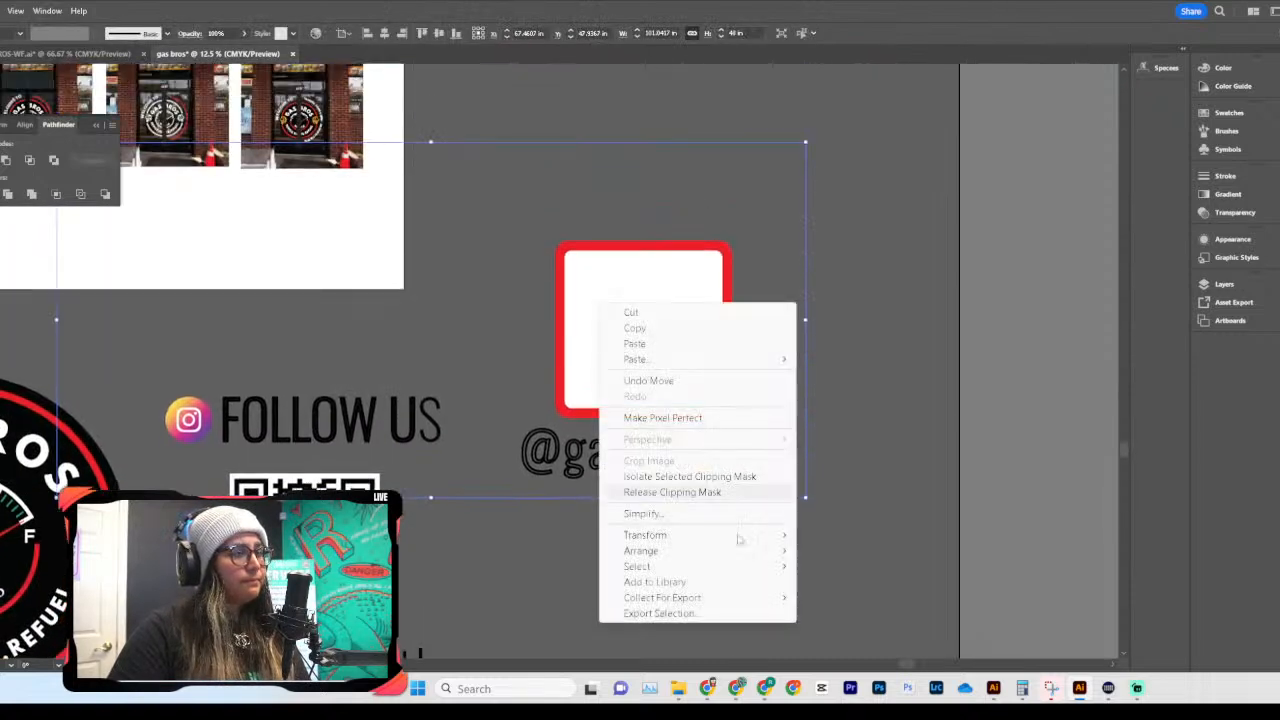
left_click(678, 493)
left_click(672, 544)
left_click(663, 453)
left_click_drag(697, 453, 708, 465)
key("ctrl+z")
scroll(549, 500, "down", 5)
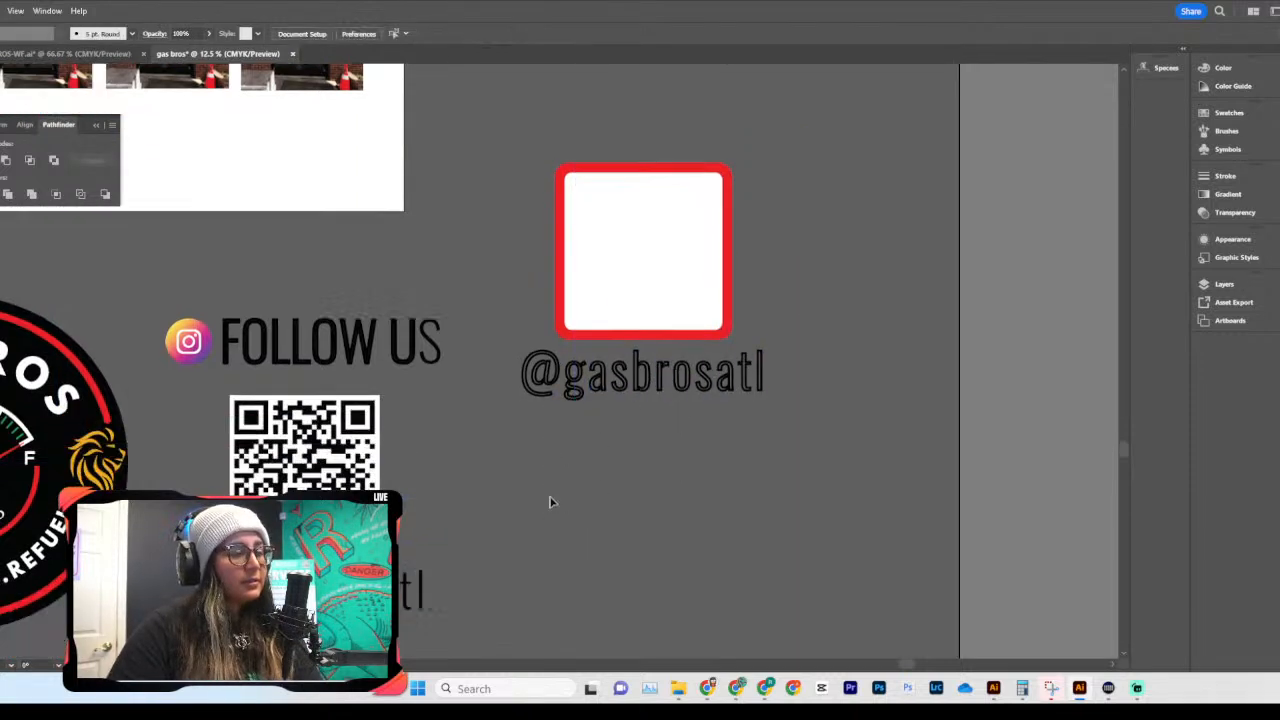
left_click(343, 428)
scroll(594, 425, "left", 6)
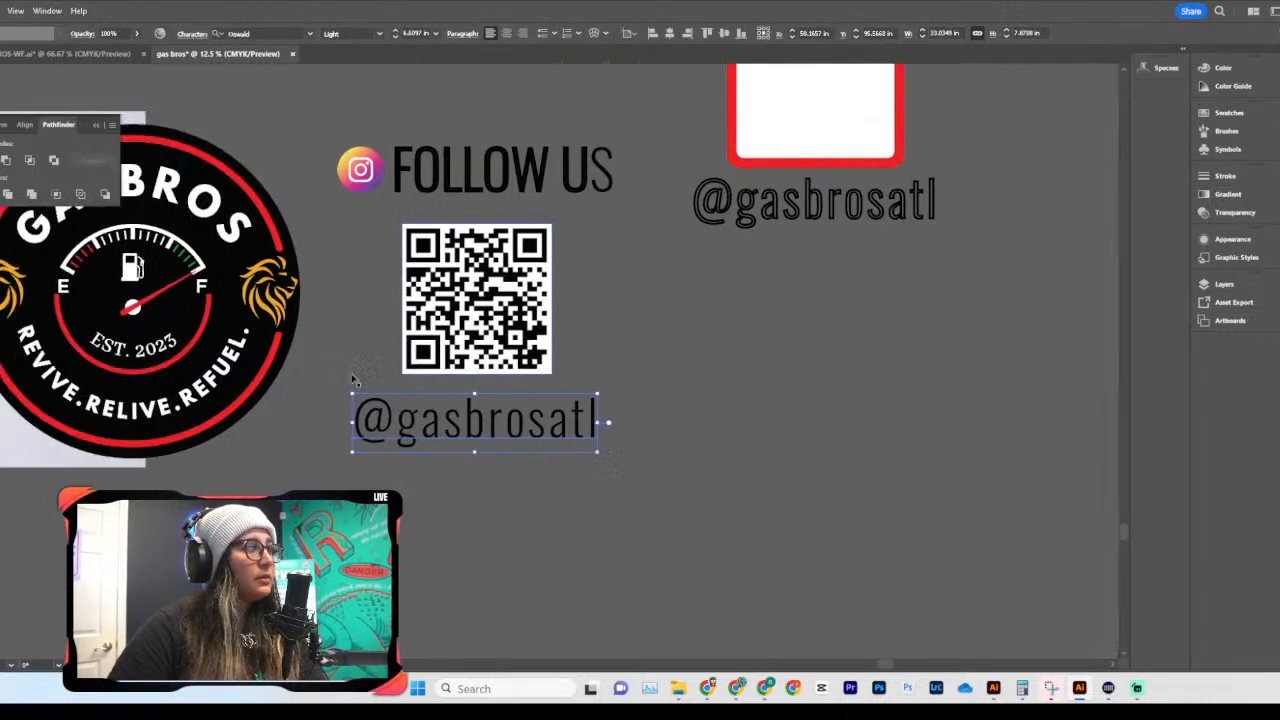
scroll(594, 425, "up", 3)
scroll(594, 425, "up", 5)
scroll(610, 391, "down", 6)
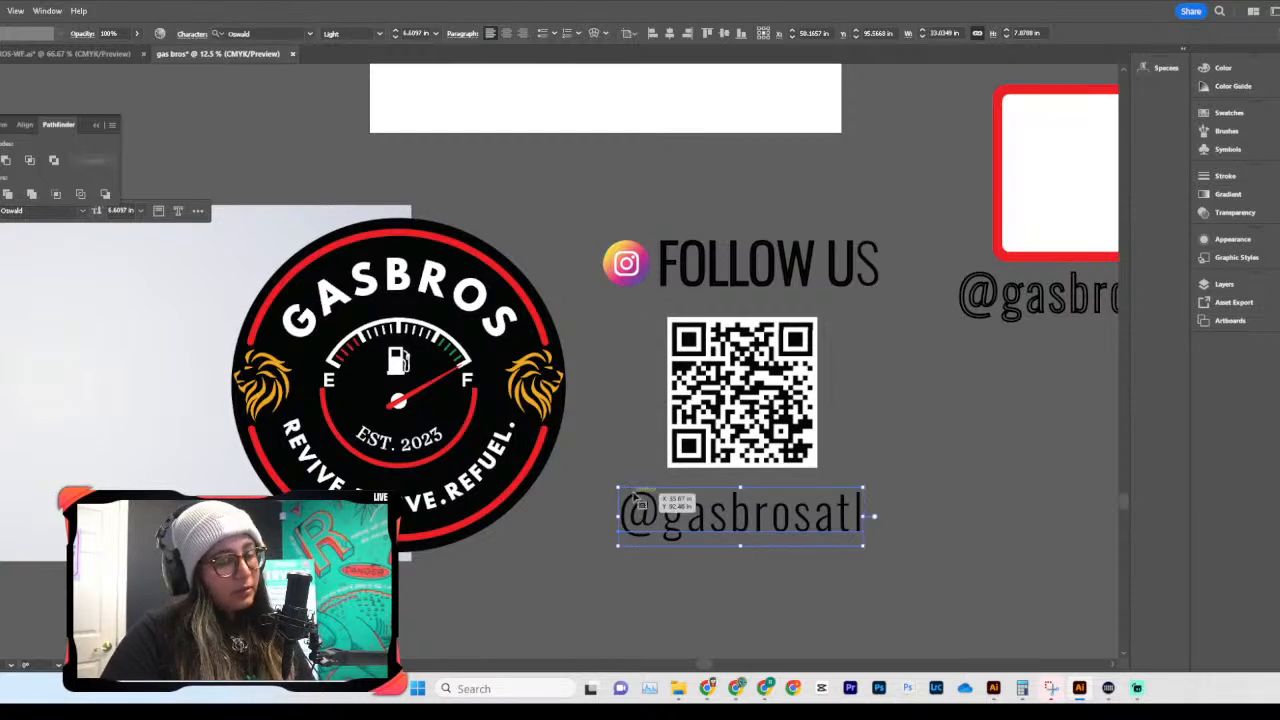
key("ctrl+c")
scroll(636, 500, "up", 7)
key("ctrl+v")
left_click_drag(555, 359, 571, 274)
key("ctrl+equal")
key("ctrl+equal")
key("ctrl+equal")
key("ctrl+equal")
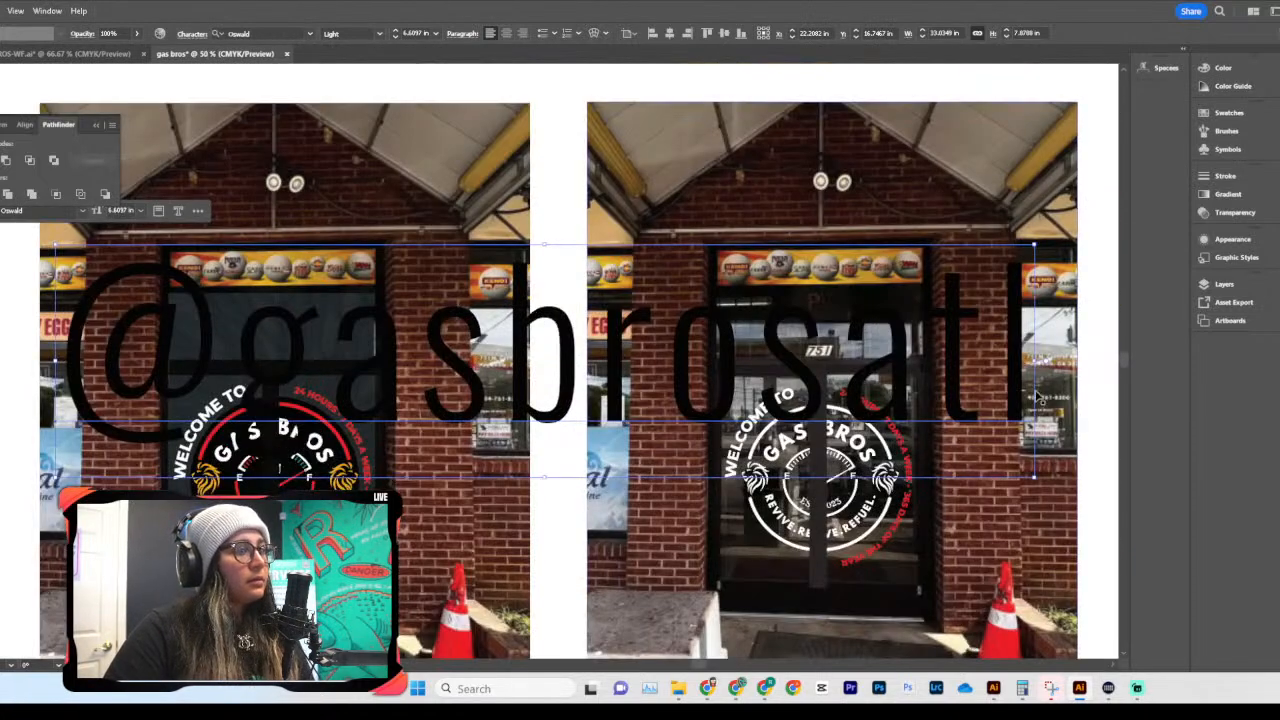
left_click_drag(1040, 362, 323, 346)
scroll(324, 346, "left", 2)
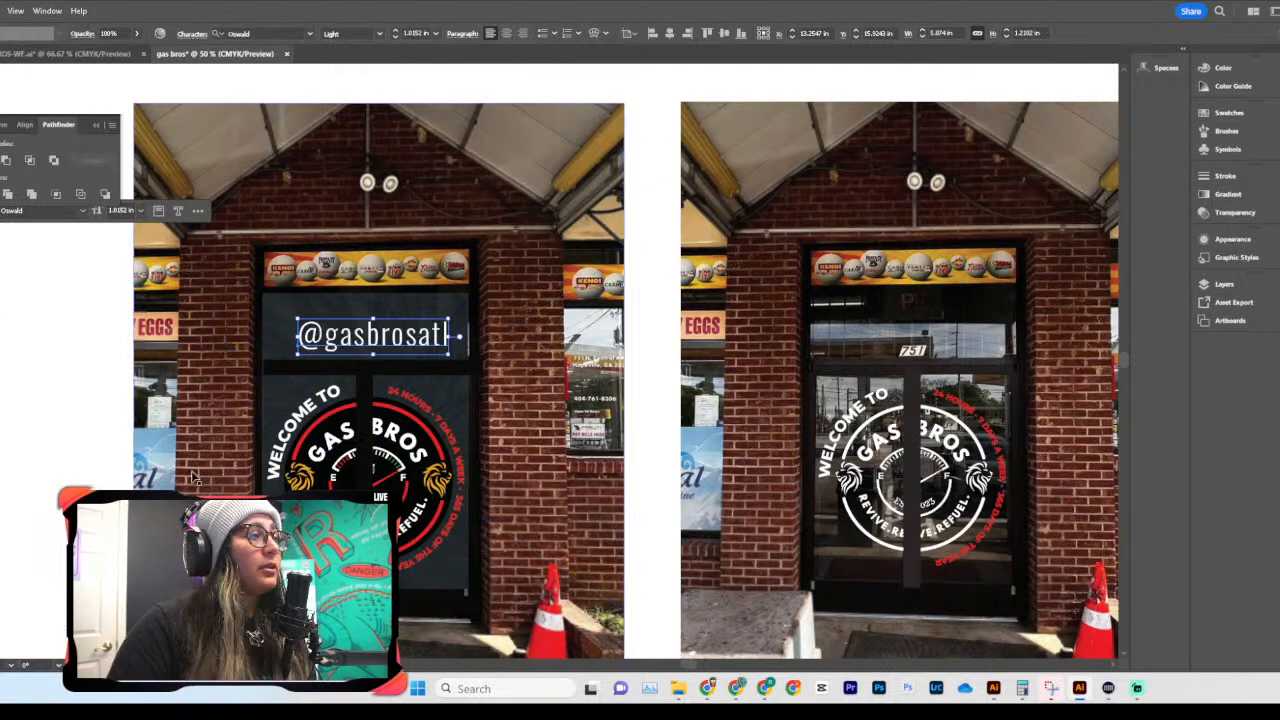
Step: Place the QR code inside the separated red-bordered frame and centre the two horizontally and vertically
scroll(626, 360, "down", 3)
scroll(514, 346, "down", 5)
scroll(514, 346, "down", 4)
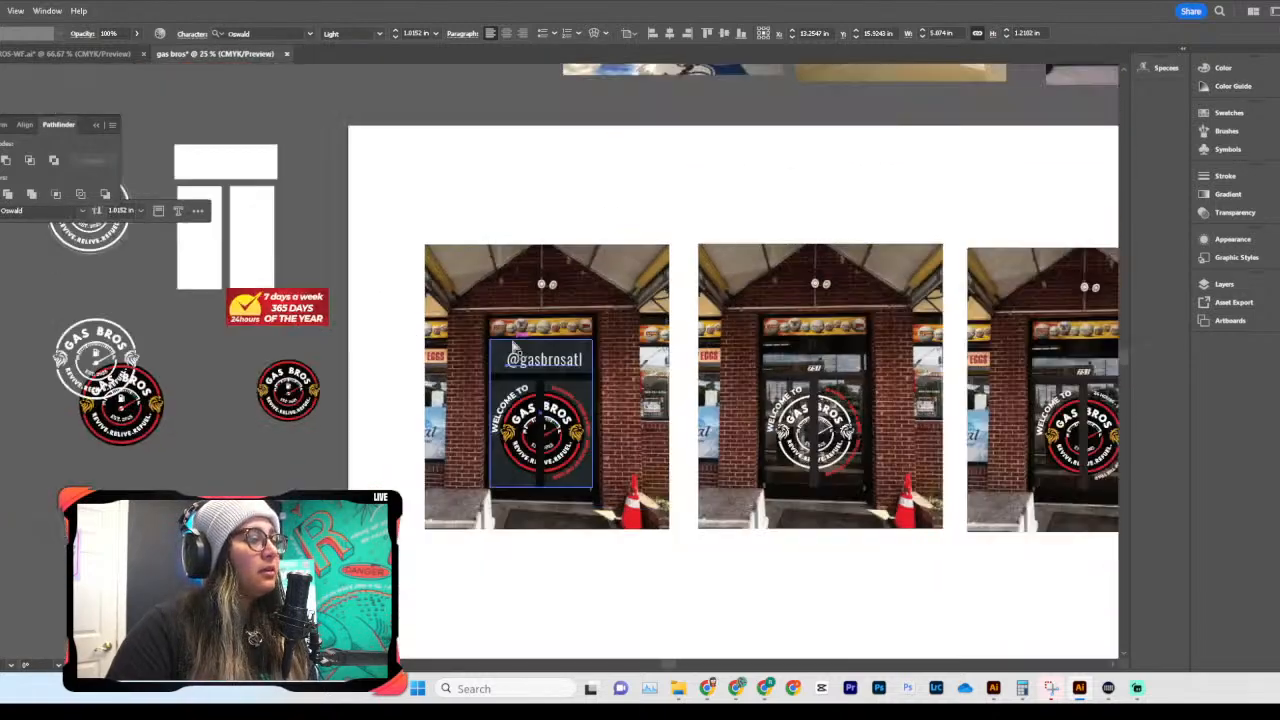
scroll(514, 346, "down", 5)
left_click(765, 567)
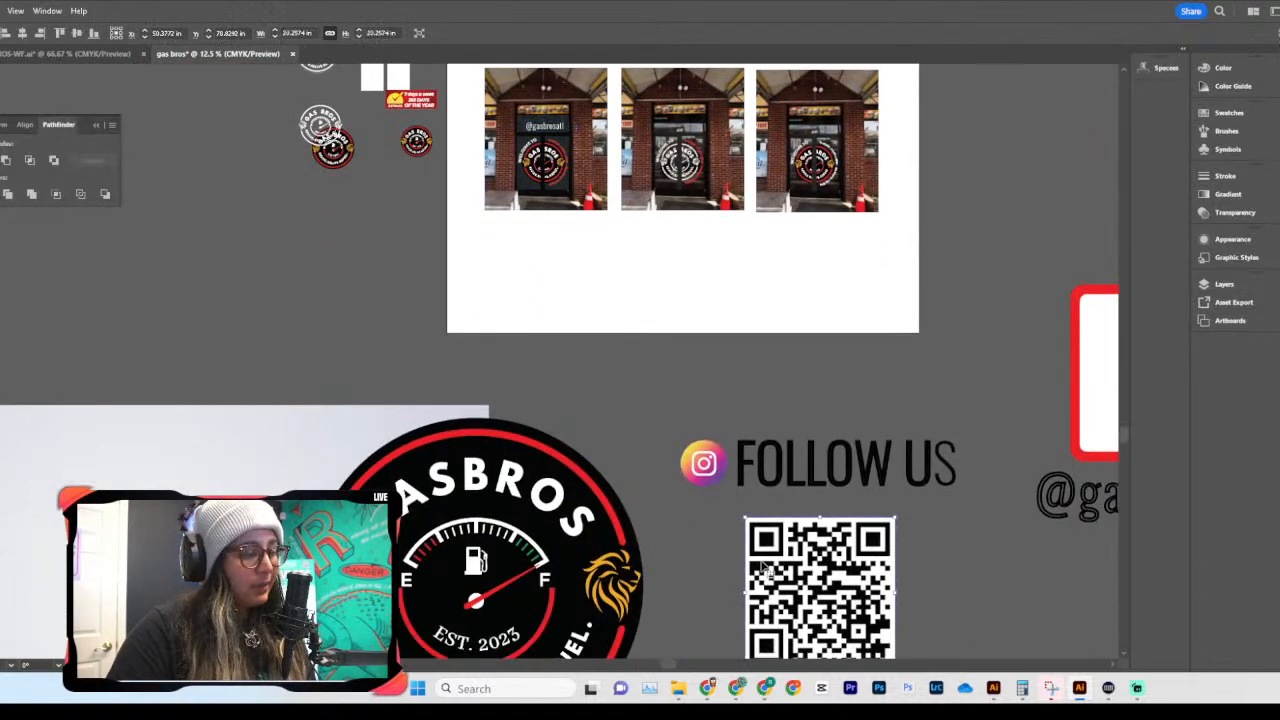
left_click_drag(797, 611, 754, 339)
scroll(754, 339, "right", 5)
left_click_drag(412, 334, 745, 384)
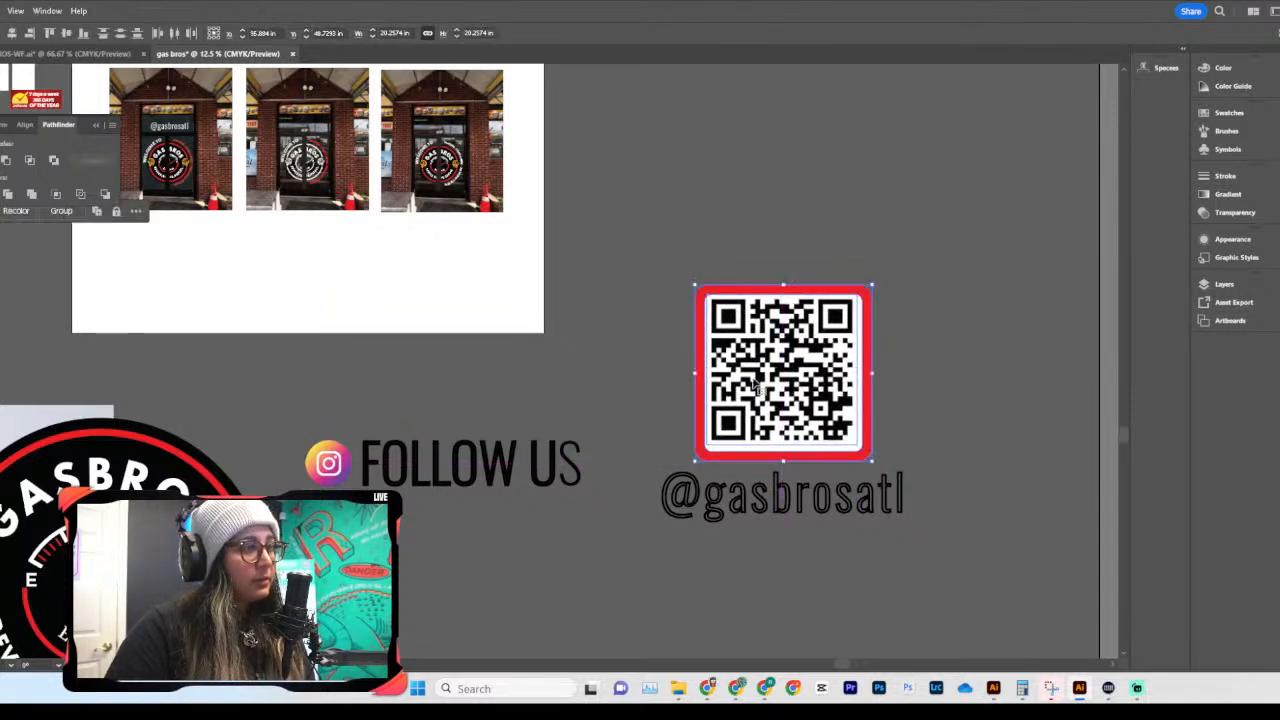
left_click(13, 34)
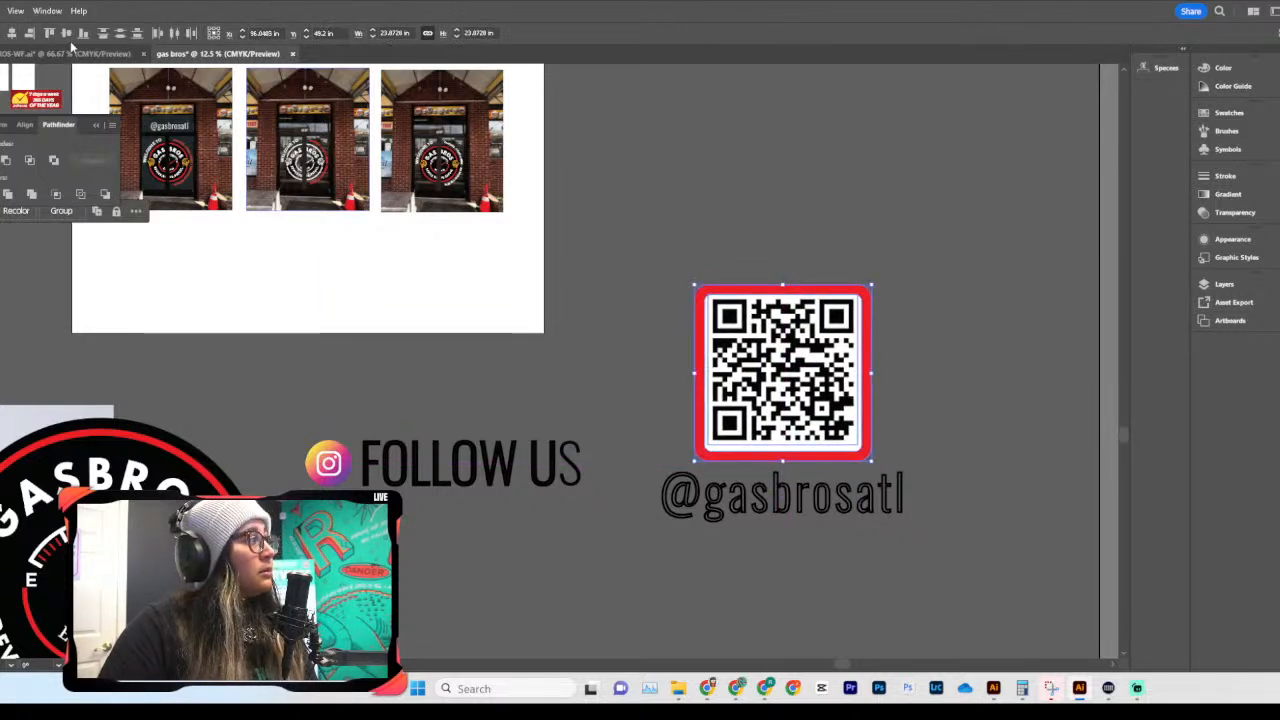
left_click(67, 34)
Step: Copy the framed QR code to the left end of the first door's upper panel, scaled to about 1.13 in
scroll(700, 310, "left", 4)
scroll(680, 330, "up", 3)
key("ctrl+v")
left_click_drag(633, 362, 459, 338)
scroll(460, 340, "up", 6)
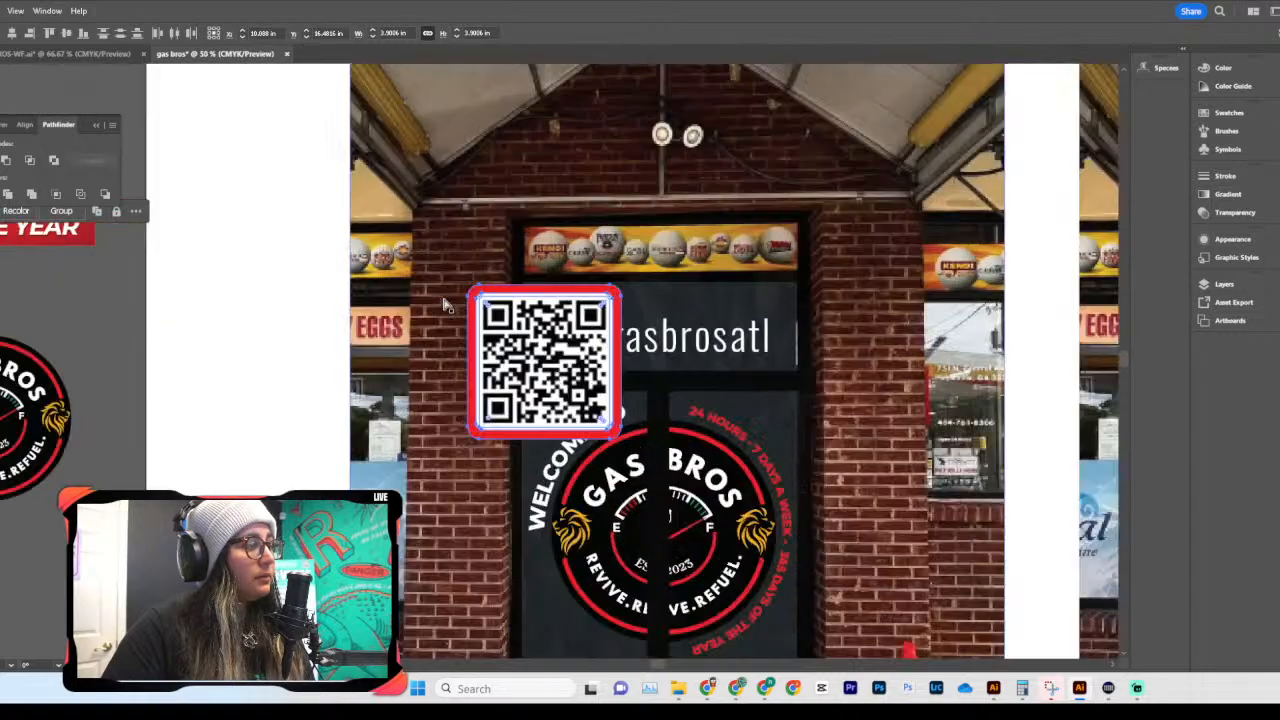
left_click_drag(665, 483, 498, 356)
left_click_drag(474, 300, 566, 334)
left_click_drag(748, 334, 773, 329)
left_click_drag(916, 324, 880, 328)
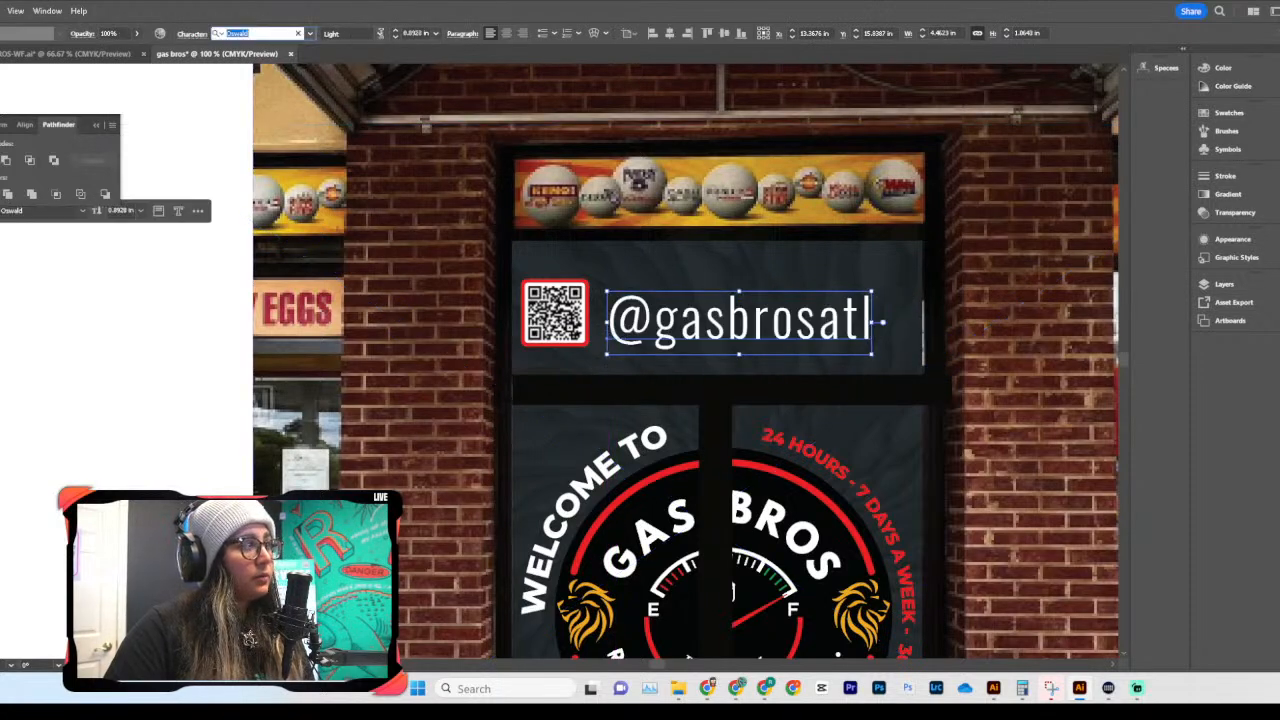
left_click(380, 36)
left_click(343, 123)
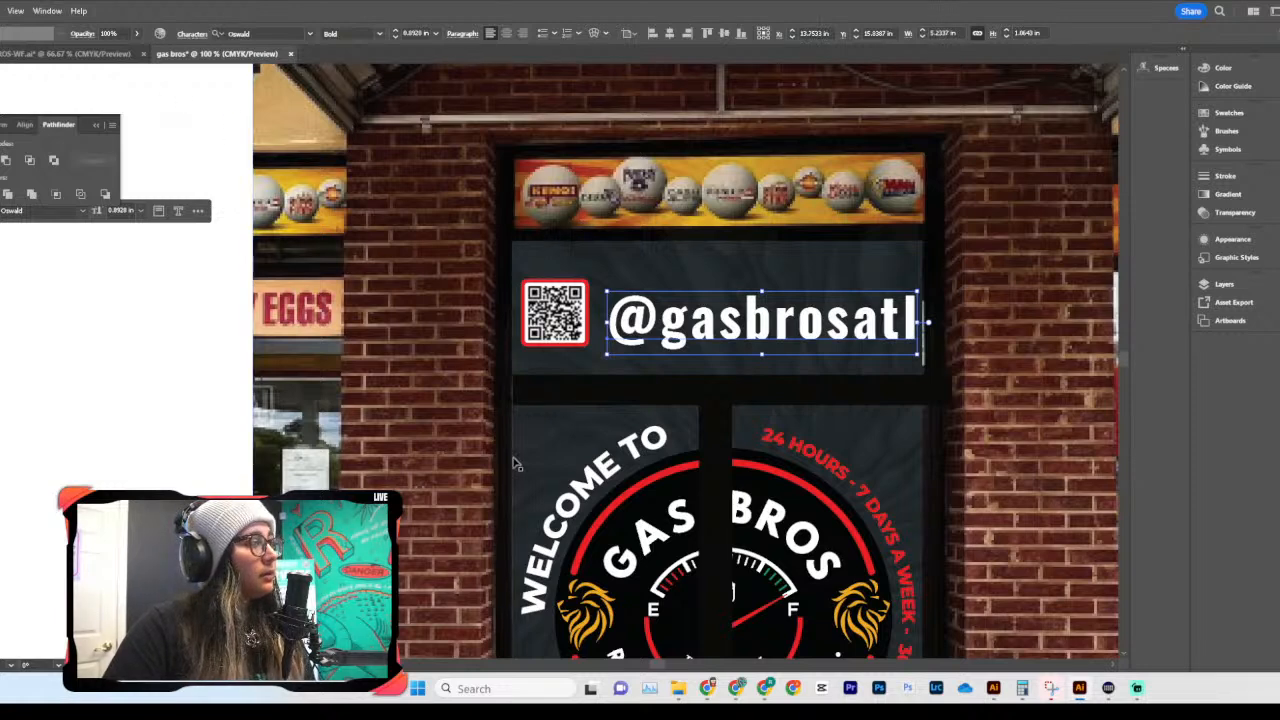
Step: Convert the handle to uppercase, scale it to about 4.98 in wide and position it beside the QR code
left_click(0, 11)
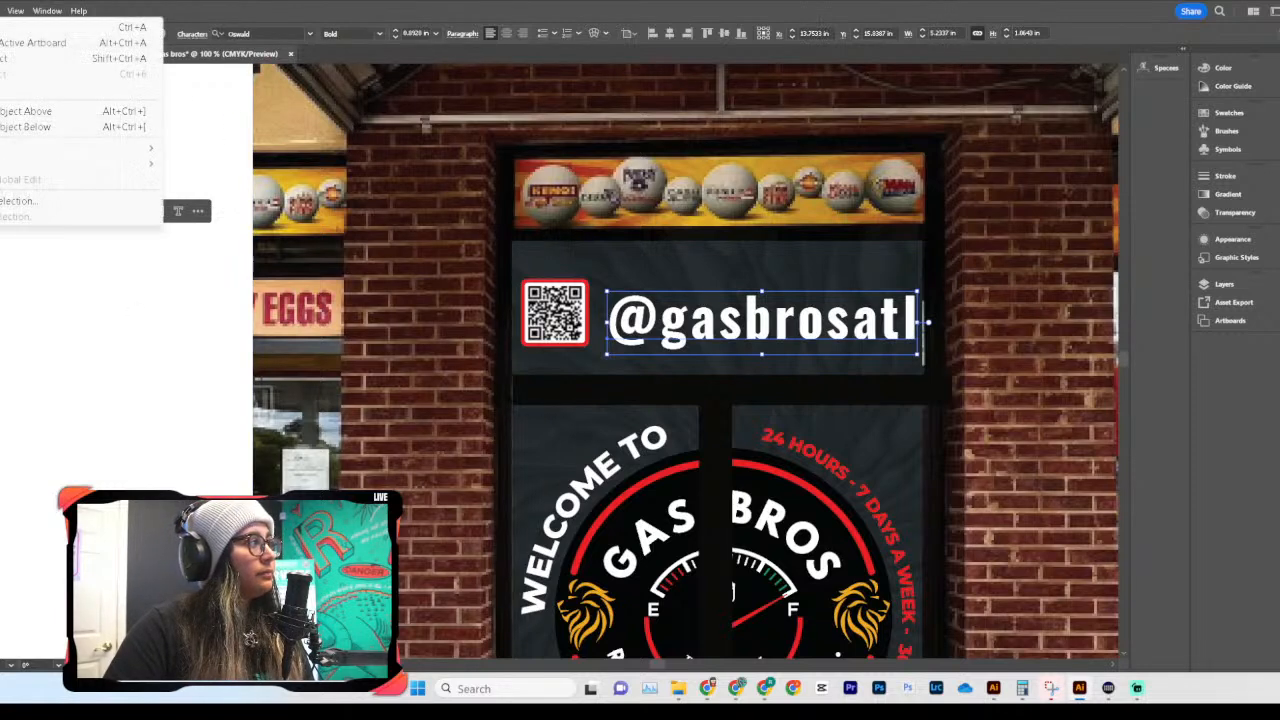
mouse_move(1, 11)
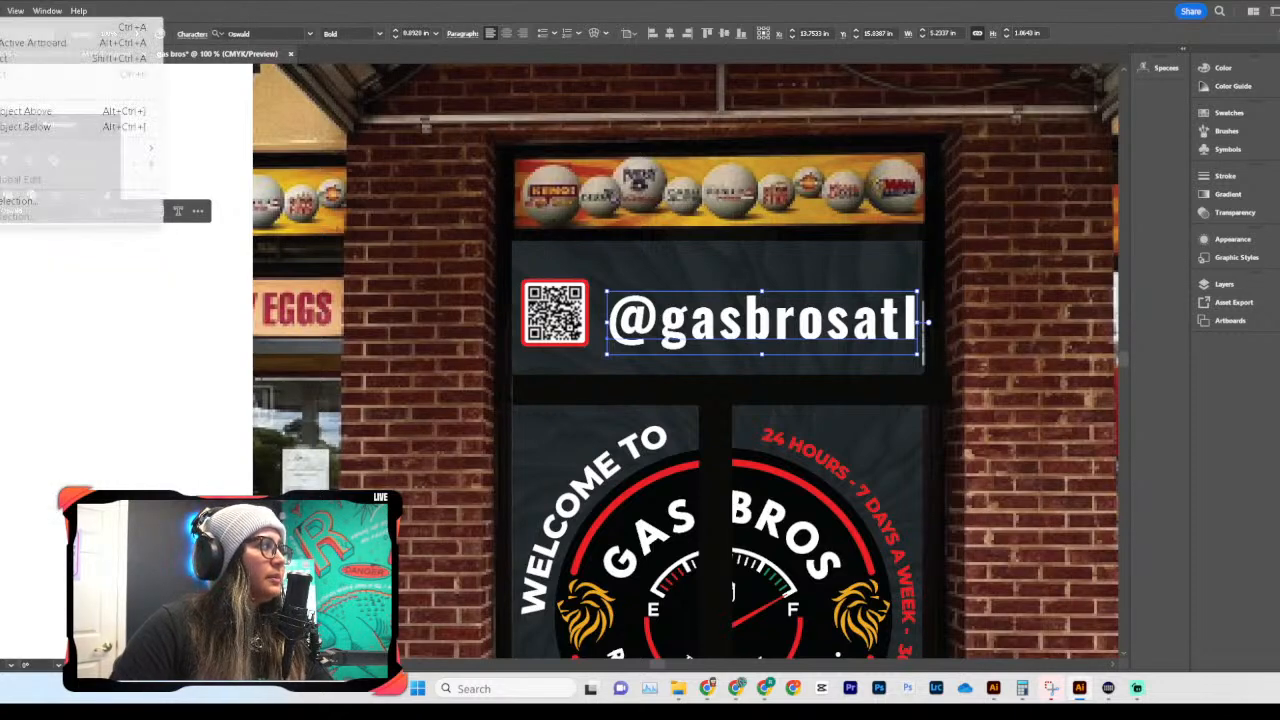
mouse_move(10, 232)
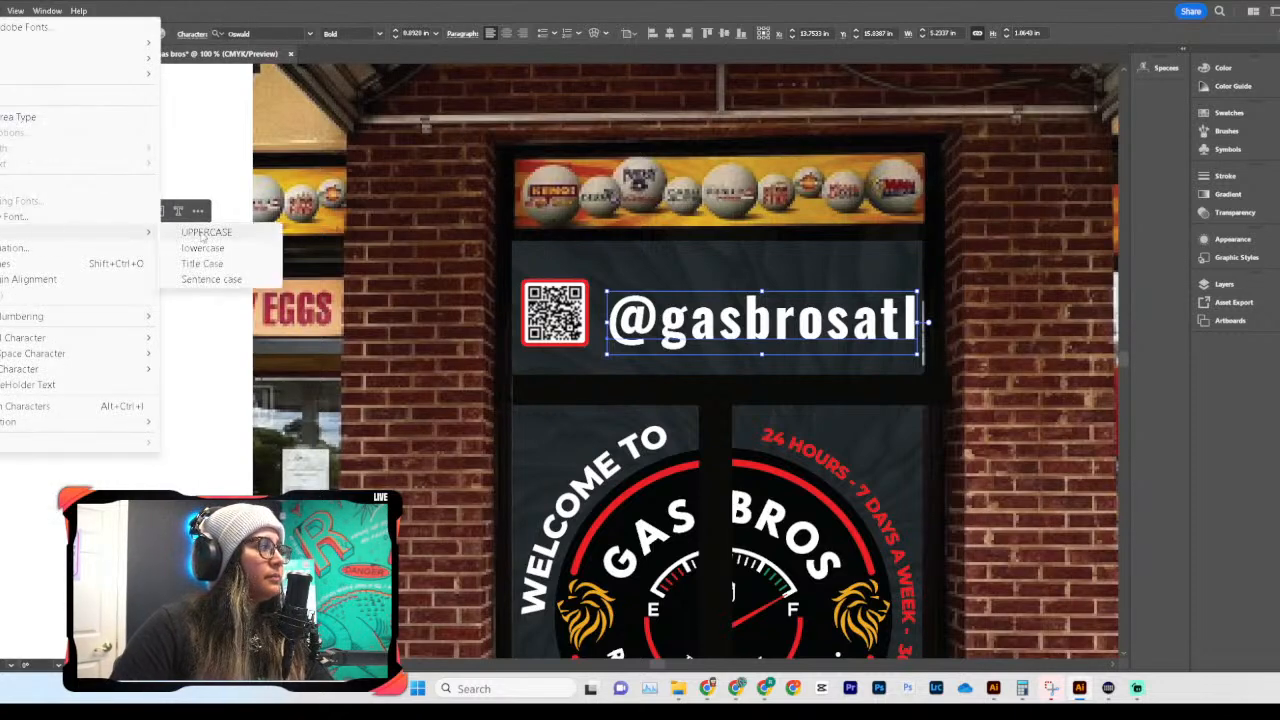
left_click(200, 231)
left_click_drag(974, 323, 899, 325)
scroll(797, 363, "up", 1)
left_click_drag(739, 369, 728, 363)
Step: Group the QR code with its red-bordered frame on the first door
left_click(562, 369)
key("ctrl+plus")
key("ctrl+plus")
key("ctrl+plus")
key("ctrl+plus")
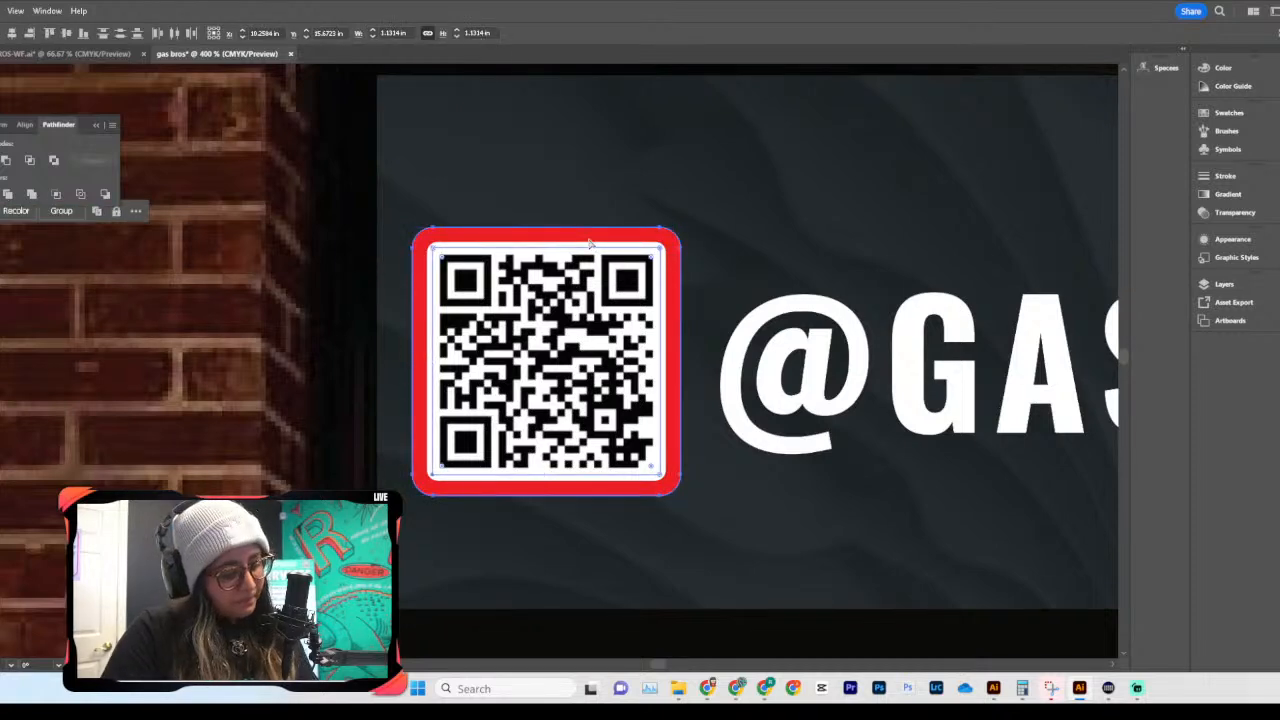
key("ctrl+g")
scroll(594, 248, "right", 3)
key("ctrl+minus")
key("ctrl+minus")
key("ctrl+minus")
key("ctrl+minus")
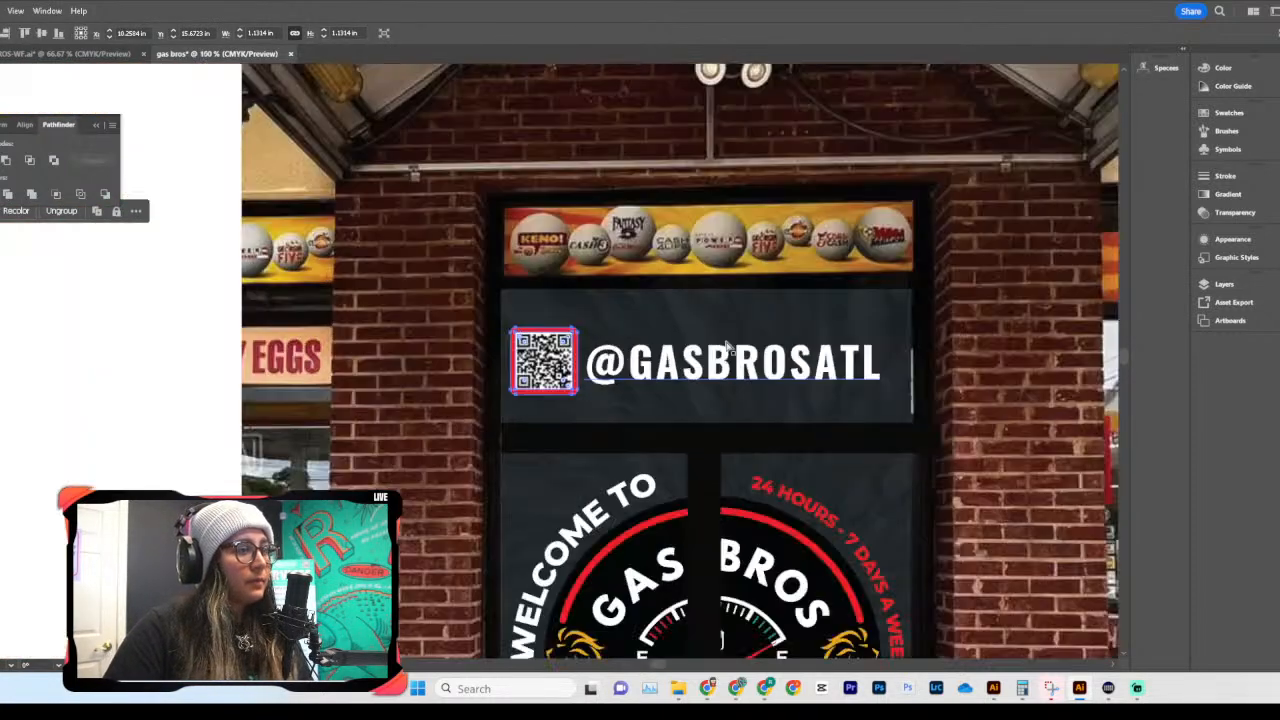
Step: Move the editable FOLLOW US text below its outlined duplicate in the source artwork and select all its characters
left_click(728, 360)
key("ctrl+minus")
scroll(726, 358, "down", 5)
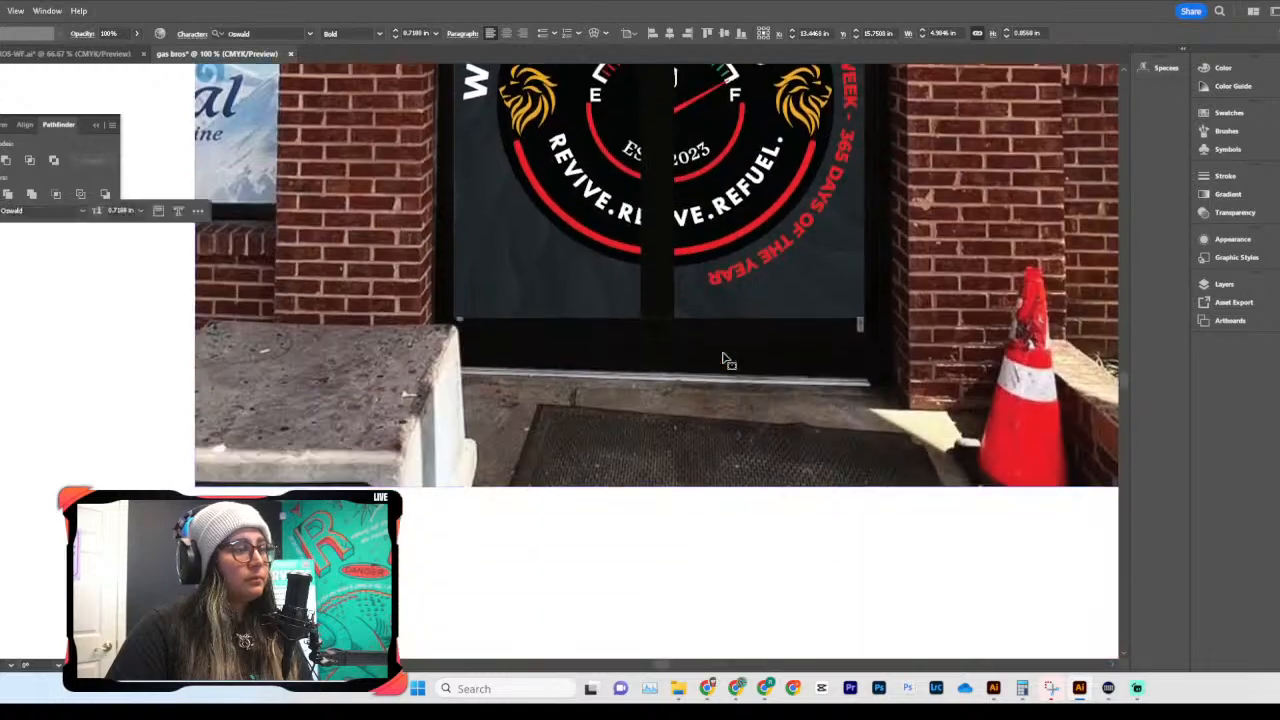
scroll(724, 360, "down", 5)
key("ctrl+minus")
key("ctrl+minus")
key("ctrl+minus")
key("ctrl+minus")
key("ctrl+minus")
key("ctrl+minus")
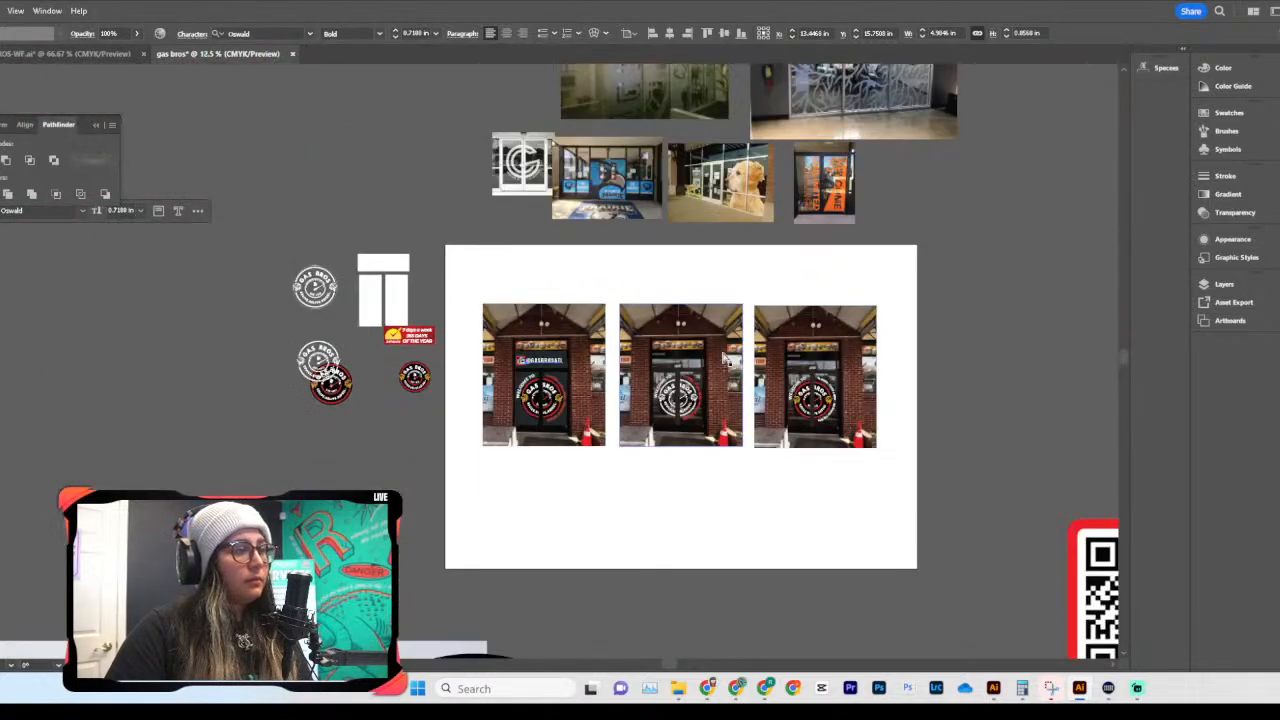
scroll(724, 362, "down", 5)
scroll(851, 400, "right", 3)
left_click(688, 383)
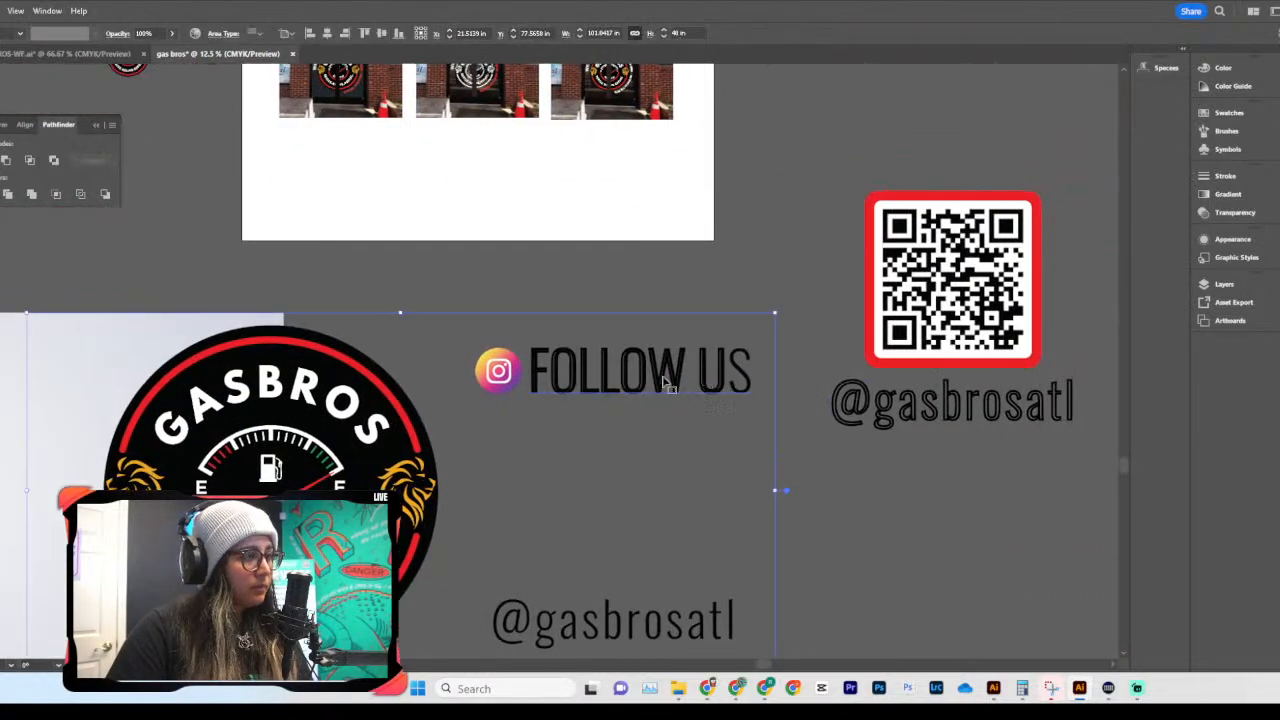
left_click_drag(688, 383, 665, 466)
double_click(655, 460)
key("ctrl+a")
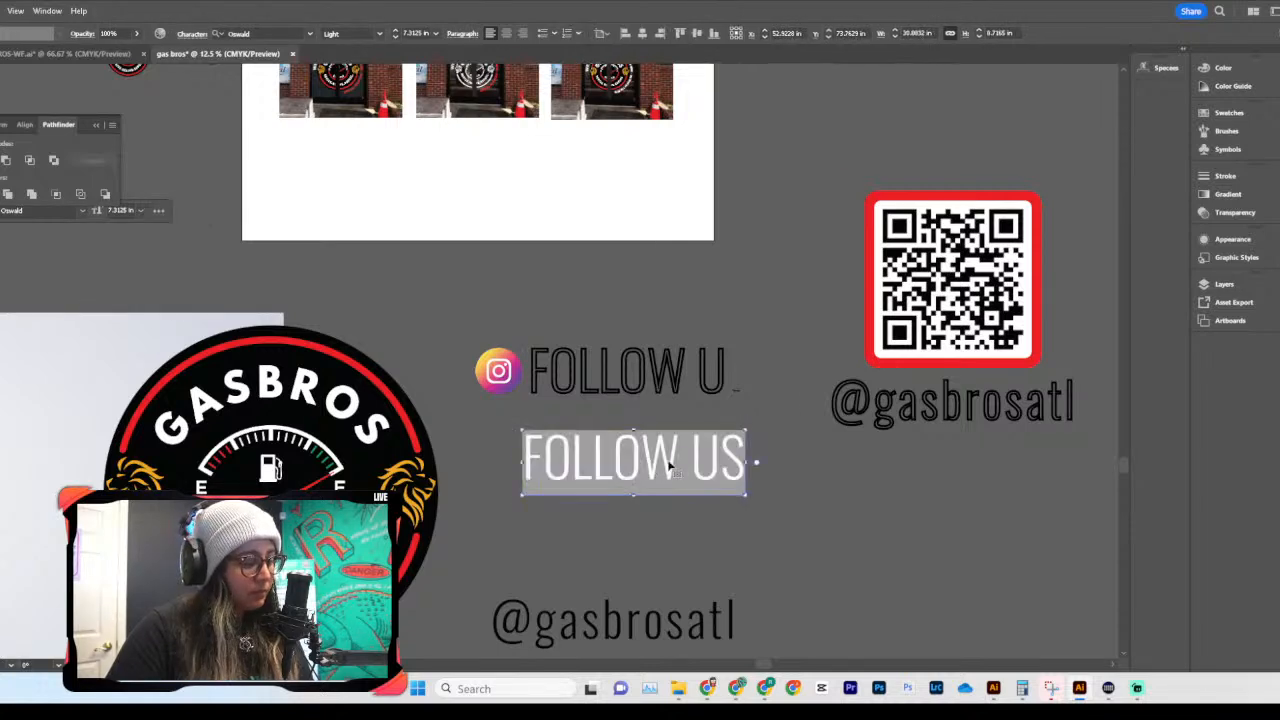
Step: Paste FOLLOW US onto the first mockup, scale it to about 6.57 in wide and place it over the door's upper panel
scroll(395, 358, "up", 3)
scroll(506, 341, "up", 2)
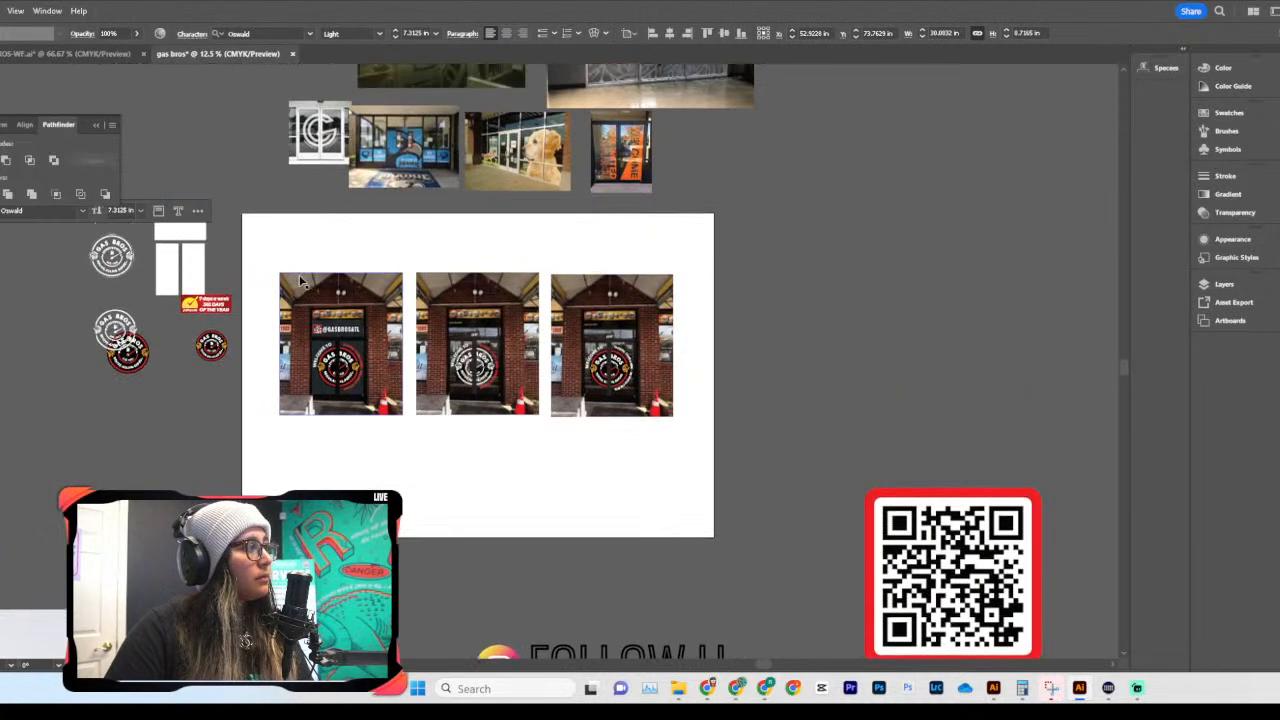
scroll(506, 341, "up", 3)
scroll(314, 294, "up", 5)
scroll(314, 294, "left", 5)
scroll(316, 300, "right", 2)
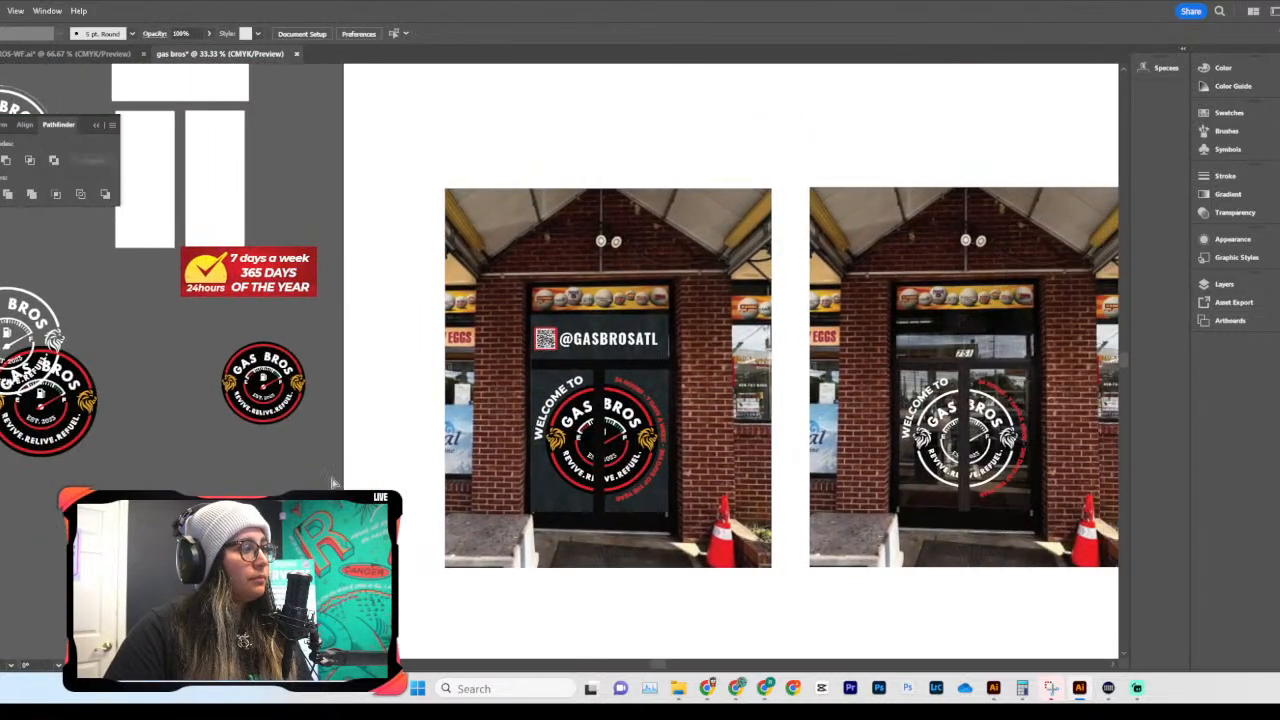
key("ctrl+v")
left_click_drag(808, 361, 343, 389)
left_click_drag(331, 372, 716, 397)
Step: Shrink FOLLOW US to fit above the handle, and shift the handle and QR code down within the panel
key("ctrl+equal")
key("ctrl+equal")
key("ctrl+equal")
key("ctrl+equal")
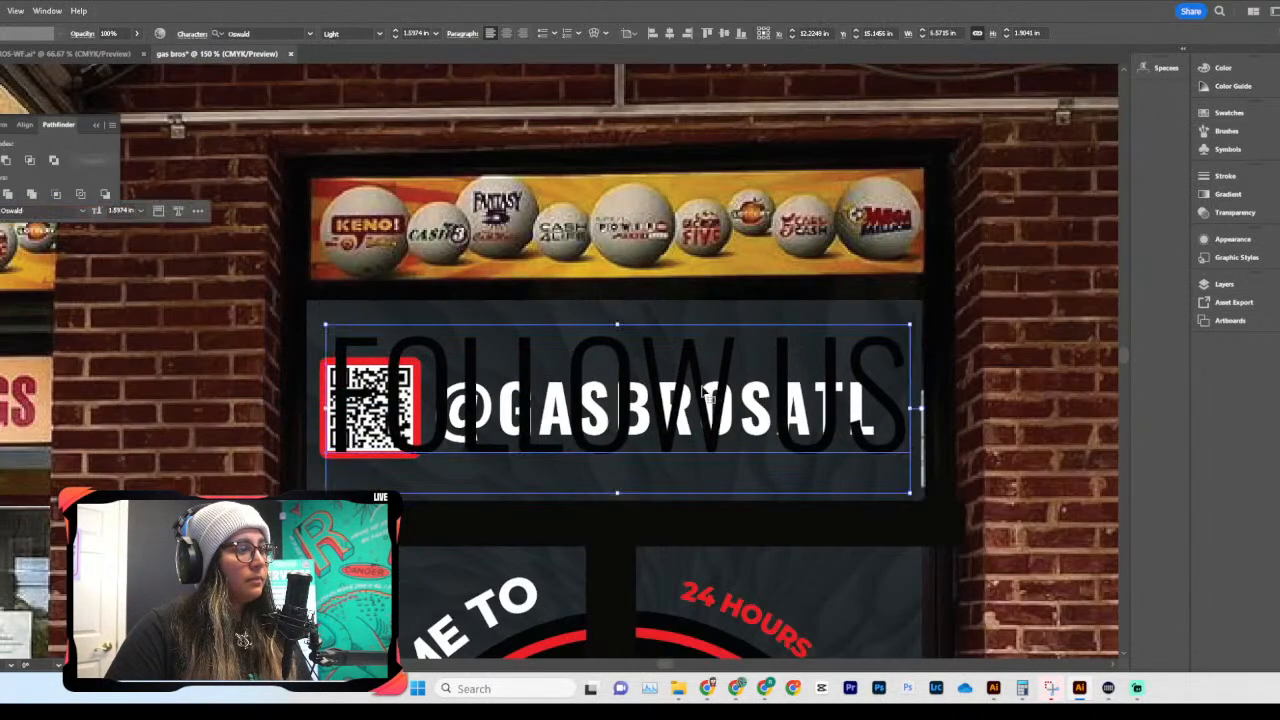
left_click_drag(615, 492, 648, 352)
left_click_drag(528, 415, 535, 440)
key("ctrl+shift+a")
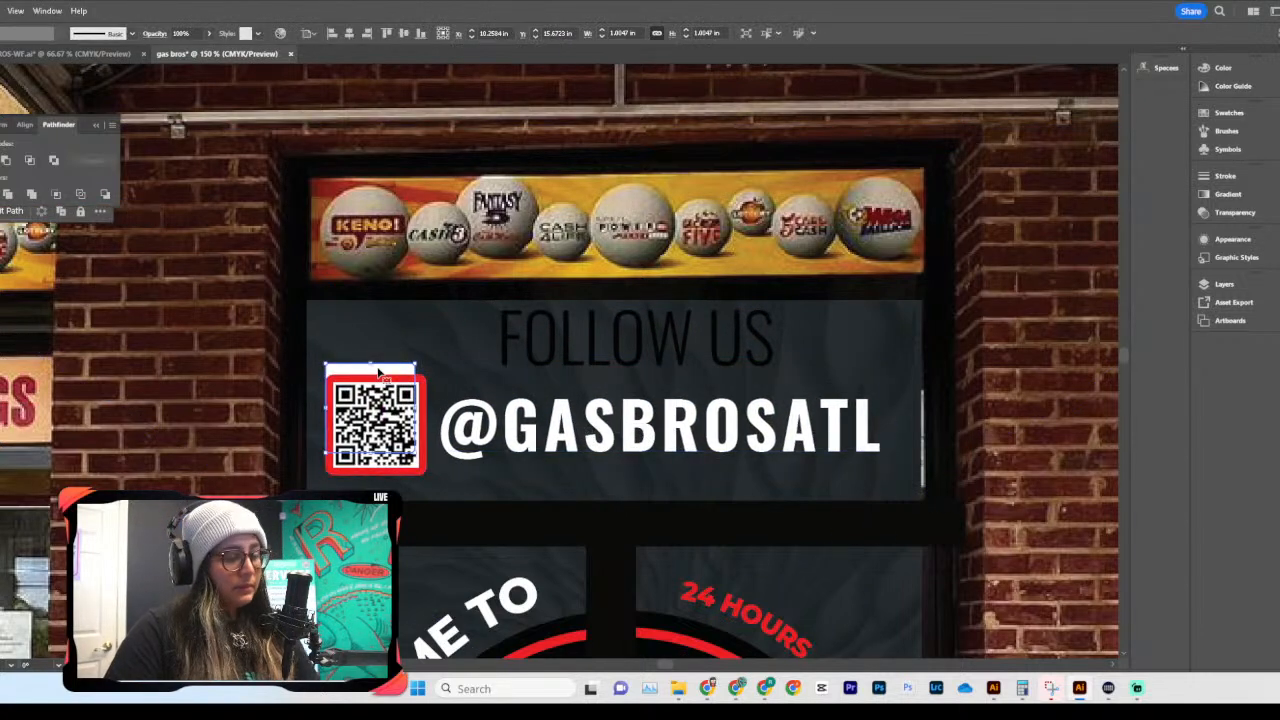
Step: Select the FOLLOW US text above the handle on the first door and review its placement in the upper panel
scroll(548, 413, "down", 1)
left_click(637, 300)
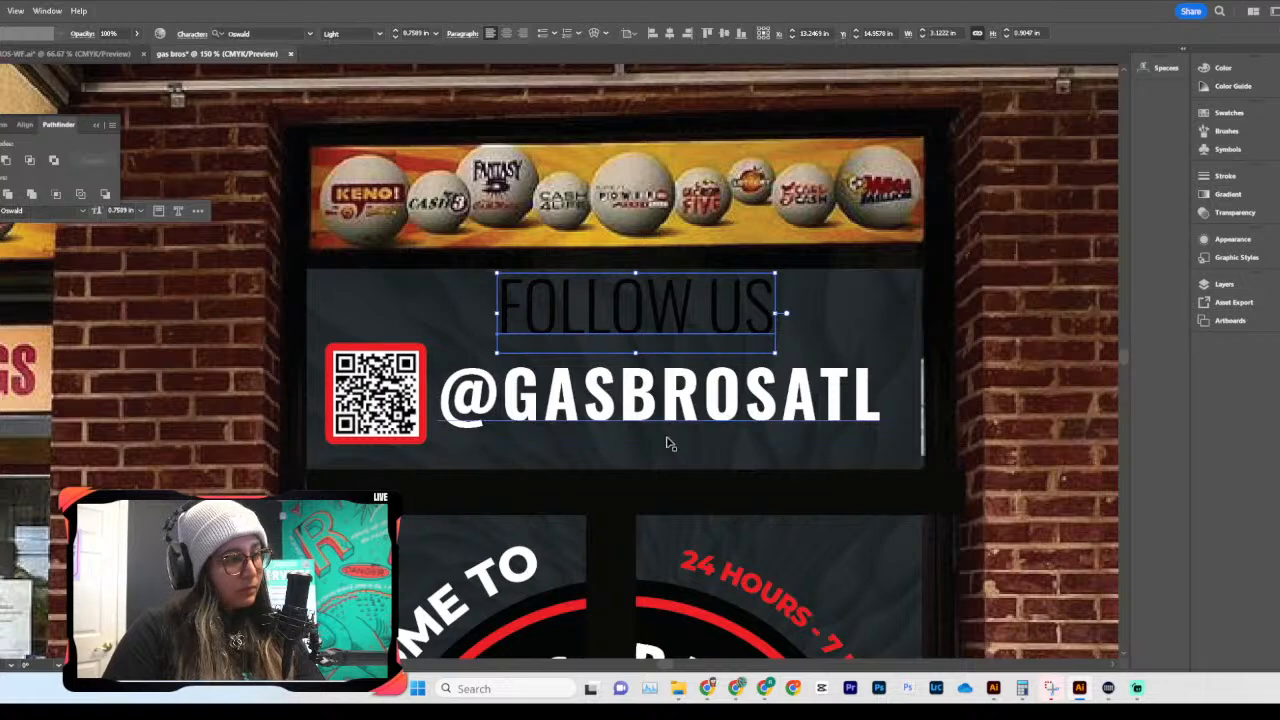
scroll(667, 450, "down", 5)
scroll(663, 457, "up", 3)
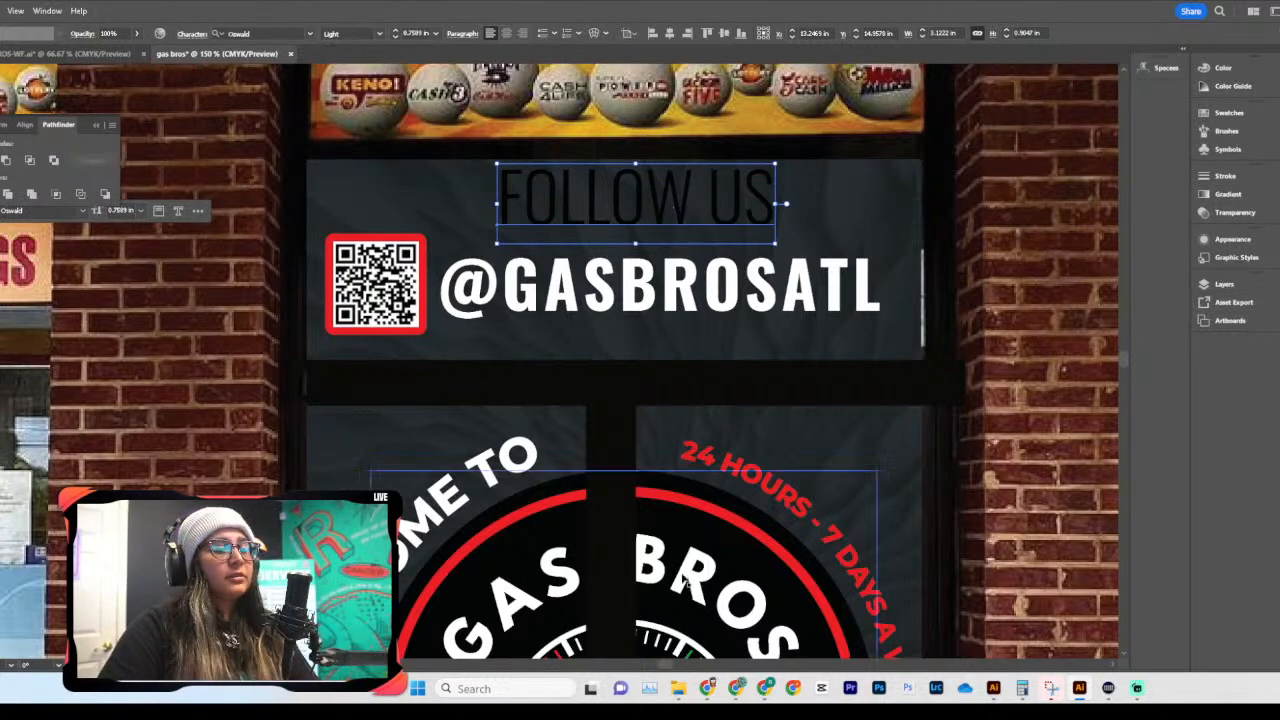
Step: Switch to ChatGPT in the browser and ask for a list of ways to say "follow us on social media"
mouse_move(716, 704)
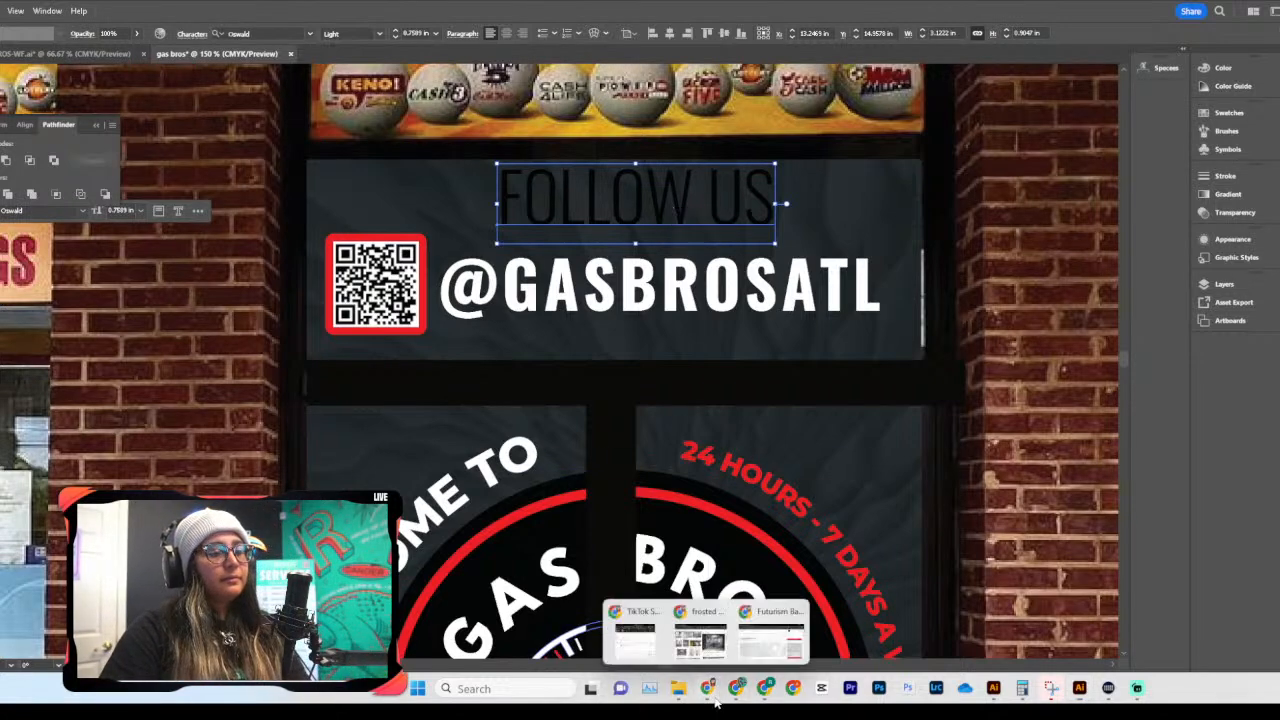
left_click(771, 640)
key("ctrl+l")
type("chat.openai.com")
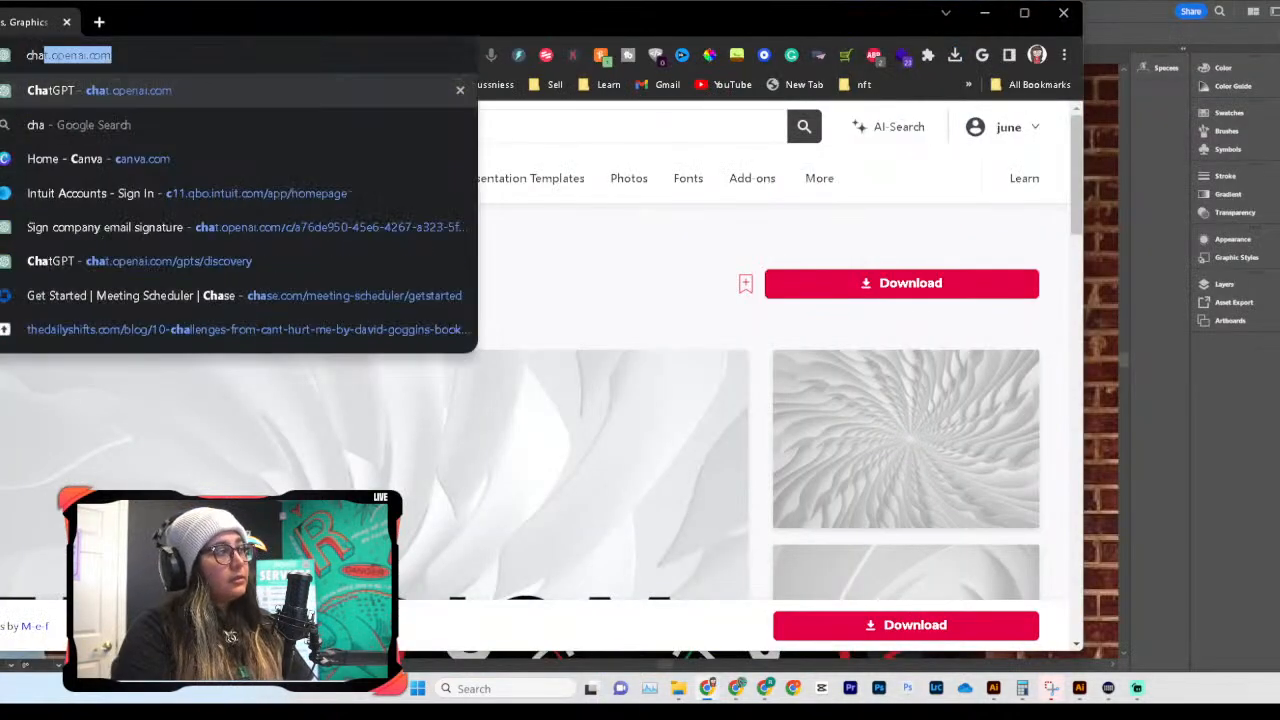
key("Return")
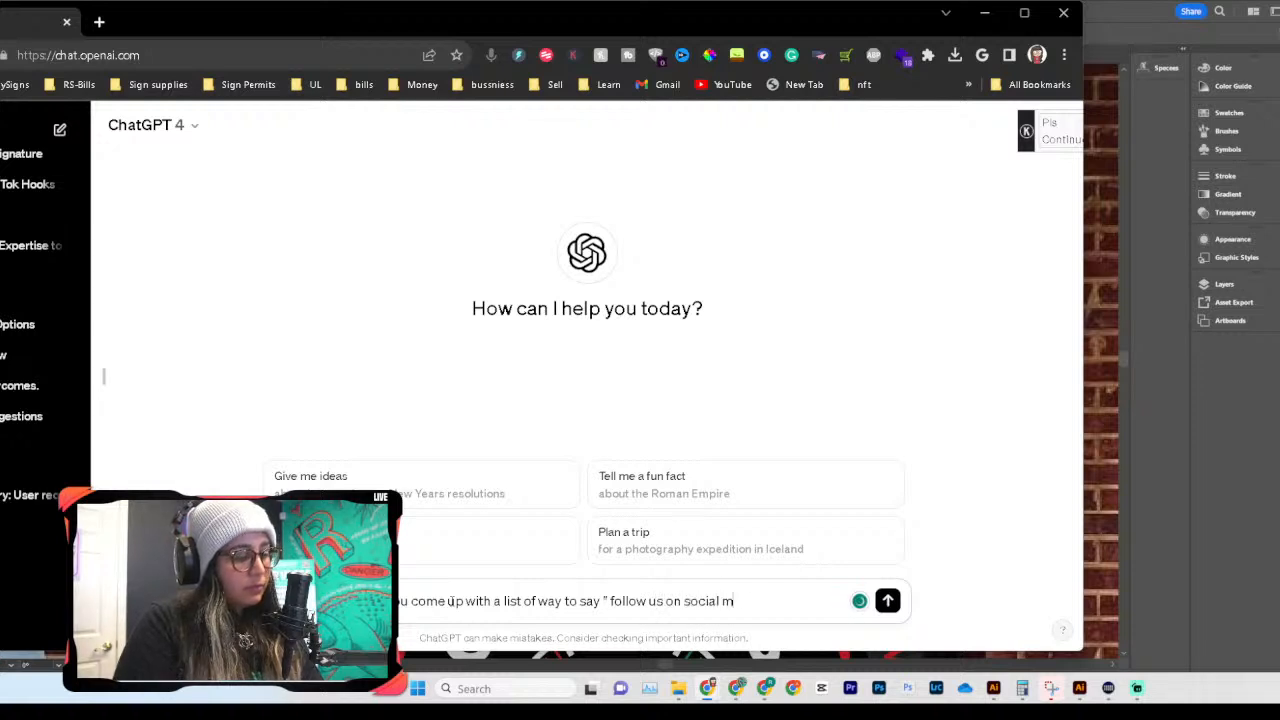
key("Return")
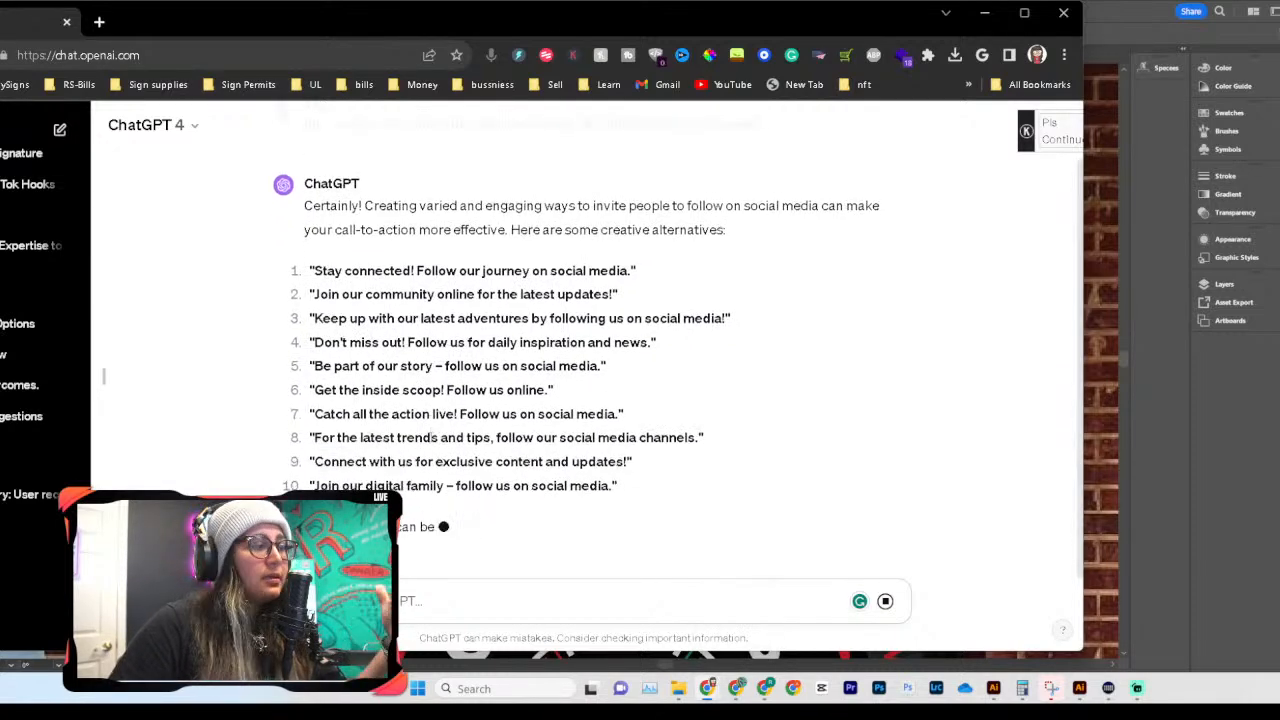
Step: Read through ChatGPT's suggested alternatives for inviting people to follow on social media
scroll(440, 512, "up", 1)
scroll(440, 512, "down", 1)
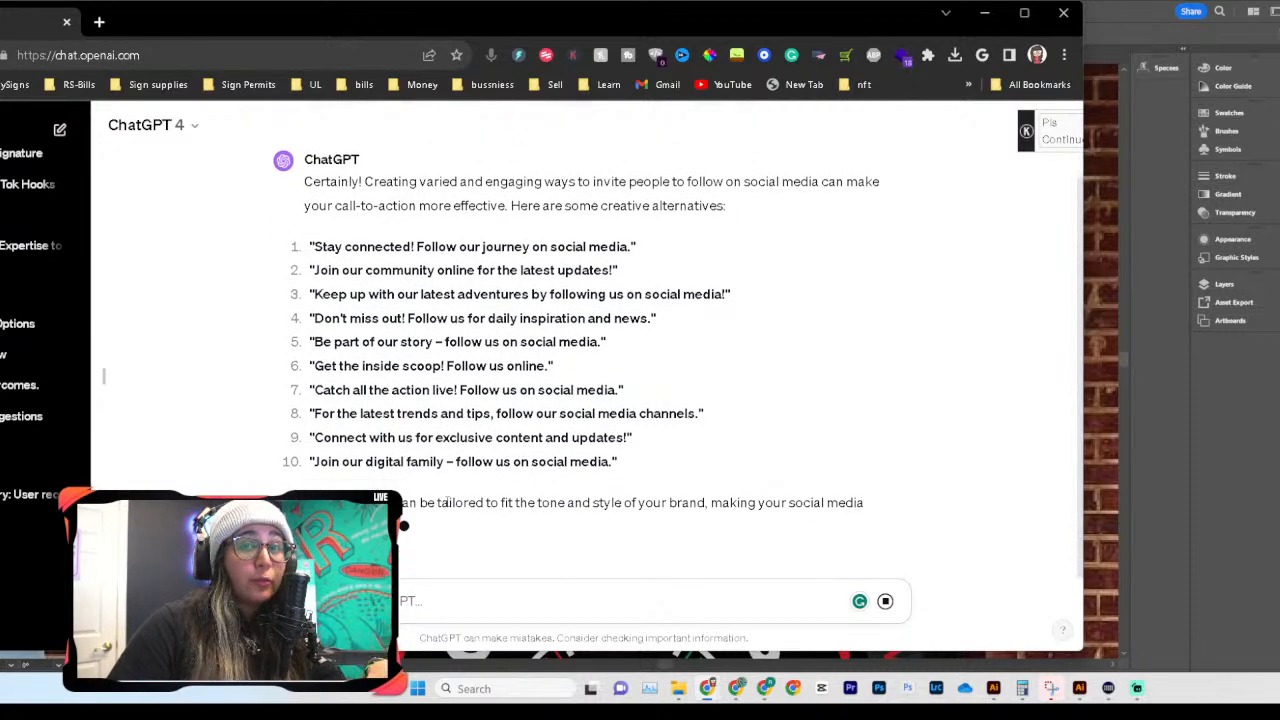
scroll(446, 502, "up", 1)
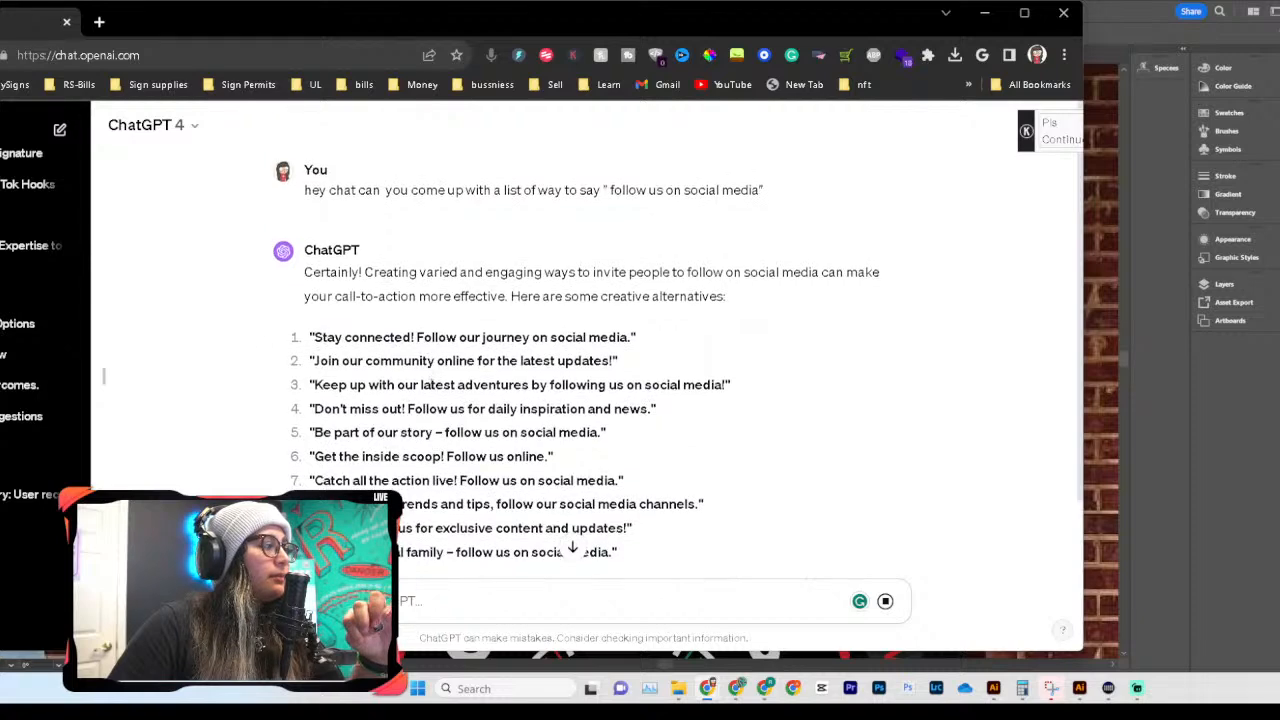
scroll(446, 502, "down", 1)
left_click_drag(455, 472, 401, 468)
left_click(488, 460)
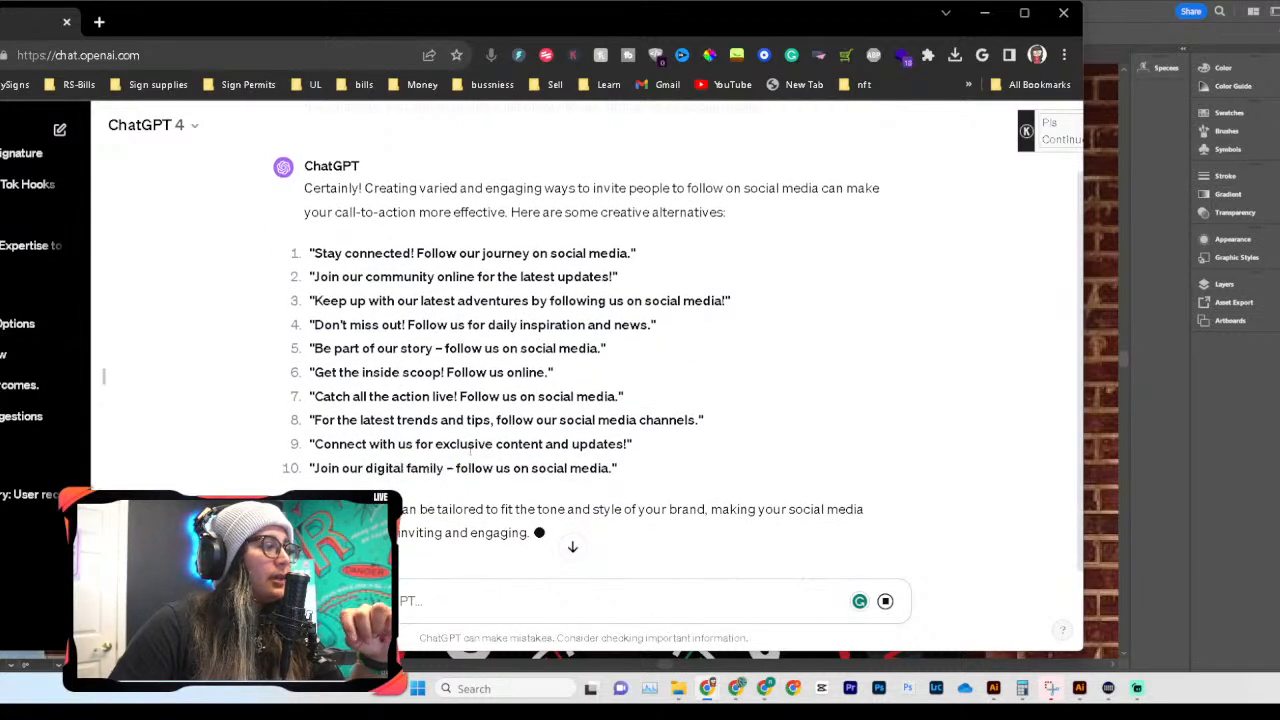
left_click_drag(497, 444, 309, 444)
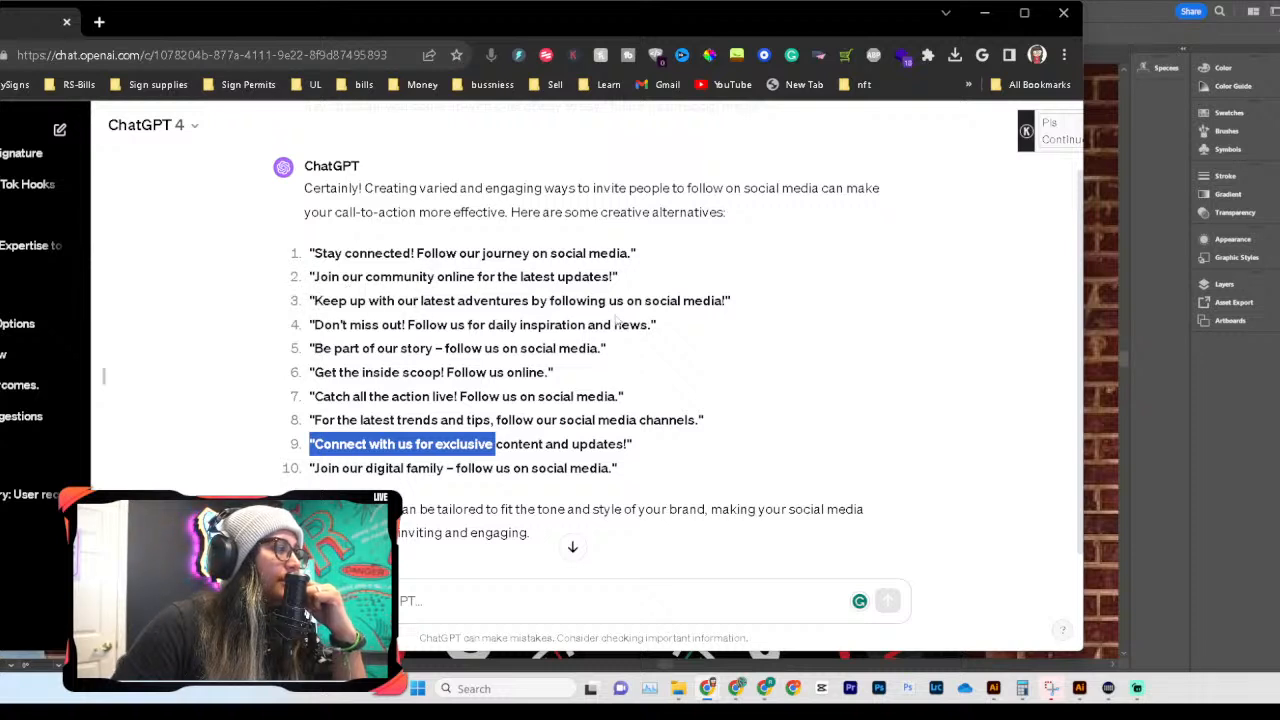
left_click_drag(399, 322, 347, 345)
left_click(347, 346)
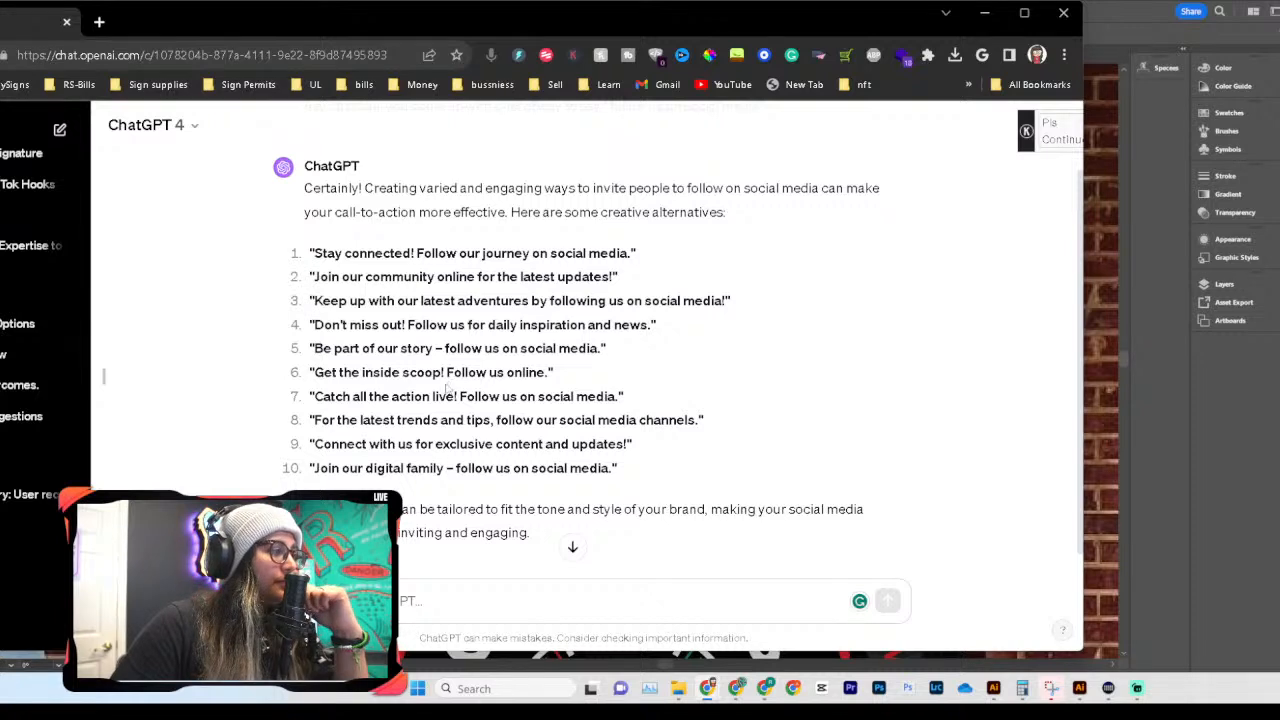
scroll(448, 377, "up", 1)
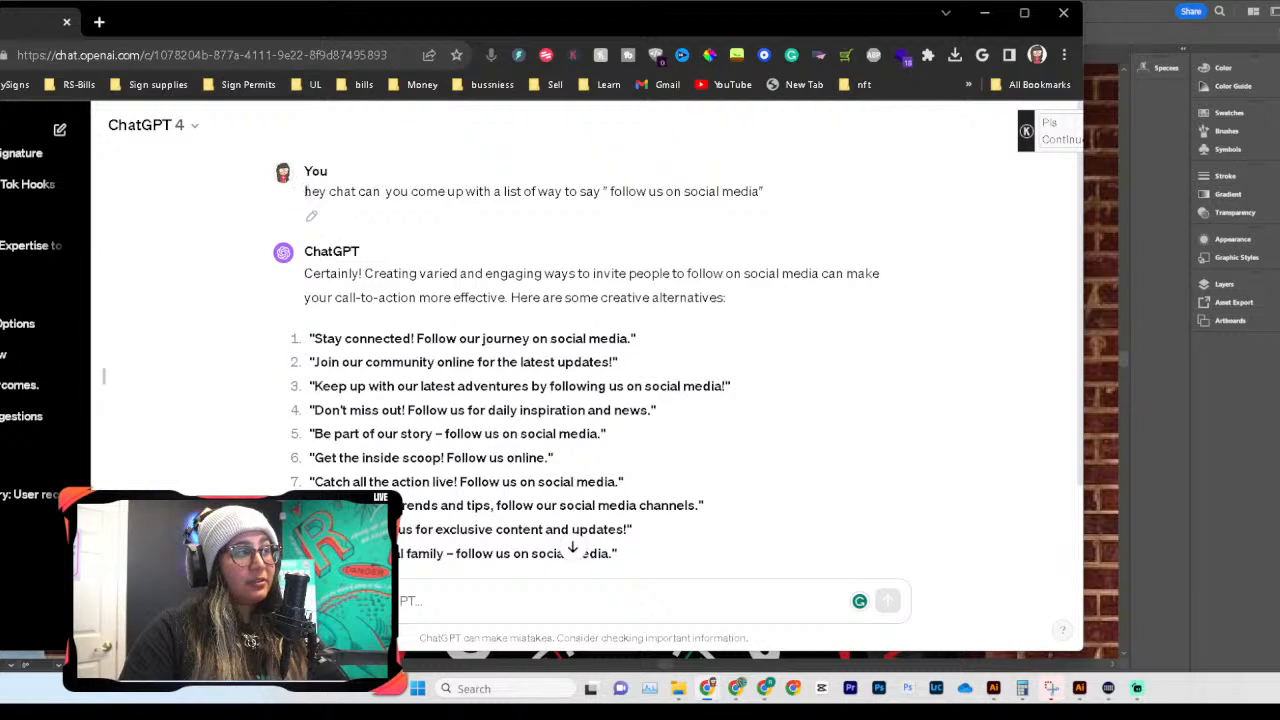
Step: Copy the earlier prompt into a new message and extend it with "for a gas station named gas bros"
left_click_drag(303, 191, 864, 211)
key("ctrl+c")
left_click(413, 594)
key("ctrl+v")
left_click(572, 505)
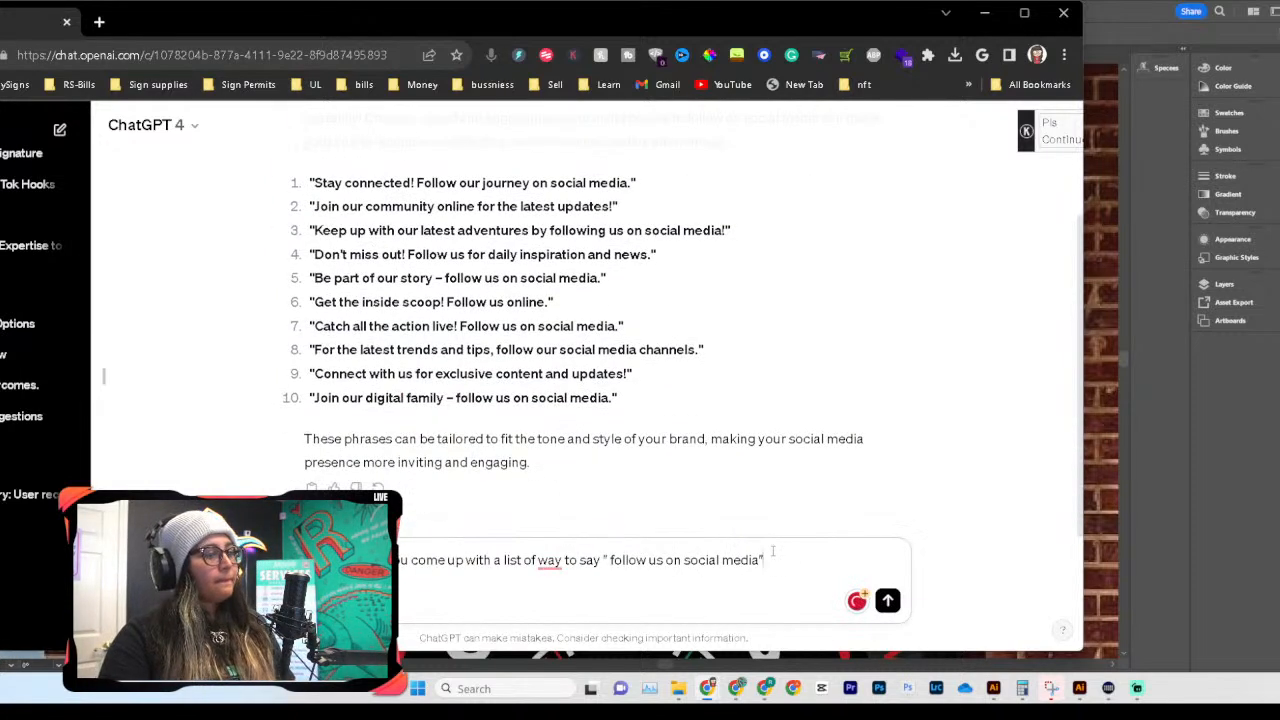
type("for a")
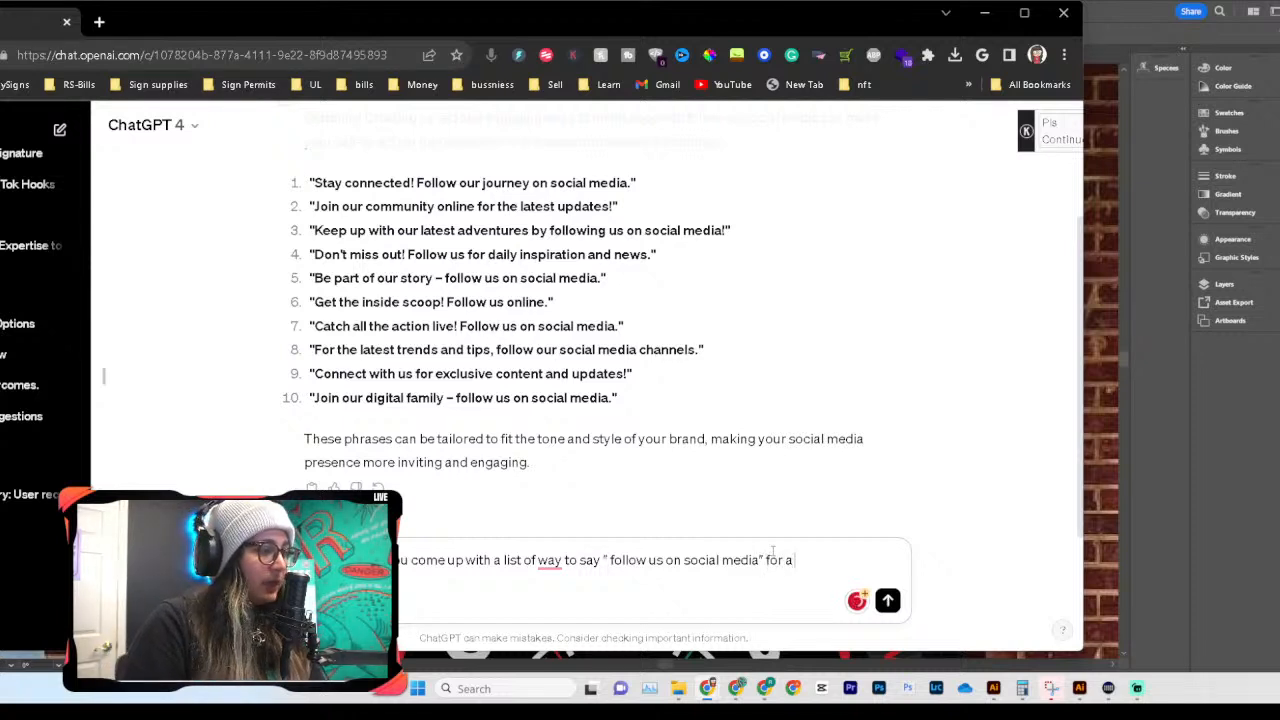
type(" gas sta")
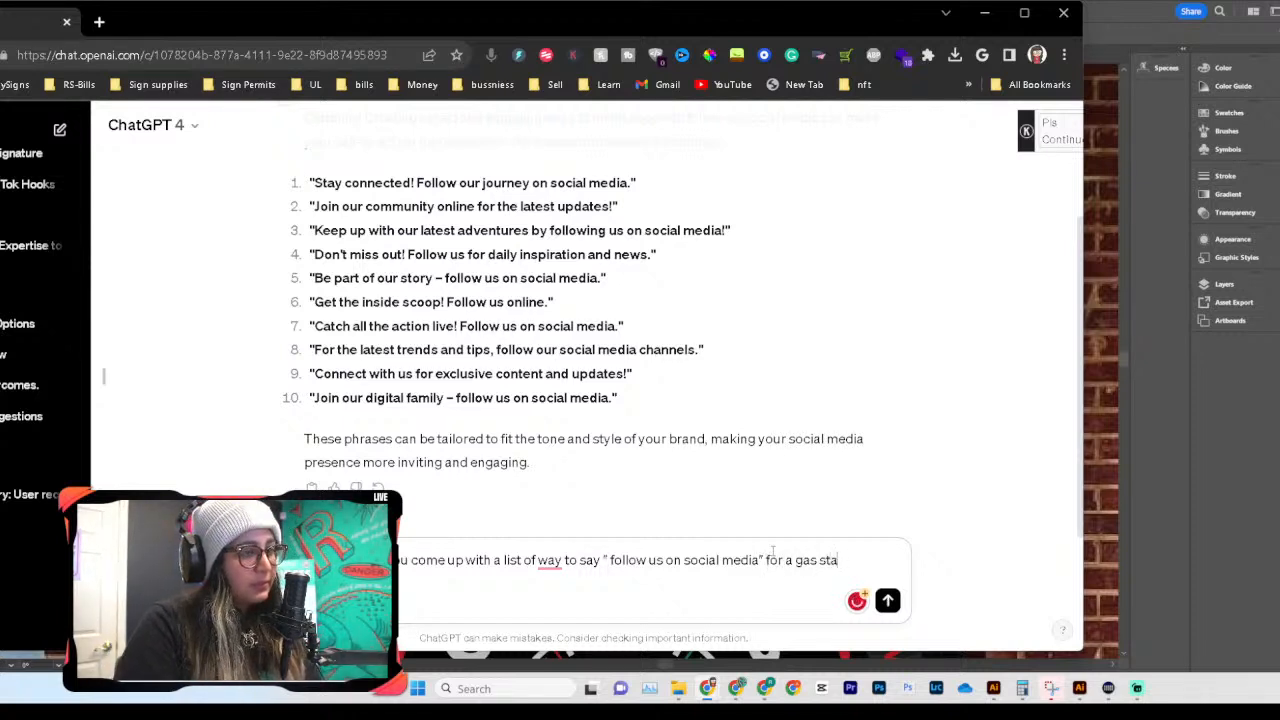
type("tion")
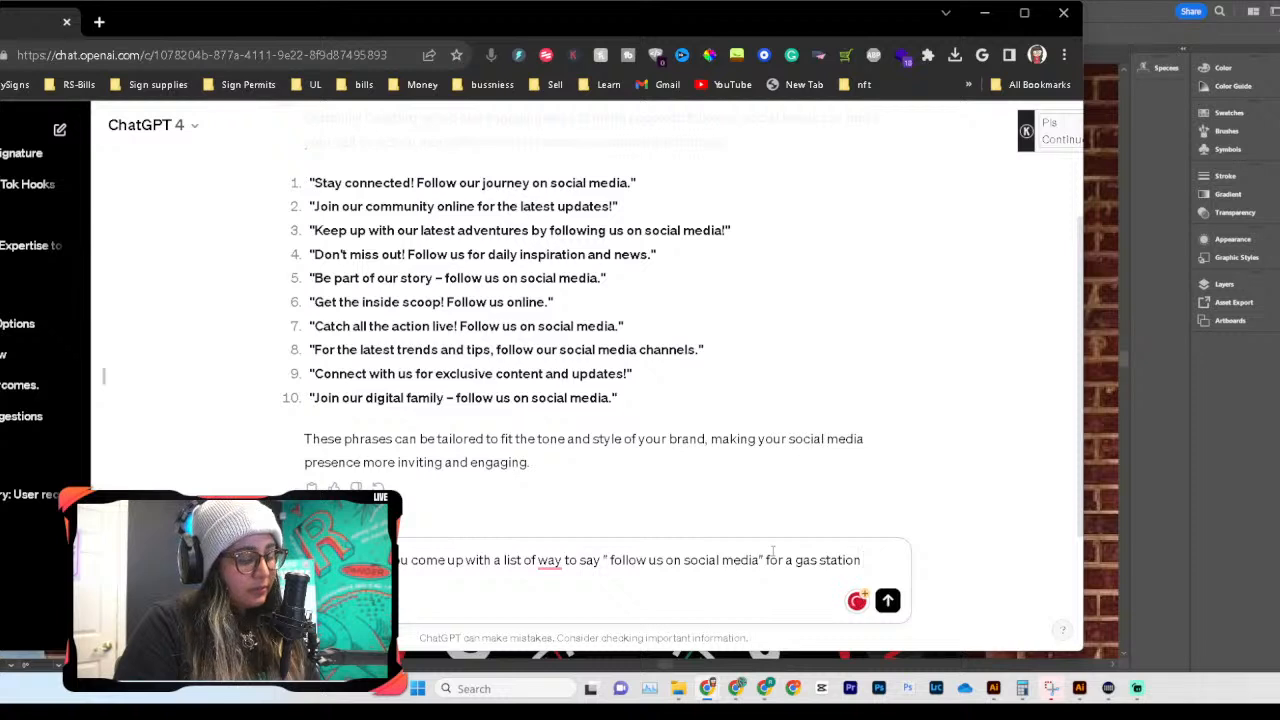
key("shift+Return")
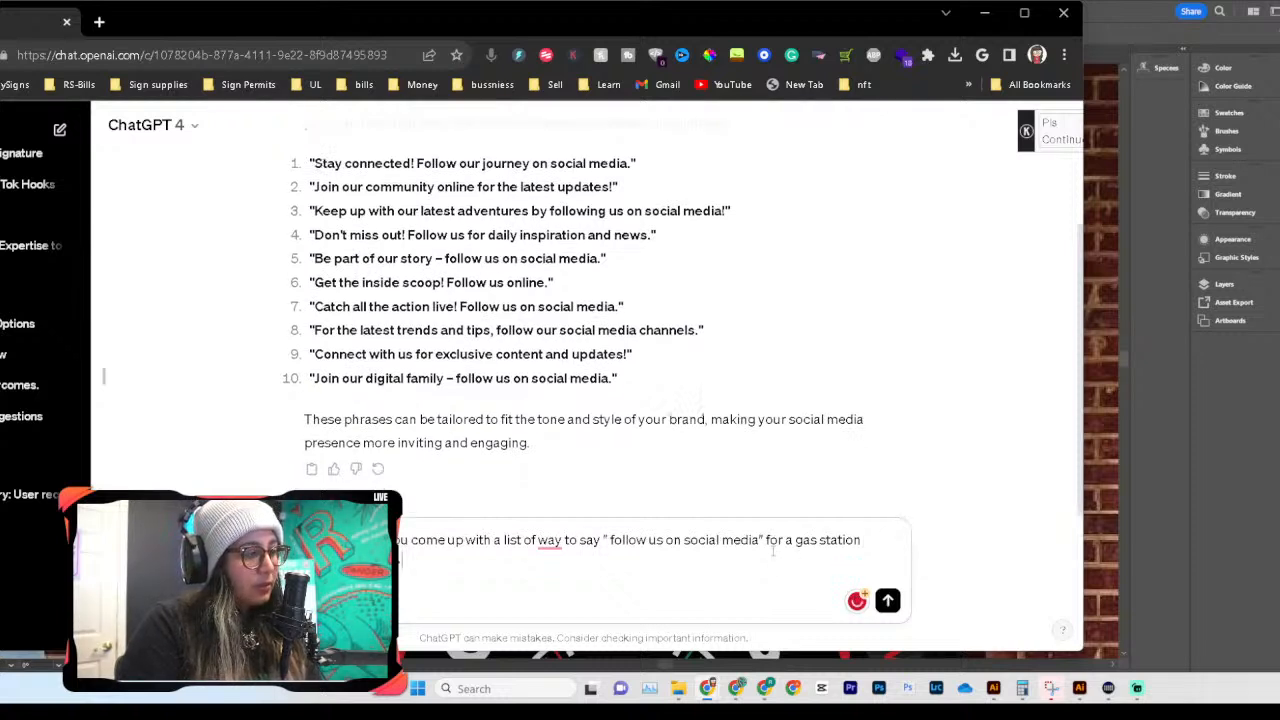
key("Caps_Lock")
type("AC")
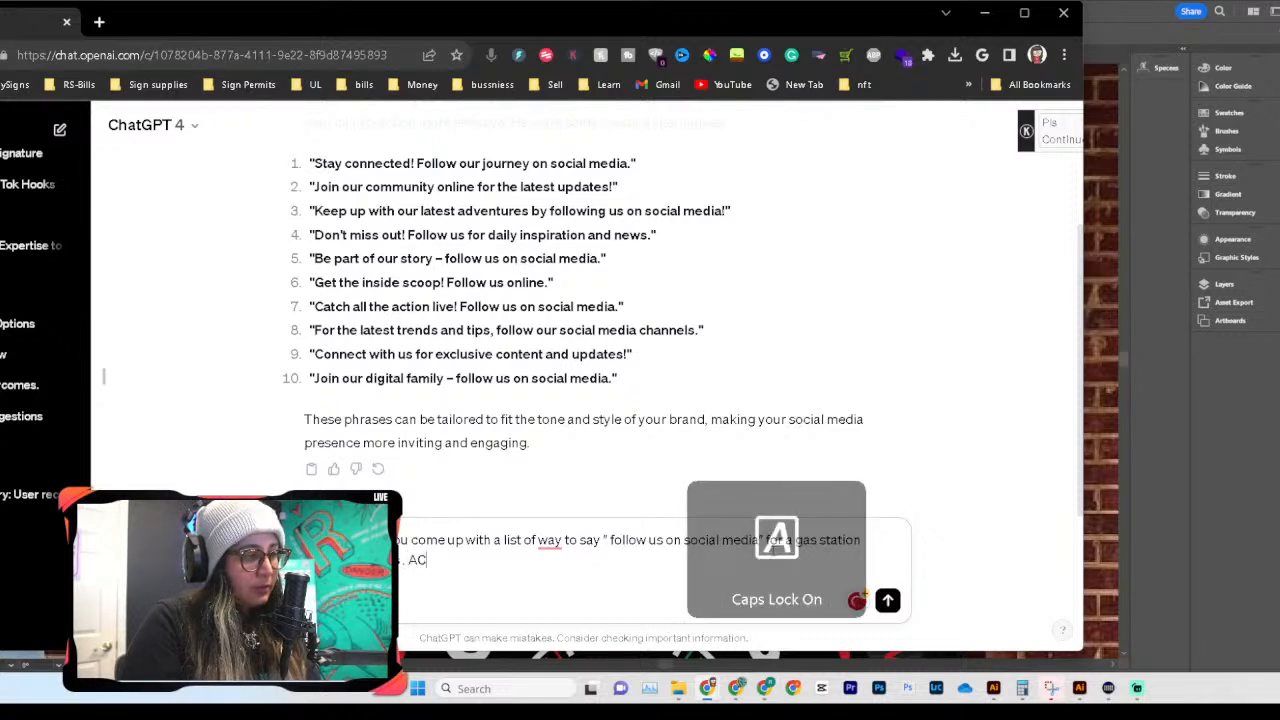
type("T LIKA")
key("BackSpace")
key("BackSpace")
key("BackSpace")
key("BackSpace")
key("BackSpace")
key("BackSpace")
key("BackSpace")
key("BackSpace")
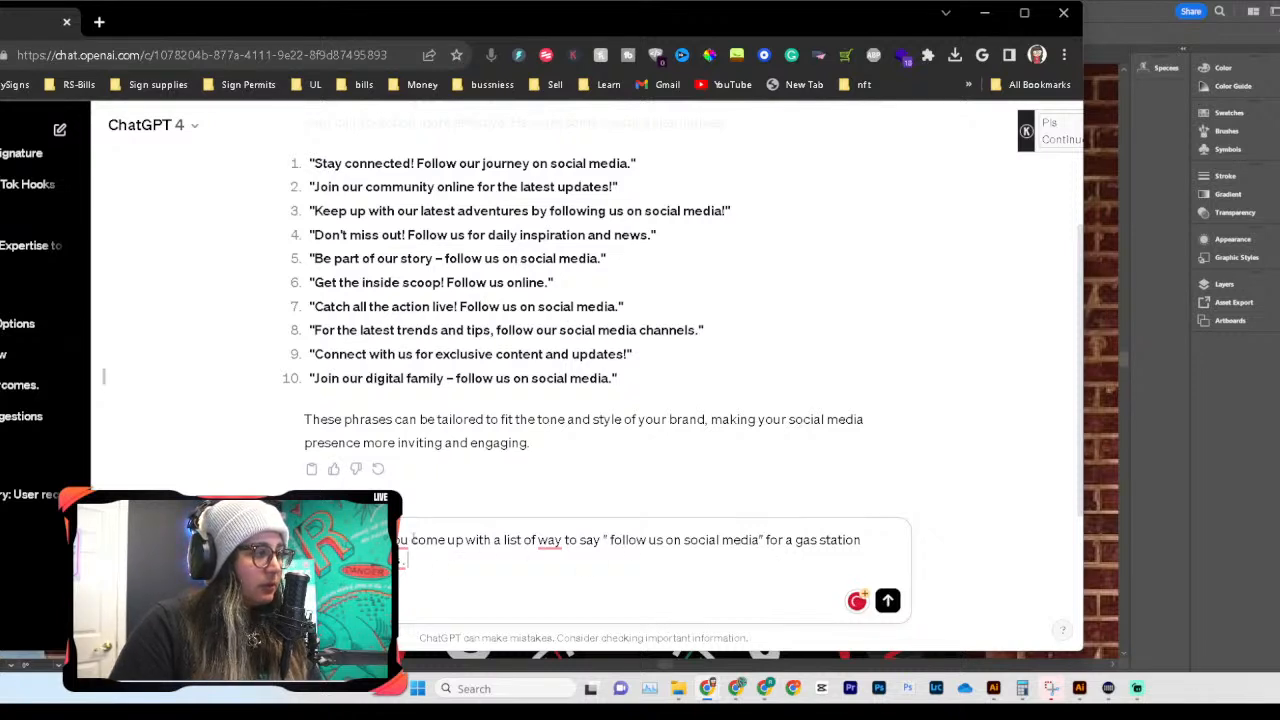
Step: Insert "ACT LIKE A MARKETING AND TAG LINE EXPERT" after "hey chat" in the message
mouse_move(404, 540)
left_click(354, 540)
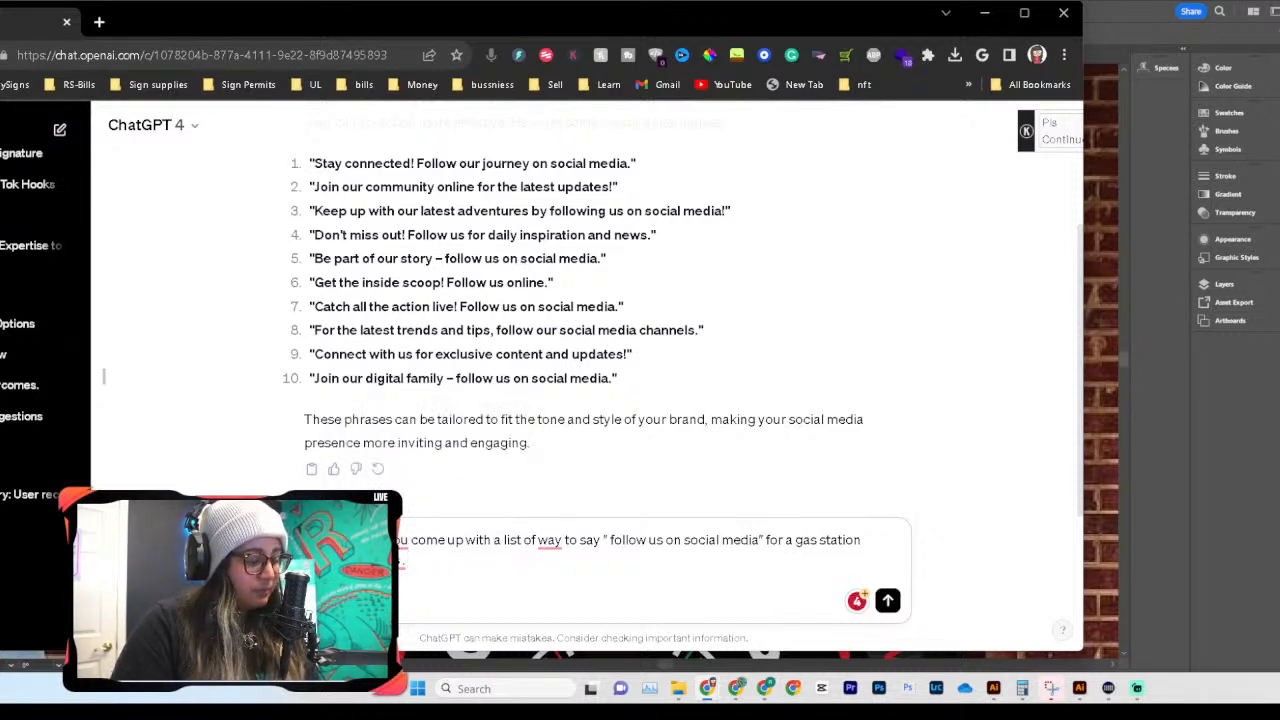
type("act")
key("BackSpace")
key("BackSpace")
key("BackSpace")
type("ACT LIKE")
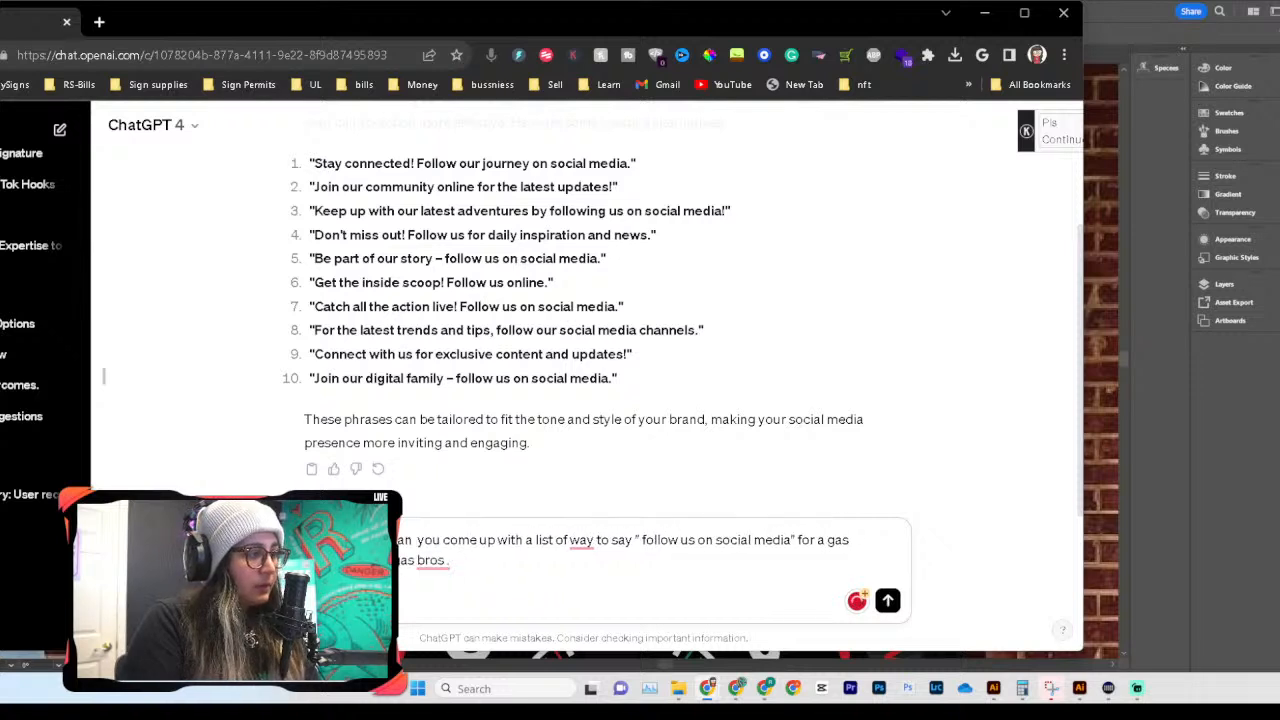
type(" A MARKE")
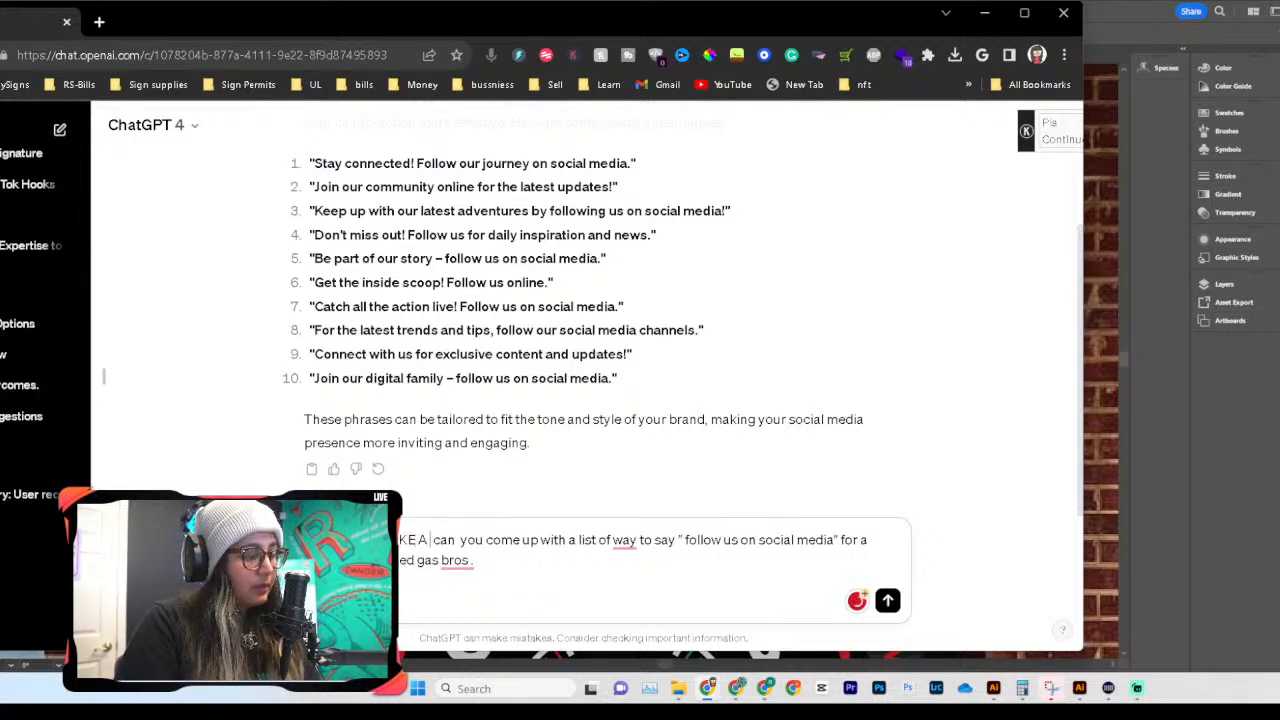
type("TING AND")
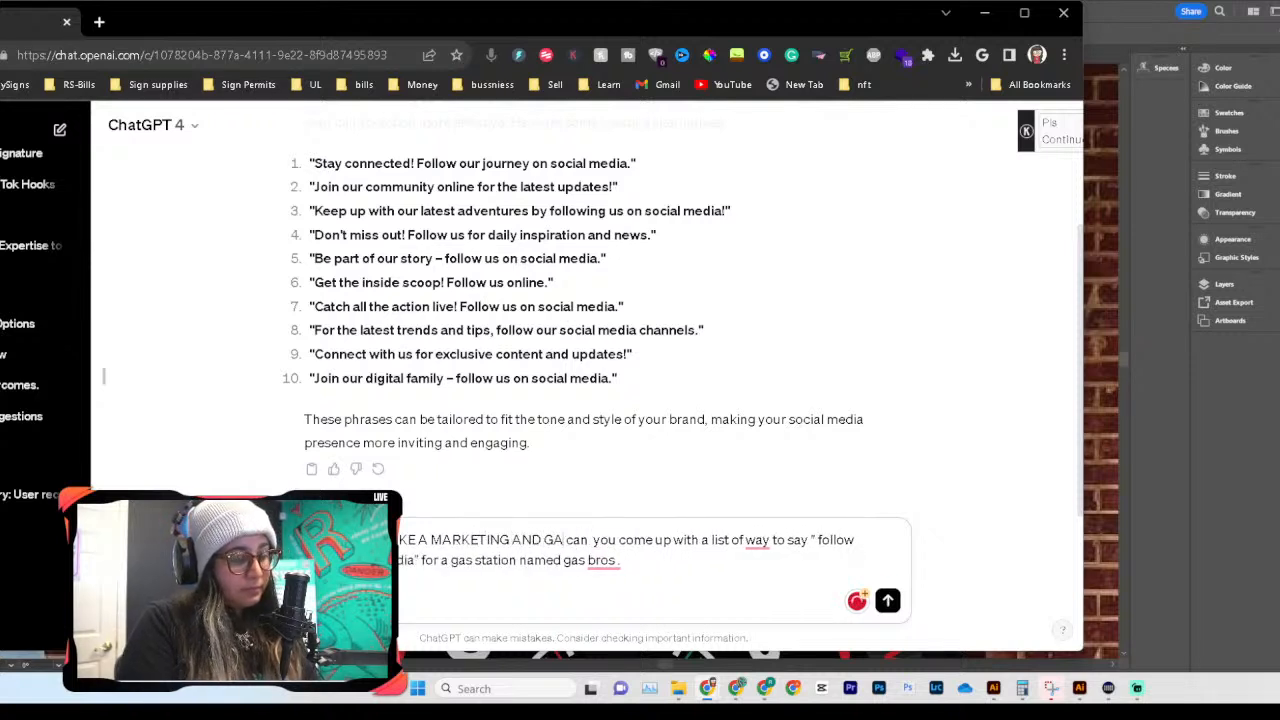
type(" TAG LIN")
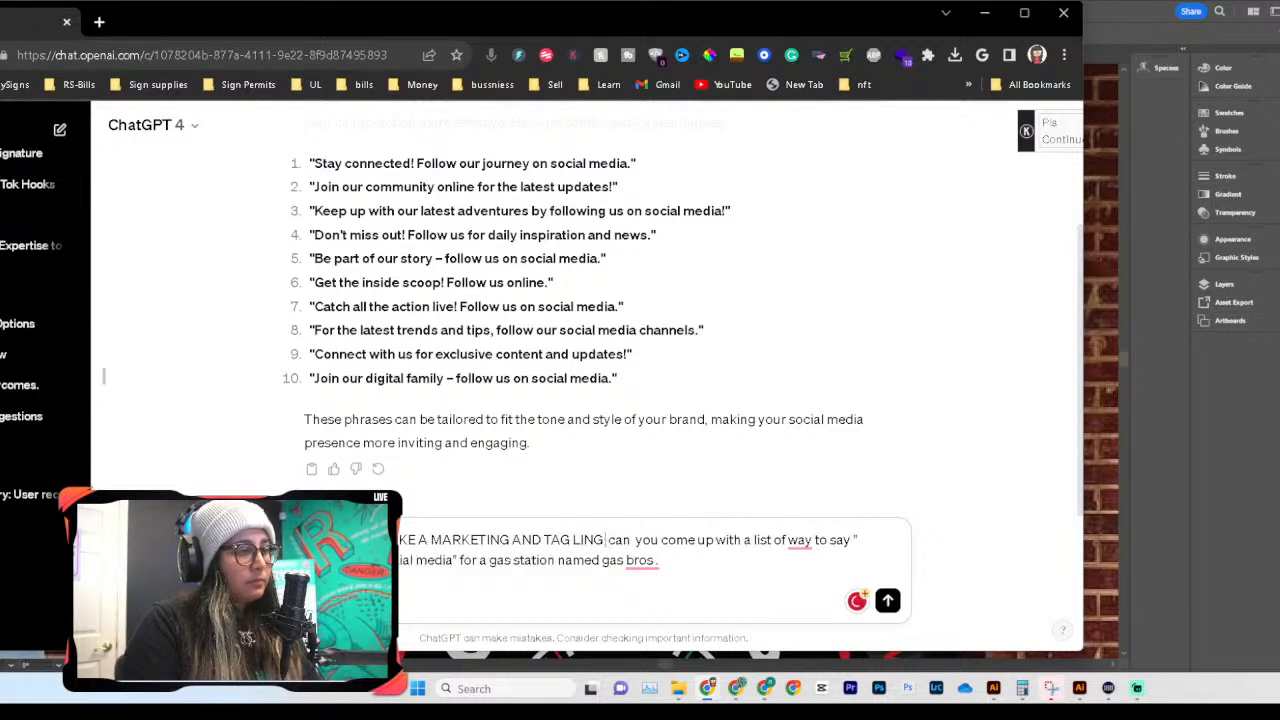
type("E EXPERT")
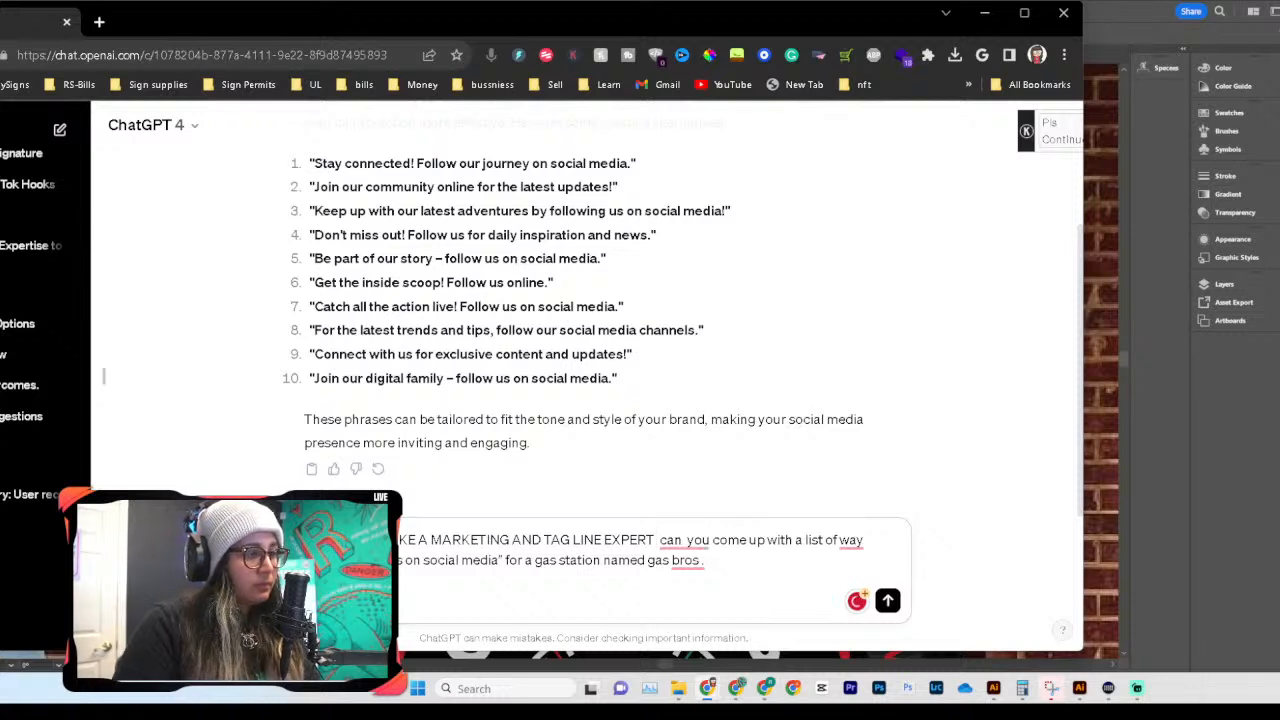
Step: Add "HAVE A FRIENDLY AND COOL TONE" at the end of the message and send it
left_click(740, 560)
type("HAVE A FREIND")
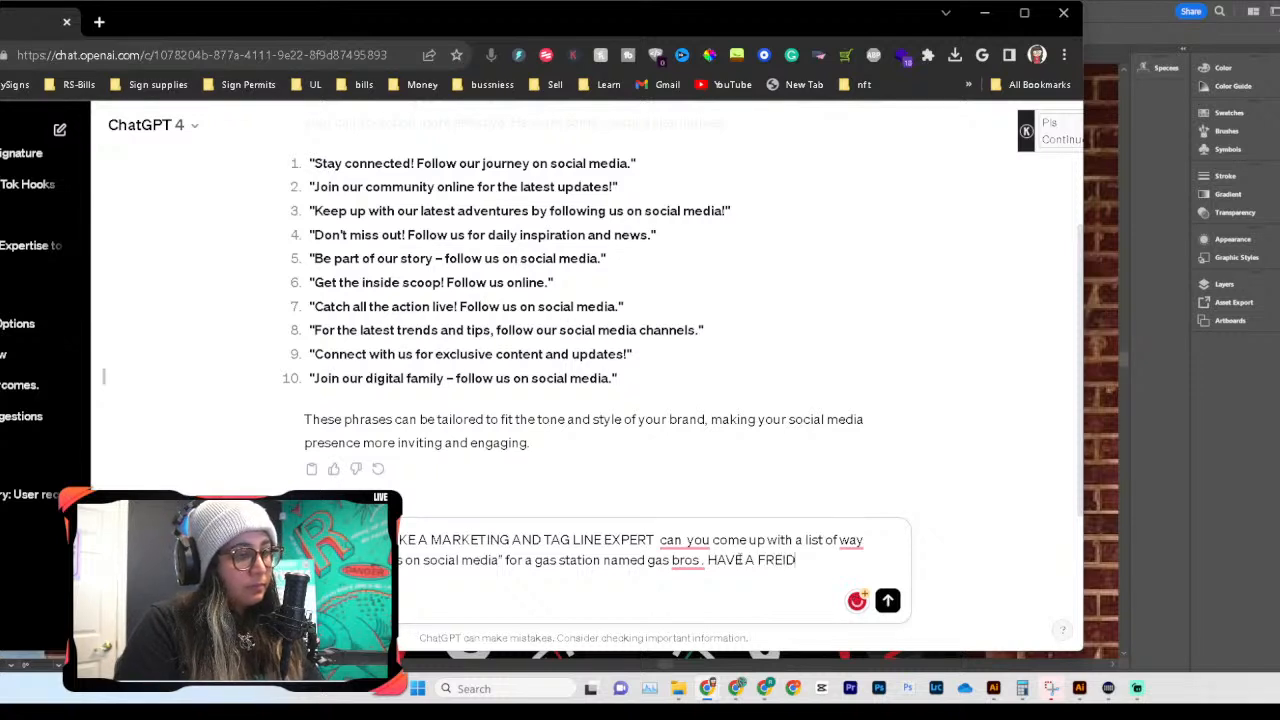
key("BackSpace")
key("BackSpace")
key("BackSpace")
key("BackSpace")
type("IEND")
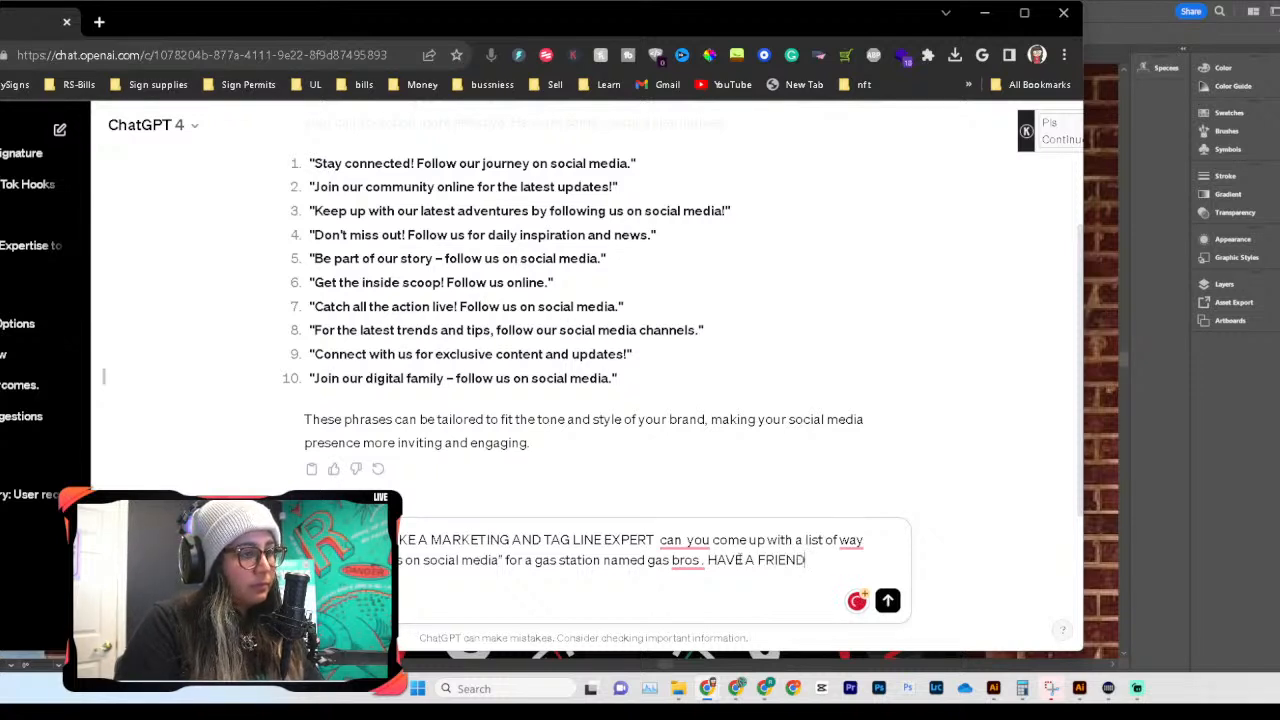
type("LY AND")
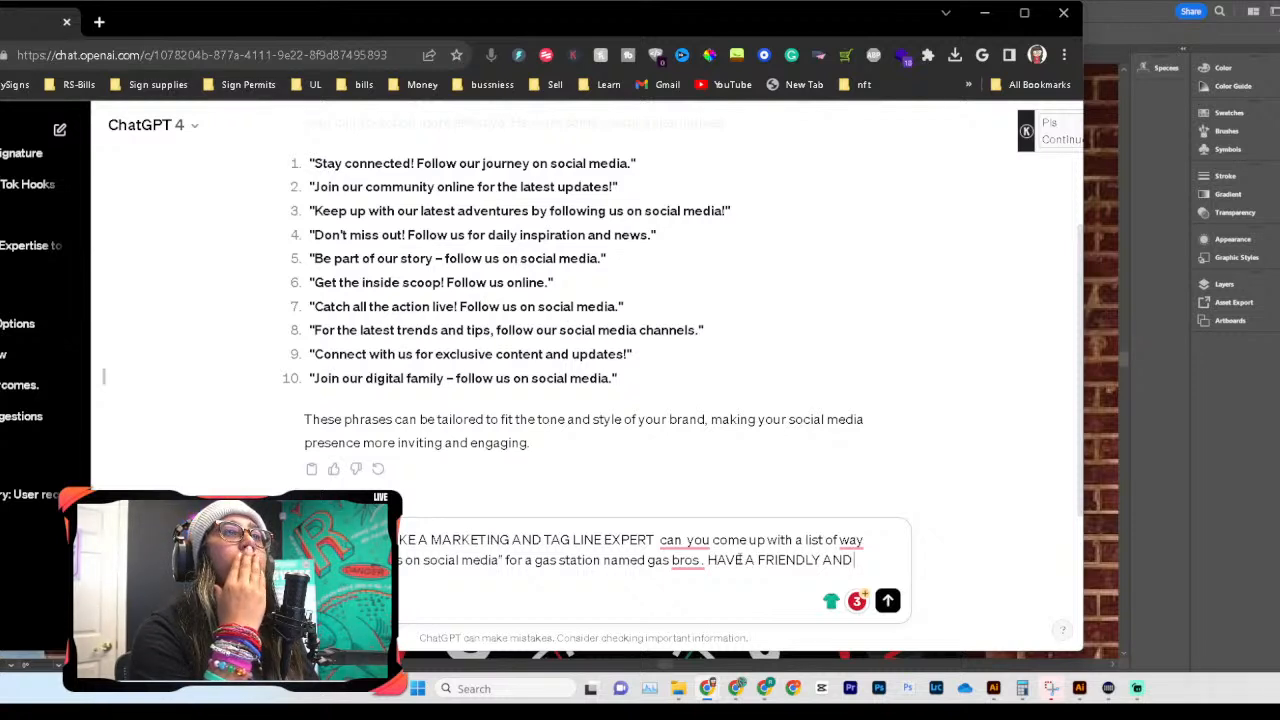
key("shift+Return")
type("COOL TONE")
key("Return")
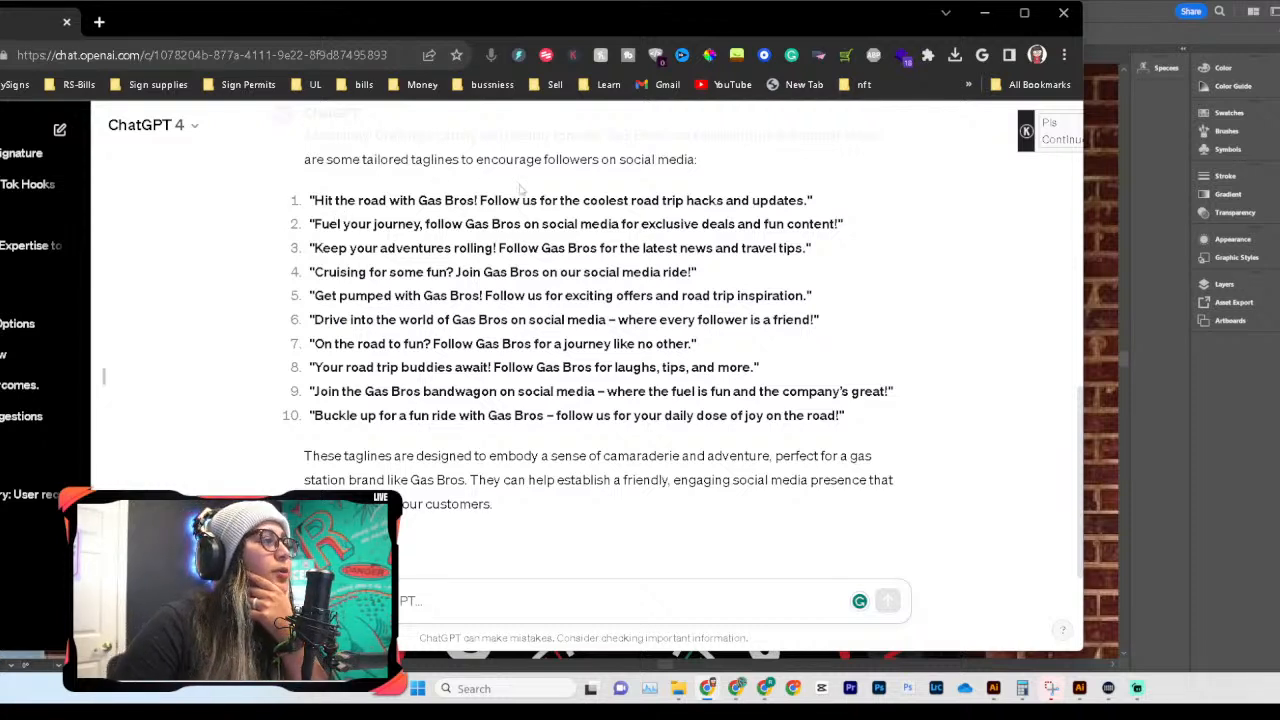
Step: Read through the tailored Gas Bros taglines, comparing the wording of the individual options
left_click_drag(315, 223, 645, 238)
left_click_drag(342, 248, 852, 248)
left_click_drag(336, 276, 538, 286)
left_click_drag(355, 296, 818, 320)
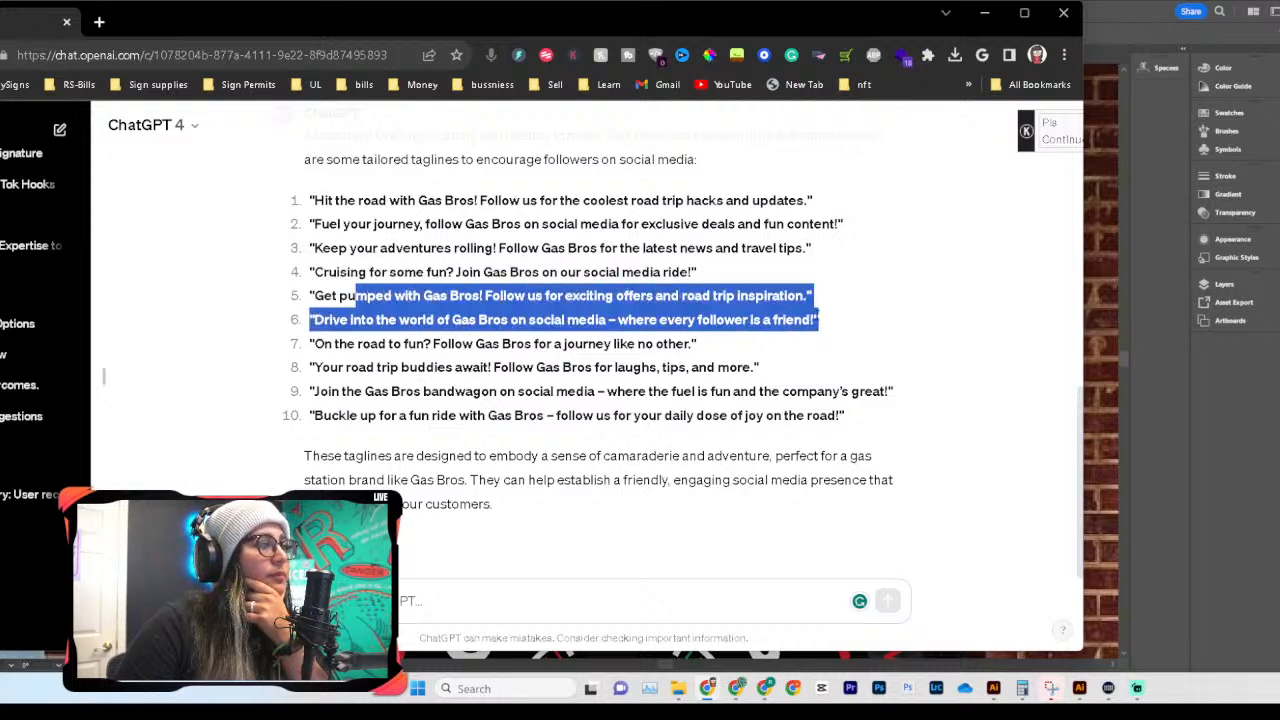
left_click(334, 337)
left_click_drag(321, 297, 555, 297)
left_click_drag(340, 320, 521, 320)
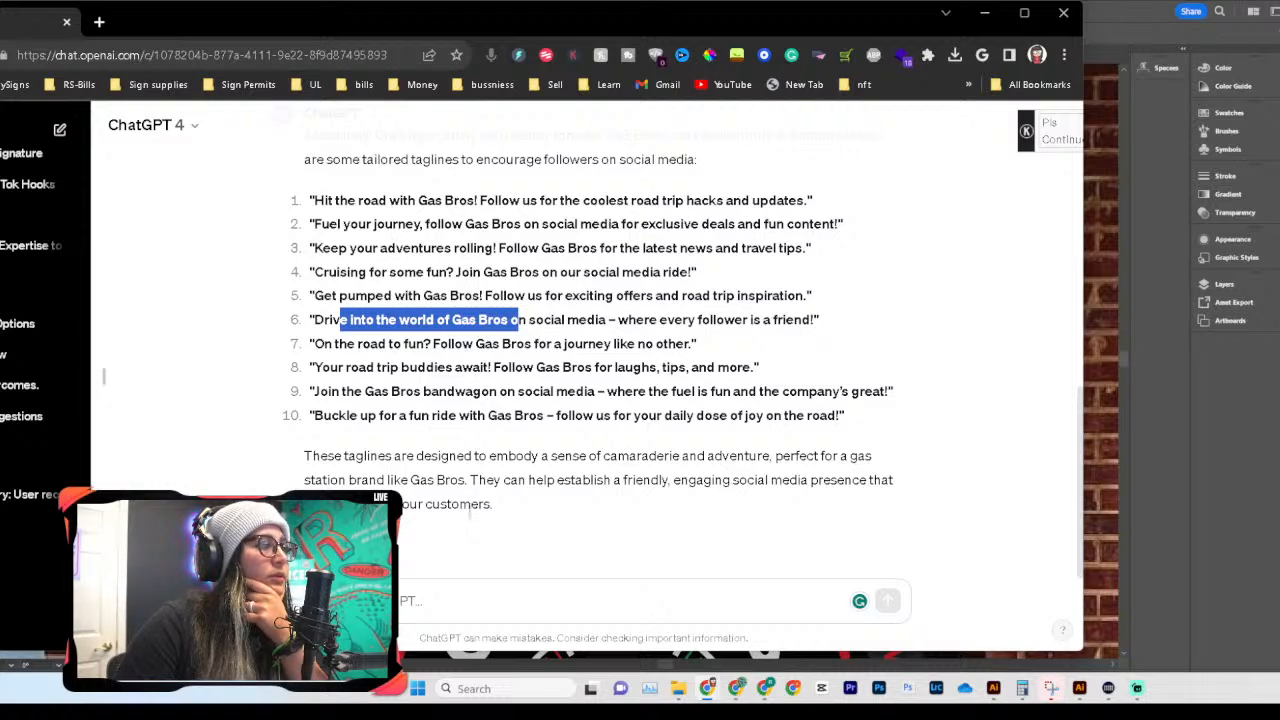
left_click(478, 517)
scroll(480, 518, "up", 5)
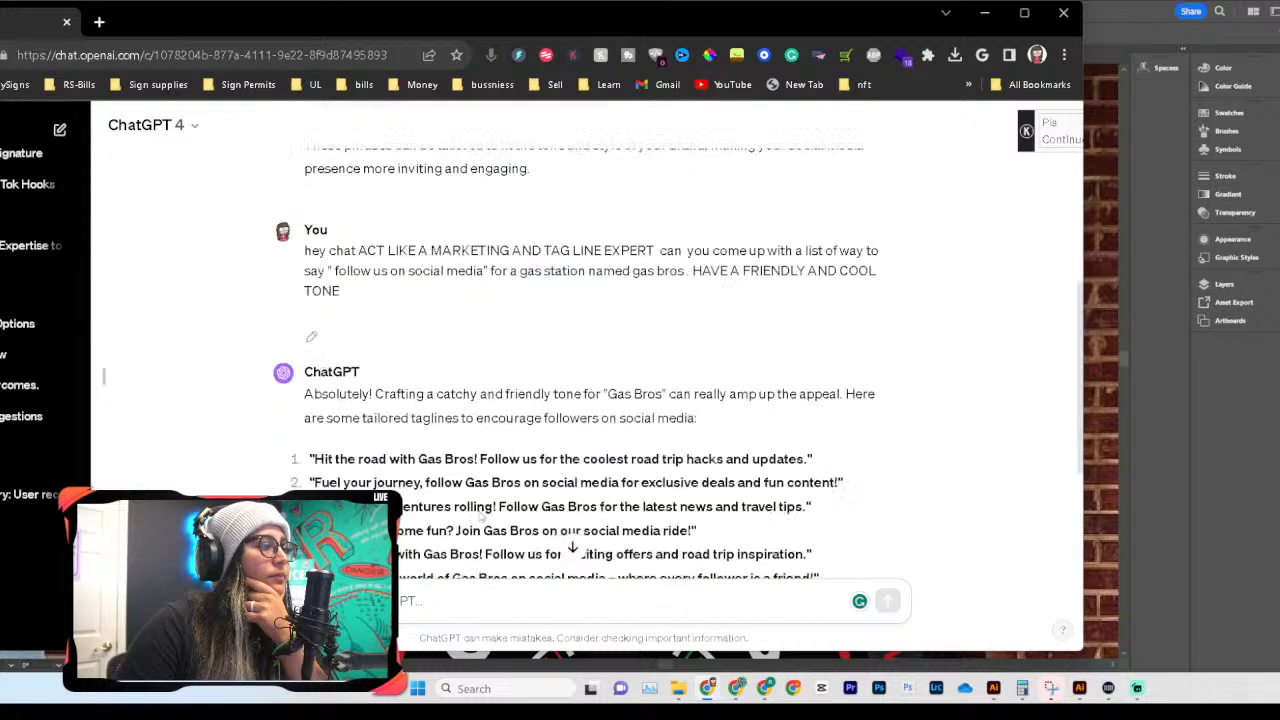
scroll(480, 518, "down", 5)
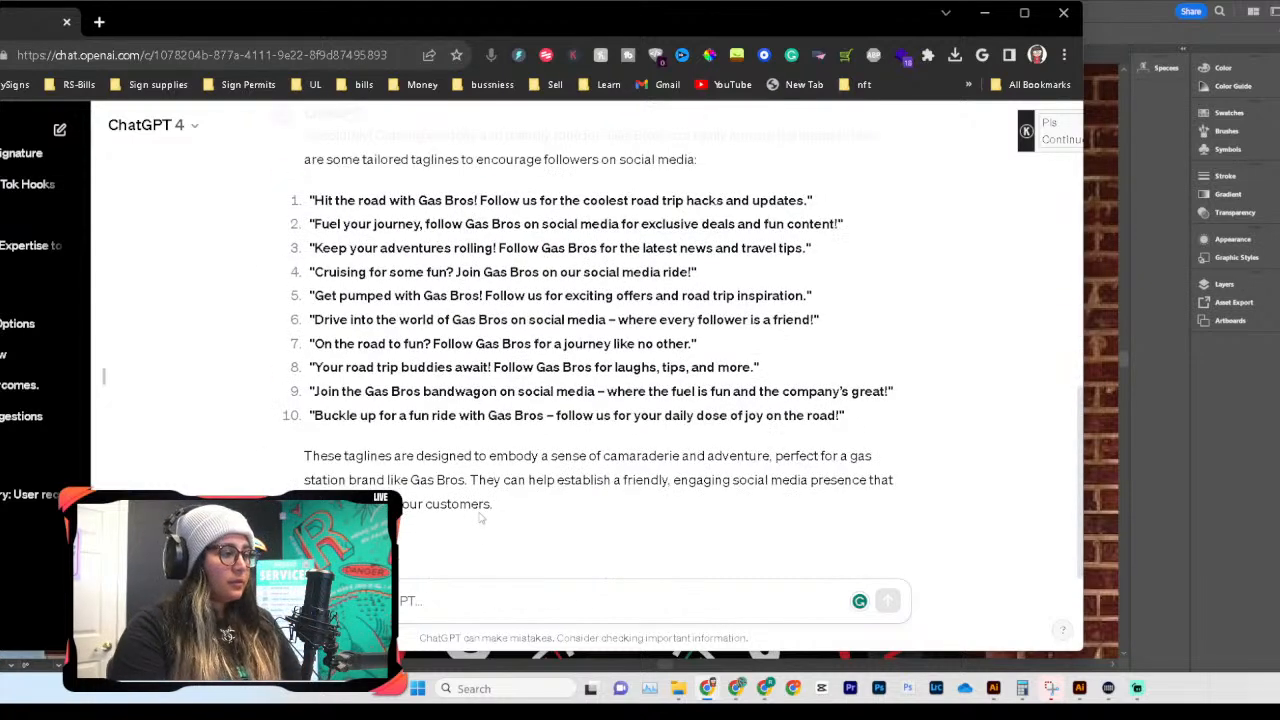
Step: Write a follow-up message: "REWRITE THE OPTIONS TO SOUND MORE ECNOURGING FOR PEOPLE TO FOLLOW AND TAG GAS BROS IN THIER SOCIAL MEDIA POST"
type("c")
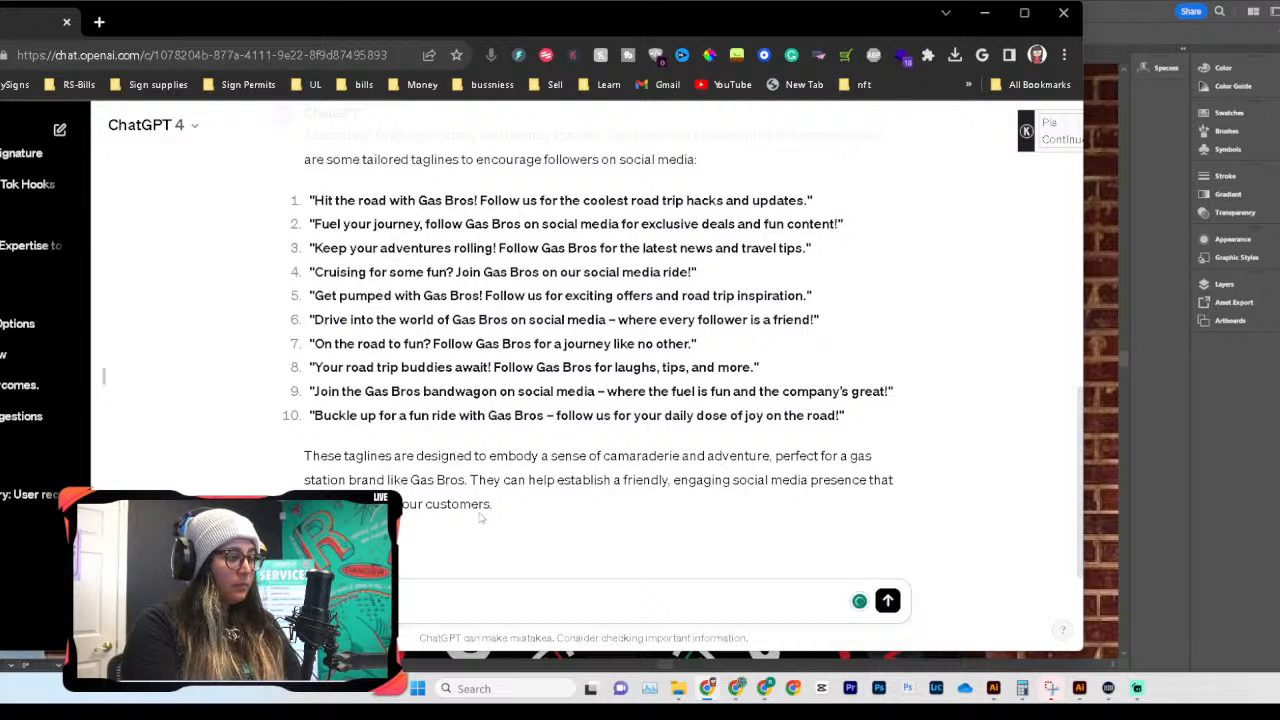
type("OPTIONS TO")
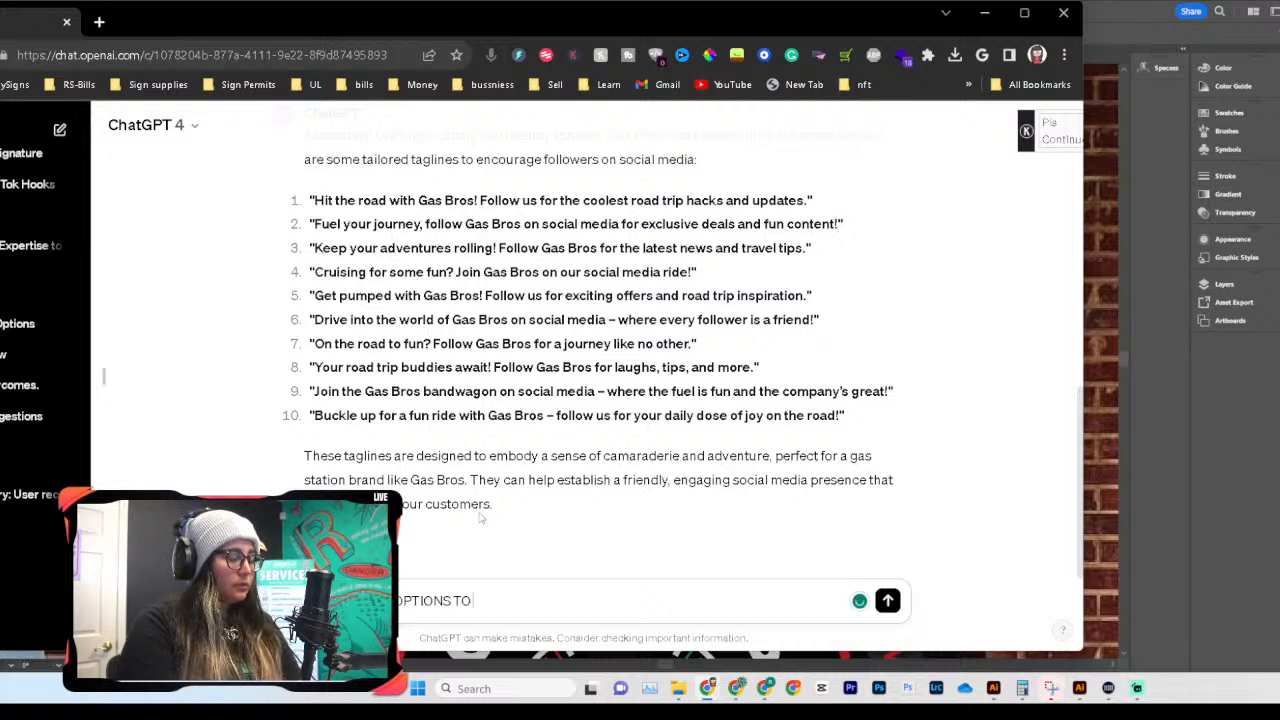
type(" SOUND")
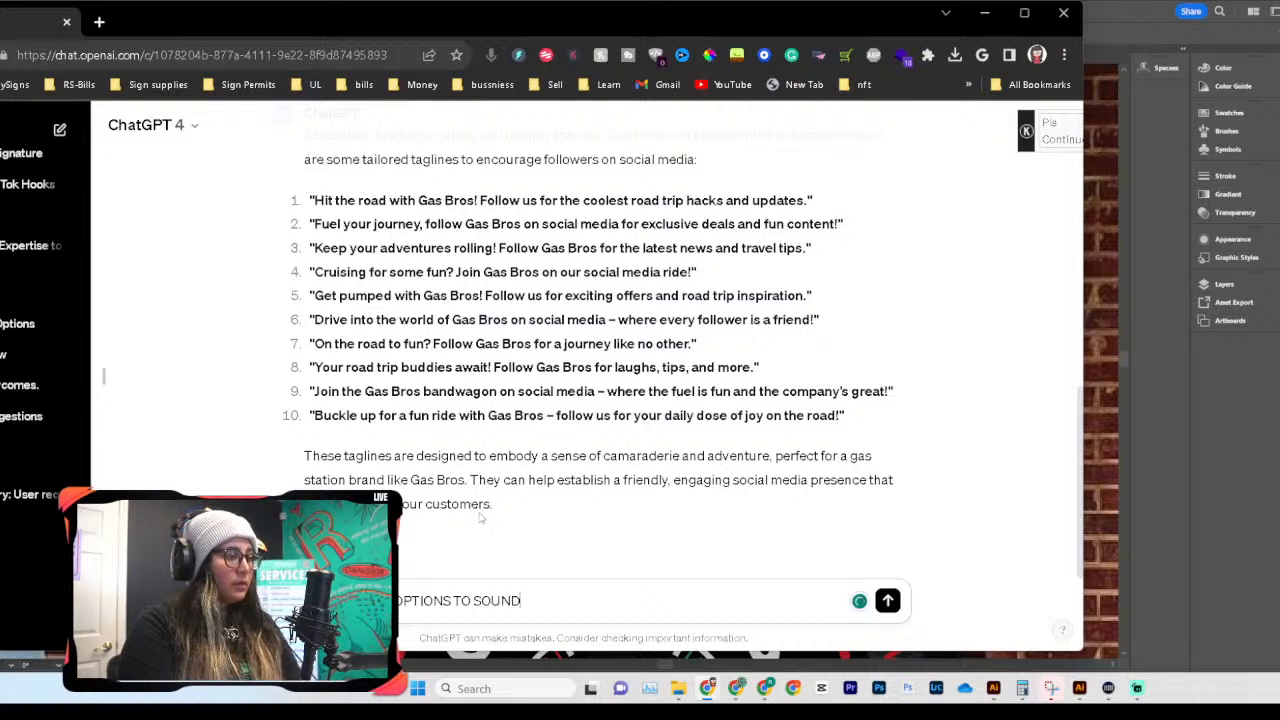
type(" MORE E")
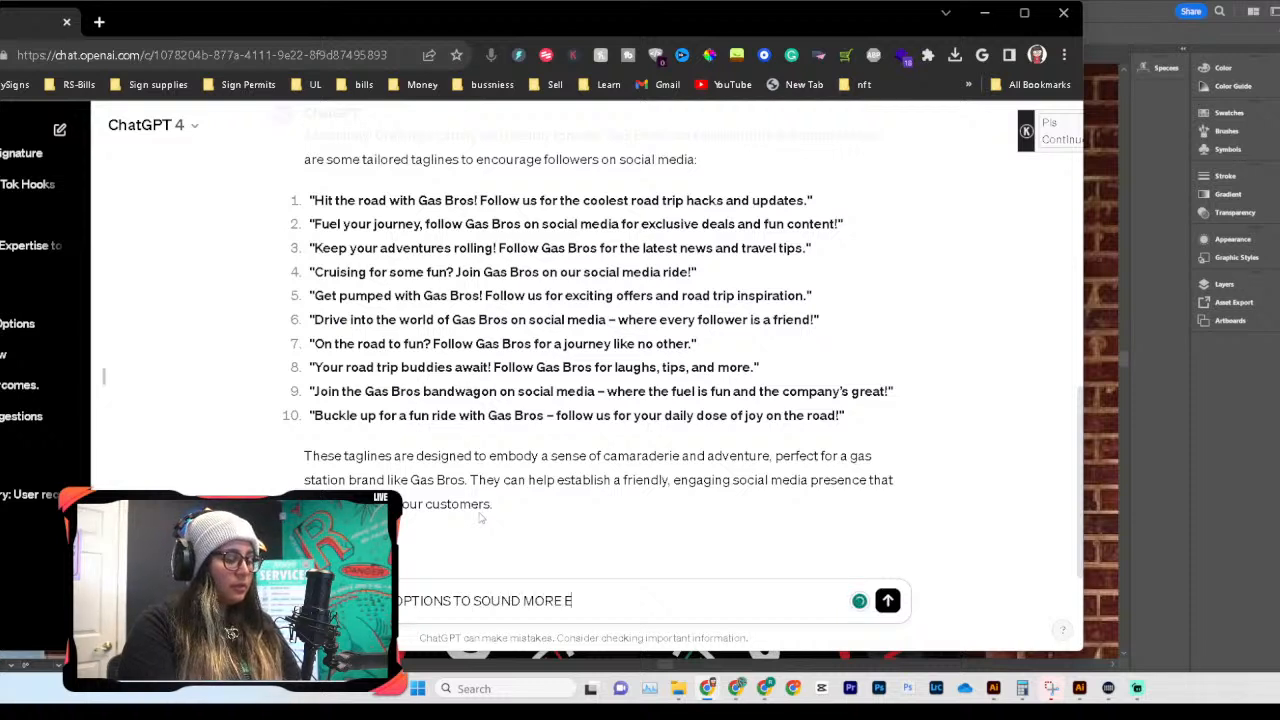
type("CNOURGING FRO")
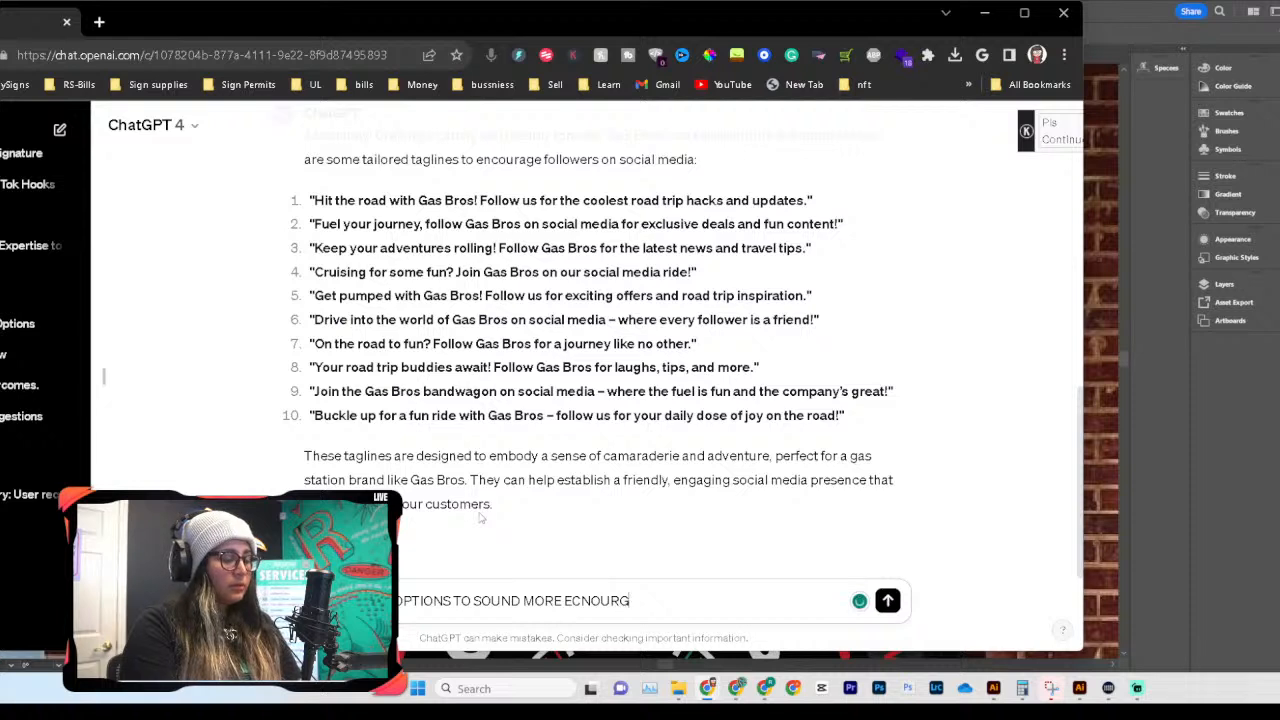
key("BackSpace")
key("BackSpace")
type("OR PEOPLE TO FOLLOW")
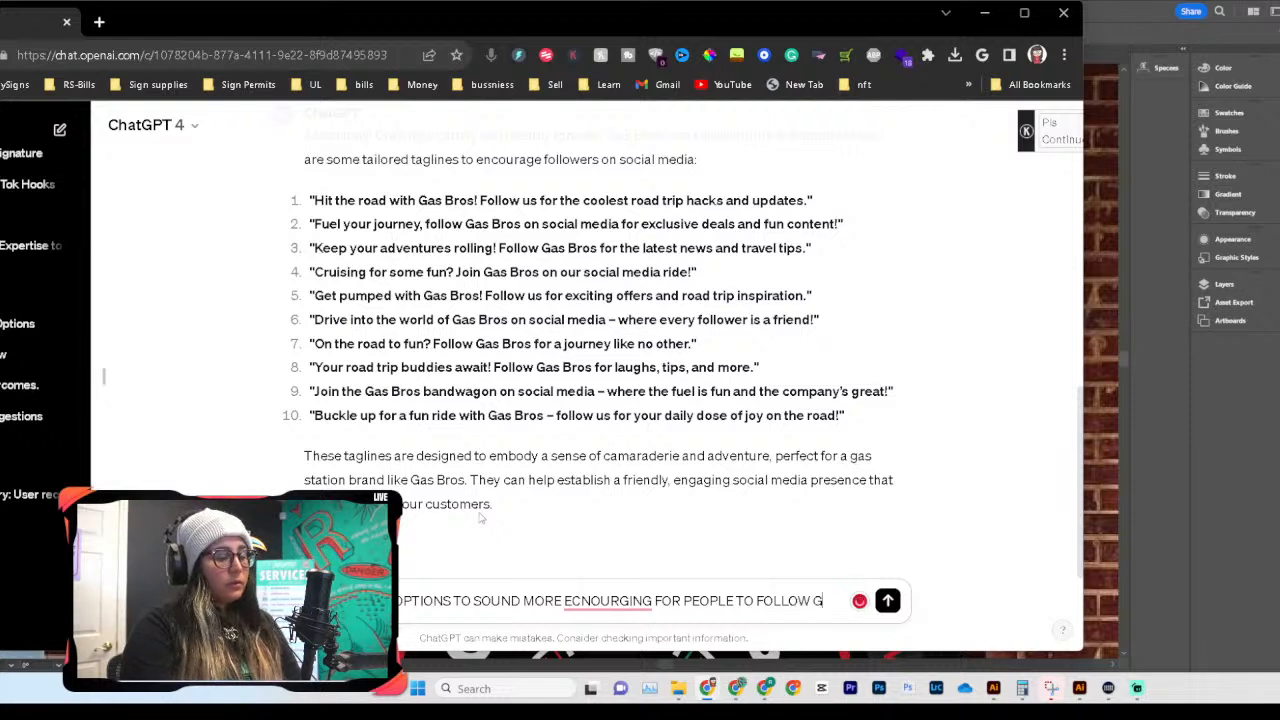
type(" A")
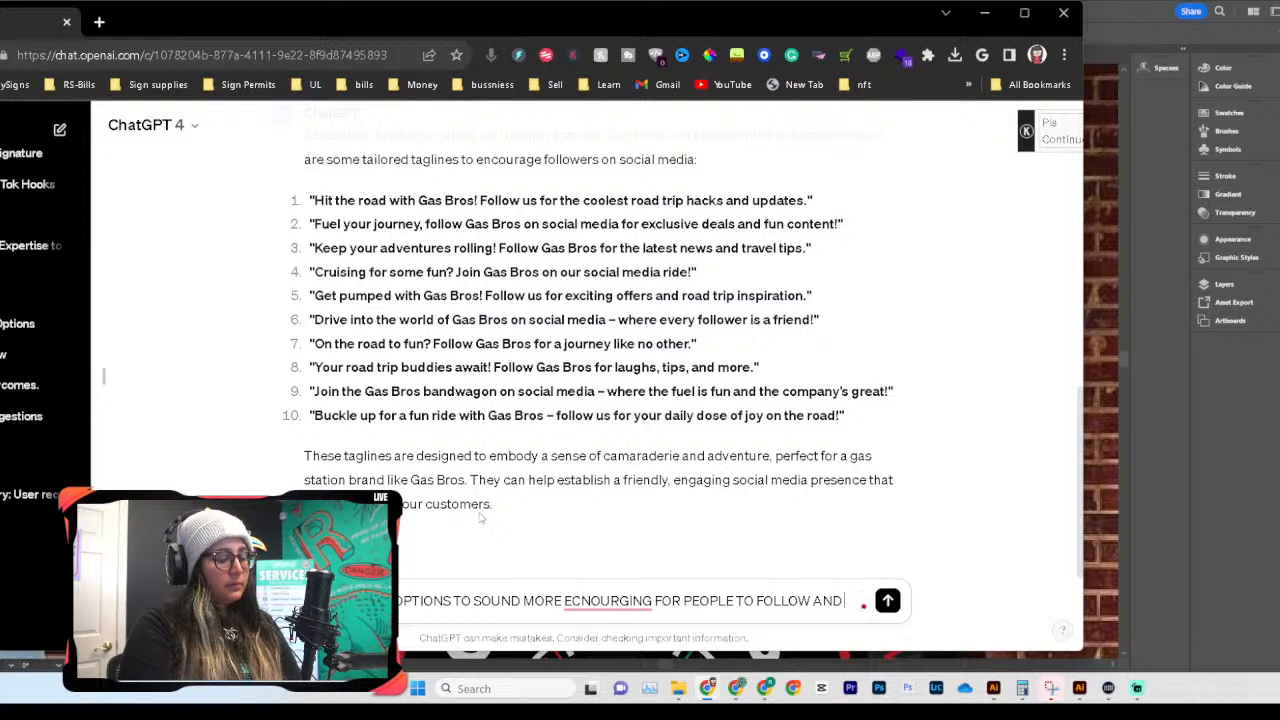
type("ND")
key("shift+Return")
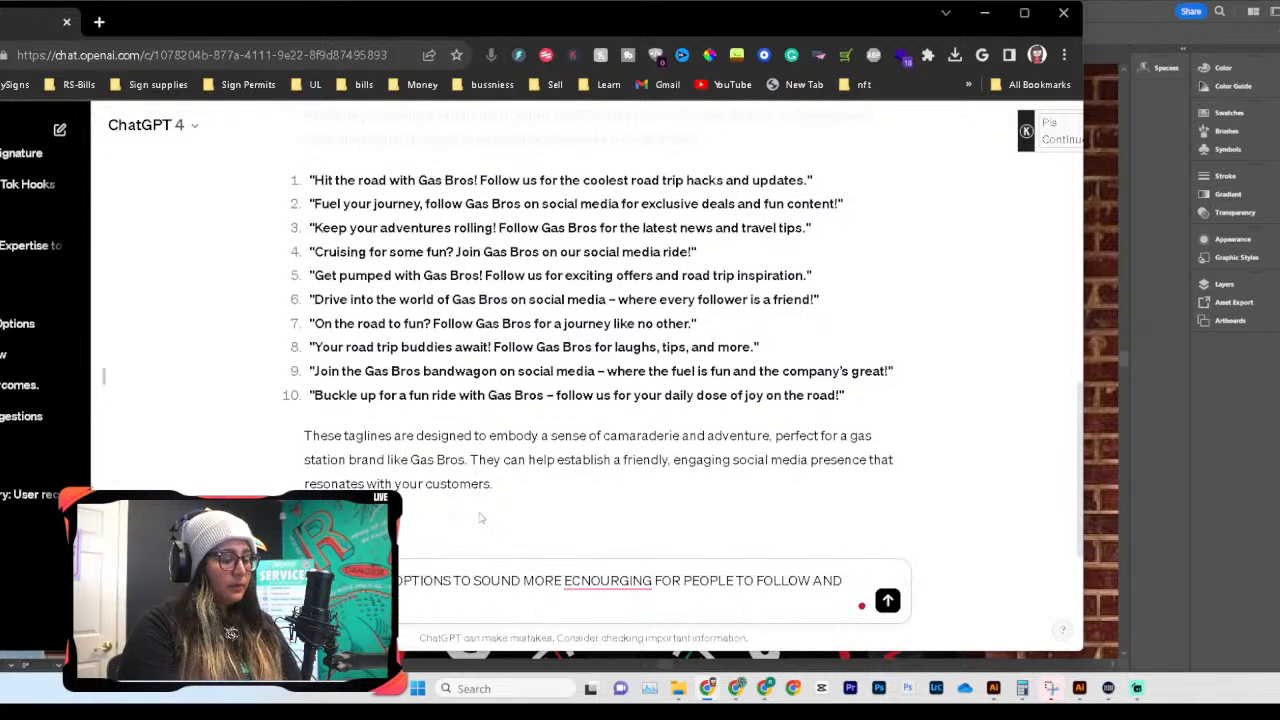
type("IN THIER SOCIAL MED")
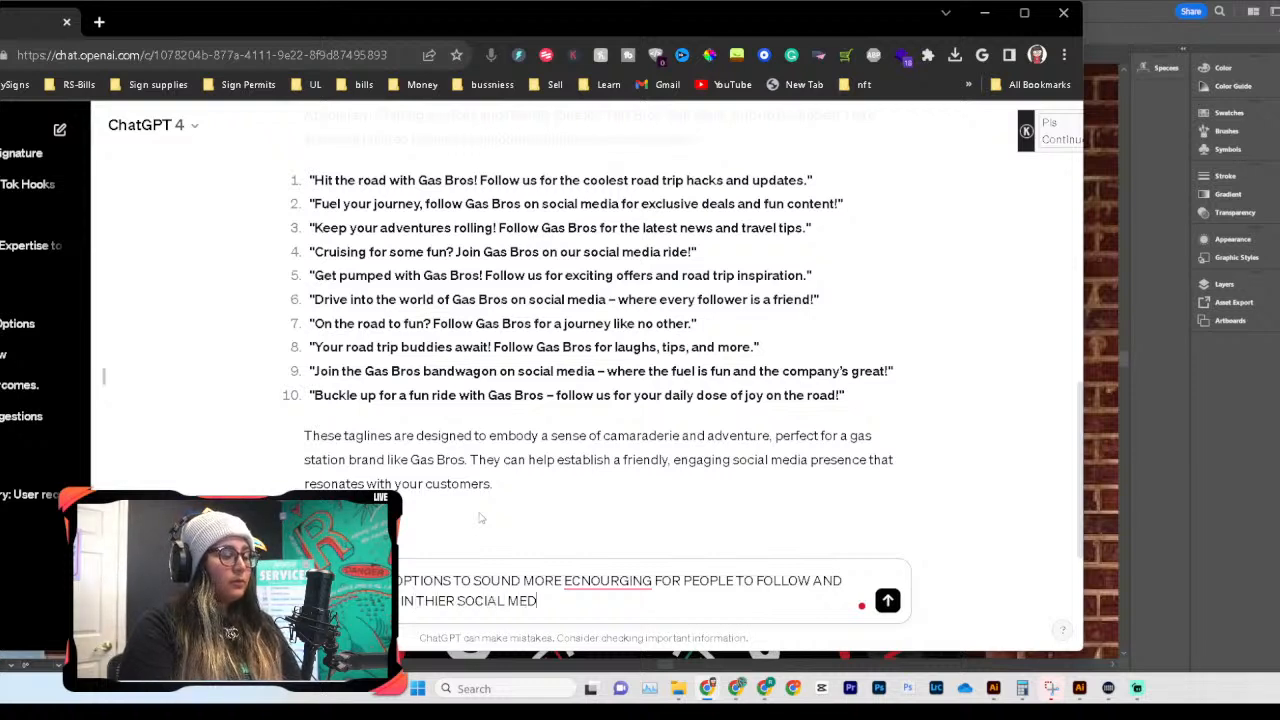
type("IA POST")
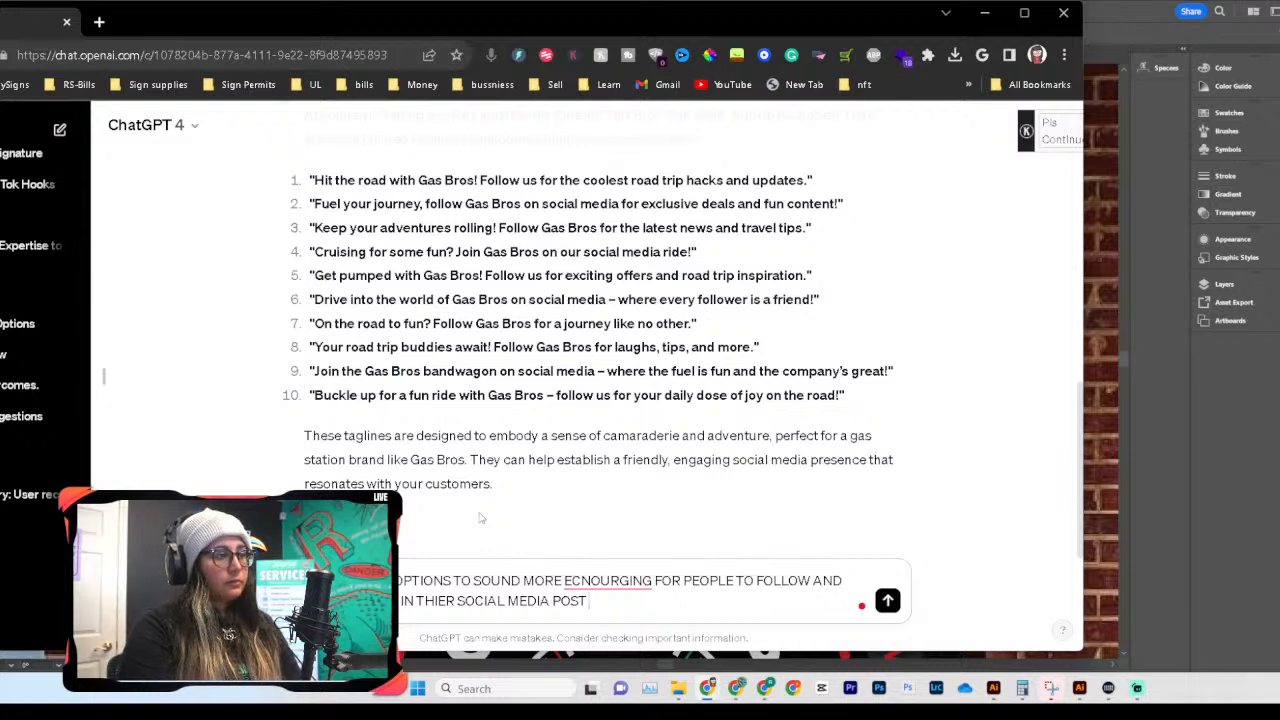
Step: Continue the message with the length requirement "KEEP ALL TAG LINES SHORT 3-5 WORDS"
type(" KEEP A")
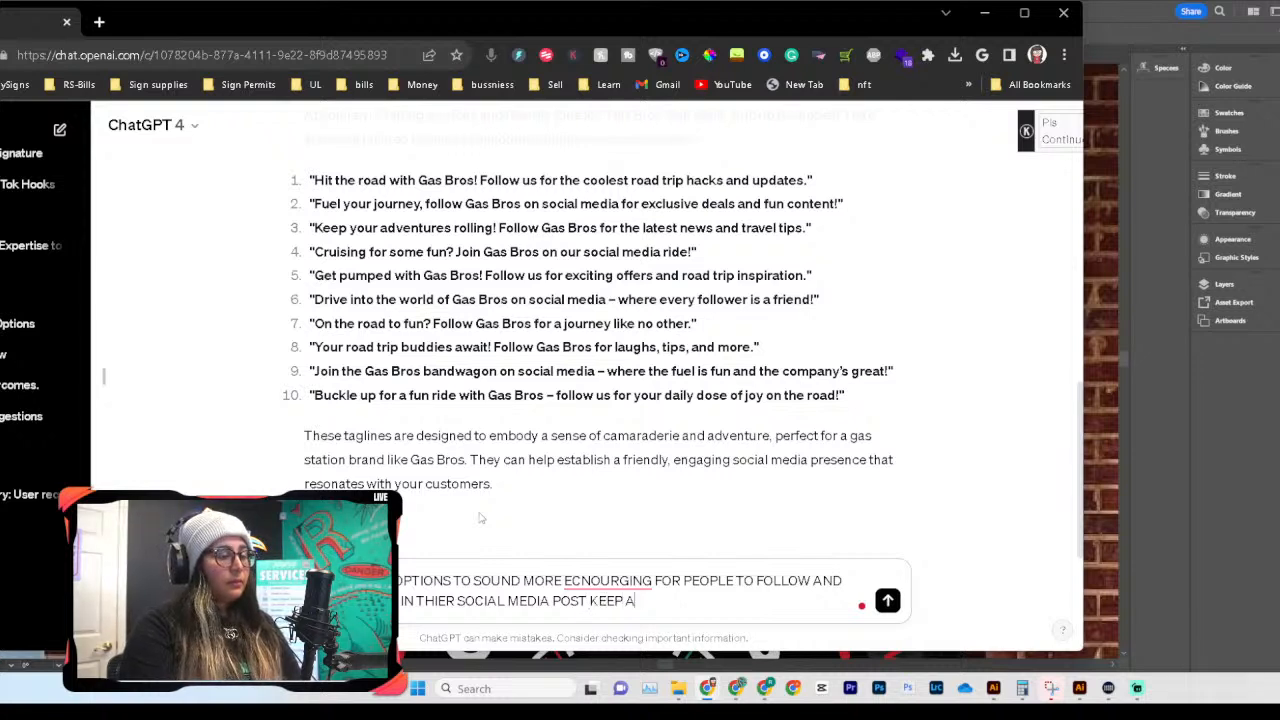
type("LL TAG")
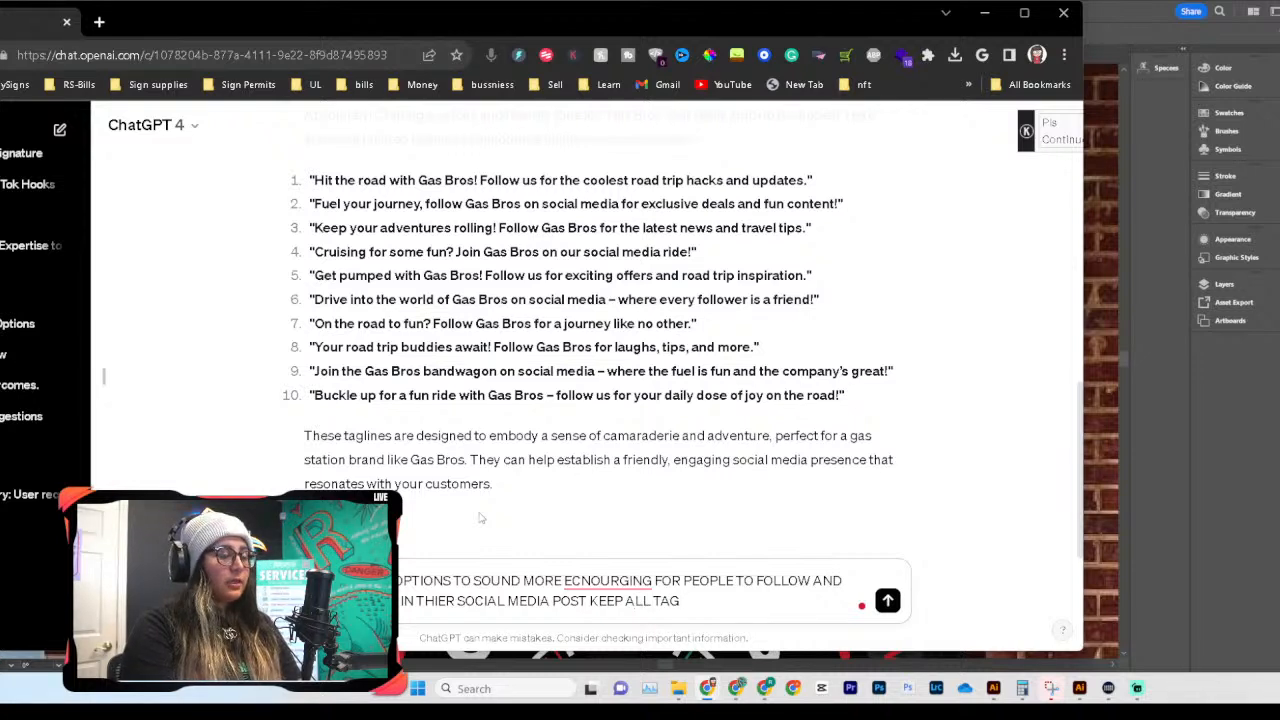
type("INES")
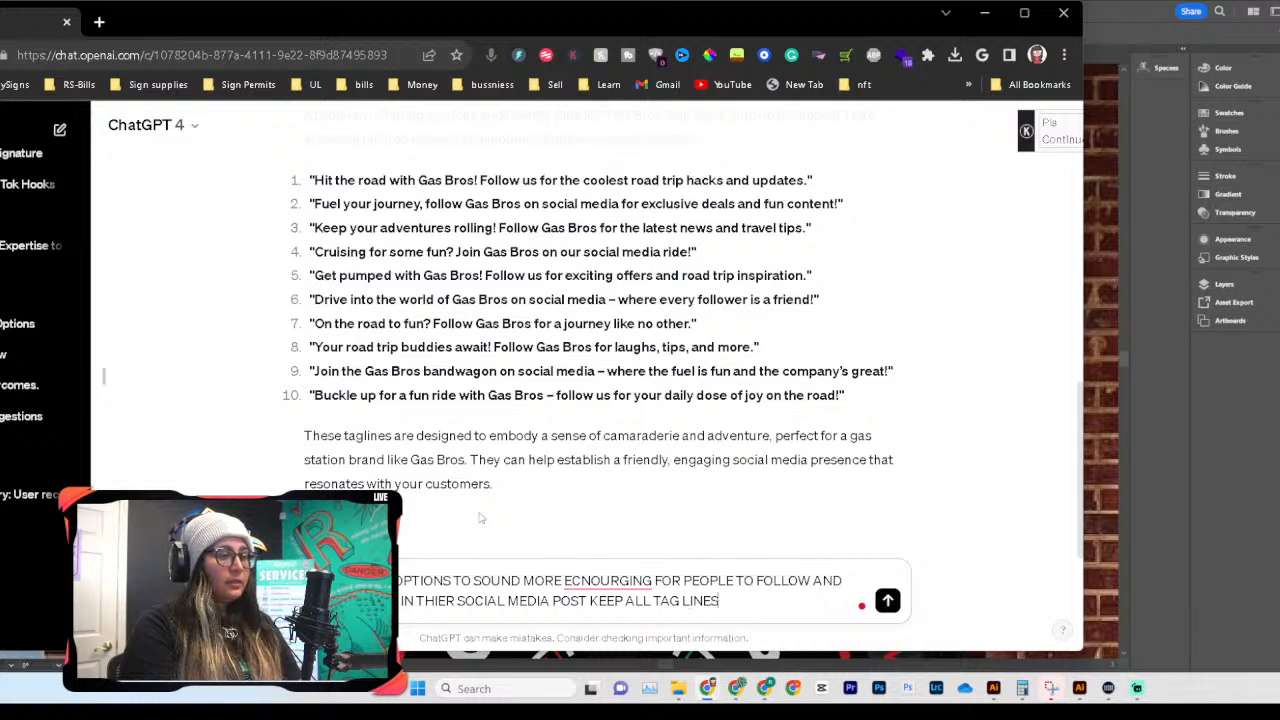
type(" SHORT")
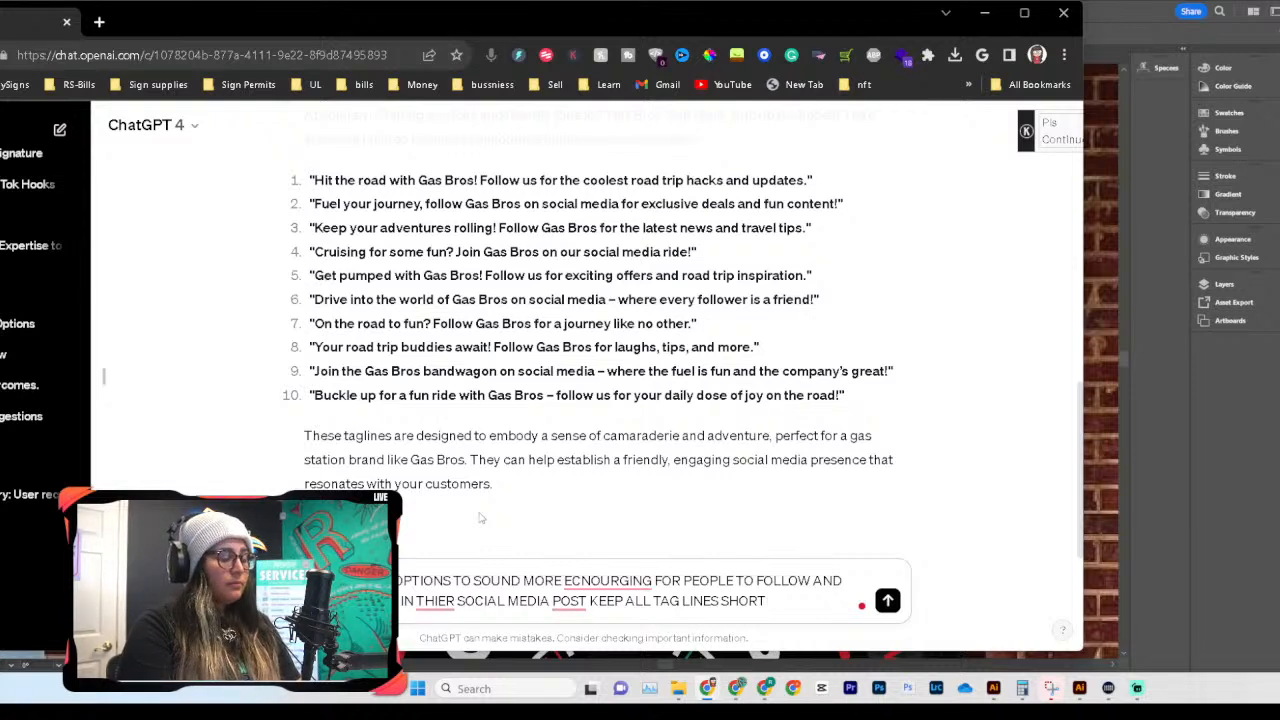
type("3-5")
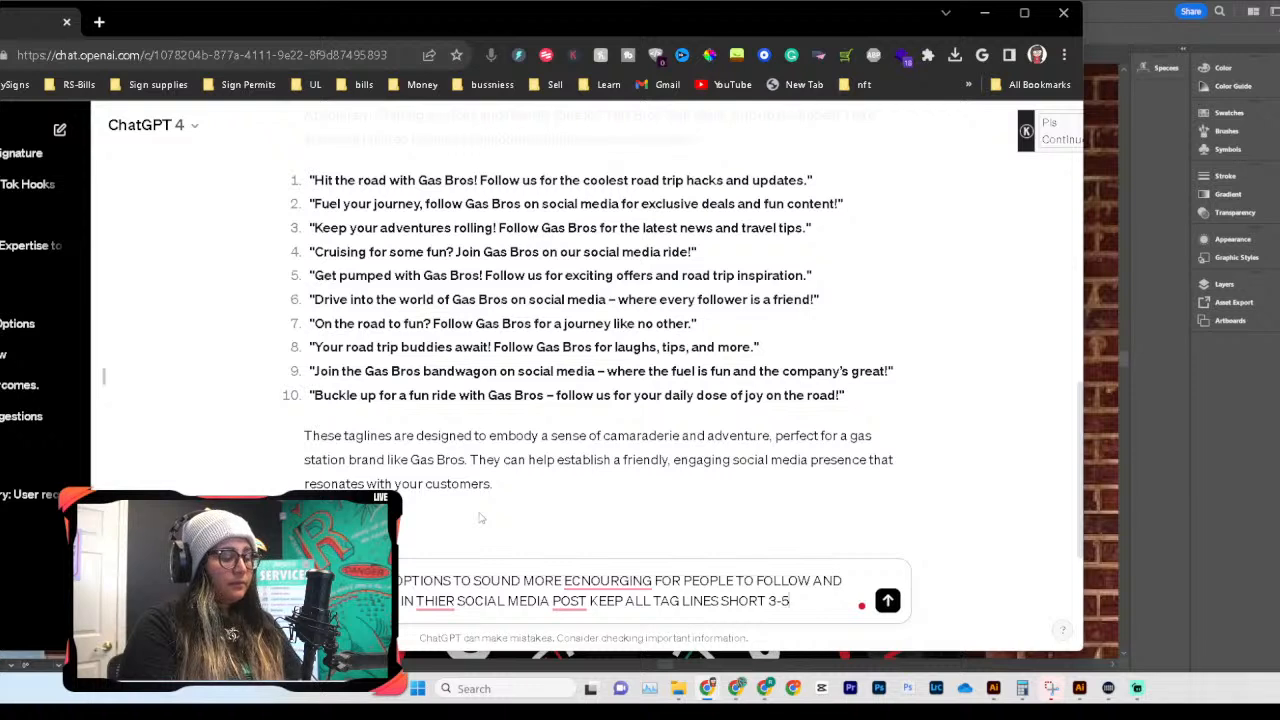
type(" WORKS")
key("BackSpace")
key("BackSpace")
type("DS A")
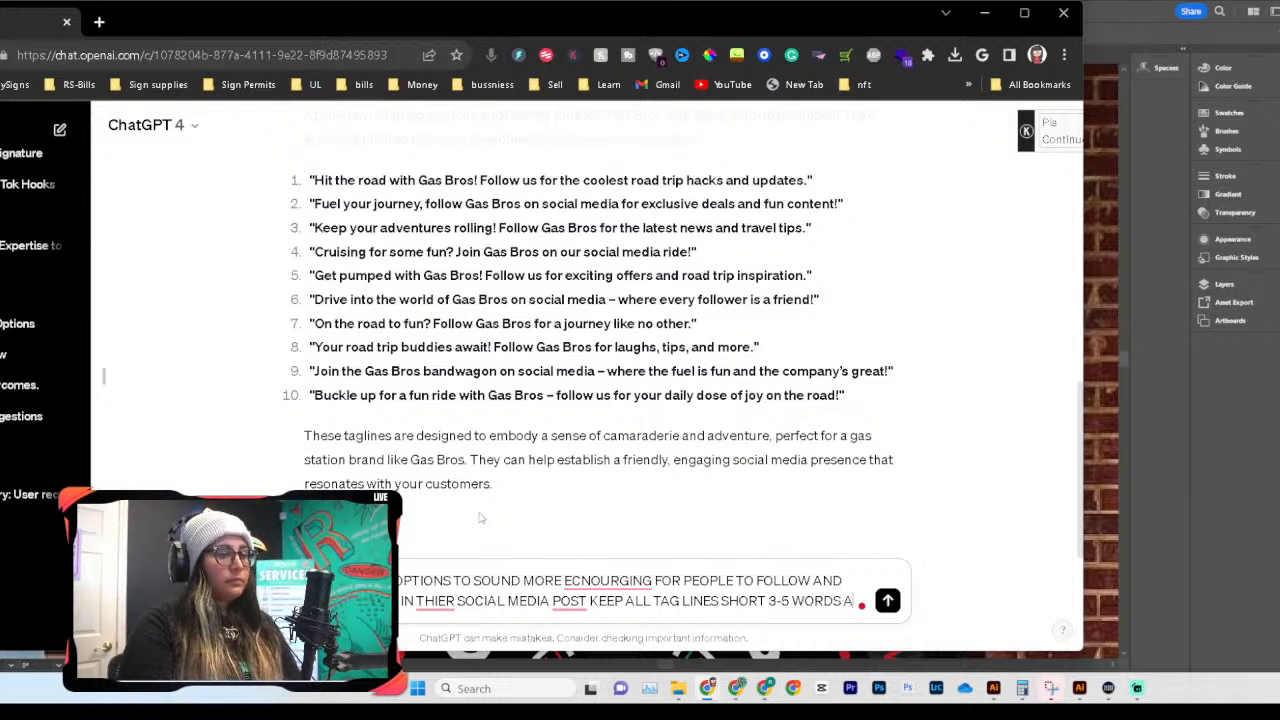
Step: Finish the message with "AND ALL RELATED TO IT BEING AS GAS STAION" and send it
key("shift+Return")
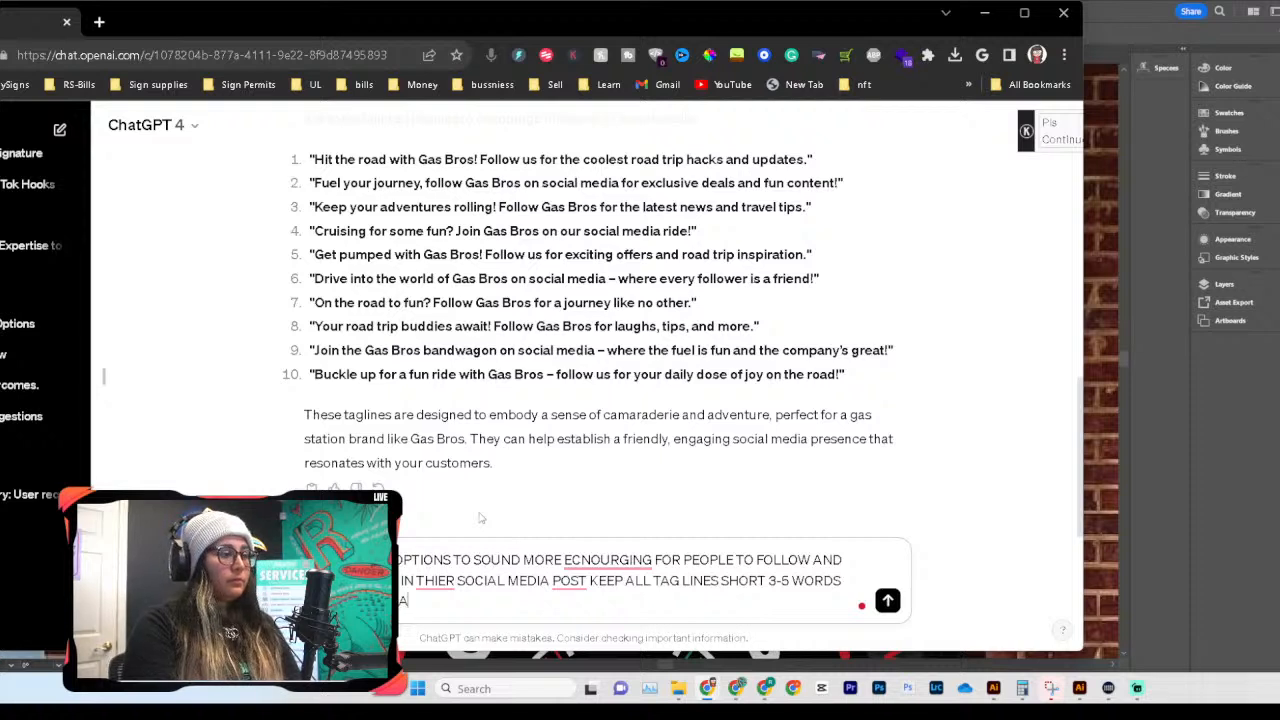
type("TED")
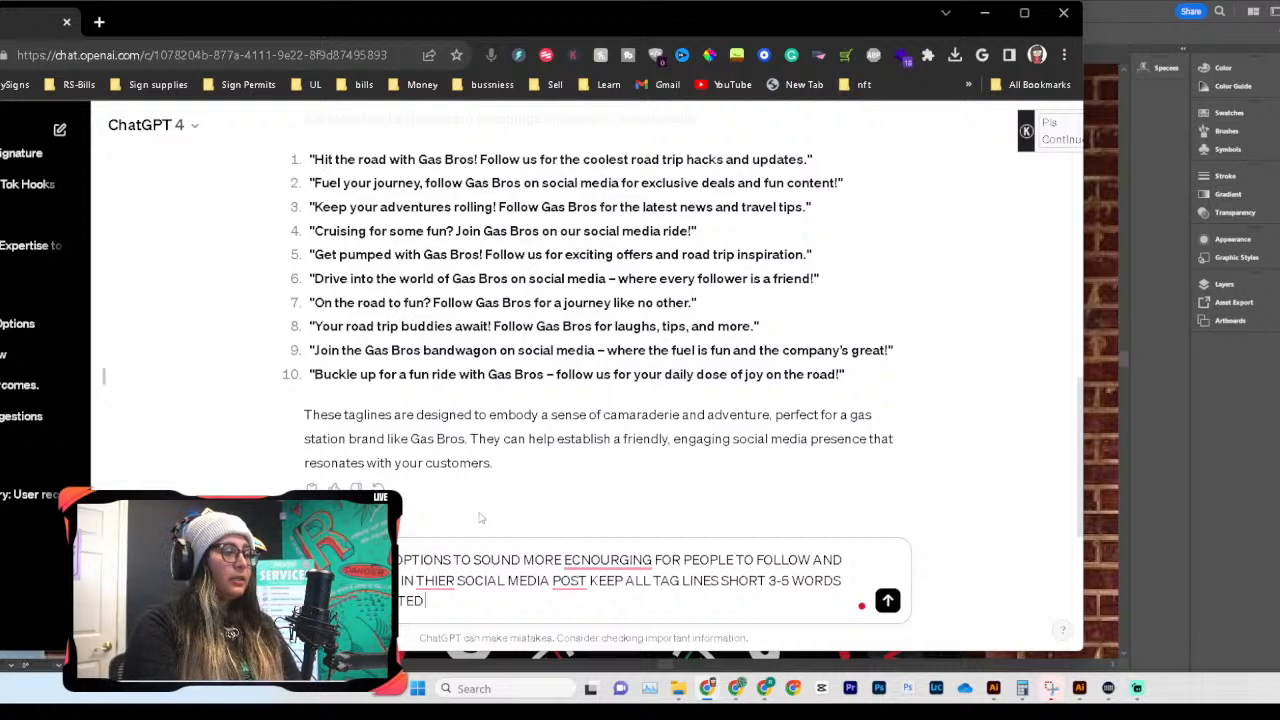
type(" TO IT BEING")
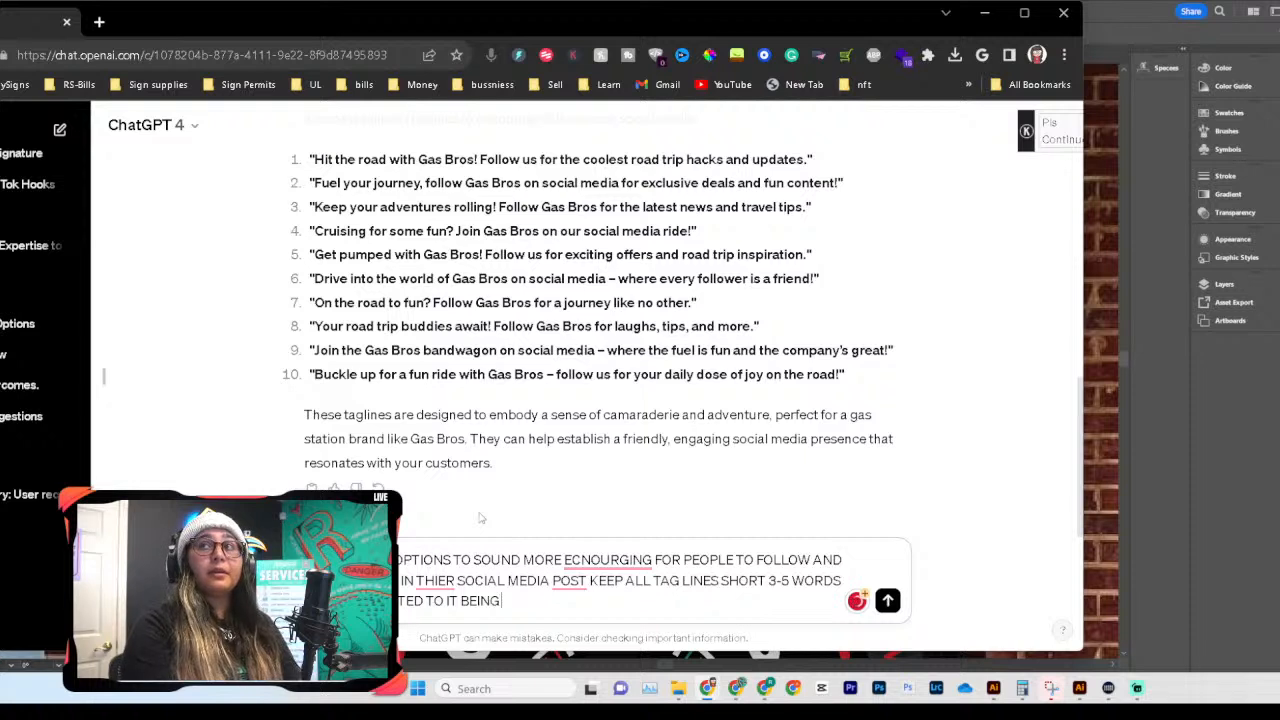
type(" AS GAS STAIN")
key("BackSpace")
key("BackSpace")
key("BackSpace")
key("BackSpace")
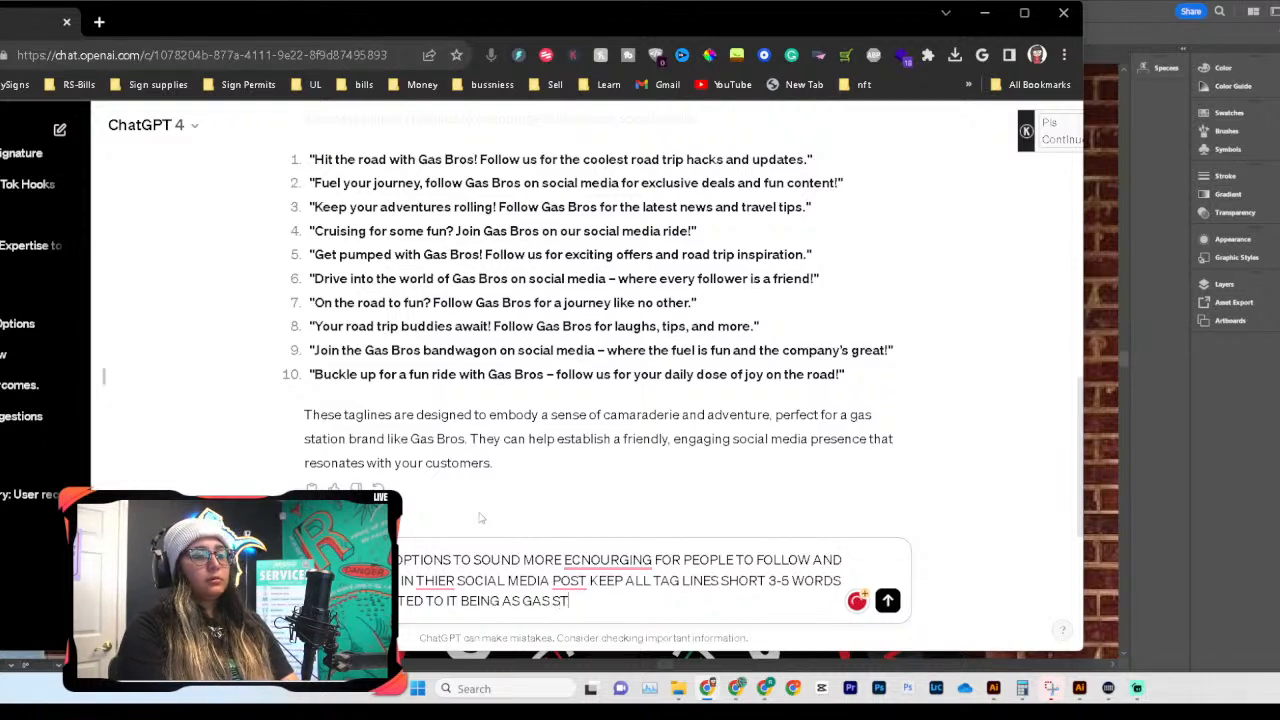
type("TIO")
key("BackSpace")
key("BackSpace")
type("ATI")
key("BackSpace")
key("BackSpace")
key("BackSpace")
key("BackSpace")
type("TA")
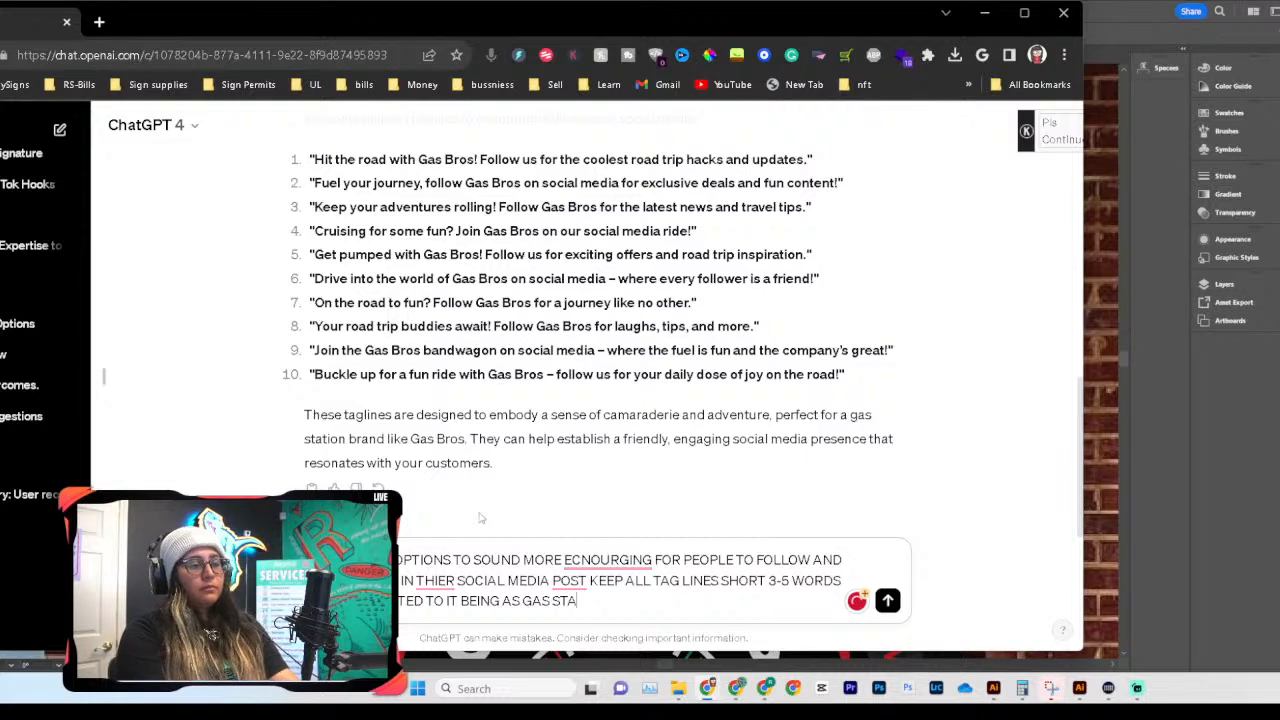
type("ION")
key("Return")
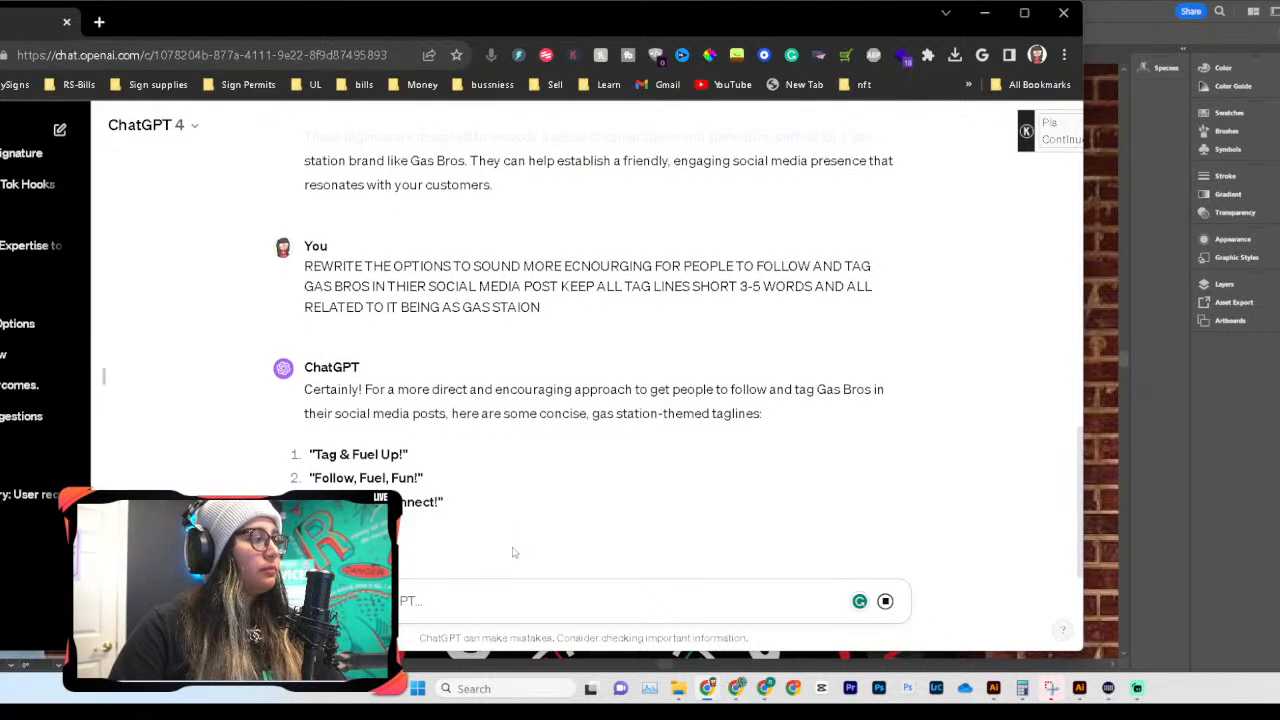
Step: Move the browser window aside to examine the door artwork's handle panel and round logo, and bring the chat back into view
left_click_drag(767, 29, 202, 97)
scroll(718, 362, "down", 2)
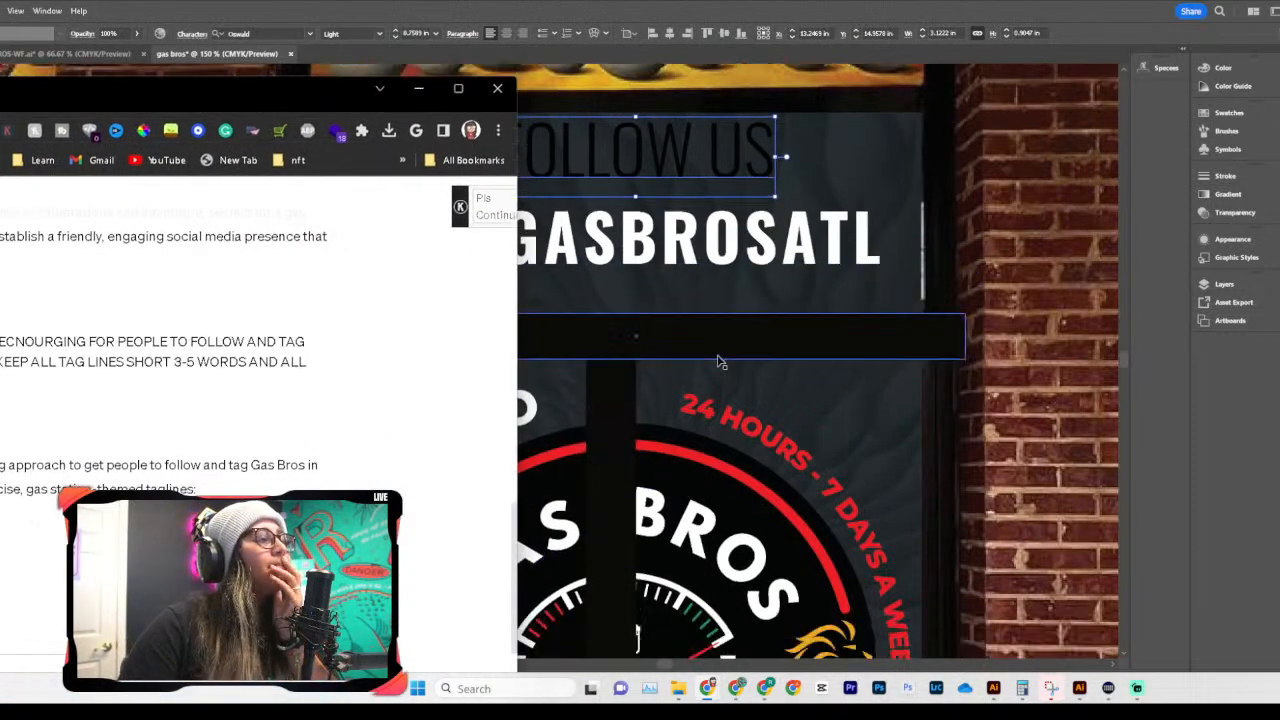
scroll(740, 400, "down", 2)
scroll(757, 430, "left", 5)
scroll(757, 430, "down", 4)
scroll(757, 430, "right", 5)
scroll(757, 430, "left", 5)
scroll(757, 430, "down", 3)
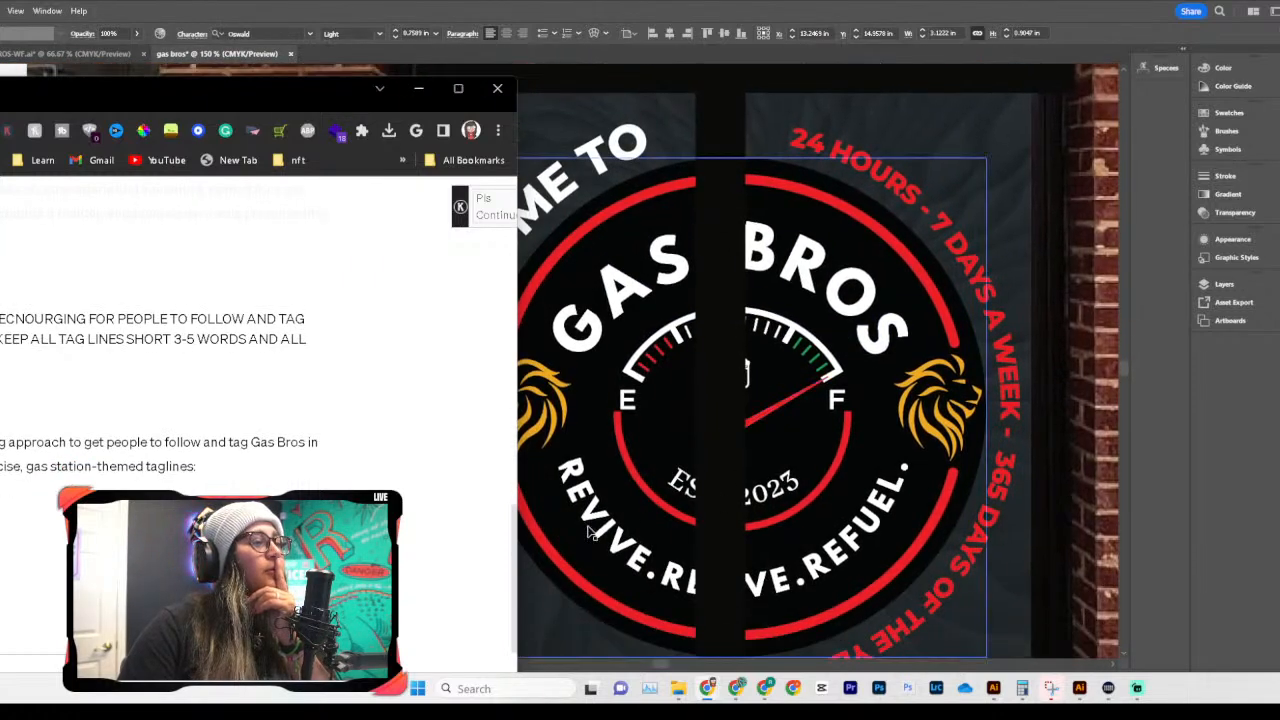
left_click_drag(322, 97, 670, 44)
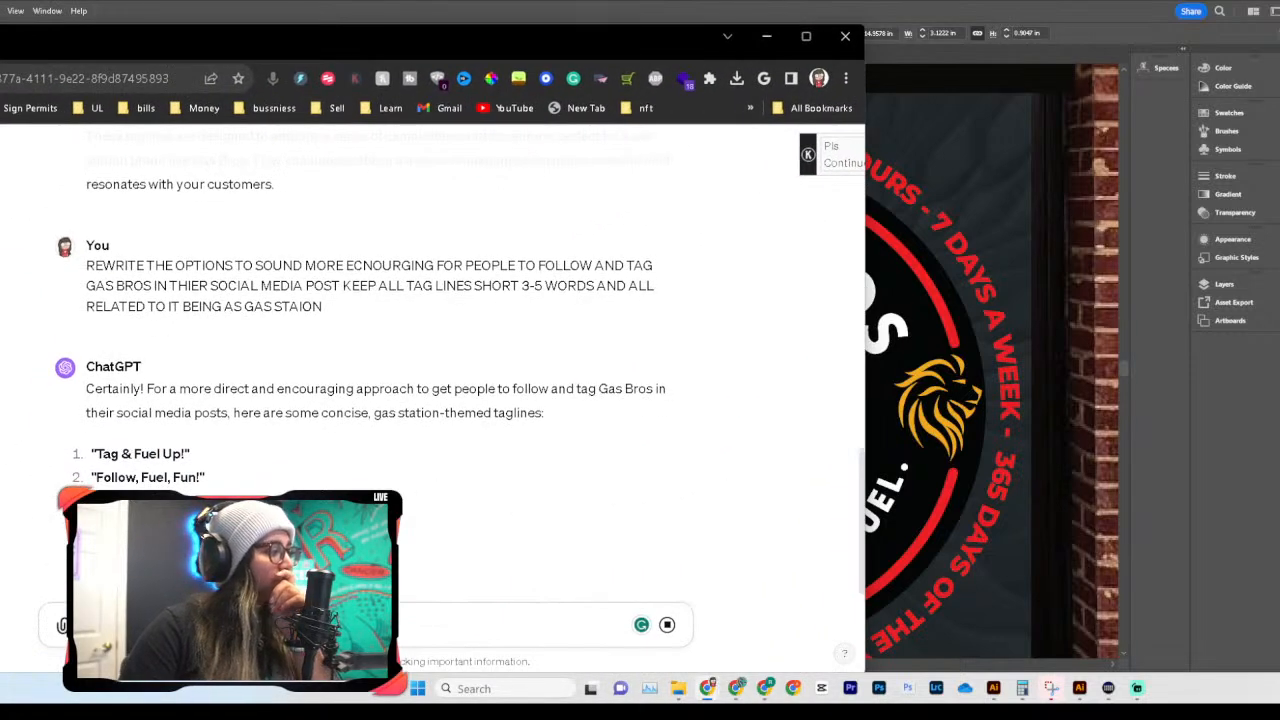
left_click_drag(425, 44, 622, 31)
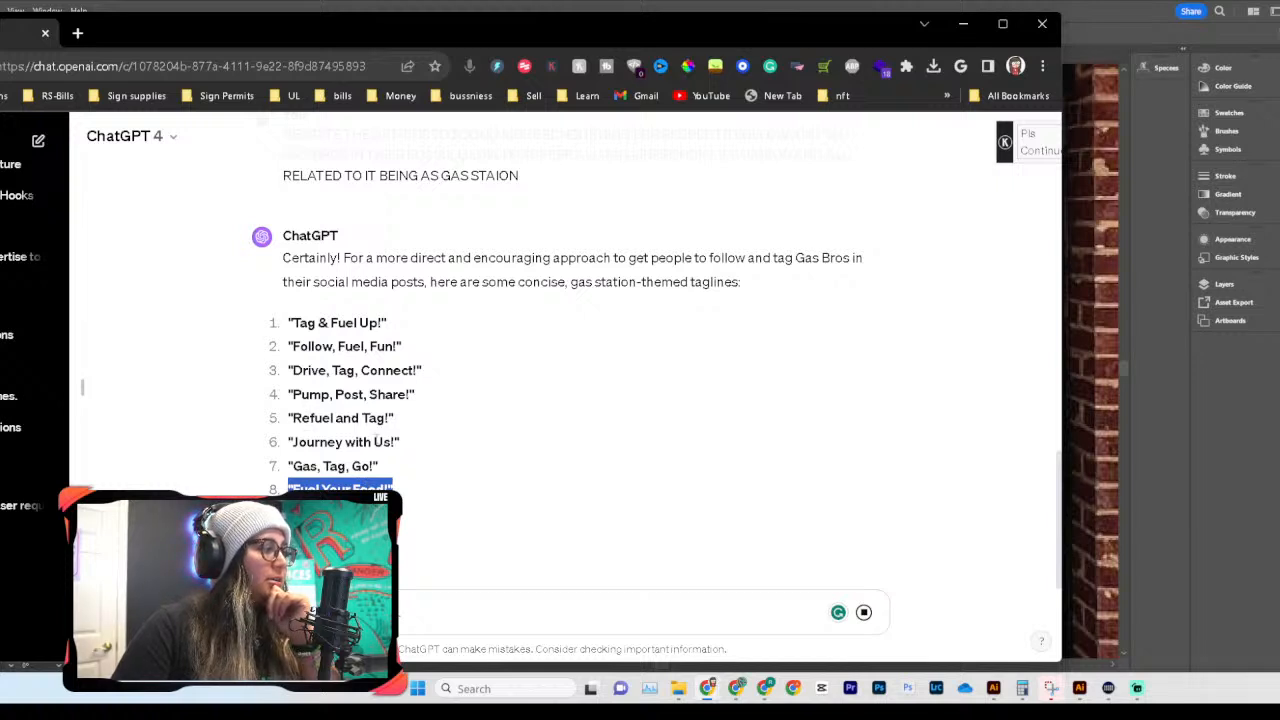
Step: Compare the short taglines, including "Pump, Post, Share!", and copy "Fuel Your Feed!" from the list
left_click_drag(288, 394, 436, 397)
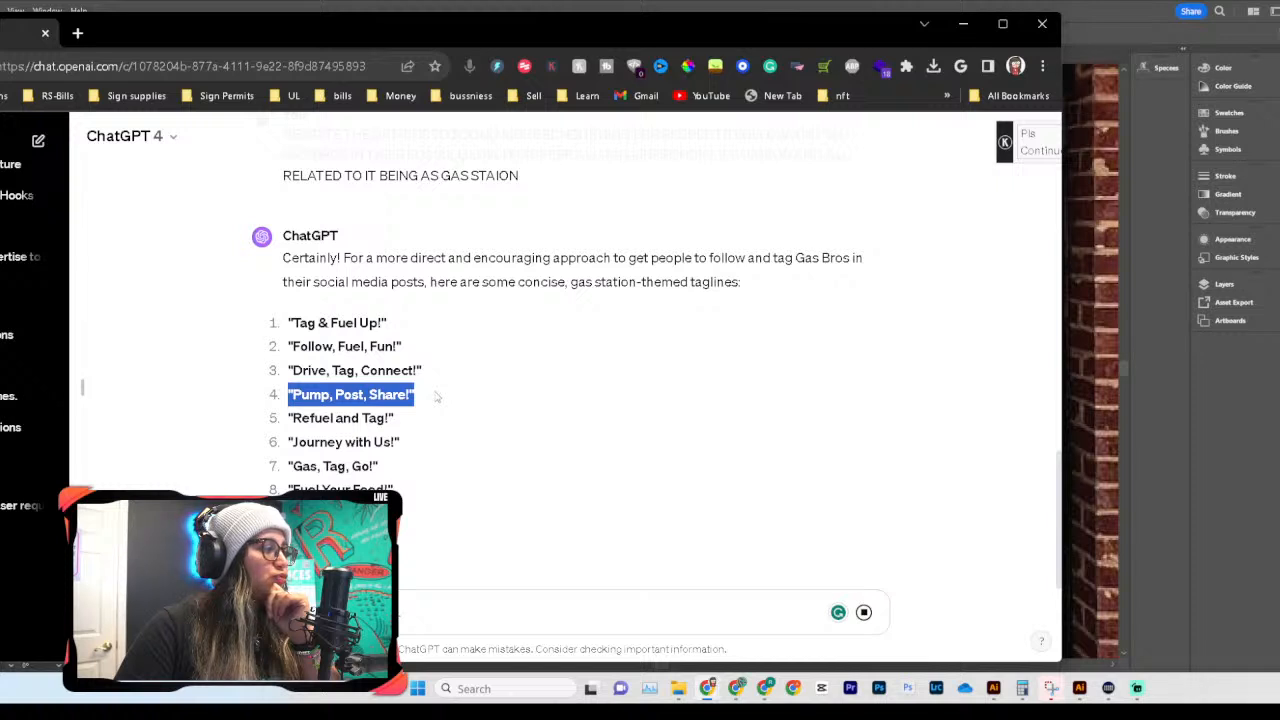
left_click_drag(301, 395, 366, 403)
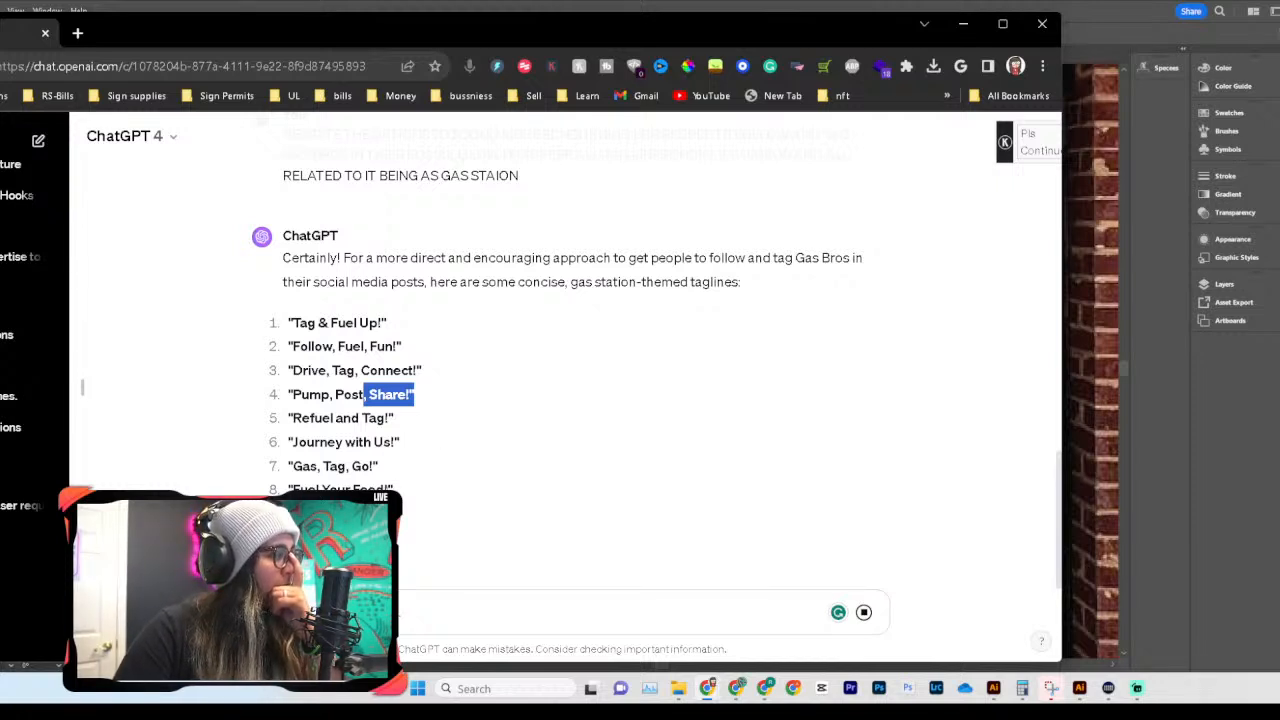
left_click_drag(388, 490, 288, 490)
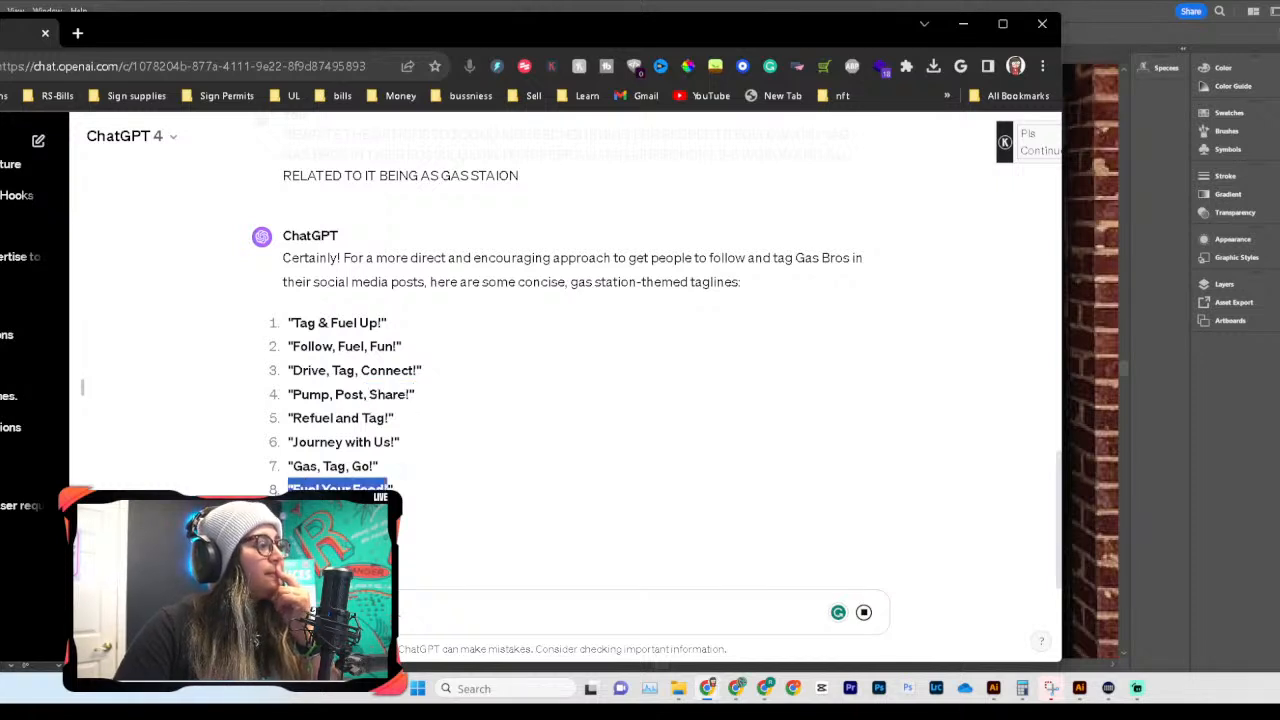
left_click_drag(398, 490, 292, 490)
left_click(399, 490)
left_click_drag(397, 489, 288, 490)
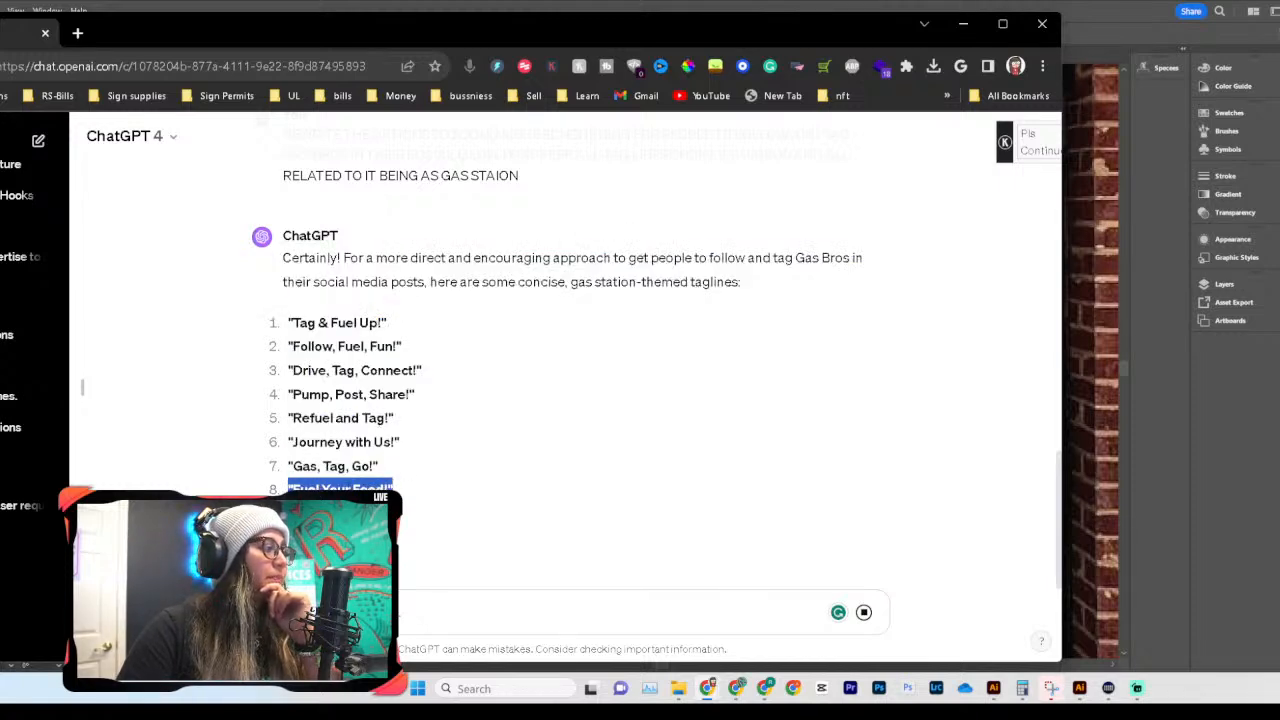
right_click(350, 489)
left_click(450, 276)
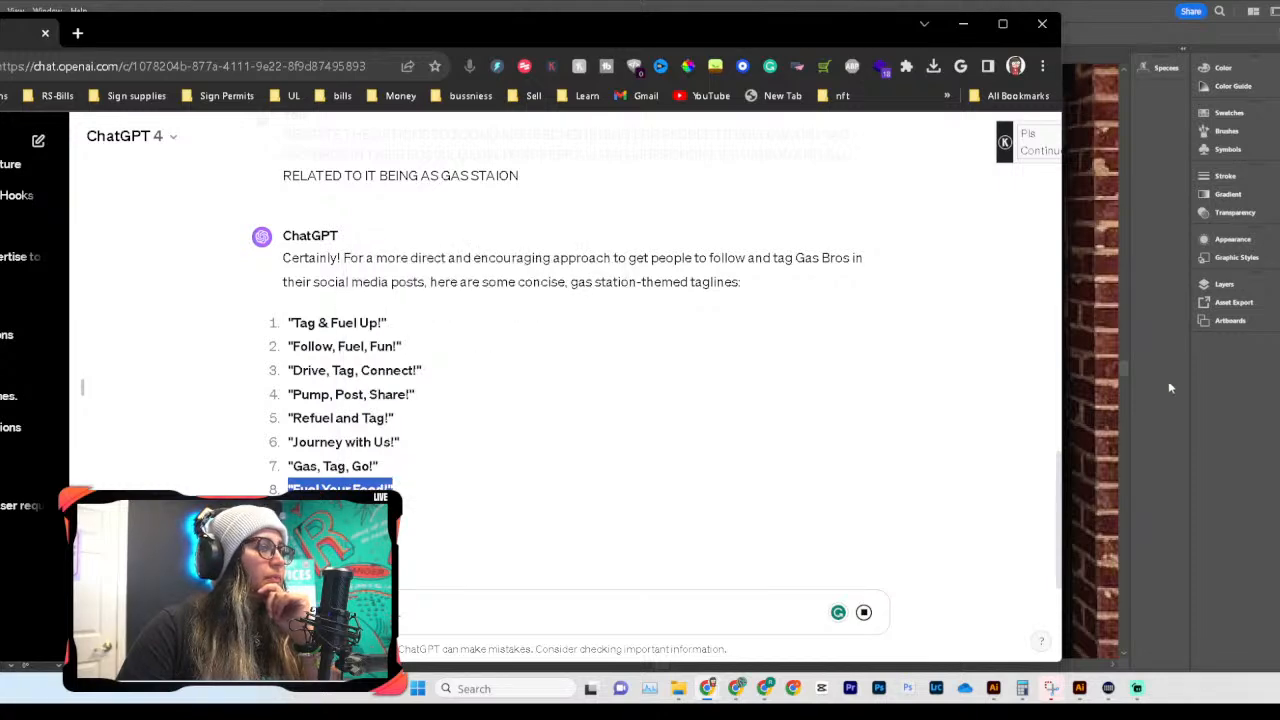
Step: Switch to Illustrator and replace the FOLLOW US text above the handle with the copied tagline "Fuel Your Feed!"
key("alt+Tab")
scroll(670, 300, "up", 5)
left_click(670, 136)
scroll(670, 152, "up", 1)
triple_click(670, 152)
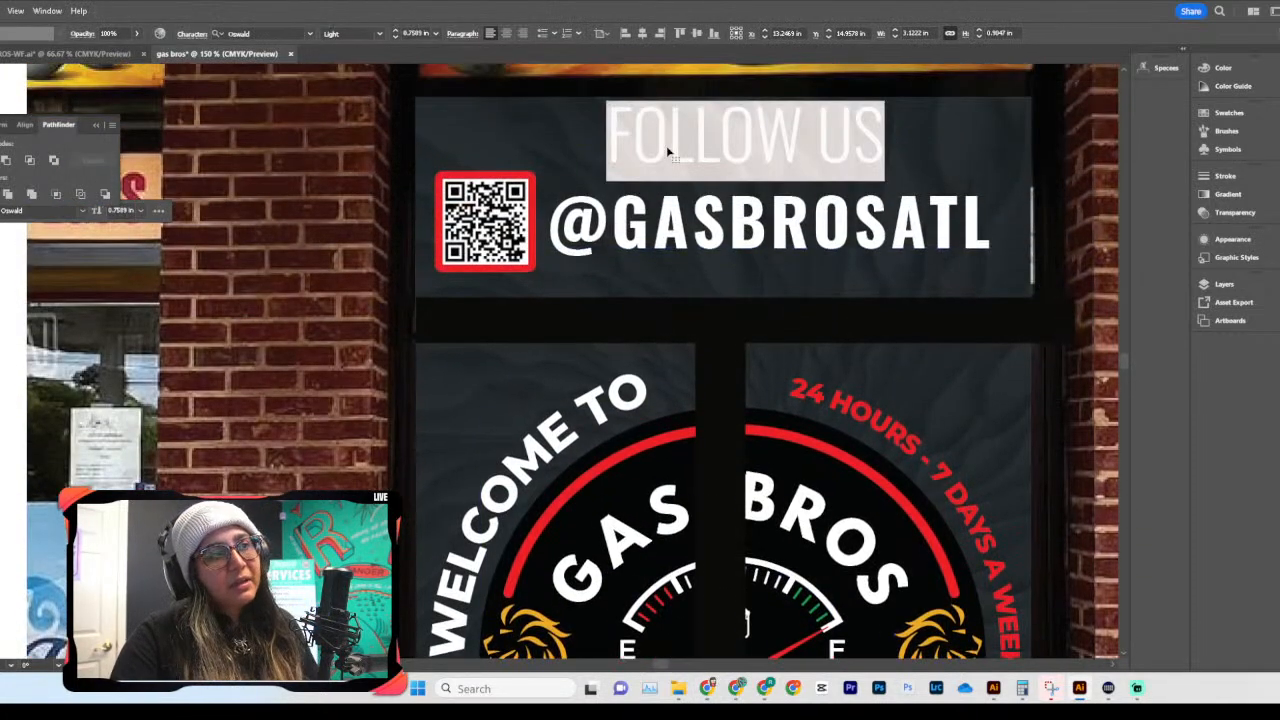
key("ctrl+v")
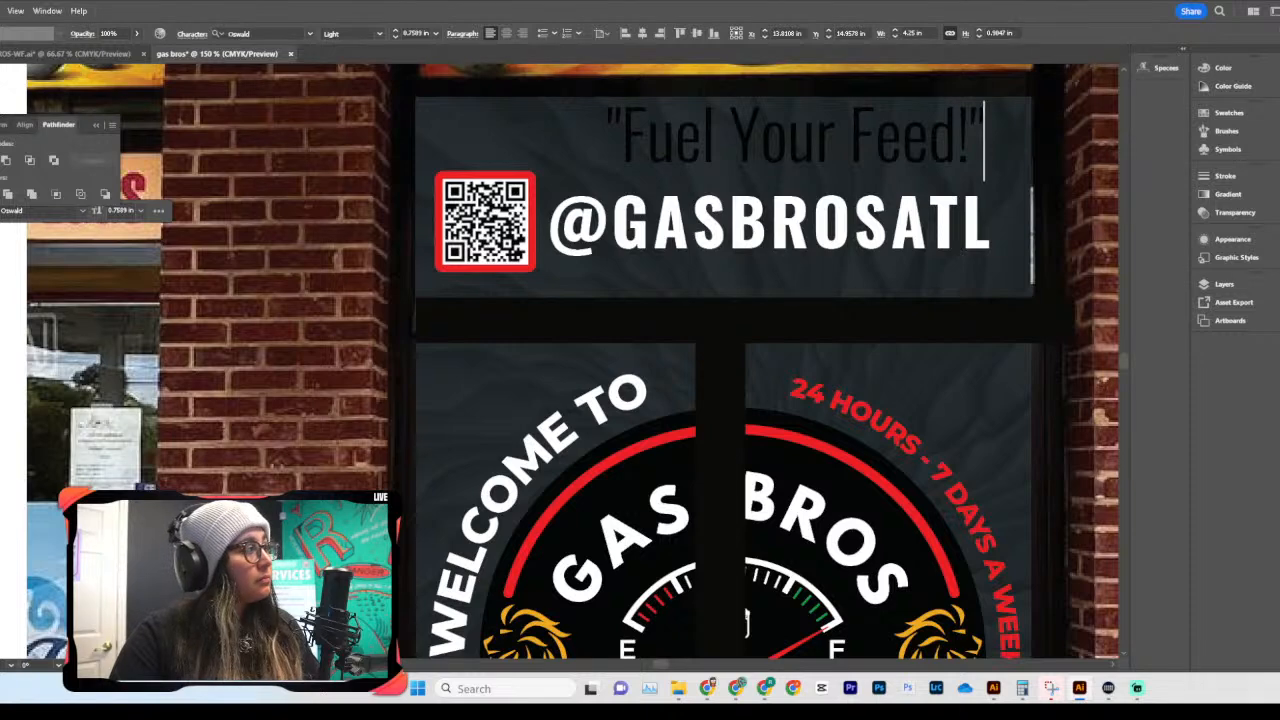
key("Escape")
left_click_drag(941, 170, 888, 180)
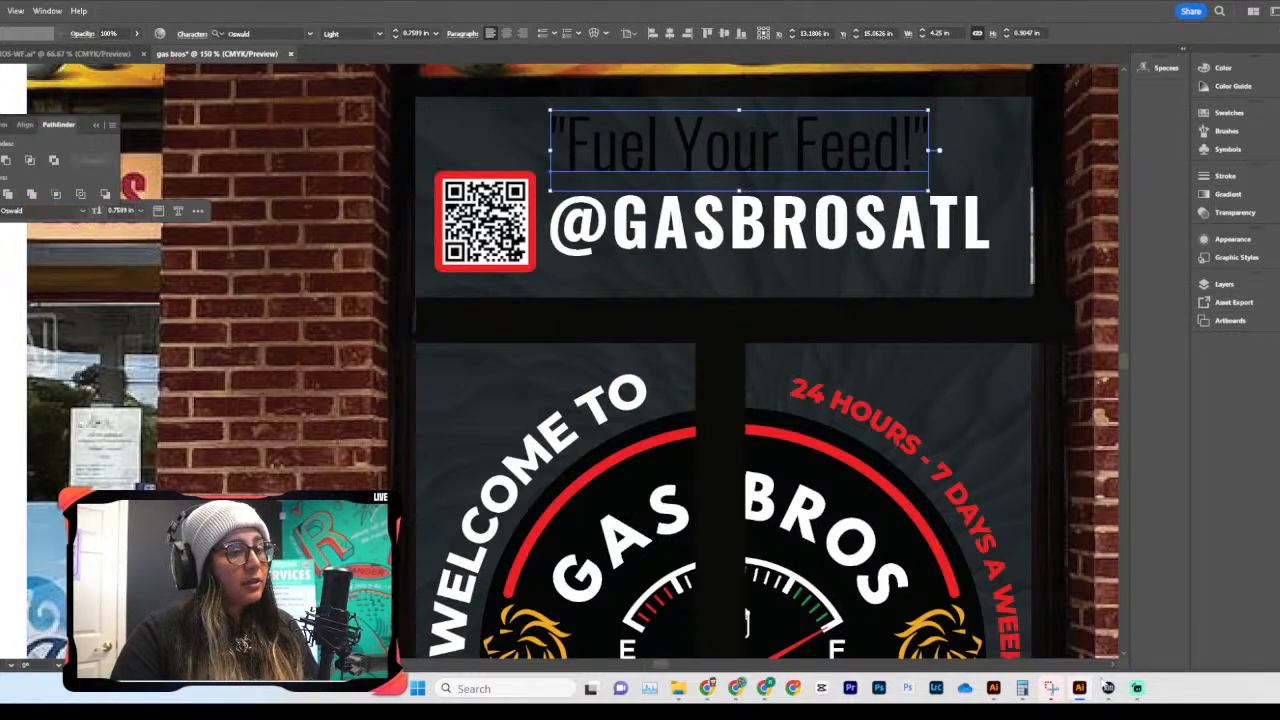
mouse_move(746, 700)
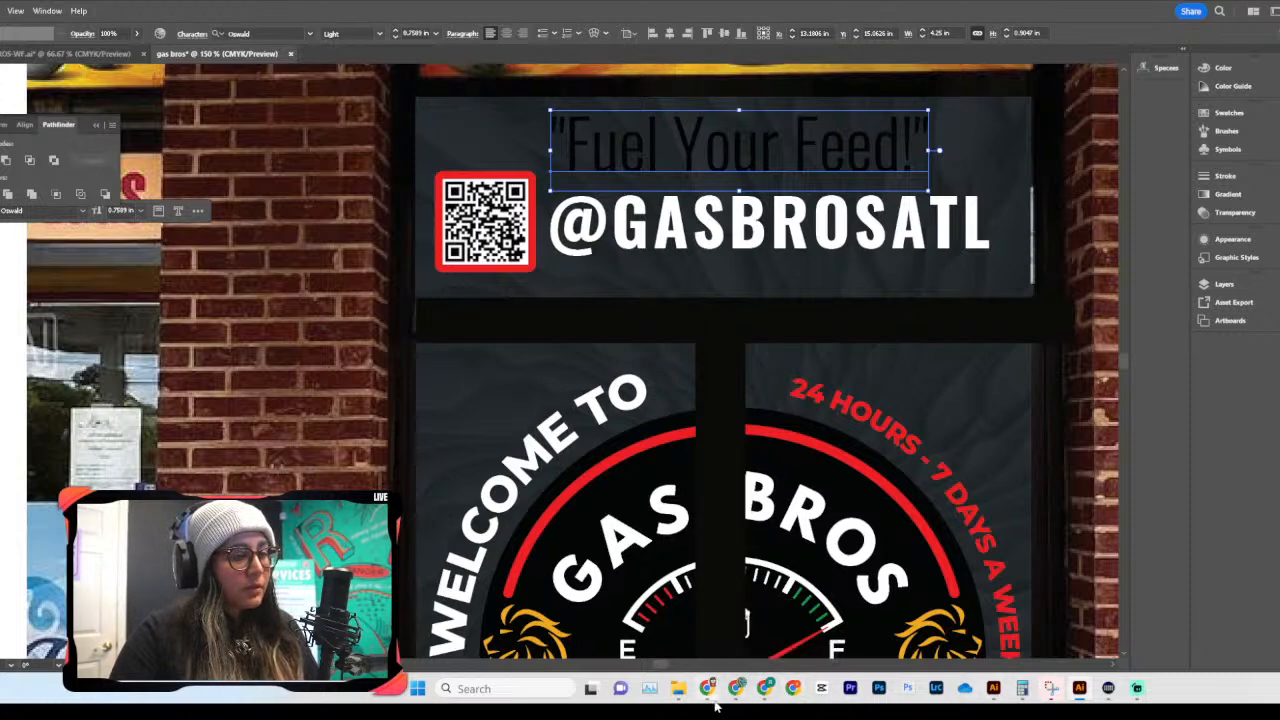
Step: Copy "Pump, Post, Share!" from the ChatGPT list and paste it into Illustrator in the blank area above the first door mockup
left_click(777, 647)
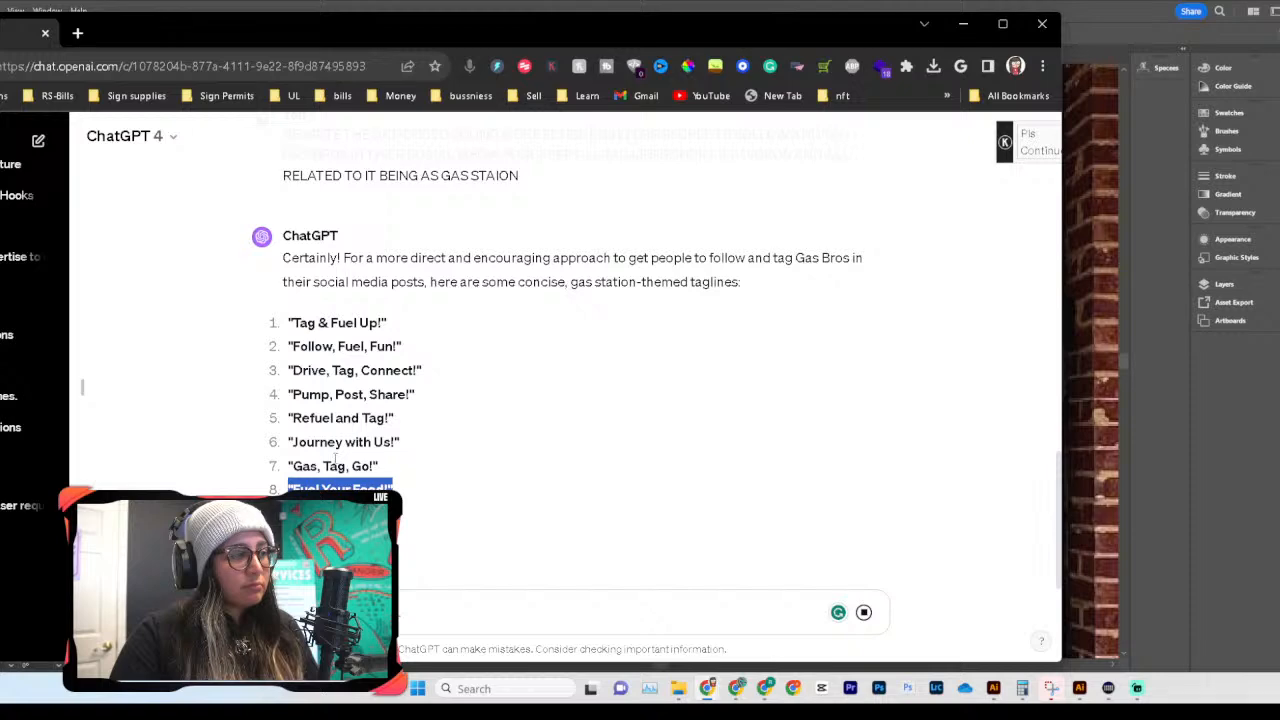
left_click_drag(288, 394, 496, 399)
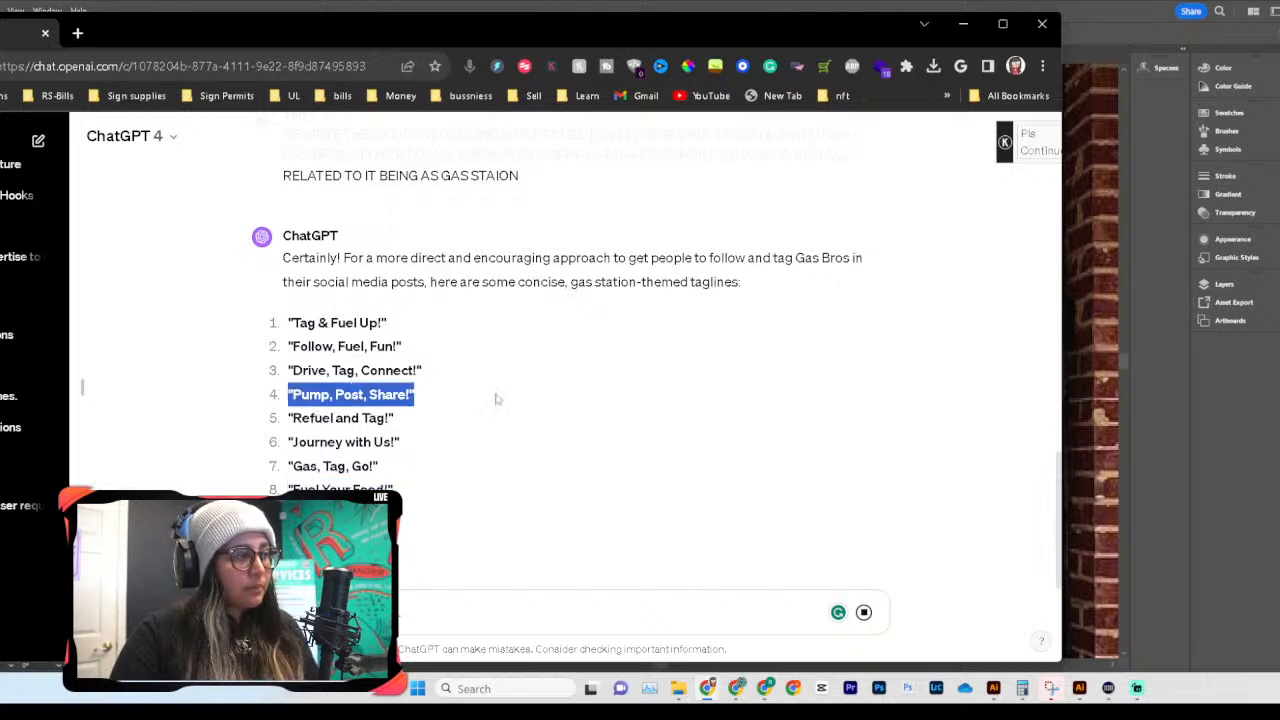
left_click(1118, 456)
scroll(700, 258, "up", 3)
scroll(700, 258, "up", 3)
scroll(706, 410, "up", 1)
key("ctrl+v")
left_click_drag(605, 365, 536, 187)
Step: Duplicate the door's "Fuel Your Feed!" tagline into the blank area above the first mockup
scroll(622, 420, "down", 4)
left_click(590, 378)
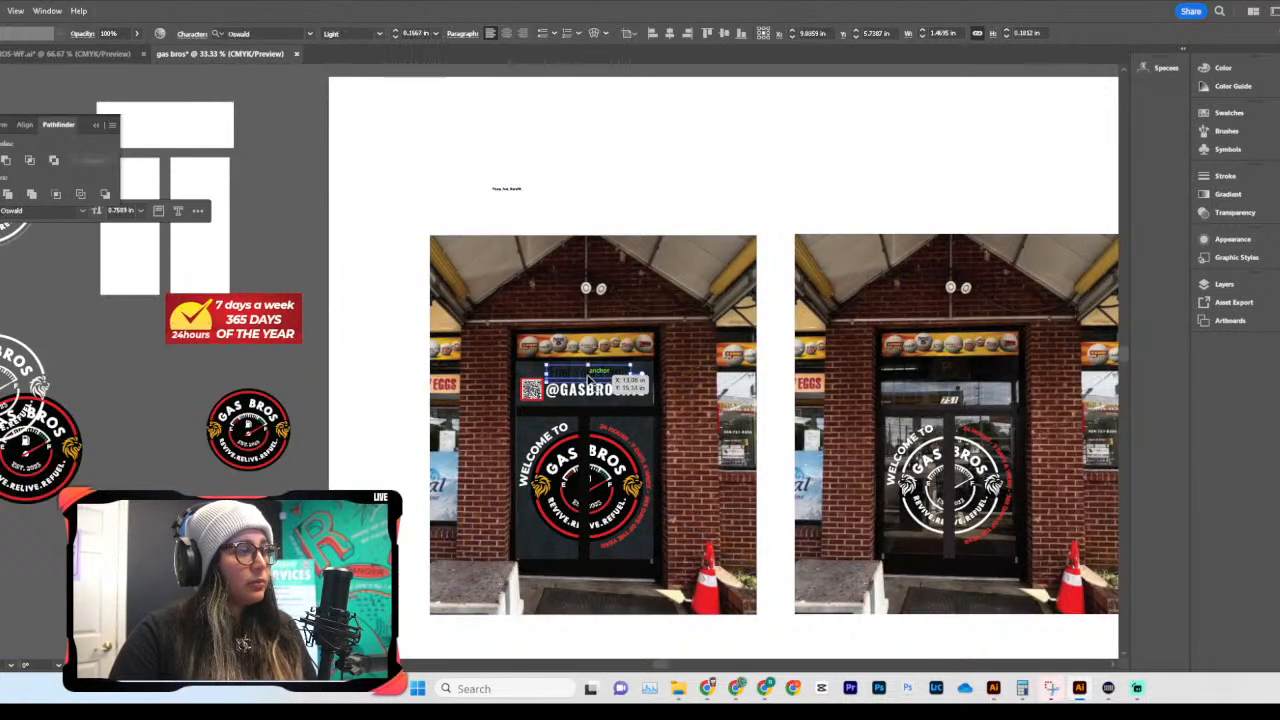
left_click(590, 372)
left_click_drag(590, 372, 563, 209)
Step: Switch to ChatGPT to review the short taglines, and narrow the browser window to uncover the door mockups
mouse_move(707, 688)
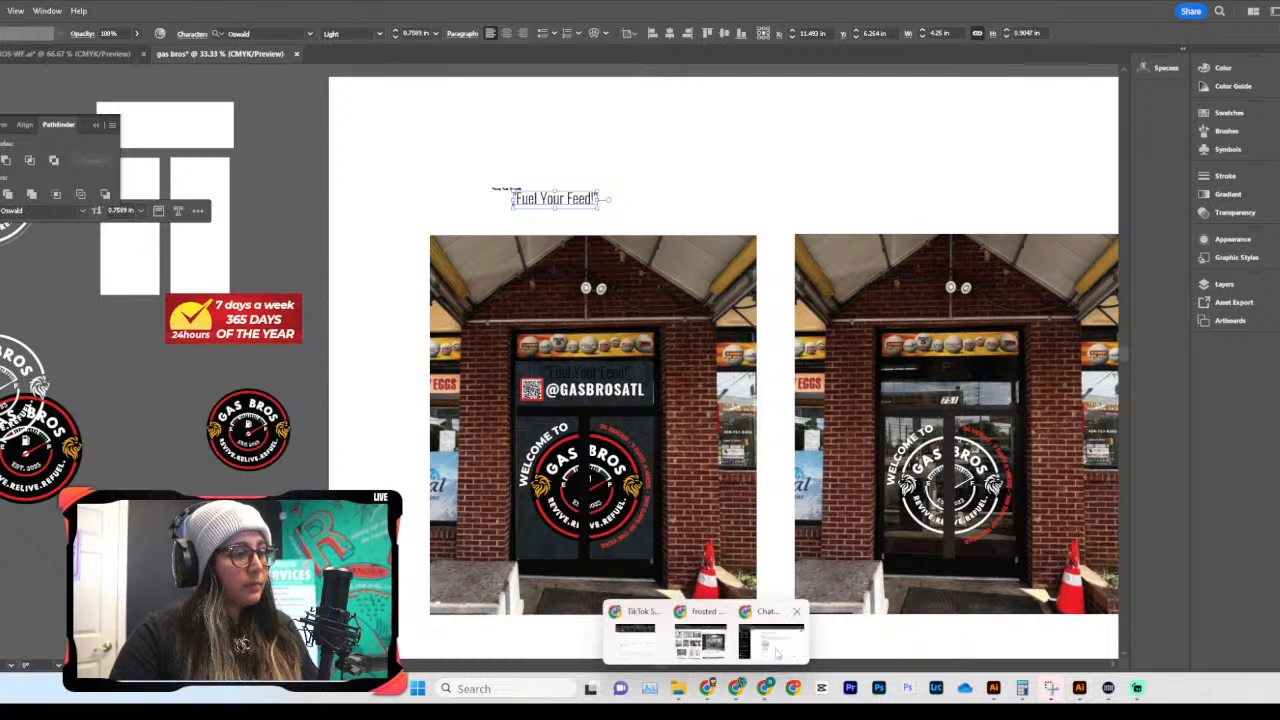
left_click(768, 645)
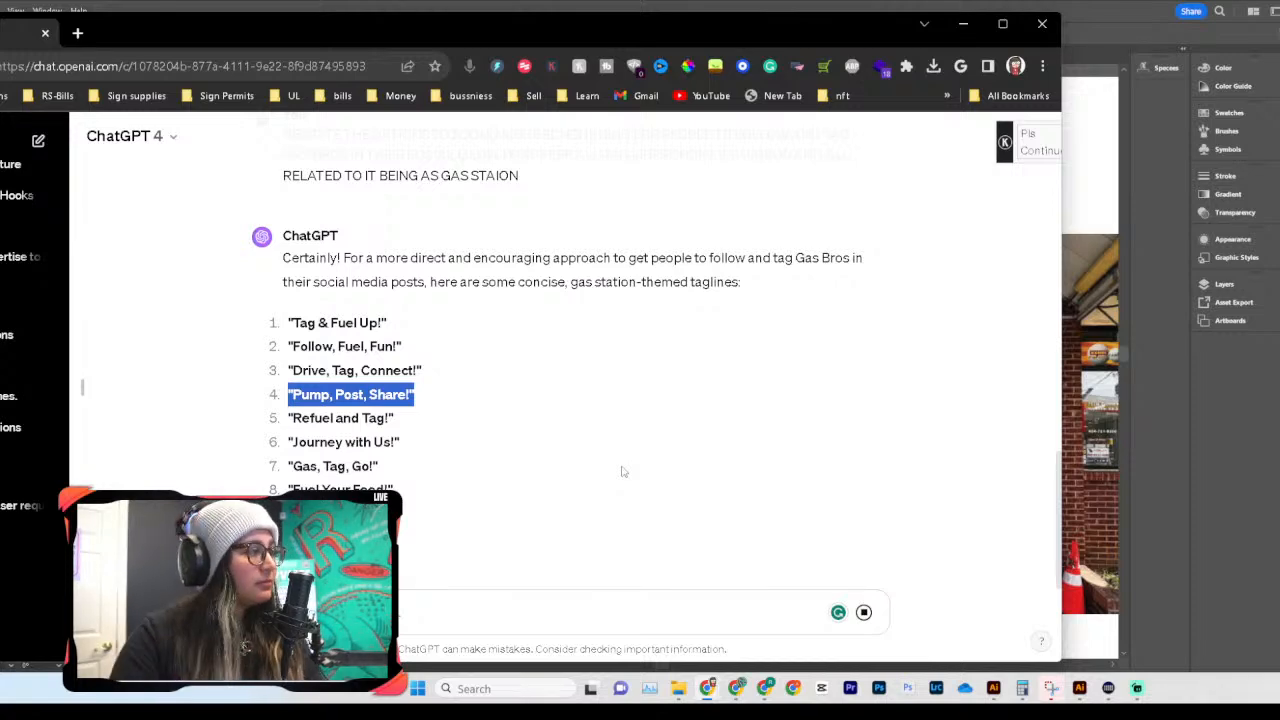
scroll(534, 528, "up", 2)
scroll(534, 528, "down", 2)
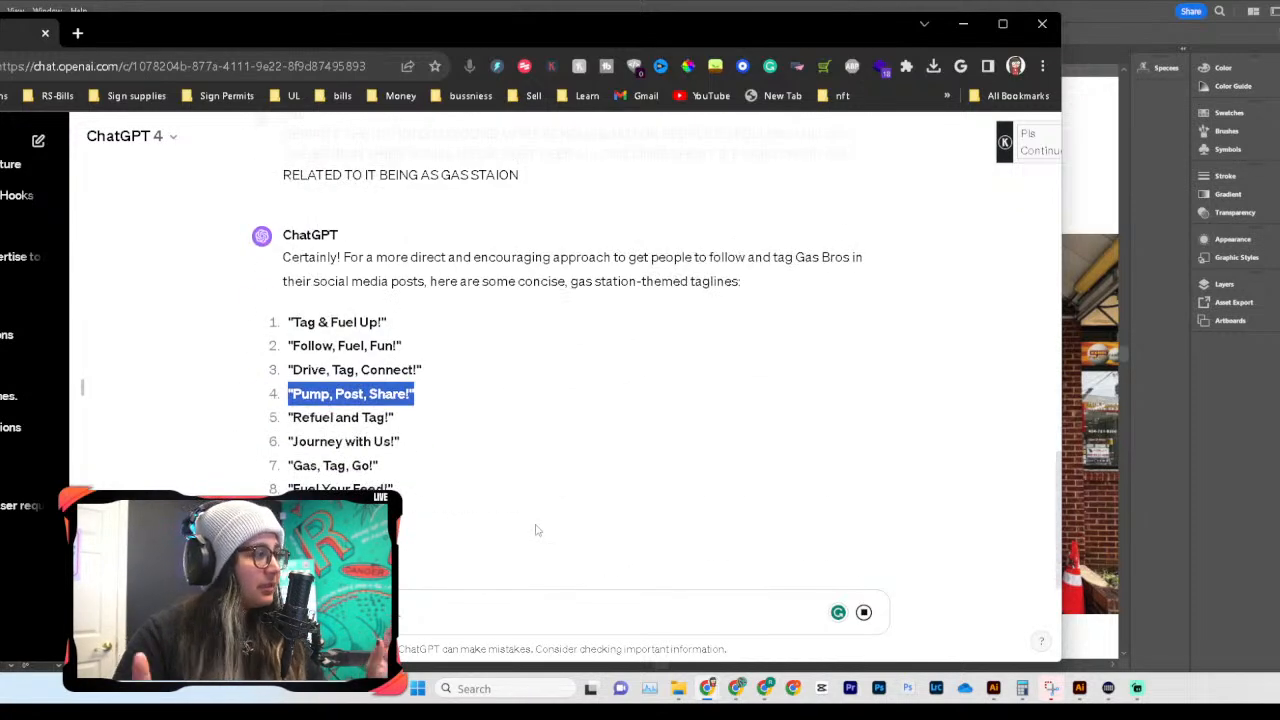
left_click_drag(1062, 240, 276, 318)
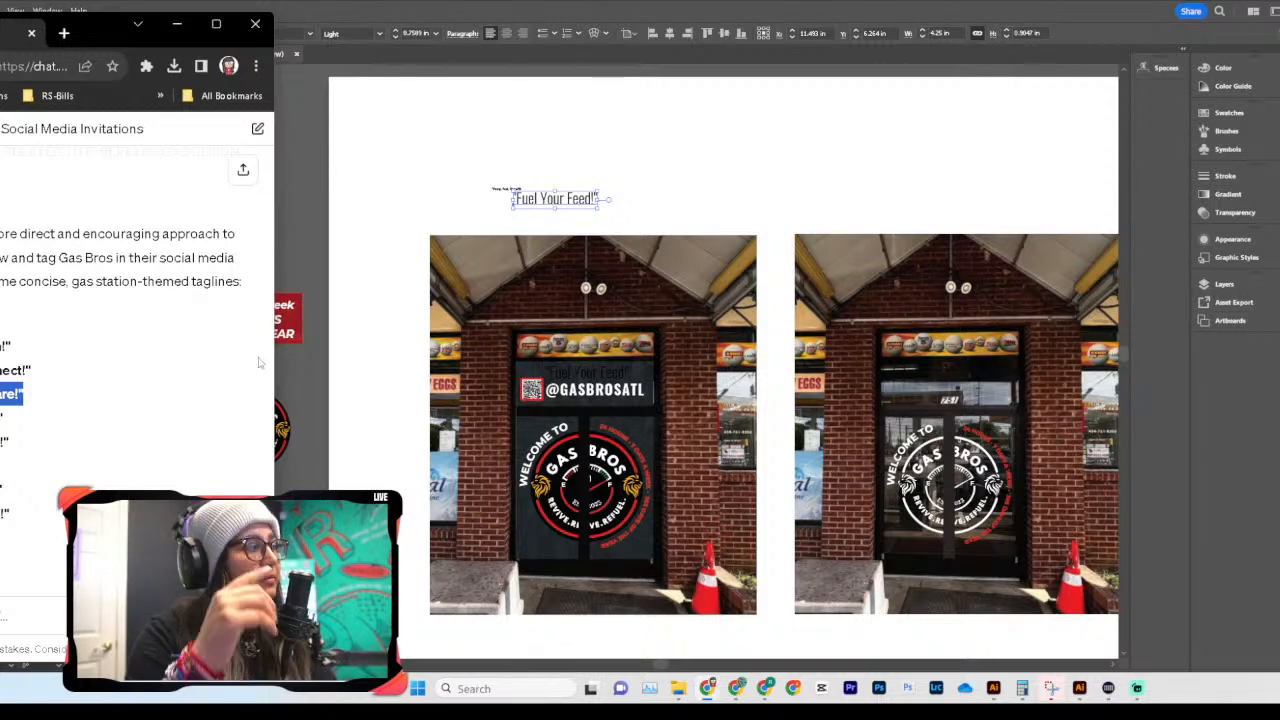
Step: In Illustrator, enlarge the small "Pump, Post, Share!" text and arrange it directly above the "Fuel Your Feed!" copy
left_click(525, 190)
left_click(519, 192)
left_click(517, 189)
left_click_drag(522, 187, 562, 207)
left_click(577, 158)
left_click(634, 198)
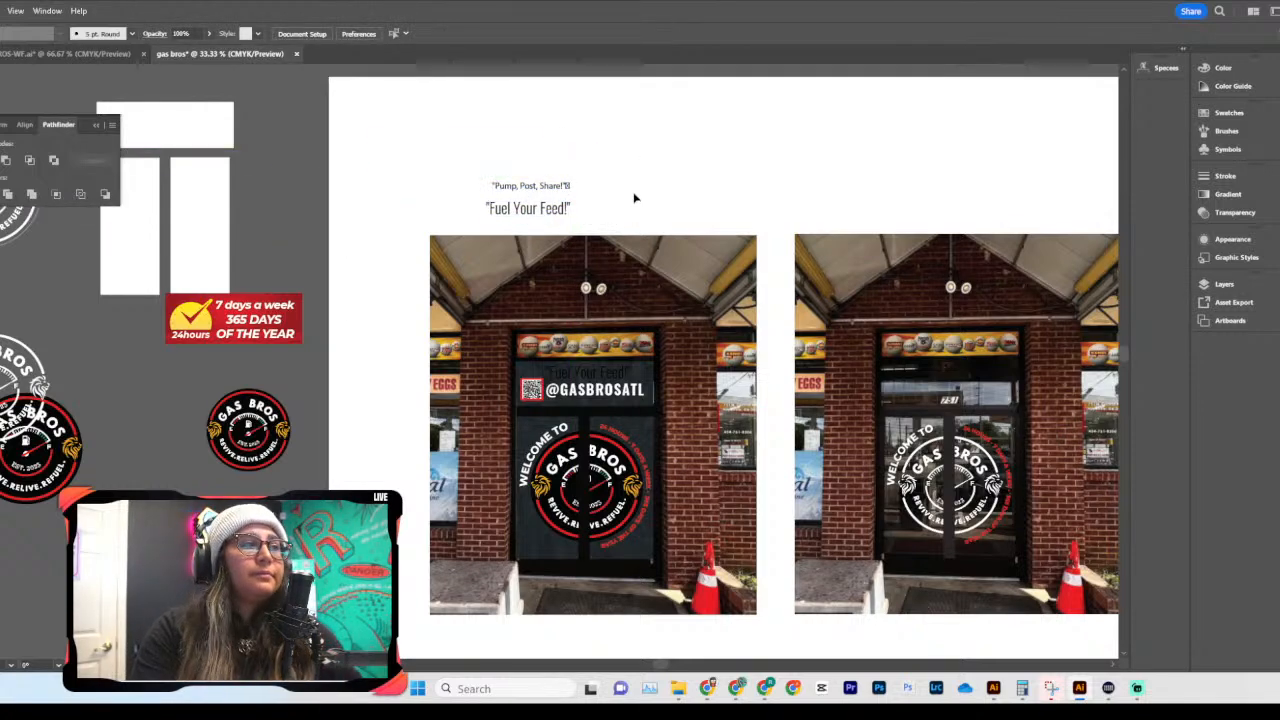
Step: Reopen the ChatGPT window, widen it, and review the earlier long taglines and the short gas-station taglines
mouse_move(744, 703)
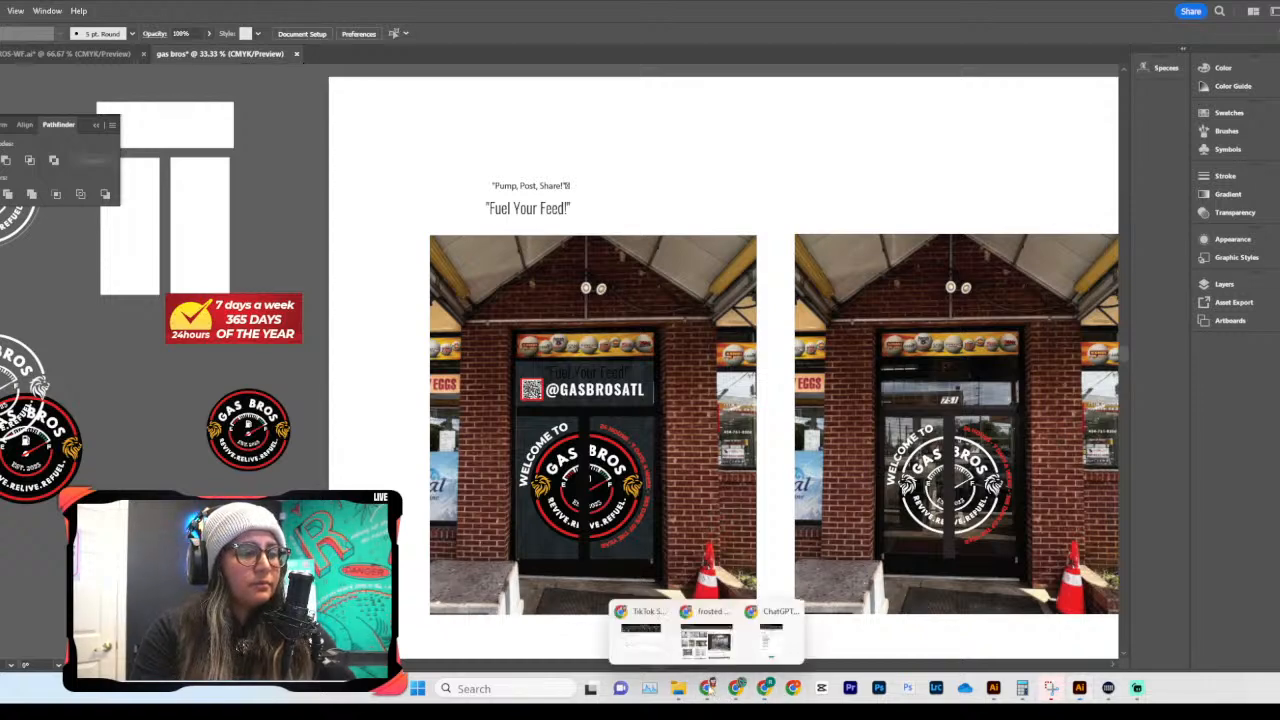
left_click(771, 632)
left_click_drag(279, 336, 729, 353)
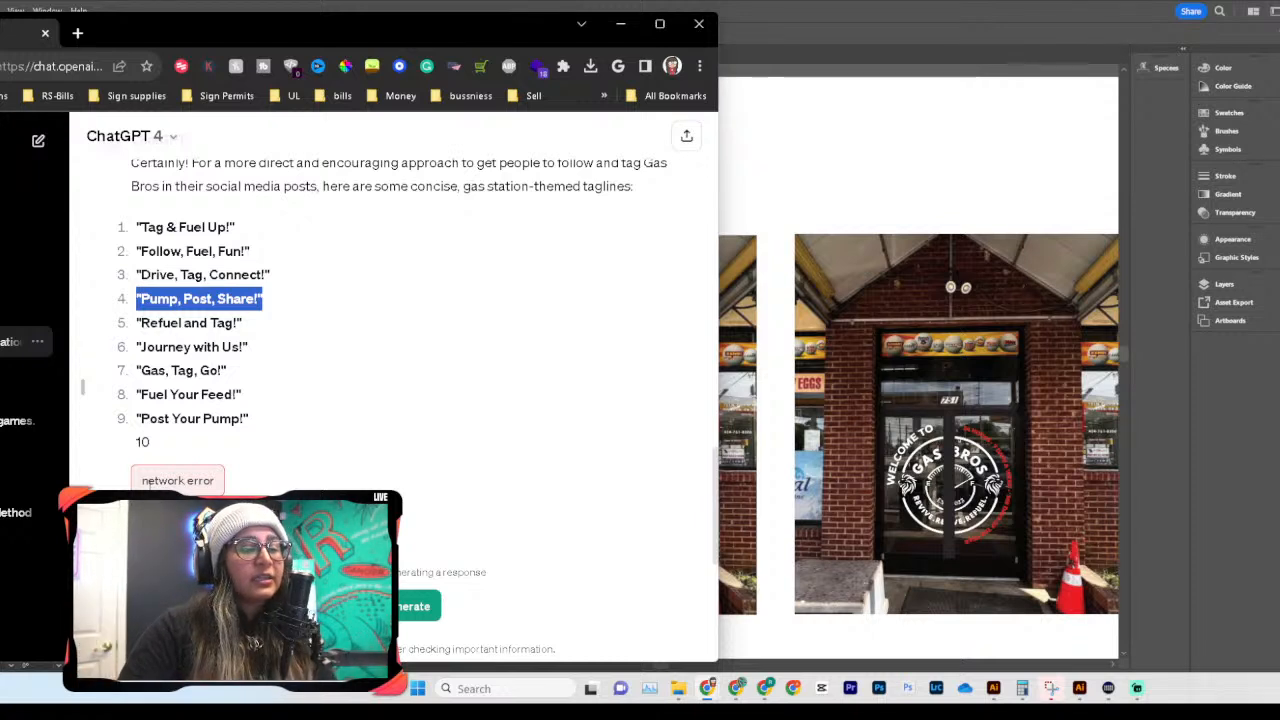
scroll(460, 418, "up", 6)
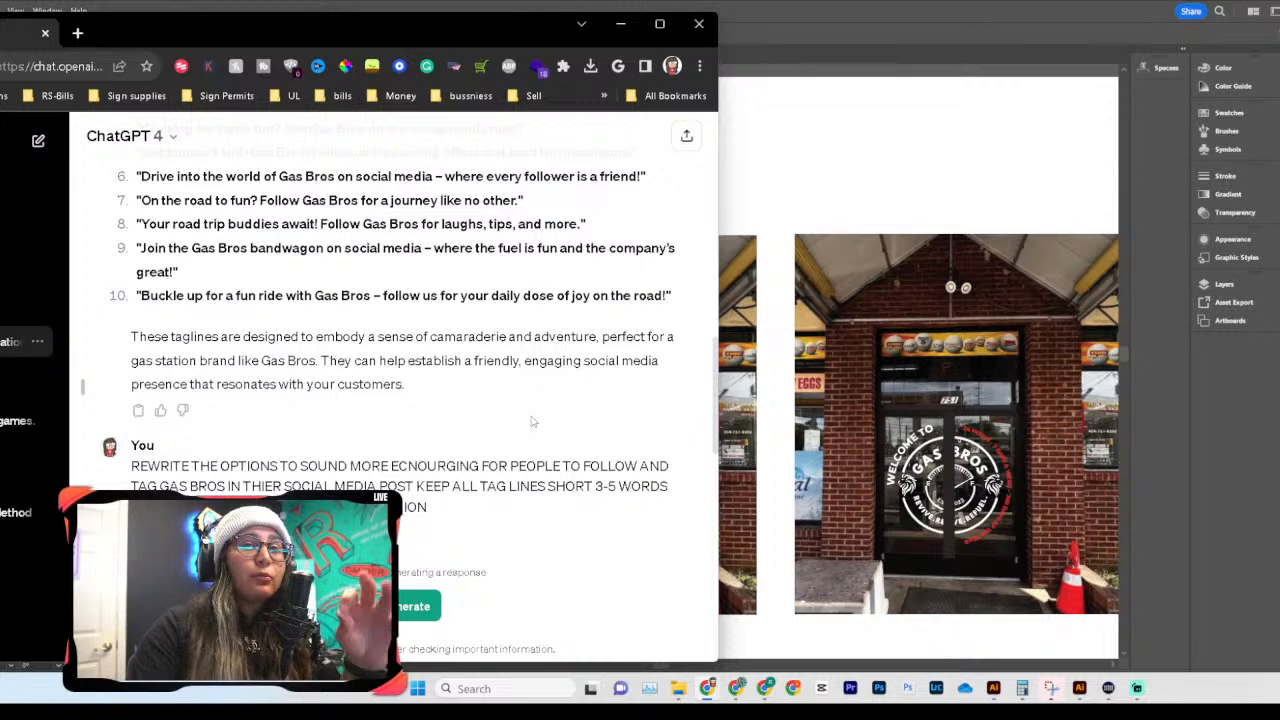
scroll(530, 422, "down", 5)
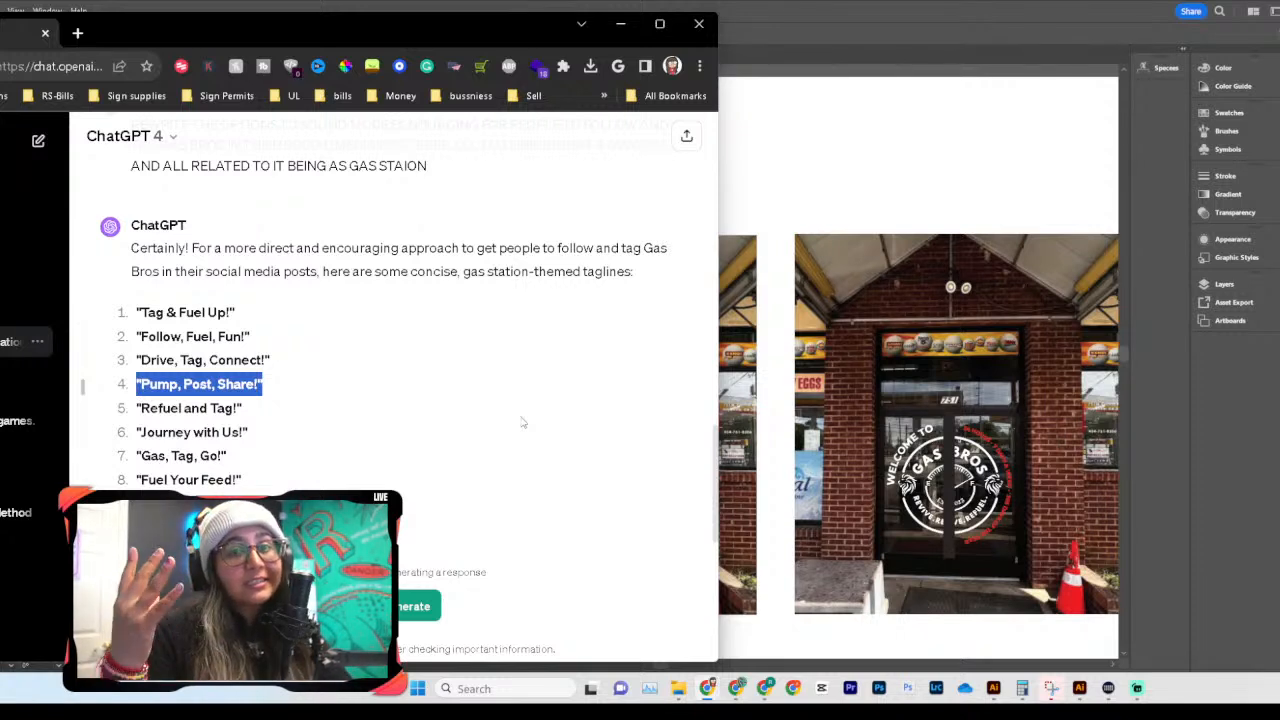
Step: Return to Illustrator and match the "Pump, Post, Share!" text to the Oswald Light style of "Fuel Your Feed!" with the Eyedropper
left_click(909, 186)
scroll(370, 355, "up", 2)
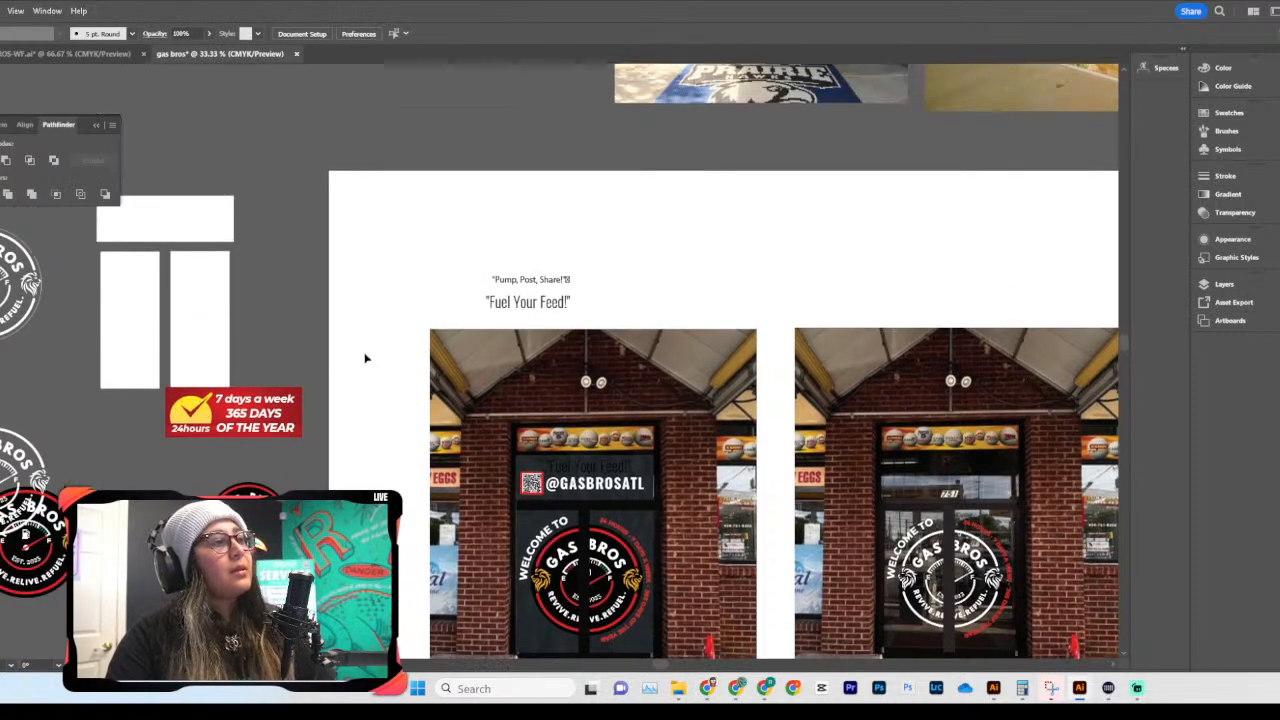
left_click(548, 280)
key("ctrl+equal")
key("ctrl+equal")
scroll(540, 290, "down", 2)
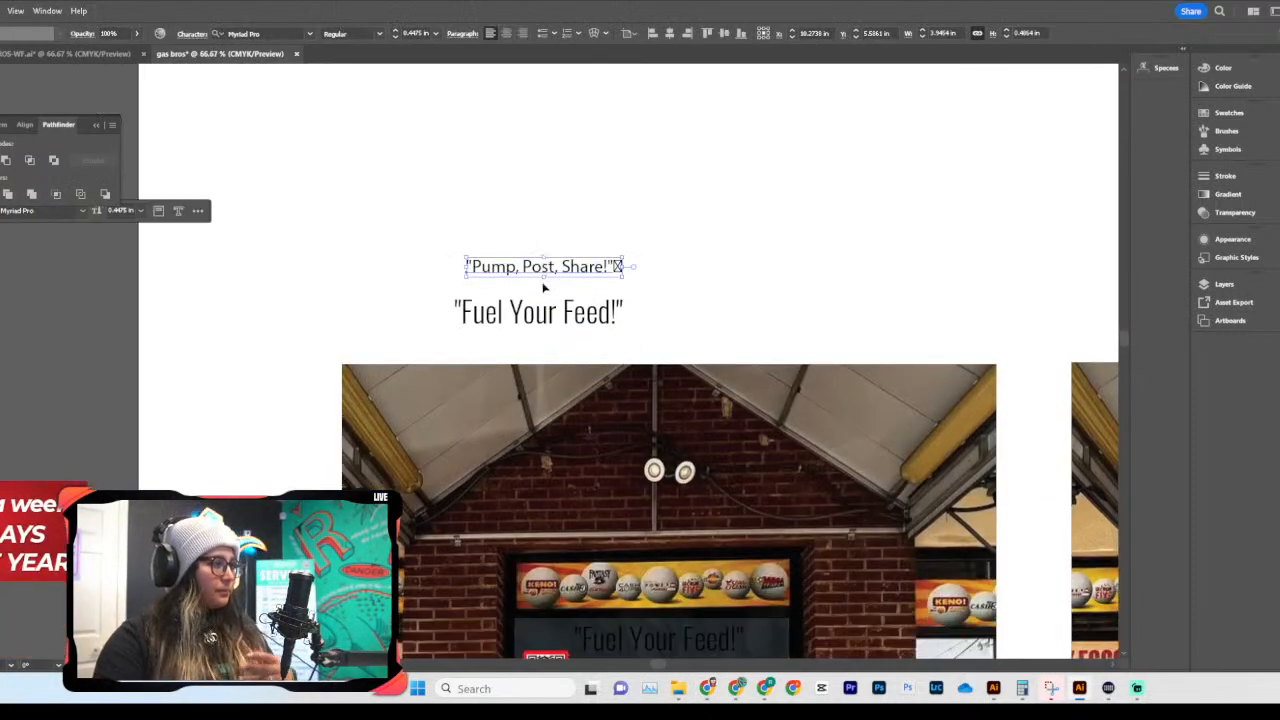
key("i")
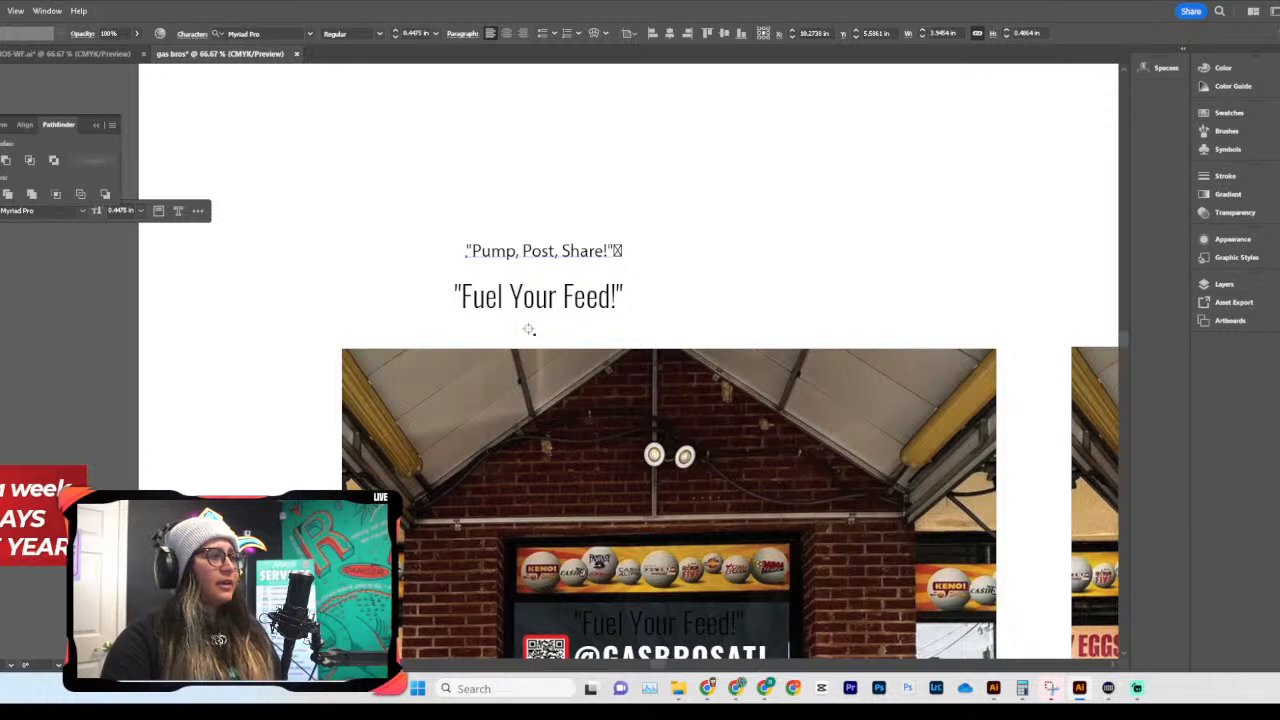
left_click(538, 298)
key("v")
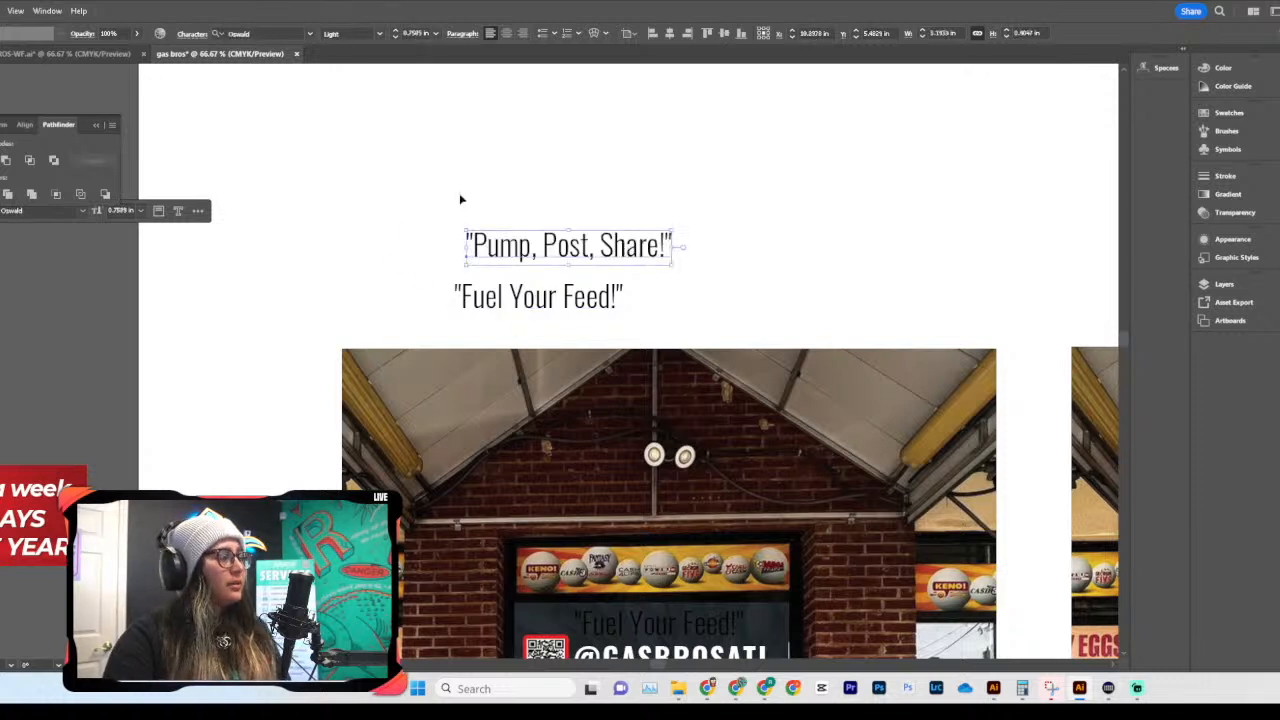
Step: Remove the opening and closing quotation marks from the "Pump, Post, Share!" tagline
double_click(515, 249)
key("BackSpace")
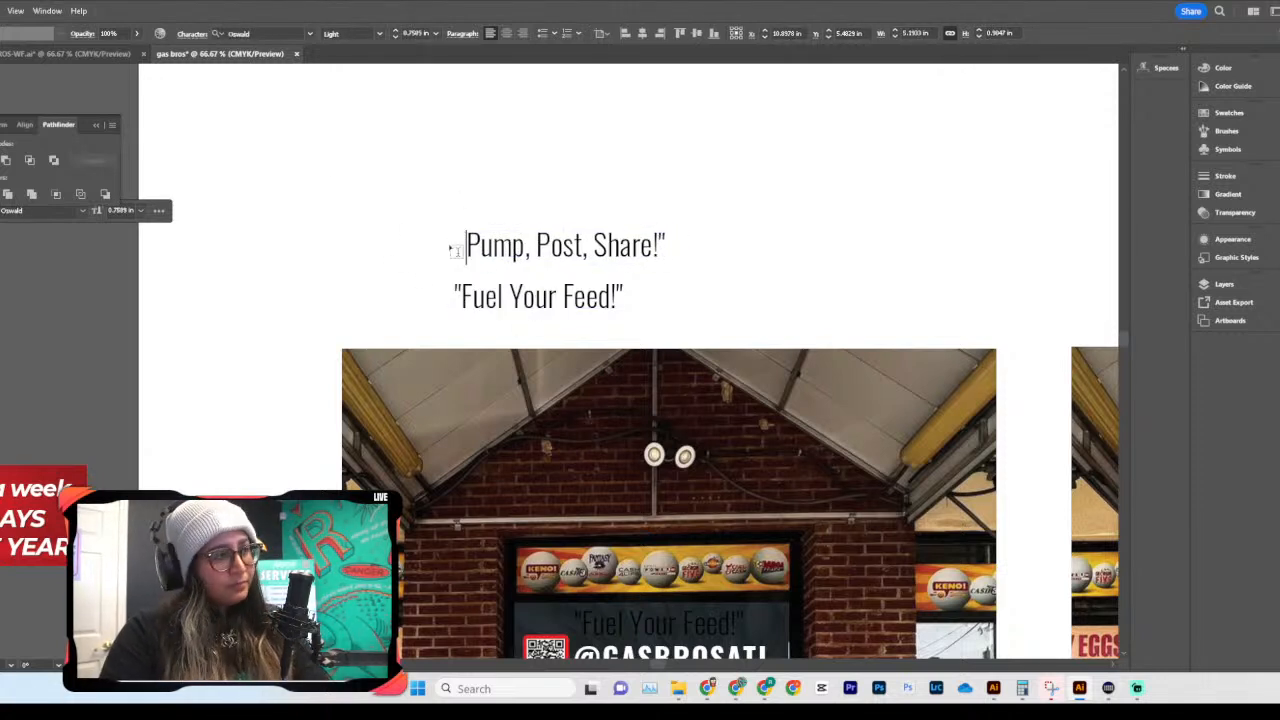
key("BackSpace")
key("Escape")
left_click(688, 242)
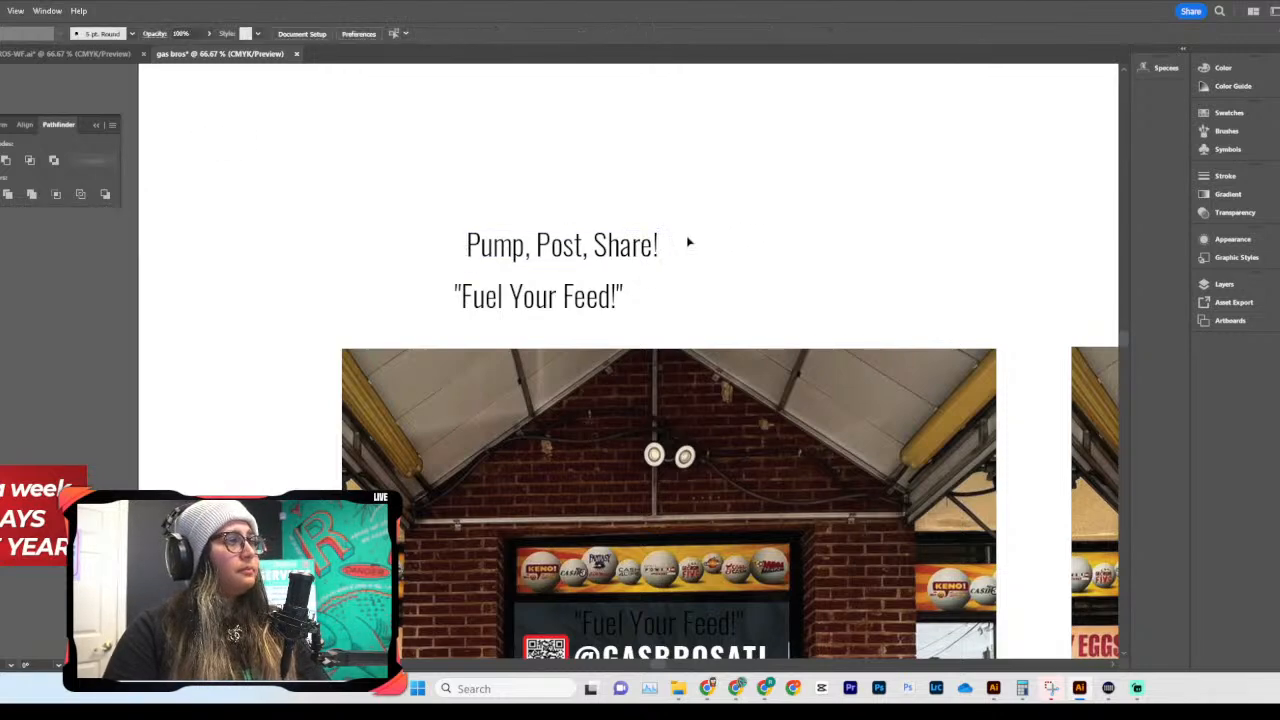
scroll(688, 242, "down", 1)
key("ctrl+minus")
key("ctrl+minus")
scroll(688, 242, "down", 3)
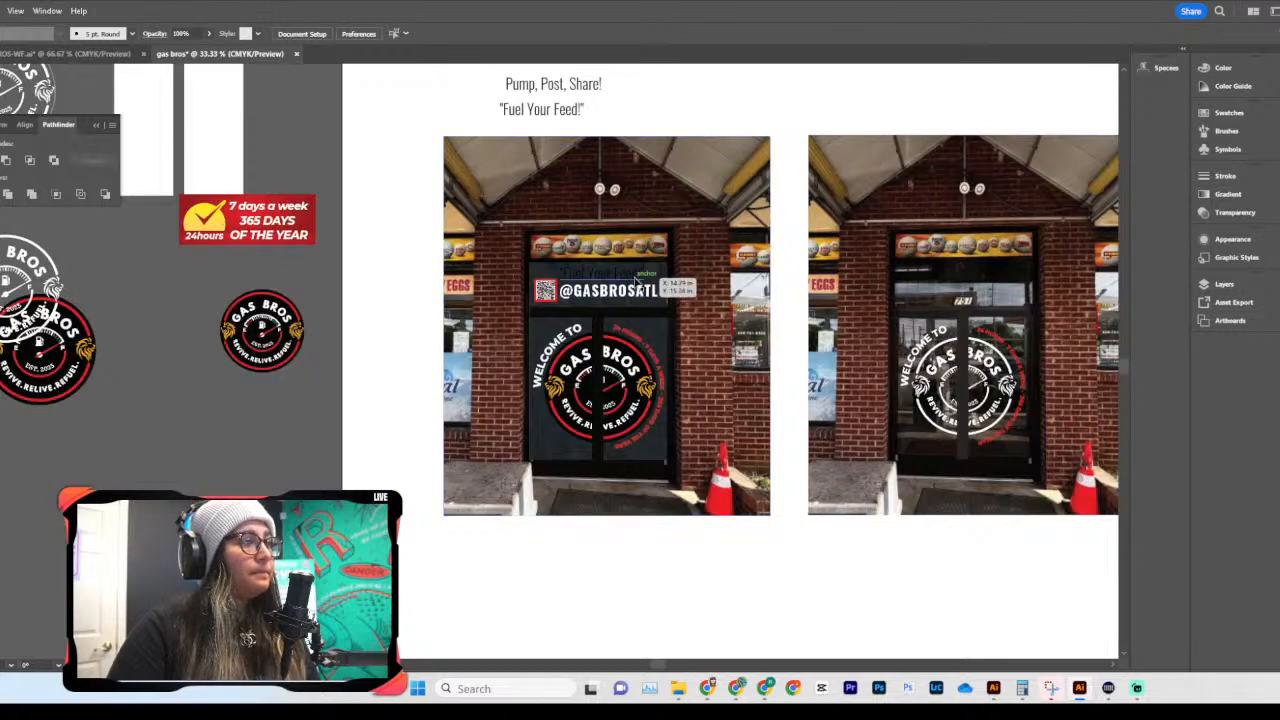
left_click_drag(575, 118, 675, 122)
scroll(675, 122, "up", 1)
left_click_drag(583, 120, 632, 309)
key("ctrl+plus")
key("ctrl+plus")
key("ctrl+plus")
key("ctrl+plus")
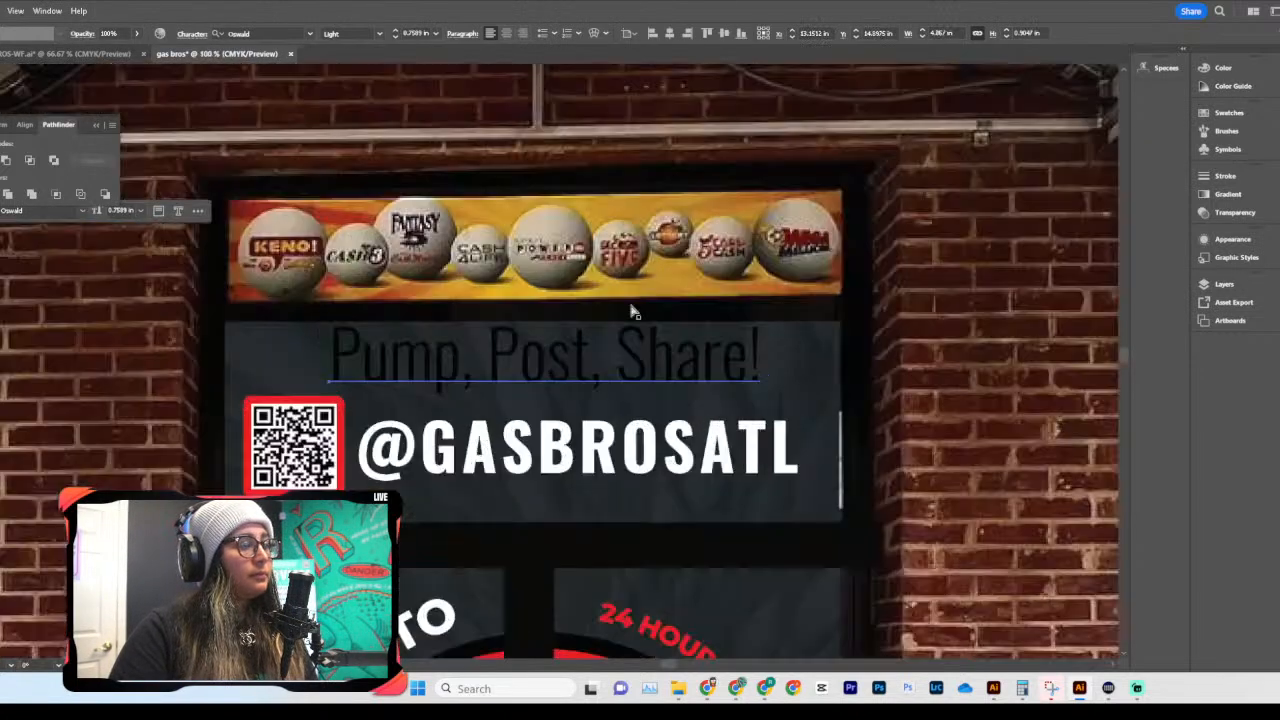
left_click_drag(598, 394, 631, 411)
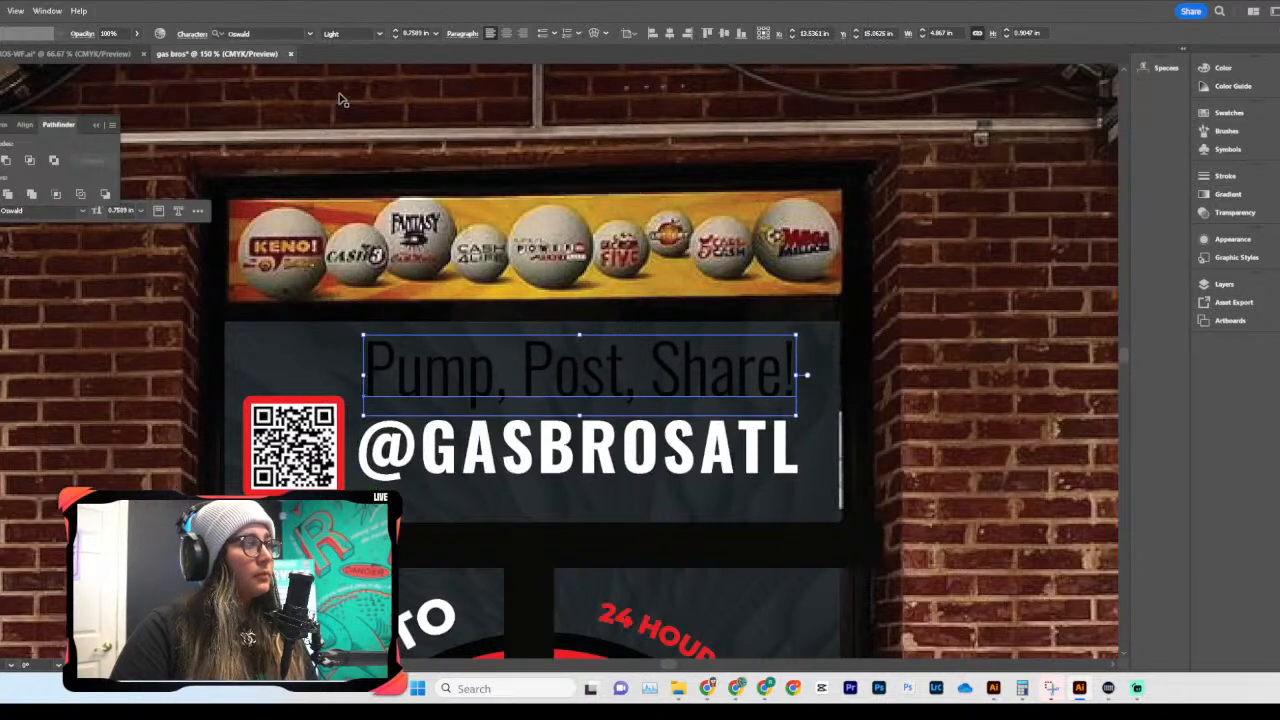
Step: Set the "Pump, Post, Share!" tagline to Oswald ExtraLight with a white fill
left_click(380, 35)
left_click(354, 65)
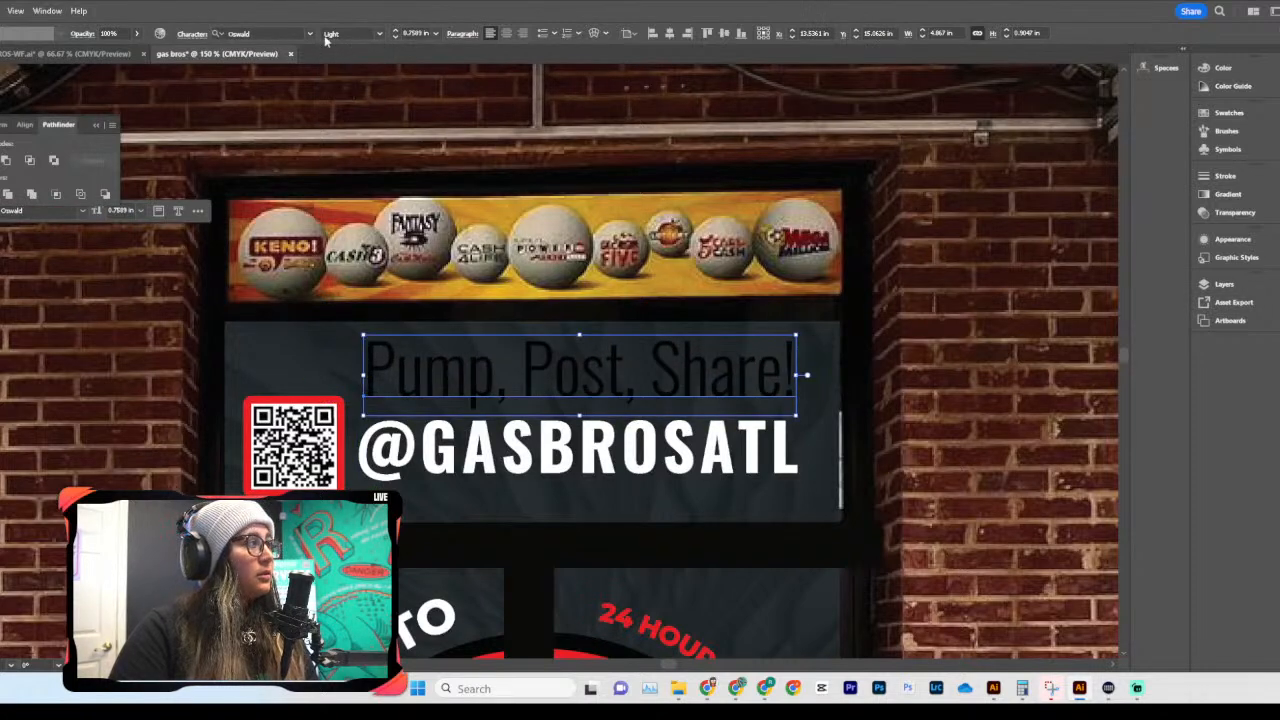
left_click(382, 36)
left_click(358, 55)
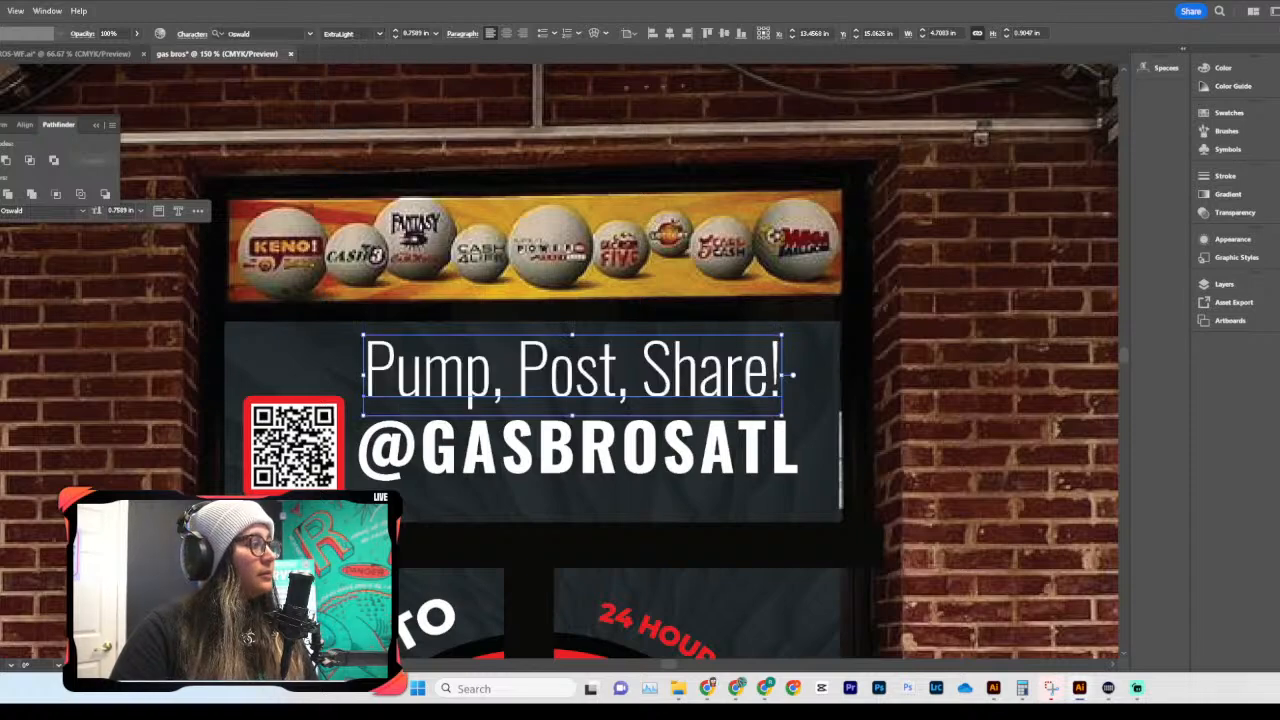
Step: Examine how the white tagline looks within the whole door mockup and up close above the handle
scroll(745, 398, "down", 5)
key("ctrl+minus")
key("ctrl+minus")
key("ctrl+minus")
key("ctrl+minus")
key("ctrl+minus")
key("ctrl+plus")
key("ctrl+plus")
key("ctrl+plus")
key("ctrl+plus")
key("ctrl+plus")
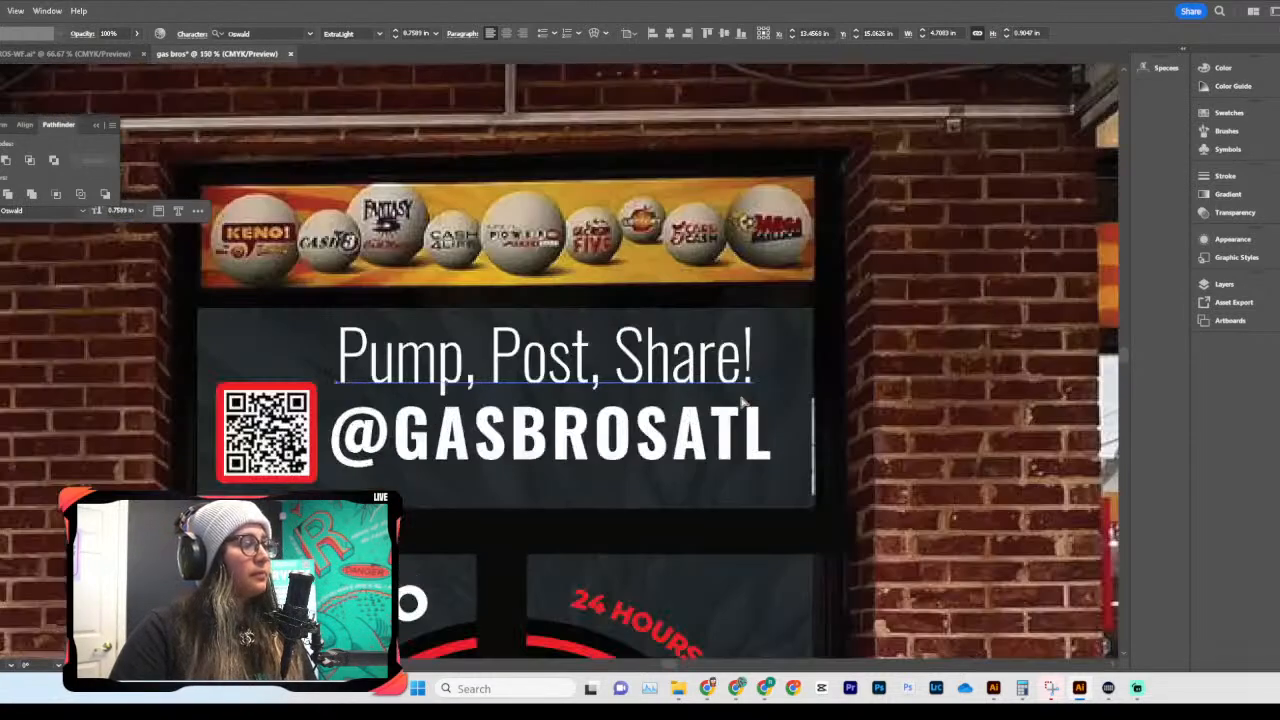
Step: Move the QR code to the right of the handle and shift the tagline and handle left into its former space
left_click(266, 432)
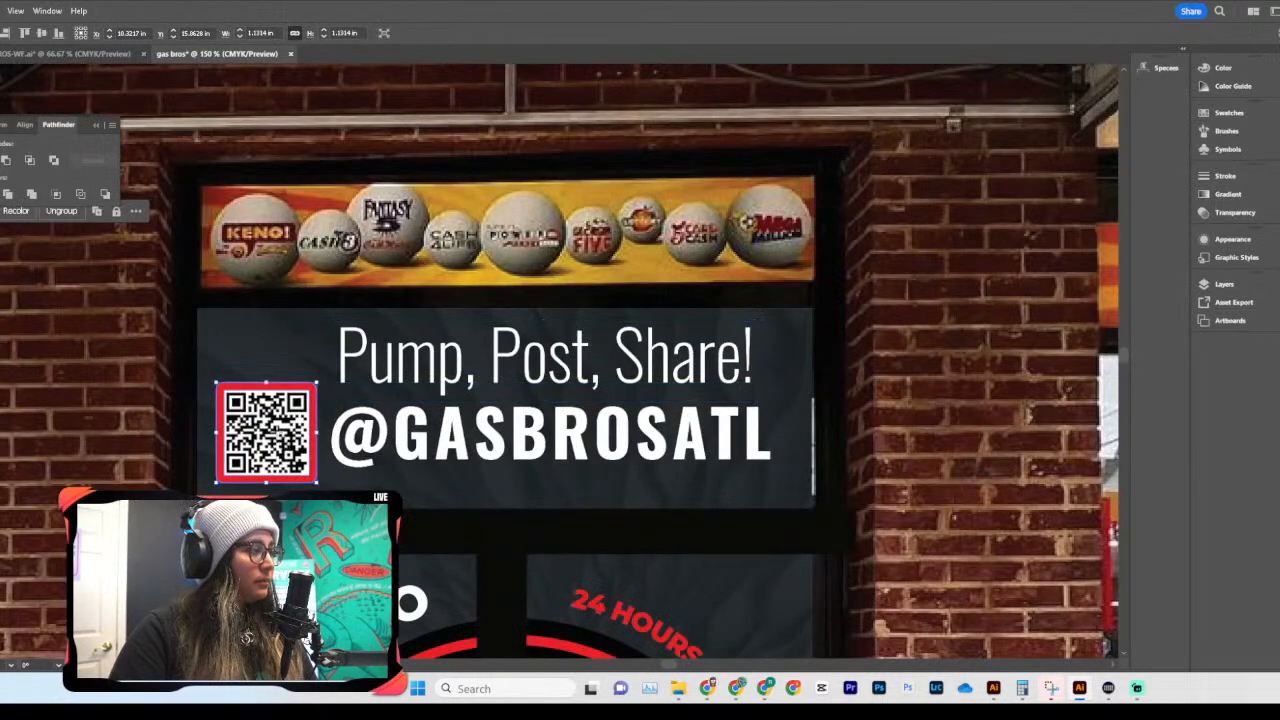
left_click_drag(266, 432, 824, 432)
left_click(575, 381)
left_click_drag(575, 381, 456, 390)
left_click_drag(815, 452, 722, 434)
Step: Locate and select the round gradient Instagram icon beside the outlined FOLLOW text in the spare artwork
key("ctrl+minus")
key("ctrl+minus")
key("ctrl+minus")
key("ctrl+minus")
key("ctrl+minus")
scroll(787, 448, "down", 15)
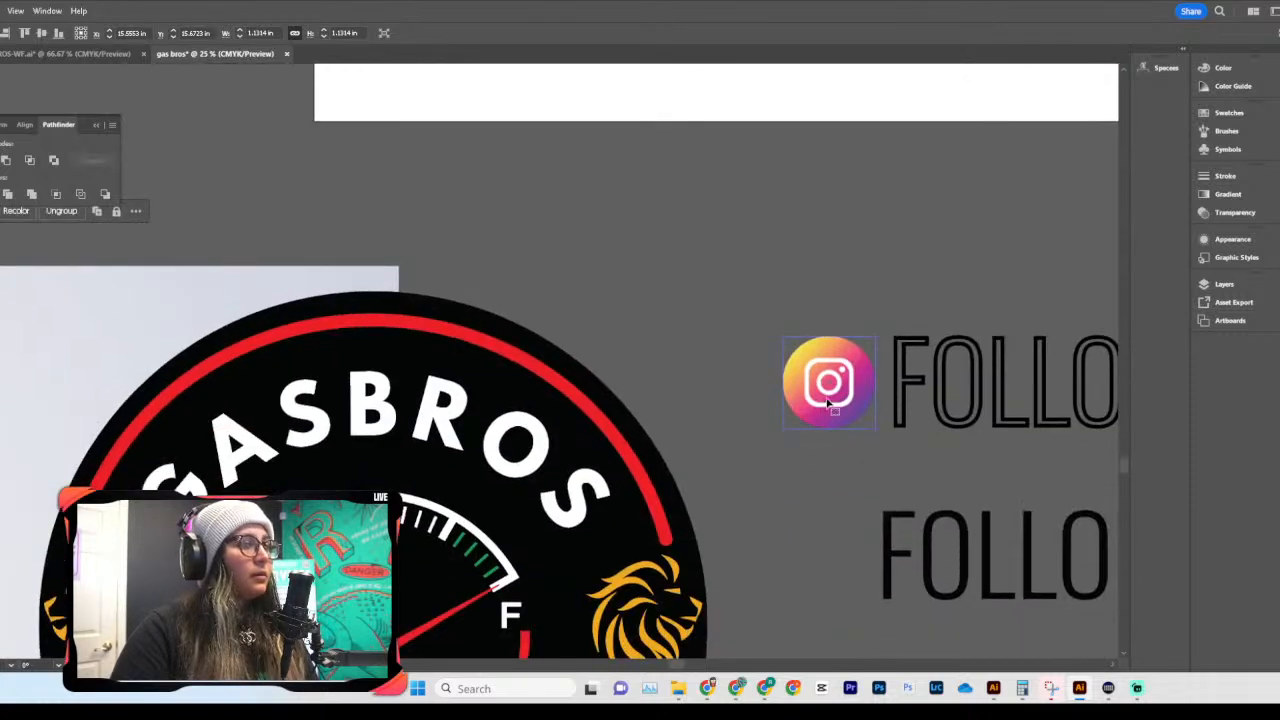
left_click(828, 403)
scroll(760, 480, "up", 1)
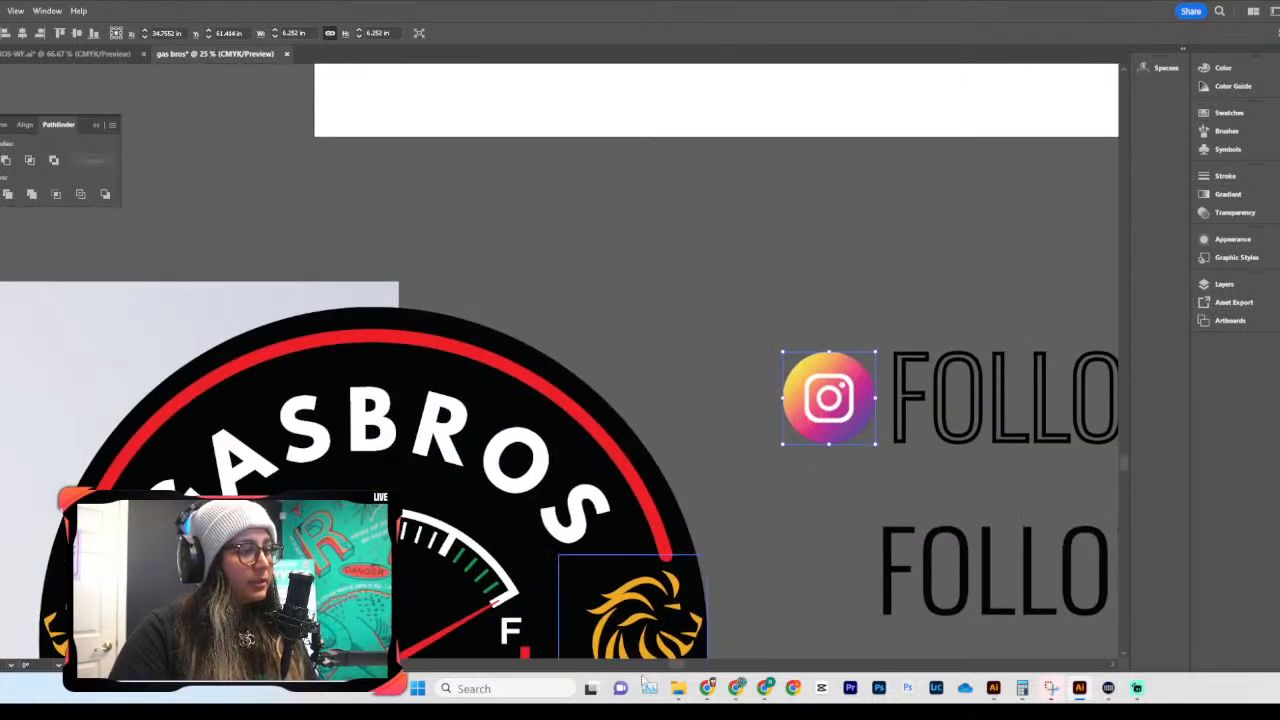
Step: Switch to the browser, open Flaticon in a new tab, and dismiss the Google sign-in offer
mouse_move(708, 690)
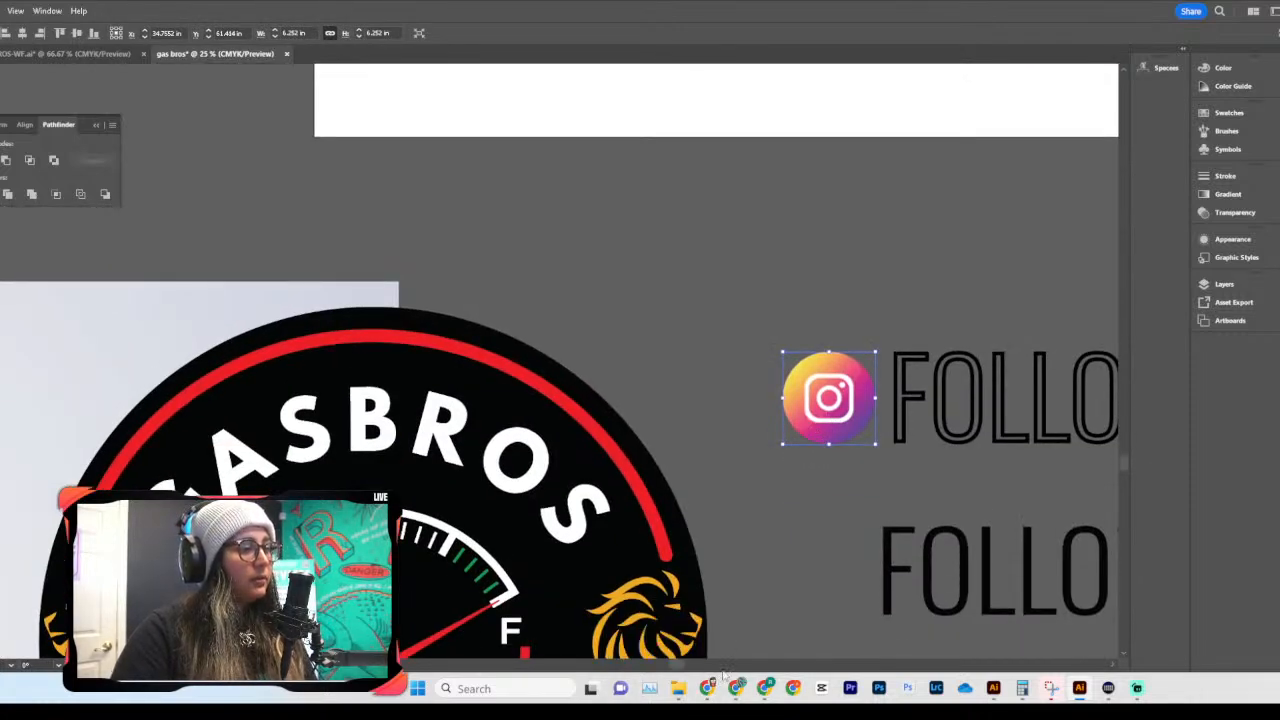
left_click(713, 650)
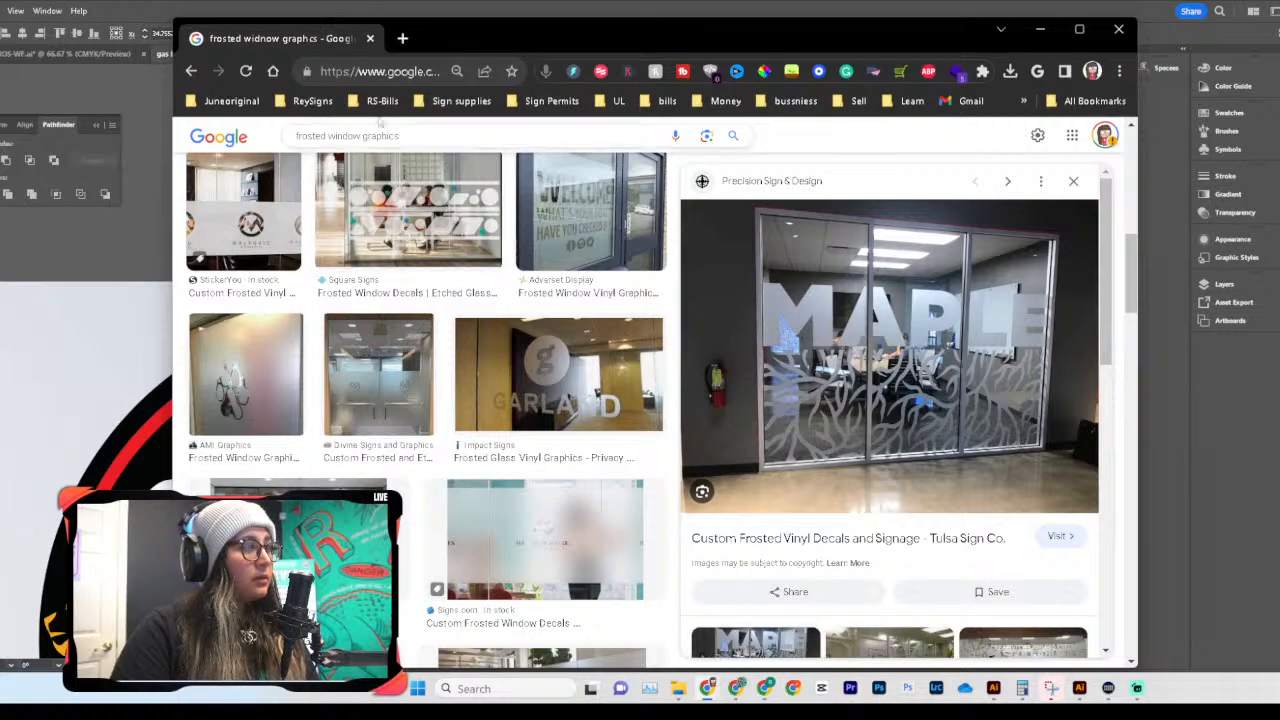
left_click(402, 39)
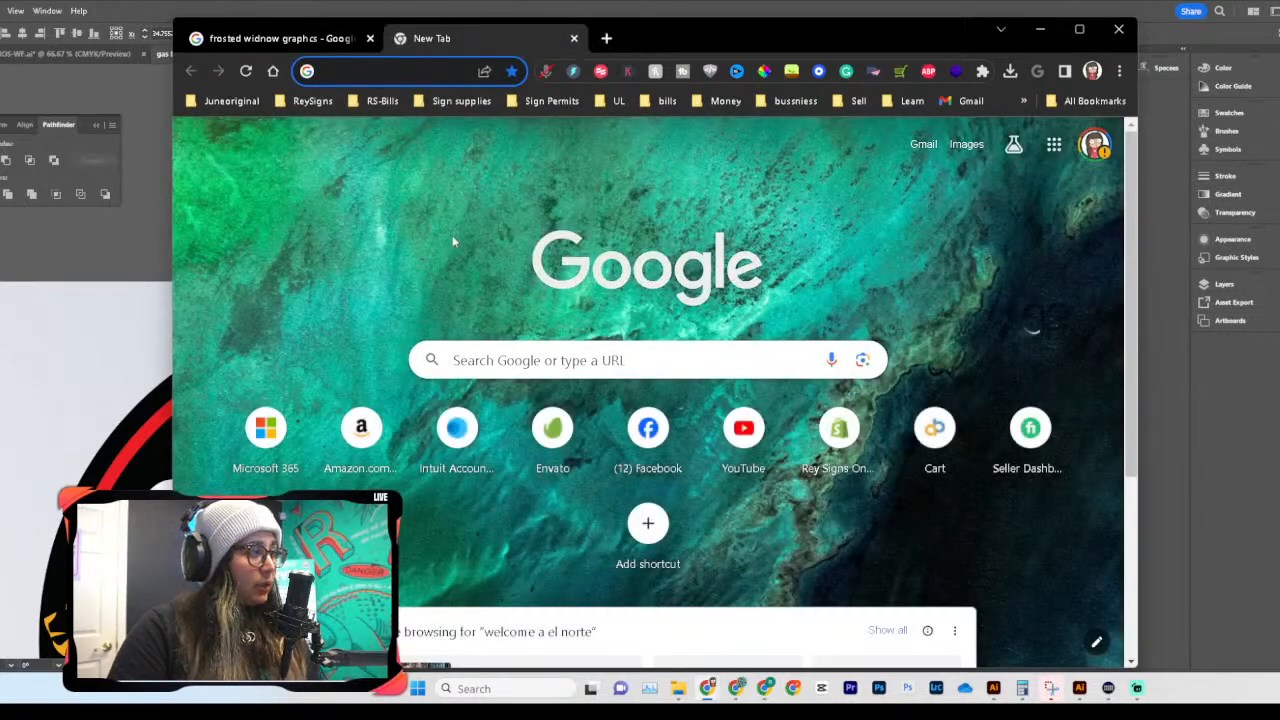
type("fla")
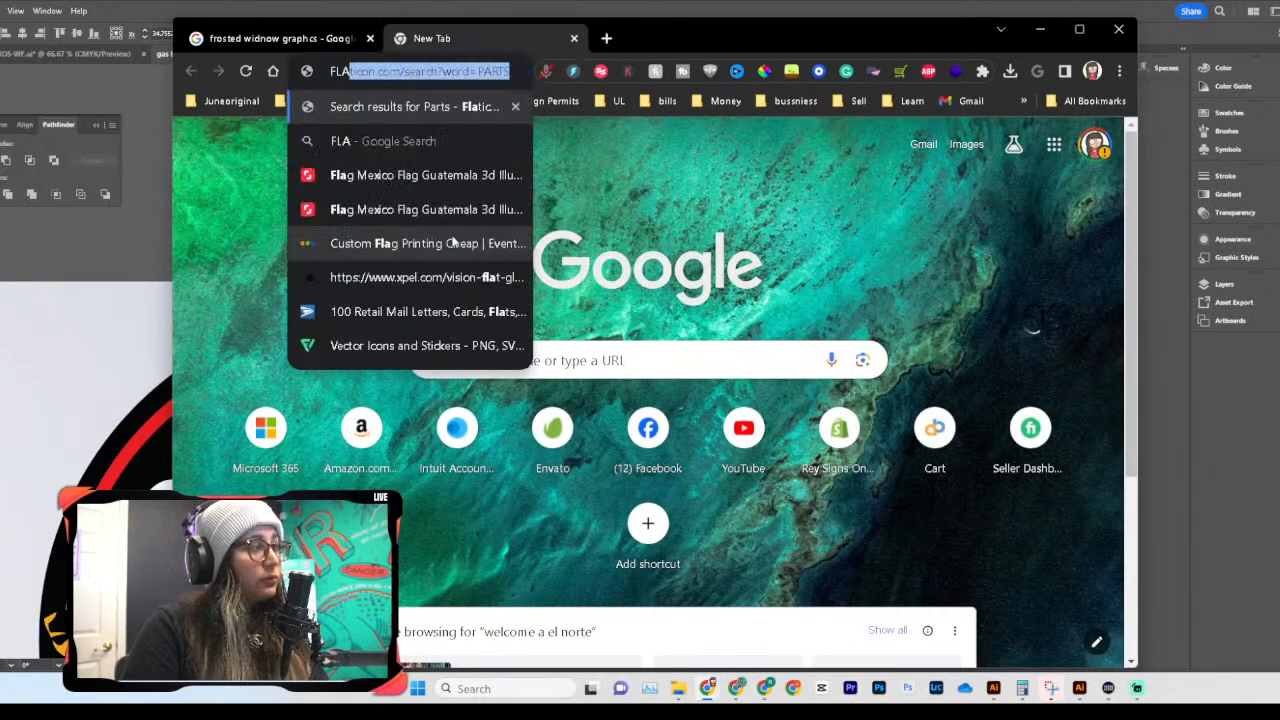
key("Return")
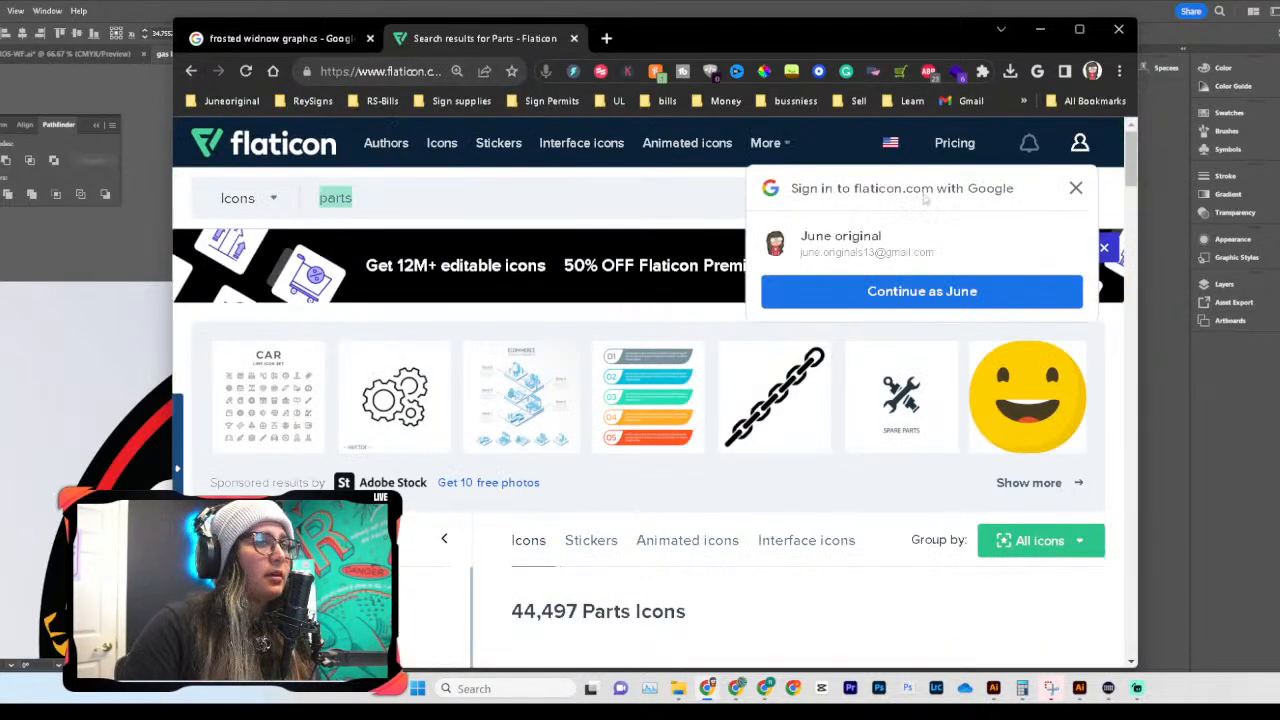
left_click(1075, 189)
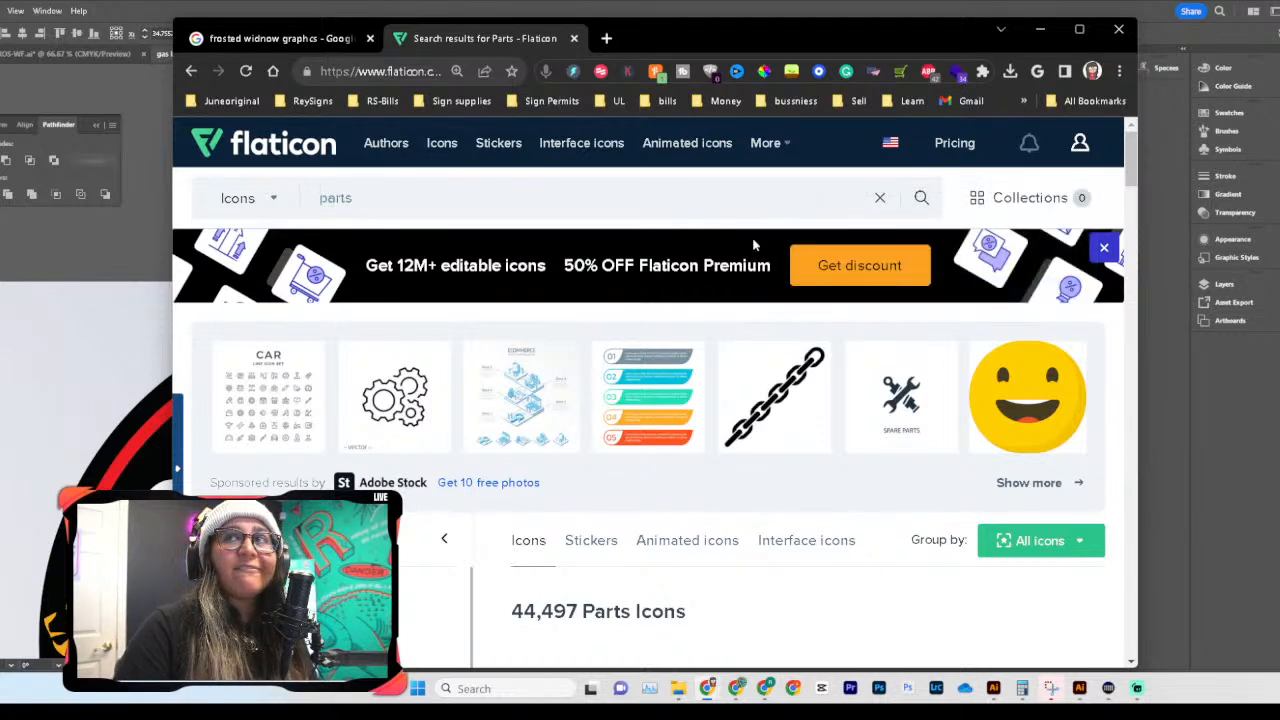
Step: Search Flaticon's icons for "INSTAGRAM"
double_click(330, 199)
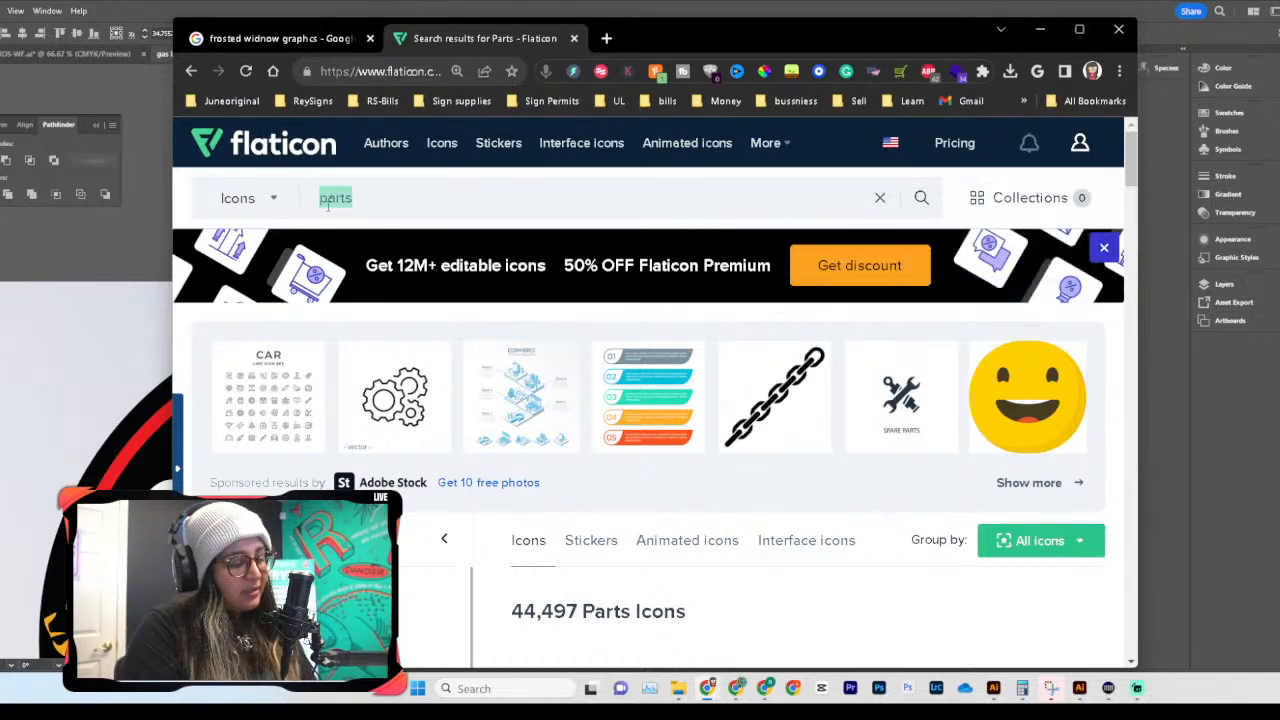
type("INSTAGRAM")
key("Return")
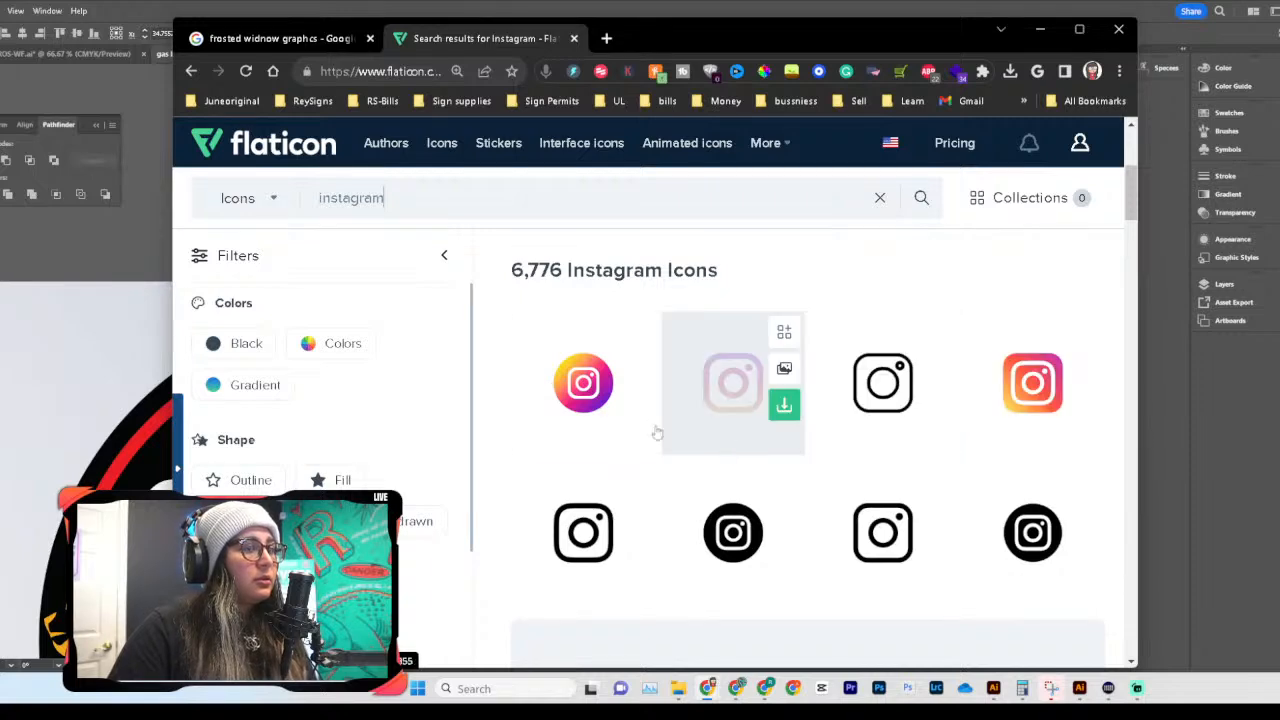
left_click(634, 404)
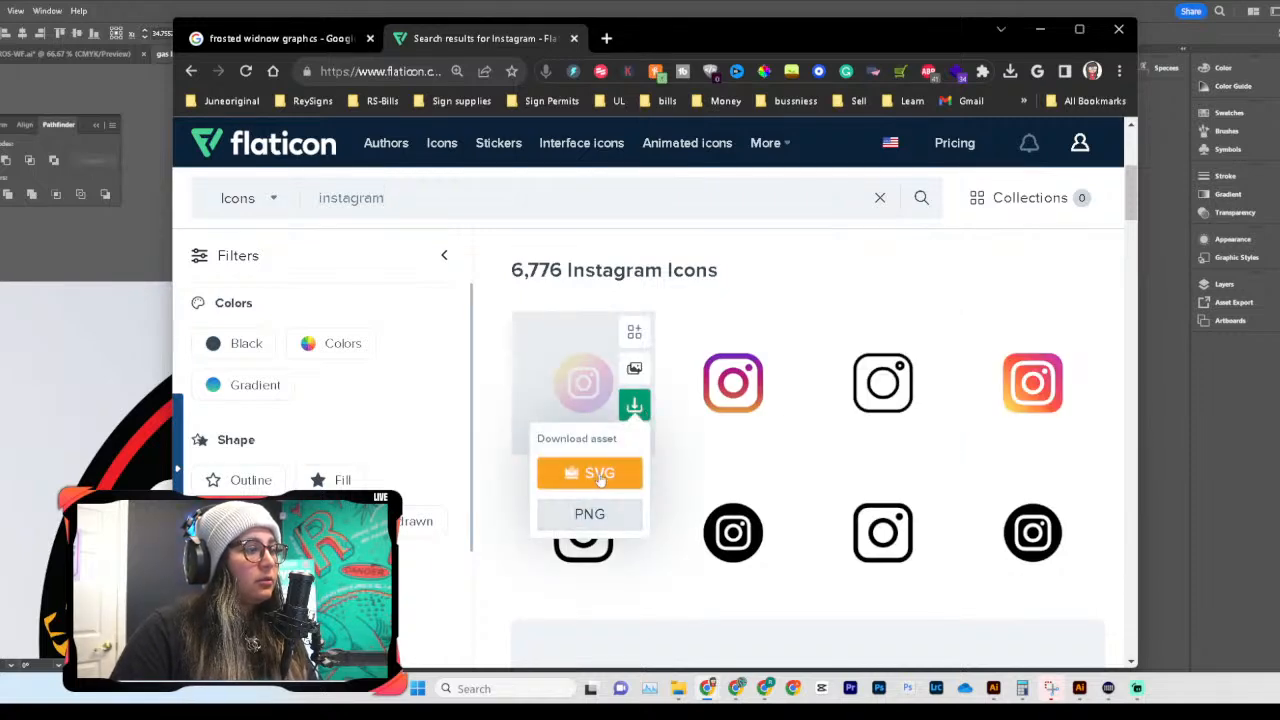
left_click(595, 478)
left_click(851, 299)
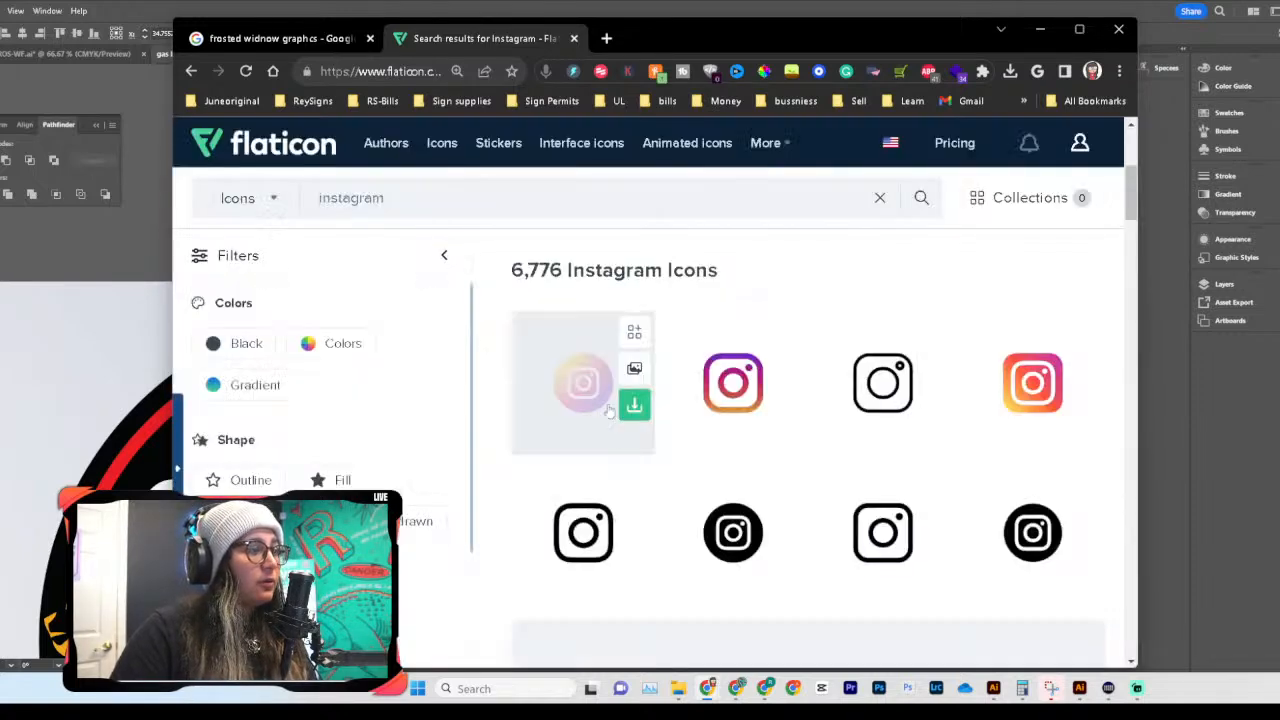
Step: Download the round gradient Instagram icon as a PNG and copy its attribution link
left_click(634, 404)
left_click(596, 514)
left_click(851, 371)
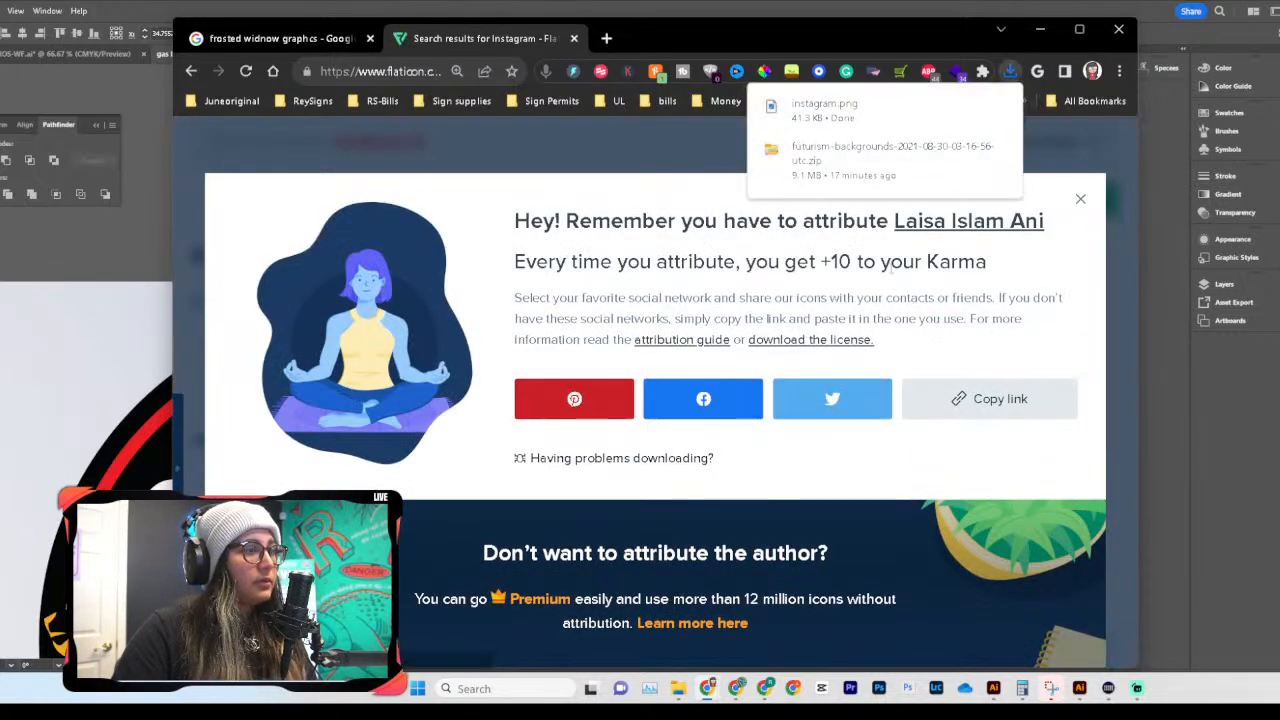
left_click(990, 398)
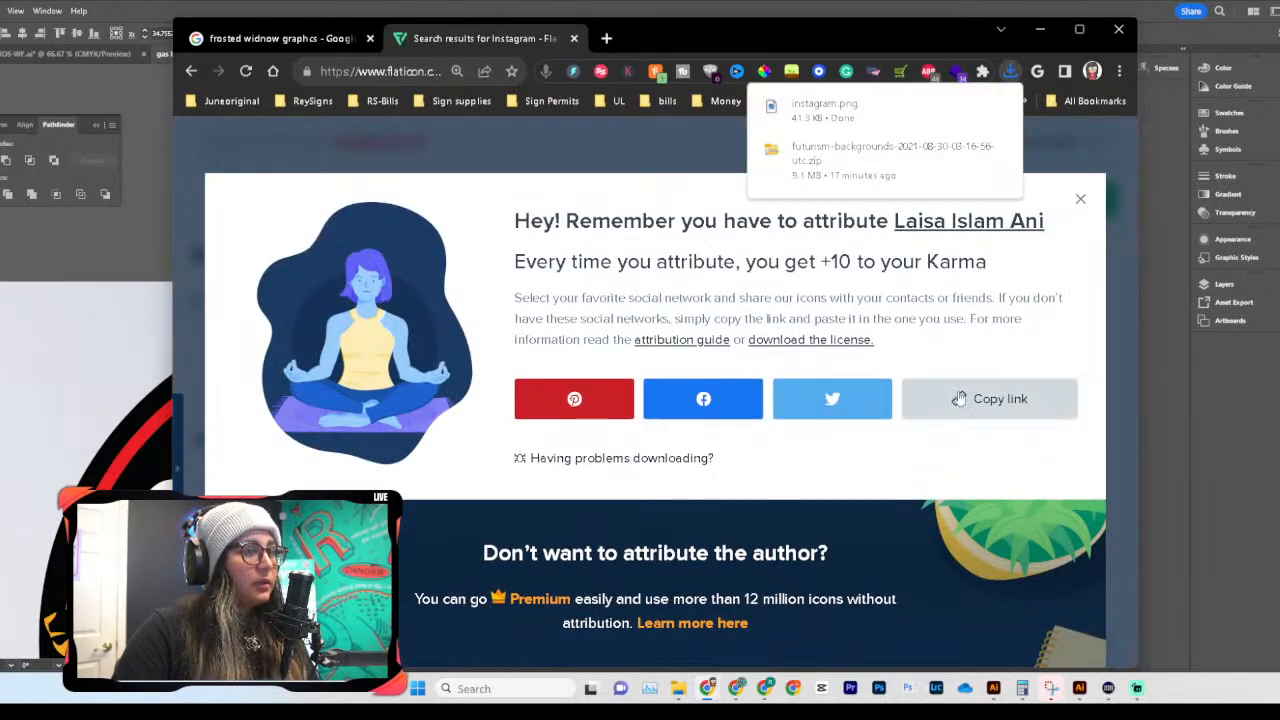
Step: Place the downloaded instagram.png in the Illustrator document, on the empty area above the Gas Bros logo
left_click(1010, 71)
left_click(970, 137)
left_click_drag(485, 195, 101, 243)
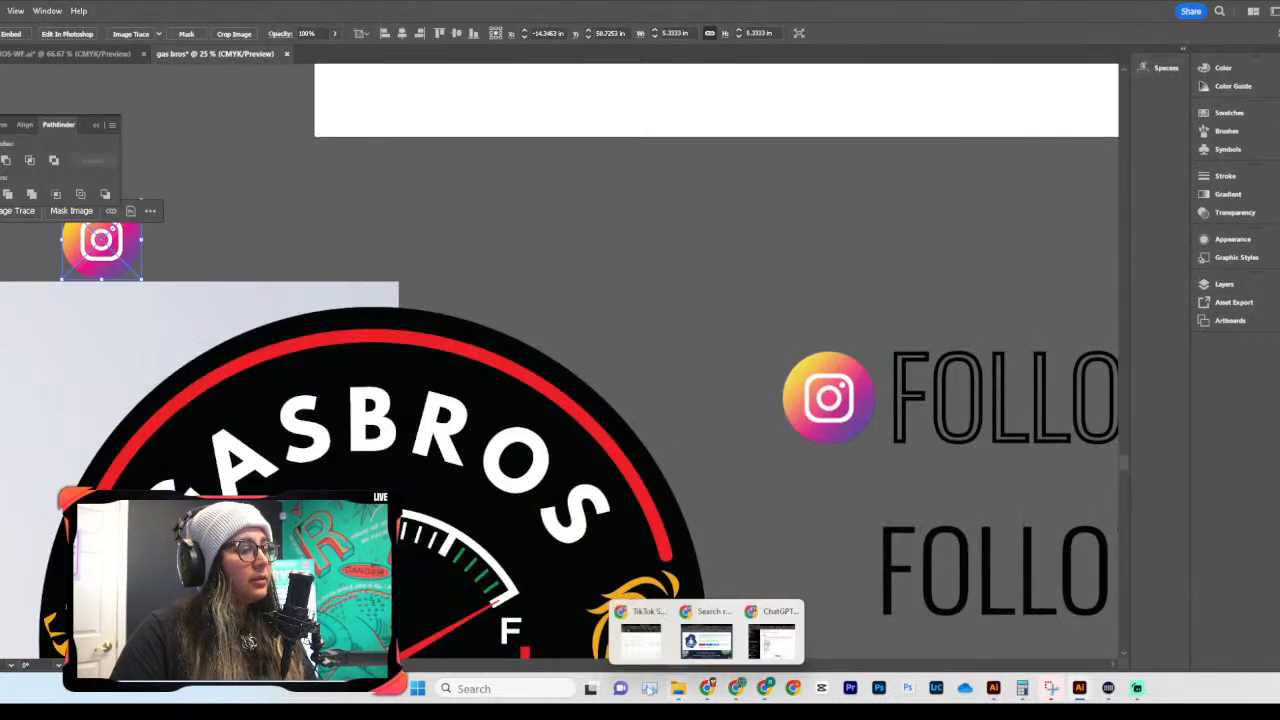
Step: Return to Flaticon in the browser, dismiss the attribution notice and search the icons for TIKTOK
mouse_move(707, 688)
left_click(706, 638)
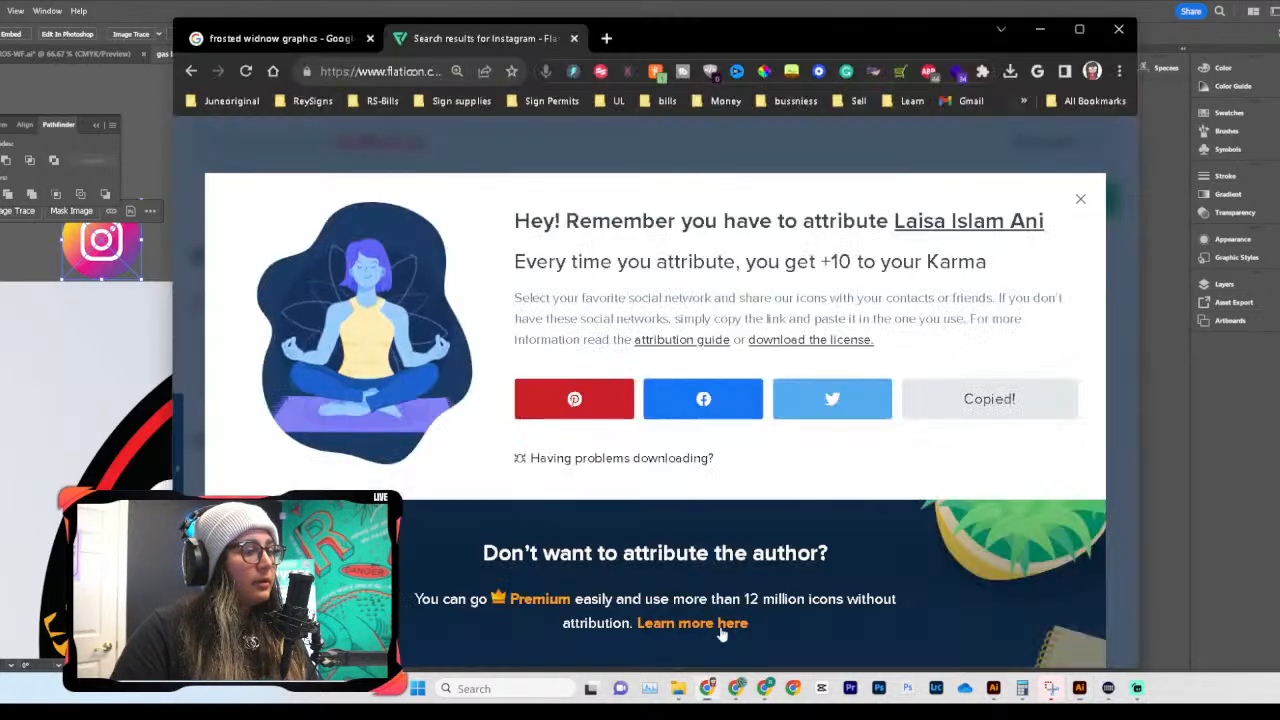
key("Escape")
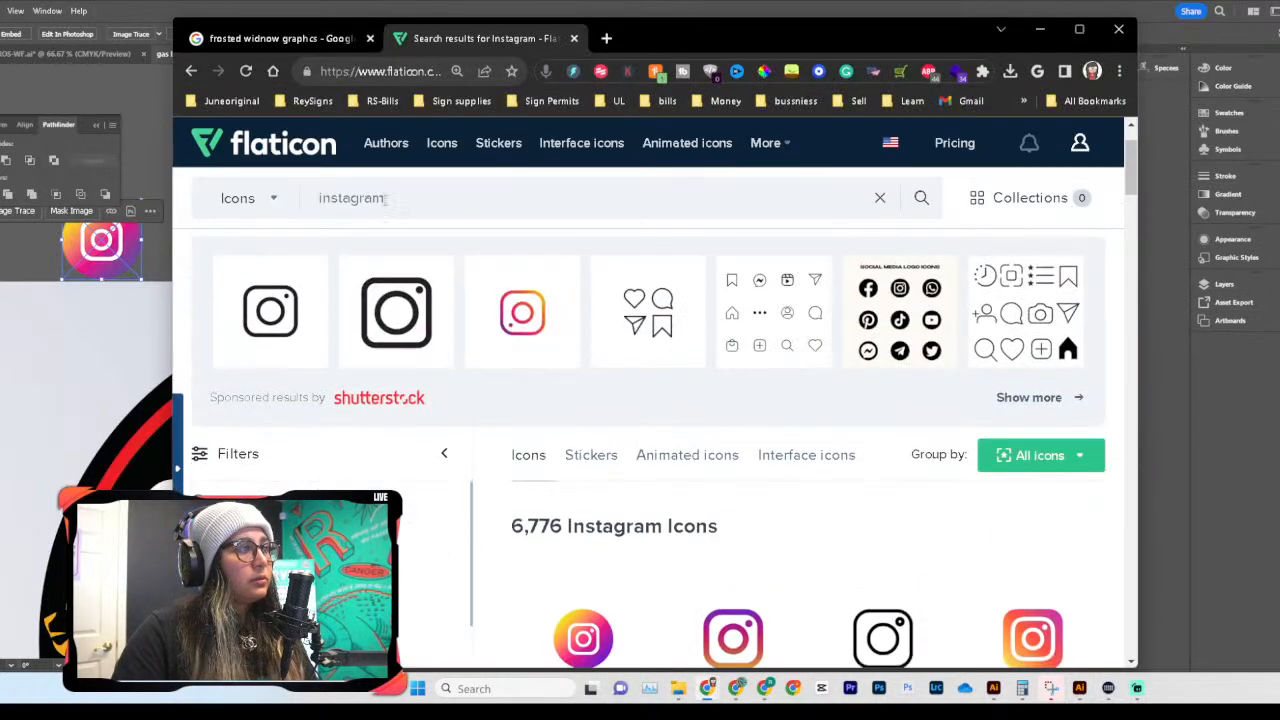
left_click(305, 205)
type("TIK")
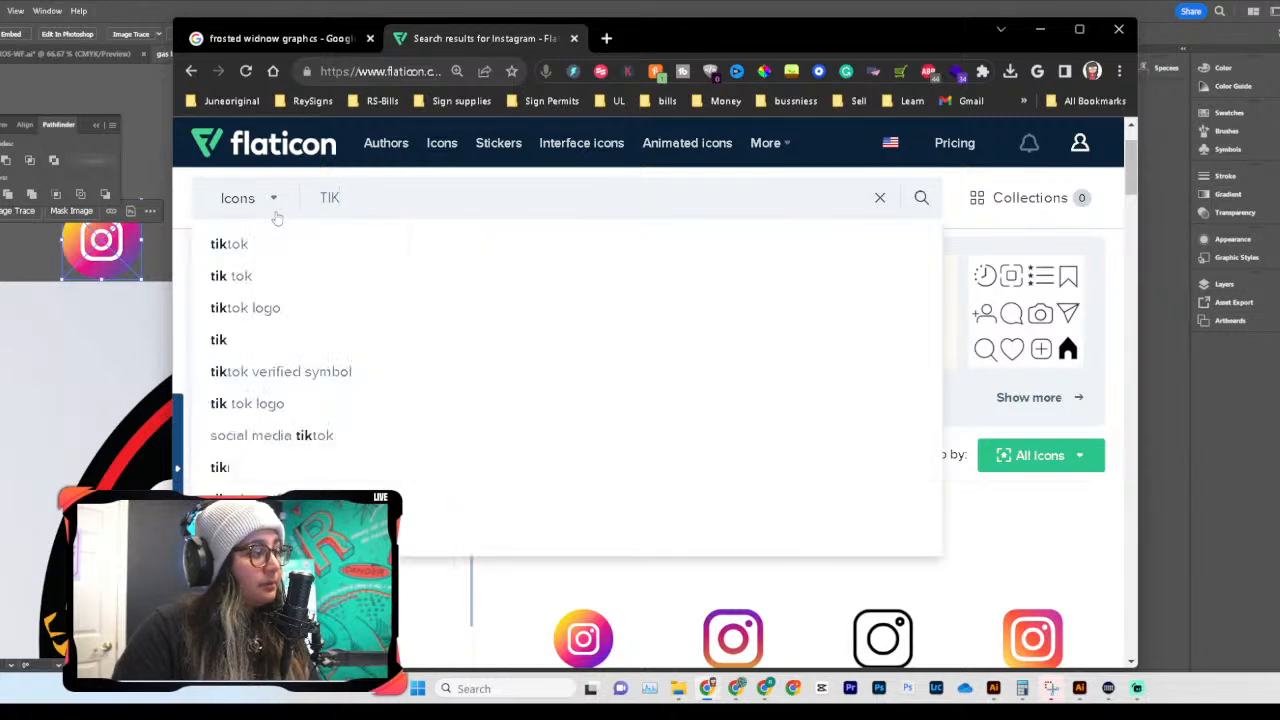
type("TOK")
key("Return")
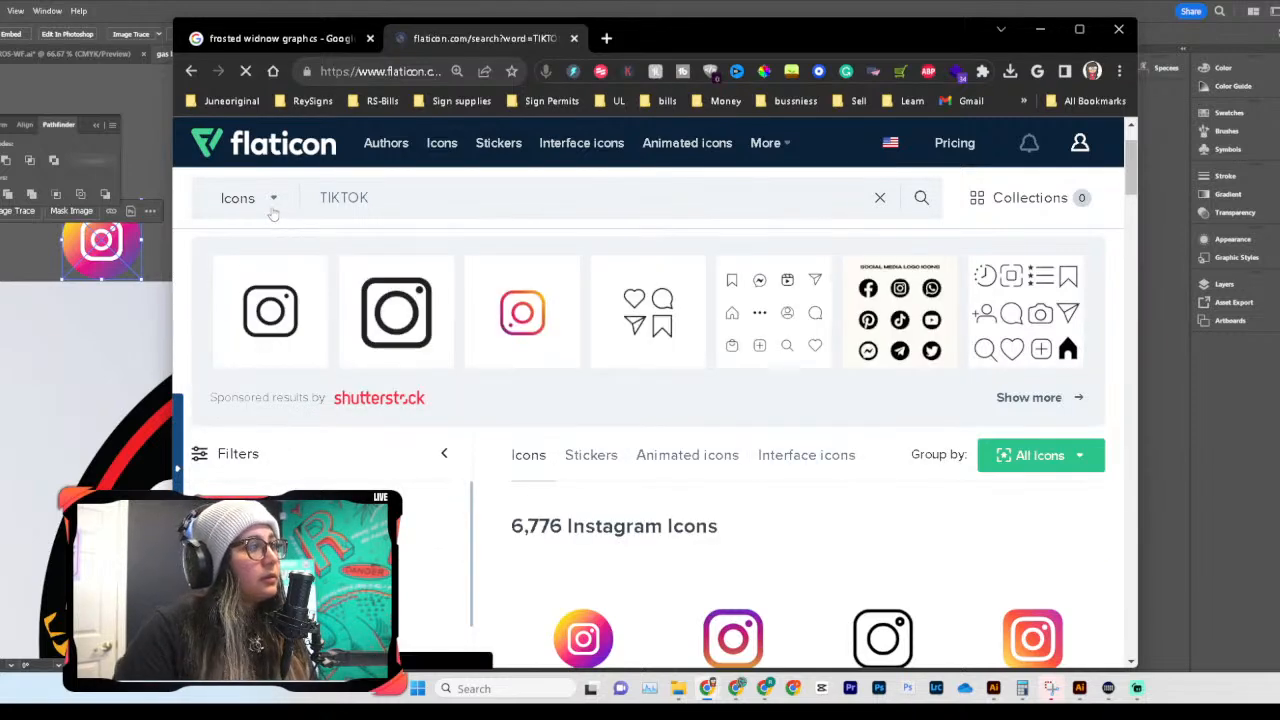
Step: Download the round black TikTok icon with the coloured note using the free PNG option
scroll(700, 450, "down", 1)
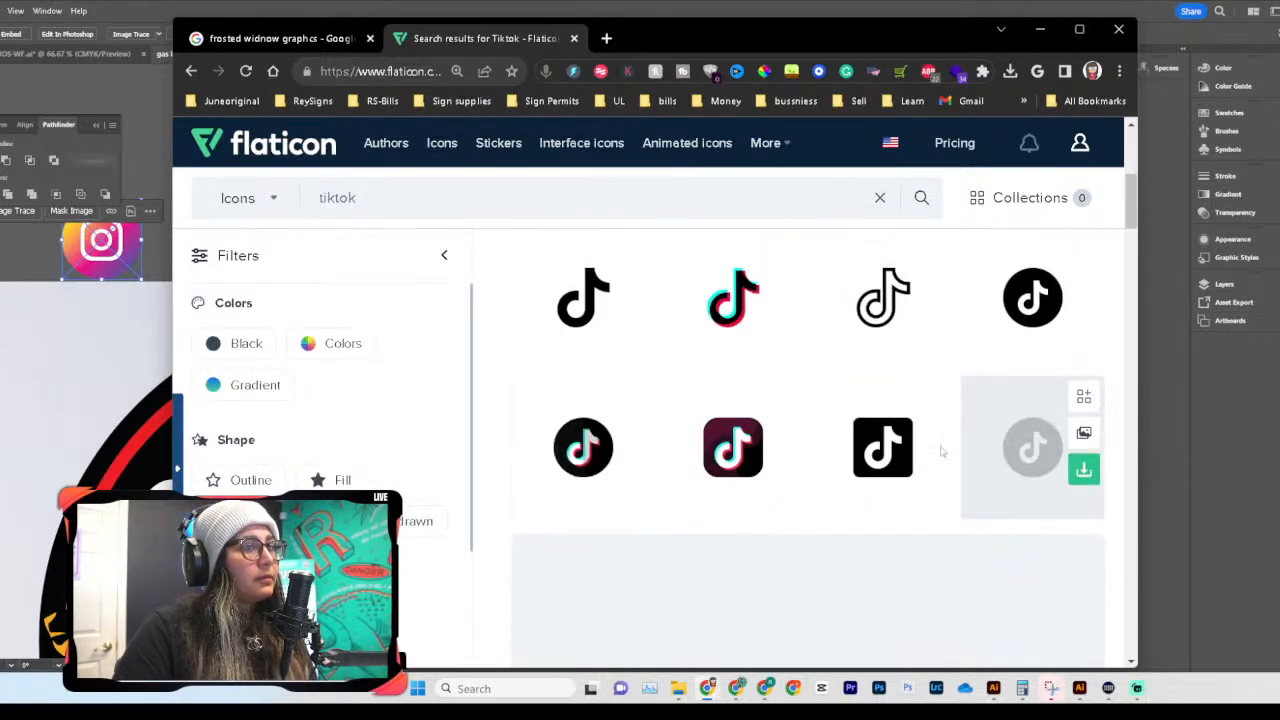
scroll(845, 468, "down", 3)
scroll(781, 492, "down", 2)
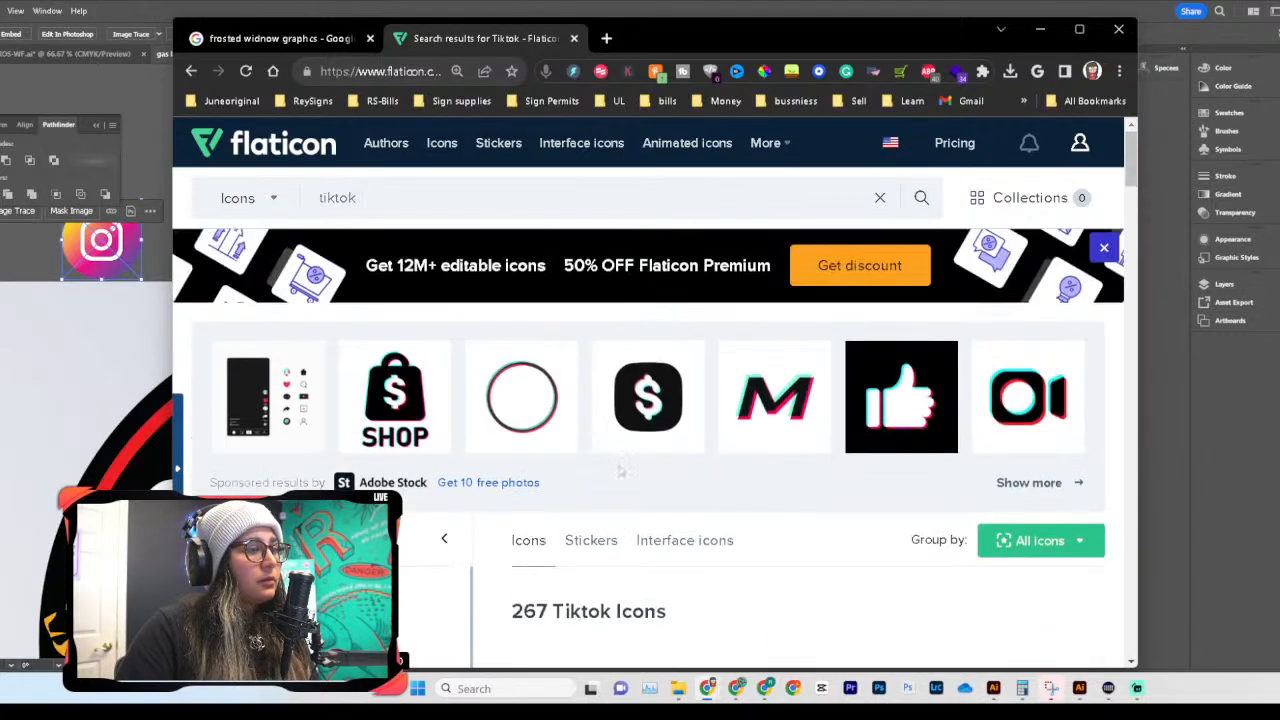
scroll(614, 466, "down", 5)
scroll(620, 470, "up", 1)
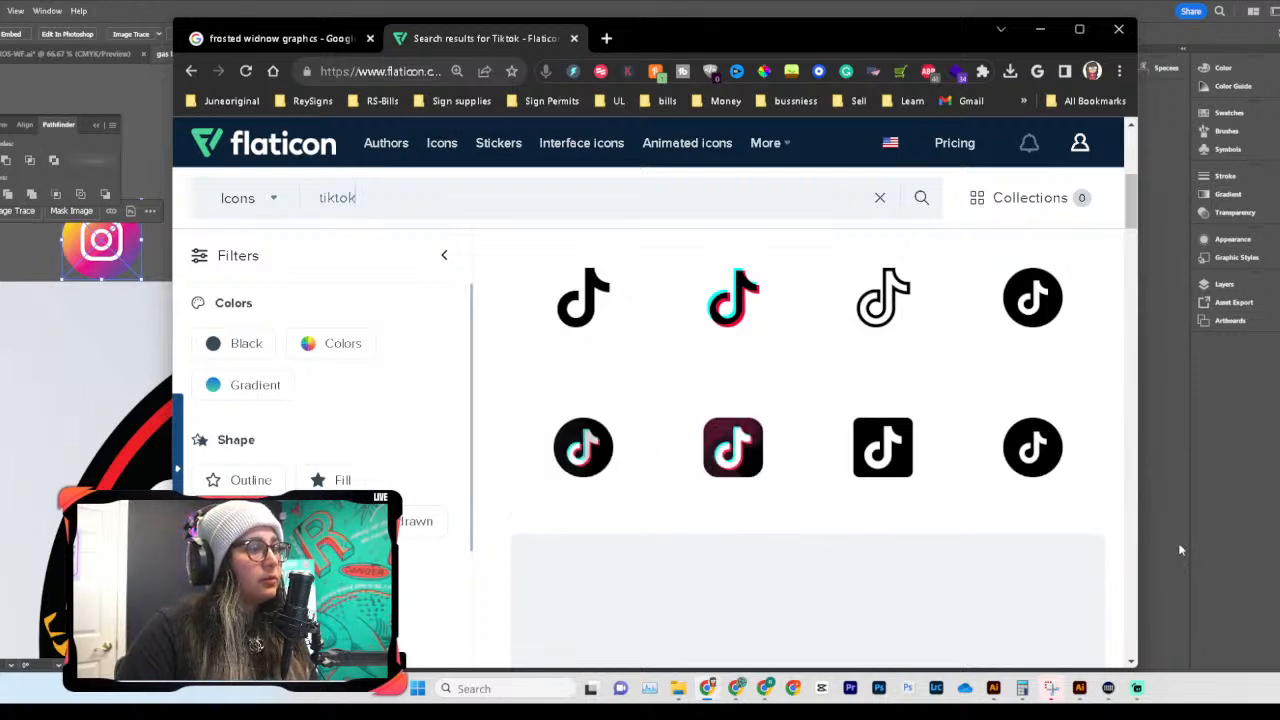
left_click(587, 436)
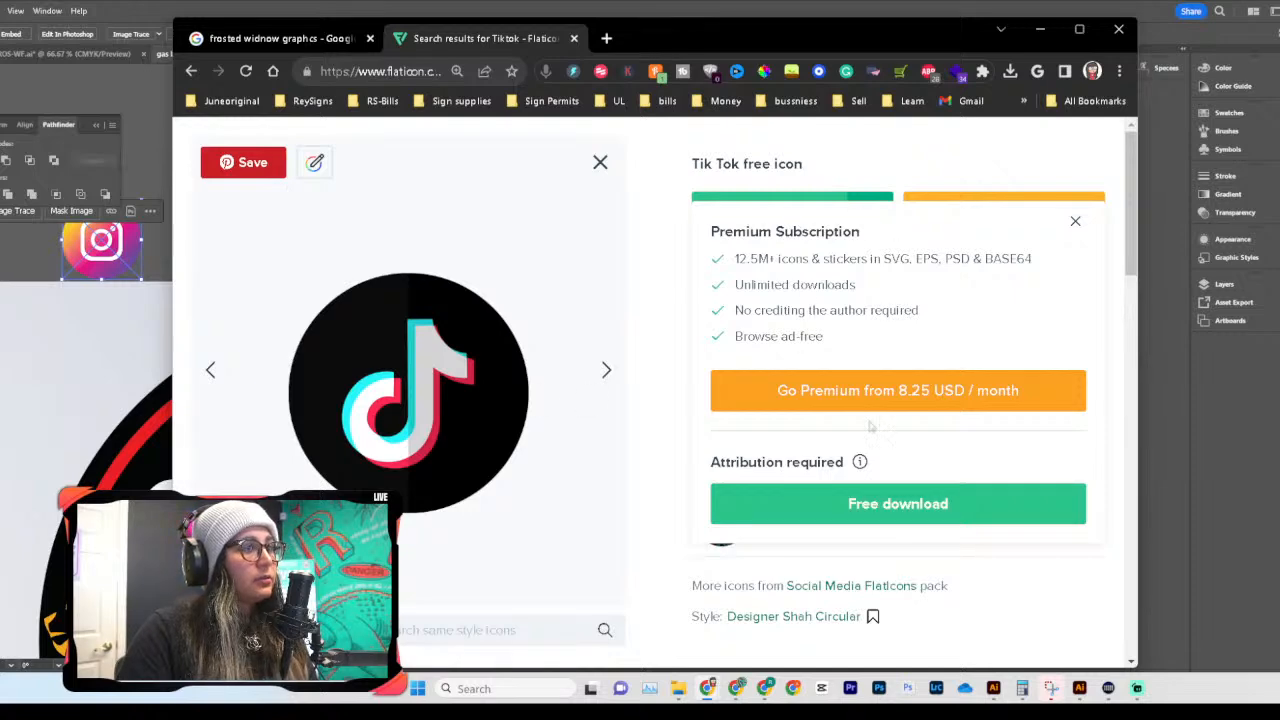
left_click(840, 508)
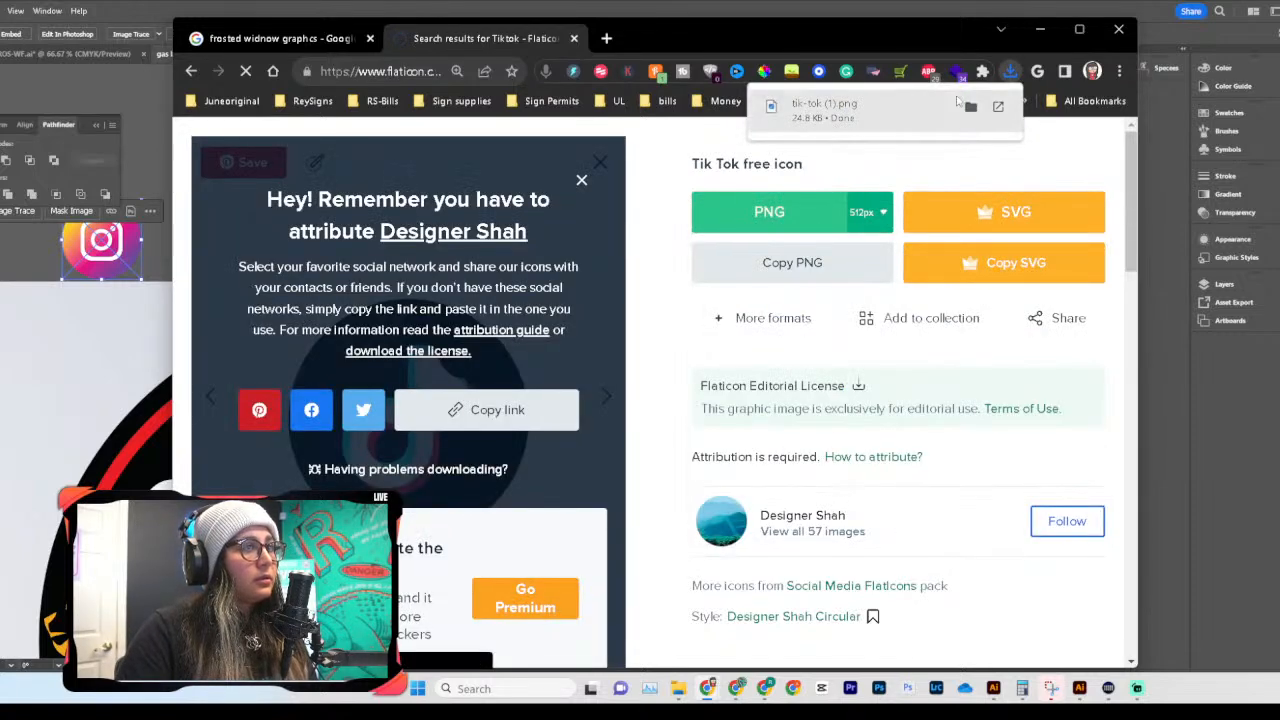
Step: Place the downloaded tik-tok (1).png next to the Instagram icon in Illustrator, and close the icon's detail page on Flaticon
left_click(970, 106)
left_click_drag(485, 310, 121, 256)
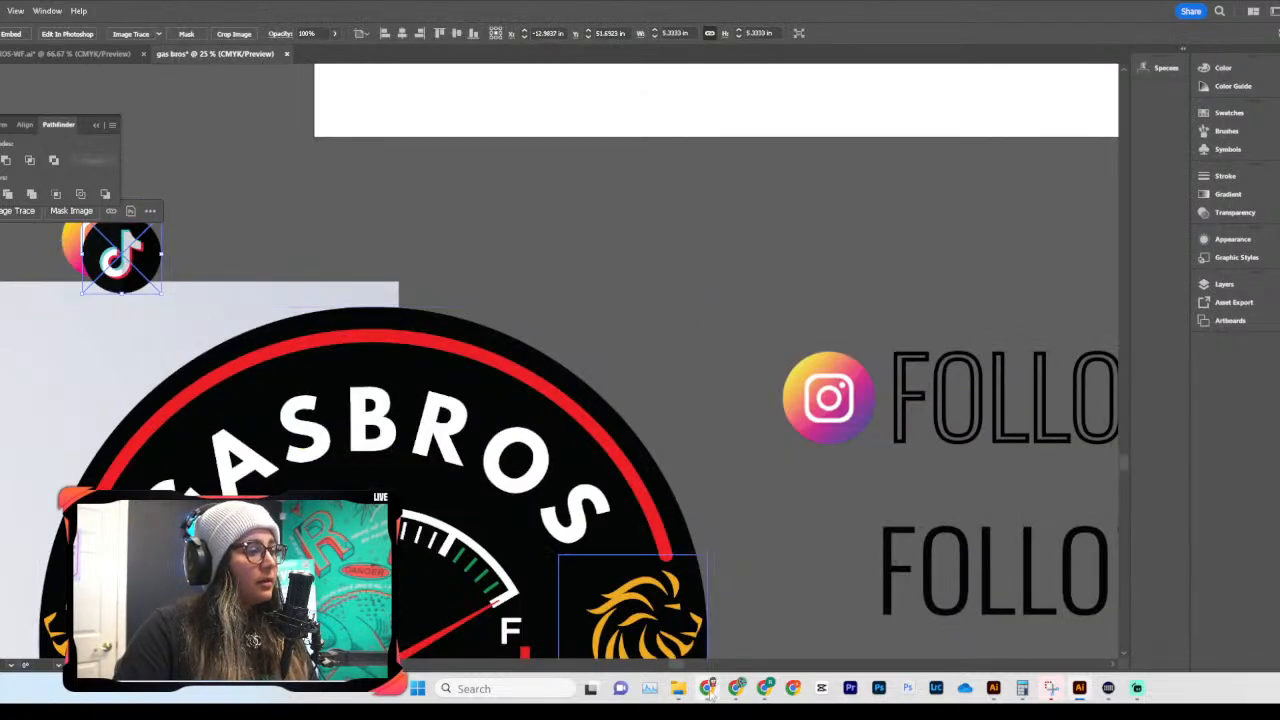
mouse_move(708, 690)
left_click(715, 625)
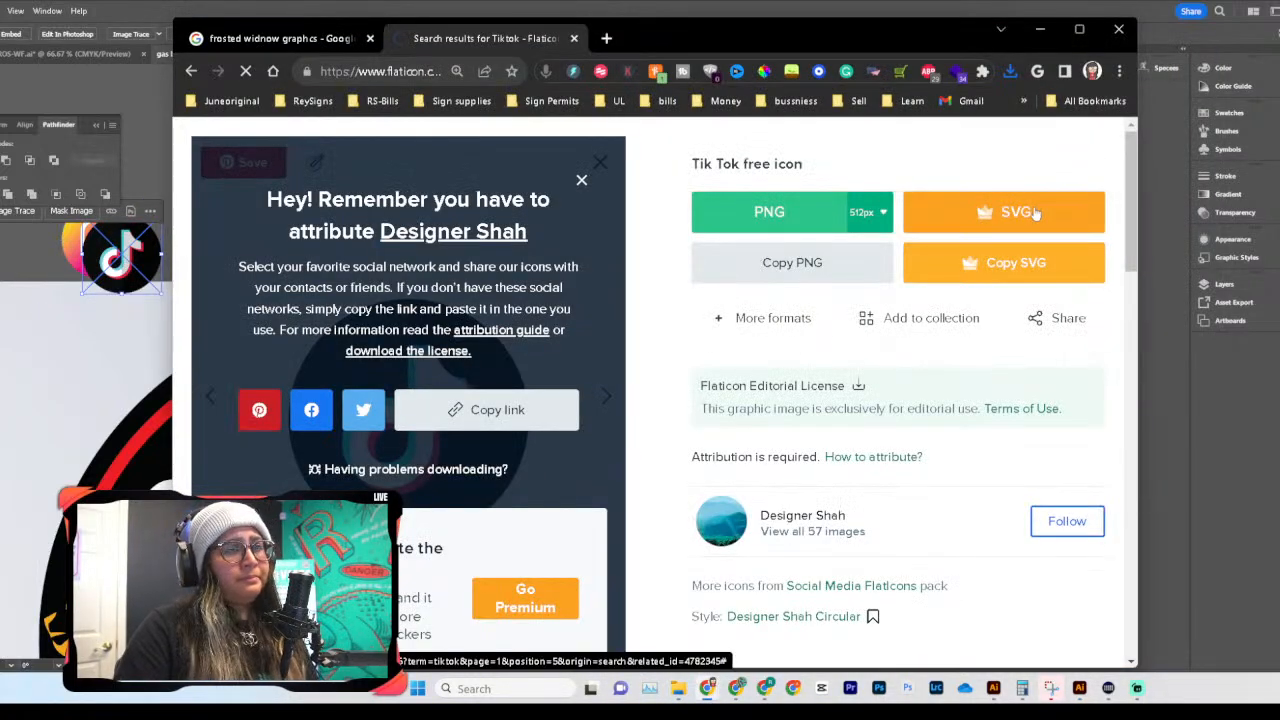
left_click(595, 167)
left_click(598, 163)
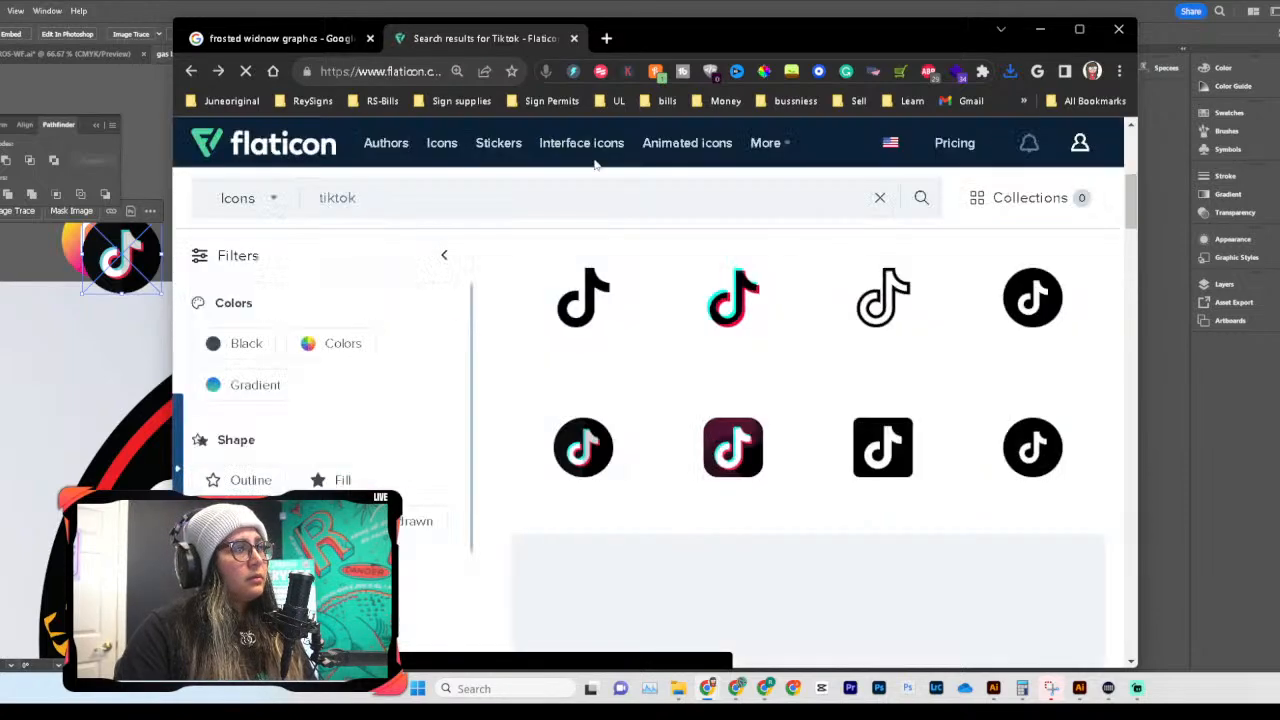
Step: Search Google for "gas bros" in a new tab and examine the web results and the business listing
left_click(606, 39)
type("GAS")
key("Return")
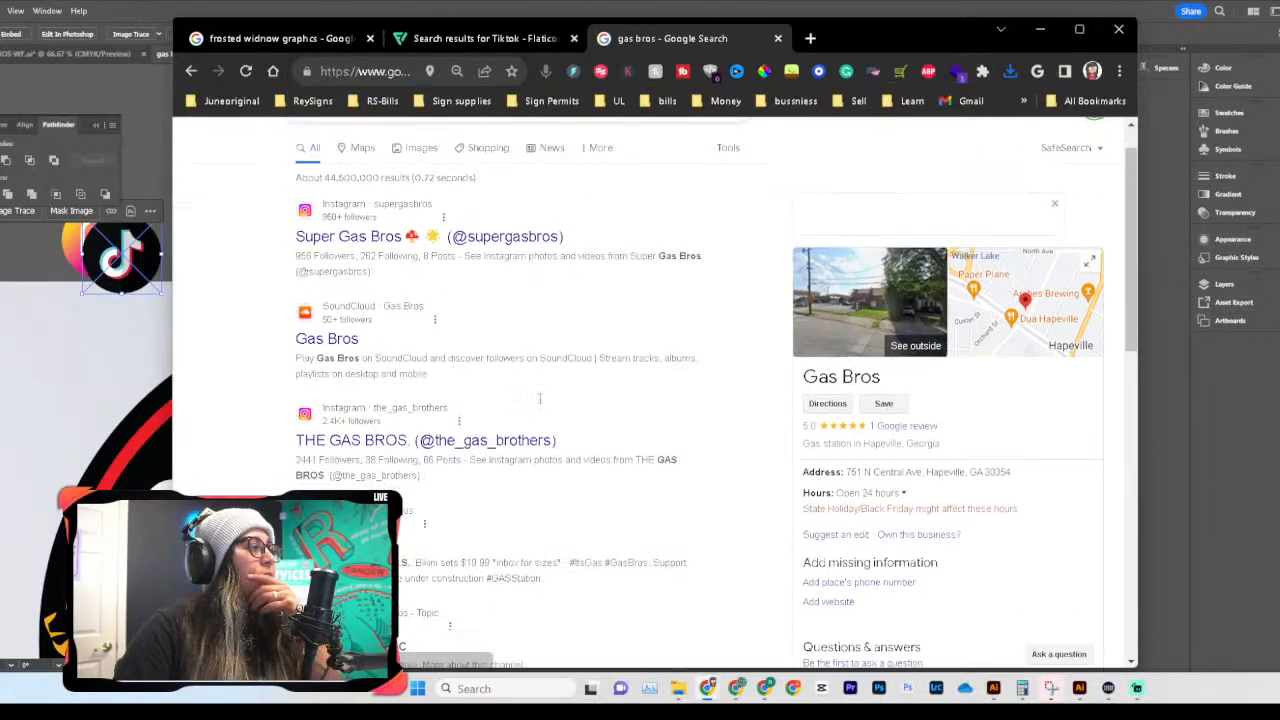
scroll(540, 403, "down", 2)
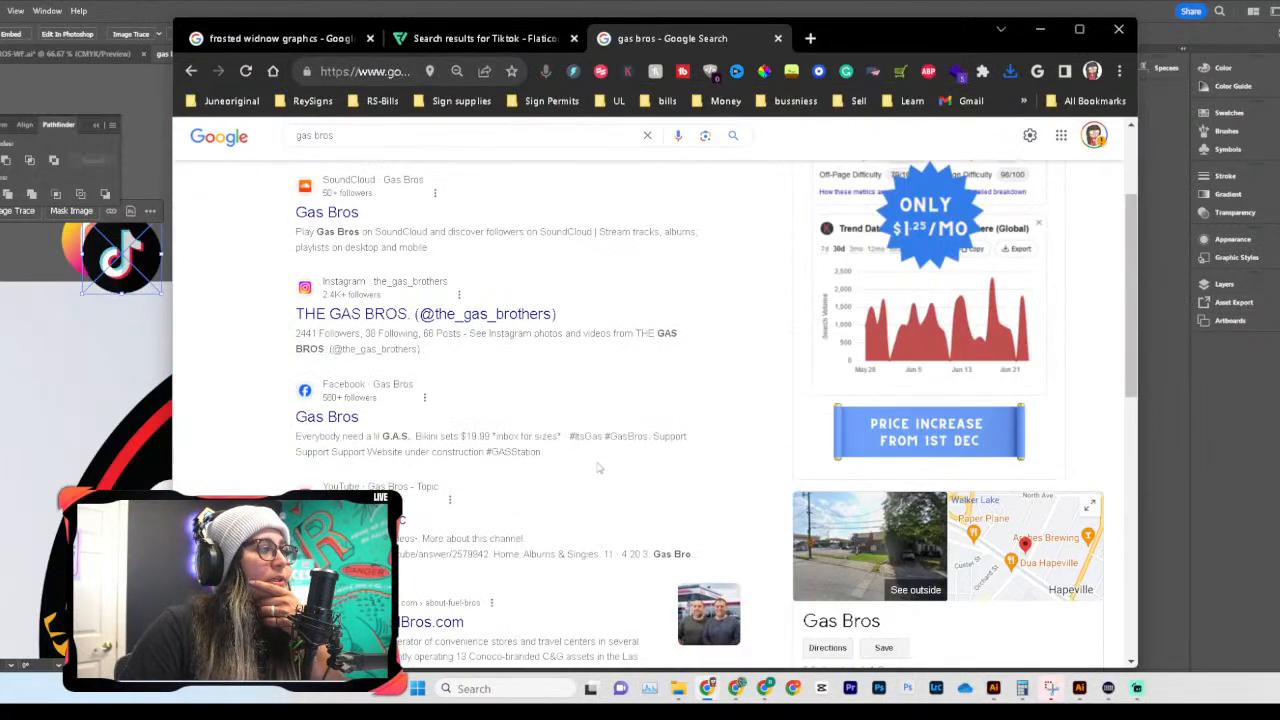
scroll(598, 467, "down", 2)
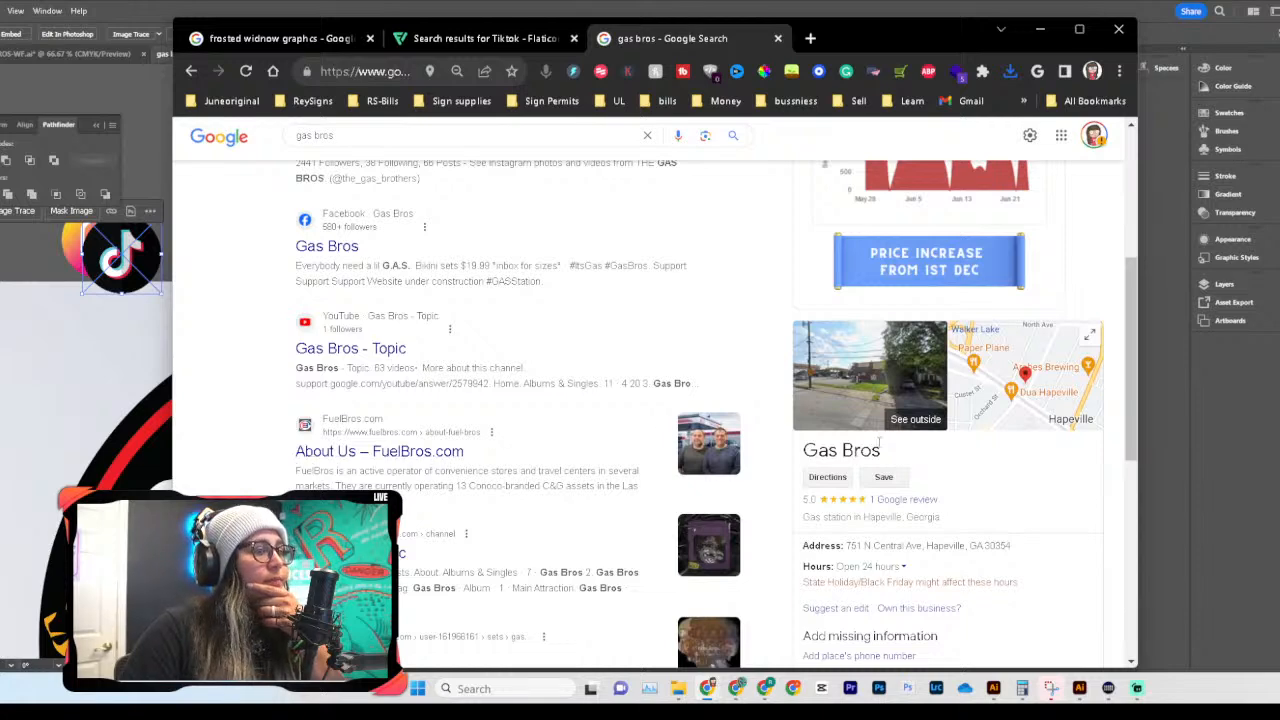
scroll(879, 441, "down", 2)
scroll(937, 492, "down", 2)
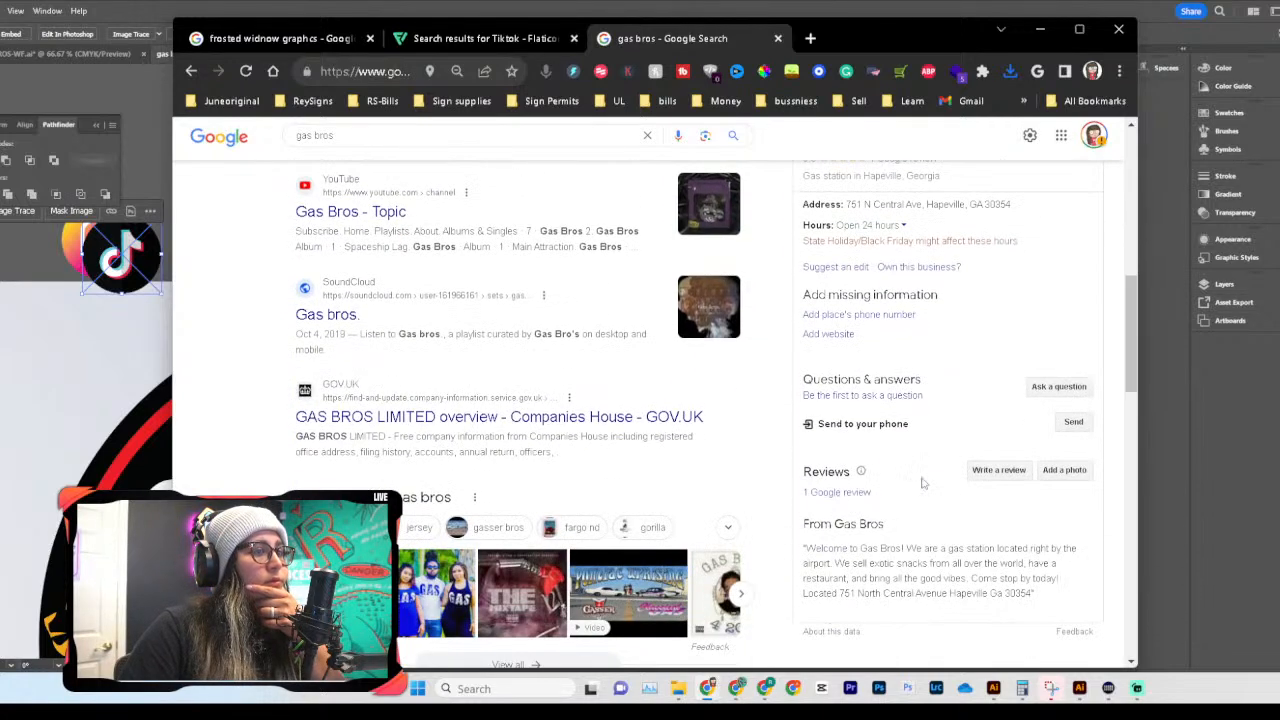
scroll(922, 483, "down", 2)
scroll(920, 480, "up", 5)
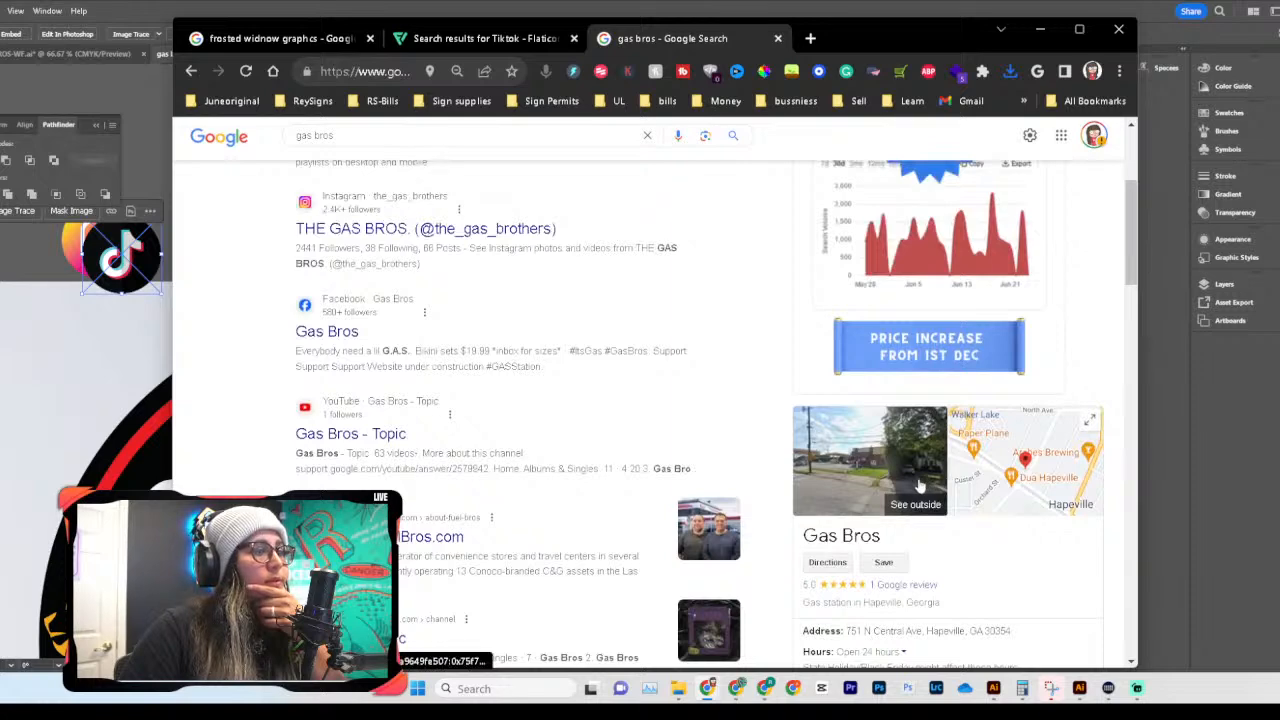
scroll(399, 330, "up", 1)
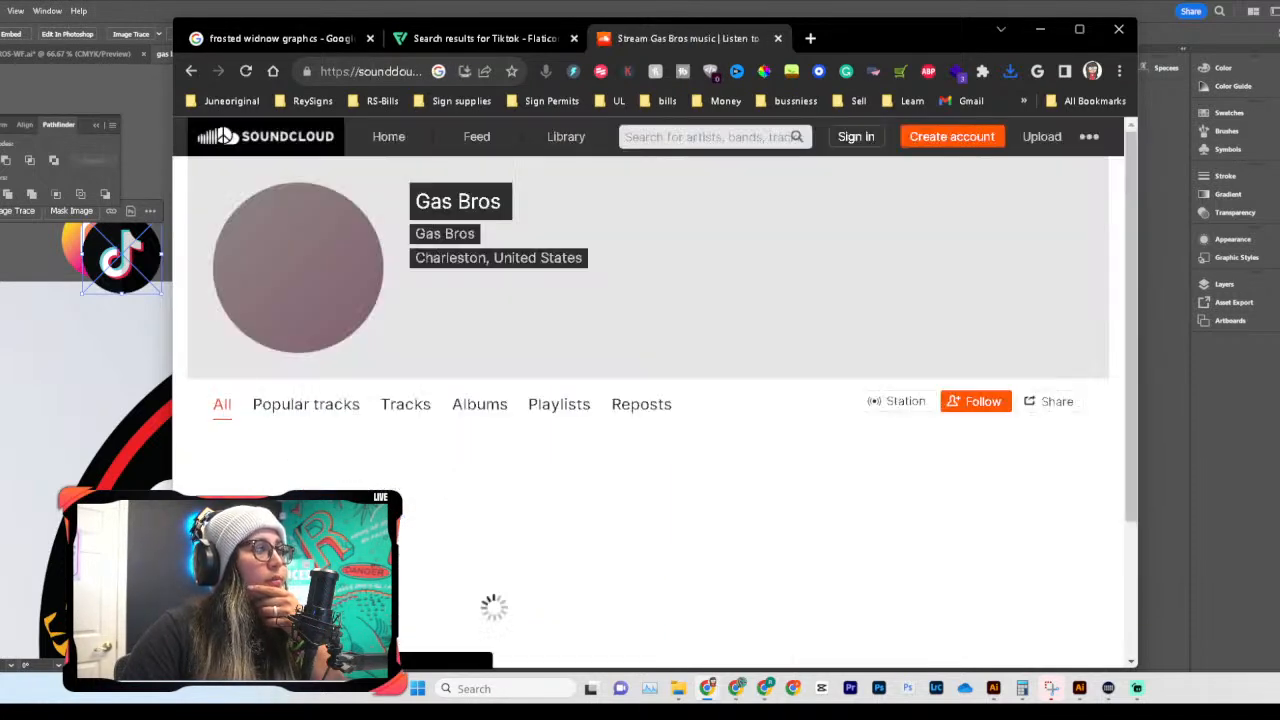
Step: Examine the Gas Bros SoundCloud profile, including its banner and tracks, and return to the search results
scroll(659, 388, "down", 3)
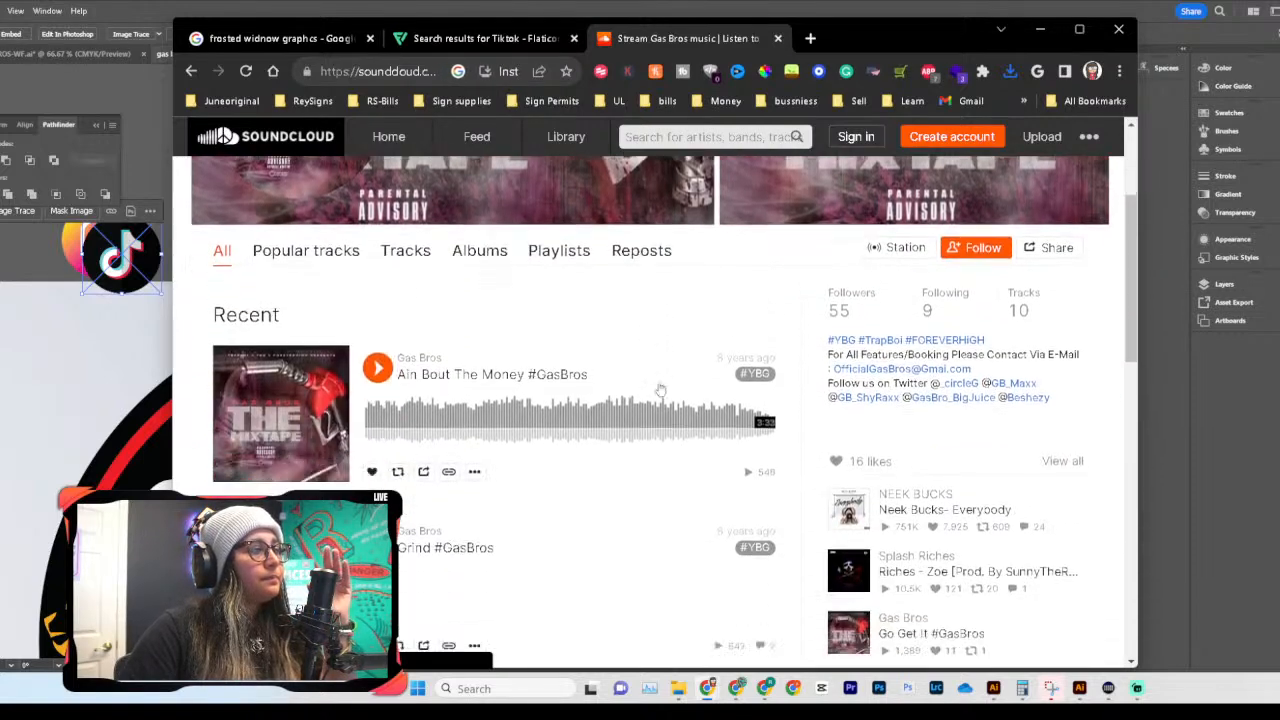
scroll(659, 388, "down", 10)
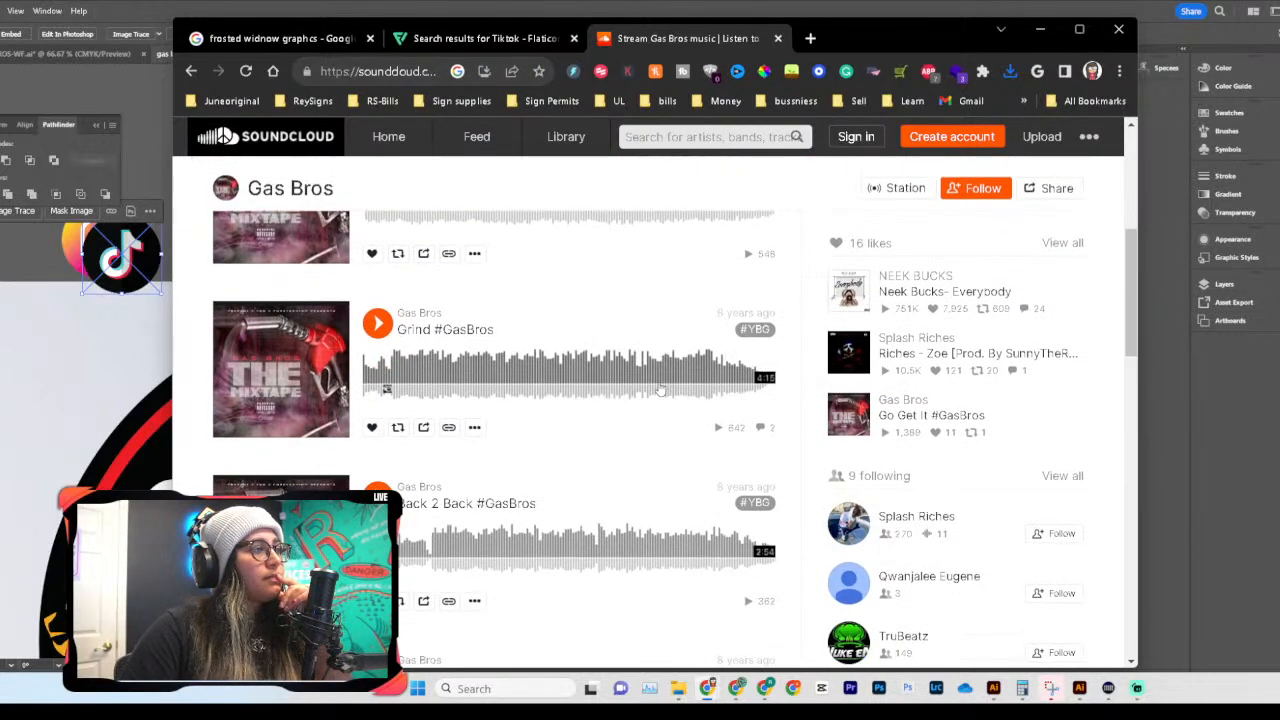
scroll(659, 388, "down", 10)
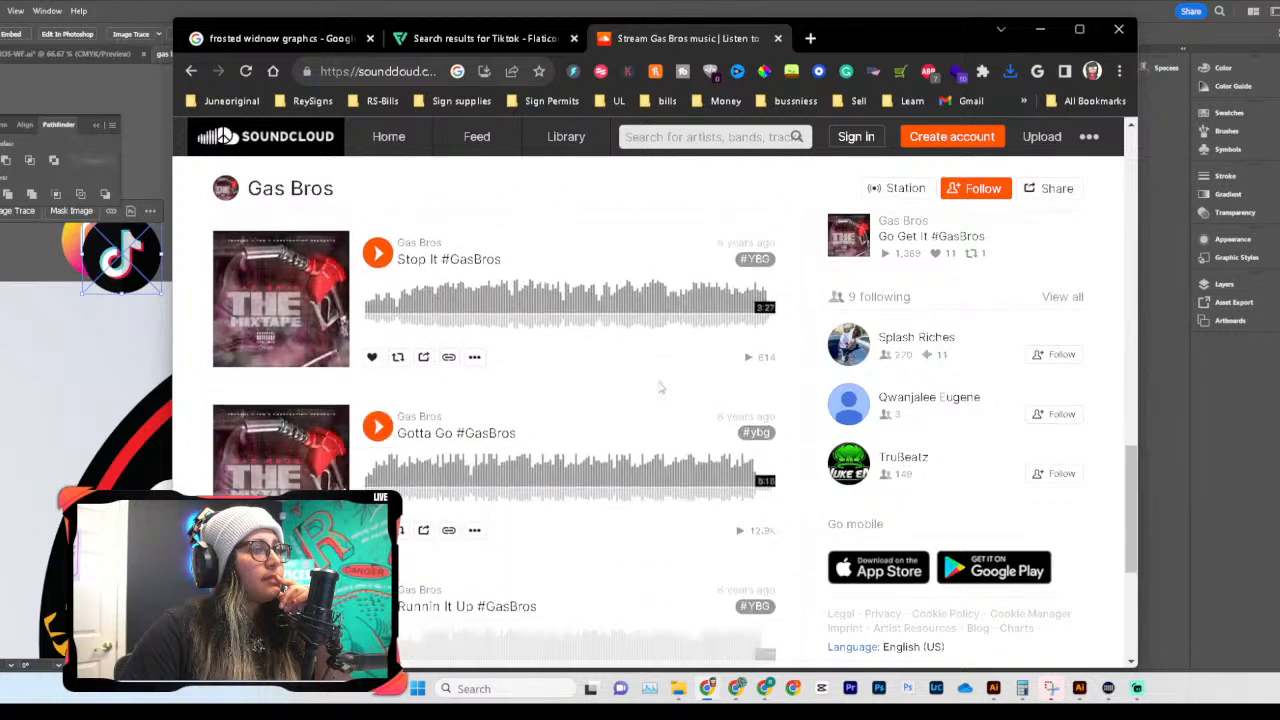
scroll(660, 388, "up", 20)
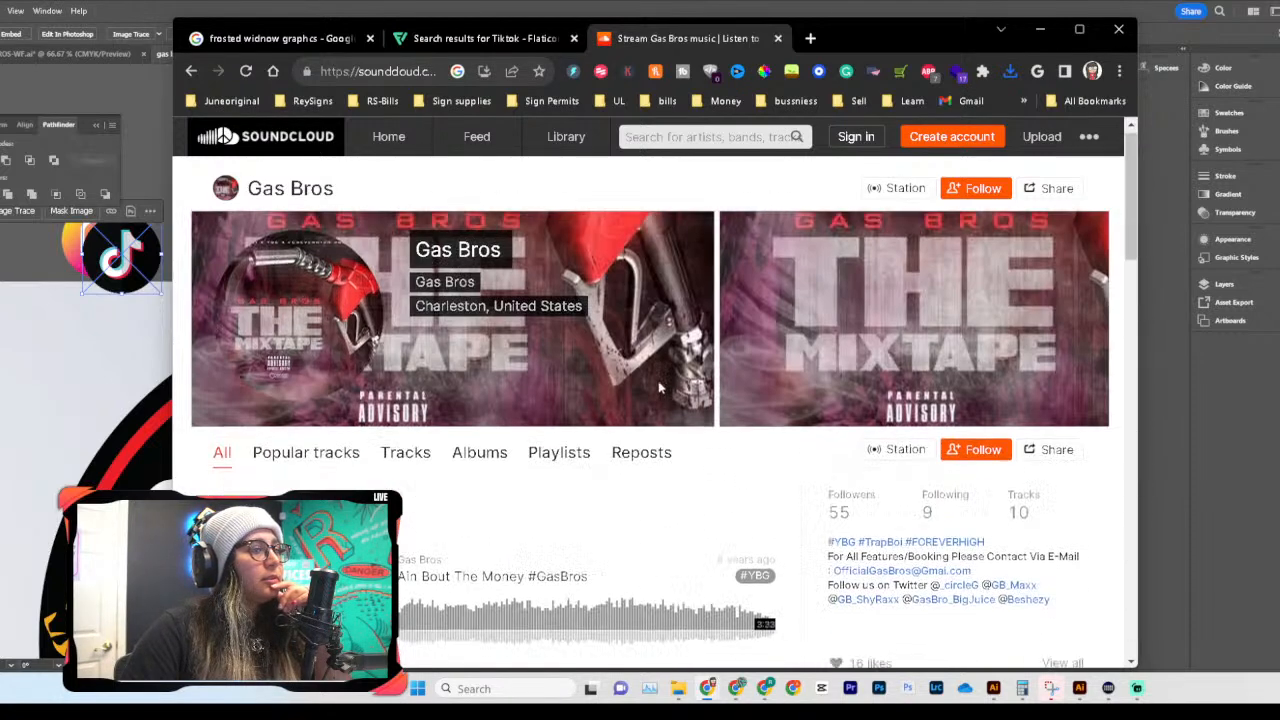
key("alt+Left")
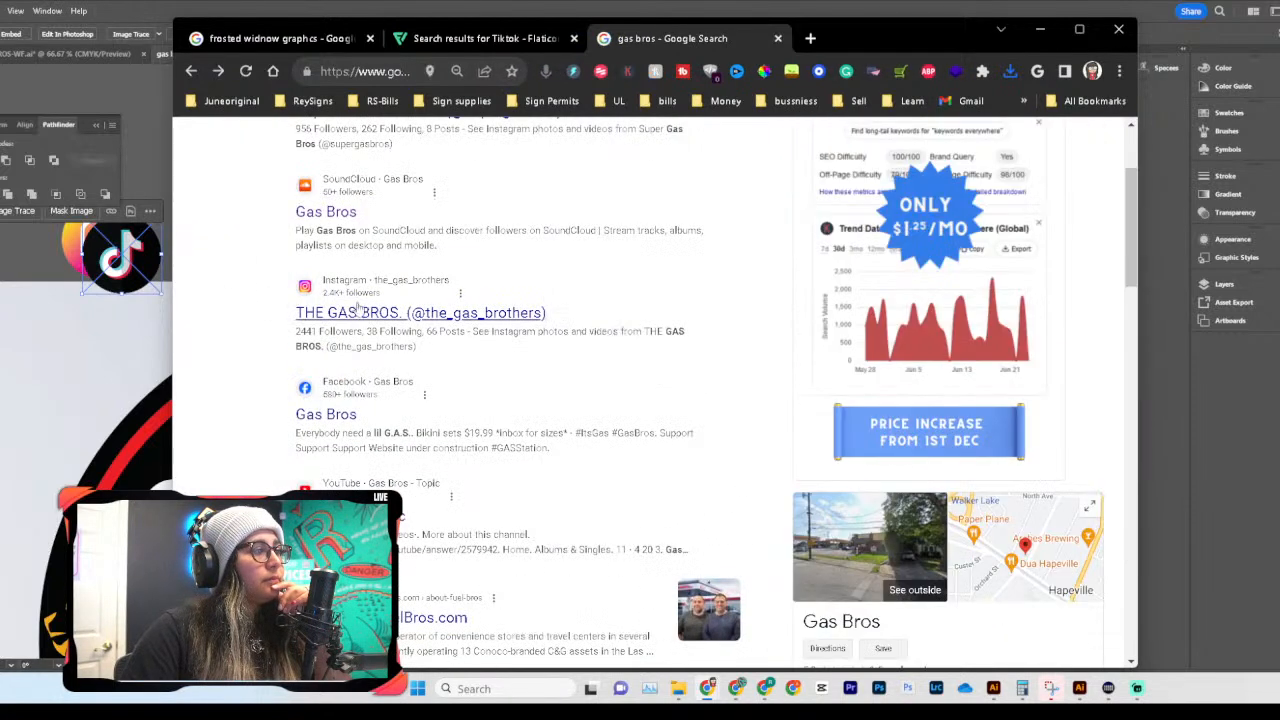
Step: Examine the photos and posts on the Gas Bros Facebook page from the search results, and go back
left_click(318, 416)
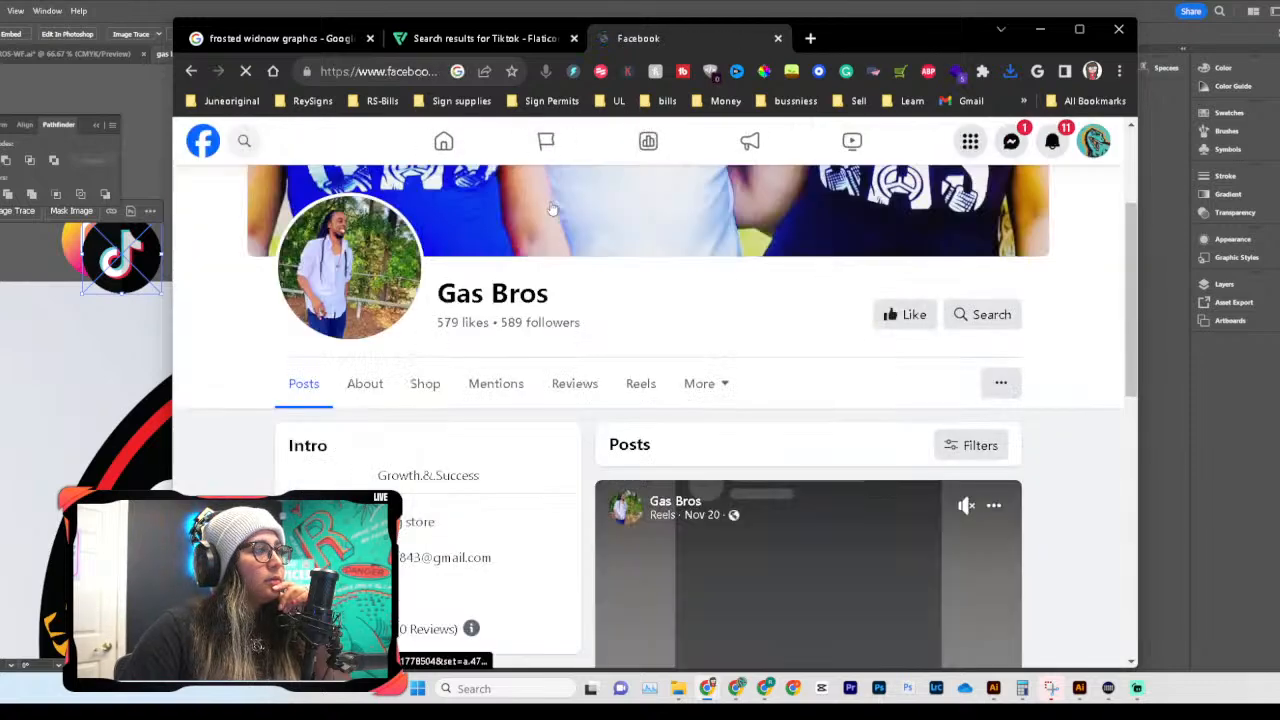
scroll(616, 355, "down", 6)
scroll(617, 355, "down", 10)
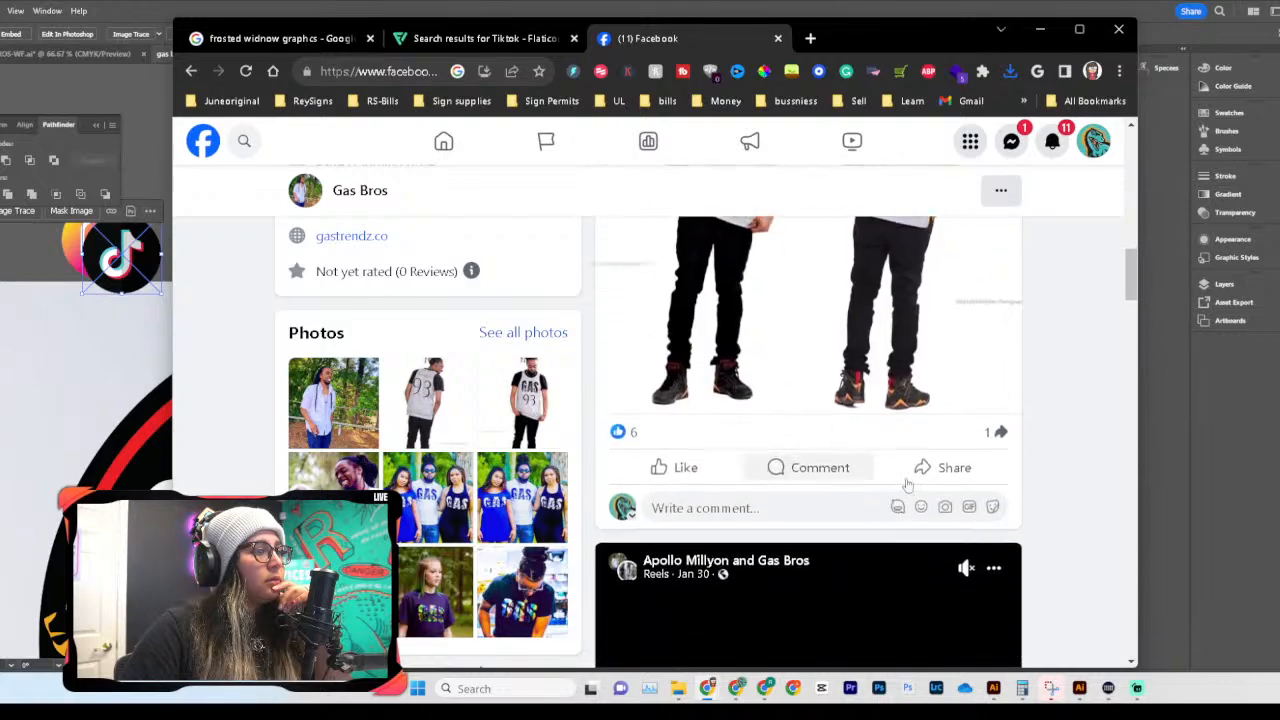
scroll(869, 484, "down", 12)
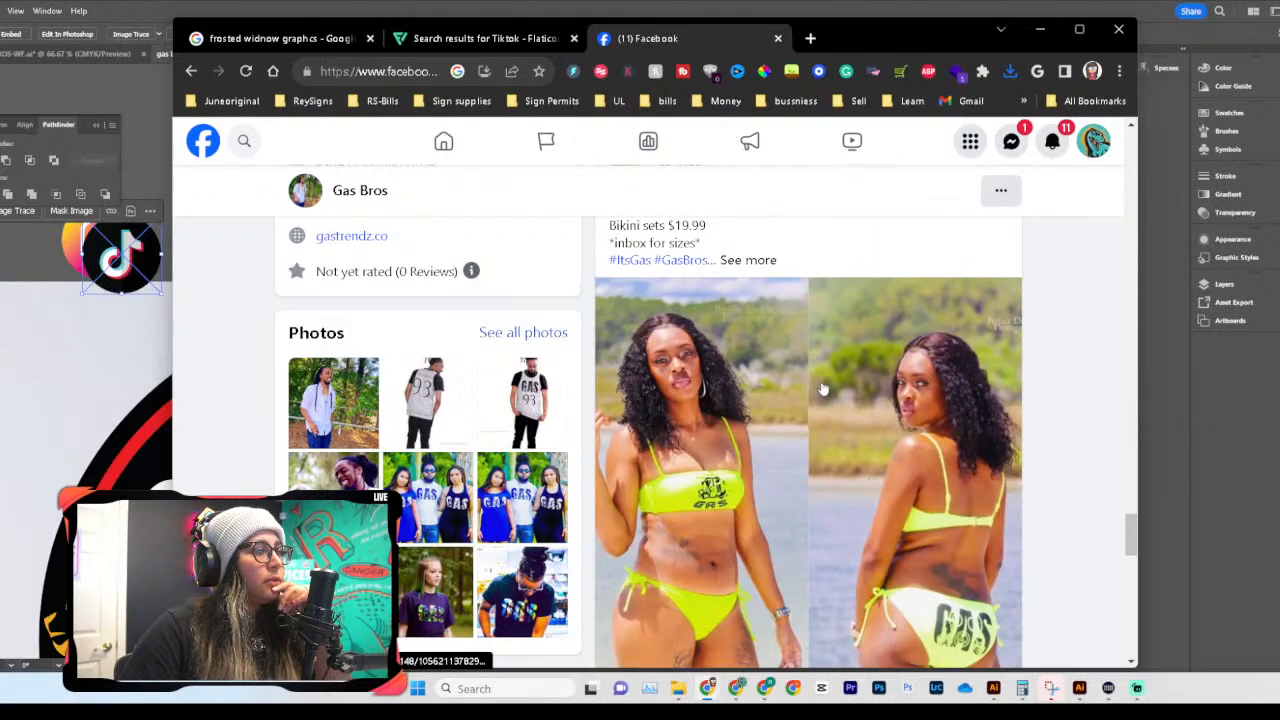
key("alt+Left")
Step: Examine the albums on the Gas Bros - Topic YouTube channel and return to the search results
scroll(360, 345, "down", 3)
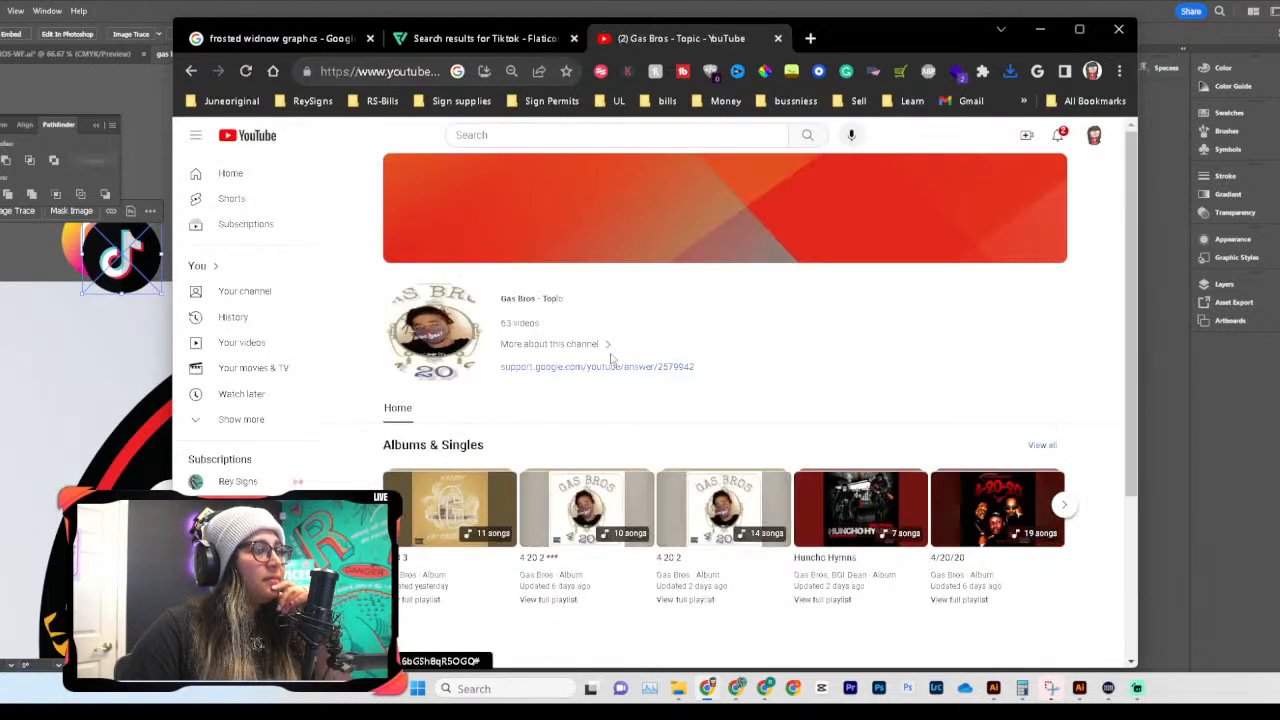
scroll(805, 451, "down", 2)
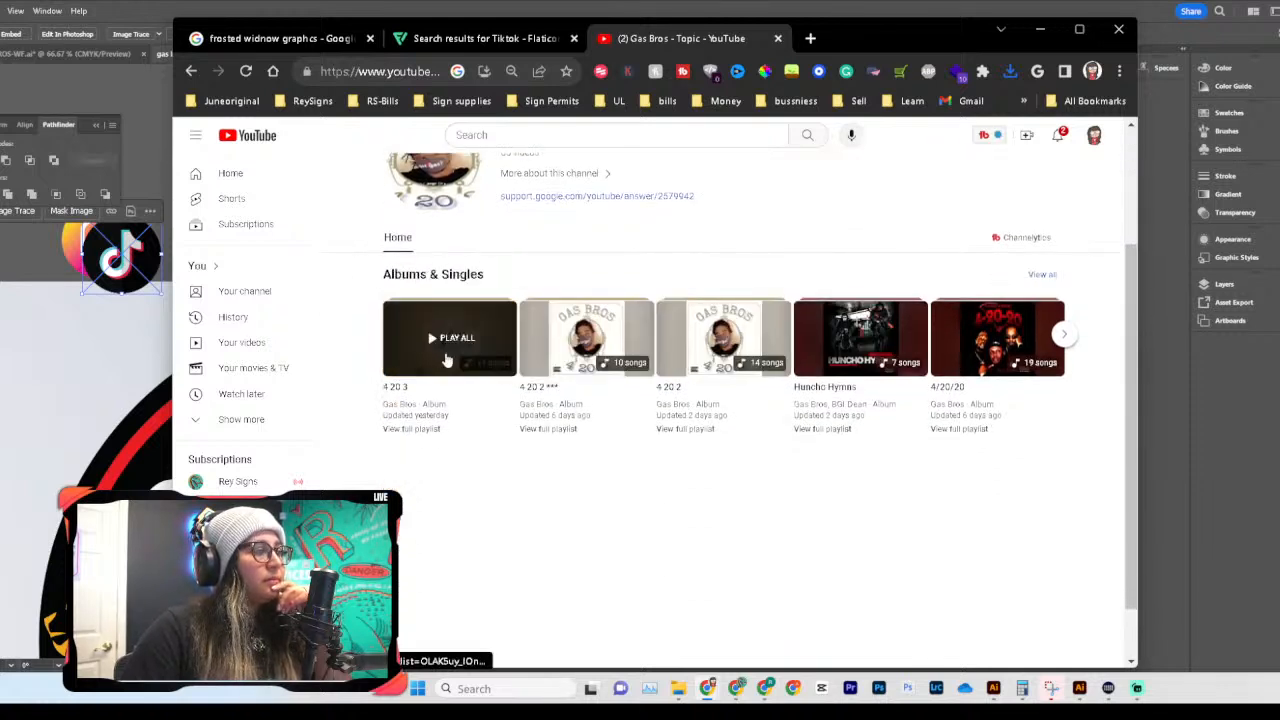
scroll(736, 504, "down", 1)
scroll(755, 464, "up", 2)
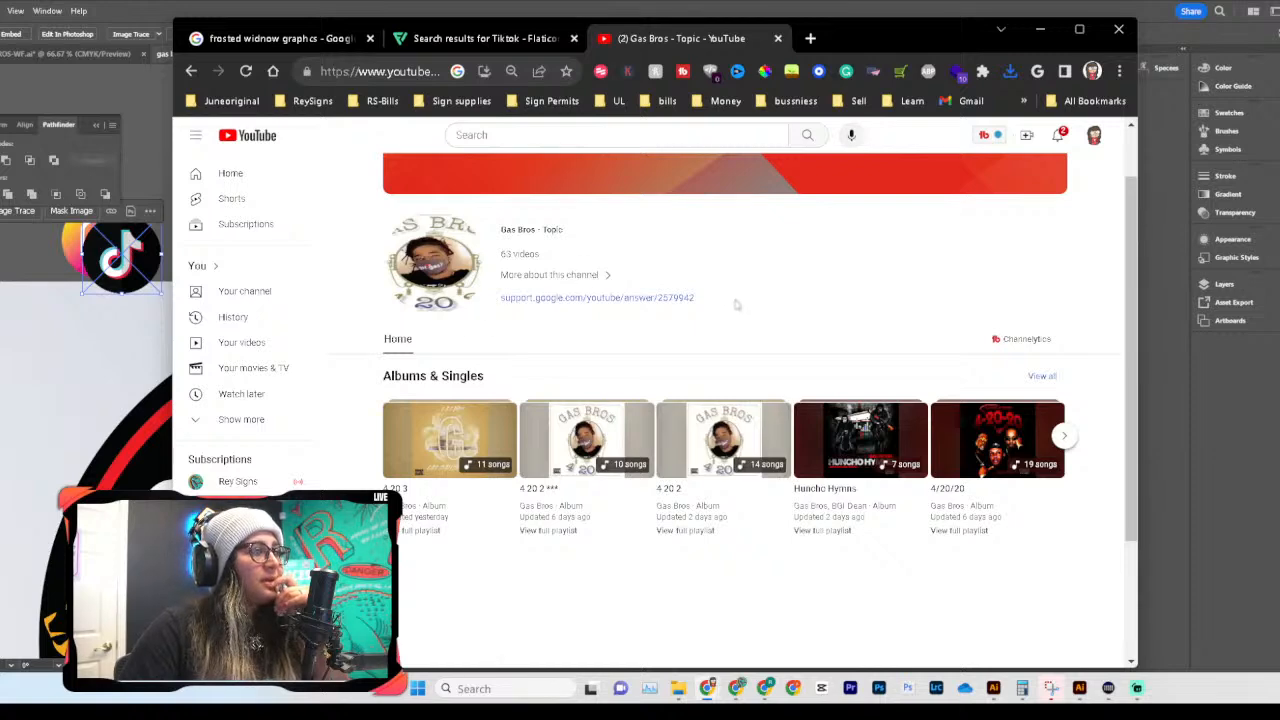
key("alt+Left")
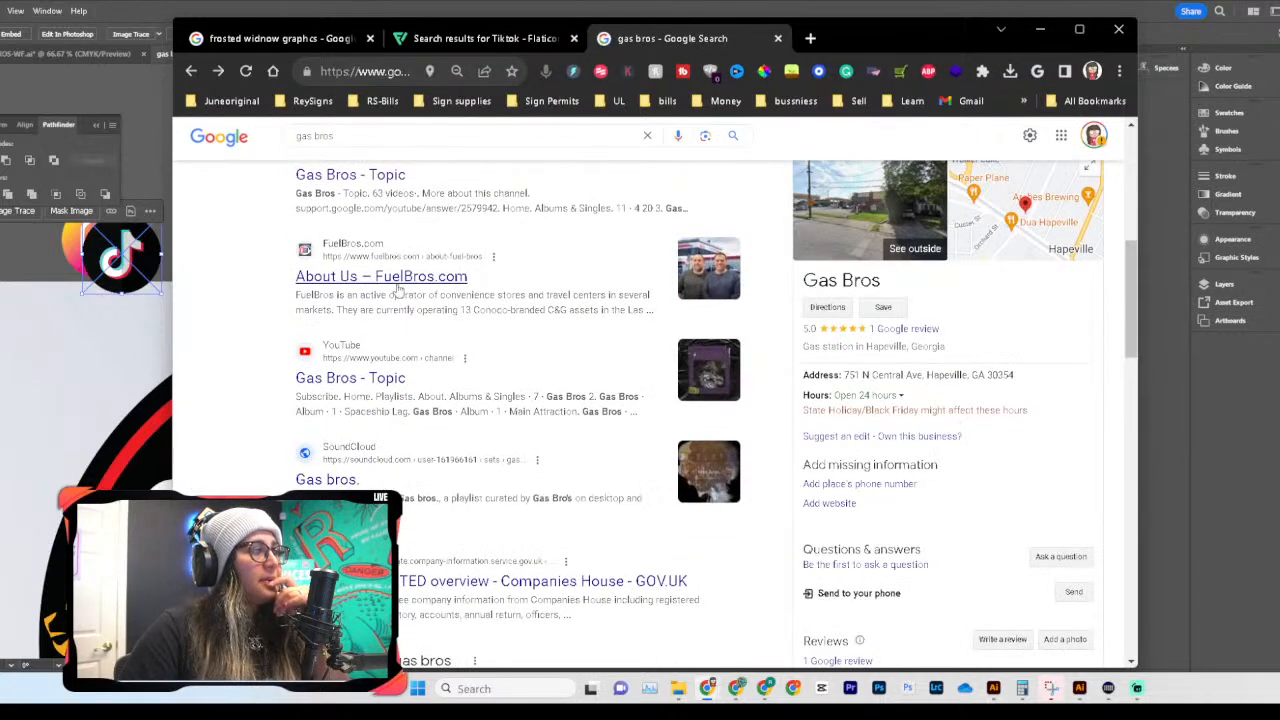
Step: Look through the gas bros search results, check the Super Gas Bros Instagram result and return to the results
scroll(398, 288, "down", 2)
scroll(420, 405, "down", 3)
scroll(420, 400, "up", 10)
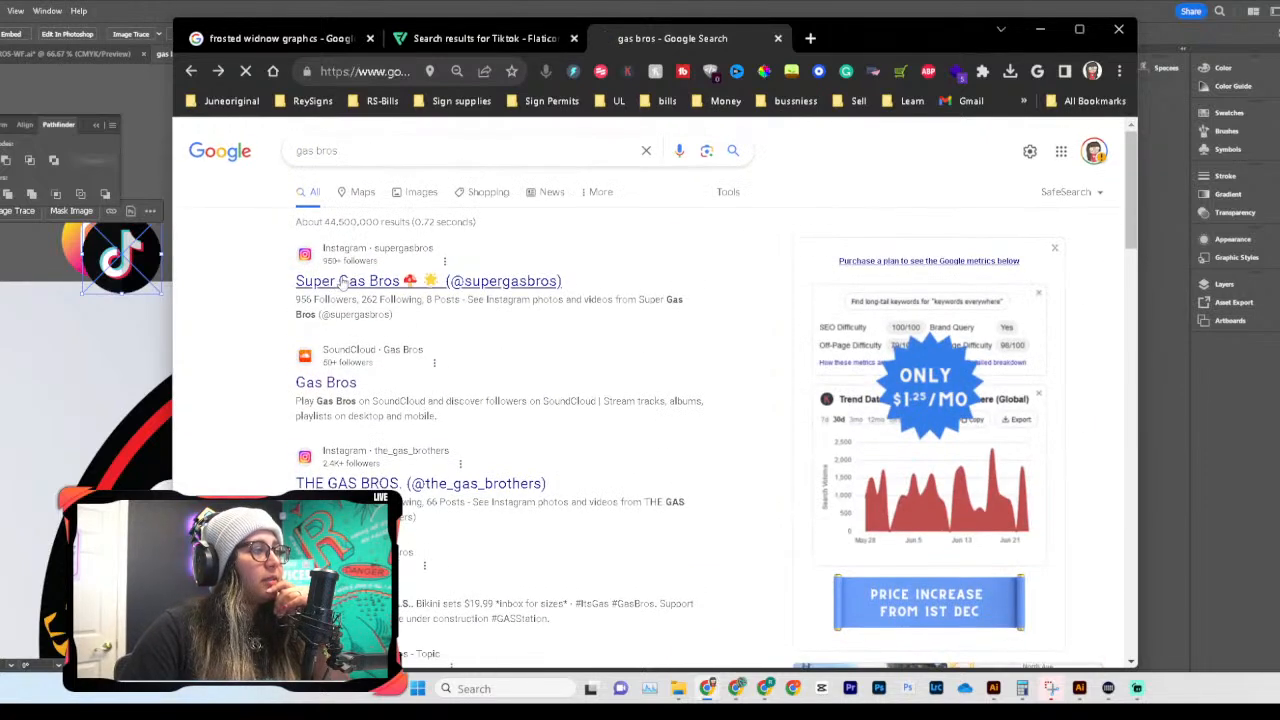
key("alt+Left")
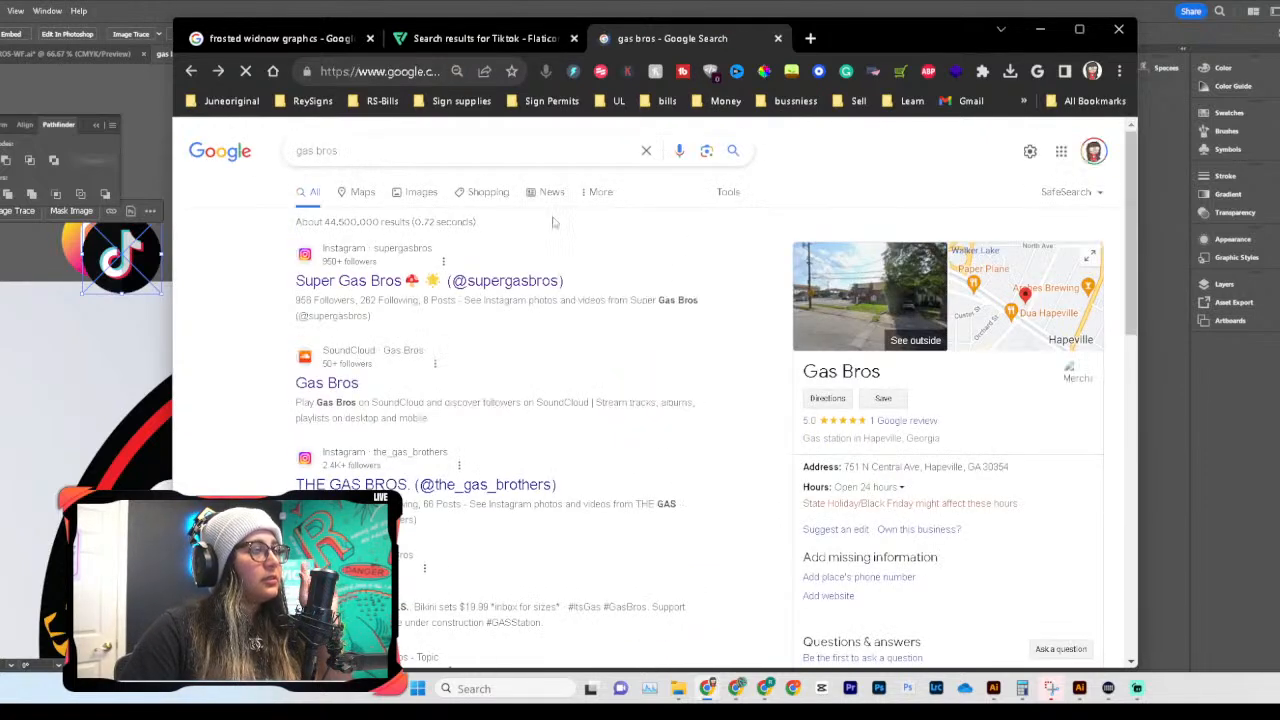
scroll(443, 390, "down", 1)
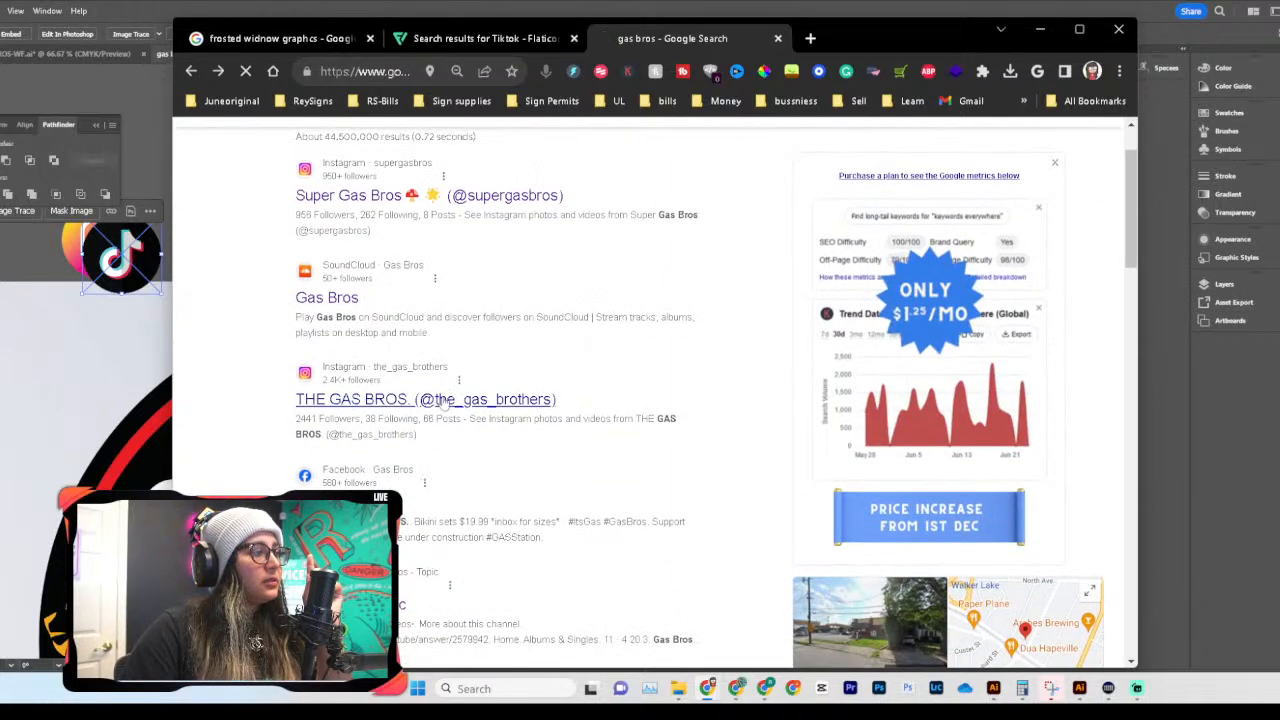
left_click(443, 399)
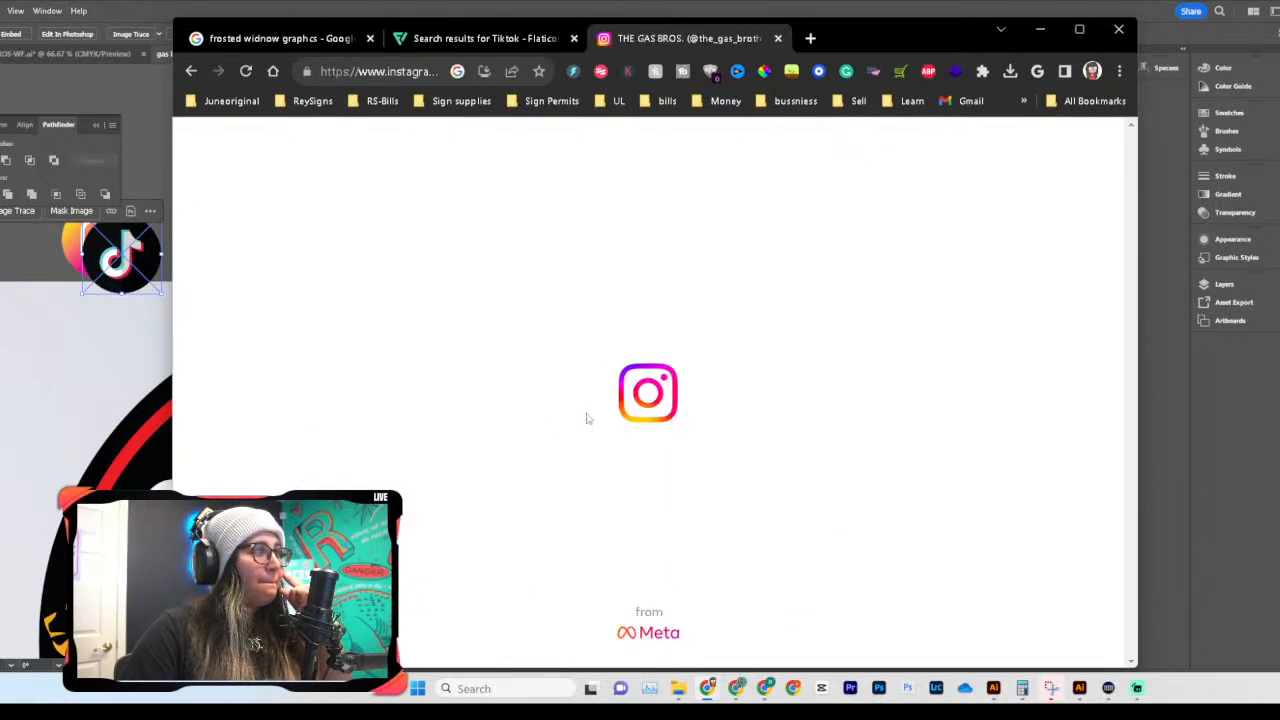
scroll(427, 333, "down", 3)
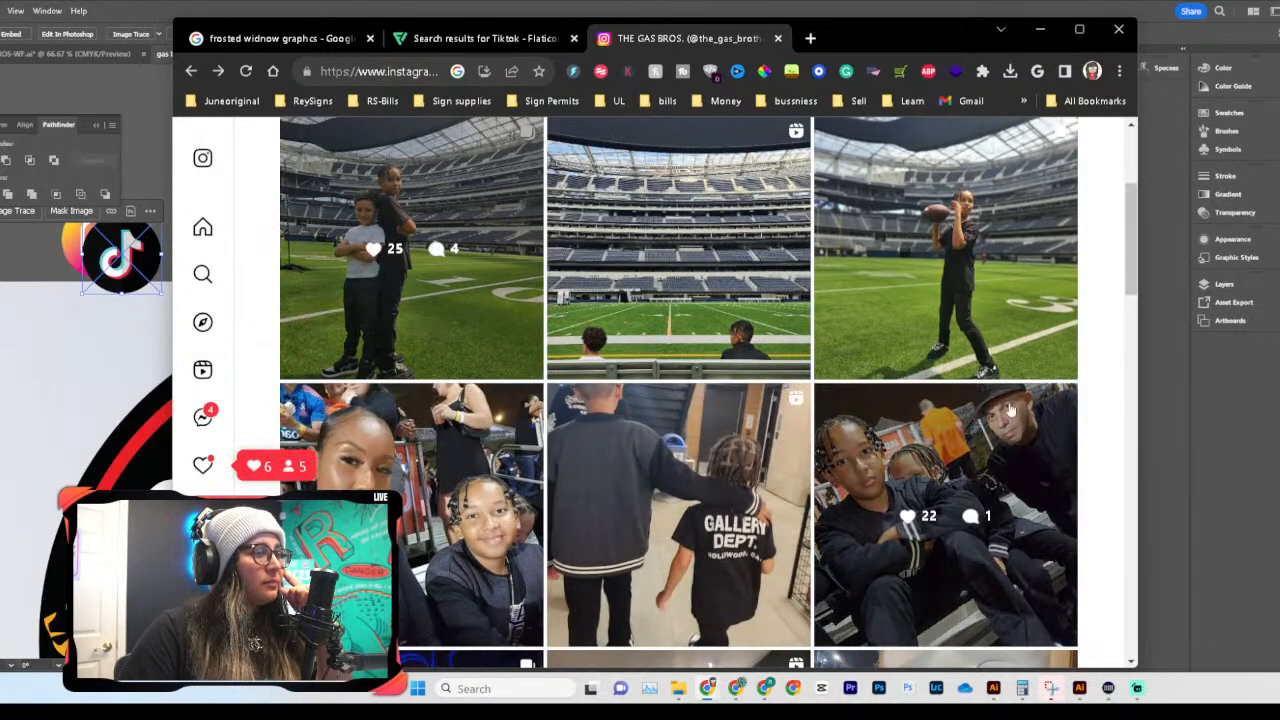
left_click(474, 40)
left_click(647, 41)
scroll(613, 411, "down", 3)
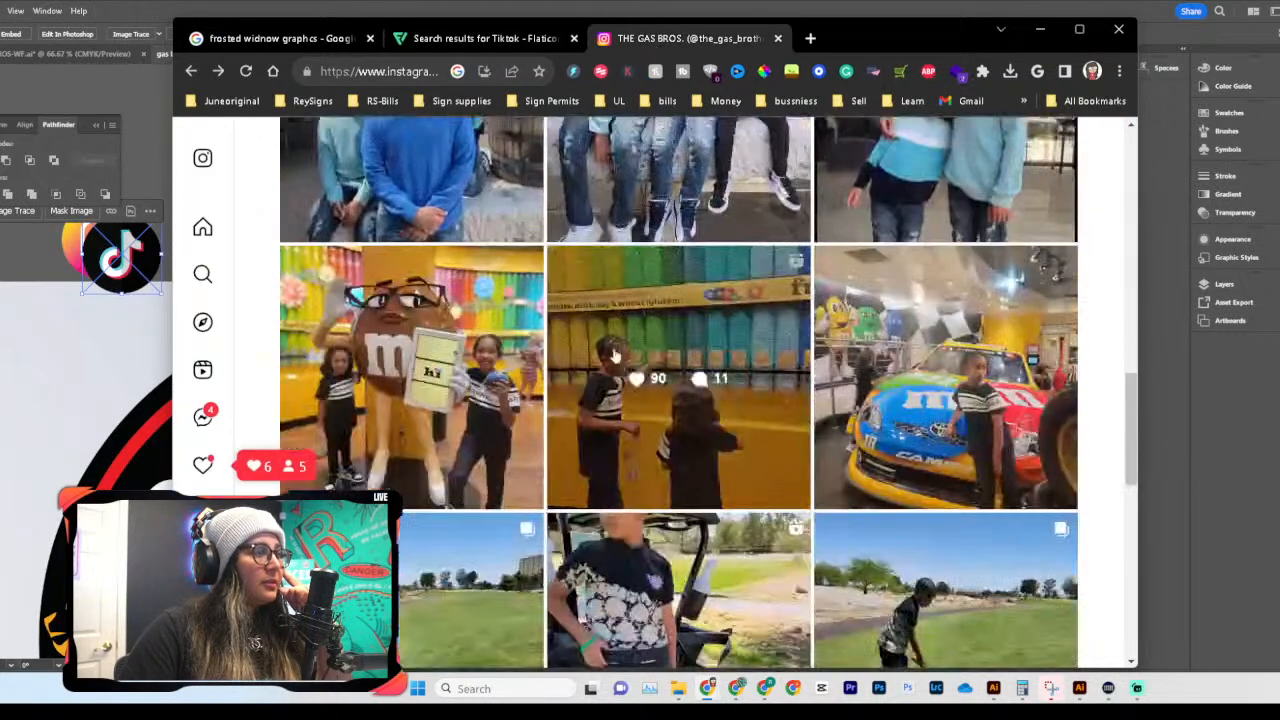
key("alt+Left")
Step: Examine the remaining gas bros web results, related searches and the Hapeville gas station's business listing
scroll(600, 400, "down", 5)
scroll(560, 452, "down", 10)
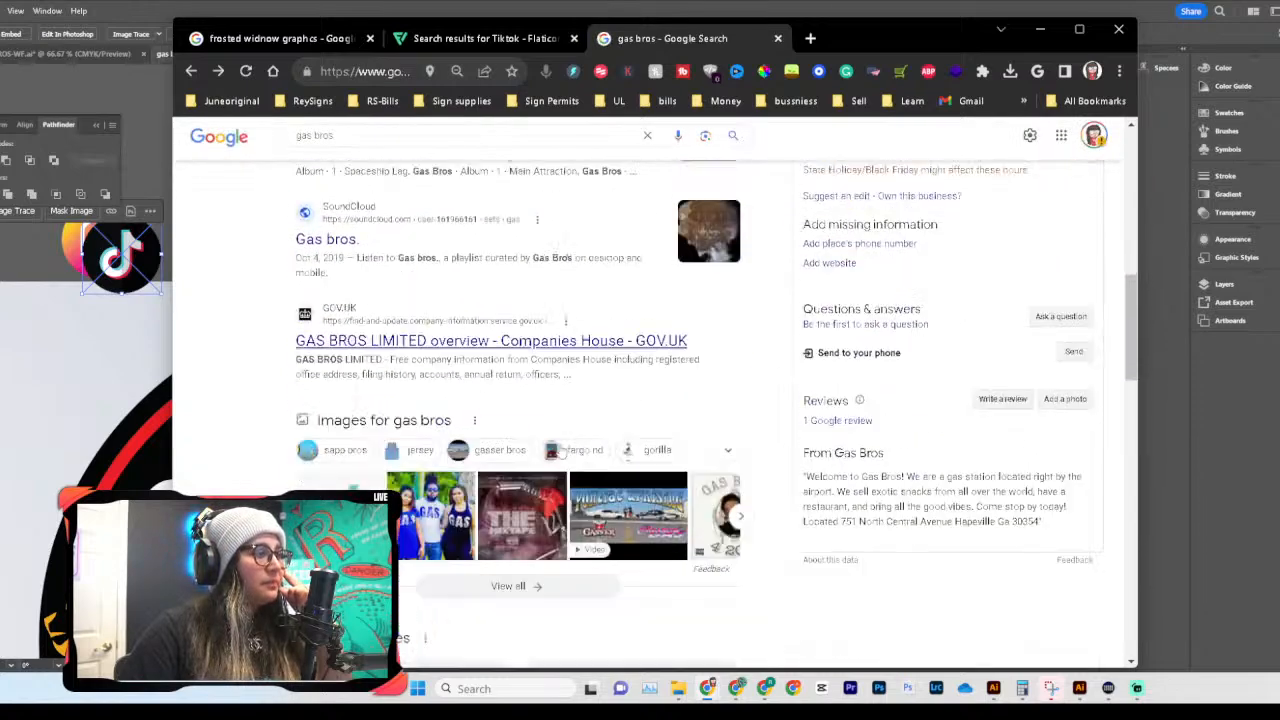
scroll(561, 450, "up", 4)
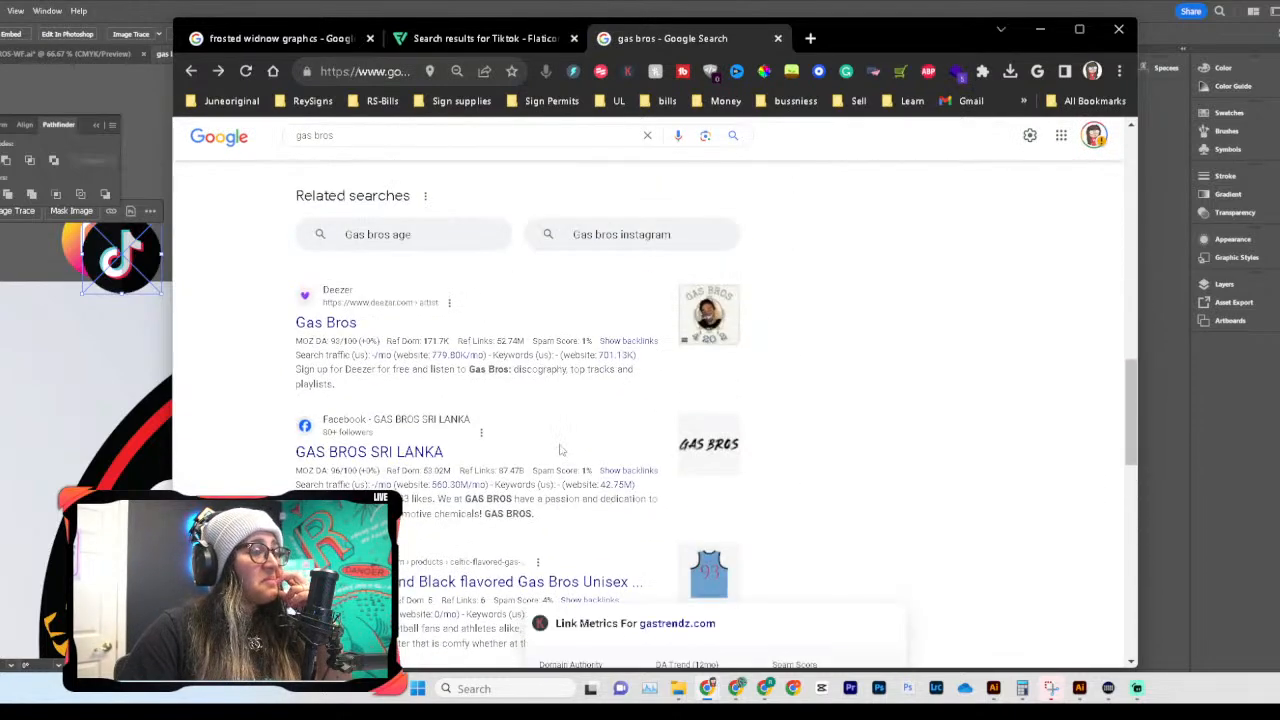
scroll(561, 450, "down", 5)
scroll(561, 450, "down", 4)
scroll(561, 450, "up", 10)
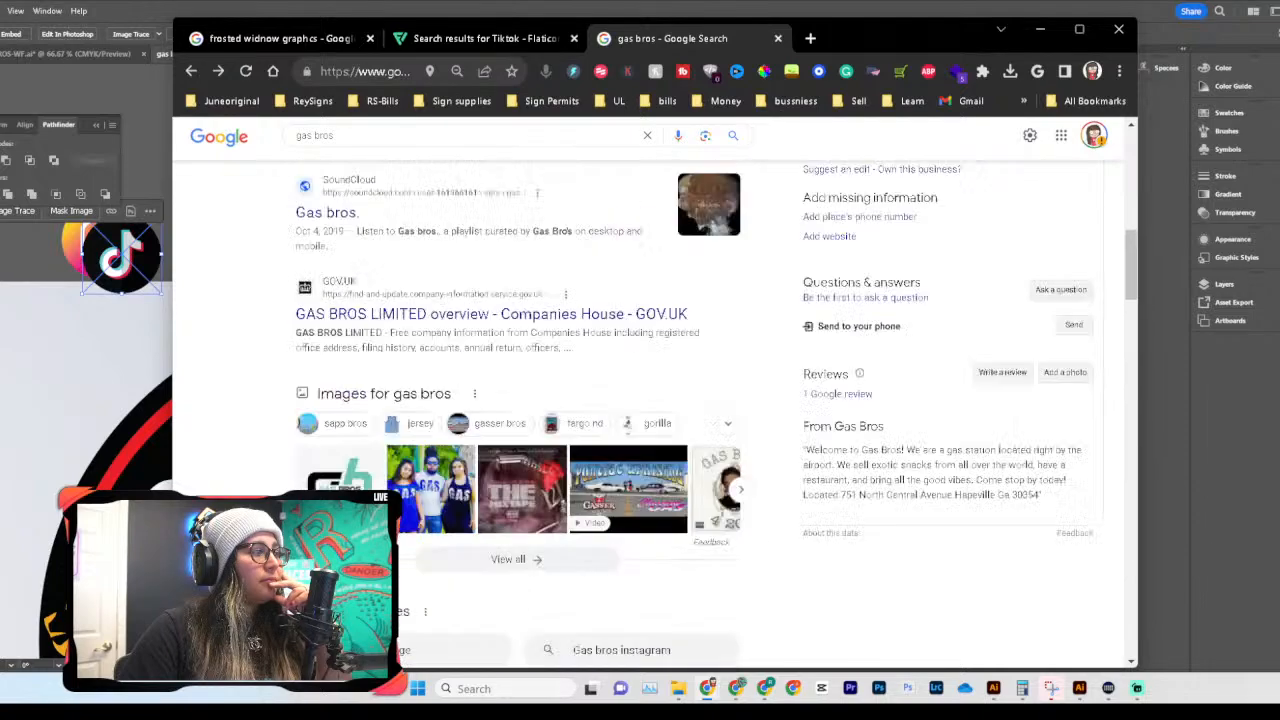
scroll(870, 445, "down", 5)
scroll(870, 445, "up", 3)
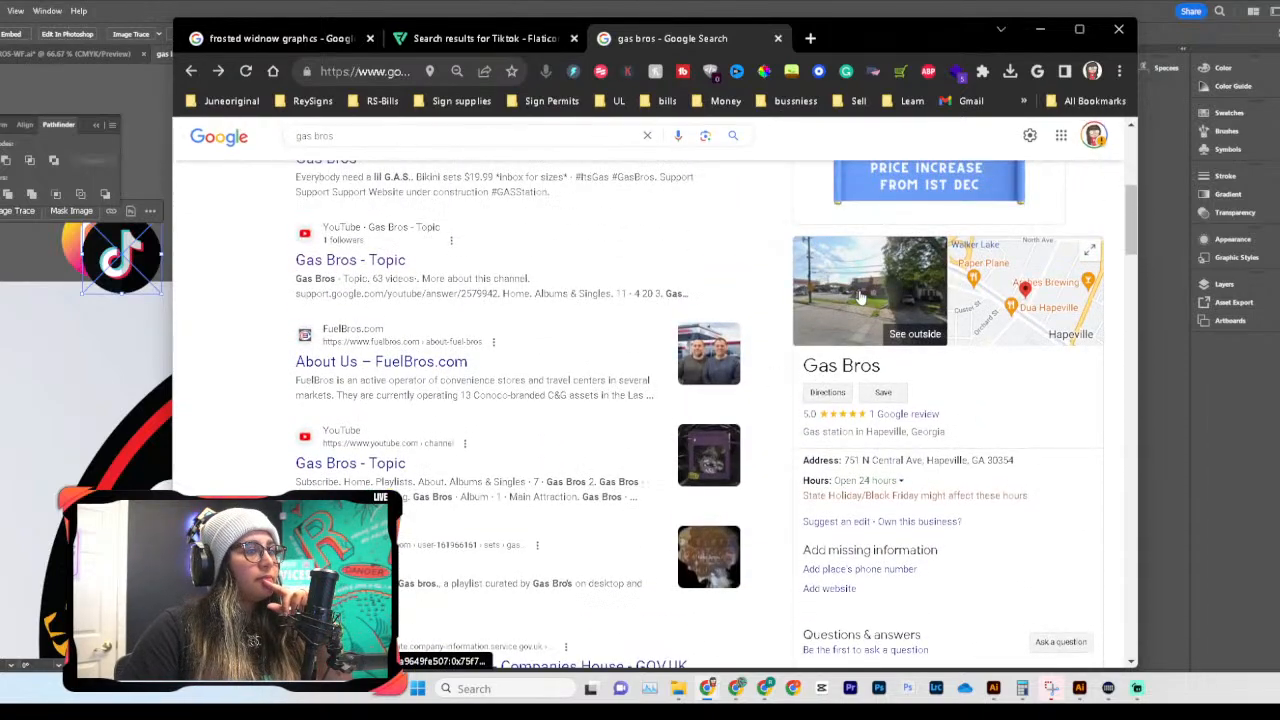
scroll(1000, 528, "down", 1)
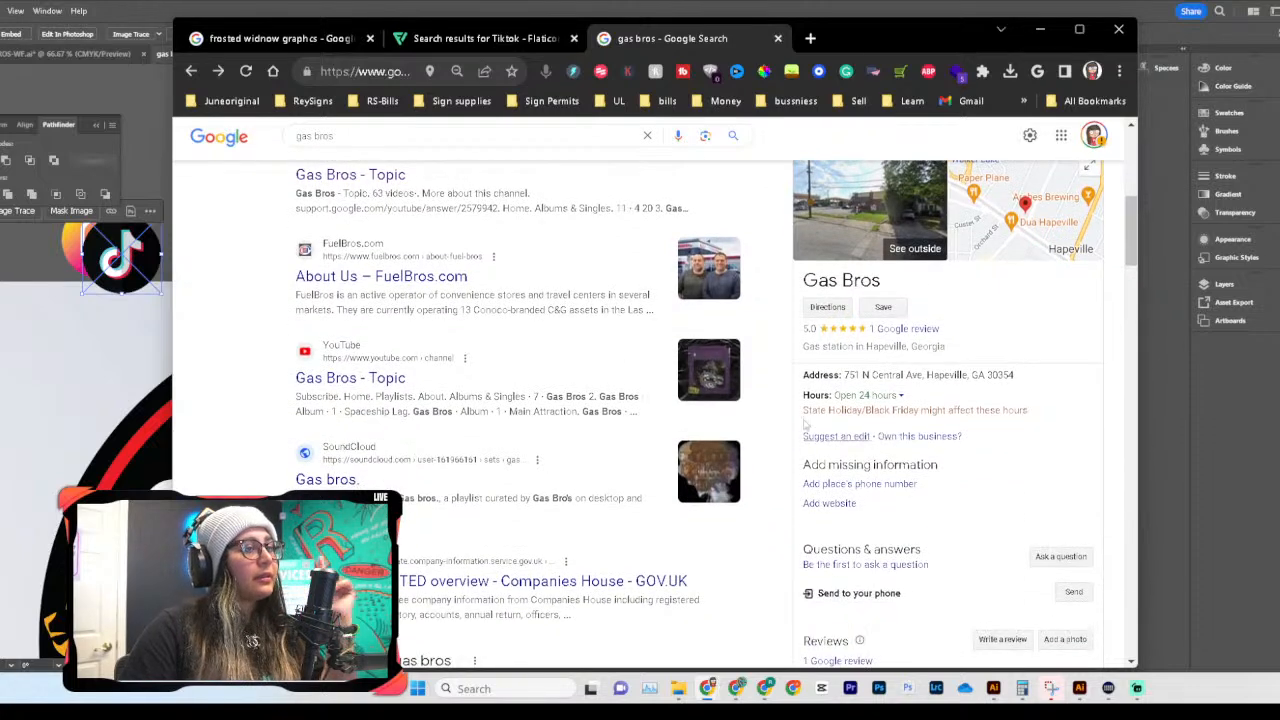
Step: Return to the gas bros document in Illustrator and place the Instagram and TikTok icons side by side over the first storefront mockup
left_click(480, 38)
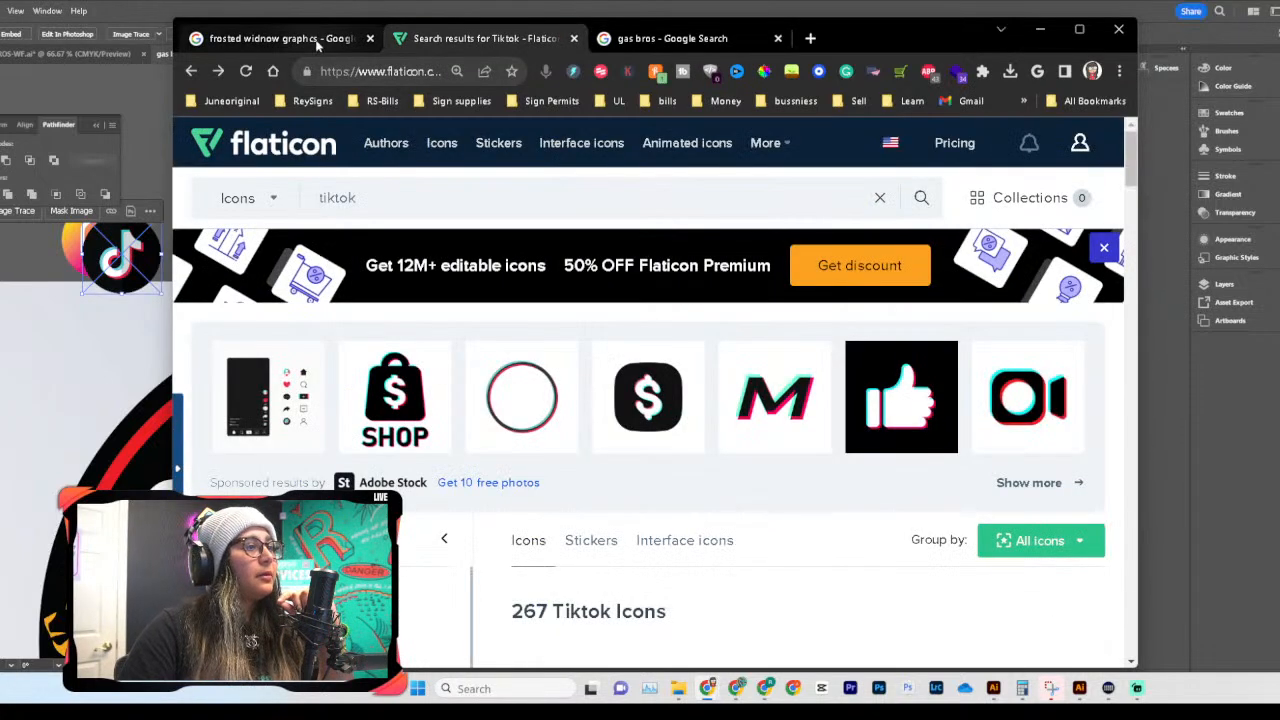
left_click(280, 38)
left_click(27, 316)
scroll(289, 294, "left", 8)
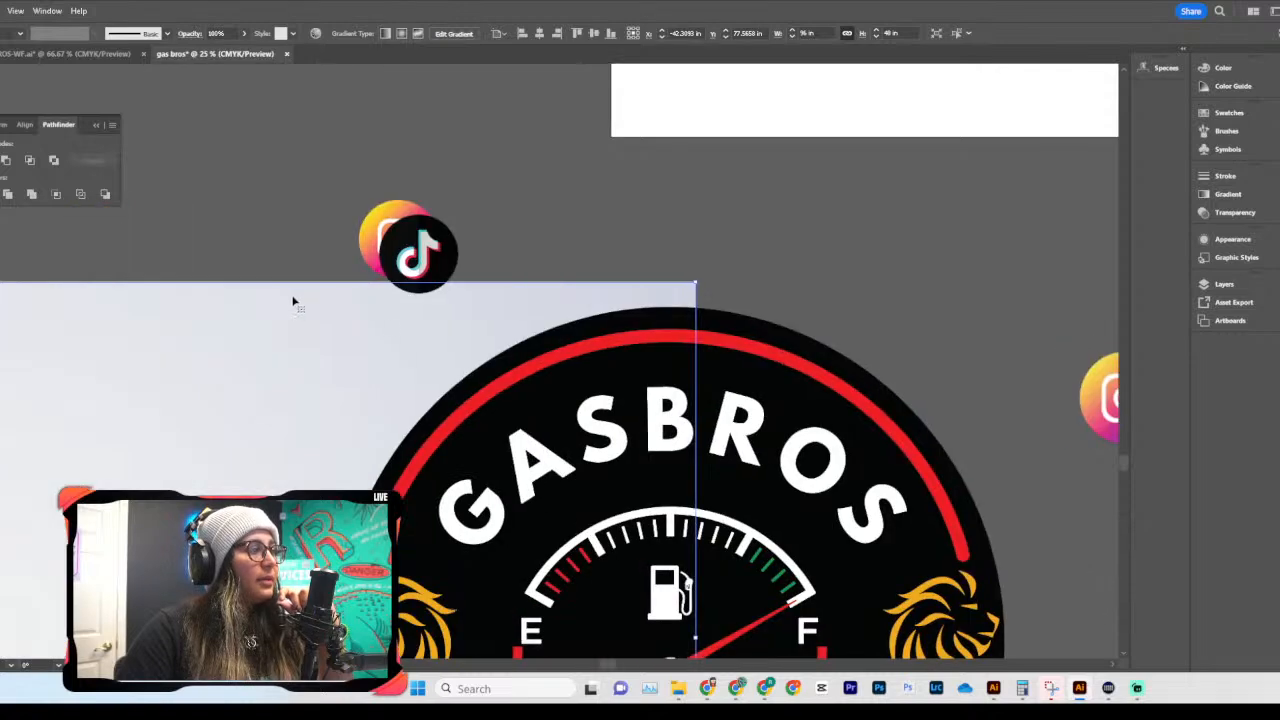
scroll(443, 302, "up", 2)
scroll(447, 303, "down", 4)
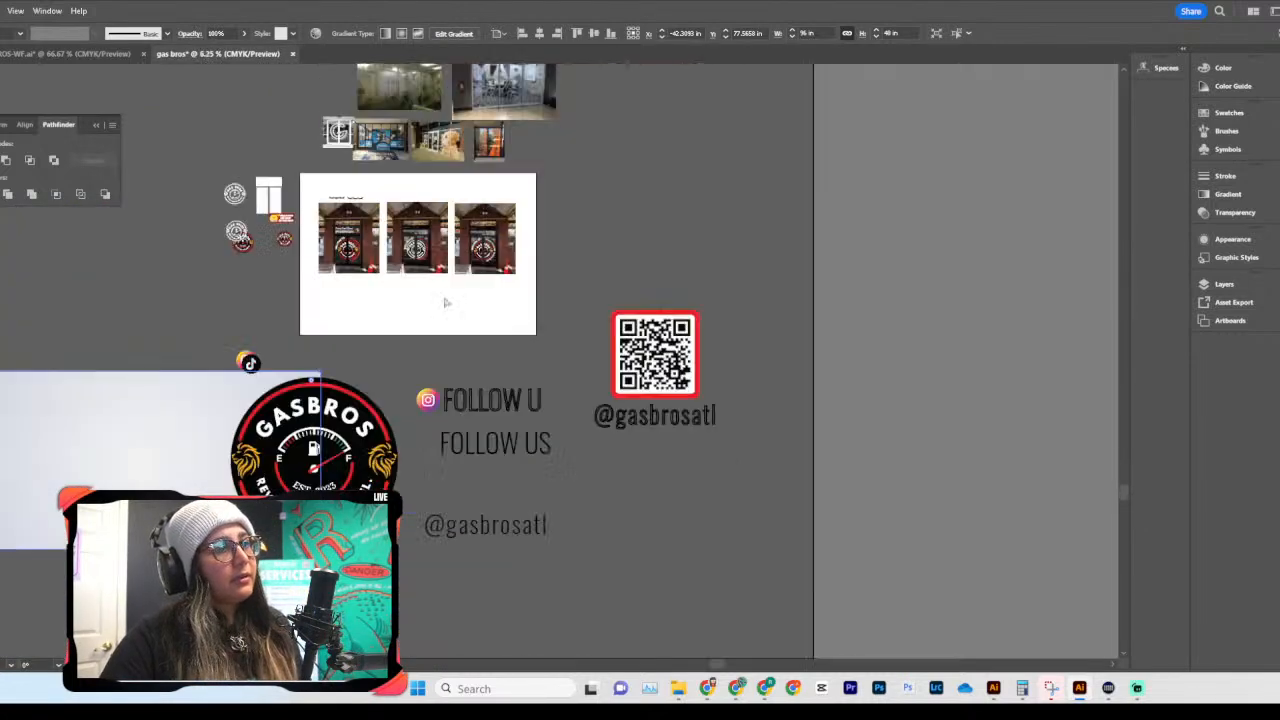
left_click(274, 345)
mouse_move(329, 411)
left_mouse_down()
mouse_move(457, 289)
mouse_move(434, 261)
mouse_move(352, 394)
mouse_move(470, 256)
mouse_move(452, 344)
mouse_move(370, 372)
mouse_move(718, 370)
left_mouse_up()
scroll(428, 260, "up", 6)
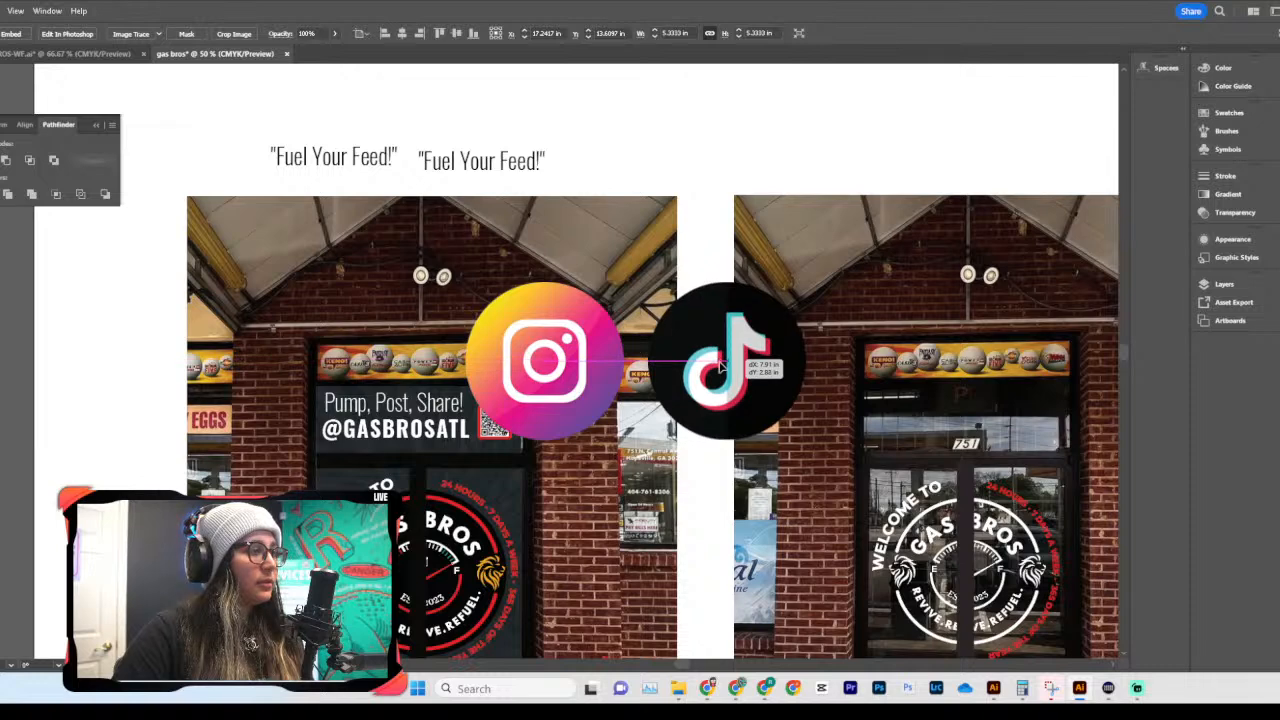
Step: Embed the Instagram and TikTok icon images in the document and select both icons together
left_click(604, 370, "shift")
left_click(714, 144)
left_click(567, 335)
left_click(14, 37)
left_click(658, 298)
left_click(18, 40)
left_click(604, 355, "shift")
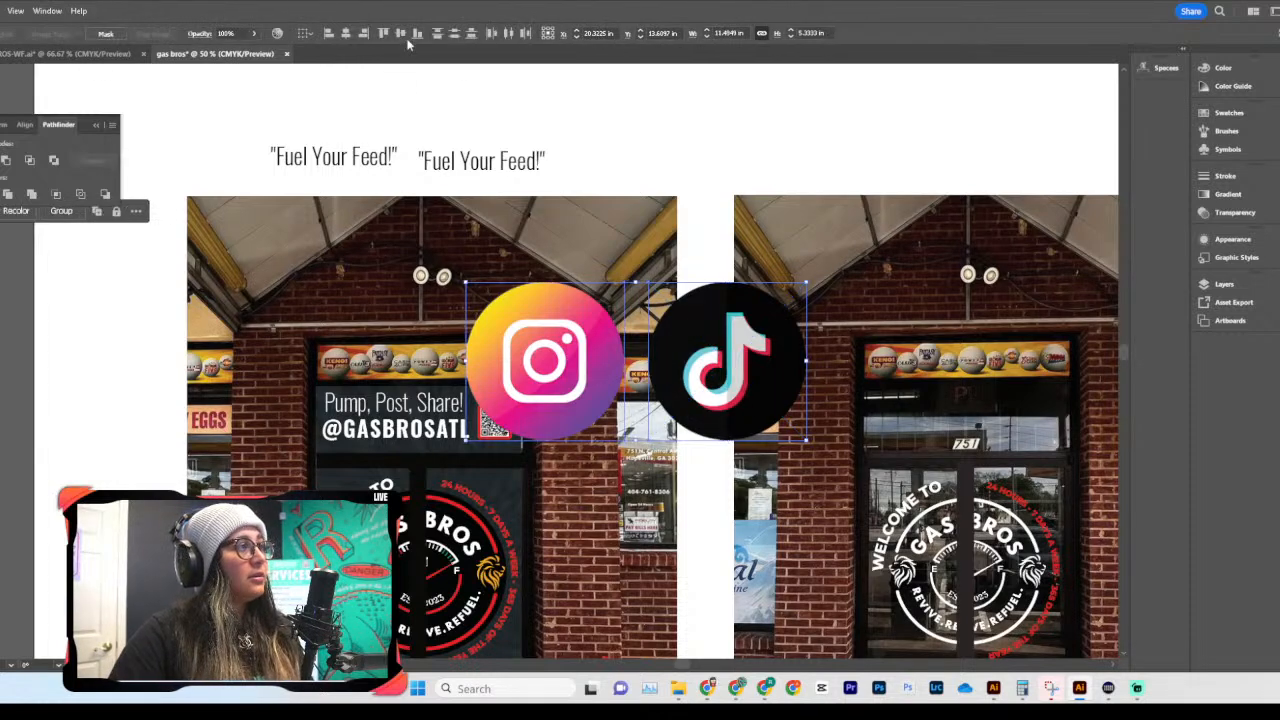
Step: Scale both icons down proportionally to about 1.38 in combined width and place them above the QR code on the door's header panel
left_click_drag(807, 362, 531, 425)
key("ctrl+equal")
key("ctrl+equal")
key("ctrl+equal")
key("ctrl+equal")
left_click_drag(568, 357, 585, 485)
left_click_drag(689, 490, 603, 517)
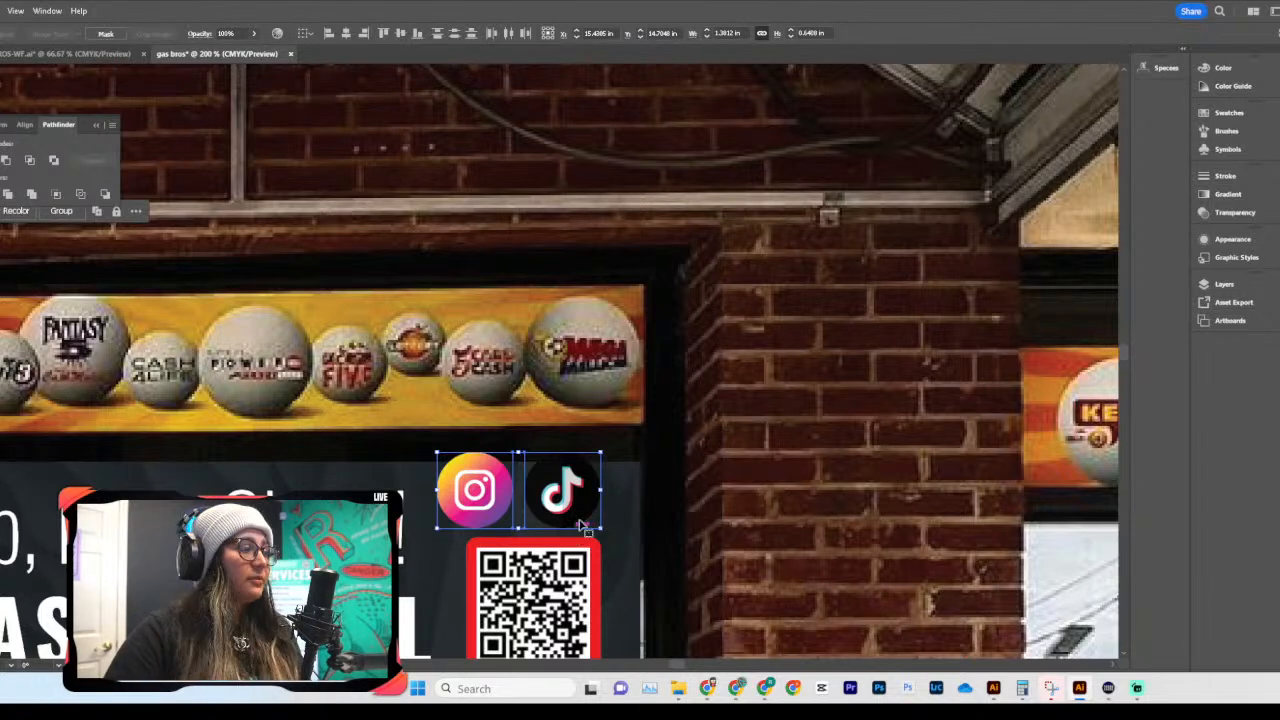
Step: Shrink the icons to about 0.45 in each and space them to line up with the QR code's left and right edges
scroll(594, 452, "down", 3)
mouse_move(568, 338)
left_mouse_down()
mouse_move(604, 322)
mouse_move(567, 345)
mouse_move(575, 326)
mouse_move(579, 343)
left_mouse_up()
left_click(600, 342)
left_click(806, 349)
scroll(806, 349, "down", 5)
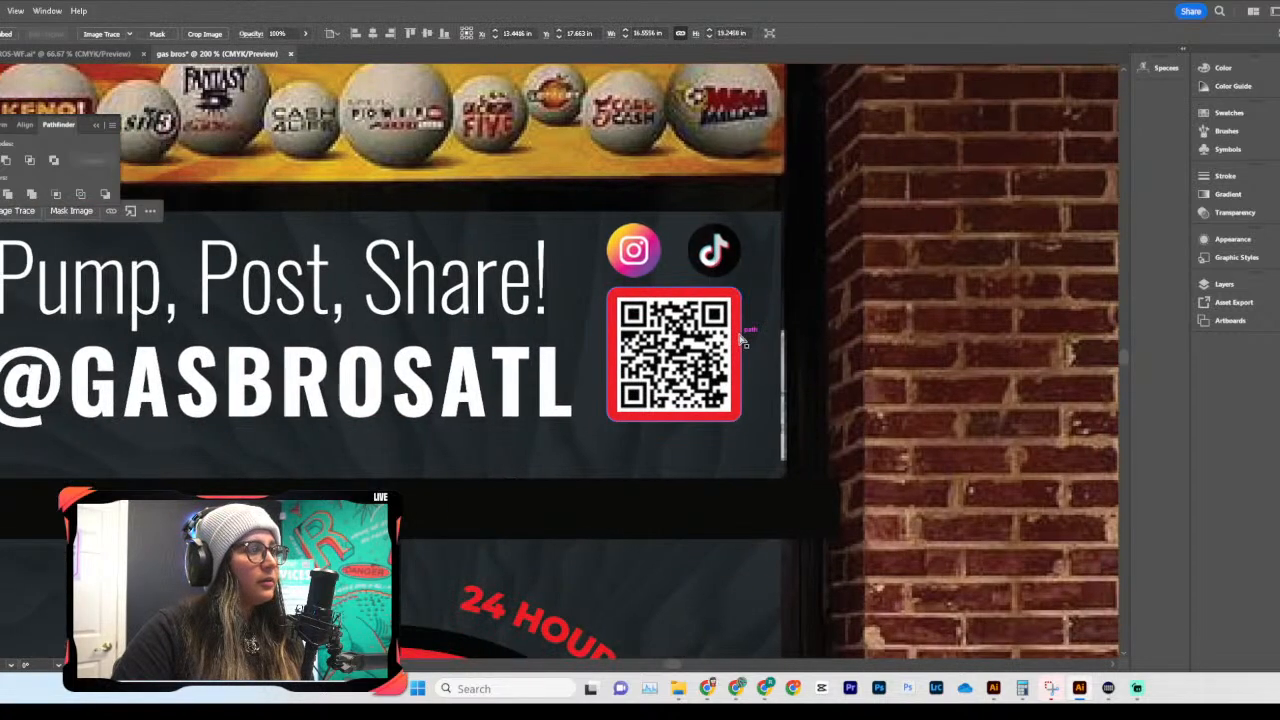
scroll(700, 350, "down", 5)
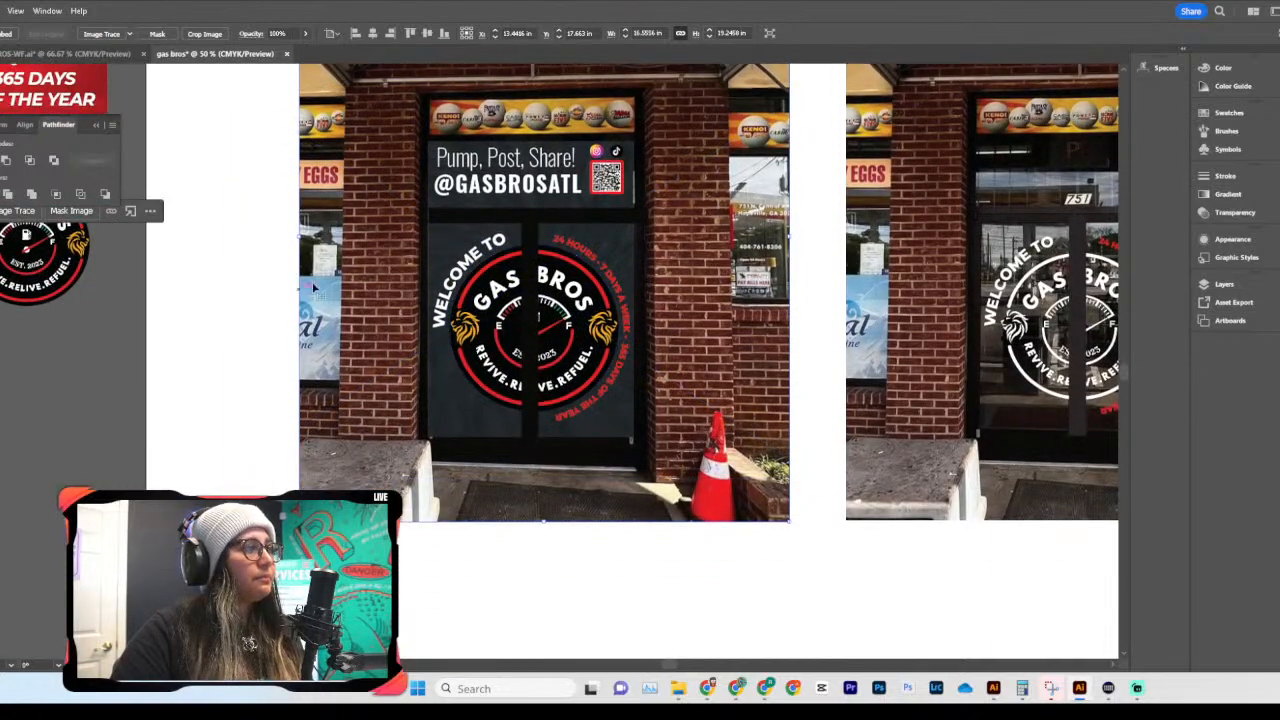
scroll(312, 288, "up", 3)
left_click(527, 216)
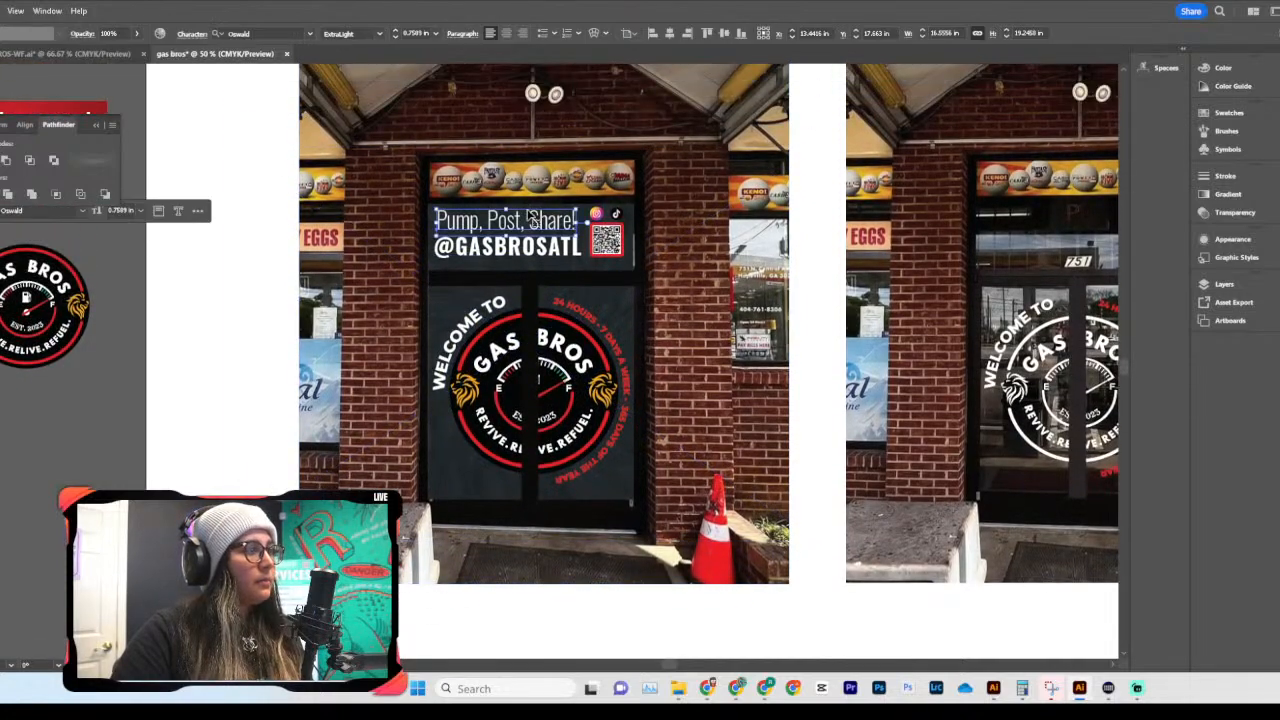
key("ctrl+equal")
key("ctrl+equal")
key("ctrl+equal")
left_click_drag(754, 362, 770, 363)
scroll(765, 370, "down", 1)
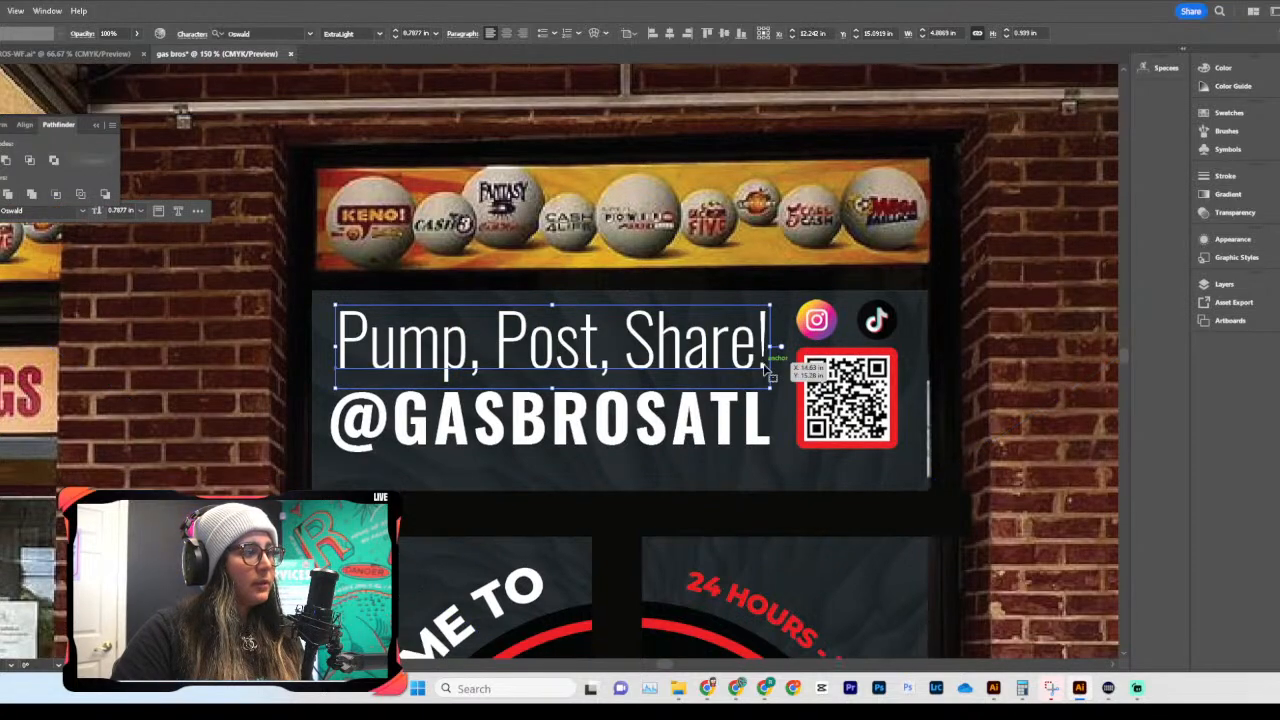
Step: Deselect the text and review the first door mockup as a whole beside the neighbouring version
key("ctrl+minus")
key("ctrl+minus")
key("ctrl+minus")
key("ctrl+minus")
left_click(577, 530)
scroll(577, 530, "down", 10)
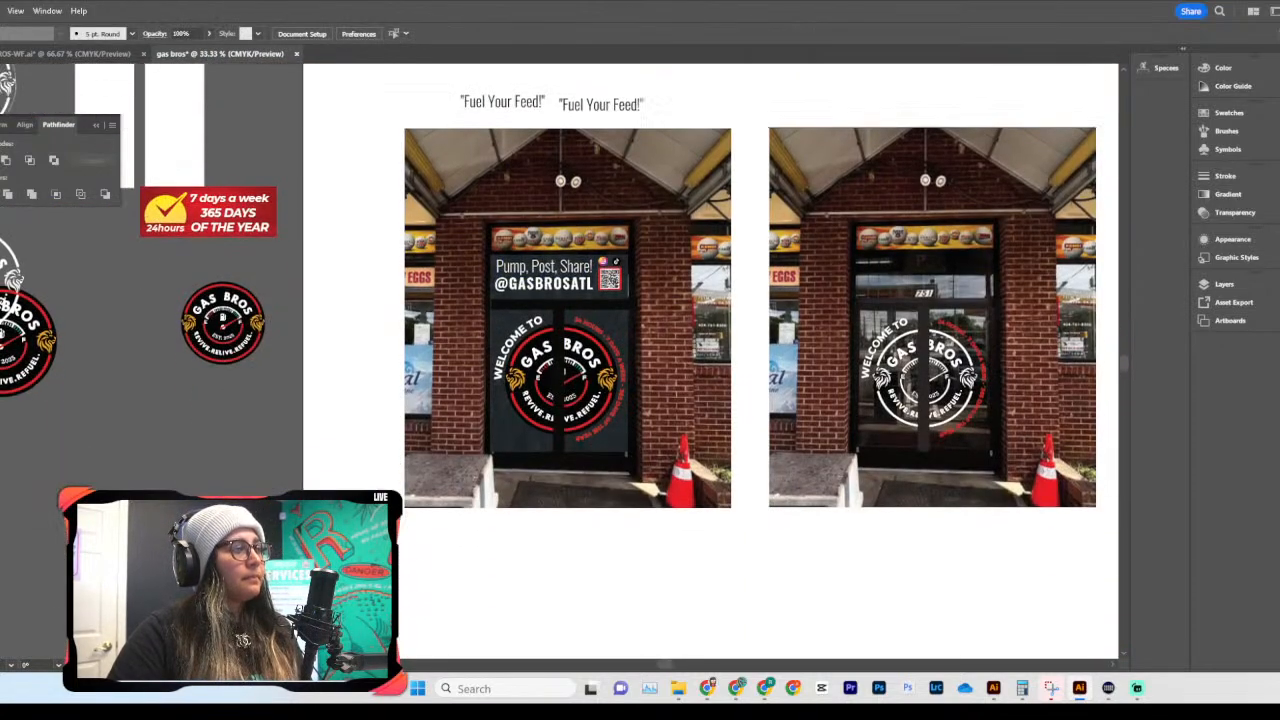
scroll(577, 530, "up", 1)
scroll(577, 530, "up", 8)
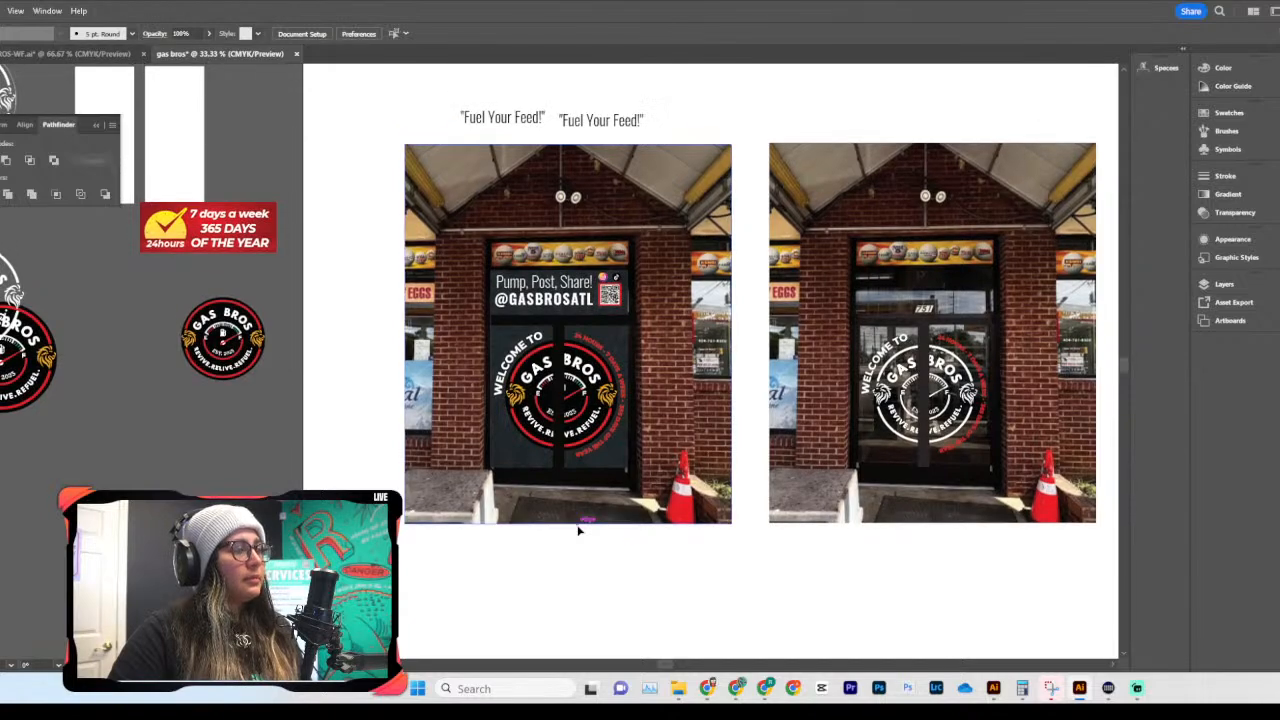
Step: Examine the header panel up close, checking the icons, QR code and slogan against the storefront photo
key("ctrl+plus")
key("ctrl+plus")
key("ctrl+plus")
scroll(634, 535, "up", 3)
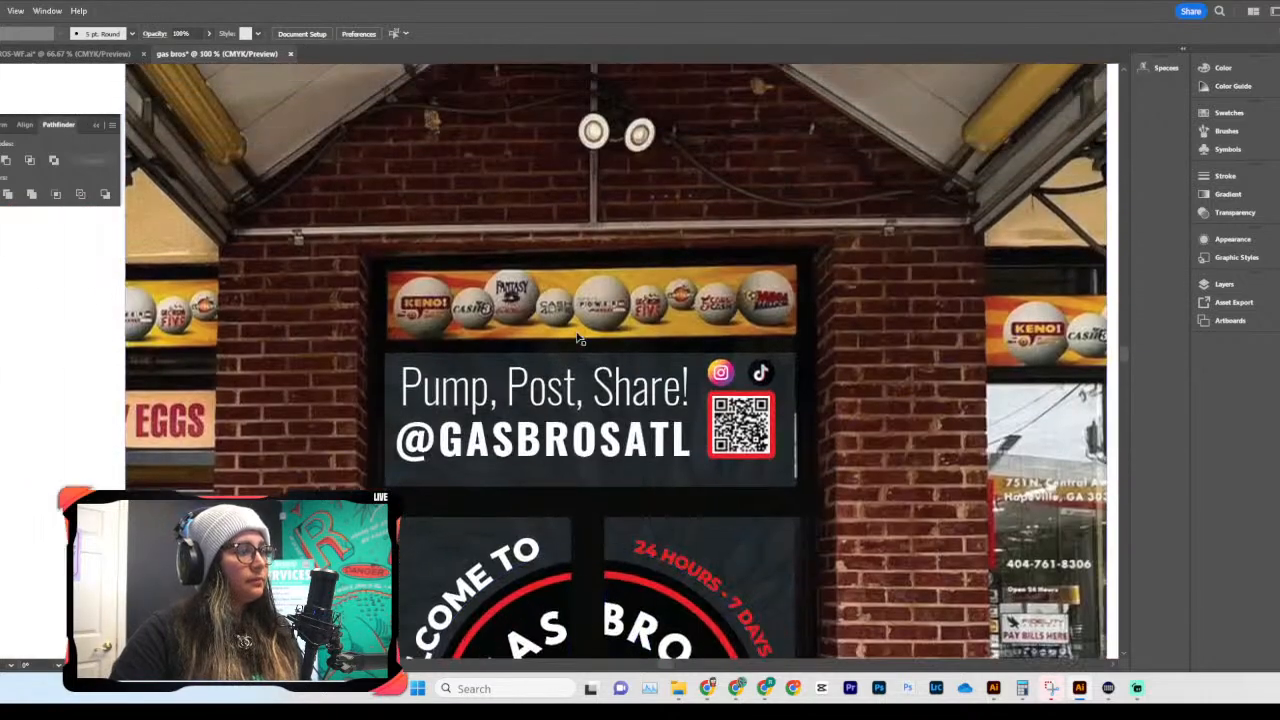
scroll(600, 450, "right", 5)
left_click(564, 343)
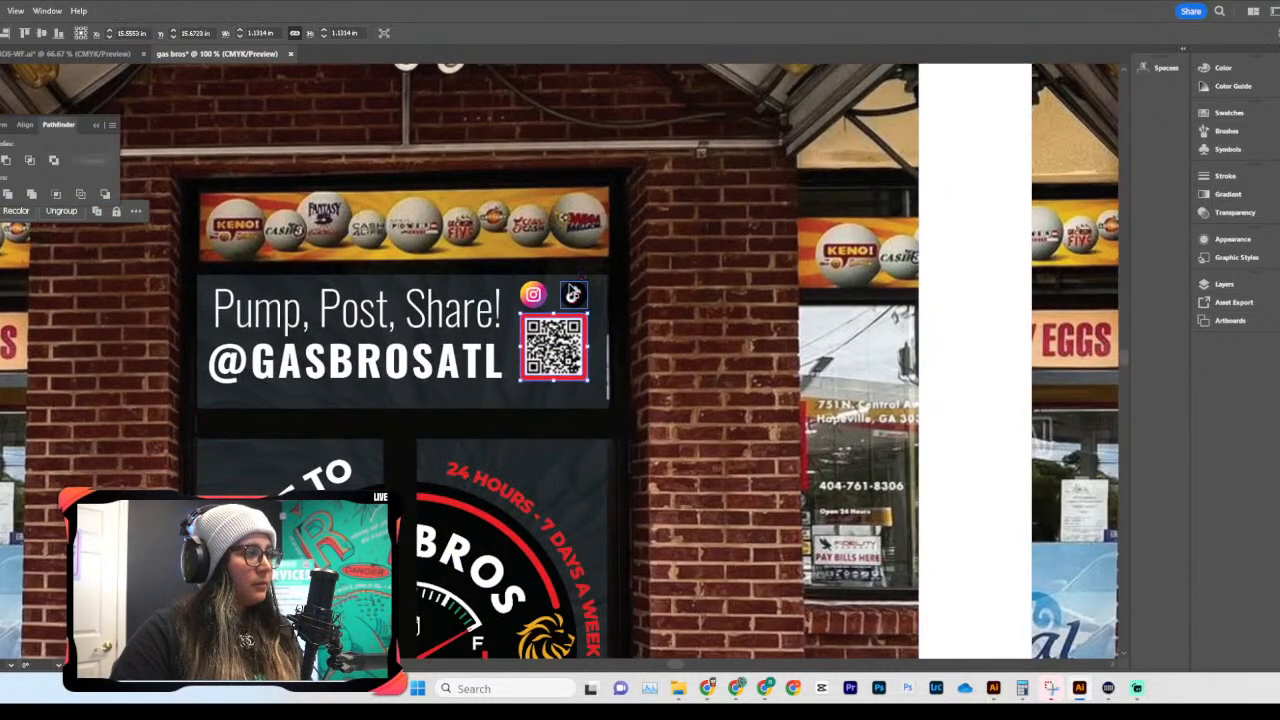
left_click(574, 294)
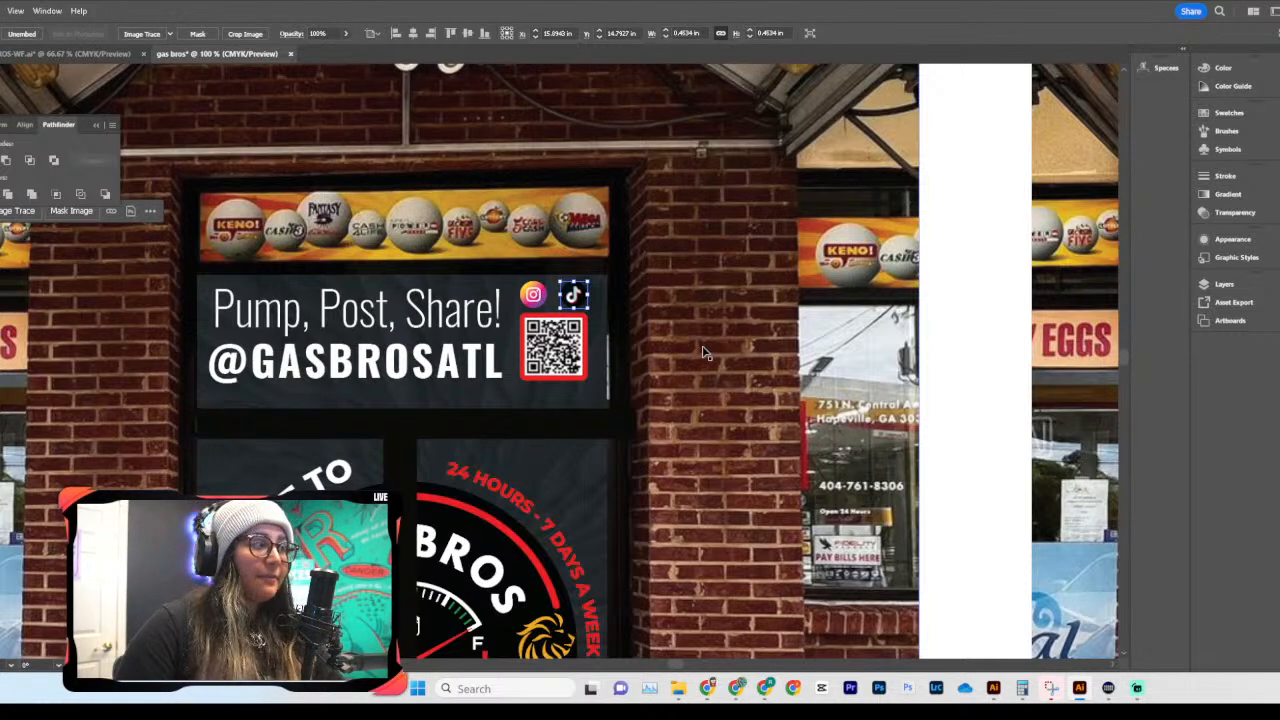
left_click_drag(458, 375, 630, 402)
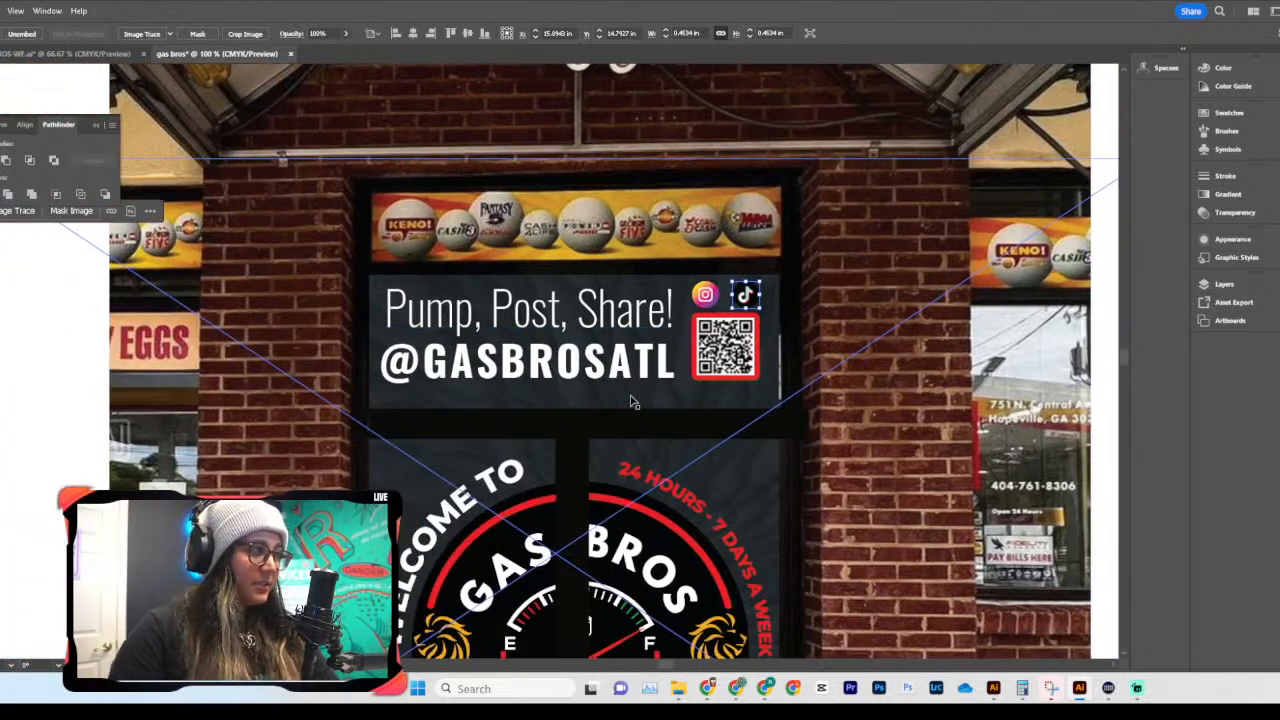
scroll(630, 402, "down", 1)
left_click(630, 402)
key("Delete")
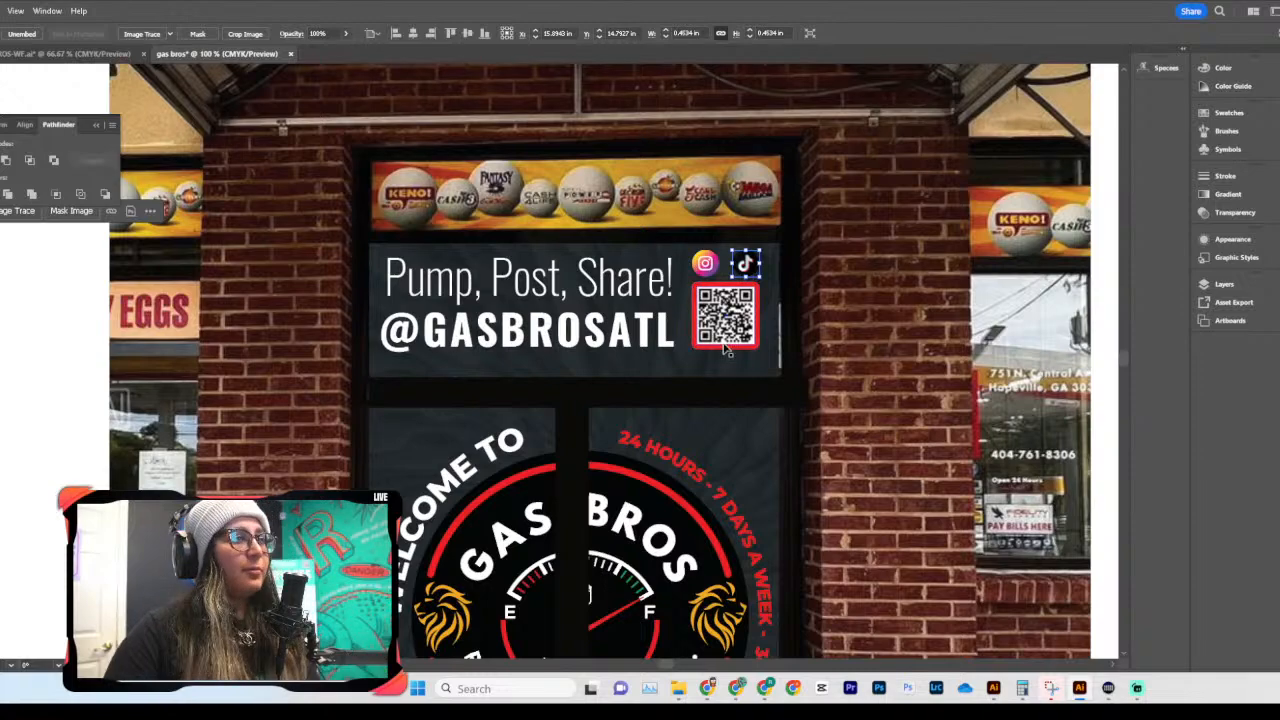
scroll(727, 348, "down", 3)
scroll(478, 420, "up", 3)
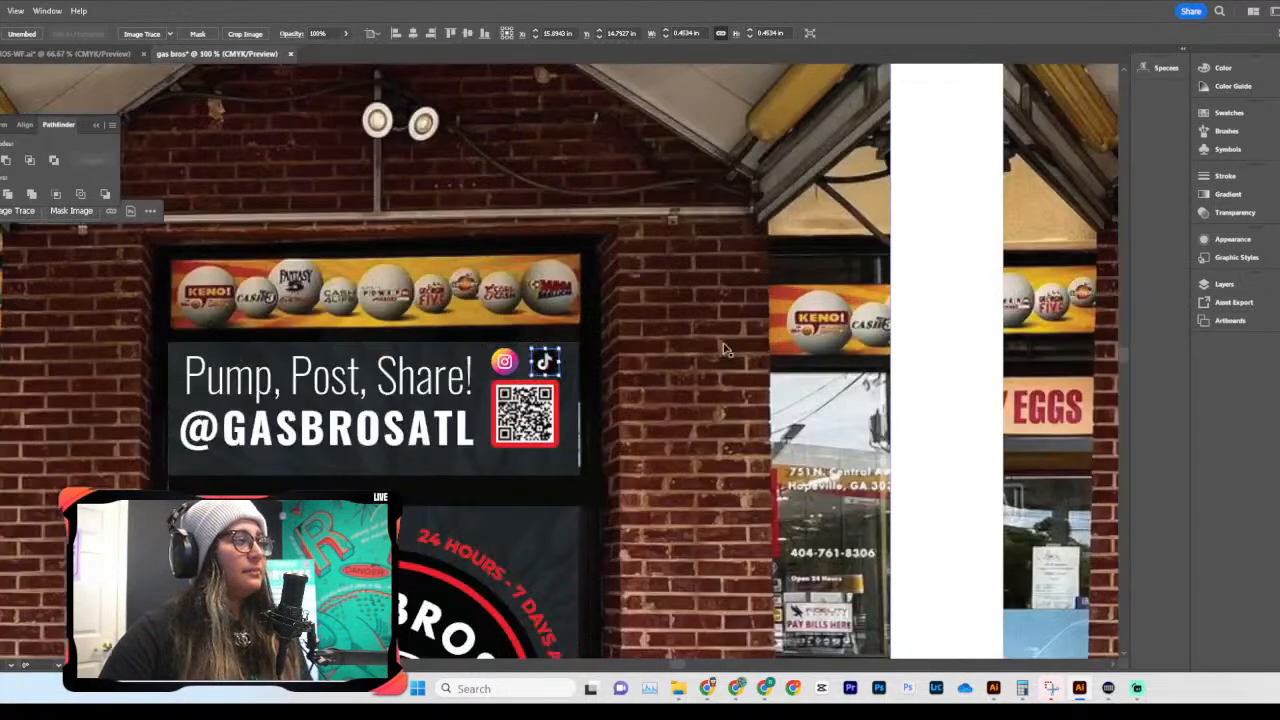
Step: Copy GASBROSATL from the handle text and search Google Images for it in the browser
double_click(262, 427)
key("ctrl+c")
left_click_drag(224, 428, 492, 429)
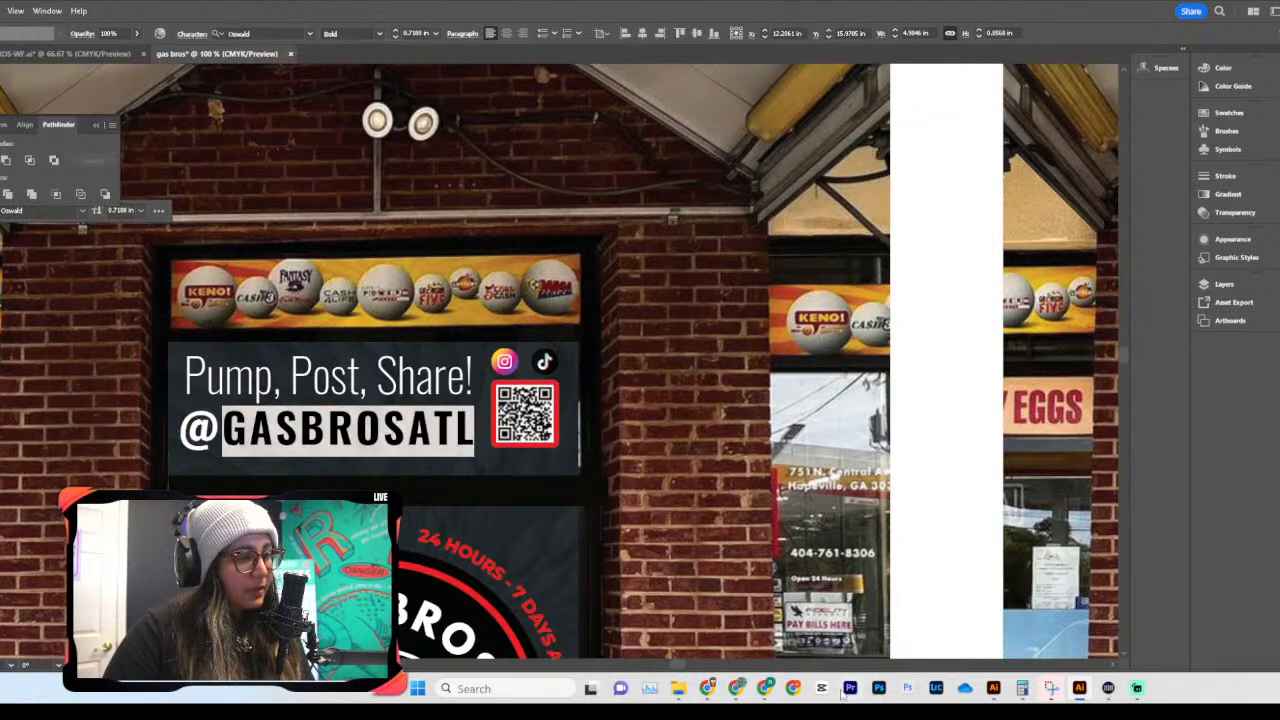
mouse_move(716, 692)
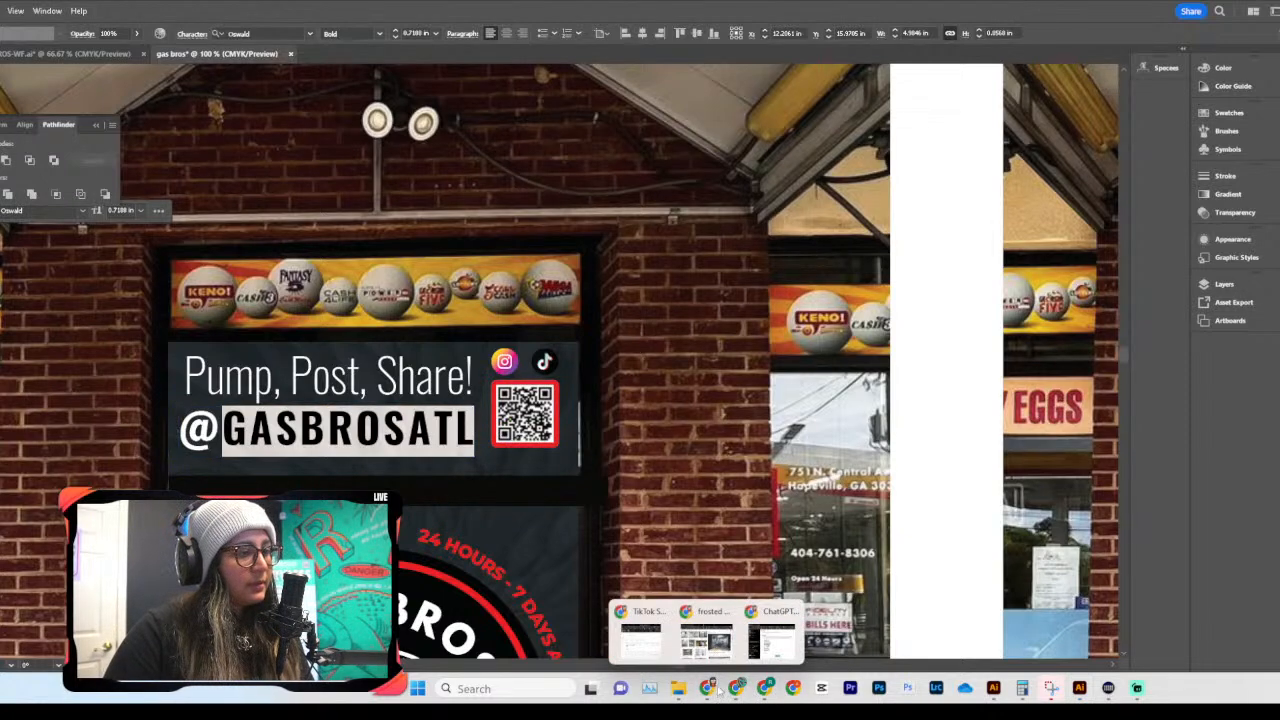
left_click(708, 636)
triple_click(340, 135)
key("ctrl+v")
key("Return")
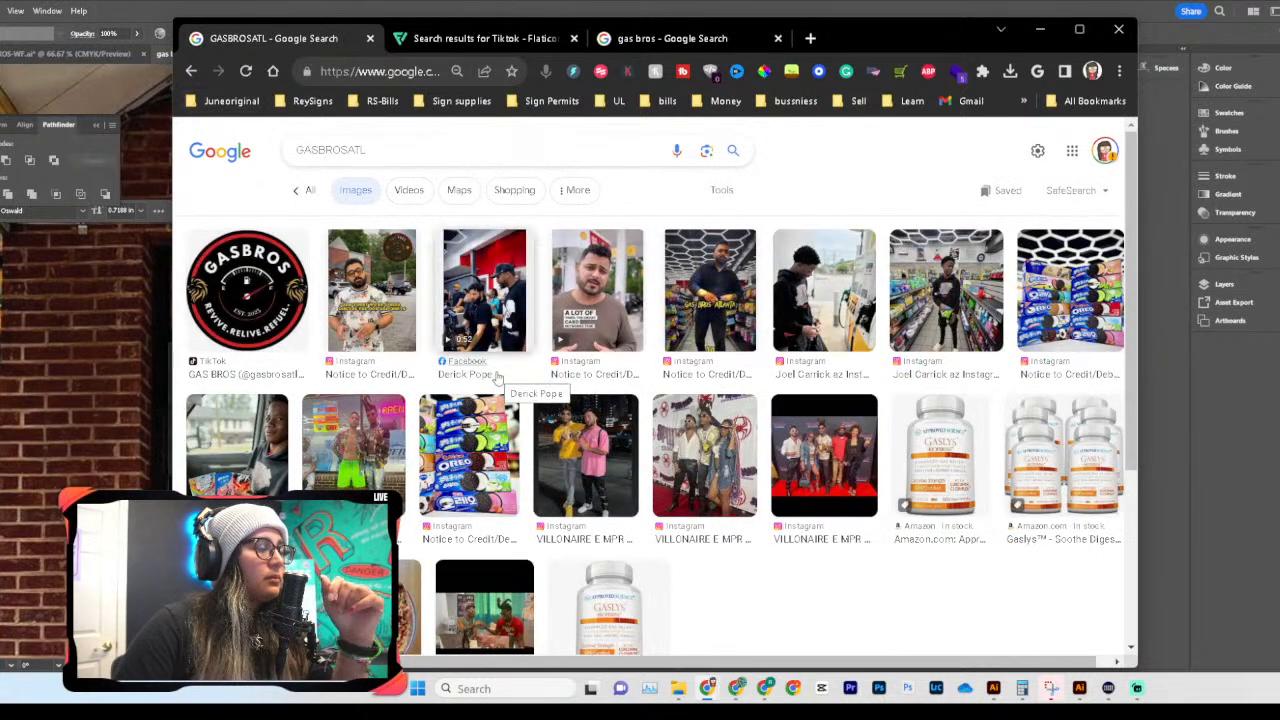
Step: Examine the image results for GASBROSATL, switch to all web results and look through them
scroll(497, 376, "down", 5)
scroll(400, 300, "up", 5)
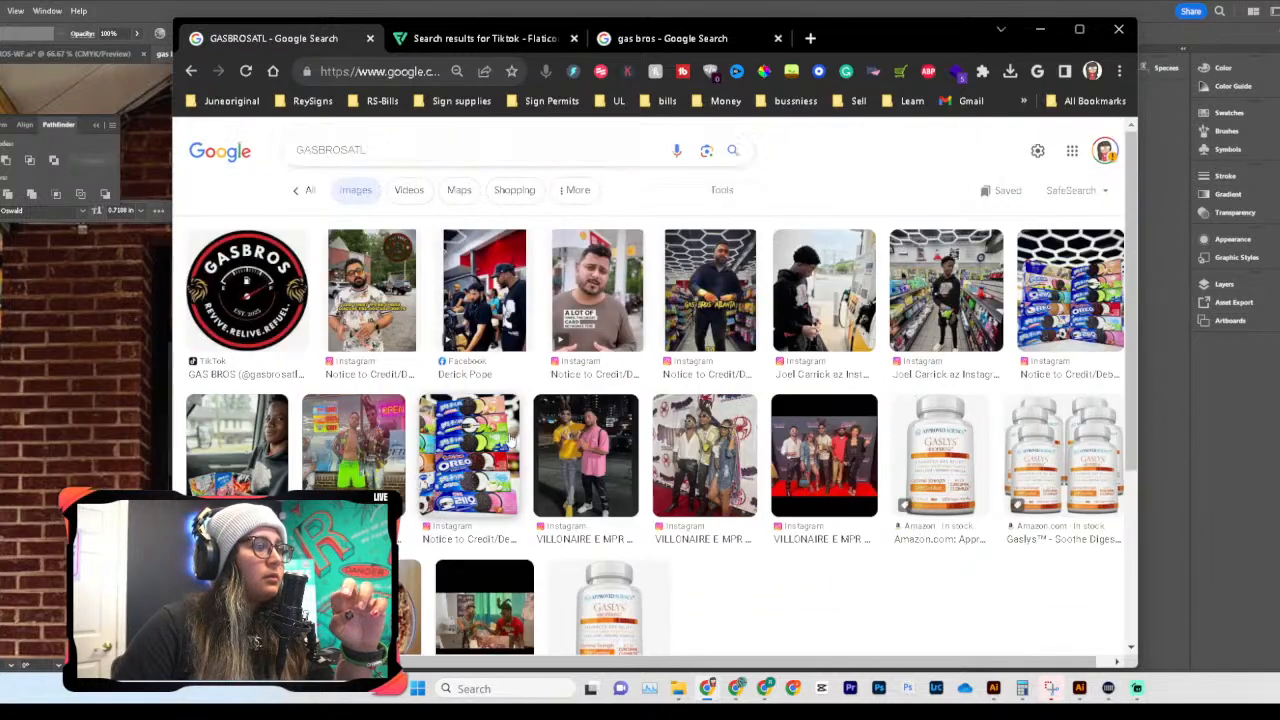
left_click(307, 190)
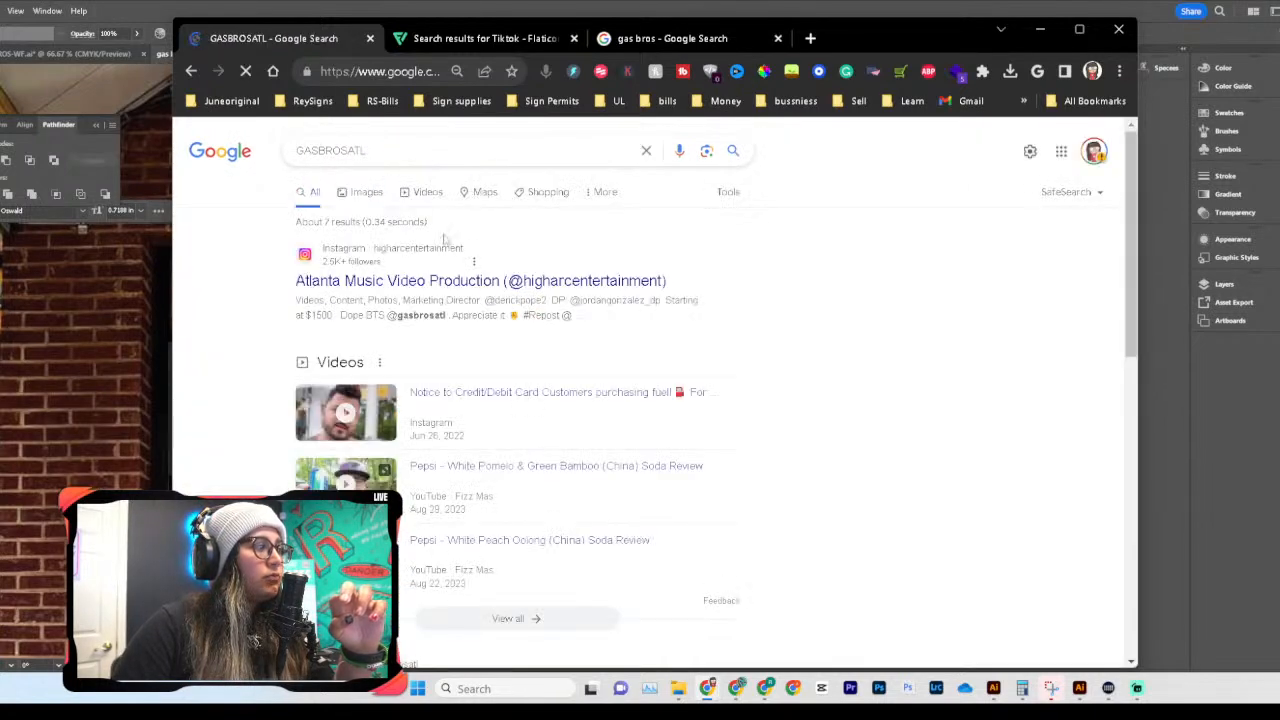
scroll(471, 323, "down", 3)
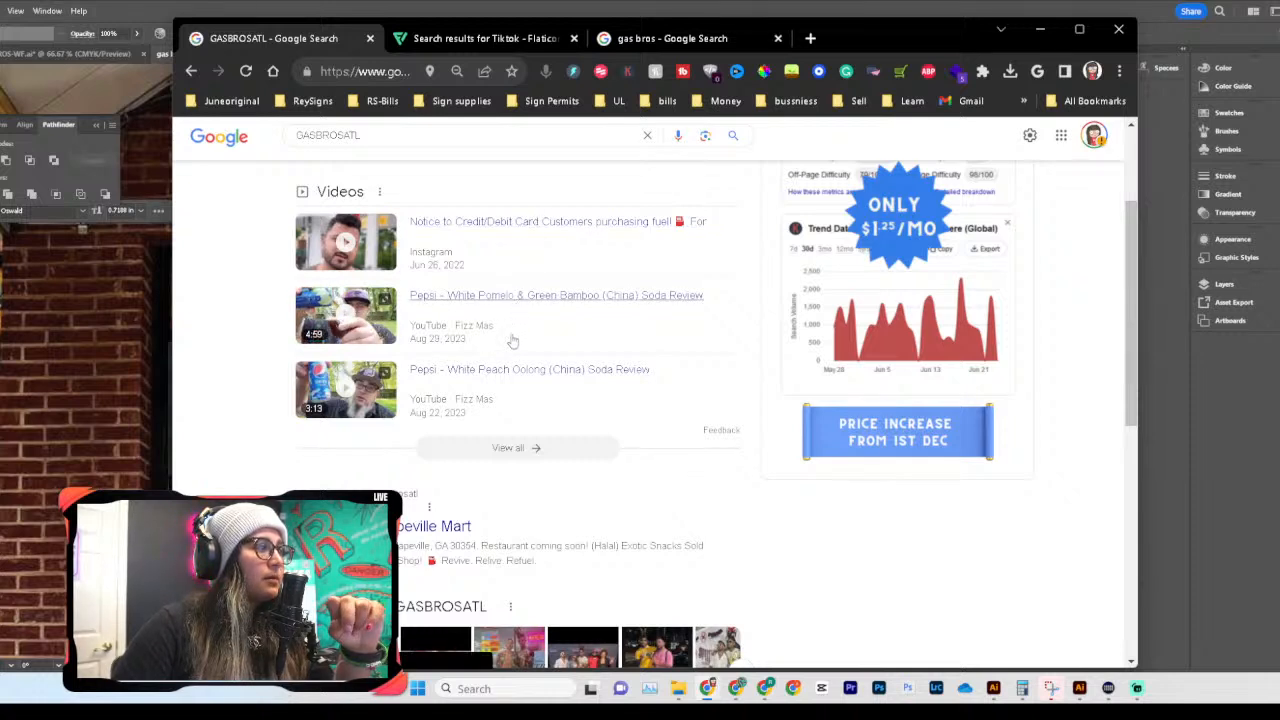
Step: Look through the web results for GASBROSATL, inspect the Facebook page among them and return to the results
scroll(512, 341, "down", 3)
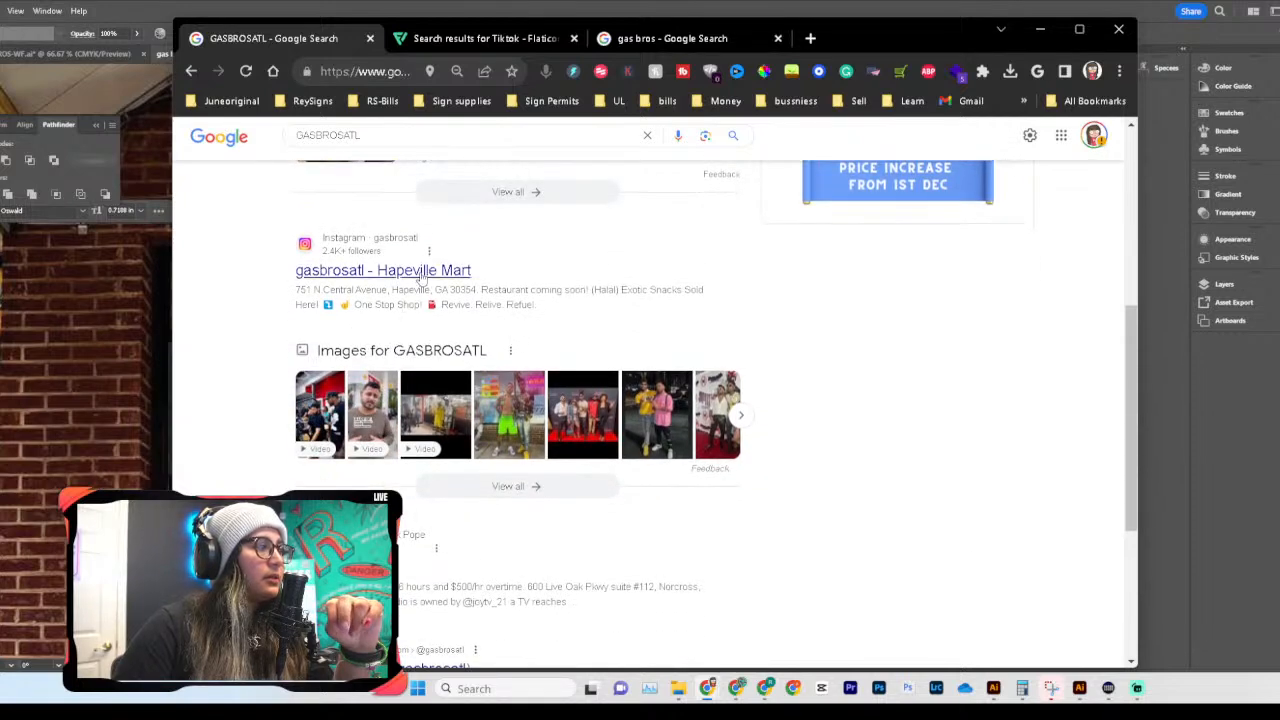
scroll(420, 280, "down", 3)
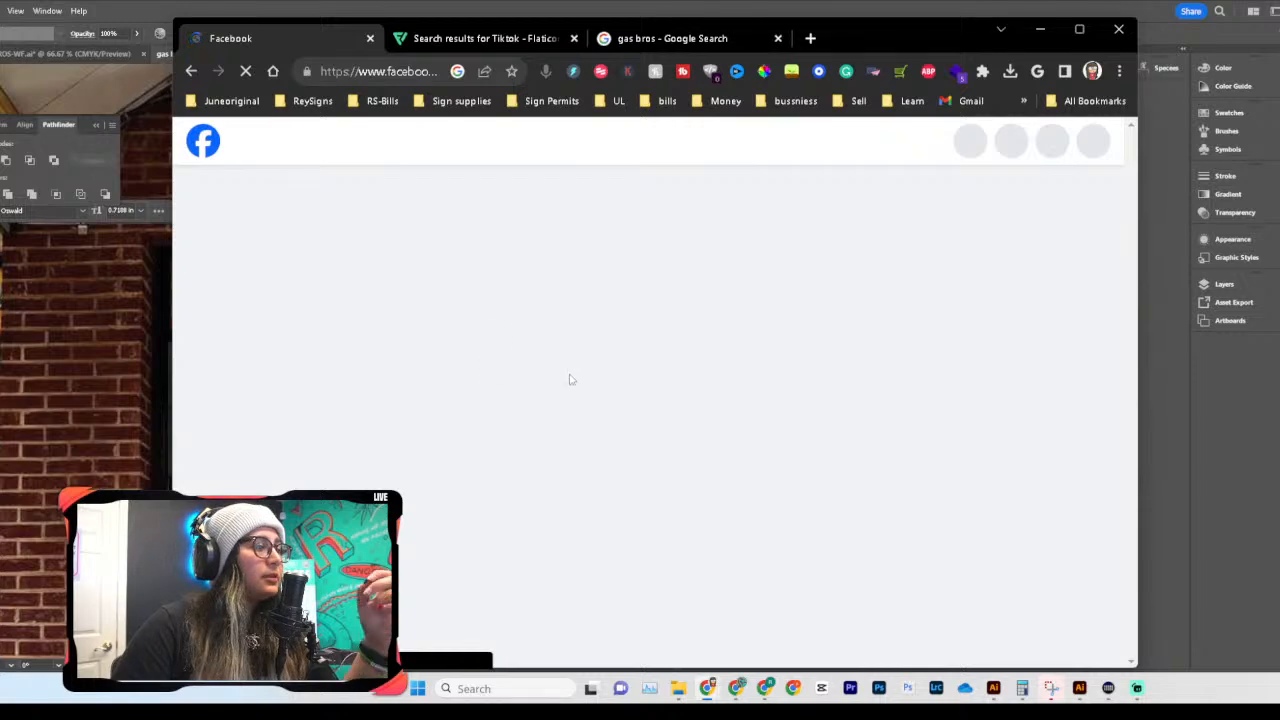
scroll(570, 380, "down", 2)
scroll(570, 380, "down", 5)
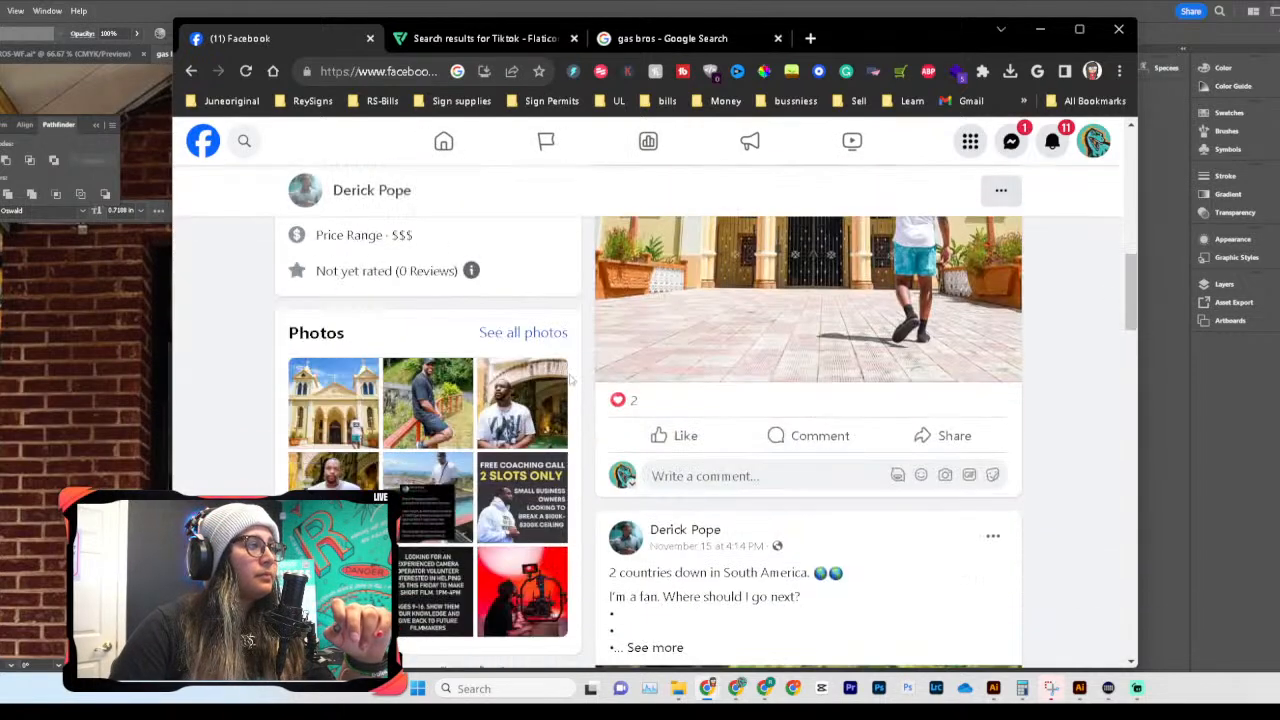
key("alt+Left")
scroll(439, 426, "up", 5)
scroll(439, 426, "up", 2)
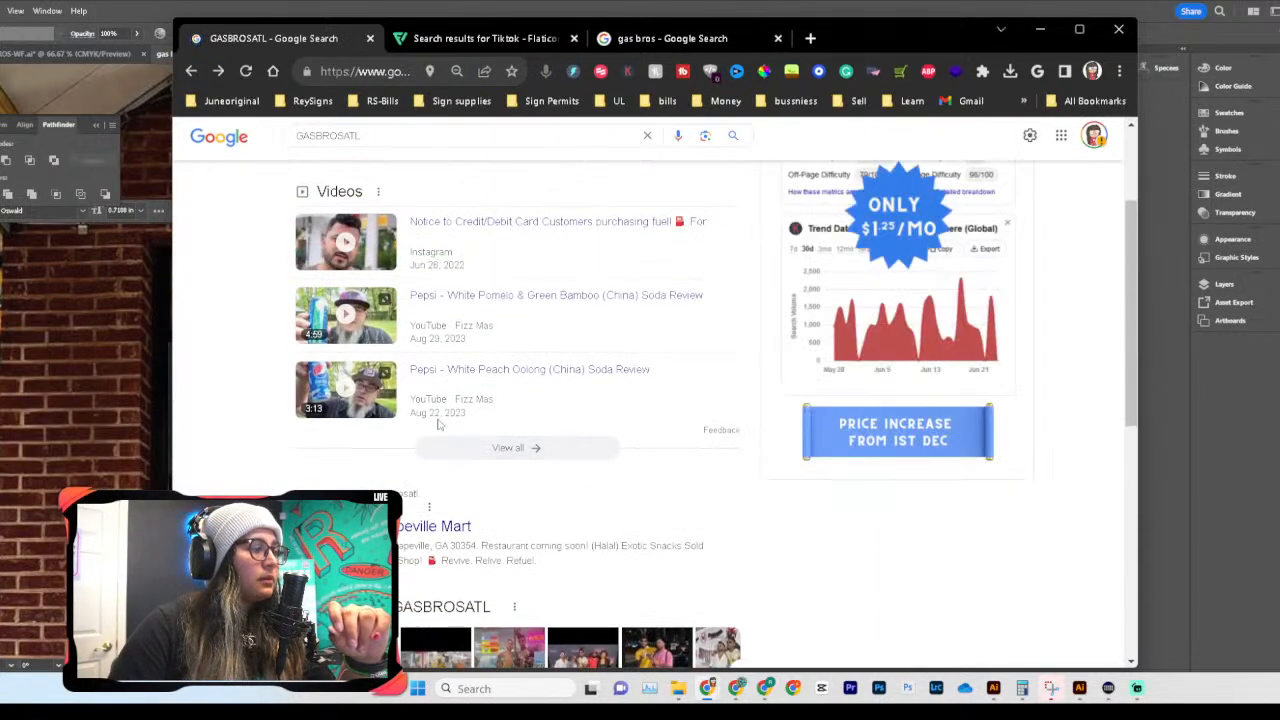
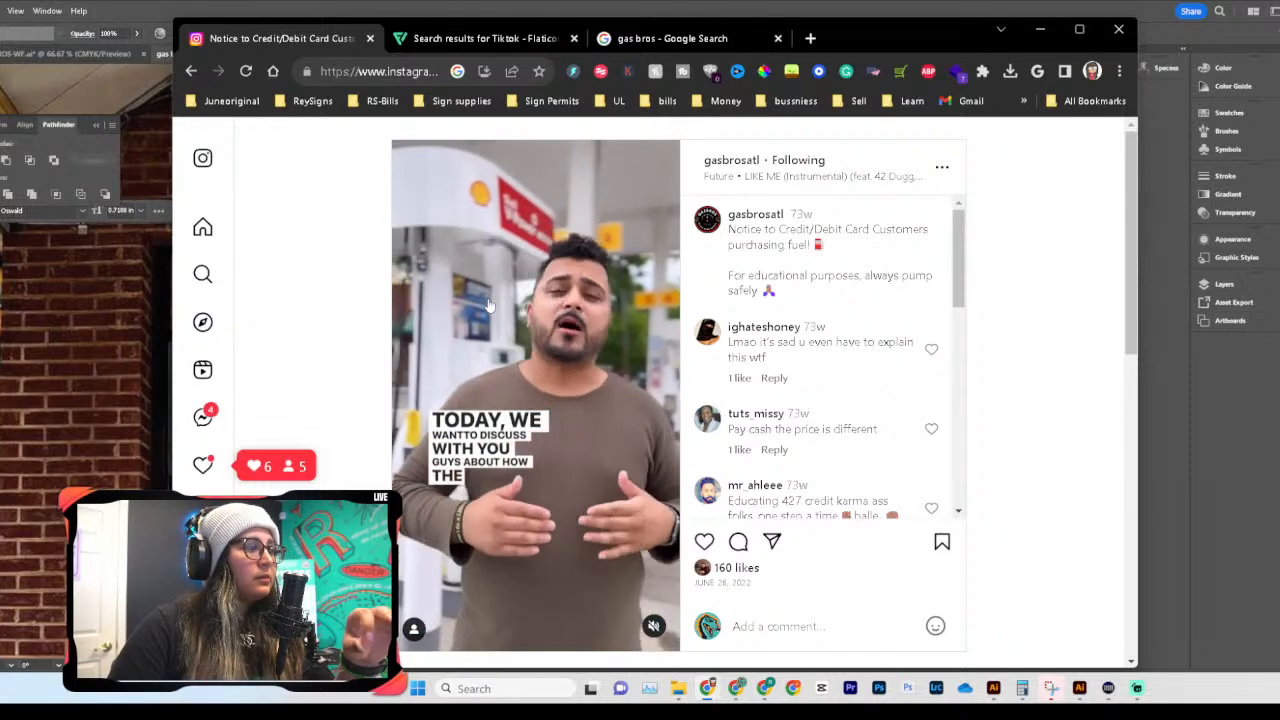
Step: Leave the gasbrosatl Instagram post and look through the image results for GASBROSATL
key("alt+Left")
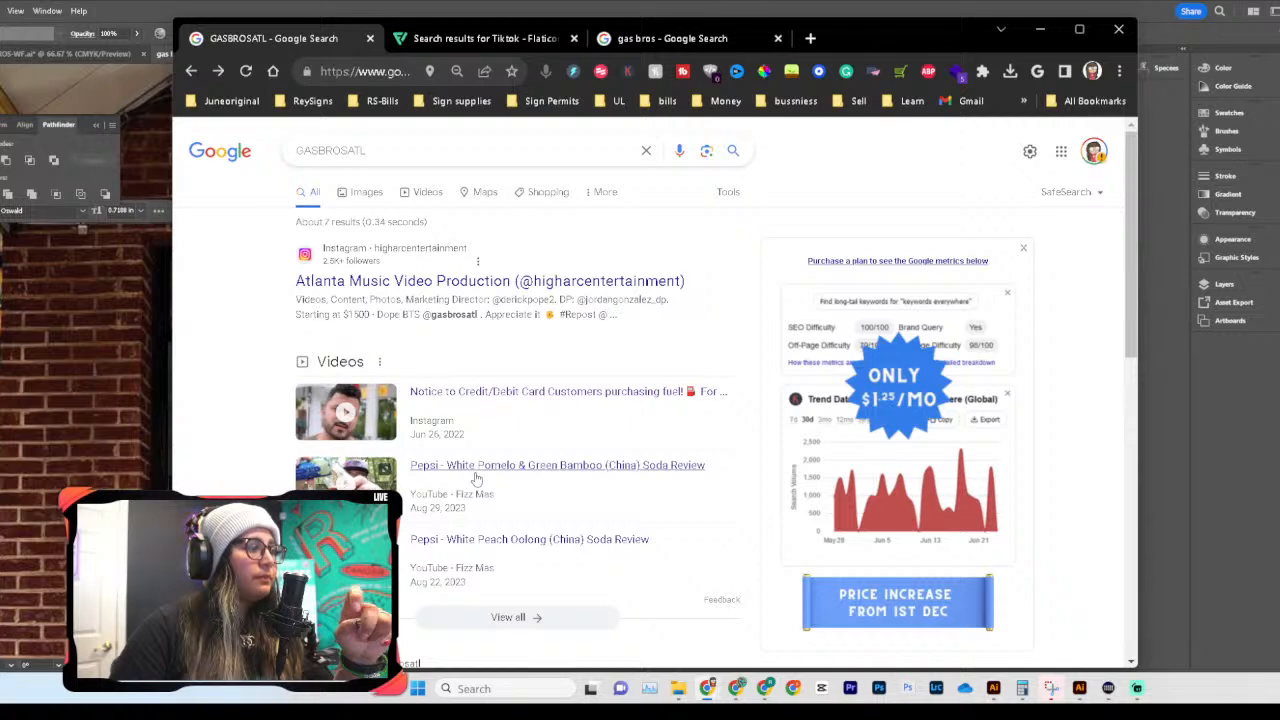
left_click(352, 192)
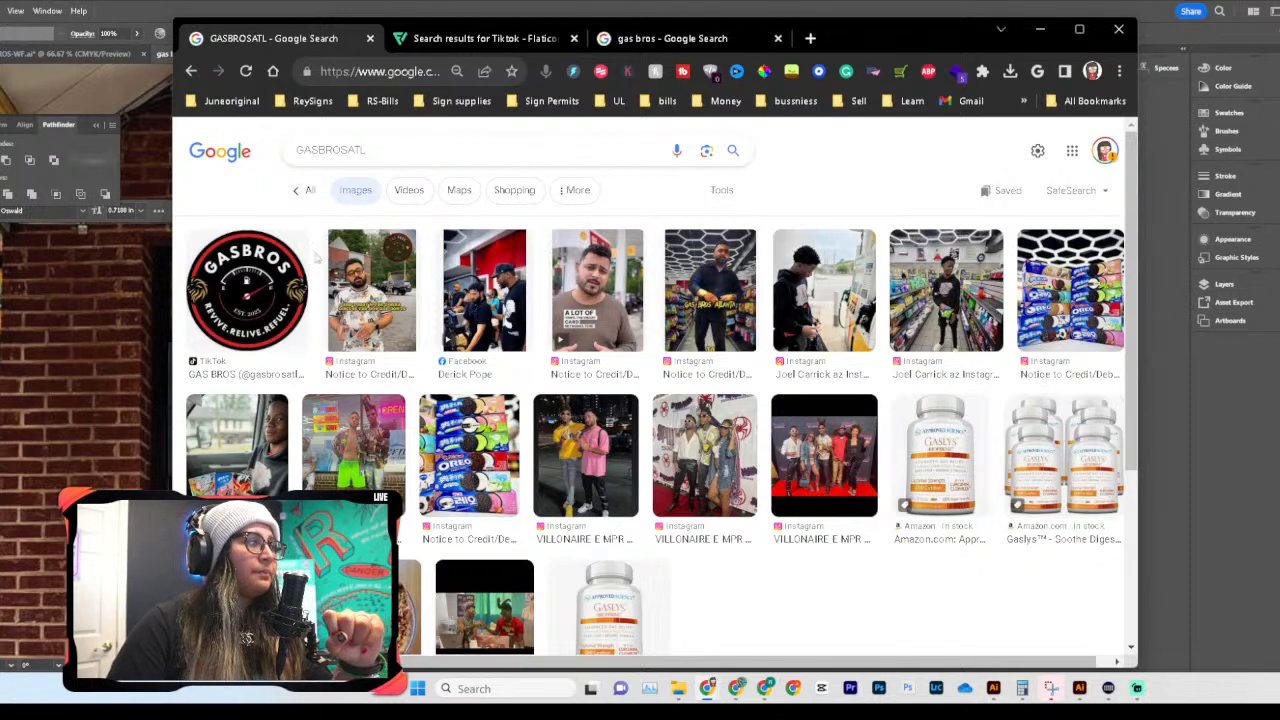
scroll(562, 373, "down", 2)
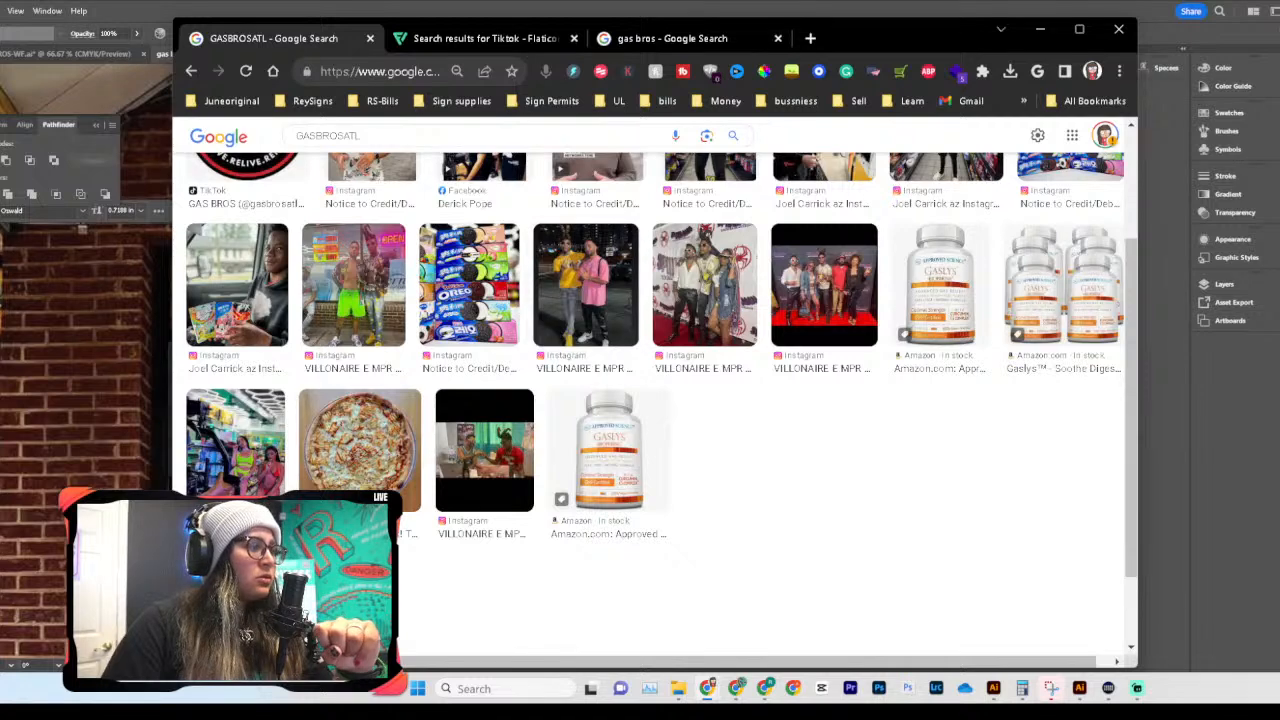
scroll(515, 506, "up", 2)
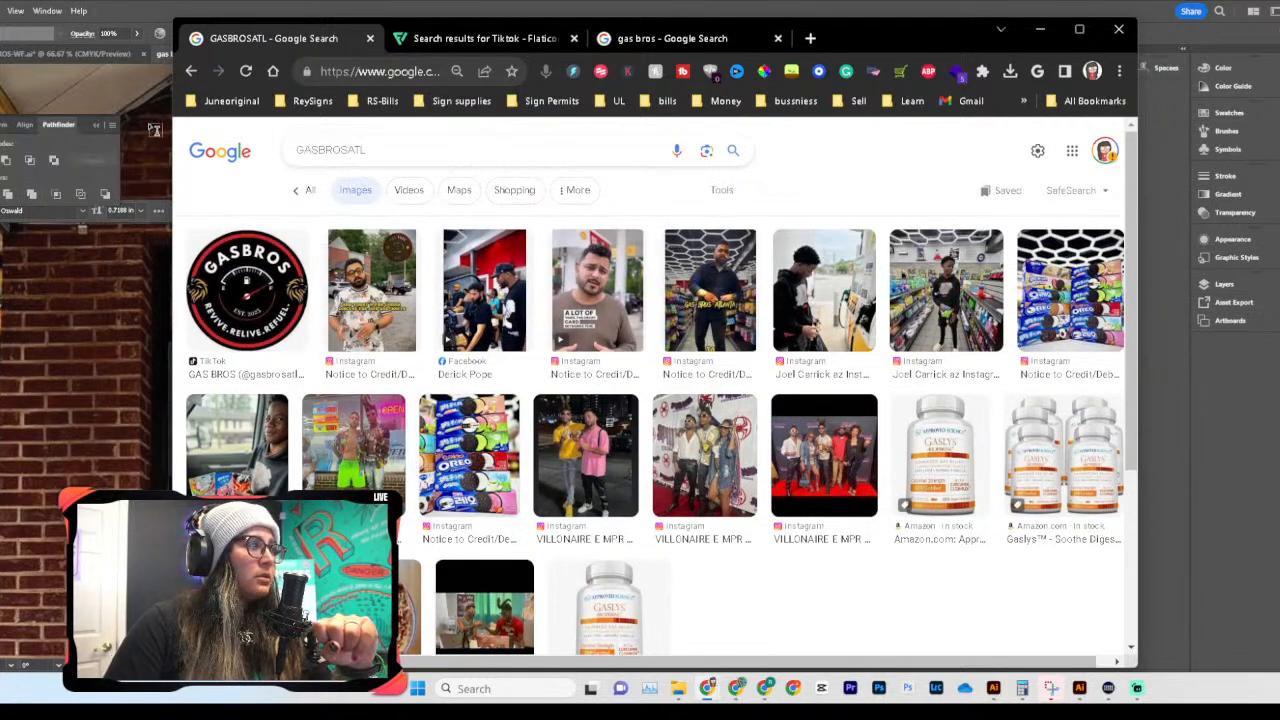
Step: Switch back to Illustrator and move the Instagram and TikTok icons closer together, centred above the header's QR code
left_click(154, 184)
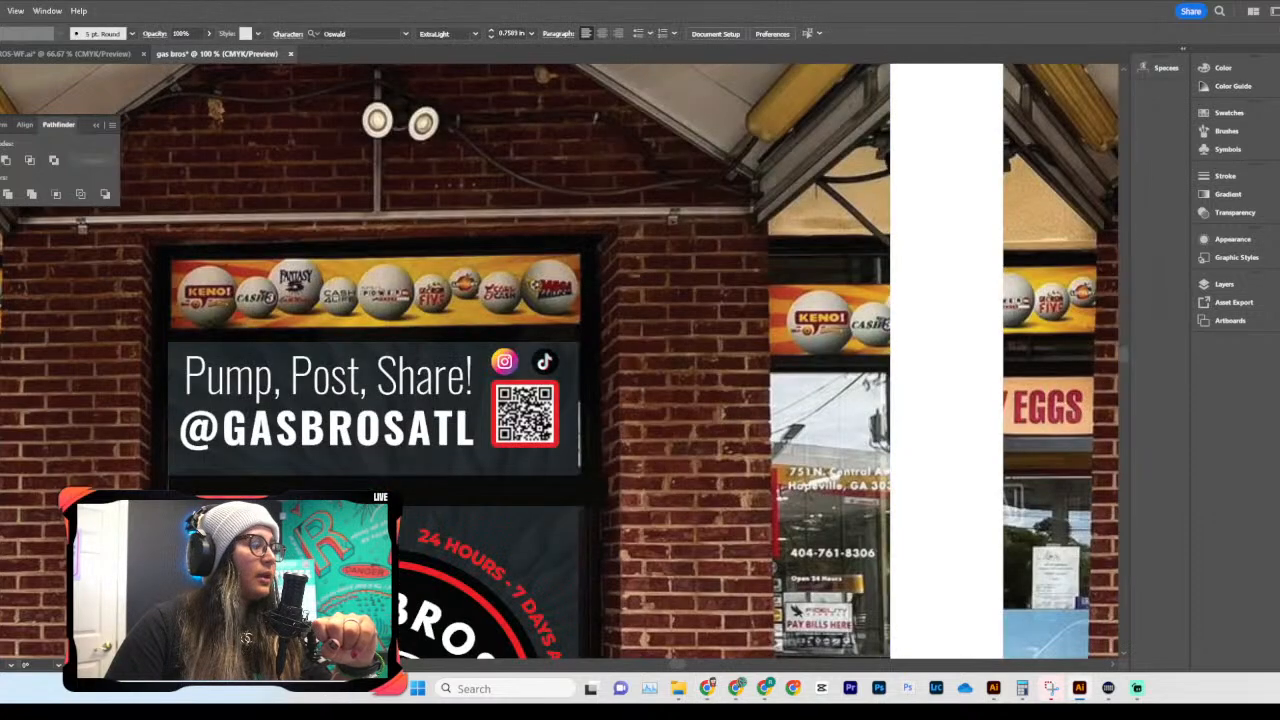
key("v")
scroll(451, 316, "left", 3)
scroll(788, 440, "down", 1)
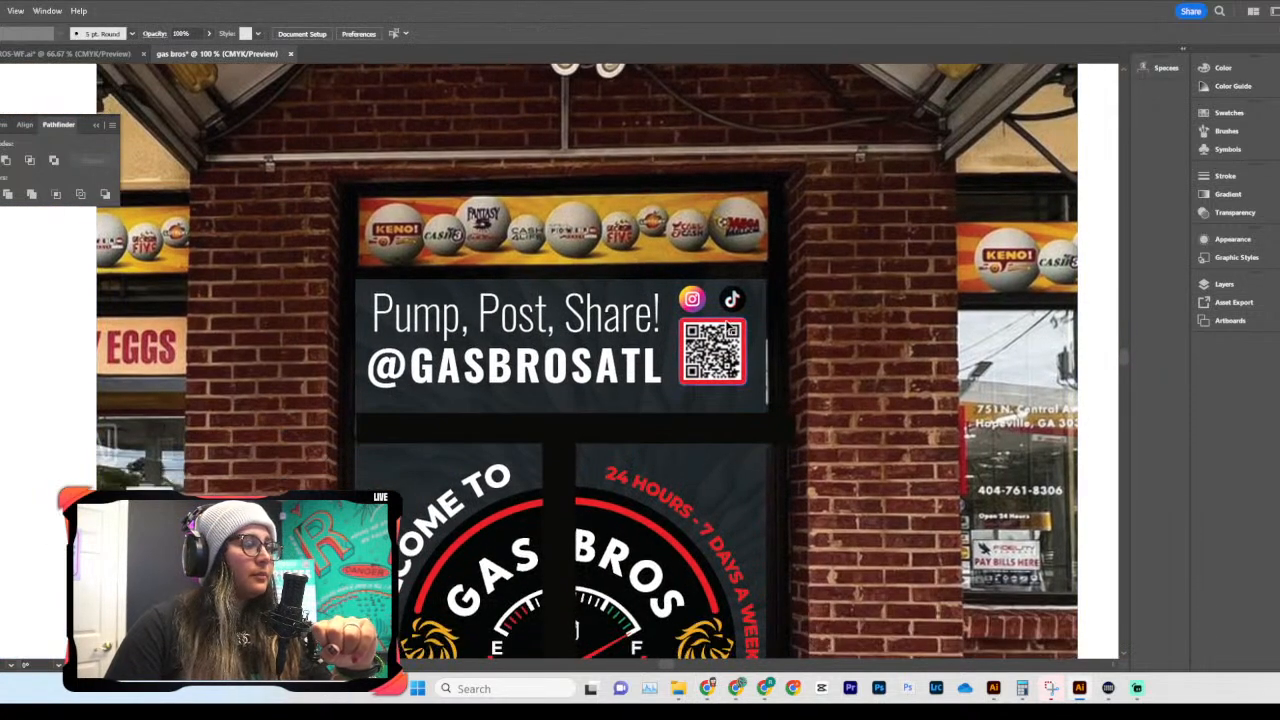
left_click(728, 304)
scroll(728, 304, "up", 3)
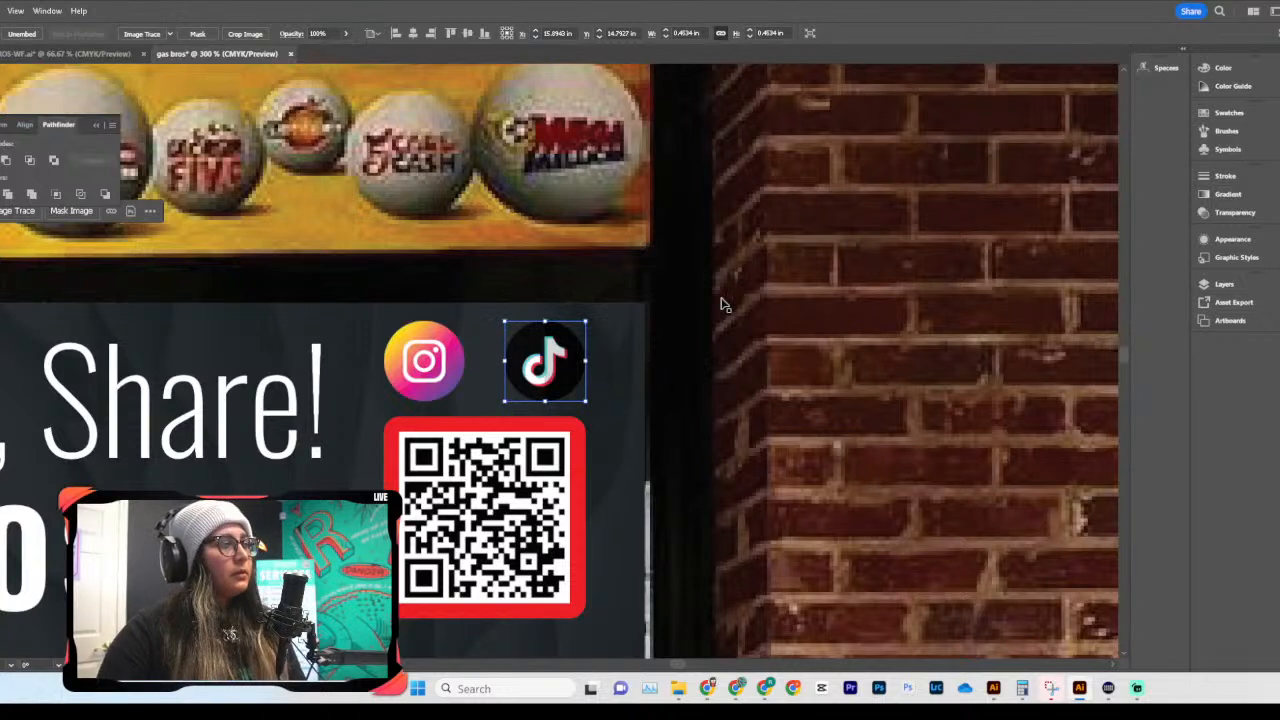
left_click(538, 370, "shift")
left_click(486, 367)
left_click_drag(463, 361, 536, 362)
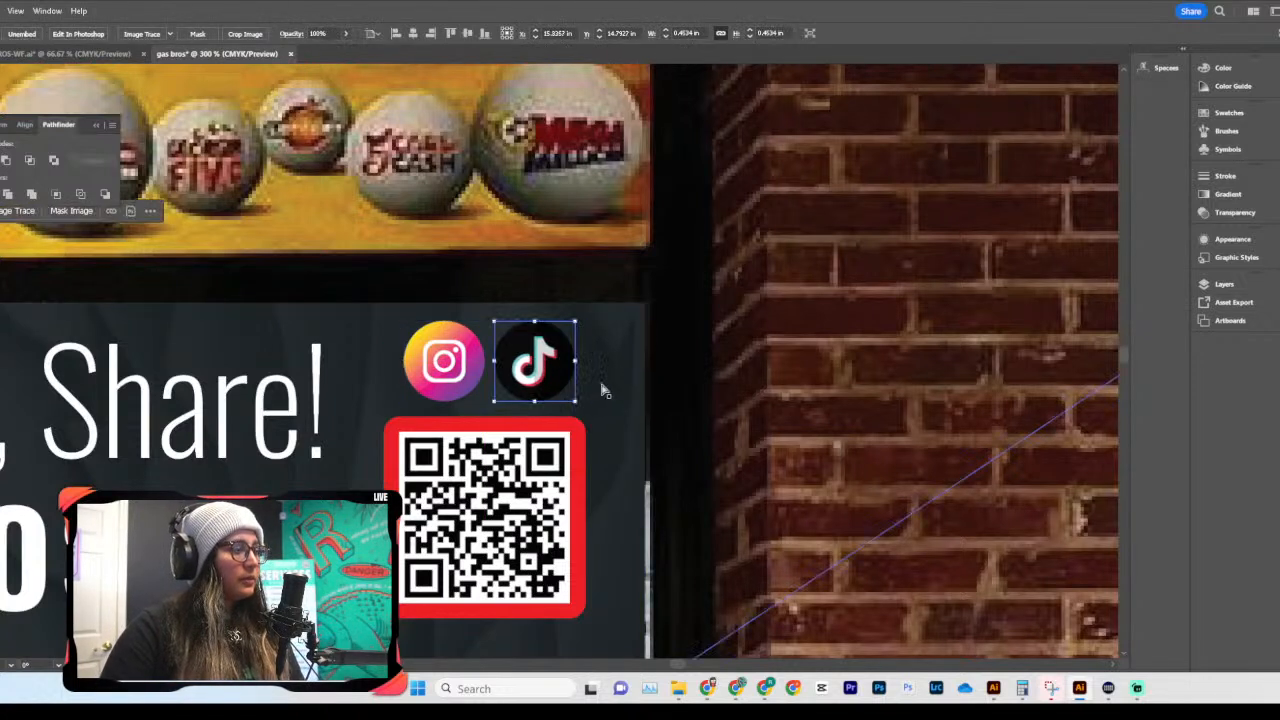
Step: Scale the header's QR code down proportionally to about 1.08 in by lowering its top edge
scroll(600, 388, "down", 5)
scroll(603, 391, "down", 3)
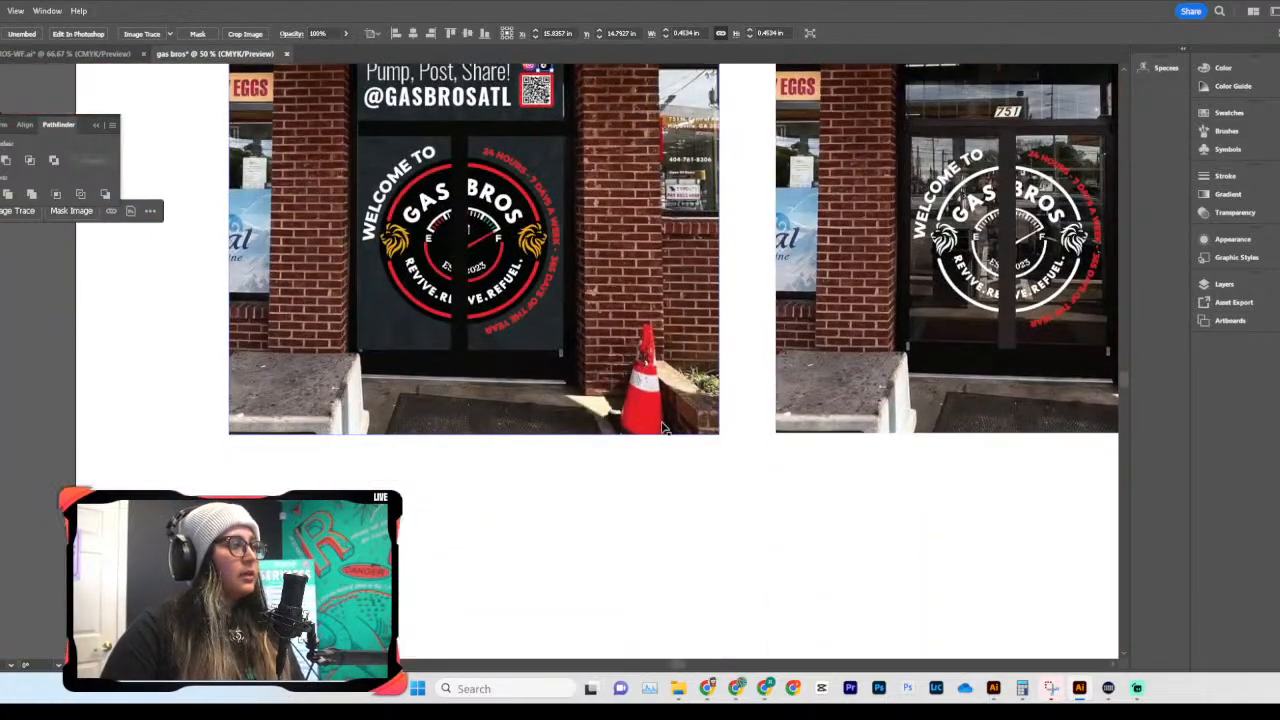
scroll(603, 391, "up", 2)
left_click(556, 310)
scroll(540, 290, "up", 6)
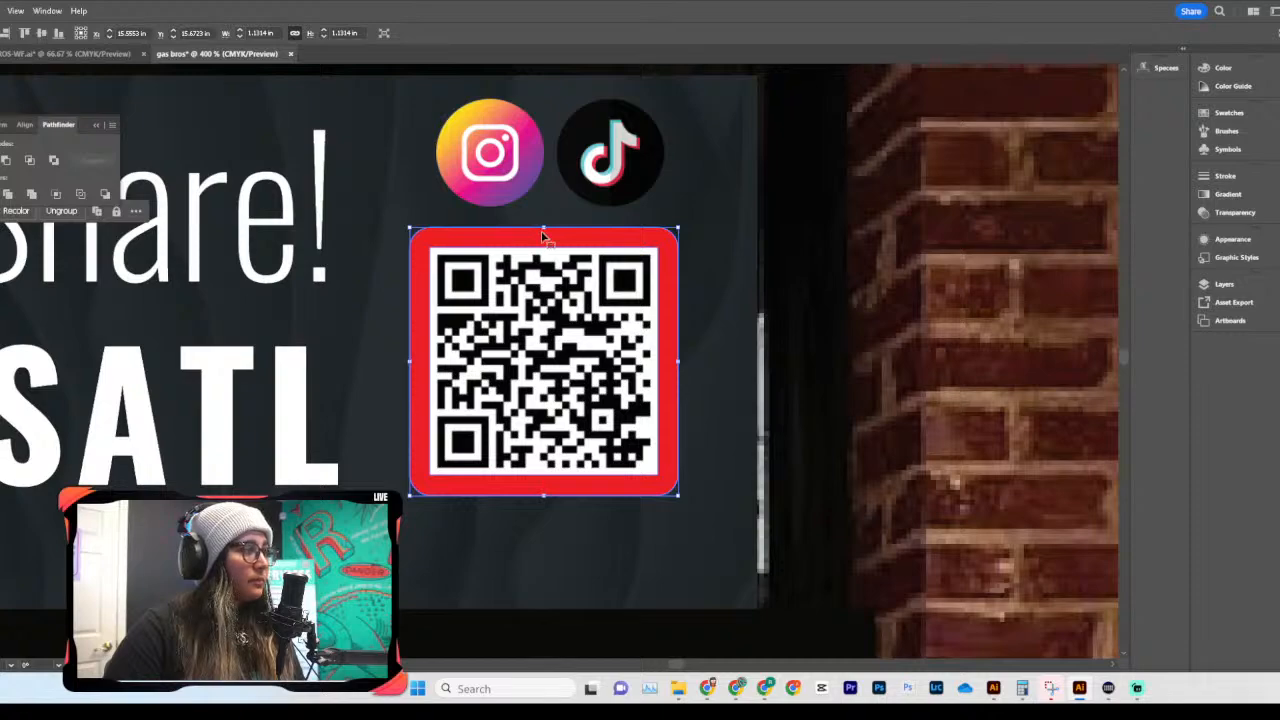
left_click_drag(545, 228, 543, 242)
scroll(543, 242, "down", 6)
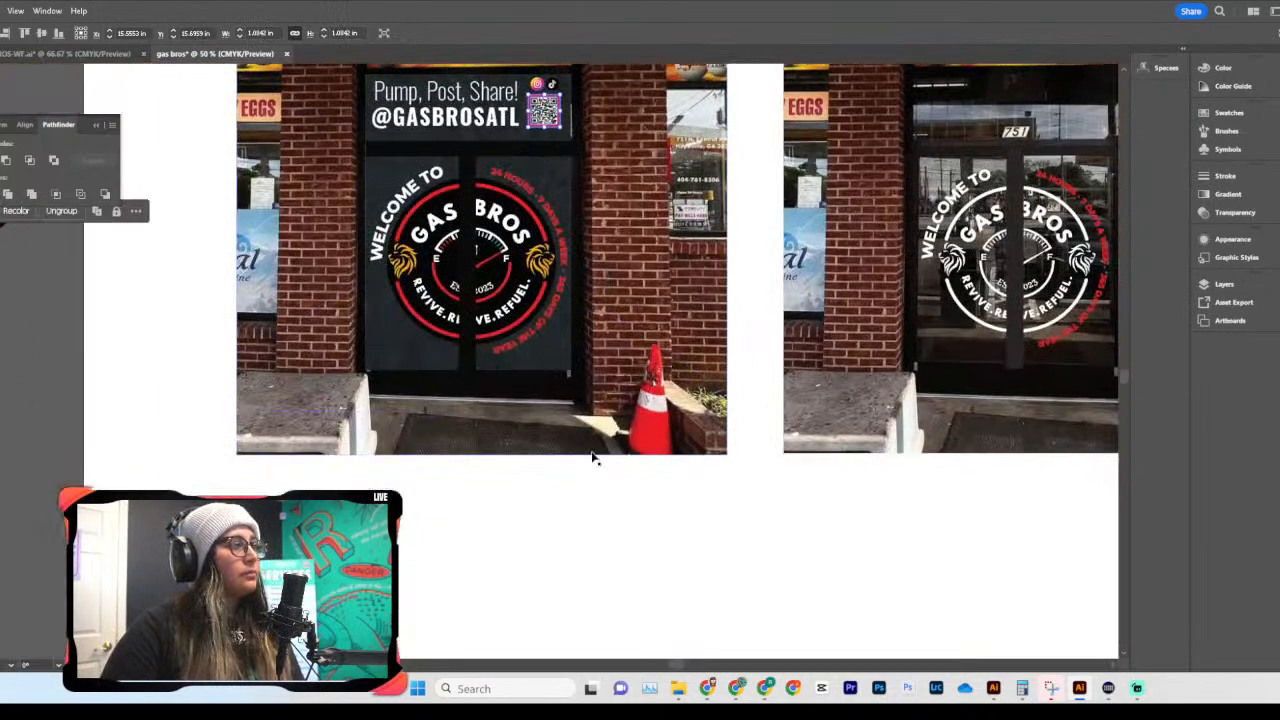
Step: Deselect the QR code and review the whole first door mockup beside the neighbouring white-logo version
left_click(563, 497)
scroll(565, 497, "up", 3)
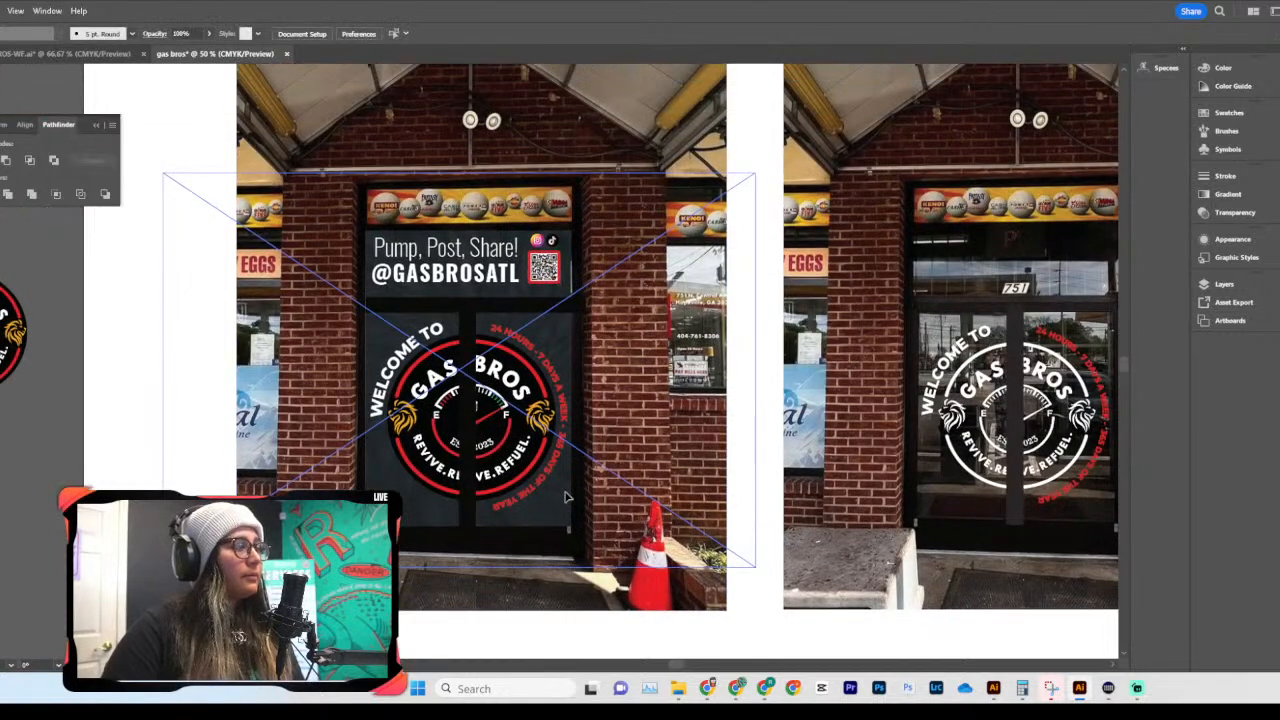
scroll(565, 497, "down", 2)
scroll(565, 497, "left", 3)
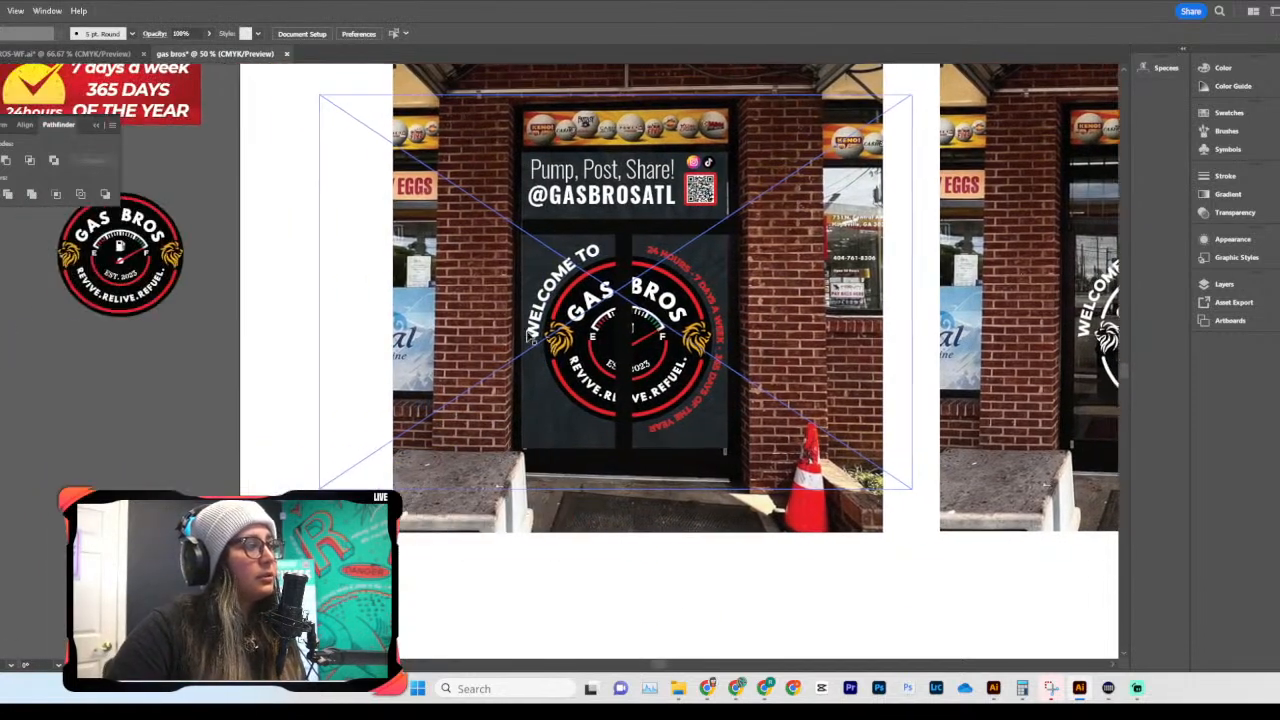
scroll(866, 172, "up", 1)
scroll(632, 298, "right", 2)
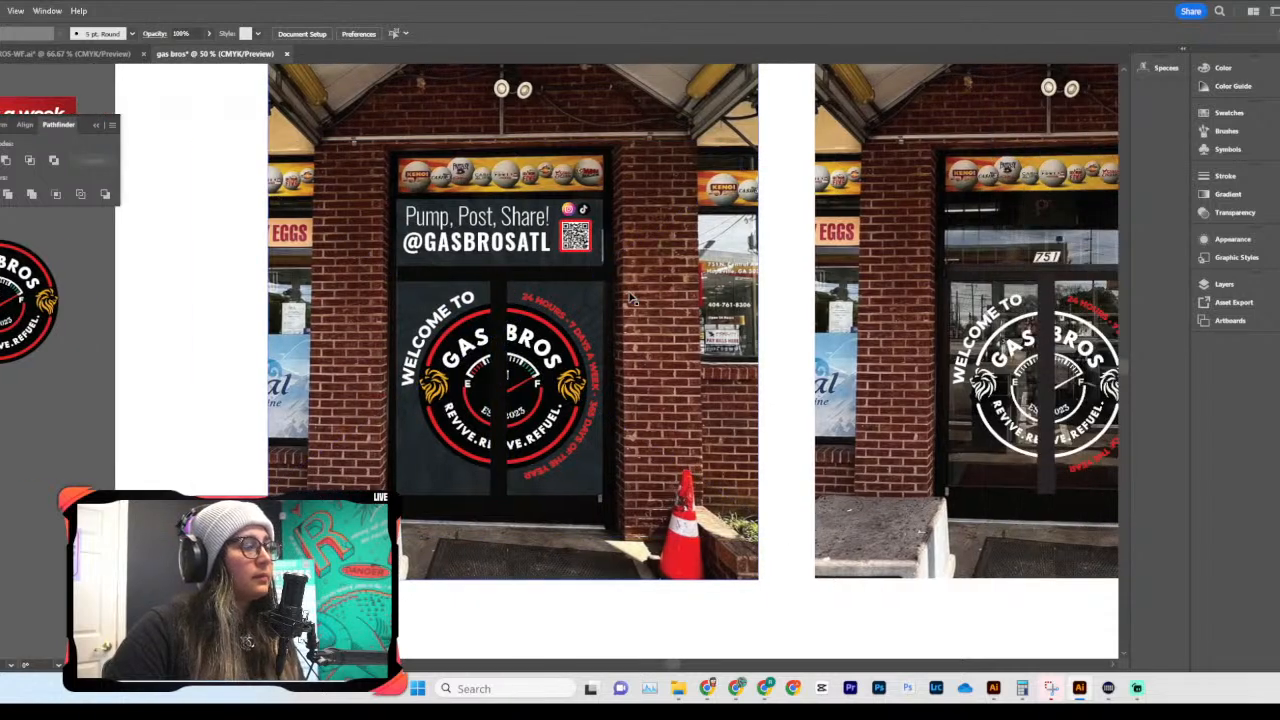
left_click(627, 300)
key("ctrl+plus")
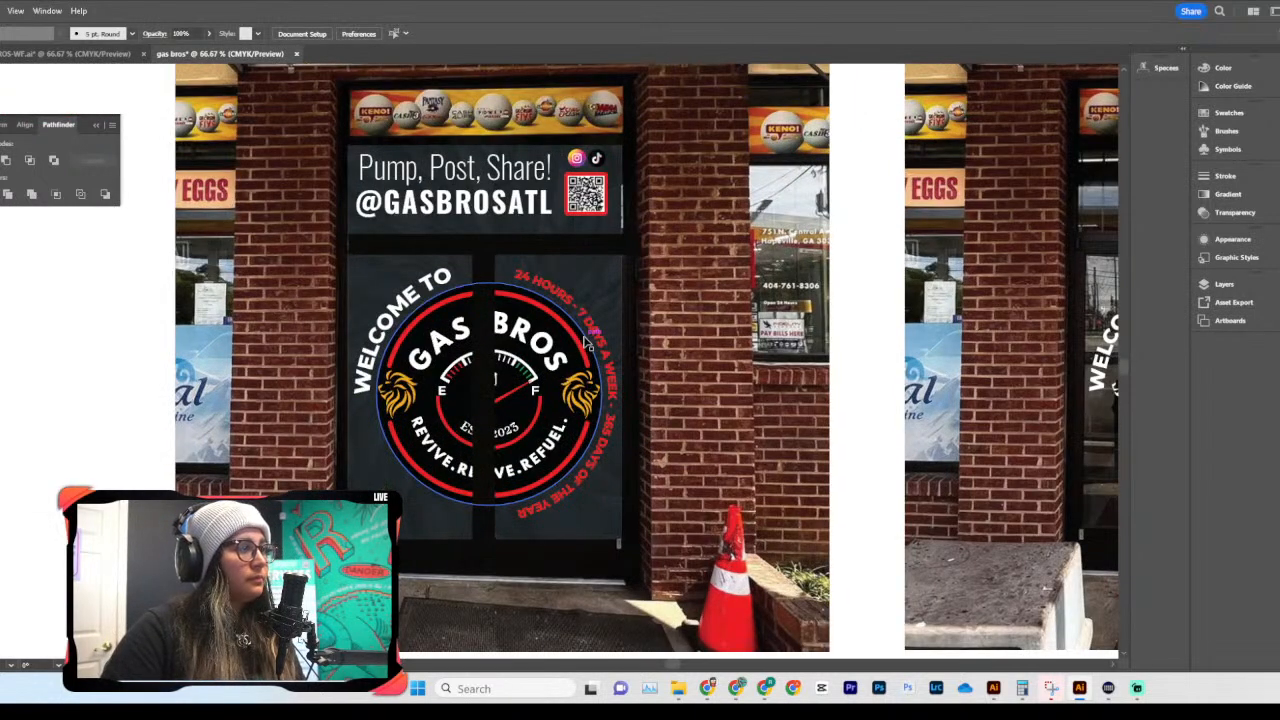
Step: Examine how the header's slogan, icons and QR code balance with the round door logo at several zoom levels
scroll(612, 333, "up", 1)
left_click(598, 232)
scroll(617, 292, "down", 1)
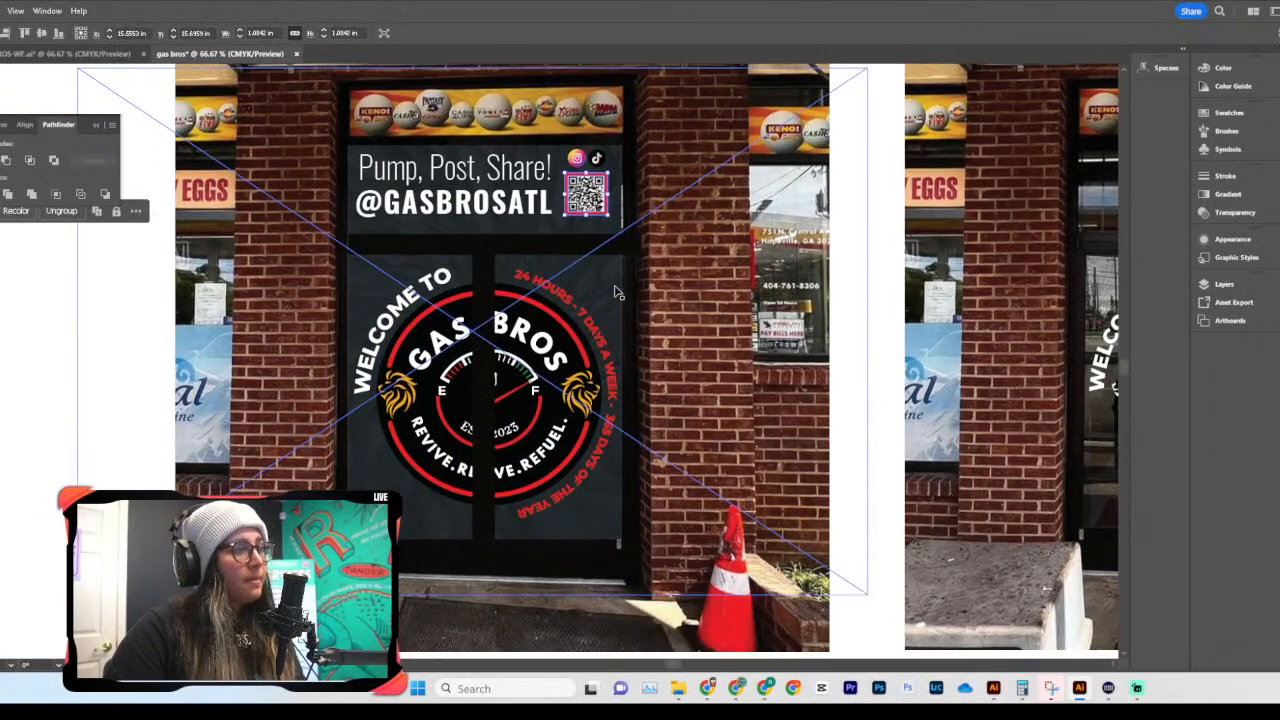
scroll(617, 292, "down", 3)
scroll(614, 288, "up", 2)
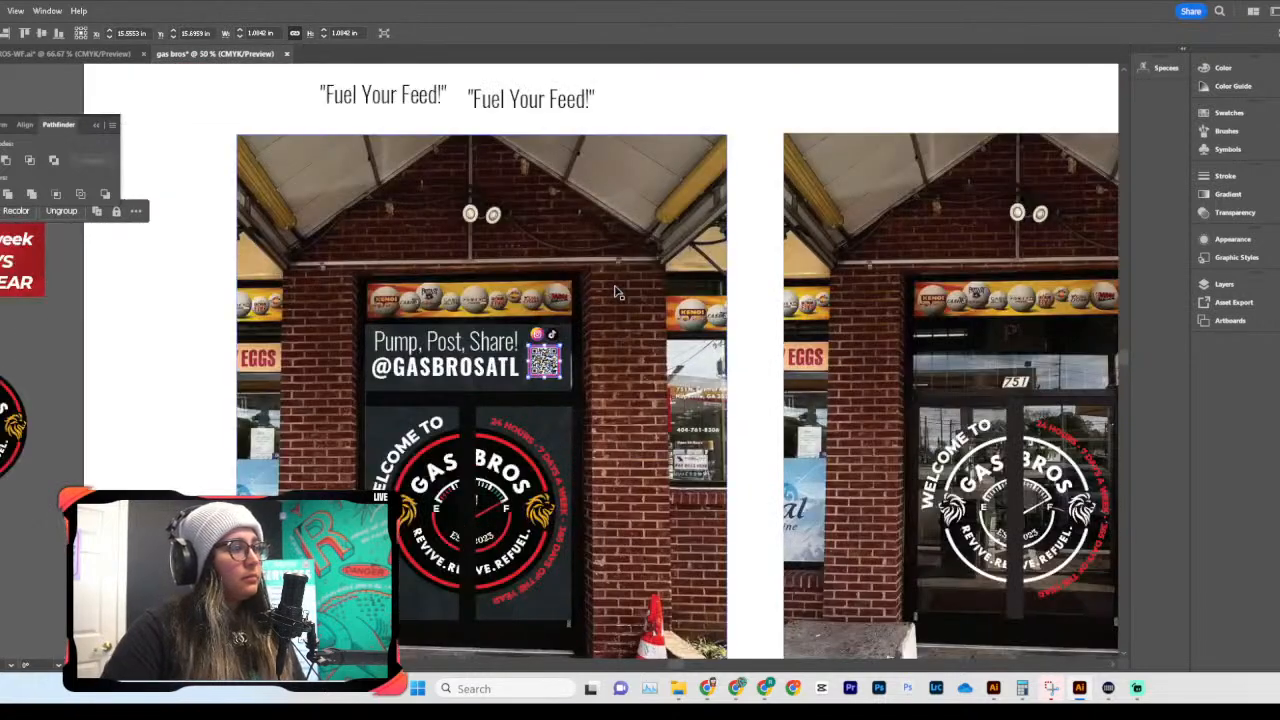
scroll(771, 313, "down", 1)
left_click(771, 313)
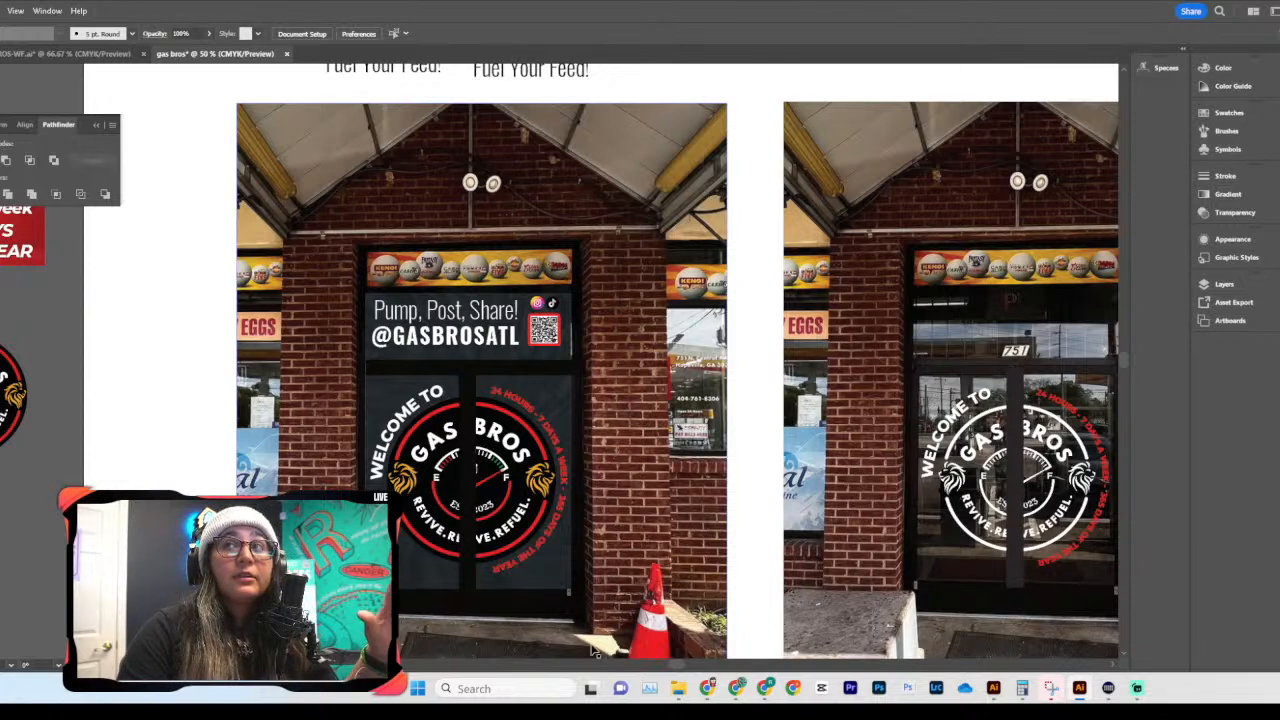
scroll(522, 204, "down", 3)
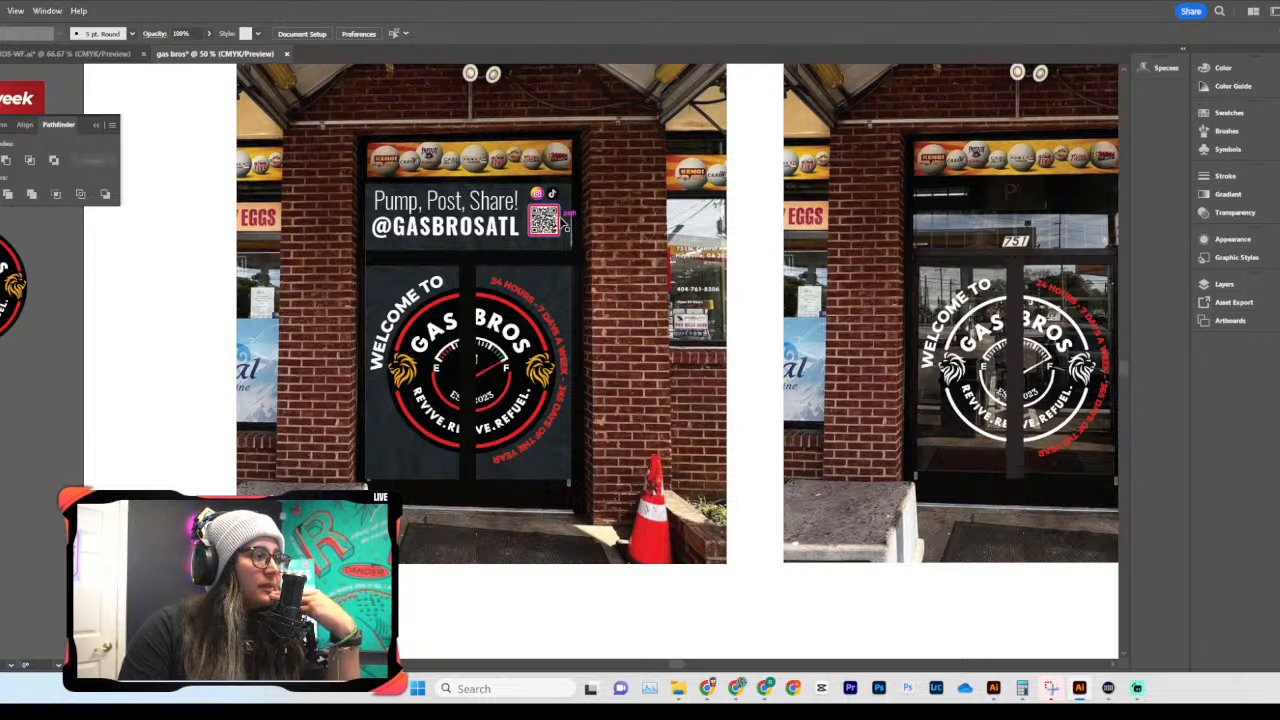
scroll(564, 224, "up", 1)
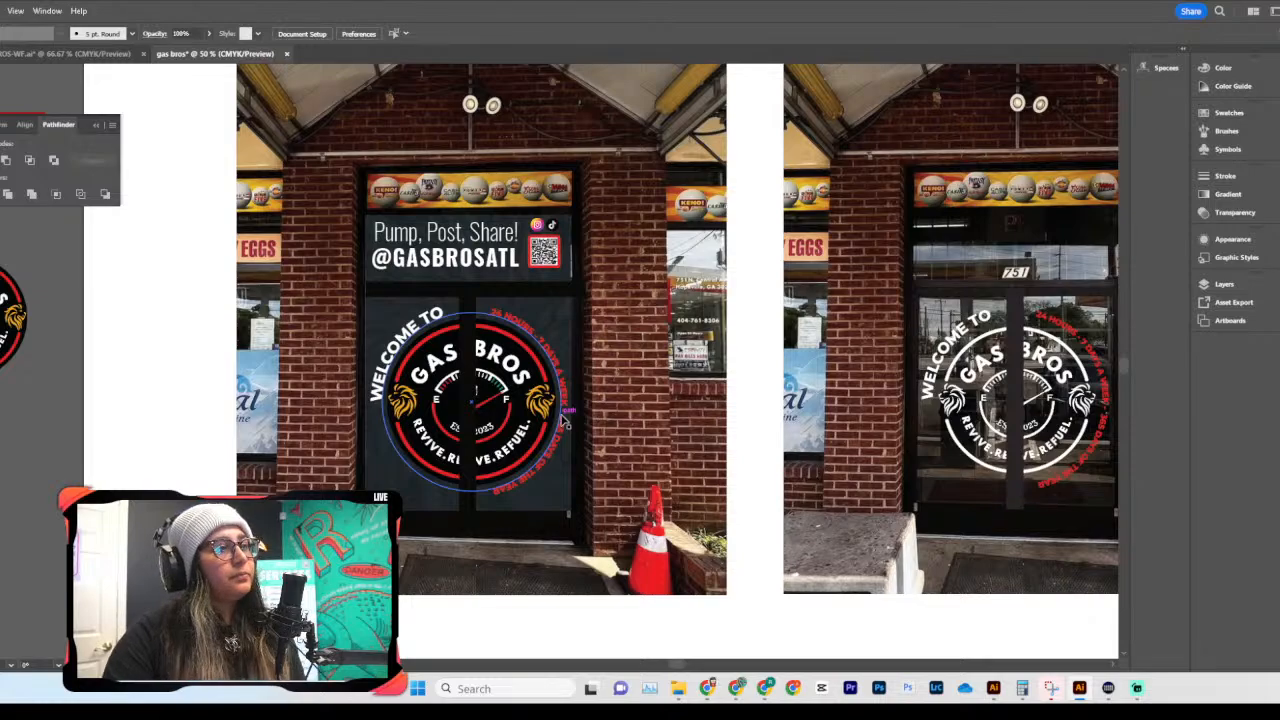
scroll(564, 422, "down", 3)
scroll(564, 422, "up", 4)
scroll(564, 424, "down", 3)
scroll(564, 424, "up", 3)
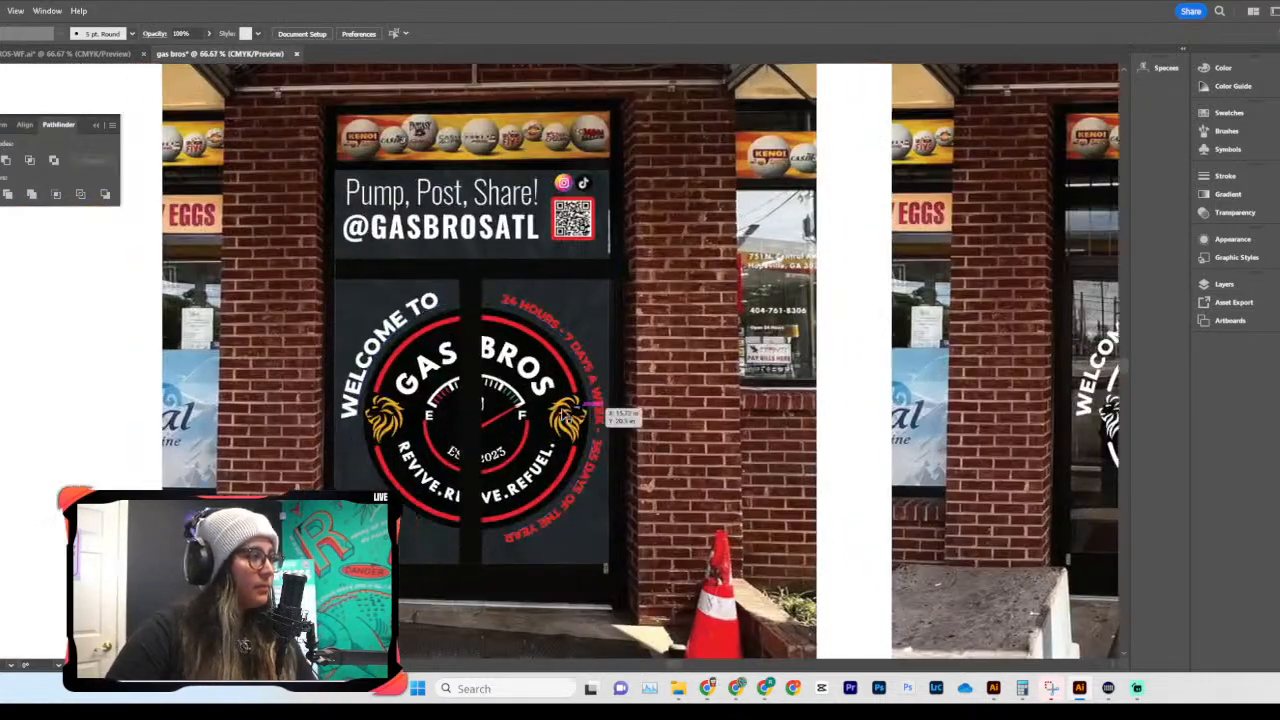
Step: Try the QR code lower down on the door and put it back in the header, overlapping the social icons
scroll(564, 415, "left", 2)
left_click(690, 235)
scroll(697, 192, "left", 2)
left_click_drag(677, 214, 683, 408)
key("ctrl+z")
scroll(719, 300, "right", 2)
left_click_drag(703, 237, 702, 205)
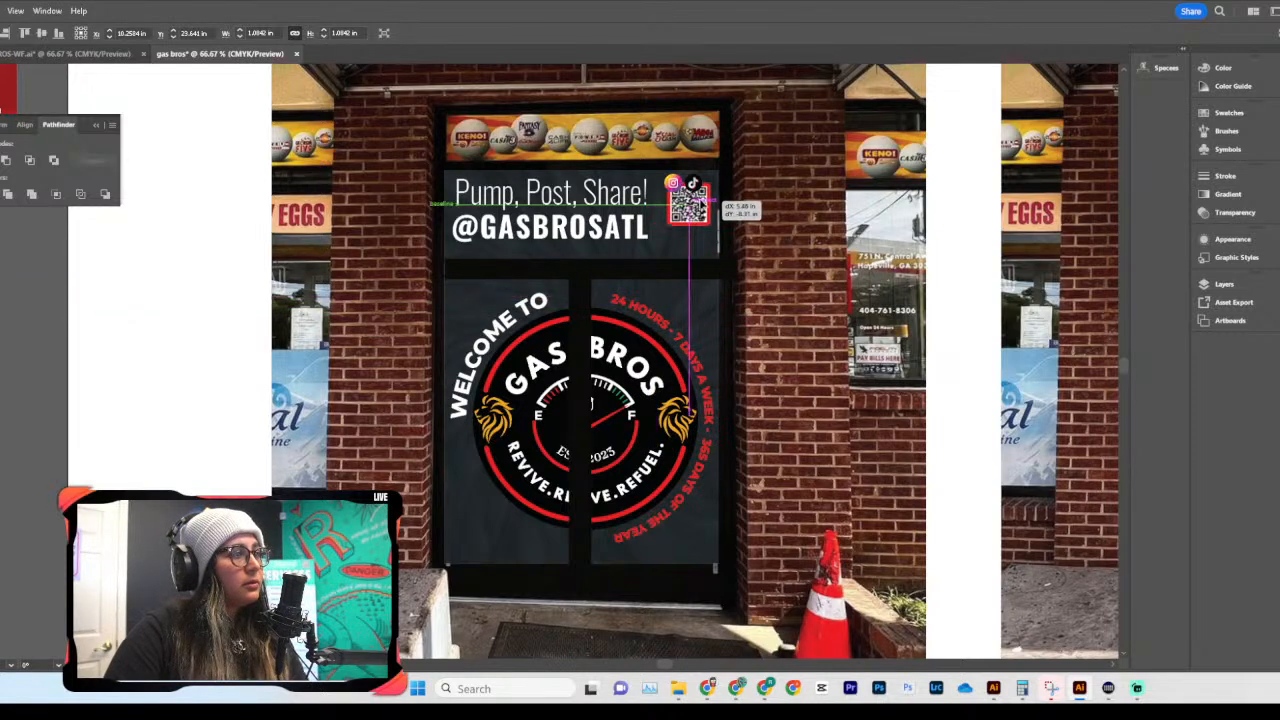
Step: Try moving the round Gas Bros logo slightly lower on the door, and deselect it
left_click(658, 316)
left_click_drag(632, 338, 630, 345)
scroll(631, 346, "down", 2)
key("ctrl+minus")
key("ctrl+minus")
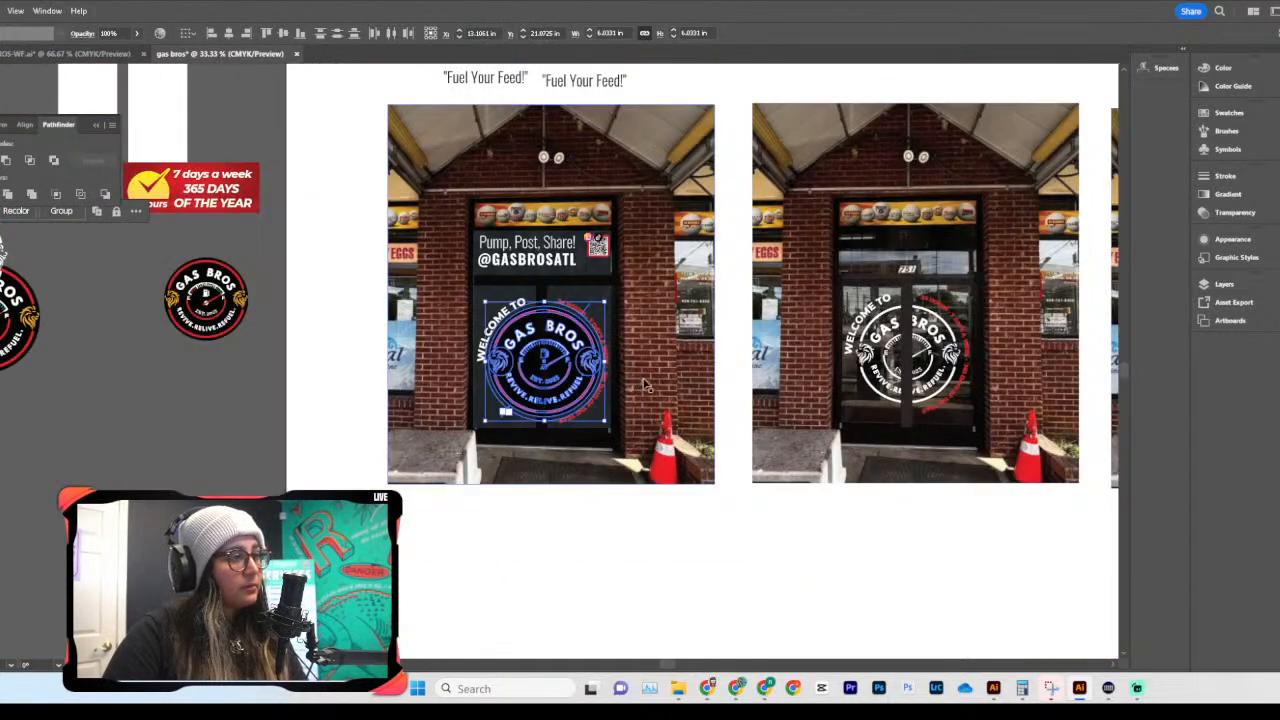
left_click(600, 557)
Step: Try moving the QR code out of the header onto the right-hand door glass
scroll(600, 557, "up", 3)
key("ctrl+plus")
key("ctrl+plus")
key("ctrl+plus")
key("ctrl+plus")
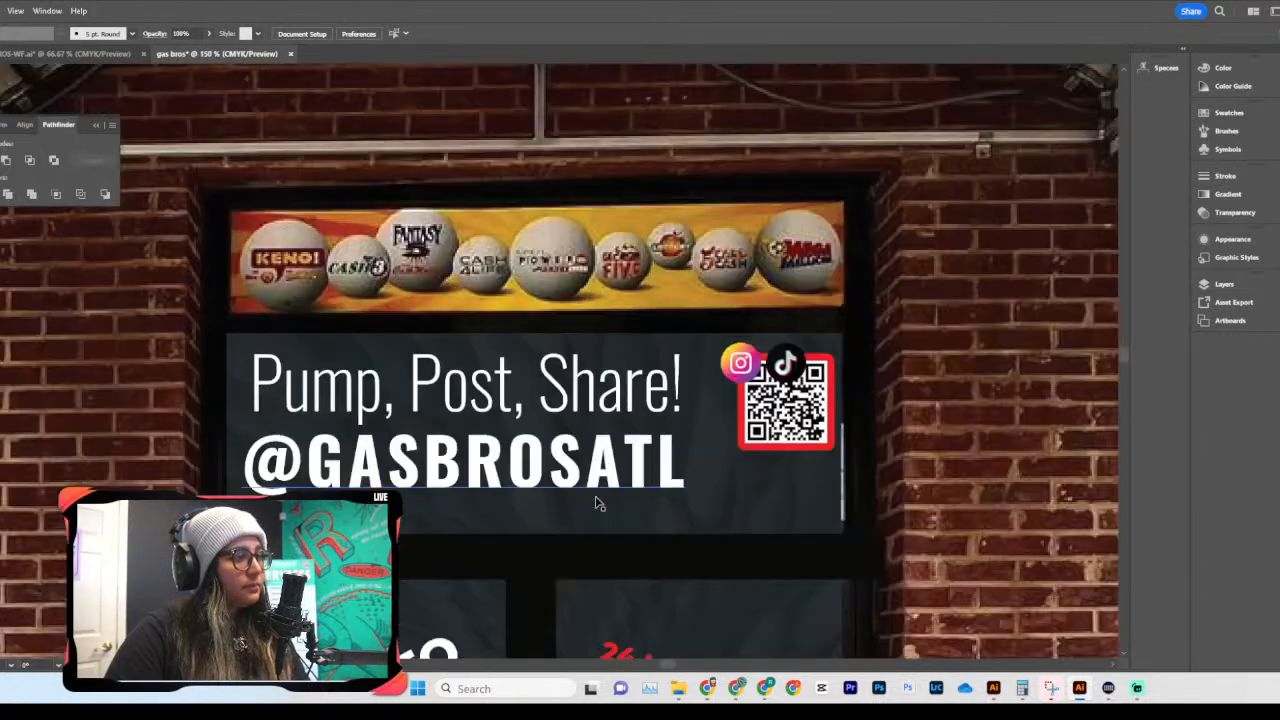
scroll(717, 423, "down", 7)
left_click_drag(806, 158, 792, 372)
left_click_drag(799, 336, 806, 342)
Step: Shrink the QR code to about 0.72 in and place it in the right-hand door's upper outer corner, above the hours text
scroll(803, 350, "down", 1)
key("ctrl+minus")
key("ctrl+minus")
key("ctrl+minus")
key("ctrl+plus")
key("ctrl+plus")
left_click_drag(773, 620, 786, 449)
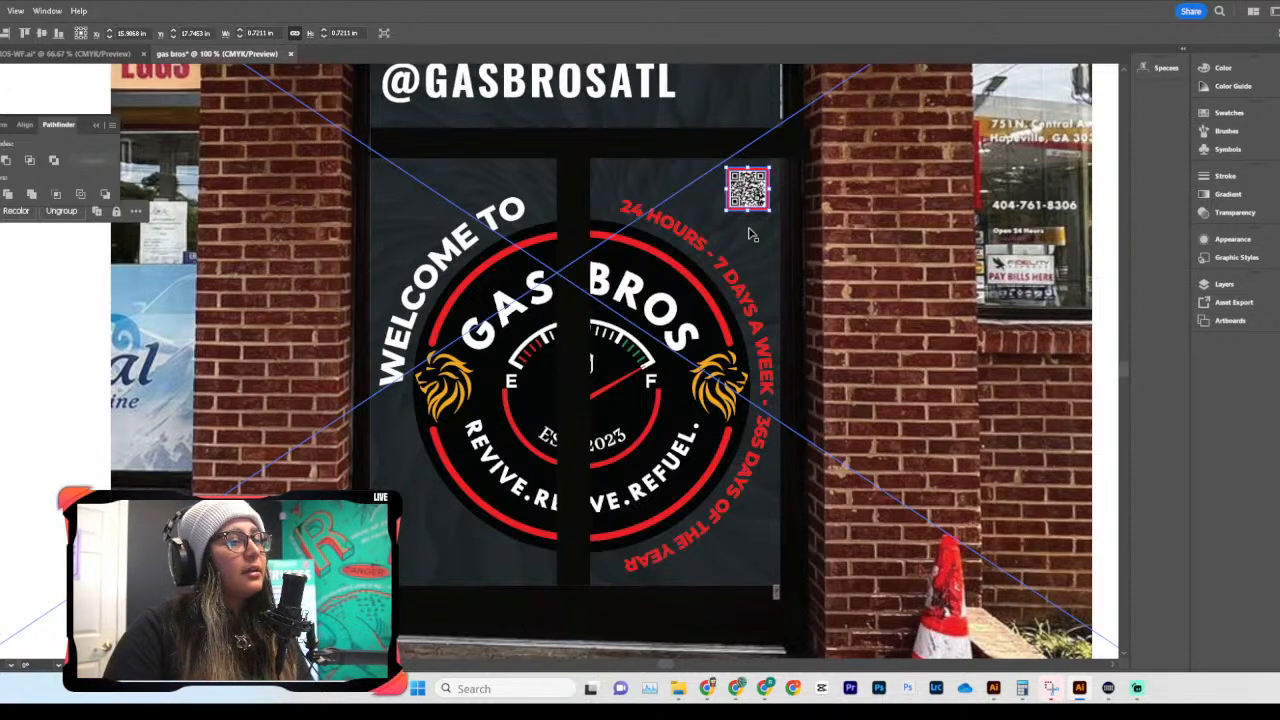
scroll(752, 234, "up", 1)
key("ctrl+plus")
left_click_drag(121, 398, 324, 321)
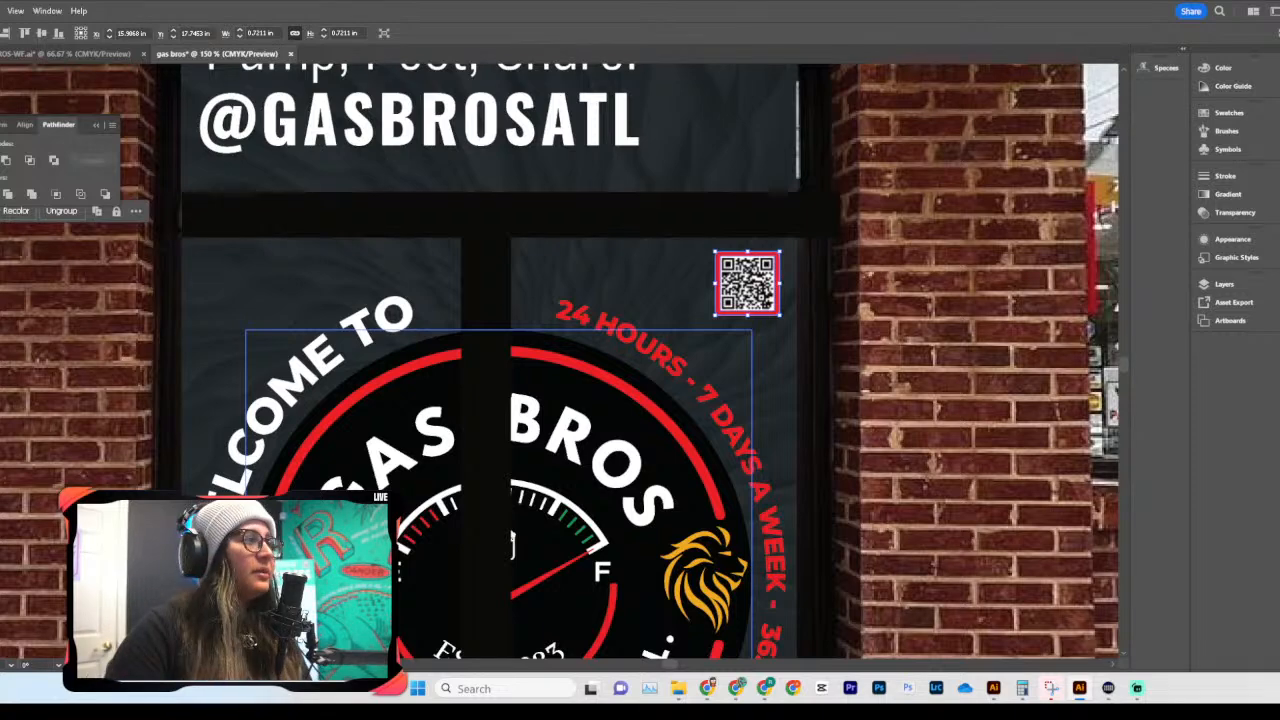
scroll(549, 539, "up", 3)
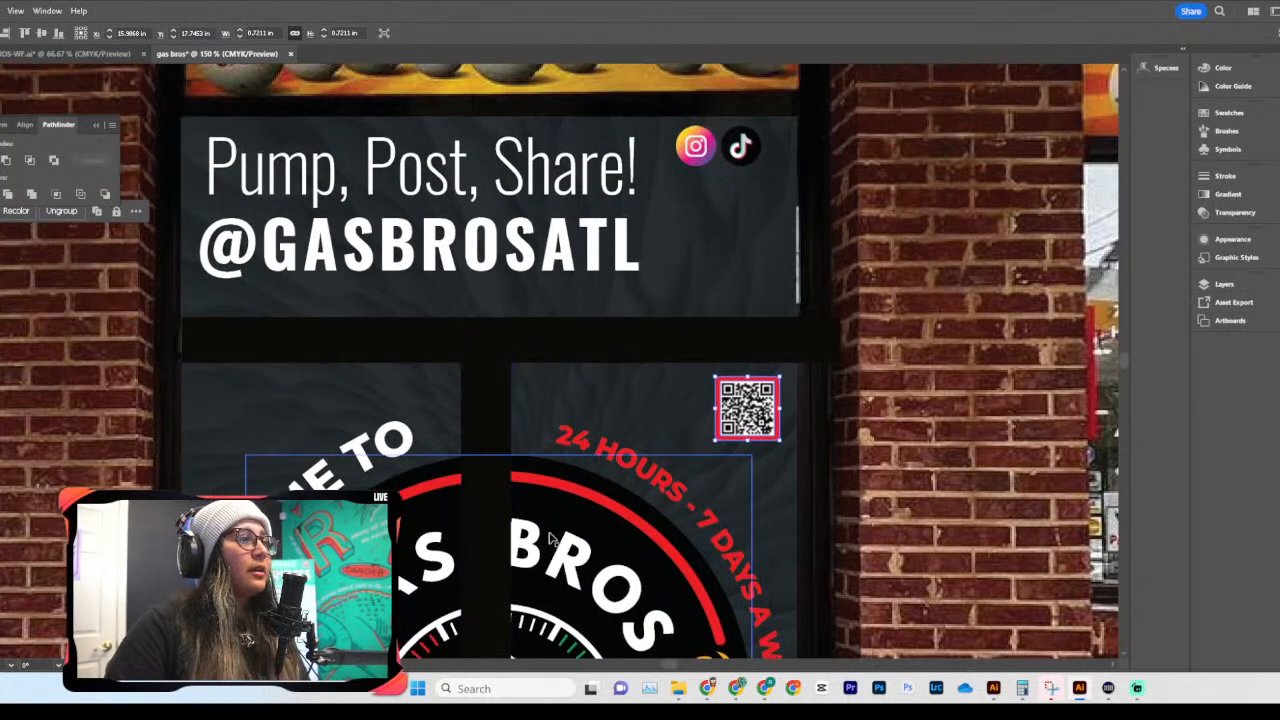
Step: Undo the QR code's resizing and move onto the door, along with the round logo's shift
key("ctrl+z")
key("ctrl+z")
key("ctrl+z")
key("ctrl+z")
key("ctrl+z")
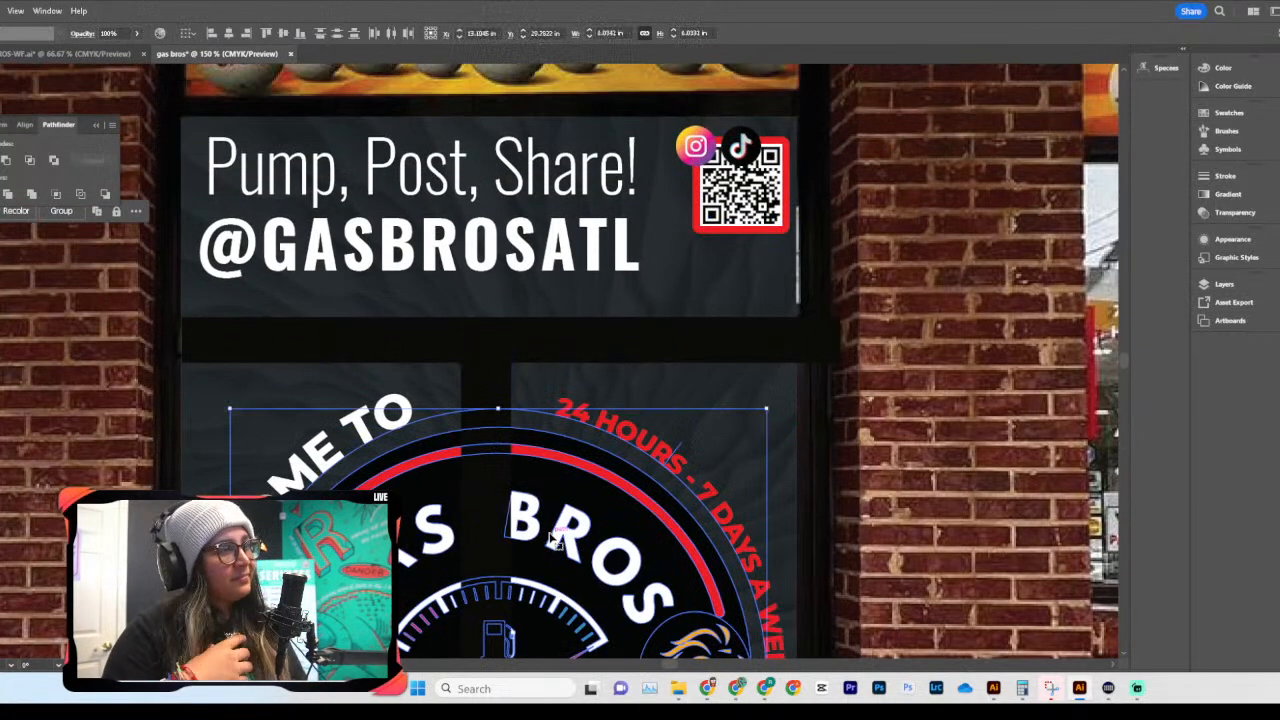
Step: Move the QR code directly below the Instagram and TikTok icons in the header and check the whole door
left_click_drag(757, 204, 739, 252)
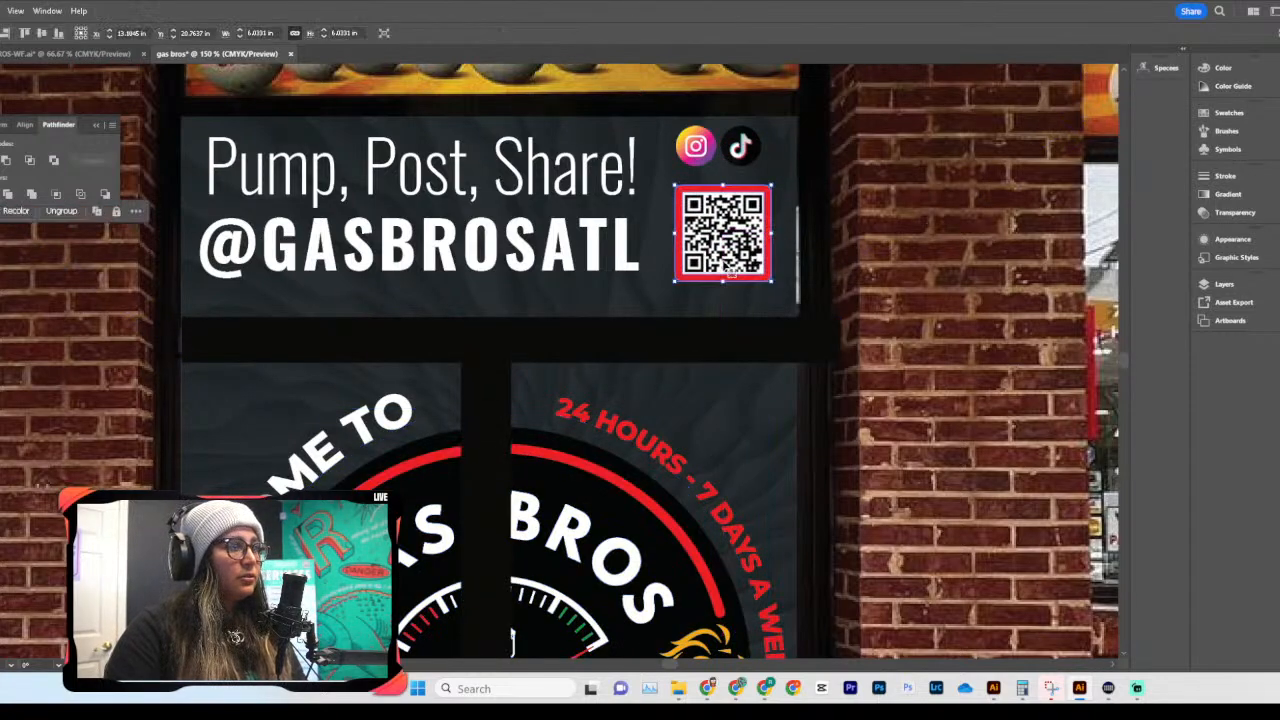
scroll(735, 256, "down", 3)
left_click(660, 340)
key("ctrl+minus")
key("ctrl+minus")
key("ctrl+minus")
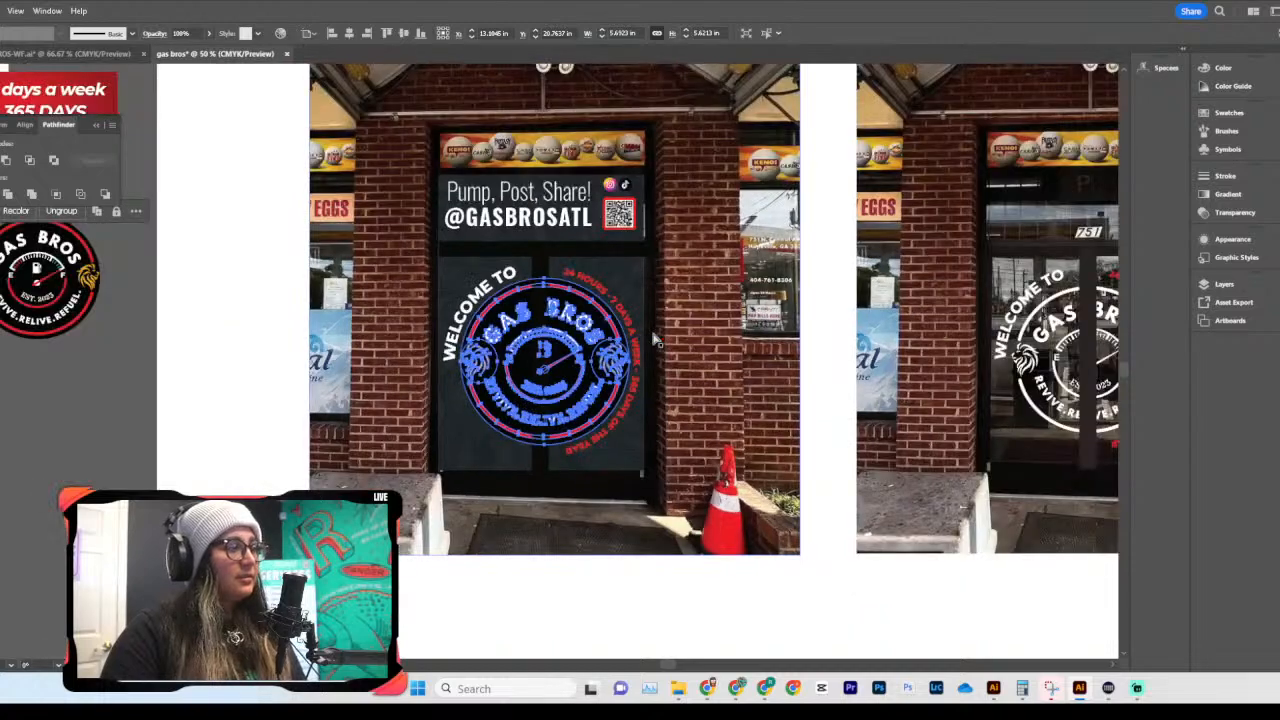
Step: Move the round logo together with its curved welcome and hours texts slightly lower on the doors
key("ctrl+plus")
key("ctrl+plus")
key("ctrl+shift+g")
left_click_drag(610, 276, 609, 301)
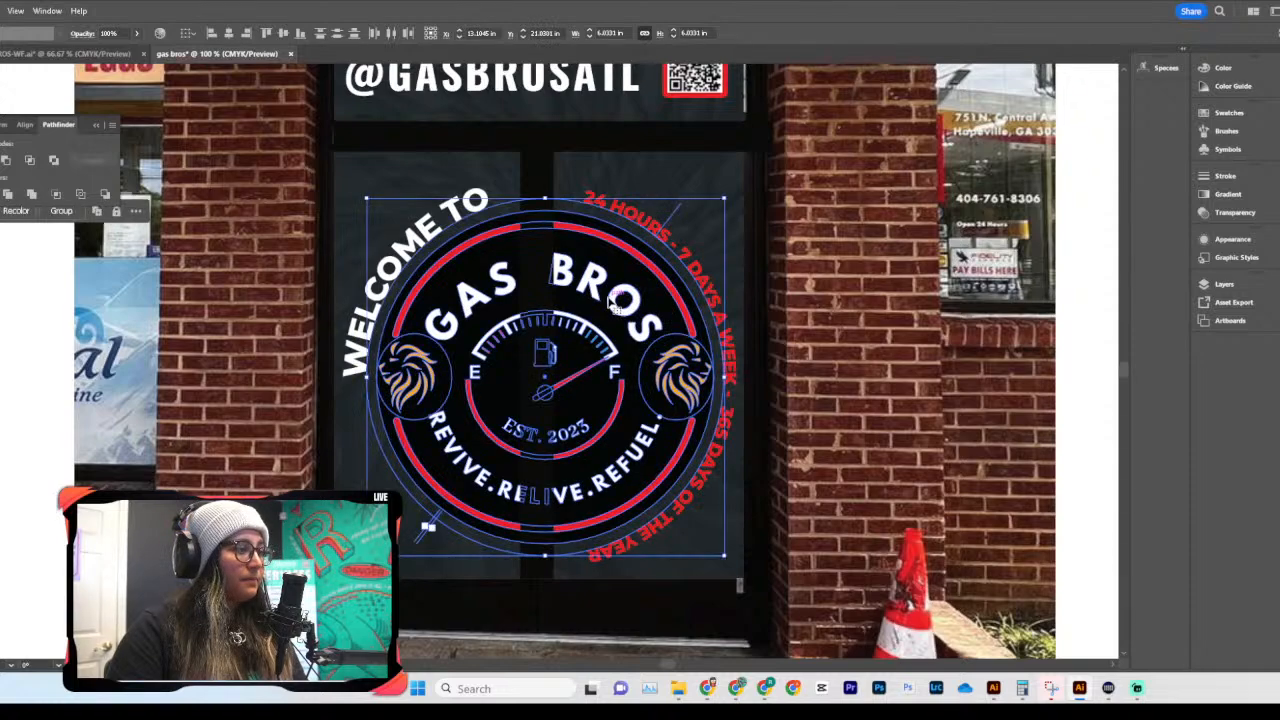
scroll(609, 301, "up", 1)
key("ctrl+minus")
key("ctrl+minus")
key("ctrl+minus")
key("ctrl+plus")
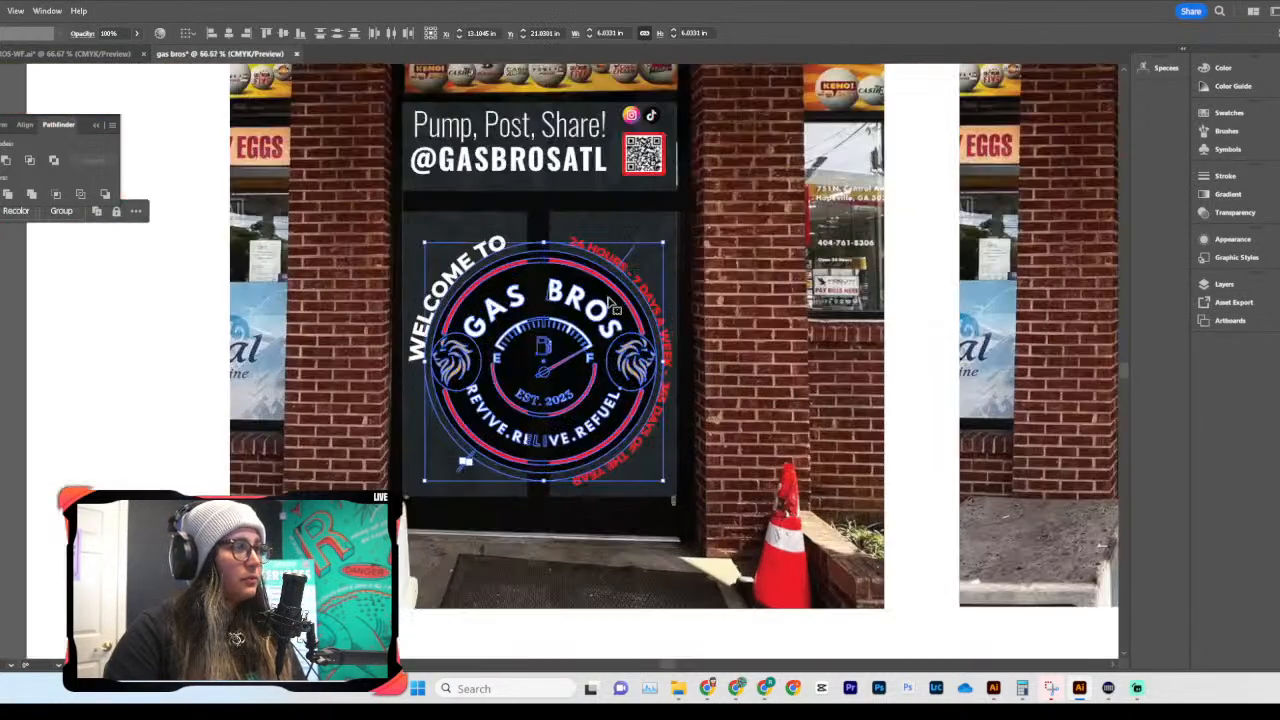
Step: Shift the Instagram and TikTok icons slightly so the pair sits centered above the QR code
key("ctrl+plus")
key("ctrl+plus")
key("ctrl+plus")
key("ctrl+plus")
left_click(631, 224)
left_click(650, 224, "shift")
left_click_drag(563, 245, 600, 248)
left_click(560, 360)
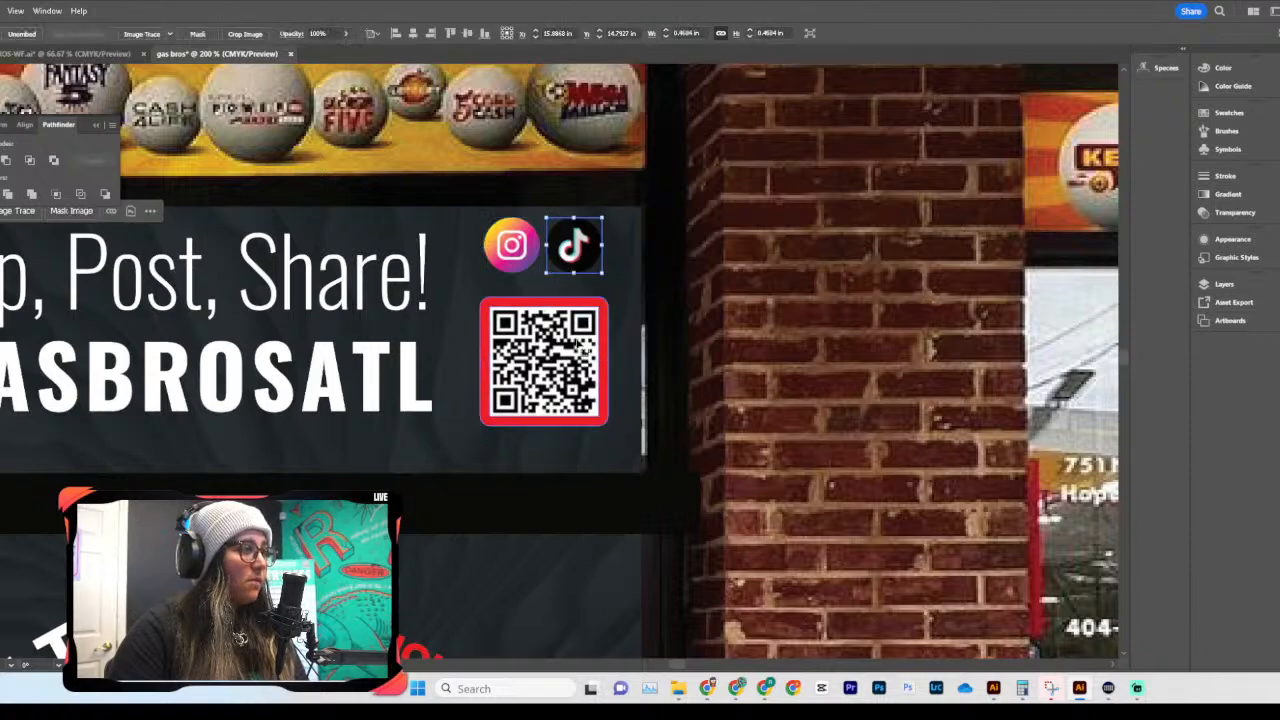
scroll(424, 284, "left", 5)
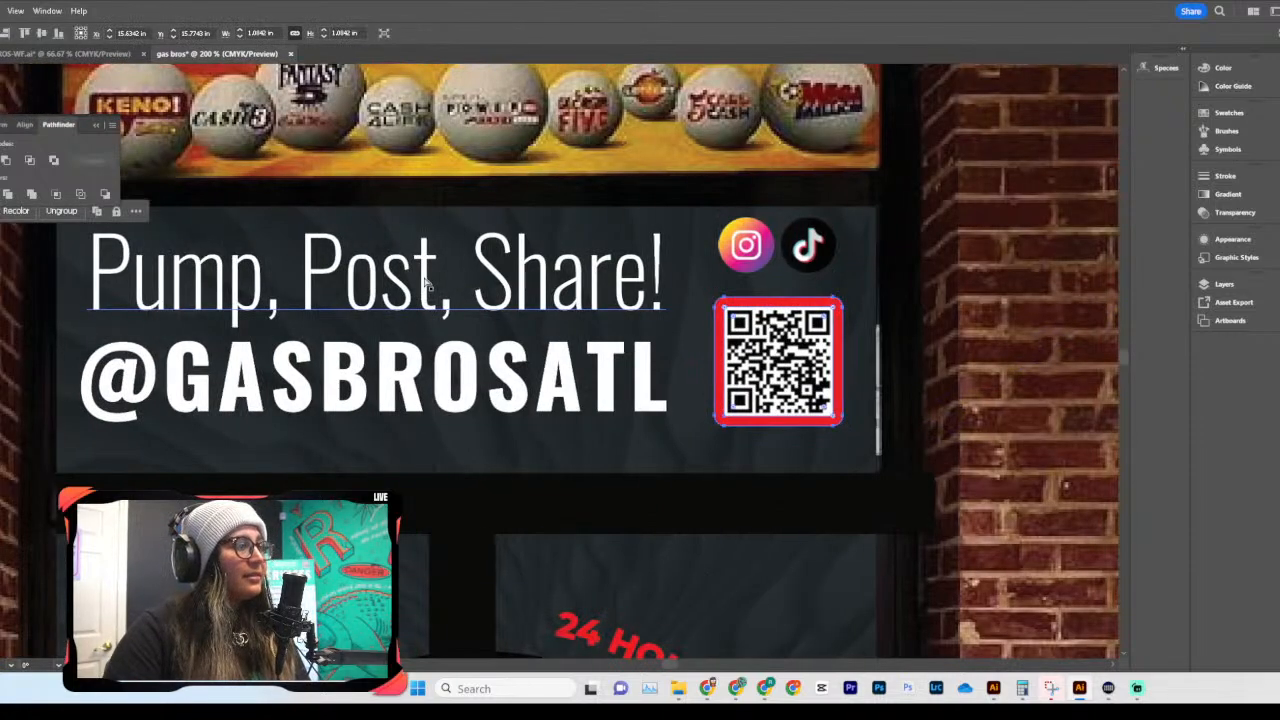
key("ctrl+equal")
key("ctrl+minus")
key("ctrl+minus")
scroll(427, 288, "left", 1)
left_click(416, 319)
left_click_drag(418, 398, 431, 385)
scroll(431, 385, "left", 5)
key("ctrl+minus")
key("ctrl+minus")
key("ctrl+minus")
key("ctrl+minus")
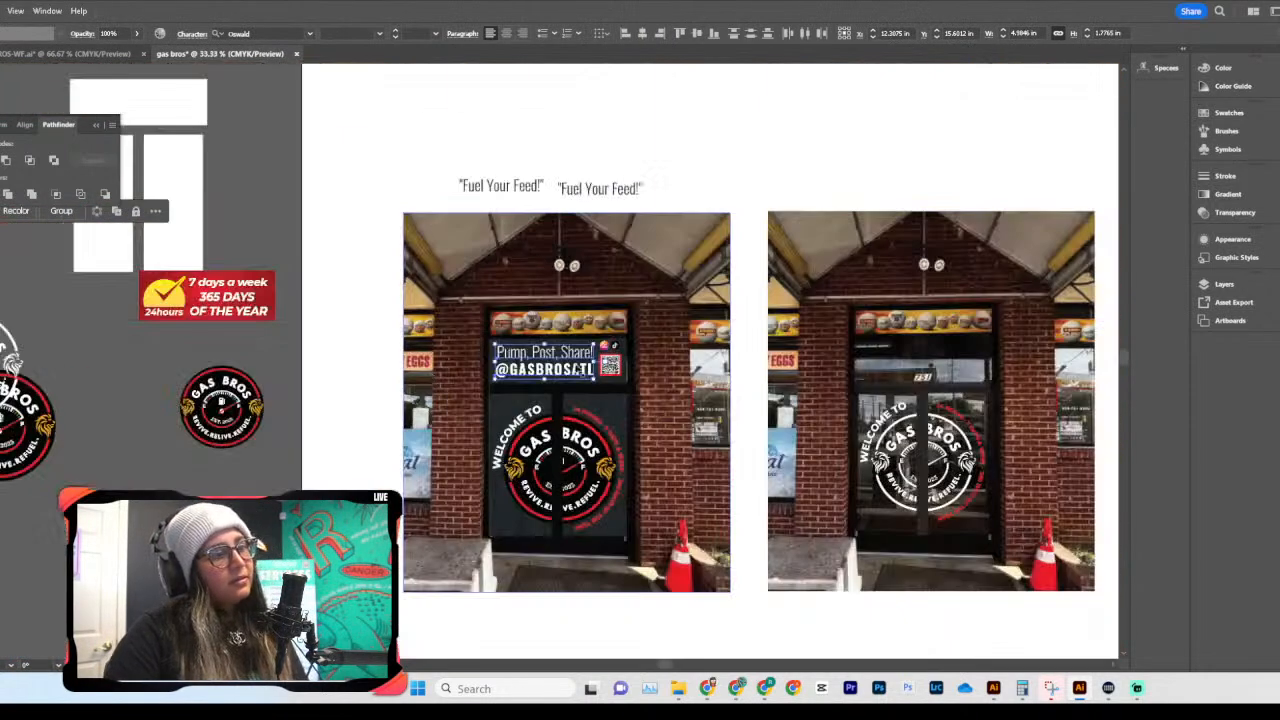
scroll(637, 570, "down", 3)
left_click(637, 570)
Step: Try recoloring the curved "24 HOURS - 7 DAYS A WEEK - 365 DAYS OF THE YEAR" text green
scroll(637, 570, "right", 2)
key("ctrl+equal")
key("ctrl+equal")
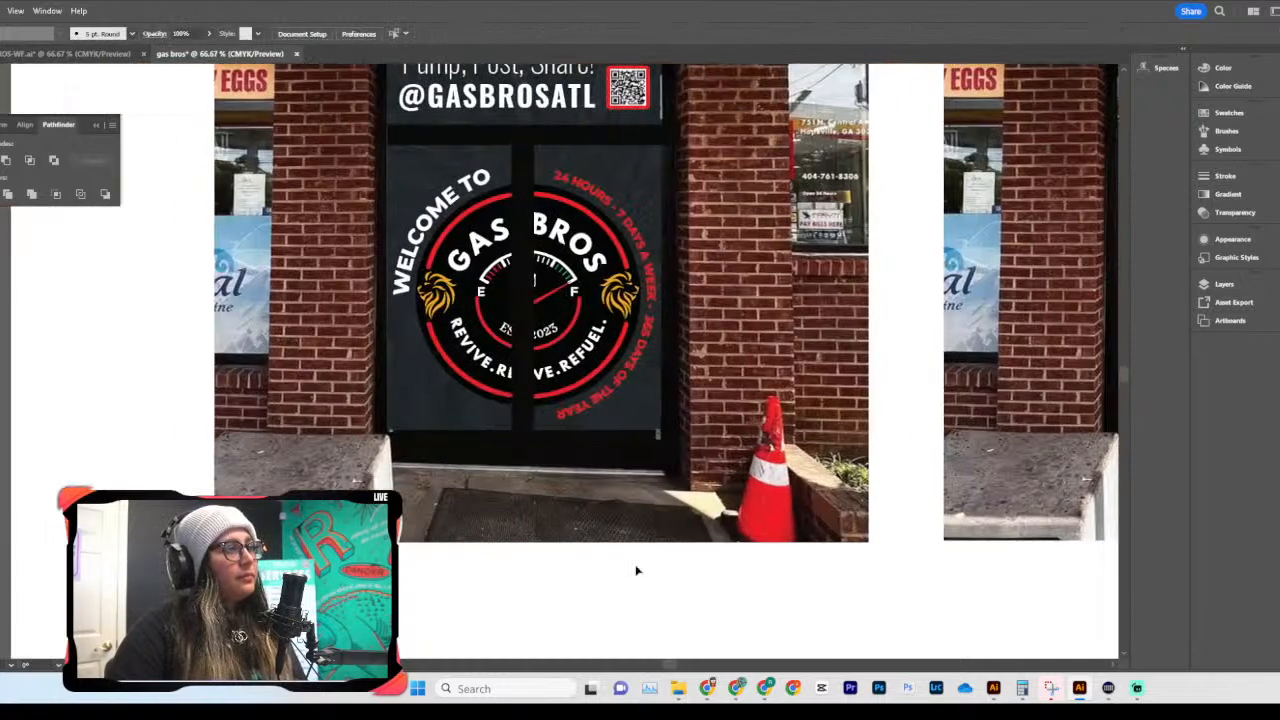
left_click(641, 240)
double_click(641, 241)
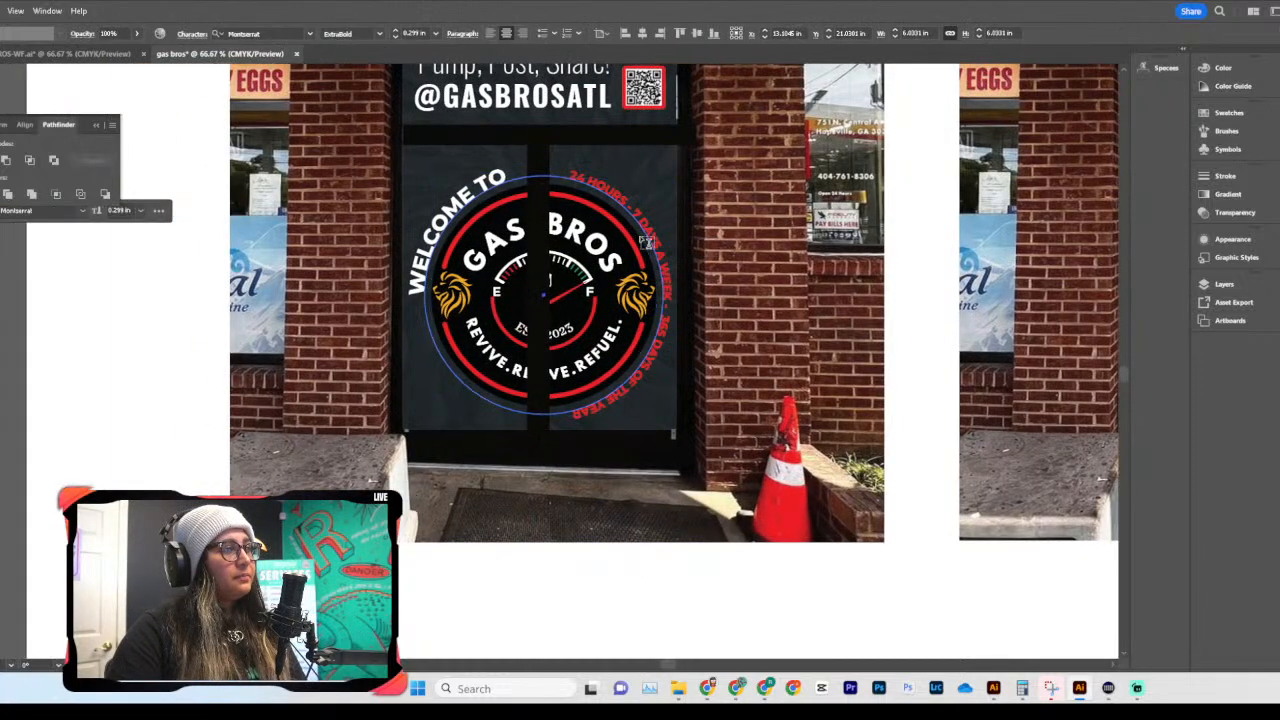
left_click(630, 208)
left_click_drag(582, 181, 551, 130)
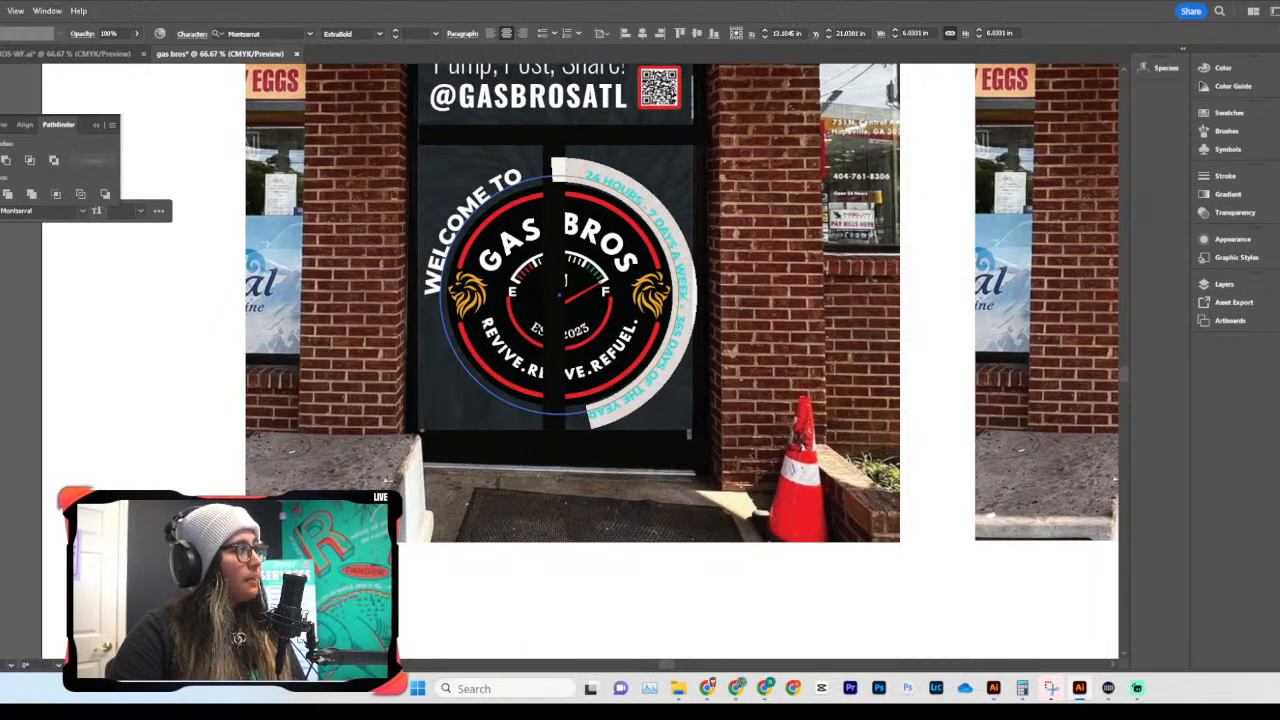
key("Escape")
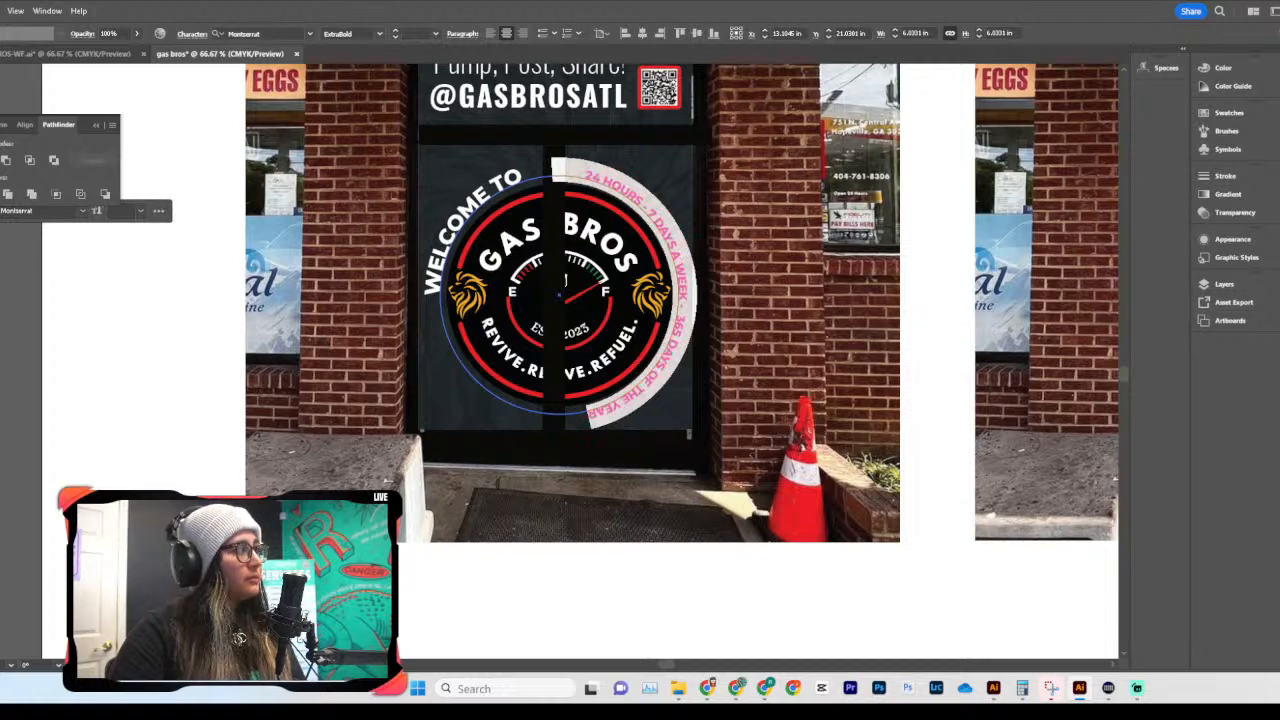
key("Escape")
left_click(753, 606)
scroll(752, 607, "up", 3)
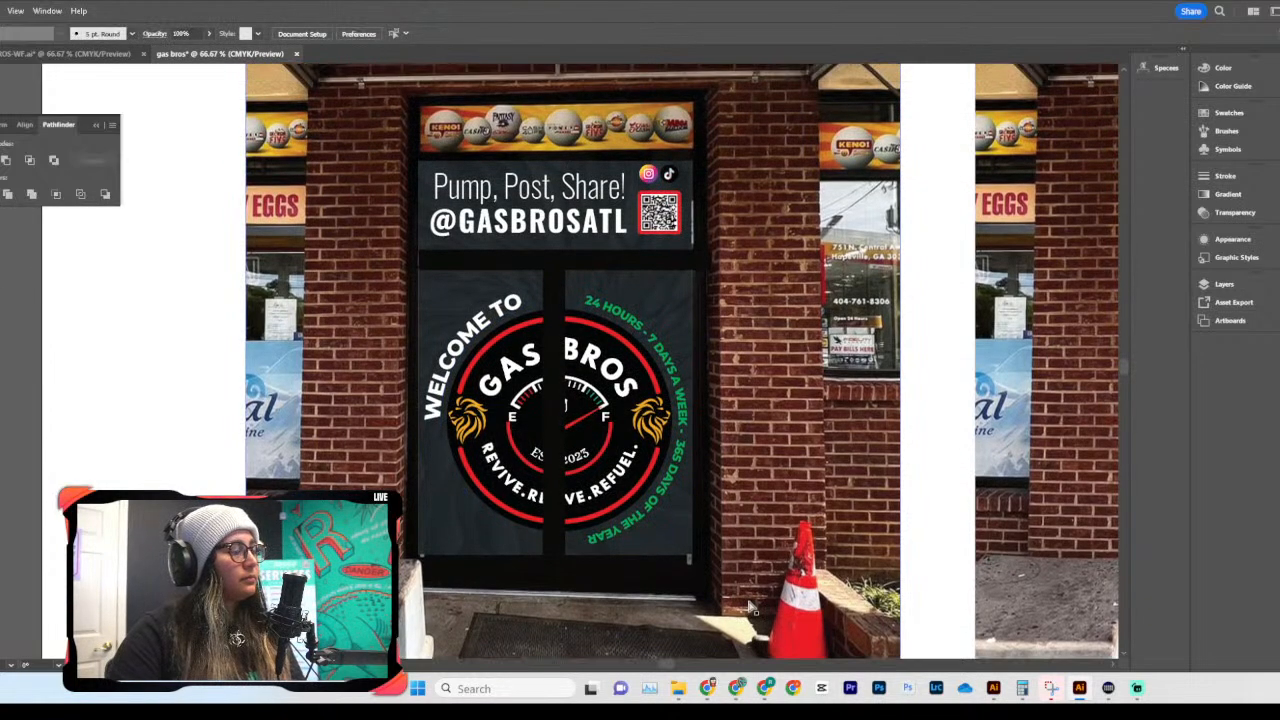
key("ctrl+minus")
key("ctrl+minus")
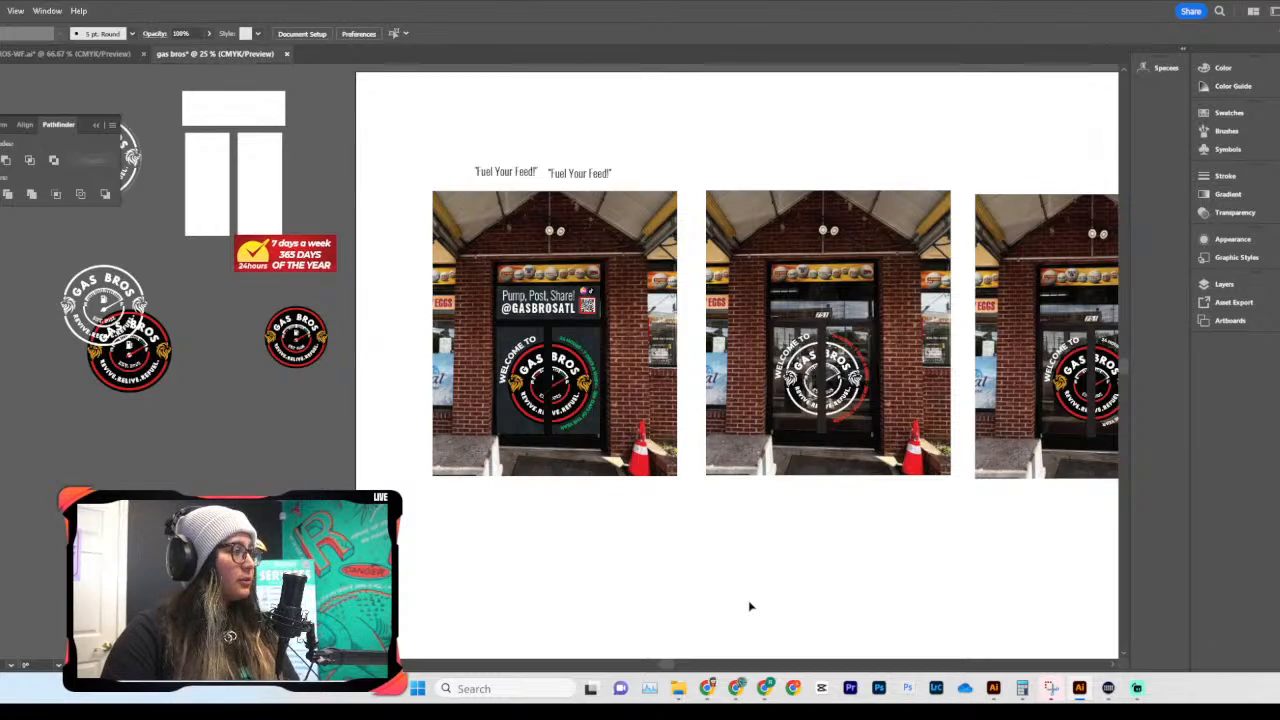
key("ctrl+plus")
key("ctrl+plus")
key("ctrl+plus")
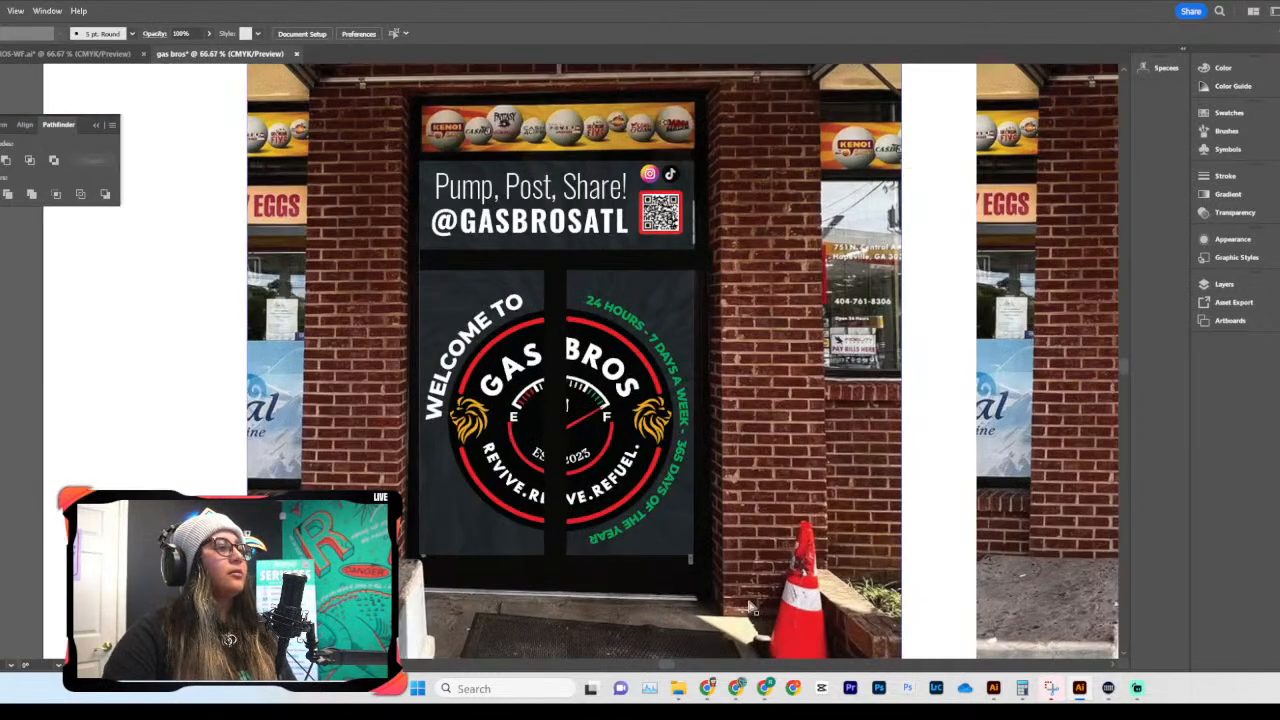
Step: Recolor the curved hours text on the right-hand door with the lions' golden yellow
key("ctrl+plus")
key("ctrl+plus")
key("ctrl+plus")
key("ctrl+minus")
key("ctrl+minus")
scroll(675, 445, "down", 3)
left_click(240, 215)
left_click_drag(410, 170, 155, 430)
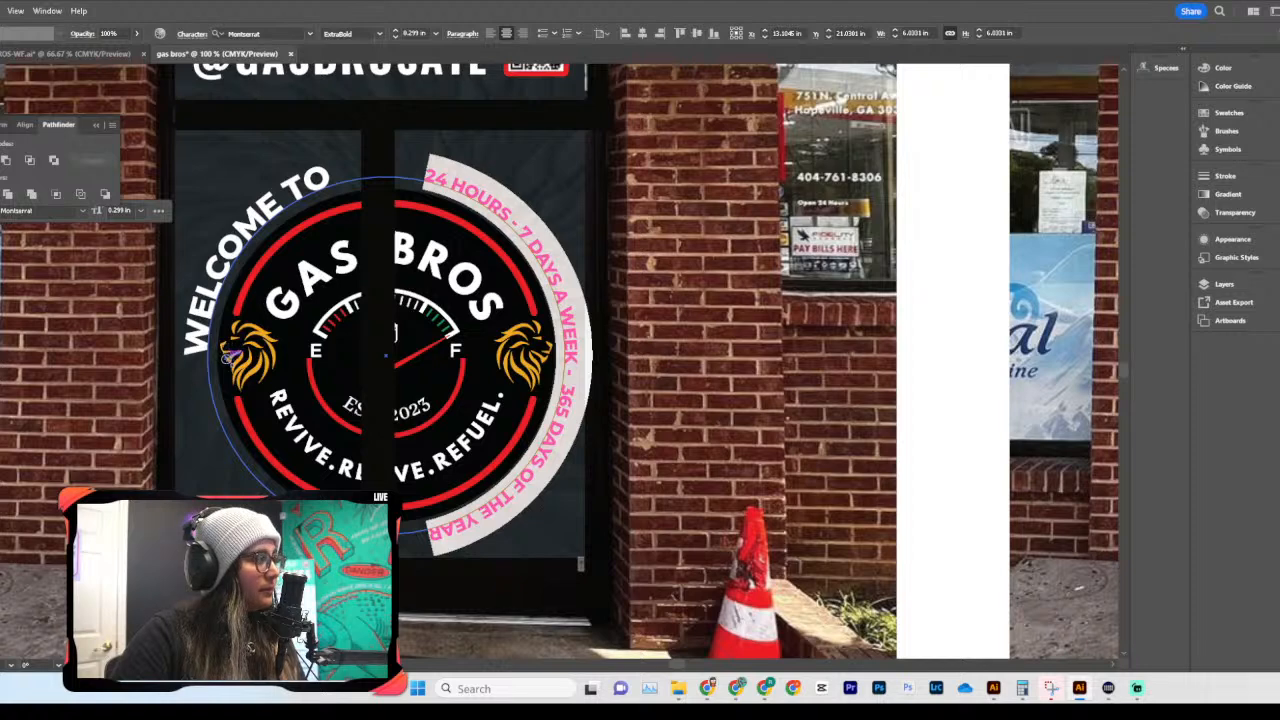
key("Escape")
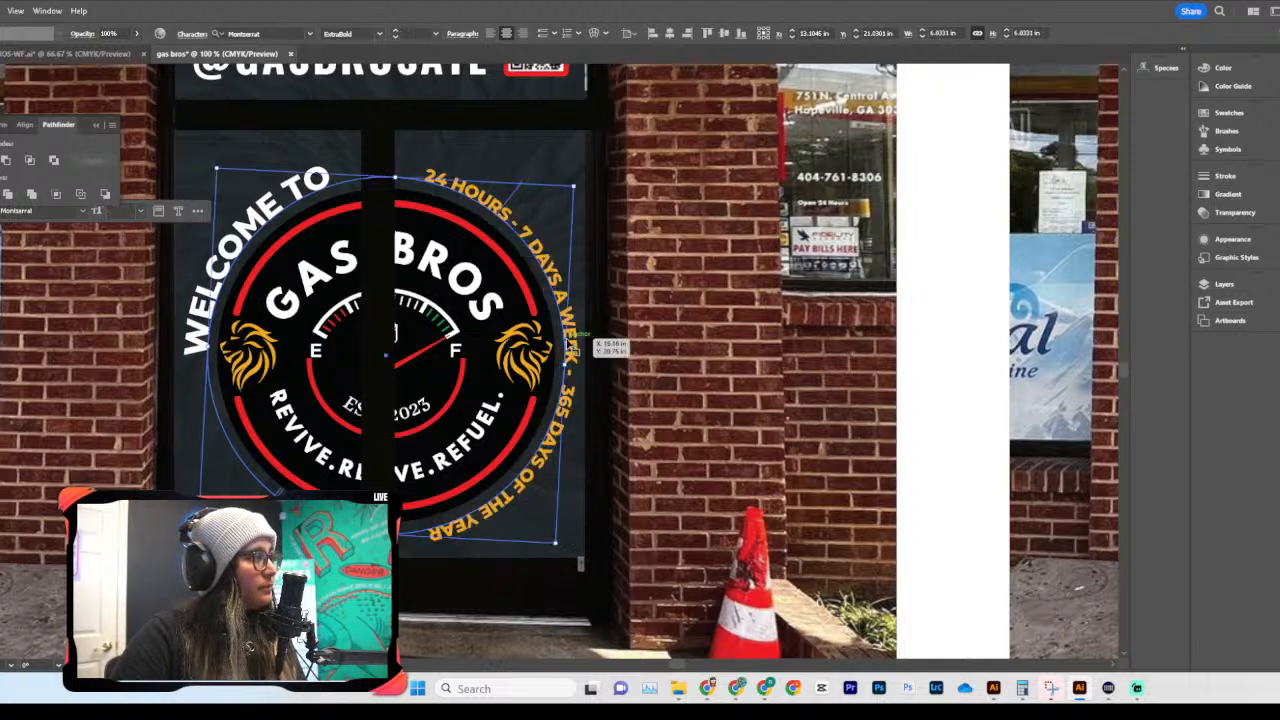
left_click(164, 274)
Step: Examine the door design with its gold hours text from up close and beside the other two storefront mockups
key("ctrl+minus")
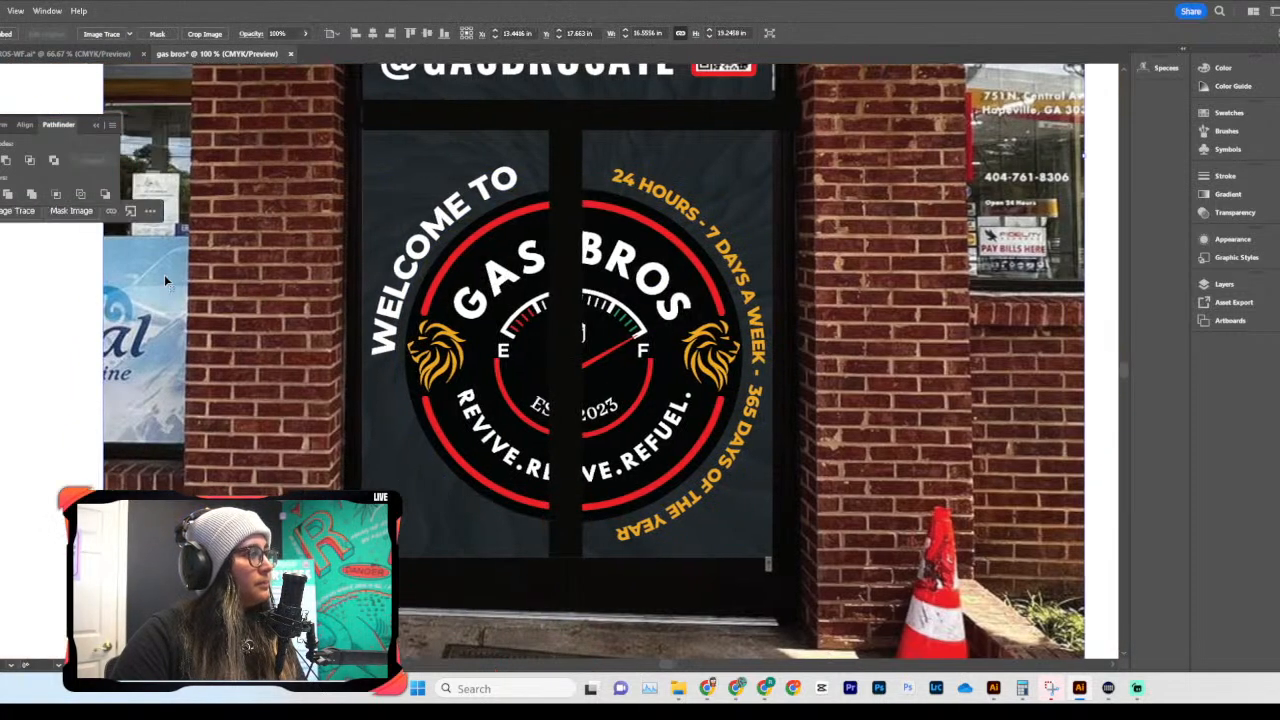
key("ctrl+minus")
key("ctrl+minus")
key("ctrl+minus")
key("ctrl+minus")
key("ctrl+plus")
key("ctrl+plus")
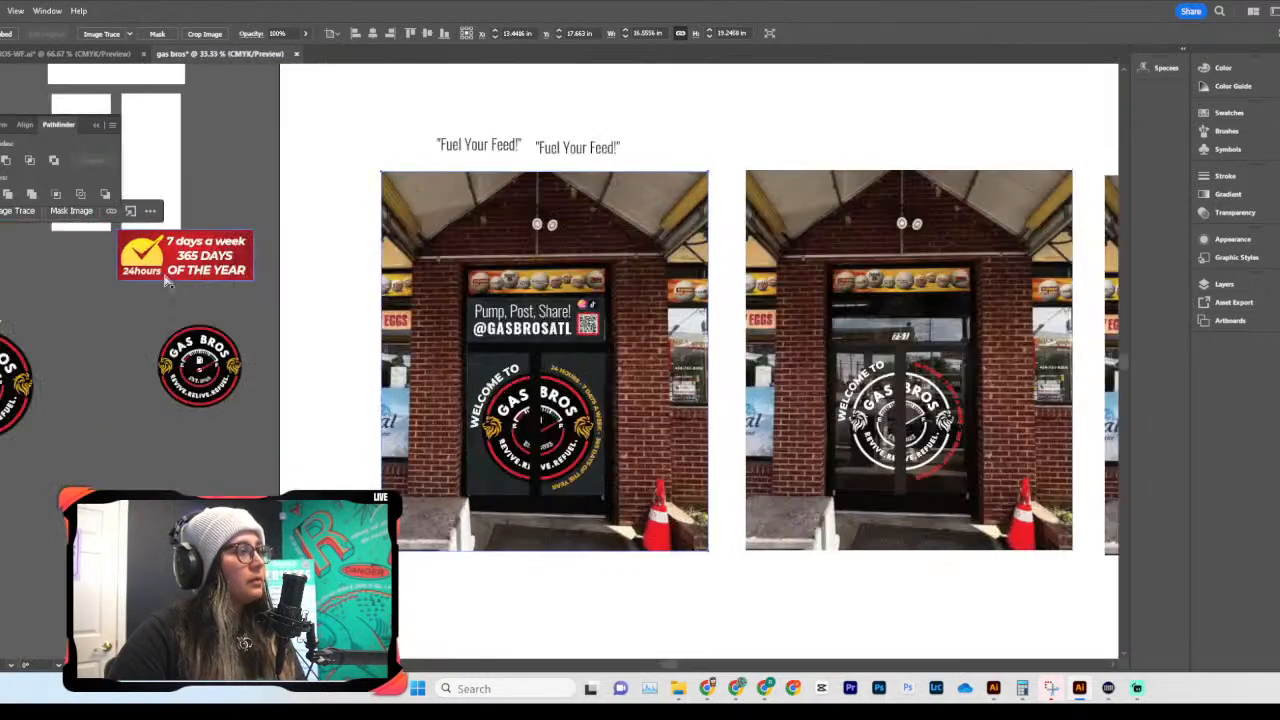
key("ctrl+plus")
key("ctrl+plus")
scroll(393, 327, "down", 1)
scroll(393, 327, "down", 1)
scroll(700, 451, "left", 1)
left_click(690, 347)
scroll(690, 347, "left", 2)
key("ctrl+minus")
key("ctrl+minus")
key("ctrl+minus")
key("ctrl+minus")
left_click(698, 562)
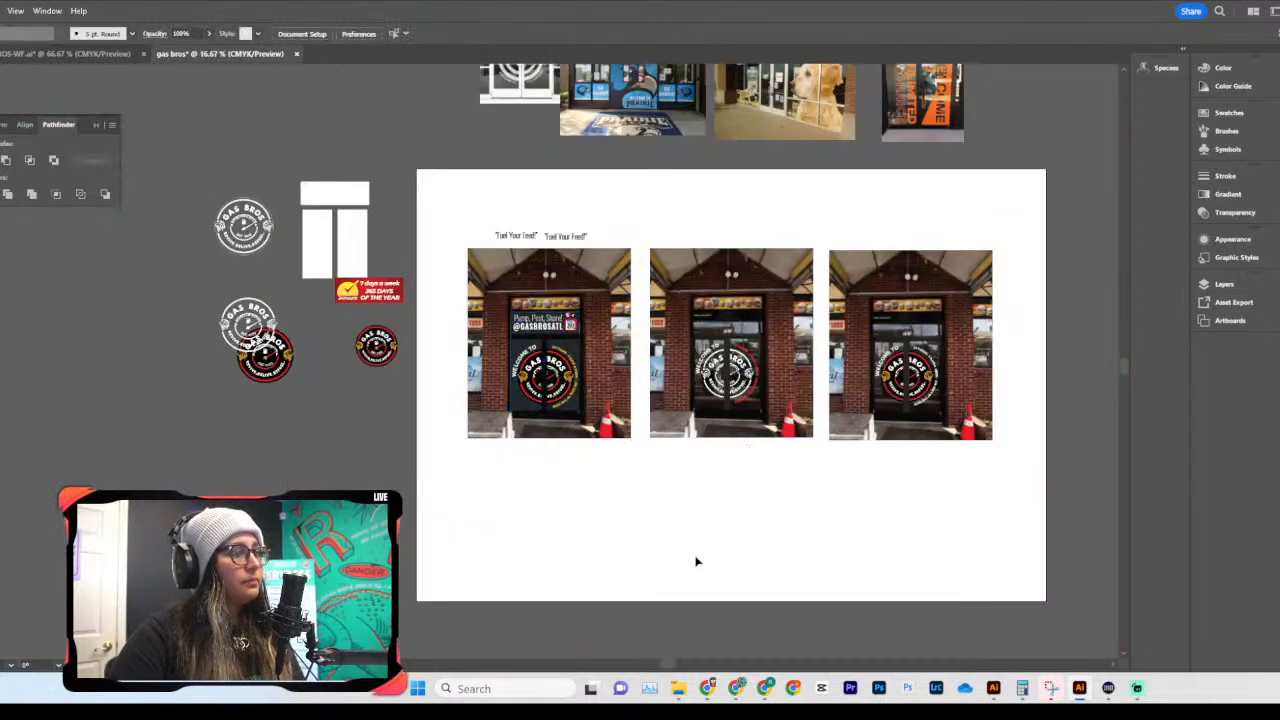
scroll(698, 562, "up", 1)
scroll(698, 562, "up", 1)
scroll(698, 562, "down", 1)
scroll(698, 562, "up", 1)
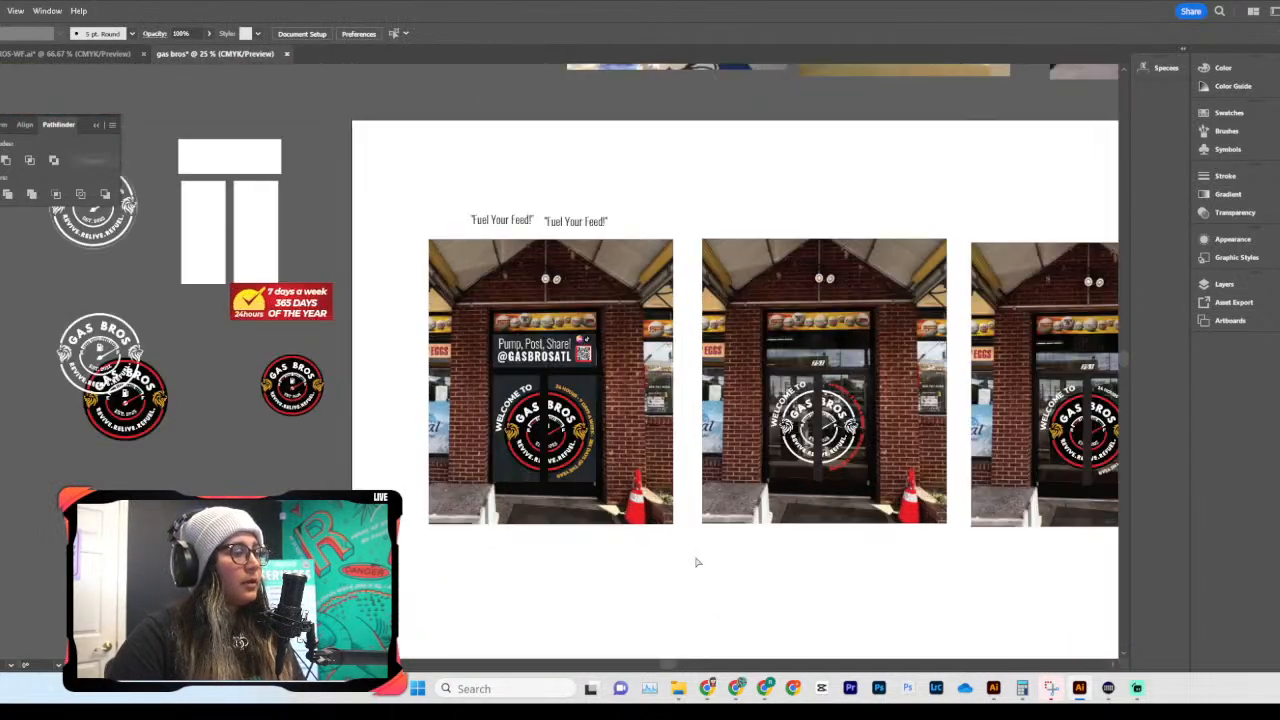
Step: Move both "Fuel Your Feed!" texts off the artboard into the empty area beside it
scroll(694, 560, "down", 2)
scroll(694, 563, "down", 1)
left_click_drag(522, 244, 362, 131)
left_click_drag(594, 243, 462, 172)
left_click(571, 232)
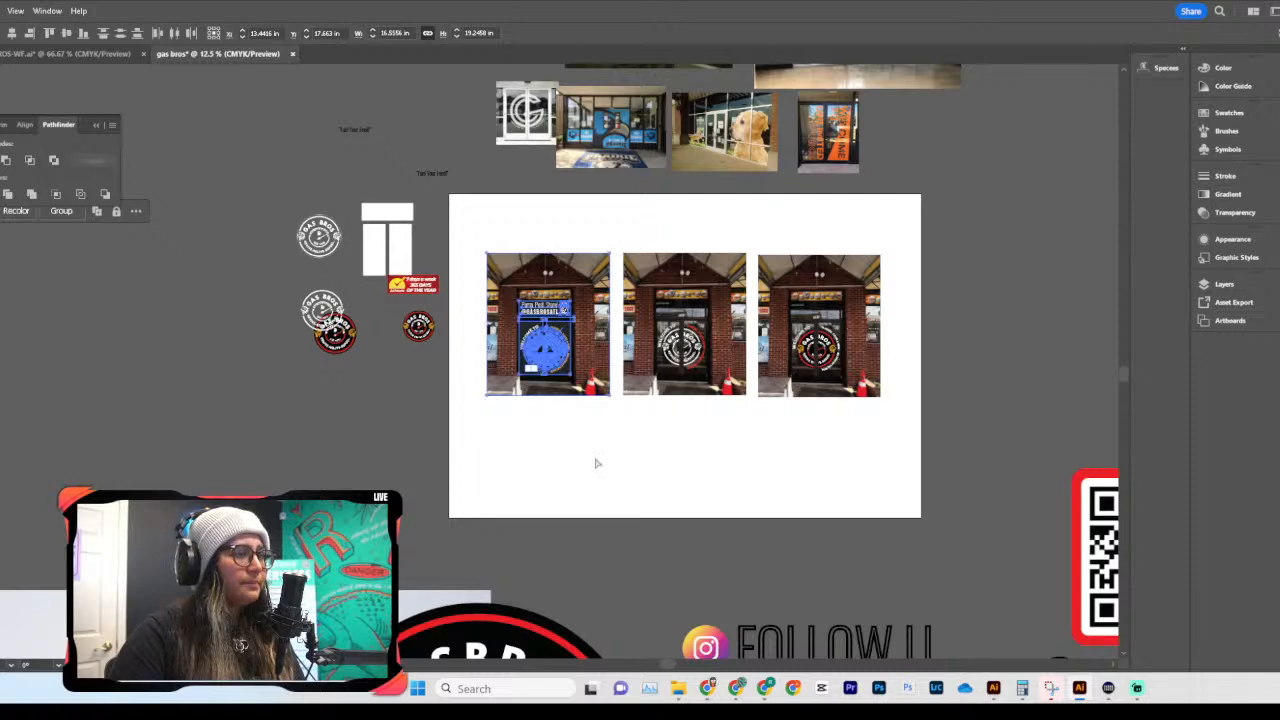
Step: Move the three storefront mockups up to the artboard's upper edge and place a copy of the first mockup directly below it
scroll(596, 463, "down", 2)
scroll(594, 460, "up", 2)
left_click(463, 284)
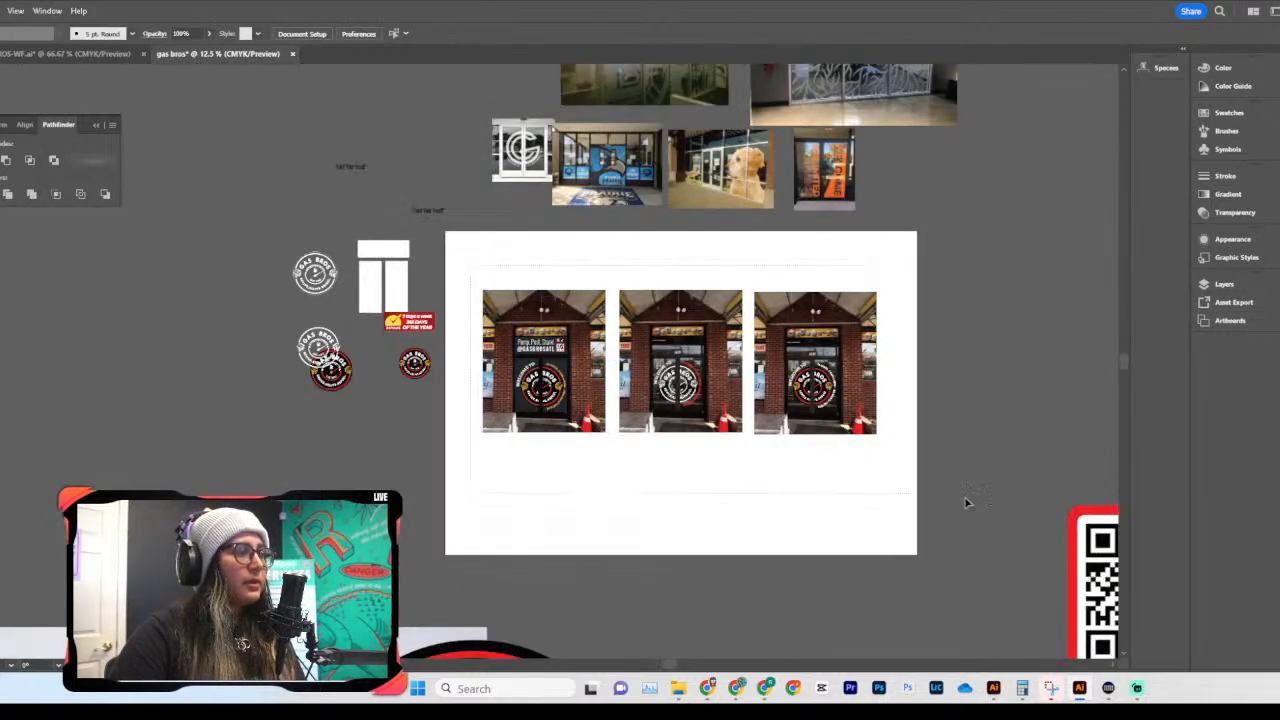
left_click_drag(962, 497, 963, 498)
left_click_drag(863, 427, 864, 381)
left_click(626, 500)
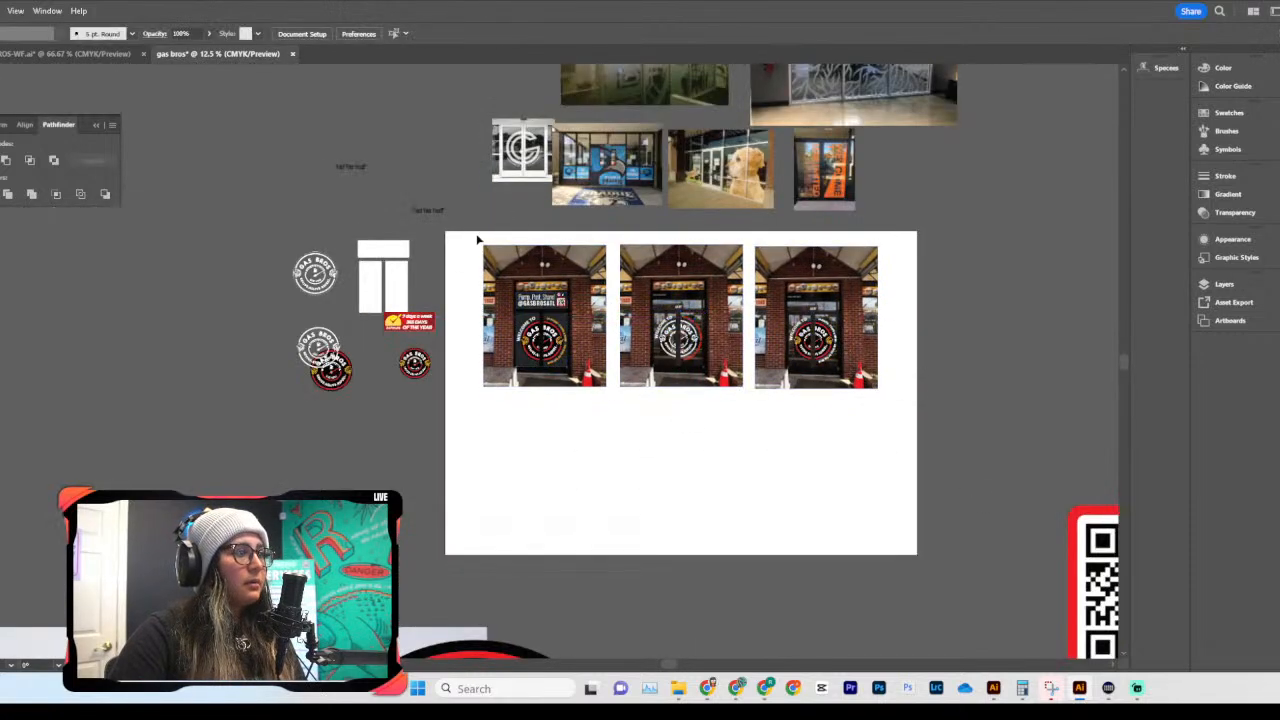
left_click_drag(561, 277, 560, 425)
left_click(634, 463)
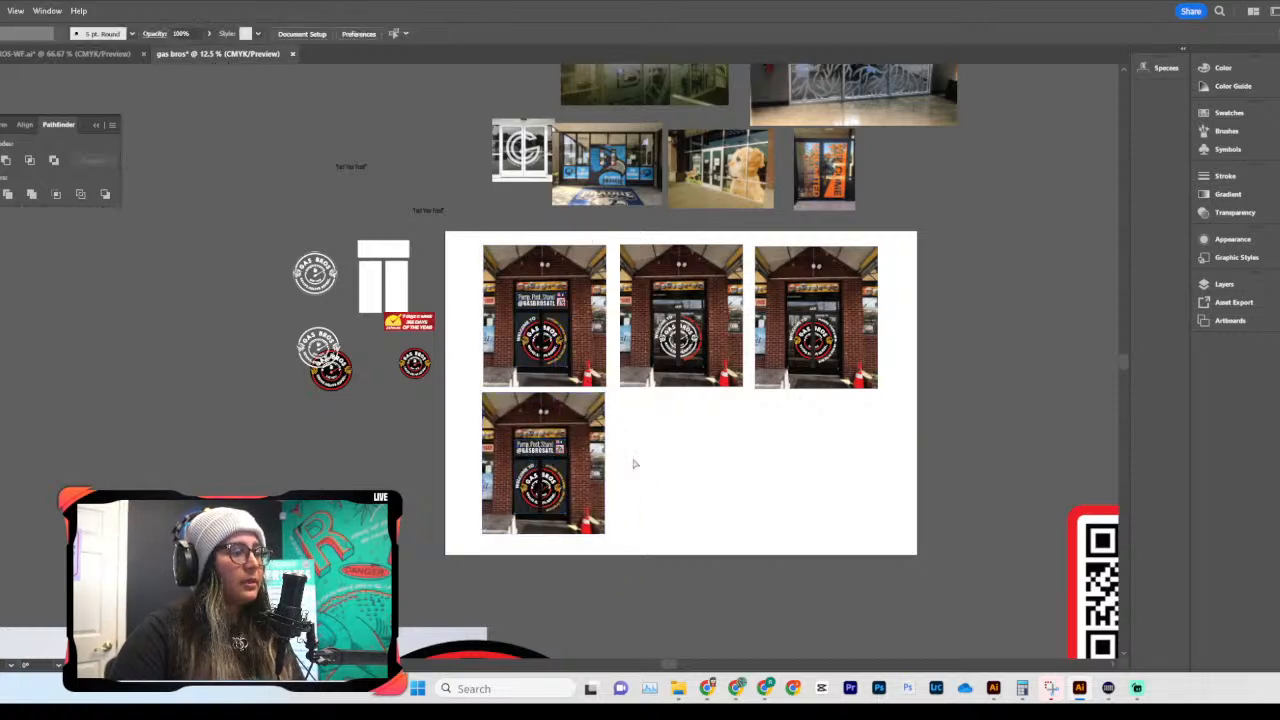
Step: Move the curved "WELCOME TO" and hours texts of the copied mockup off the door and outside the artboard
key("ctrl+plus")
key("ctrl+plus")
key("ctrl+plus")
scroll(634, 463, "down", 5)
key("ctrl+plus")
key("ctrl+plus")
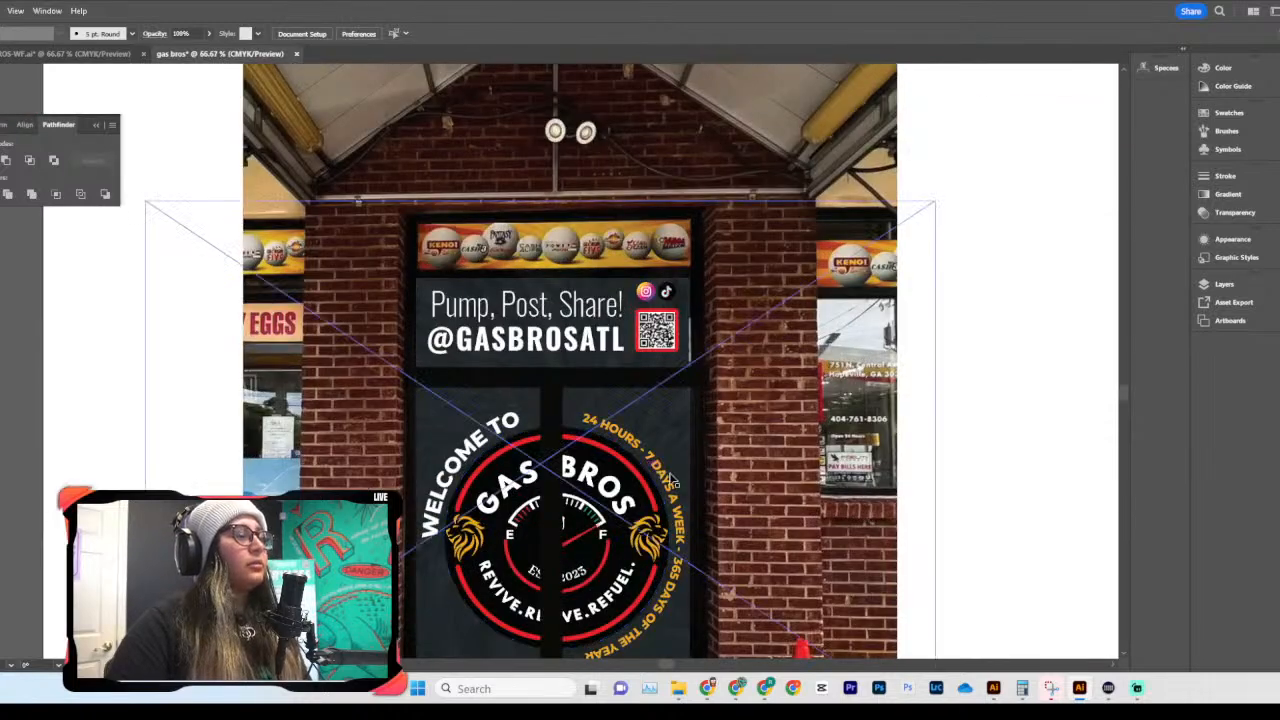
left_click(660, 405)
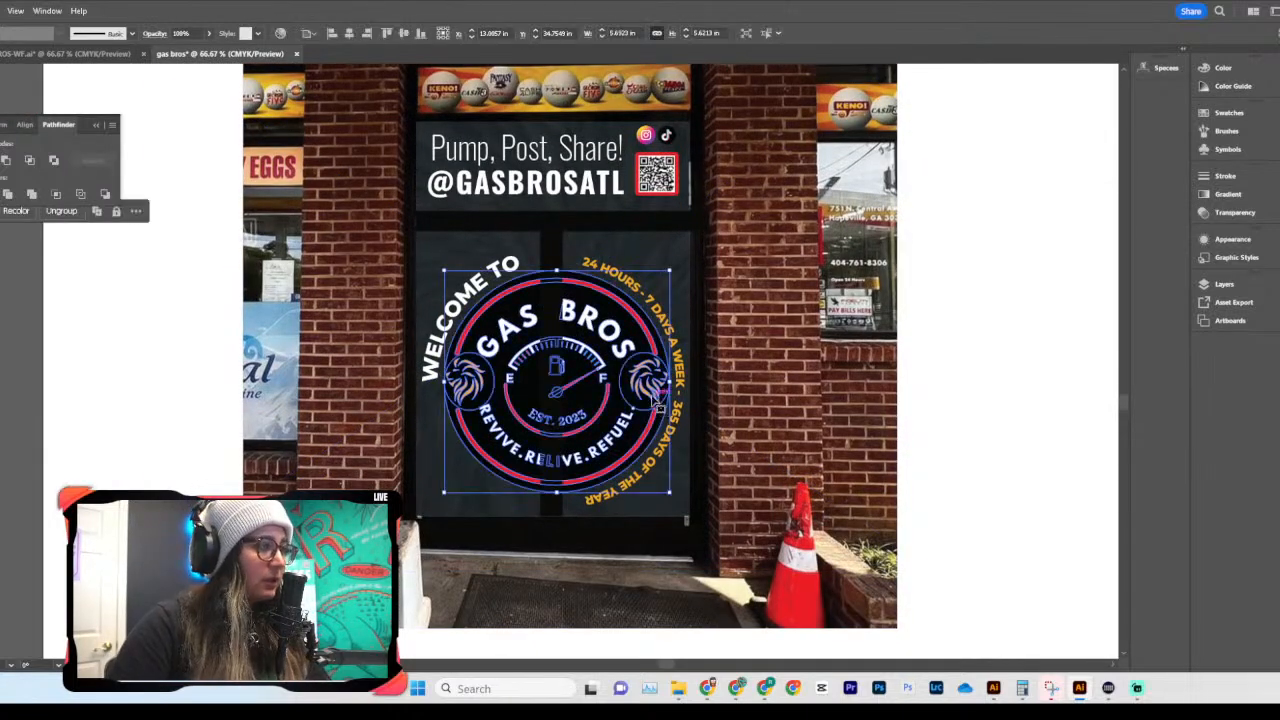
left_click_drag(687, 372, 35, 405)
Step: Enlarge the copied mockup's round logo to about 7.65 in wide, starting at the right-hand door panel's inner edge
left_click(648, 383)
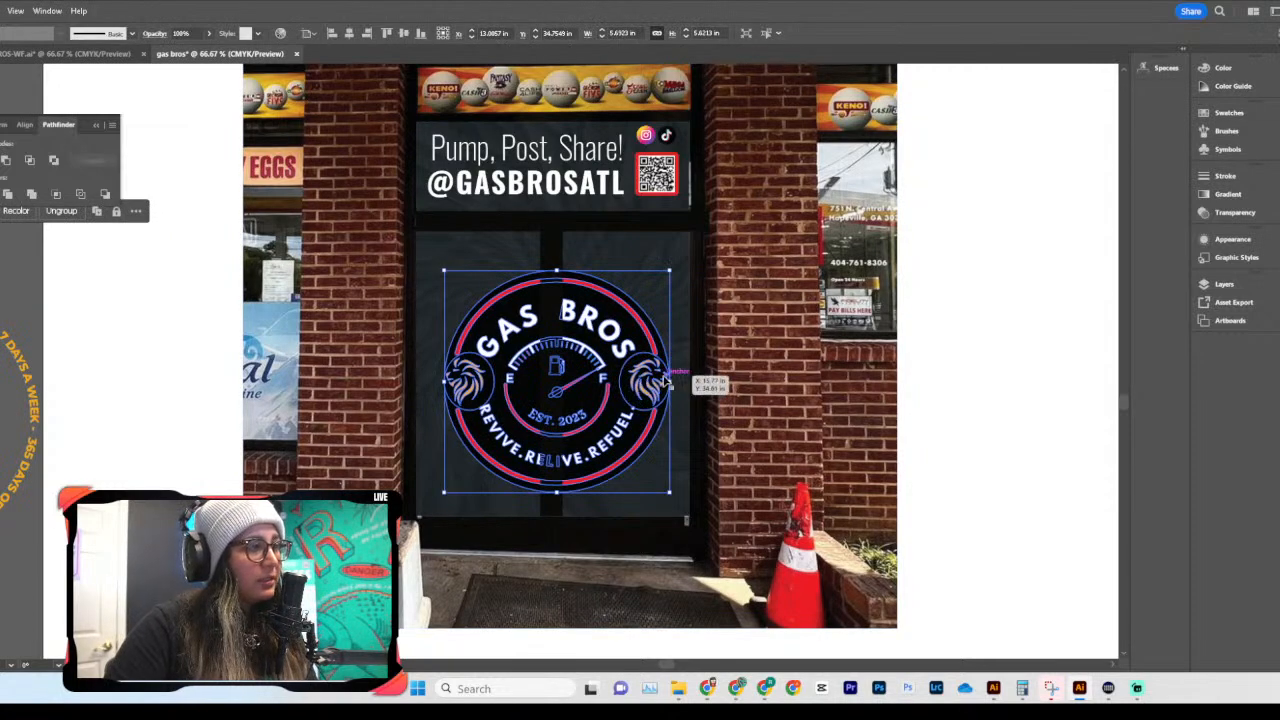
left_click_drag(670, 381, 787, 382)
scroll(787, 383, "right", 3)
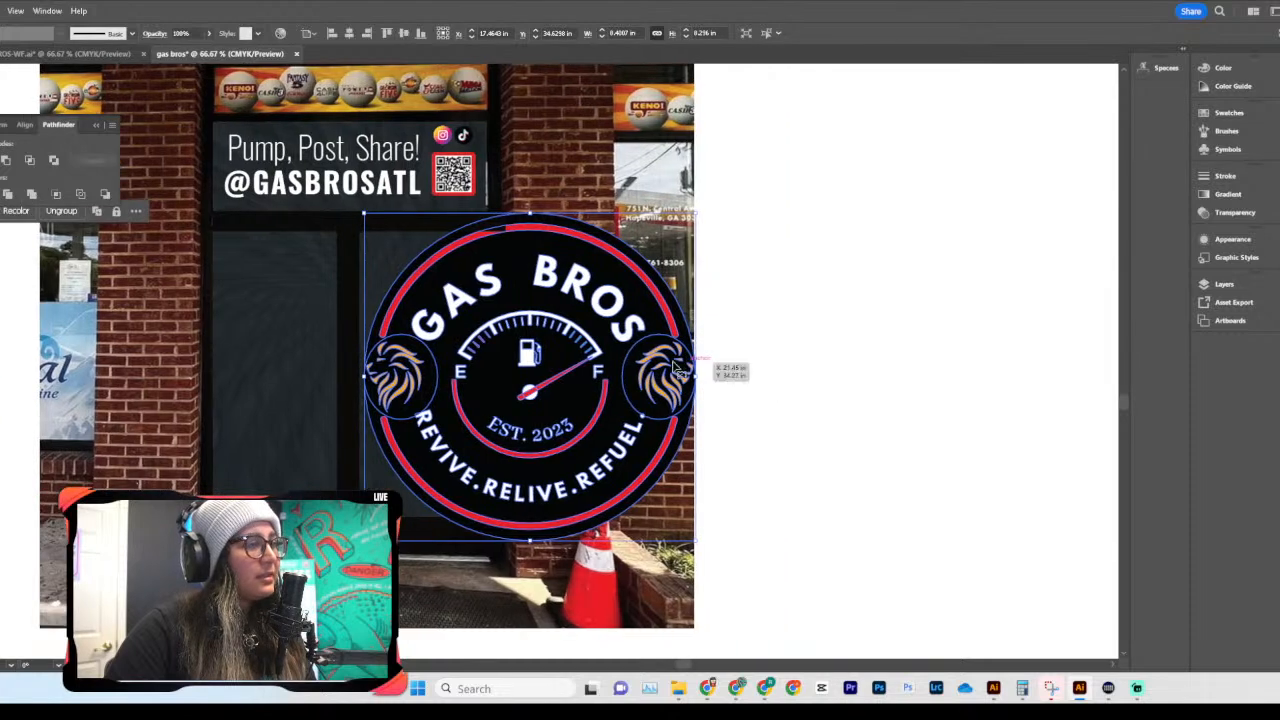
left_click_drag(676, 385, 636, 394)
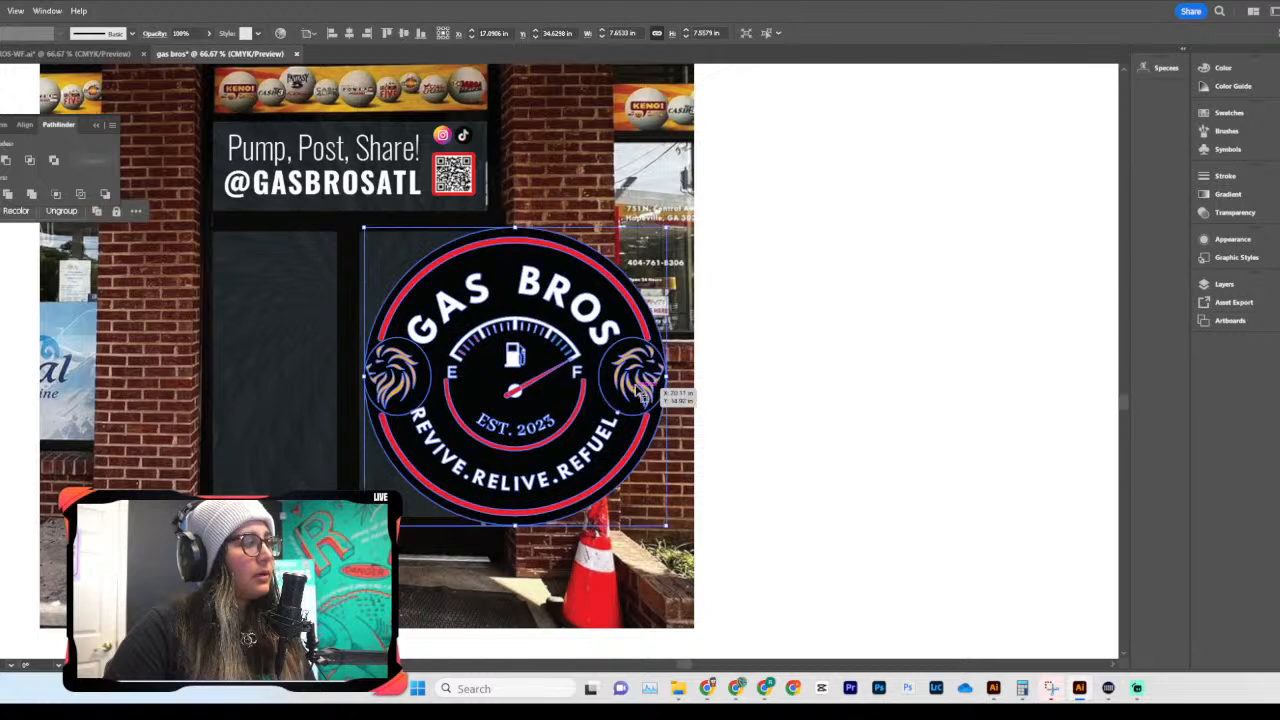
scroll(645, 390, "left", 3)
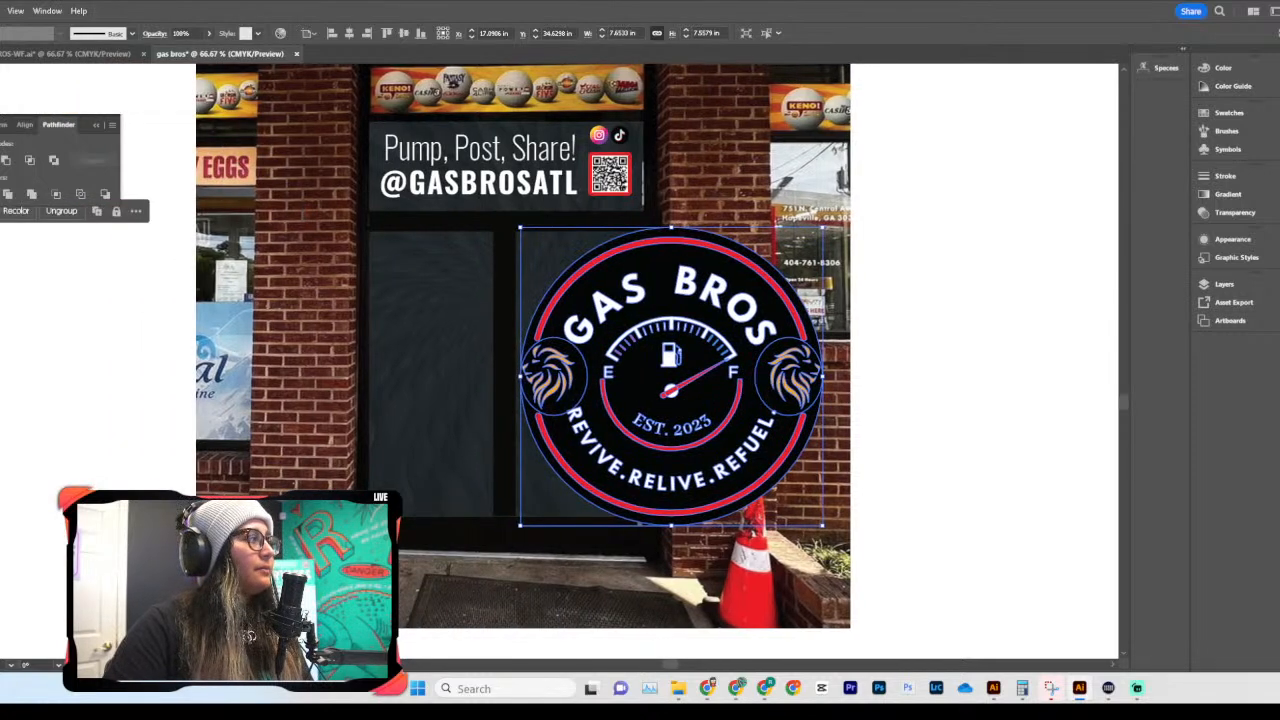
Step: Draw a rectangle about 3.3 by 7.7 in covering the right-hand door panel as the logo's cropping shape
left_click_drag(644, 219, 512, 524)
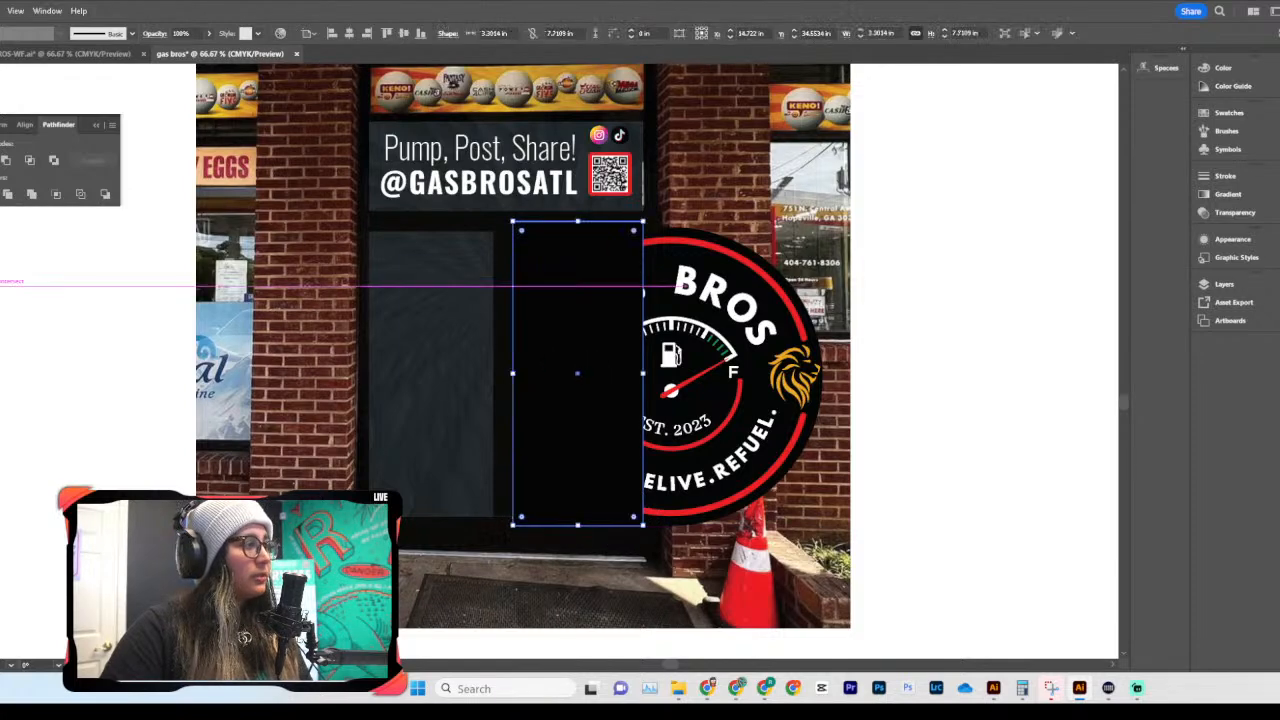
left_click(768, 394, "shift")
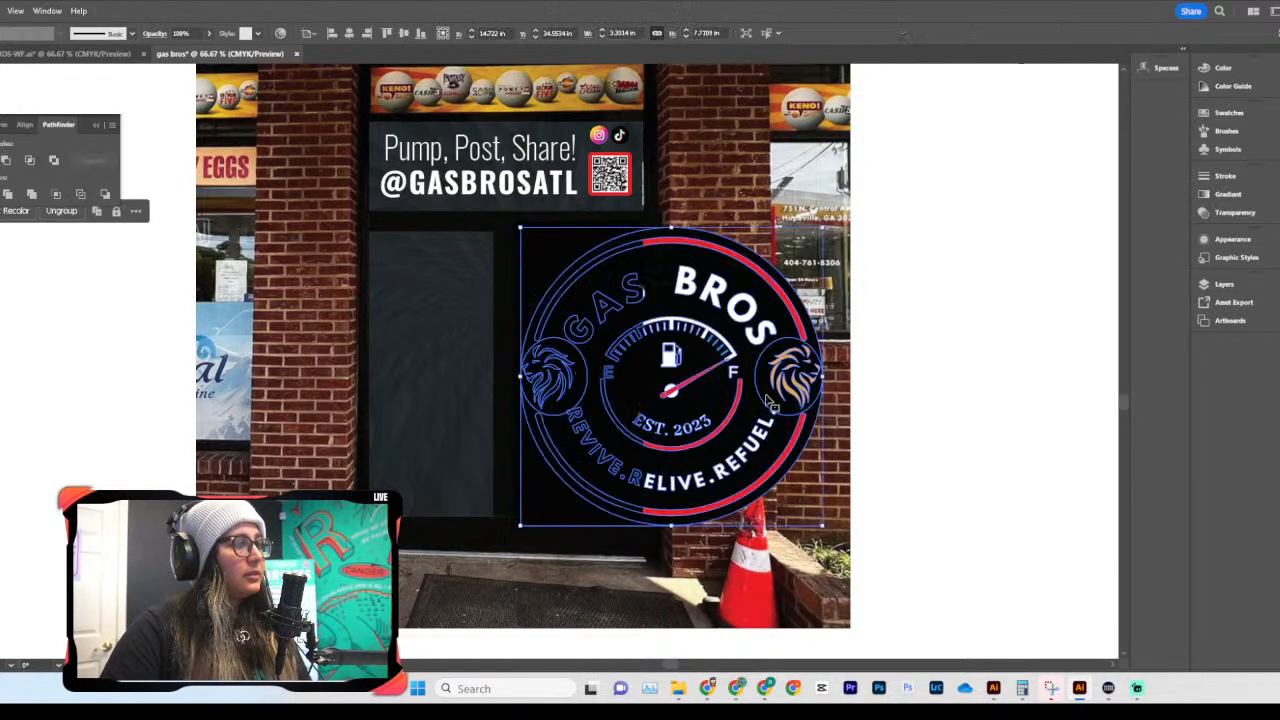
left_click(845, 422)
left_click(764, 420)
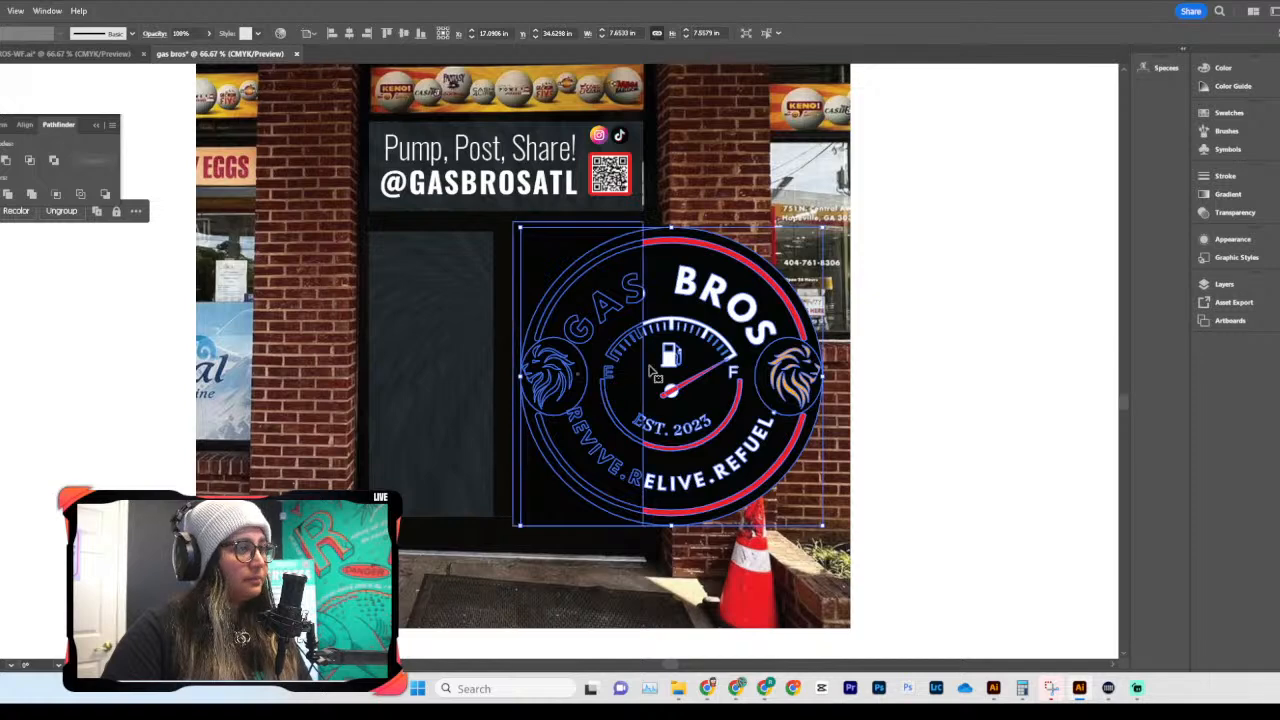
left_click(551, 224)
Step: Scale the round logo down to fit the rectangle's height and clip it to the rectangle with a clipping mask
left_click(764, 342)
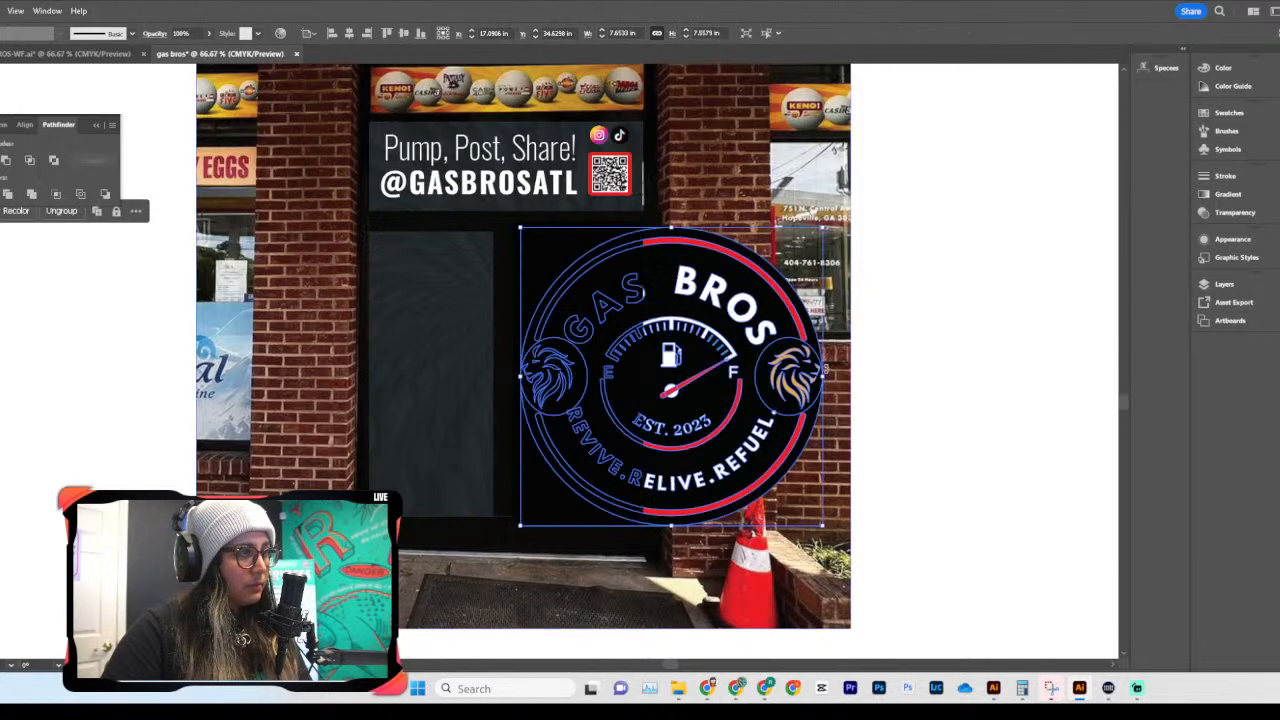
left_click_drag(826, 375, 768, 391)
left_click(571, 252, "shift")
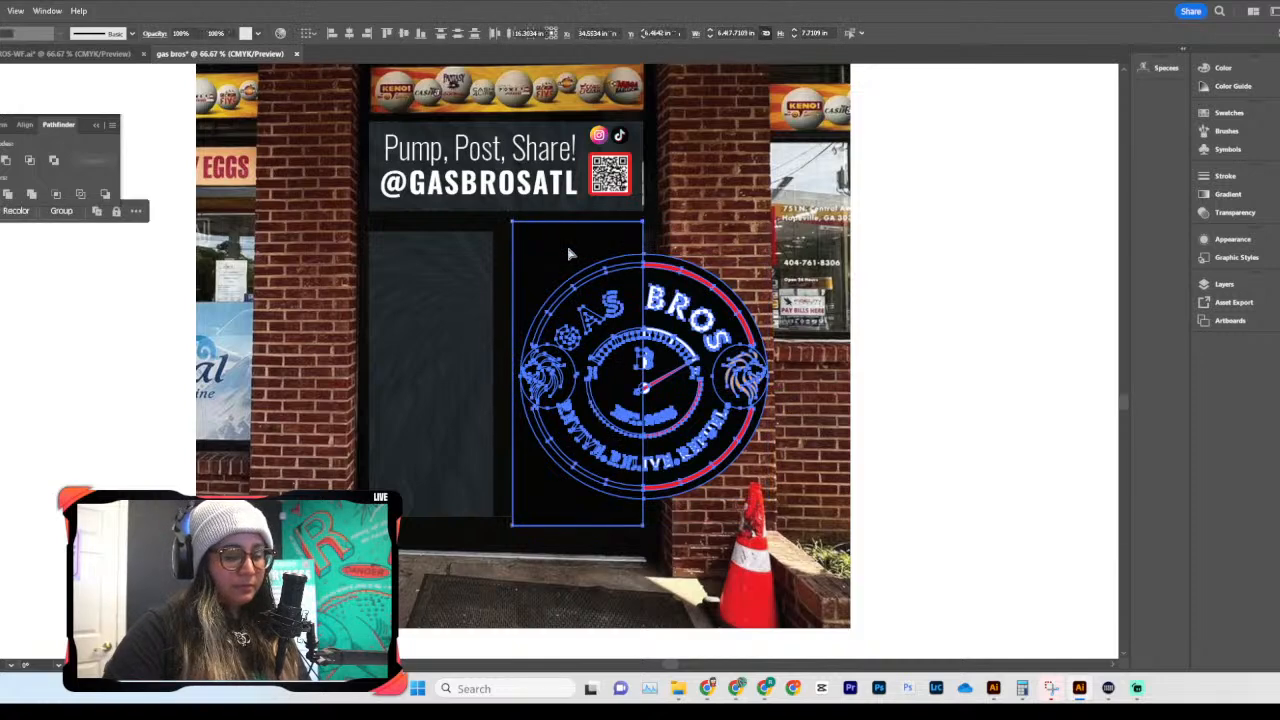
key("ctrl+7")
scroll(568, 254, "right", 2)
scroll(612, 278, "left", 9)
left_click(1094, 406)
scroll(1095, 408, "right", 2)
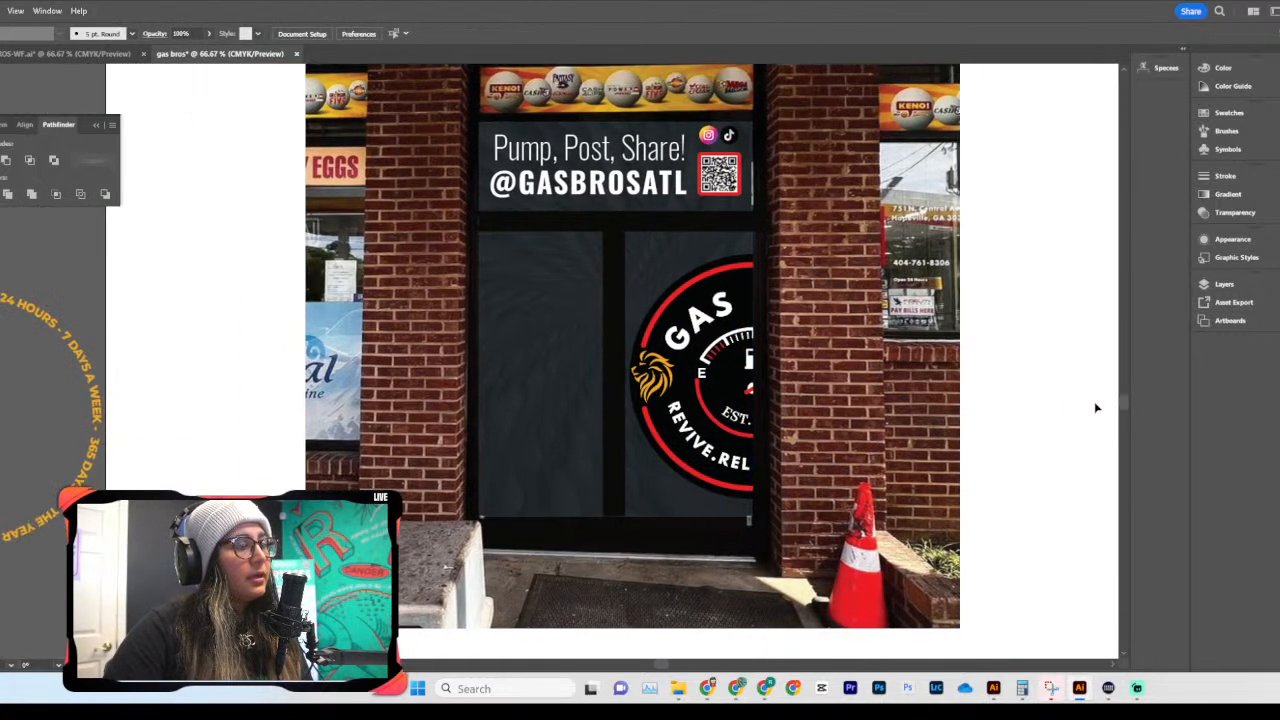
Step: Enlarge the round logo inside its clipping mask to about 6.7 in wide and shift it to fill the right-hand door's width
left_click(724, 394)
double_click(720, 372)
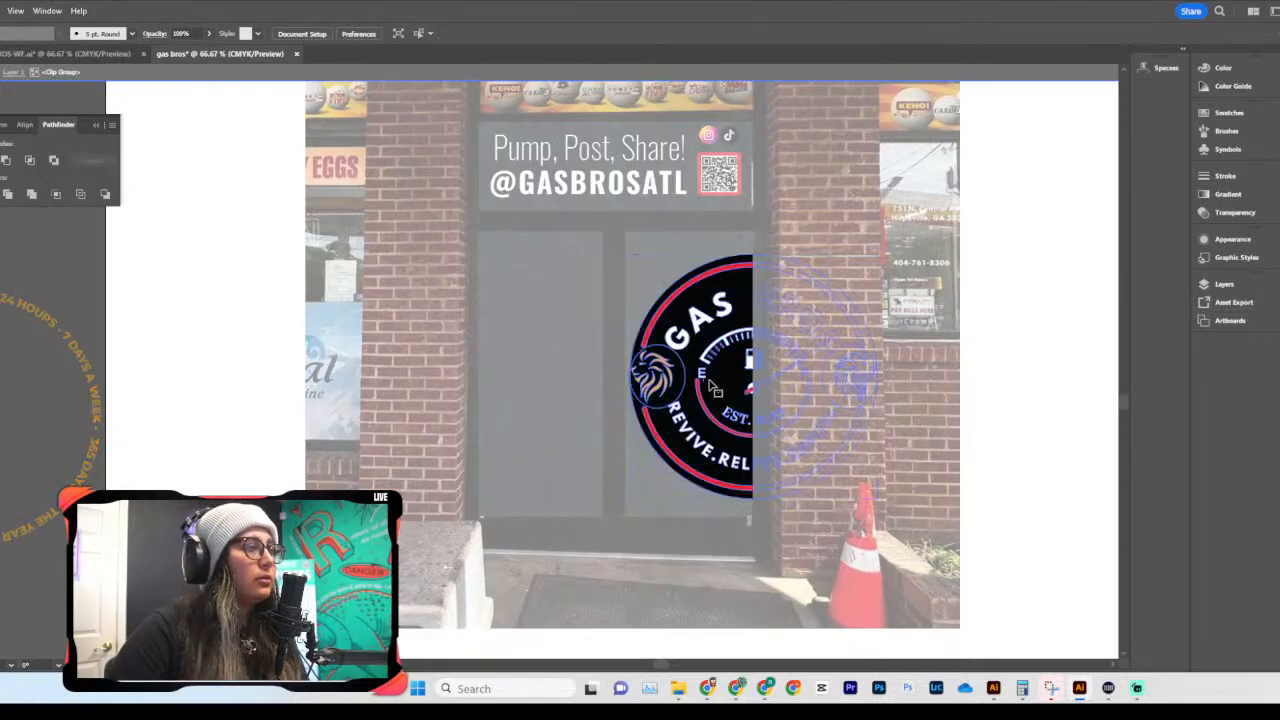
left_click_drag(752, 258, 752, 240)
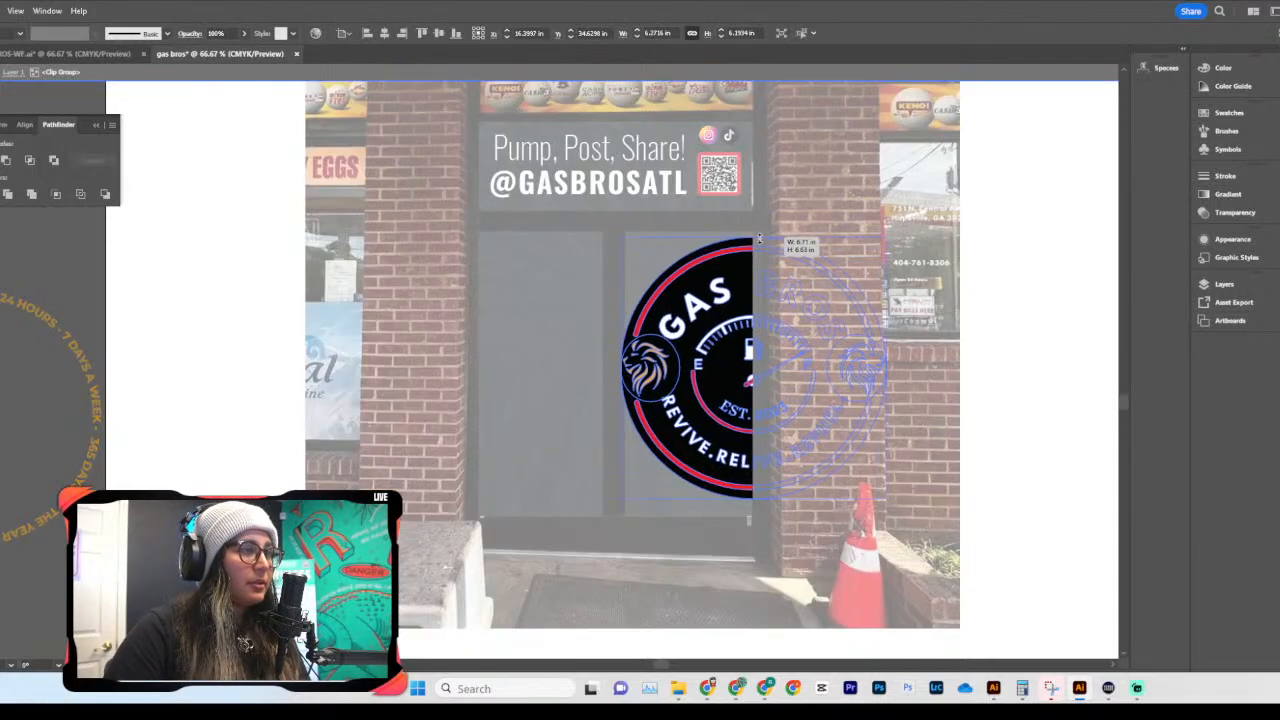
left_click_drag(688, 431, 697, 437)
left_click_drag(766, 507, 768, 512)
left_click(1042, 440)
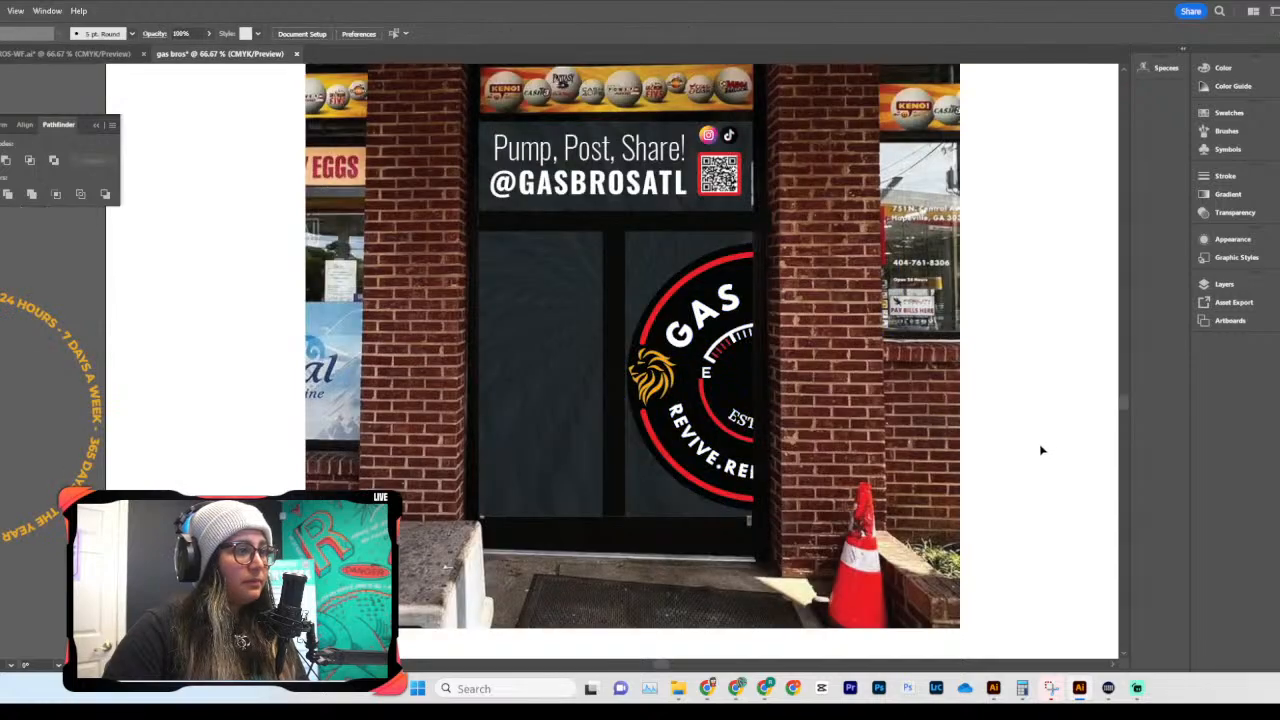
Step: Compare the cropped-logo variation with the other storefront mockups on the artboard
scroll(1040, 450, "up", 5)
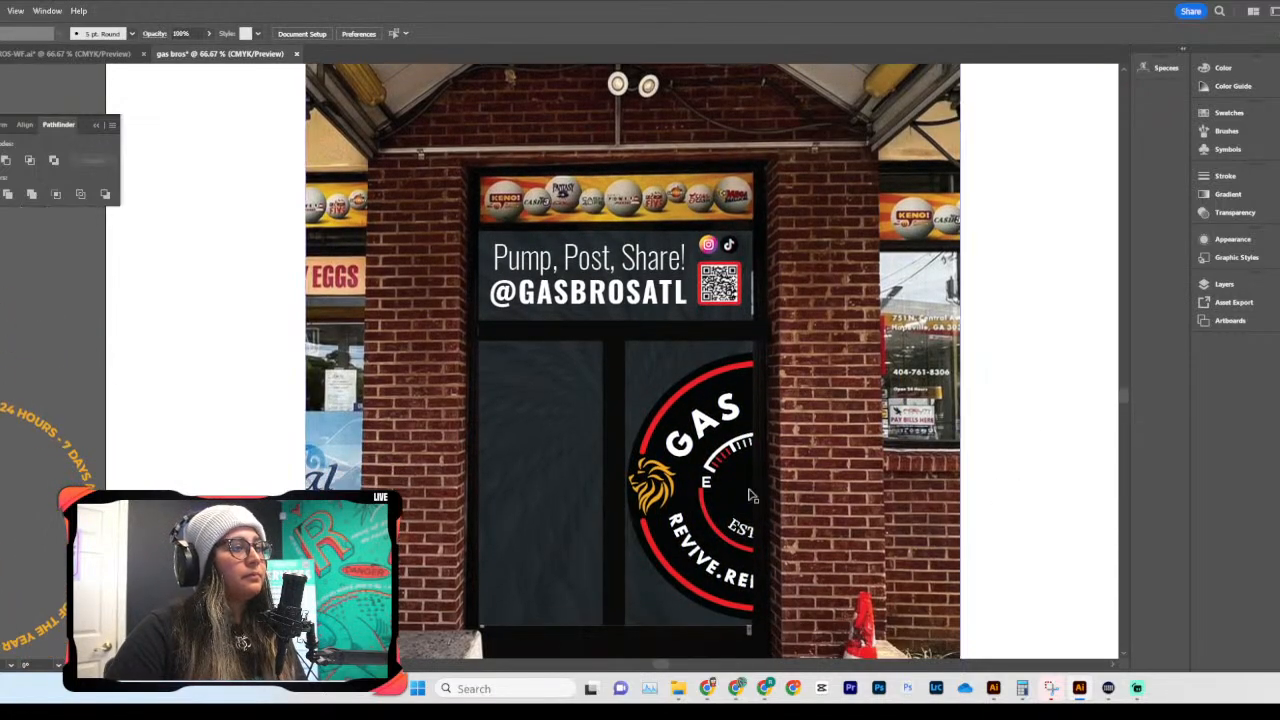
scroll(1040, 450, "up", 6)
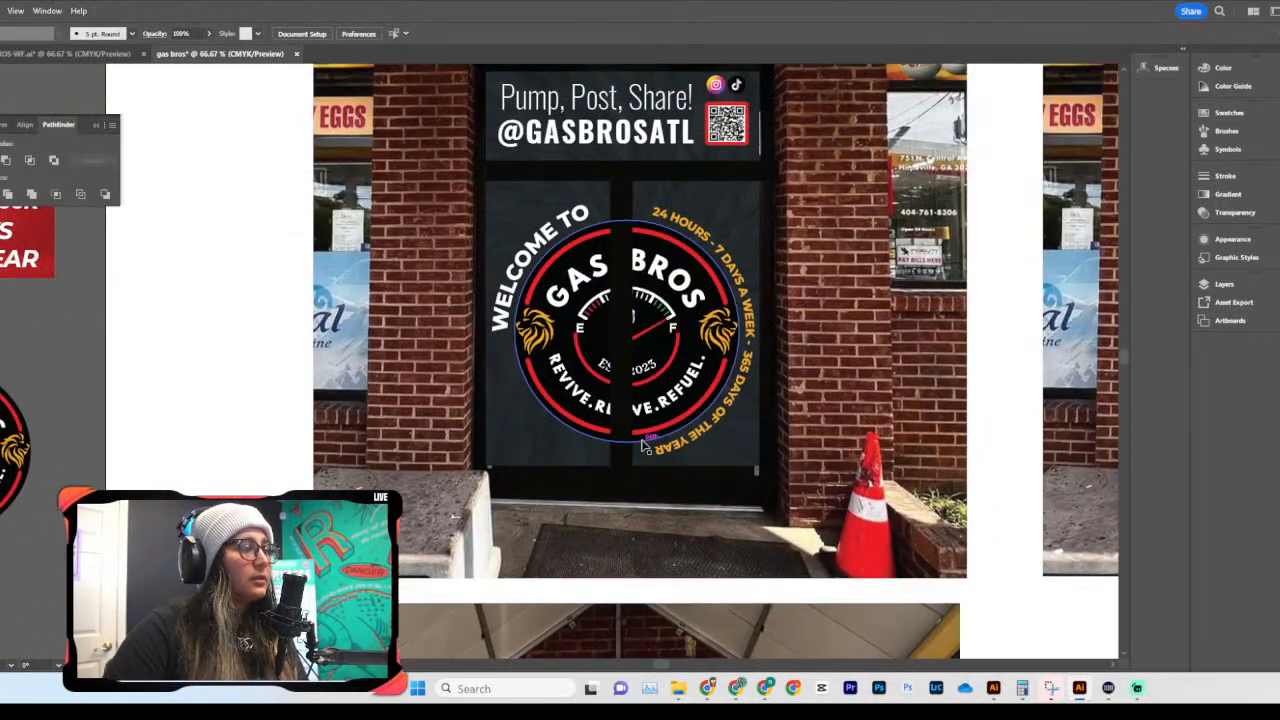
scroll(643, 447, "down", 4)
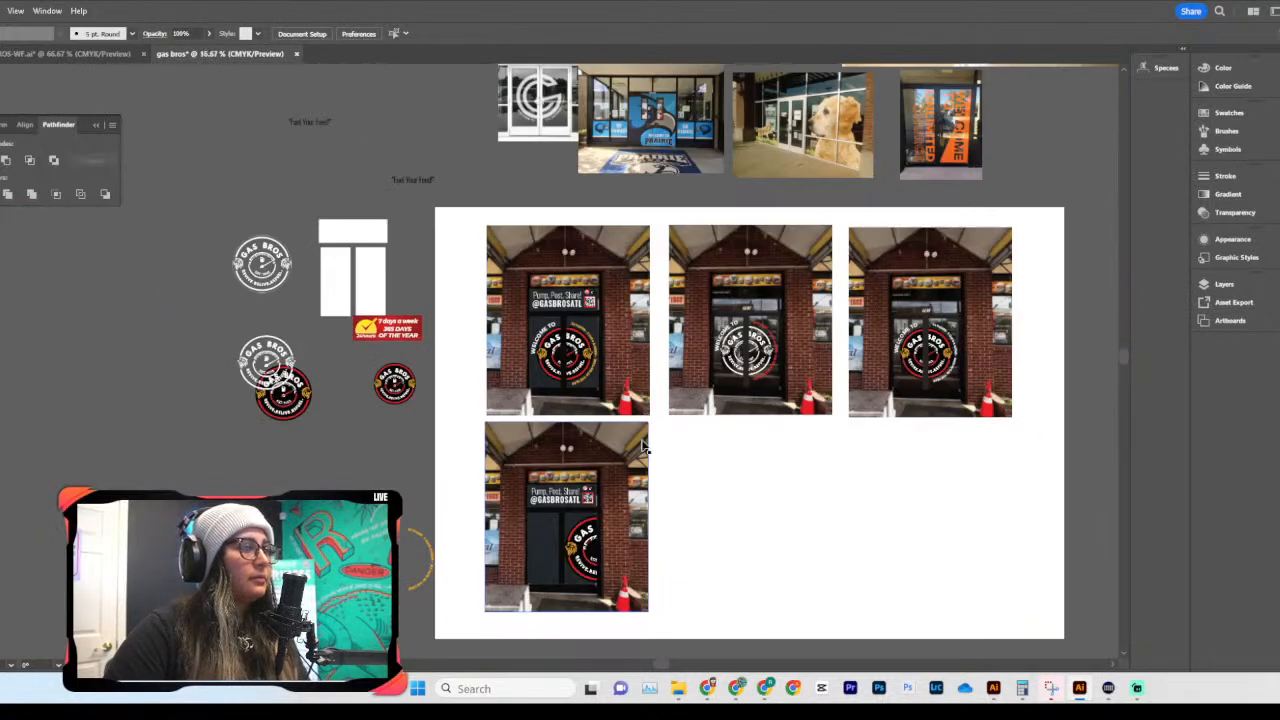
scroll(757, 536, "up", 1)
scroll(757, 536, "down", 1)
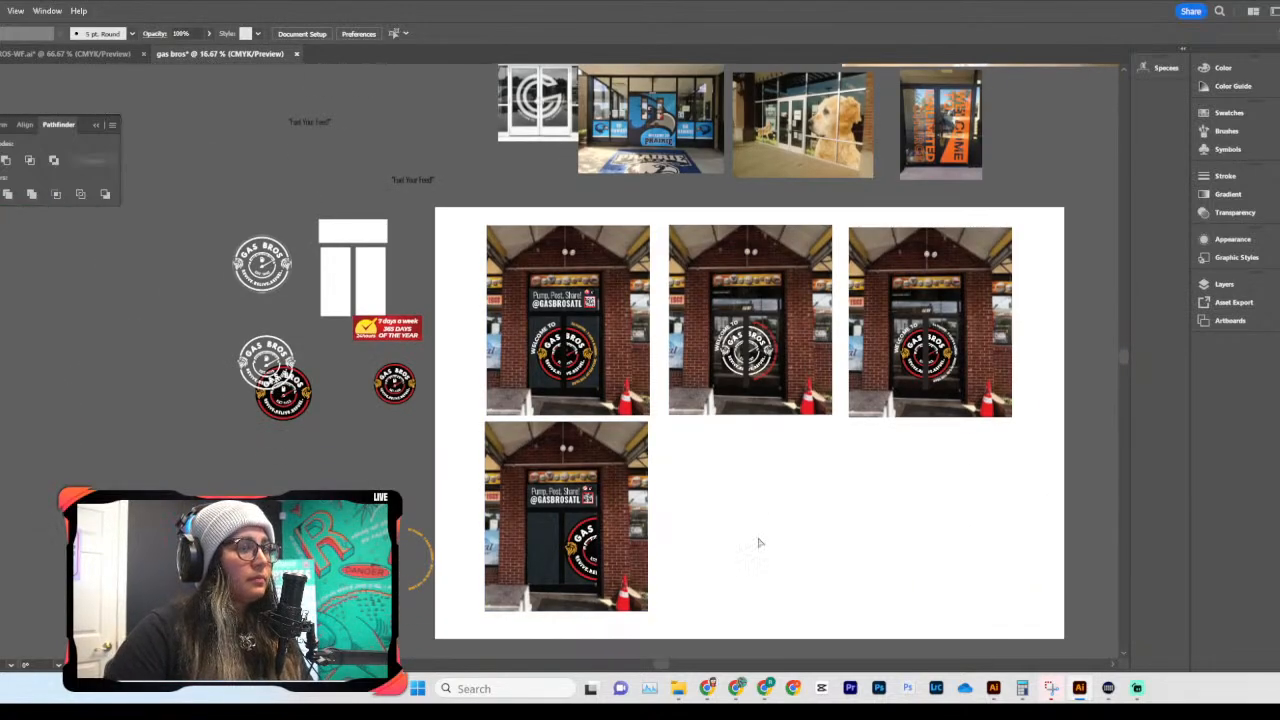
scroll(757, 540, "up", 2)
scroll(758, 542, "down", 5)
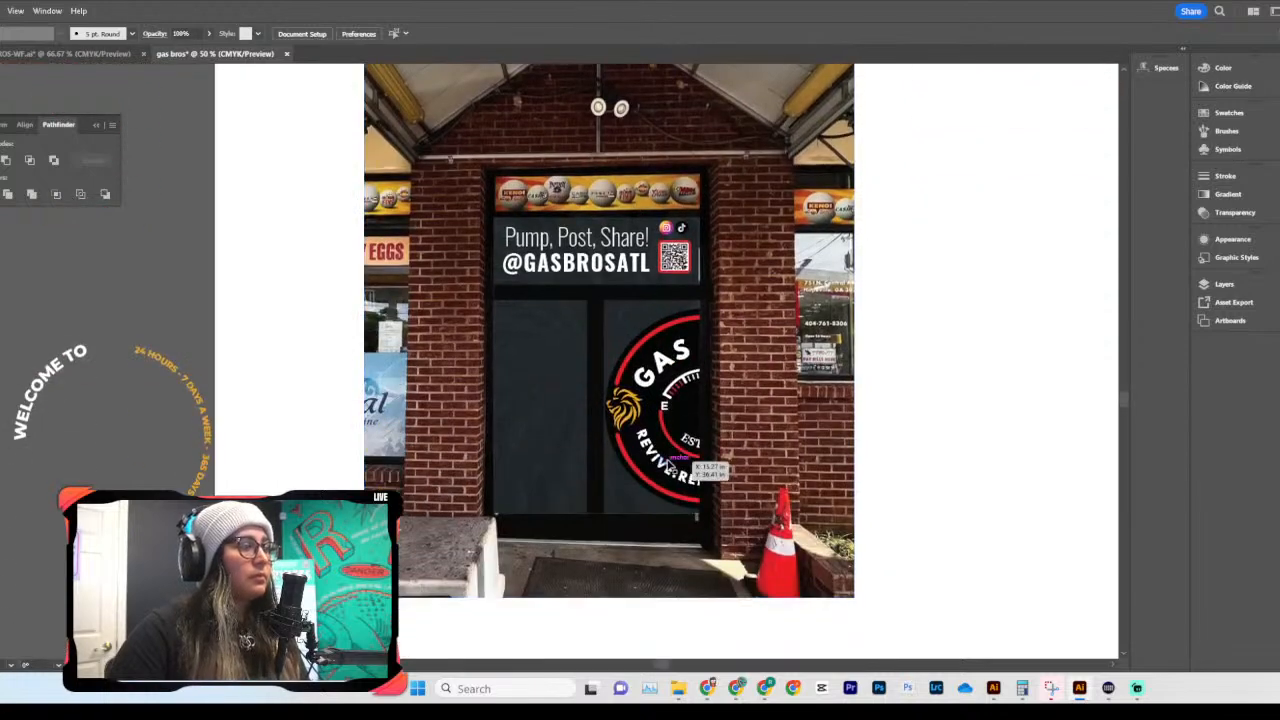
key("ctrl+=")
scroll(932, 472, "down", 1)
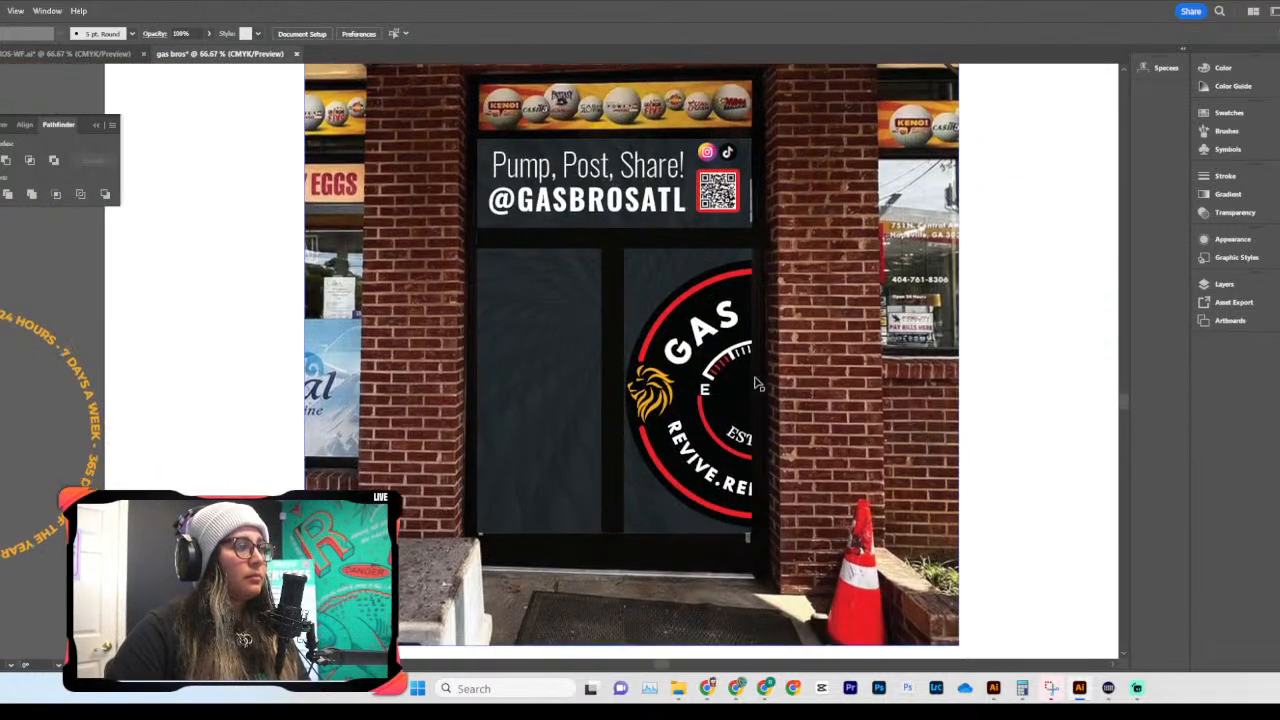
scroll(774, 386, "right", 2)
scroll(774, 386, "left", 3)
Step: Replace the copied mockup's dark window graphic with a black rectangle about 6.9 by 9.9 in covering the transom and both doors
key("m")
key("v")
left_click(537, 372)
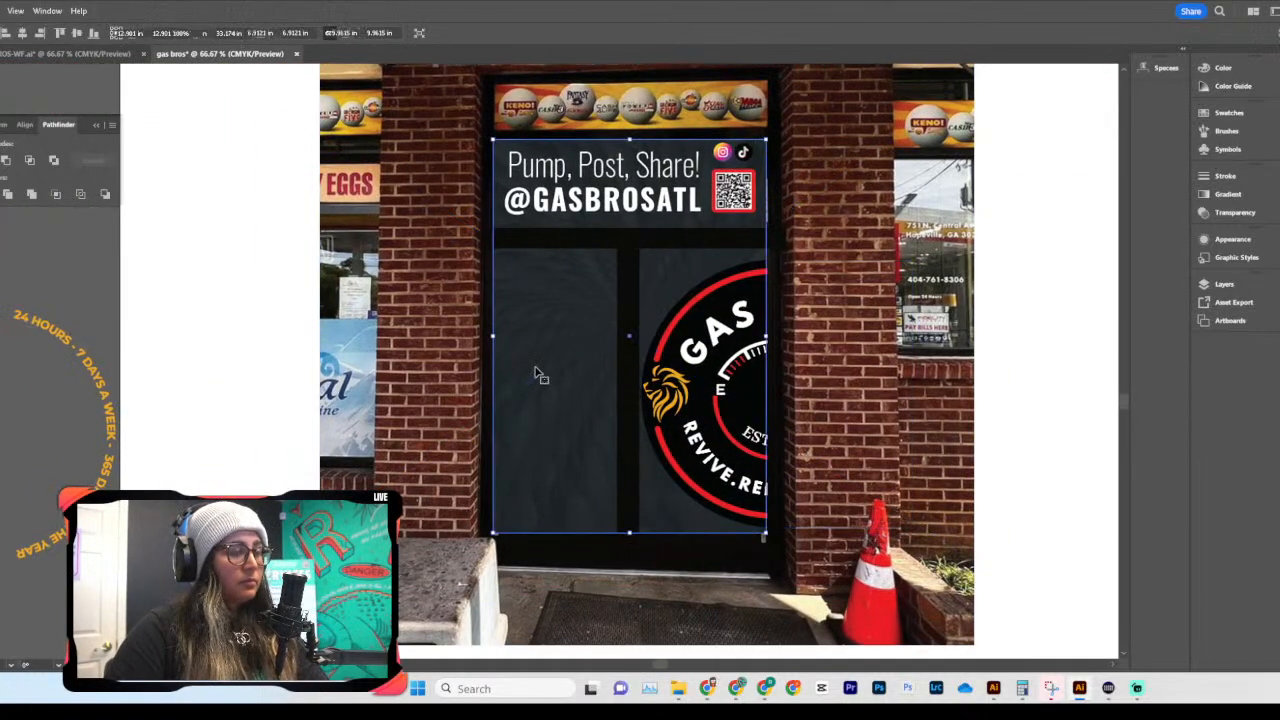
key("Delete")
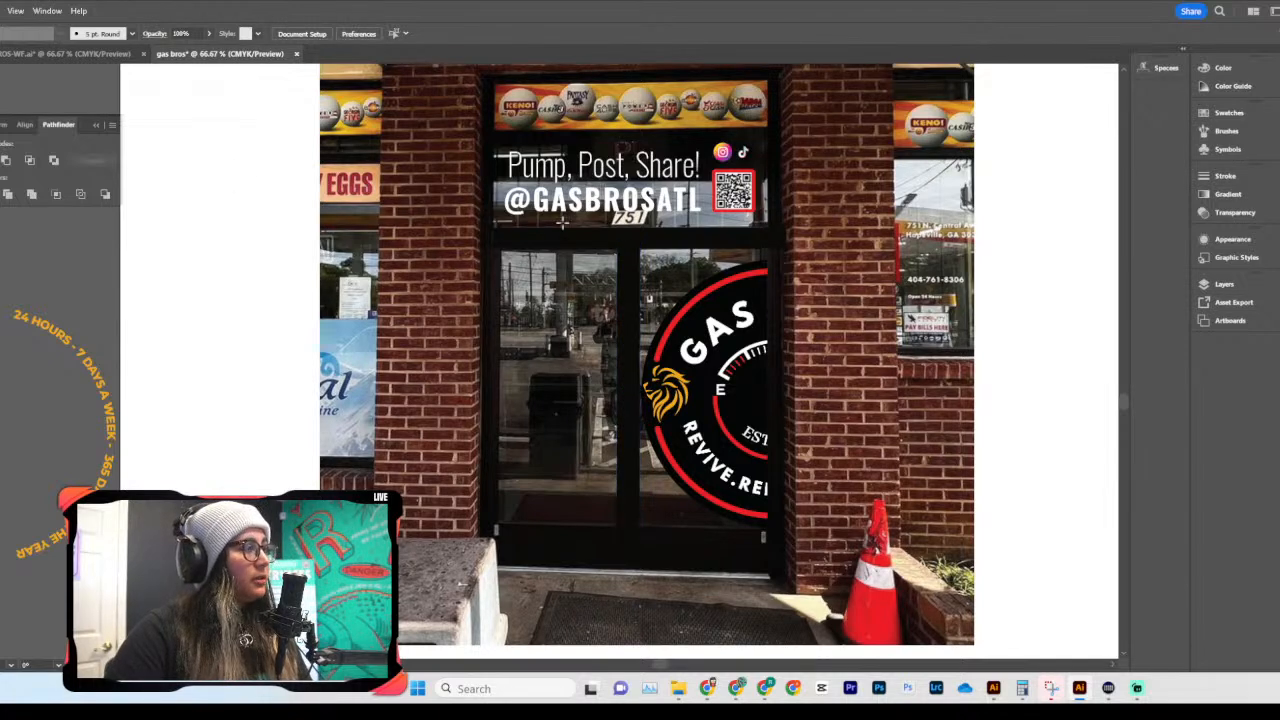
left_click_drag(494, 143, 766, 533)
key("v")
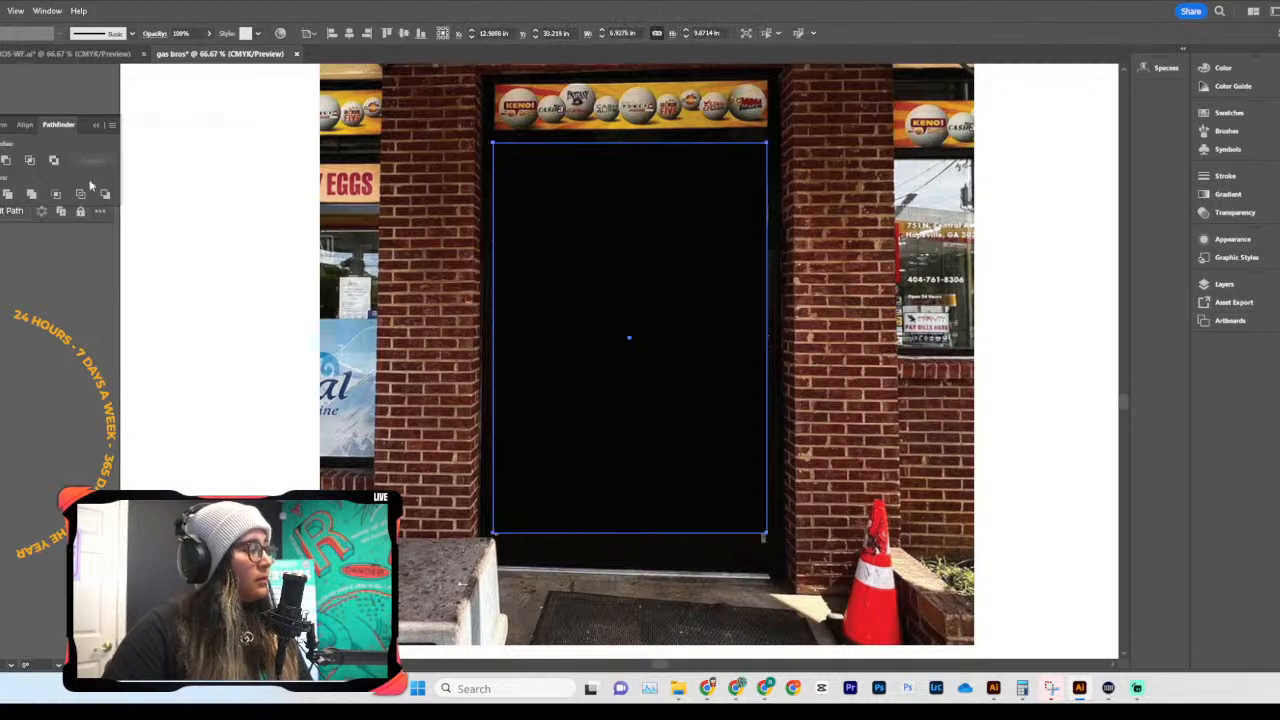
left_click(617, 317)
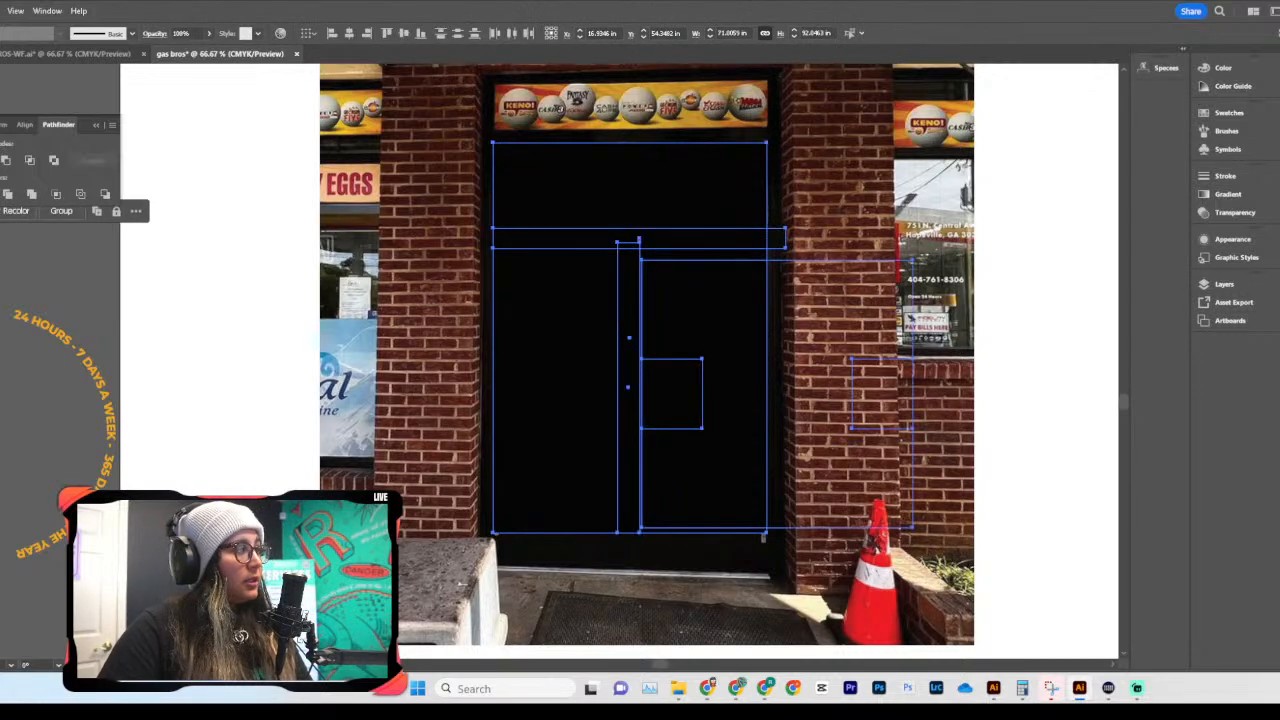
right_click(546, 258)
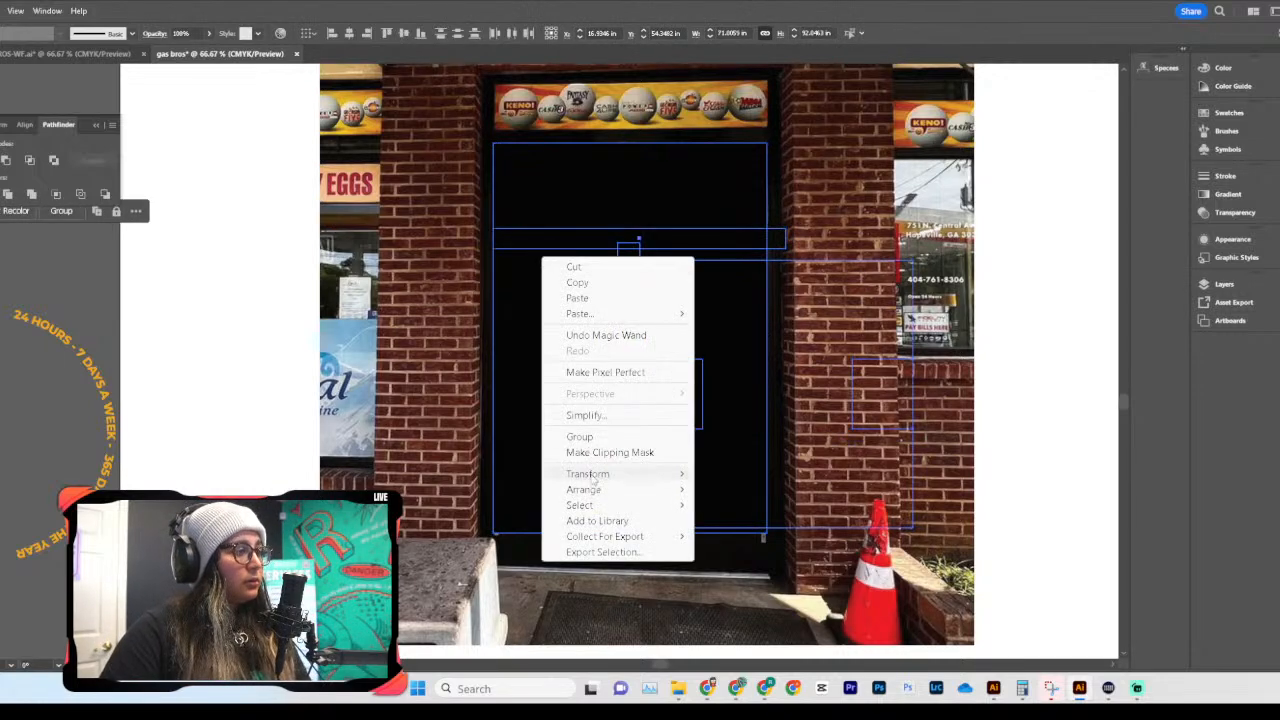
mouse_move(593, 490)
left_click(744, 538)
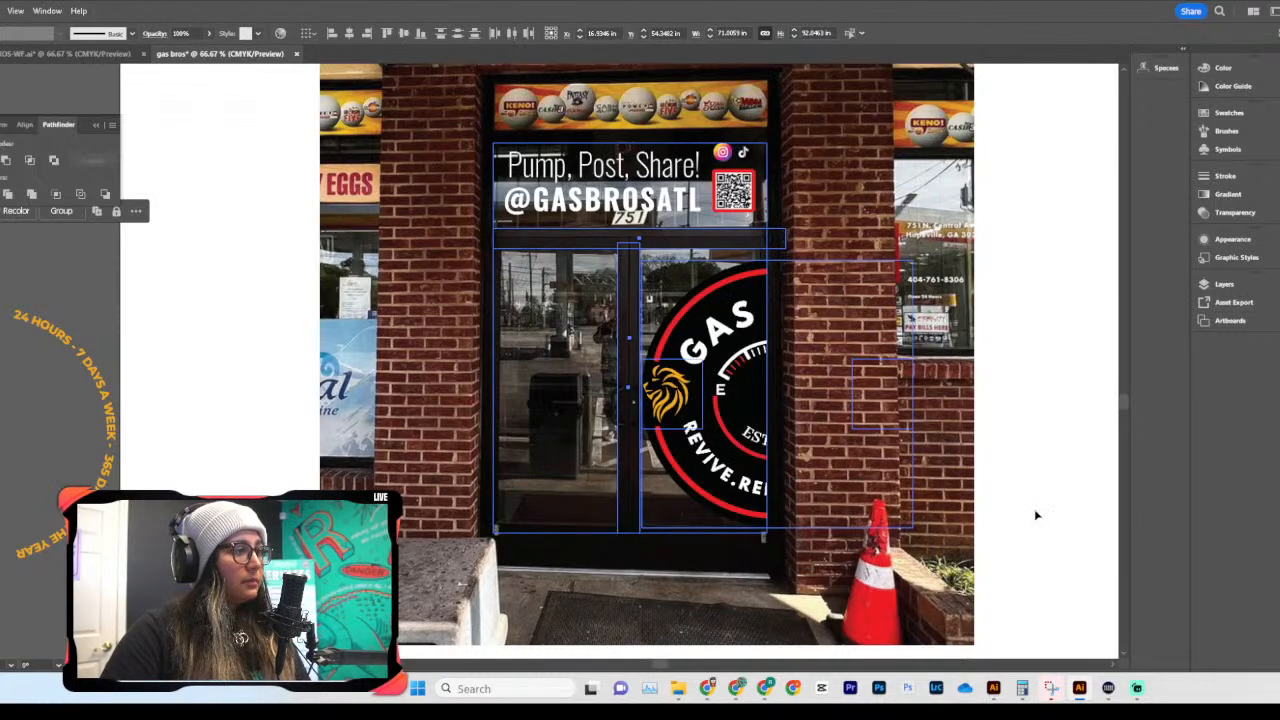
left_click(797, 457)
key("ctrl+z")
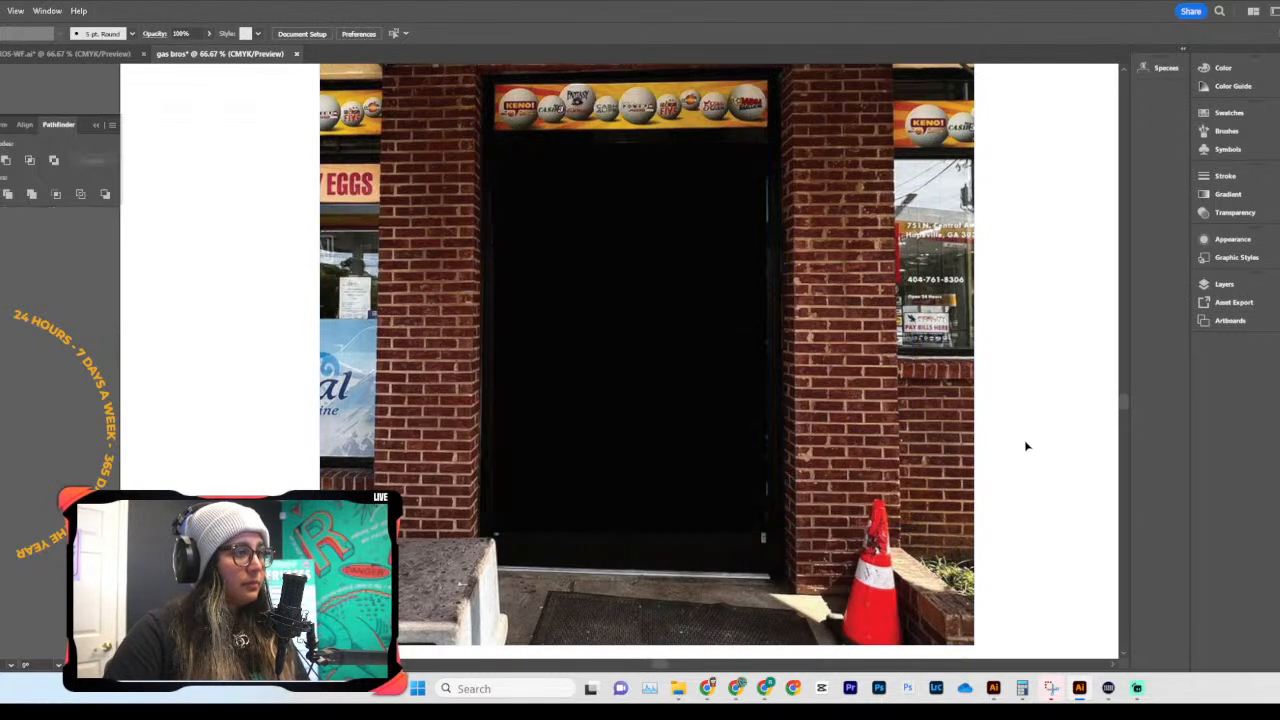
scroll(1028, 446, "right", 1)
left_click_drag(606, 329, 186, 351)
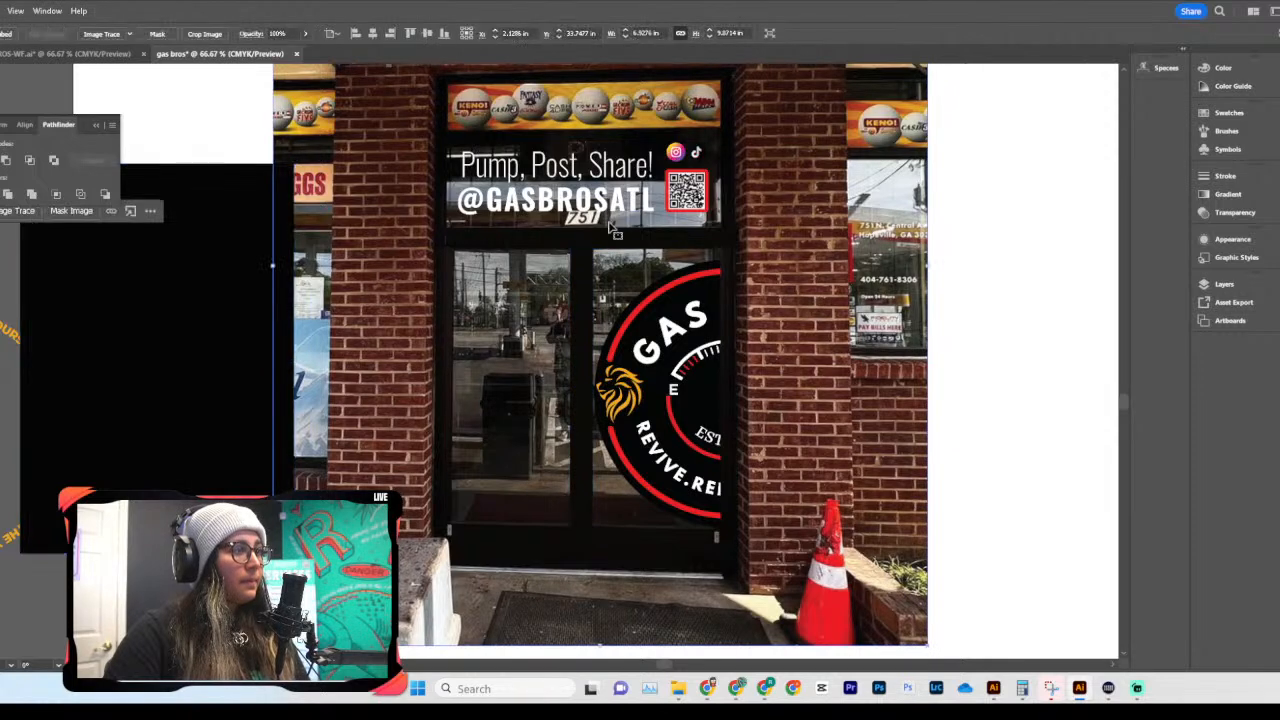
left_click(686, 162)
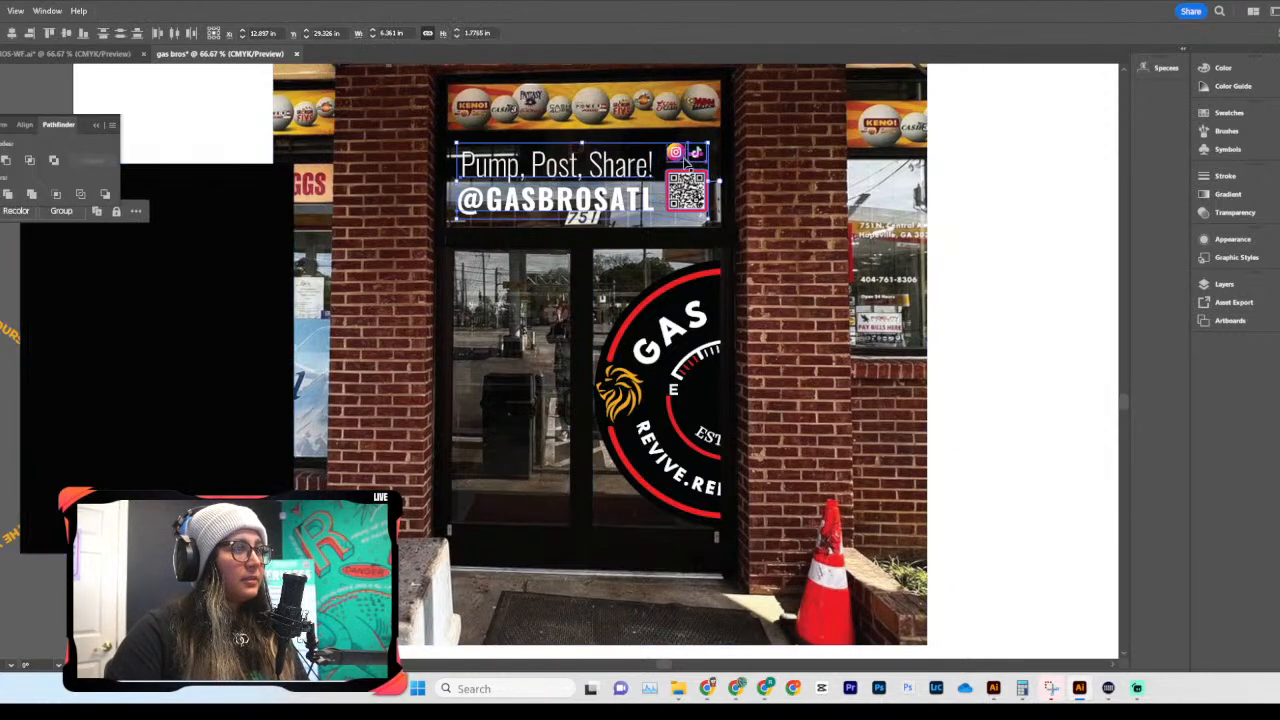
left_click_drag(659, 190, 1068, 236)
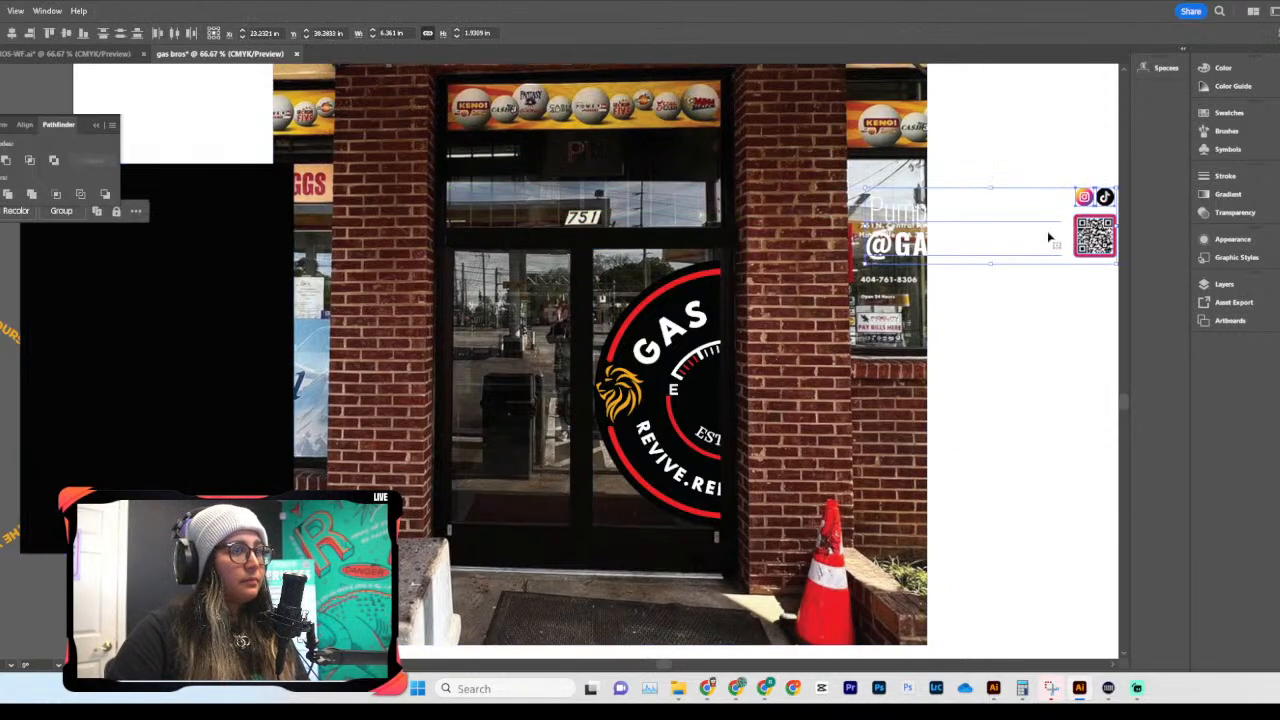
key("ctrl+minus")
key("ctrl+minus")
scroll(1040, 238, "left", 4)
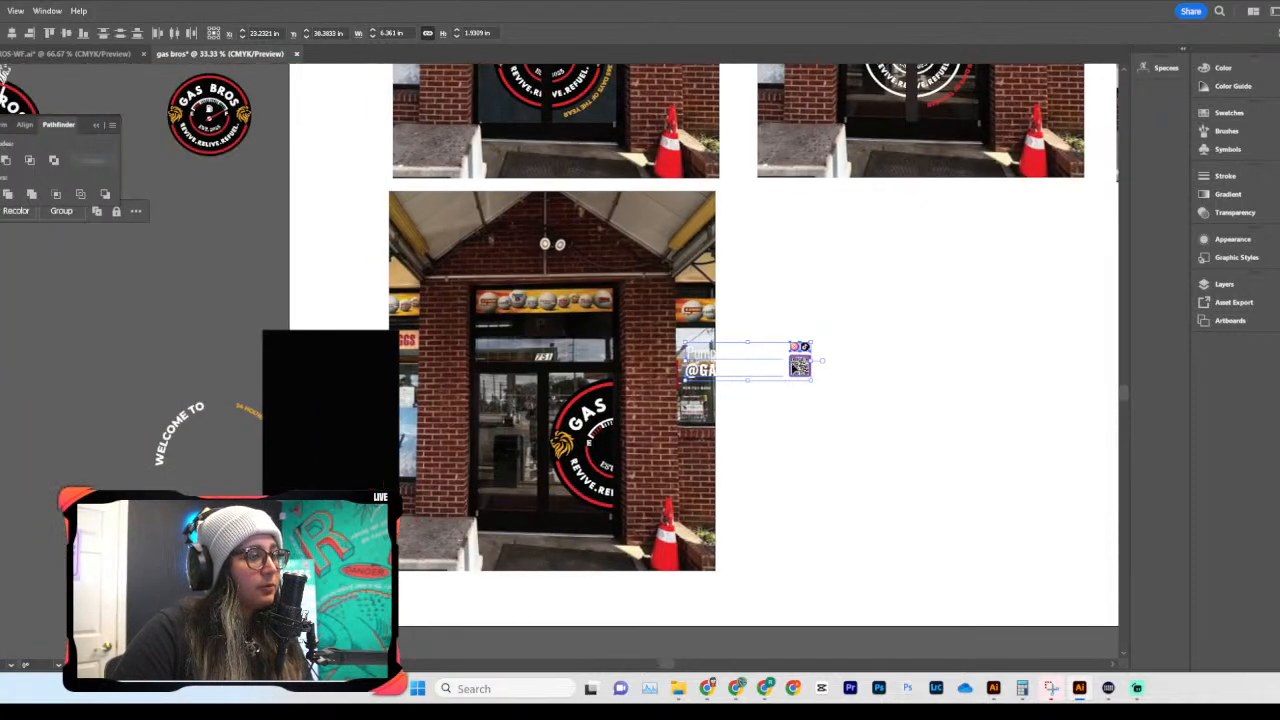
left_click_drag(800, 365, 140, 314)
Step: Move the black rectangle back over the doors and arrange it behind the logo and door-frame bars but above the photo
scroll(314, 400, "right", 1)
left_click_drag(314, 400, 530, 383)
right_click(534, 382)
left_click(900, 485)
left_click(518, 419)
right_click(640, 366)
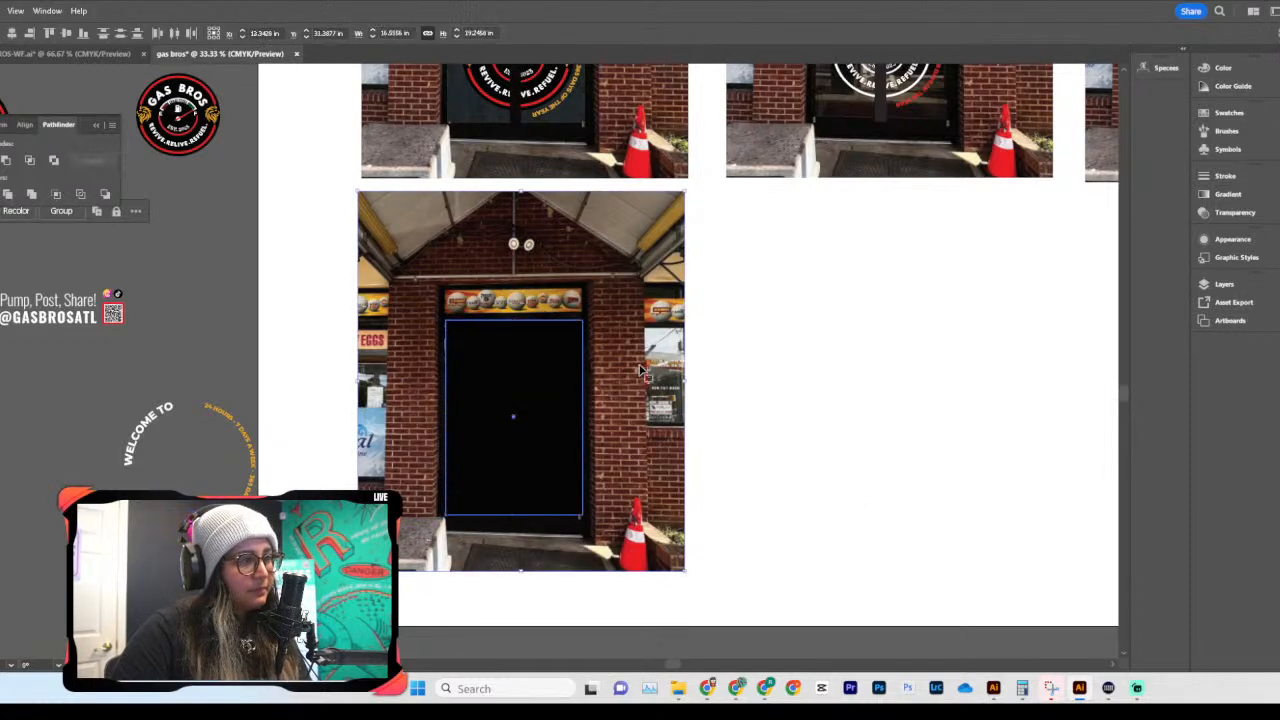
left_click(870, 645)
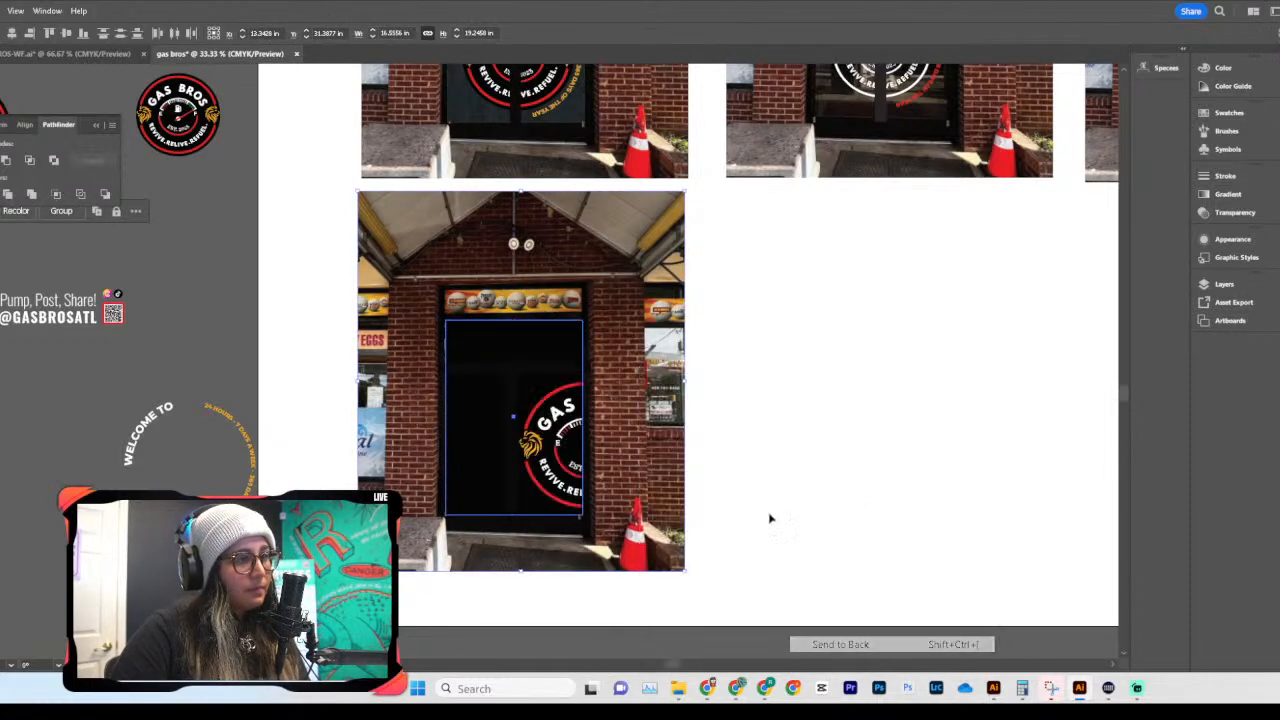
Step: Extend the rectangle's left edge to the door frame, making it about 7 in wide
key("ctrl+plus")
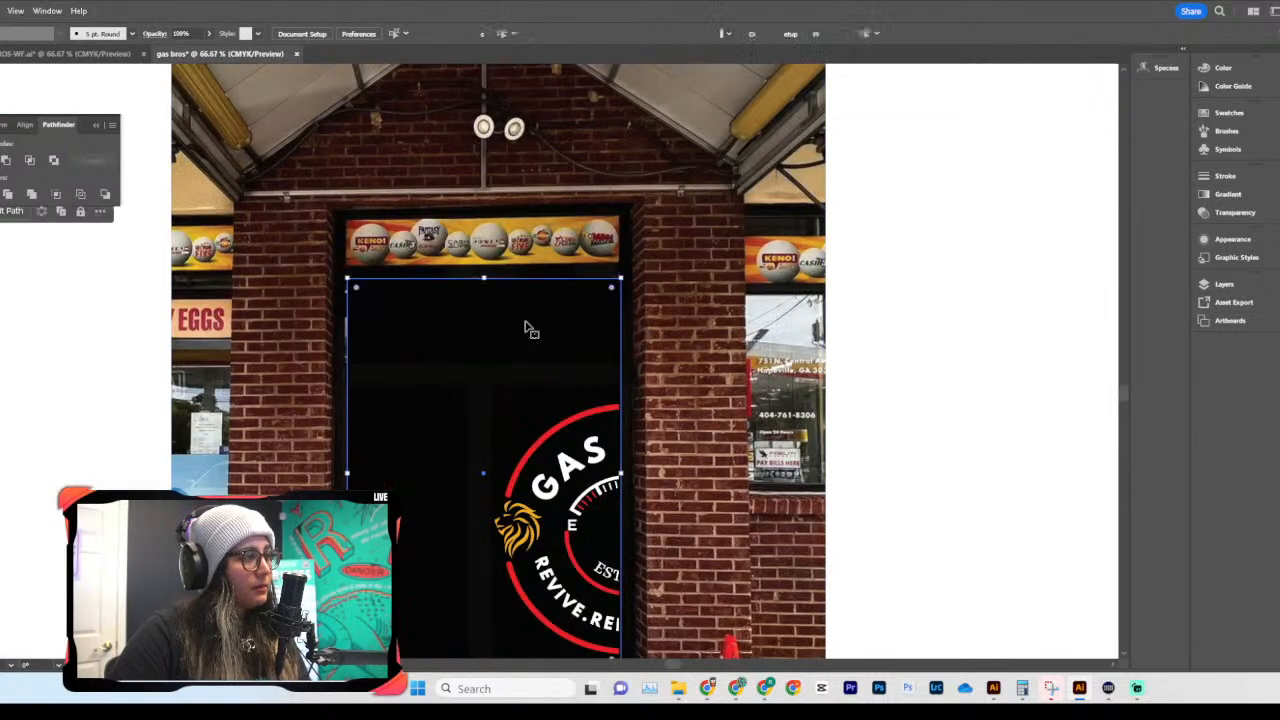
left_click(527, 328)
scroll(530, 330, "left", 2)
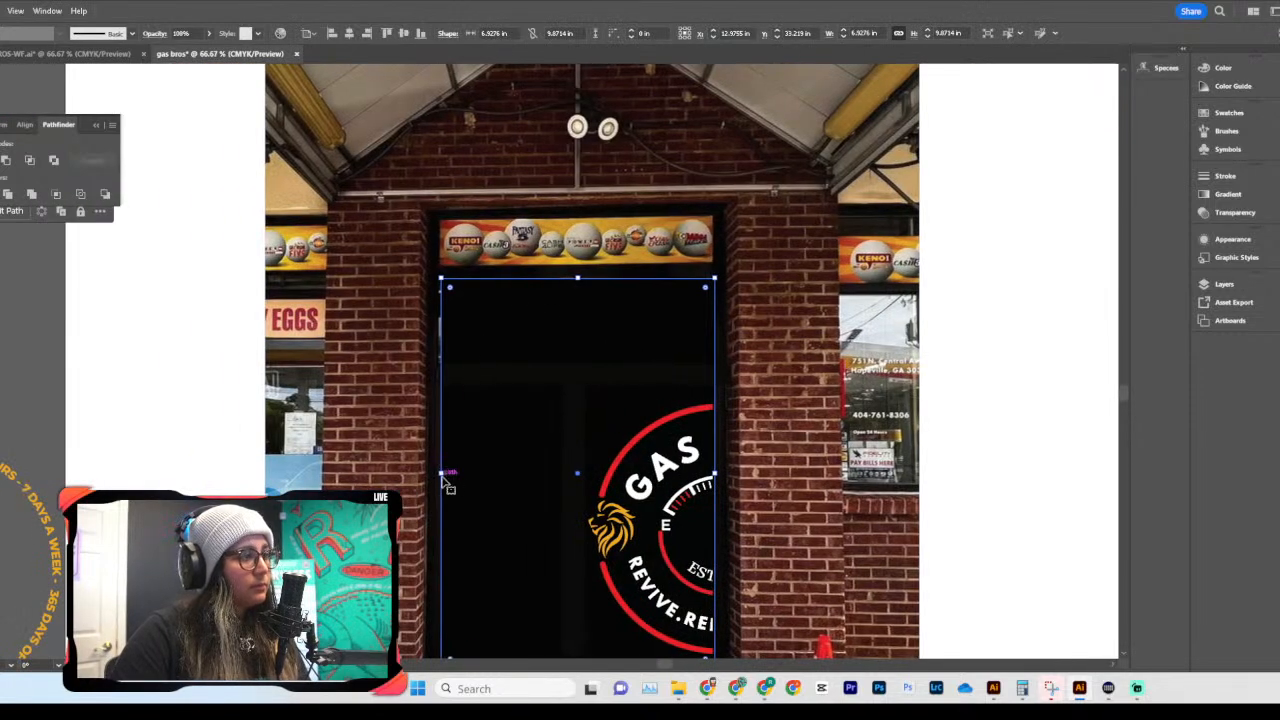
left_click_drag(441, 474, 438, 474)
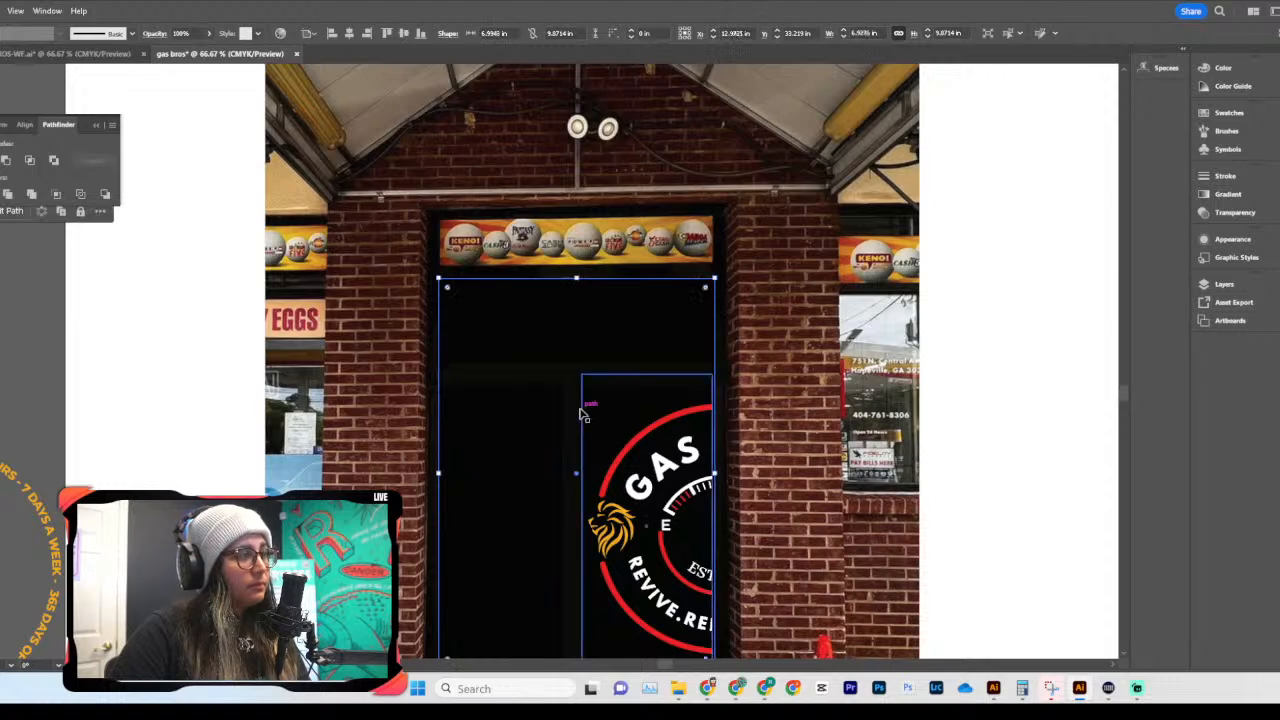
Step: Fill the rectangle behind the doors with the gold sampled from the logo's lion
key("z")
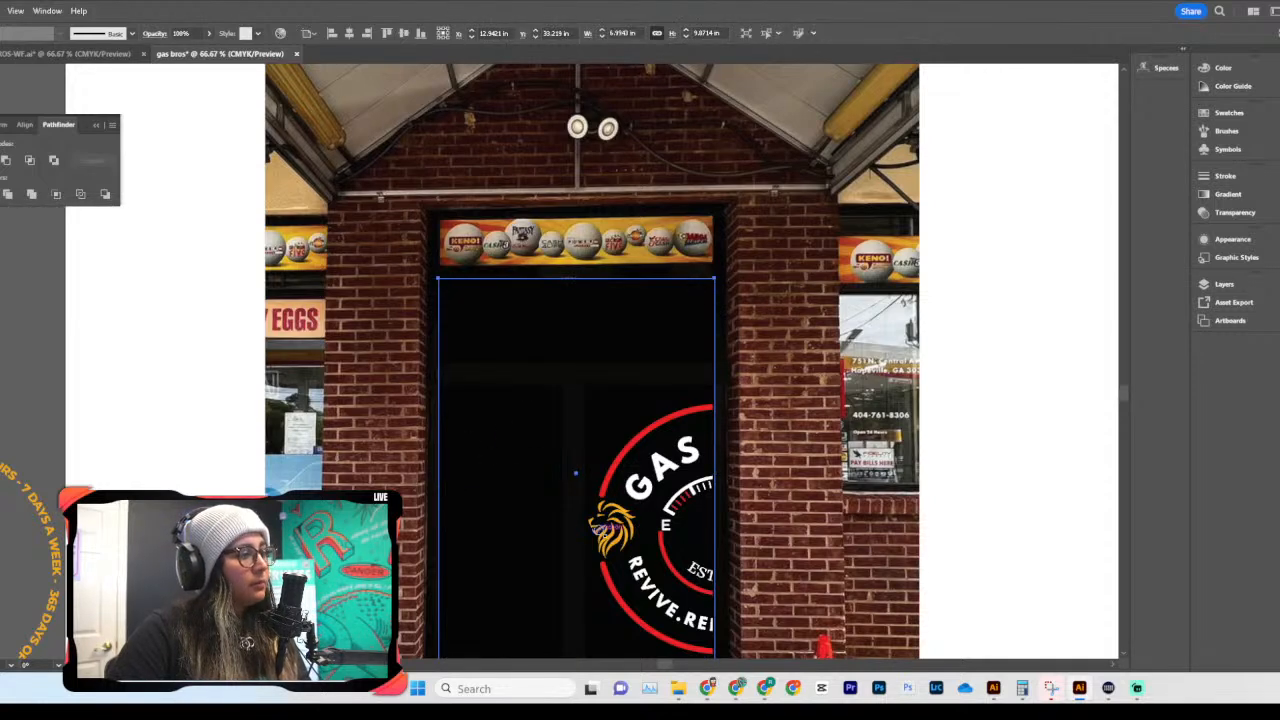
left_click(617, 543)
key("v")
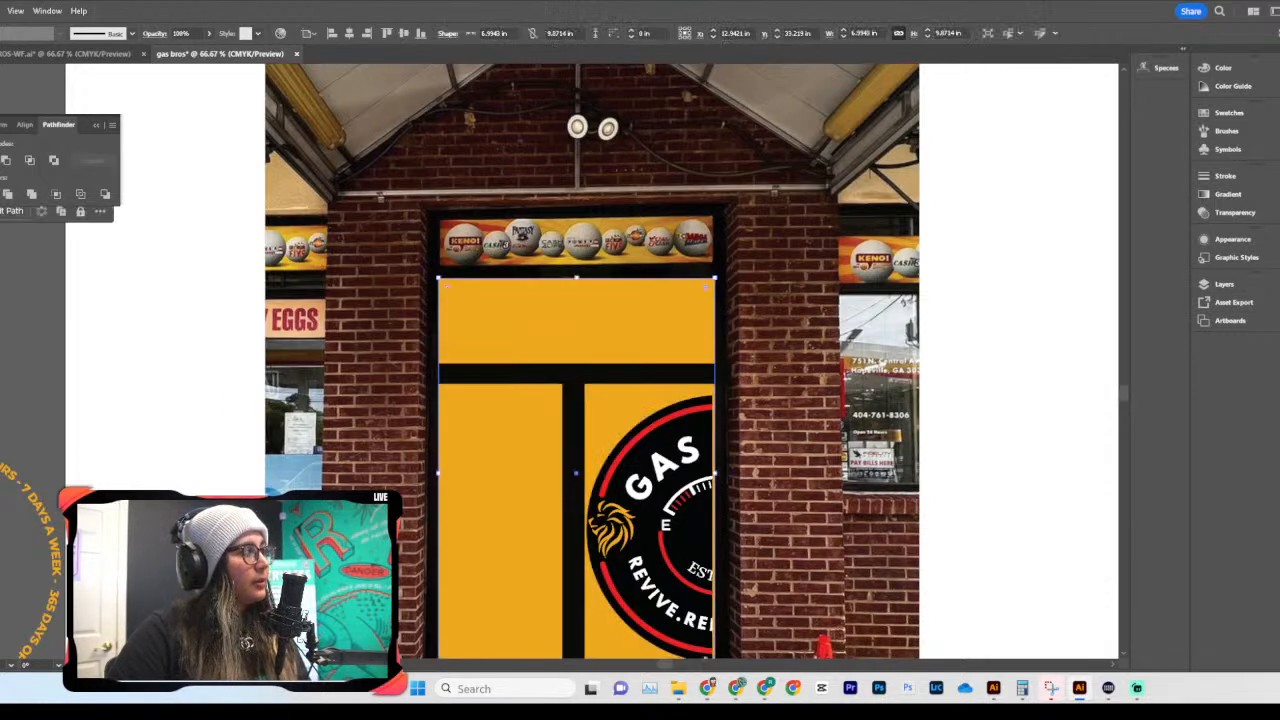
scroll(645, 353, "left", 6)
scroll(645, 353, "down", 5)
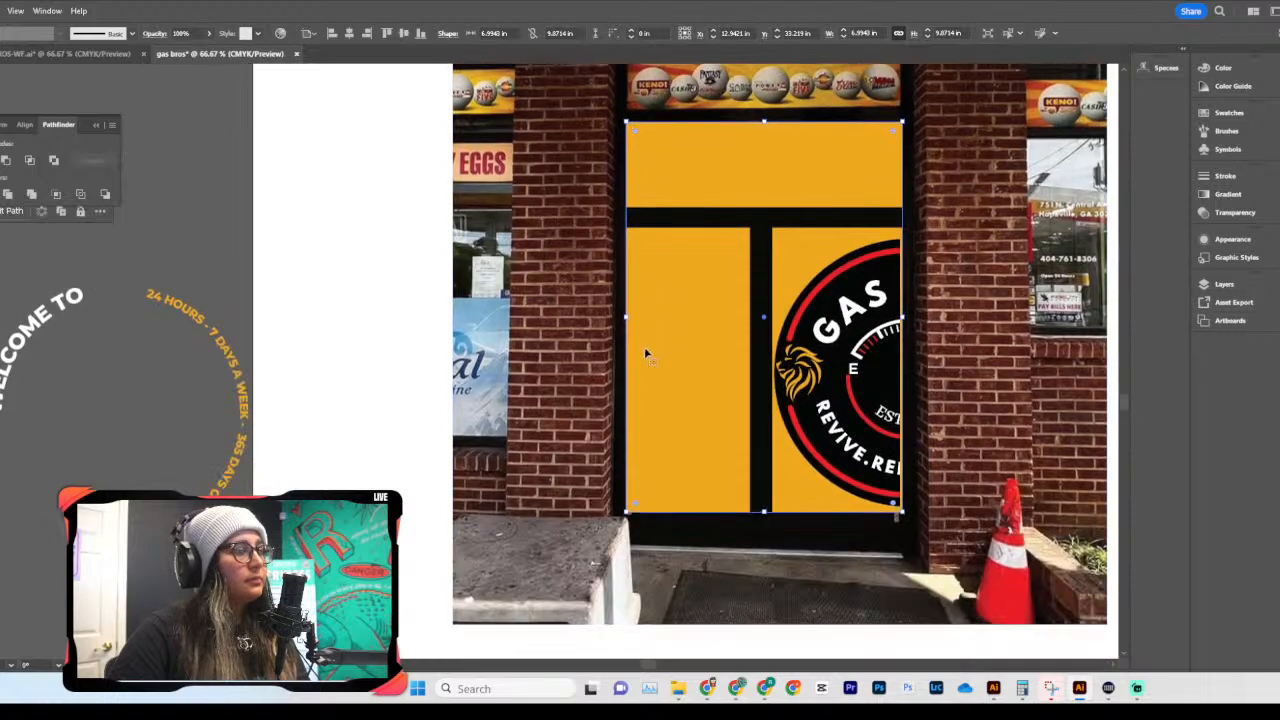
Step: Nudge the clipped logo slightly right so its cropped edge meets the gold door panel's outer edge
left_click(845, 385)
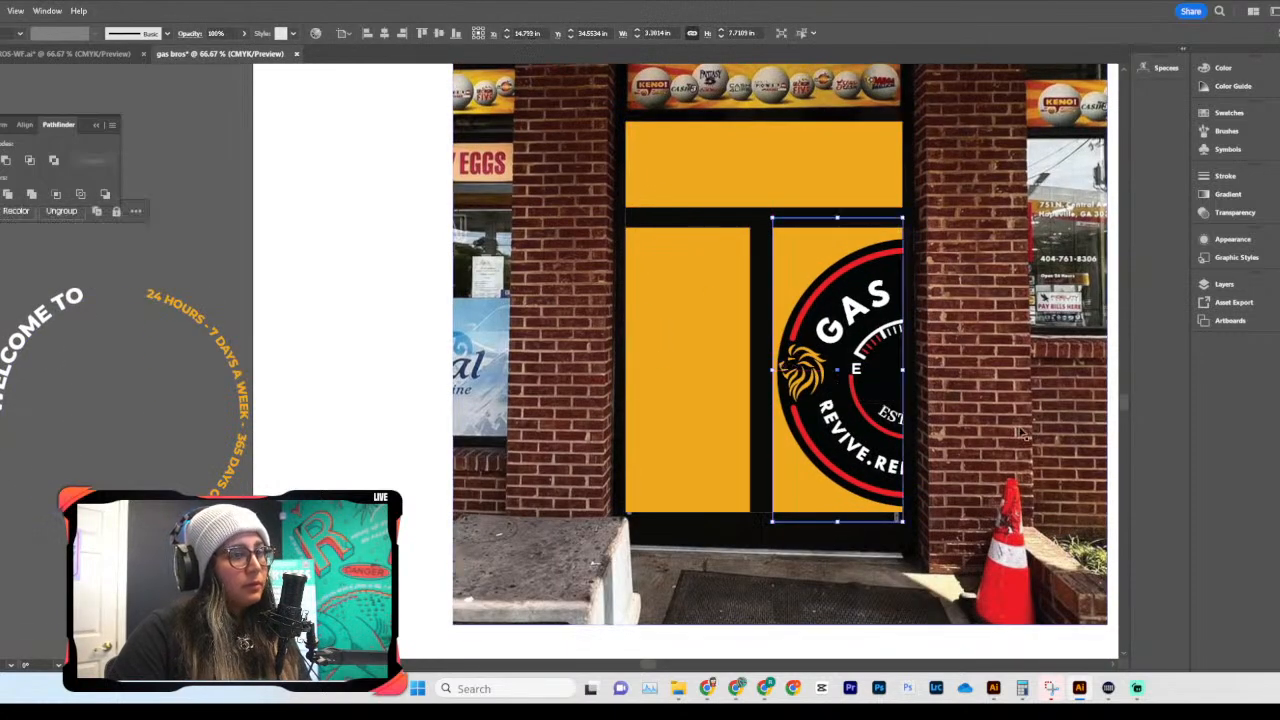
left_click(1021, 432)
scroll(1021, 432, "right", 4)
left_click(1021, 432)
key("ctrl+minus")
key("ctrl+minus")
key("ctrl+minus")
key("ctrl+minus")
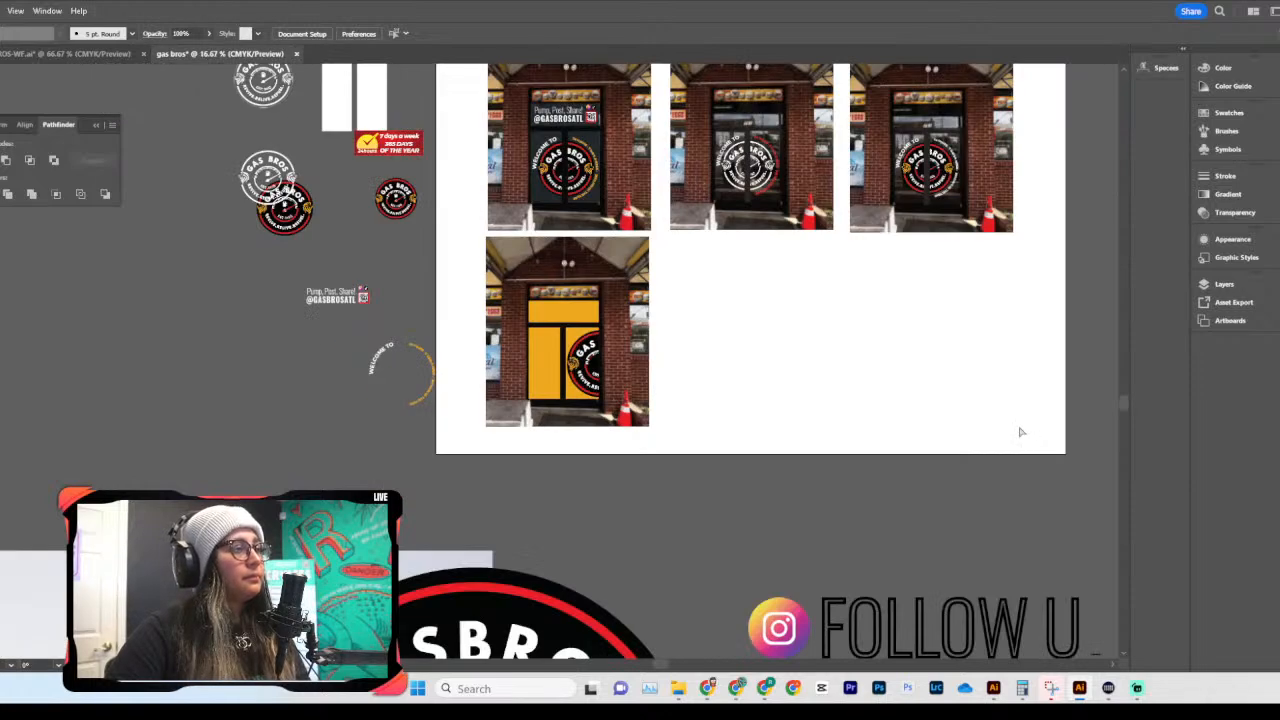
key("ctrl+plus")
key("ctrl+plus")
scroll(414, 280, "left", 6)
left_click_drag(313, 237, 750, 338)
left_click(785, 319)
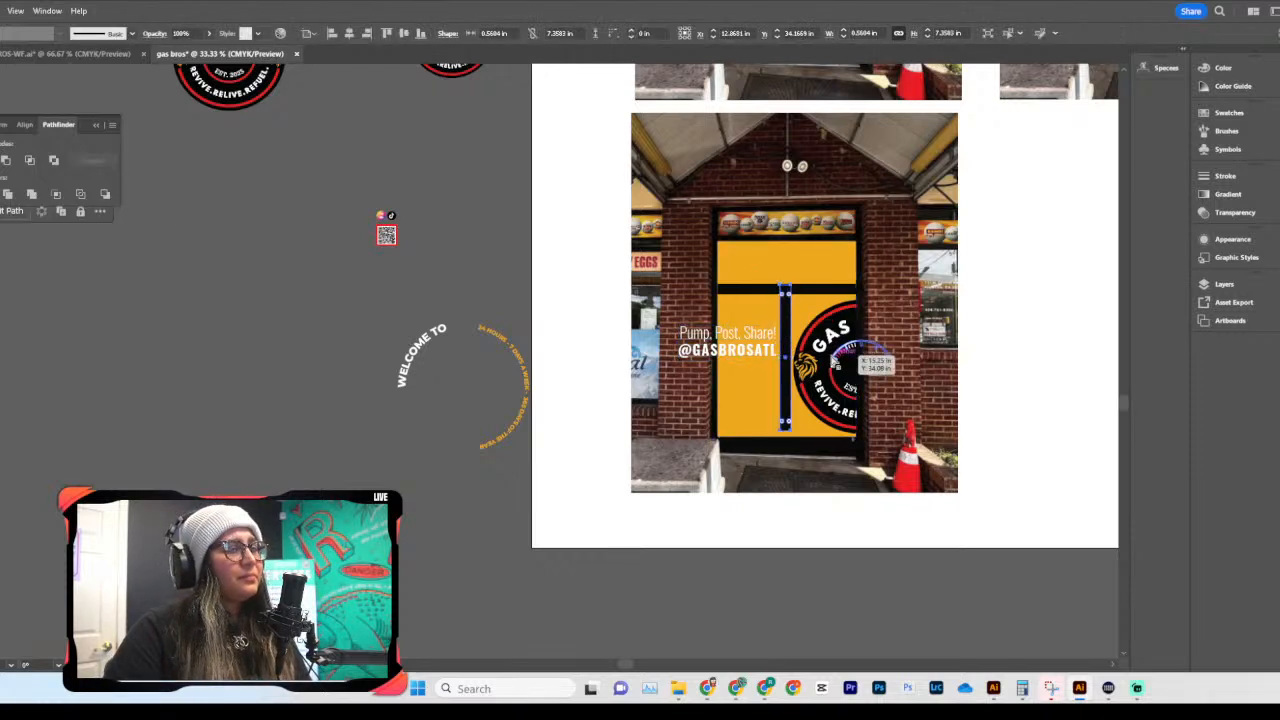
left_click(1011, 375)
Step: Rotate the two-line text 90° counterclockwise and place it vertically inside the left-hand door panel
left_click(775, 350)
left_click_drag(788, 320, 692, 275)
key("ctrl+equal")
key("ctrl+equal")
key("ctrl+equal")
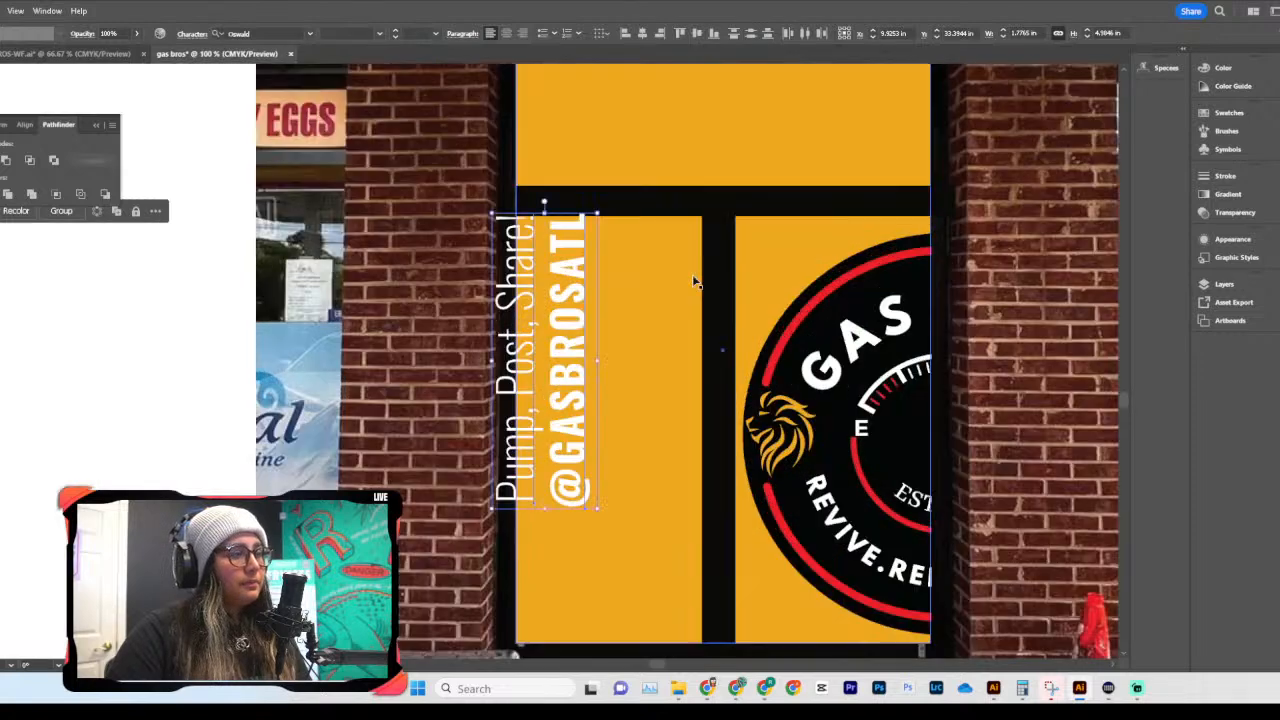
left_click_drag(550, 334, 581, 365)
scroll(615, 345, "down", 2)
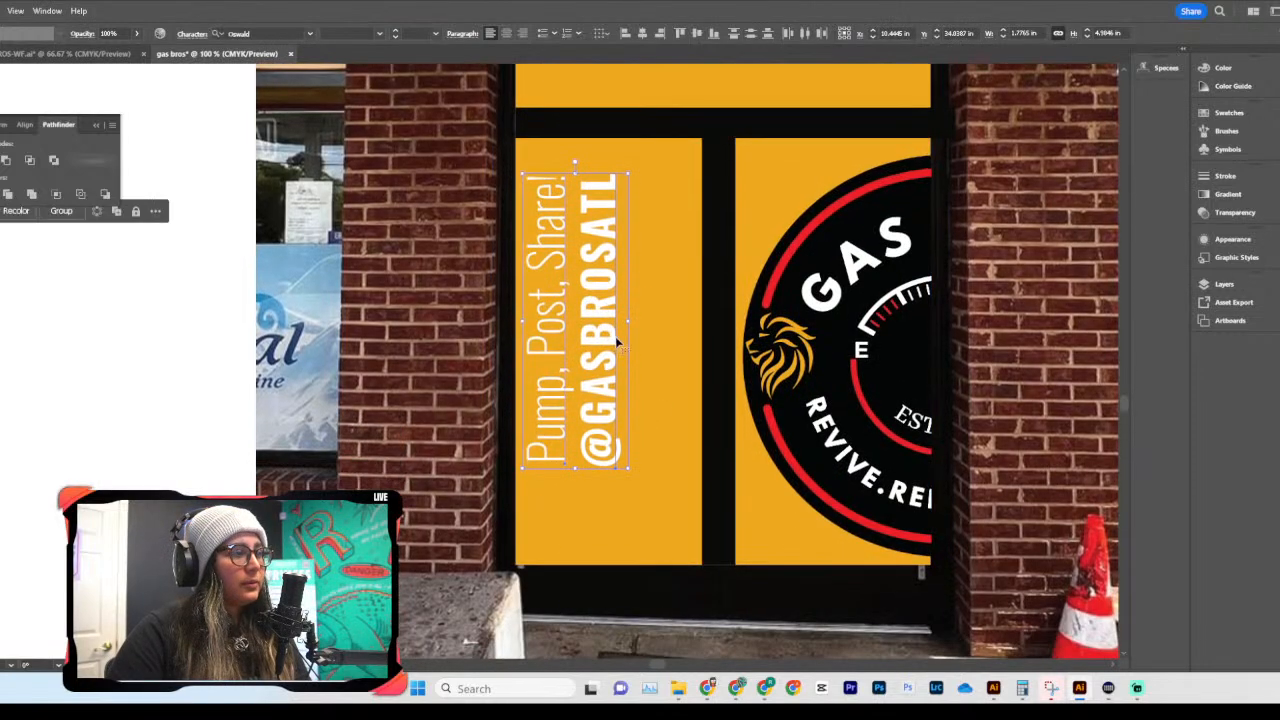
left_click_drag(629, 323, 640, 356)
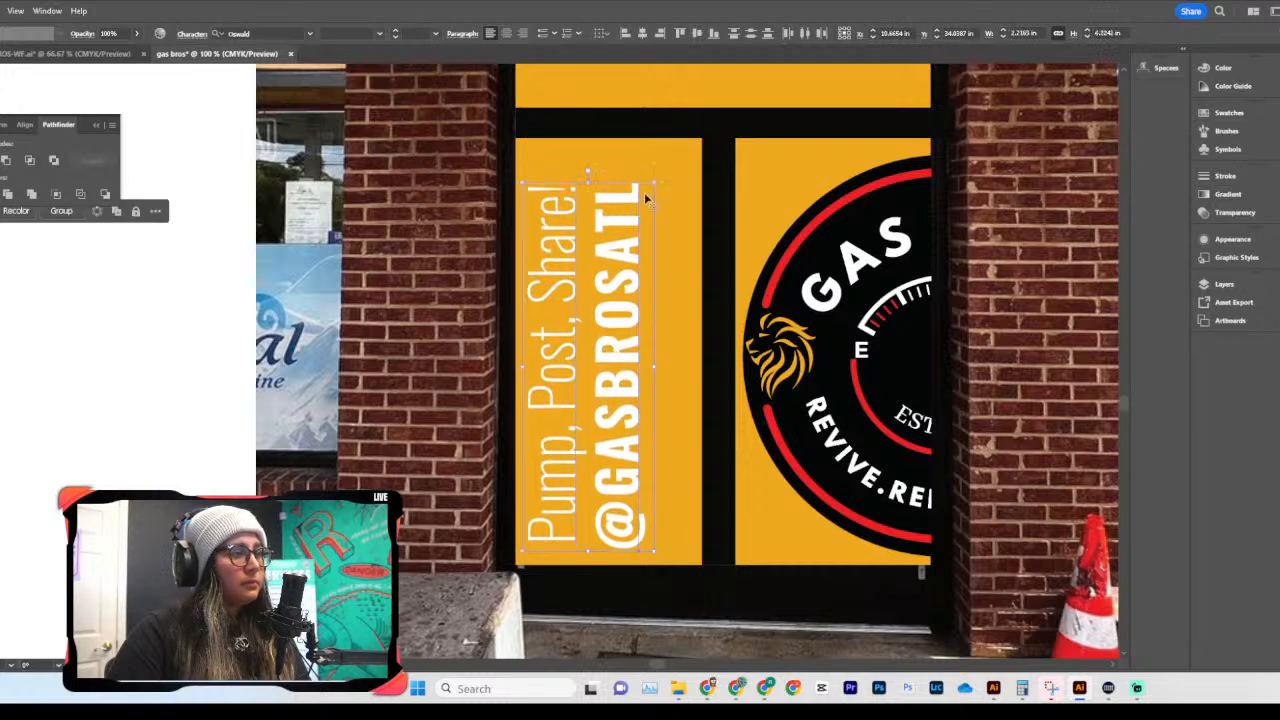
left_click_drag(655, 185, 682, 130)
left_click(1006, 386)
key("ctrl+minus")
key("ctrl+minus")
key("ctrl+minus")
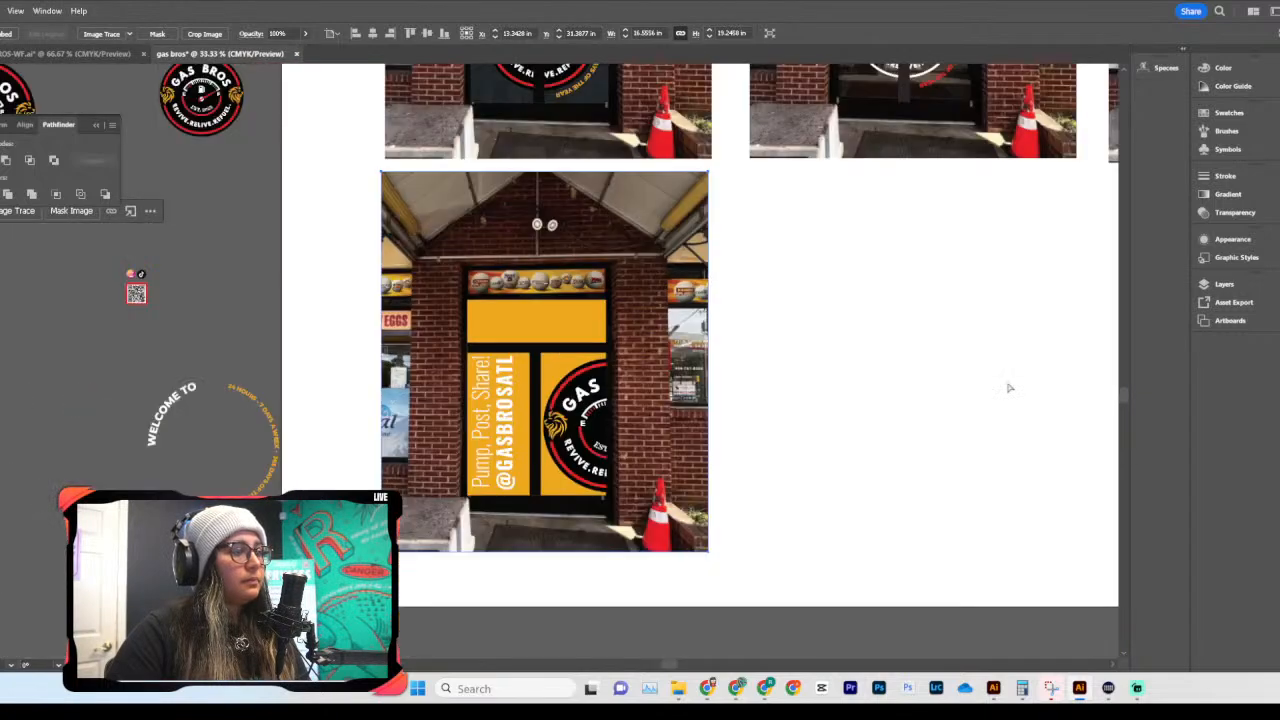
Step: Try moving the cropped logo off the gold door and the vertical social-media text onto the right-hand door panel
key("ctrl+plus")
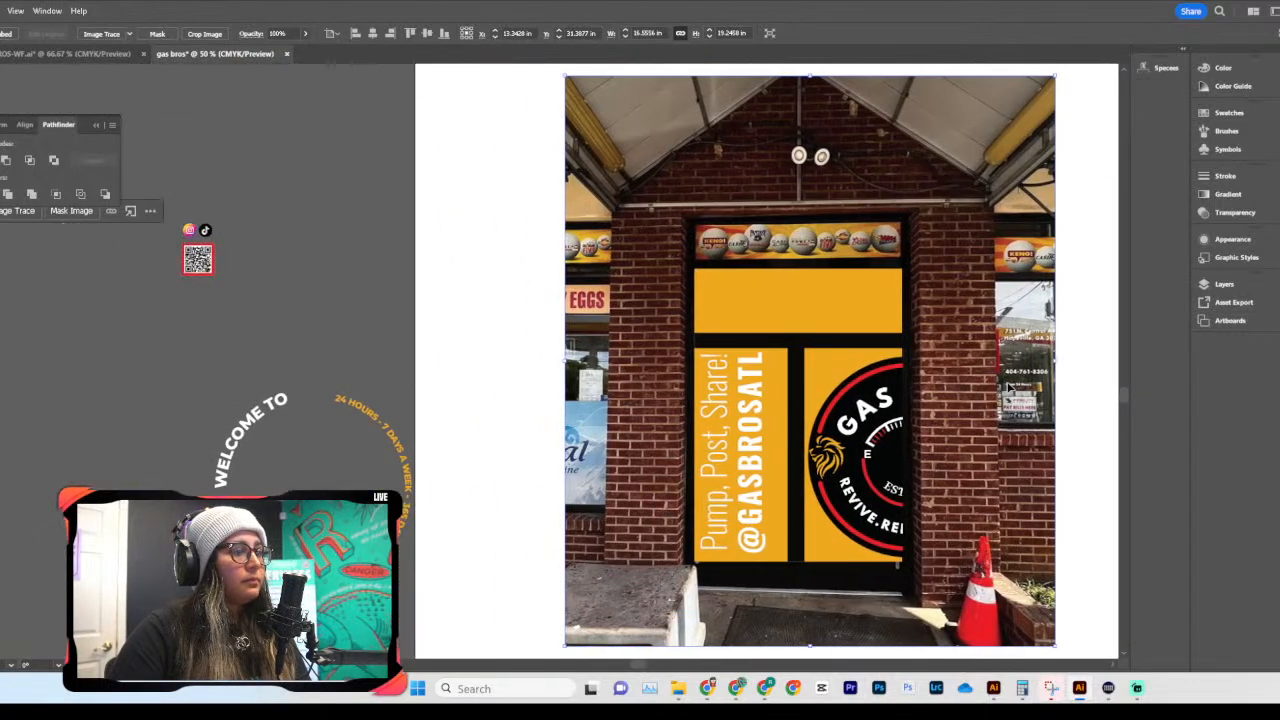
scroll(1008, 388, "right", 2)
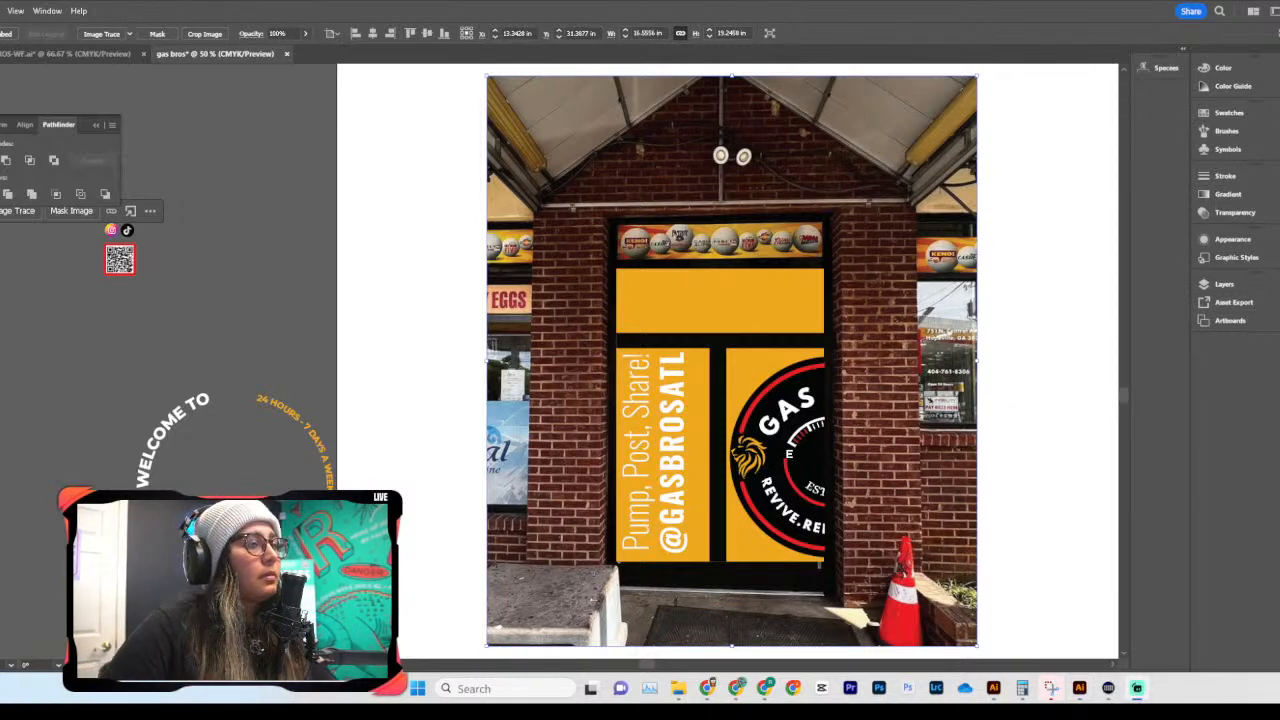
scroll(820, 470, "right", 2)
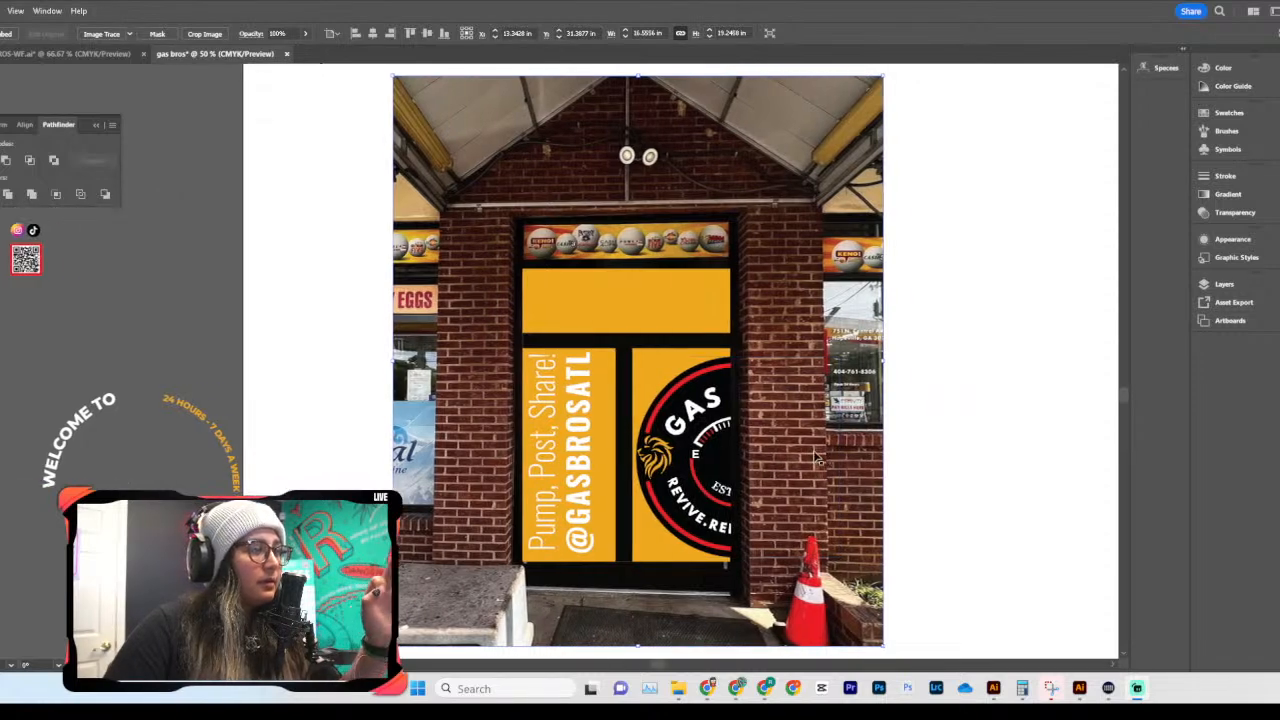
left_click(703, 468)
left_click_drag(703, 455, 389, 445)
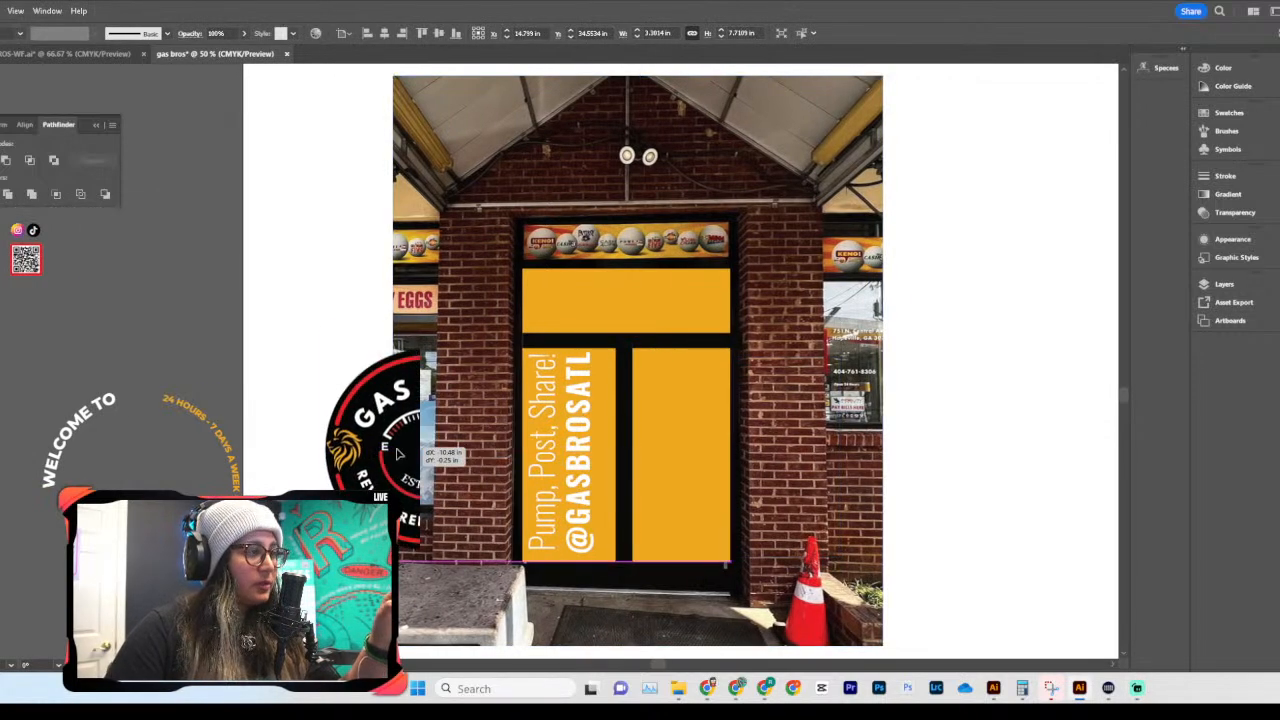
left_click(540, 462)
left_click_drag(540, 462, 967, 486)
key("ctrl+z")
left_click_drag(590, 466, 705, 476)
Step: Try shifting the logo's clipping mask to reveal the logo's right half and placing it on the left-hand door panel
left_click(408, 482)
scroll(395, 470, "right", 3)
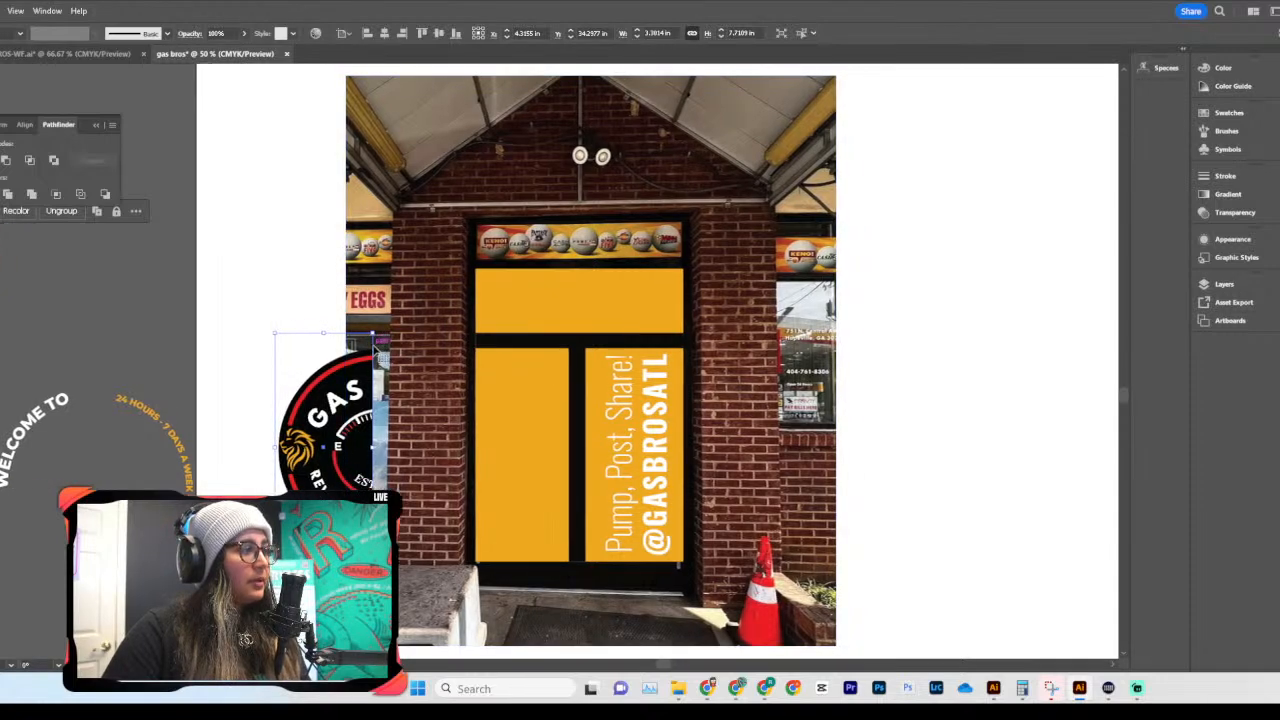
double_click(378, 349)
left_click_drag(378, 349, 463, 355)
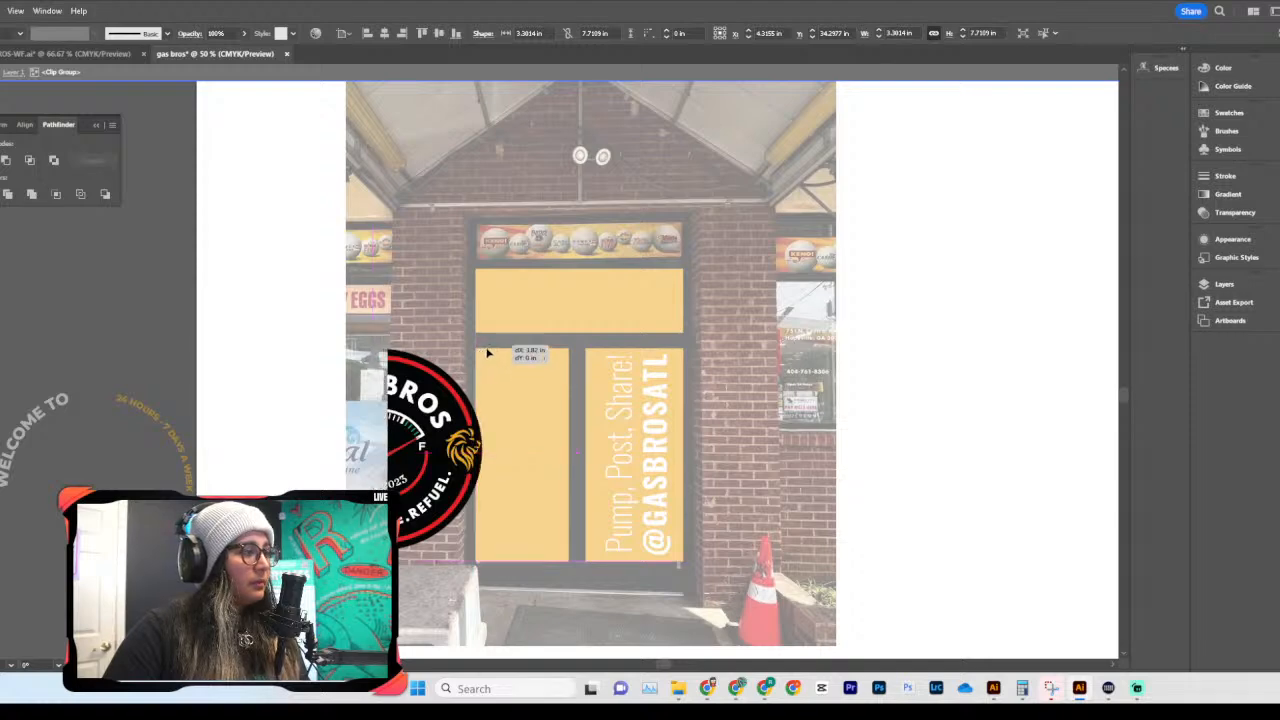
double_click(847, 460)
scroll(869, 463, "down", 3)
left_click_drag(449, 375, 535, 390)
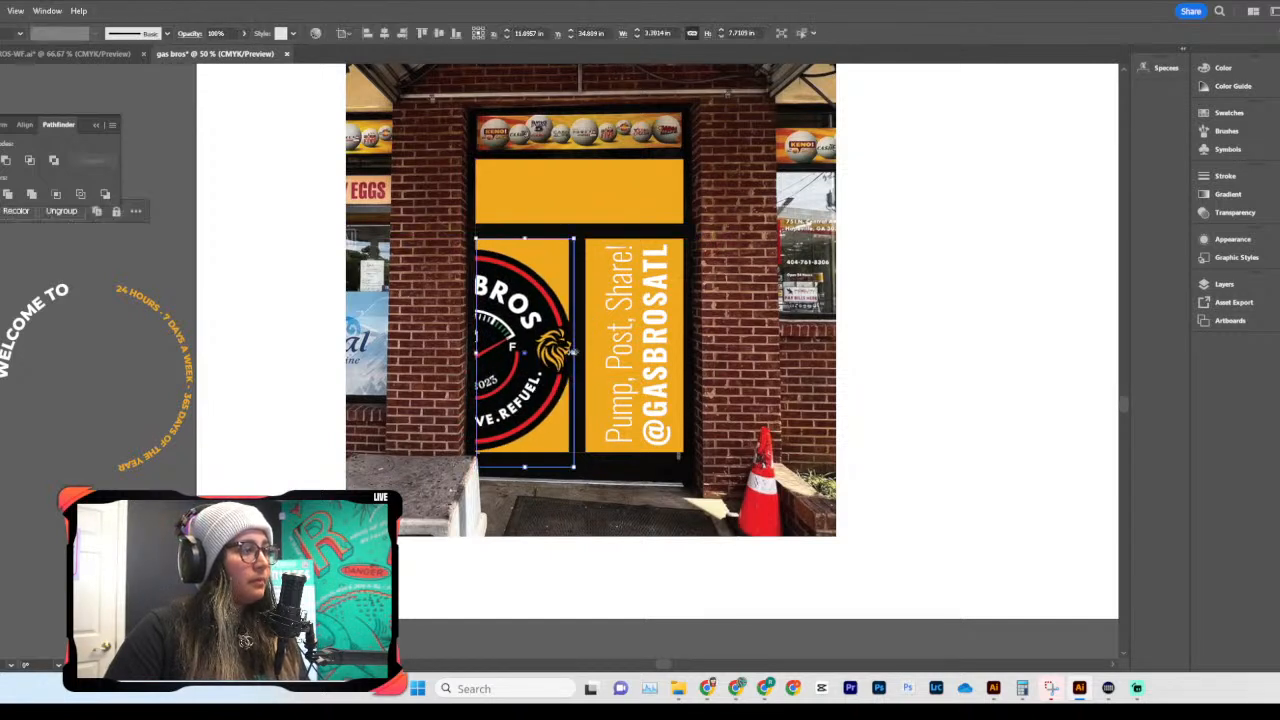
left_click(620, 360)
Step: Undo the swap of the logo and the vertical text between the two gold door panels
scroll(900, 401, "up", 3)
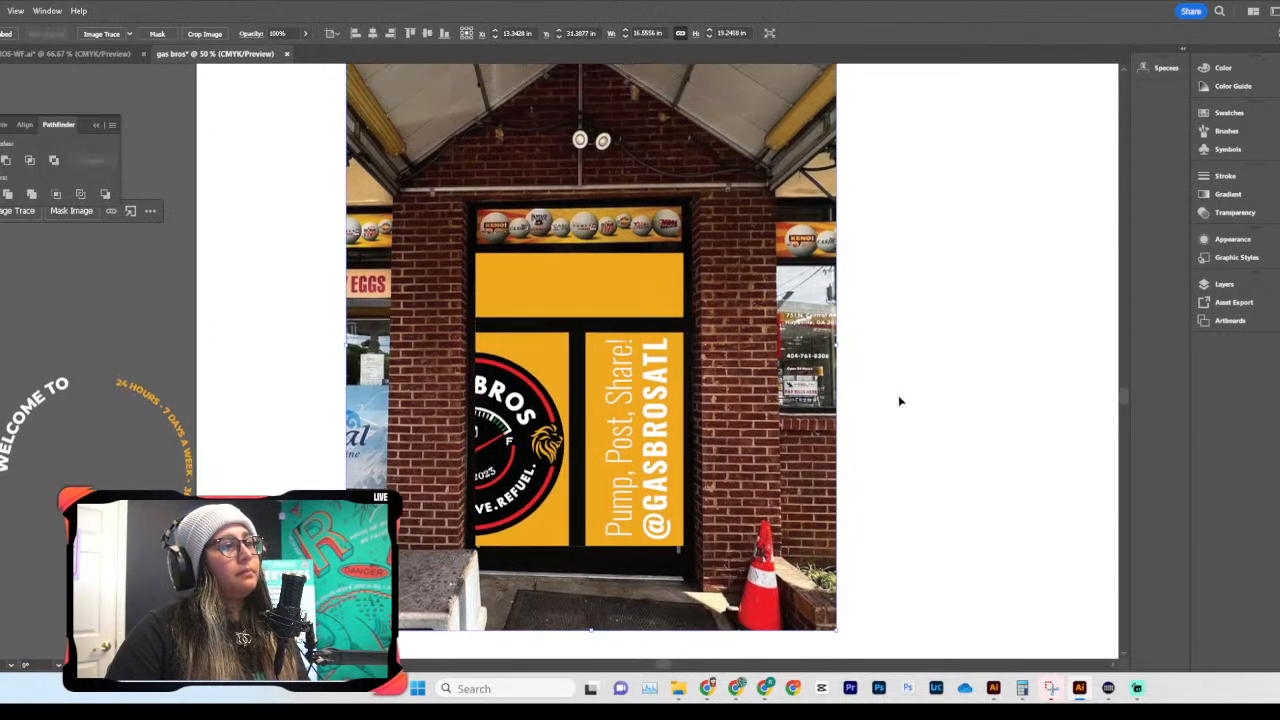
scroll(900, 401, "up", 2)
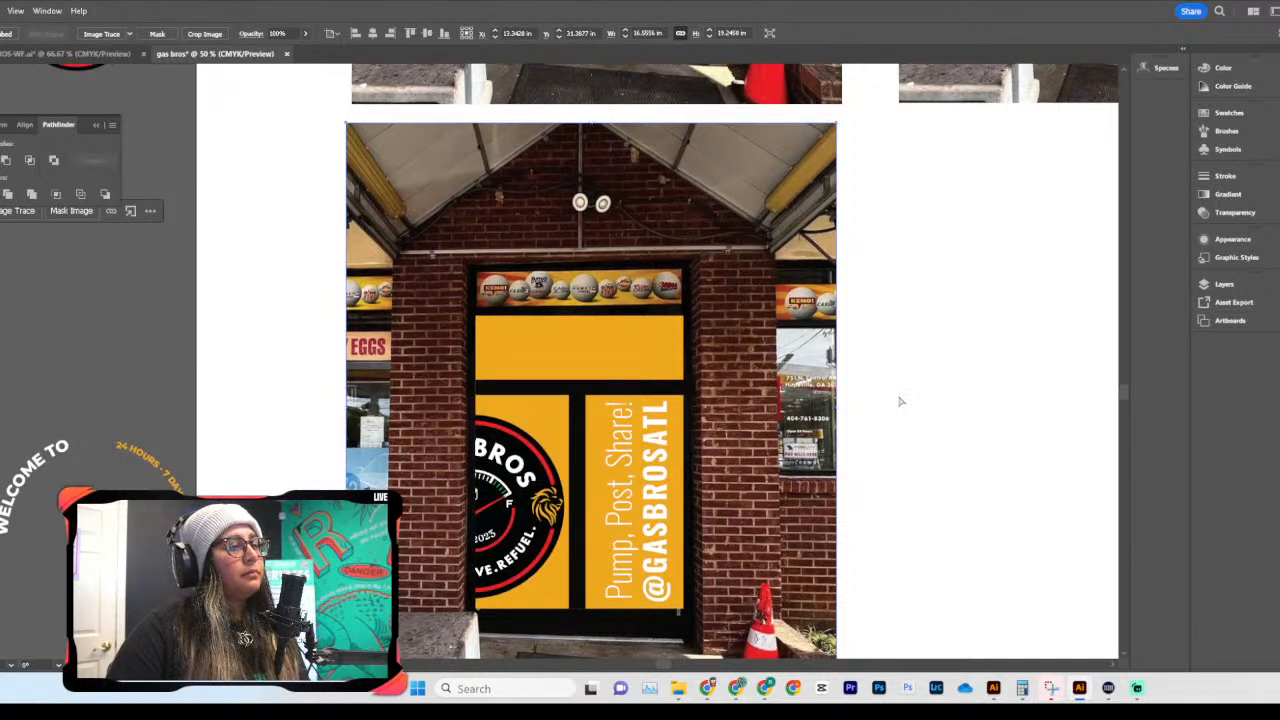
key("ctrl+z")
key("ctrl+z")
key("ctrl+z")
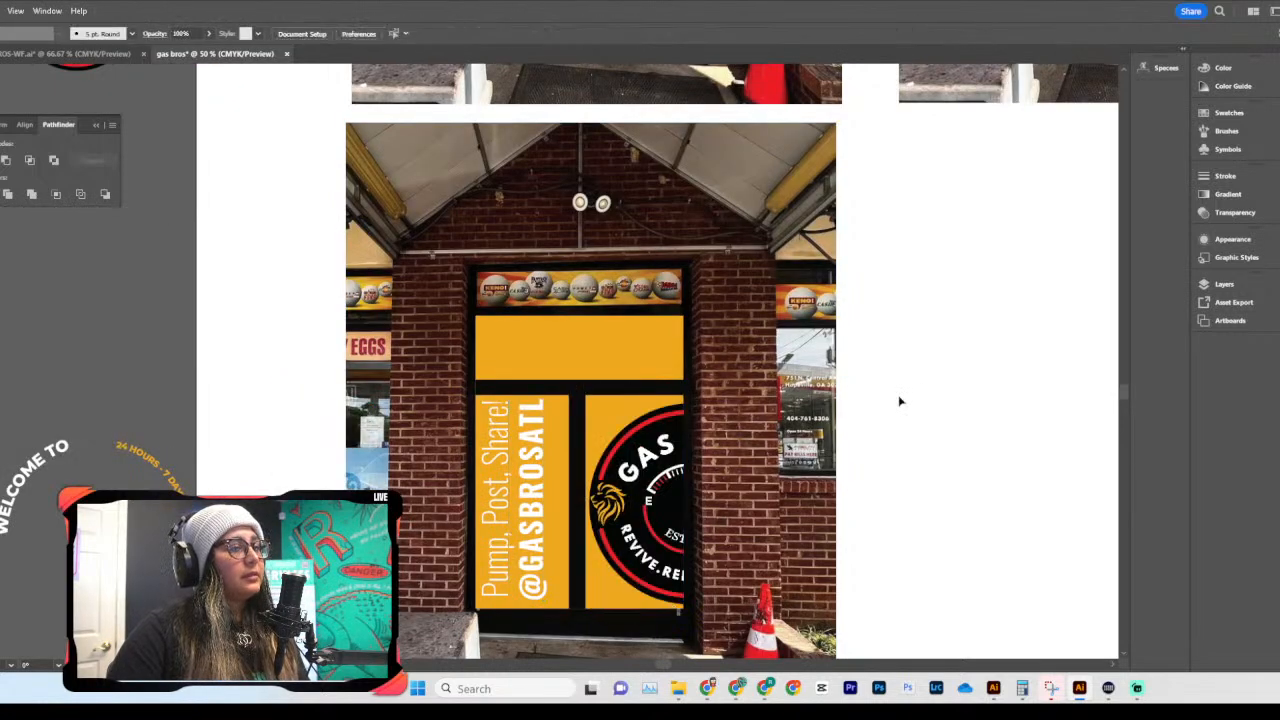
Step: Examine the gold door mockup alongside the other door variations and up close
scroll(900, 401, "down", 4)
scroll(900, 401, "down", 3)
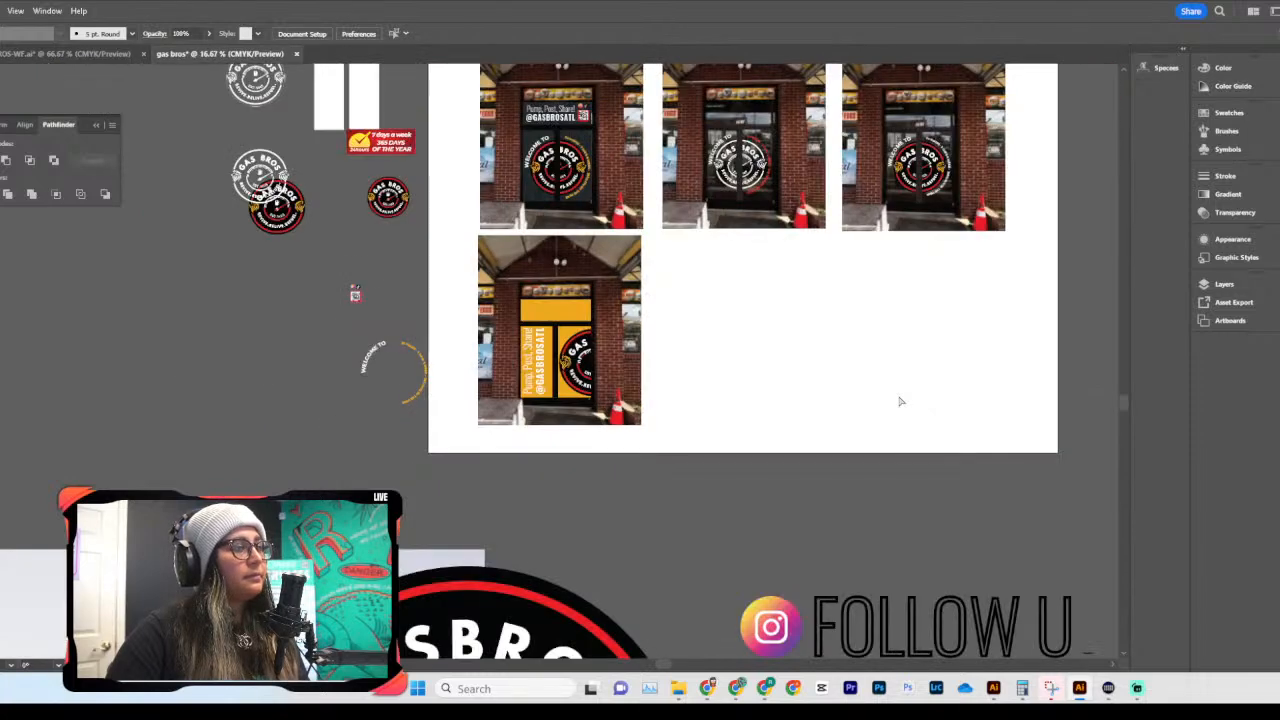
key("ctrl+minus")
key("ctrl+equal")
key("ctrl+equal")
key("ctrl+equal")
key("ctrl+equal")
key("ctrl+equal")
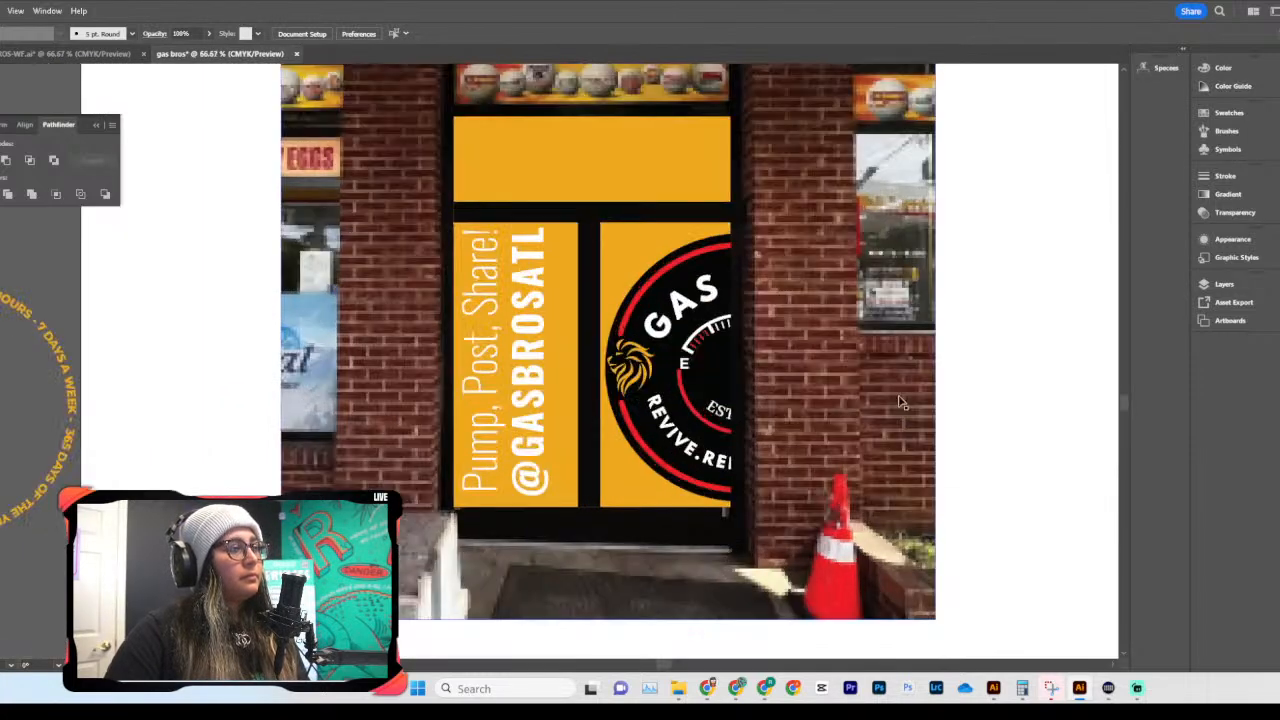
Step: Place the QR code in the upper-left corner of the right-hand door panel and move the Instagram and TikTok icons beside the mockup
scroll(700, 355, "up", 3)
scroll(700, 355, "left", 5)
left_click(198, 275)
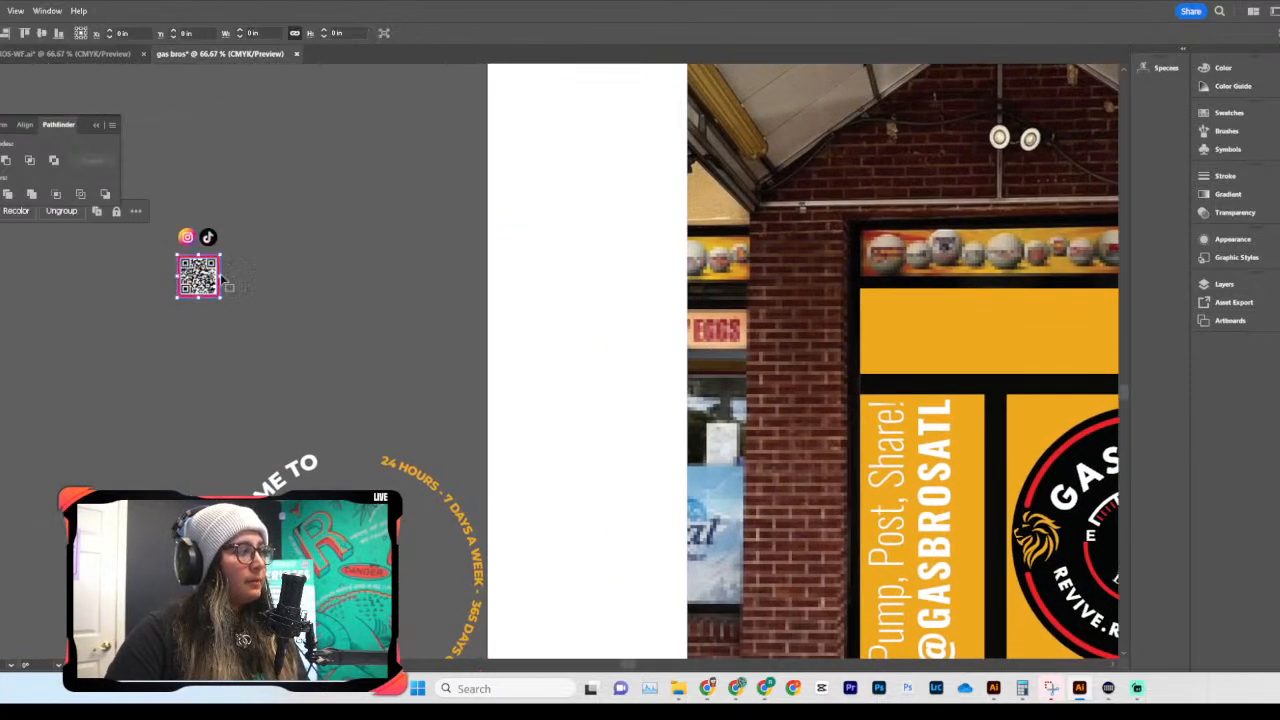
left_click_drag(198, 275, 1035, 424)
scroll(1035, 424, "right", 3)
scroll(177, 286, "left", 3)
left_click_drag(193, 245, 490, 380)
scroll(490, 380, "right", 3)
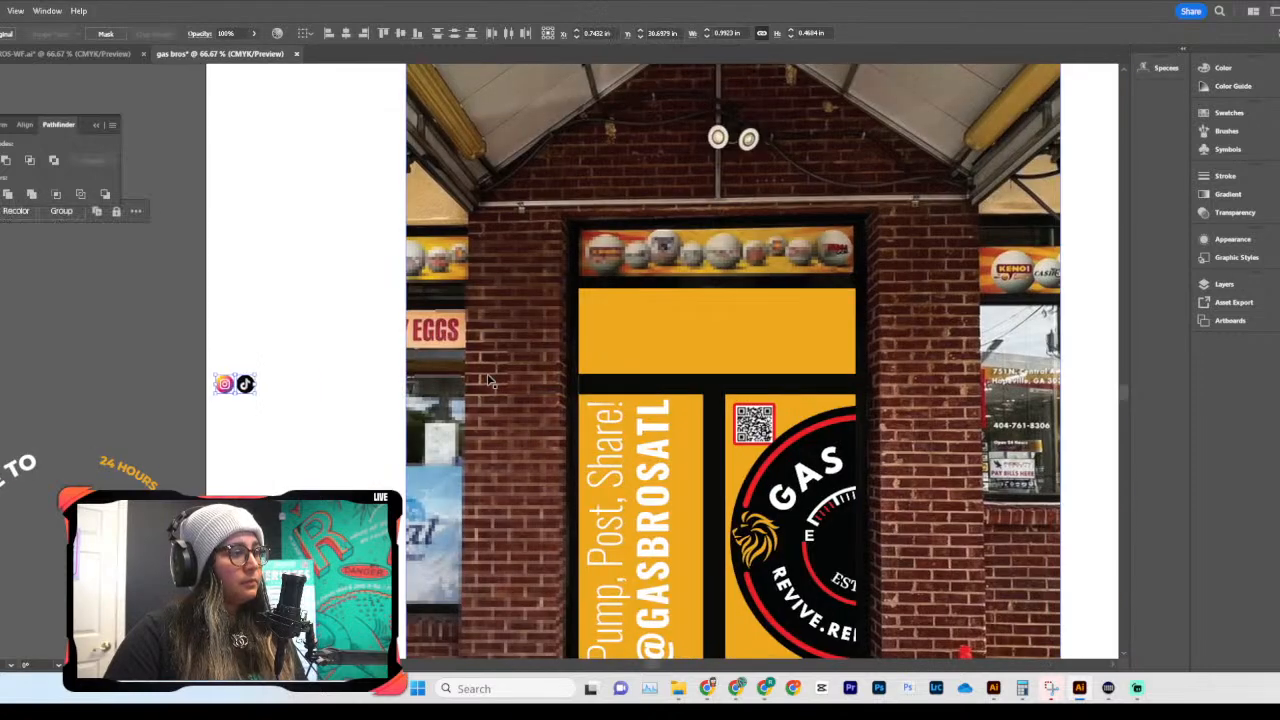
Step: Try the curved "WELCOME TO" and "24 HOURS" lettering on the gold door and return it to the pasteboard
scroll(490, 380, "down", 5)
left_click(780, 330)
scroll(780, 330, "right", 2)
scroll(323, 365, "up", 1)
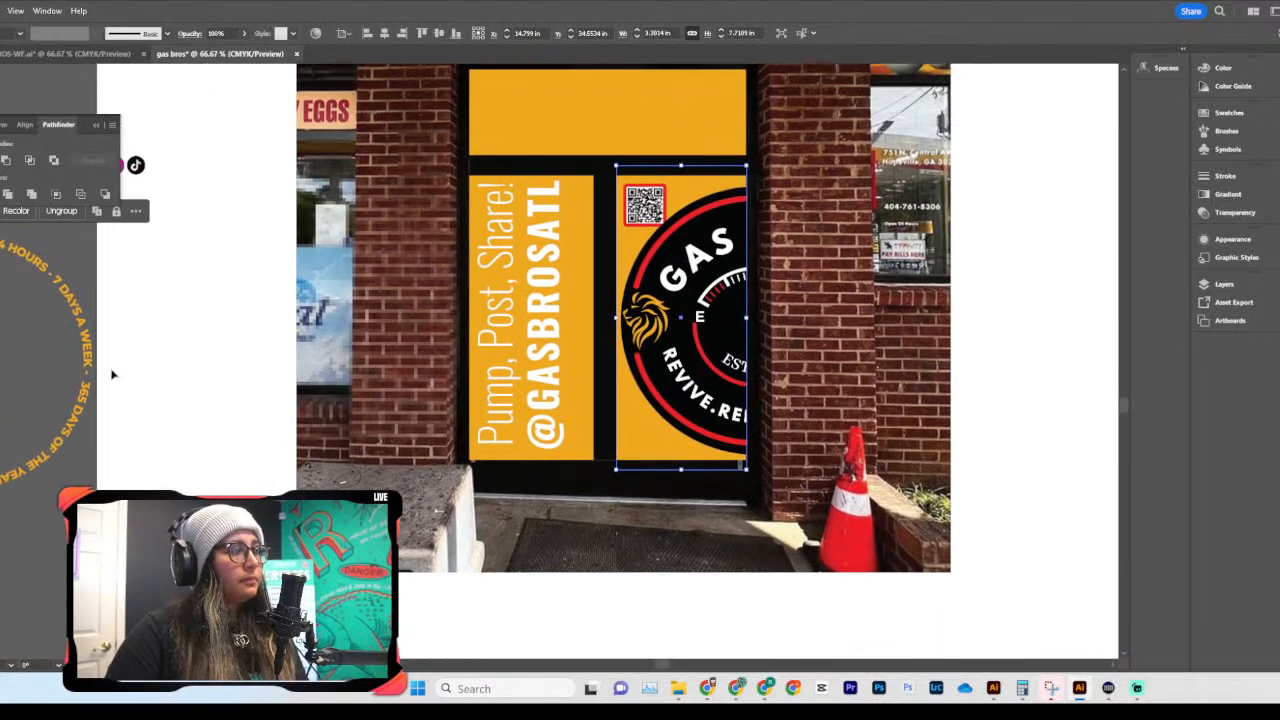
left_click(78, 360)
scroll(85, 330, "left", 3)
left_click_drag(88, 312, 708, 240)
scroll(690, 280, "right", 3)
scroll(664, 324, "up", 1)
left_click(537, 290)
left_click(563, 300)
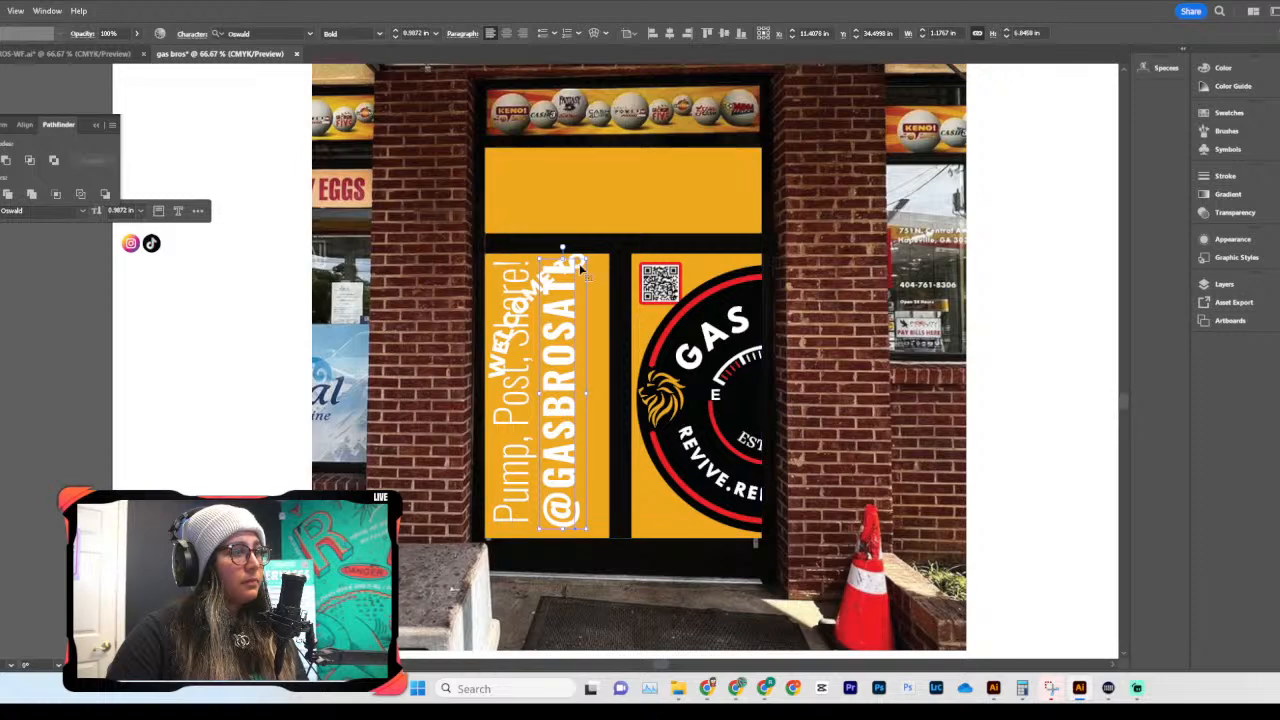
left_click_drag(604, 268, 155, 317)
Step: Move the vertical text off the door onto the right brick wall and the cropped logo over to the door's left side
left_click(855, 405)
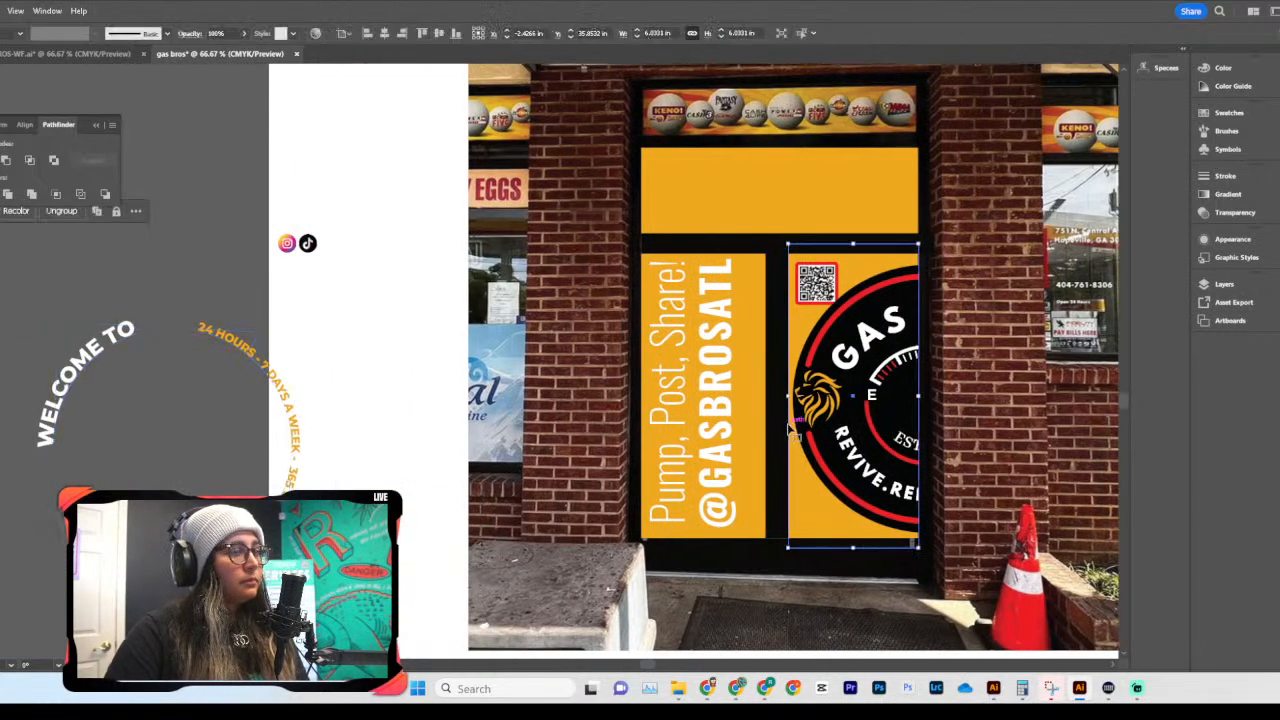
scroll(757, 428, "right", 3)
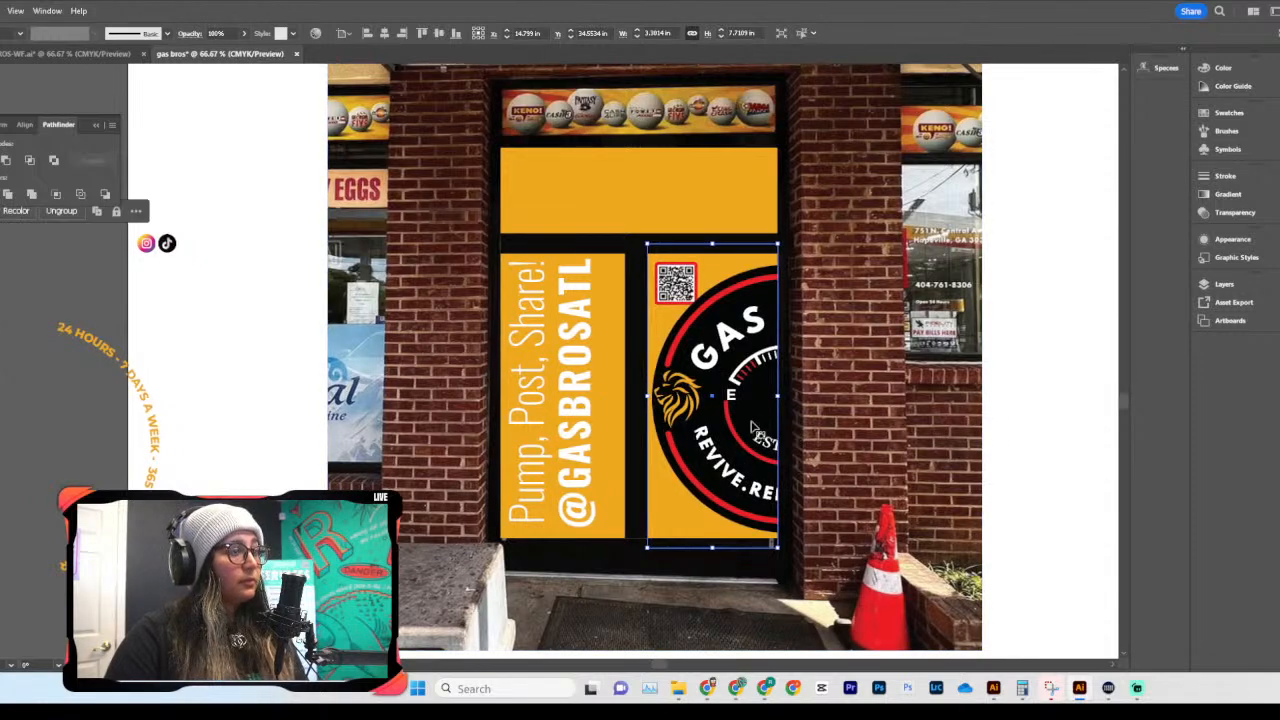
scroll(752, 425, "up", 1)
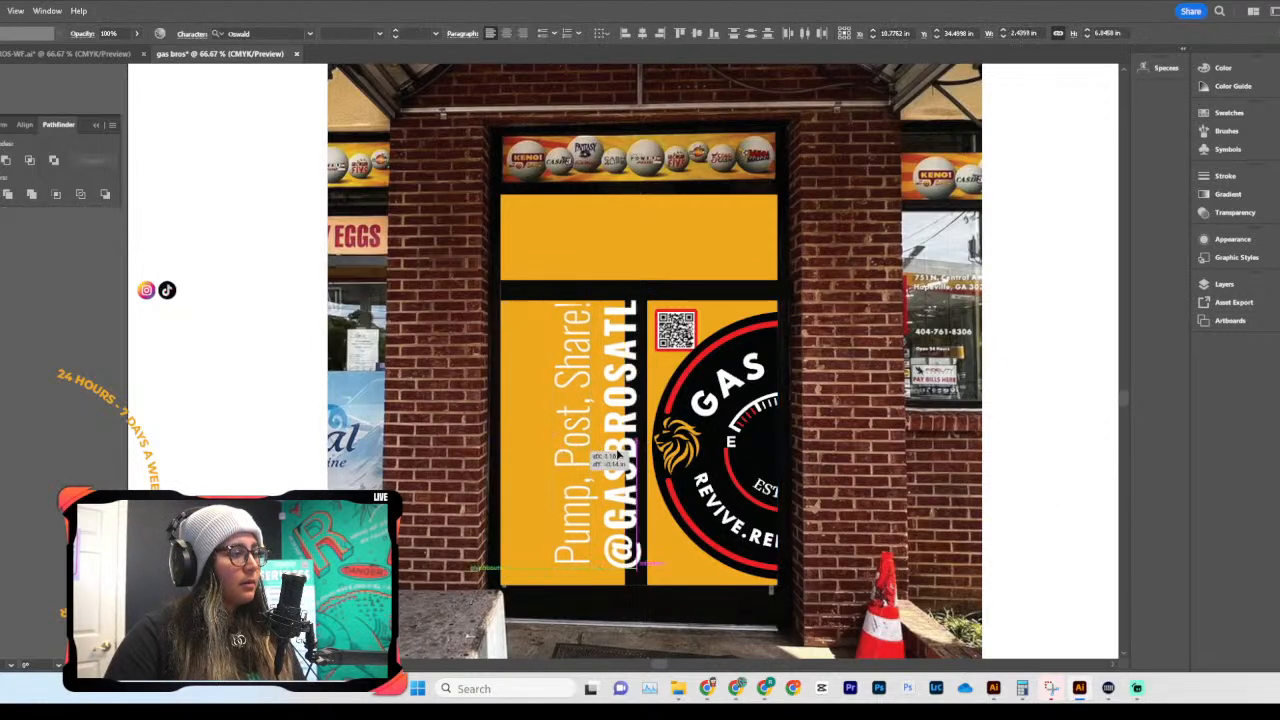
left_click_drag(560, 460, 830, 478)
left_click(770, 448)
left_click_drag(770, 448, 517, 448)
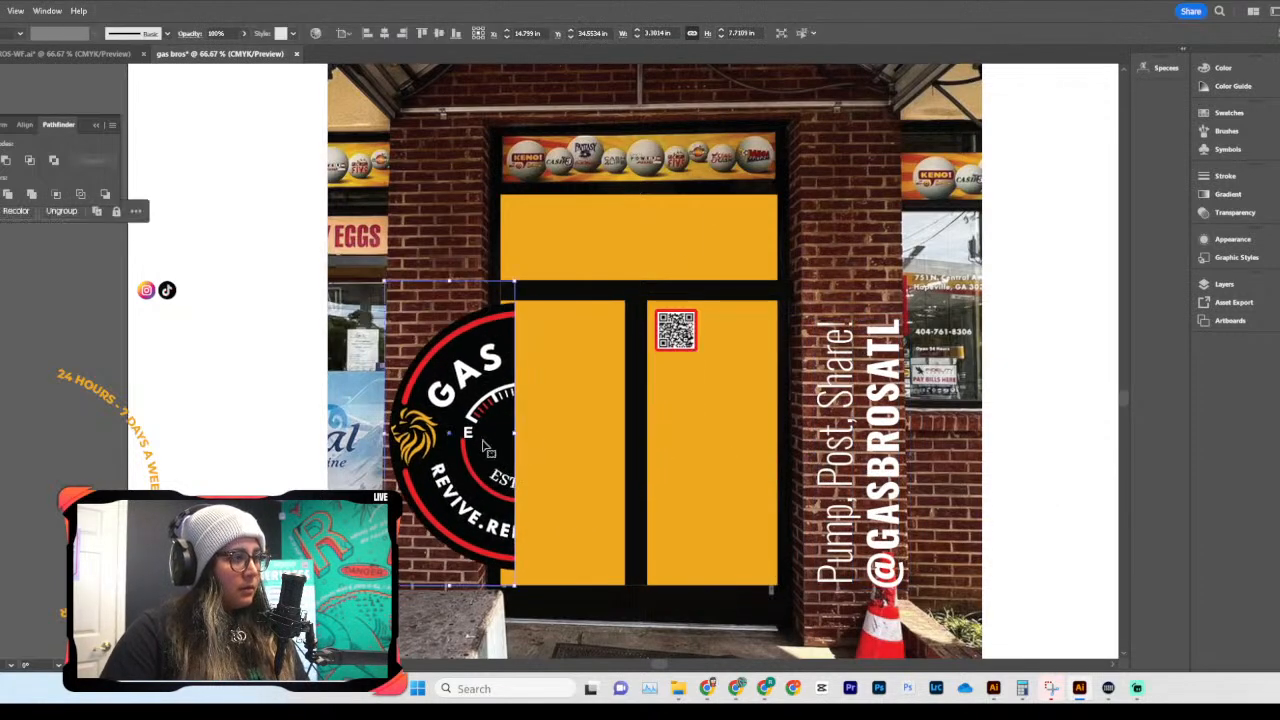
Step: Shift the logo's clipping mask to reveal the logo's right half and align its cropped edge with the left-hand panel's outer edge
double_click(489, 444)
left_click(489, 444)
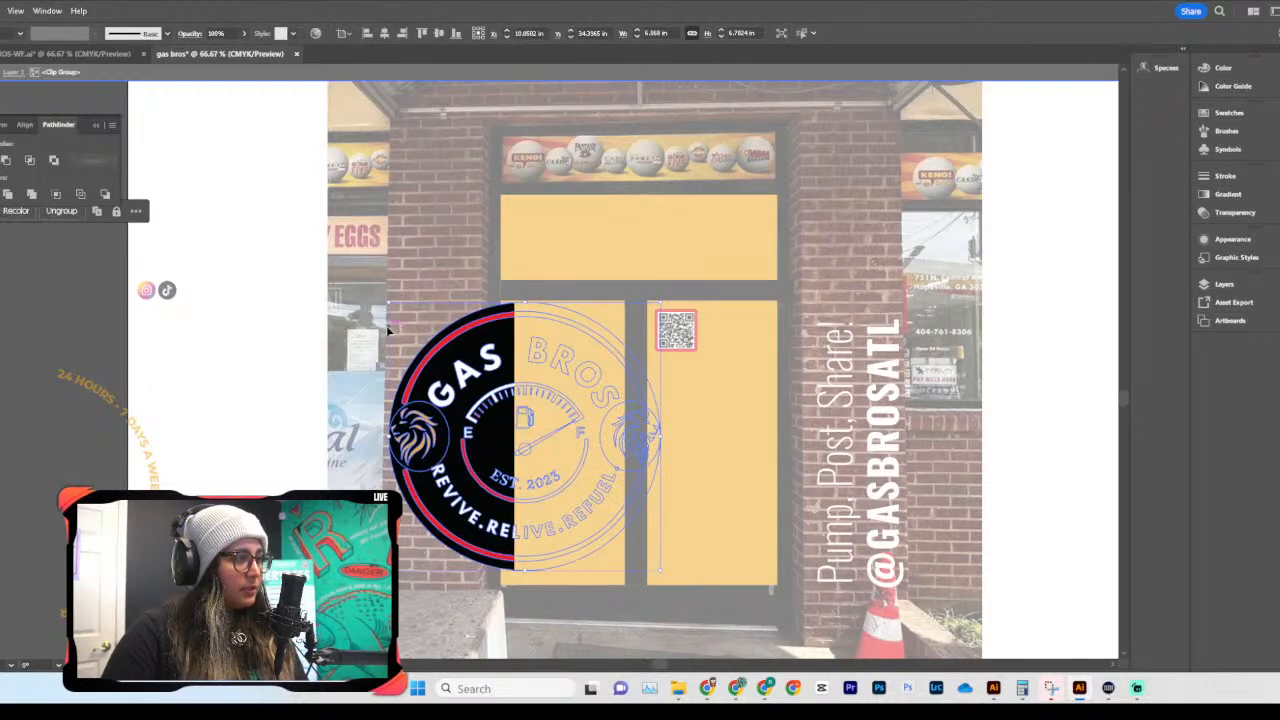
double_click(460, 308)
double_click(485, 358)
left_click(485, 360)
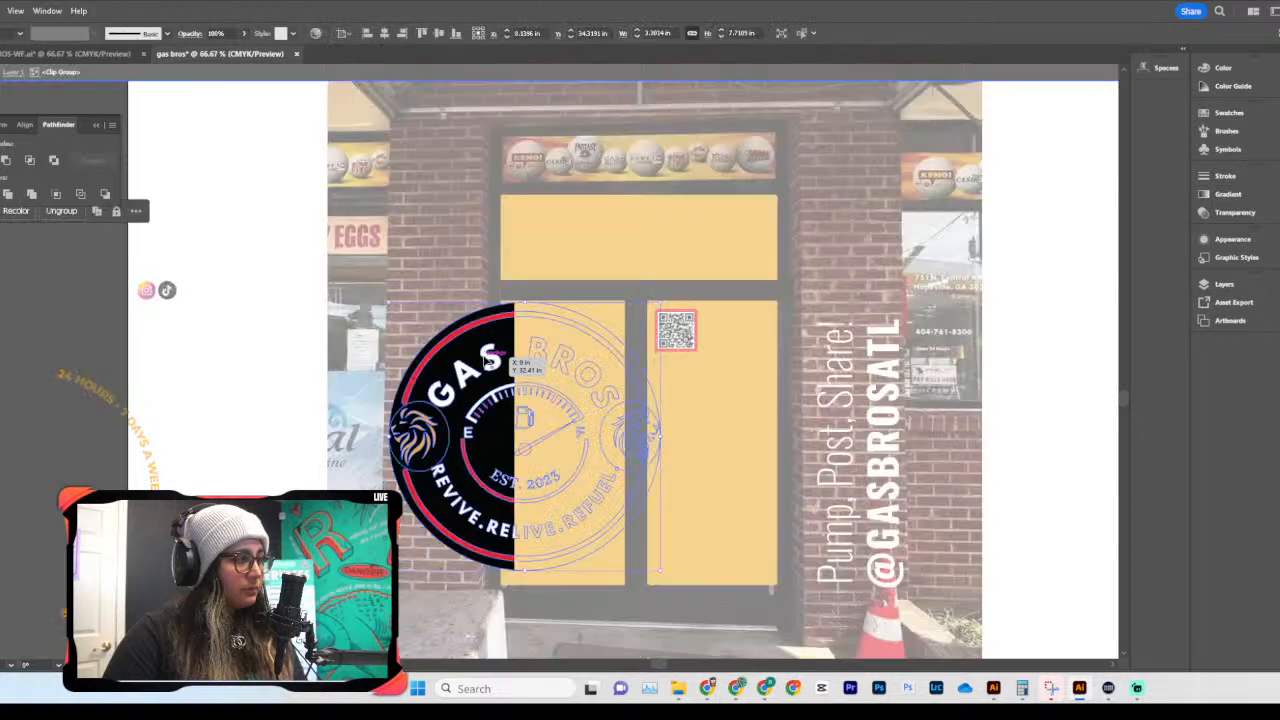
left_click_drag(487, 360, 316, 364)
scroll(563, 411, "down", 3)
left_click_drag(446, 354, 560, 345)
double_click(233, 383)
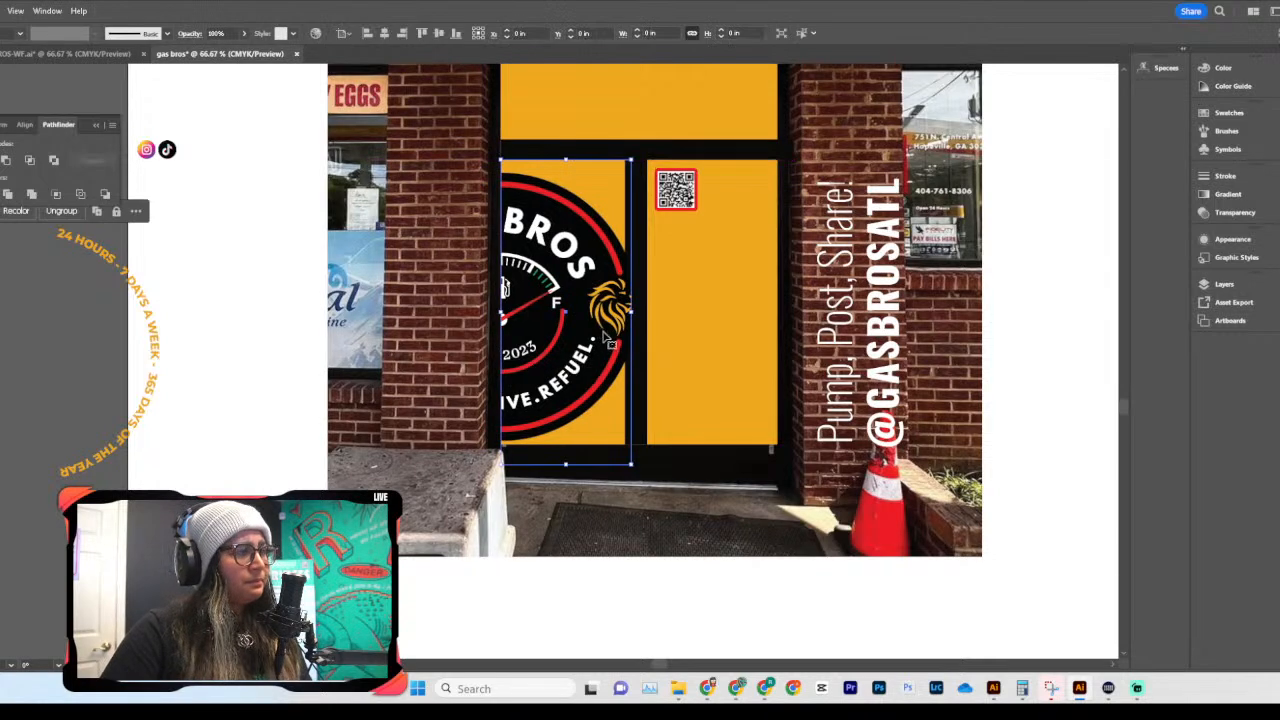
Step: Nudge the logo artwork left inside its clipping mask so the lion stays within the left-hand gold panel
double_click(632, 265)
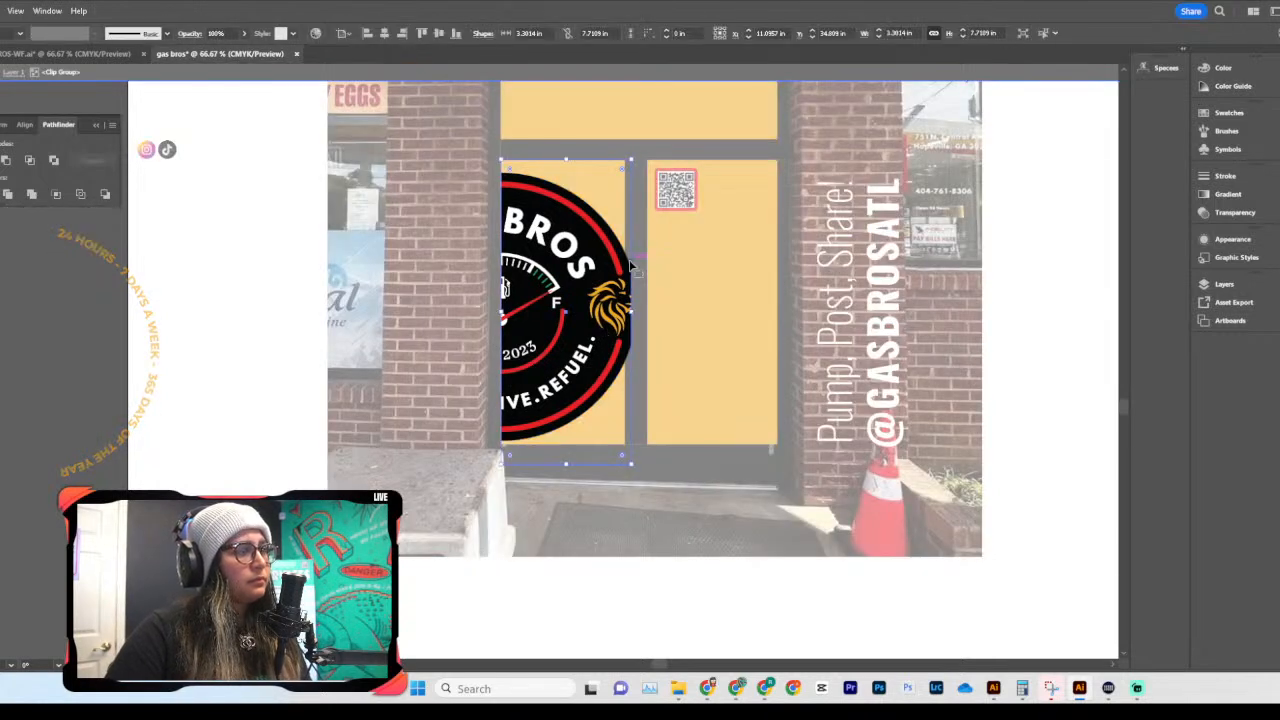
left_click_drag(630, 295, 613, 296)
double_click(243, 398)
scroll(243, 398, "up", 1)
left_click_drag(846, 385, 701, 377)
scroll(726, 372, "right", 3)
left_click(878, 397)
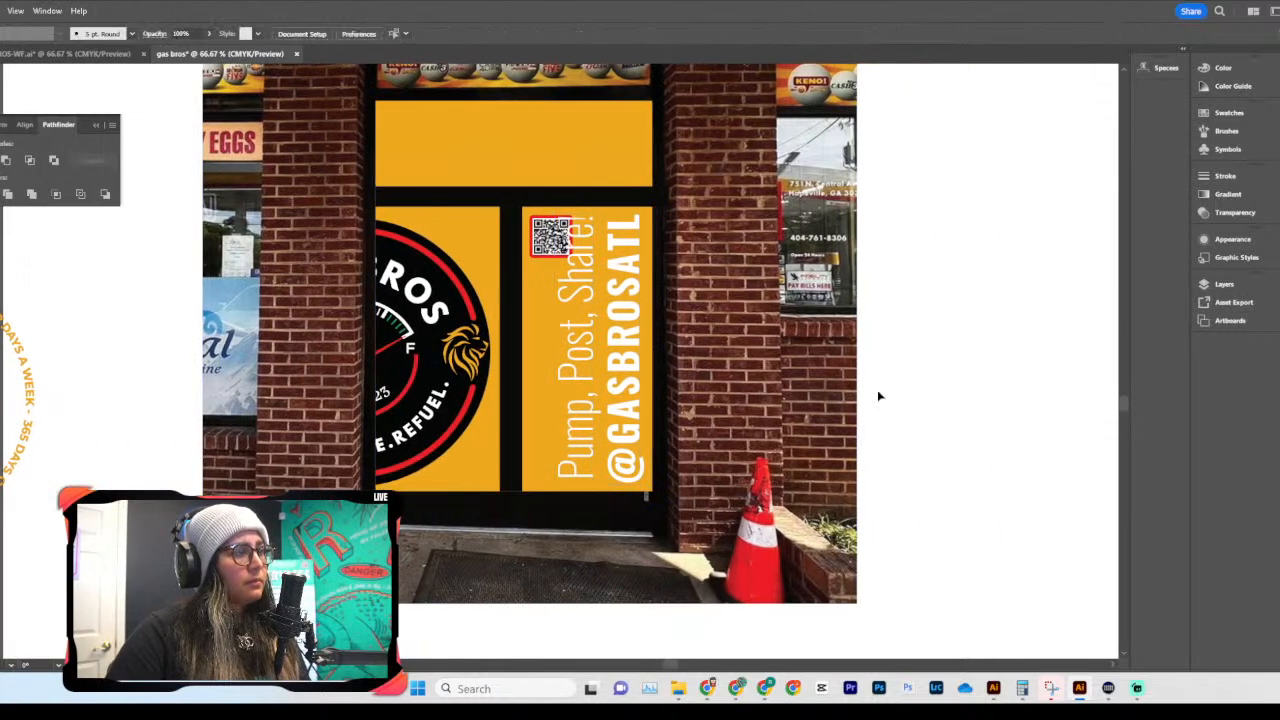
Step: Copy the full wording of the curved "WELCOME TO 24 HOURS - 7 DAYS A WEEK - 365 DAYS OF THE YEAR" text
scroll(878, 397, "up", 3)
scroll(878, 397, "left", 4)
scroll(878, 397, "down", 1)
scroll(878, 397, "down", 3)
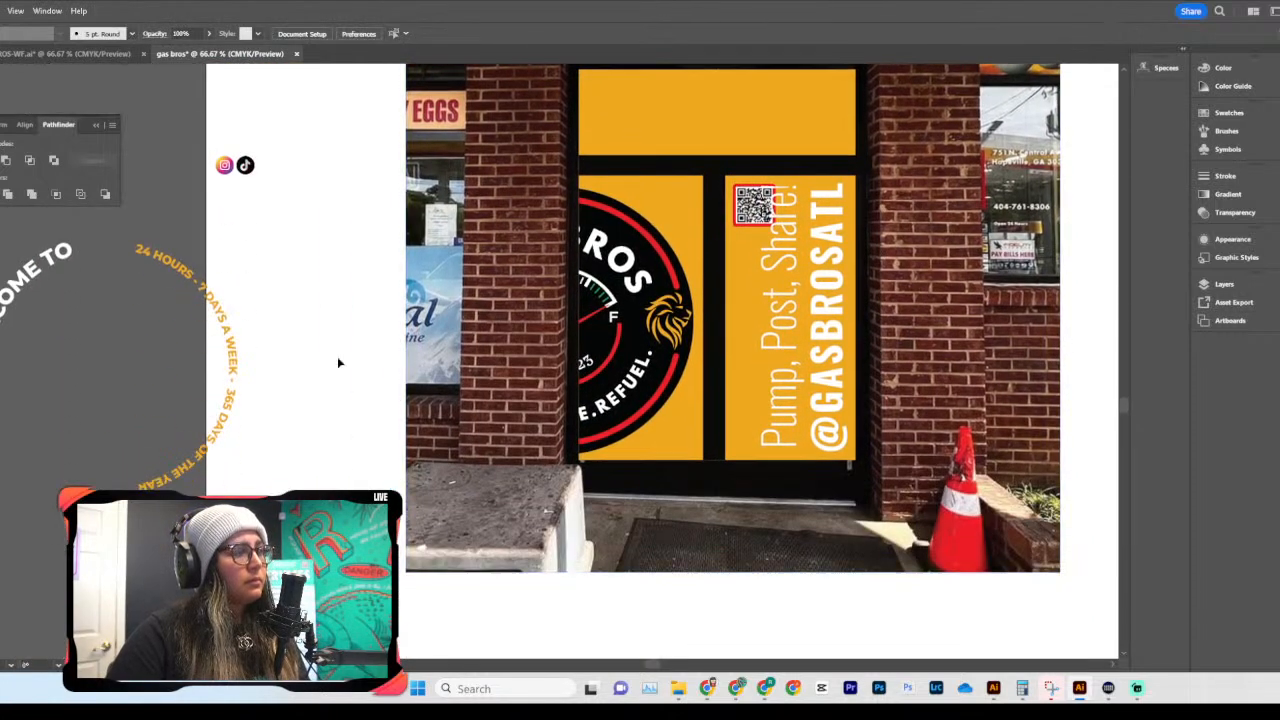
left_click(230, 333)
scroll(75, 295, "left", 3)
double_click(90, 331)
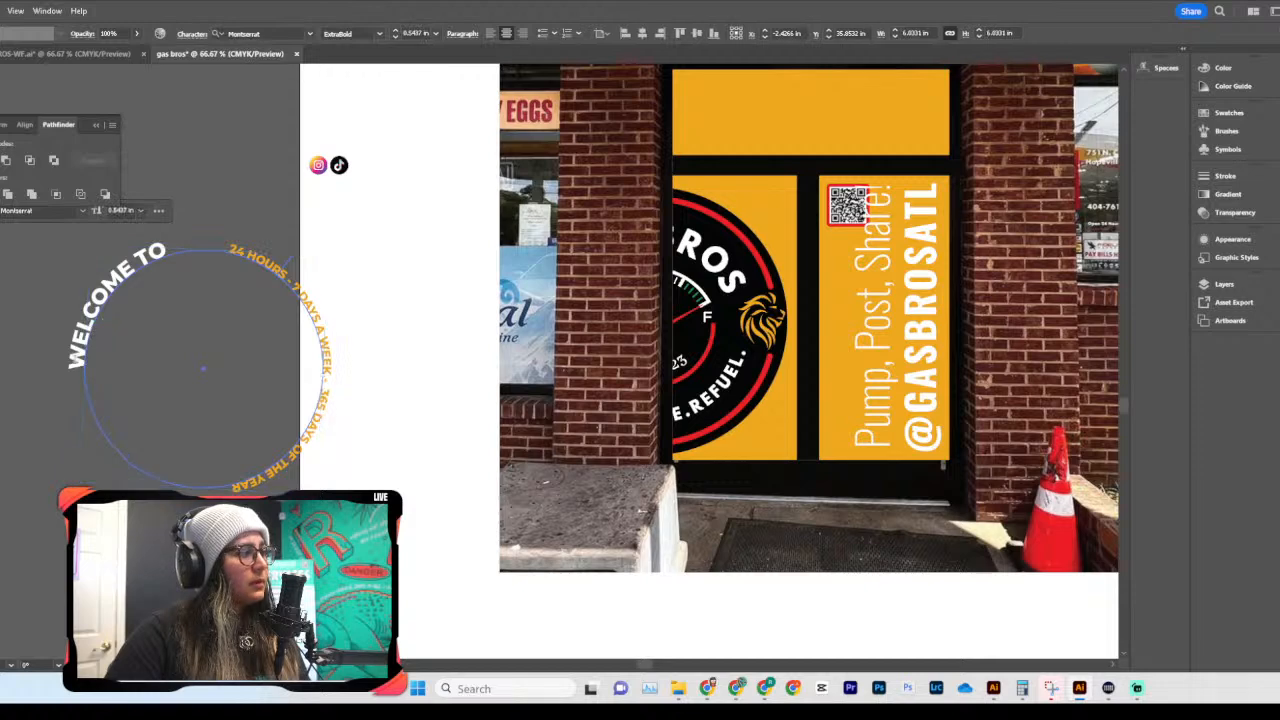
left_click_drag(80, 335, 372, 483)
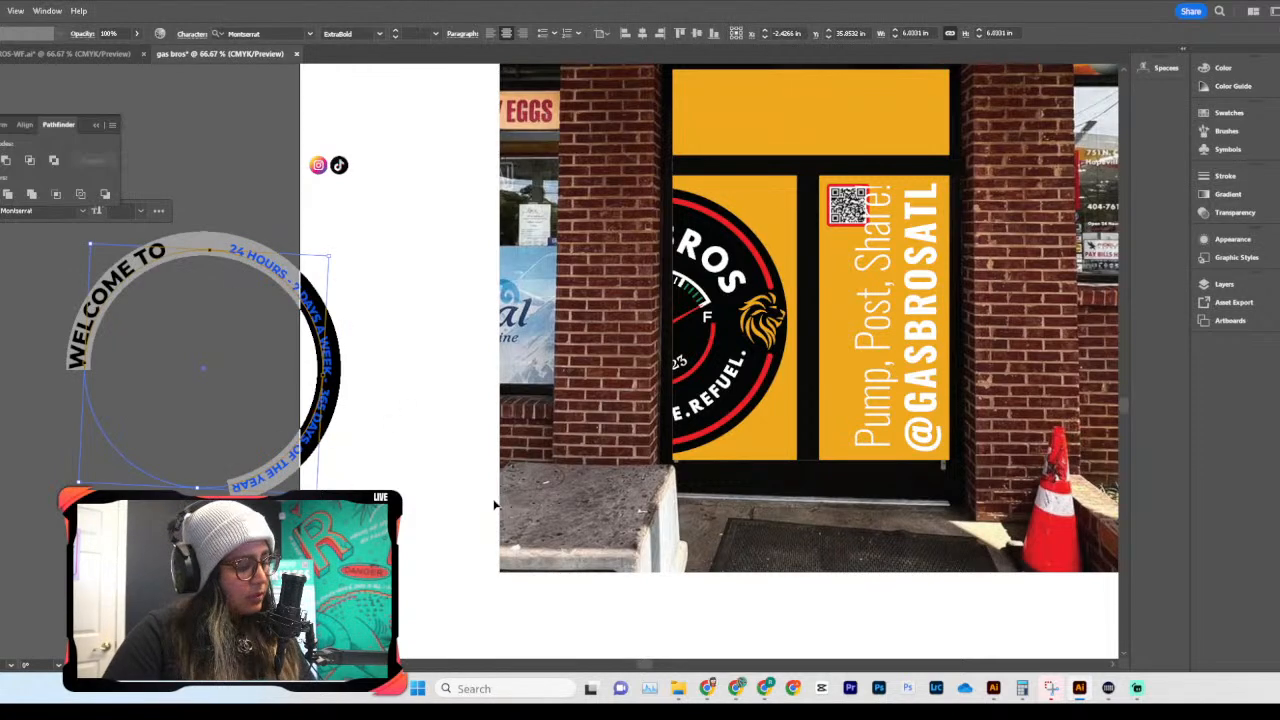
key("Escape")
Step: Paste the copied wording as a straight line of text and position its "WELCOME TO" start on the upper gold panel
left_click(438, 314)
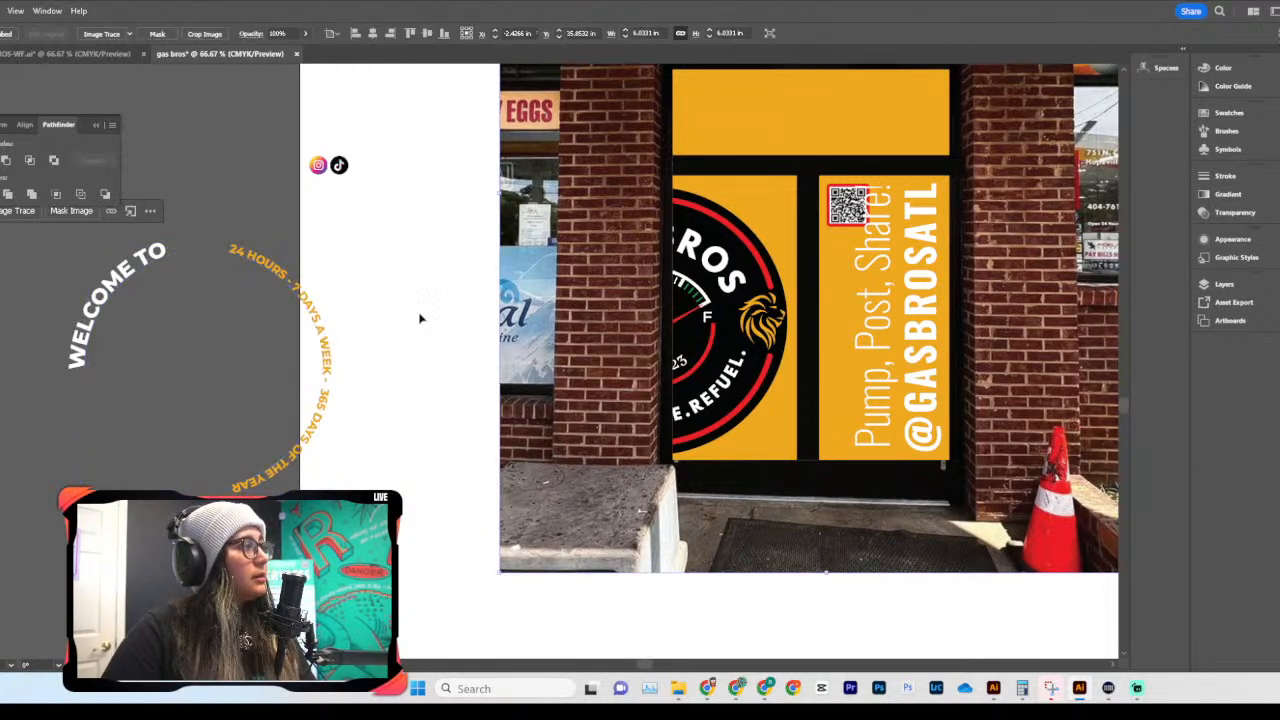
scroll(422, 320, "up", 3)
type("WELCOME TO 24 HOURS - 7 DAYS A WEEK - 365 DAYS OF THE YEAR")
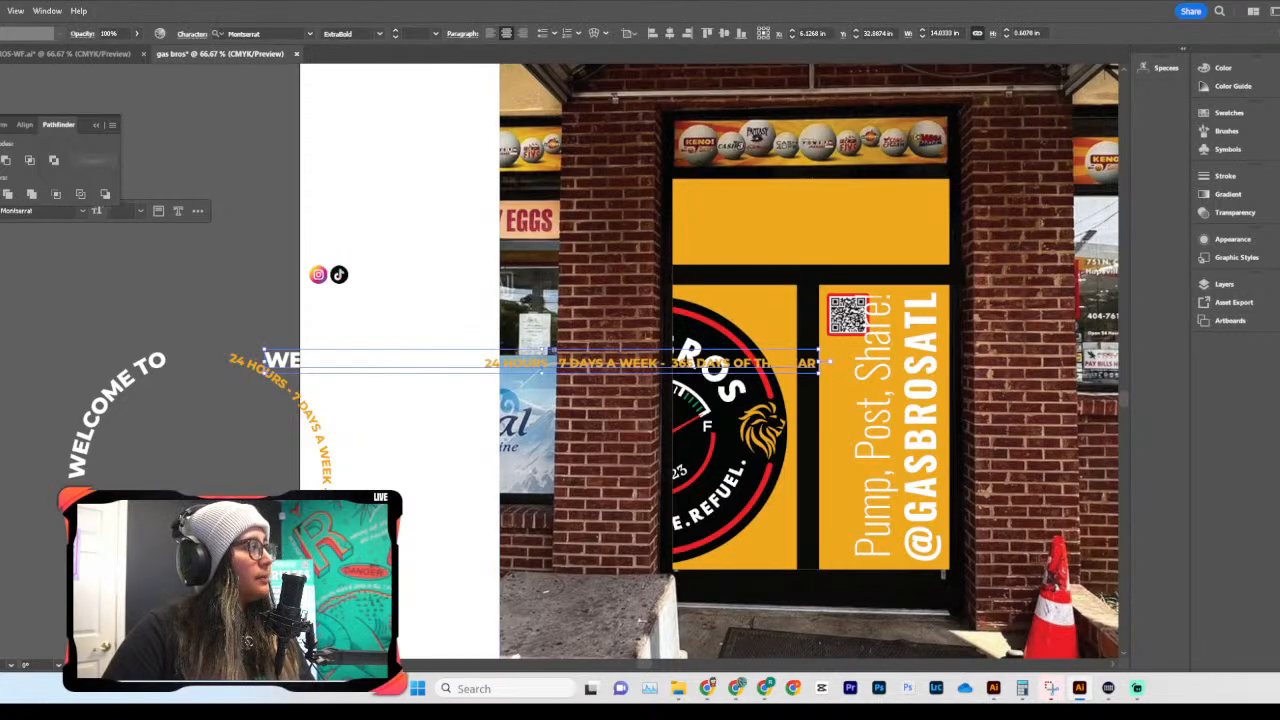
left_click_drag(331, 360, 748, 213)
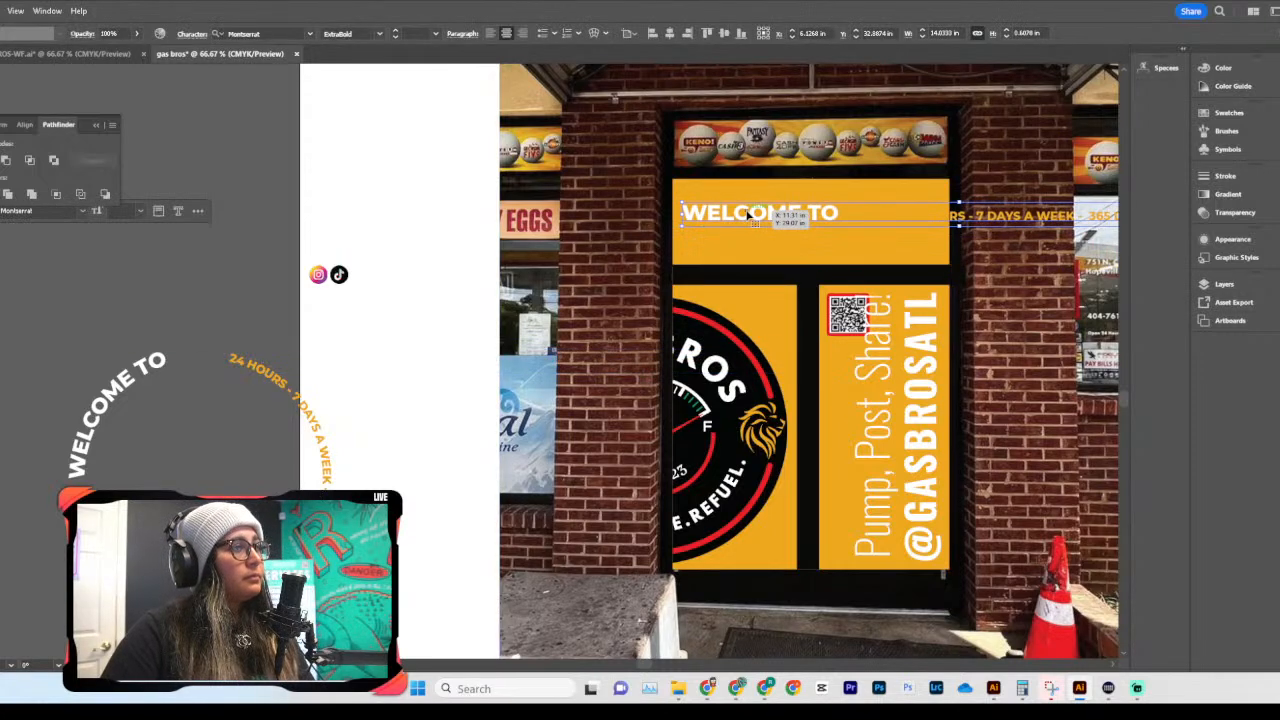
scroll(748, 213, "right", 3)
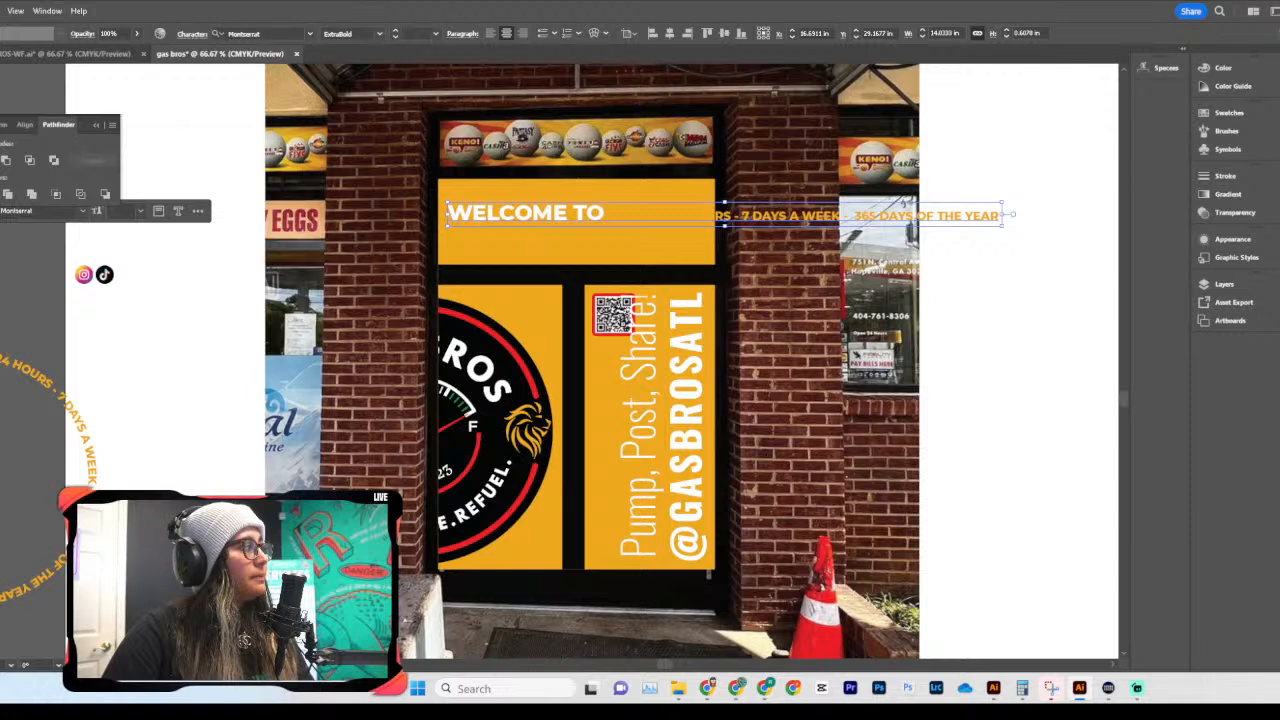
Step: Recolor the entire straight "WELCOME TO 24 HOURS - 7 DAYS A WEEK - 365 DAYS OF THE YEAR" line white
left_click(2, 80)
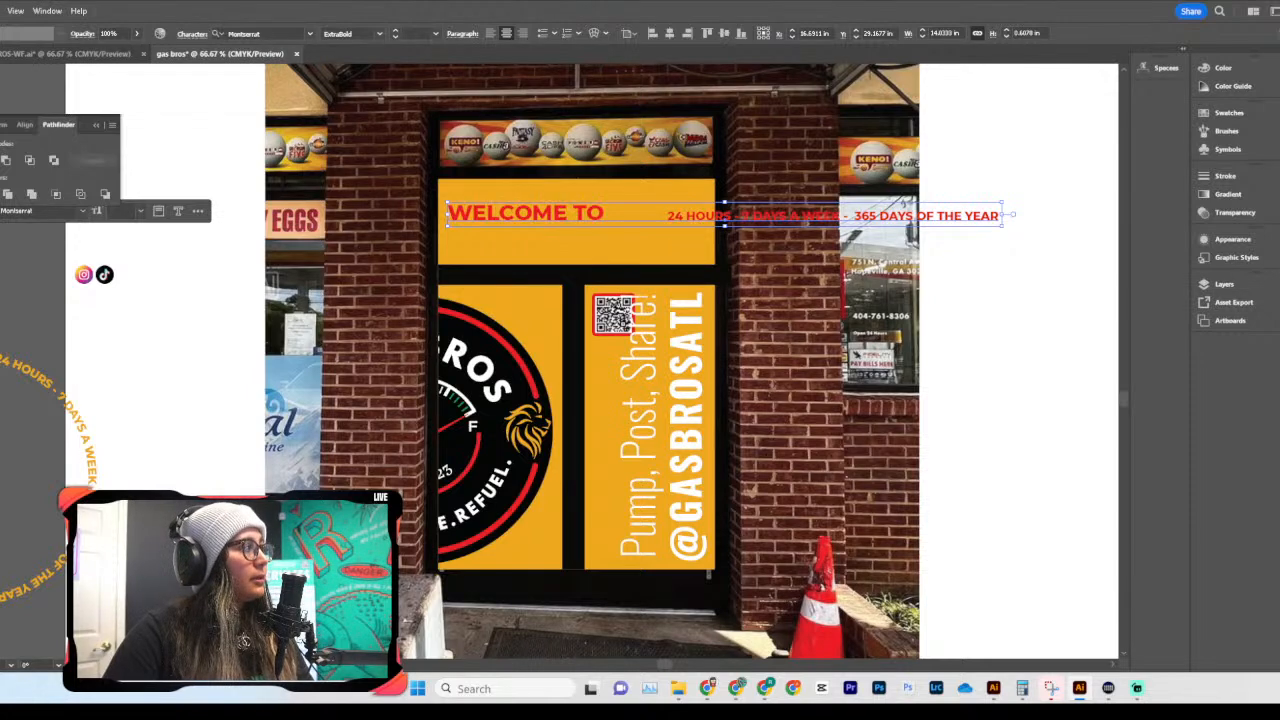
left_click(2, 80)
left_click(200, 346)
Step: Break the header text before "24 HOURS" so the hours wording sits on a second line beneath "WELCOME TO"
scroll(628, 386, "up", 2)
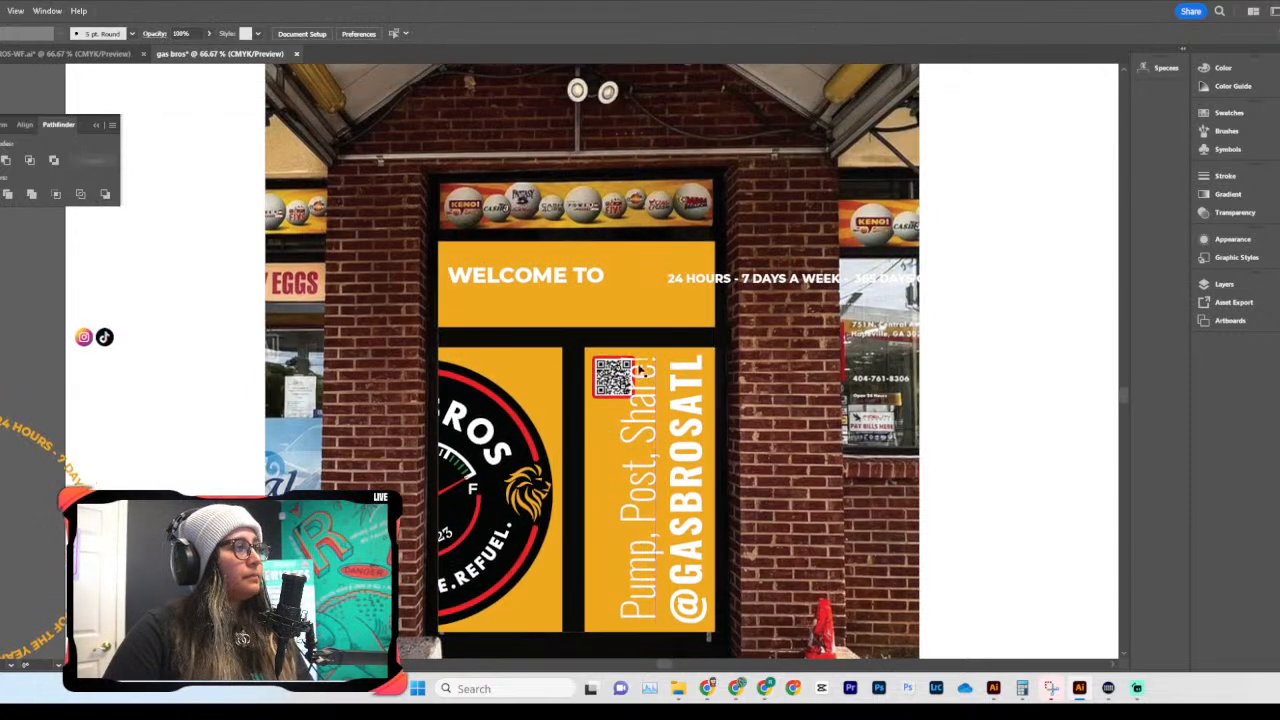
left_click(735, 280)
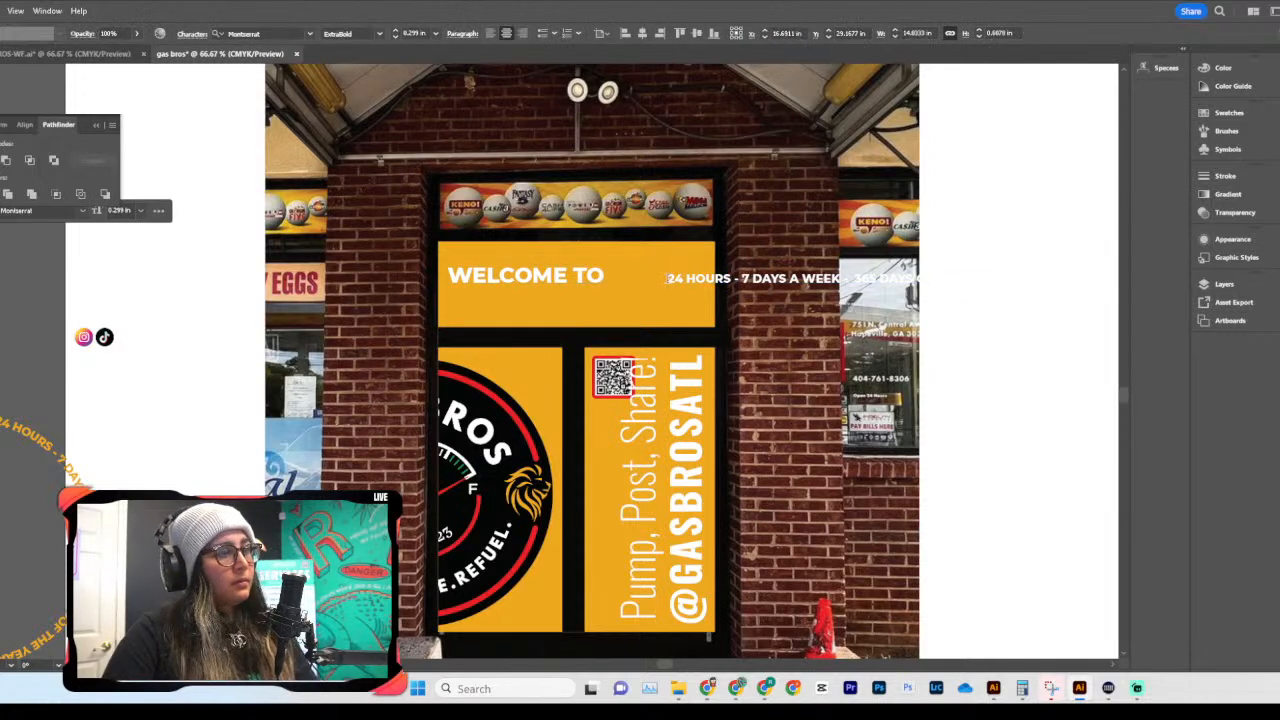
key("Return")
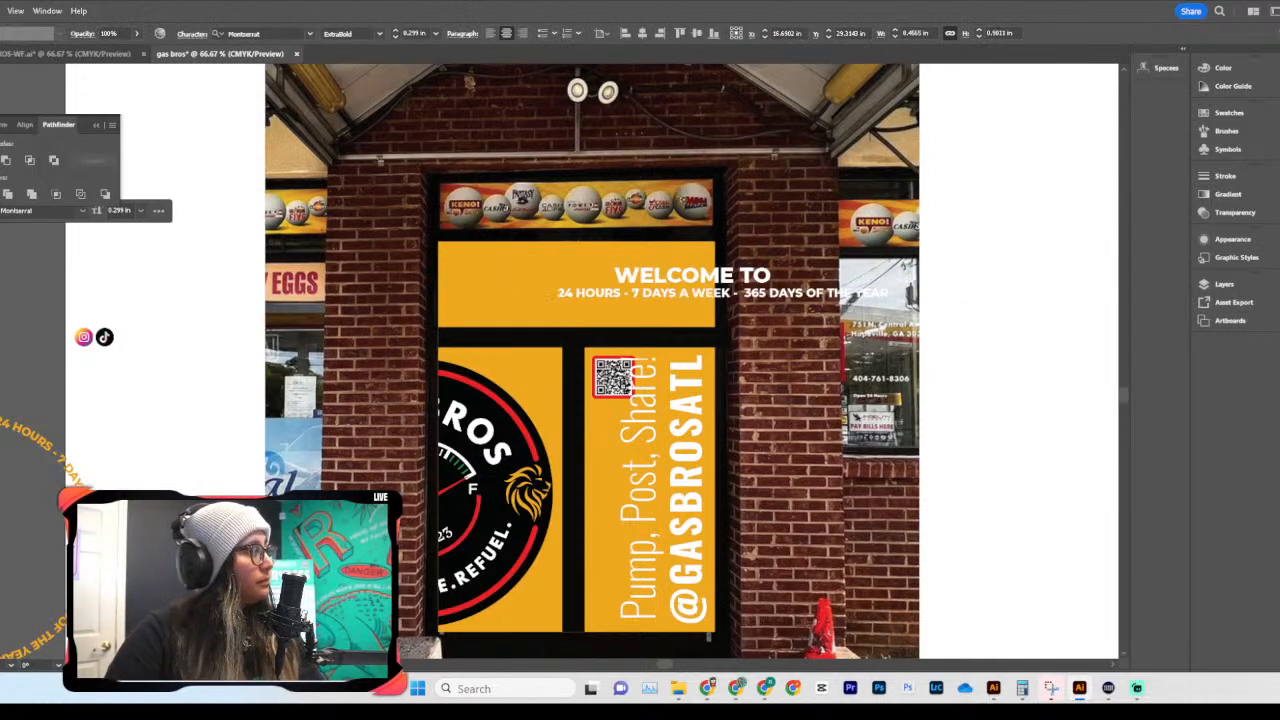
Step: Scale the two-line header down to about 6.1 in wide and place it inside the upper gold panel
left_click_drag(744, 276, 637, 270)
left_click_drag(795, 284, 699, 285)
scroll(670, 200, "down", 1)
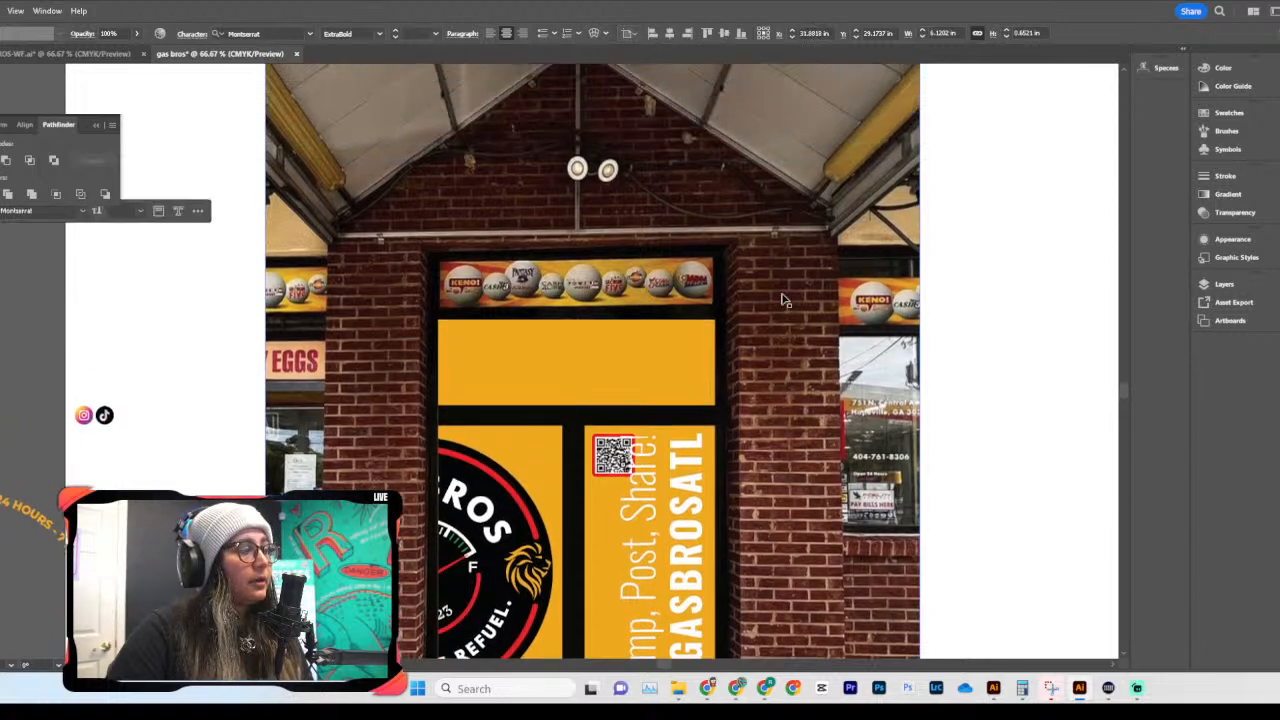
scroll(977, 417, "up", 3)
left_click(977, 417)
Step: Move the cropped half logo off the left-hand gold door panel onto the pasteboard
scroll(978, 417, "down", 5)
key("ctrl+minus")
key("ctrl+minus")
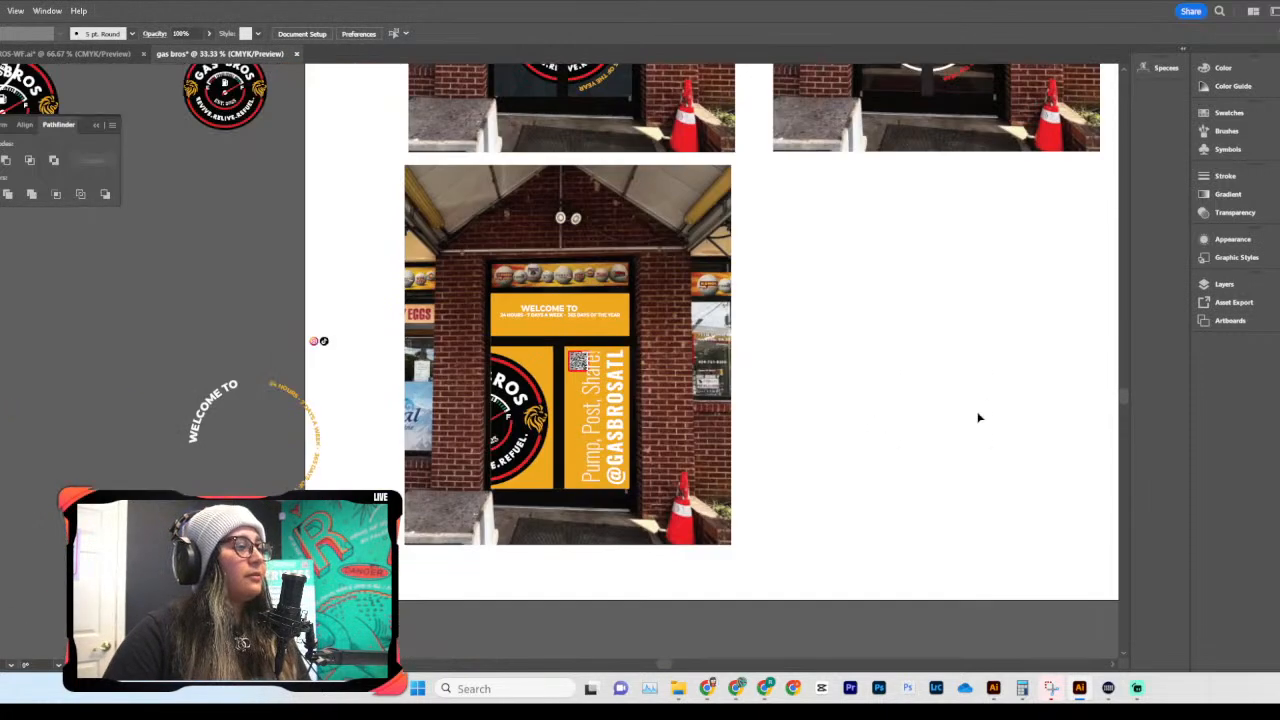
scroll(975, 417, "down", 3)
key("ctrl+plus")
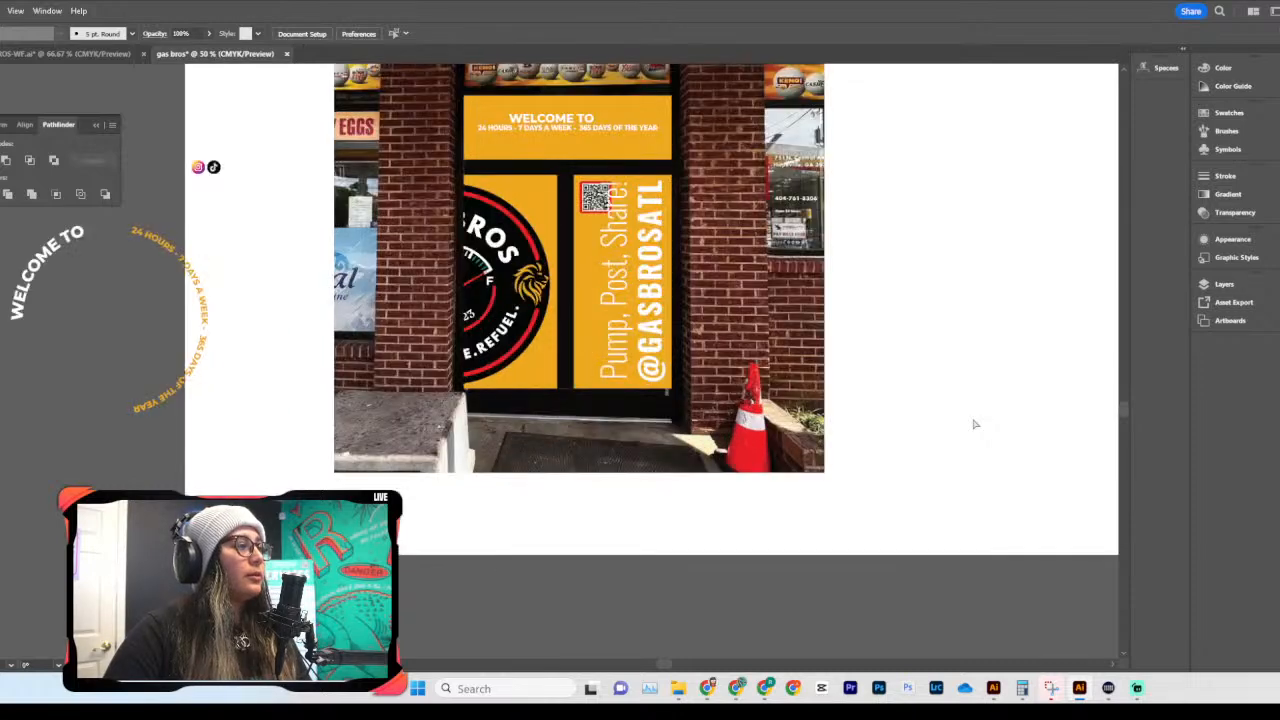
scroll(954, 432, "up", 2)
left_click(512, 322)
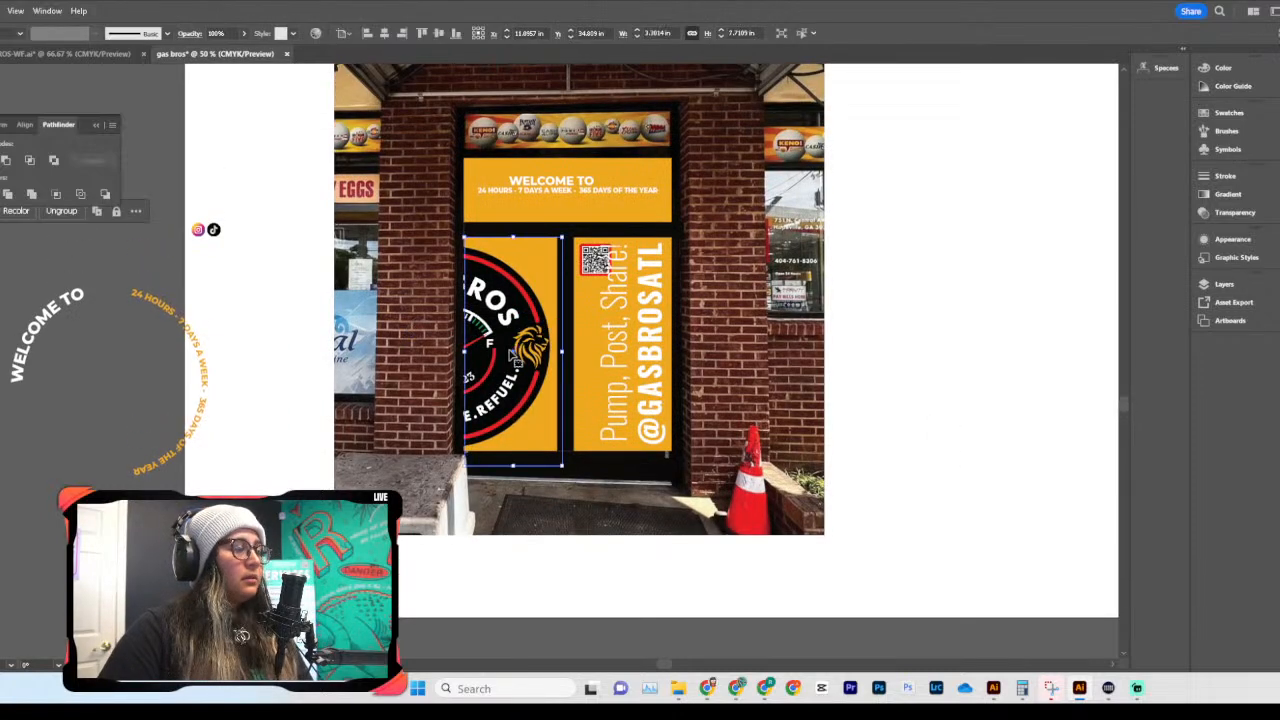
left_click_drag(522, 396, 94, 470)
Step: Copy the full round black, red and gold Gas Bros logo from the pasteboard and paste it near the gold door
scroll(350, 365, "up", 5)
scroll(350, 365, "up", 1)
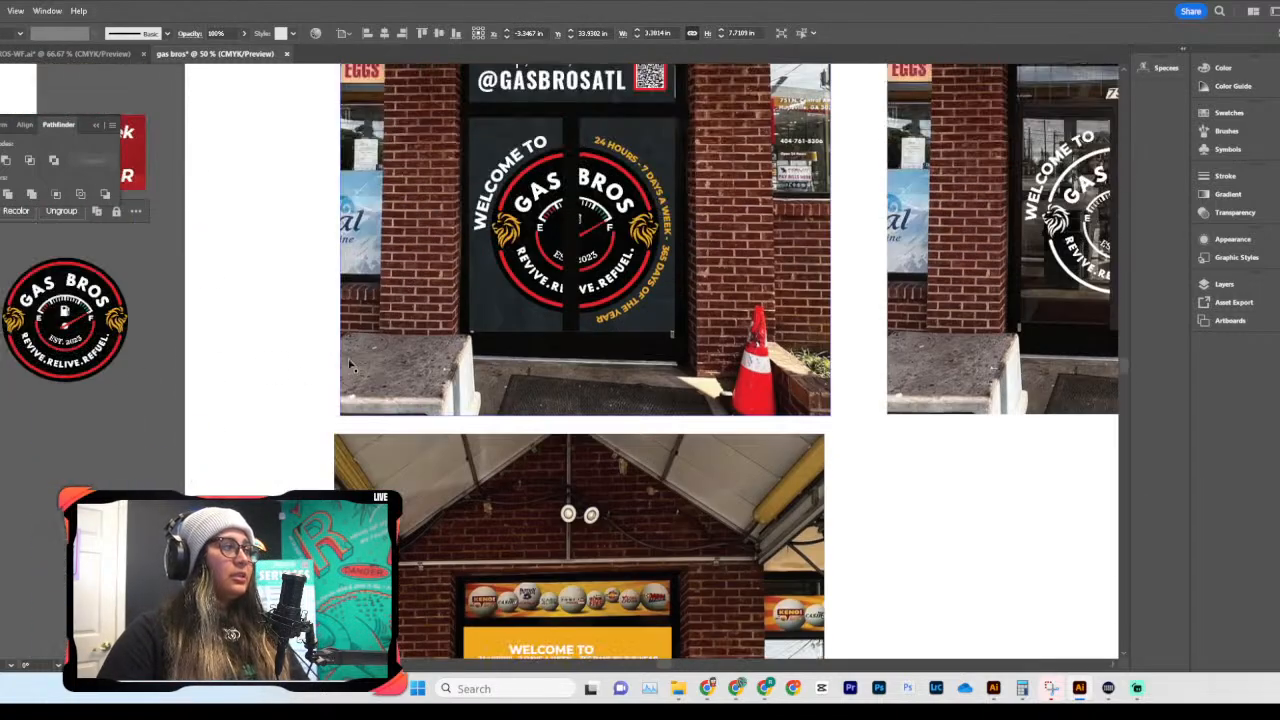
left_click(58, 342)
key("ctrl+x")
scroll(316, 335, "down", 6)
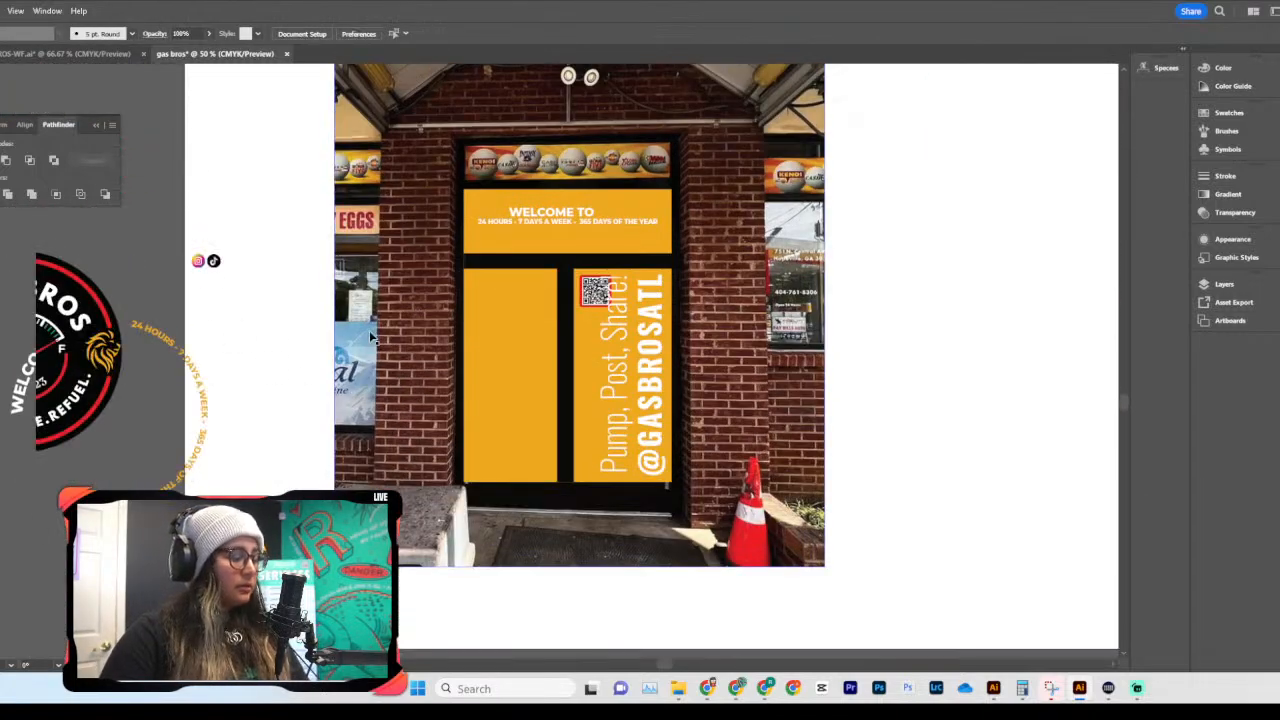
left_click(375, 330)
key("ctrl+v")
Step: Scale the pasted round logo down to about 2.4 in wide and place it on the left-hand gold door panel
left_click_drag(569, 390, 510, 366)
key("ctrl+z")
left_click_drag(598, 362, 532, 362)
left_click_drag(479, 424, 475, 366)
left_click_drag(482, 323, 501, 341)
left_click_drag(499, 343, 504, 344)
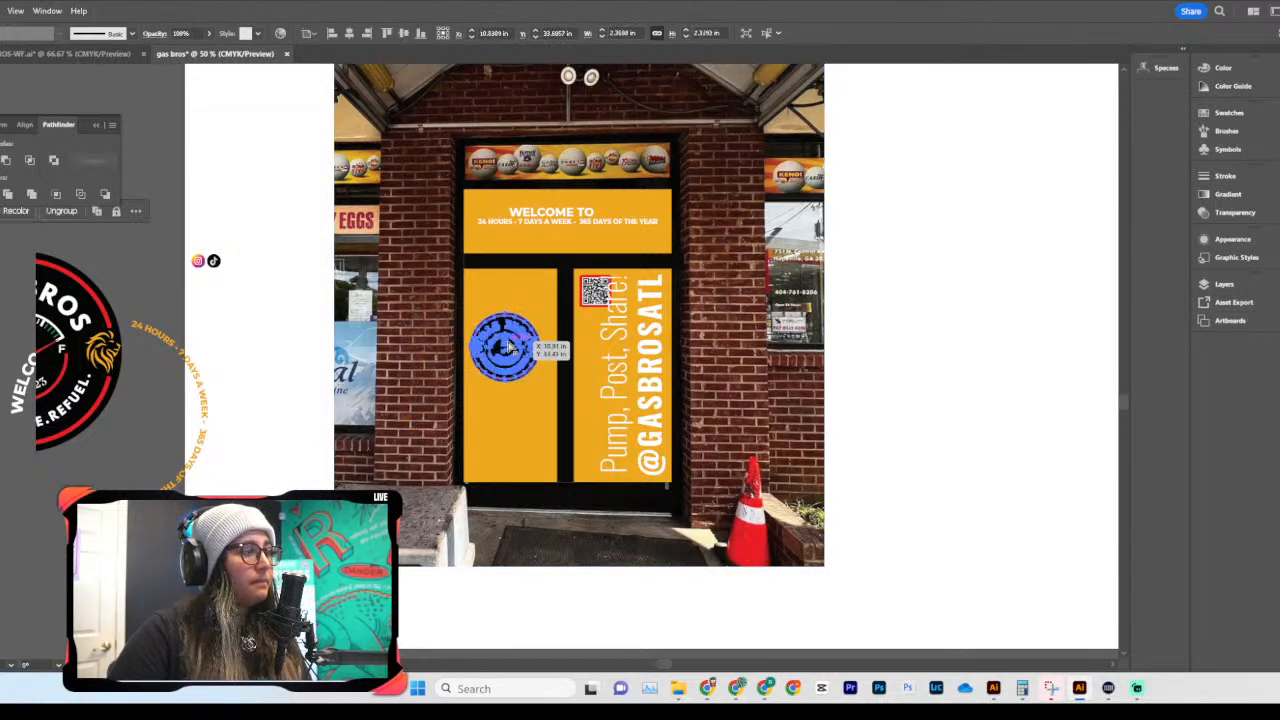
Step: Shrink the round logo to about 2 in wide and center it across the left-hand gold door panel
scroll(495, 344, "up", 4)
left_click(688, 407)
scroll(700, 407, "down", 4)
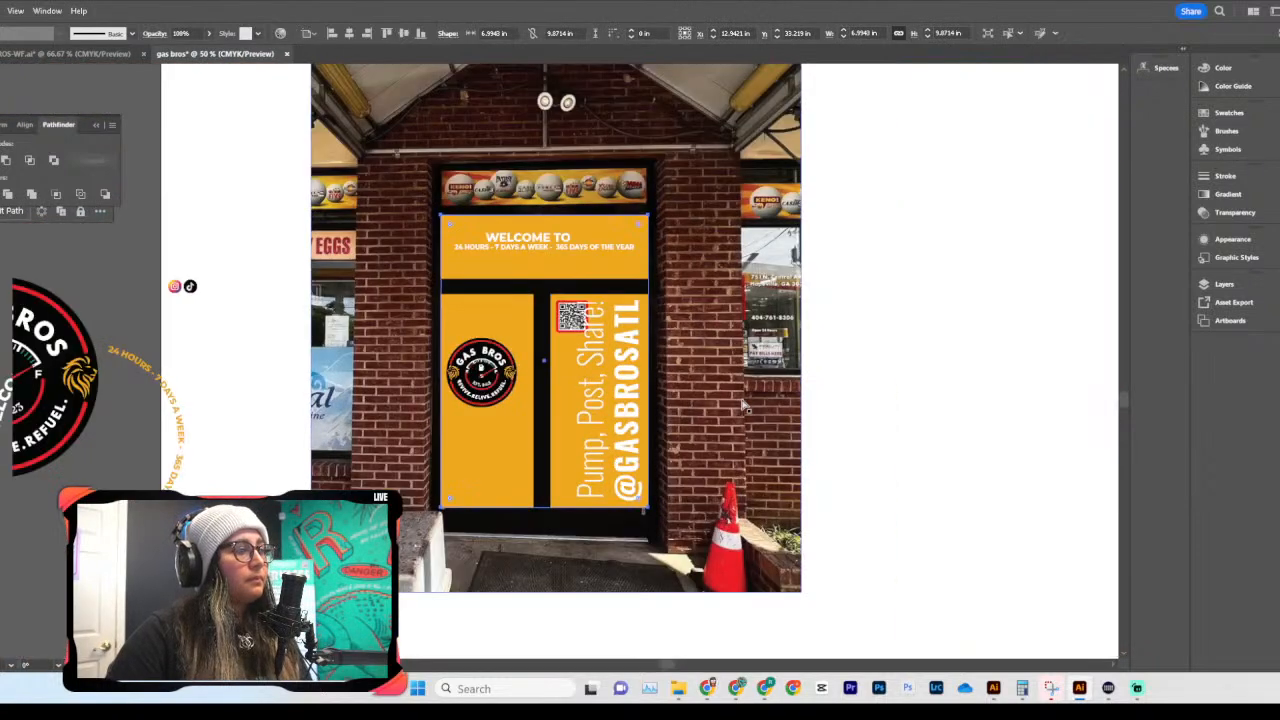
scroll(698, 455, "up", 2)
left_click(500, 490)
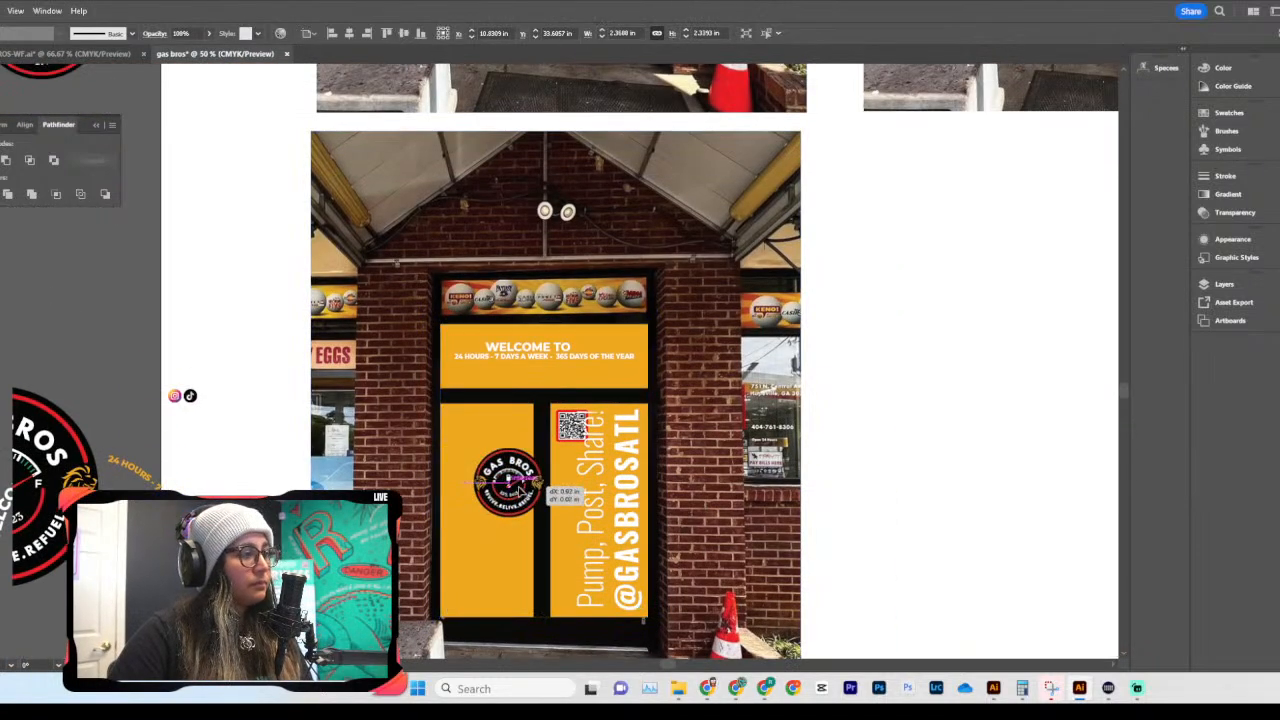
left_click(808, 491)
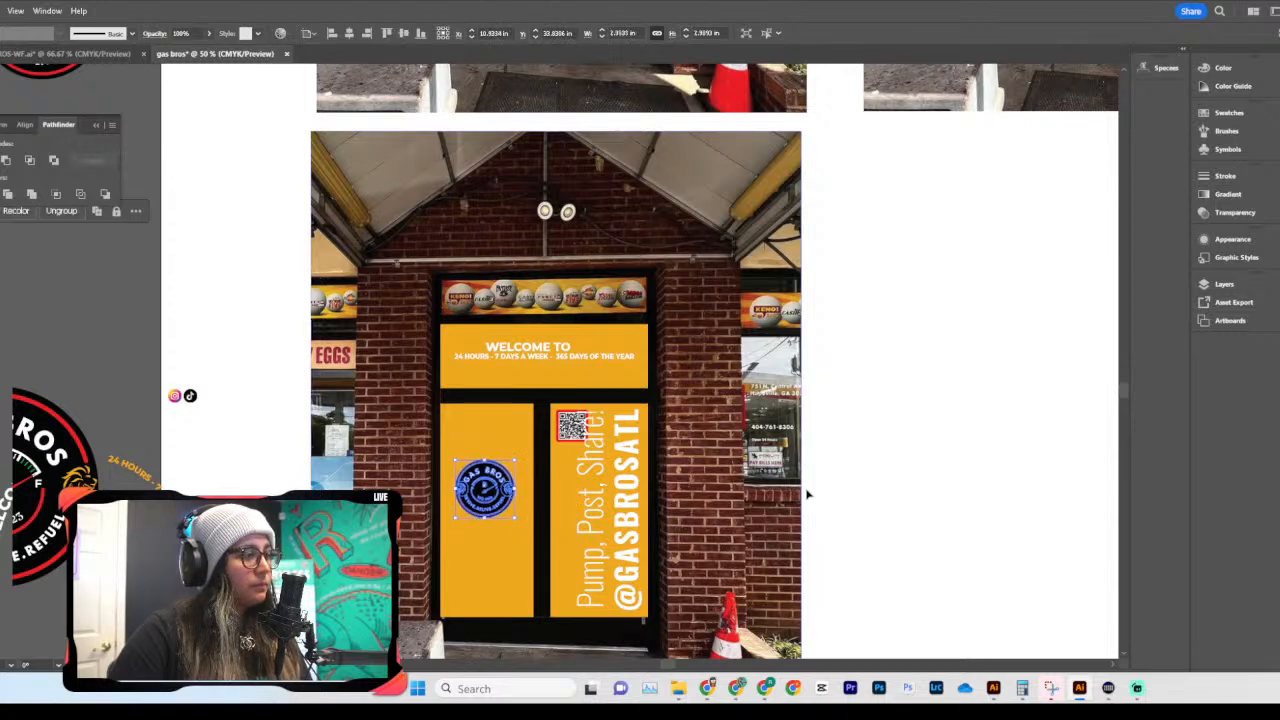
scroll(808, 493, "down", 2)
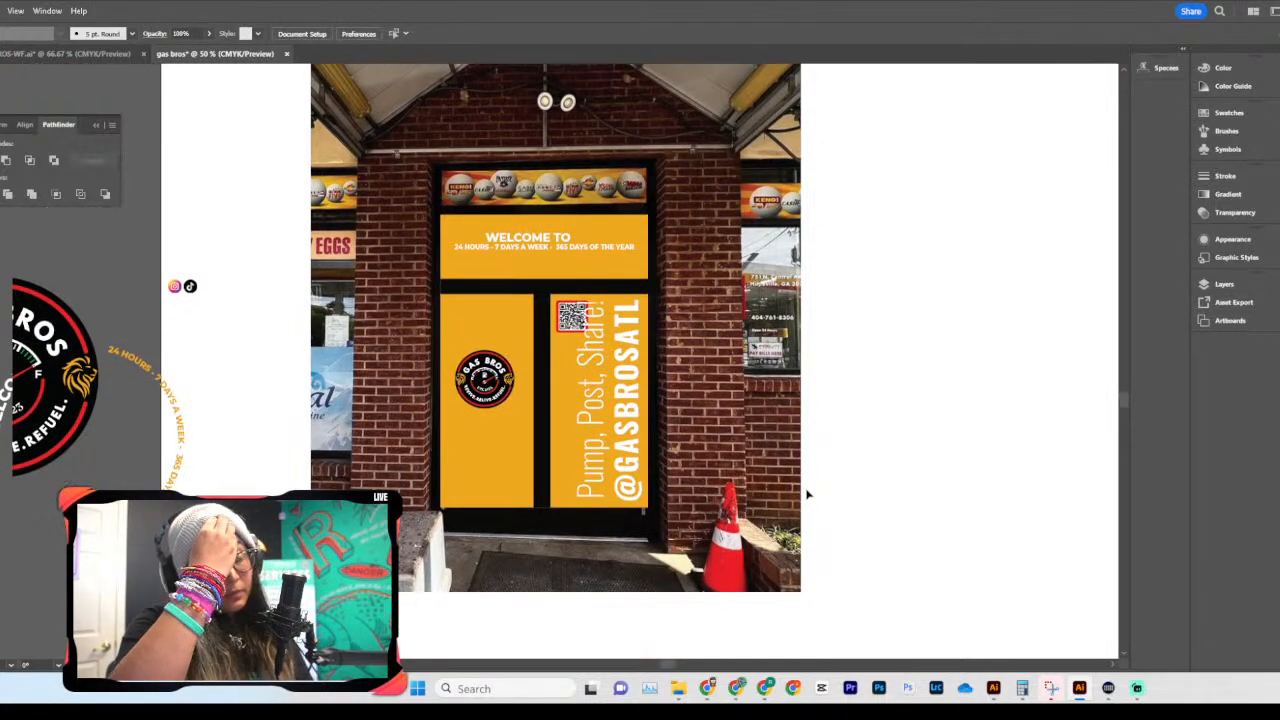
left_click(615, 398)
left_click_drag(632, 398, 127, 228)
key("ctrl+z")
scroll(640, 400, "up", 1)
scroll(603, 416, "left", 6)
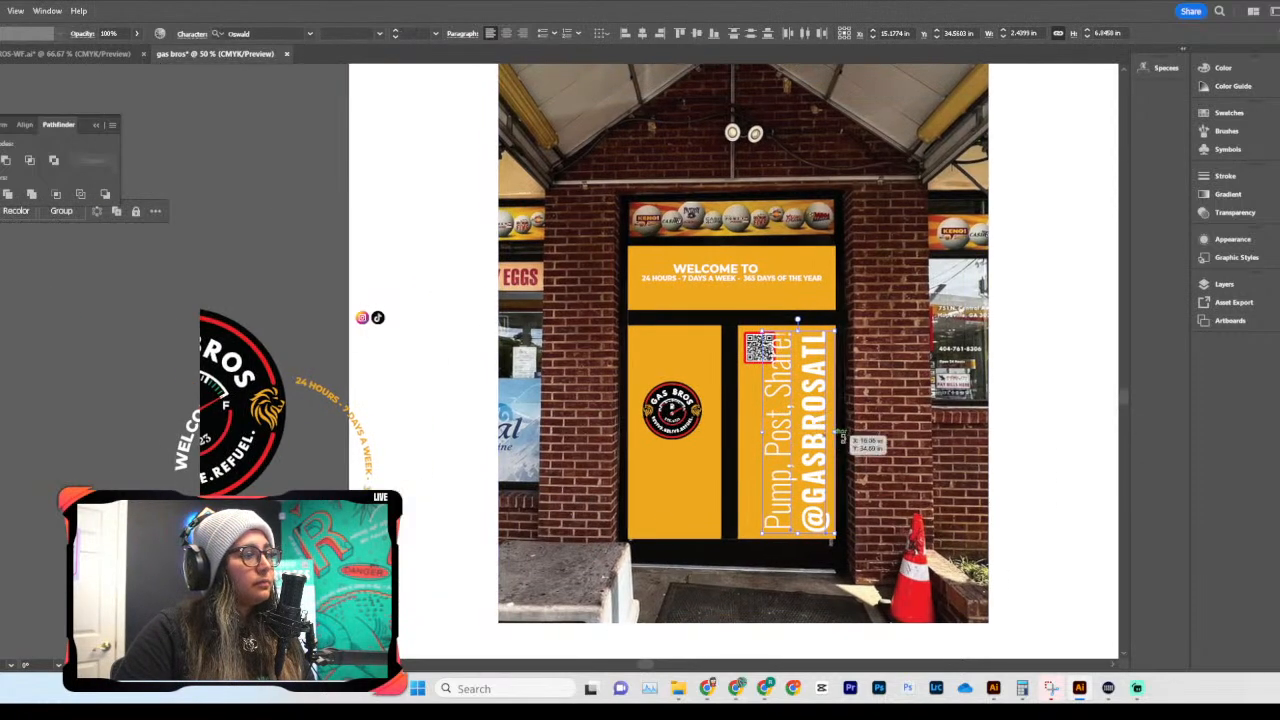
left_click_drag(820, 440, 243, 208)
Step: Copy the large white Gas Bros logo from the clear-glass door mockup
left_click(688, 398)
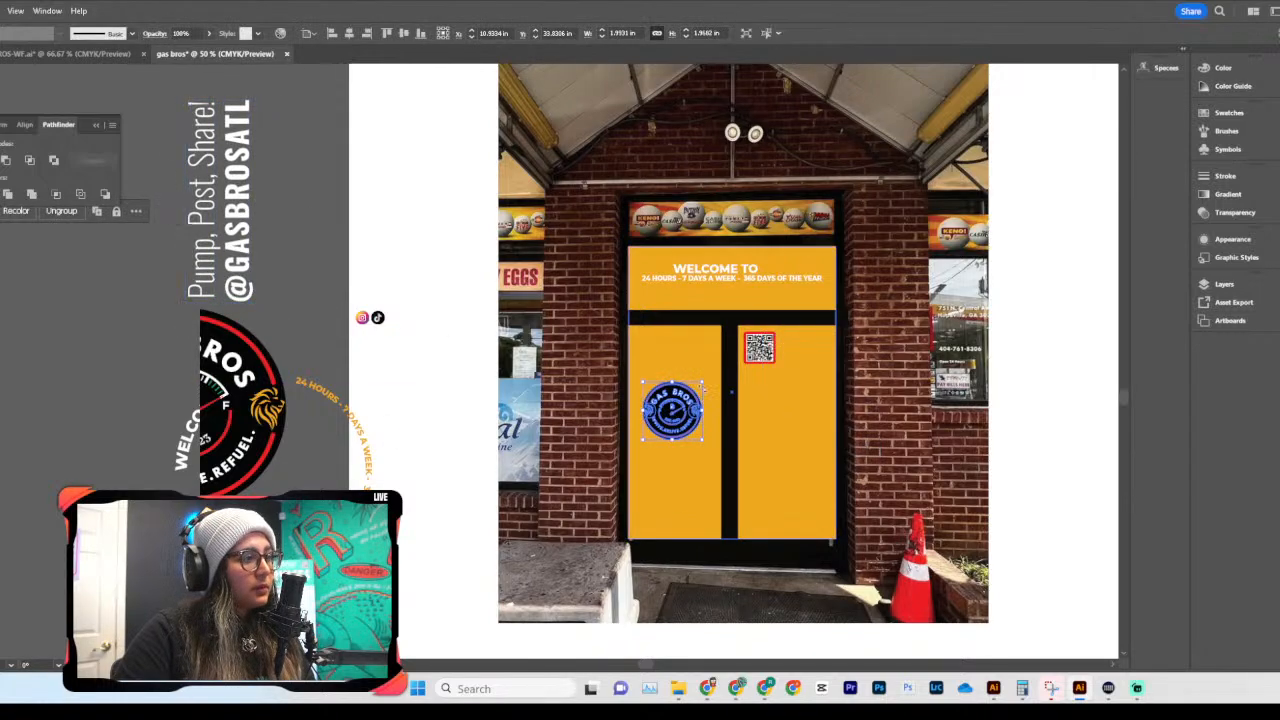
scroll(688, 398, "up", 12)
scroll(700, 350, "right", 14)
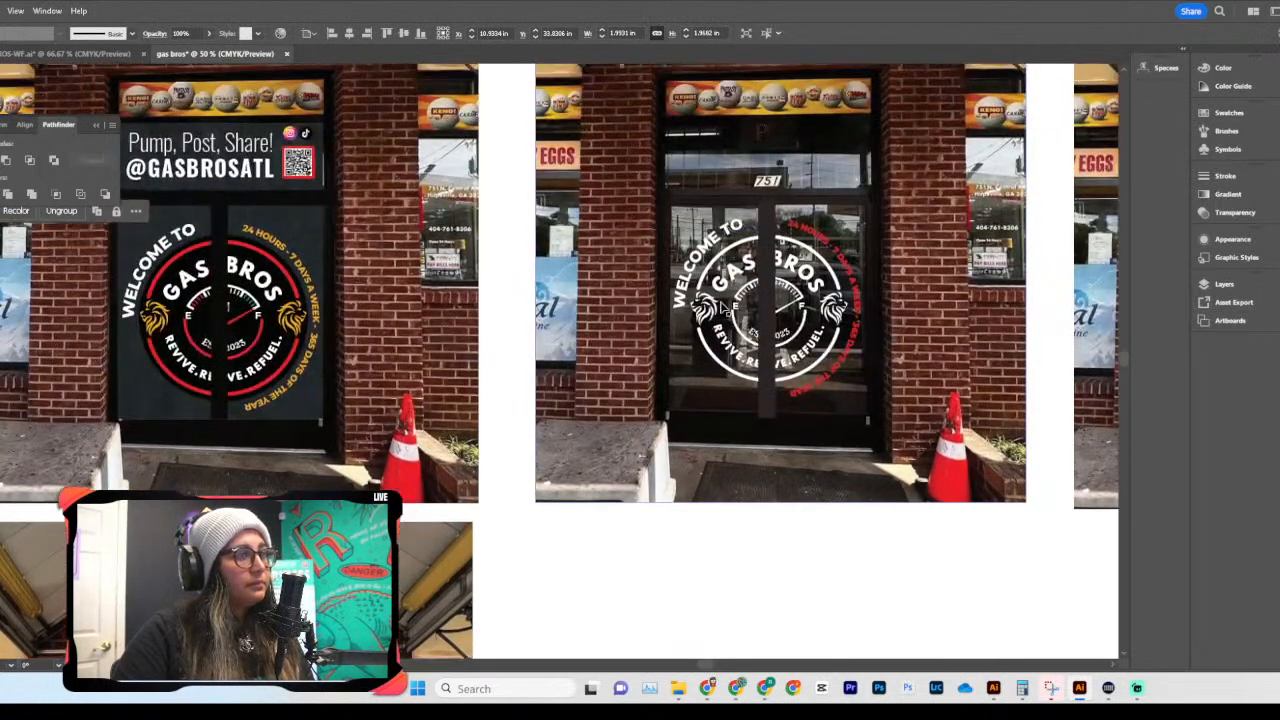
left_click(737, 268)
key("ctrl+c")
Step: Paste the white logo onto the gold door and enlarge it to about 7 in wide across both panels
scroll(735, 274, "down", 16)
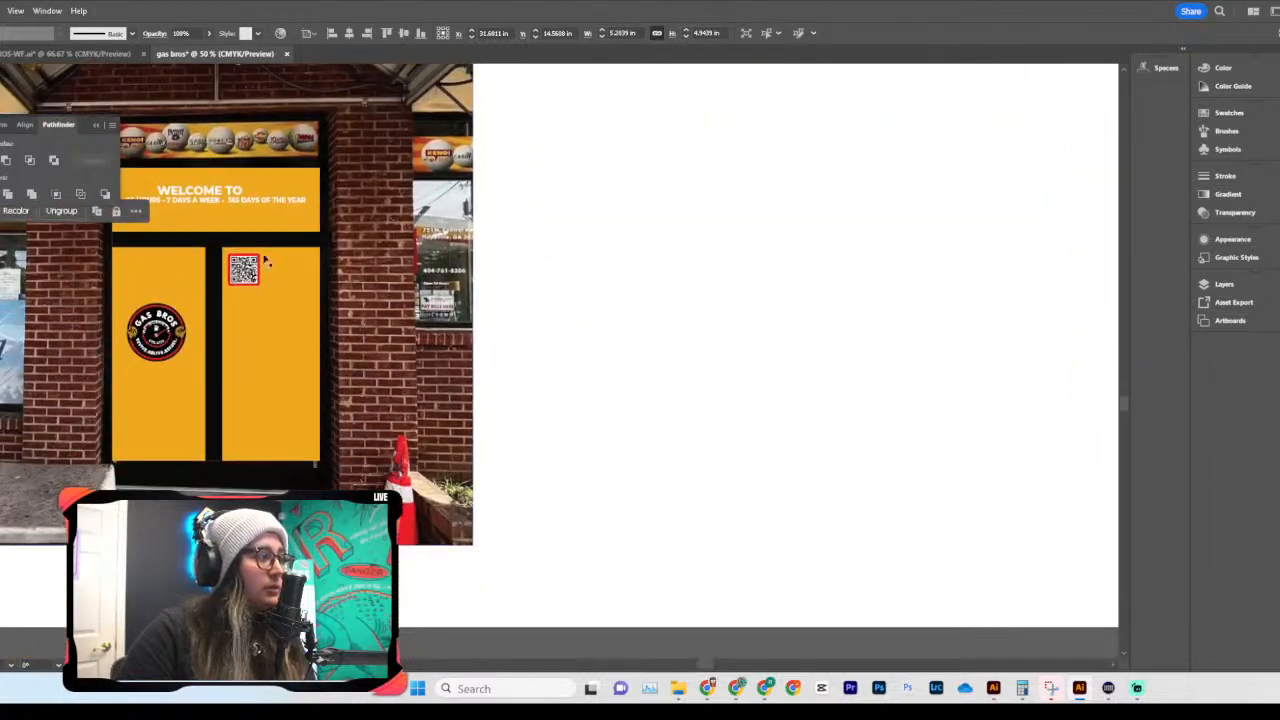
scroll(380, 271, "left", 7)
key("ctrl+v")
left_click_drag(561, 342, 465, 338)
left_click_drag(449, 285, 475, 240)
scroll(480, 242, "left", 2)
Step: Move the gold rectangle and large white logo together onto the pasteboard, and align their vertical centers
key("ctrl+minus")
key("ctrl+minus")
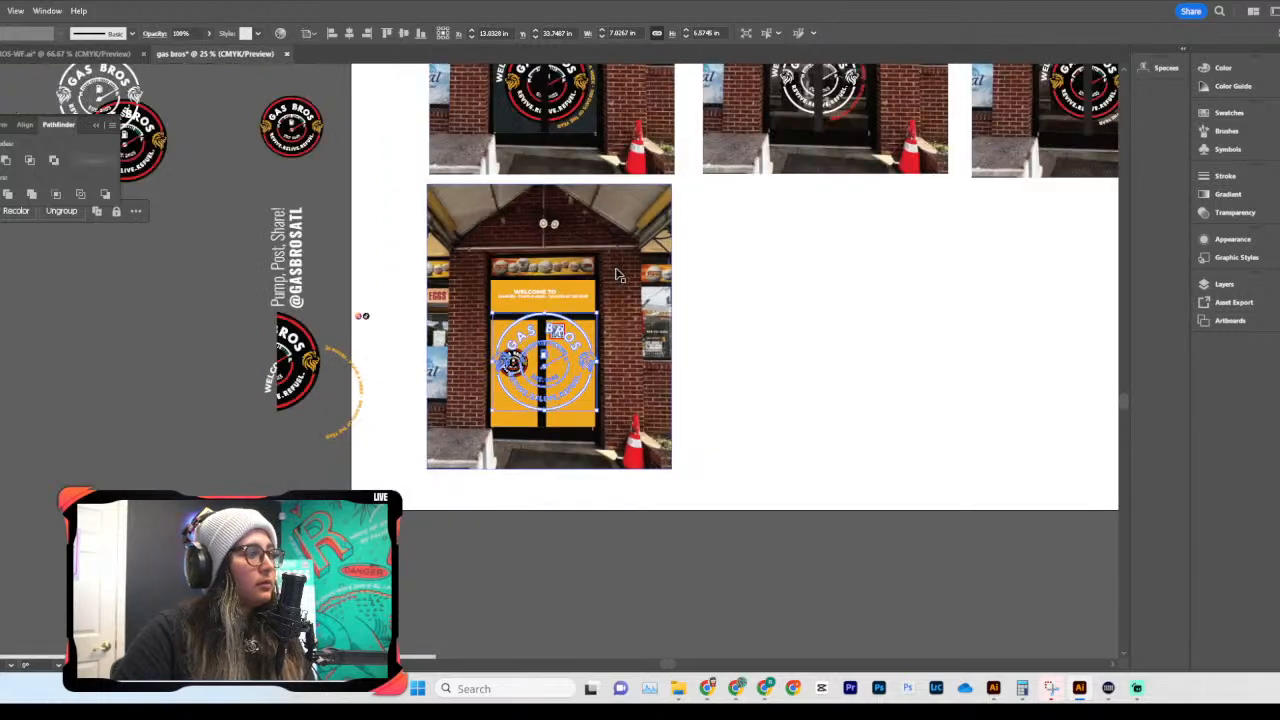
double_click(579, 399)
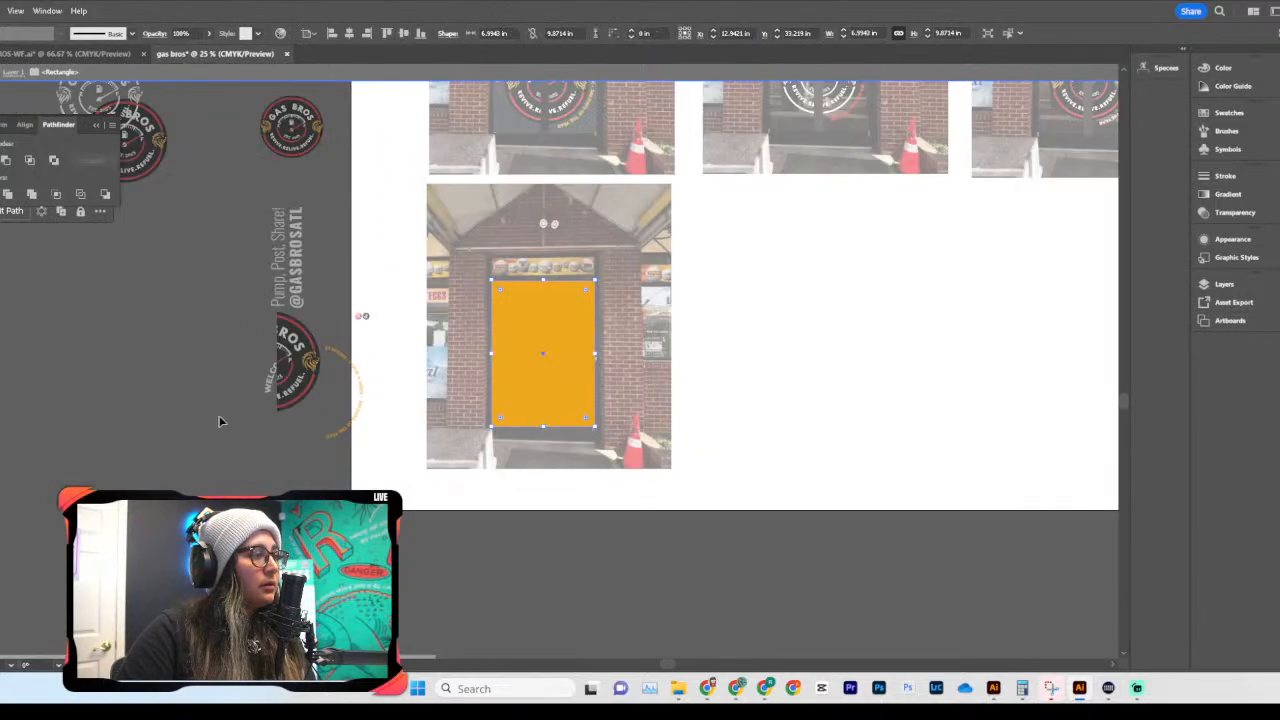
double_click(746, 369)
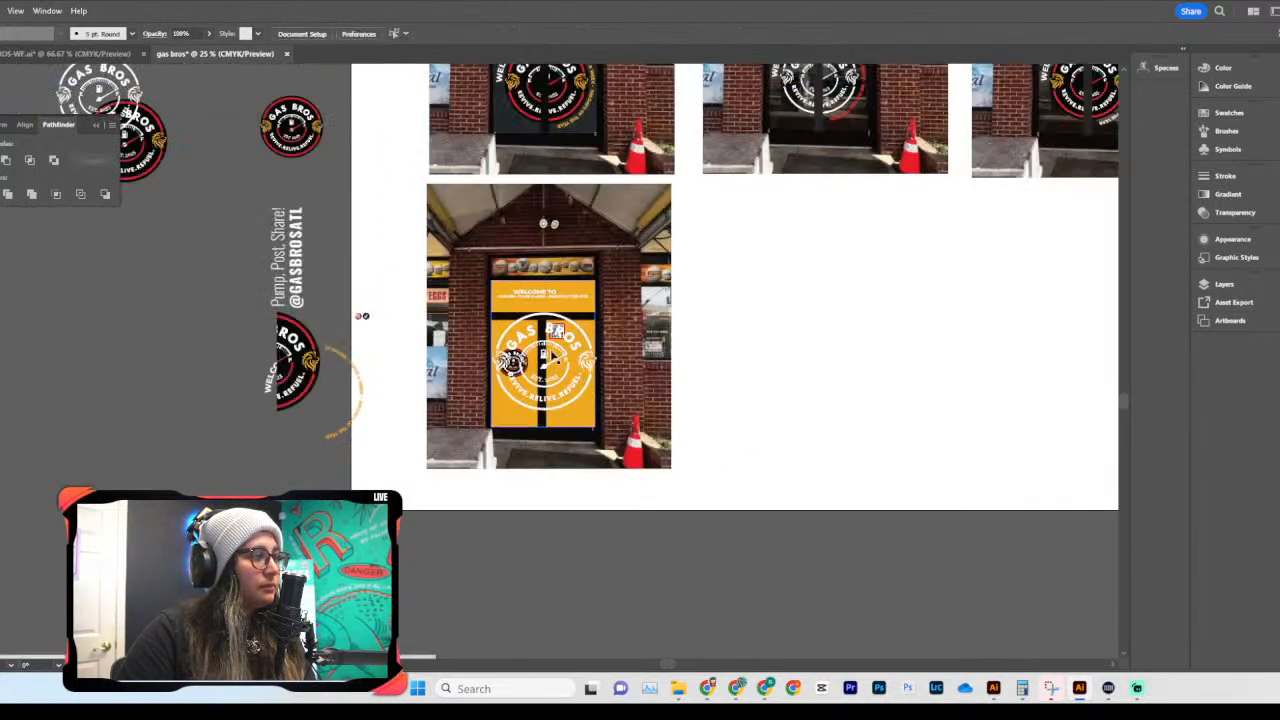
left_click(556, 347)
left_click(584, 407)
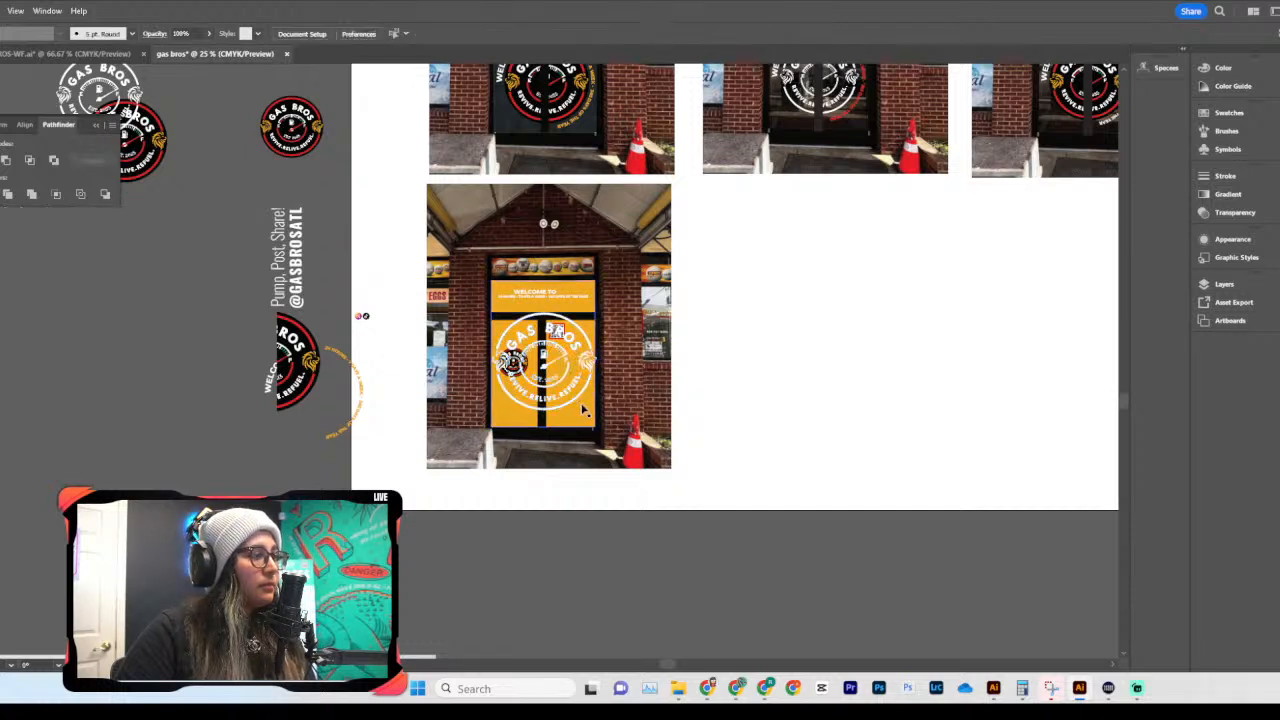
left_click(577, 403, "shift")
left_click_drag(579, 404, 156, 372)
scroll(177, 354, "left", 3)
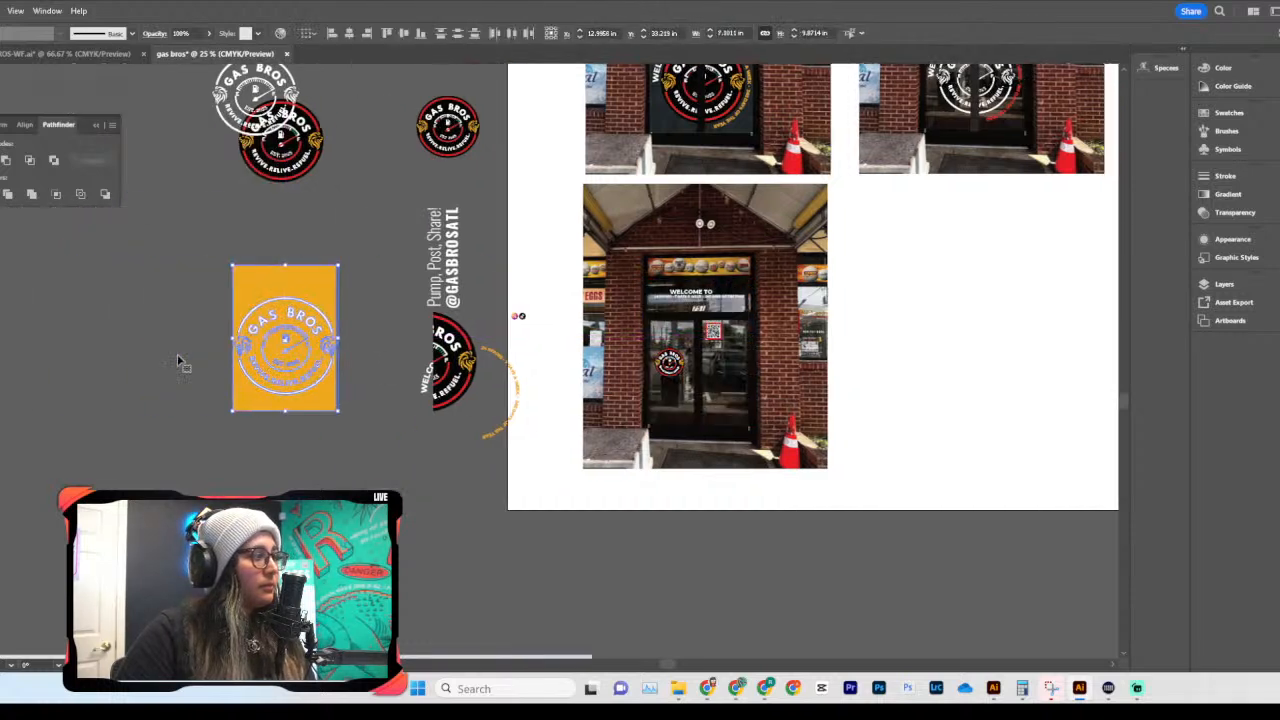
left_click(403, 33)
left_click(353, 248)
Step: Try reducing the large white logo's opacity to 65% over the gold rectangle
left_click(287, 296)
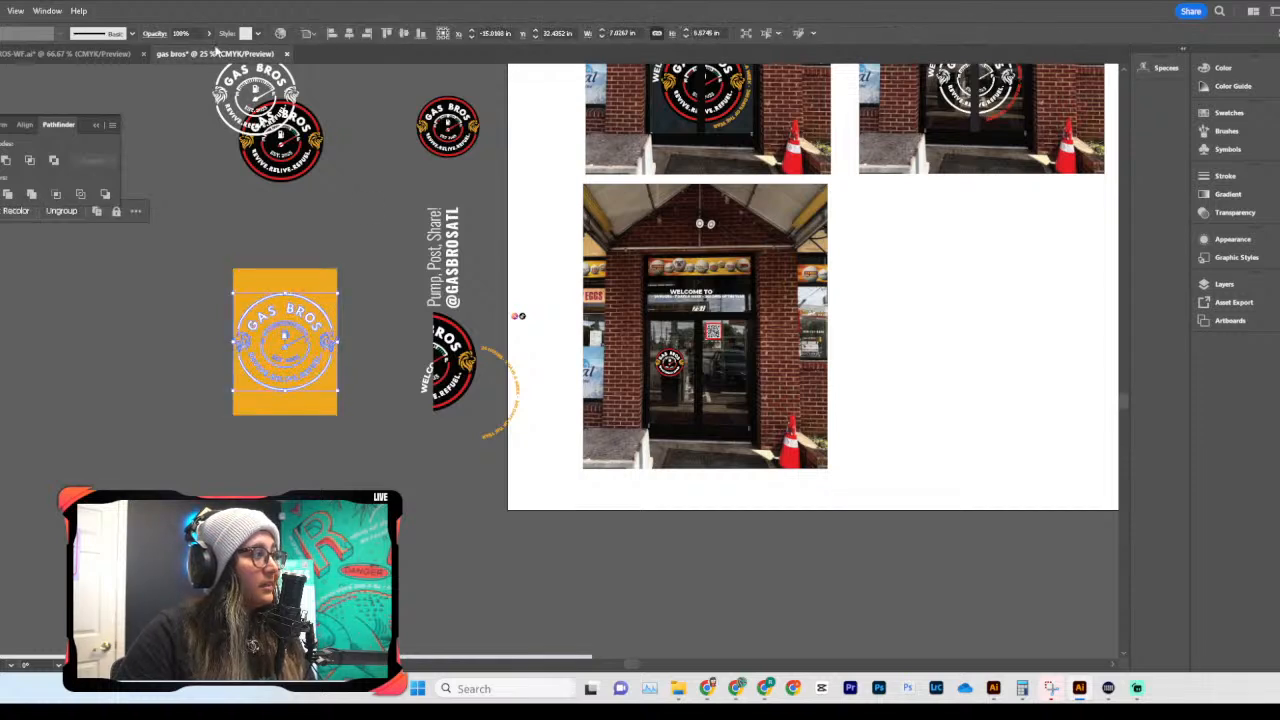
left_click(354, 244)
left_click(285, 405)
left_click(285, 340)
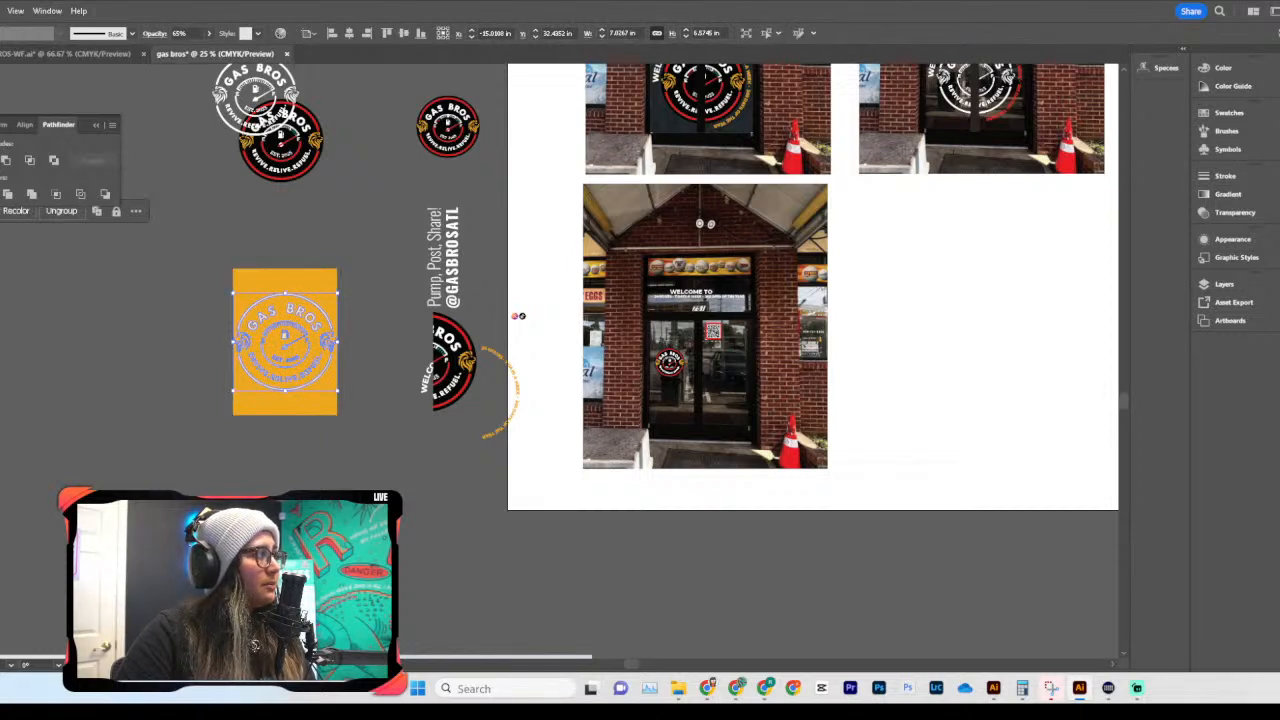
Step: Try a dark red color for the large logo on the gold rectangle
left_click(353, 236)
left_click(292, 306)
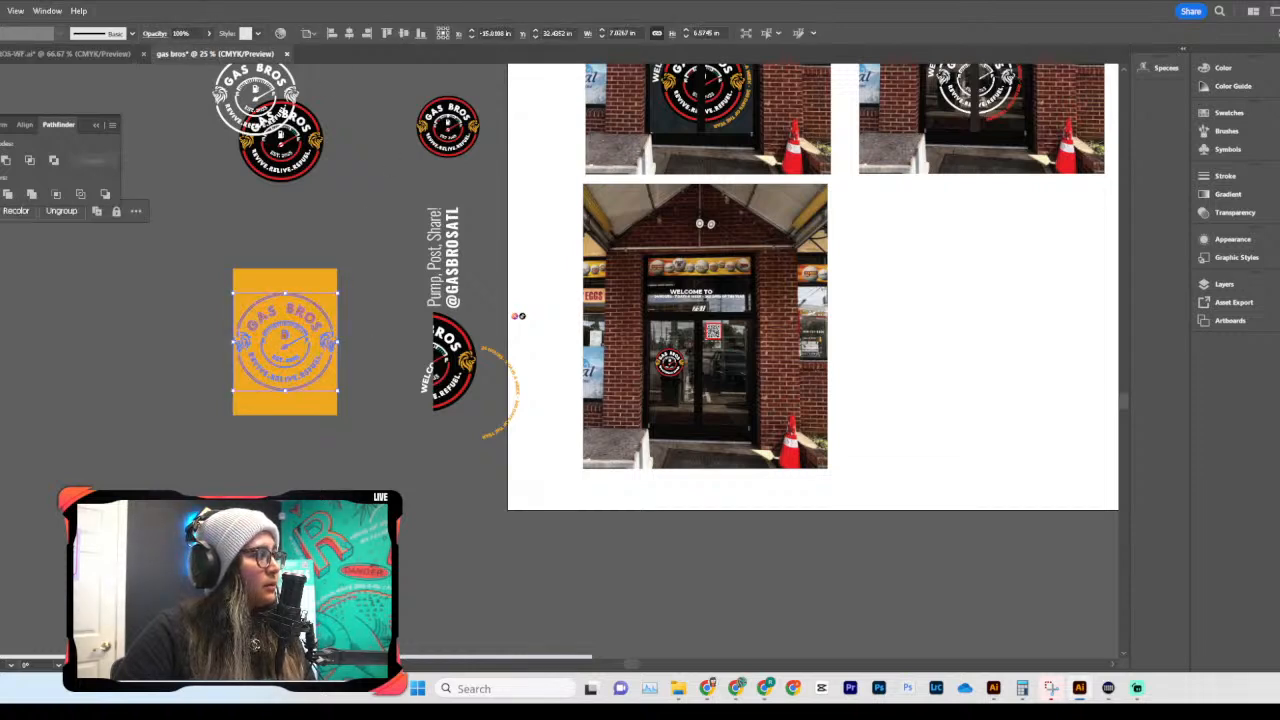
left_click(340, 195)
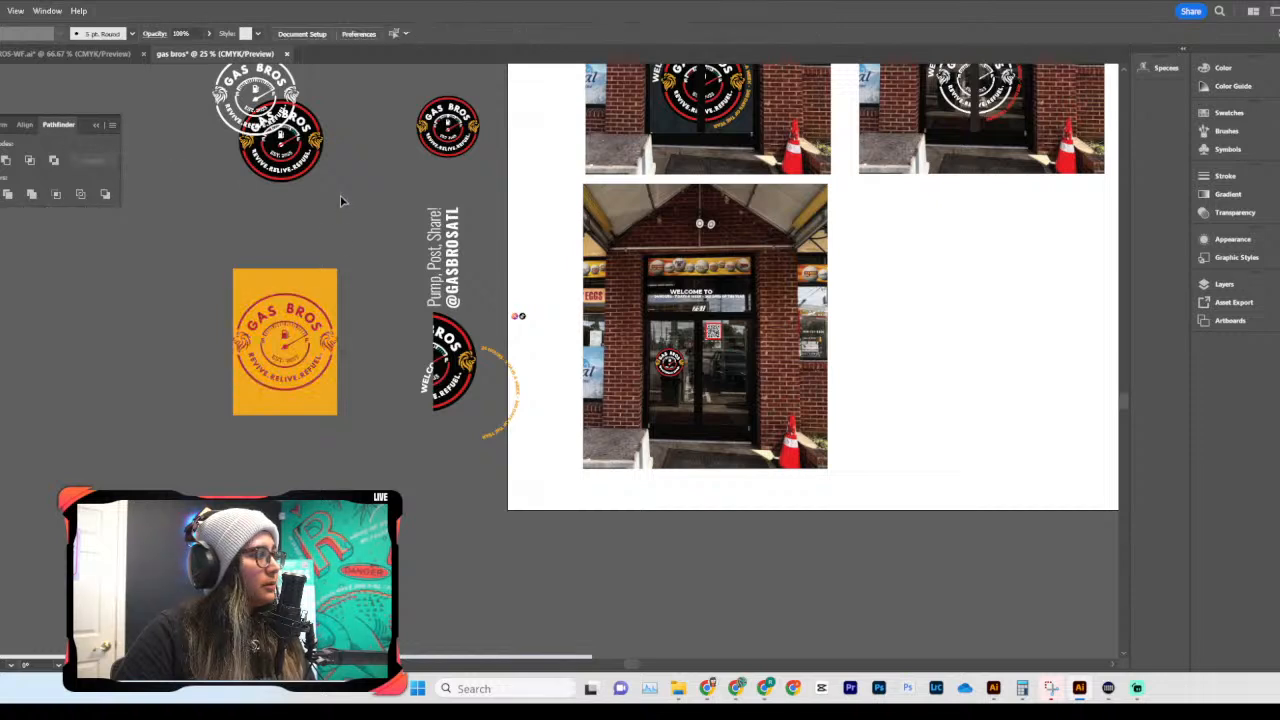
Step: Recolor the large logo white and lower its opacity to a faint watermark on the gold rectangle
left_click(302, 298)
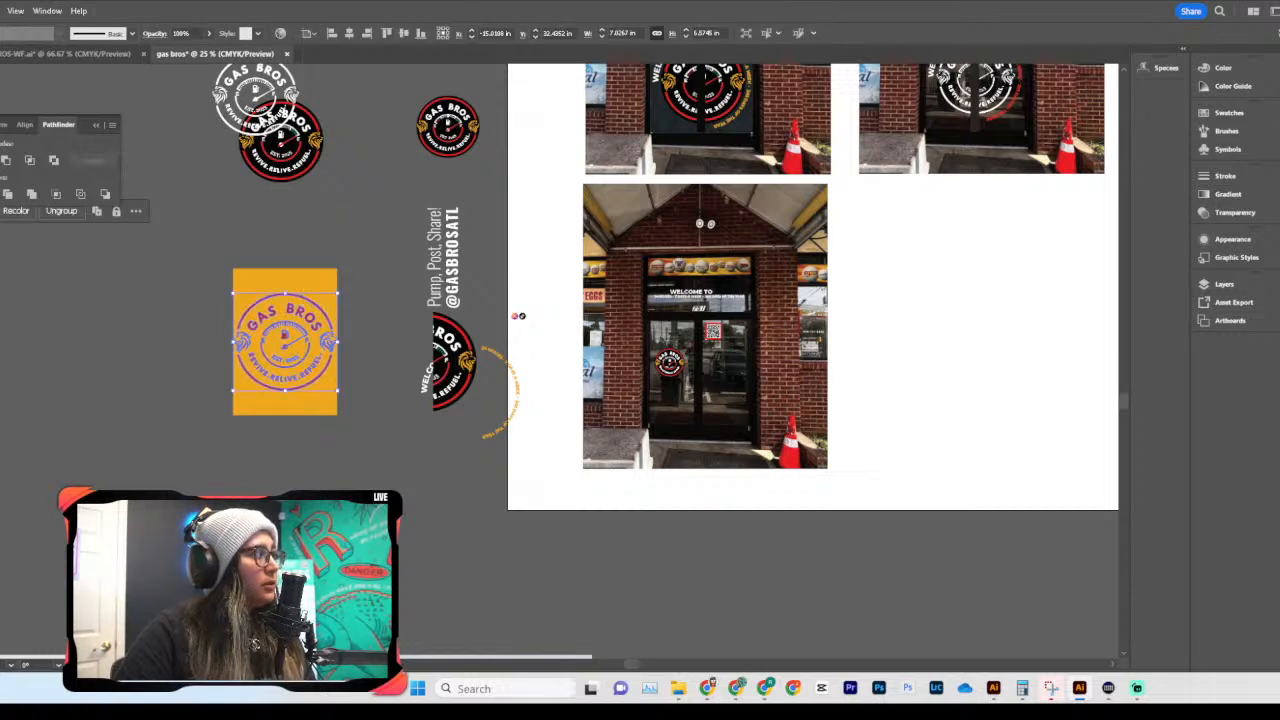
left_click(2, 60)
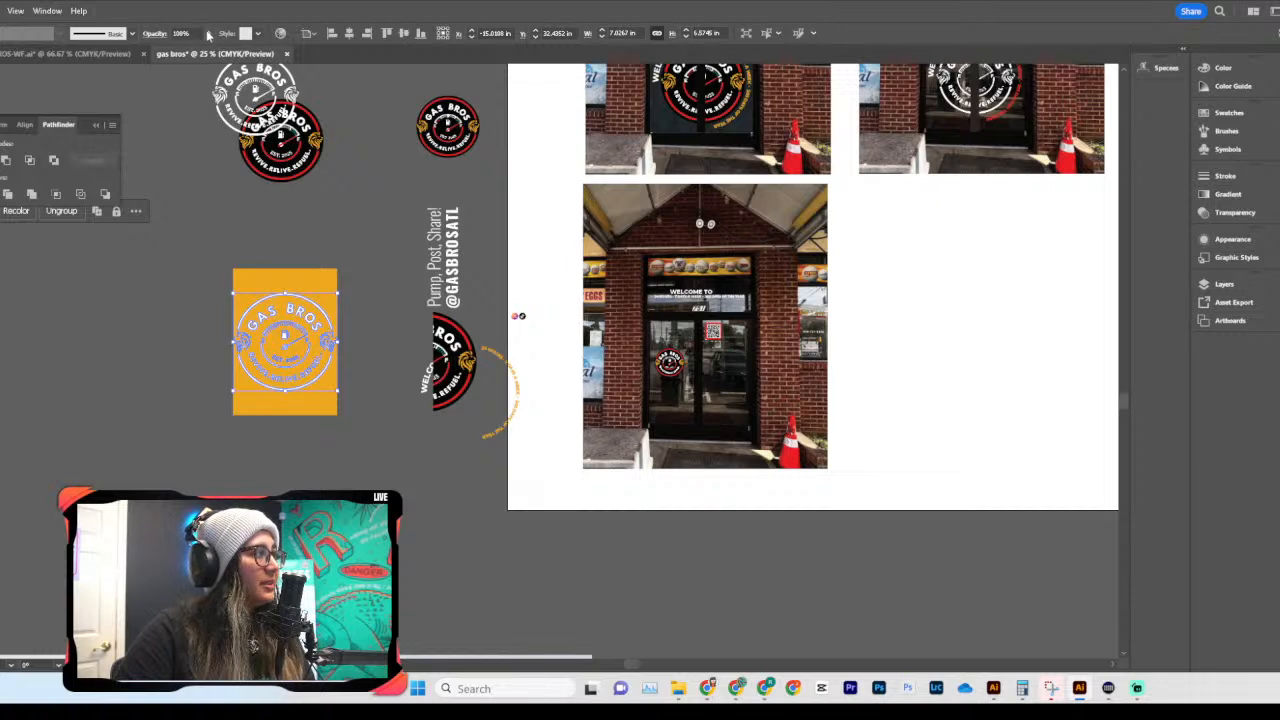
left_click(350, 194)
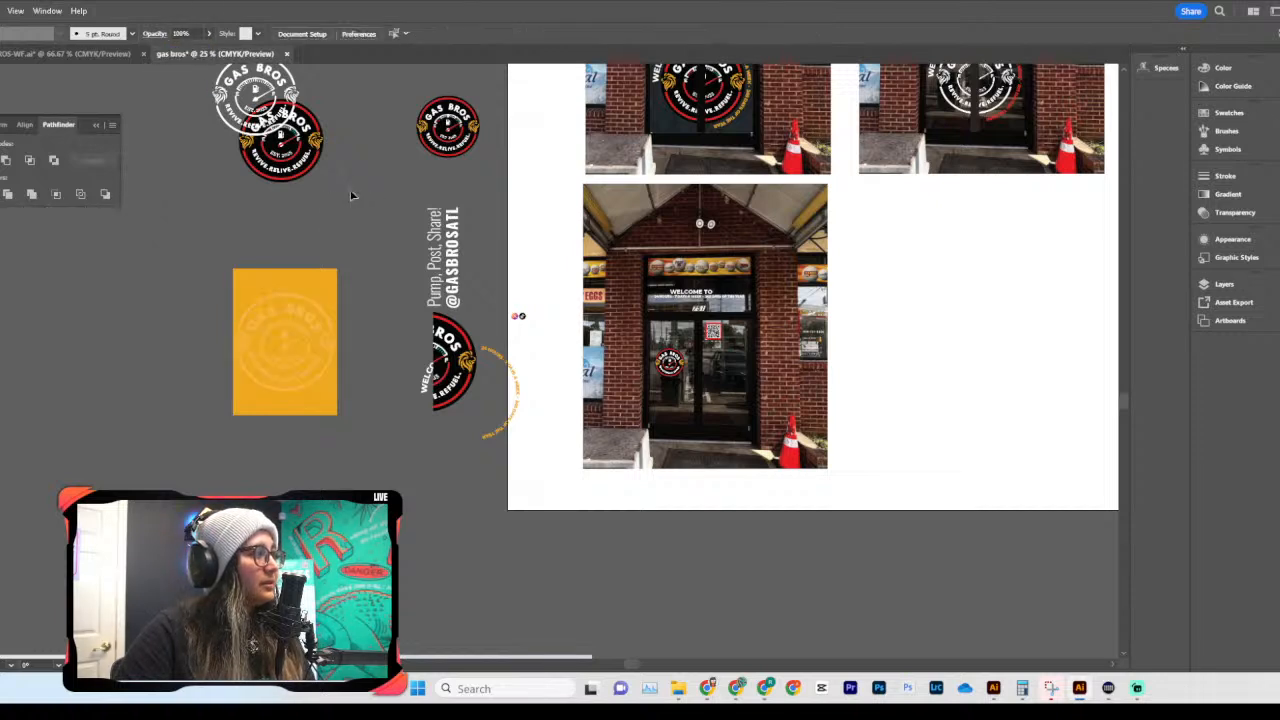
Step: Move the gold rectangle with its faint logo back over the door opening and group the two
left_click(281, 352)
left_click_drag(281, 352, 697, 365)
key("ctrl+plus")
key("ctrl+plus")
key("ctrl+plus")
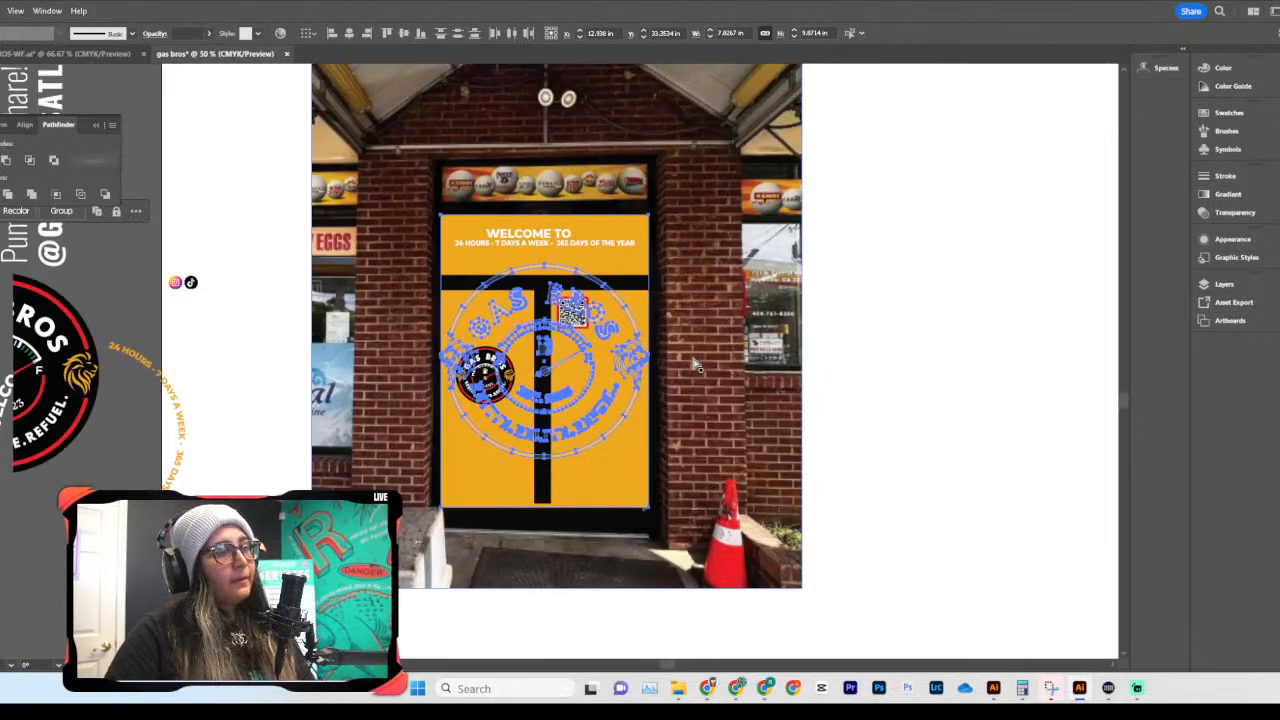
key("ctrl+g")
mouse_move(598, 357)
left_mouse_down()
mouse_move(604, 366)
mouse_move(601, 348)
left_mouse_up()
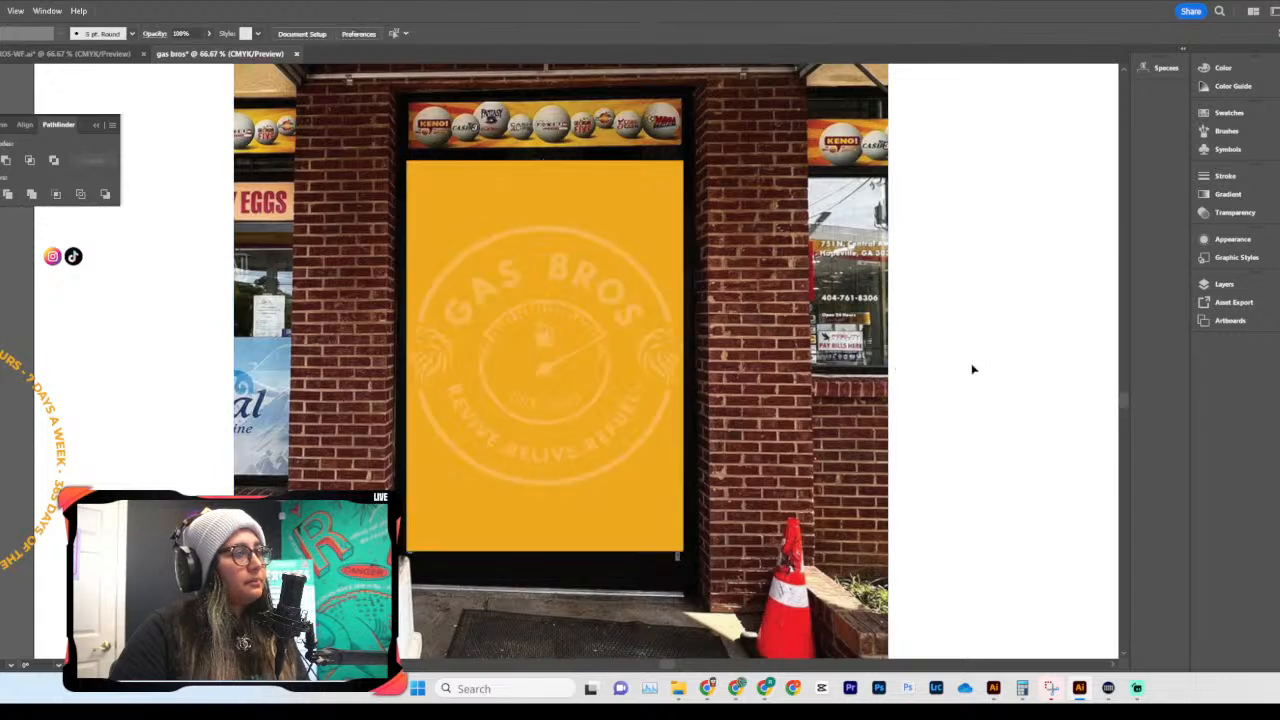
Step: Send the selected door photo and gold artwork to the back, behind the door frame, header, QR code and small logo
right_click(736, 208)
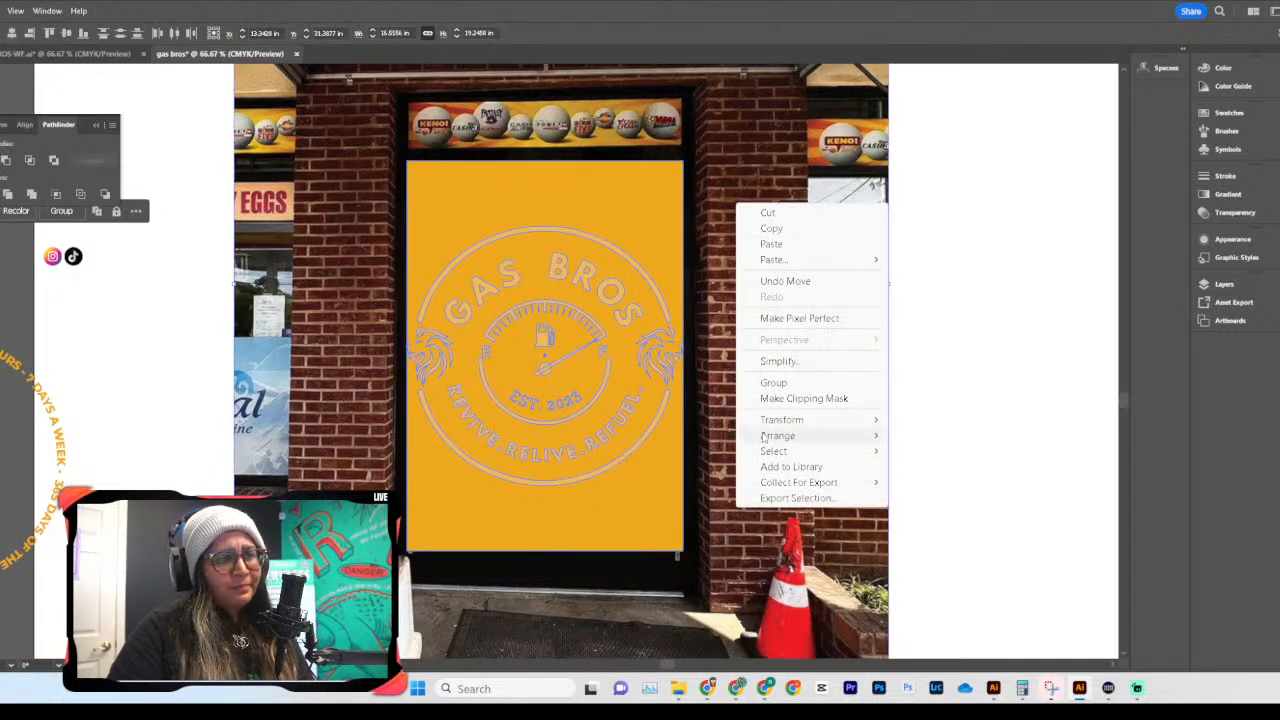
mouse_move(799, 440)
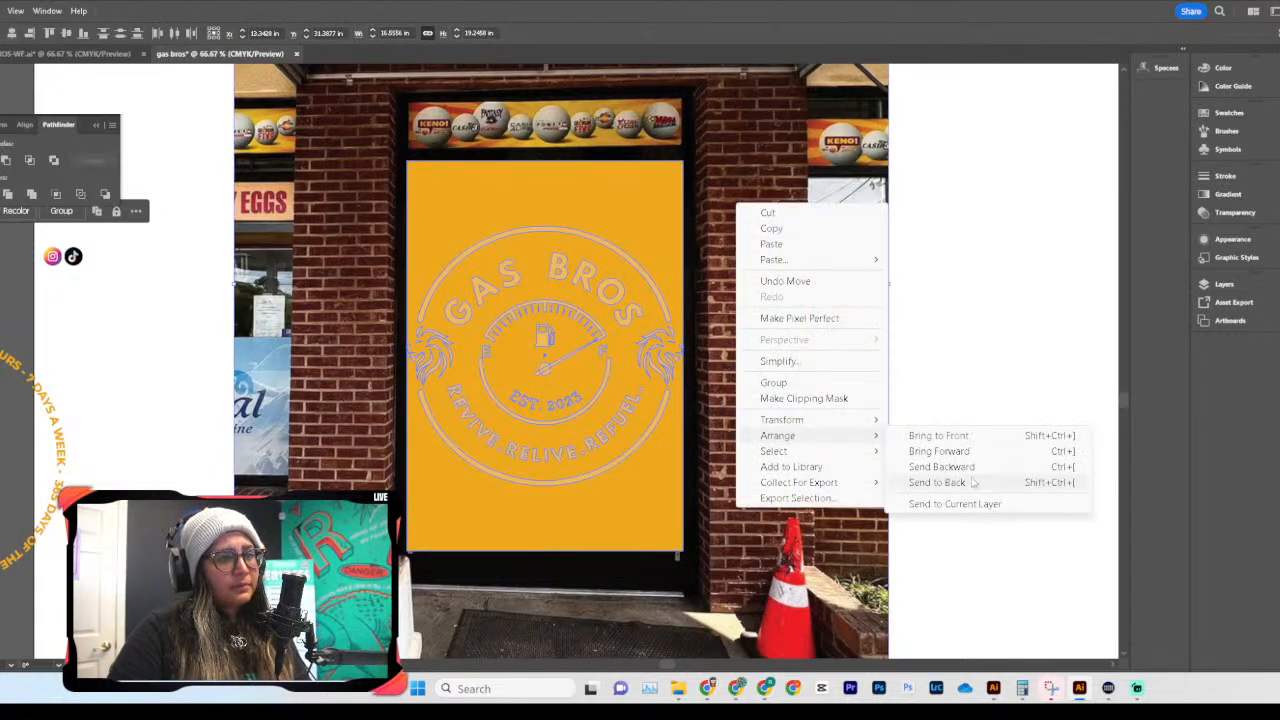
left_click(937, 483)
scroll(630, 365, "up", 1)
scroll(691, 306, "down", 4)
scroll(690, 350, "up", 5)
scroll(680, 400, "down", 2)
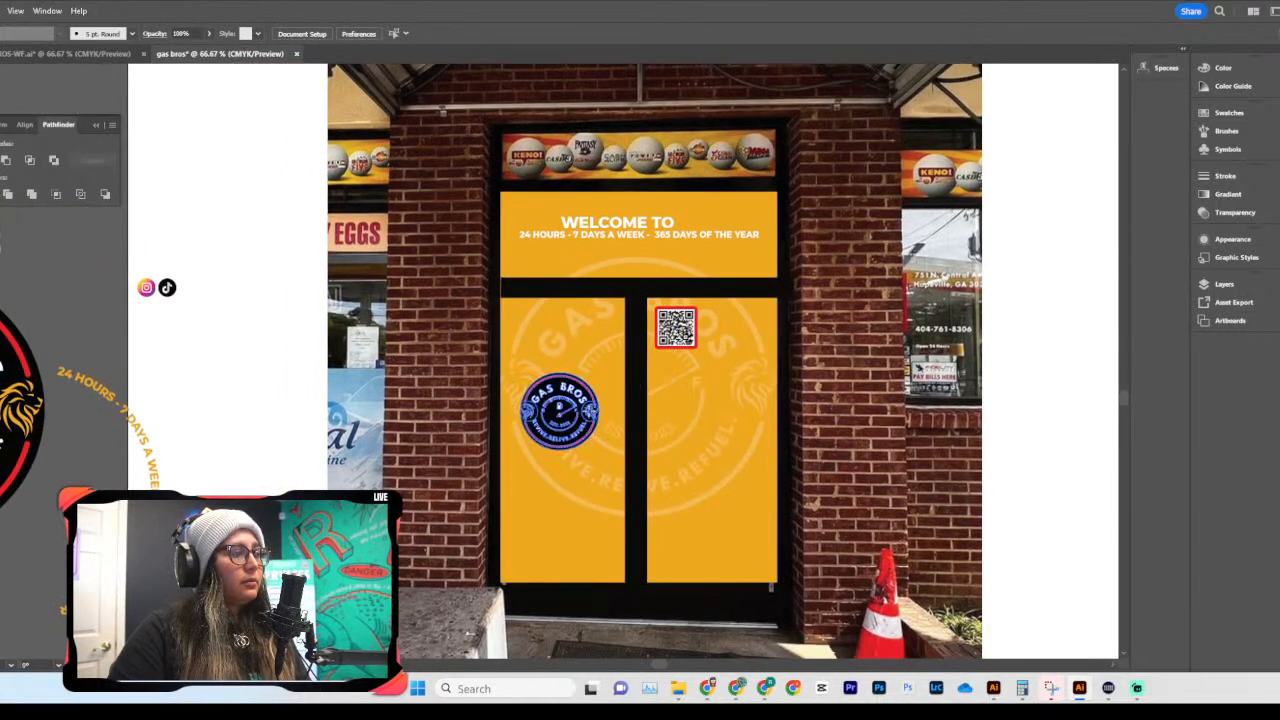
Step: Shift the faint watermark logo lower on the gold rectangle inside the door artwork group
left_click(686, 421)
double_click(699, 405)
left_click_drag(697, 408, 700, 450)
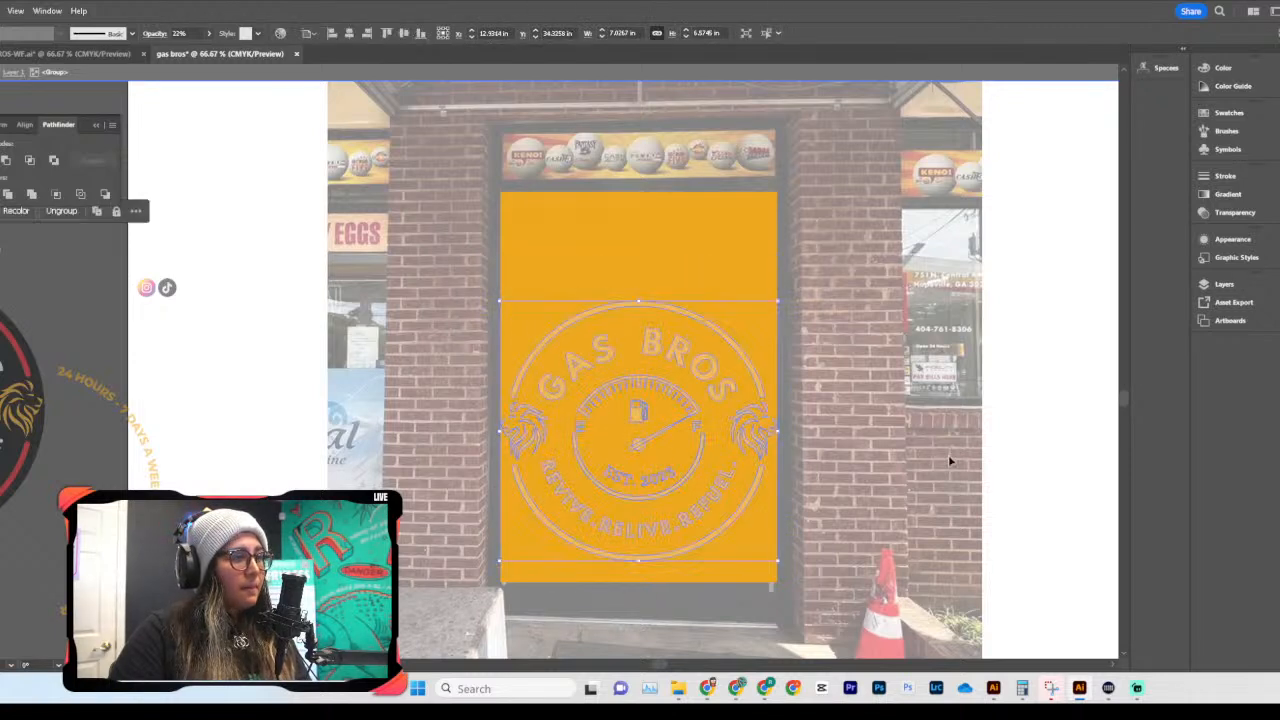
double_click(994, 449)
scroll(994, 449, "down", 3)
scroll(996, 451, "down", 2)
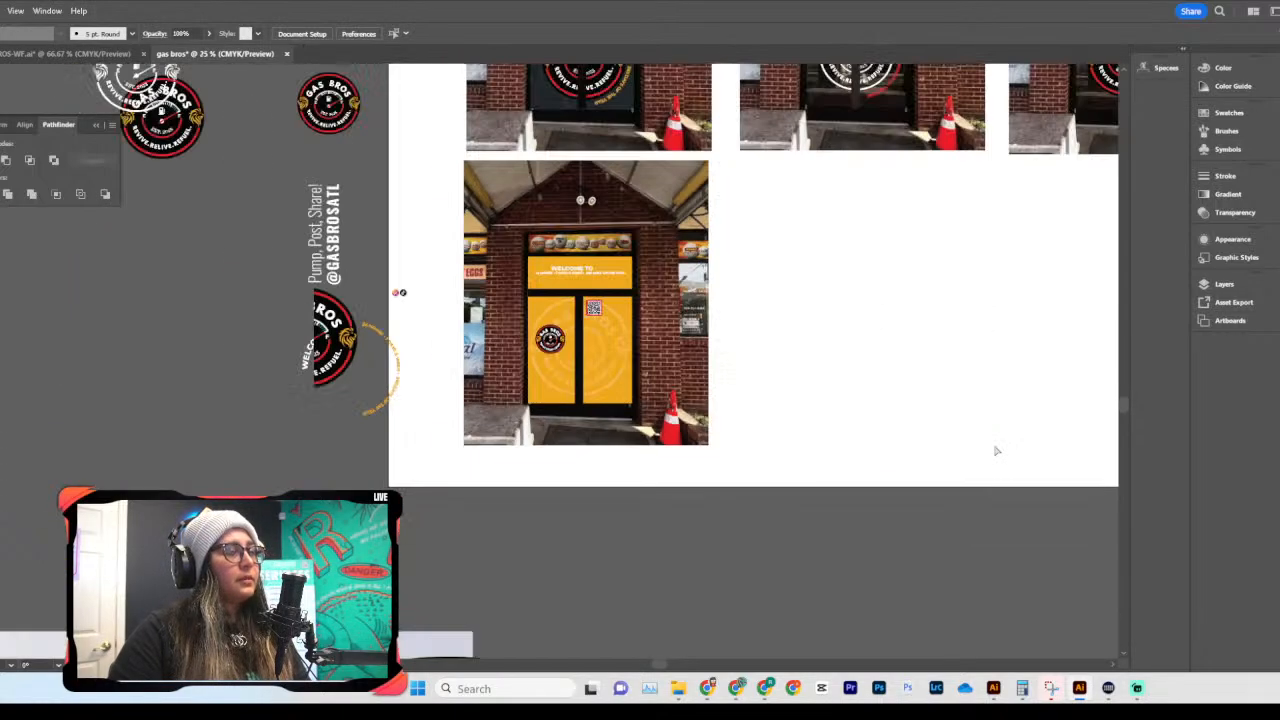
scroll(996, 451, "up", 2)
scroll(840, 320, "up", 5)
scroll(840, 320, "down", 4)
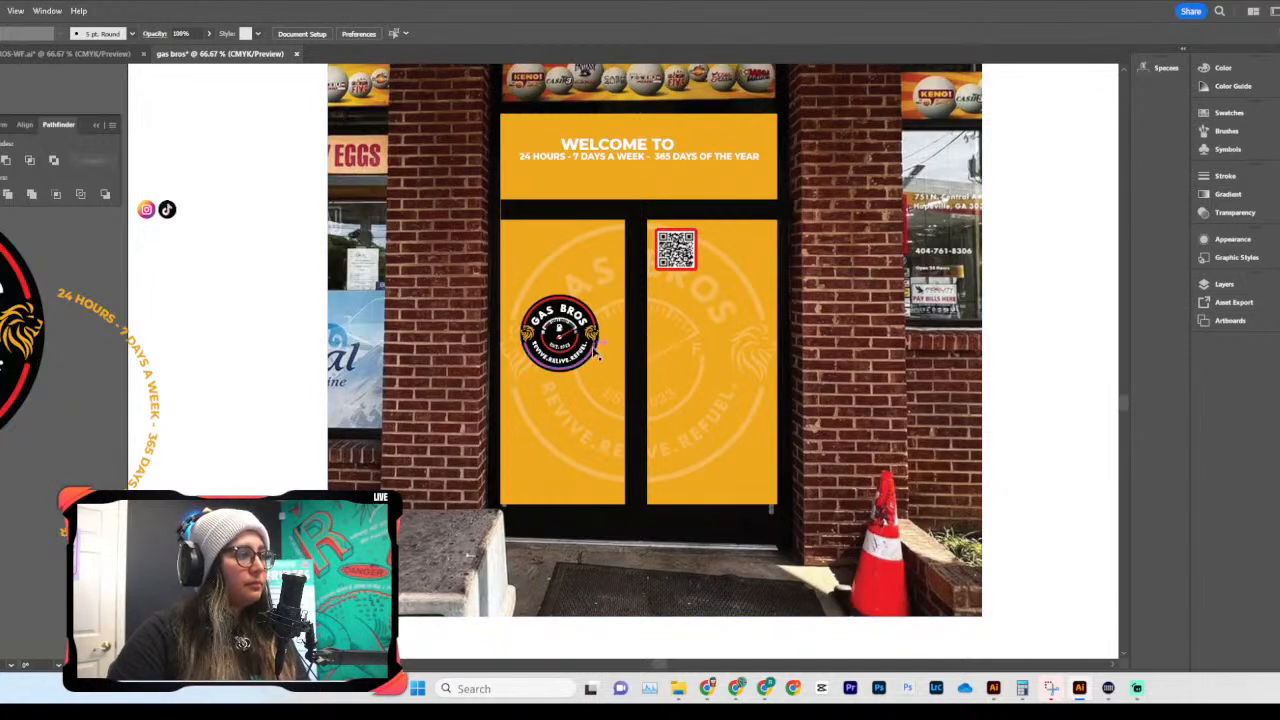
Step: Enlarge the small Gas Bros logo on the left door panel and move the QR code directly above it
left_click(568, 366)
mouse_move(562, 373)
left_mouse_down()
mouse_move(560, 386)
mouse_move(563, 372)
left_mouse_up()
left_click_drag(676, 250, 560, 271)
scroll(575, 274, "down", 1)
scroll(578, 273, "left", 4)
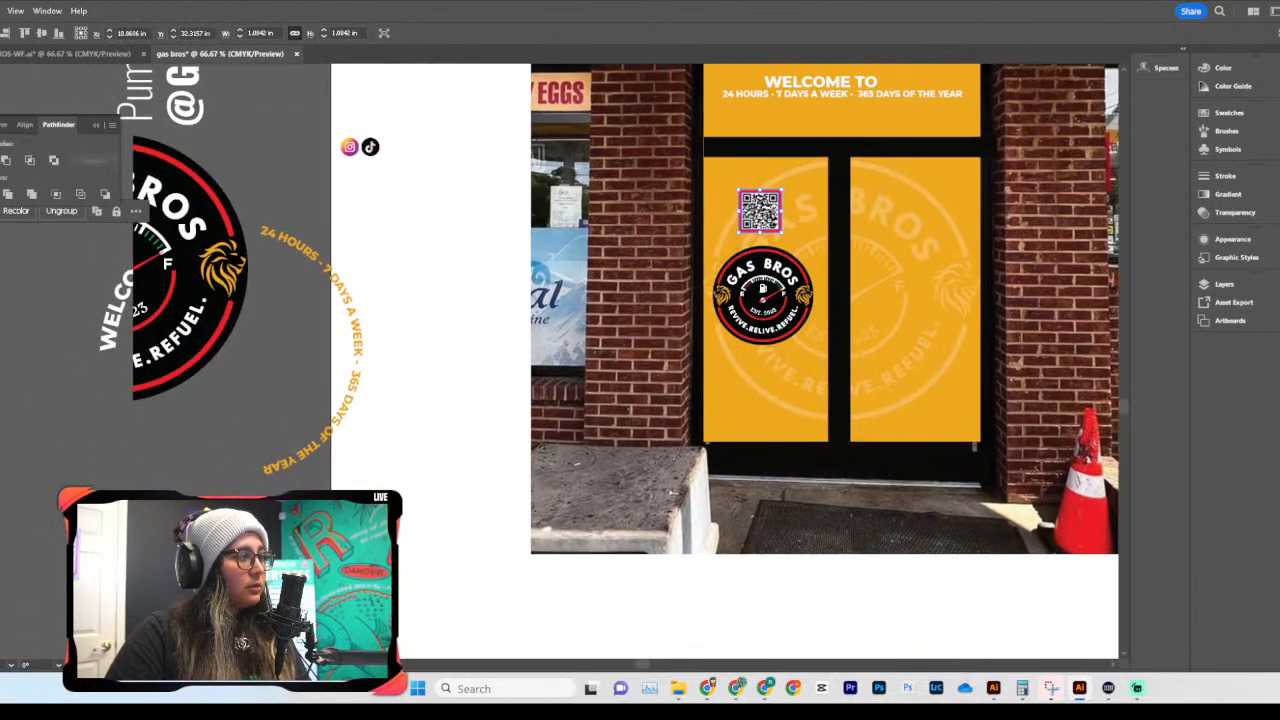
scroll(400, 230, "up", 2)
left_click(197, 190)
left_click_drag(150, 165, 907, 460)
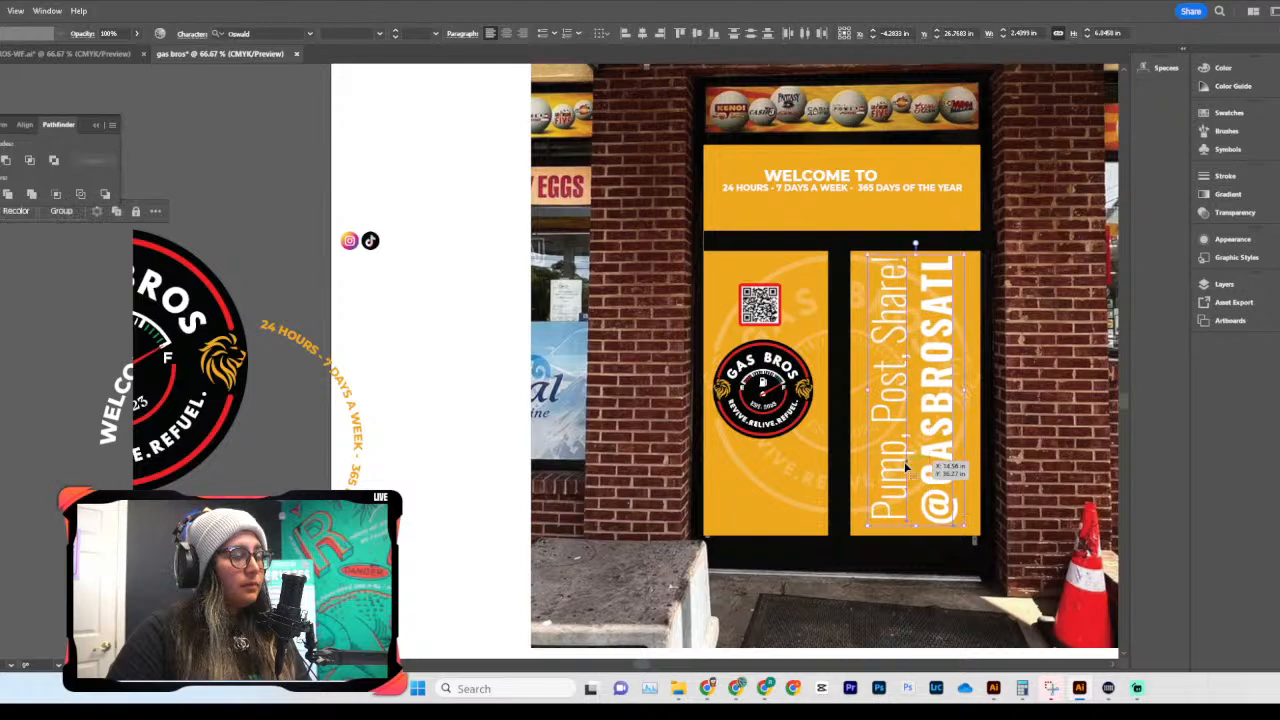
scroll(1000, 400, "right", 4)
left_click(1069, 390)
scroll(1059, 390, "down", 3)
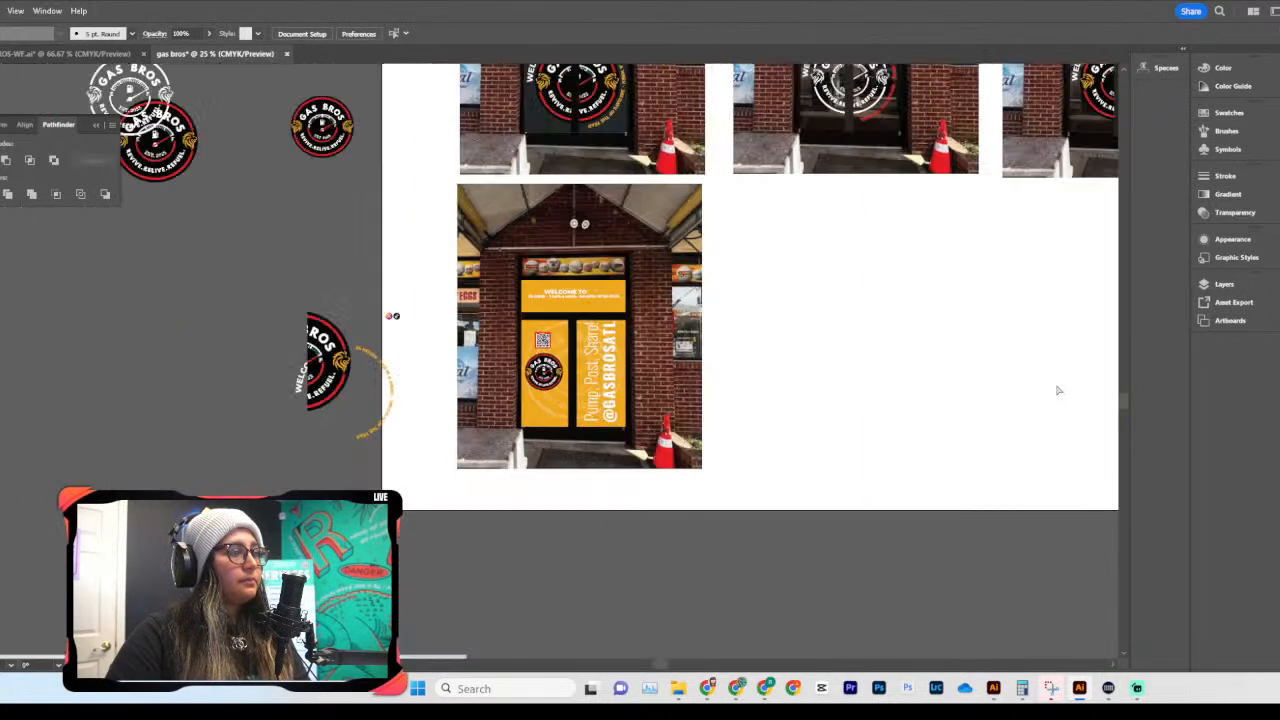
scroll(1059, 390, "up", 3)
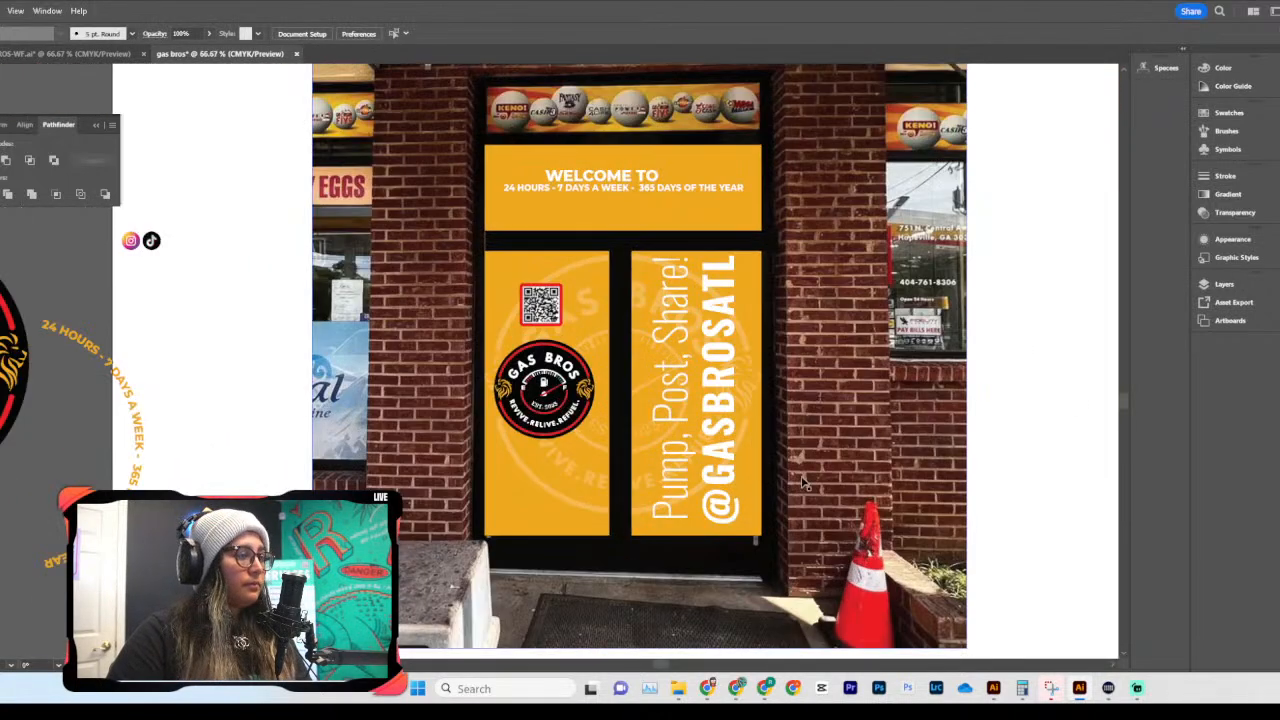
Step: Set the small logo and QR code aside to the right and move the vertical text onto the left door panel
left_click_drag(544, 388, 757, 388)
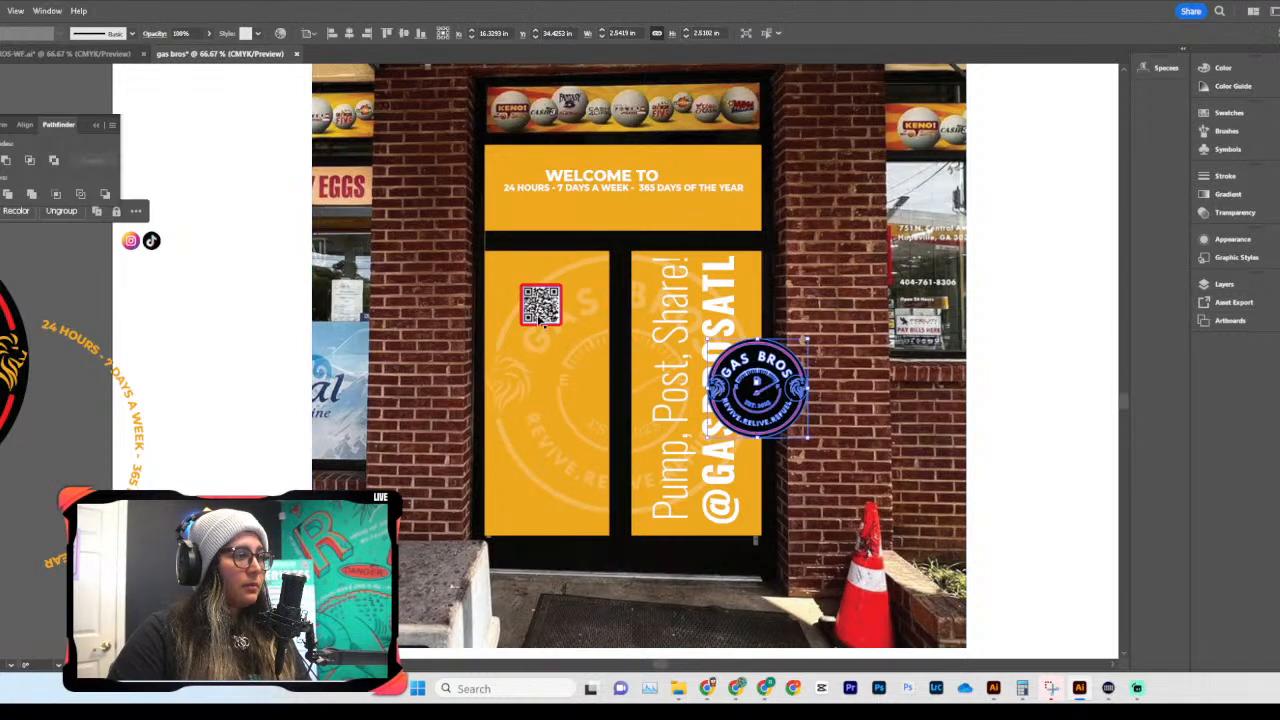
left_click_drag(540, 303, 810, 337)
left_click_drag(712, 356, 579, 333)
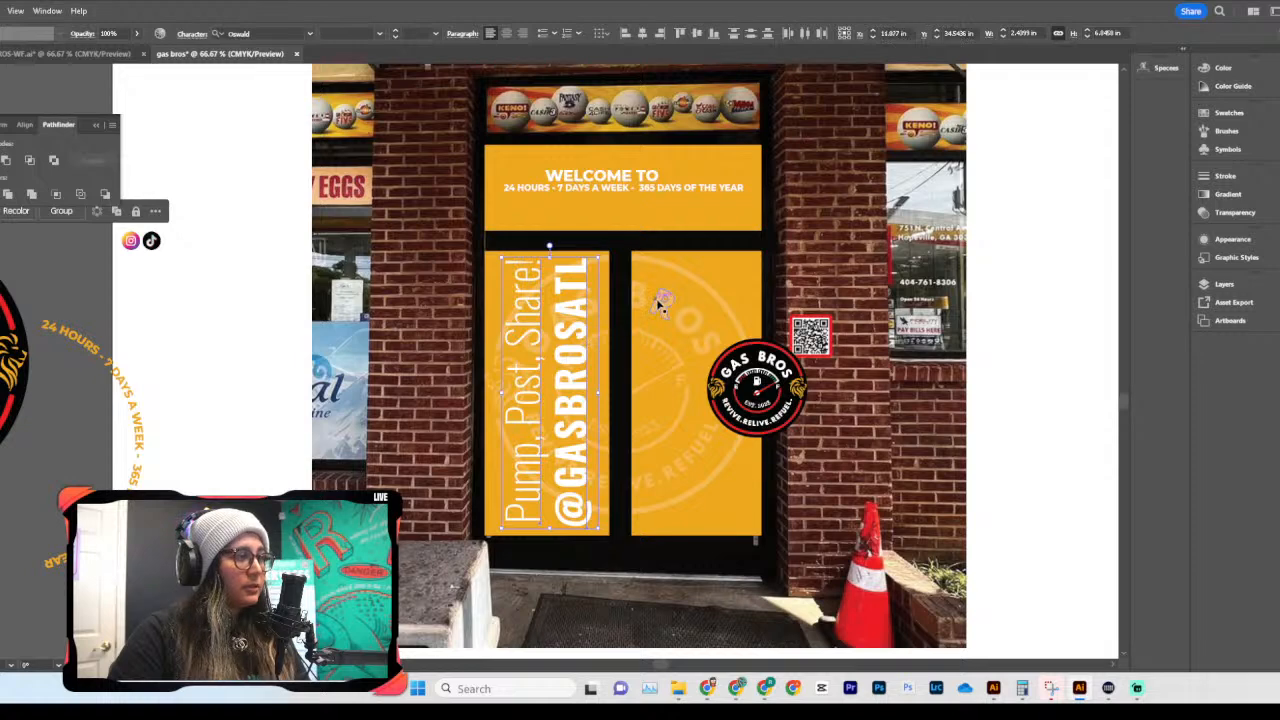
Step: Lower the watermark logo's opacity to 15% inside the gold door artwork group
double_click(660, 300)
left_click(214, 37)
left_click_drag(171, 54, 168, 56)
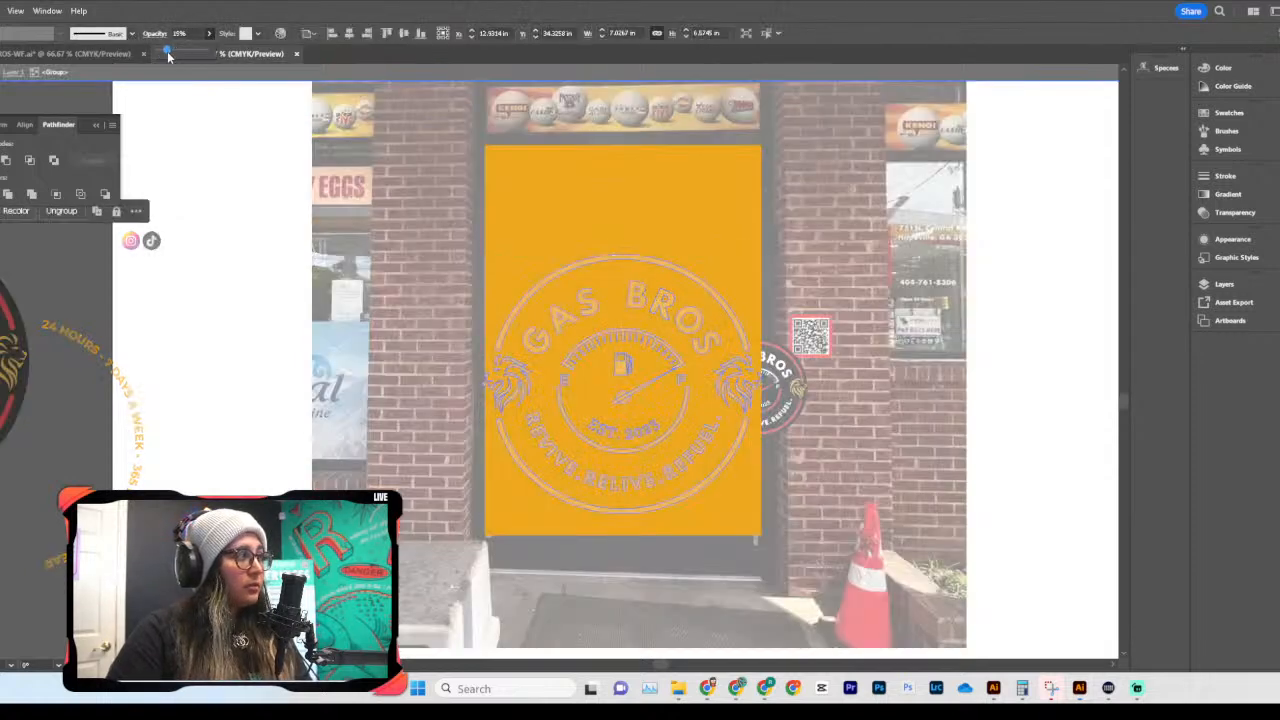
double_click(1045, 357)
scroll(1040, 358, "down", 1)
scroll(1041, 361, "down", 3)
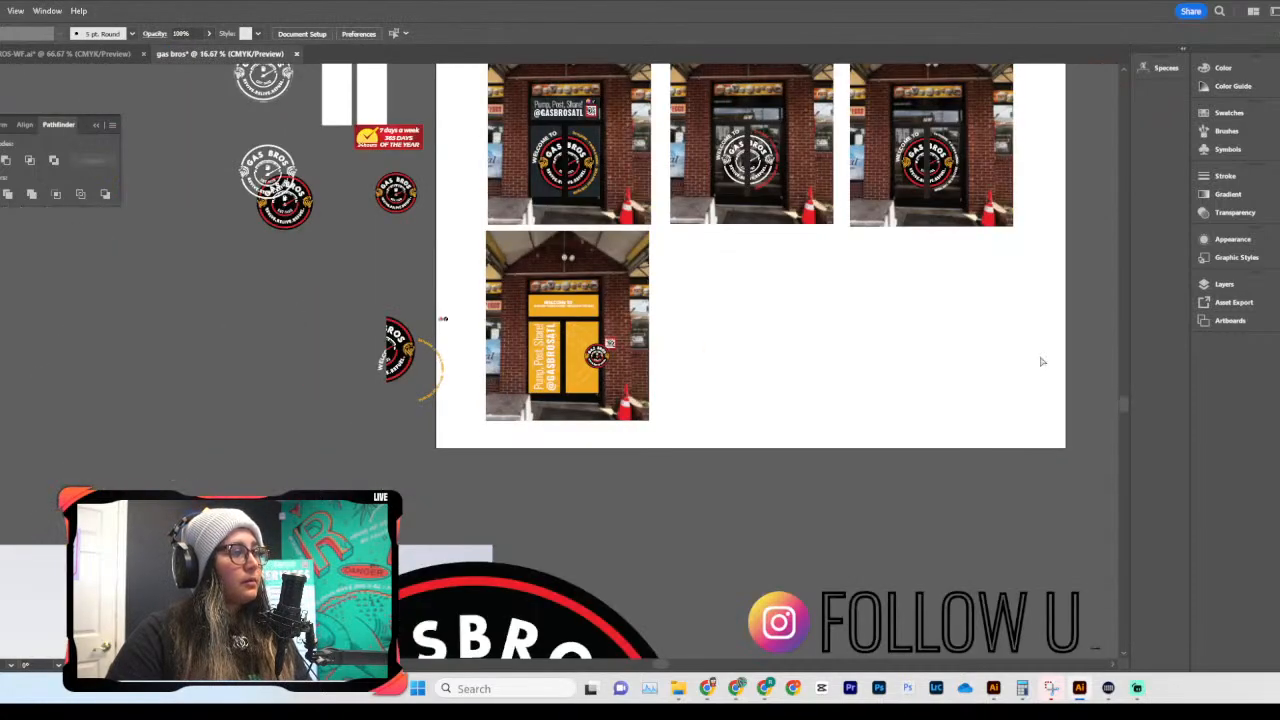
scroll(1041, 361, "up", 3)
key("ctrl+1")
left_click(580, 322)
left_click(588, 321)
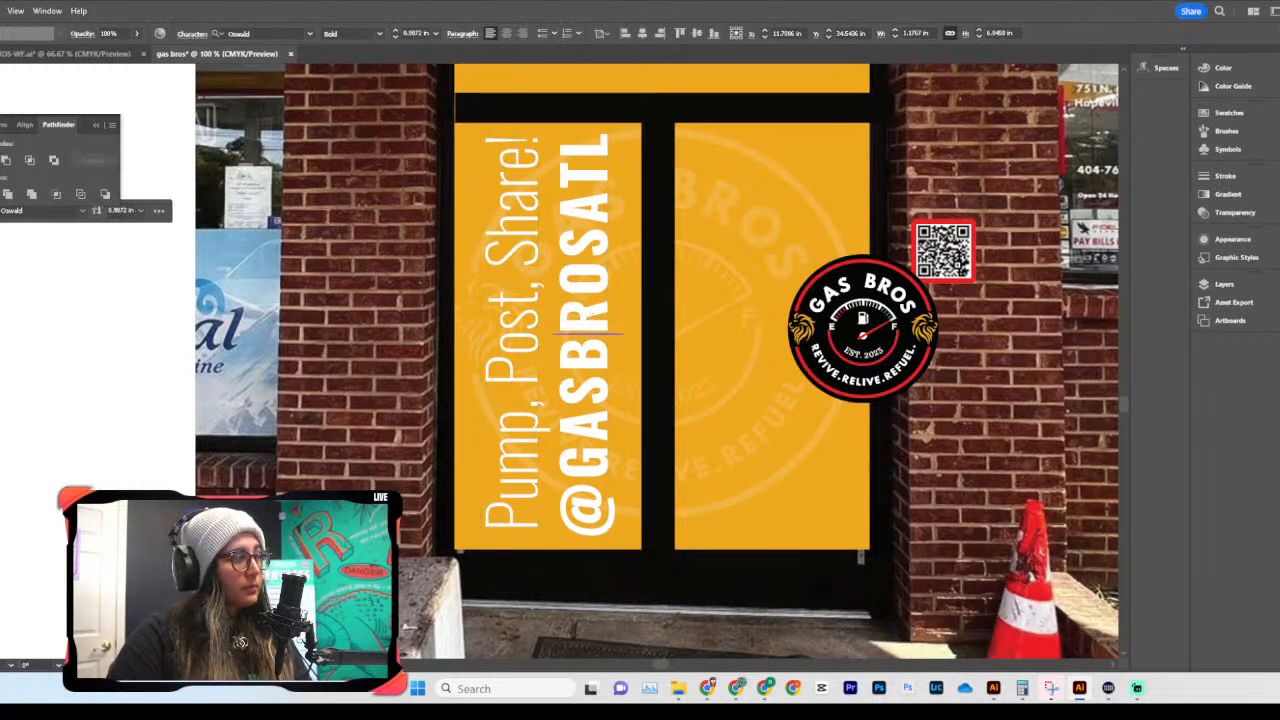
left_click(177, 348)
scroll(177, 348, "right", 5)
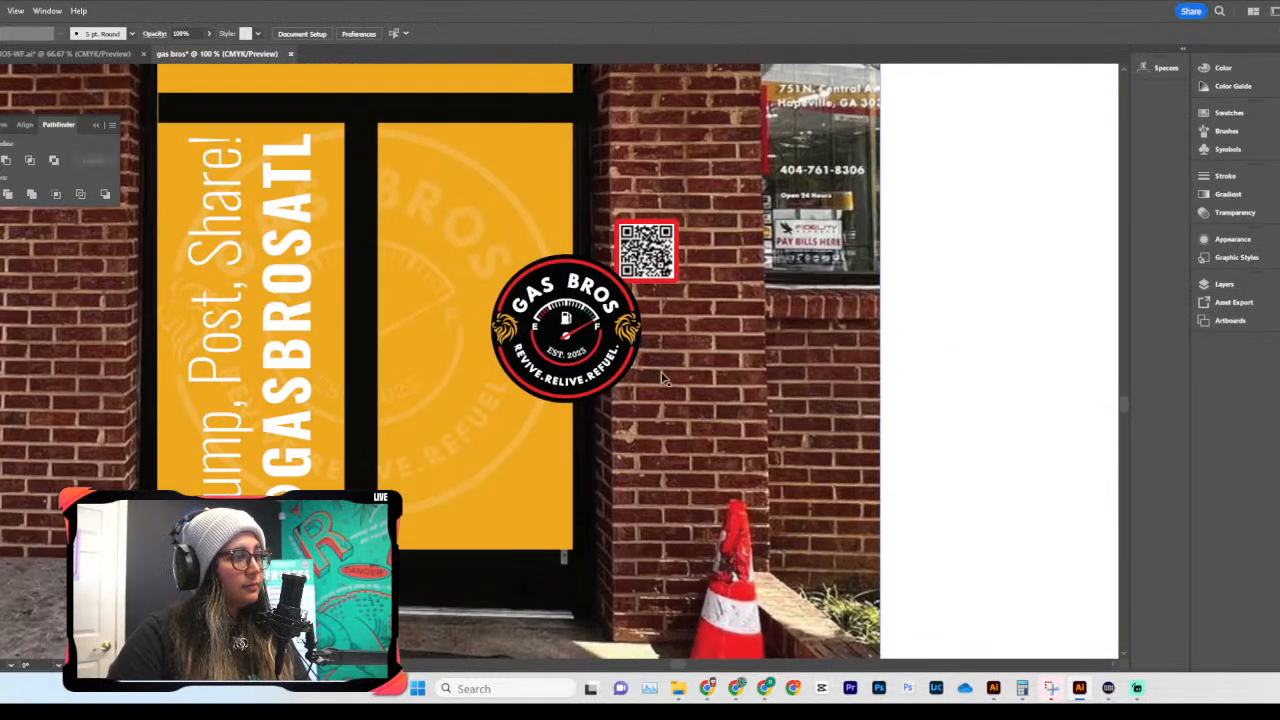
left_click(612, 354)
key("ctrl+z")
Step: Position the small logo in the upper part of the right door panel with the QR code centered below it
left_click_drag(573, 337, 481, 348)
scroll(622, 303, "left", 3)
left_click_drag(803, 251, 636, 470)
left_click_drag(648, 370, 651, 253)
left_click_drag(653, 447, 656, 323)
Step: Move the Instagram and TikTok icons from beside the photo to just below the QR code on the right door panel
key("ctrl+minus")
key("ctrl+minus")
key("ctrl+minus")
scroll(648, 378, "left", 3)
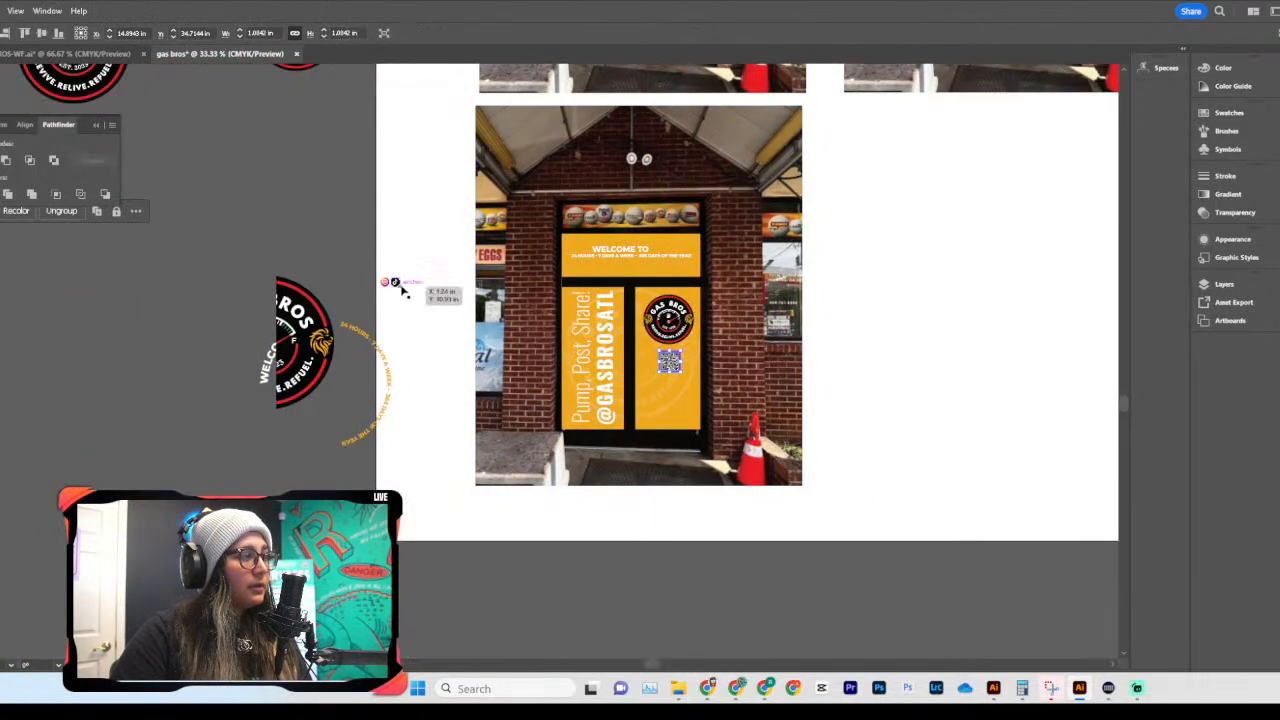
left_click(392, 282)
left_click(385, 283, "shift")
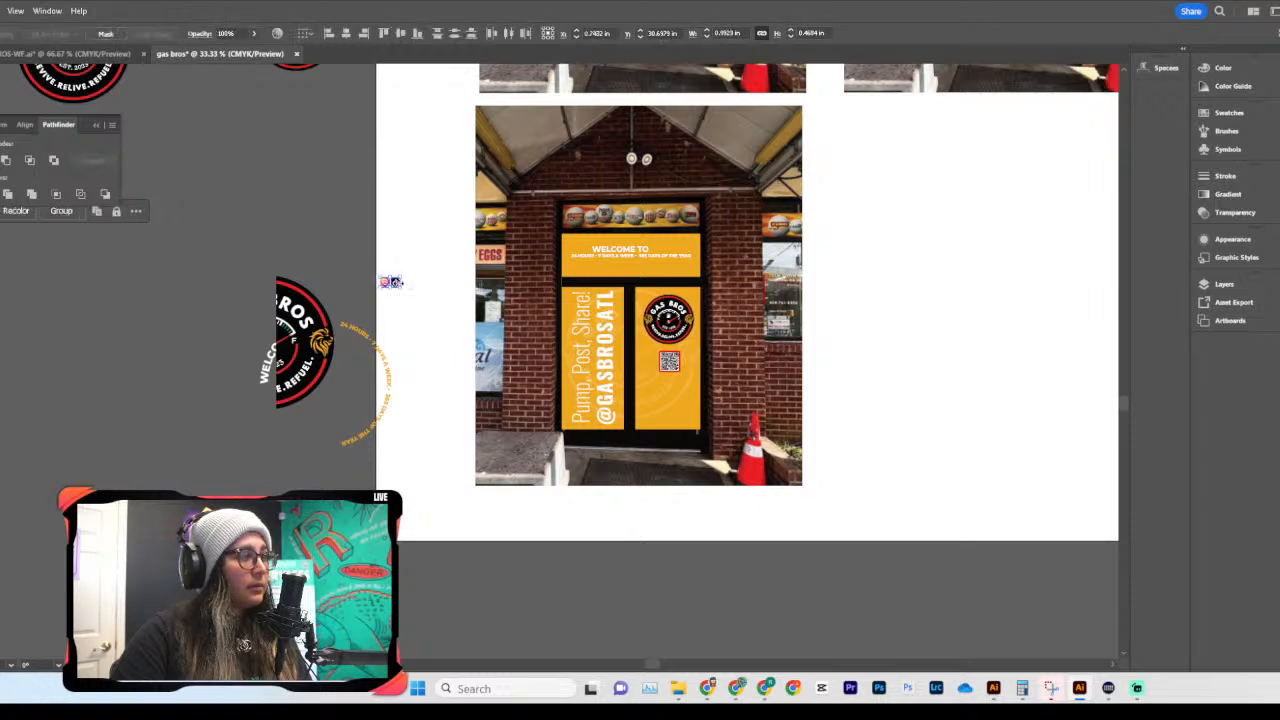
key("ctrl+plus")
key("ctrl+plus")
key("ctrl+plus")
scroll(427, 291, "right", 6)
scroll(425, 289, "down", 1)
left_click_drag(343, 326, 1110, 512)
scroll(860, 420, "right", 5)
scroll(860, 420, "down", 2)
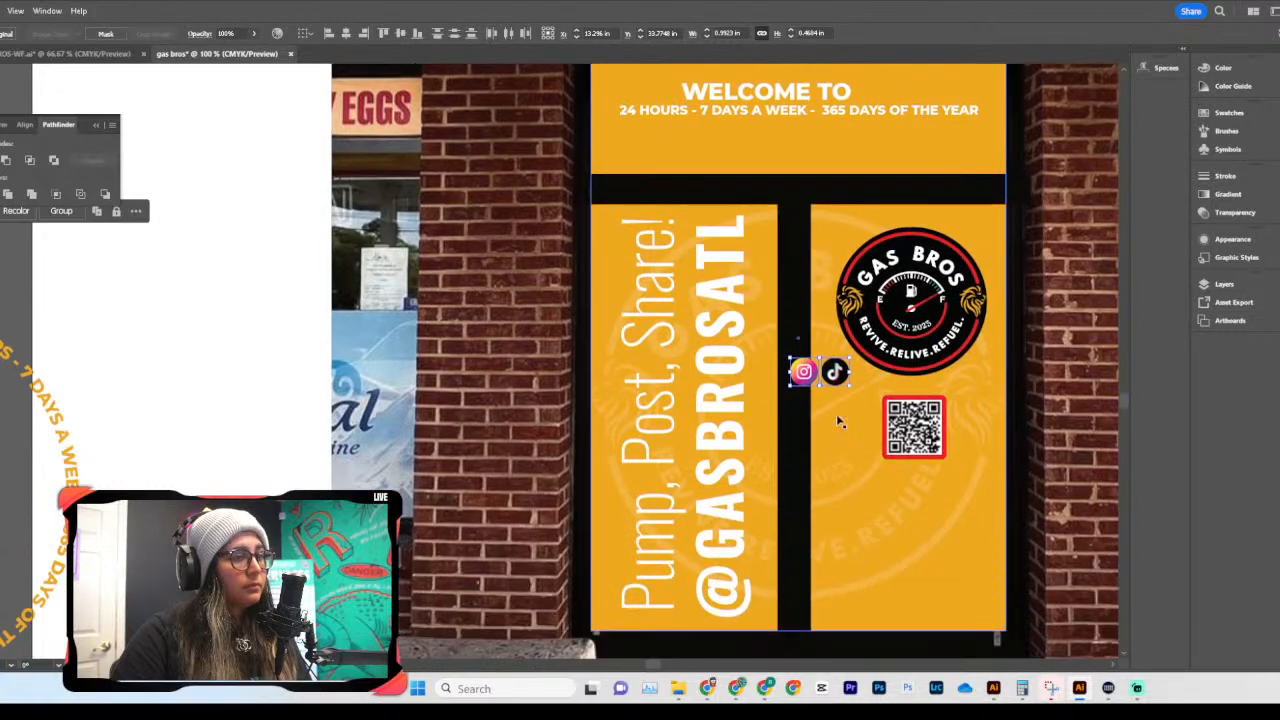
left_click_drag(836, 372, 930, 484)
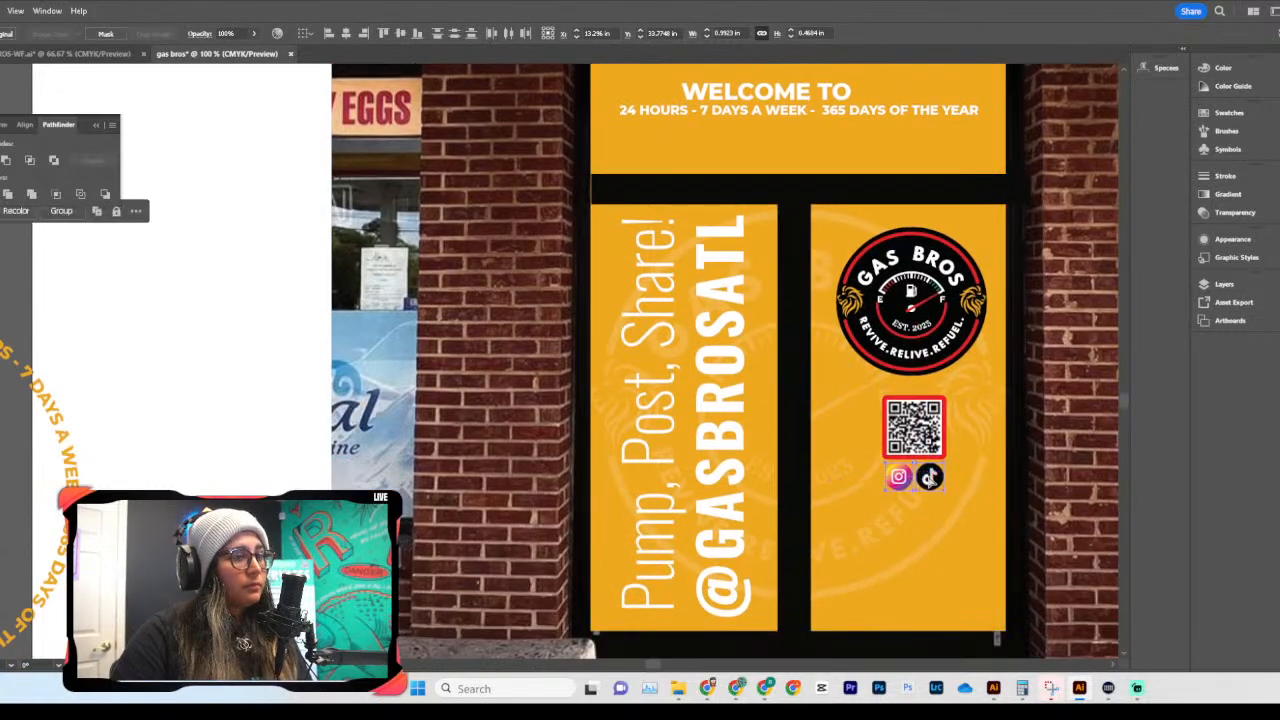
Step: Scale the Instagram and TikTok icons to about 0.94 in combined width and center them under the QR code
key("ctrl+plus")
key("ctrl+plus")
key("ctrl+plus")
key("ctrl+plus")
left_click_drag(663, 364, 616, 403)
left_click(697, 377)
left_click(562, 376)
scroll(661, 380, "up", 1)
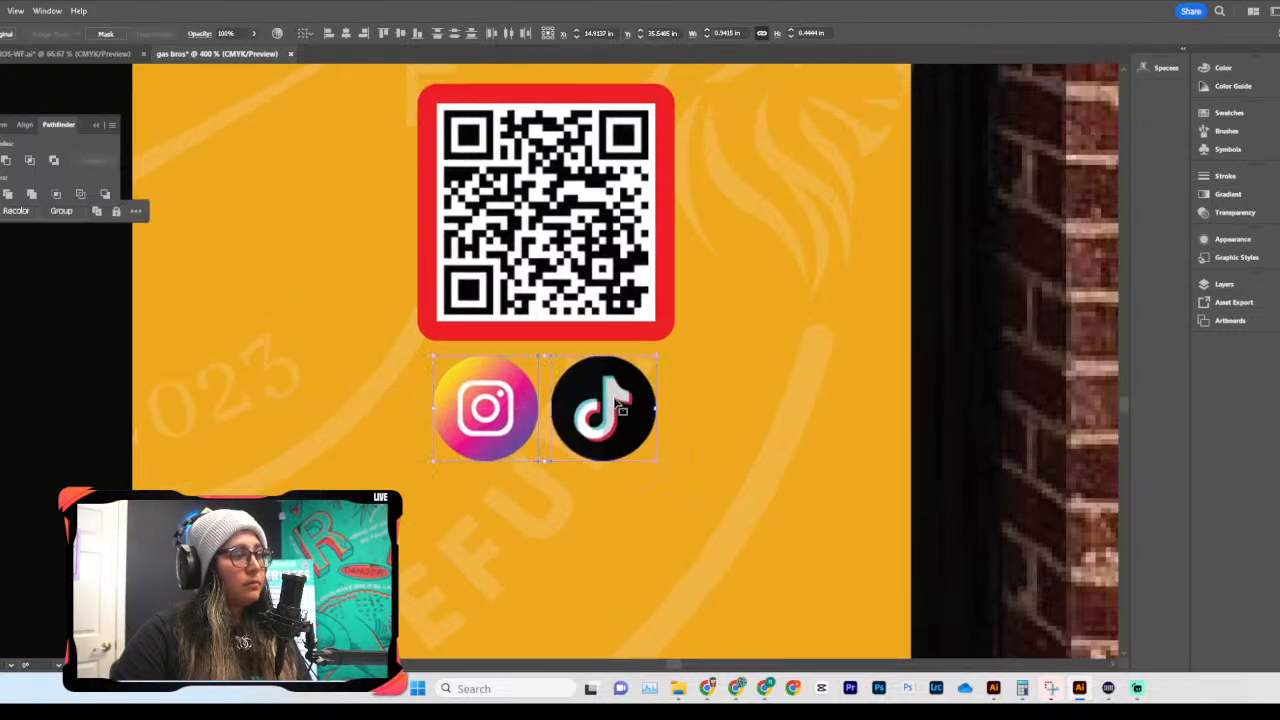
Step: Examine the overall gold door layout with the logo, QR code, social icons and vertical text
key("ctrl+minus")
key("ctrl+minus")
key("ctrl+minus")
key("ctrl+minus")
left_click(951, 457)
scroll(948, 466, "up", 3)
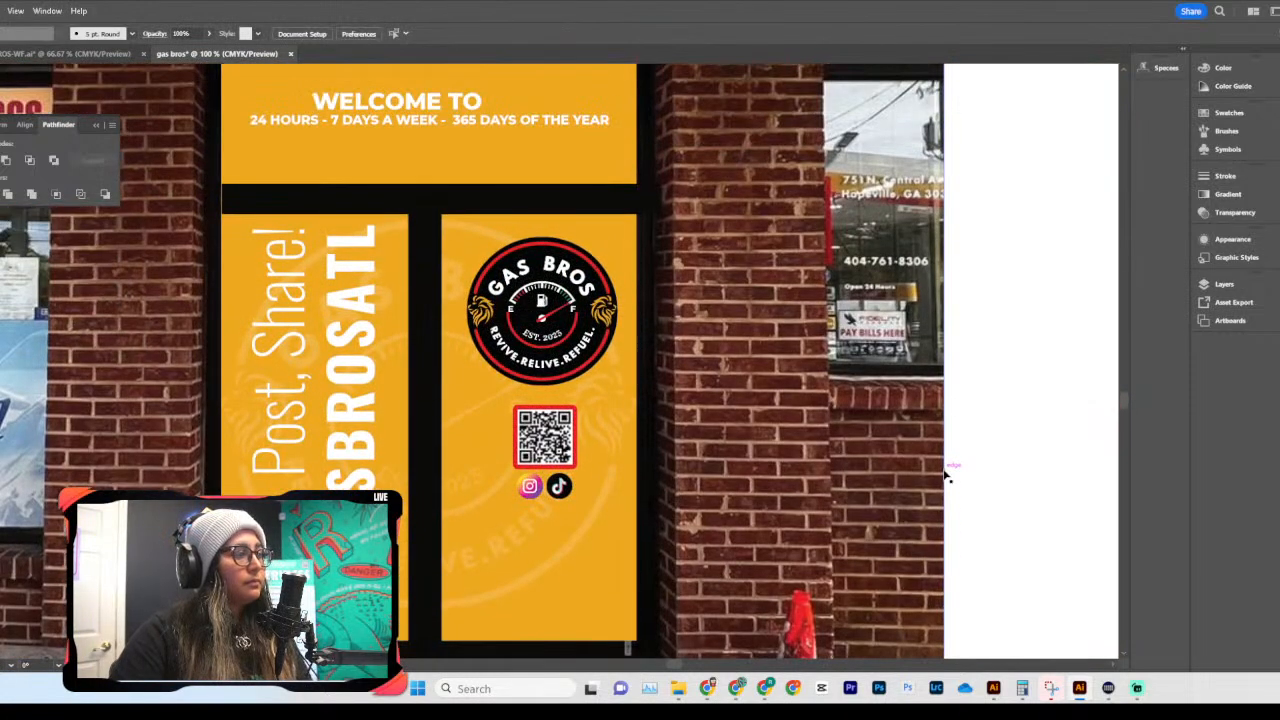
key("ctrl+minus")
key("ctrl+minus")
key("ctrl+minus")
key("ctrl+minus")
key("ctrl+plus")
key("ctrl+plus")
scroll(945, 472, "left", 3)
scroll(940, 463, "down", 3)
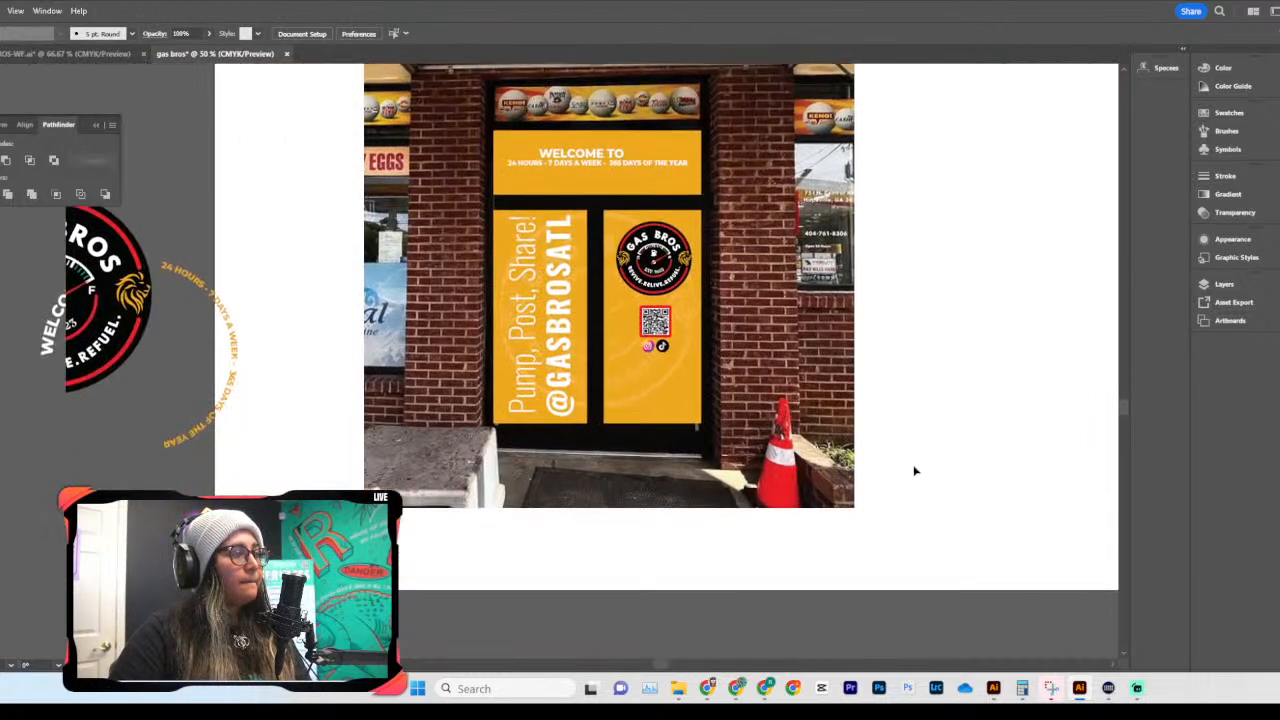
Step: Duplicate the vertical "Pump, Post, Share!" line and place the copy toward the right door panel
key("ctrl+plus")
key("ctrl+plus")
key("ctrl+plus")
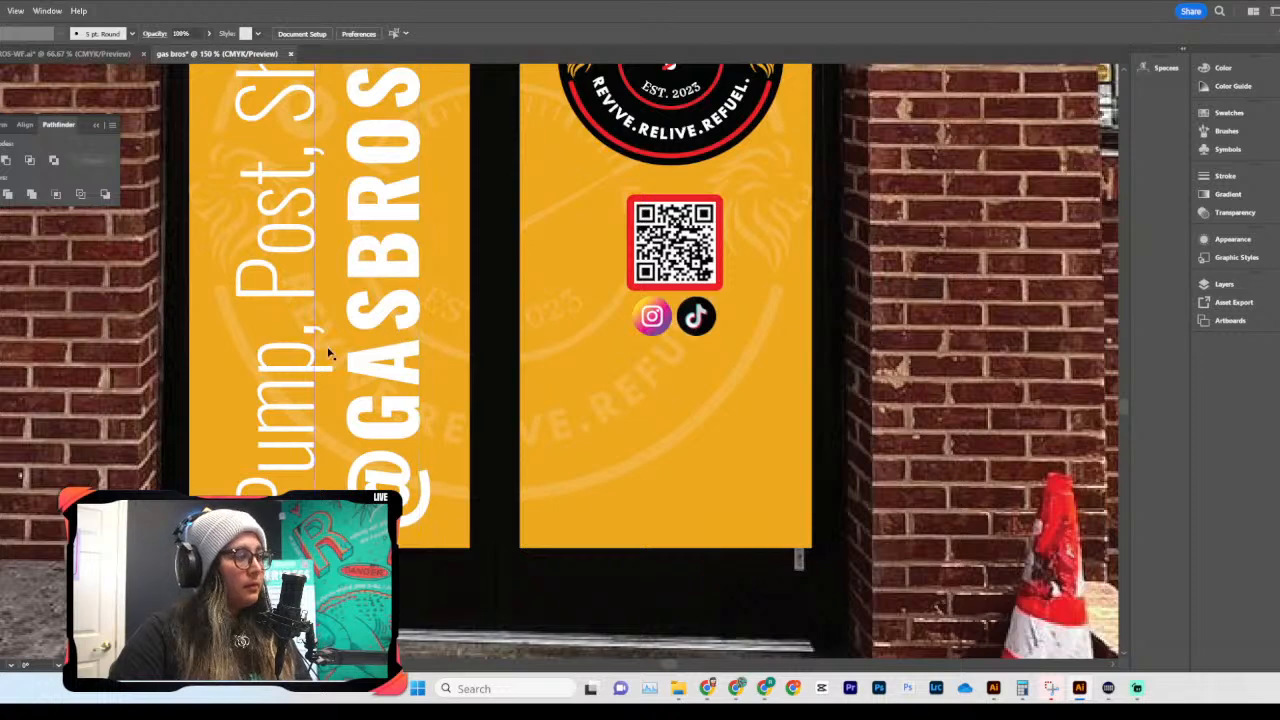
left_click(330, 347)
left_click_drag(333, 343, 593, 503)
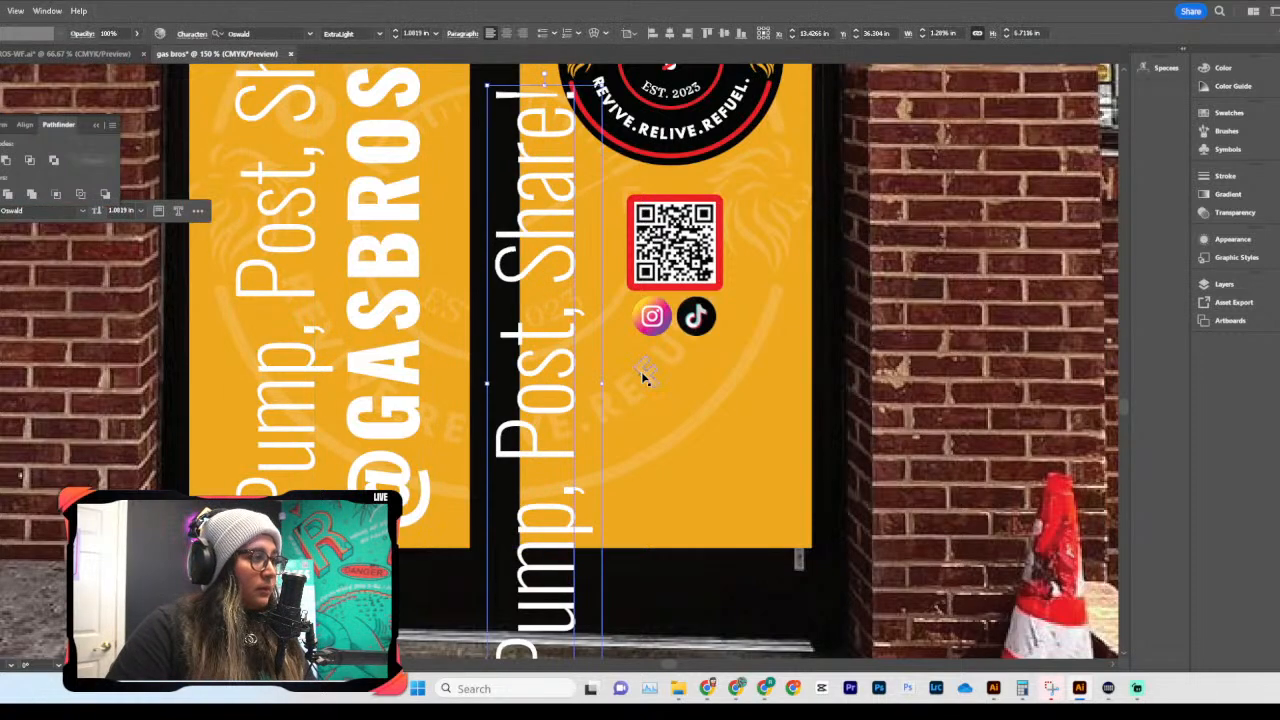
Step: Try rotating the copied "Pump, Post, Share!" line to horizontal and undo the rotation
scroll(640, 300, "right", 1)
left_click_drag(596, 79, 770, 468)
scroll(765, 450, "left", 10)
scroll(755, 429, "right", 10)
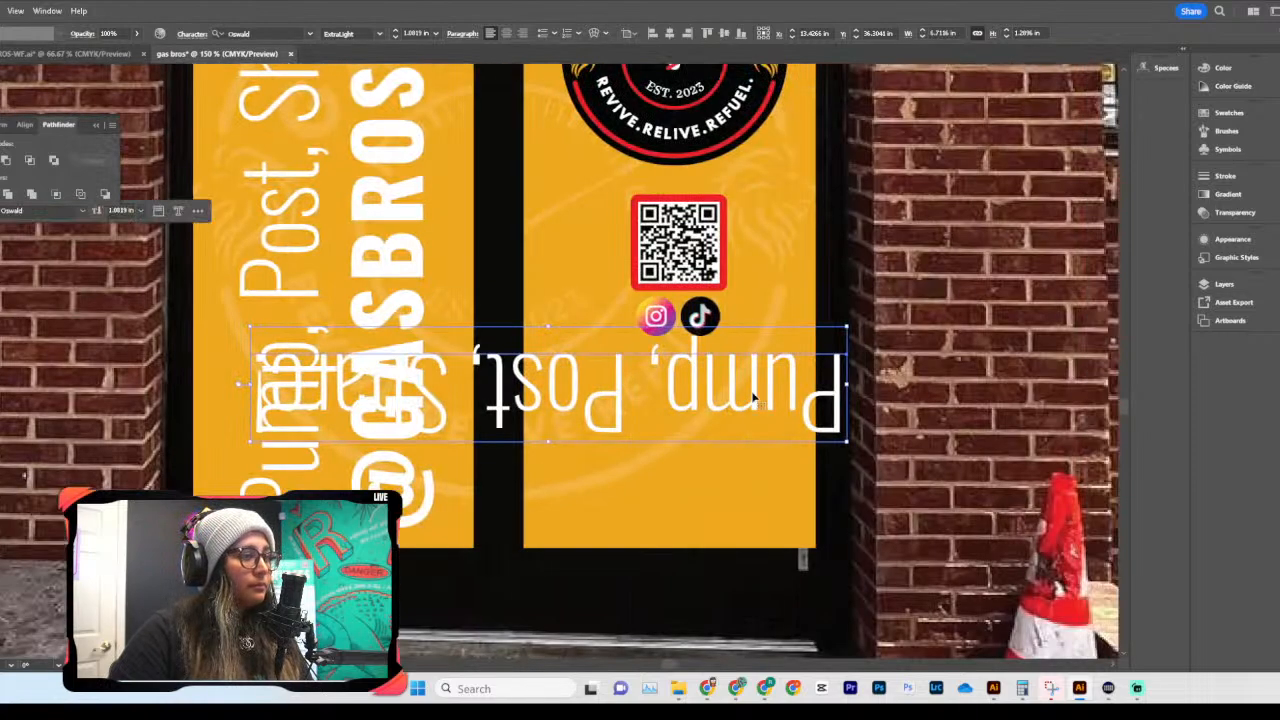
key("ctrl+z")
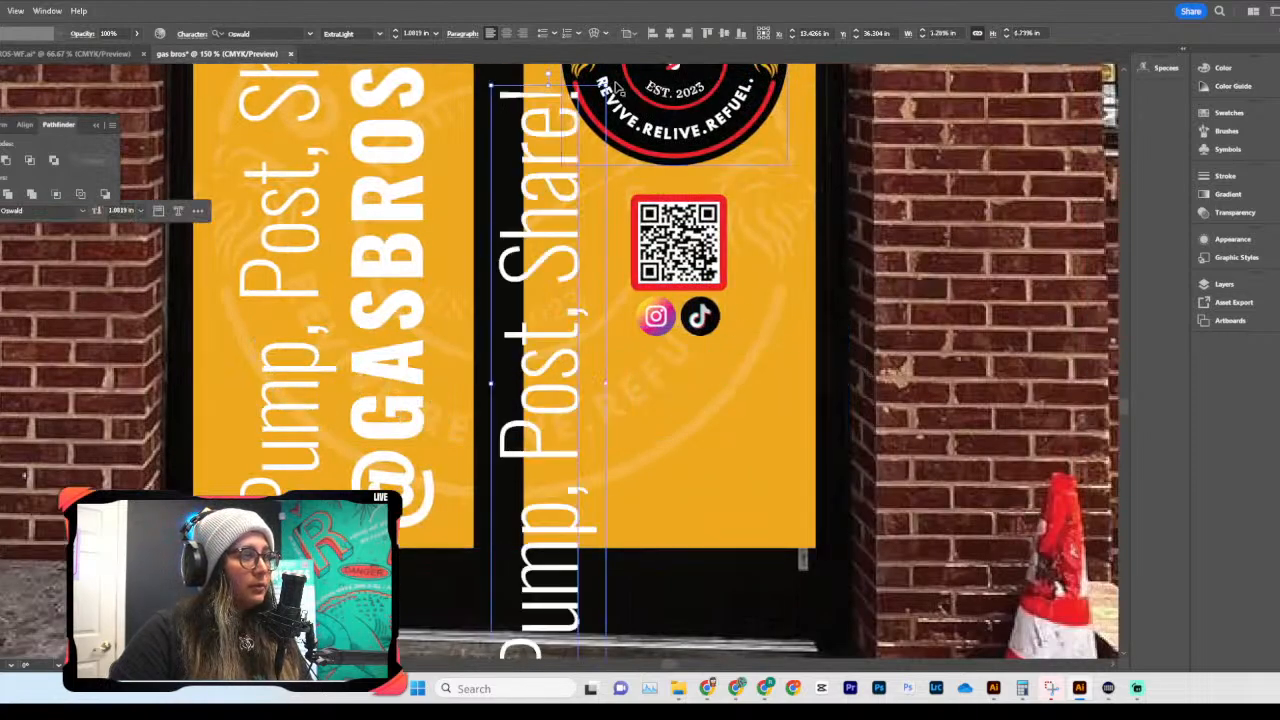
Step: Rotate the copied "Pump, Post, Share!" line 90° clockwise to read horizontally and replace its text with "scan me!"
left_click_drag(602, 80, 797, 444)
double_click(769, 410)
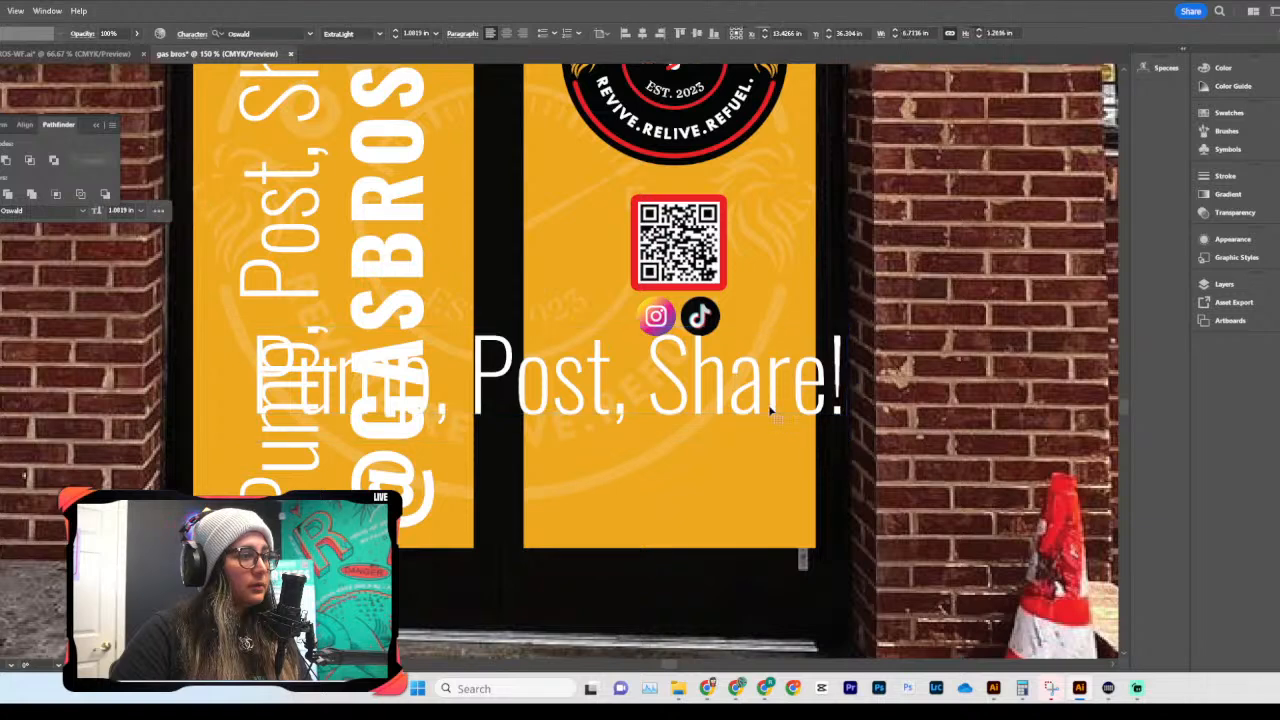
key("ctrl+a")
key("Caps_Lock")
type("a")
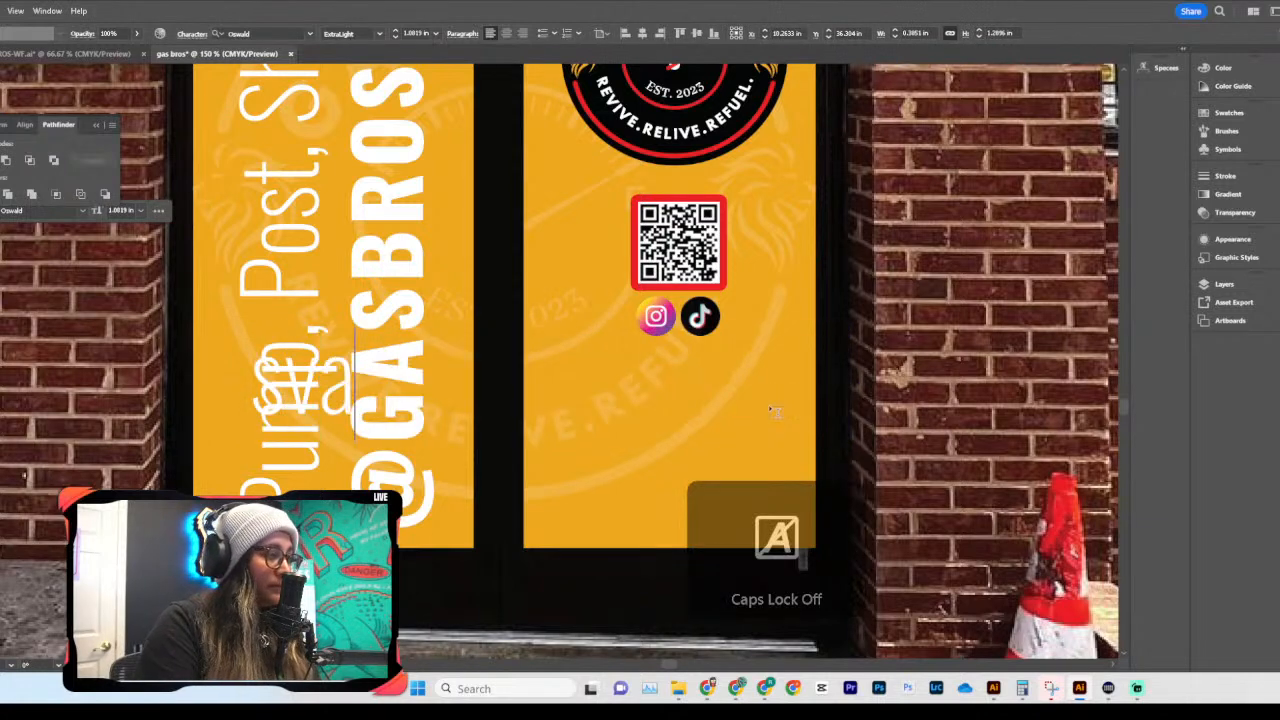
key("BackSpace")
key("BackSpace")
type("ac")
key("BackSpace")
key("BackSpace")
type("hare")
key("BackSpace")
type("me")
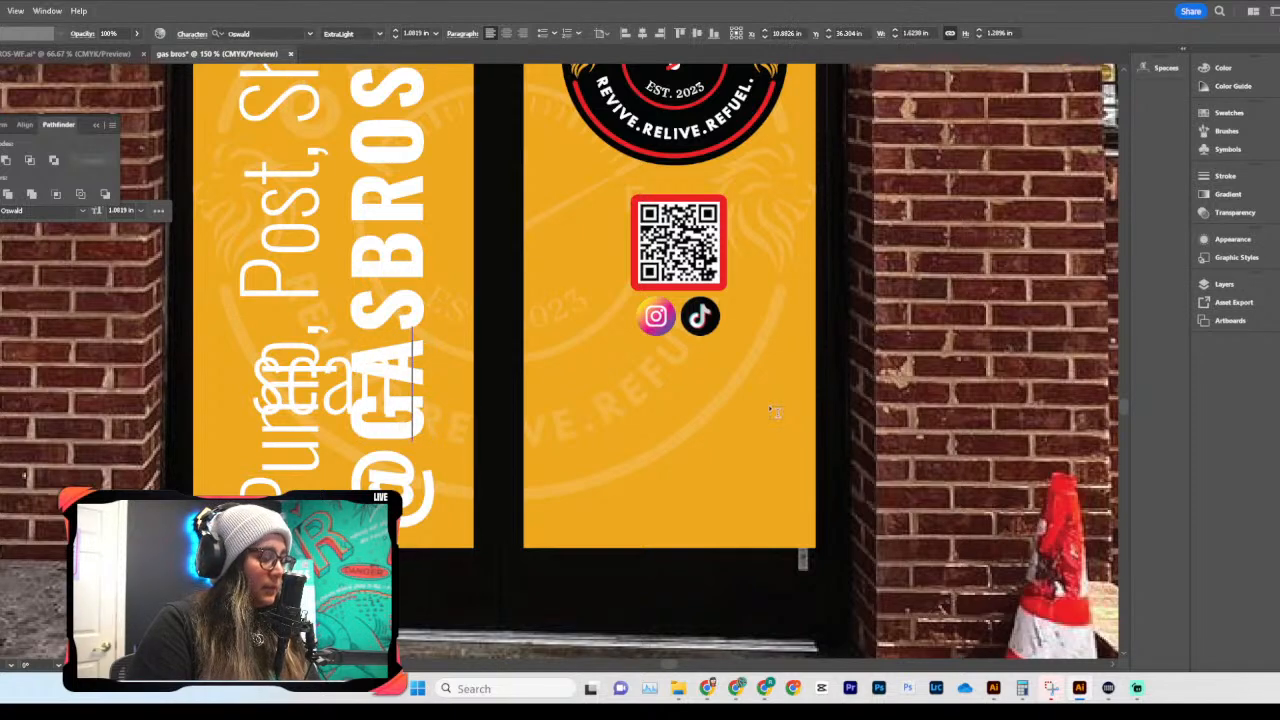
type("!")
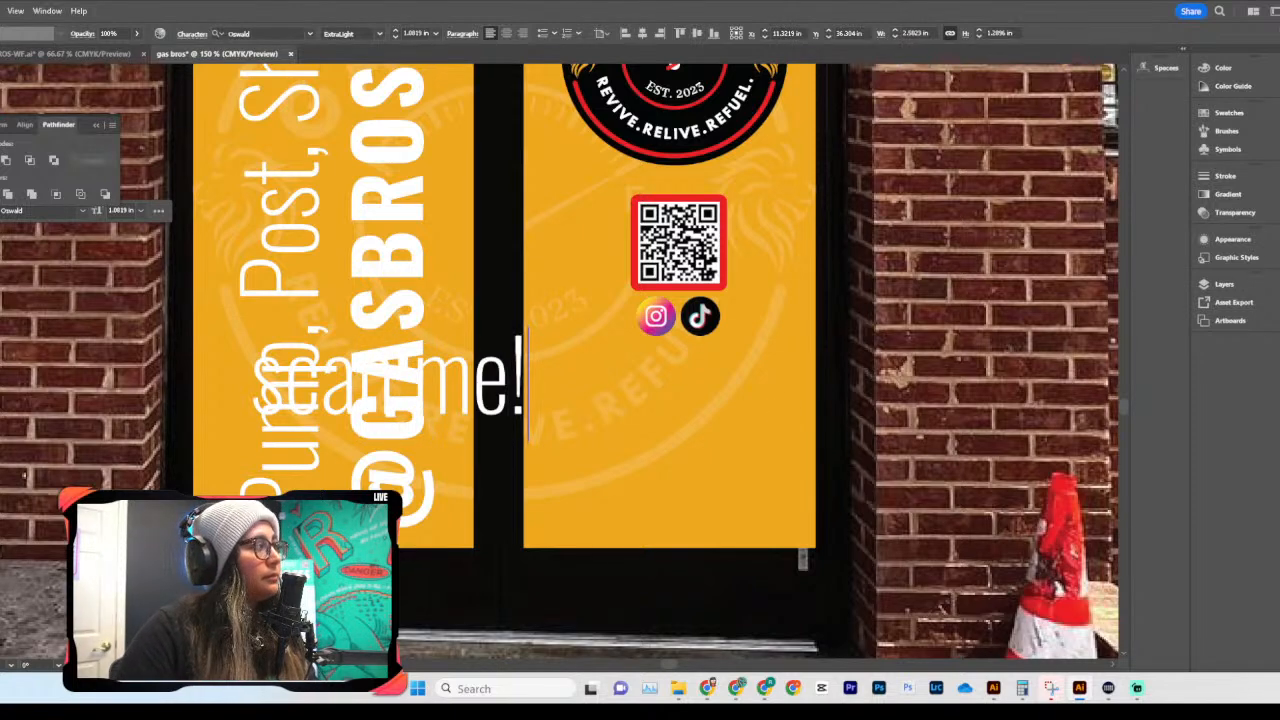
key("Escape")
Step: Shrink the "scan me!" text to about 0.41 in type and place it at the QR code's upper-left corner
left_click_drag(445, 380, 739, 209)
scroll(739, 209, "up", 2)
left_click_drag(827, 312, 652, 325)
Step: Switch to the ChatGPT conversation in the browser and copy the tagline "Get pumped with Gas Bros! Follow us for exciting offers and road trip inspiration."
mouse_move(738, 692)
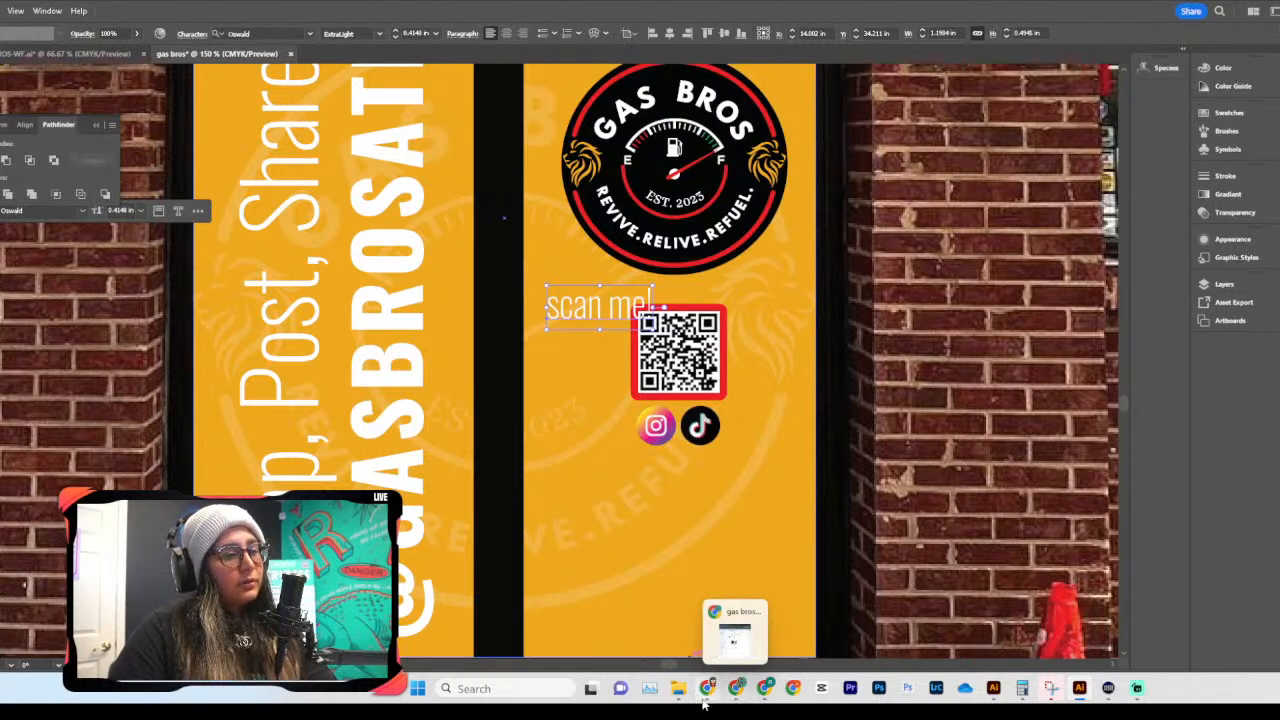
left_click(770, 658)
scroll(266, 434, "up", 6)
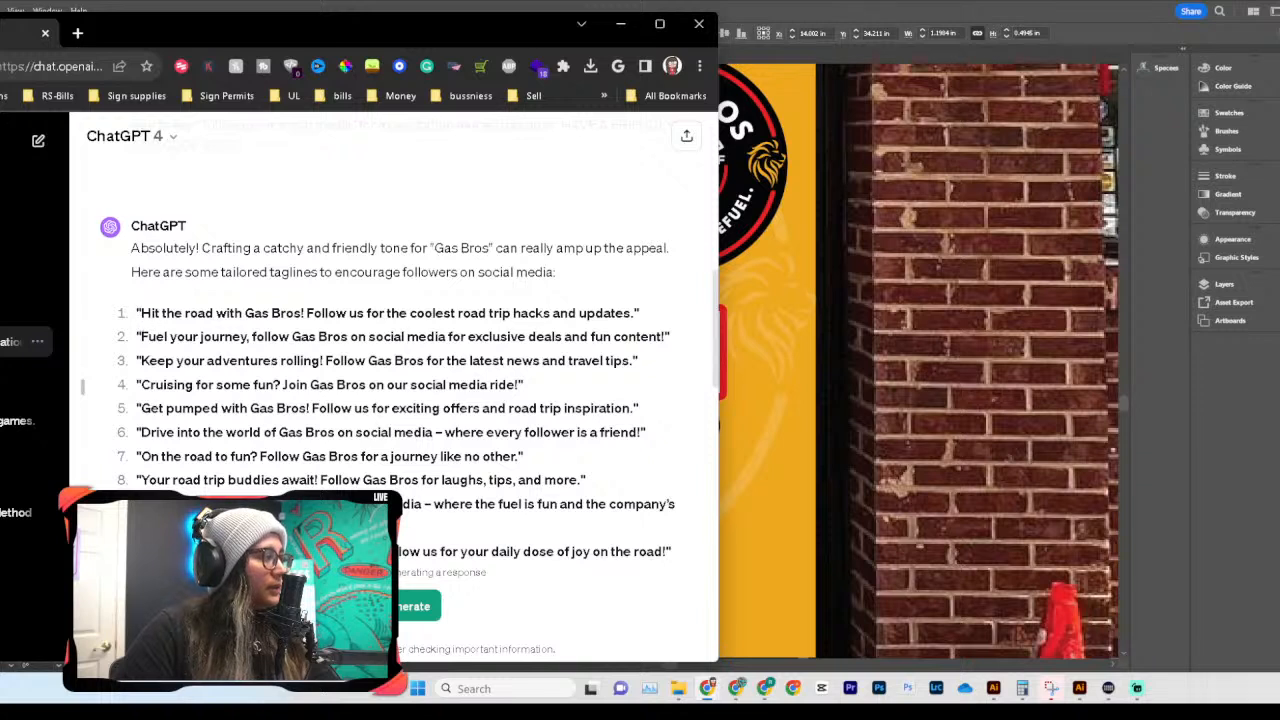
left_click_drag(140, 337, 282, 337)
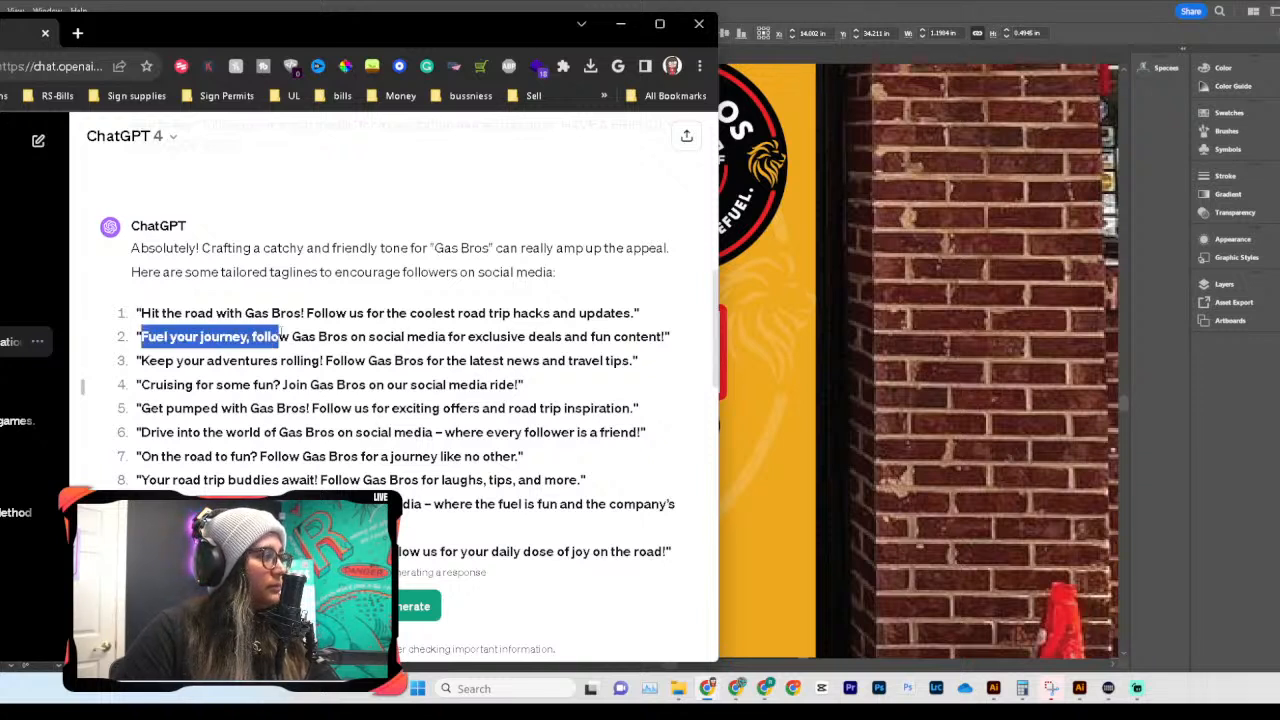
left_click_drag(282, 337, 666, 340)
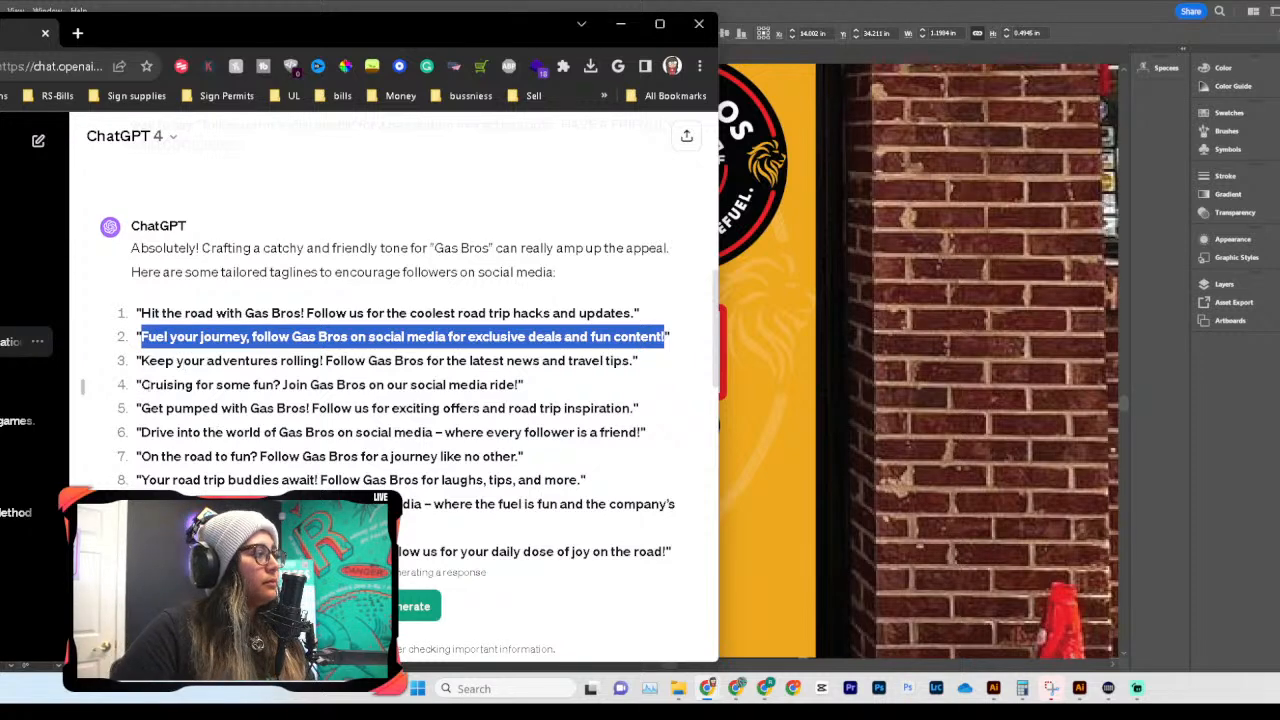
left_click_drag(140, 408, 652, 411)
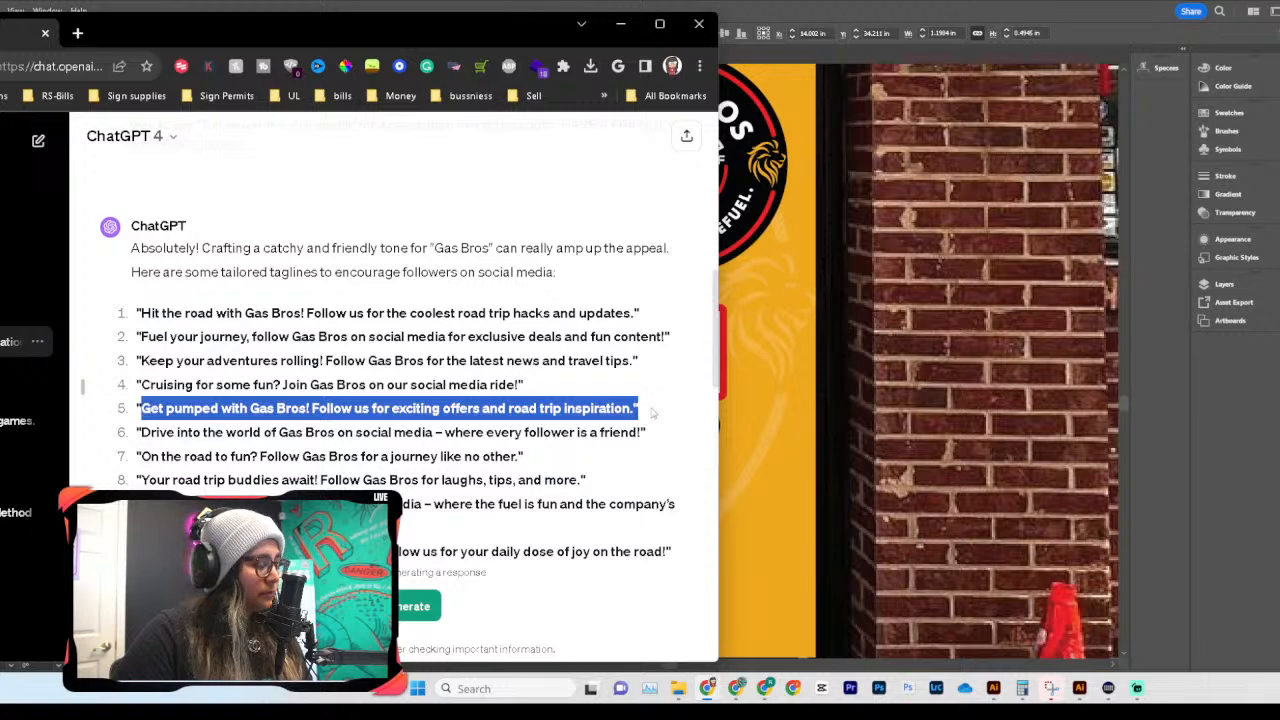
Step: Return to Illustrator and replace the "scan me!" text with the copied "Get pumped with Gas Bros!" tagline
left_click(788, 432)
scroll(760, 468, "right", 1)
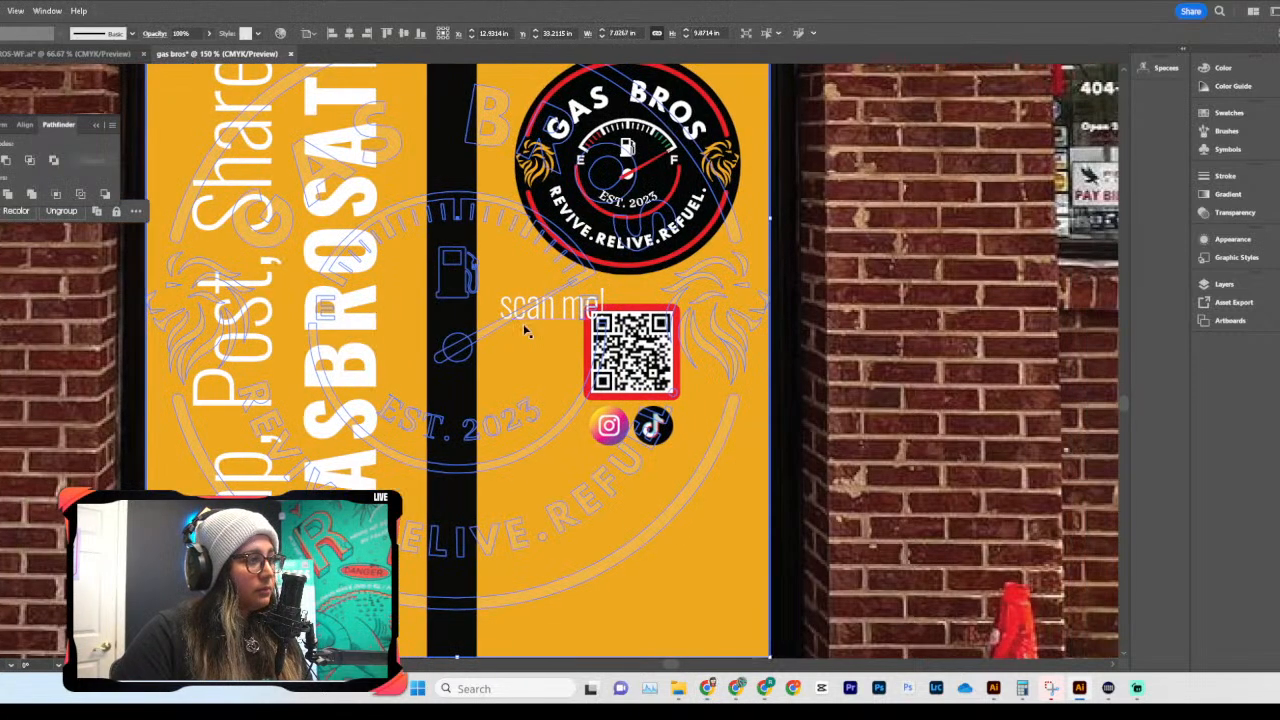
triple_click(539, 311)
key("ctrl+v")
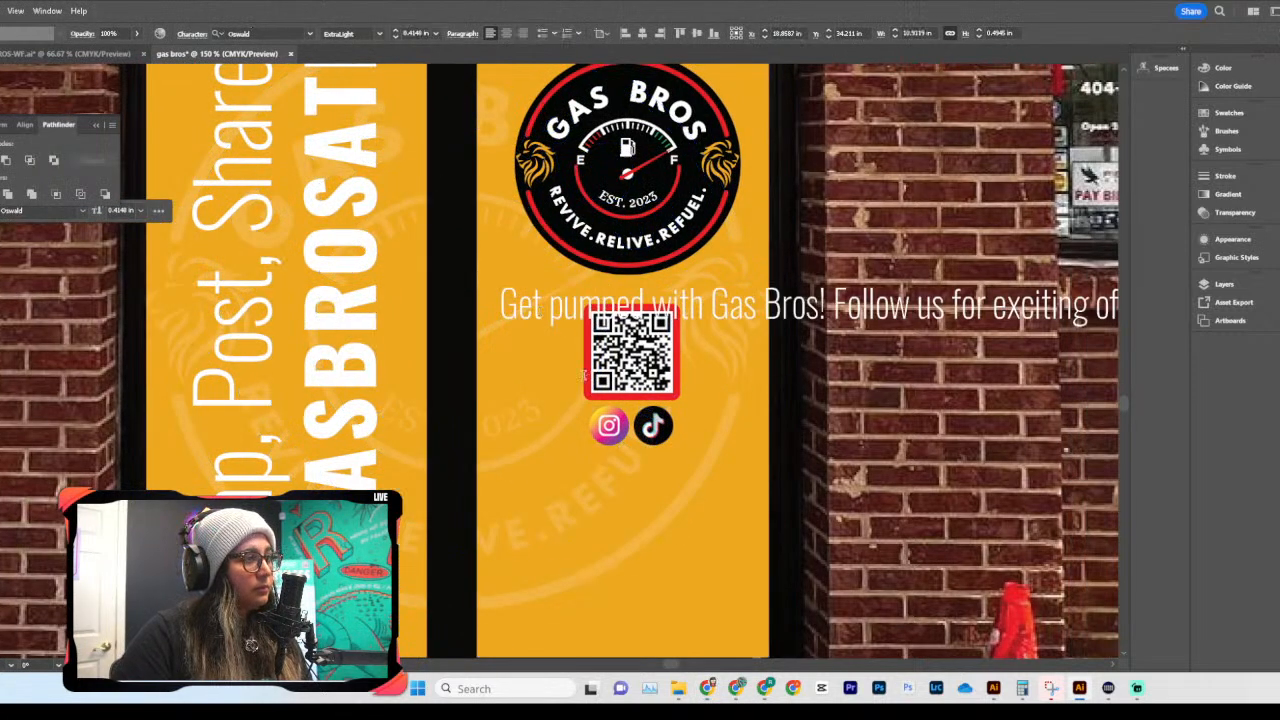
Step: Switch to the ChatGPT conversation, highlight "follow Gas Bros on social media for exclusive deals and fun content", and return to Illustrator
mouse_move(710, 688)
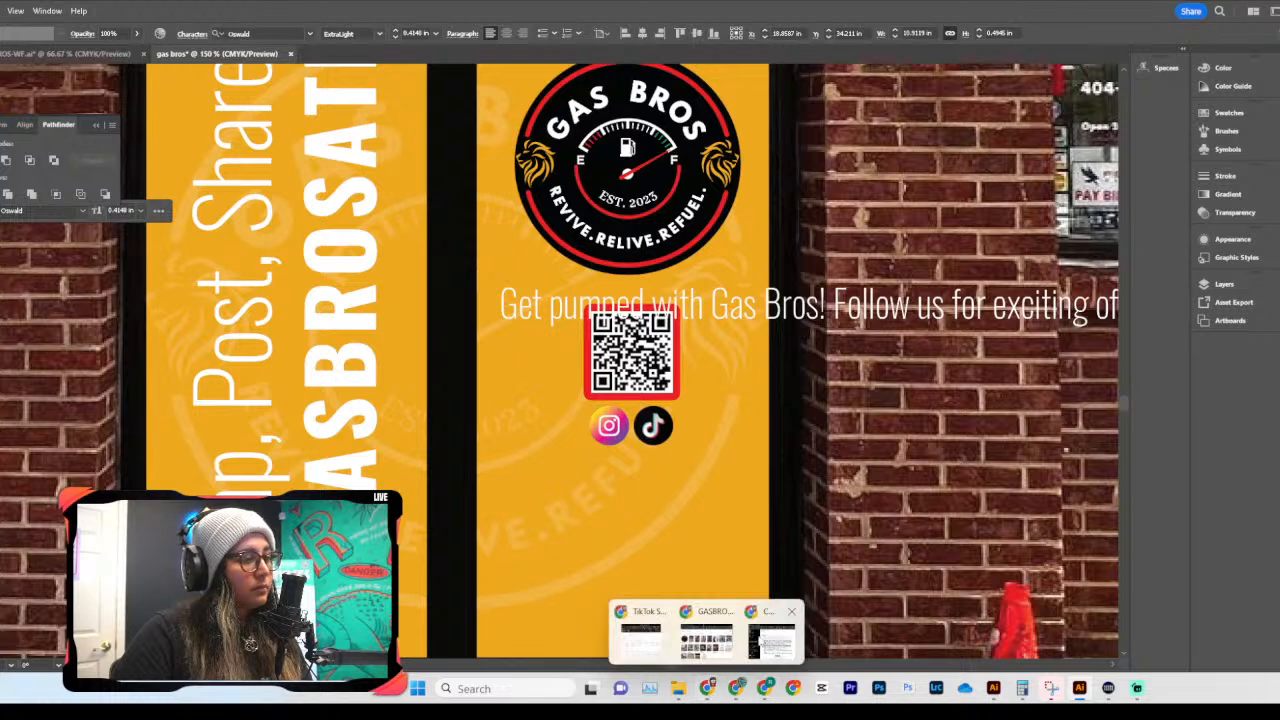
left_click(643, 640)
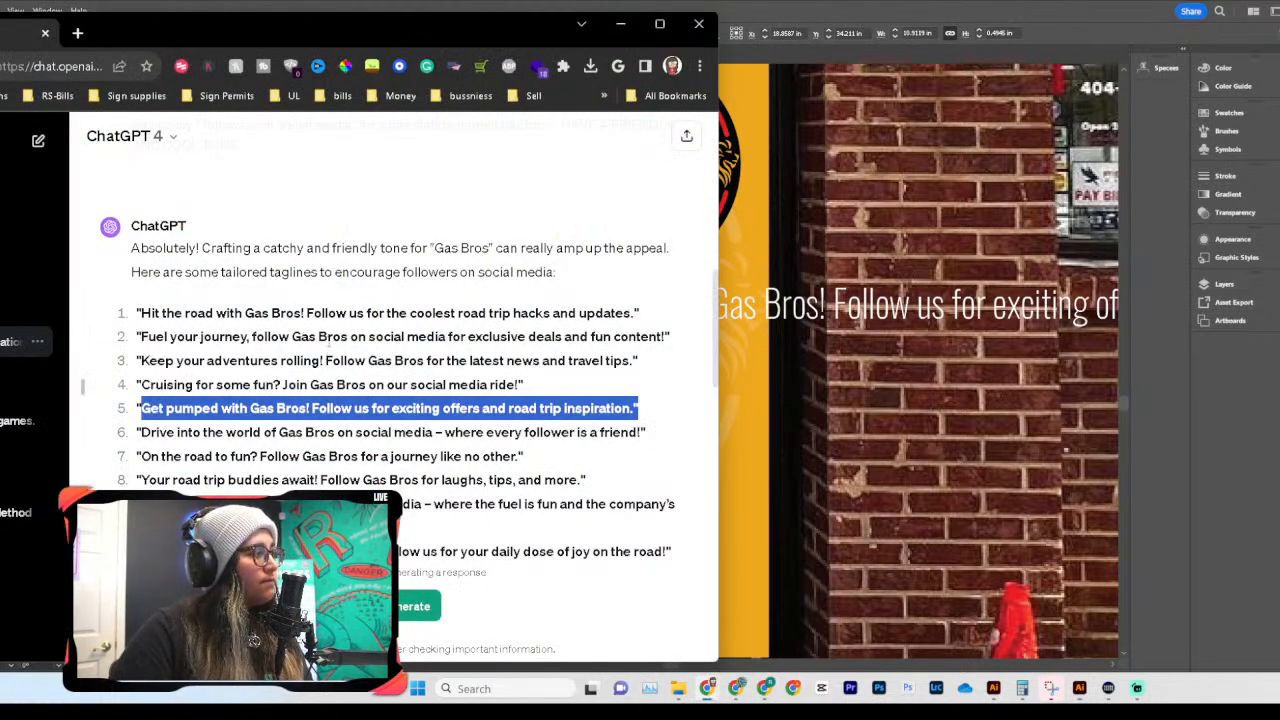
left_click_drag(252, 337, 663, 340)
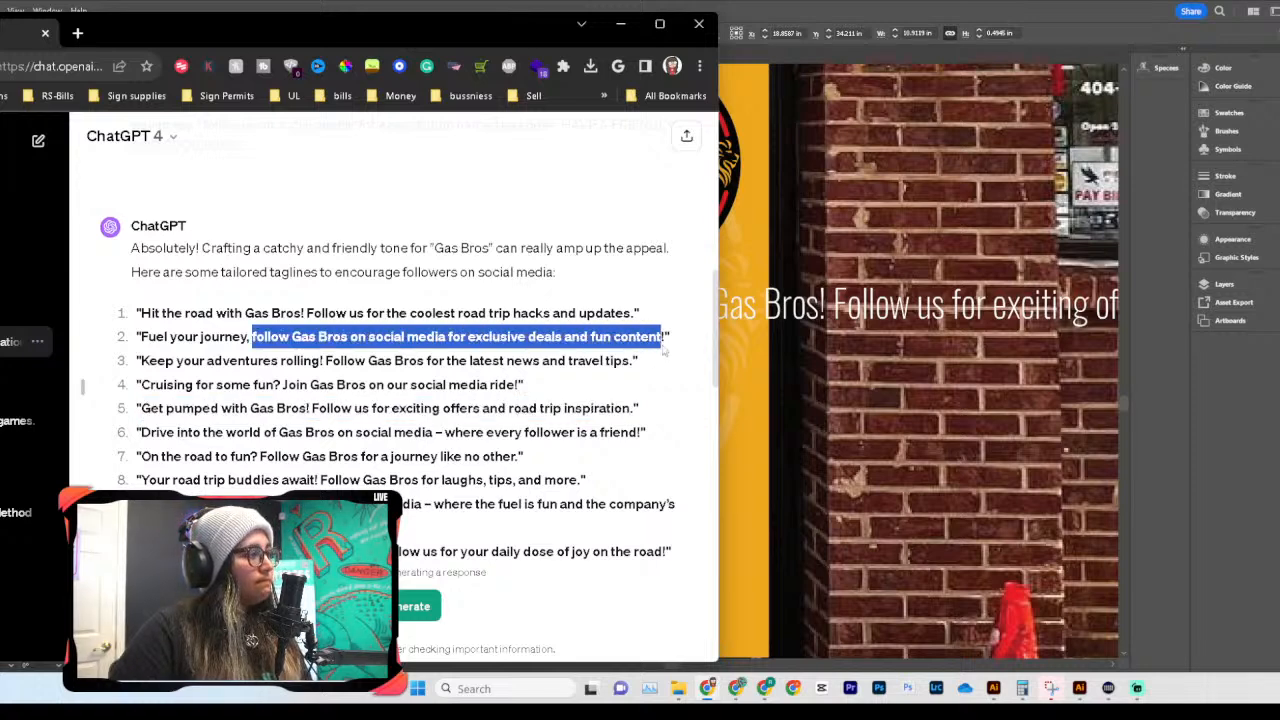
scroll(915, 379, "right", 3)
left_click(882, 378)
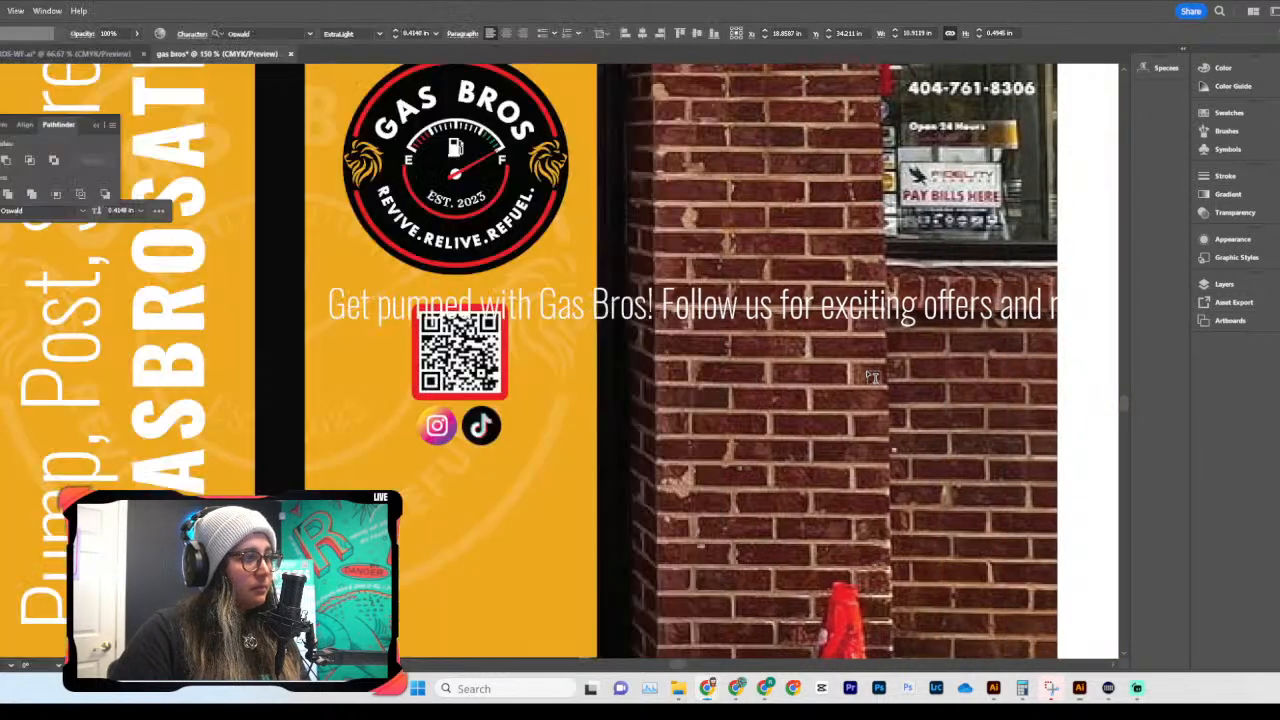
Step: Shrink the tagline to about 0.097 in type, place it between the logo and QR code, and set its weight to Bold
scroll(719, 348, "right", 2)
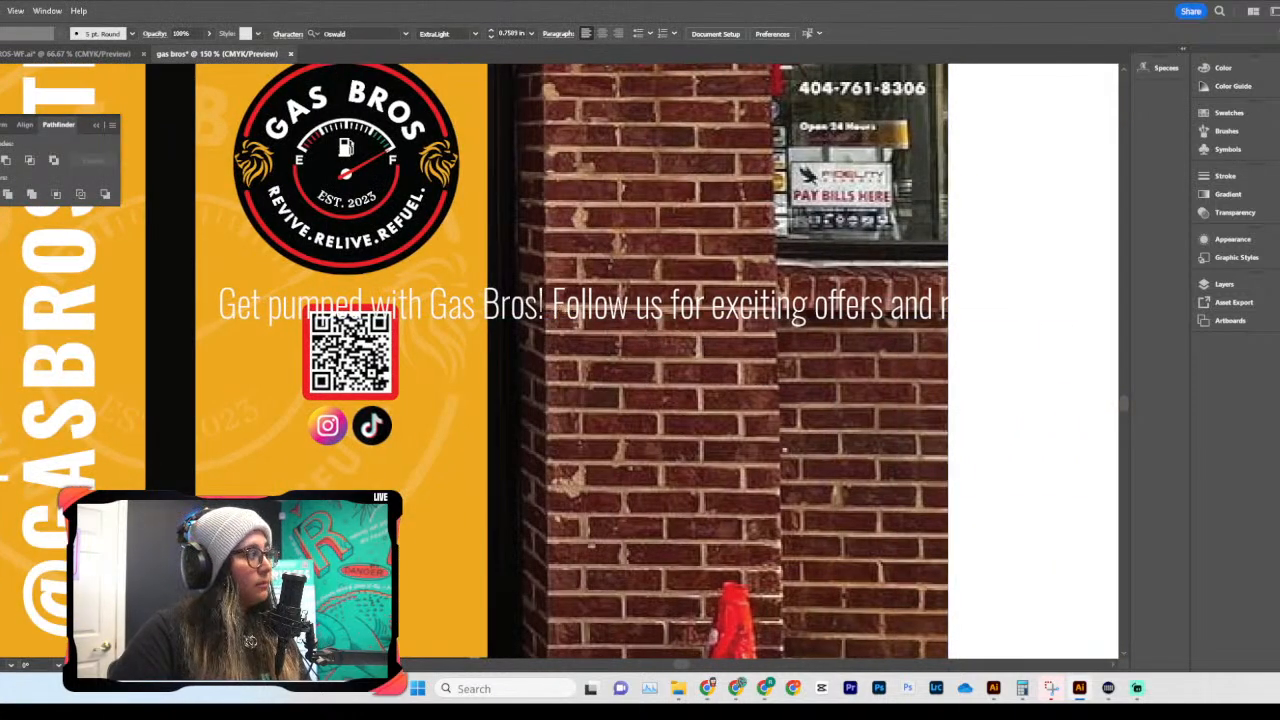
scroll(809, 291, "right", 3)
left_click(974, 303)
left_click_drag(984, 306, 253, 306)
scroll(518, 306, "left", 4)
left_click_drag(517, 309, 508, 291)
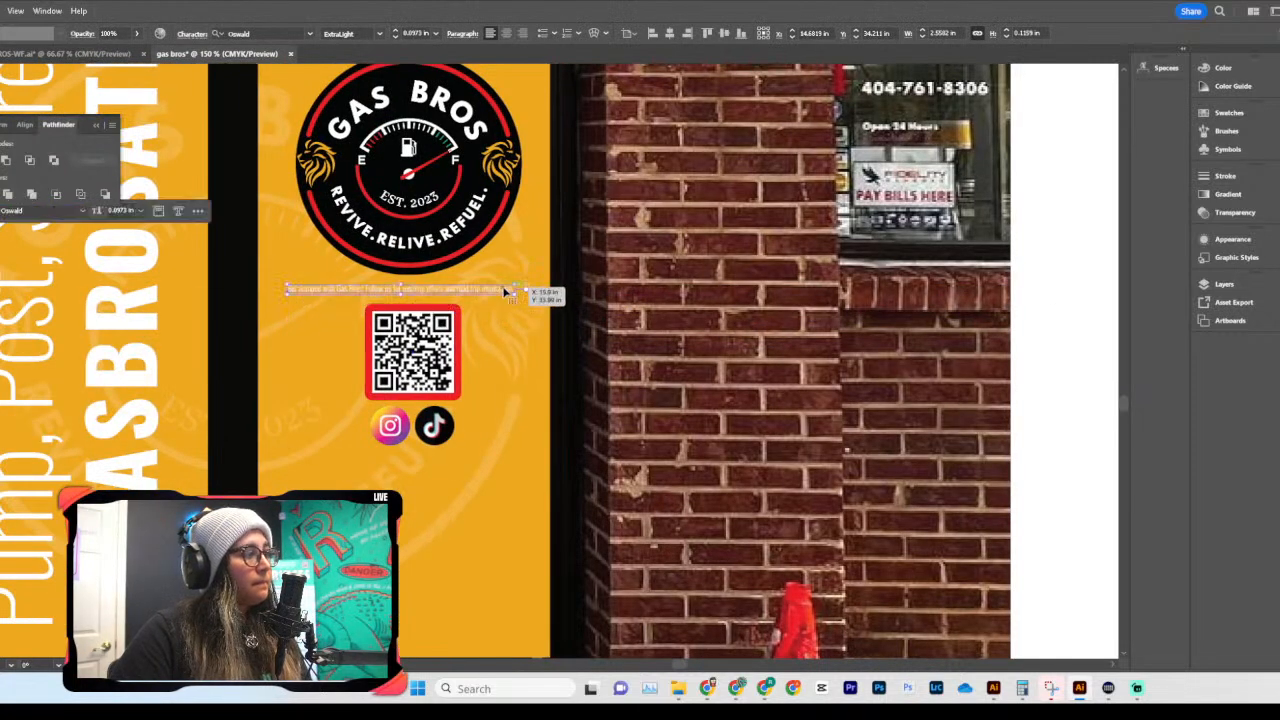
left_click(373, 30)
left_click(370, 128)
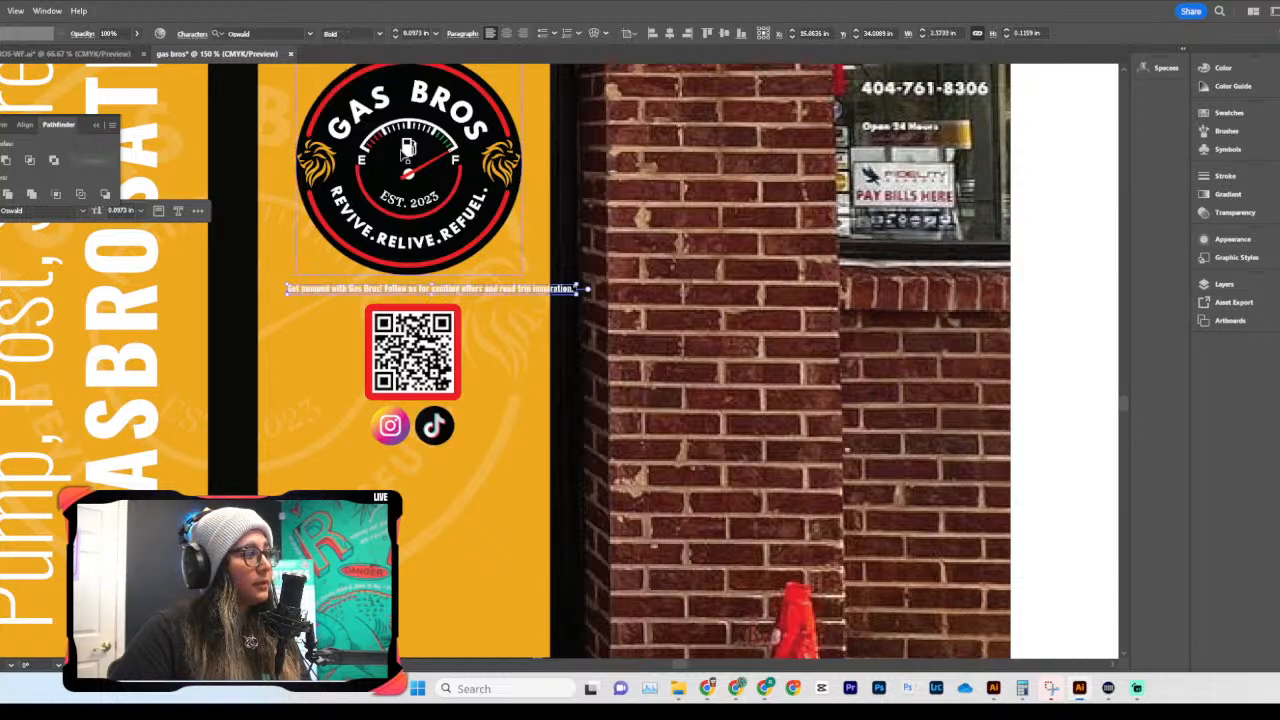
Step: Cut "Follow us for exciting offers and road trip inspiration." out of the tagline above the QR code
scroll(565, 275, "left", 3)
left_click(565, 275)
key("ctrl+minus")
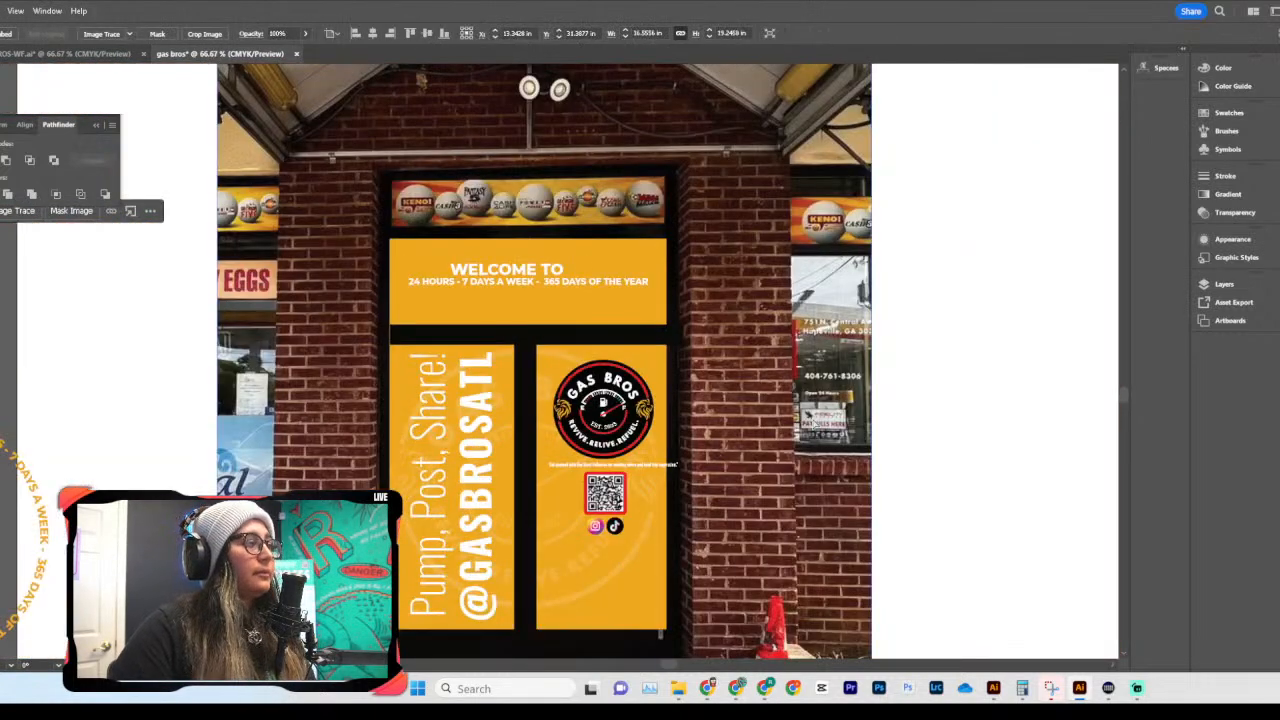
key("ctrl+minus")
key("ctrl+minus")
key("ctrl+plus")
key("ctrl+plus")
key("ctrl+plus")
key("ctrl+plus")
scroll(812, 420, "down", 4)
left_click(707, 438)
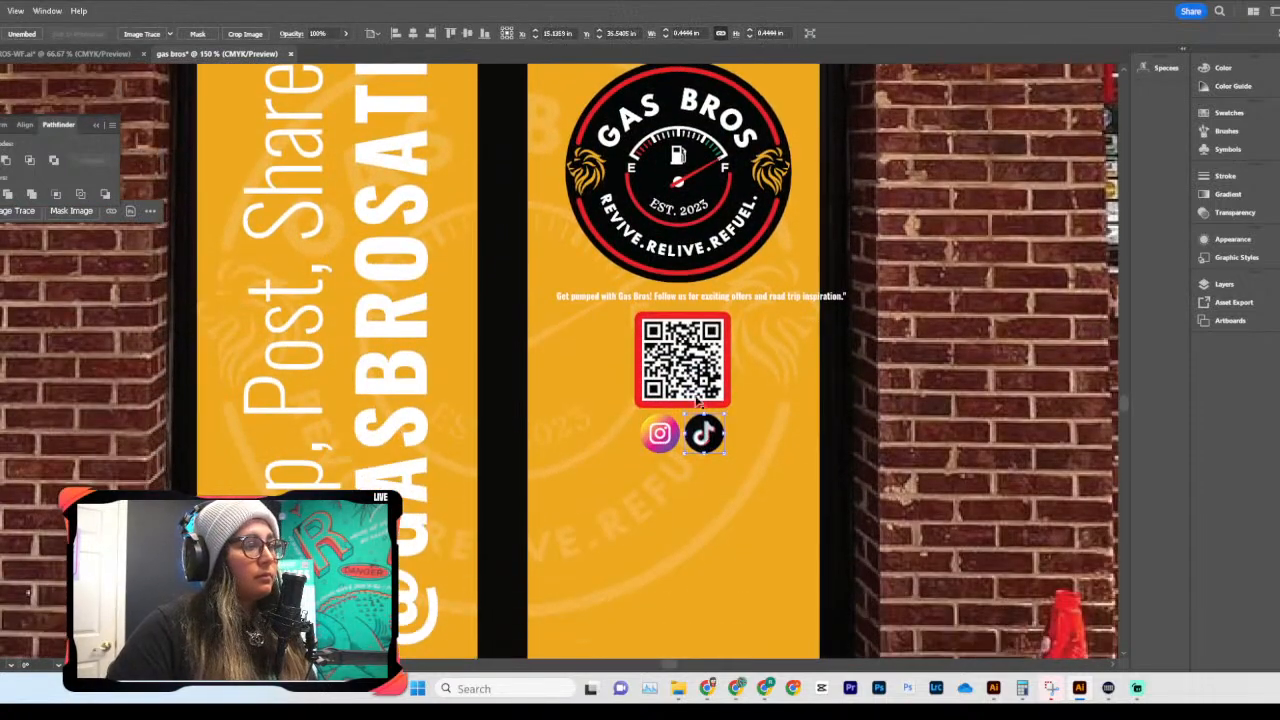
left_click_drag(716, 300, 1016, 300)
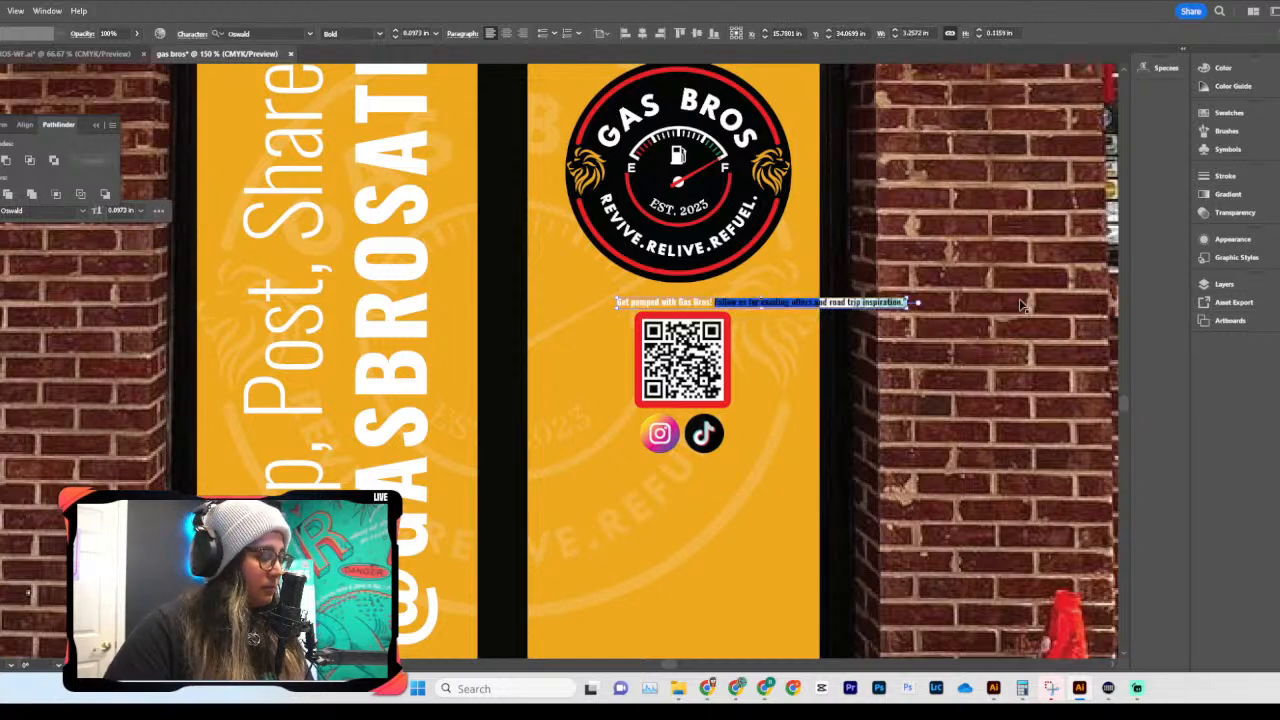
key("BackSpace")
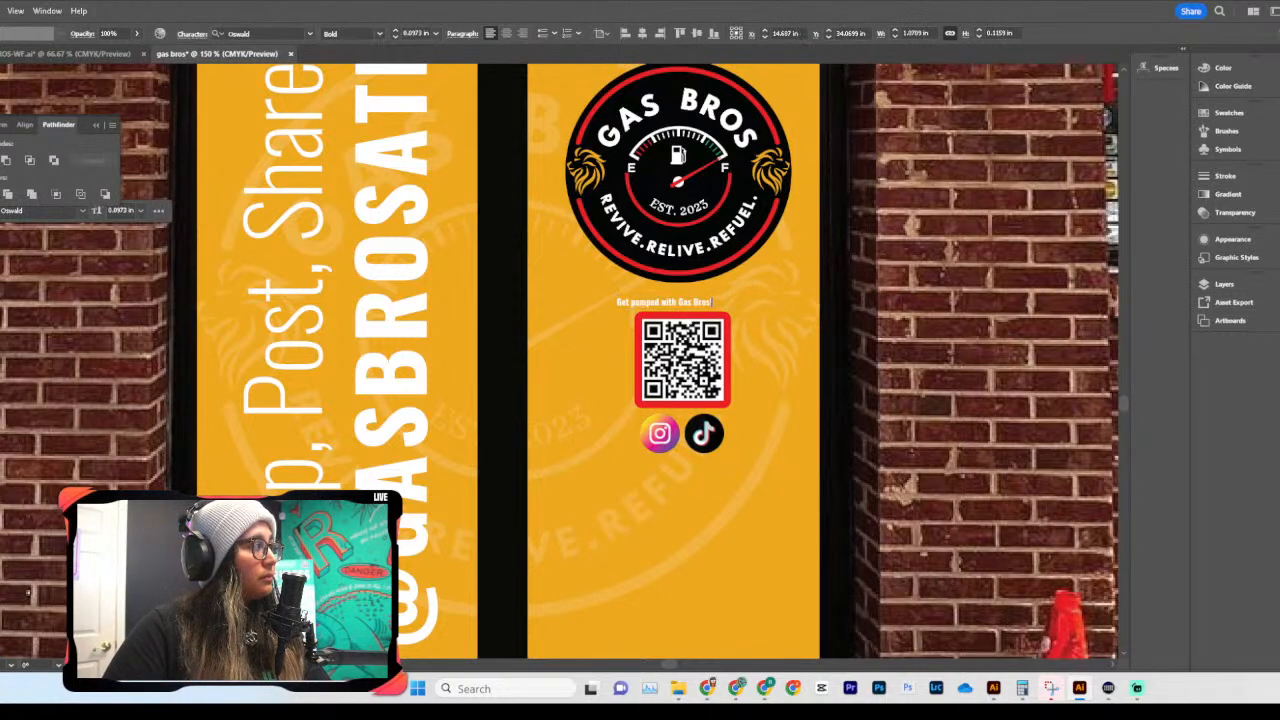
Step: Paste the "Follow us" sentence as separate text beneath the QR code and delete its closing quotation mark
key("Escape")
scroll(826, 508, "down", 2)
key("ctrl+v")
left_click_drag(580, 365, 689, 369)
left_click(740, 305)
scroll(740, 308, "up", 3)
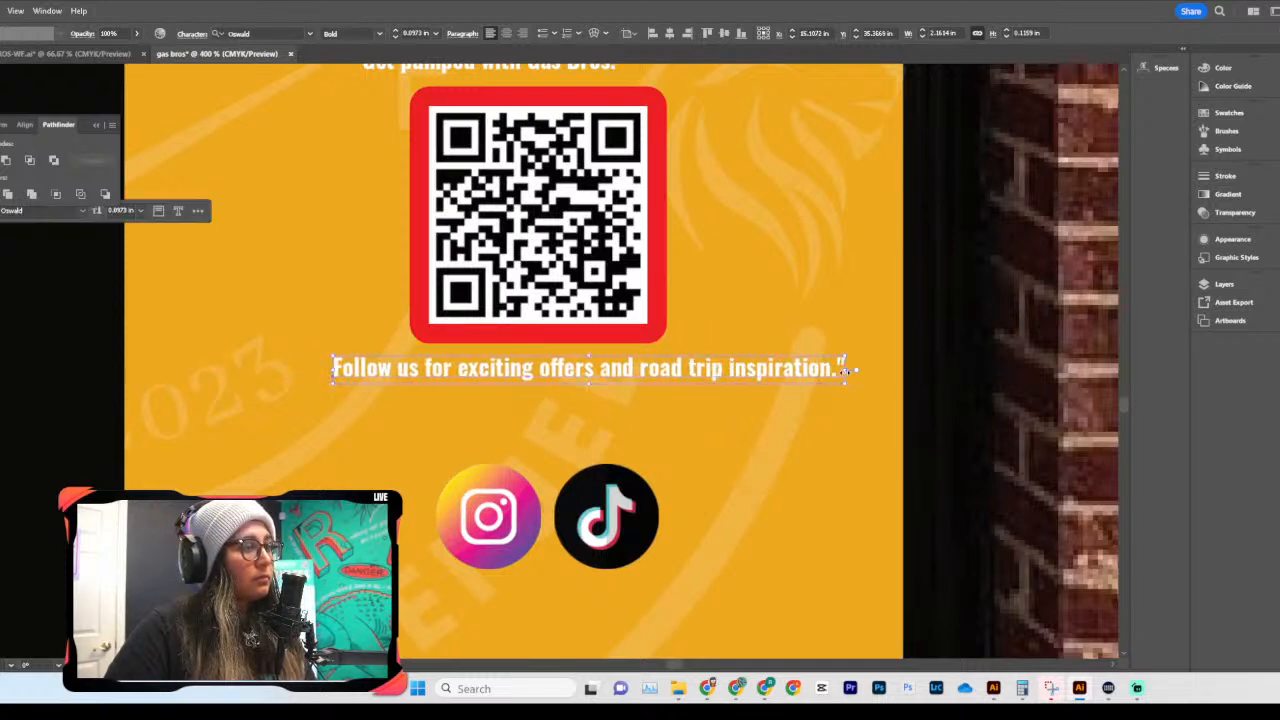
scroll(560, 343, "left", 3)
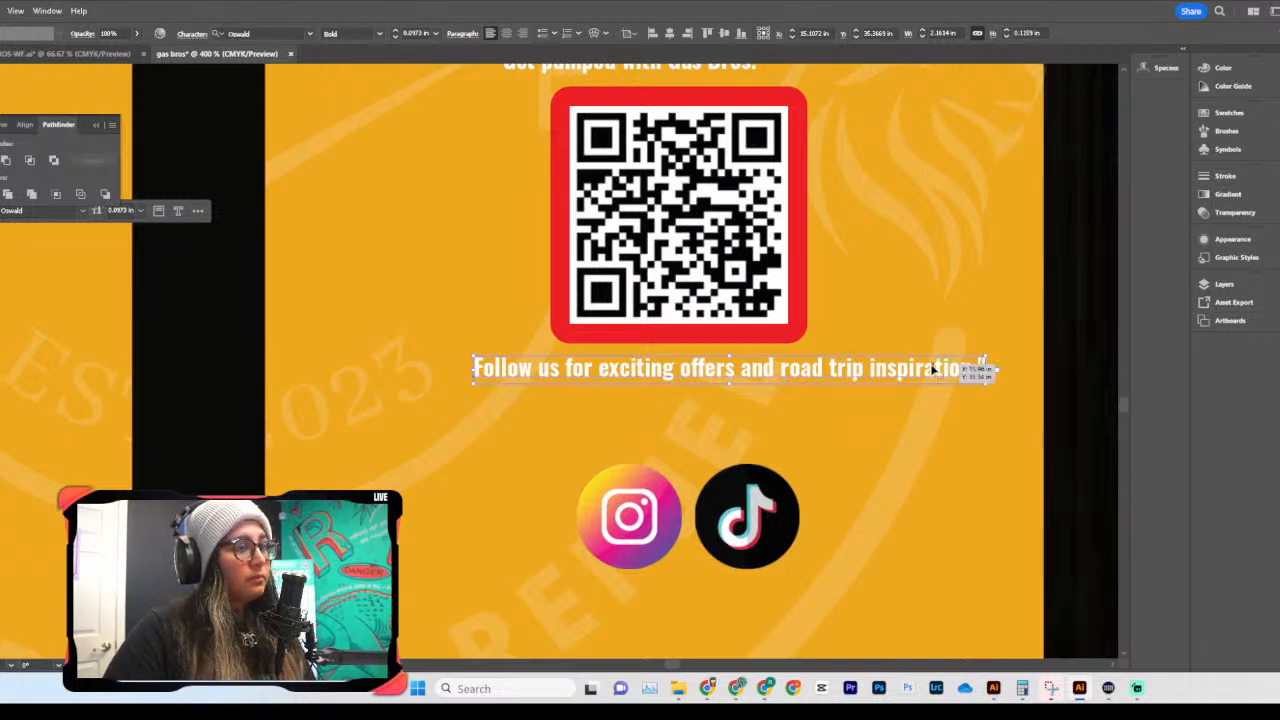
key("ctrl+shift+a")
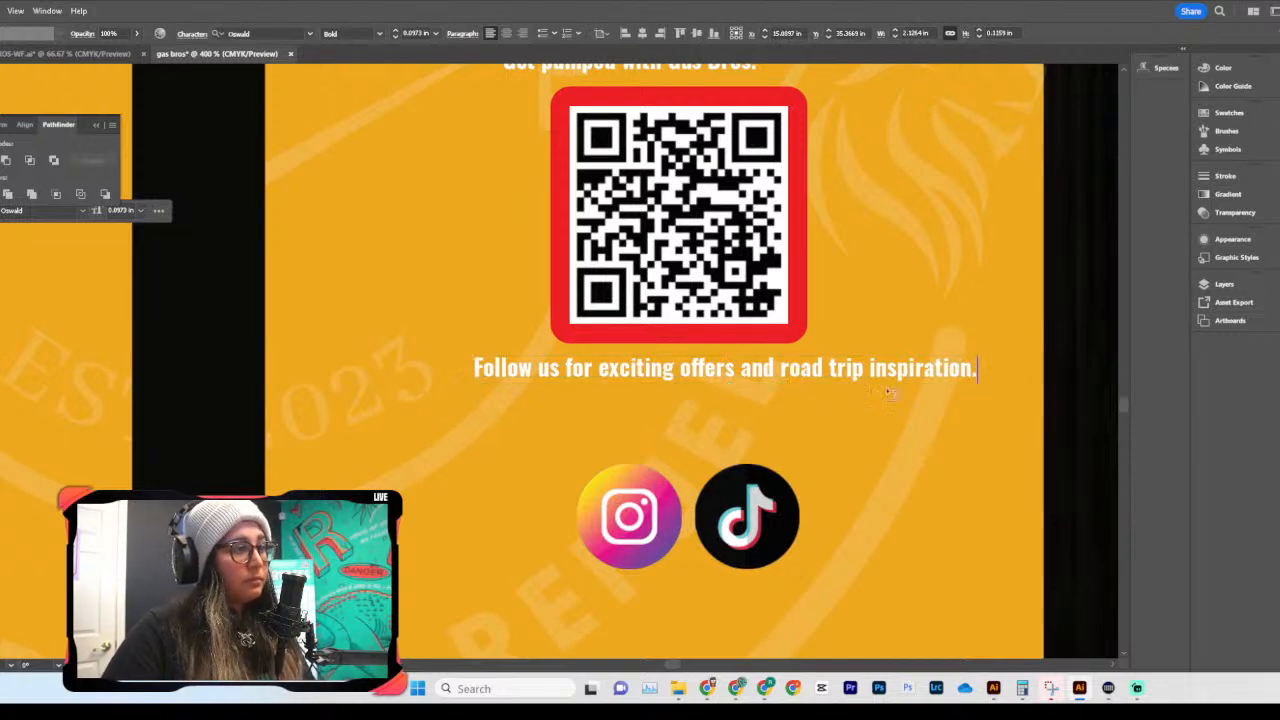
Step: Switch to the ChatGPT conversation and copy "exclusive deals and fun content!" from the second tagline
mouse_move(707, 688)
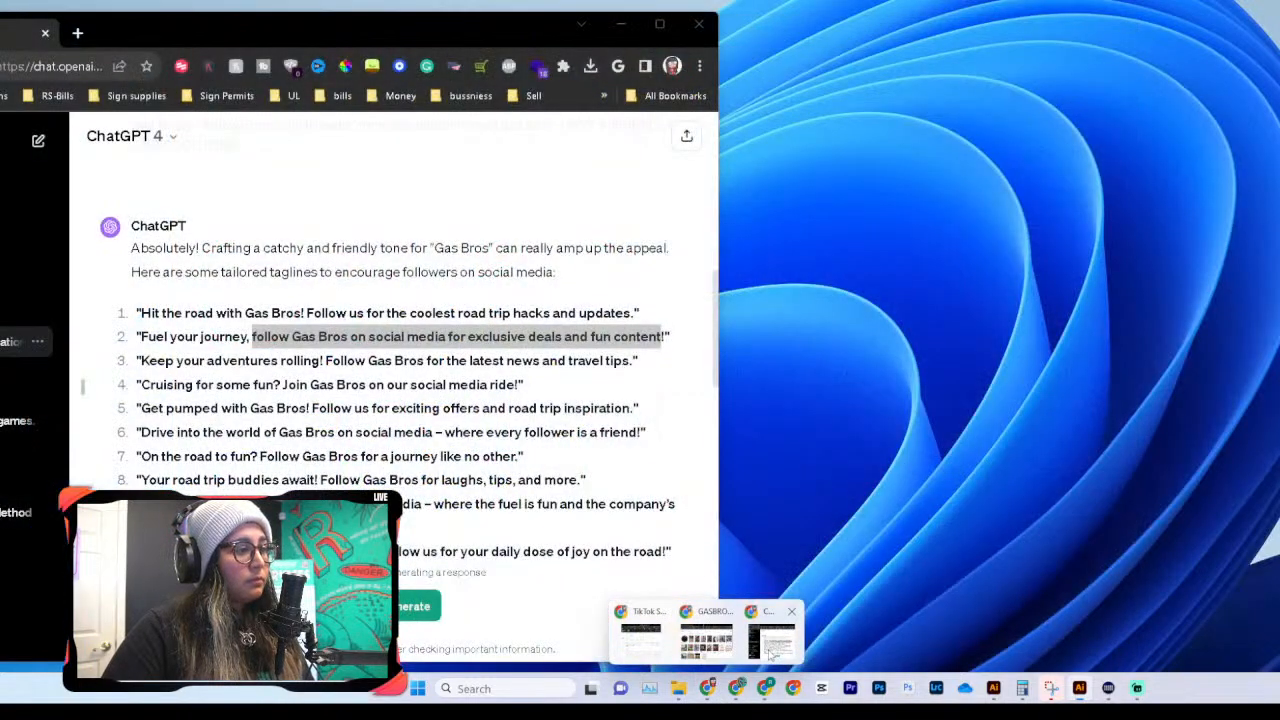
left_click(772, 640)
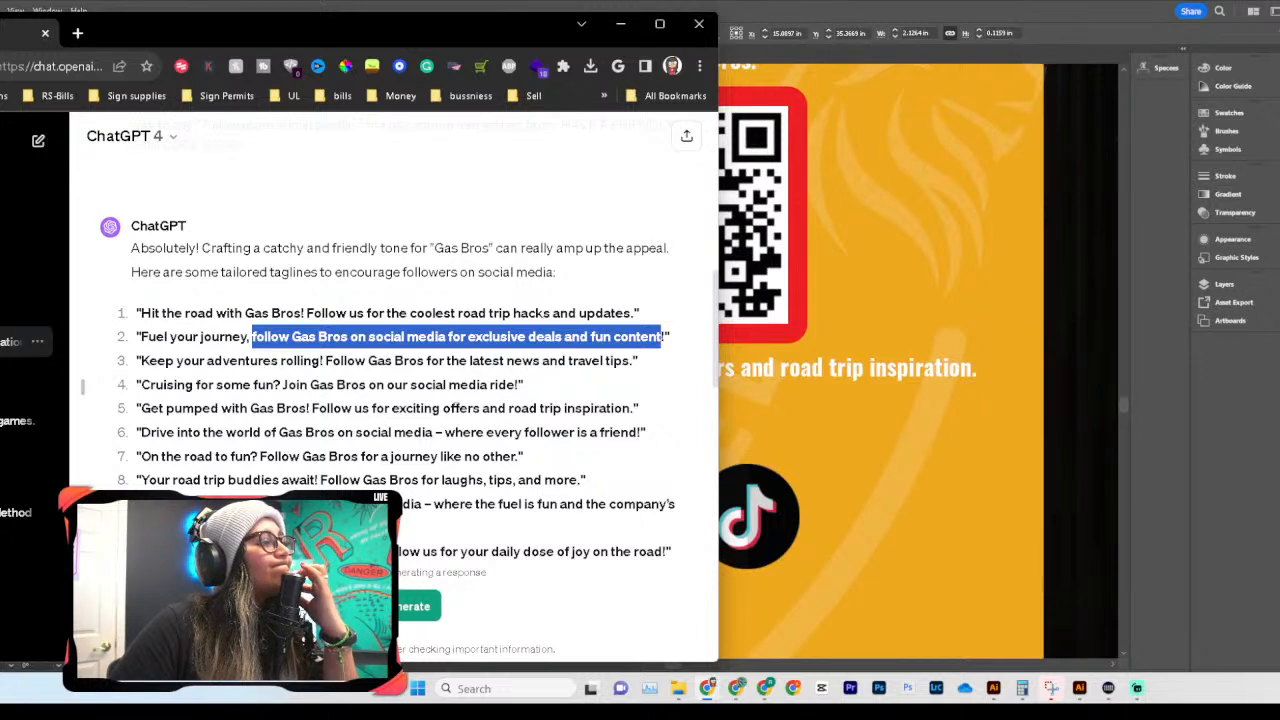
left_click_drag(466, 336, 665, 336)
key("ctrl+c")
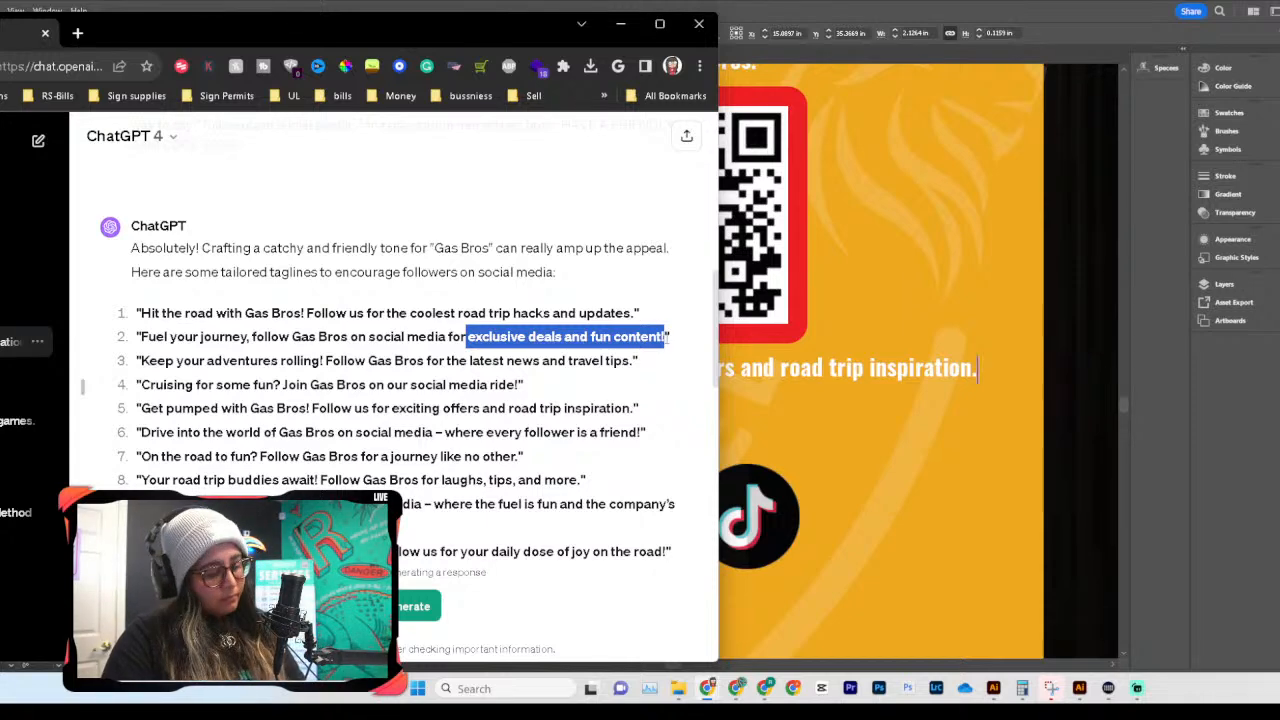
Step: Return to Illustrator, replace "exciting offers and road trip inspiration" with the copied phrase, and remove the word "fun"
left_click(930, 403)
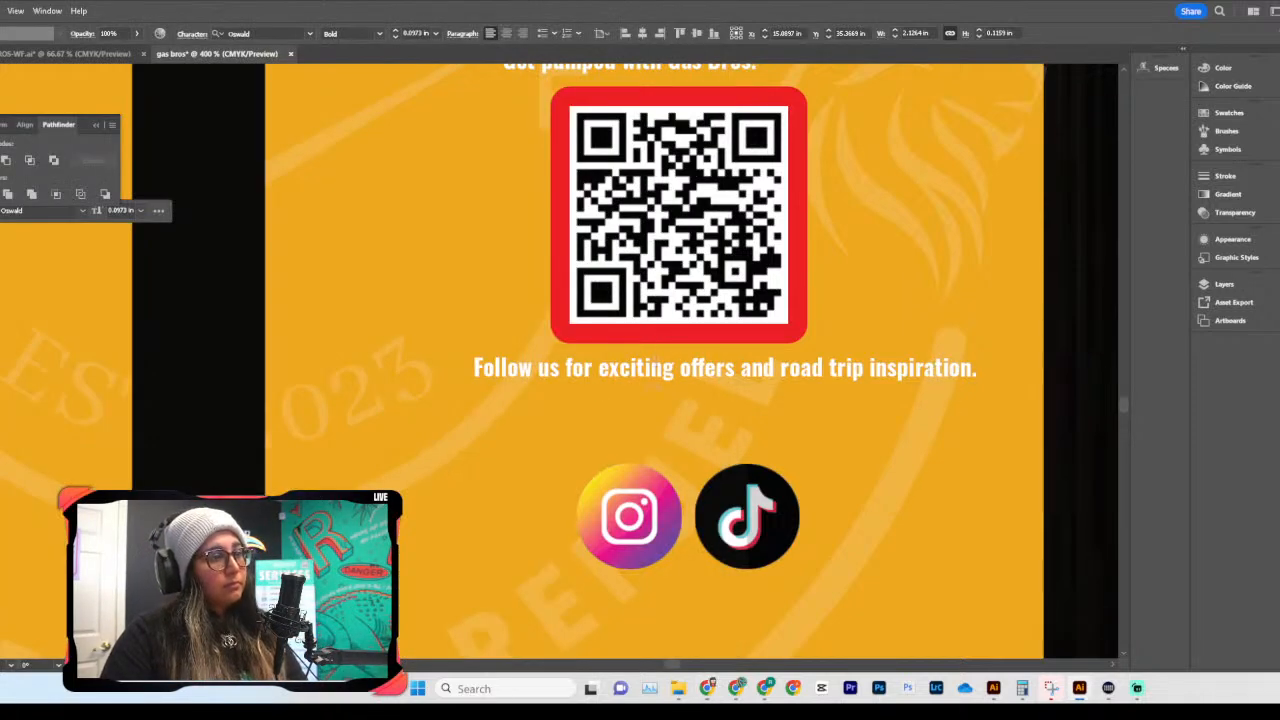
left_click_drag(600, 368, 972, 368)
key("ctrl+v")
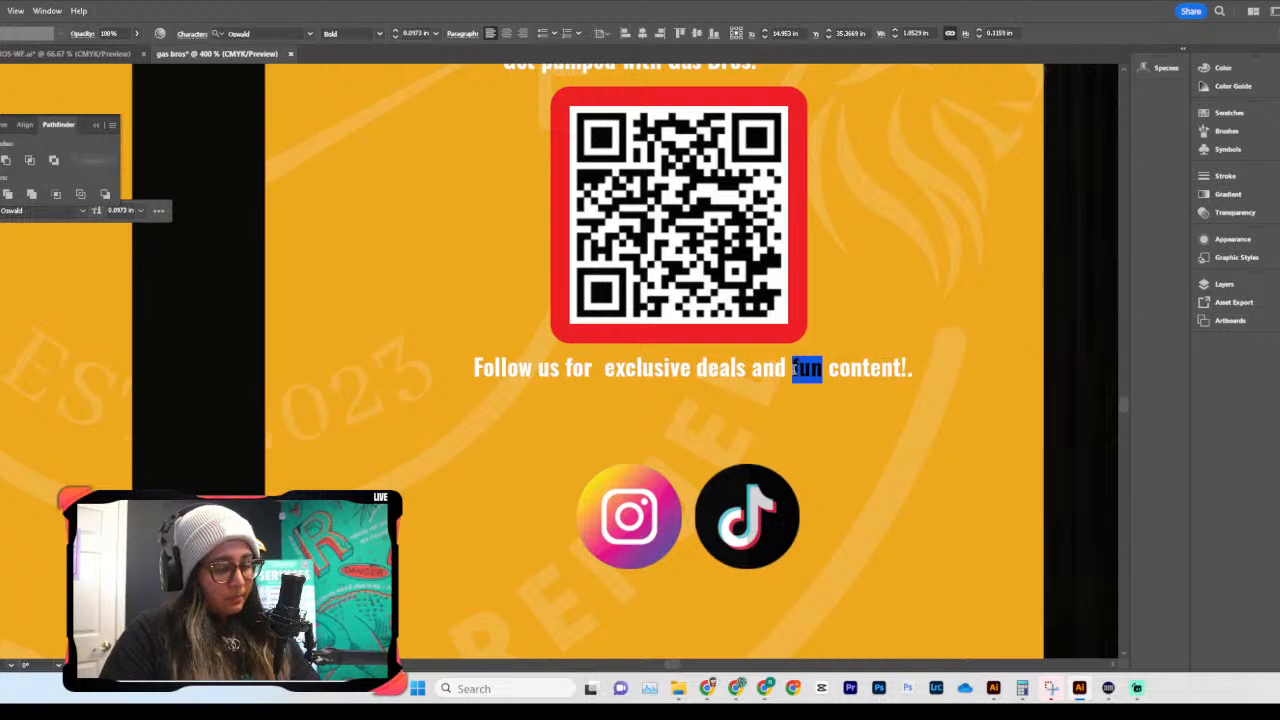
key("BackSpace")
key("BackSpace")
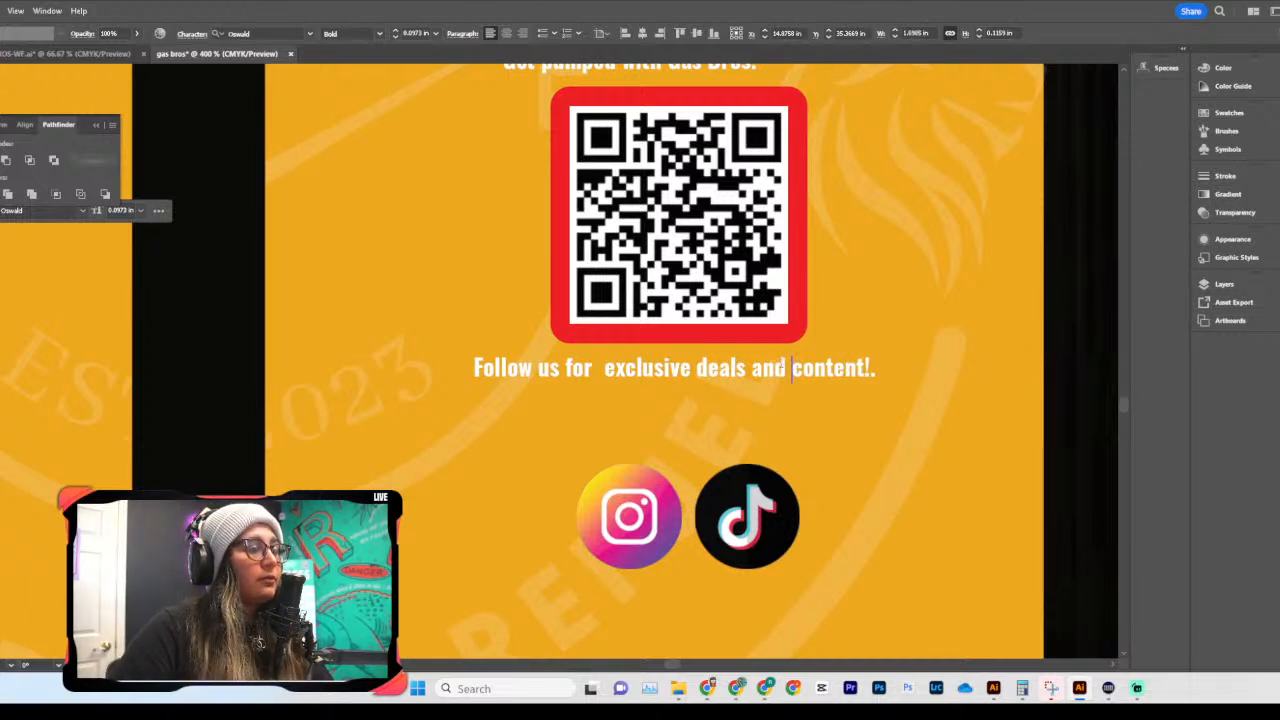
key("Escape")
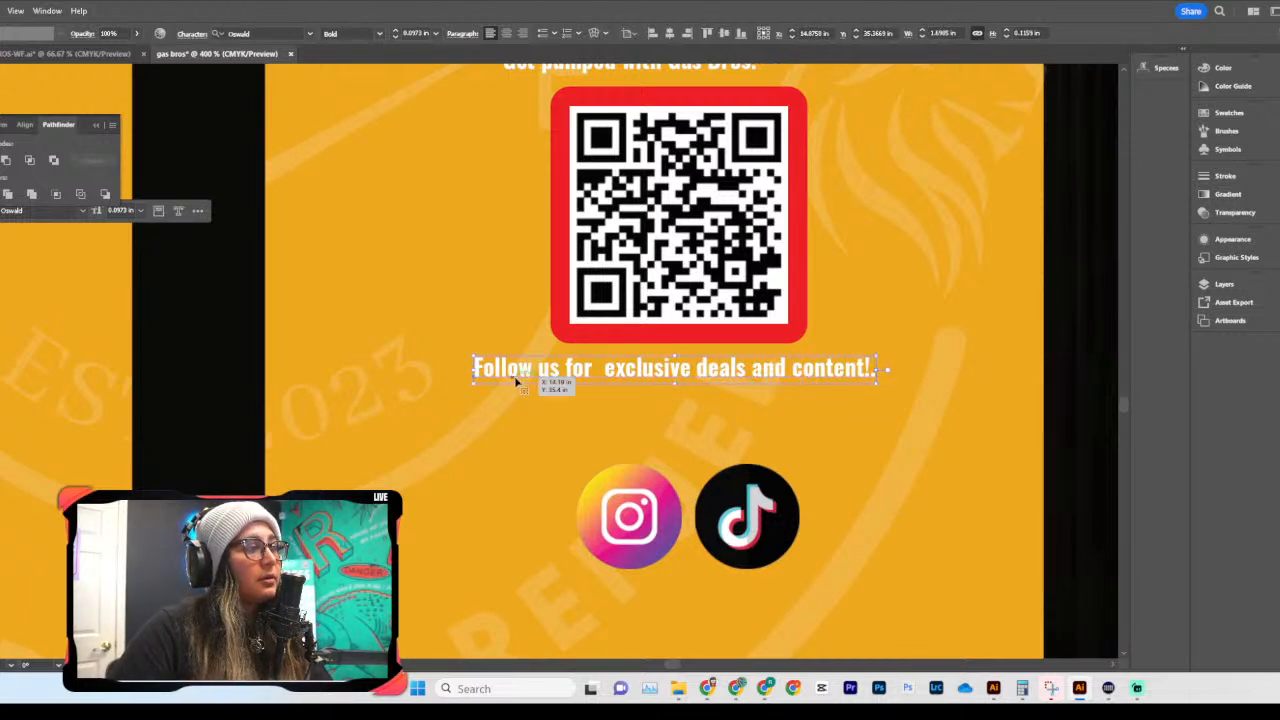
scroll(850, 380, "up", 3)
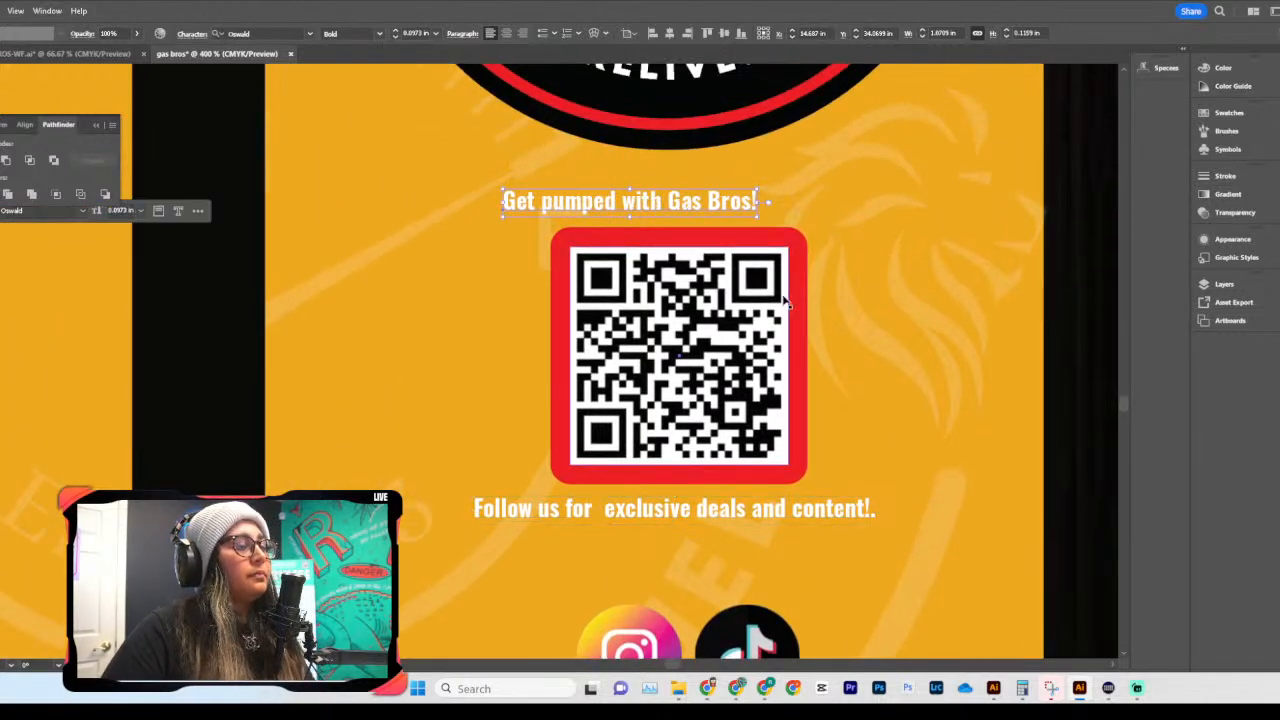
key("ctrl+minus")
key("ctrl+minus")
key("ctrl+minus")
key("ctrl+minus")
key("ctrl+minus")
key("ctrl+=")
scroll(620, 370, "down", 4)
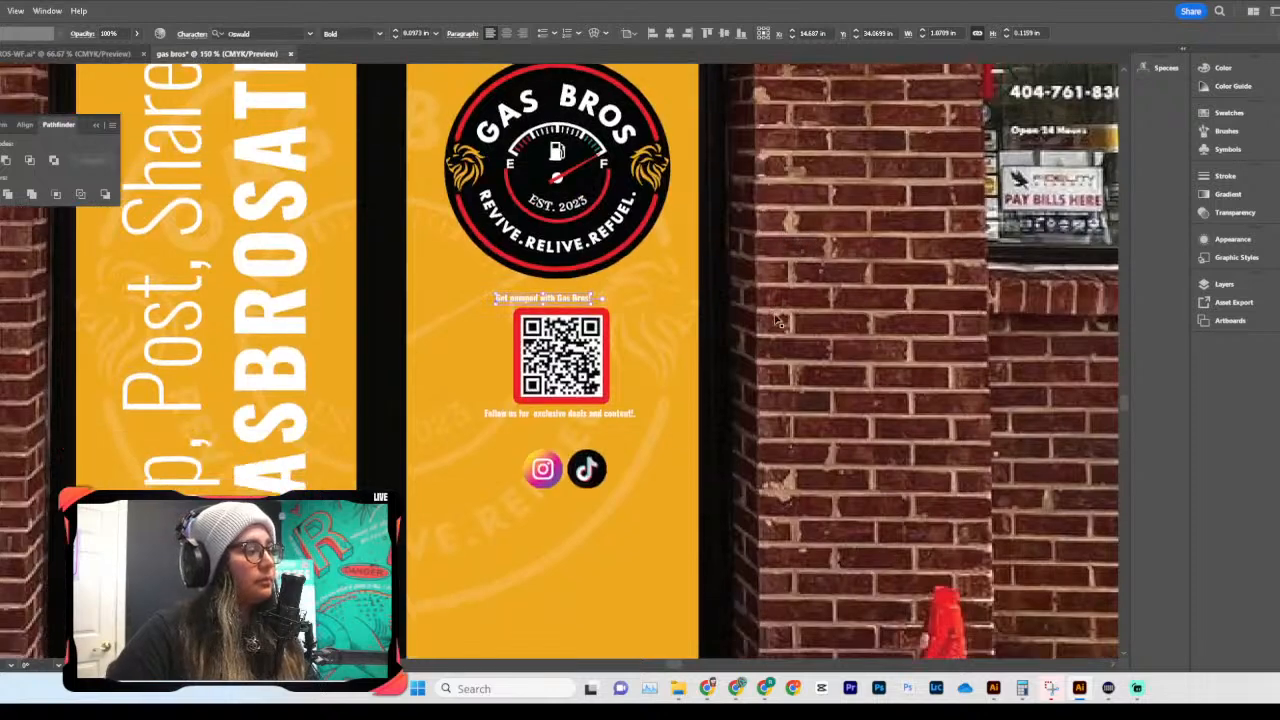
scroll(605, 378, "up", 1)
key("v")
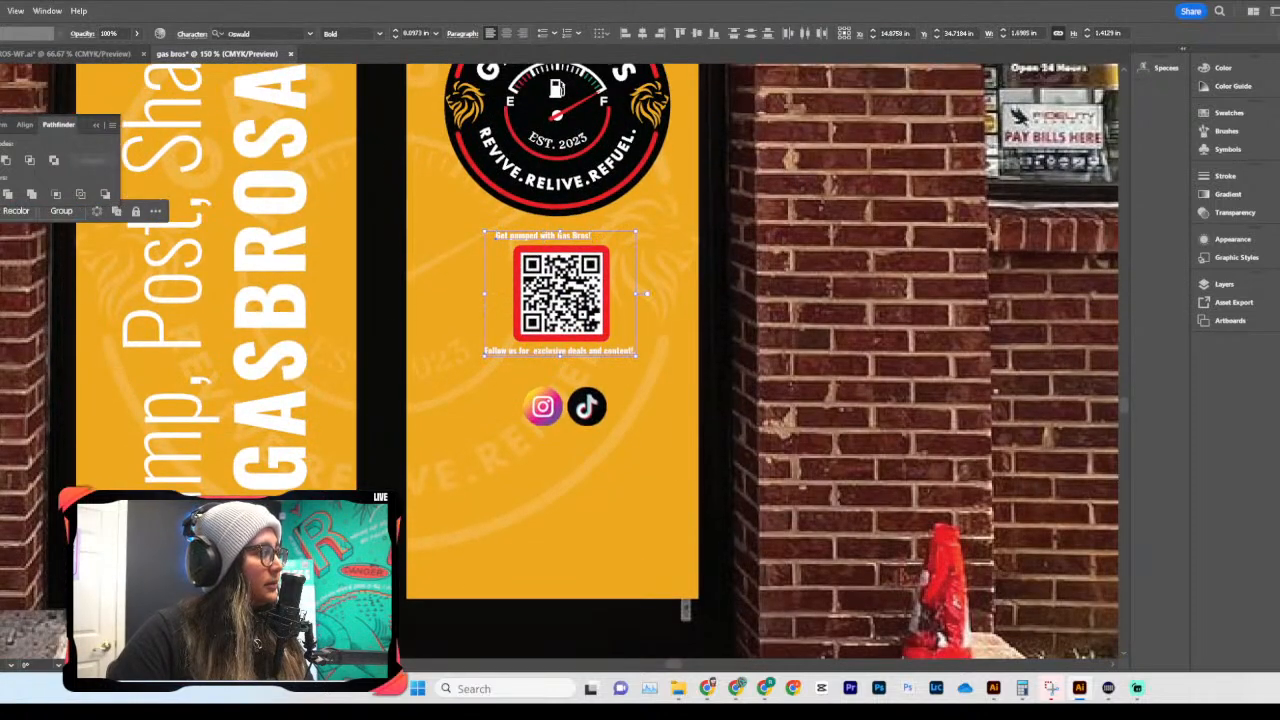
key("i")
left_click(272, 356)
key("v")
Step: Scale both oversized tagline lines down together to about 0.15 in type
scroll(862, 322, "left", 3)
left_click_drag(854, 236, 665, 320)
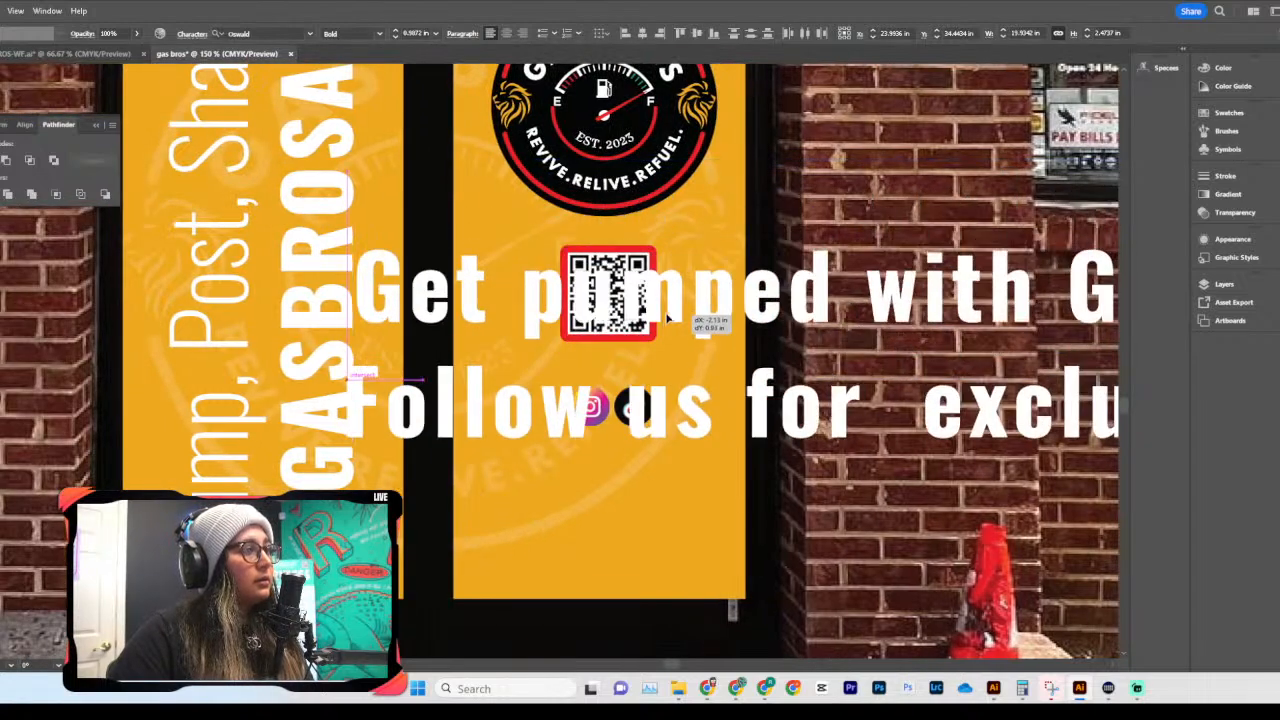
scroll(797, 337, "right", 10)
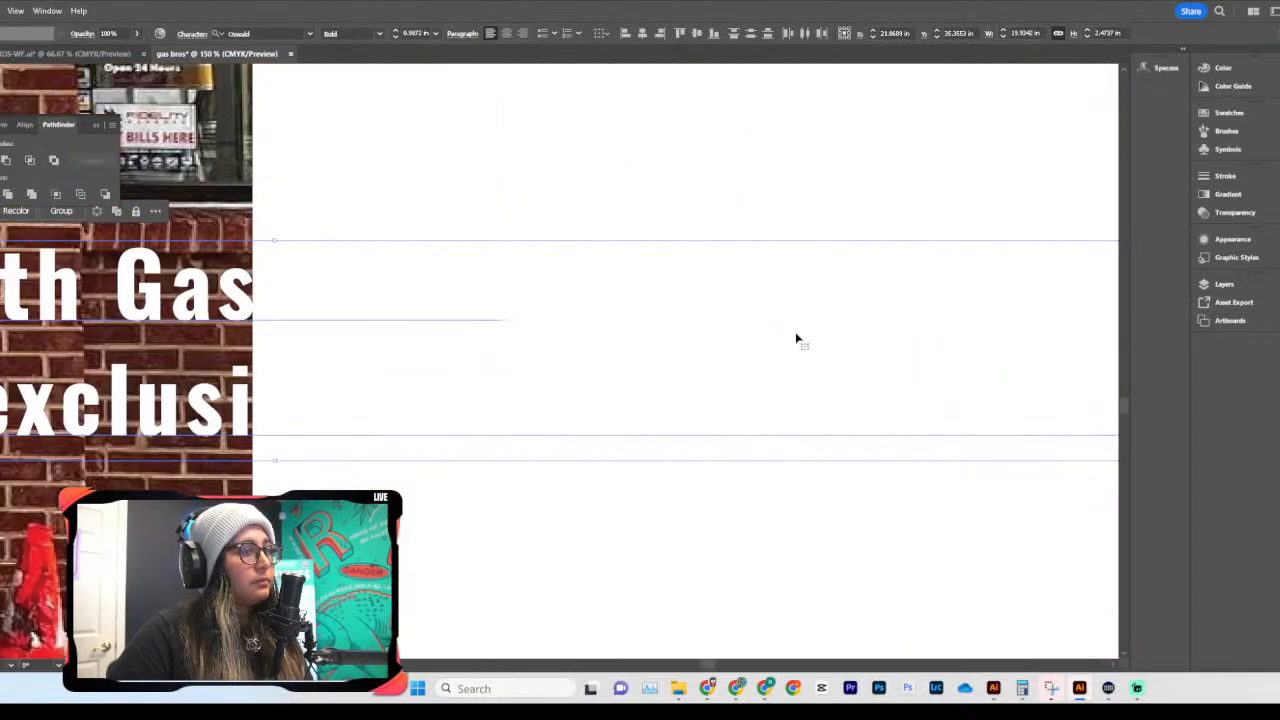
scroll(797, 338, "right", 4)
key("ctrl+minus")
key("ctrl+minus")
key("ctrl+minus")
left_click_drag(839, 361, 340, 376)
Step: Place the two tagline lines between the QR code and the social icons
key("ctrl+plus")
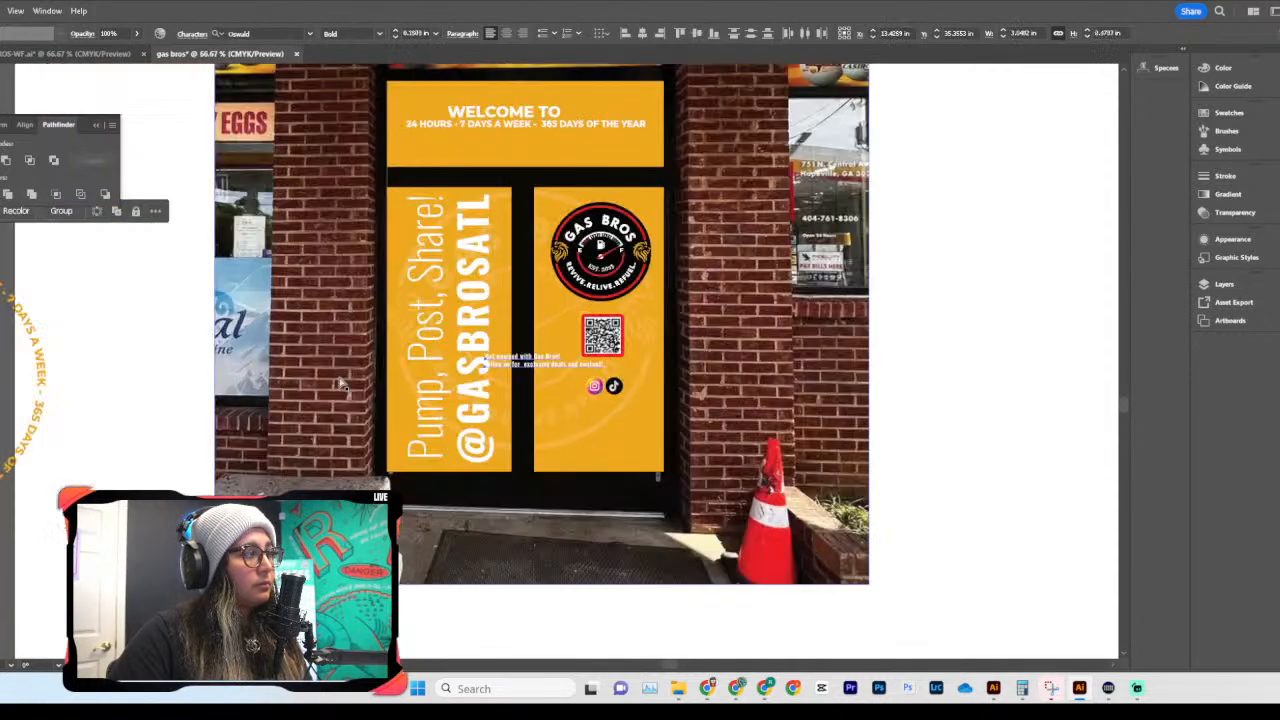
key("ctrl+plus")
key("ctrl+plus")
key("ctrl+plus")
key("ctrl+plus")
left_click_drag(645, 385, 857, 390)
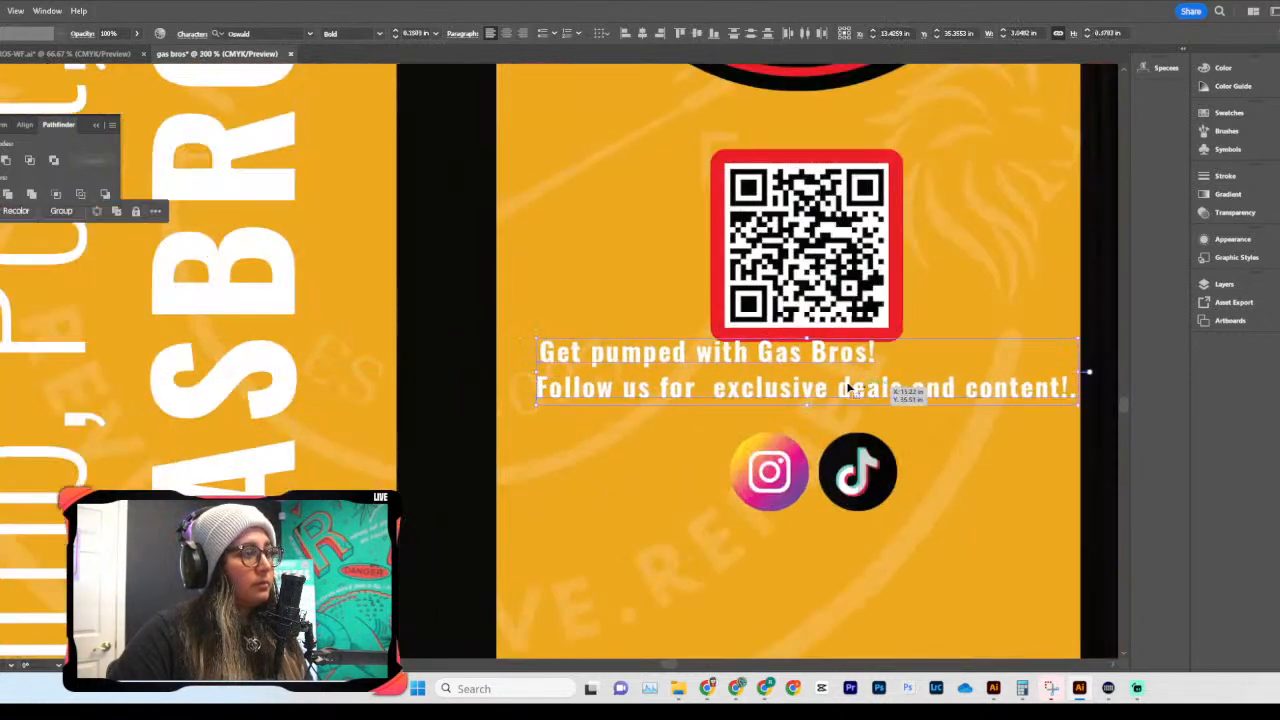
scroll(857, 390, "right", 3)
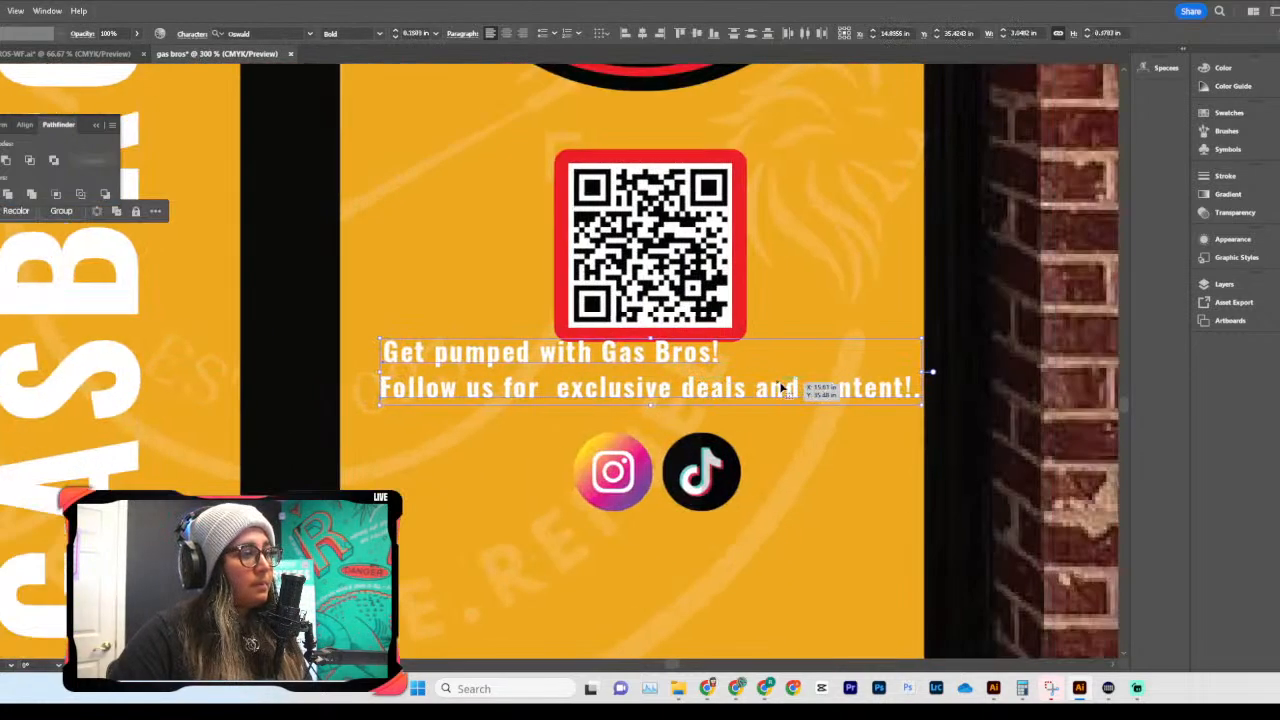
Step: Set the tracking of both tagline lines to 0
left_click(671, 350, "shift")
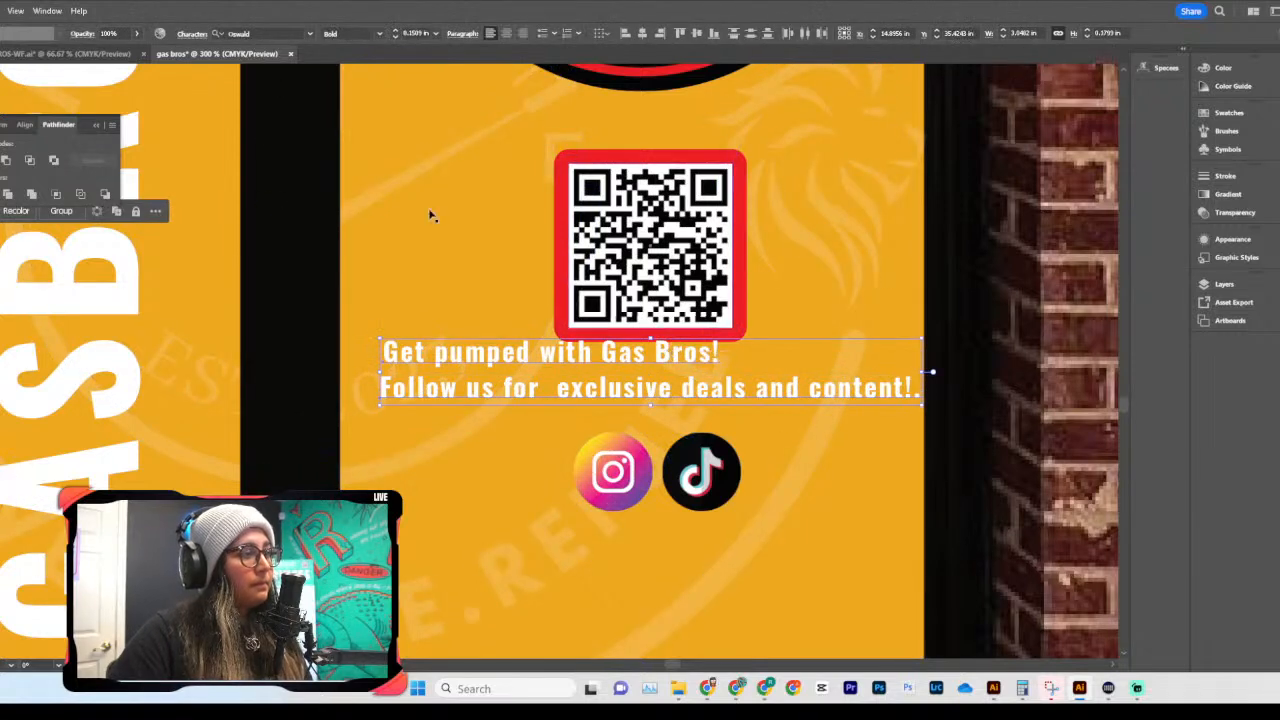
left_click(192, 34)
left_click(197, 111)
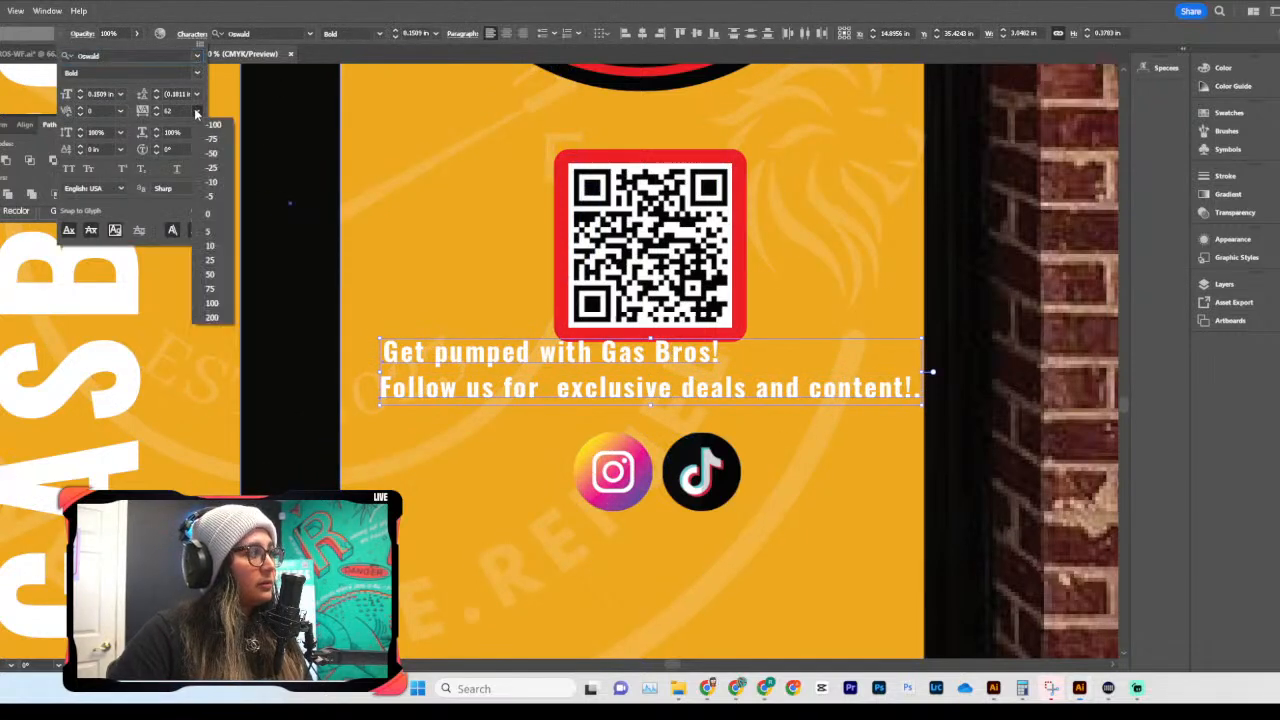
left_click(207, 216)
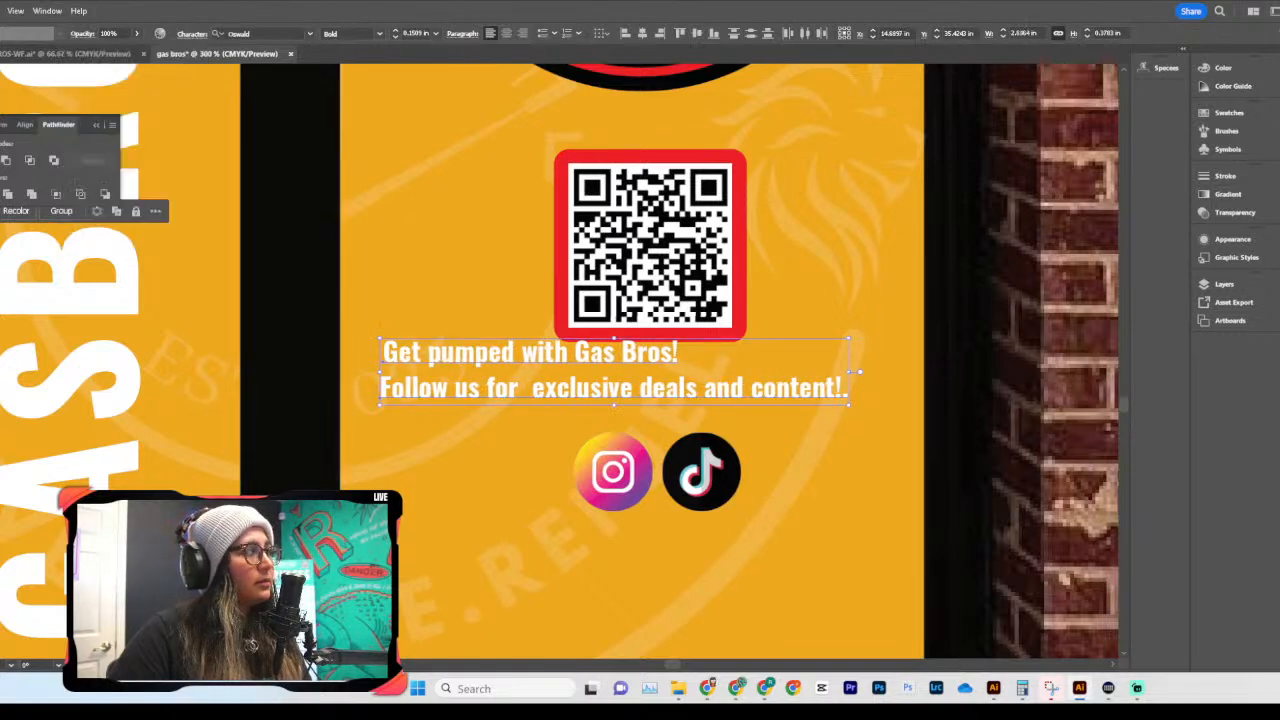
Step: Change both tagline lines to uppercase
left_click(12, 11)
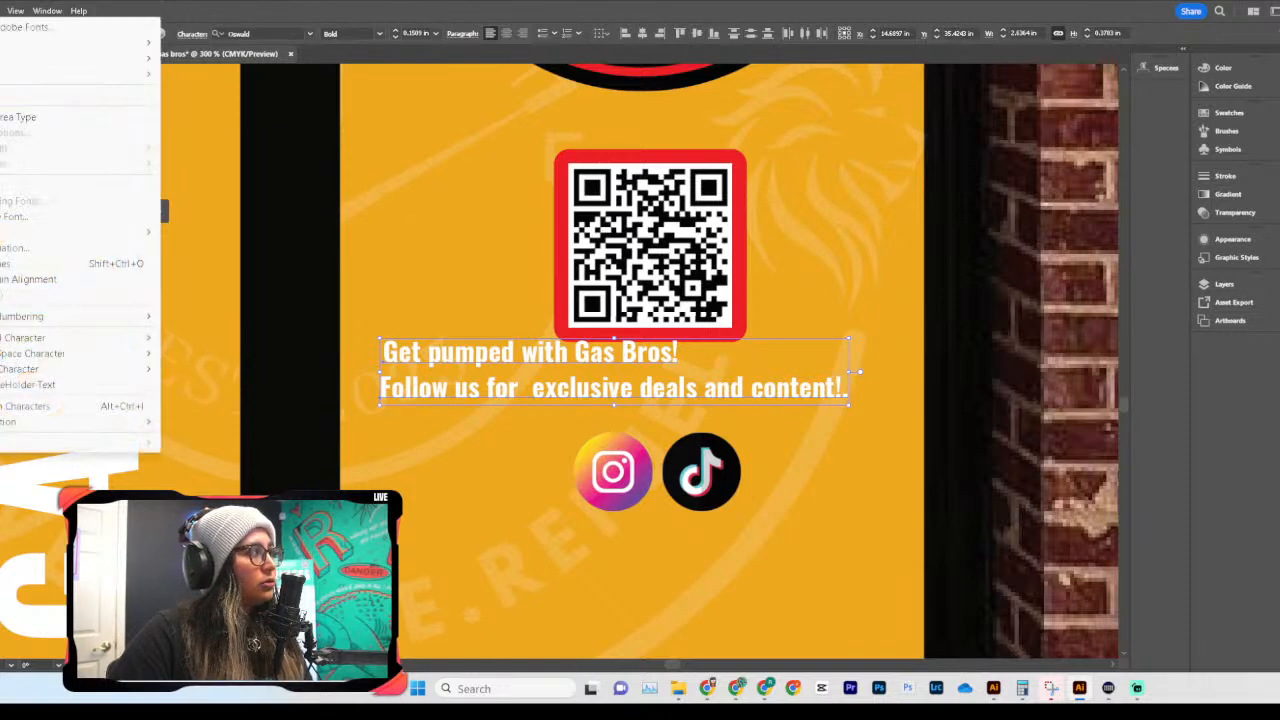
mouse_move(80, 232)
left_click(215, 231)
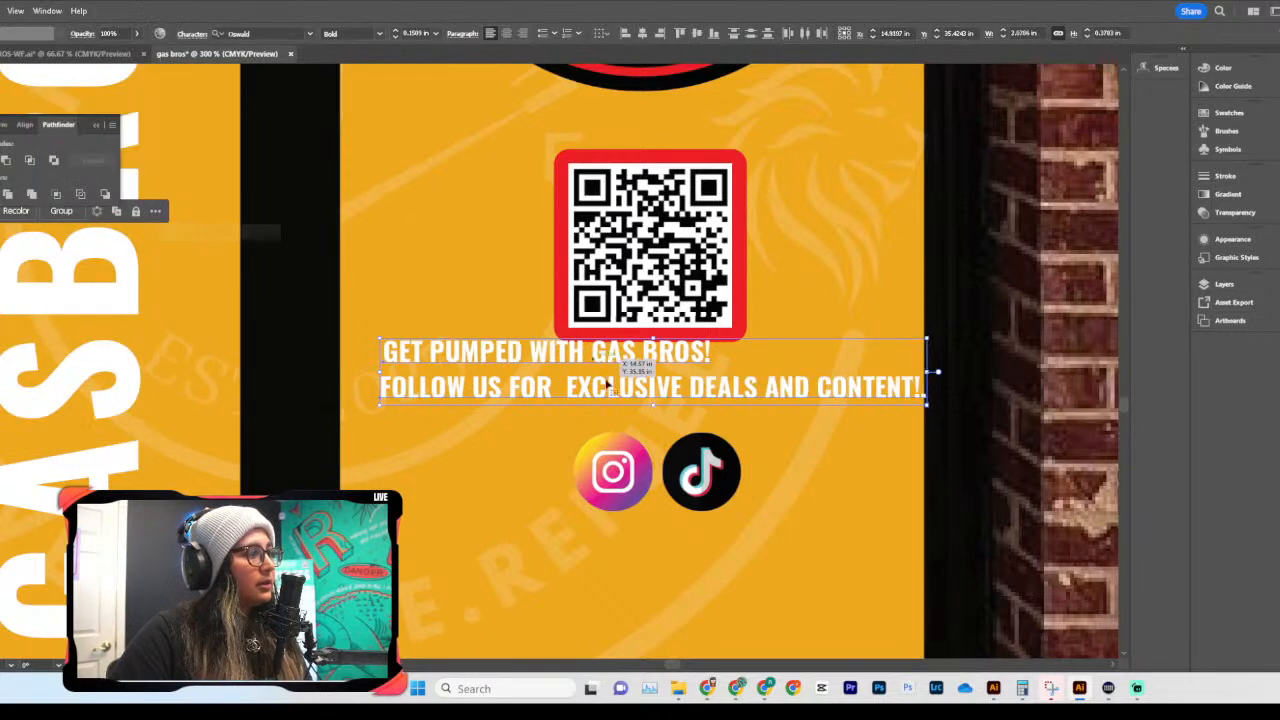
scroll(590, 358, "up", 1)
left_click(531, 476)
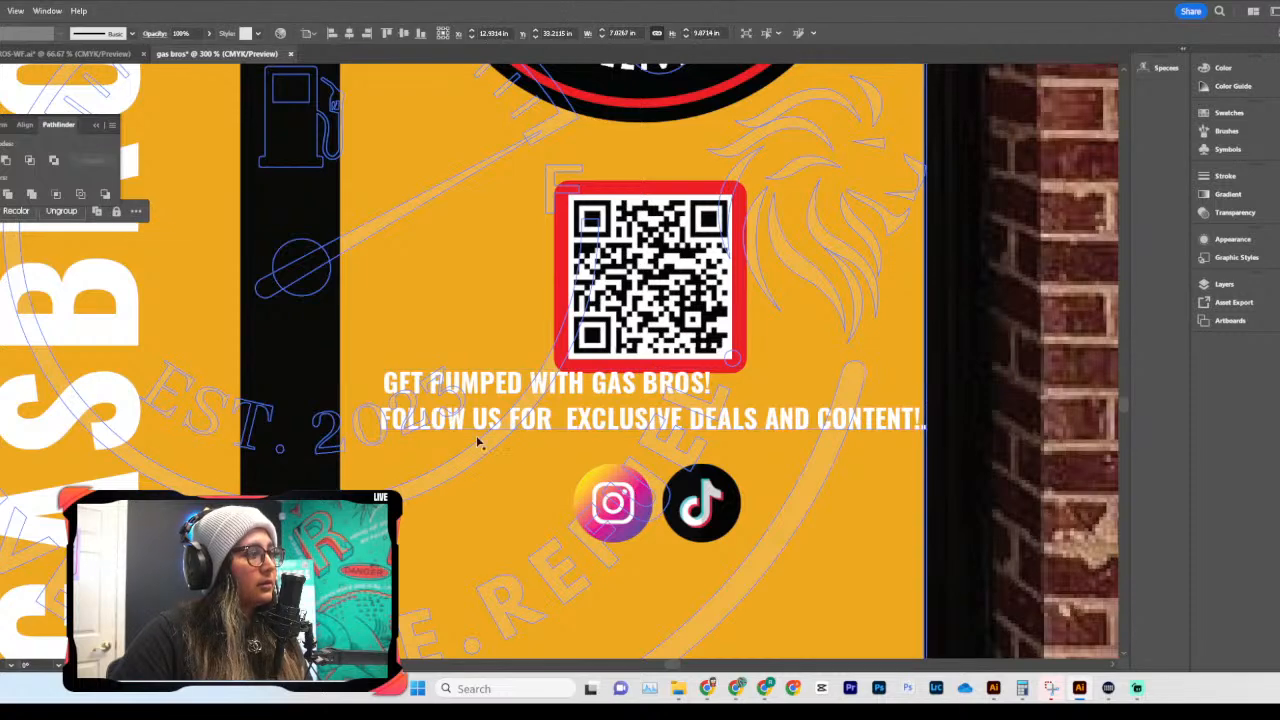
Step: Place "GET PUMPED WITH GAS BROS!" above the QR code and move the "FOLLOW US" line just beneath the code
left_click(735, 449)
left_click_drag(665, 393, 759, 162)
left_click_drag(762, 422, 771, 405)
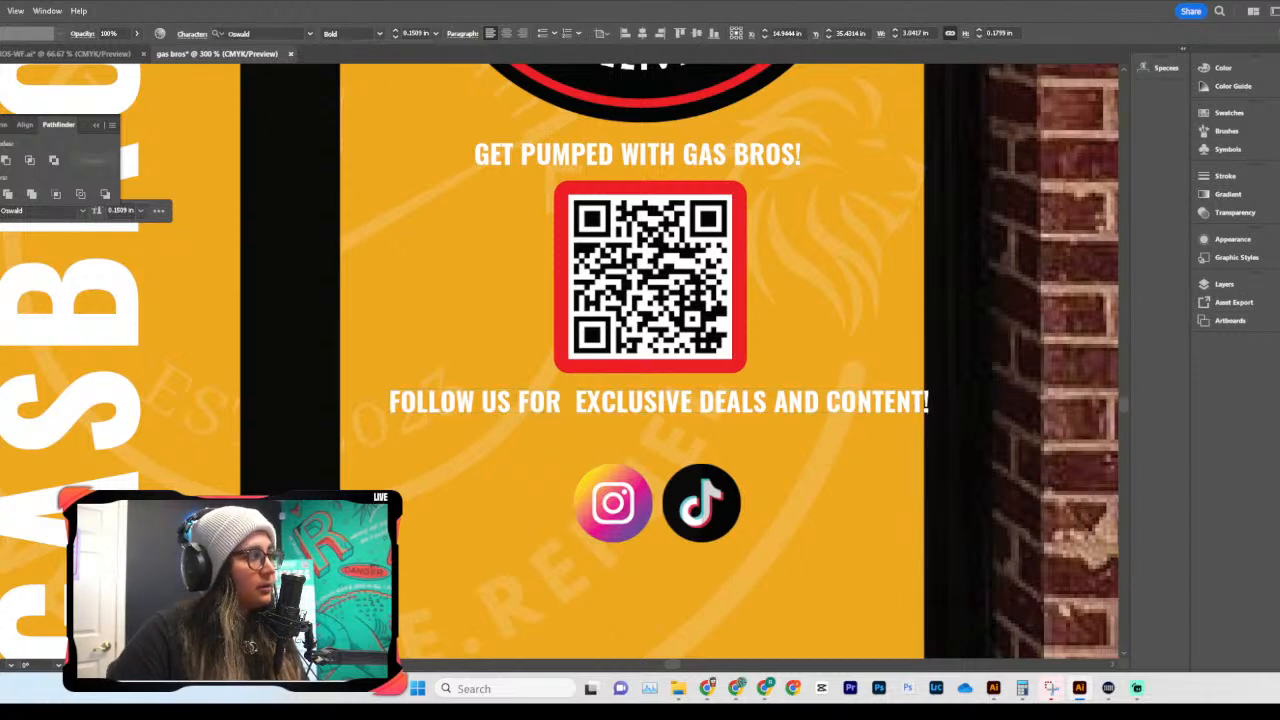
Step: Replace "AND" with "&" in the follow line and remove the extra space before "EXCLUSIVE"
key("Escape")
double_click(824, 411)
left_click_drag(826, 406, 775, 406)
key("BackSpace")
type("&")
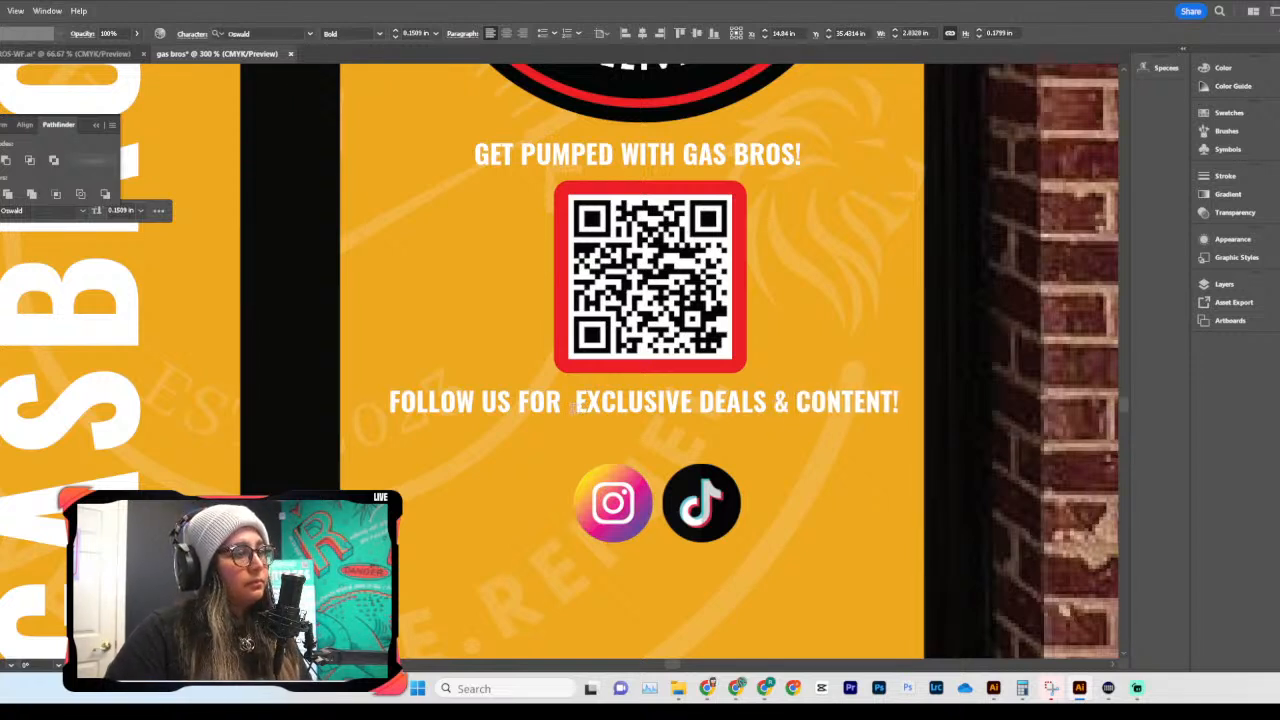
key("BackSpace")
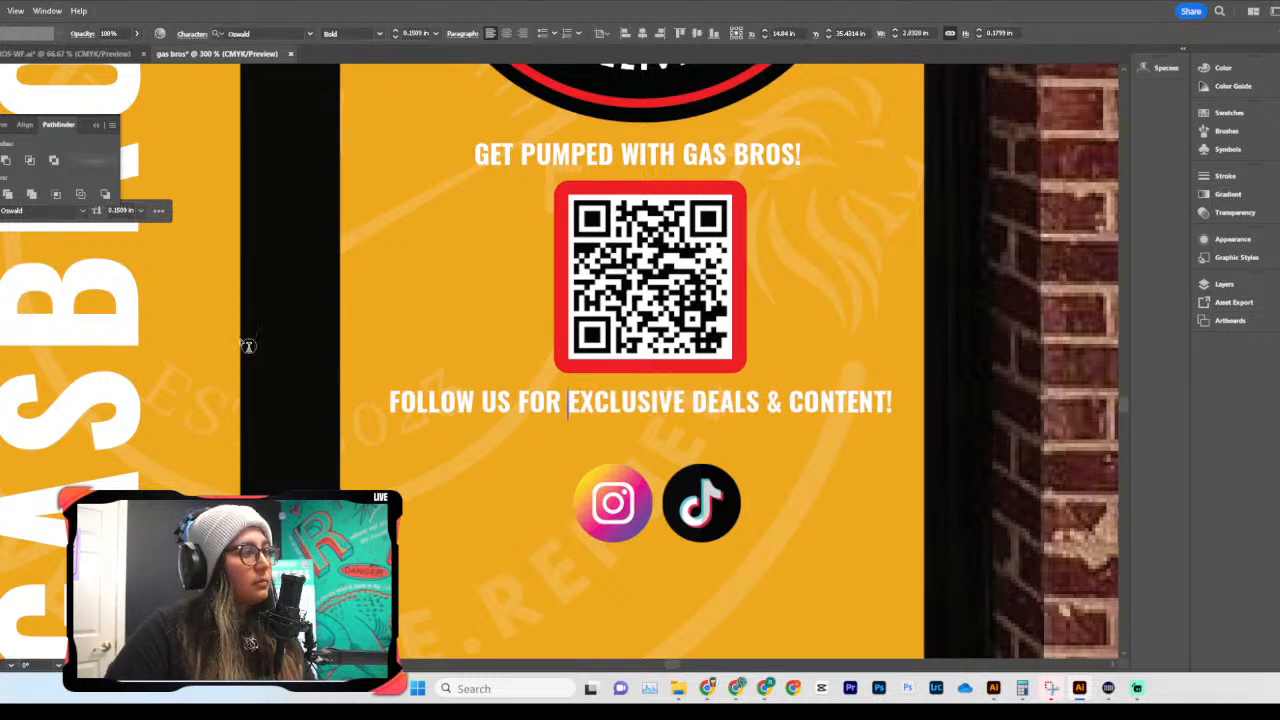
key("Escape")
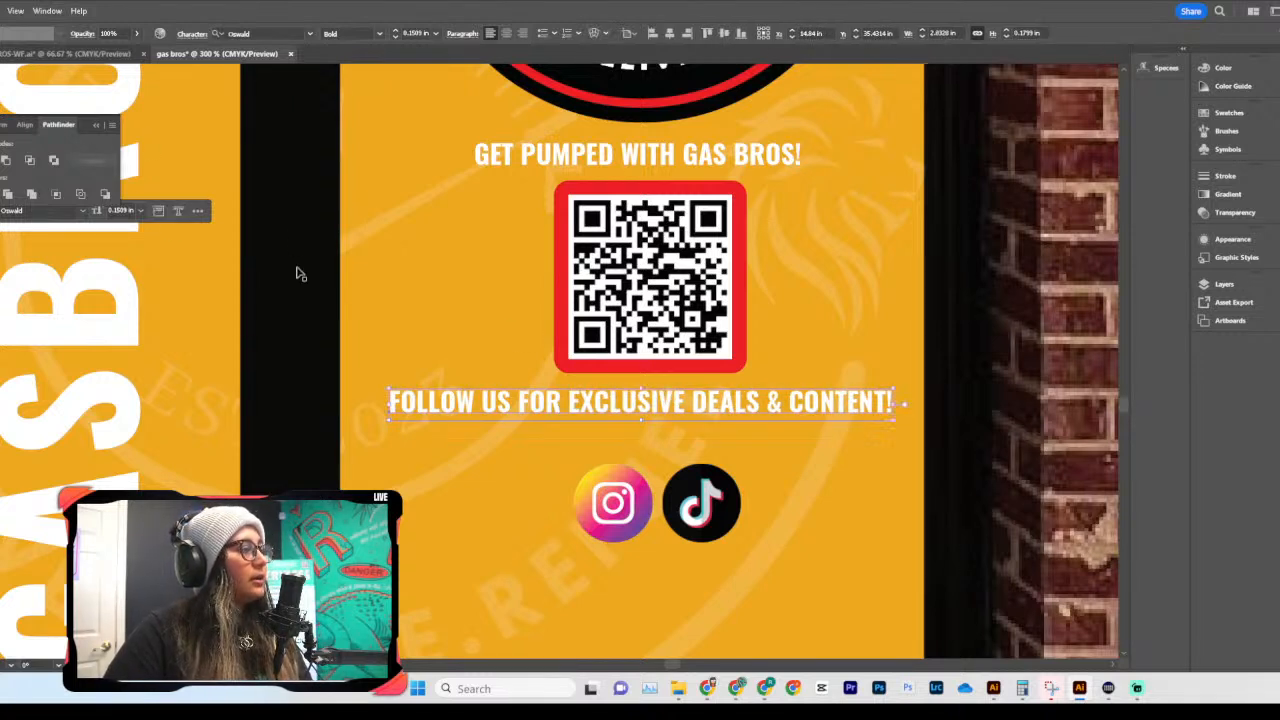
Step: Break the follow line before "EXCLUSIVE", center-align its text and center it between the QR code and the social icons
left_click_drag(701, 400, 708, 393)
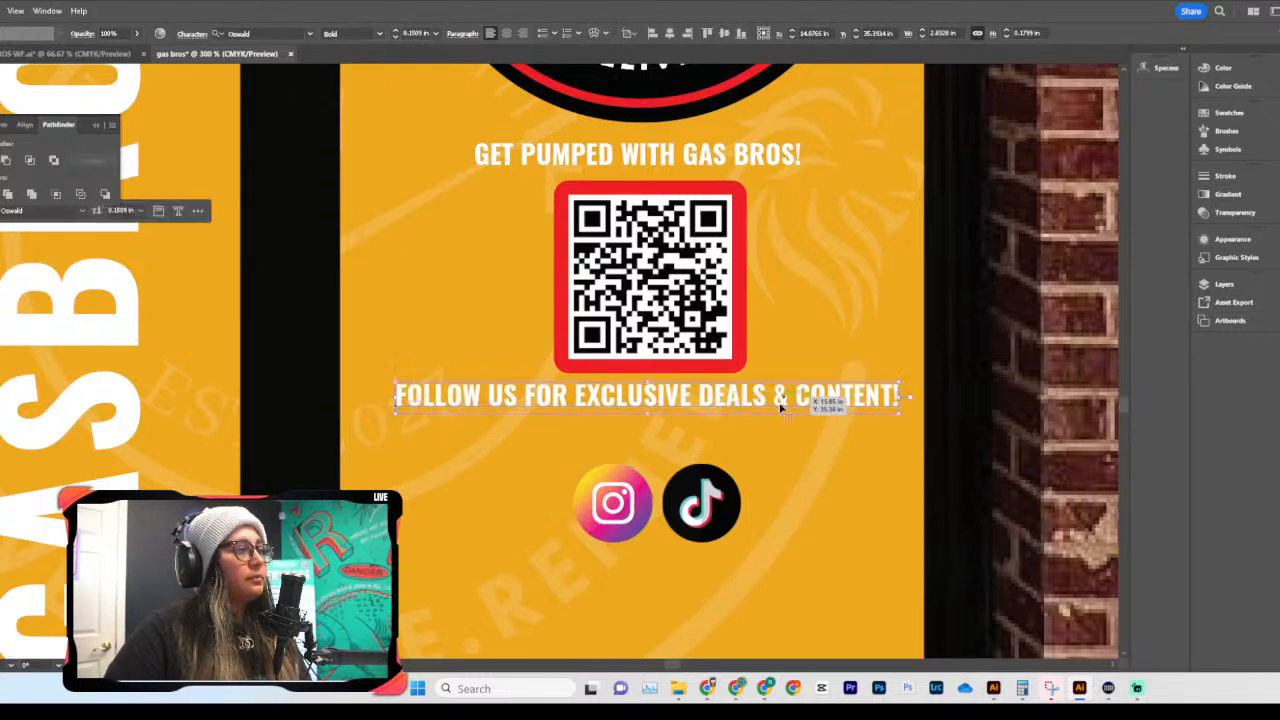
double_click(589, 404)
key("Return")
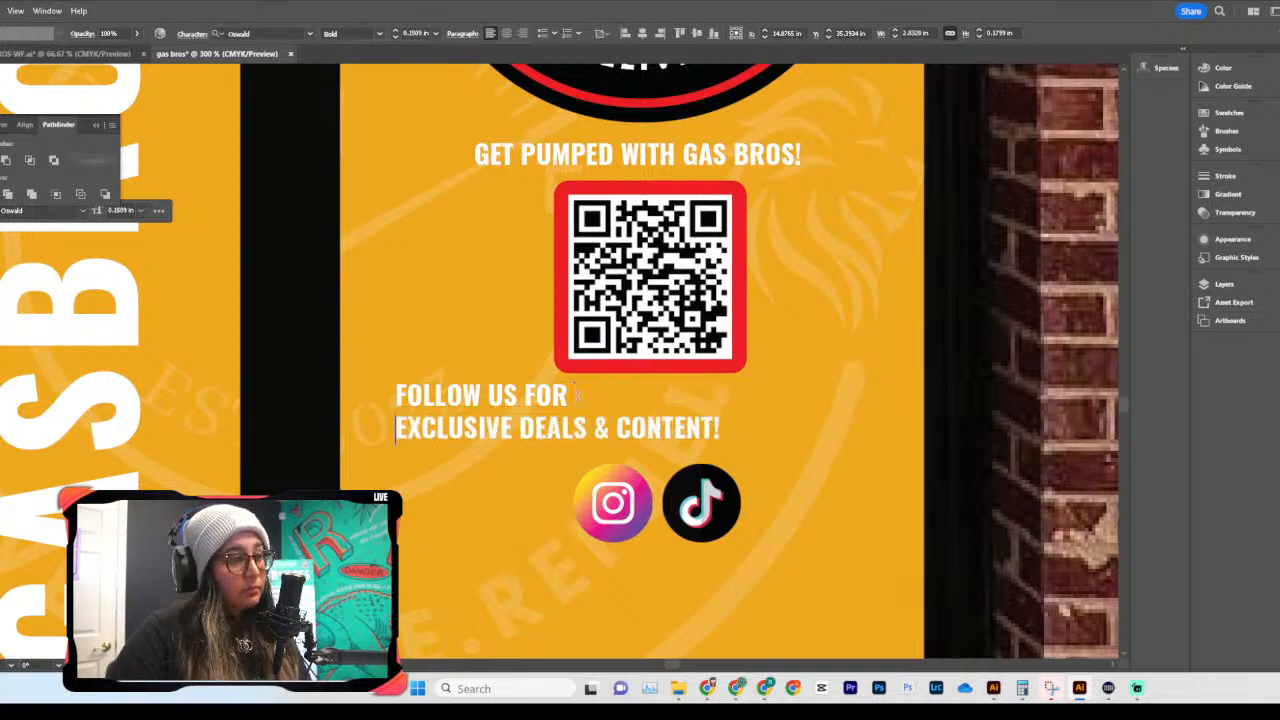
key("Escape")
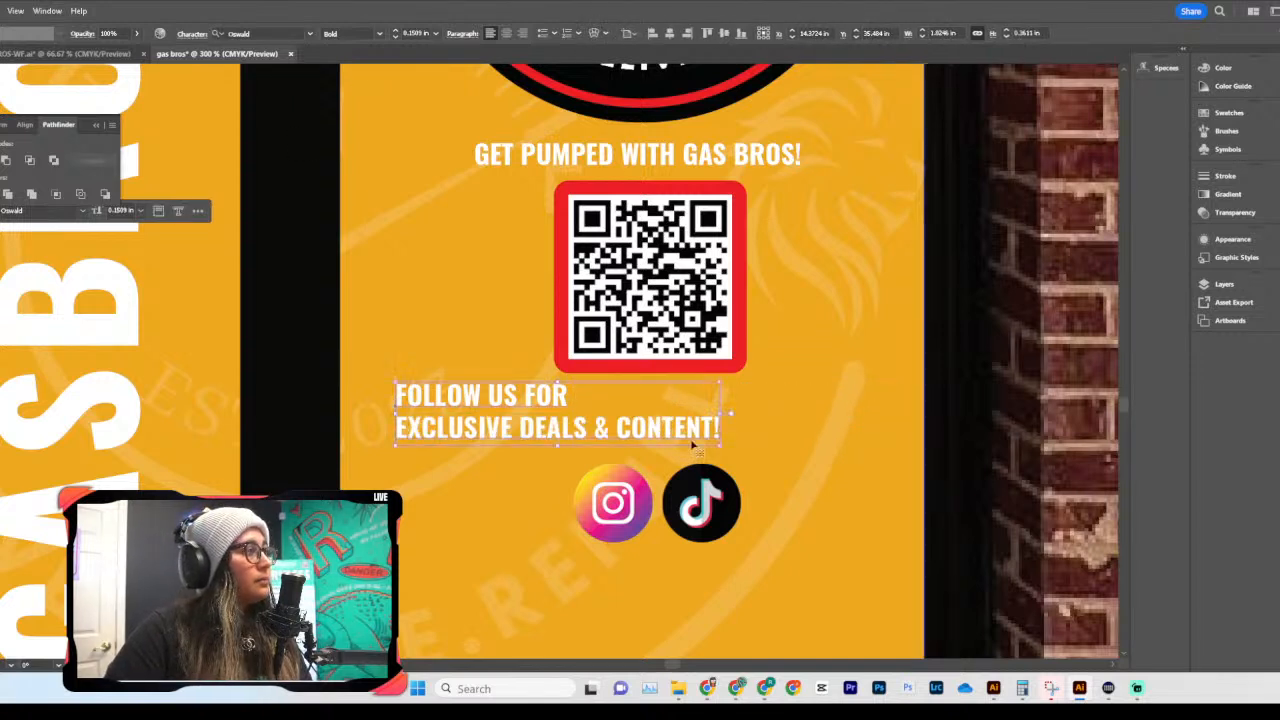
left_click(506, 33)
left_click_drag(450, 423, 715, 428)
Step: Review the layout of the whole gold door mockup, including the logo, taglines and QR code
key("ctrl+minus")
key("ctrl+minus")
key("ctrl+minus")
key("ctrl+minus")
left_click(937, 434)
scroll(937, 434, "left", 3)
key("ctrl+minus")
key("ctrl+minus")
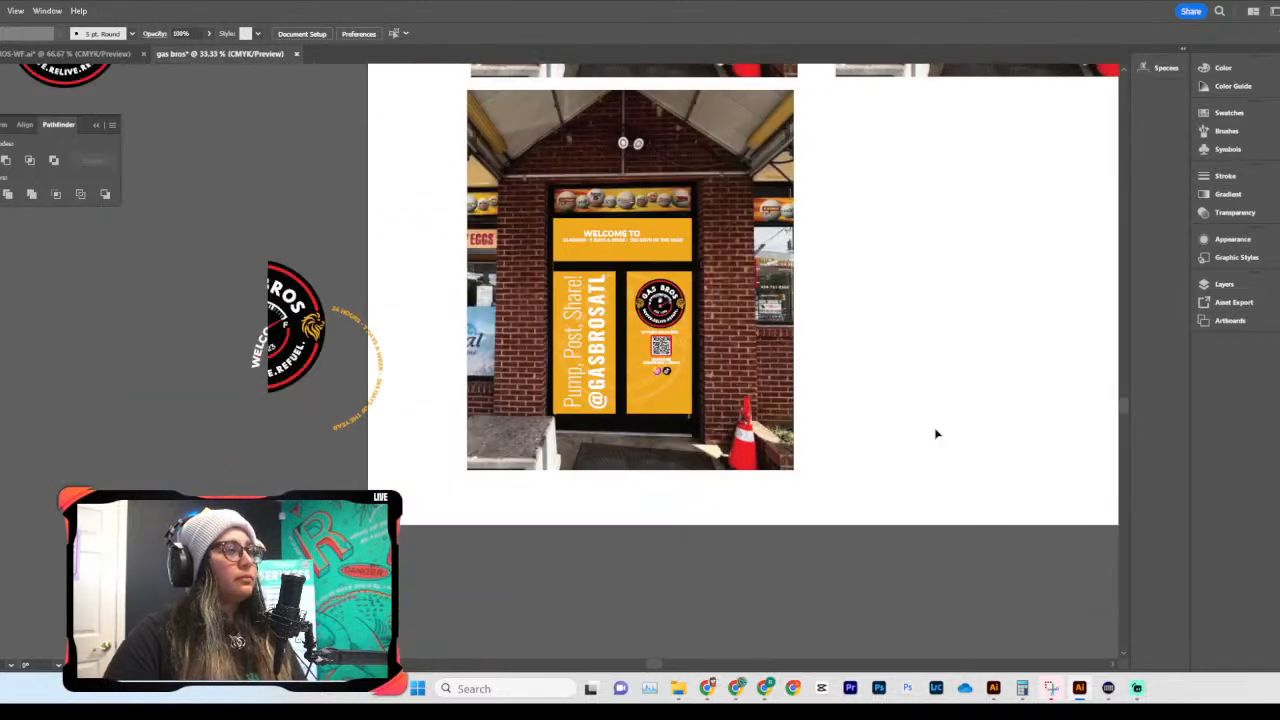
key("ctrl+plus")
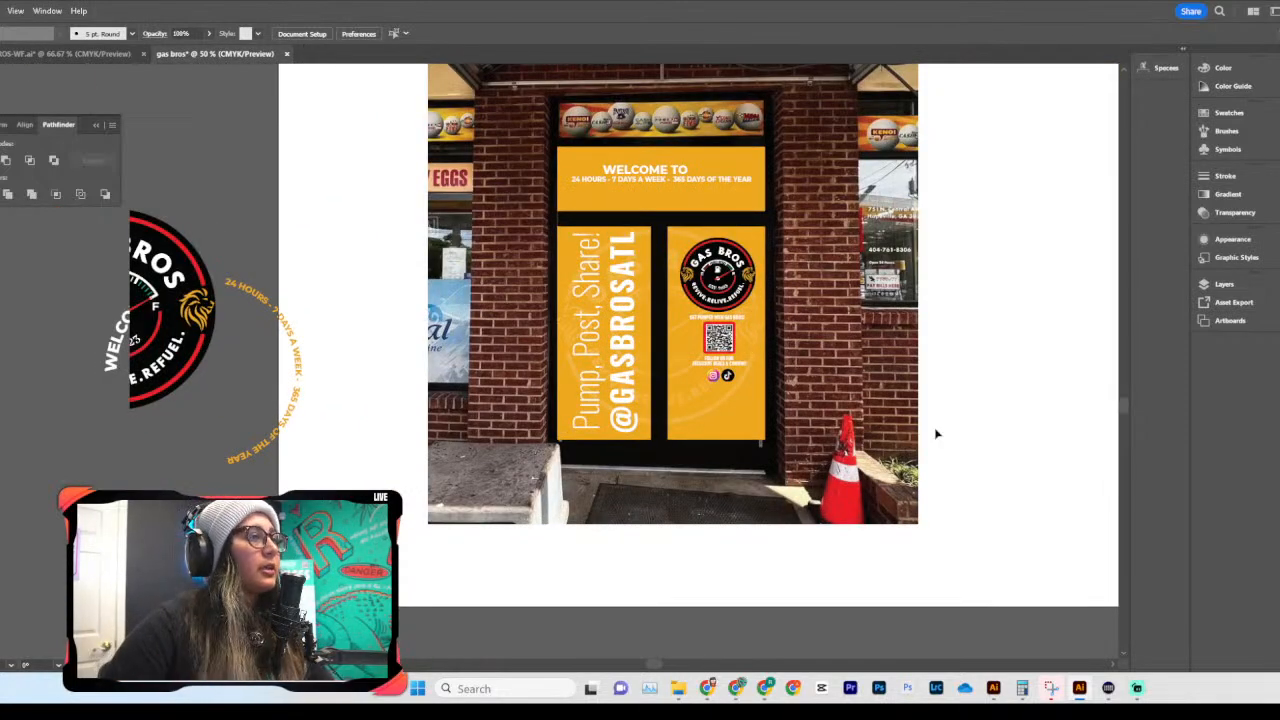
scroll(937, 434, "right", 6)
key("ctrl+plus")
key("ctrl+plus")
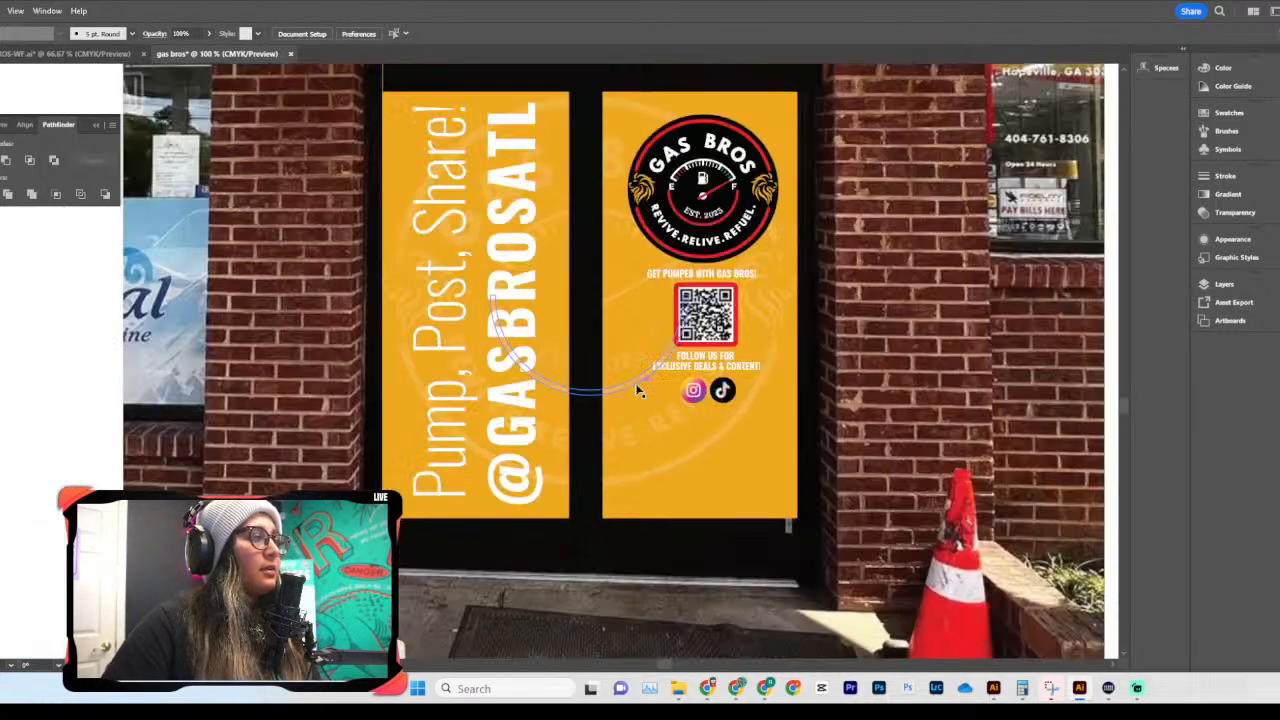
Step: Resize the round Gas Bros logo to about 2.4 in, leaving a larger gap above the upper tagline
scroll(638, 390, "right", 2)
key("ctrl+plus")
scroll(640, 391, "right", 9)
scroll(640, 391, "up", 7)
left_click(595, 236)
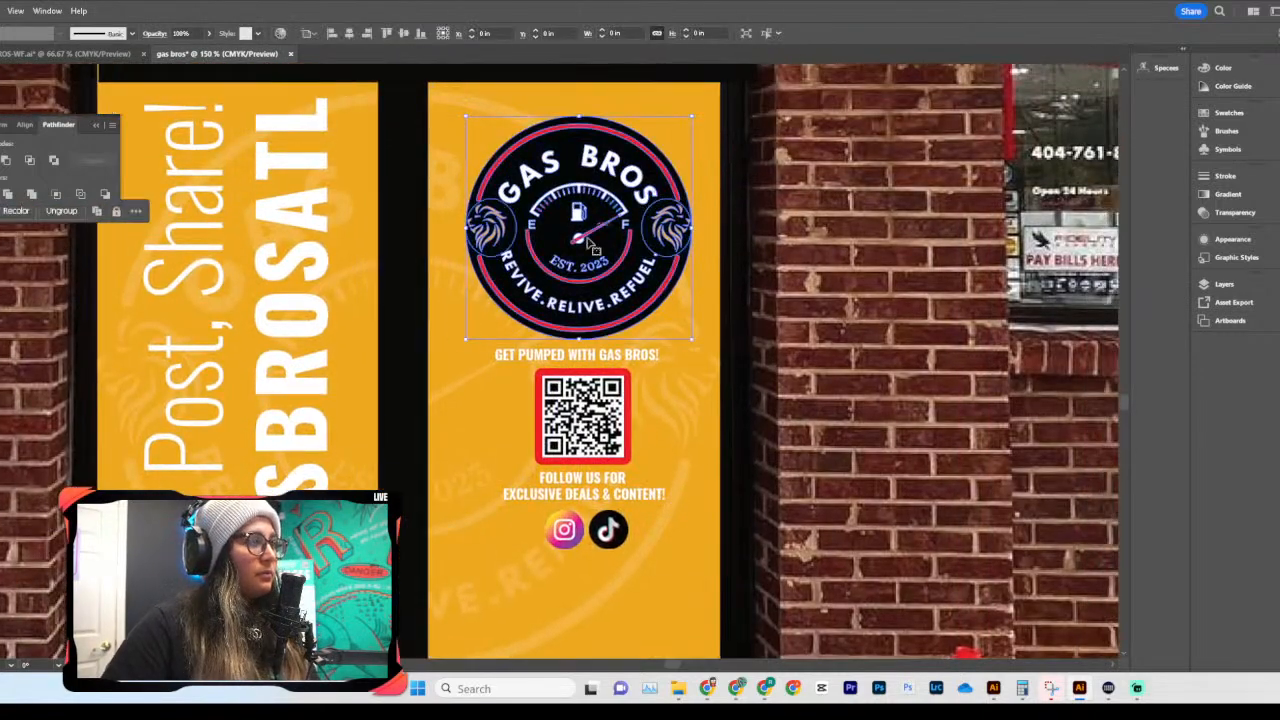
left_click_drag(579, 339, 579, 322)
scroll(590, 249, "right", 9)
left_click(590, 248)
scroll(728, 236, "left", 5)
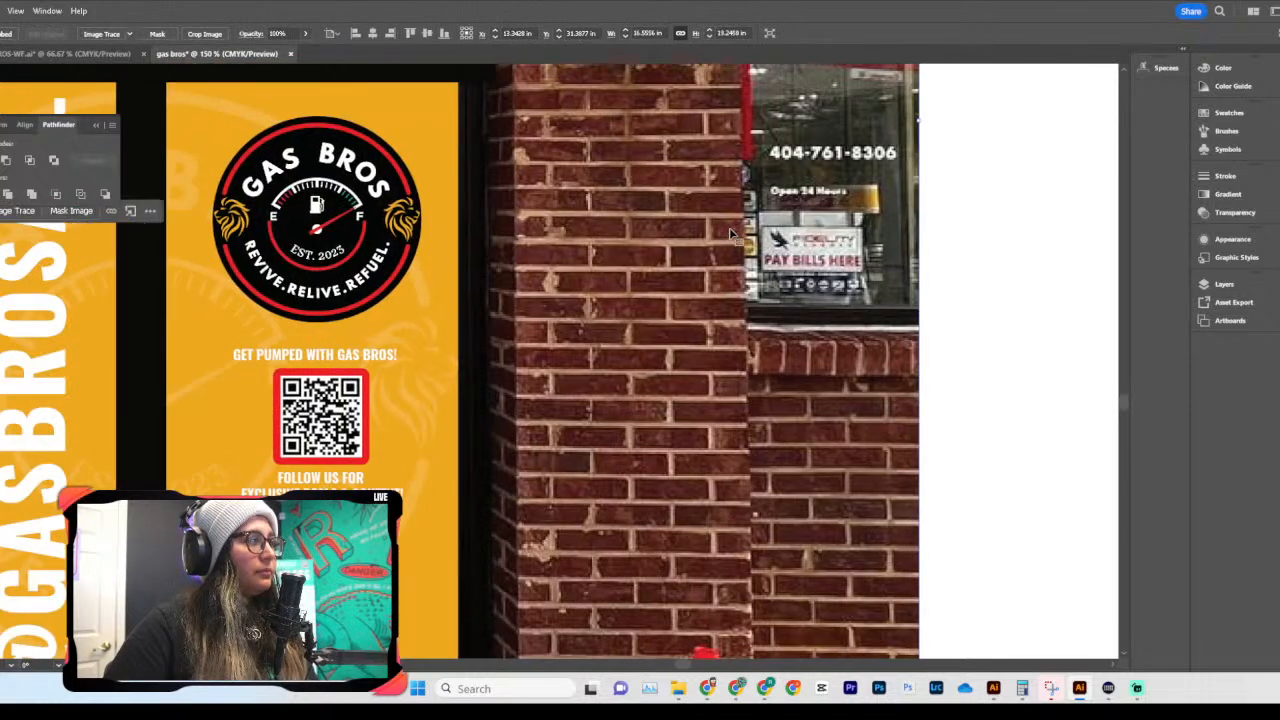
scroll(728, 236, "left", 7)
left_click(664, 225)
scroll(668, 222, "left", 3)
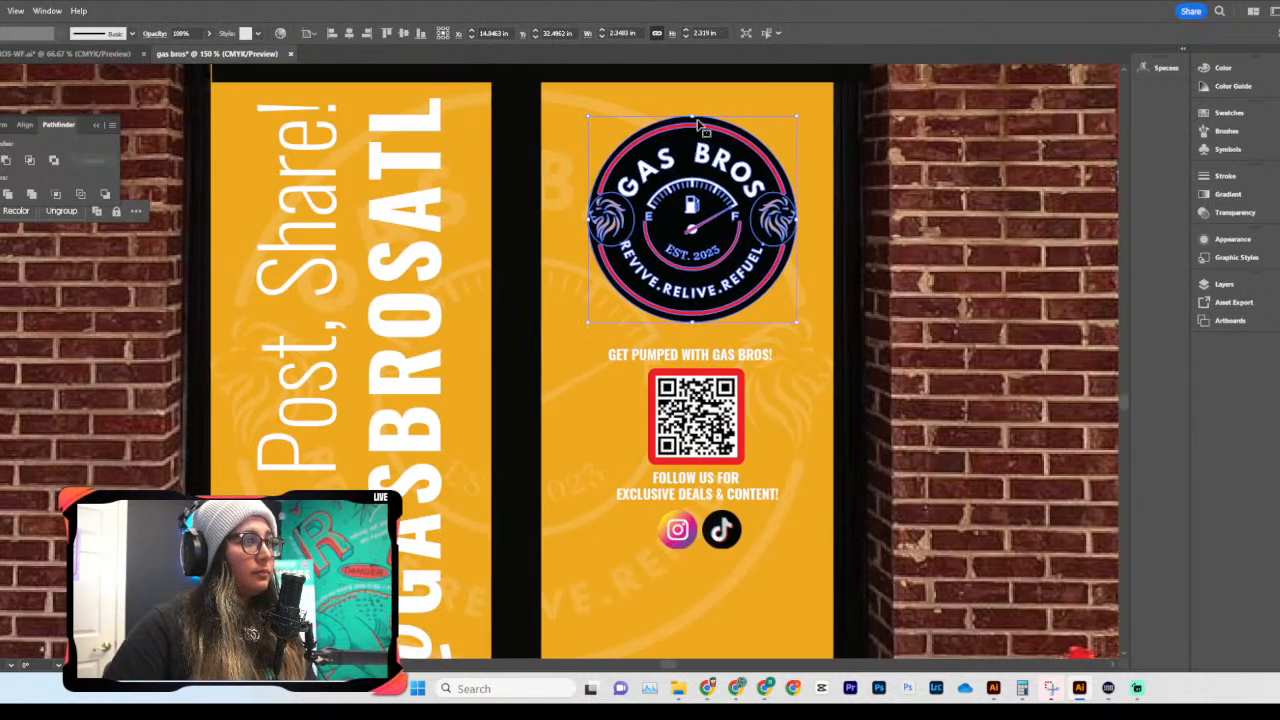
left_click_drag(692, 117, 692, 105)
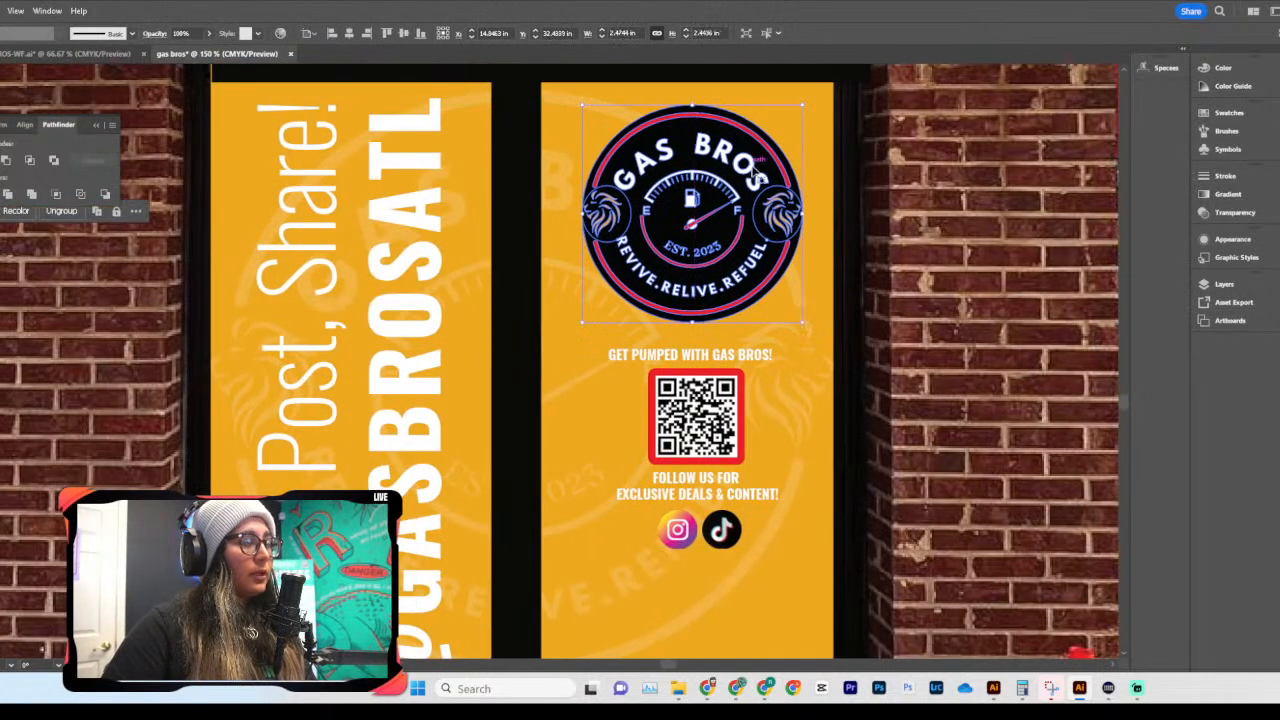
Step: Set the vertical "Pump, Post, Share!" text to Oswald Light and scale it down to match the length of the handle text
scroll(754, 173, "down", 3)
scroll(754, 173, "right", 1)
key("ctrl+minus")
key("ctrl+minus")
key("ctrl+minus")
left_click(891, 272)
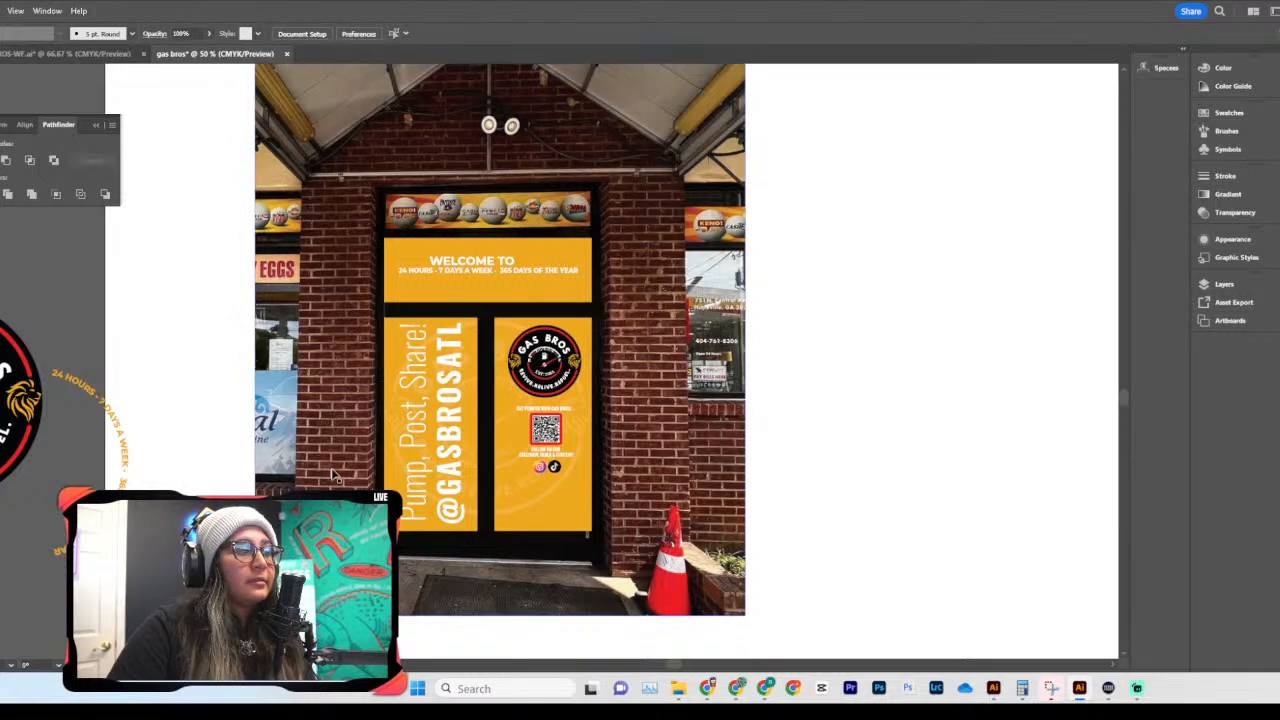
left_click(418, 440)
left_click(377, 35)
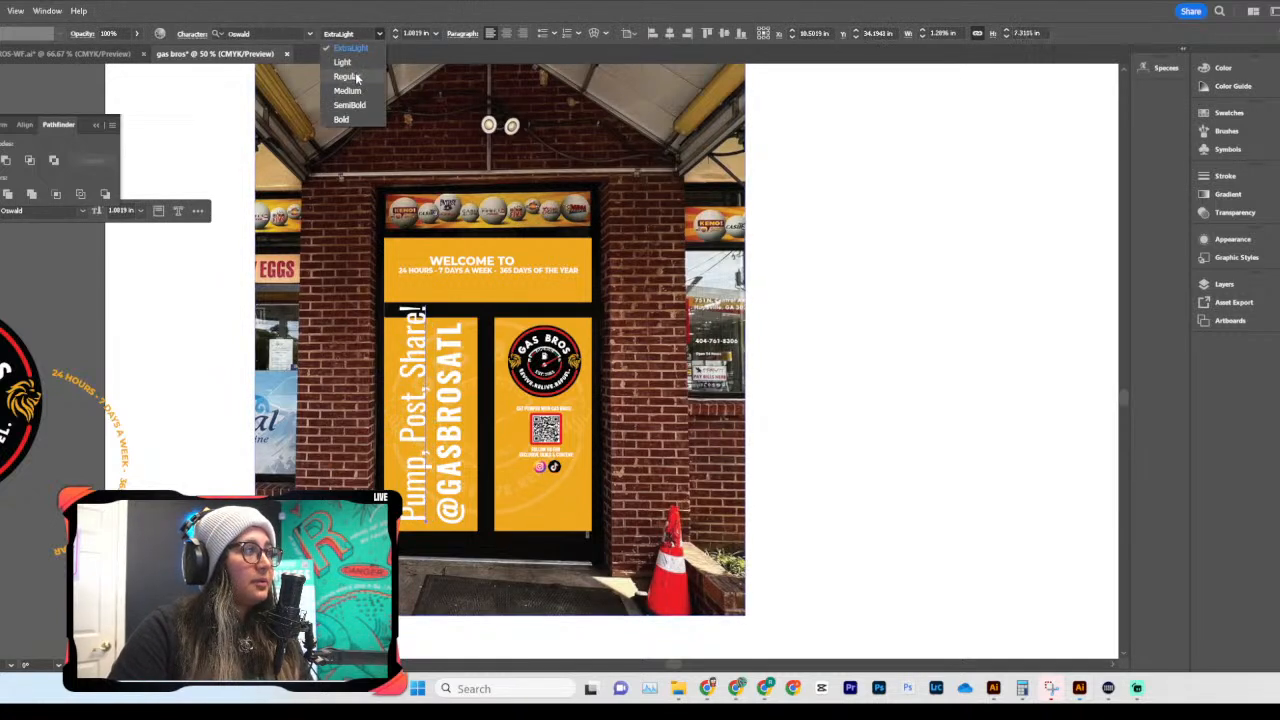
left_click(350, 63)
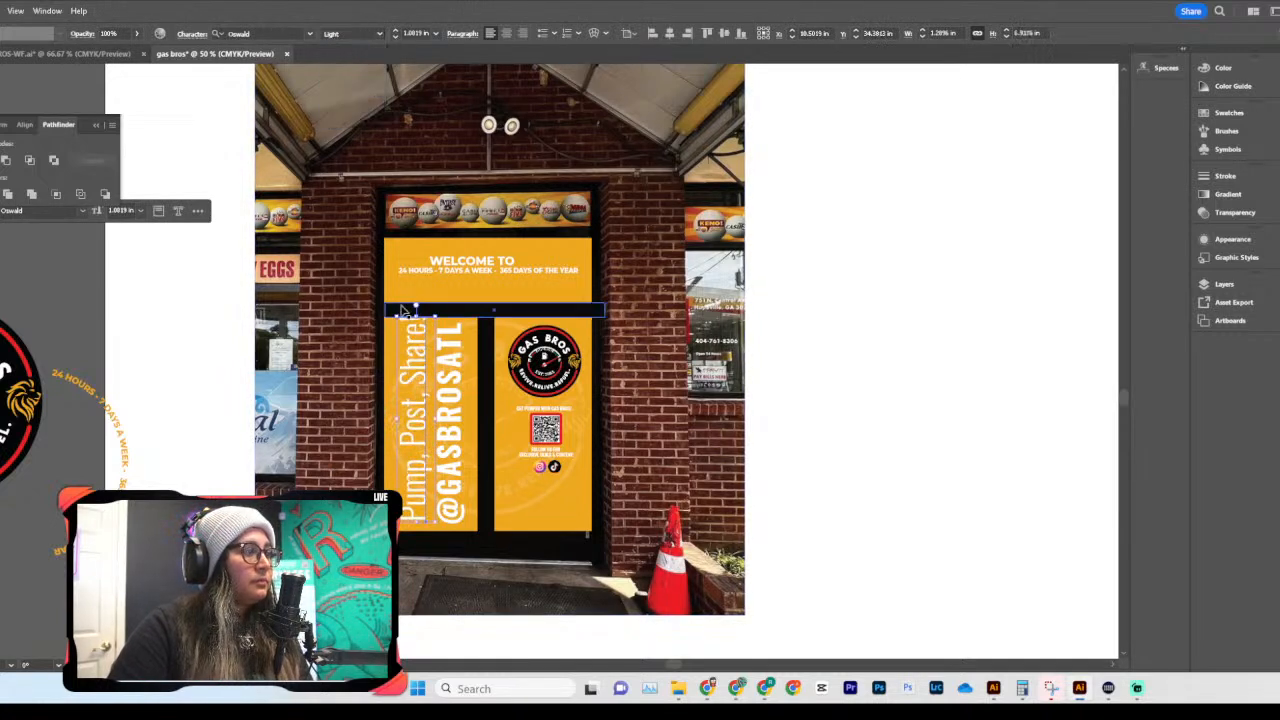
left_click_drag(417, 308, 418, 325)
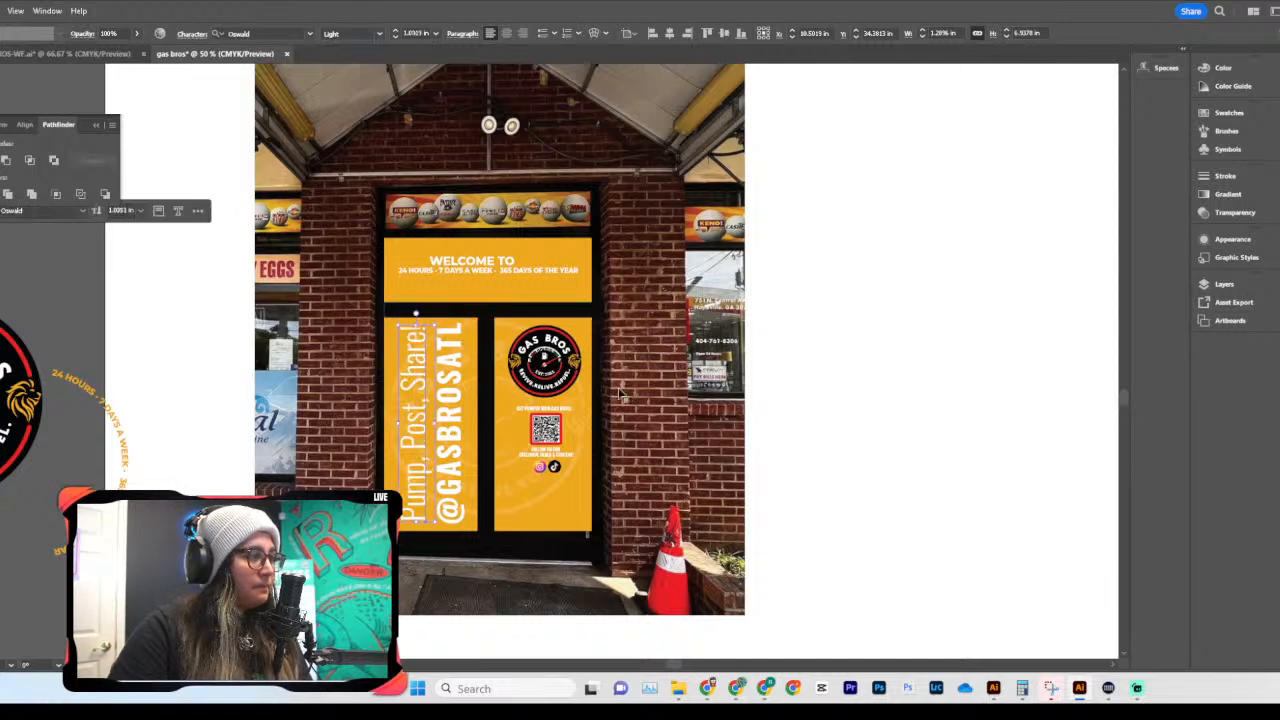
Step: Examine the updated gold door design as a whole and at closer range
left_click(889, 477)
scroll(889, 477, "down", 1)
scroll(889, 477, "left", 3)
key("ctrl+minus")
key("ctrl+minus")
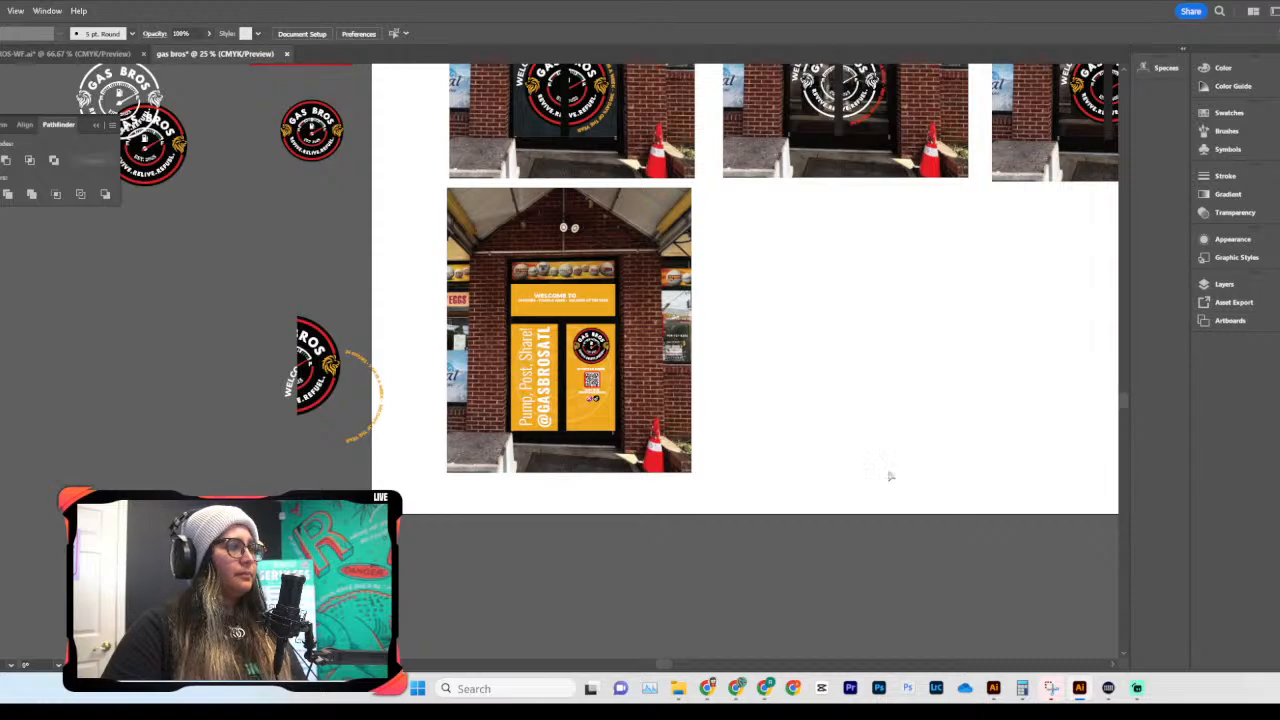
key("ctrl+1")
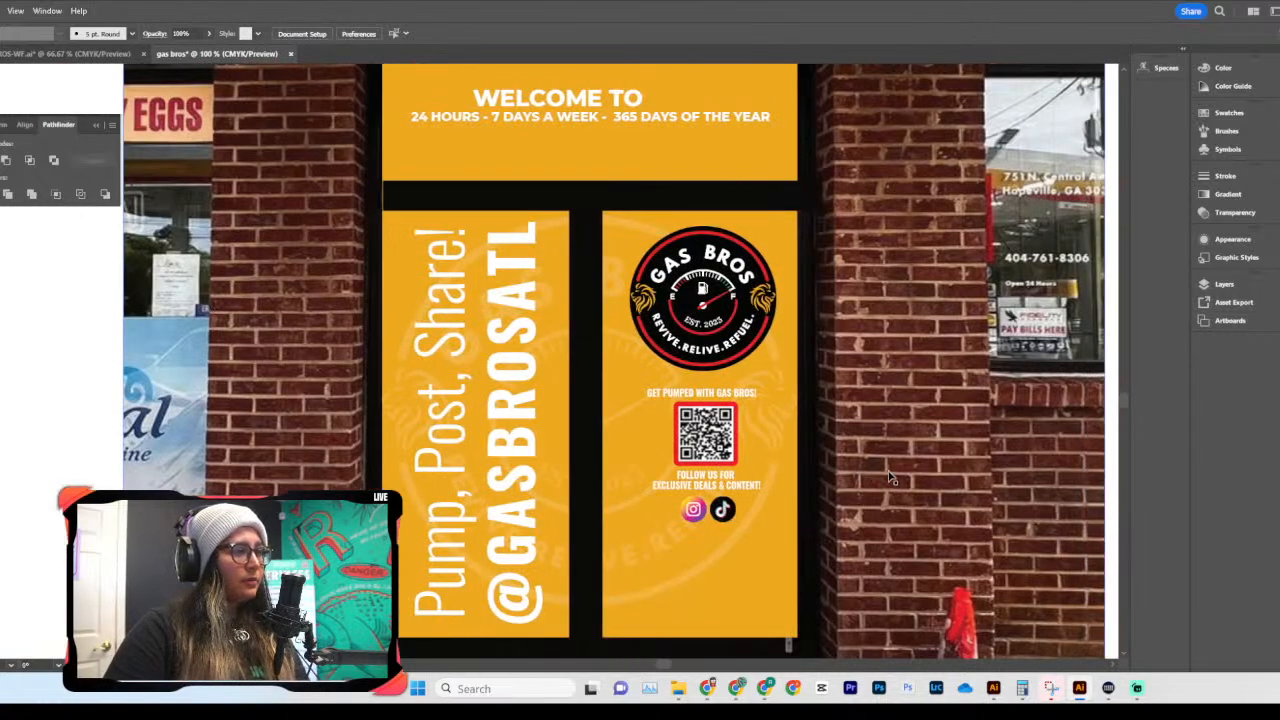
key("ctrl+plus")
scroll(850, 468, "right", 3)
scroll(817, 460, "down", 3)
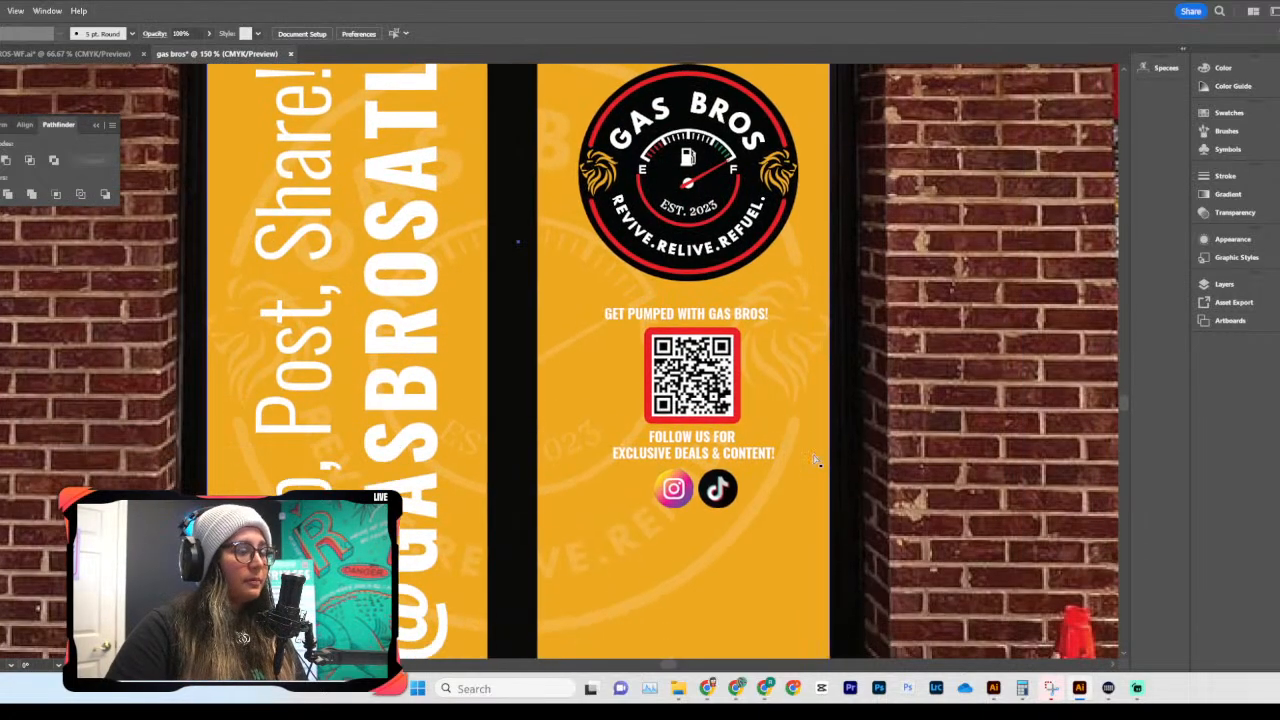
Step: Align the upper tagline, the QR code and the follow text on a common vertical center line
key("ctrl+plus")
scroll(770, 400, "down", 1)
scroll(754, 391, "right", 7)
left_click(569, 285)
scroll(570, 283, "left", 4)
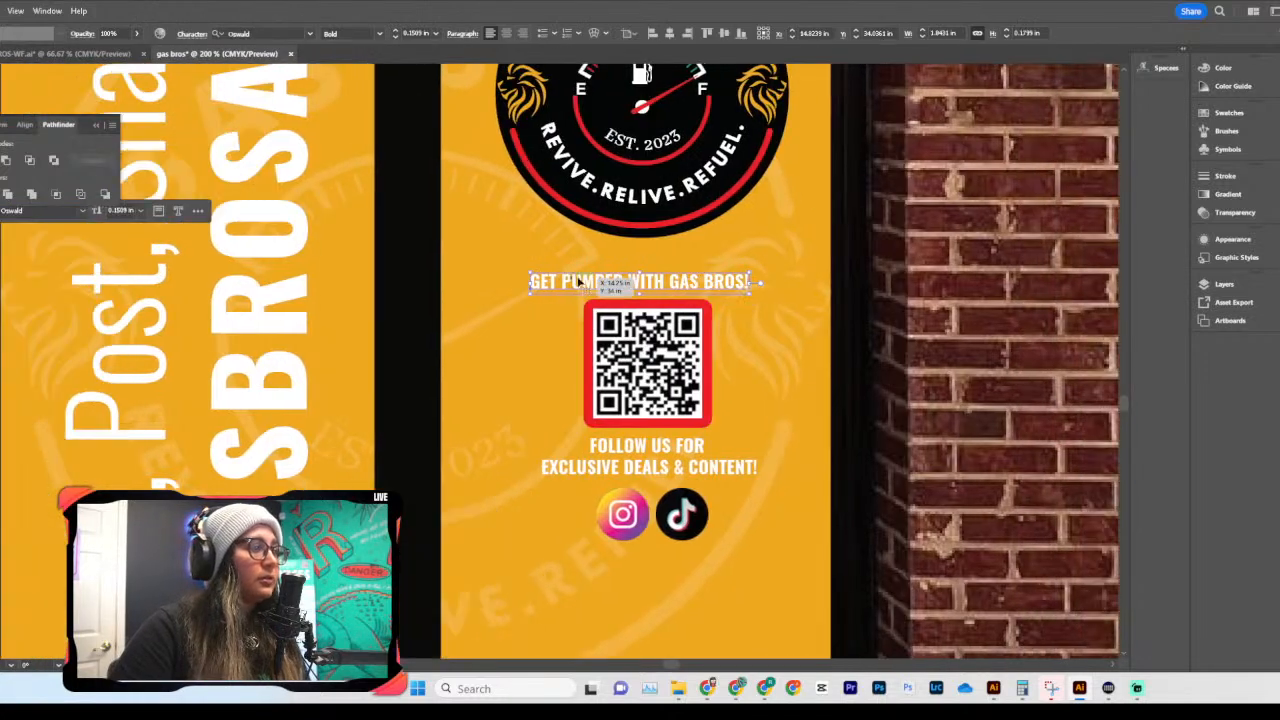
left_click(680, 446)
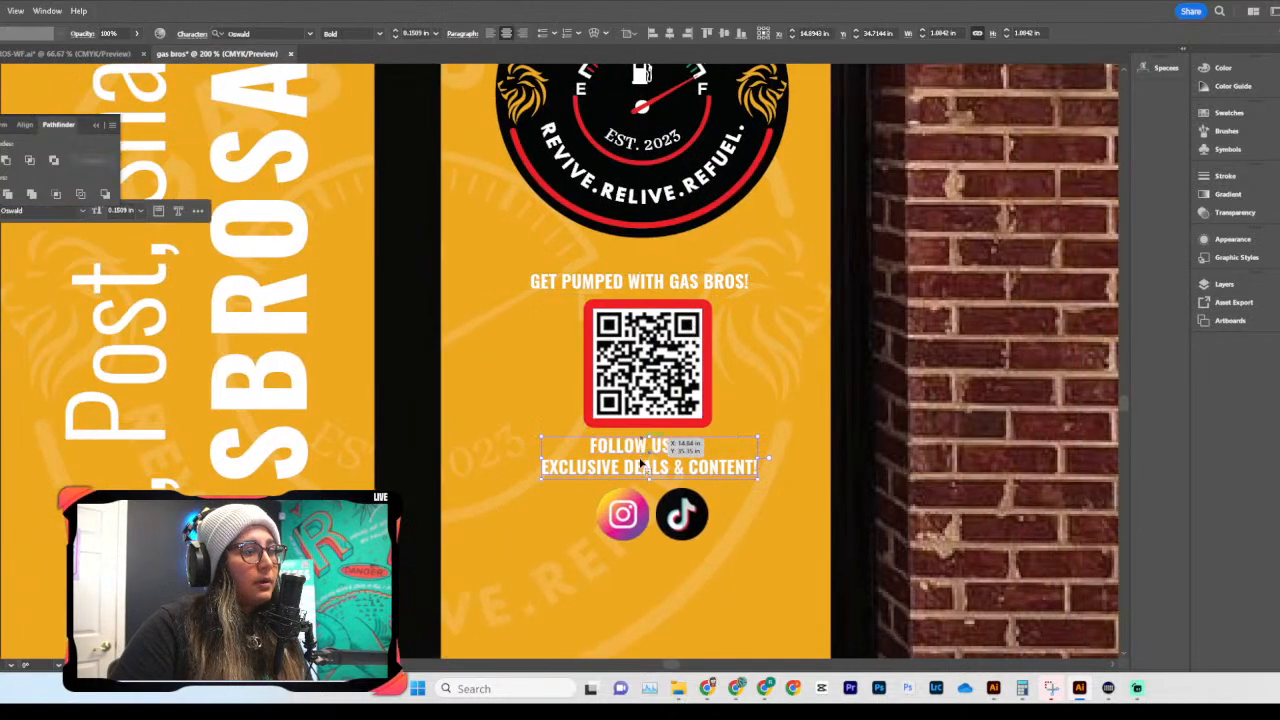
left_click(665, 312, "shift")
left_click(713, 285, "shift")
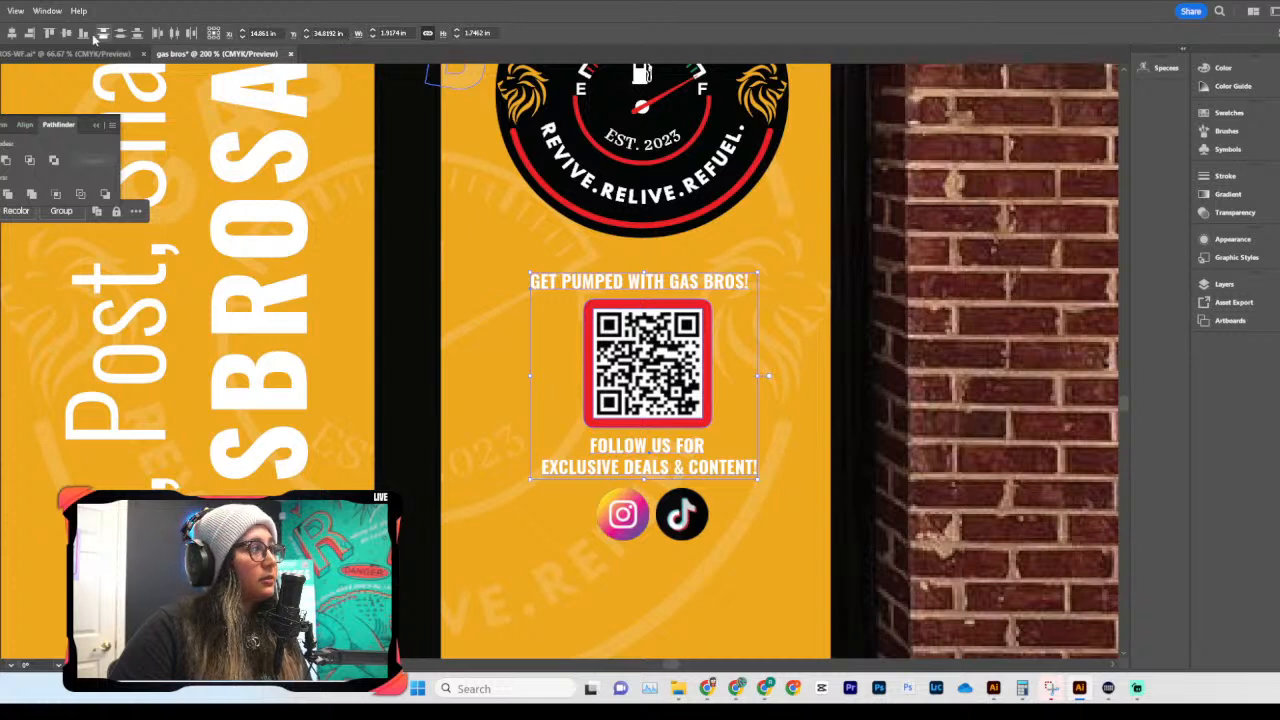
left_click(119, 33)
scroll(705, 427, "down", 1)
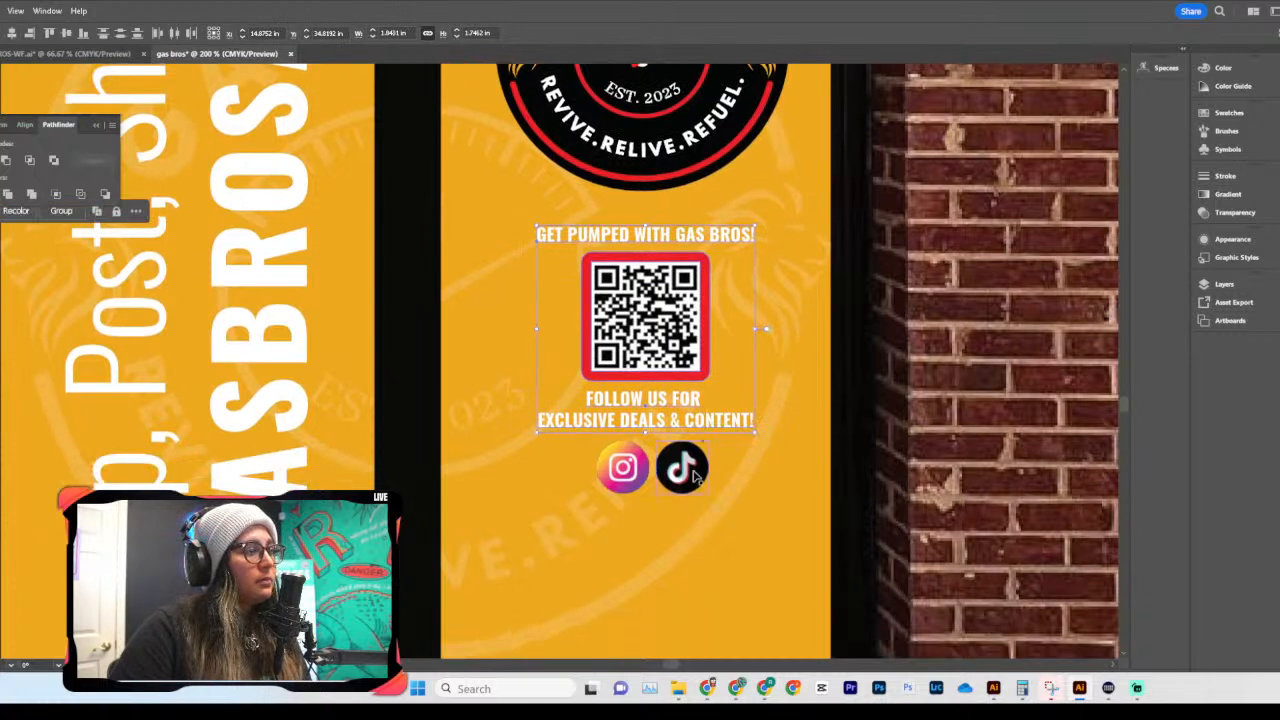
Step: Enlarge the taglines, QR code and both social icons together to about 2.66 in wide
left_click(690, 473)
left_click(687, 422)
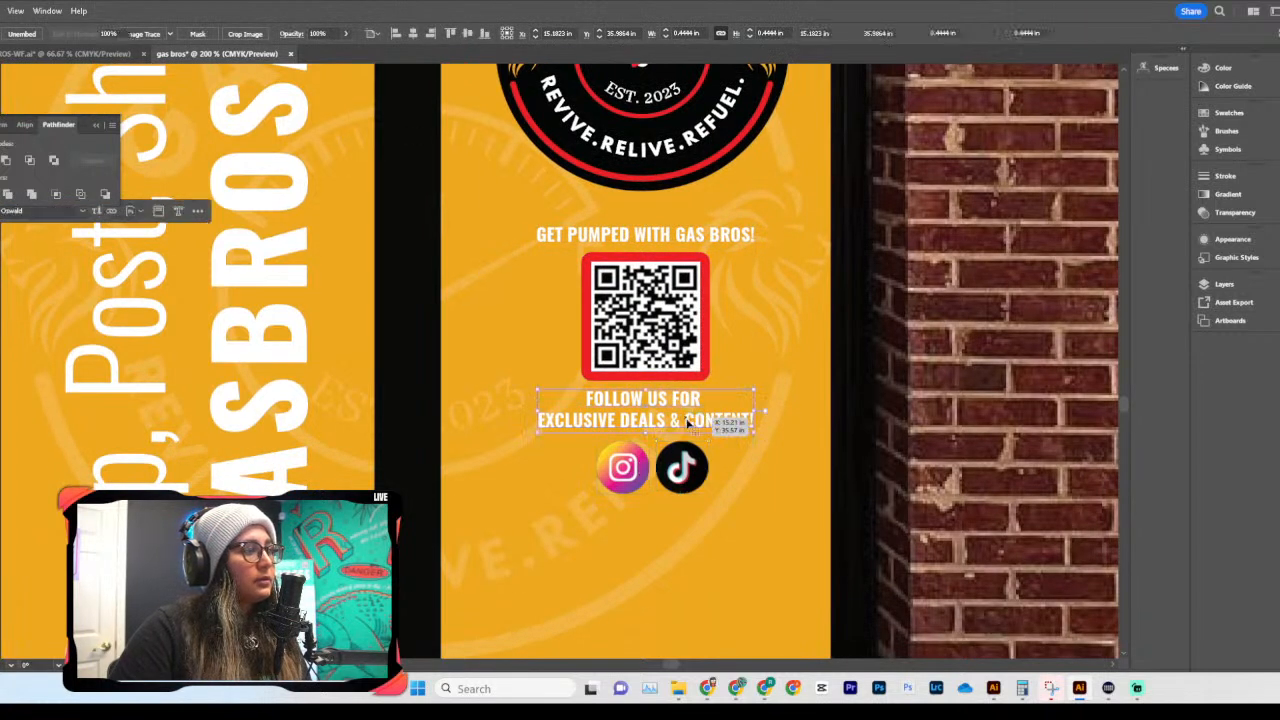
left_click(660, 239, "shift")
left_click(649, 311, "shift")
left_click(623, 468, "shift")
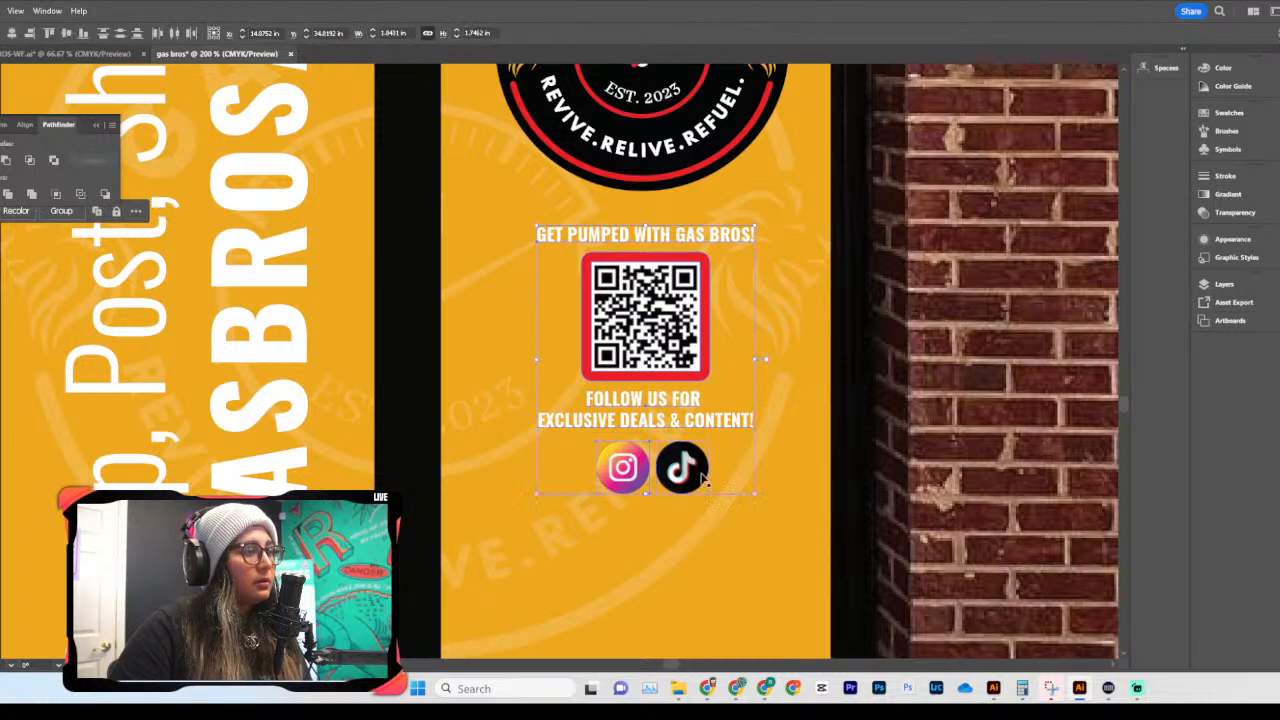
left_click(651, 494)
left_click(912, 483)
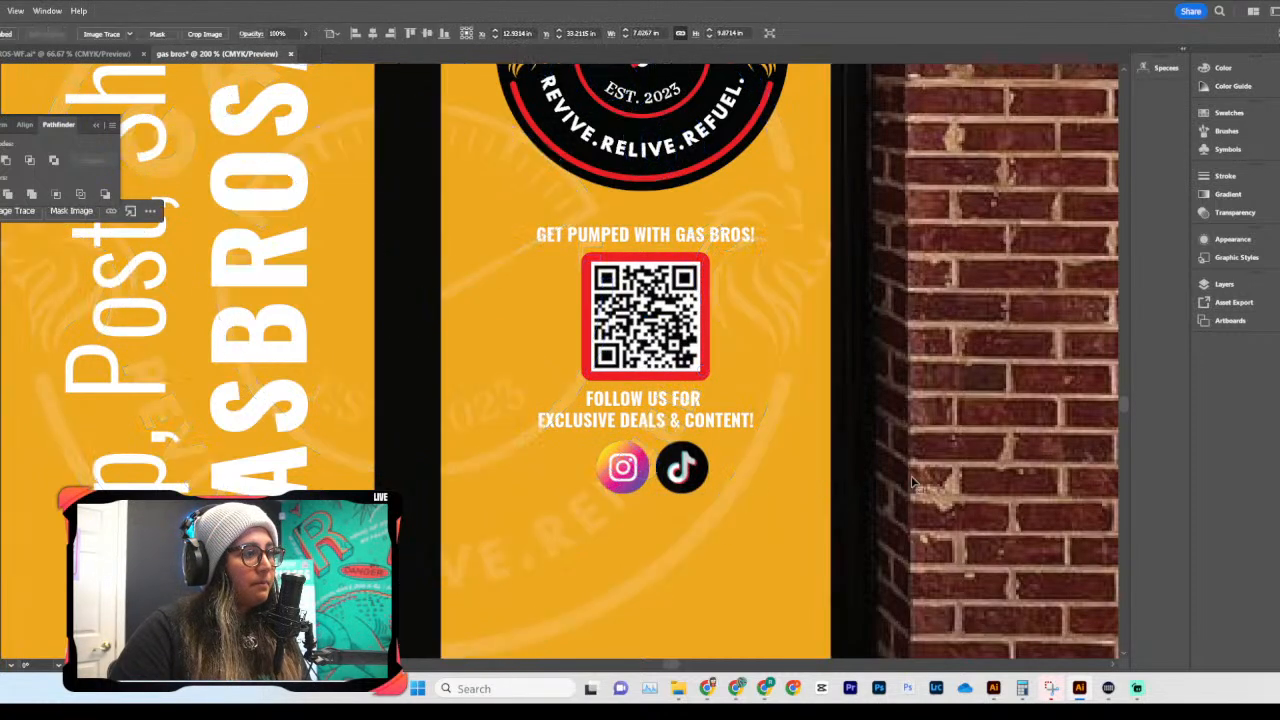
left_click(697, 470)
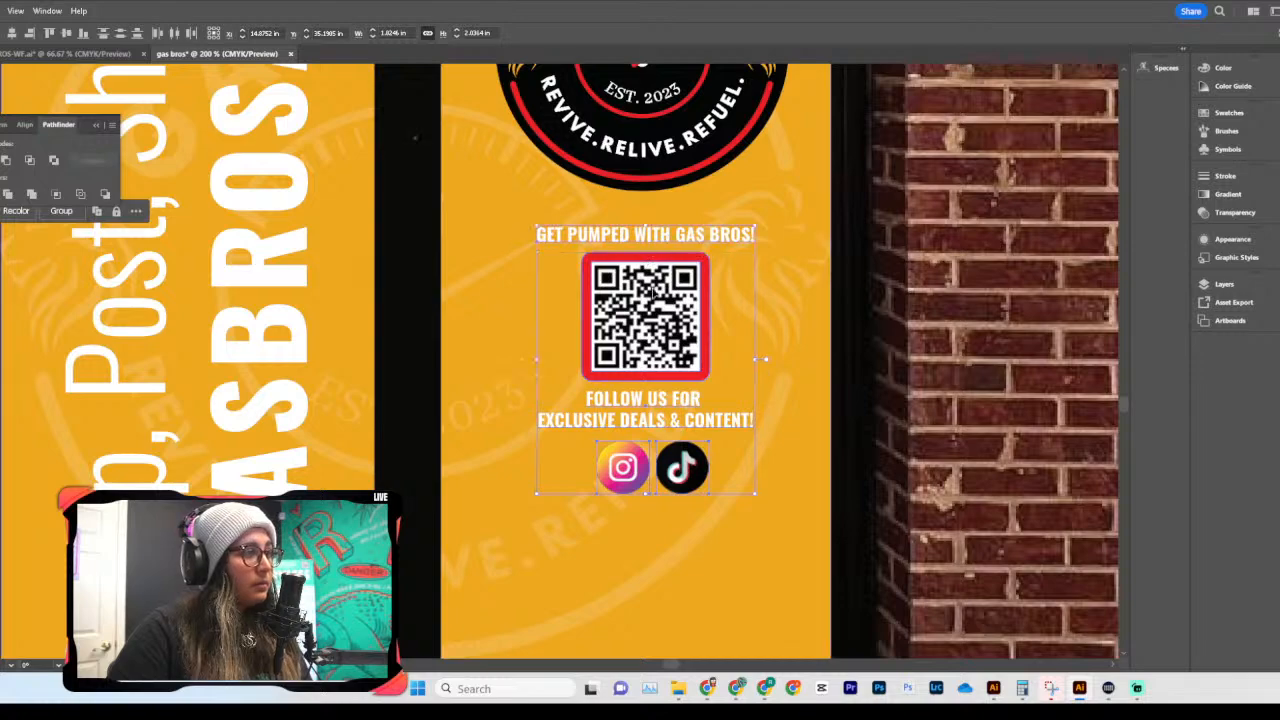
left_click_drag(645, 493, 647, 612)
Step: Duplicate the gold storefront mockup into the empty artboard space beside it
key("ctrl+minus")
key("ctrl+minus")
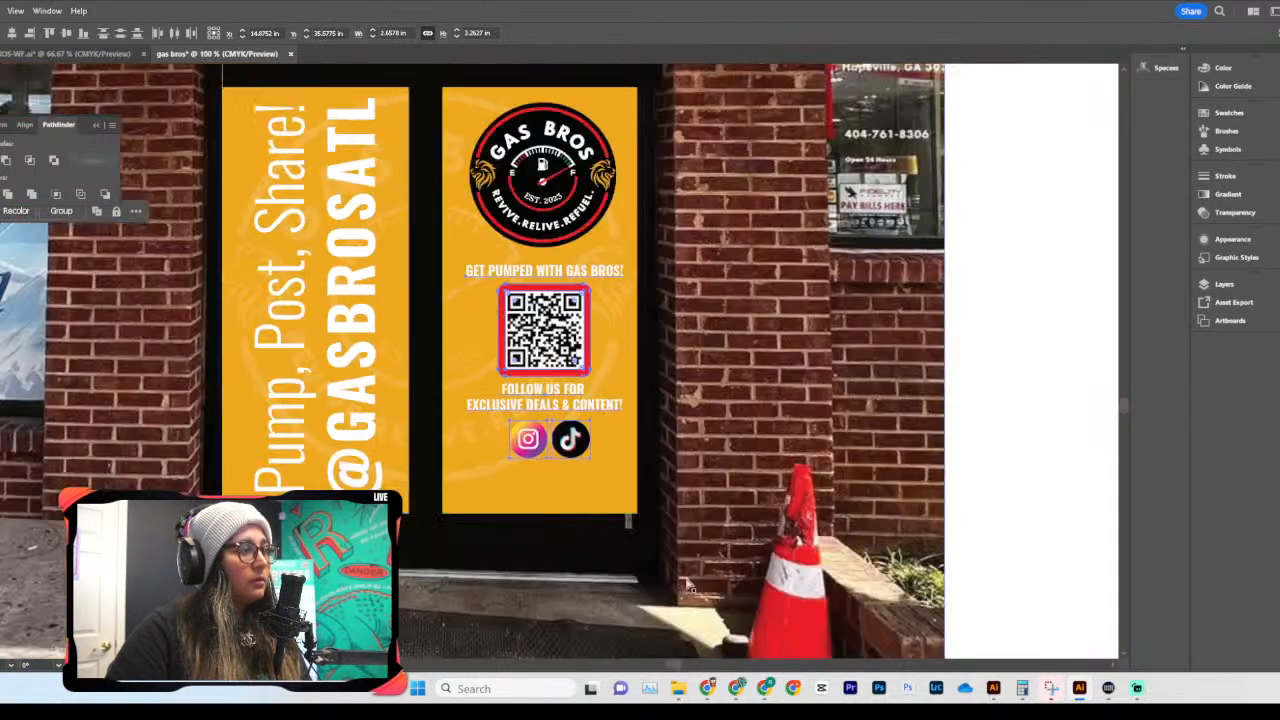
key("ctrl+minus")
key("ctrl+minus")
left_click(786, 515)
scroll(791, 501, "up", 3)
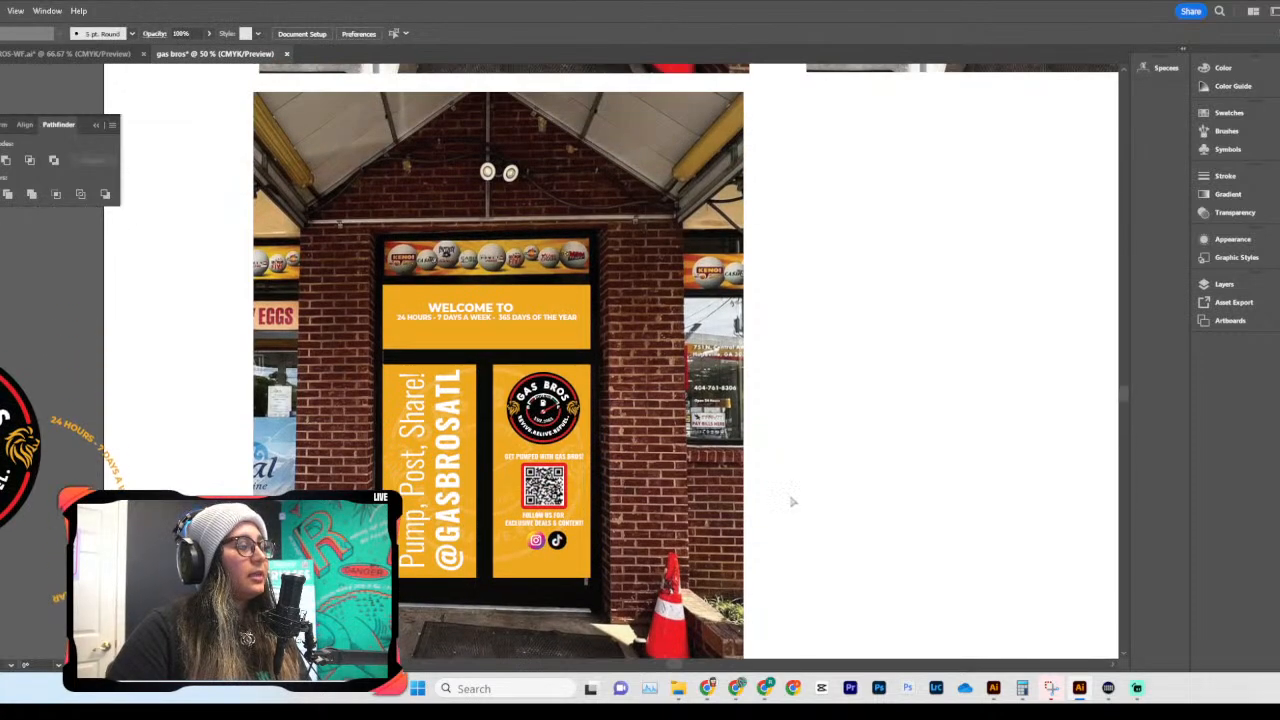
key("ctrl+minus")
key("ctrl+minus")
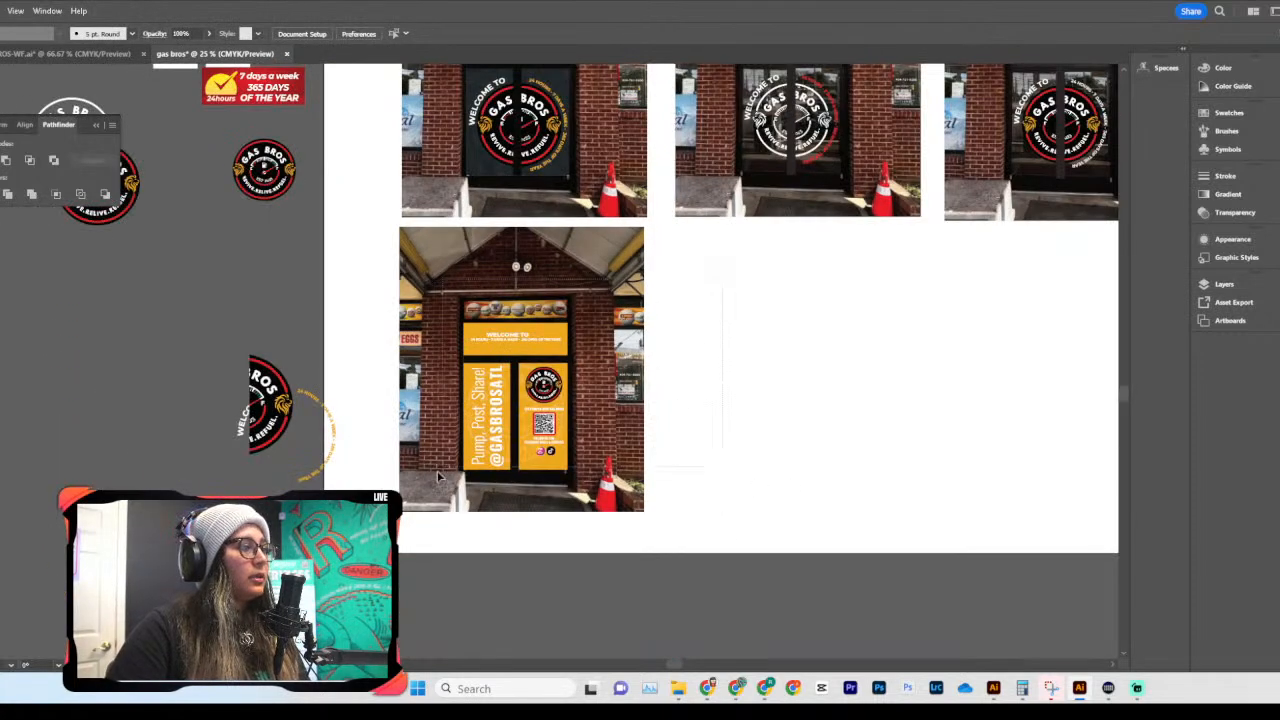
left_click_drag(508, 421, 795, 430)
Step: Select the gold door panels and watermark group on the duplicated mockup
key("ctrl+plus")
key("ctrl+plus")
key("ctrl+plus")
scroll(845, 400, "right", 1)
left_click(845, 400)
left_click(606, 289)
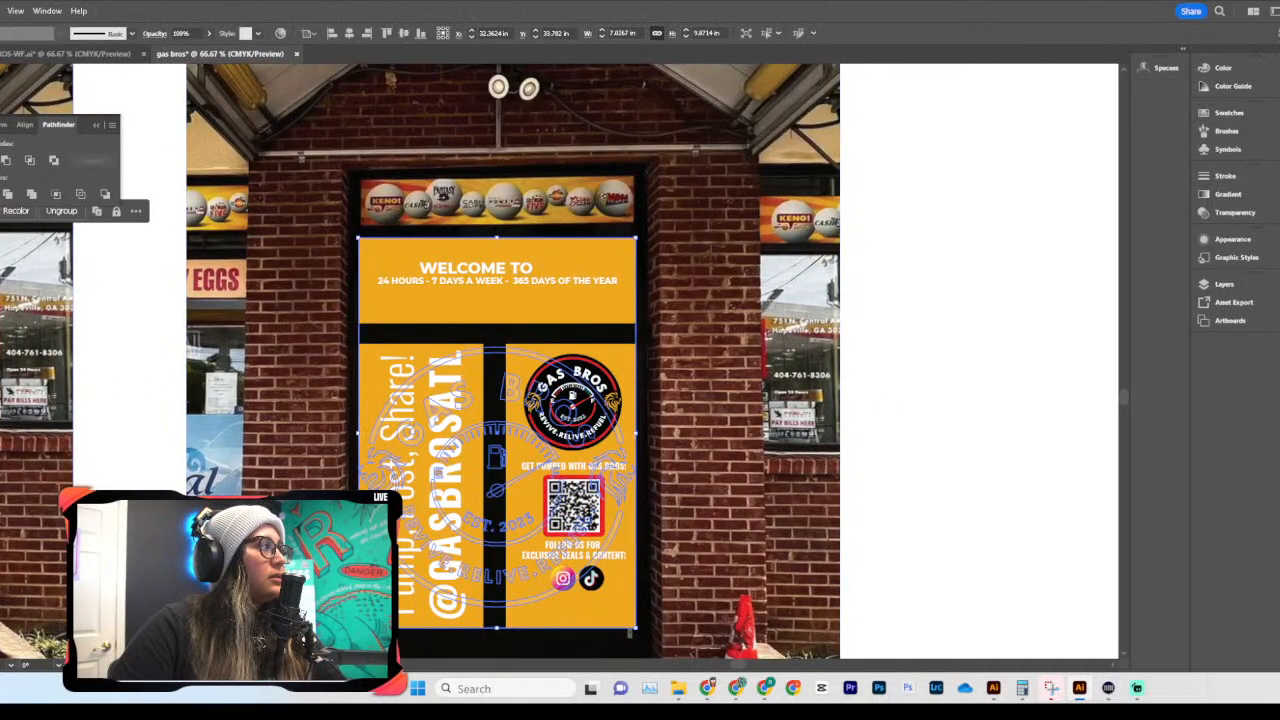
Step: Send the red background and watermark group behind the text, badge and QR code on the second door mockup
key("ctrl+shift+[")
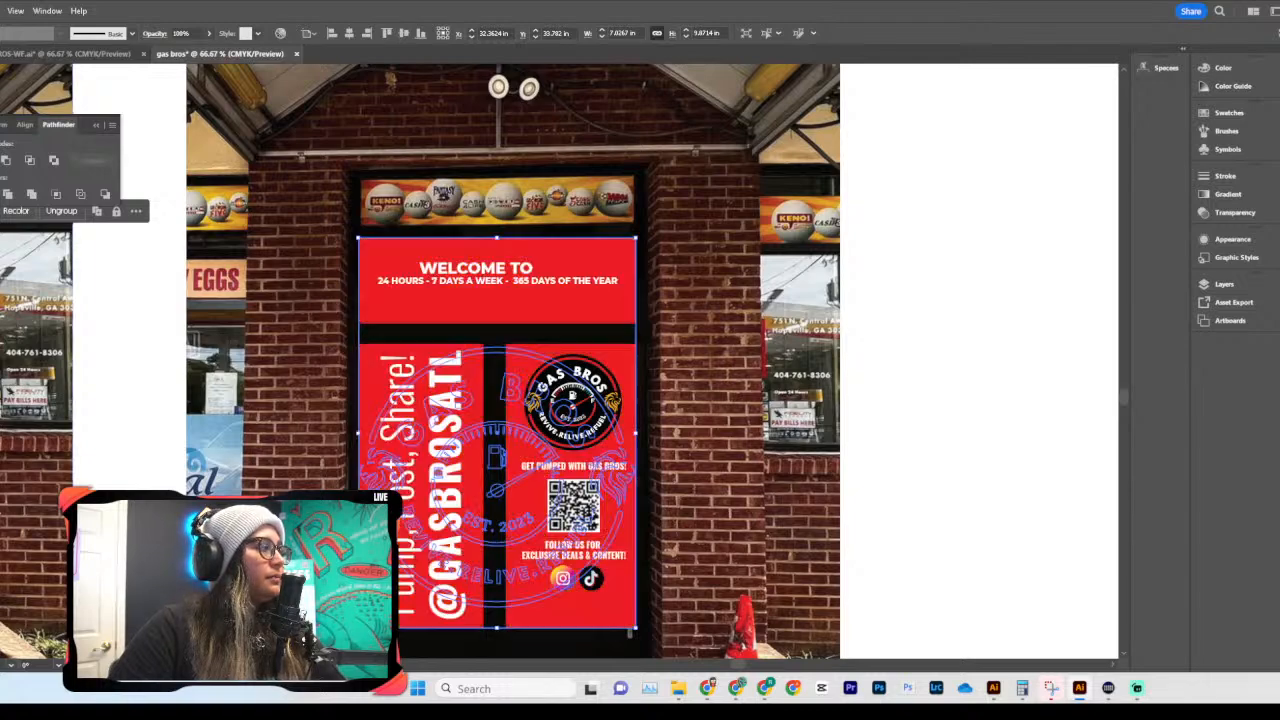
left_click(912, 434)
key("ctrl+minus")
key("ctrl+minus")
key("ctrl+minus")
key("ctrl+minus")
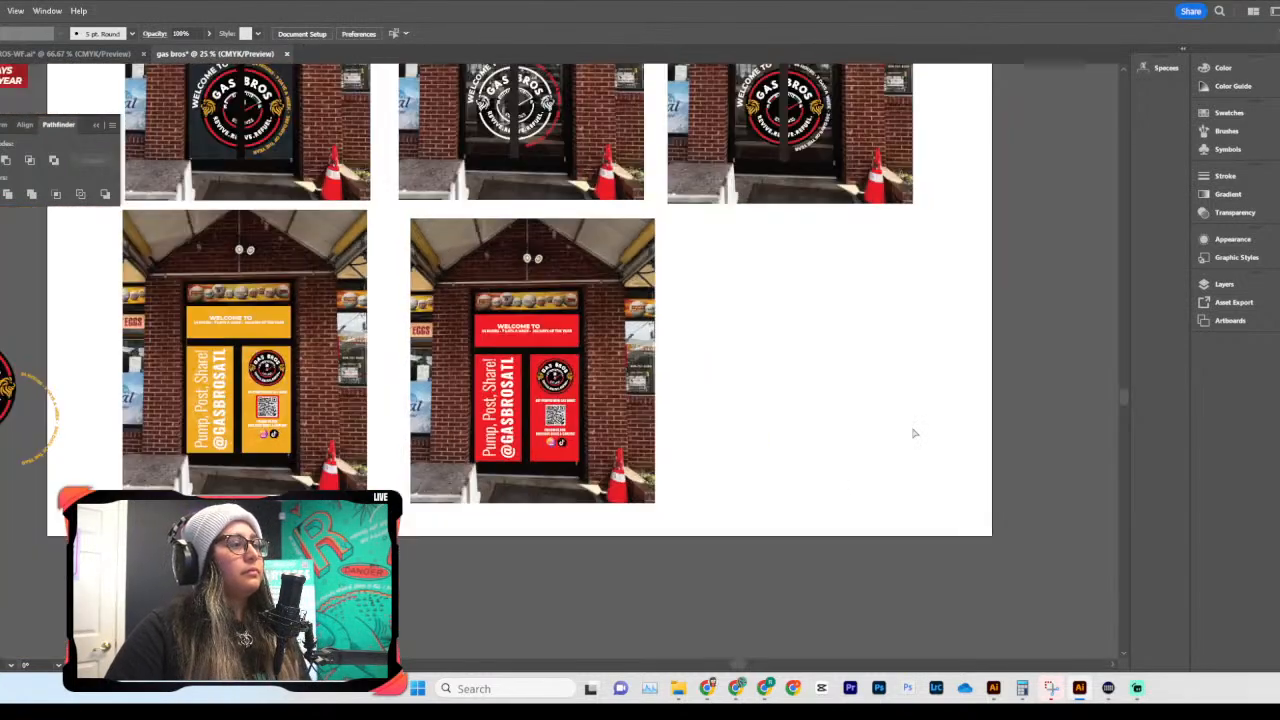
key("ctrl+plus")
key("ctrl+plus")
key("ctrl+plus")
key("ctrl+plus")
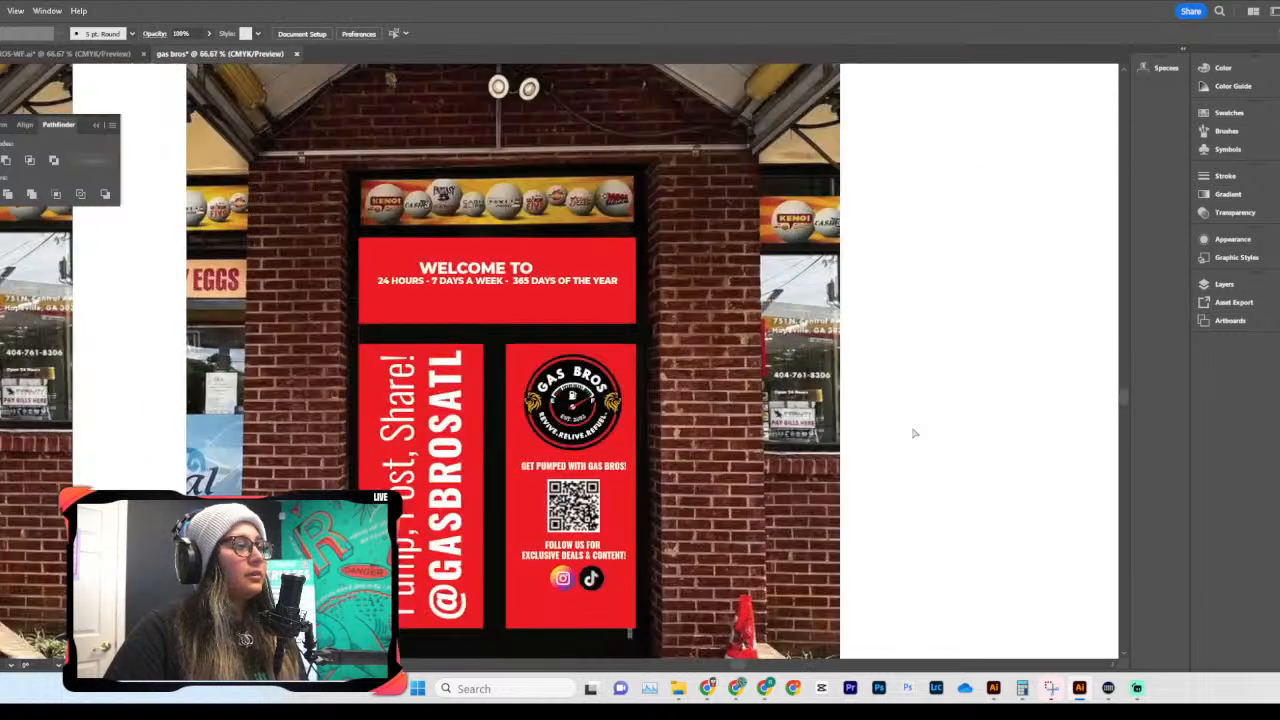
Step: Select the large watermark logo inside the red background group and reduce its opacity to 42%
left_click(527, 373)
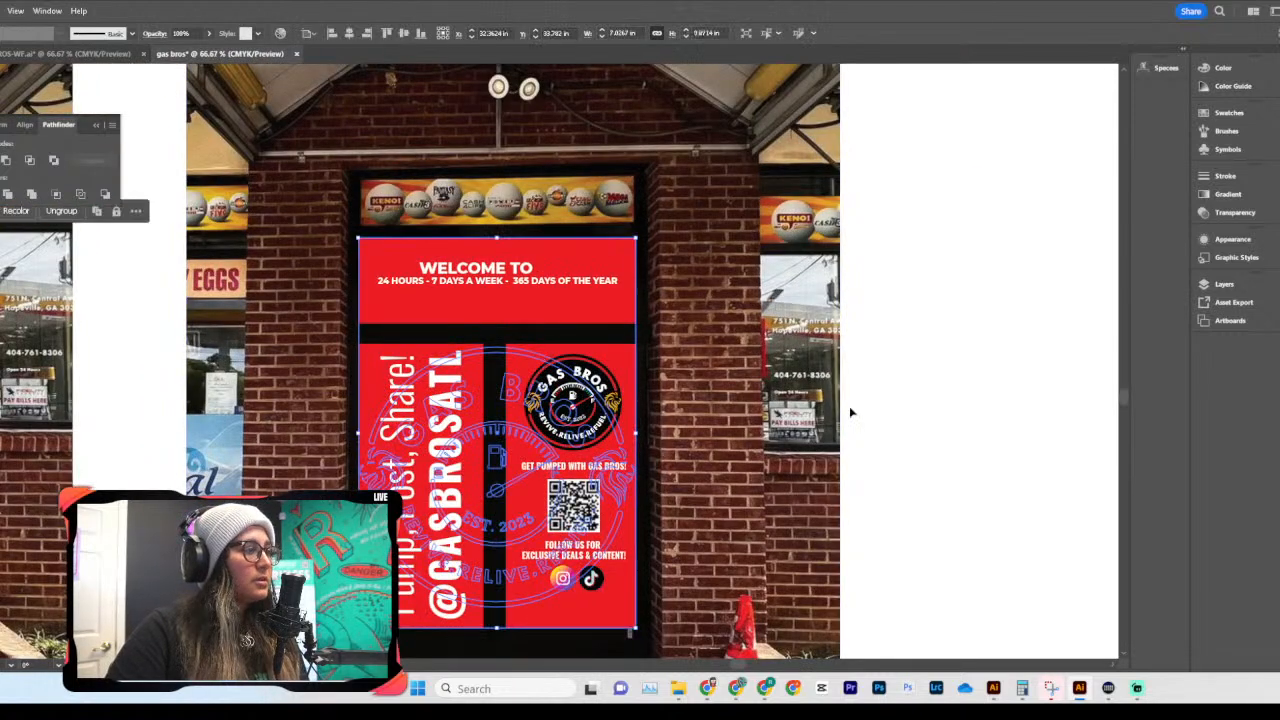
double_click(509, 350)
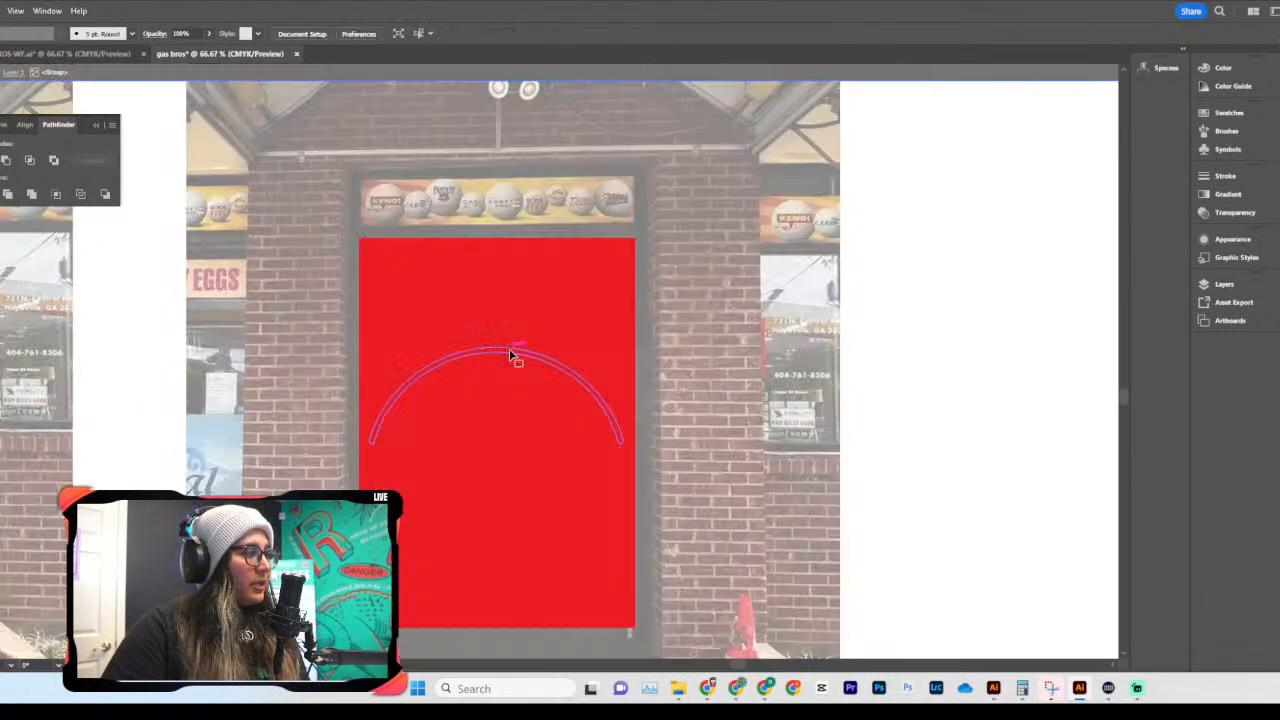
left_click(208, 33)
left_click_drag(191, 52, 240, 61)
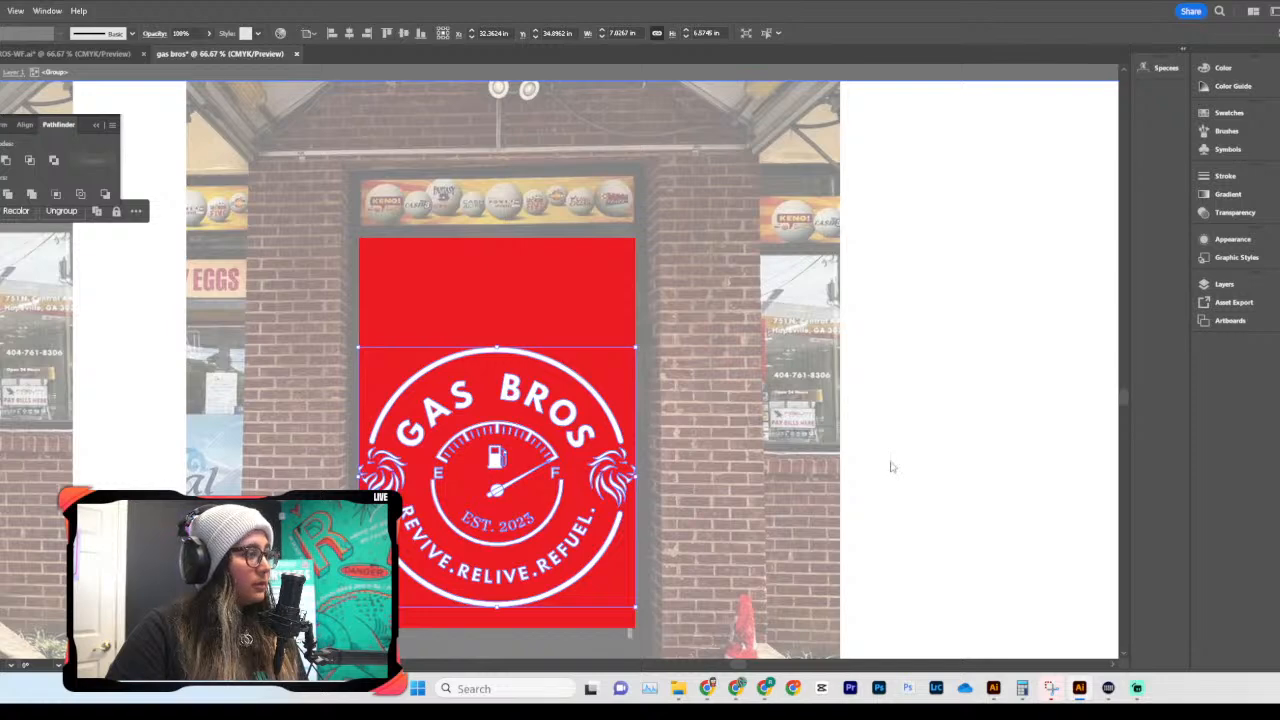
key("Escape")
left_click(209, 34)
left_click_drag(208, 50, 179, 55)
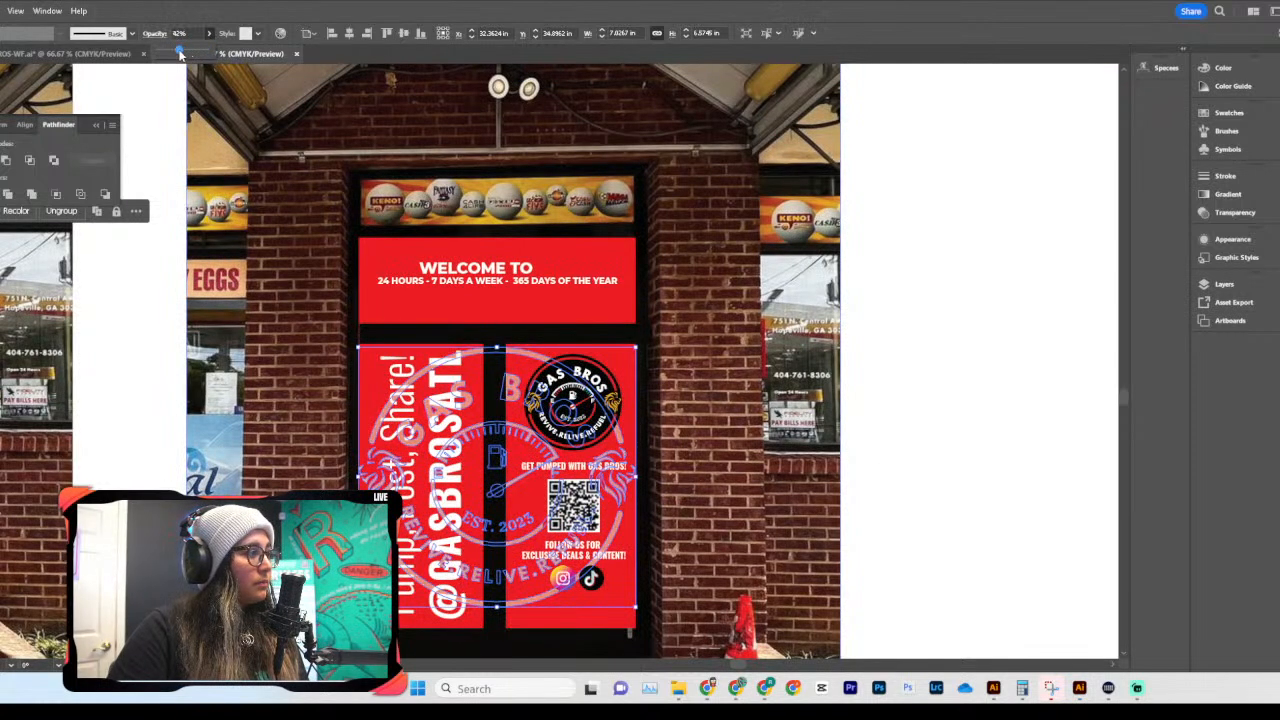
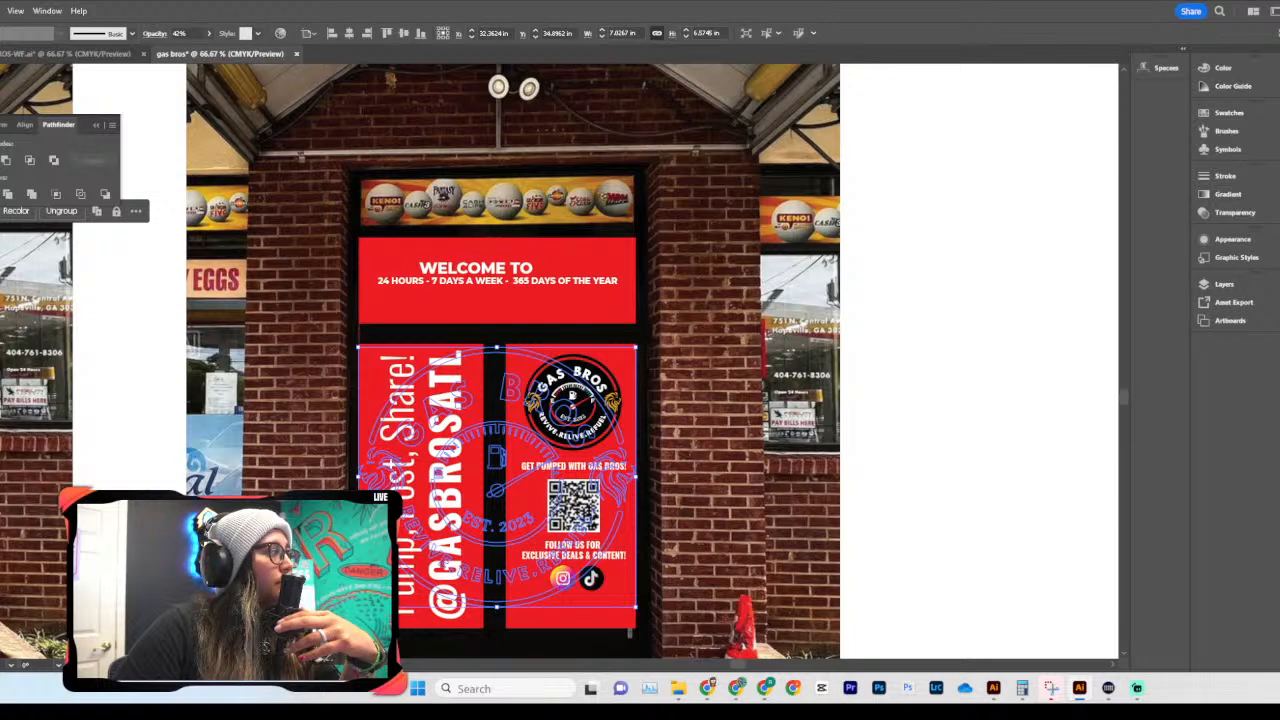
left_click(210, 34)
left_click(901, 452)
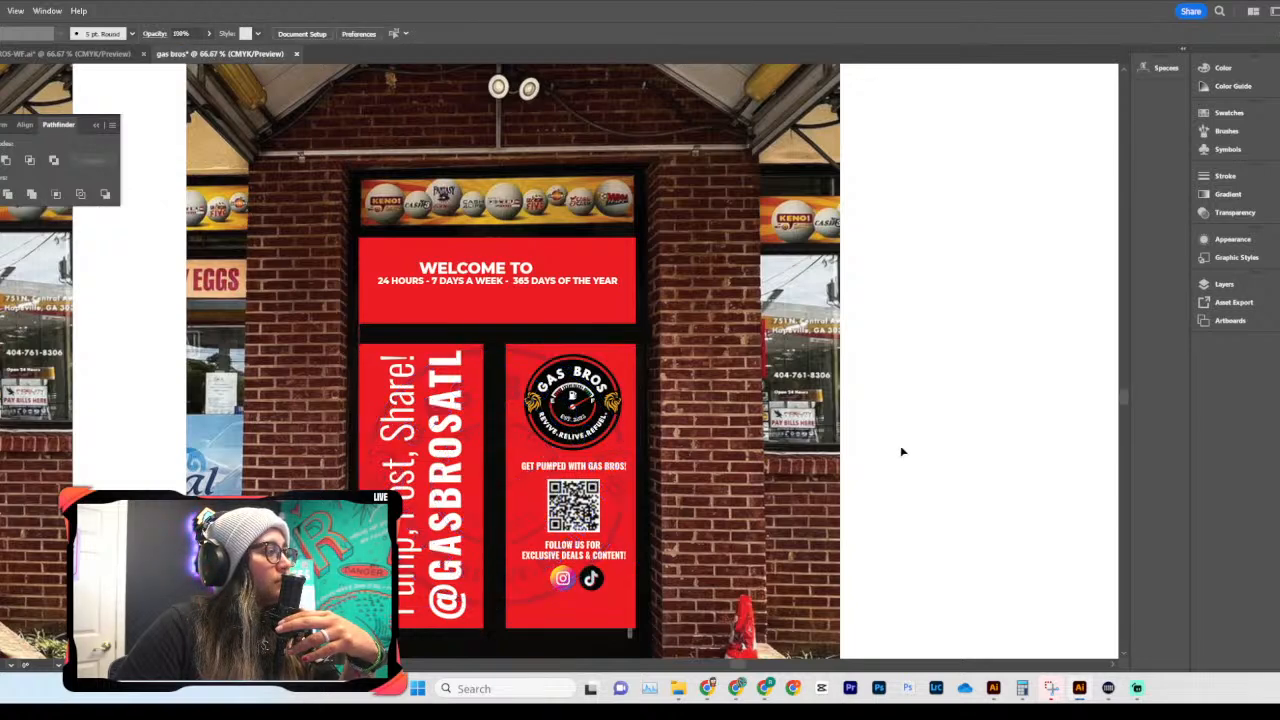
Step: Examine the faded watermark on the red door mockup up close and alongside the other mockups
scroll(901, 452, "down", 4)
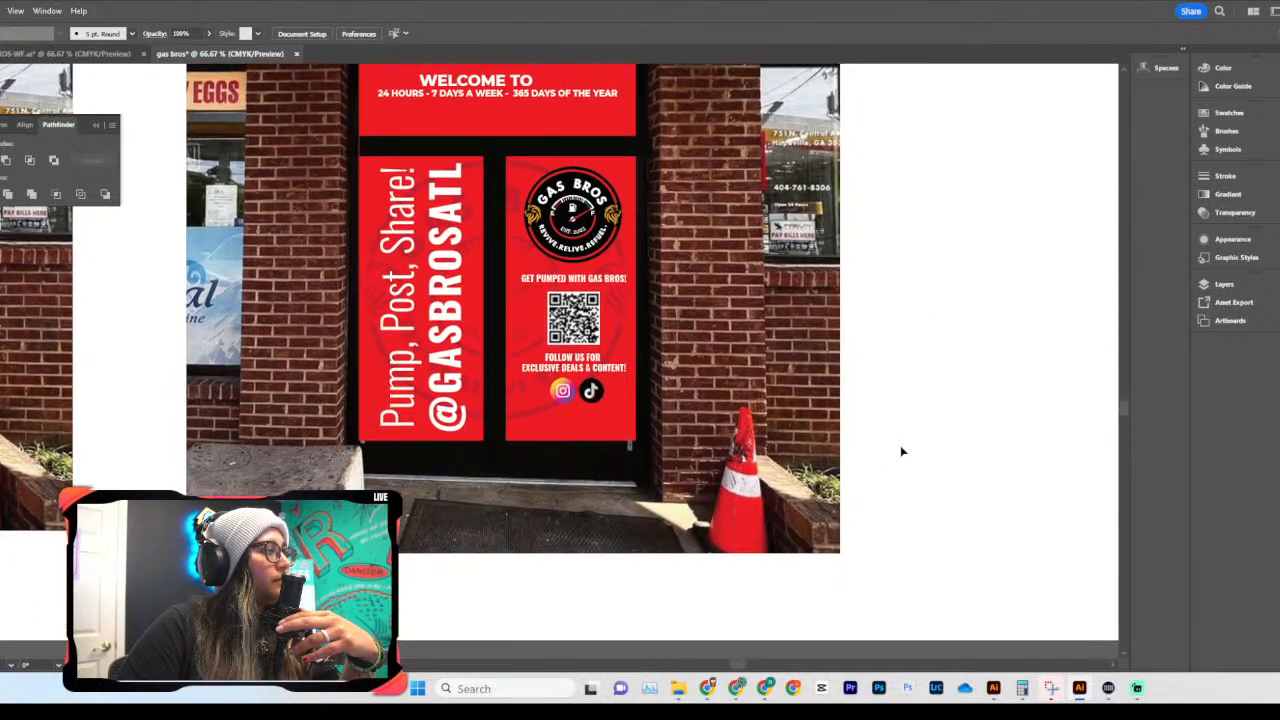
scroll(901, 452, "up", 4)
scroll(901, 452, "down", 2)
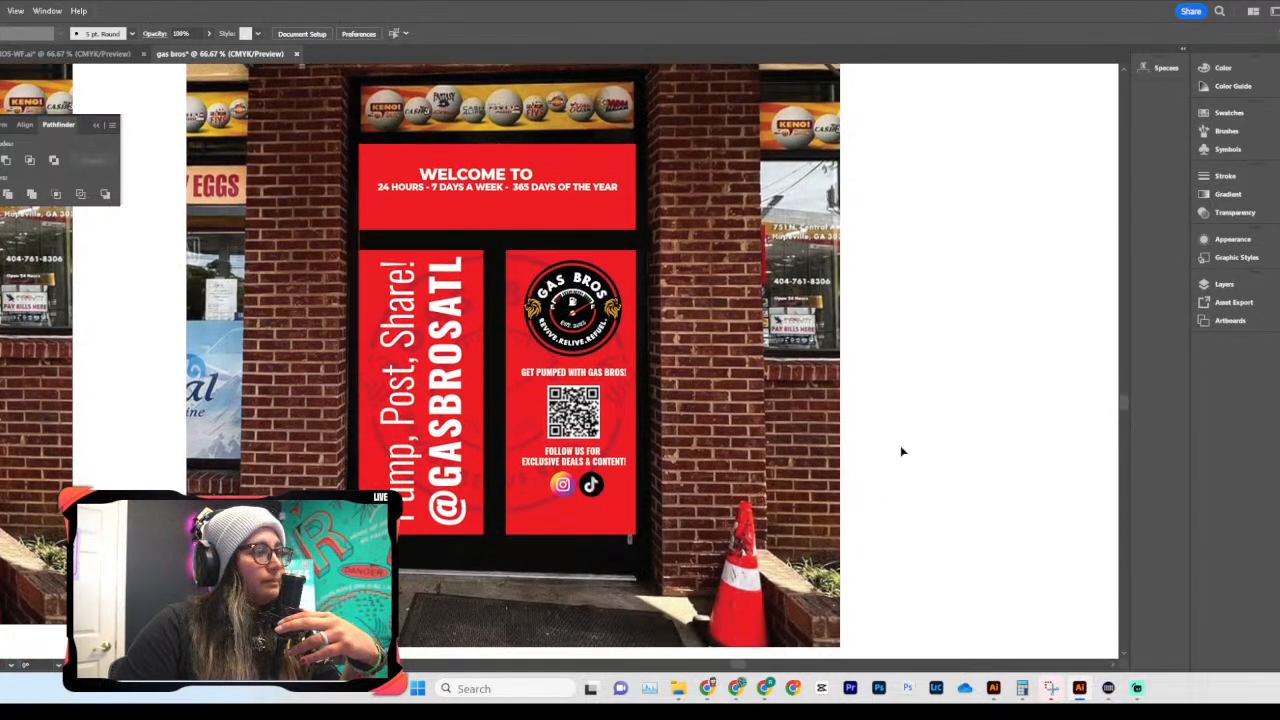
scroll(901, 452, "down", 4)
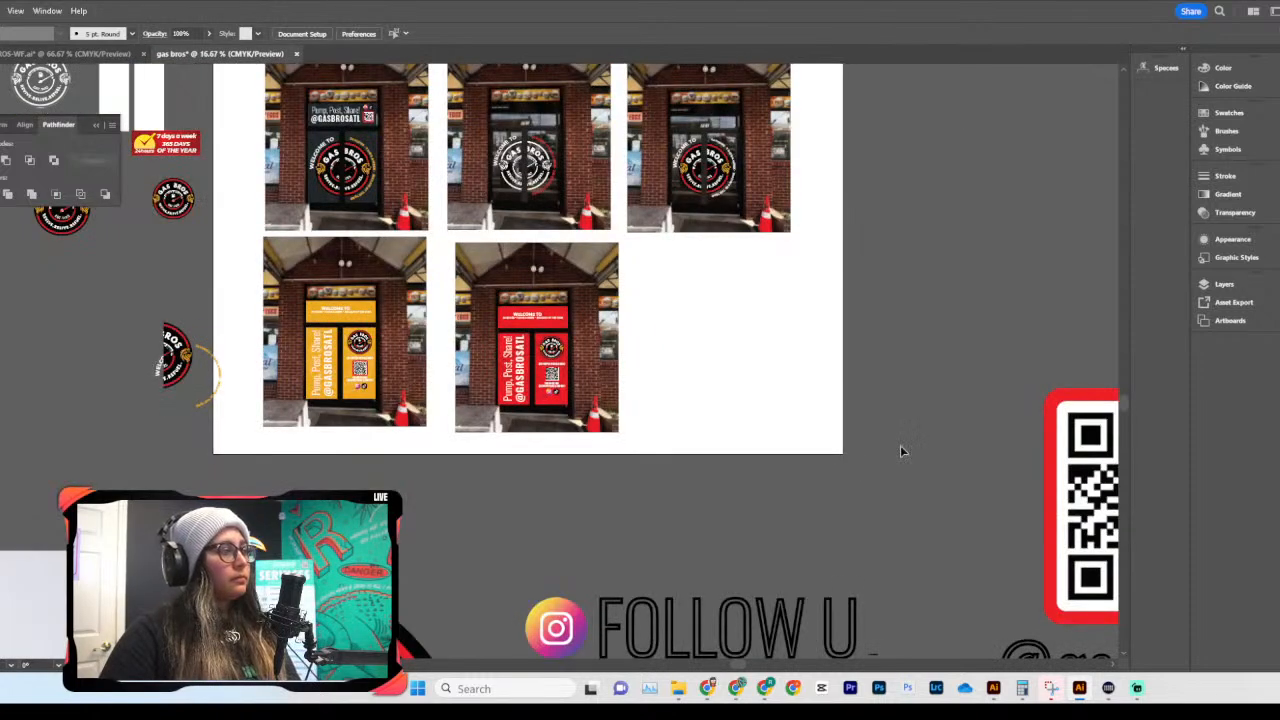
key("ctrl+equal")
key("ctrl+equal")
key("ctrl+equal")
key("ctrl+equal")
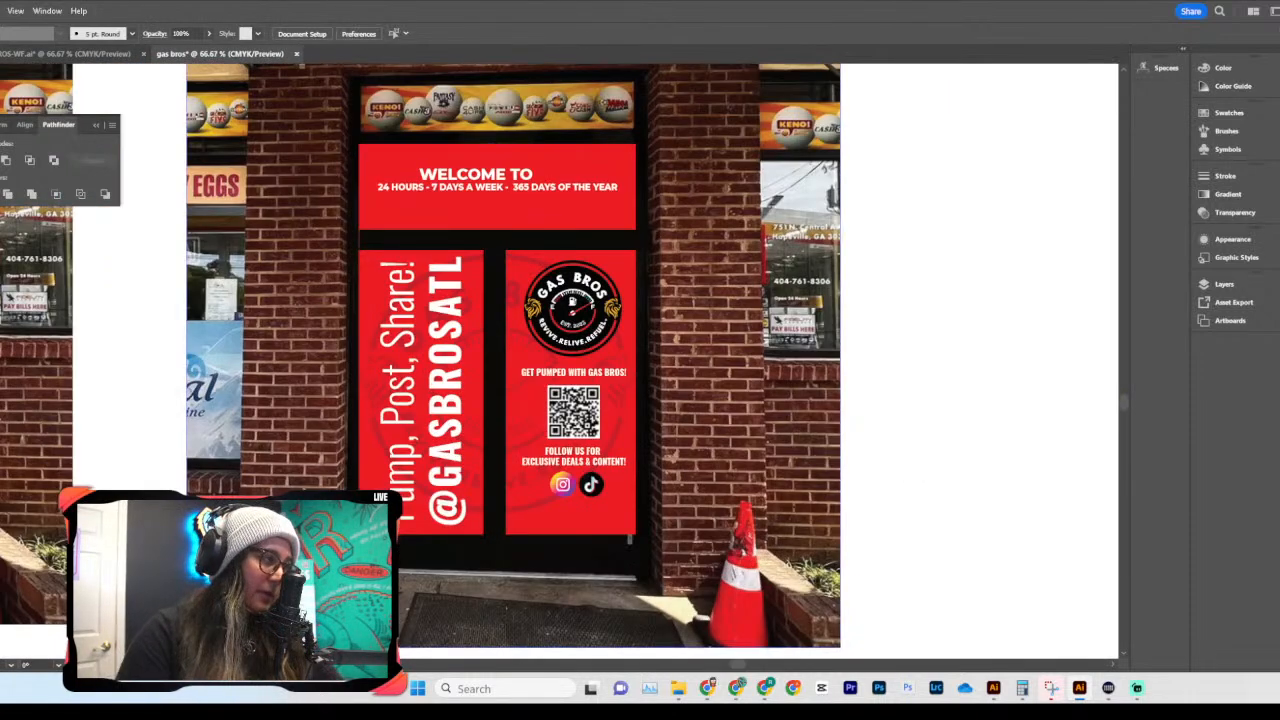
Step: Enlarge the watermark logo inside the red group to about 10.25 in wide and center it over the door
left_click(500, 272)
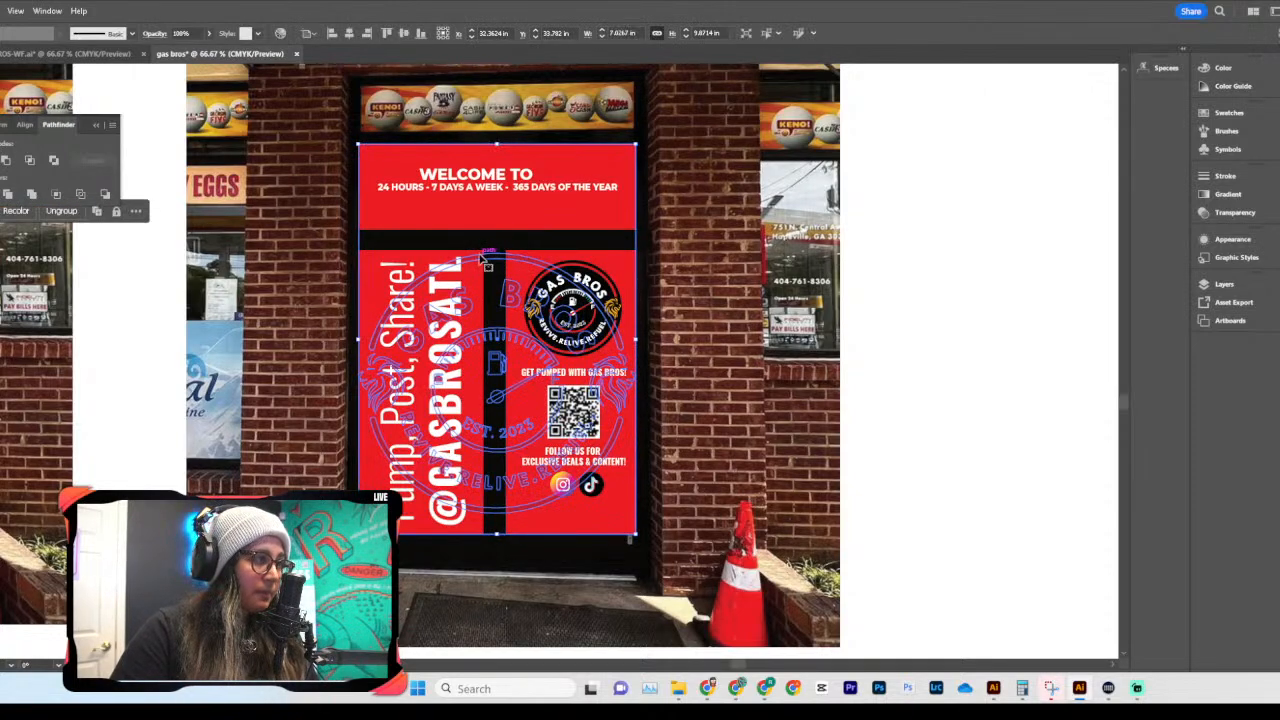
double_click(484, 262)
left_click_drag(489, 260, 510, 138)
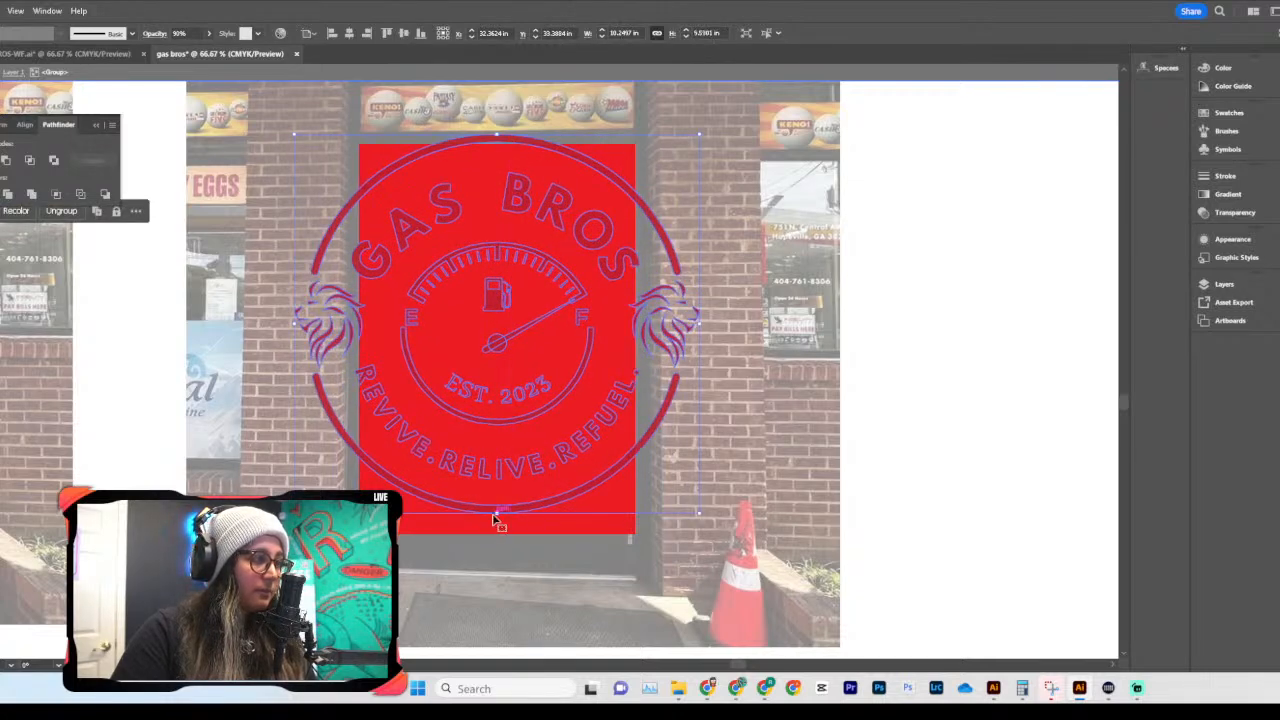
left_click_drag(500, 520, 497, 527)
double_click(991, 457)
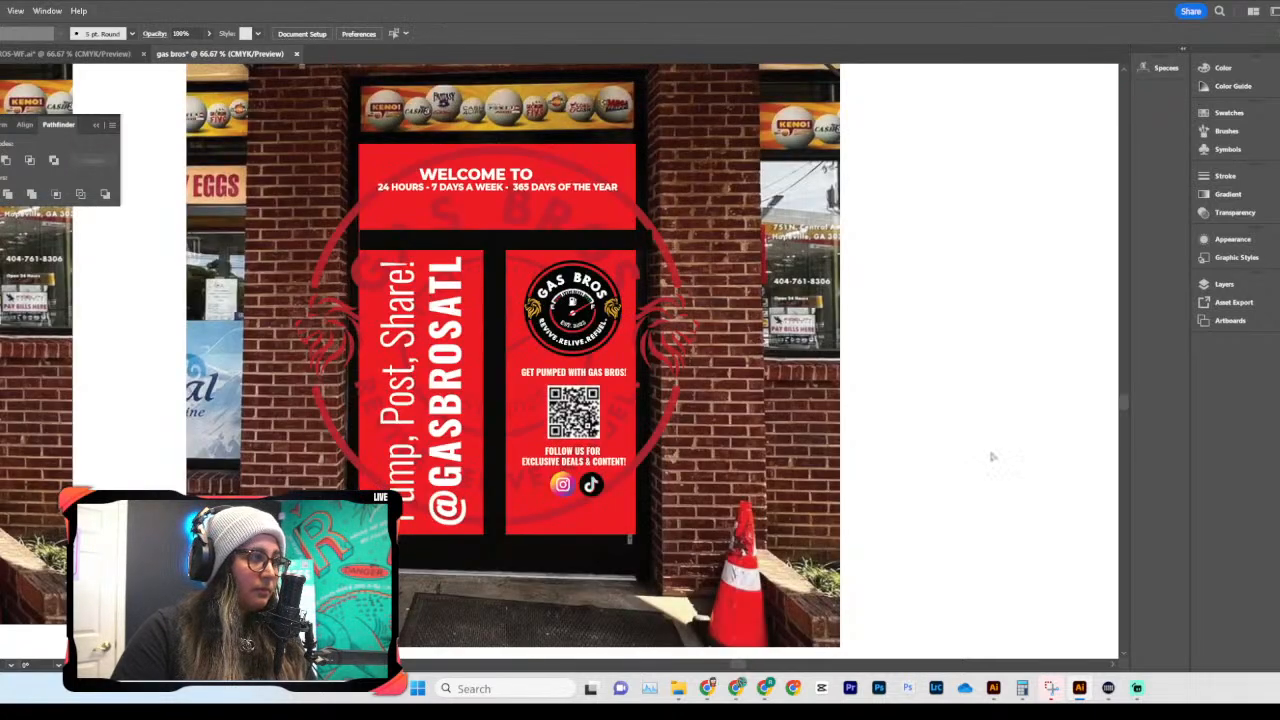
key("ctrl+minus")
key("ctrl+minus")
key("ctrl+minus")
key("ctrl+plus")
key("ctrl+plus")
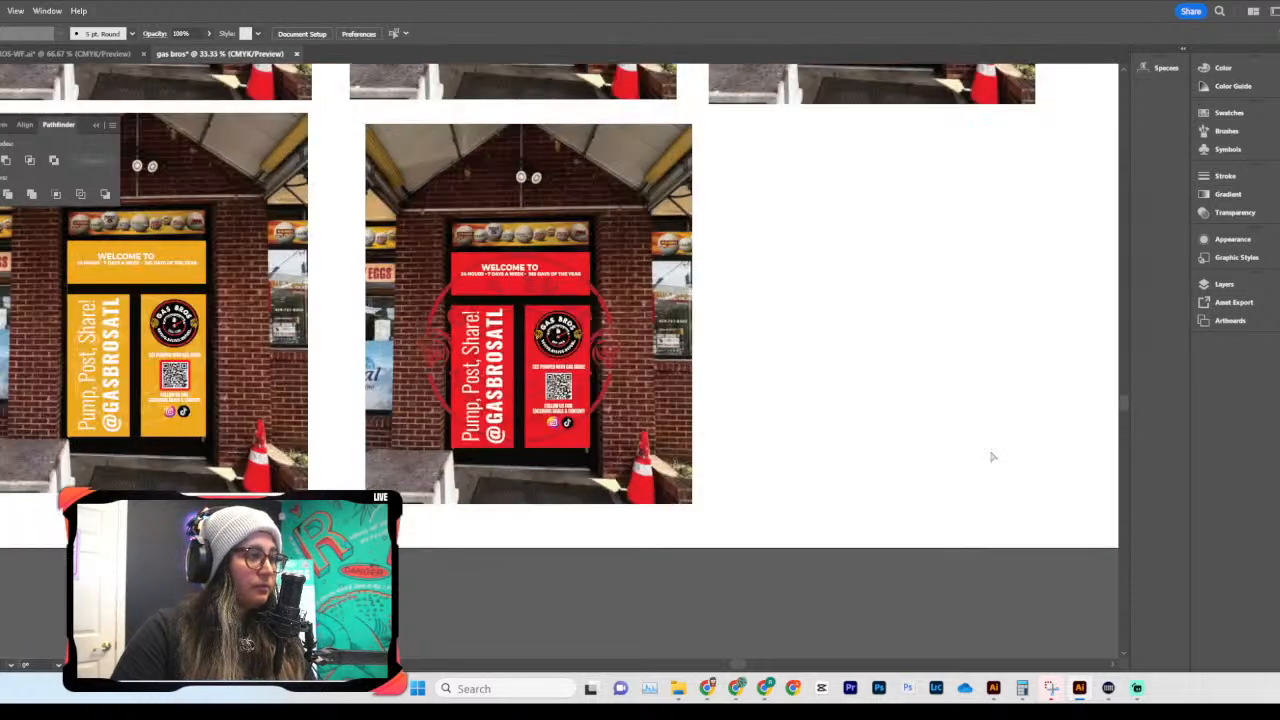
Step: Try lowering the opacity of the entire red background and watermark group
left_click(550, 255)
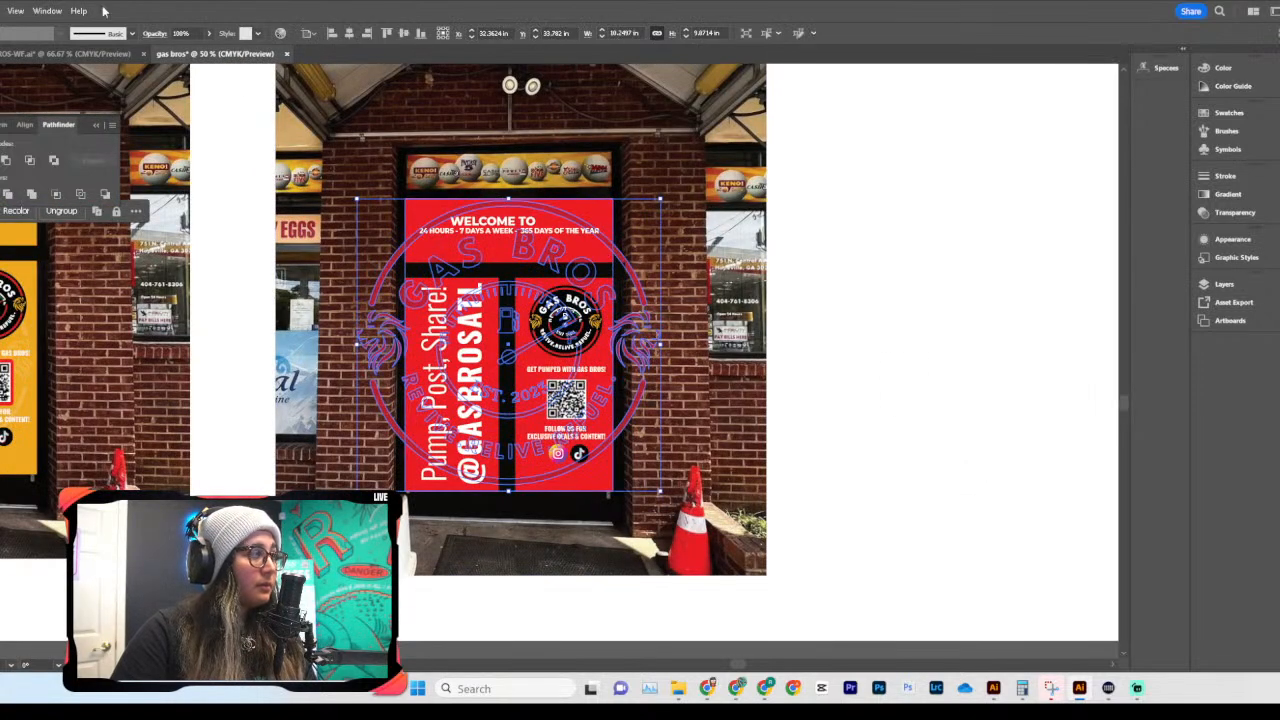
left_click(210, 33)
left_click(184, 53)
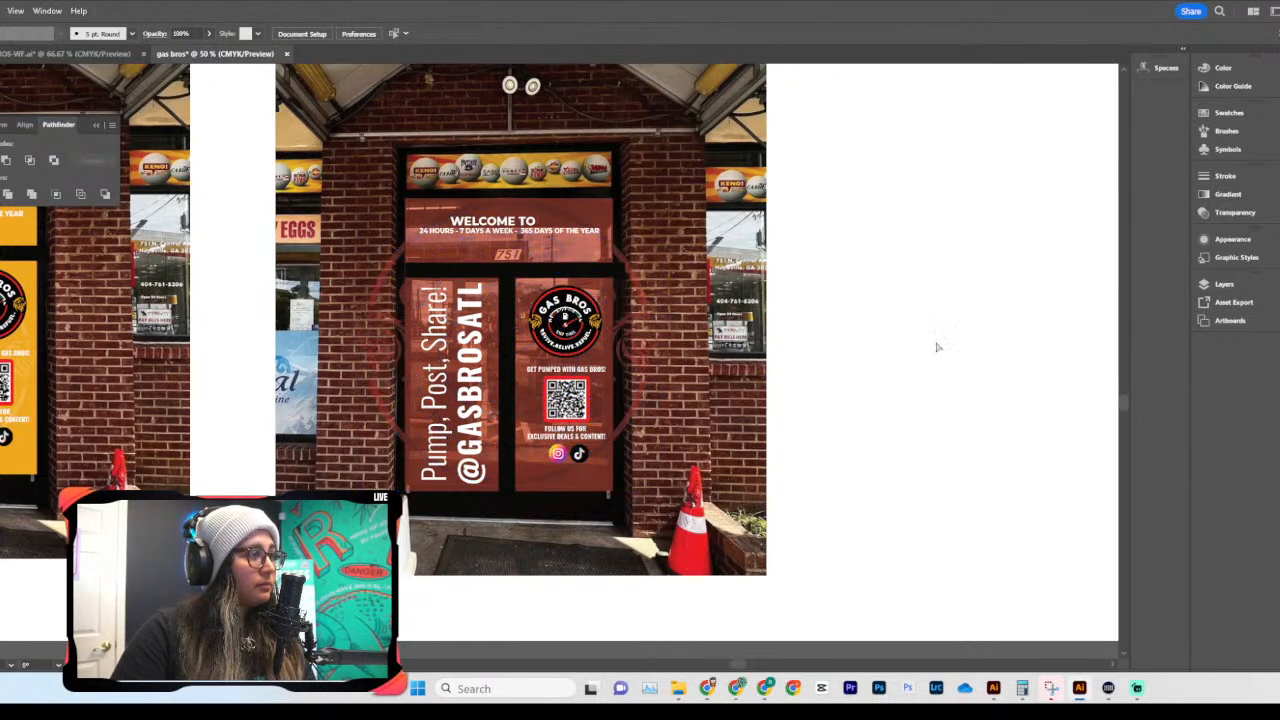
key("ctrl+z")
Step: Isolate the watermark logo within the red group and set its opacity to 50%
double_click(604, 245)
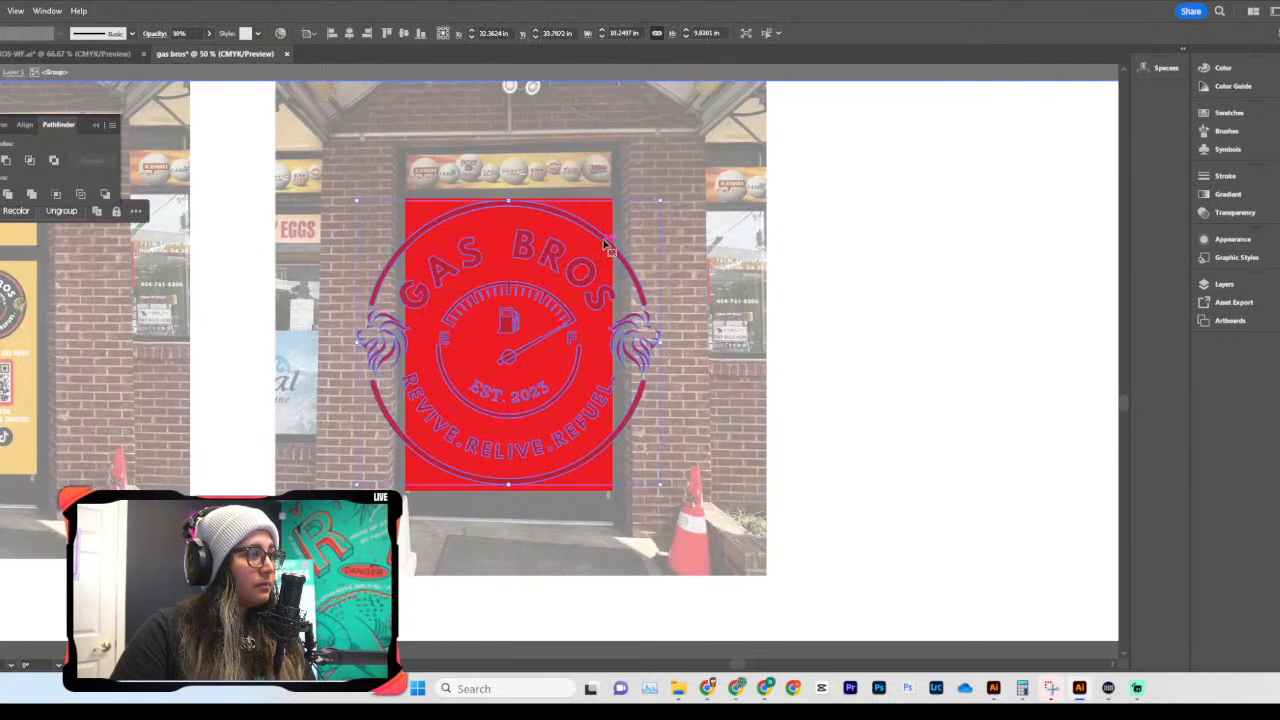
left_click(208, 34)
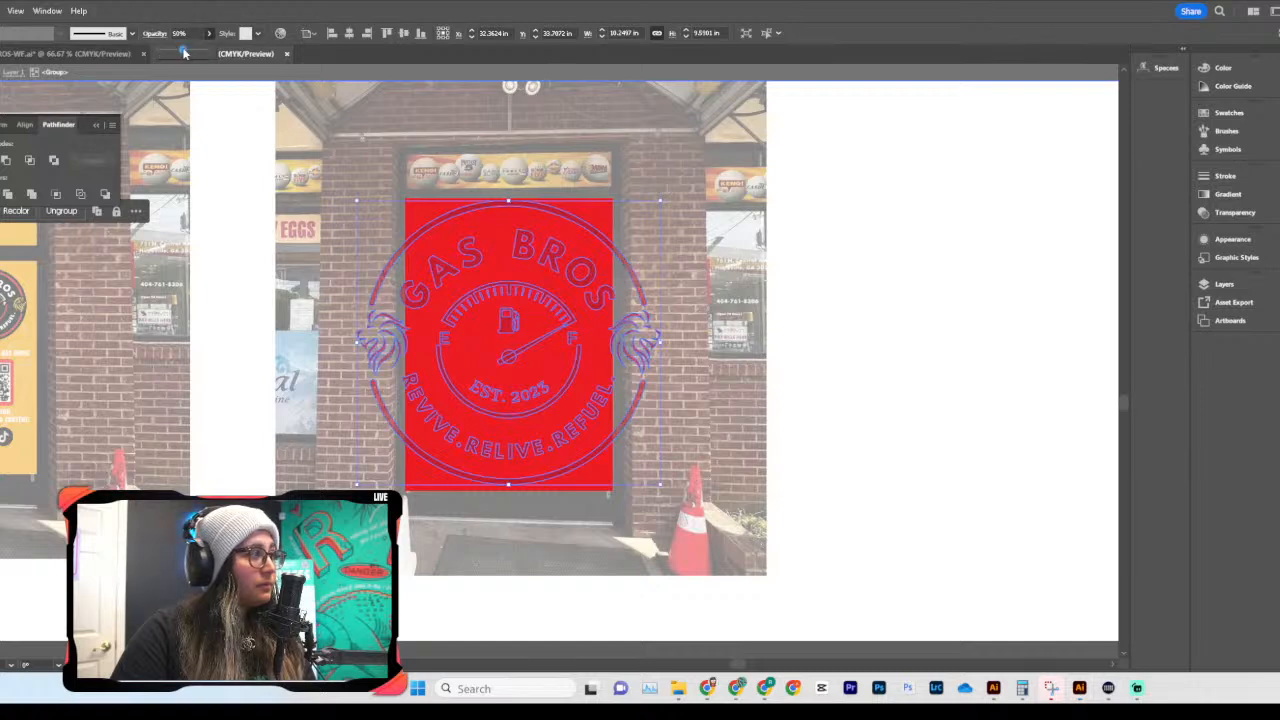
double_click(980, 371)
Step: Check how the enlarged watermark reads across the red panels and the surrounding brick at different magnifications
scroll(980, 376, "down", 3)
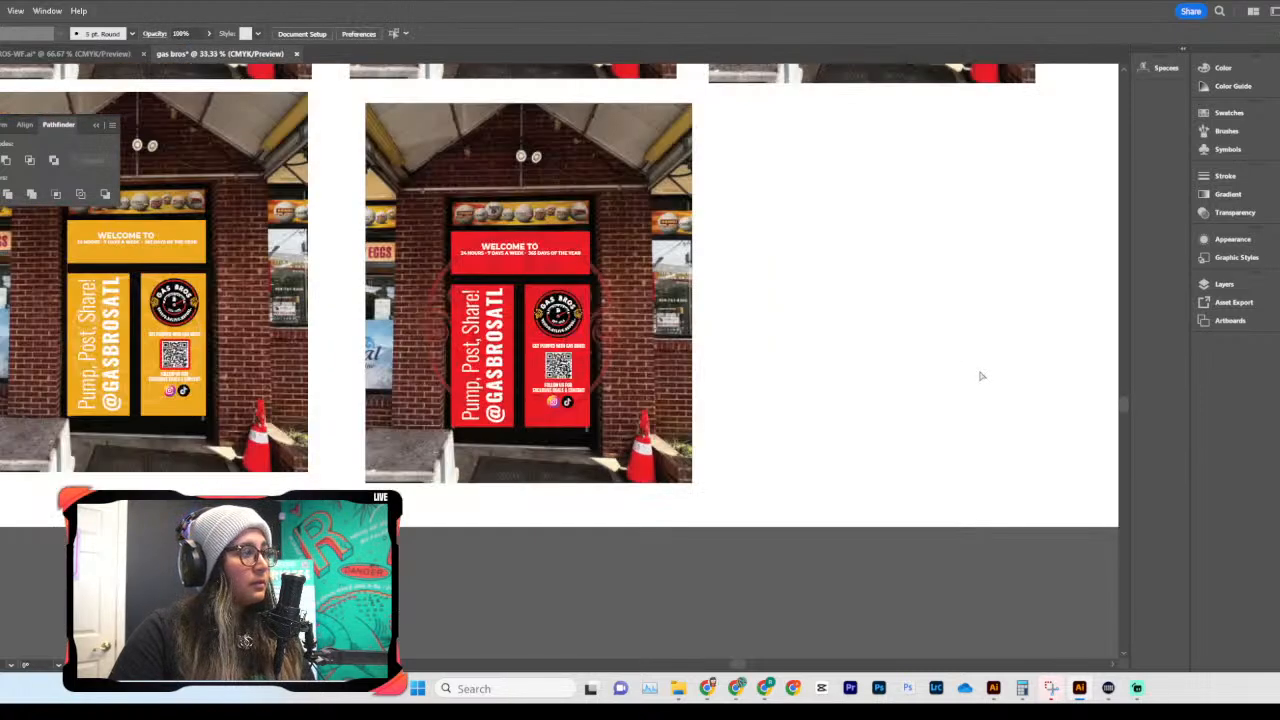
scroll(980, 376, "up", 3)
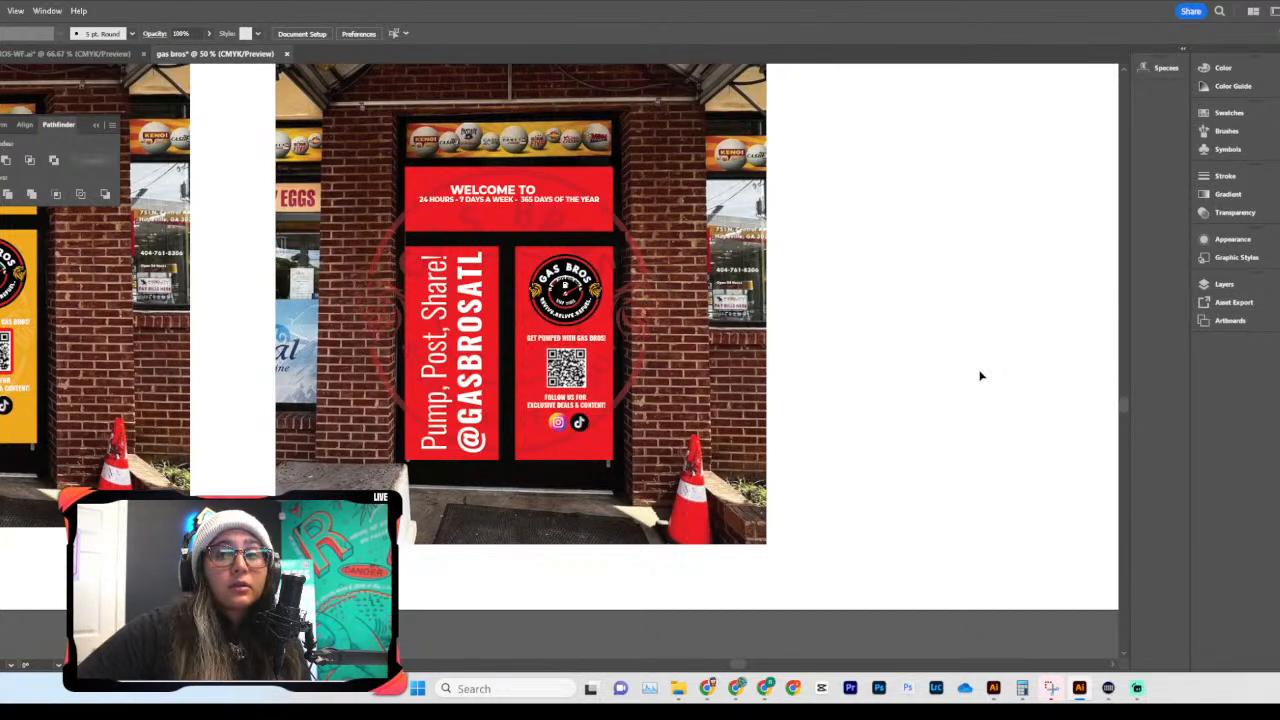
scroll(980, 376, "down", 3)
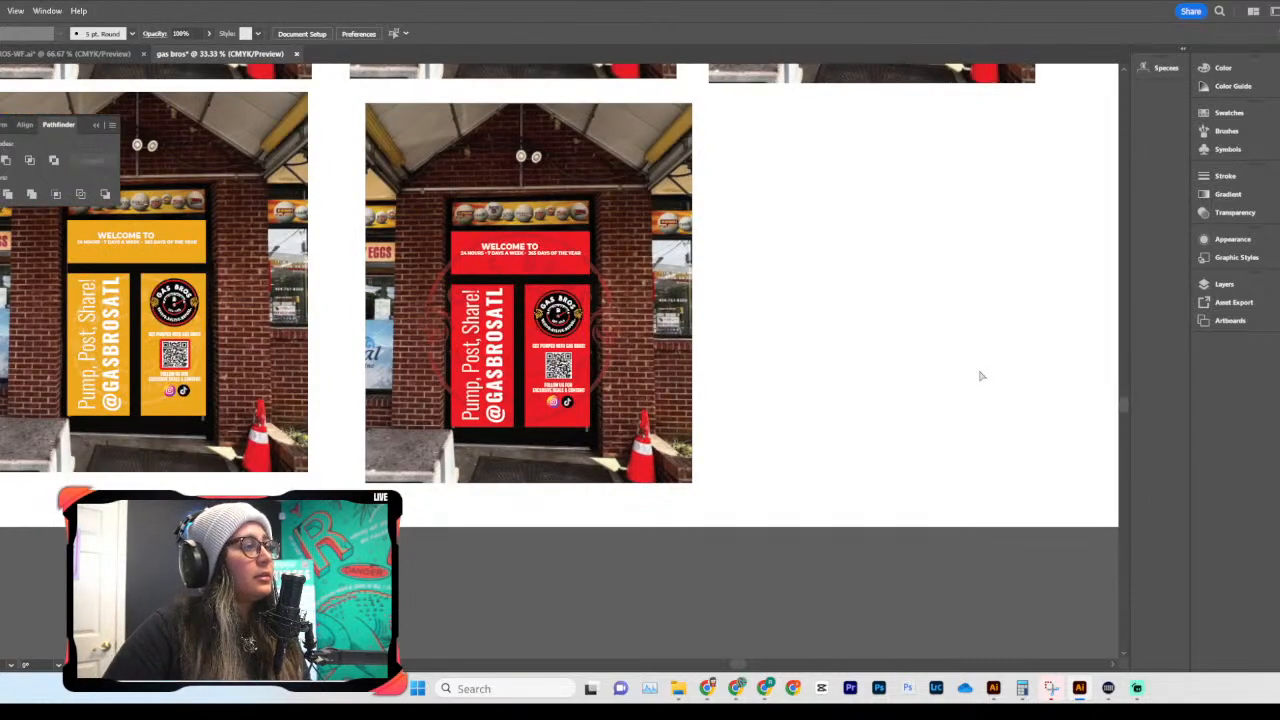
scroll(980, 376, "up", 4)
scroll(976, 400, "up", 1)
scroll(972, 431, "up", 1)
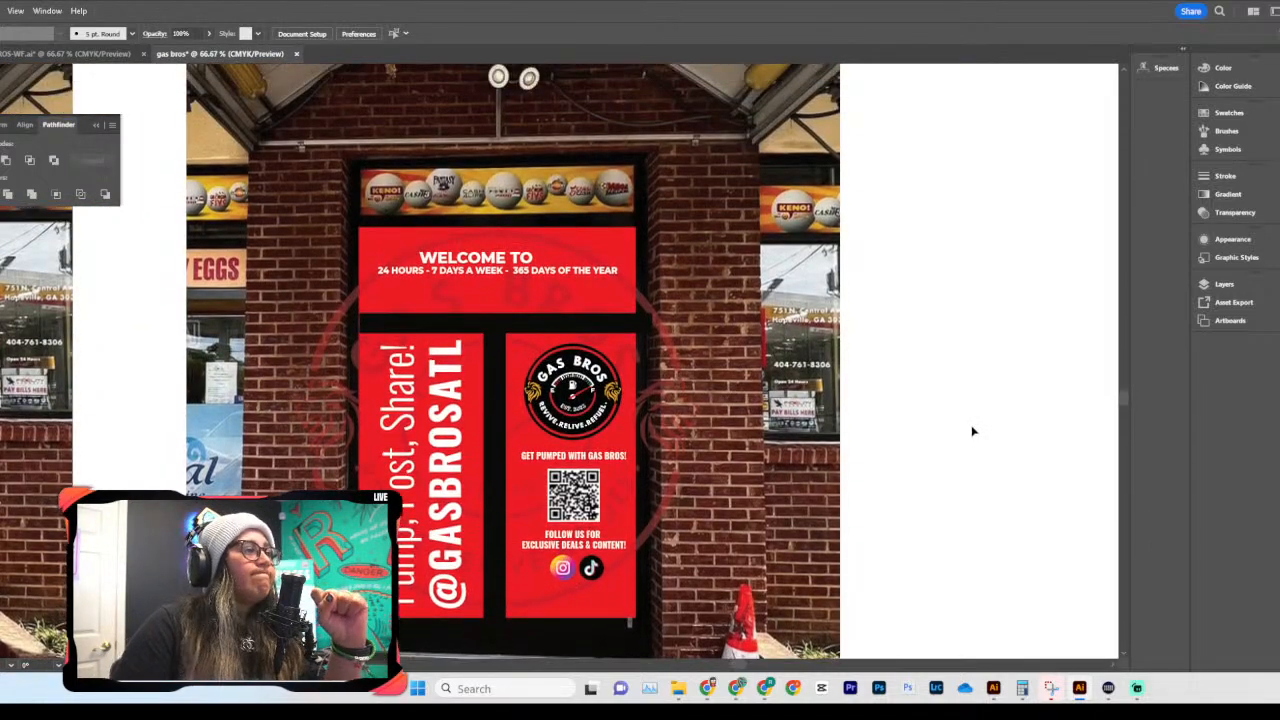
scroll(975, 420, "left", 2)
scroll(960, 427, "right", 2)
scroll(960, 425, "down", 2)
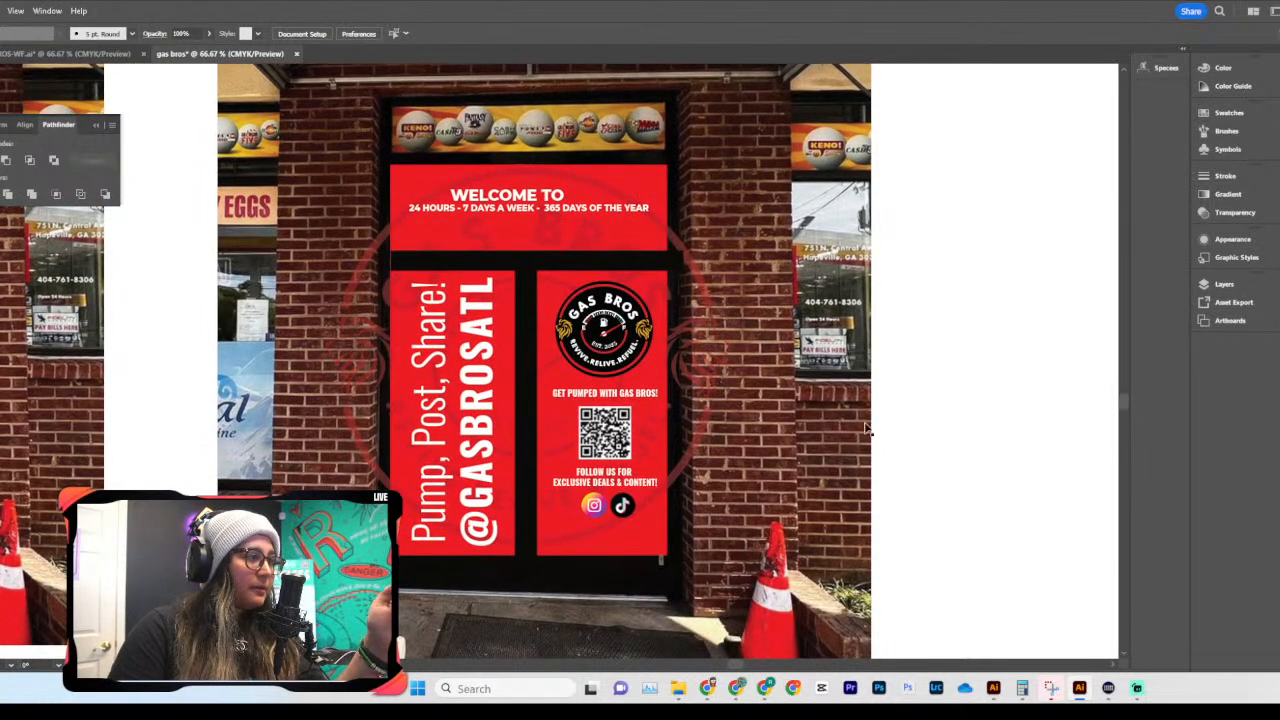
scroll(997, 402, "down", 1)
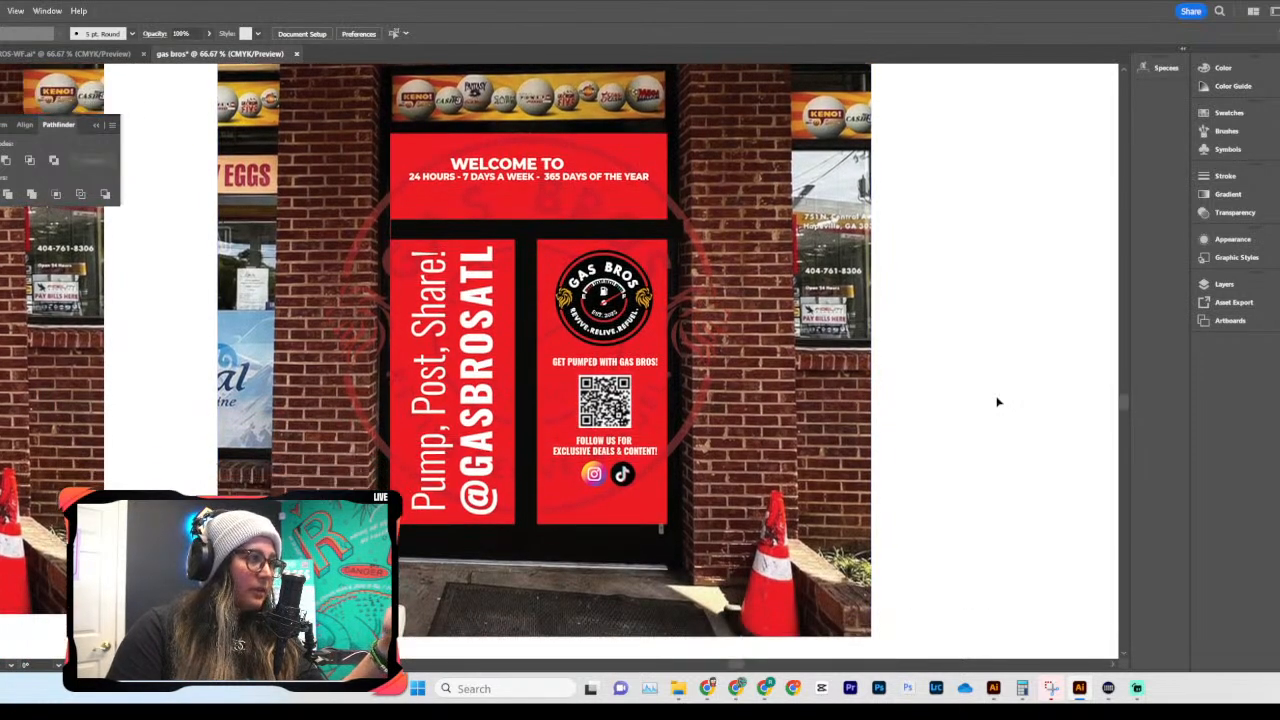
Step: Isolate the red background group and paste a duplicate of its red rectangle
left_click(668, 147)
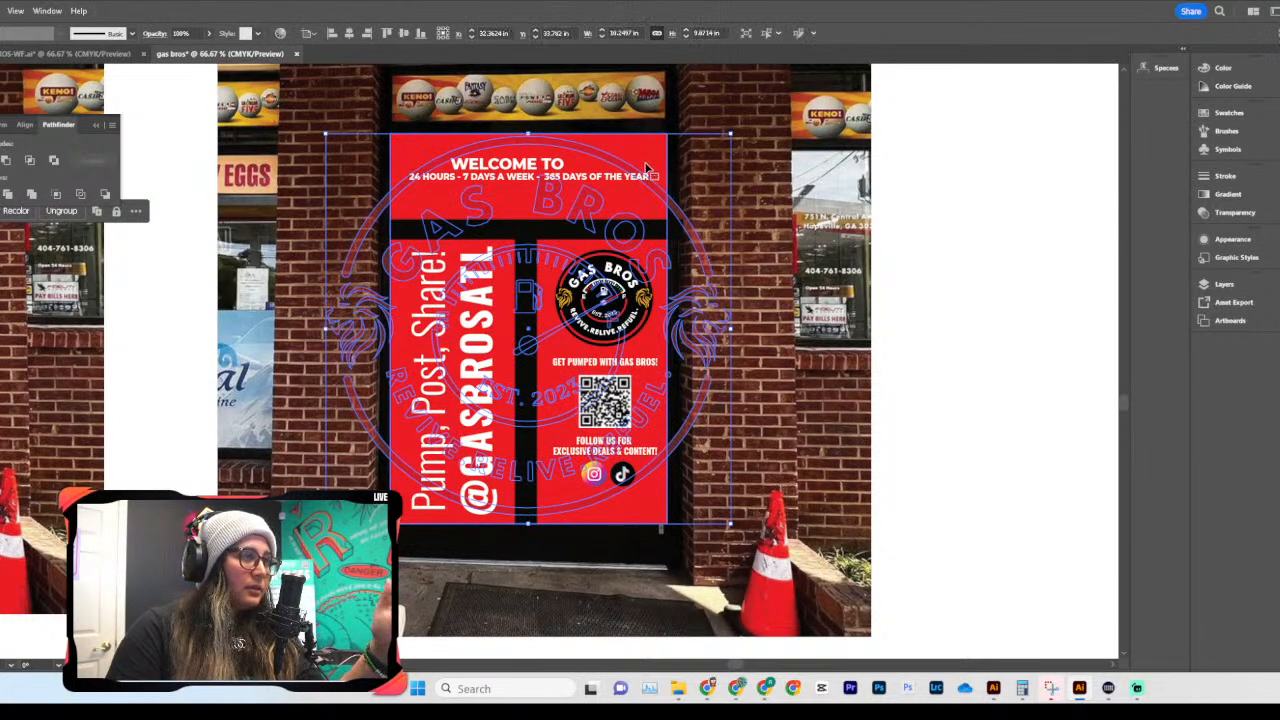
double_click(662, 152)
left_click(660, 162)
left_click(710, 194)
left_click(405, 160)
key("ctrl+c")
key("ctrl+v")
left_click_drag(605, 292, 588, 264)
Step: Try to clip the watermark logo to the duplicated red rectangle with a clipping mask and leave group isolation
left_click(700, 253)
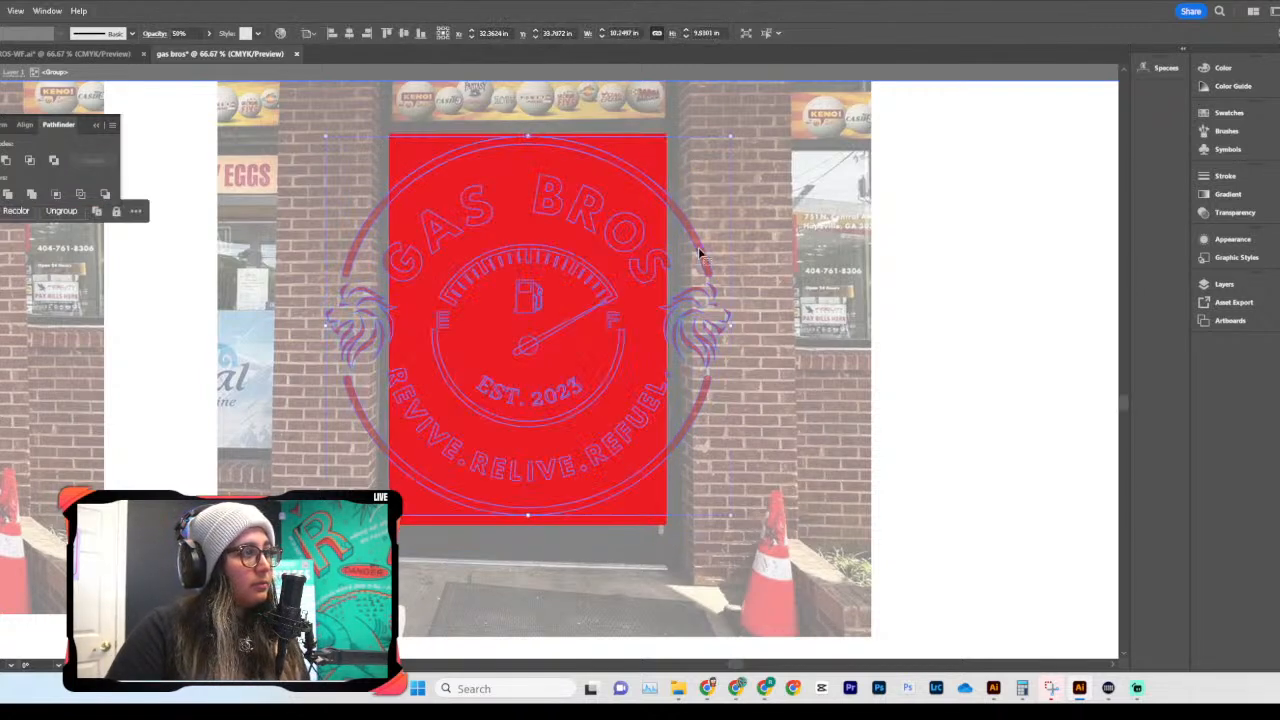
key("ctrl+7")
left_click(639, 360)
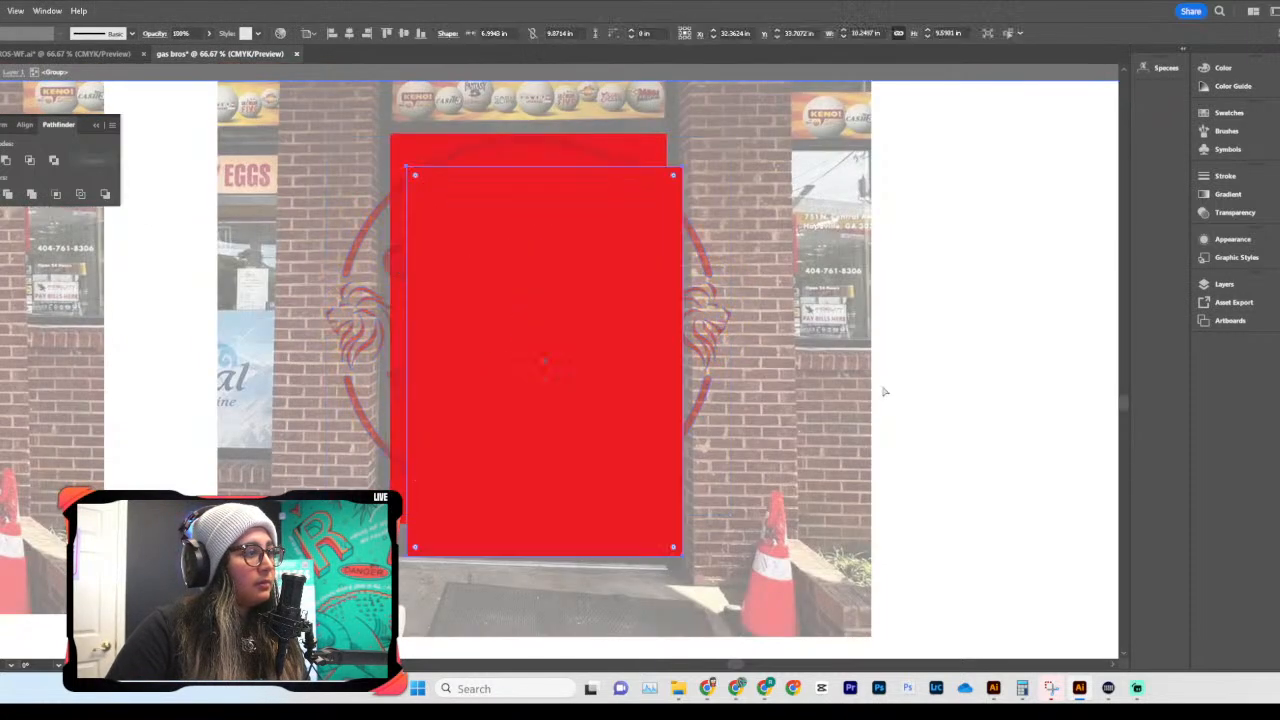
left_click(979, 399)
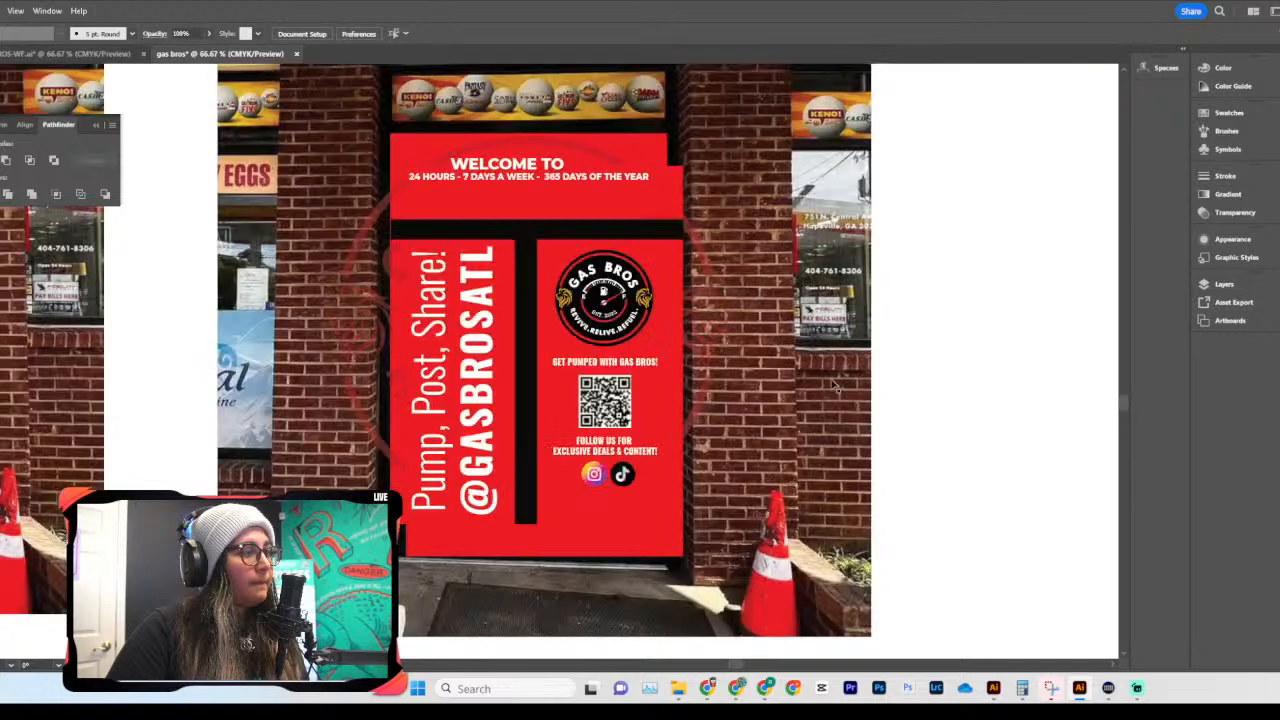
Step: Try moving the red background and watermark group off the door, and undo the move
left_click_drag(690, 338, 1025, 385)
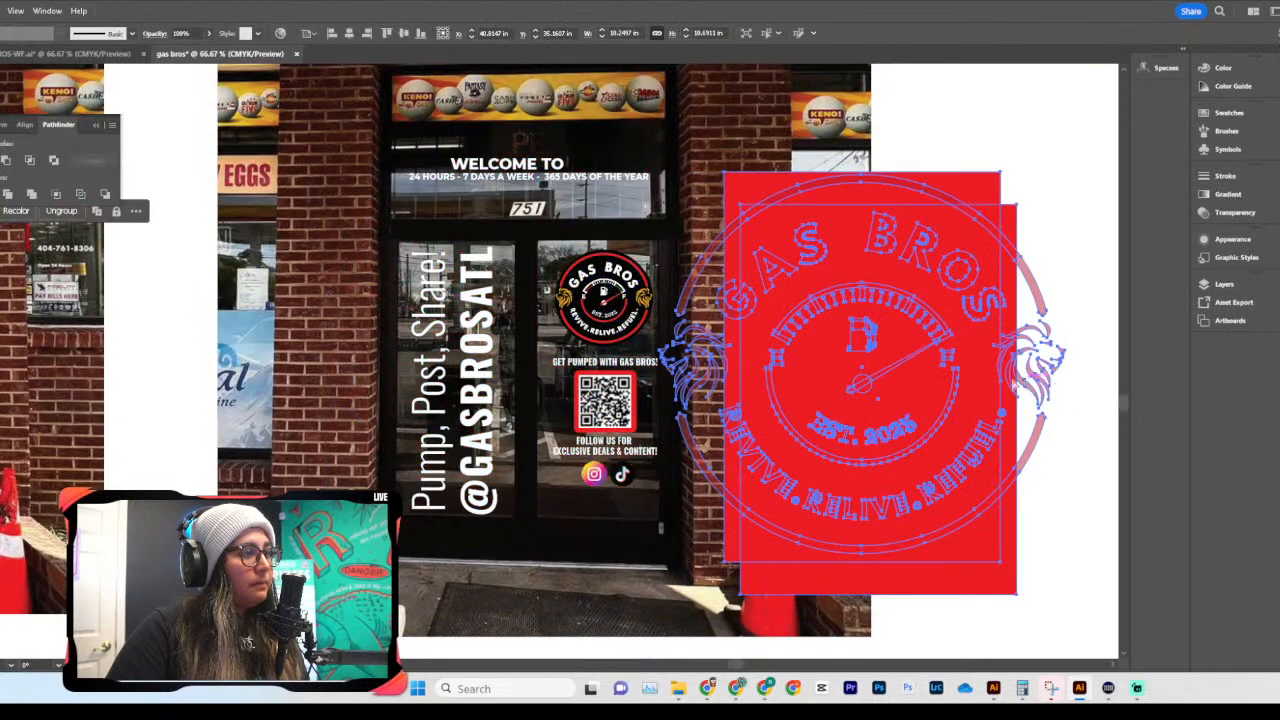
key("ctrl+z")
left_click(1037, 369)
left_click(711, 326)
right_click(711, 326)
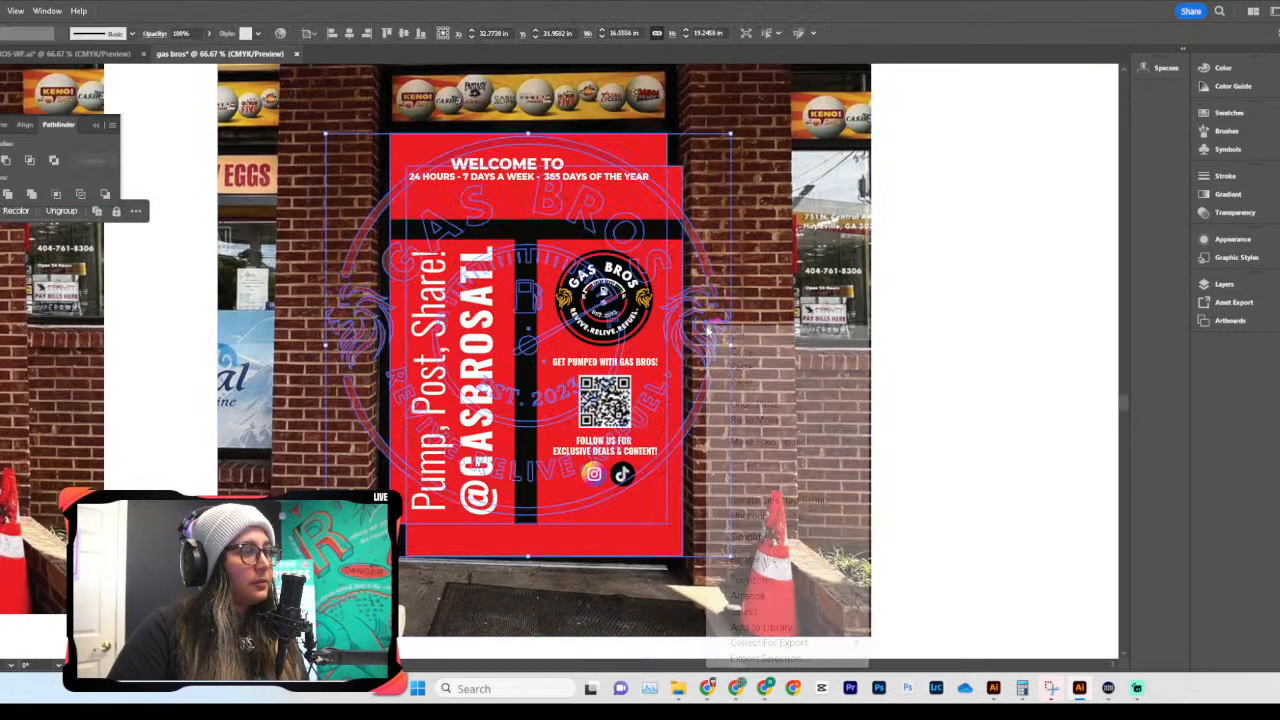
left_click(971, 500)
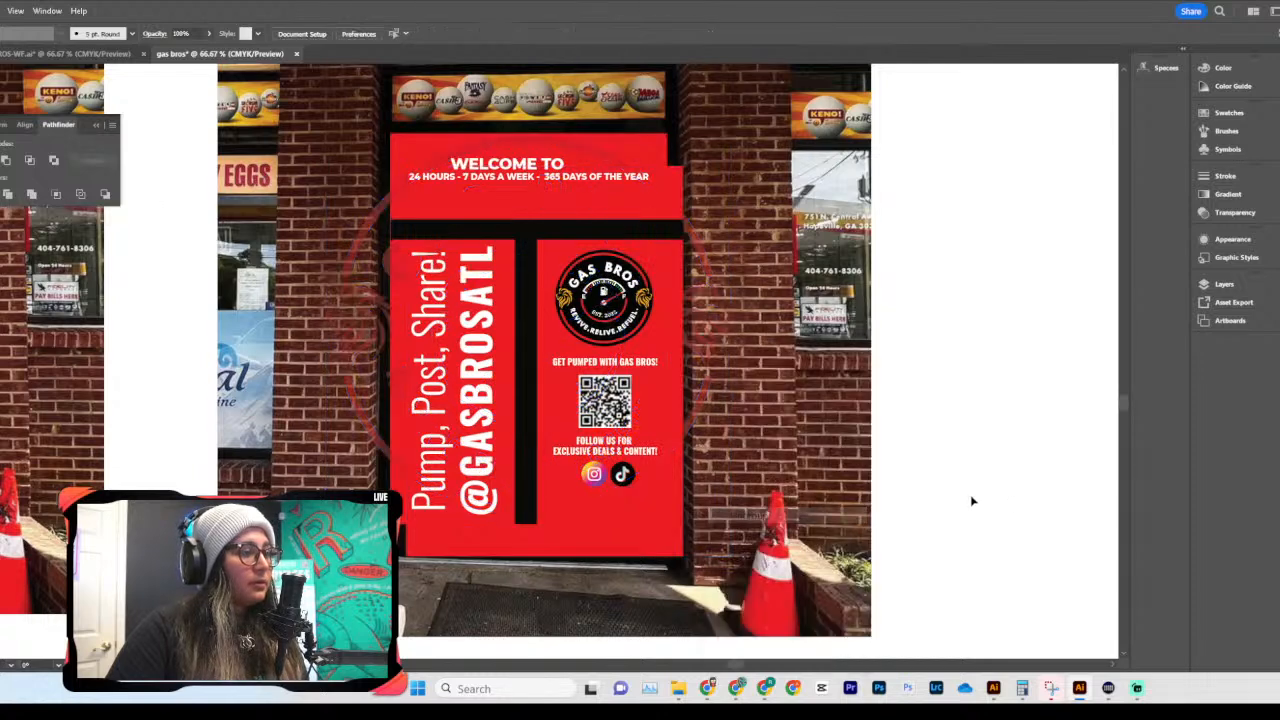
left_click(692, 434)
left_click(664, 513, "shift")
left_click(882, 480)
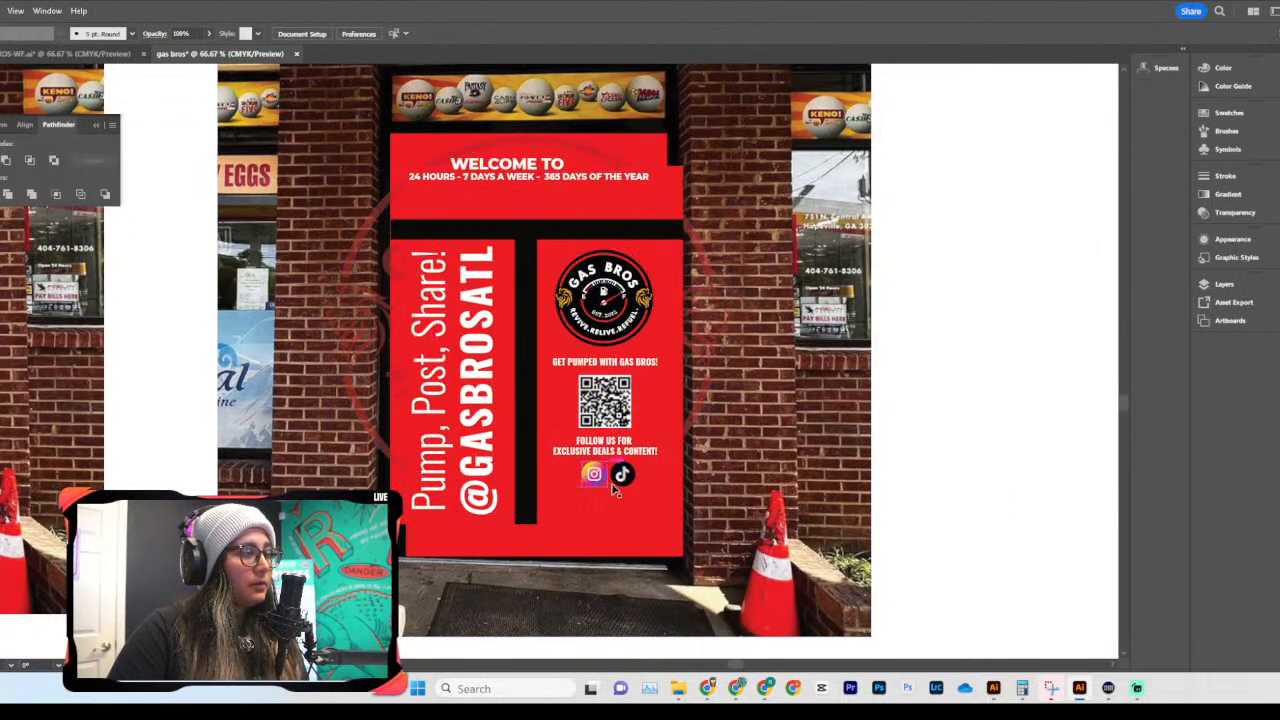
Step: Shrink the red rectangle to the door opening and clip the large watermark logo with a clipping mask
left_click_drag(639, 527, 626, 494)
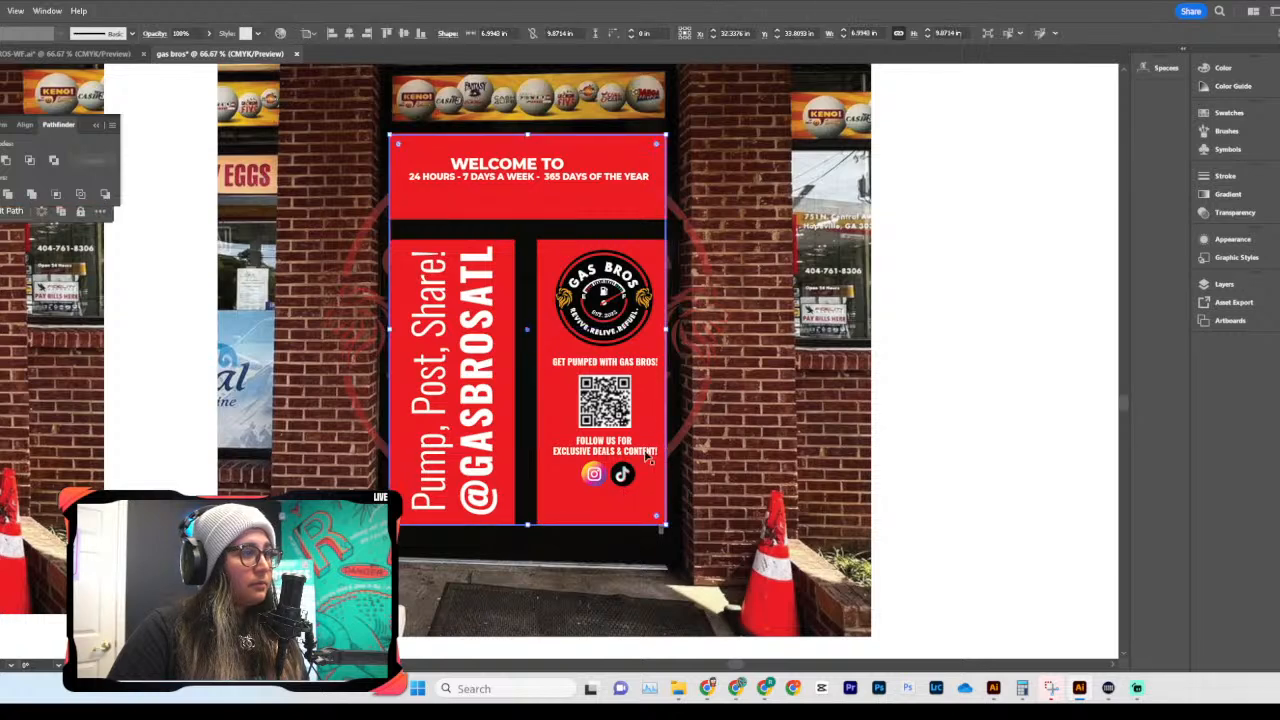
left_click(693, 434, "shift")
key("ctrl+7")
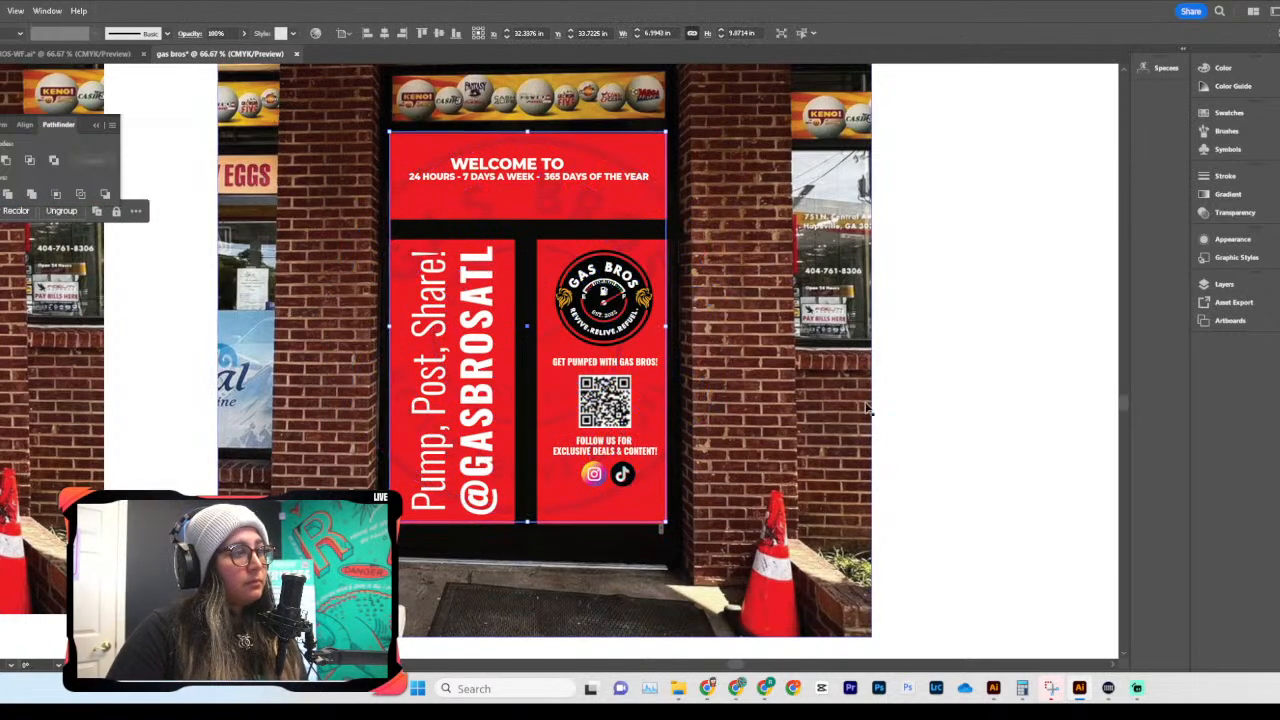
left_click(966, 403)
Step: Examine how the clipped watermark reads across the red door panels, both close up and beside the other mockups
scroll(966, 403, "down", 3)
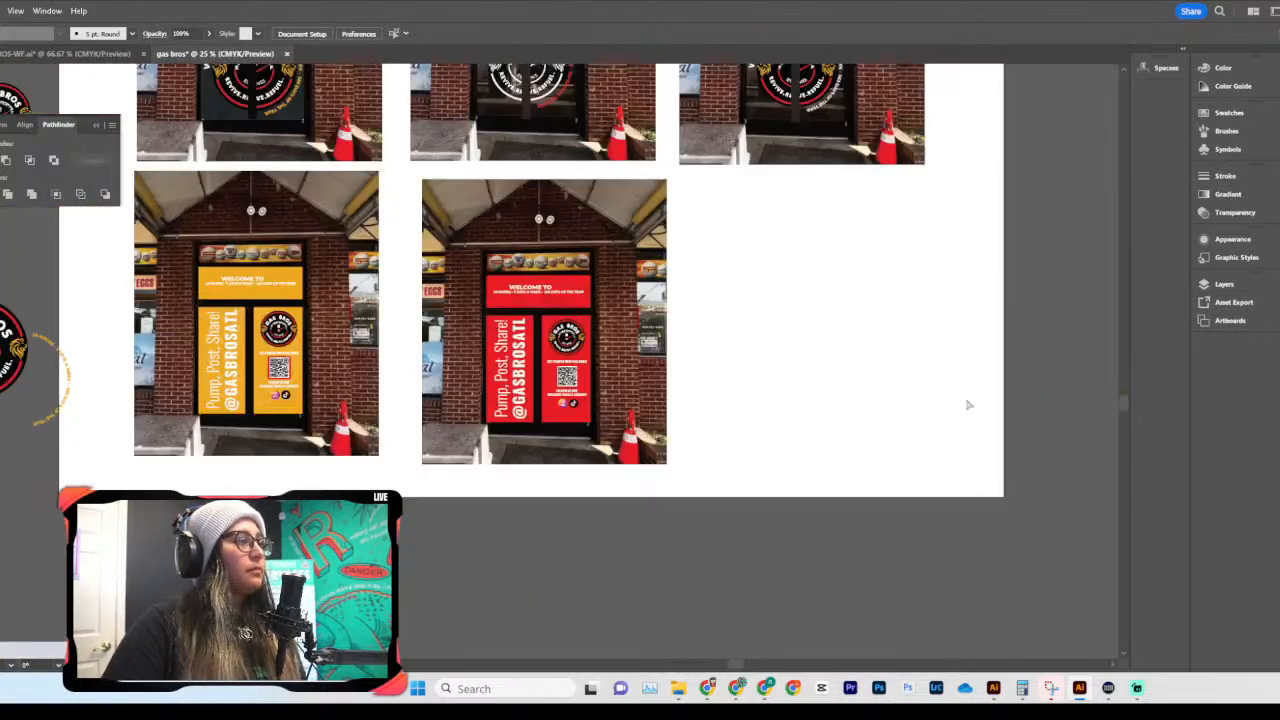
scroll(537, 330, "up", 5)
scroll(530, 352, "up", 2)
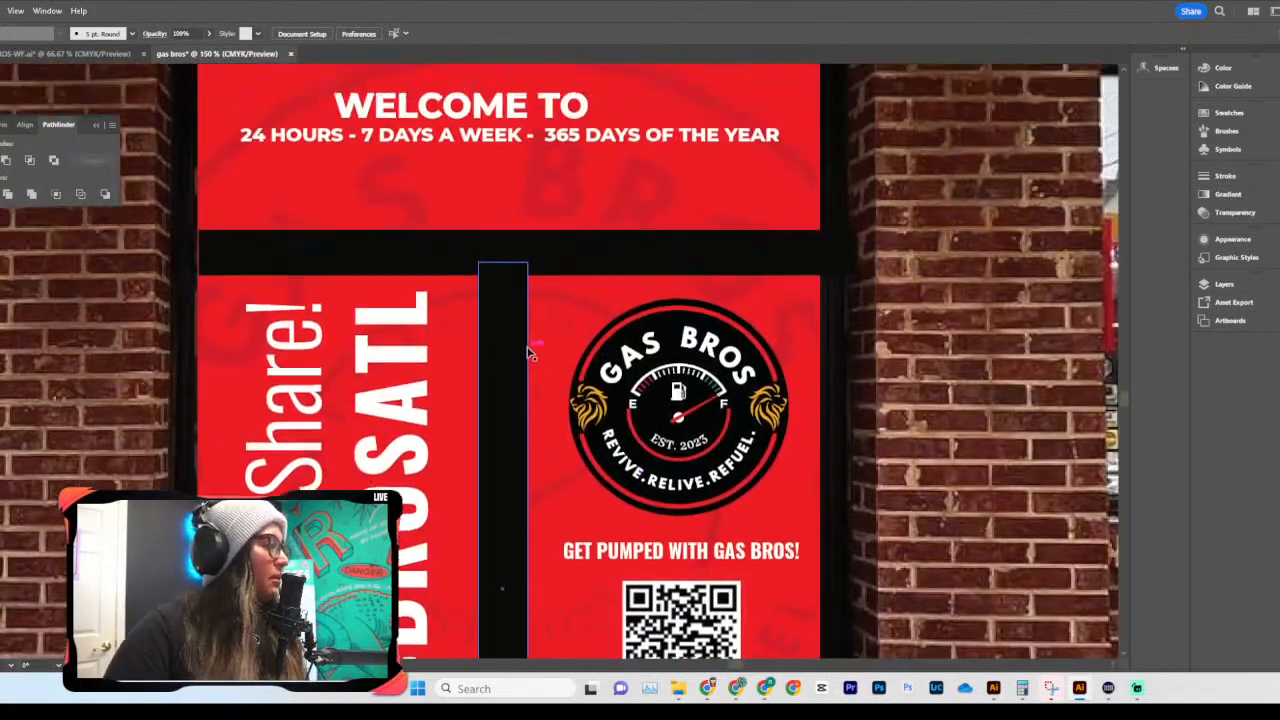
scroll(530, 353, "up", 3)
scroll(689, 323, "down", 3)
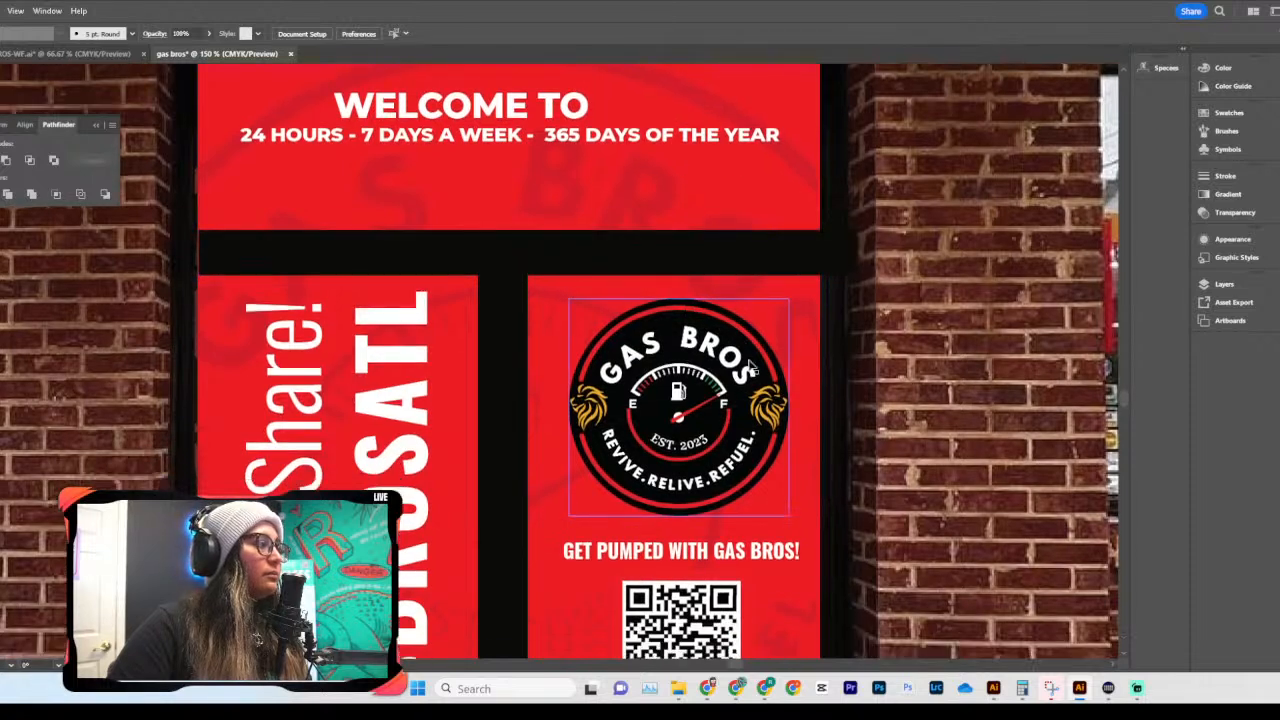
scroll(750, 367, "down", 8)
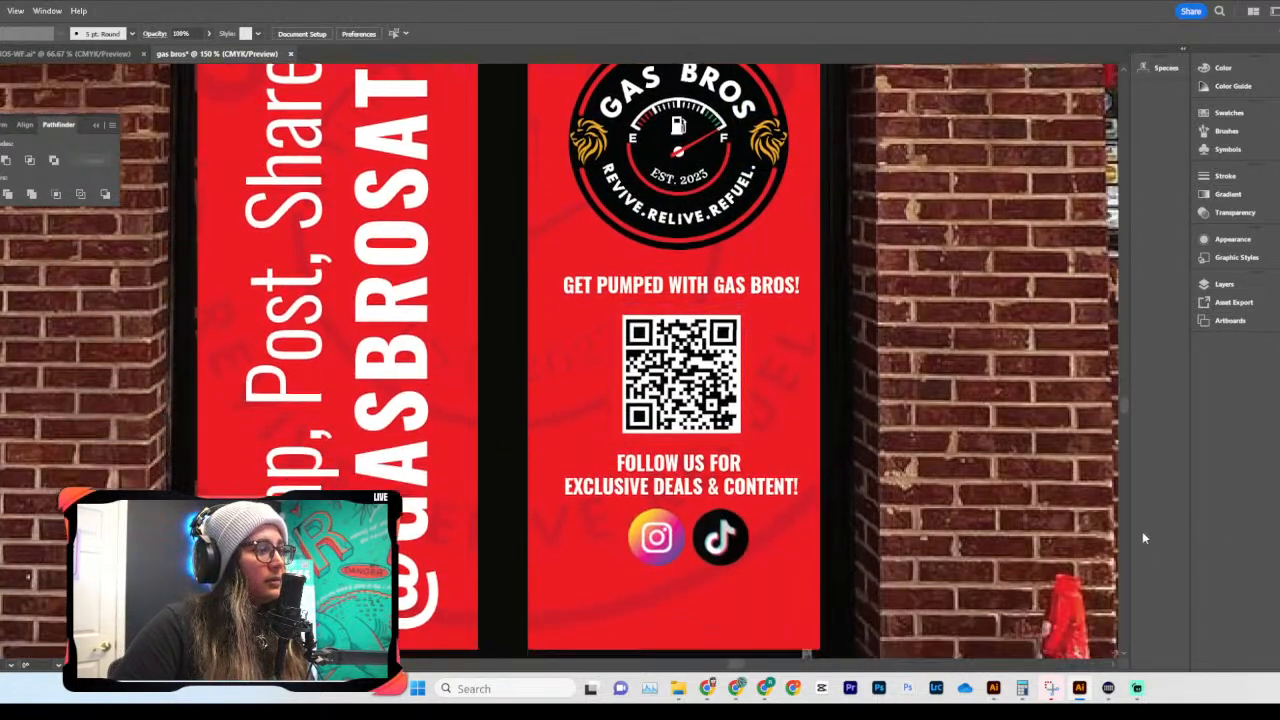
scroll(1024, 484, "down", 2)
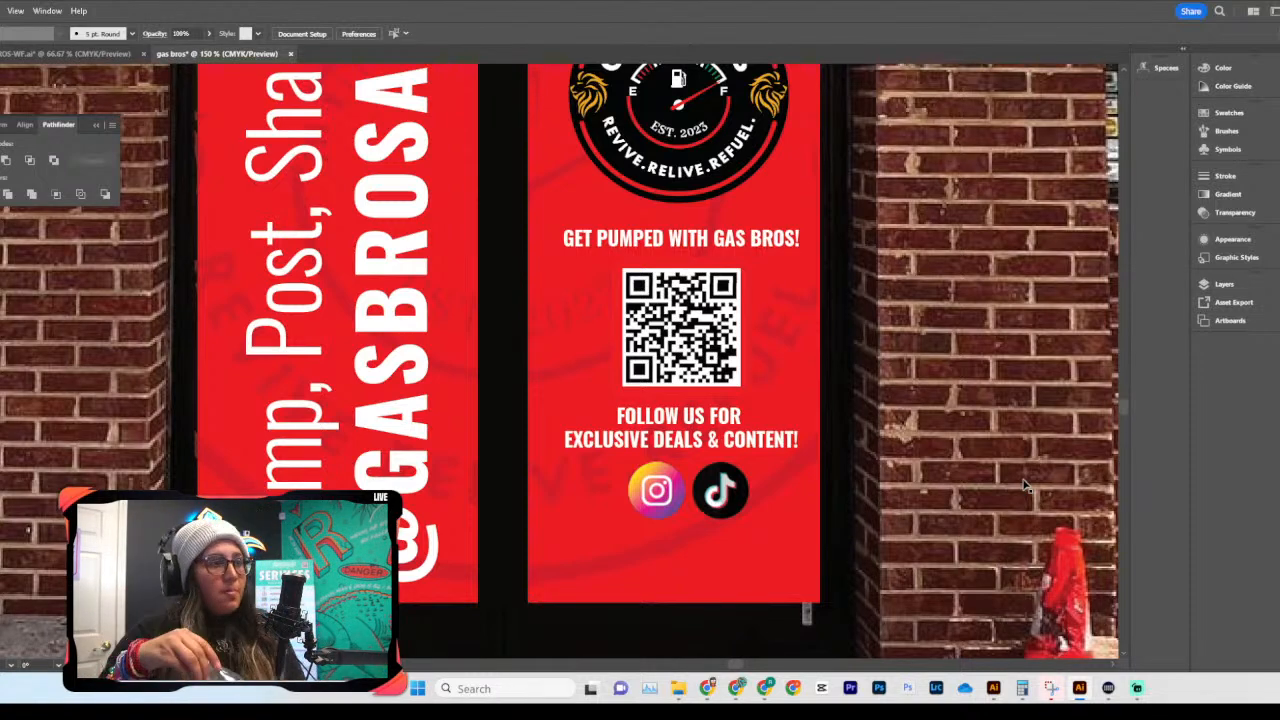
scroll(1024, 484, "down", 5)
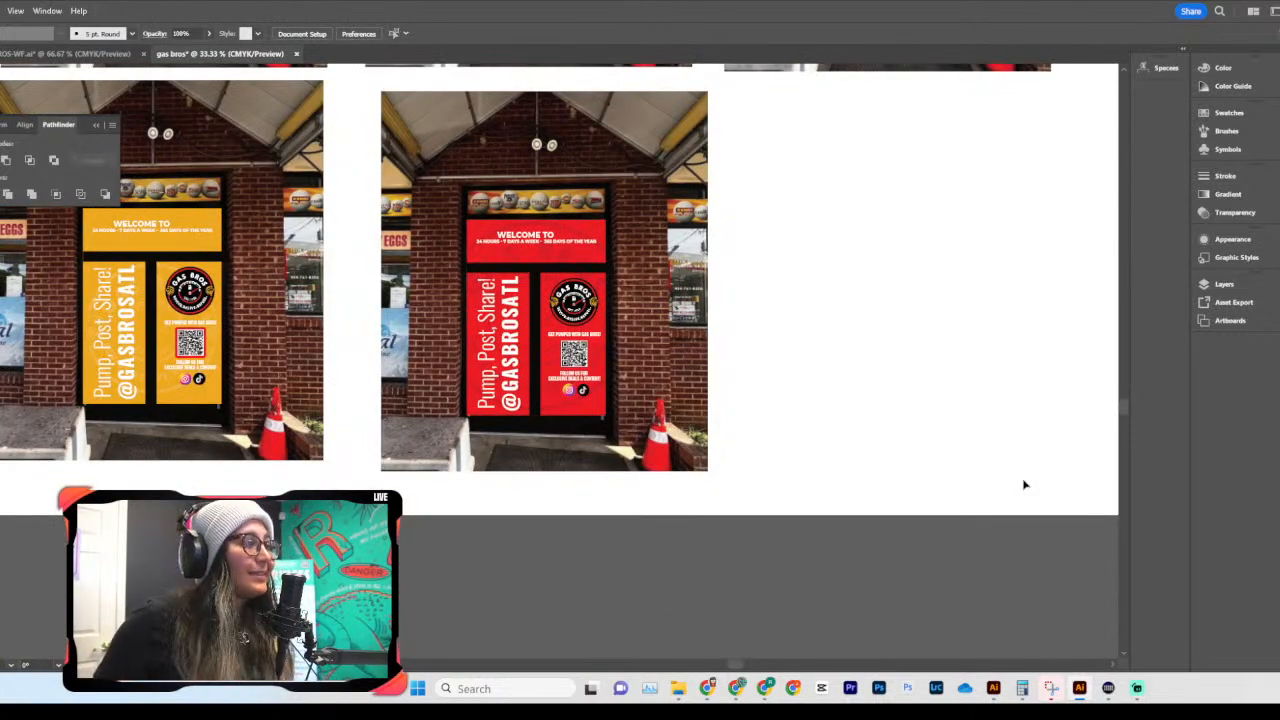
key("ctrl+equal")
key("ctrl+equal")
scroll(1024, 484, "up", 1)
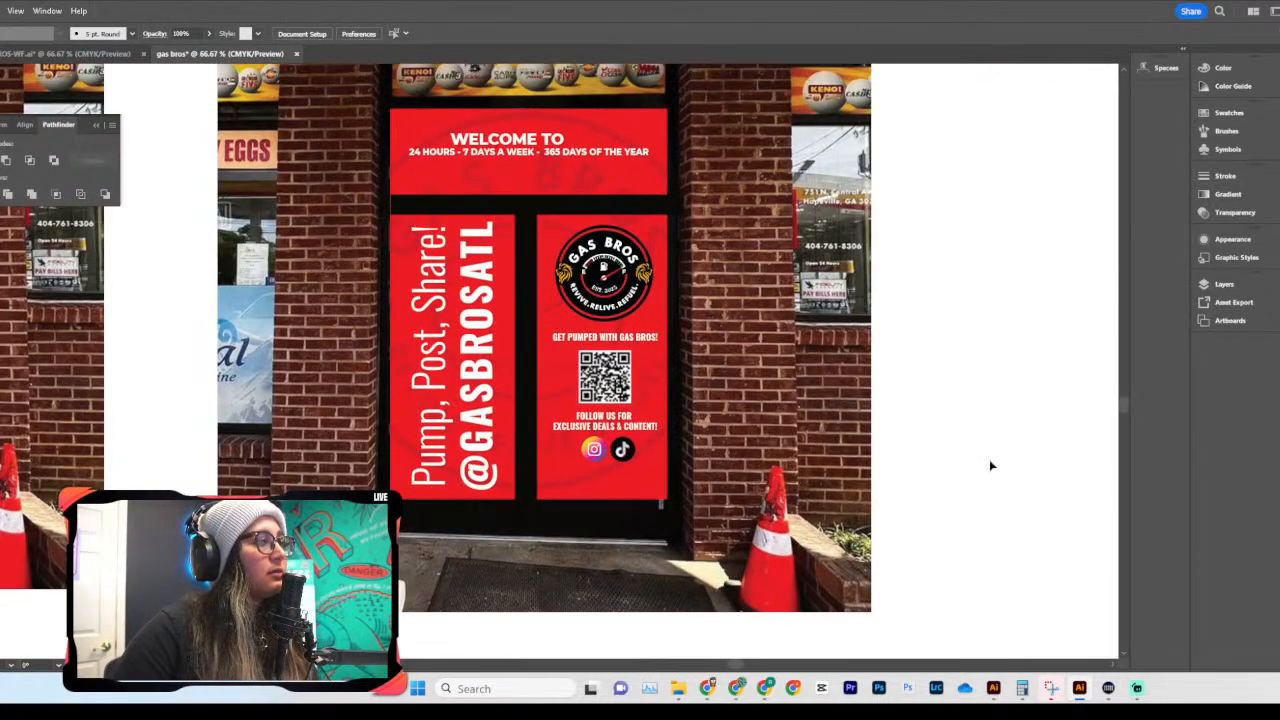
scroll(861, 409, "up", 2)
key("ctrl+minus")
key("ctrl+minus")
key("ctrl+minus")
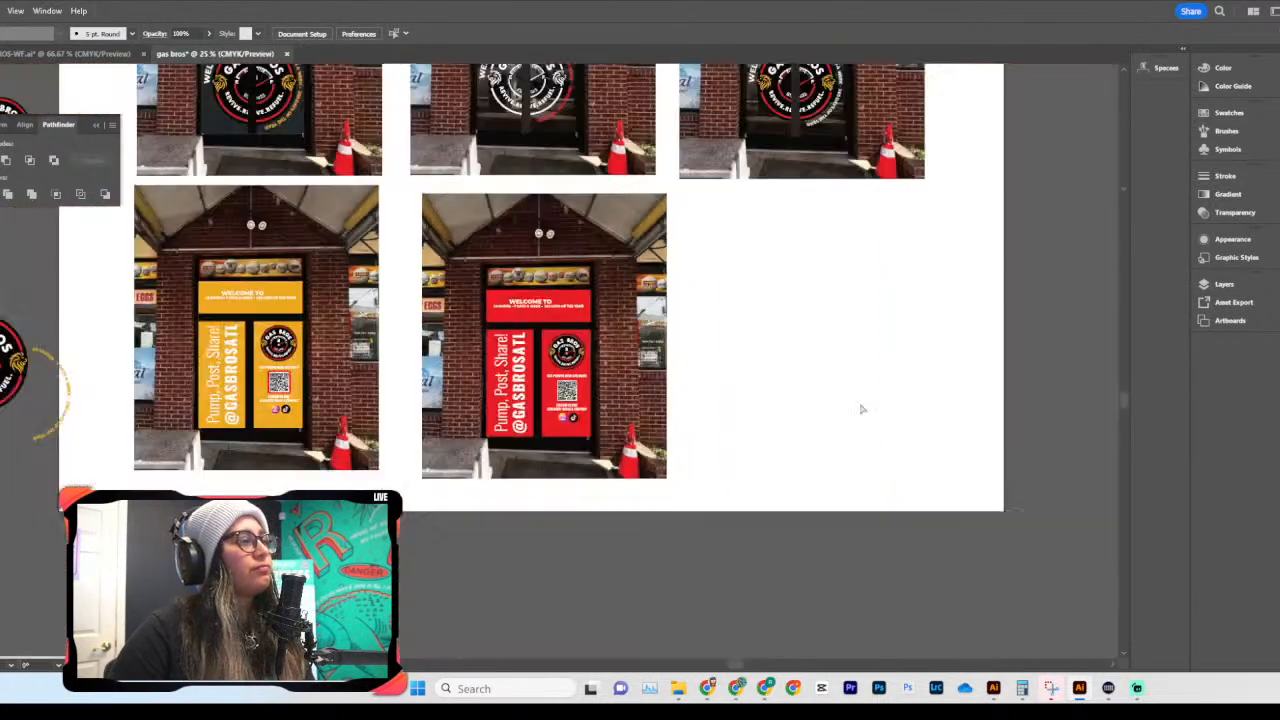
key("ctrl+equal")
key("ctrl+equal")
key("ctrl+equal")
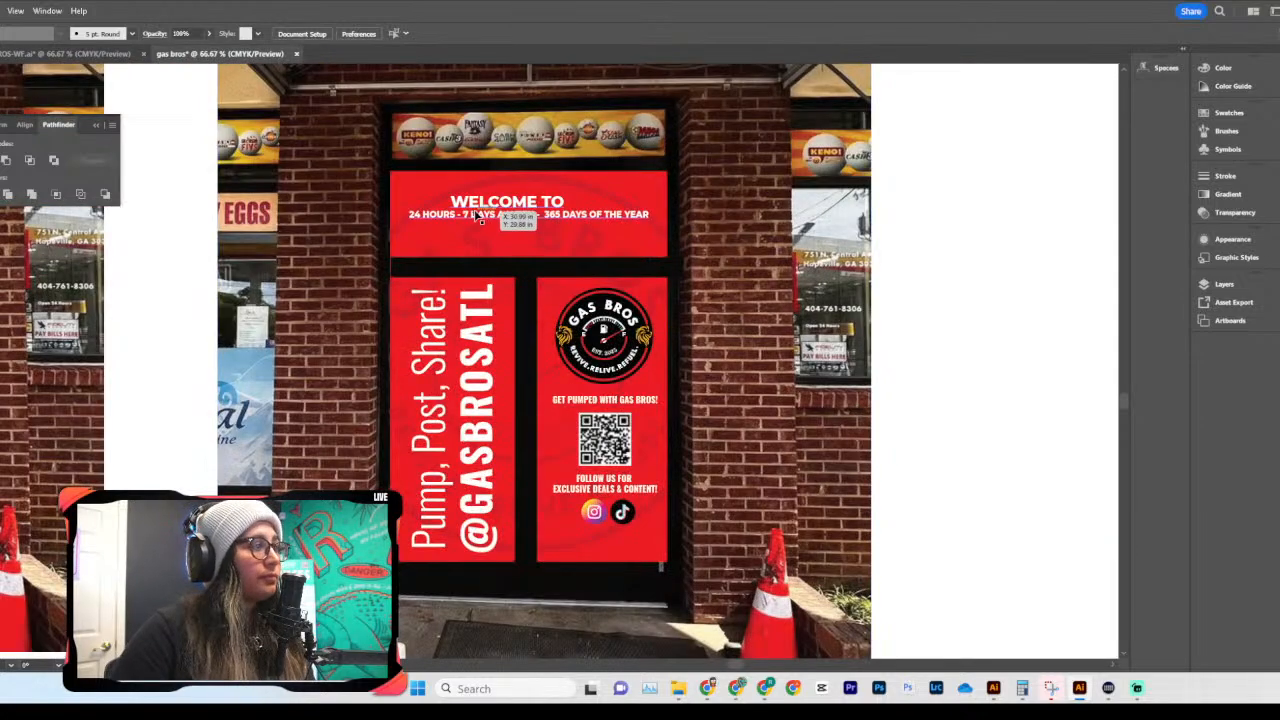
Step: Delete the trailing spaces after WELCOME TO and reposition the header text block on the red panel
left_click(530, 218)
key("ctrl+equal")
key("ctrl+equal")
scroll(532, 220, "down", 1)
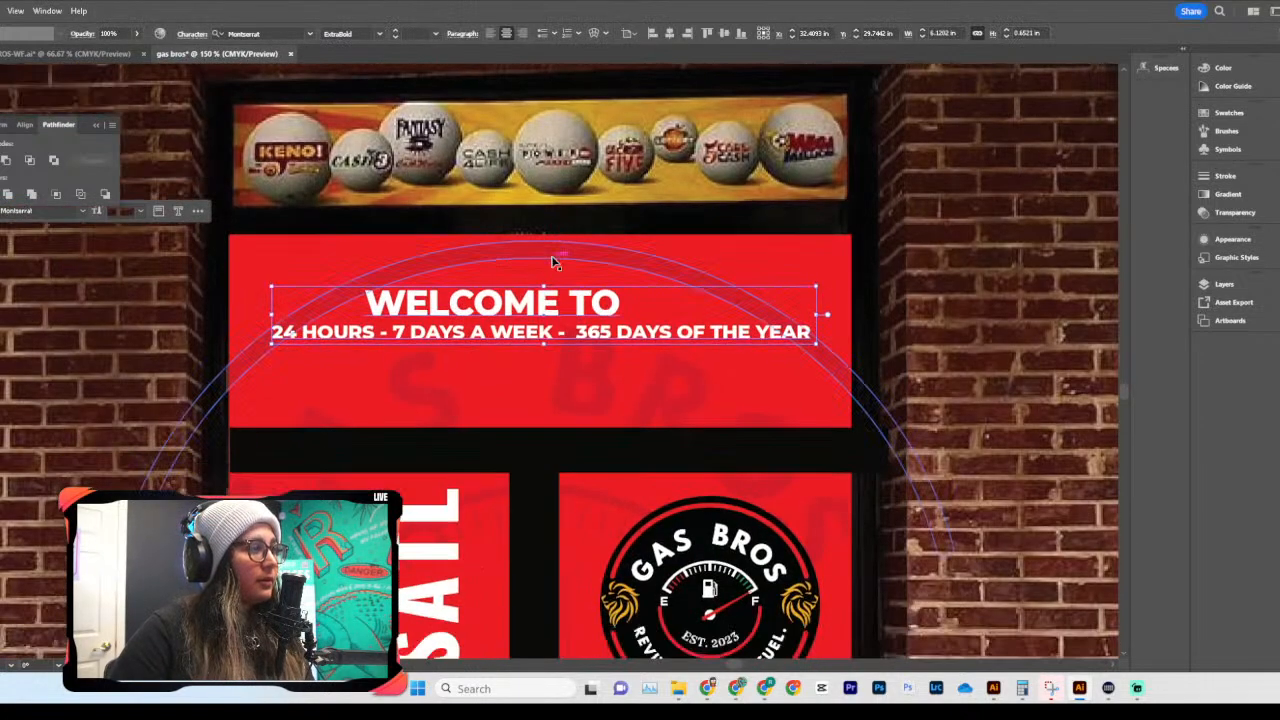
left_click(670, 34)
left_click_drag(512, 312, 904, 311)
double_click(679, 311)
key("BackSpace")
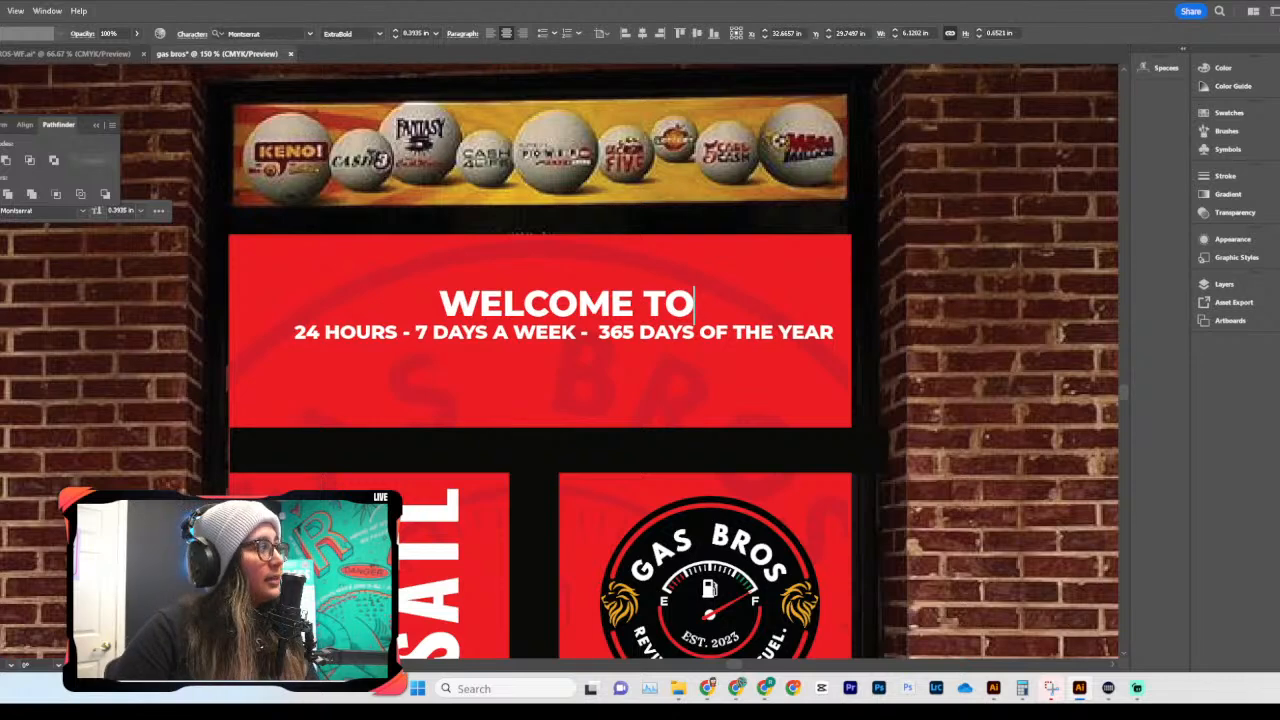
key("Escape")
scroll(663, 318, "down", 1)
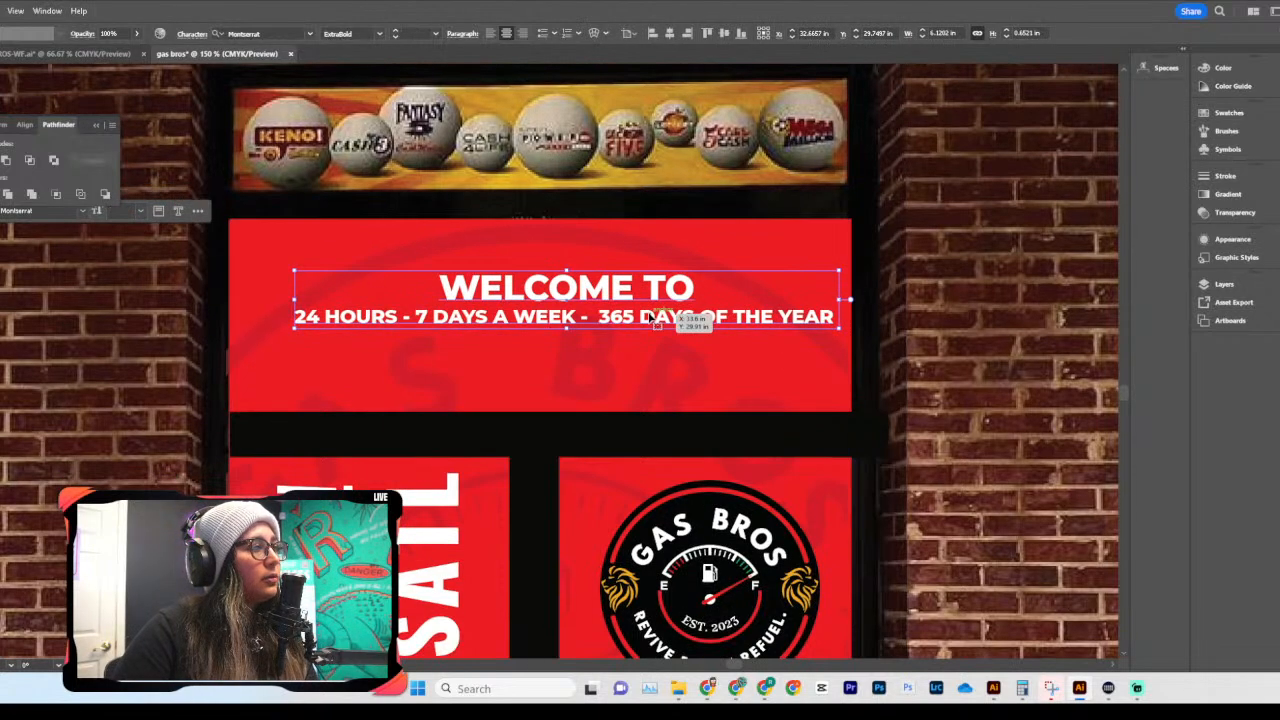
Step: Copy the WELCOME TO line and move the original two-line text block off the header, above the lottery banner
left_click_drag(580, 310, 541, 345)
triple_click(617, 307)
key("ctrl+c")
key("Escape")
left_click_drag(508, 297, 311, 120)
scroll(400, 180, "up", 2)
left_click_drag(402, 180, 388, 137)
scroll(686, 265, "up", 1)
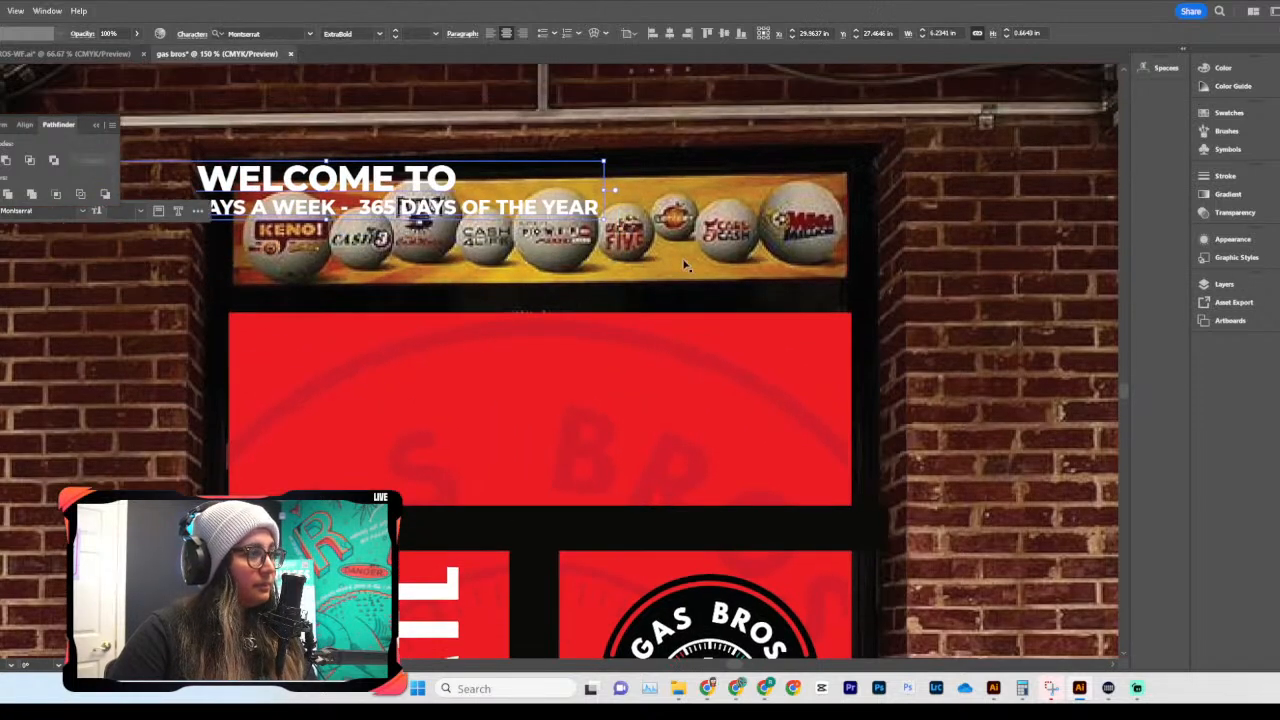
left_click_drag(454, 201, 452, 131)
Step: Paste WELCOME TO as separate text on the red header and enlarge it to about 4.67 in wide near the header's upper edge
left_click(908, 251)
left_click_drag(645, 379, 629, 317)
key("ctrl+v")
left_click_drag(540, 390, 532, 431)
left_click_drag(589, 361, 580, 286)
left_click(866, 334)
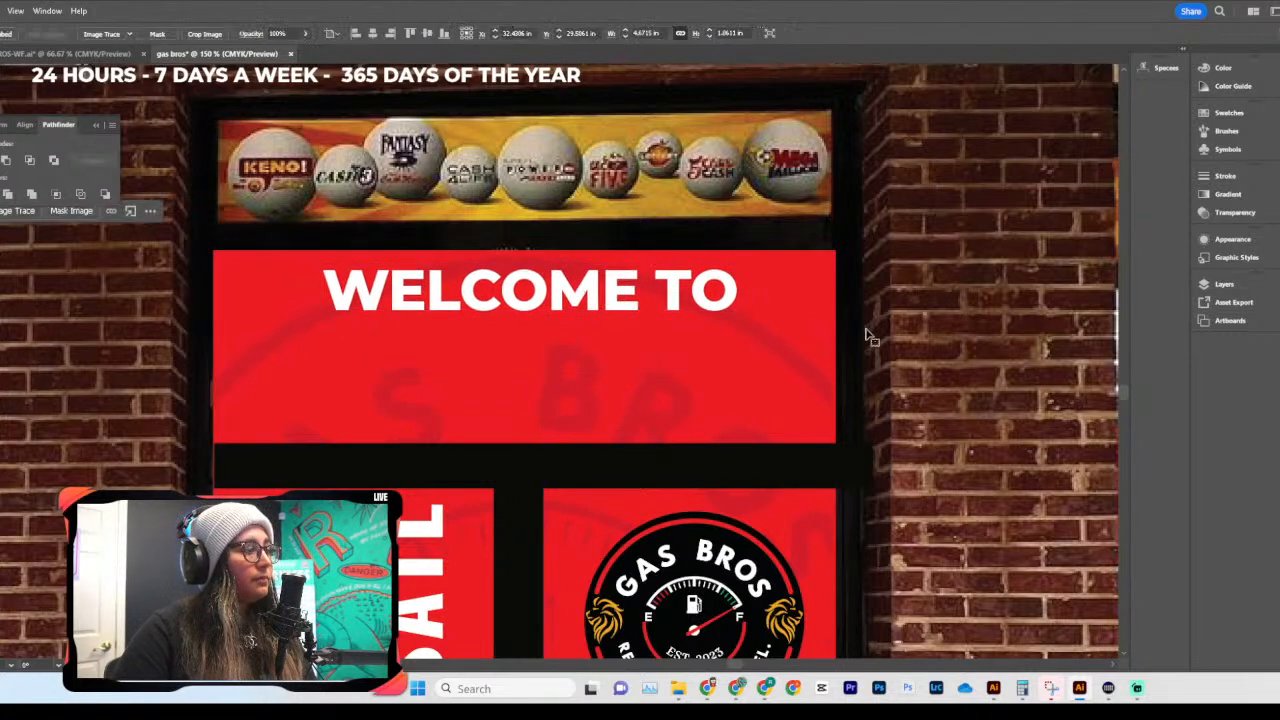
Step: Copy the line "24 HOURS - 7 DAYS A WEEK - 365 DAYS OF THE YEAR" and paste it as separate text below WELCOME TO
scroll(866, 334, "down", 3)
scroll(866, 334, "up", 5)
triple_click(455, 185)
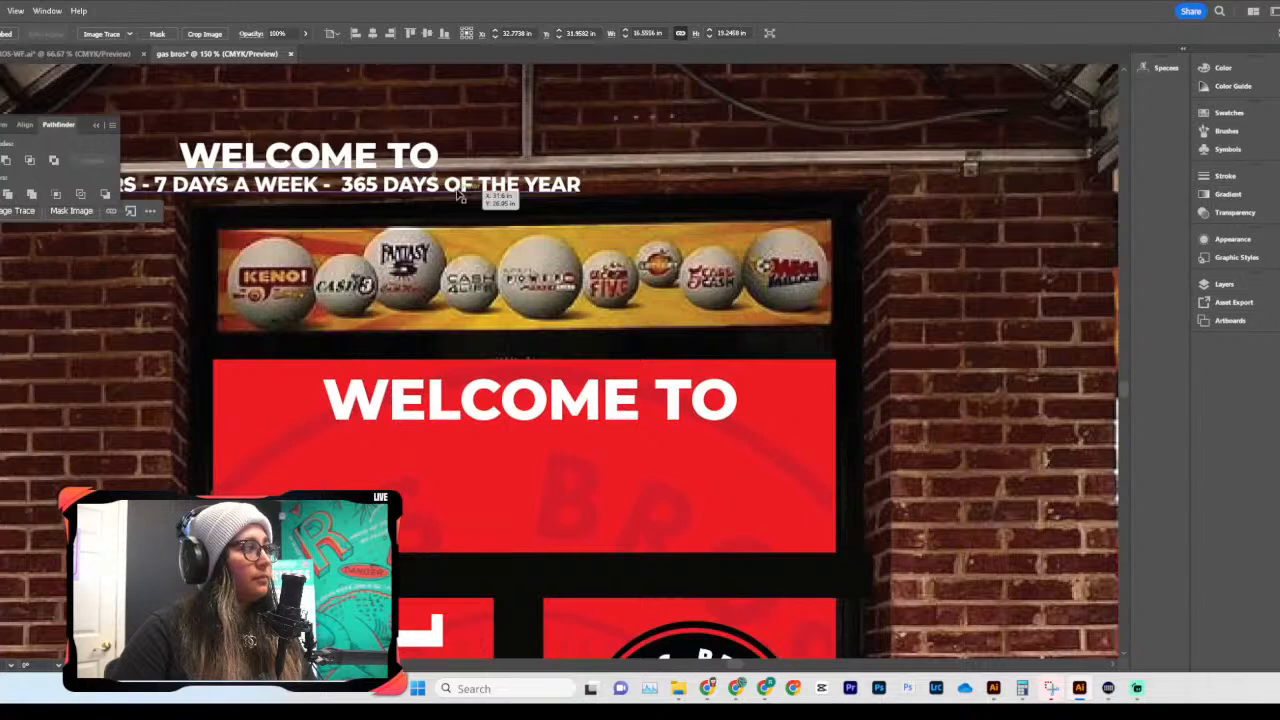
key("Escape")
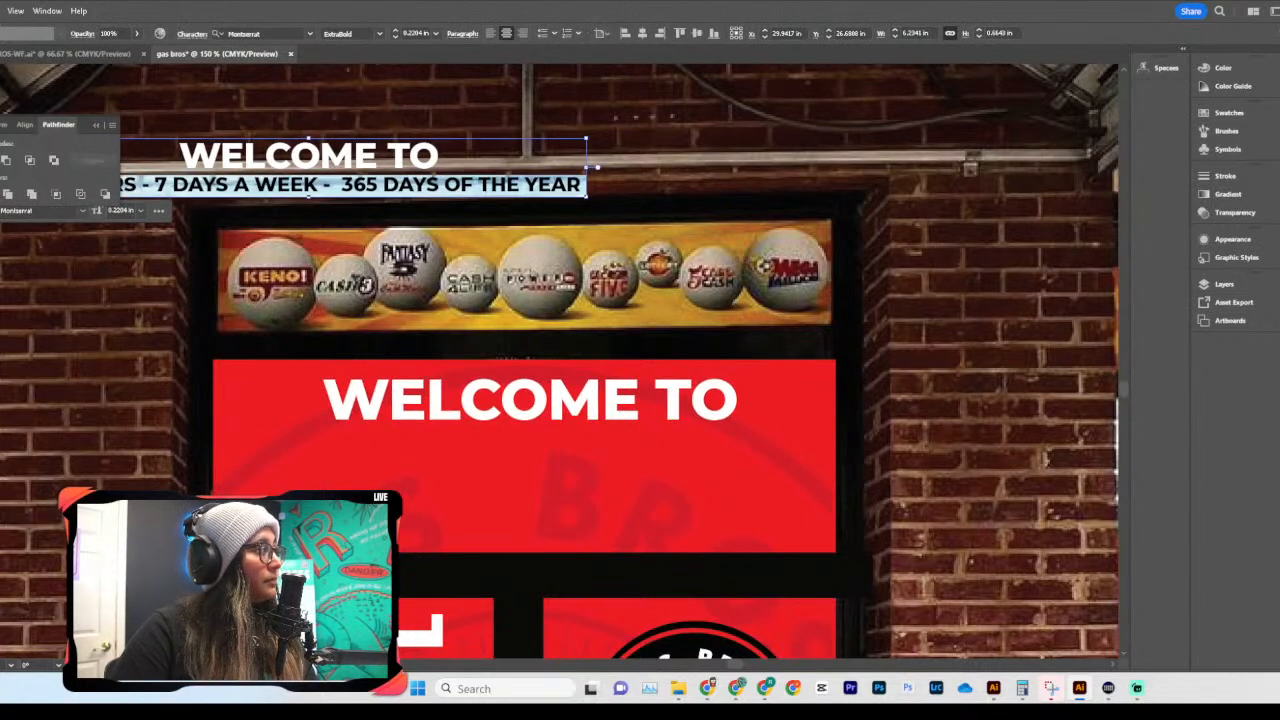
key("Escape")
scroll(446, 329, "down", 4)
key("ctrl+v")
left_click_drag(614, 368, 631, 366)
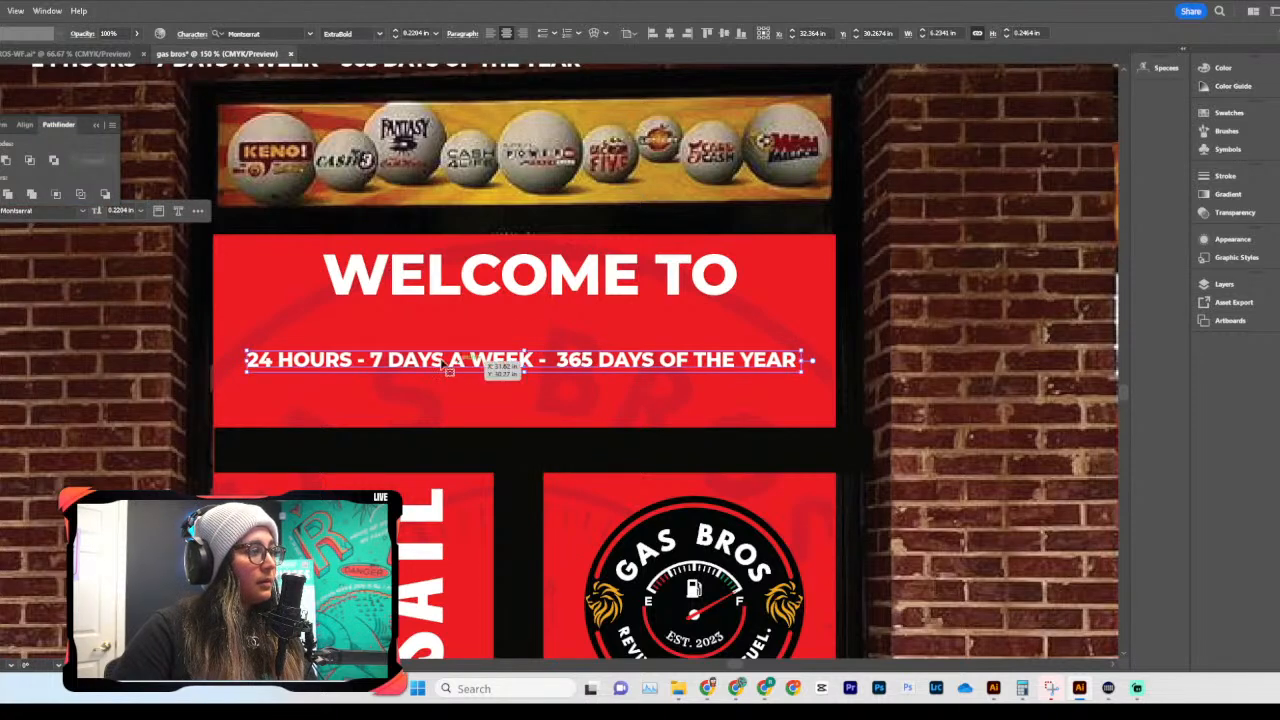
Step: Try to split the hours text into three lines and remove the dash after 24 HOURS
double_click(393, 361)
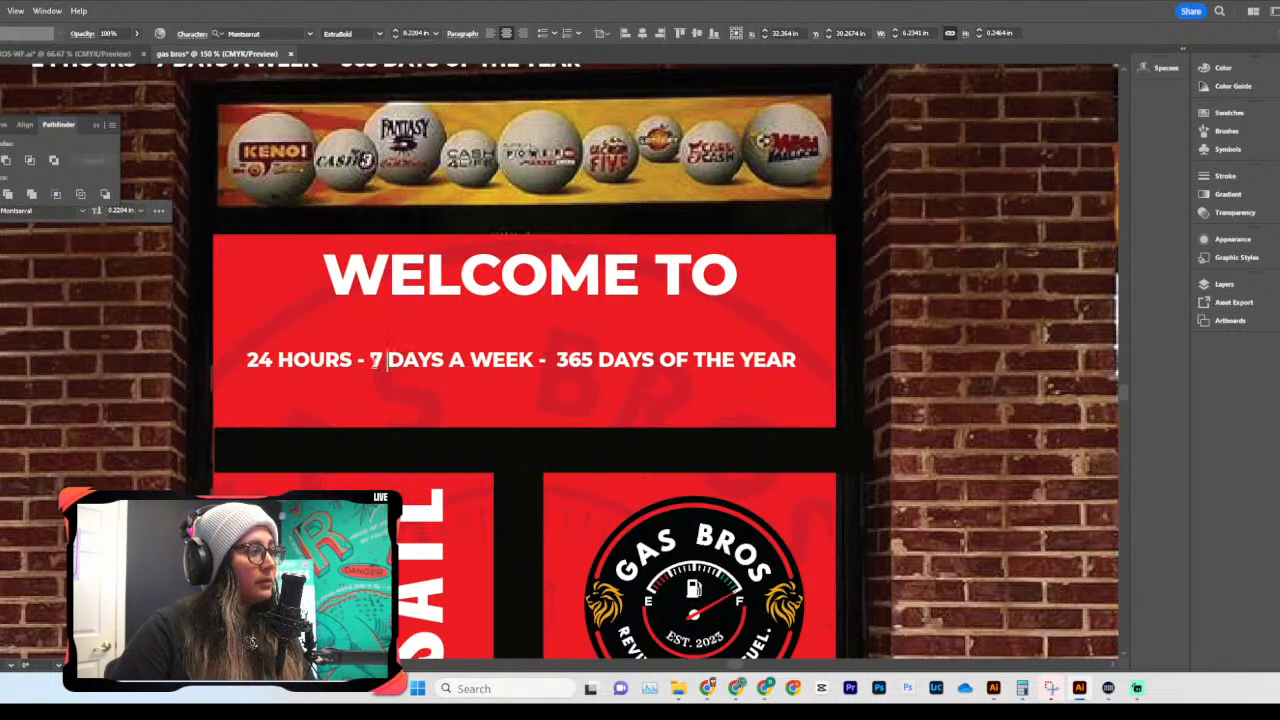
key("Return")
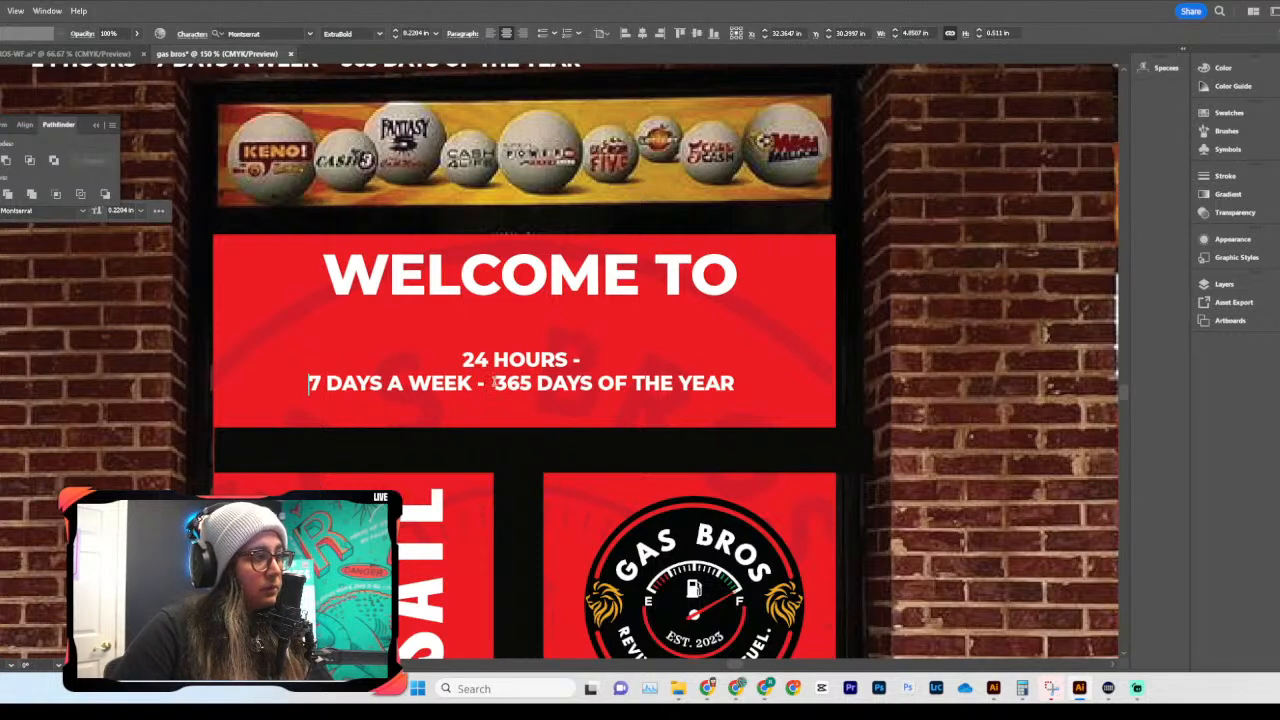
key("Return")
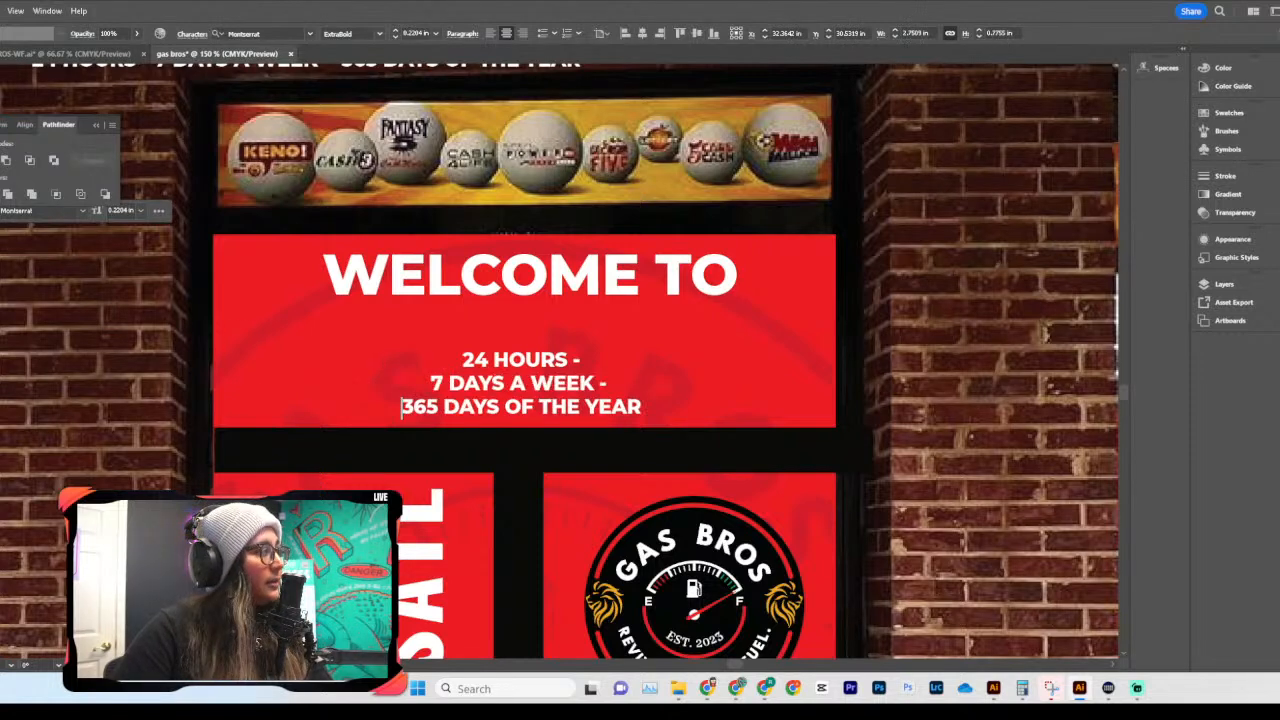
key("Escape")
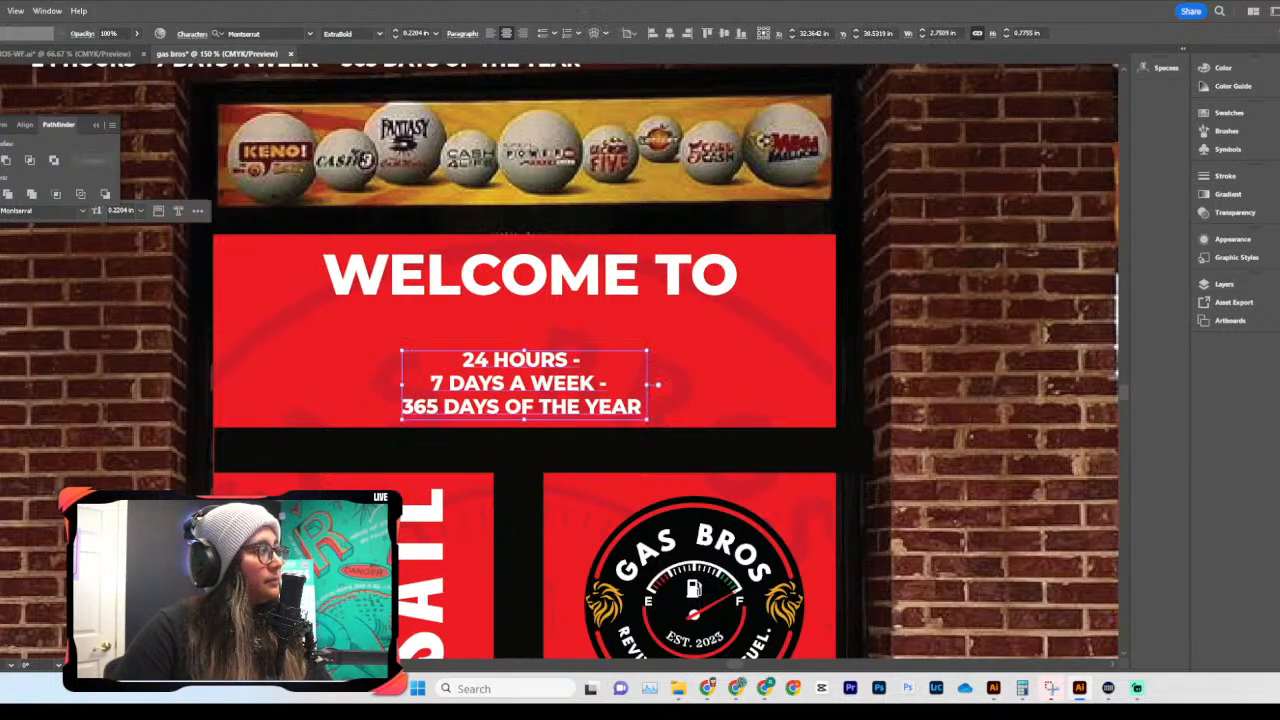
double_click(571, 361)
triple_click(571, 361)
left_click(571, 361)
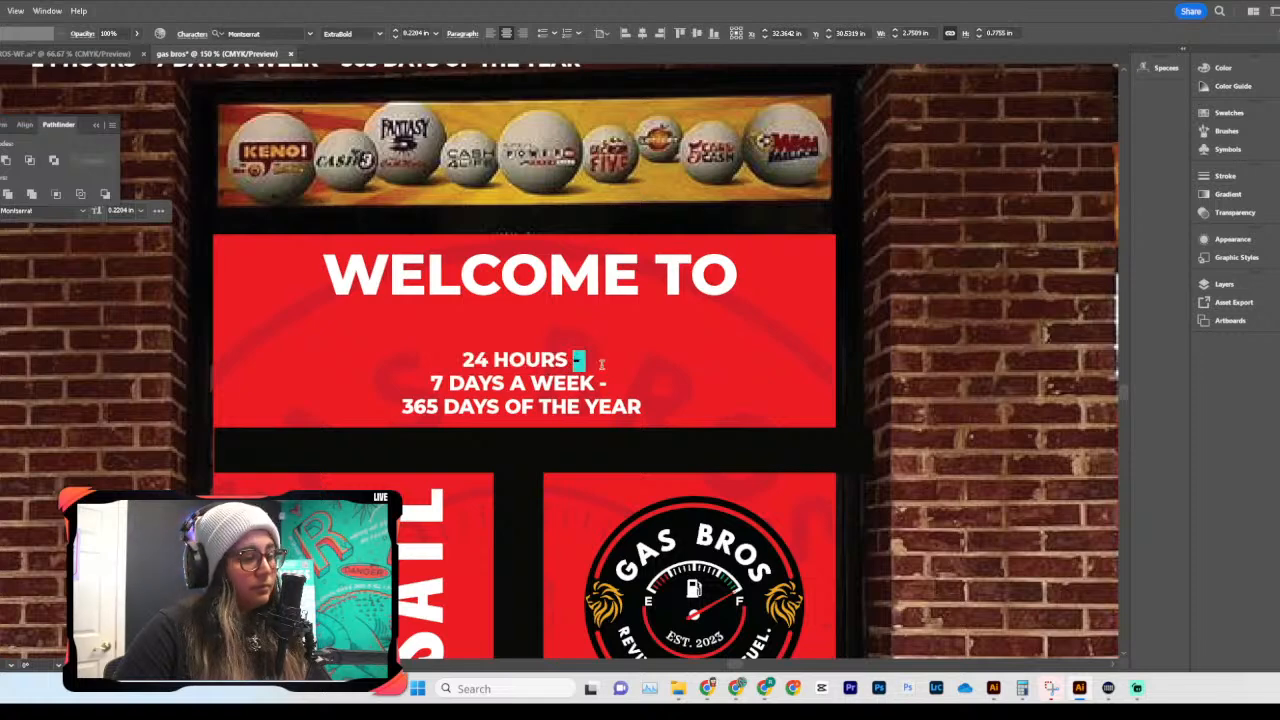
key("BackSpace")
key("BackSpace")
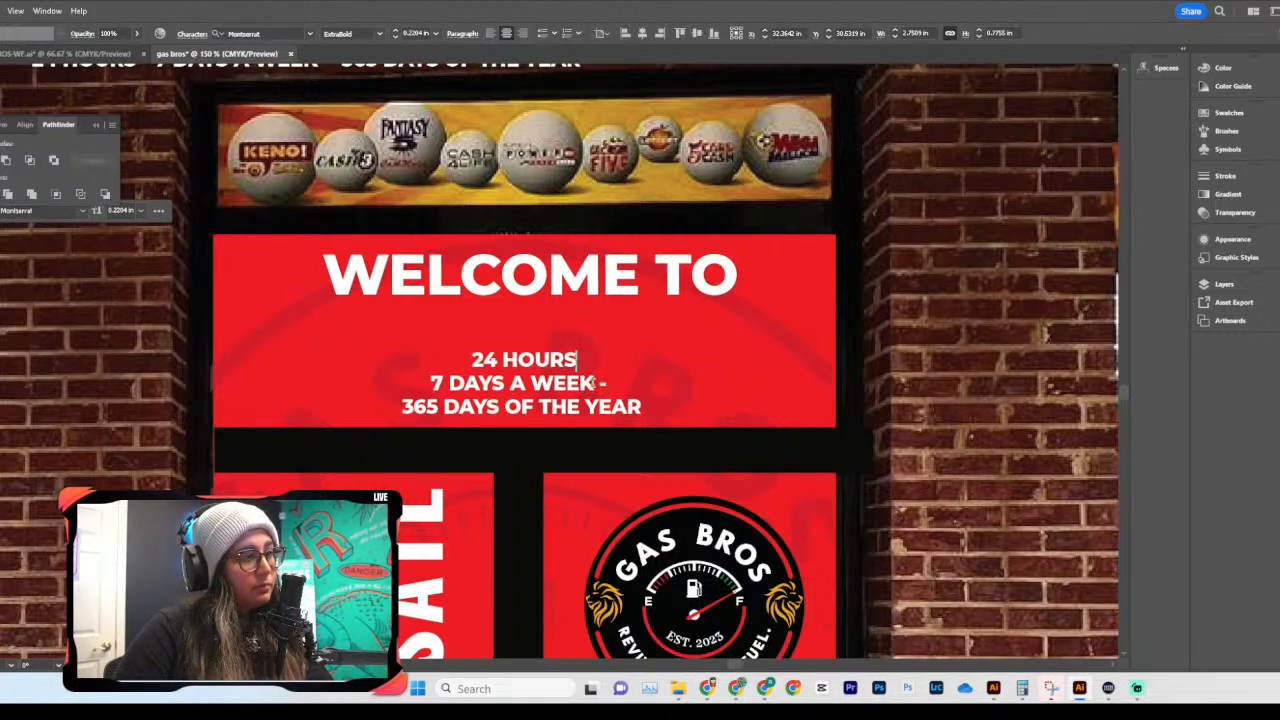
Step: Undo the line breaks and the dash removal so the hours text is a single line again
key("ctrl+z")
key("ctrl+z")
key("ctrl+z")
key("ctrl+z")
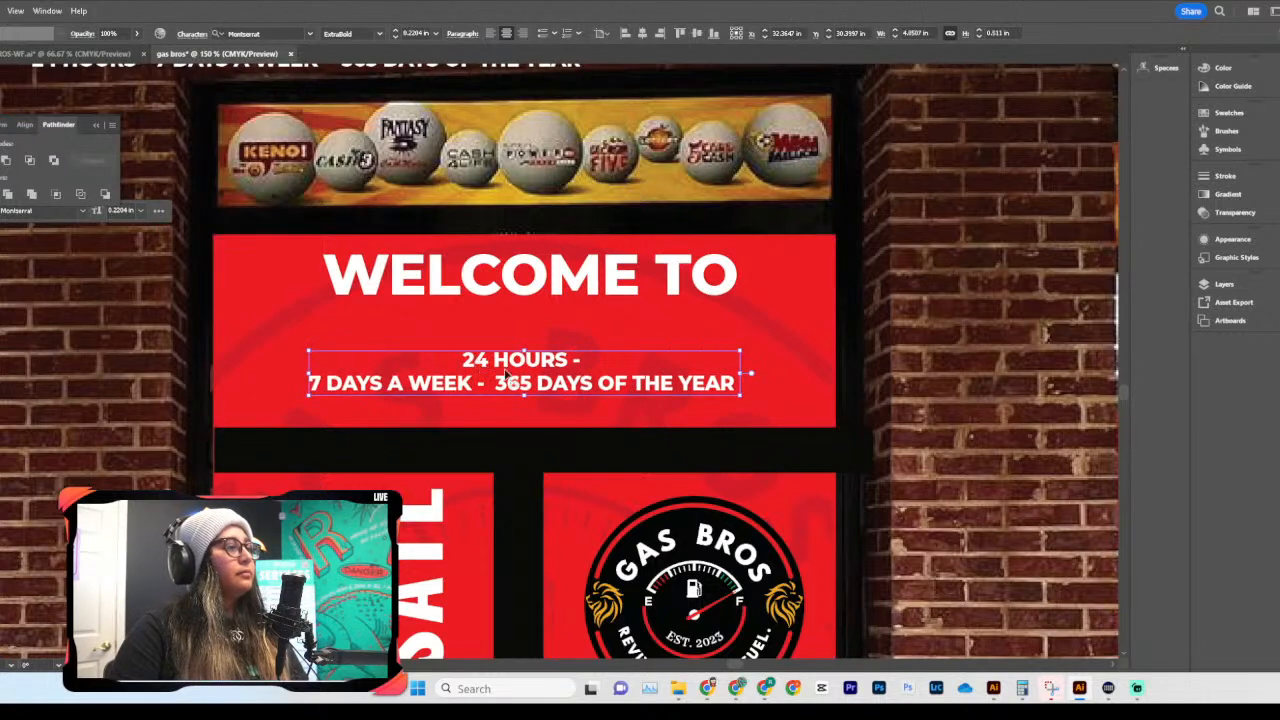
key("Escape")
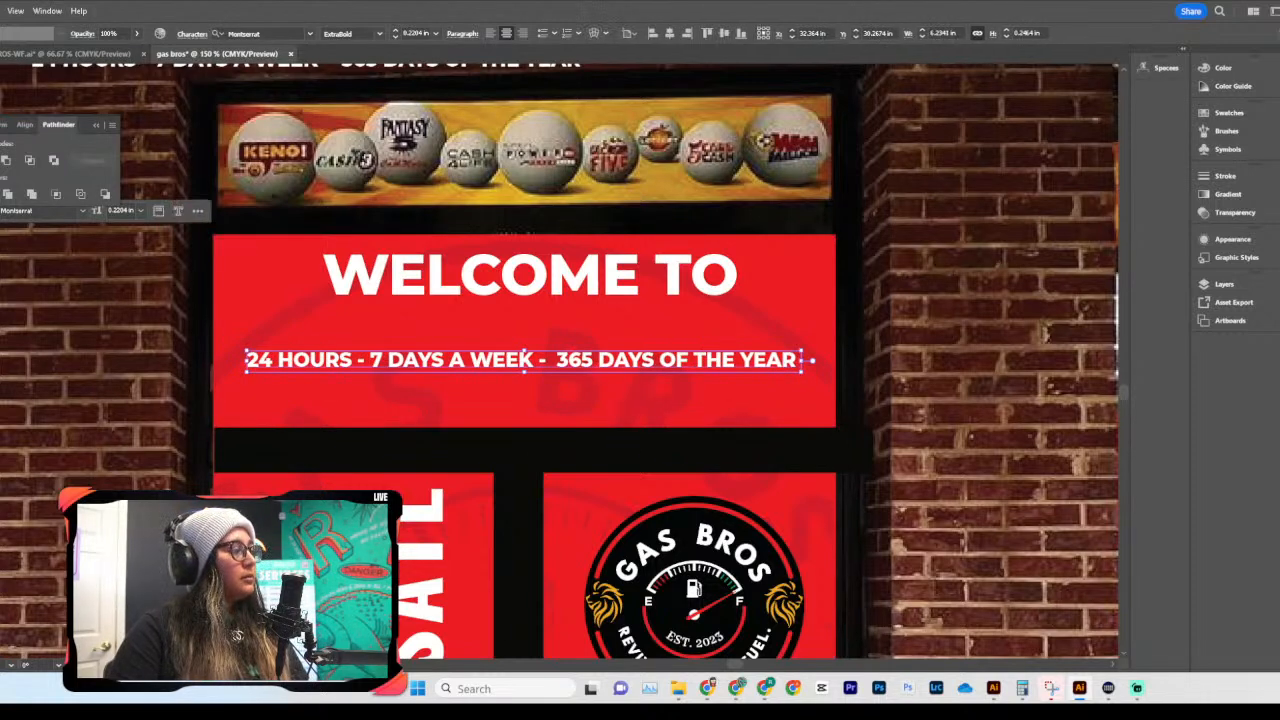
Step: Lower WELCOME TO slightly and move the hours line up, centred closely beneath it
scroll(517, 312, "up", 2)
left_click_drag(516, 314, 515, 328)
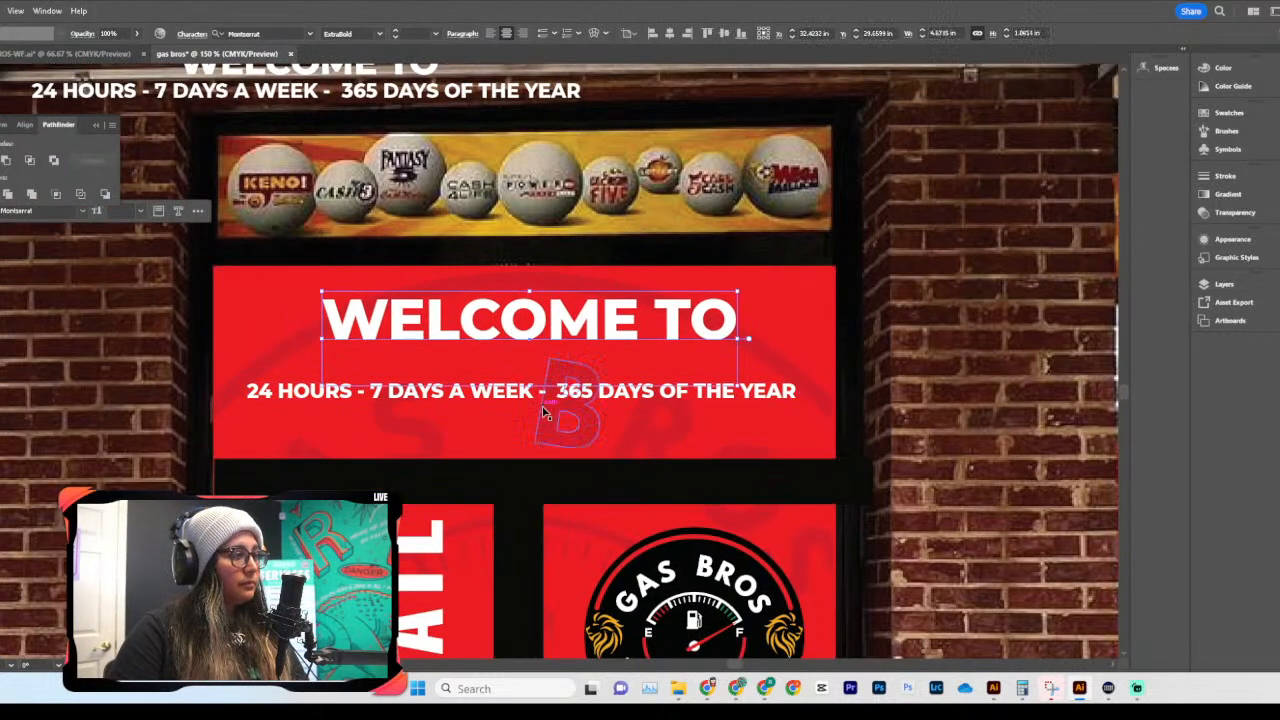
left_click_drag(544, 405, 552, 376)
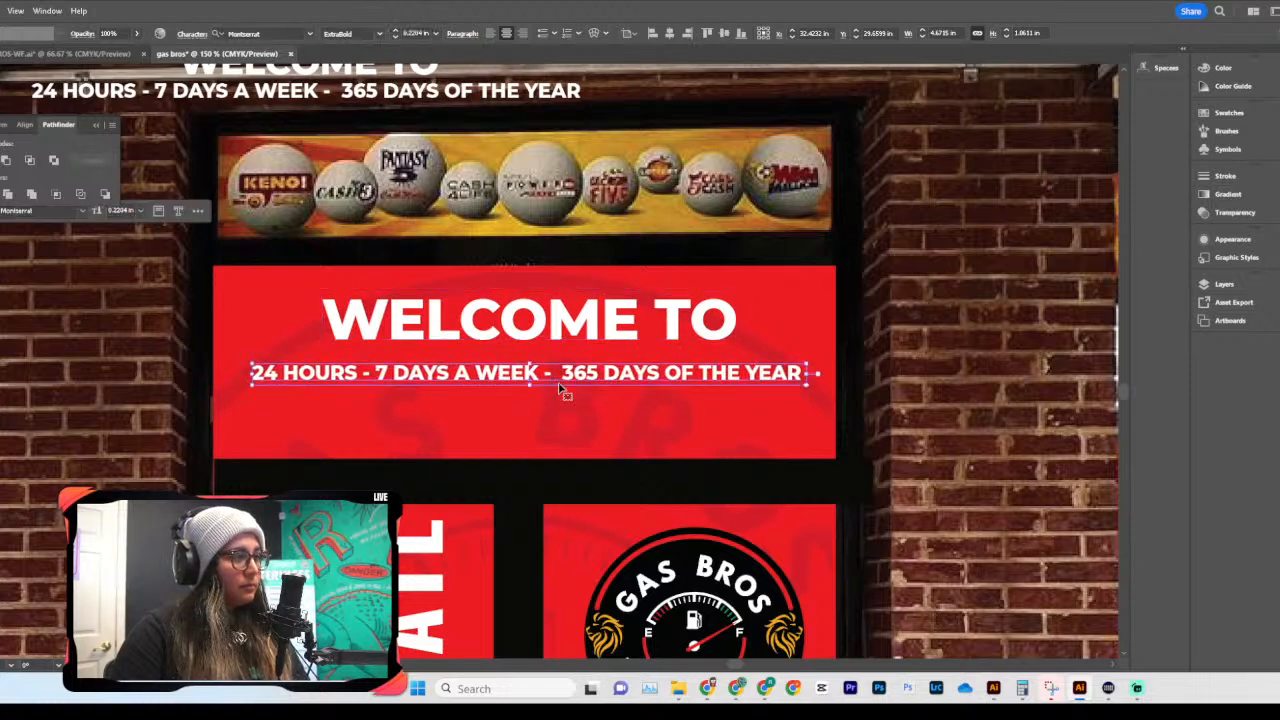
scroll(559, 368, "down", 3)
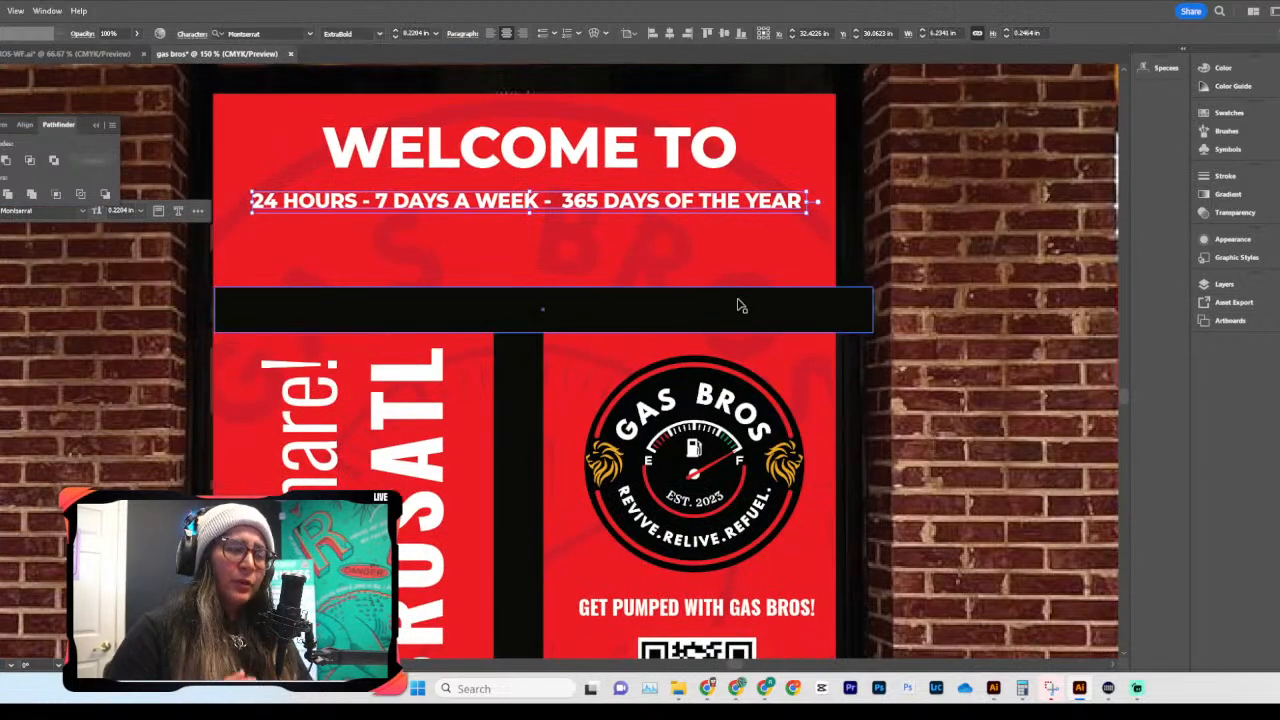
Step: Switch to the browser, open Flaticon in a new tab and move the window aside from the door artwork
mouse_move(711, 699)
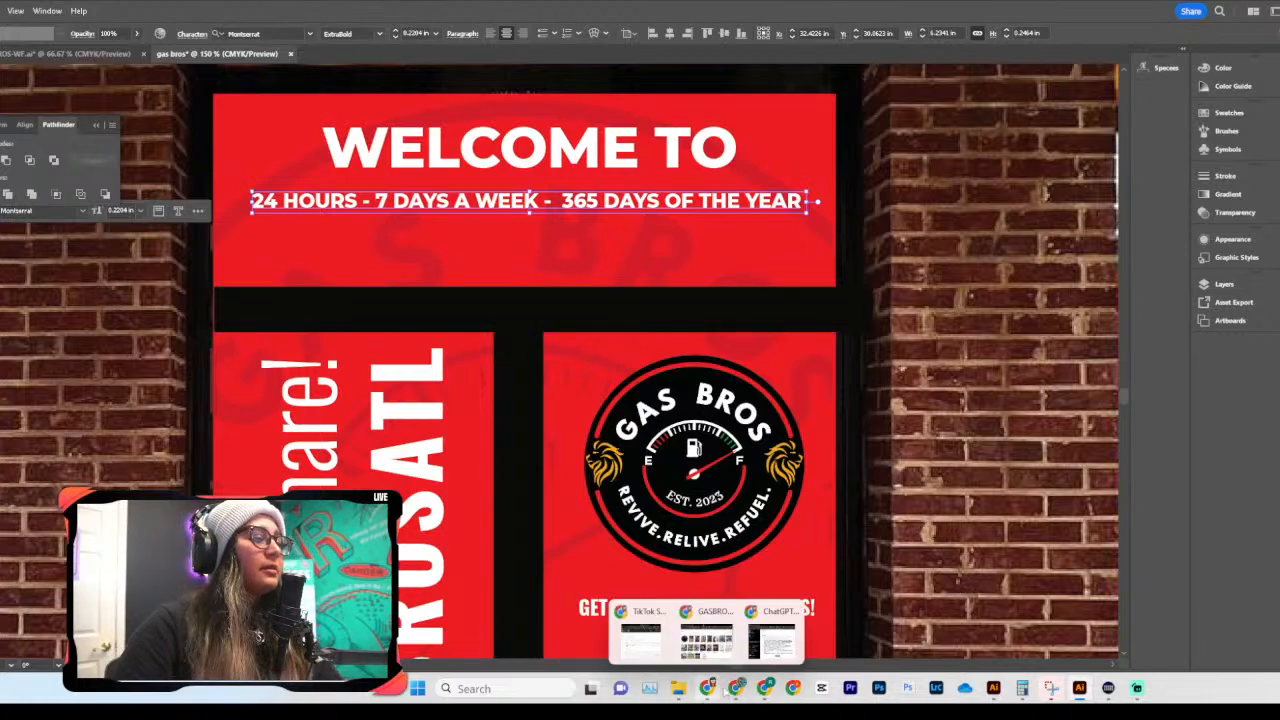
left_click(773, 652)
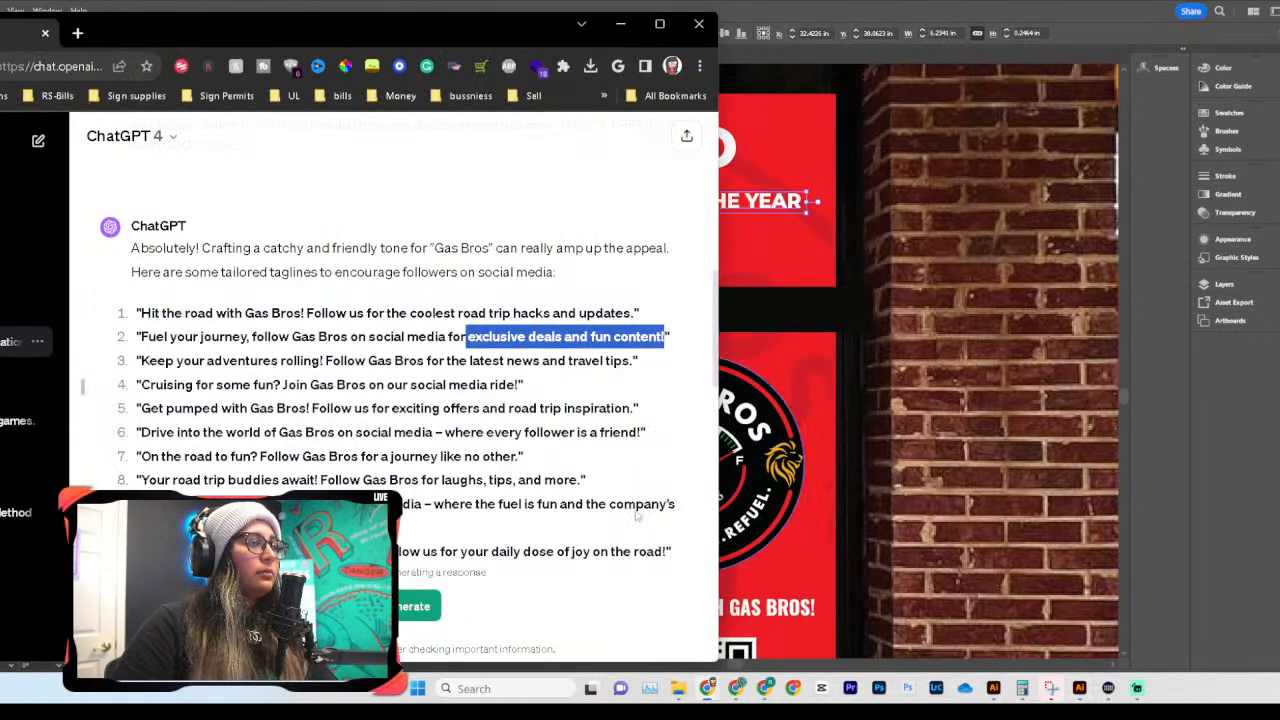
left_click(77, 36)
type("fl")
key("Return")
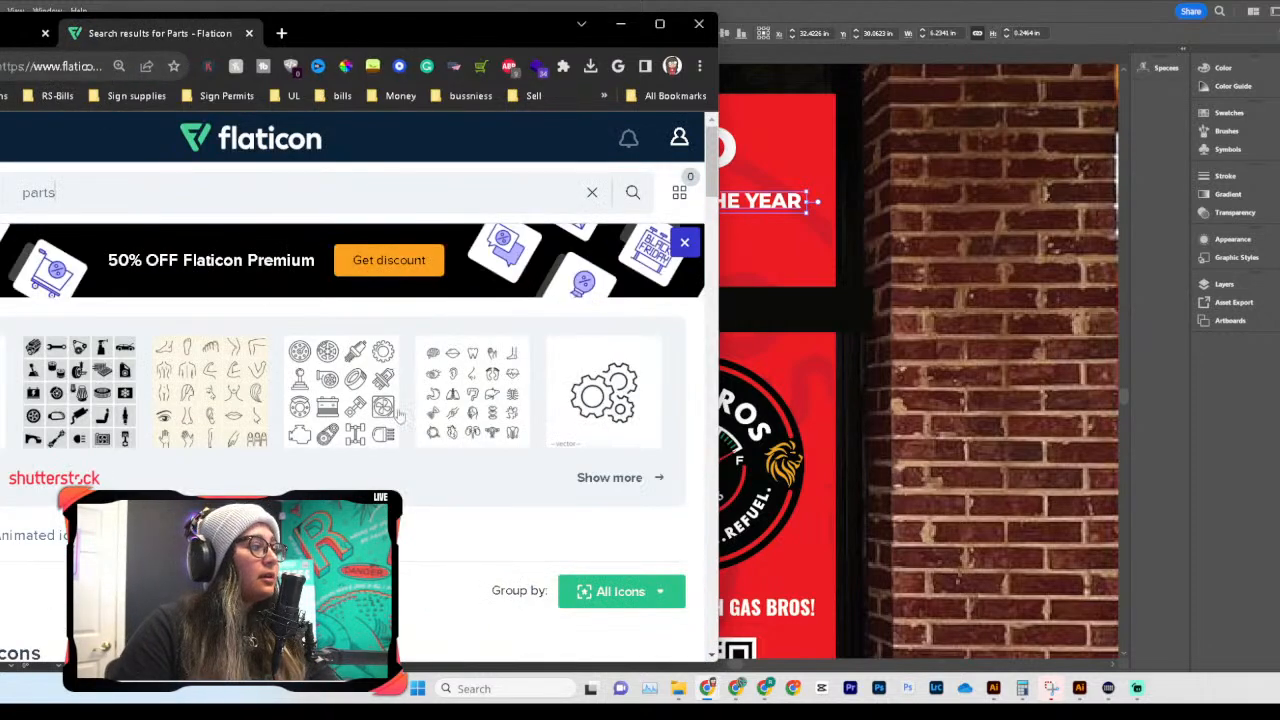
scroll(461, 438, "down", 3)
left_click_drag(465, 37, 0, 62)
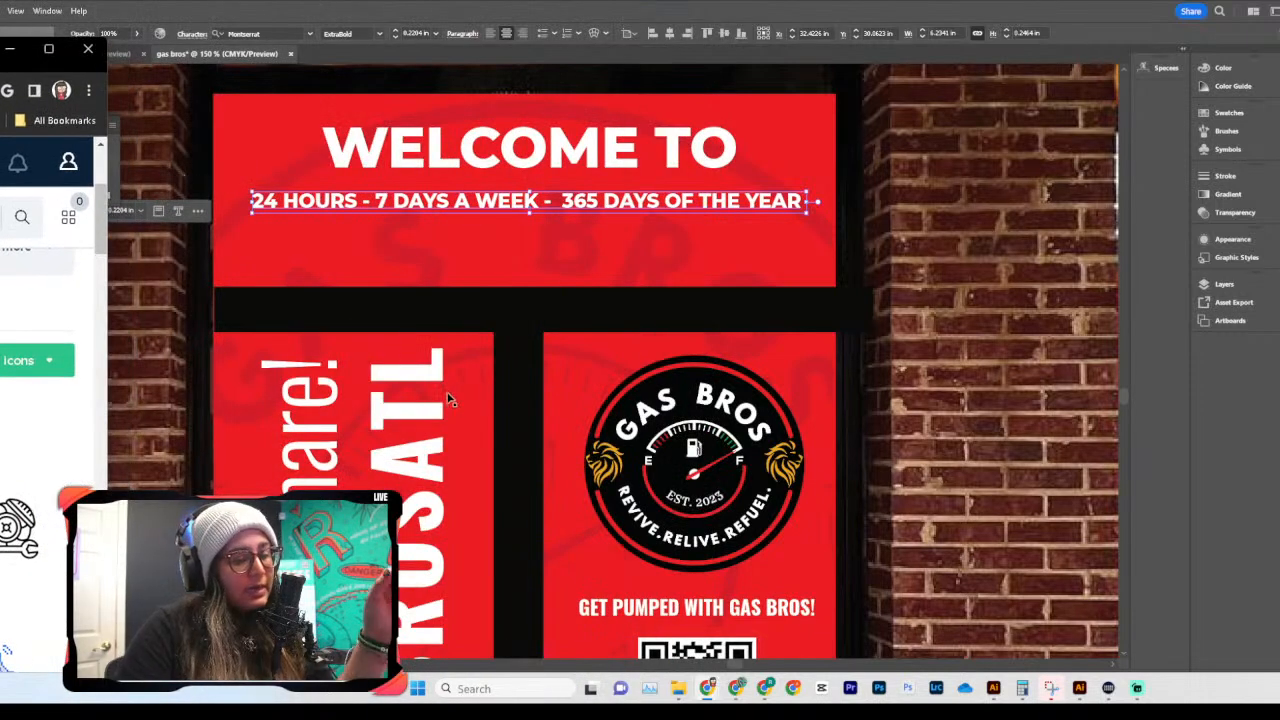
scroll(528, 413, "up", 1)
scroll(528, 413, "up", 2)
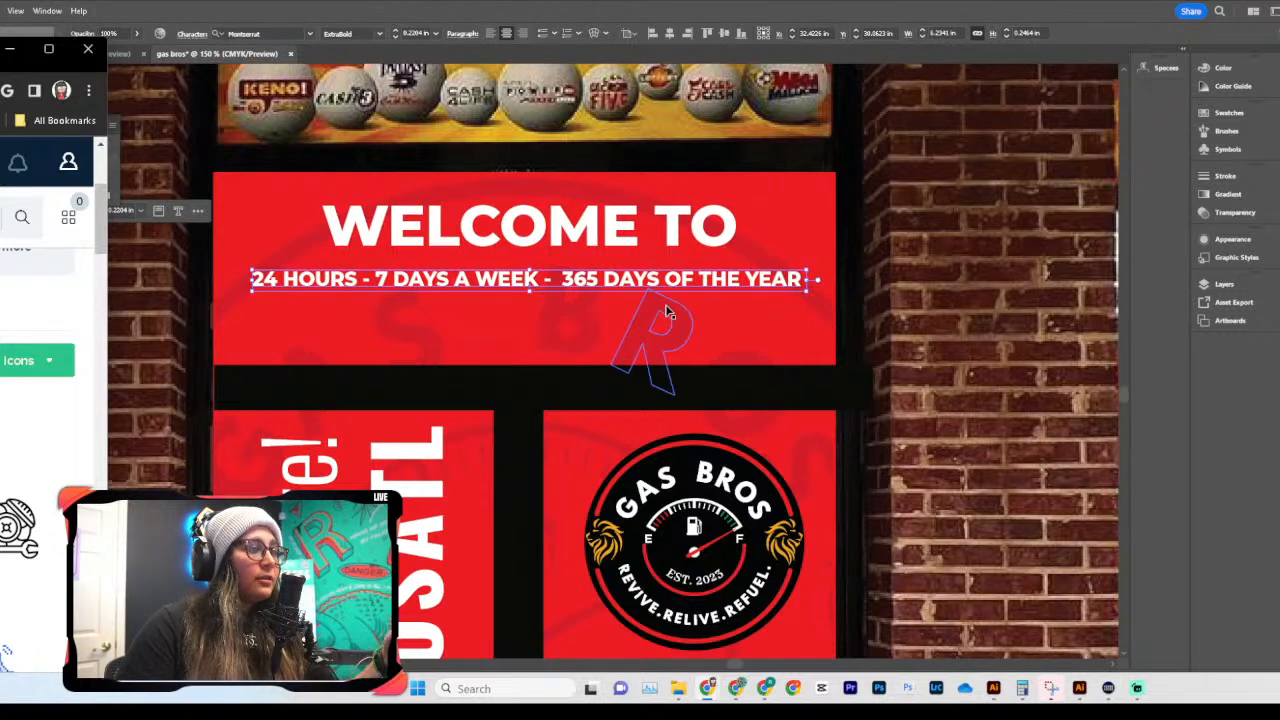
Step: Shorten the black divider bar beneath the WELCOME TO panel from its outer end to about 7.12 in wide
scroll(706, 315, "down", 1)
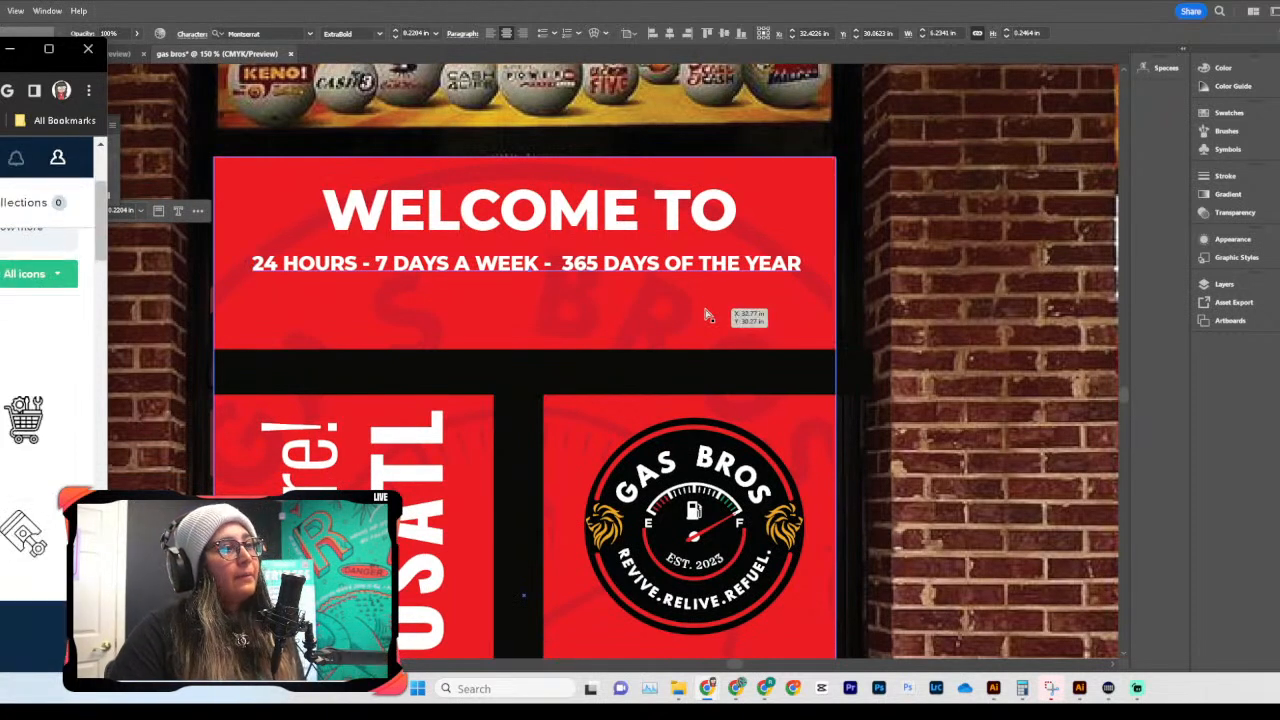
left_click(870, 370)
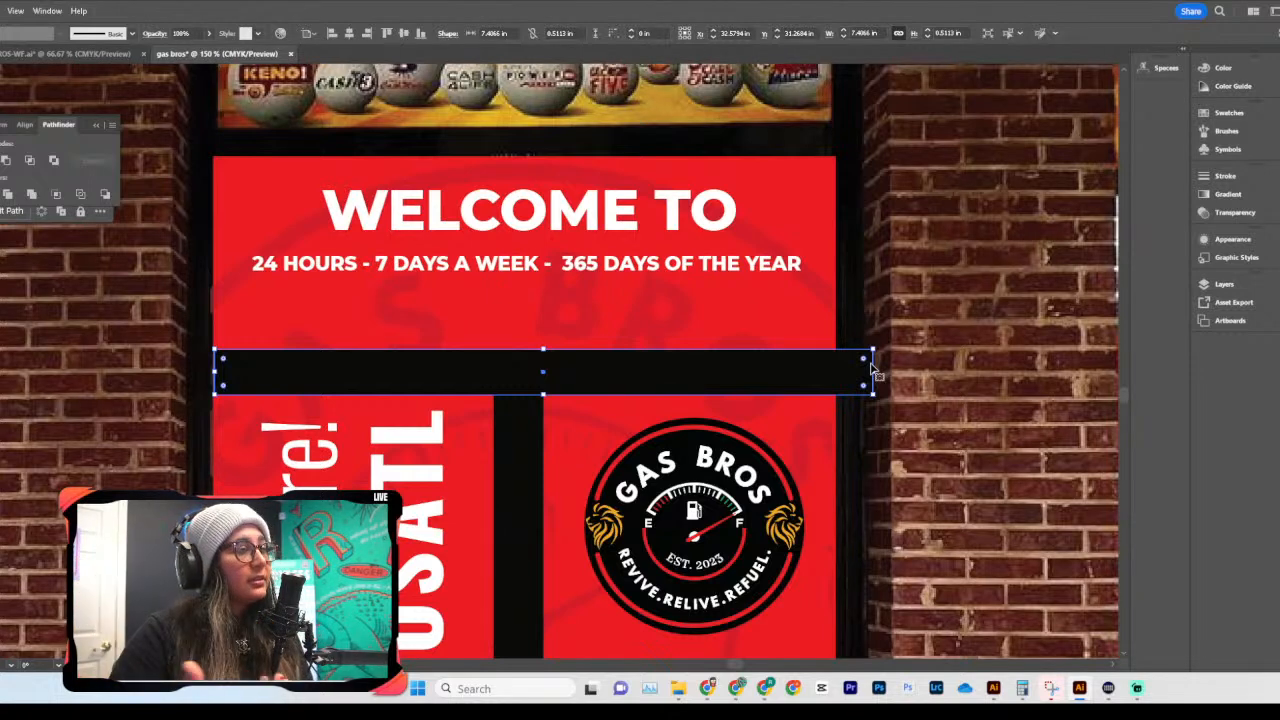
left_click(953, 322)
left_click(845, 370)
left_click_drag(872, 372, 848, 390)
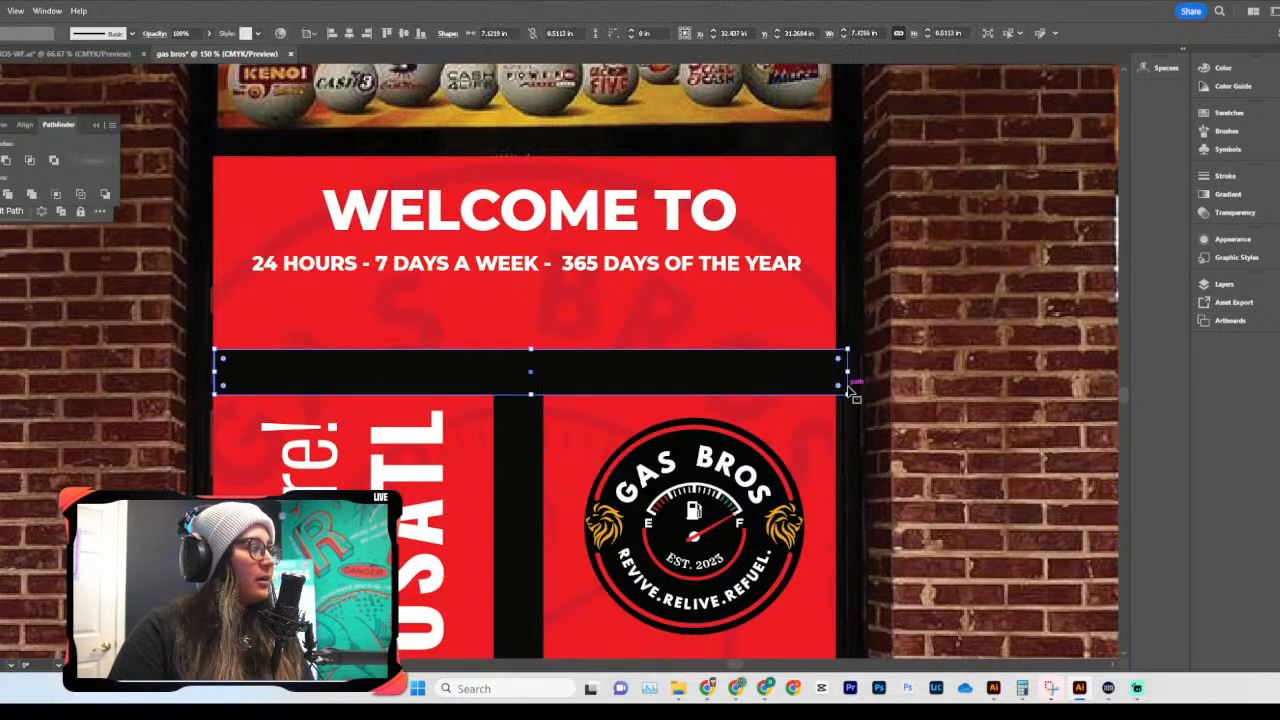
Step: Switch to the Flaticon browser window, search for "24 hours" icons and look through the results
left_click_drag(2, 72, 688, 55)
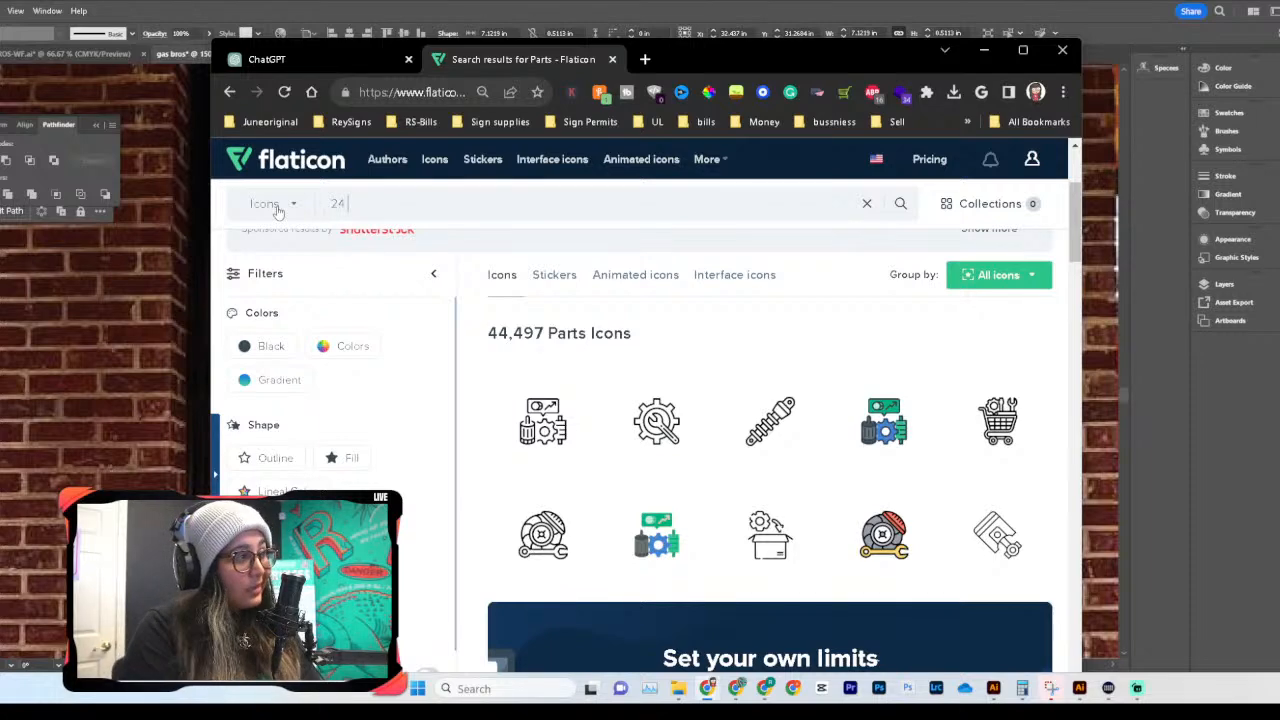
type("hours")
key("Return")
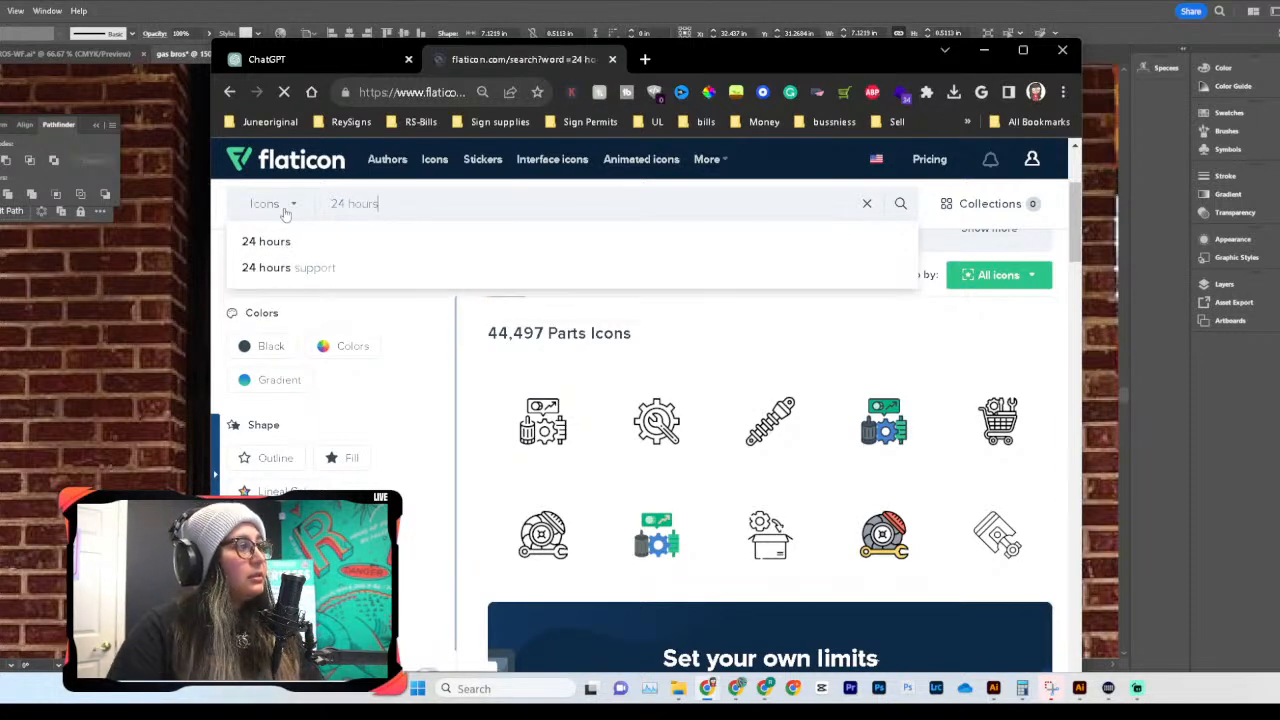
scroll(770, 420, "down", 3)
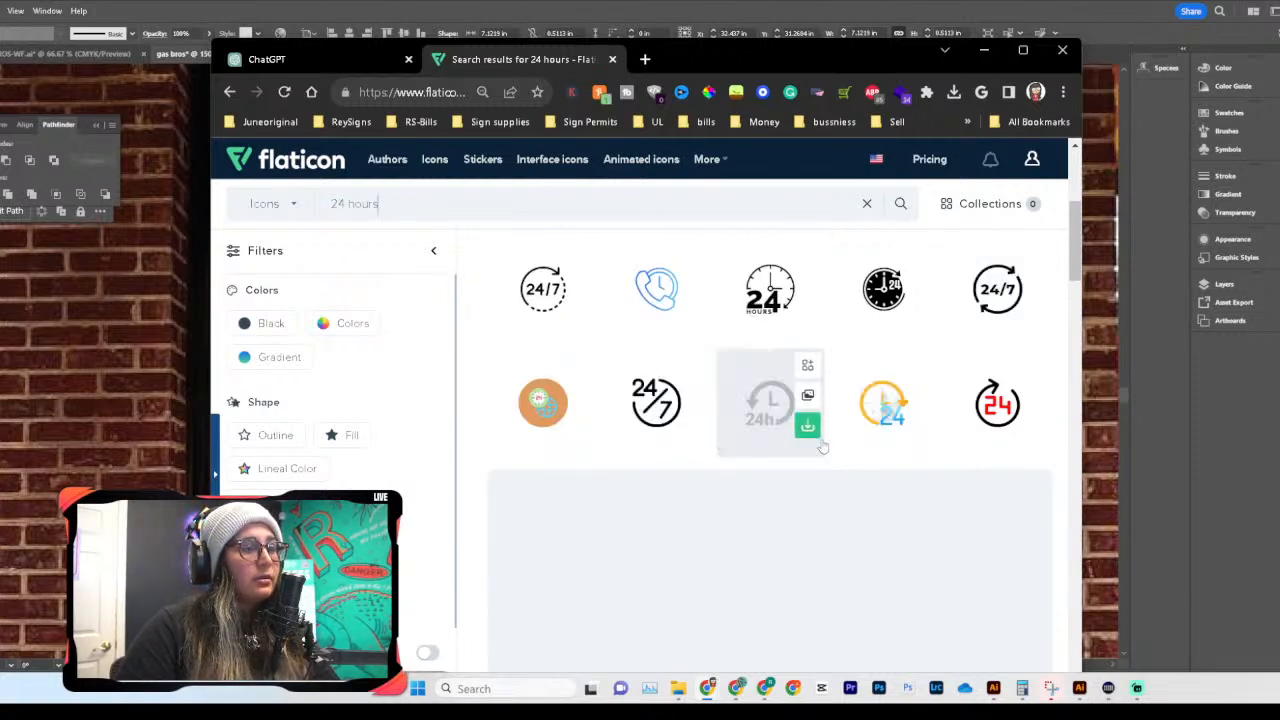
scroll(700, 430, "down", 3)
scroll(783, 540, "down", 1)
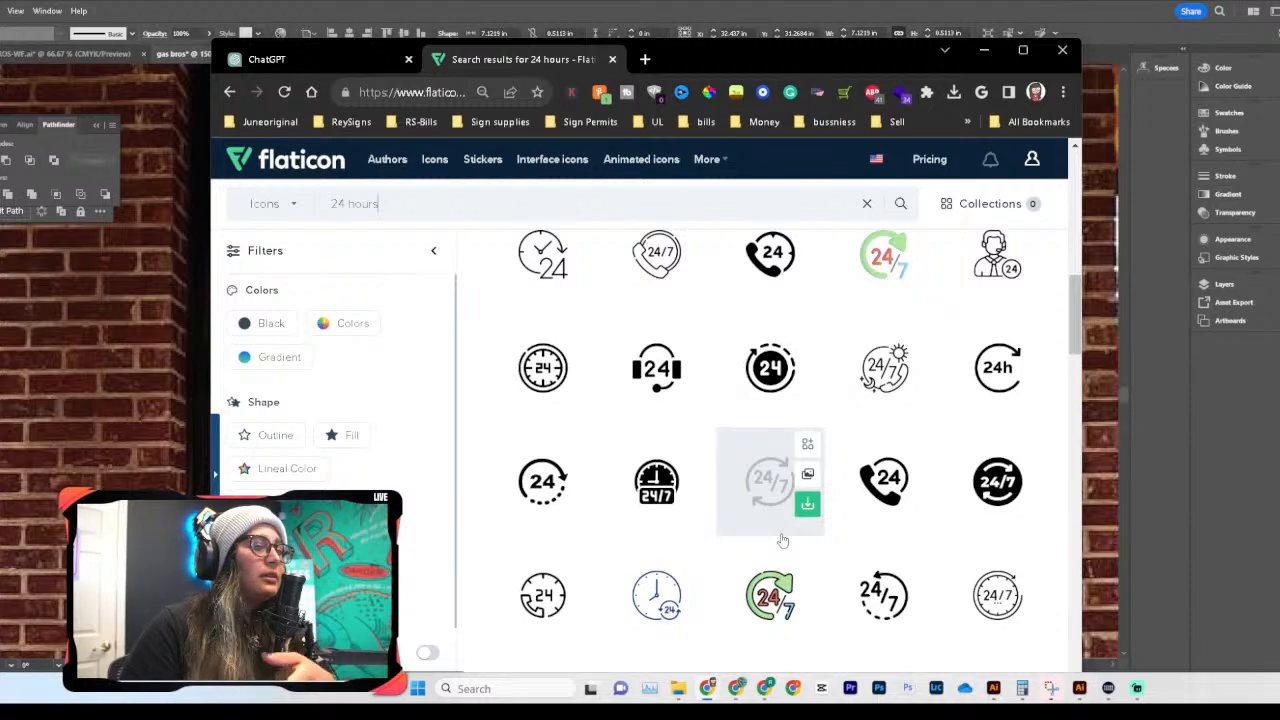
left_click_drag(837, 47, 780, 106)
scroll(850, 400, "down", 5)
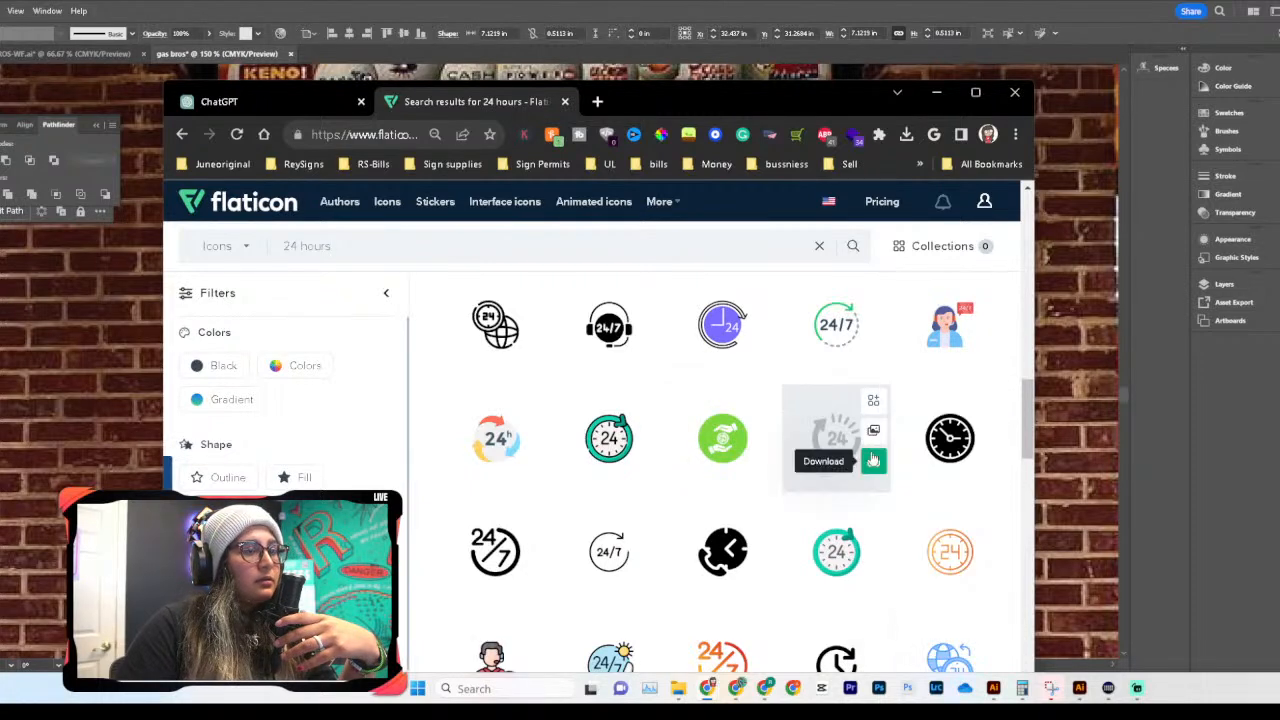
scroll(728, 540, "up", 5)
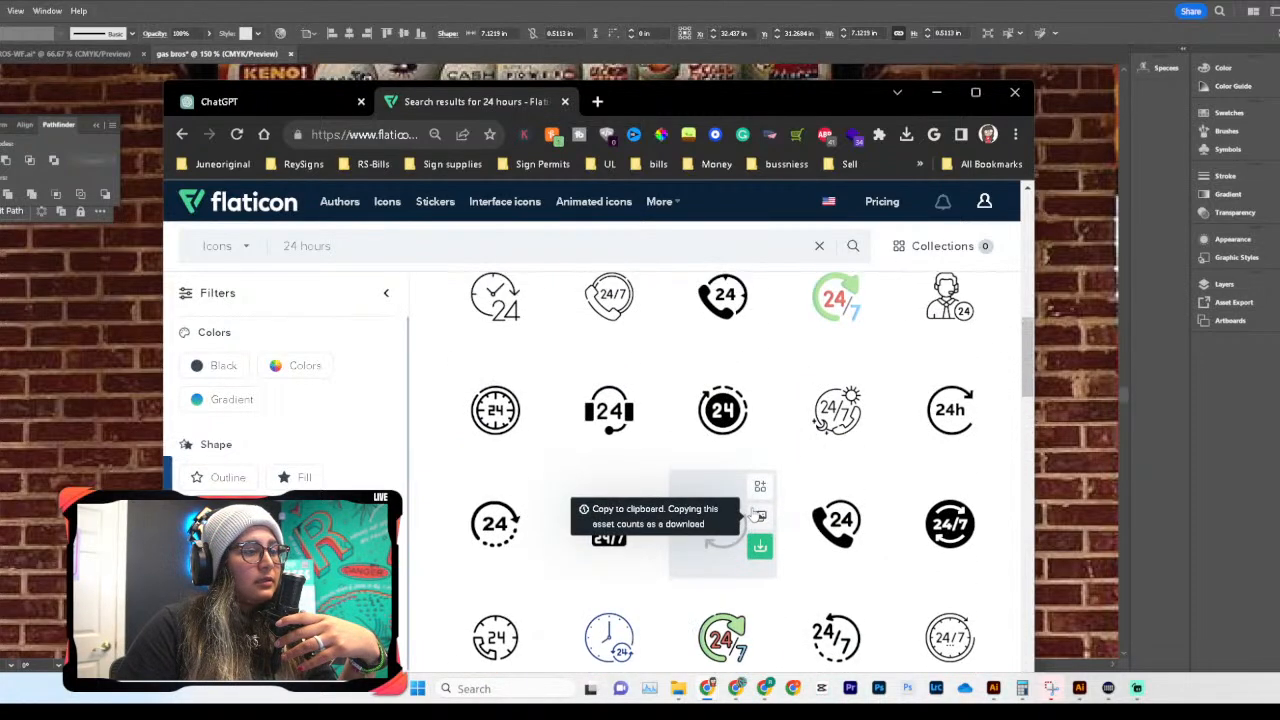
scroll(753, 513, "up", 2)
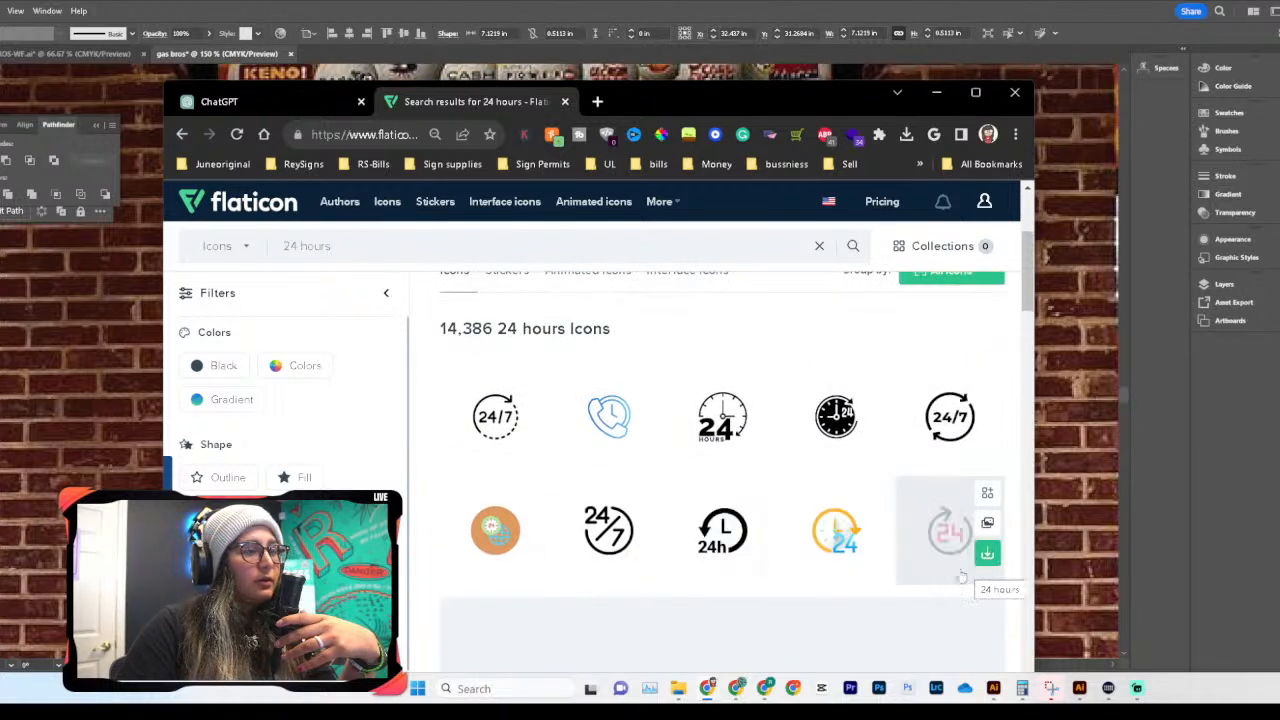
Step: Download the clock icon with the bold 24 HOURS lettering as a free PNG and dismiss the attribution notice
left_click(760, 556)
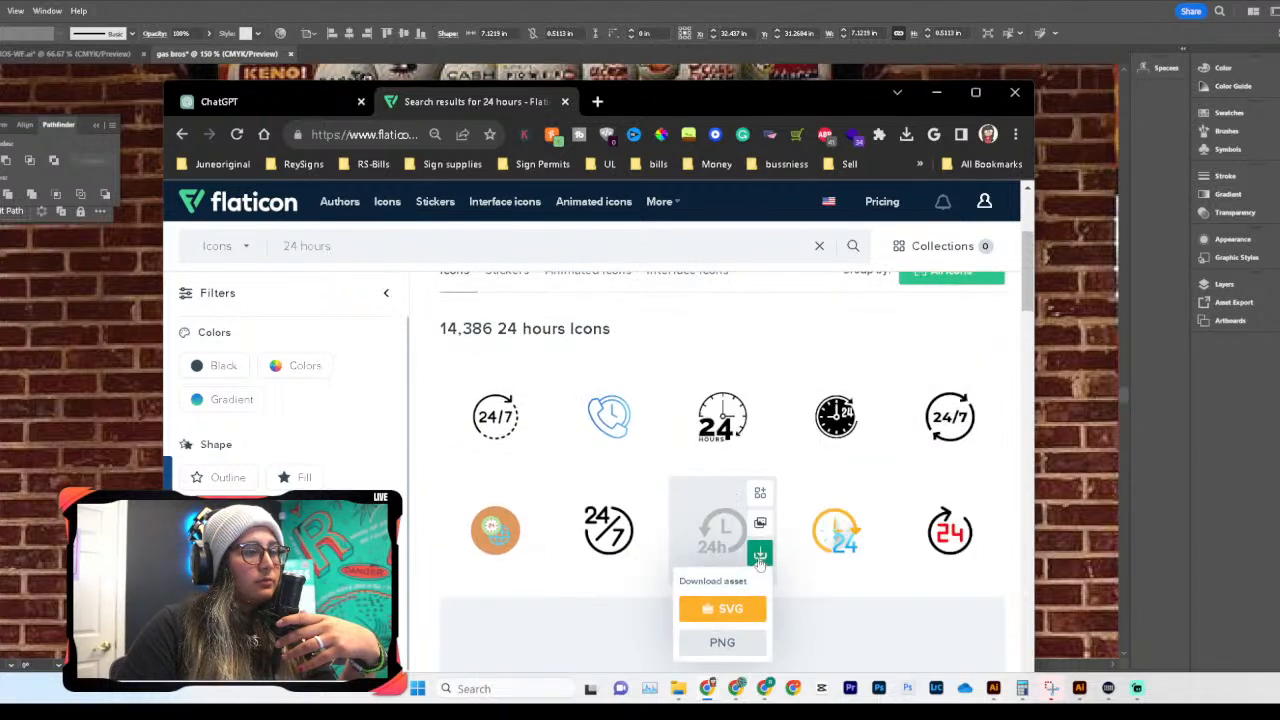
left_click(760, 553)
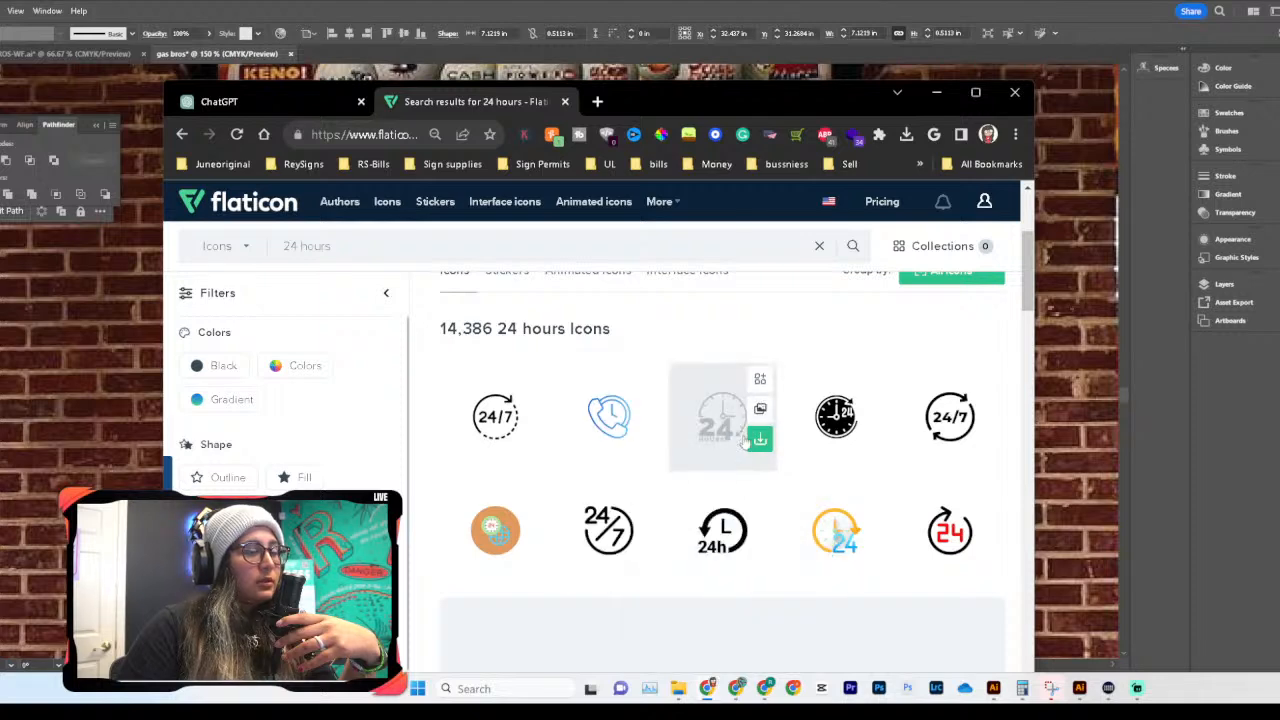
left_click(760, 443)
left_click(735, 529)
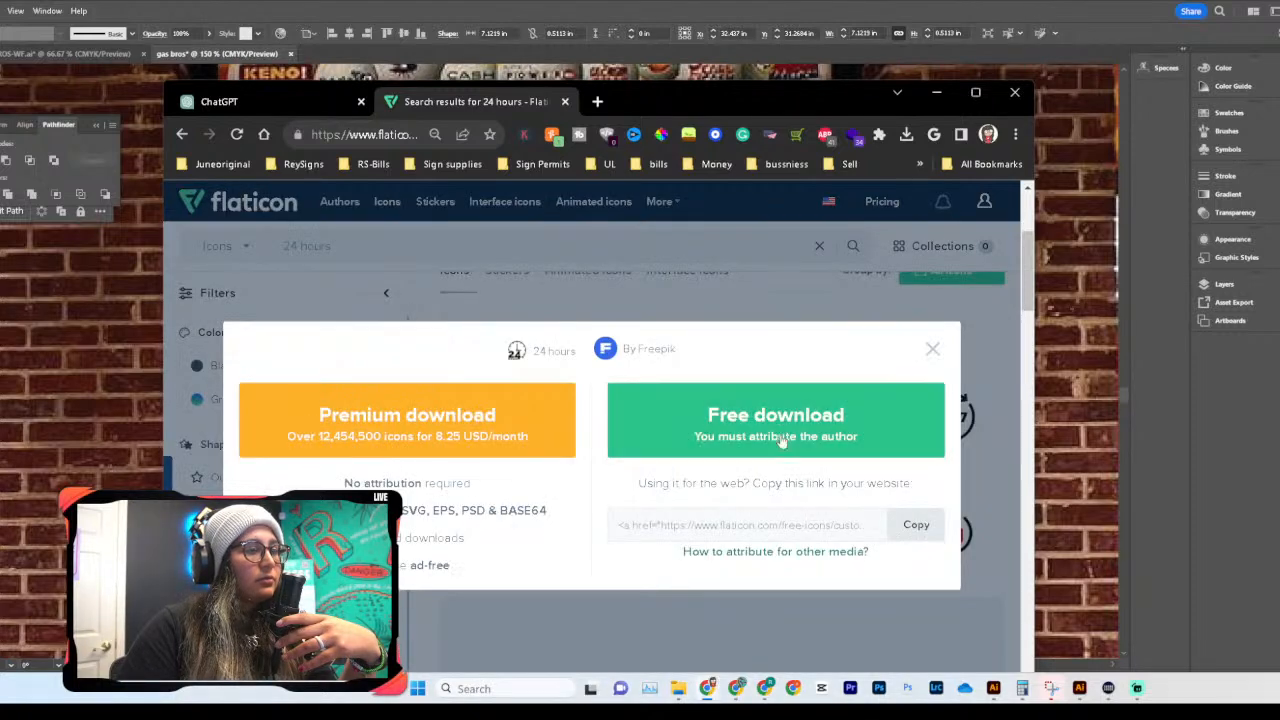
left_click(768, 440)
left_click(872, 437)
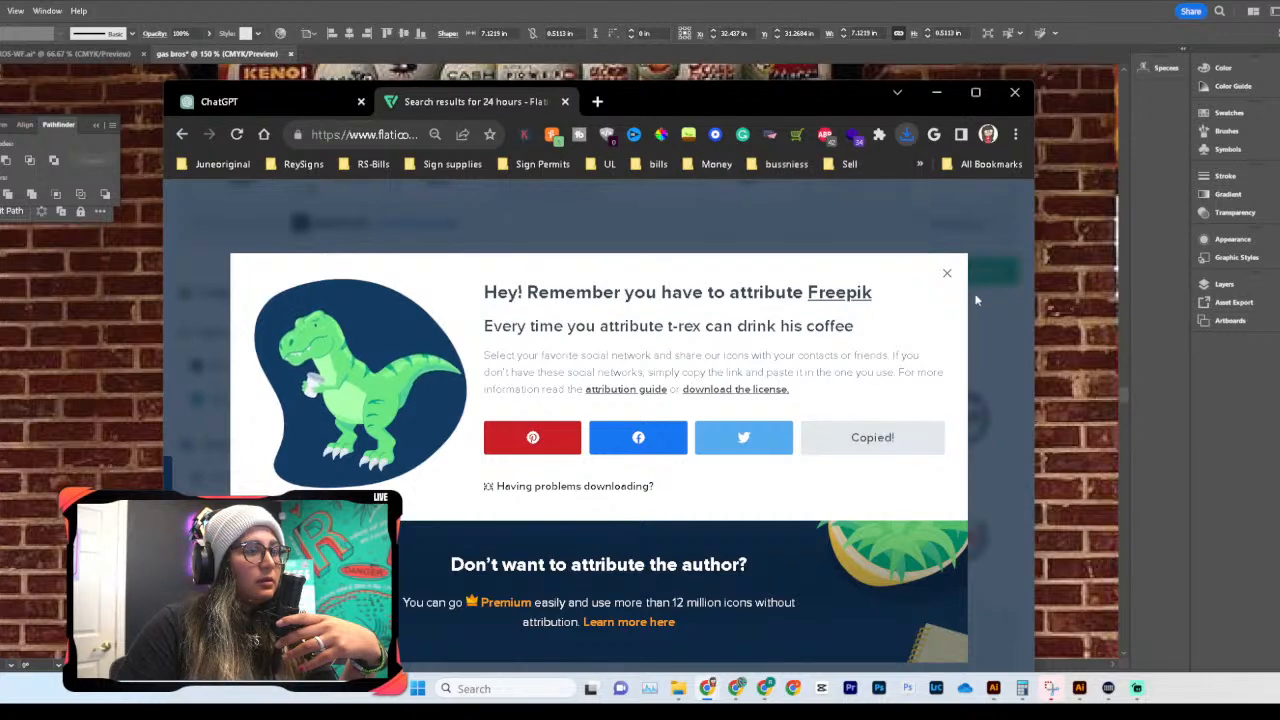
left_click(946, 275)
Step: Download the black 24h icon with the circular arrow around a clock as a free PNG
left_click(760, 553)
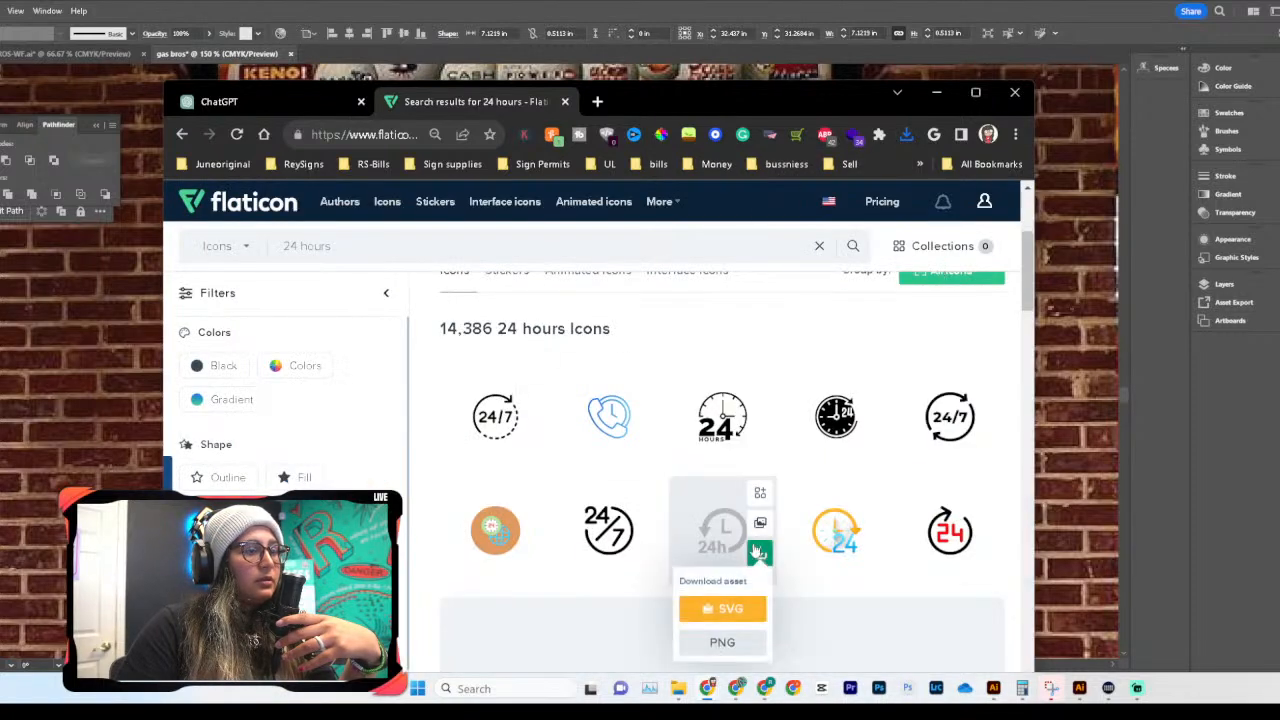
left_click(727, 645)
left_click(770, 420)
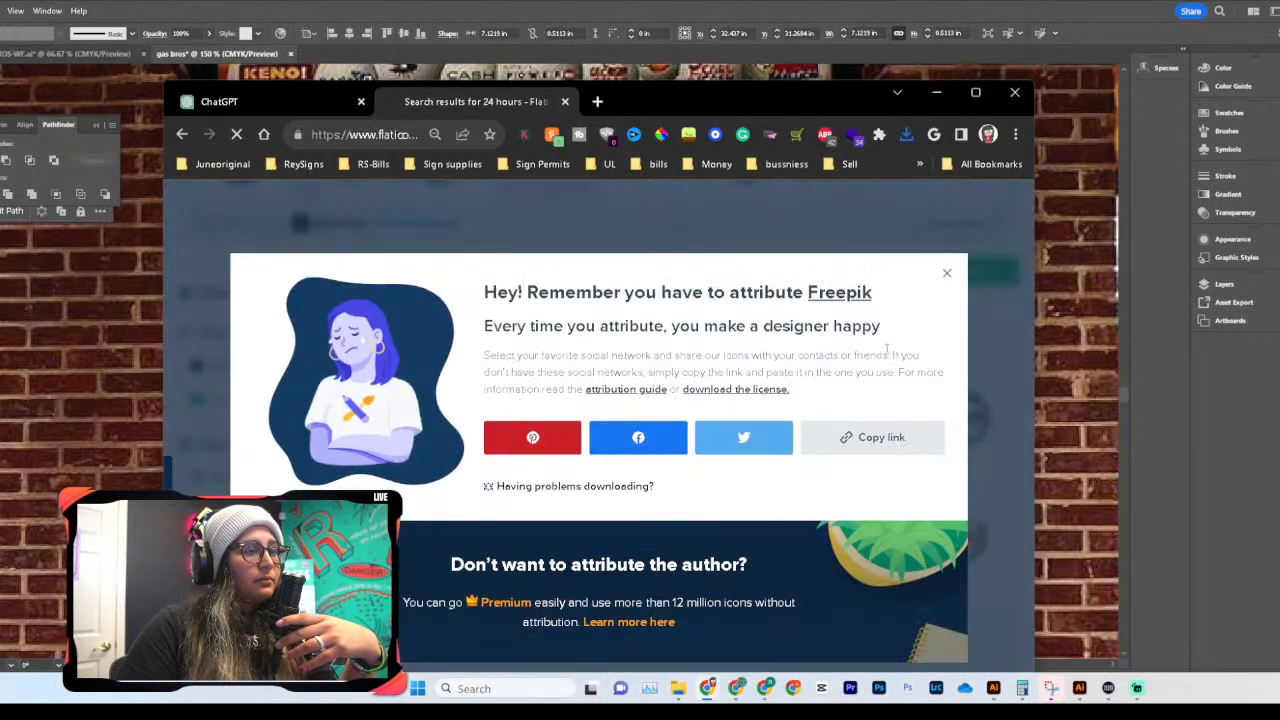
left_click(946, 275)
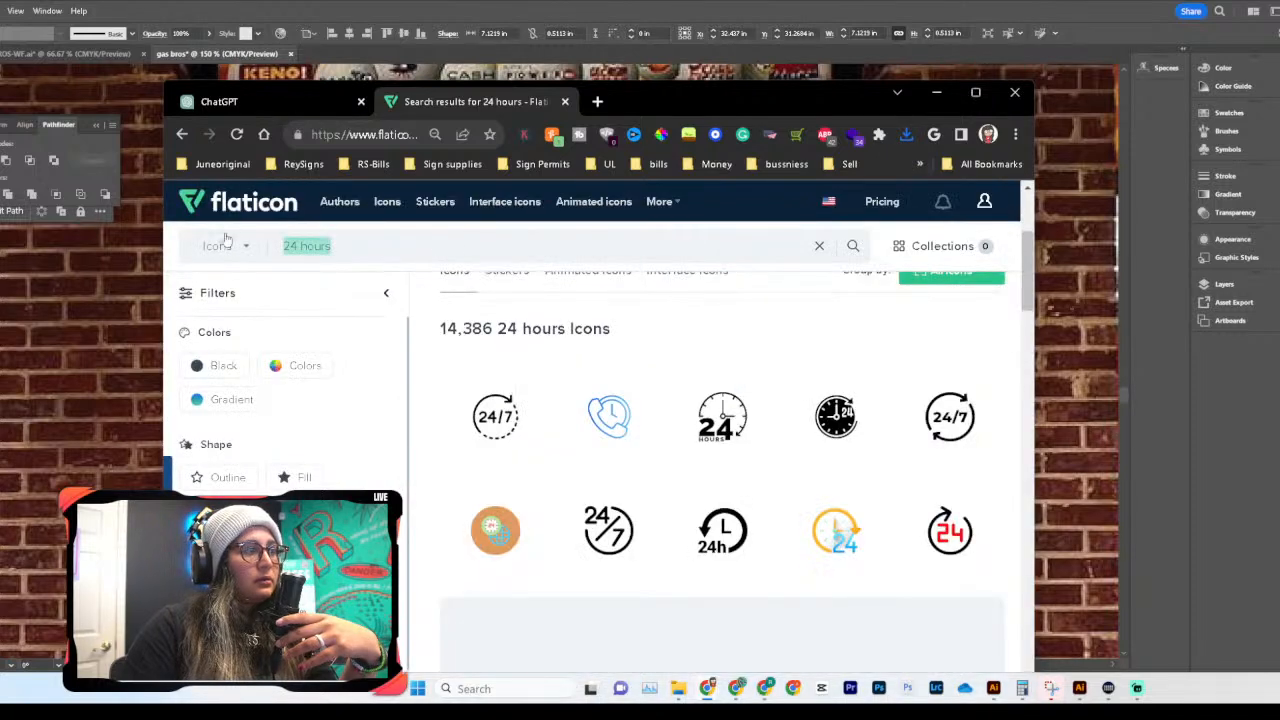
Step: Search Flaticon for "7 days a week" icons and close the collections pane covering the results
type("7 days")
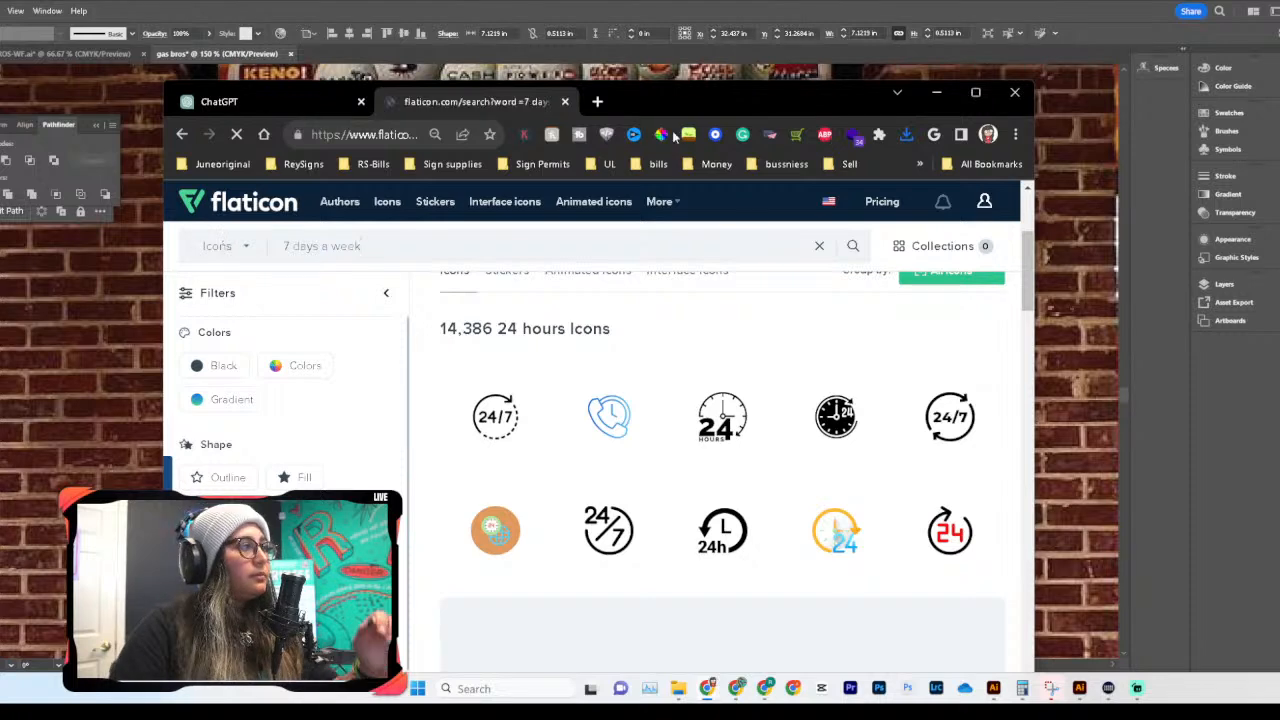
left_click_drag(705, 108, 667, 54)
scroll(695, 427, "down", 3)
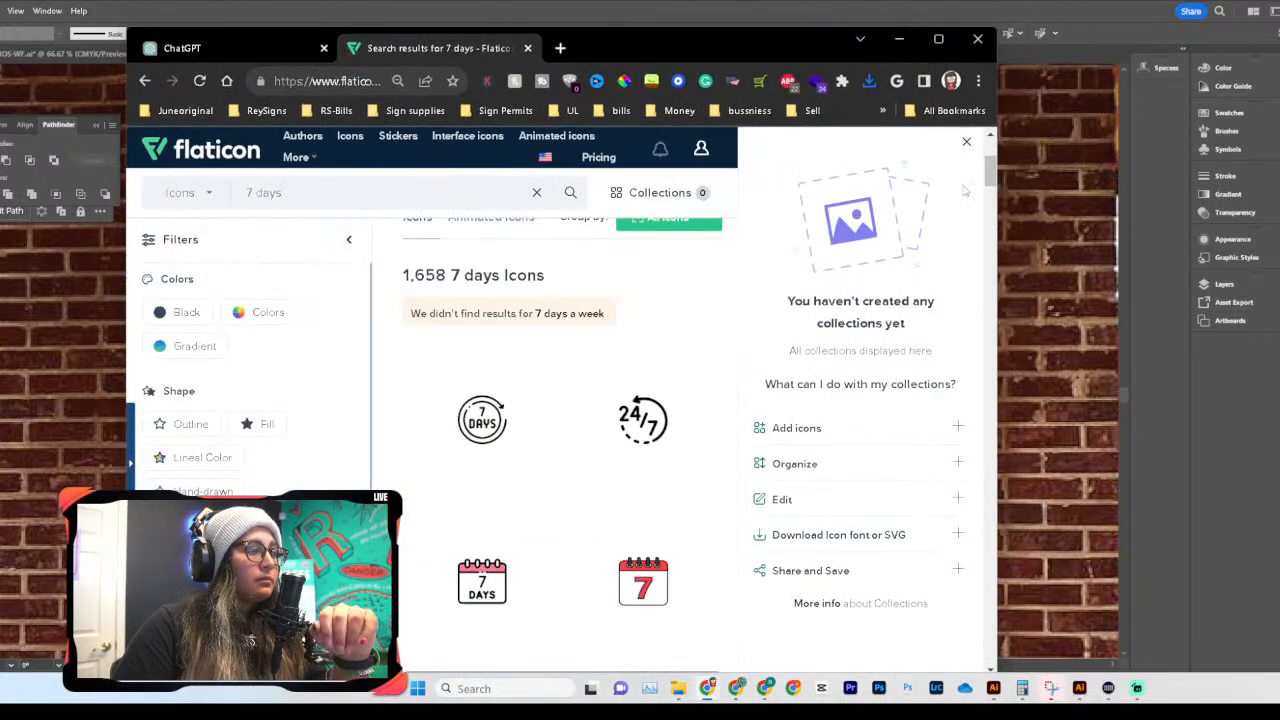
left_click(970, 146)
scroll(660, 560, "down", 1)
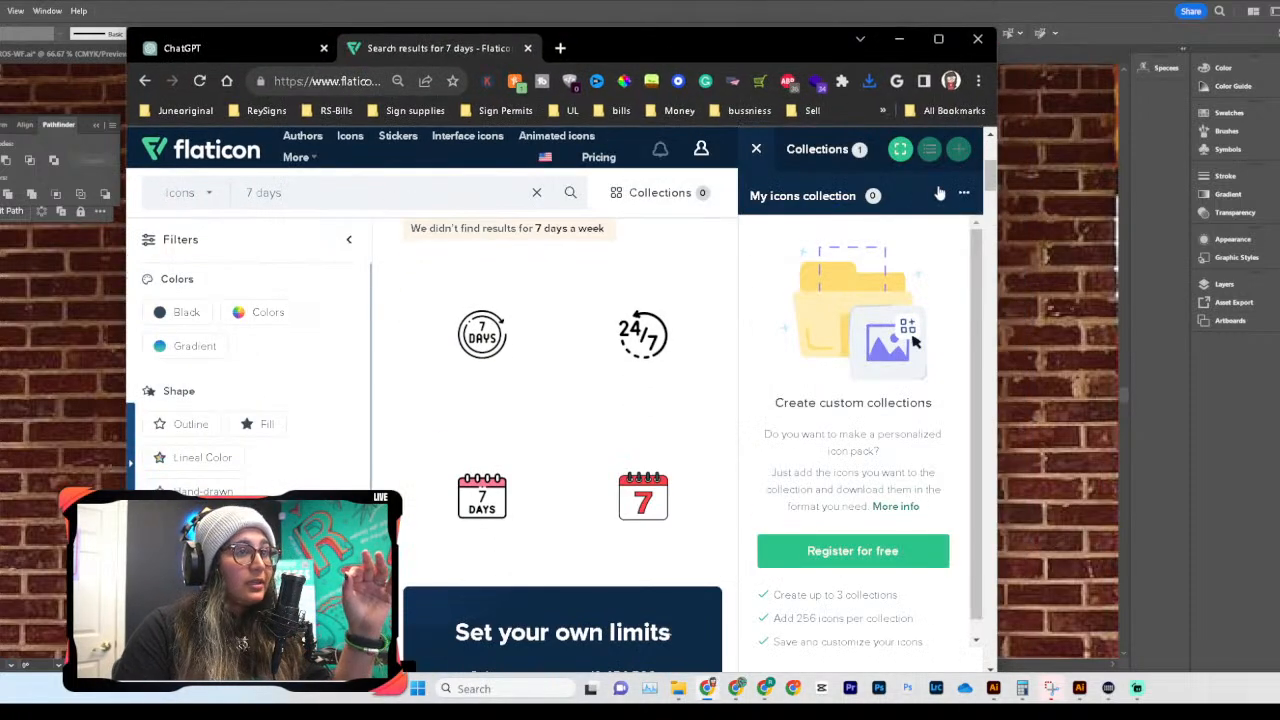
left_click(756, 148)
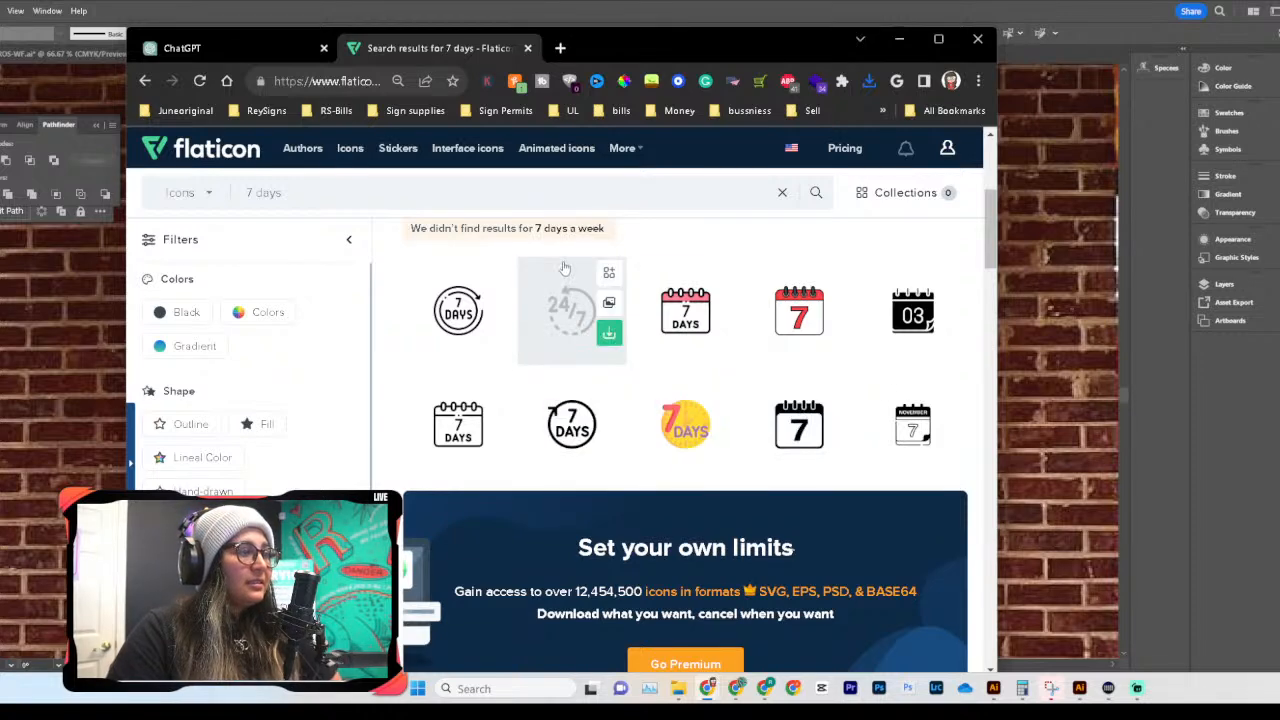
Step: Download the black 7 DAYS icon enclosed by a single circular arrow as a free PNG
scroll(610, 410, "down", 5)
scroll(612, 420, "down", 2)
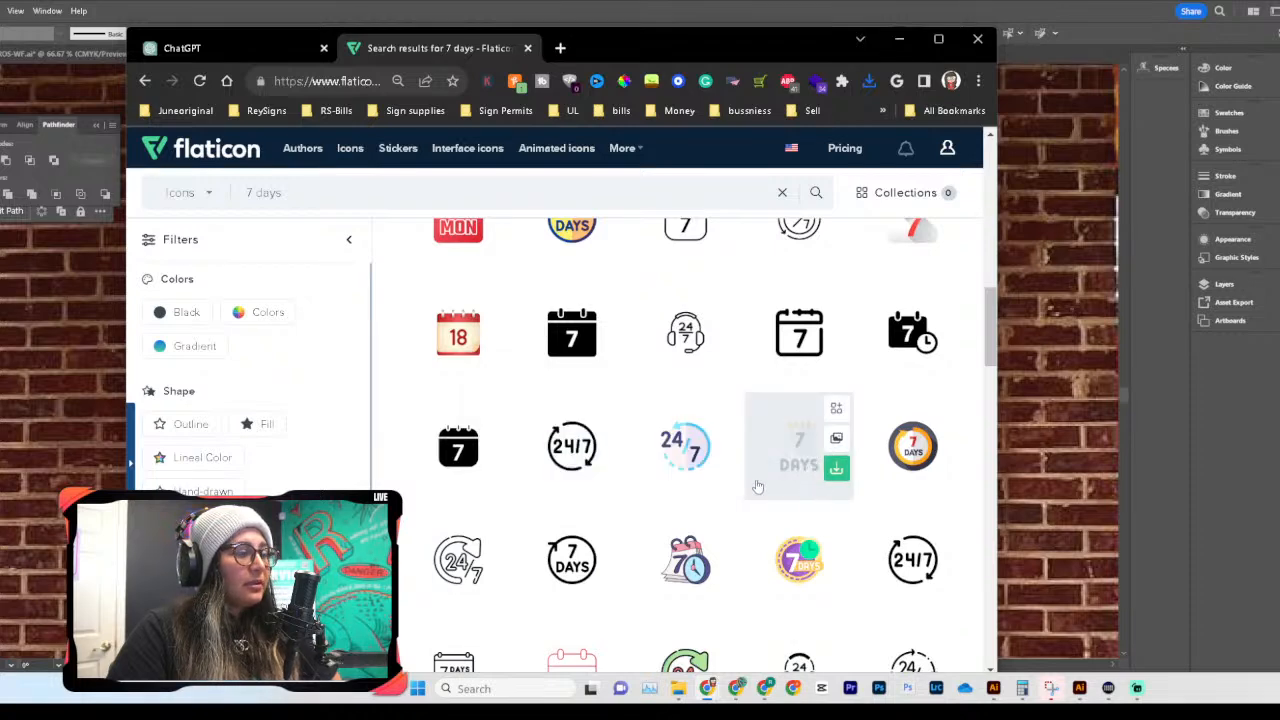
scroll(712, 488, "up", 8)
scroll(680, 500, "down", 3)
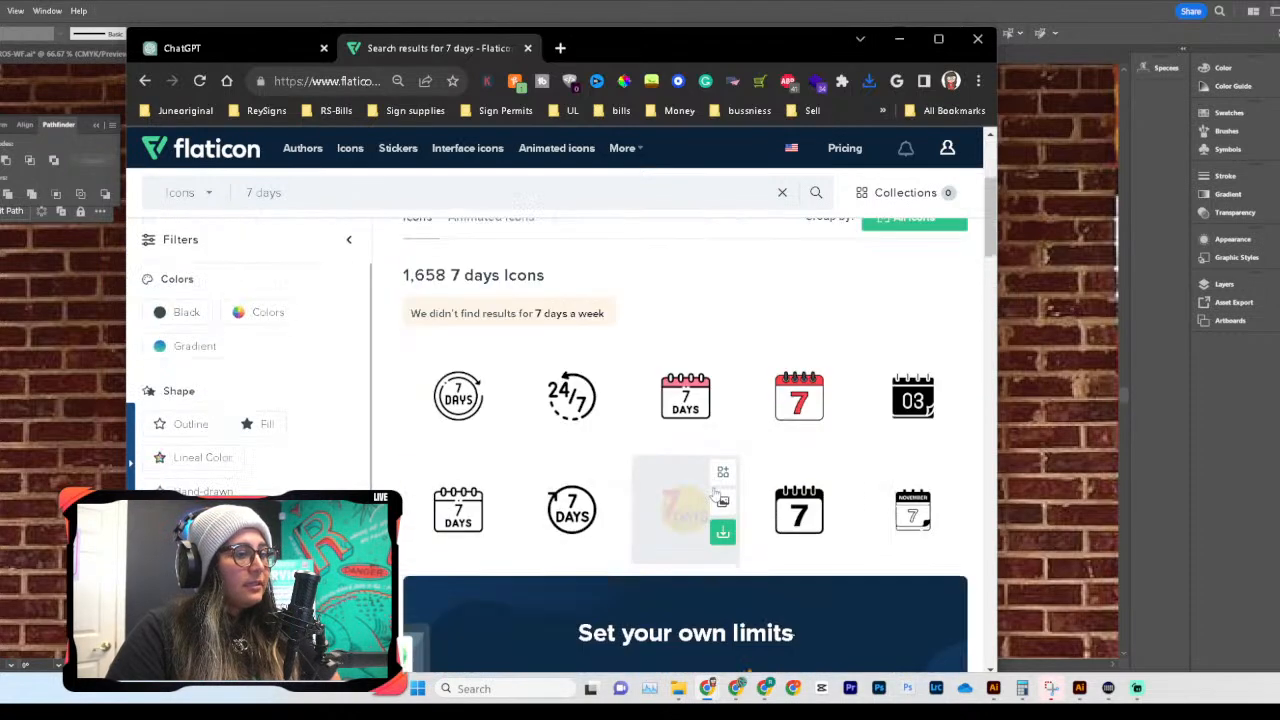
left_click(609, 533)
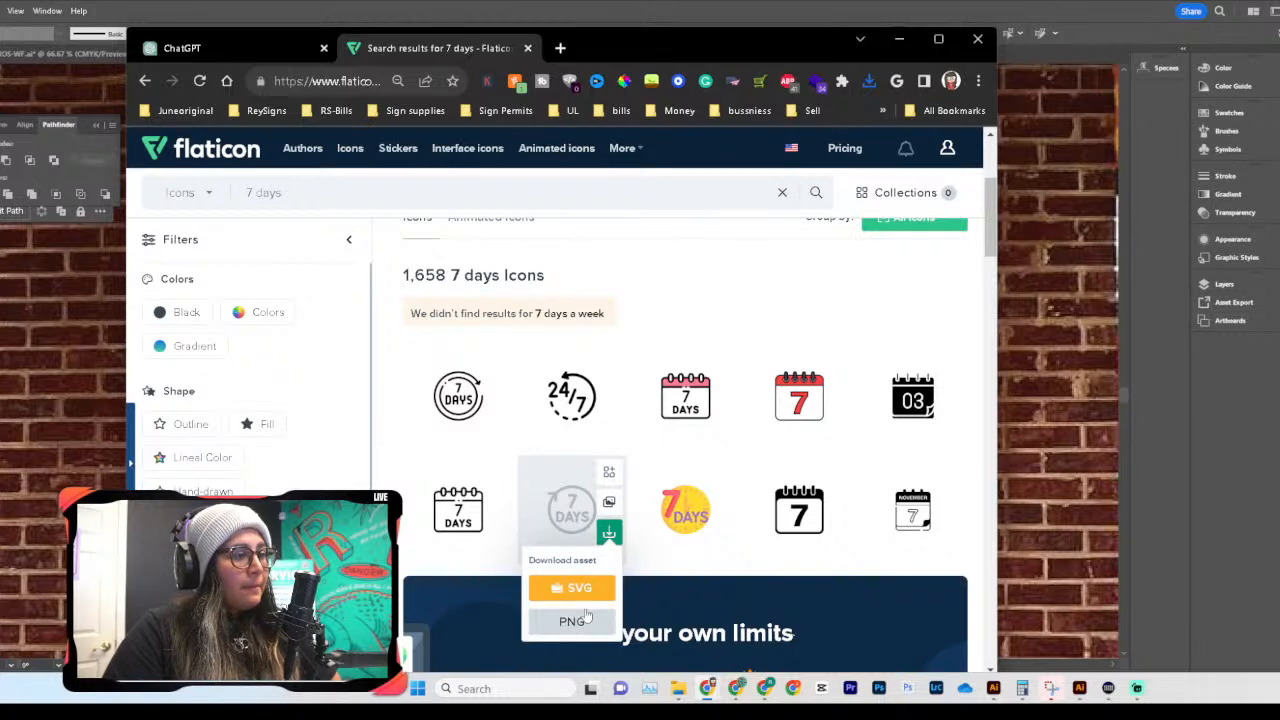
left_click(587, 612)
left_click(802, 399)
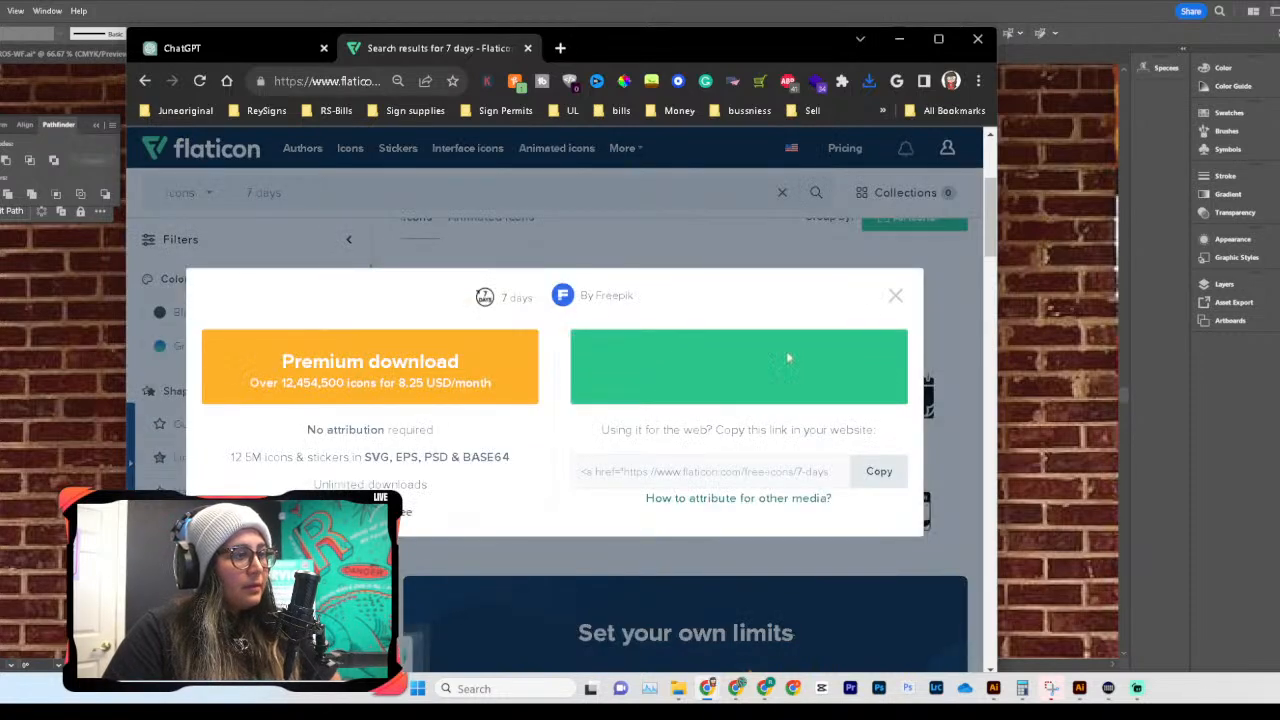
left_click(814, 394)
left_click(910, 220)
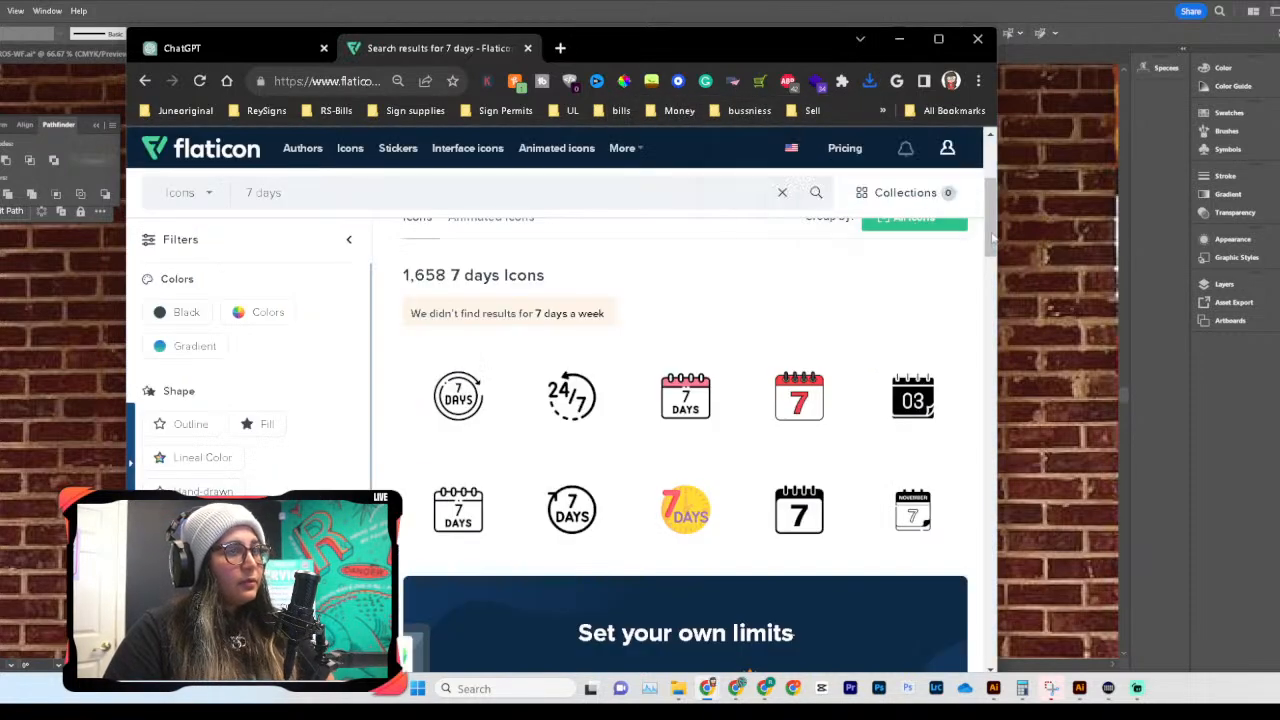
Step: Switch back to Illustrator and view the yellow and red door mockups in full, side by side
left_click(1022, 239)
key("ctrl+minus")
key("ctrl+minus")
key("ctrl+minus")
key("ctrl+minus")
key("ctrl+minus")
key("ctrl+minus")
scroll(447, 563, "up", 1)
key("ctrl+plus")
key("ctrl+plus")
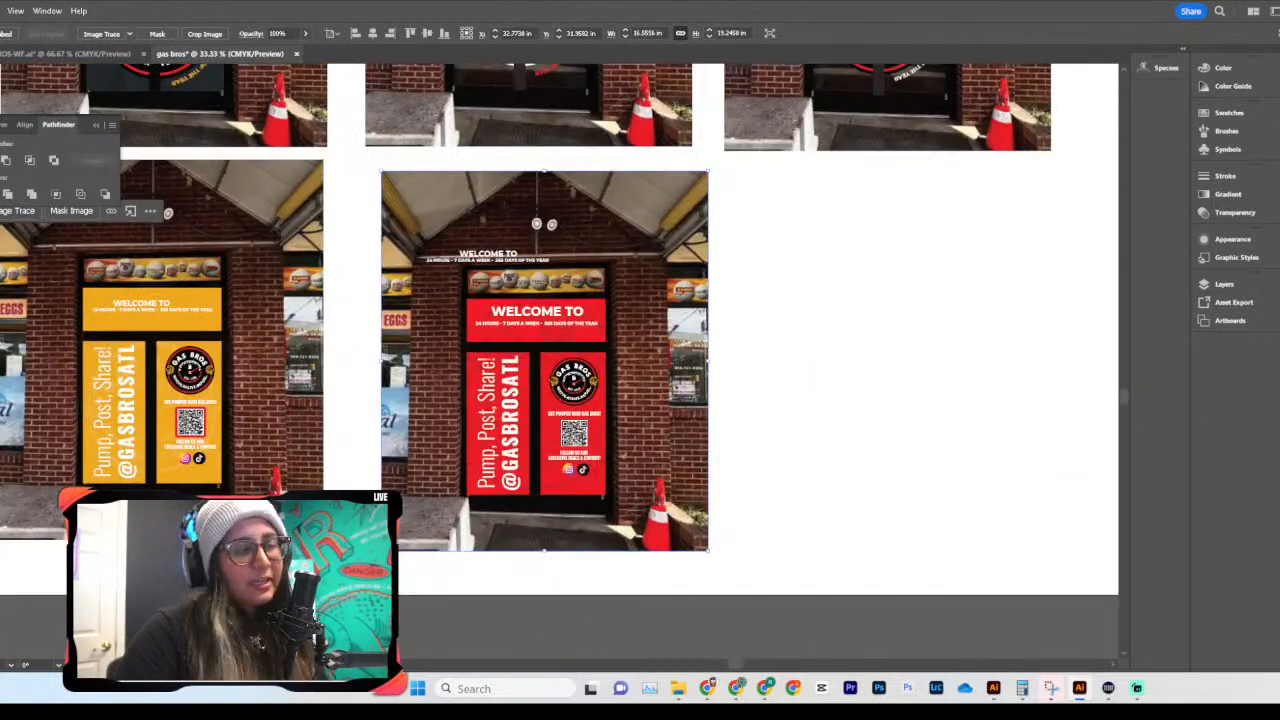
left_click_drag(298, 436, 392, 452)
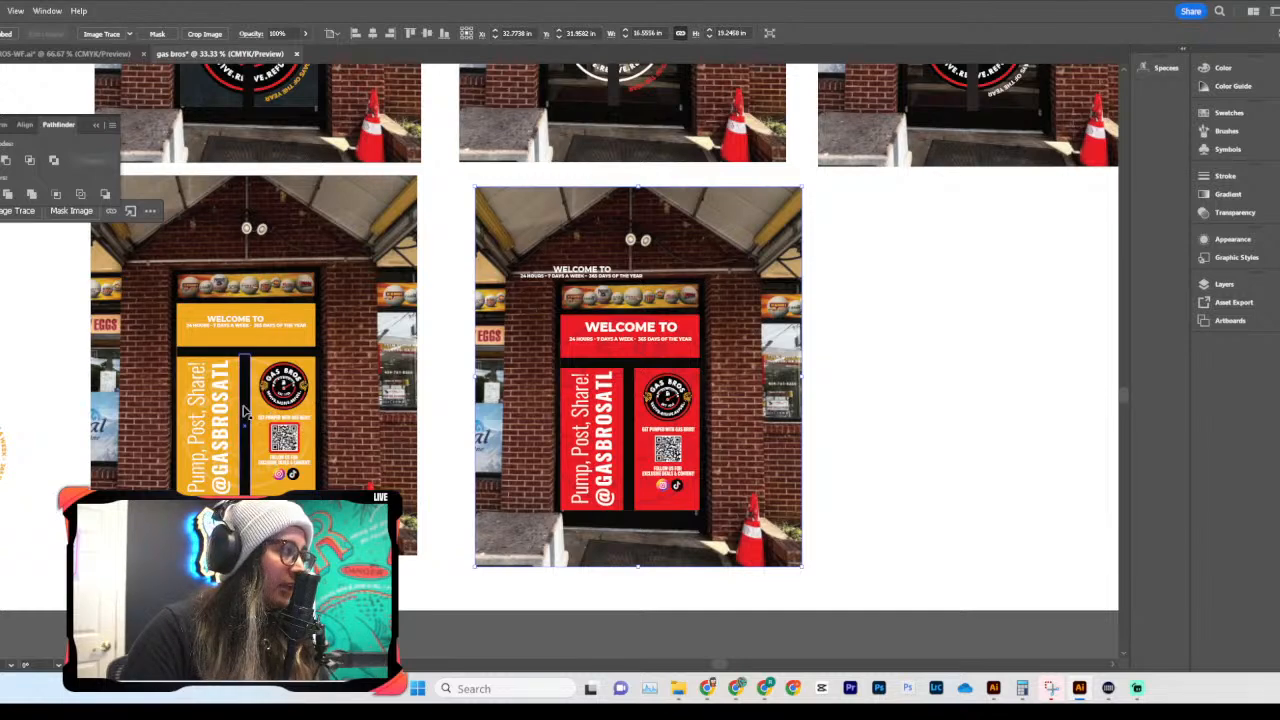
Step: Examine the earlier circular-logo door mockups and the reference photos of storefront window graphics
scroll(661, 425, "up", 4)
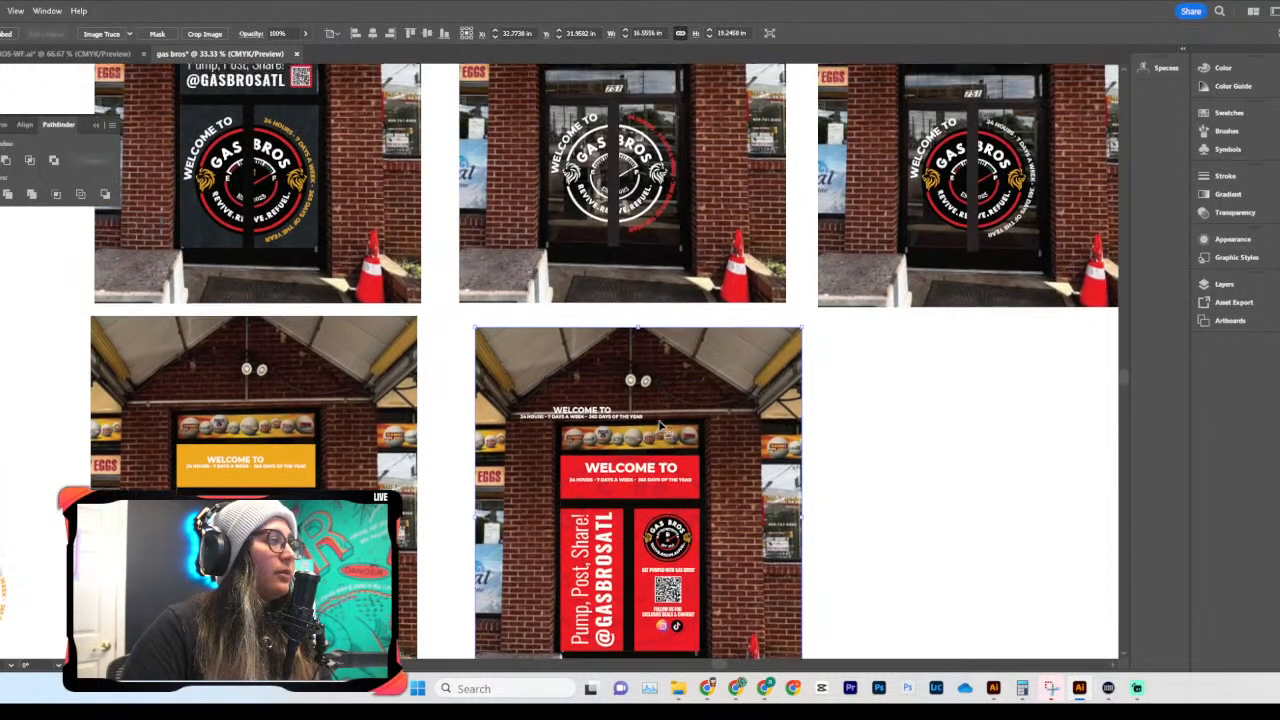
scroll(455, 353, "up", 1)
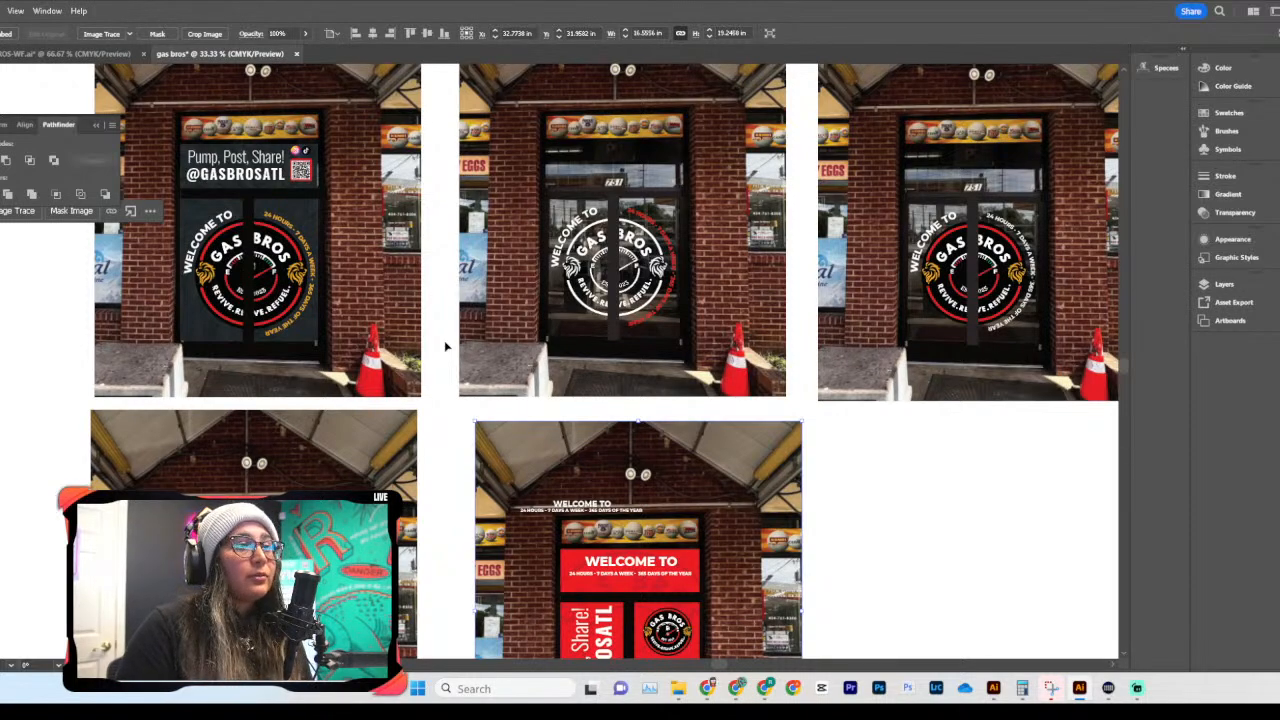
scroll(444, 340, "up", 8)
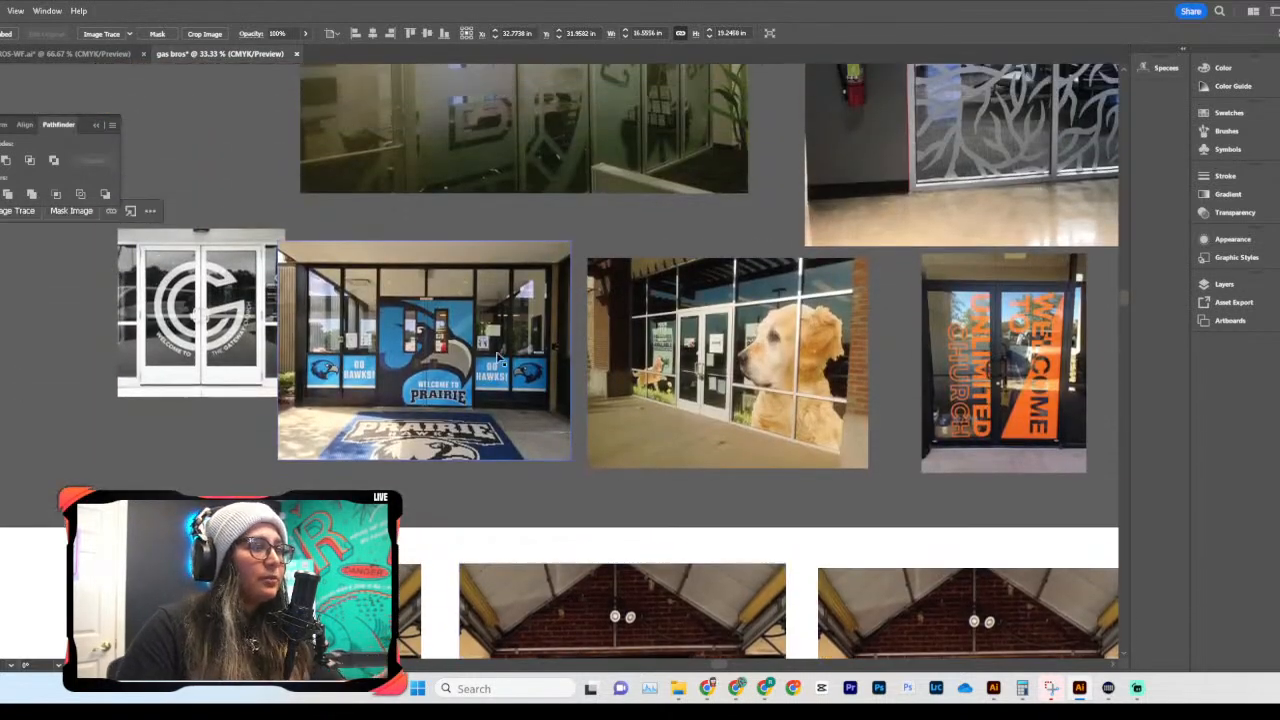
scroll(485, 365, "up", 2)
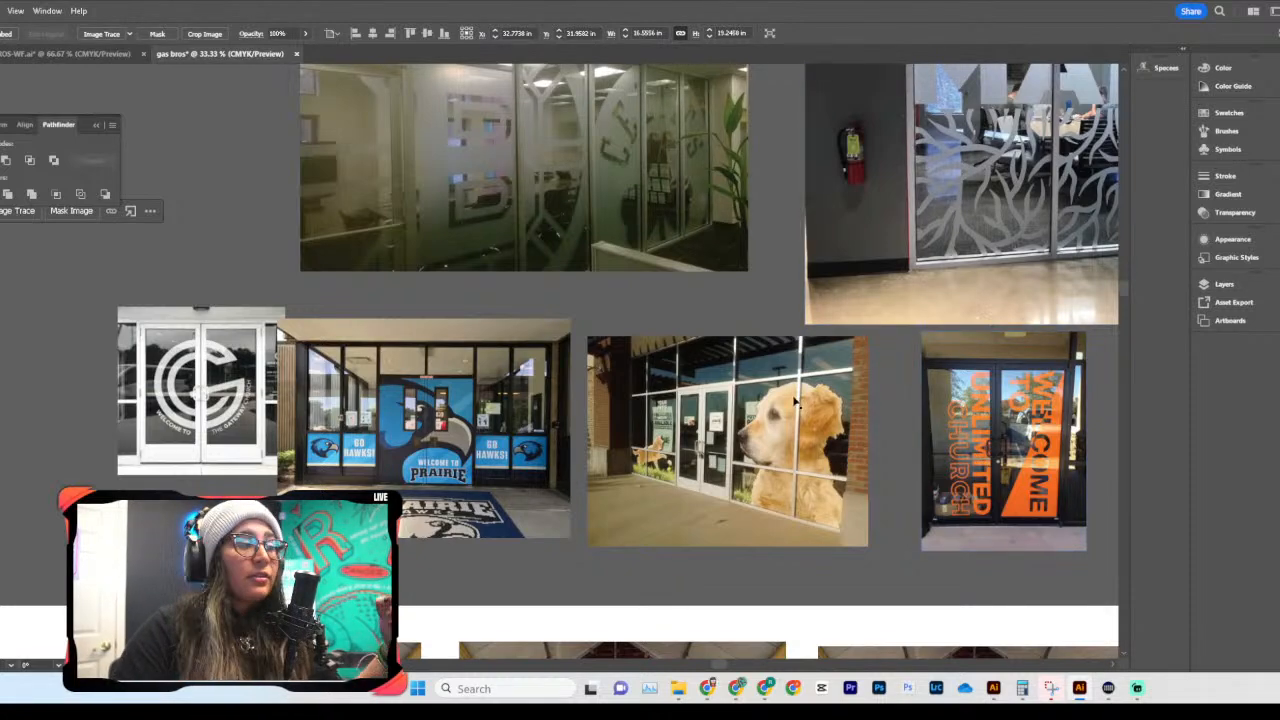
scroll(543, 378, "down", 5)
scroll(543, 378, "down", 2)
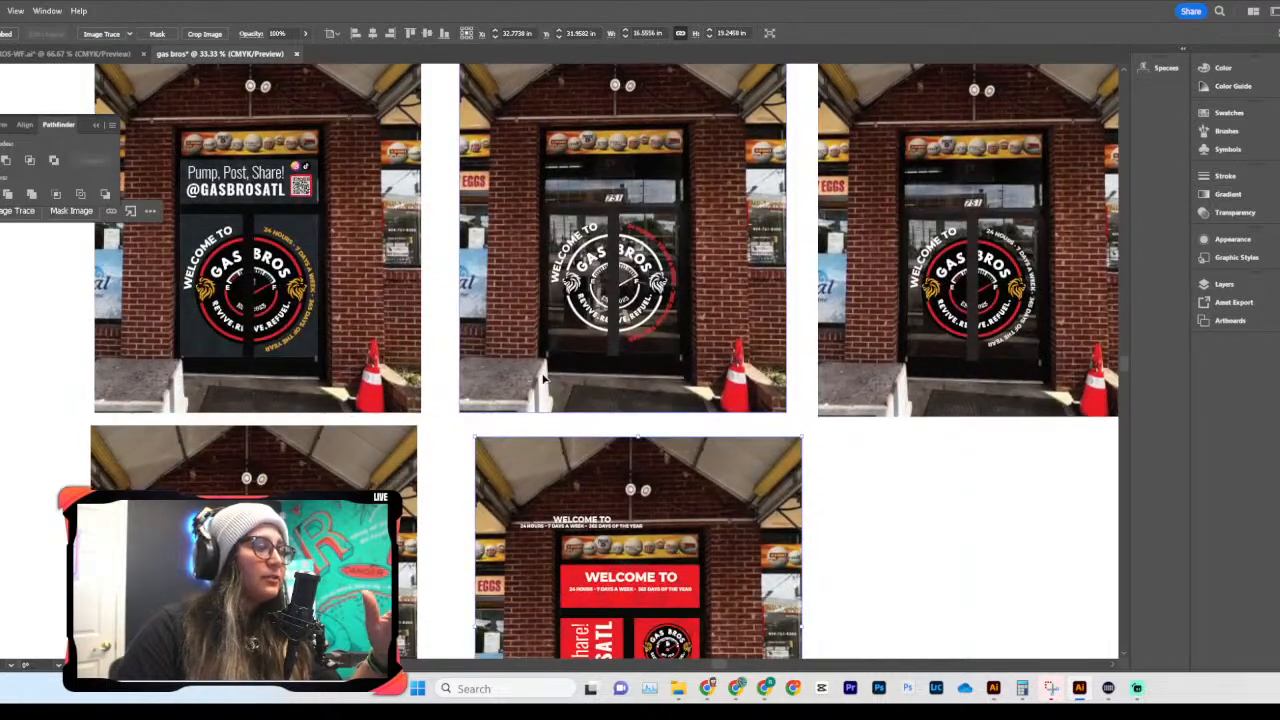
scroll(543, 378, "down", 1)
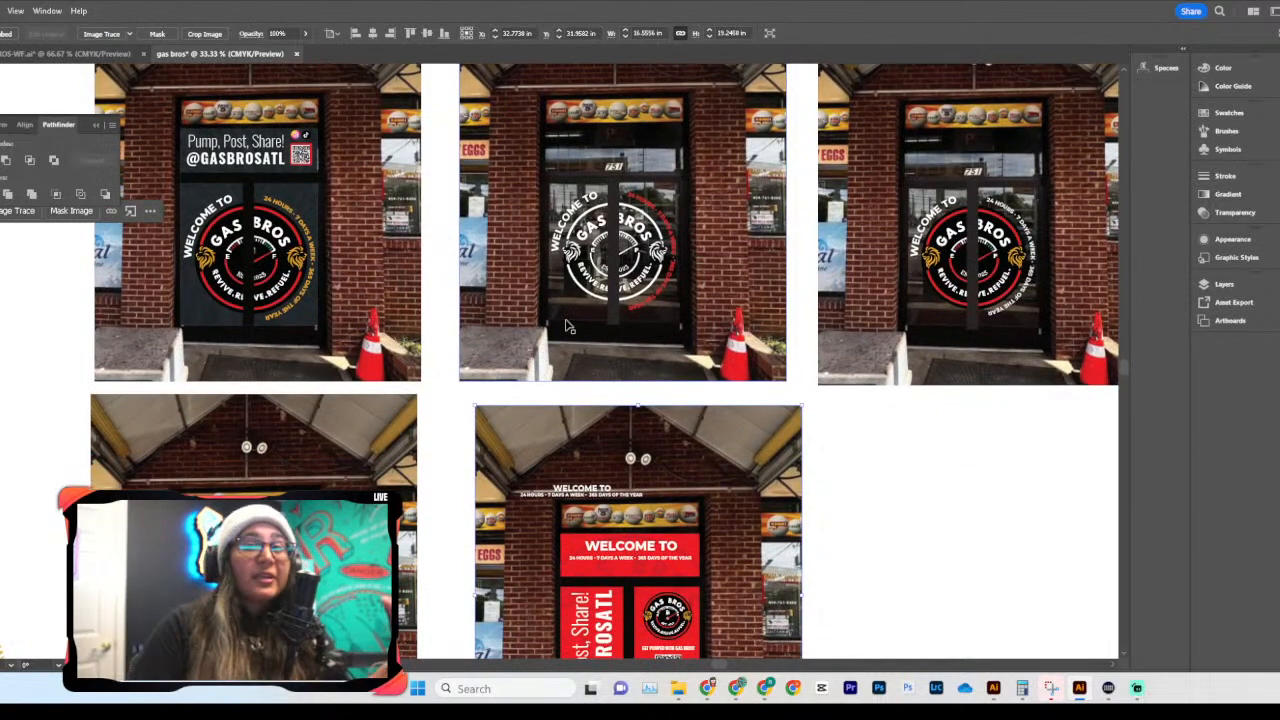
scroll(567, 326, "down", 1)
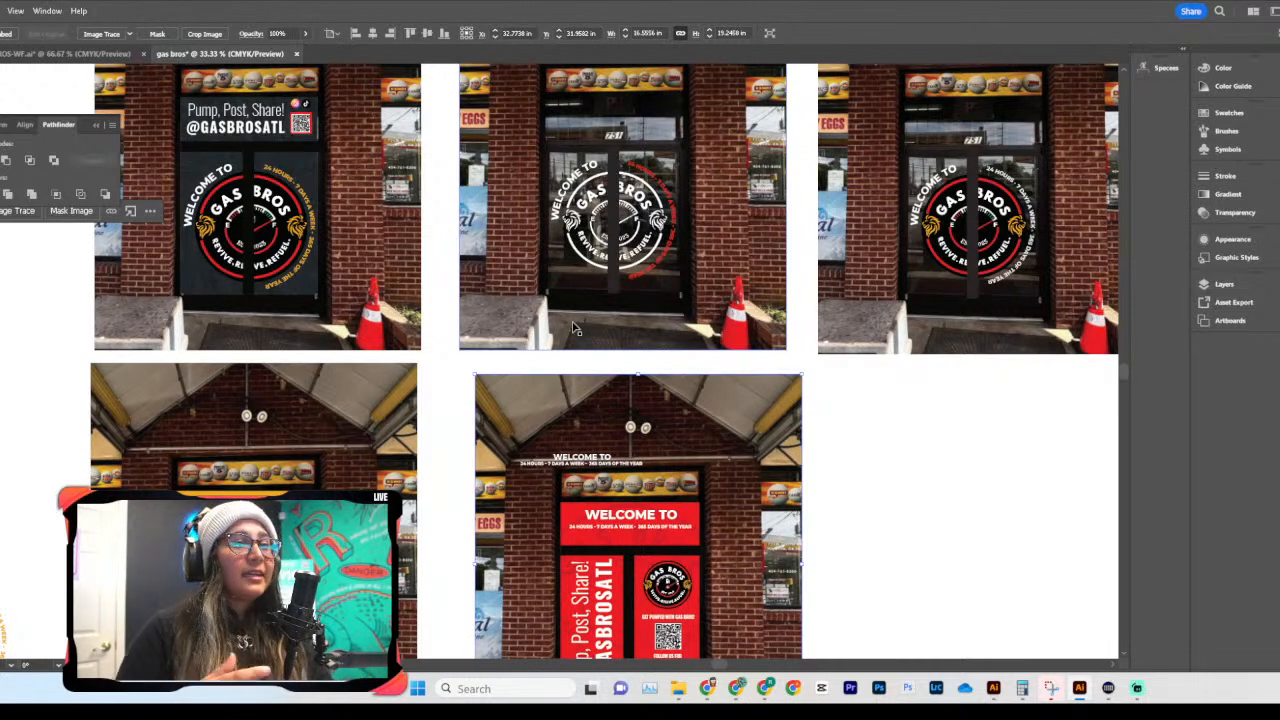
Step: Switch from Illustrator to the Flaticon results in the browser and examine the available "7 days" icons
scroll(645, 322, "down", 3)
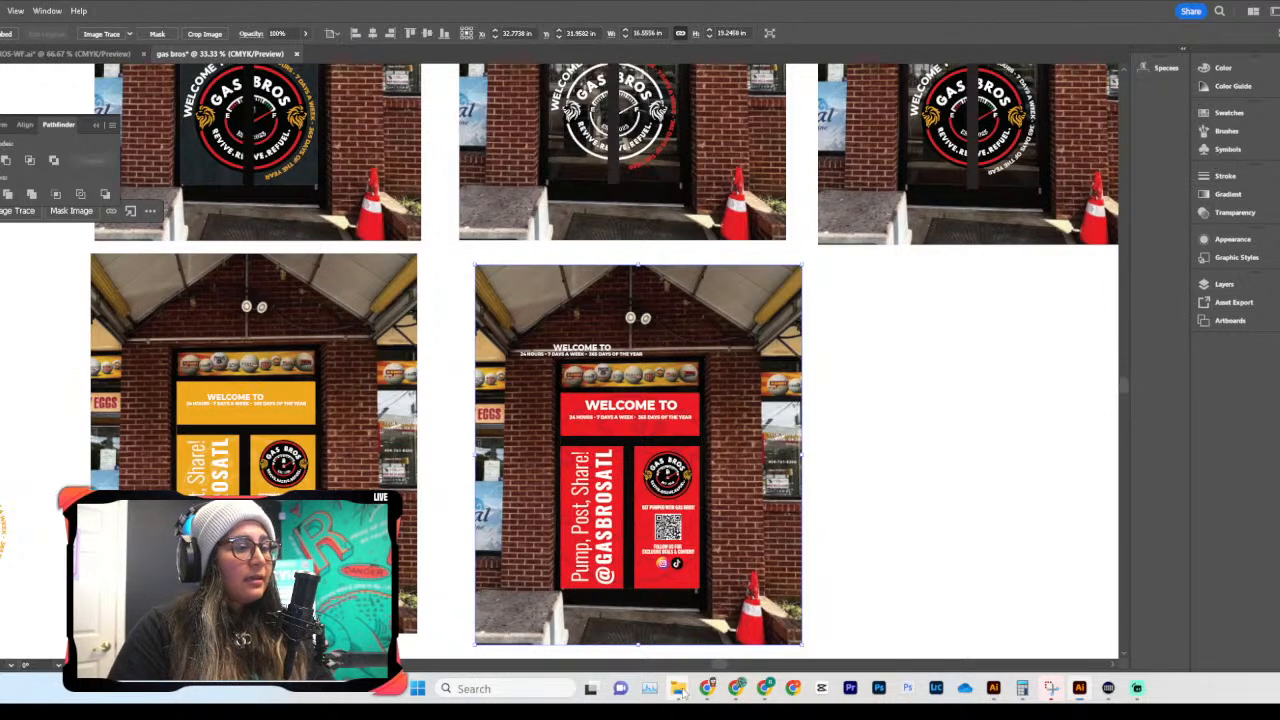
mouse_move(710, 686)
left_click(772, 638)
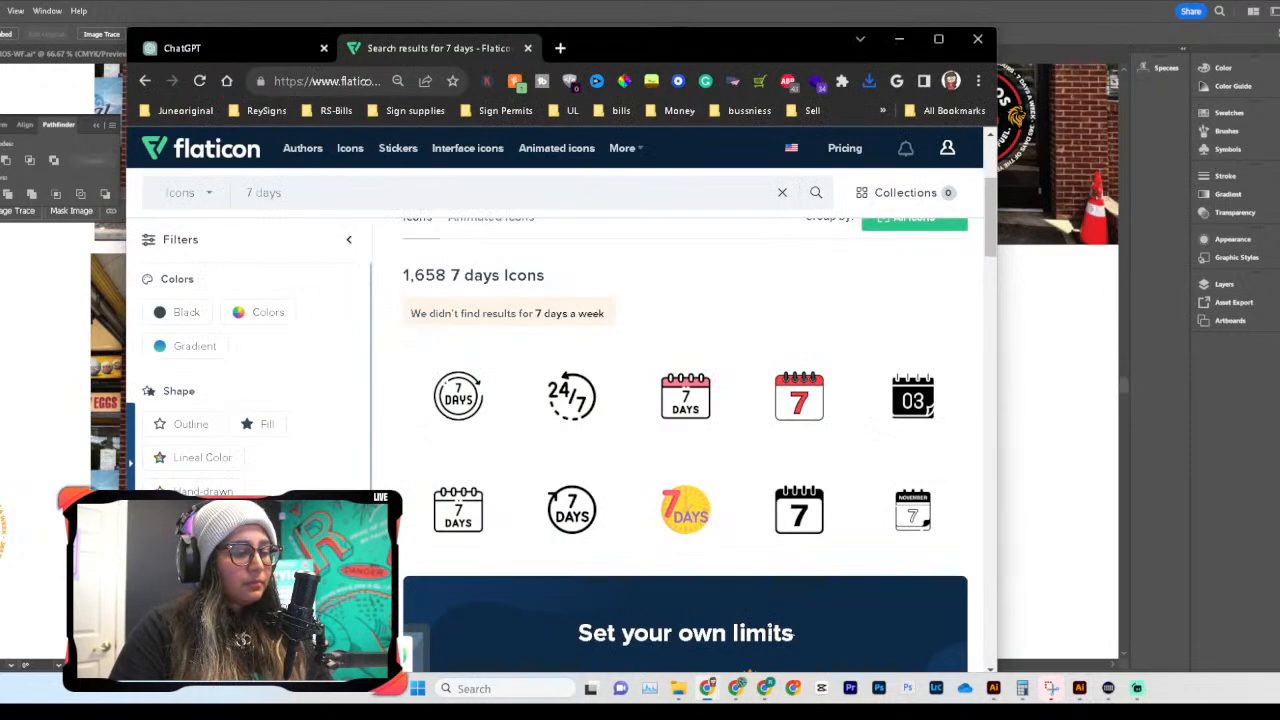
scroll(640, 403, "down", 3)
scroll(640, 403, "up", 2)
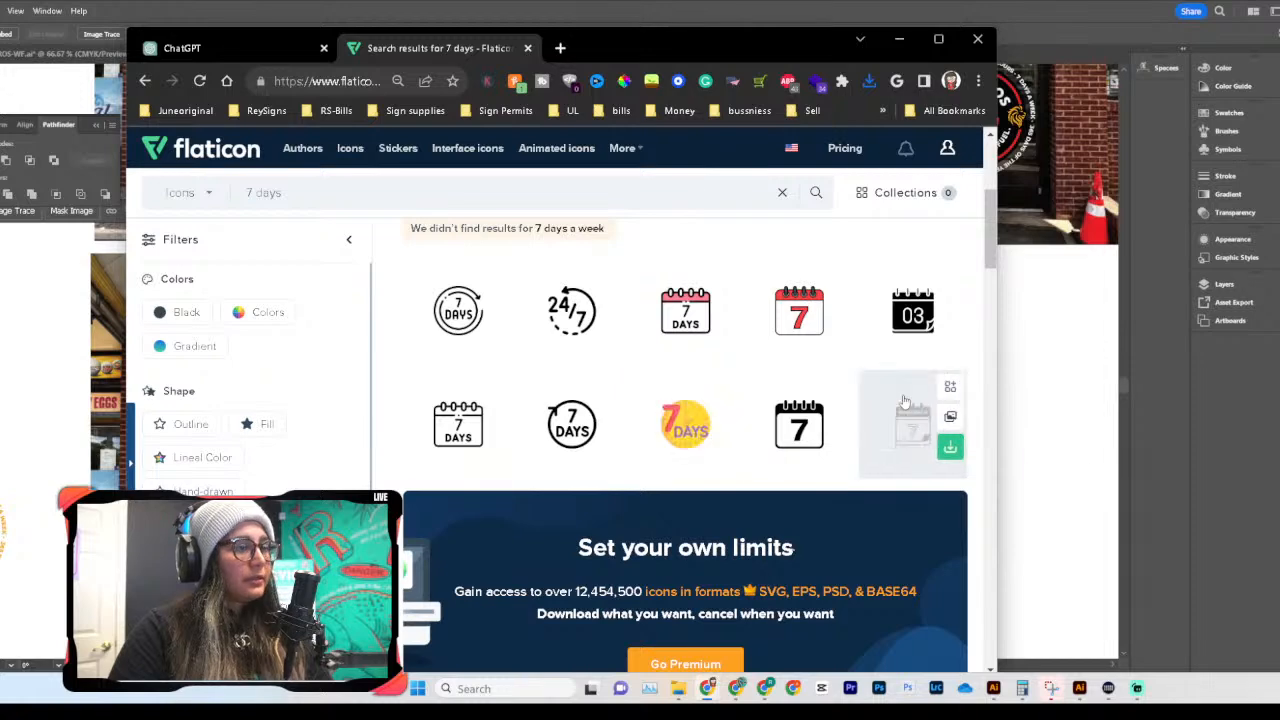
scroll(903, 401, "down", 8)
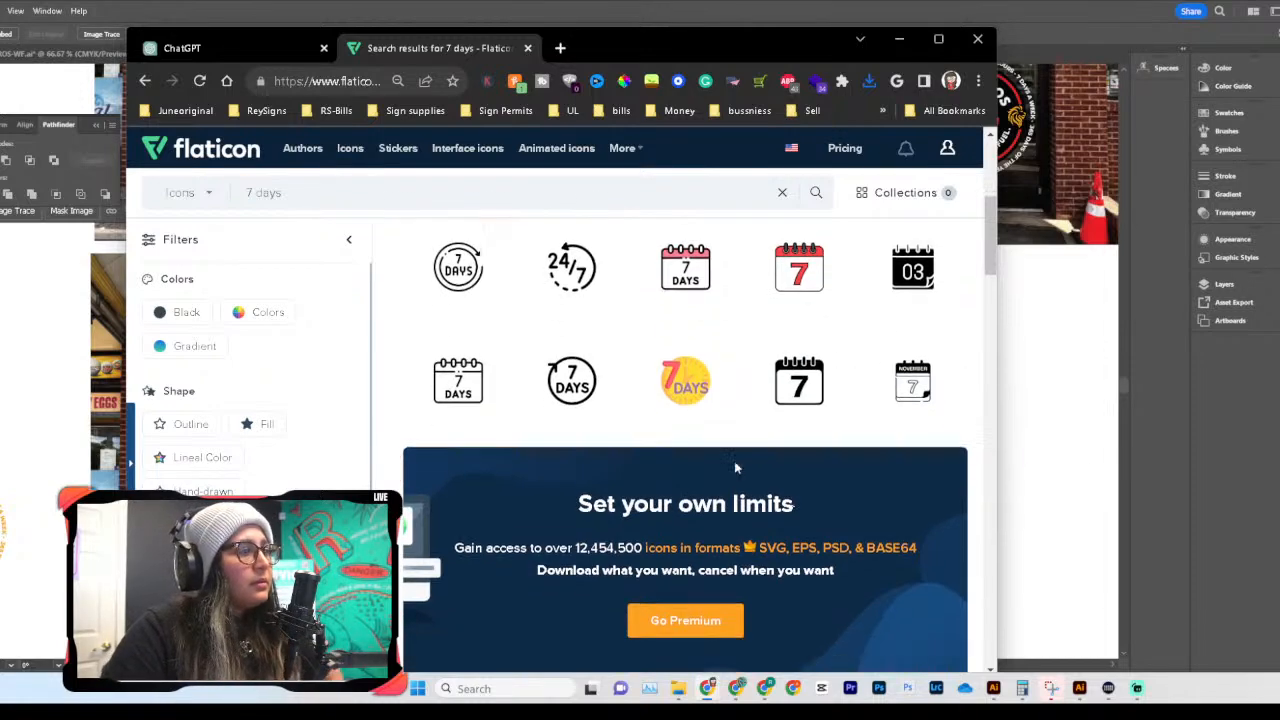
scroll(880, 300, "up", 6)
scroll(700, 460, "down", 2)
scroll(681, 474, "down", 1)
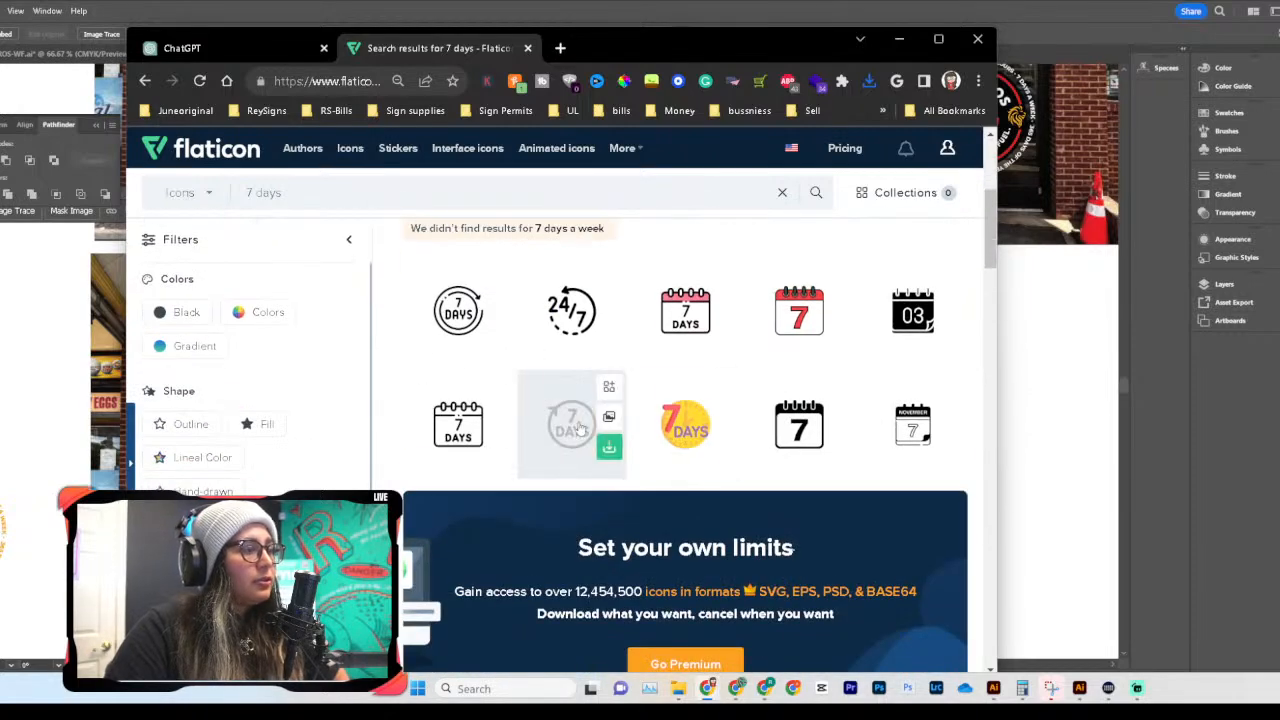
scroll(751, 451, "down", 5)
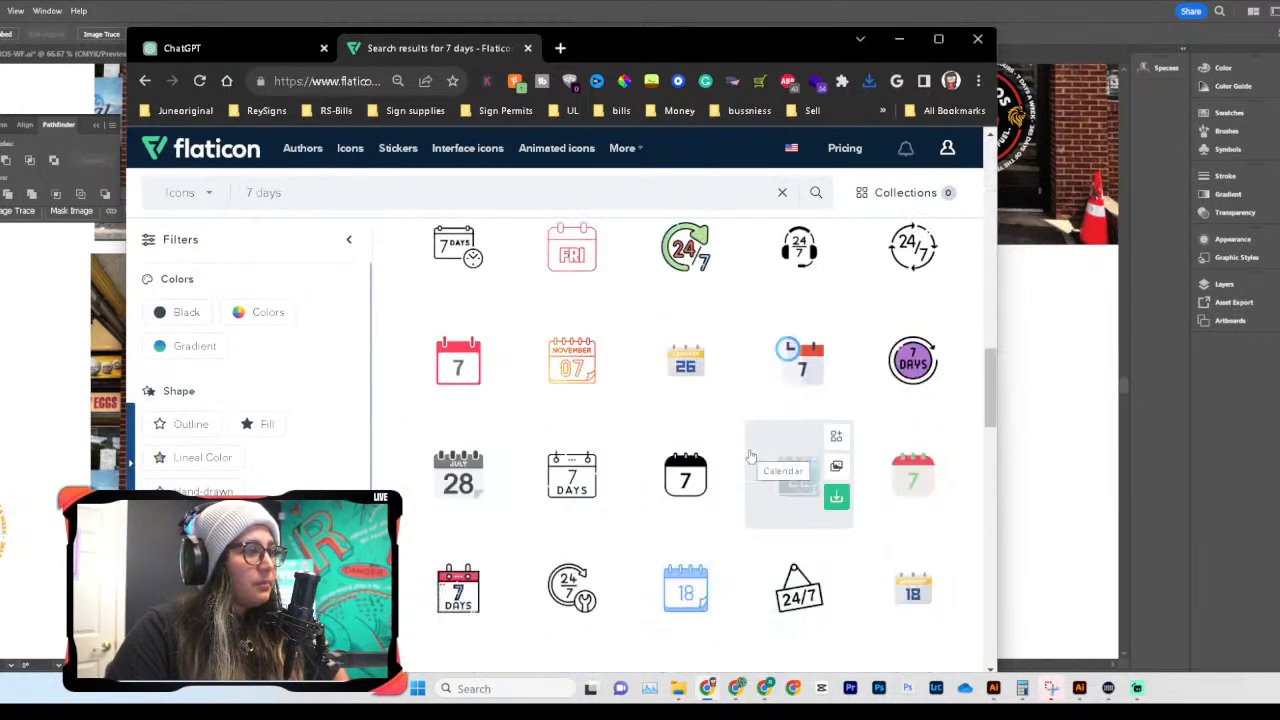
scroll(751, 457, "down", 1)
scroll(751, 458, "down", 1)
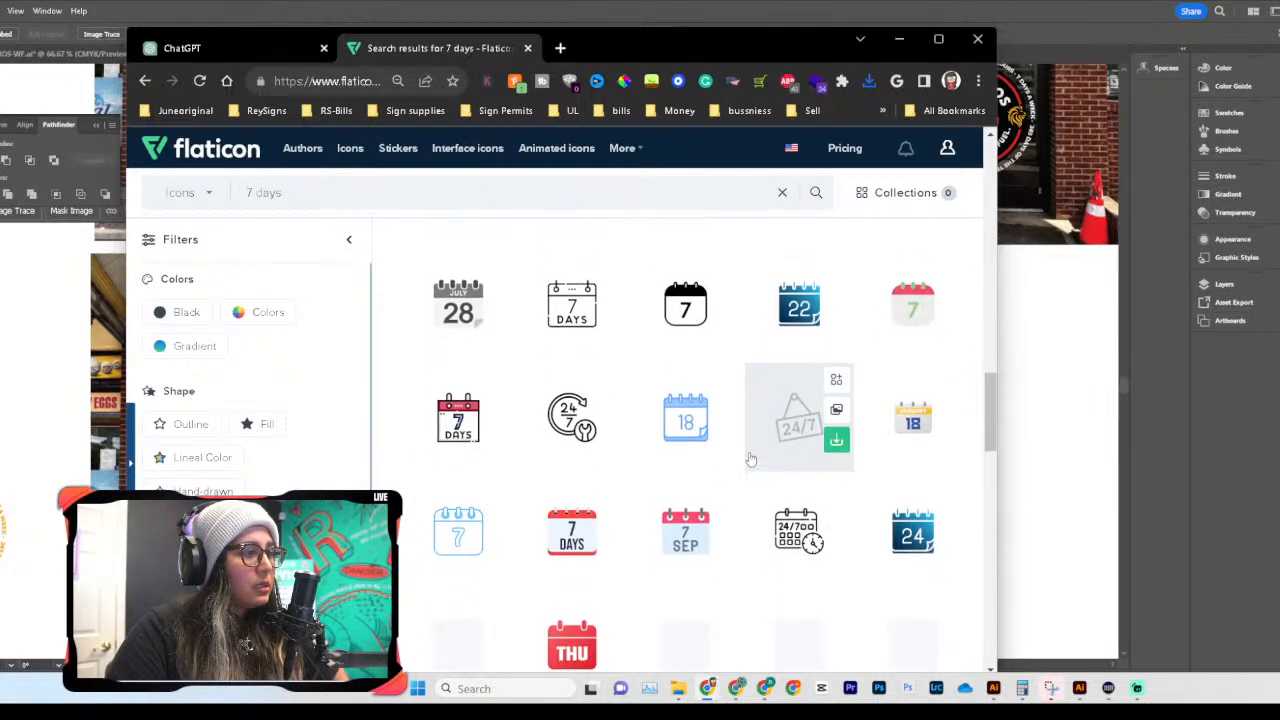
scroll(751, 458, "up", 4)
scroll(751, 458, "up", 5)
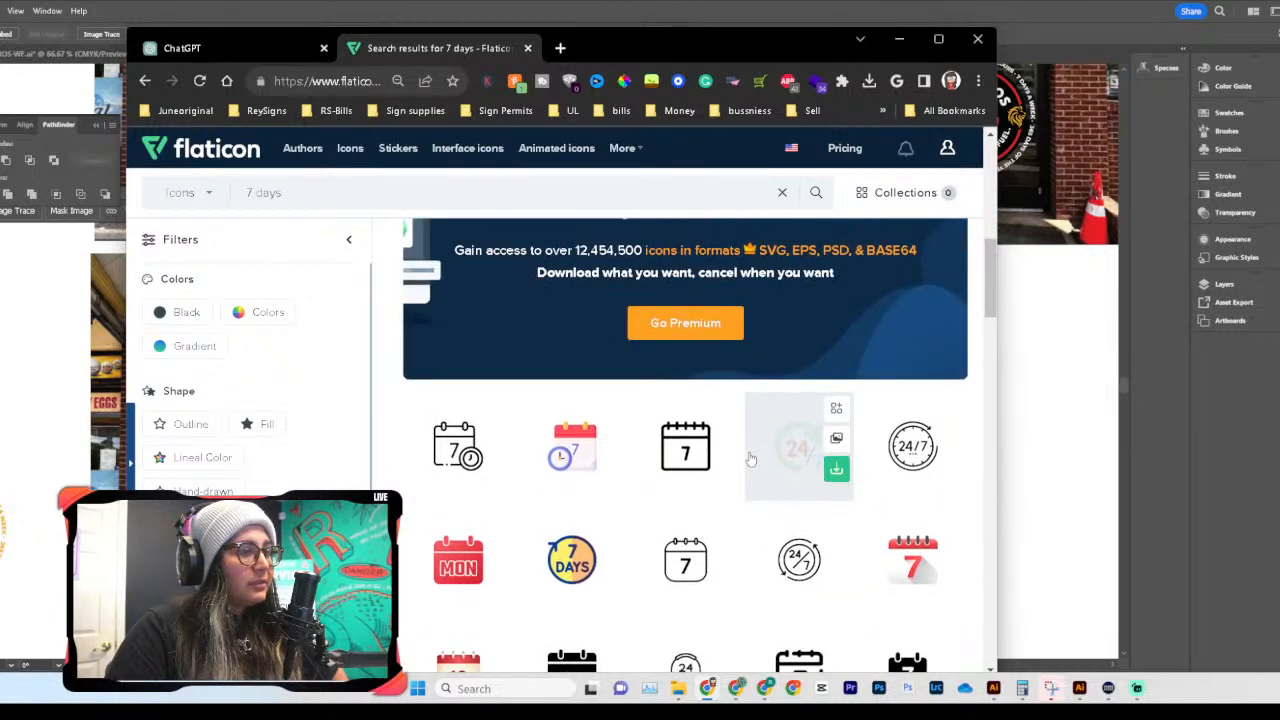
scroll(751, 458, "down", 1)
scroll(751, 458, "down", 1)
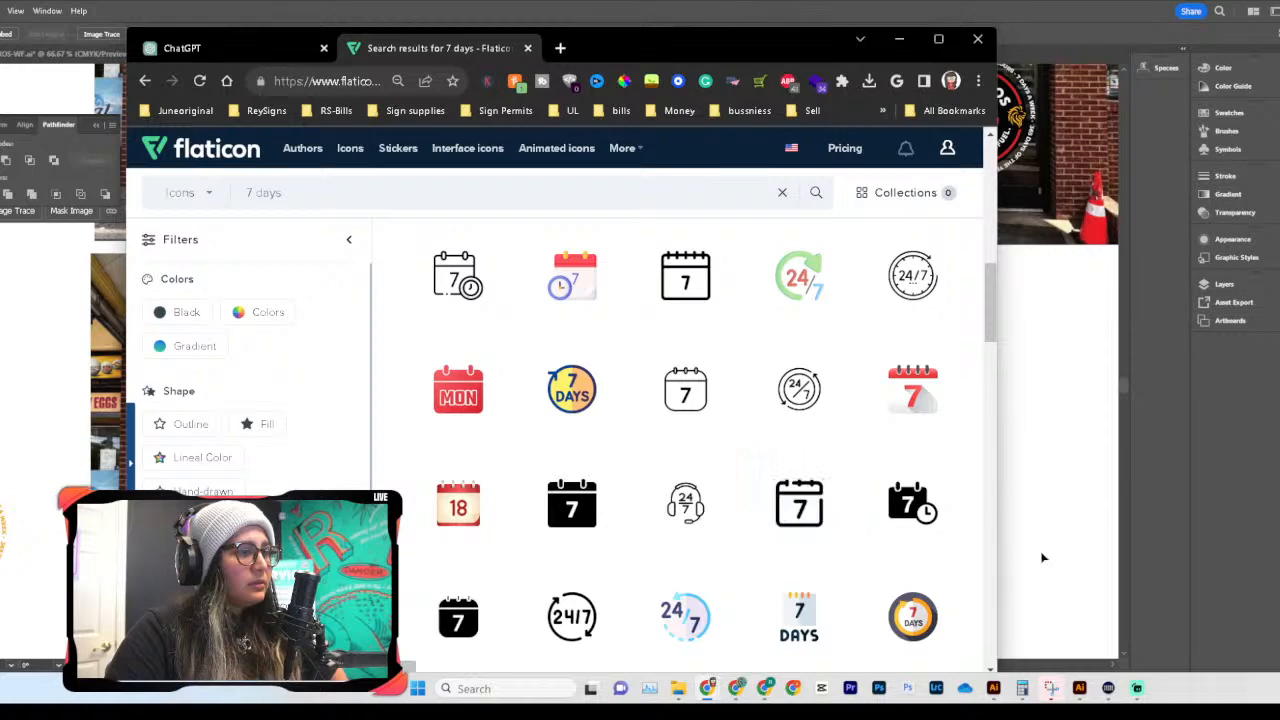
scroll(809, 518, "up", 1)
scroll(807, 518, "up", 5)
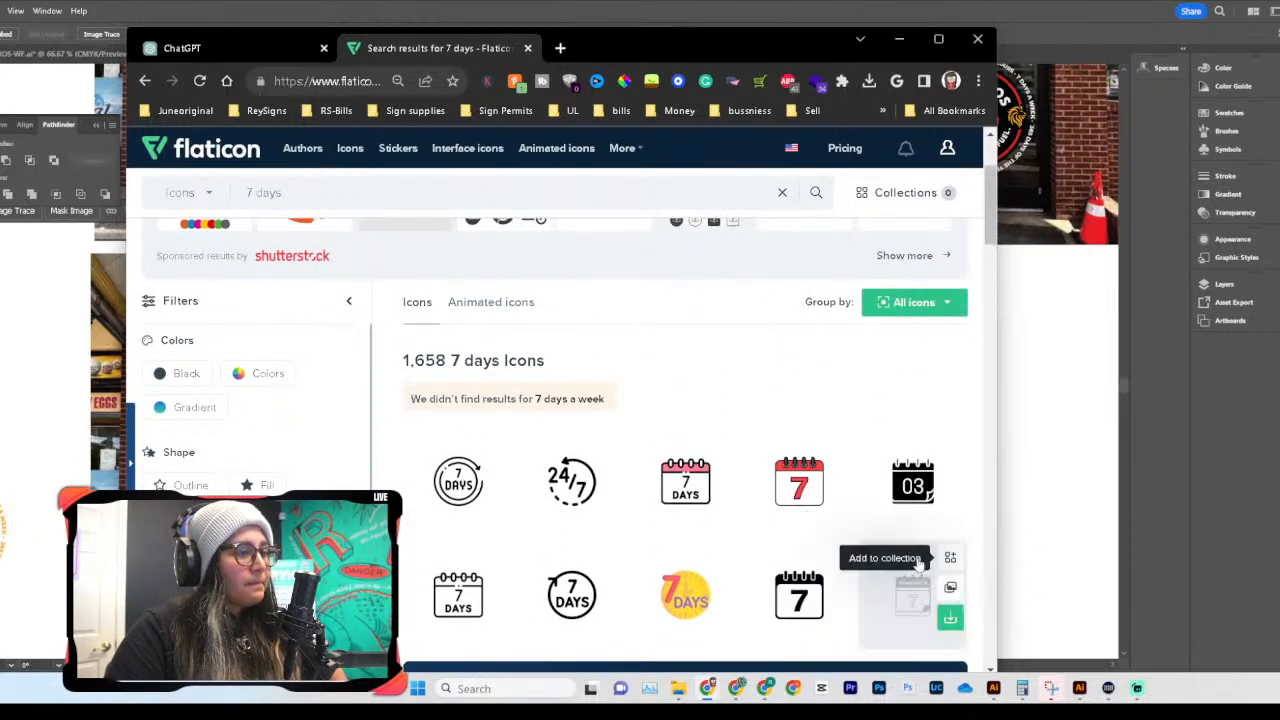
Step: Download the black outline calendar icon reading 7 DAYS as a free PNG and dismiss the attribution message
scroll(830, 475, "down", 2)
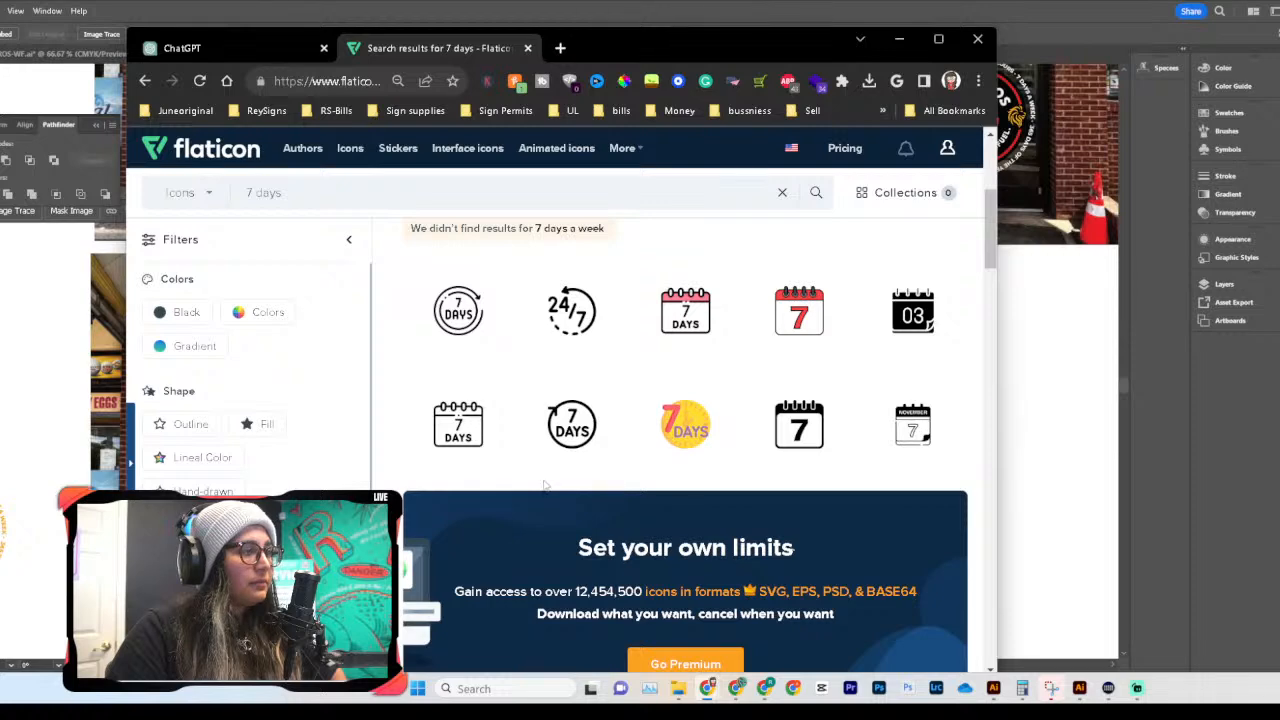
left_click(457, 503)
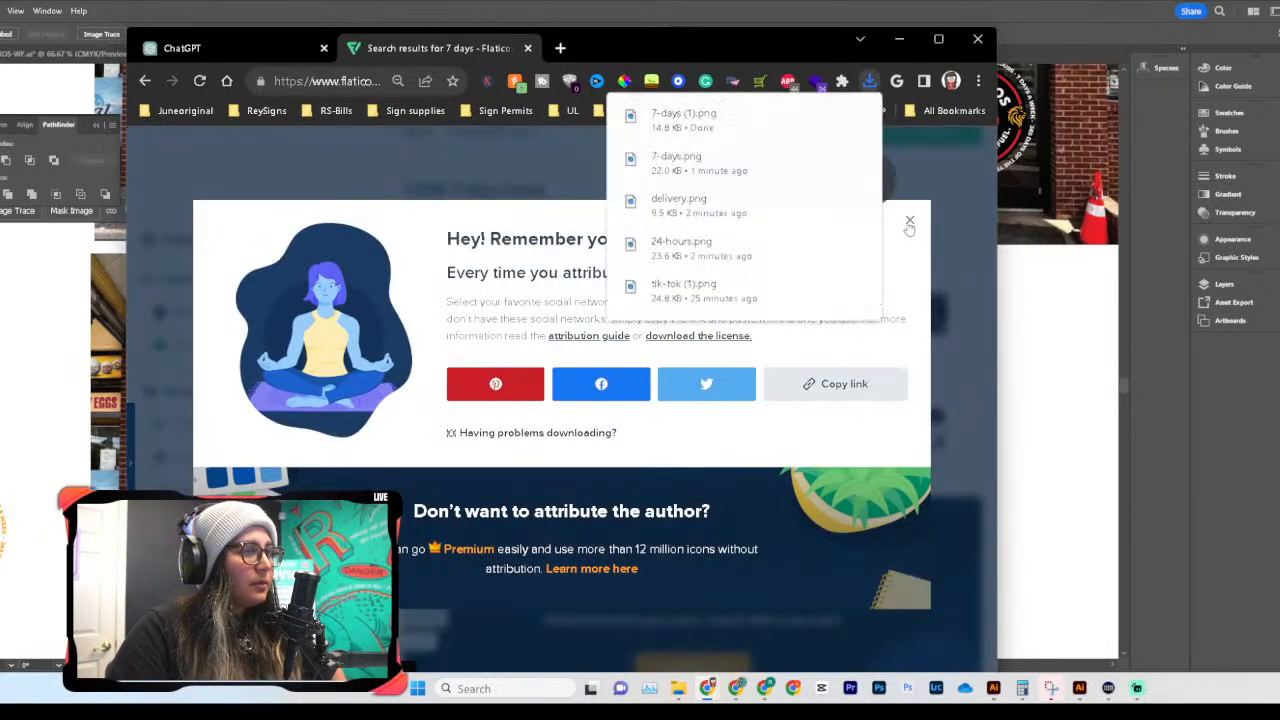
left_click(909, 220)
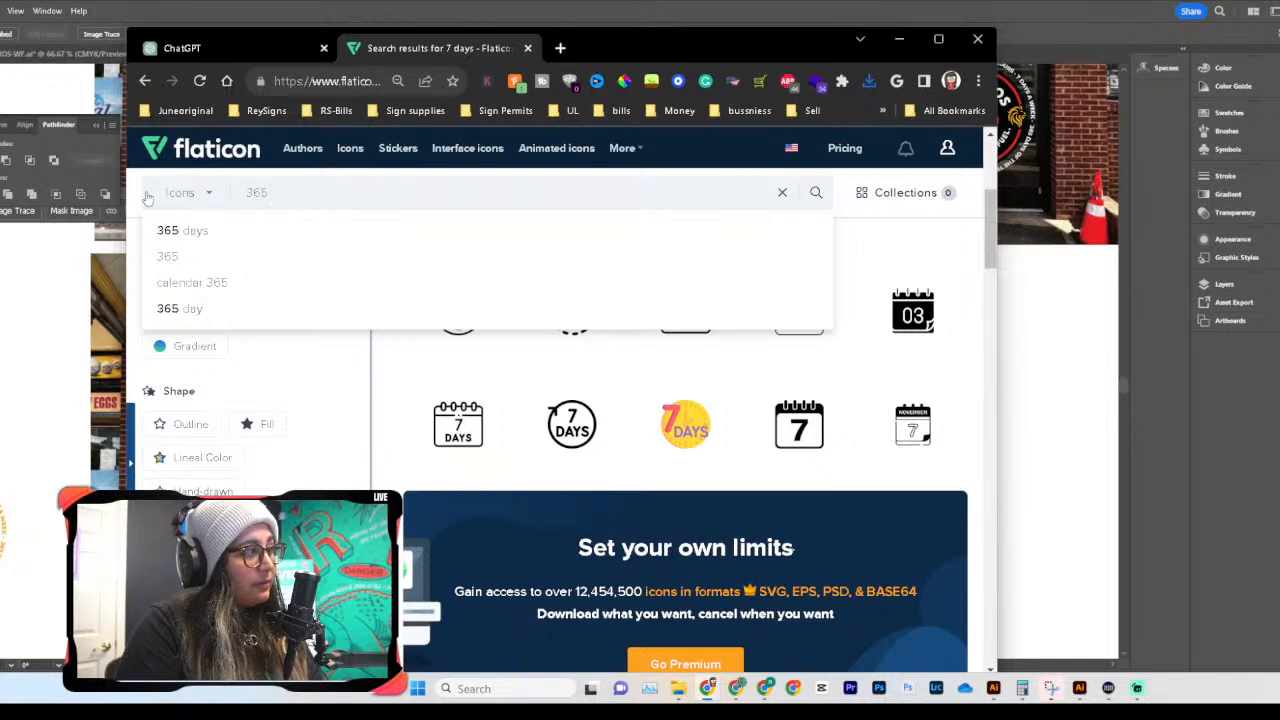
Step: Search Flaticon for "365 days" and download the black outline 365 calendar with two rings as a free PNG, dismissing the attribution message
type("days")
key("Return")
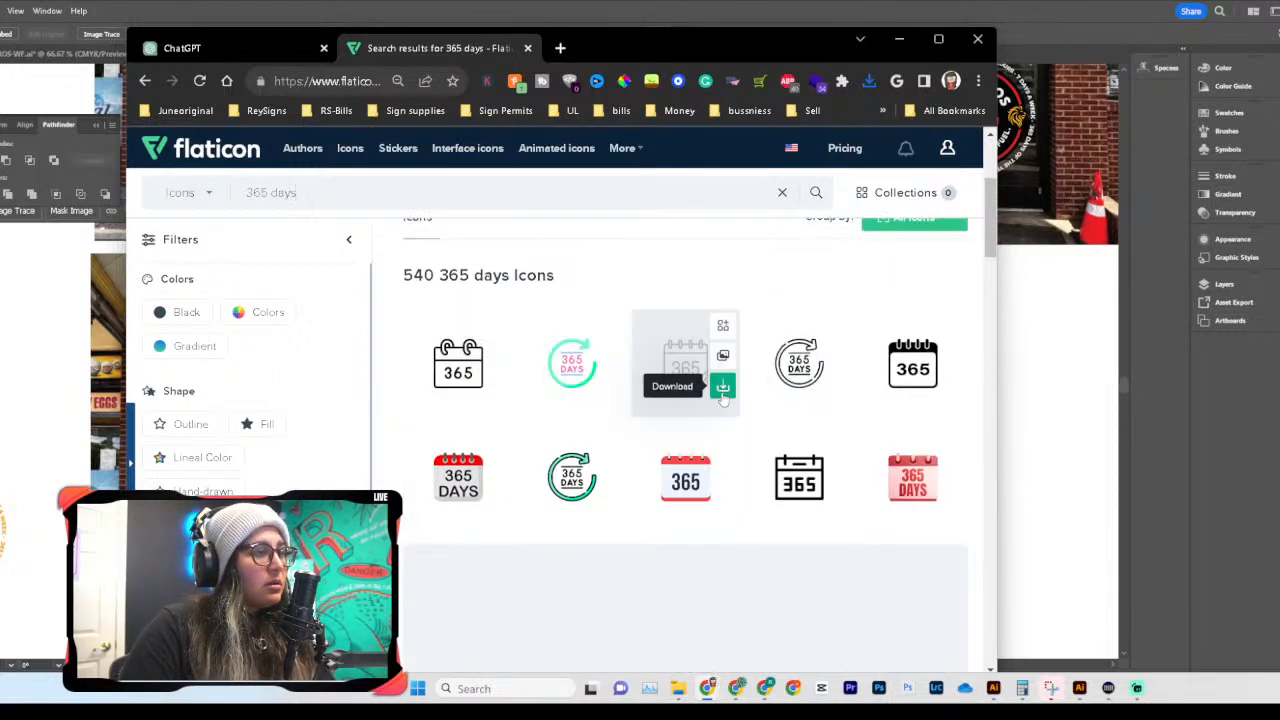
left_click(722, 388)
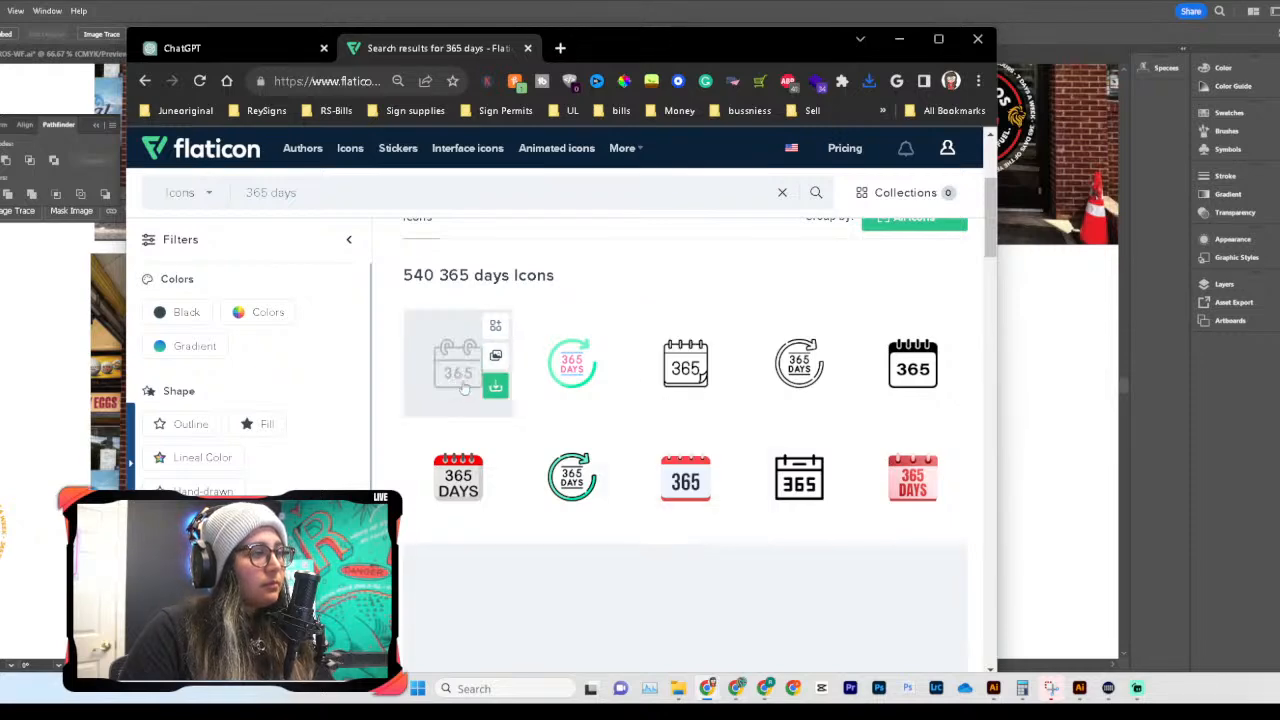
left_click(490, 388)
left_click(495, 386)
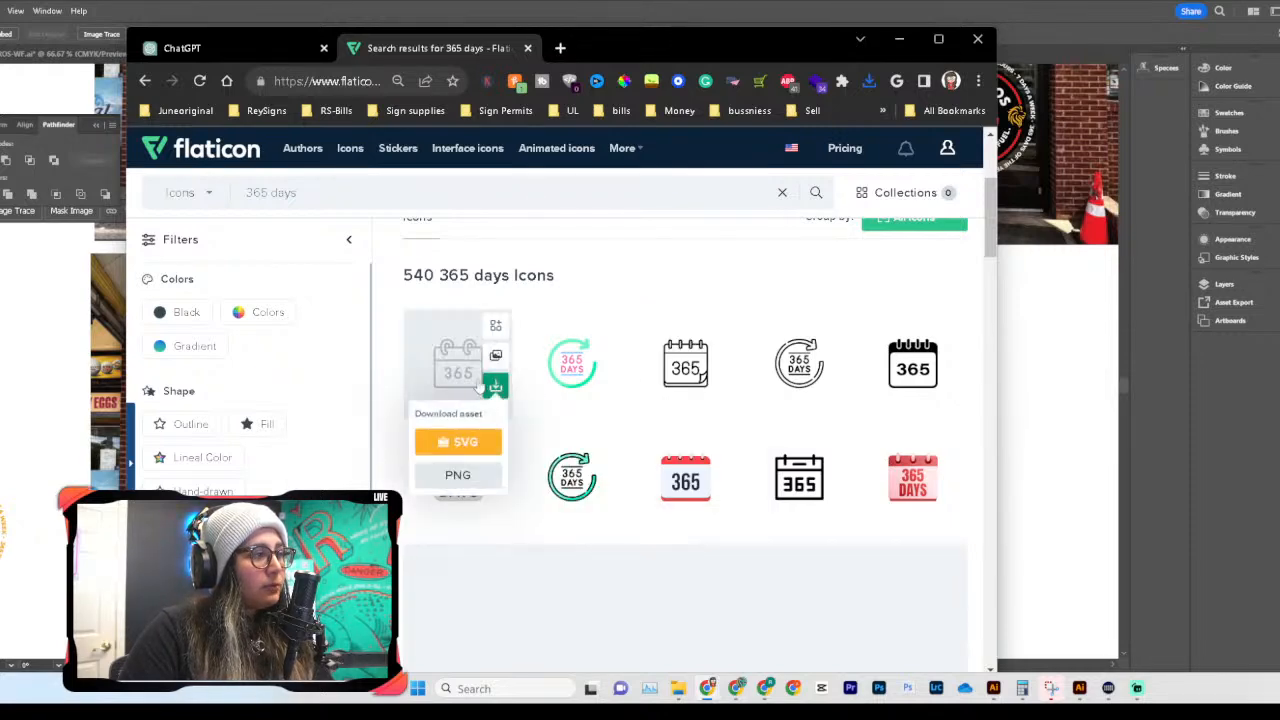
left_click(457, 476)
left_click(785, 390)
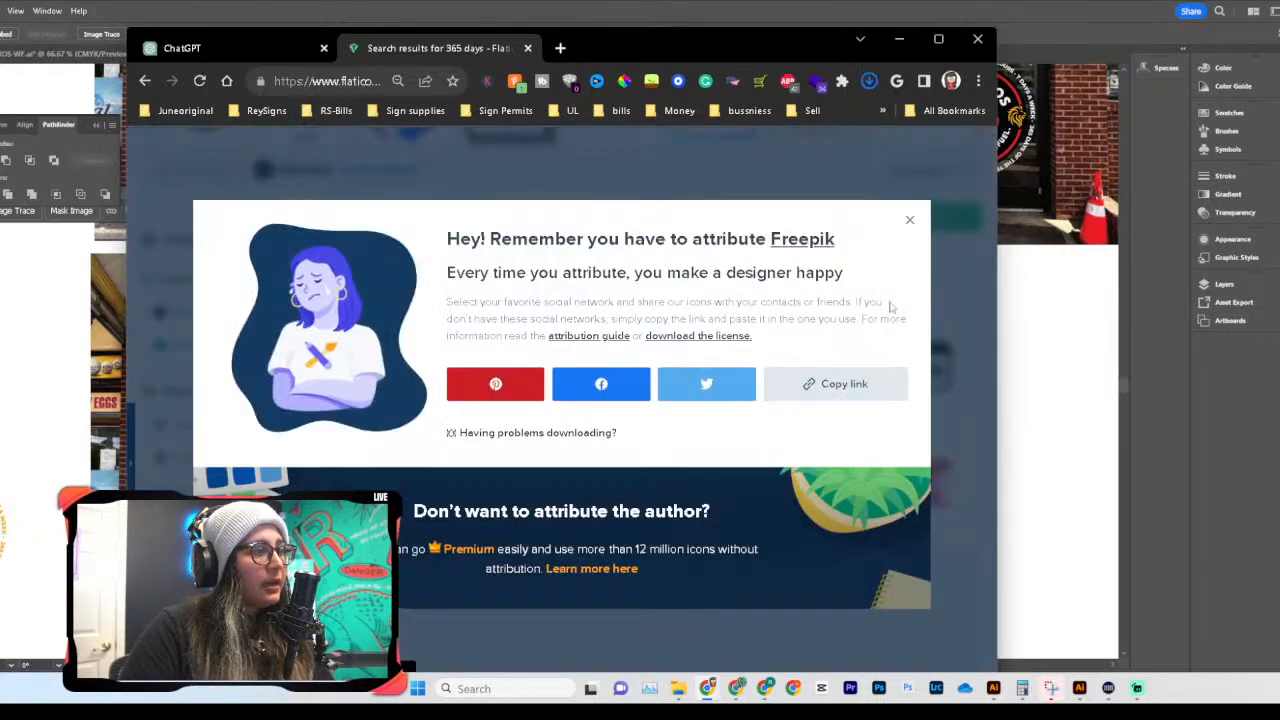
left_click(909, 219)
Step: Look through the remaining "365 days" icons, and search Flaticon for "year round" alternatives
scroll(831, 423, "down", 3)
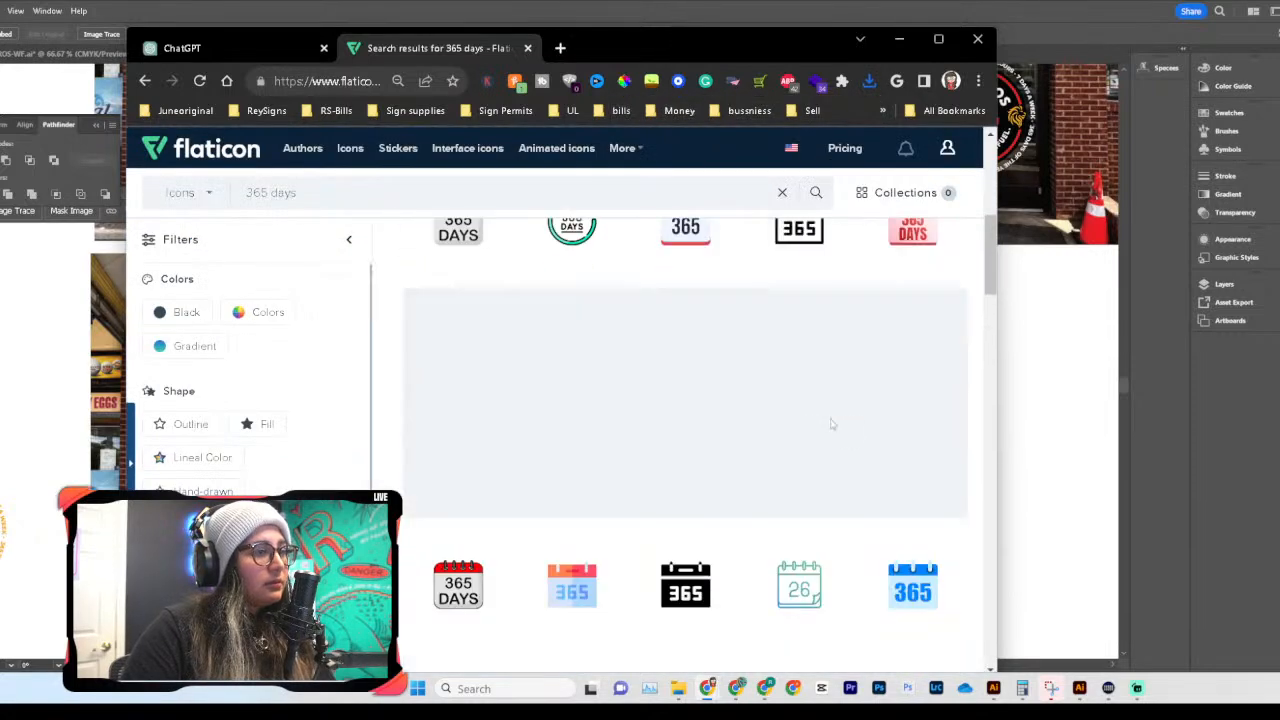
scroll(800, 420, "down", 2)
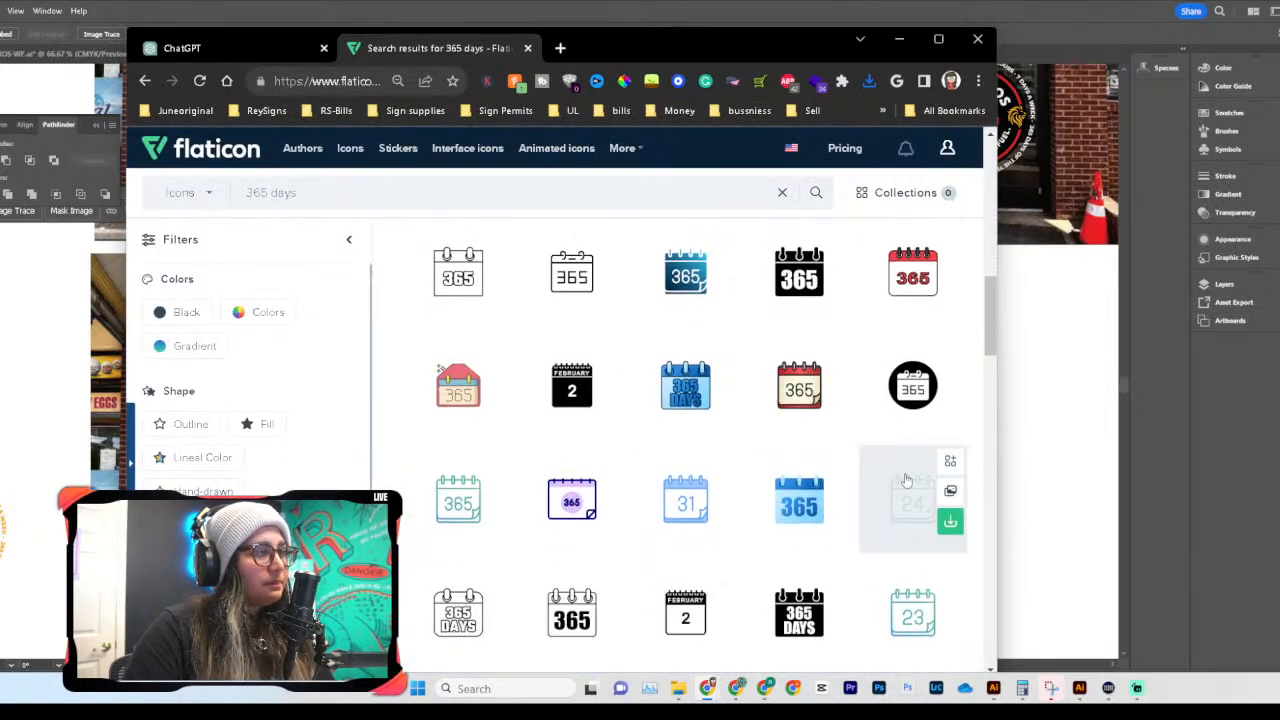
scroll(905, 481, "down", 5)
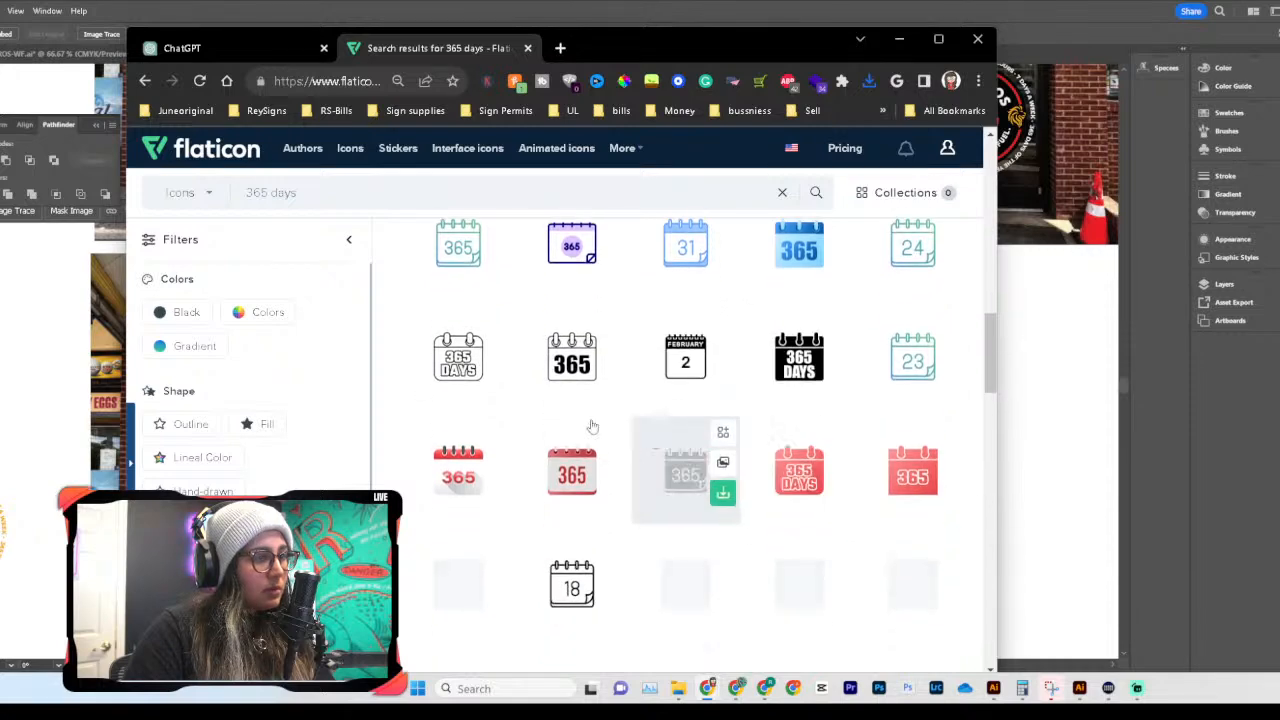
scroll(651, 429, "down", 10)
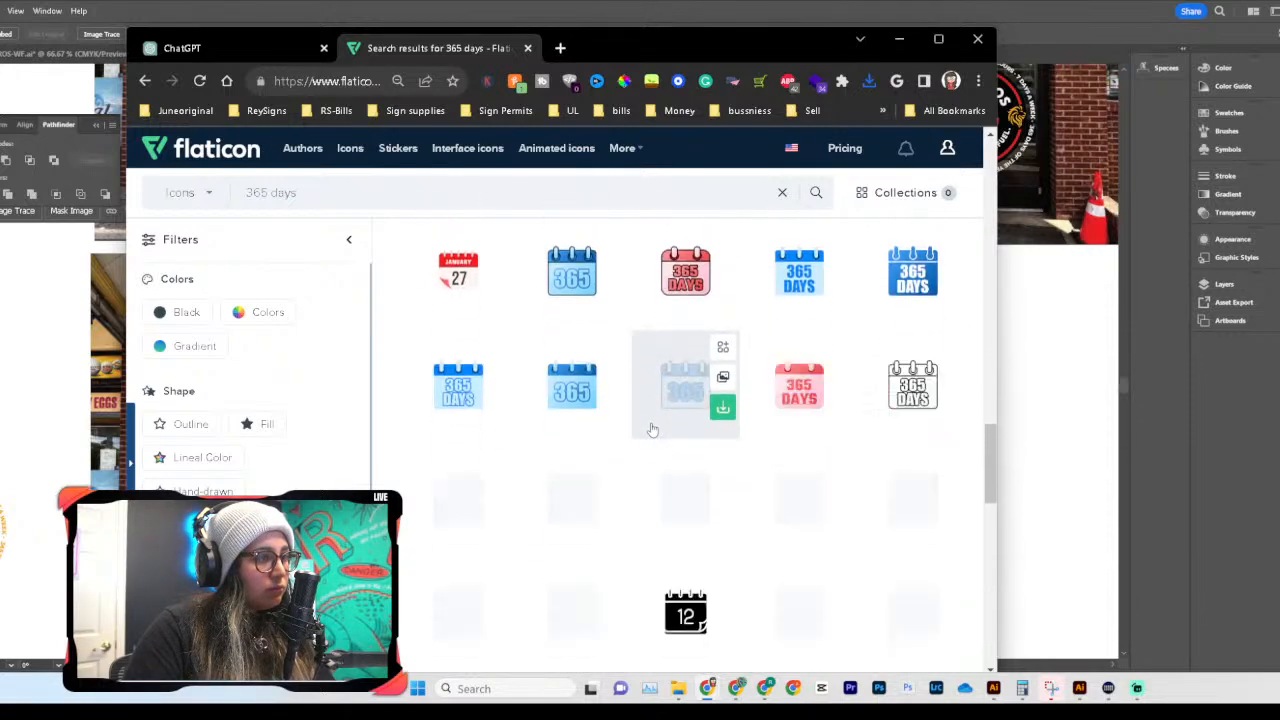
scroll(651, 429, "down", 5)
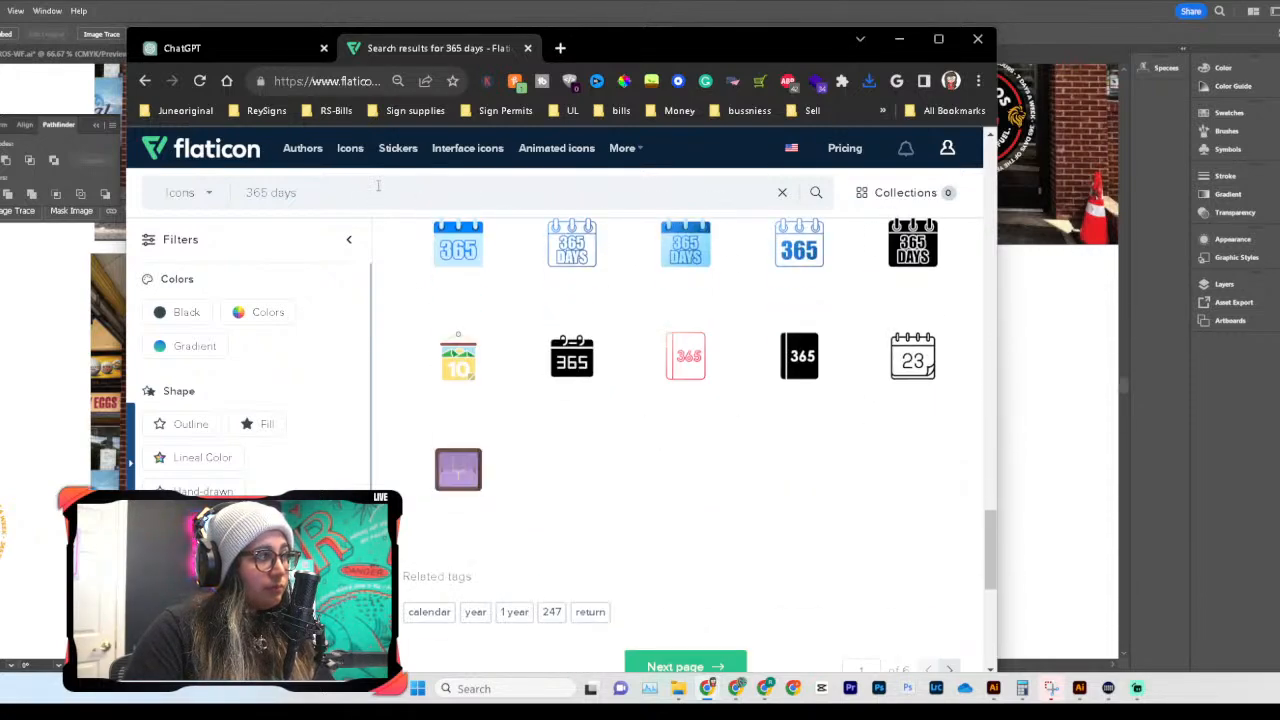
left_click_drag(378, 185, 104, 168)
type("year")
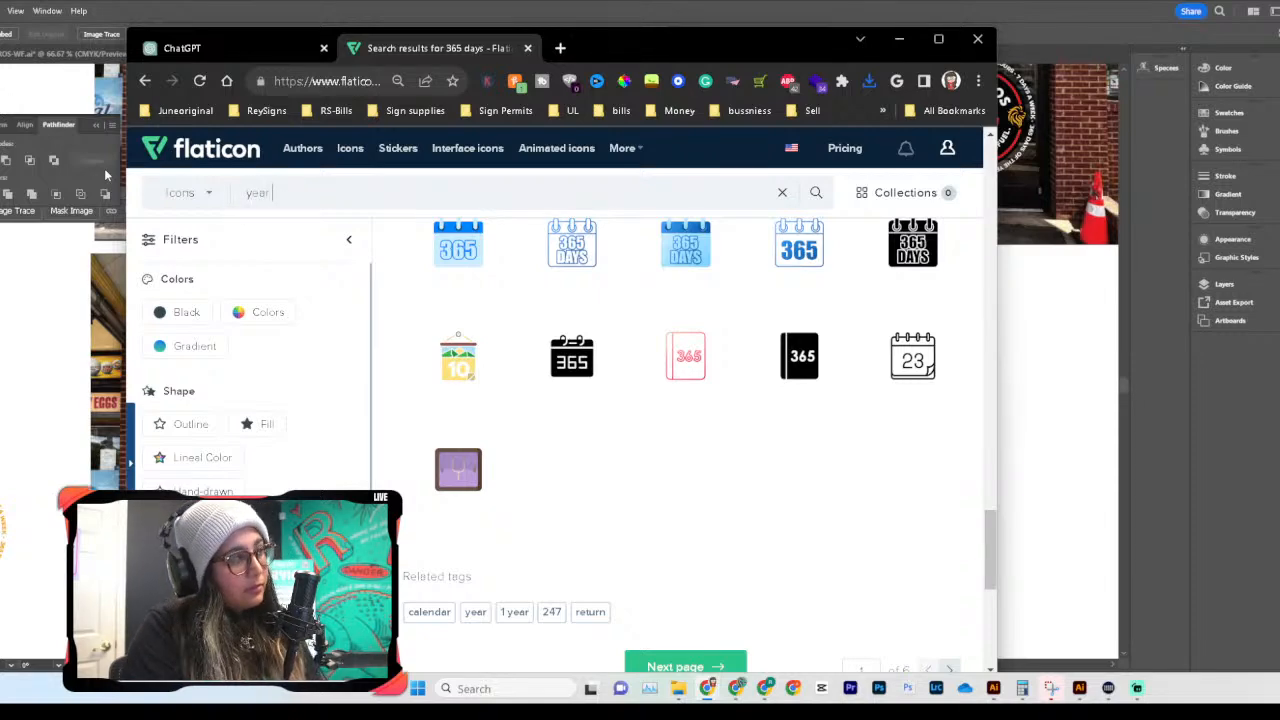
type(" round")
key("Return")
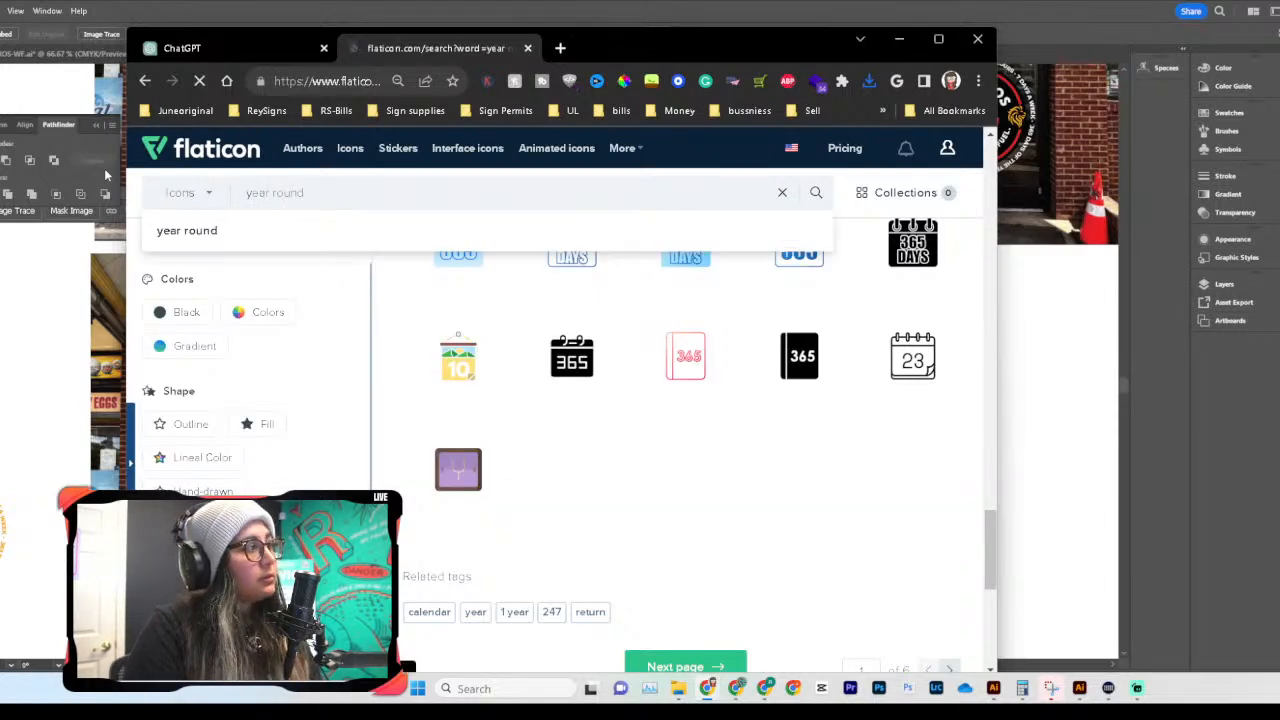
scroll(634, 443, "down", 3)
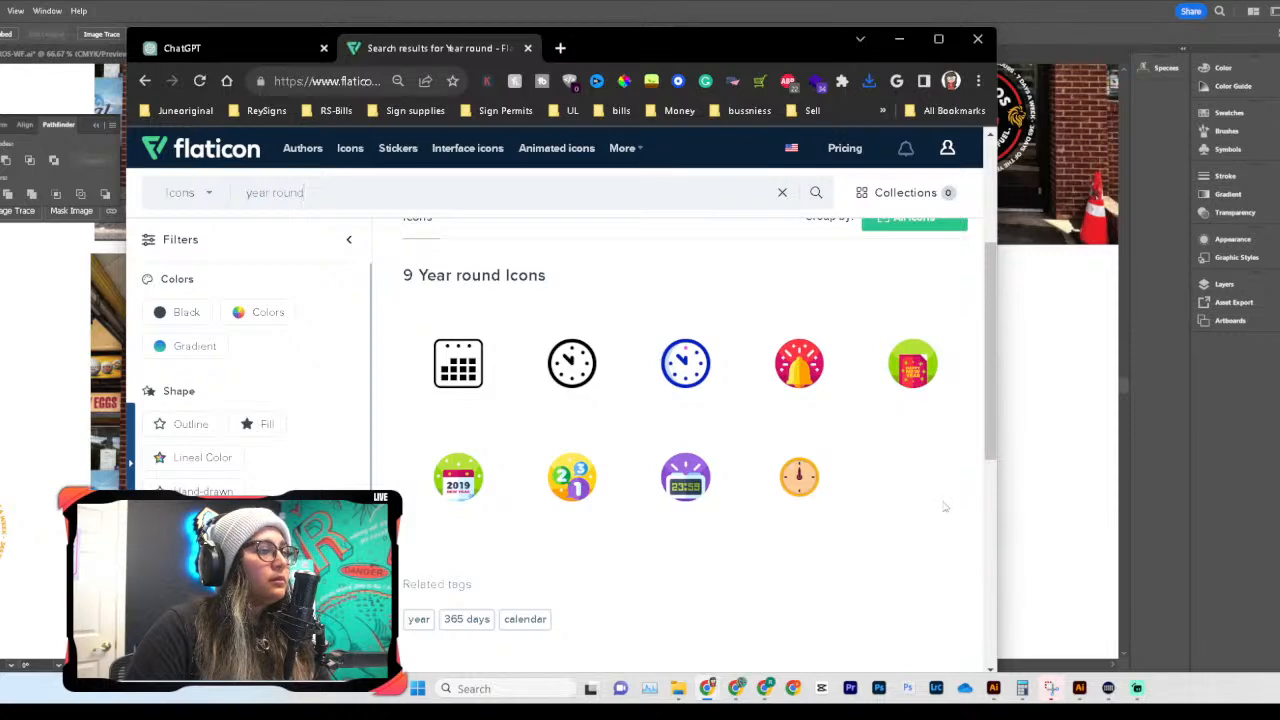
scroll(944, 508, "down", 2)
scroll(944, 508, "up", 1)
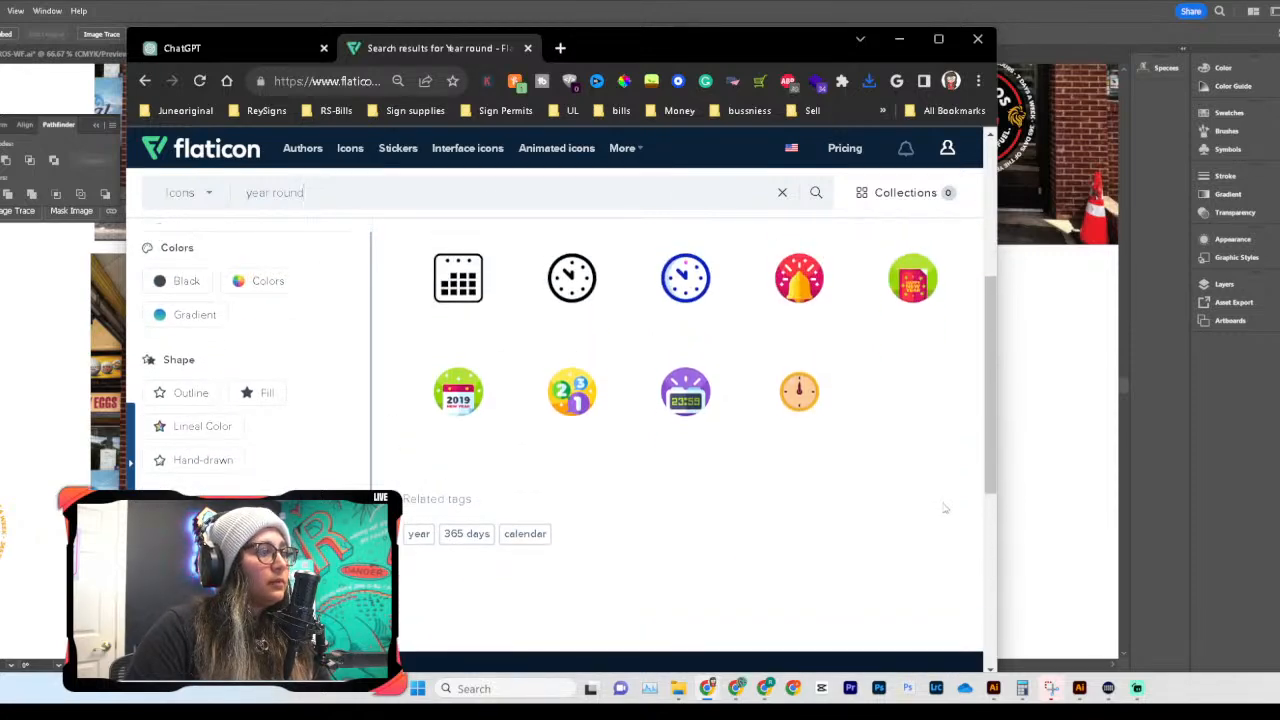
scroll(944, 508, "up", 1)
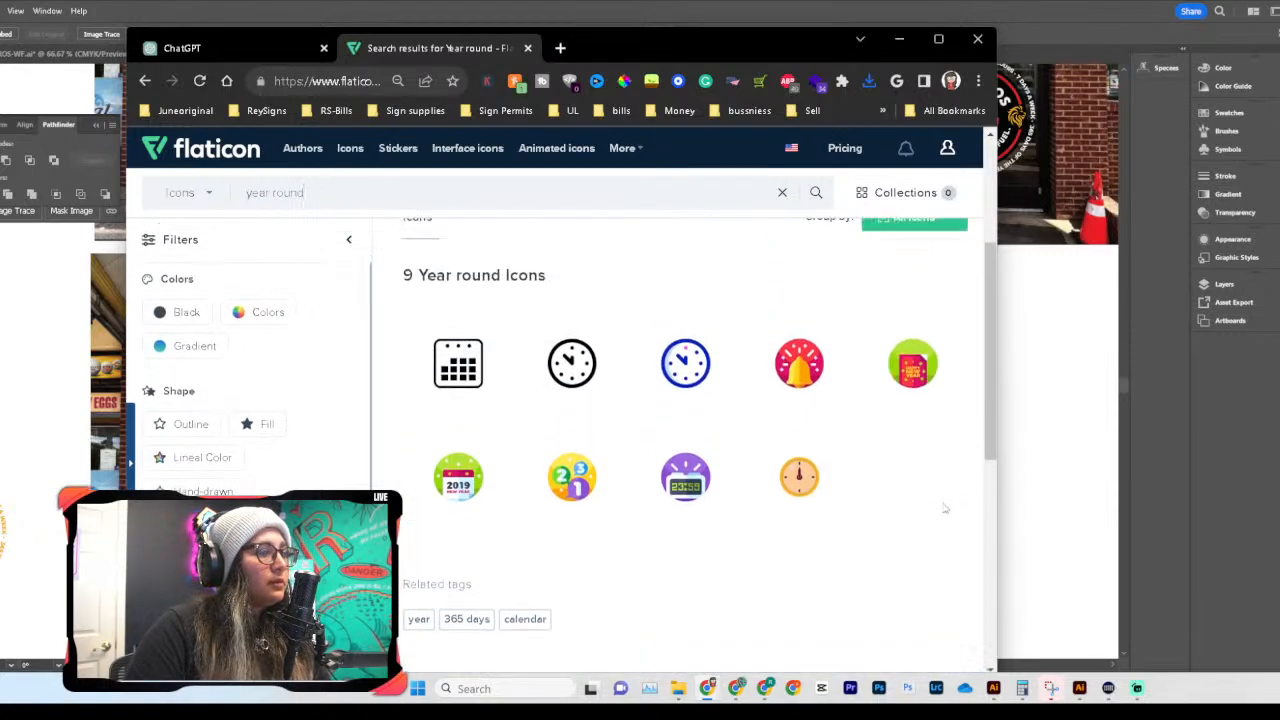
Step: Switch to the Downloads folder and place the 24-hours, delivery, 7-days, 7-days (1) and calendar PNGs together beside the red door mockup in Illustrator
left_click(900, 39)
mouse_move(677, 689)
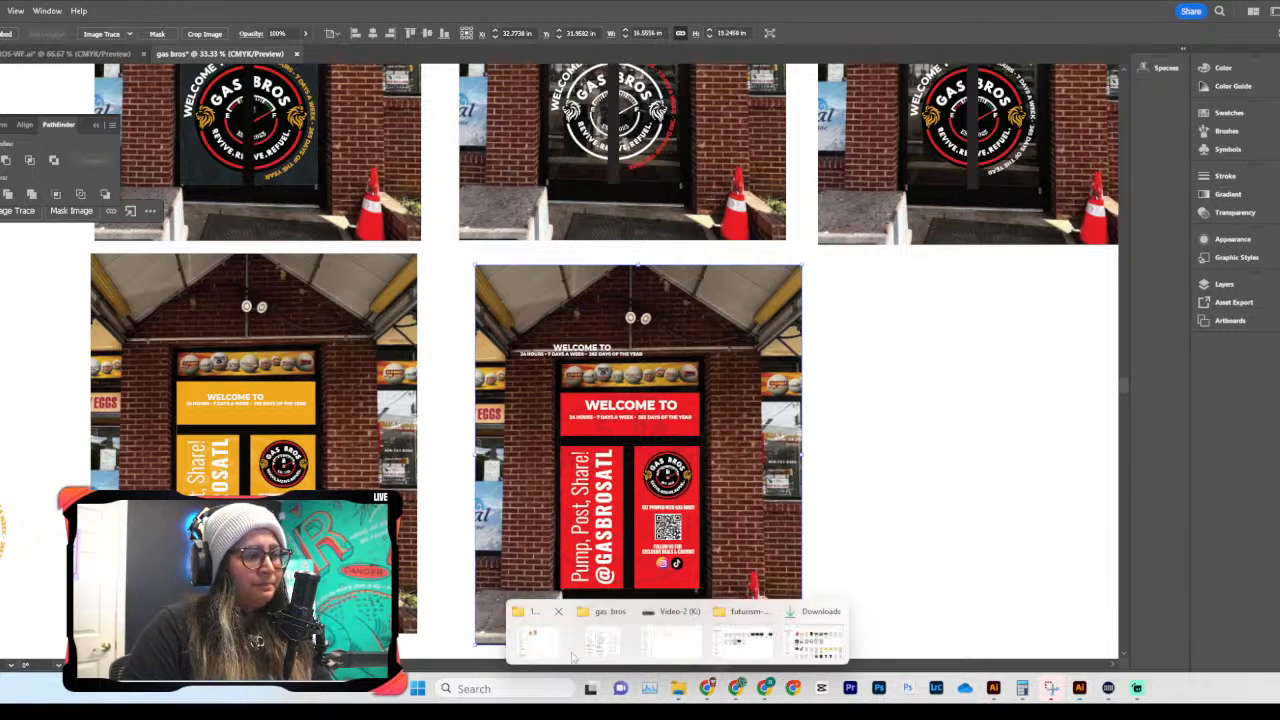
left_click(826, 648)
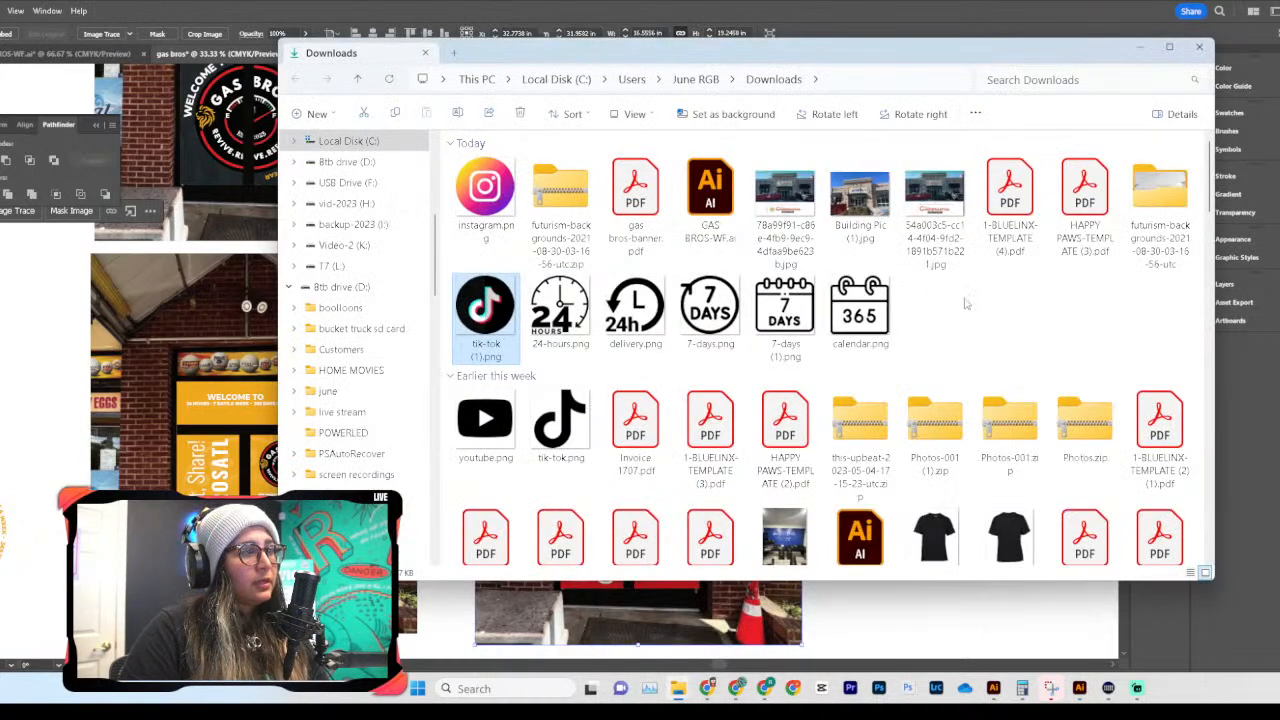
left_click_drag(976, 300, 530, 352)
left_click_drag(785, 312, 949, 626)
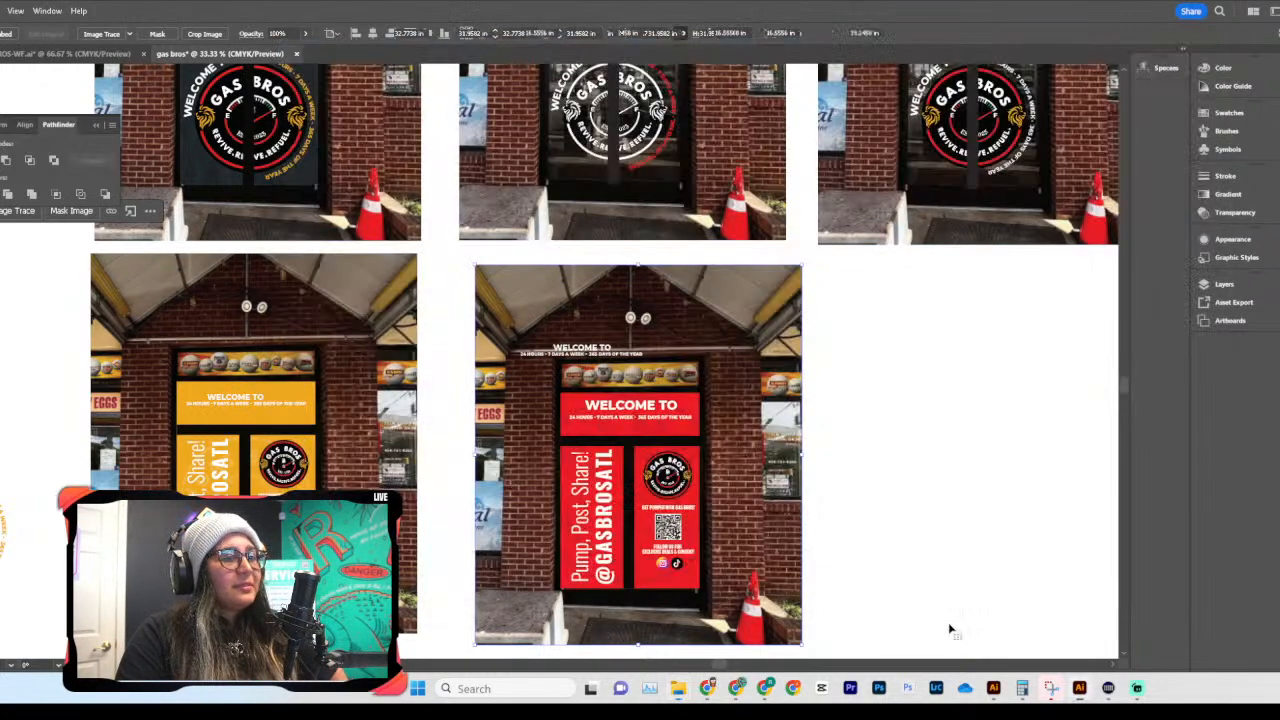
Step: Spread the five stacked icons apart on the blank area beside the red door mockup
left_click_drag(875, 427, 986, 366)
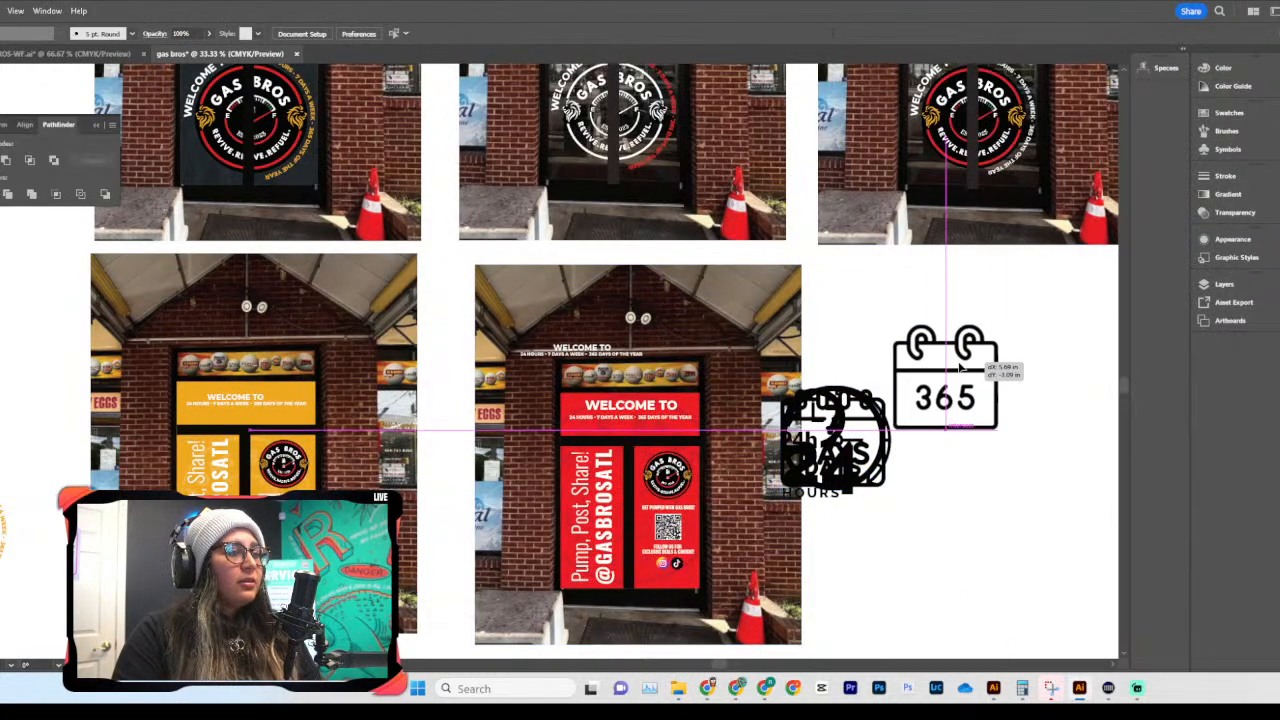
scroll(986, 366, "right", 3)
left_click_drag(640, 447, 852, 483)
left_click_drag(700, 470, 700, 582)
left_click_drag(680, 440, 930, 345)
scroll(687, 268, "right", 1)
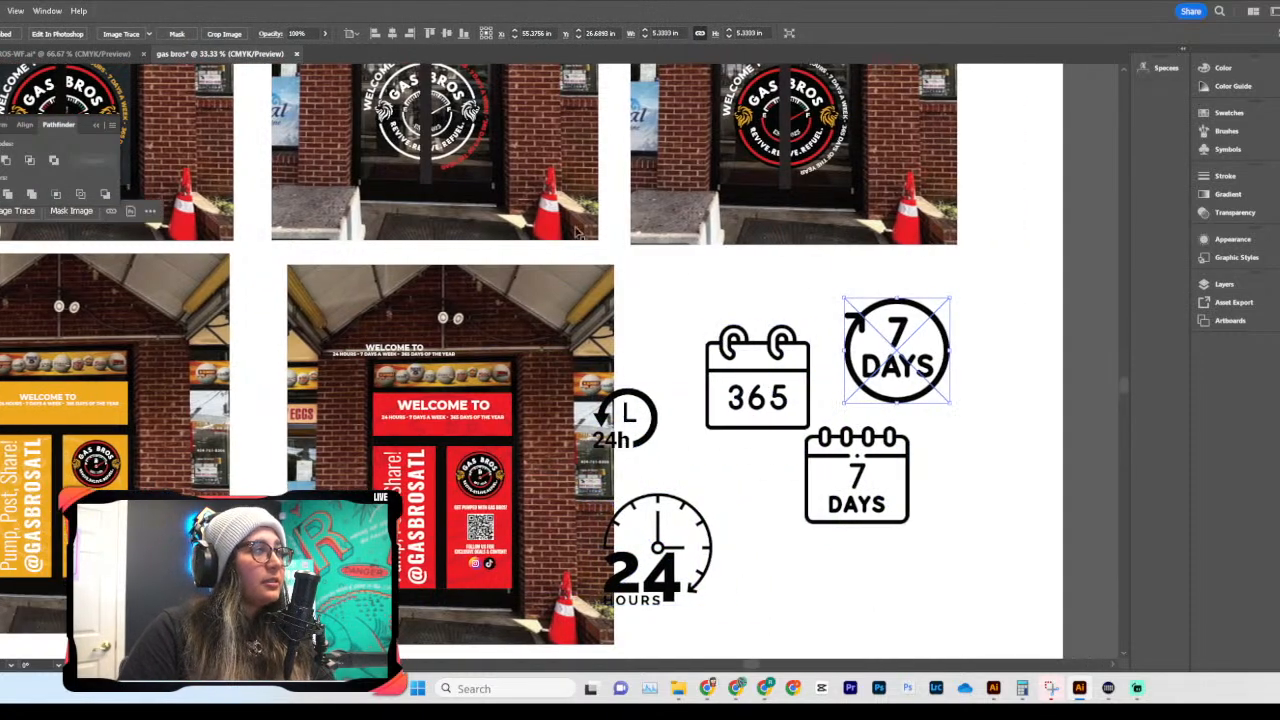
Step: Image-trace the circular 7 DAYS icon with the Line Art preset and expand it into vector artwork
left_click(150, 34)
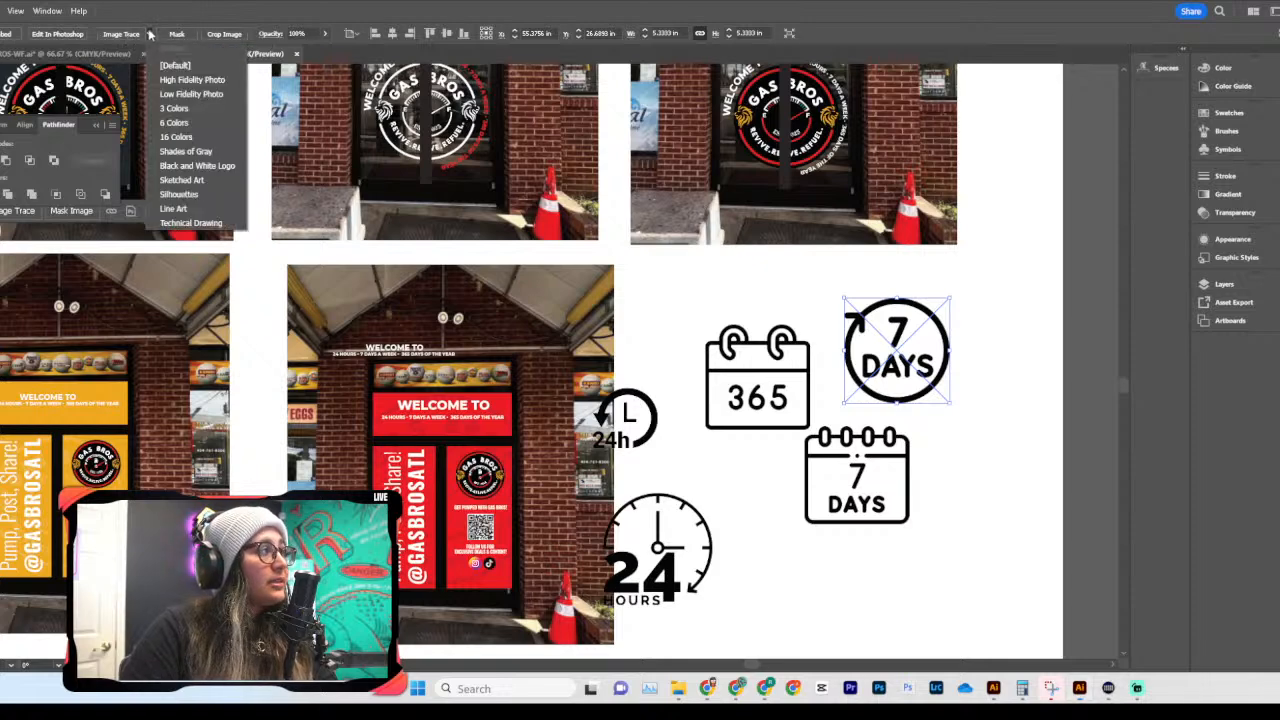
left_click(200, 206)
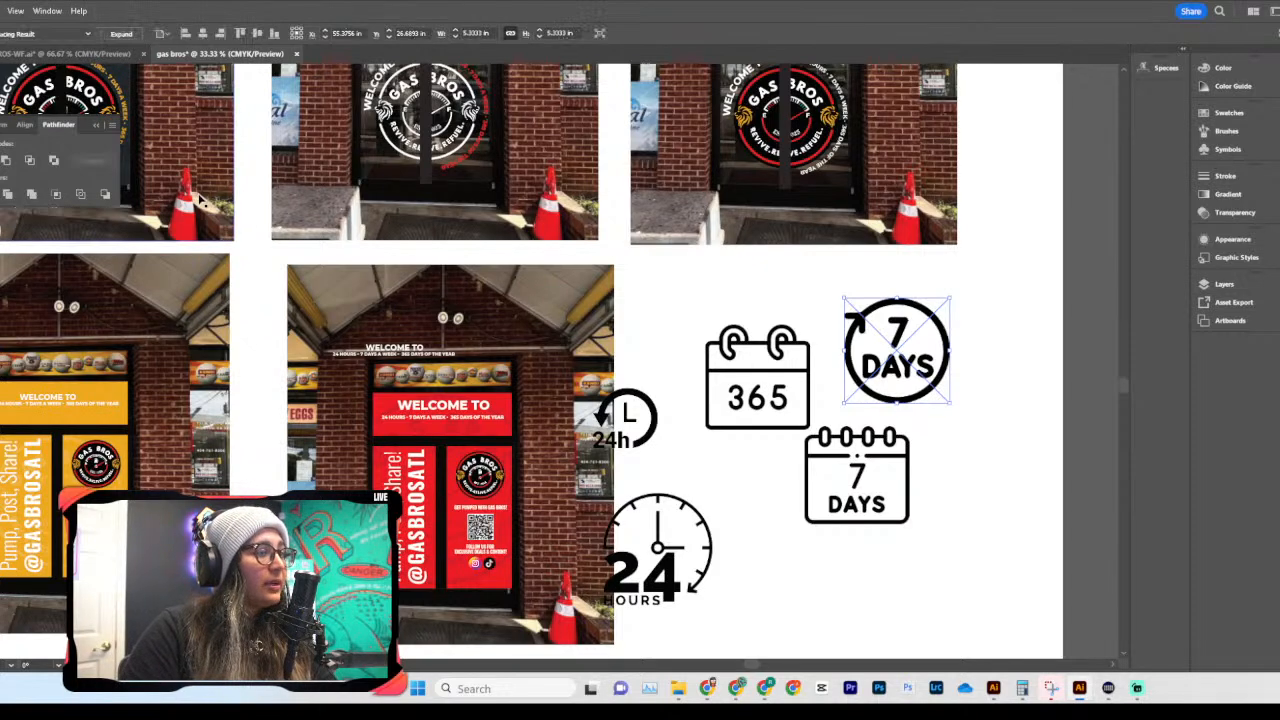
left_click(121, 34)
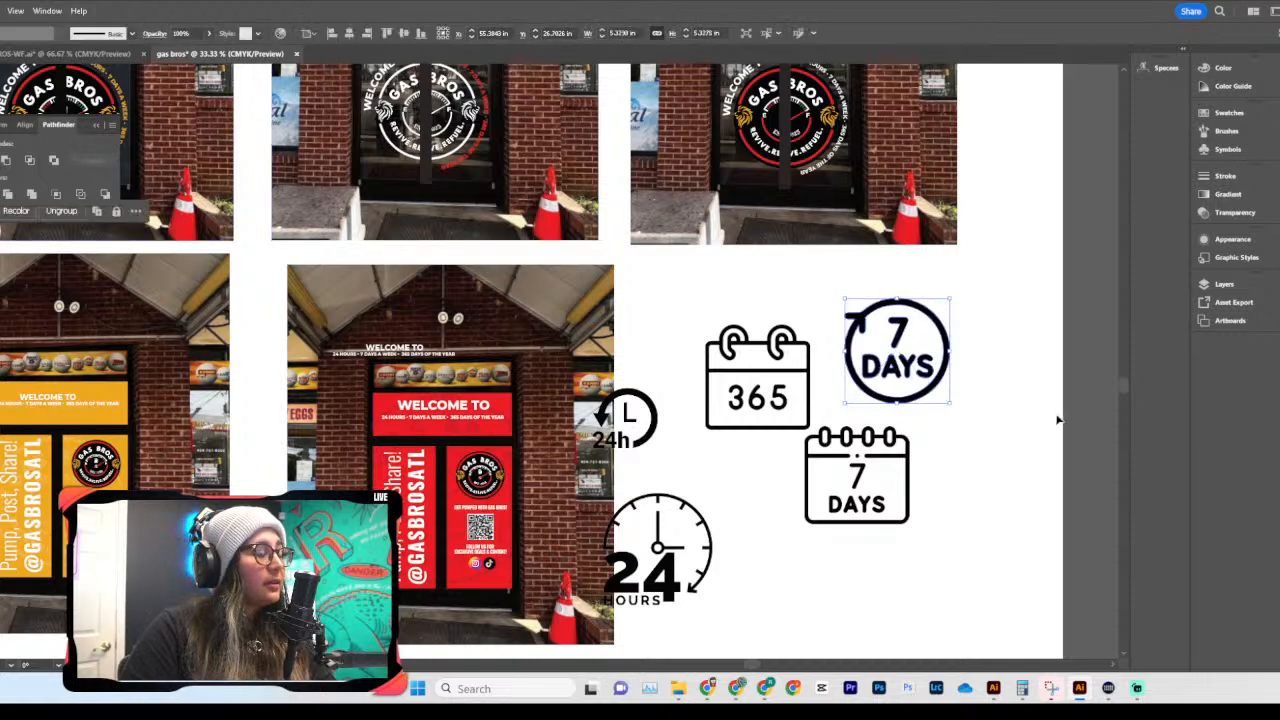
Step: Move the traced circular 7 DAYS icon slightly closer to the 365 calendar icon
scroll(1058, 420, "right", 2)
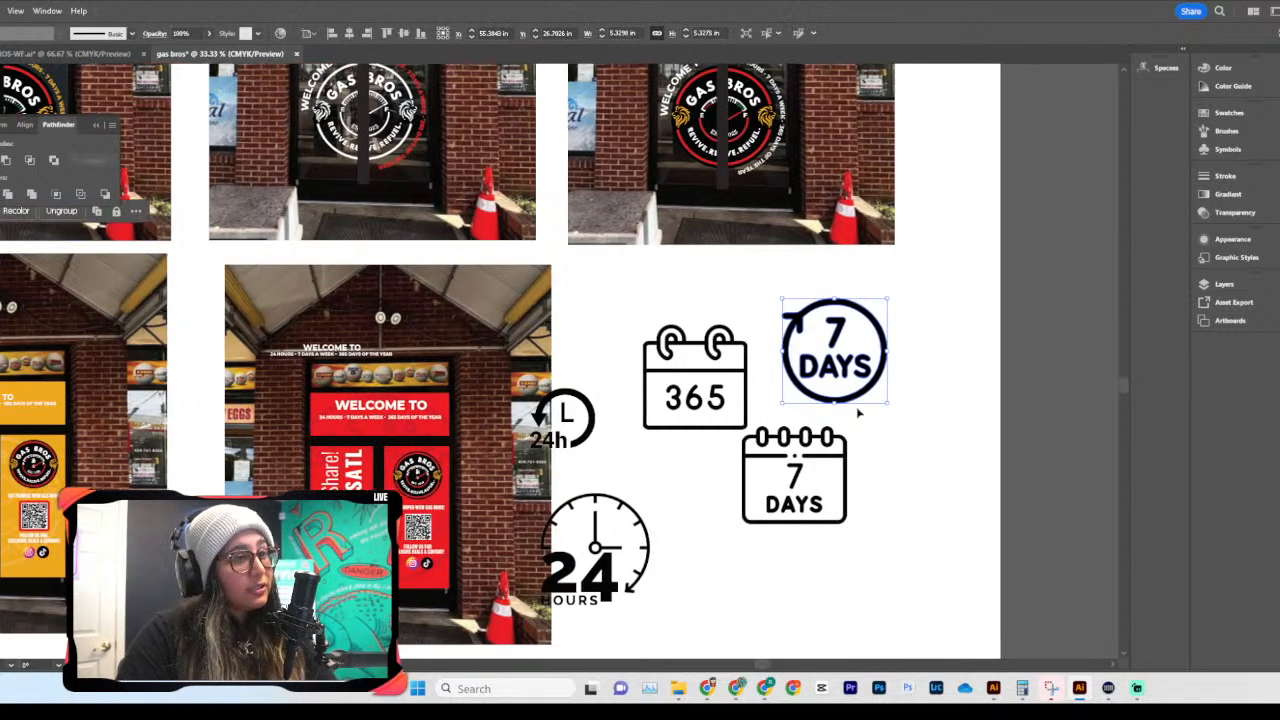
key("ctrl+equal")
key("ctrl+equal")
key("ctrl+equal")
key("ctrl+equal")
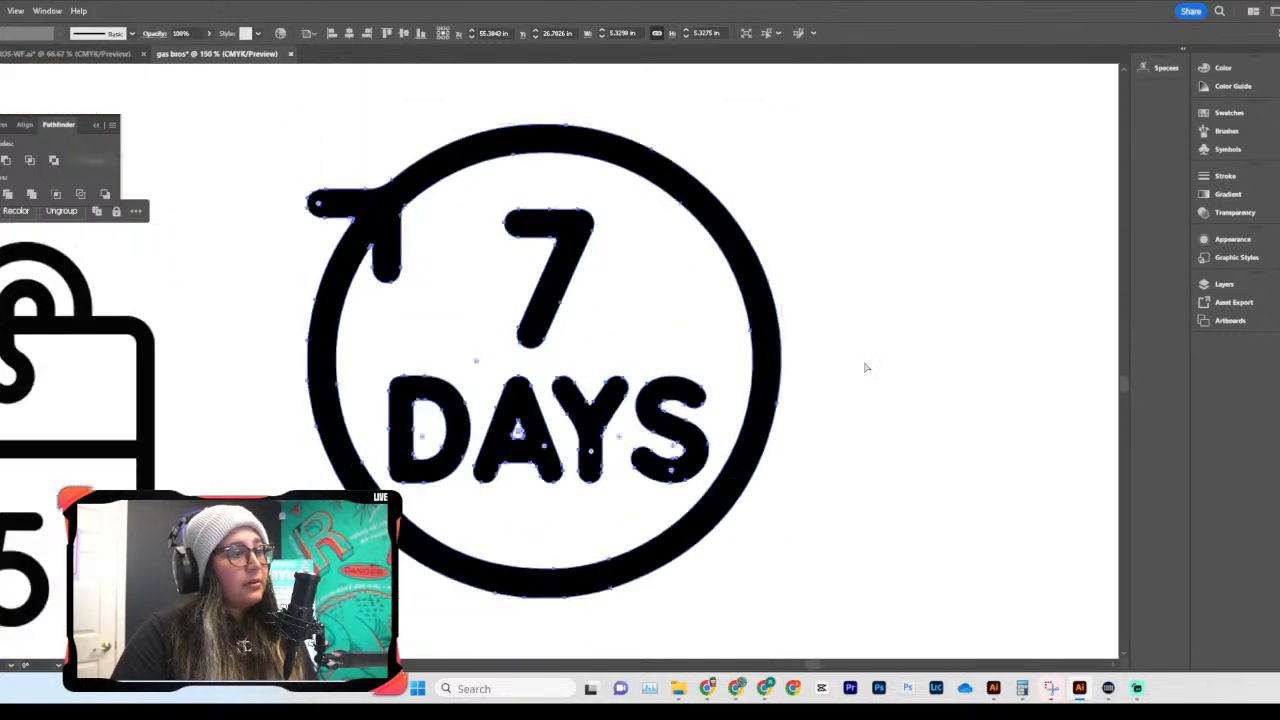
key("ctrl+minus")
key("ctrl+minus")
key("ctrl+minus")
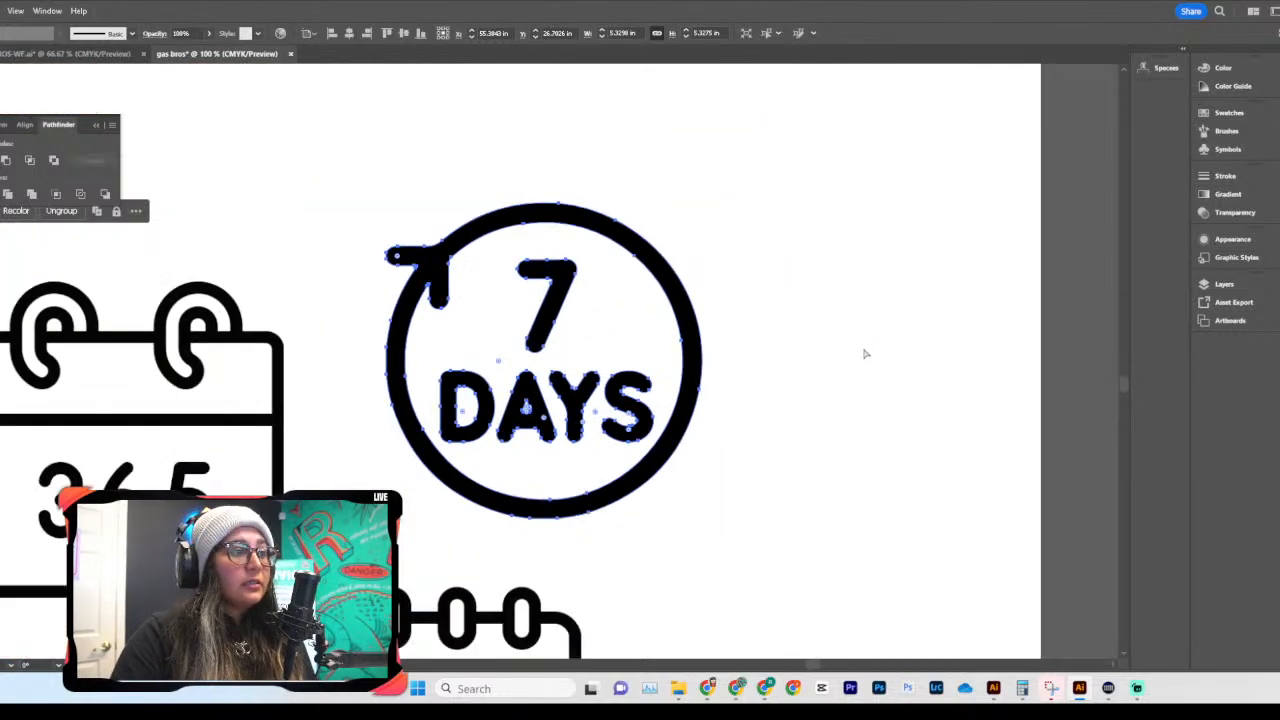
left_click_drag(552, 322, 518, 334)
key("ctrl+equal")
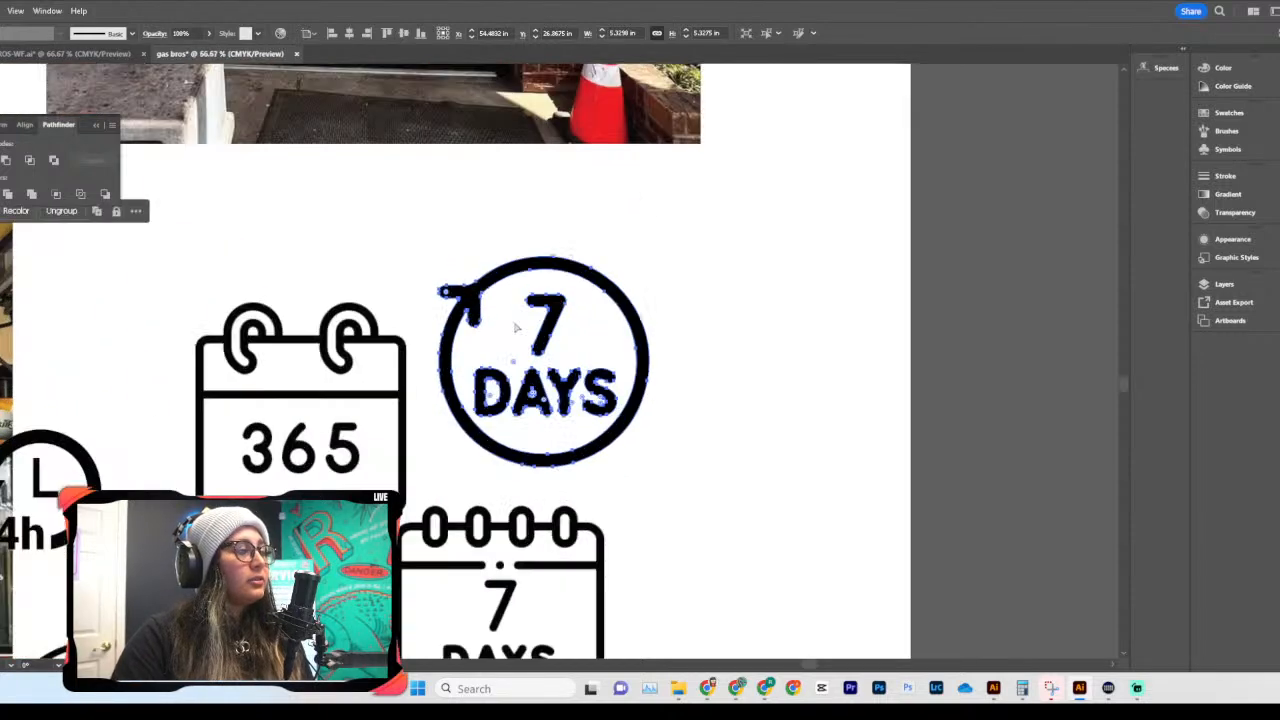
Step: Image-trace the 365 calendar icon and expand it into vector artwork
scroll(540, 320, "left", 3)
scroll(540, 320, "down", 2)
left_click(498, 272)
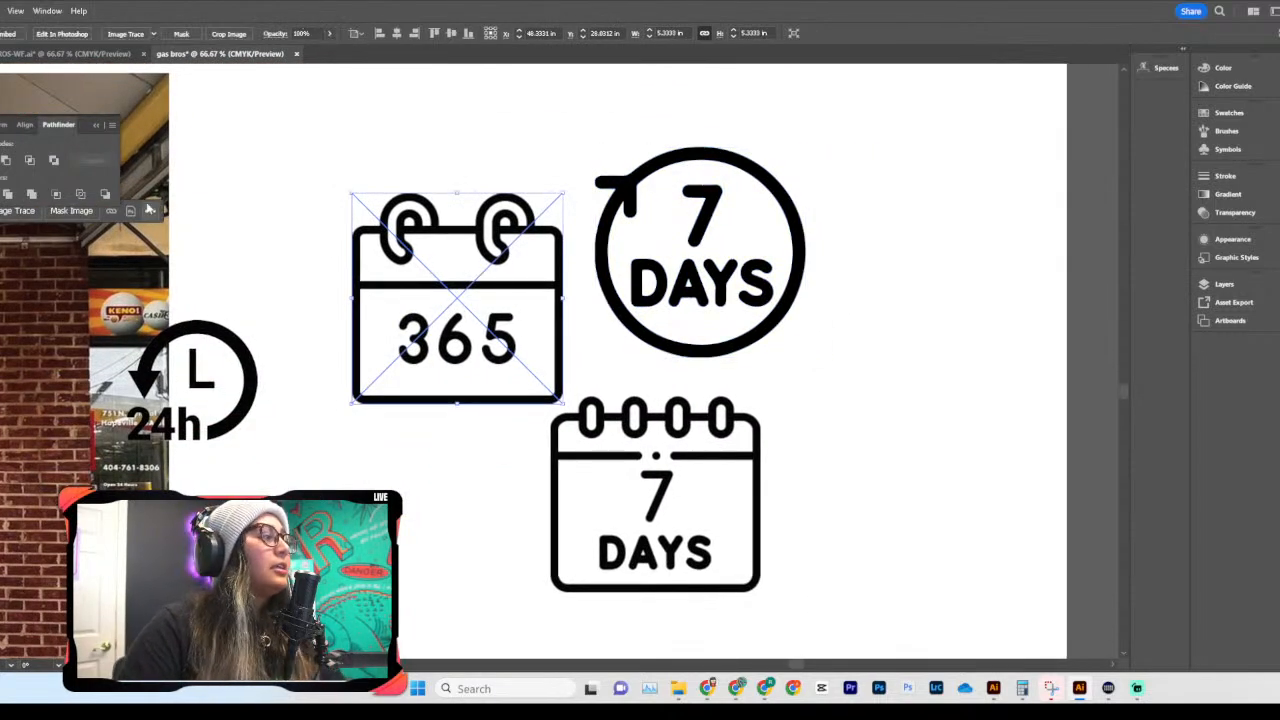
left_click(12, 33)
key("ctrl+z")
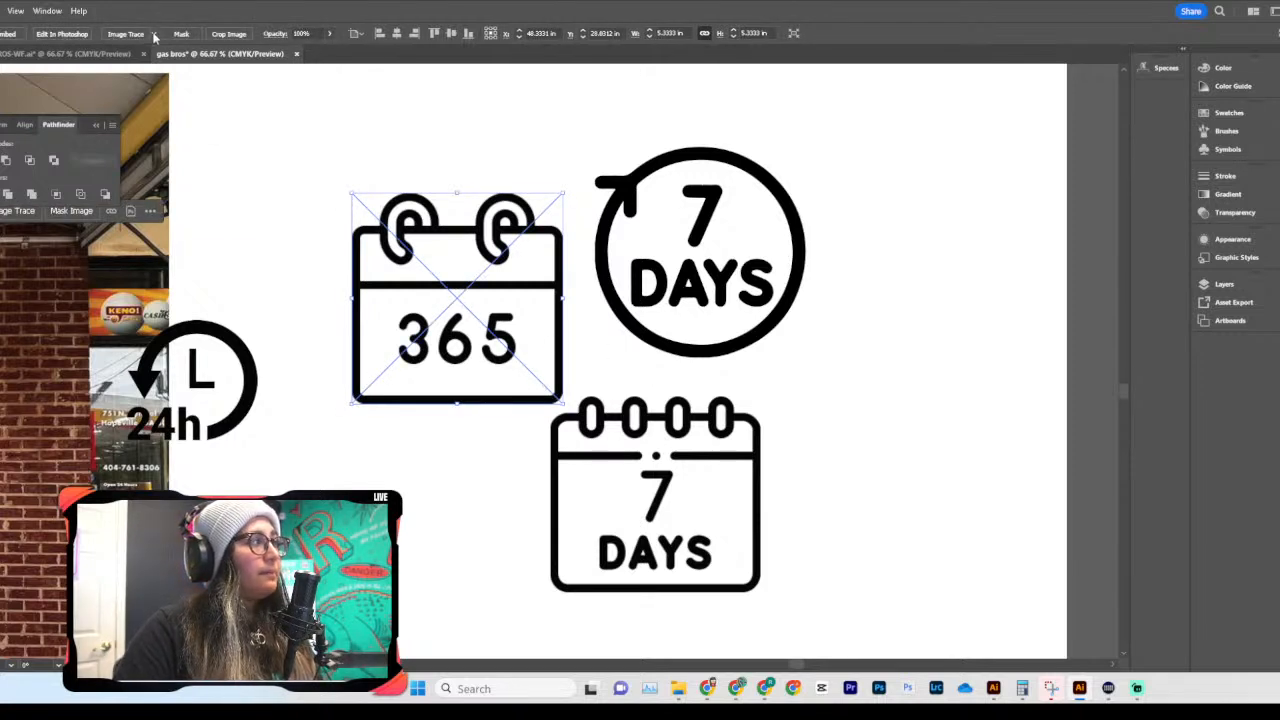
left_click(155, 37)
left_click(200, 191)
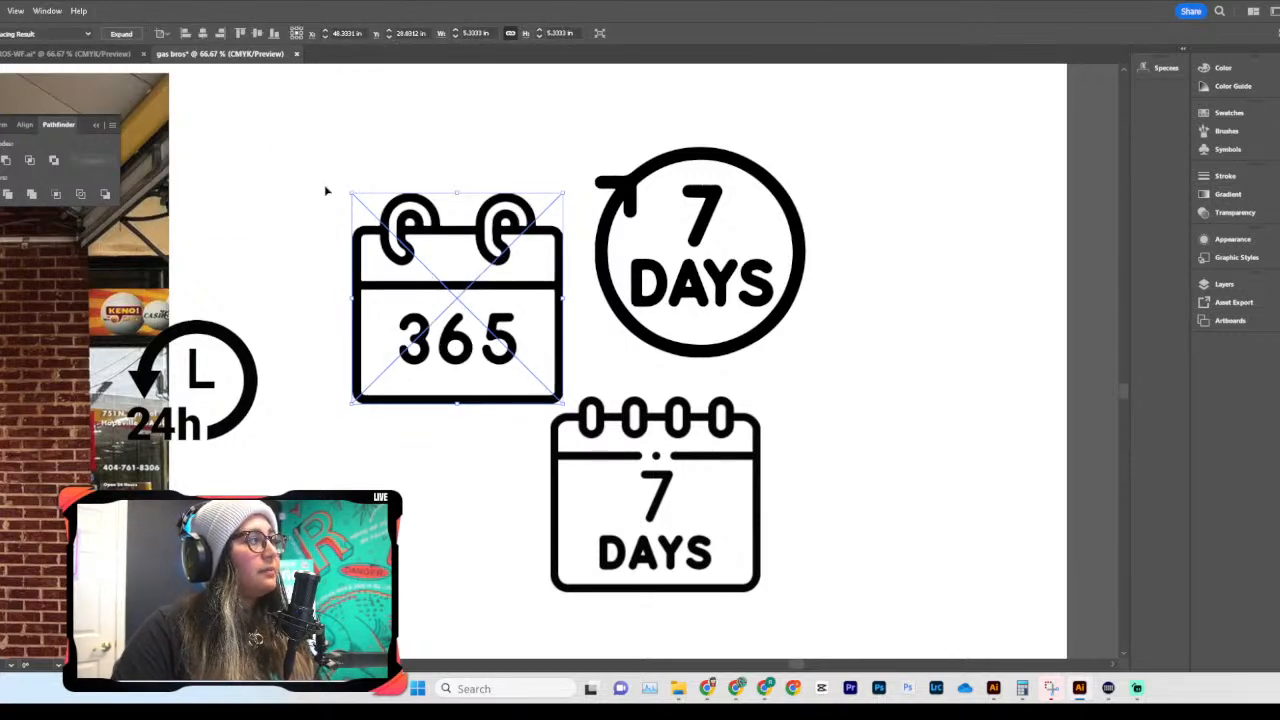
key("ctrl+z")
Step: Image-trace and expand the 7 DAYS calendar icon, and move it slightly down, away from the other icons
left_click(605, 483)
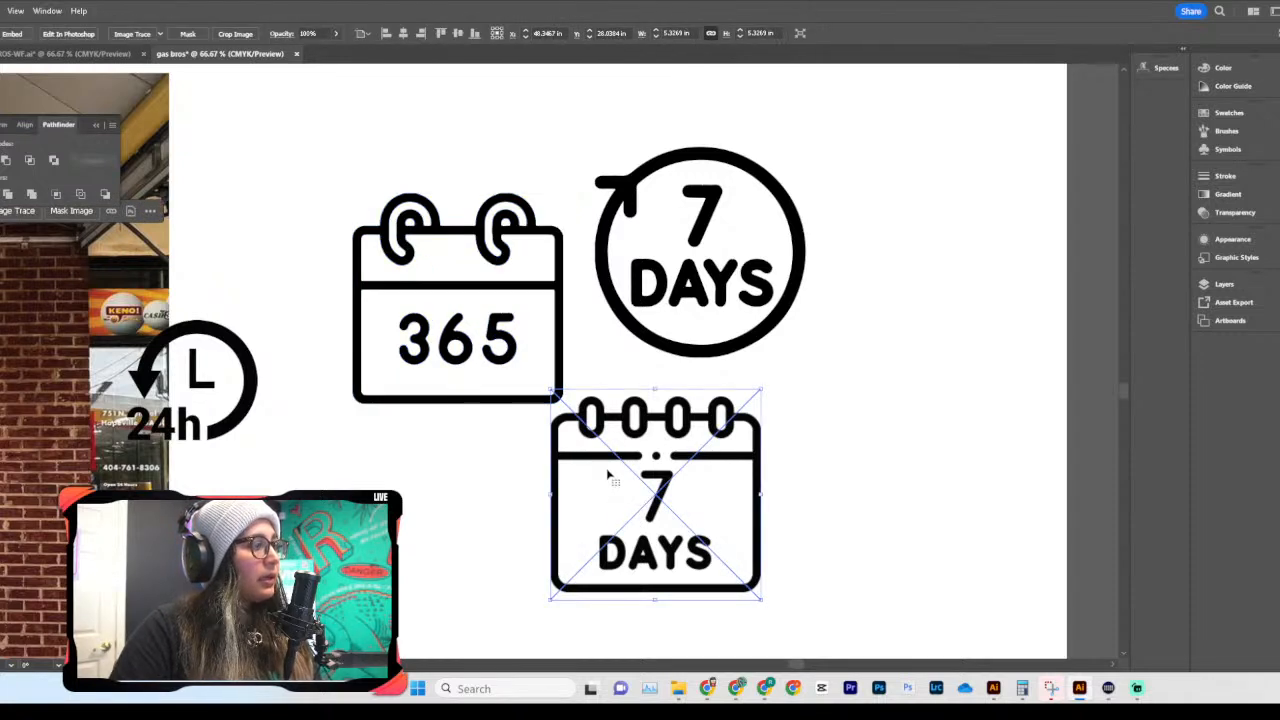
left_click(161, 34)
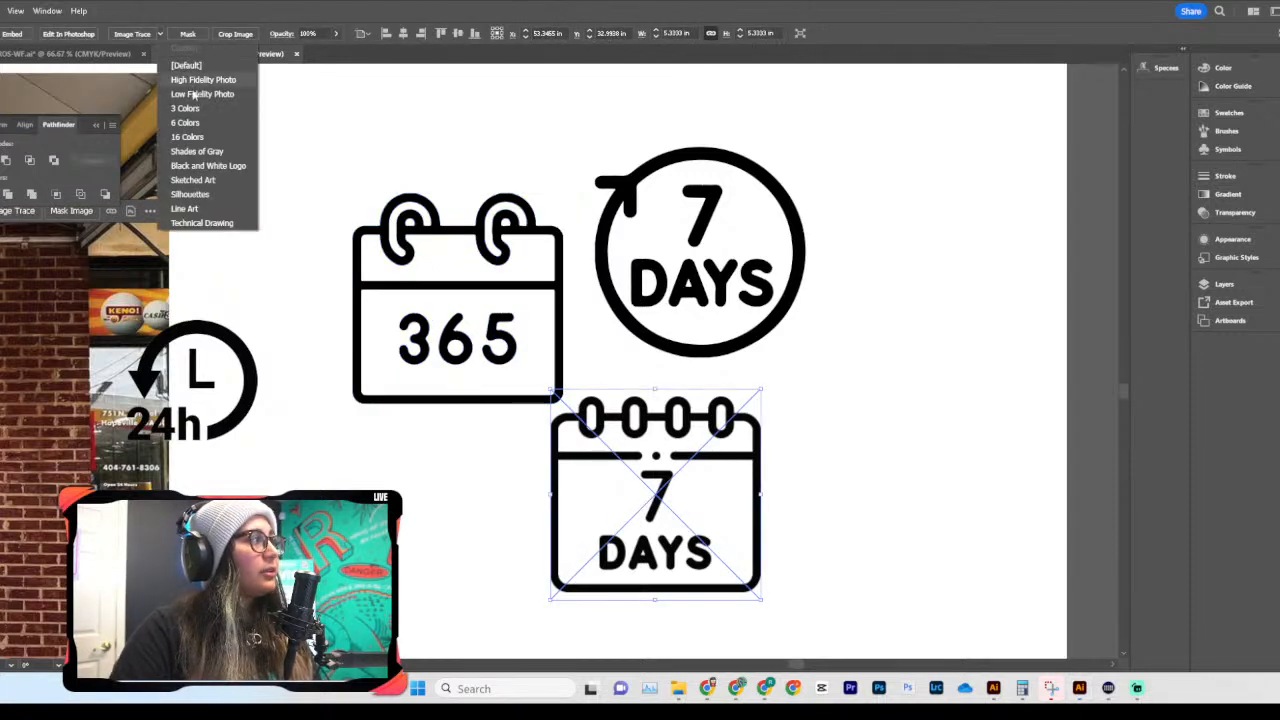
left_click(228, 193)
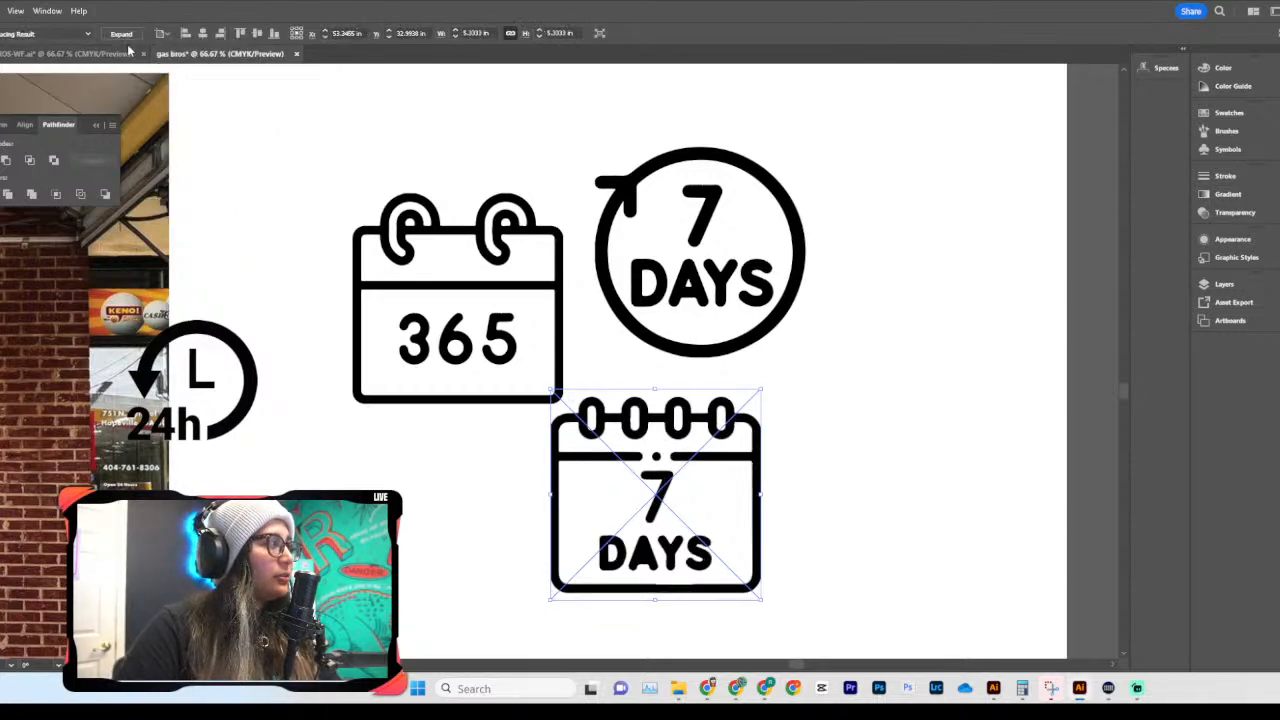
left_click(193, 95)
mouse_move(743, 434)
left_mouse_down()
mouse_move(151, 311)
mouse_move(736, 486)
left_mouse_up()
Step: Image-trace and expand the small 24h arrow icon, and move it off the door photo onto the blank area above
left_click(200, 380)
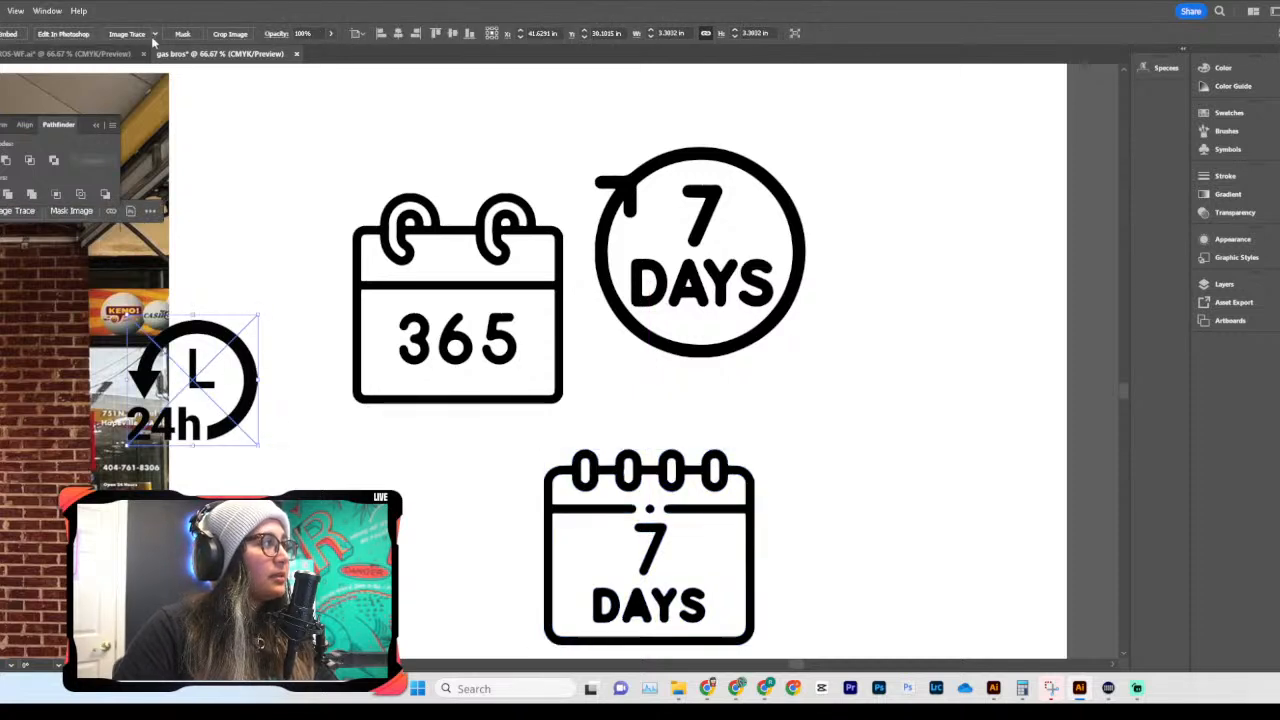
left_click(154, 34)
left_click(205, 193)
left_click(120, 35)
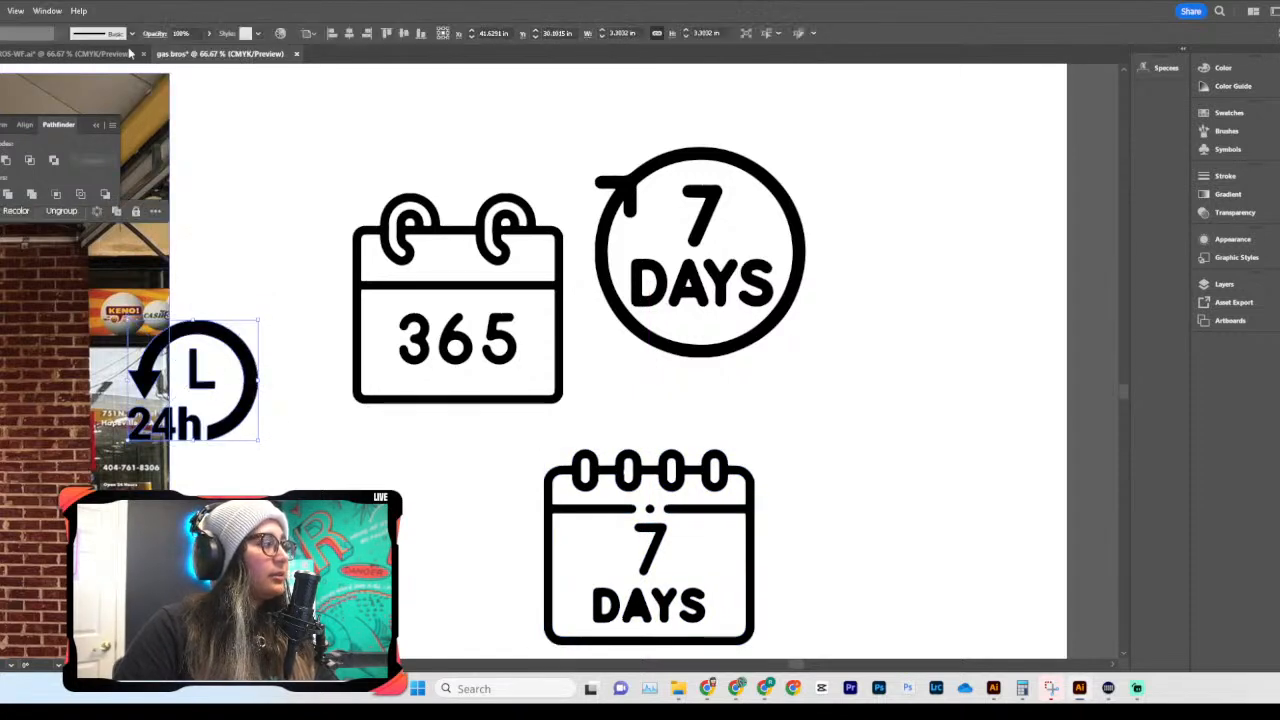
left_click_drag(259, 402, 316, 205)
Step: Move the 24 HOURS clock off the door photo, image-trace it with the Line Art preset and expand it
left_click_drag(272, 568, 354, 402)
left_click(152, 30)
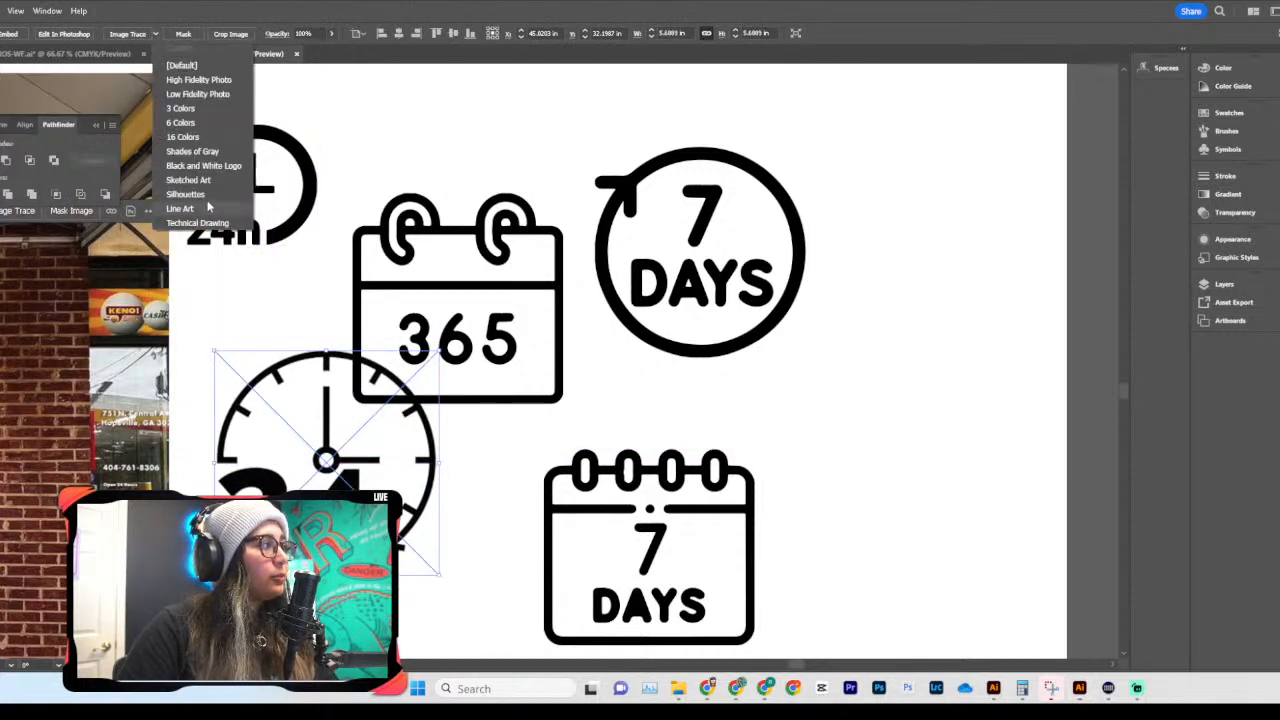
left_click(178, 207)
left_click(129, 36)
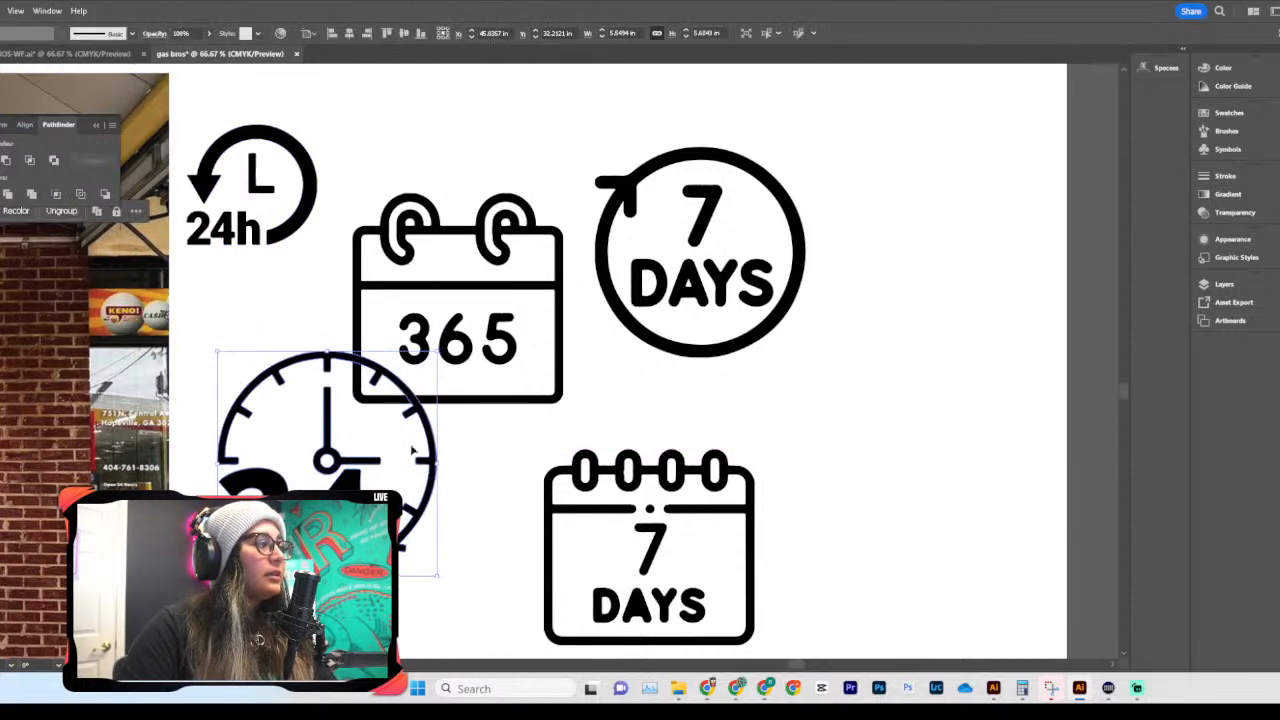
Step: Scale down the 24h arrow icon and place it on the red welcome header beneath the opening-hours line
scroll(591, 471, "left", 1)
key("ctrl+minus")
key("ctrl+minus")
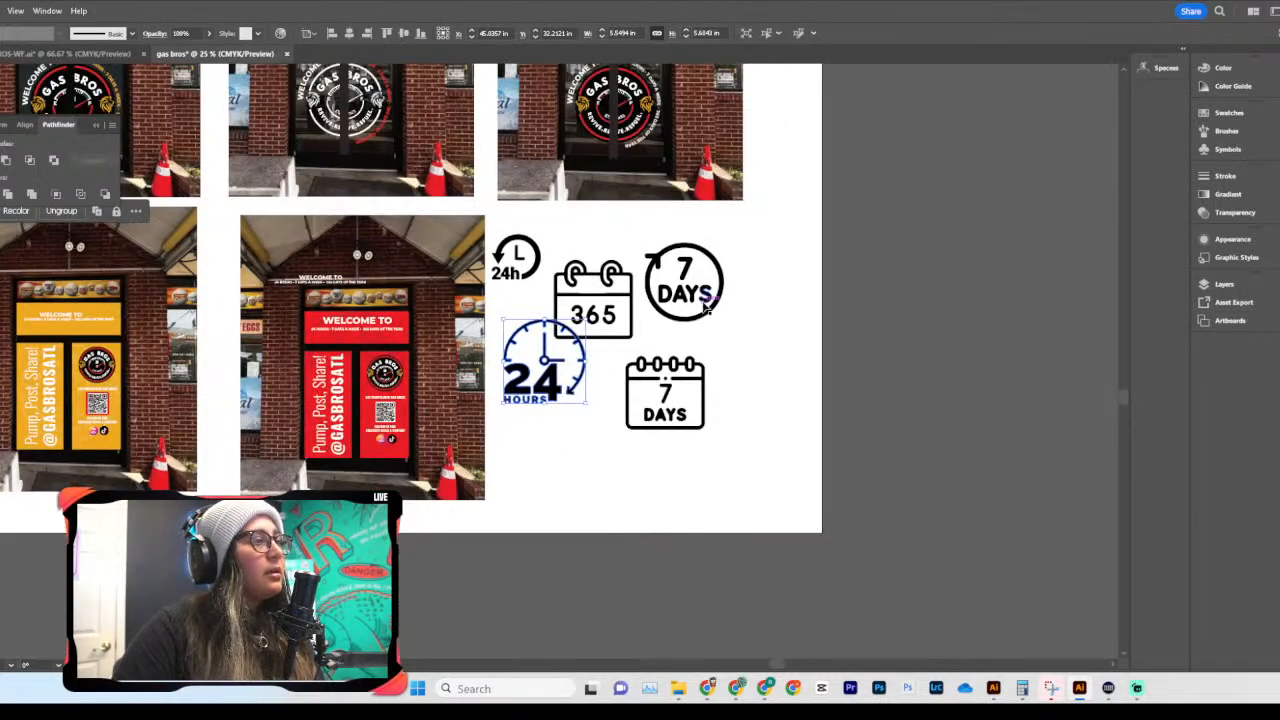
left_click(732, 437)
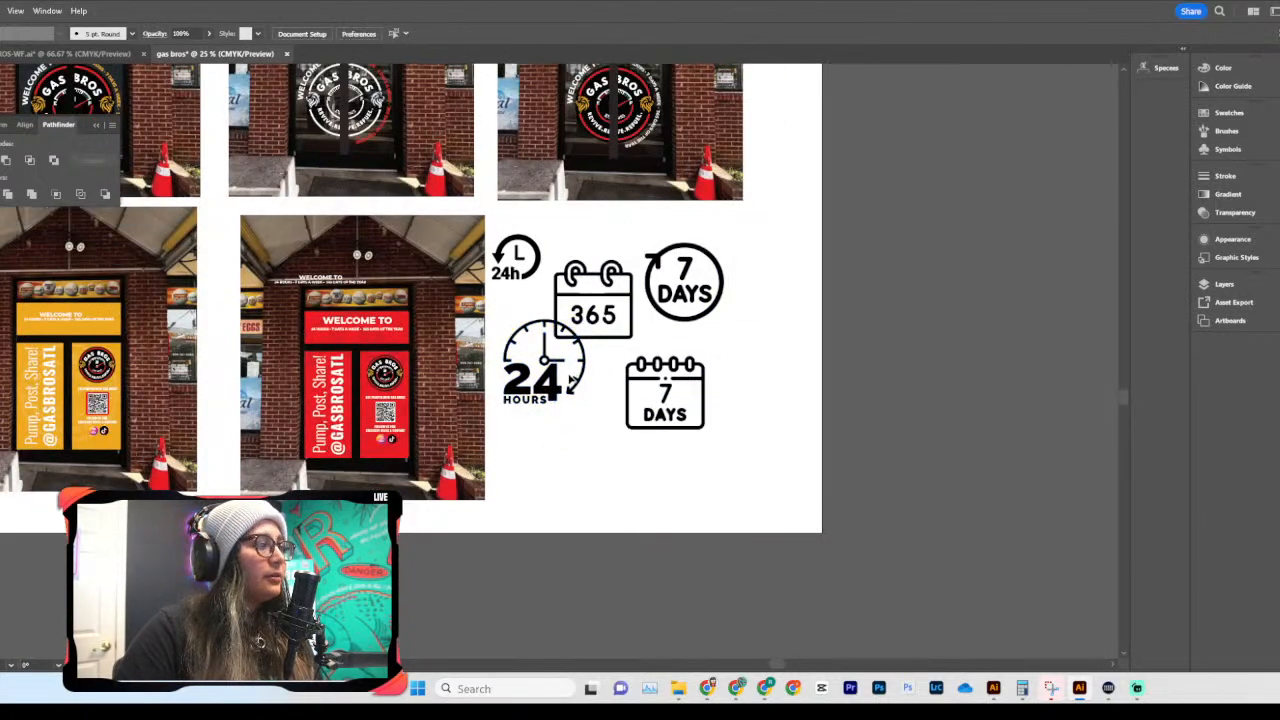
left_click(585, 372)
left_click_drag(520, 252, 326, 339)
left_click(490, 401)
left_click(520, 305)
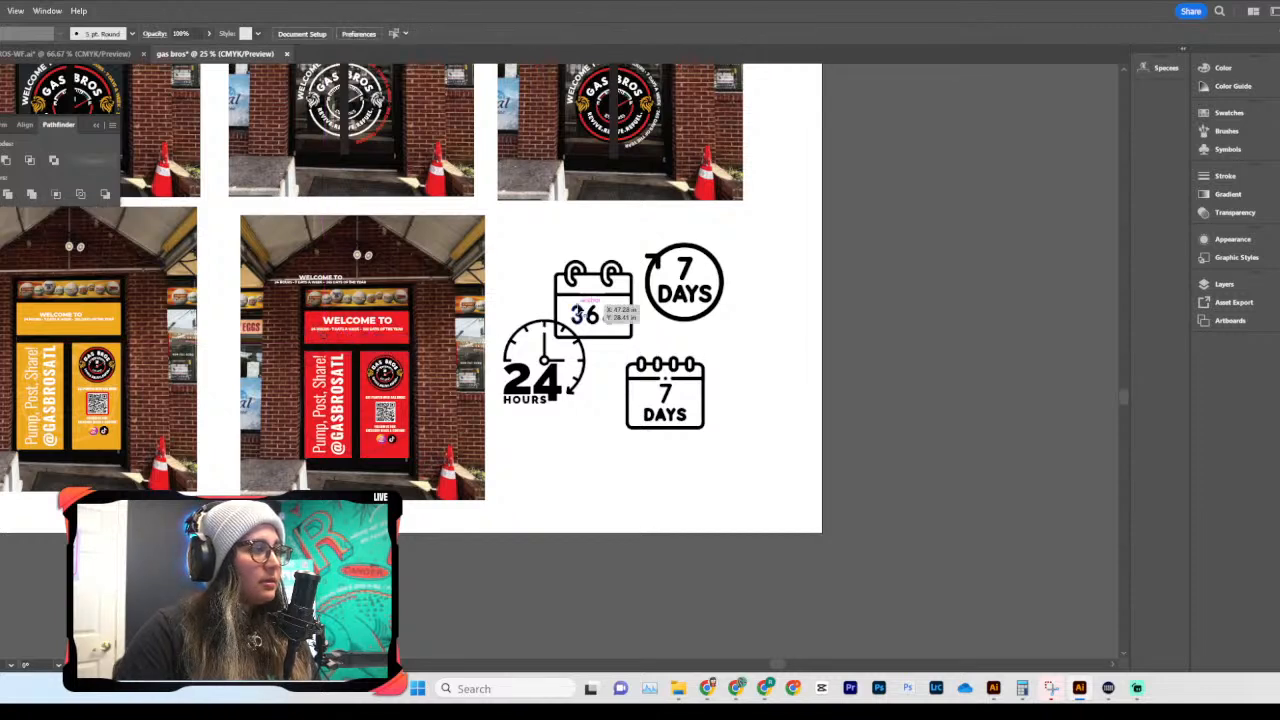
Step: Move a scaled-down circular 7 DAYS icon and the 365 calendar icon onto the red door mockup
left_click(600, 296)
left_click_drag(686, 269, 381, 346)
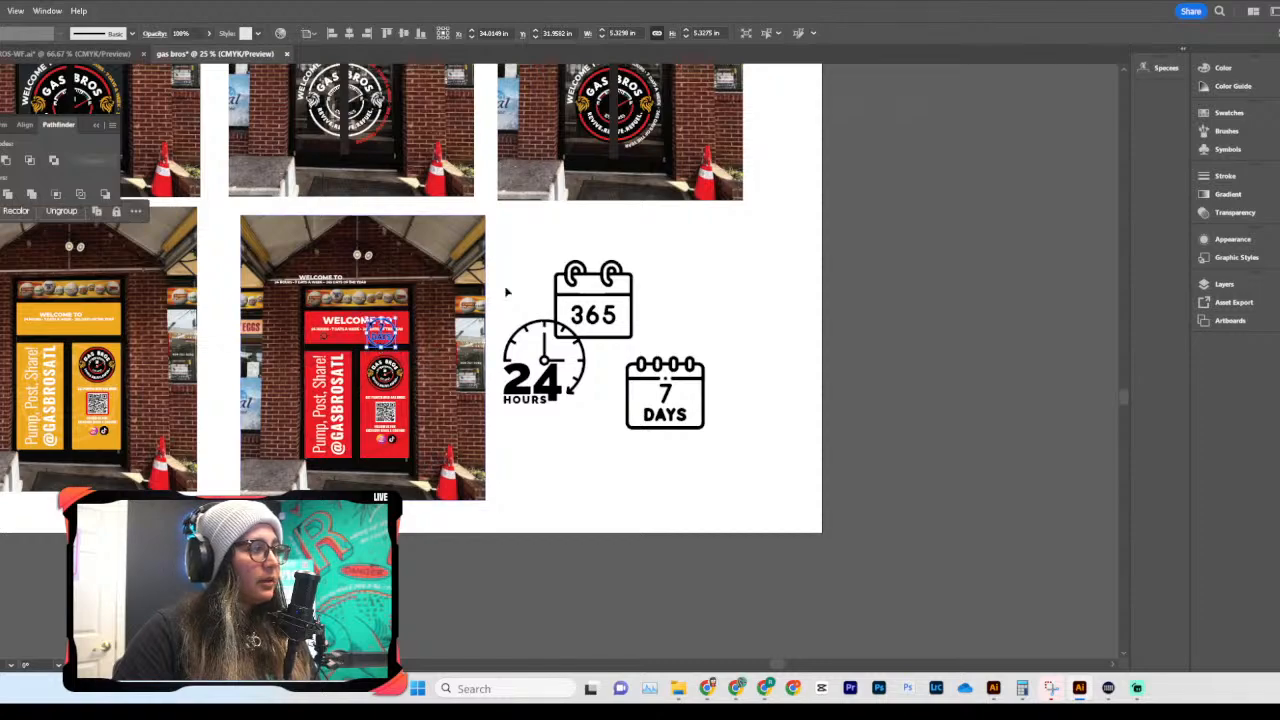
left_click(619, 287)
left_click_drag(608, 287, 399, 337)
Step: Shrink the 365 calendar and circular 7 DAYS icons to fit the header and place them beneath the opening-hours line
key("ctrl+=")
key("ctrl+=")
key("ctrl+=")
key("ctrl+=")
key("ctrl+=")
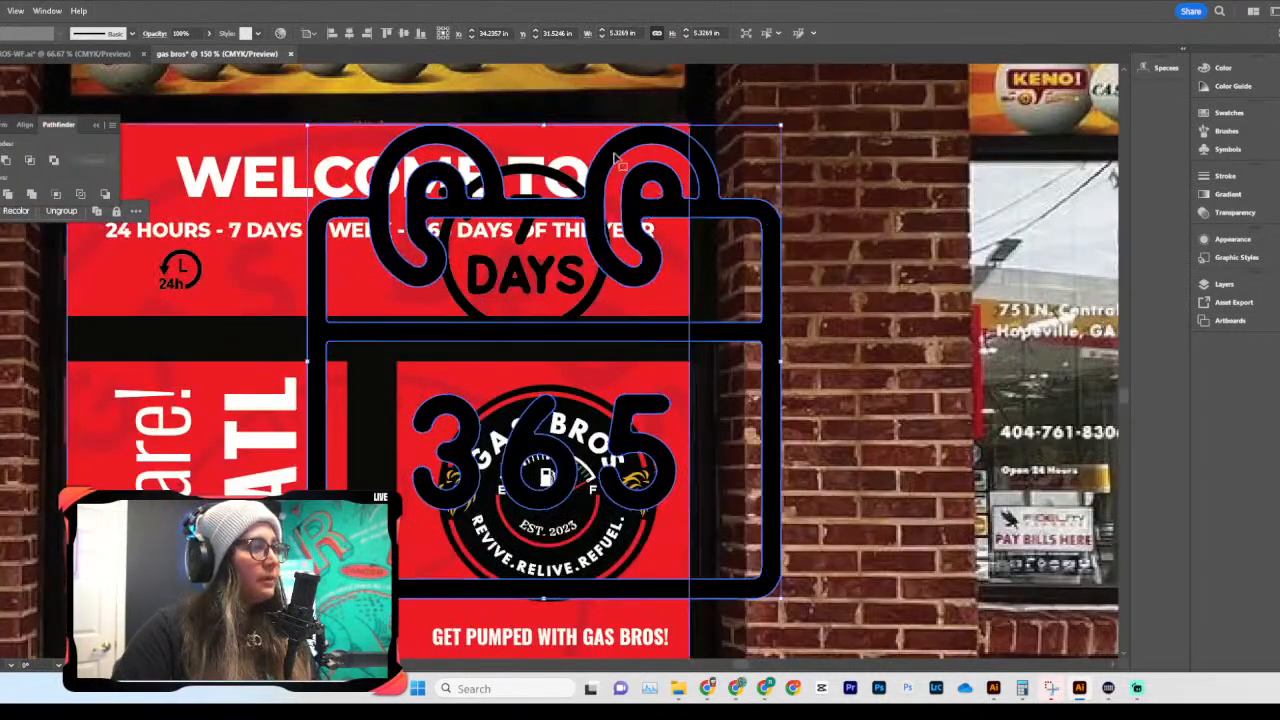
left_click_drag(543, 127, 633, 257)
left_click_drag(490, 186, 398, 262)
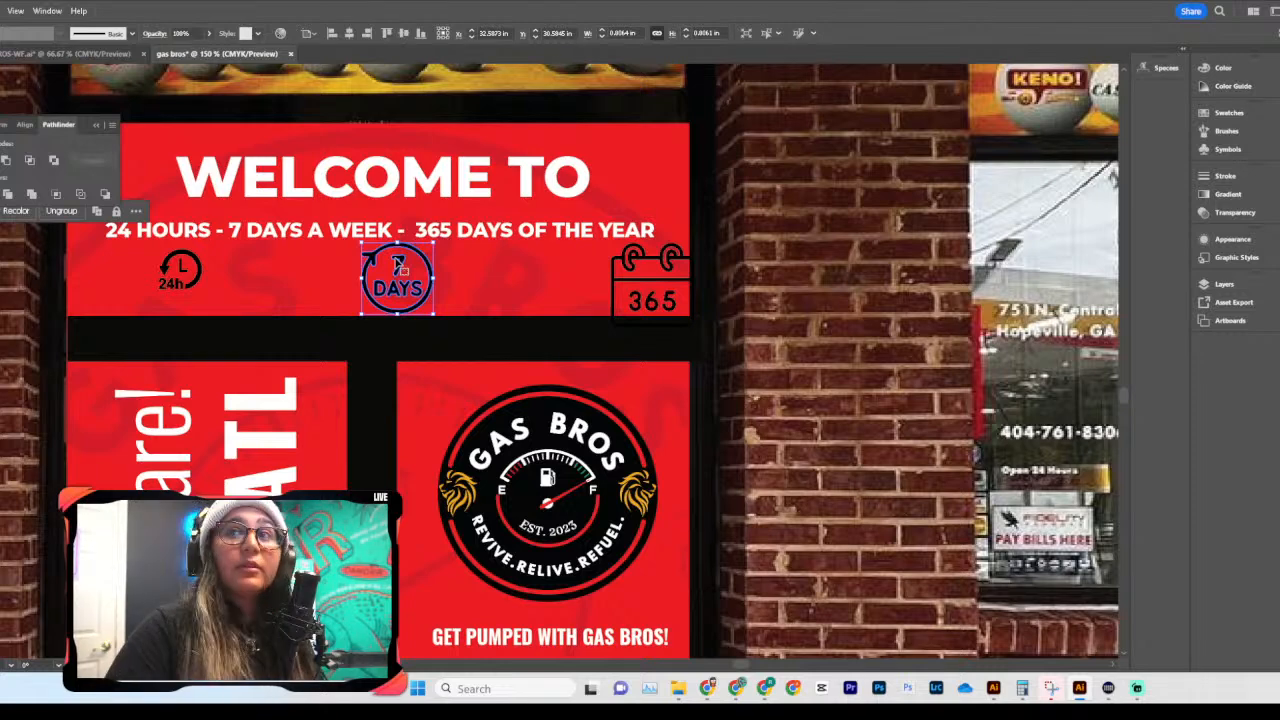
left_click_drag(397, 314, 376, 270)
left_click_drag(651, 245, 516, 265)
Step: Enlarge the 24h and 365 icons to match the 7 DAYS icon and place one on each side of it
left_click_drag(178, 290, 295, 308)
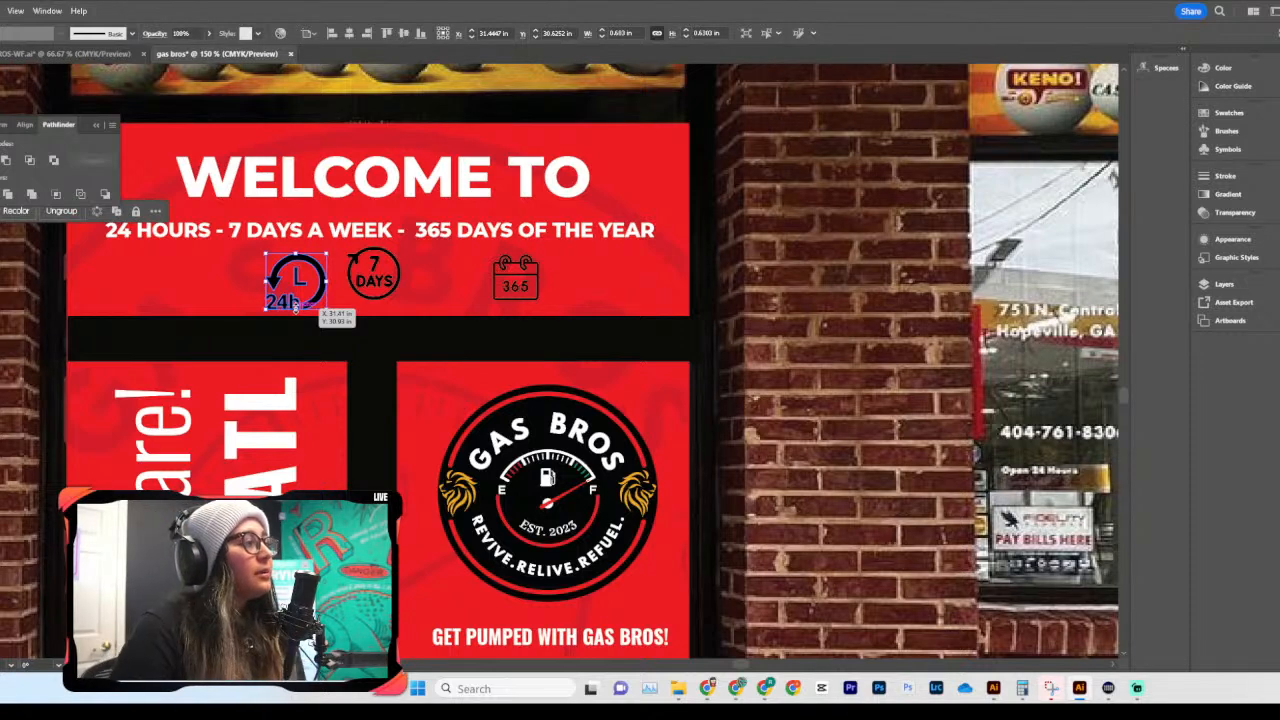
left_click_drag(303, 278, 303, 272)
left_click_drag(533, 296, 478, 302)
left_click(460, 247)
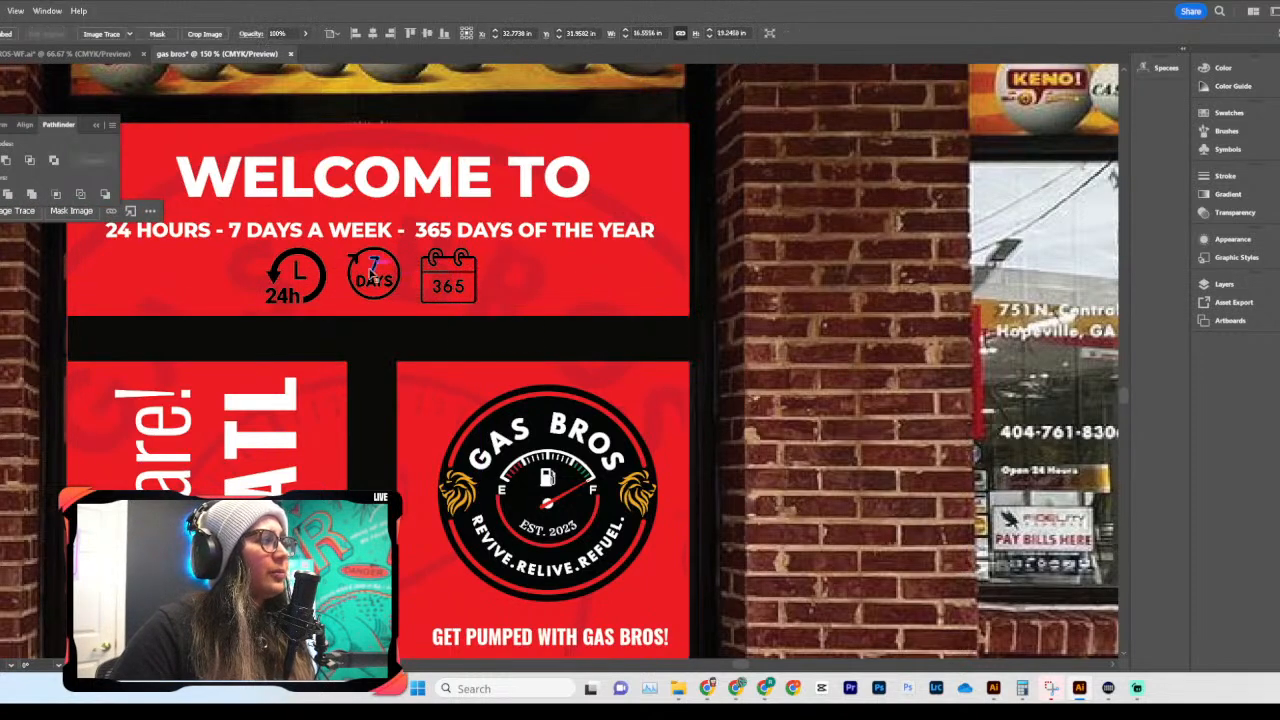
Step: Align the 24h, 7 DAYS and 365 icons on the header by their vertical centres
left_click(375, 264)
left_click(432, 262, "shift")
left_click(298, 272, "shift")
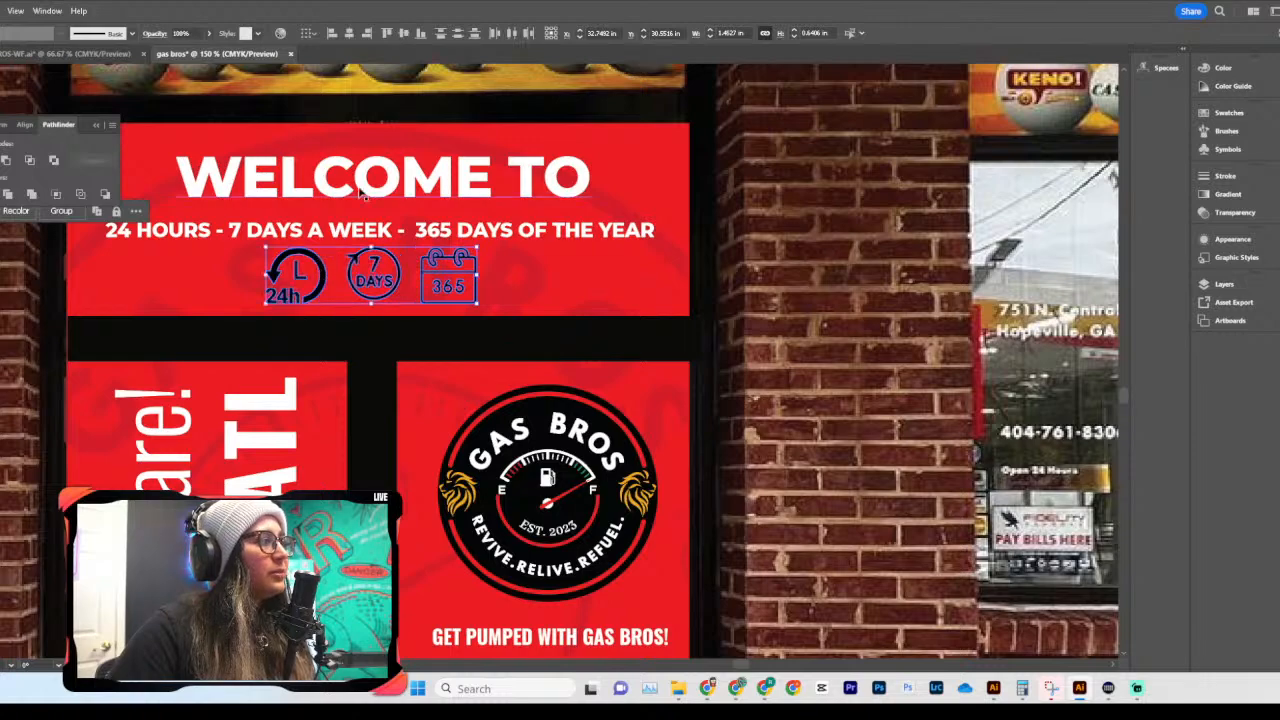
left_click(402, 33)
scroll(620, 290, "left", 5)
left_click(938, 328)
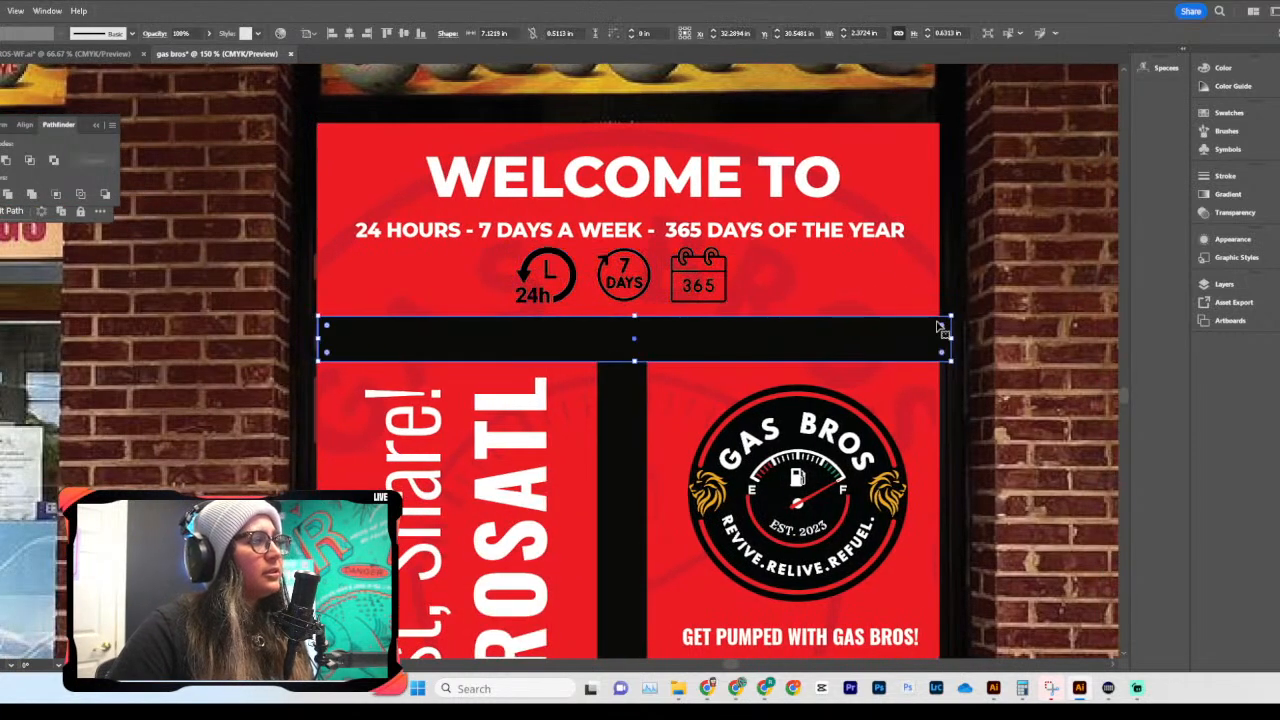
Step: Move the unused 24 HOURS clock and 7 DAYS calendar icons off the artboard, below the door mockups
key("ctrl+minus")
key("ctrl+minus")
key("ctrl+minus")
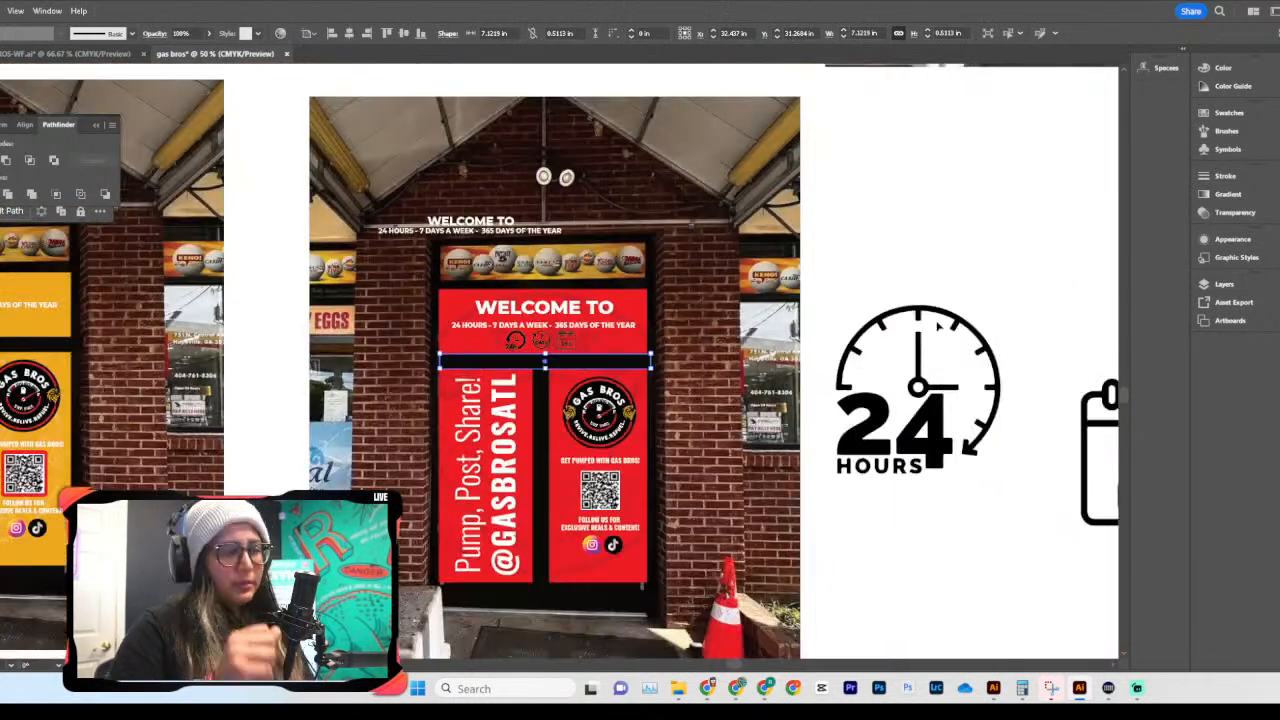
key("ctrl+minus")
key("ctrl+minus")
left_click(747, 416)
left_click_drag(740, 385, 470, 600)
left_click(604, 410)
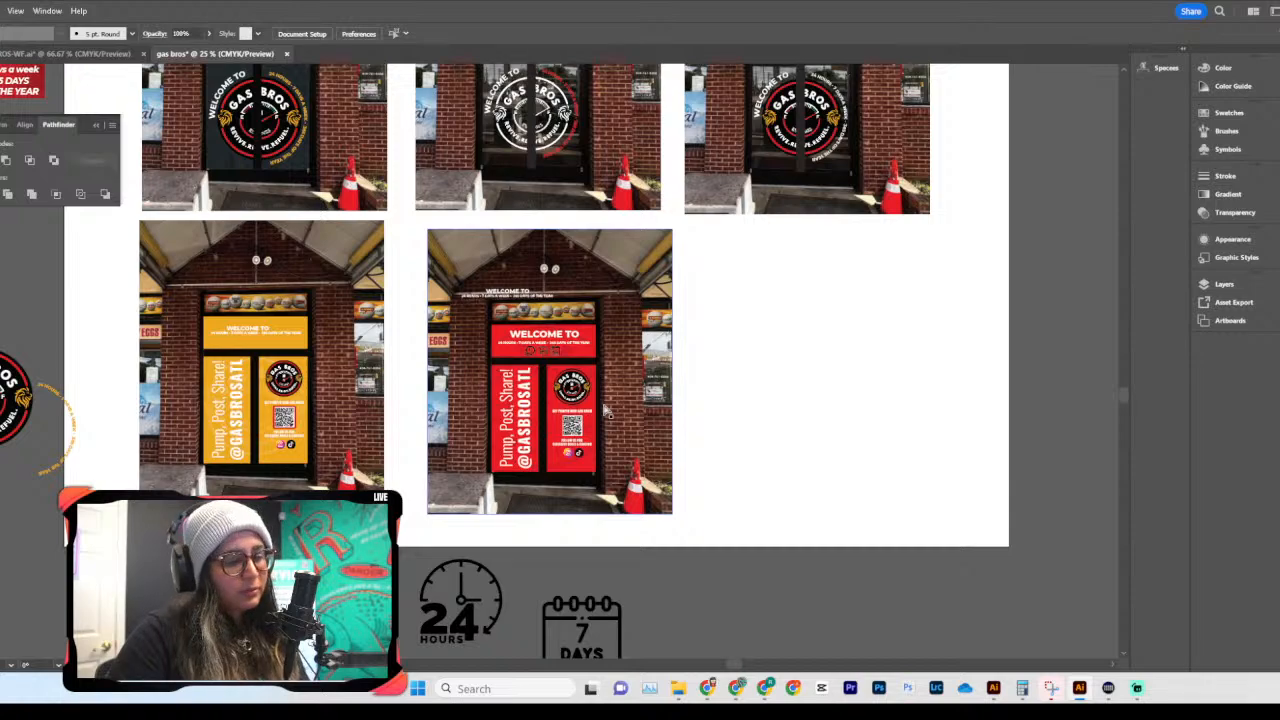
Step: Fine-tune the position of the 7 DAYS icon between the 24h and 365 icons on the header
key("ctrl+plus")
key("ctrl+plus")
key("ctrl+plus")
key("ctrl+plus")
left_click(580, 312)
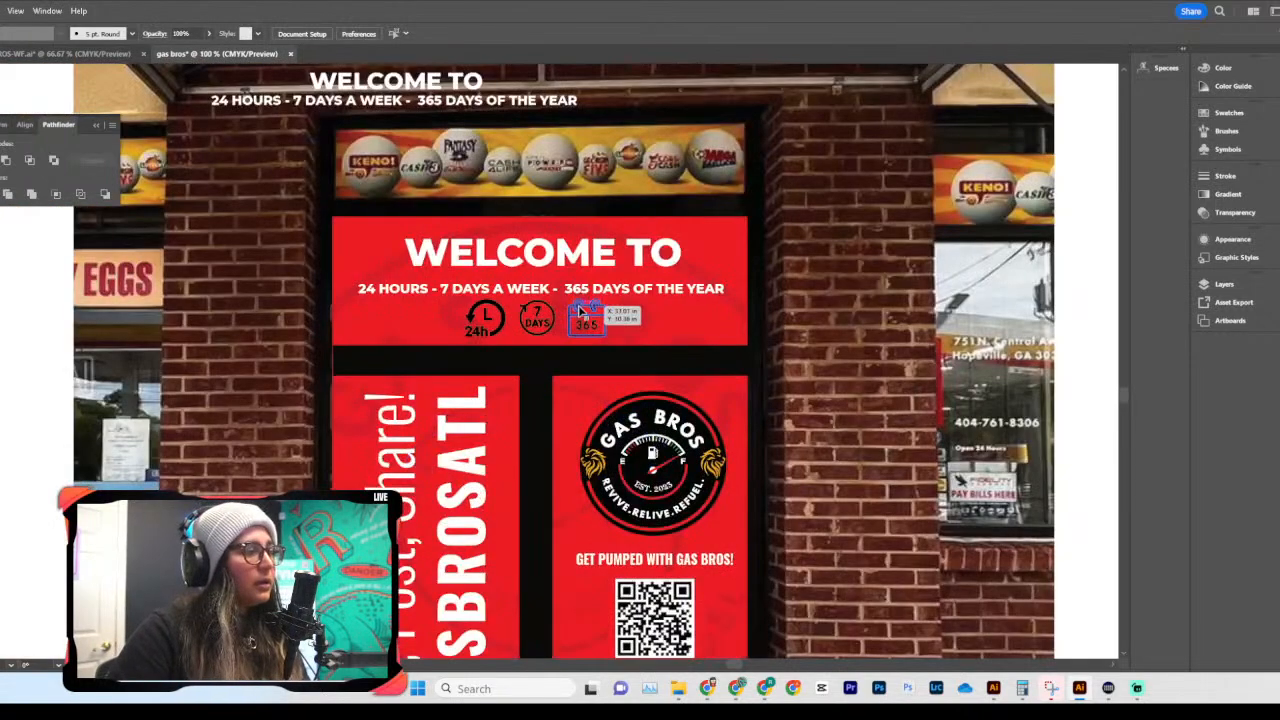
key("ctrl+plus")
key("ctrl+plus")
key("ctrl+plus")
left_click_drag(446, 350, 448, 358)
key("ctrl+minus")
key("ctrl+minus")
key("ctrl+minus")
key("ctrl+minus")
key("ctrl+minus")
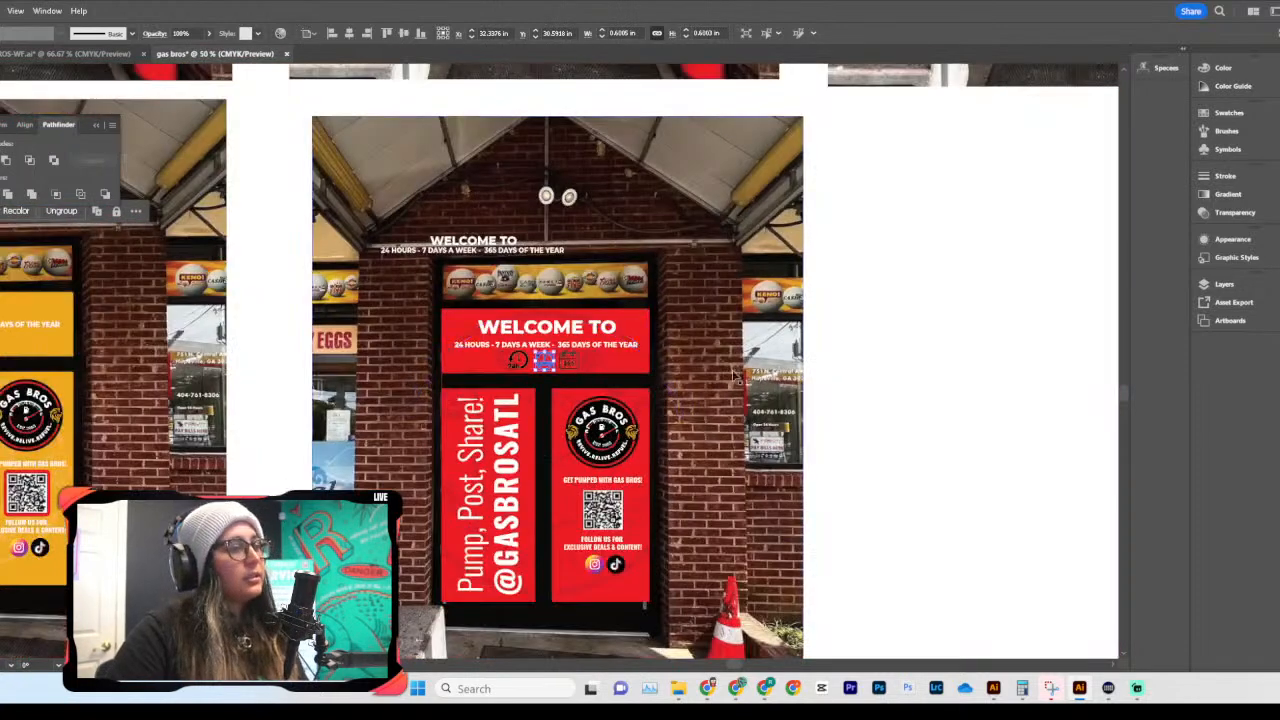
Step: Examine the red door mockup's header icons, panels and faded logo watermark from a distance and close up
scroll(817, 398, "down", 2)
scroll(817, 398, "up", 1)
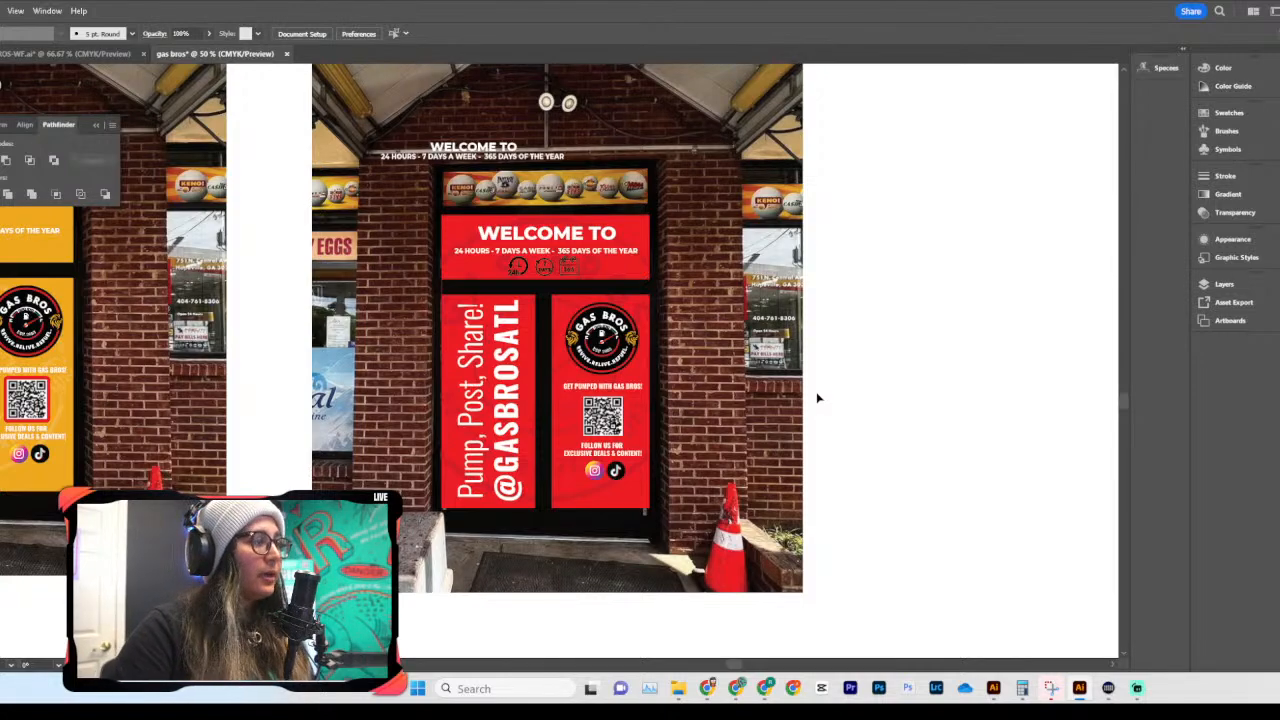
key("ctrl+minus")
key("ctrl+minus")
key("ctrl+plus")
key("ctrl+plus")
key("ctrl+plus")
key("ctrl+plus")
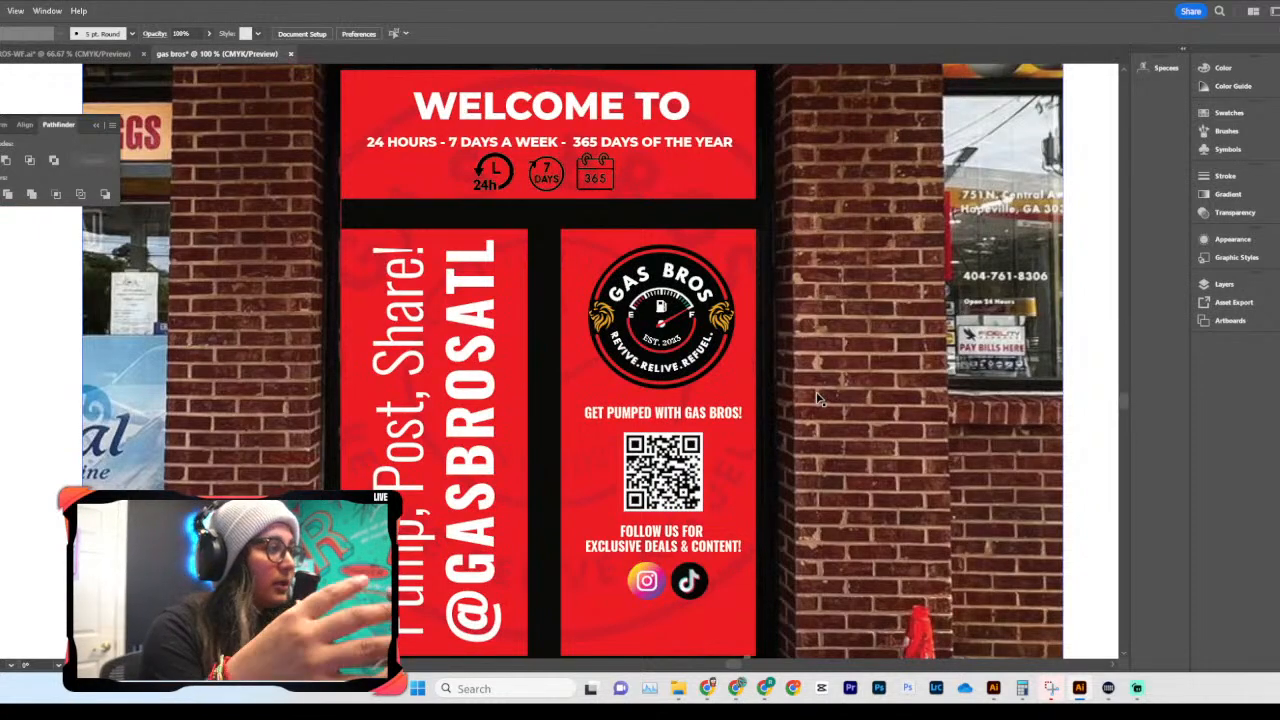
scroll(549, 449, "up", 2)
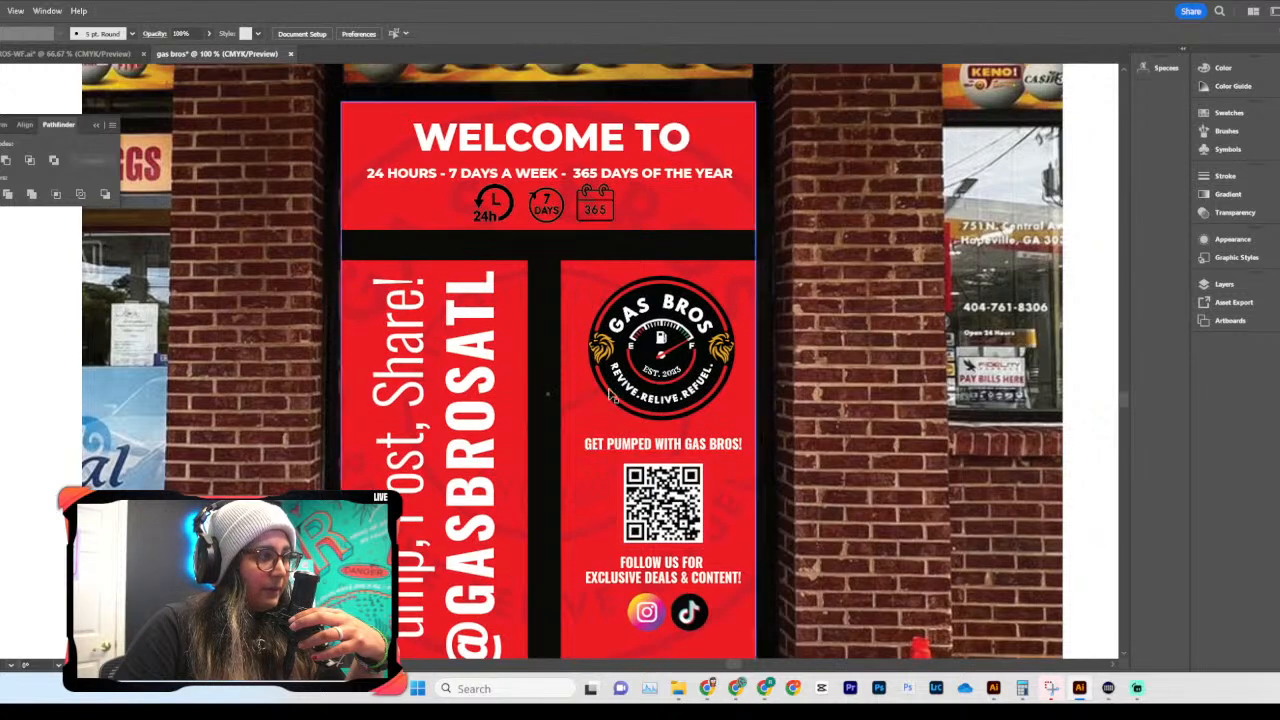
left_click(748, 246)
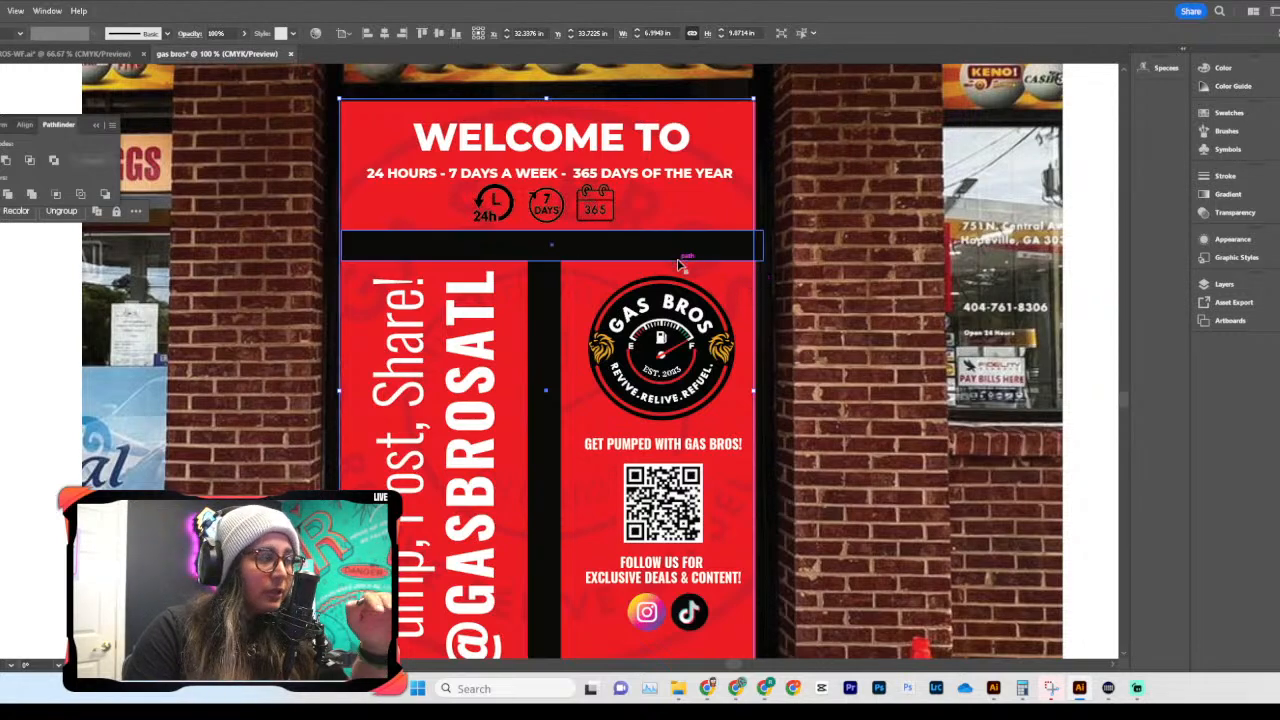
scroll(713, 240, "down", 1)
scroll(713, 240, "down", 1)
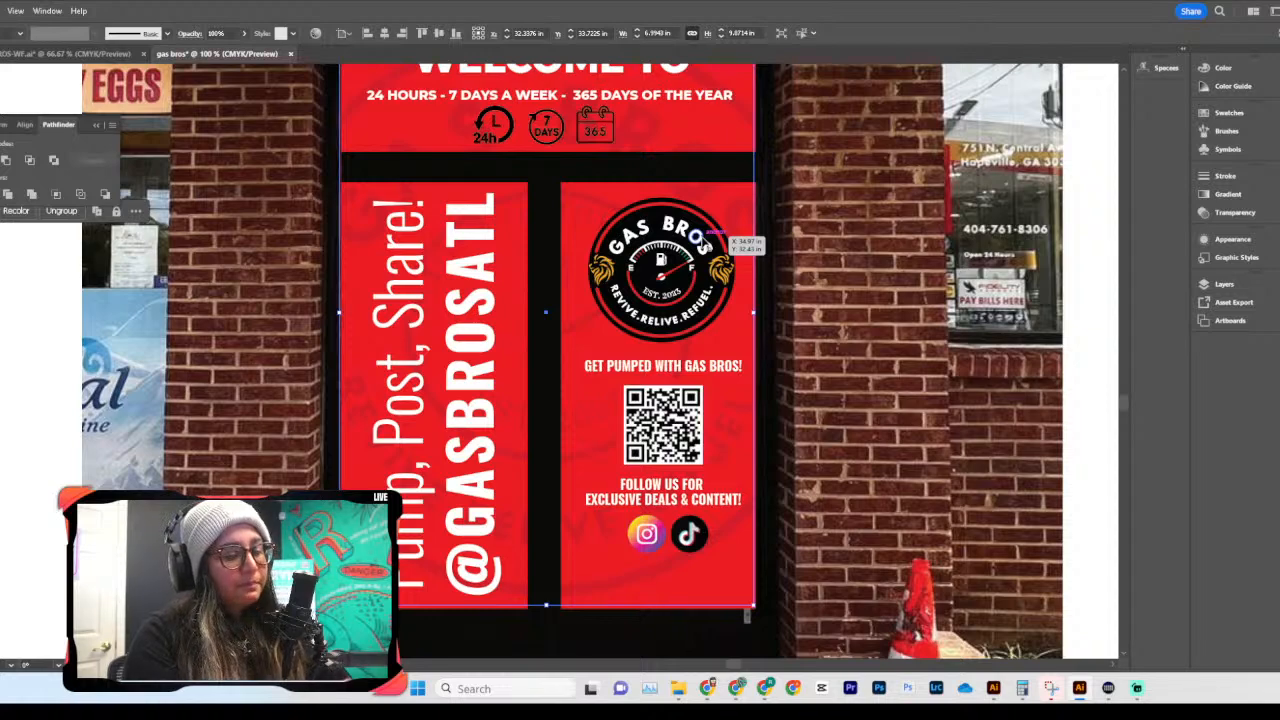
Step: Compare the red door mockup with the yellow version and the black storefront door variants on the artboard
key("ctrl+minus")
key("ctrl+minus")
key("ctrl+minus")
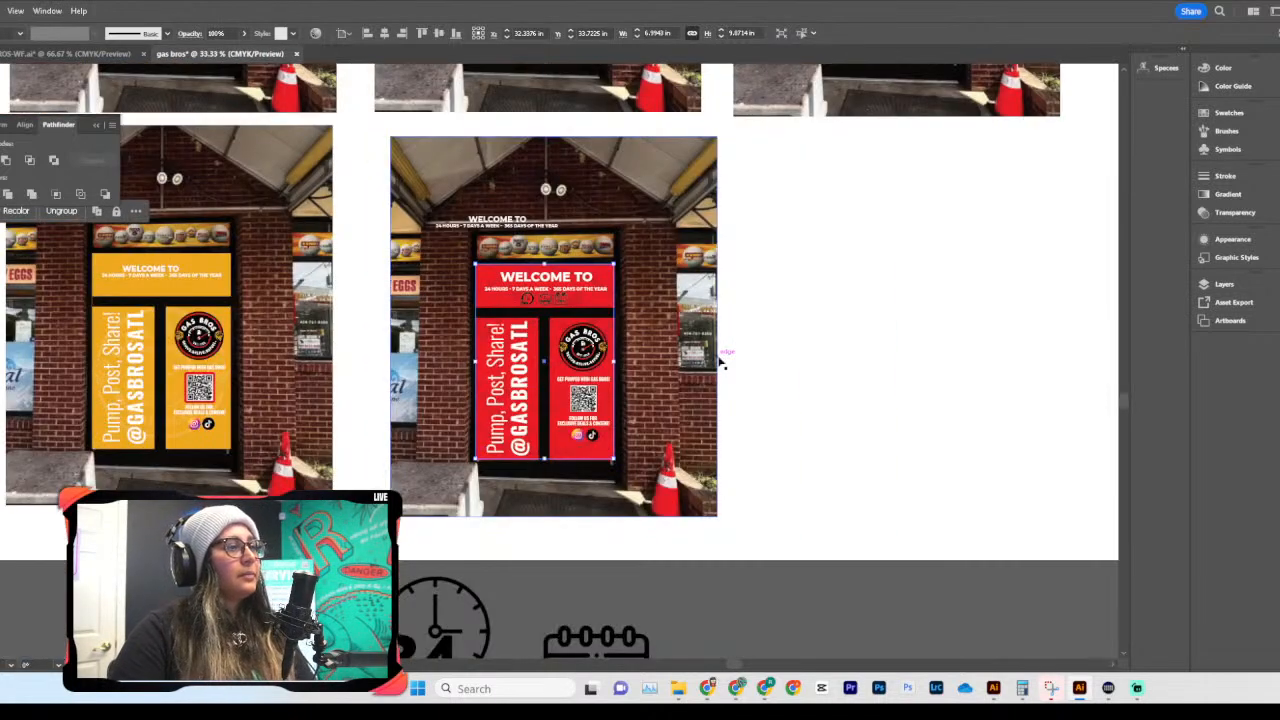
left_click(720, 363)
scroll(764, 372, "left", 3)
scroll(766, 373, "up", 5)
scroll(525, 295, "right", 2)
scroll(285, 218, "up", 1)
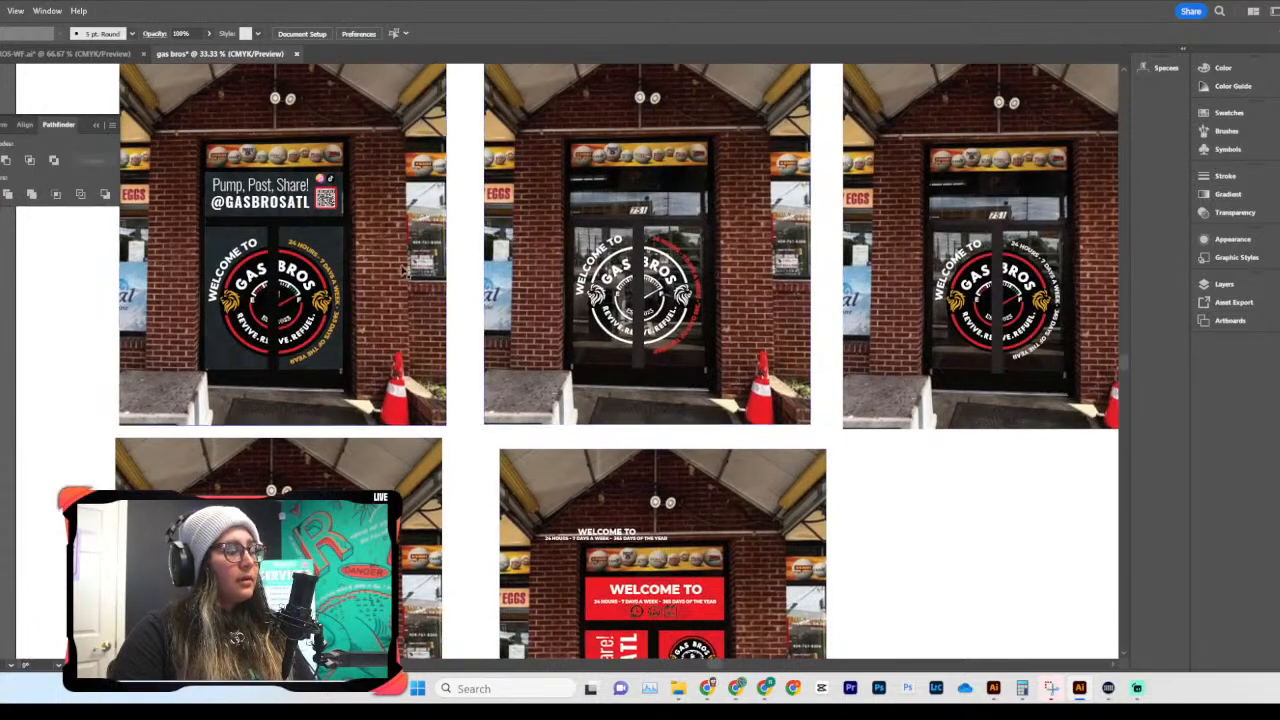
Step: Compare the black, yellow and red door mockup variants laid out across the artboard
scroll(600, 290, "right", 2)
scroll(594, 270, "right", 3)
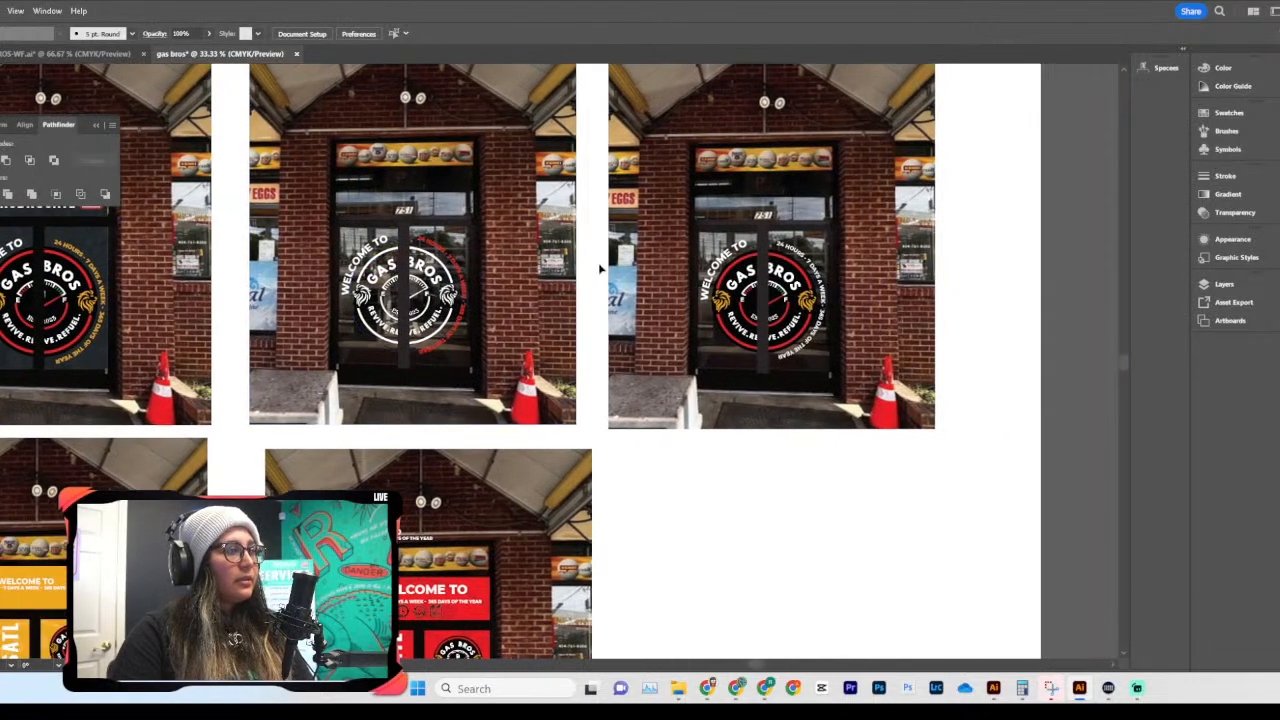
scroll(770, 298, "down", 8)
scroll(717, 389, "left", 4)
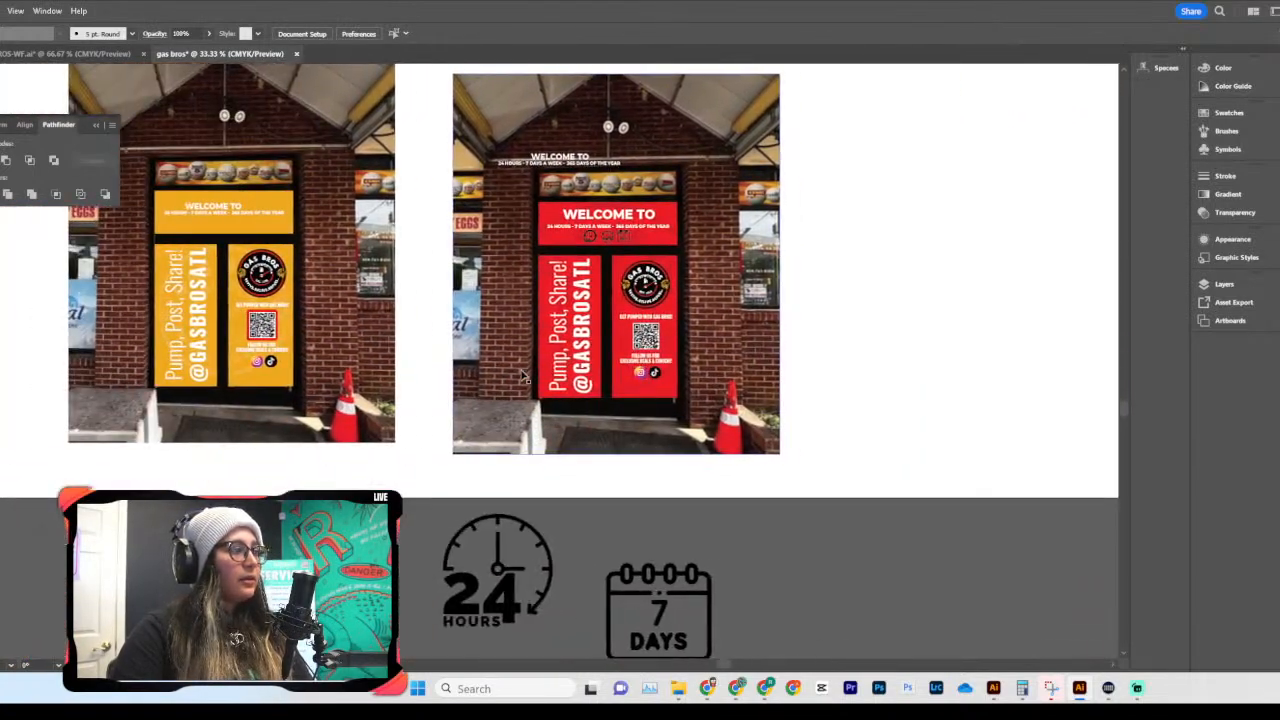
scroll(724, 385, "up", 12)
scroll(727, 385, "up", 1)
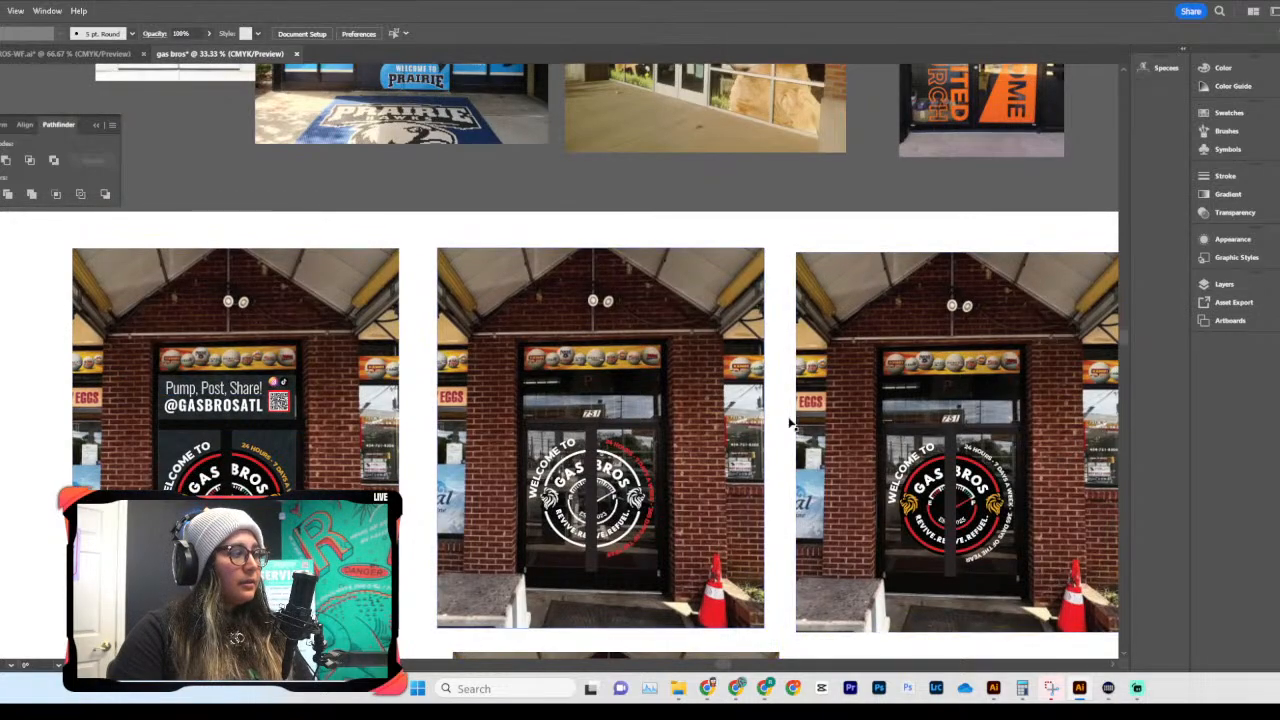
scroll(662, 424, "down", 6)
scroll(662, 424, "down", 5)
scroll(542, 462, "up", 3)
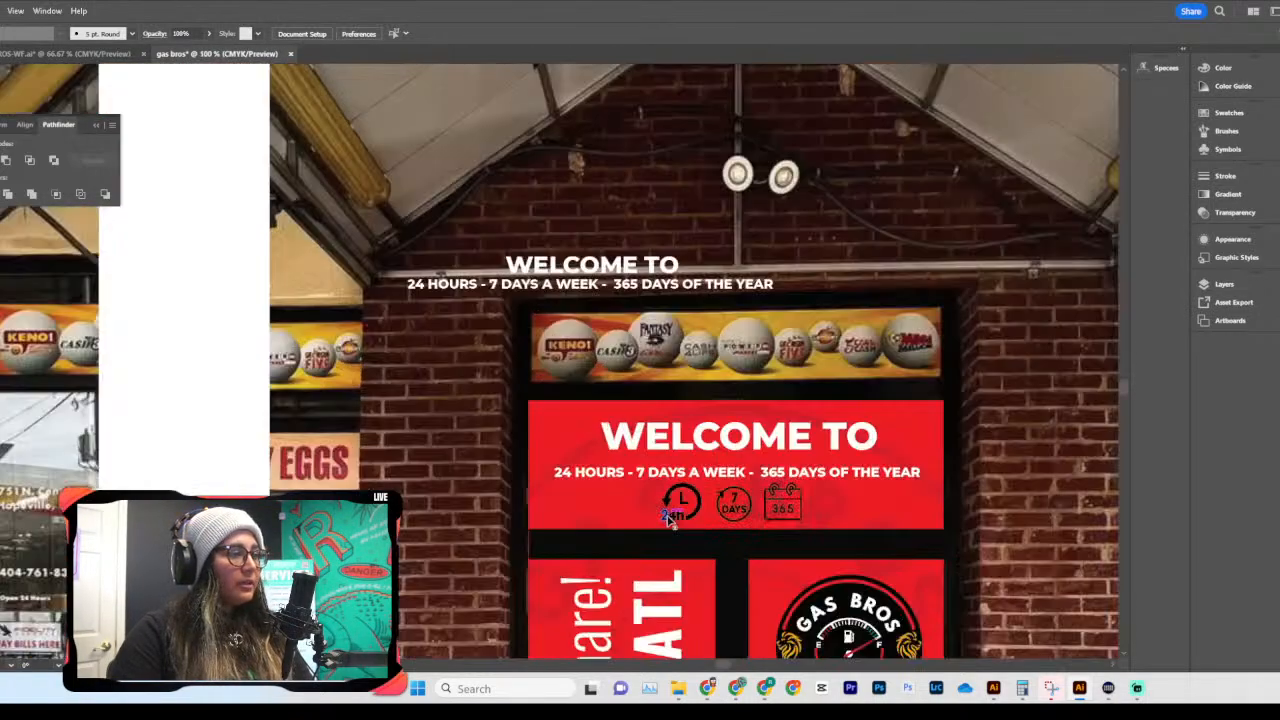
Step: Set the font weight of the header's "24 HOURS - 7 DAYS A WEEK - 365 DAYS OF THE YEAR" line to SemiBold
scroll(702, 480, "right", 3)
left_click(614, 256)
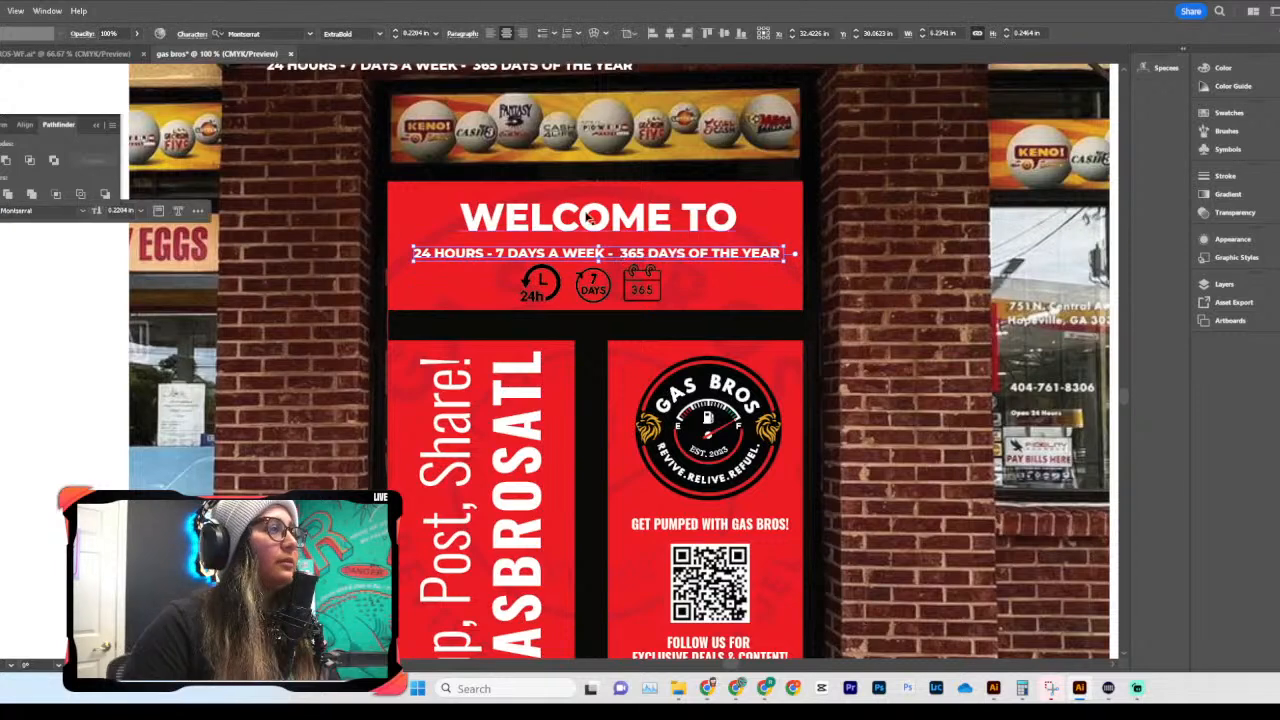
left_click(379, 35)
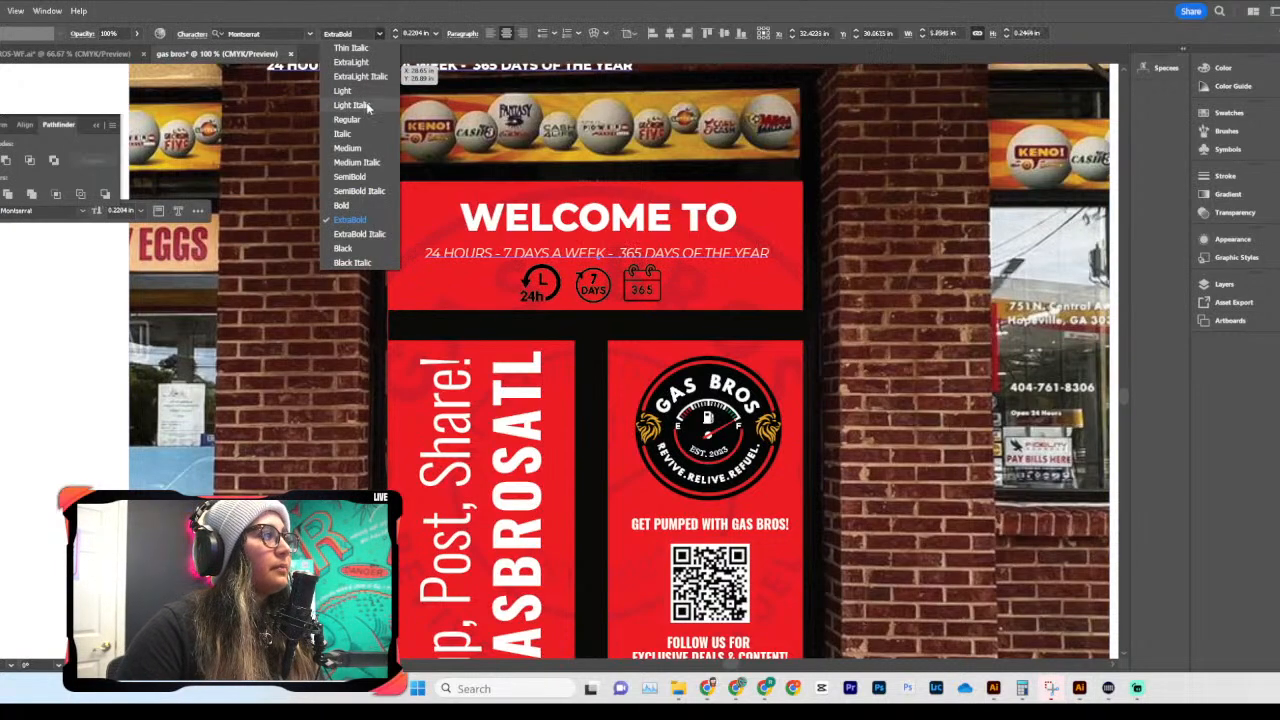
left_click(359, 183)
scroll(913, 348, "down", 3)
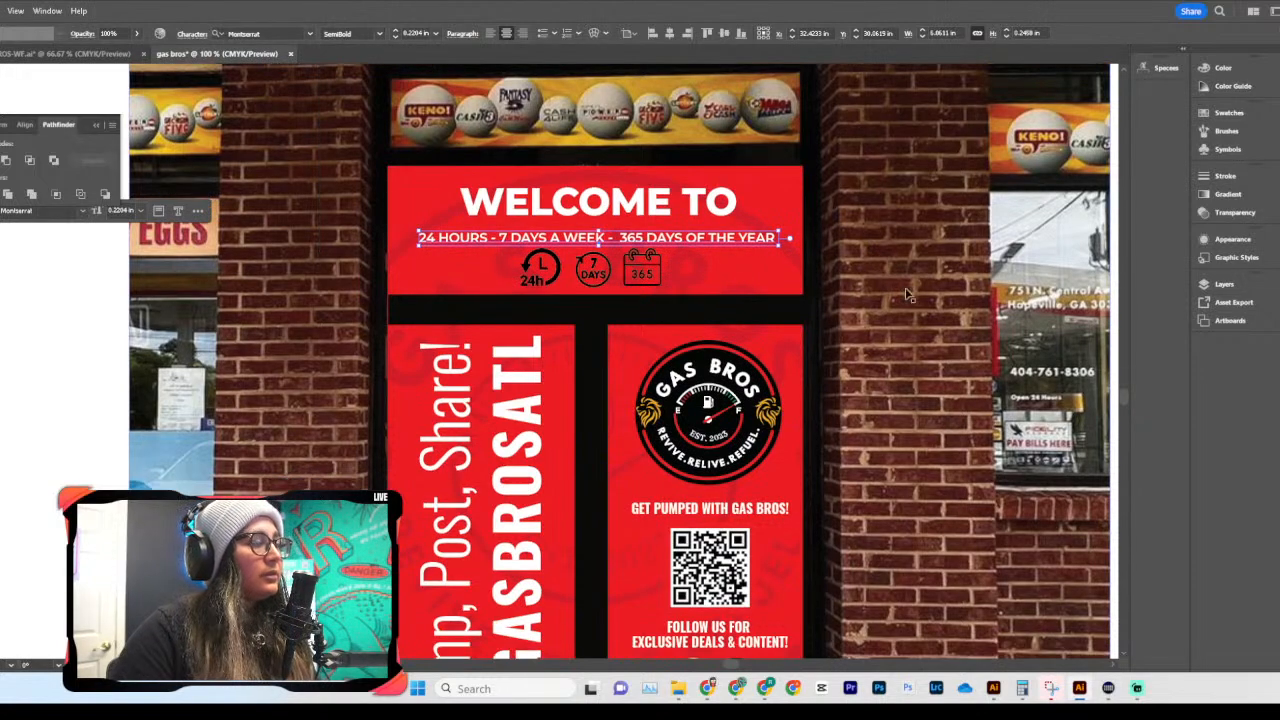
left_click(913, 348)
key("ctrl+minus")
key("ctrl+minus")
key("ctrl+equal")
key("ctrl+equal")
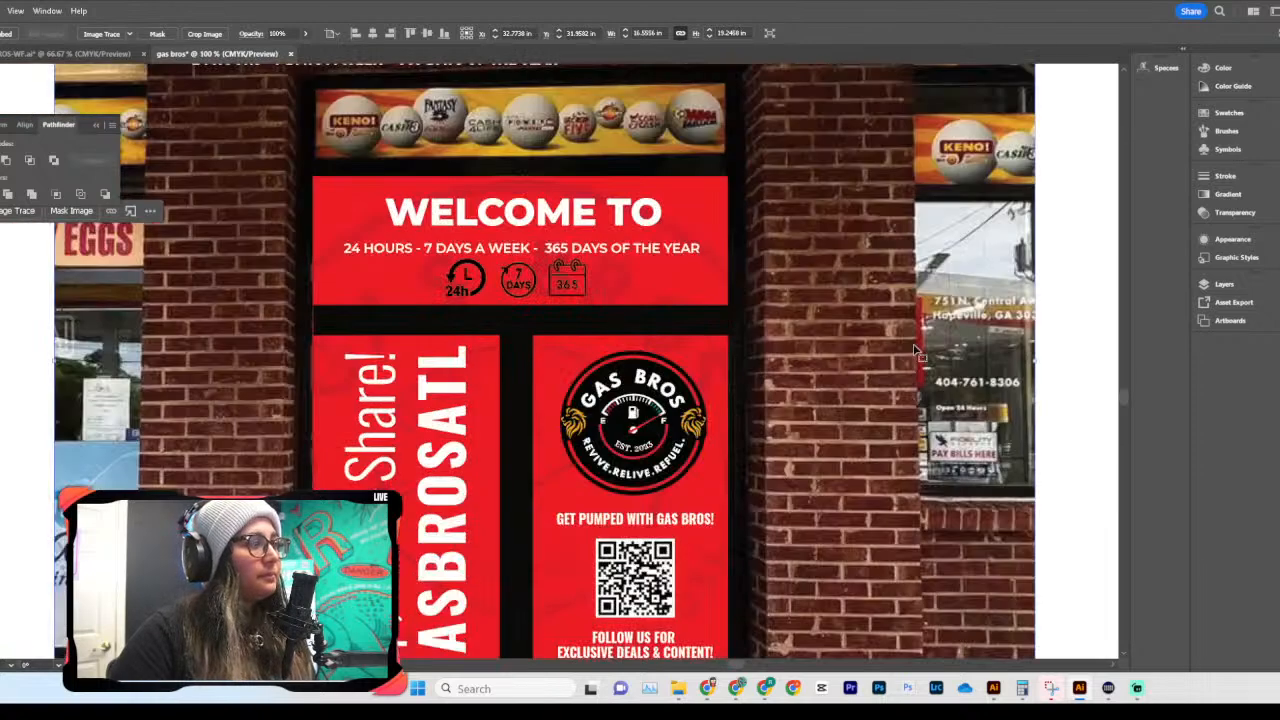
Step: Recolor the 24h, 7 DAYS and 365 icons on the red header white
scroll(917, 354, "down", 1)
left_click(493, 282)
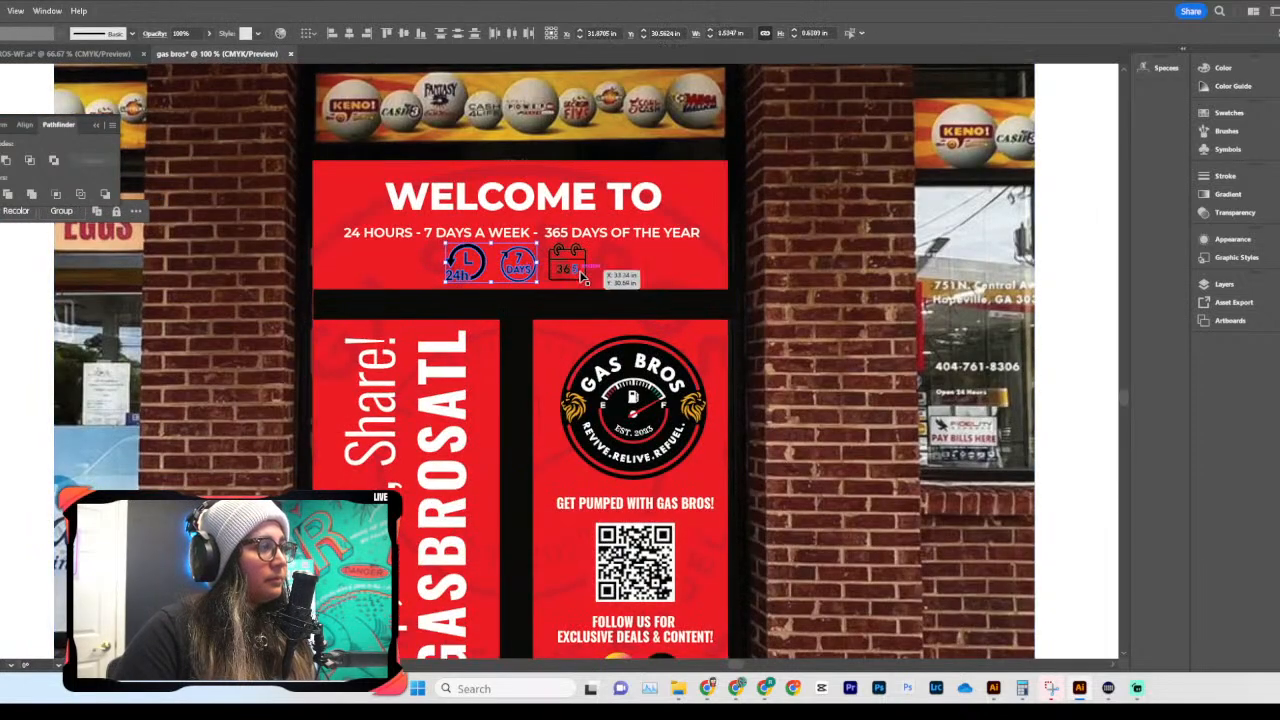
left_click(574, 270)
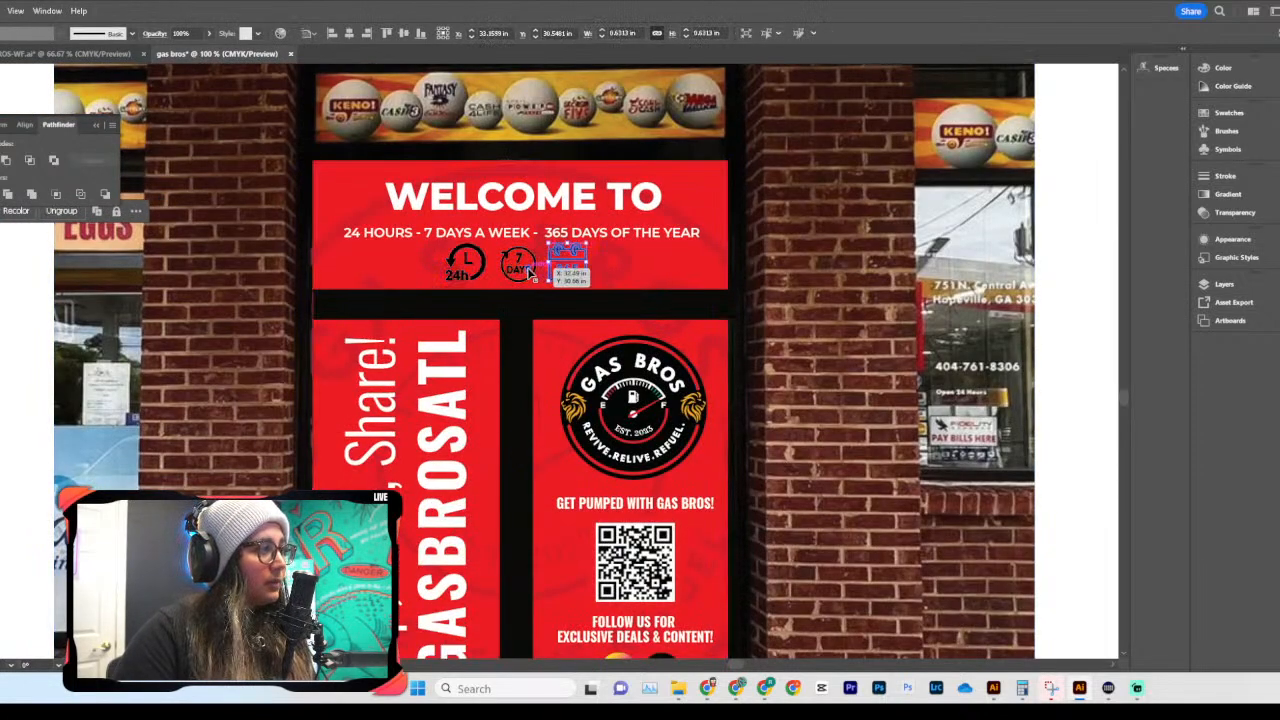
left_click(527, 270, "shift")
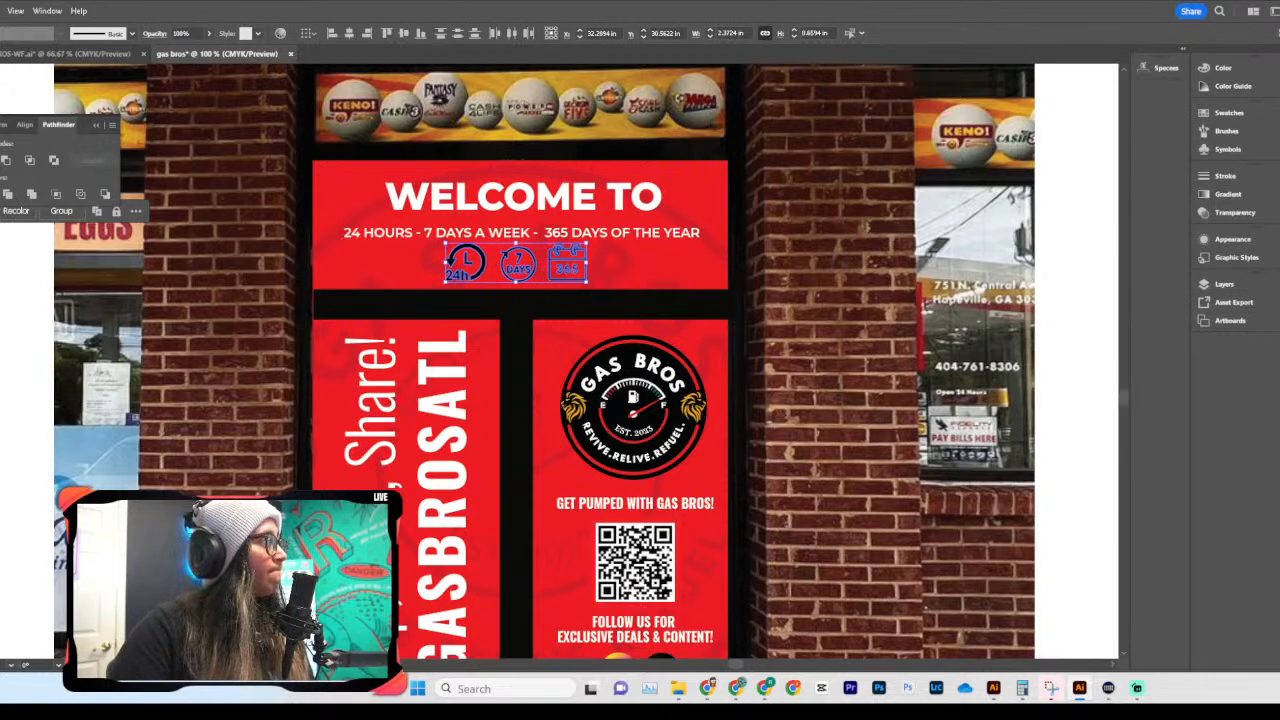
left_click(848, 377)
scroll(848, 377, "down", 1)
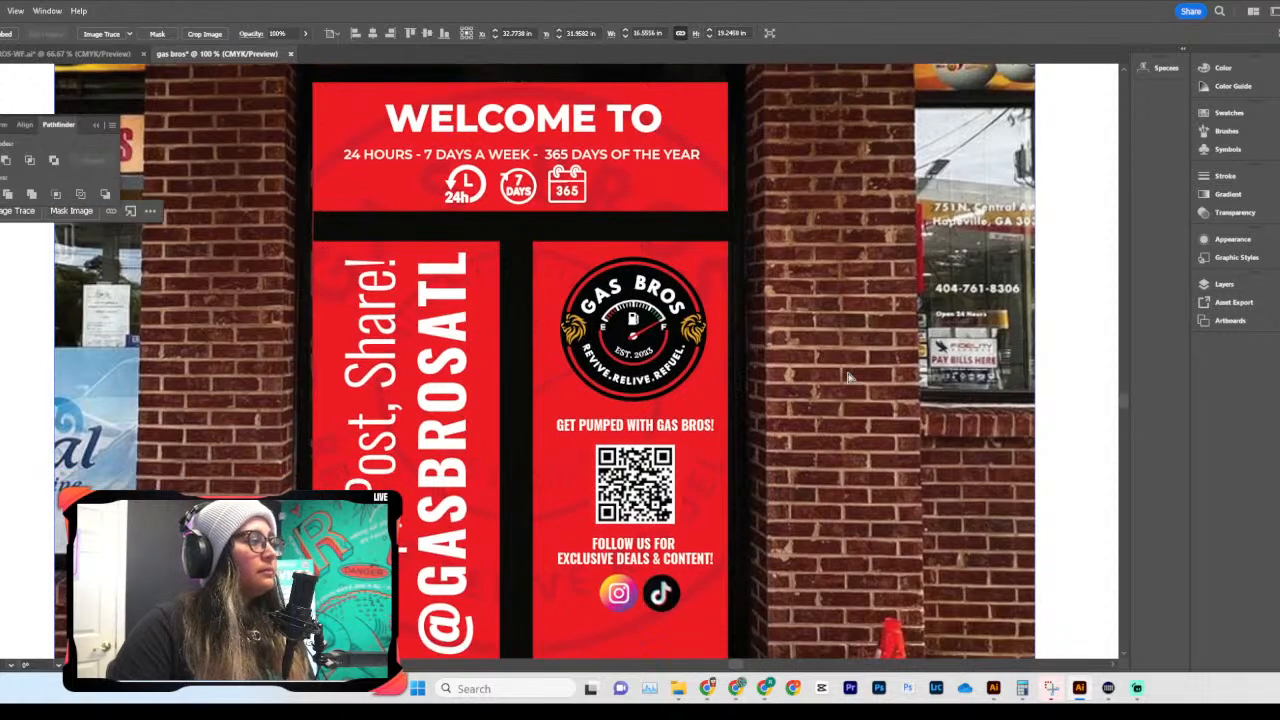
Step: Check how the header icons and text read on the red door mockup at different distances
key("ctrl+minus")
key("ctrl+minus")
key("ctrl+minus")
key("ctrl+equal")
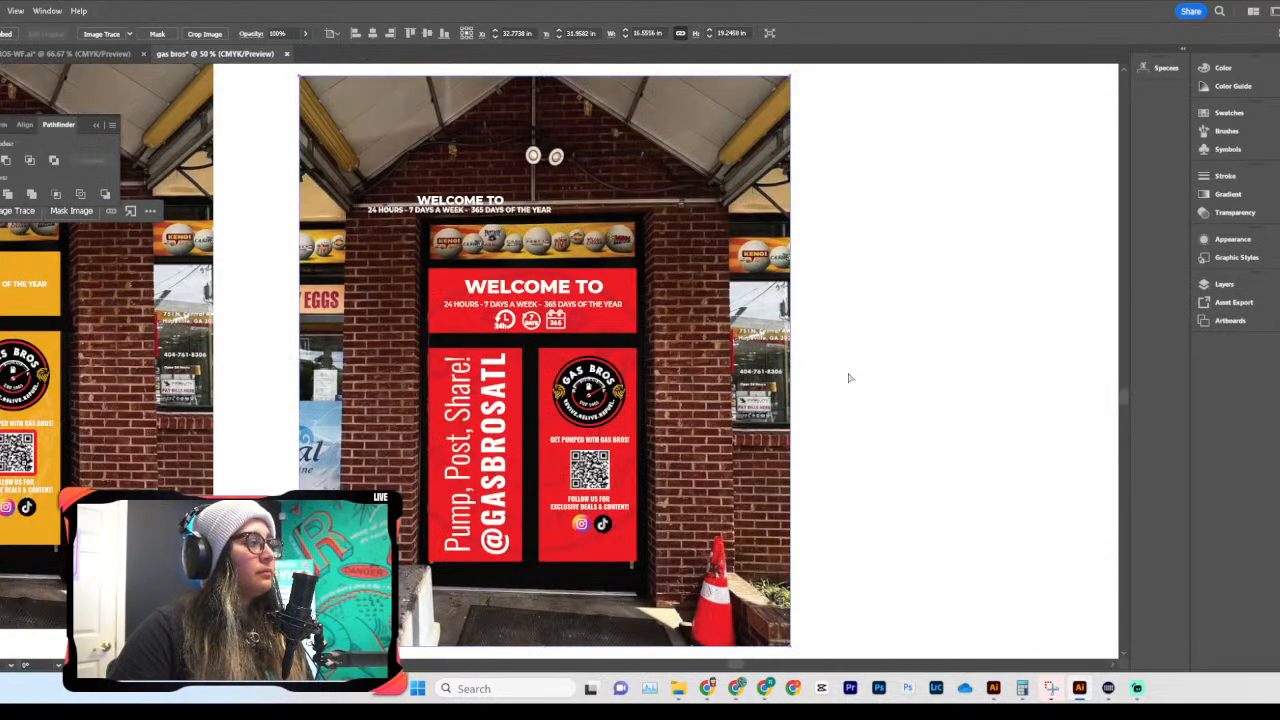
key("ctrl+equal")
key("ctrl+minus")
key("ctrl+minus")
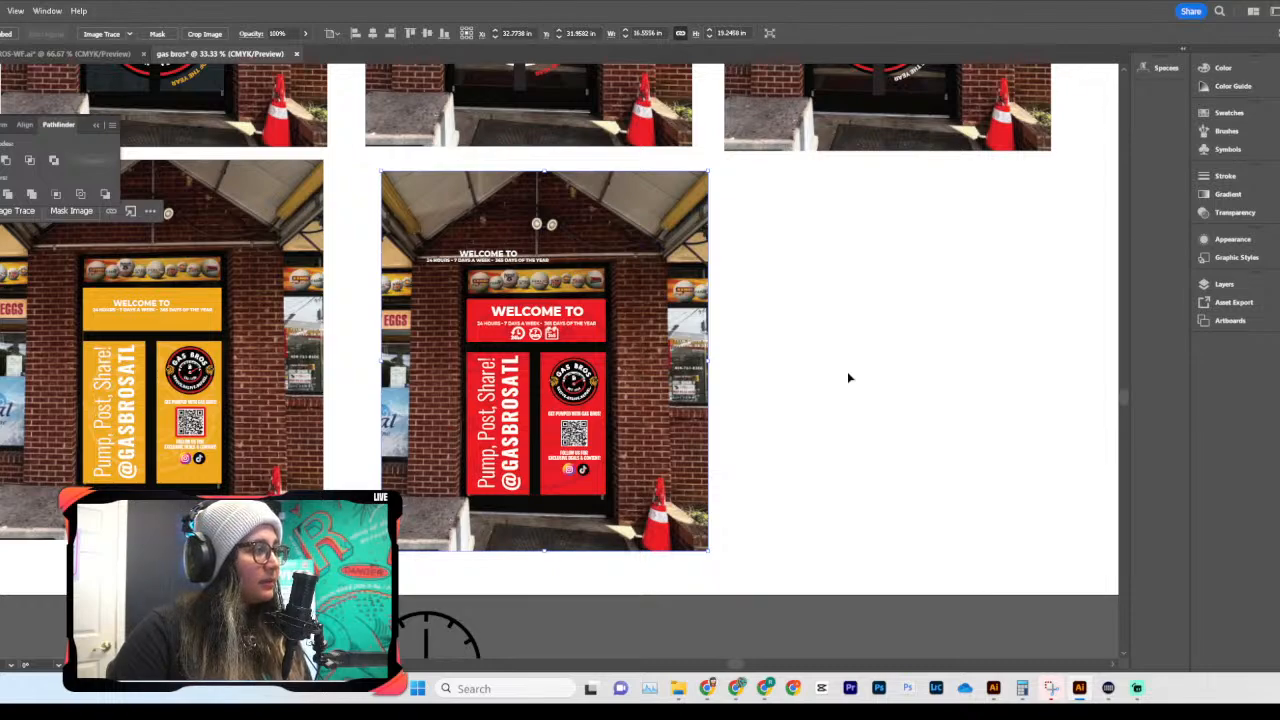
key("ctrl+equal")
key("ctrl+equal")
key("ctrl+equal")
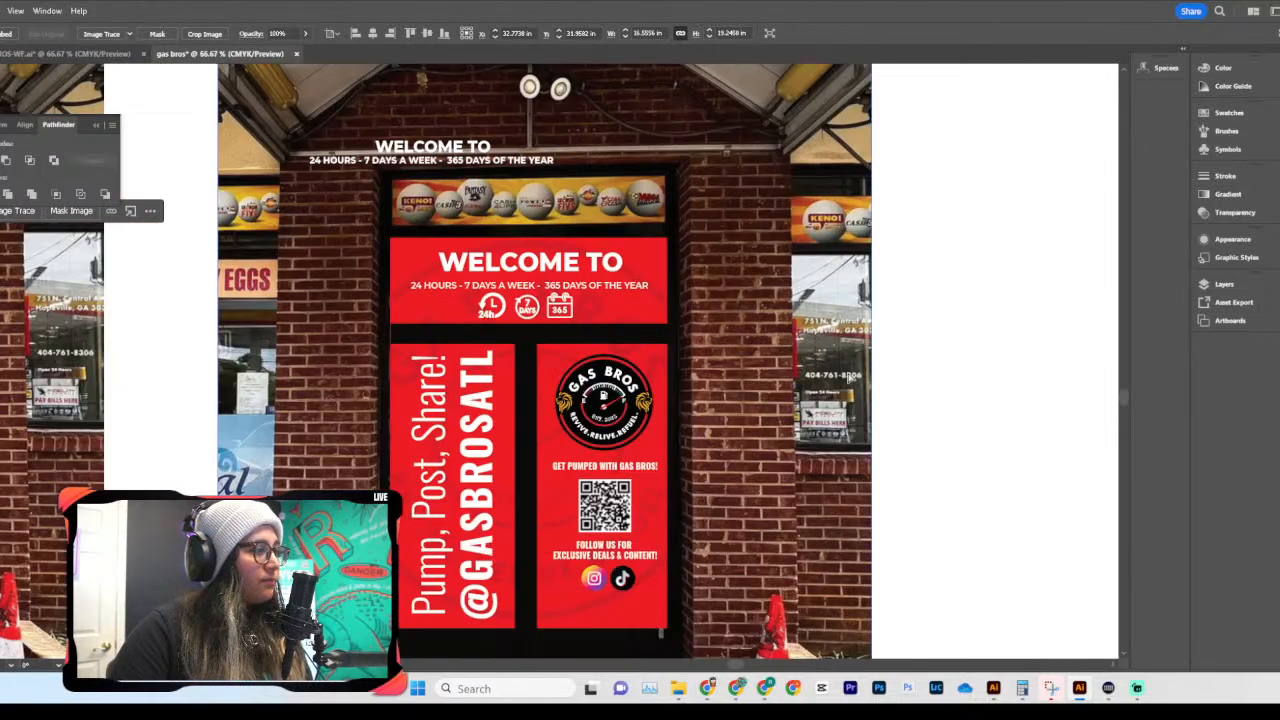
Step: Scale down the round Gas Bros logo on the red door's QR code panel
scroll(636, 320, "down", 2)
left_click(636, 320)
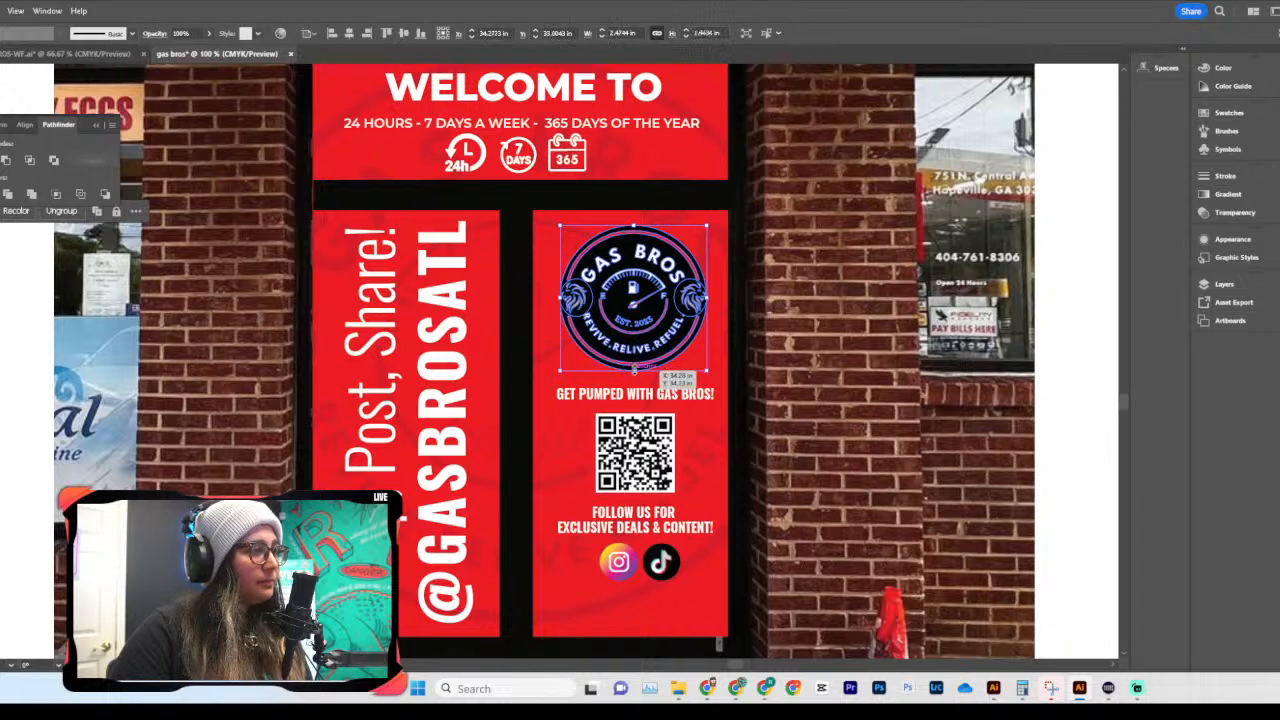
scroll(632, 368, "down", 1)
Step: Move the GET PUMPED line, QR code and FOLLOW US text up about 0.4 in, closer to the logo
left_click(632, 366)
left_click(634, 414, "shift")
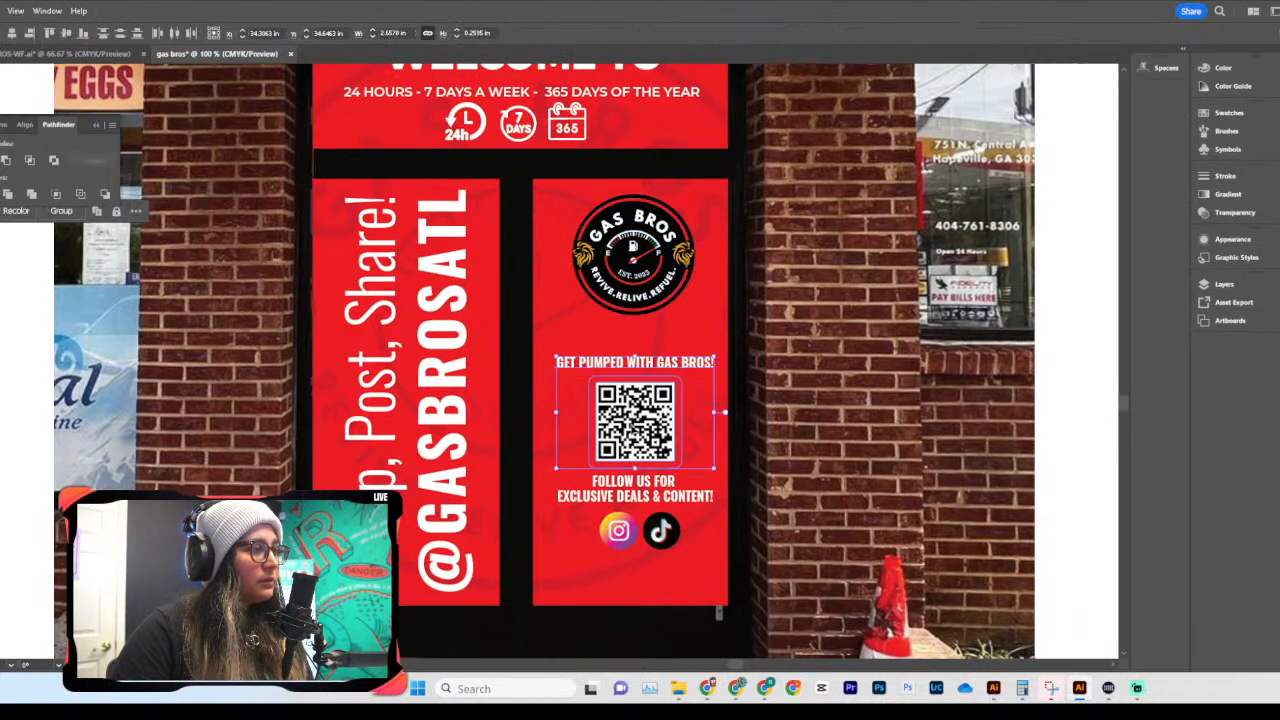
left_click(636, 496, "shift")
left_click_drag(635, 499, 641, 469)
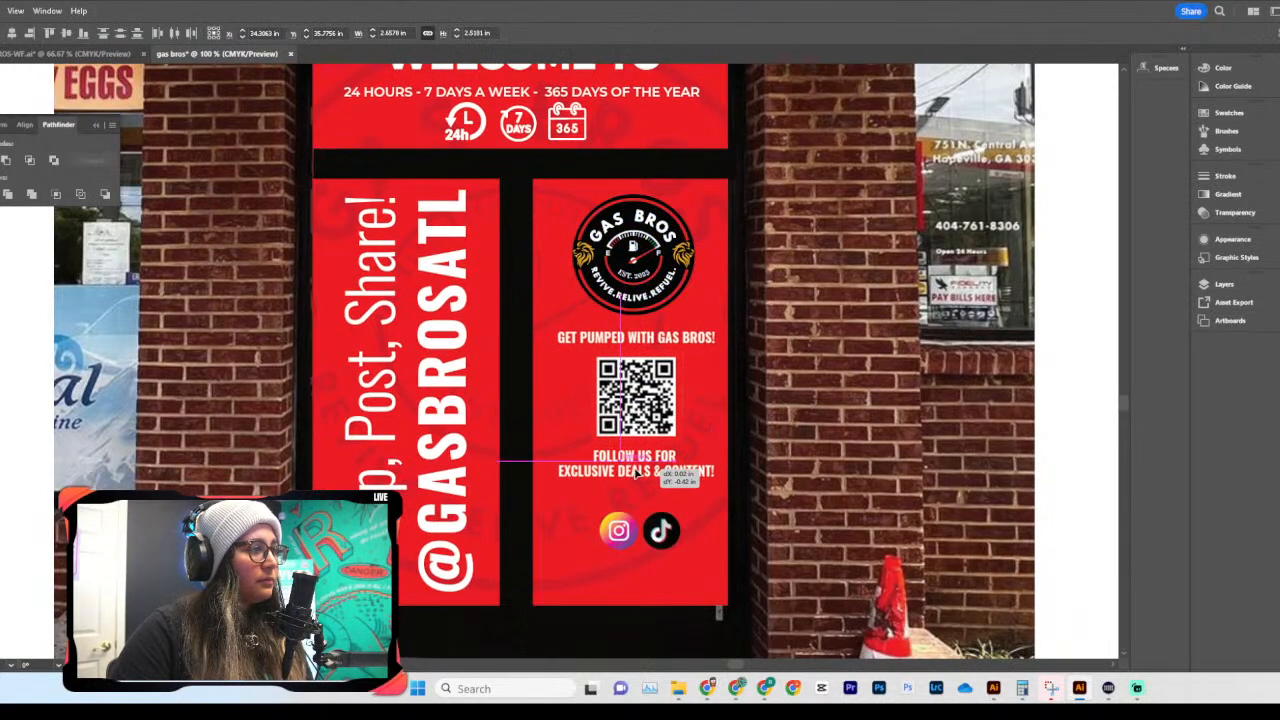
Step: Fill the rounded square behind the QR code with black to frame it
scroll(790, 408, "down", 1)
scroll(790, 408, "right", 3)
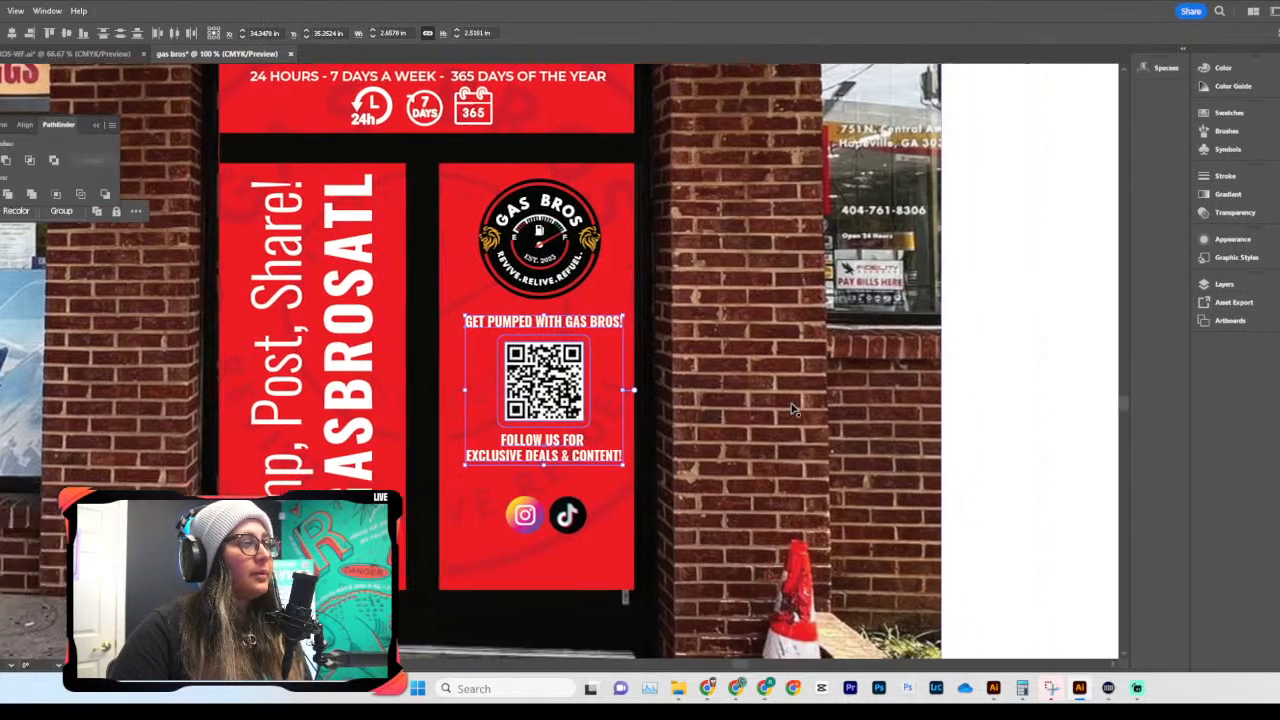
double_click(585, 346)
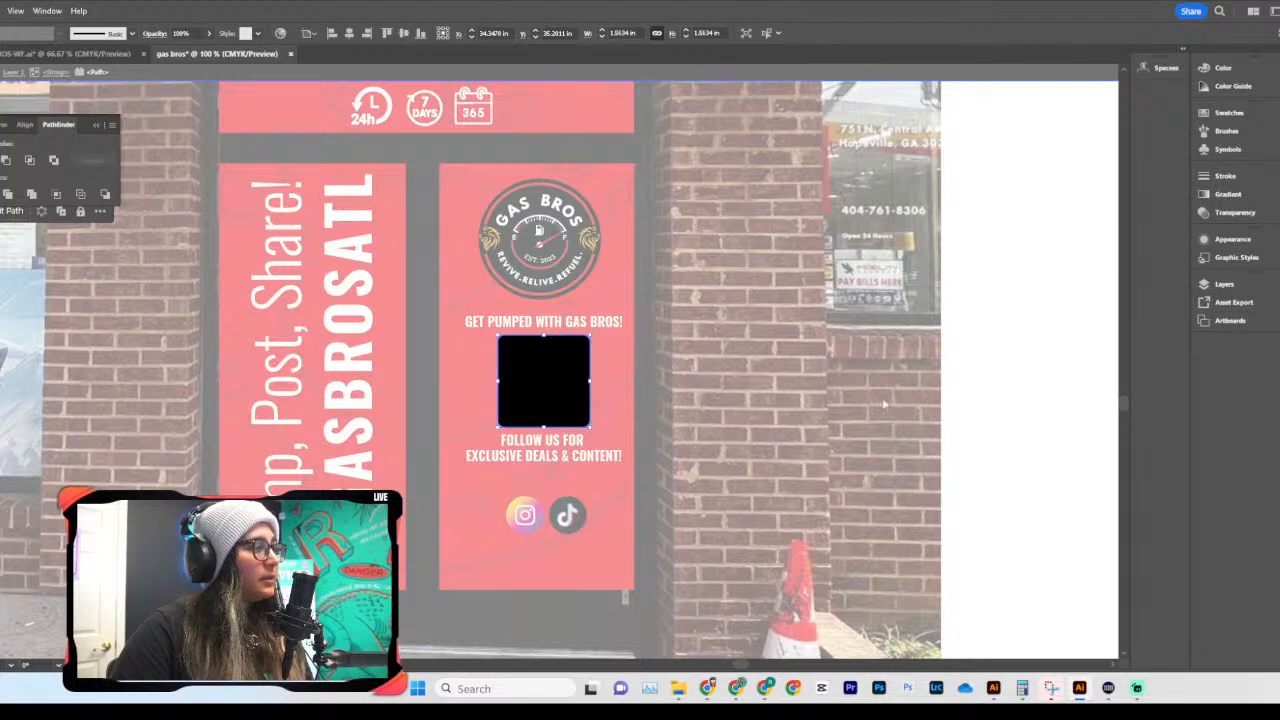
double_click(995, 419)
scroll(843, 400, "down", 1)
scroll(843, 400, "left", 4)
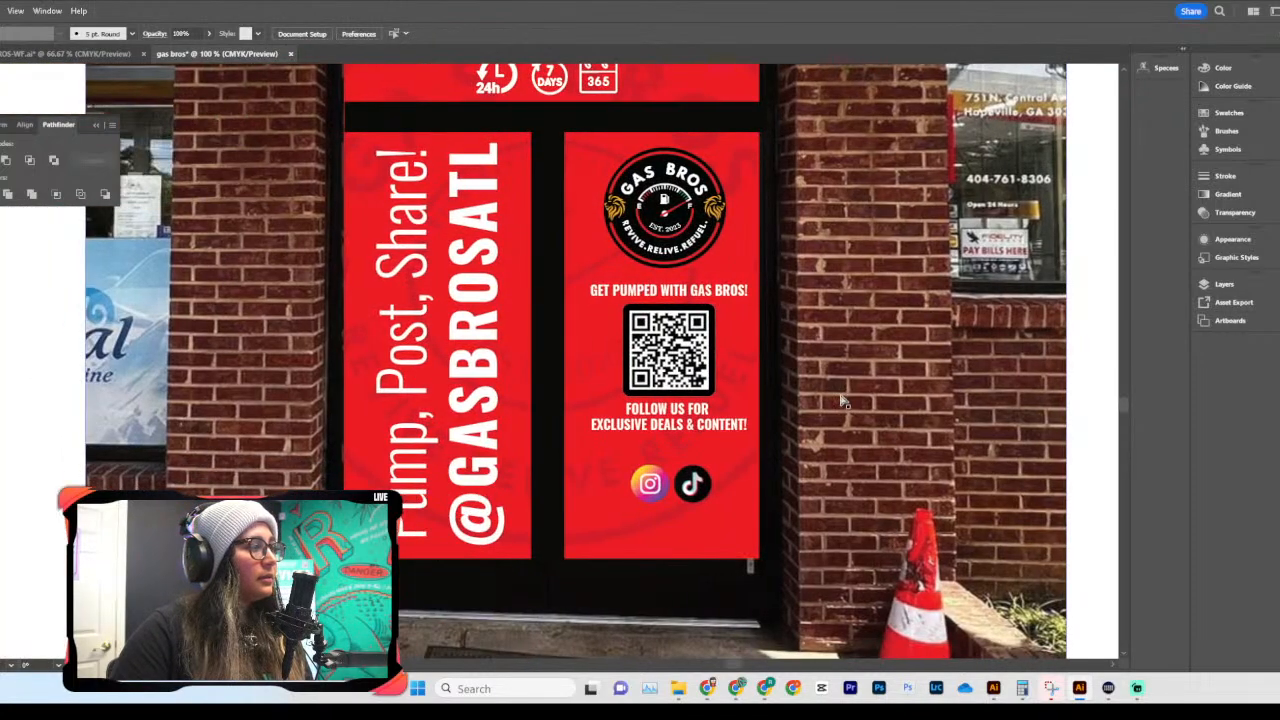
Step: Move the Instagram and TikTok icons up about 0.3 in, closer to the FOLLOW US text
key("ctrl+minus")
key("ctrl+minus")
key("ctrl+minus")
key("ctrl+plus")
key("ctrl+plus")
scroll(843, 400, "right", 1)
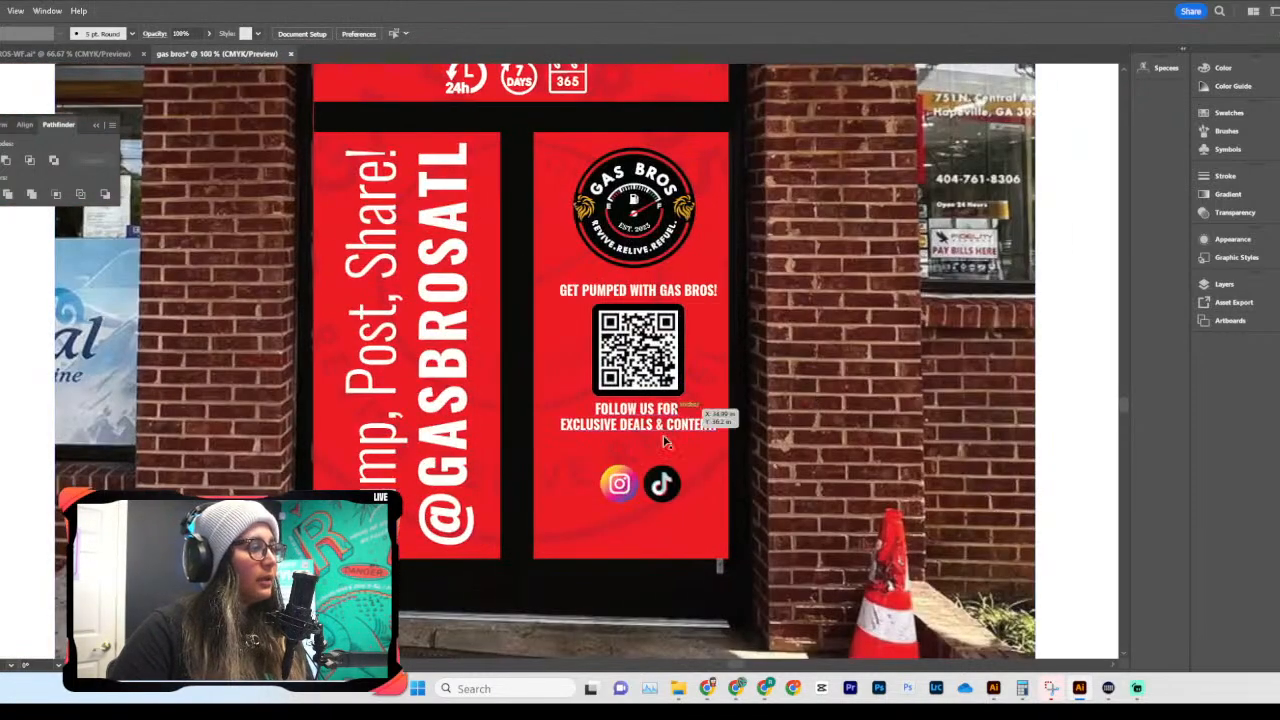
left_click(630, 485)
left_click(661, 484, "shift")
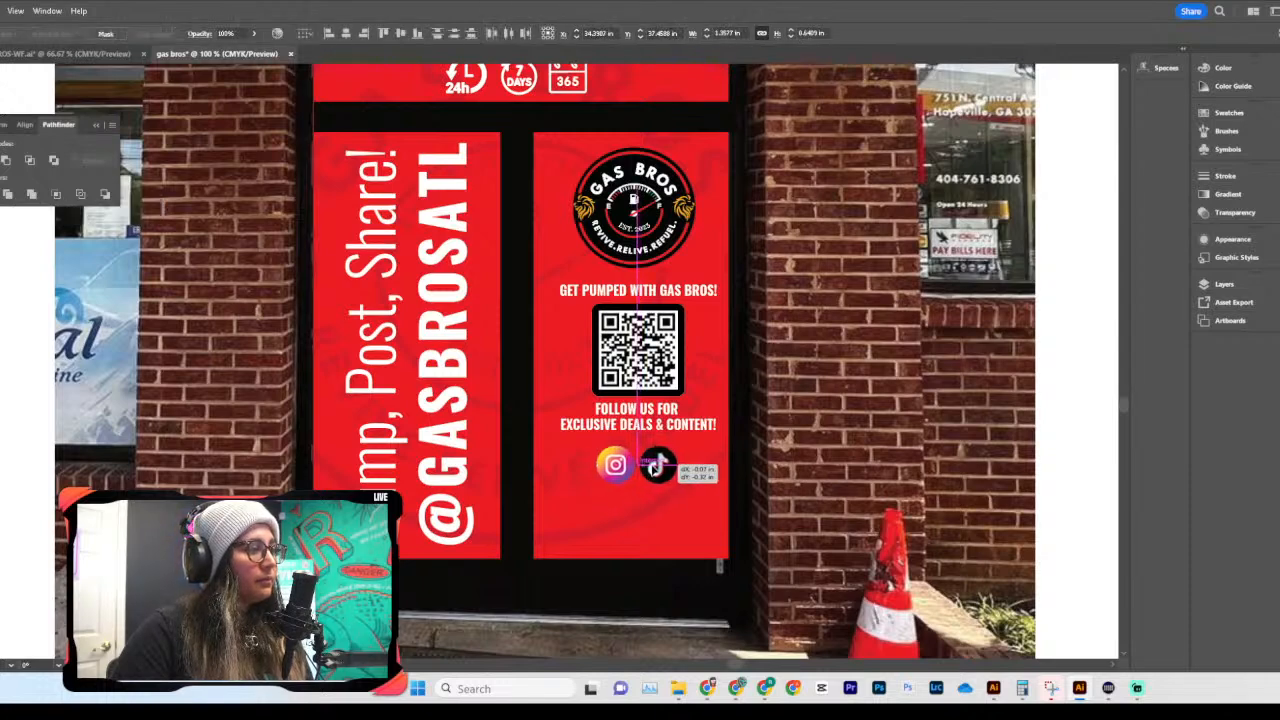
scroll(961, 423, "right", 1)
scroll(966, 417, "right", 5)
scroll(966, 417, "left", 6)
left_click(638, 418)
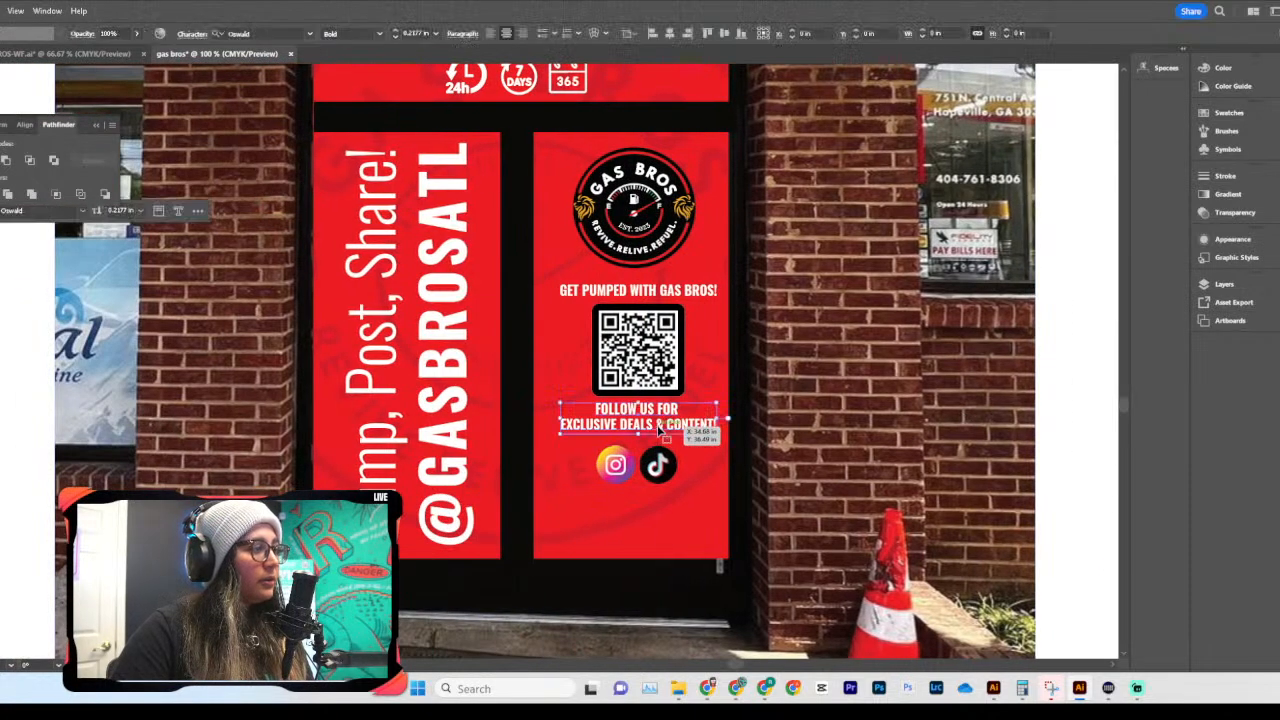
left_click(640, 352, "shift")
left_click(640, 292, "shift")
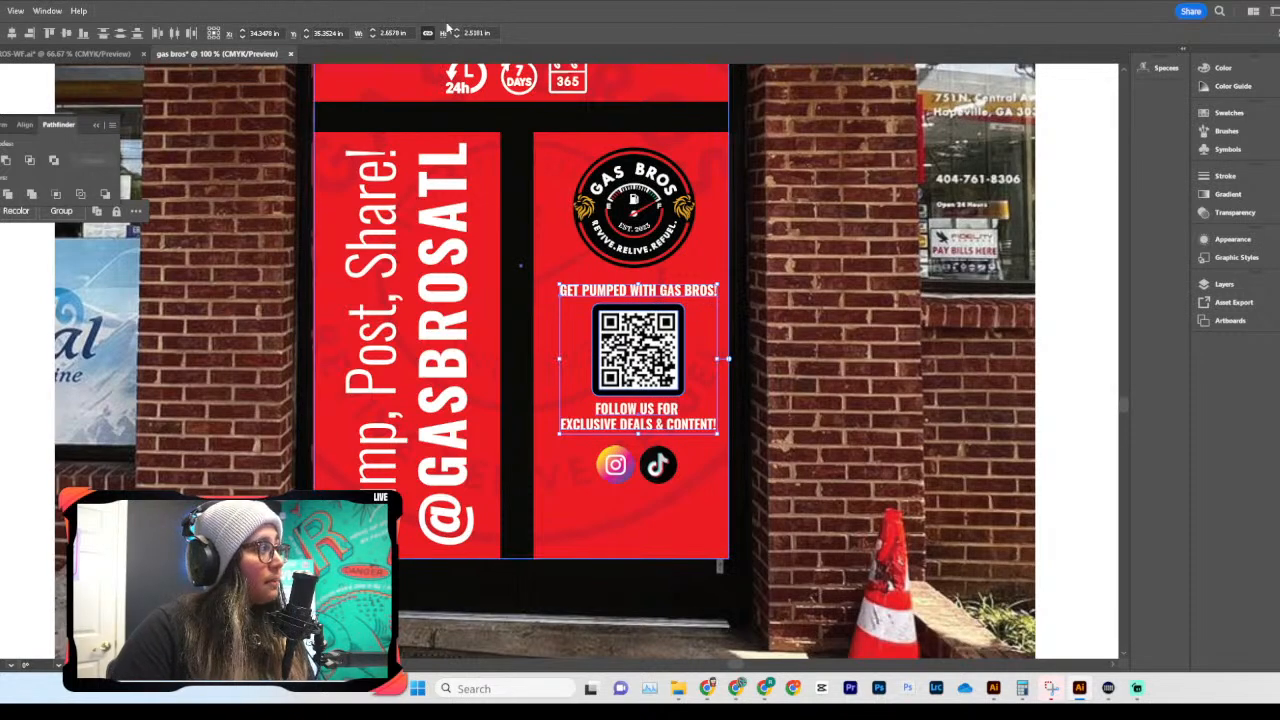
scroll(700, 200, "up", 4)
left_click(700, 200)
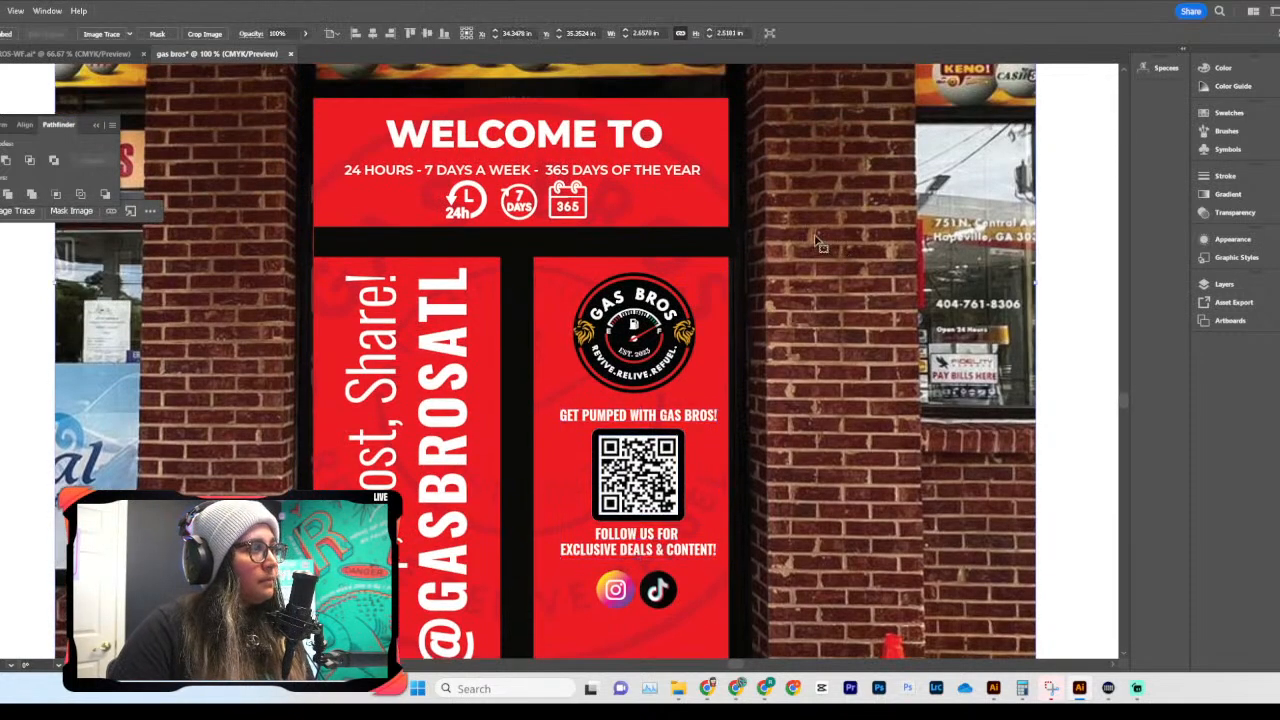
scroll(700, 200, "right", 3)
scroll(700, 200, "left", 2)
left_click(437, 195)
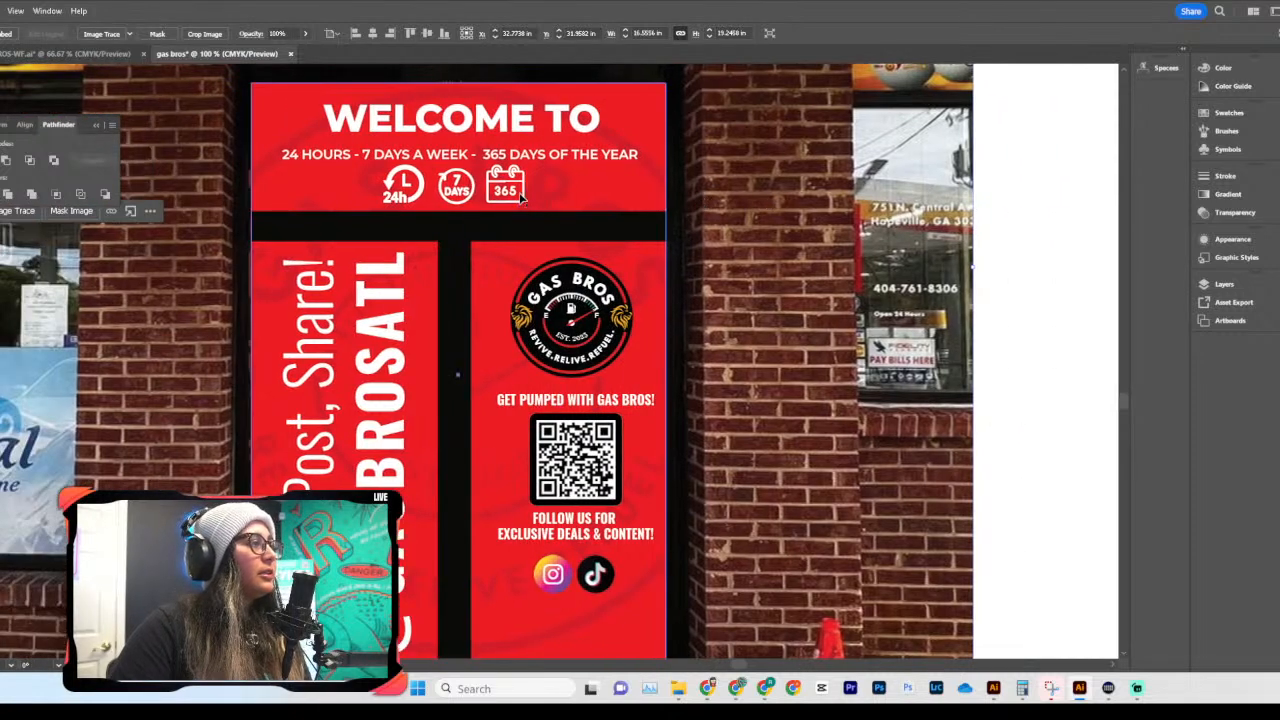
left_click(420, 198)
left_click(456, 186, "shift")
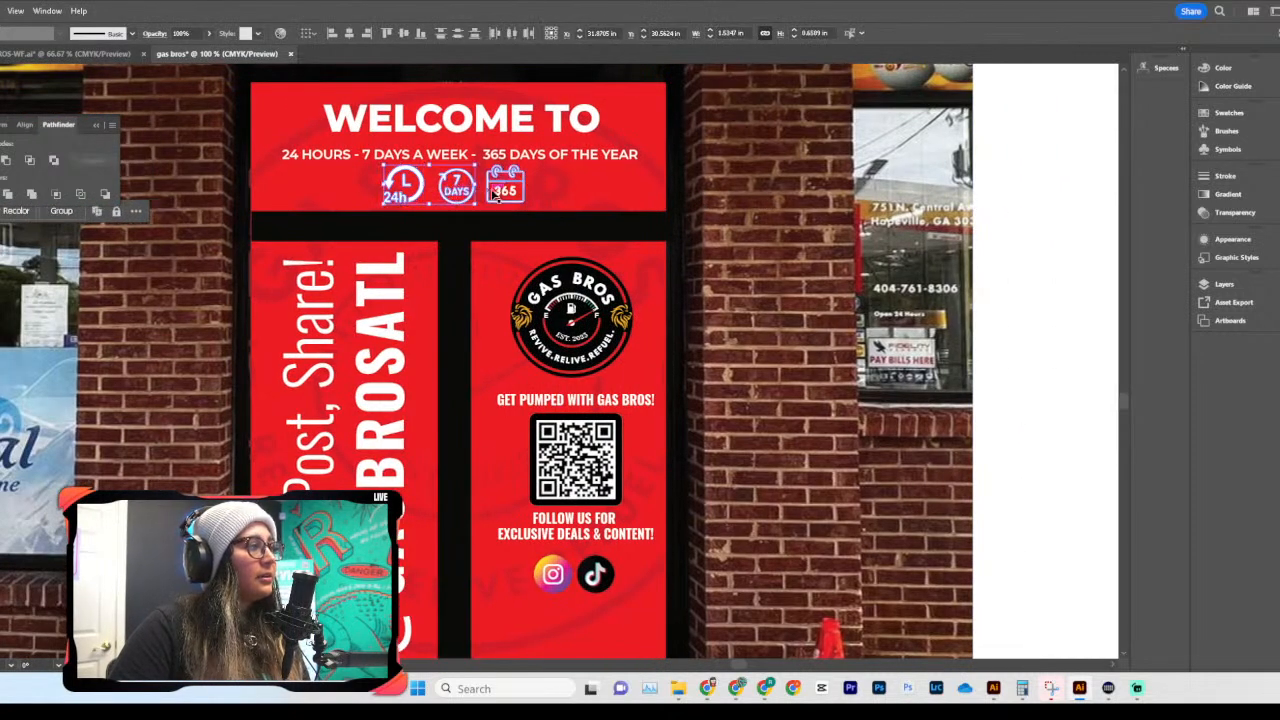
double_click(497, 188)
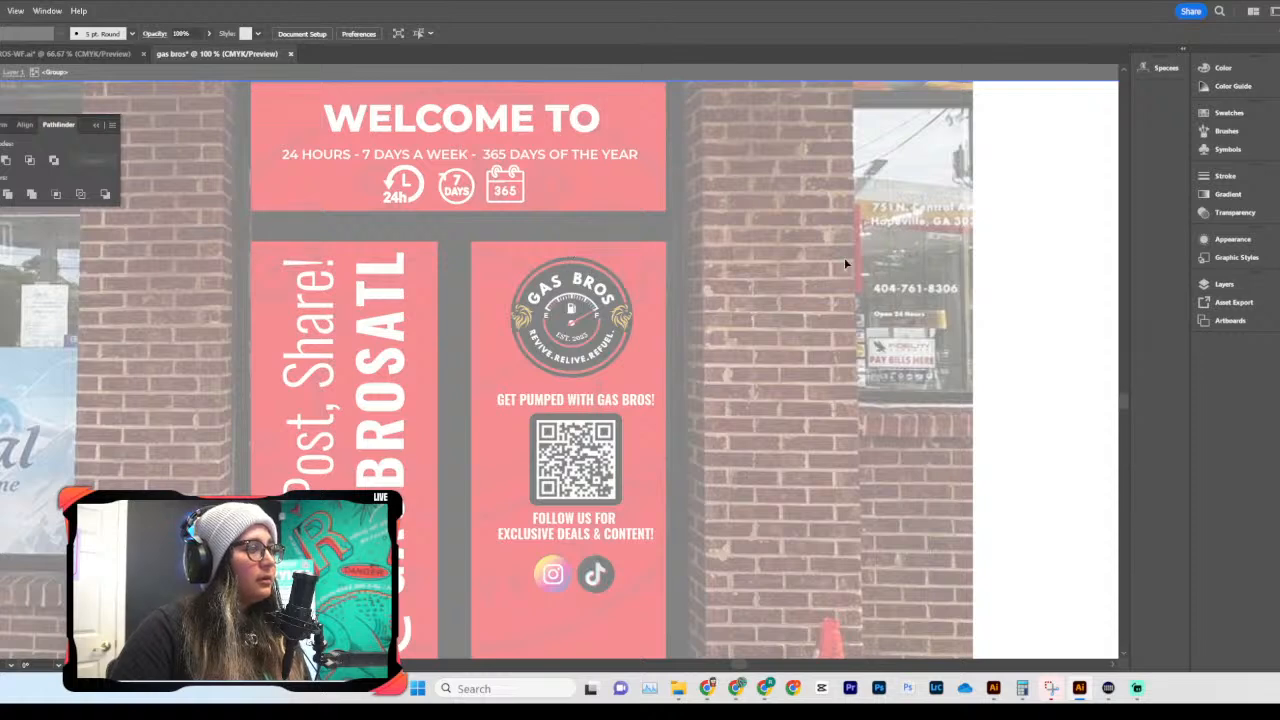
key("Escape")
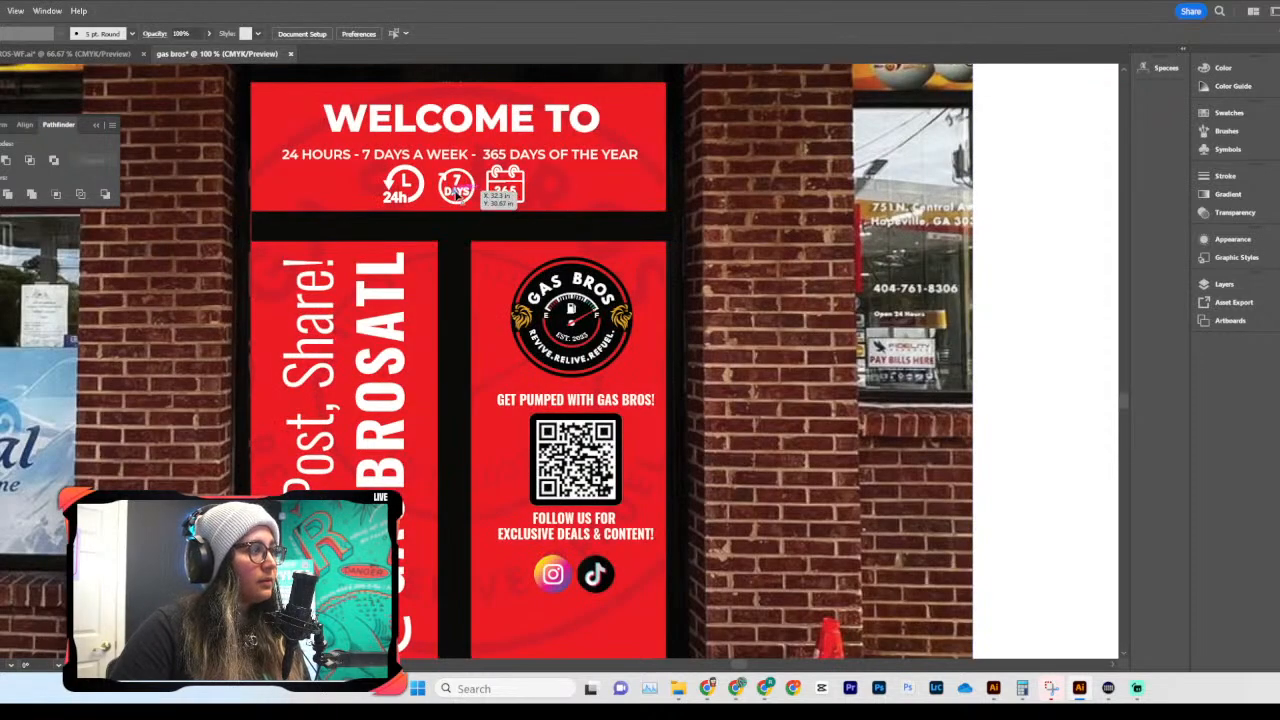
Step: Save the document as gas bros-door in the gas bros folder under Customers
key("ctrl+shift+s")
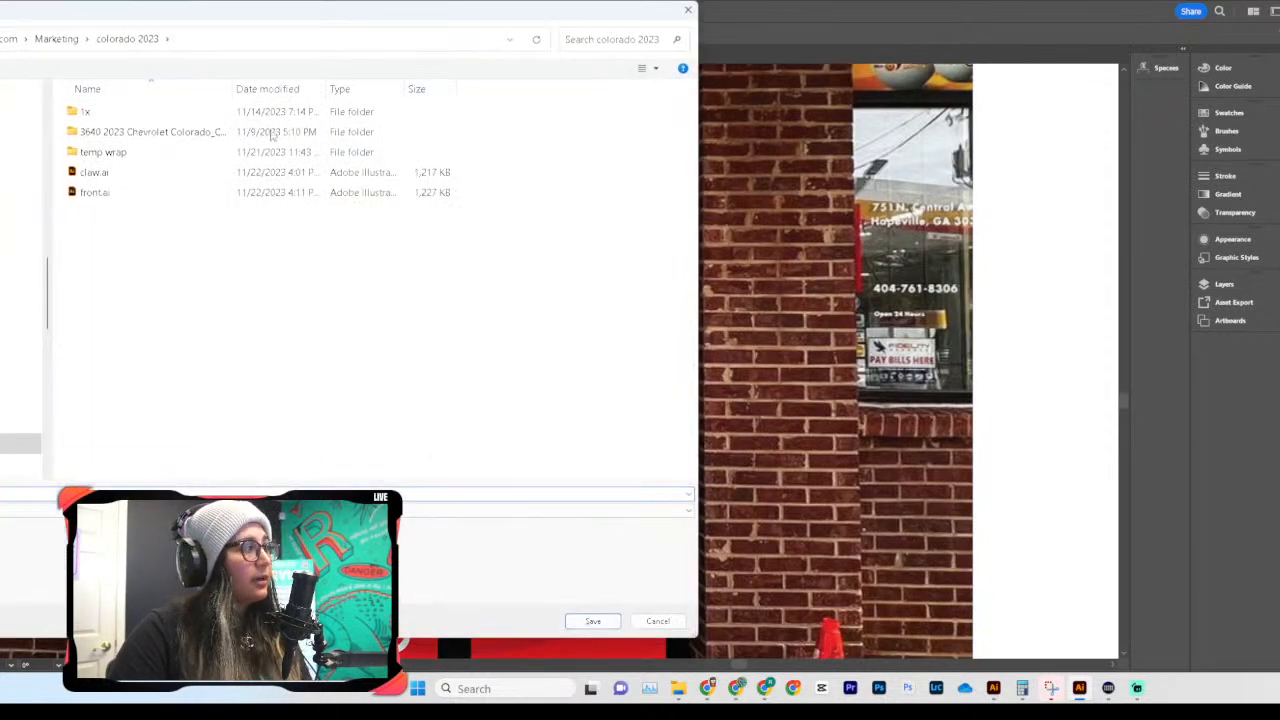
left_click(20, 90)
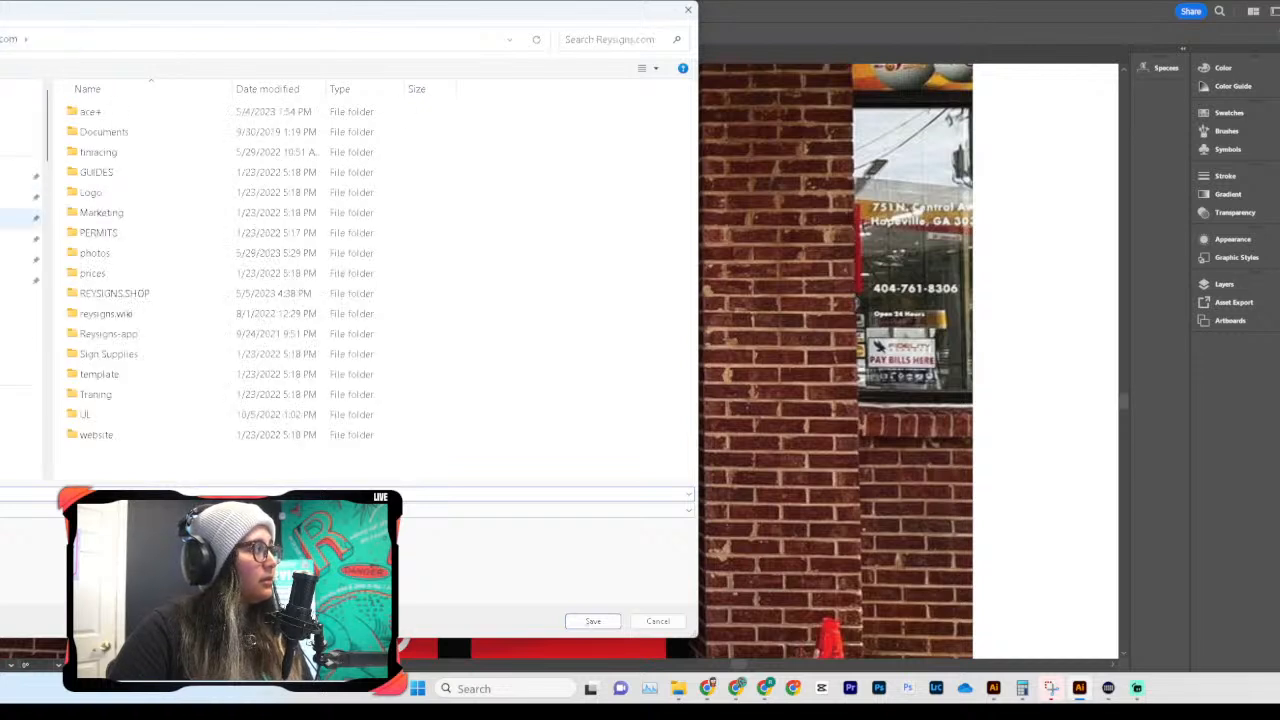
left_click(20, 297)
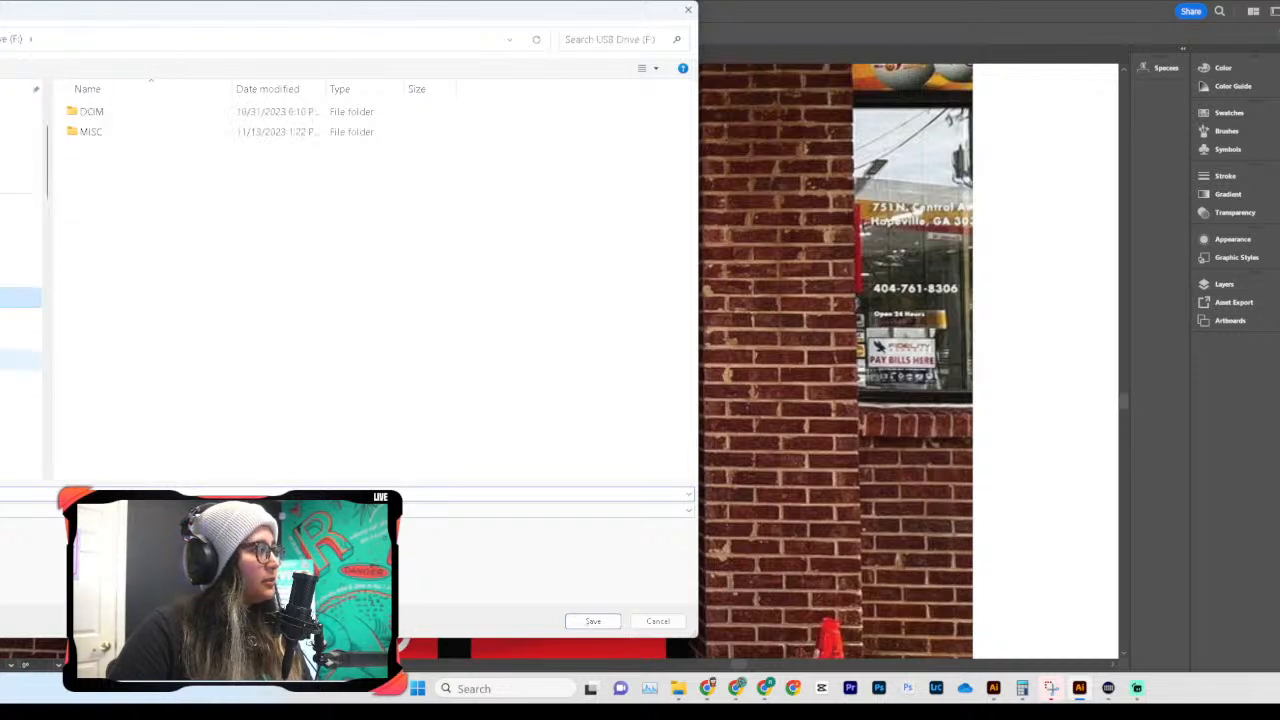
key("alt+Left")
double_click(129, 151)
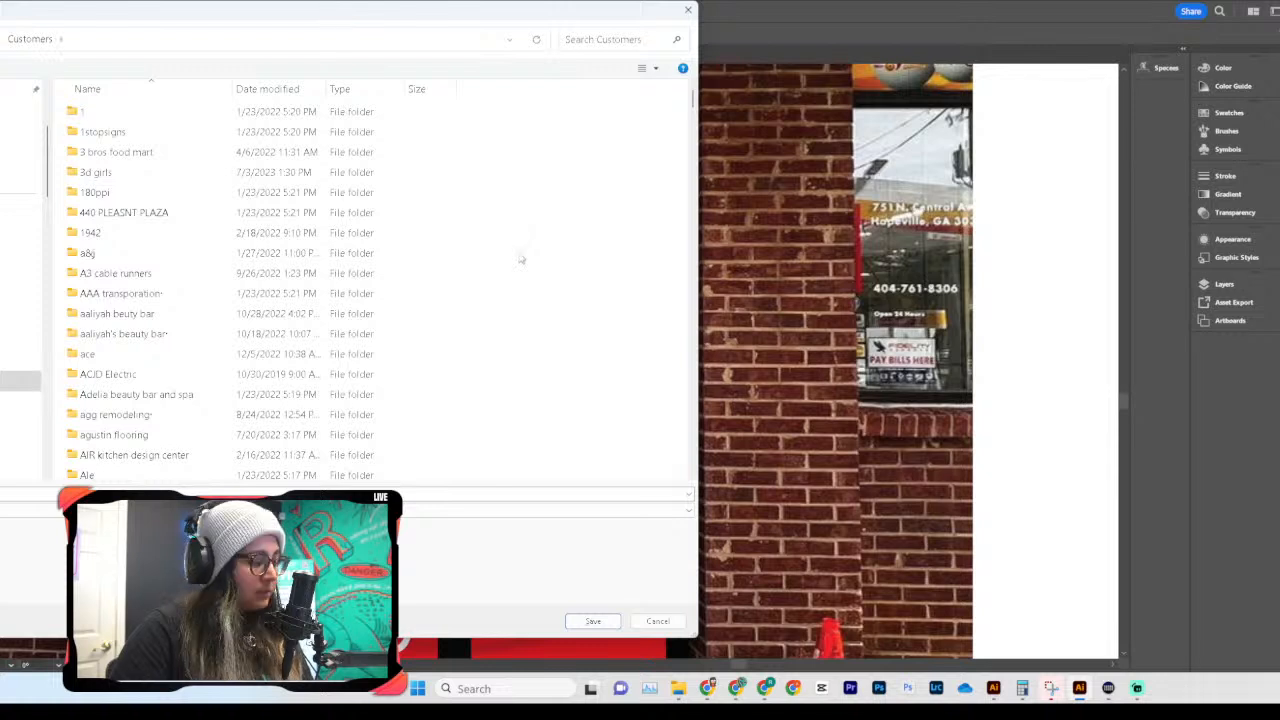
type("gas")
double_click(334, 168)
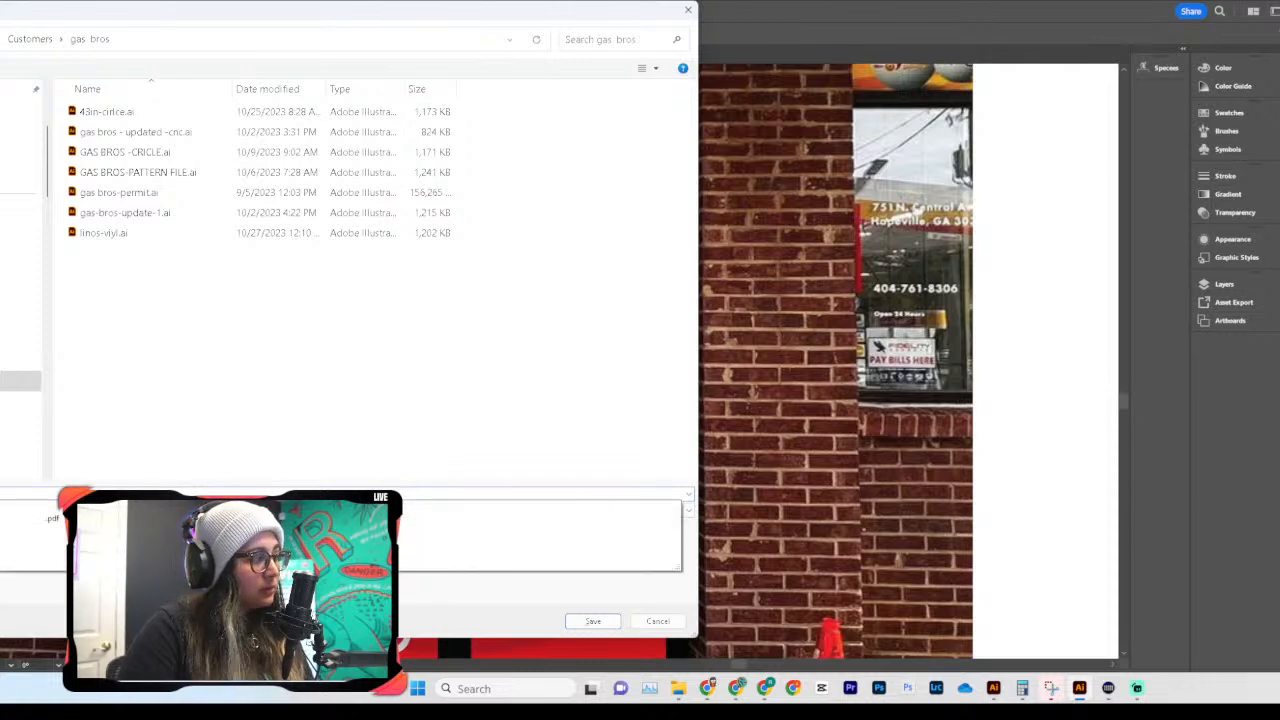
key("Return")
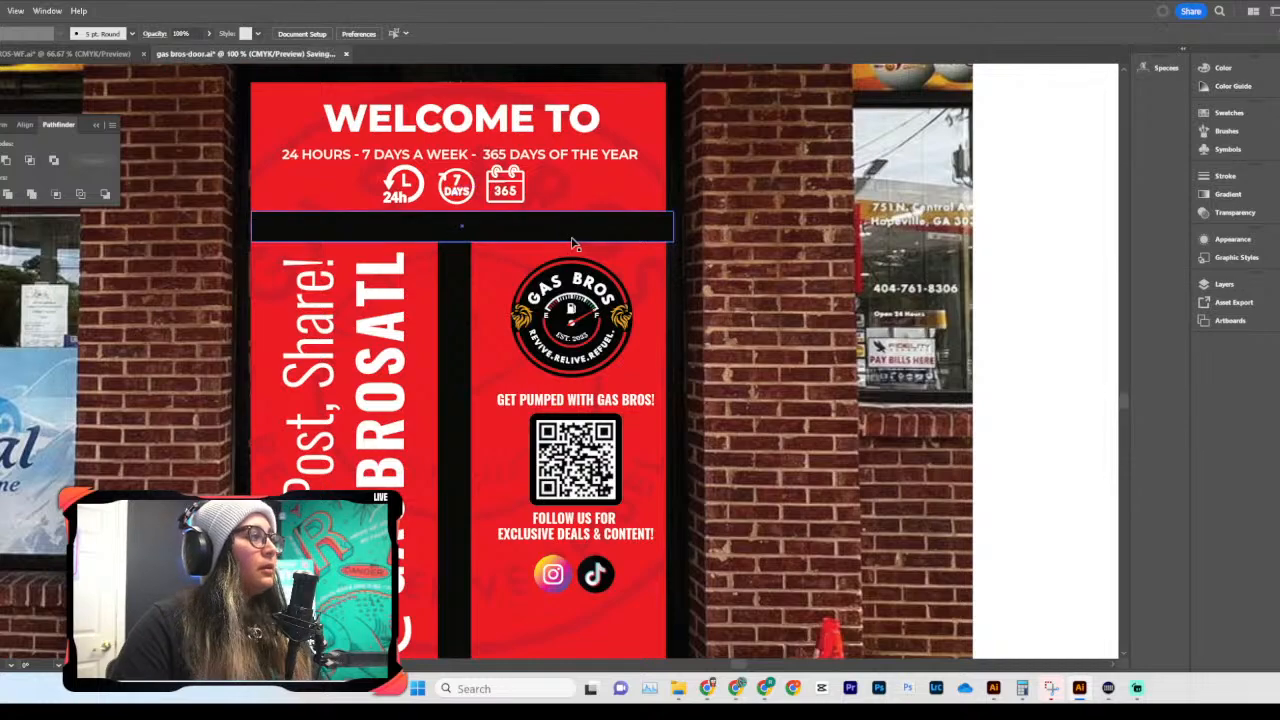
Step: Nudge the QR code up toward the GET PUMPED line and move the three white hours icons from the welcome header to below the QR panel
key("ctrl+minus")
key("ctrl+minus")
key("ctrl+minus")
key("ctrl+plus")
key("ctrl+plus")
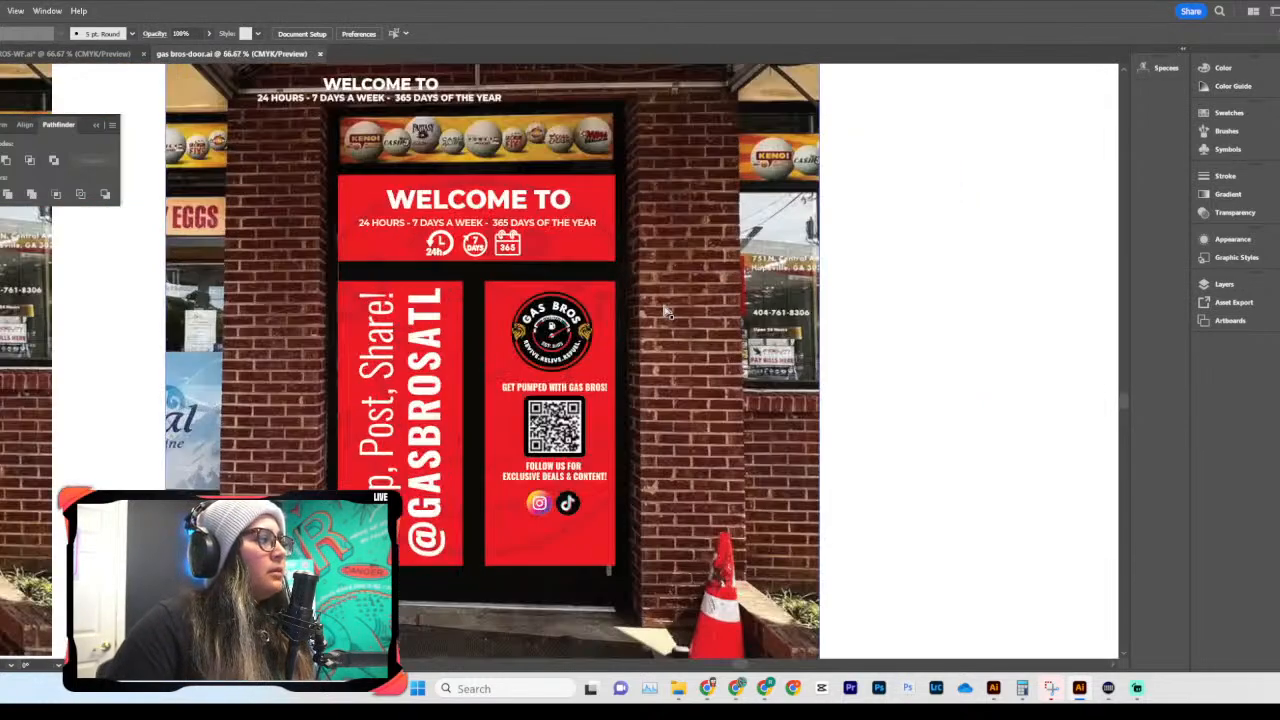
scroll(667, 312, "down", 2)
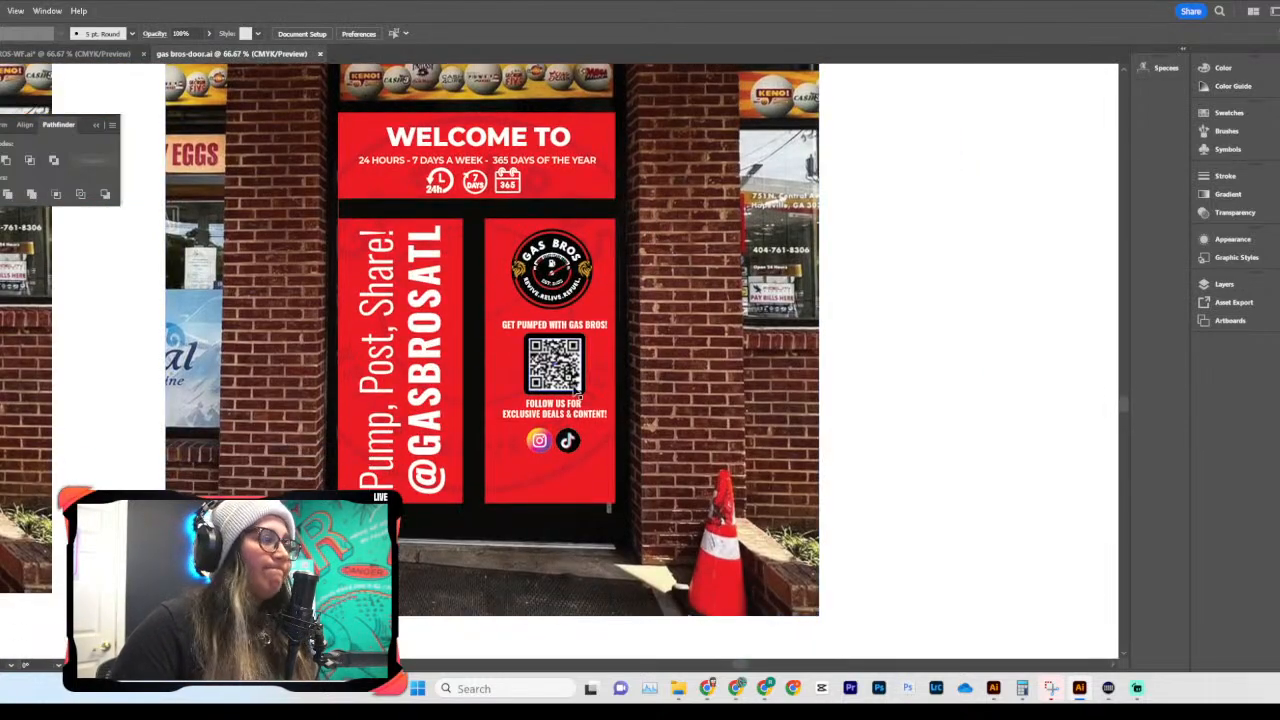
left_click_drag(575, 390, 577, 385)
left_click(510, 188)
left_click(475, 186, "shift")
left_click(440, 189, "shift")
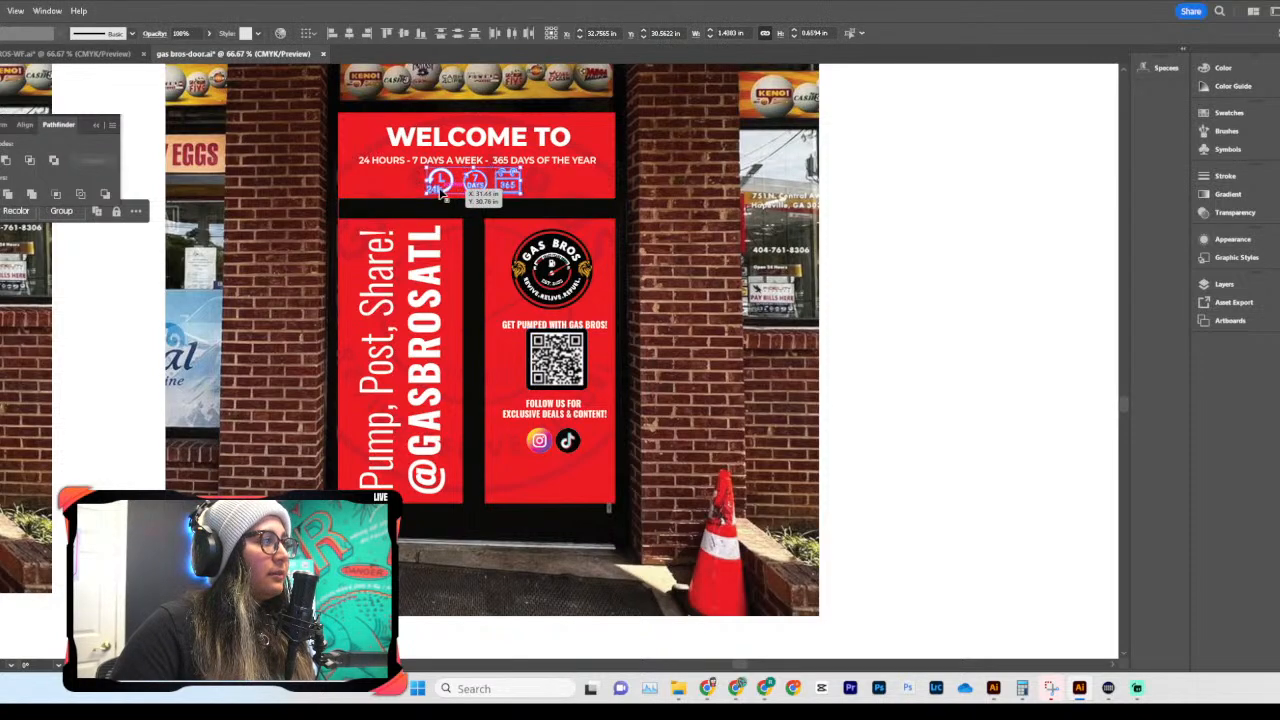
left_click_drag(440, 192, 581, 525)
Step: Move the GET PUMPED line, QR code, FOLLOW US text and social icons down, and place the three hours icons beneath the round logo
left_click(560, 378)
left_click(561, 415, "shift")
left_click(549, 446, "shift")
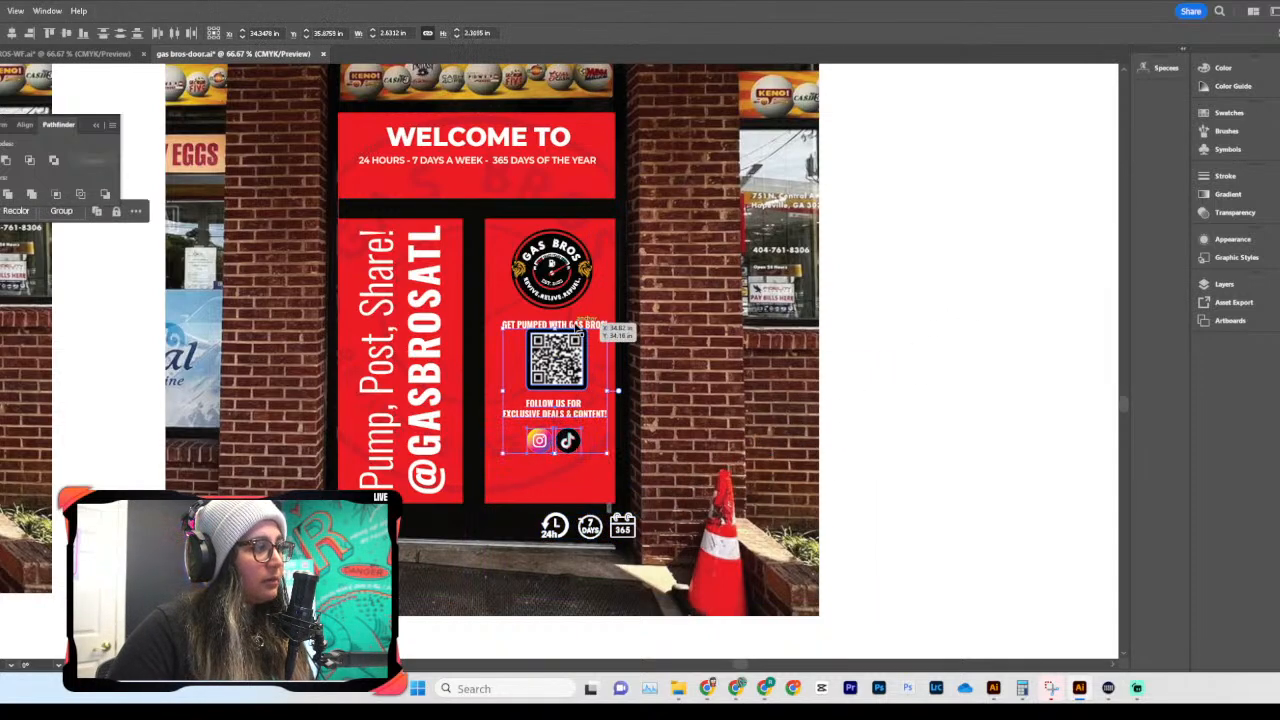
left_click_drag(597, 333, 597, 374)
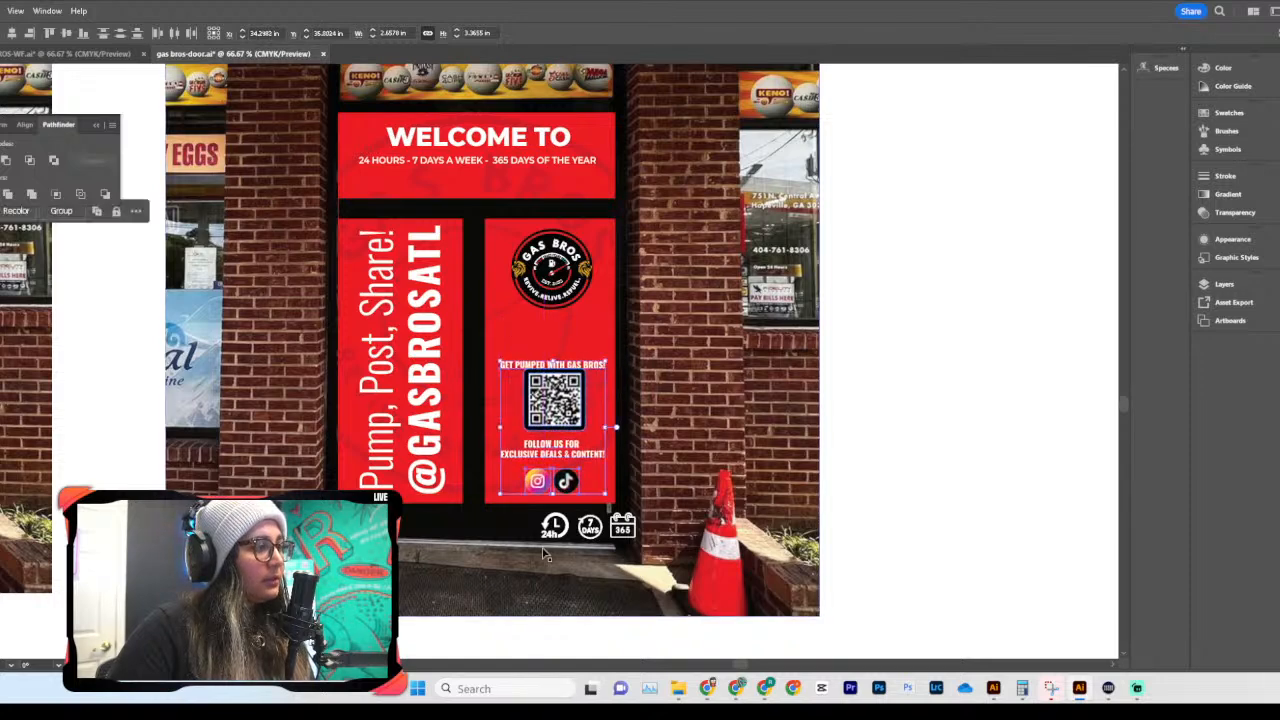
left_click(580, 535)
left_click_drag(580, 535, 553, 341)
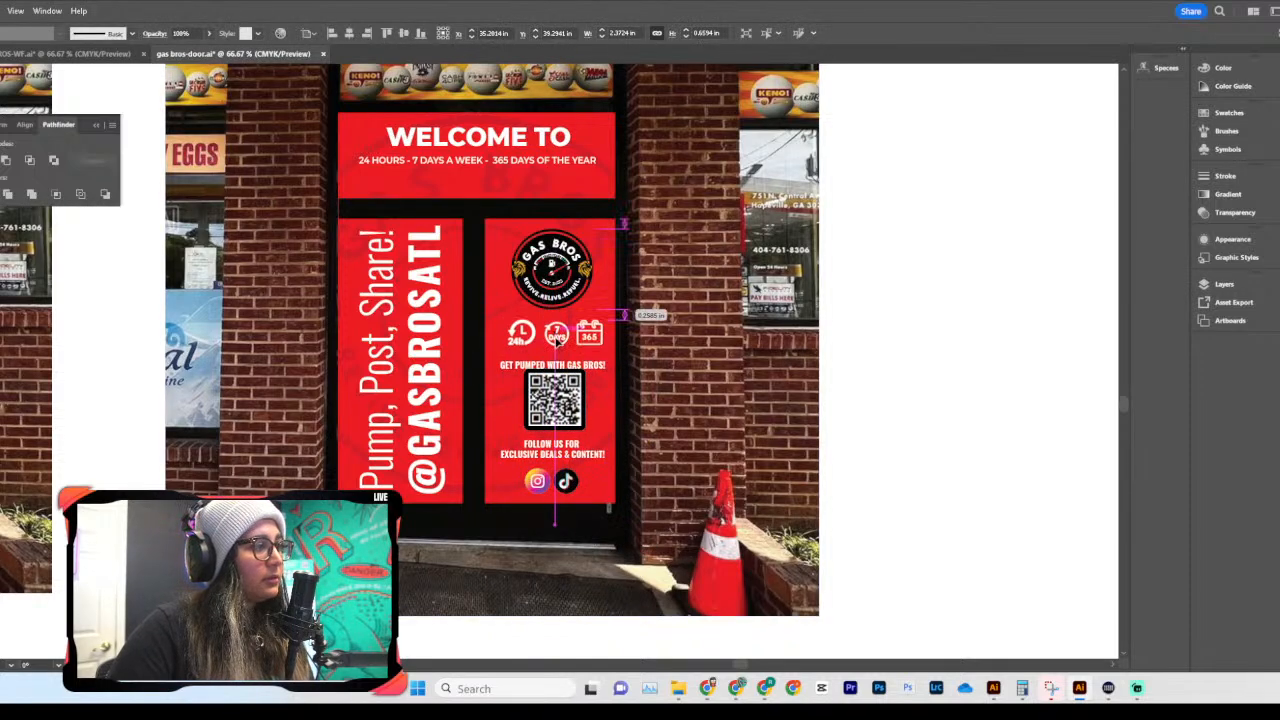
Step: Move the WELCOME TO title and the 24 HOURS line down slightly to center them vertically in the red header
left_click(722, 368)
scroll(725, 366, "left", 2)
scroll(790, 394, "up", 1)
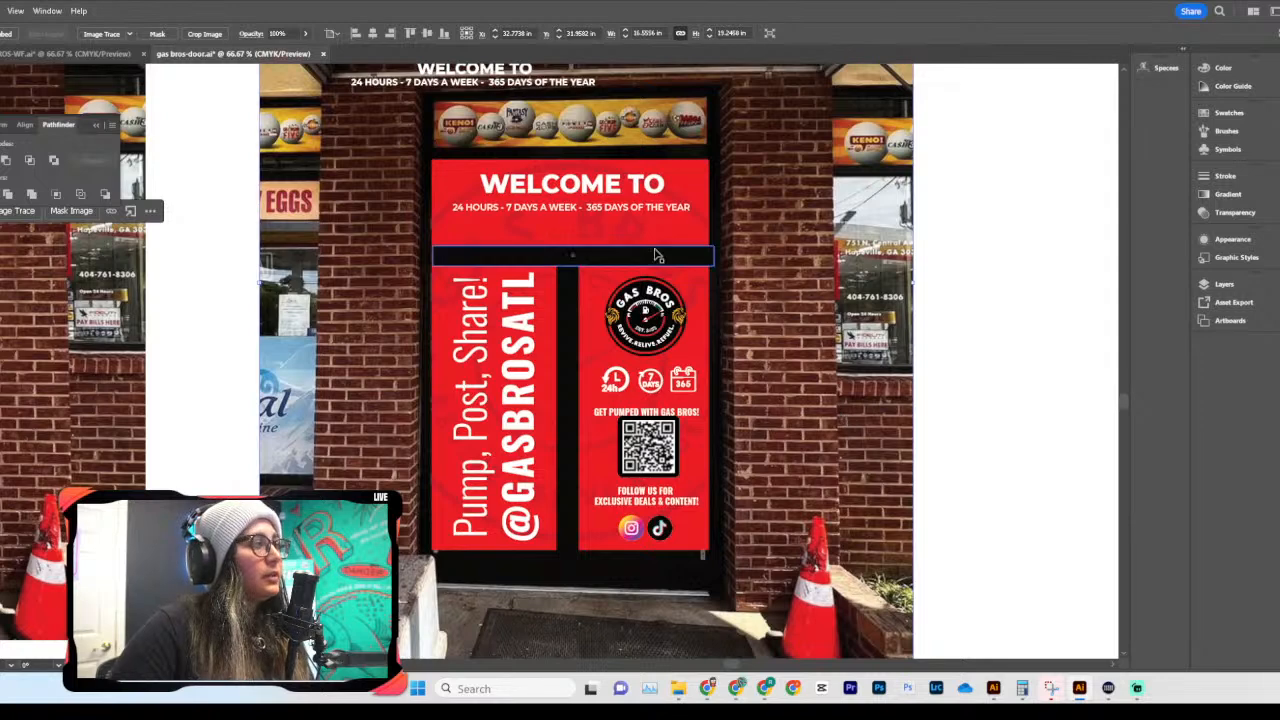
left_click_drag(662, 212, 668, 224)
left_click_drag(651, 182, 649, 196)
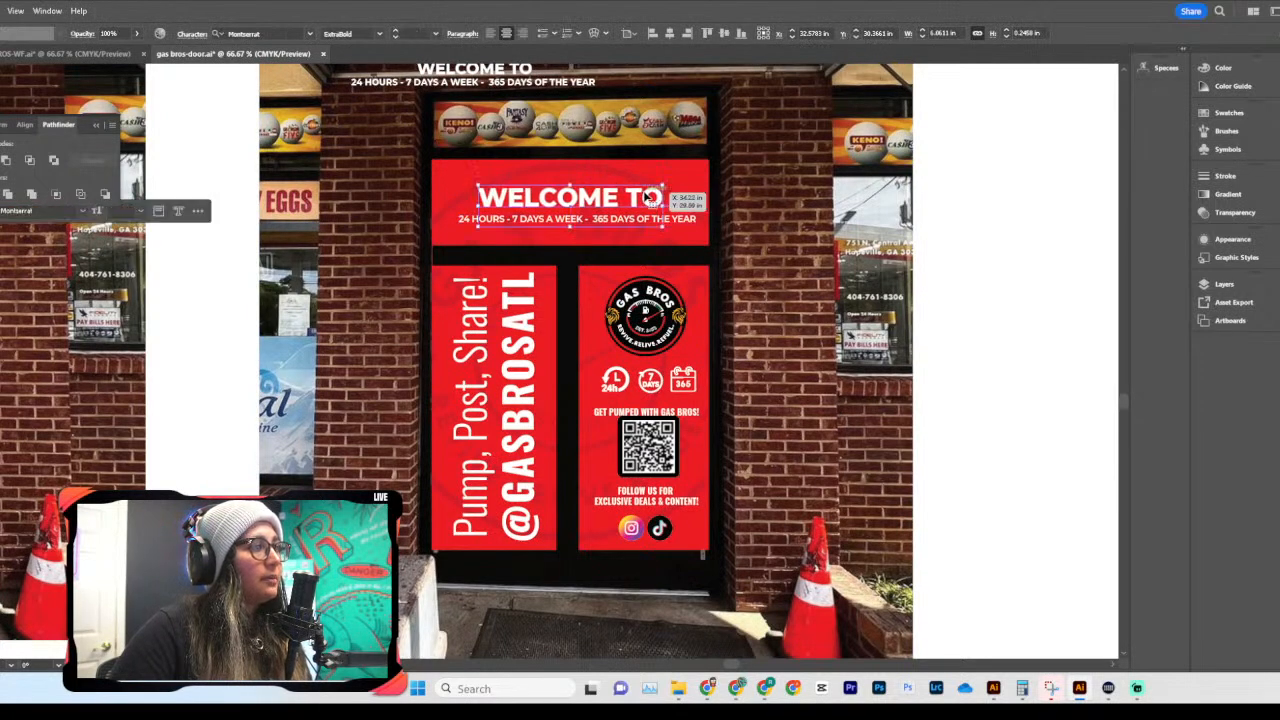
left_click(960, 262)
scroll(960, 270, "down", 2)
scroll(960, 283, "up", 1)
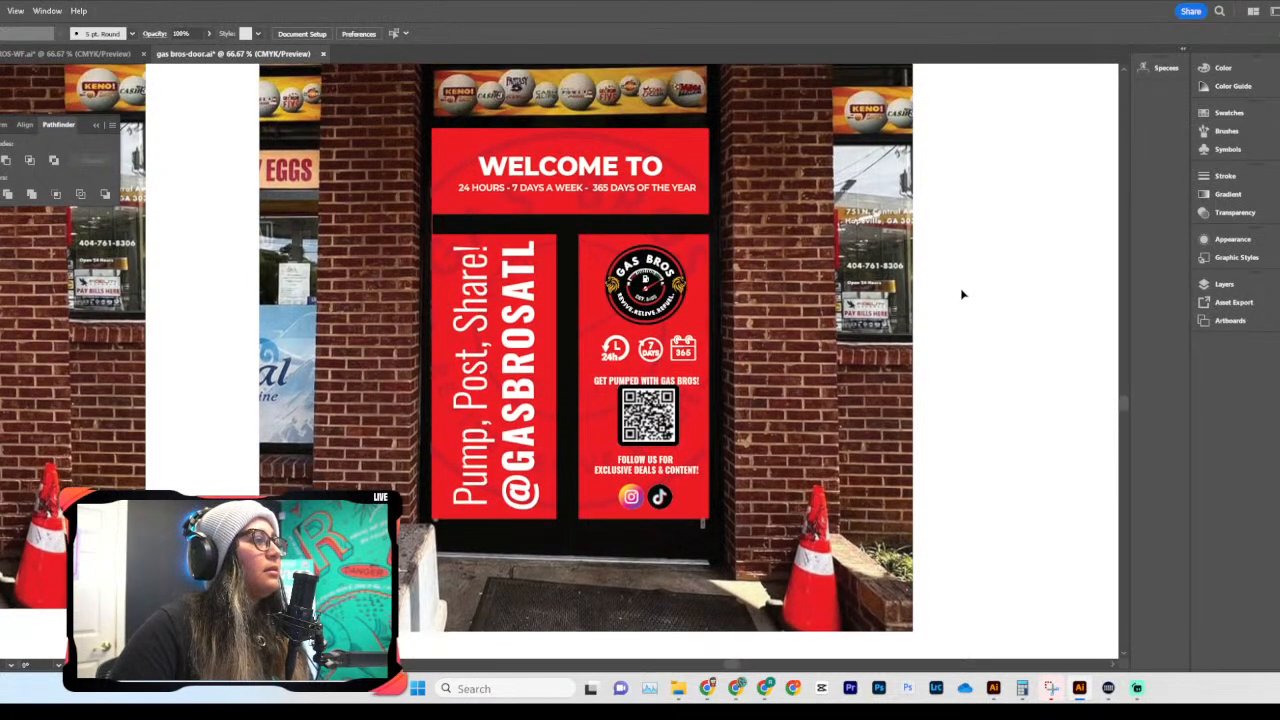
Step: Lower the opacity of the Gas Bros watermark inside the red door's clip group to about 28%
key("ctrl+plus")
key("ctrl+minus")
key("ctrl+minus")
key("ctrl+minus")
key("ctrl+plus")
key("ctrl+plus")
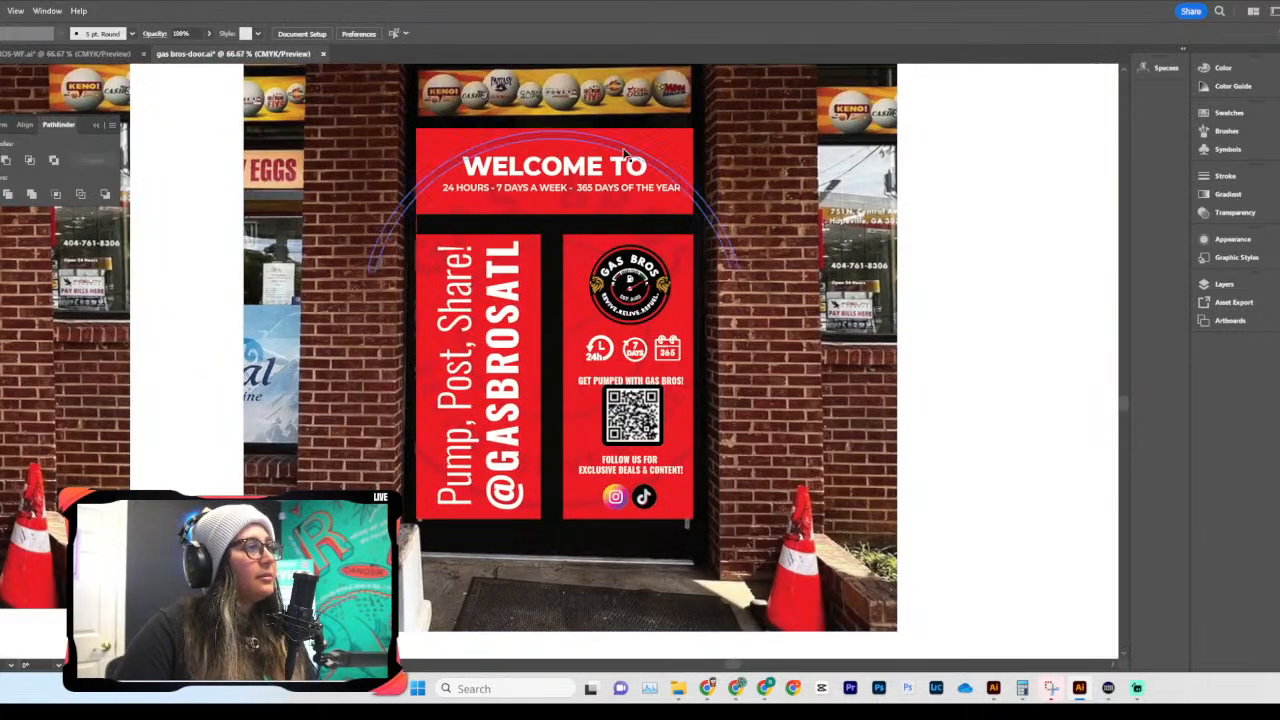
key("ctrl+v")
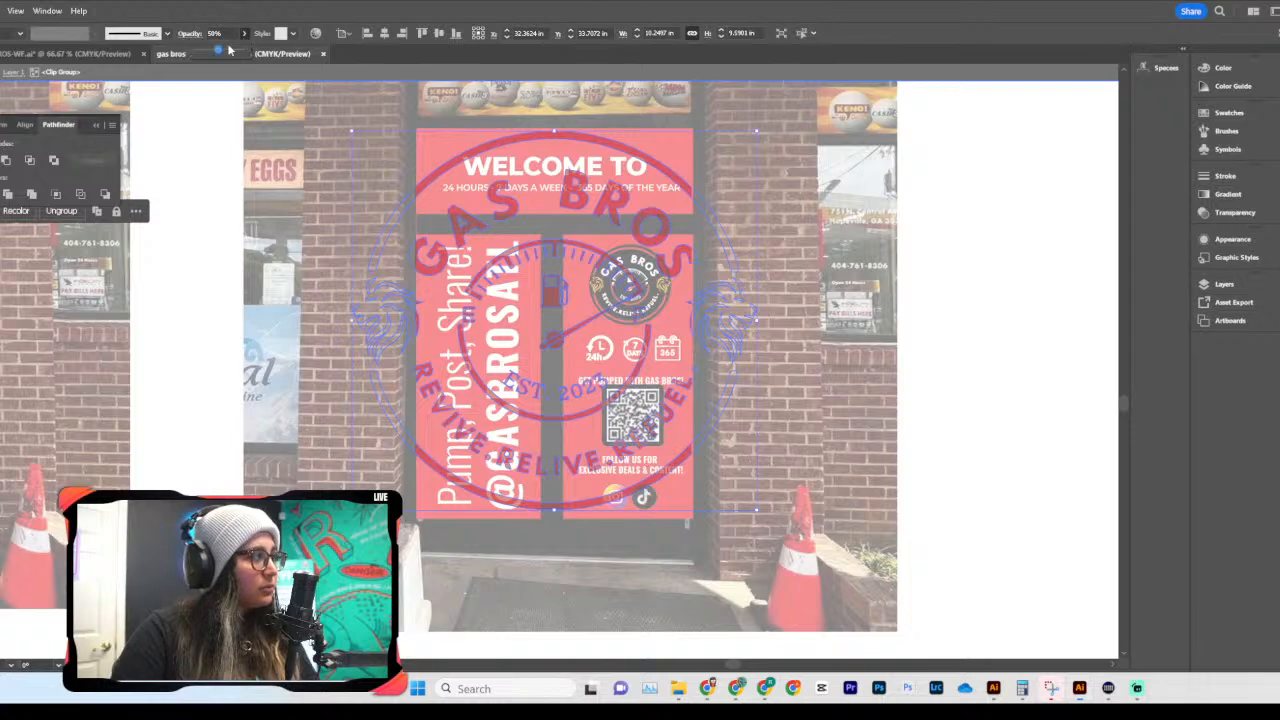
left_click_drag(215, 50, 205, 55)
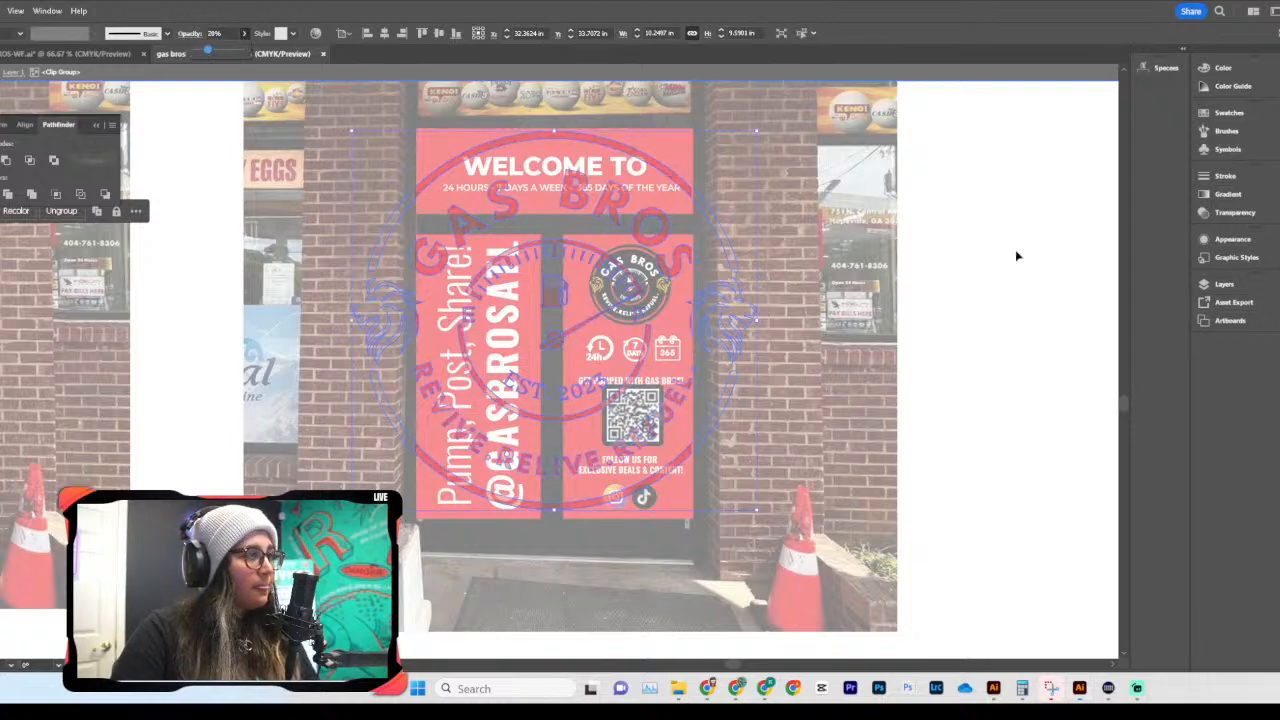
double_click(1017, 256)
Step: Try filling the door's red background rectangle with yellow
scroll(999, 382, "up", 1)
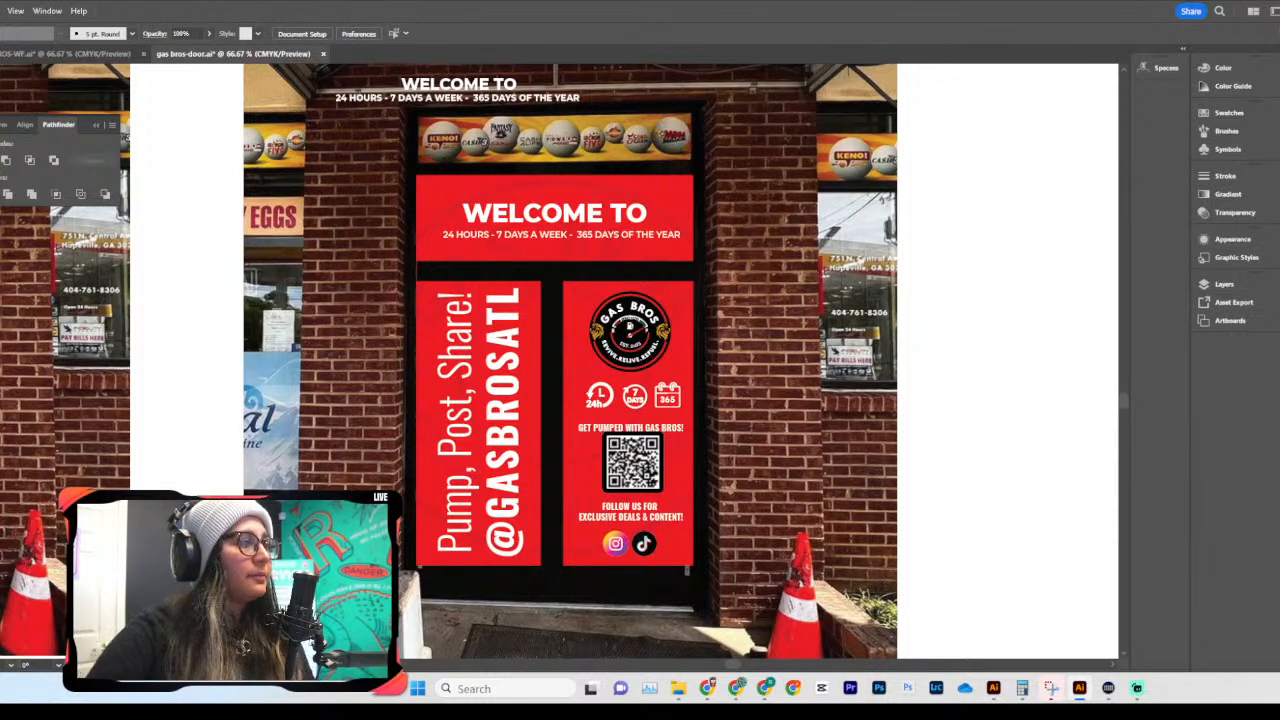
scroll(708, 477, "down", 1)
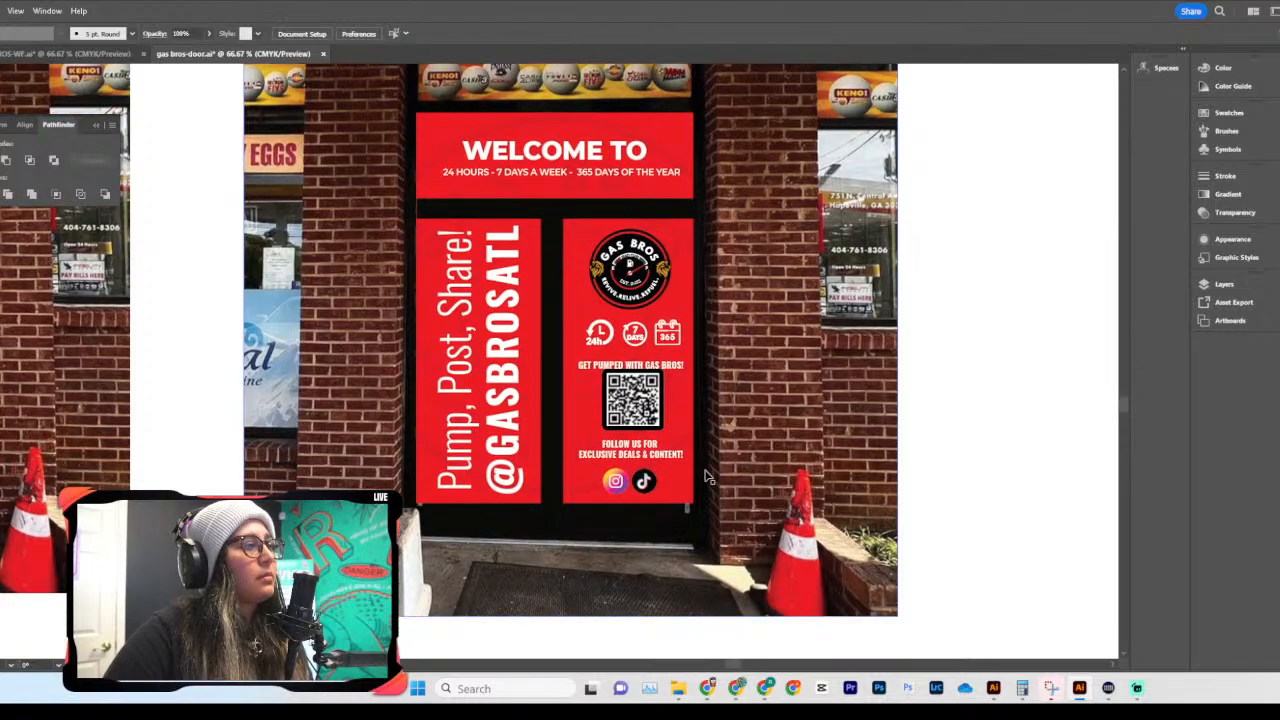
scroll(748, 460, "down", 4)
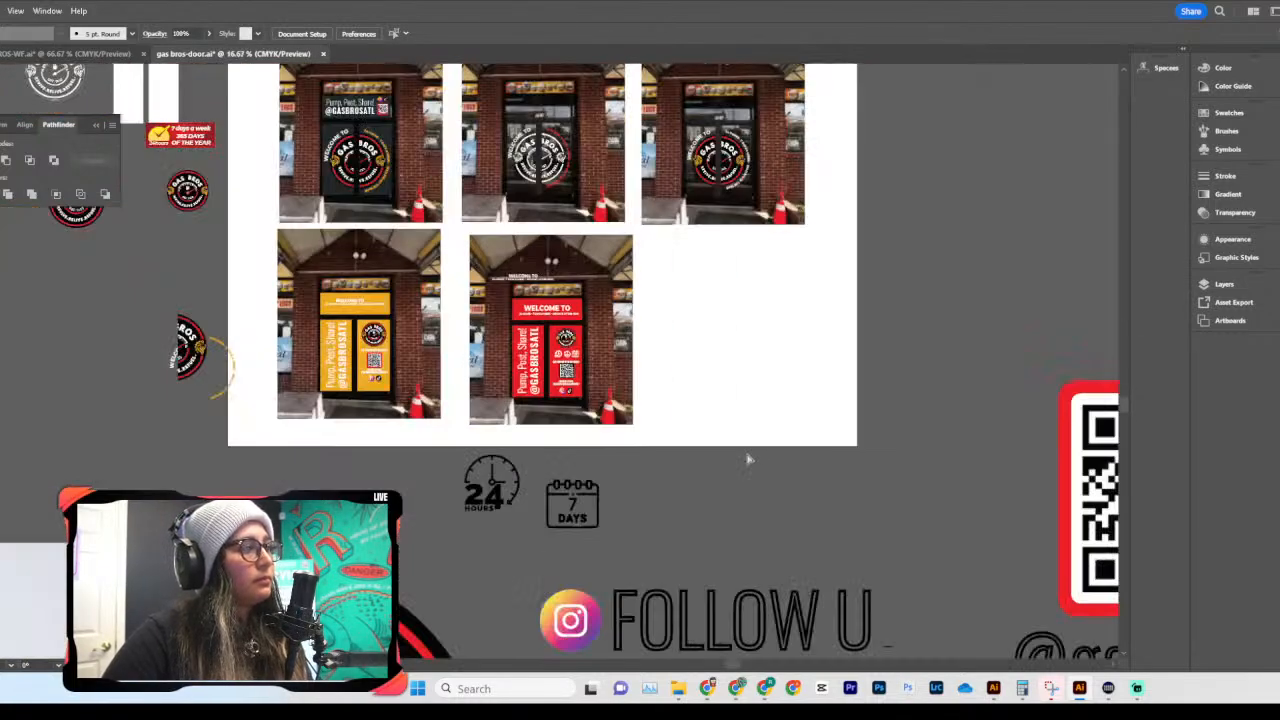
scroll(748, 460, "up", 4)
left_click(620, 300)
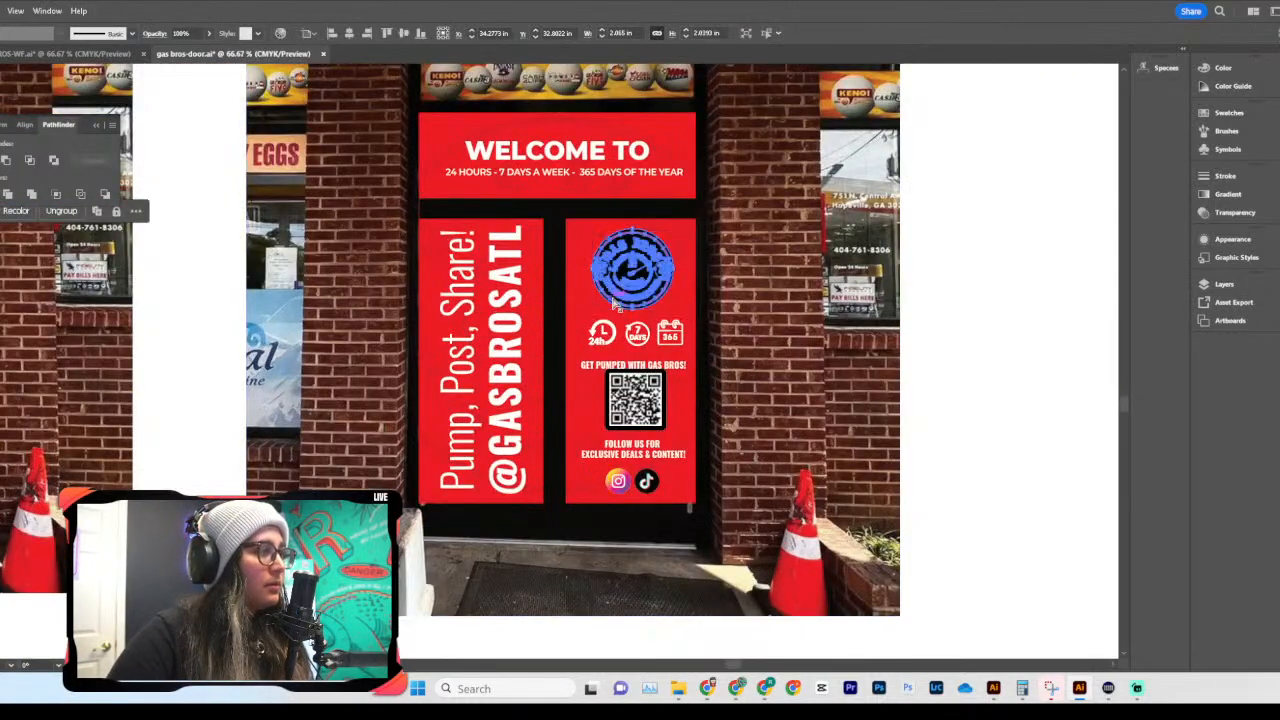
key("ctrl+equal")
key("ctrl+equal")
left_click(619, 302)
scroll(619, 302, "down", 1)
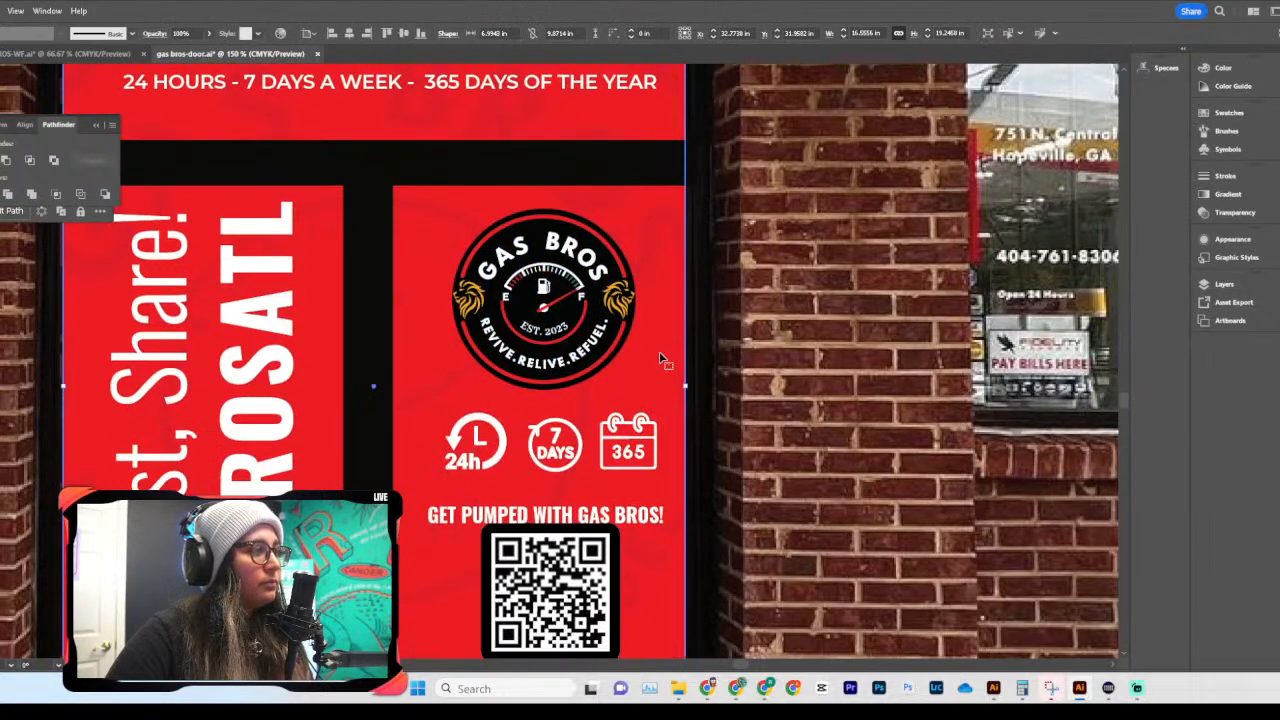
double_click(660, 357)
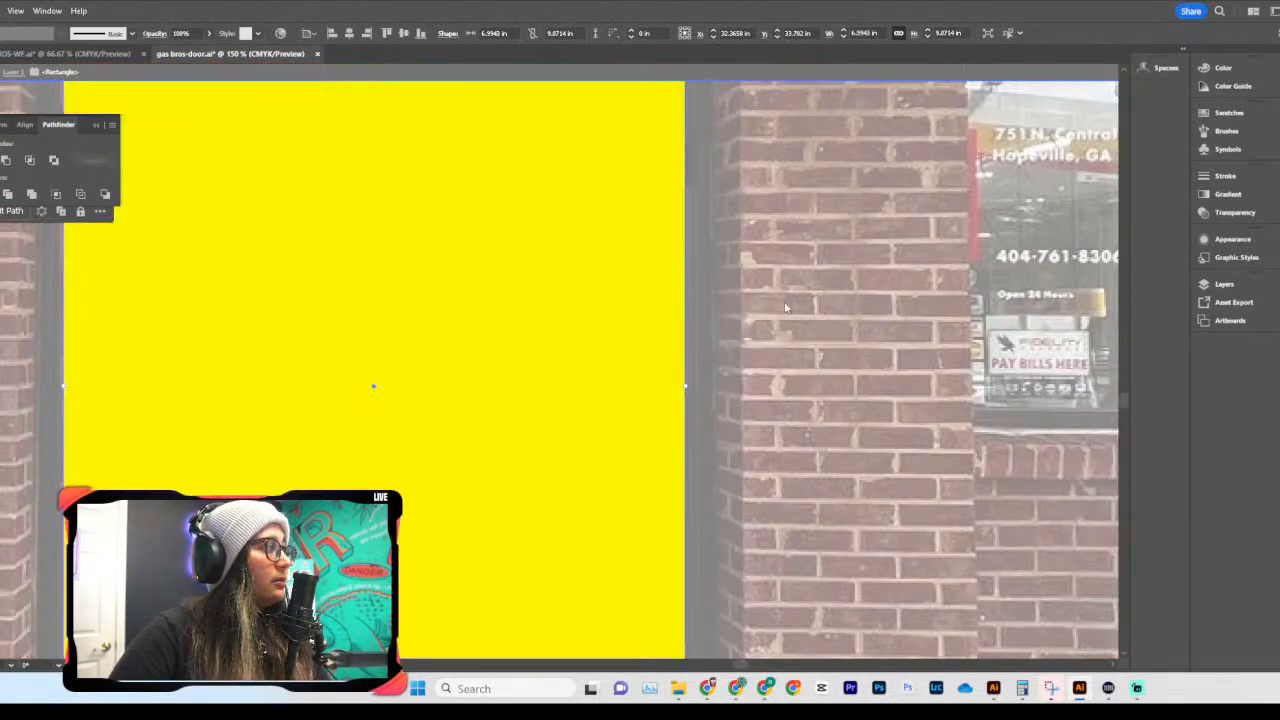
double_click(785, 303)
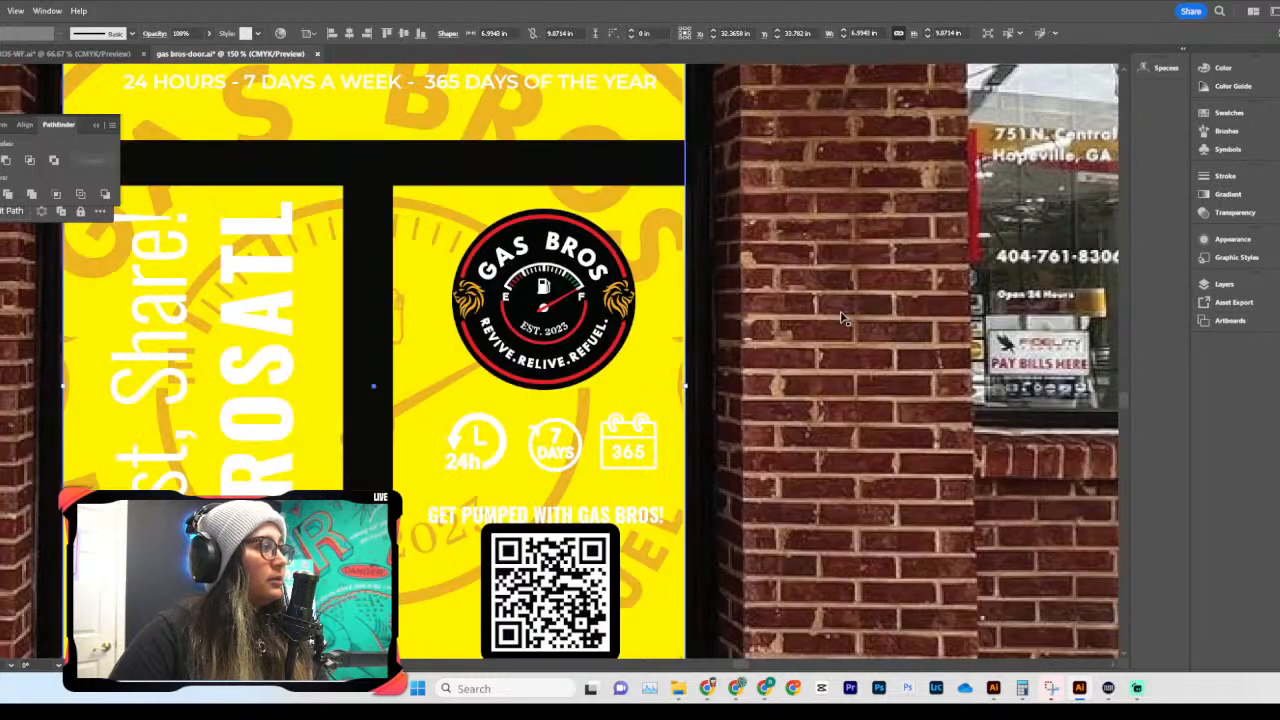
Step: Undo the yellow fill on the door's background rectangle
key("ctrl+minus")
key("ctrl+minus")
key("ctrl+minus")
key("ctrl+minus")
left_click(842, 317)
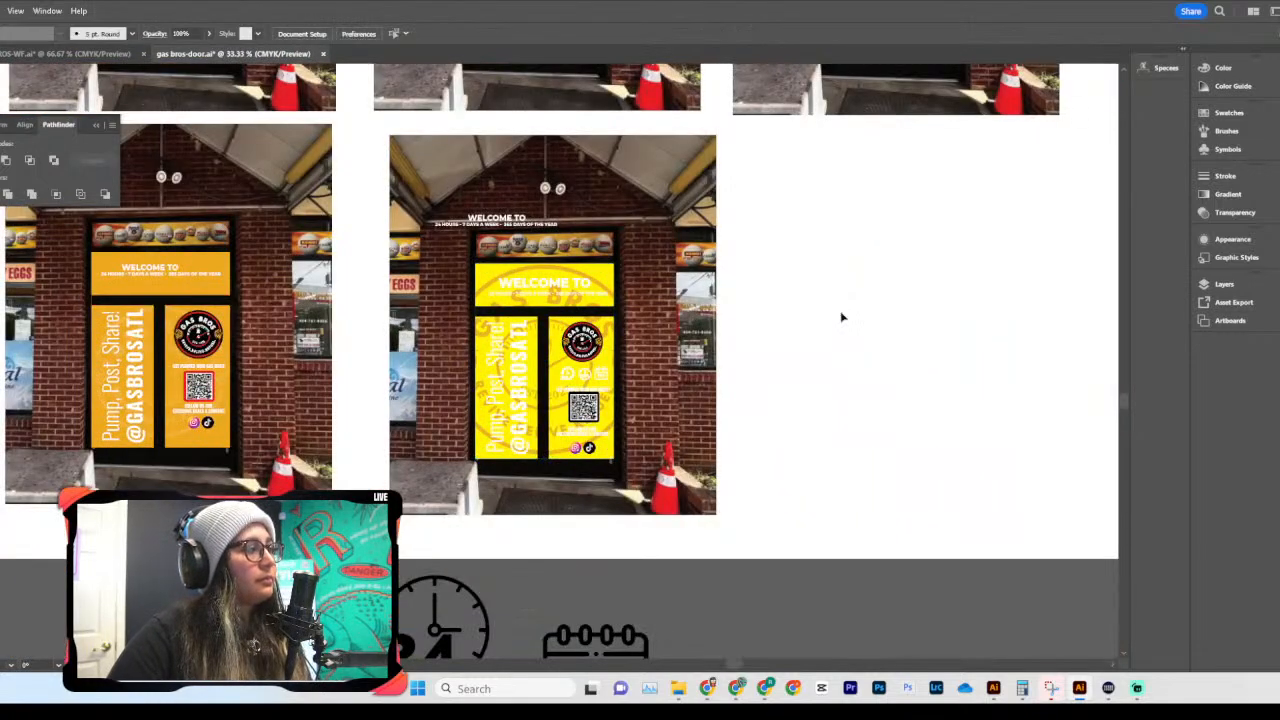
key("ctrl+z")
key("ctrl+z")
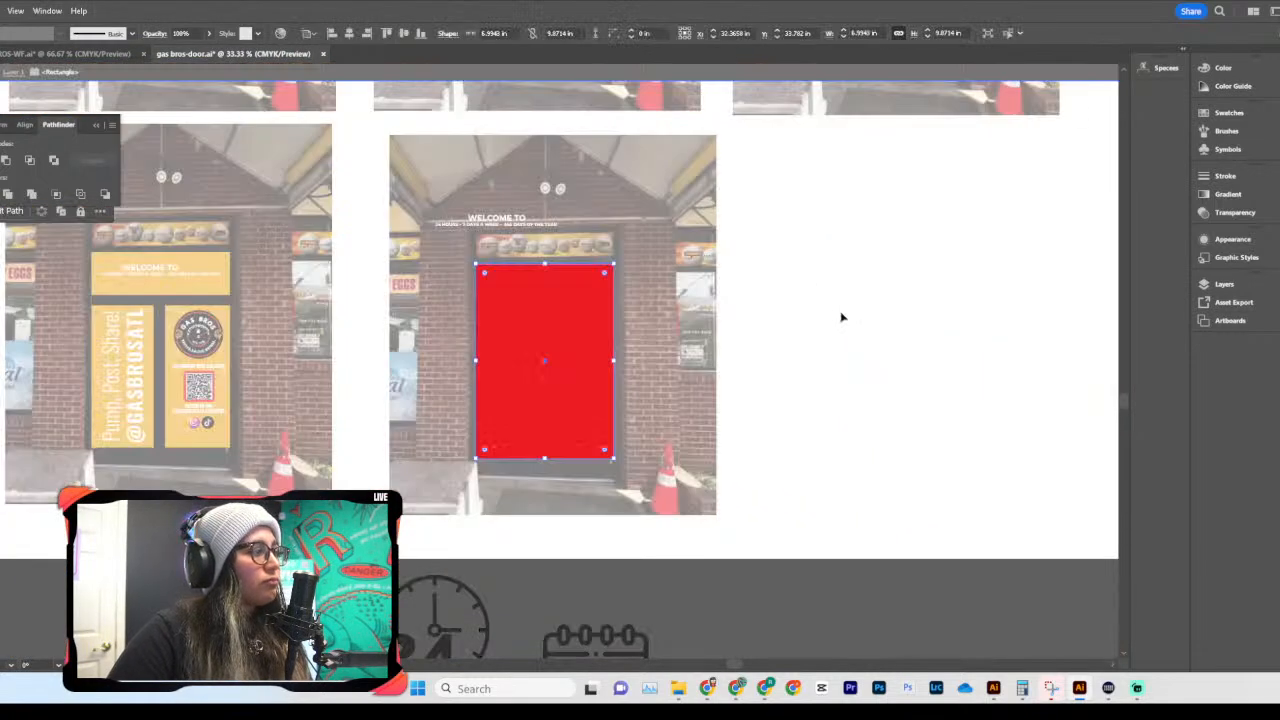
key("ctrl+plus")
key("ctrl+plus")
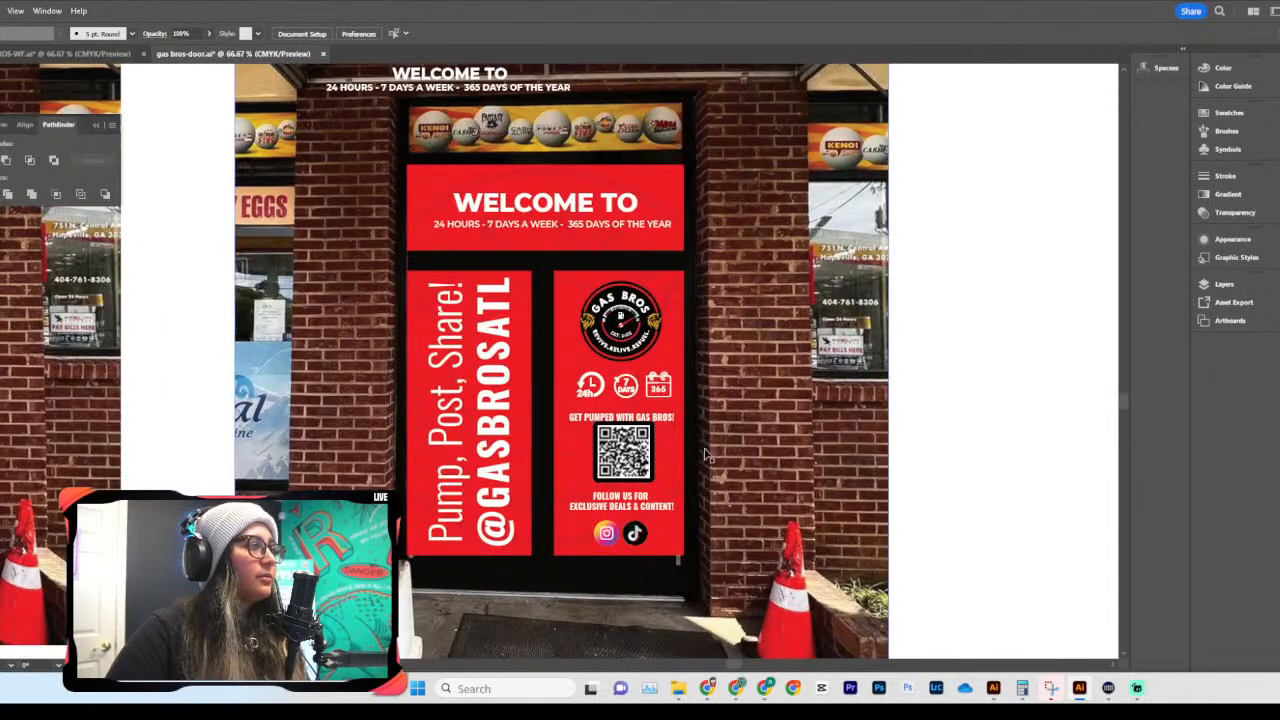
scroll(730, 410, "down", 1)
key("ctrl+plus")
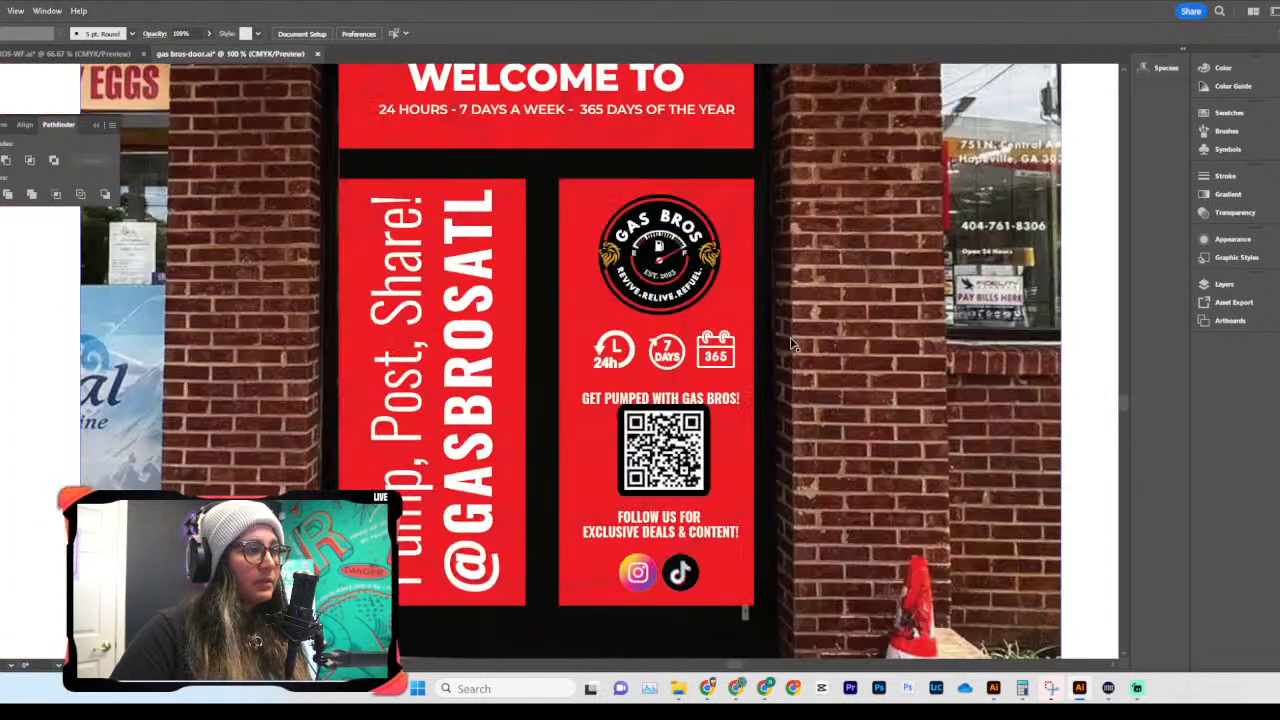
scroll(790, 343, "down", 1)
left_click(398, 275)
left_click(462, 255, "shift")
left_click_drag(438, 172, 437, 163)
scroll(481, 371, "down", 1)
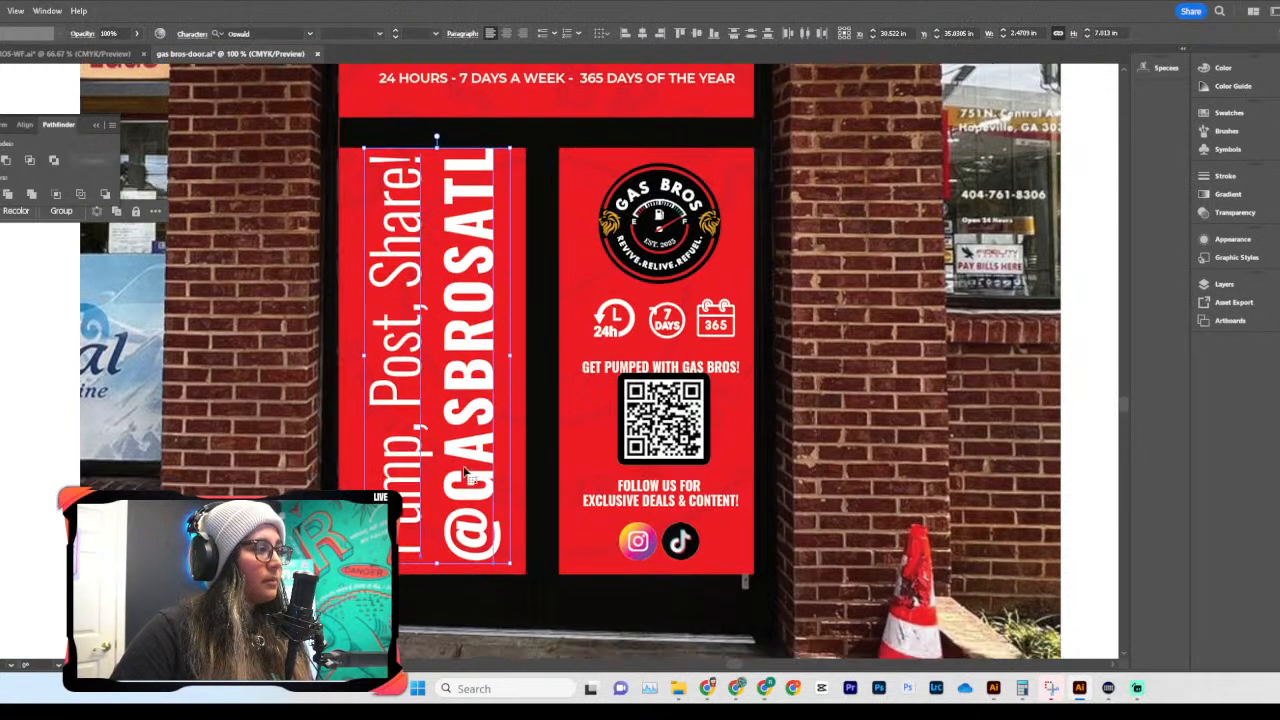
left_click_drag(437, 563, 437, 562)
left_click_drag(436, 138, 436, 143)
left_click(912, 311)
Step: Examine the red door mockup, checking the spacing of the header, vertical text, hours icons and QR code panel
scroll(720, 320, "down", 4)
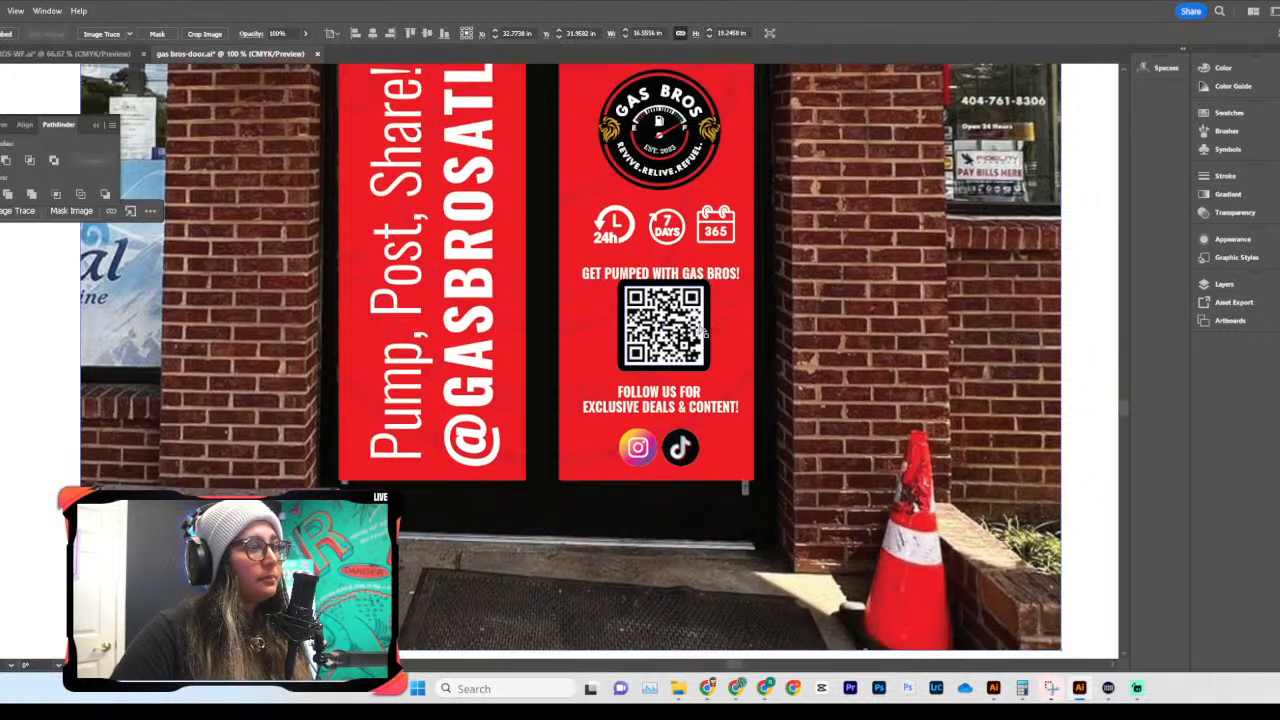
scroll(703, 330, "up", 2)
scroll(703, 330, "down", 1)
scroll(714, 337, "up", 4)
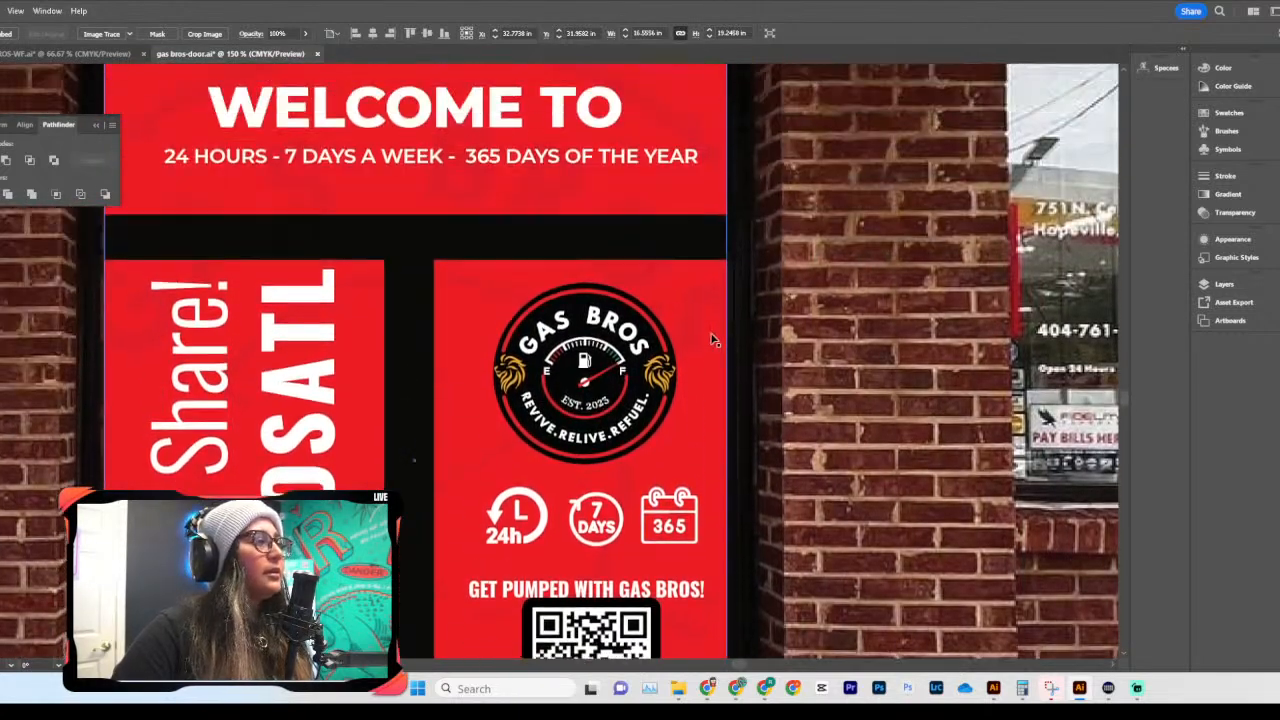
scroll(713, 336, "down", 1)
scroll(714, 340, "down", 2)
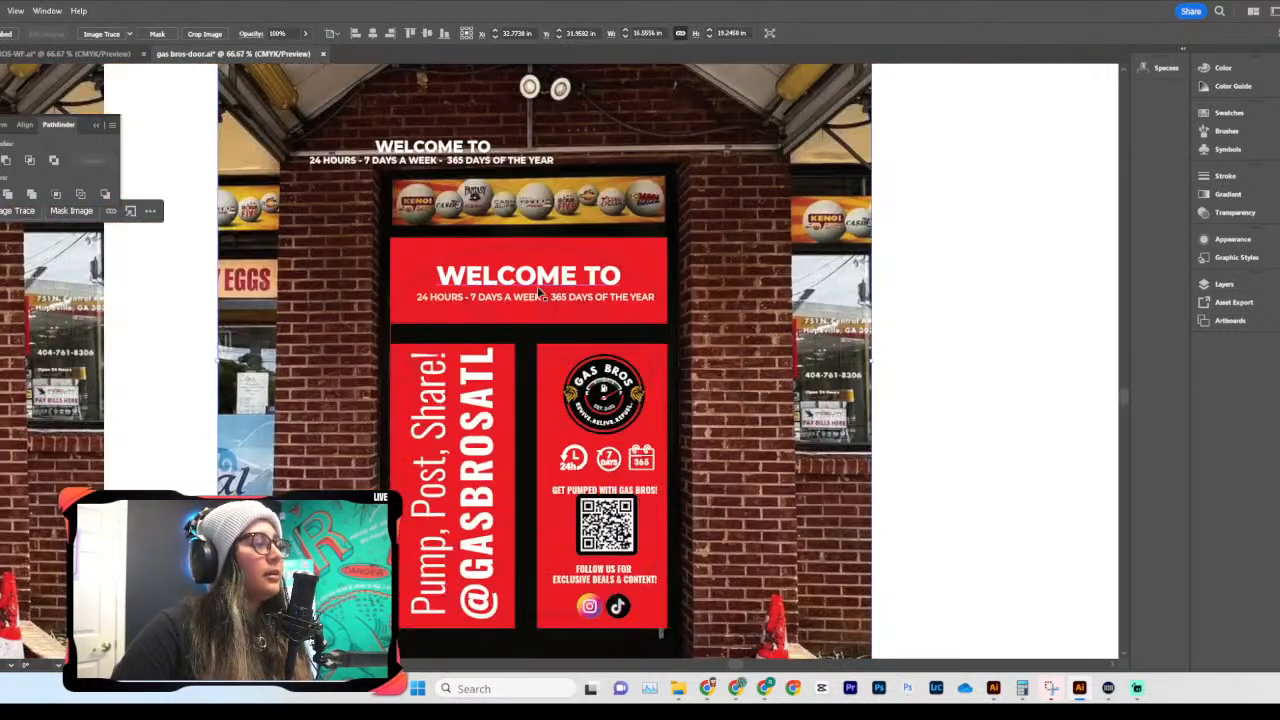
scroll(850, 405, "down", 1)
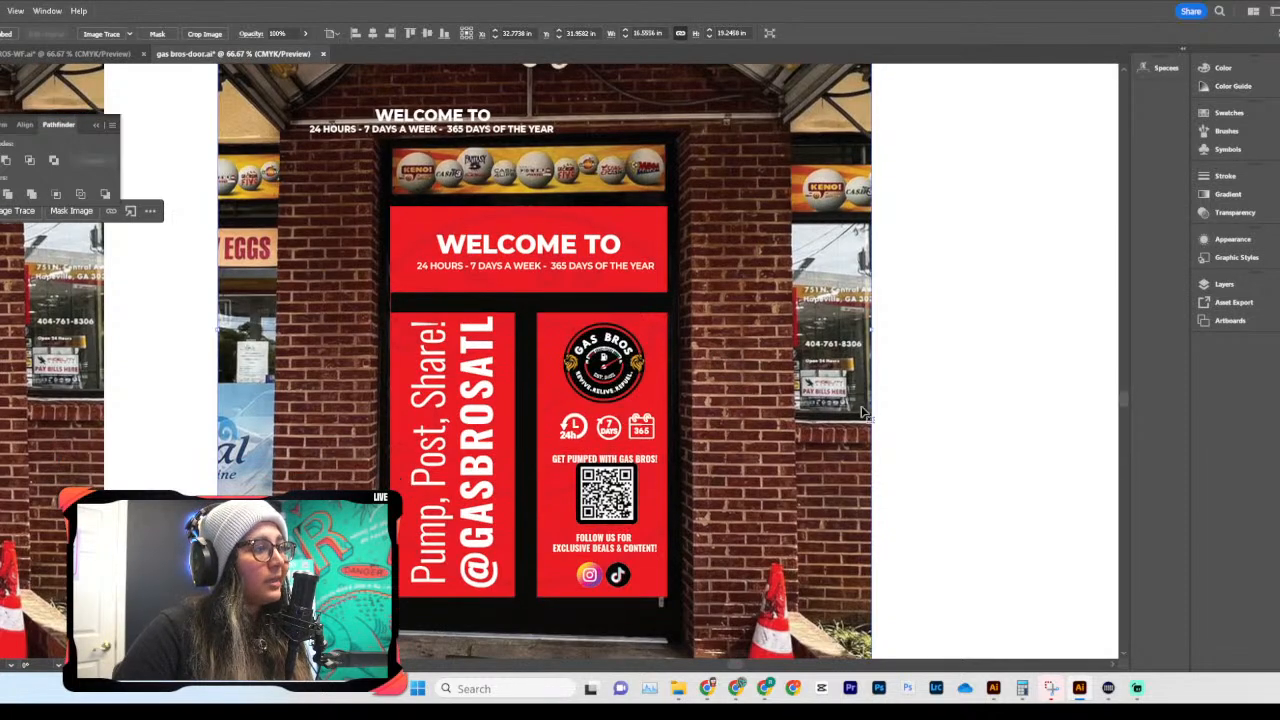
scroll(835, 435, "down", 1)
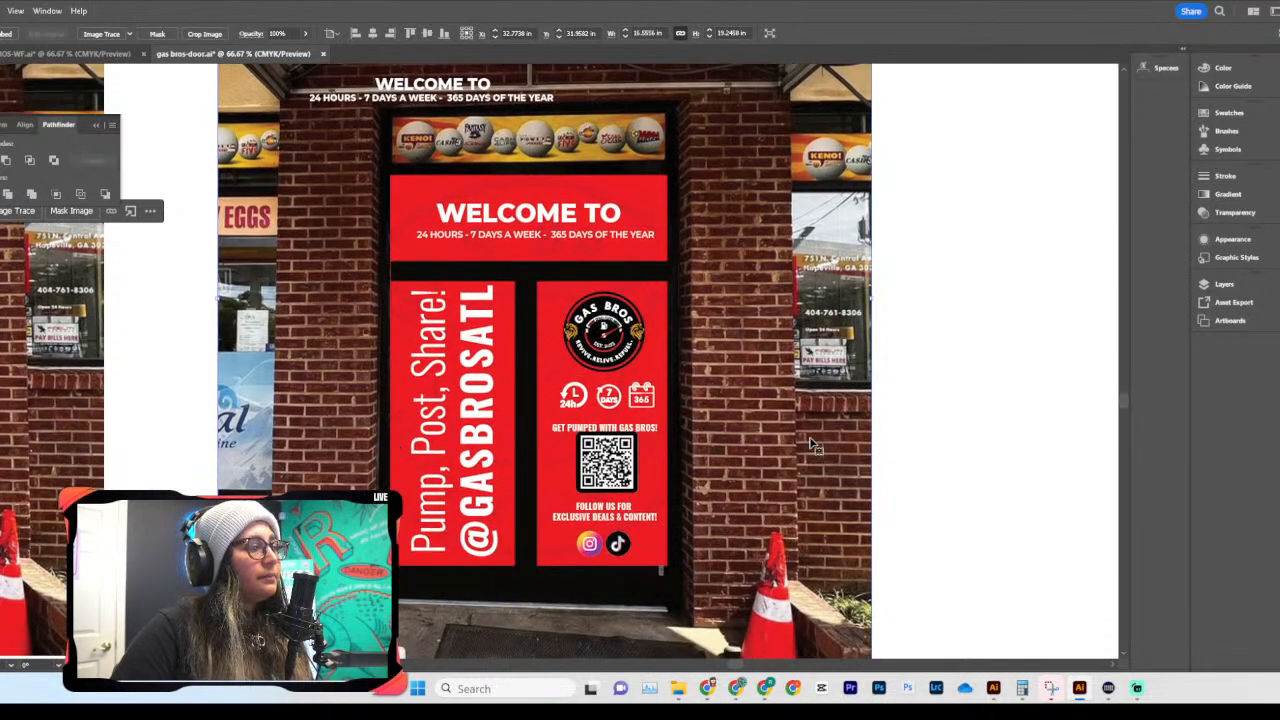
Step: Try aligning the grouped hours icons vertically above the QR code, then undo the alignment
scroll(810, 445, "up", 3)
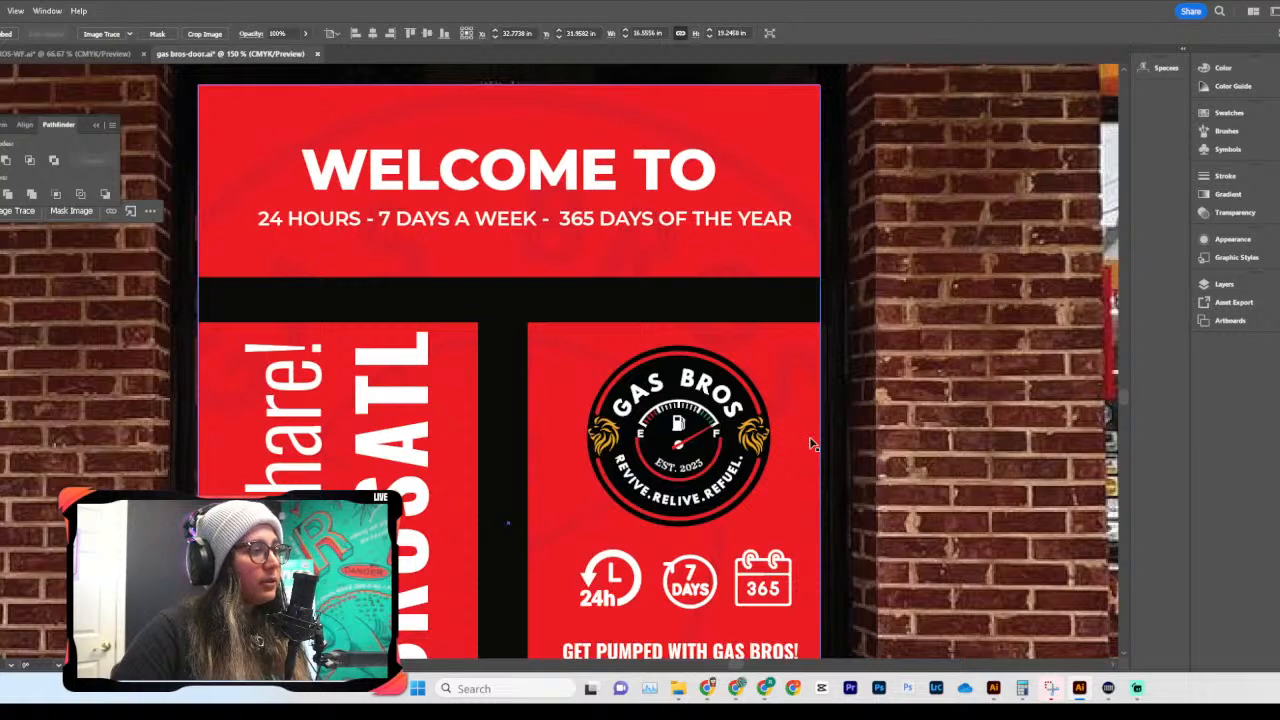
scroll(810, 445, "down", 5)
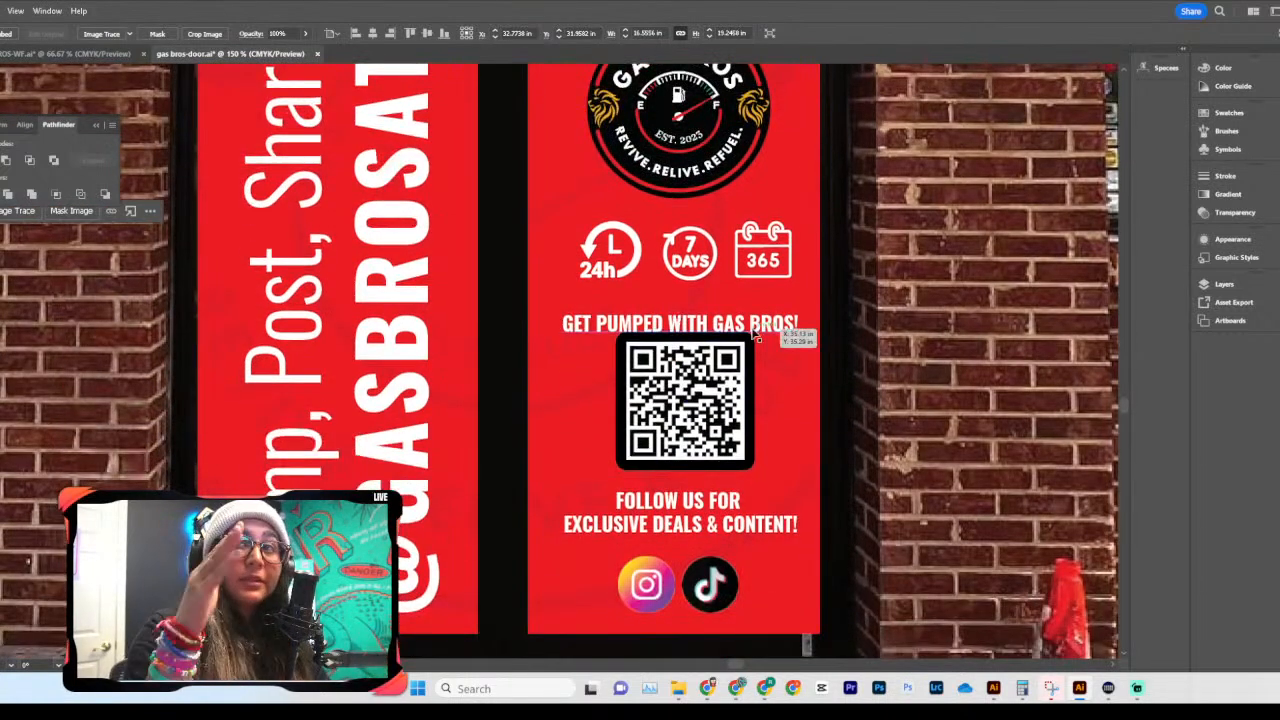
scroll(755, 335, "right", 3)
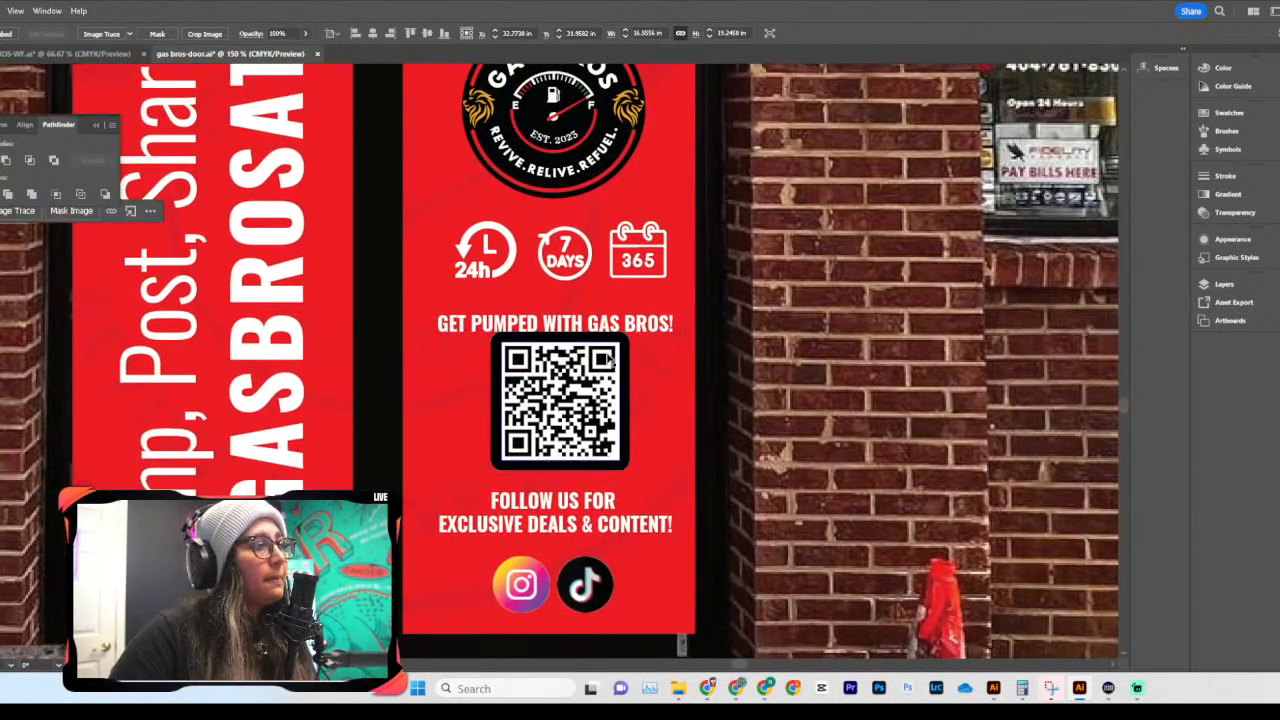
left_click(650, 328)
left_click(499, 265)
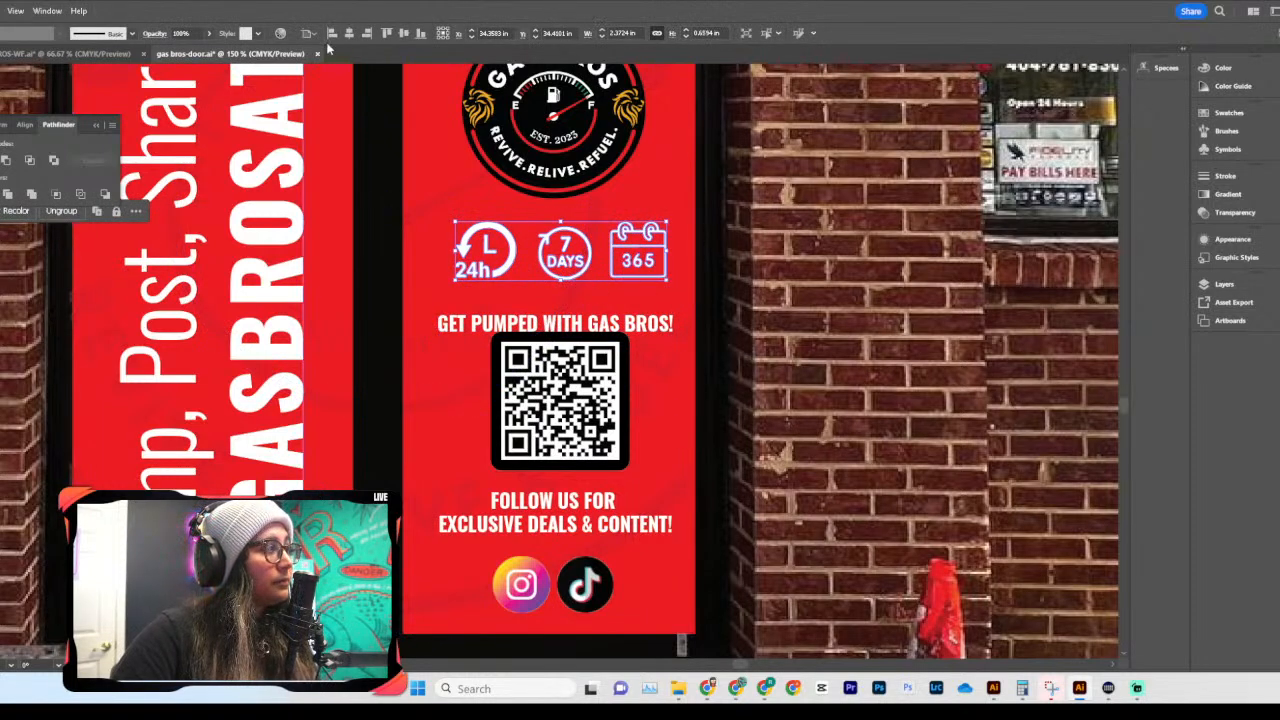
left_click(391, 35)
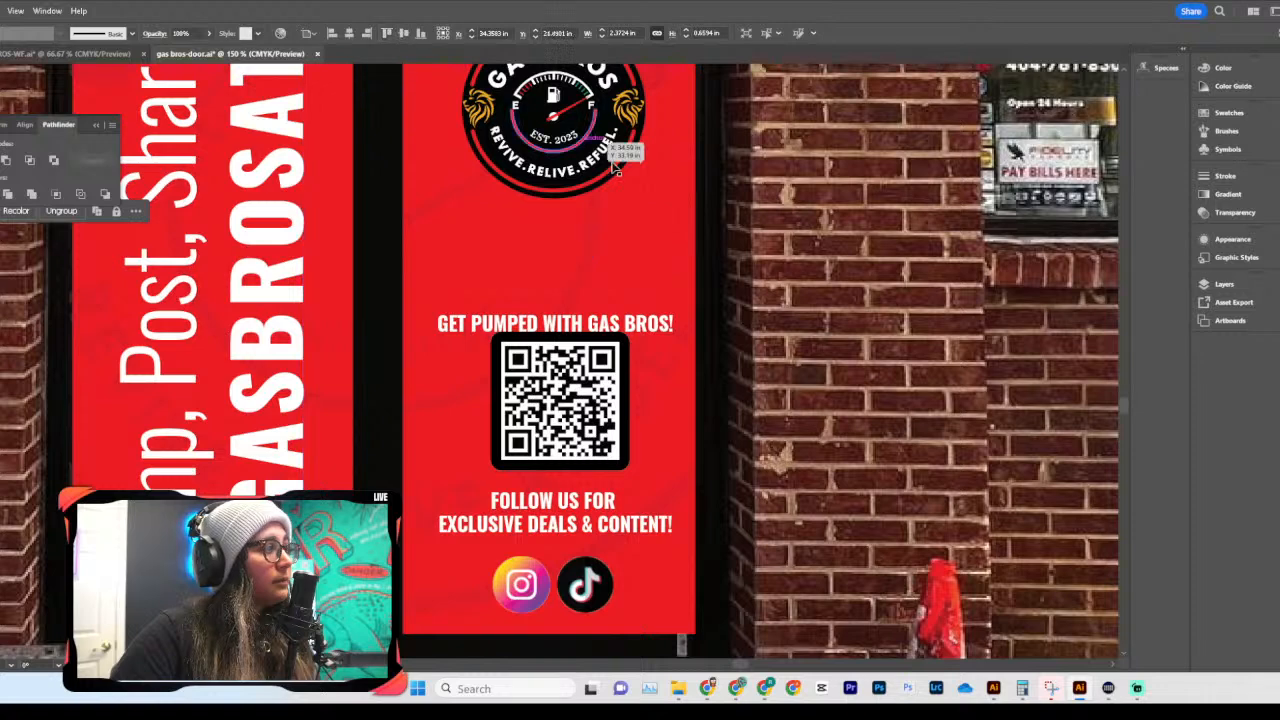
key("ctrl+z")
Step: Ungroup the row of 24h, 7 DAYS and 365 icons on the red door panel
left_click(604, 265)
left_click(565, 255)
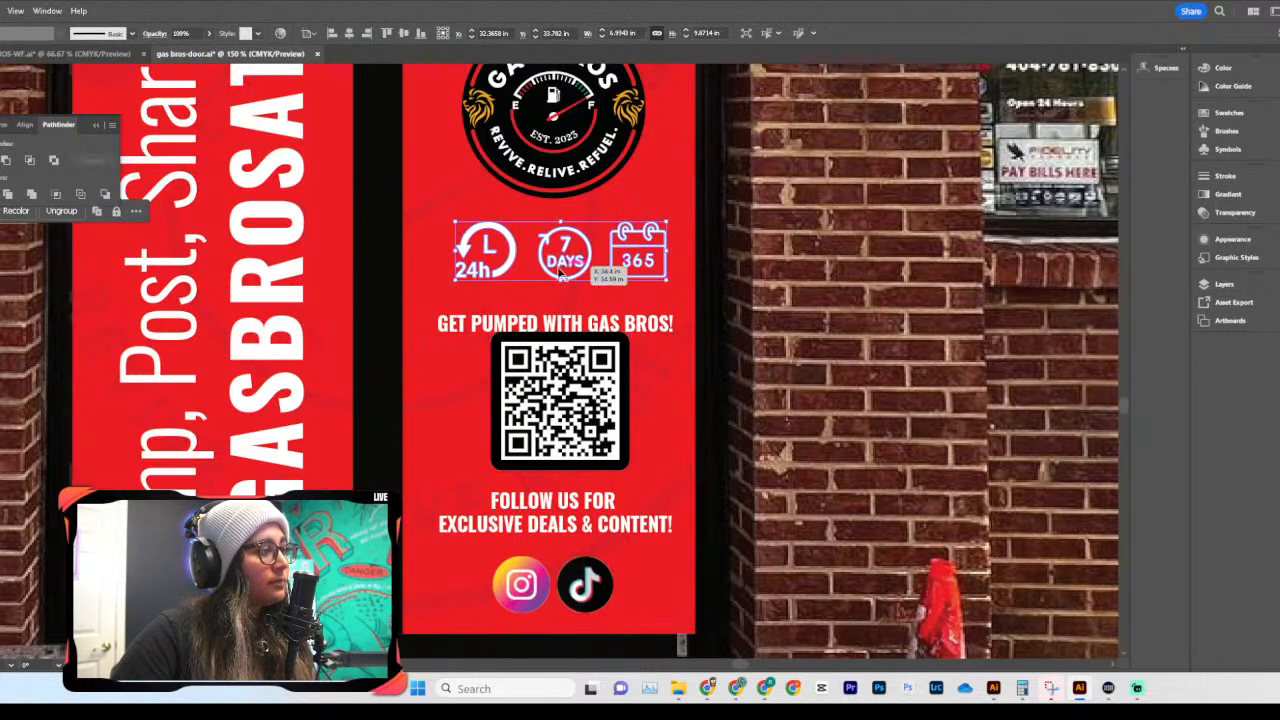
right_click(549, 263)
left_click(620, 453)
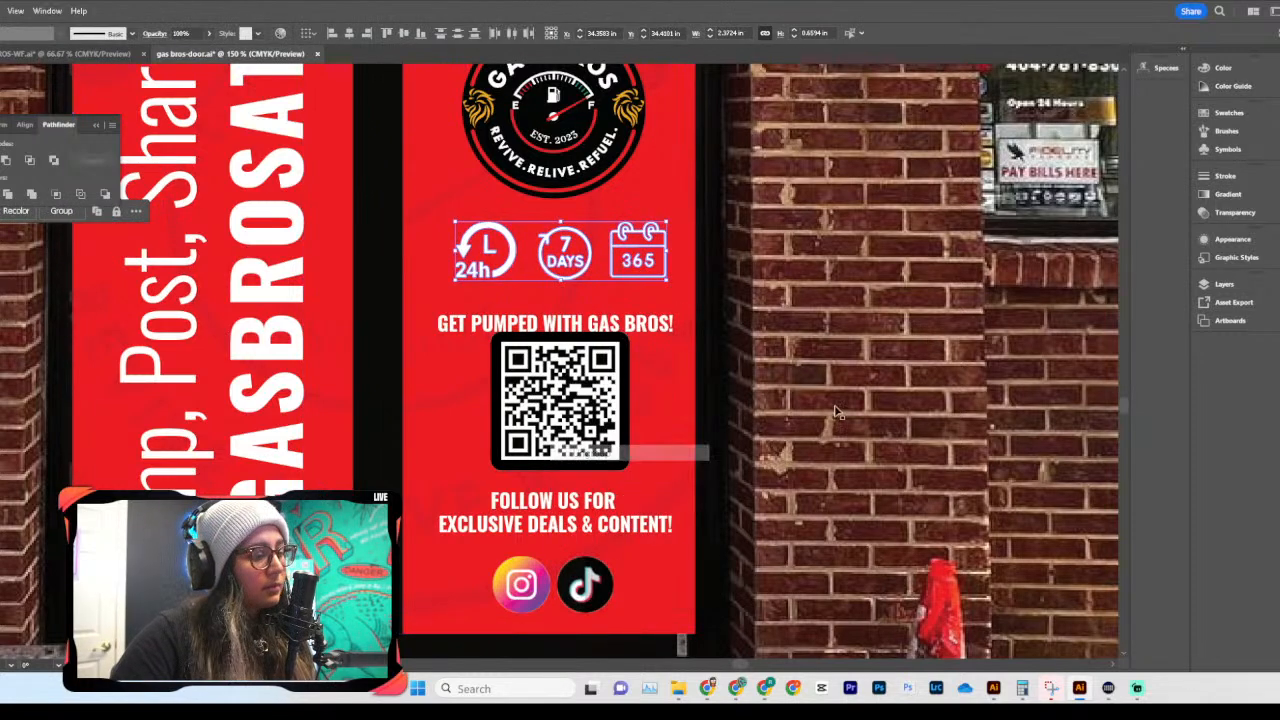
Step: Align the 24h, 7 DAYS and 365 icons to each other by their vertical centers
left_click(840, 418)
left_click(579, 267)
left_click(487, 264, "shift")
left_click(620, 262, "shift")
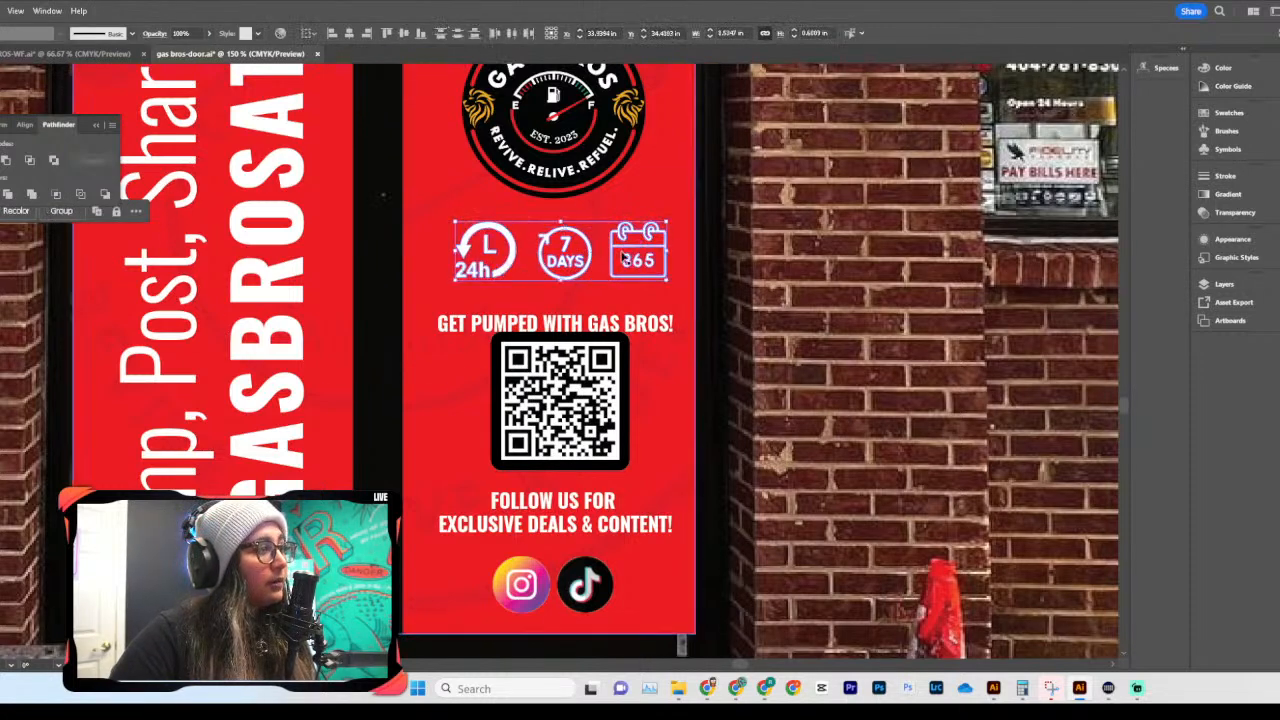
left_click(403, 33)
left_click(730, 296)
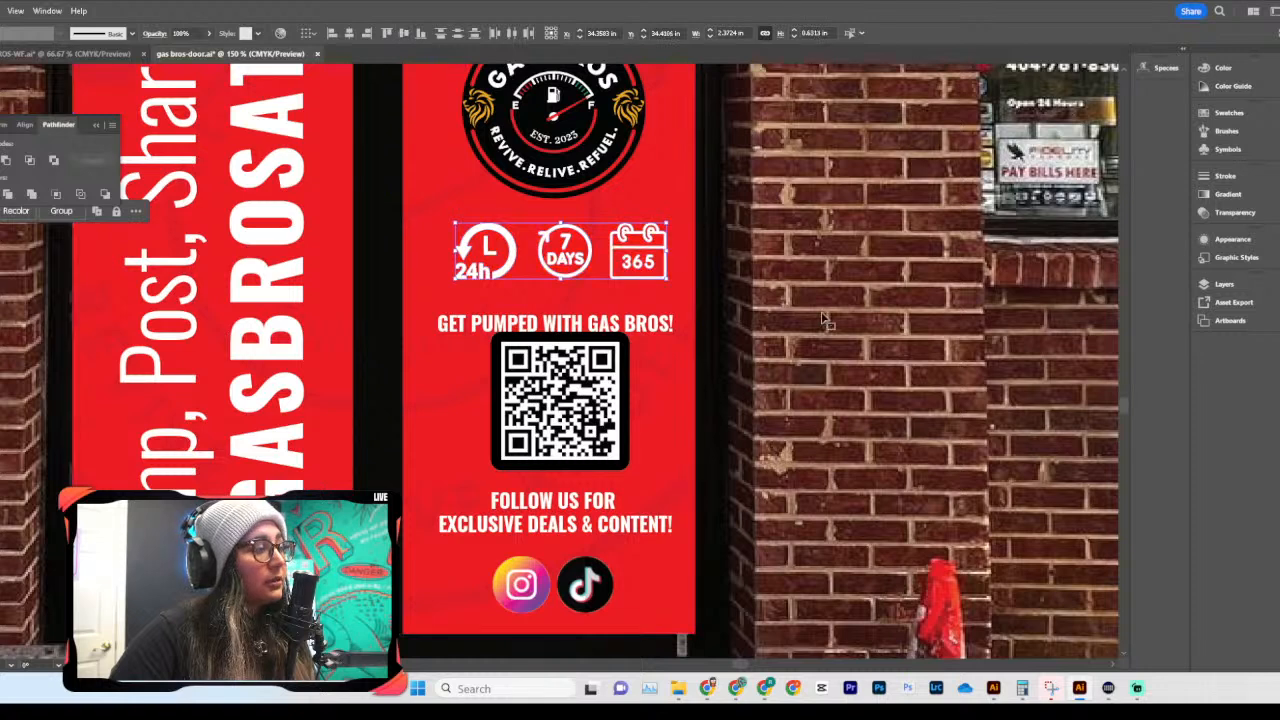
Step: Nudge the 24h, 7 DAYS and 365 icons slightly to the left to even out their spacing
scroll(800, 265, "left", 3)
left_click_drag(641, 273, 670, 261)
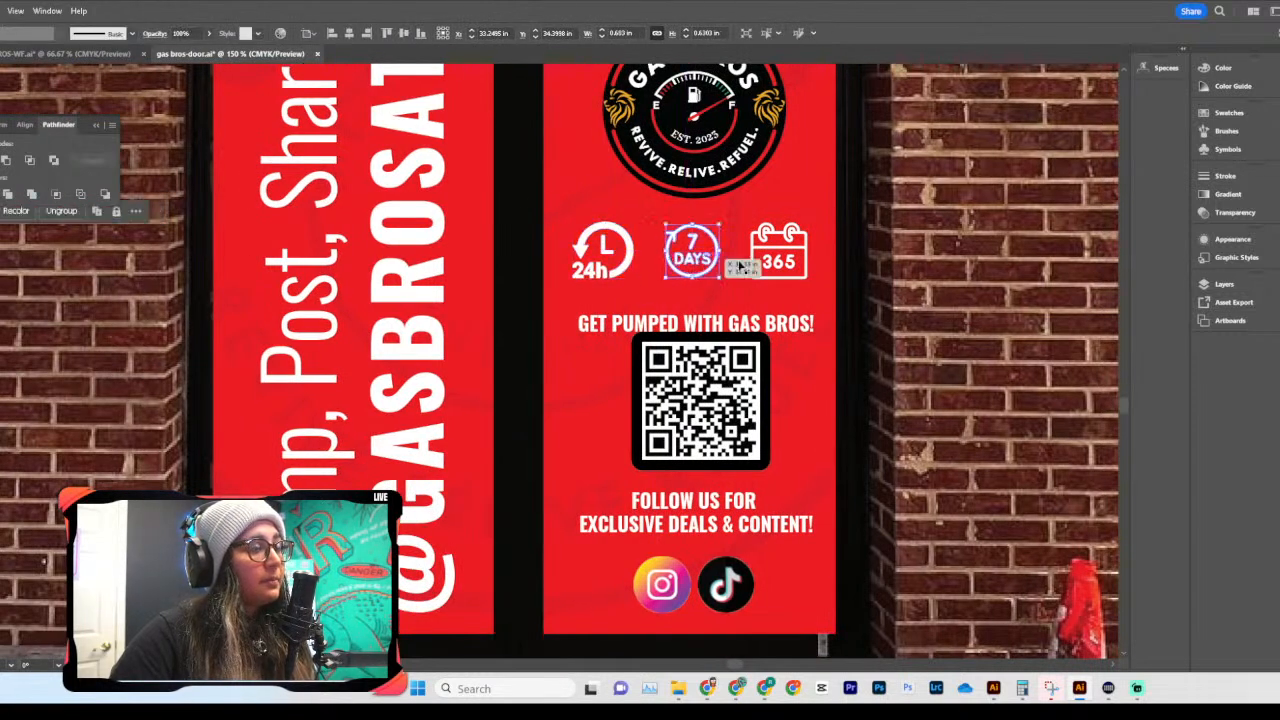
left_click_drag(780, 254, 776, 253)
Step: Move "GET PUMPED WITH GAS BROS!" up, the QR code slightly down, and the "FOLLOW US FOR EXCLUSIVE DEALS & CONTENT!" text slightly right
left_click_drag(750, 322, 752, 313)
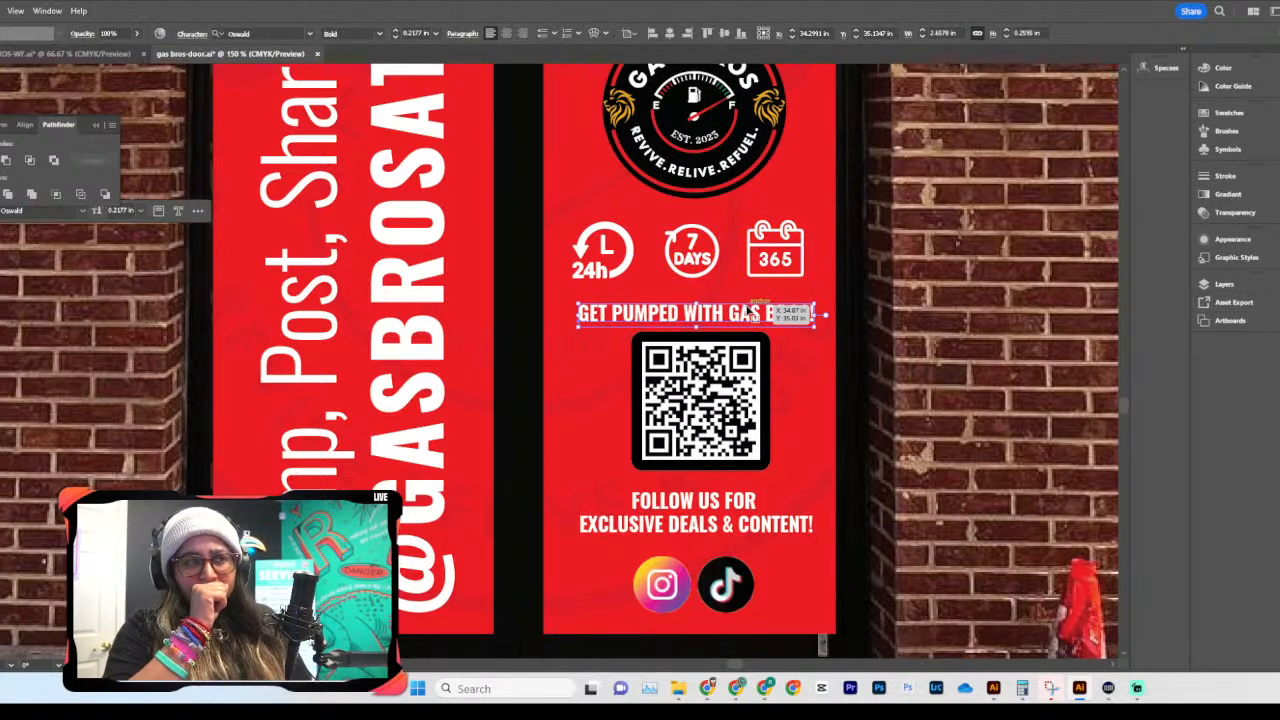
scroll(749, 310, "right", 2)
left_click(623, 381)
left_click_drag(623, 381, 623, 388)
left_click_drag(632, 508, 637, 508)
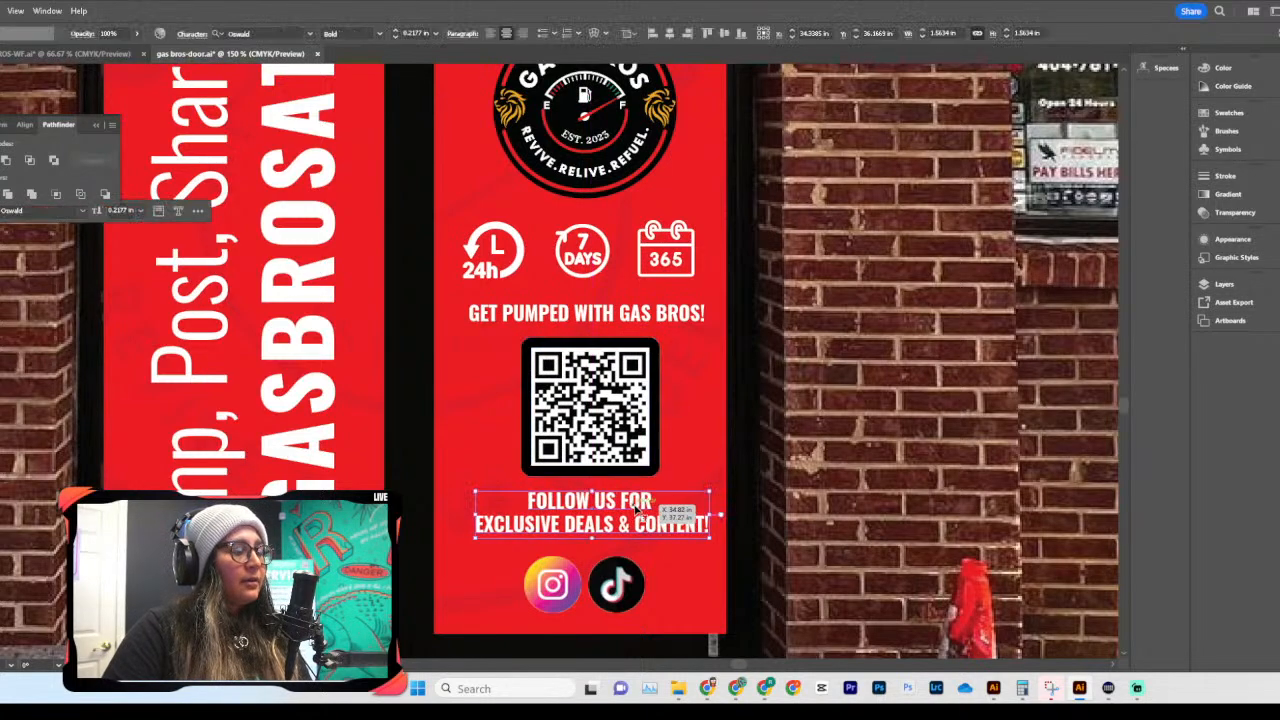
left_click(621, 586)
Step: Move the stray "WELCOME TO" header copy from above the red door to the empty area below the artboard
key("ctrl+minus")
key("ctrl+minus")
key("ctrl+minus")
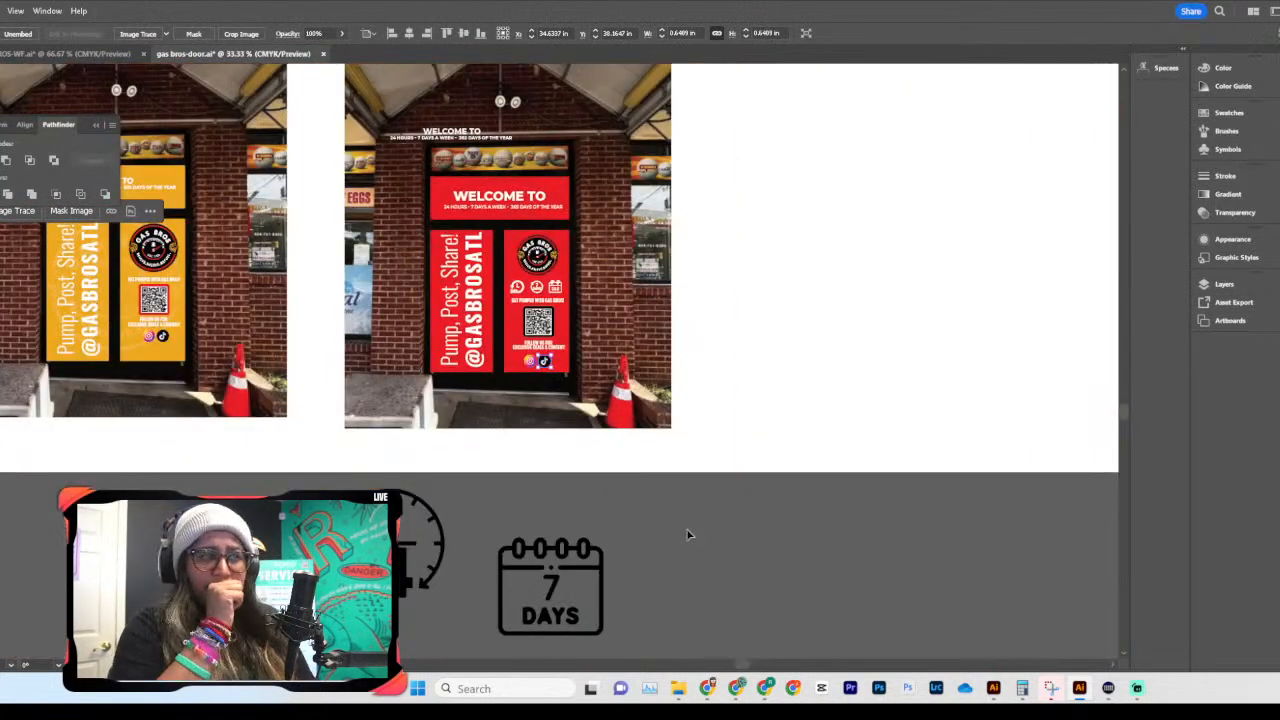
key("ctrl+minus")
key("ctrl+minus")
scroll(689, 498, "up", 2)
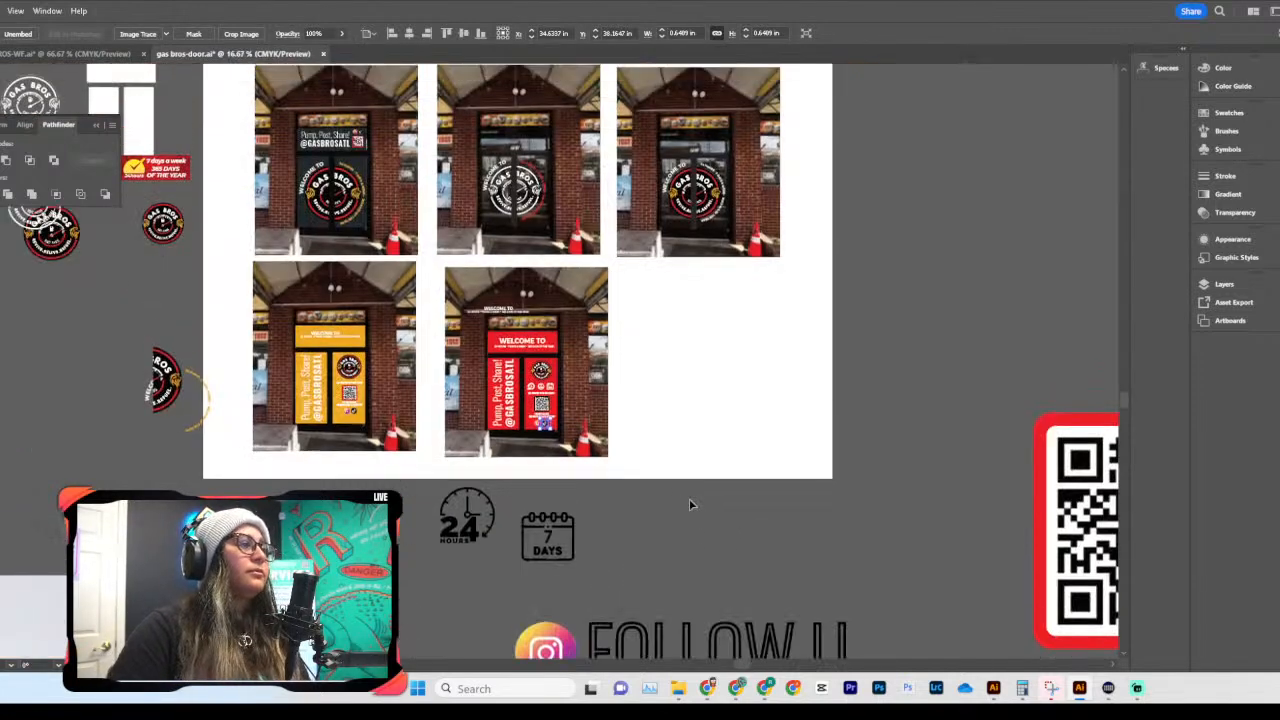
key("ctrl+plus")
key("ctrl+plus")
left_click(808, 283)
scroll(800, 280, "up", 1)
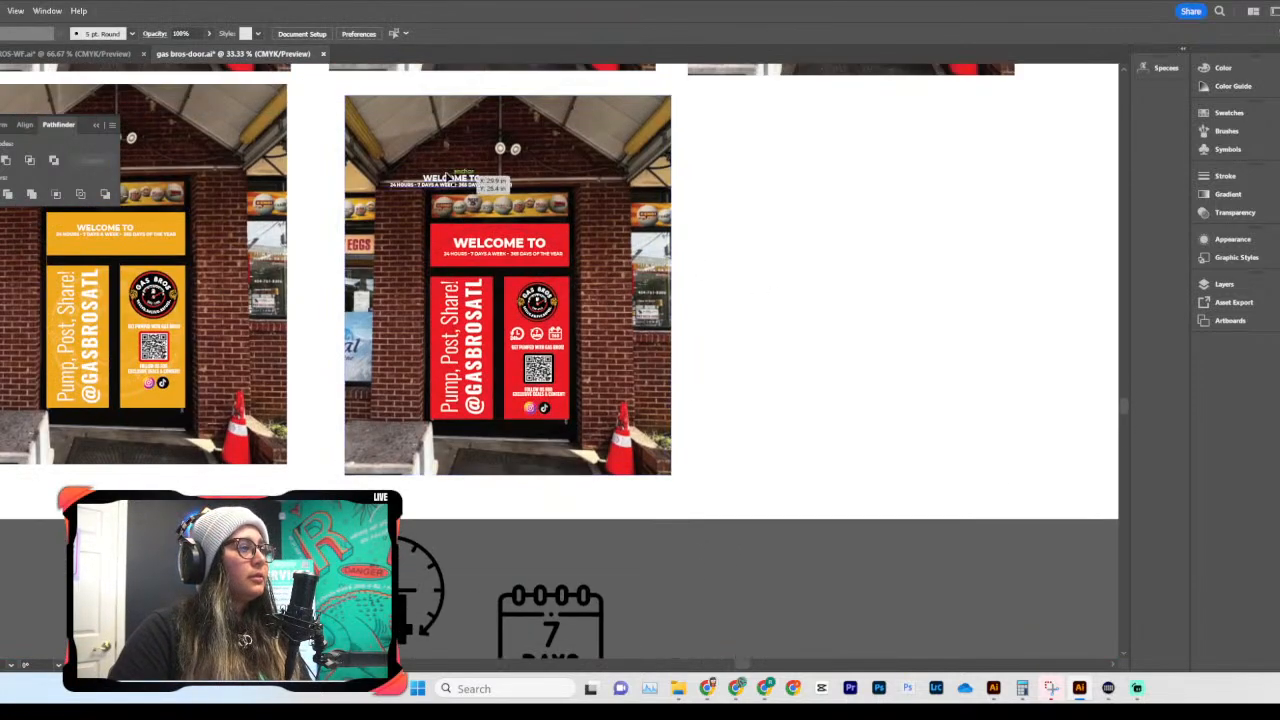
left_click_drag(447, 187, 712, 594)
left_click(700, 485)
Step: Examine the red door mockup near and far, checking the readability and spacing of its header, icons and QR panel
scroll(571, 396, "up", 1)
key("ctrl+plus")
key("ctrl+plus")
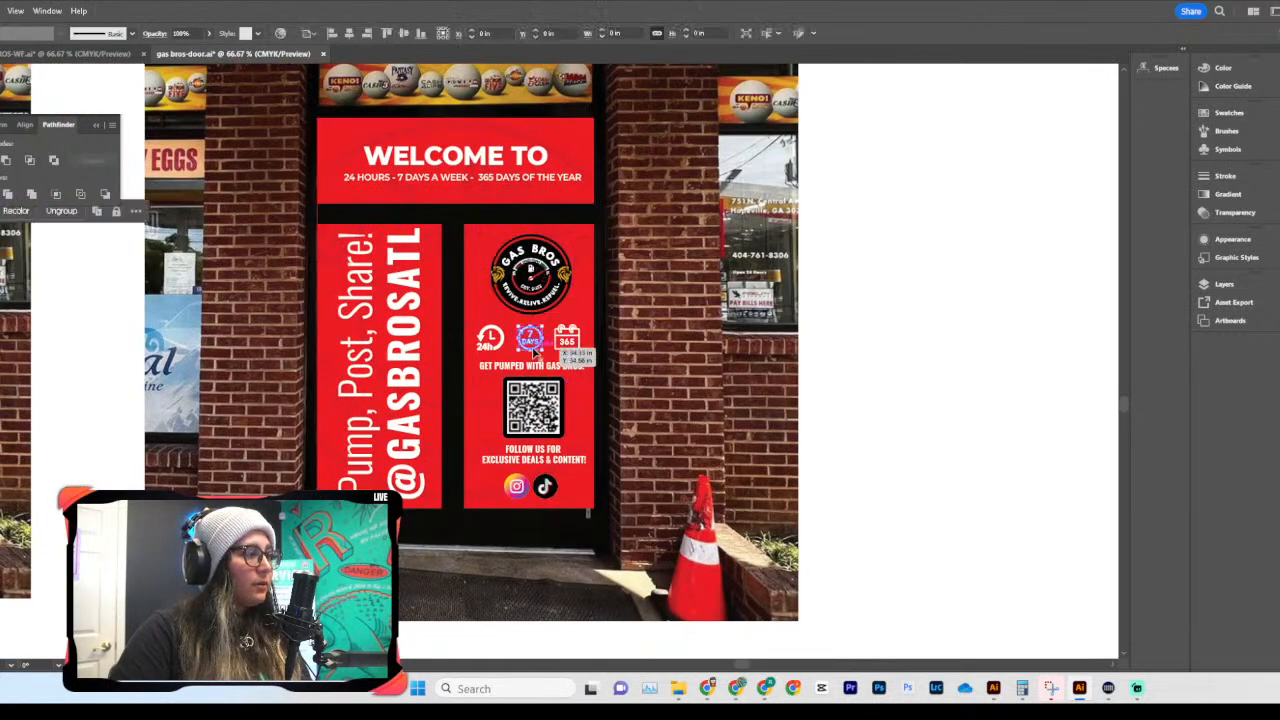
scroll(748, 370, "left", 3)
scroll(749, 371, "down", 1)
left_click(674, 390)
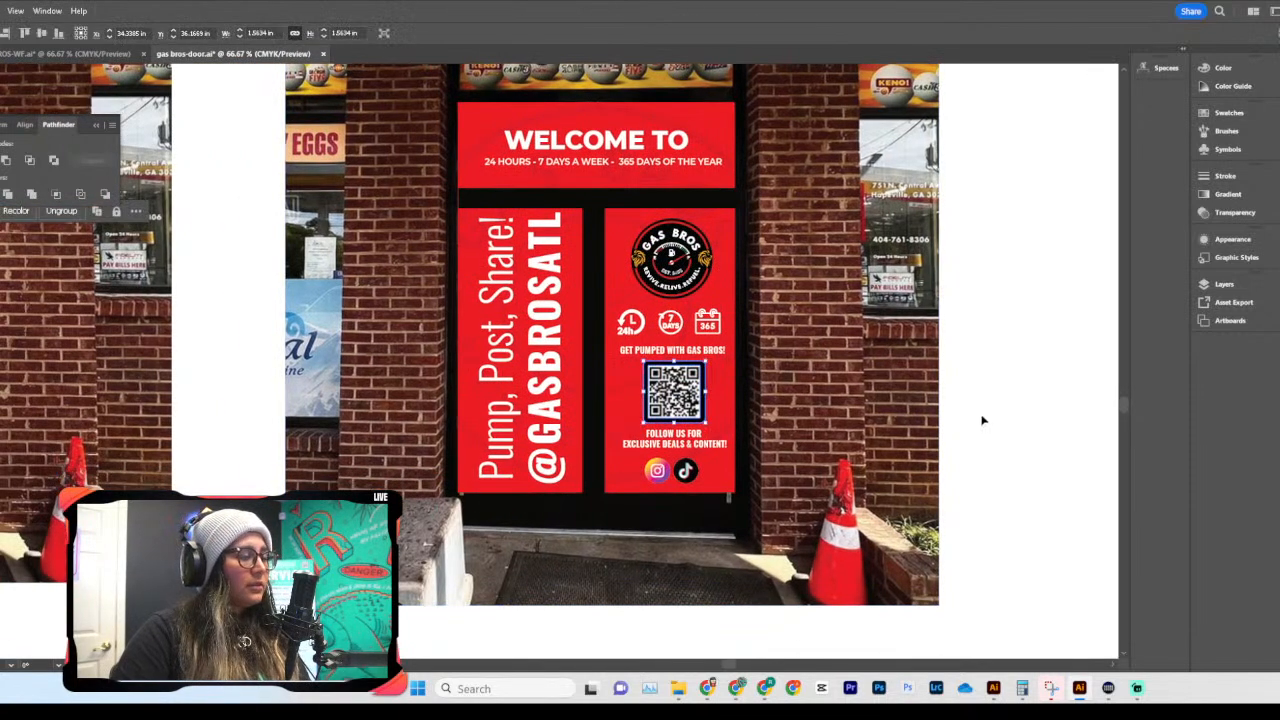
scroll(960, 410, "right", 2)
left_click(1049, 428)
key("ctrl+minus")
key("ctrl+minus")
key("ctrl+minus")
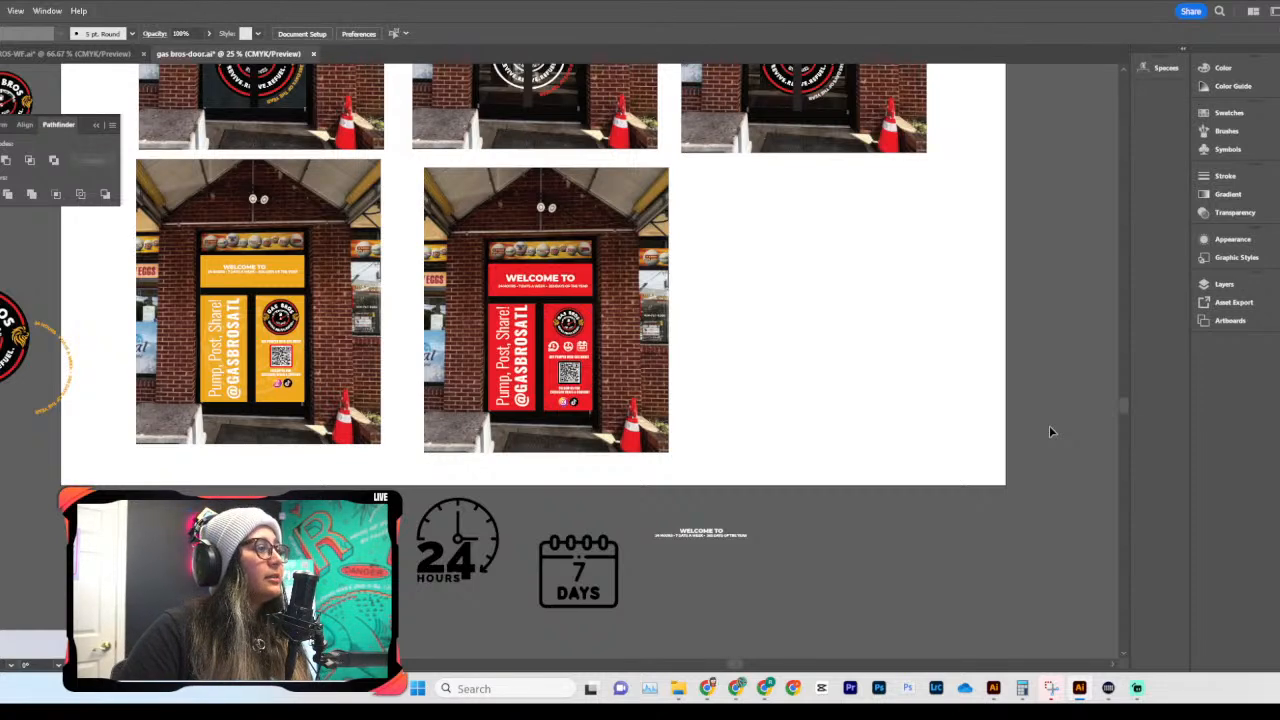
key("ctrl+plus")
key("ctrl+plus")
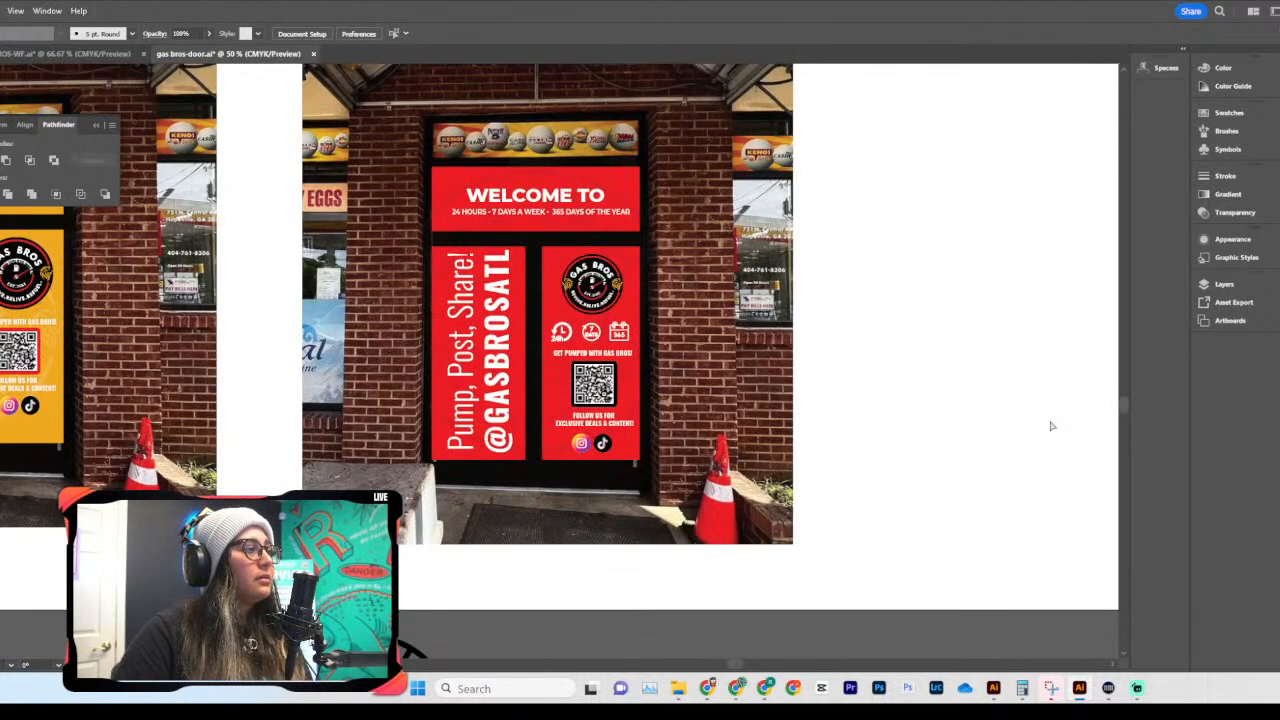
key("ctrl+minus")
key("ctrl+plus")
key("ctrl+plus")
key("ctrl+minus")
key("ctrl+minus")
key("ctrl+minus")
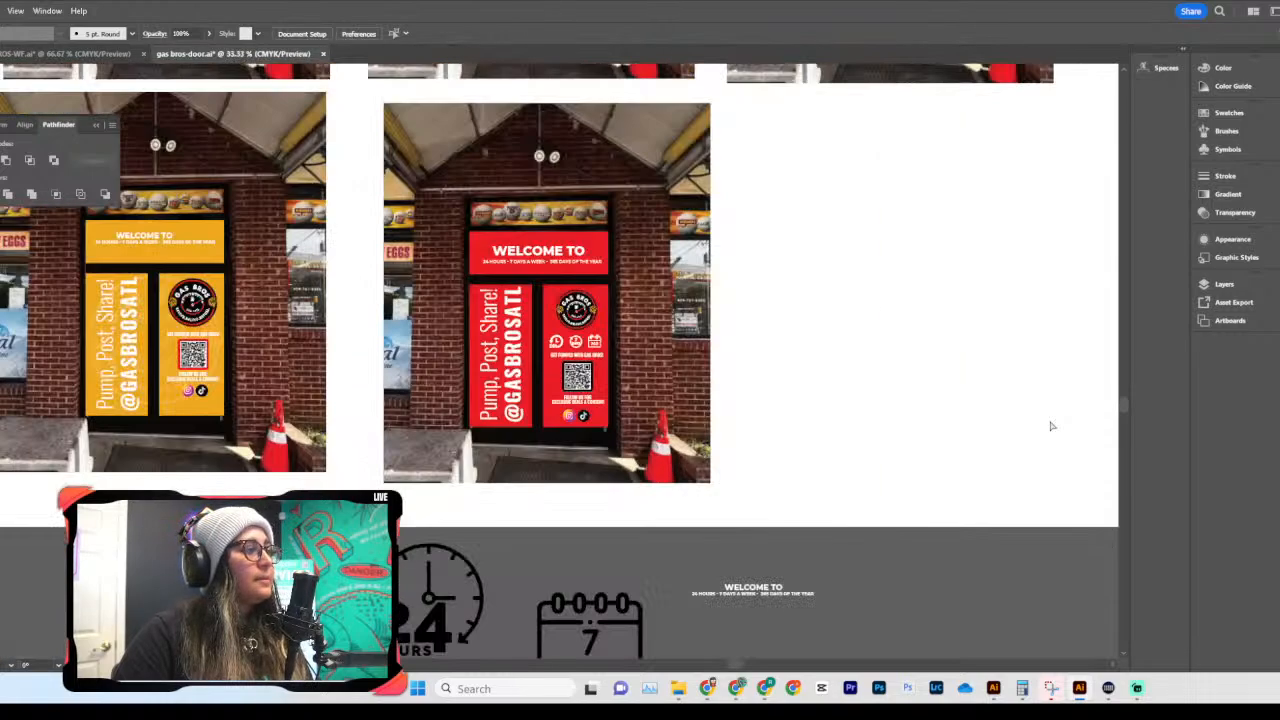
key("ctrl+minus")
Step: Shrink the red header's "24 HOURS - 7 DAYS A WEEK" line to about 6.3 in wide and set it to Montserrat ExtraBold
key("ctrl+plus")
key("ctrl+plus")
key("ctrl+plus")
key("ctrl+plus")
scroll(492, 380, "up", 3)
scroll(492, 380, "up", 2)
left_click_drag(585, 252, 537, 262)
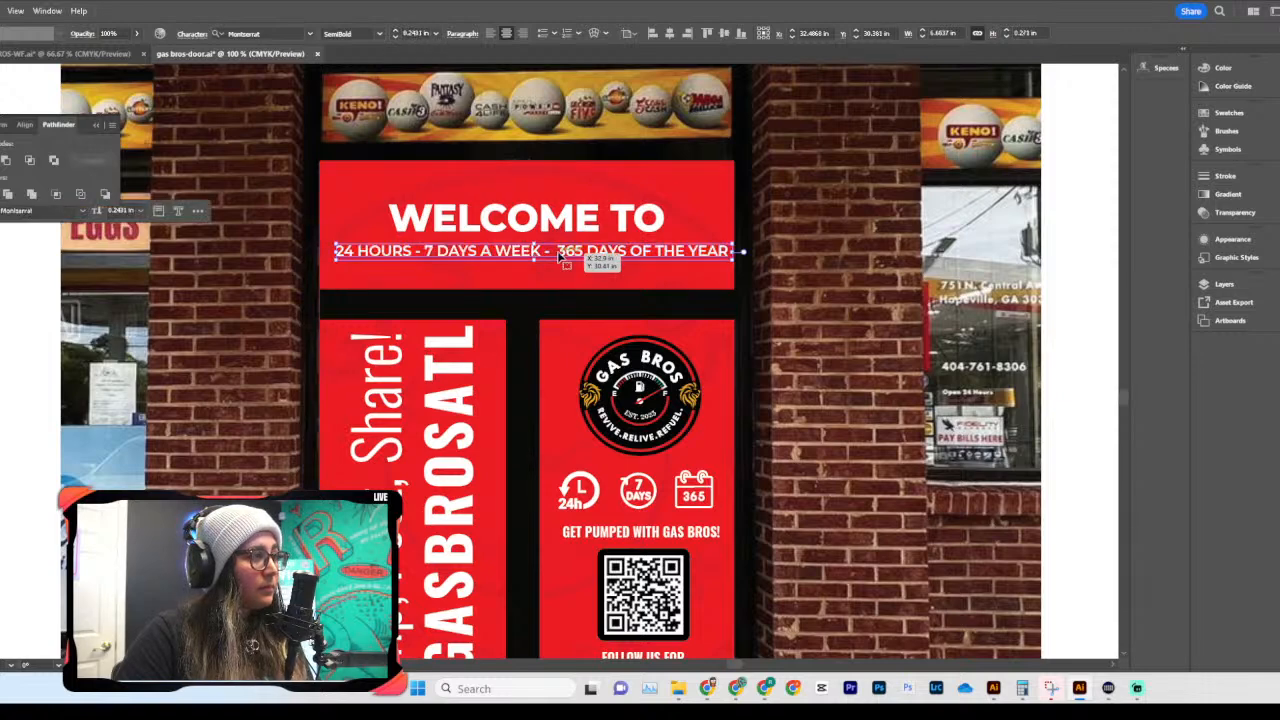
left_click_drag(733, 252, 709, 259)
left_click(381, 34)
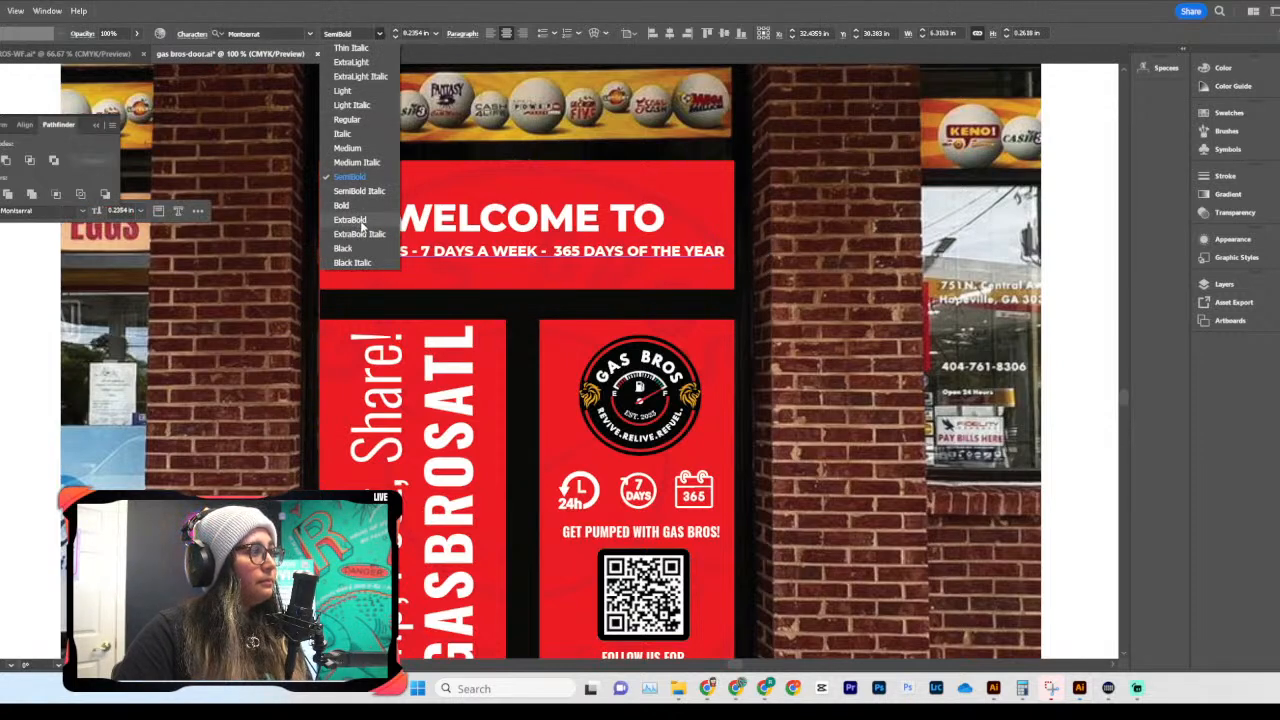
left_click(356, 220)
scroll(530, 300, "down", 1)
left_click(330, 291)
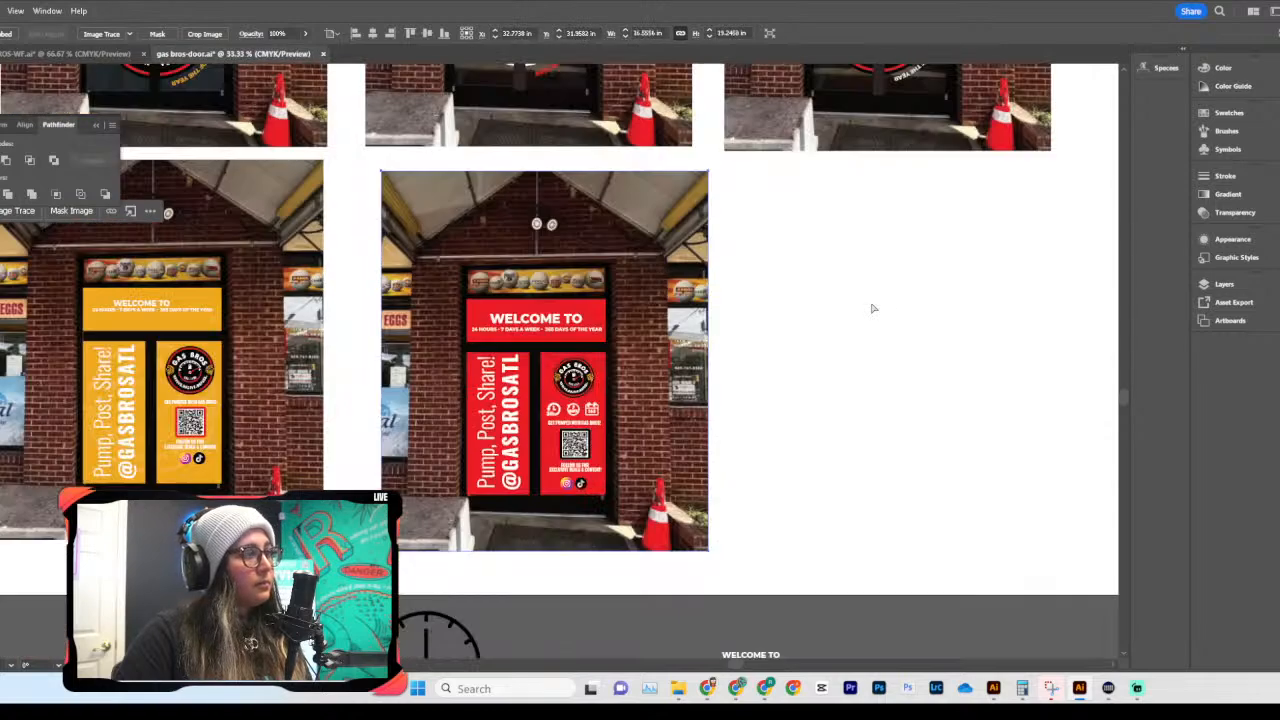
Step: Compare all five door mockups side by side on the artboard
scroll(823, 418, "up", 2)
key("ctrl+minus")
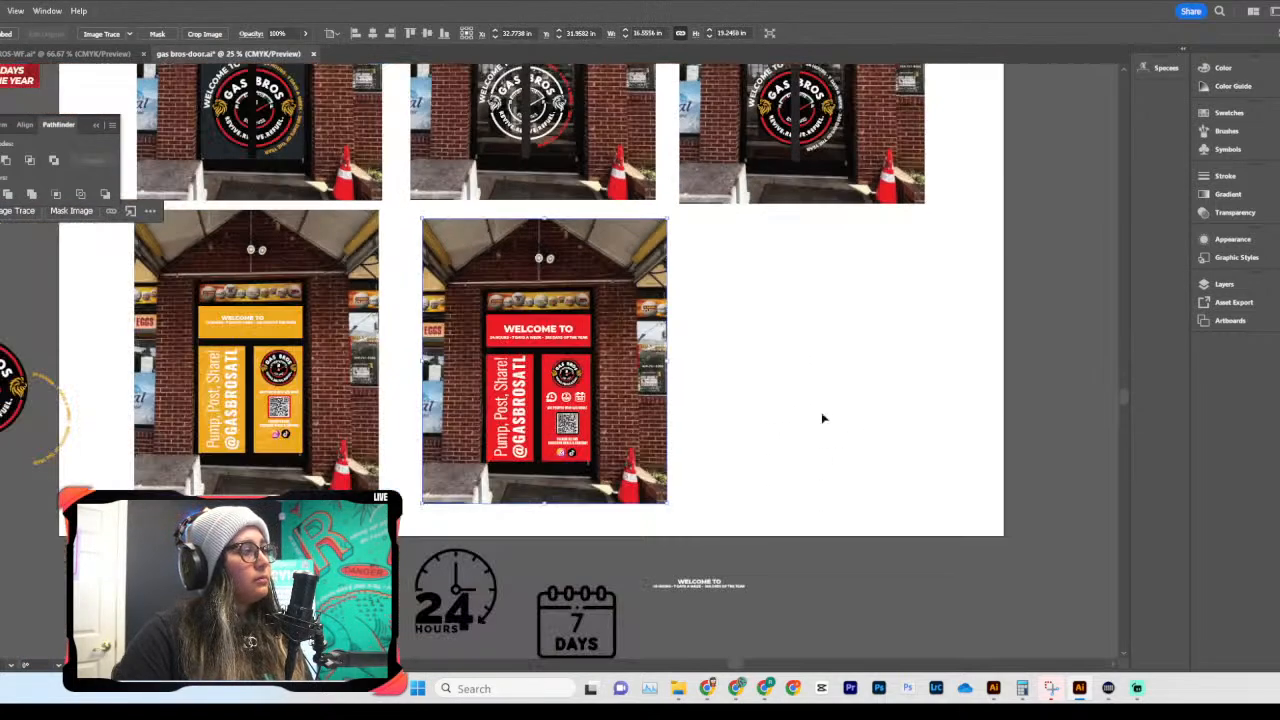
scroll(756, 408, "up", 3)
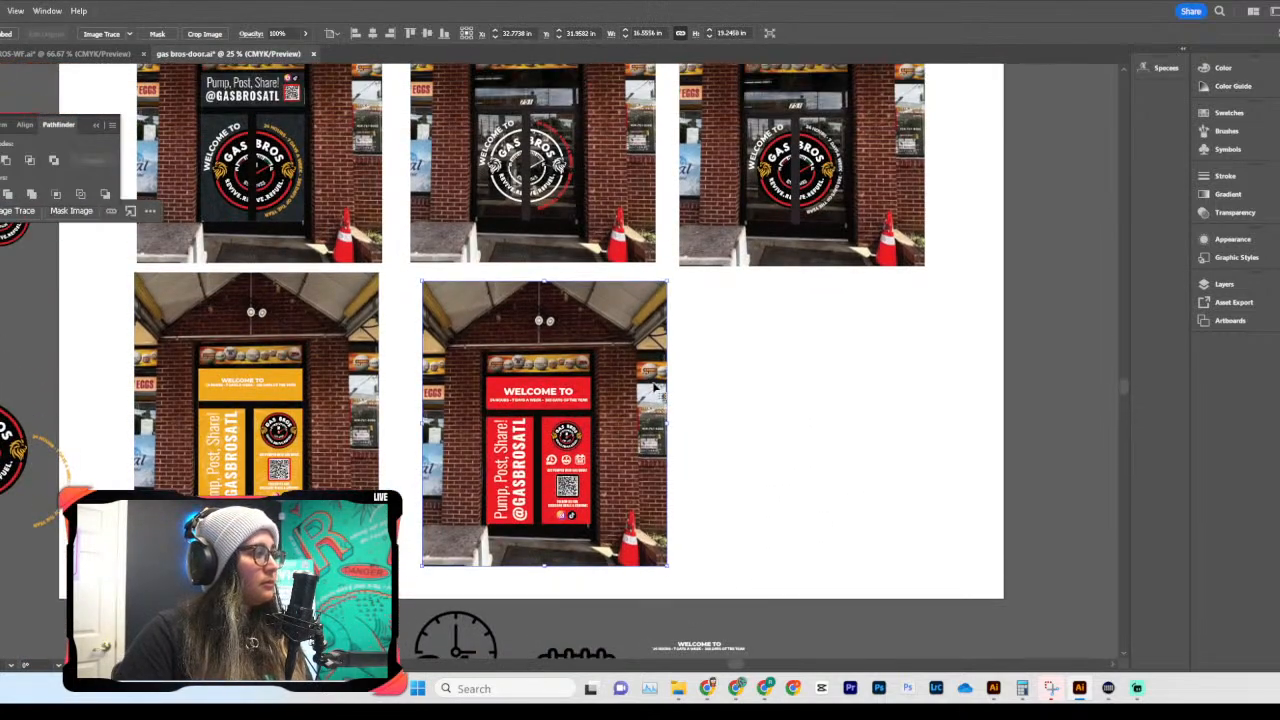
key("ctrl+minus")
key("ctrl+minus")
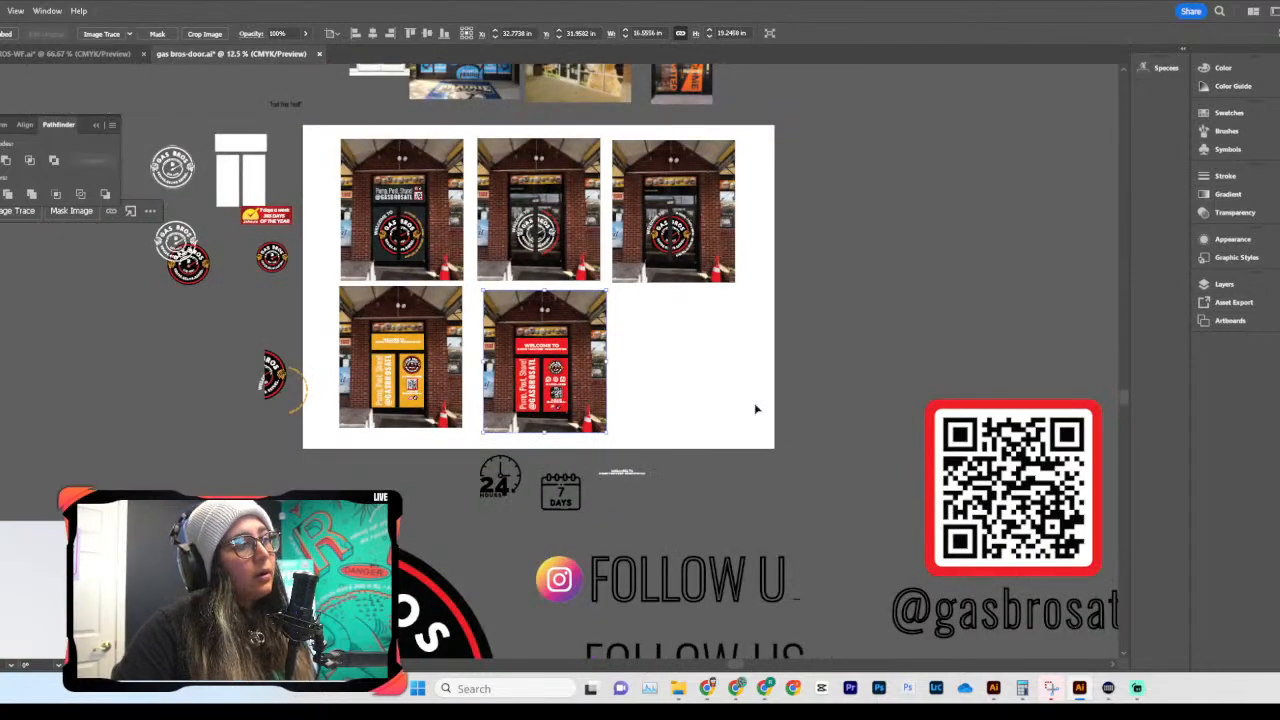
key("ctrl+minus")
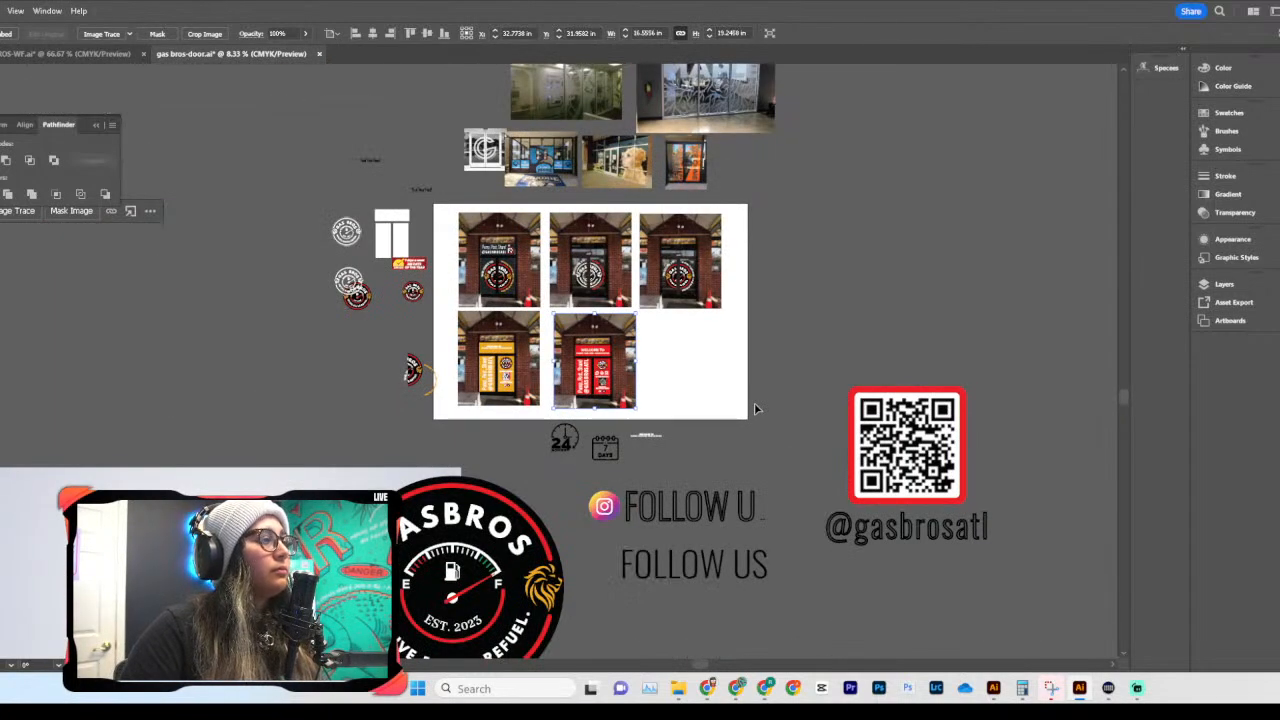
key("ctrl+plus")
key("ctrl+plus")
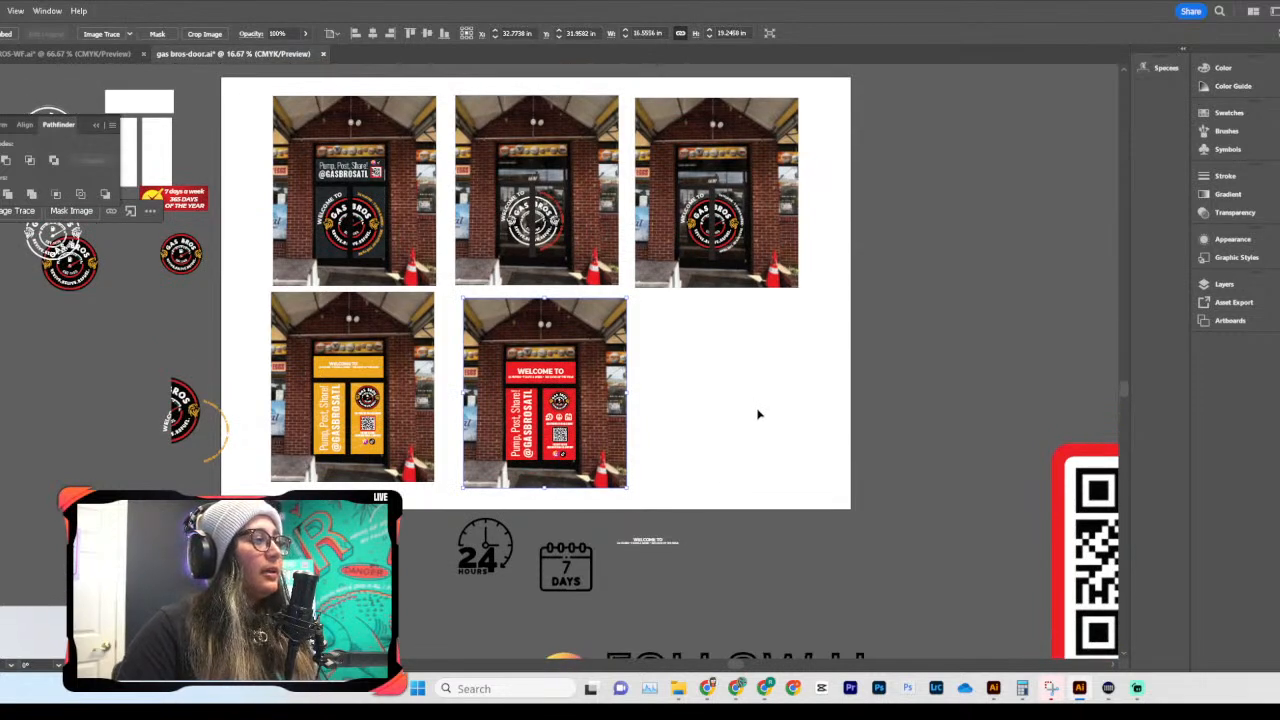
scroll(760, 416, "up", 2)
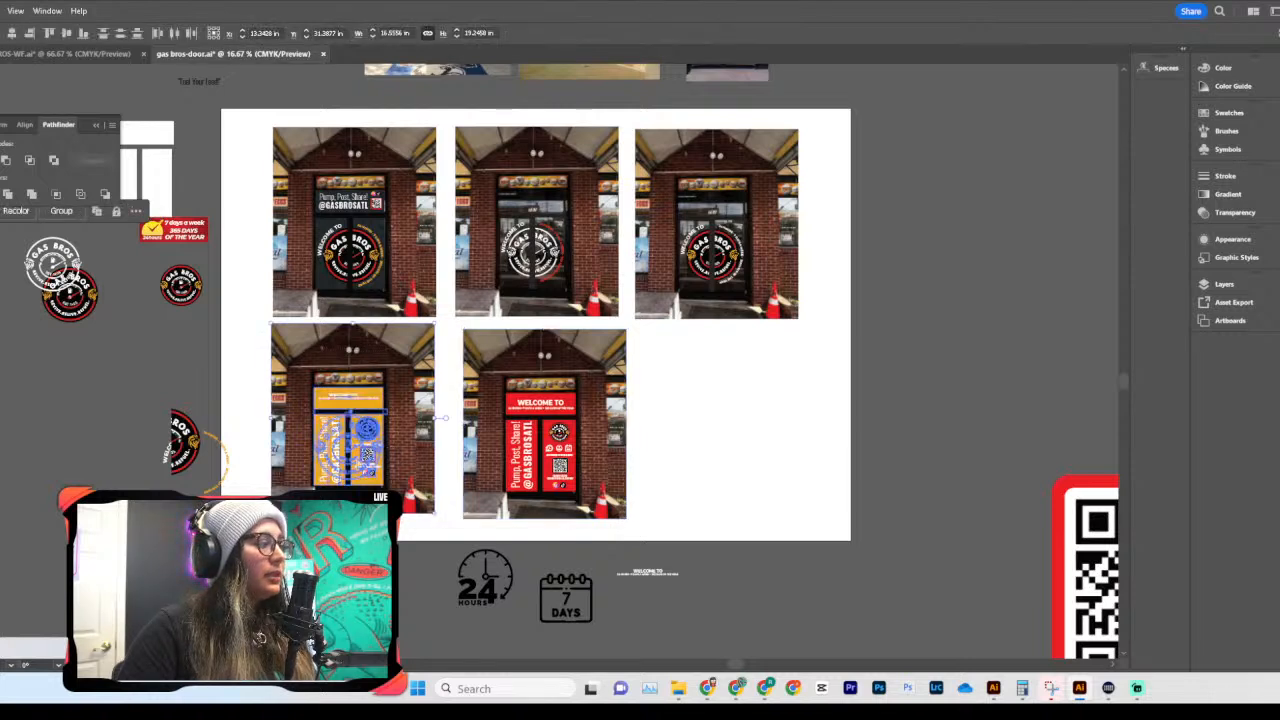
Step: Move the yellow door mockup off the artboard to the left and put the red door mockup in its place
left_click_drag(352, 418, 0, 418)
left_click(349, 414)
left_click_drag(605, 462, 415, 462)
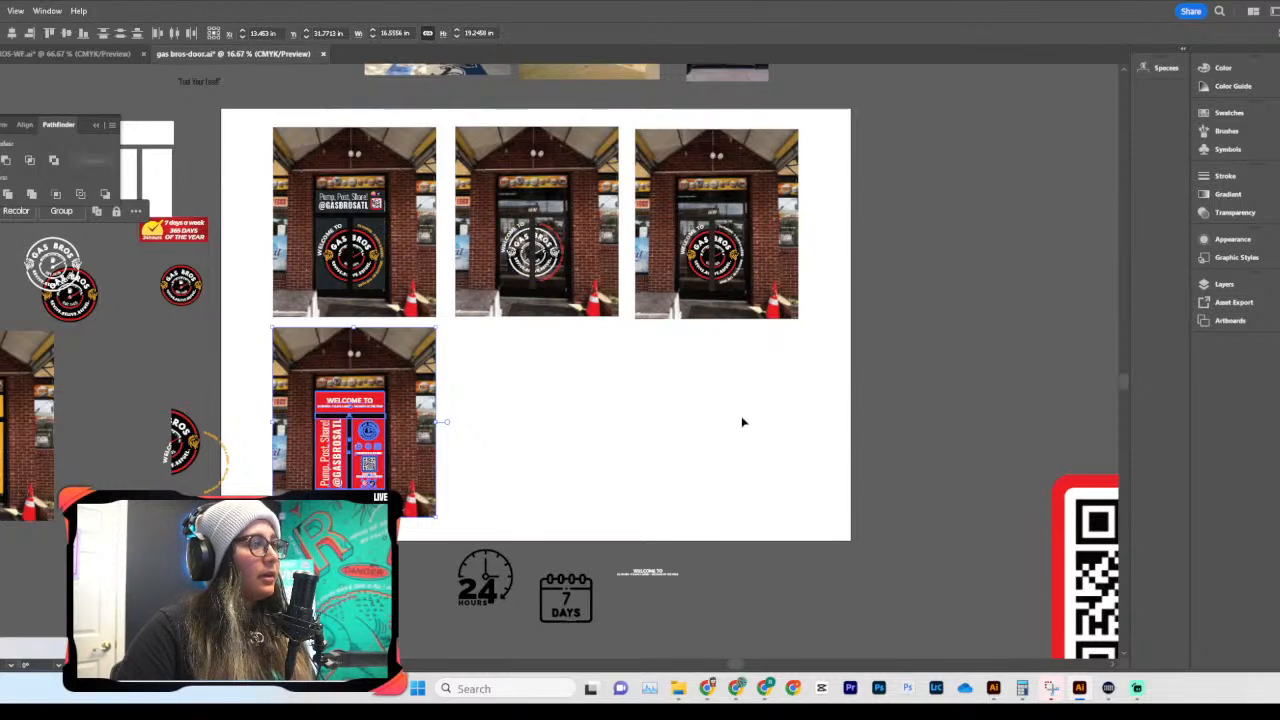
scroll(794, 374, "up", 2)
left_click(700, 449)
Step: Review the three logo door mockups in the upper row together with the red one below them
key("ctrl+equal")
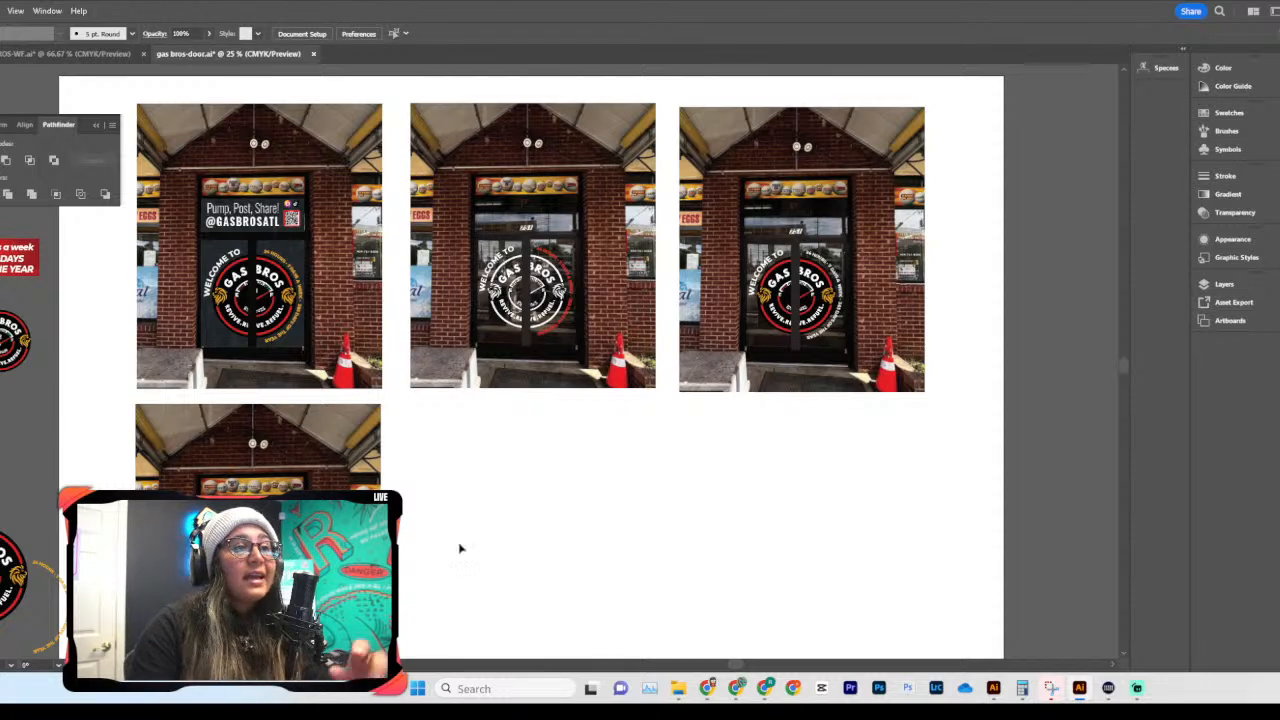
scroll(766, 528, "up", 5)
scroll(649, 492, "down", 3)
scroll(649, 492, "down", 2)
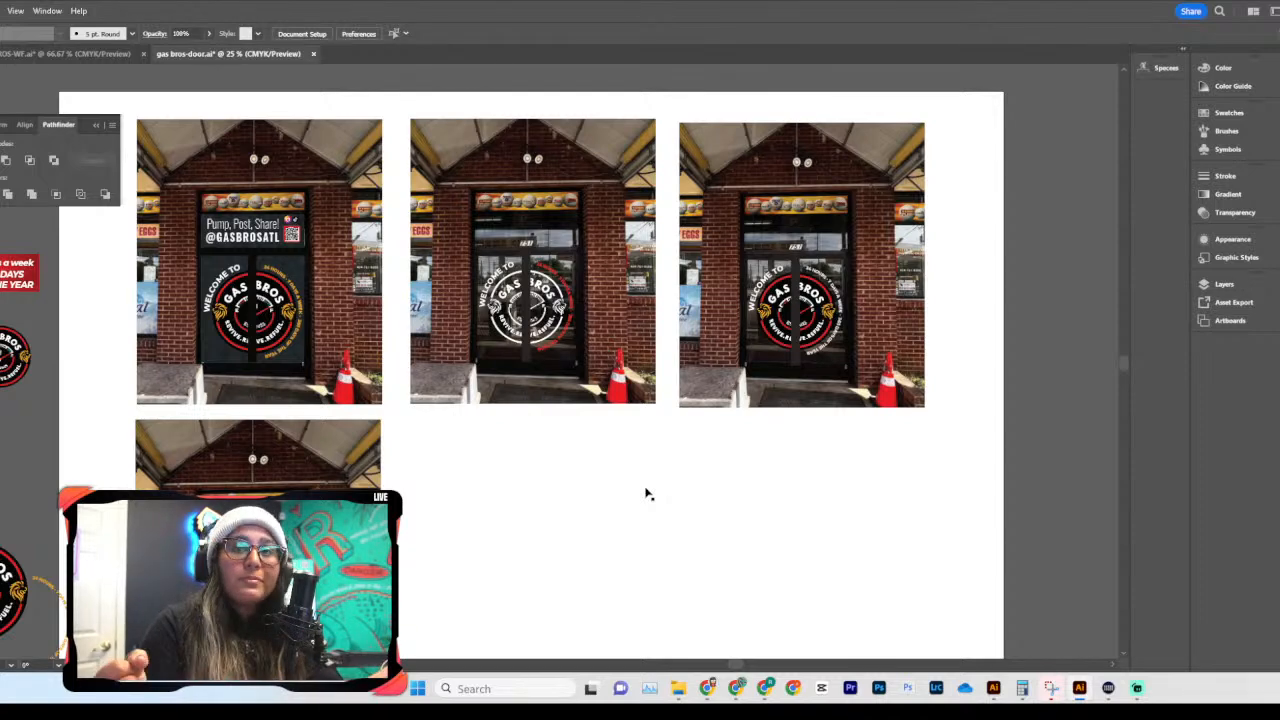
scroll(523, 537, "down", 2)
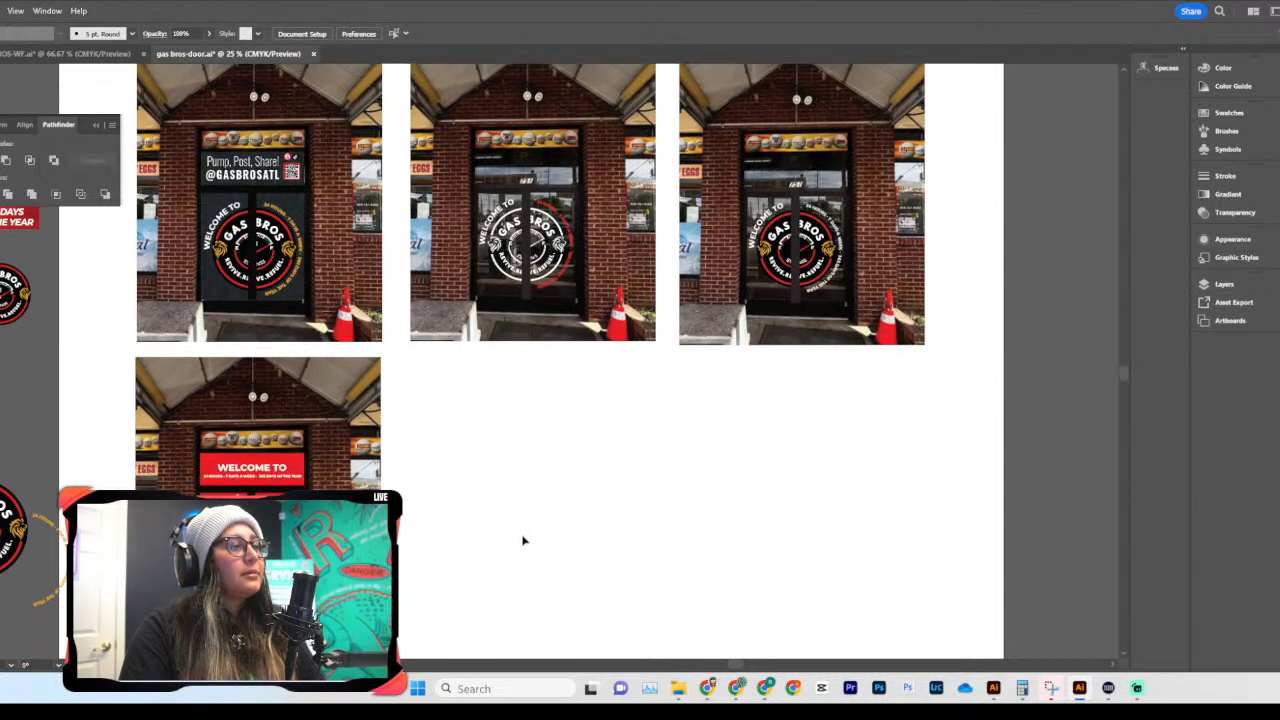
scroll(523, 540, "up", 2)
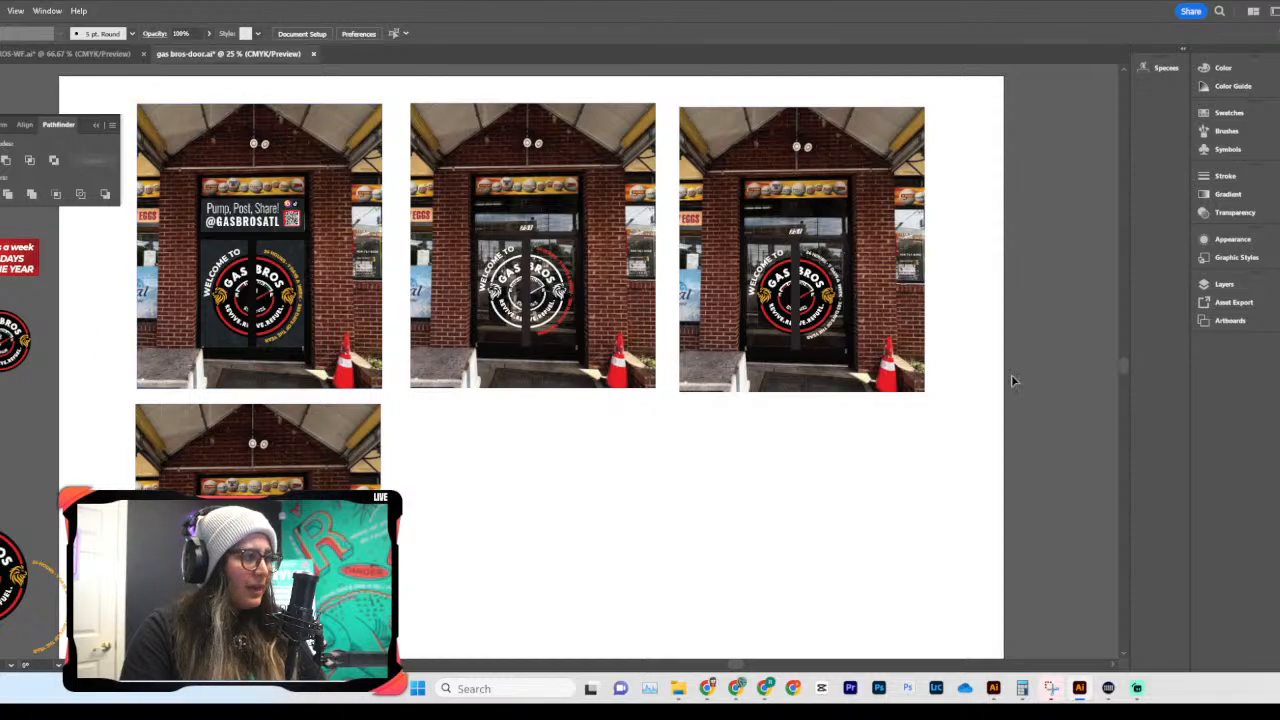
left_click(513, 262)
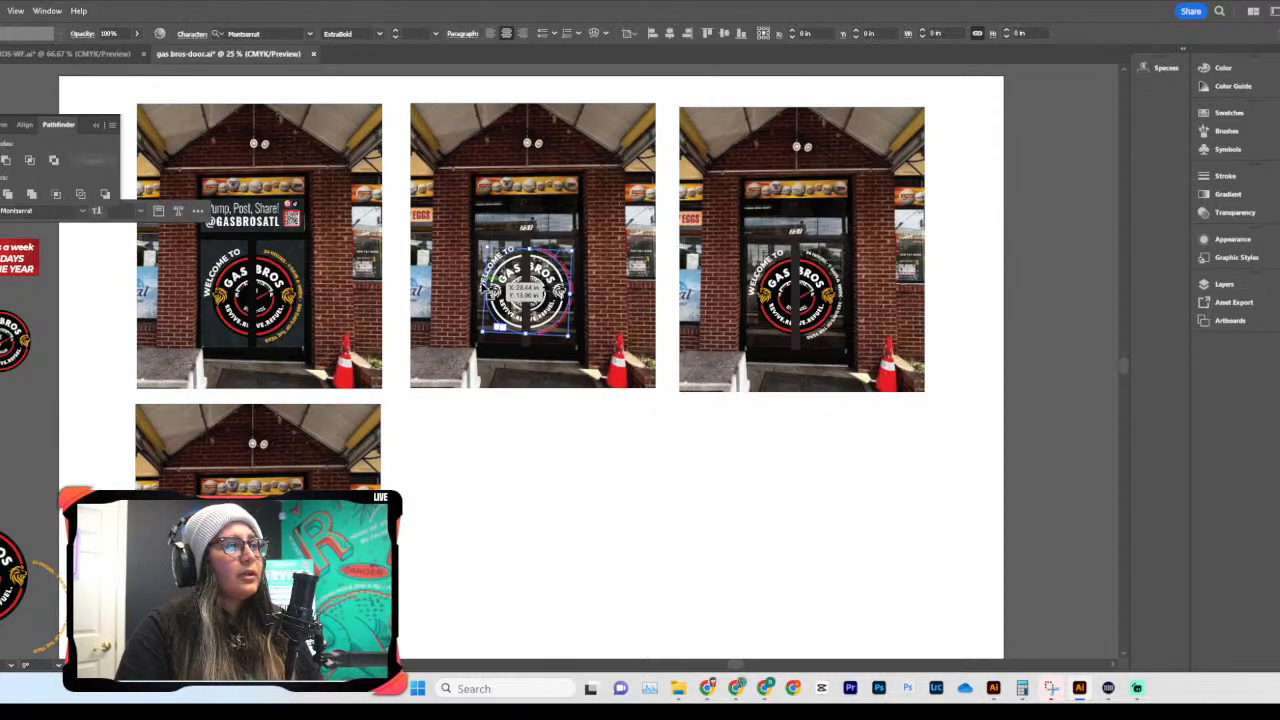
Step: Examine the white-logo door mockup with red hours lettering up close and compare it with the dark-panel door
scroll(513, 262, "up", 4)
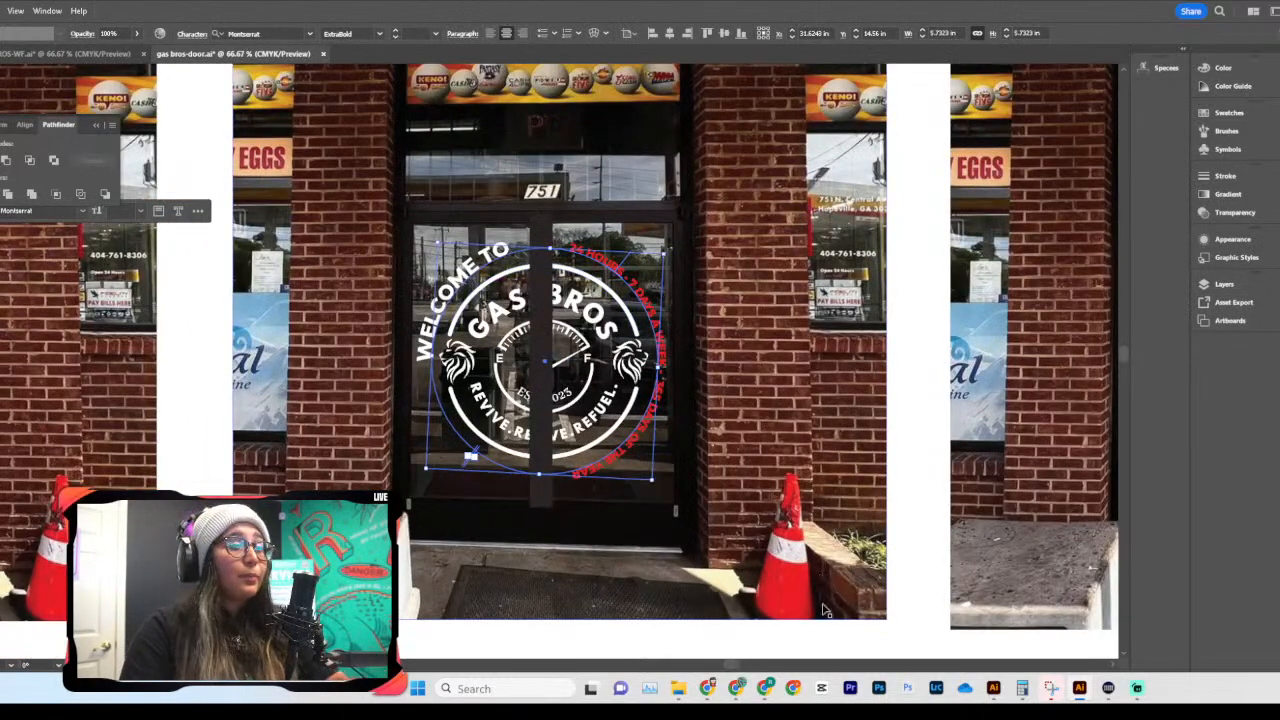
scroll(723, 634, "down", 1)
left_click(727, 628)
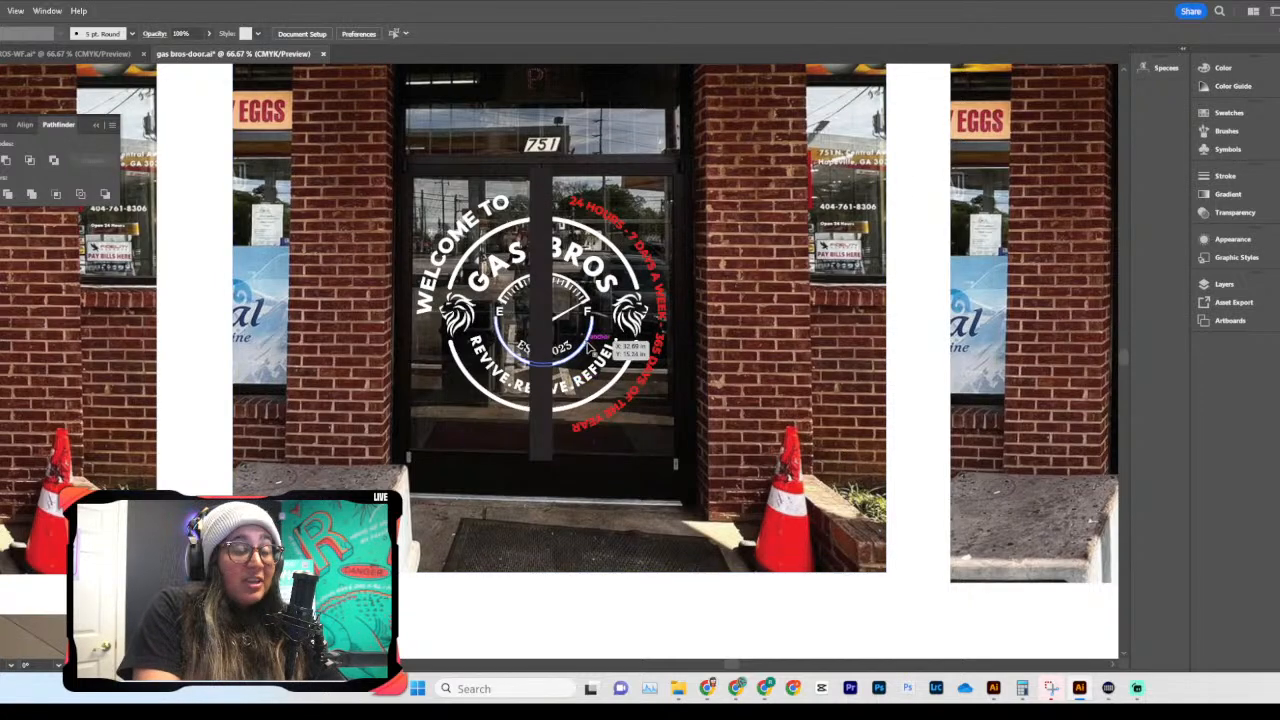
scroll(589, 347, "right", 2)
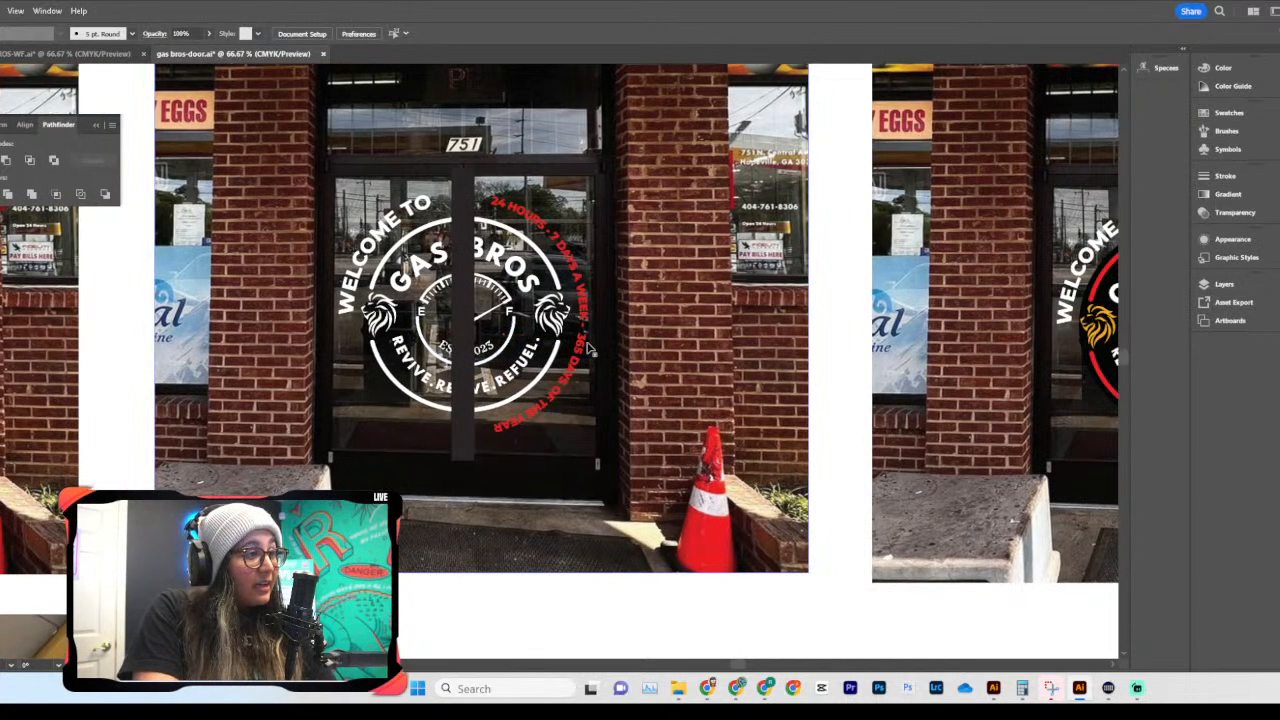
scroll(589, 347, "up", 1)
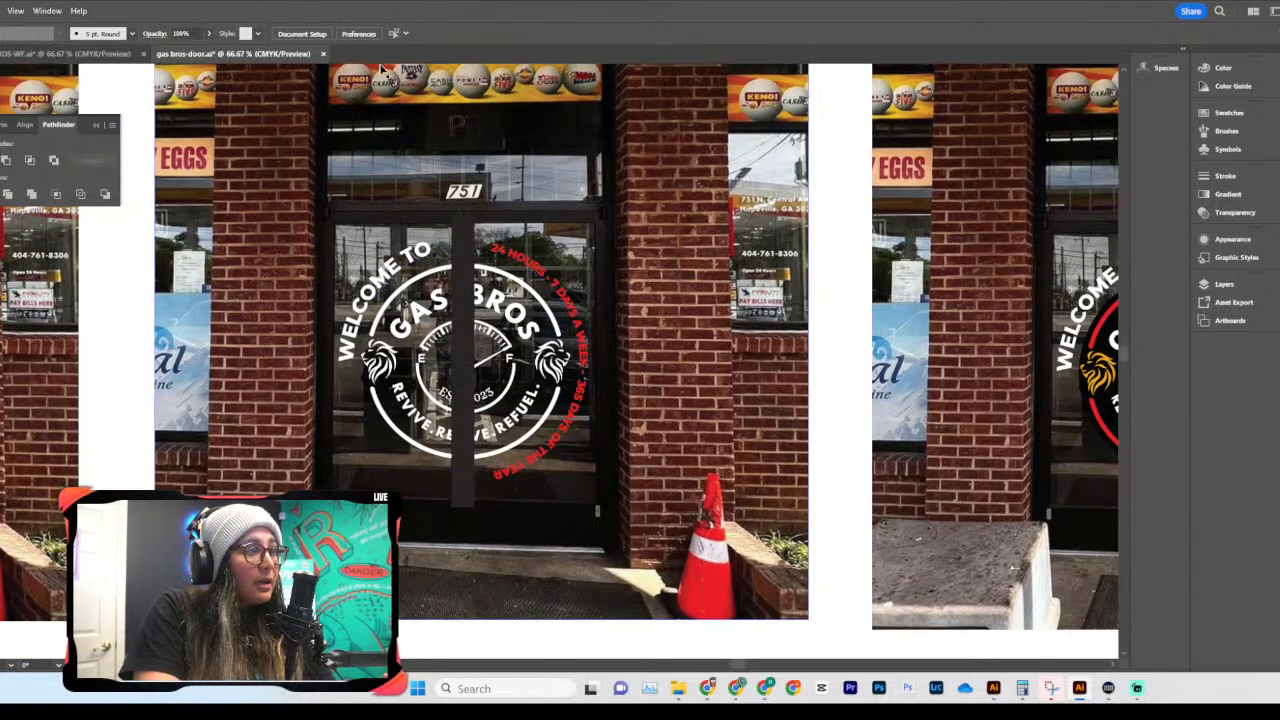
scroll(372, 140, "left", 10)
scroll(751, 206, "right", 3)
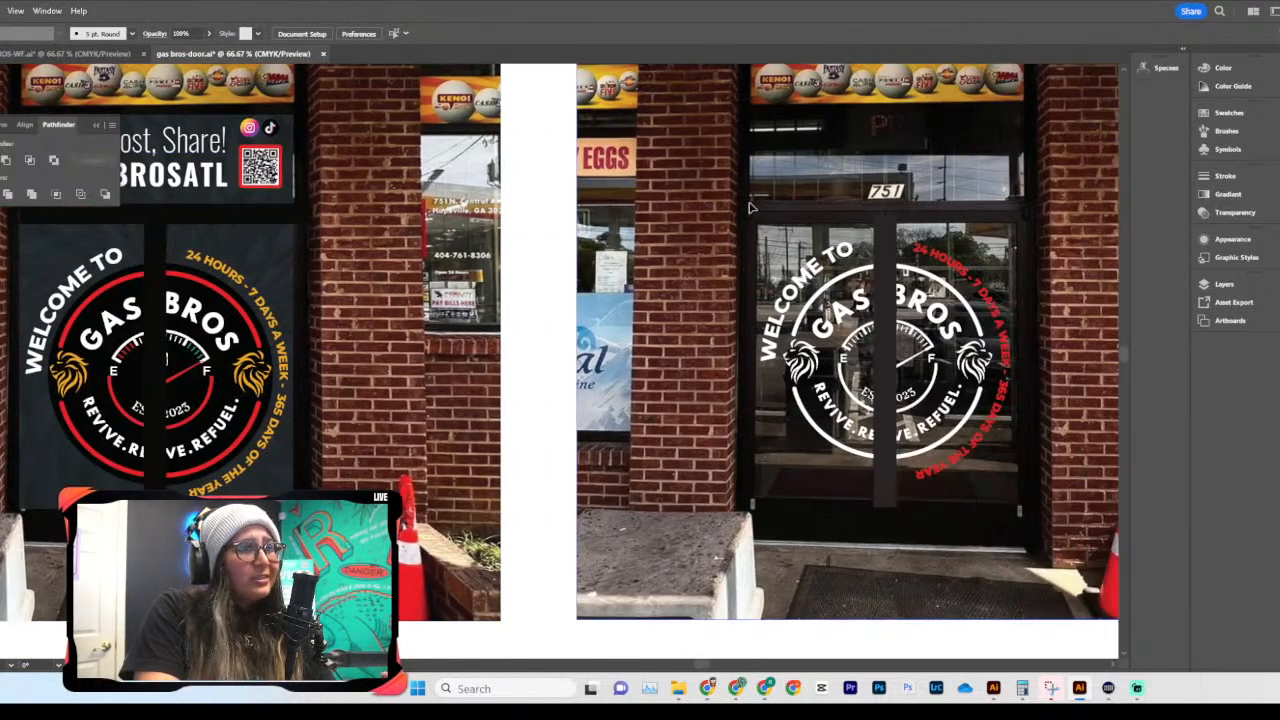
scroll(318, 158, "left", 4)
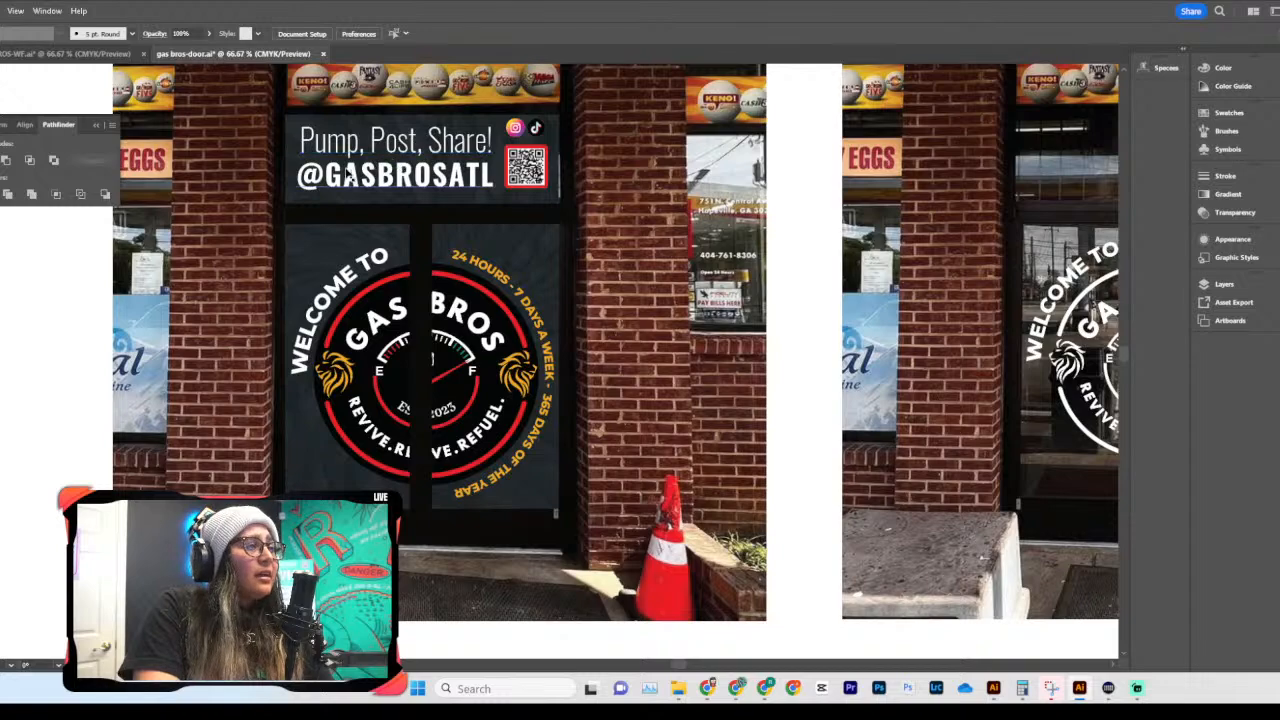
scroll(450, 175, "right", 6)
scroll(832, 176, "right", 3)
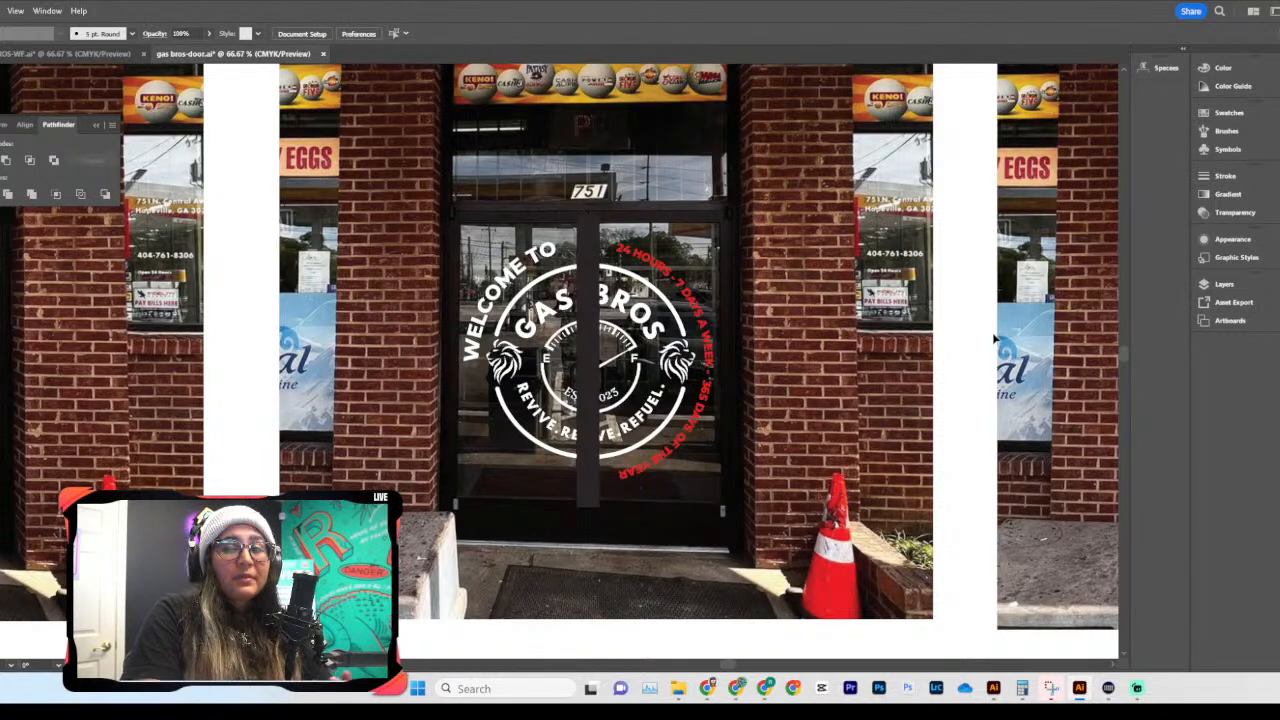
Step: Examine the full-color logo door mockup with white hours lettering and compare it with the white-logo version
scroll(993, 334, "right", 10)
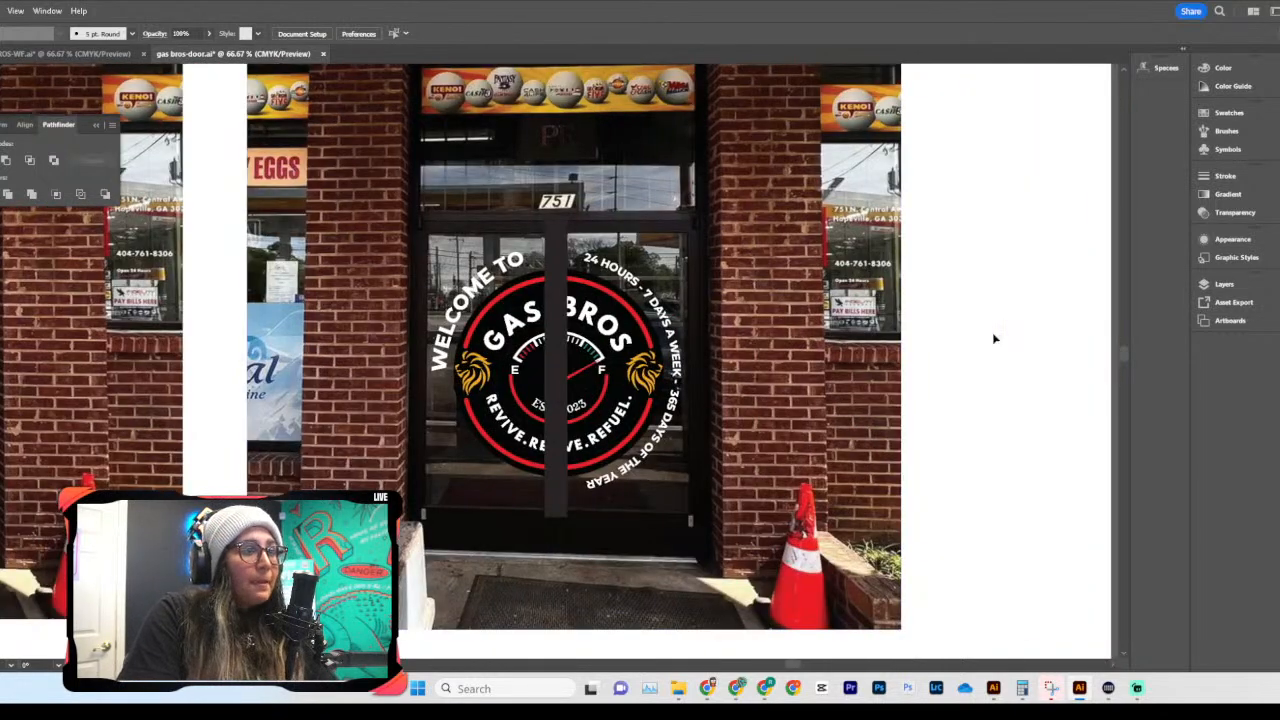
scroll(668, 312, "right", 1)
scroll(668, 312, "right", 1)
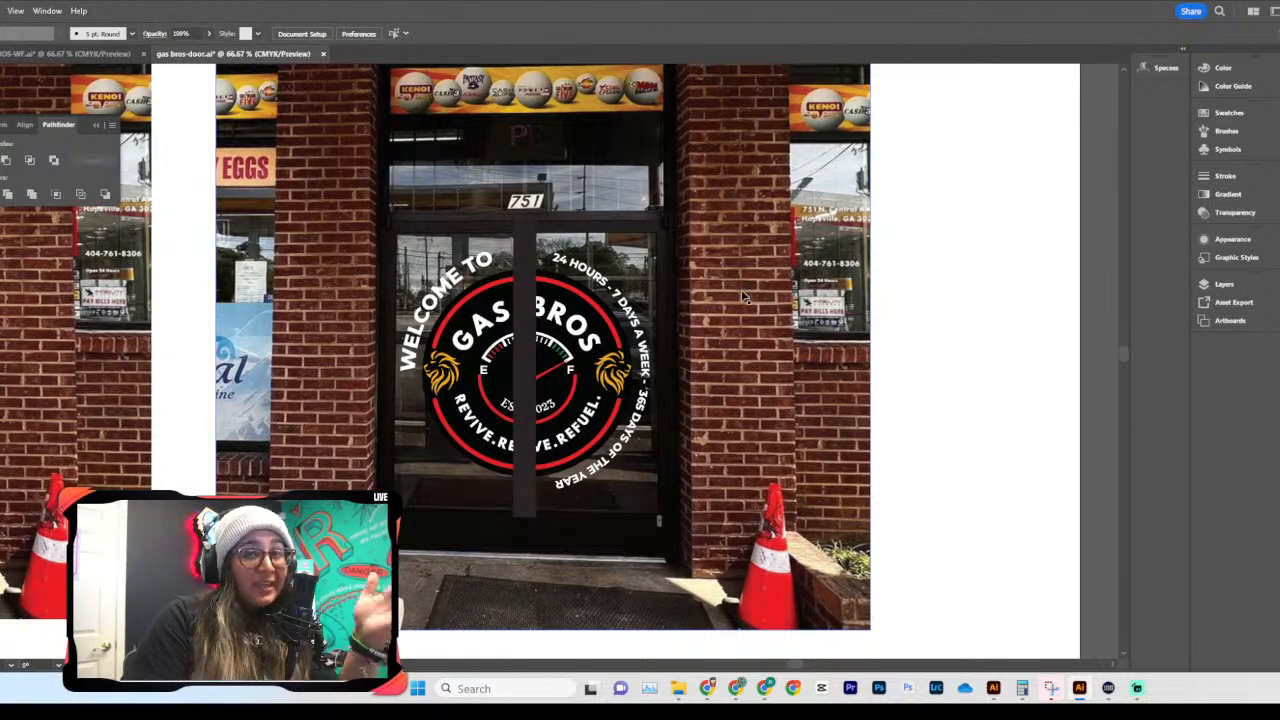
left_click(598, 400)
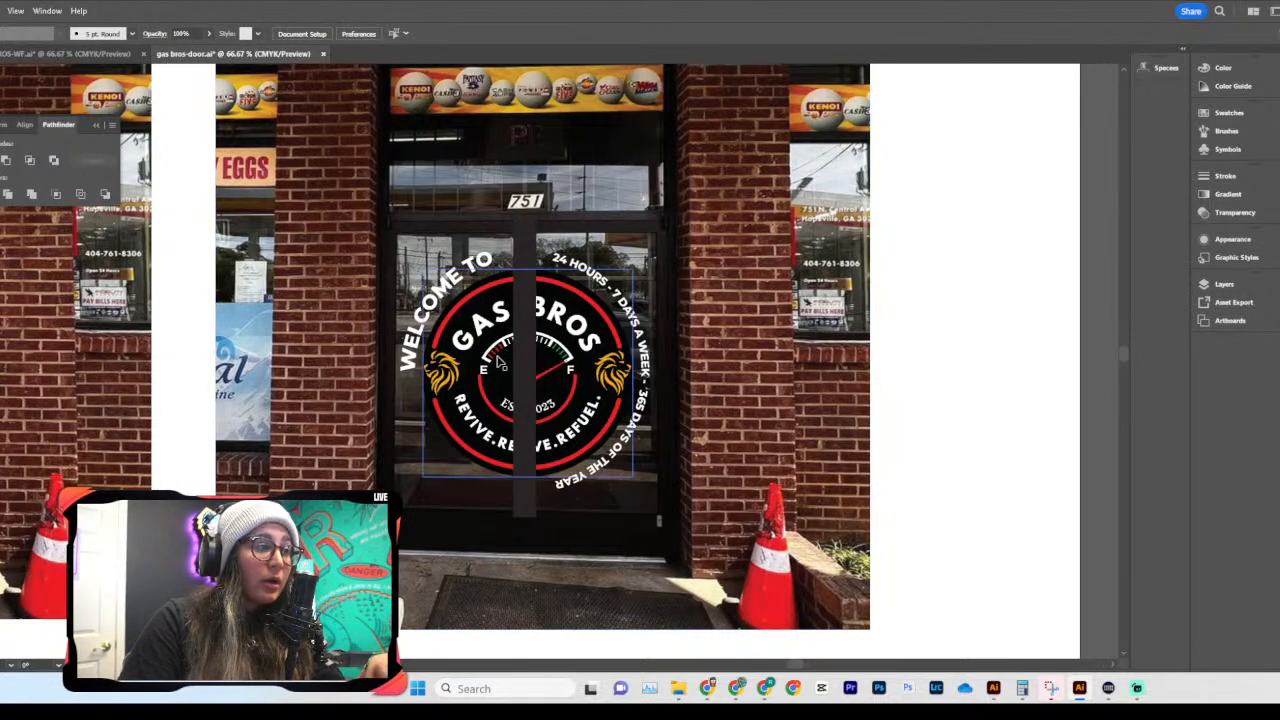
left_click(1147, 560)
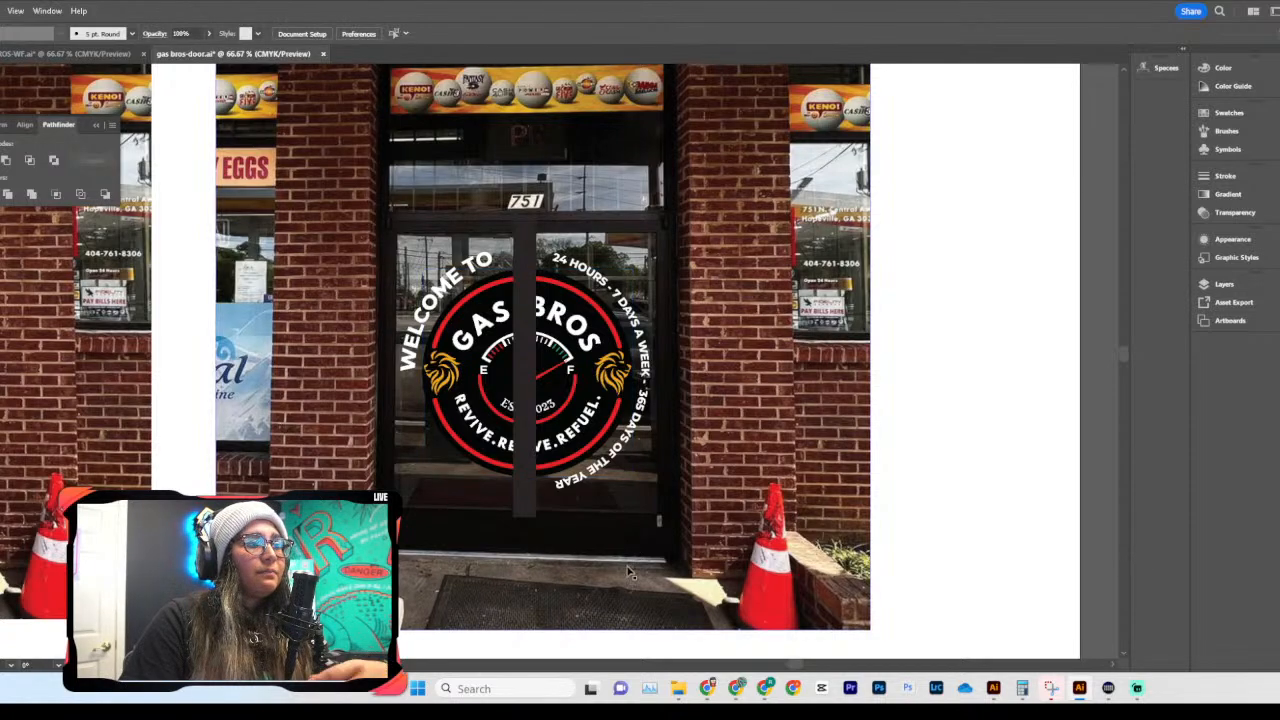
scroll(826, 443, "left", 6)
scroll(743, 366, "right", 2)
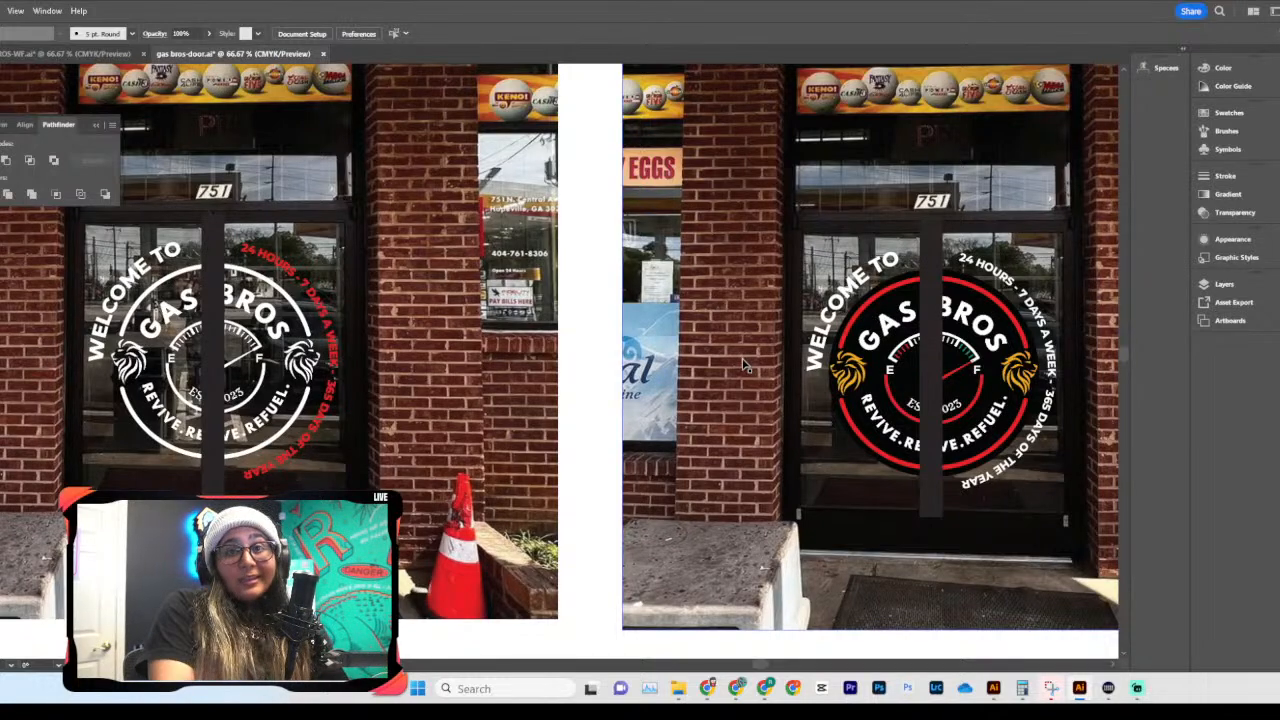
scroll(743, 379, "right", 2)
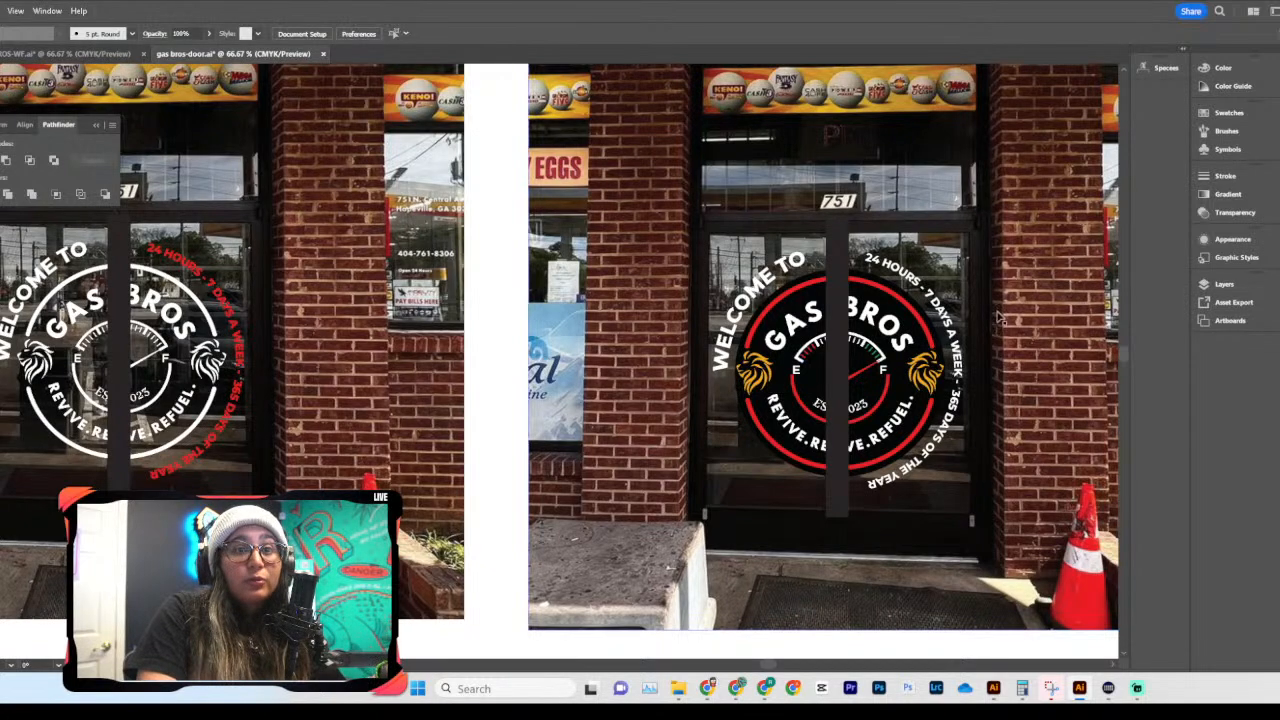
scroll(808, 398, "left", 8)
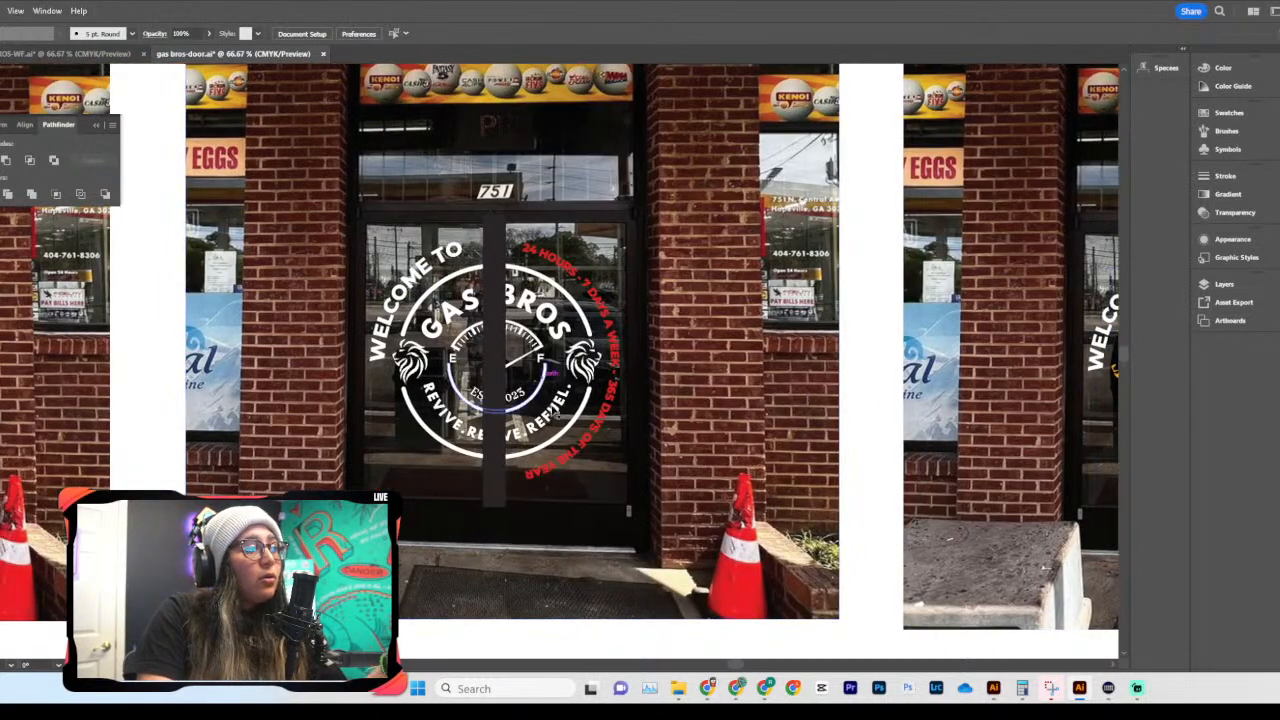
scroll(622, 432, "right", 1)
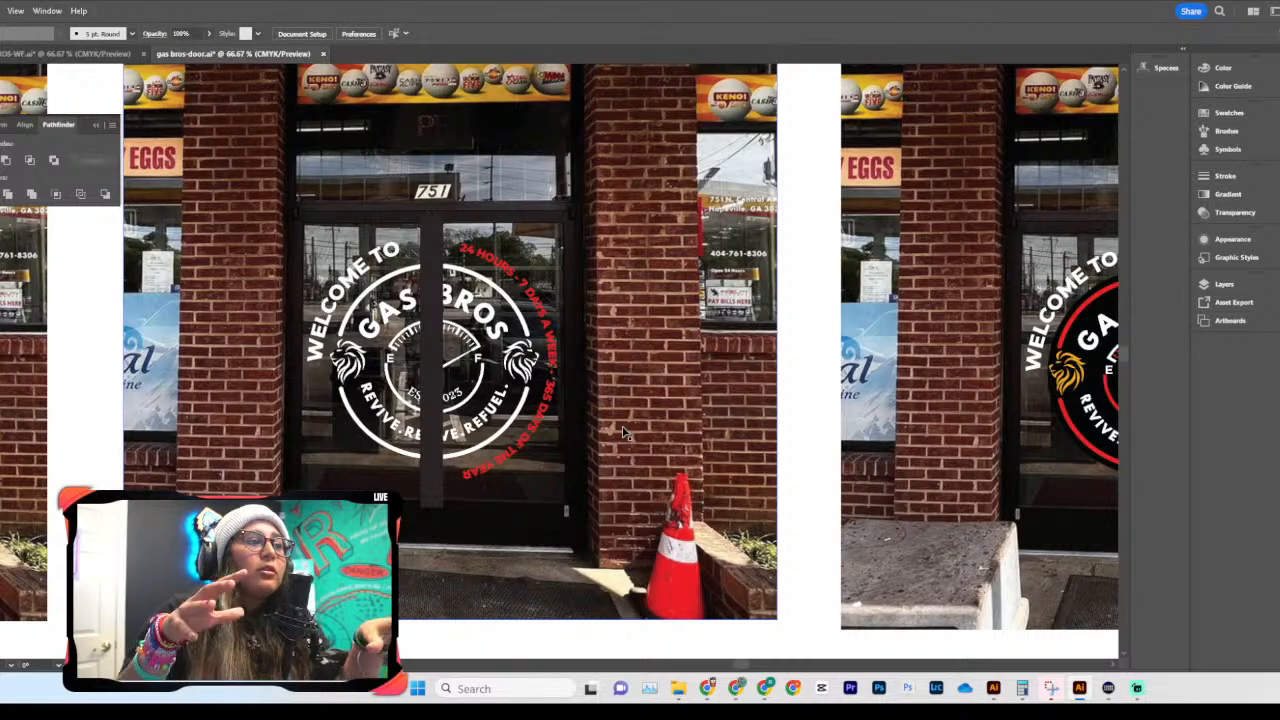
scroll(622, 432, "right", 2)
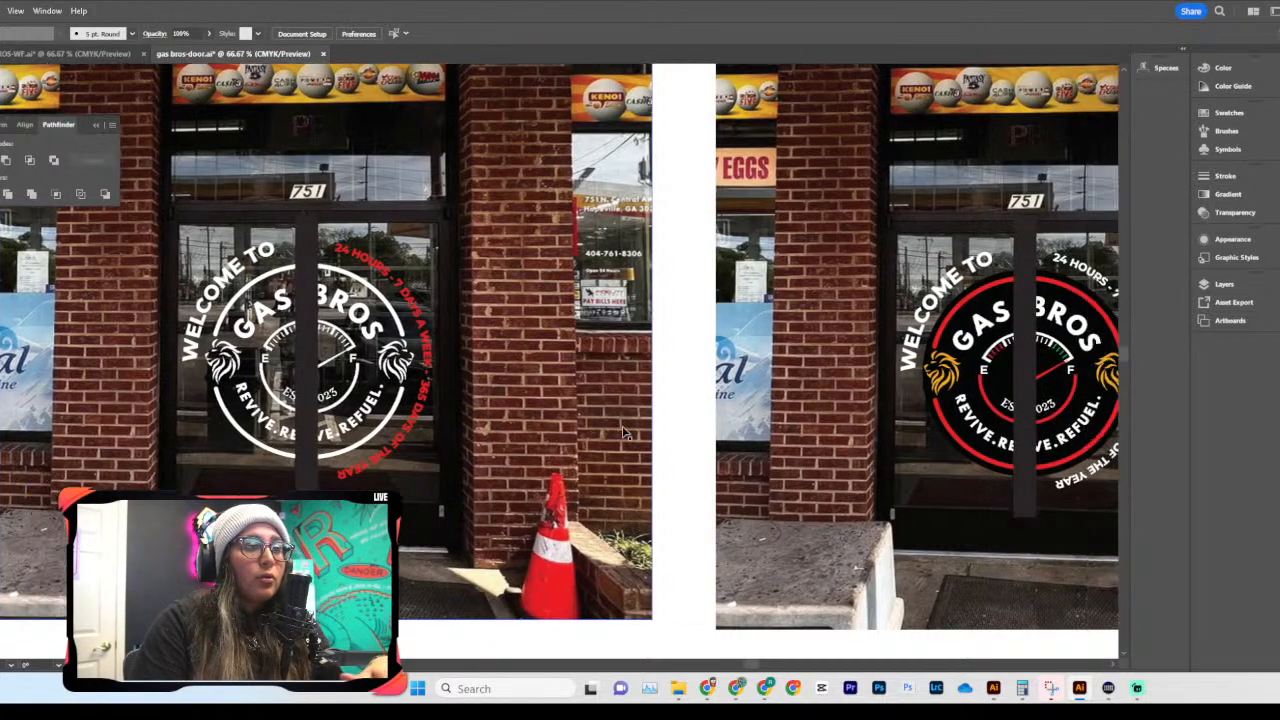
Step: Review the dark-panel door mockup against the Gateway Church and Prairie Hawks reference door photos above the artboard
scroll(624, 433, "left", 15)
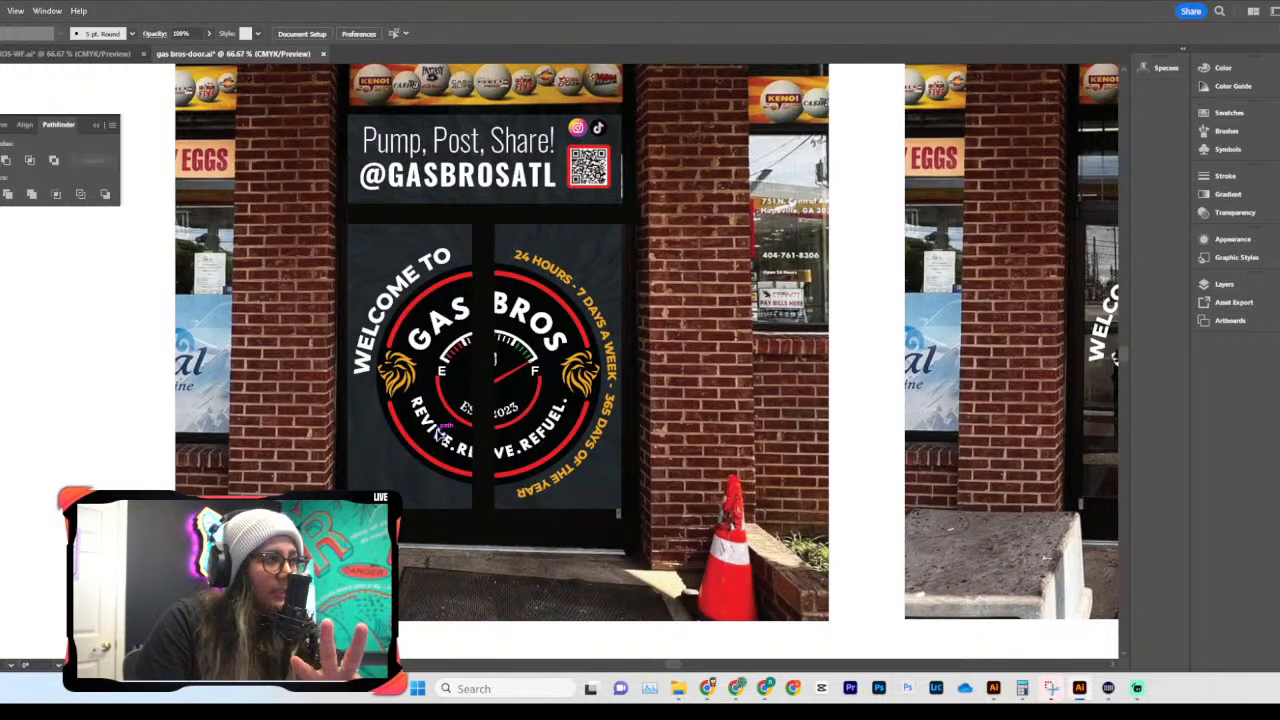
scroll(437, 431, "up", 1)
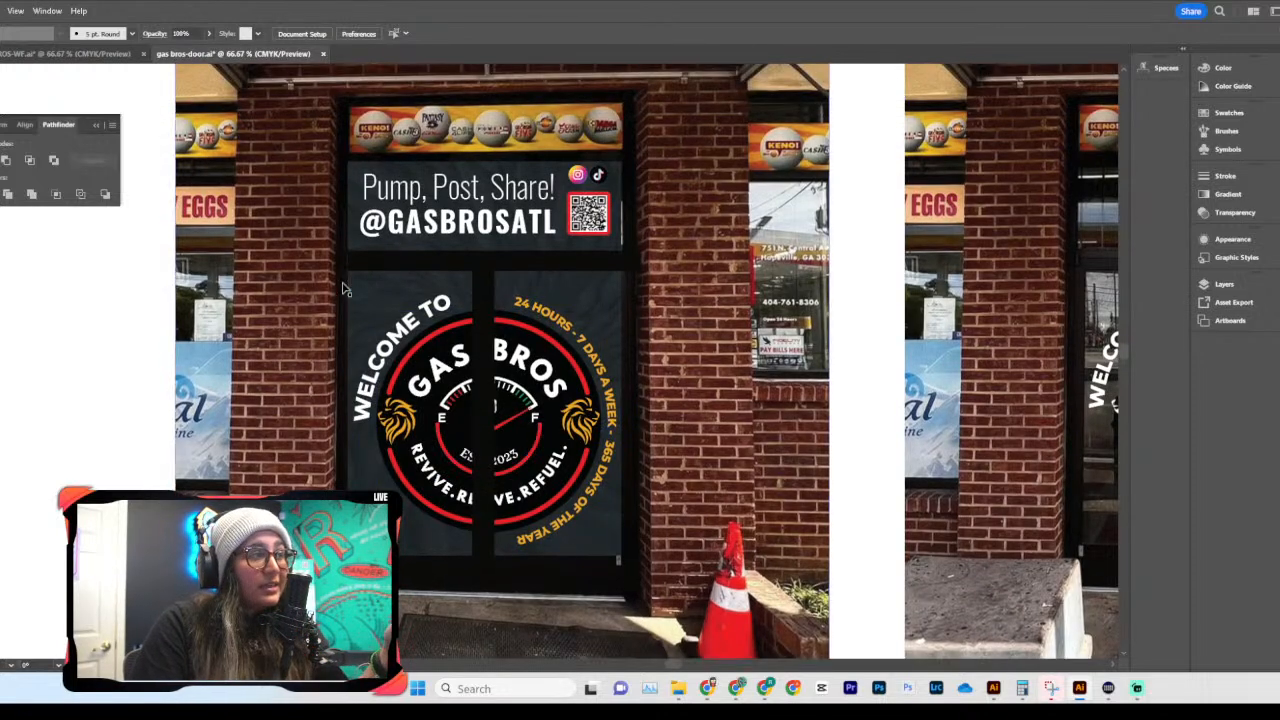
left_click(551, 342)
scroll(551, 342, "down", 1)
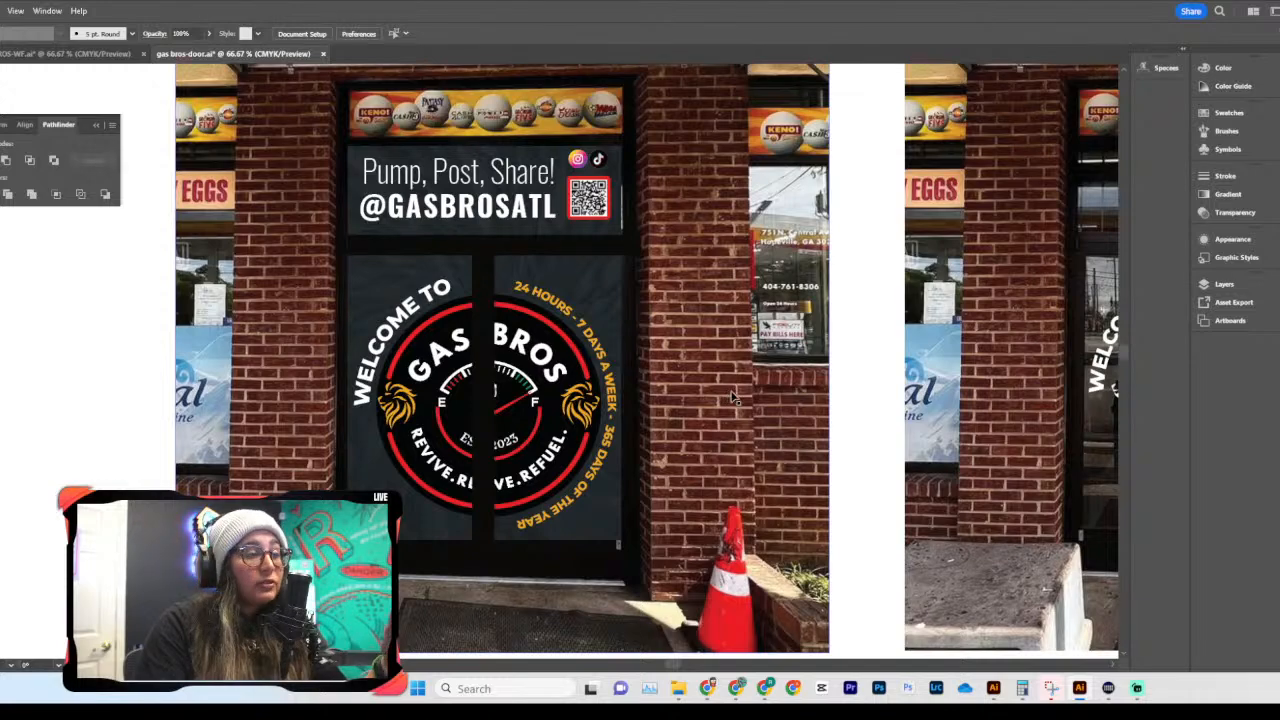
scroll(733, 380, "up", 10)
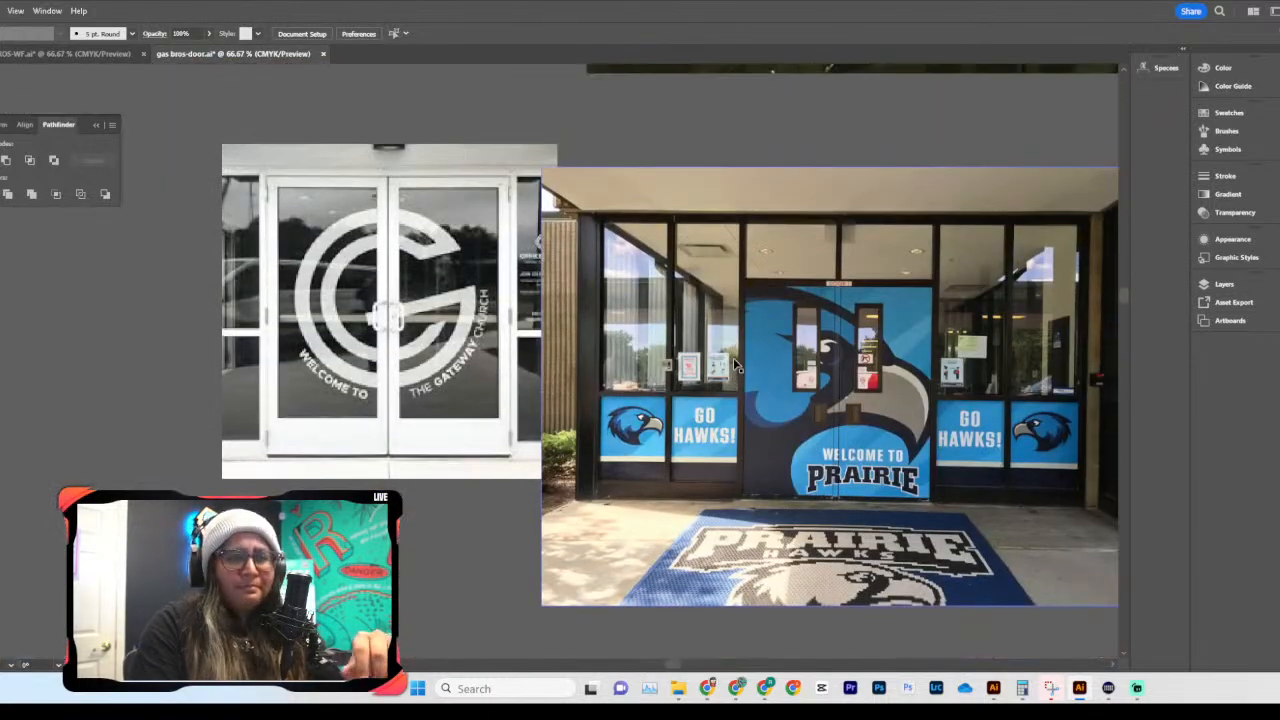
scroll(735, 365, "right", 3)
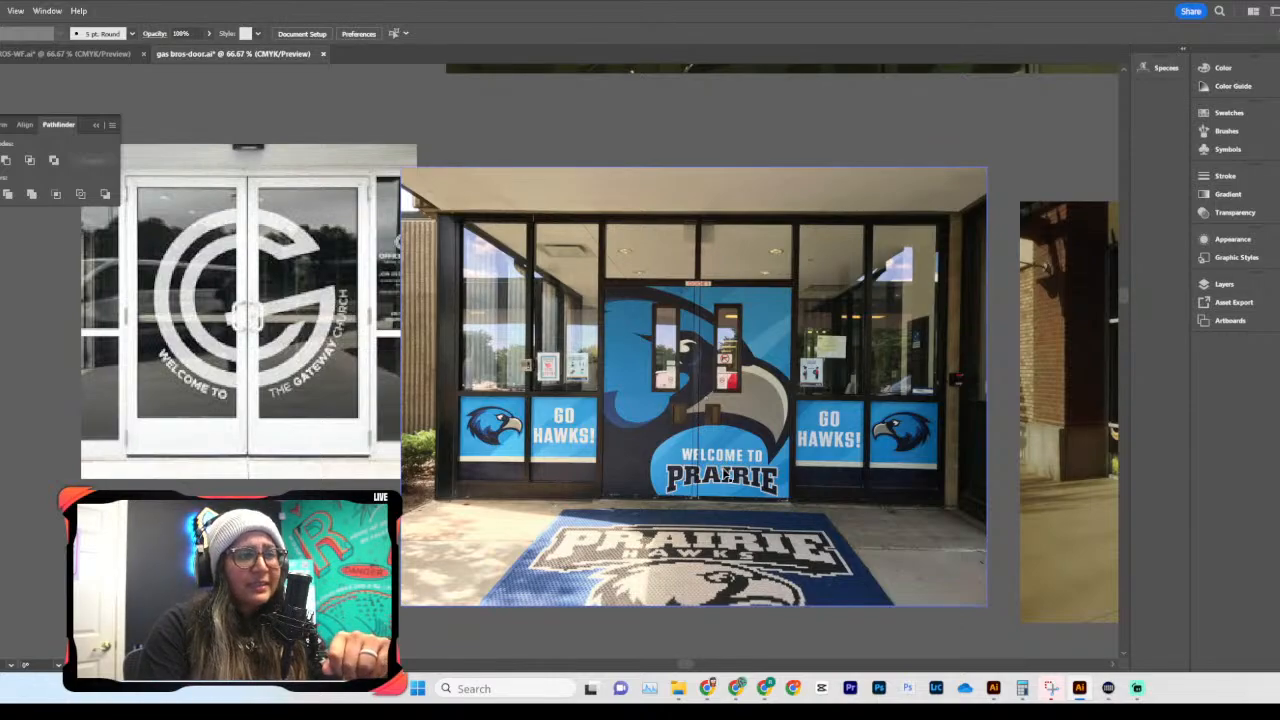
scroll(726, 474, "down", 10)
scroll(726, 474, "down", 5)
scroll(726, 474, "left", 3)
Step: Inspect the dark-panel door's social media header, background texture and split Gas Bros logo in close detail
left_click(548, 268)
left_click(558, 270)
key("ctrl+equal")
key("ctrl+equal")
key("ctrl+equal")
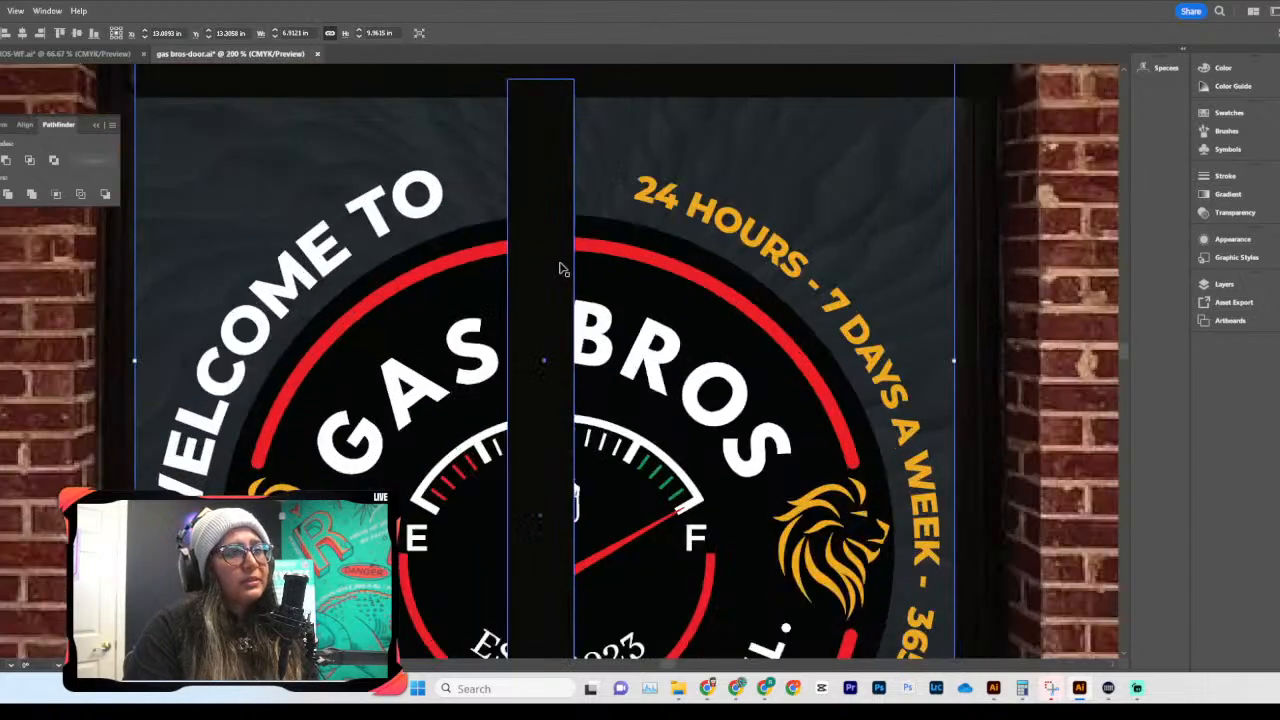
scroll(572, 262, "up", 3)
scroll(585, 250, "up", 4)
scroll(580, 258, "down", 6)
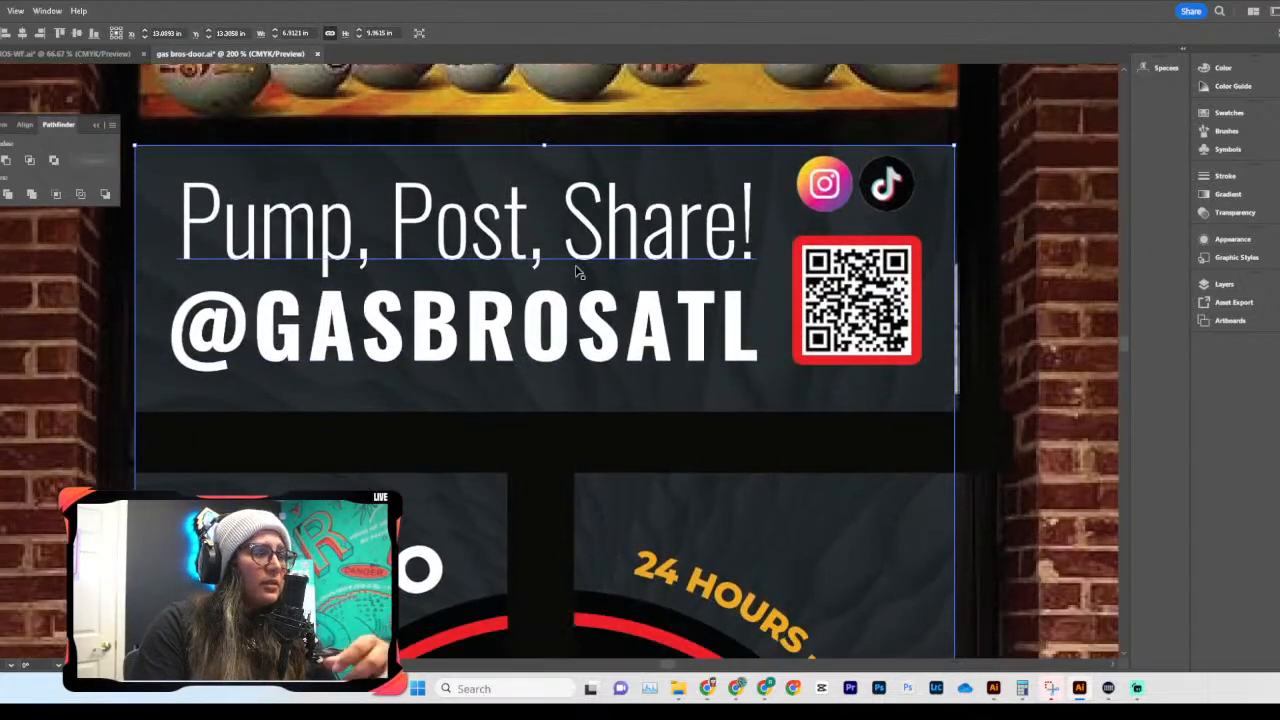
scroll(576, 270, "down", 2)
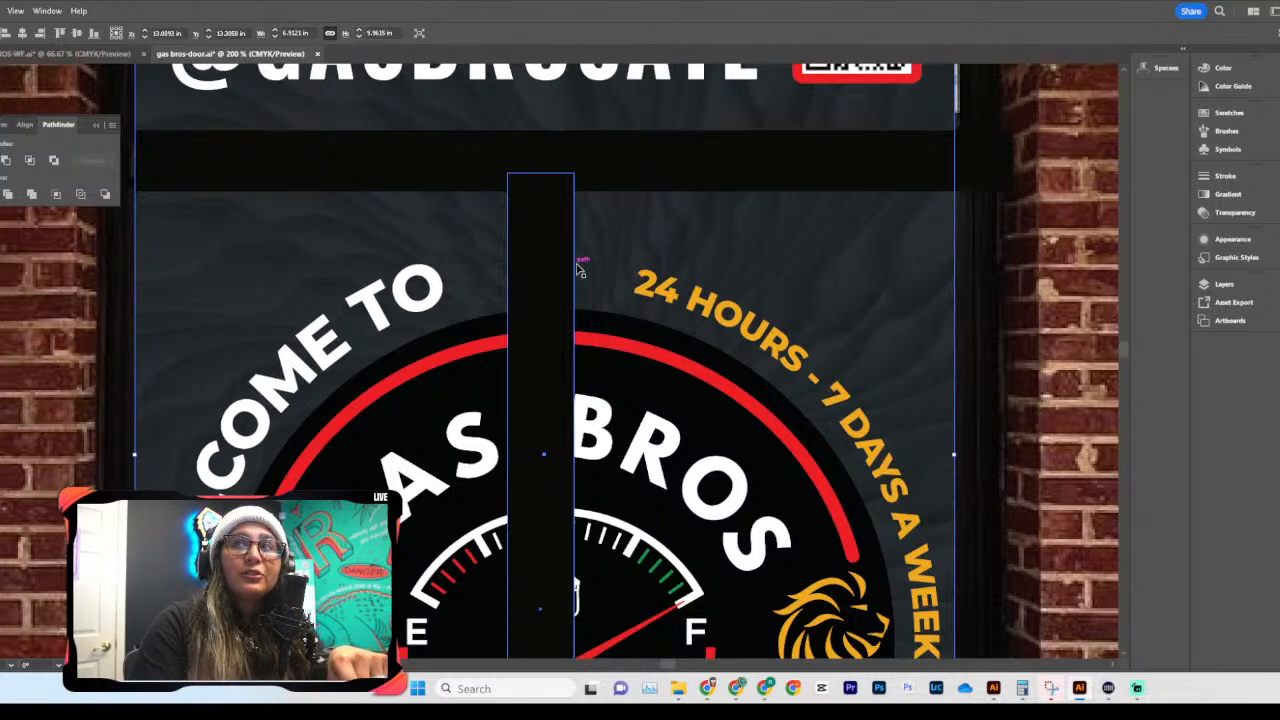
scroll(578, 270, "down", 3)
scroll(545, 445, "down", 2)
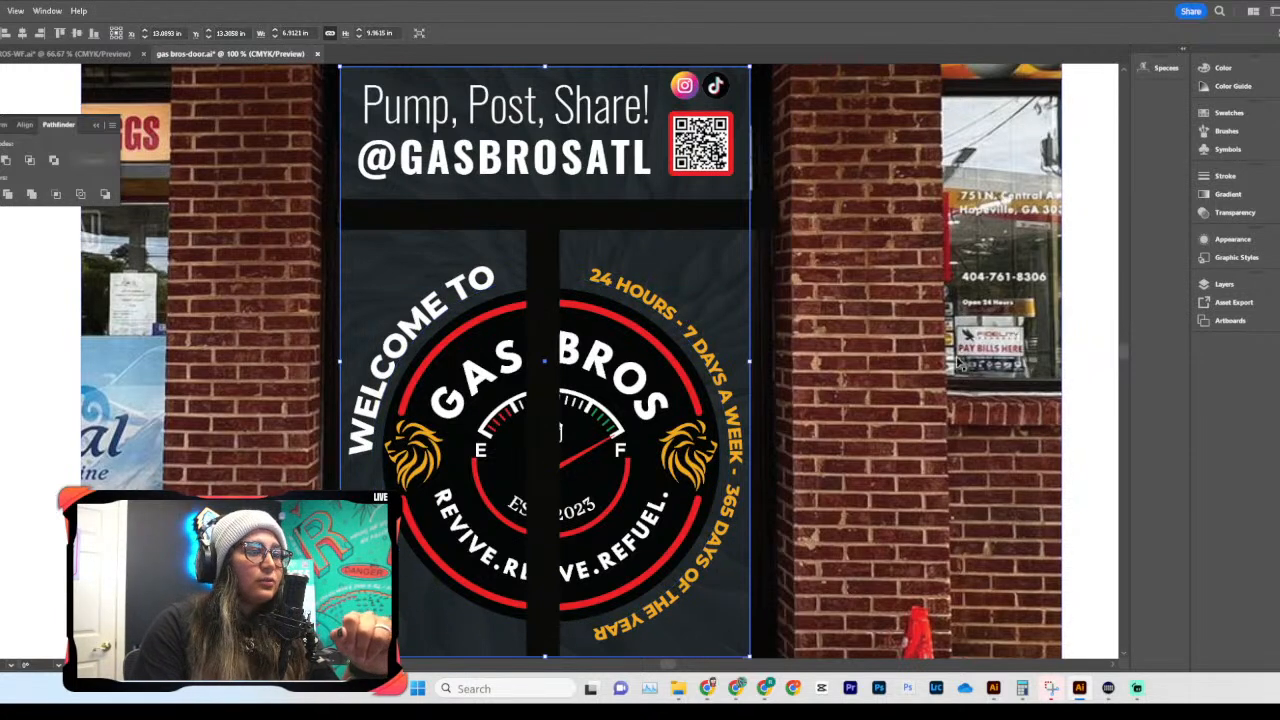
scroll(930, 415, "down", 1)
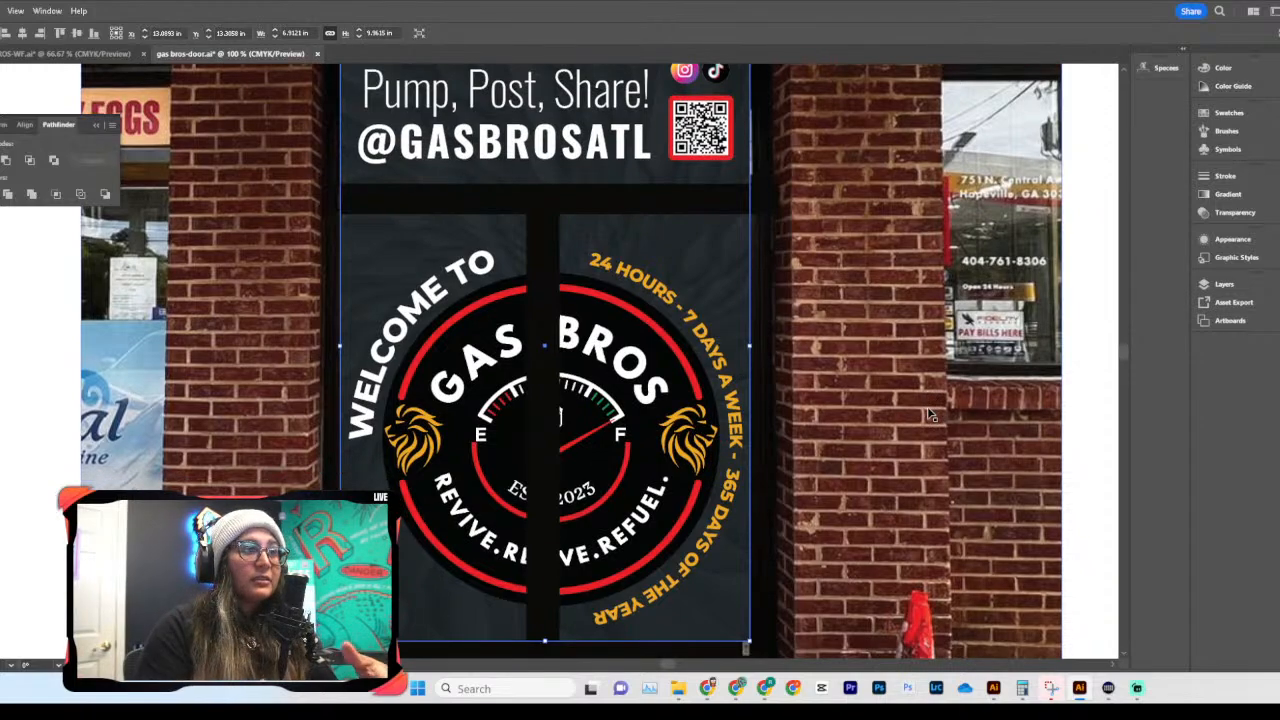
Step: Check the neighbouring logo door mockups once more, and review the dark-panel door's "Pump, Post, Share!" header and logo
scroll(873, 414, "right", 5)
scroll(873, 414, "left", 6)
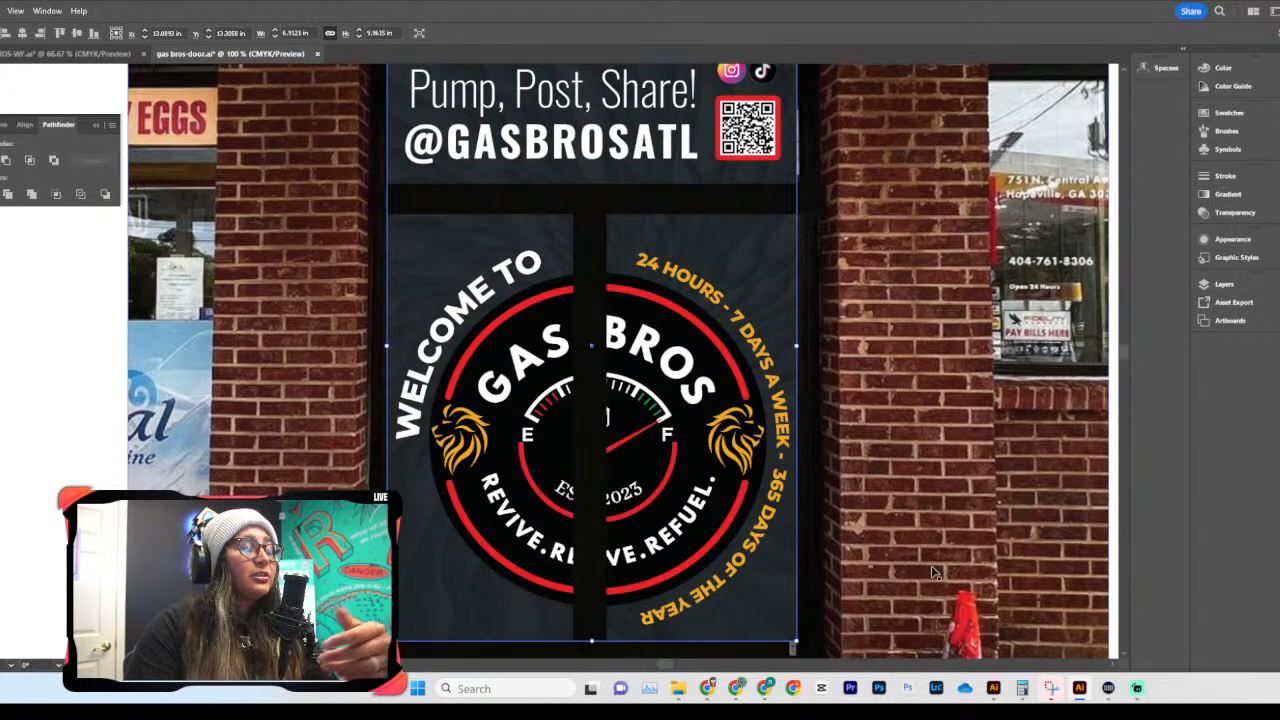
scroll(876, 407, "right", 7)
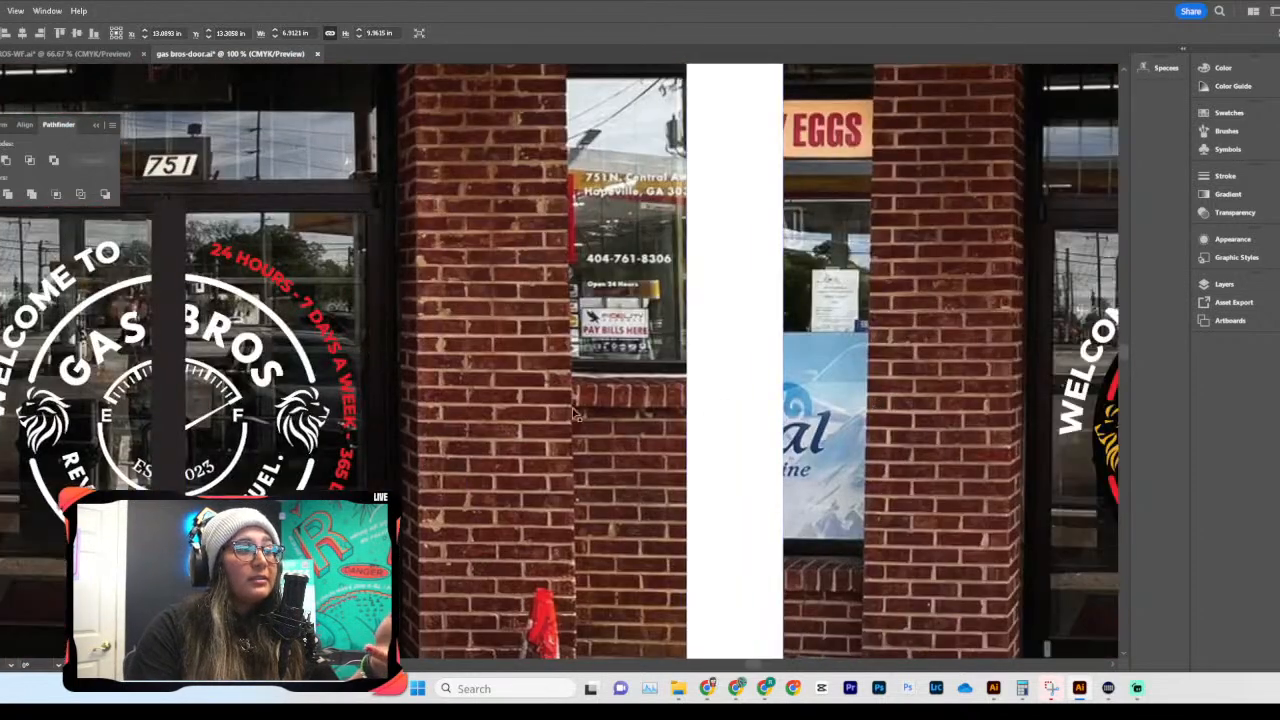
scroll(604, 416, "right", 11)
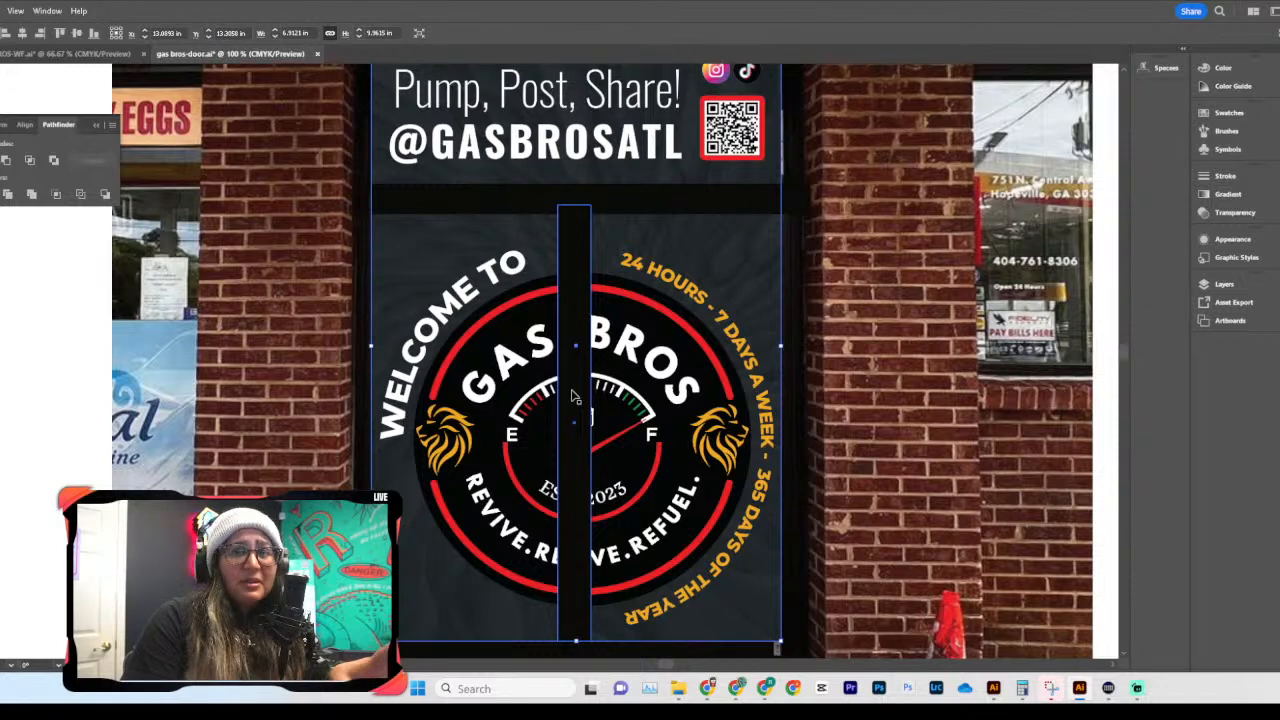
scroll(570, 428, "up", 1)
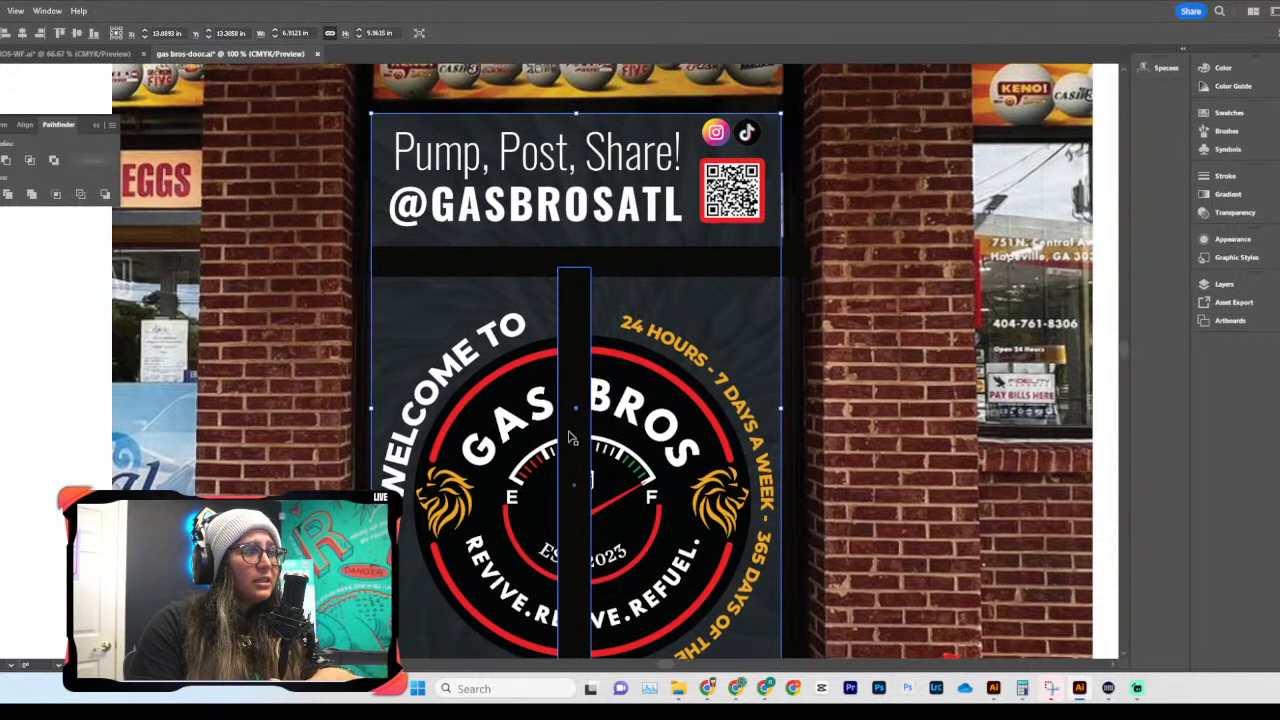
scroll(630, 133, "up", 1)
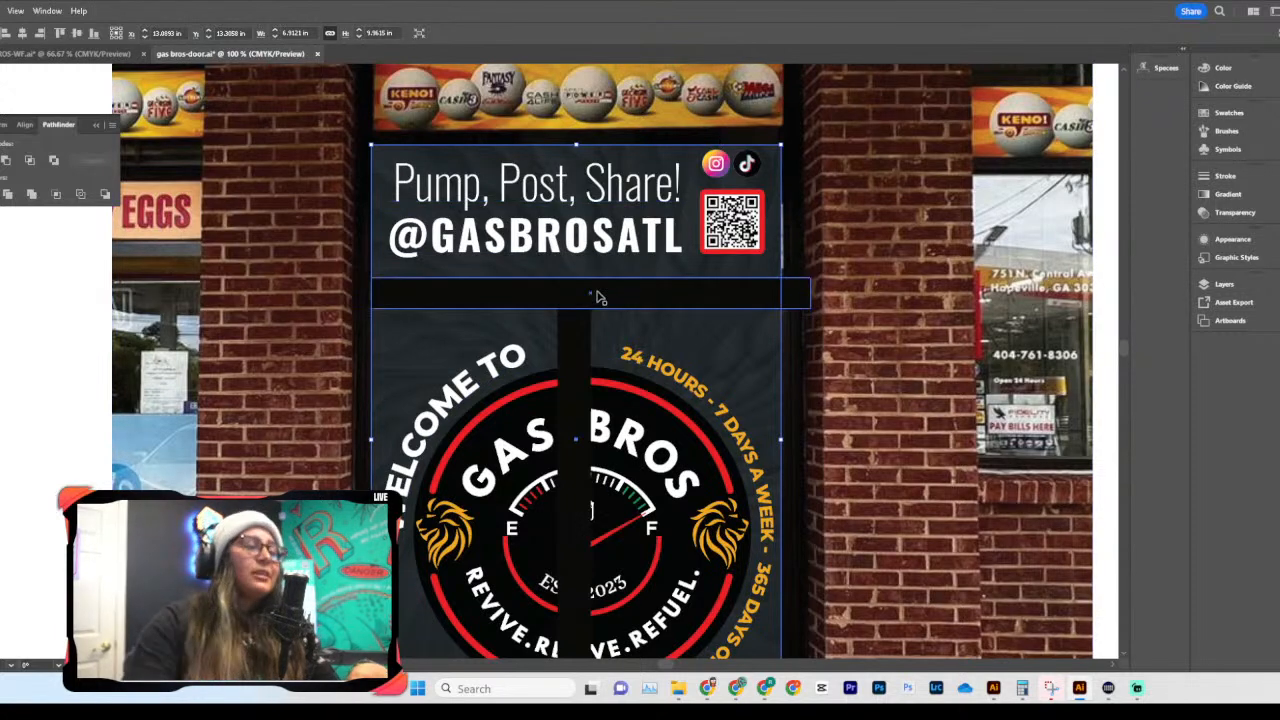
scroll(632, 390, "up", 1)
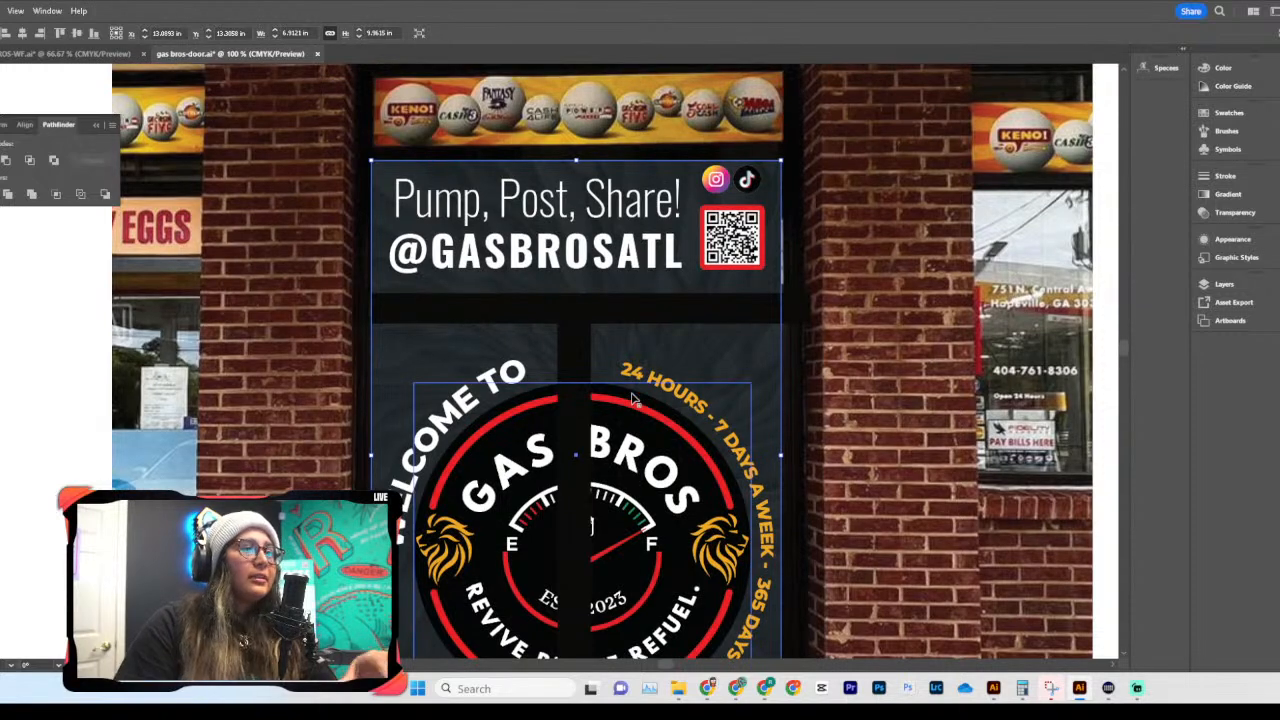
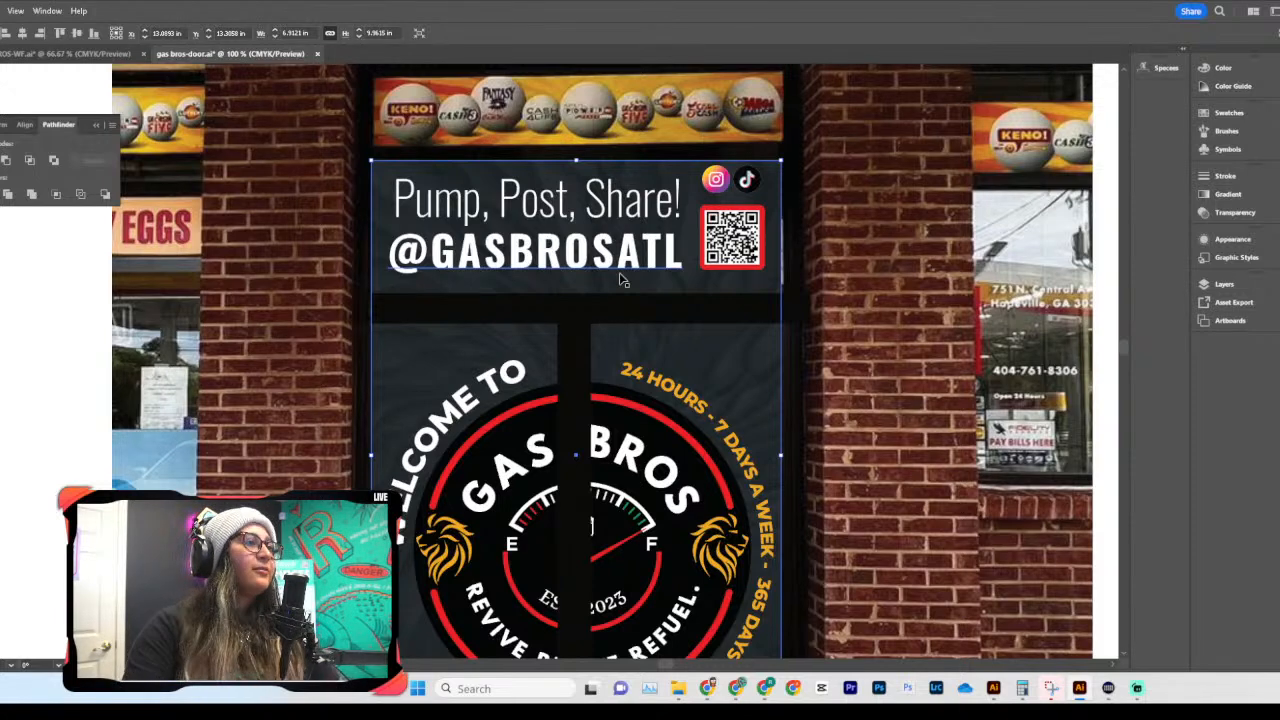
scroll(620, 280, "down", 3)
scroll(631, 369, "up", 3)
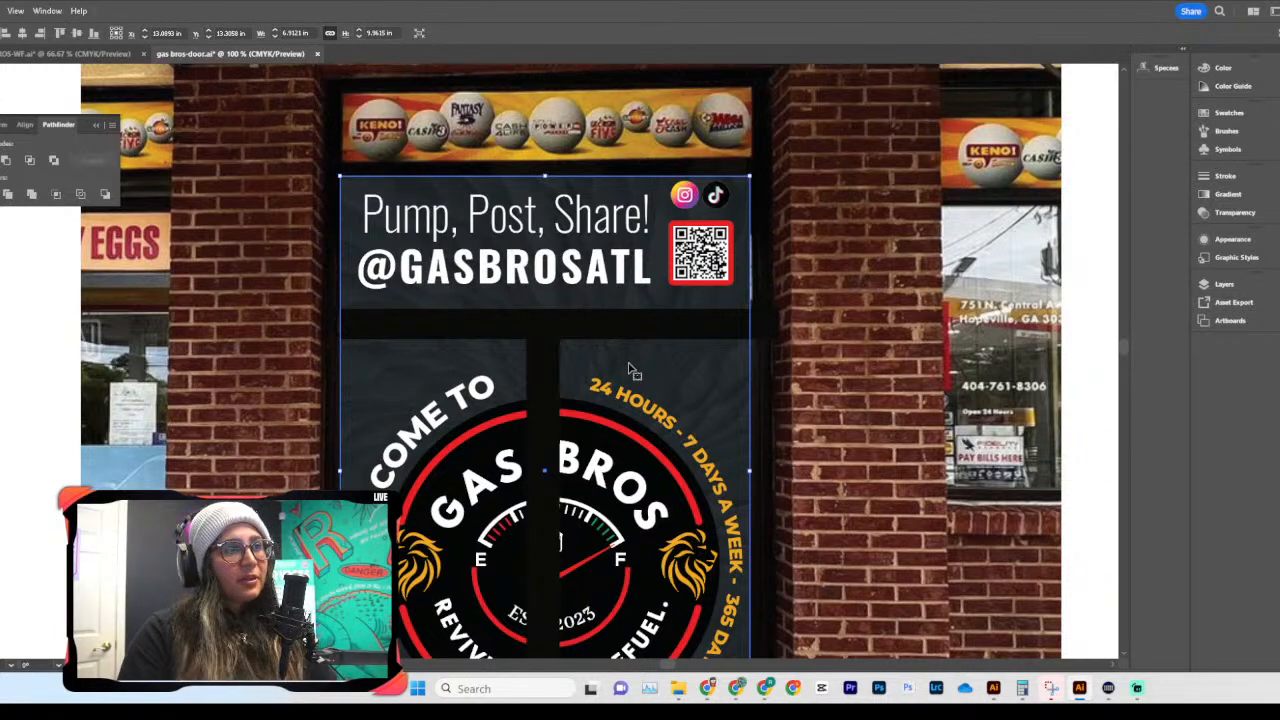
scroll(650, 380, "down", 3)
scroll(760, 459, "up", 3)
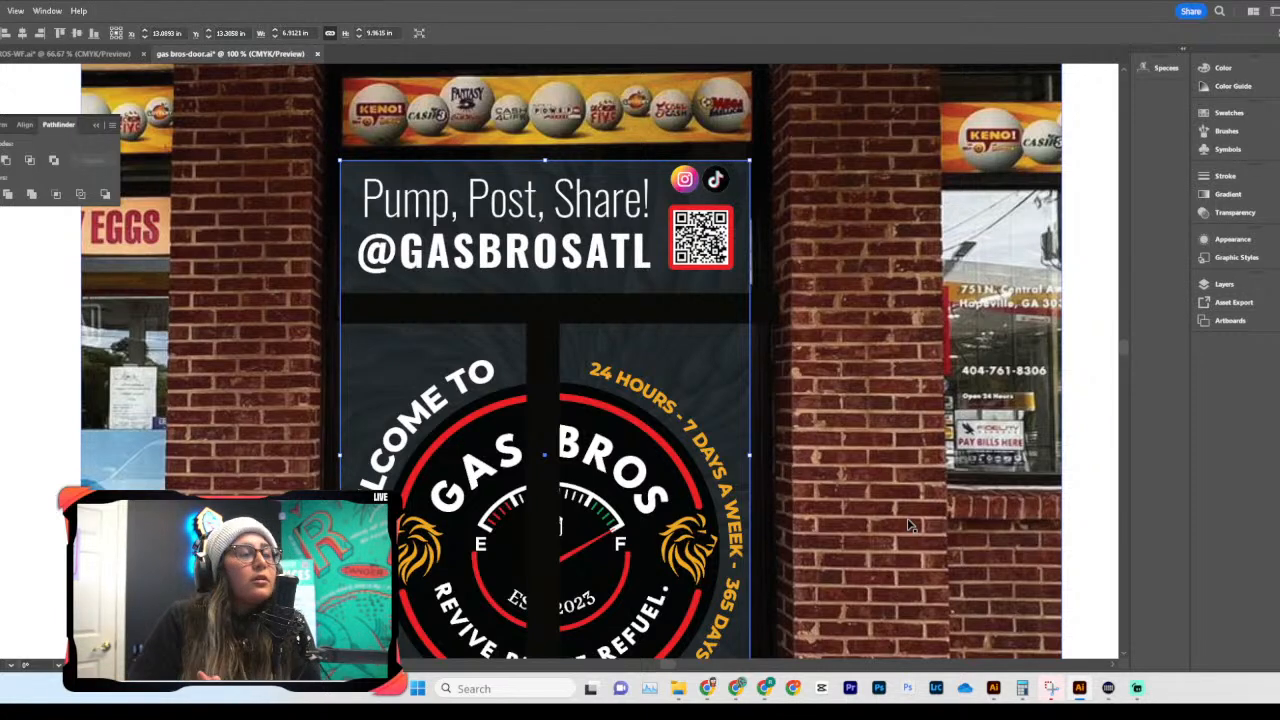
Step: Review the dark-panel door's logo, hours lettering and social media header up close, and compare it with the neighbouring white-logo door
key("Return")
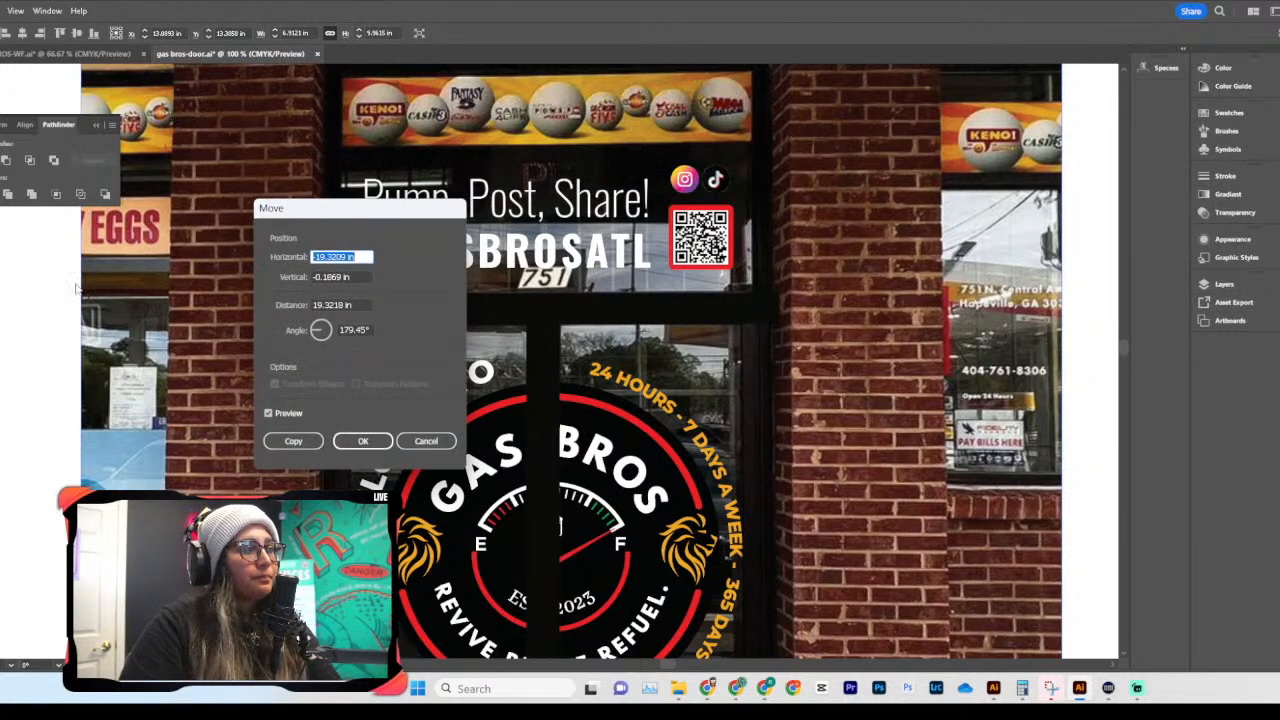
left_click(423, 442)
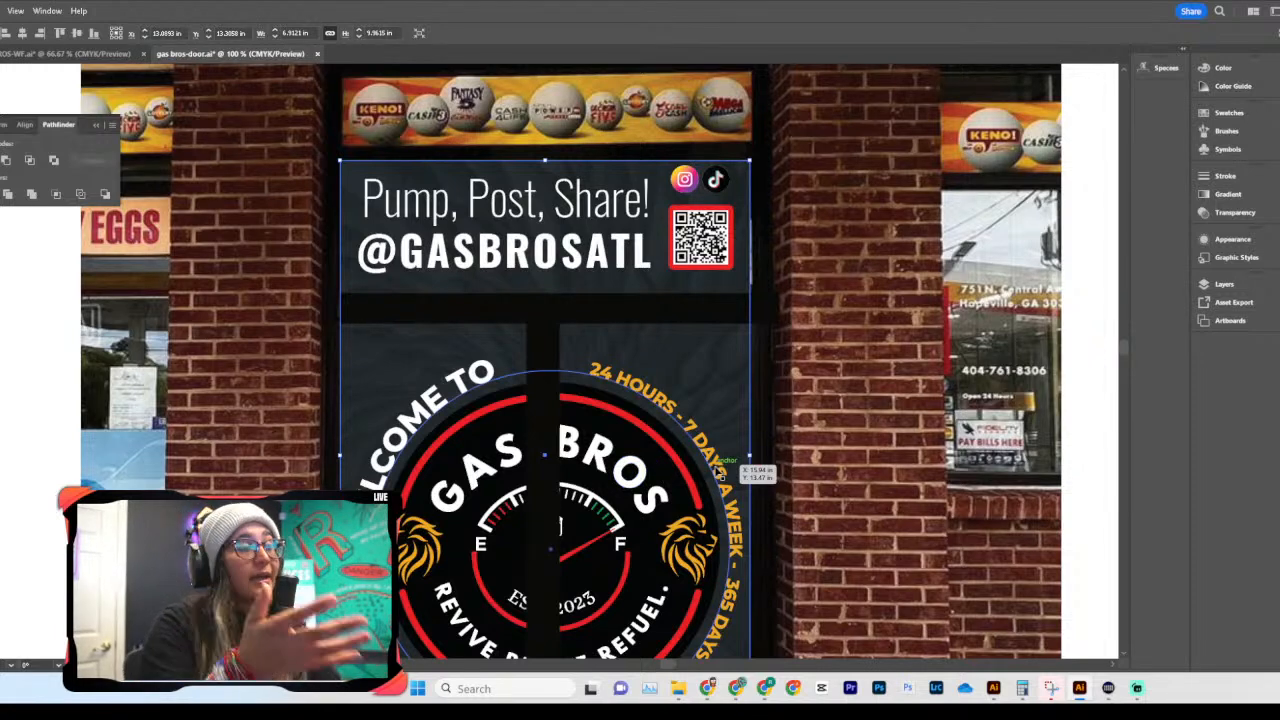
key("ctrl+minus")
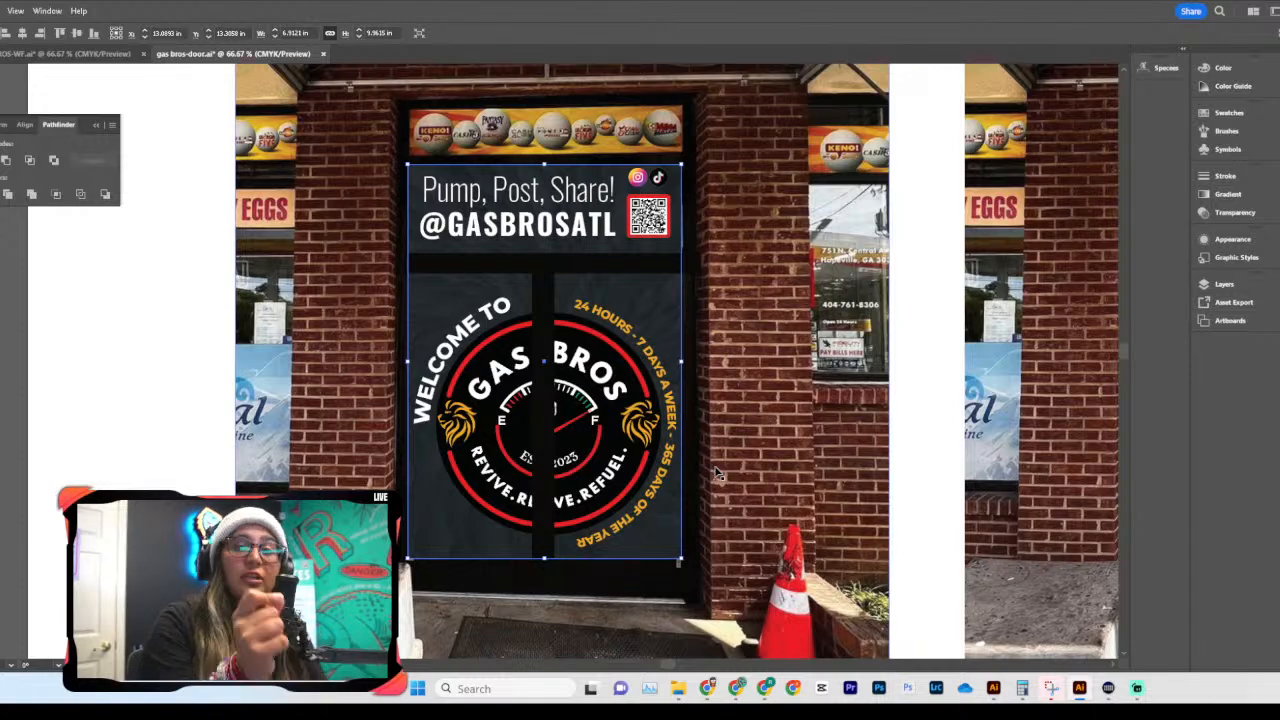
key("ctrl+plus")
key("ctrl+plus")
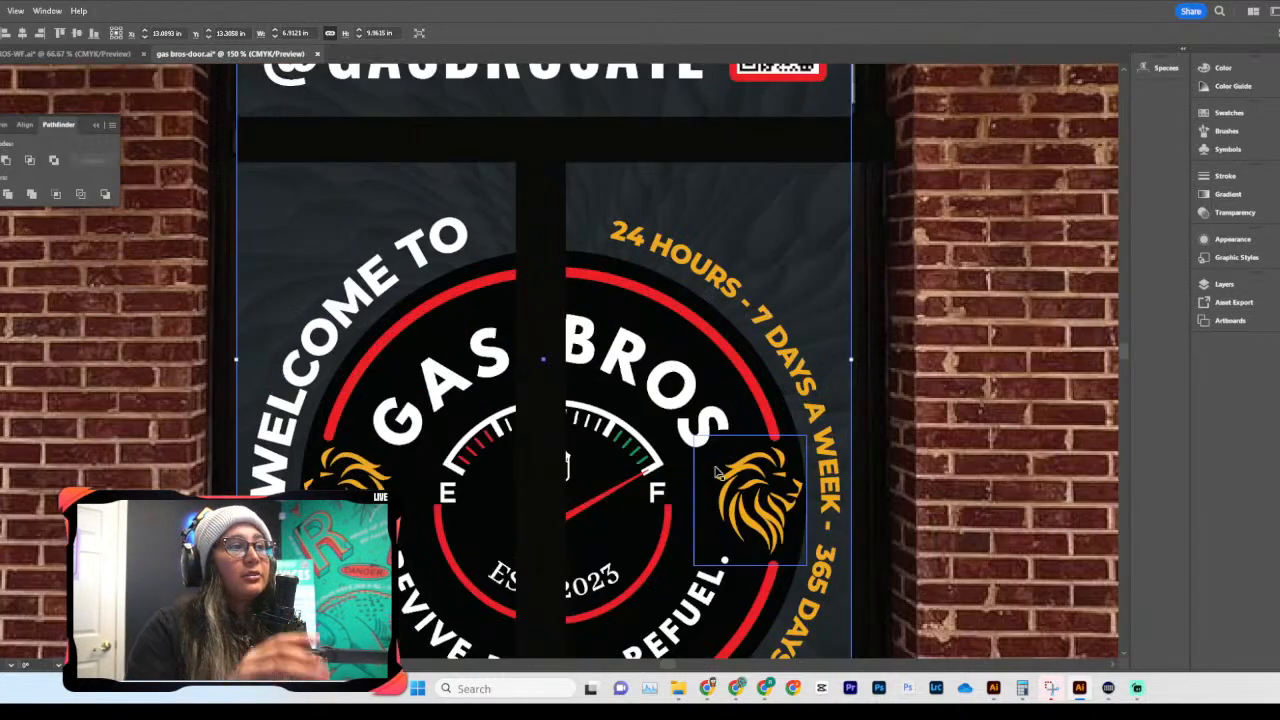
scroll(716, 473, "up", 2)
key("ctrl+minus")
key("ctrl+minus")
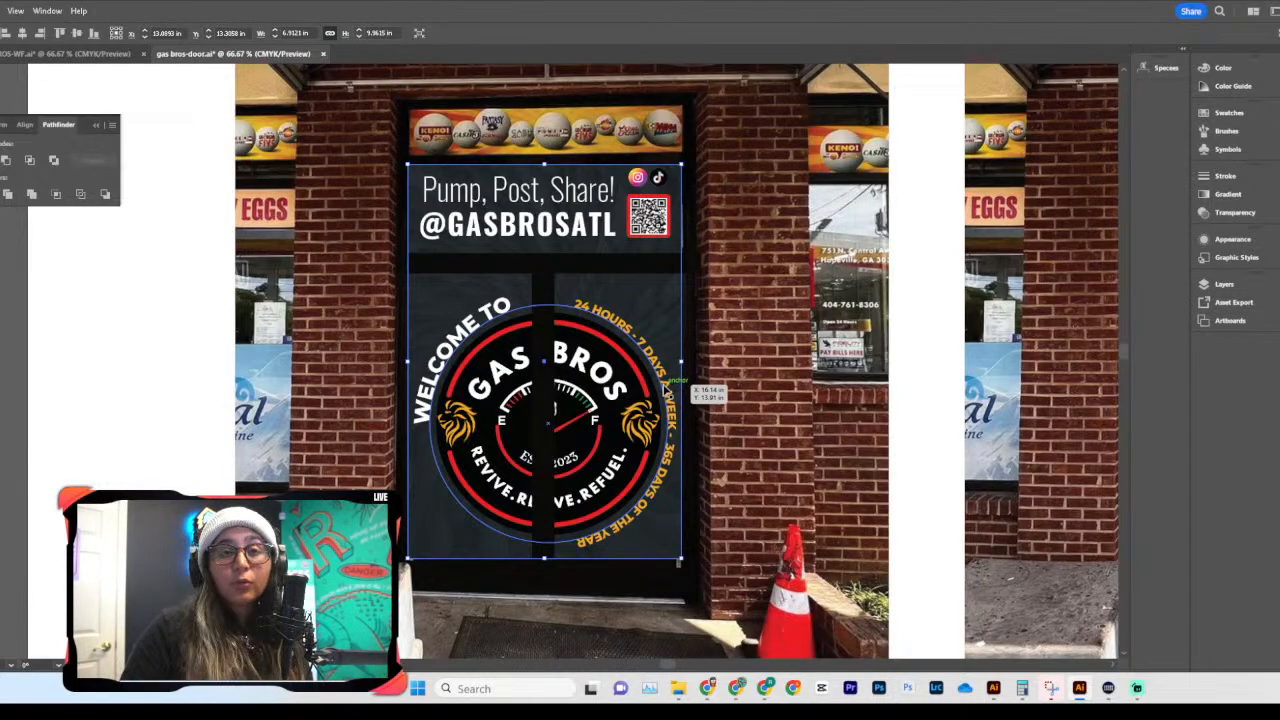
scroll(690, 385, "right", 4)
scroll(700, 400, "left", 5)
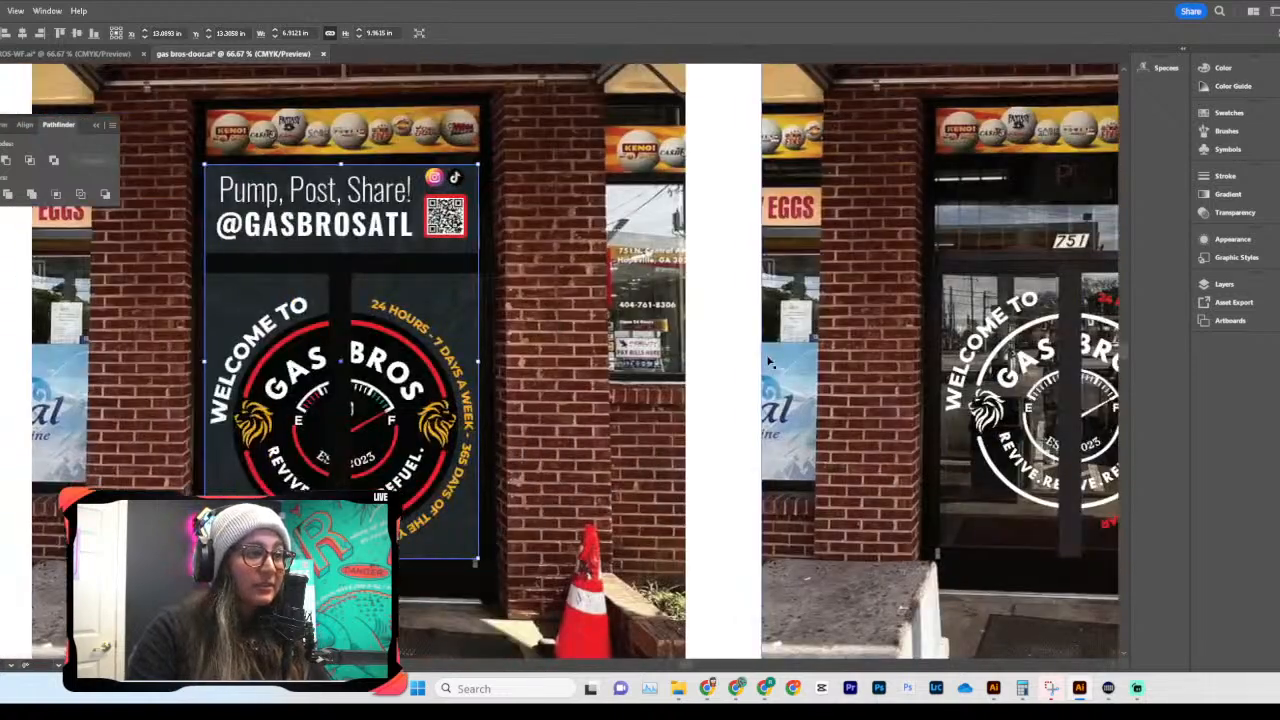
scroll(710, 428, "right", 4)
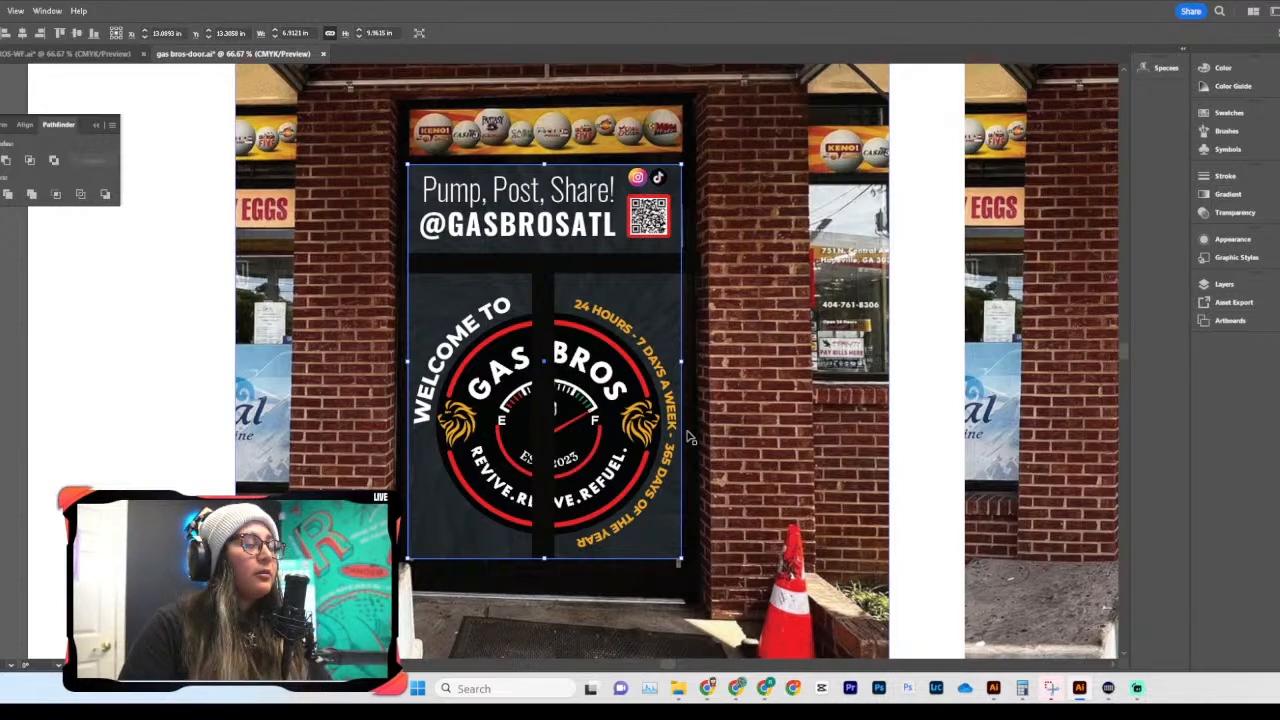
Step: Look over the door options on the artboard and examine the red-panel "WELCOME TO" door mockup in the lower row
key("ctrl+minus")
key("ctrl+minus")
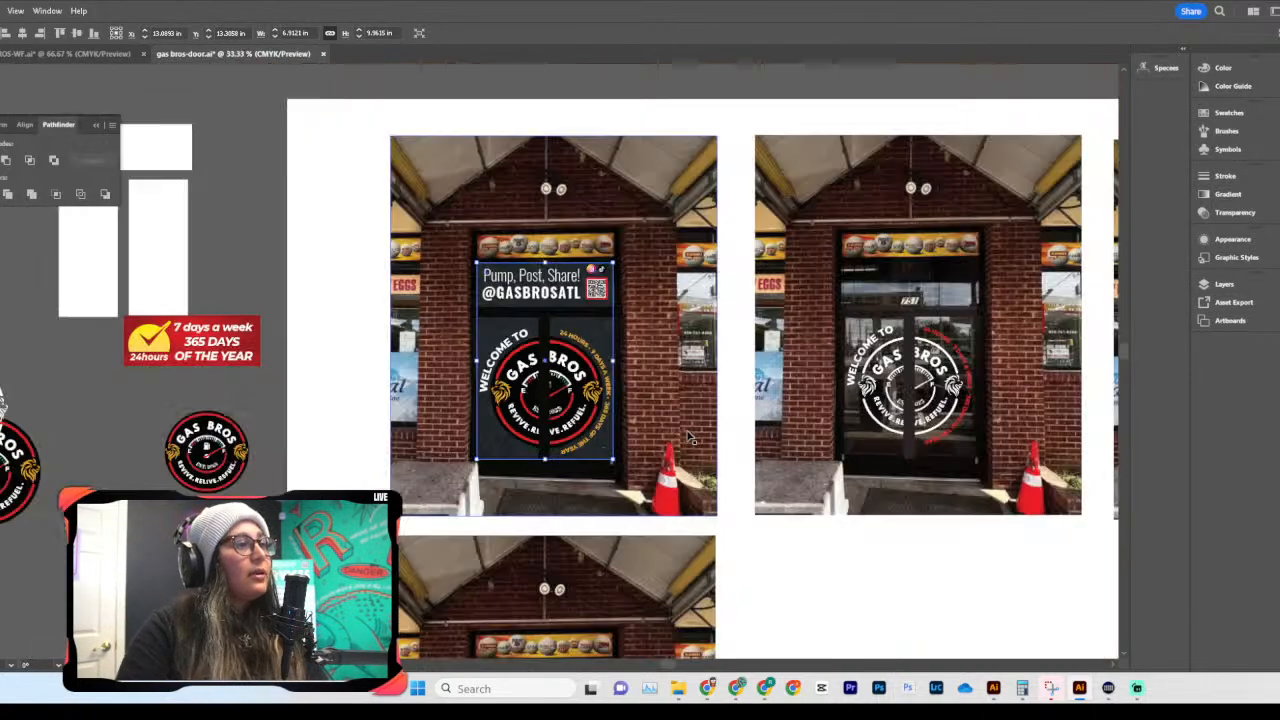
scroll(714, 432, "down", 7)
left_click(862, 444)
scroll(862, 447, "up", 5)
scroll(862, 447, "up", 1)
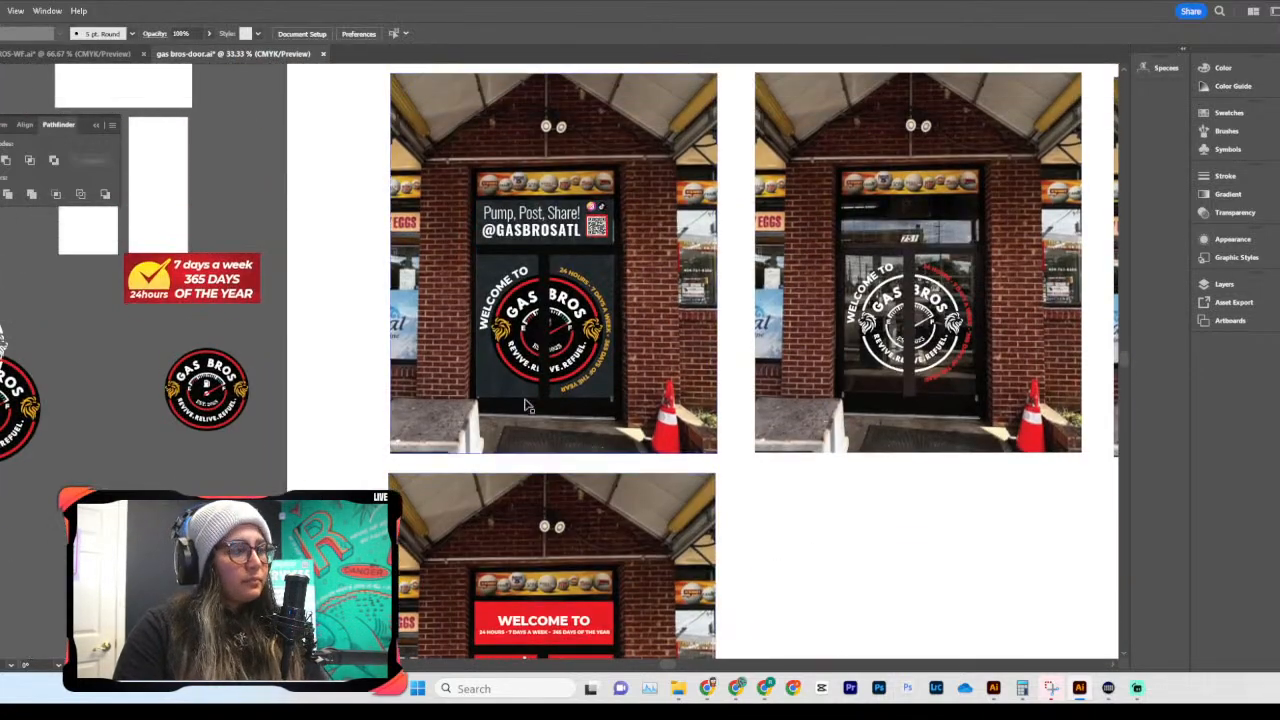
scroll(662, 460, "down", 6)
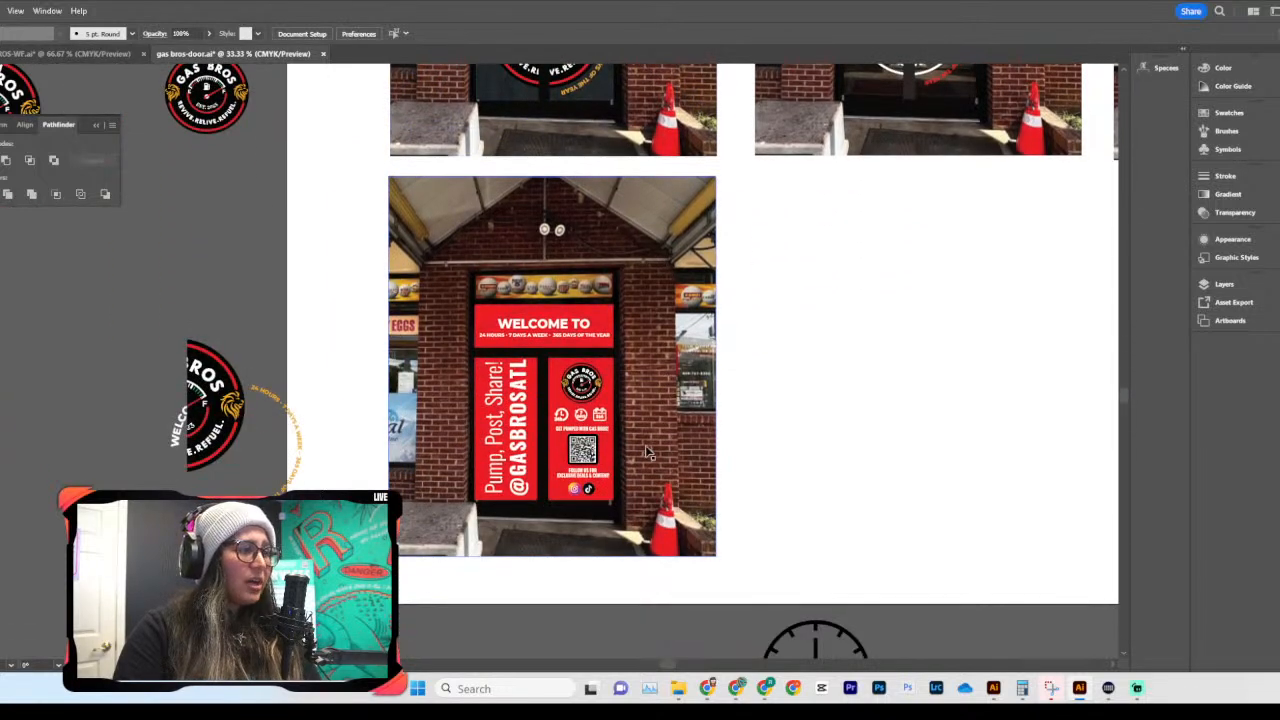
key("ctrl+plus")
scroll(668, 466, "down", 2)
scroll(670, 470, "up", 1)
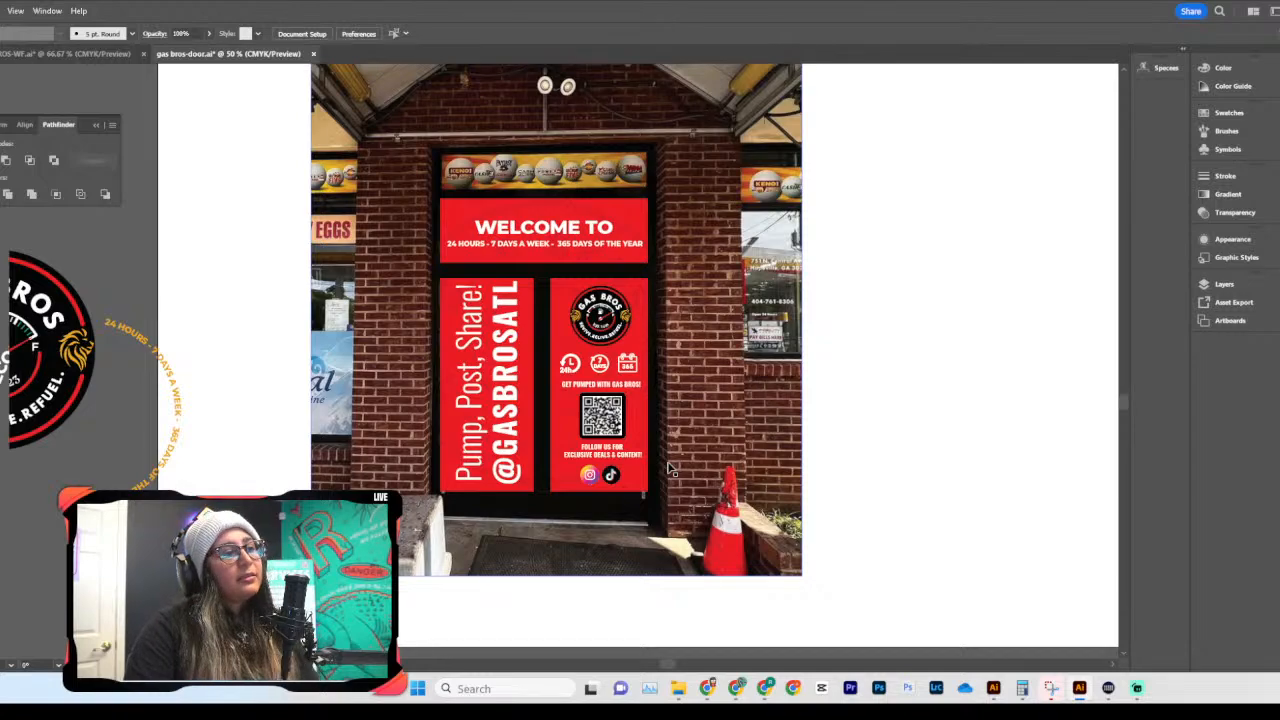
scroll(670, 468, "up", 6)
scroll(670, 470, "down", 5)
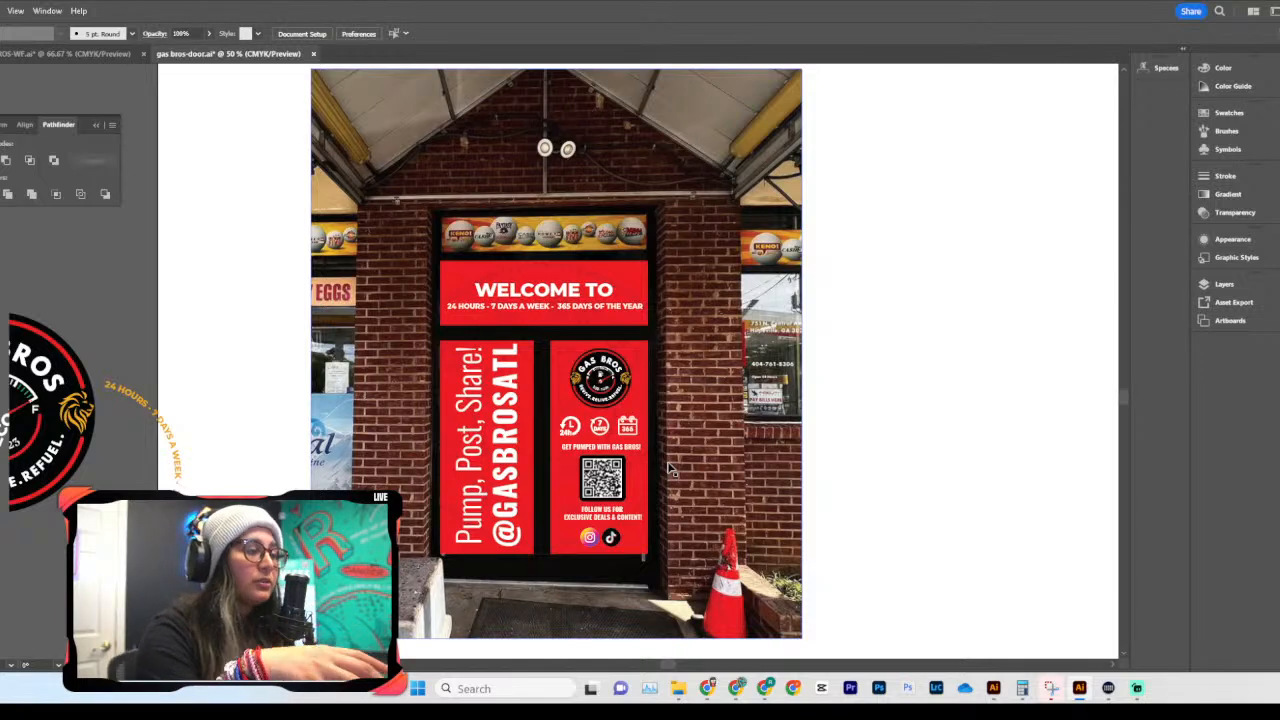
Step: Raise the opacity of the large Gas Bros logo watermark clipped inside the red door panels
key("ctrl+1")
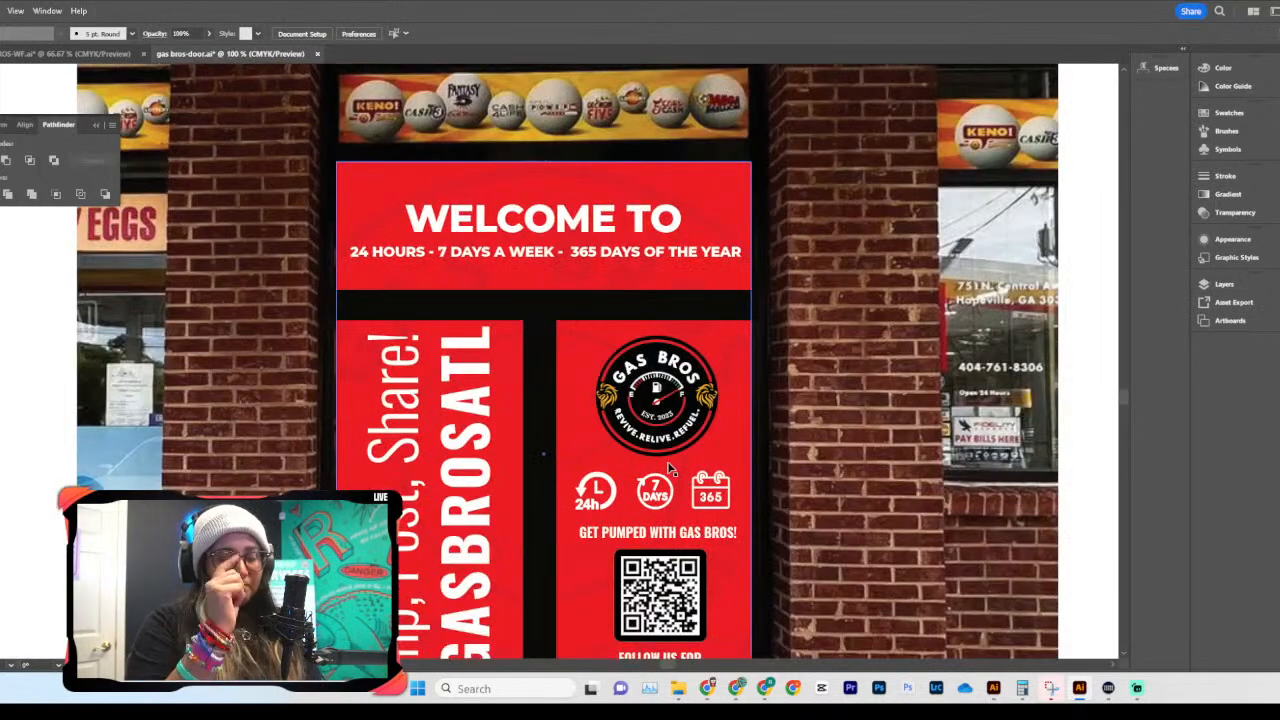
left_click(689, 305)
left_click(540, 182)
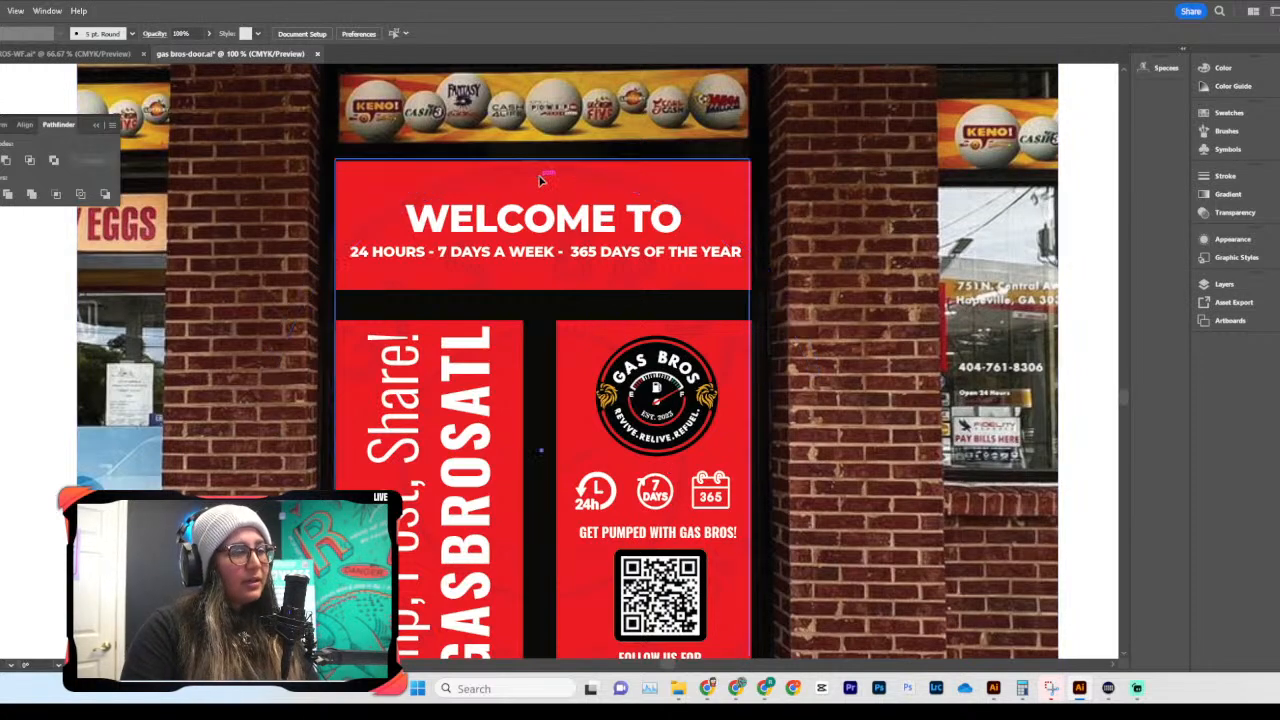
double_click(540, 180)
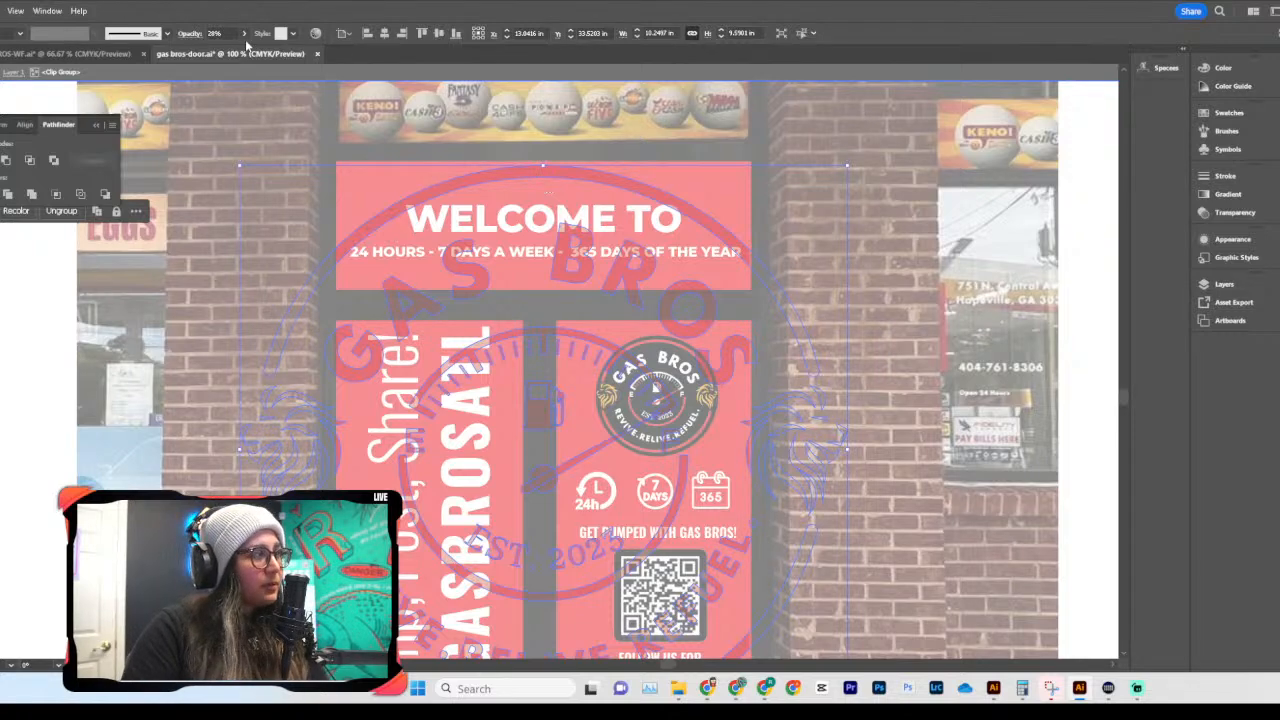
left_click_drag(240, 55, 220, 50)
double_click(870, 296)
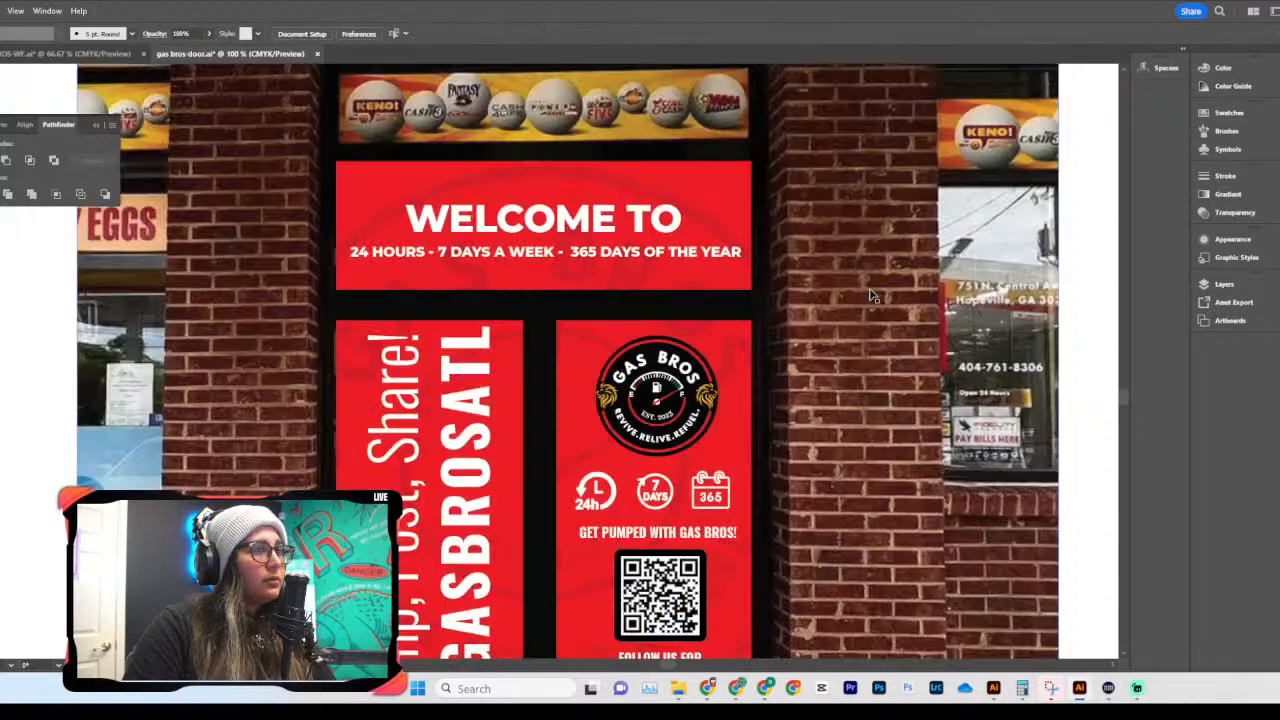
Step: Check how the adjusted logo watermark reads on the red-panel door, both close up and beside the other door options
key("ctrl+minus")
key("ctrl+minus")
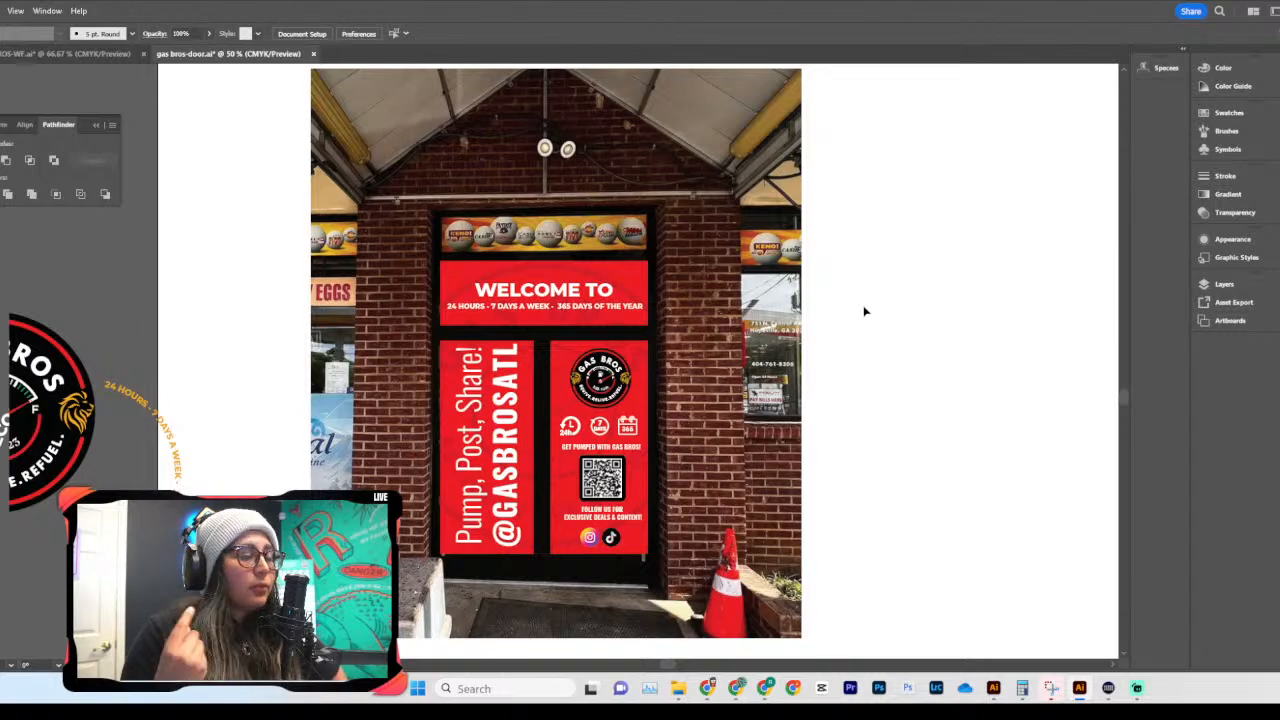
key("ctrl+1")
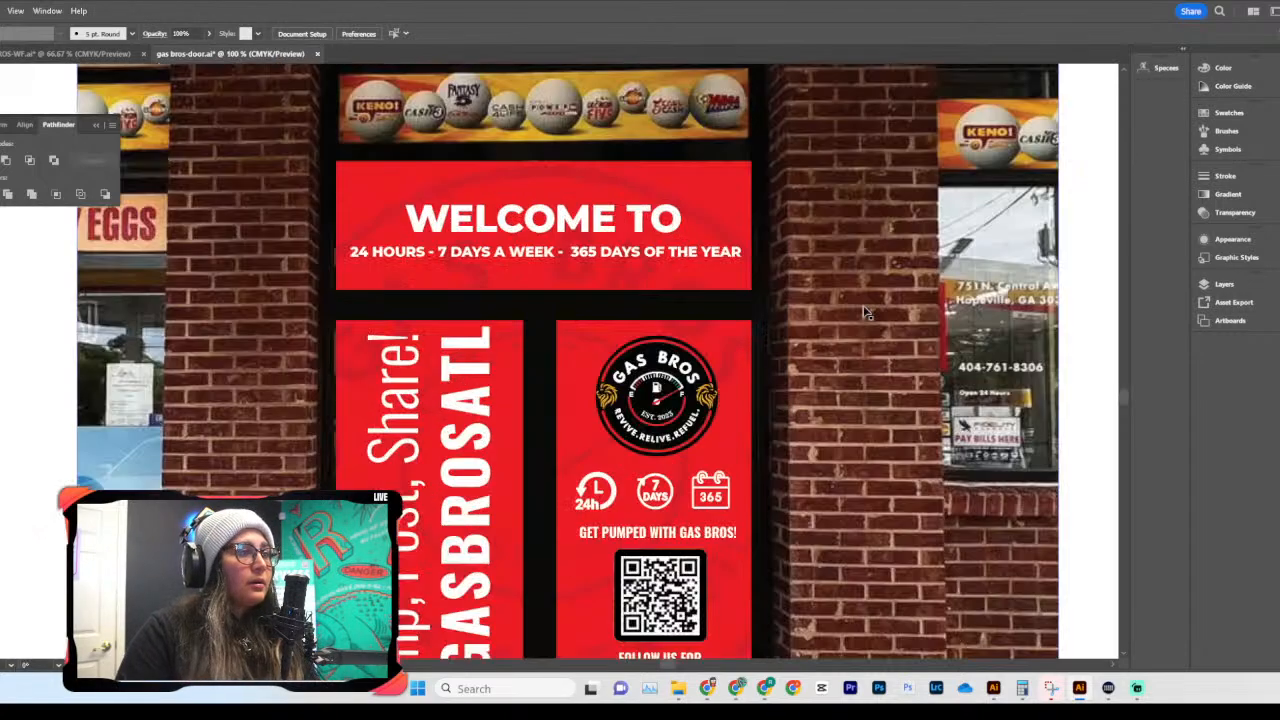
key("ctrl+minus")
key("ctrl+minus")
key("ctrl+minus")
scroll(851, 351, "up", 3)
scroll(757, 457, "down", 3)
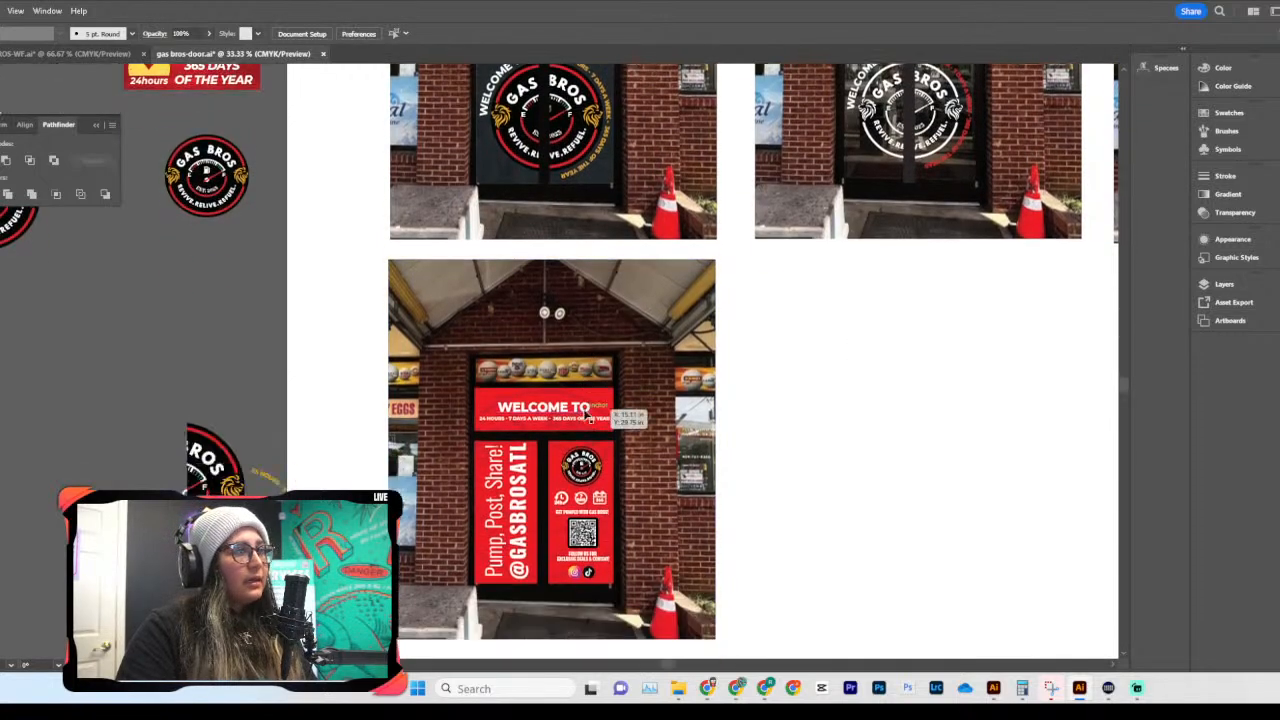
scroll(700, 450, "up", 3)
scroll(657, 445, "down", 2)
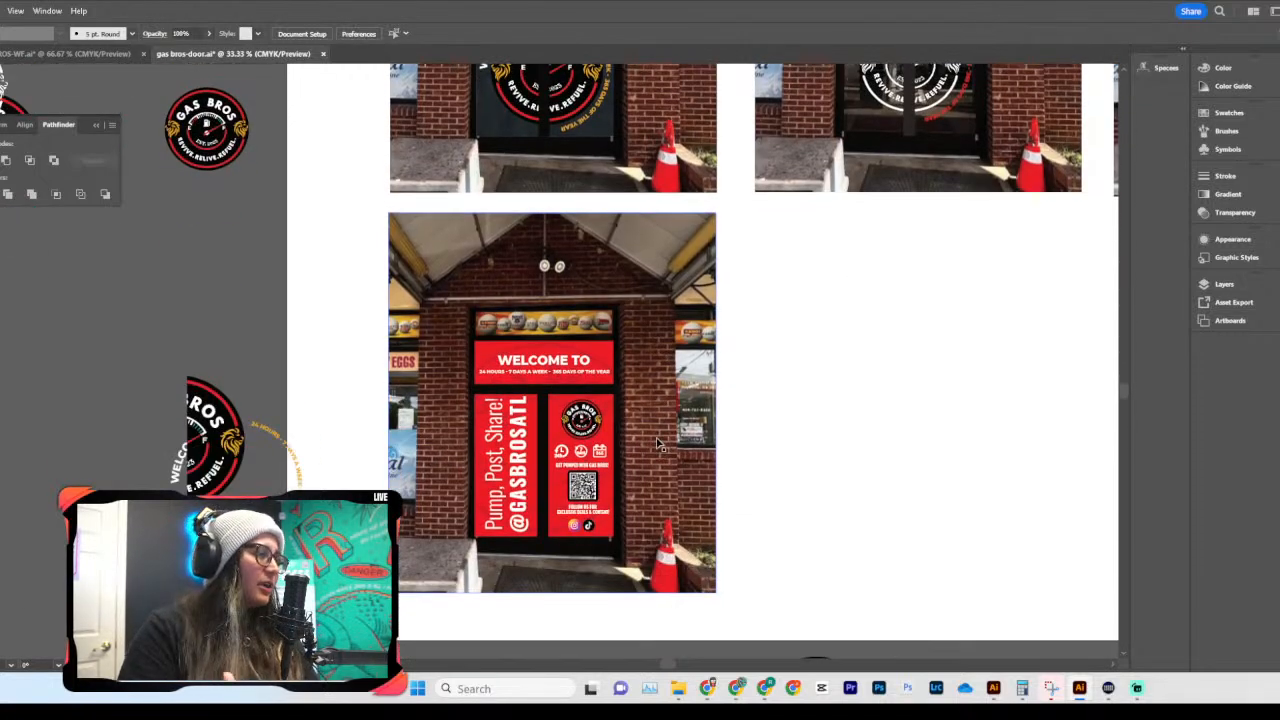
key("ctrl+plus")
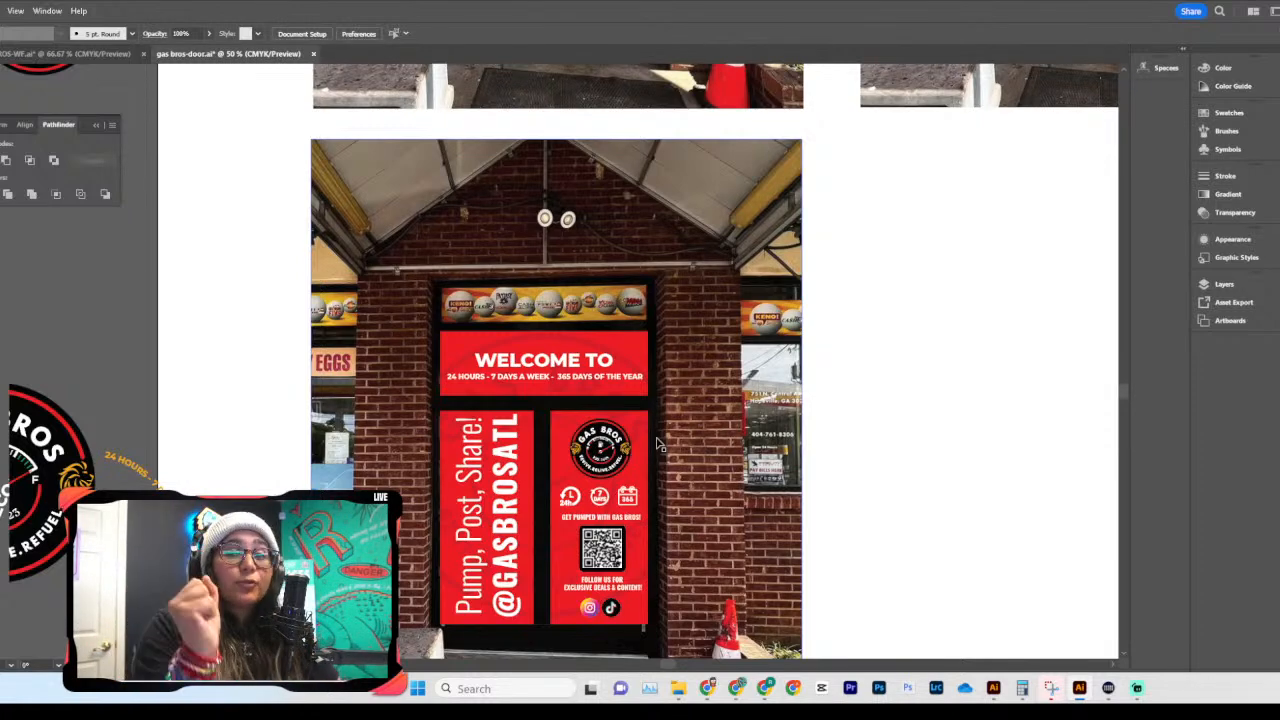
scroll(660, 444, "down", 1)
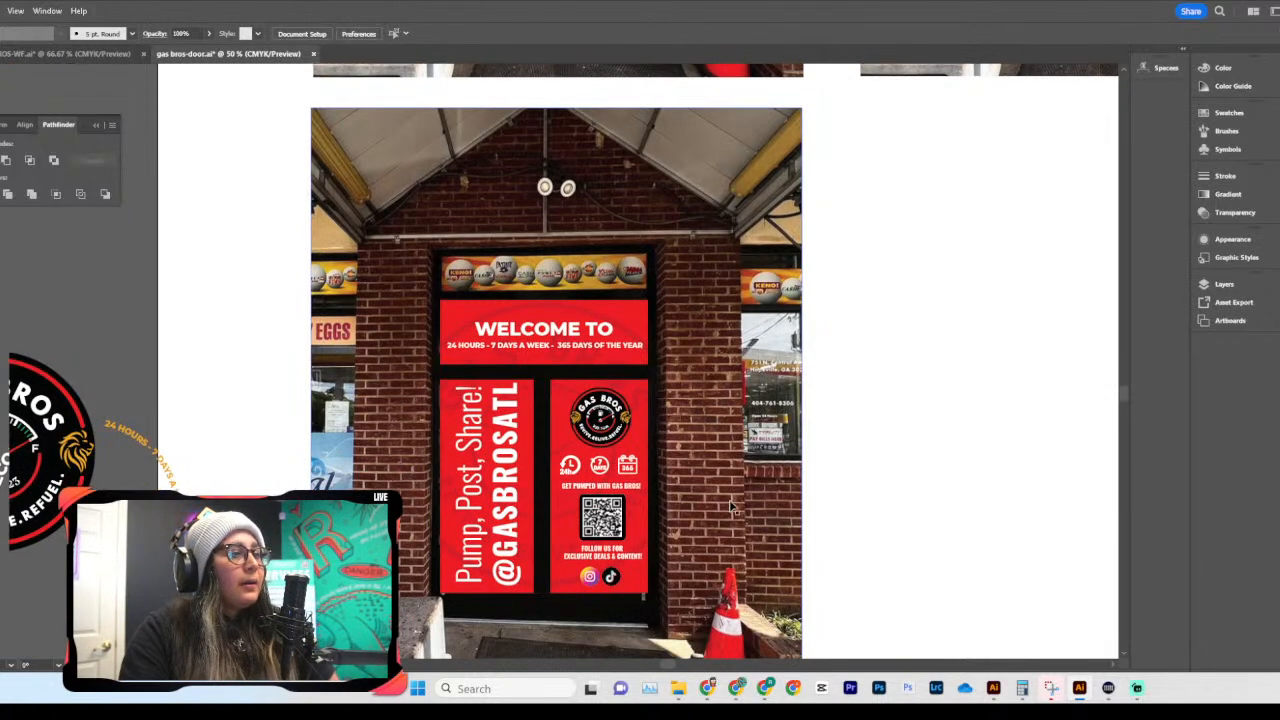
key("ctrl+=")
scroll(730, 507, "down", 1)
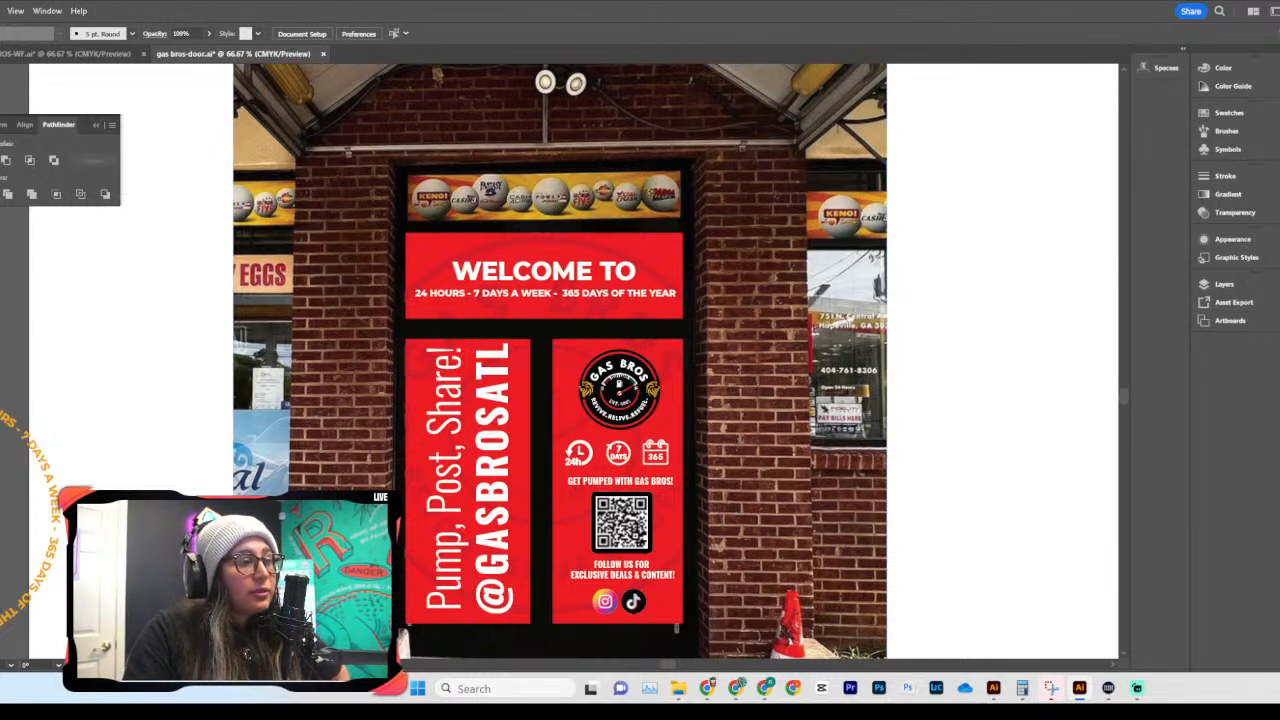
Step: Inspect the red door panel's 7 Days icon, QR code and "Follow us for exclusive deals & content!" text
left_click(617, 455)
left_click(618, 455)
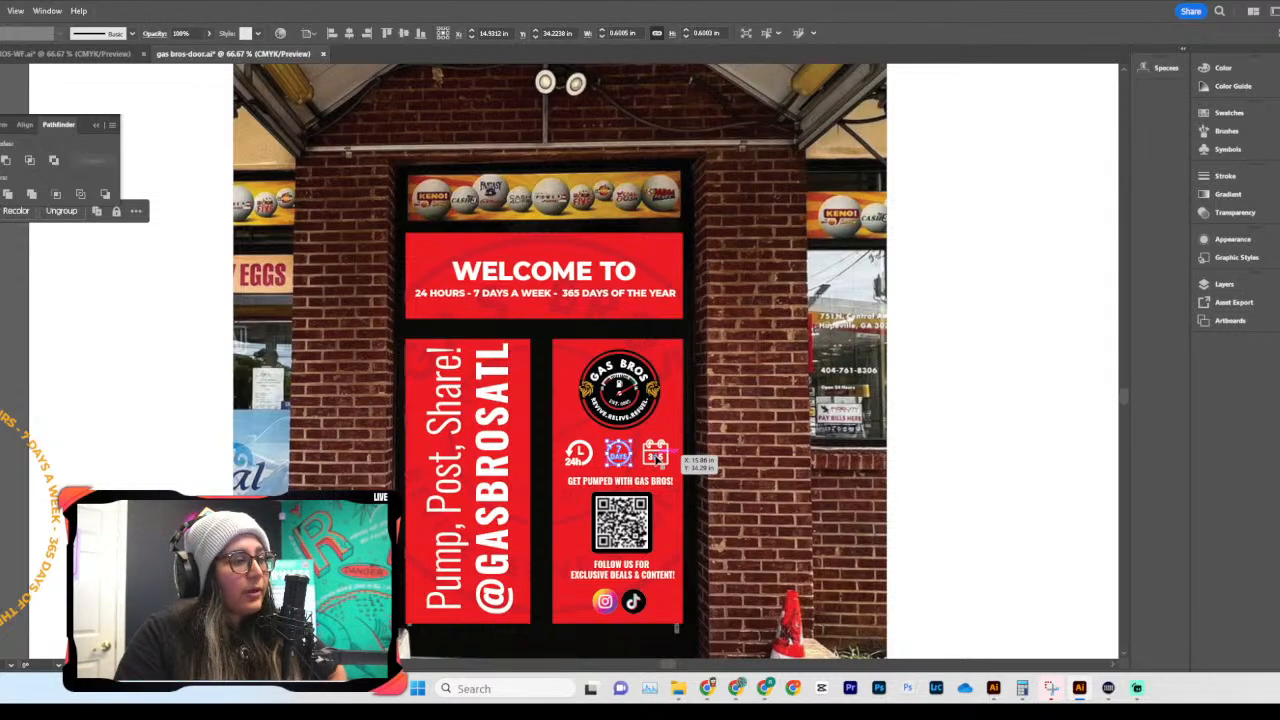
scroll(654, 517, "down", 1)
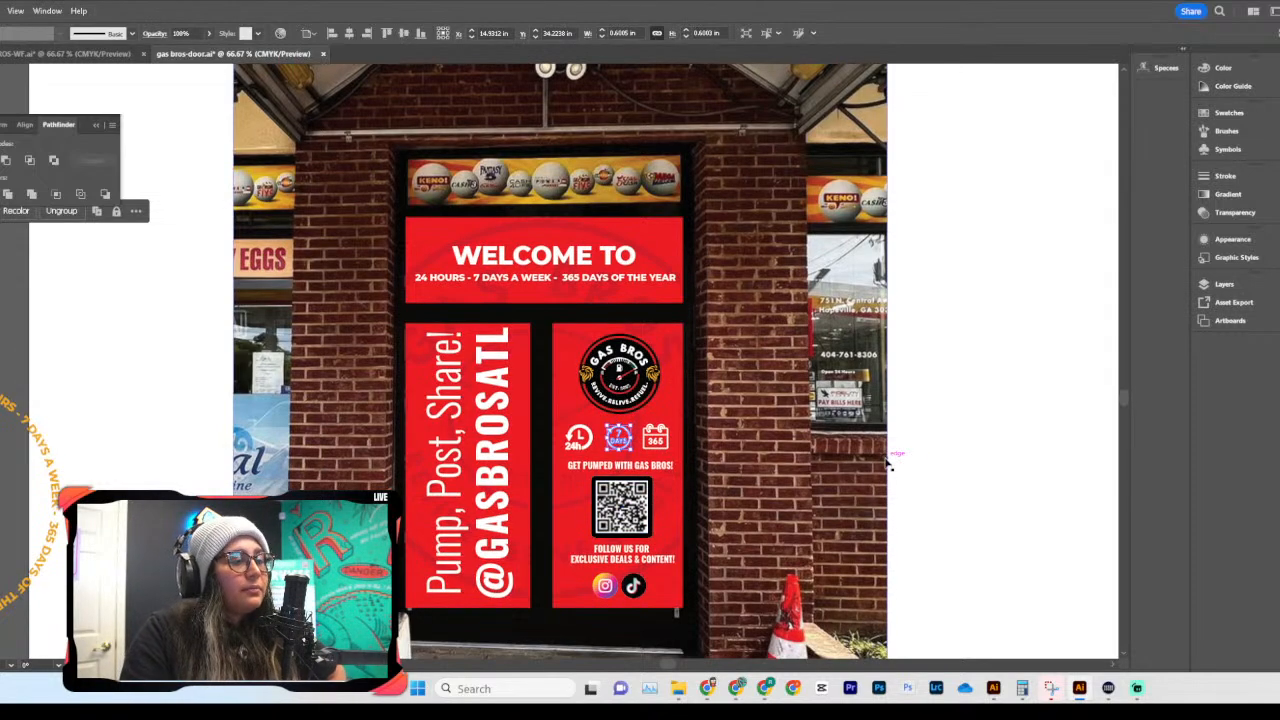
scroll(700, 468, "down", 1)
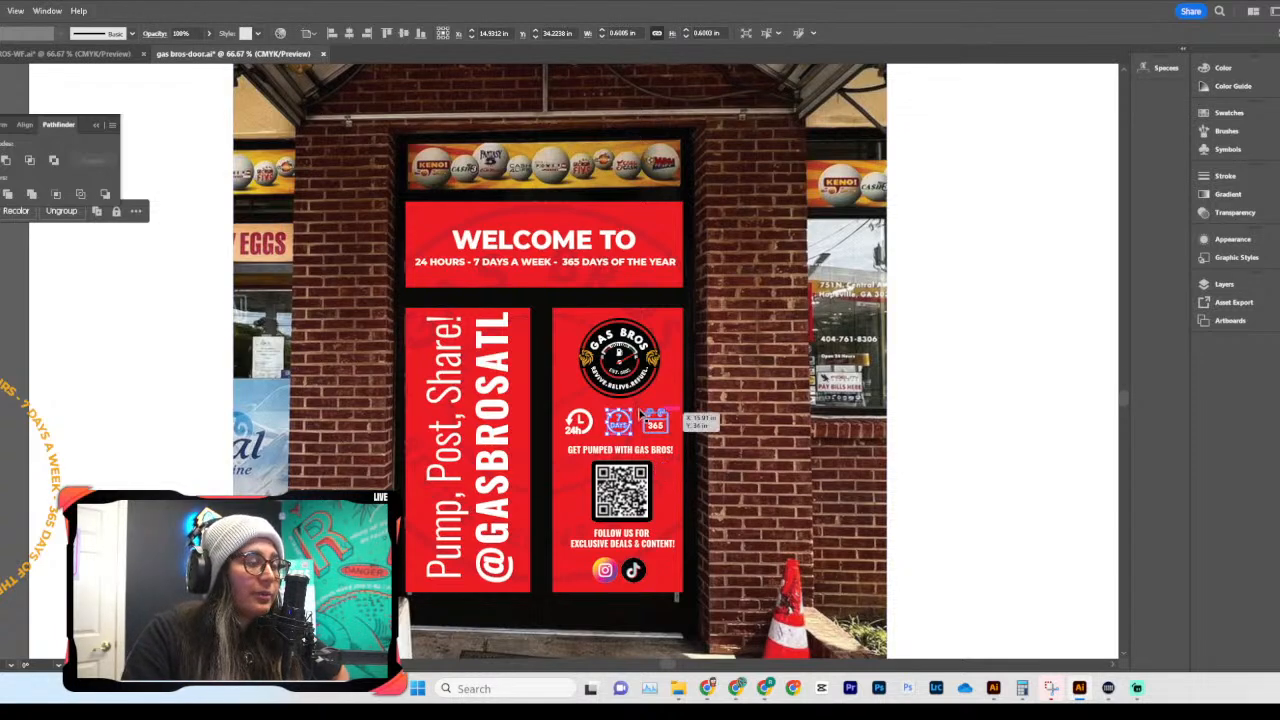
left_click(650, 478)
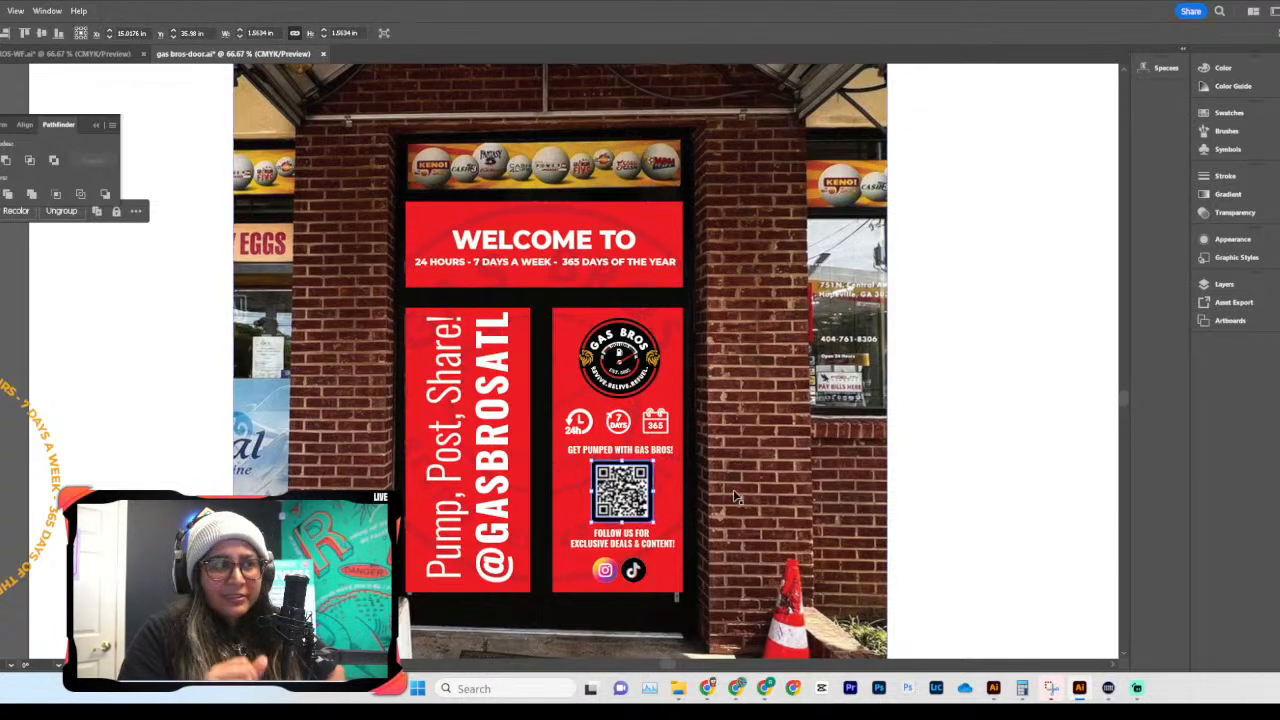
left_click(622, 540)
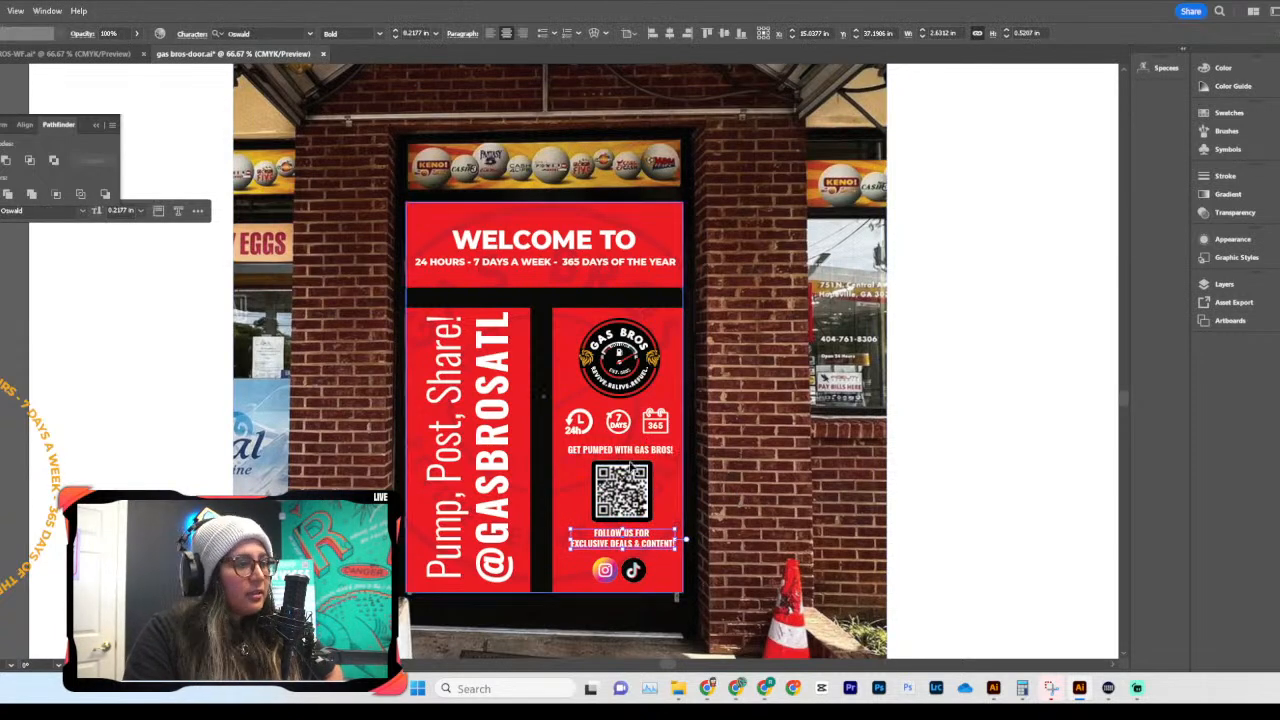
left_click(942, 467)
scroll(942, 467, "down", 2)
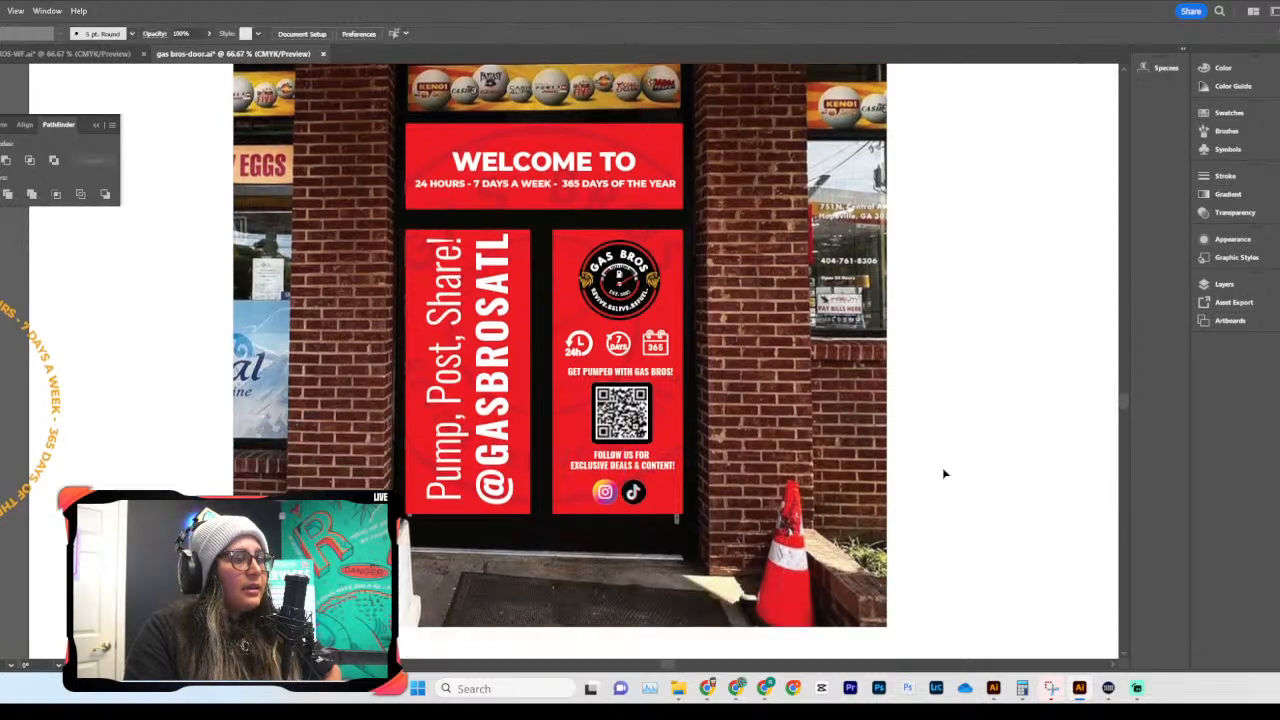
Step: Compare the red-panel door with the dark-panel, white-logo and full-color logo doors across the whole artboard
key("ctrl+minus")
key("ctrl+minus")
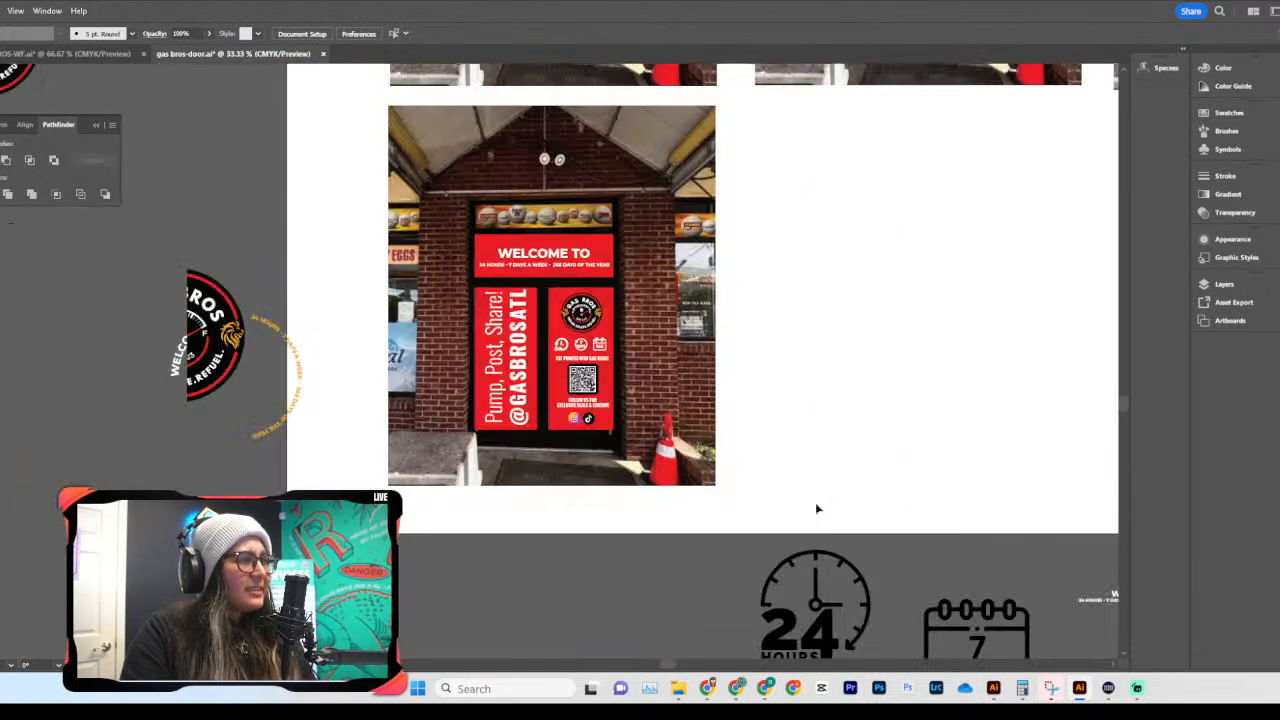
scroll(590, 200, "up", 6)
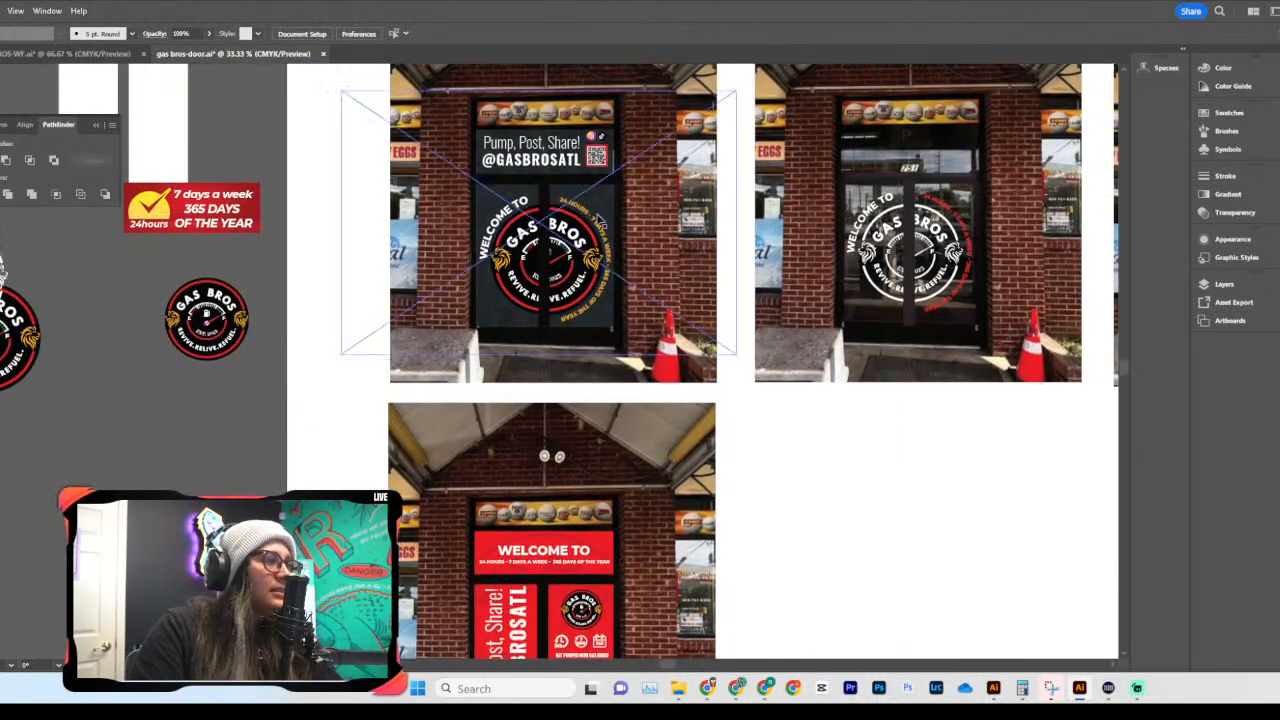
scroll(768, 418, "down", 3)
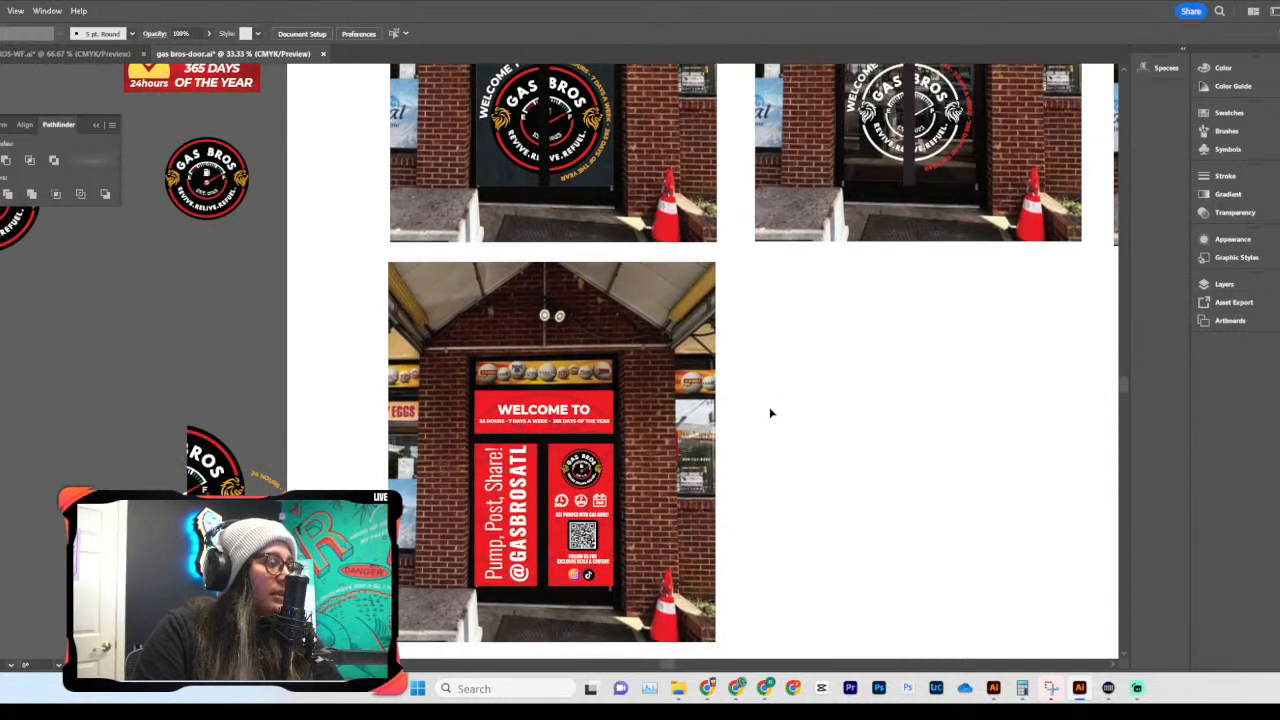
scroll(770, 413, "down", 1)
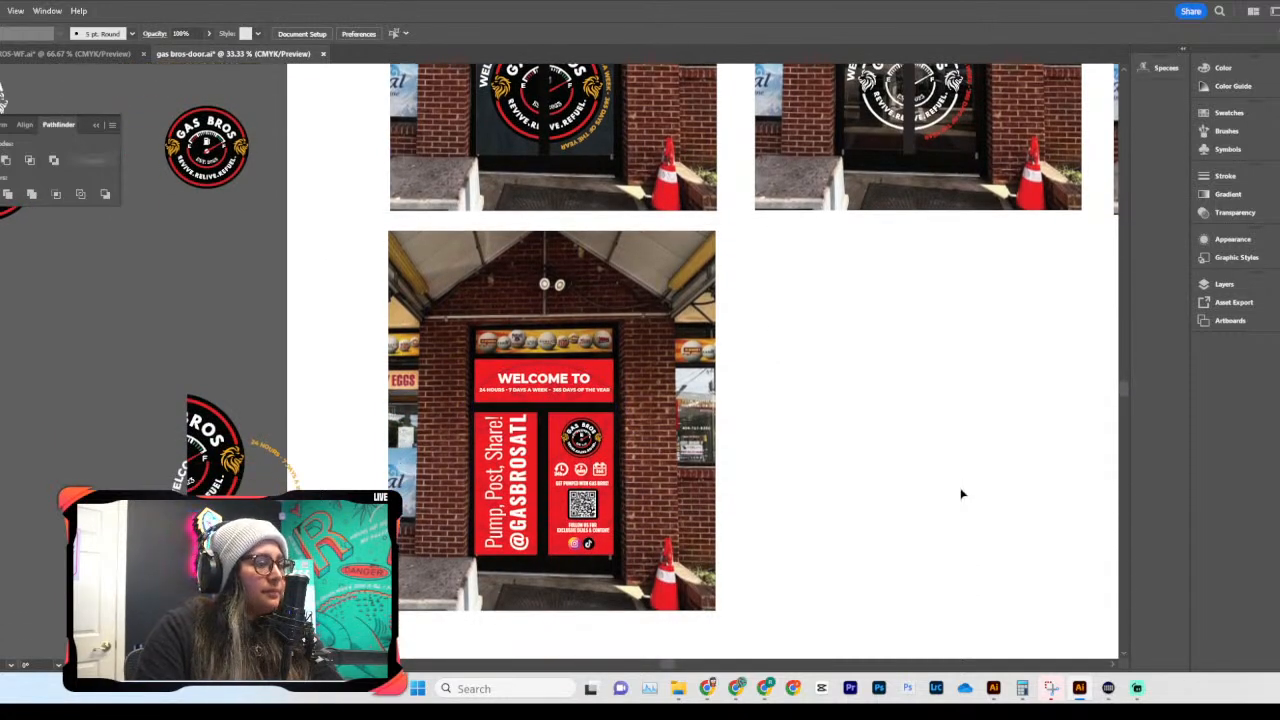
scroll(960, 491, "down", 1)
scroll(880, 468, "up", 6)
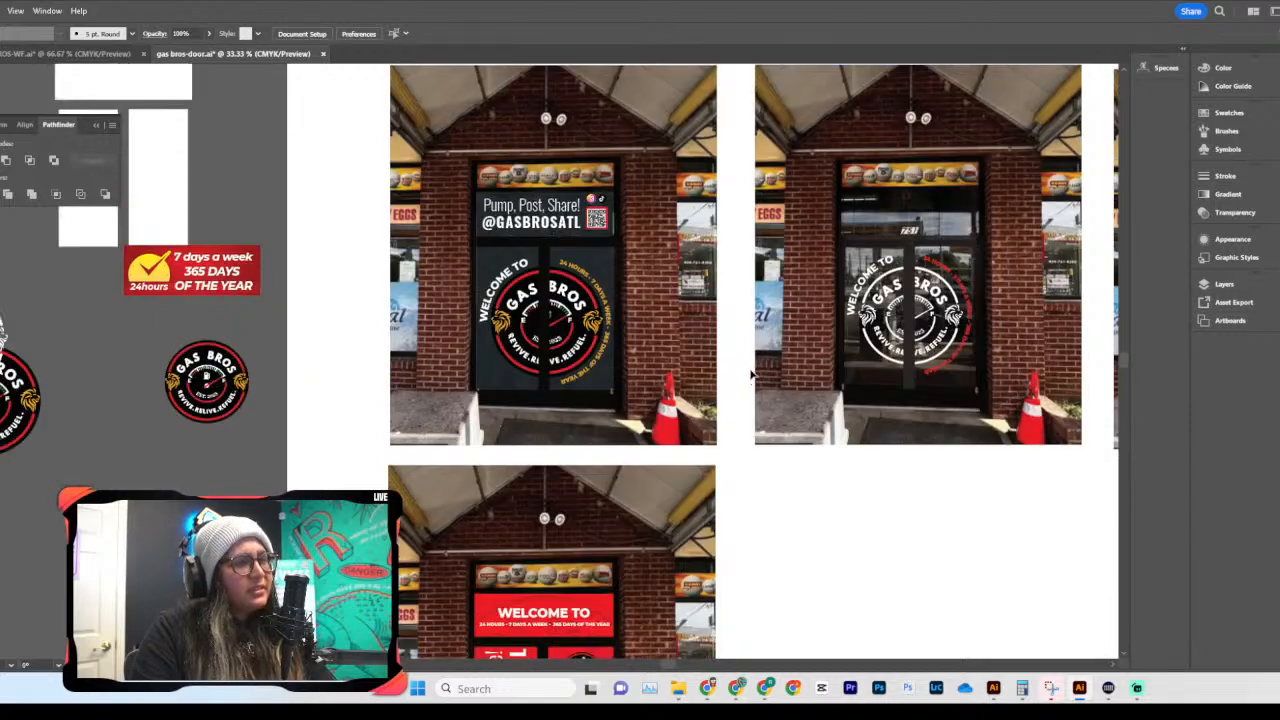
scroll(880, 466, "right", 8)
scroll(762, 358, "left", 4)
scroll(692, 437, "down", 4)
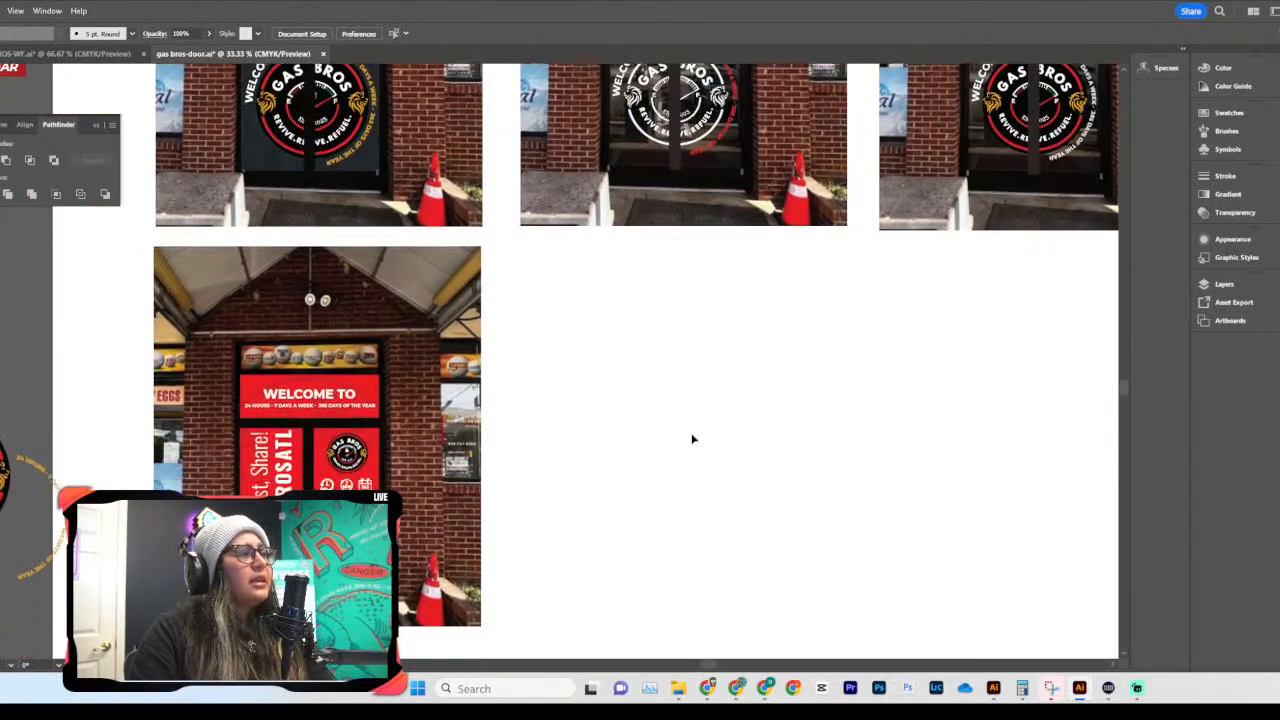
scroll(644, 460, "up", 5)
scroll(644, 462, "down", 3)
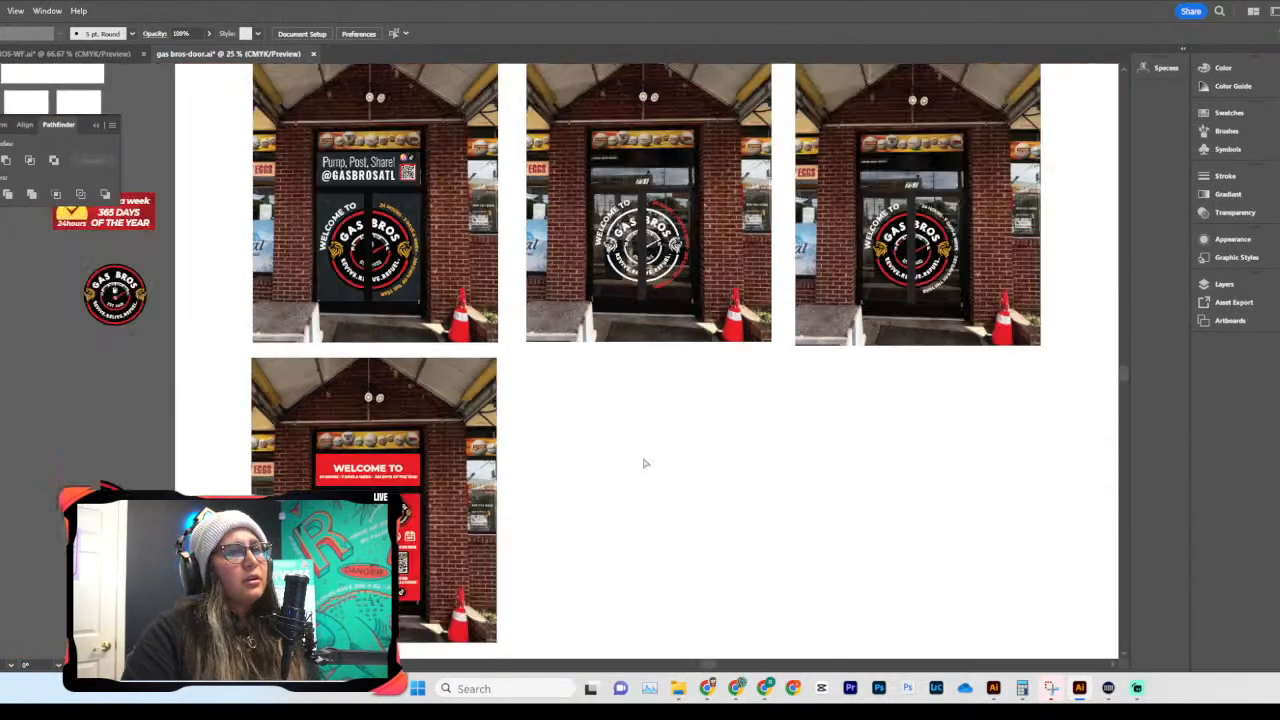